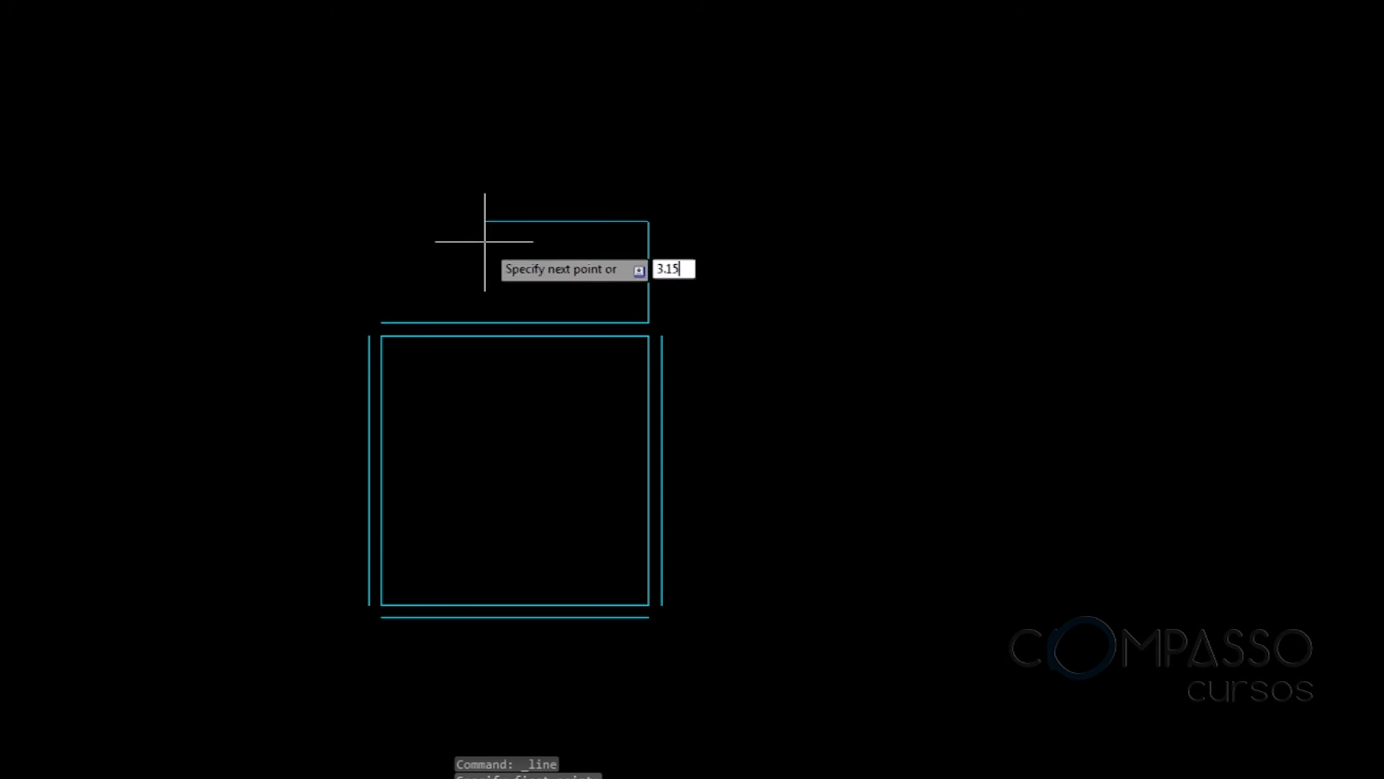
Close the outline of the room above the square one and offset its upper line 0.15 upward
left_click(381, 322)
key("Return")
type("o")
key("Return")
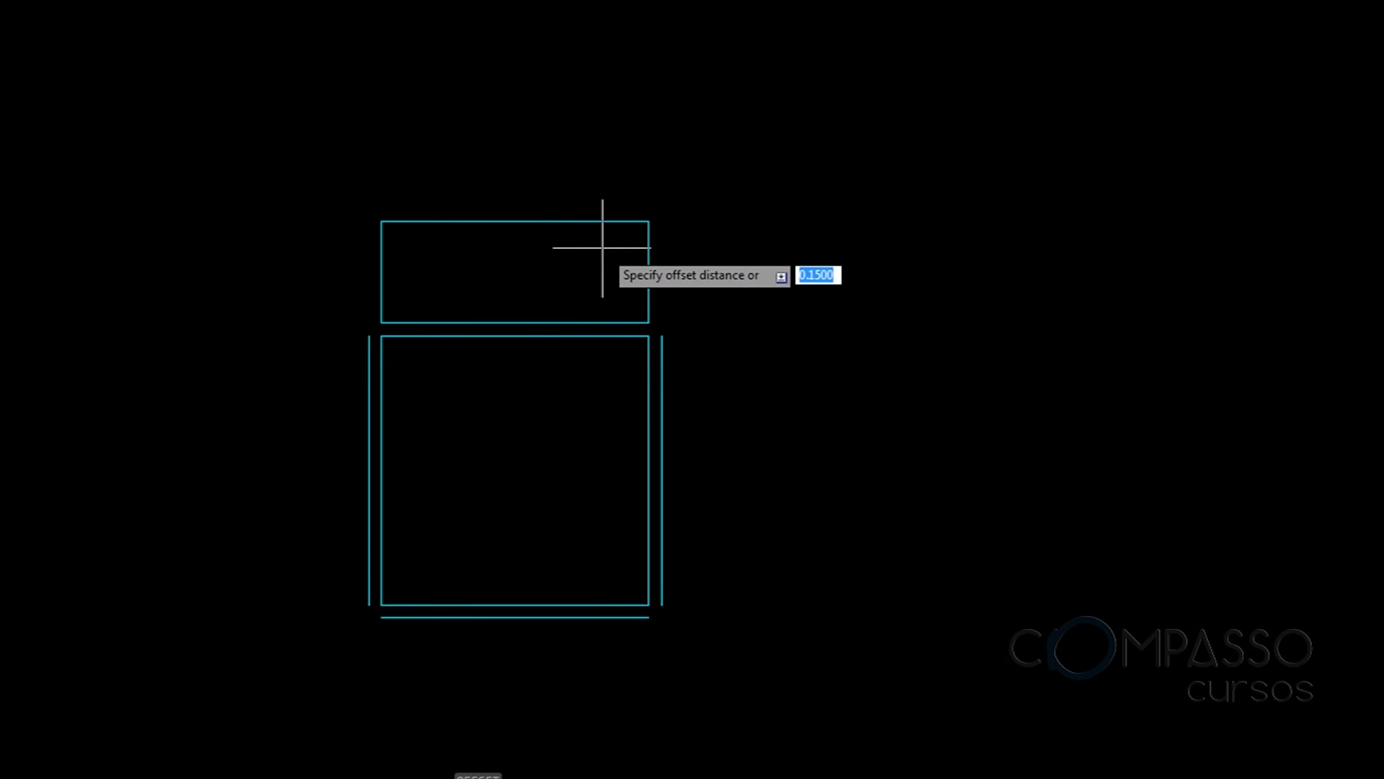
key("Return")
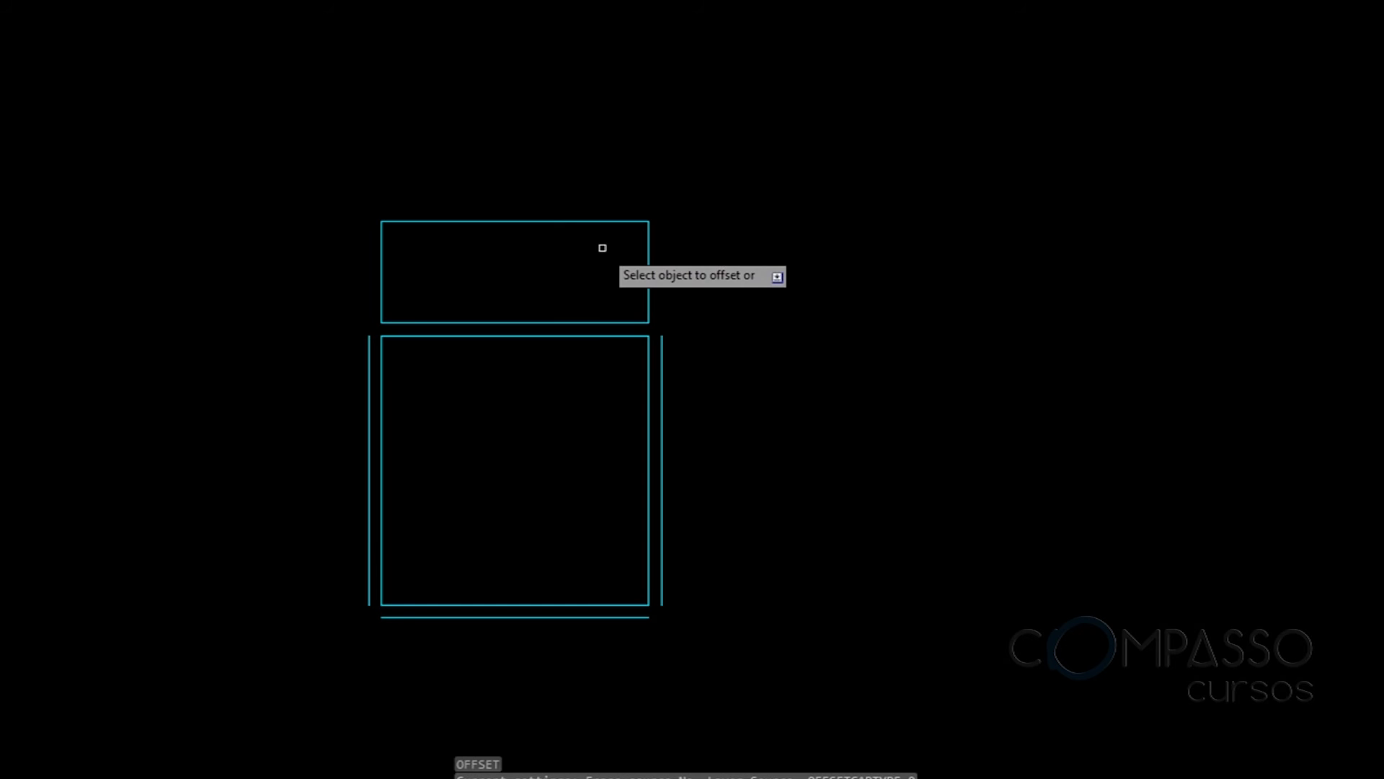
left_click(575, 221)
left_click(451, 163)
key("Return")
Draw the large upper room's outline from the right end of the offset line: 2.5 up, 4.3 left, 2.5 down and 1.15 right
type("l")
key("Return")
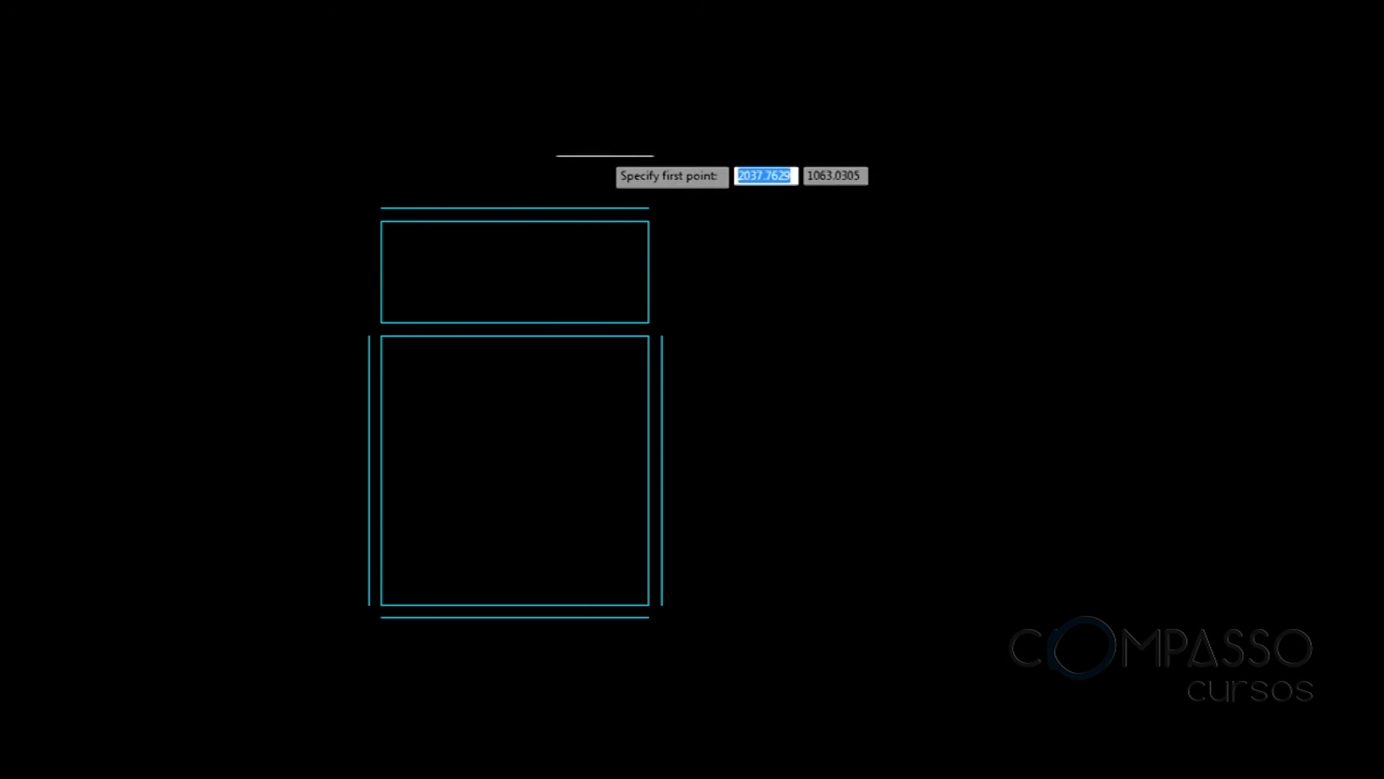
mouse_move(691, 111)
middle_mouse_down()
mouse_move(717, 191)
mouse_move(683, 293)
middle_mouse_up()
left_click(640, 390)
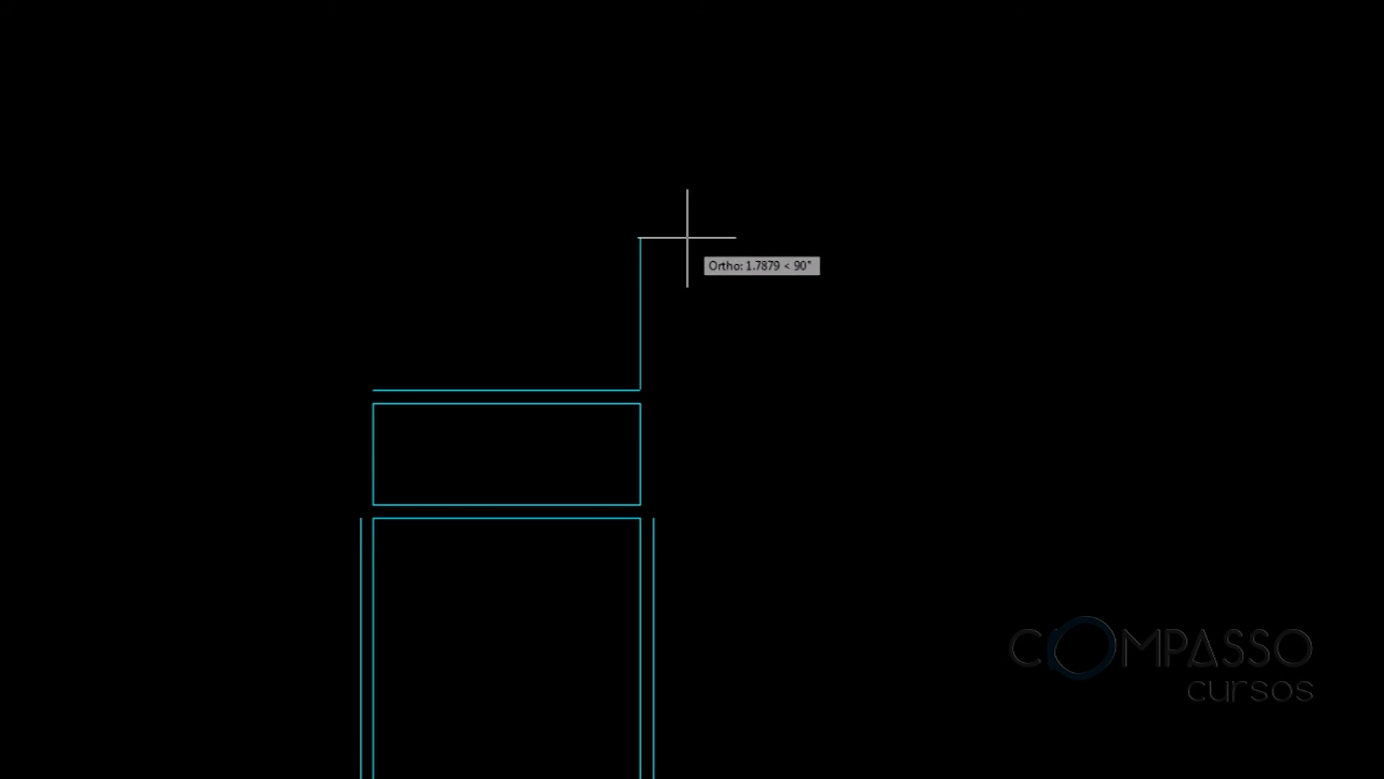
type("2.5")
key("Return")
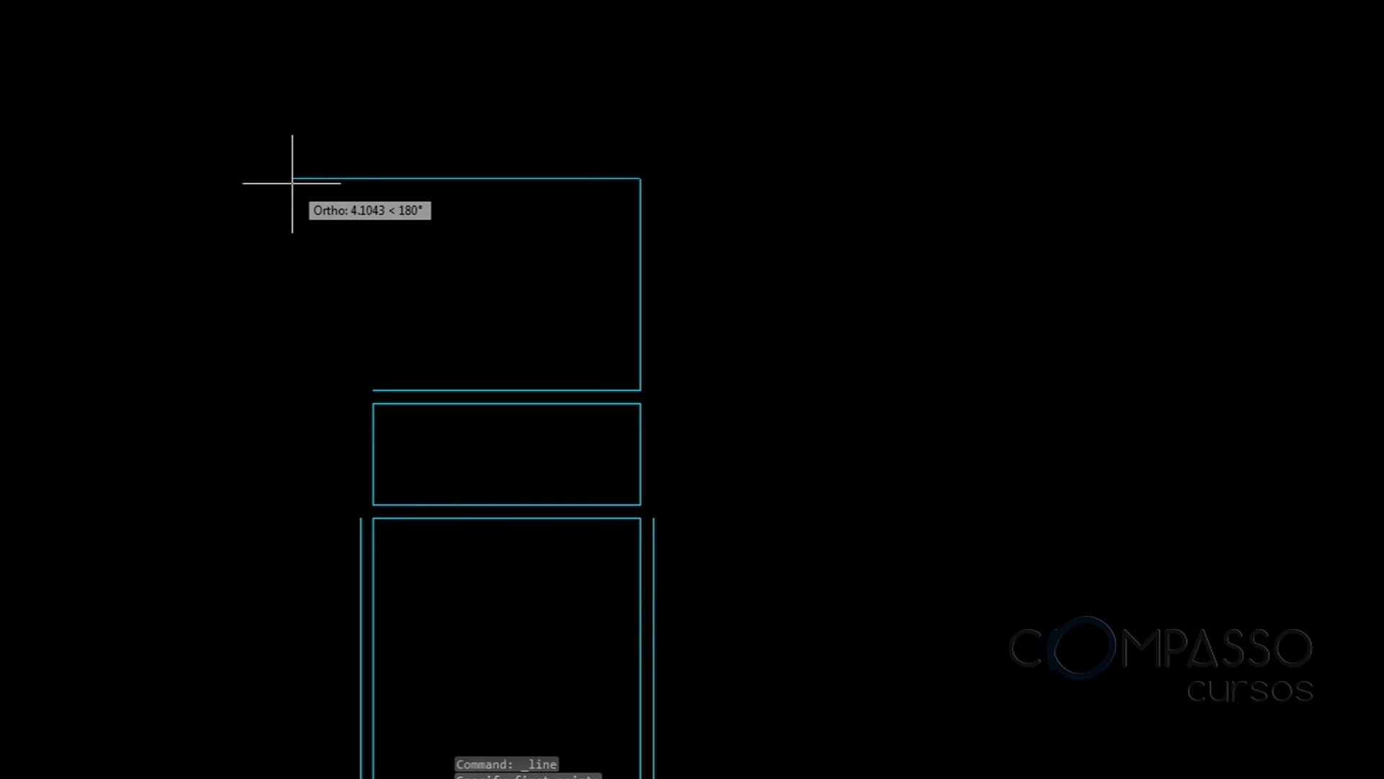
type("4.3")
key("Return")
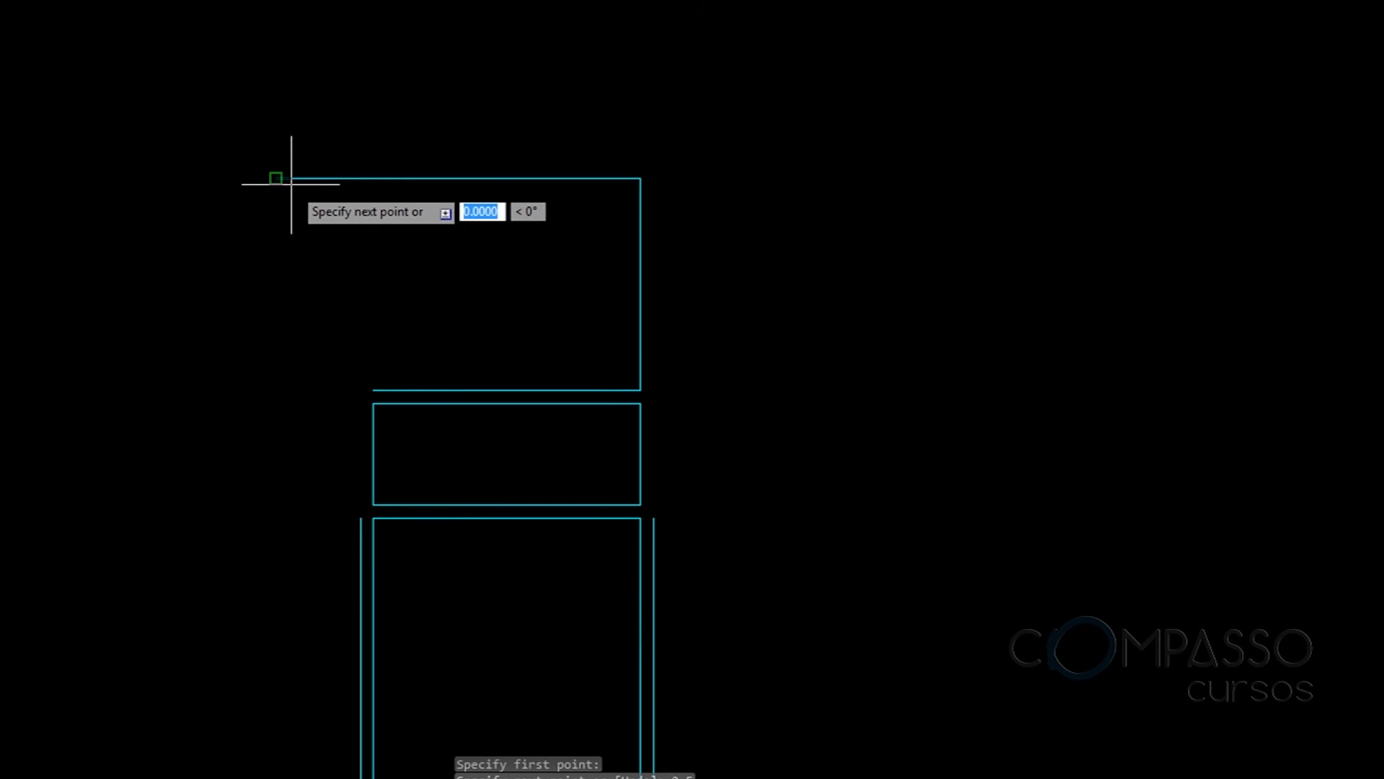
type("2.5")
key("Return")
scroll(368, 393, "up", 4)
type("1.15")
key("Return")
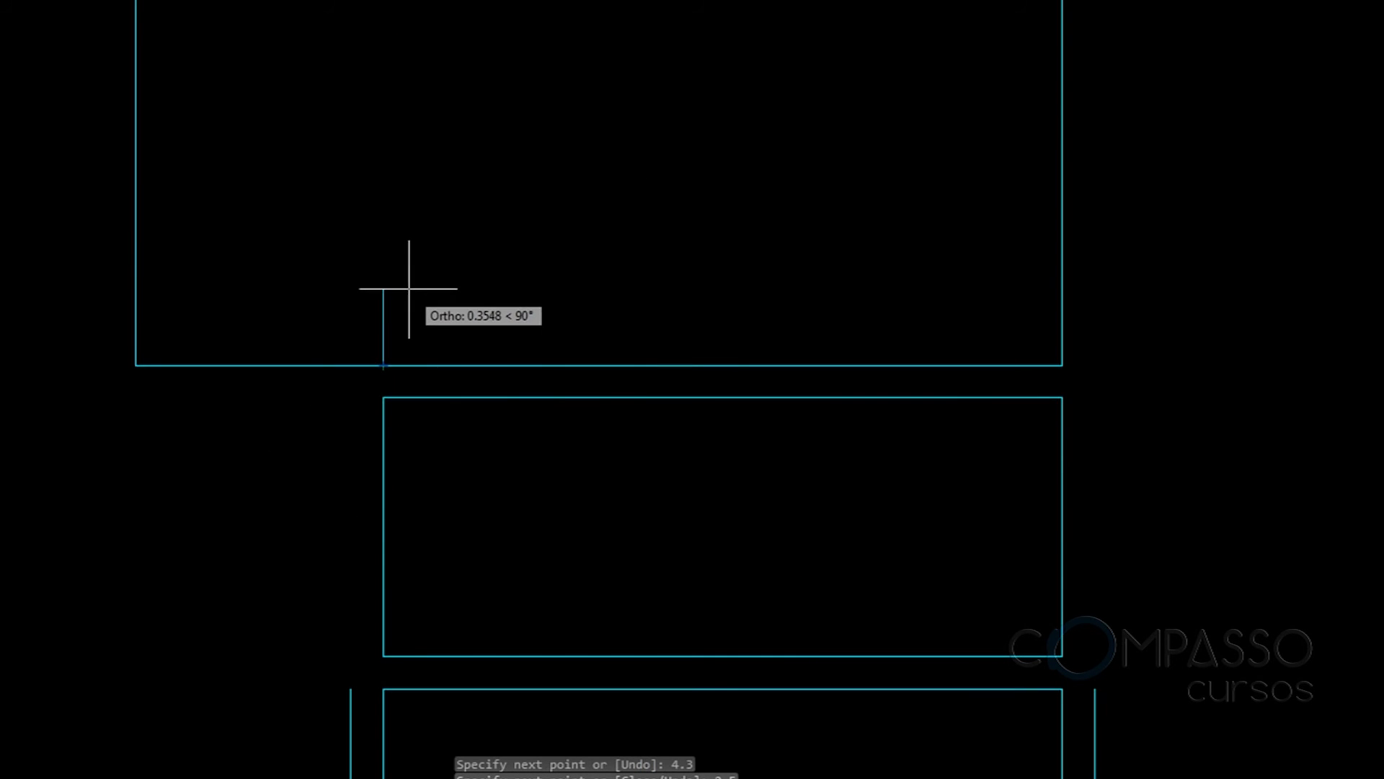
key("Return")
scroll(513, 257, "down", 4)
scroll(431, 298, "up", 4)
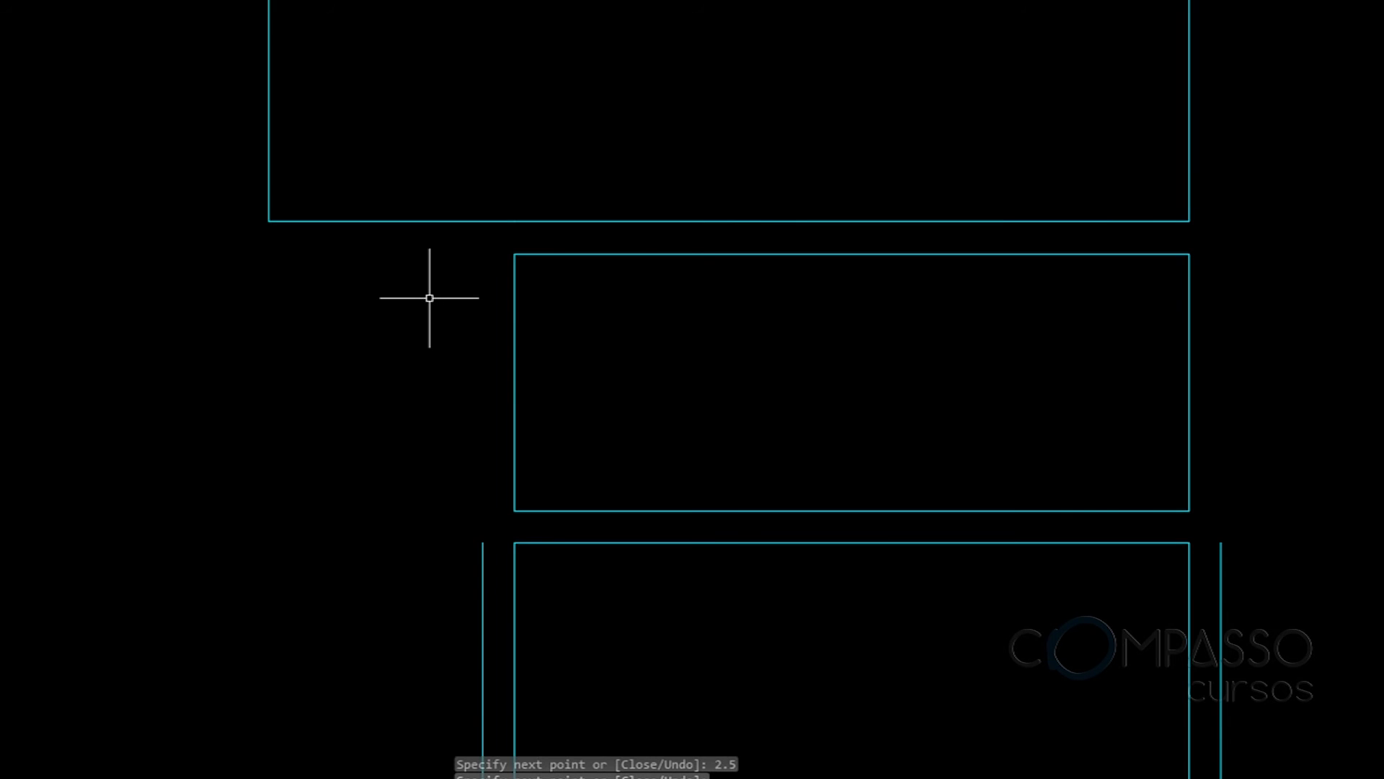
scroll(526, 164, "down", 4)
key("Return")
scroll(480, 563, "up", 4)
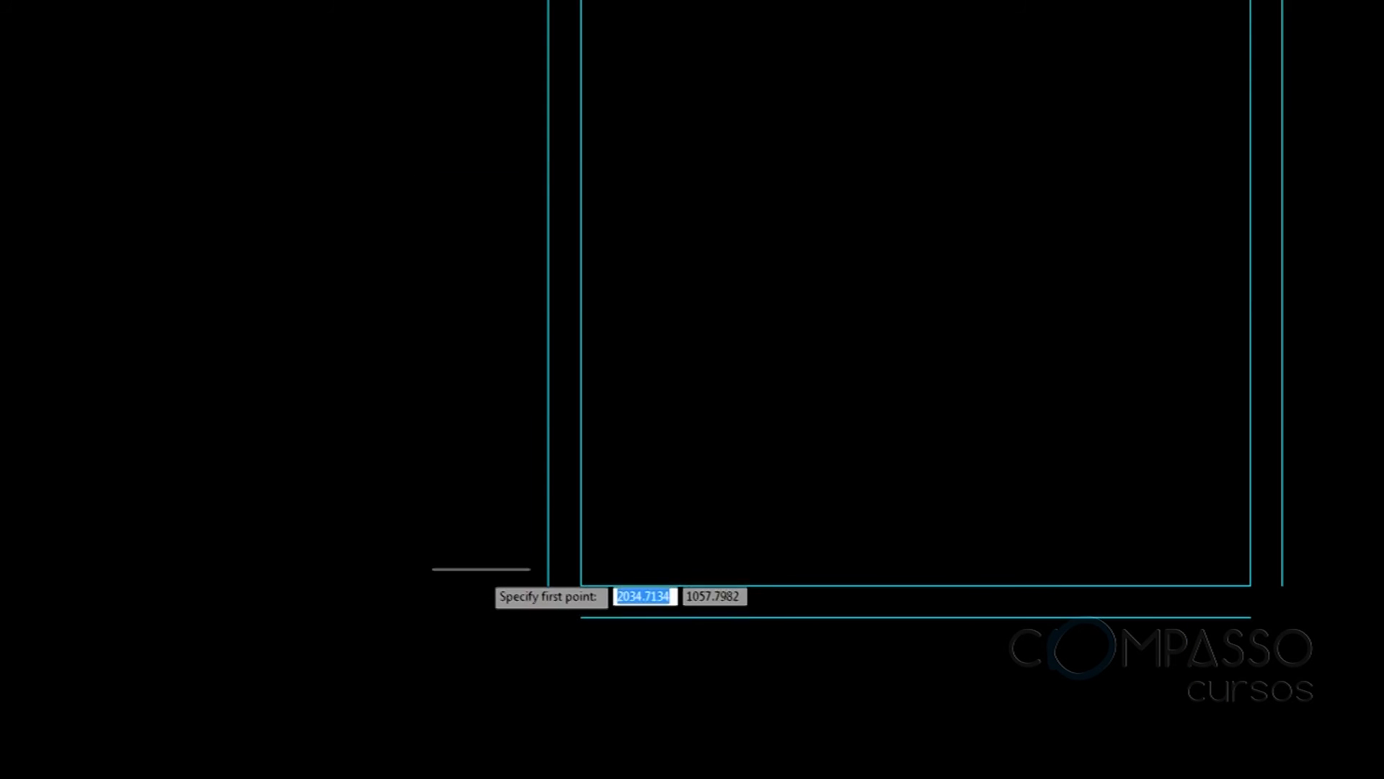
left_click(547, 585)
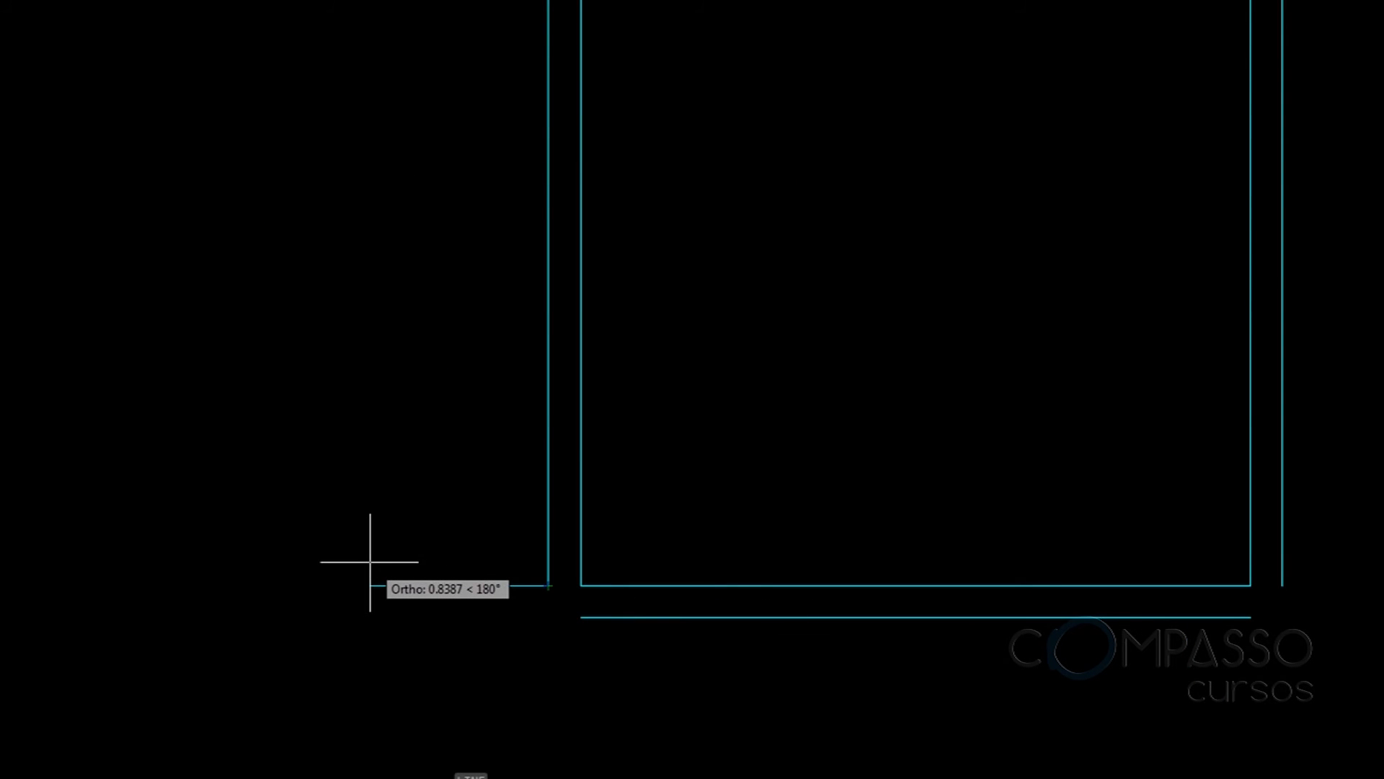
type("1")
key("Return")
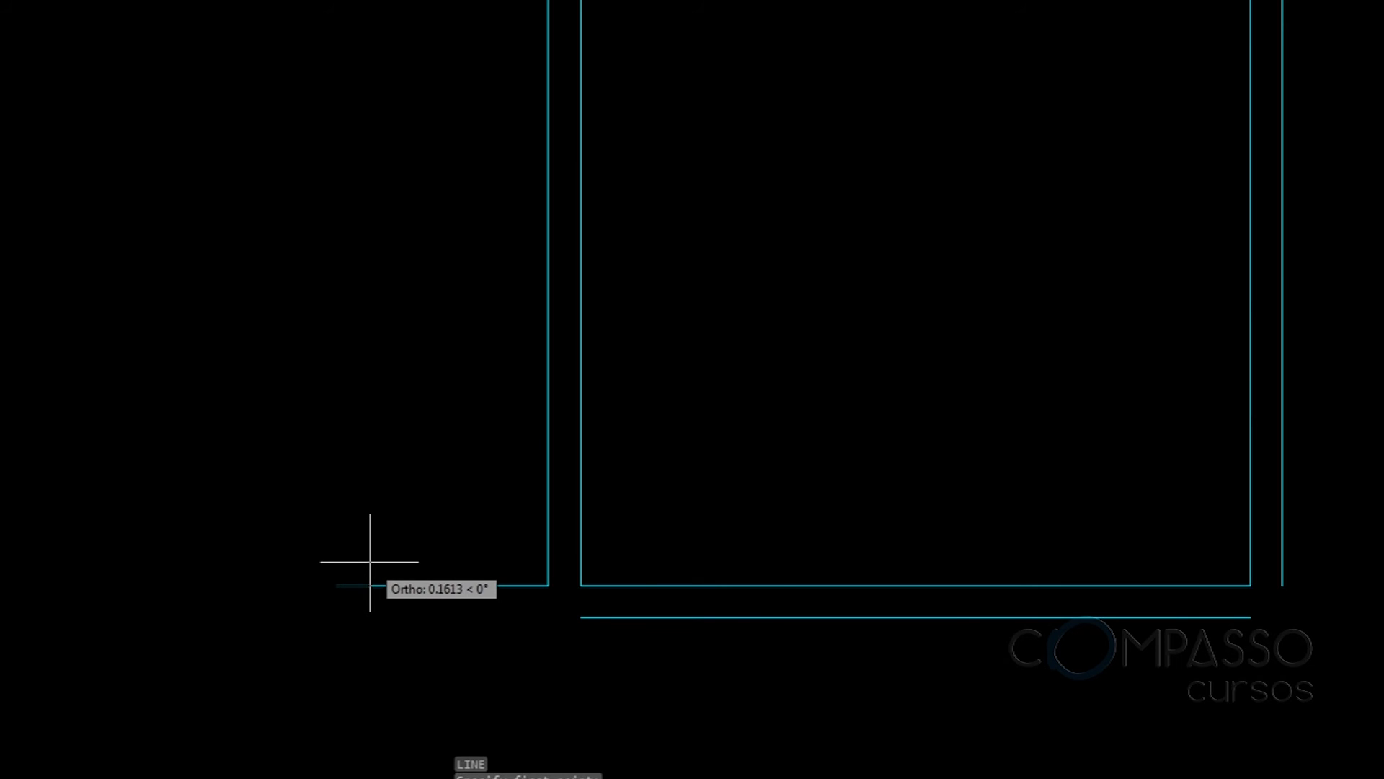
scroll(369, 561, "down", 3)
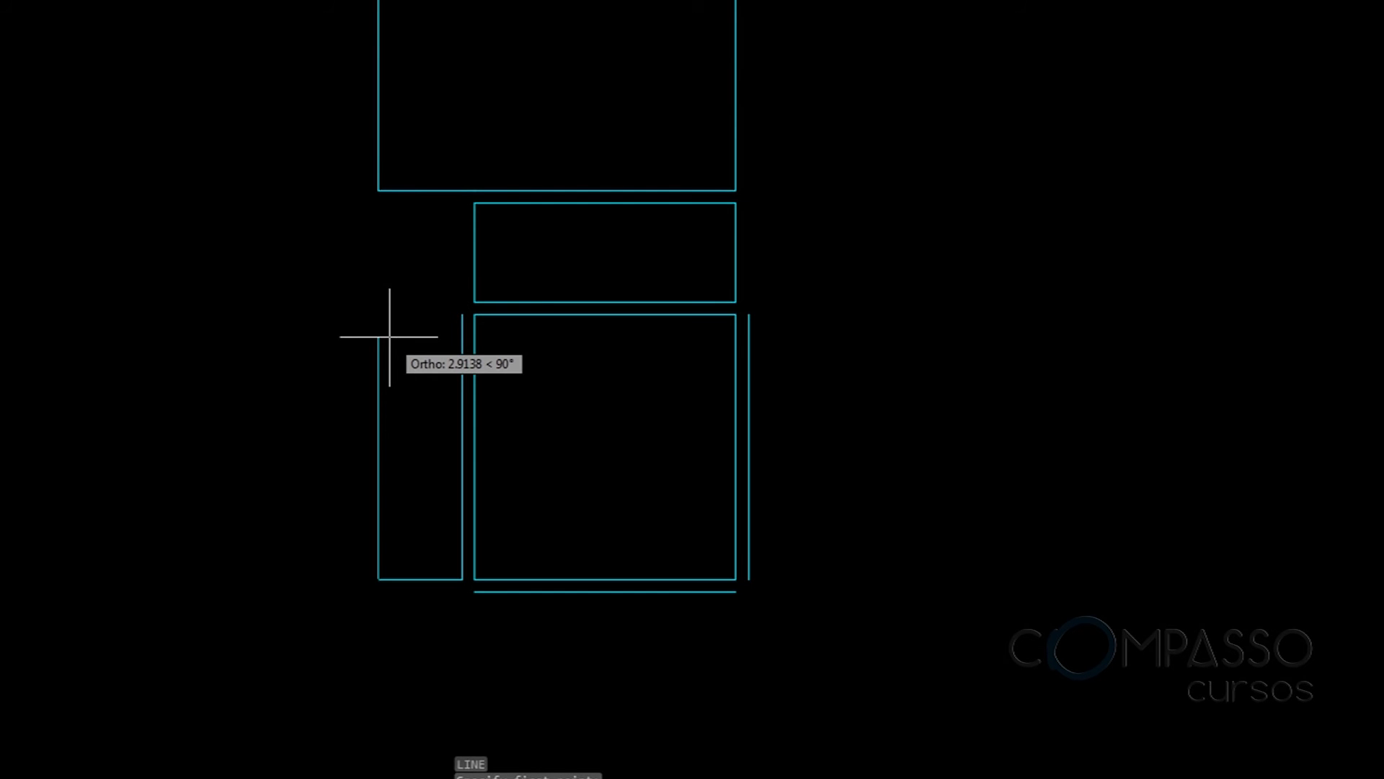
type("3.")
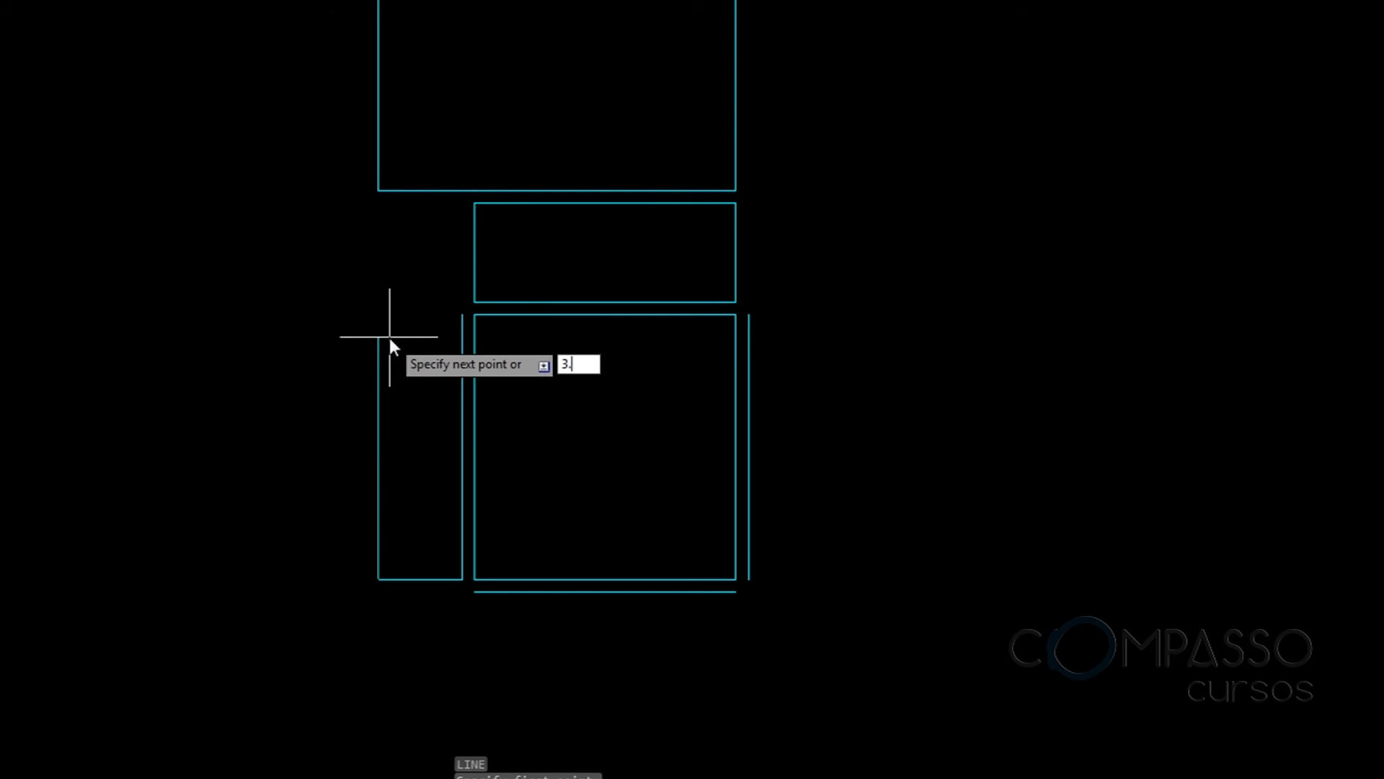
type("5")
key("Return")
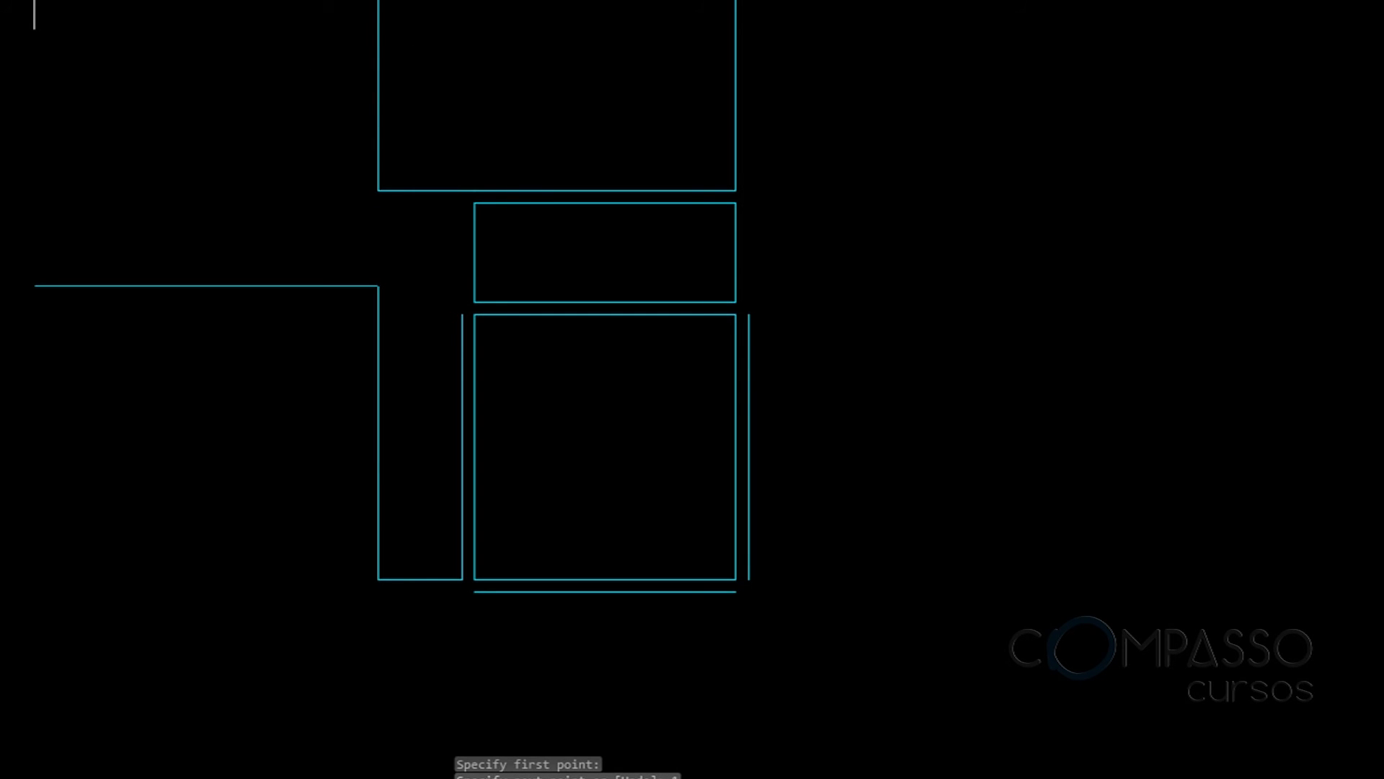
key("ctrl+z")
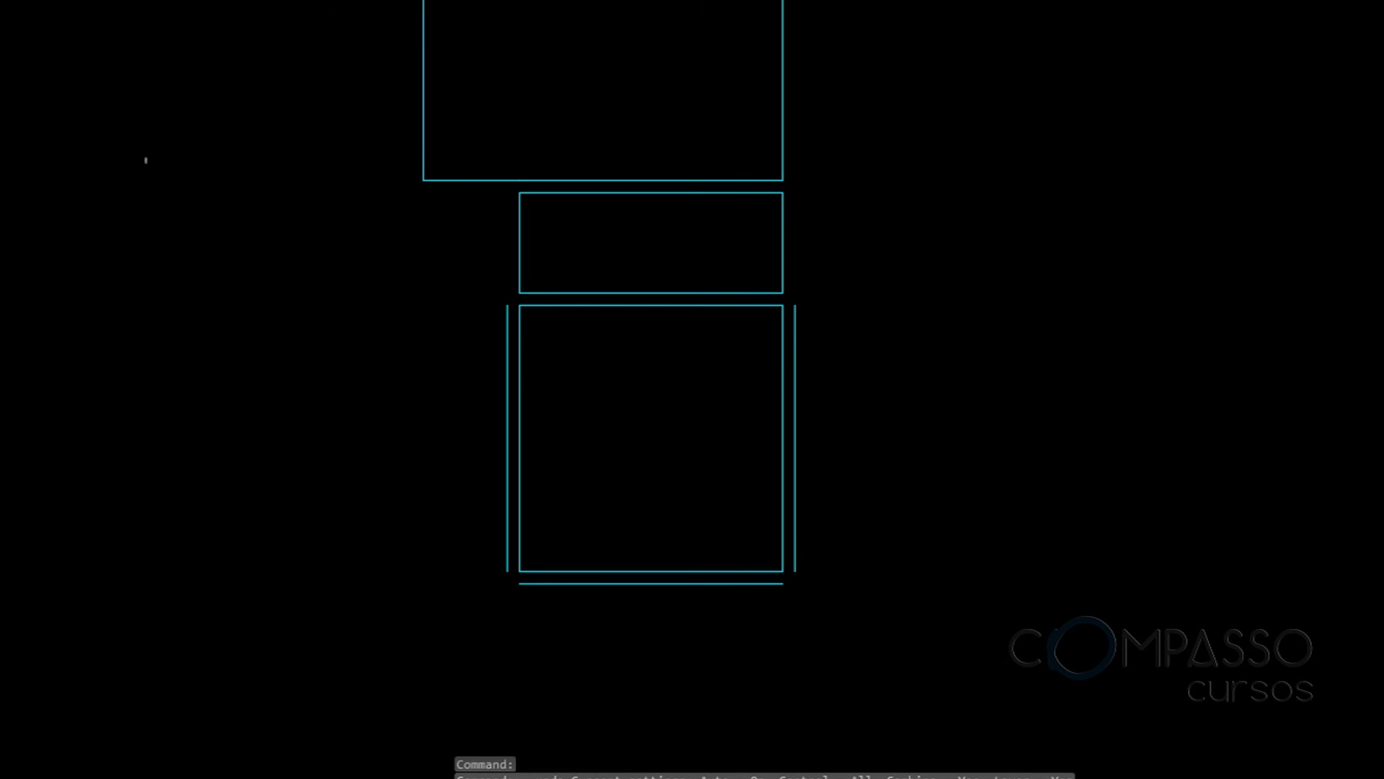
Outline the narrow vertical room from the left offset line's lower end: 1 left, 1 plus 3.53 up, 1 right, and down to that line's upper end
type("l")
key("Return")
left_click(507, 571)
type("1")
key("Return")
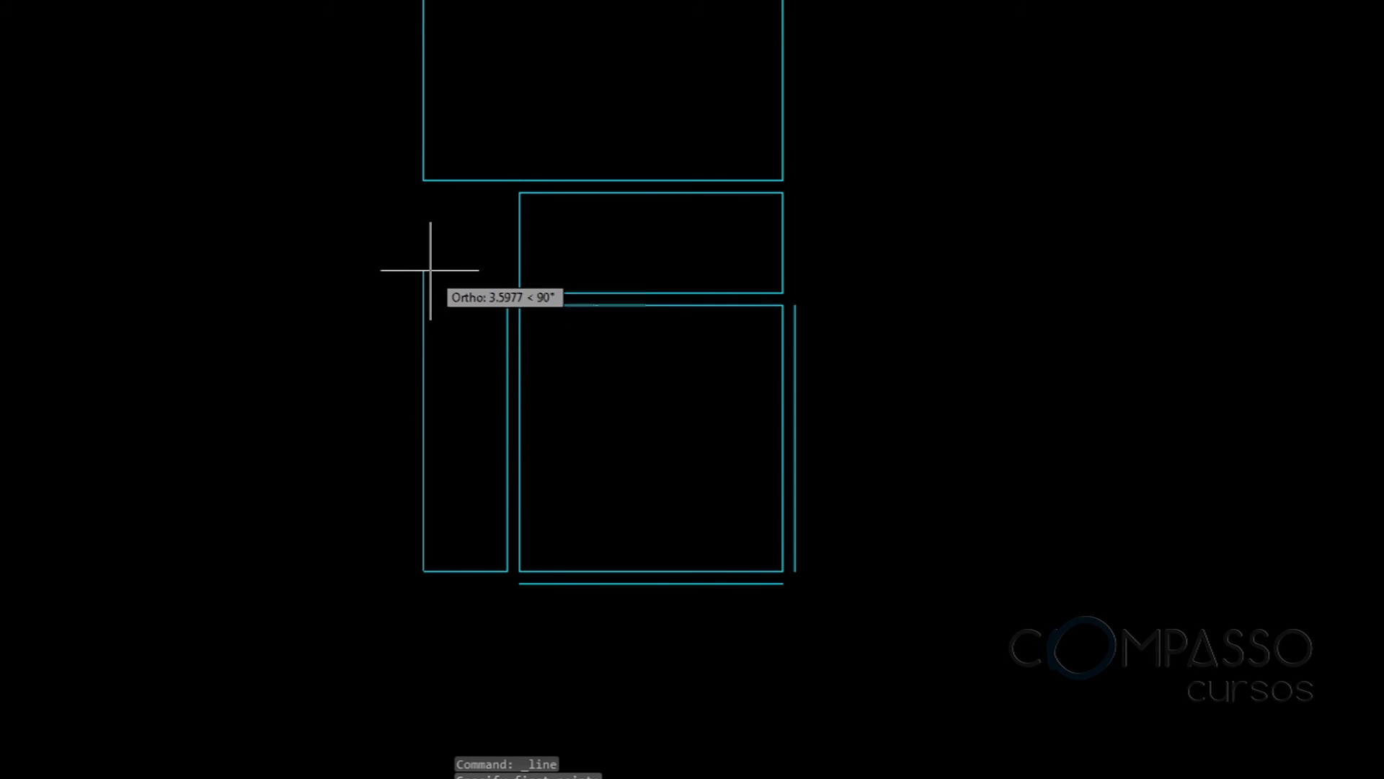
type("1")
key("Return")
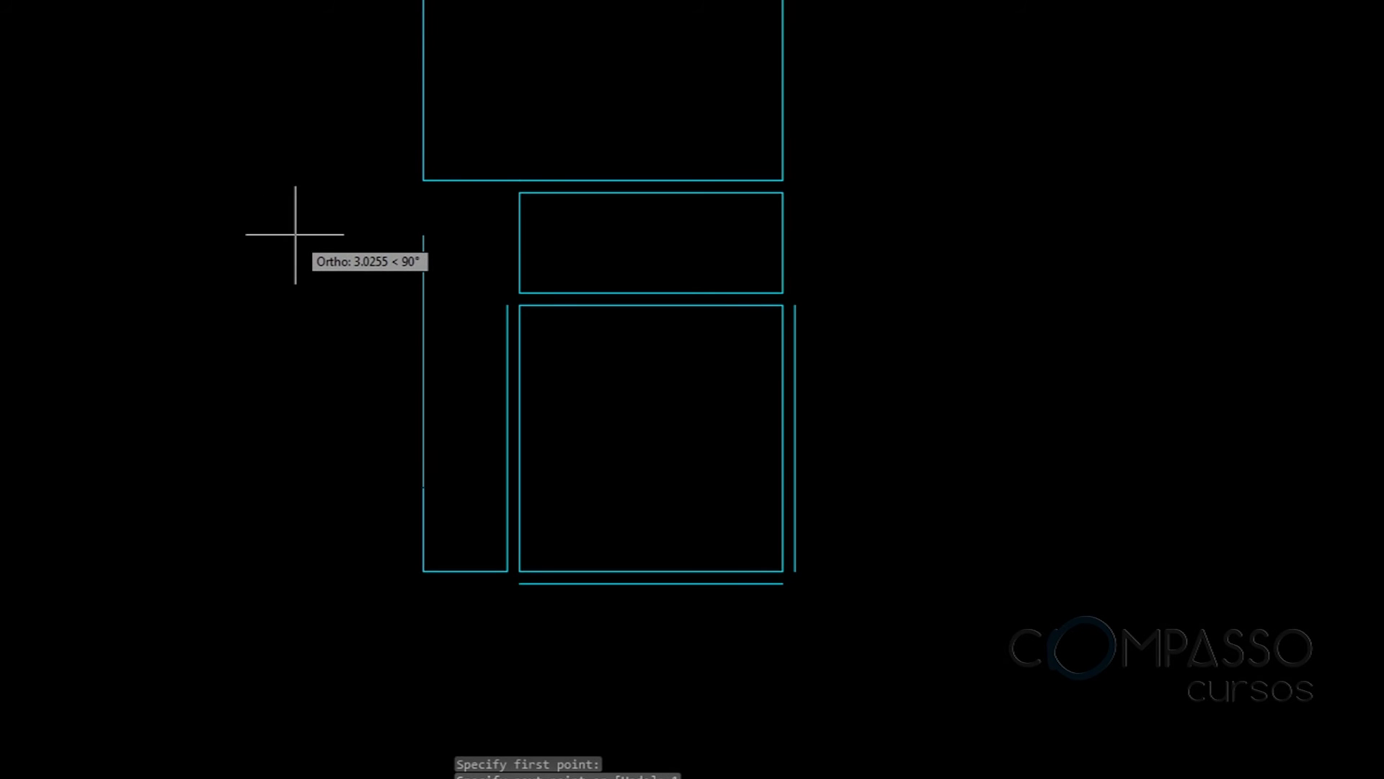
type("3.")
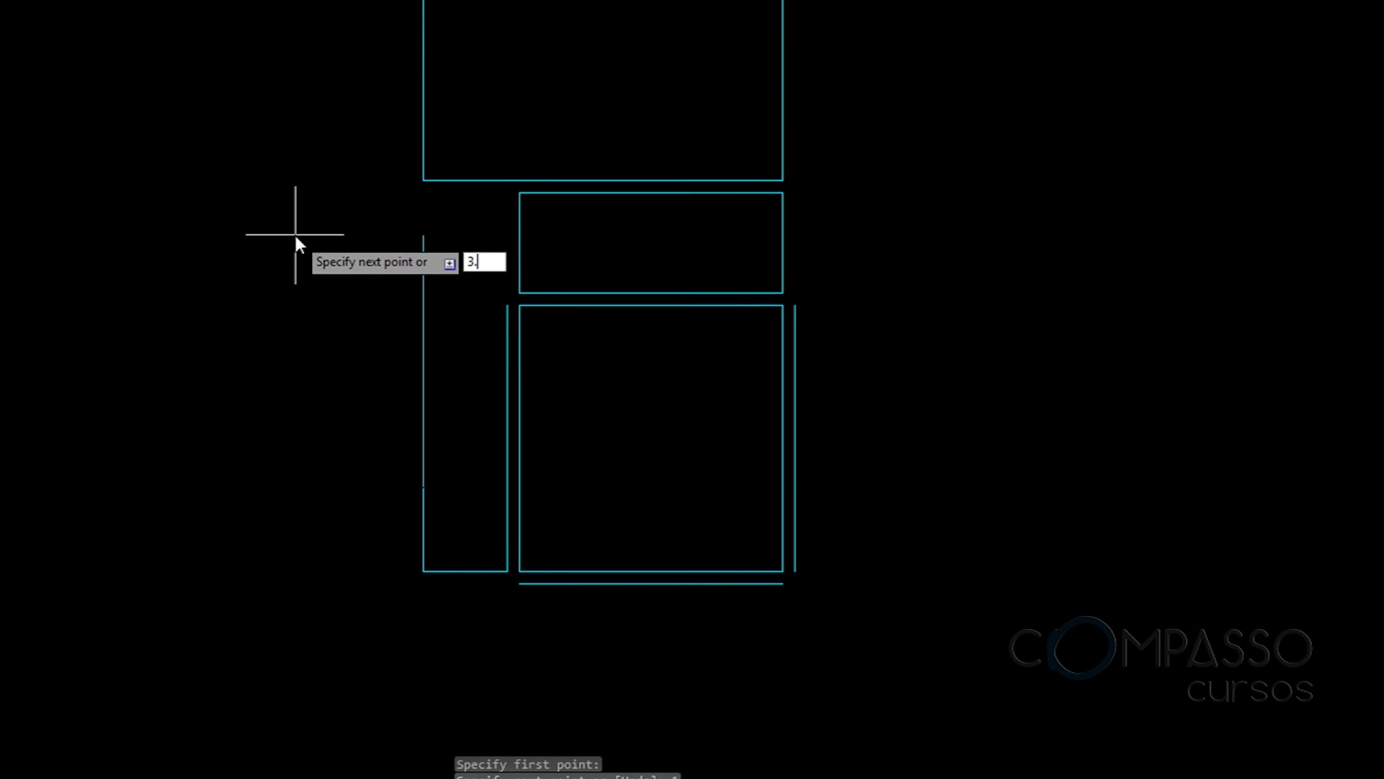
type("53")
key("Return")
type("1")
key("Return")
left_click(509, 305)
key("Return")
Check whether the narrow room's right side and the large room's lower side consist of separate line segments
left_click(512, 279)
left_click(504, 275)
left_click(512, 335)
left_click(486, 365)
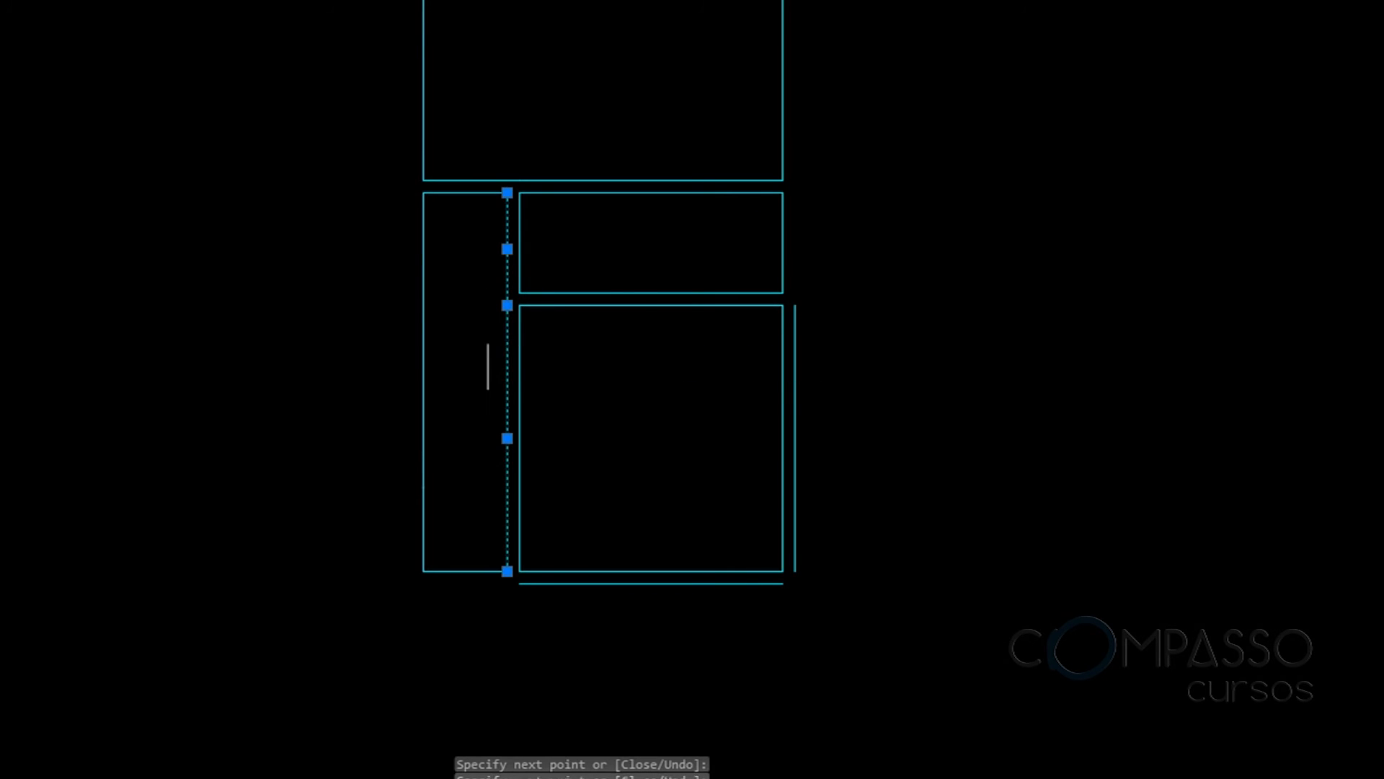
key("Escape")
middle_click_drag(554, 180, 534, 273)
left_click(504, 273)
scroll(488, 272, "up", 2)
key("Escape")
left_click(699, 266)
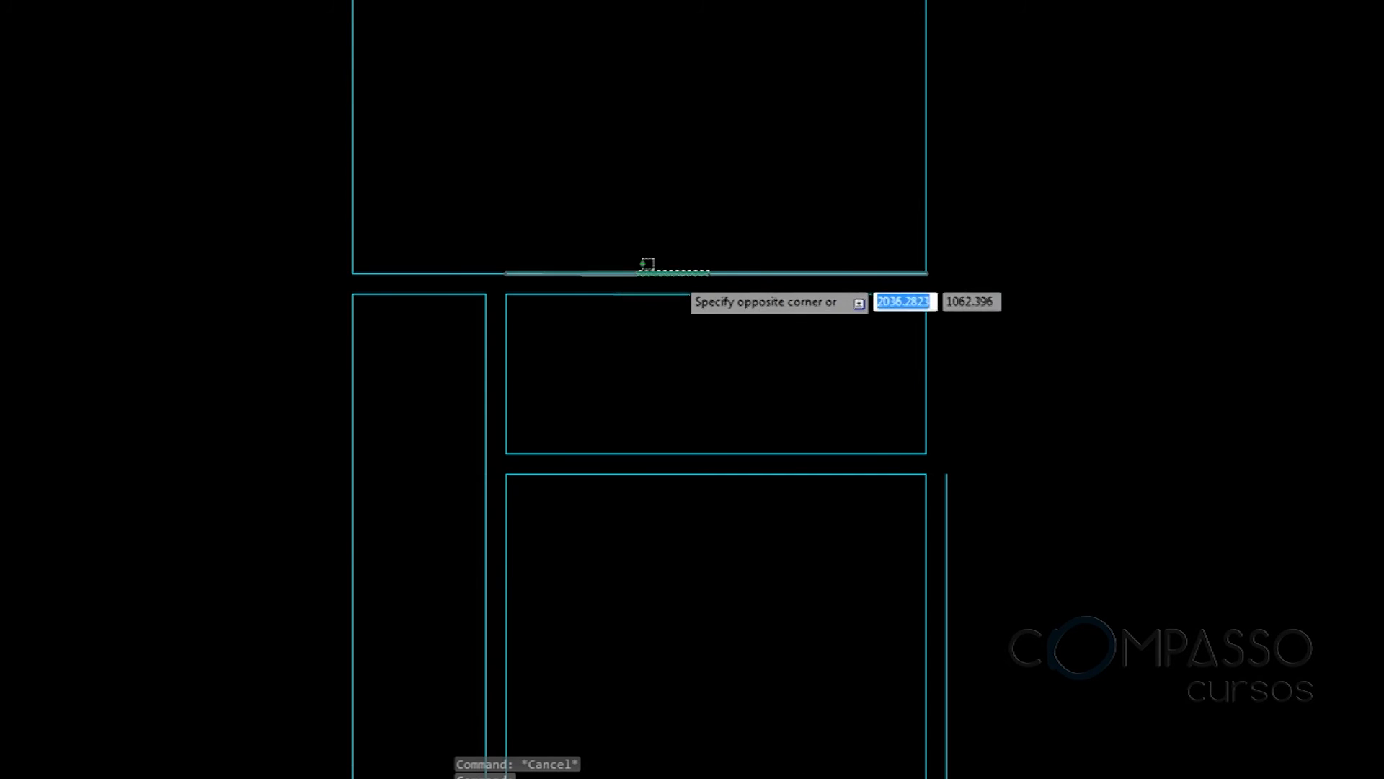
left_click(505, 258)
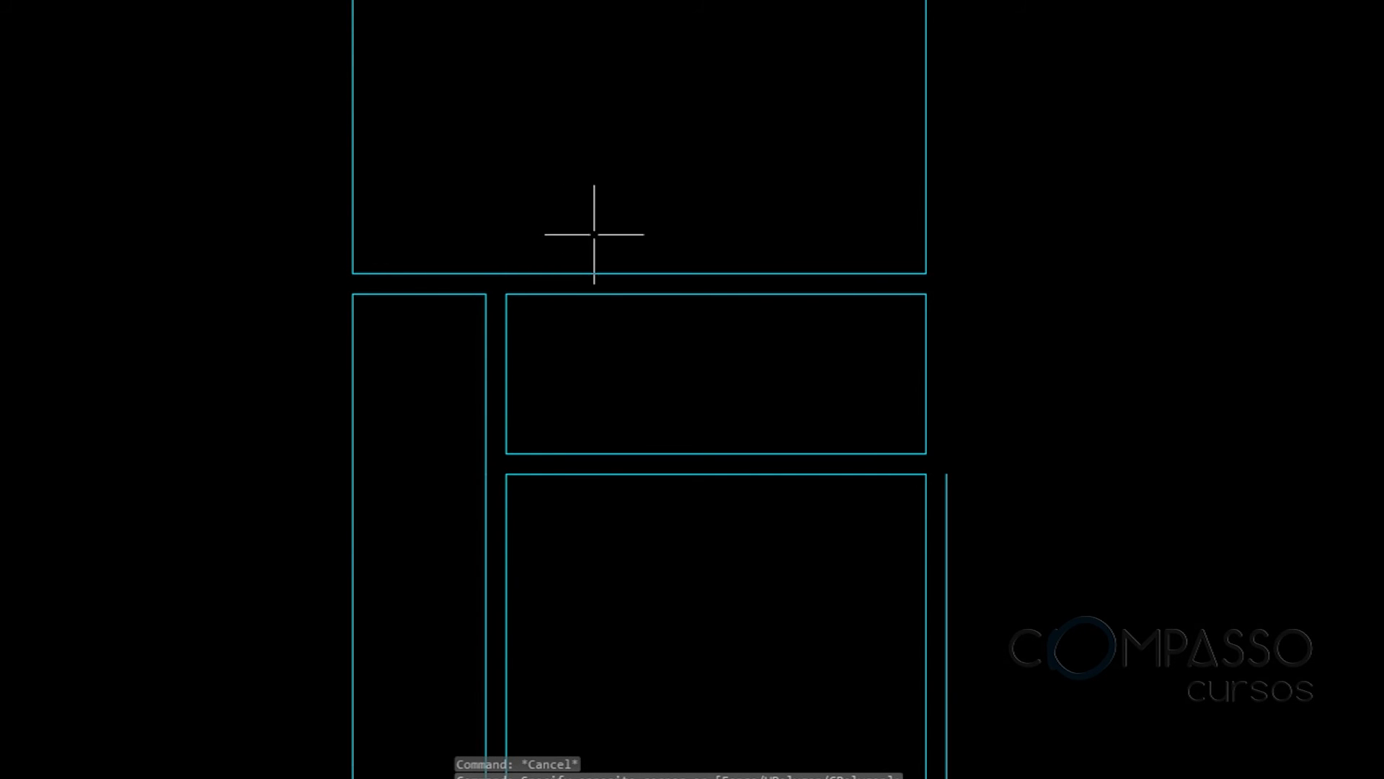
Join the segments along the large upper room's lower side into a single line
type("J")
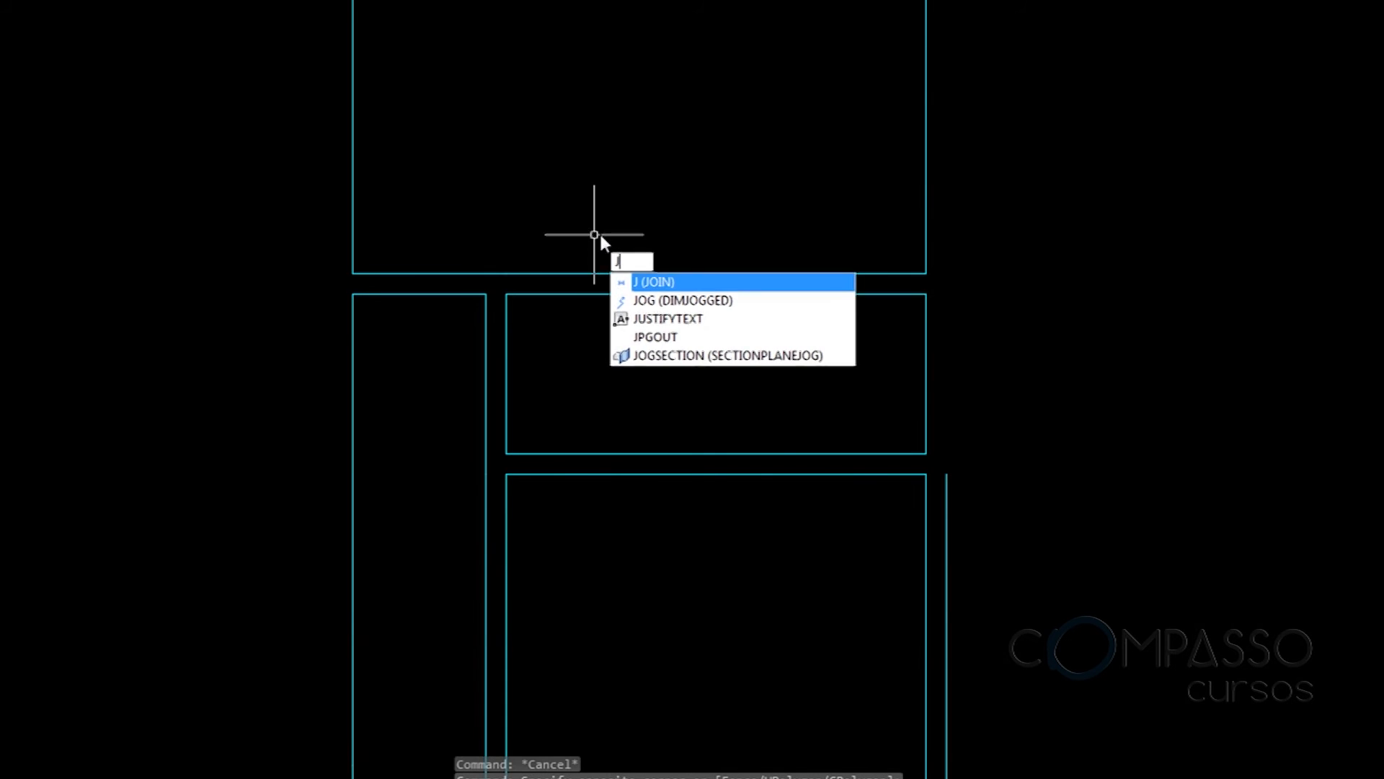
key("Return")
left_click(469, 272)
left_click(560, 273)
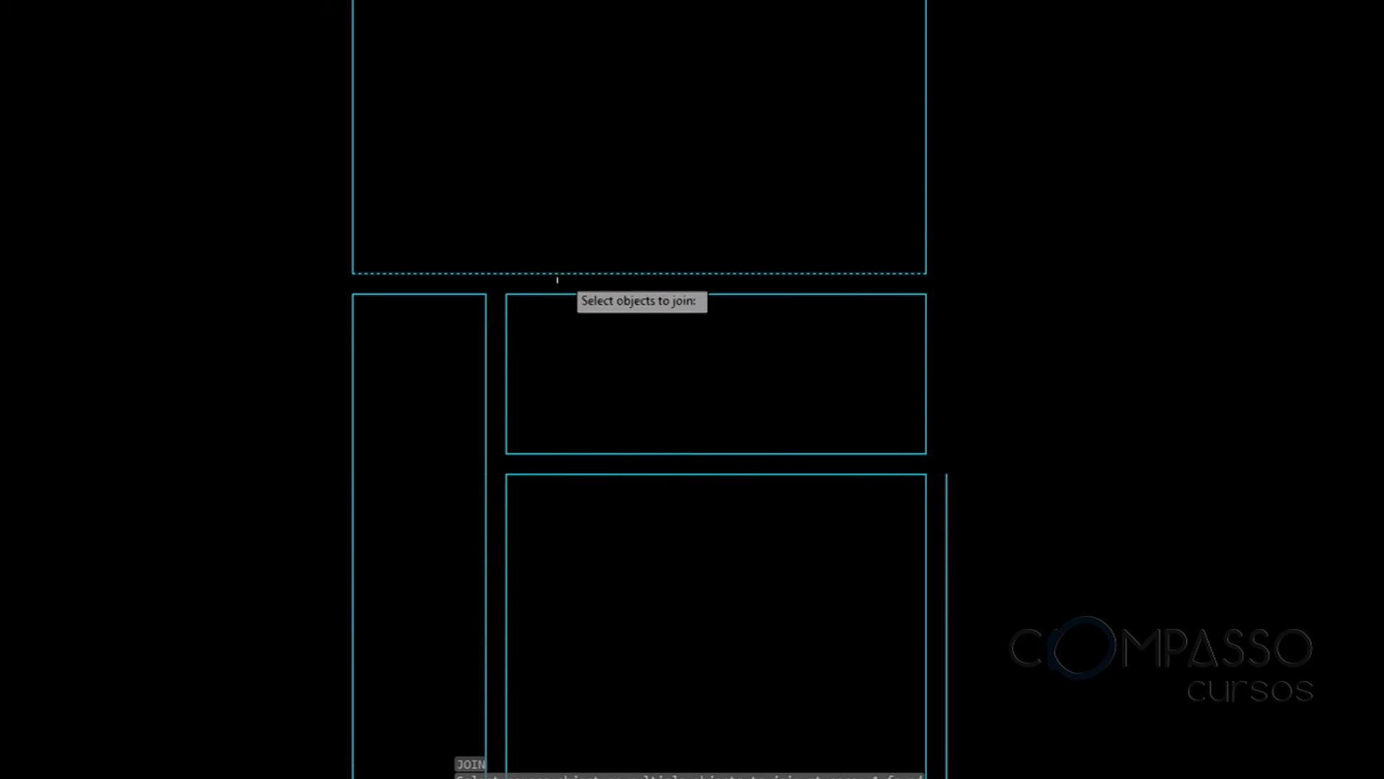
middle_click_drag(586, 397, 627, 214)
key("Return")
Join the two segments forming the narrow vertical room's right side into one line and clear the selection
key("Return")
left_click(526, 196)
left_click(526, 349)
key("Return")
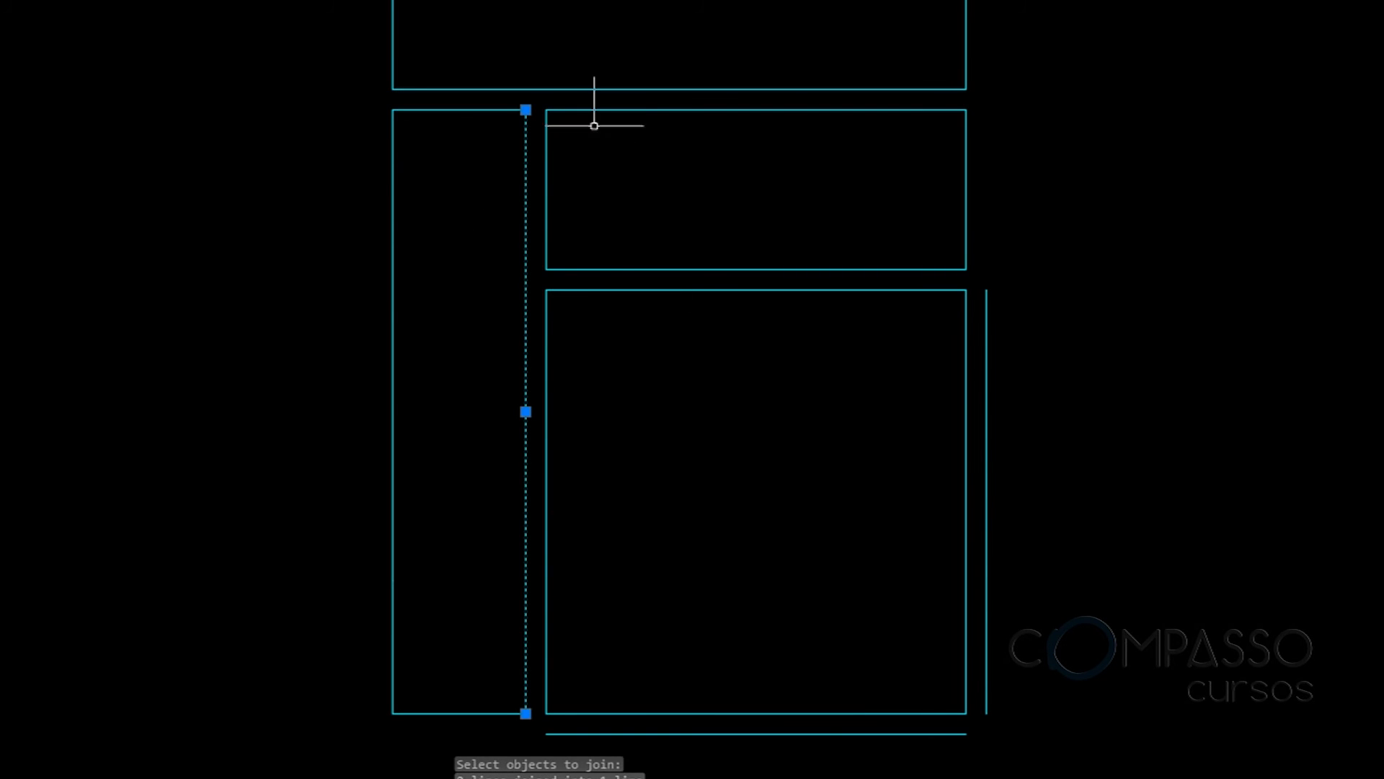
left_click(612, 89)
middle_click_drag(612, 89, 701, 289)
key("Escape")
left_click(703, 280)
key("Escape")
scroll(843, 300, "down", 2)
middle_click_drag(886, 337, 881, 266)
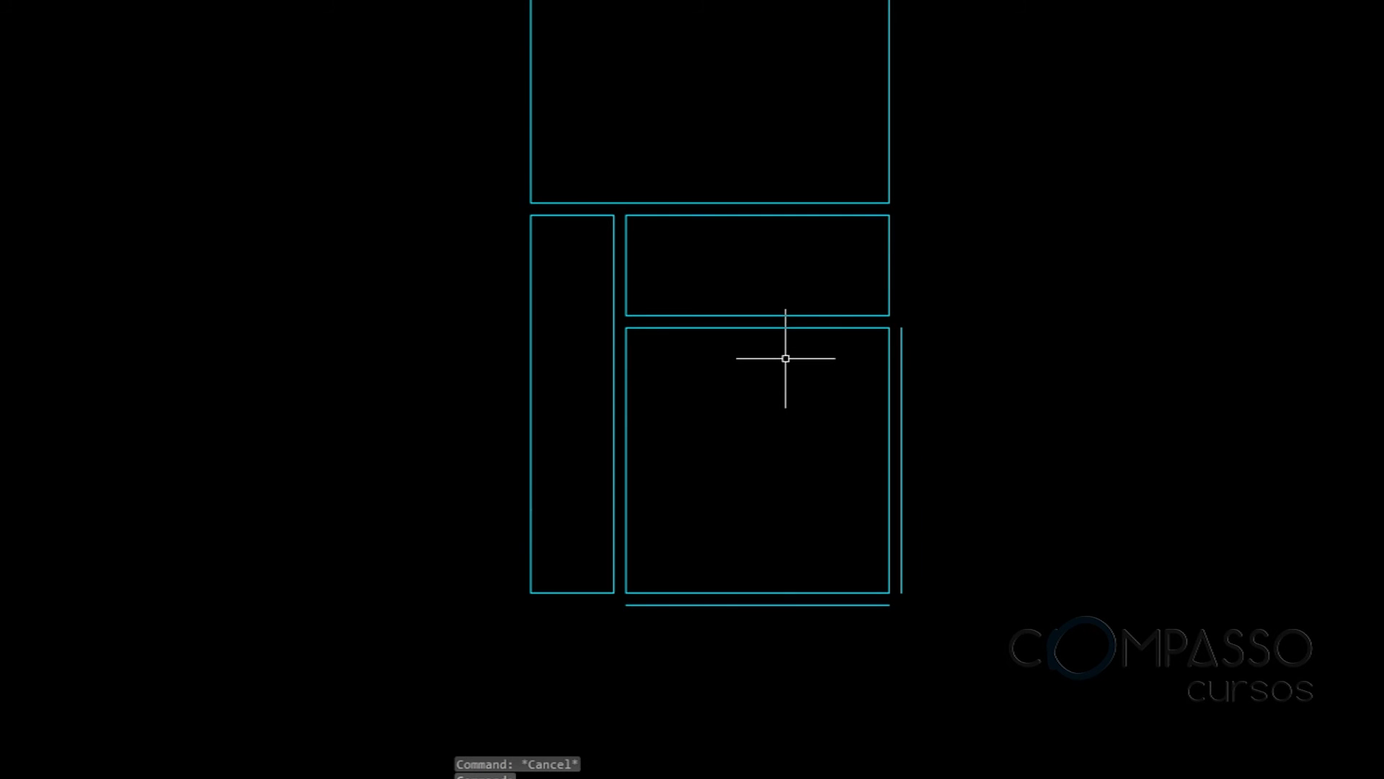
middle_click_drag(786, 358, 824, 328)
mouse_move(655, 426)
middle_mouse_down()
mouse_move(657, 551)
mouse_move(769, 405)
middle_mouse_up()
middle_click_drag(815, 349, 750, 504)
middle_click_drag(923, 386, 838, 462)
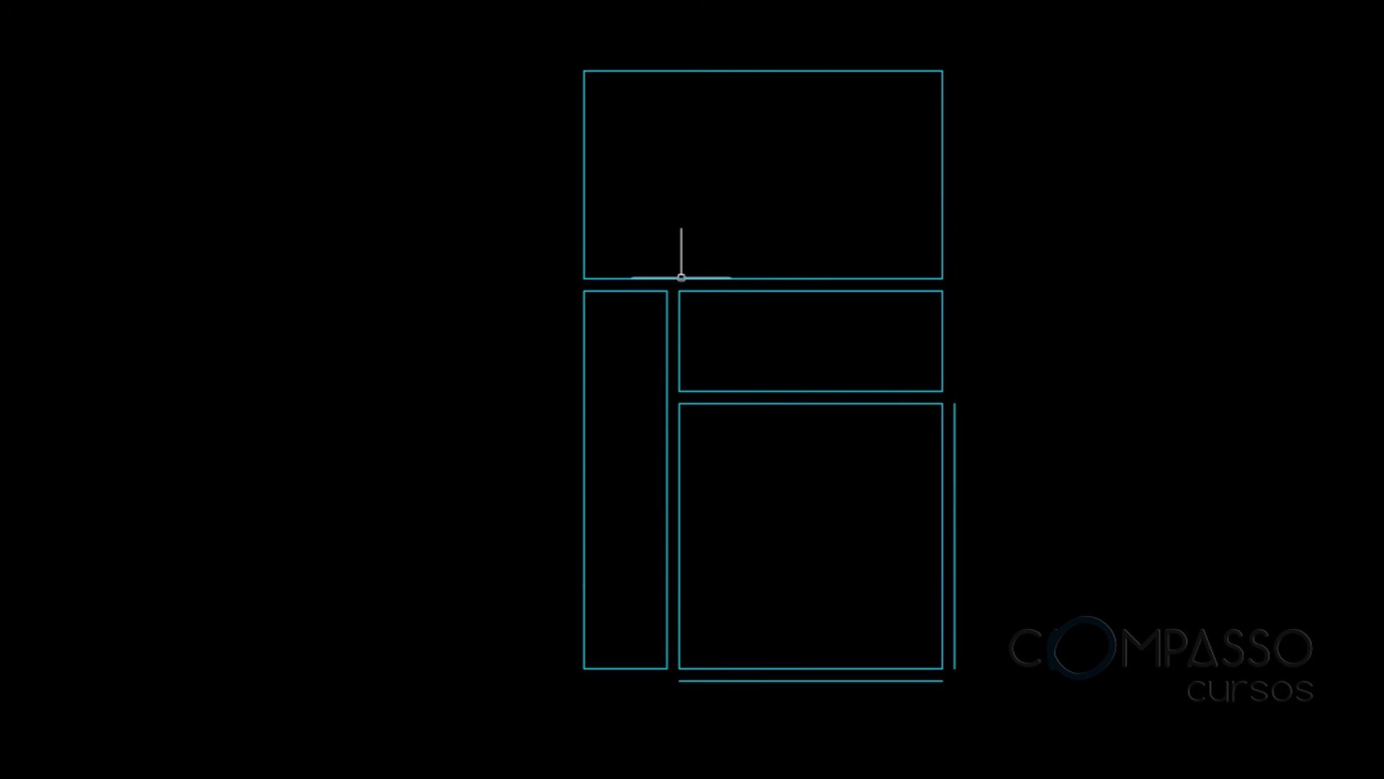
scroll(682, 277, "up", 4)
scroll(806, 352, "down", 4)
mouse_move(804, 368)
type(".15")
key("Return")
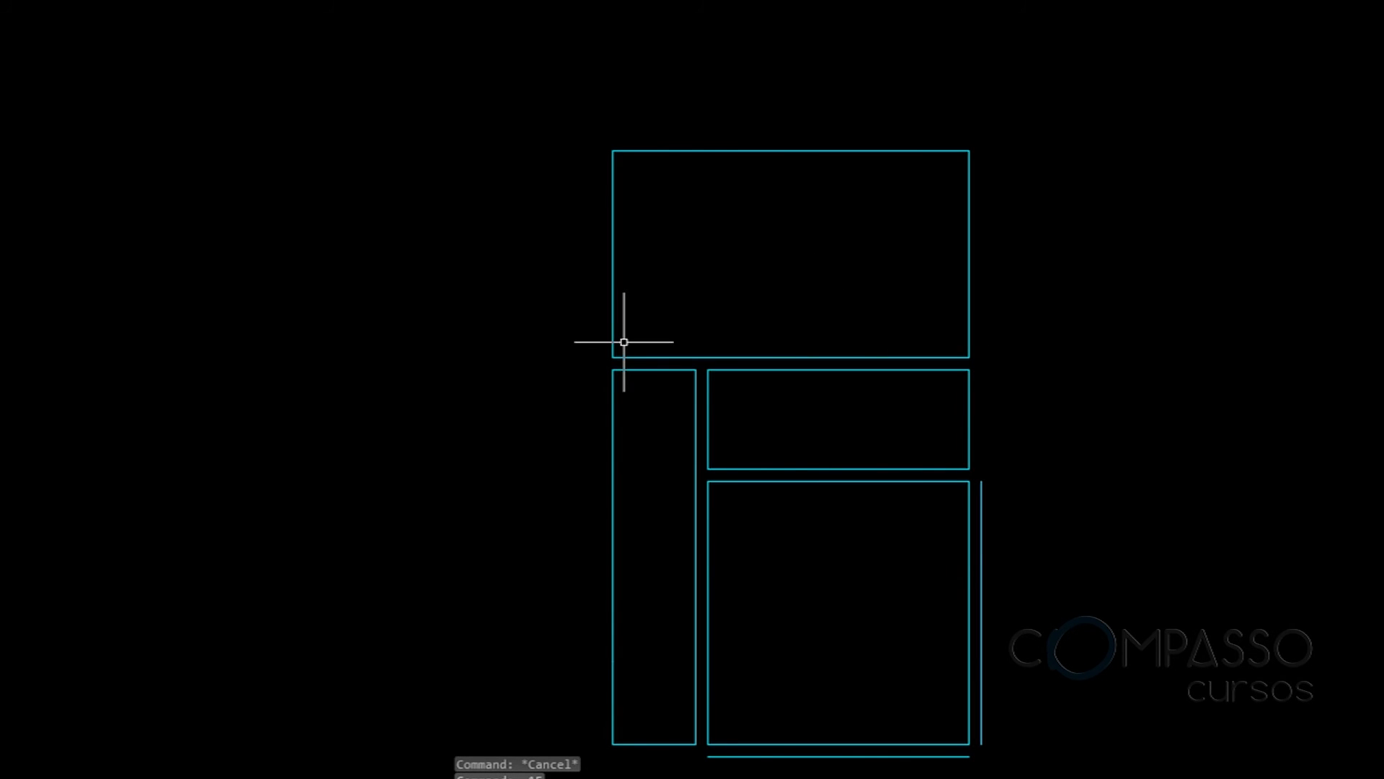
Offset the large room's upper and left lines 0.15 outward to form the exterior wall faces
type("o")
key("Return")
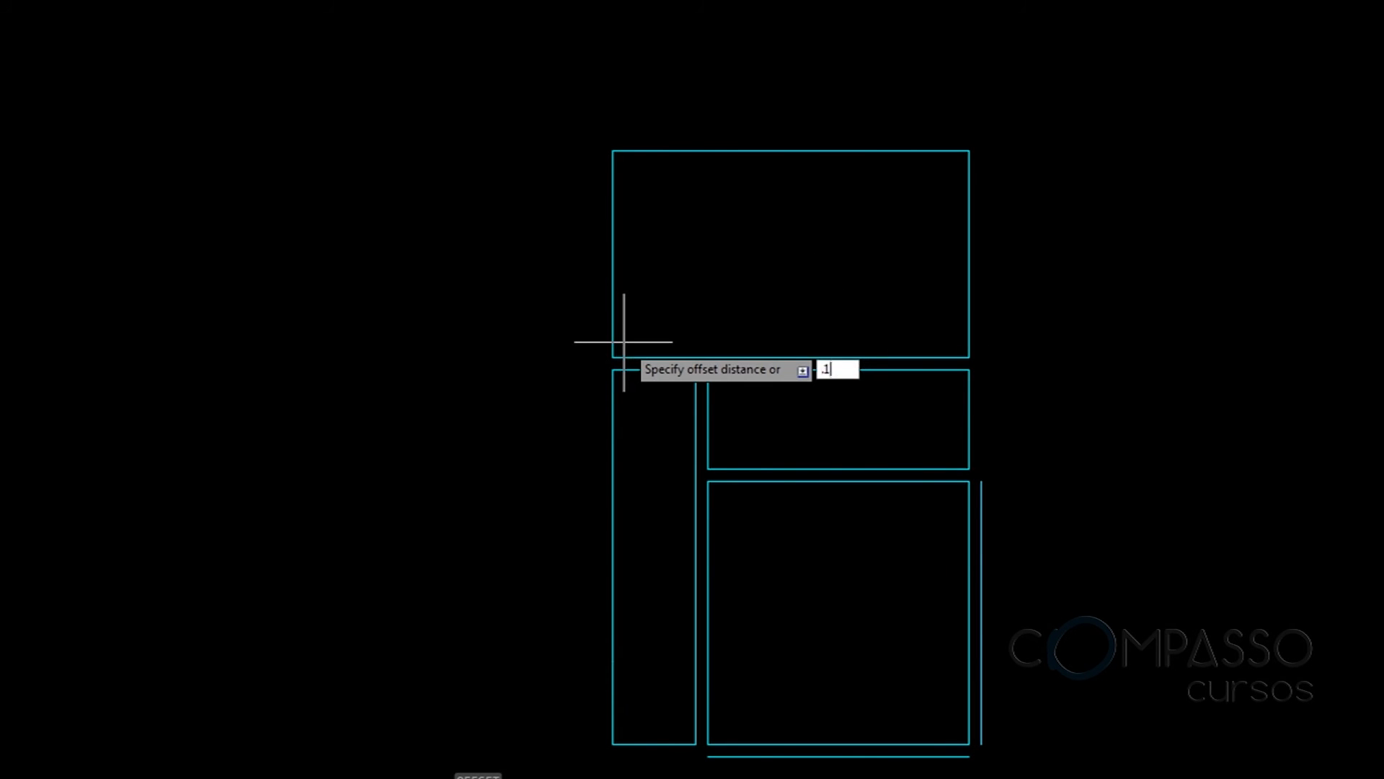
type(".1")
key("Return")
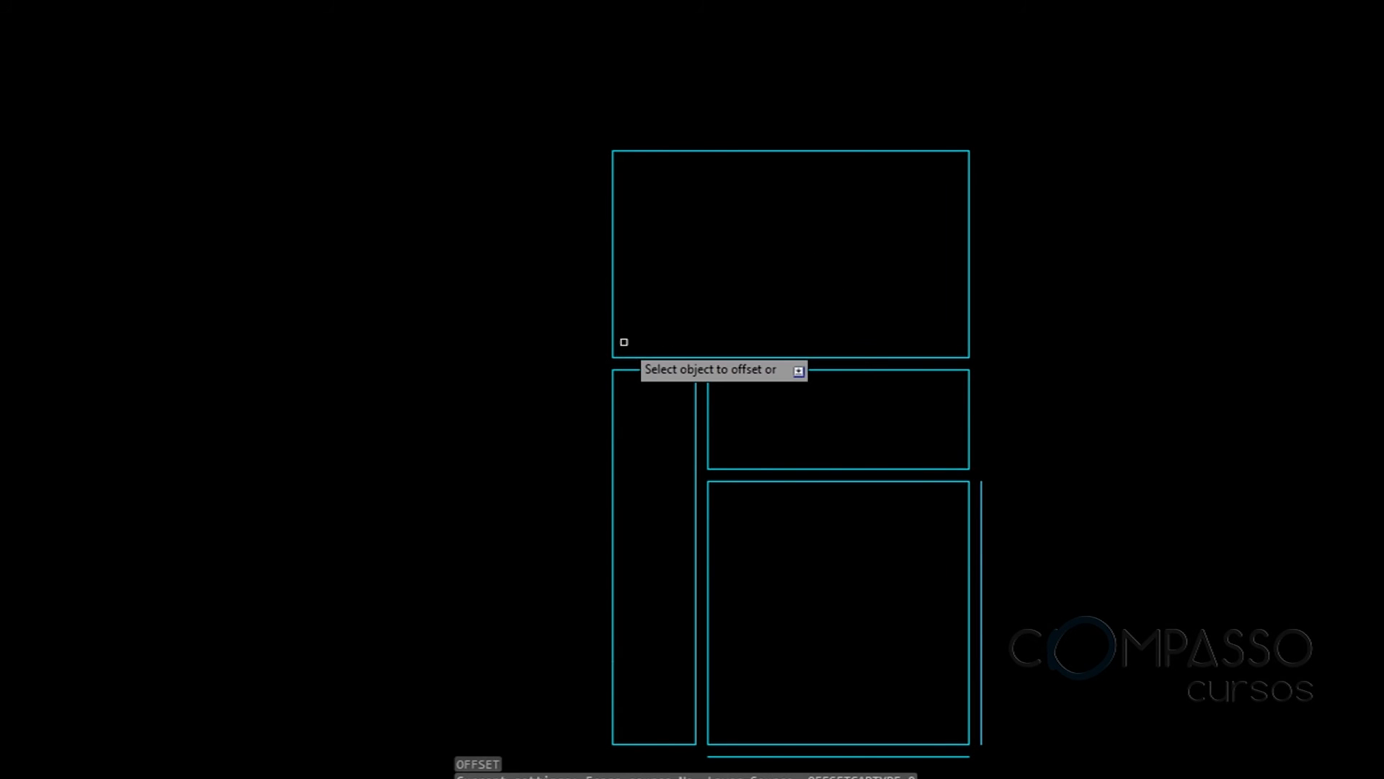
left_click(692, 149)
left_click(711, 93)
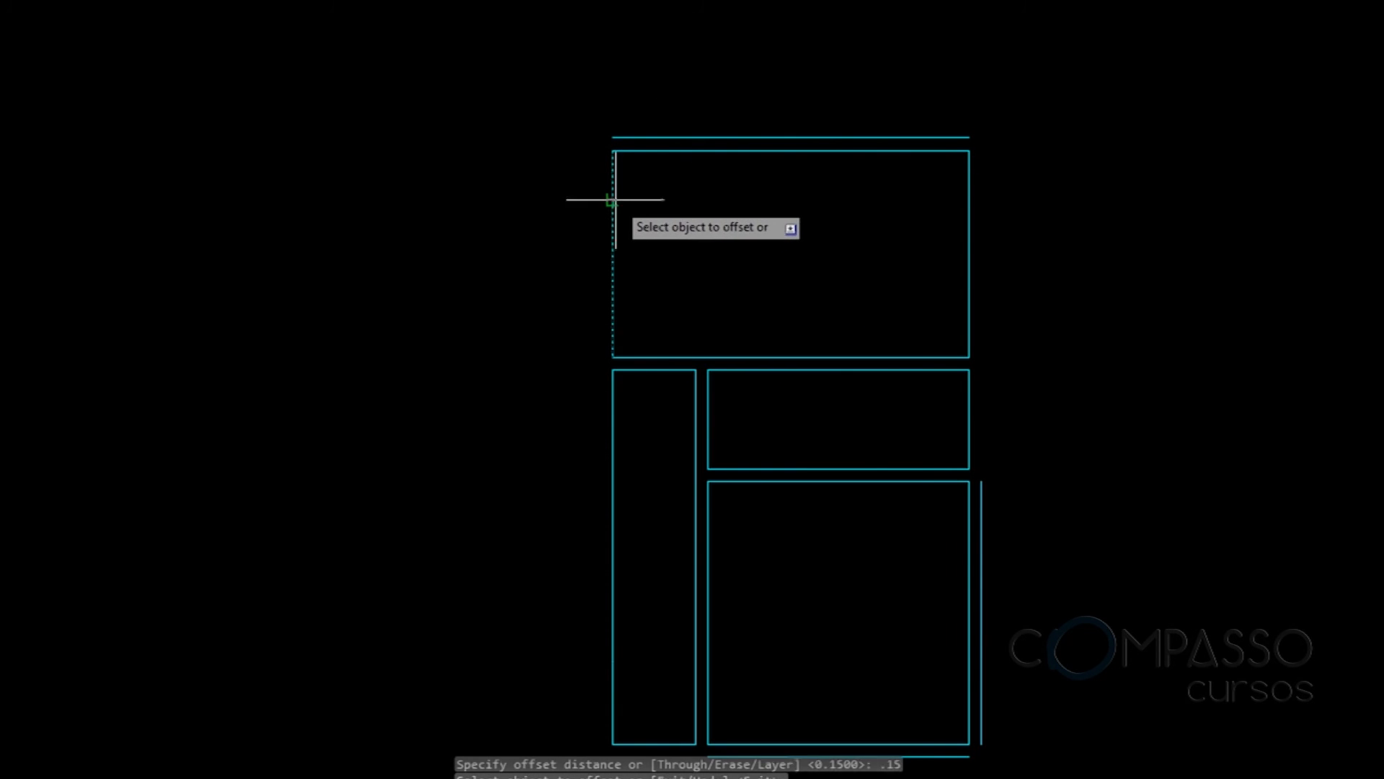
left_click(615, 200)
left_click(541, 193)
Use Fillet to connect the outer top line with the outer left and outer right lines in sharp corners
type("f")
key("Return")
left_click(601, 176)
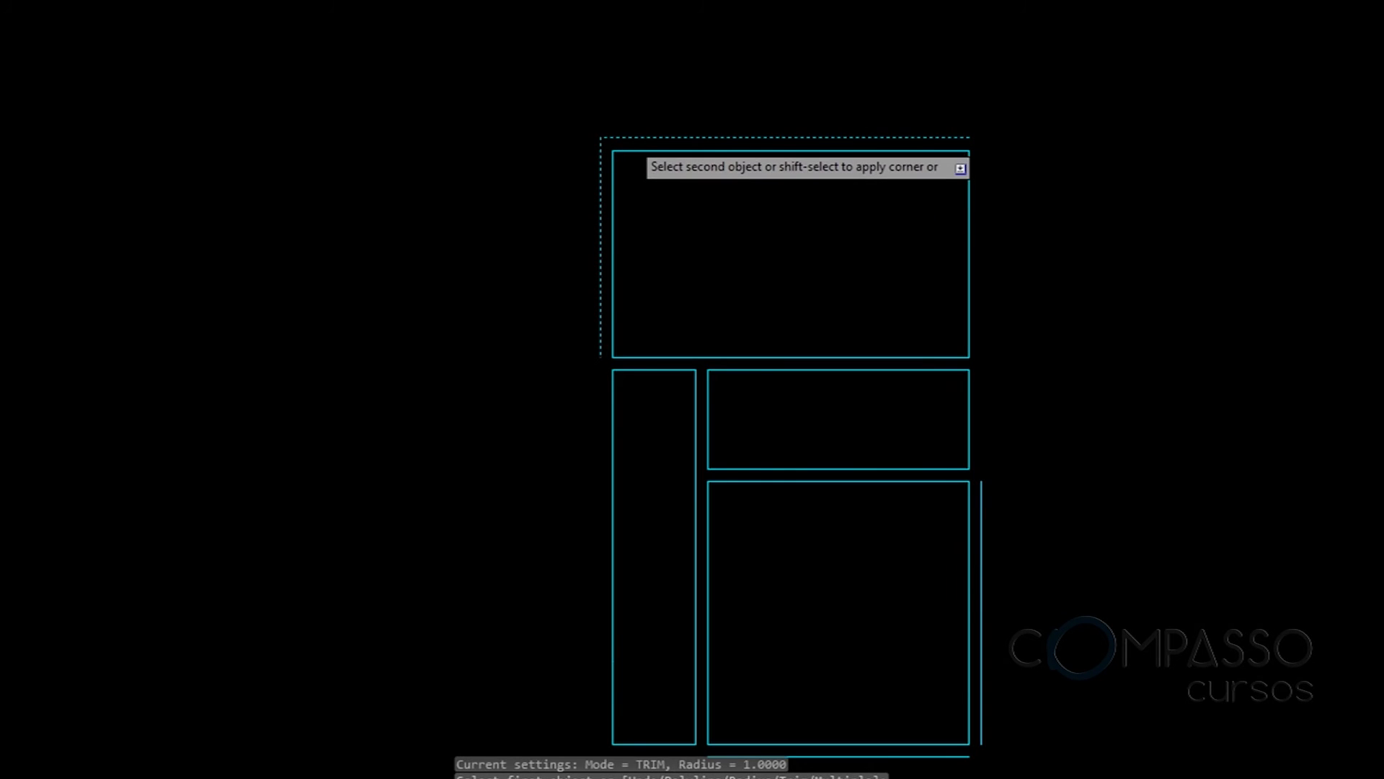
left_click(629, 138)
key("Return")
left_click(844, 138)
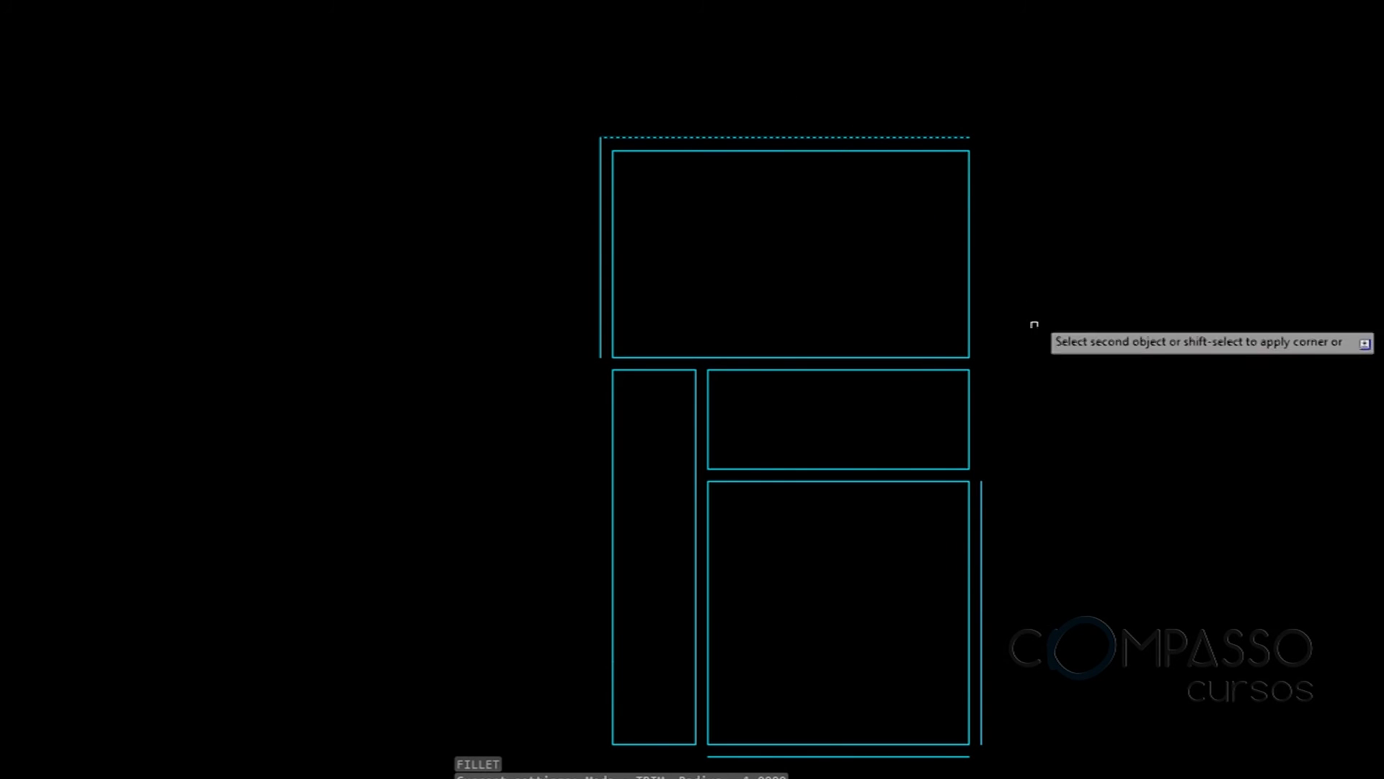
left_click(981, 488)
Use Fillet to connect the outer right line with the outer bottom line in a sharp corner
key("Return")
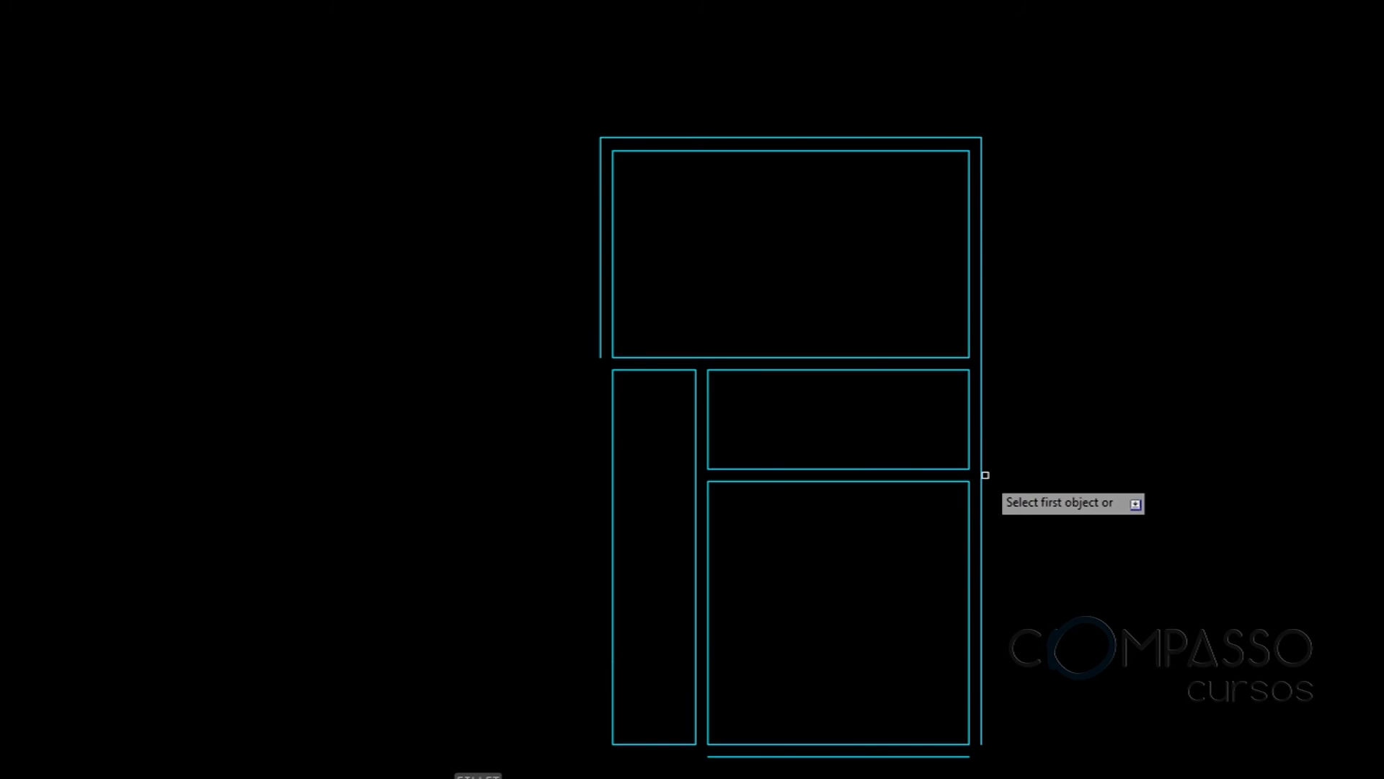
middle_click_drag(986, 475, 1035, 275)
left_click(1034, 312)
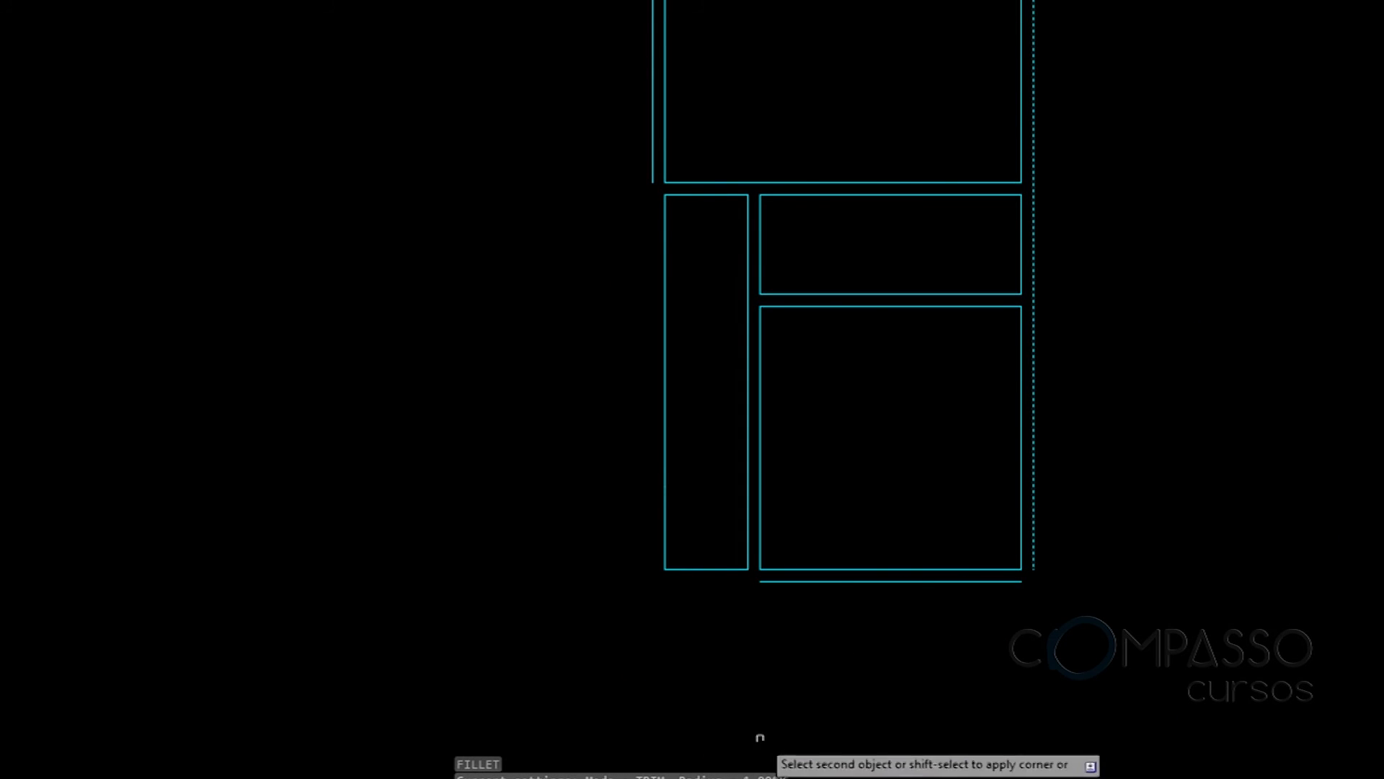
left_click(952, 585)
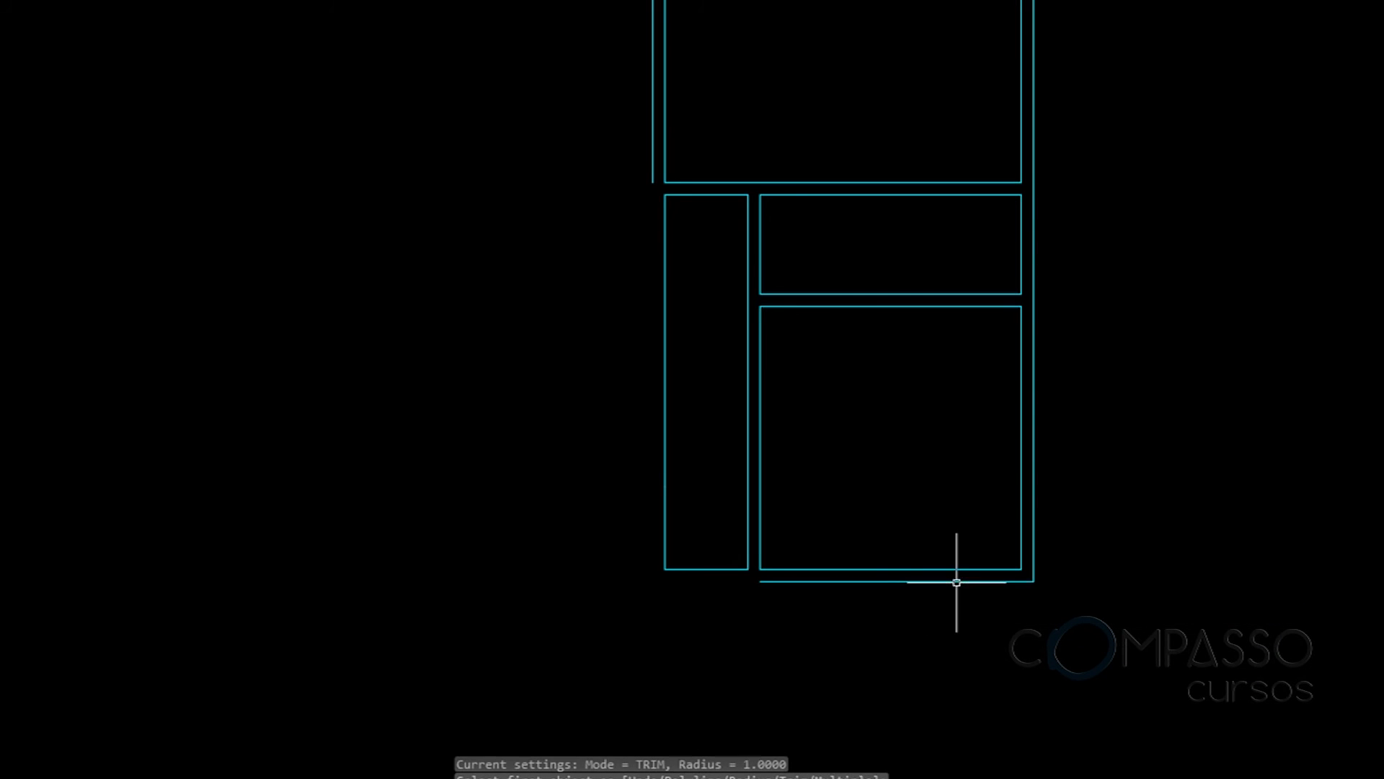
Start a line at the narrow vertical room's lower-left corner and draw it 0.15 left, then 1.9 down
mouse_move(713, 501)
middle_mouse_down()
mouse_move(766, 408)
mouse_move(800, 447)
middle_mouse_up()
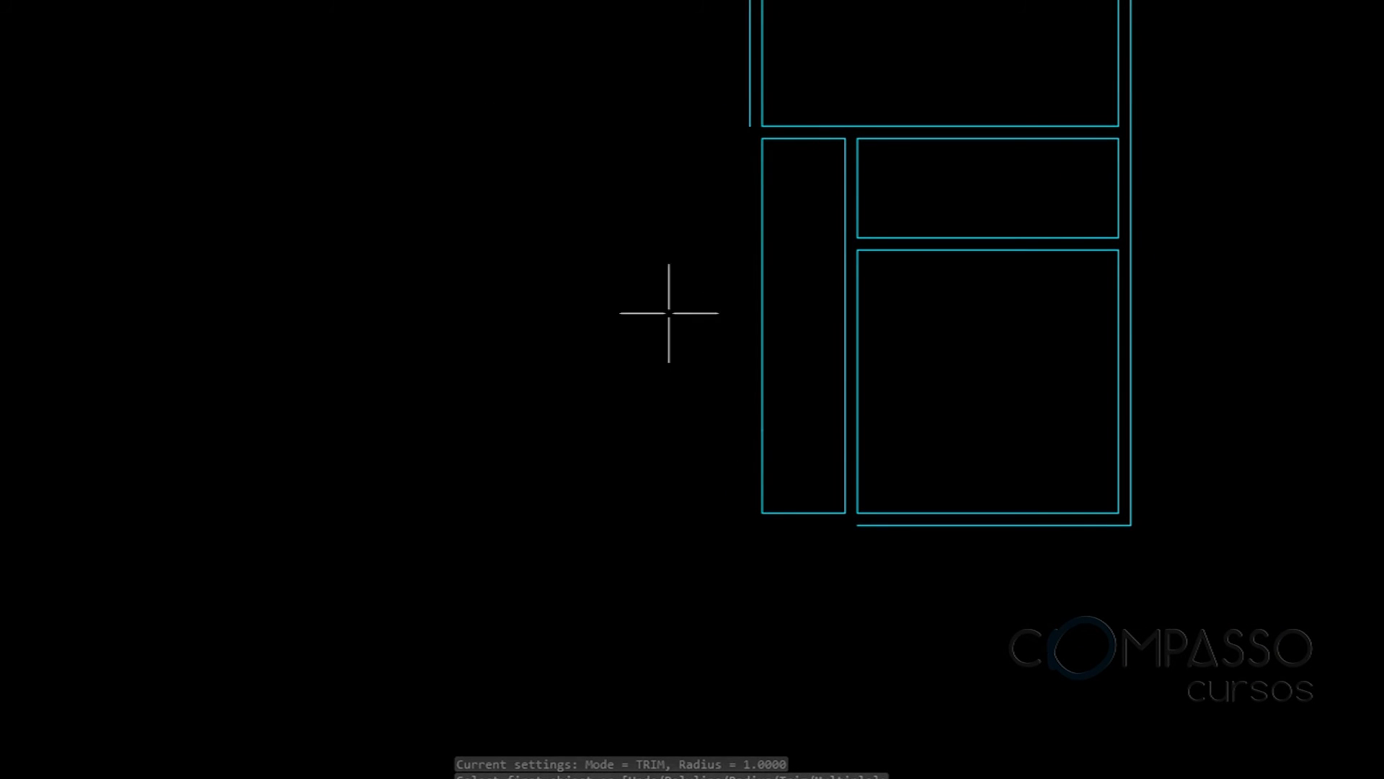
middle_click_drag(872, 419, 920, 371)
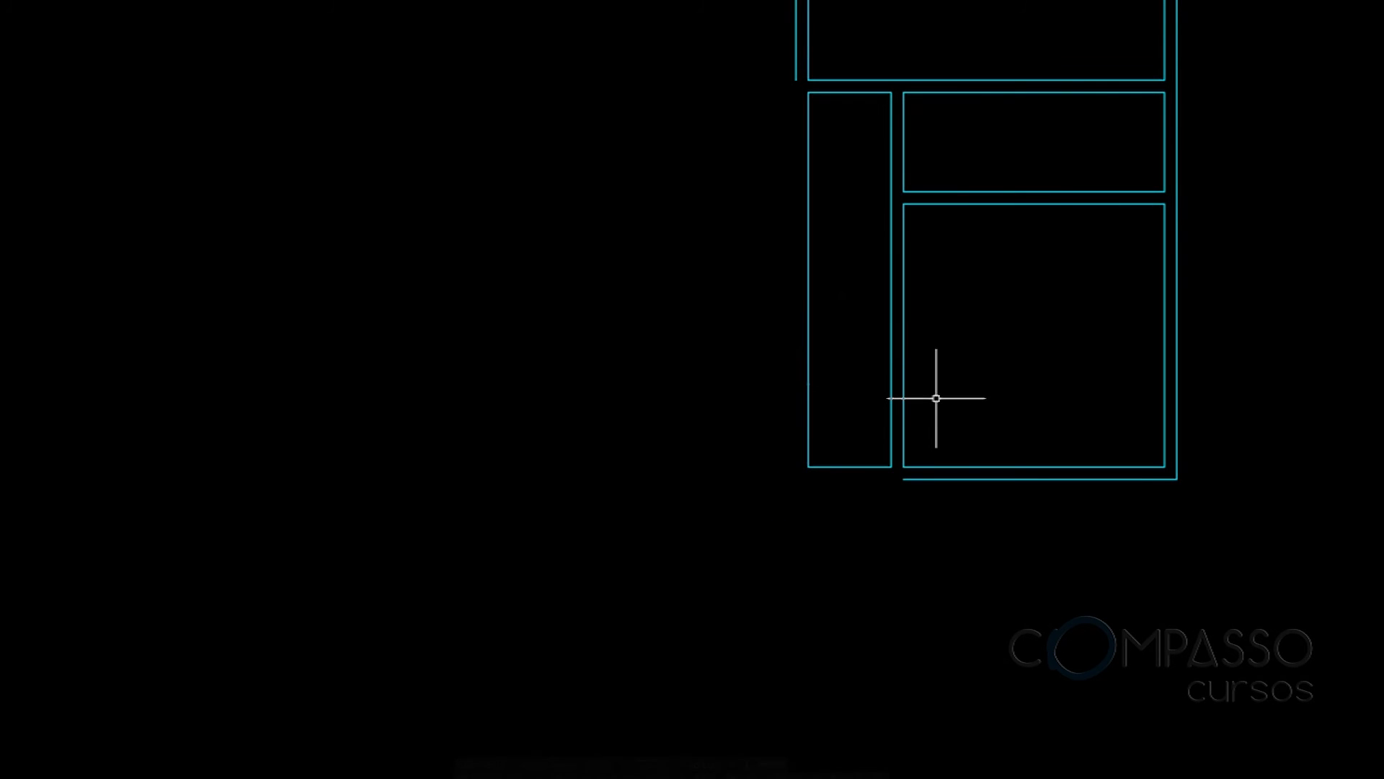
middle_click_drag(921, 424, 944, 538)
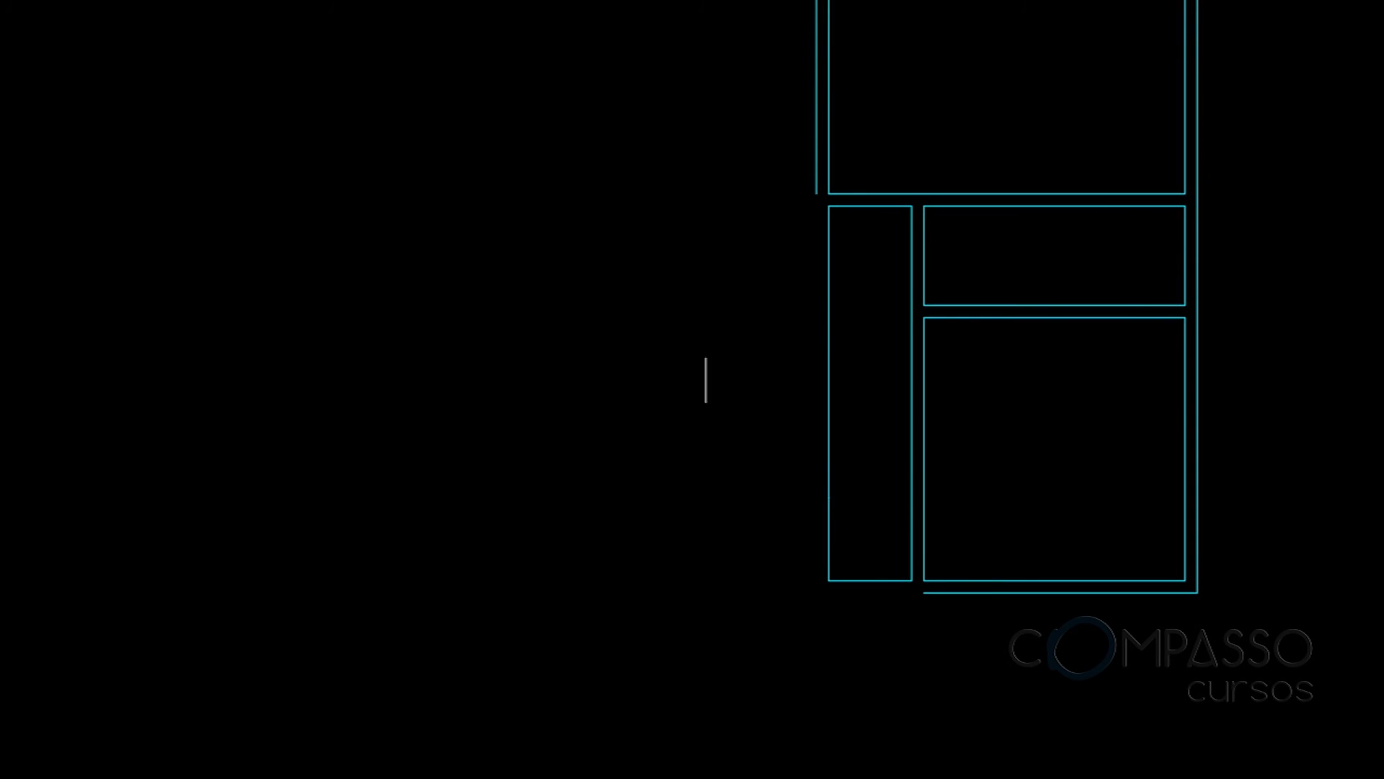
left_click(40, 0)
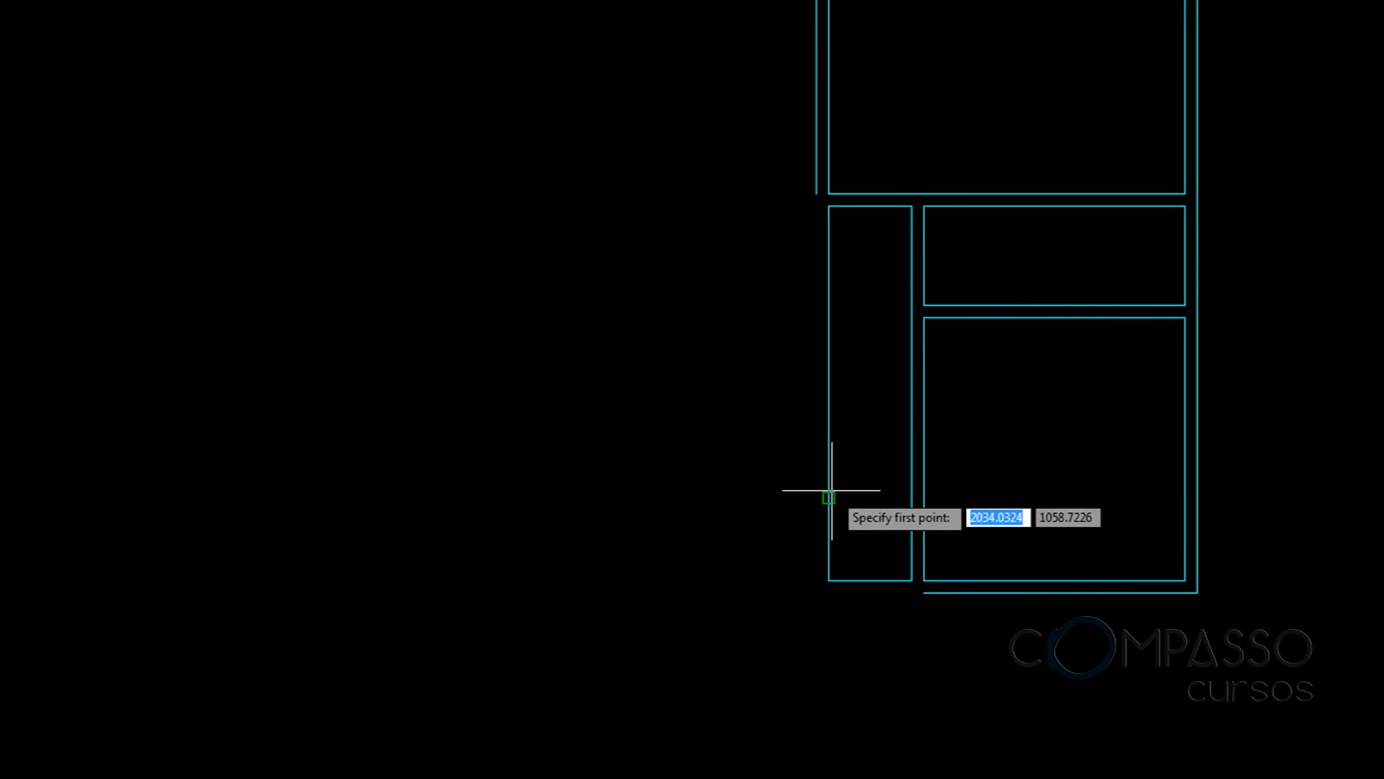
scroll(832, 490, "up", 2)
middle_click_drag(832, 490, 856, 389)
left_click(835, 518)
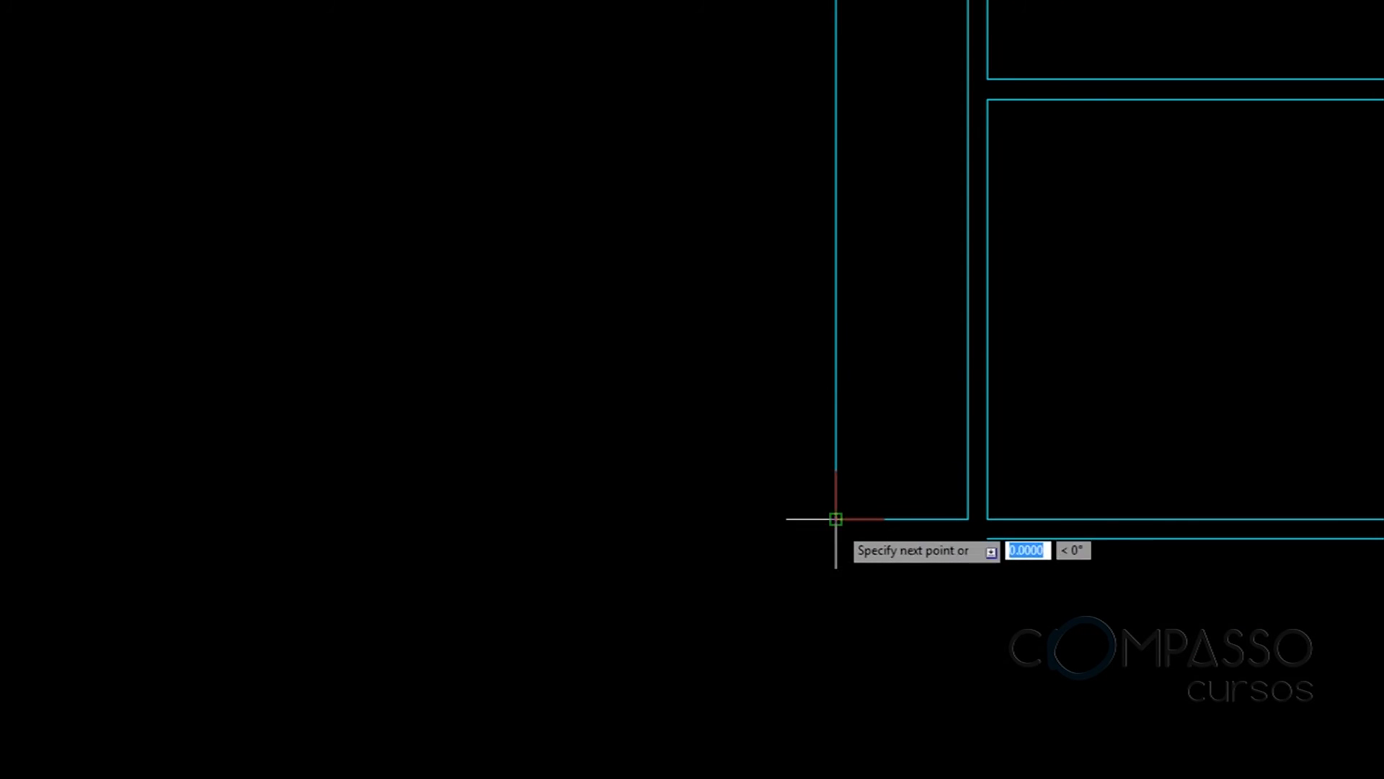
type(".15")
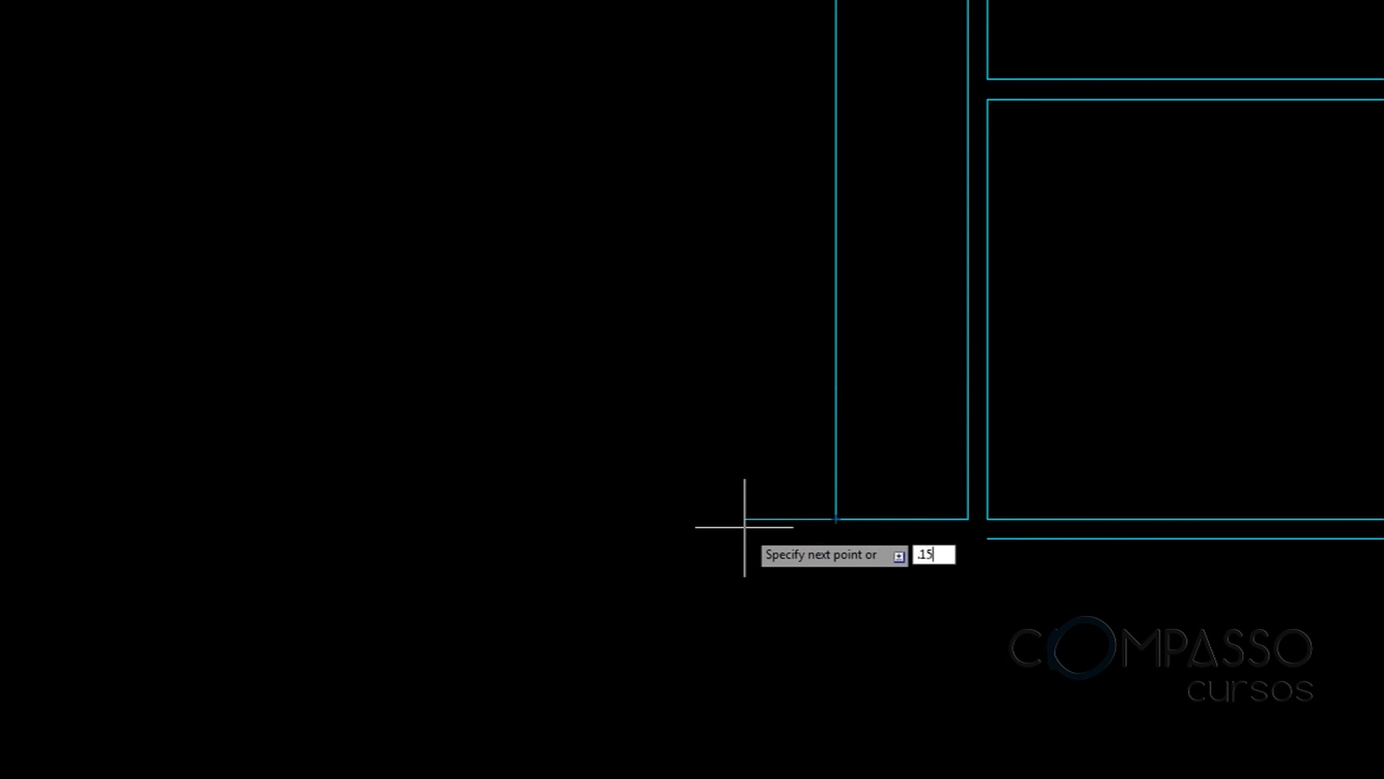
key("Return")
middle_click_drag(779, 608, 815, 446)
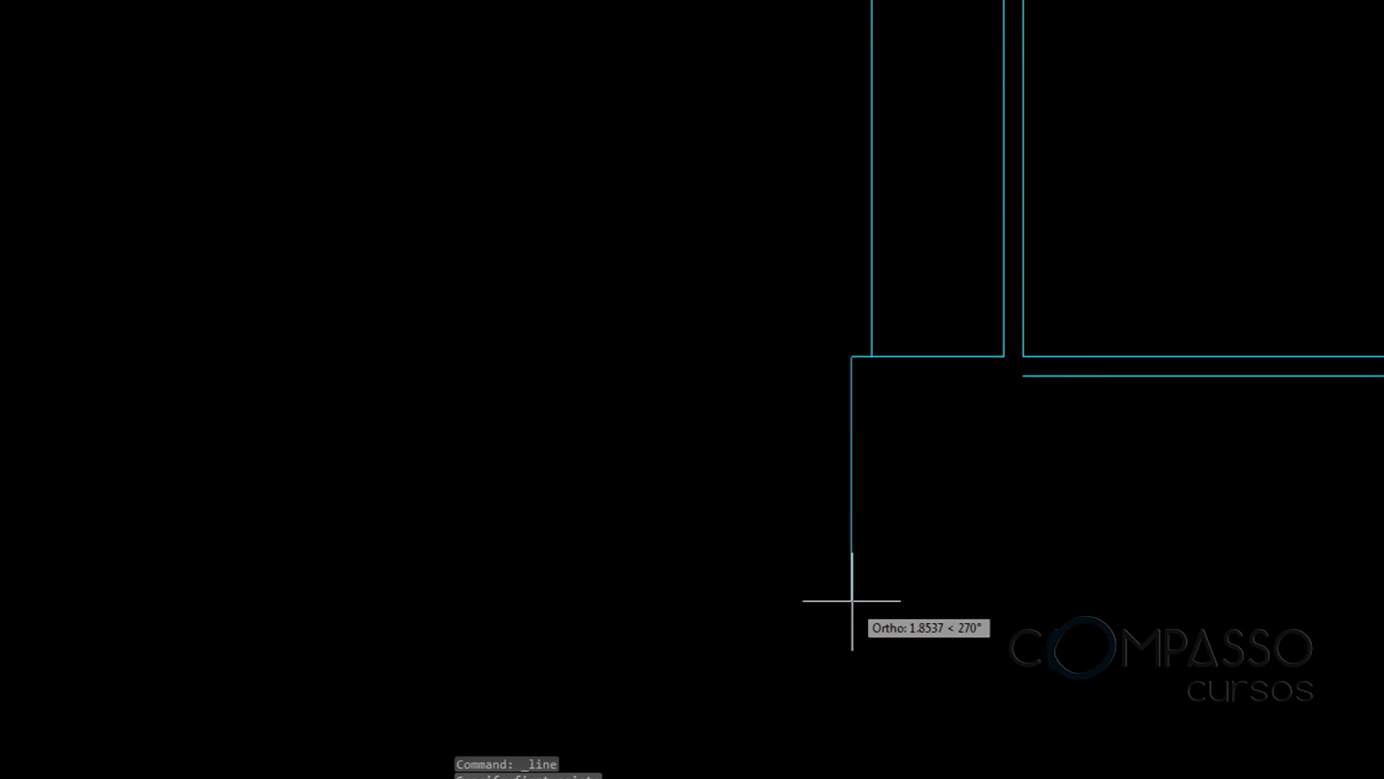
type("1.9")
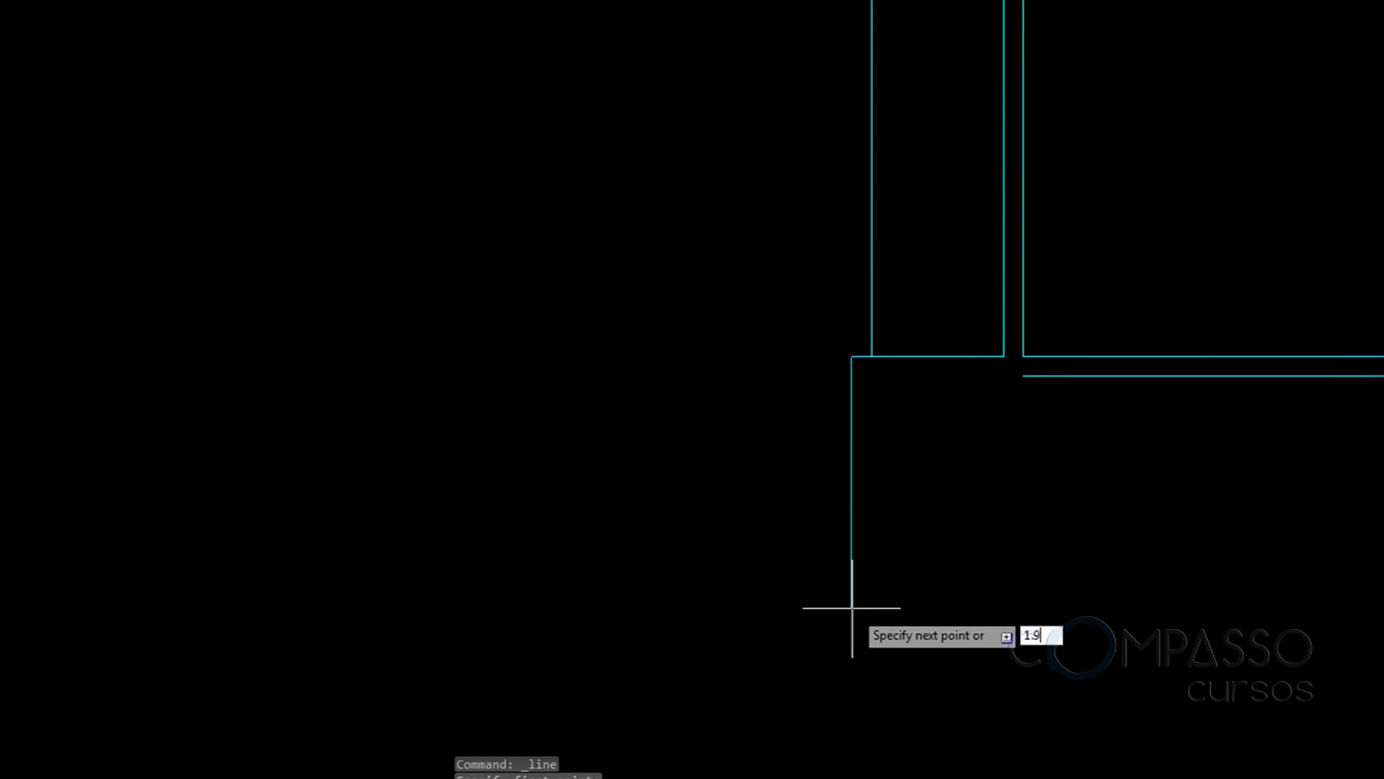
key("Return")
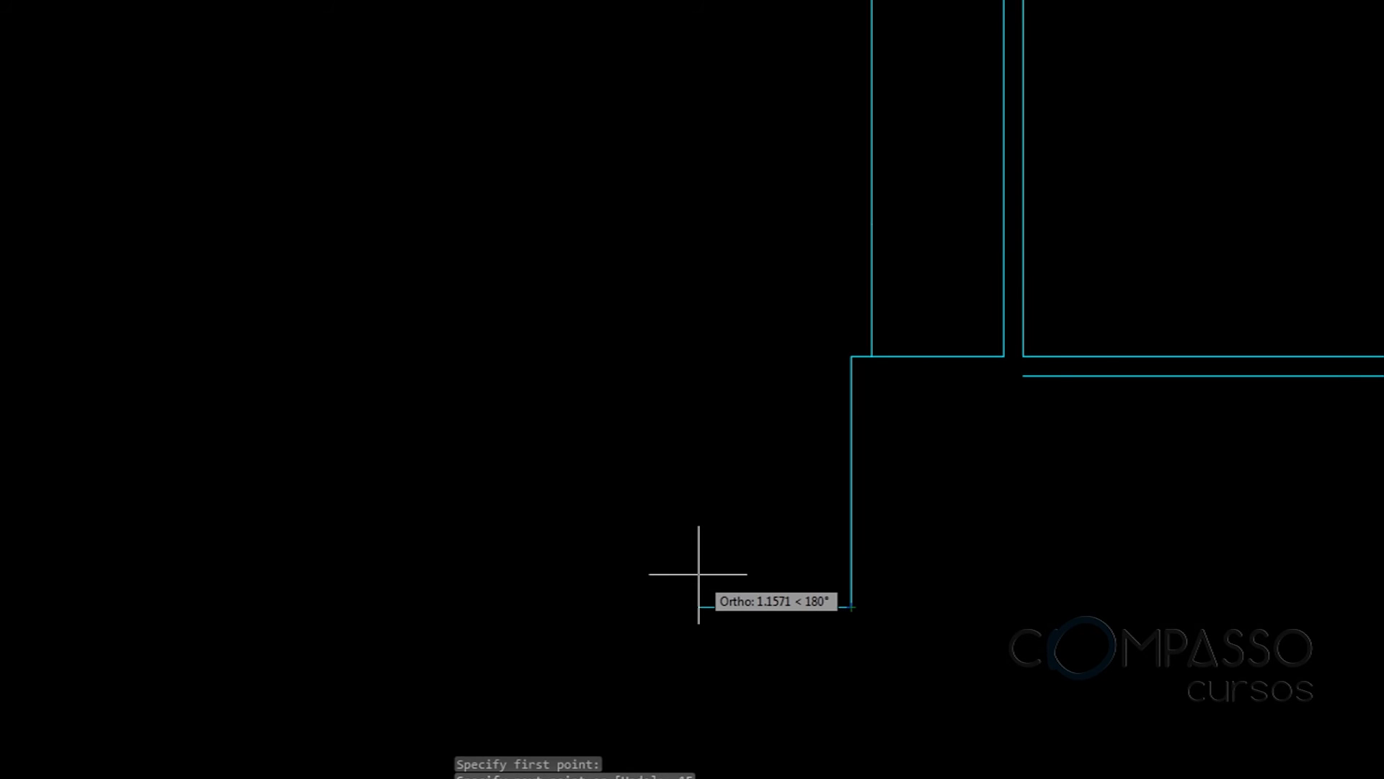
Continue the line 3.15 to the left and 3 up to form the new lower room's bottom and left sides
type(".15")
key("Return")
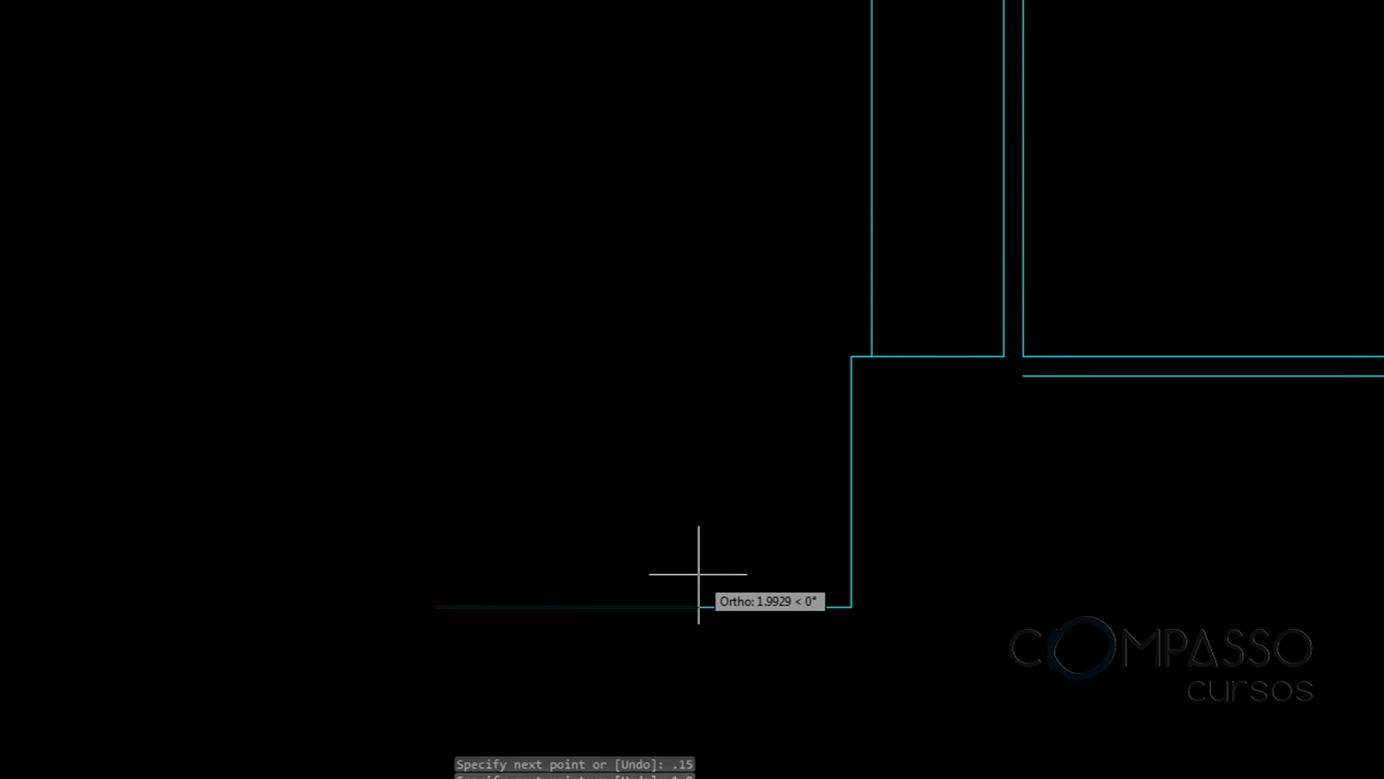
type("2.45")
key("Return")
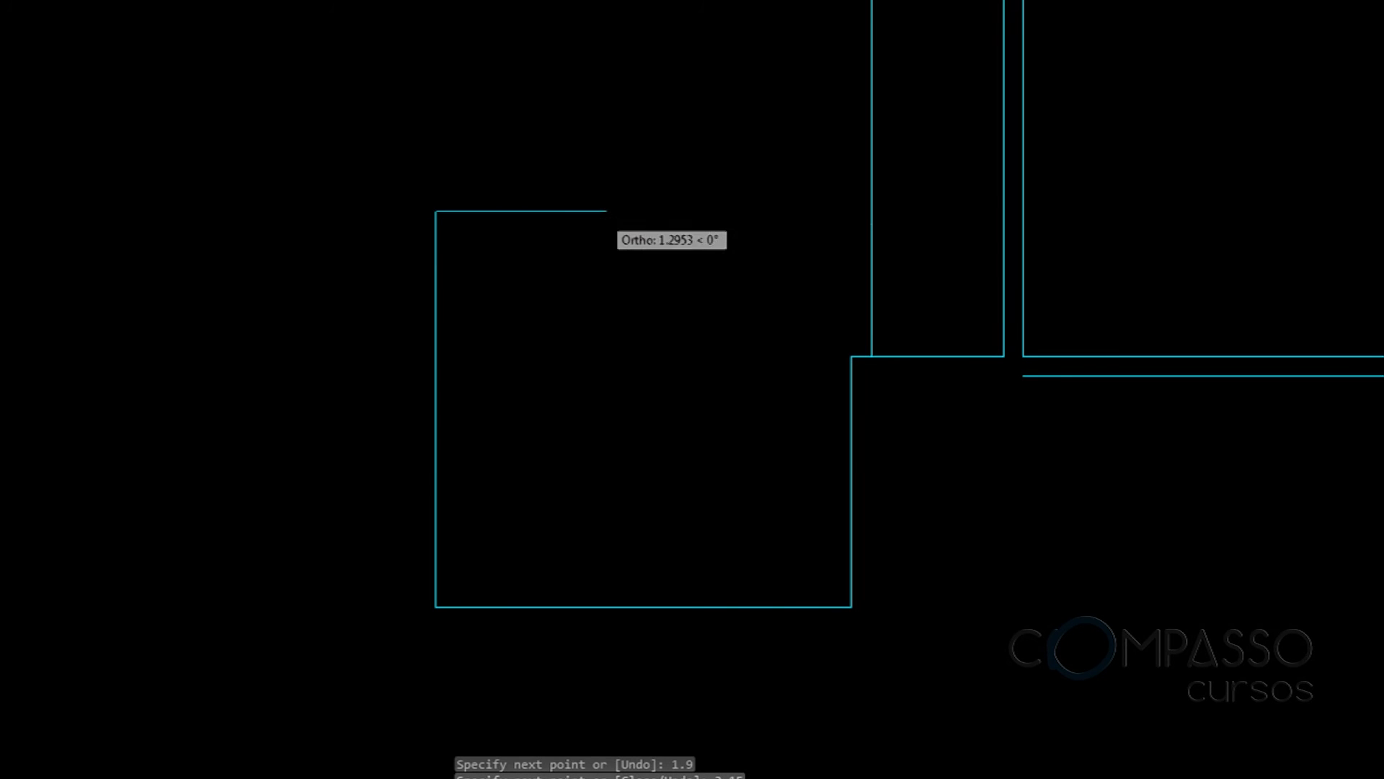
Outline the dividing wall stub by continuing the line 2.15 right, 0.15 up and 2.15 back left
type("2.15")
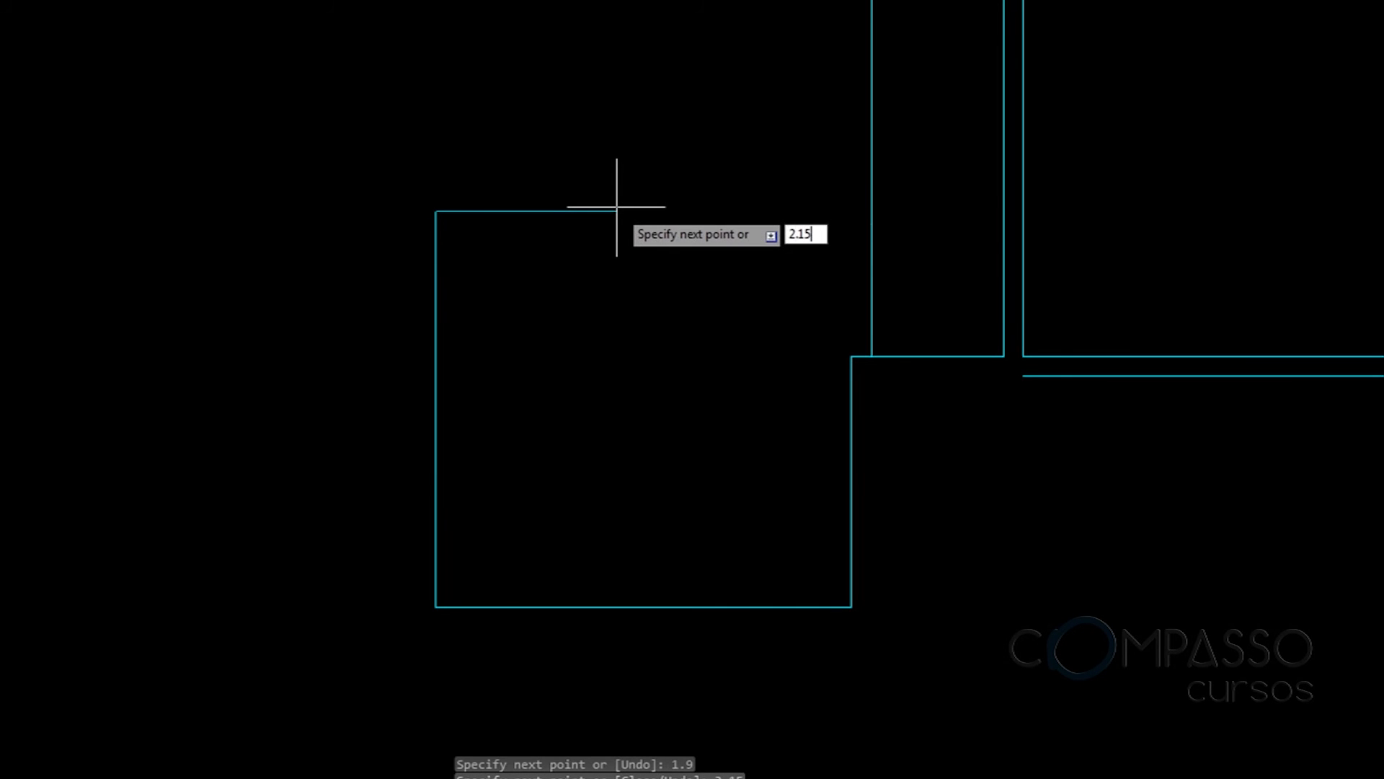
key("Tab")
key("Return")
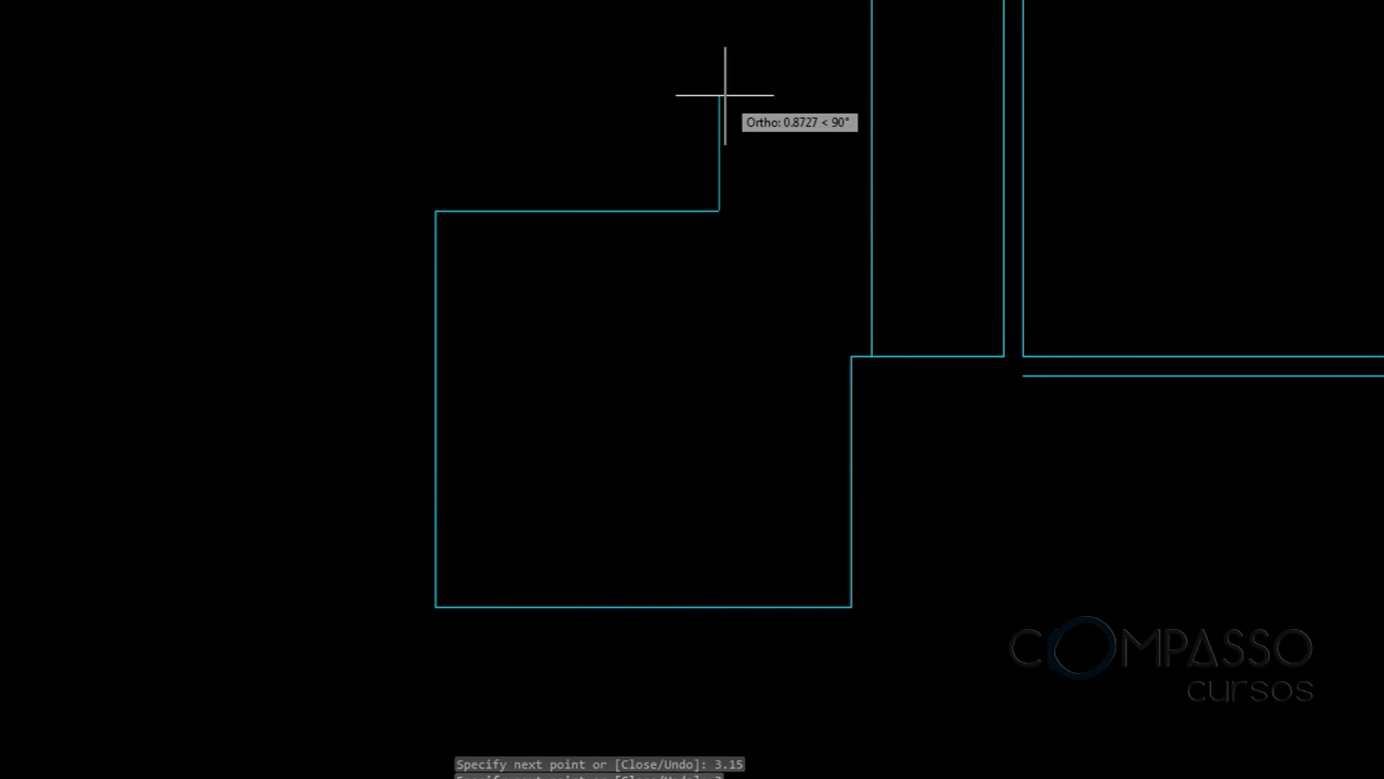
type("0.15")
key("Return")
type("2.15")
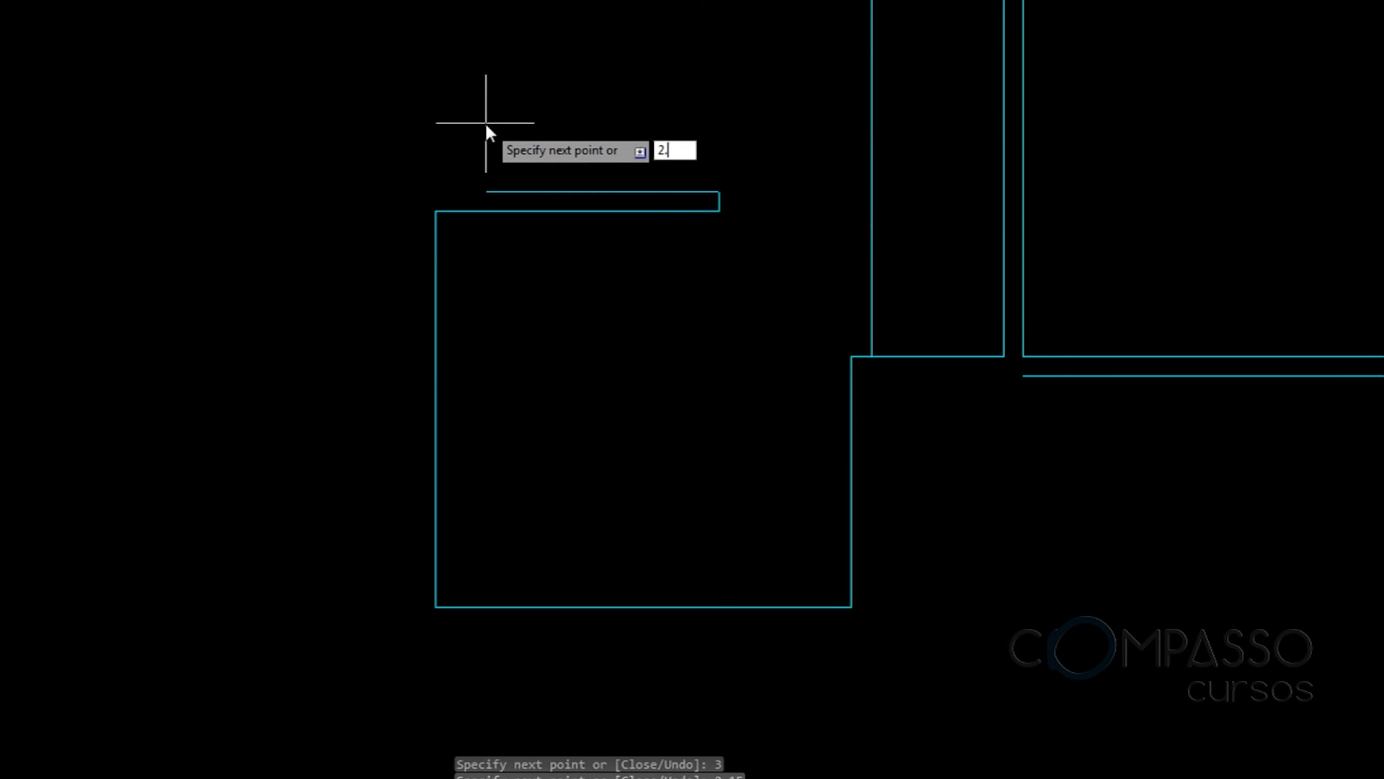
key("Return")
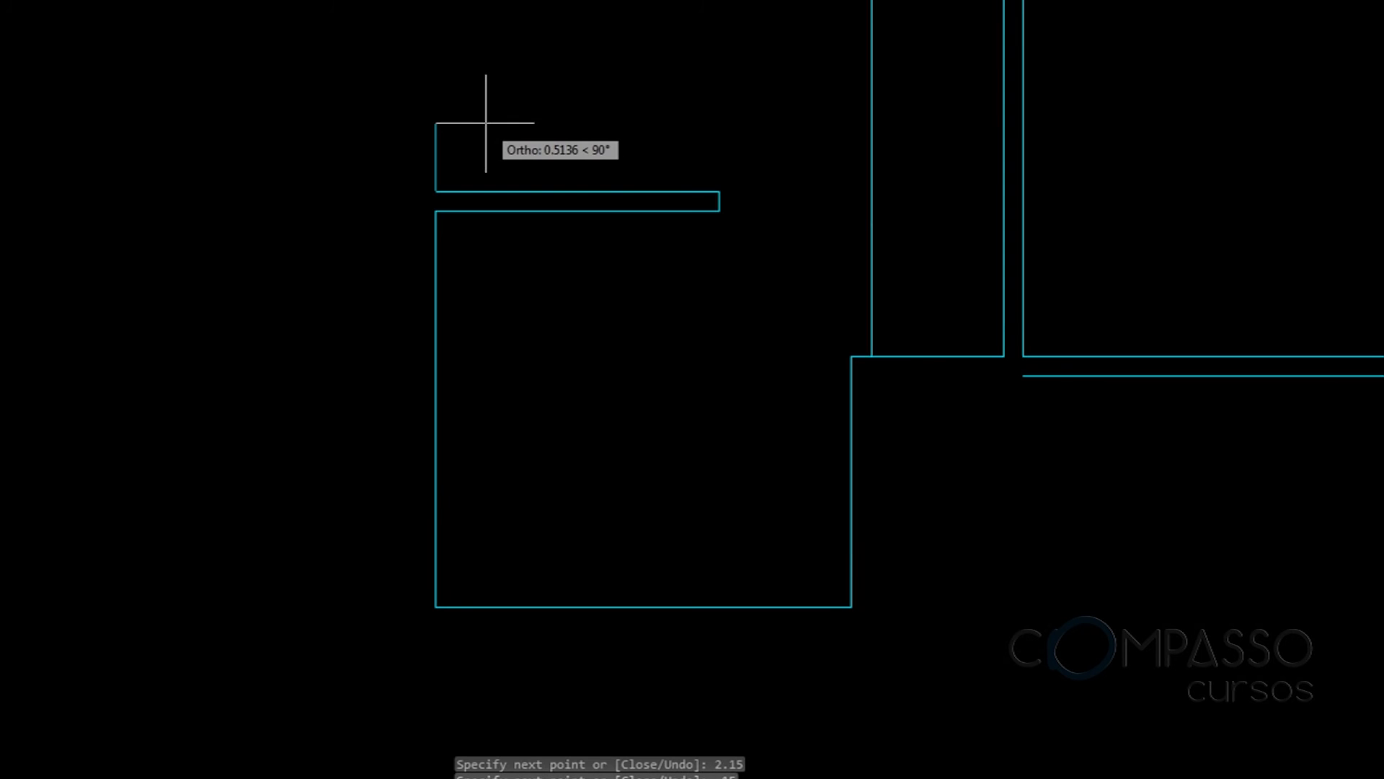
Continue the line 2.8 up and 1 right to start the new upper room's left and top sides, then end it
middle_click_drag(486, 123, 476, 363)
type("2.8")
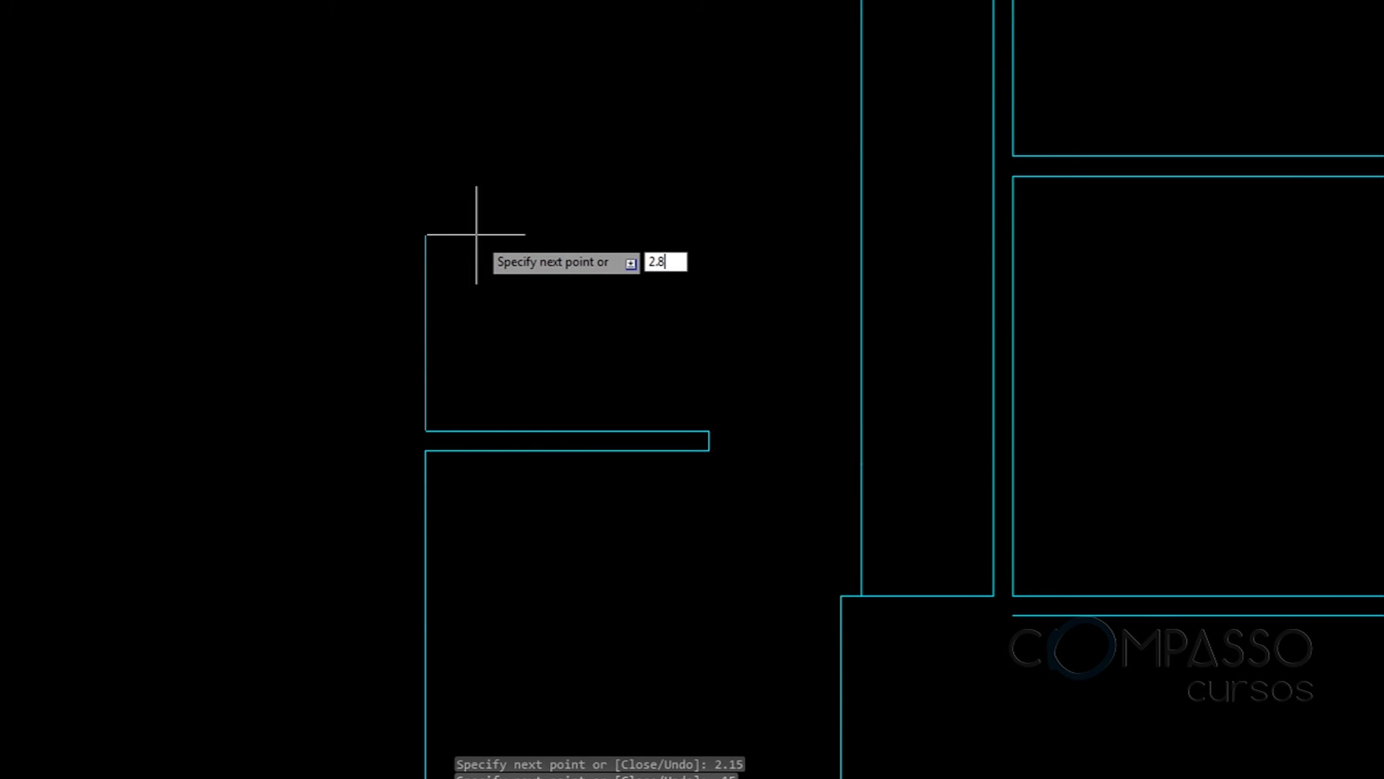
key("Return")
middle_click_drag(602, 141, 581, 399)
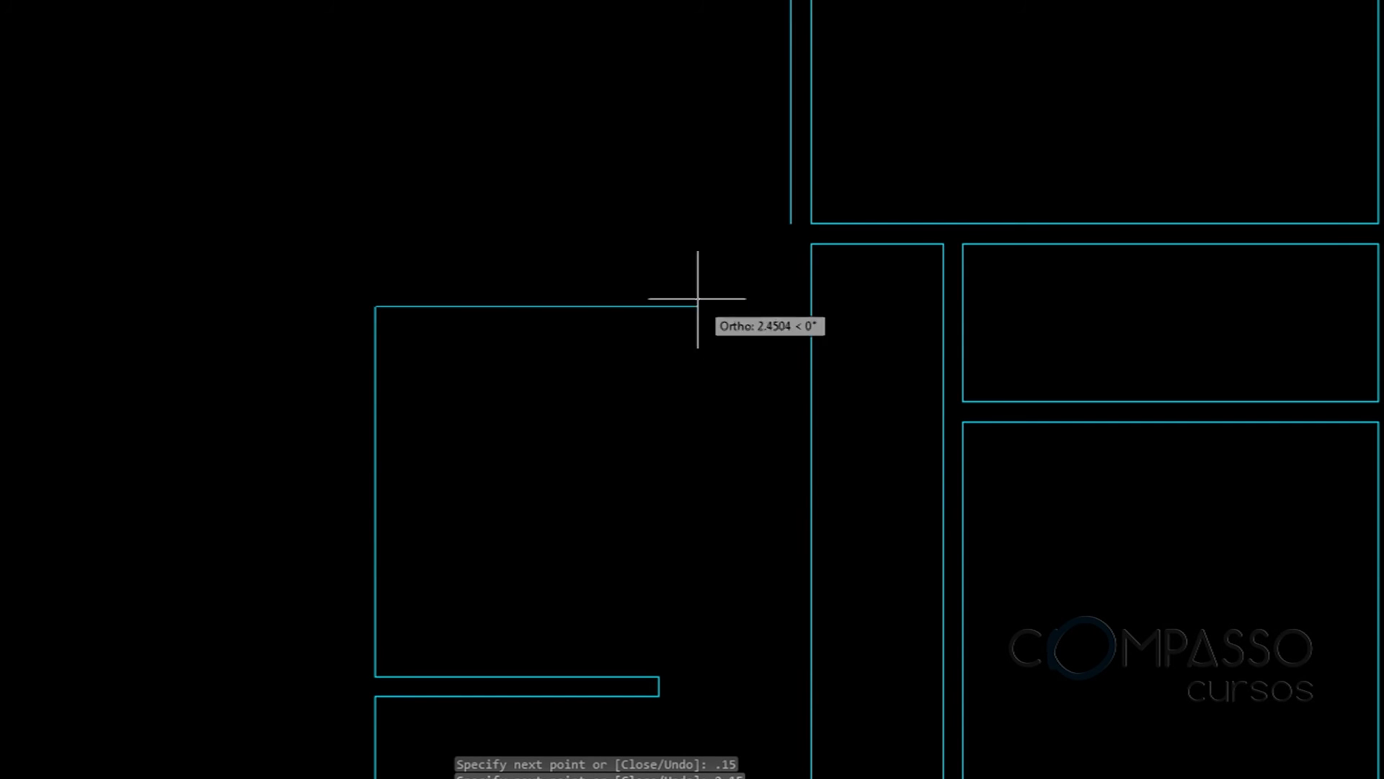
type("1")
key("Return")
middle_click_drag(654, 381, 692, 238)
scroll(692, 238, "down", 2)
scroll(633, 193, "up", 2)
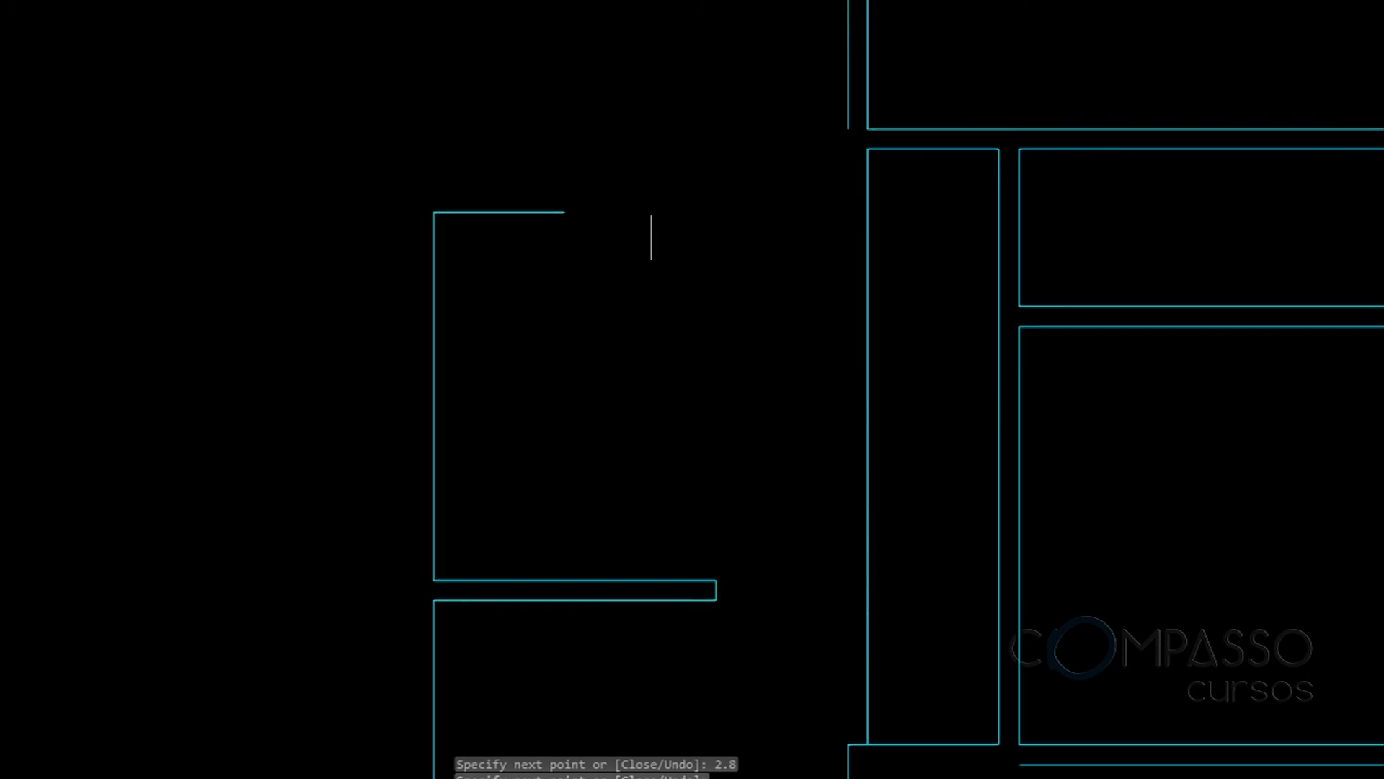
Use Fillet to join the new upper room's top line with the large room's outer left line in a sharp corner
middle_click_drag(650, 216, 654, 318)
type("f")
key("Return")
left_click(556, 312)
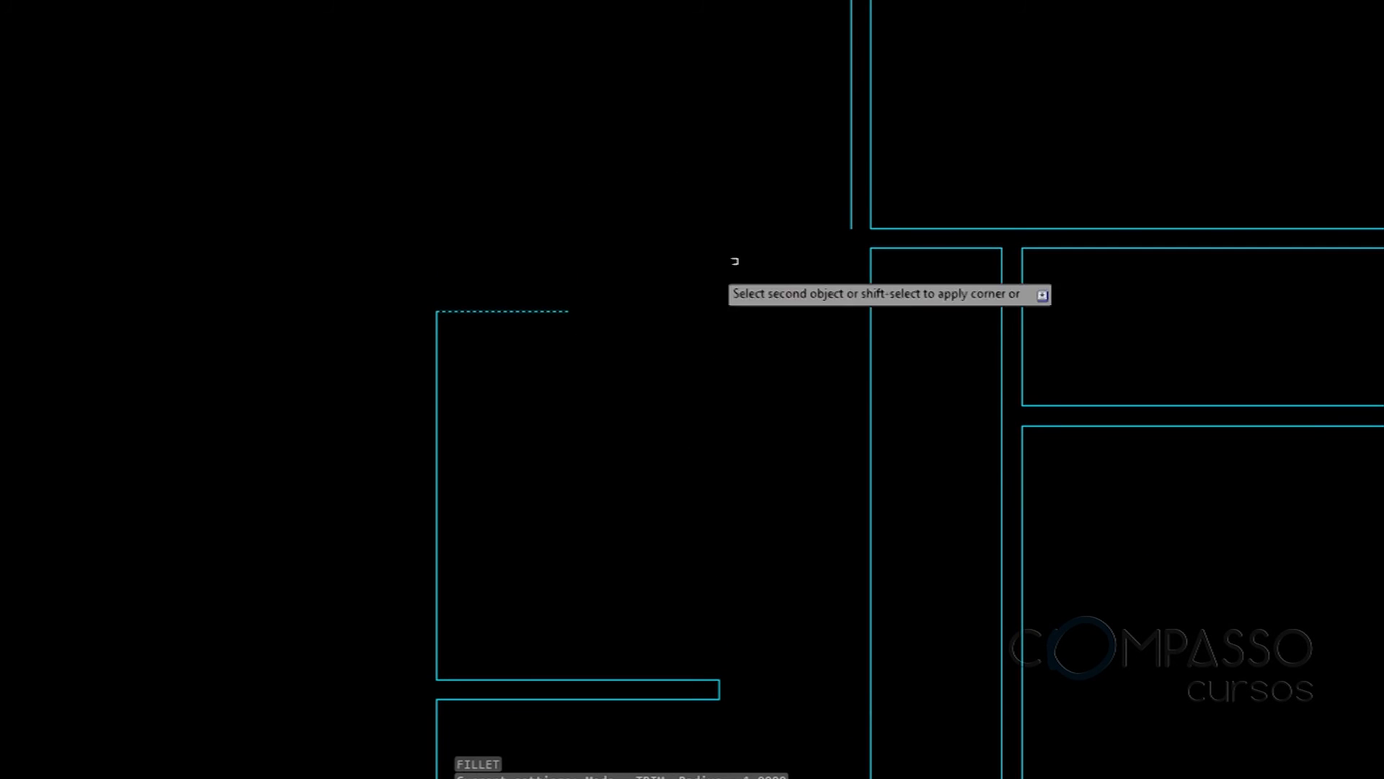
left_click(854, 196)
middle_click_drag(800, 349, 825, 199)
key("Return")
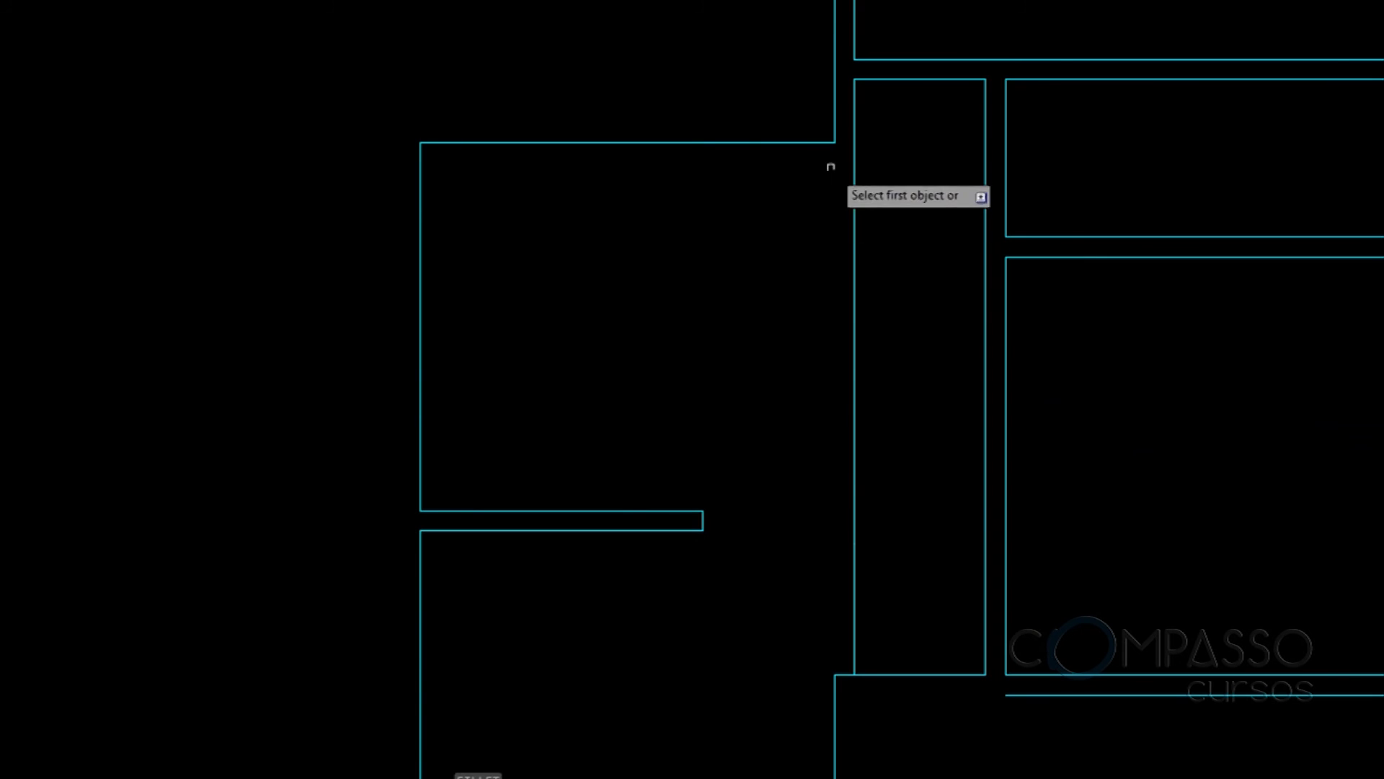
Draw a doorway edge line 0.15 leftward from the narrow room's left side, above its lower-left corner, and lead it toward the opposite wall
type("l")
key("Return")
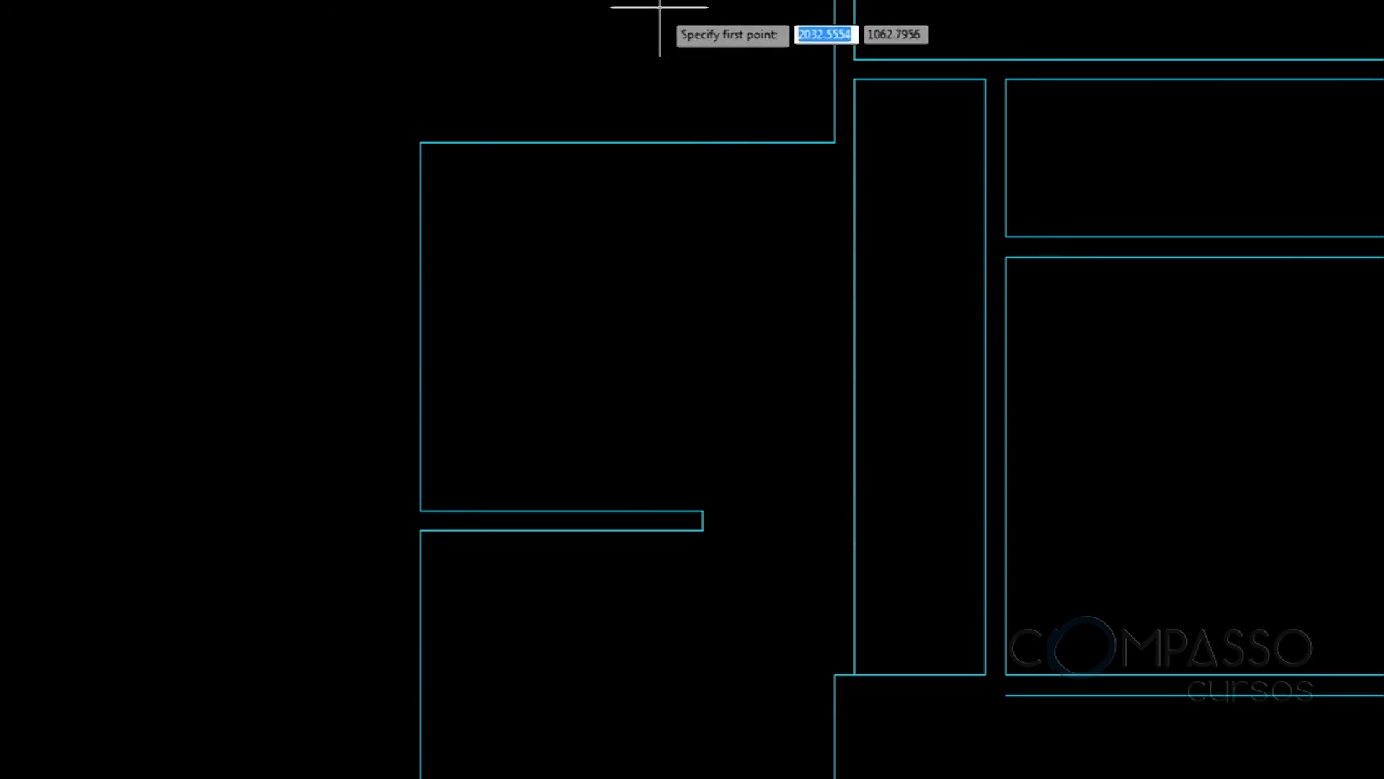
left_click(854, 544)
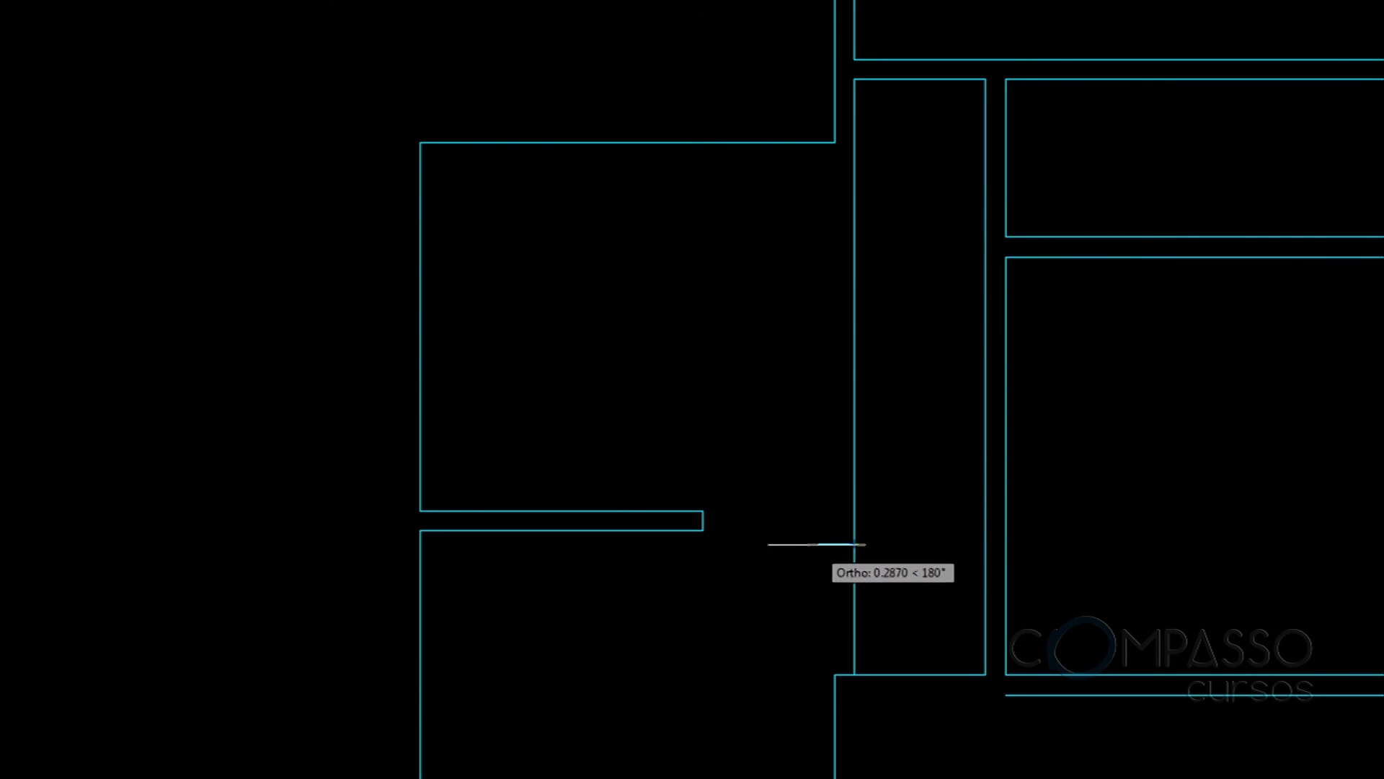
type(".15")
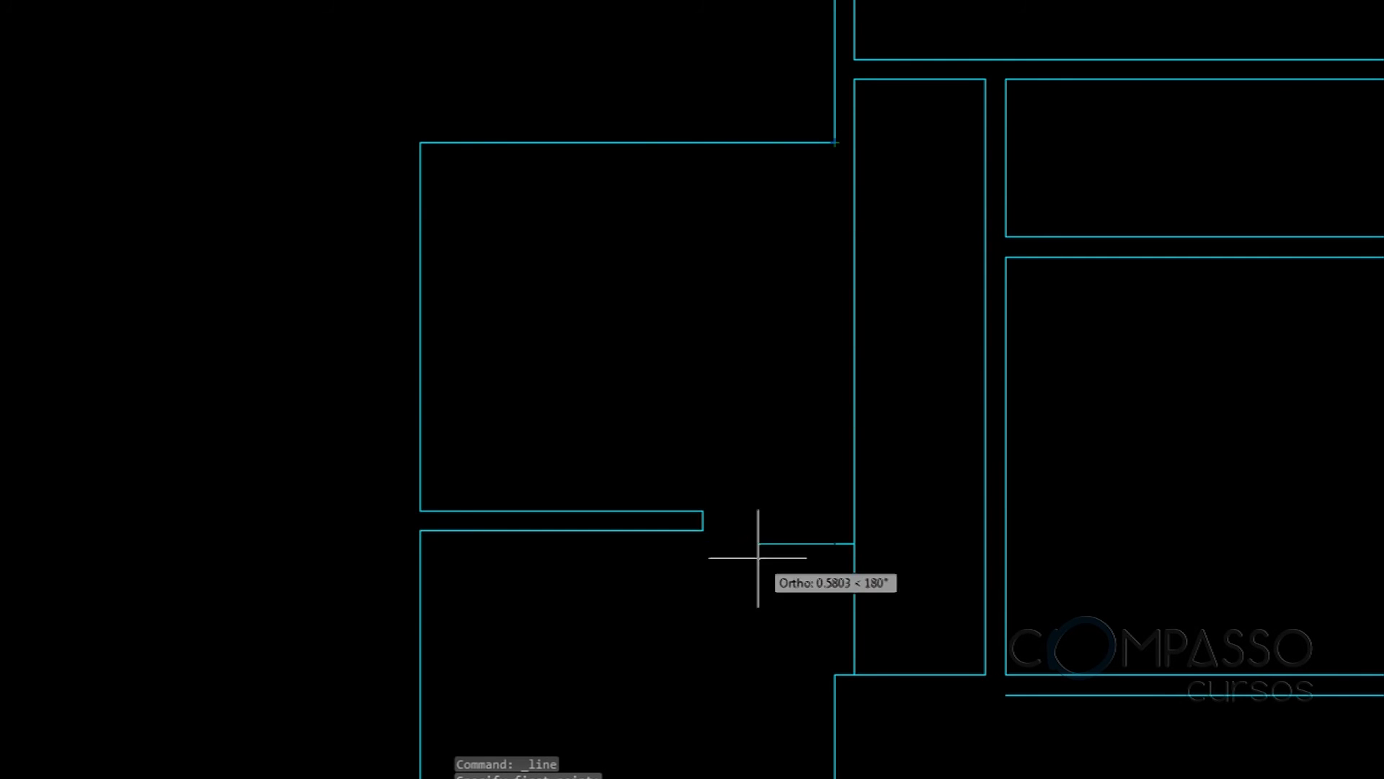
scroll(766, 542, "up", 4)
left_click(834, 539)
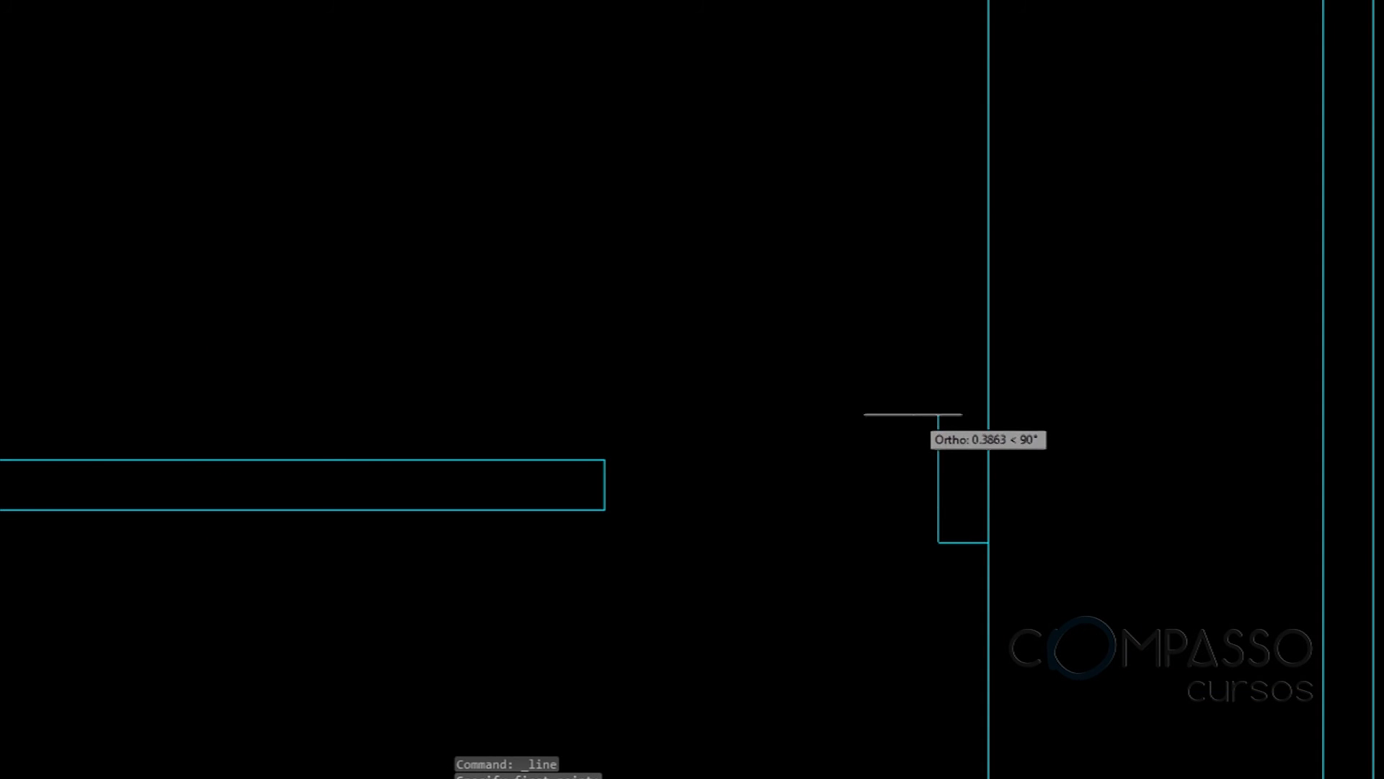
middle_click_drag(846, 476, 833, 406)
scroll(855, 485, "up", 4)
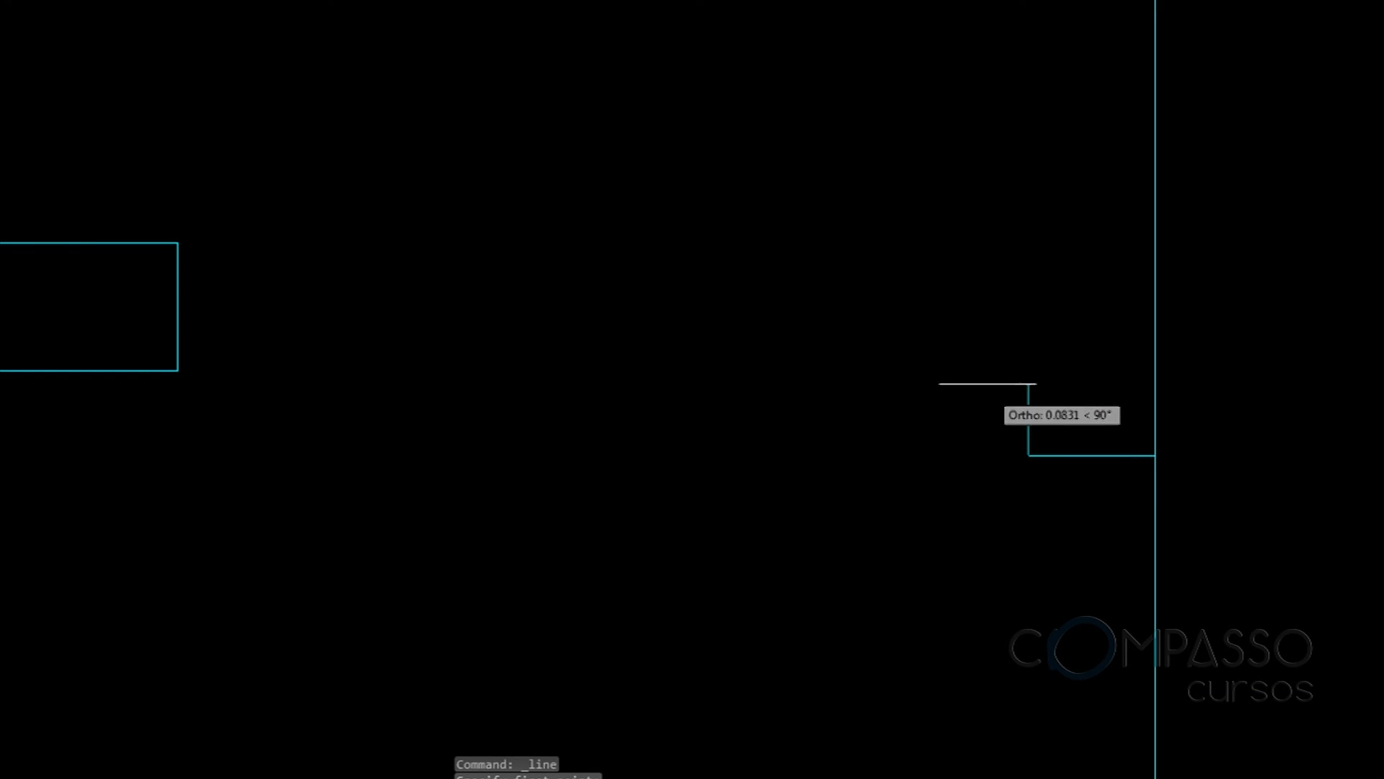
scroll(991, 270, "down", 6)
scroll(699, 422, "down", 2)
middle_click_drag(701, 414, 741, 278)
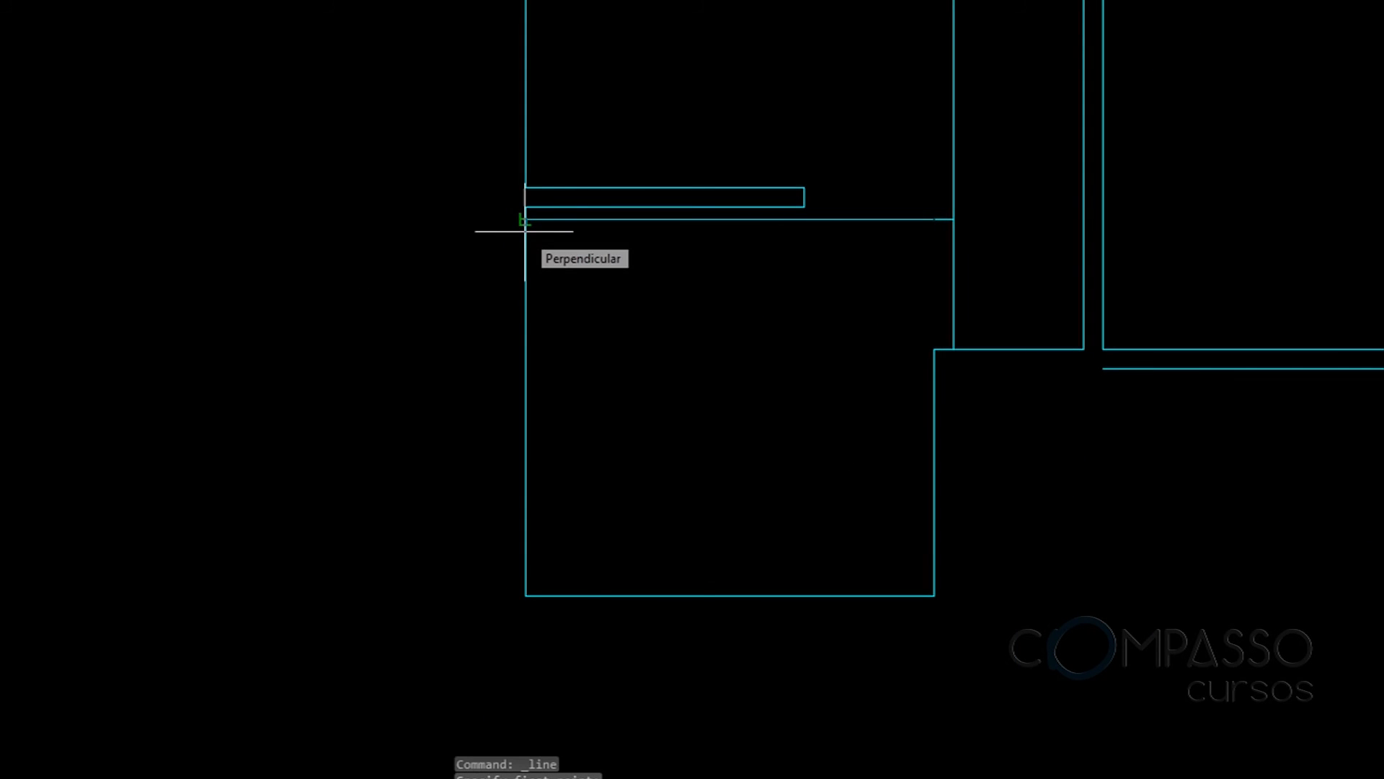
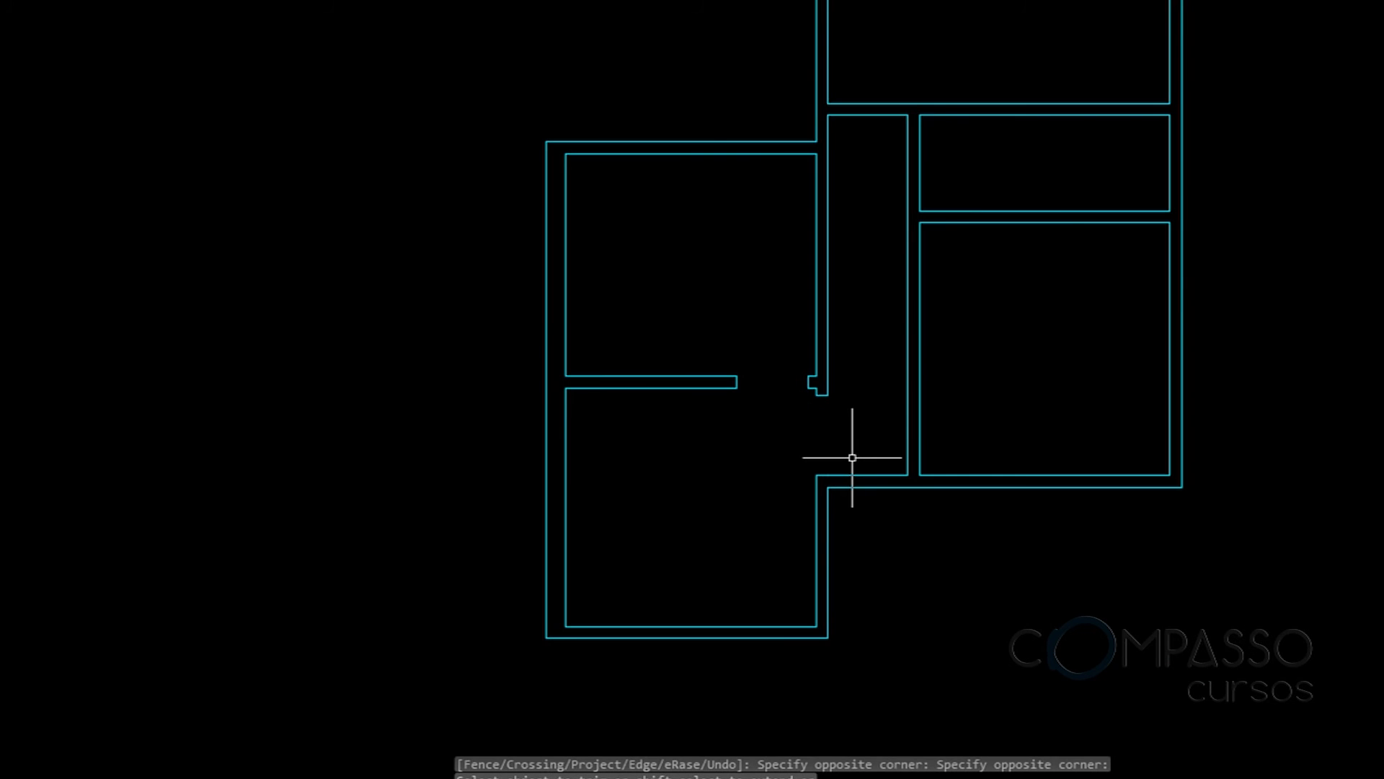
Make 01_PISO the current layer
scroll(845, 437, "up", 4)
scroll(828, 365, "down", 4)
middle_click_drag(989, 252, 931, 414)
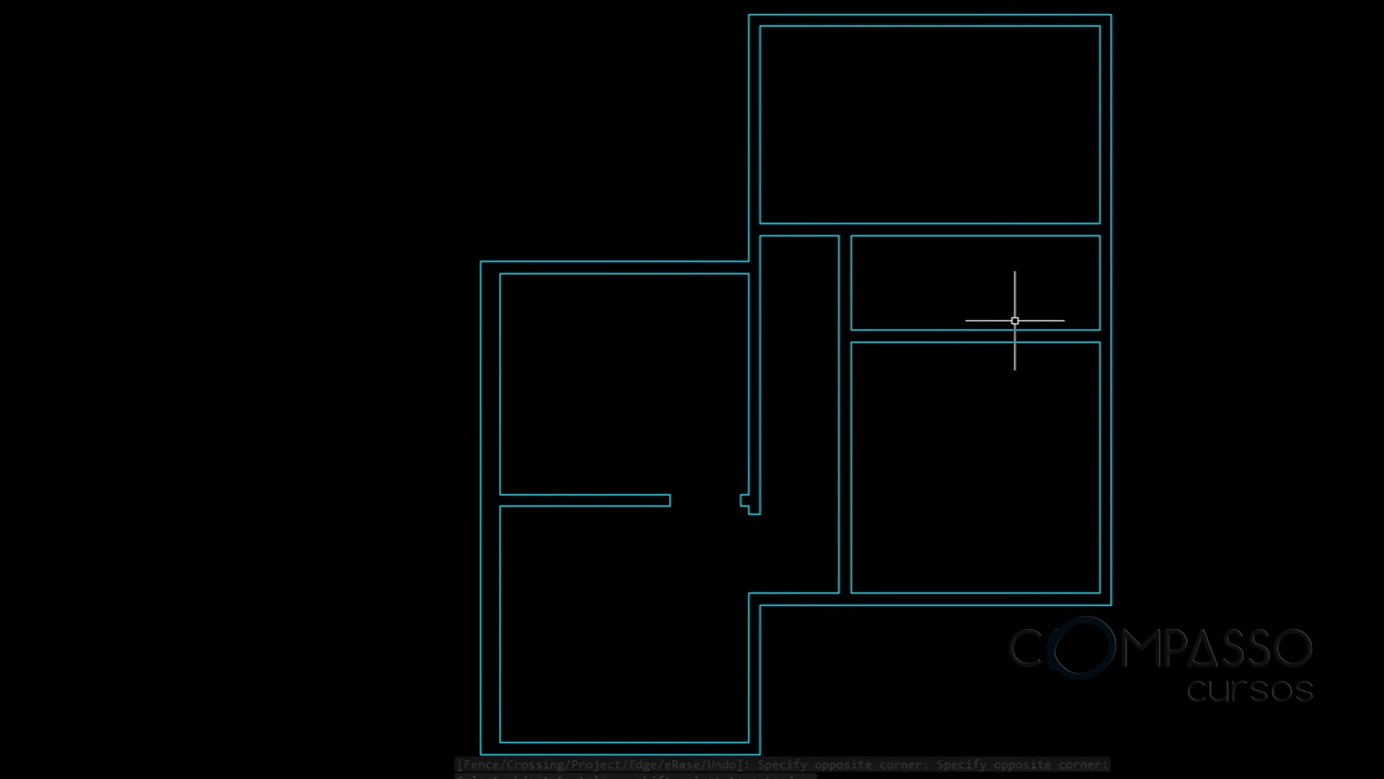
scroll(1065, 242, "down", 2)
middle_click_drag(1070, 246, 977, 247)
left_click(1110, 67)
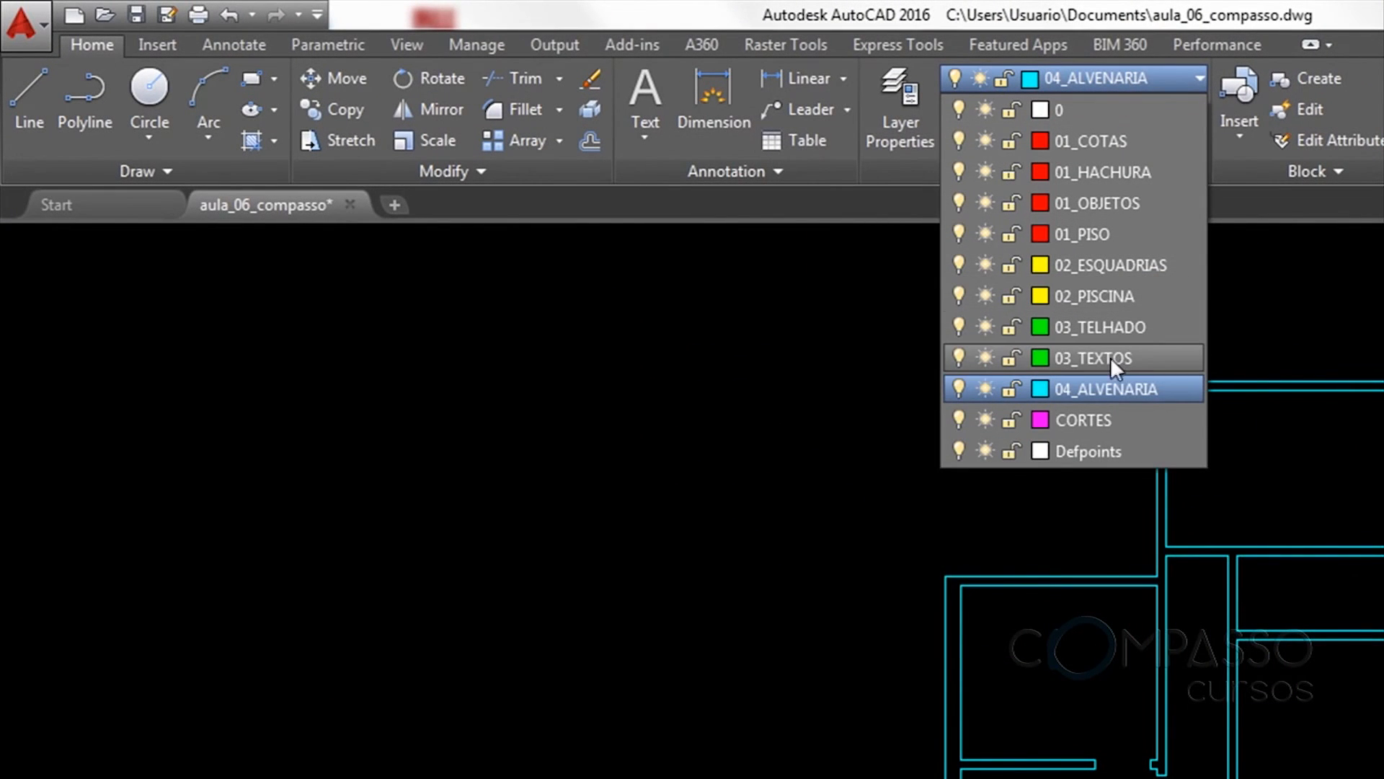
left_click(1085, 235)
Start the floor outline with a line from the house's upper-left outer corner, 6.25 up and 9.5 to the right
left_click(28, 97)
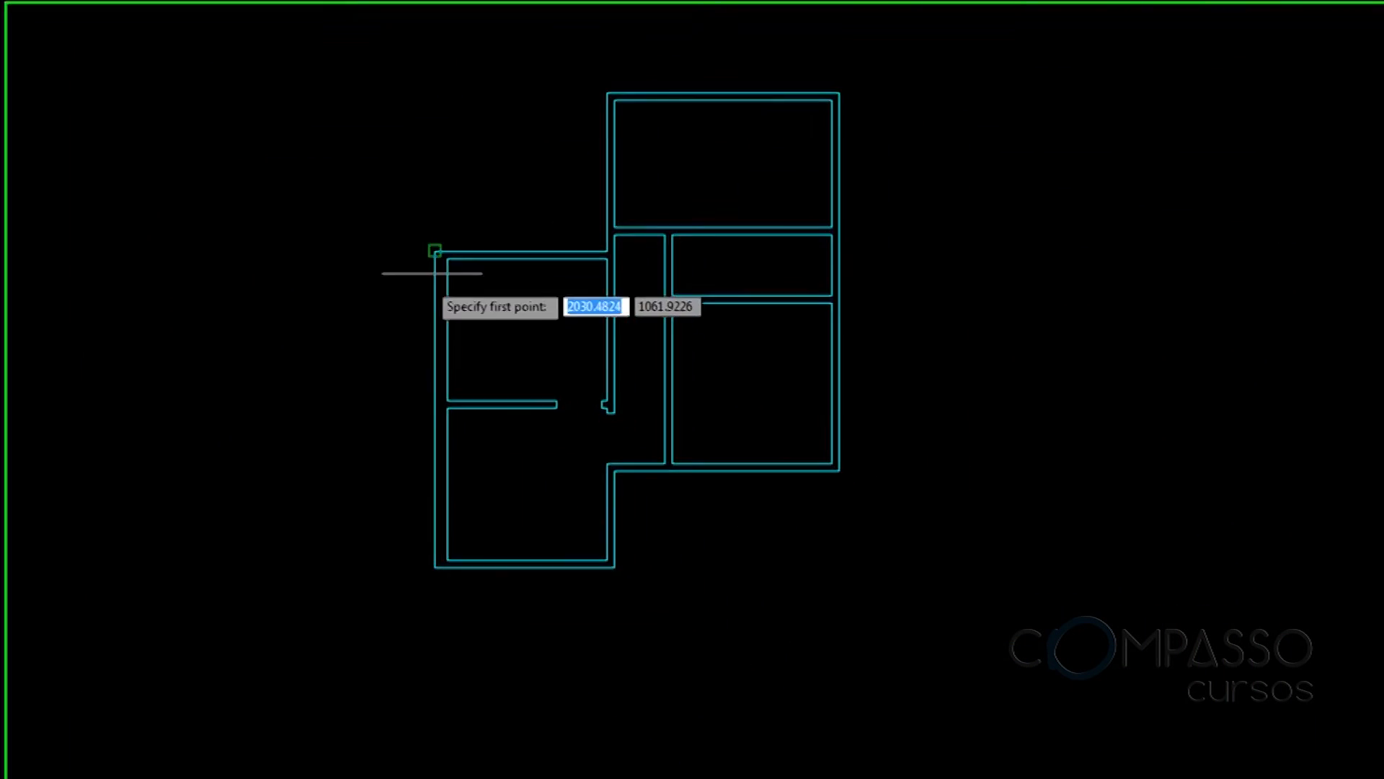
left_click(444, 257)
mouse_move(489, 211)
middle_mouse_down()
mouse_move(506, 249)
mouse_move(509, 412)
middle_mouse_up()
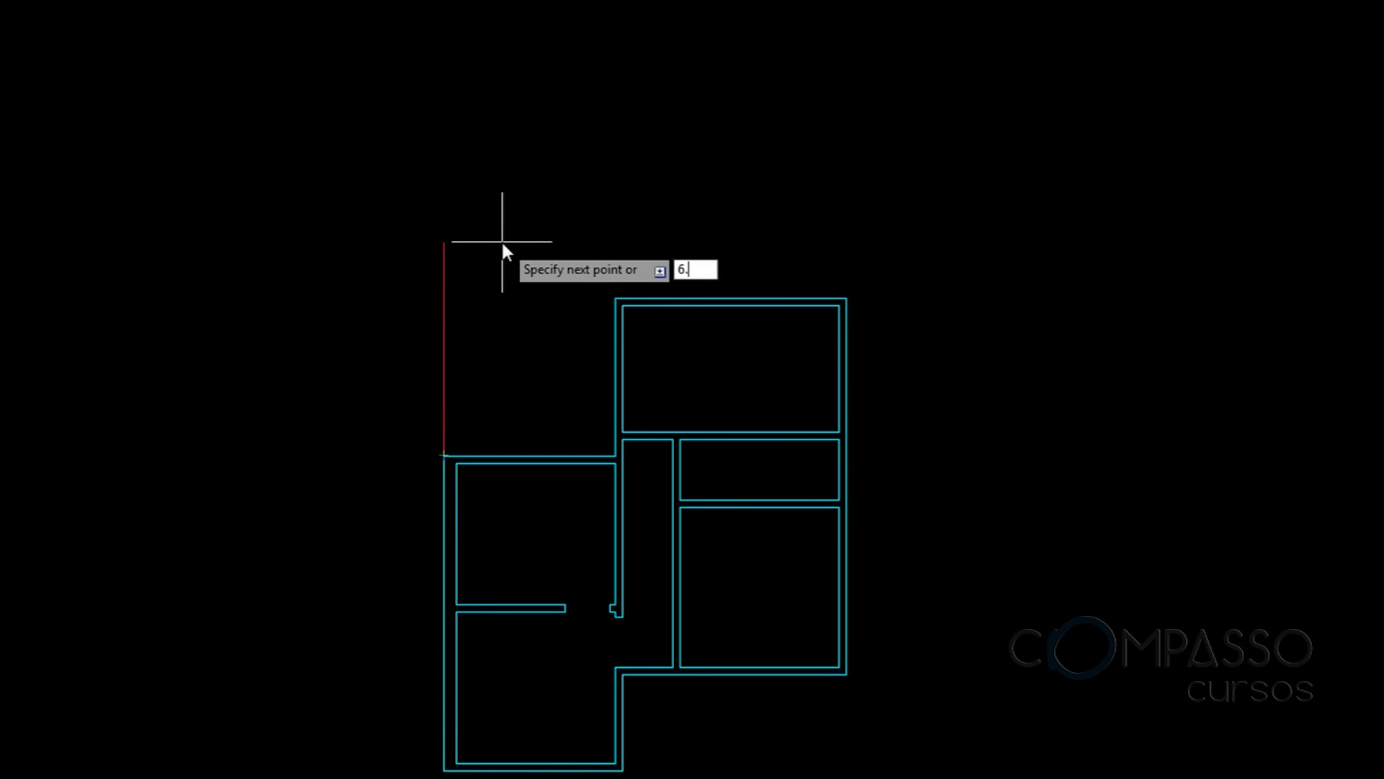
type("6.25")
key("Return")
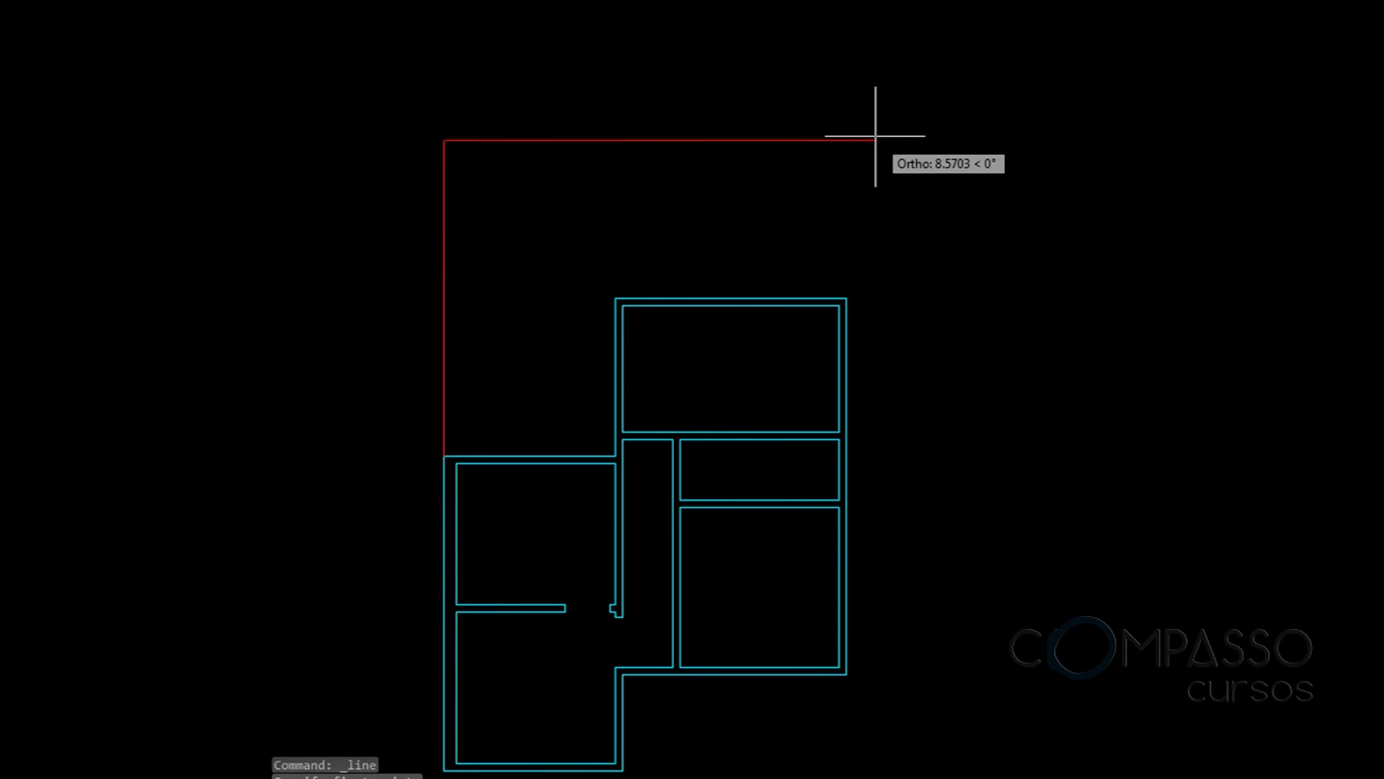
type("9.5")
key("Return")
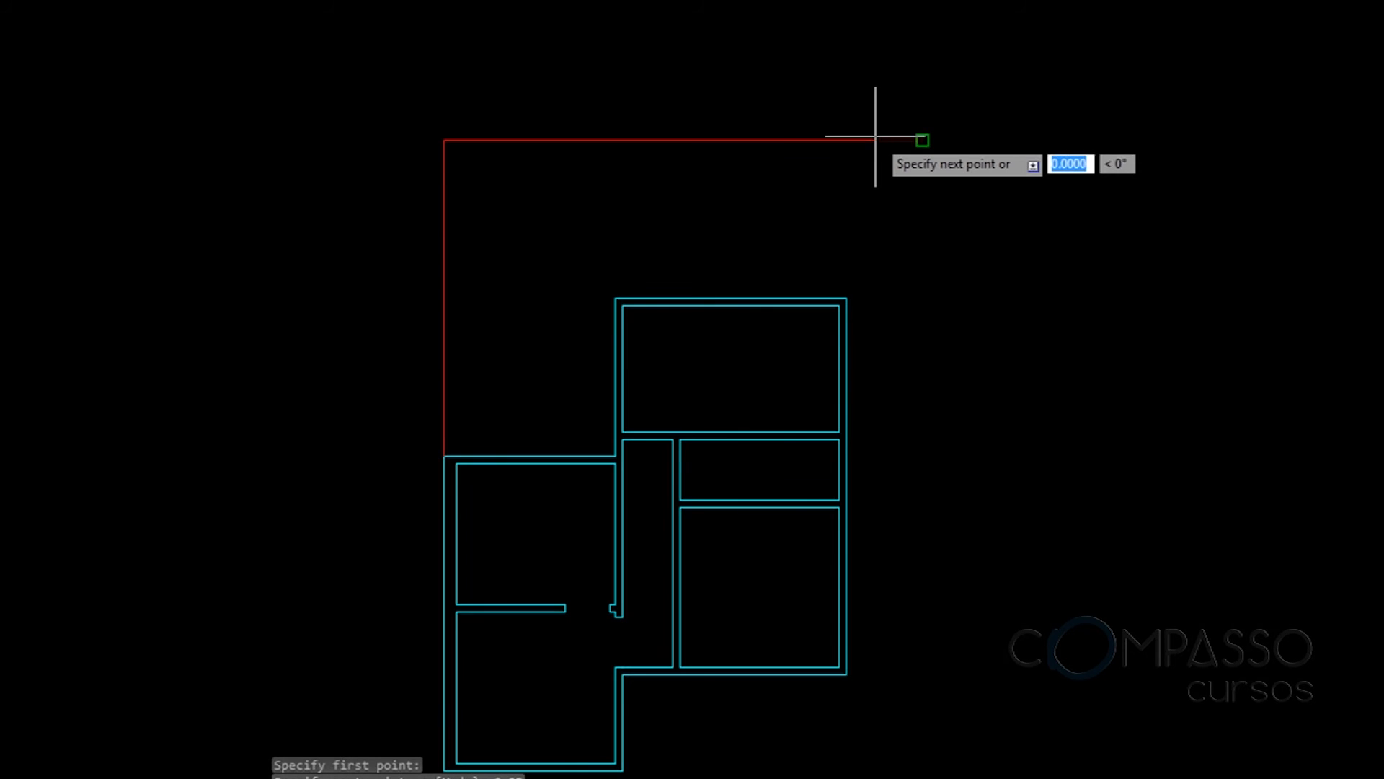
Continue the floor outline 15.5 down past the house's right side and 9.5 back to the left
middle_click_drag(927, 495, 905, 396)
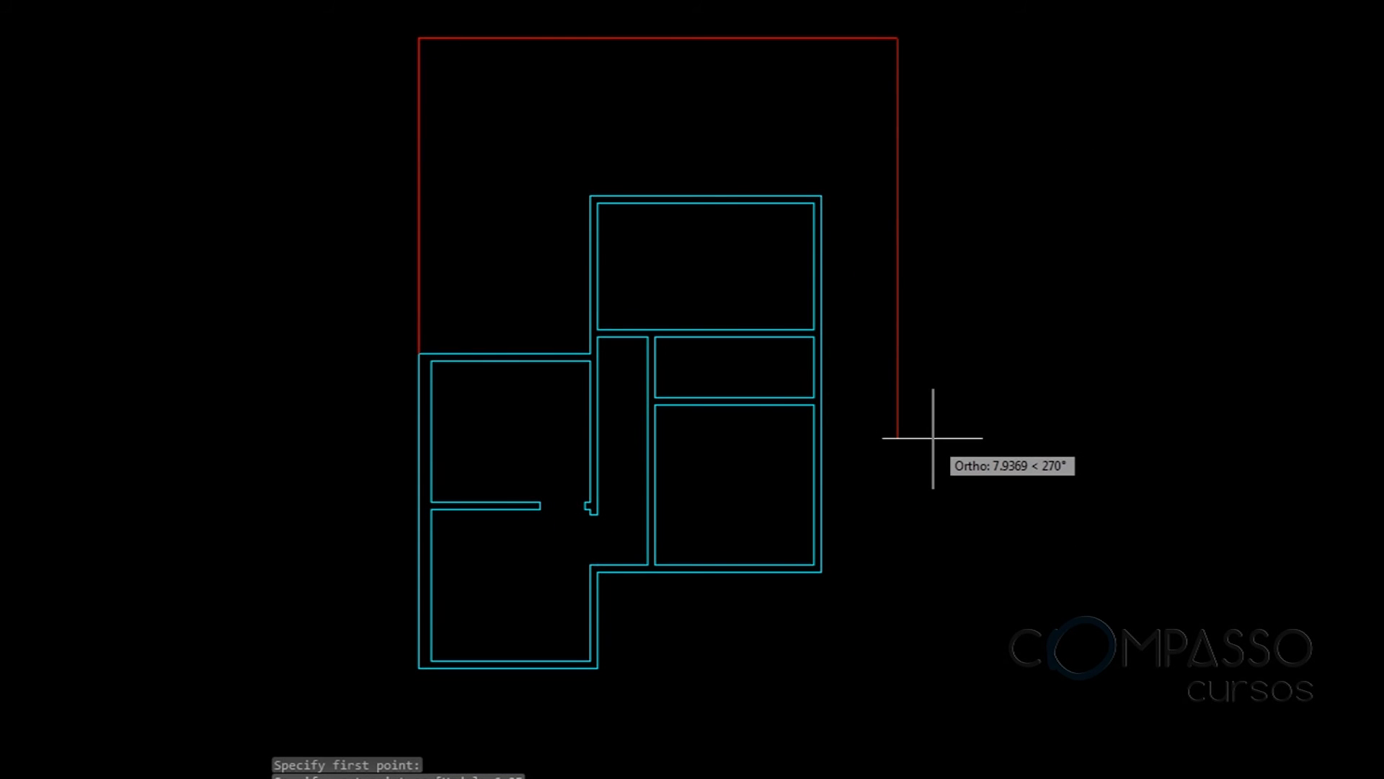
type("15.")
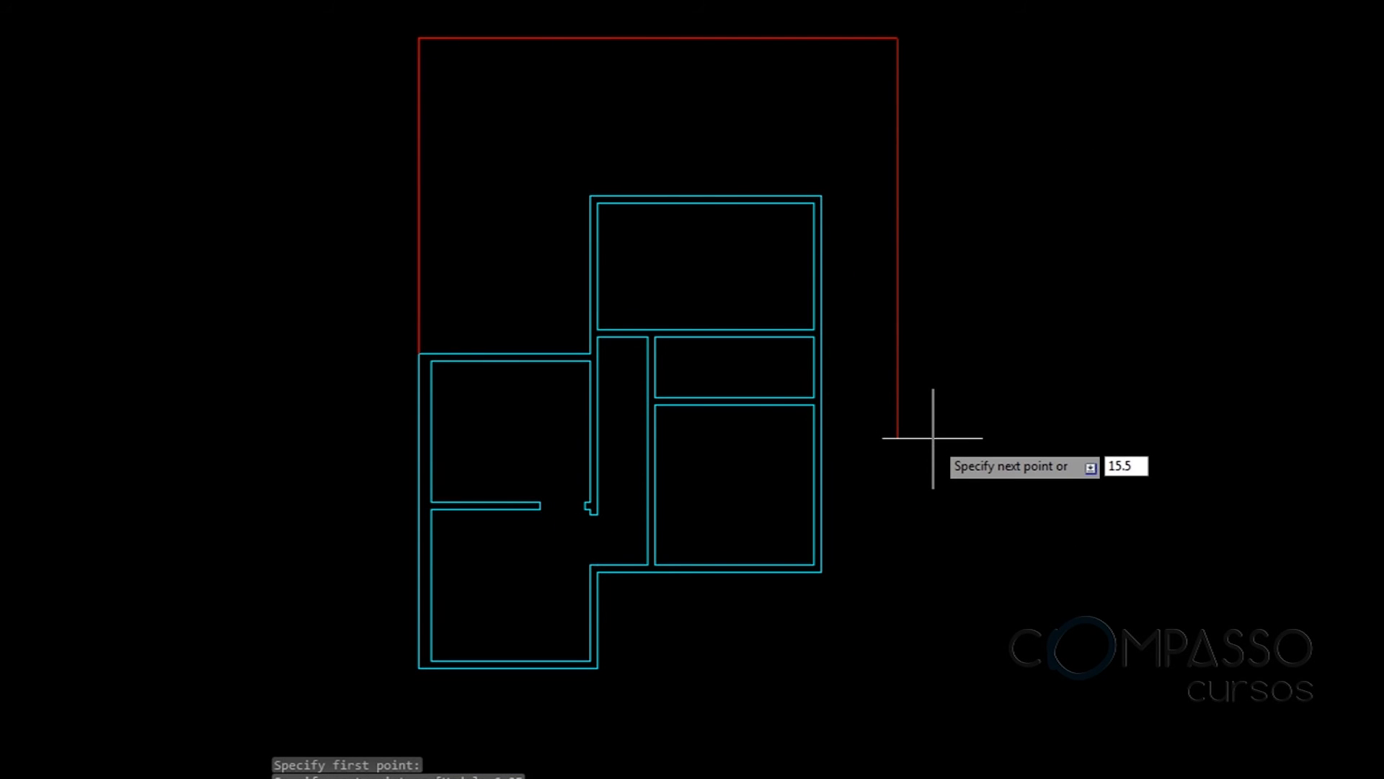
type("5")
key("Return")
scroll(915, 360, "down", 4)
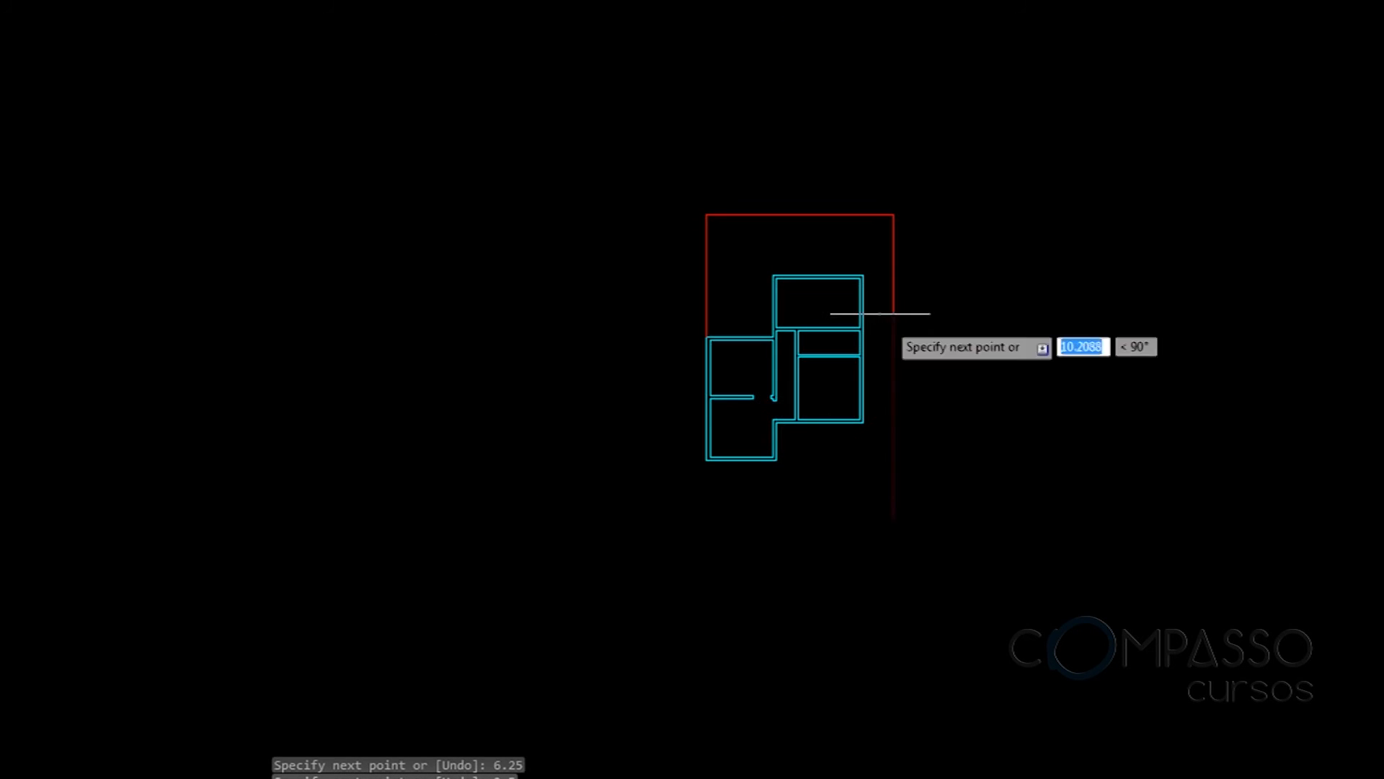
type("9.5")
key("Return")
Close the floor outline up to the house's lower-left outer corner and end the line
scroll(657, 499, "up", 3)
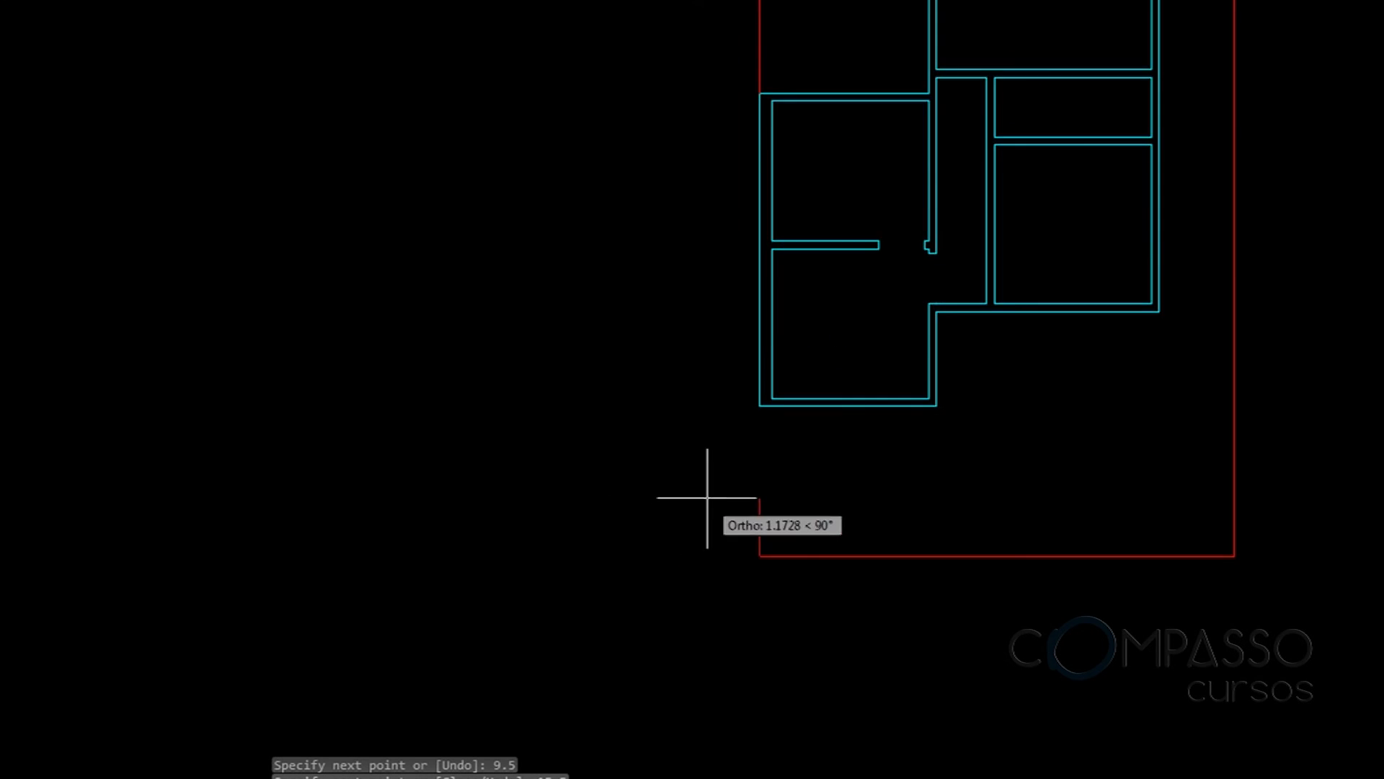
scroll(801, 475, "up", 2)
left_click(695, 306)
scroll(557, 327, "down", 3)
key("Escape")
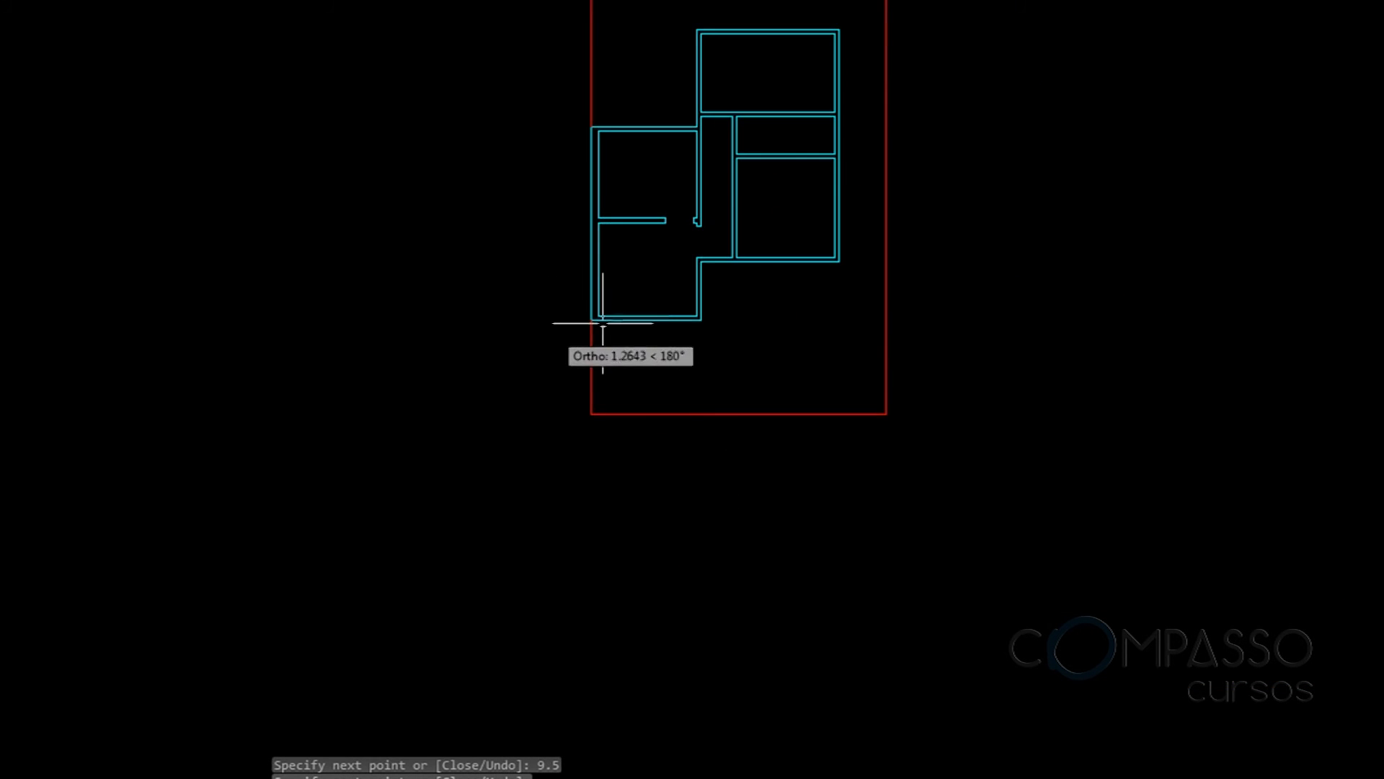
Examine the rooms, walls and door opening of the floor plan and the floor outline around them
middle_click_drag(825, 314, 622, 433)
mouse_move(541, 411)
middle_mouse_down()
mouse_move(615, 433)
mouse_move(614, 451)
middle_mouse_up()
scroll(598, 377, "up", 4)
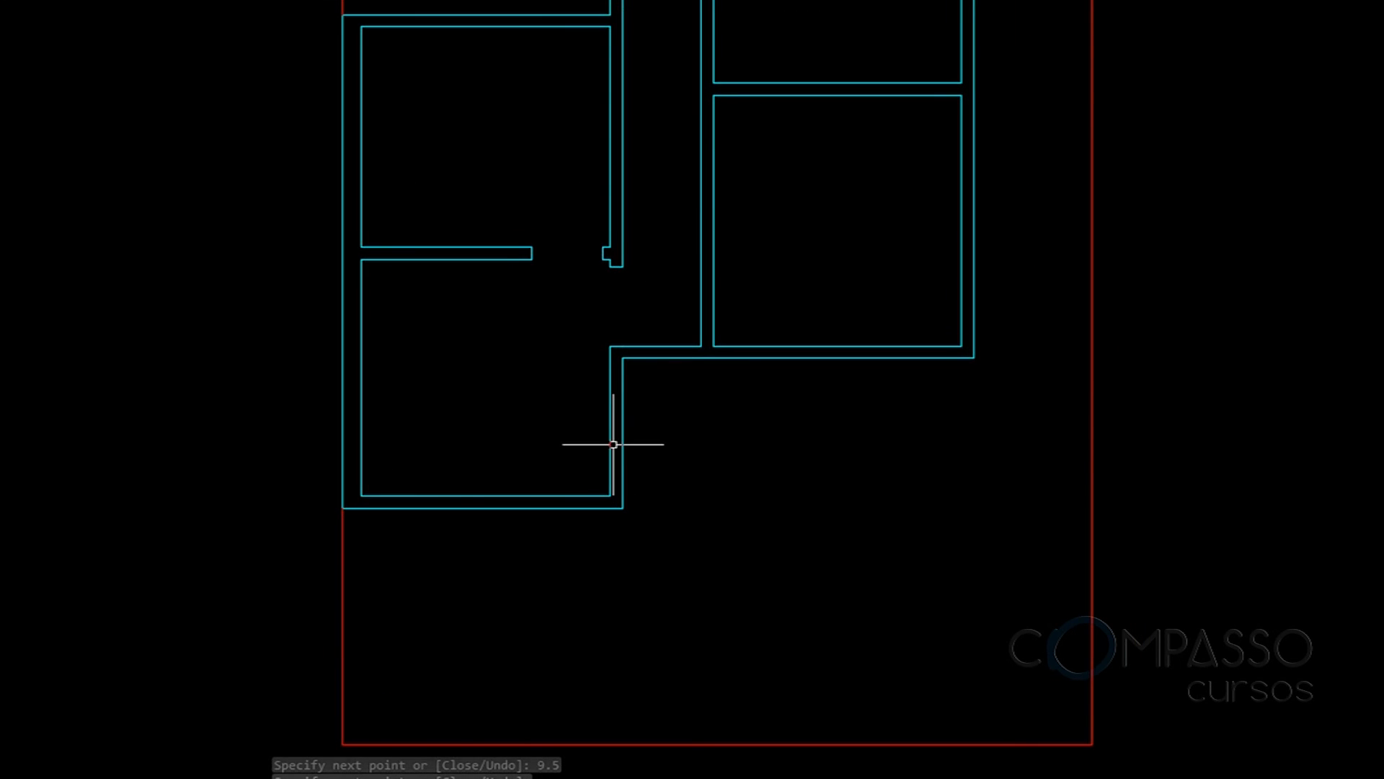
middle_click_drag(638, 332, 629, 463)
mouse_move(745, 261)
middle_mouse_down()
mouse_move(742, 308)
mouse_move(695, 375)
middle_mouse_up()
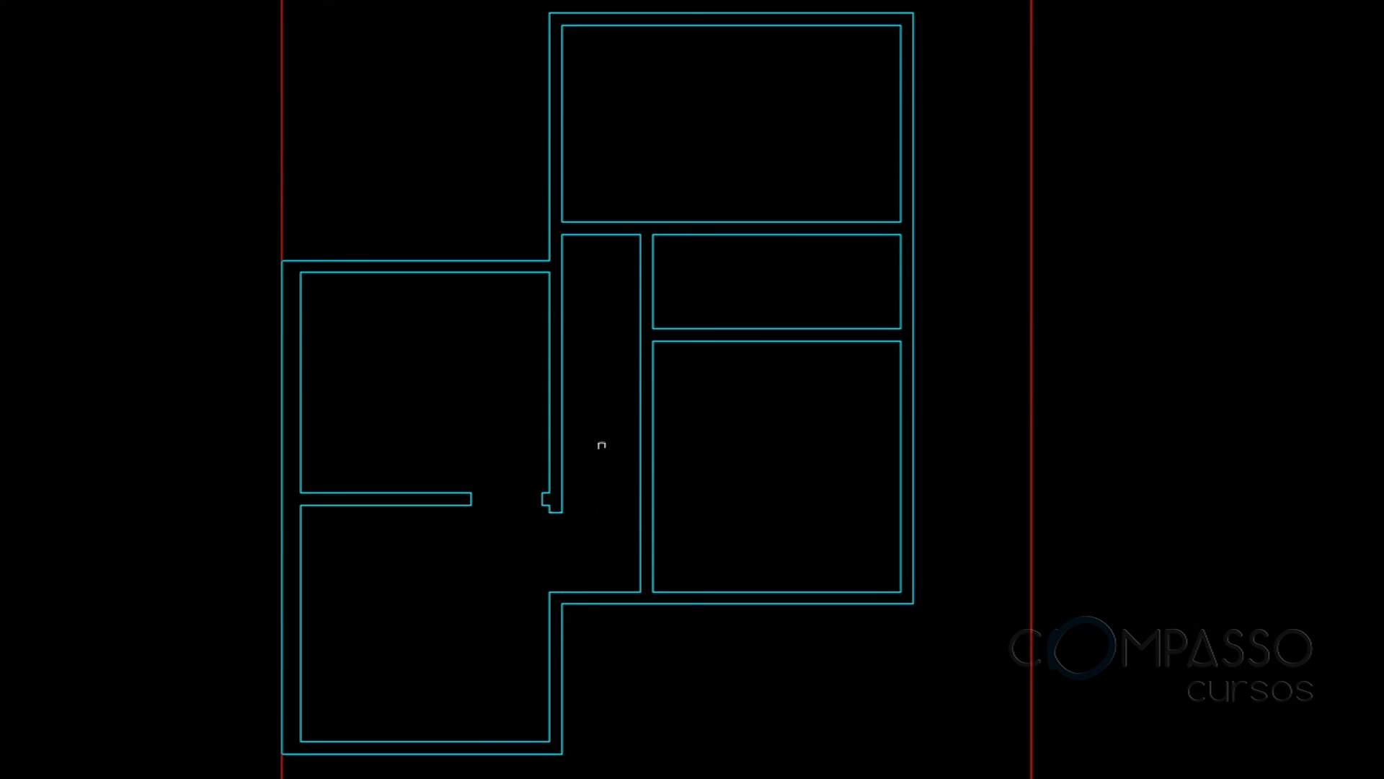
middle_click_drag(607, 416, 635, 323)
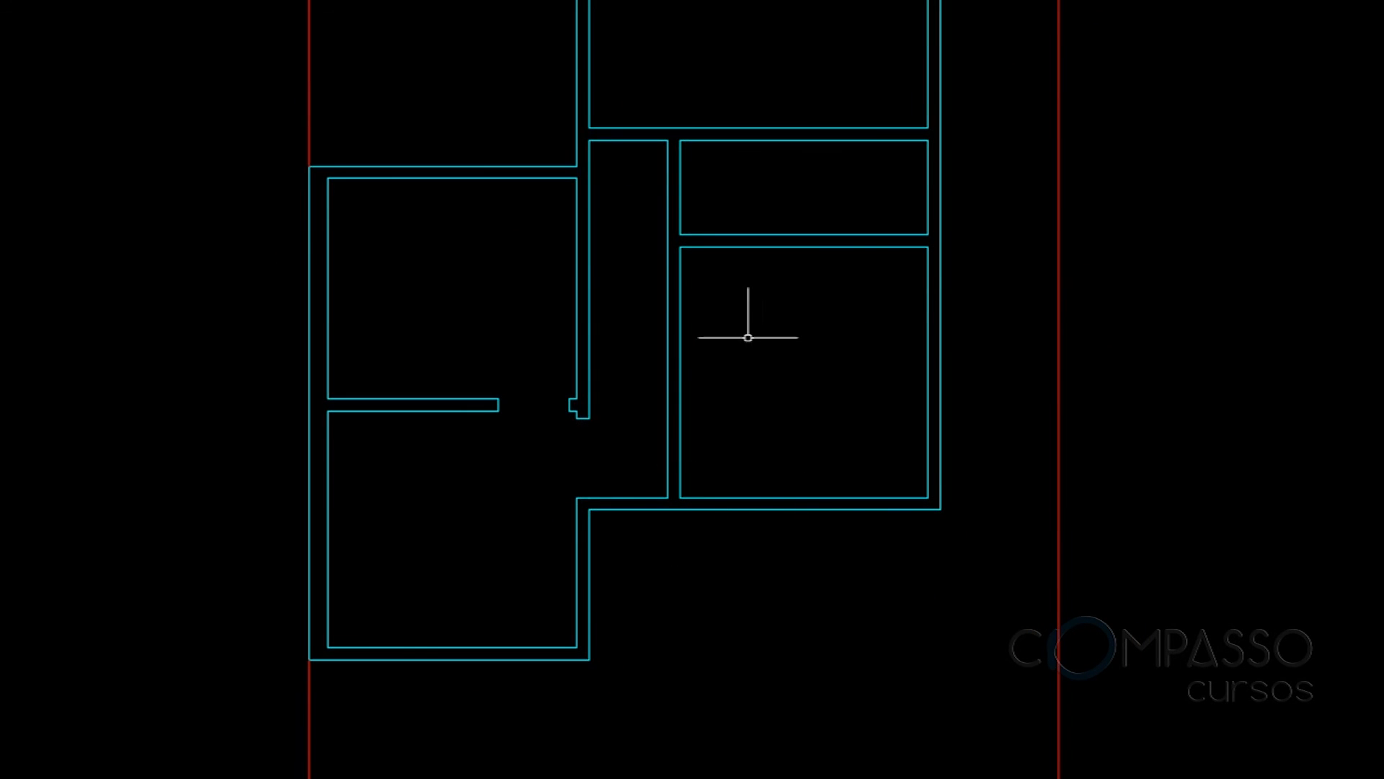
middle_click_drag(747, 338, 660, 449)
middle_click_drag(674, 535, 728, 451)
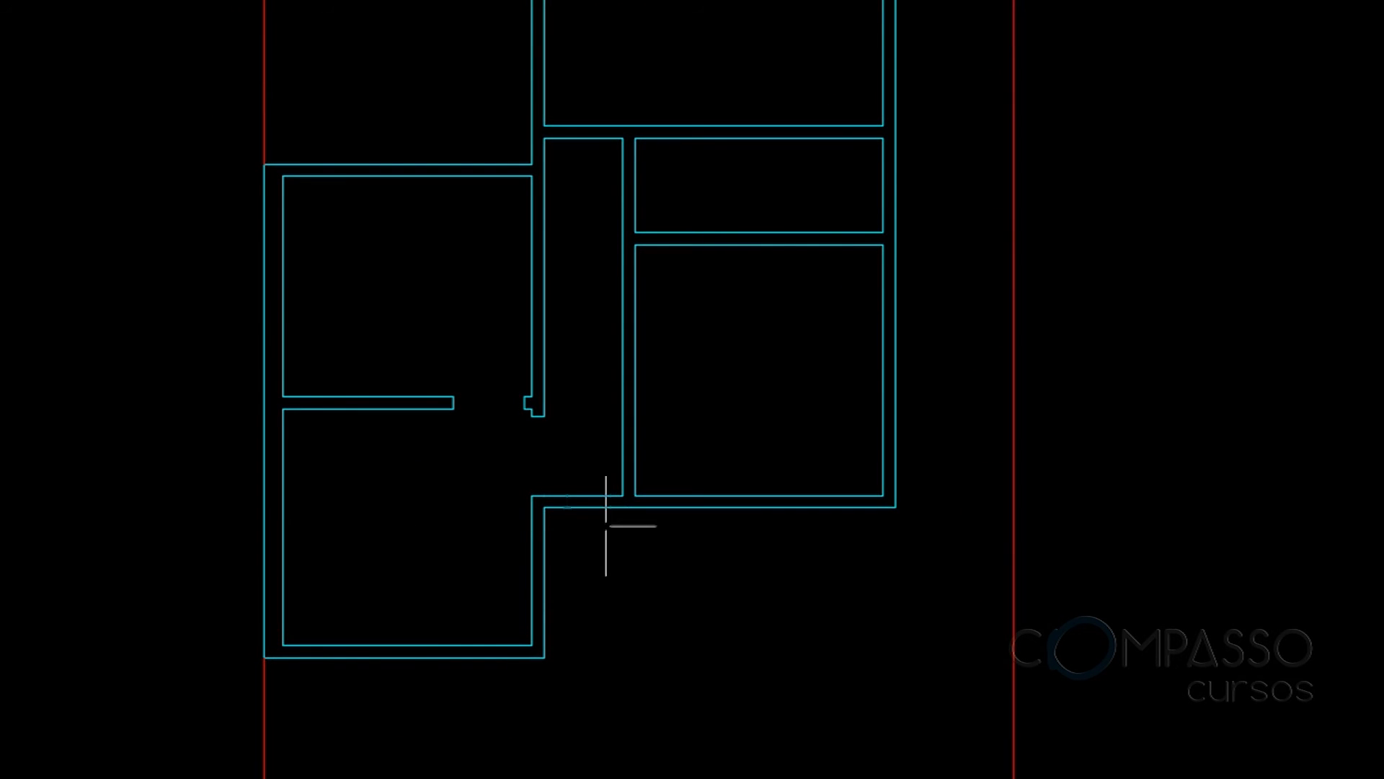
mouse_move(873, 503)
middle_mouse_down()
mouse_move(915, 488)
mouse_move(951, 560)
middle_mouse_up()
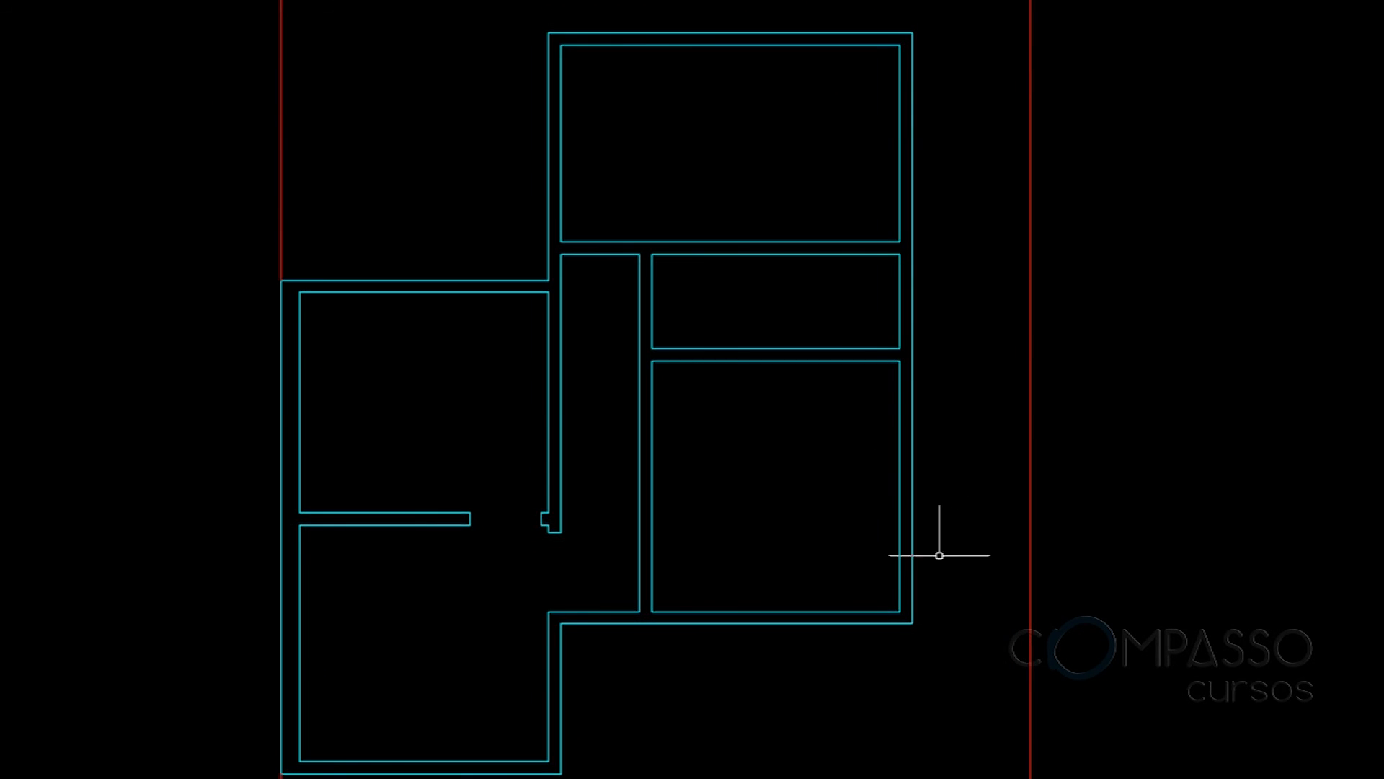
middle_click_drag(798, 304, 791, 358)
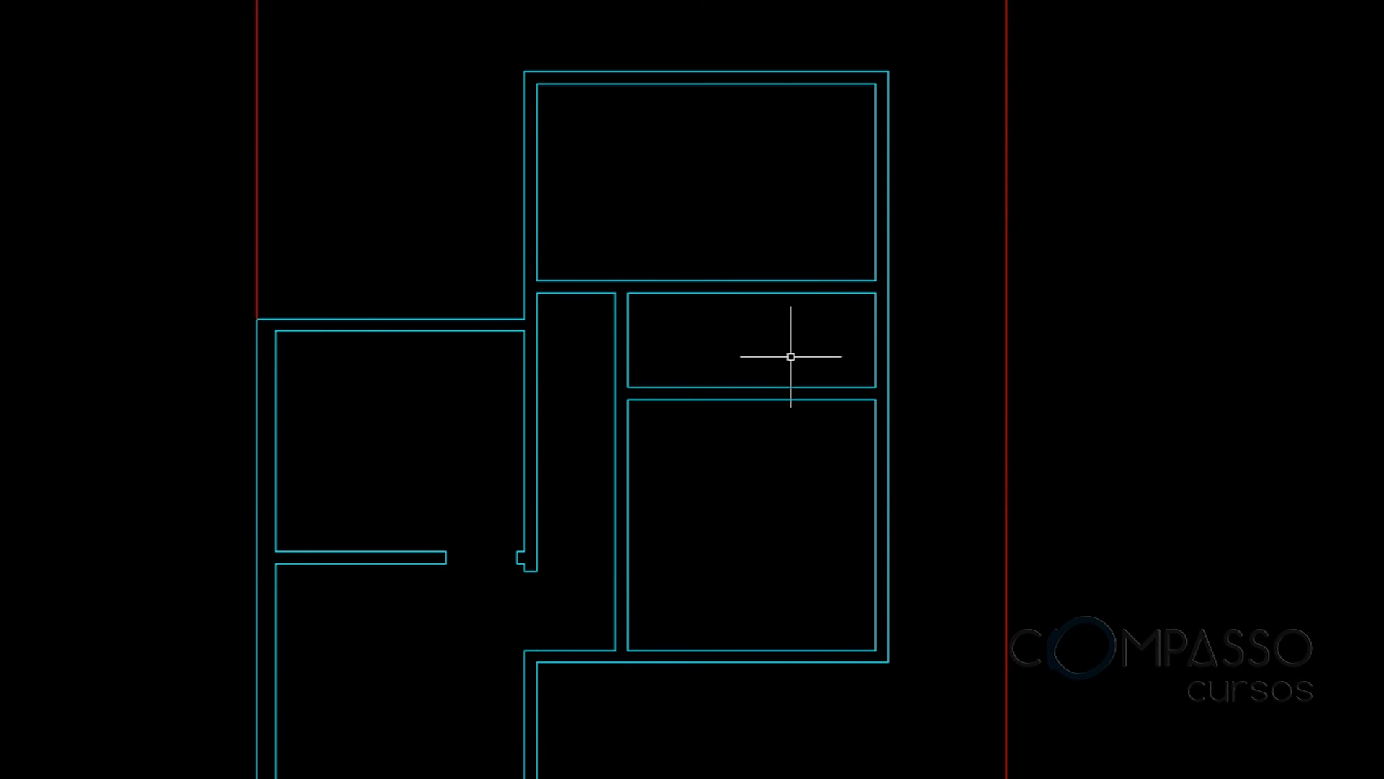
middle_click_drag(772, 398, 736, 293)
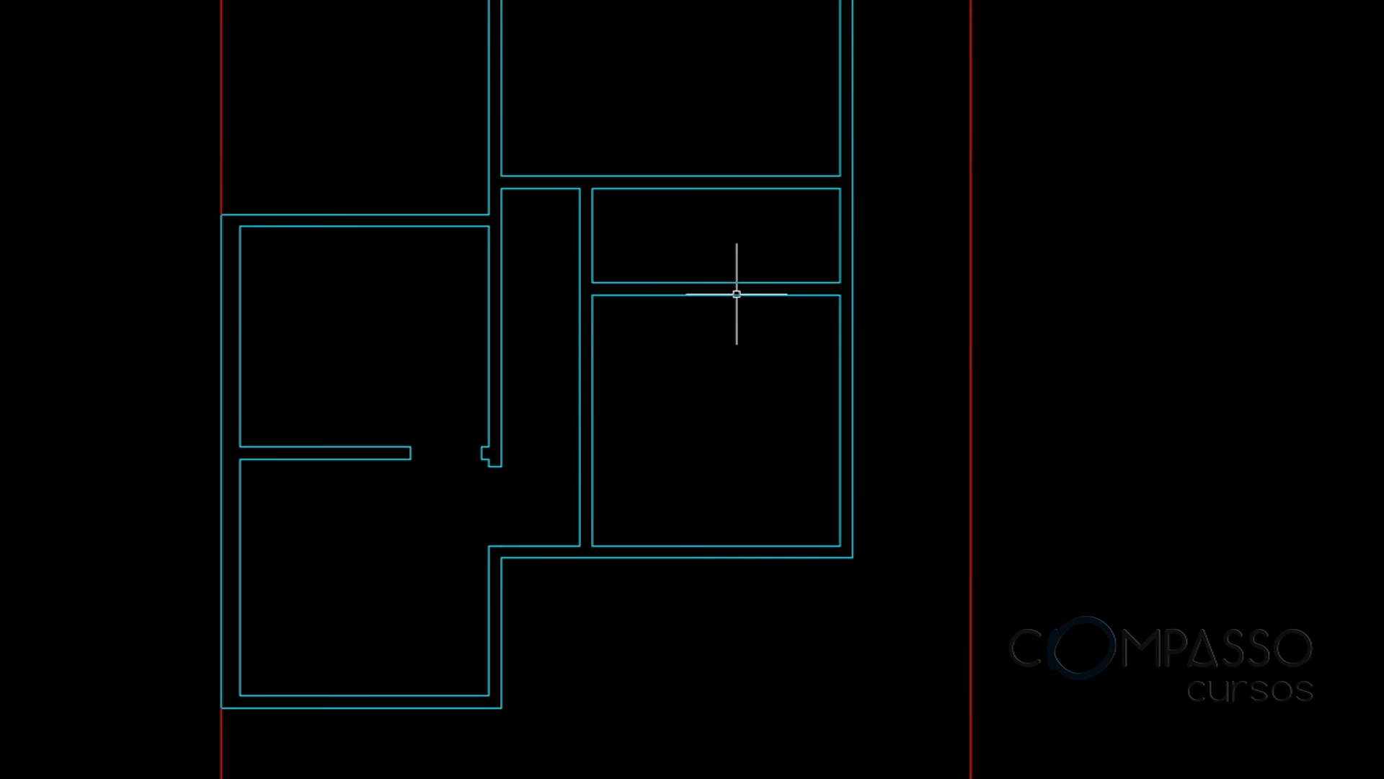
middle_click_drag(673, 382, 695, 315)
middle_click_drag(505, 279, 584, 198)
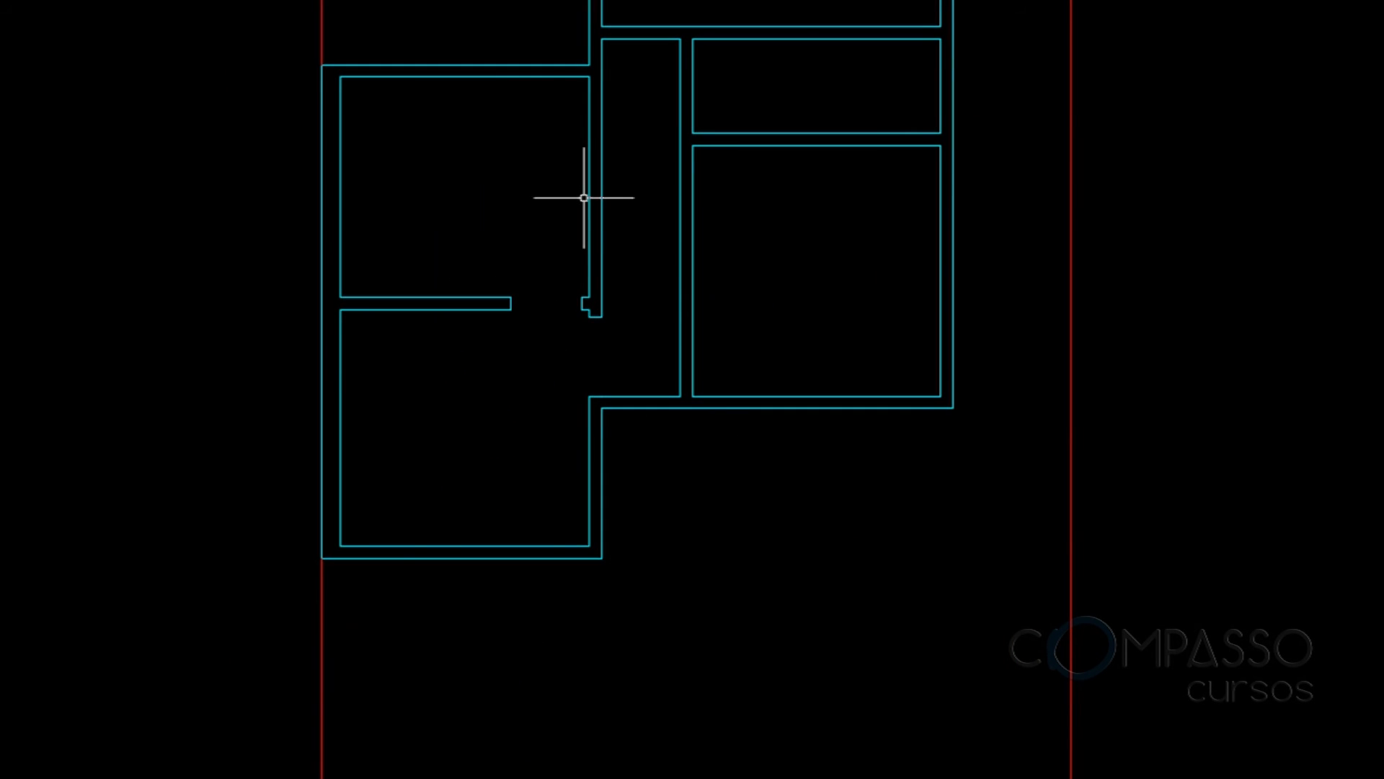
middle_click_drag(724, 199, 722, 332)
scroll(705, 225, "down", 5)
scroll(642, 269, "up", 2)
middle_click_drag(621, 291, 580, 435)
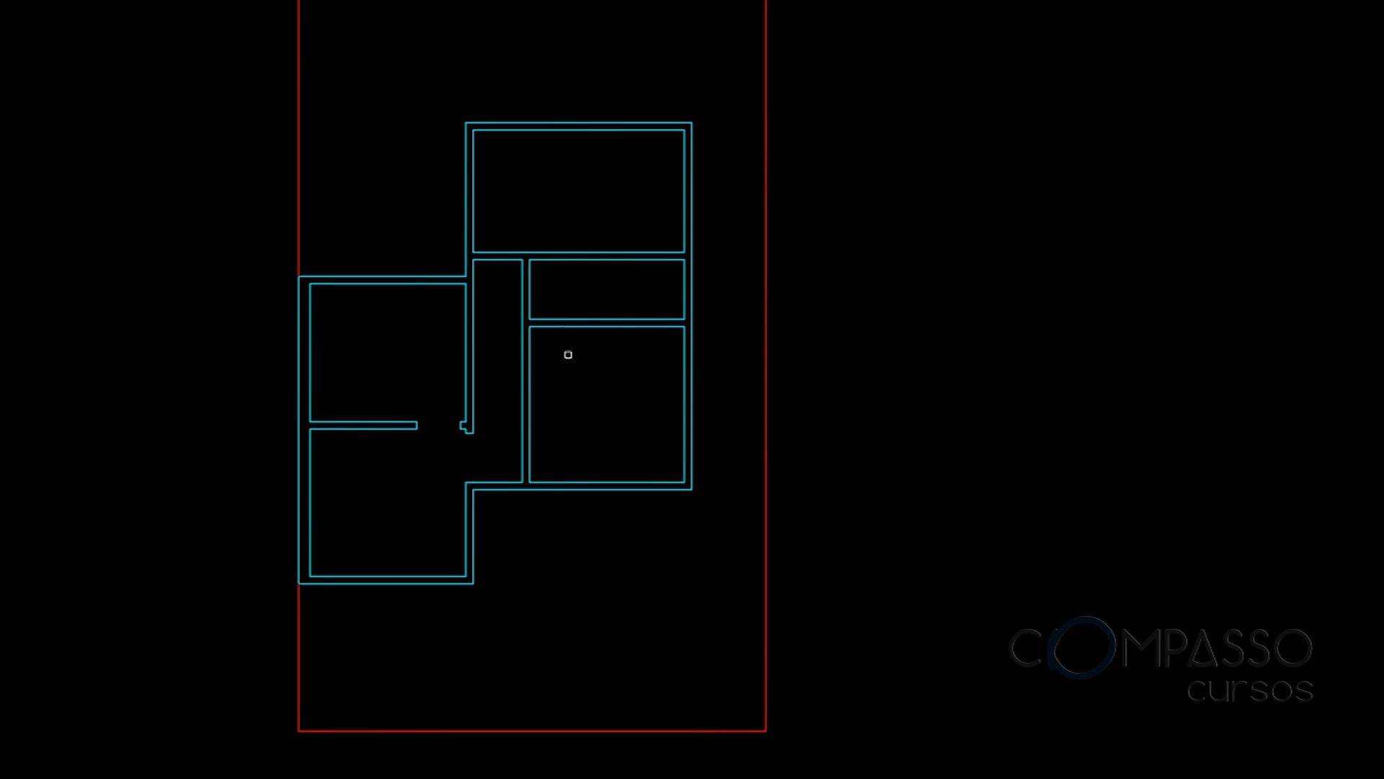
middle_click_drag(568, 355, 642, 390)
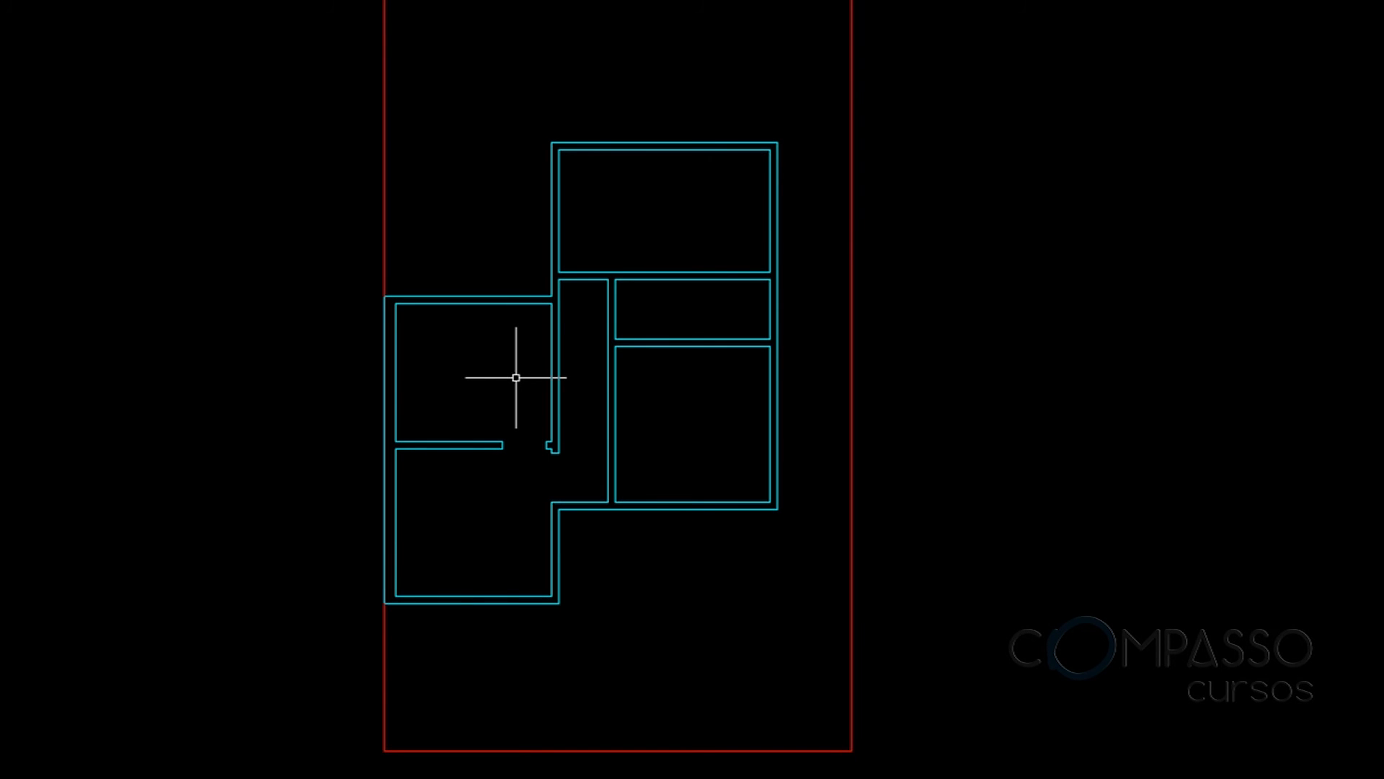
middle_click_drag(504, 275, 513, 232)
mouse_move(581, 355)
middle_mouse_down()
mouse_move(513, 291)
mouse_move(545, 350)
middle_mouse_up()
scroll(611, 316, "down", 2)
scroll(464, 380, "down", 2)
scroll(451, 404, "up", 6)
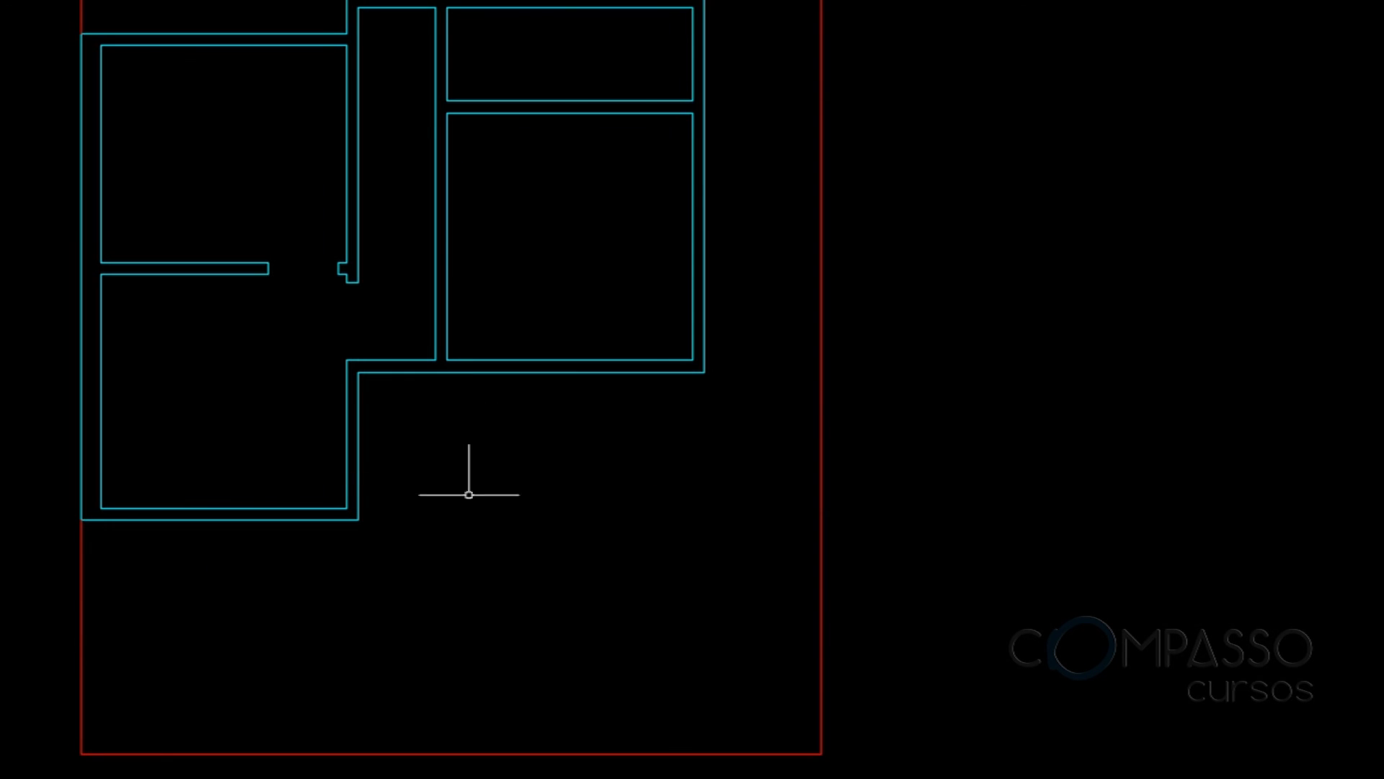
middle_click_drag(441, 336, 461, 434)
middle_click_drag(560, 313, 611, 435)
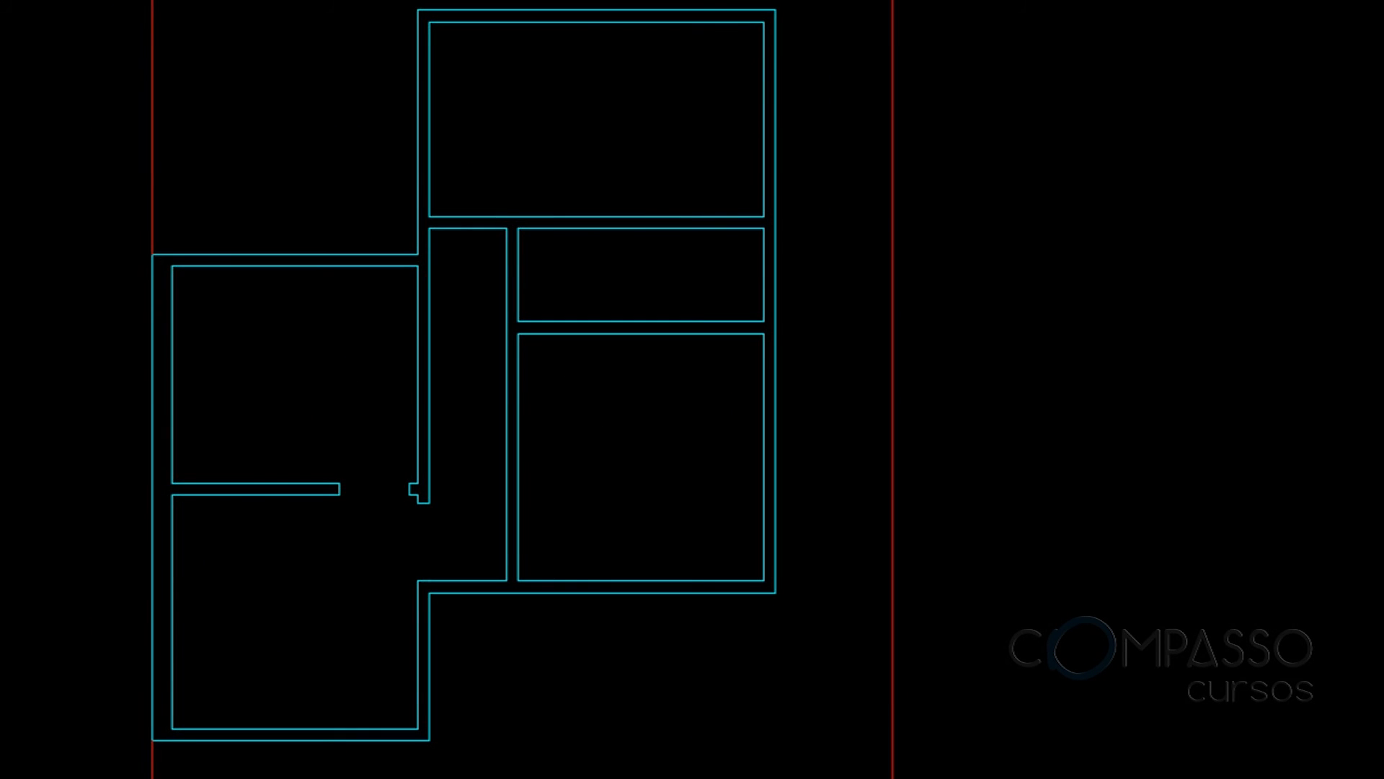
middle_click_drag(612, 254, 556, 230)
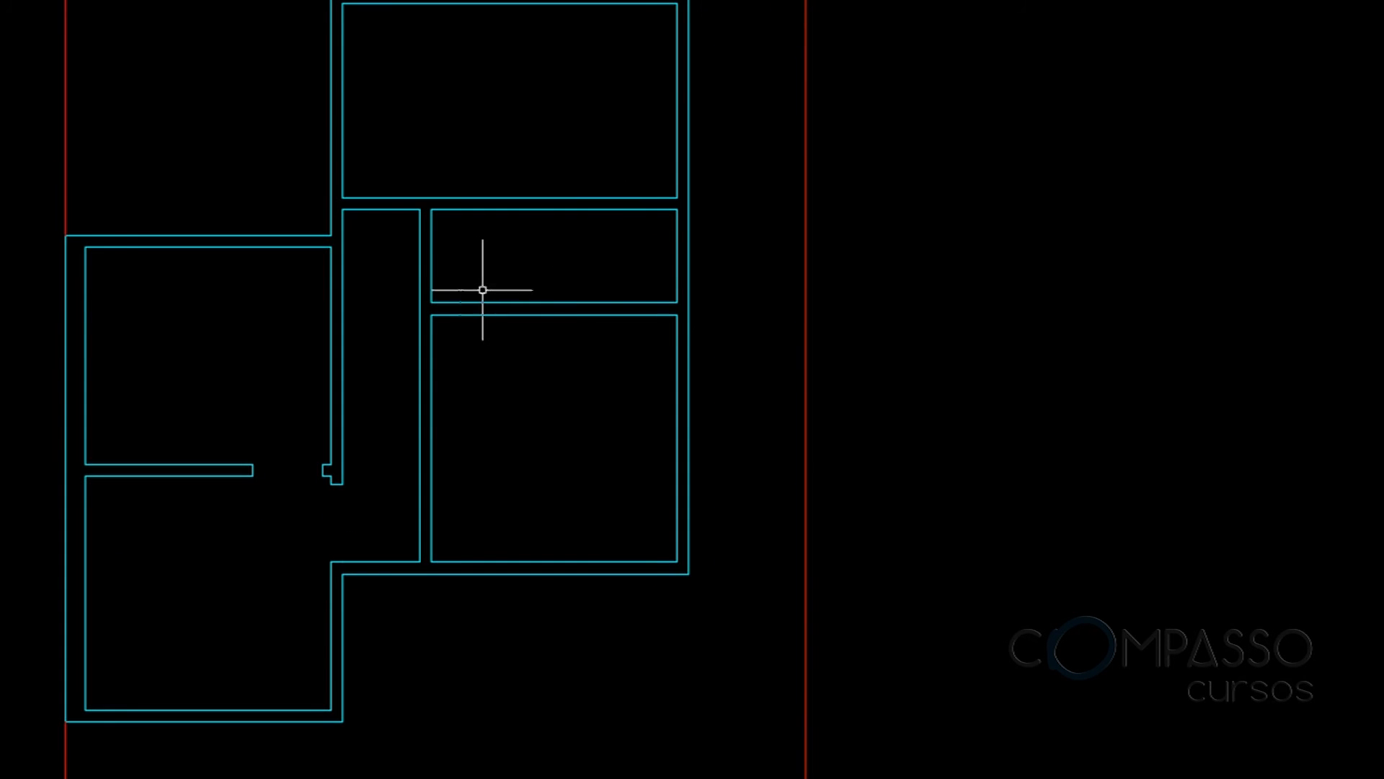
scroll(519, 267, "down", 2)
scroll(531, 300, "up", 2)
middle_click_drag(500, 257, 543, 396)
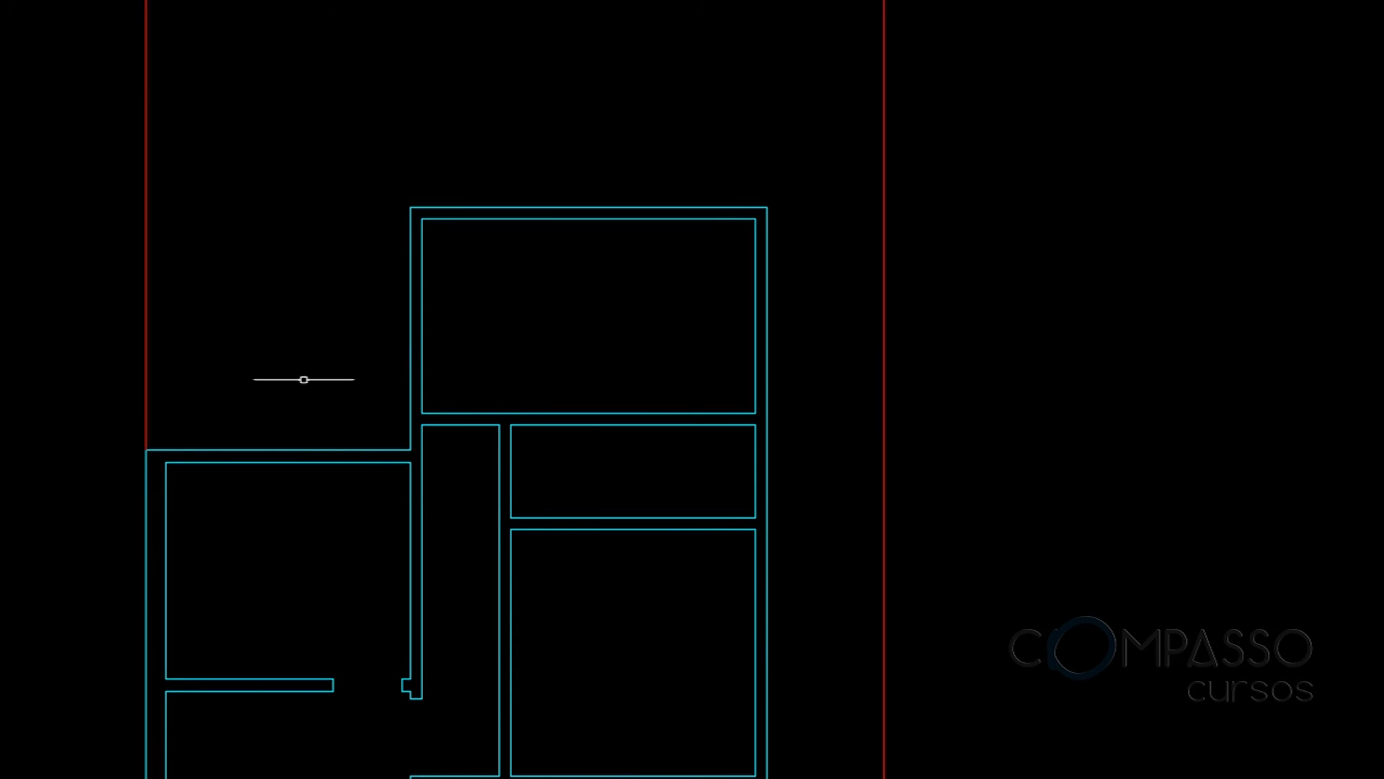
middle_click_drag(382, 431, 387, 255)
scroll(408, 339, "down", 2)
middle_click_drag(375, 486, 497, 420)
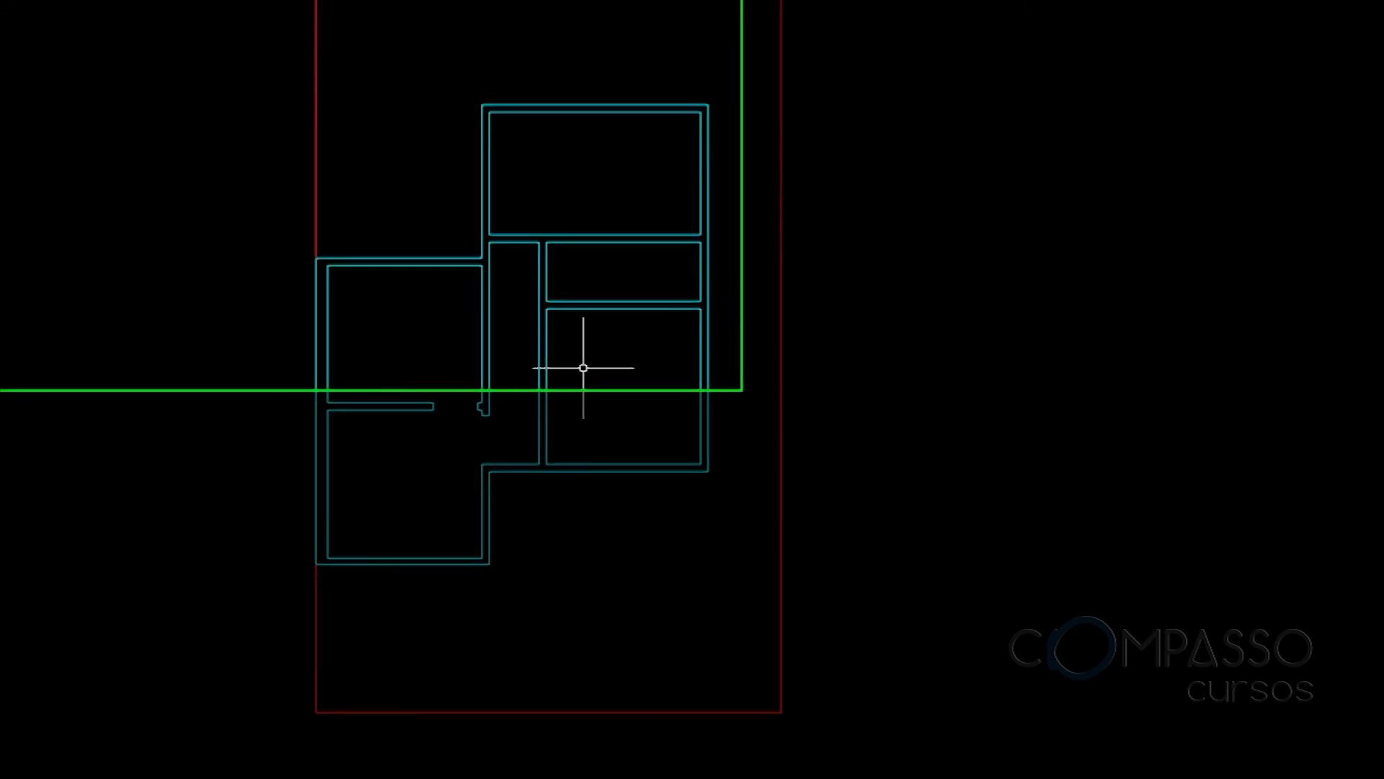
middle_click_drag(1175, 712, 1069, 748)
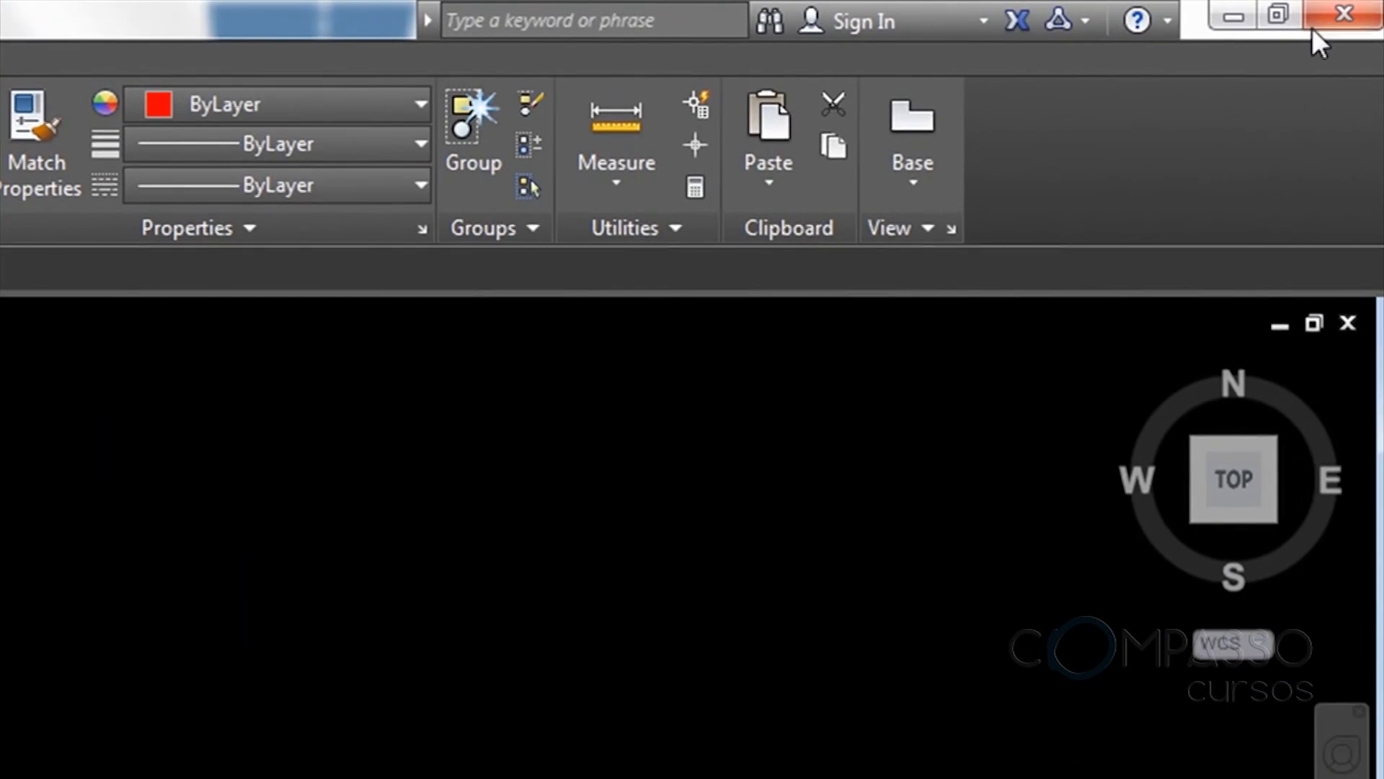
Switch to the desktop and open the drawing ARQUIVO_BASE_correto from the ARQUIVOS folder in AutoCAD
left_click(1277, 12)
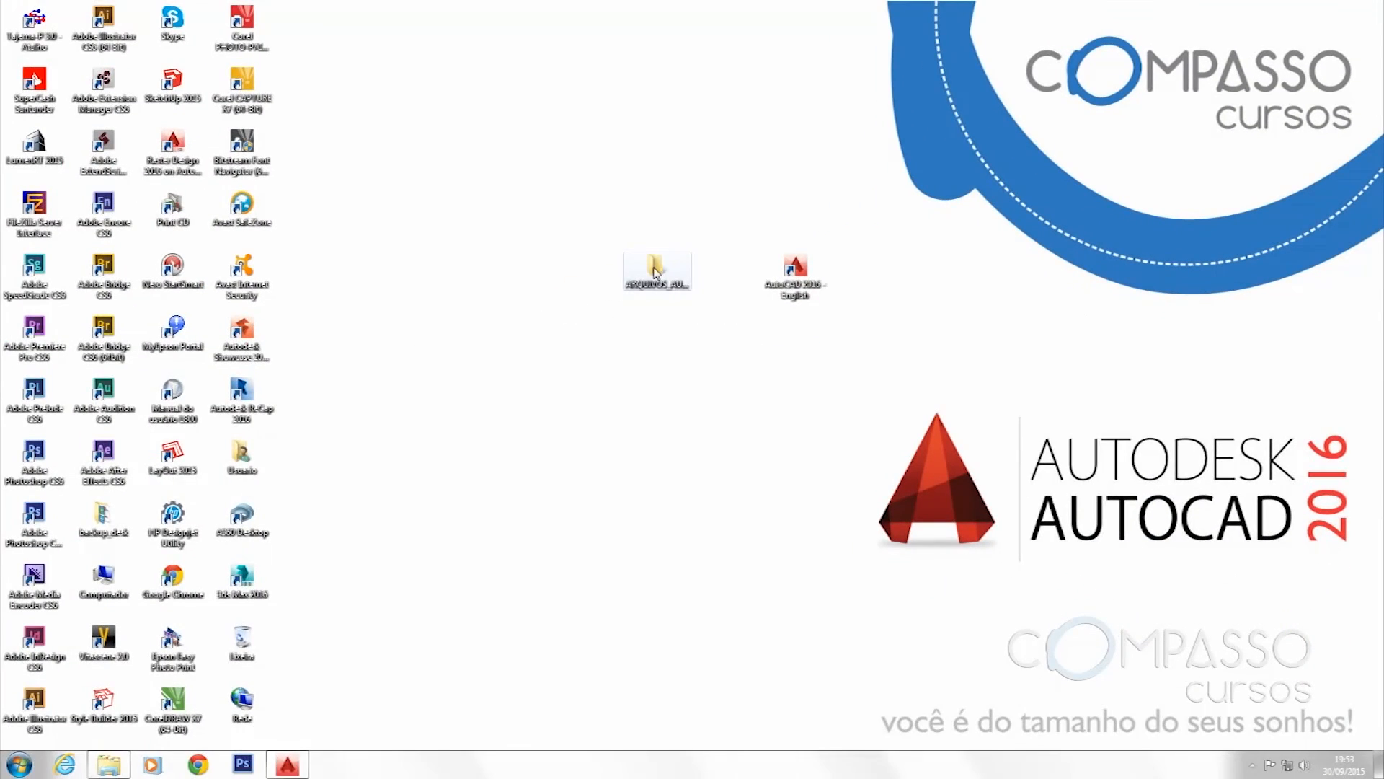
double_click(655, 272)
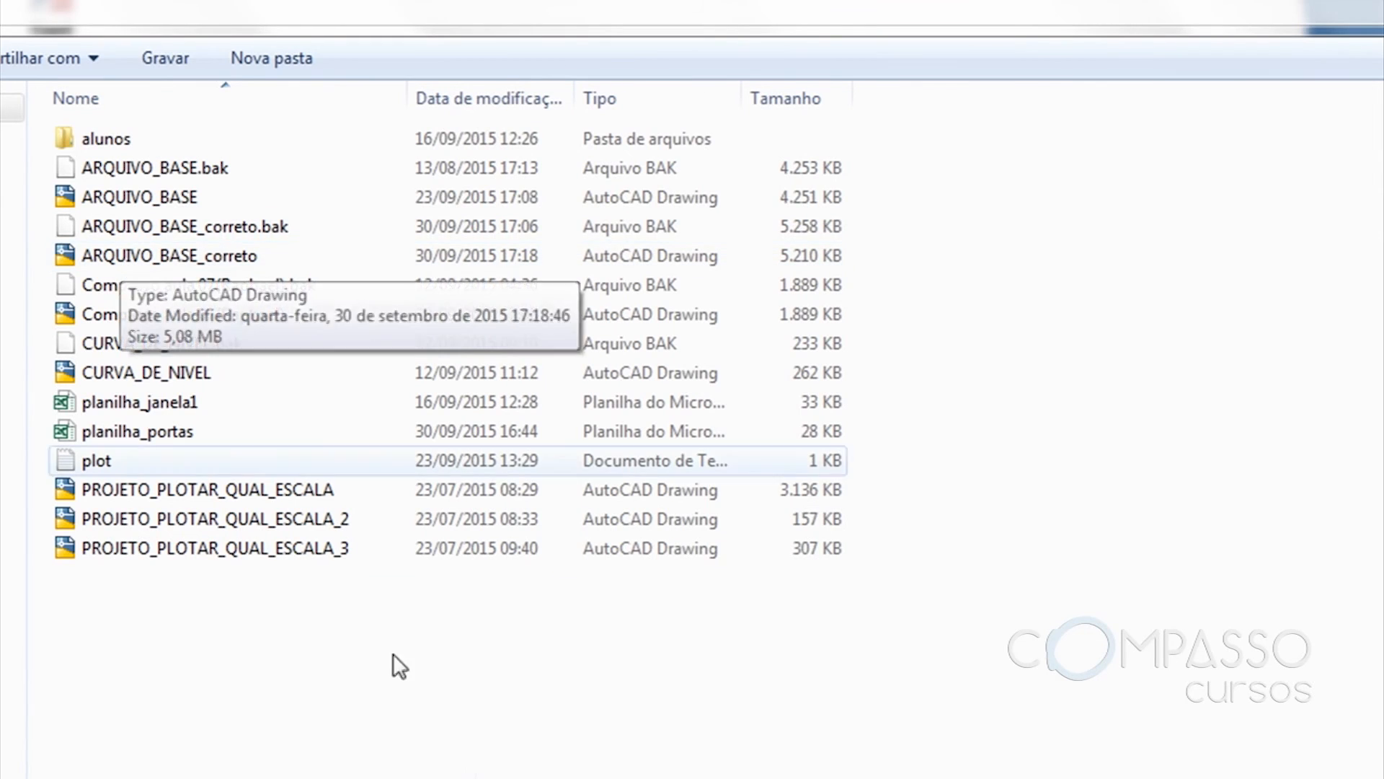
double_click(167, 258)
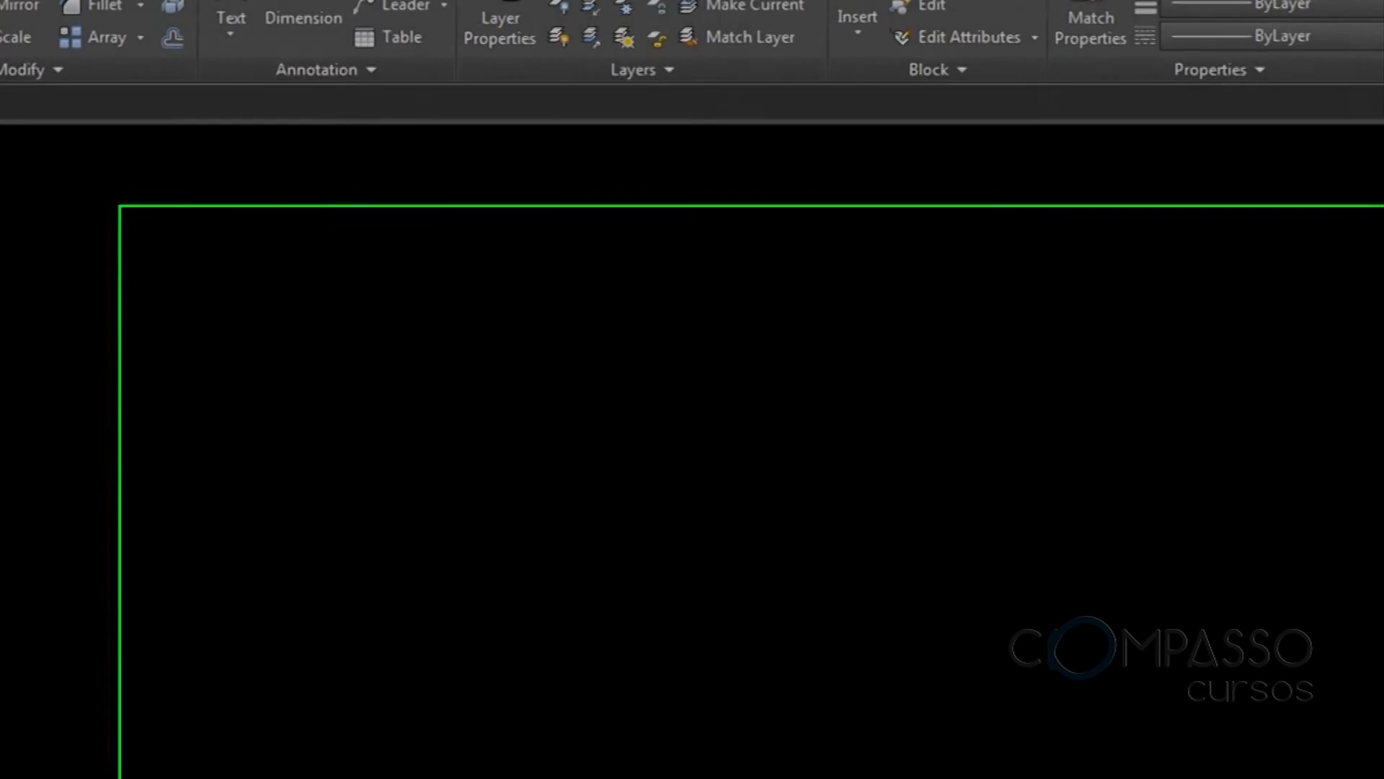
Select the AULA 06 frame with all its contents in ARQUIVO_BASE_correto for copying
middle_click_drag(151, 274, 531, 306)
middle_click_drag(184, 230, 528, 357)
scroll(455, 220, "up", 4)
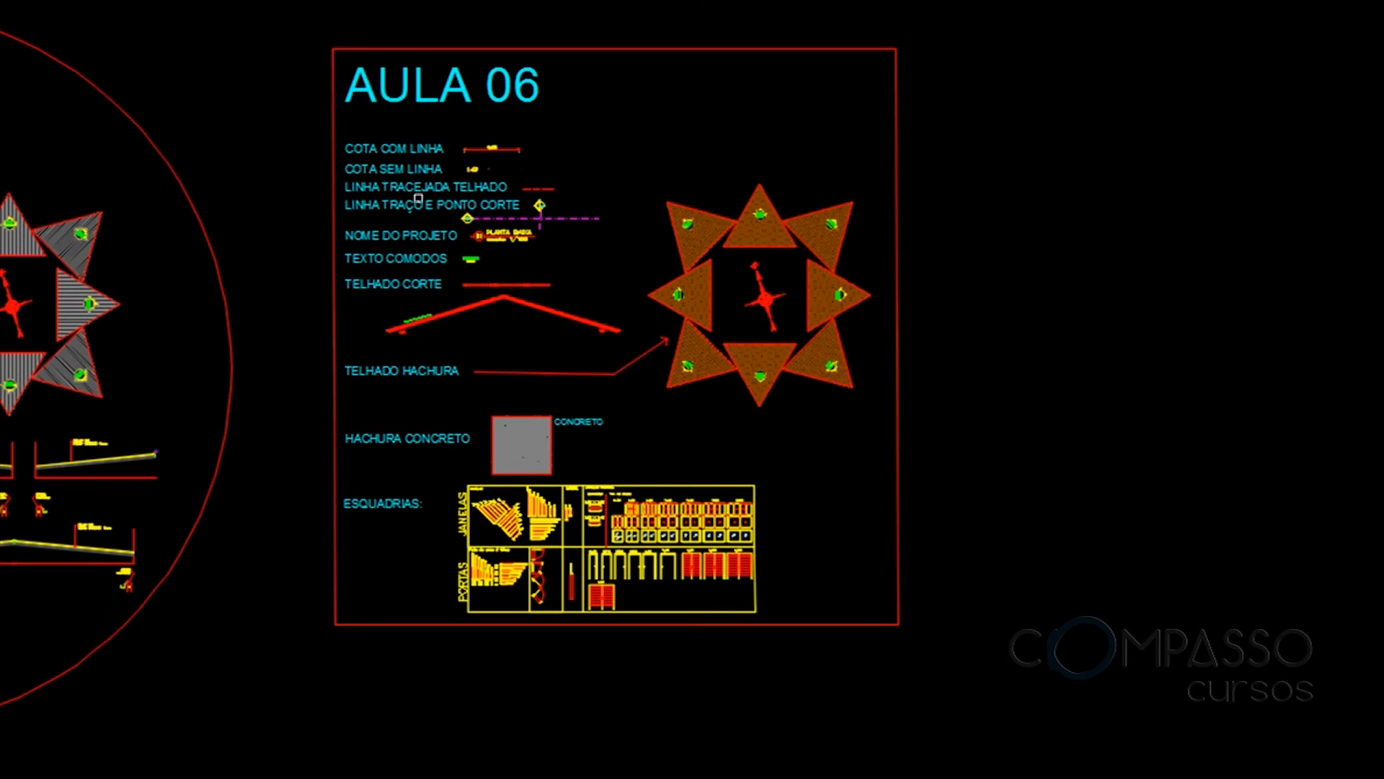
left_click(294, 32)
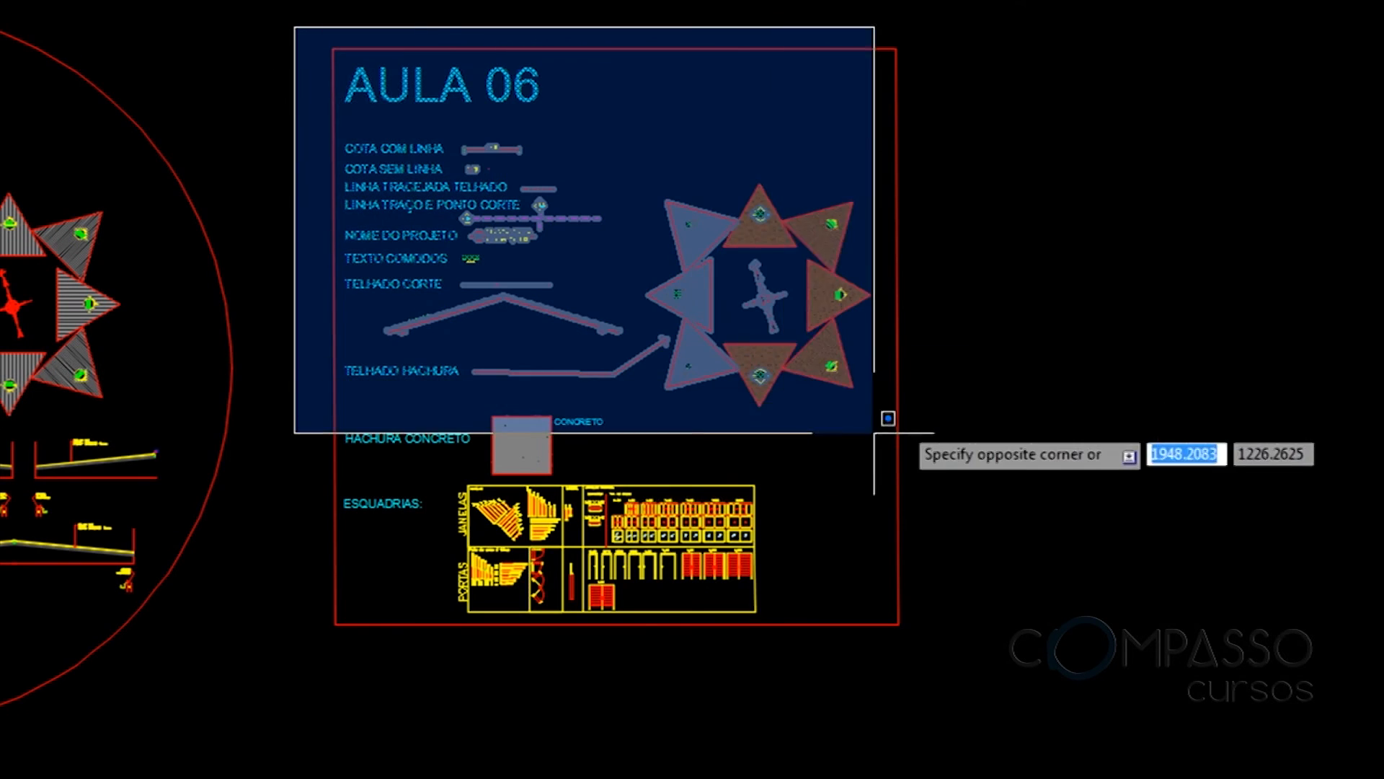
left_click(1002, 652)
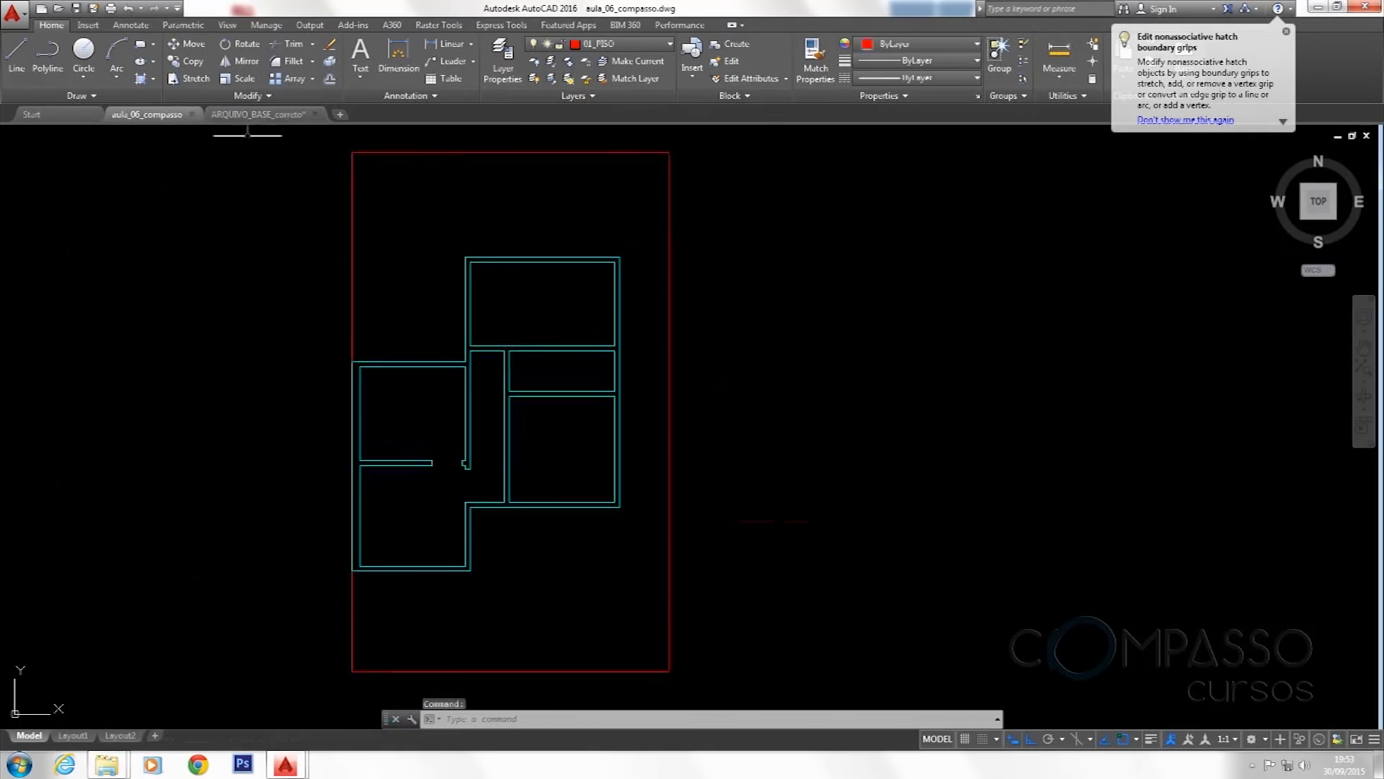
Copy the complete AULA 06 frame from ARQUIVO_BASE_correto and paste it into aula_06_compasso to the right of the floor plan
left_click(262, 114)
left_click(463, 179)
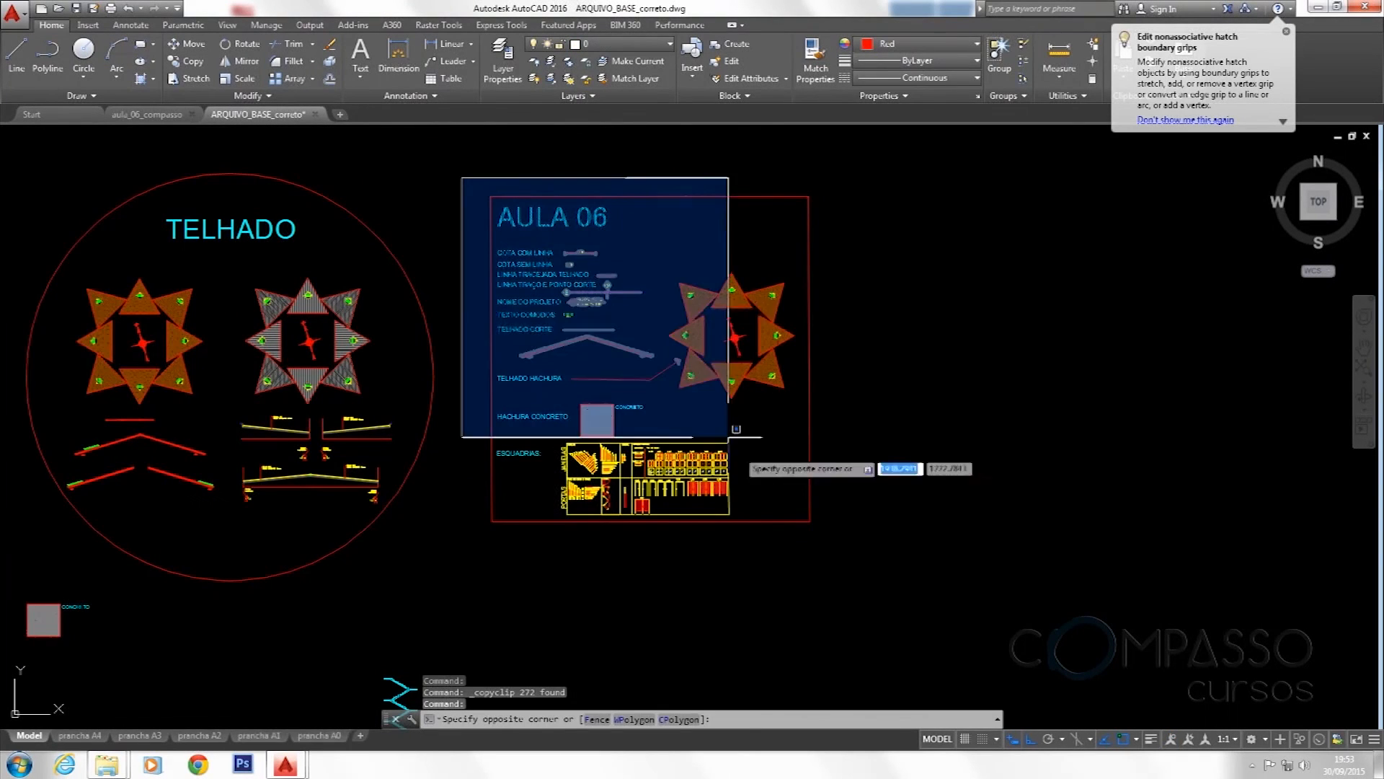
left_click(883, 578)
key("ctrl+c")
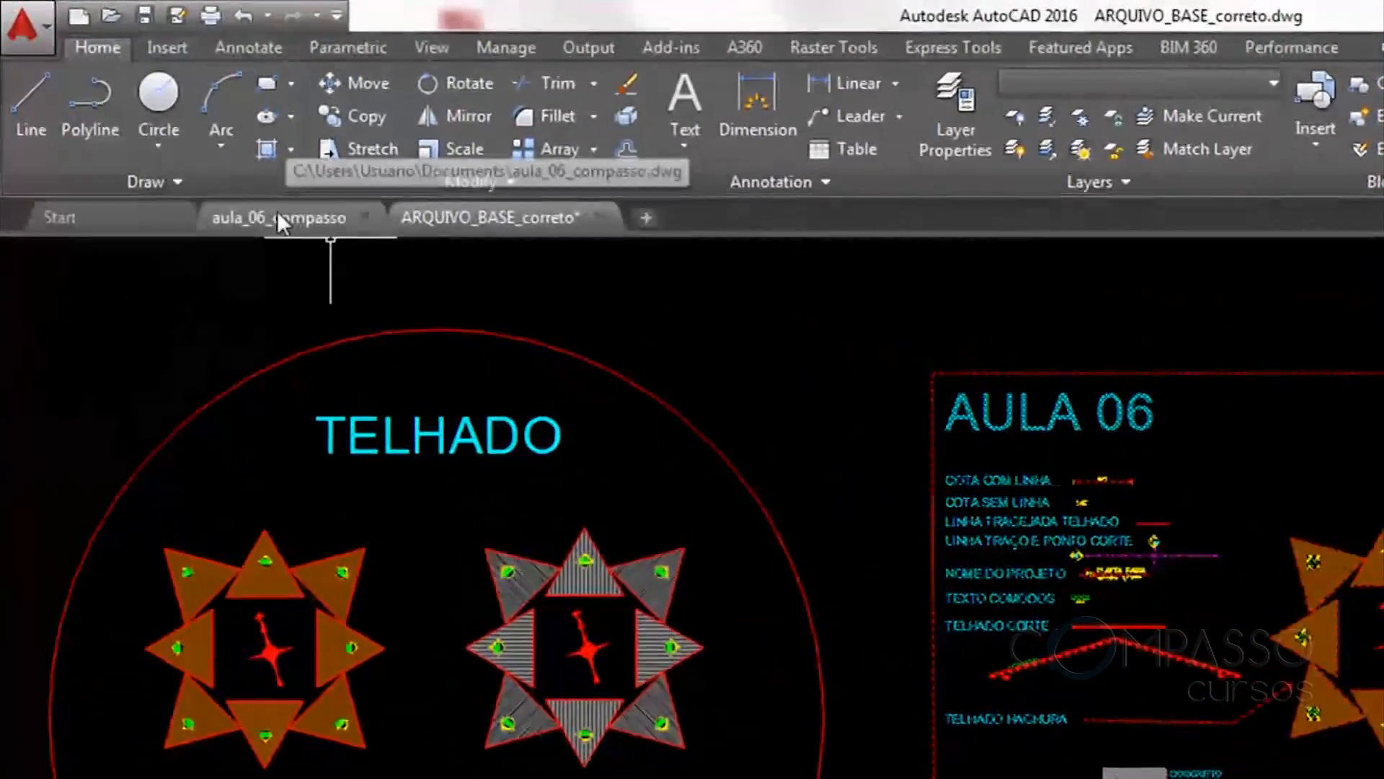
left_click(277, 215)
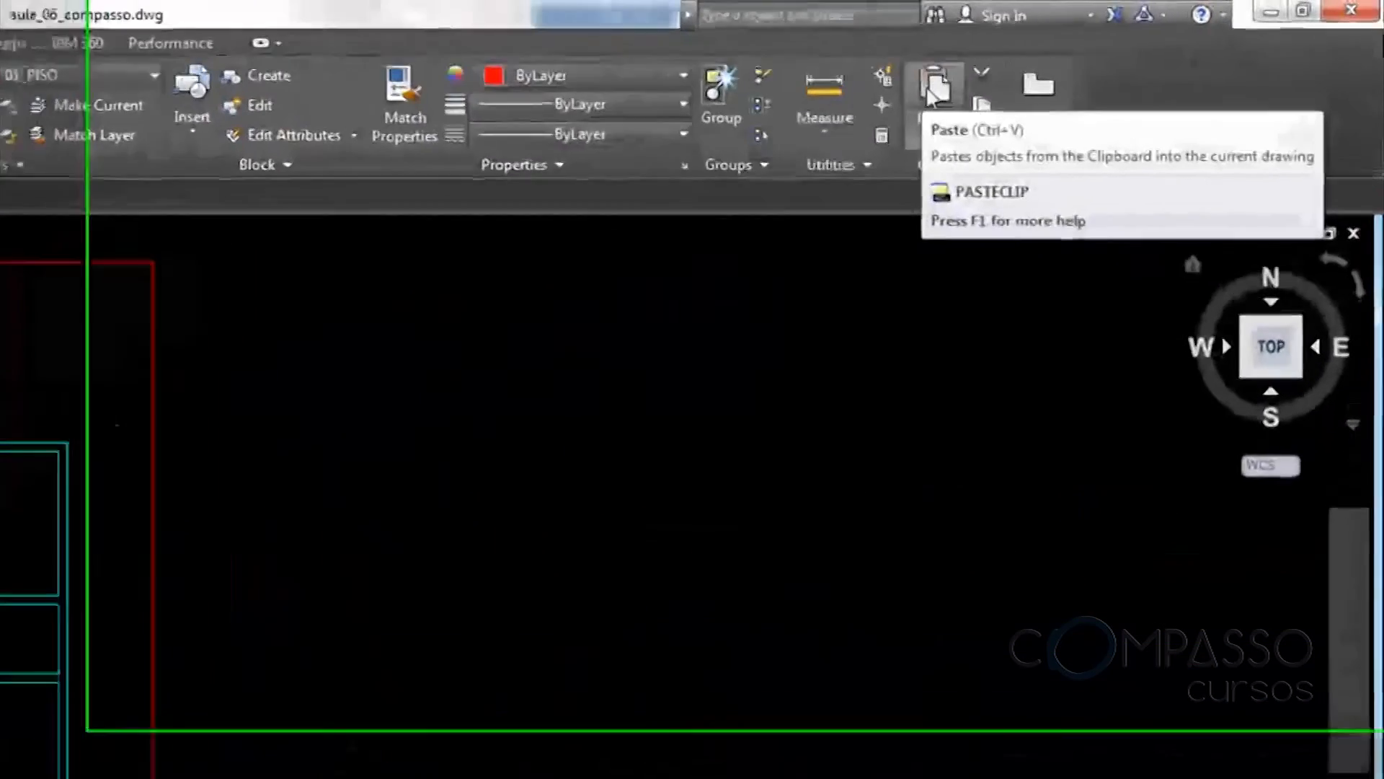
left_click(905, 92)
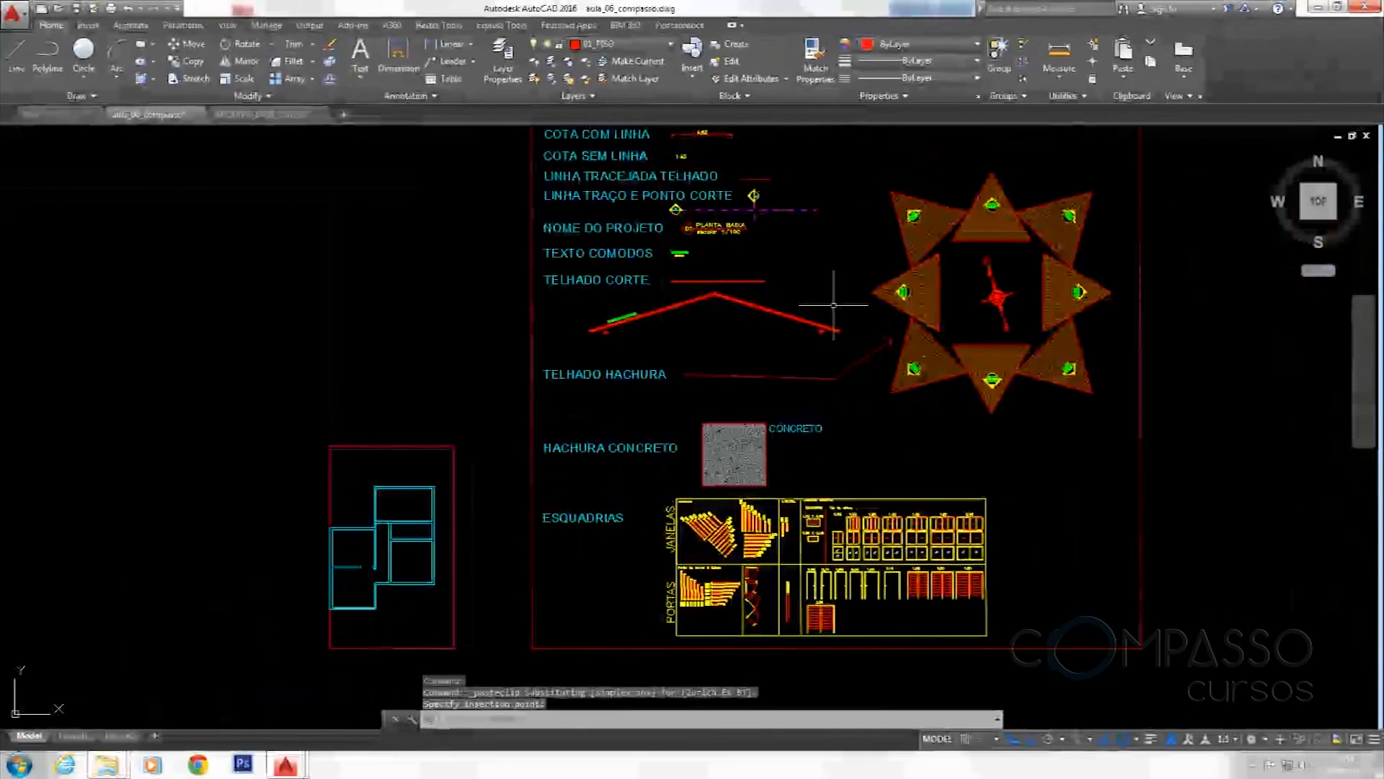
Examine the pasted AULA 06 frame beside the floor plan, including its dimension and line samples
middle_click_drag(833, 304, 879, 399)
scroll(762, 297, "down", 3)
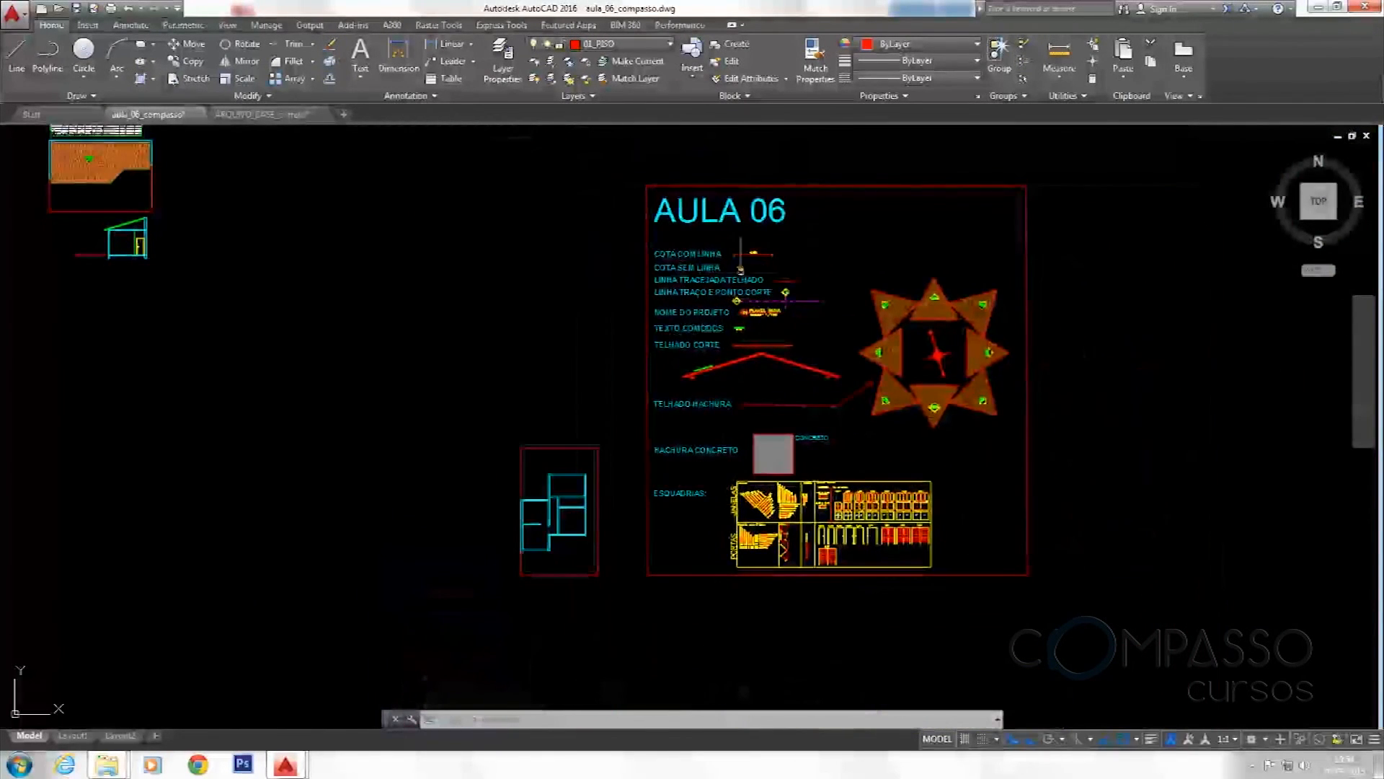
scroll(634, 497, "up", 4)
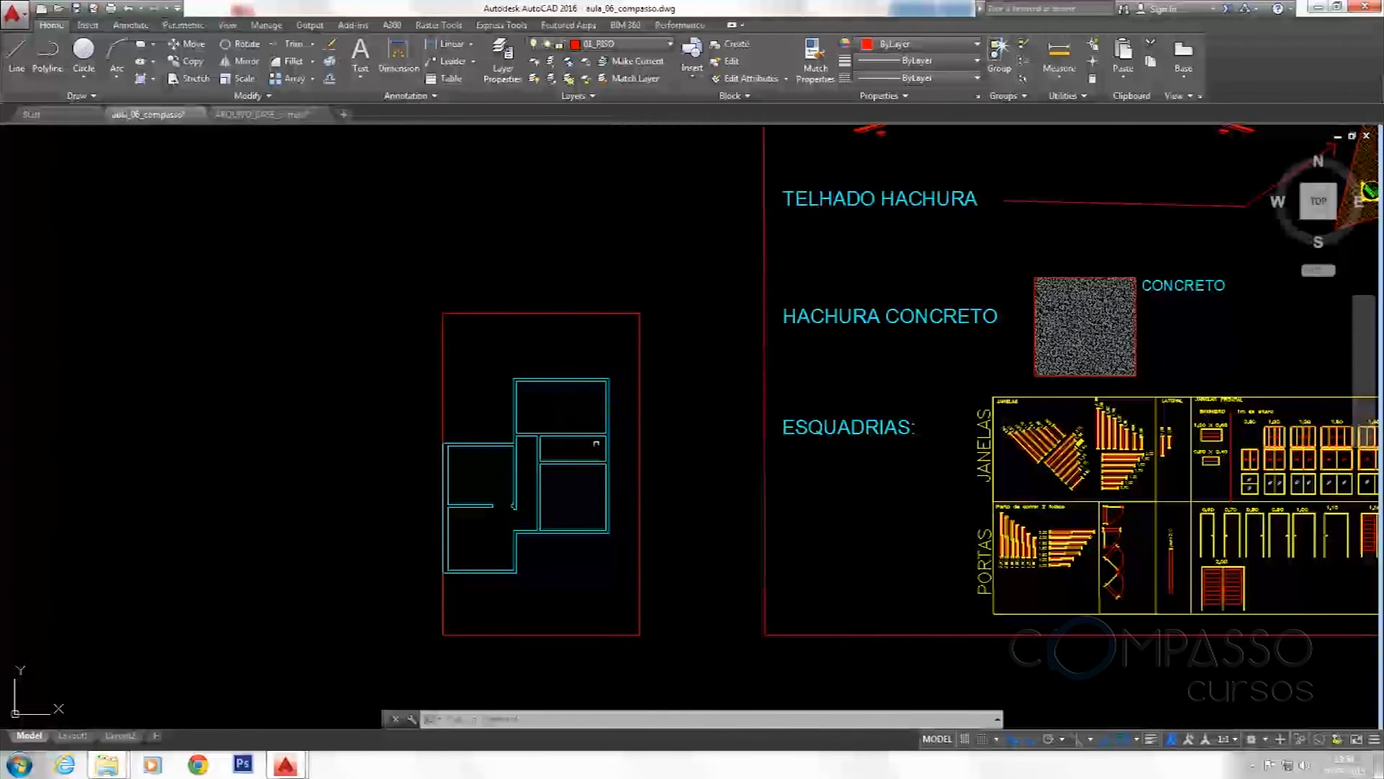
scroll(607, 412, "down", 2)
middle_click_drag(716, 408, 706, 434)
scroll(572, 508, "up", 2)
middle_click_drag(807, 405, 725, 489)
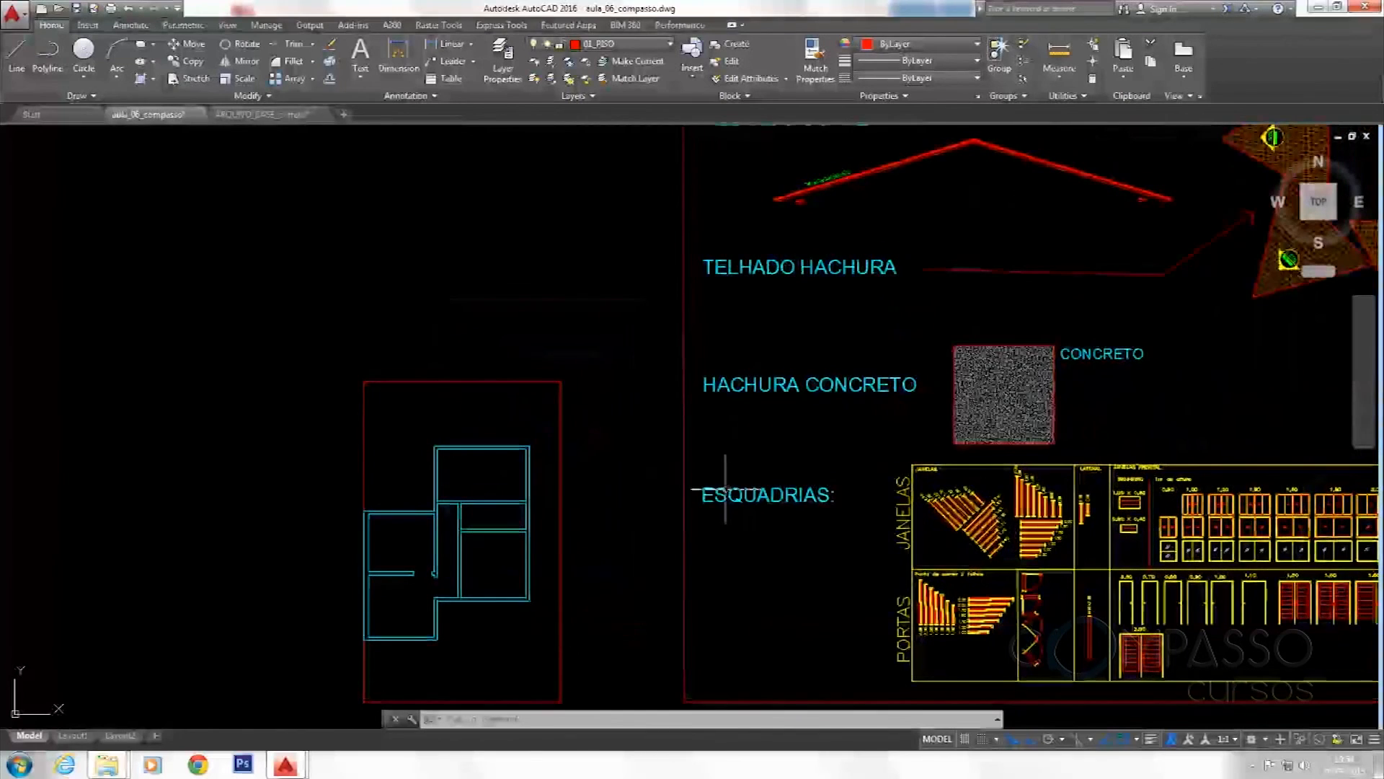
scroll(850, 377, "down", 5)
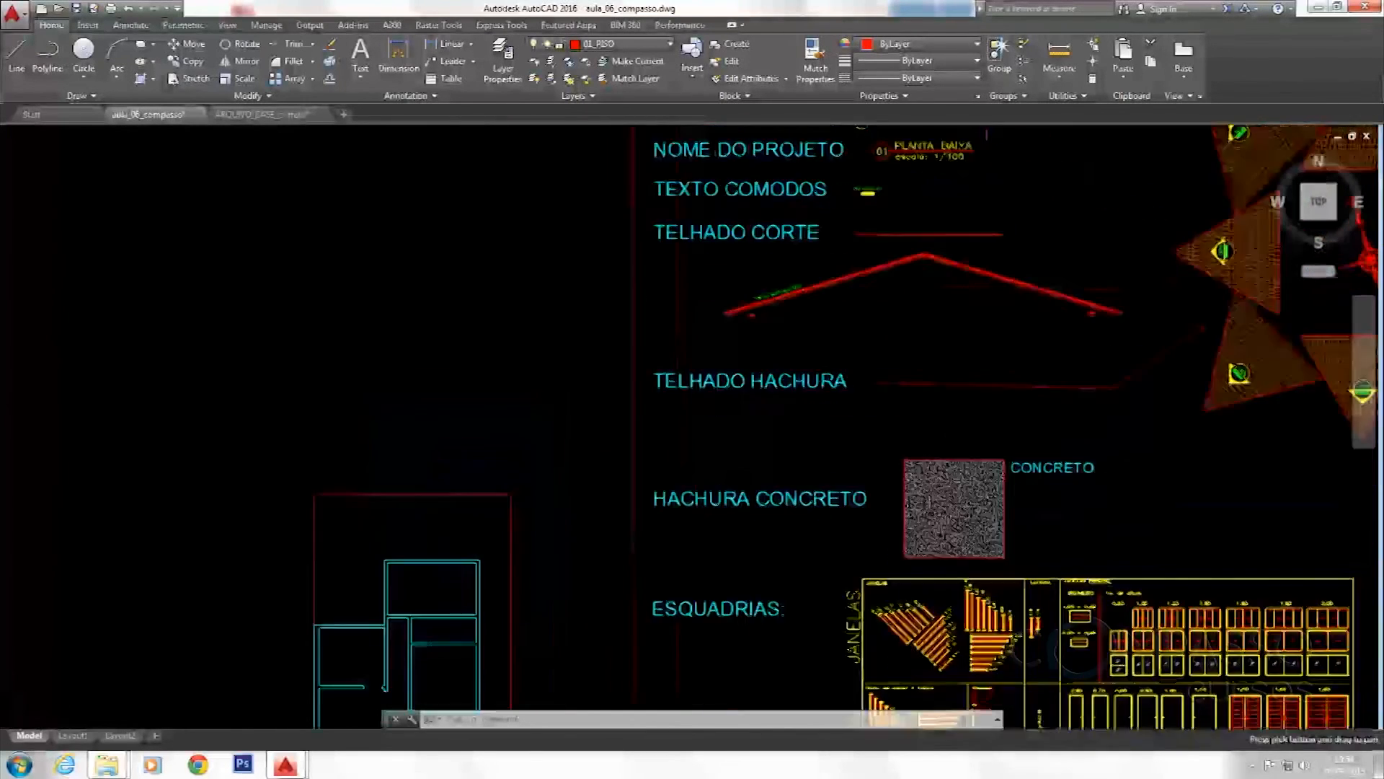
scroll(829, 336, "up", 7)
scroll(796, 334, "down", 2)
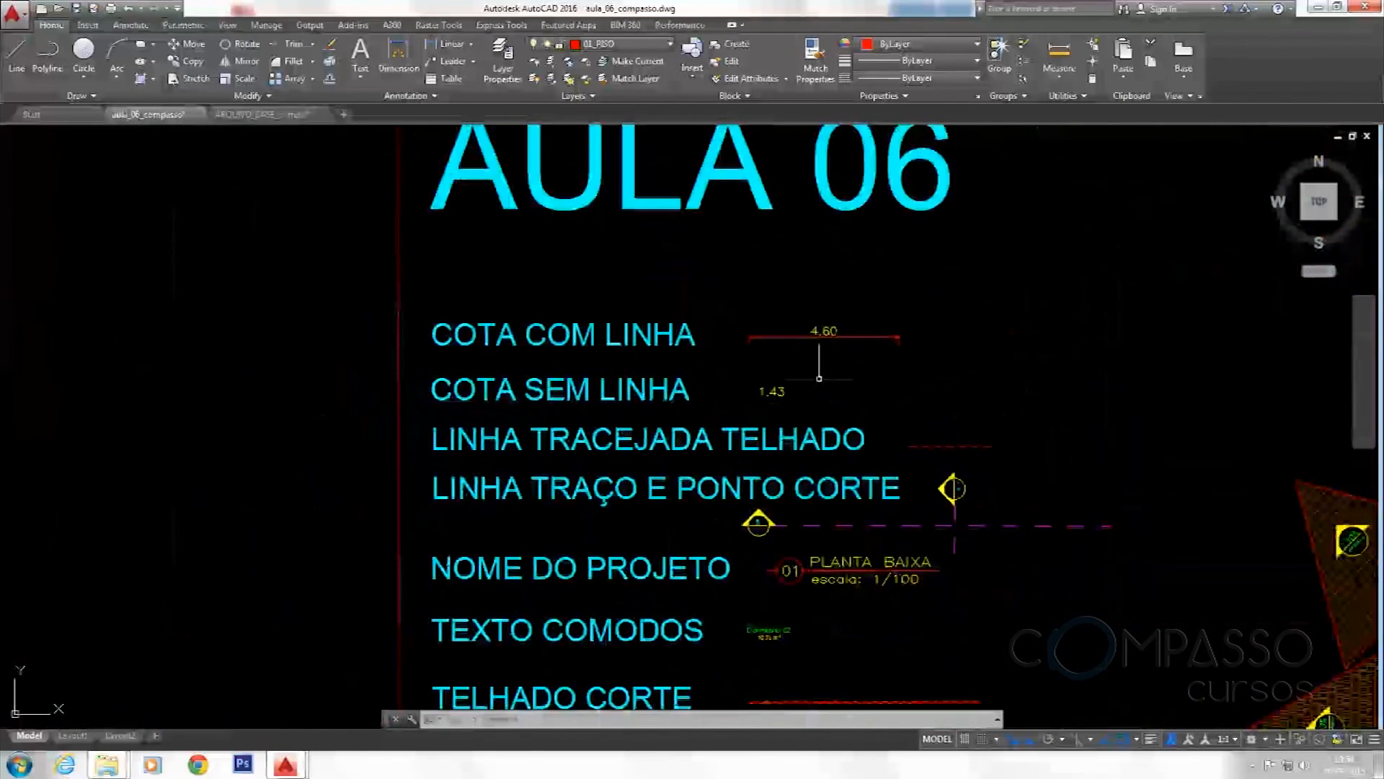
scroll(807, 318, "down", 4)
middle_click_drag(809, 318, 863, 189)
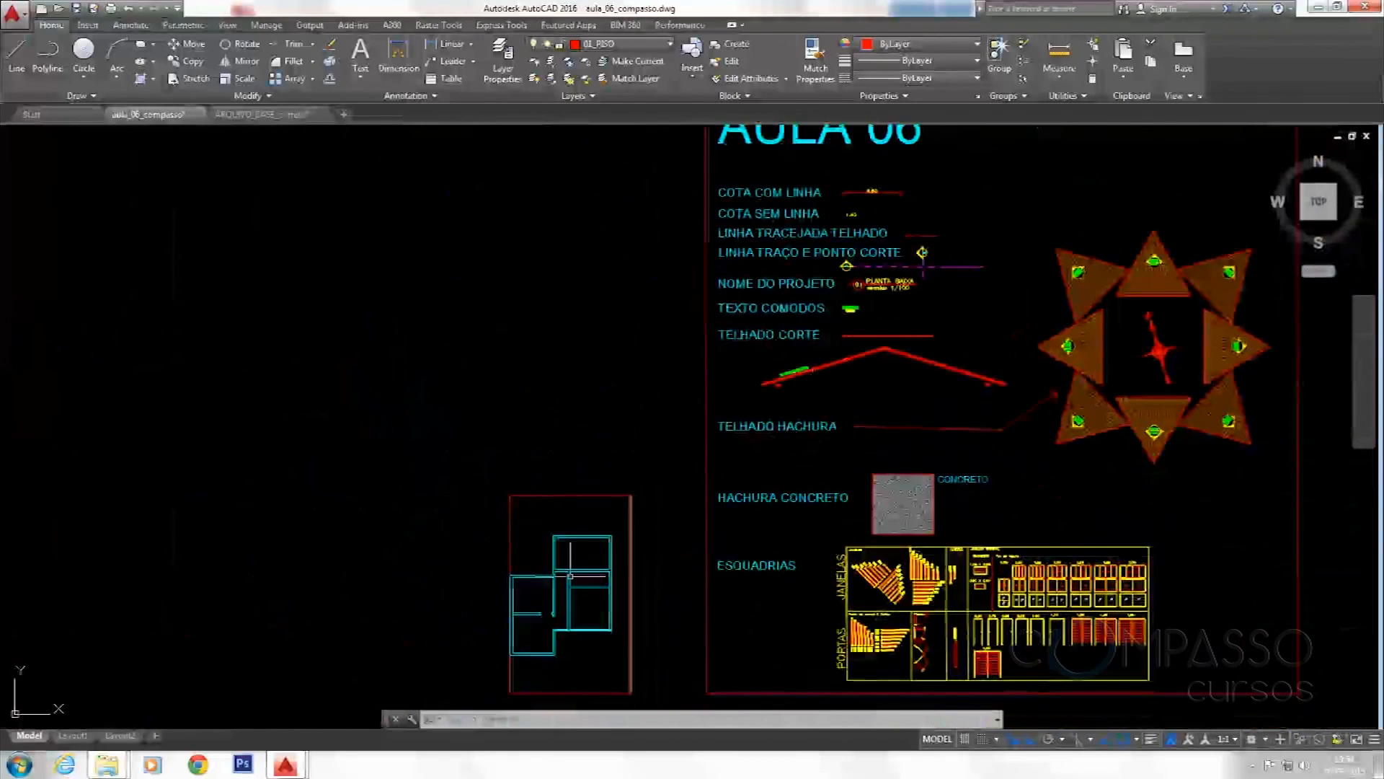
Examine the project name, room text and roof section samples in the AULA 06 frame
middle_click_drag(874, 351, 838, 399)
scroll(887, 209, "up", 4)
scroll(725, 318, "up", 2)
scroll(735, 303, "down", 2)
scroll(847, 399, "down", 6)
middle_click_drag(649, 454, 664, 361)
scroll(605, 487, "up", 6)
scroll(730, 461, "down", 6)
scroll(947, 278, "up", 6)
mouse_move(1028, 316)
middle_mouse_down()
mouse_move(974, 375)
mouse_move(900, 288)
middle_mouse_up()
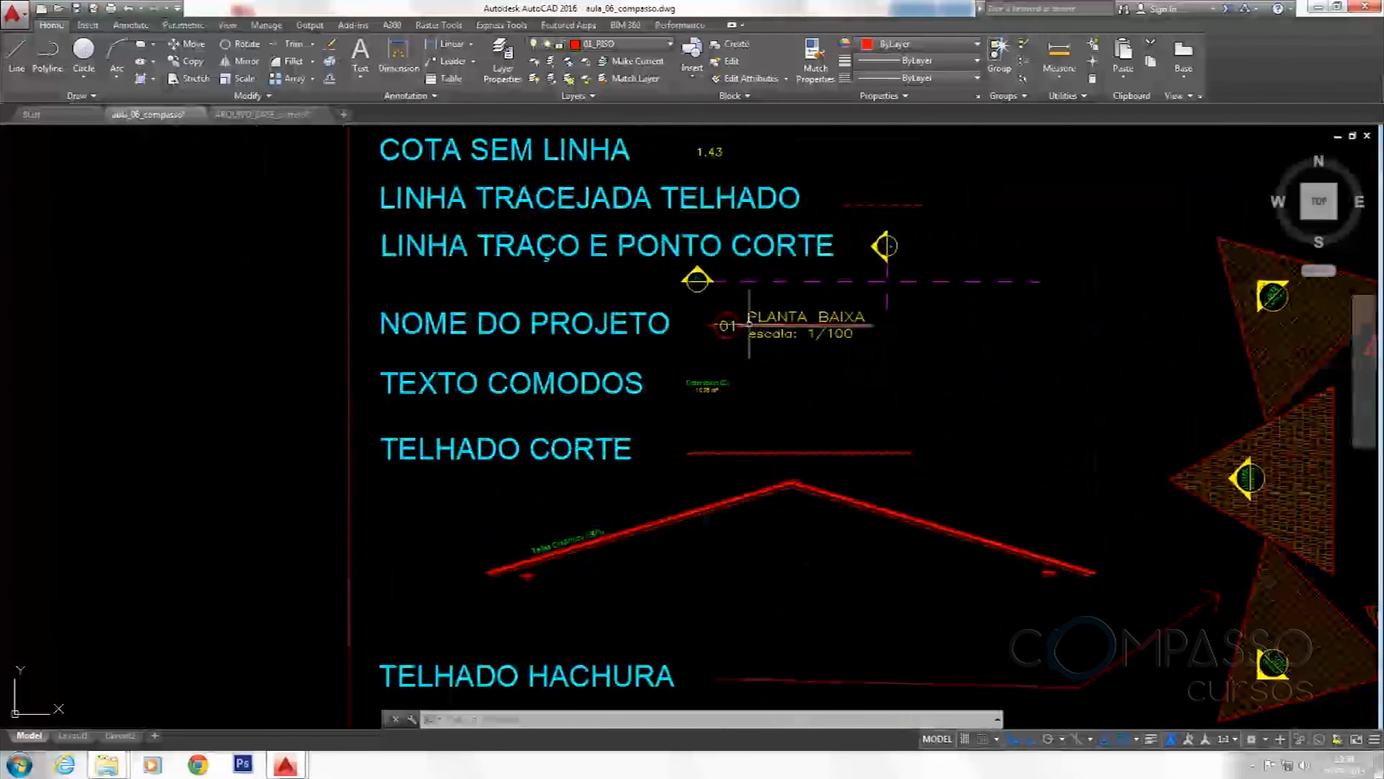
scroll(746, 326, "up", 3)
scroll(746, 326, "down", 3)
mouse_move(742, 332)
middle_mouse_down()
mouse_move(738, 310)
mouse_move(690, 423)
mouse_move(717, 337)
middle_mouse_up()
scroll(733, 354, "up", 3)
middle_click_drag(216, 360, 615, 367)
middle_click_drag(896, 386, 603, 419)
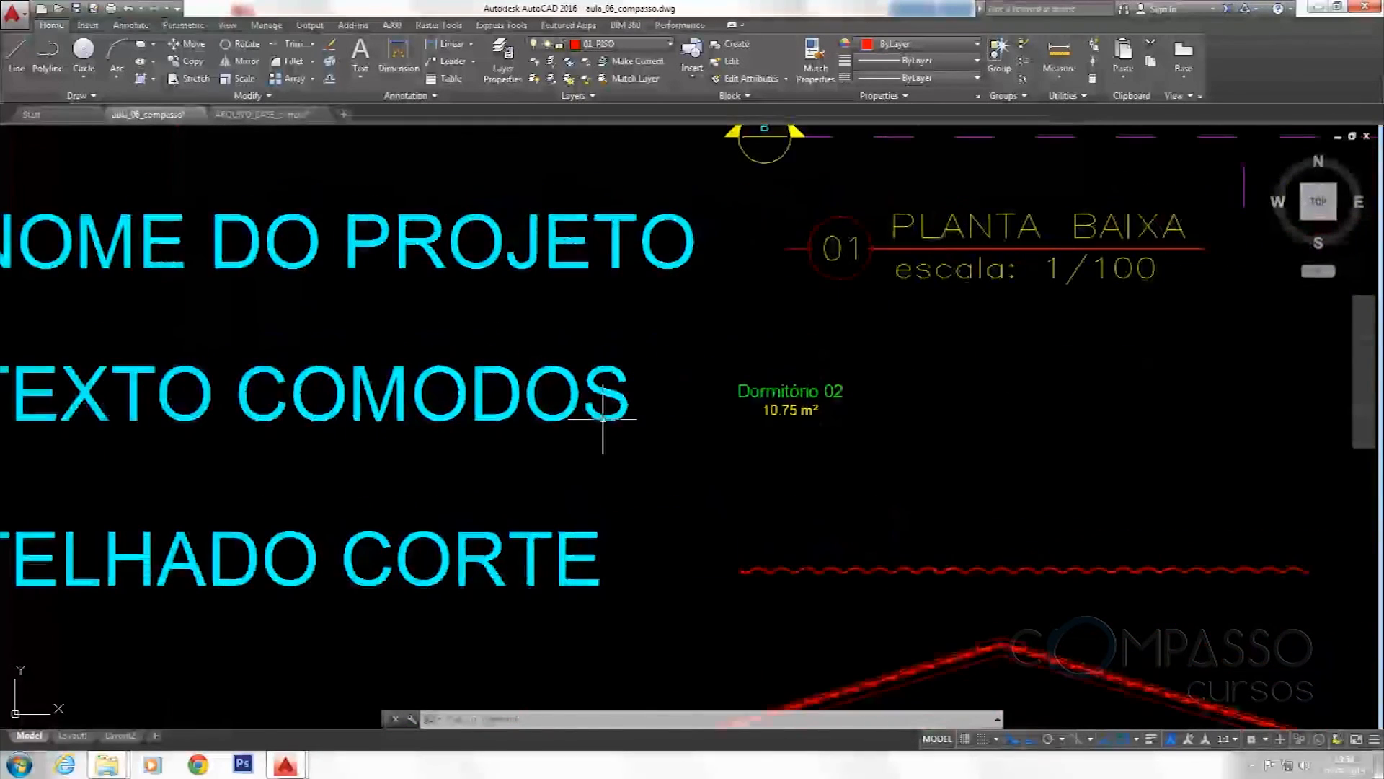
scroll(692, 425, "down", 5)
scroll(704, 423, "up", 3)
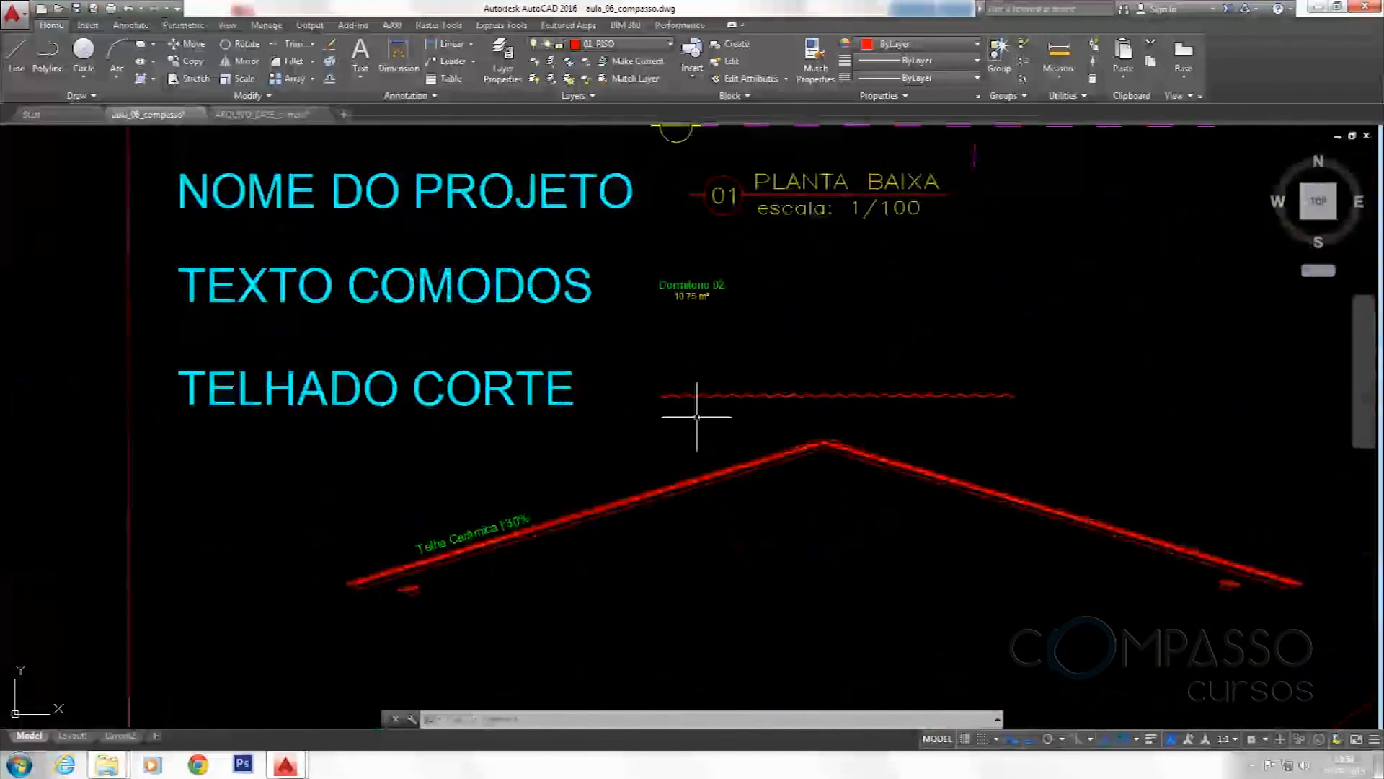
scroll(655, 424, "down", 2)
scroll(1043, 437, "down", 2)
Examine the roof hatch, concrete hatch and ESQUADRIAS window and door blocks in the AULA 06 frame
middle_click_drag(1043, 437, 672, 409)
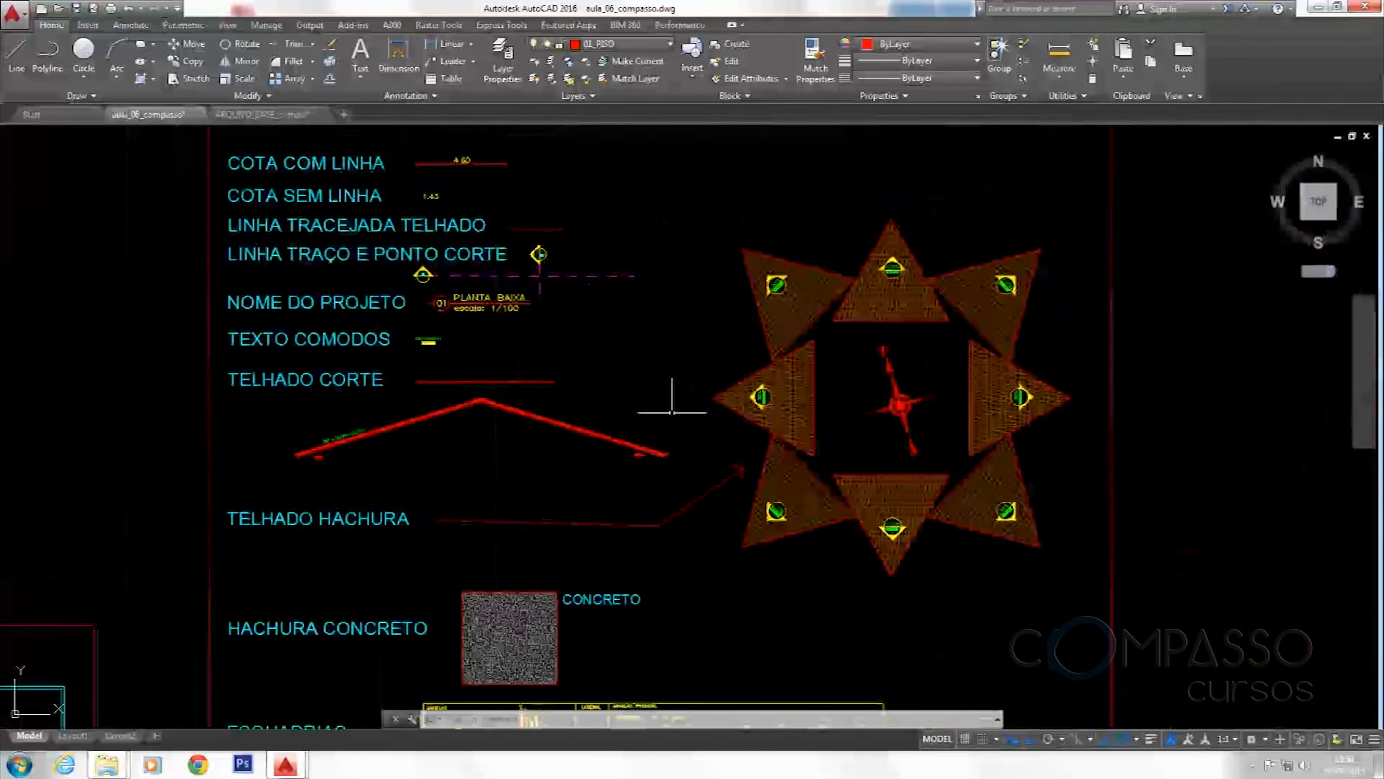
middle_click_drag(777, 535, 857, 366)
middle_click_drag(497, 411, 550, 346)
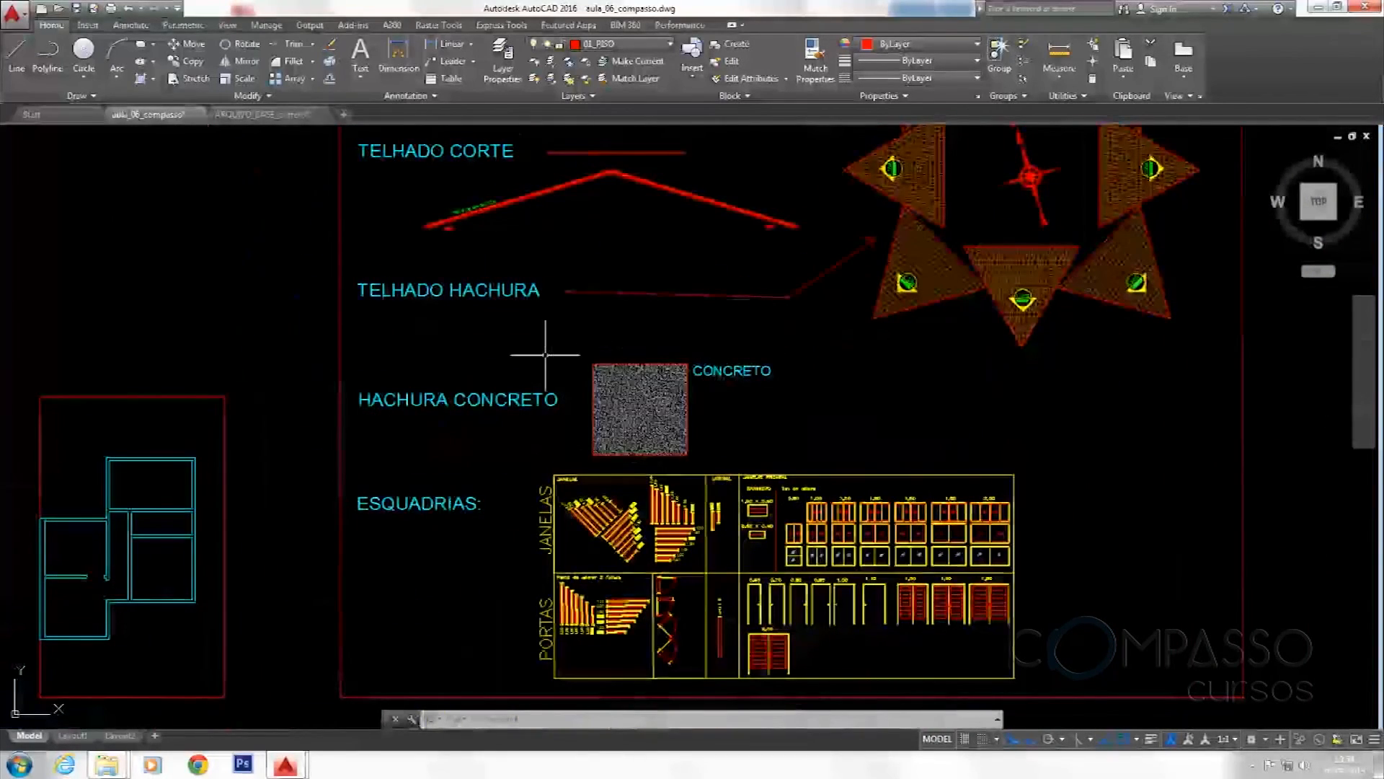
middle_click_drag(717, 374, 733, 288)
middle_click_drag(592, 400, 613, 303)
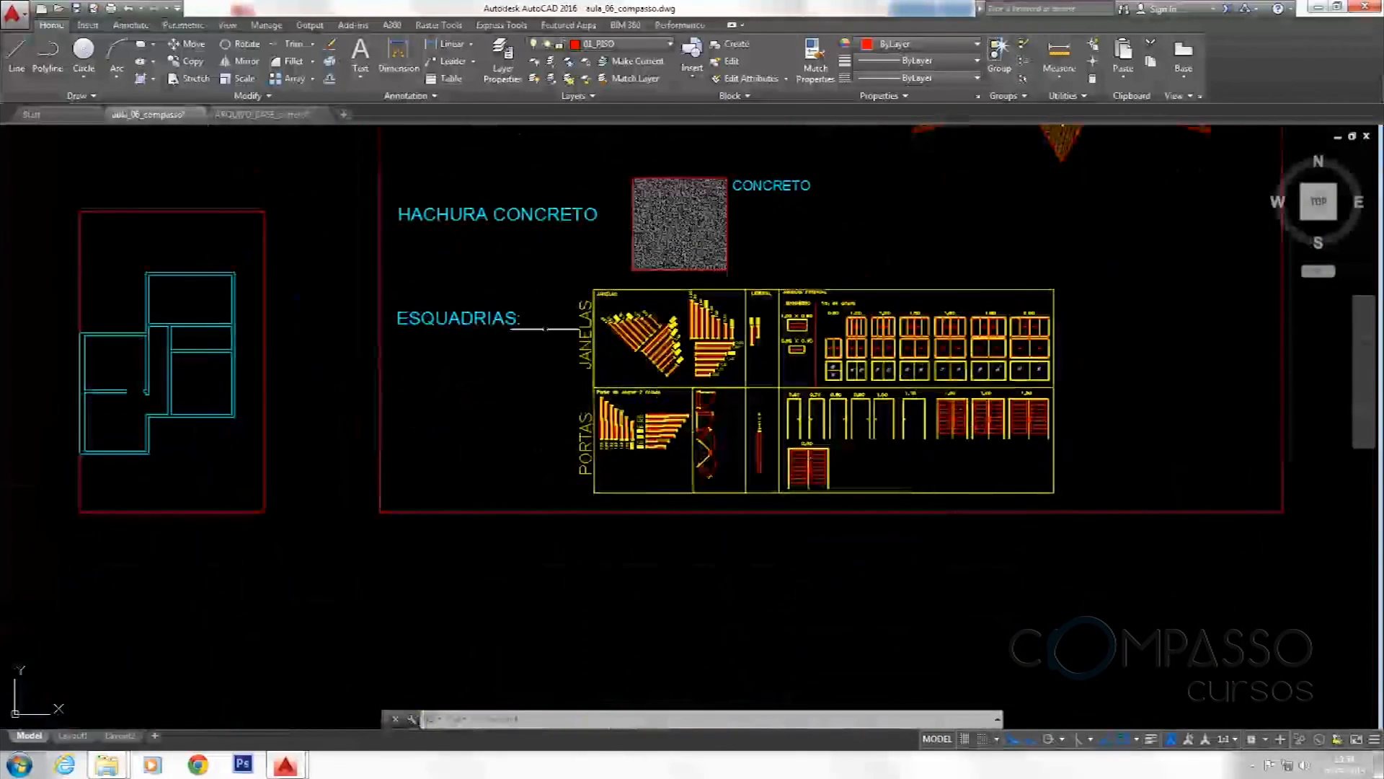
middle_click_drag(705, 398, 627, 416)
scroll(614, 387, "up", 2)
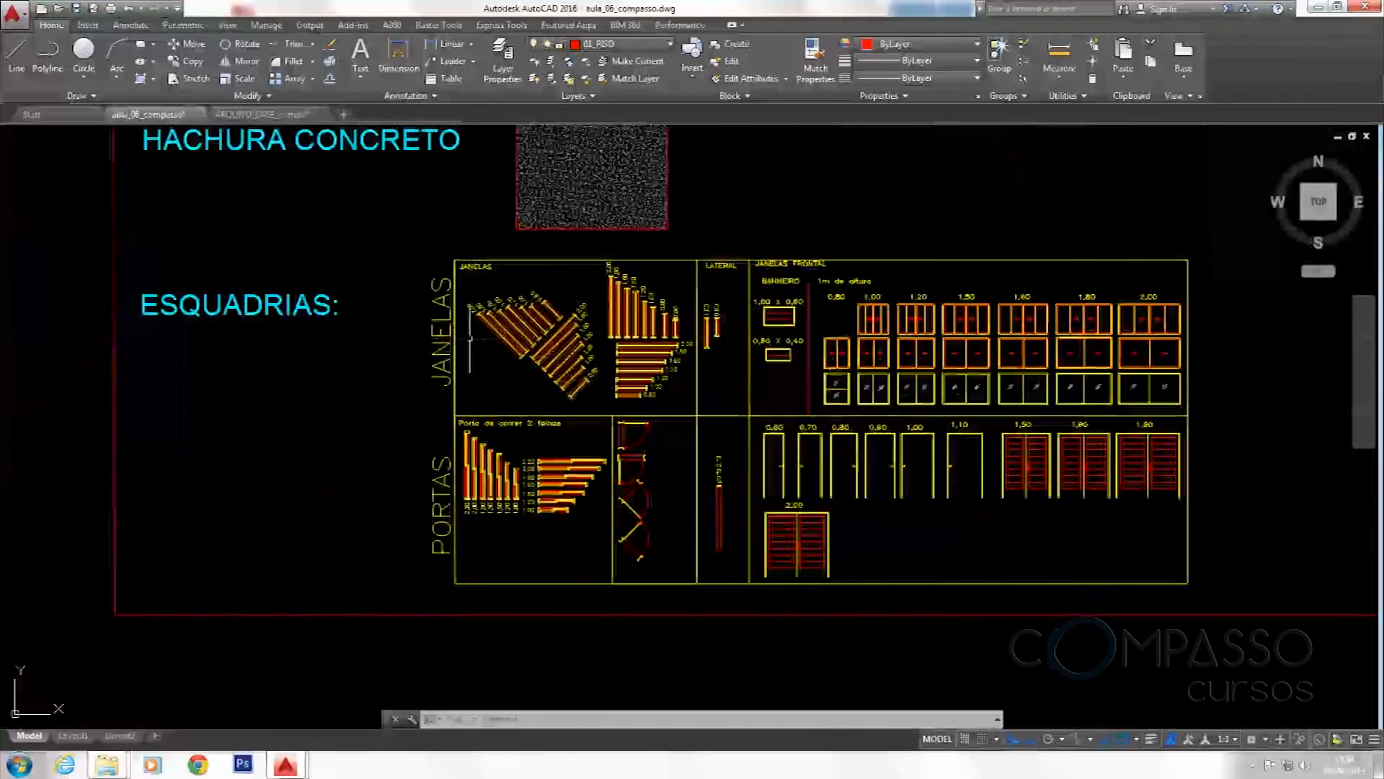
scroll(899, 367, "down", 4)
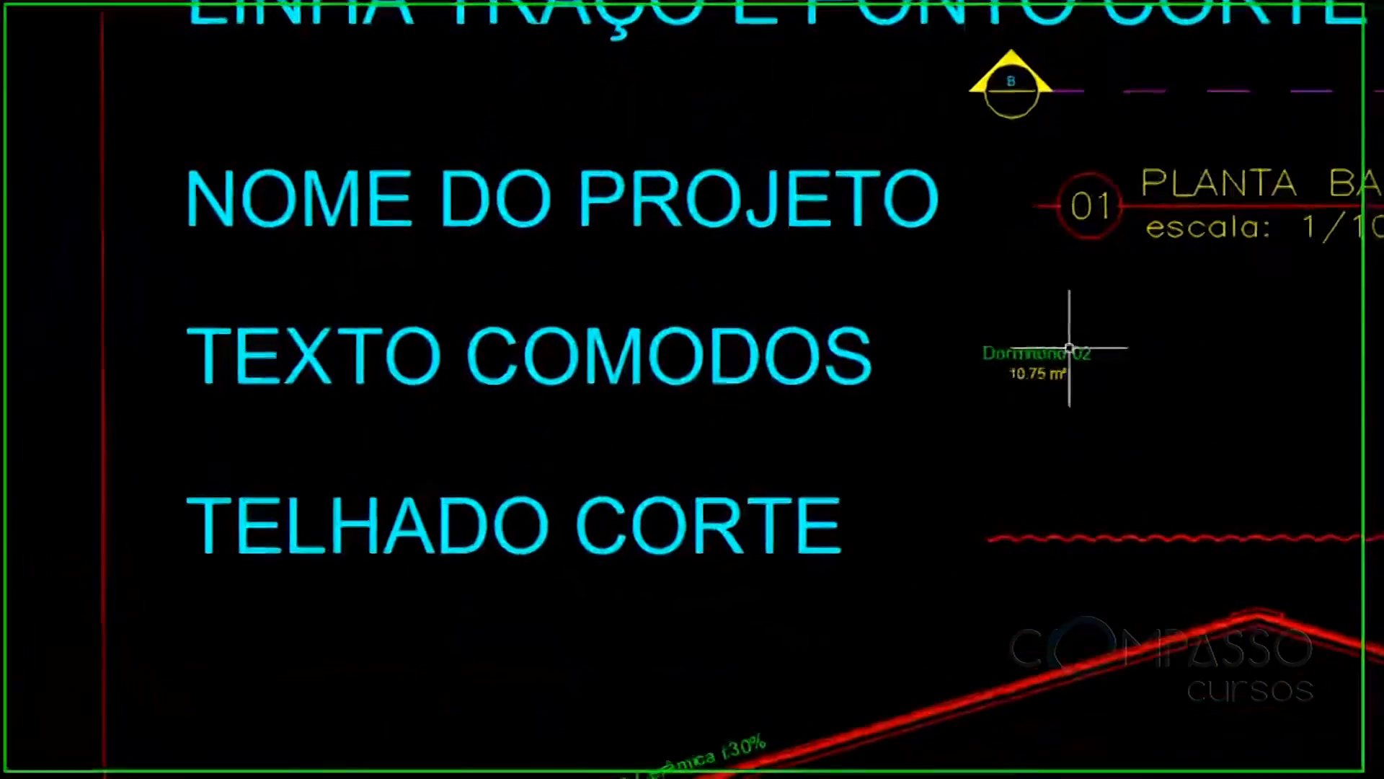
Copy the TEXTO COMODOS room label sample from the AULA 06 frame into the topmost room of the floor plan
type("co")
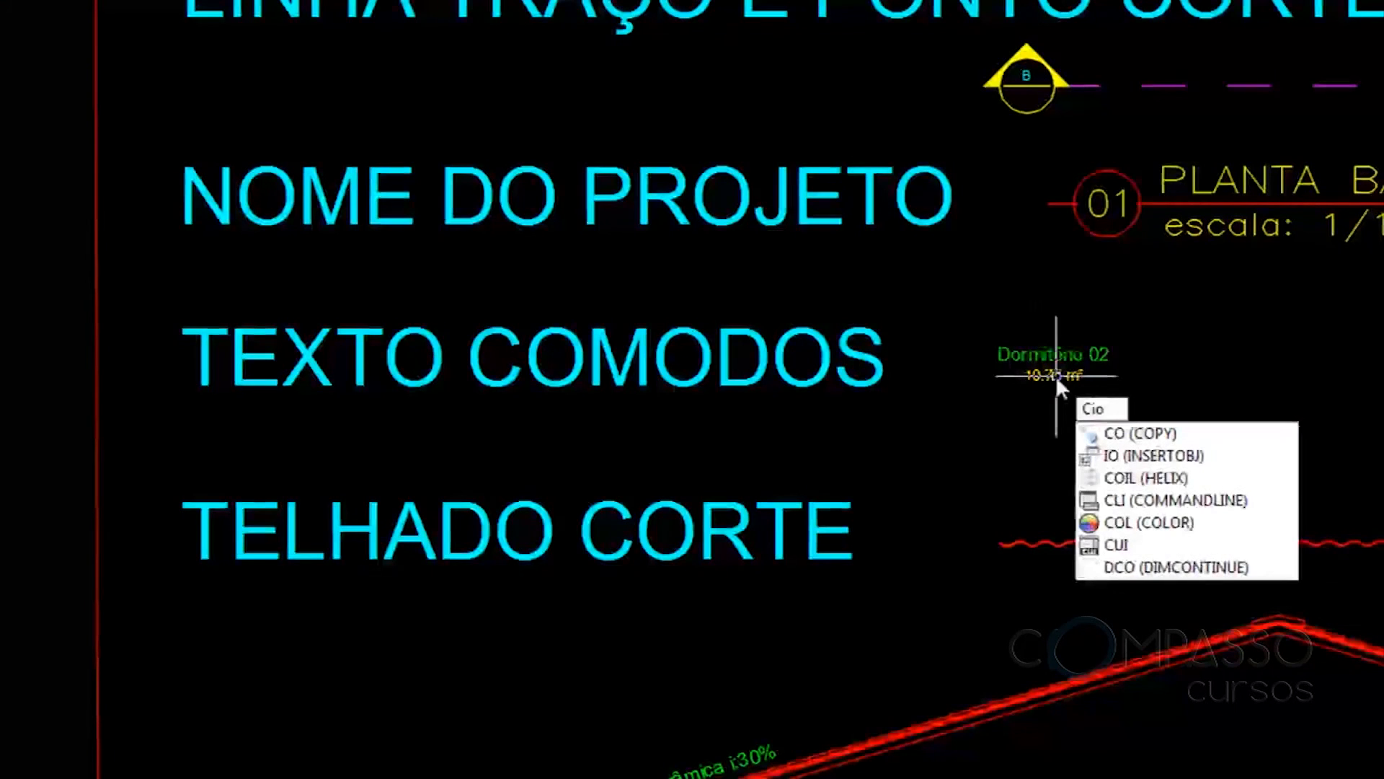
key("BackSpace")
type("o")
key("space")
left_click(1145, 312)
left_click(1023, 390)
key("space")
left_click(1065, 379)
scroll(1200, 257, "down", 6)
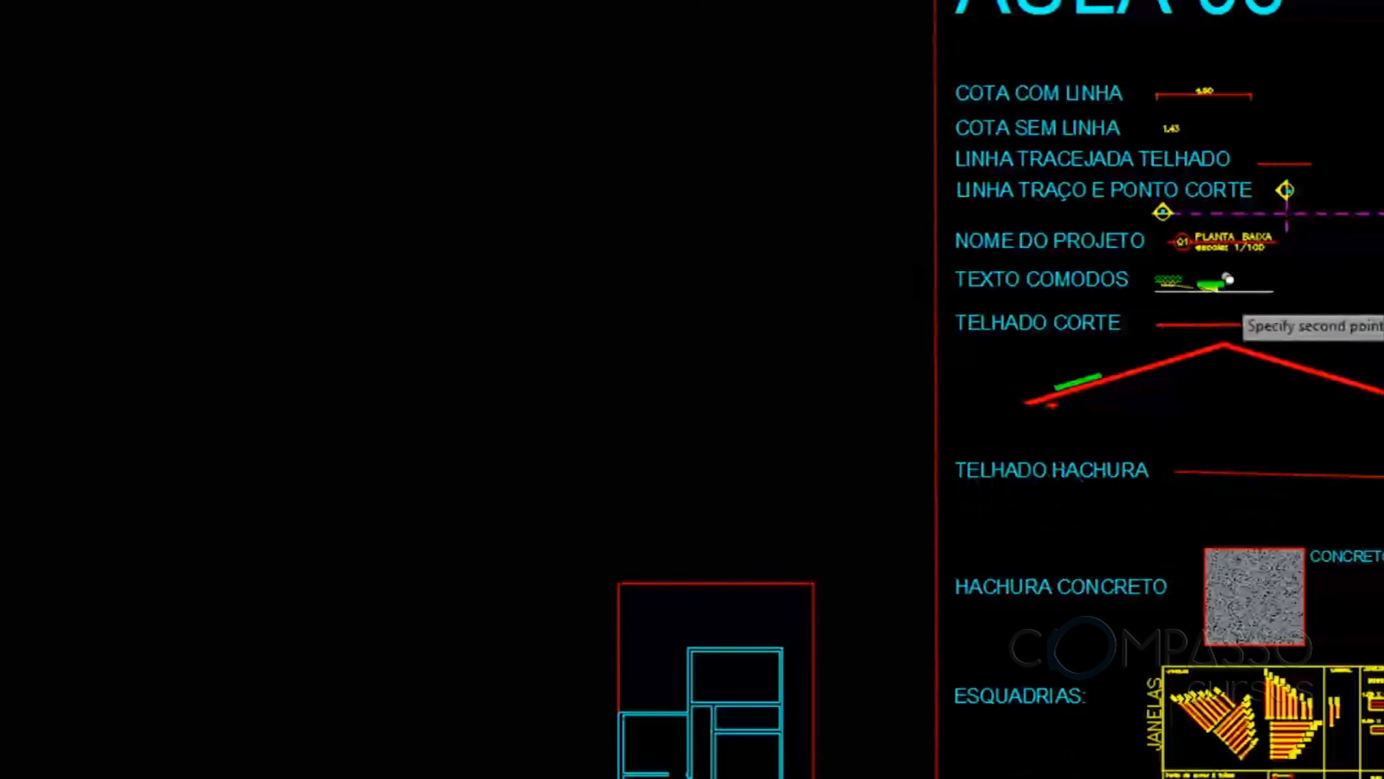
scroll(1183, 288, "up", 8)
scroll(1182, 281, "down", 6)
middle_click_drag(685, 768, 902, 485)
scroll(793, 593, "up", 8)
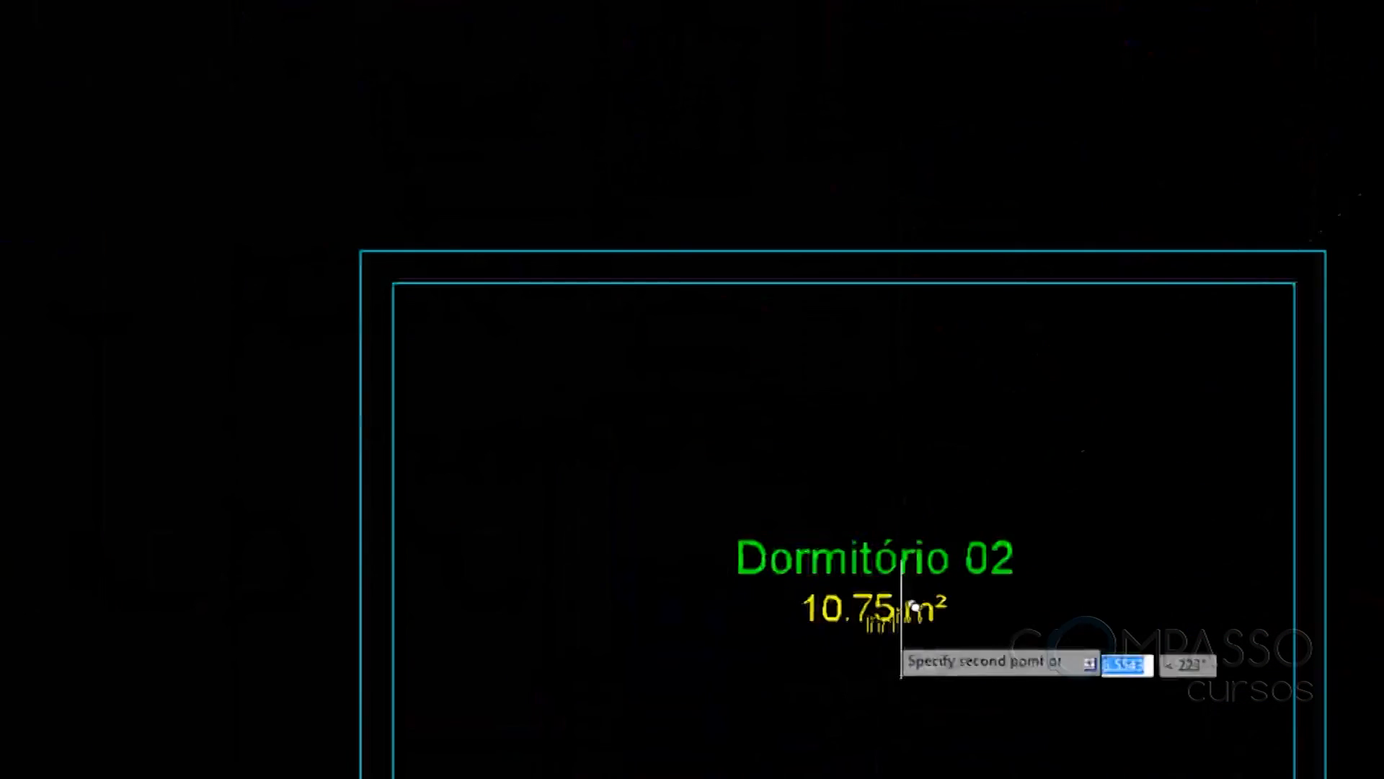
left_click(866, 589)
Place further copies of the room label in the small room, the room below it and the two western rooms
scroll(1002, 505, "down", 4)
scroll(1020, 566, "up", 4)
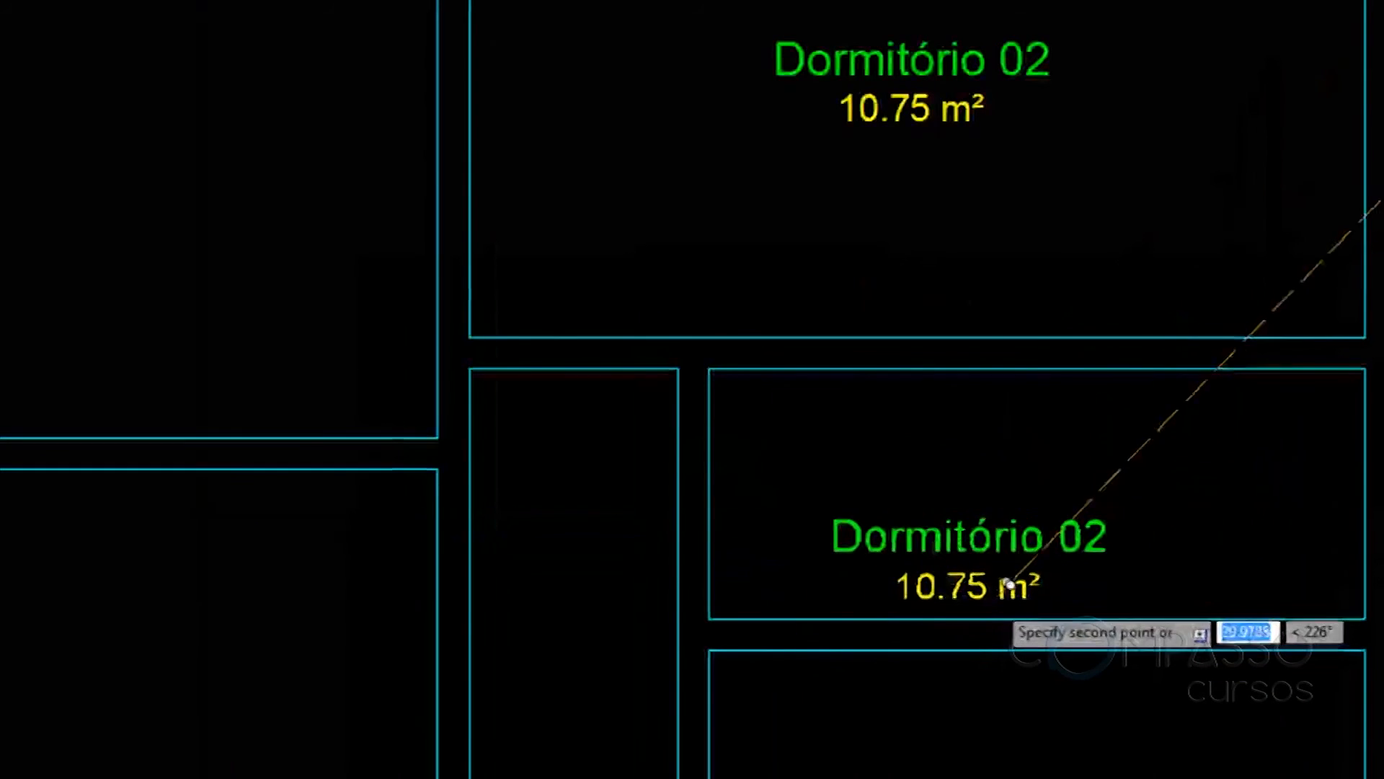
scroll(1114, 398, "down", 4)
left_click(1112, 653)
middle_click_drag(945, 667, 1079, 553)
left_click(862, 417)
left_click(865, 685)
key("Return")
middle_click_drag(1225, 301, 1106, 427)
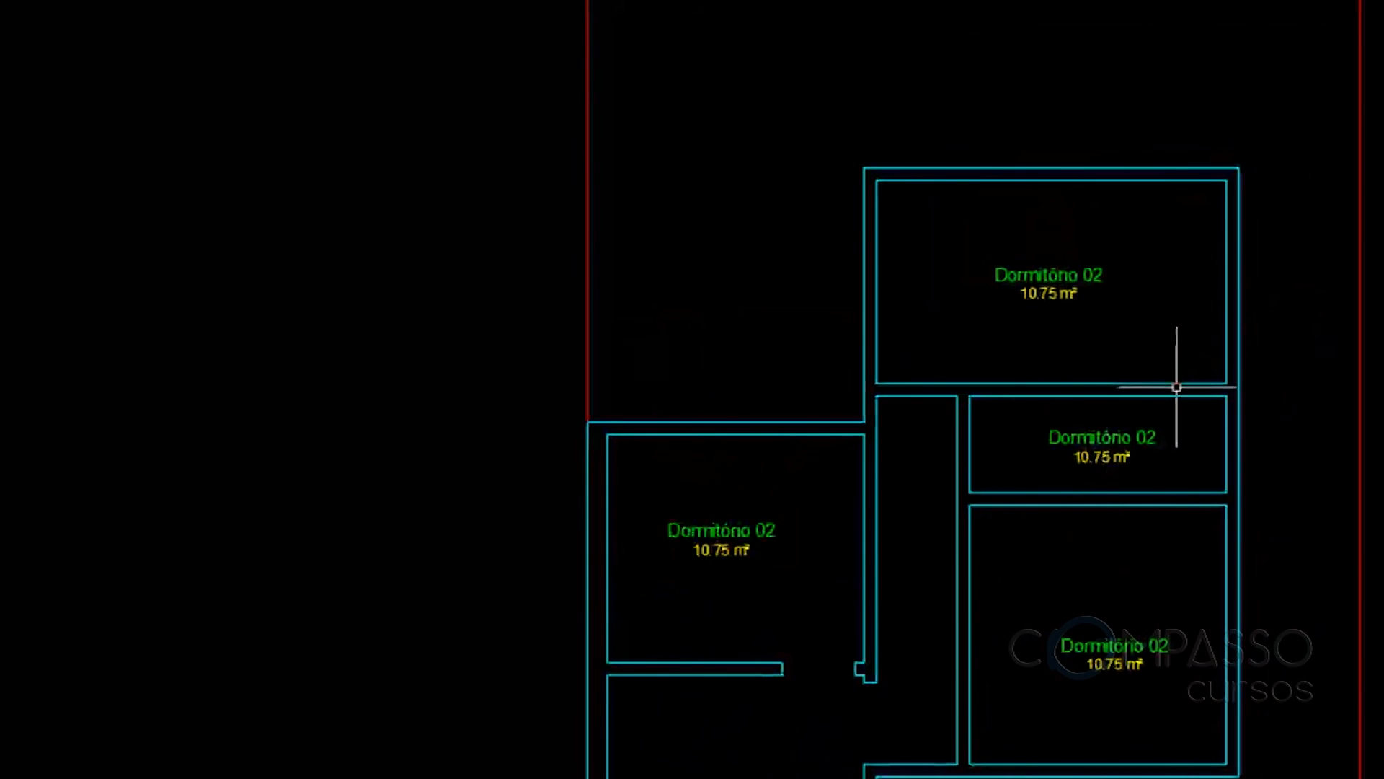
Rename the label in the small room below the topmost room as WC
scroll(1061, 271, "up", 4)
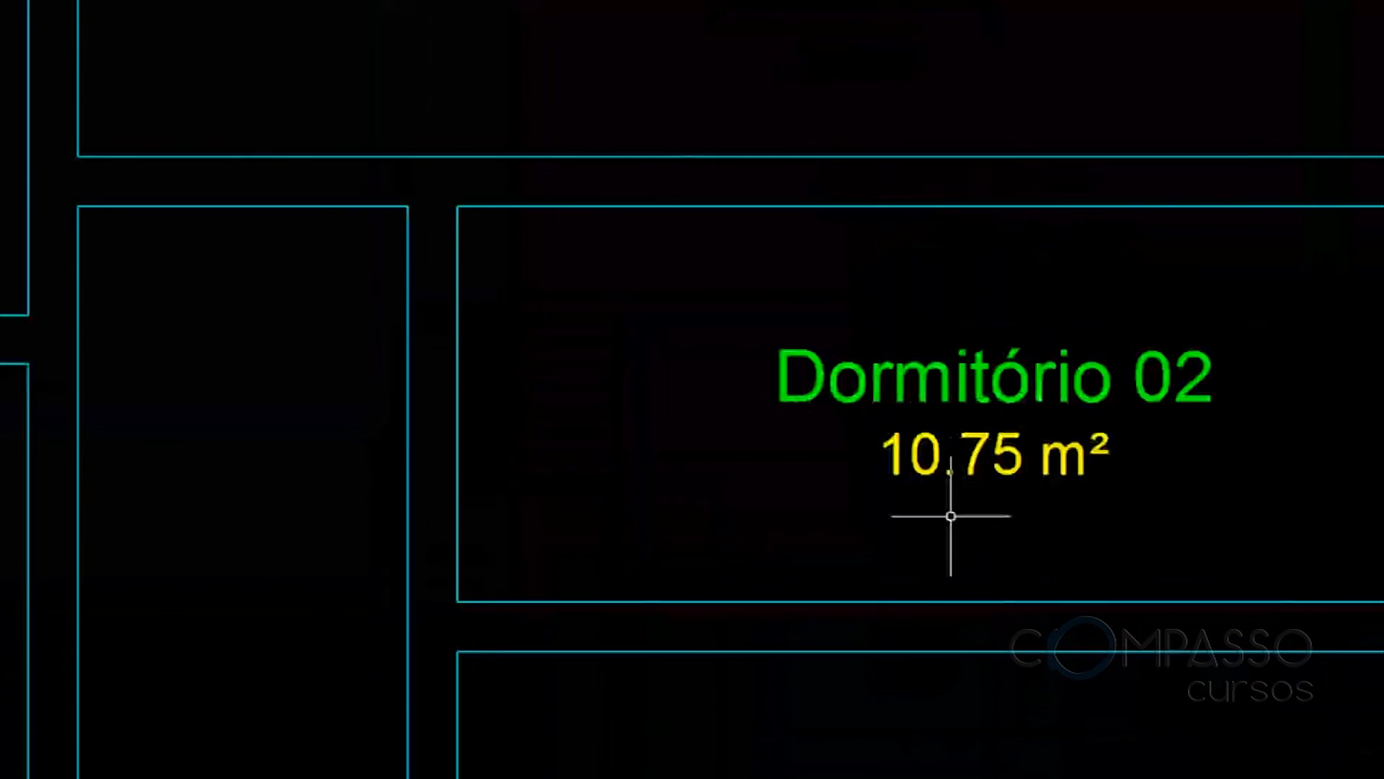
double_click(920, 246)
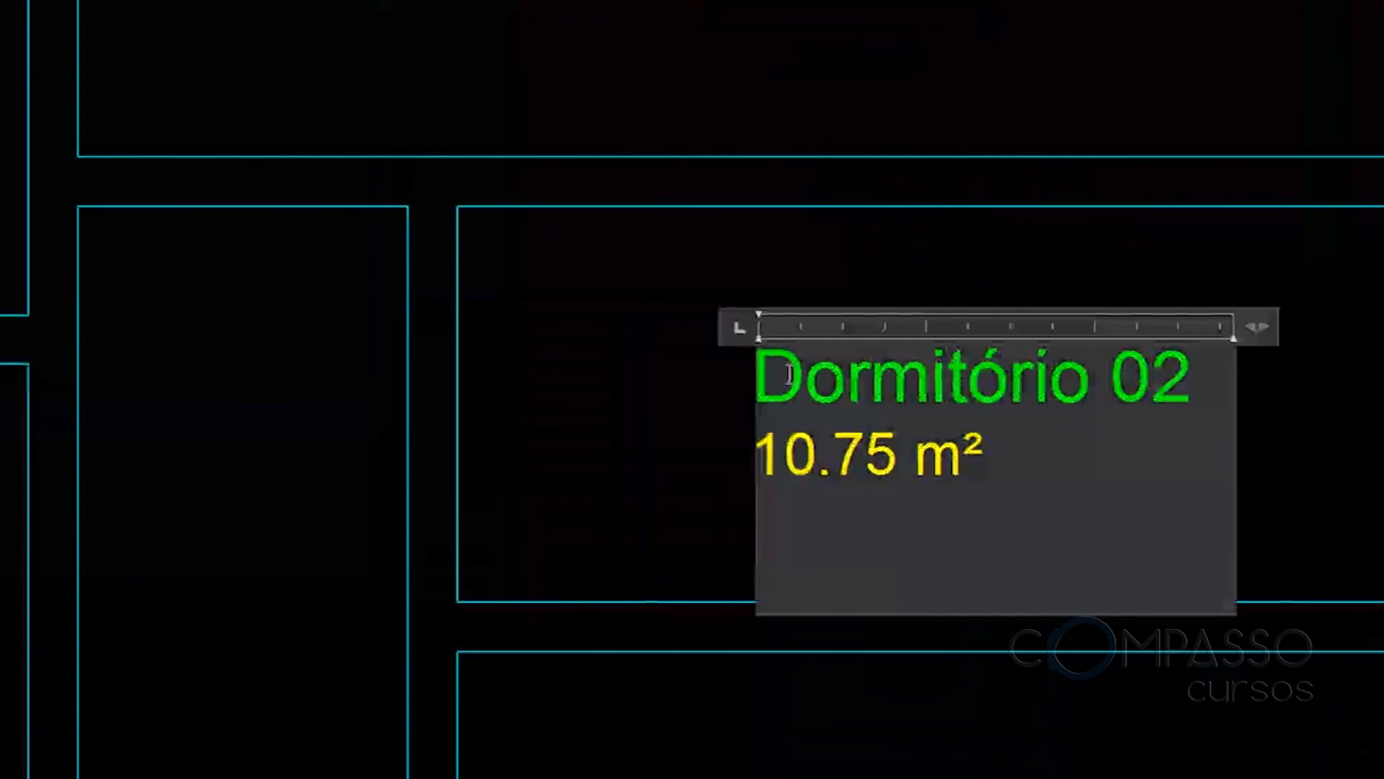
triple_click(1175, 376)
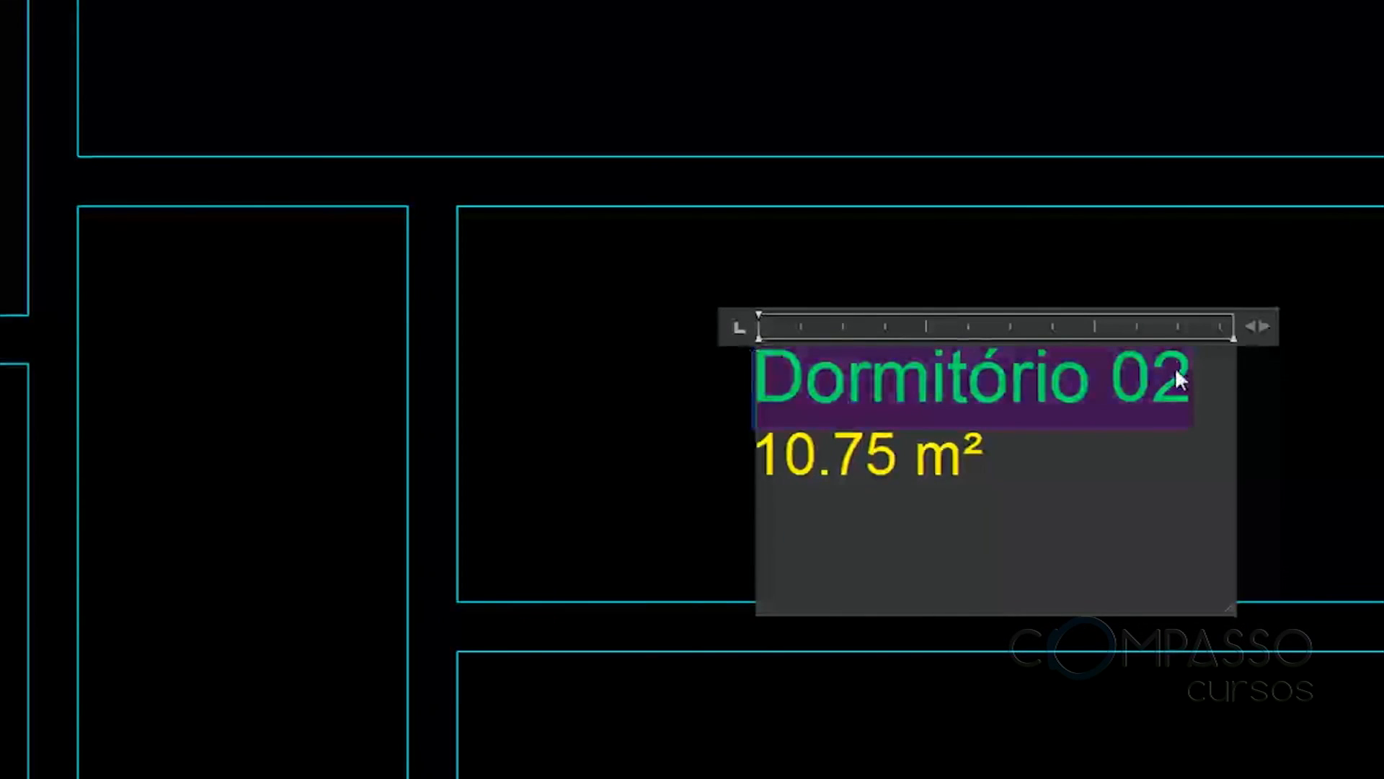
type("WC")
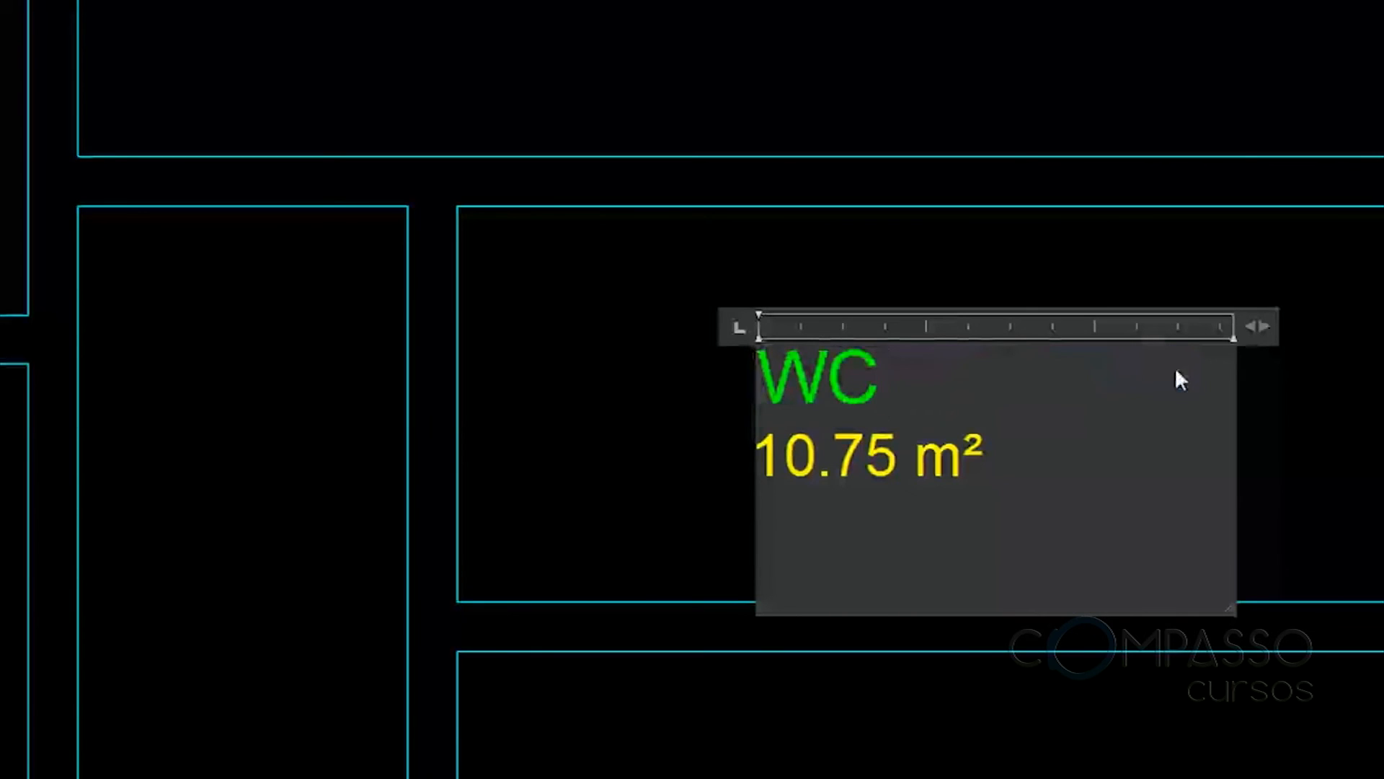
left_click(1335, 513)
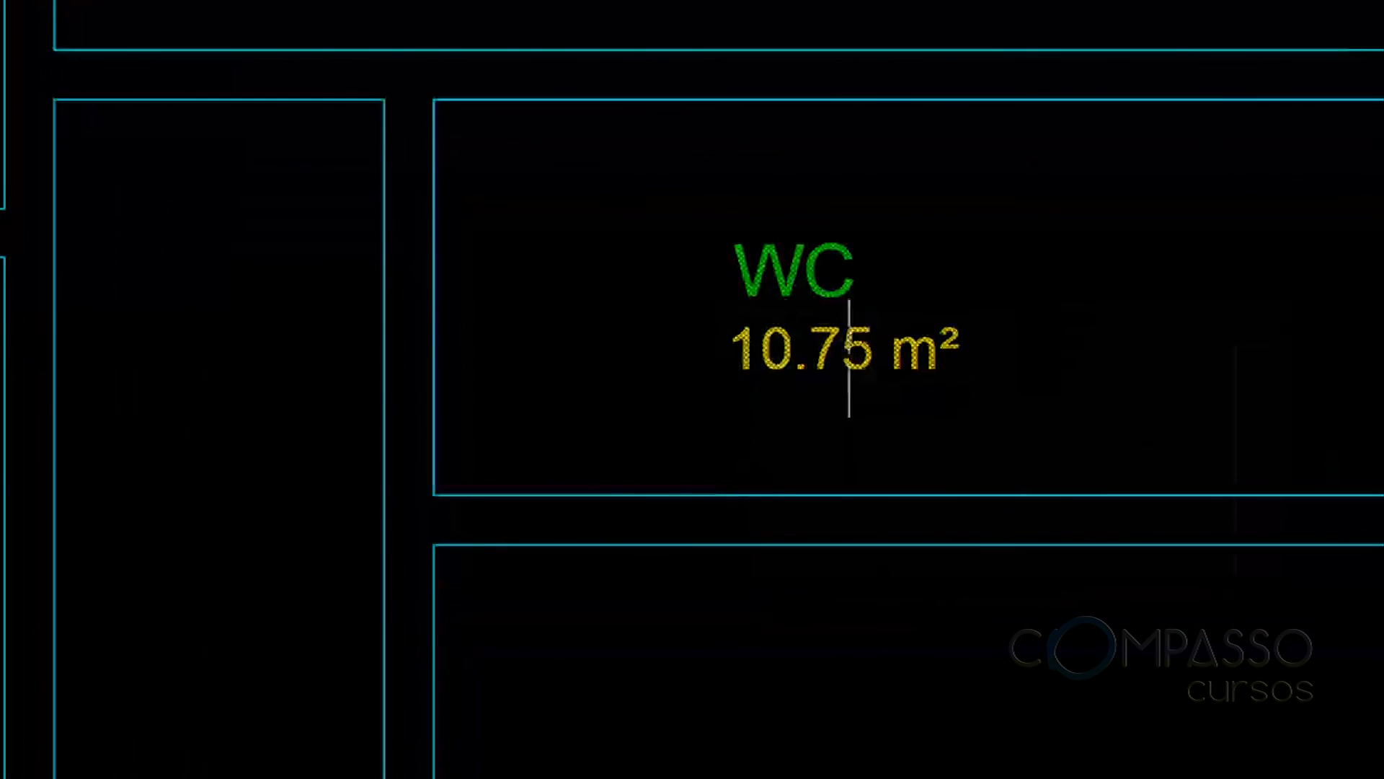
left_click(843, 345)
scroll(1020, 548, "down", 2)
middle_click_drag(1027, 606, 967, 284)
key("Escape")
Rename the label in the room below the WC as Dormitório 01
double_click(961, 609)
left_click_drag(1102, 577, 767, 570)
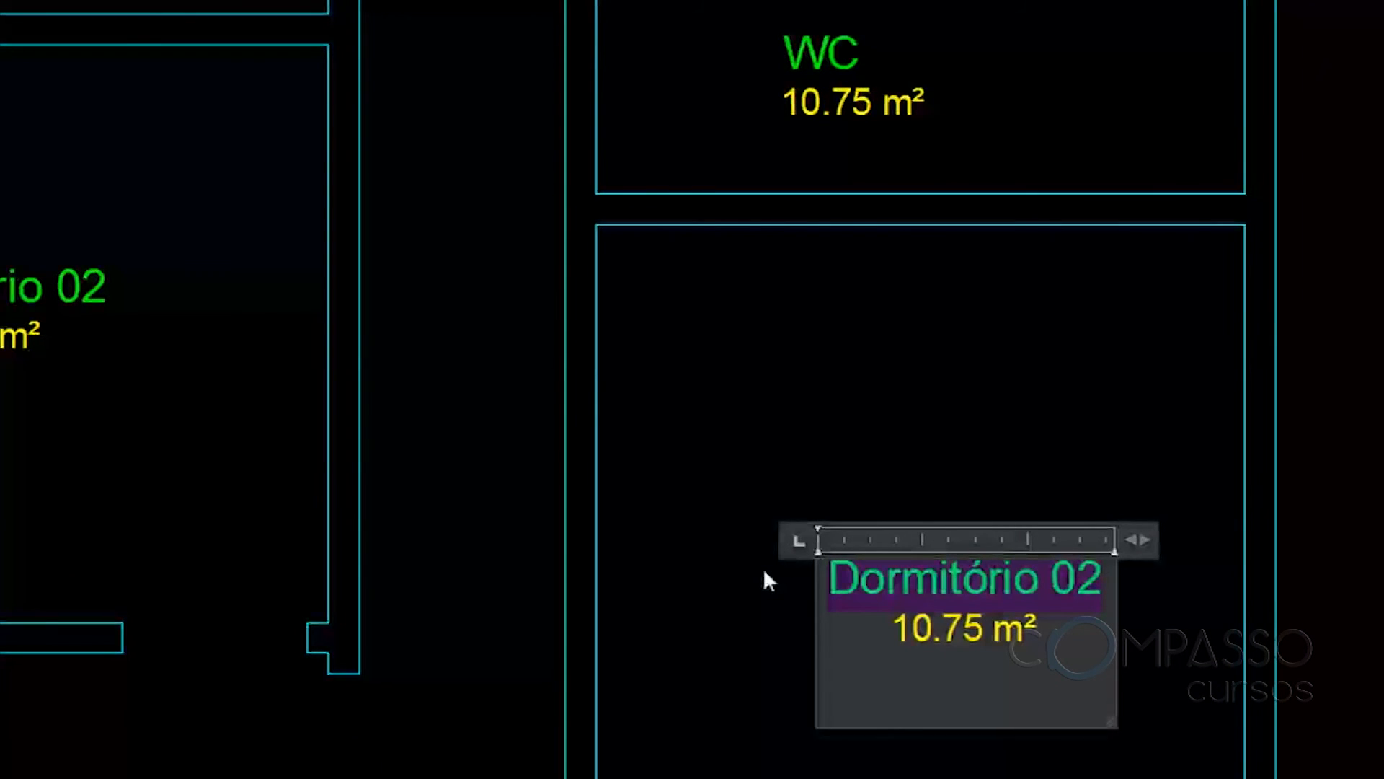
type("dO")
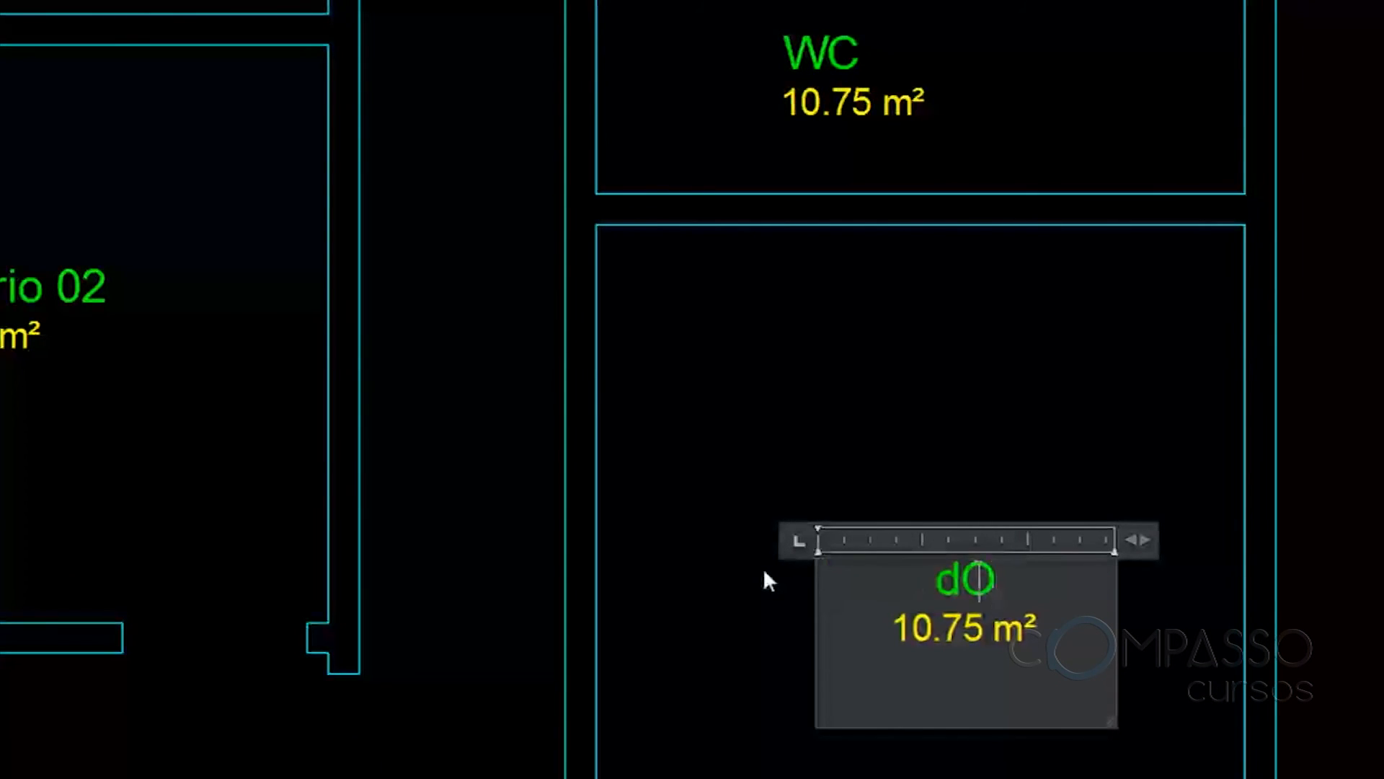
type("D")
key("BackSpace")
key("BackSpace")
type("DOM")
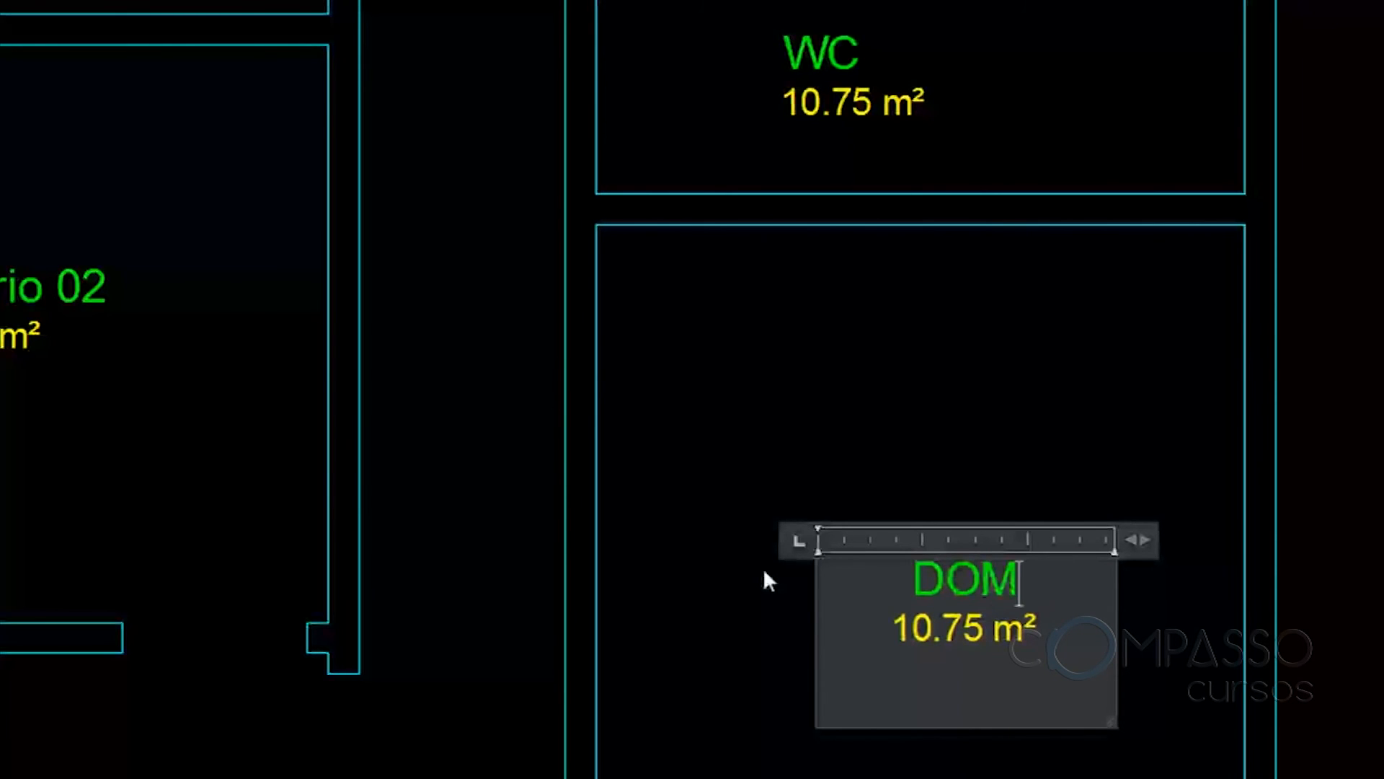
key("BackSpace")
type("R")
key("BackSpace")
key("BackSpace")
type("ormitório 01")
left_click(784, 408)
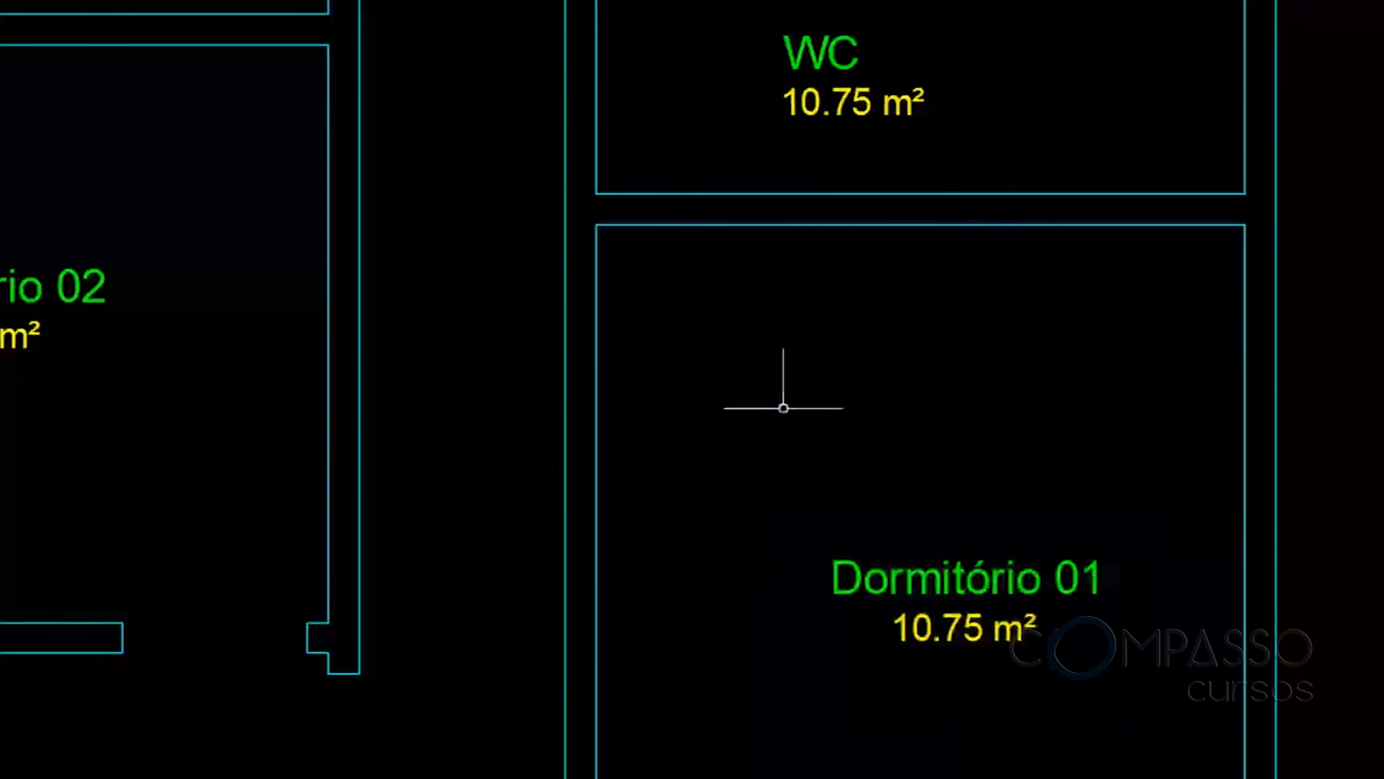
Rename the label in the upper western room as Cozinha
scroll(784, 408, "down", 5)
scroll(723, 433, "up", 5)
double_click(742, 454)
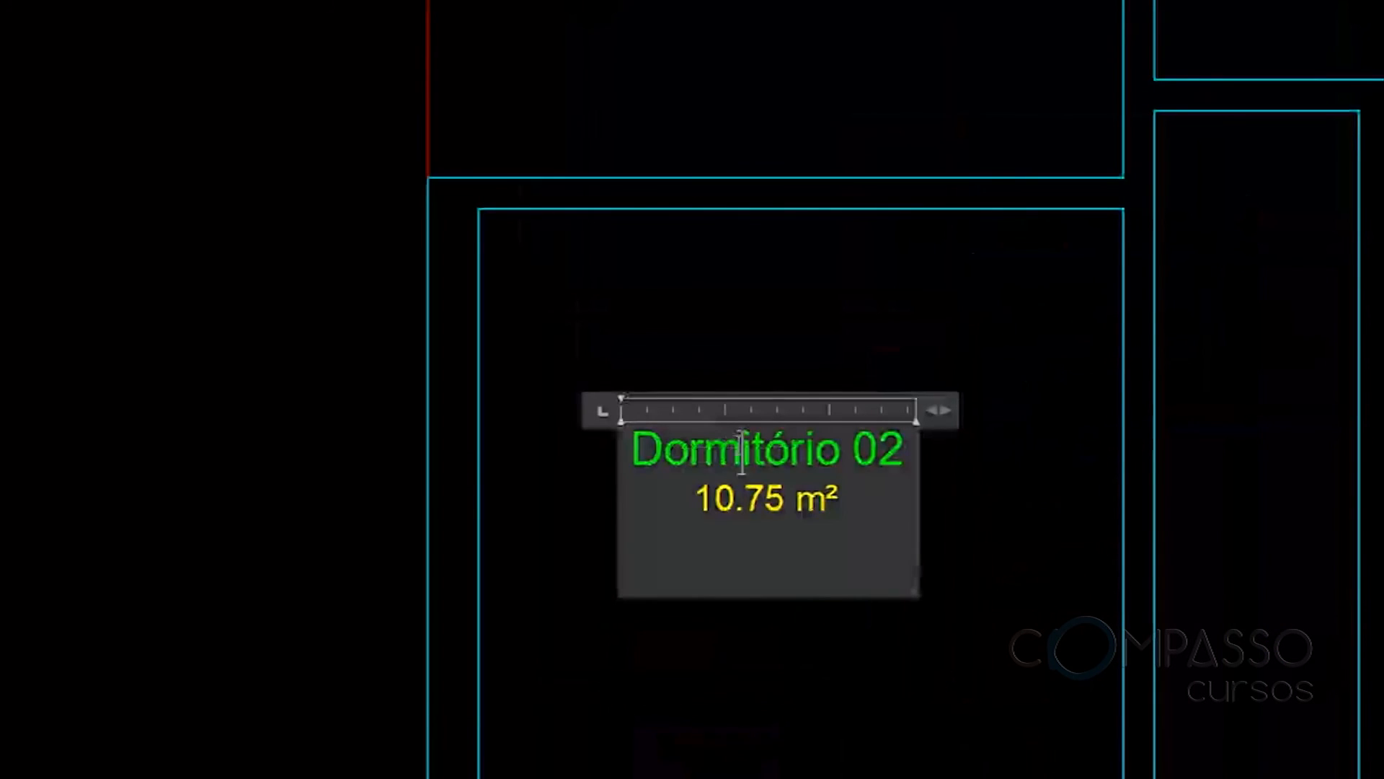
key("ctrl+a")
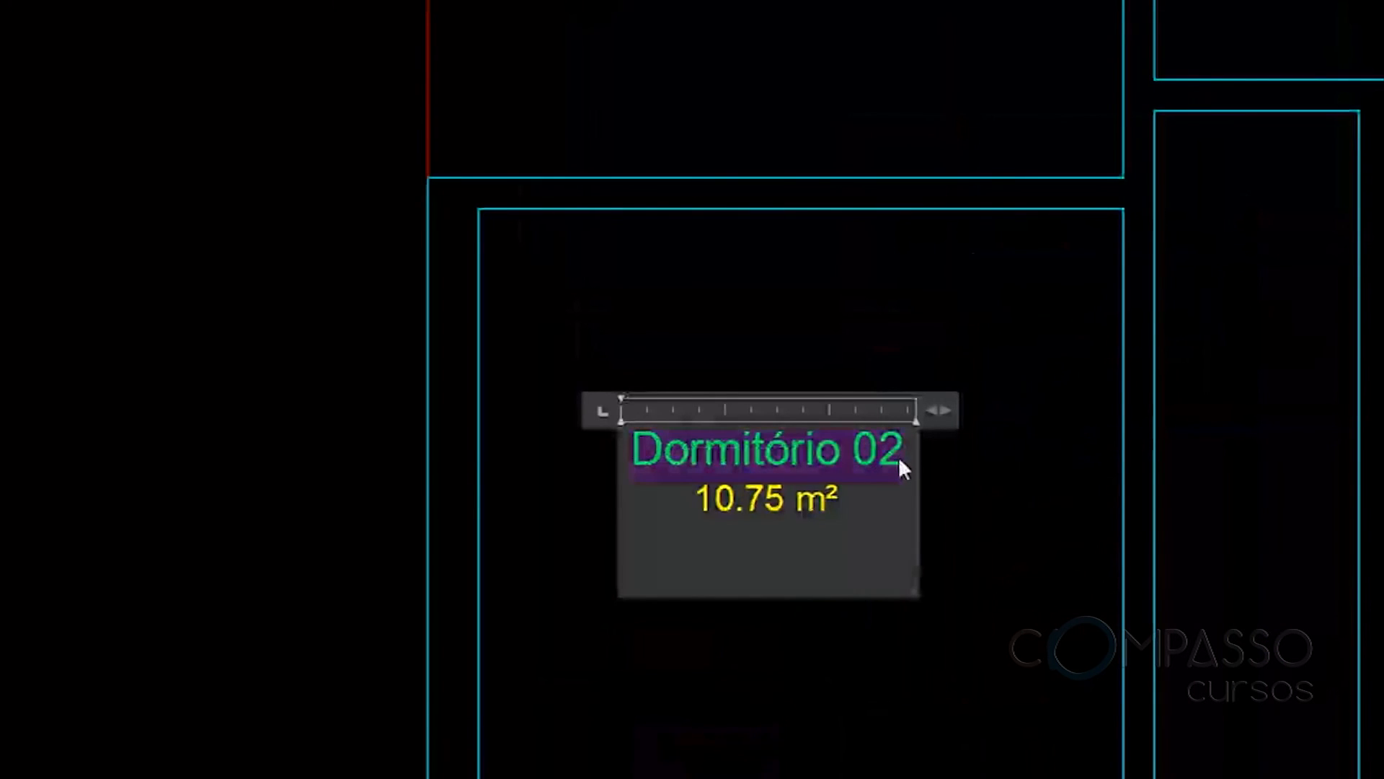
type("Cozinha")
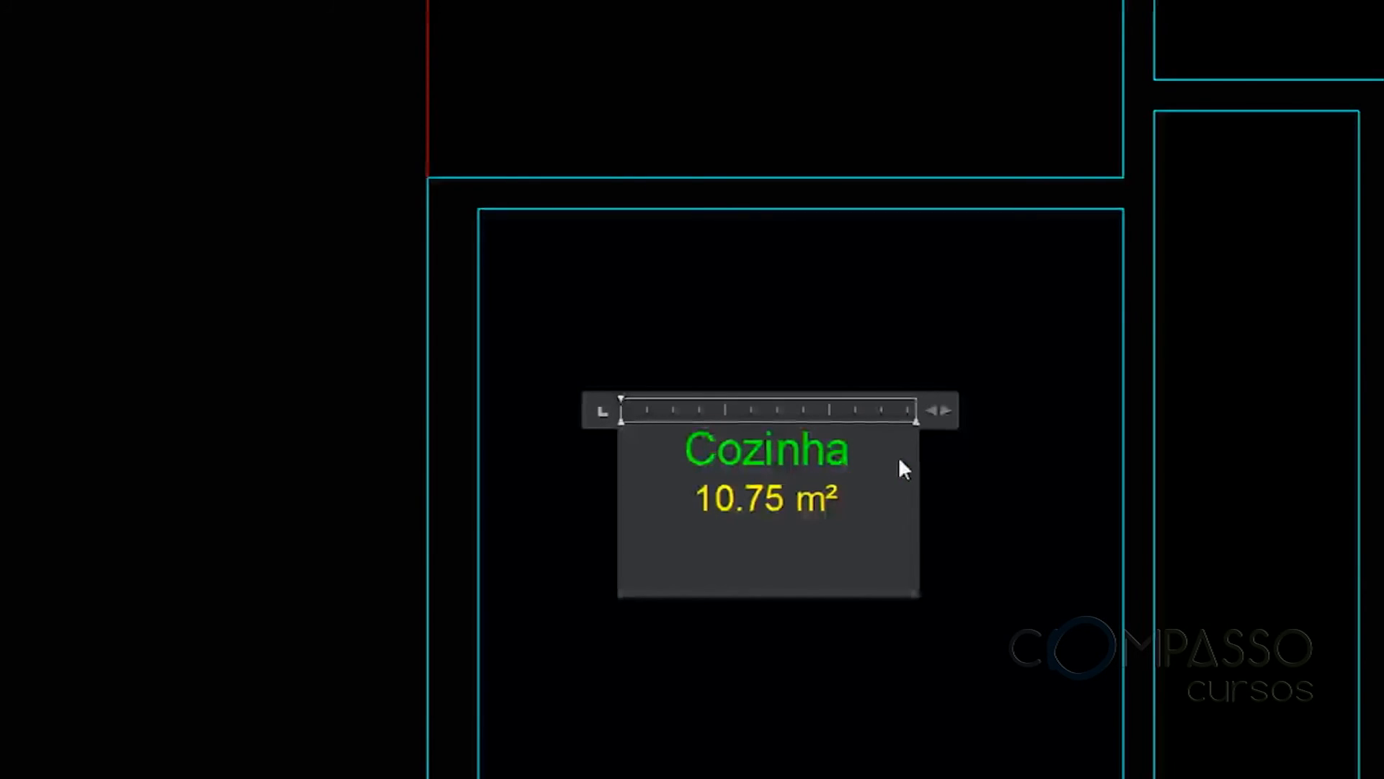
left_click(843, 361)
Rename the label in the lower western room, below the Cozinha, as Sala
scroll(843, 360, "down", 3)
scroll(920, 473, "up", 2)
scroll(758, 551, "up", 4)
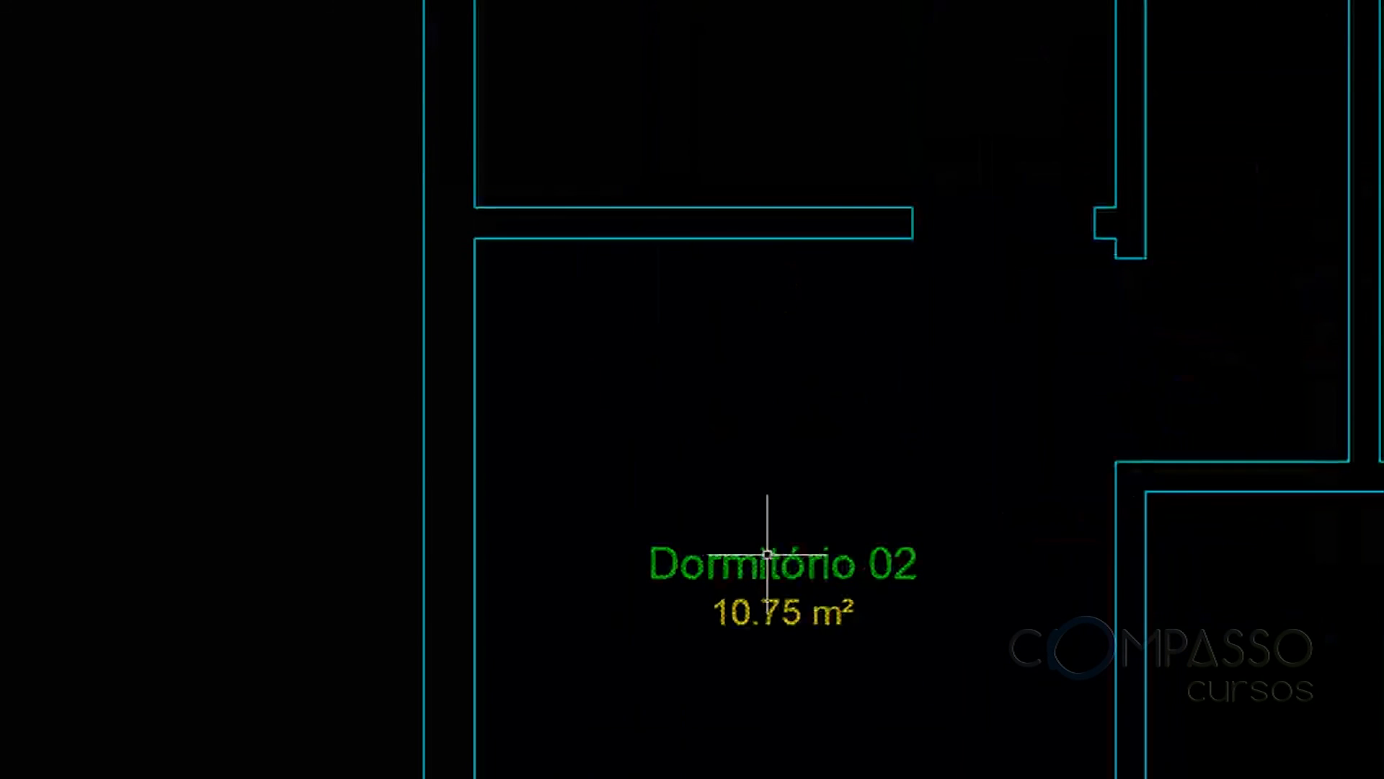
double_click(767, 556)
left_click_drag(652, 564, 897, 567)
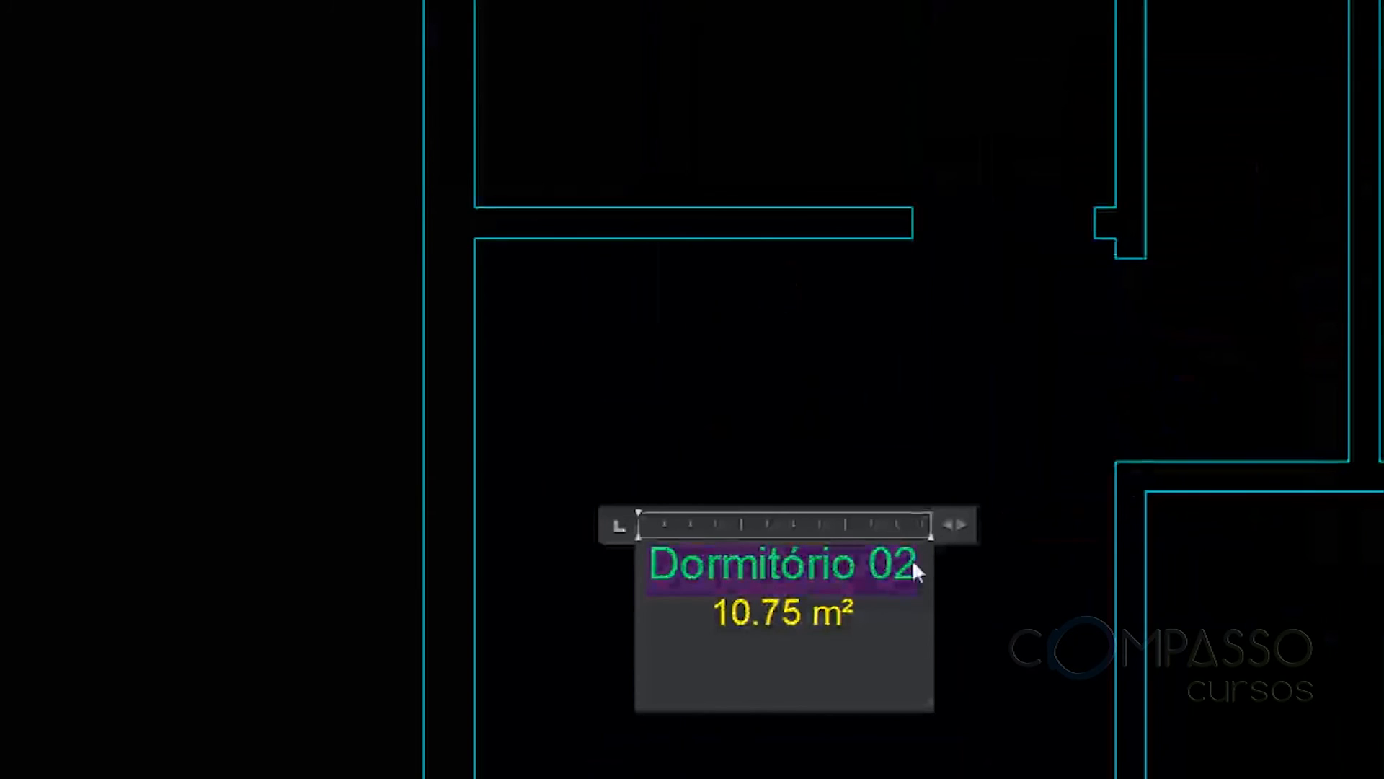
type("Sala")
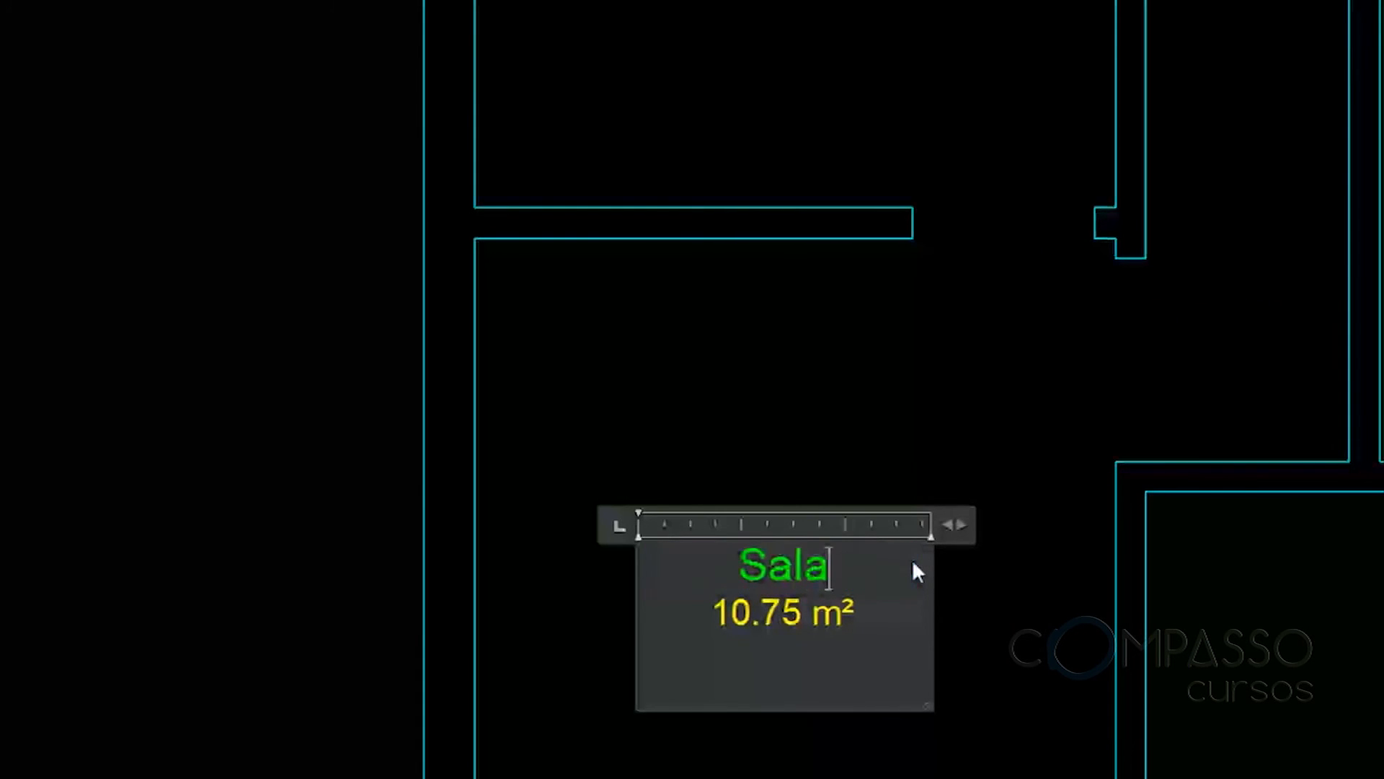
left_click(888, 402)
scroll(873, 513, "down", 4)
middle_click_drag(875, 516, 779, 597)
middle_click_drag(1016, 115, 791, 457)
scroll(873, 281, "up", 2)
scroll(729, 420, "up", 2)
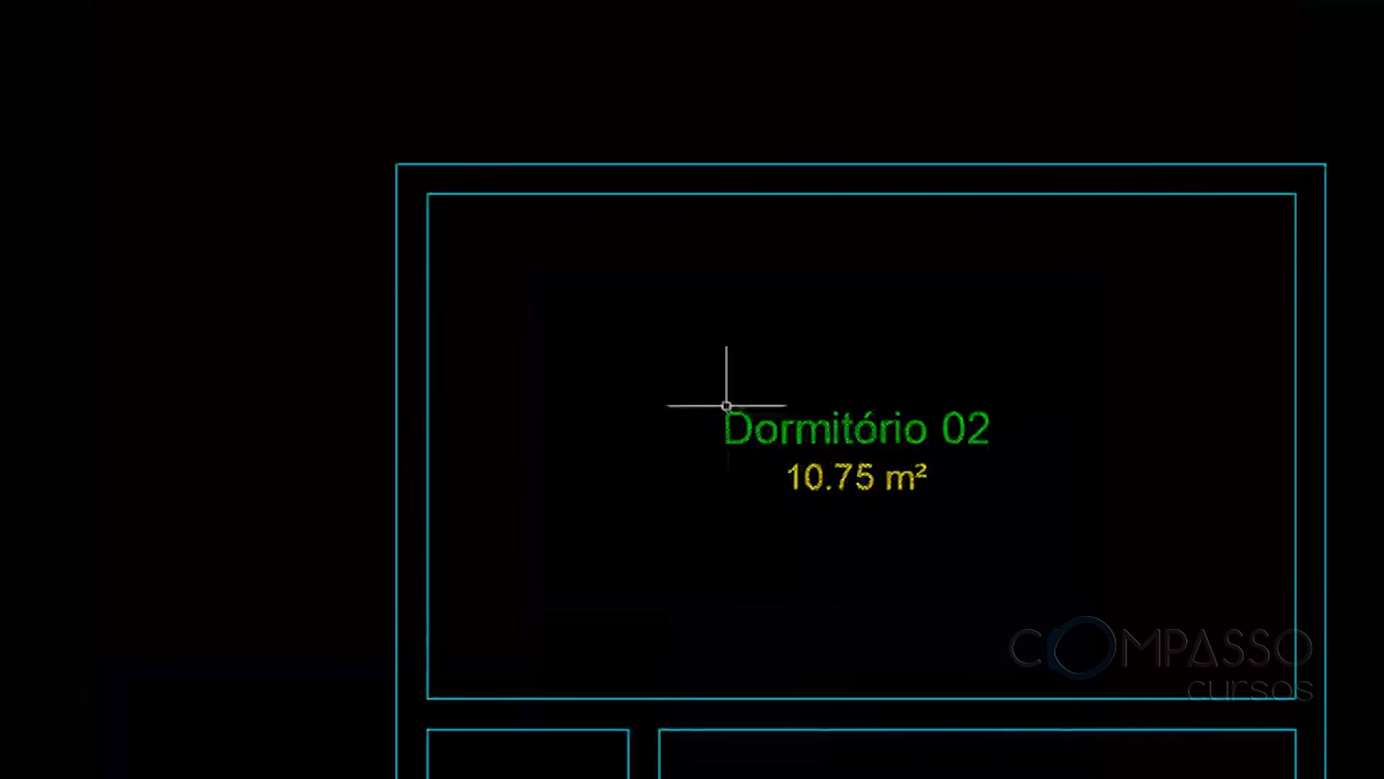
Measure the area of the Dormitório 02 room by tracing the four inner wall corners
middle_click_drag(860, 415, 810, 284)
scroll(810, 284, "down", 2)
middle_click_drag(873, 427, 850, 272)
middle_click_drag(772, 207, 807, 453)
scroll(726, 324, "up", 2)
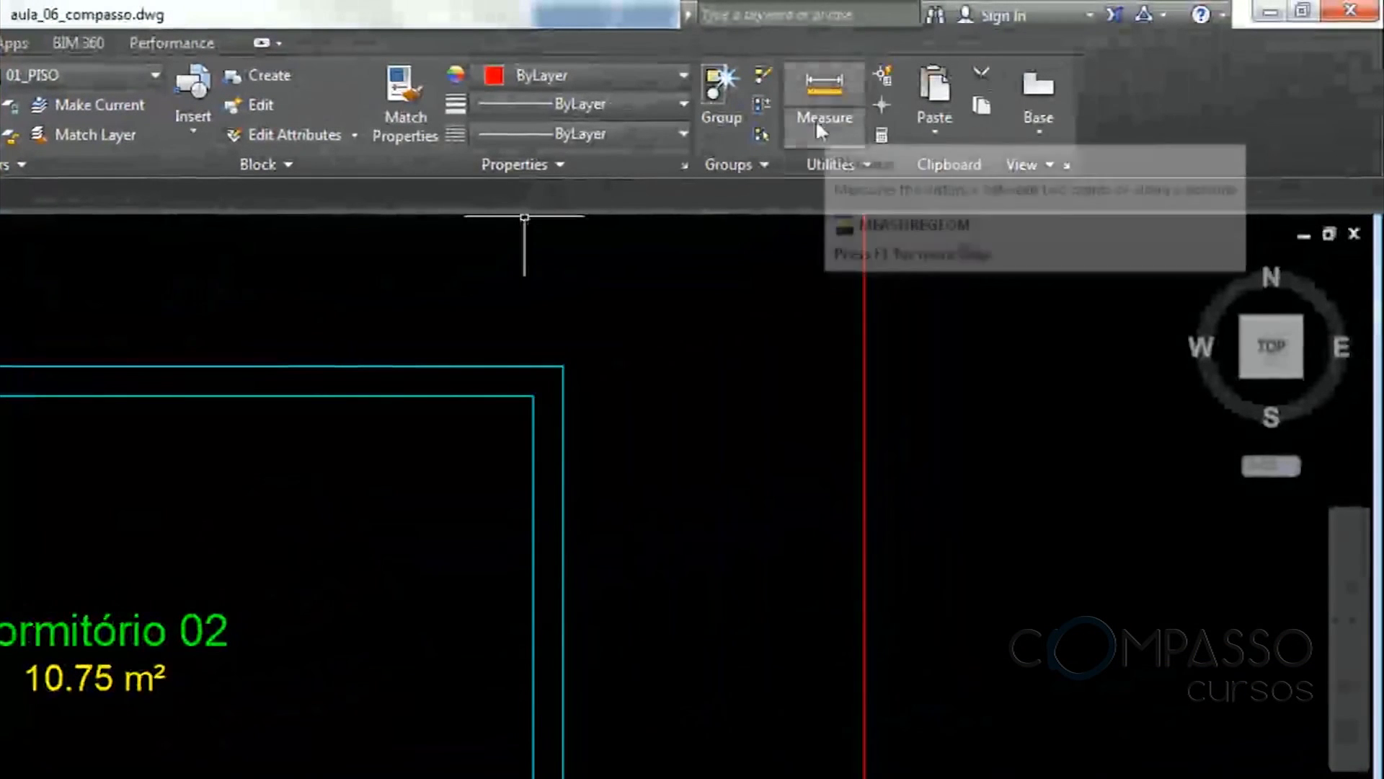
left_click(813, 120)
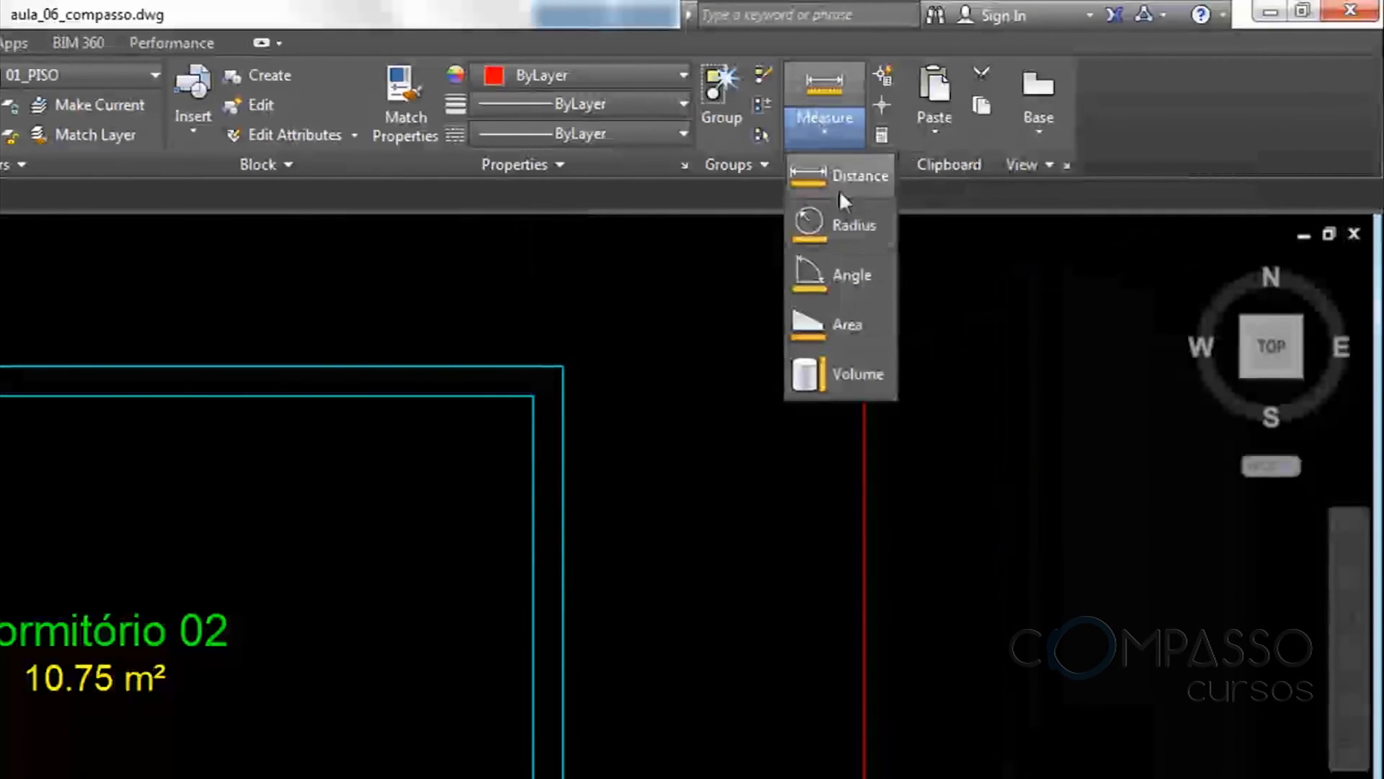
left_click(812, 323)
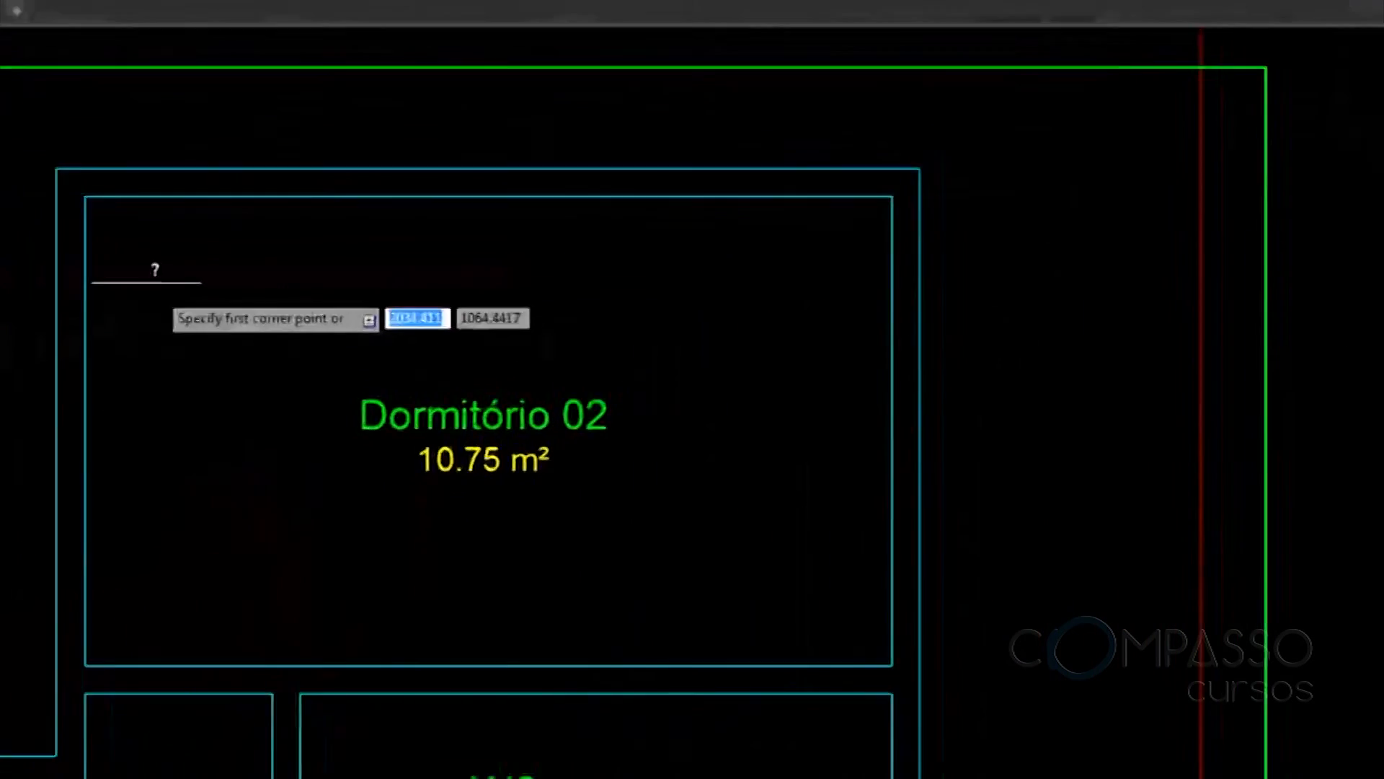
left_click(239, 124)
left_click(1022, 124)
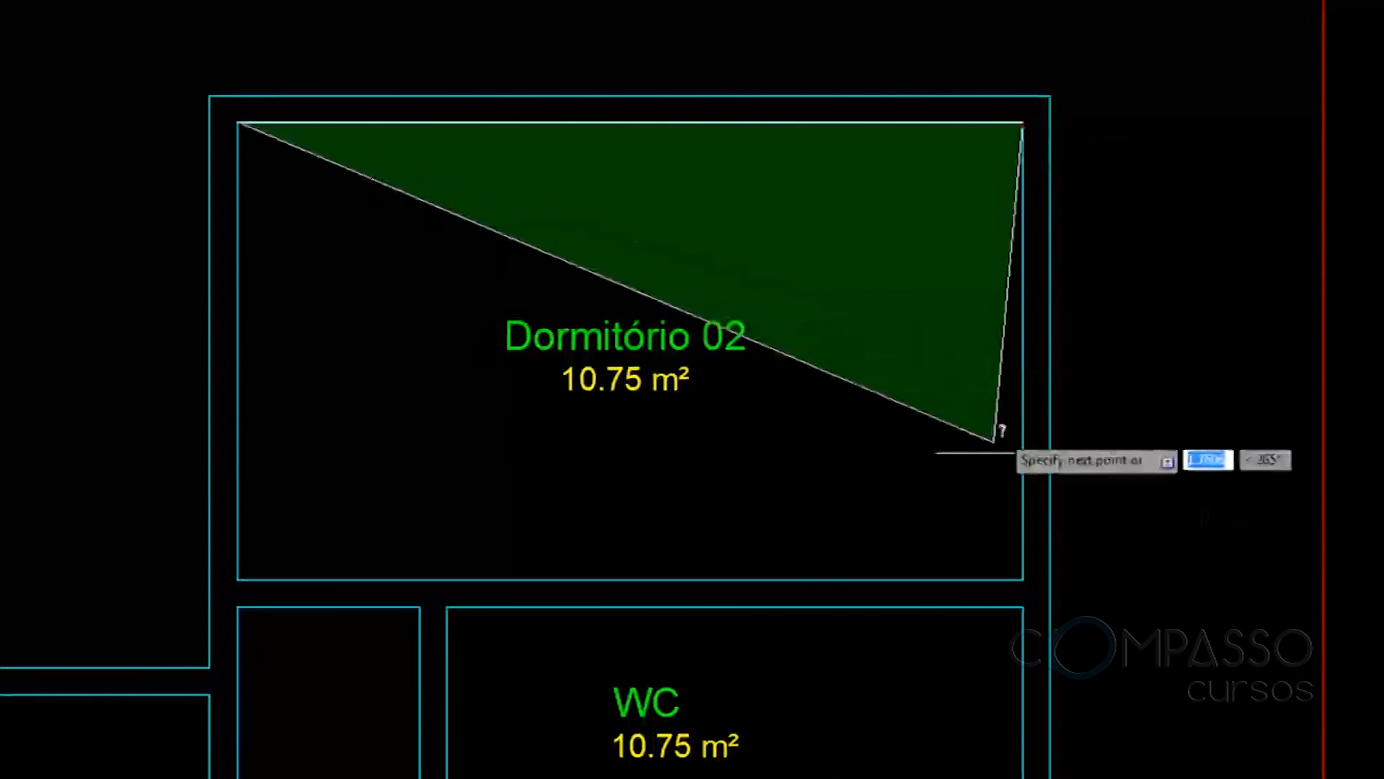
left_click(1022, 577)
left_click(260, 577)
key("Return")
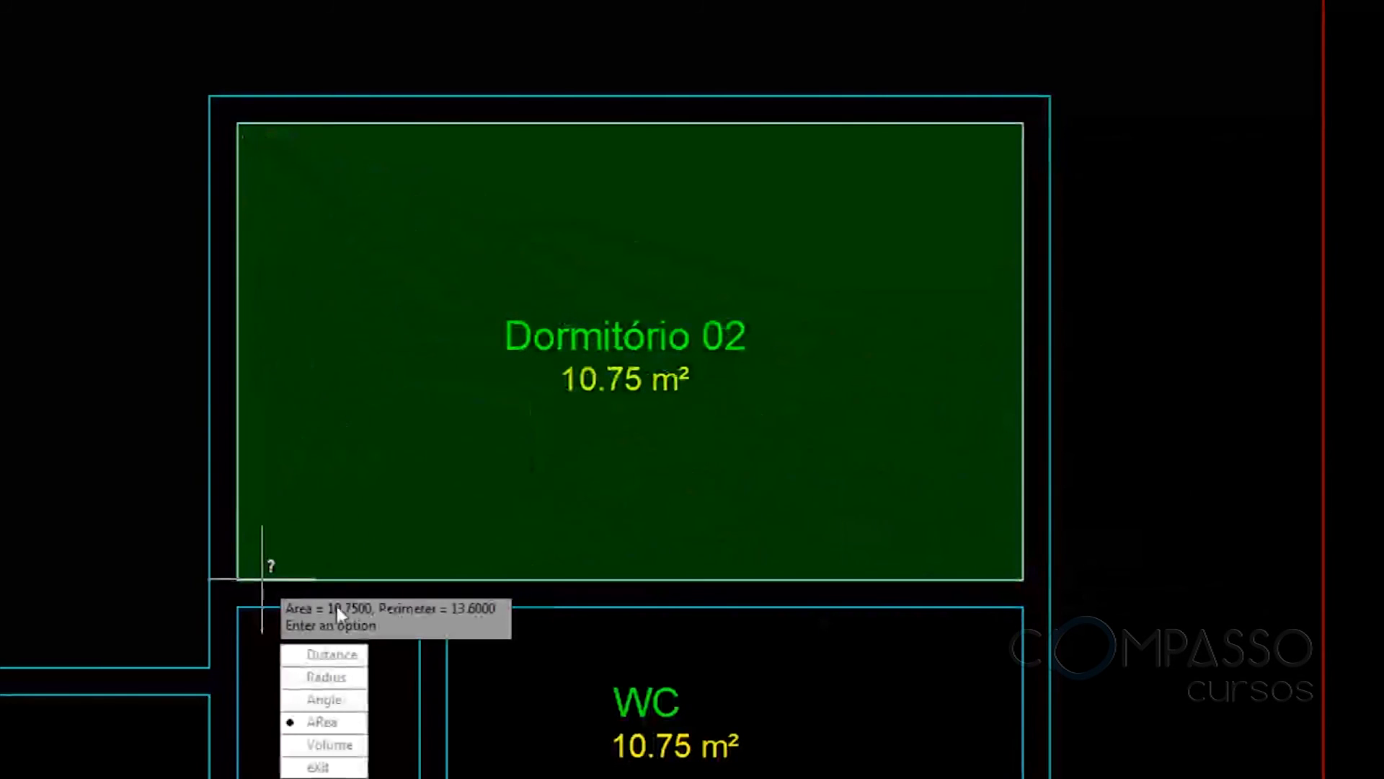
Measure the area of the WC by tracing its four inner wall corners
middle_click_drag(766, 699, 688, 429)
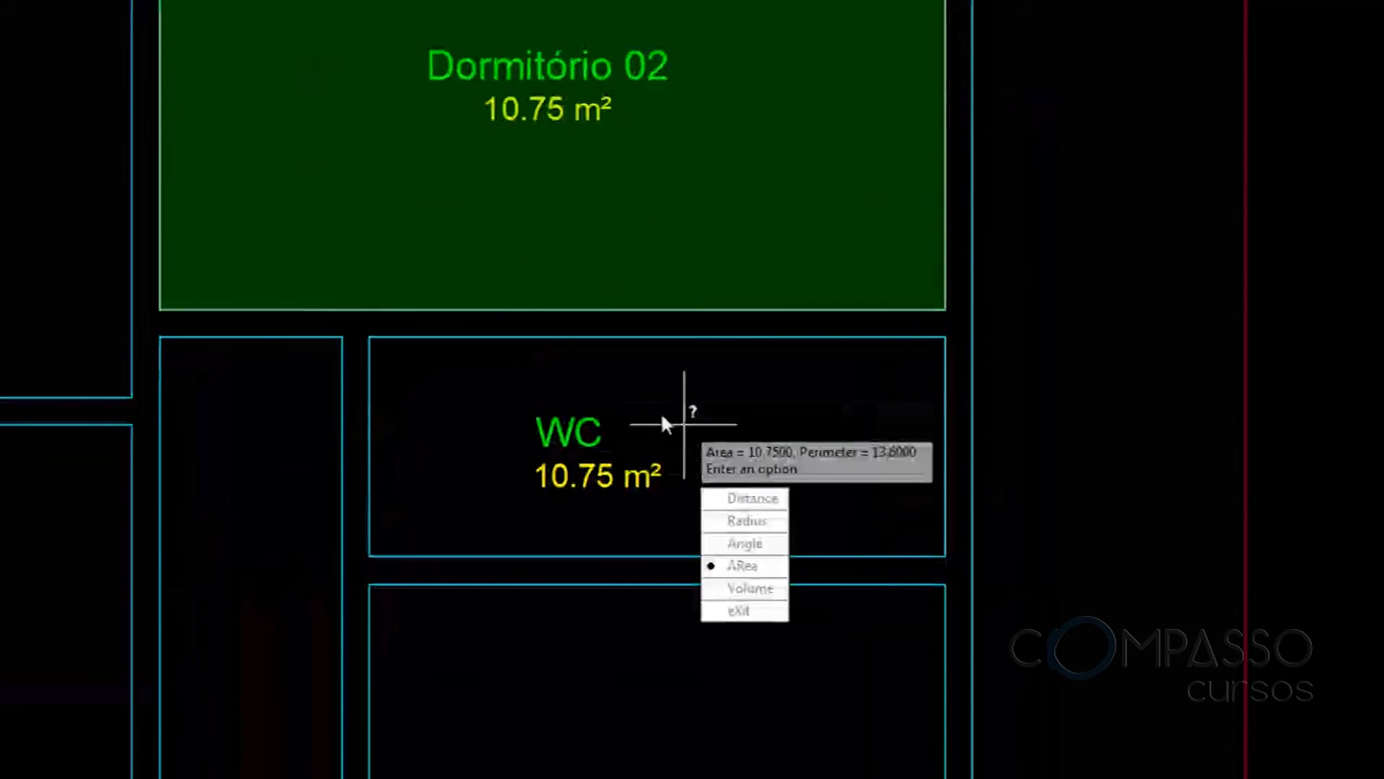
key("Return")
left_click(370, 337)
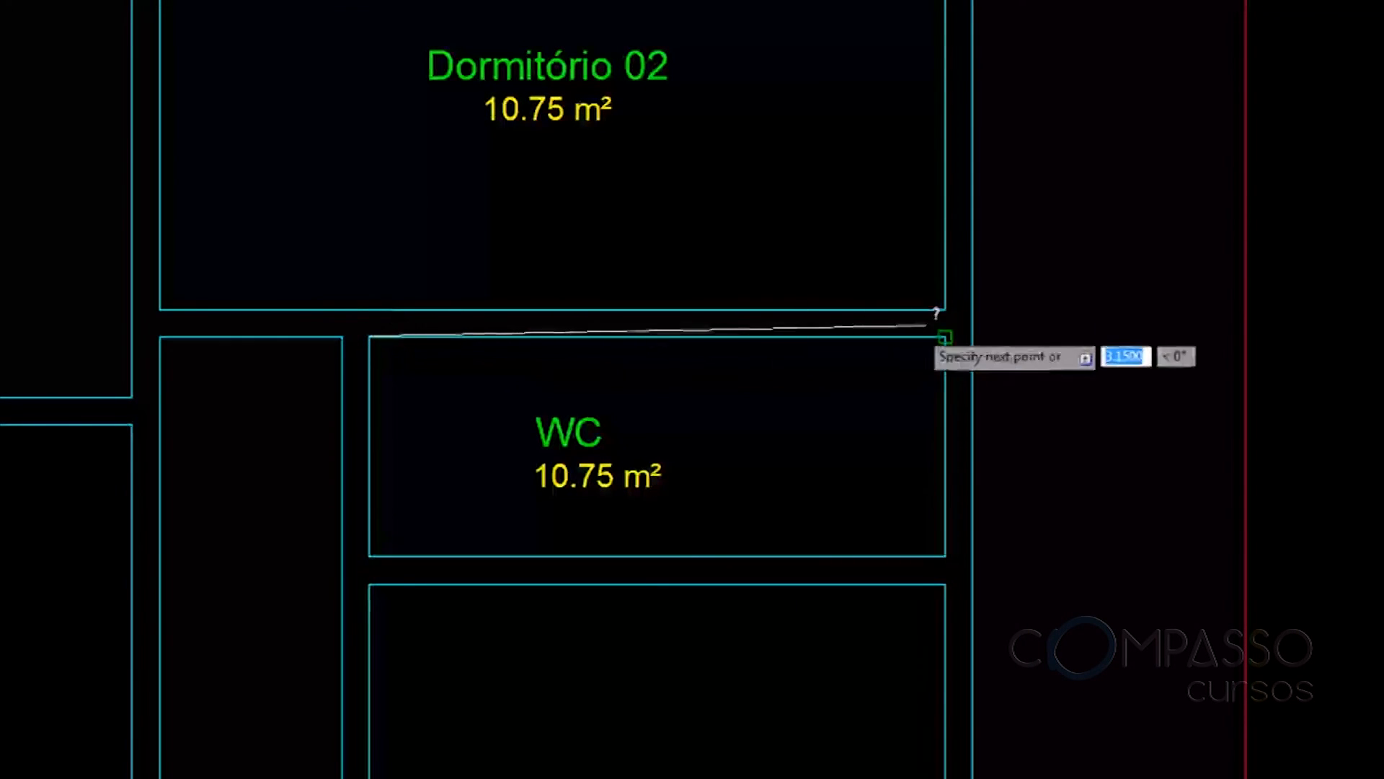
left_click(945, 337)
left_click(945, 555)
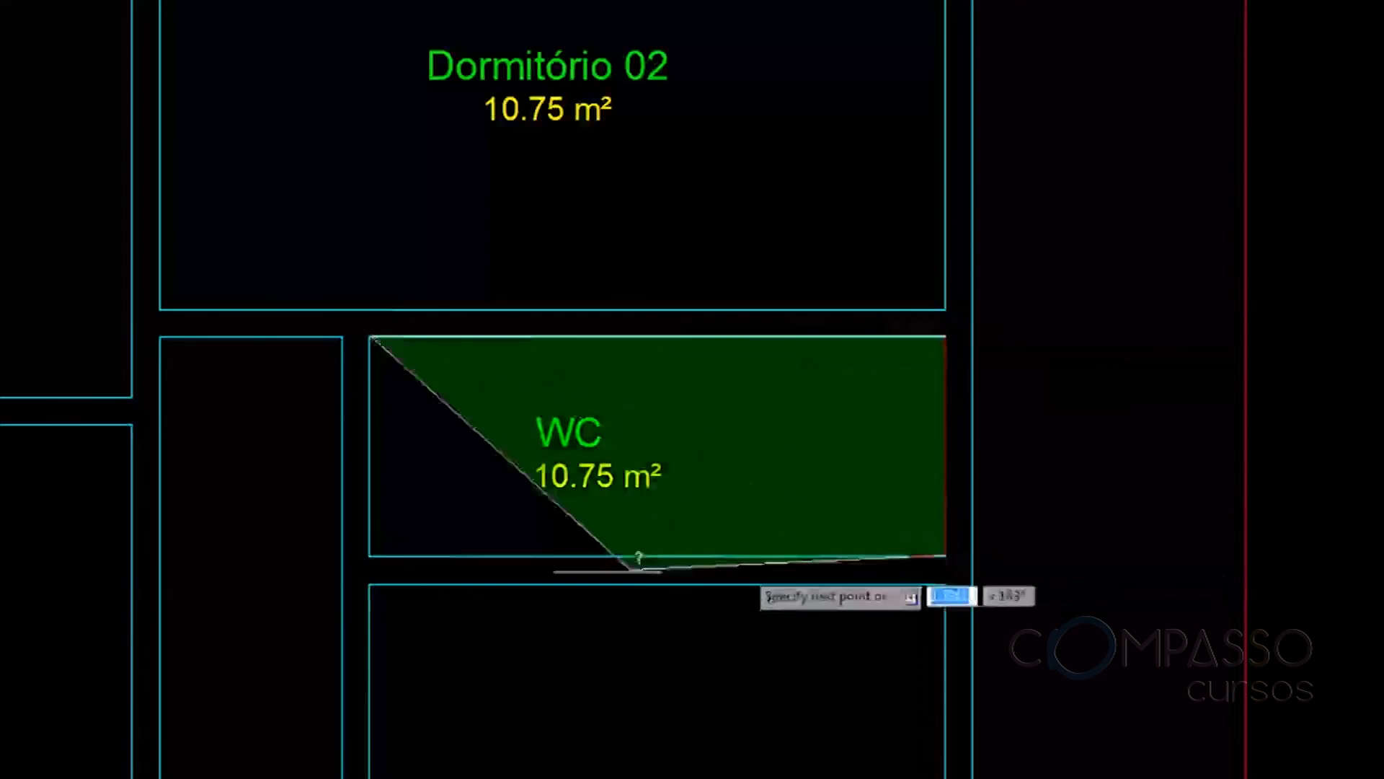
left_click(369, 555)
key("Return")
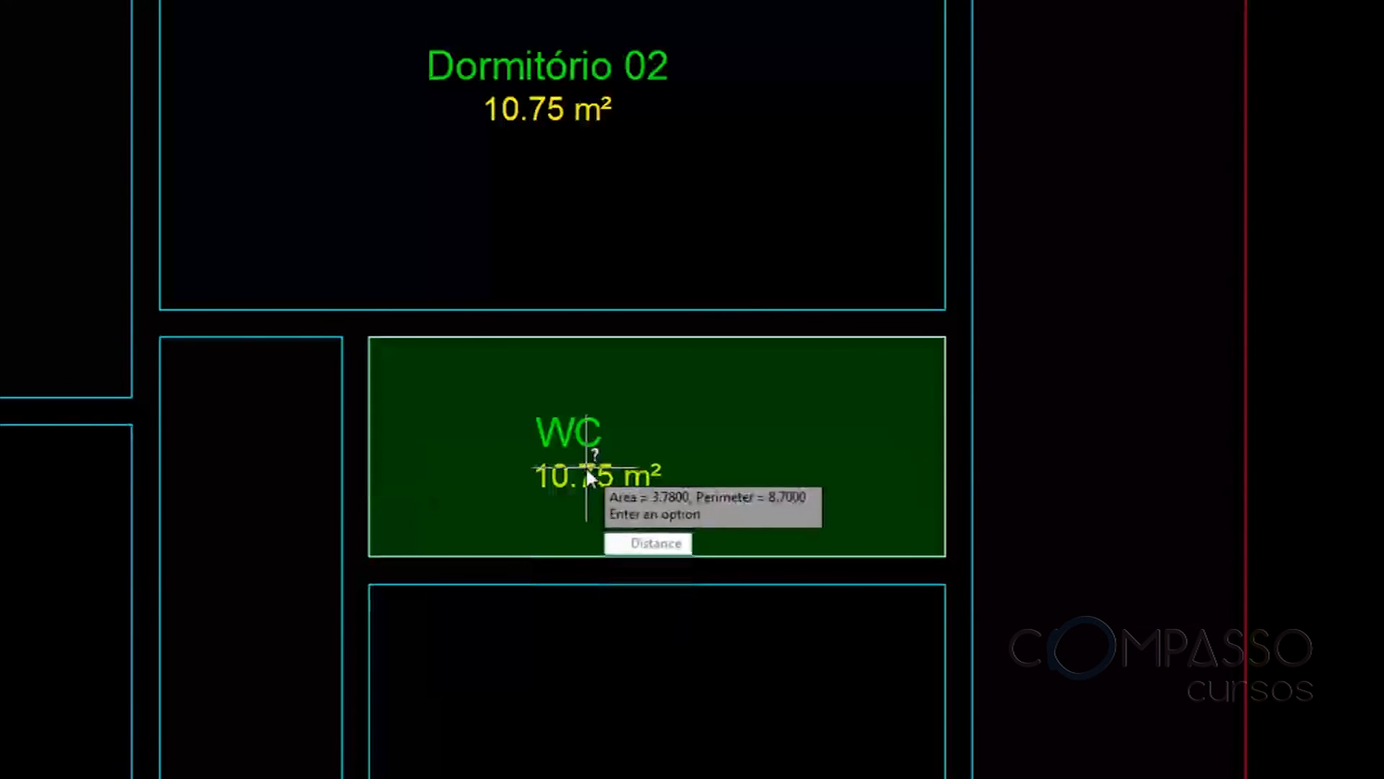
key("Escape")
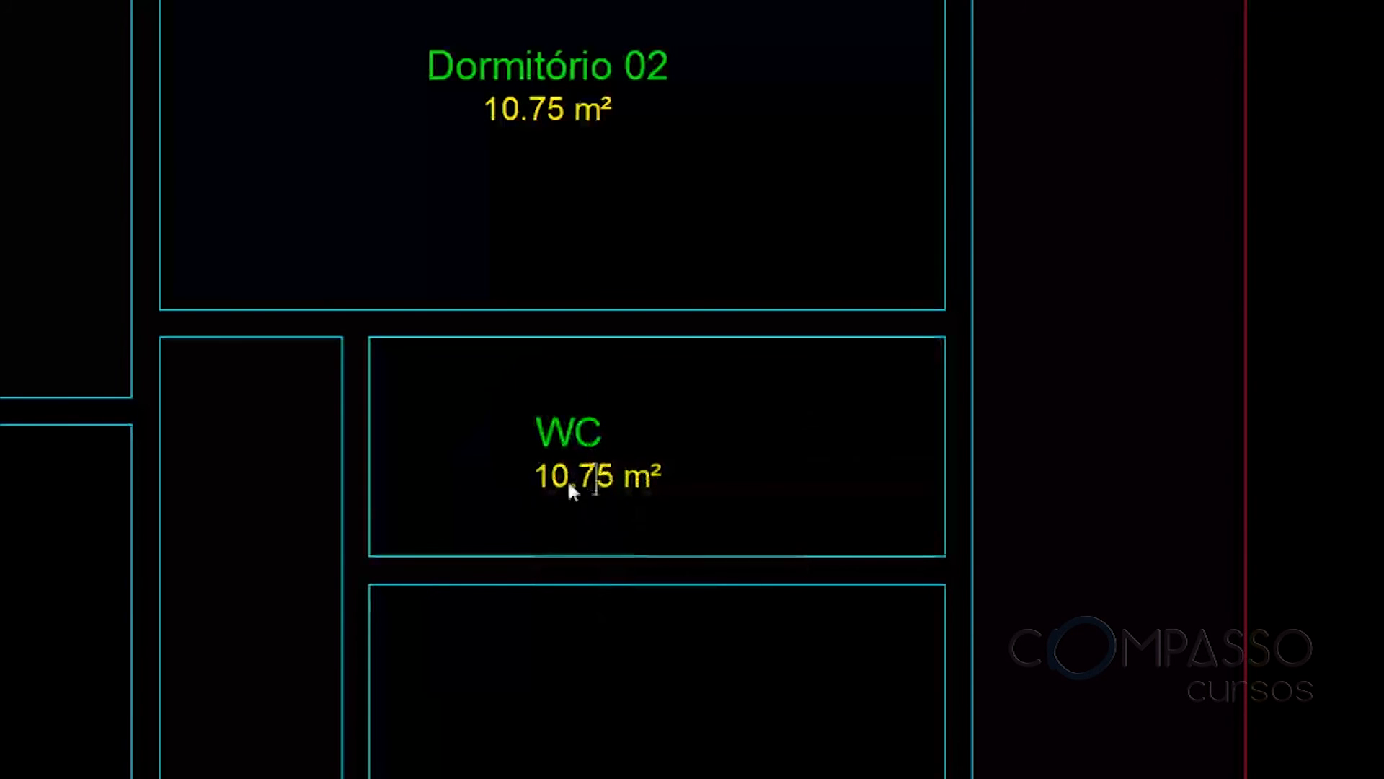
Set the area line of the WC label to 3,78 m²
double_click(568, 479)
key("BackSpace")
key("BackSpace")
key("BackSpace")
key("BackSpace")
key("BackSpace")
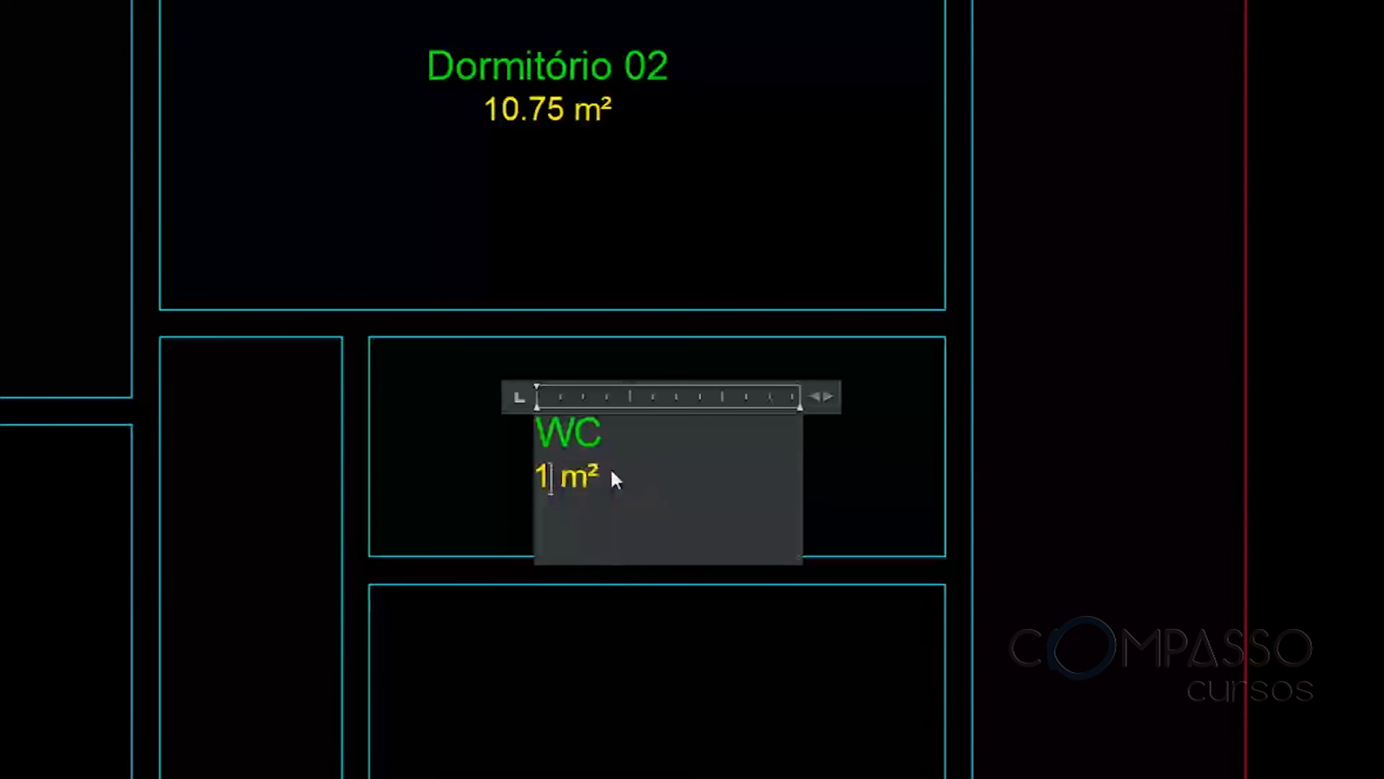
type("3,78")
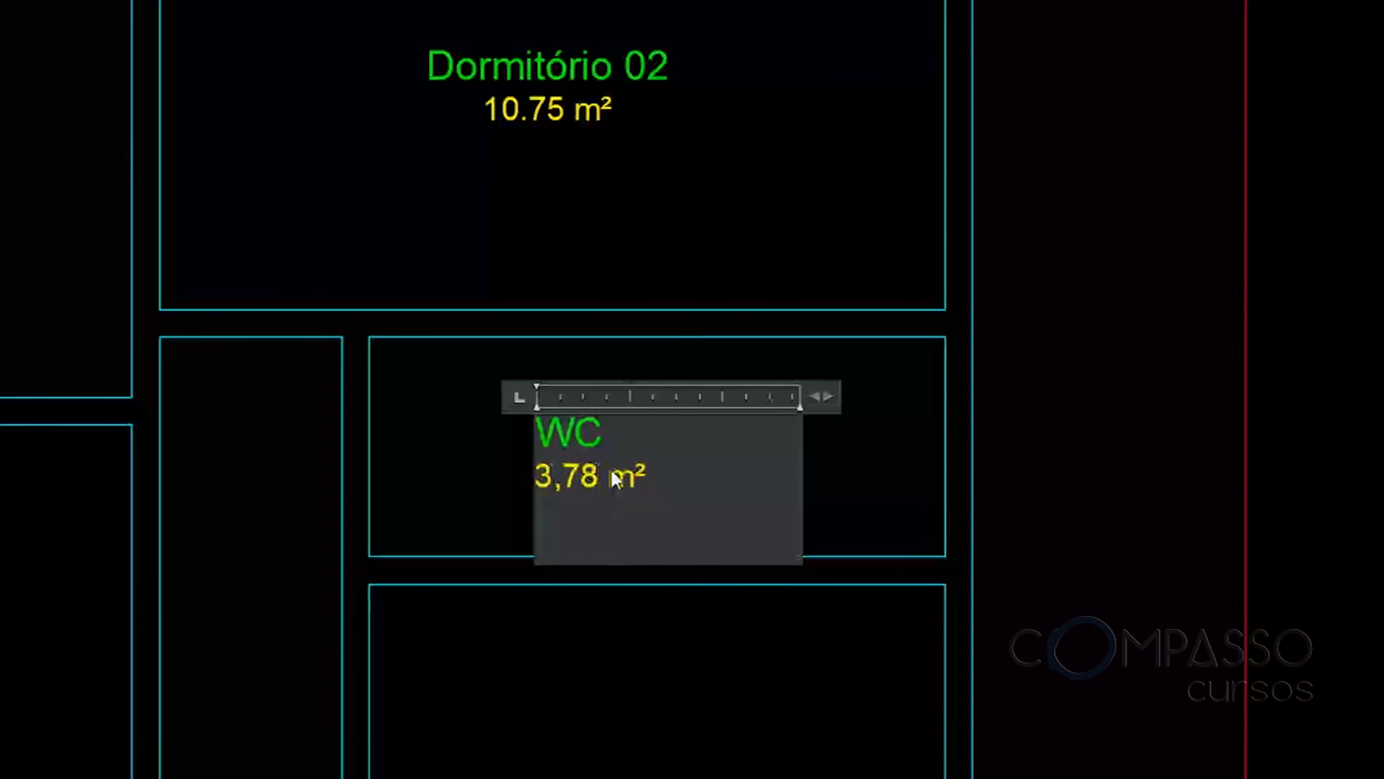
Center-align both lines of the WC label
left_click_drag(649, 472, 495, 437)
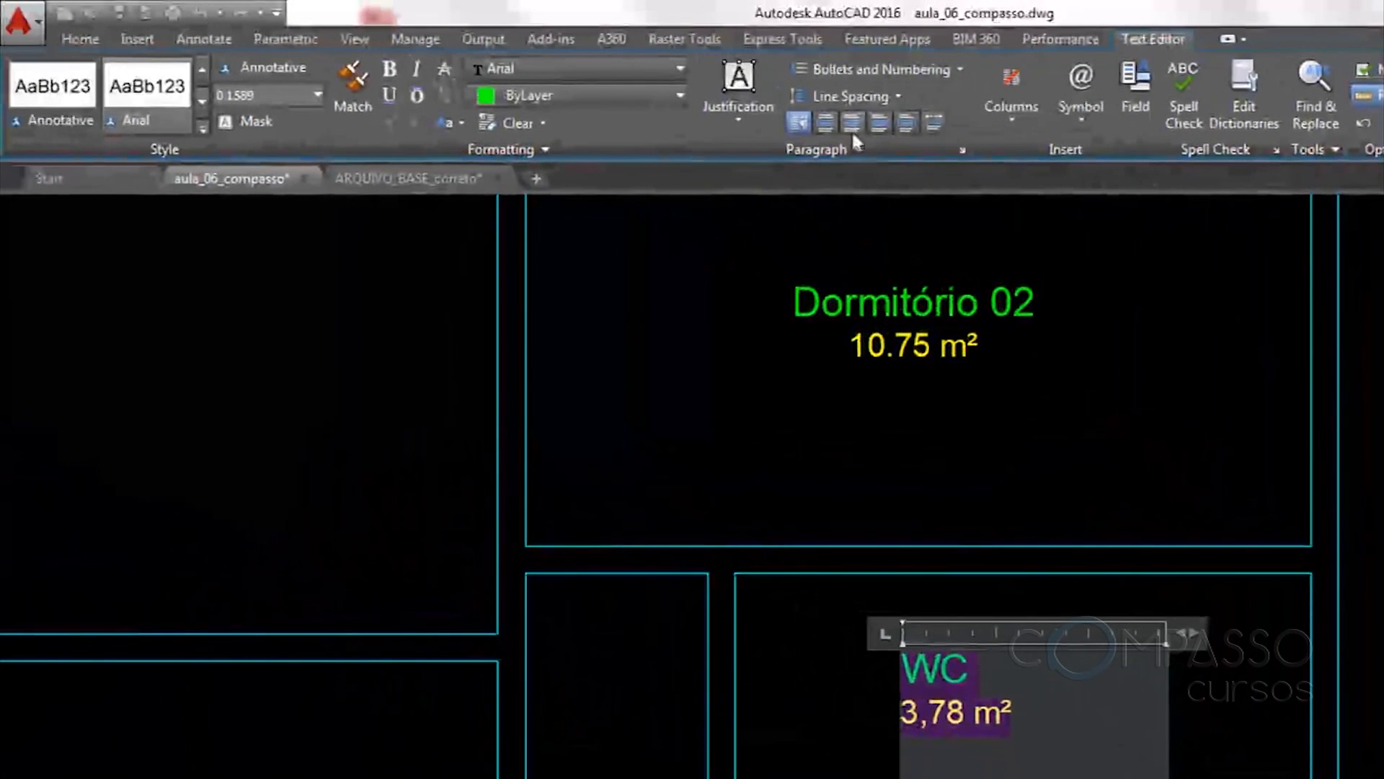
left_click(852, 123)
left_click(1064, 577)
scroll(1067, 631, "down", 2)
scroll(1045, 654, "up", 4)
double_click(1041, 661)
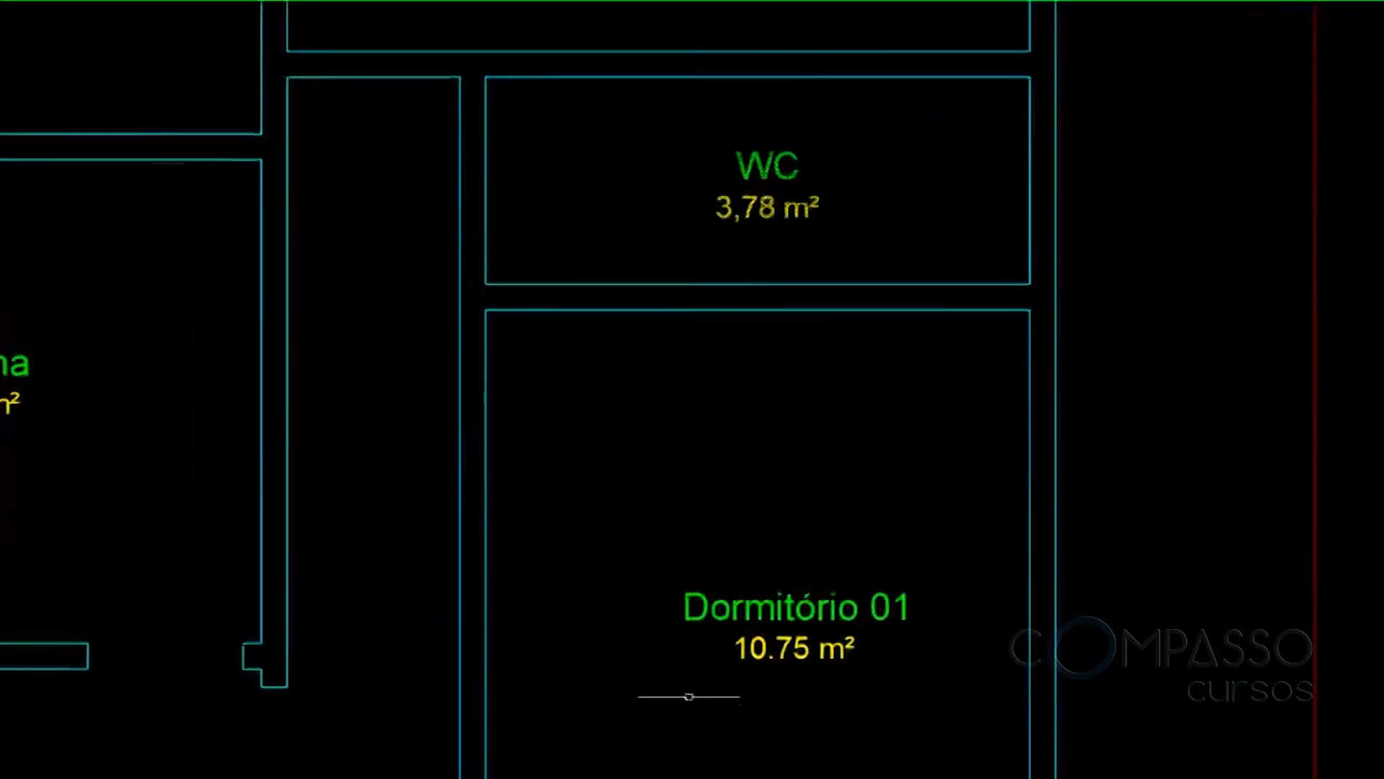
Measure the area of the Dormitório 01 room by tracing its four inner wall corners
type("AA")
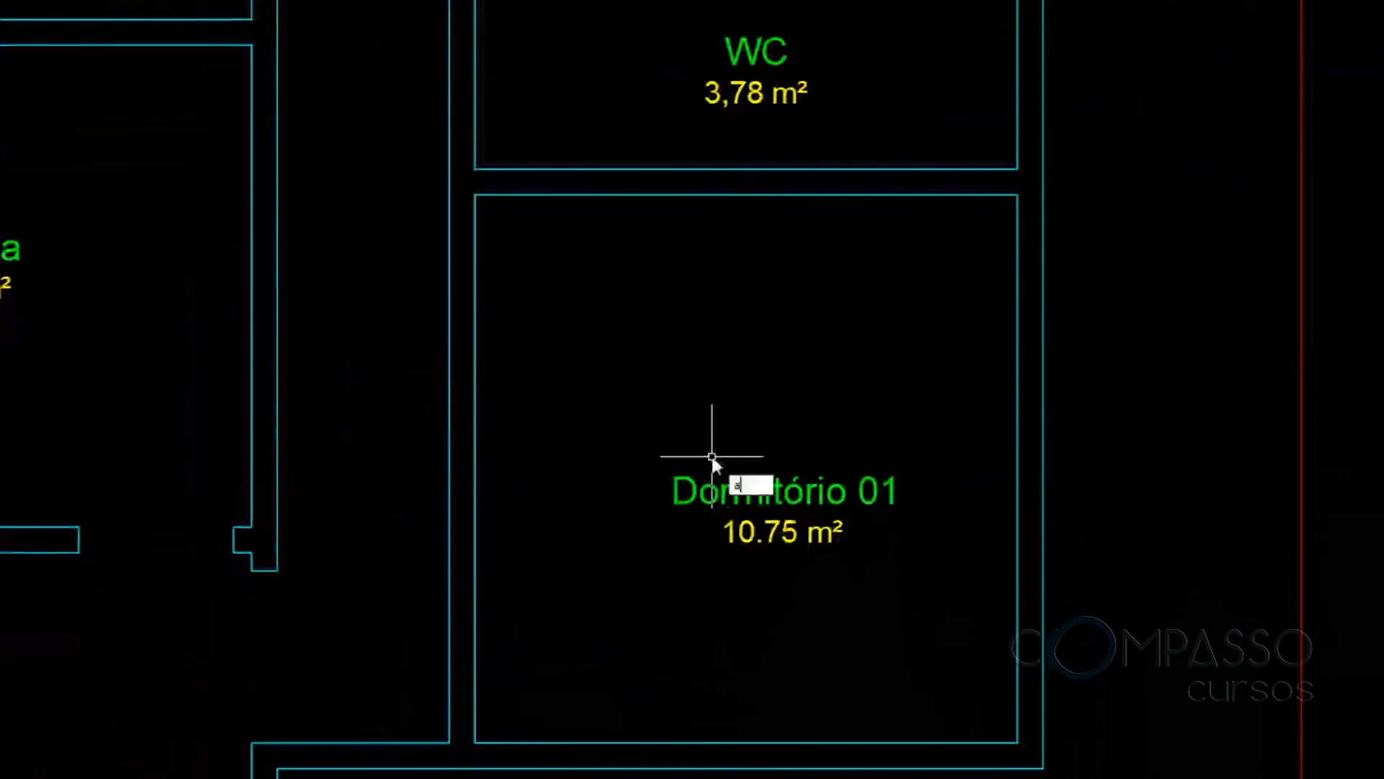
key("Return")
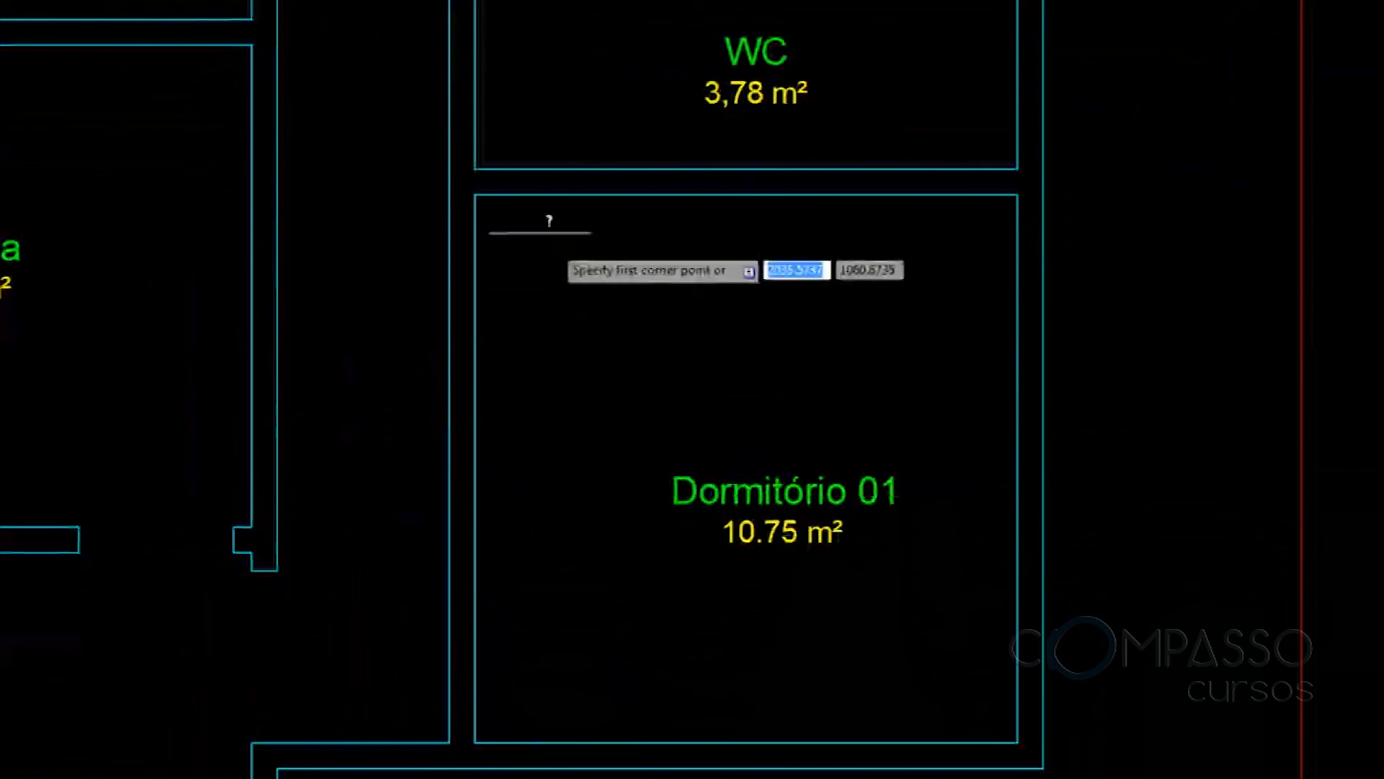
left_click(474, 194)
left_click(1017, 195)
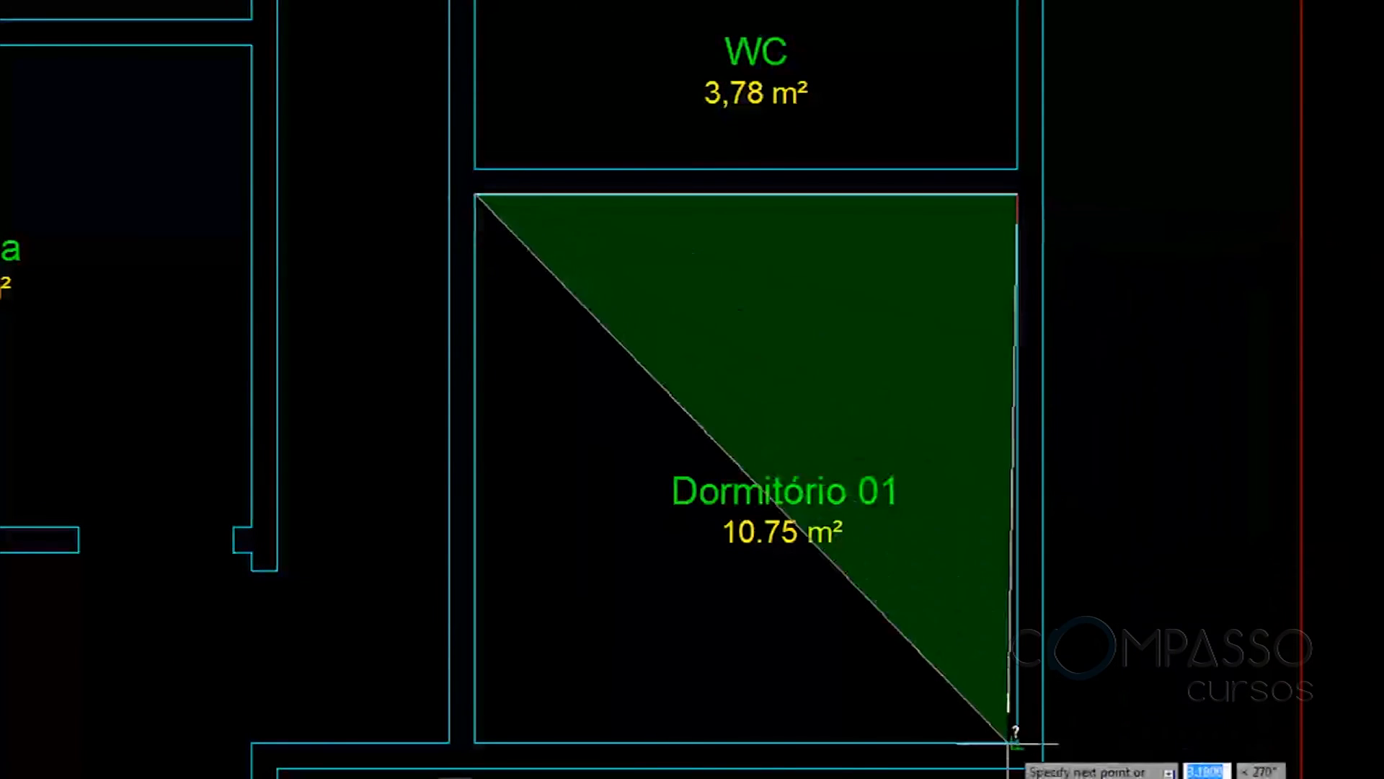
left_click(1017, 740)
left_click(474, 740)
key("Return")
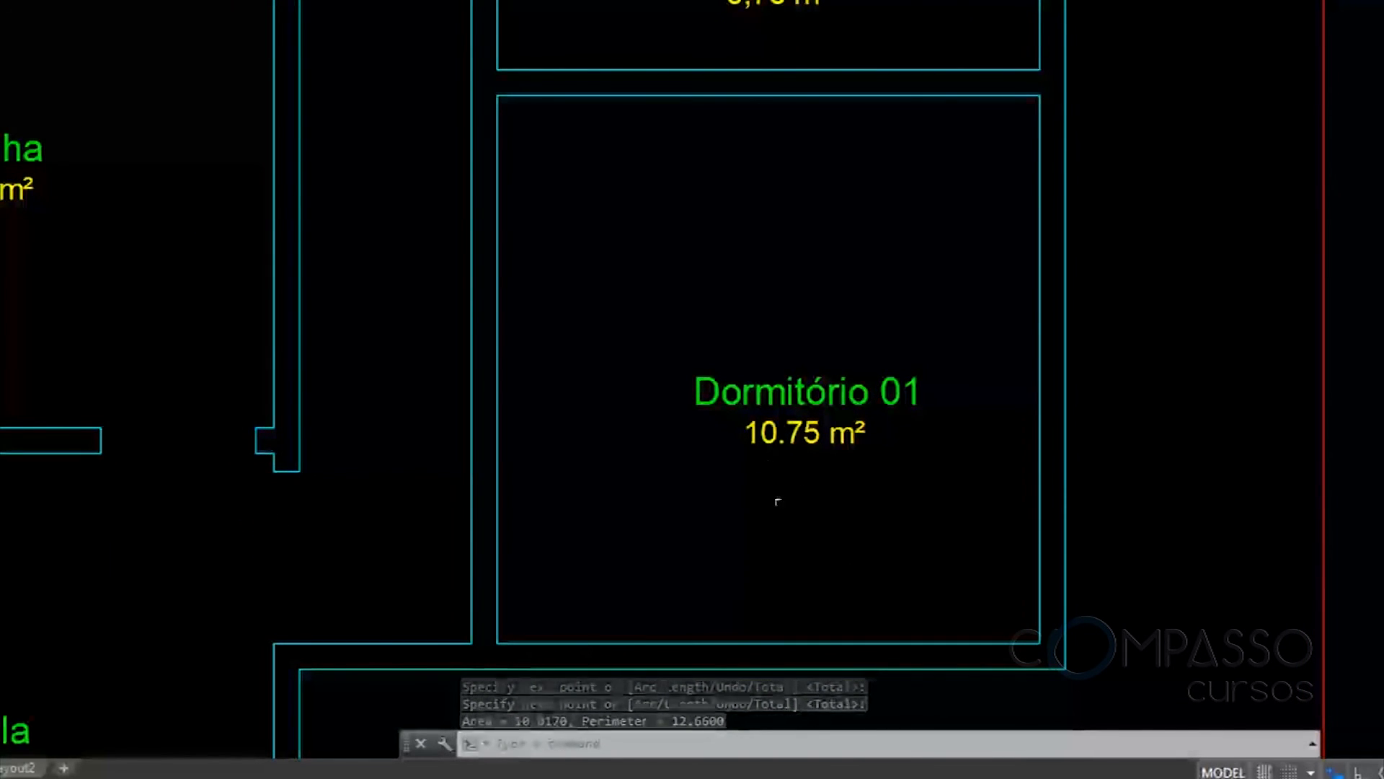
Set the area line of the Dormitório 01 label to 10.02 m²
scroll(775, 500, "up", 2)
double_click(797, 411)
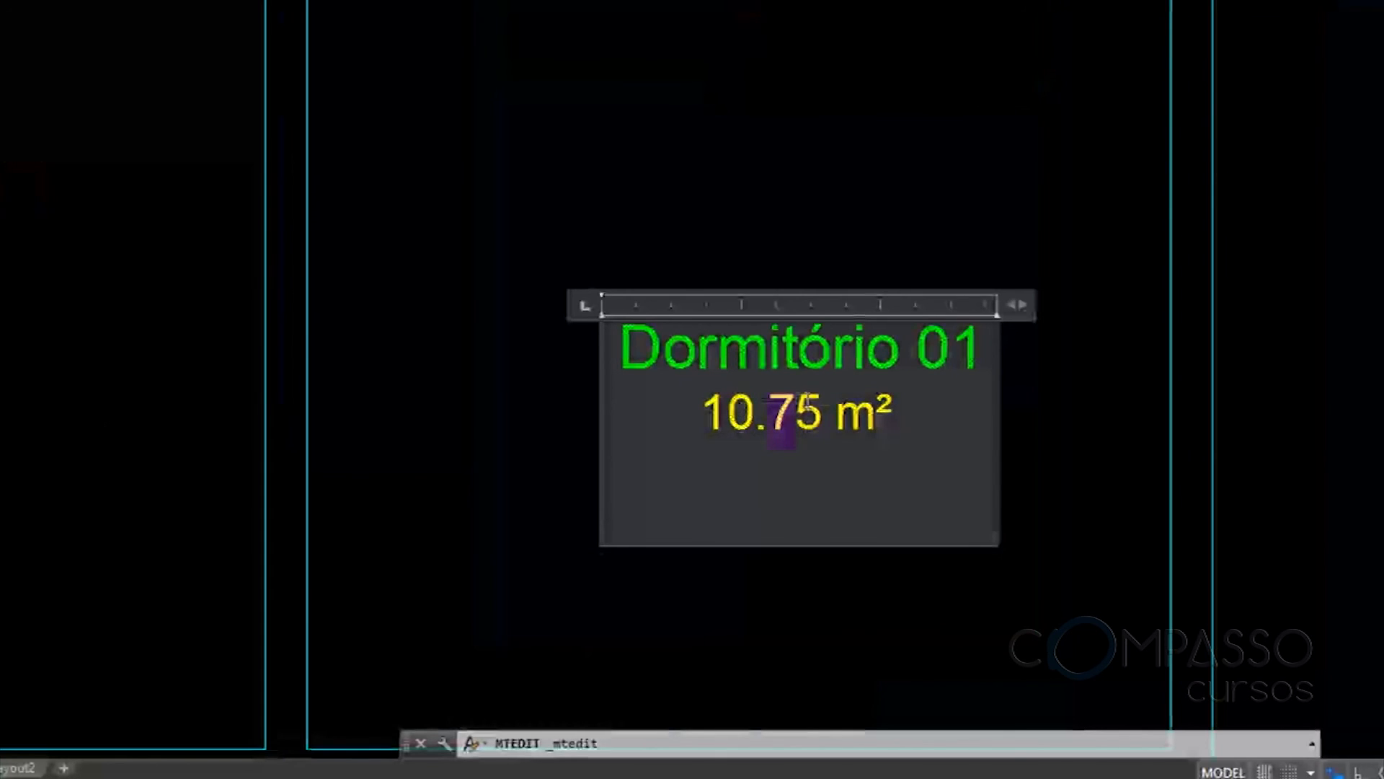
type("02")
left_click(912, 197)
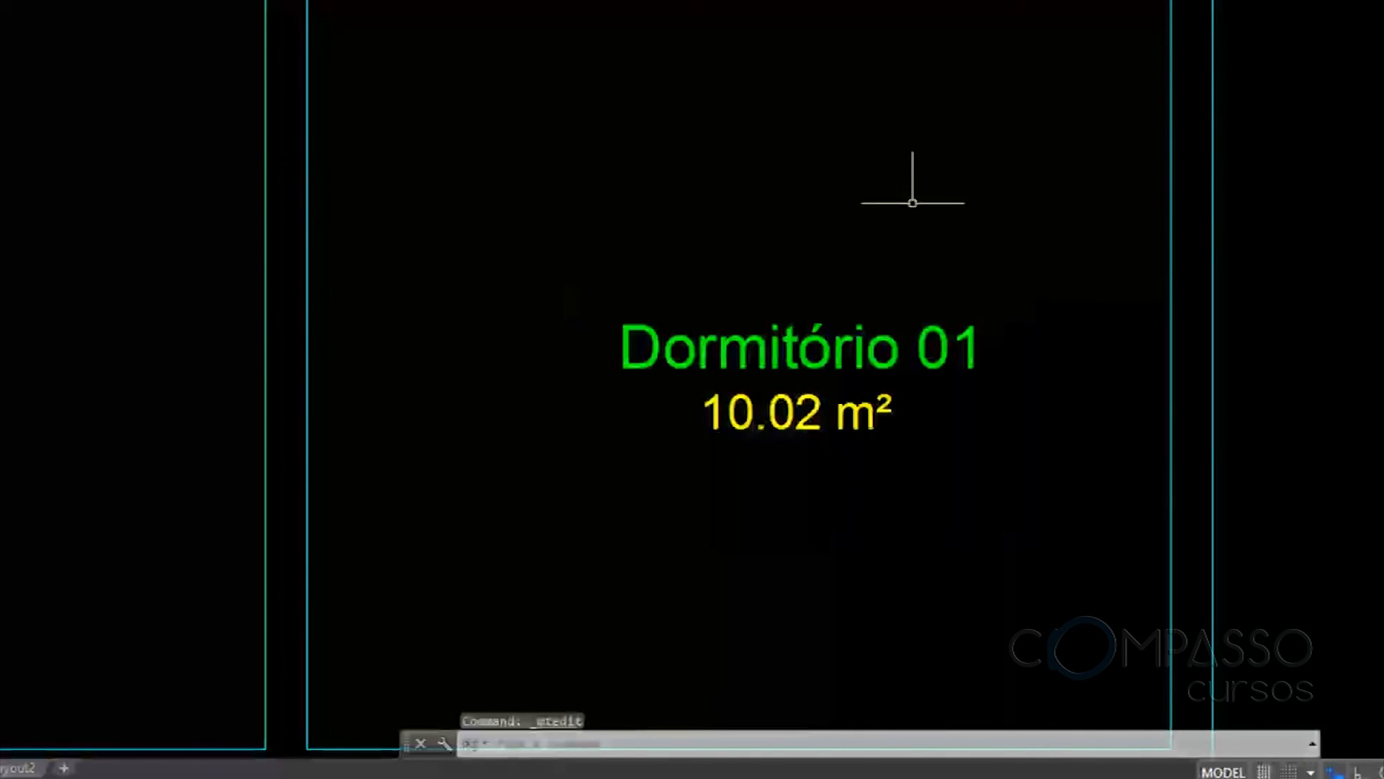
Measure the area of the Cozinha by tracing its inner corners, closing straight across the opening to the Sala
scroll(902, 271, "down", 2)
middle_click_drag(1113, 228, 1245, 182)
scroll(1053, 287, "up", 4)
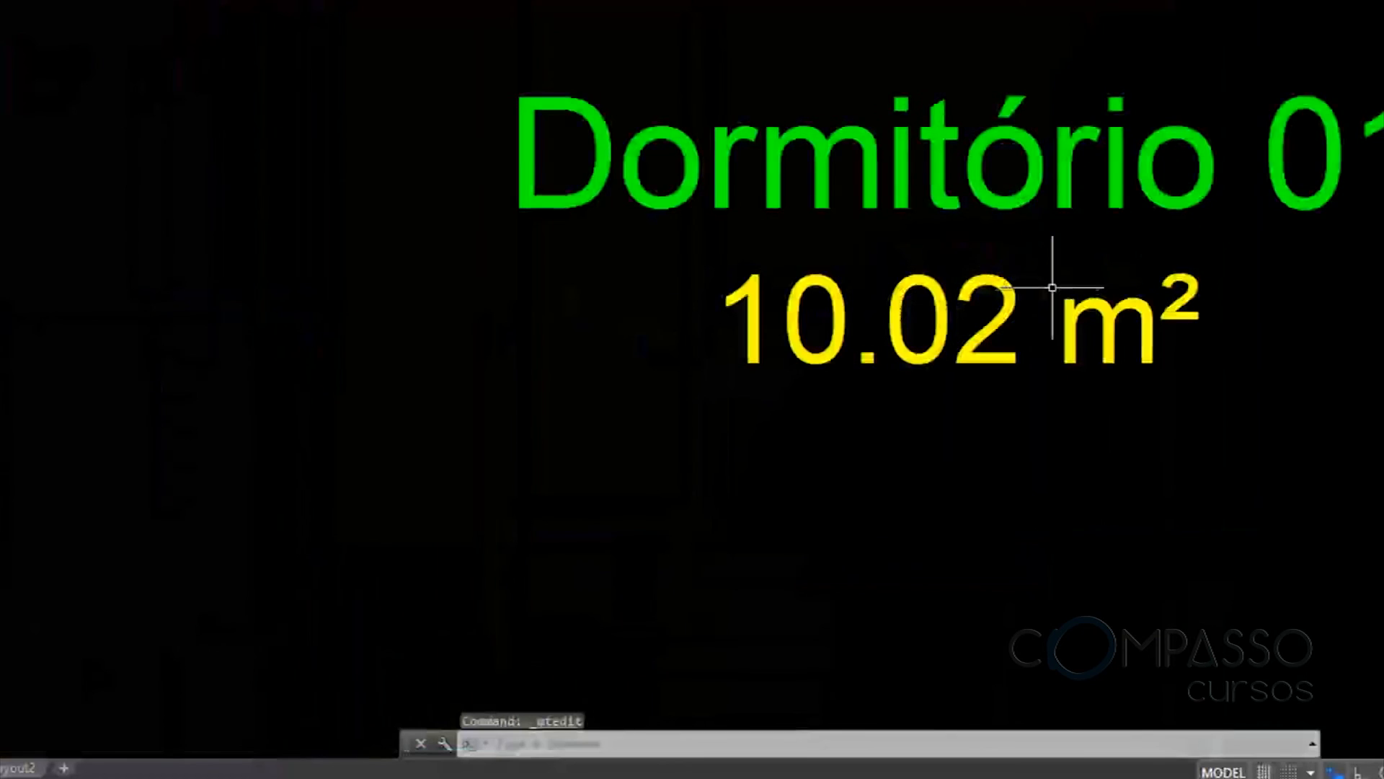
scroll(1056, 309, "down", 4)
scroll(1112, 278, "down", 2)
middle_click_drag(1113, 278, 967, 214)
scroll(694, 139, "up", 8)
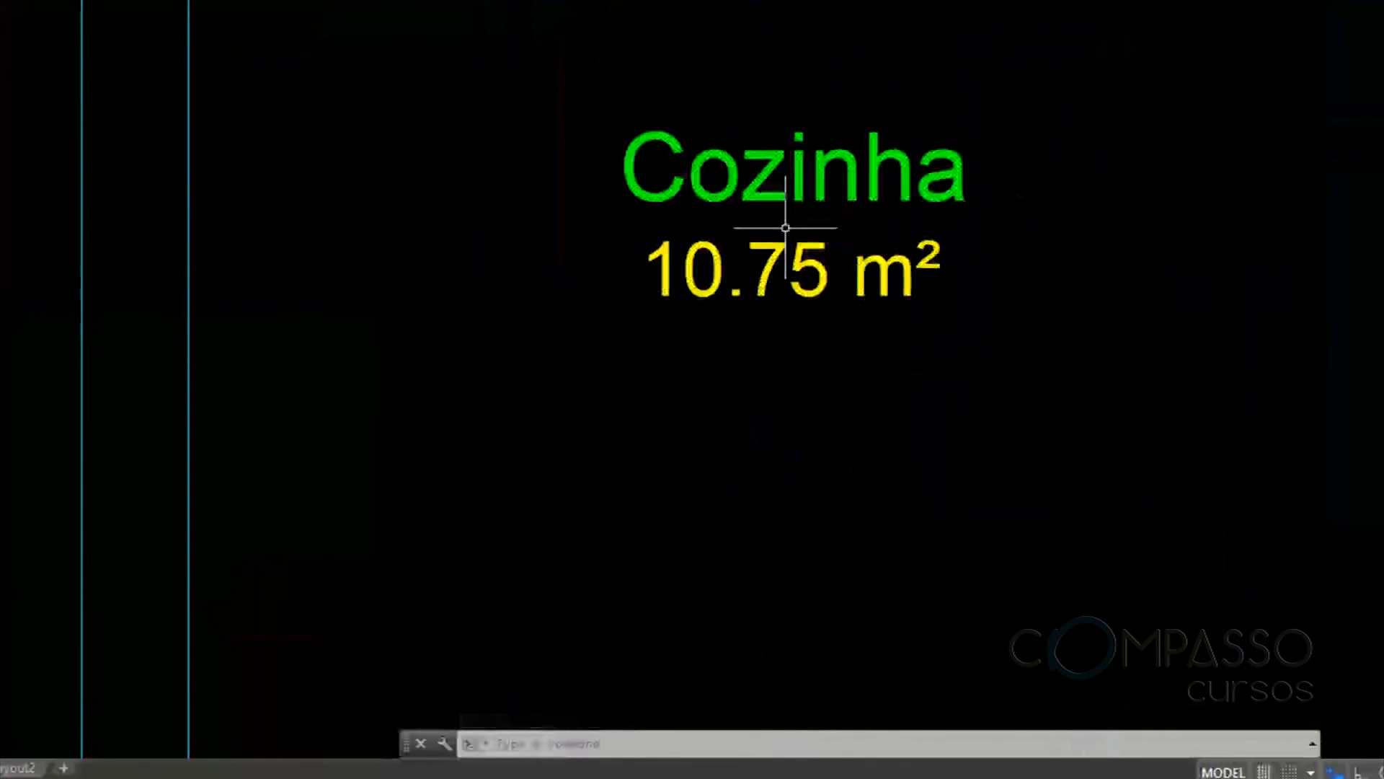
type("aa")
key("Return")
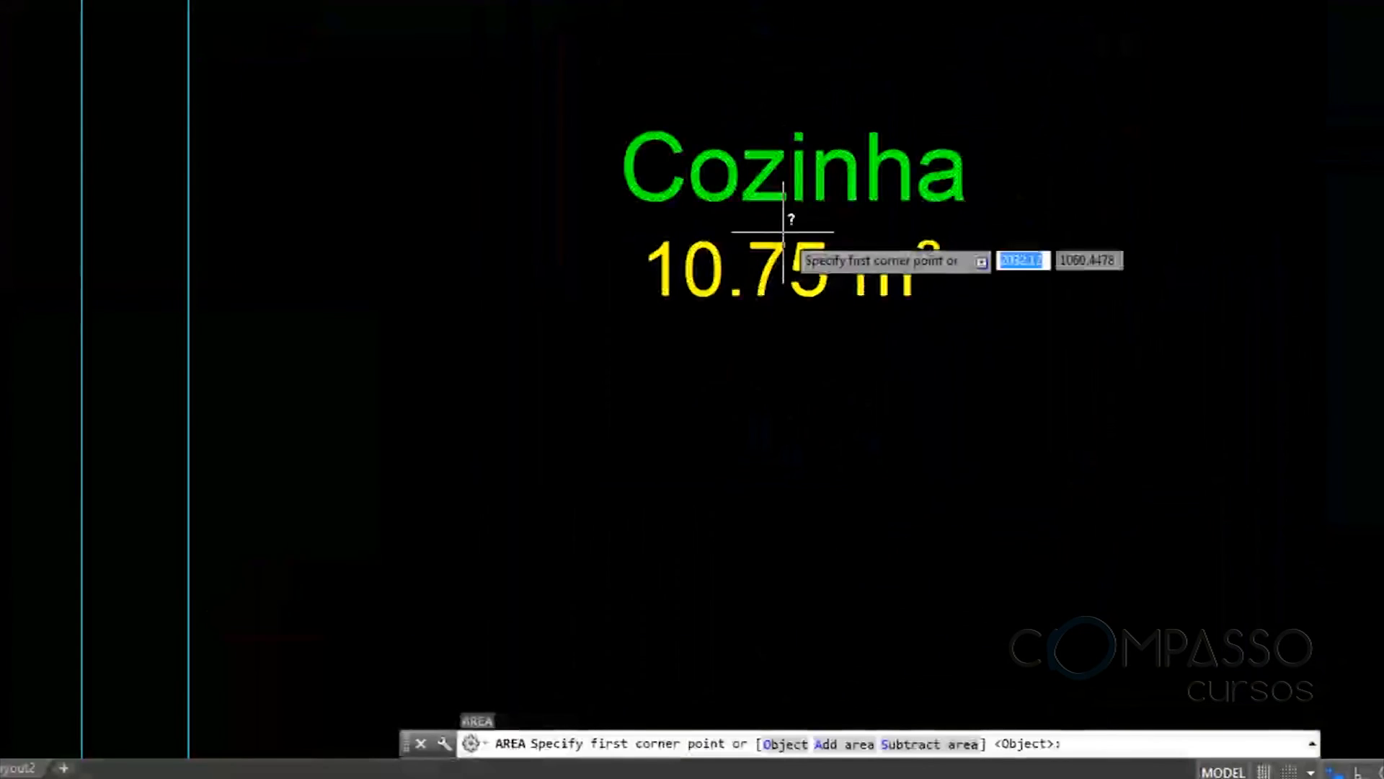
scroll(783, 232, "down", 4)
left_click(552, 10)
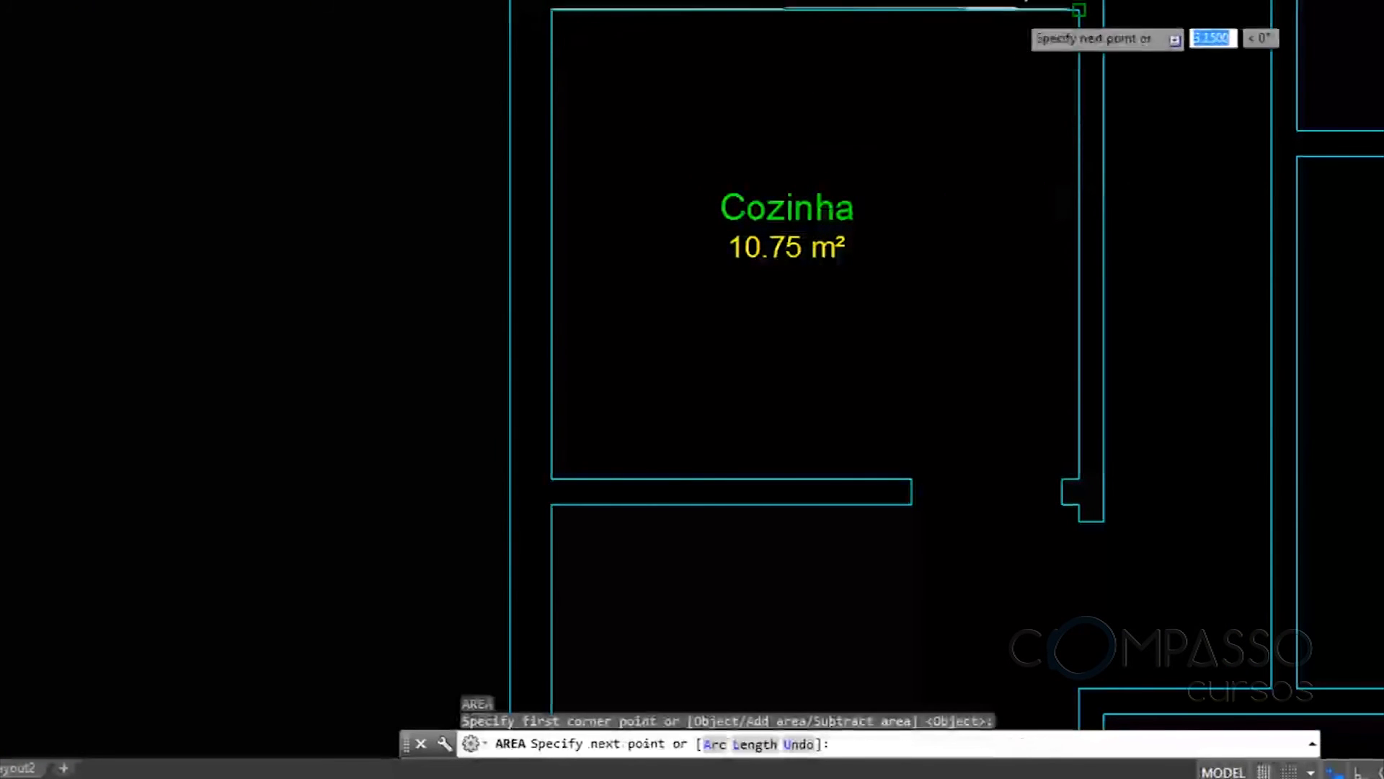
left_click(1080, 10)
left_click(1079, 477)
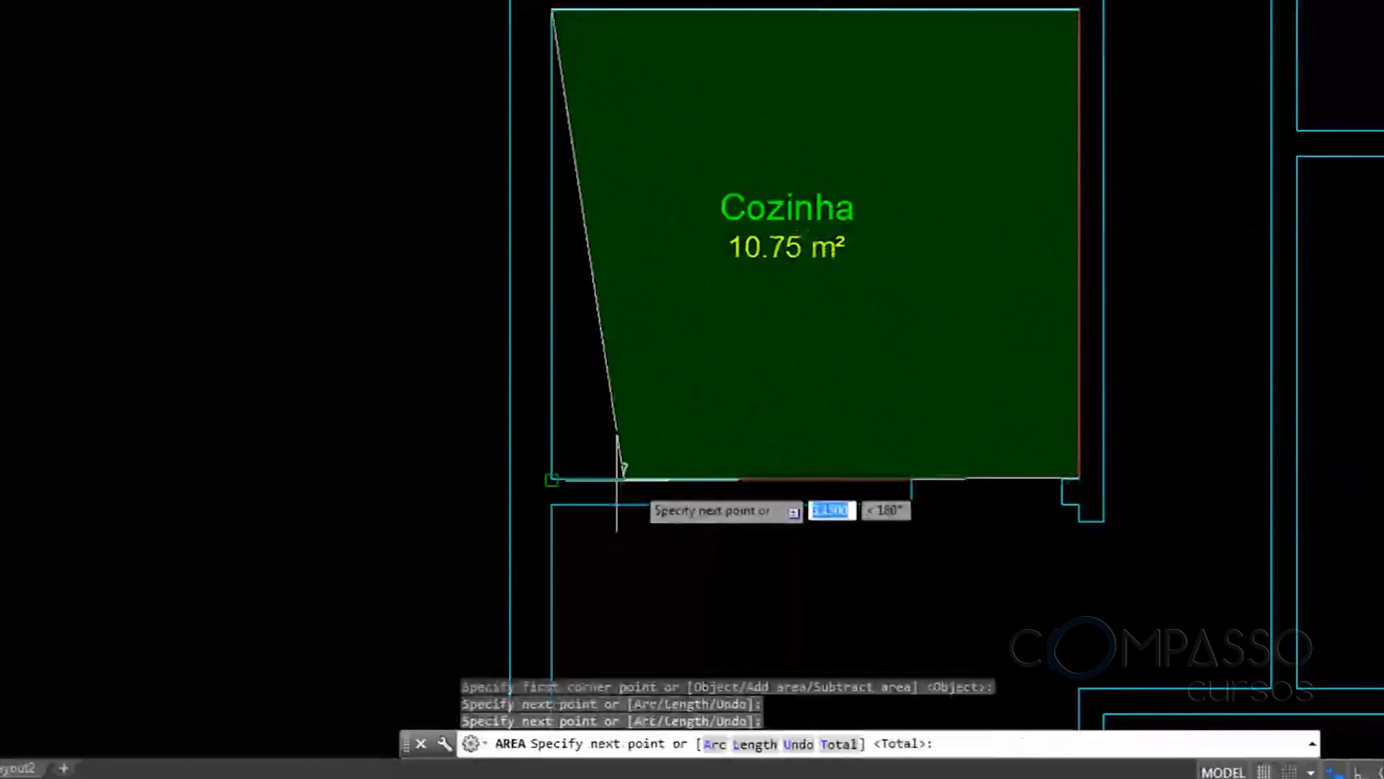
left_click(553, 477)
key("Return")
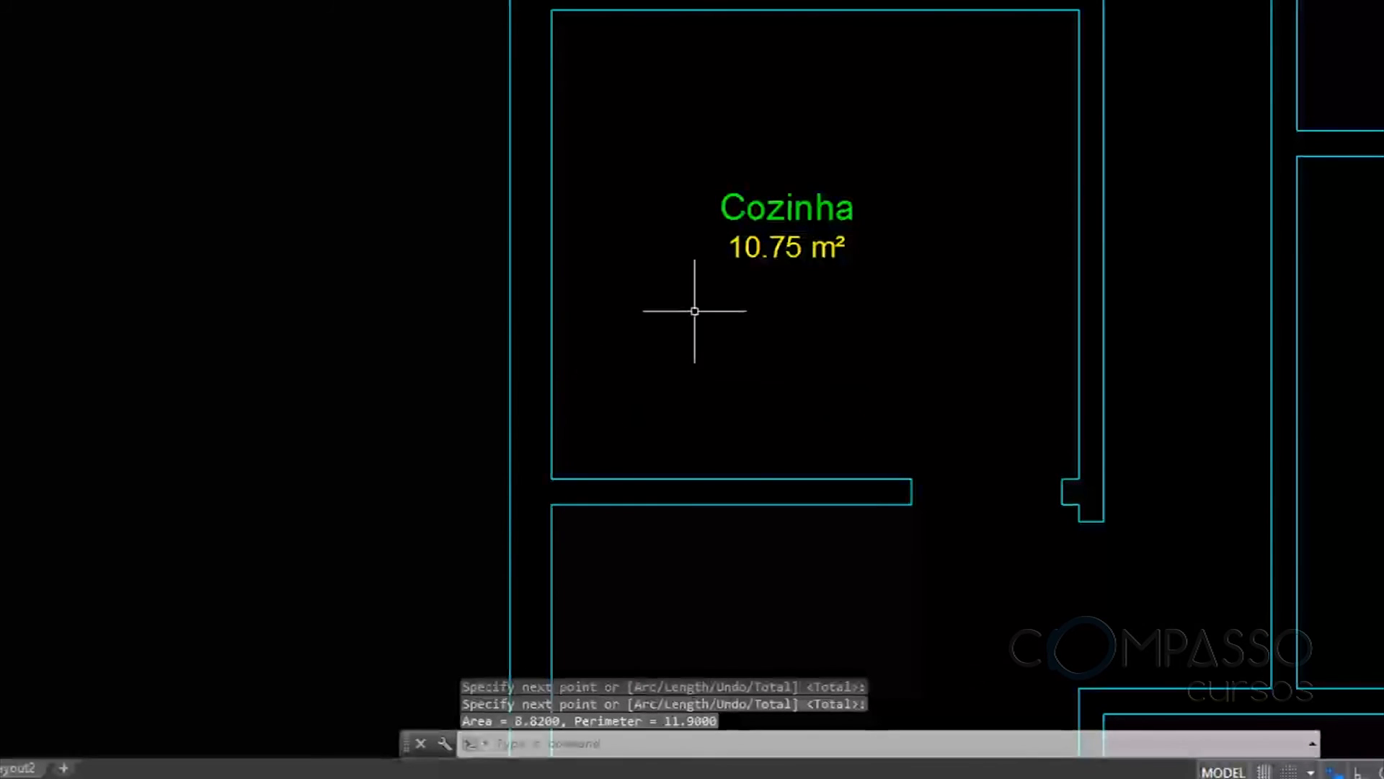
Set the area line of the Cozinha label to 8,82 m²
double_click(786, 248)
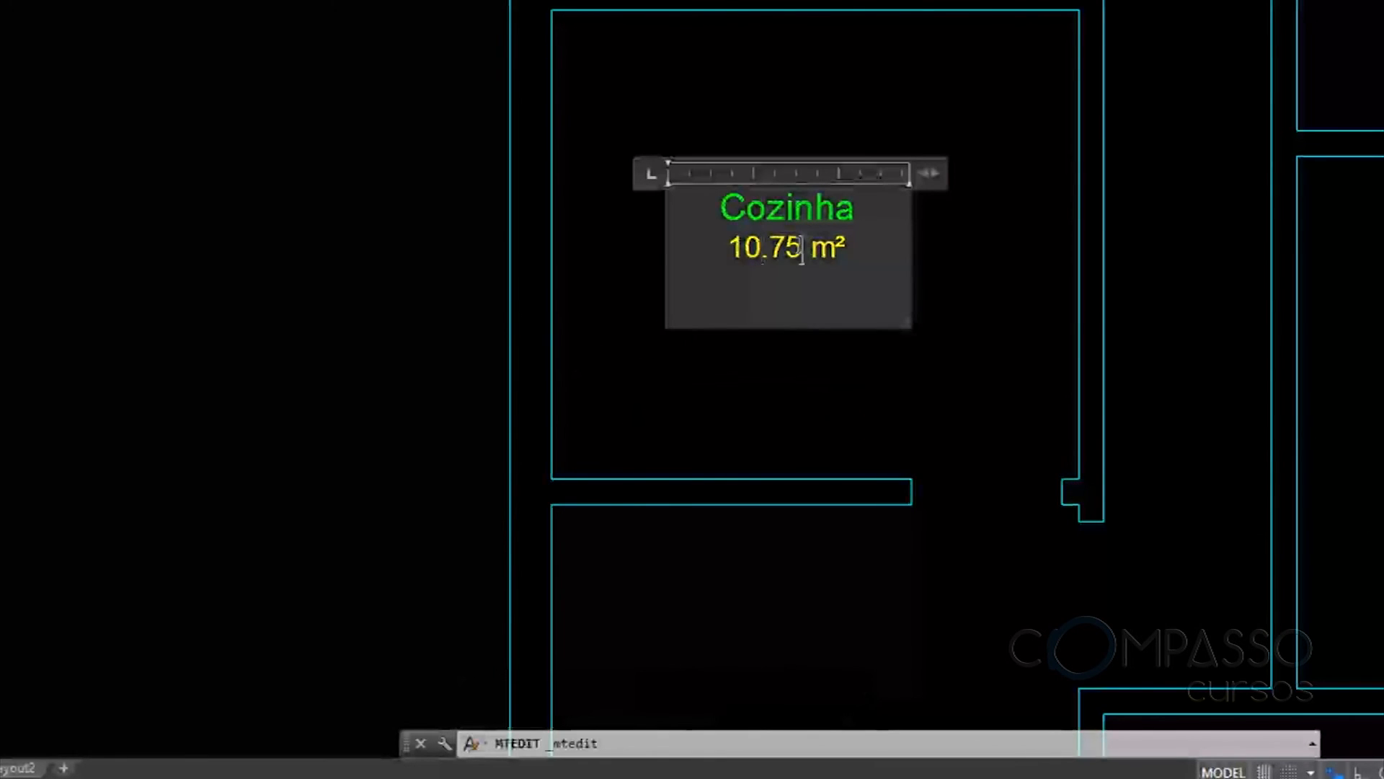
type("8,82")
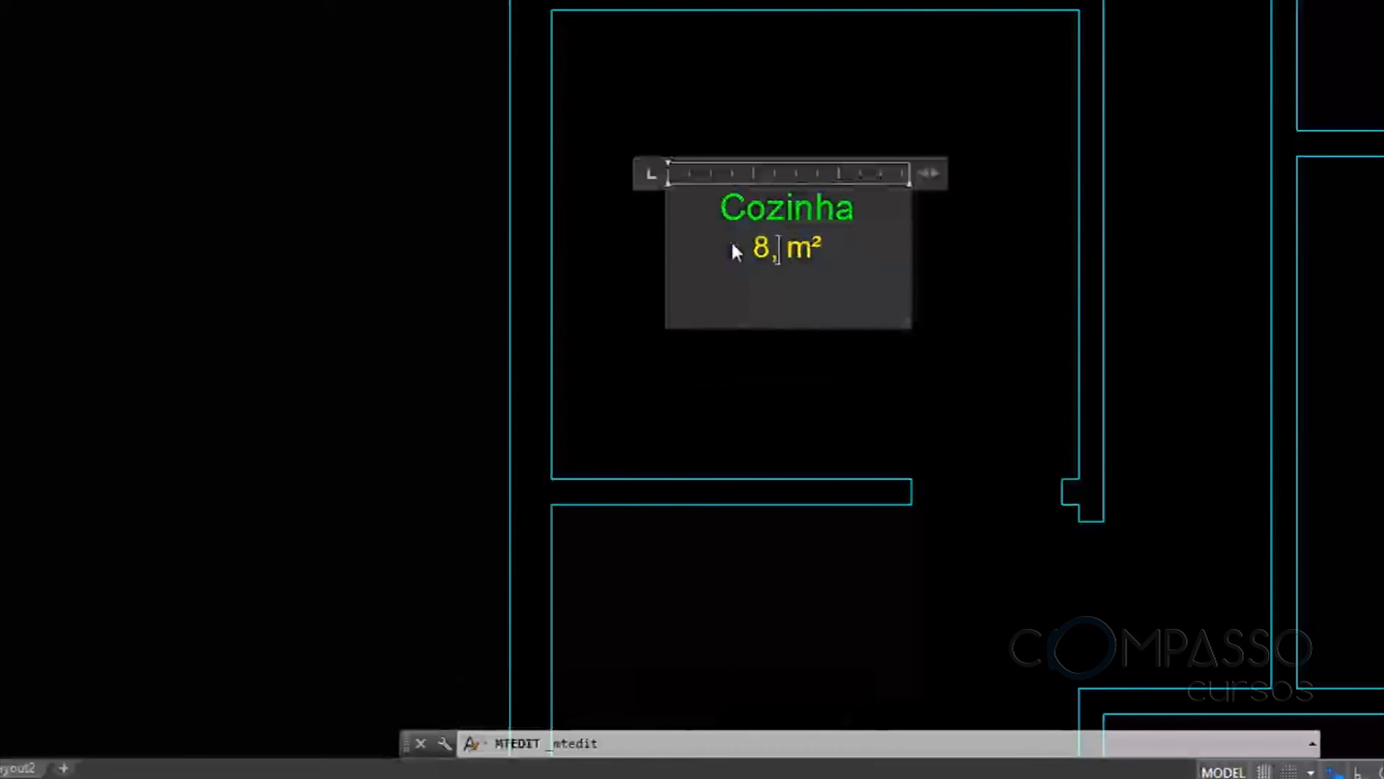
left_click(786, 123)
Measure the area of the Sala by tracing a rectangle between its inner walls and the edge of the Cozinha opening
scroll(786, 123, "down", 2)
type("aa")
key("Return")
left_click(624, 255)
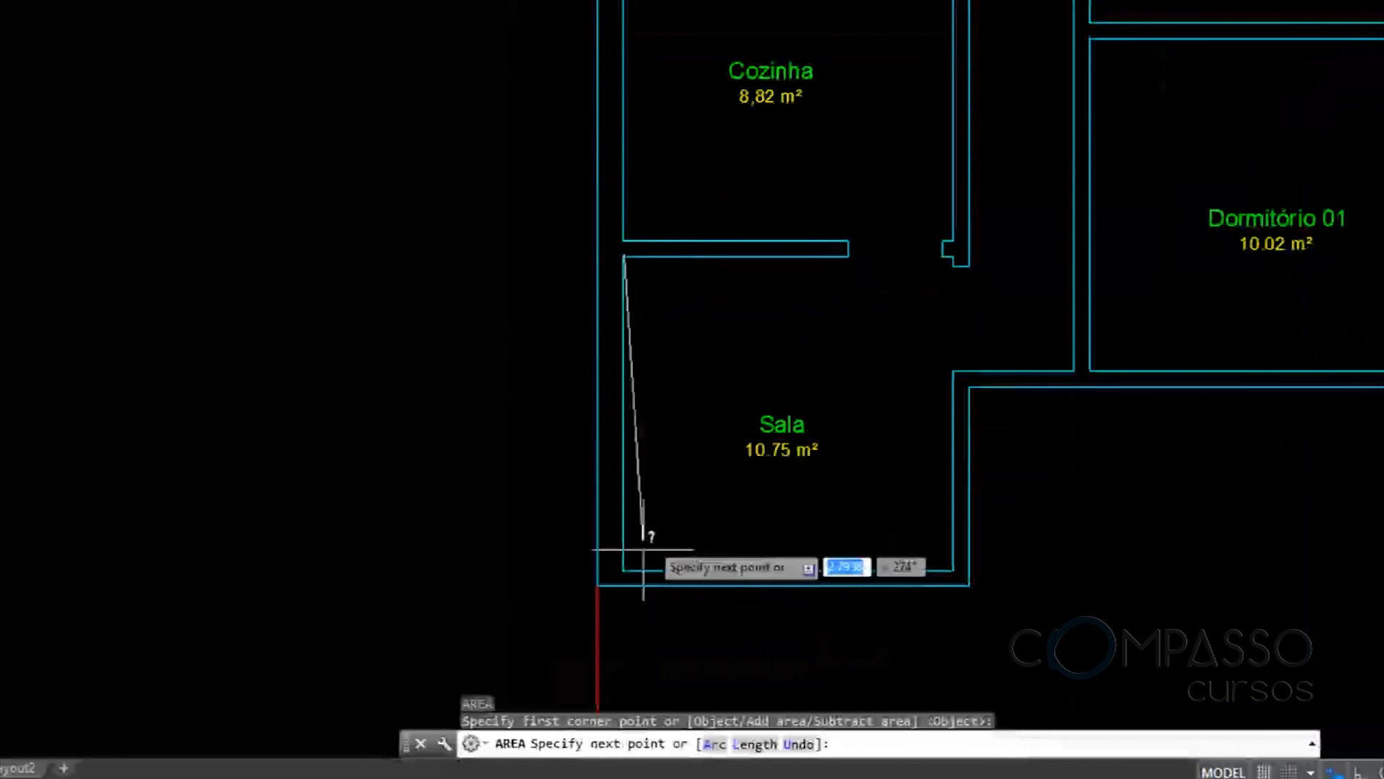
left_click(624, 567)
left_click(941, 566)
scroll(916, 270, "up", 4)
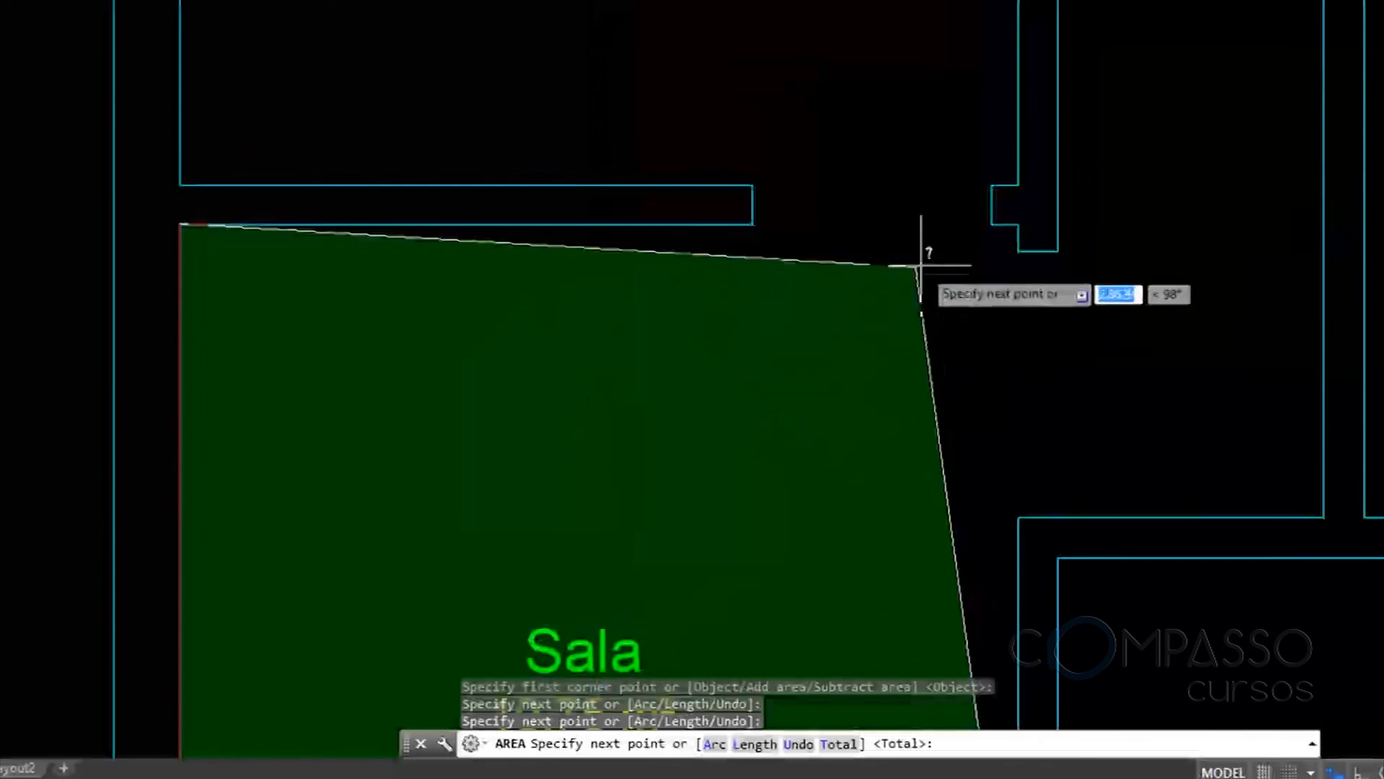
left_click(1014, 223)
key("Return")
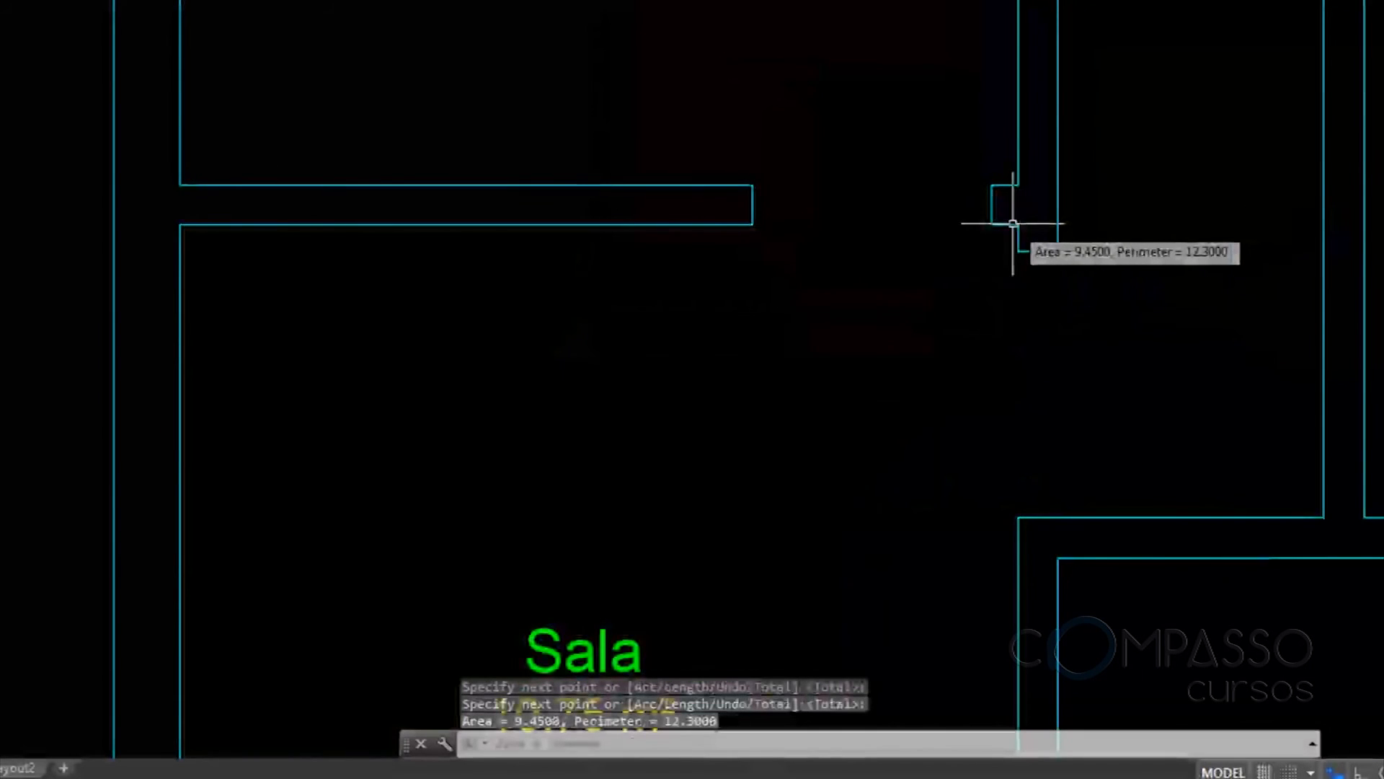
Set the area line of the Sala label to 9,45 m²
scroll(943, 262, "down", 3)
scroll(711, 433, "up", 5)
double_click(711, 404)
left_click_drag(575, 393, 760, 391)
type("9,45")
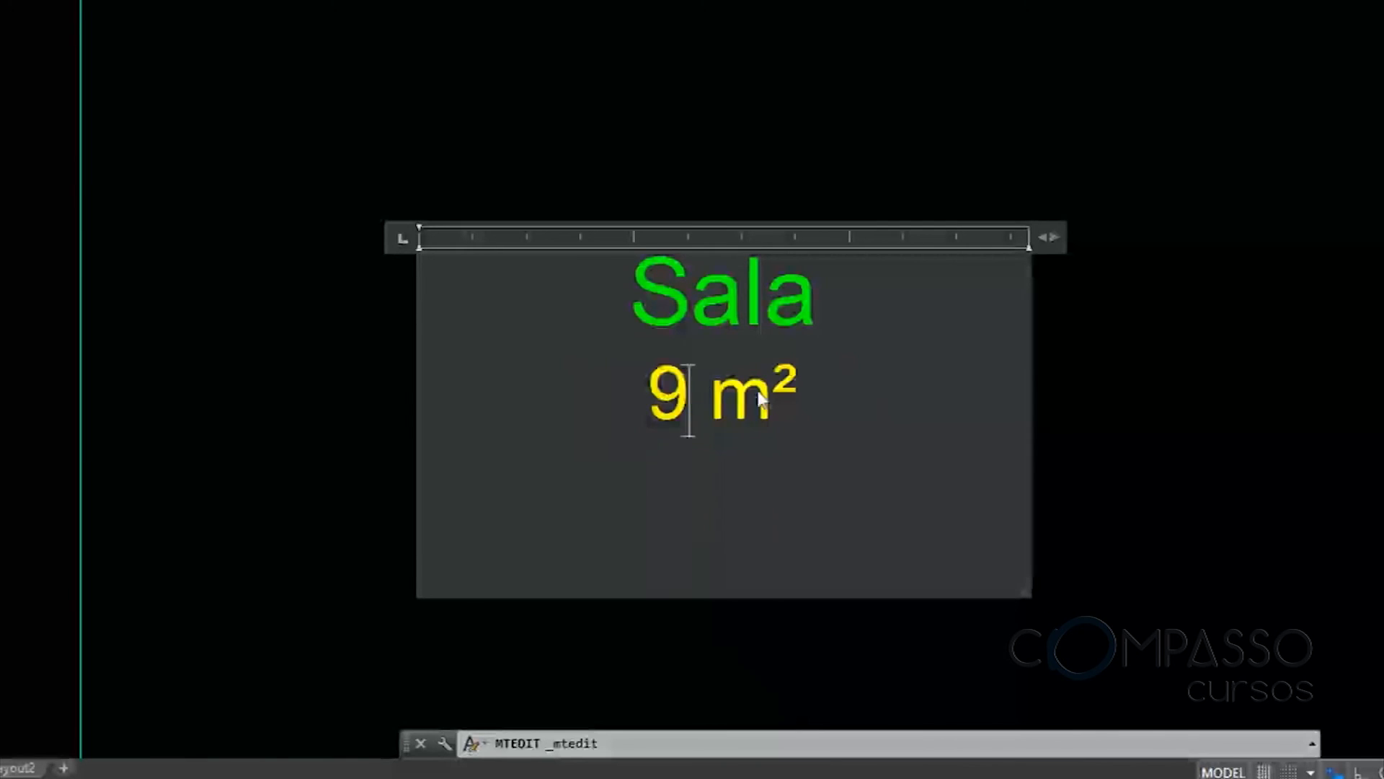
left_click(791, 216)
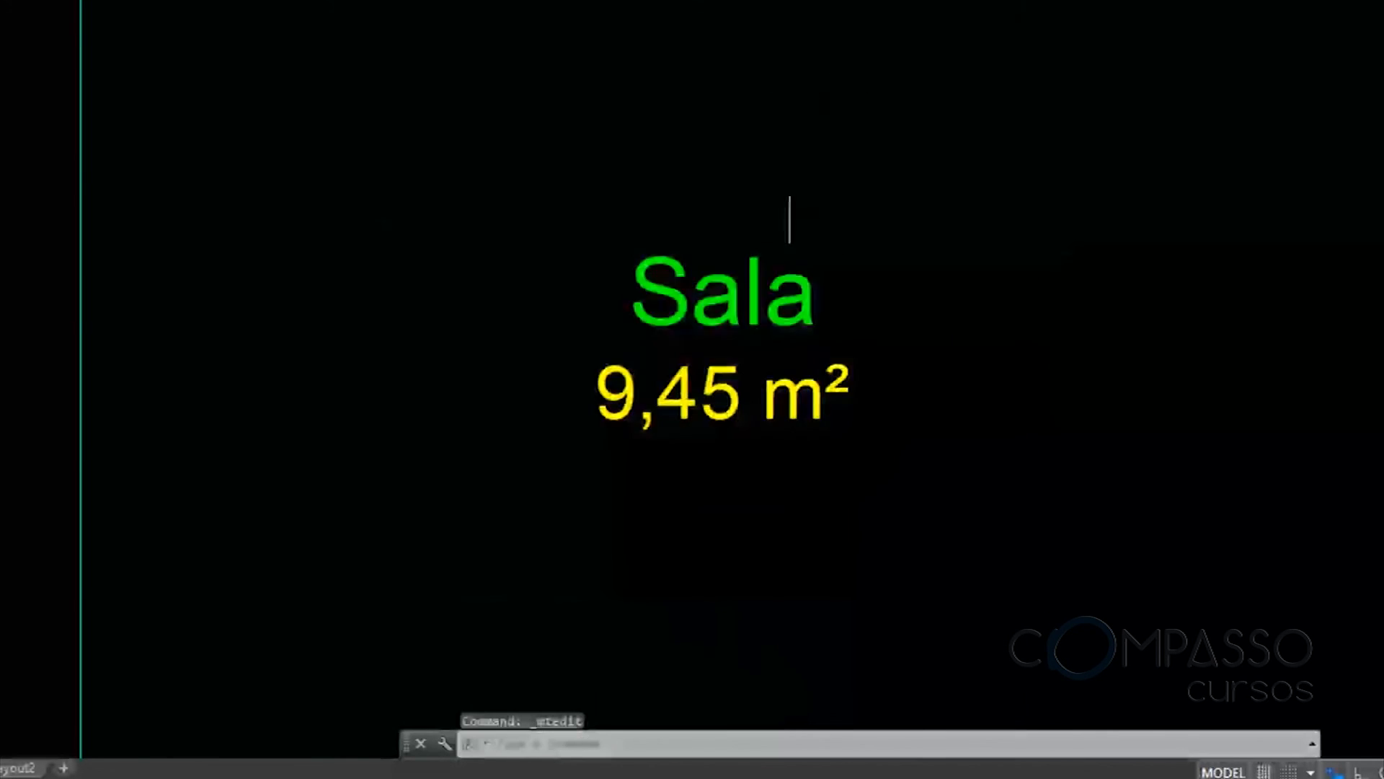
Replace the decimal point with a comma in the area line of the Dormitório 01 label
scroll(793, 403, "down", 3)
mouse_move(1053, 275)
middle_mouse_down()
mouse_move(1010, 311)
mouse_move(926, 341)
middle_mouse_up()
middle_click_drag(964, 278, 846, 309)
scroll(995, 309, "up", 4)
double_click(958, 269)
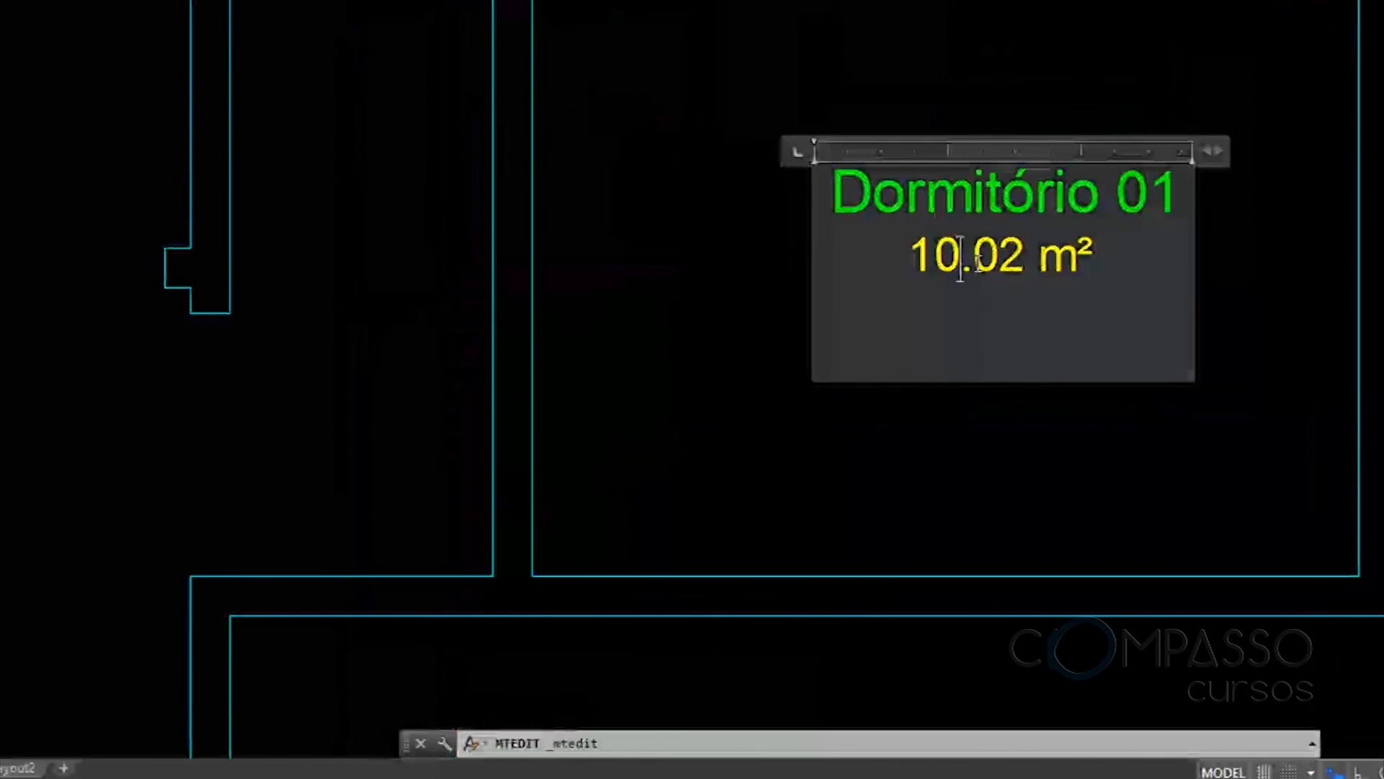
type(",")
left_click(1009, 404)
Replace the decimal point with a comma in the area line of the Dormitório 02 label
scroll(1010, 382, "down", 4)
middle_click_drag(1042, 299, 1004, 491)
middle_click_drag(983, 302, 978, 356)
scroll(873, 102, "up", 4)
scroll(873, 101, "up", 4)
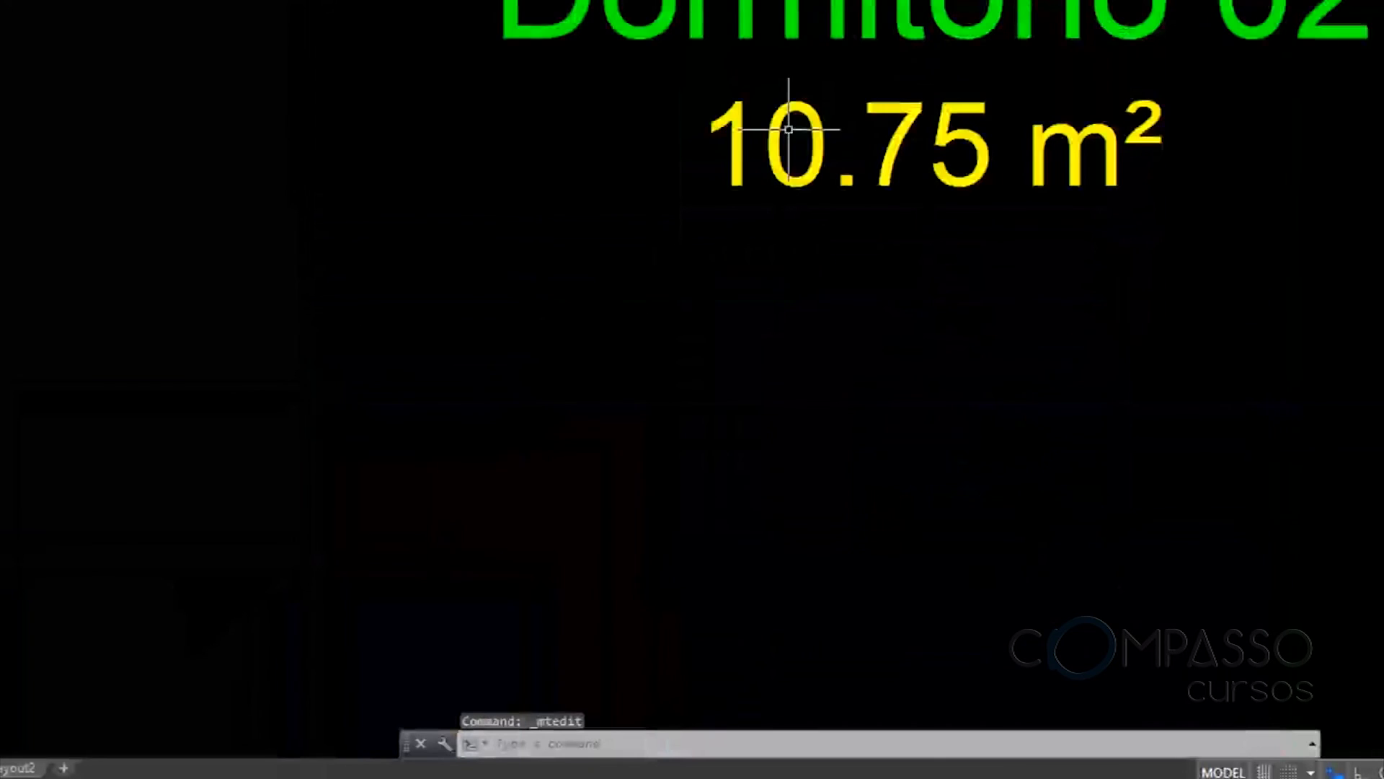
double_click(831, 143)
left_click_drag(831, 145, 860, 145)
type(",")
left_click(865, 337)
scroll(865, 336, "down", 4)
middle_click_drag(899, 179, 934, 32)
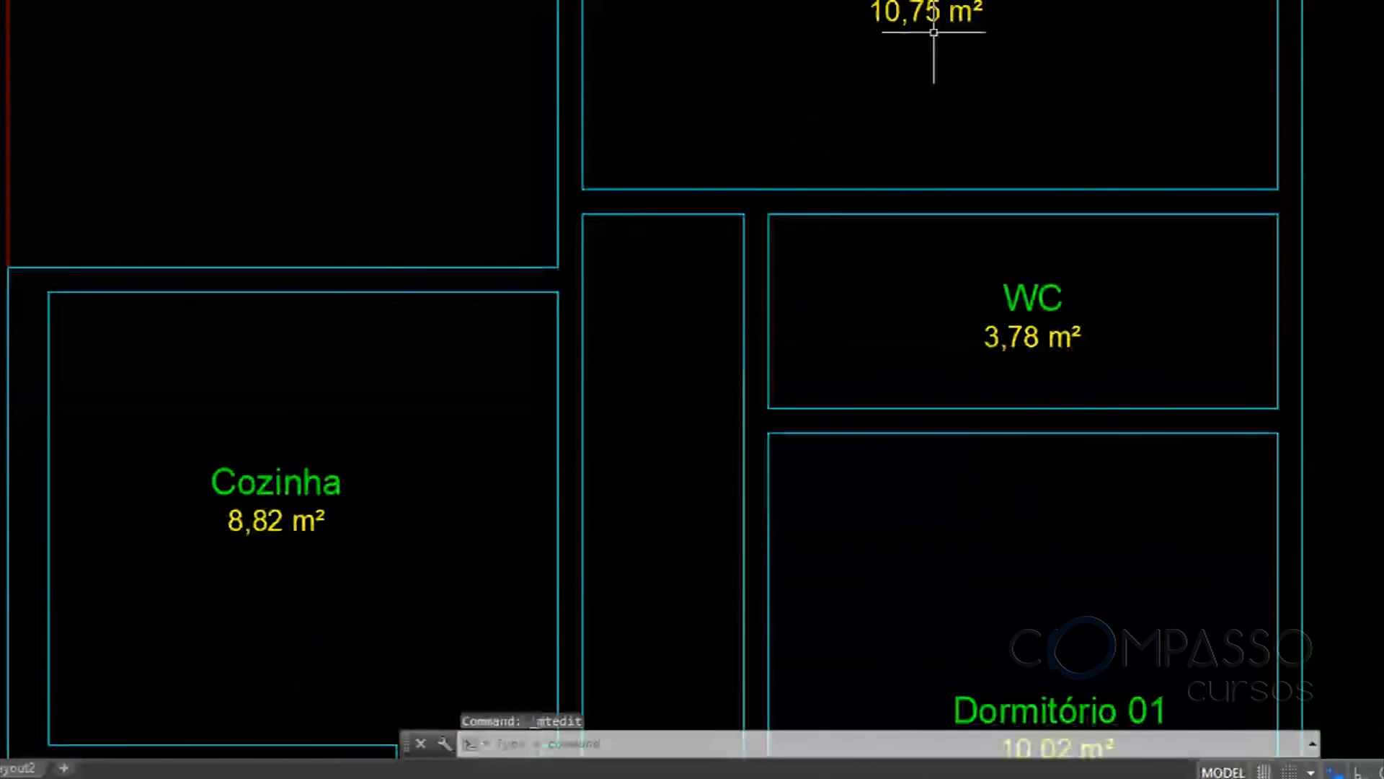
Review the room labels across the floor plan and locate the window and door blocks under ESQUADRIAS
scroll(936, 34, "down", 3)
middle_click_drag(742, 317, 785, 204)
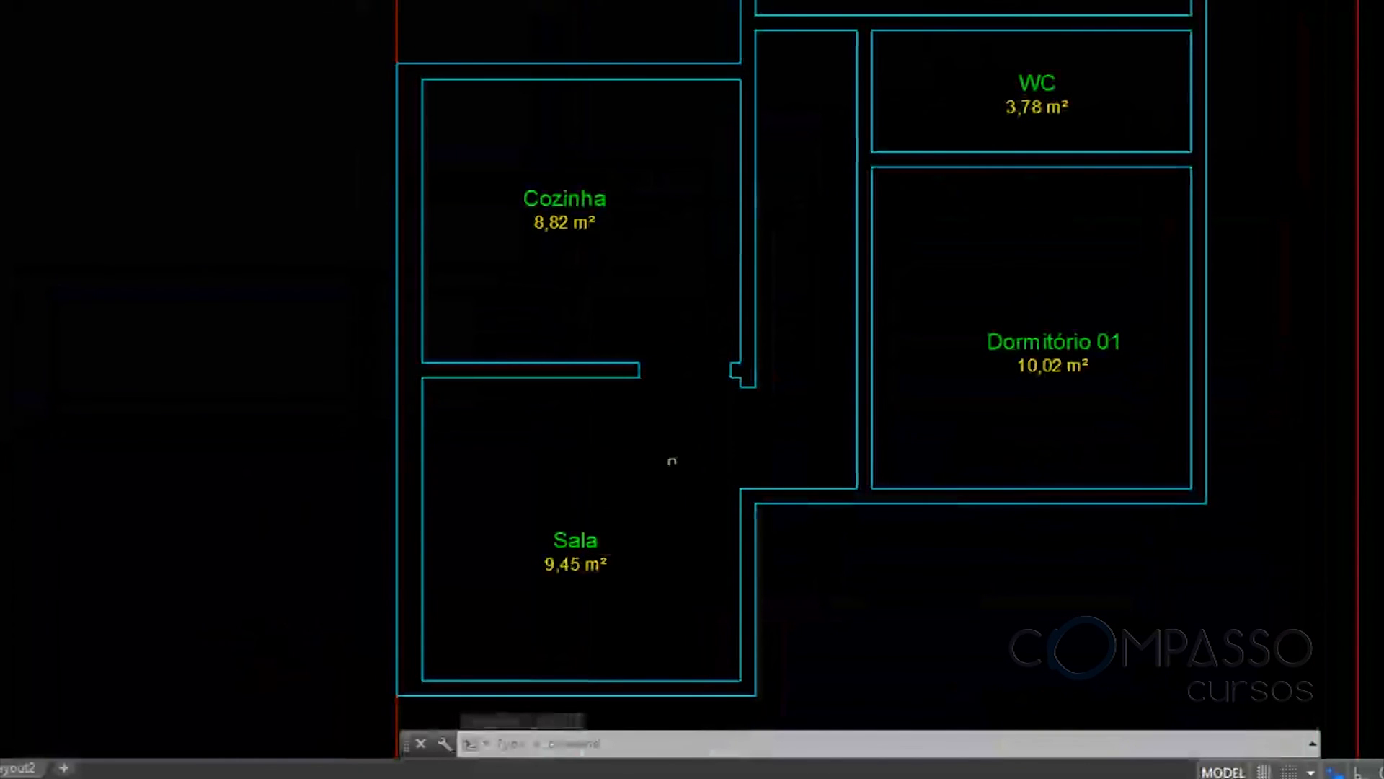
middle_click_drag(1066, 108, 901, 328)
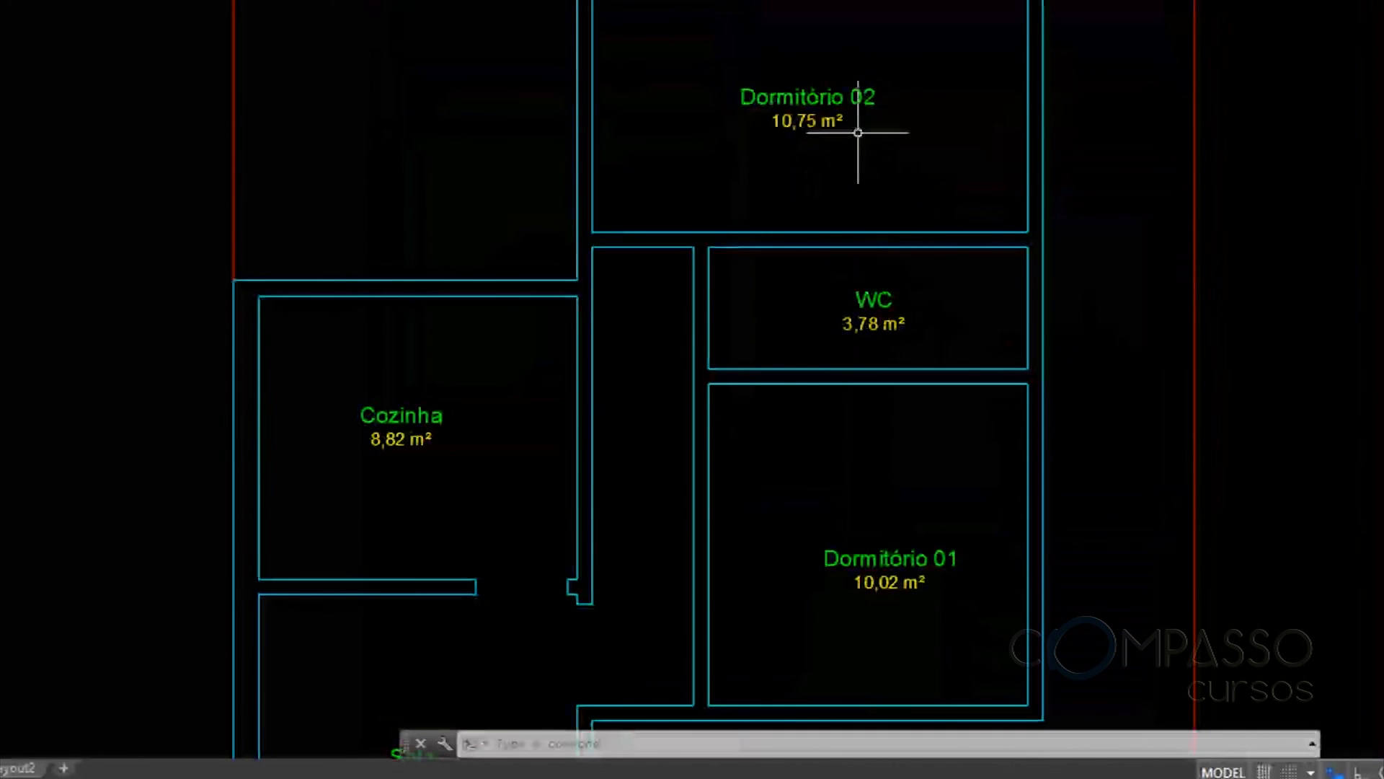
scroll(861, 134, "down", 5)
middle_click_drag(836, 164, 766, 110)
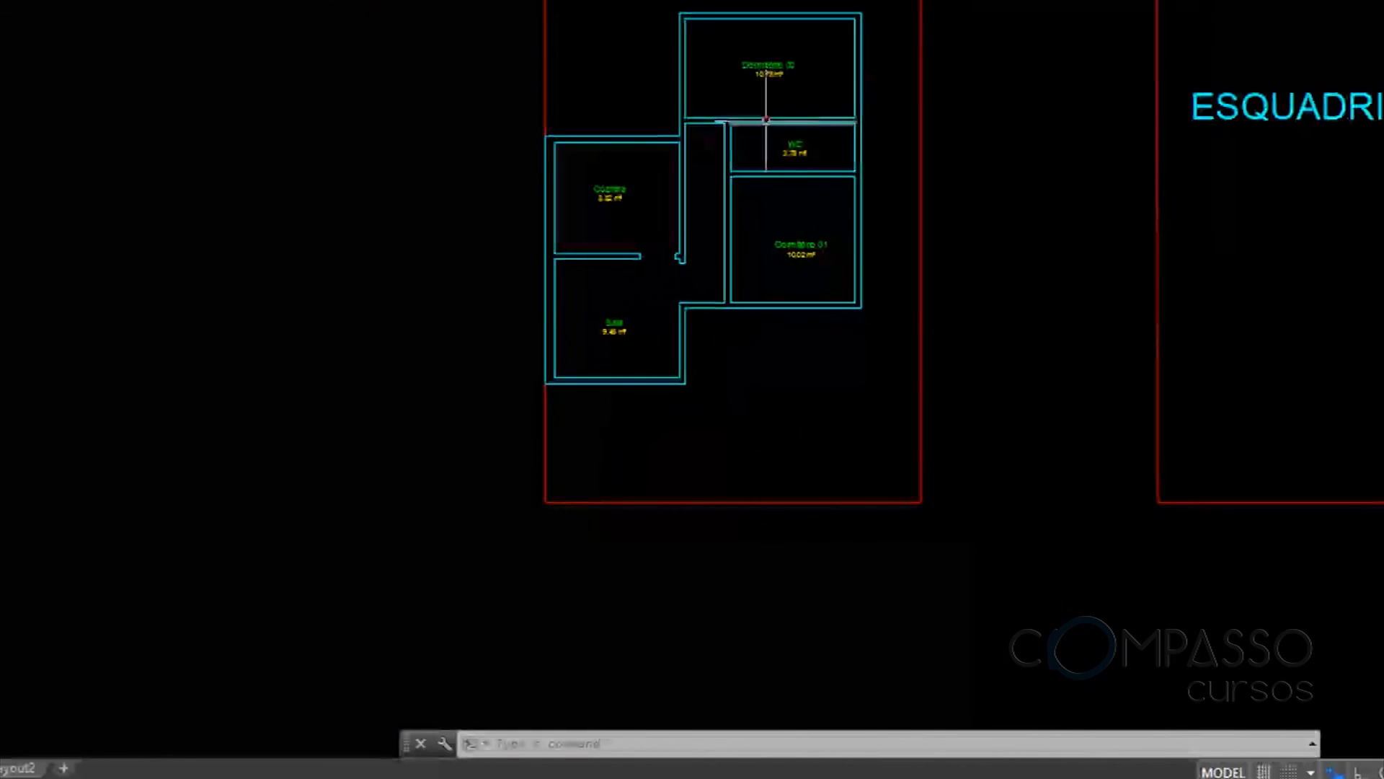
middle_click_drag(1355, 199, 947, 332)
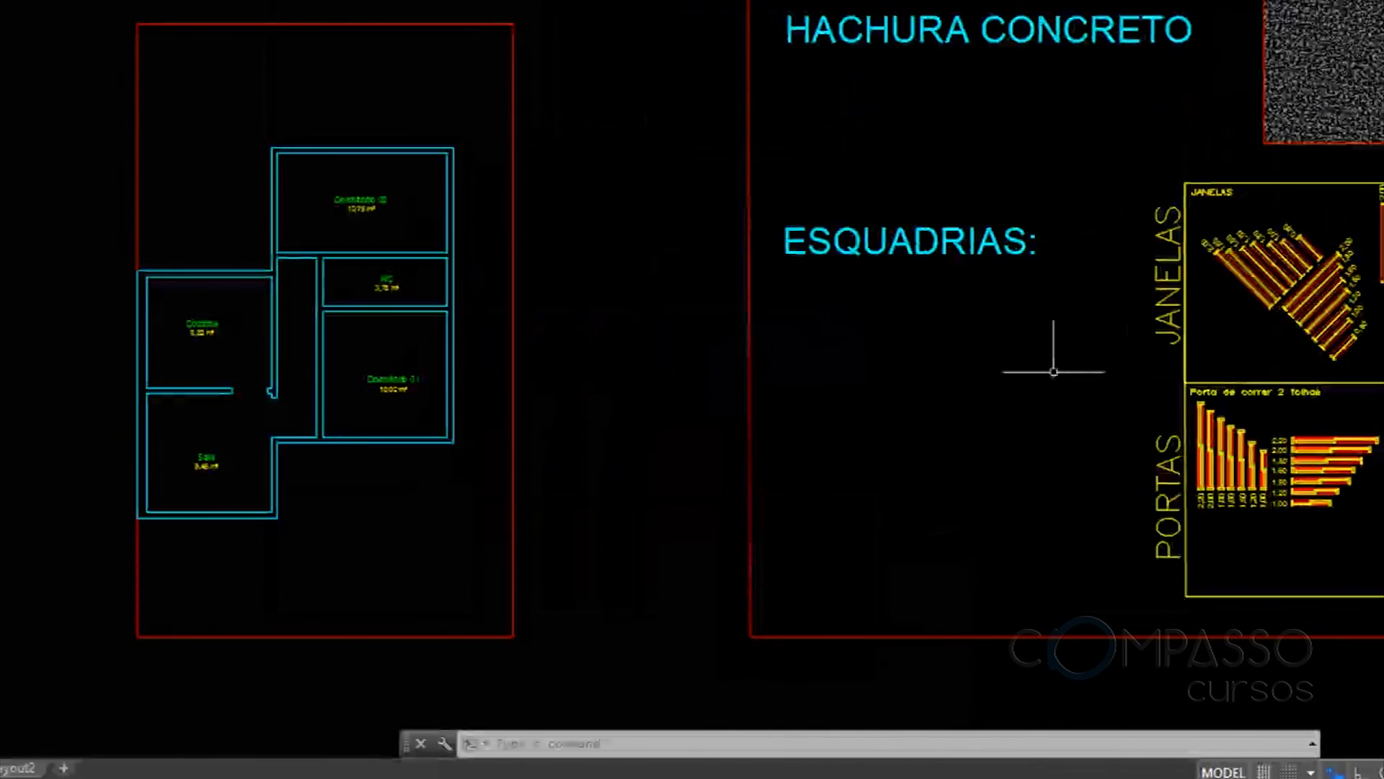
middle_click_drag(231, 264, 350, 284)
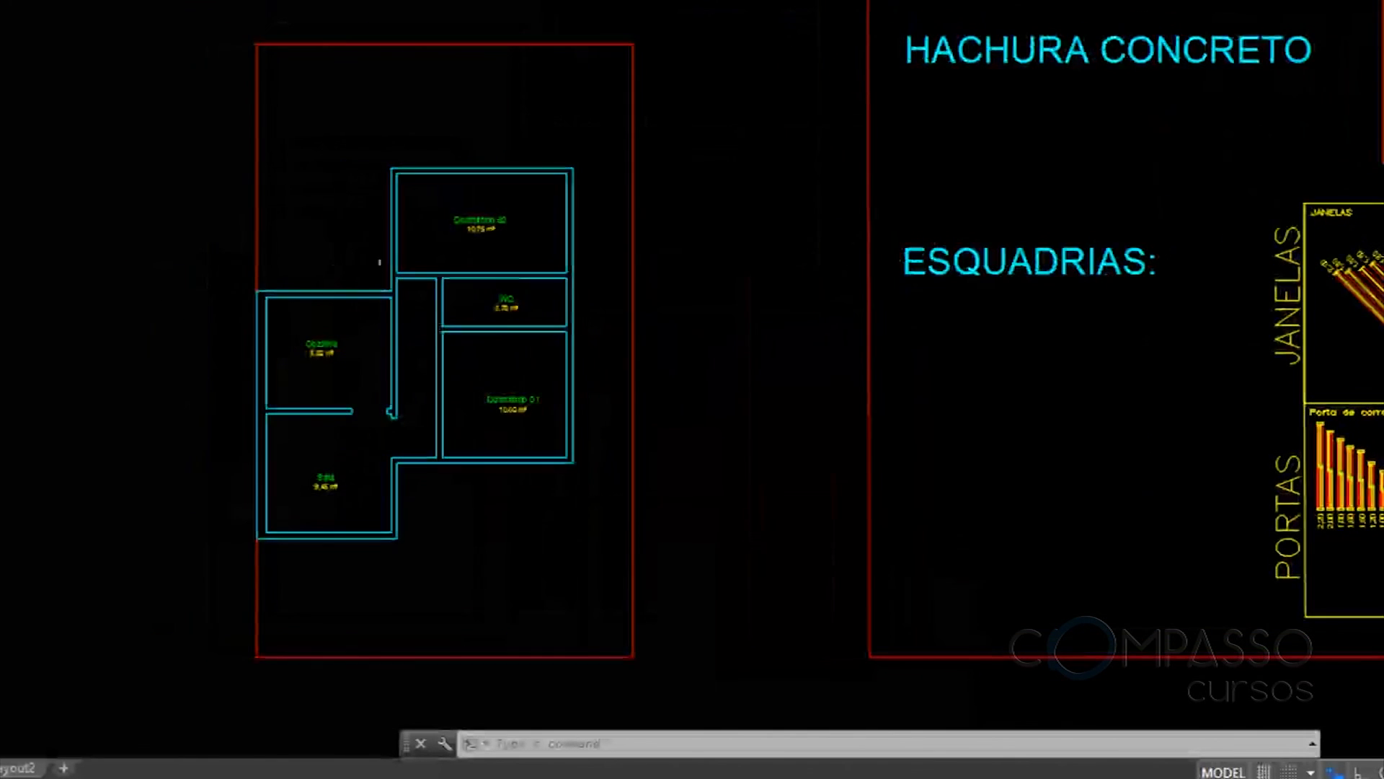
scroll(500, 144, "up", 4)
scroll(504, 163, "down", 4)
middle_click_drag(546, 209, 532, 185)
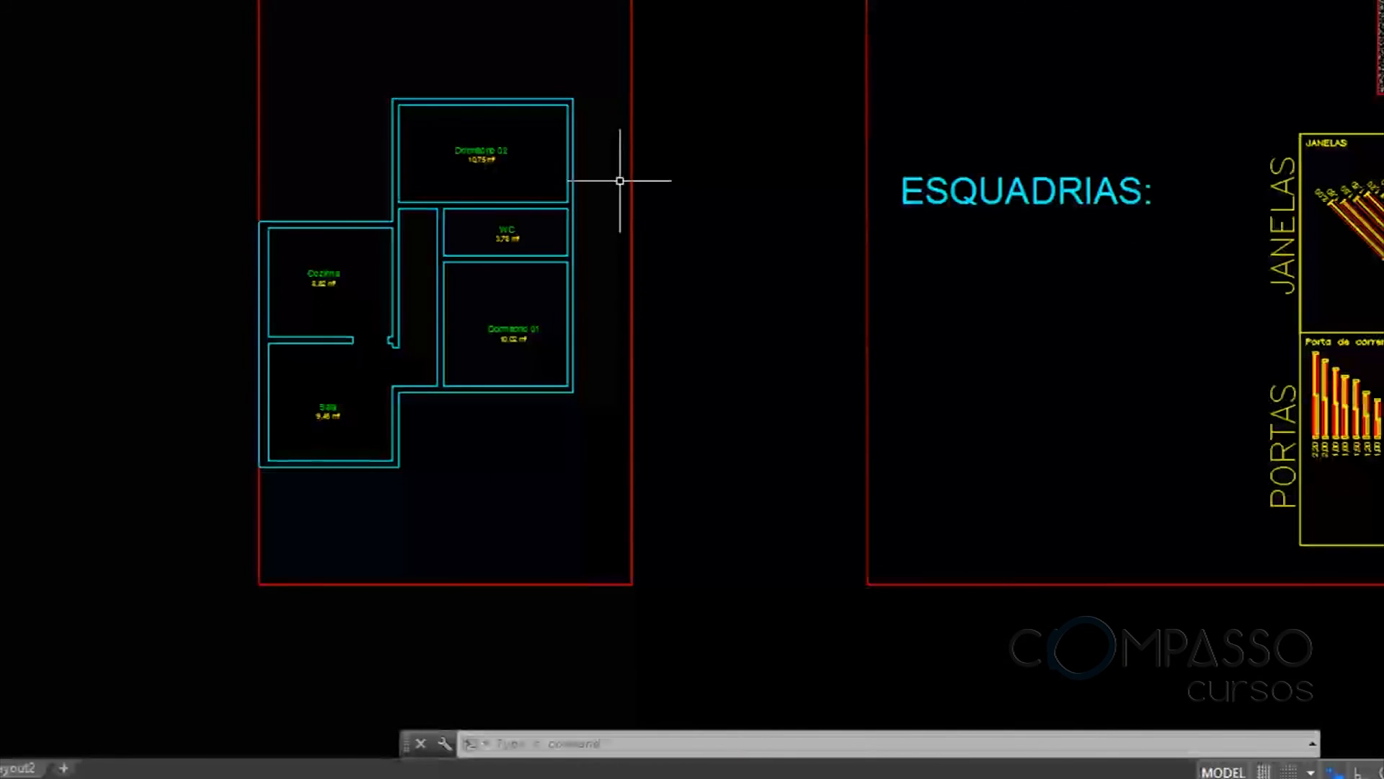
middle_click_drag(1033, 232, 860, 193)
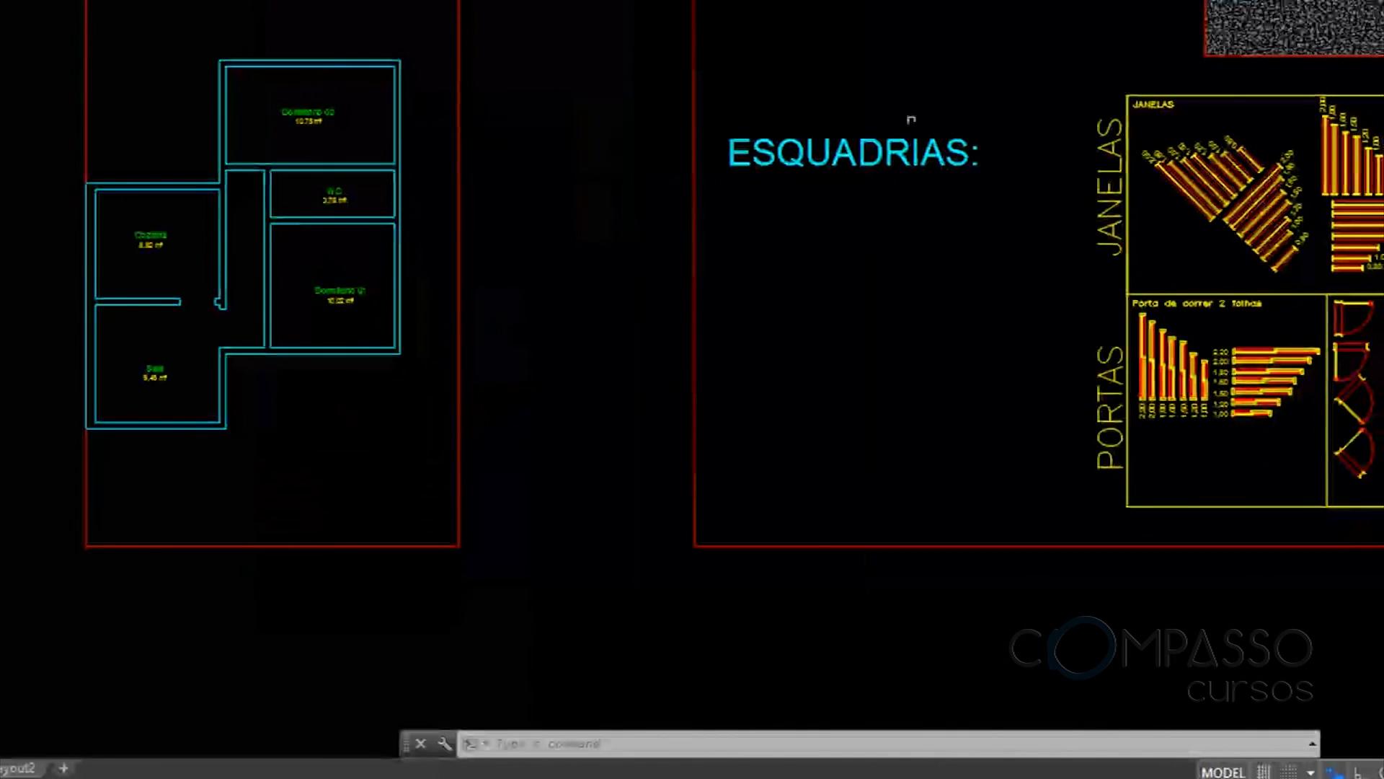
middle_click_drag(1133, 221, 867, 165)
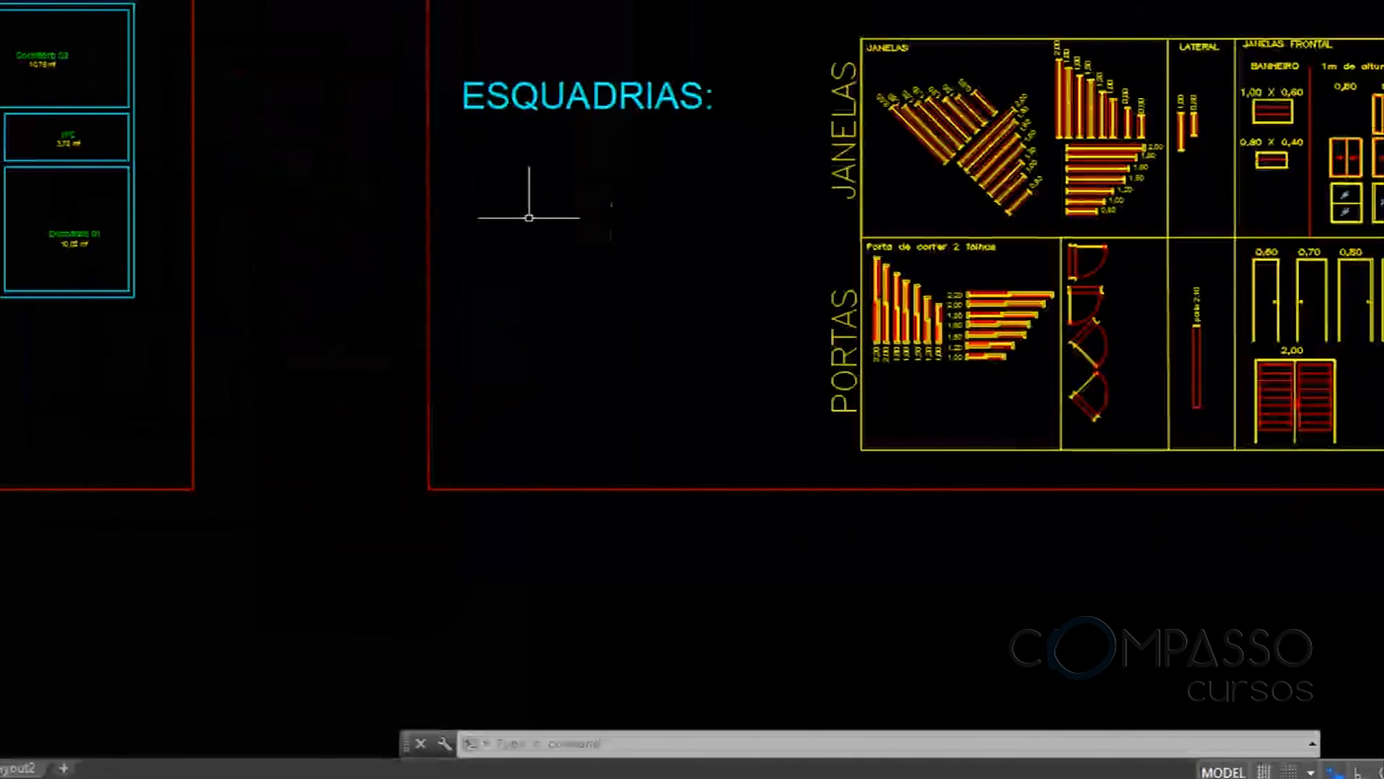
middle_click_drag(119, 309, 688, 317)
scroll(705, 252, "down", 2)
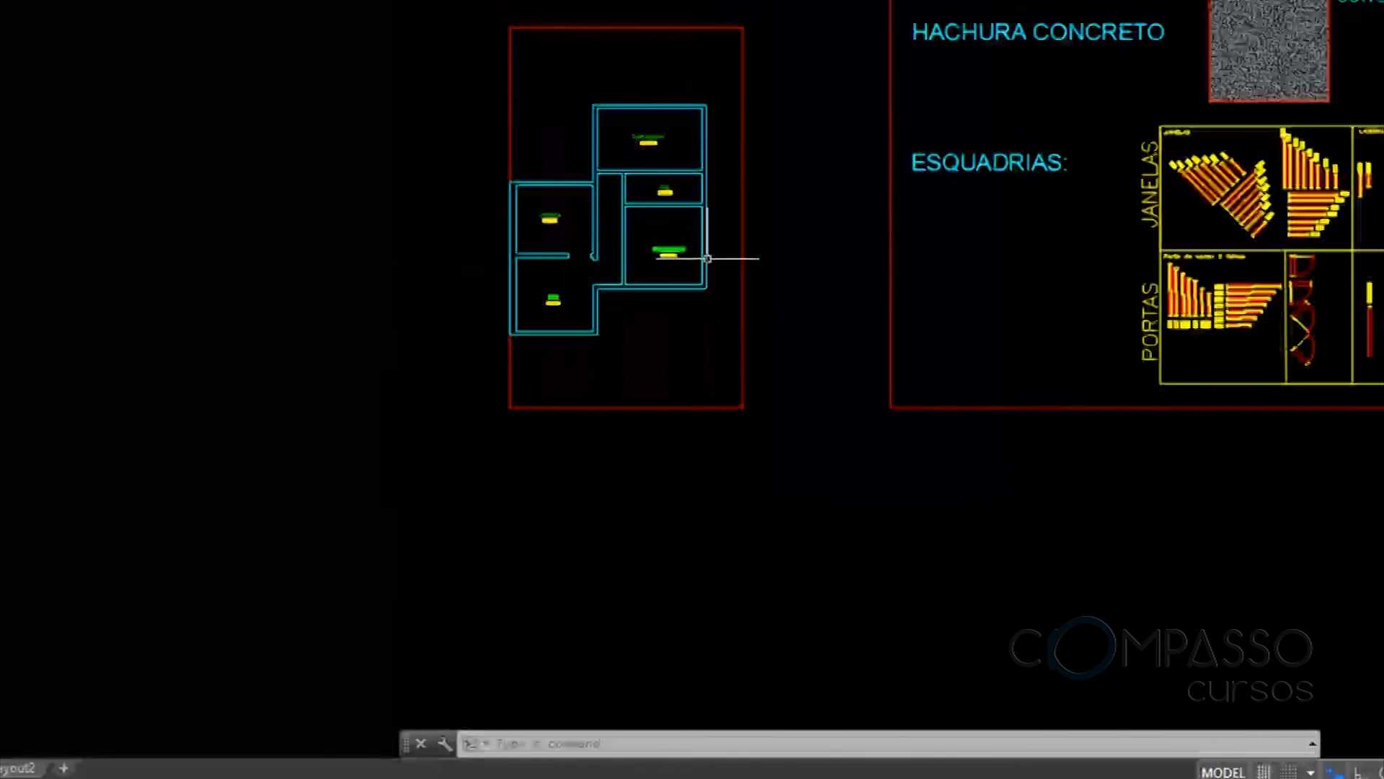
Examine the walls around the Sala, its openings and the open area beside it
scroll(607, 306, "up", 4)
scroll(573, 301, "up", 4)
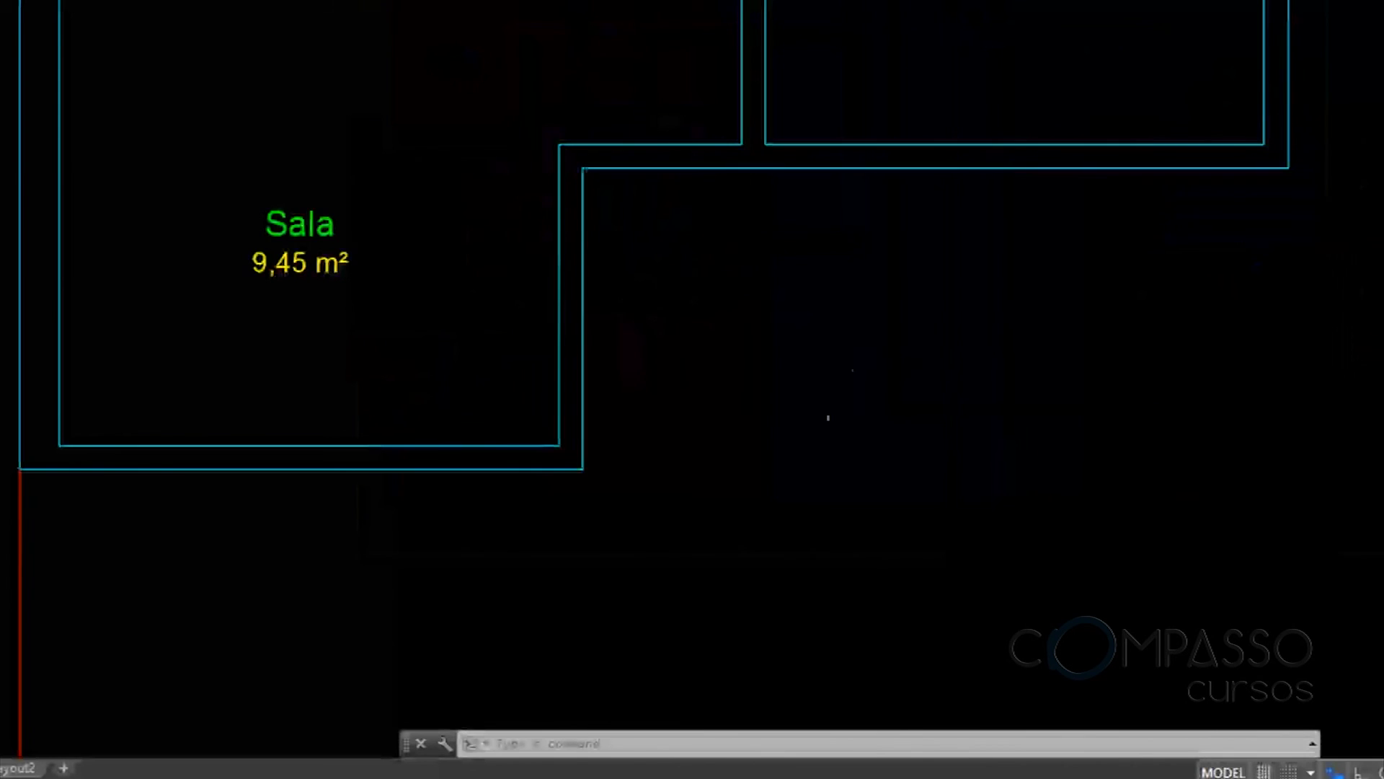
middle_click_drag(859, 417, 772, 263)
scroll(894, 462, "down", 4)
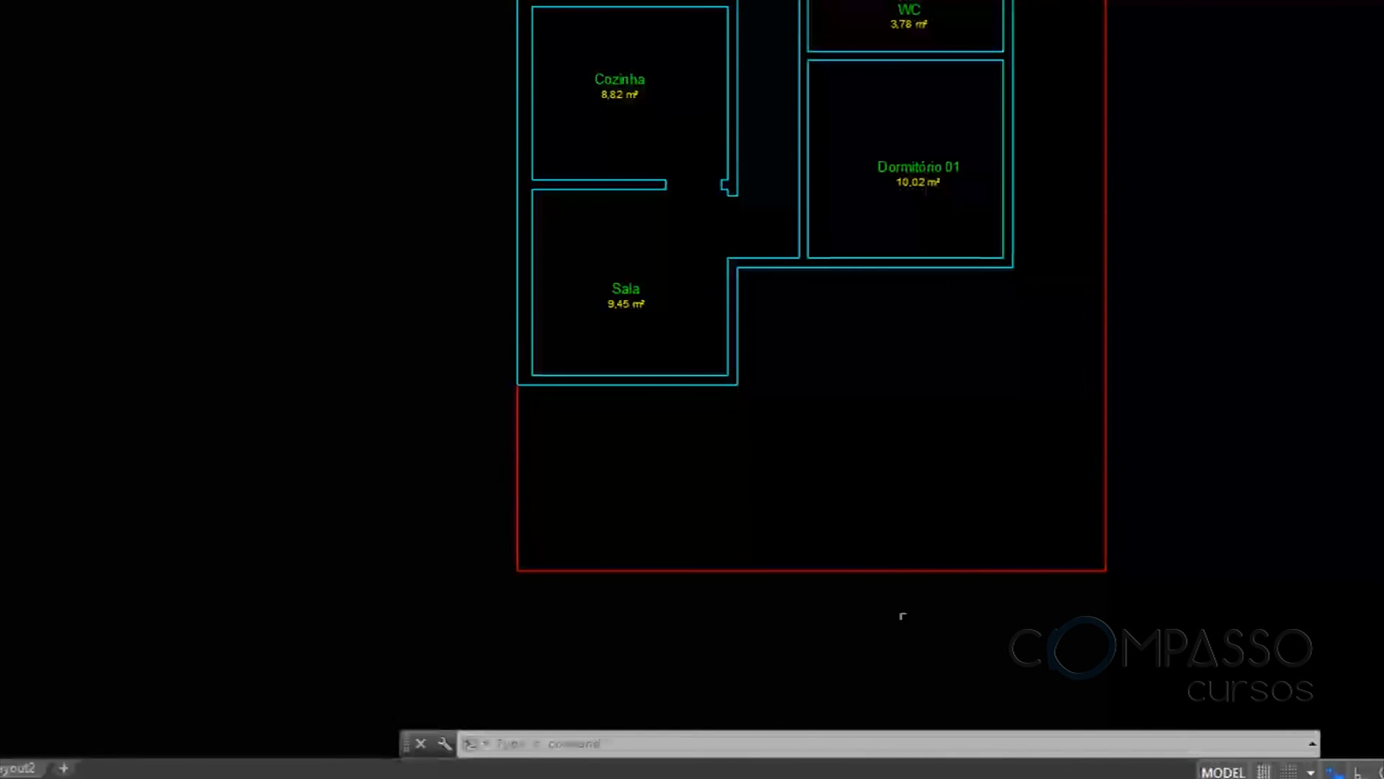
scroll(850, 479, "up", 2)
middle_click_drag(810, 340, 894, 485)
scroll(774, 337, "up", 2)
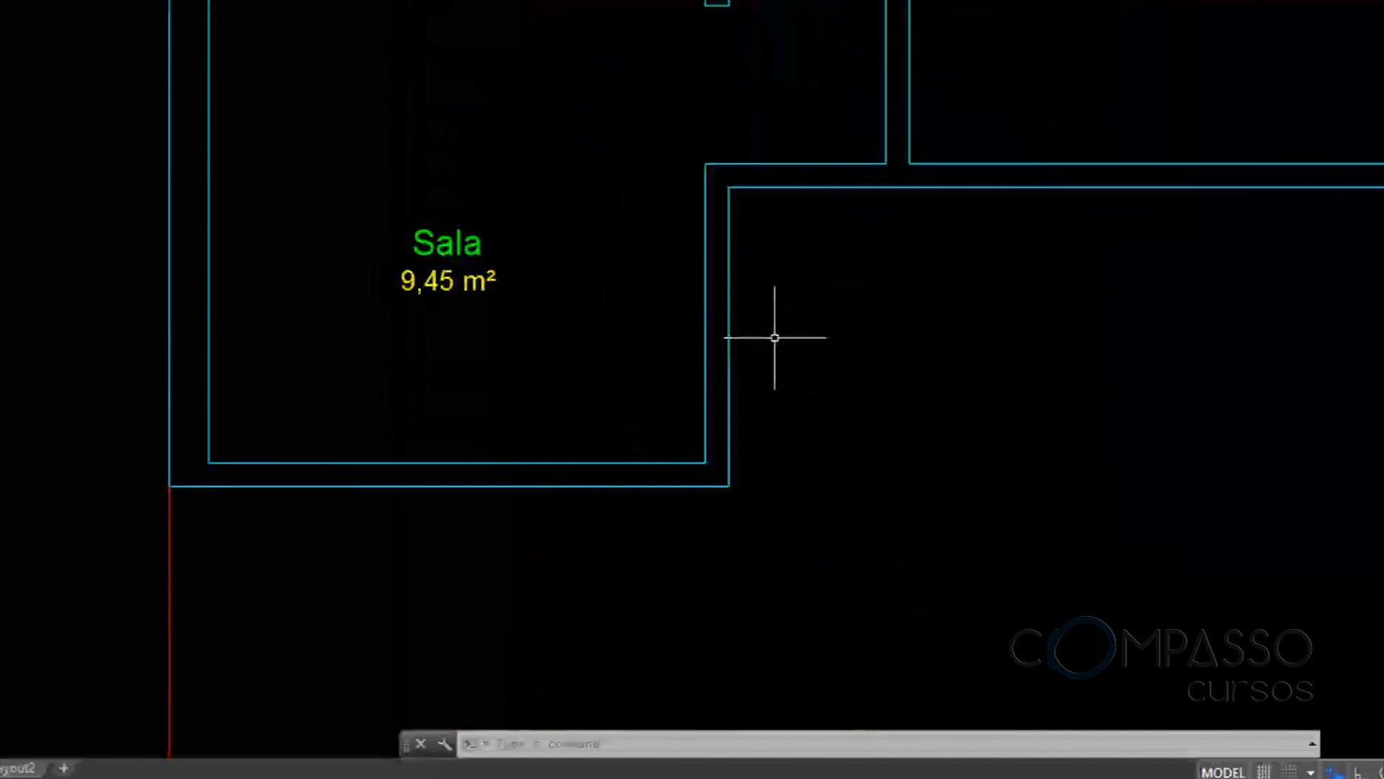
middle_click_drag(728, 245, 762, 317)
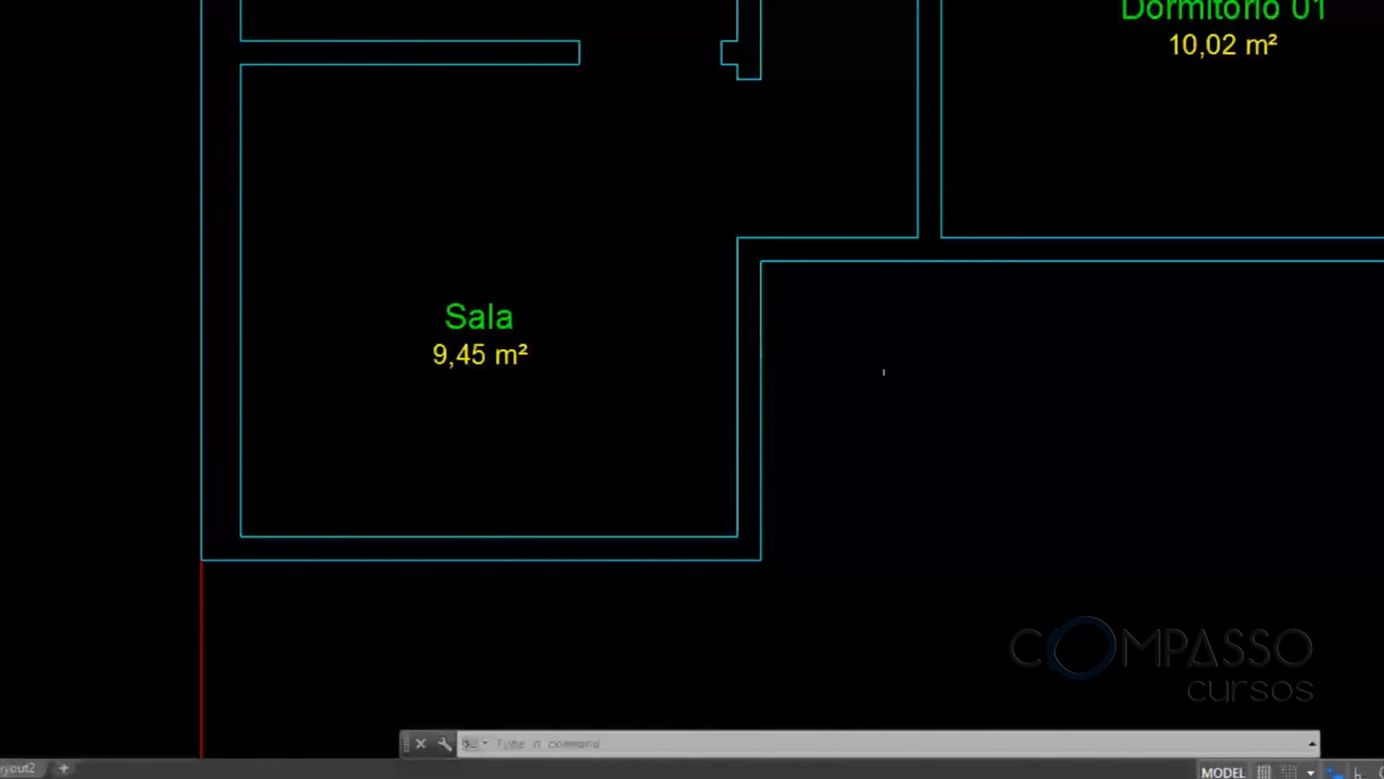
middle_click_drag(738, 130, 716, 325)
middle_click_drag(759, 434, 562, 185)
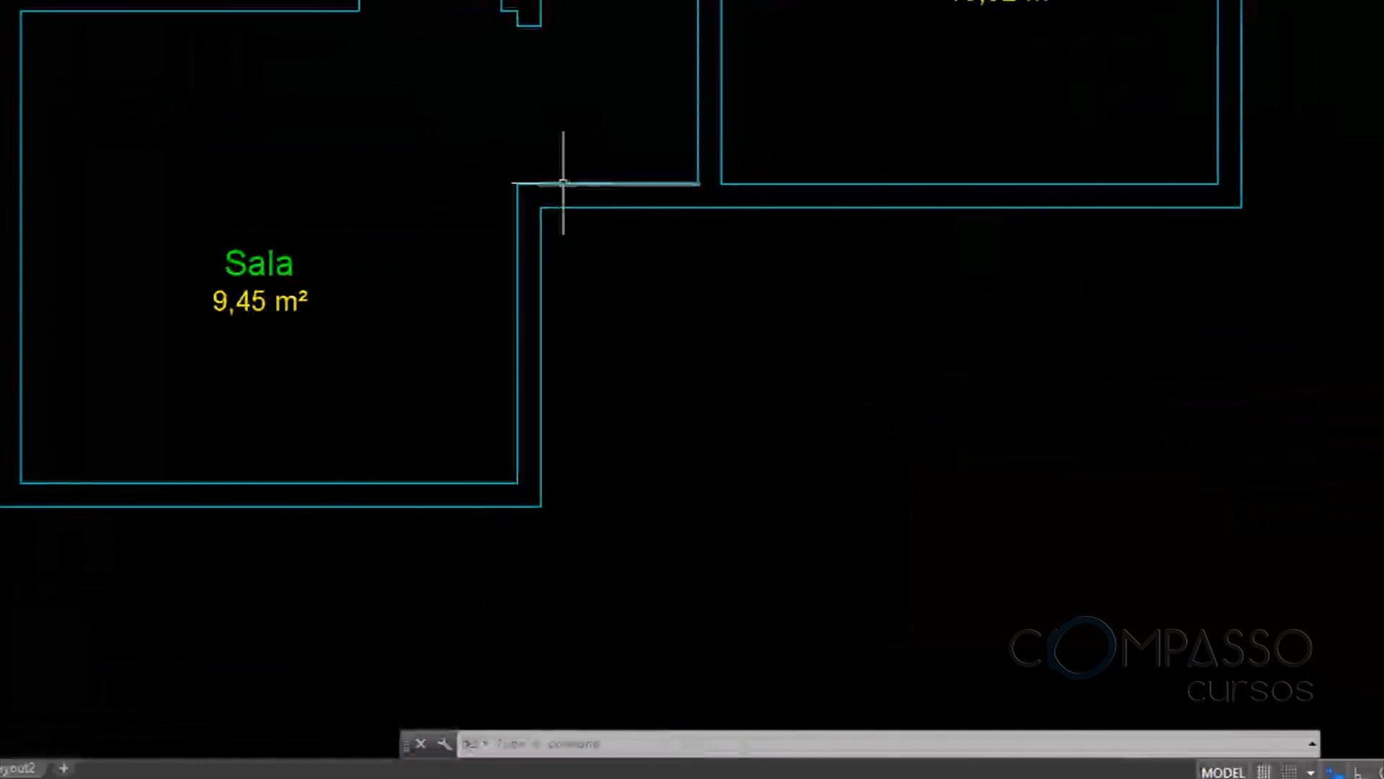
Examine the sliding and swing door blocks in the PORTAS section of the ESQUADRIAS table
scroll(641, 167, "down", 6)
mouse_move(897, 189)
middle_mouse_down()
mouse_move(726, 312)
mouse_move(670, 332)
middle_mouse_up()
mouse_move(1327, 347)
middle_mouse_down()
mouse_move(1199, 300)
mouse_move(902, 284)
middle_mouse_up()
middle_click_drag(249, 254, 716, 278)
scroll(423, 278, "up", 5)
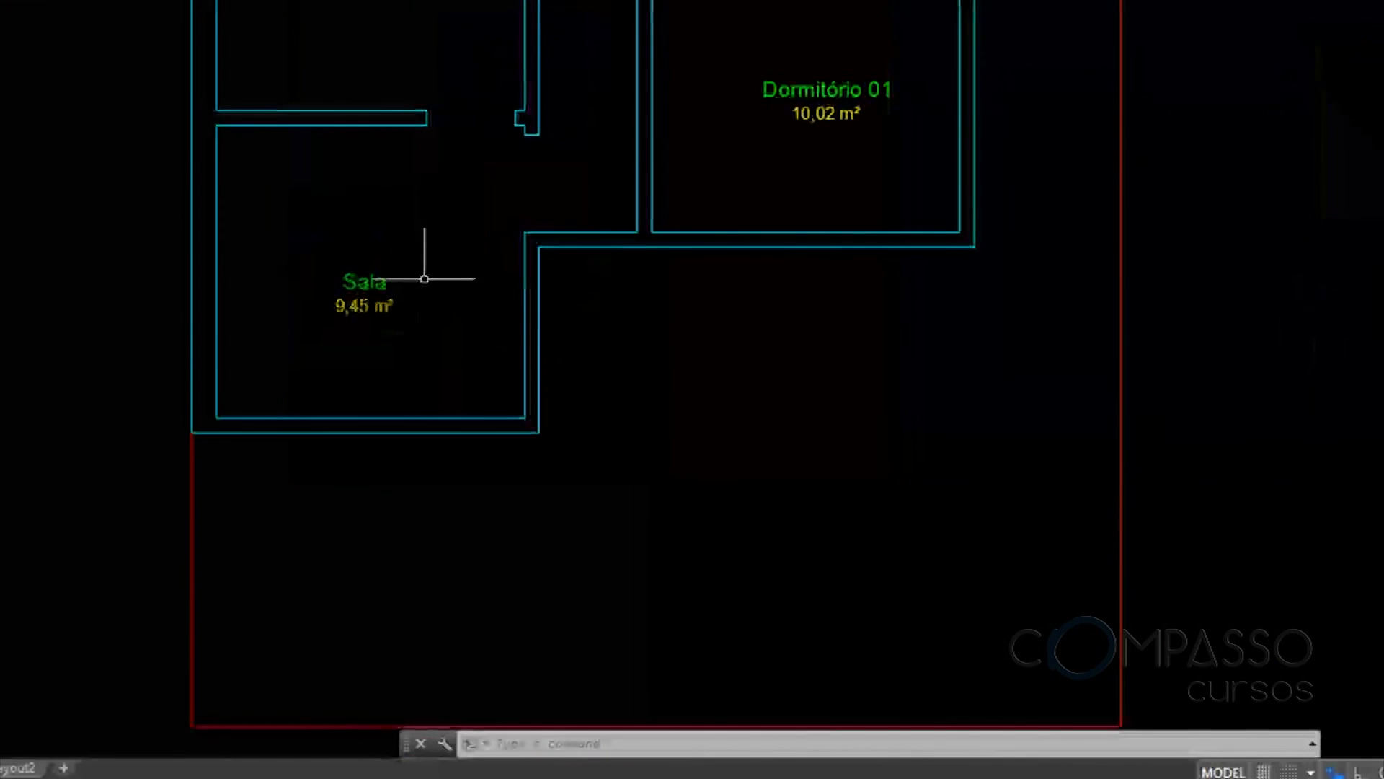
scroll(493, 260, "down", 4)
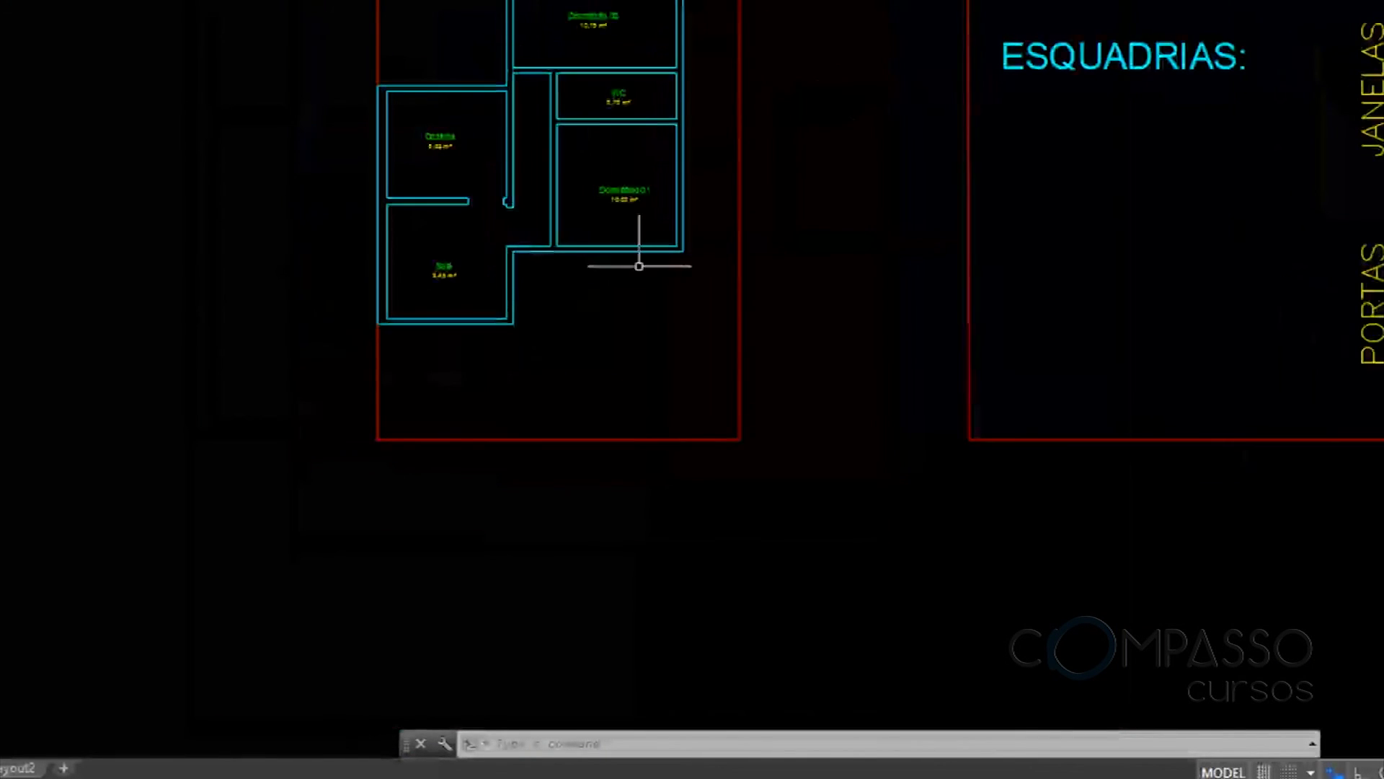
middle_click_drag(1282, 263, 890, 263)
middle_click_drag(828, 161, 583, 161)
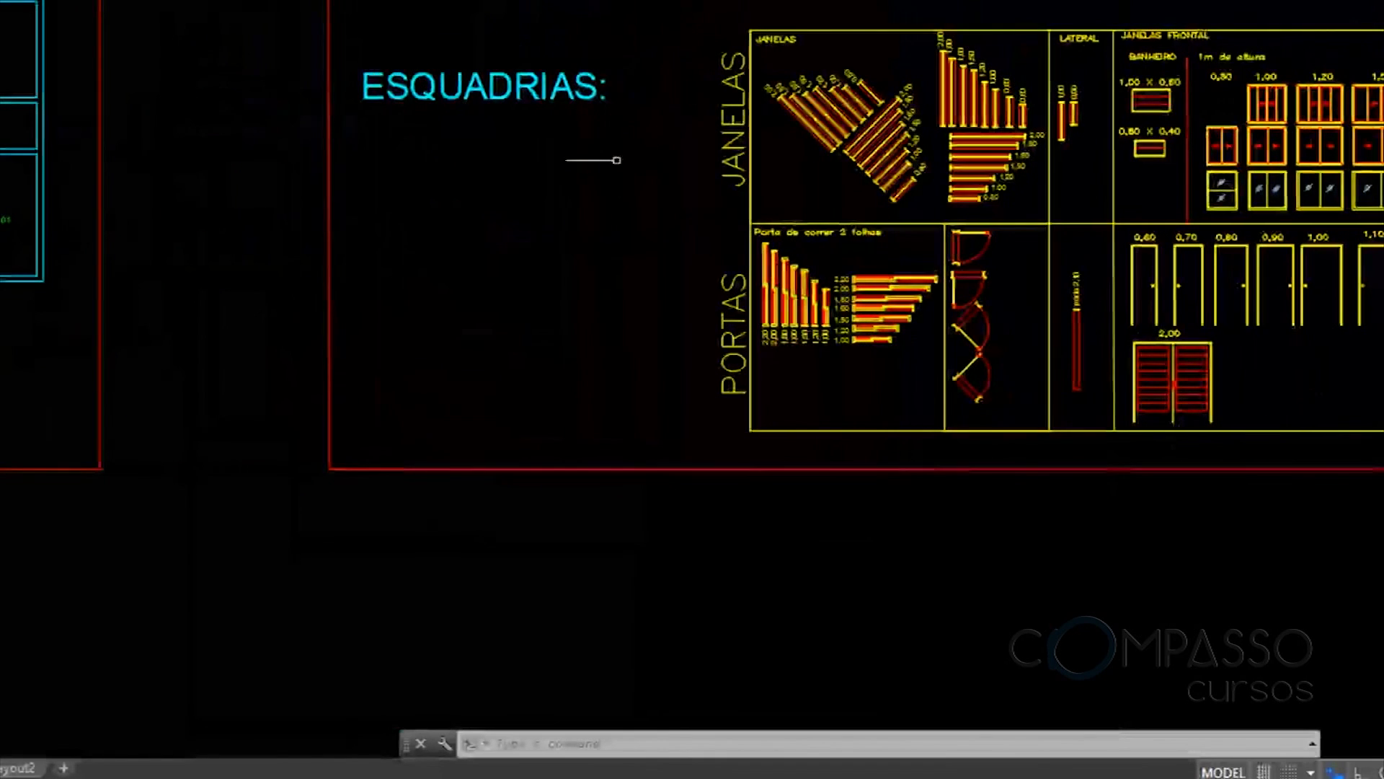
middle_click_drag(1002, 335, 894, 316)
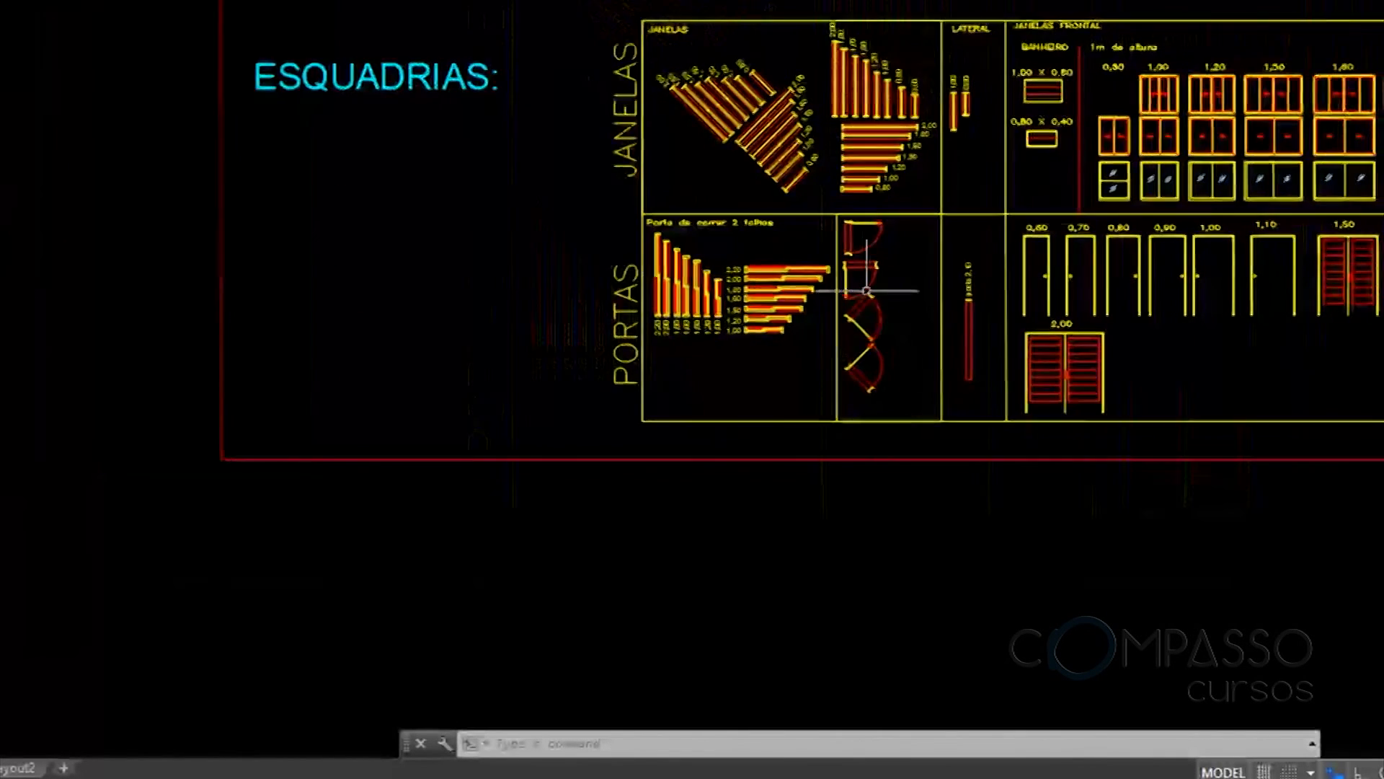
scroll(872, 245, "up", 4)
middle_click_drag(834, 185, 880, 217)
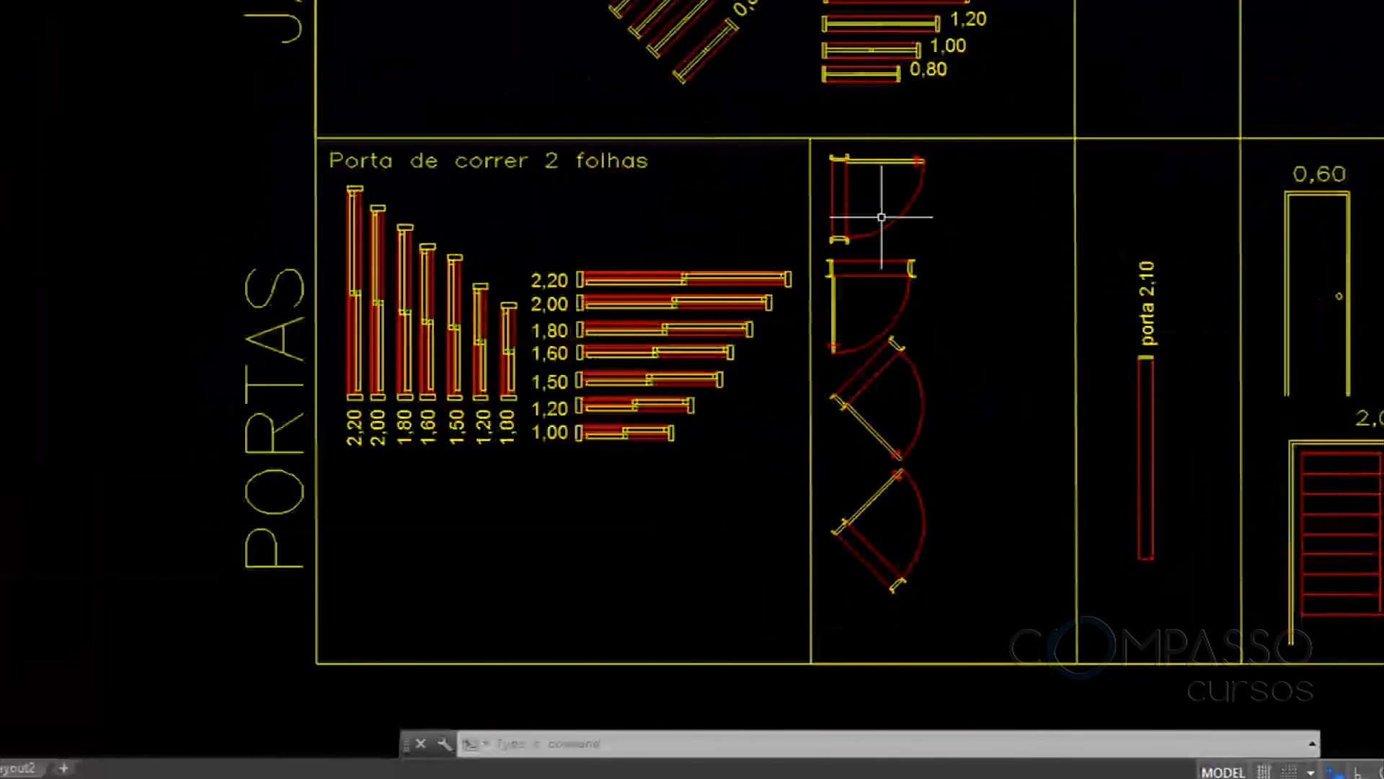
scroll(883, 216, "up", 1)
middle_click_drag(906, 179, 908, 108)
middle_click_drag(909, 285, 890, 217)
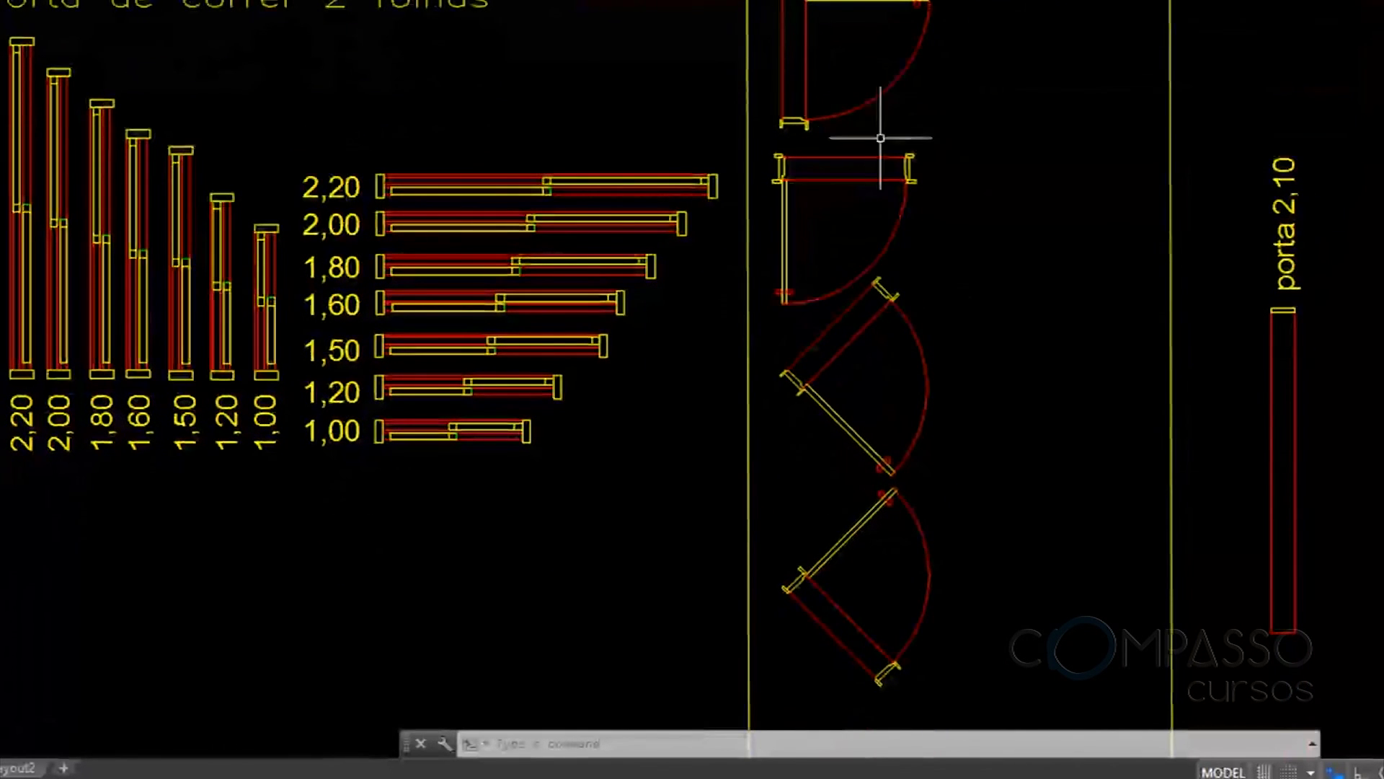
scroll(488, 121, "down", 4)
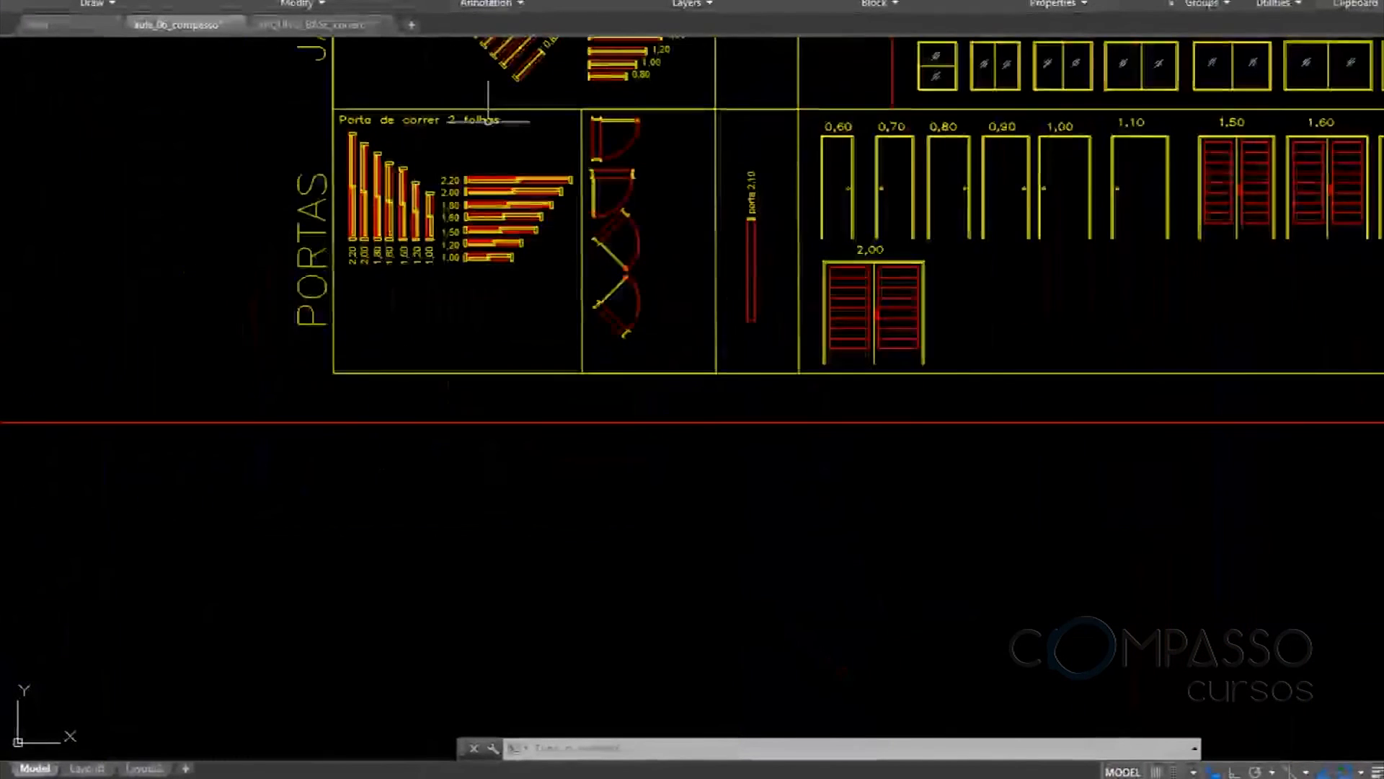
Select the uppermost swing door block in the PORTAS section and flip it vertically back and forth
scroll(488, 121, "down", 4)
scroll(410, 248, "up", 6)
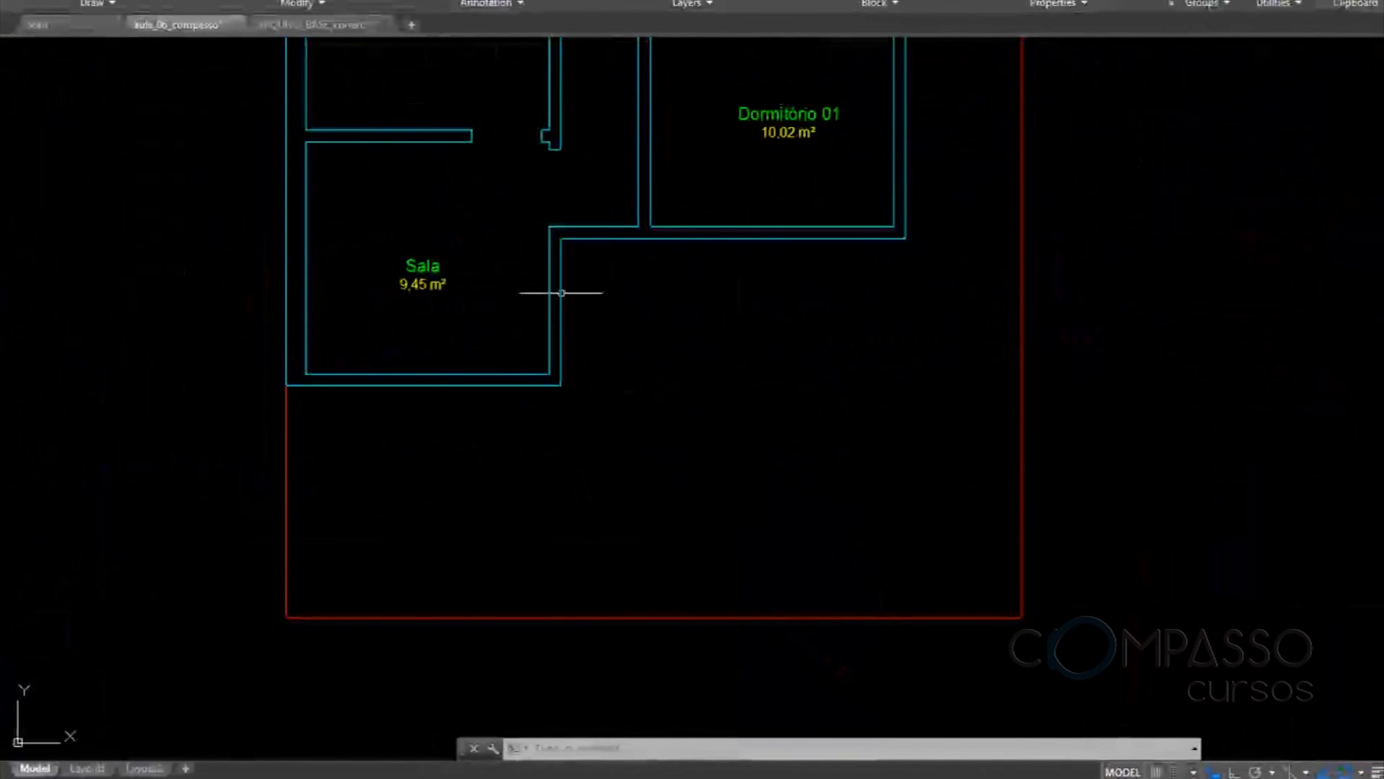
scroll(544, 354, "up", 4)
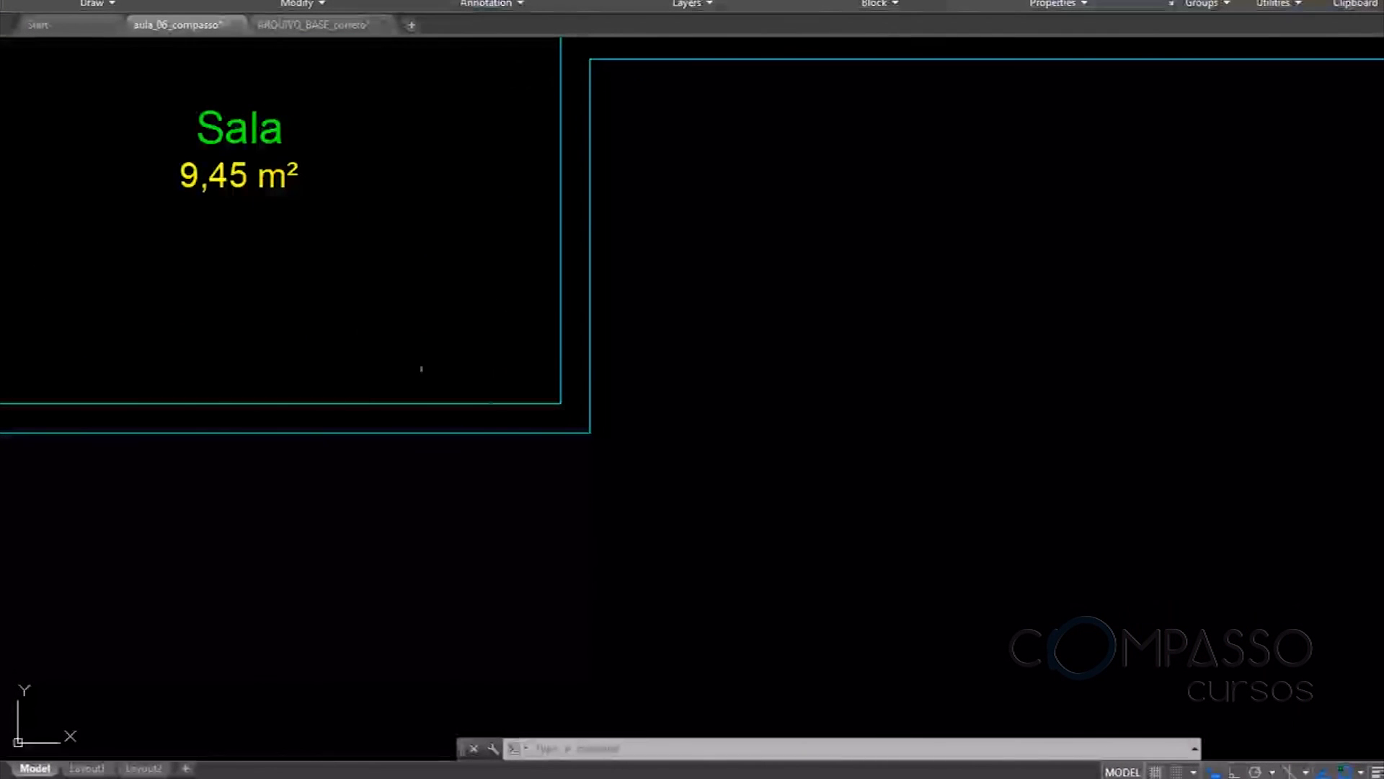
scroll(761, 289, "down", 7)
middle_click_drag(762, 289, 533, 348)
scroll(1100, 302, "up", 6)
middle_click_drag(1106, 299, 901, 347)
scroll(903, 275, "up", 4)
left_click(828, 210)
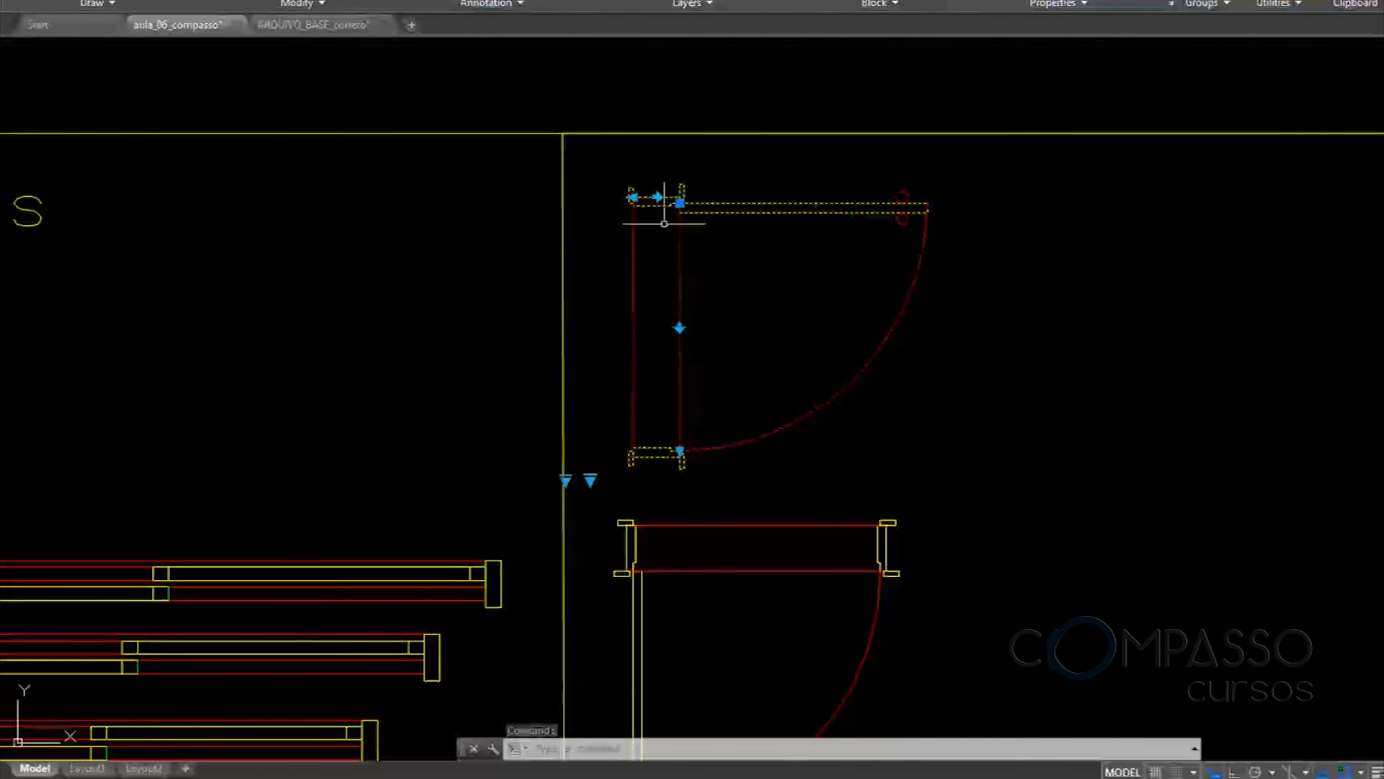
left_click(680, 326)
left_click(680, 327)
left_click(680, 327)
left_click(680, 327)
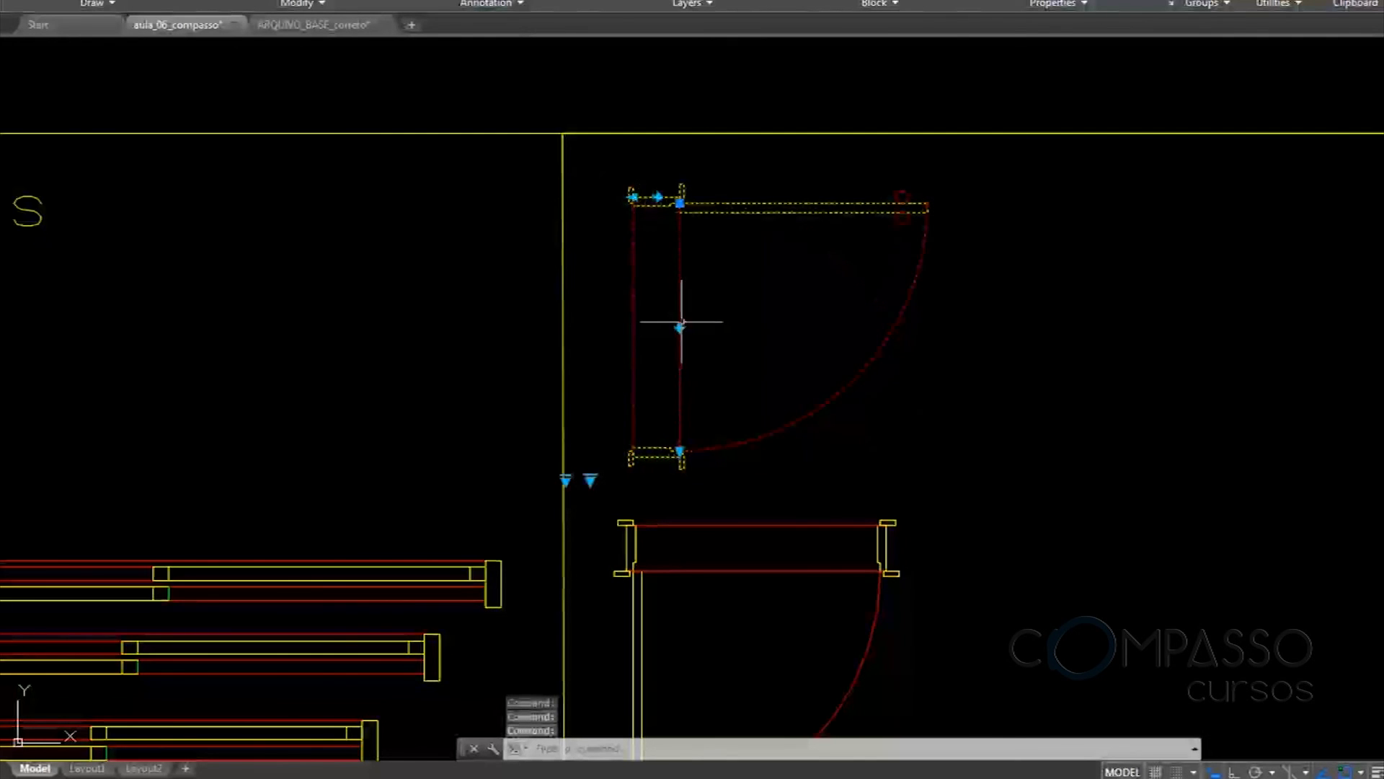
Flip the selected door block horizontally back and forth, ending with the leaf opening to the right
left_click(657, 196)
left_click(657, 196)
left_click(657, 196)
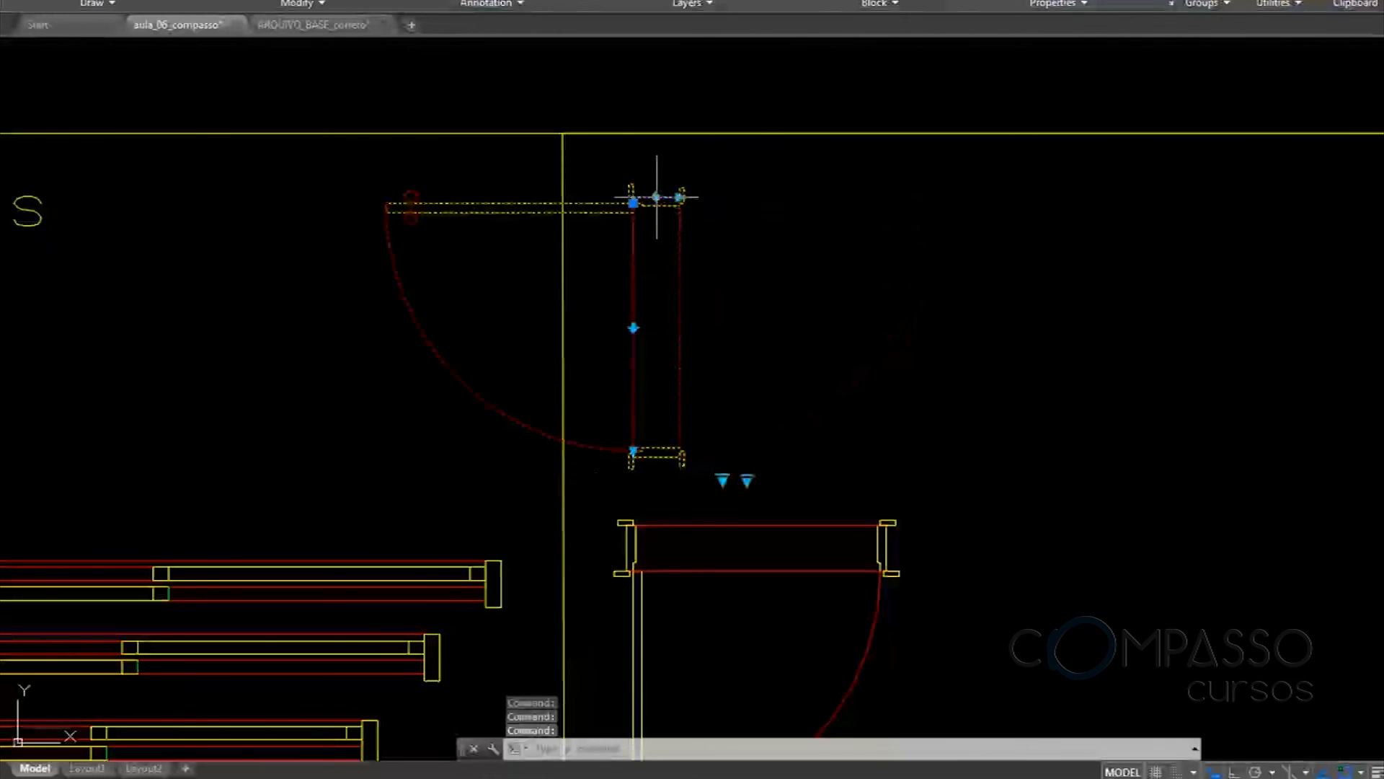
left_click(657, 196)
left_click(656, 196)
left_click(657, 197)
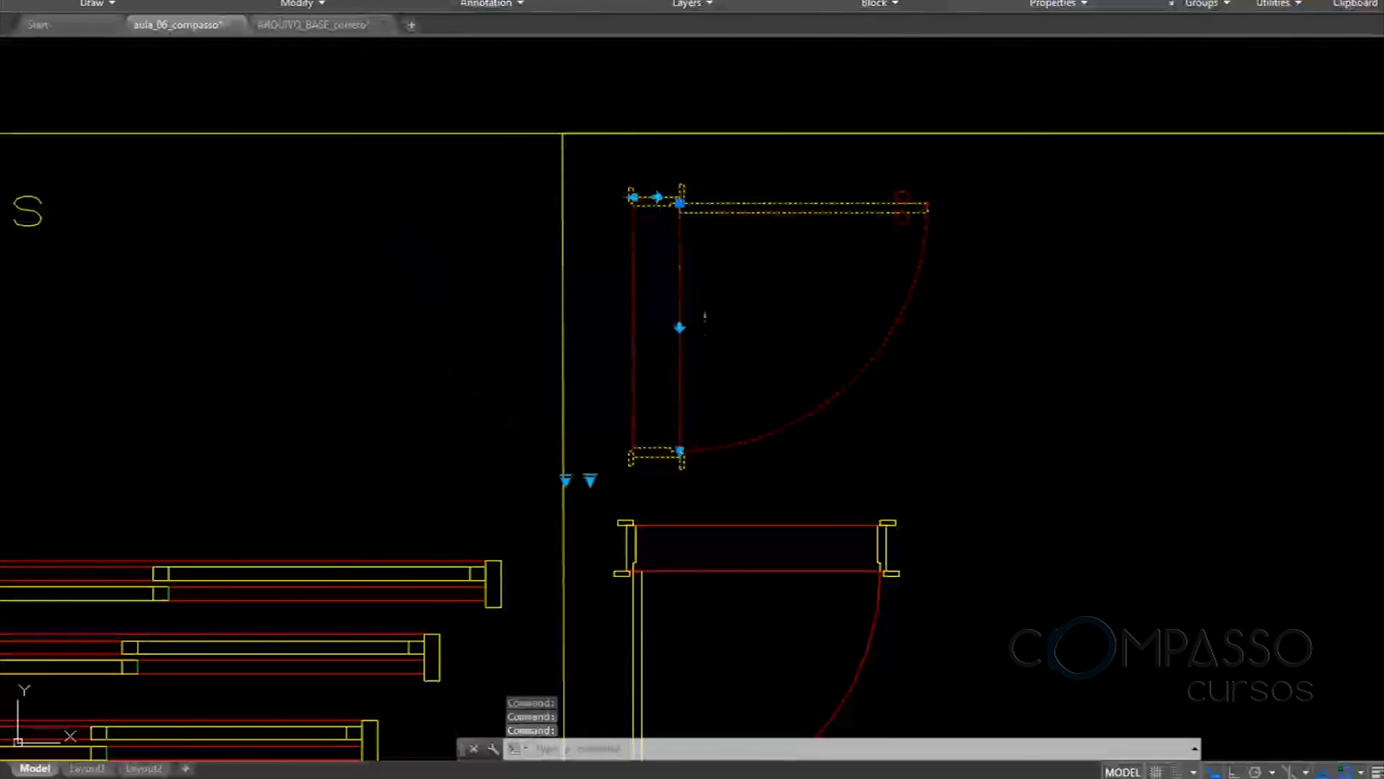
Flip the selected door block vertically so that its hinge and leaf are at the lower end of the opening
left_click(680, 326)
double_click(680, 321)
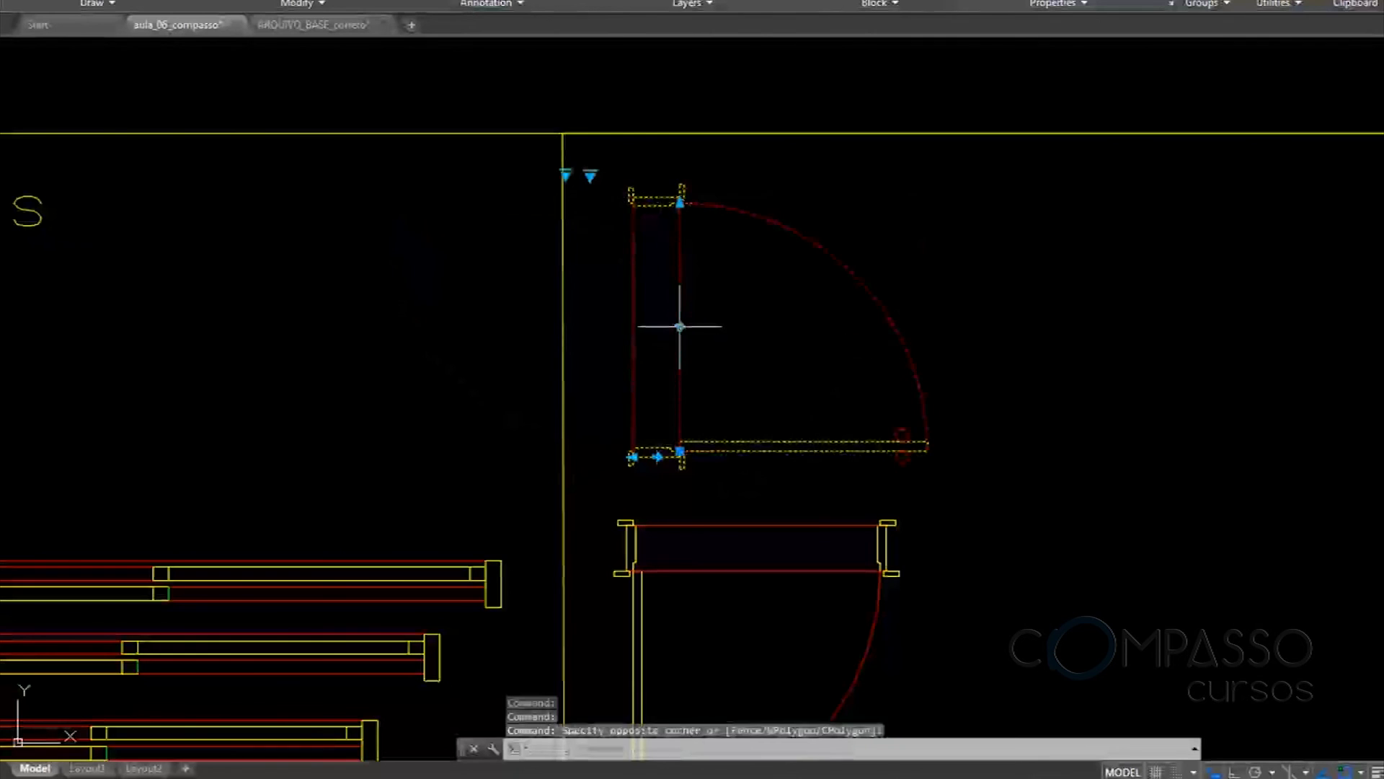
left_click(682, 326)
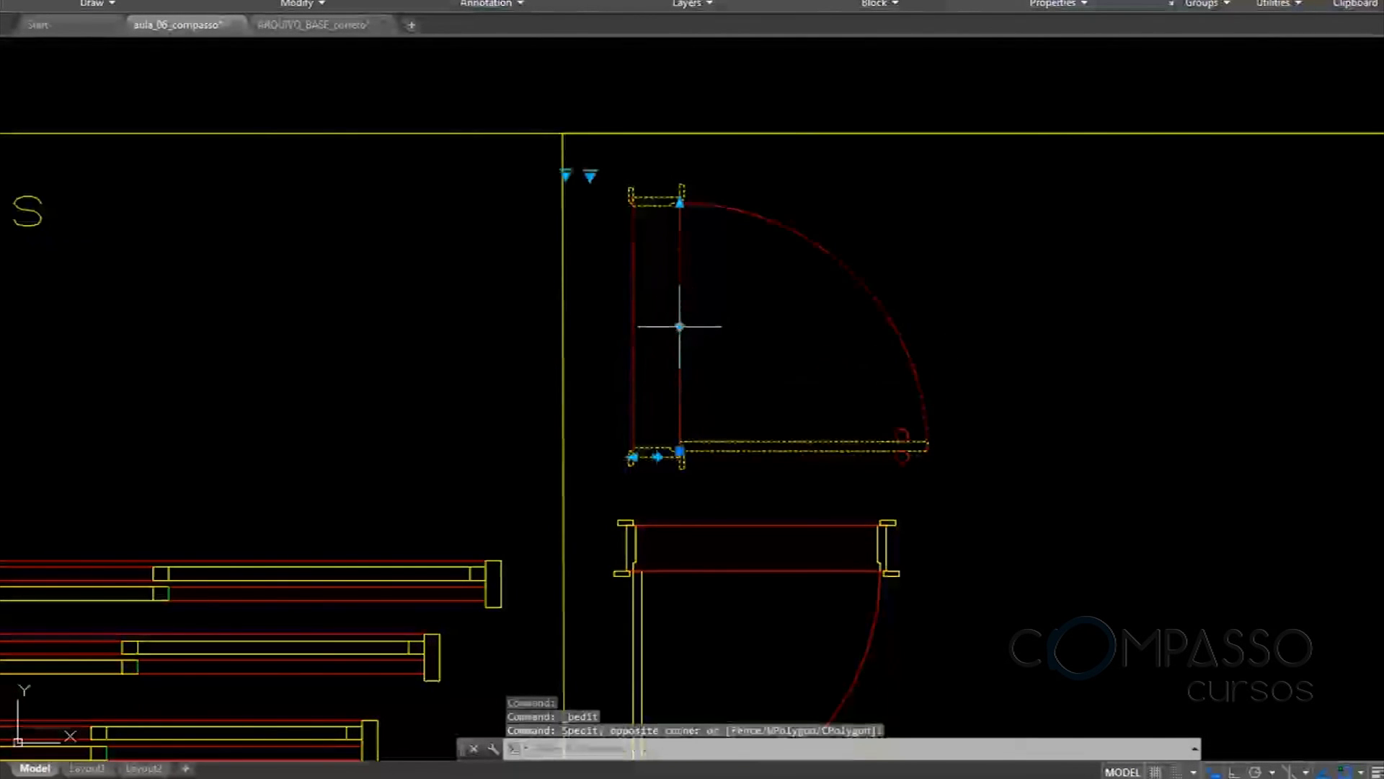
left_click(680, 326)
left_click(679, 326)
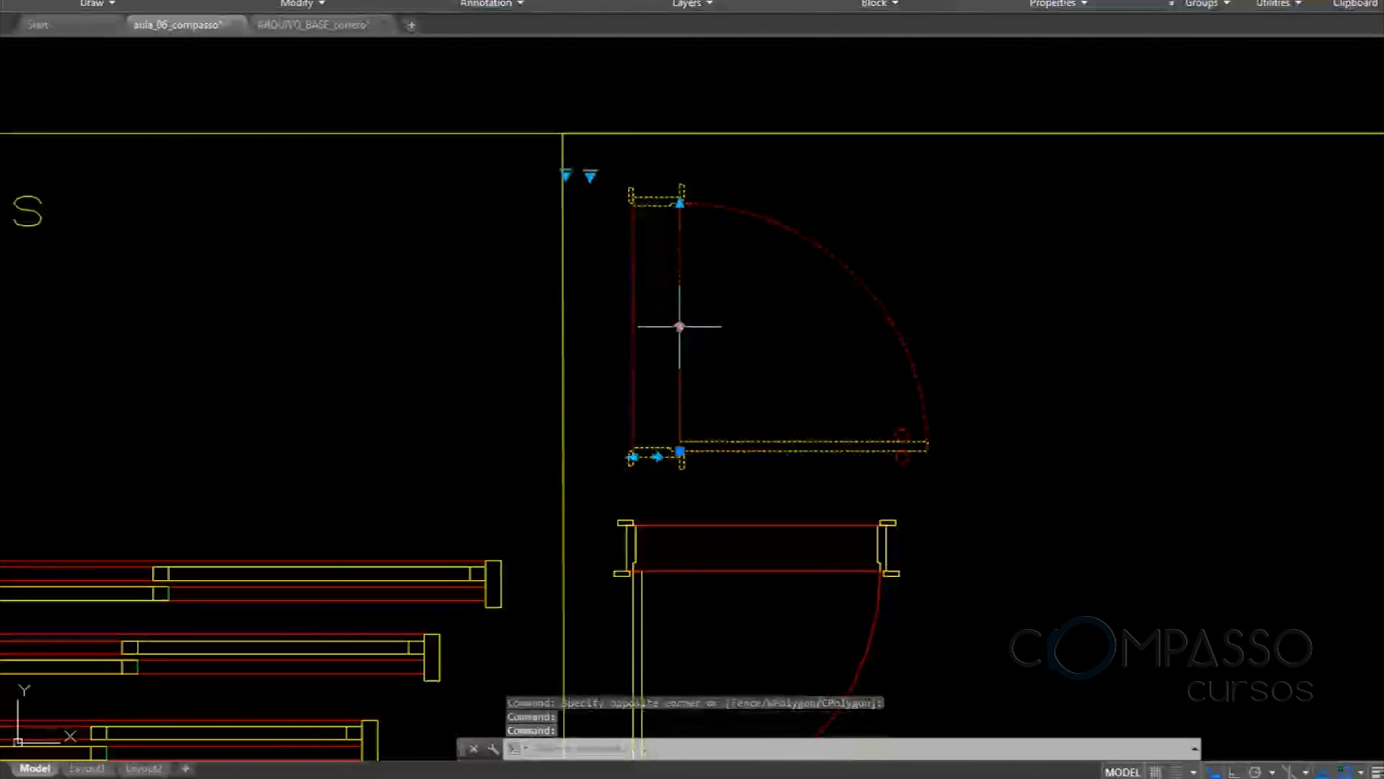
left_click(680, 326)
left_click(680, 327)
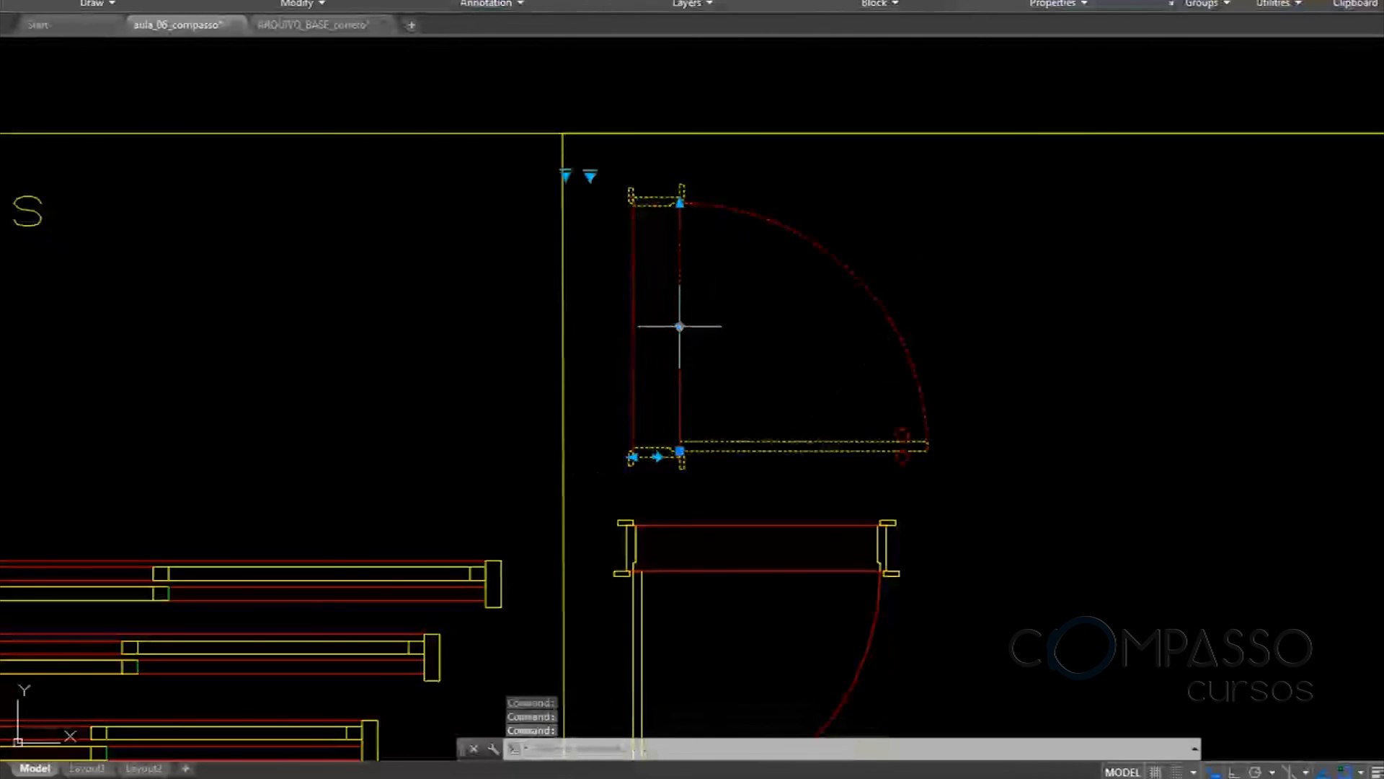
Flip the selected door block horizontally so that its leaf opens to the left
left_click(657, 457)
middle_click_drag(565, 351, 1103, 311)
scroll(633, 315, "down", 8)
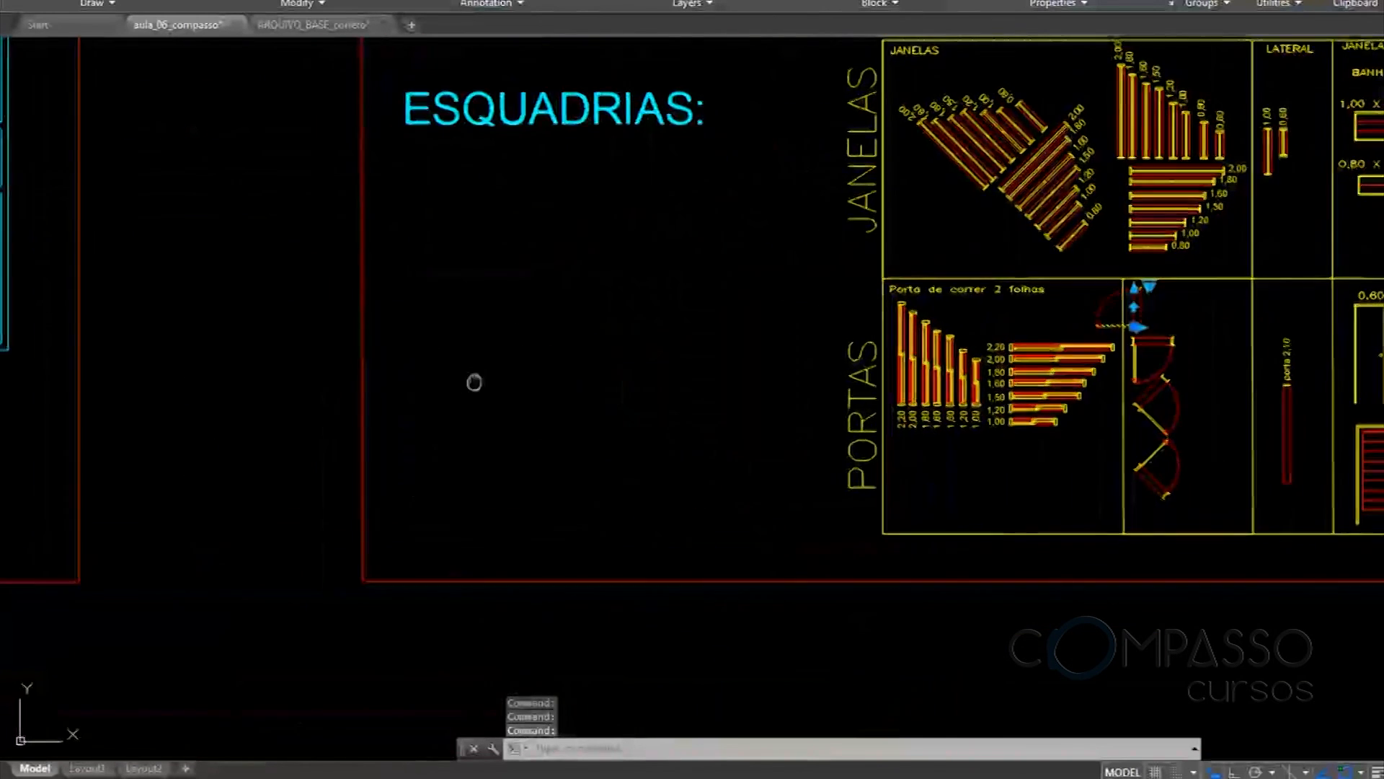
middle_click_drag(473, 383, 1034, 335)
scroll(356, 374, "down", 2)
mouse_move(1189, 322)
middle_mouse_down()
mouse_move(810, 364)
mouse_move(842, 361)
middle_mouse_up()
scroll(810, 368, "up", 12)
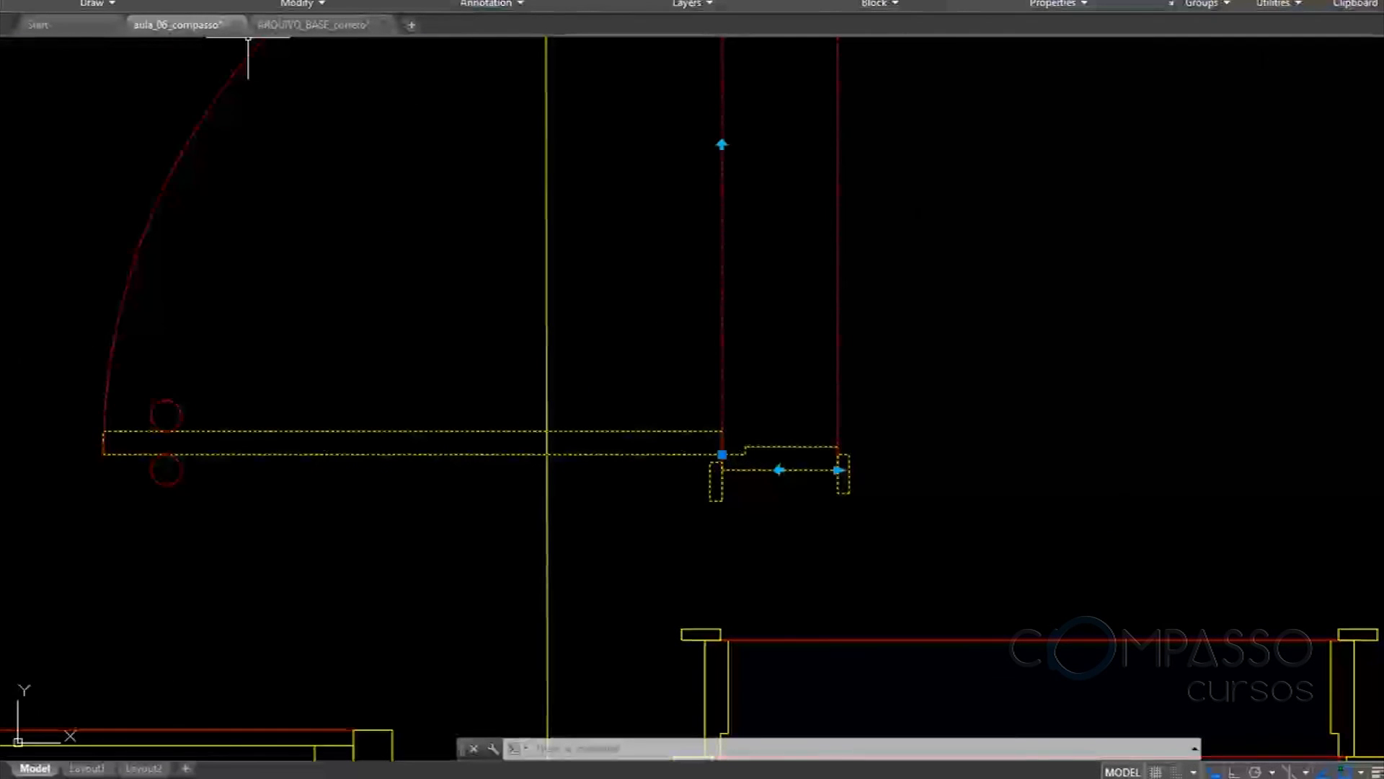
type("co")
key("Return")
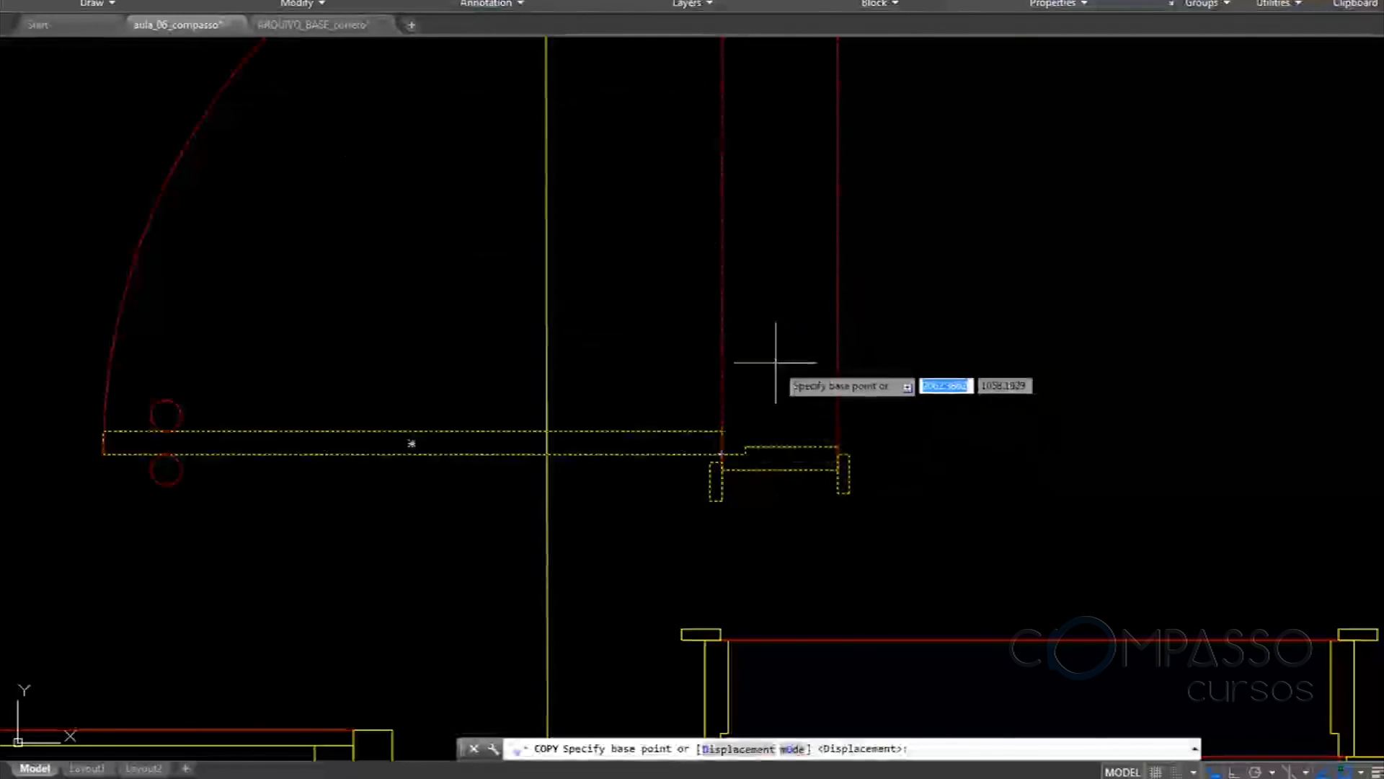
key("Escape")
Copy the uppermost swing door block in PORTAS by its lower inner jamb corner to the lower right inner corner of the Sala
type("co")
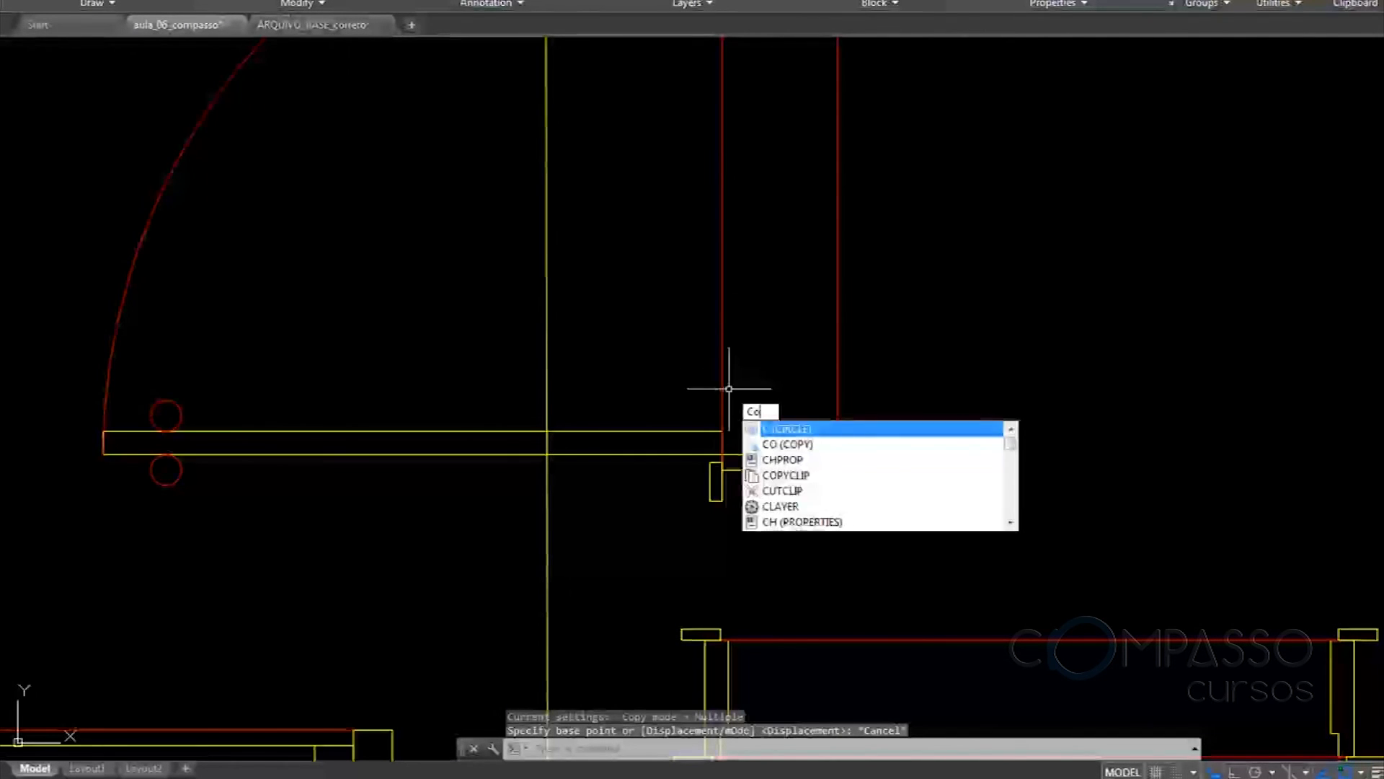
key("Return")
left_click(721, 398)
key("Return")
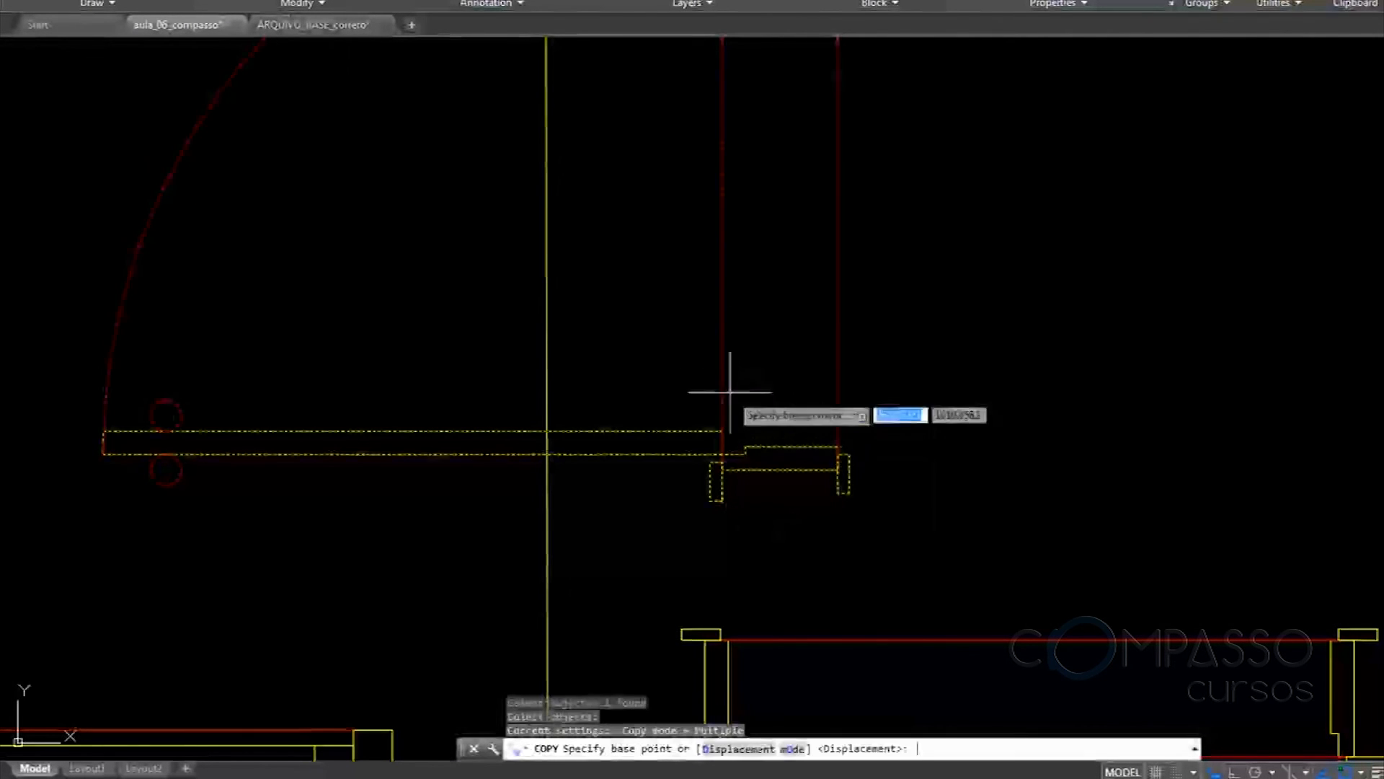
scroll(736, 451, "up", 4)
scroll(702, 498, "up", 2)
scroll(790, 331, "down", 2)
scroll(796, 328, "down", 2)
middle_click_drag(801, 334, 1063, 336)
scroll(1063, 336, "down", 2)
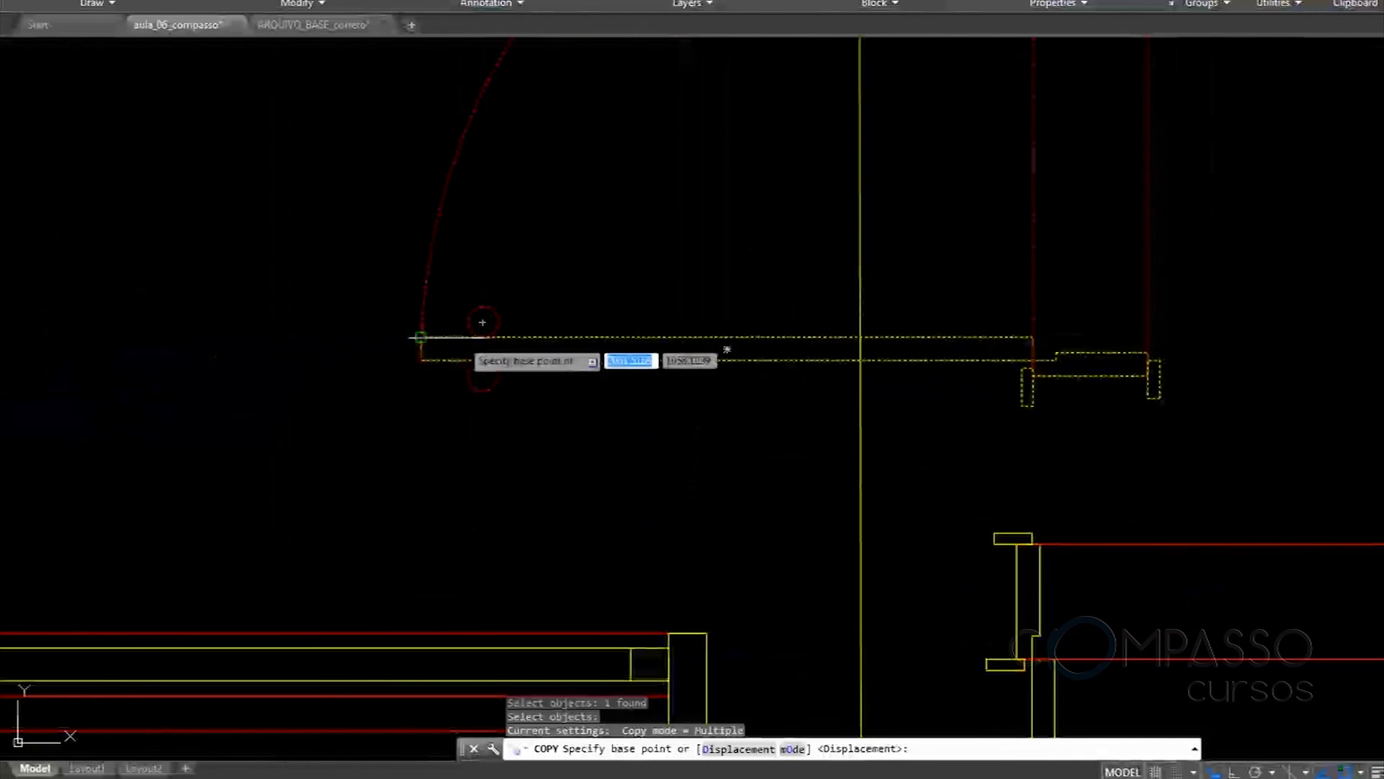
scroll(1031, 383, "up", 6)
left_click(976, 336)
scroll(976, 336, "down", 4)
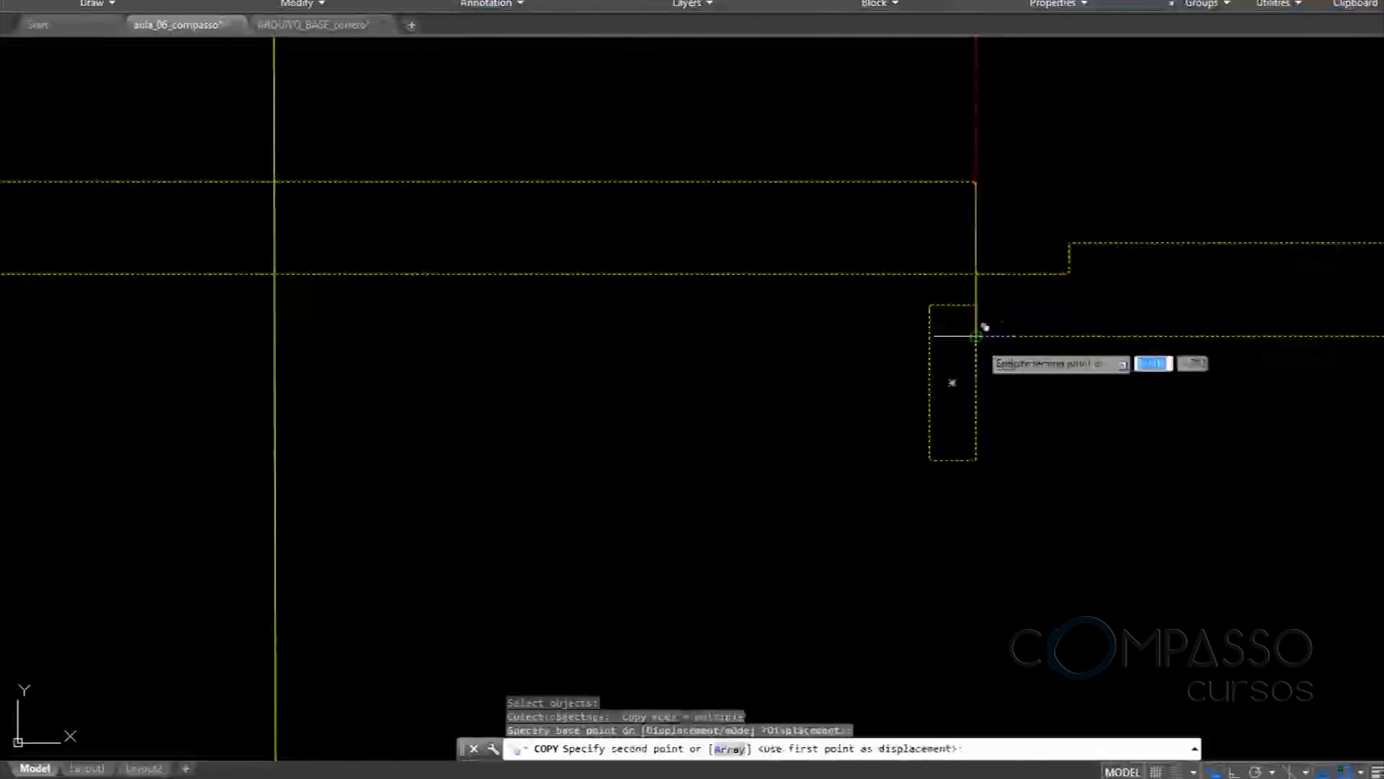
scroll(1009, 296, "down", 2)
middle_click_drag(1065, 287, 1234, 215)
middle_click_drag(804, 275, 968, 211)
scroll(966, 212, "down", 4)
middle_click_drag(648, 252, 976, 395)
scroll(634, 391, "up", 8)
scroll(702, 419, "up", 4)
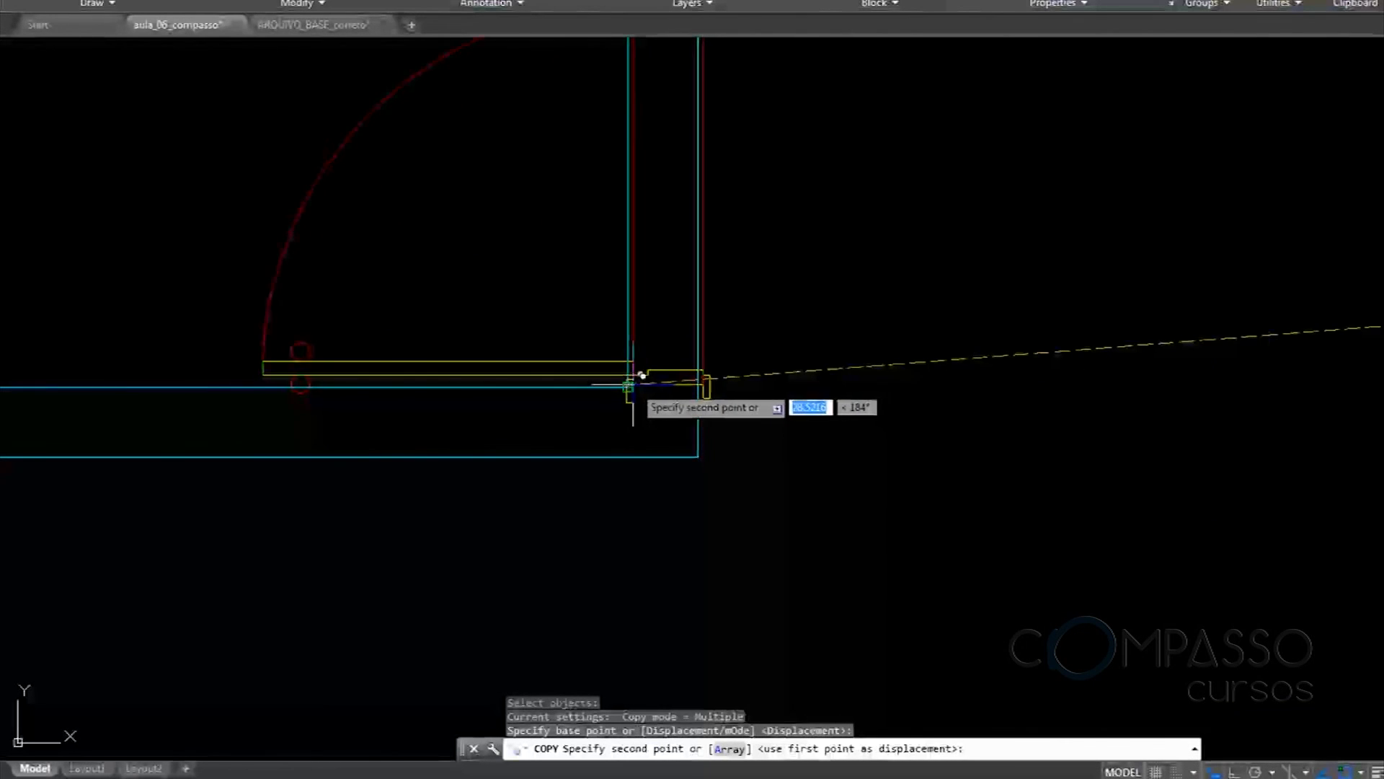
left_click(630, 383)
scroll(741, 255, "down", 2)
key("Return")
middle_click_drag(753, 221, 787, 354)
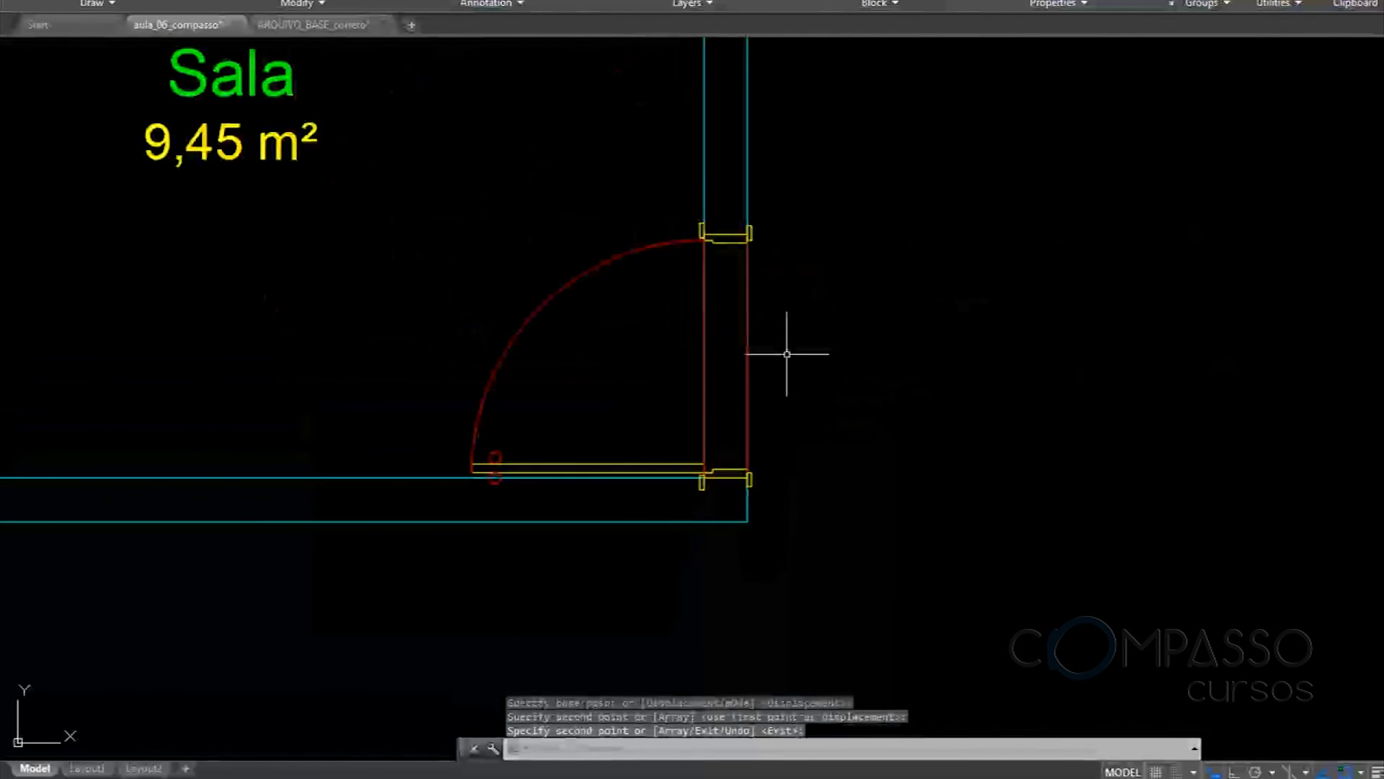
Move the Sala door block straight up along the wall by .1, with orthogonal movement on
key("Return")
left_click(705, 294)
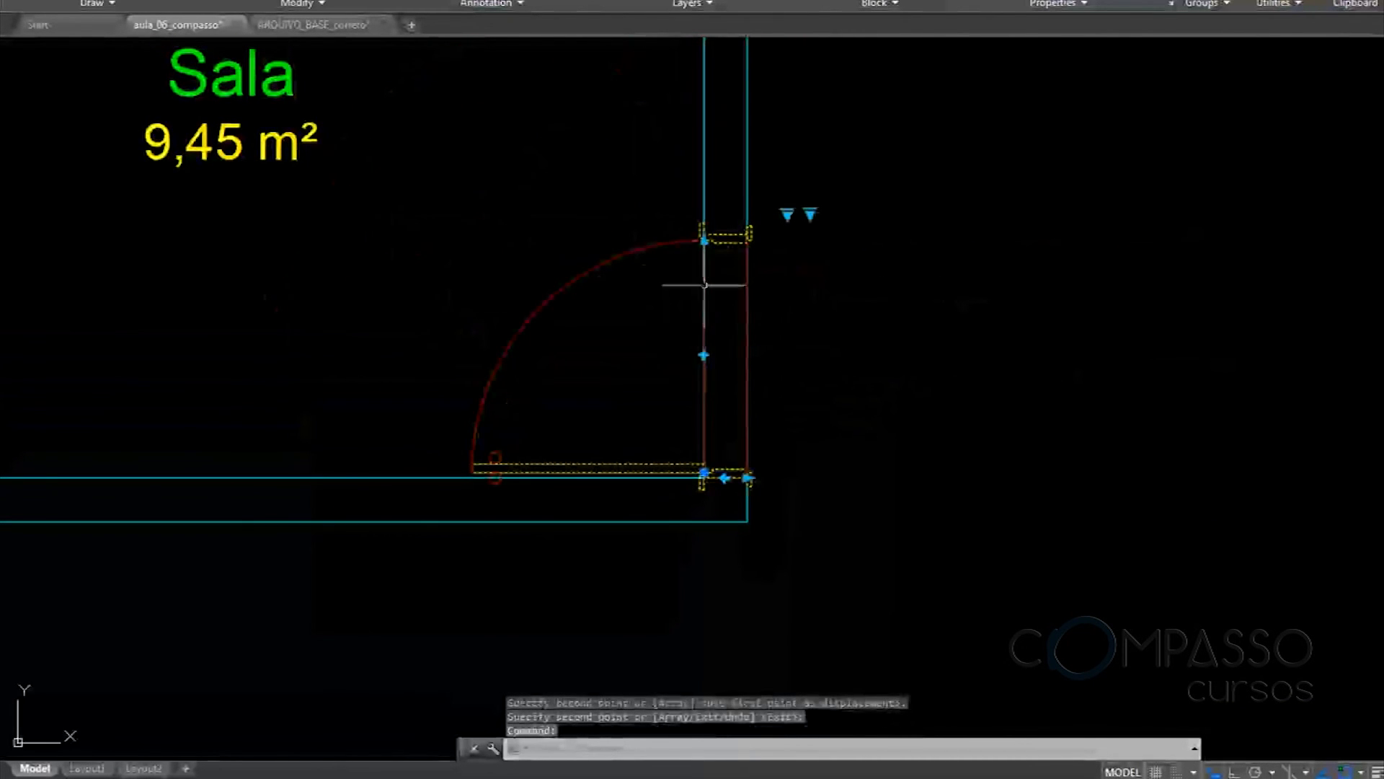
key("Return")
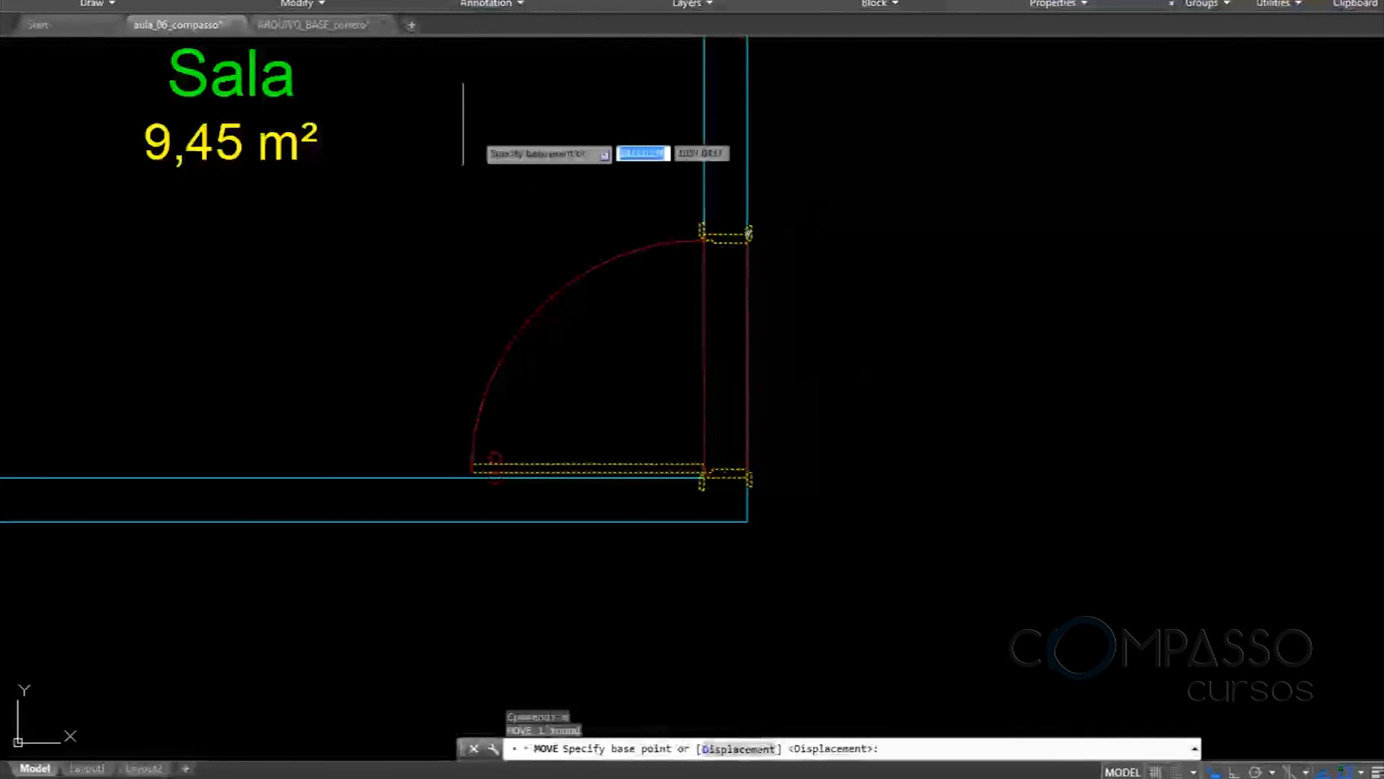
left_click(829, 309)
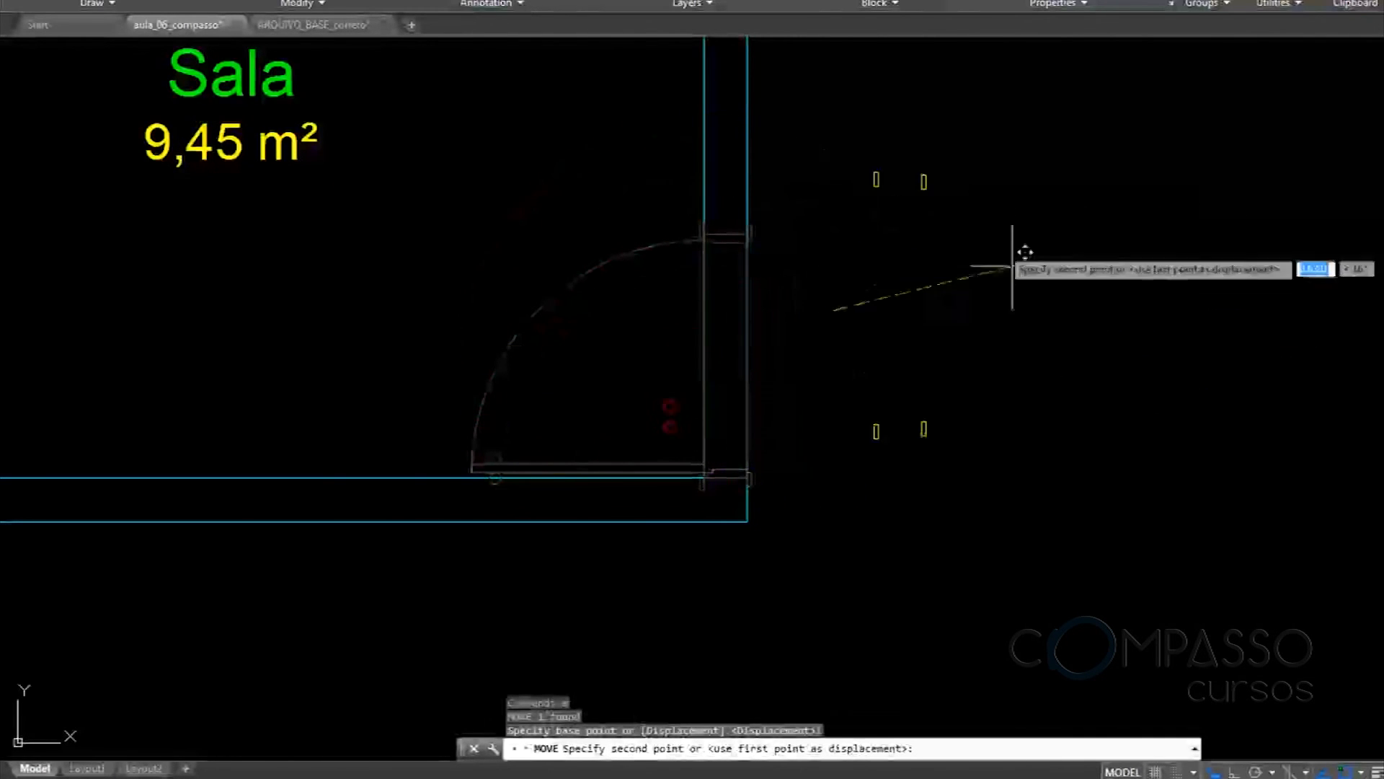
key("F8")
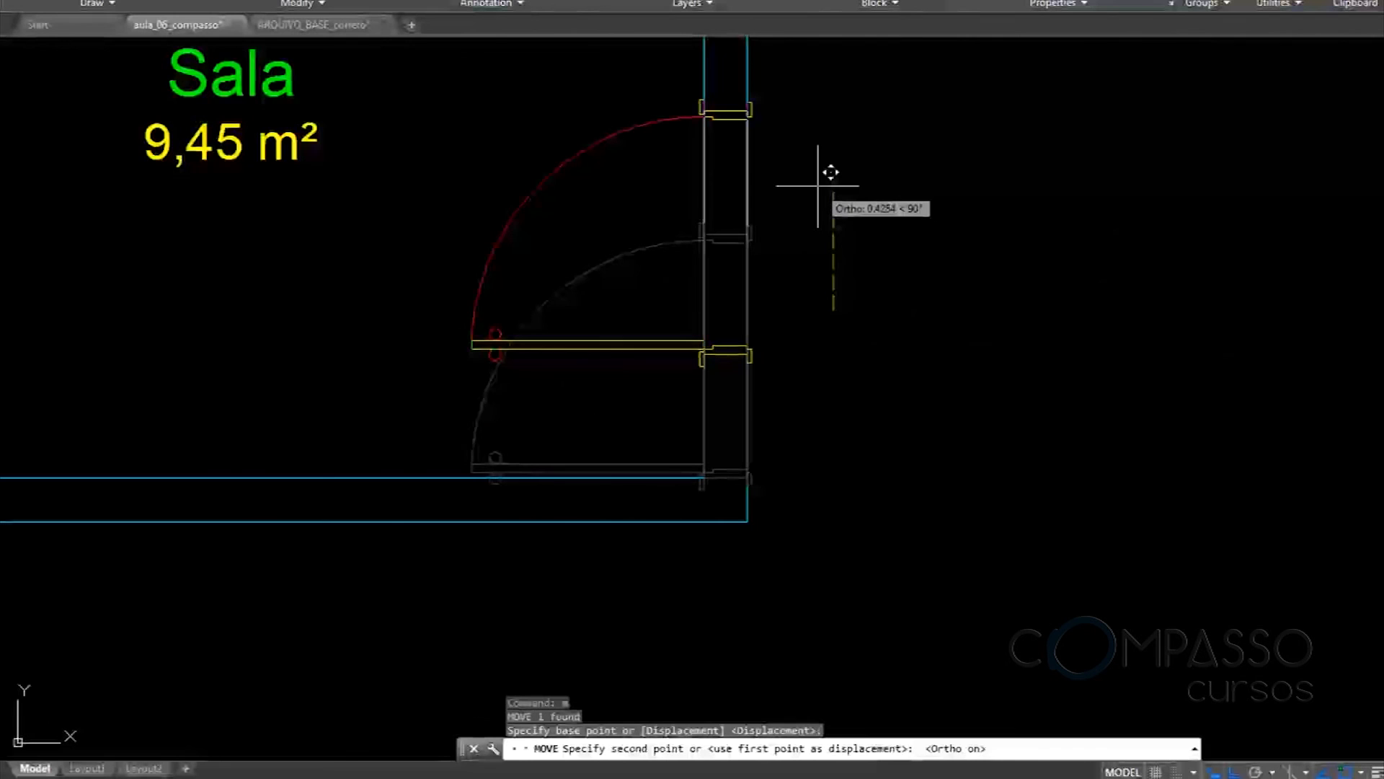
type(".1")
key("Return")
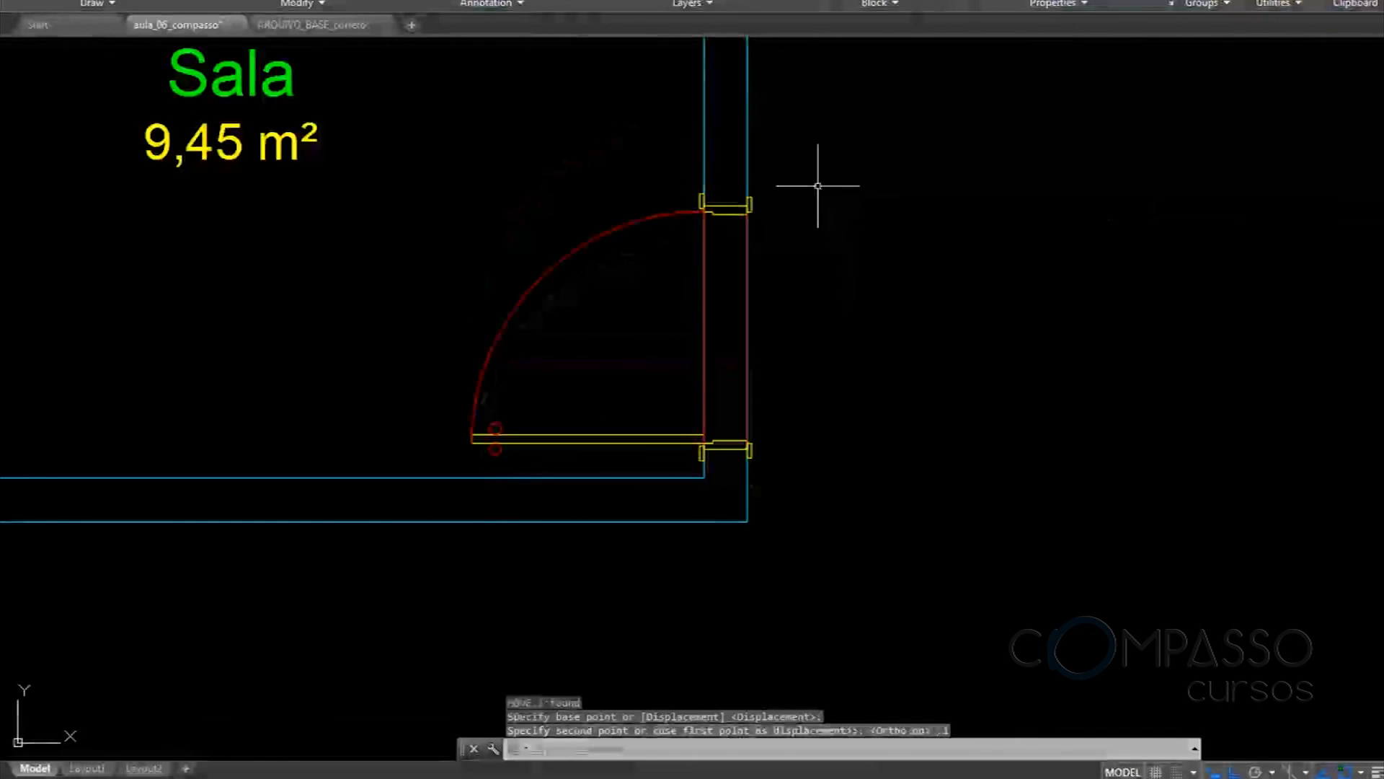
Set the Sala door block's opening width to .90
left_click(601, 238)
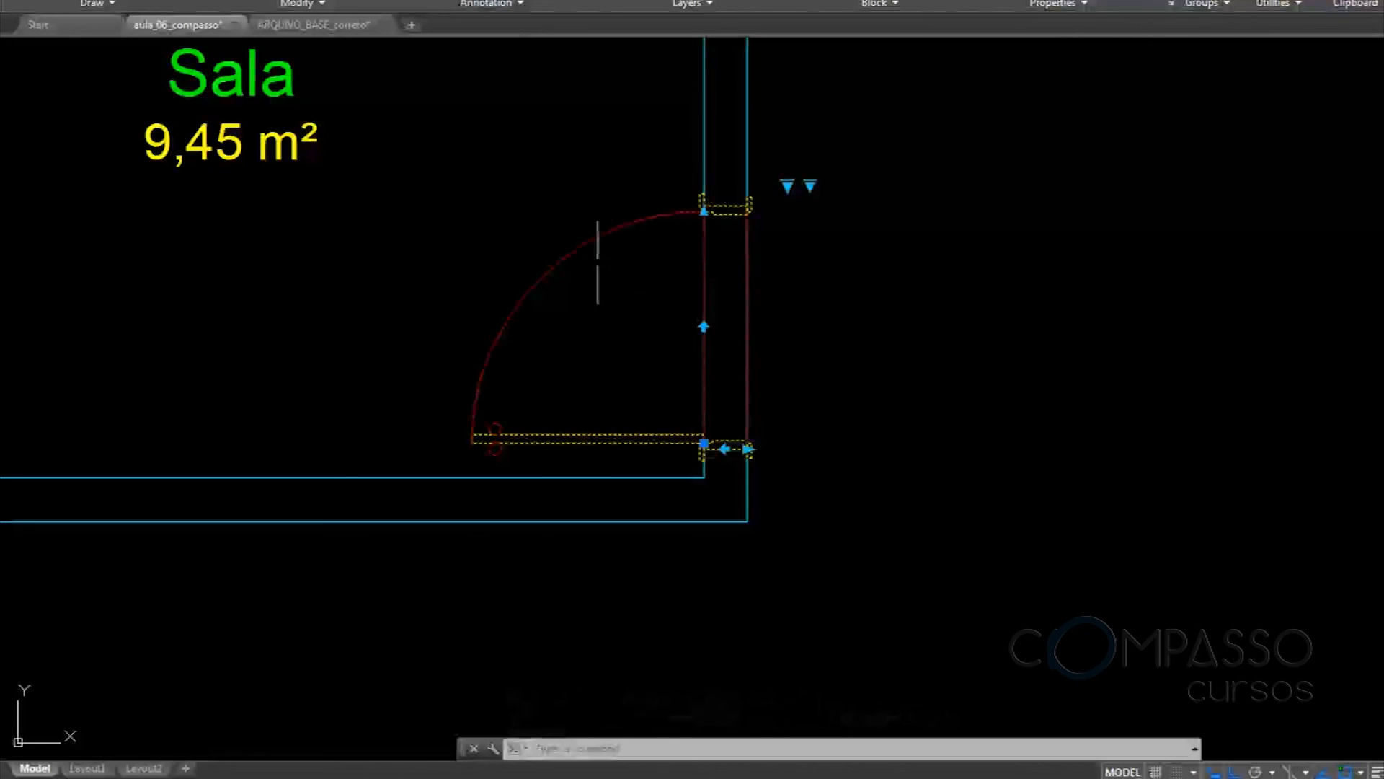
left_click(788, 185)
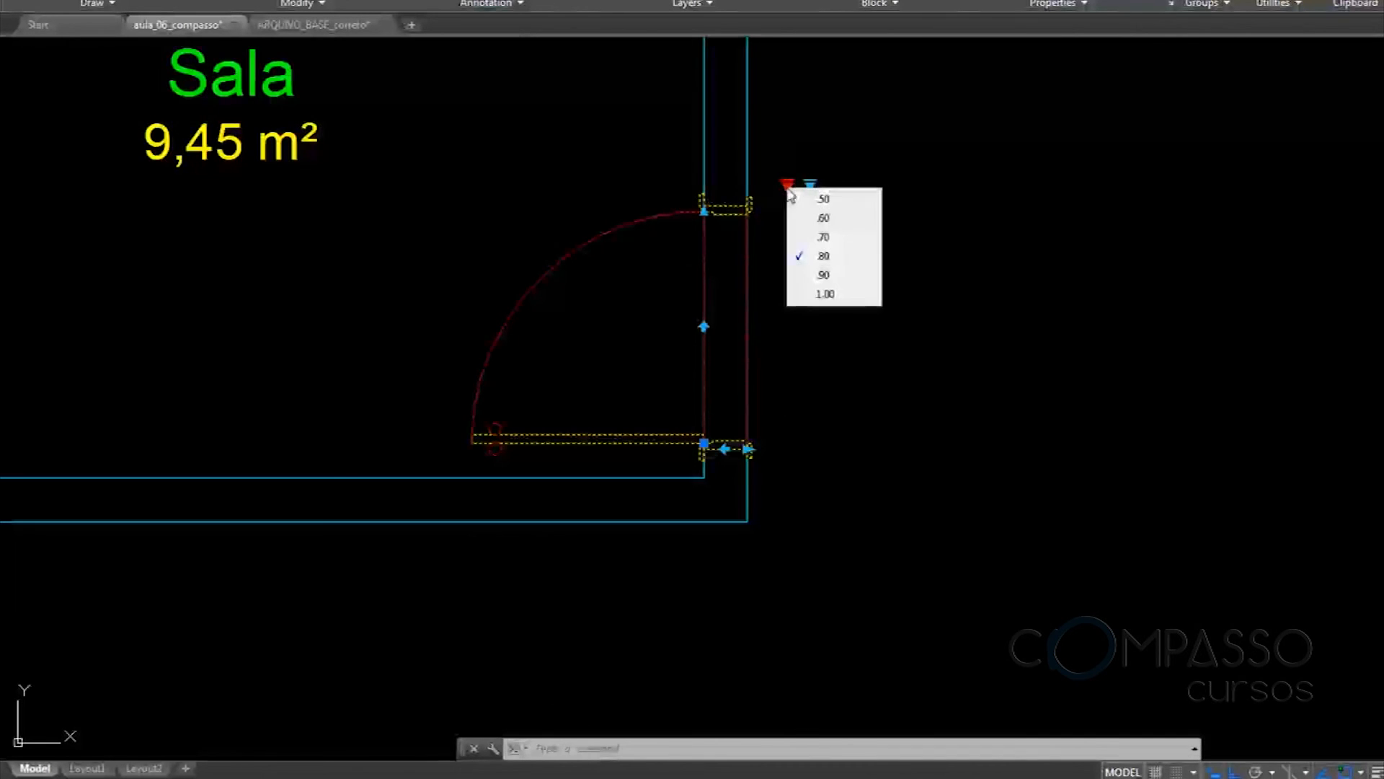
left_click(823, 276)
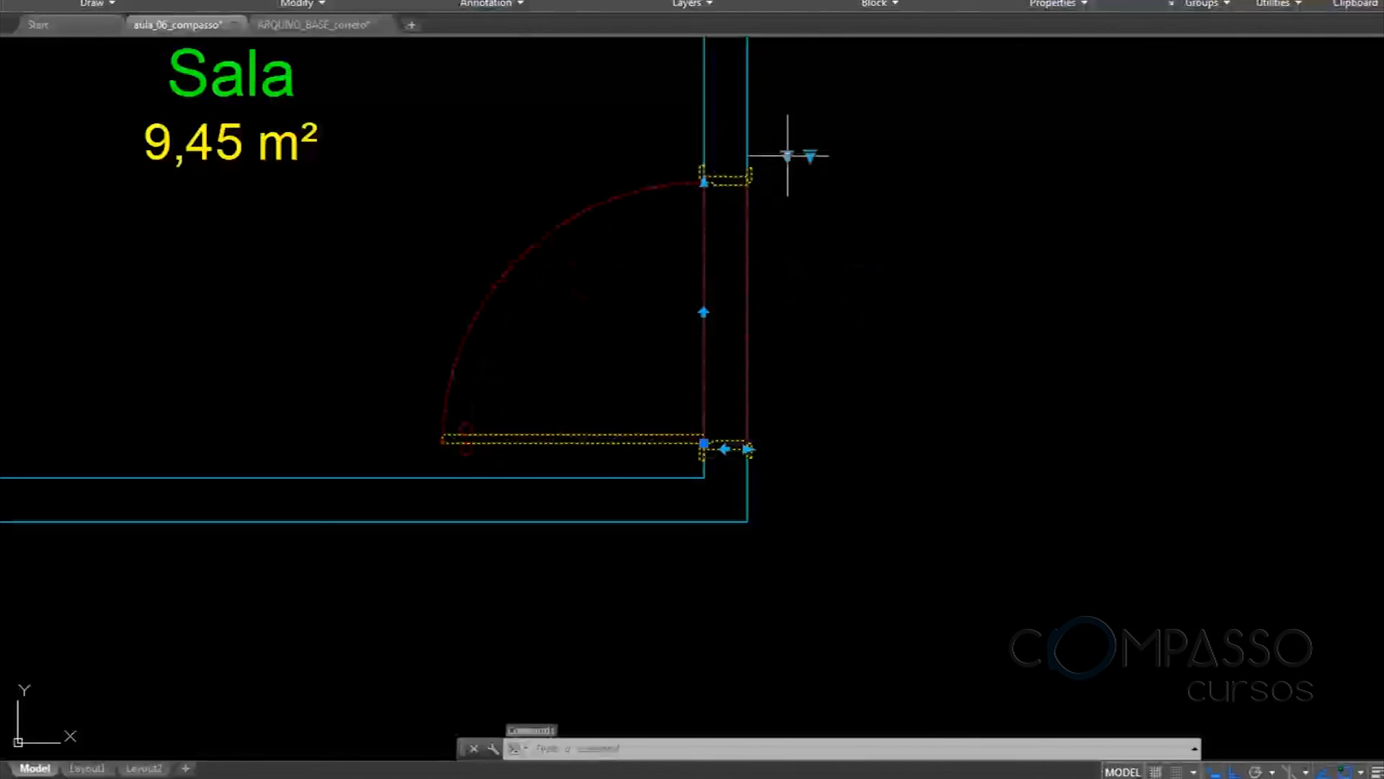
Cycle the Sala door block's opening width through .50, .60, .70 and .80, ending at .90
left_click(788, 156)
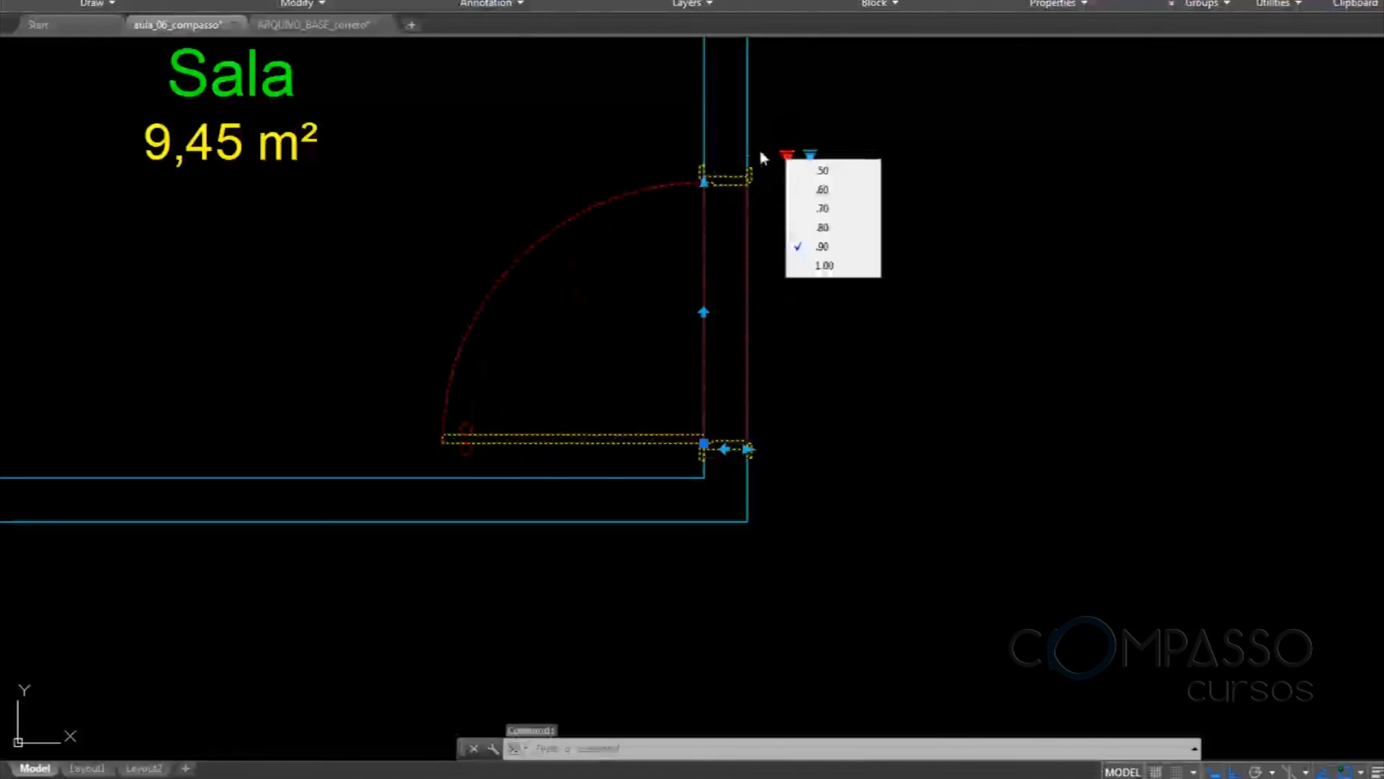
left_click(823, 173)
left_click(787, 271)
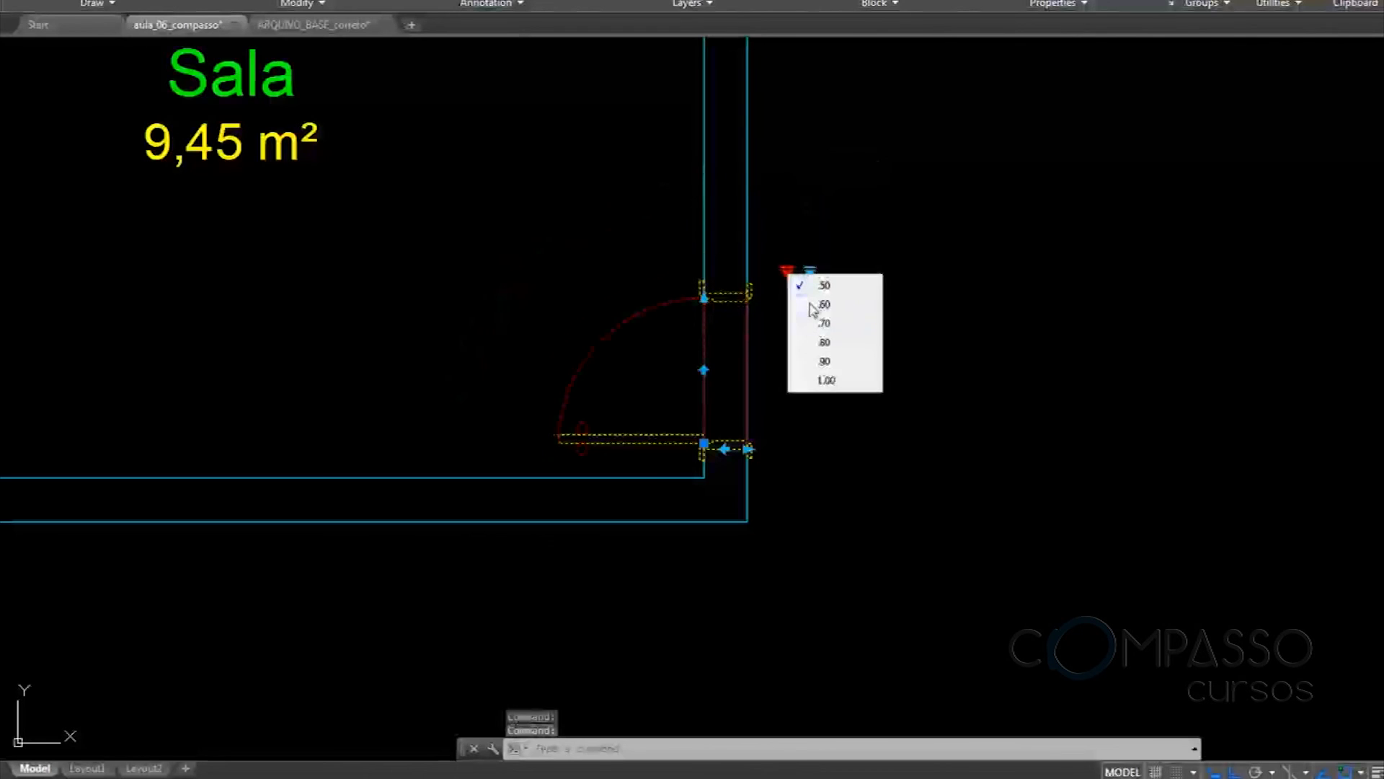
left_click(824, 304)
left_click(787, 239)
left_click(824, 292)
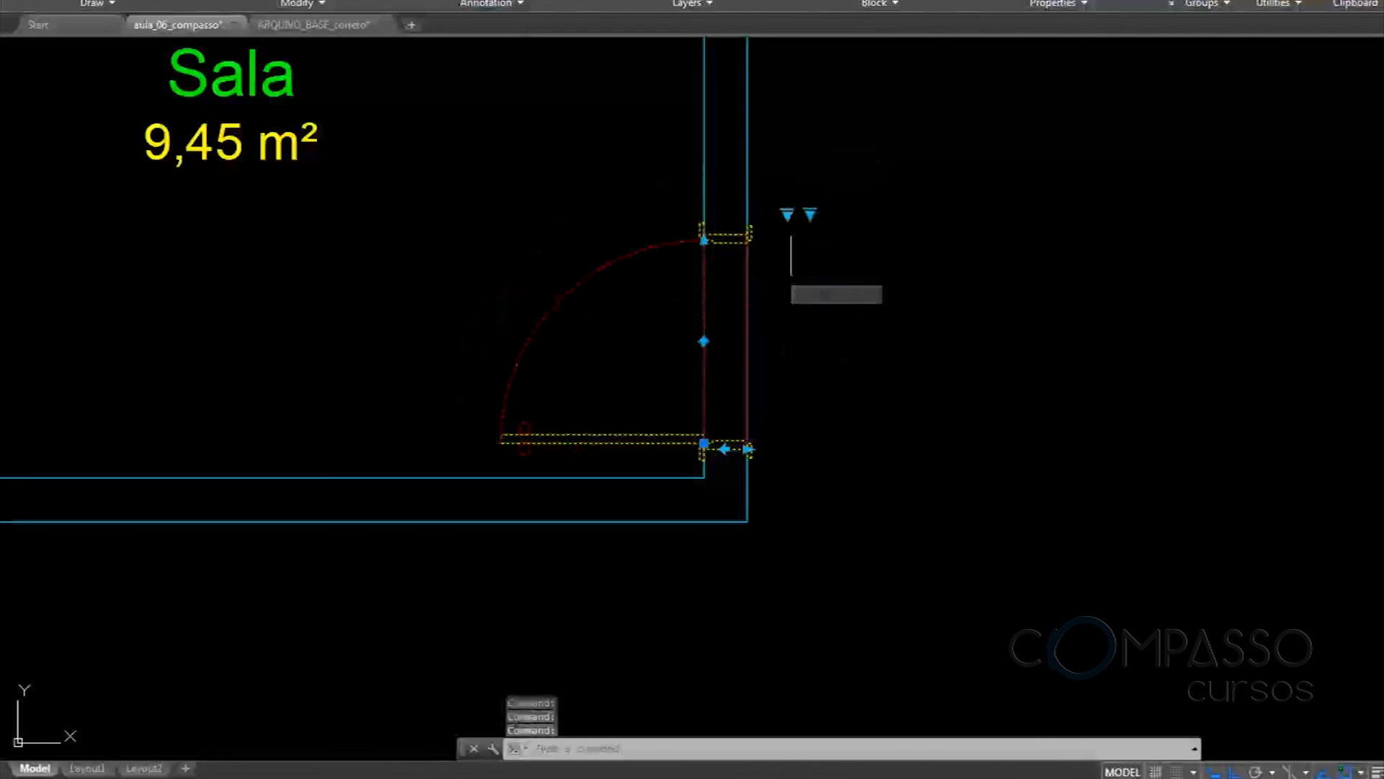
left_click(787, 214)
left_click(824, 286)
left_click(787, 185)
left_click(822, 270)
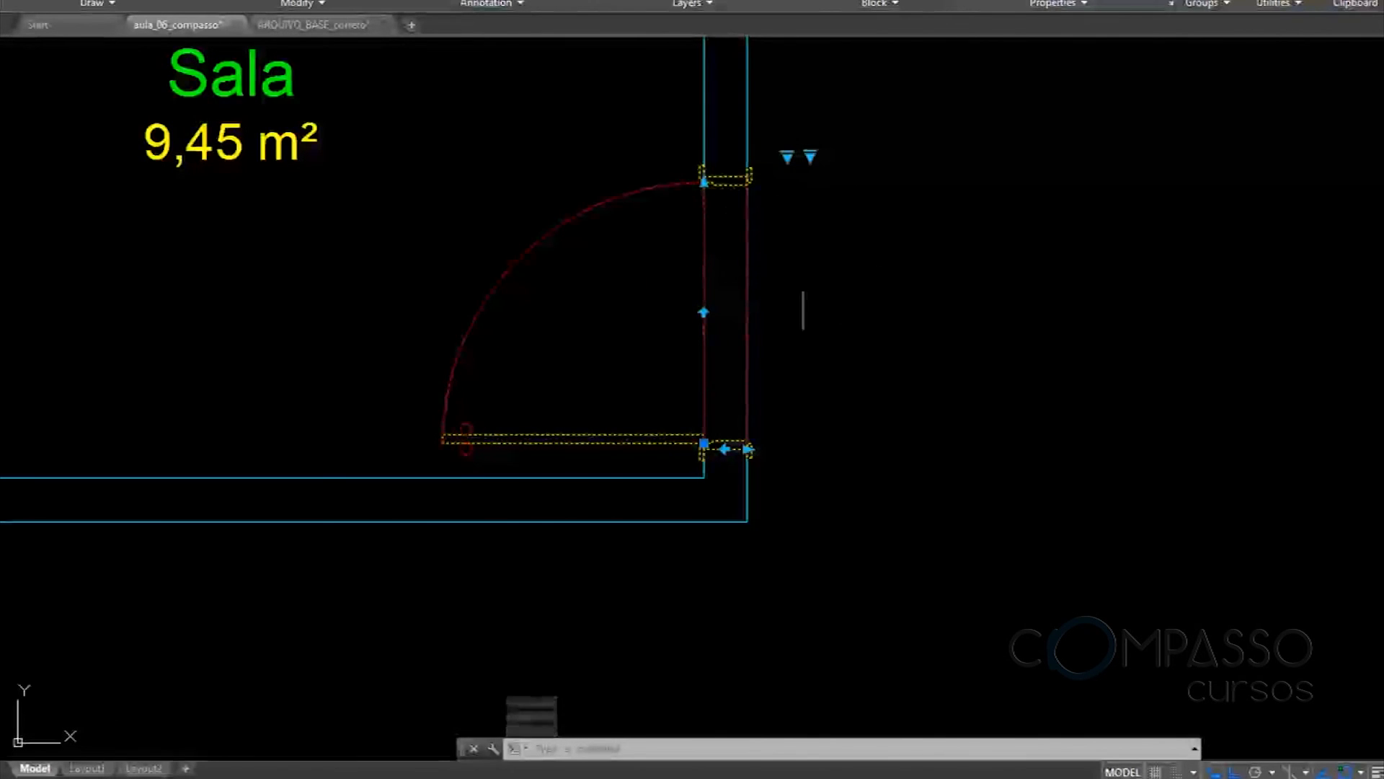
key("Escape")
Flip the uppermost PORTAS swing door block horizontally and vertically so that its leaf opens right from the upper end of the opening
scroll(757, 247, "down", 3)
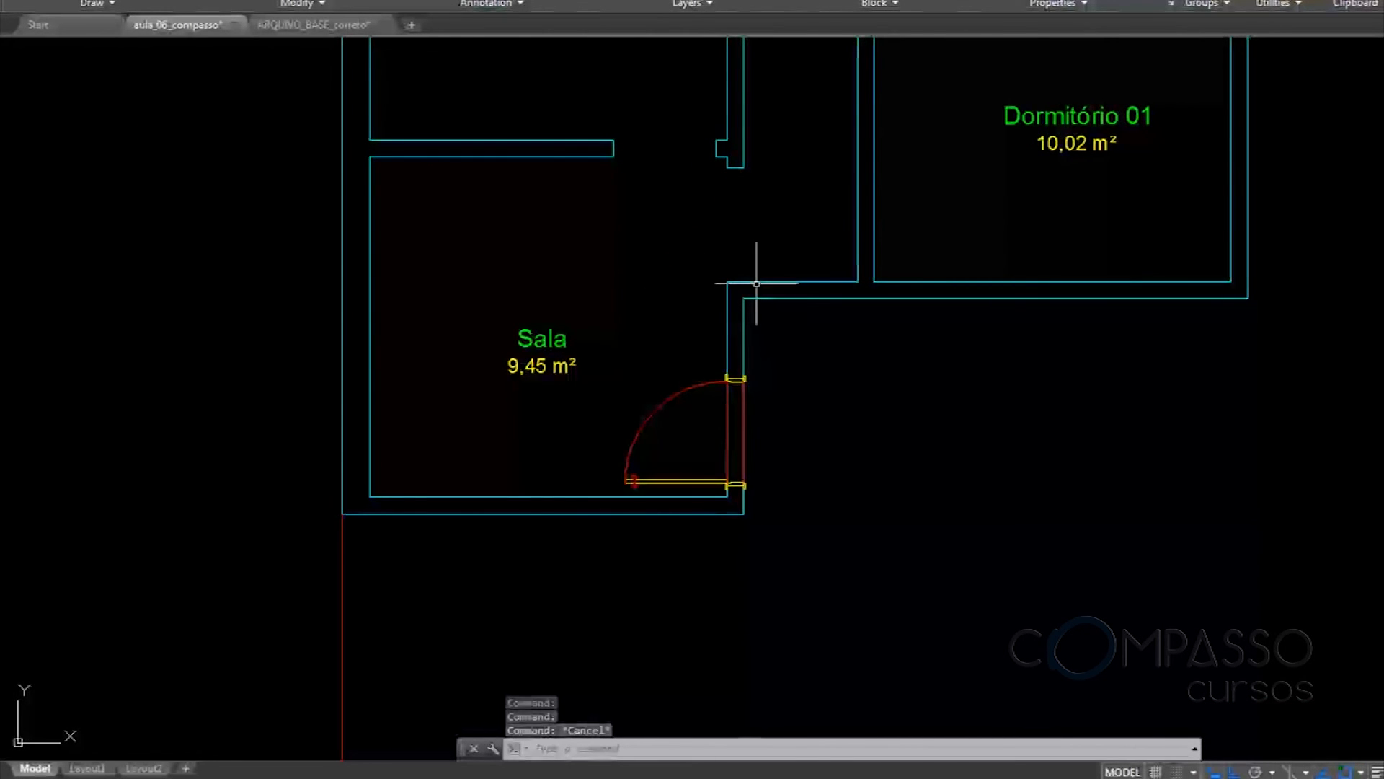
scroll(648, 228, "down", 3)
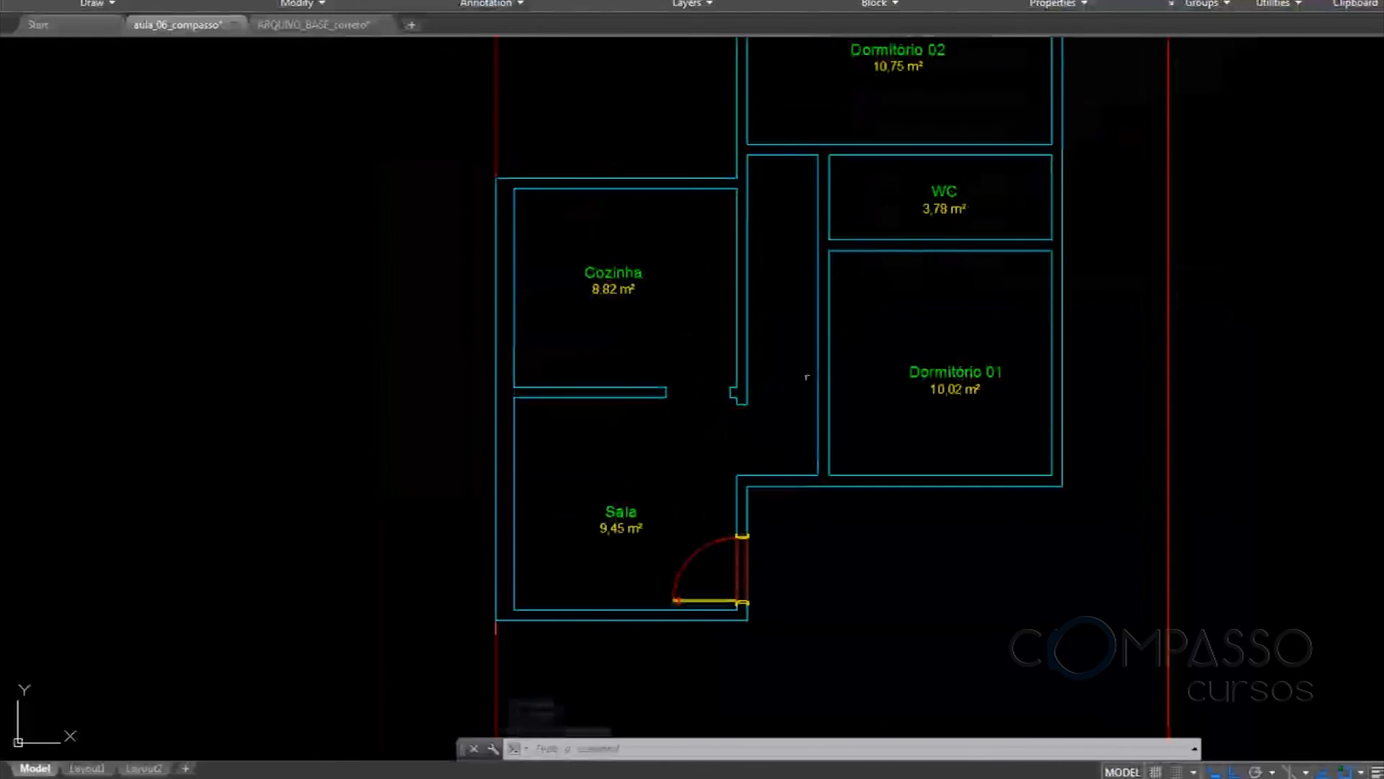
scroll(877, 270, "up", 2)
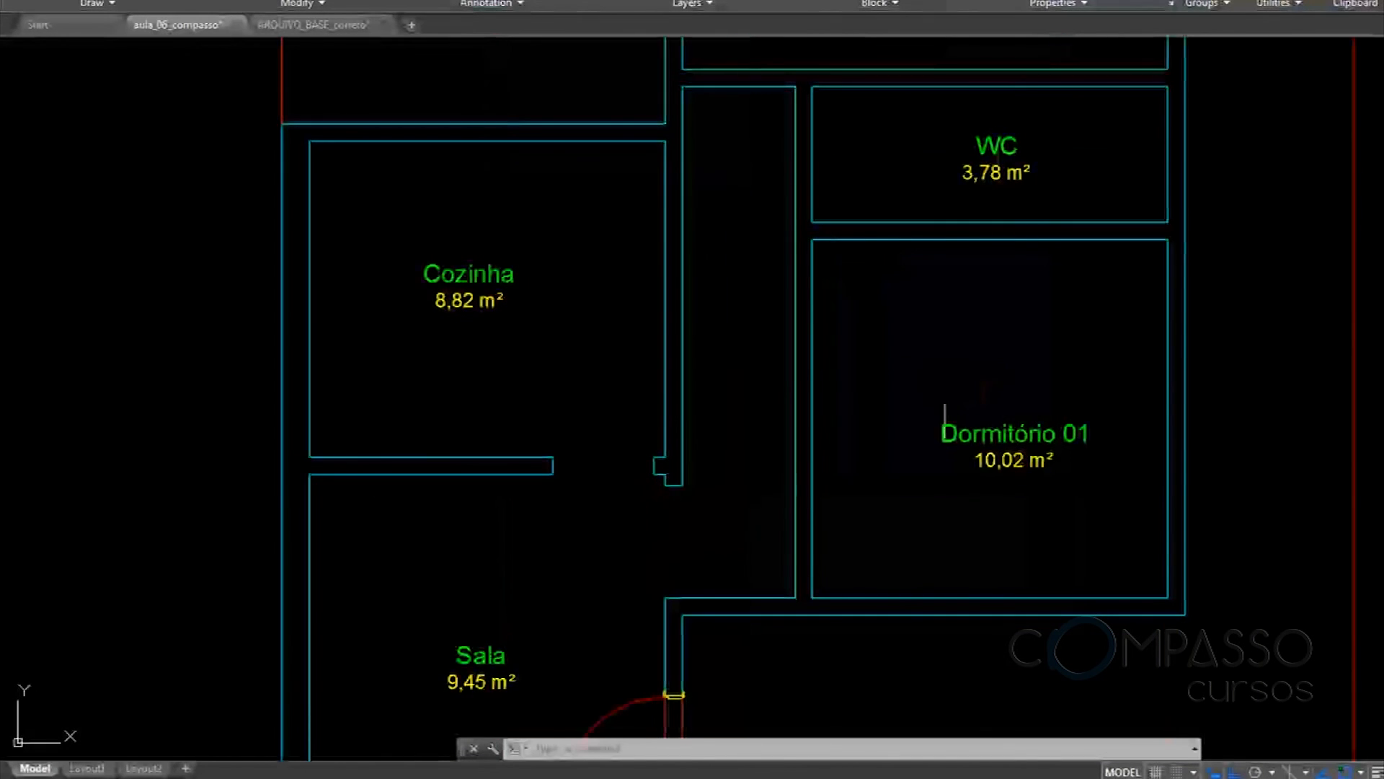
scroll(808, 252, "down", 4)
middle_click_drag(979, 330, 493, 315)
middle_click_drag(1058, 336, 749, 332)
type("ct o")
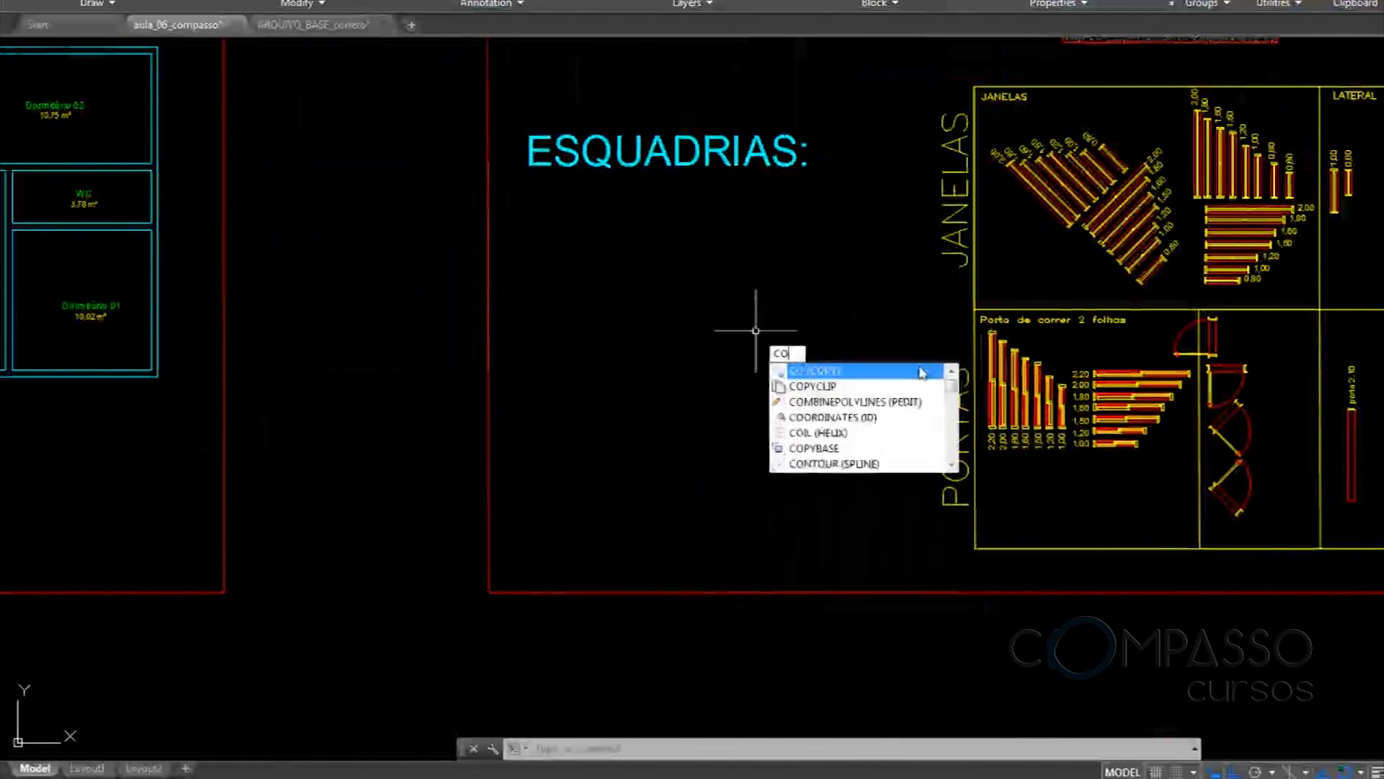
key("Return")
middle_click_drag(1168, 362, 939, 350)
scroll(1025, 356, "up", 4)
scroll(932, 317, "up", 4)
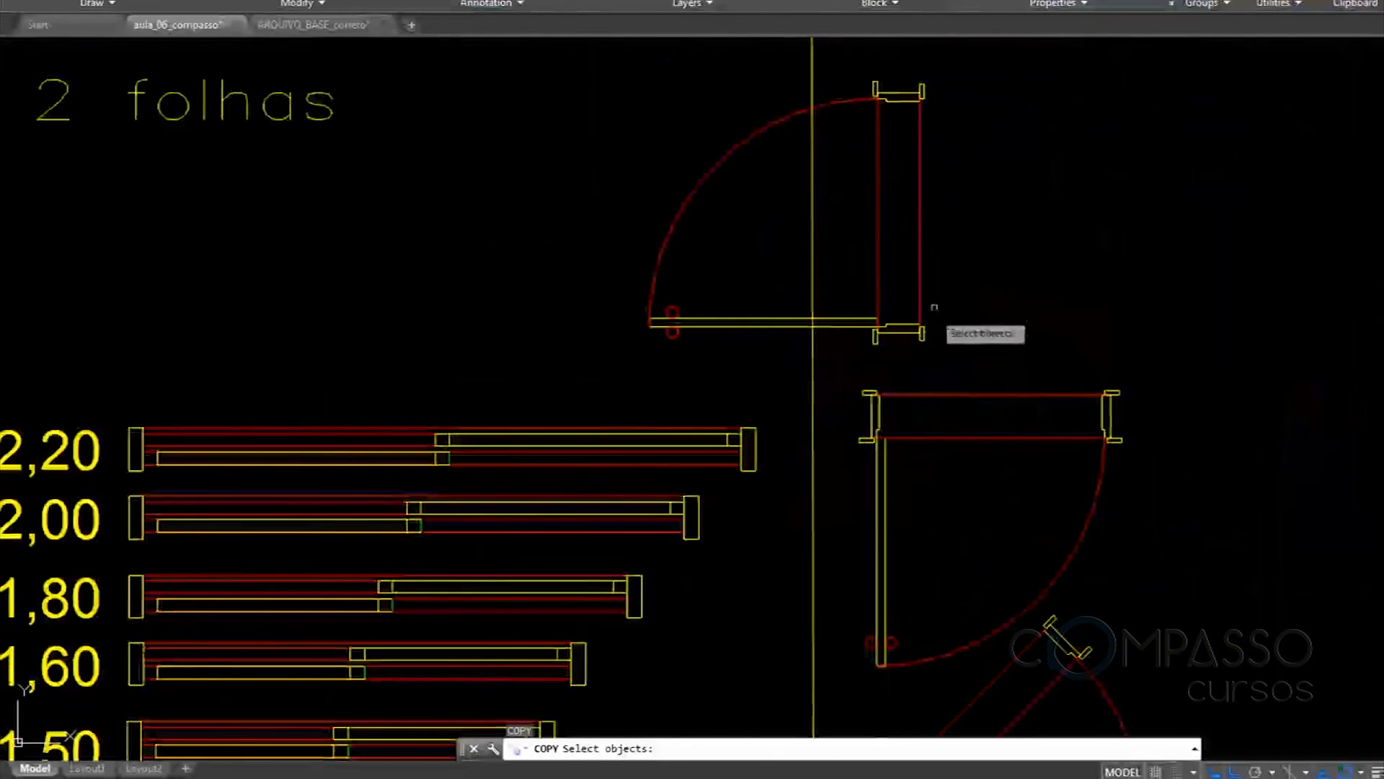
key("Escape")
left_click(924, 324)
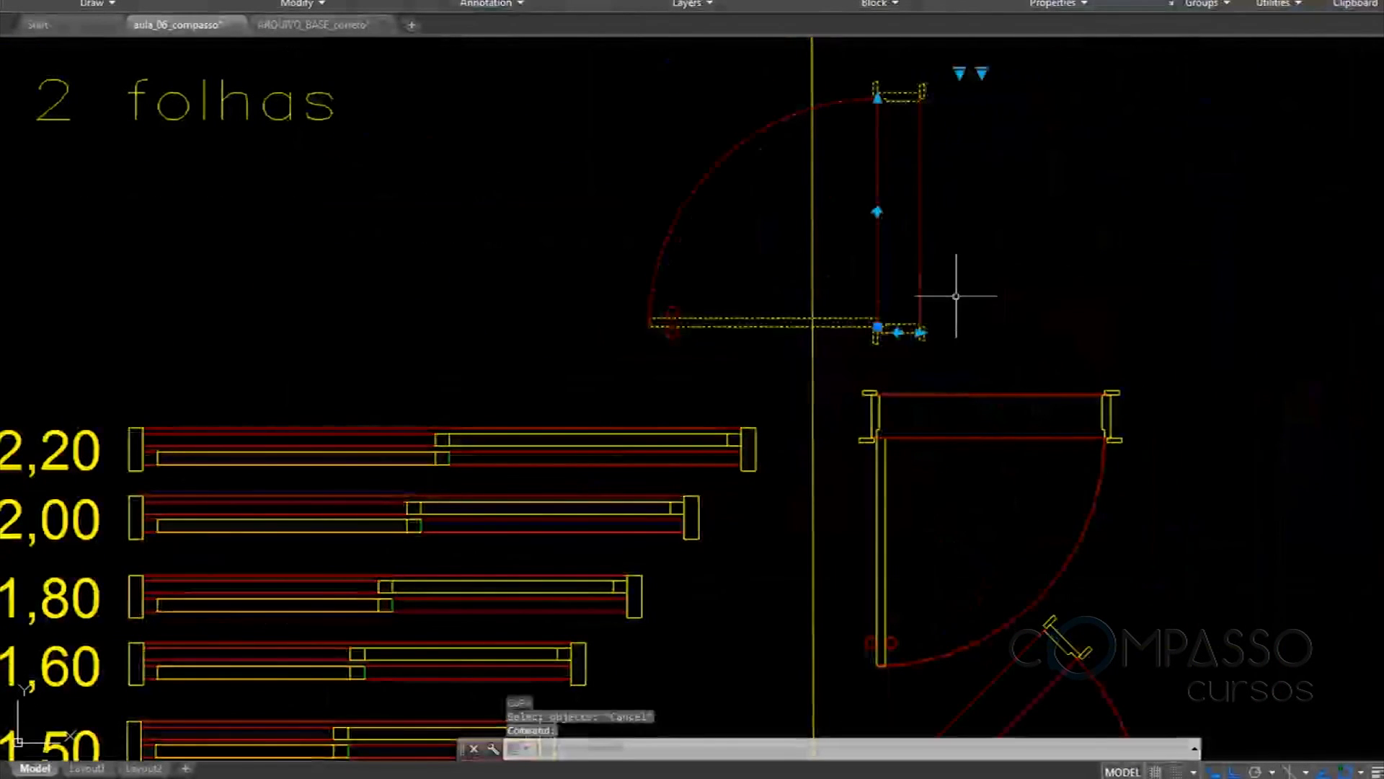
left_click(897, 333)
left_click(920, 212)
key("Escape")
Copy the flipped PORTAS door block by its upper inner jamb corner to the upper left inner corner of Dormitório 01
middle_click_drag(991, 268, 942, 310)
type("CO")
key("Return")
left_click(923, 225)
left_click(822, 273)
key("Return")
scroll(854, 124, "up", 10)
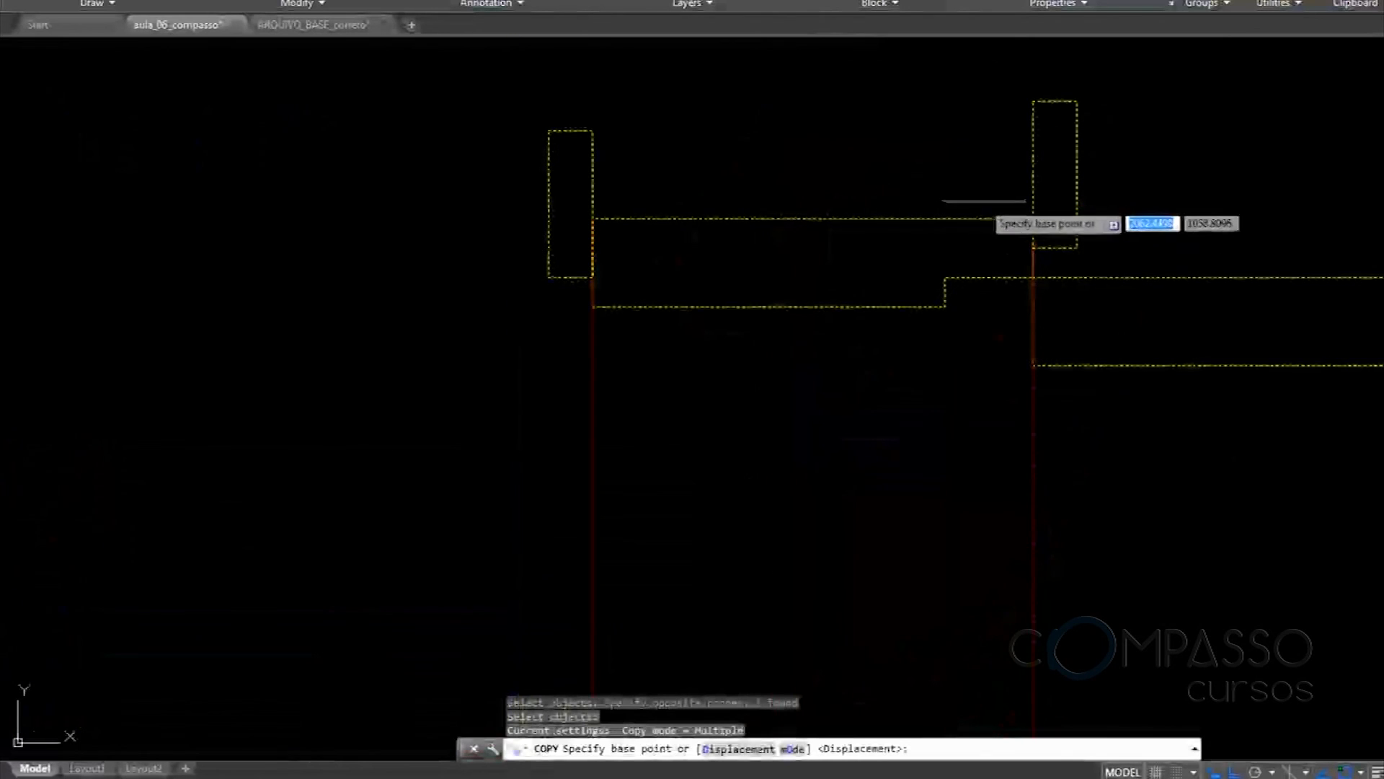
left_click(1033, 217)
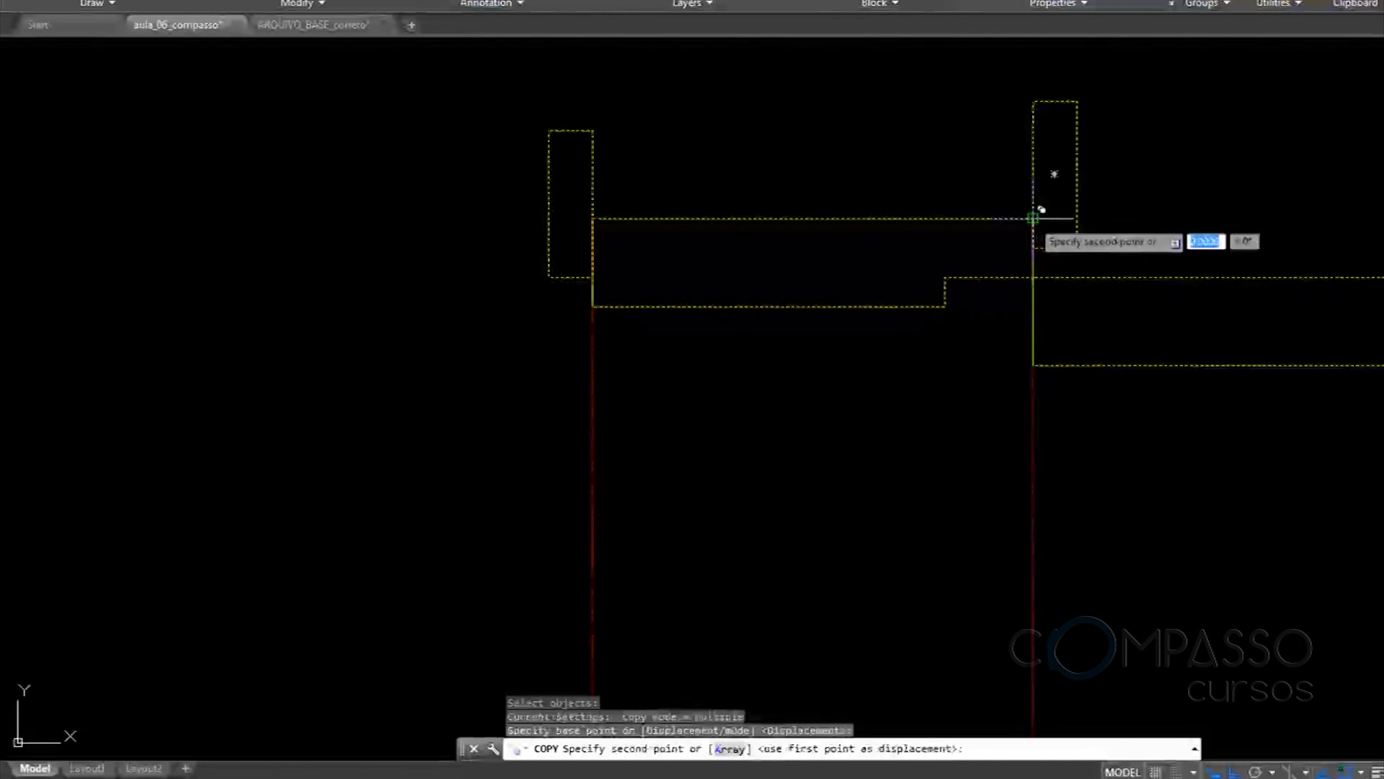
scroll(1067, 313, "down", 16)
middle_click_drag(534, 283, 1160, 309)
scroll(486, 232, "up", 4)
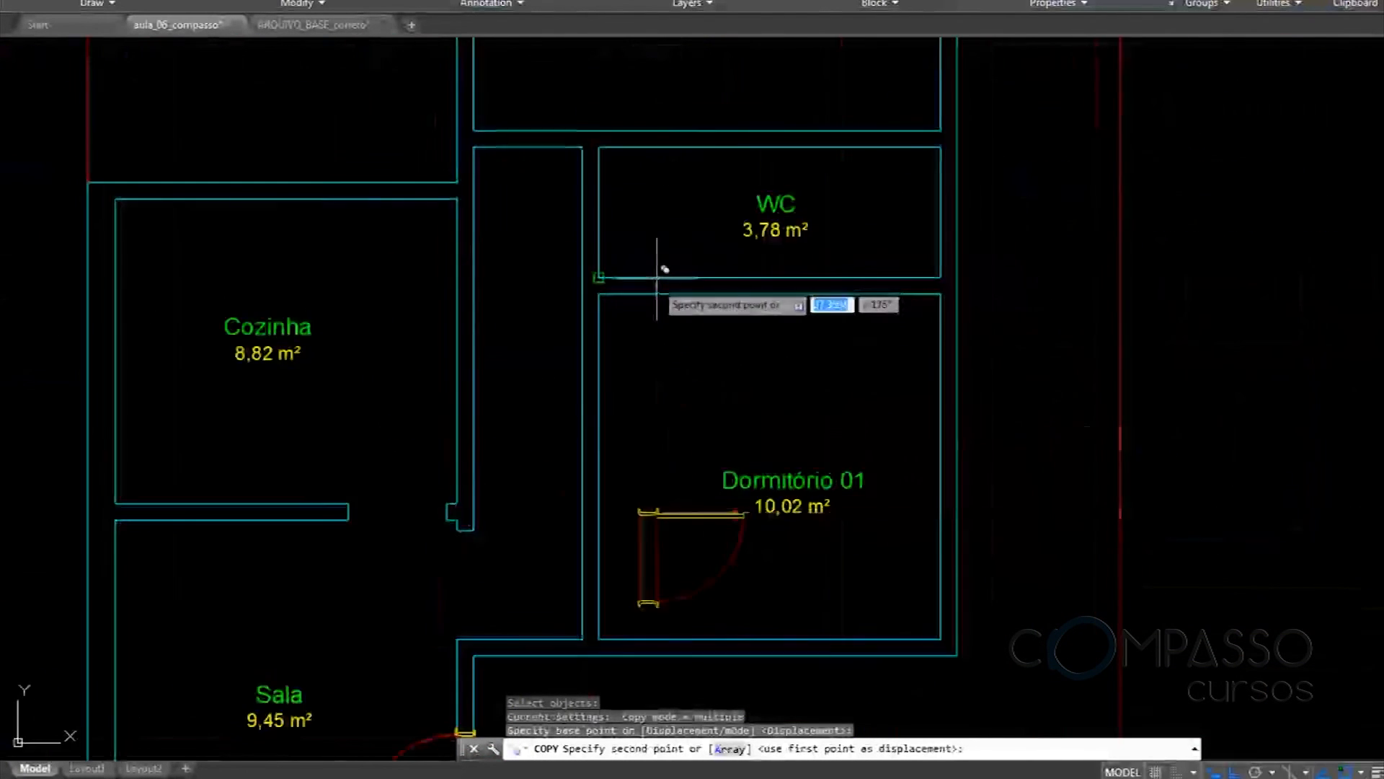
scroll(657, 277, "up", 4)
left_click(547, 308)
key("Escape")
Move the Dormitório 01 door block straight down along the wall by .1
scroll(689, 322, "down", 2)
middle_click_drag(688, 322, 869, 174)
key("Return")
left_click(868, 237)
left_click(845, 315)
key("Return")
left_click(918, 297)
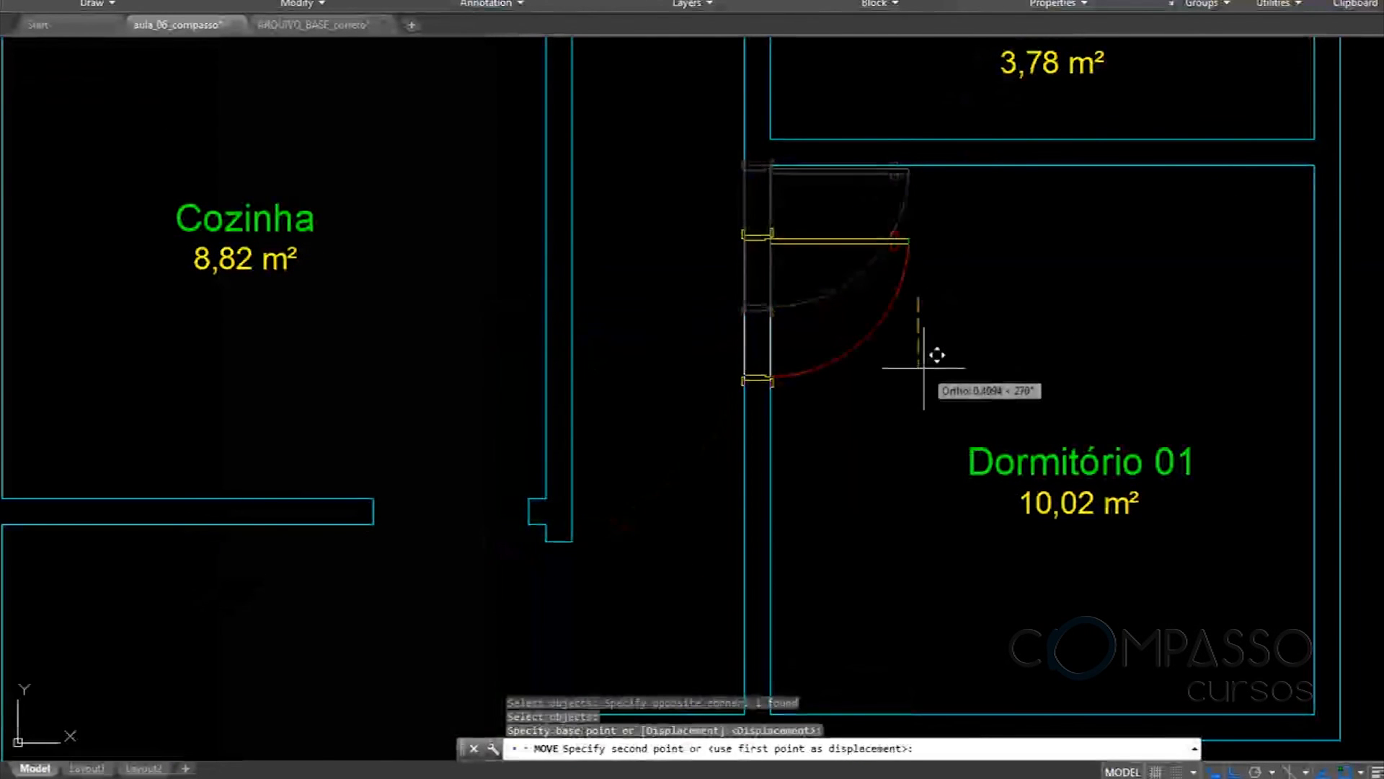
type(".1")
key("Return")
Copy the Dormitório 01 door block to the WC, from the bedroom's upper left inner corner to the WC's matching corner
middle_click_drag(796, 245, 833, 304)
scroll(824, 250, "up", 2)
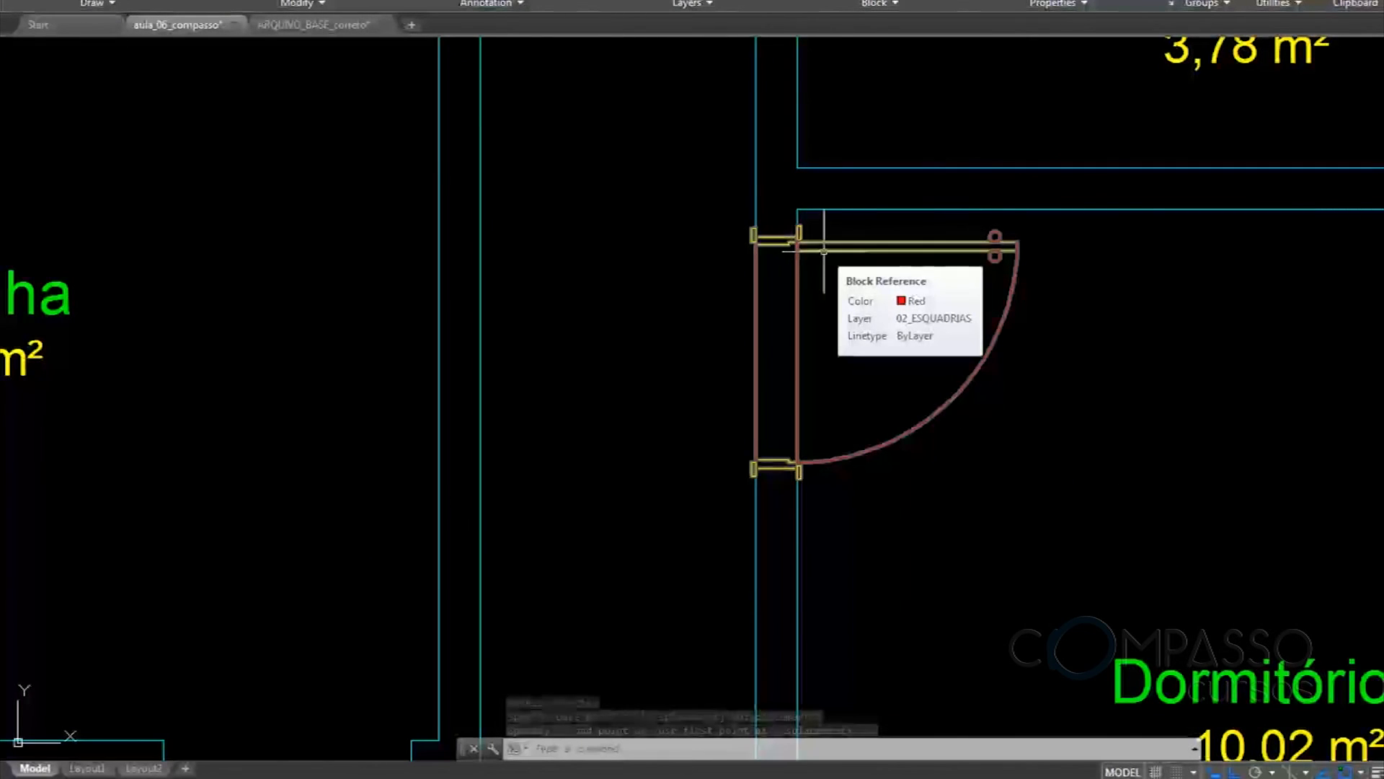
type("co")
key("Return")
left_click(893, 334)
left_click(865, 478)
key("Return")
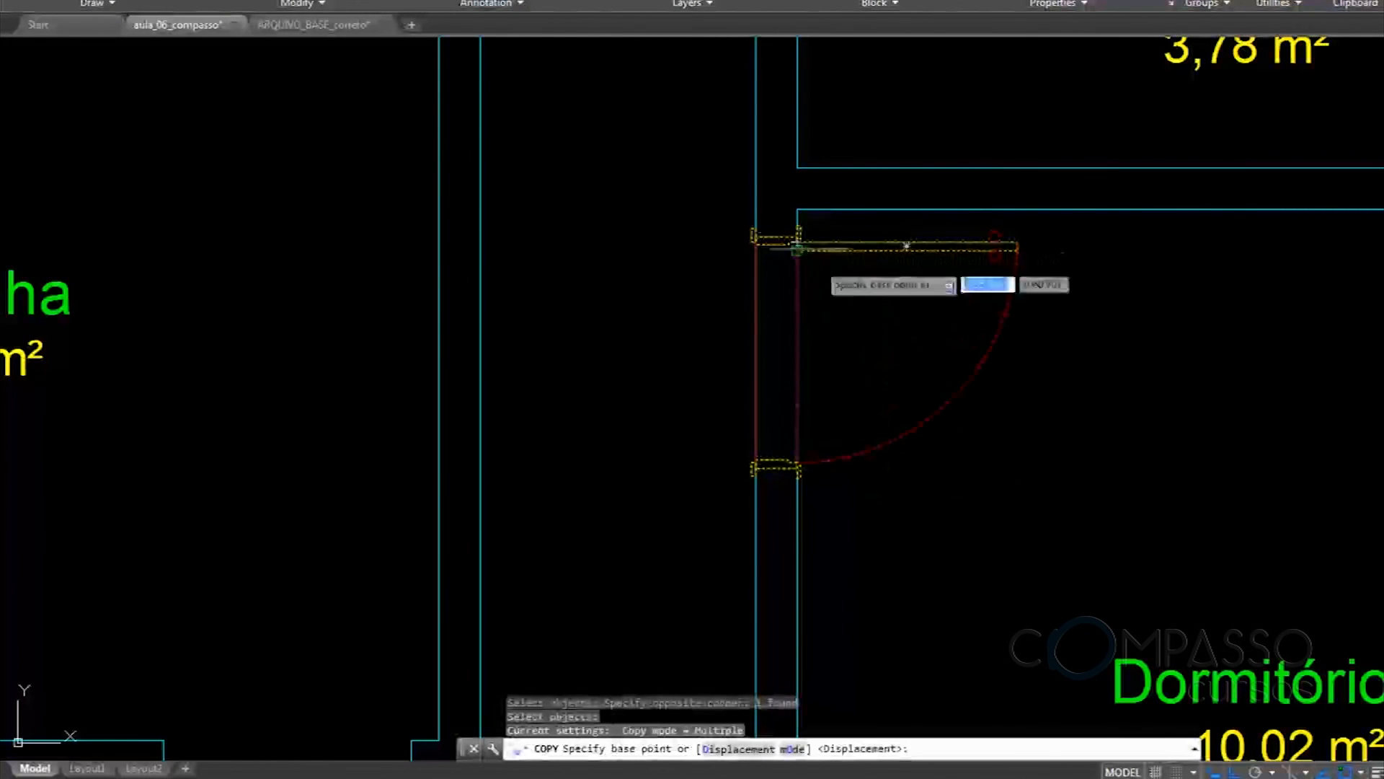
left_click(795, 204)
middle_click_drag(828, 194, 828, 318)
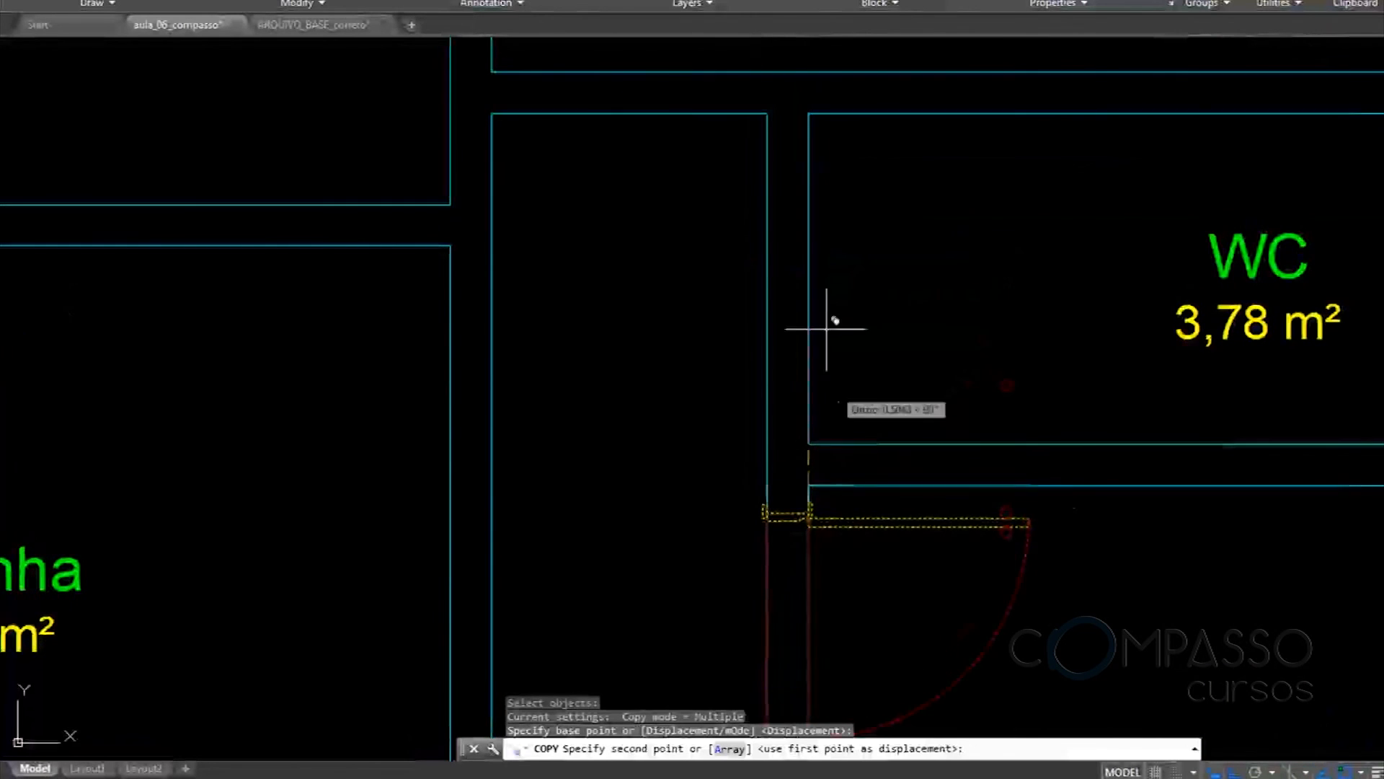
left_click(809, 113)
key("Escape")
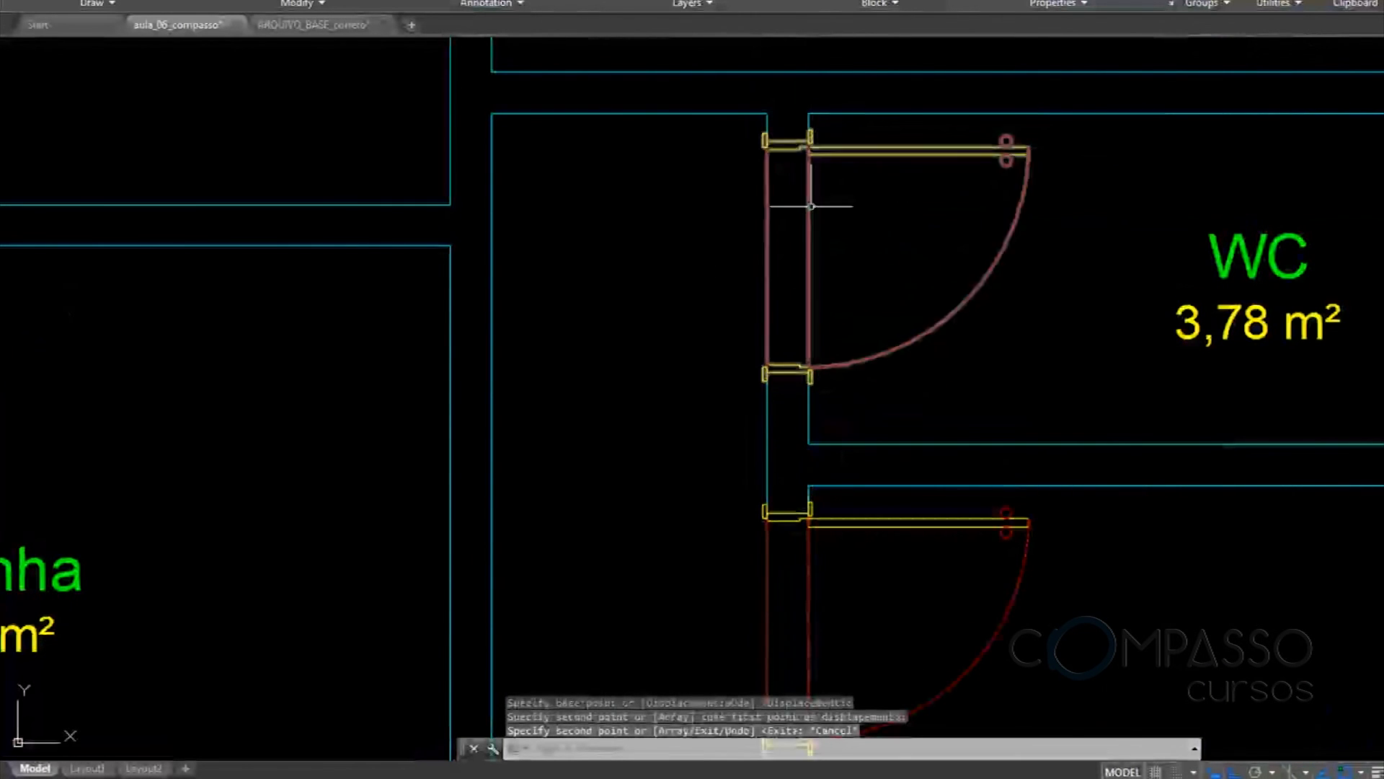
Check the available width options of the Dormitório 01 door block
scroll(811, 207, "down", 2)
middle_click_drag(878, 216, 877, 154)
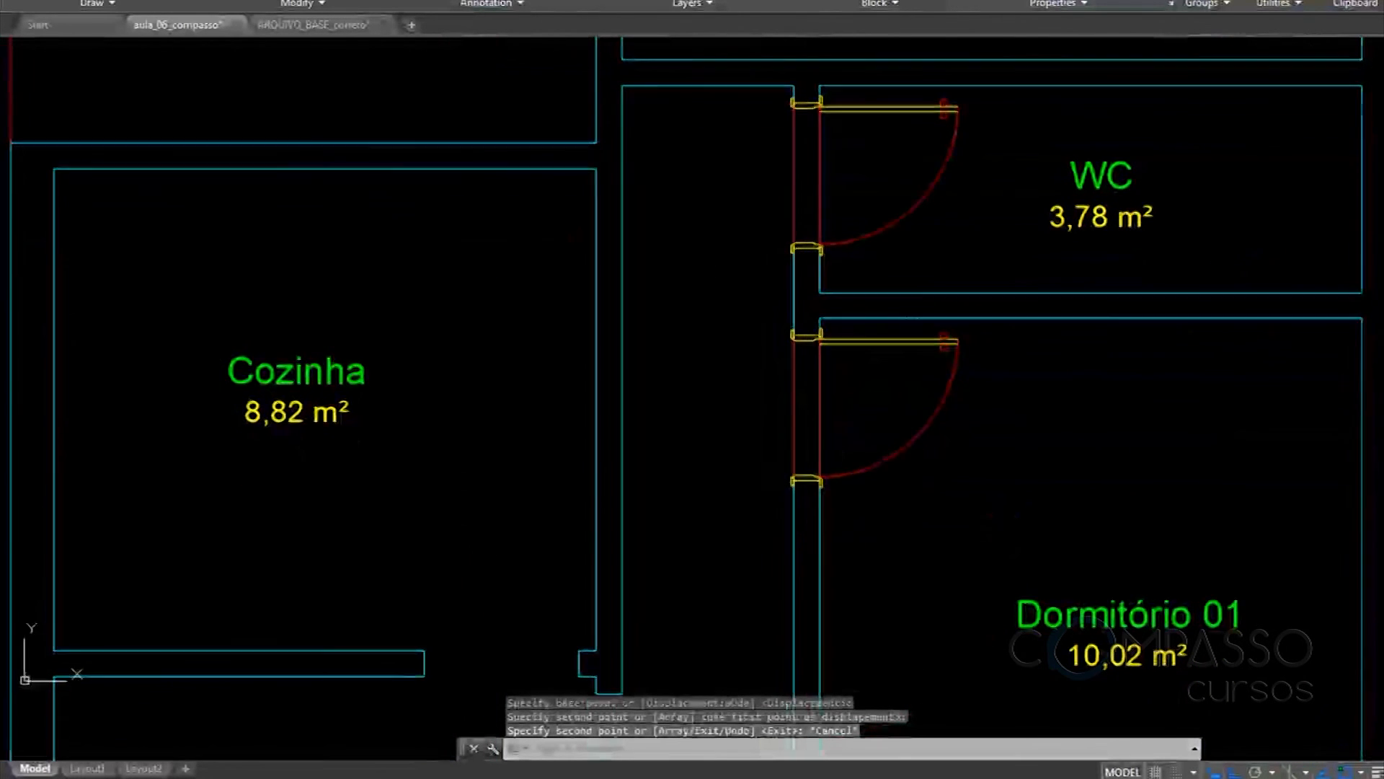
left_click(878, 343)
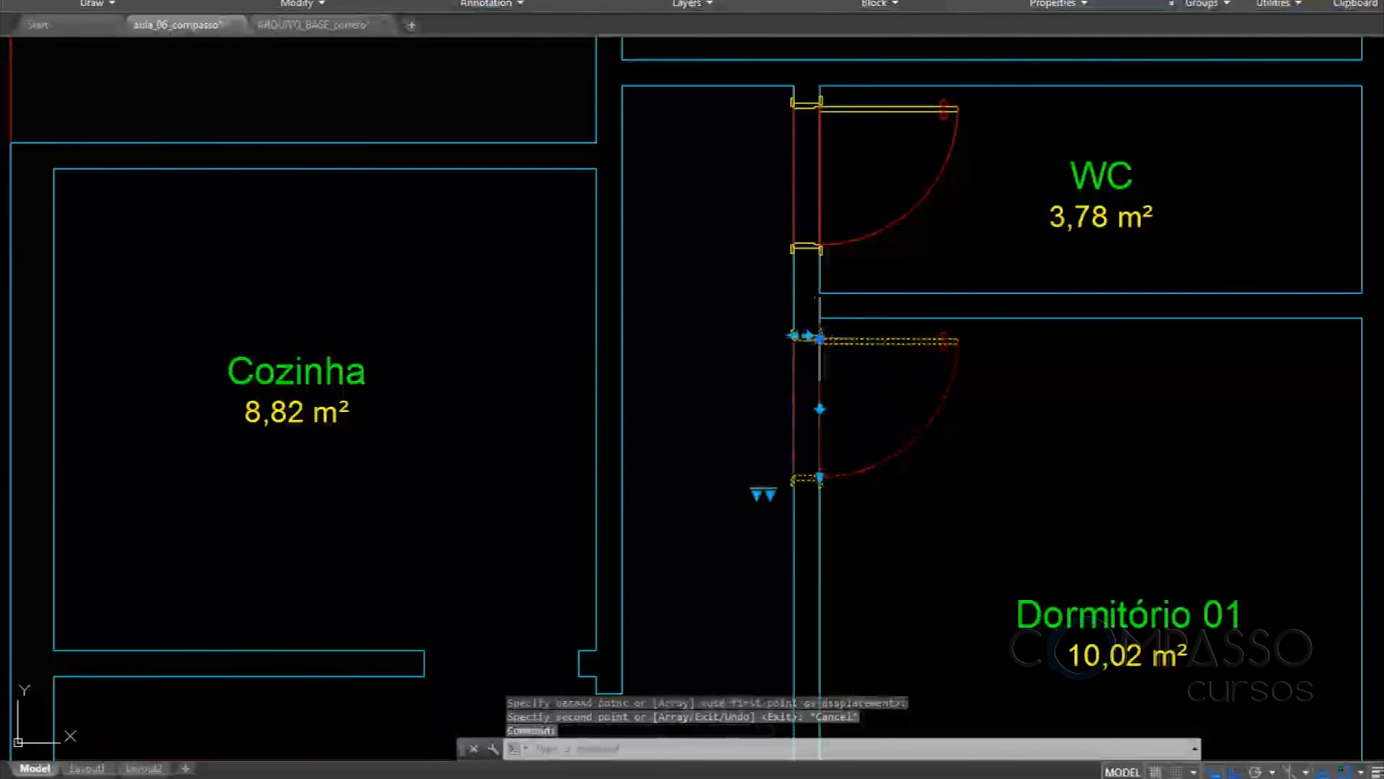
left_click(756, 493)
left_click(752, 465)
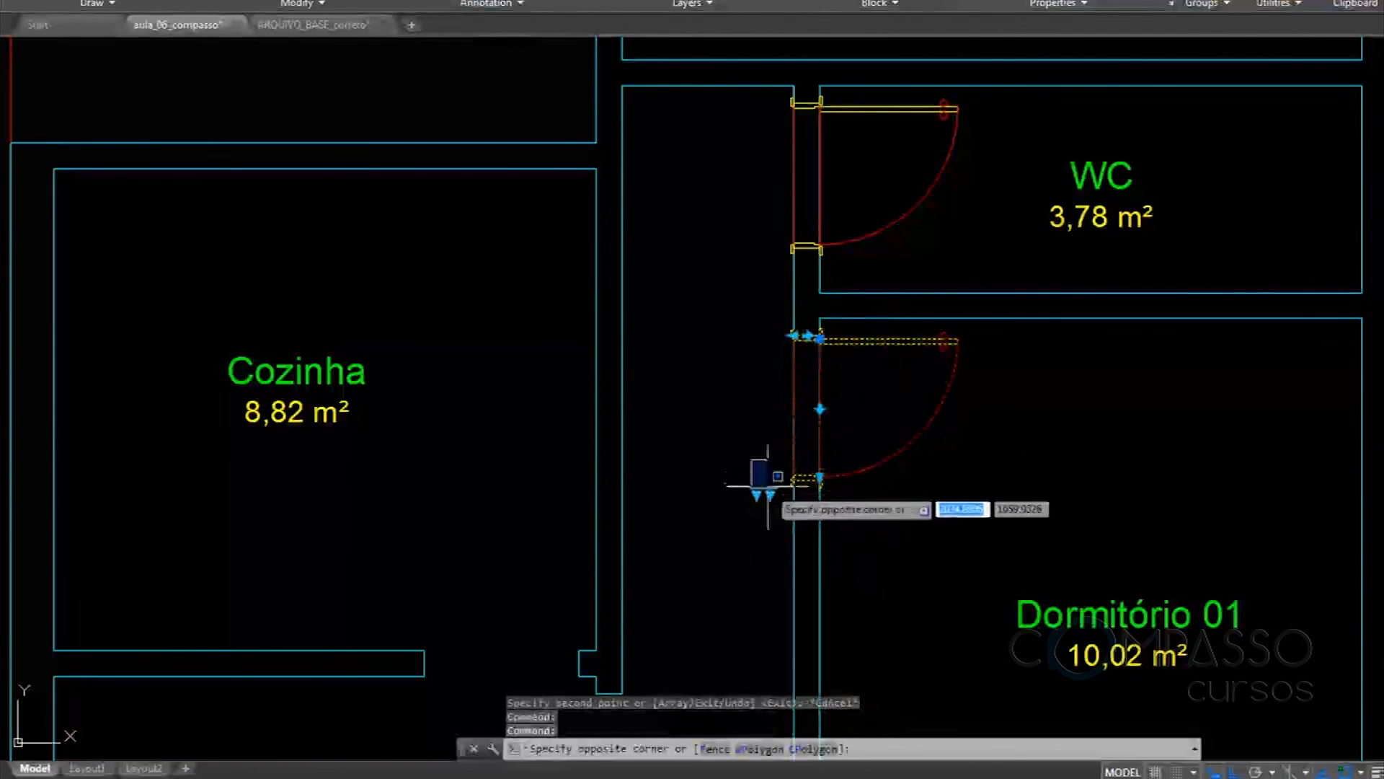
left_click(765, 474)
left_click(770, 493)
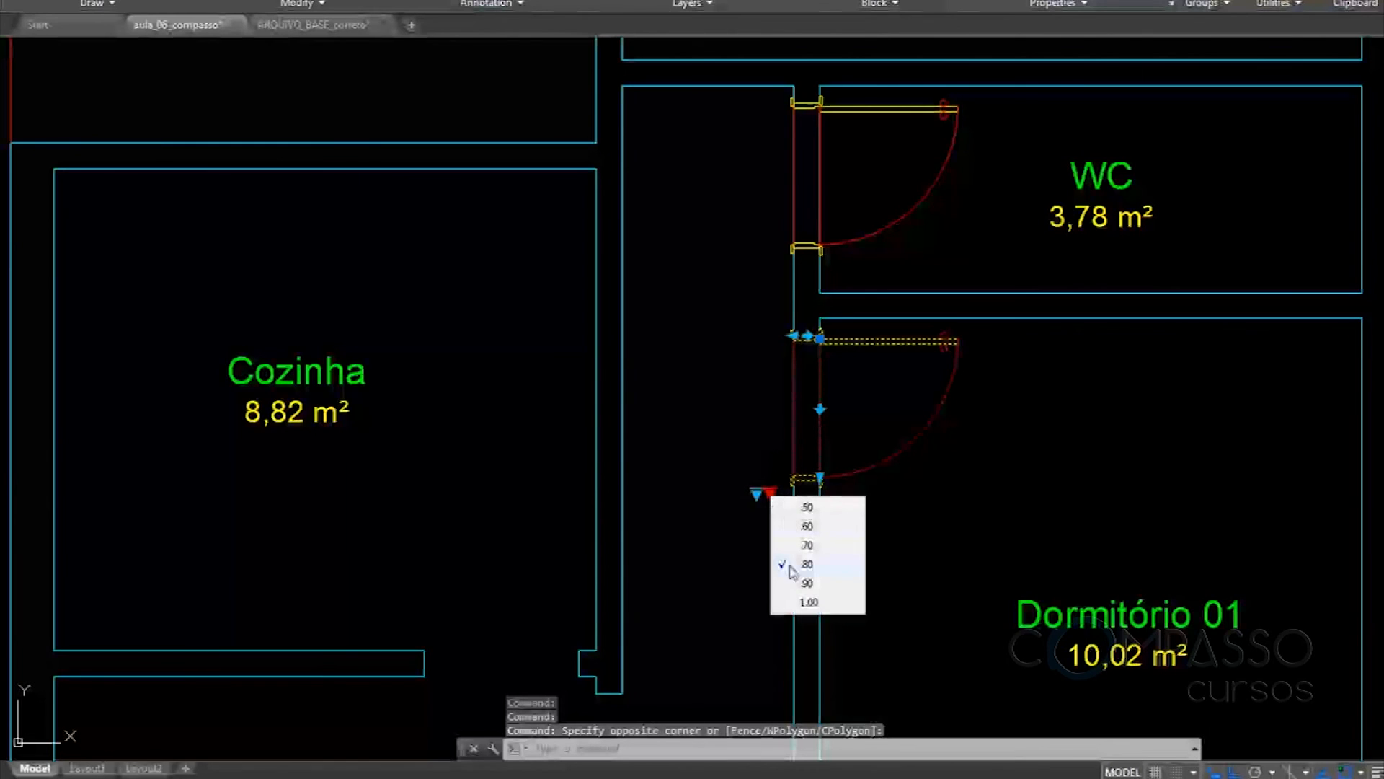
left_click(716, 406)
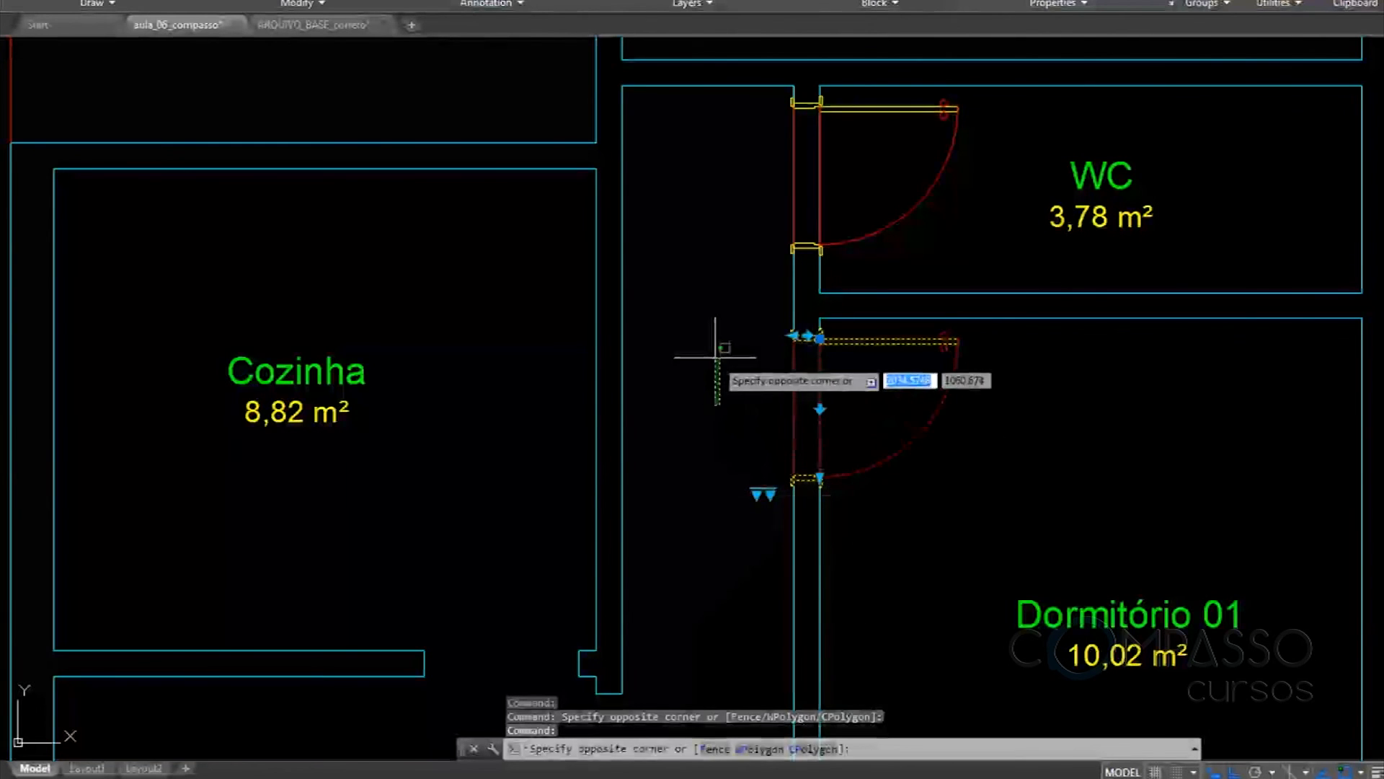
key("Escape")
Set the width of the WC door block to .70
left_click(884, 220)
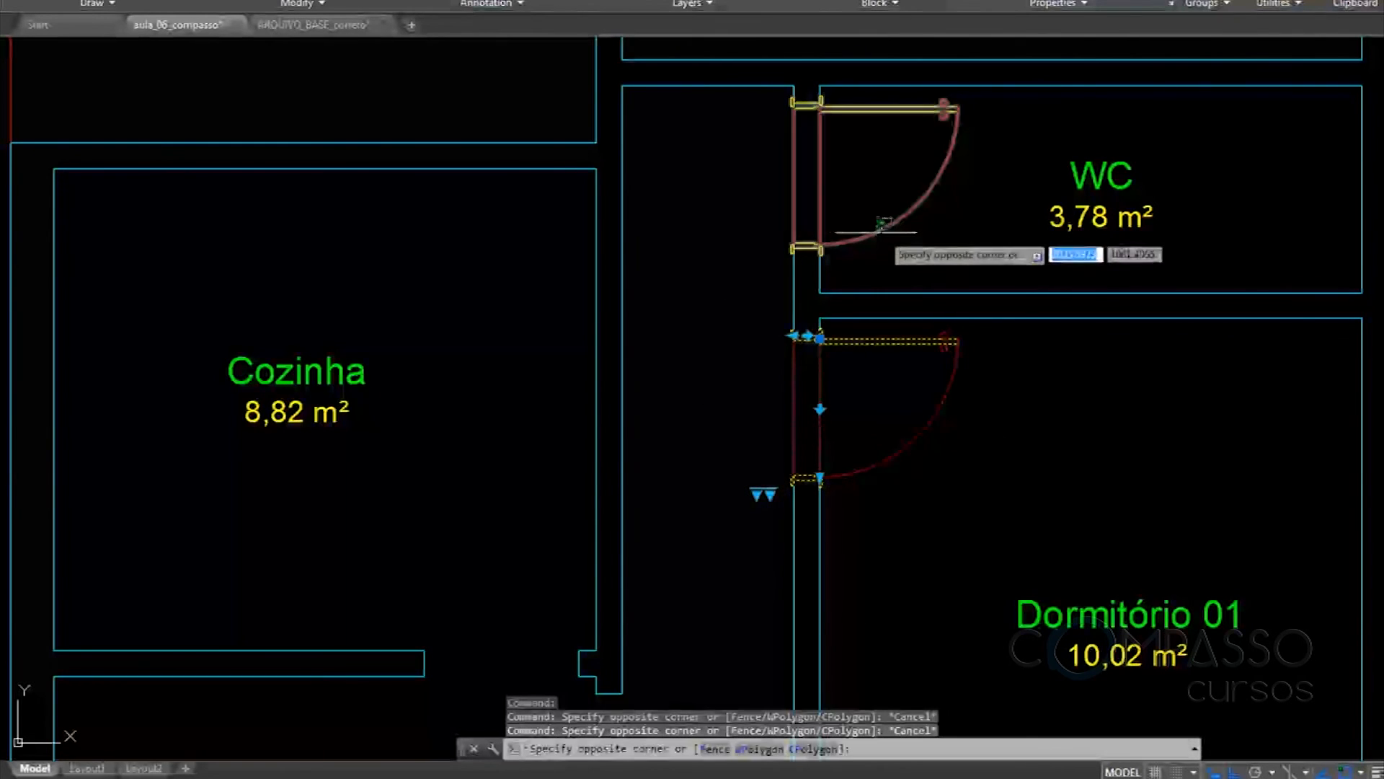
key("Escape")
key("Escape")
left_click(884, 222)
left_click(863, 256)
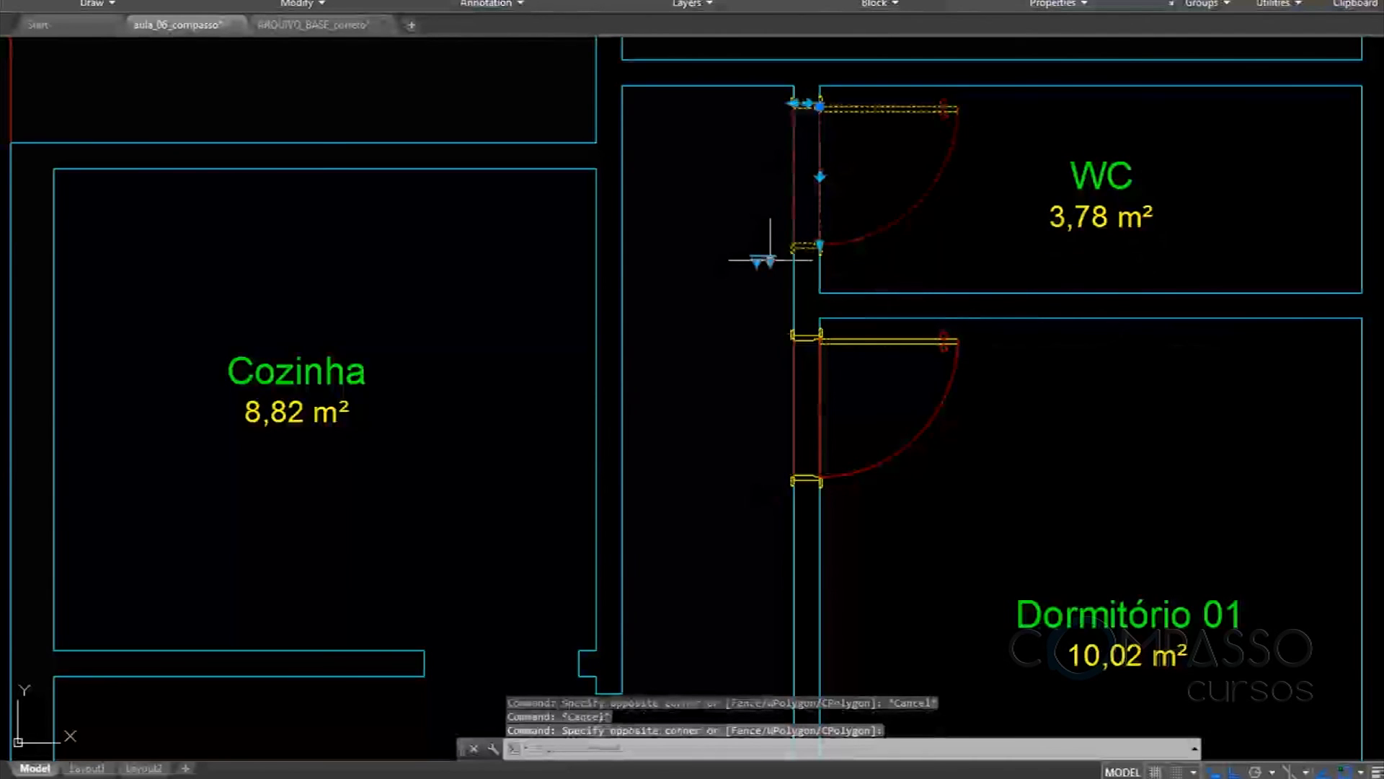
left_click(769, 261)
left_click(806, 313)
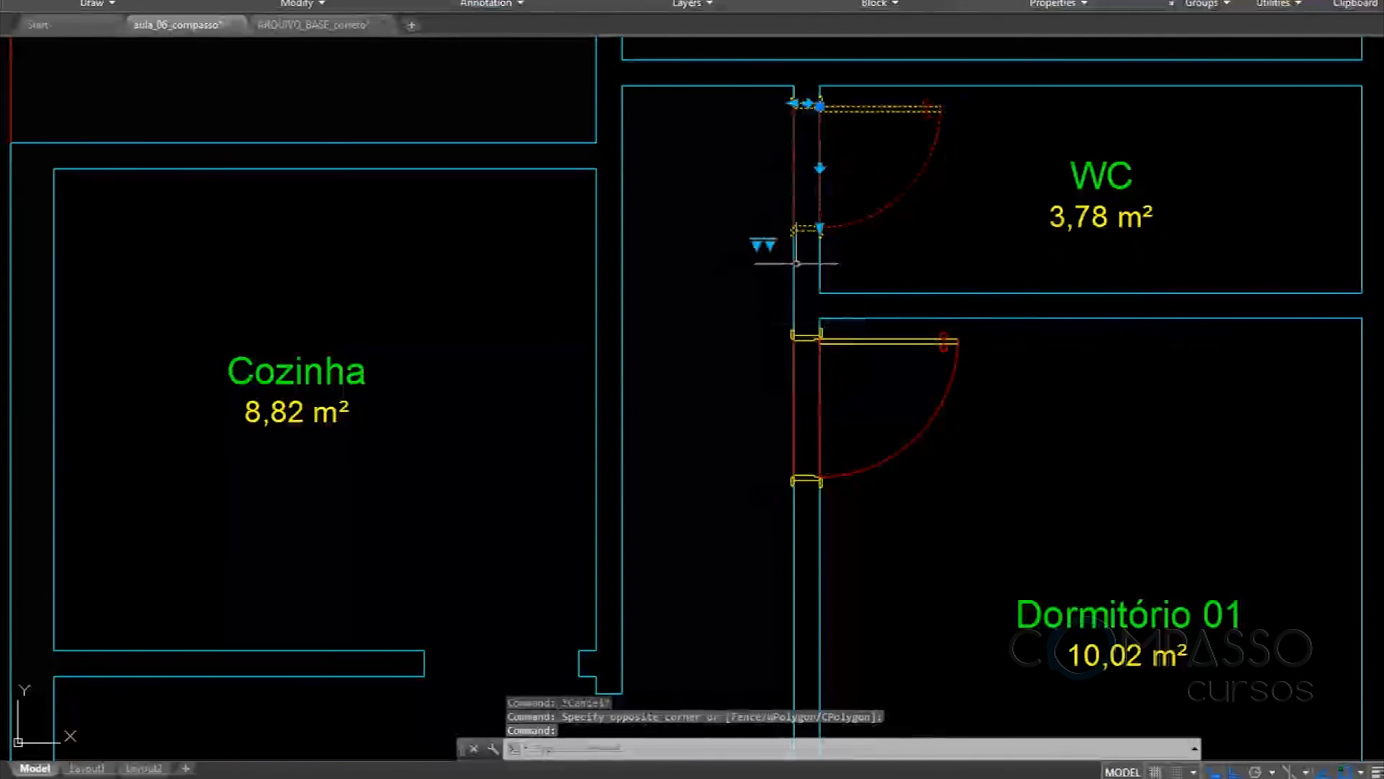
left_click(770, 245)
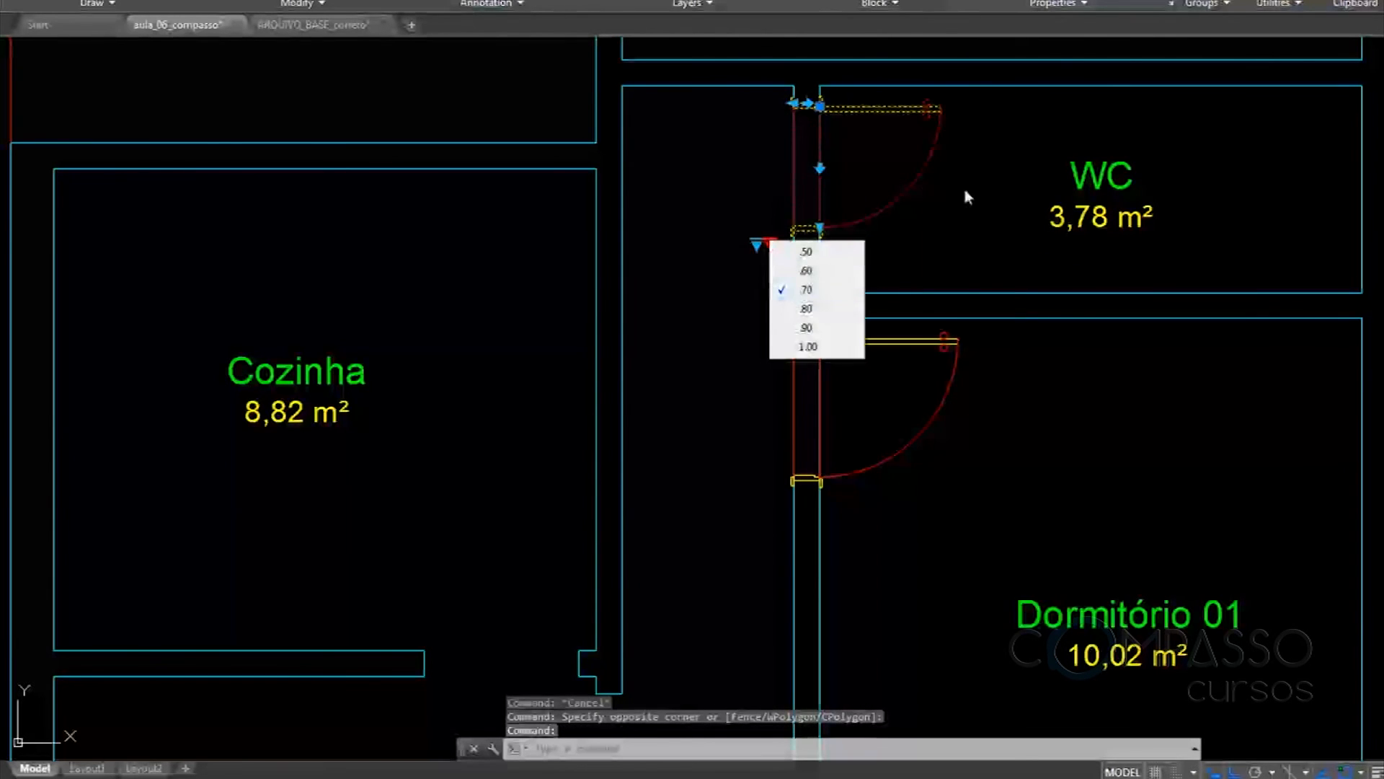
key("Escape")
Switch the Dormitório 01 door block to the "sem soleira" option
middle_click_drag(894, 384, 861, 289)
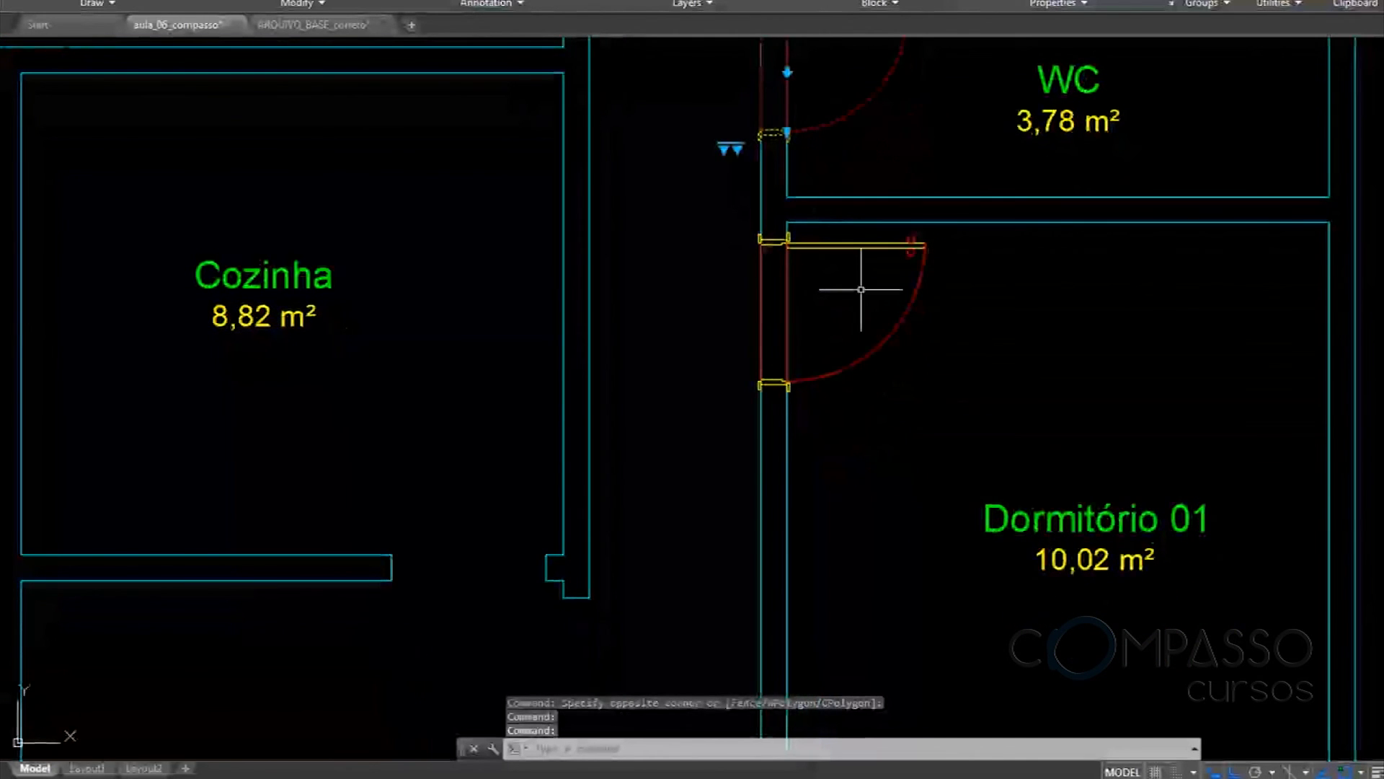
key("Escape")
left_click(836, 246)
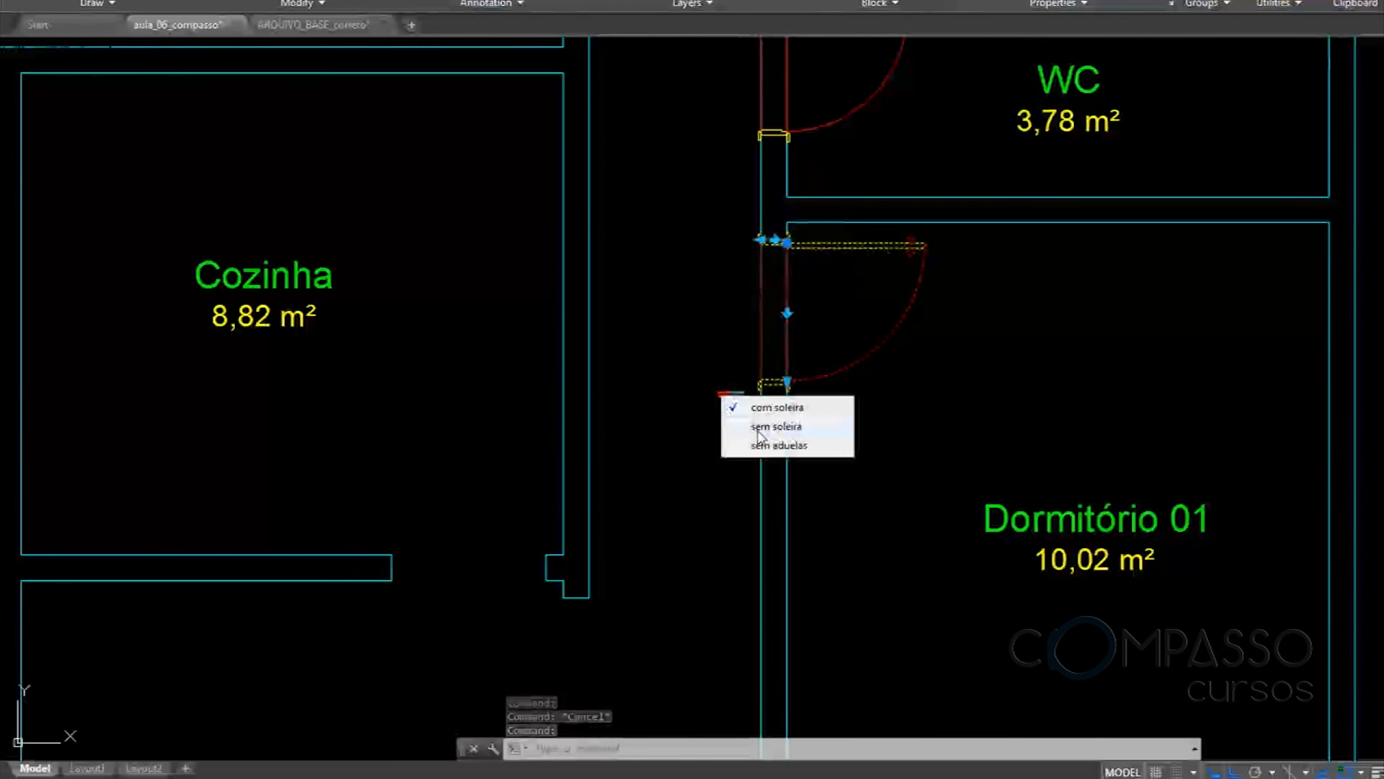
left_click(758, 426)
key("Escape")
Review the doors placed in the WC, Dormitório 01 and Sala and the rooms still without a door
mouse_move(973, 309)
middle_mouse_down()
mouse_move(924, 371)
mouse_move(873, 477)
middle_mouse_up()
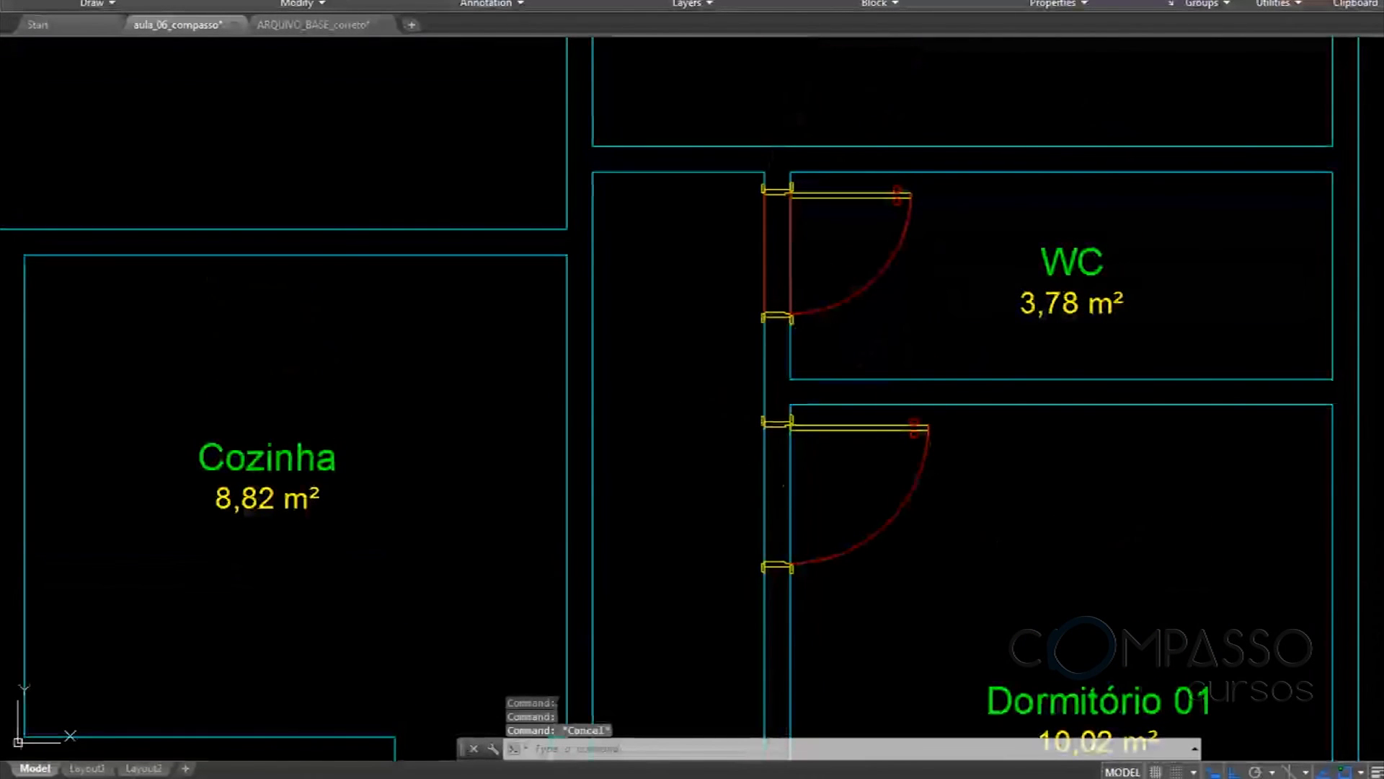
mouse_move(754, 464)
middle_mouse_down()
mouse_move(893, 300)
mouse_move(927, 401)
middle_mouse_up()
middle_click_drag(909, 263, 924, 343)
scroll(926, 211, "down", 2)
mouse_move(941, 208)
middle_mouse_down()
mouse_move(934, 319)
mouse_move(914, 306)
middle_mouse_up()
scroll(947, 301, "up", 2)
scroll(980, 287, "down", 2)
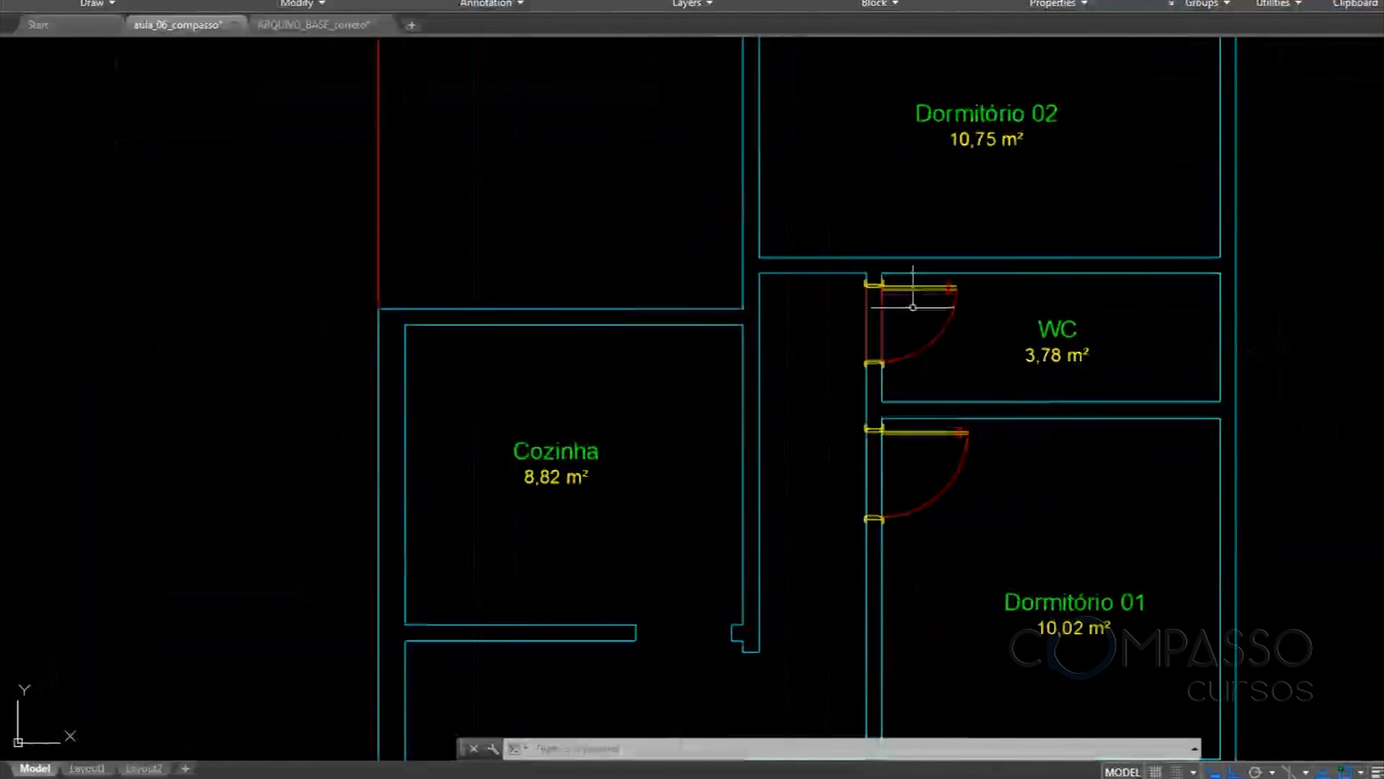
scroll(913, 306, "up", 3)
scroll(850, 272, "down", 5)
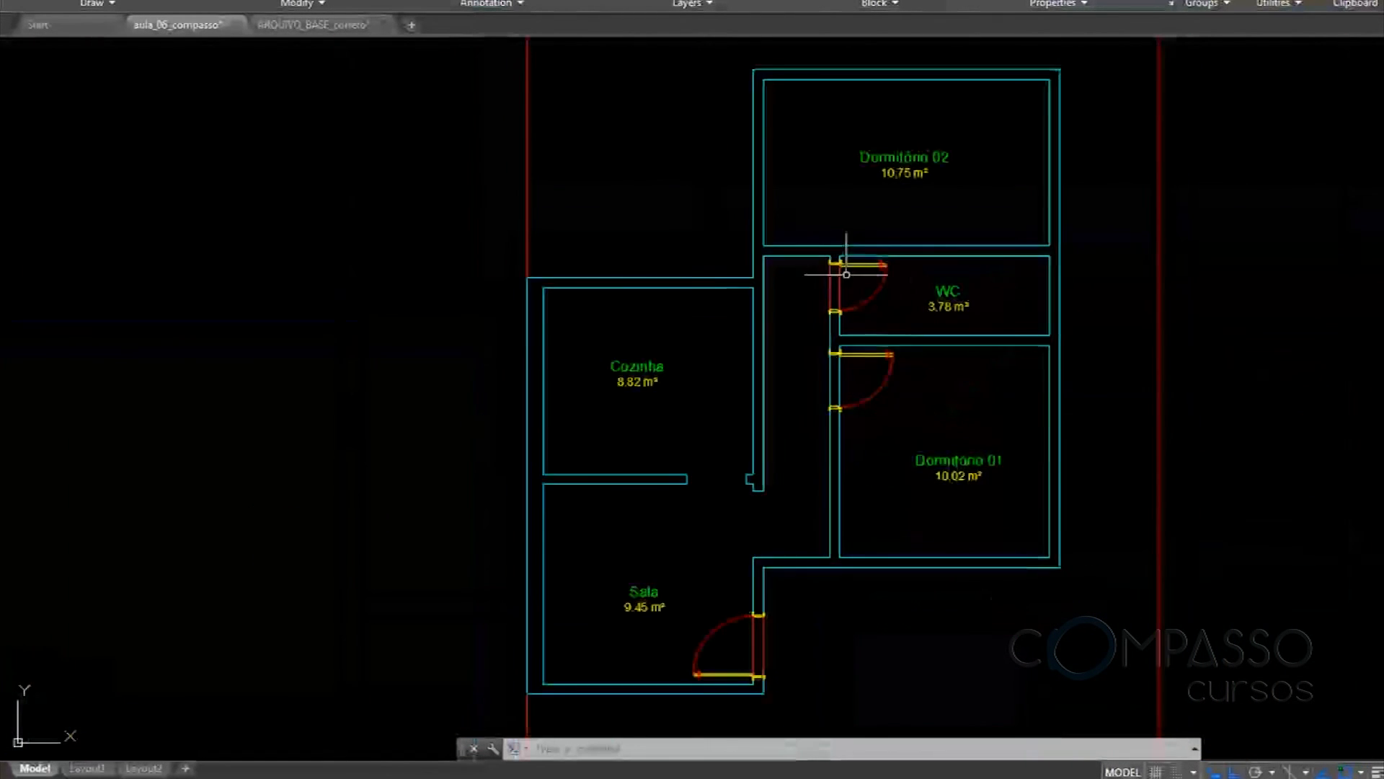
middle_click_drag(873, 317, 892, 245)
middle_click_drag(845, 455, 868, 351)
scroll(796, 459, "up", 3)
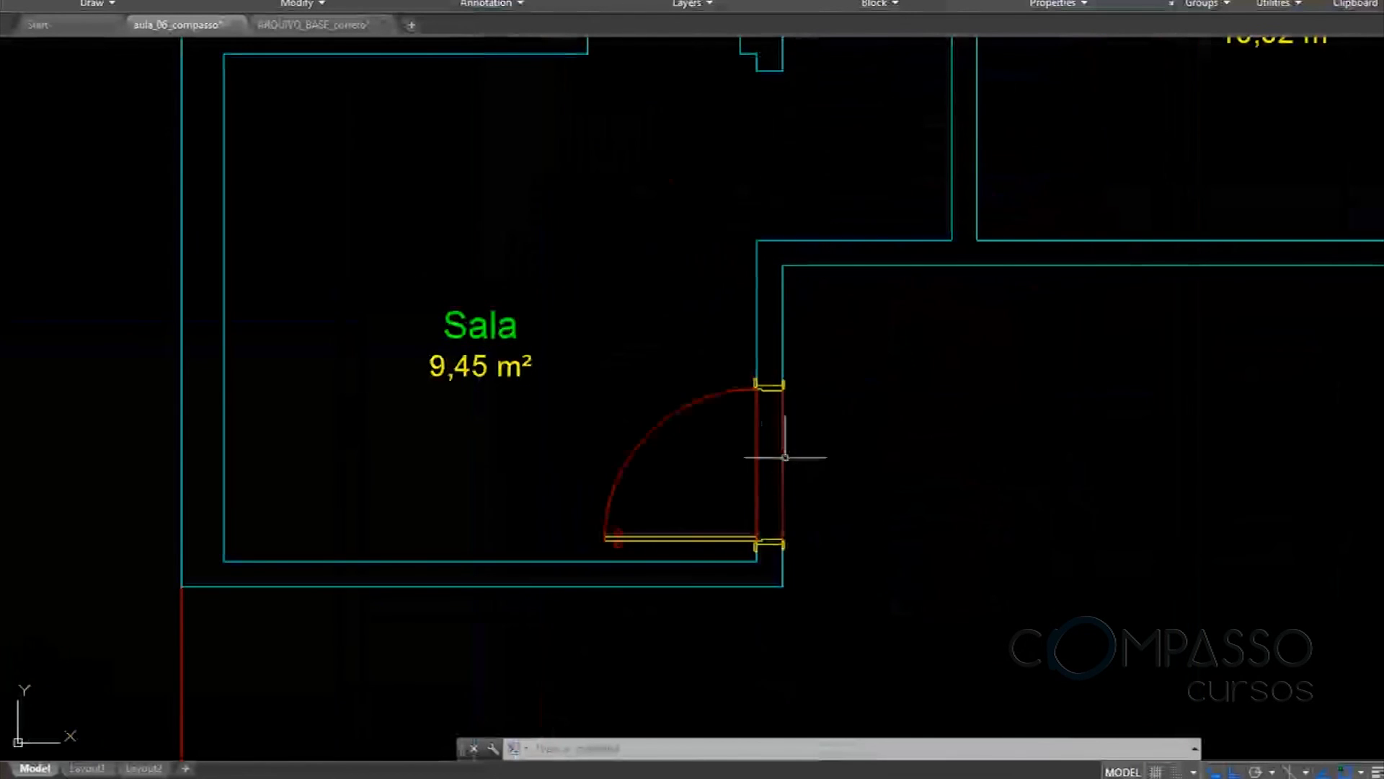
scroll(792, 444, "down", 5)
middle_click_drag(798, 441, 743, 479)
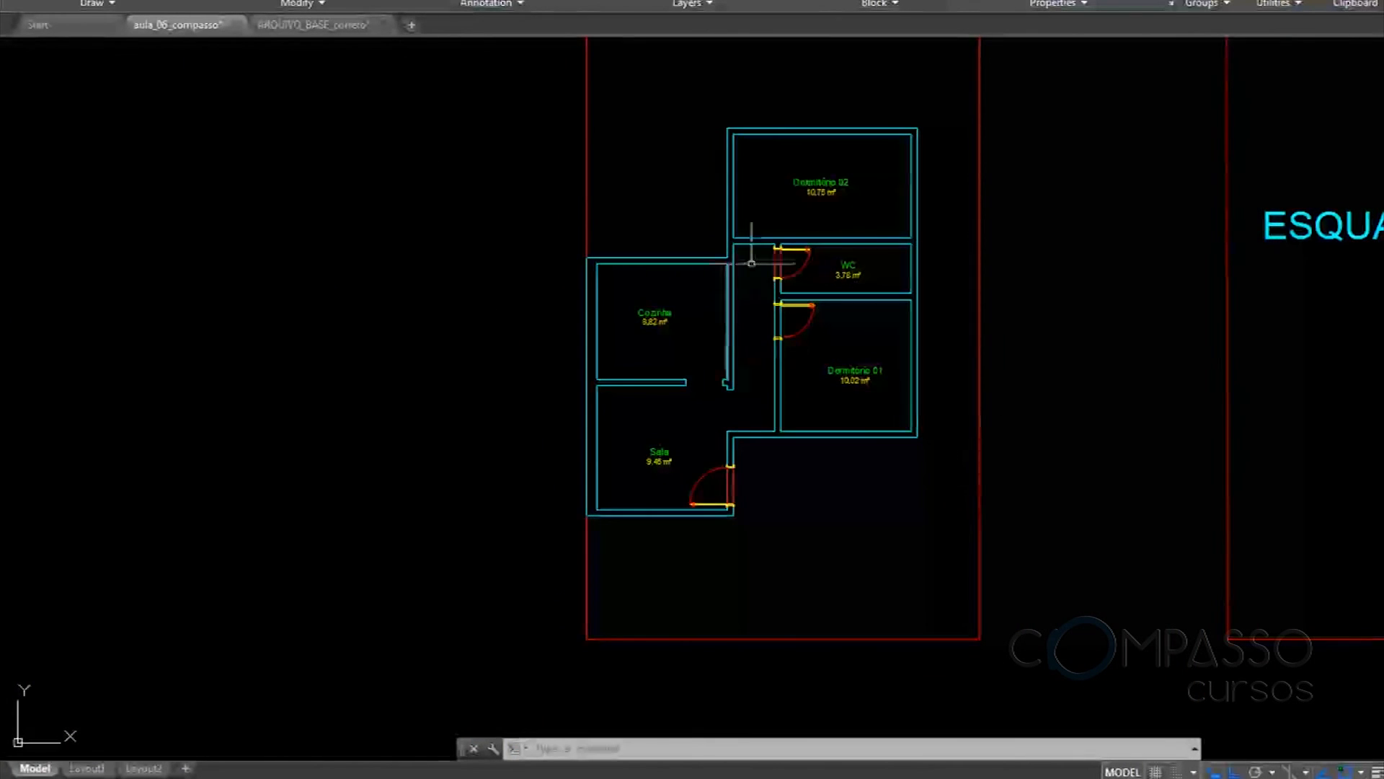
scroll(762, 230, "up", 3)
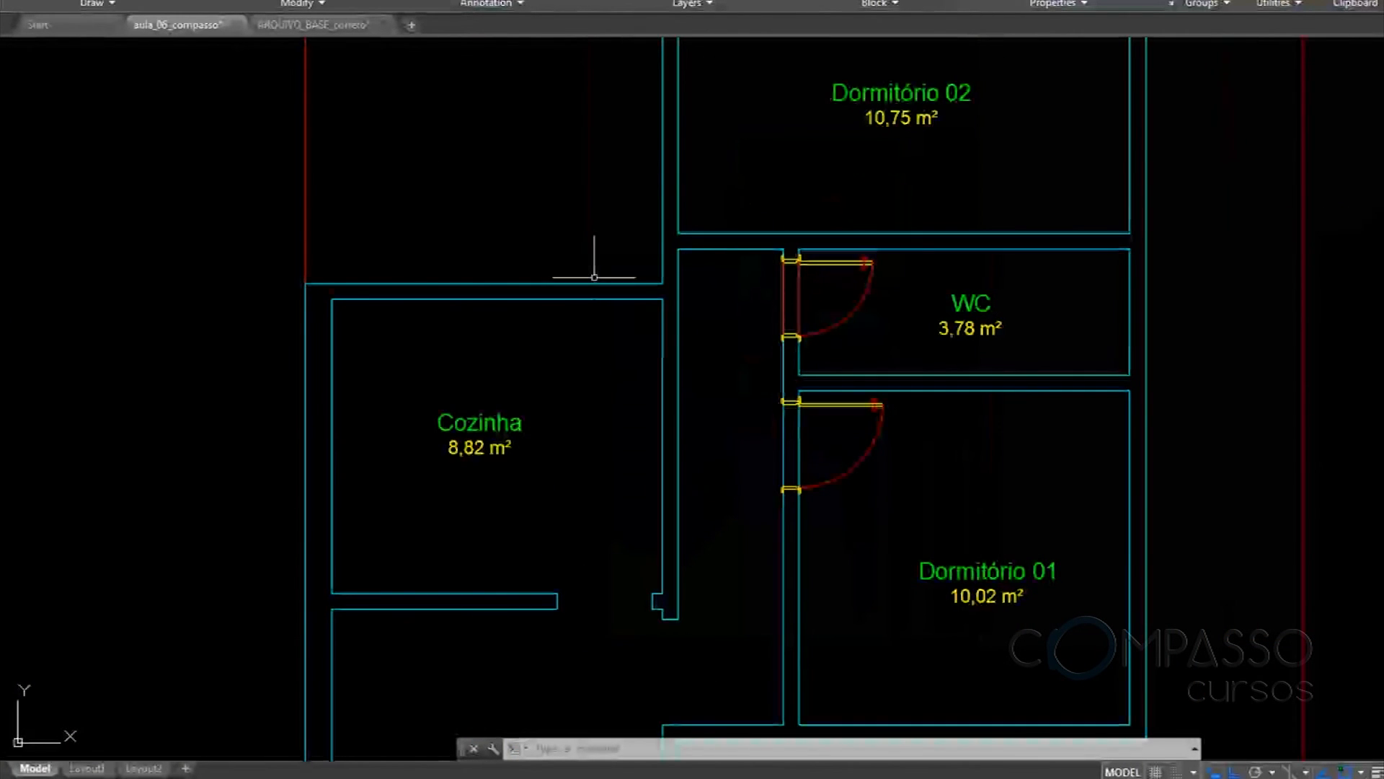
Flip the horizontal PORTAS swing door block in the ESQUADRIAS table so that its leaf hangs from the right end of the opening
scroll(670, 251, "down", 4)
middle_click_drag(1121, 310, 610, 276)
scroll(610, 276, "down", 2)
middle_click_drag(1072, 353, 750, 330)
scroll(751, 331, "up", 5)
scroll(752, 336, "up", 3)
left_click(704, 309)
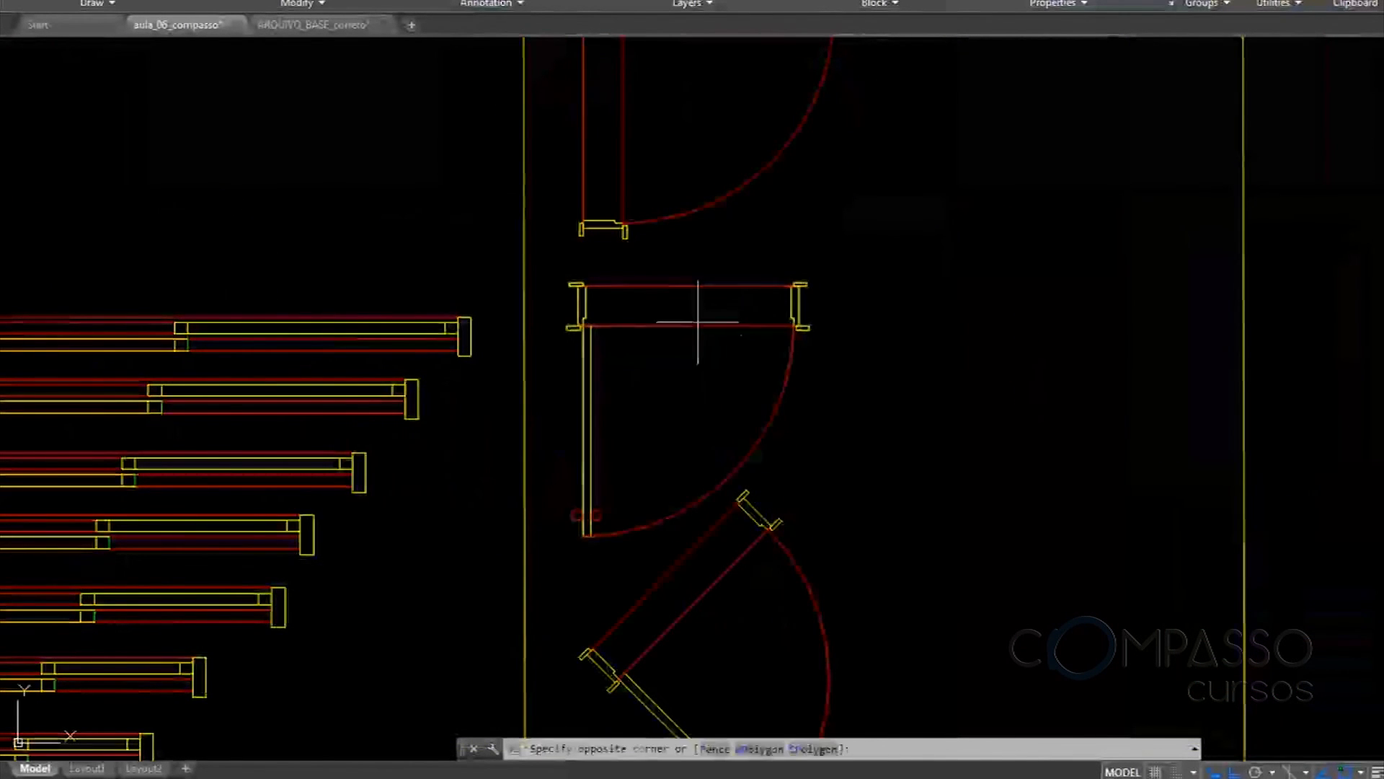
left_click(654, 340)
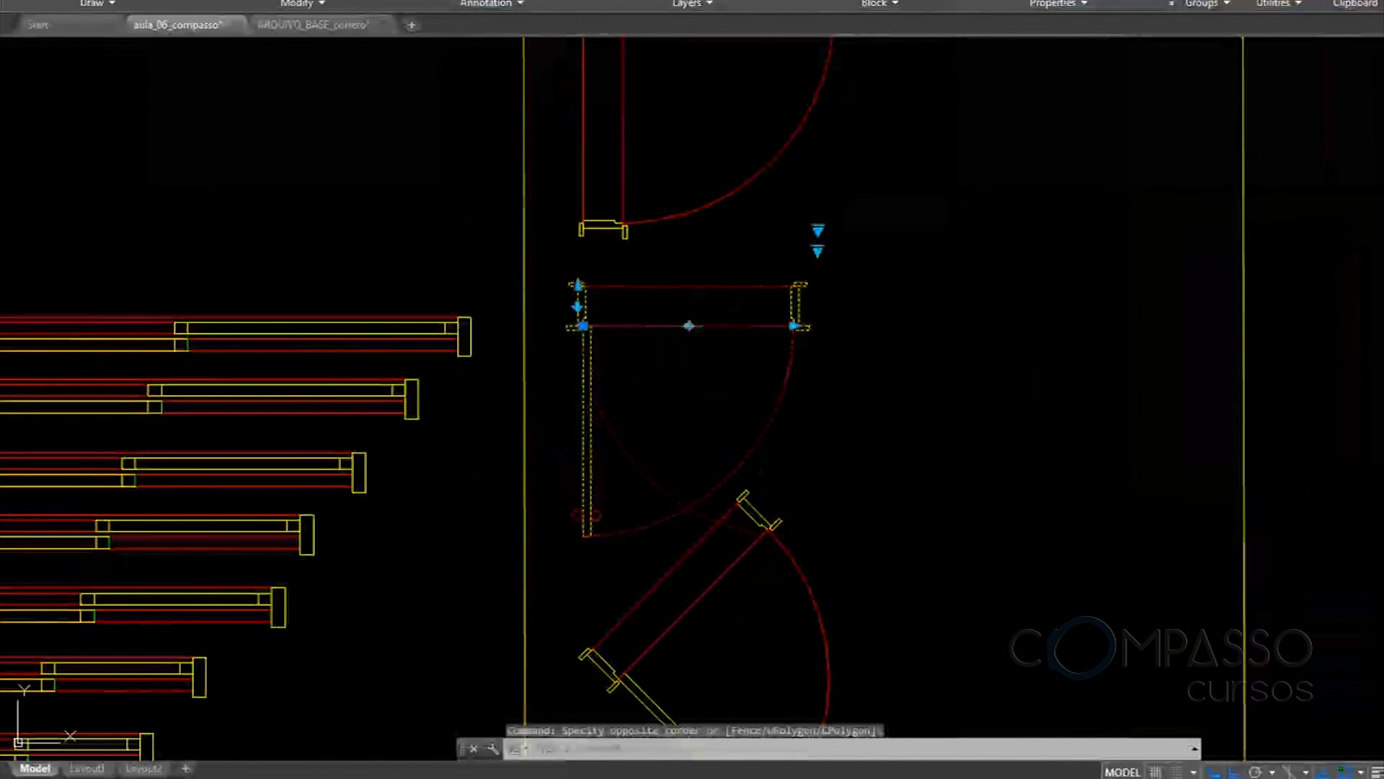
left_click(689, 326)
key("Escape")
Copy the flipped horizontal PORTAS door block by its lower right outer jamb corner to the upper right inner corner of Cozinha
type("co")
key("Return")
left_click(792, 309)
left_click(737, 350)
key("Return")
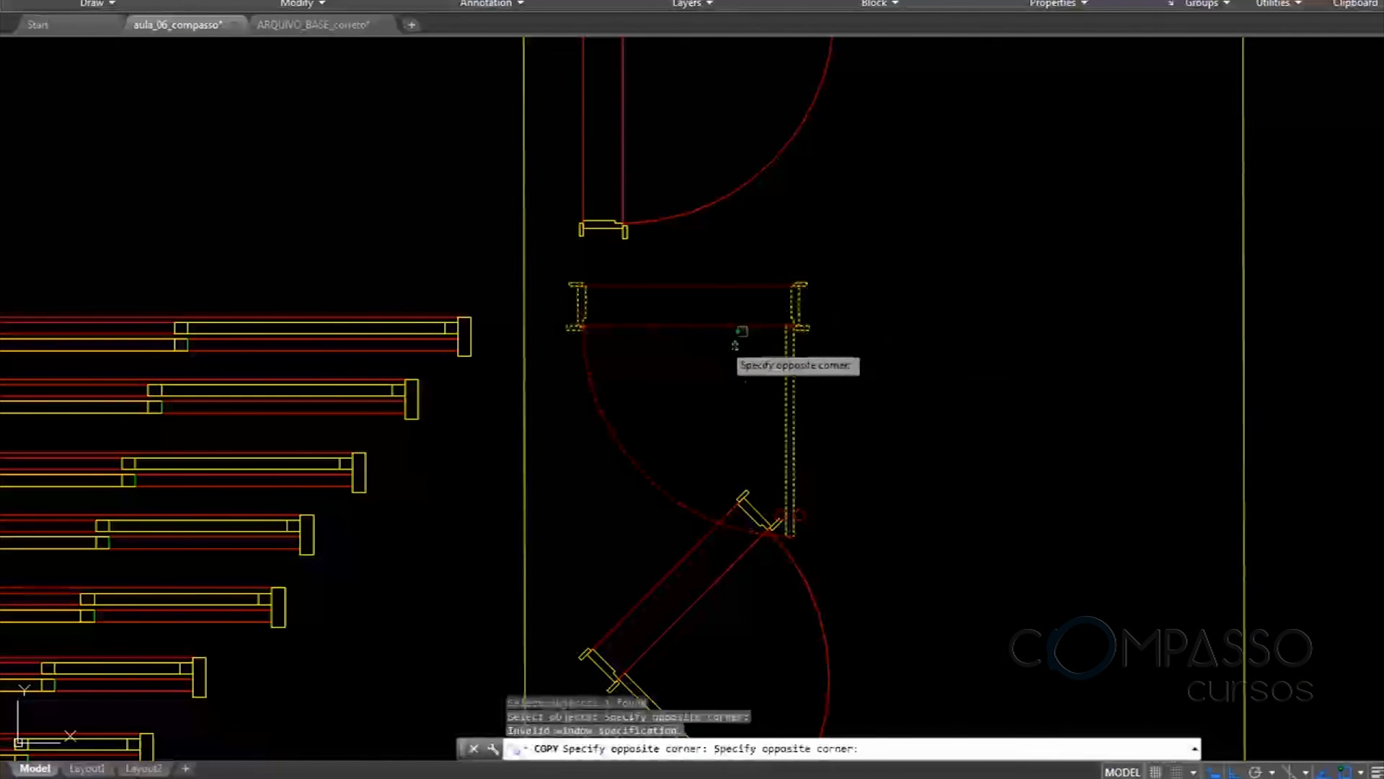
left_click(757, 324)
key("Return")
scroll(793, 321, "up", 5)
scroll(841, 318, "up", 4)
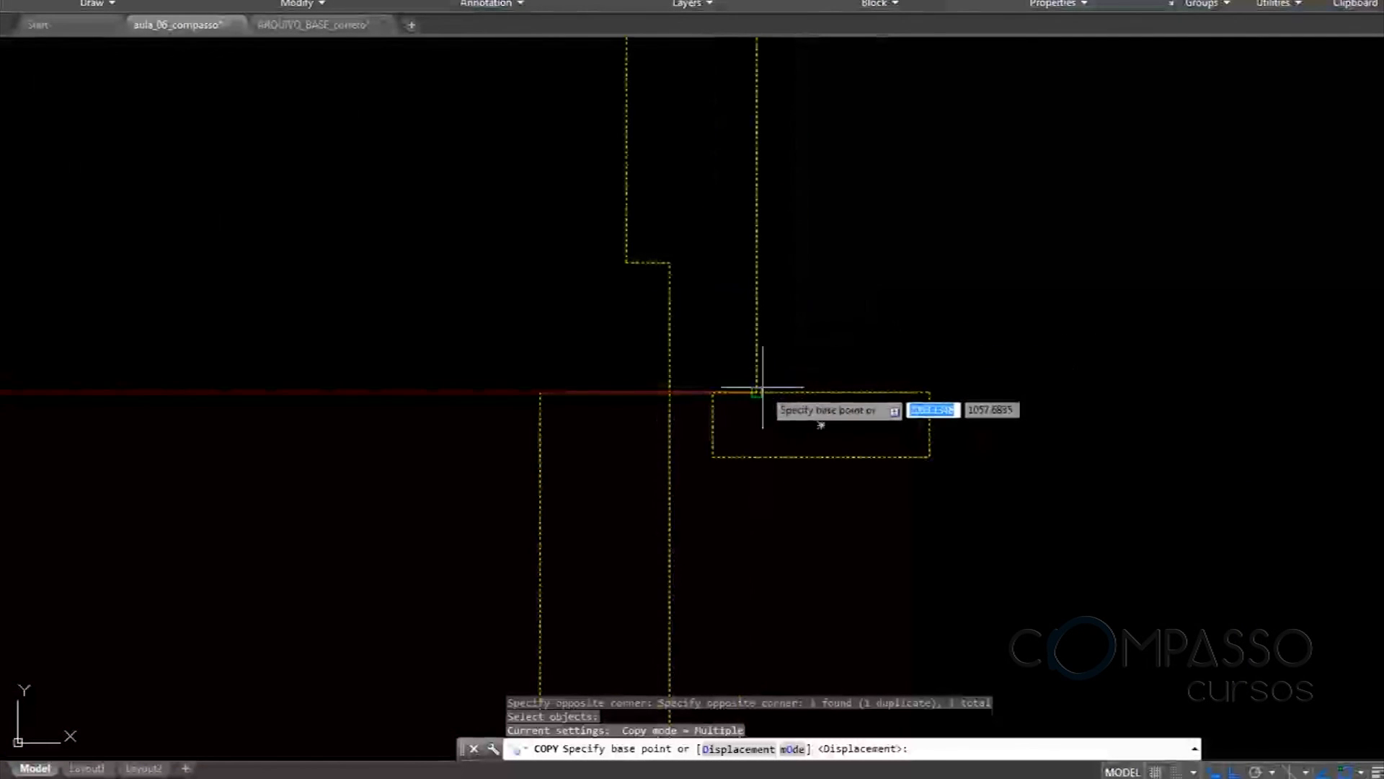
left_click(757, 392)
scroll(1010, 325, "down", 8)
scroll(926, 334, "up", 3)
scroll(1174, 370, "up", 12)
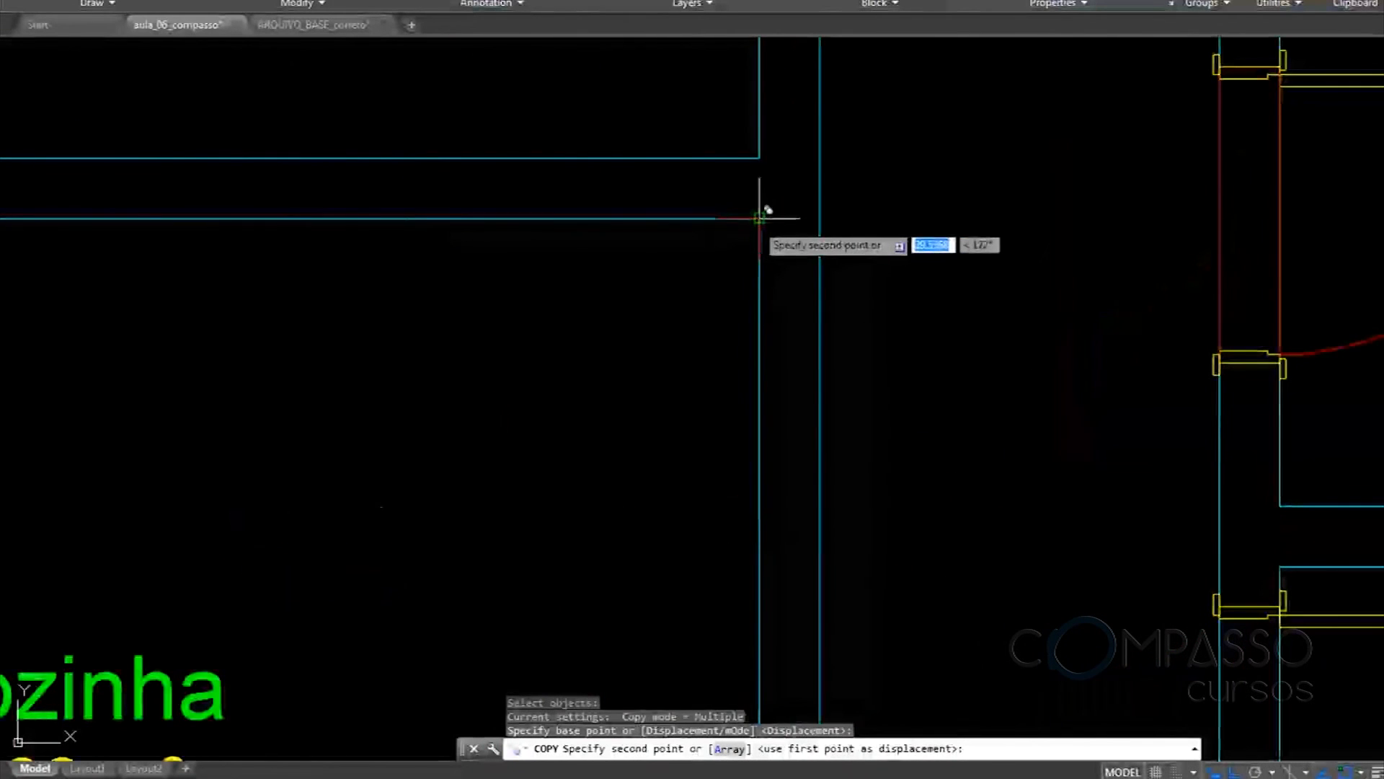
left_click(759, 218)
key("Escape")
Move the Cozinha door block straight left along the wall by .1
middle_click_drag(715, 341, 811, 304)
left_click(658, 331)
left_click(486, 425)
key("Return")
middle_click_drag(585, 373, 917, 377)
left_click(825, 402)
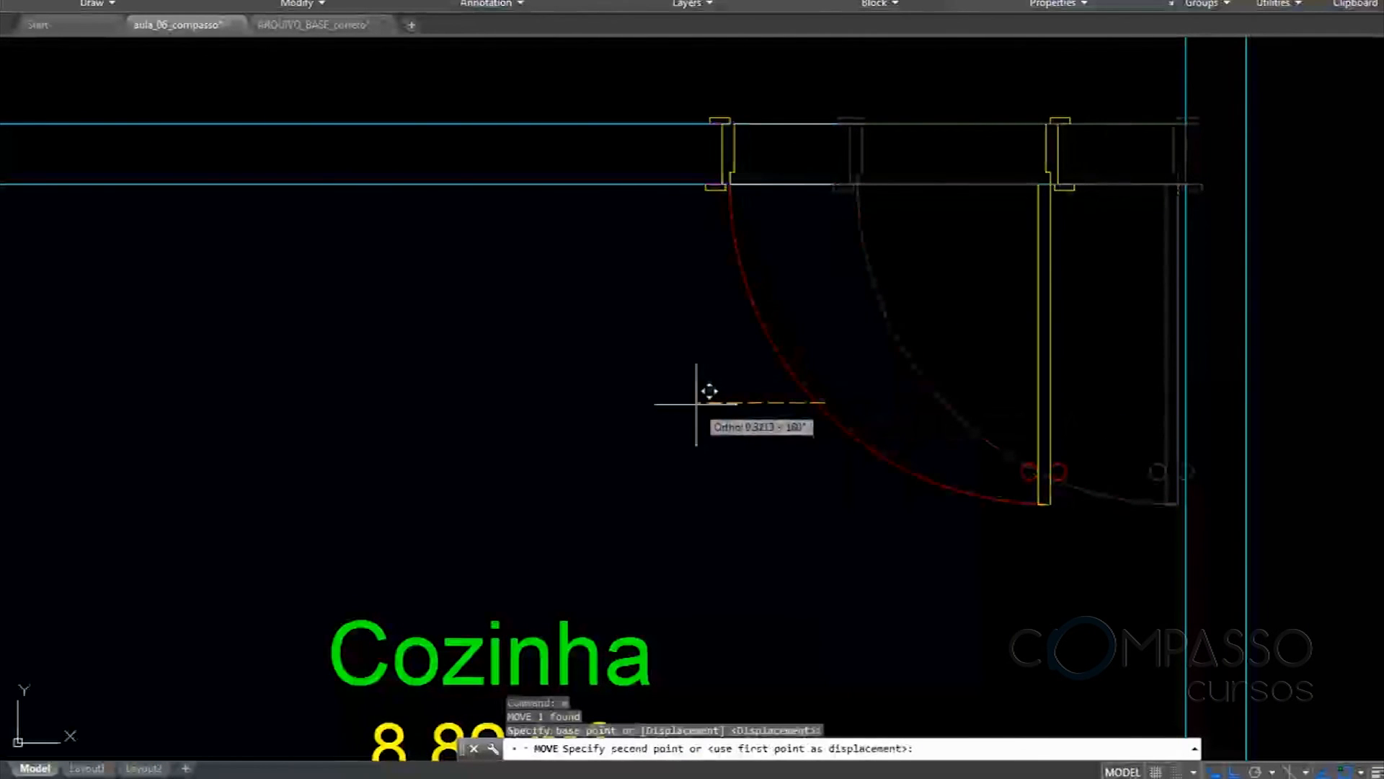
type(".")
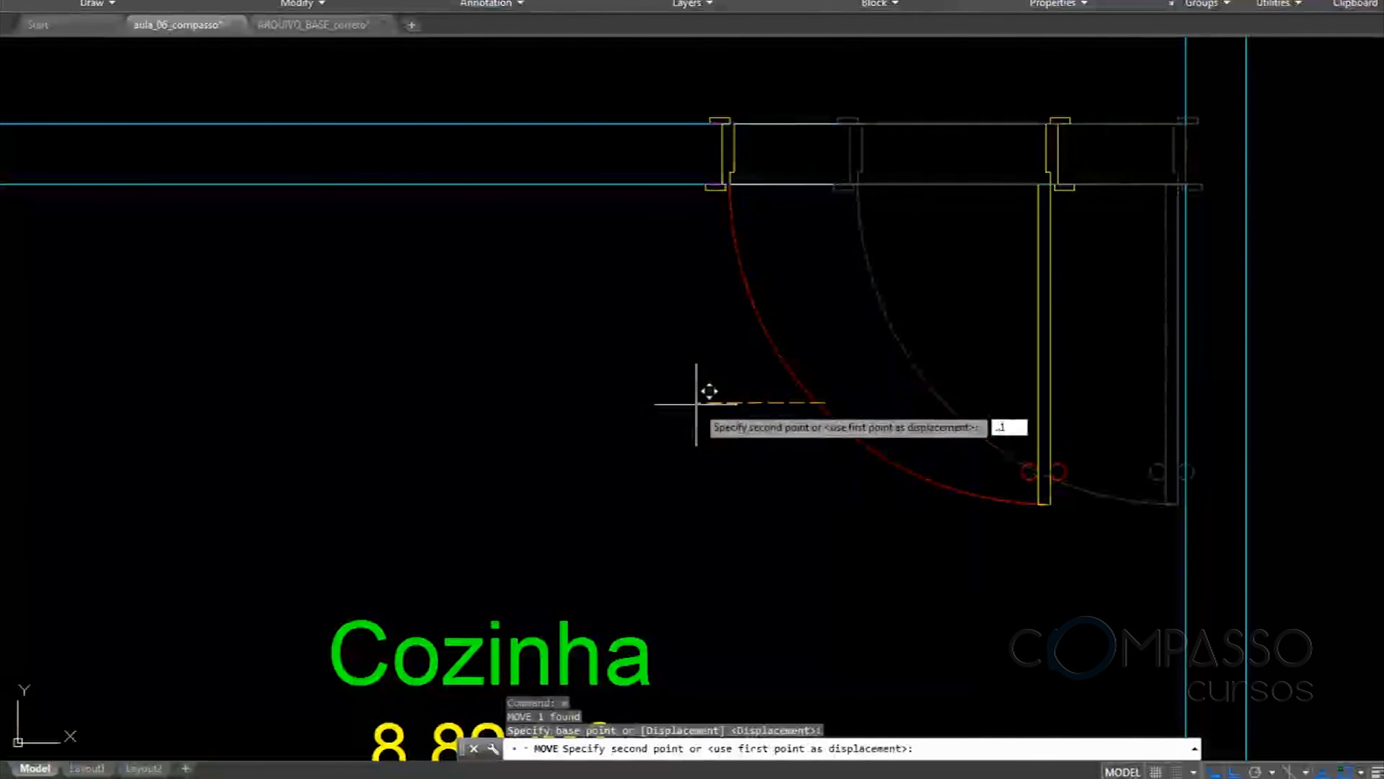
type("1")
key("Return")
scroll(649, 288, "down", 8)
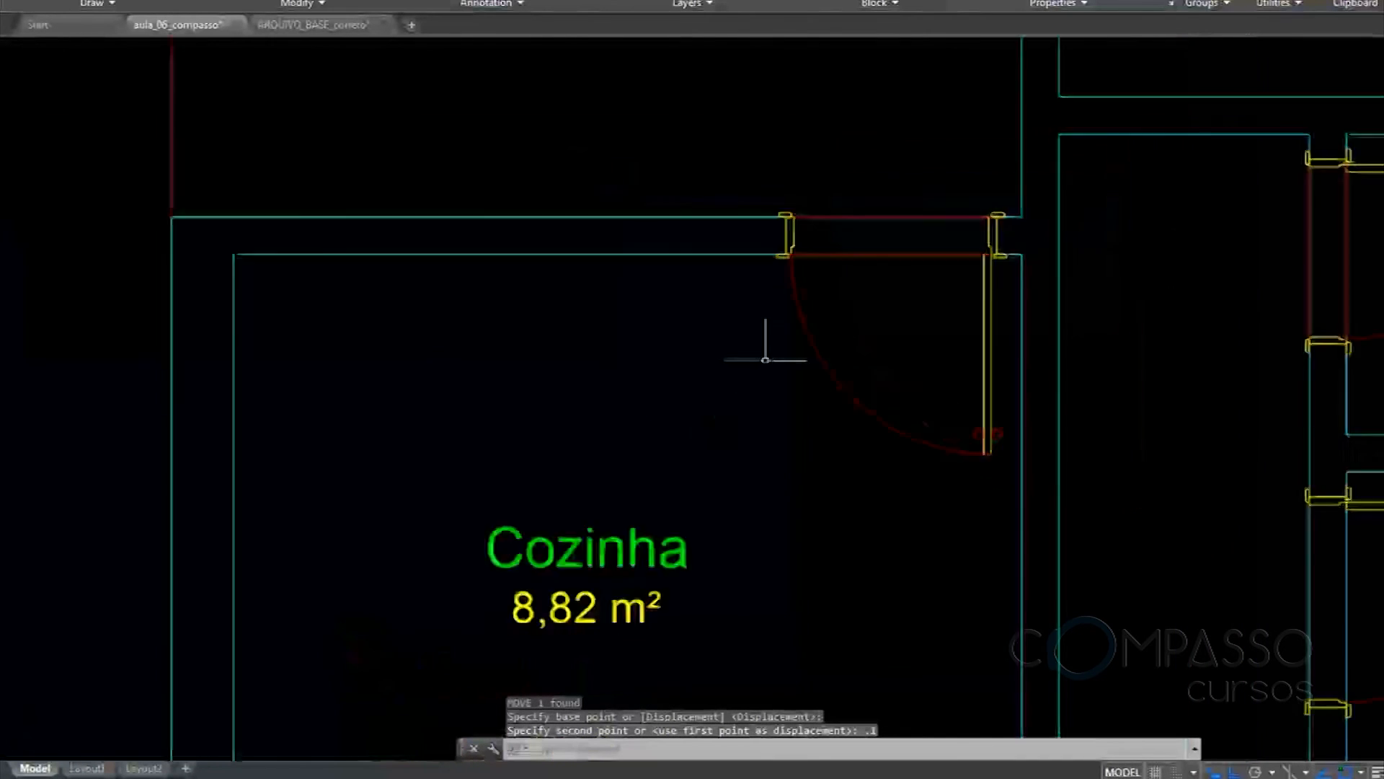
scroll(739, 258, "down", 2)
middle_click_drag(932, 240, 781, 259)
type("CO")
key("Return")
scroll(736, 261, "down", 4)
middle_click_drag(1202, 235, 955, 317)
scroll(904, 376, "up", 4)
key("Escape")
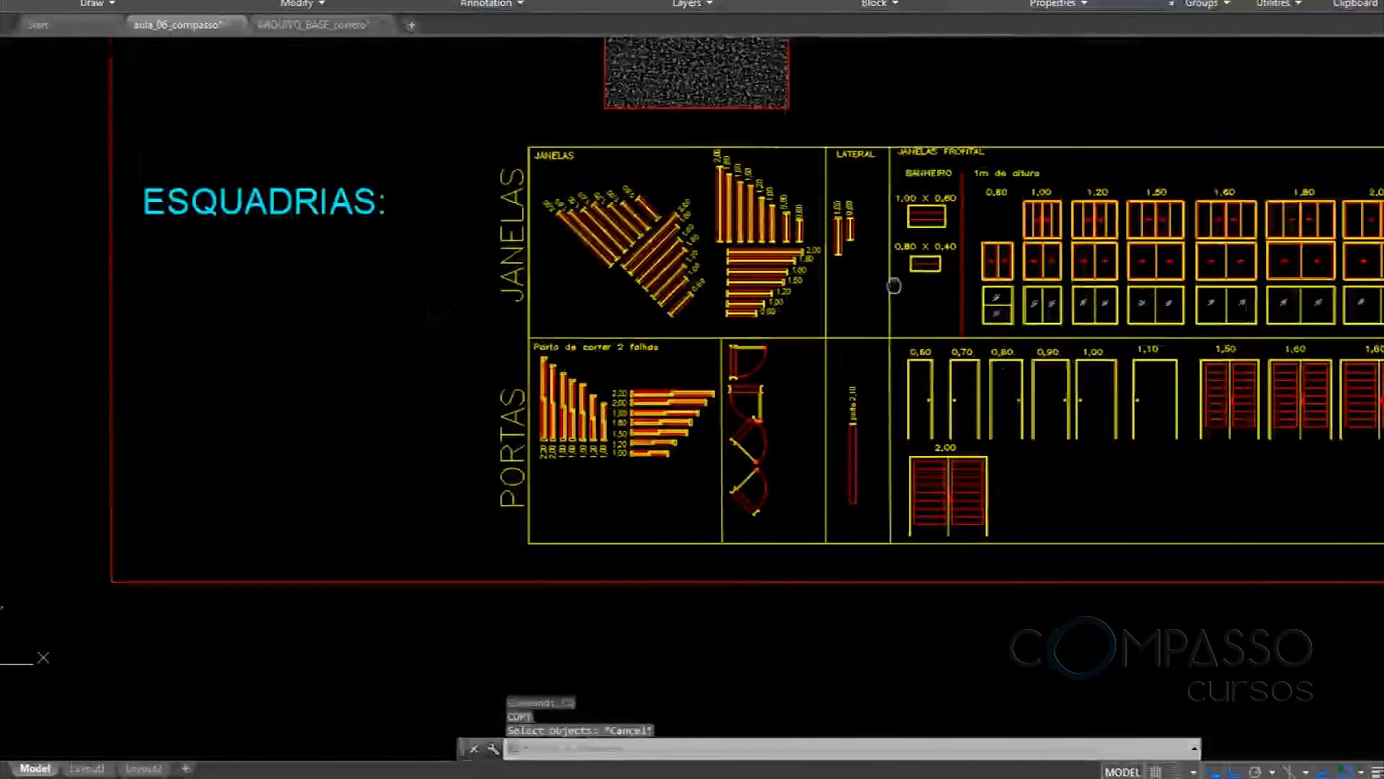
Flip the horizontal PORTAS swing door block vertically and horizontally so that its leaf opens upward from the left end
scroll(786, 469, "up", 6)
left_click(783, 302)
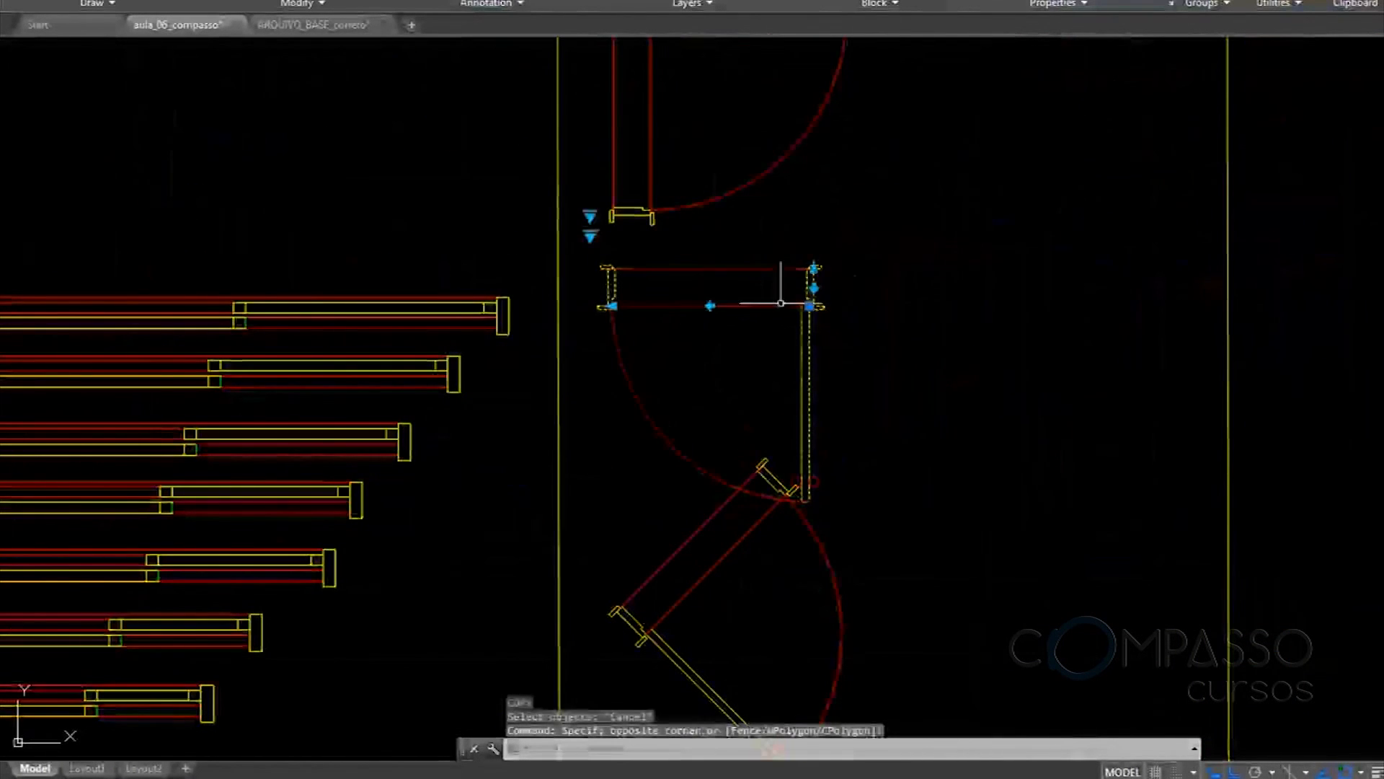
left_click(814, 288)
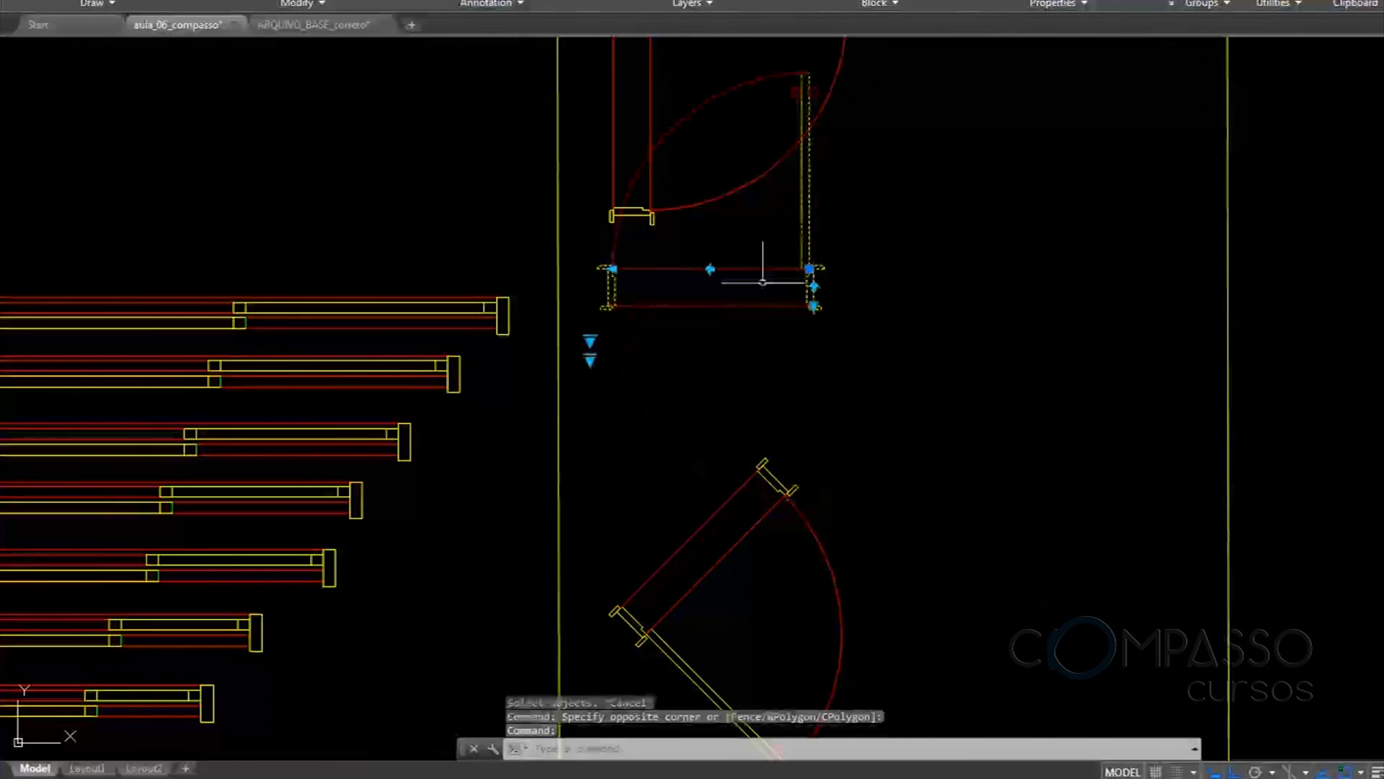
left_click(711, 270)
key("Escape")
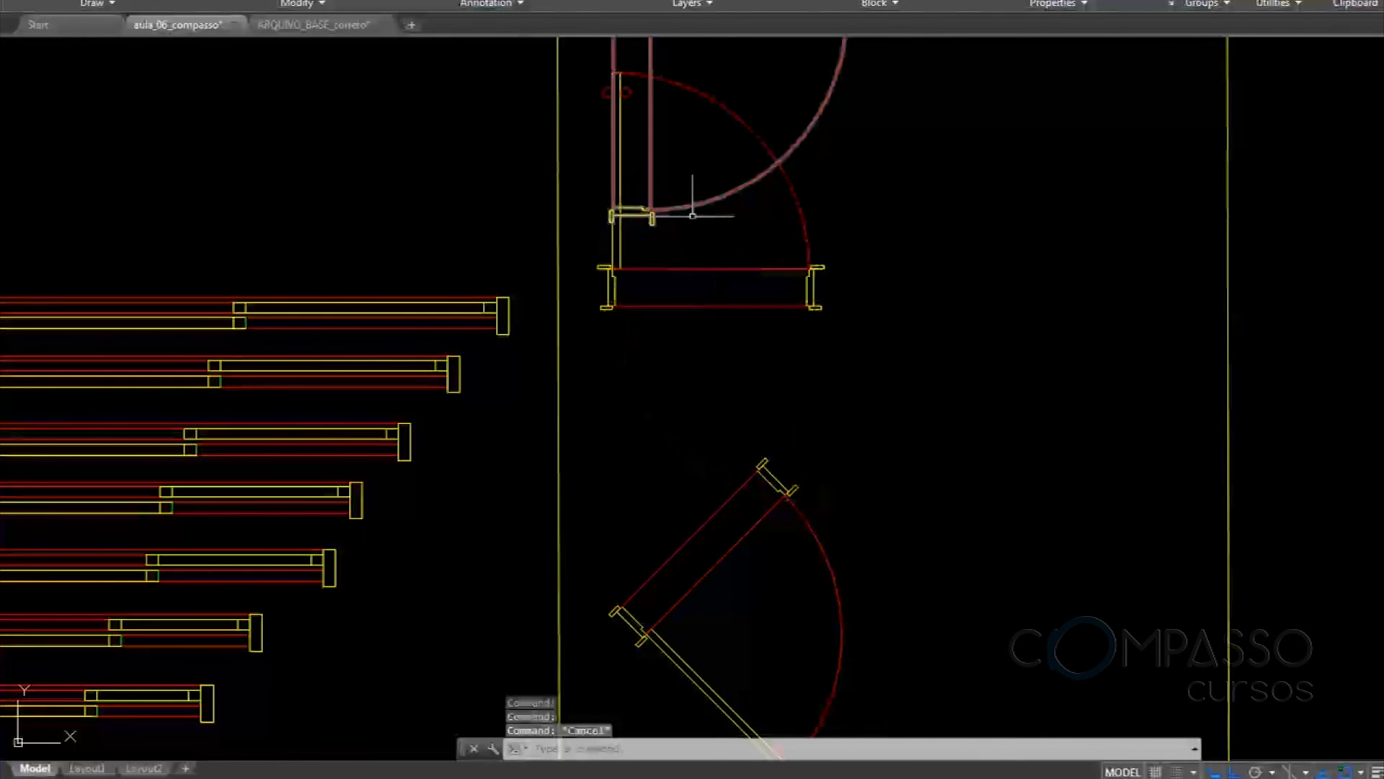
Select the horizontal PORTAS door block and flip it through its other orientations, returning its leaf upward at the left end
middle_click_drag(749, 261, 771, 347)
left_click(770, 348)
left_click(714, 396)
left_click(734, 355)
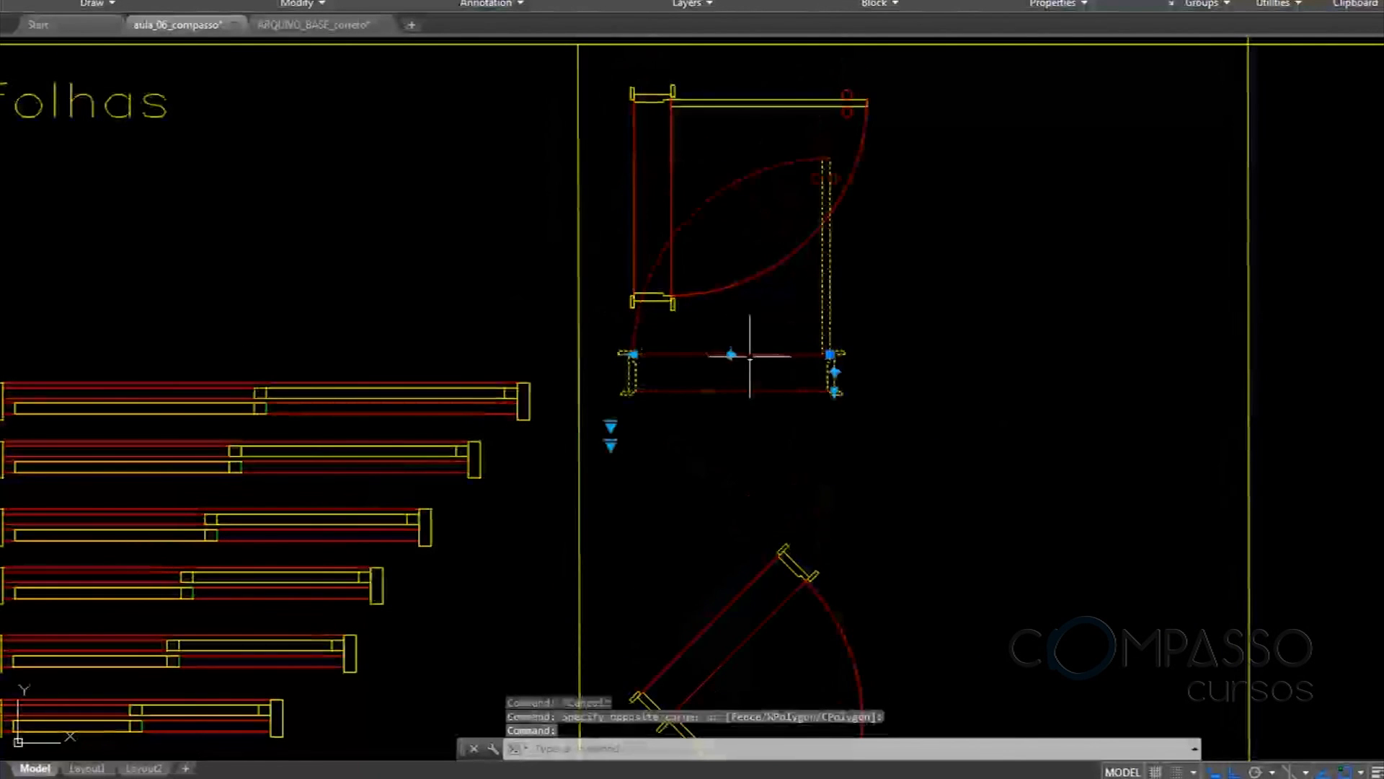
left_click(834, 369)
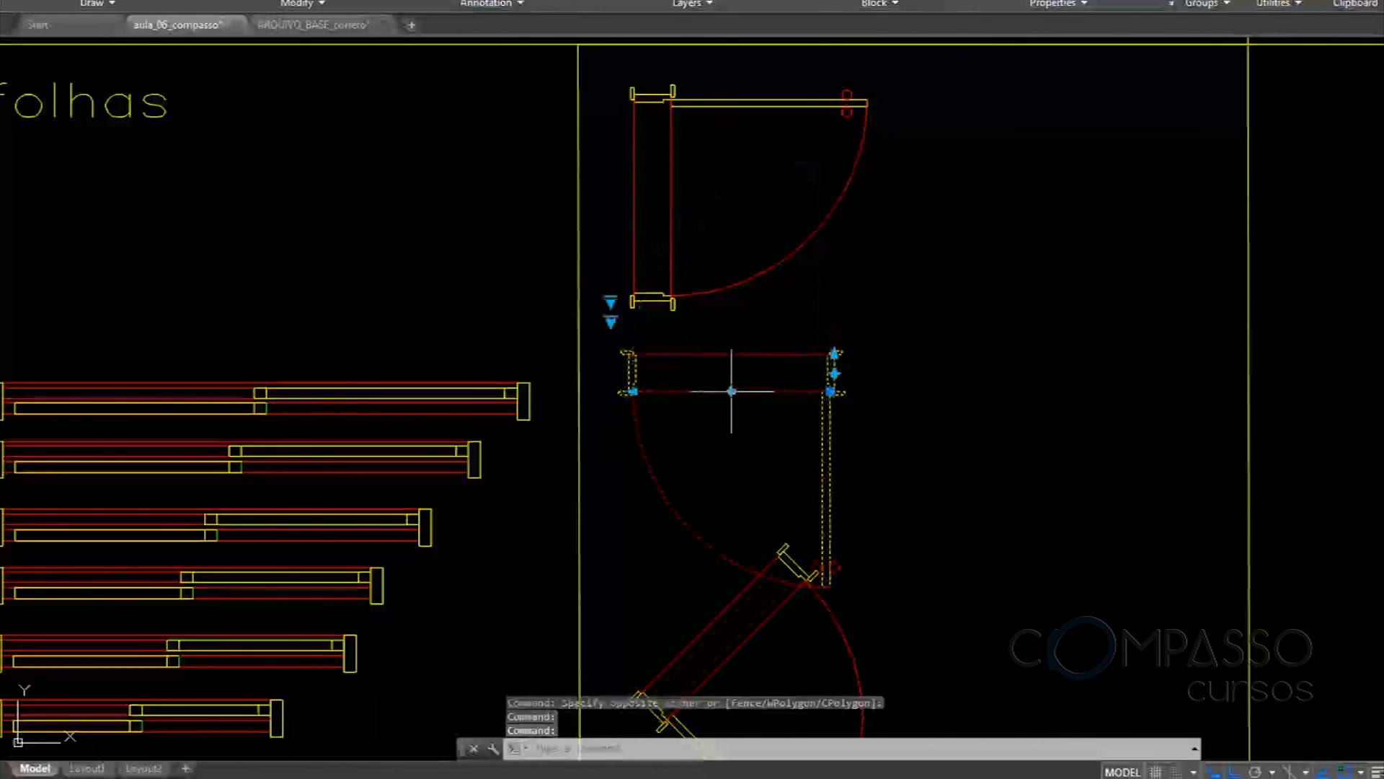
left_click(731, 391)
left_click(629, 373)
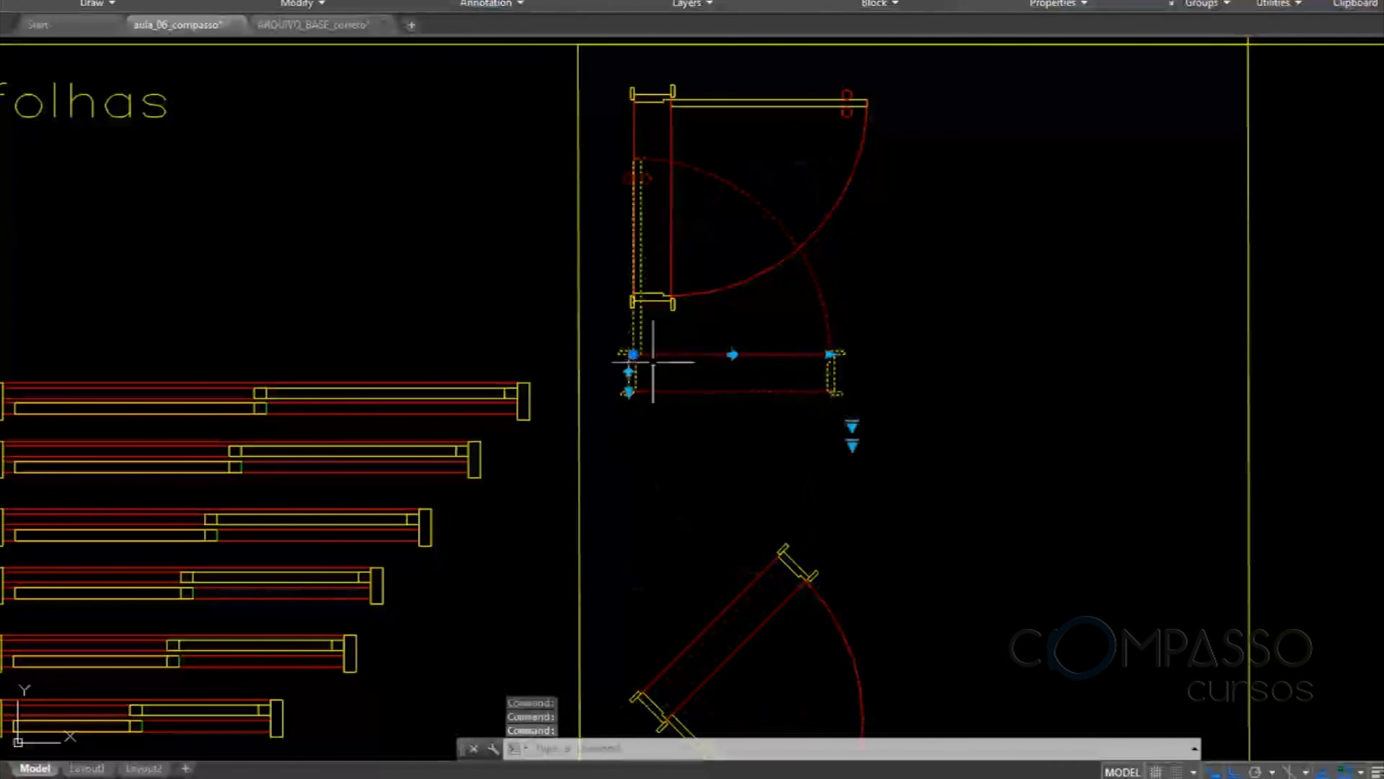
Copy the selected PORTAS door block by its upper left jamb corner to the lower left inner corner of Dormitório 02
scroll(653, 362, "up", 2)
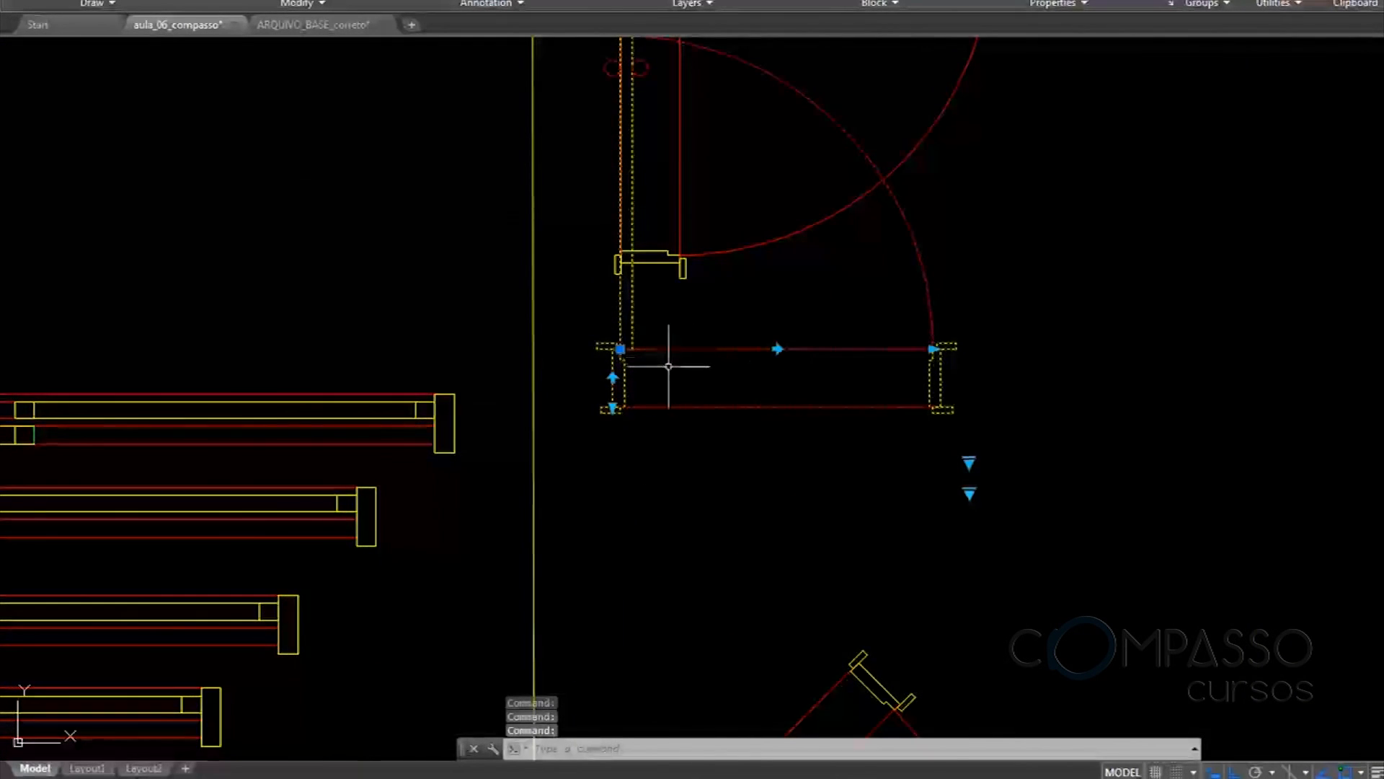
middle_click_drag(668, 366, 716, 362)
type("co")
key("Return")
scroll(639, 346, "up", 5)
left_click(722, 339)
scroll(1044, 342, "down", 8)
scroll(608, 308, "down", 3)
middle_click_drag(608, 308, 853, 463)
scroll(648, 479, "up", 8)
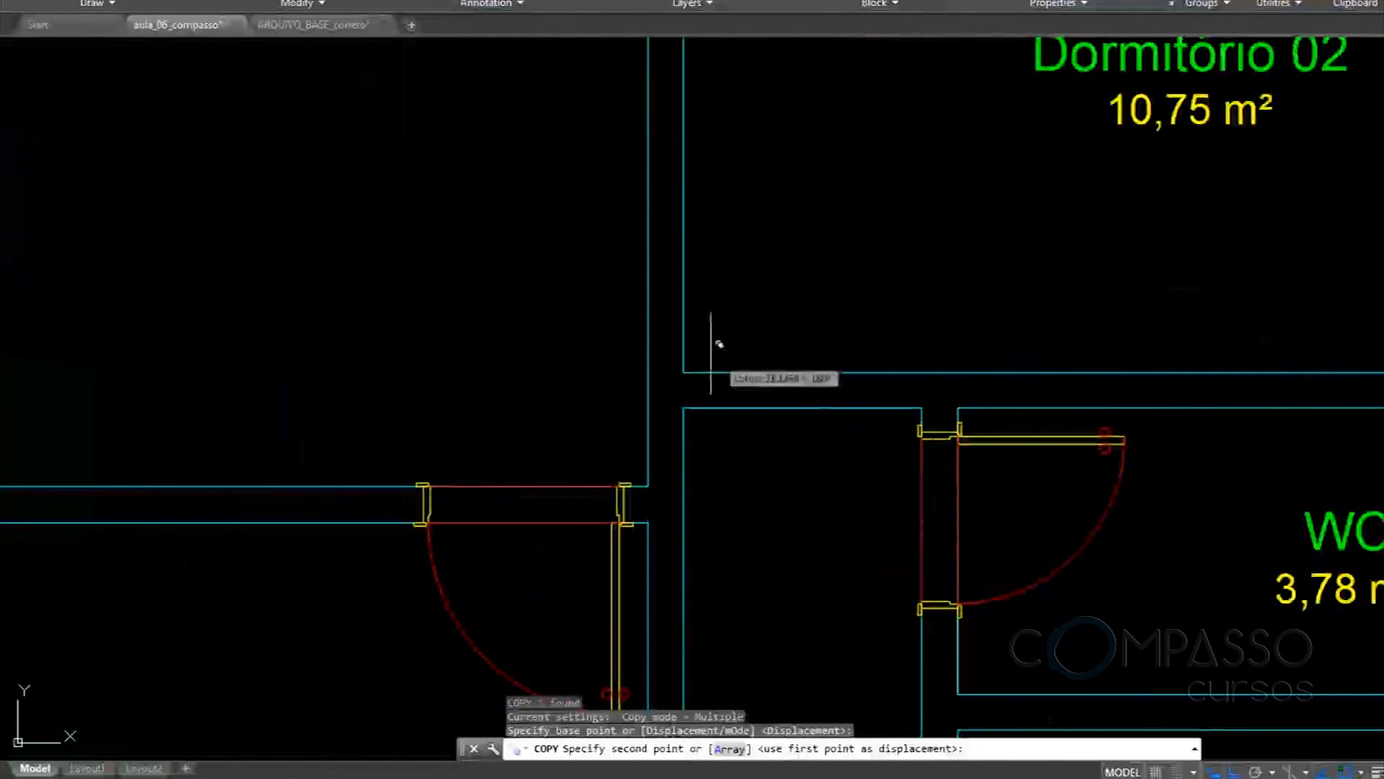
left_click(684, 373)
key("Escape")
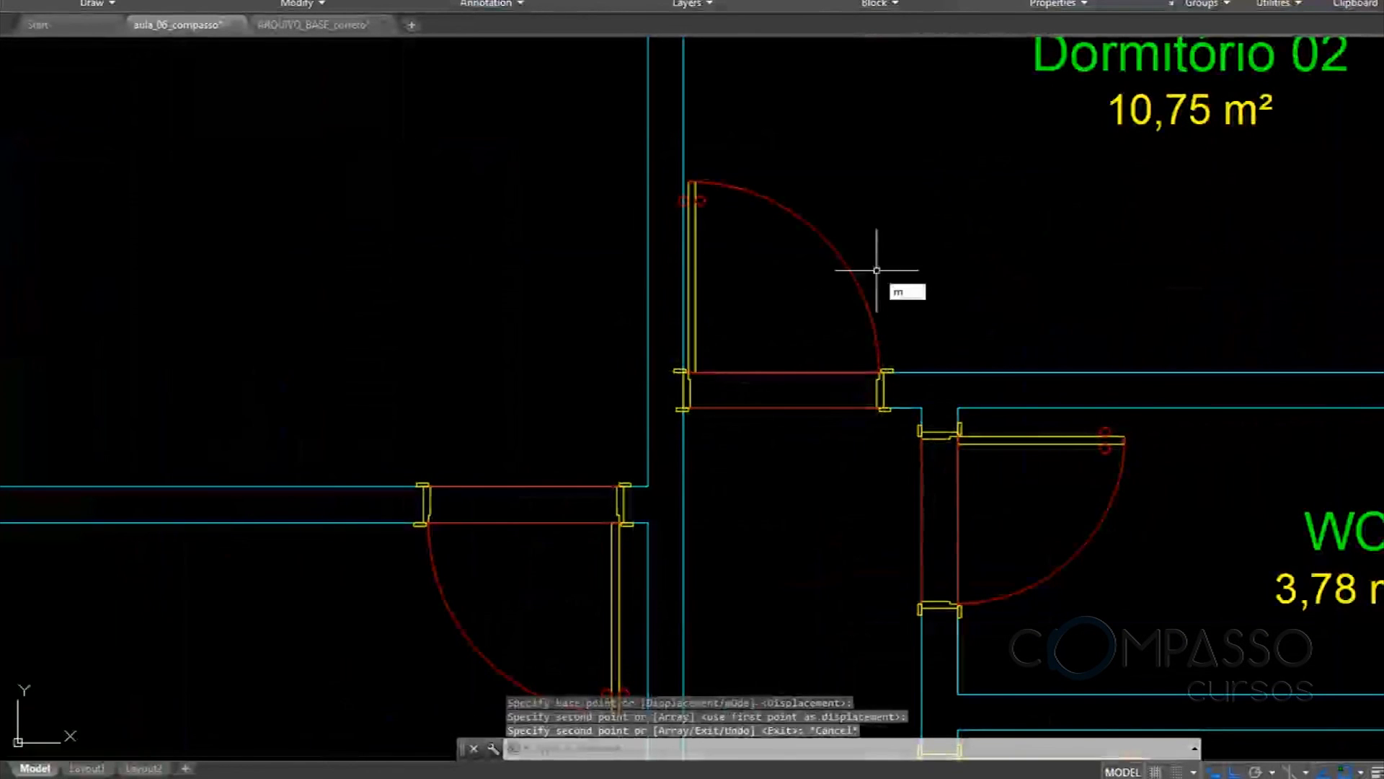
Move the Dormitório 02 door block straight right along the wall by .1
key("Return")
left_click(875, 223)
left_click(803, 281)
key("Return")
left_click(877, 195)
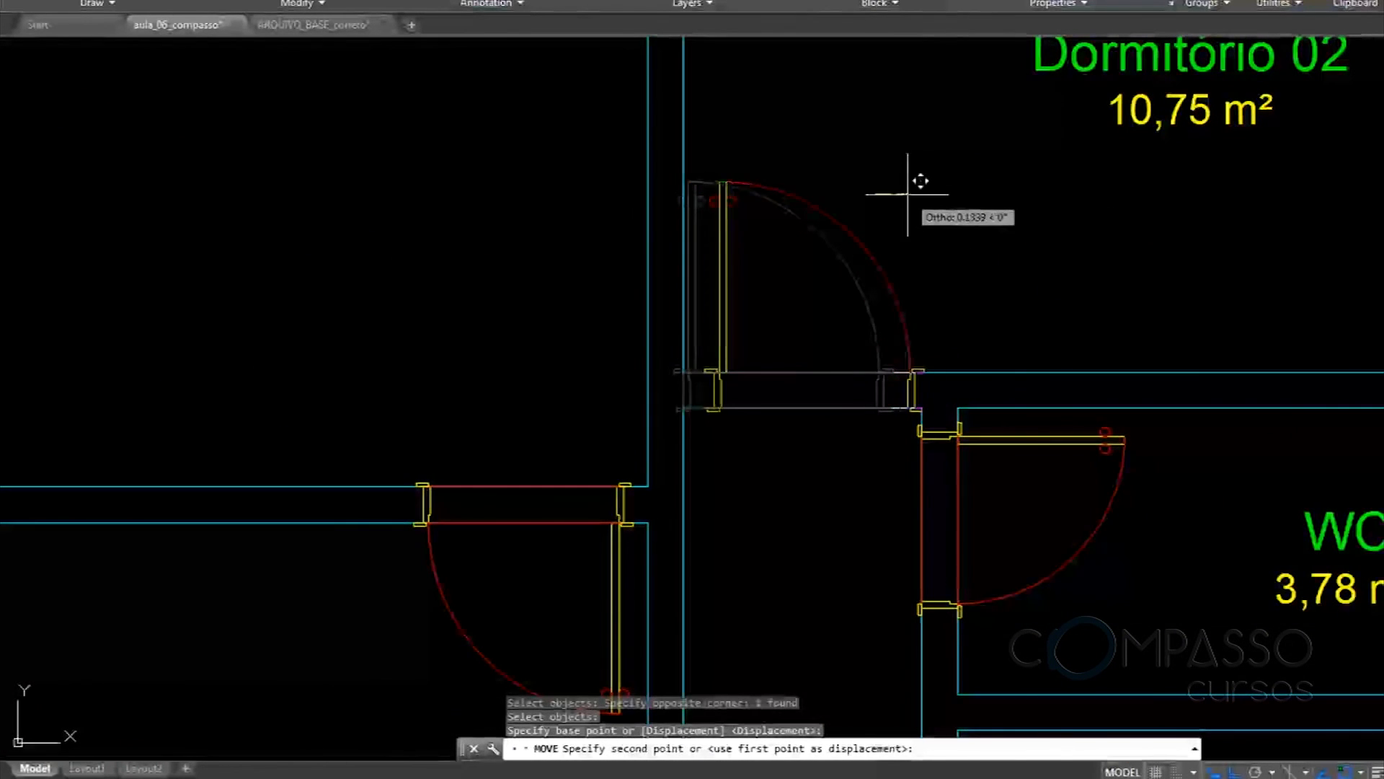
type(".1")
key("Return")
key("Escape")
Set the Dormitório 02 door block's visibility state to sem soleira
scroll(900, 198, "down", 3)
middle_click_drag(908, 368, 839, 331)
scroll(804, 218, "up", 2)
middle_click_drag(858, 238, 793, 146)
scroll(800, 150, "down", 2)
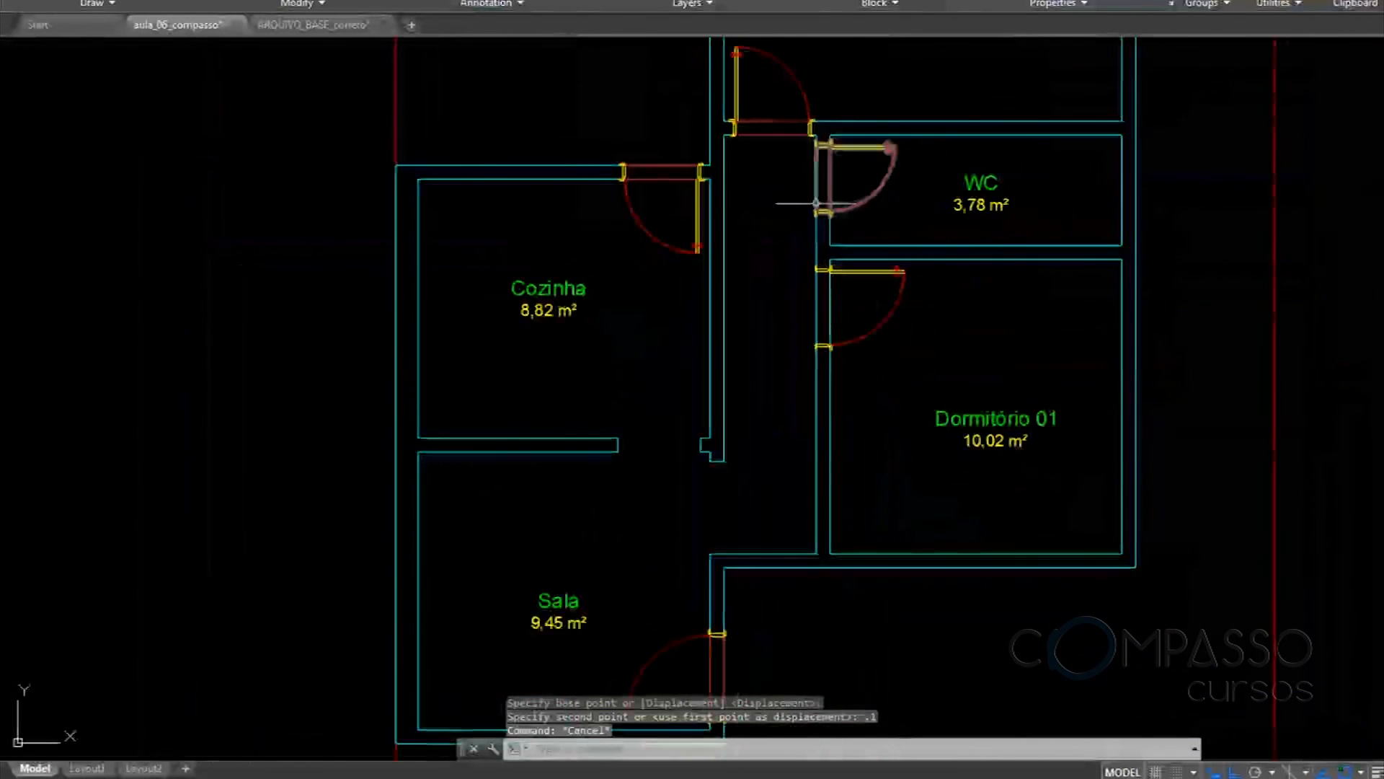
middle_click_drag(815, 203, 840, 278)
left_click(809, 135)
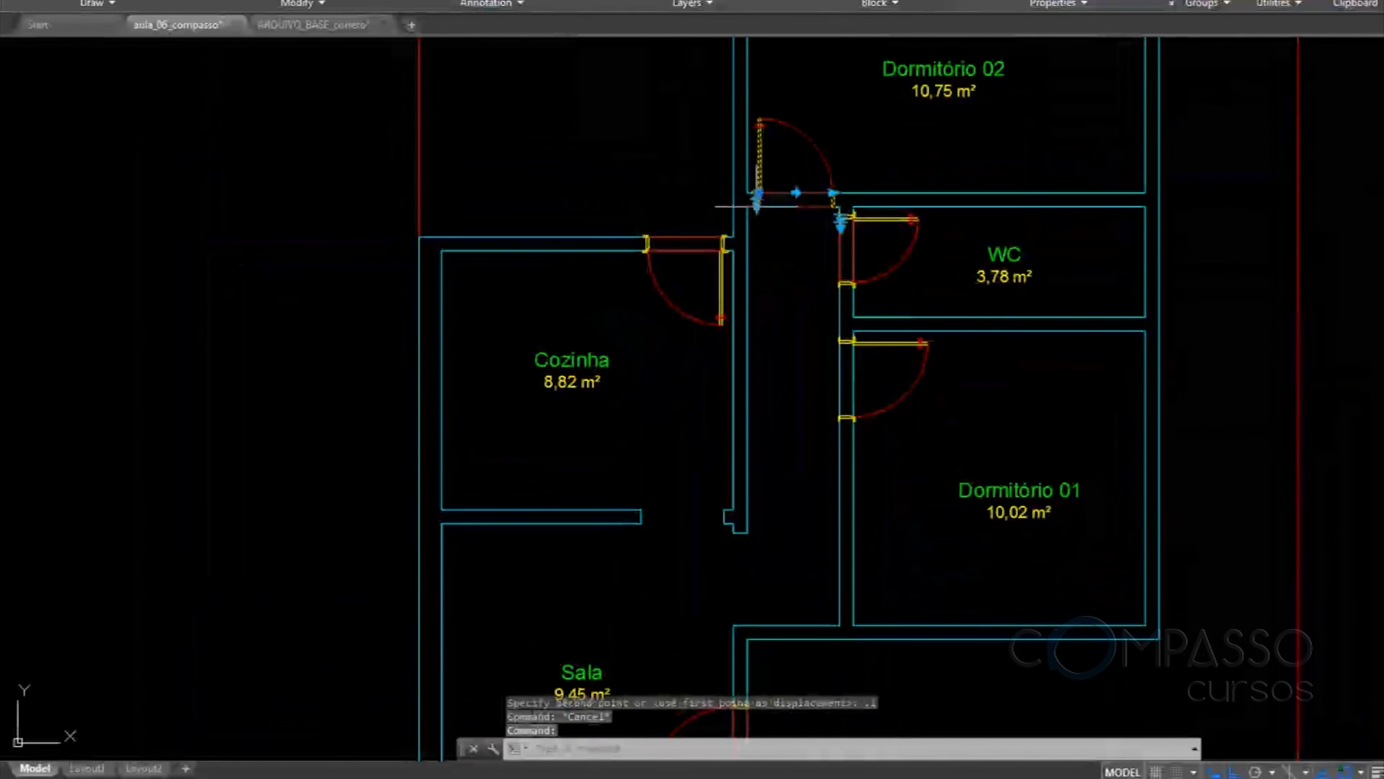
scroll(845, 226, "up", 3)
left_click(843, 230)
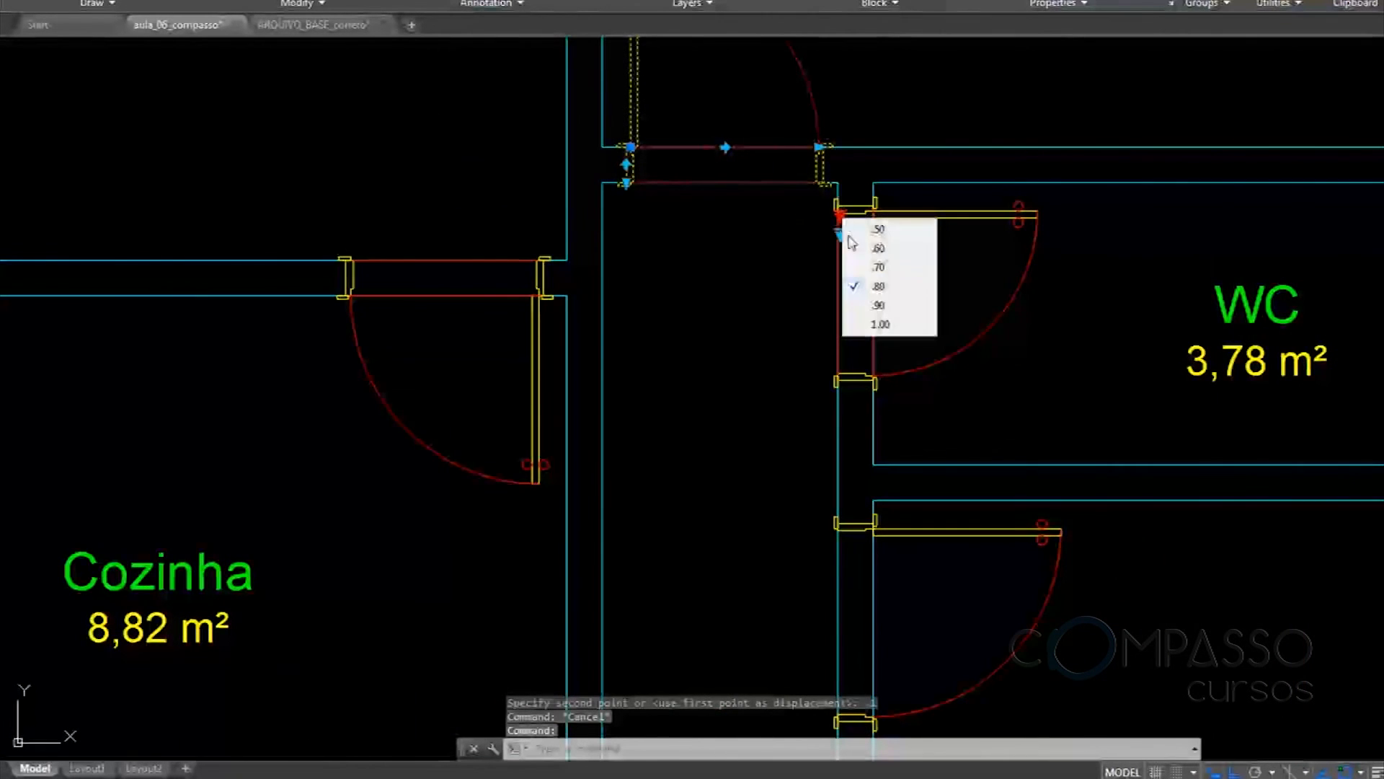
left_click(865, 129)
left_click(826, 135)
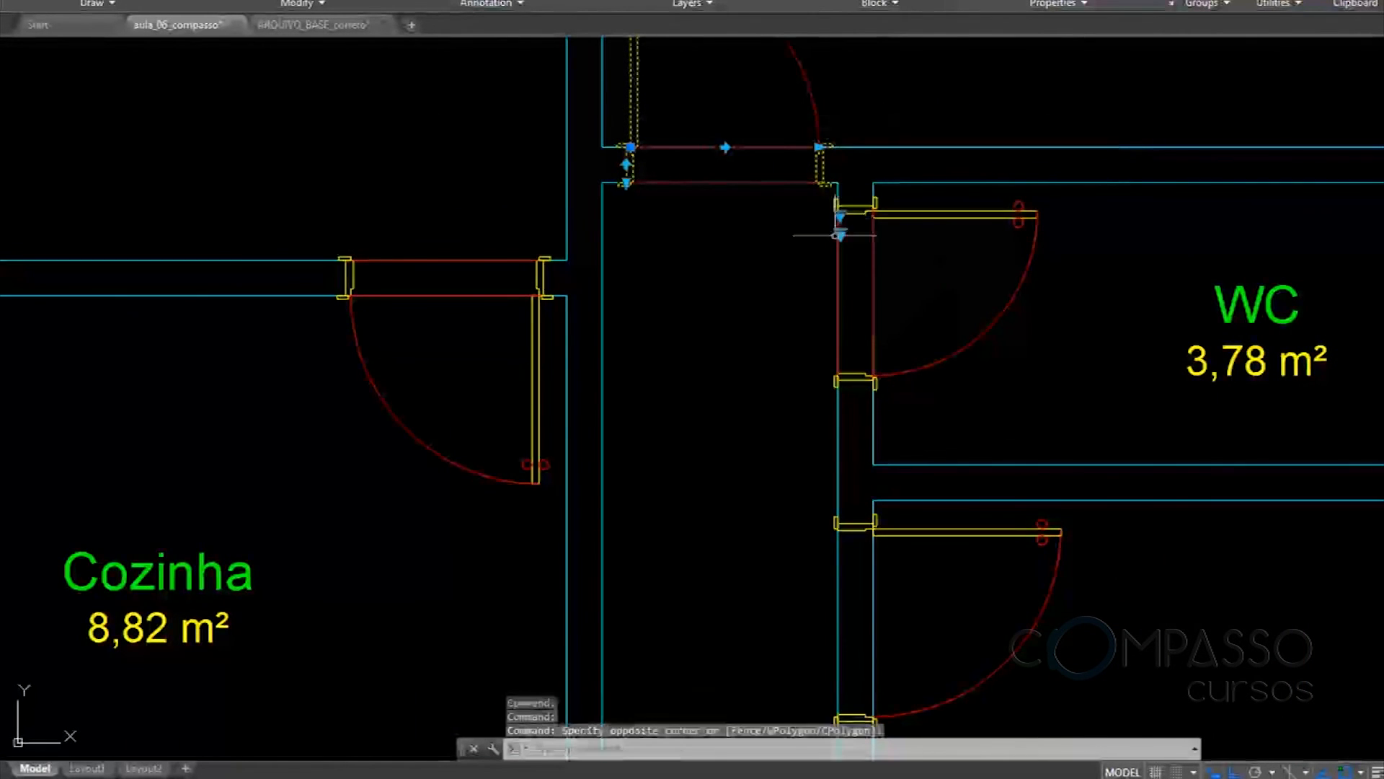
left_click(840, 234)
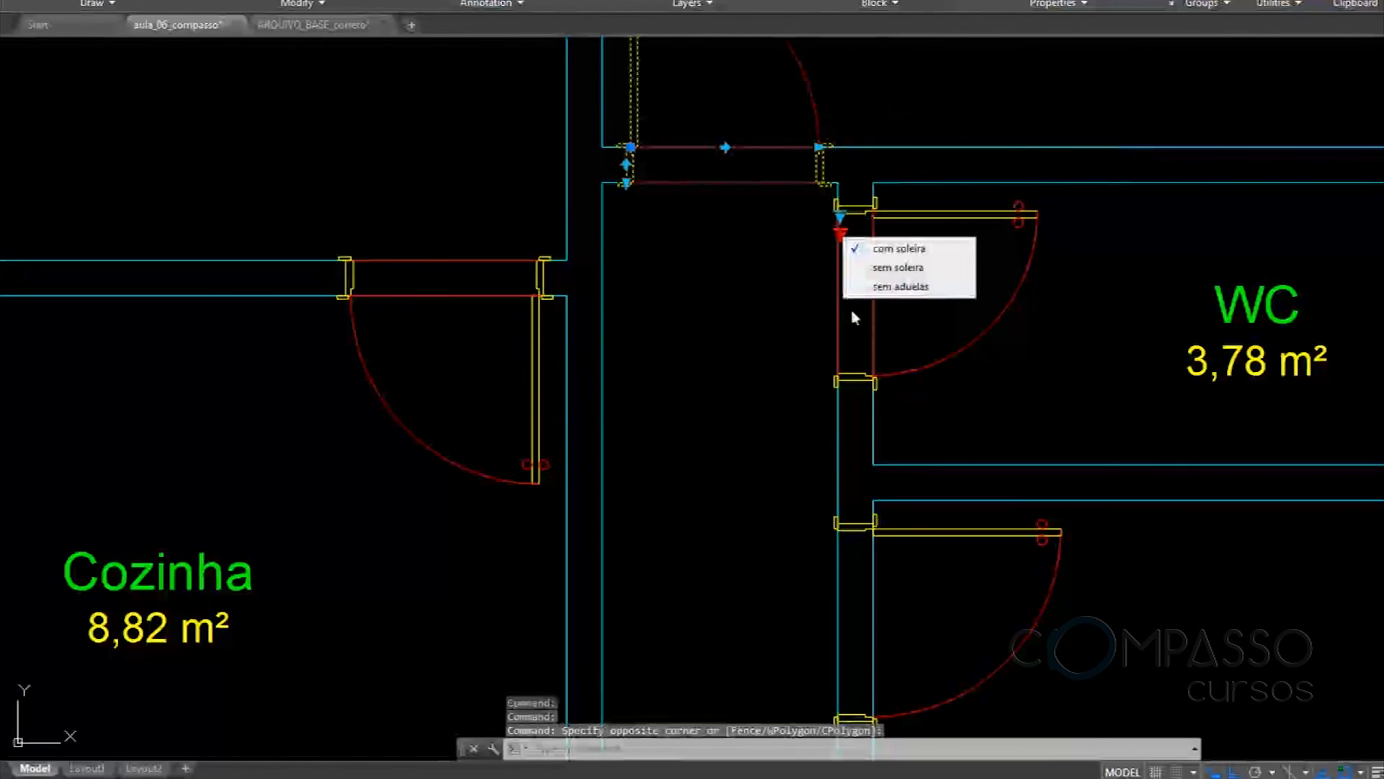
left_click(902, 271)
key("Escape")
Set the Cozinha door block's width to .90
middle_click_drag(754, 123, 810, 241)
middle_click_drag(550, 497, 704, 352)
left_click(592, 354)
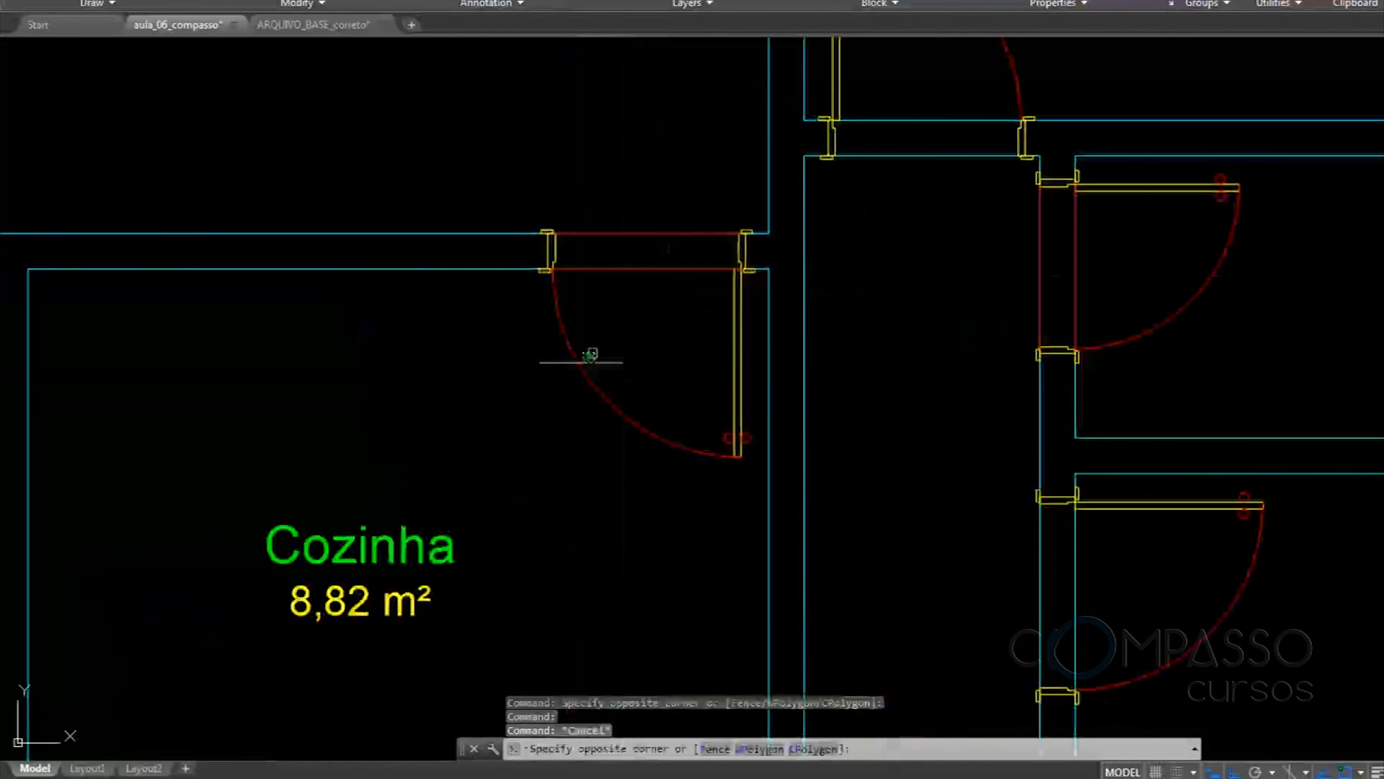
left_click(547, 369)
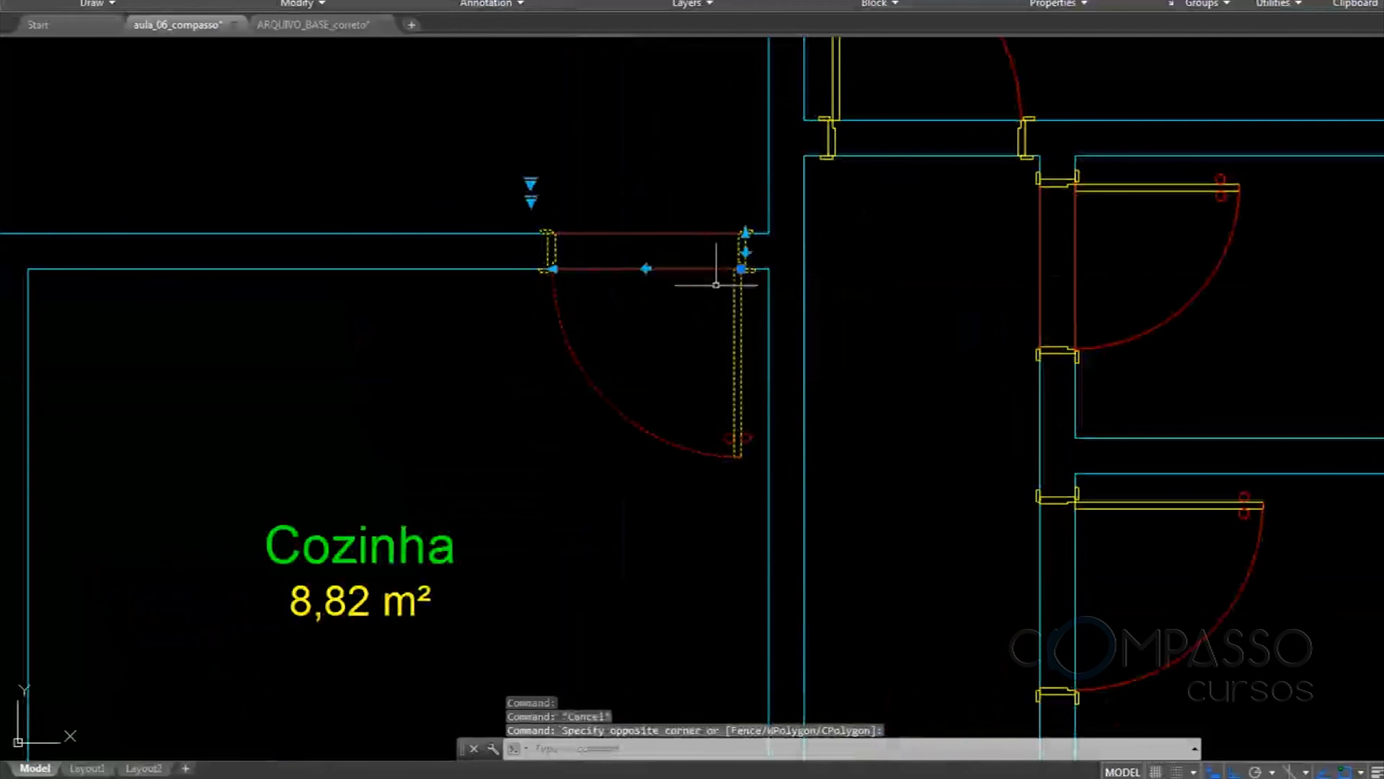
left_click(534, 203)
left_click(532, 202)
left_click(531, 202)
left_click(550, 292)
scroll(714, 235, "down", 4)
key("Escape")
Trim with all objects as cutting edges, trying the Sala door opening and removing the wall lines across the Dormitório 01 door opening
middle_click_drag(751, 184, 742, 51)
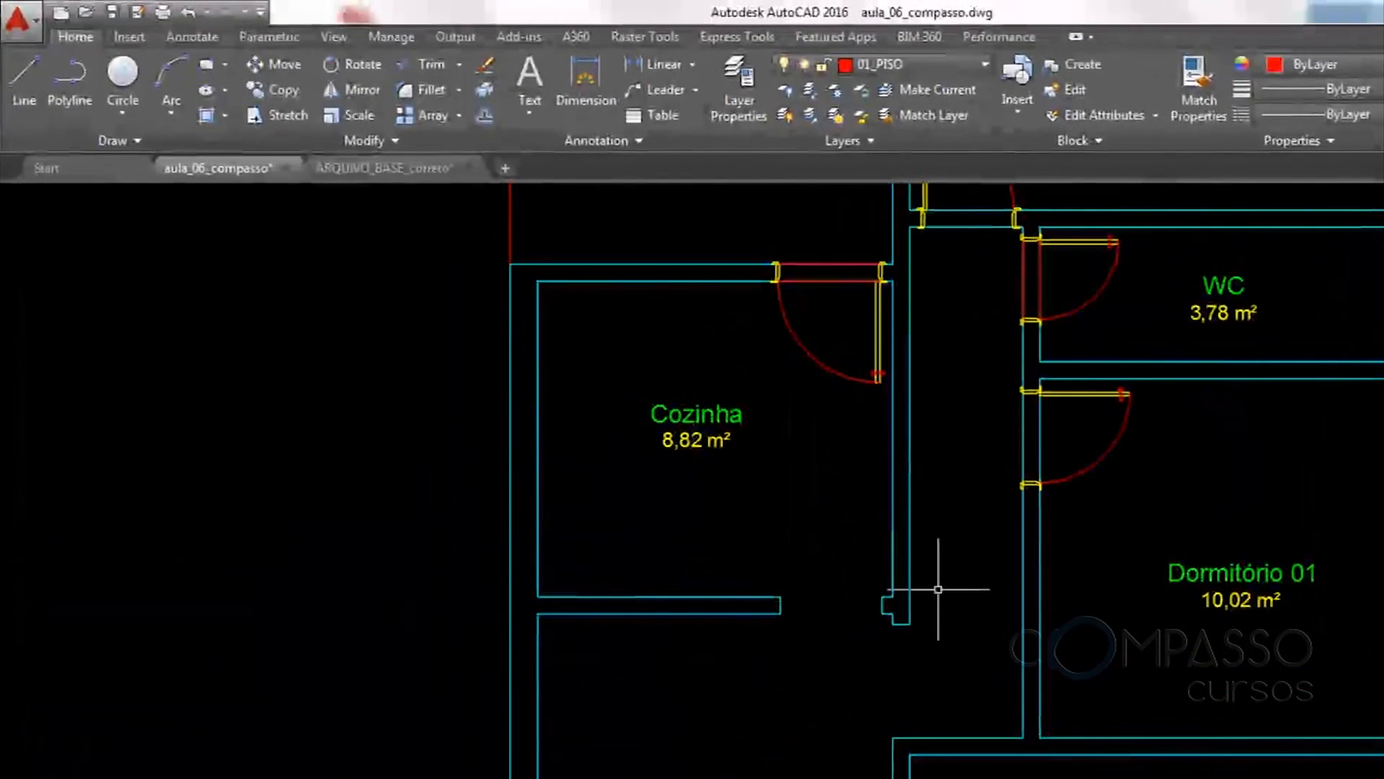
type("TR")
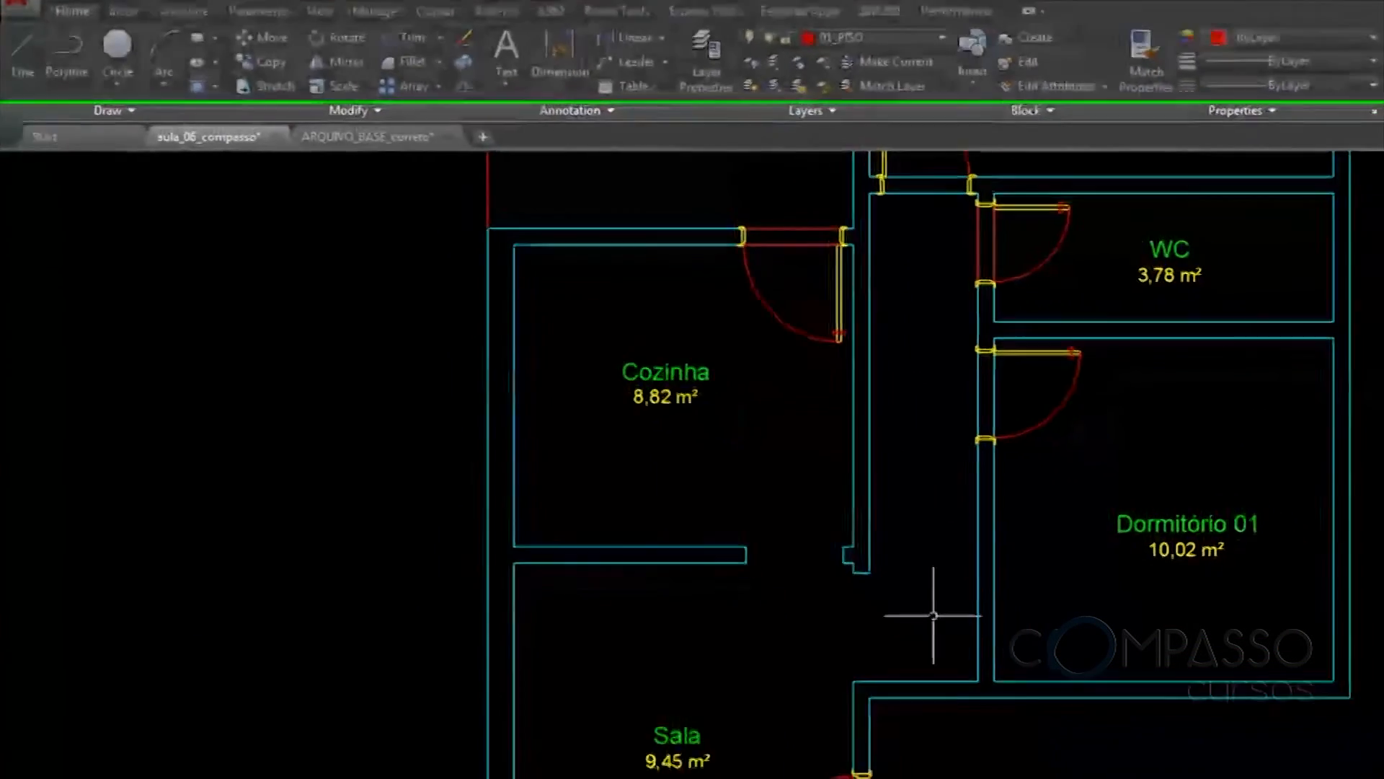
key("Return")
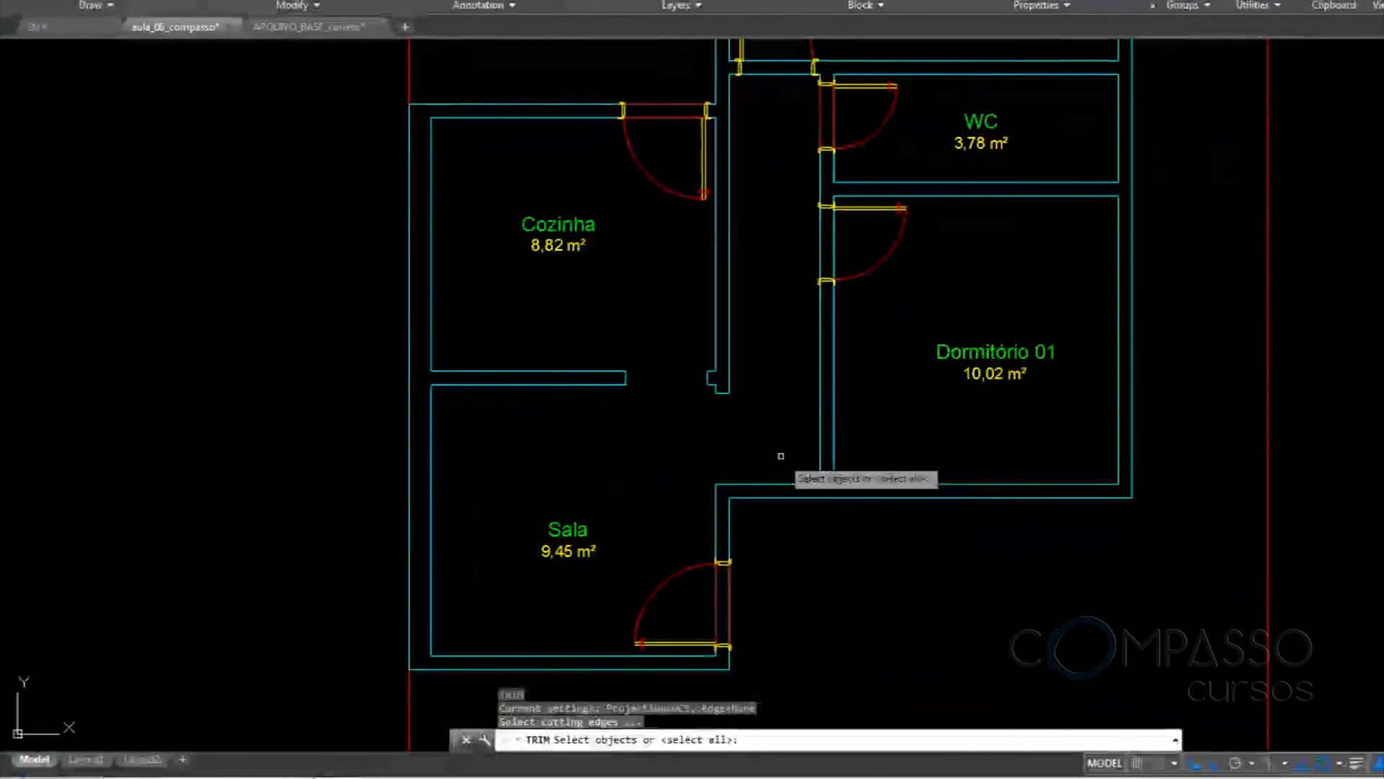
key("Return")
left_click(769, 587)
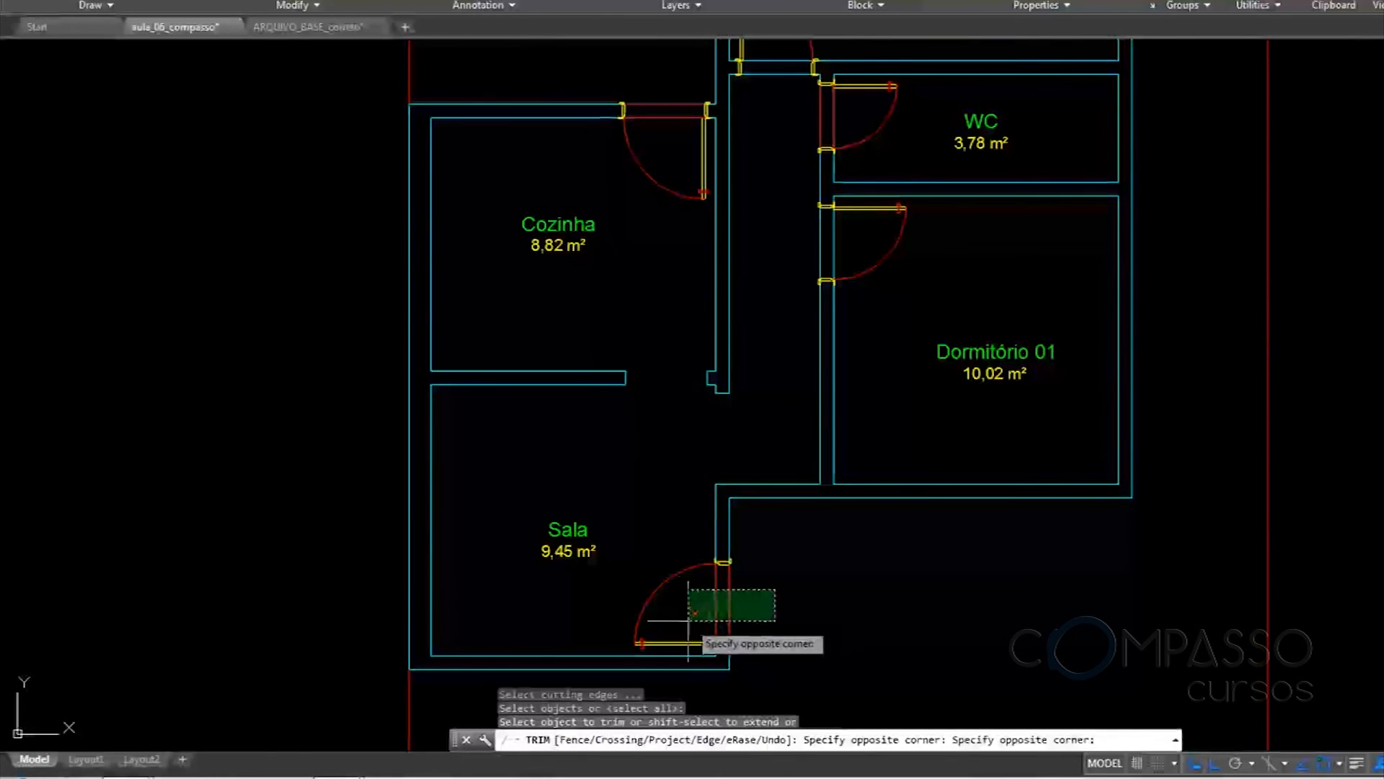
left_click(703, 613)
left_click(754, 589)
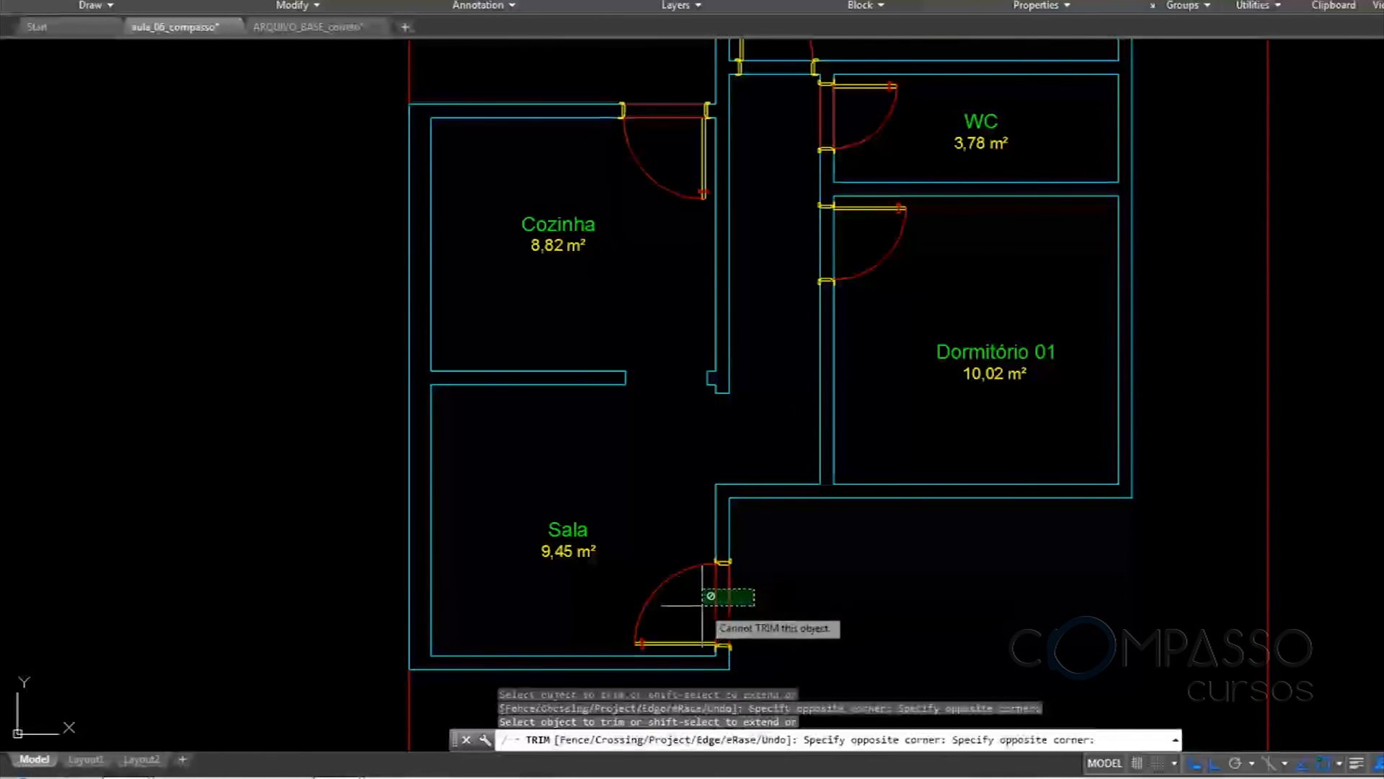
left_click(703, 604)
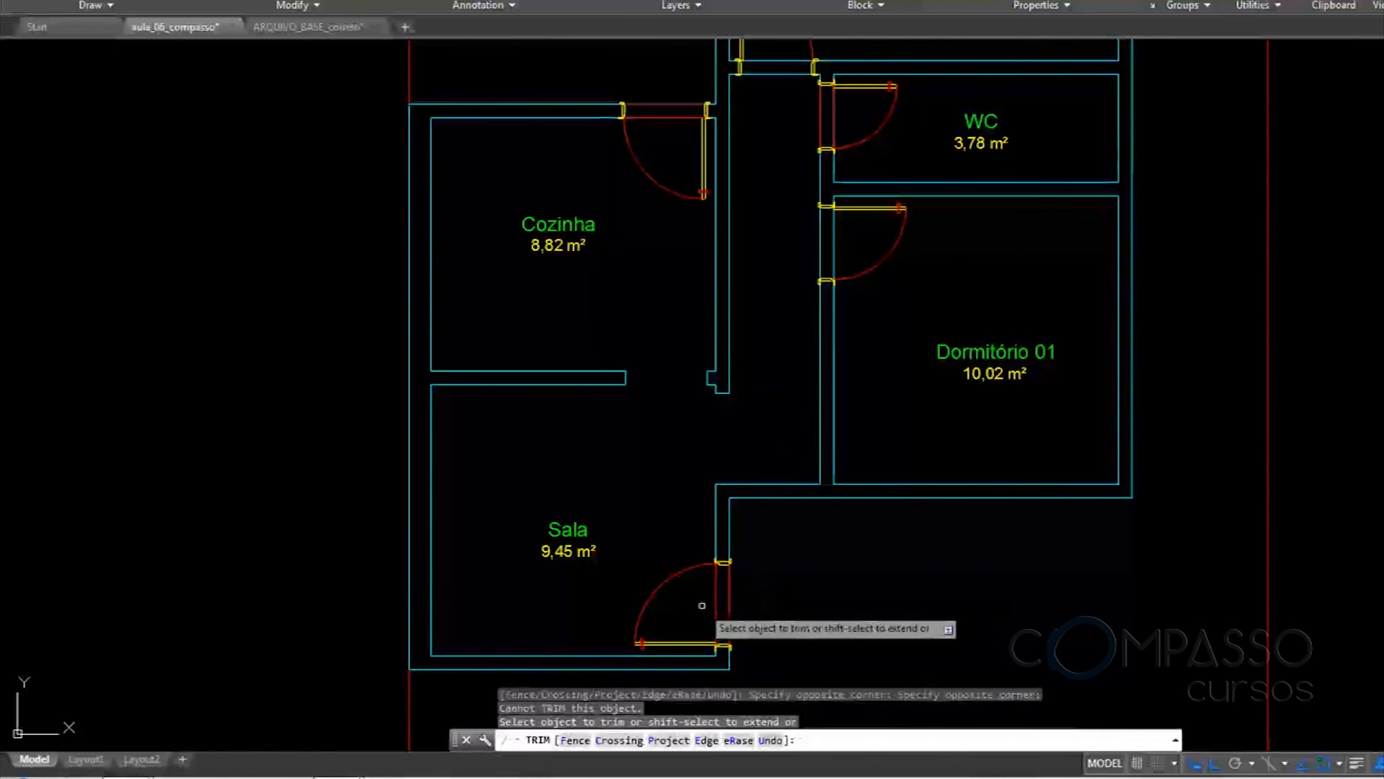
left_click(800, 243)
Trim away the wall lines crossing the Dormitório 02 door opening and finish the Trim command
mouse_move(835, 241)
middle_mouse_down()
mouse_move(840, 346)
mouse_move(774, 527)
middle_mouse_up()
scroll(847, 314, "up", 4)
middle_click_drag(767, 264, 829, 451)
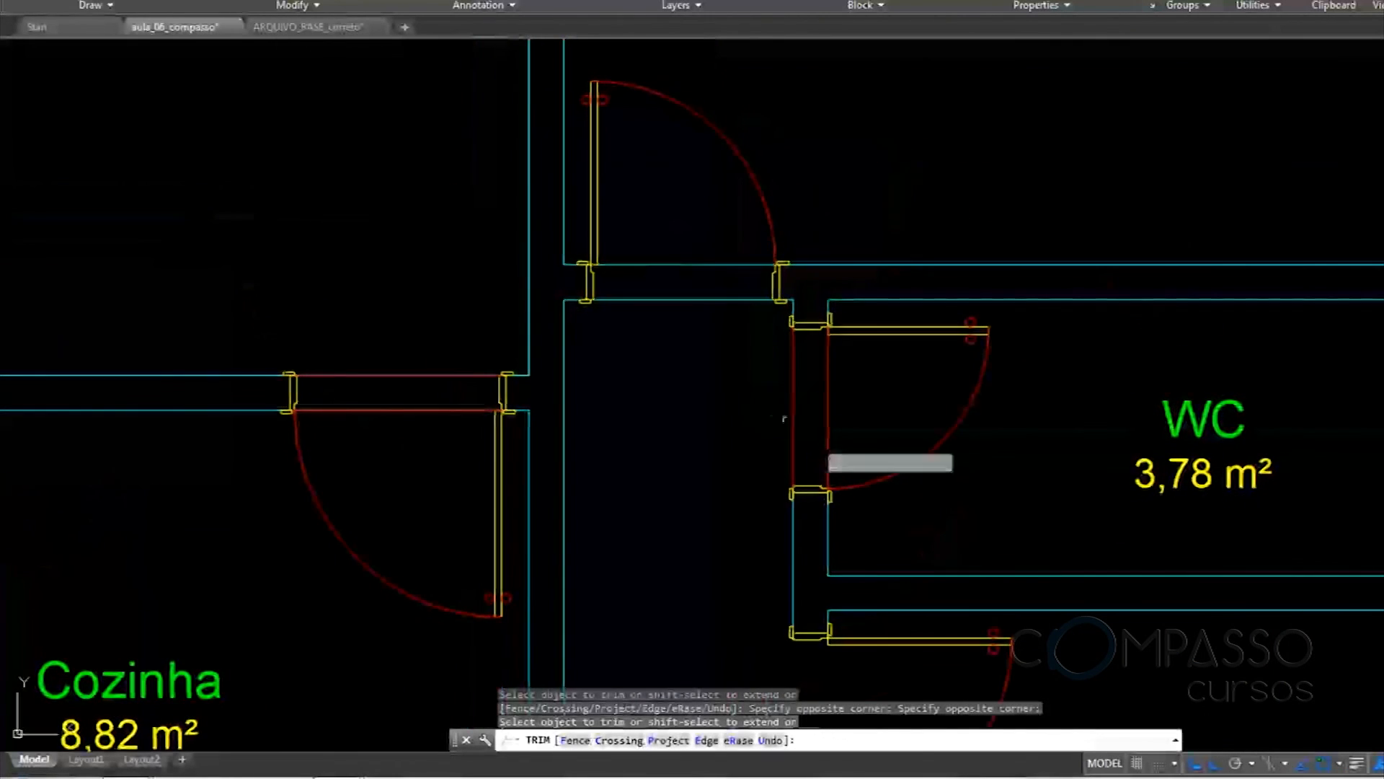
left_click(704, 240)
left_click(651, 355)
scroll(706, 299, "down", 4)
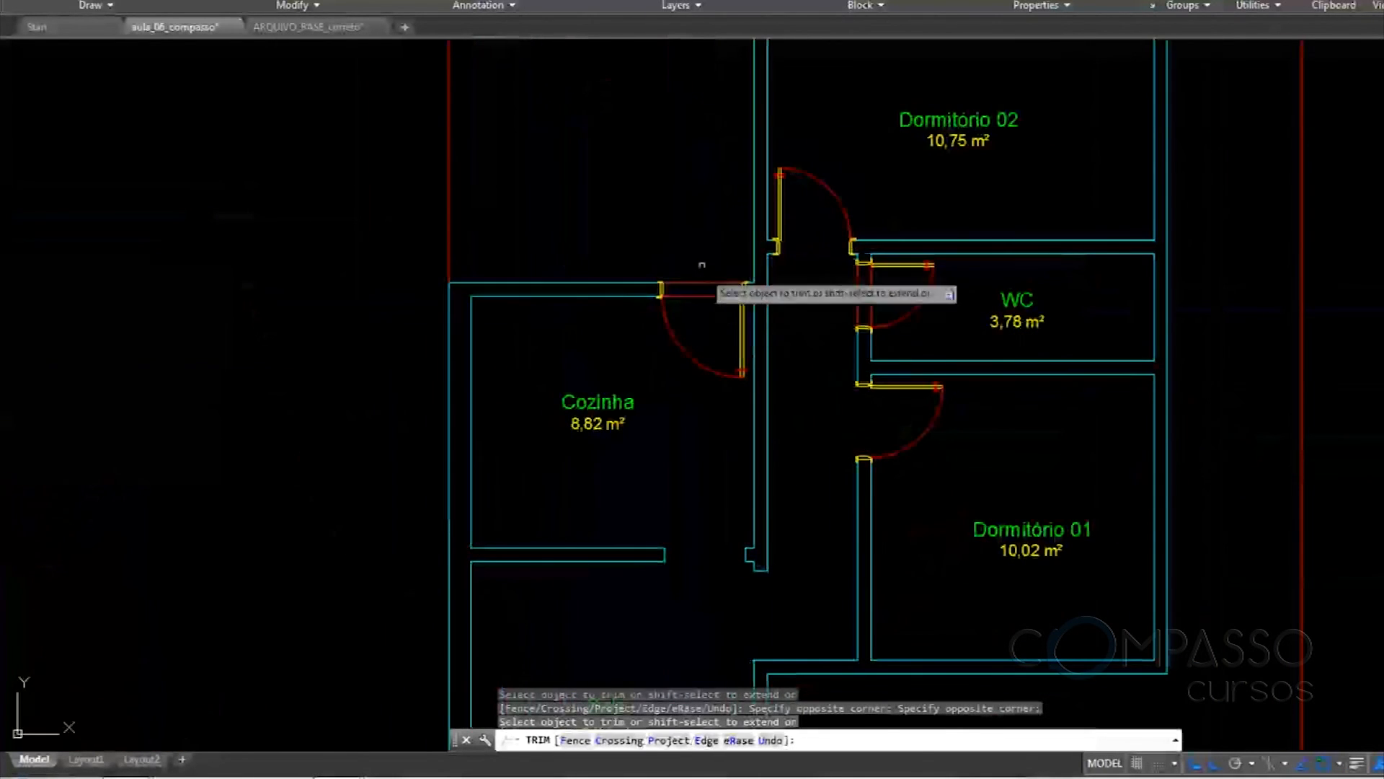
scroll(721, 270, "down", 4)
scroll(753, 288, "up", 4)
middle_click_drag(902, 358, 838, 274)
key("Return")
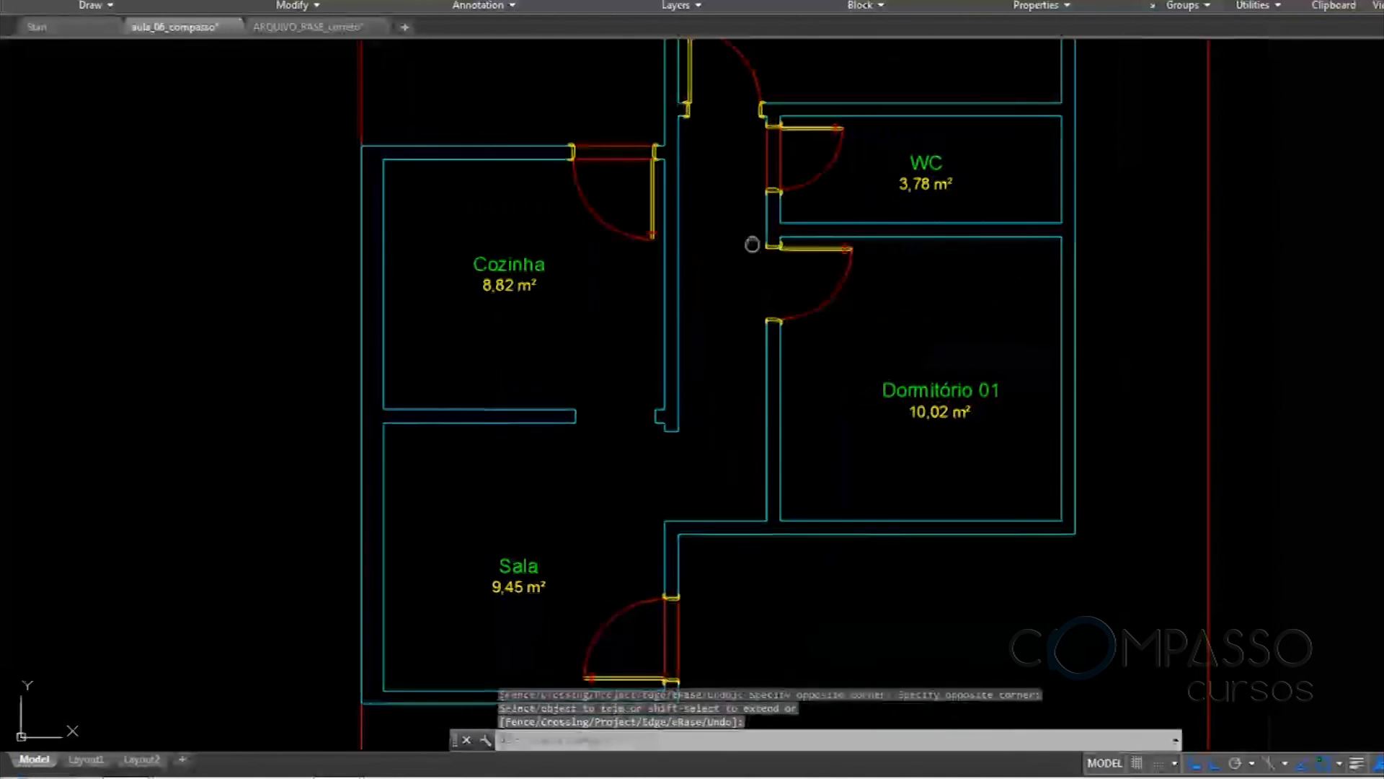
Set the WC door block's width to .60
scroll(804, 275, "down", 3)
middle_click_drag(814, 295, 759, 359)
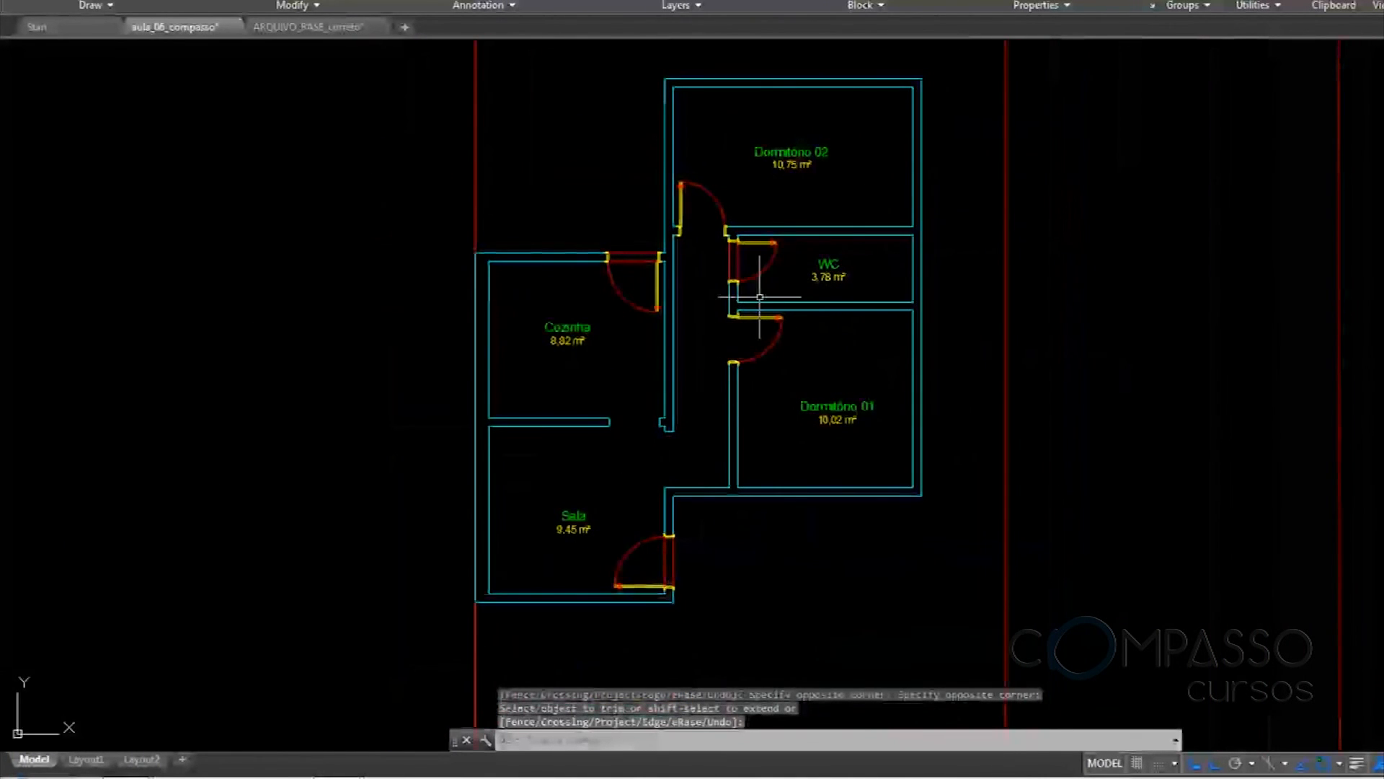
scroll(759, 296, "up", 6)
left_click(787, 240)
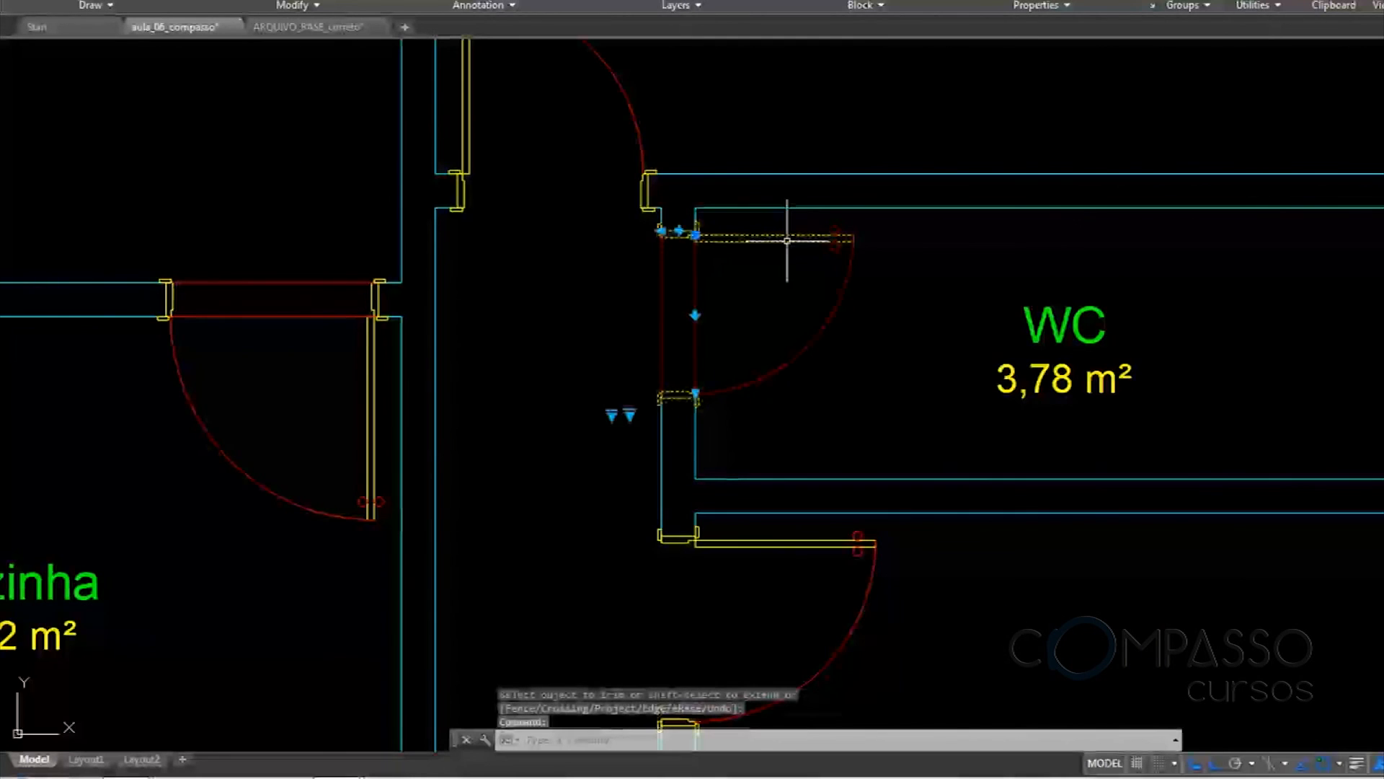
left_click(629, 417)
left_click(663, 446)
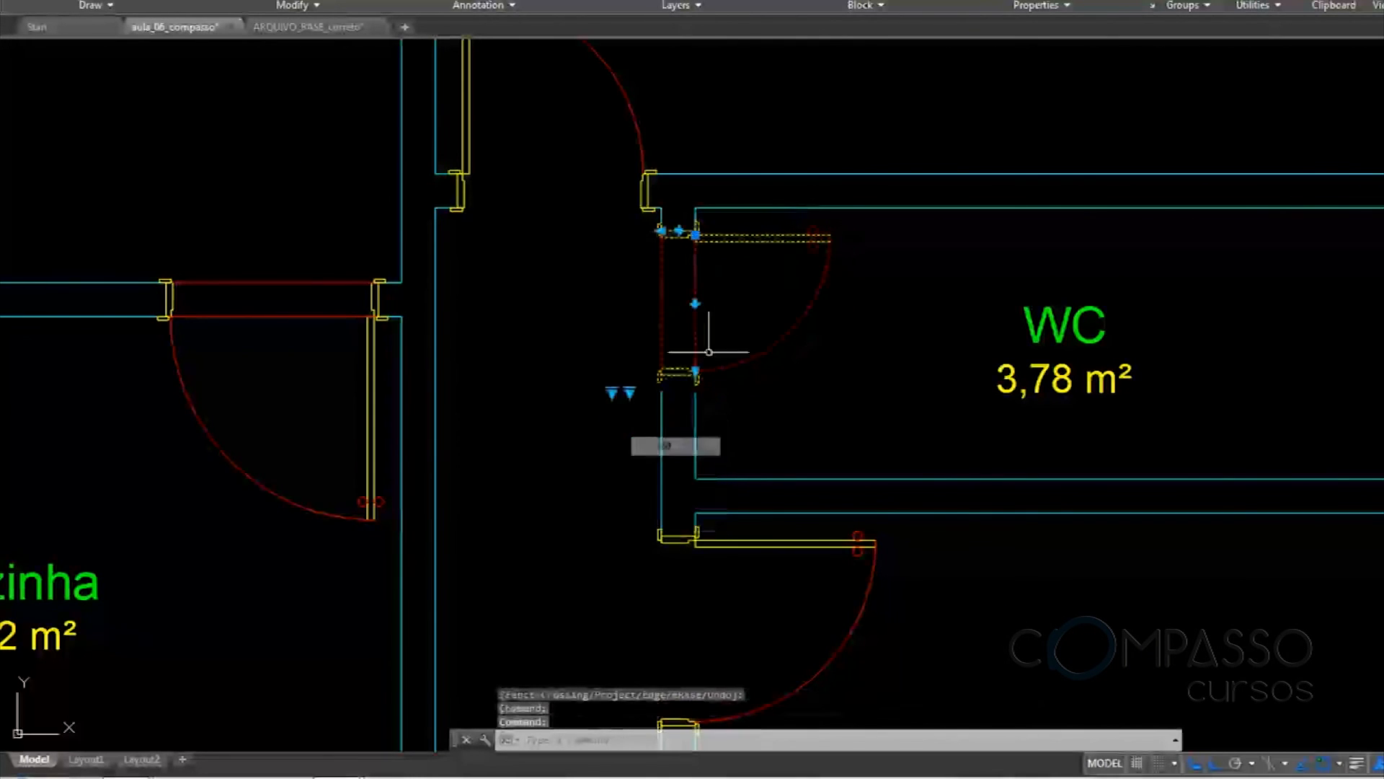
key("Escape")
Return the WC door block's width to .70
scroll(674, 390, "up", 4)
left_click(705, 334)
left_click(669, 372)
left_click(562, 390)
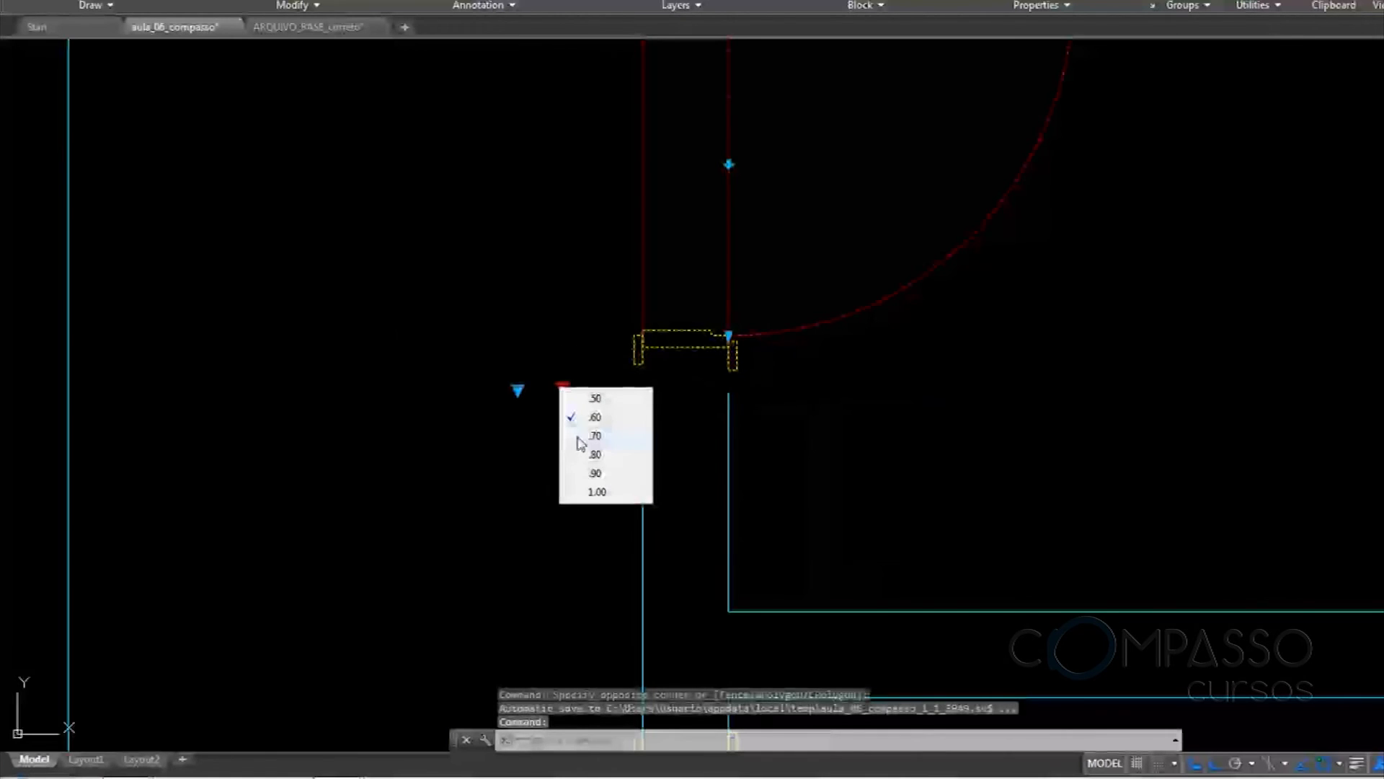
left_click(577, 438)
scroll(694, 335, "down", 4)
middle_click_drag(703, 313, 731, 384)
scroll(731, 383, "down", 4)
Set the Dormitório 01 door block's width to .50 and return it to .80
scroll(742, 310, "up", 5)
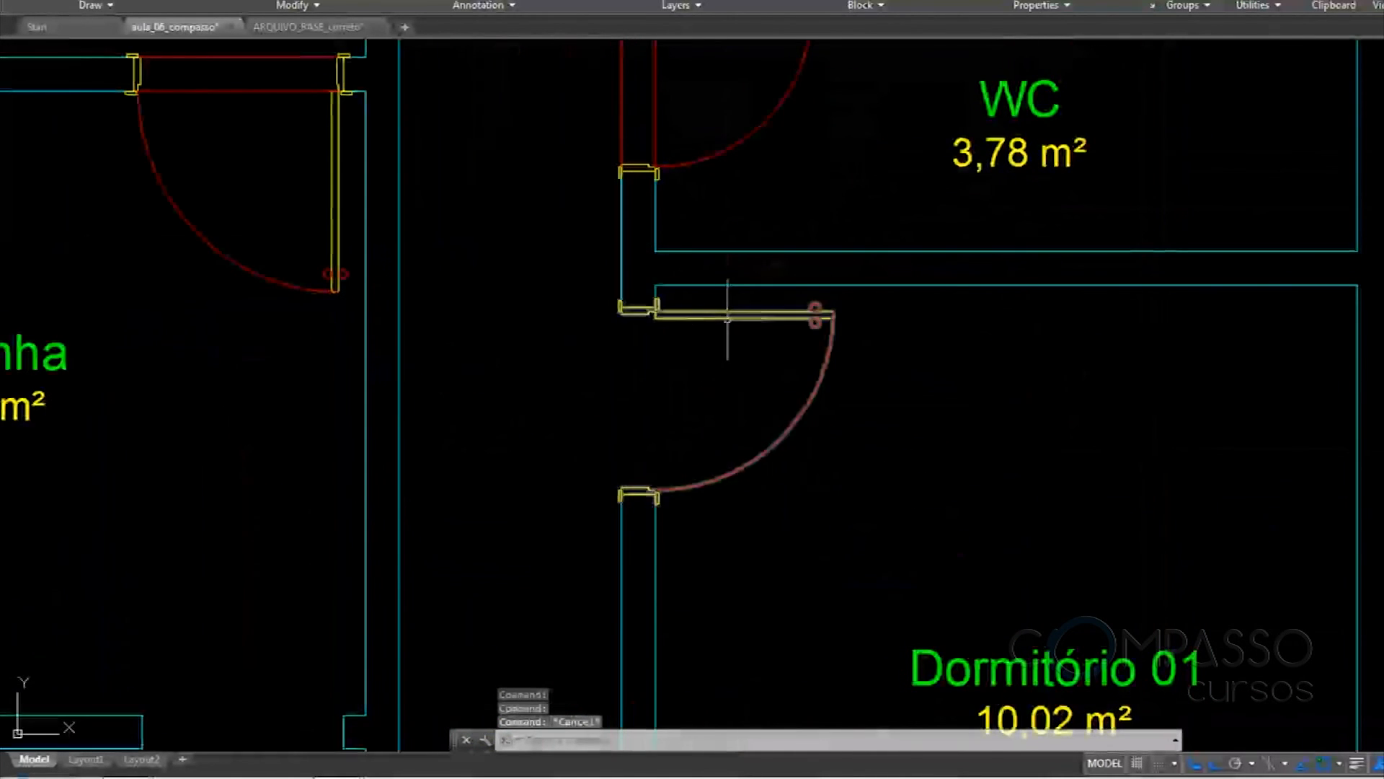
left_click(661, 321)
left_click(588, 510)
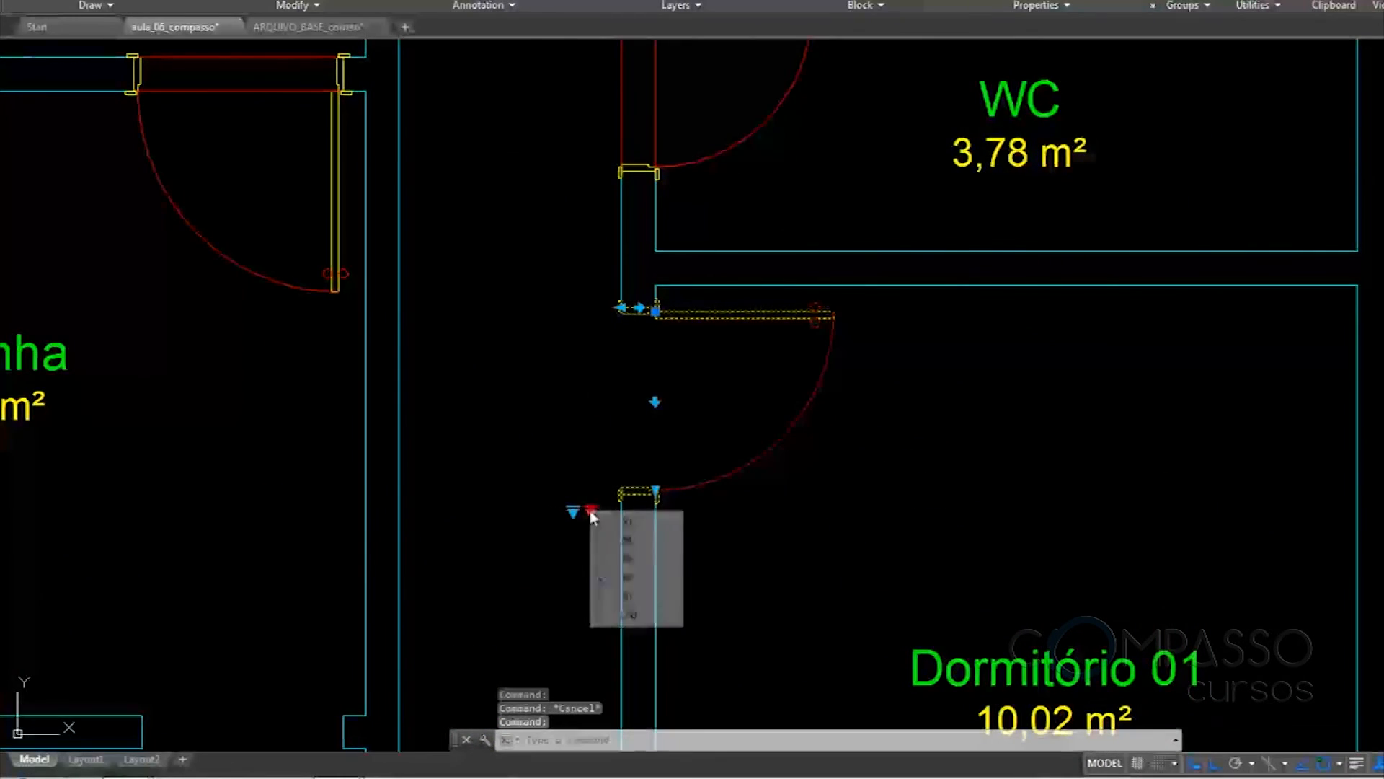
left_click(622, 522)
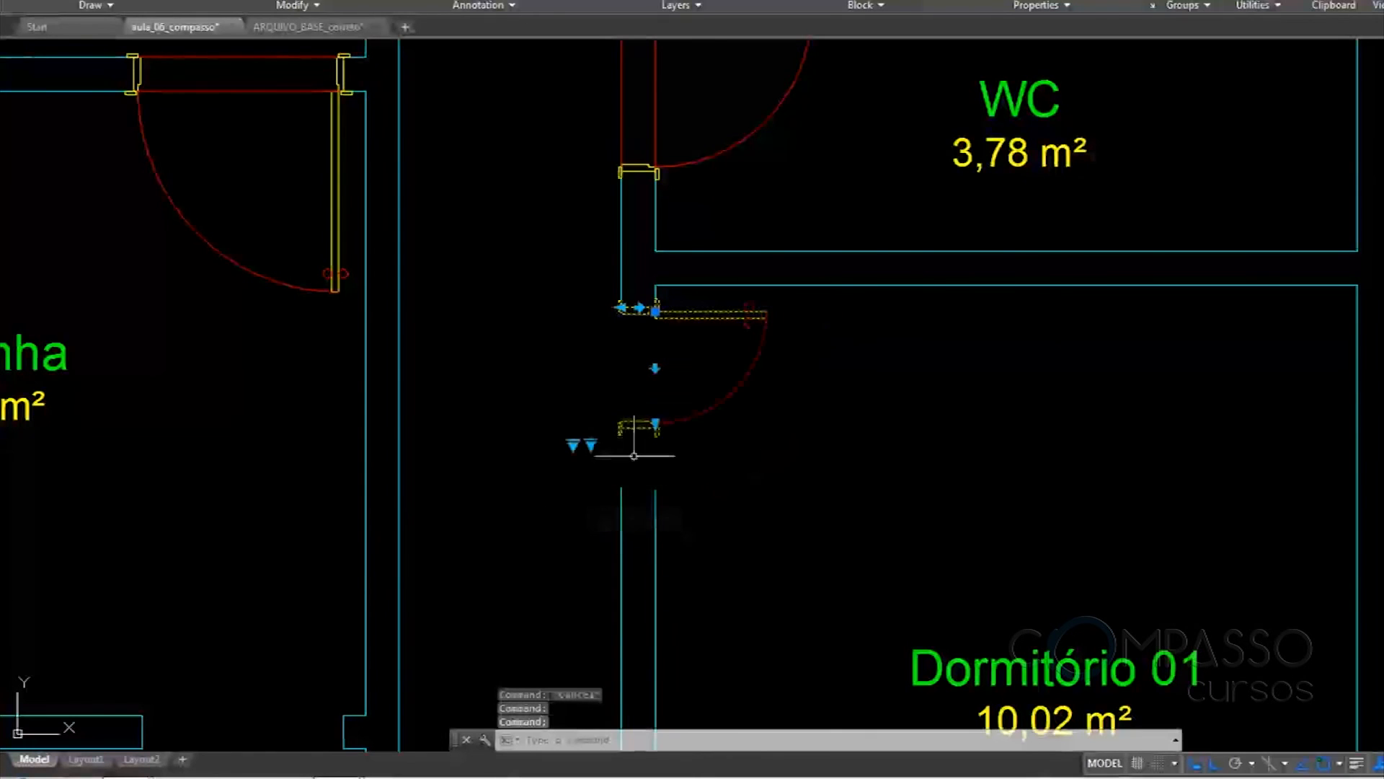
left_click(591, 443)
left_click(627, 515)
scroll(808, 367, "down", 3)
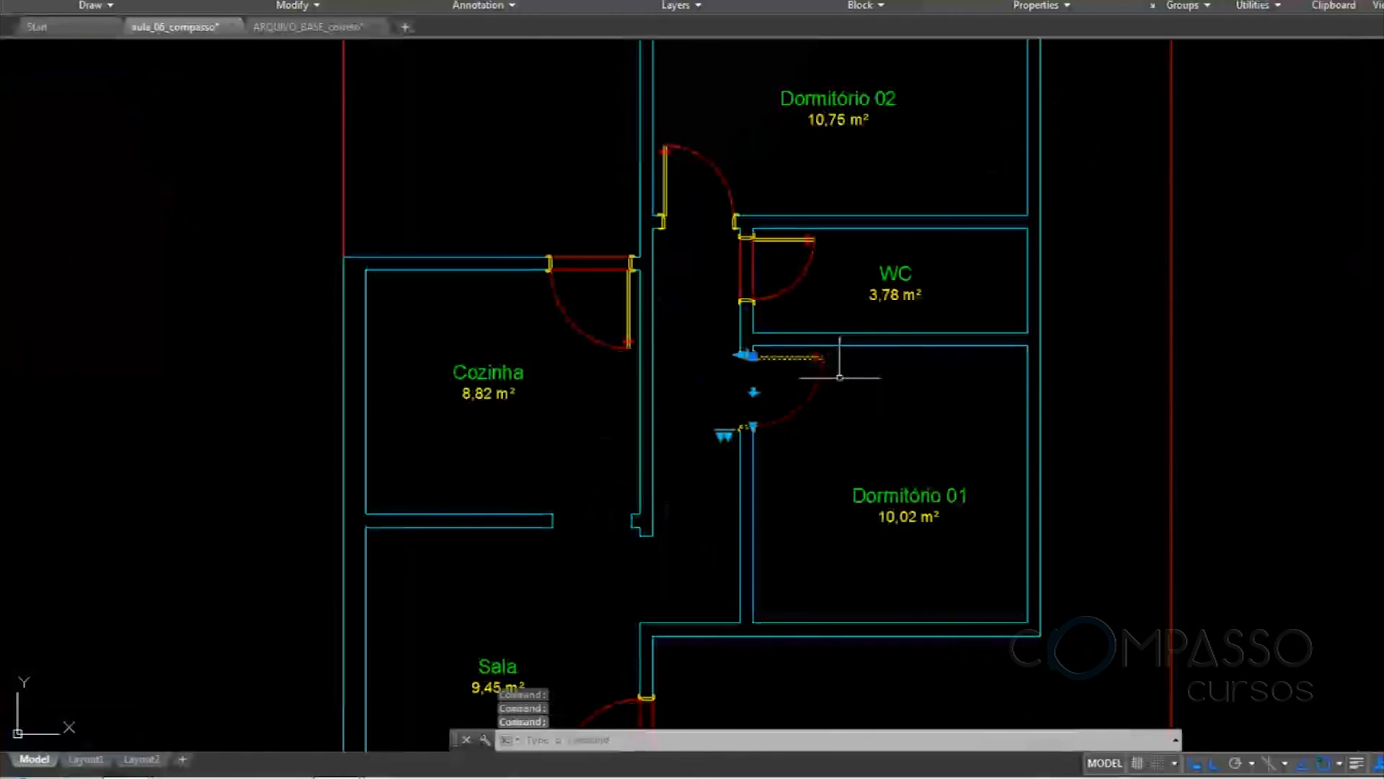
key("Escape")
scroll(798, 346, "up", 1)
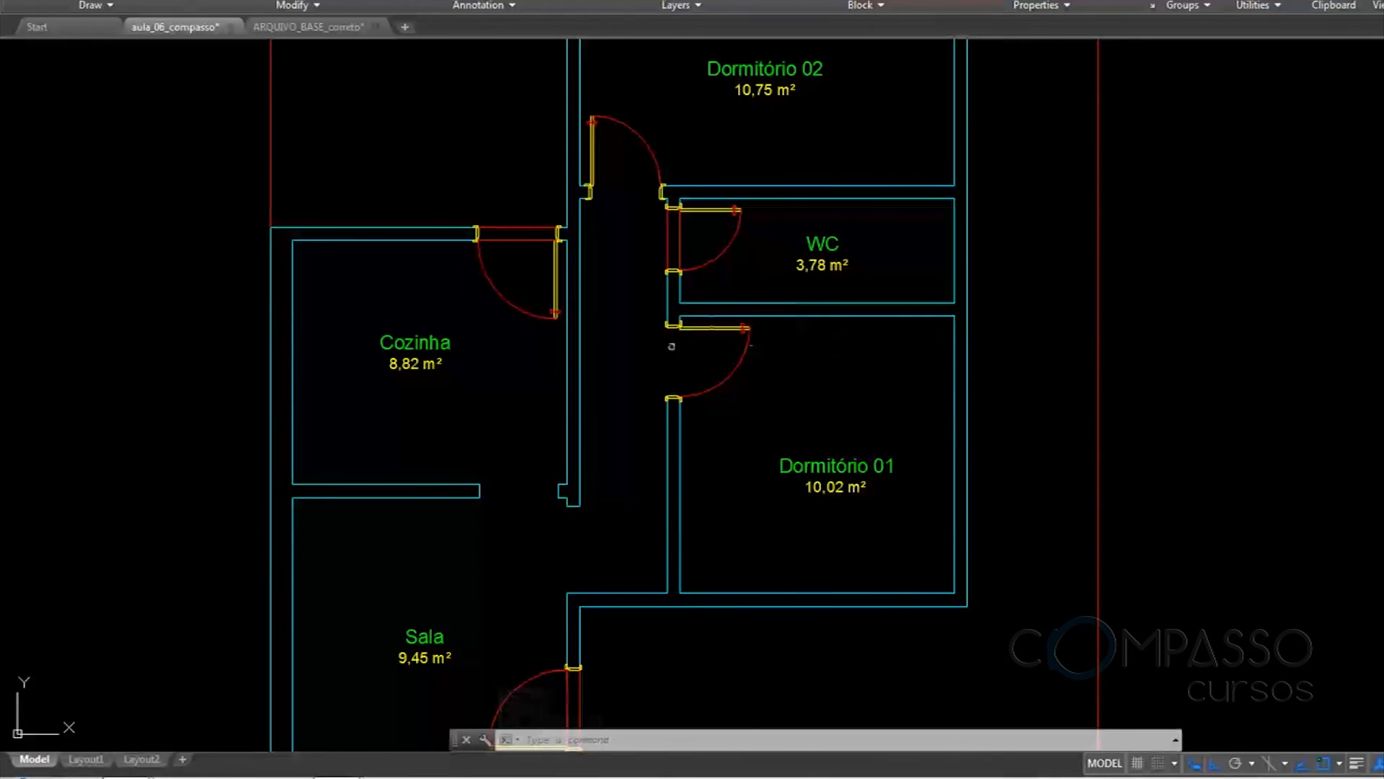
Switch to the project folder and open the planilha_janela1 spreadsheet in Excel
scroll(698, 346, "down", 4)
middle_click_drag(728, 353, 598, 322)
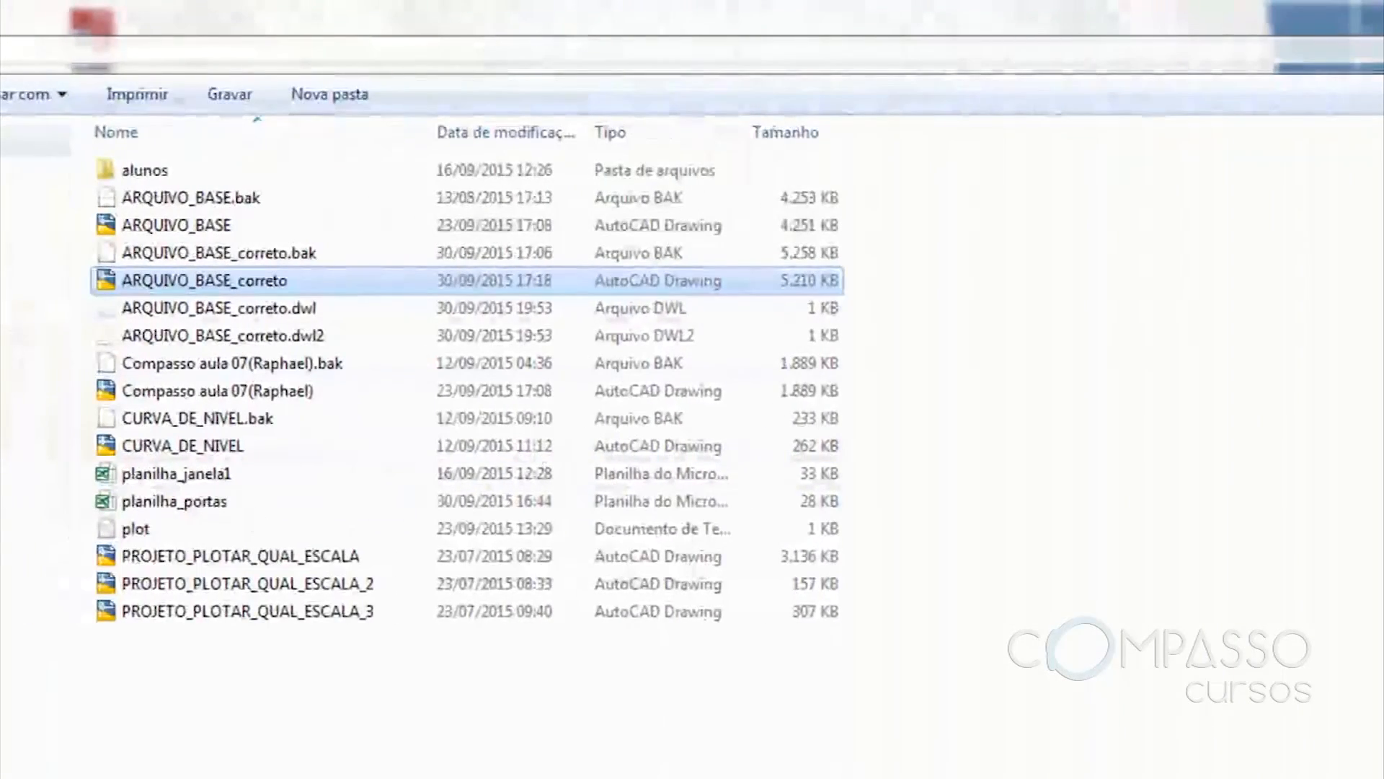
left_click(254, 724)
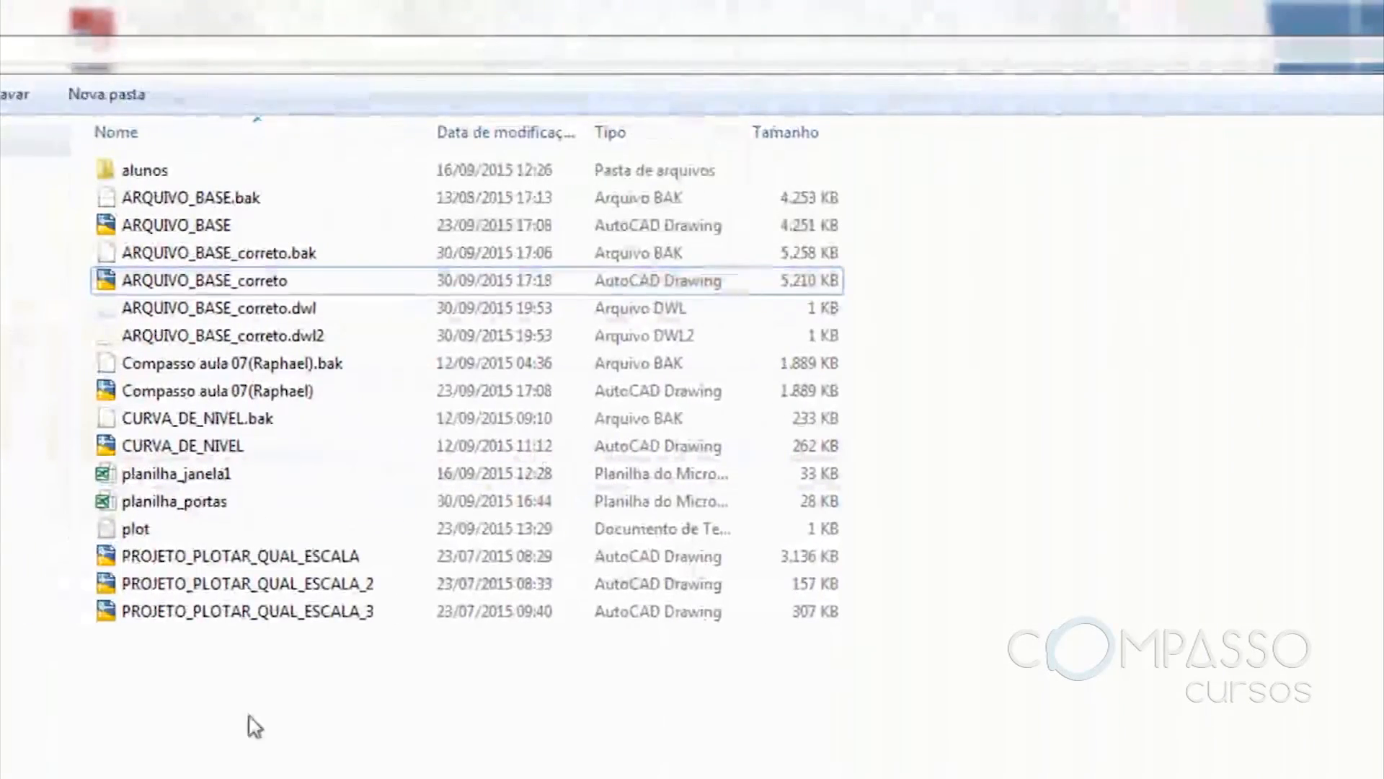
left_click(143, 476)
double_click(141, 473)
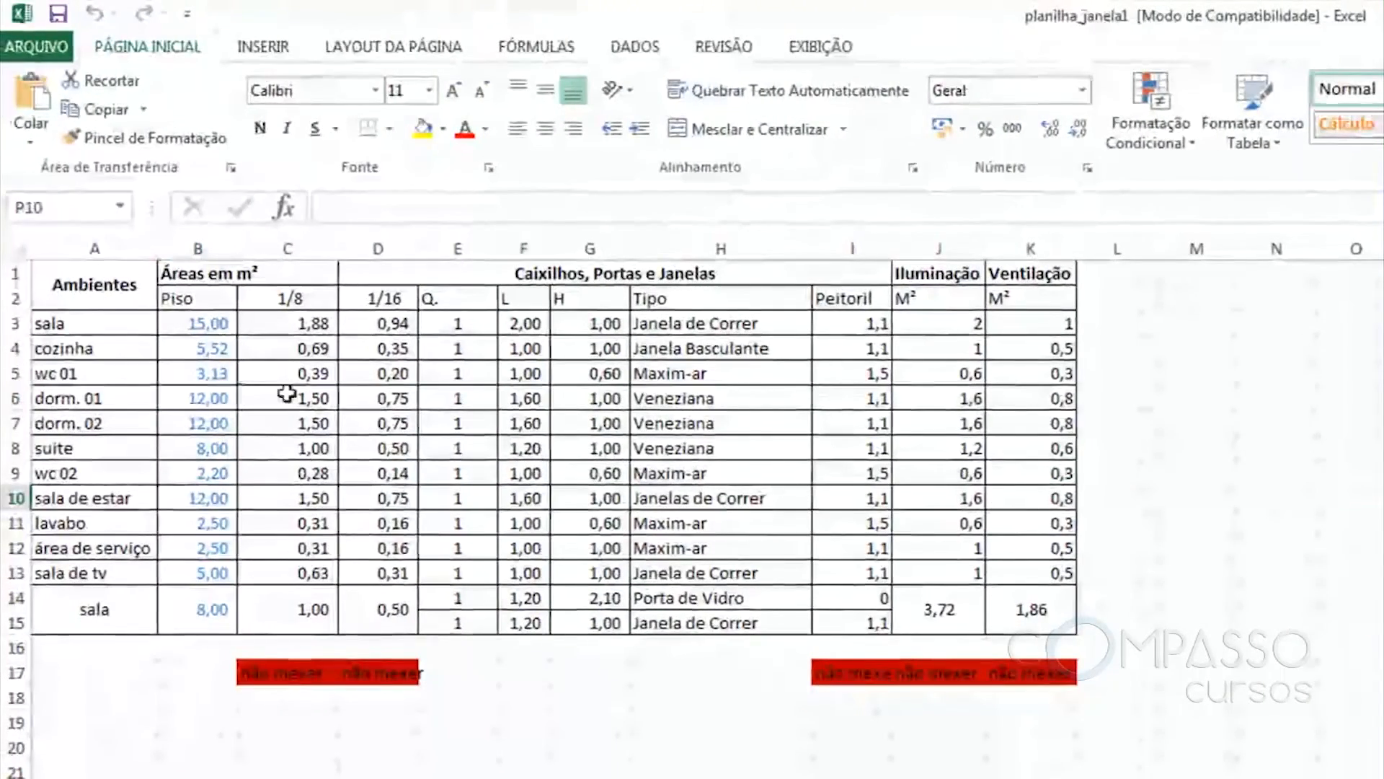
Examine the sala, cozinha, wc 01, dorm. 01 and dorm. 02 rows of the window table
left_click(61, 319)
left_click(52, 349)
left_click(55, 374)
left_click(78, 418)
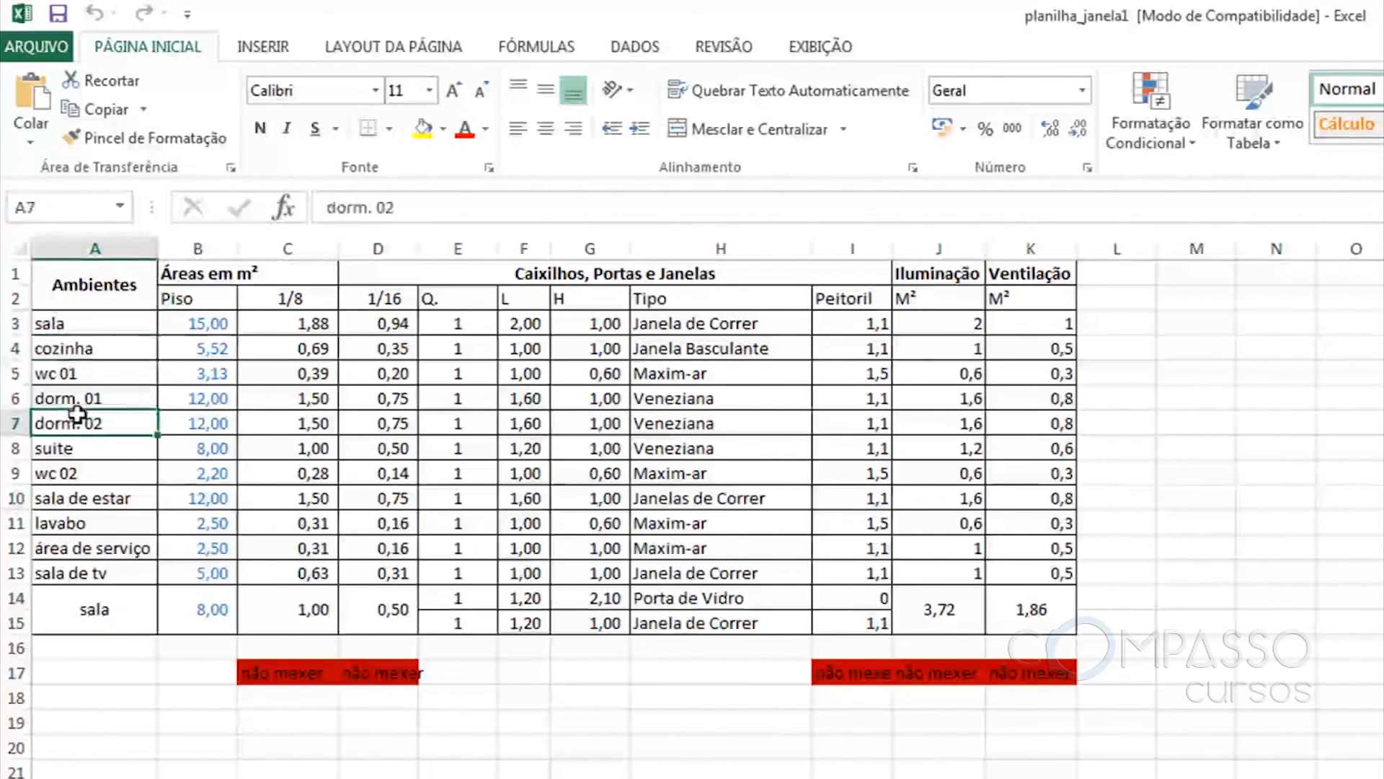
left_click(14, 323)
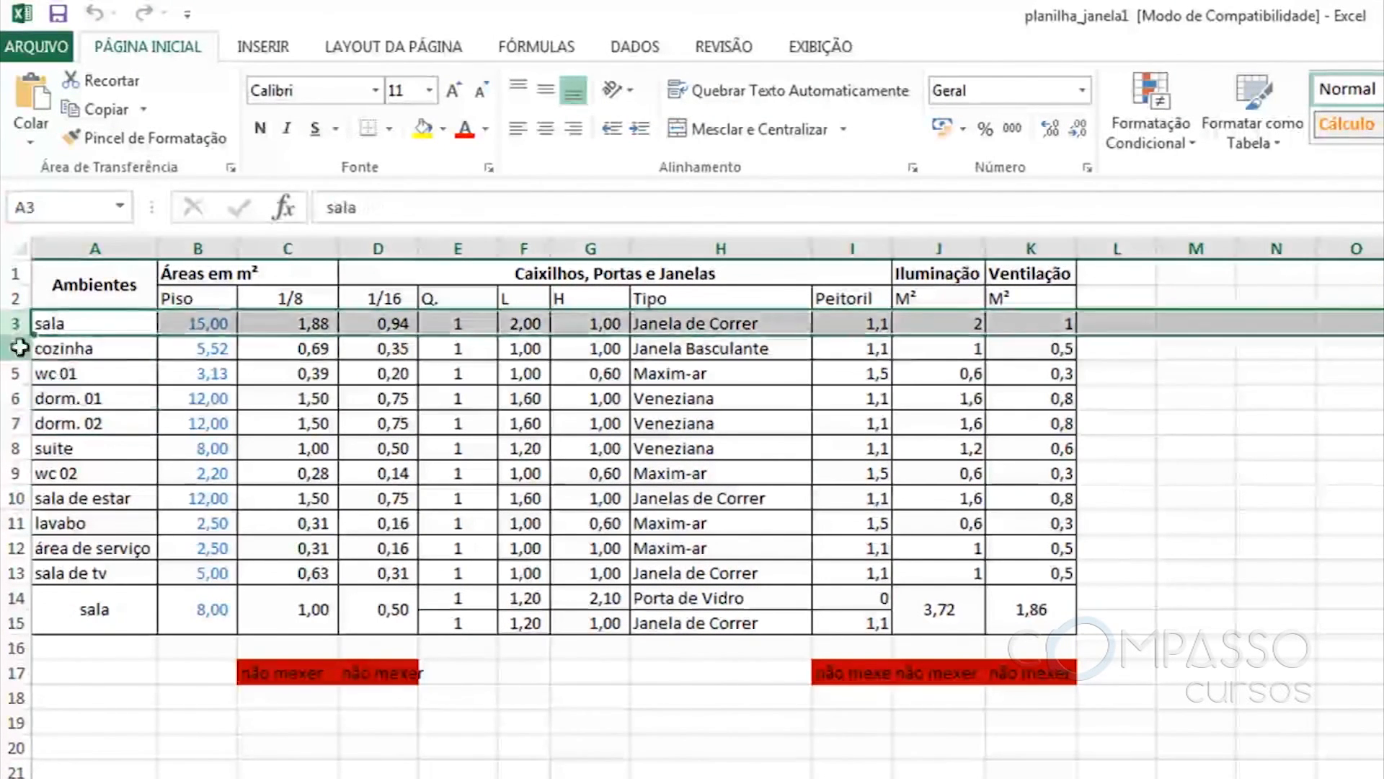
left_click(14, 348)
left_click(15, 373)
left_click(16, 399)
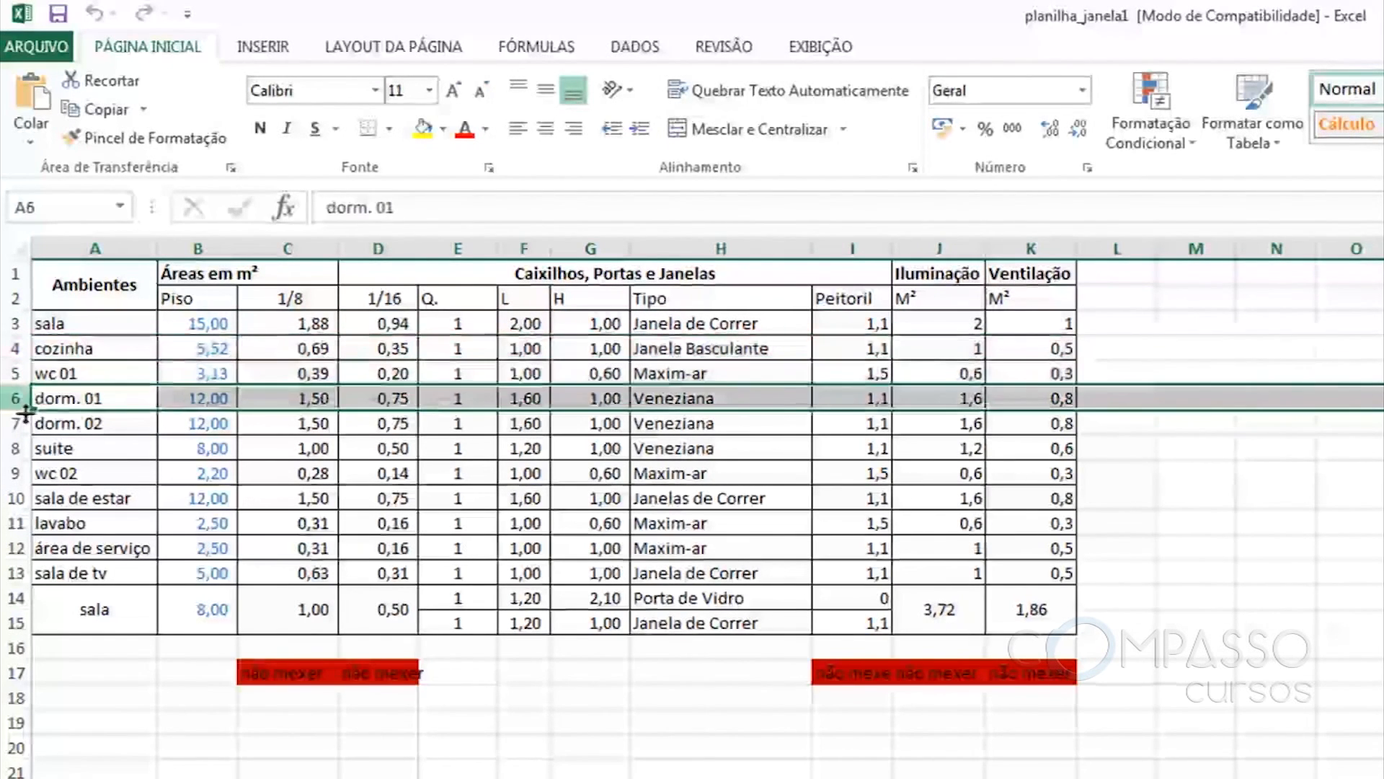
left_click(13, 424)
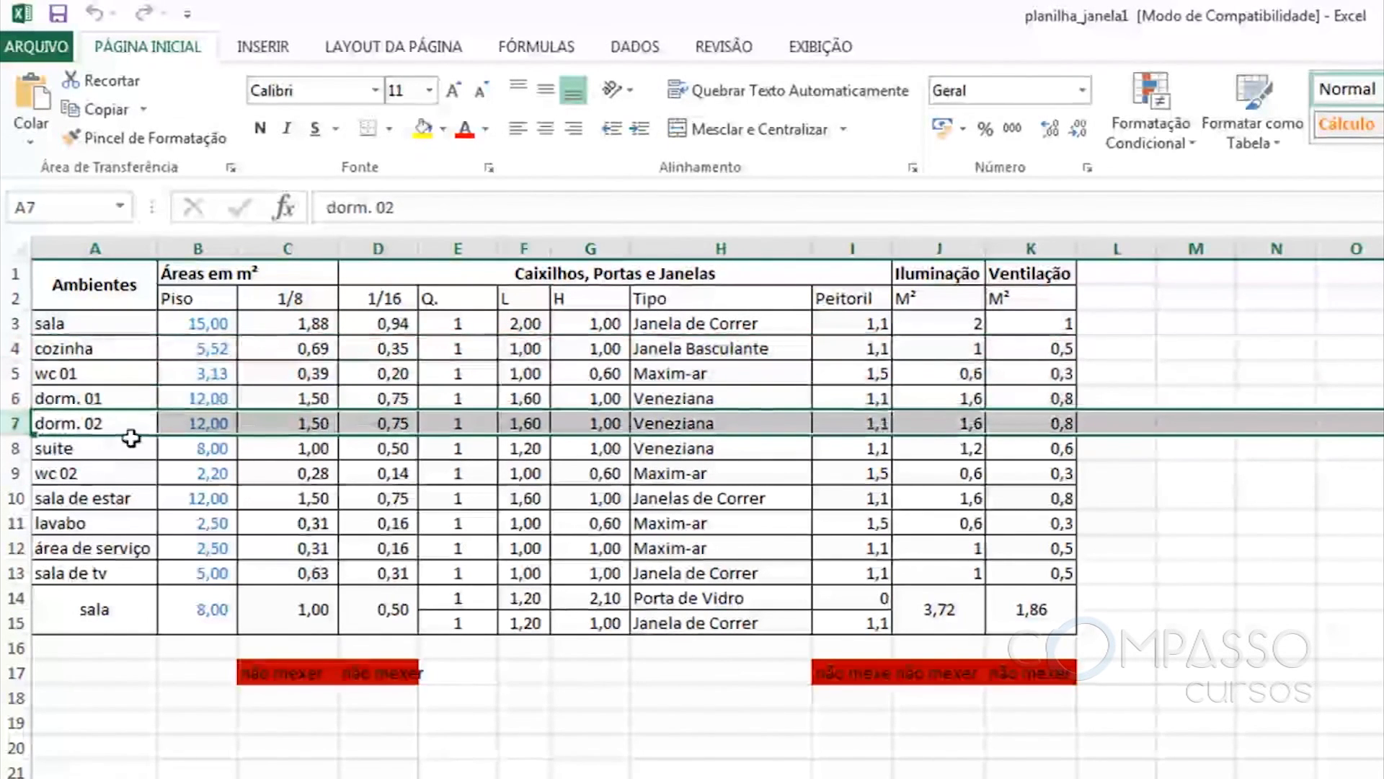
Copy the window table range A1:K7 and switch to the aula_06_compasso drawing in AutoCAD
left_click_drag(98, 287, 1053, 426)
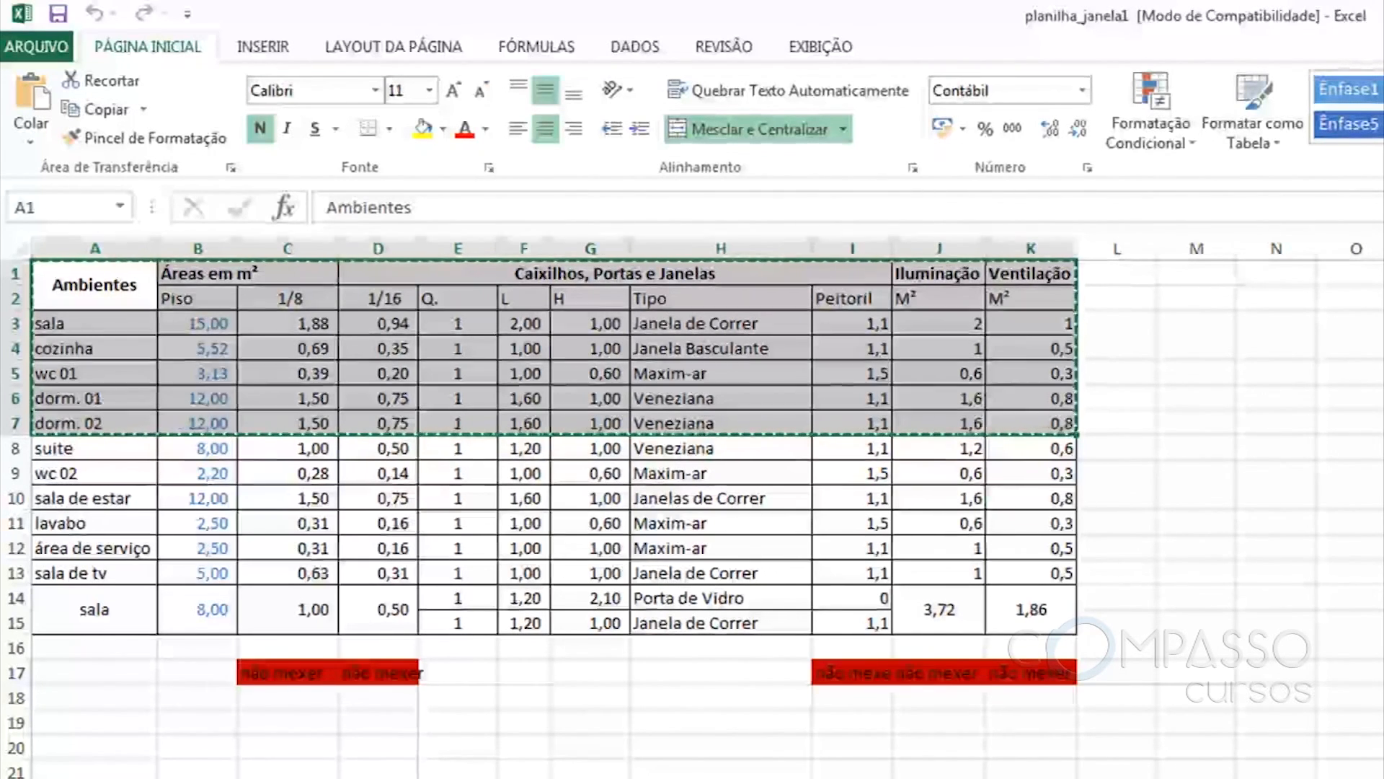
key("alt+Tab")
left_click(285, 764)
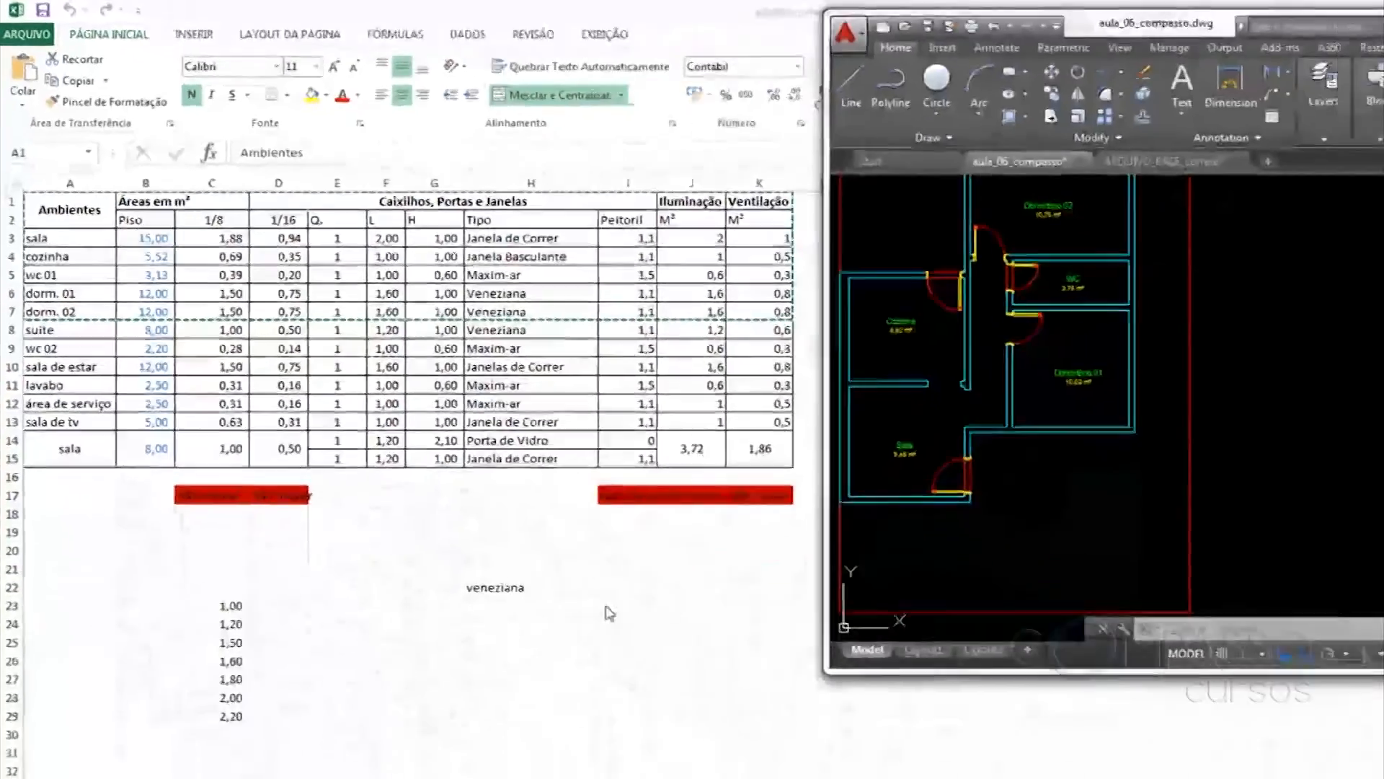
Maximize the drawing window and paste the copied window table in the empty area below the floor plan
mouse_move(1308, 59)
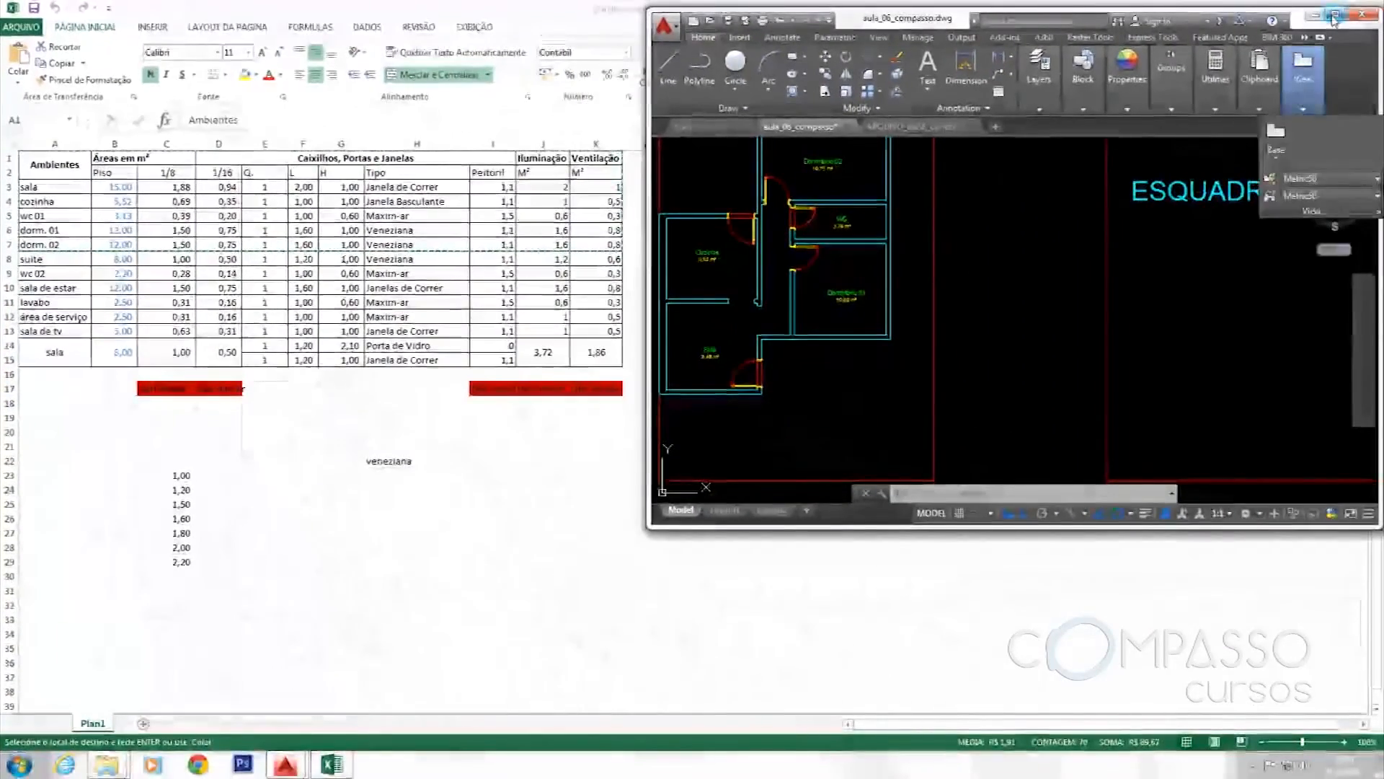
left_click(1334, 15)
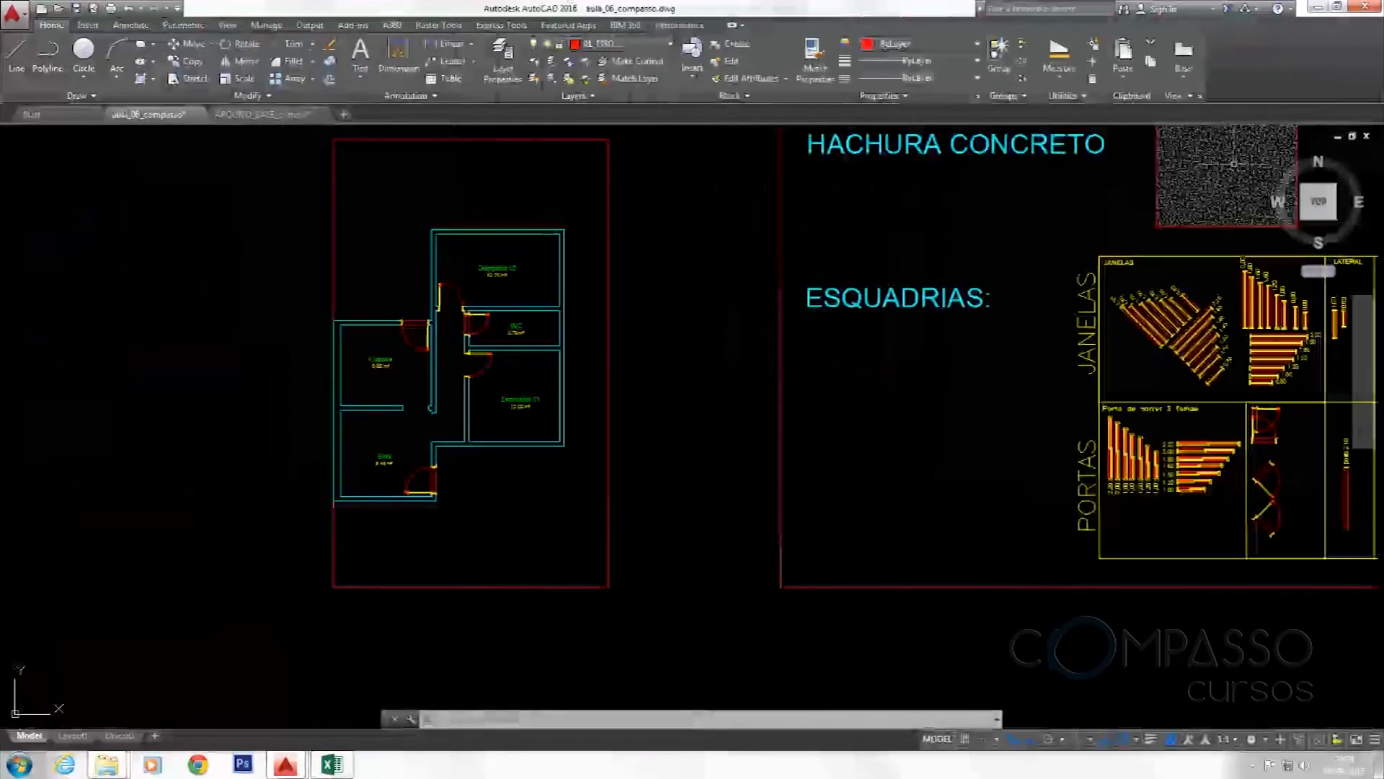
scroll(647, 411, "down", 5)
scroll(569, 401, "up", 4)
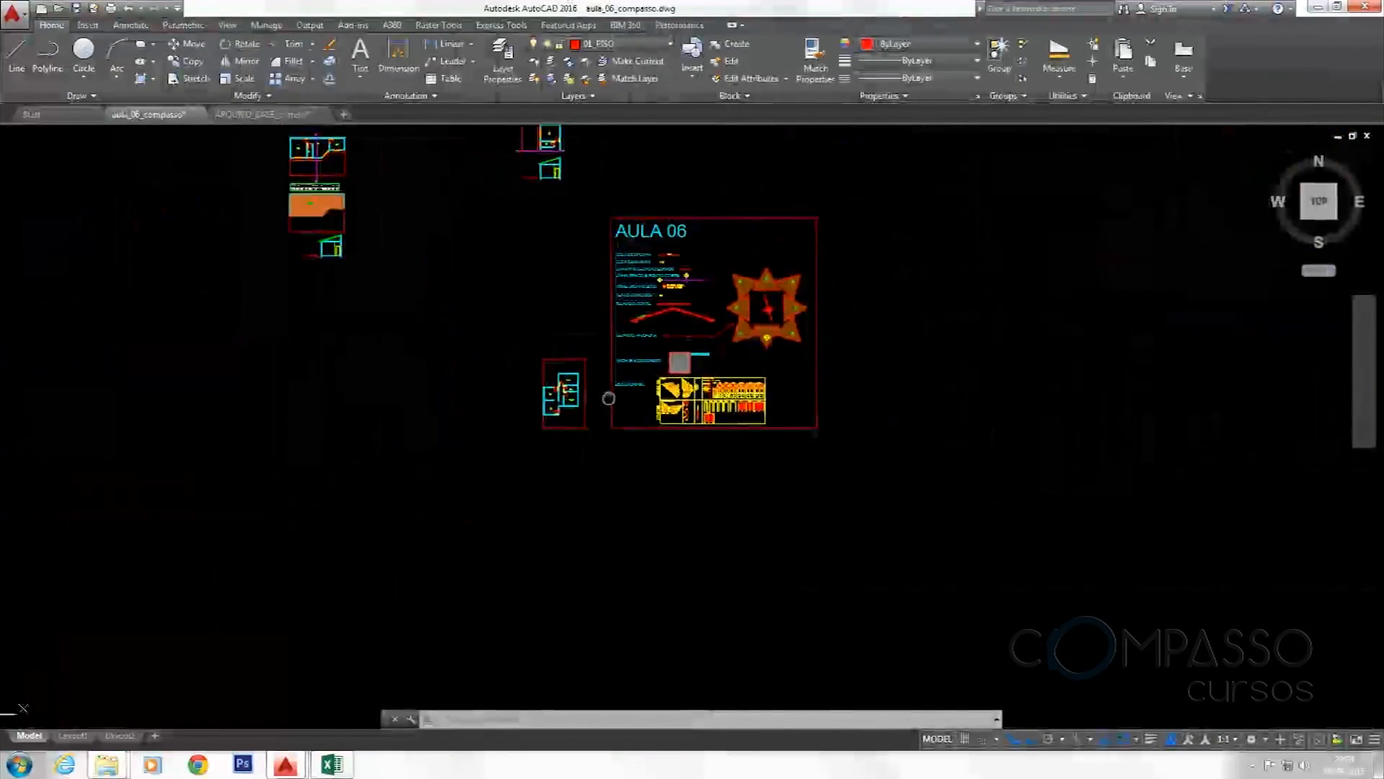
scroll(569, 401, "down", 5)
scroll(548, 390, "up", 5)
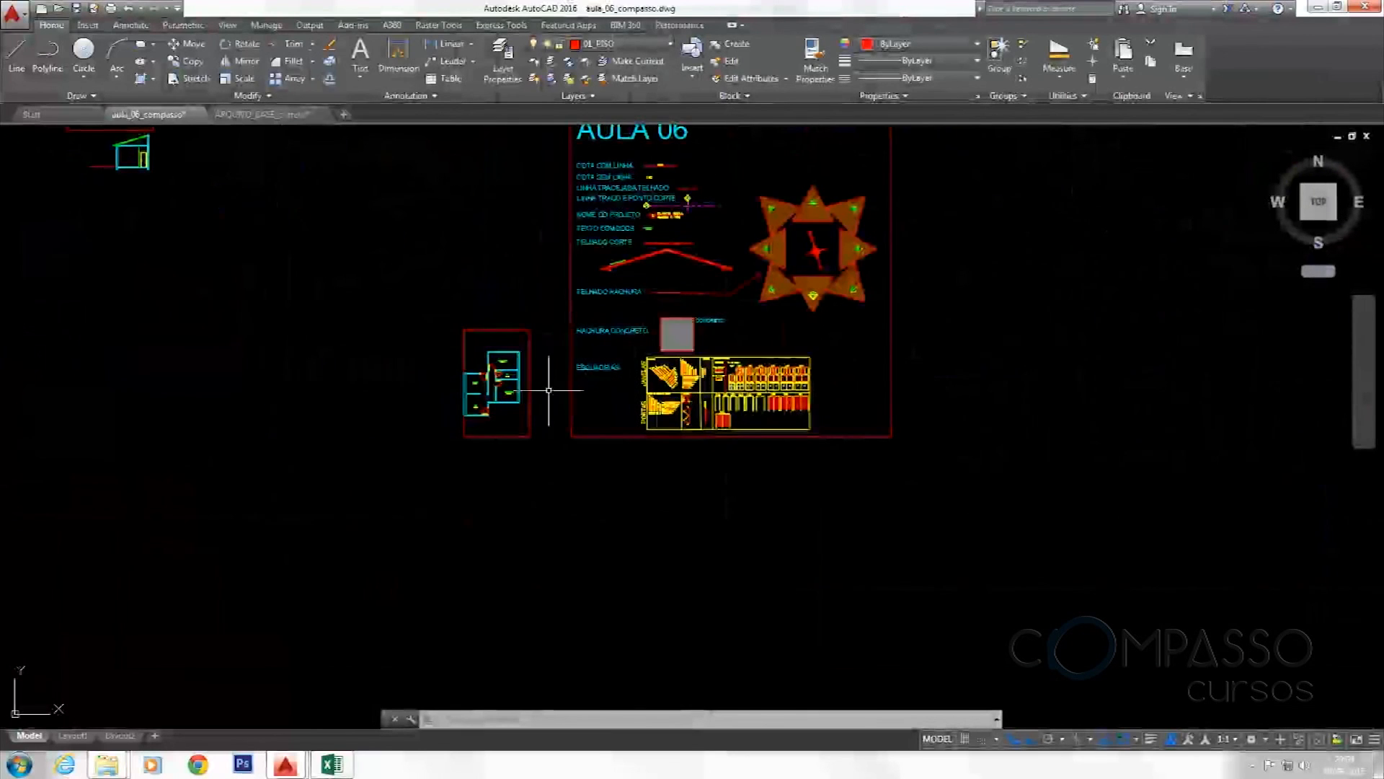
key("ctrl+v")
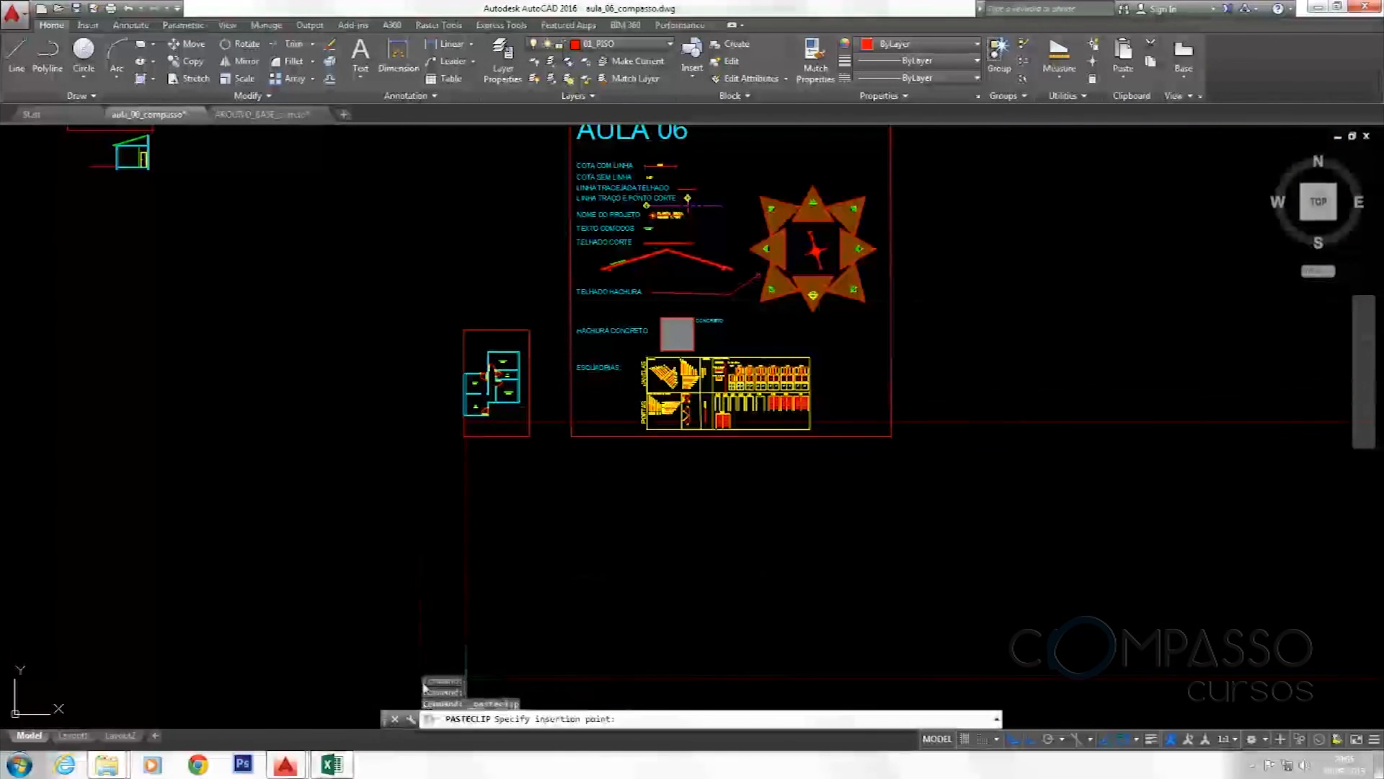
left_click(418, 585)
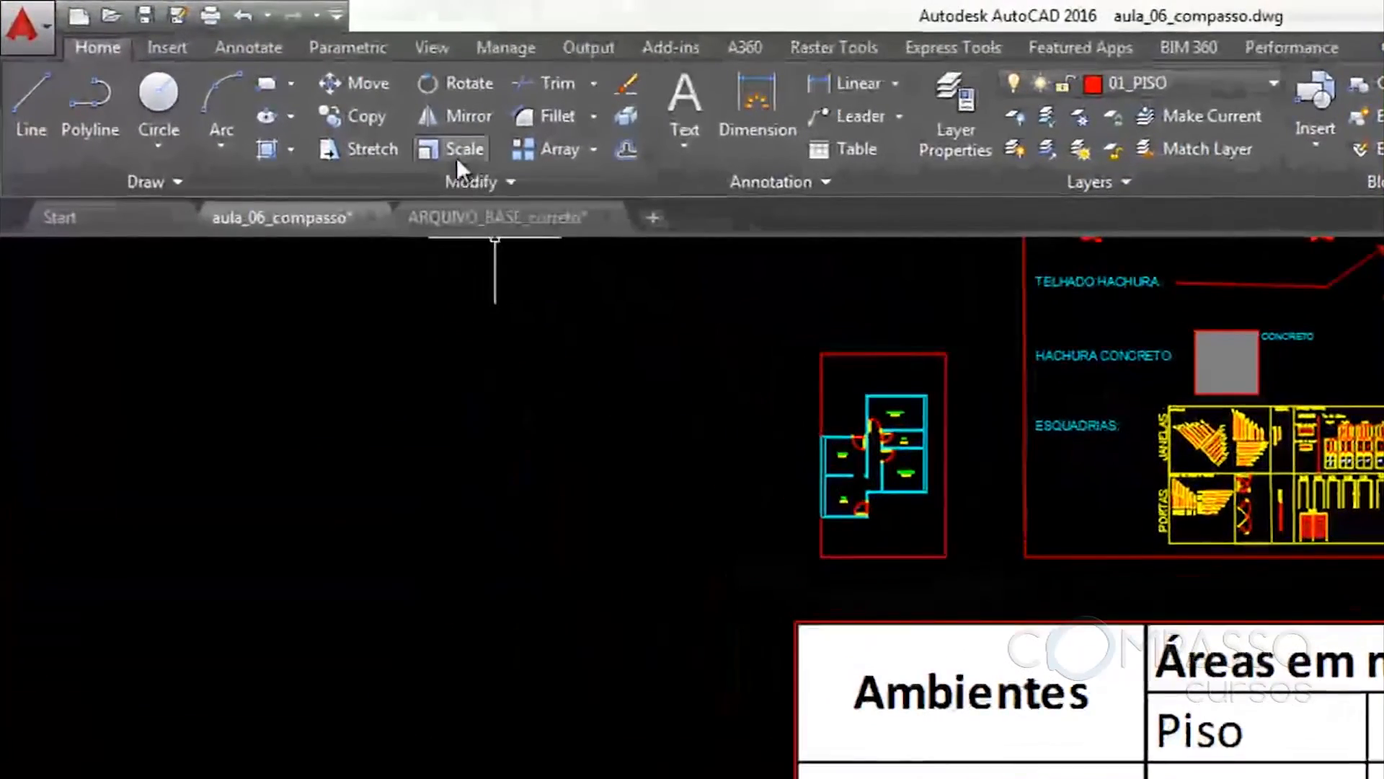
Scale the pasted window table by a factor of .07 from its upper-left corner
left_click(456, 151)
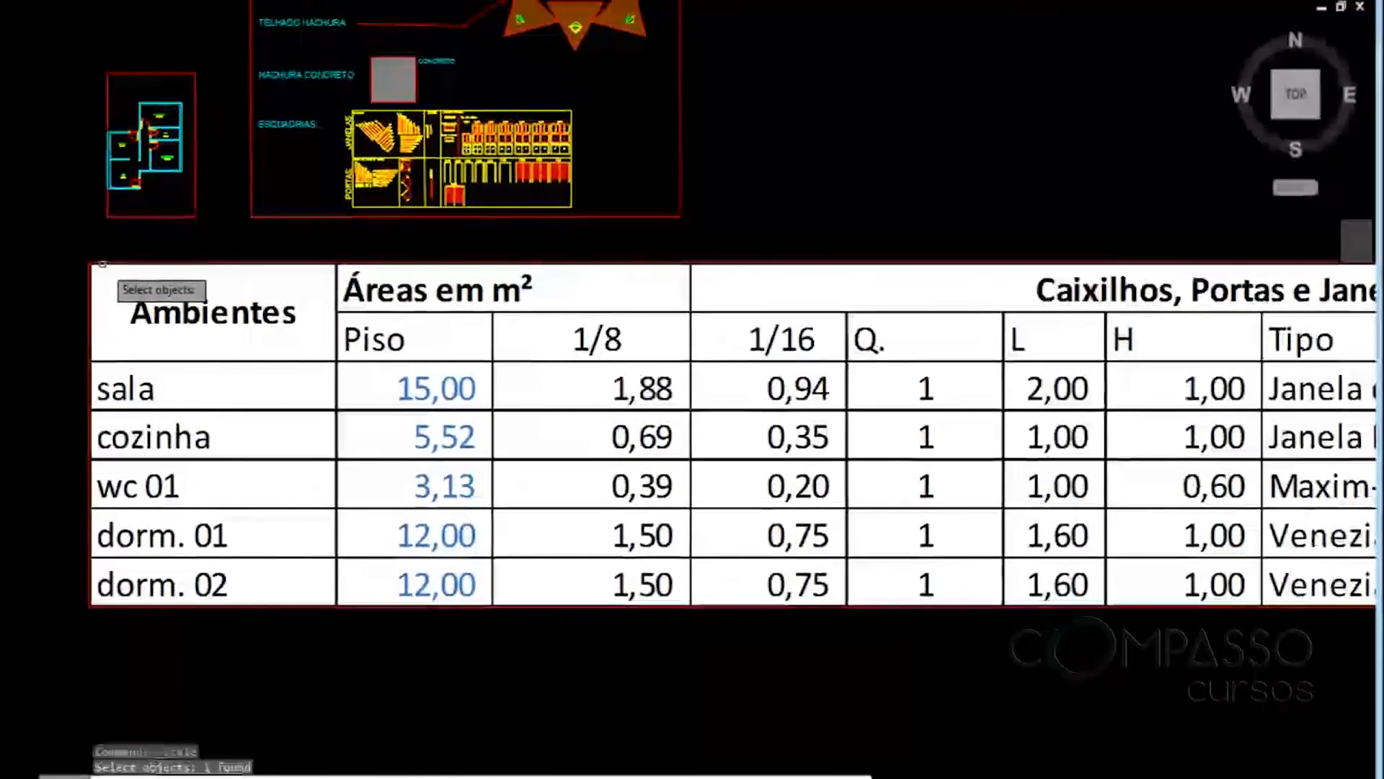
left_click(470, 349)
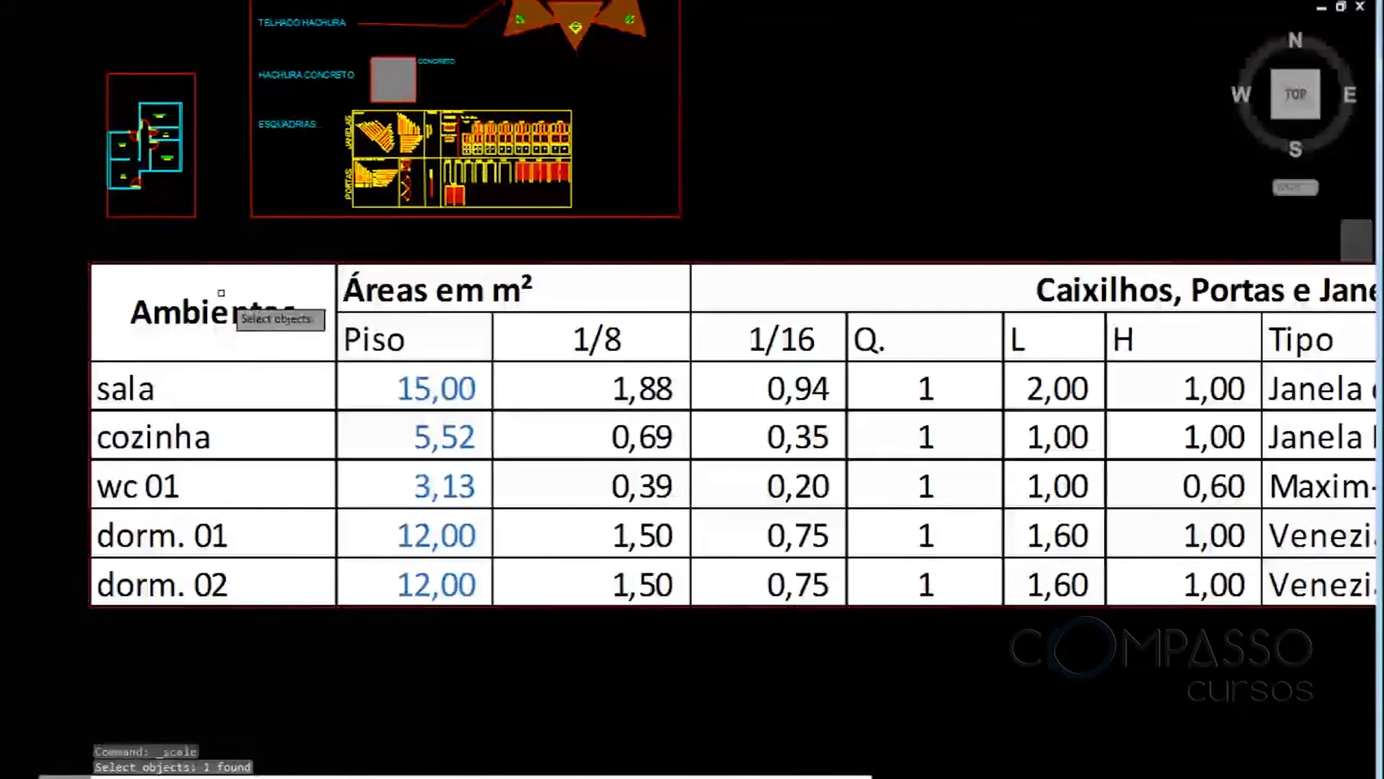
key("Return")
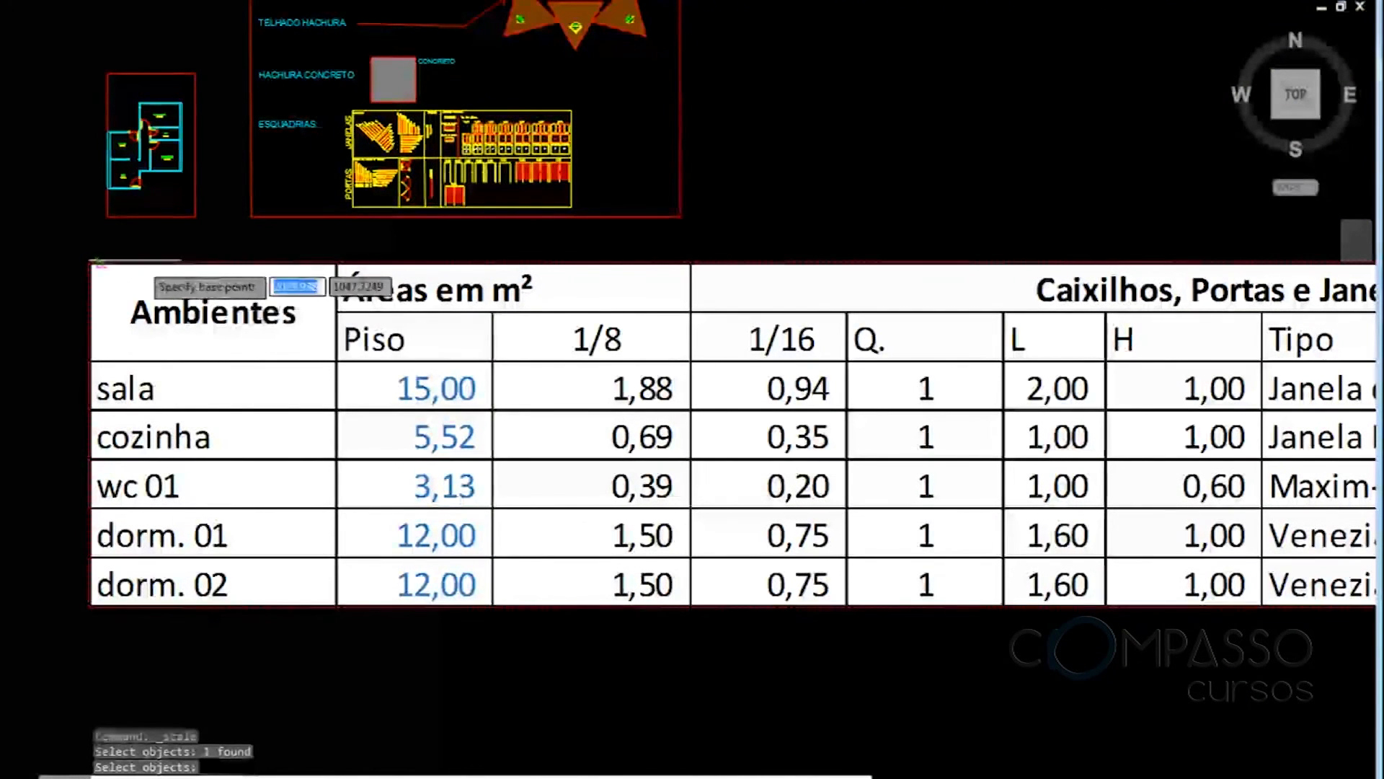
left_click(90, 261)
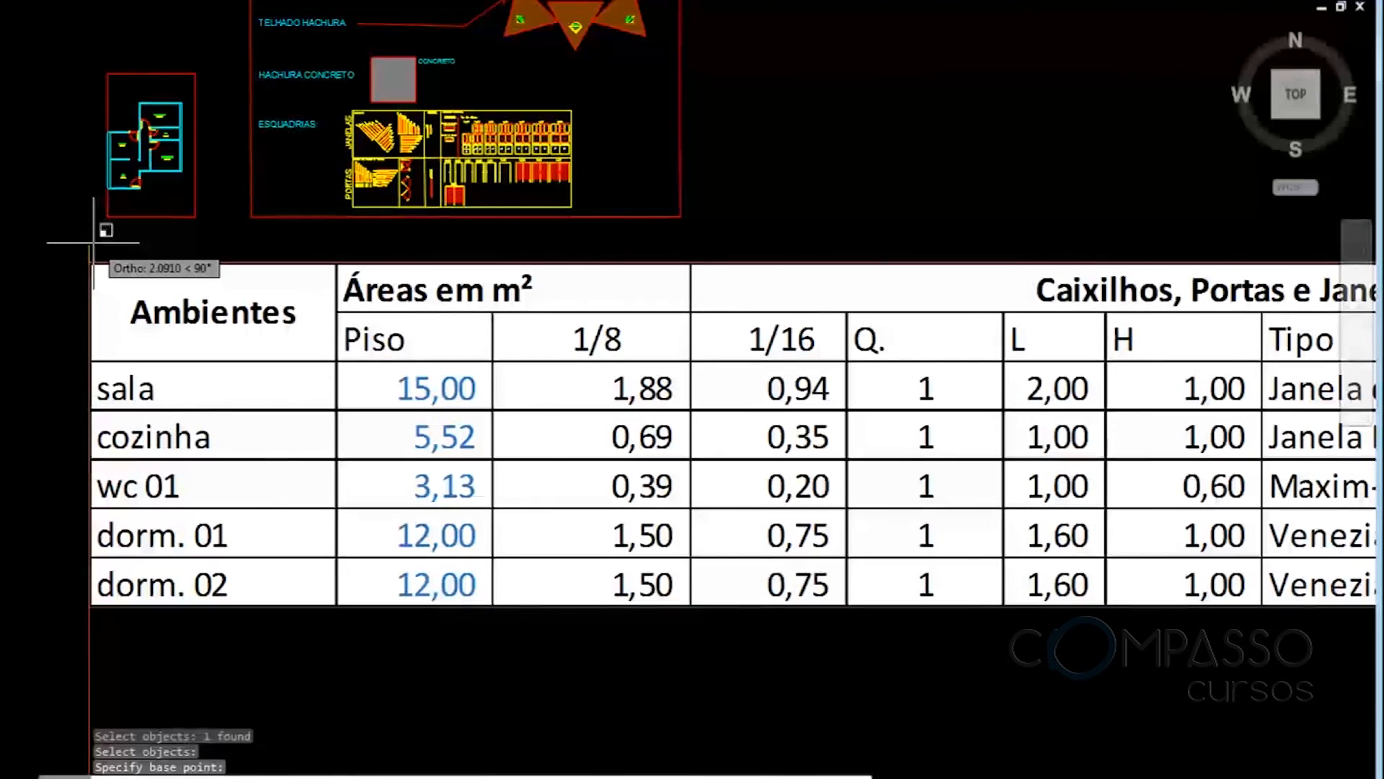
type(".")
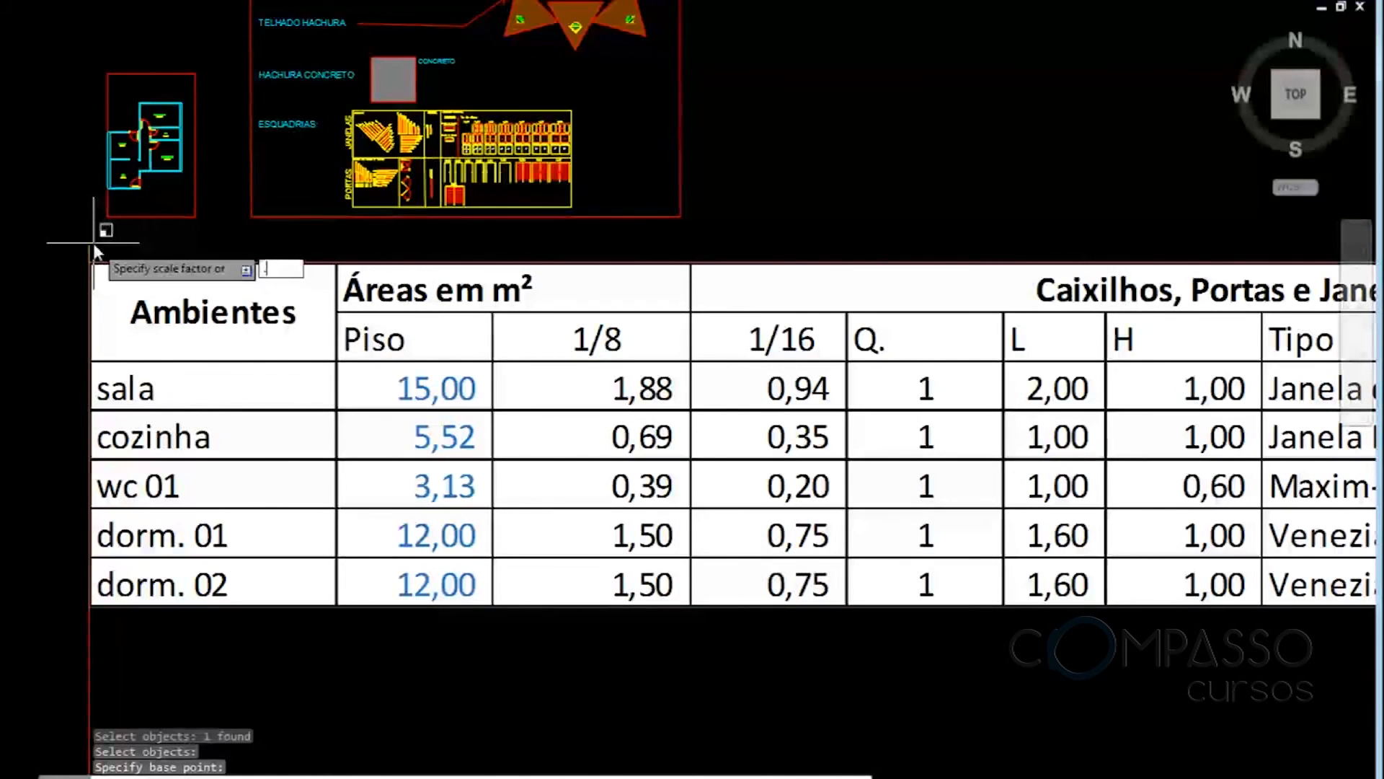
type("07")
key("Return")
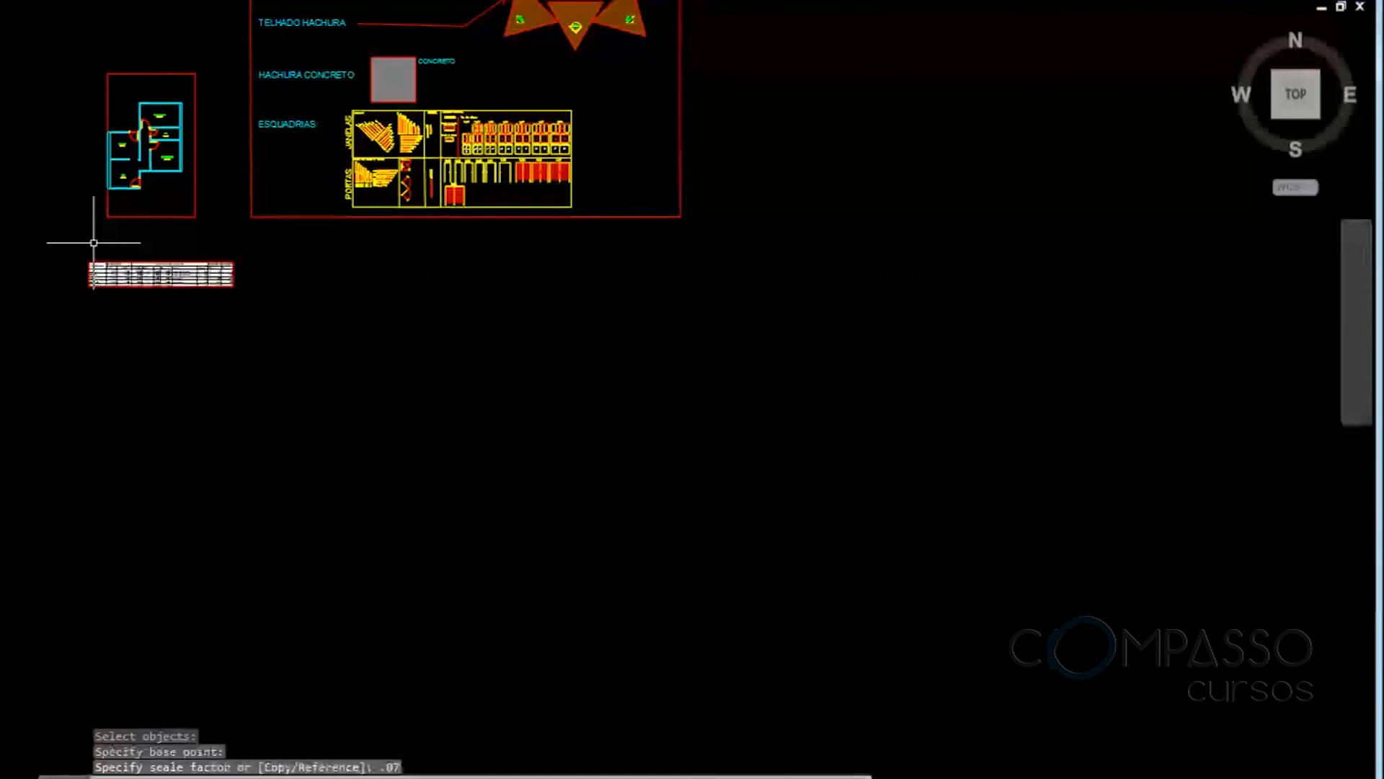
Move the scaled window table, with Ortho off, to the space just right of the floor plan, below the ESQUADRIAS title
scroll(105, 248, "up", 8)
left_click(145, 266)
left_click(90, 354)
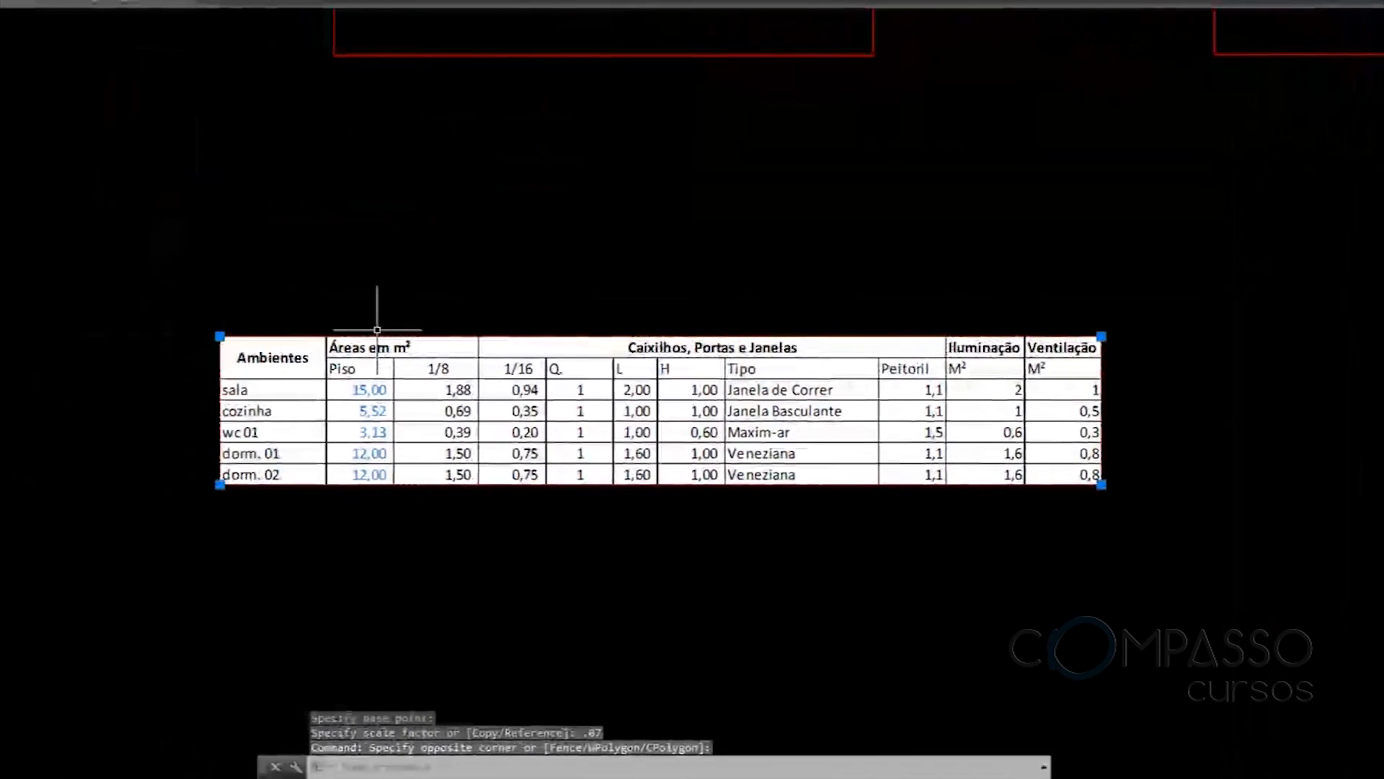
scroll(430, 303, "down", 2)
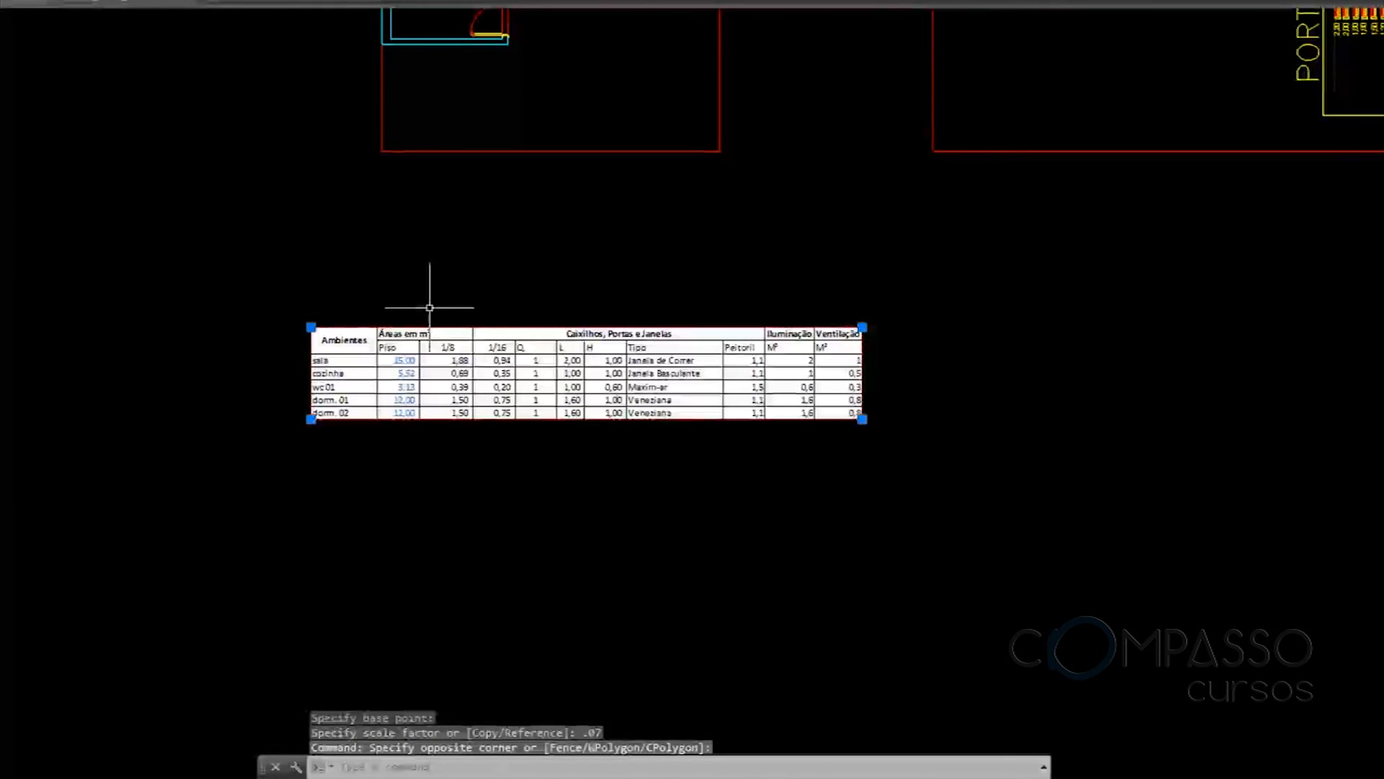
key("Return")
left_click(420, 377)
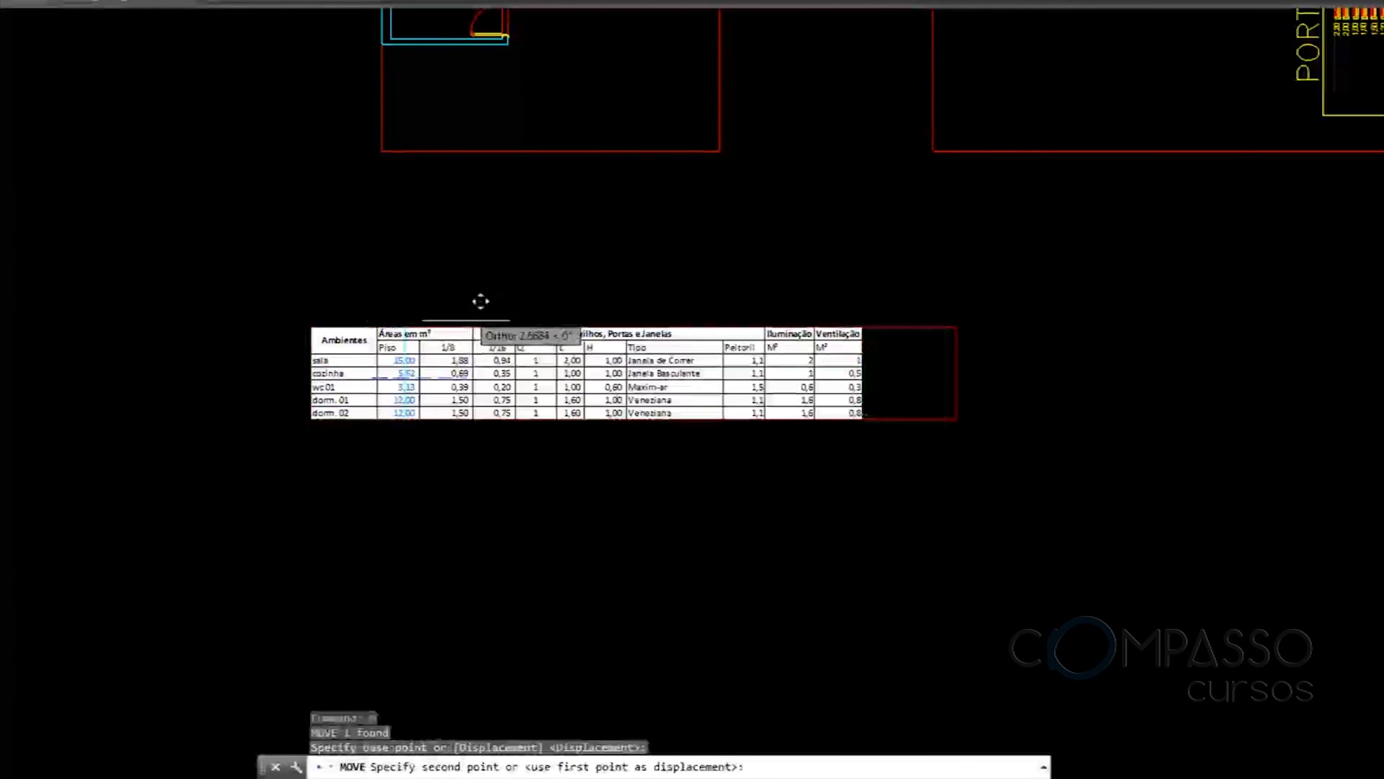
key("F8")
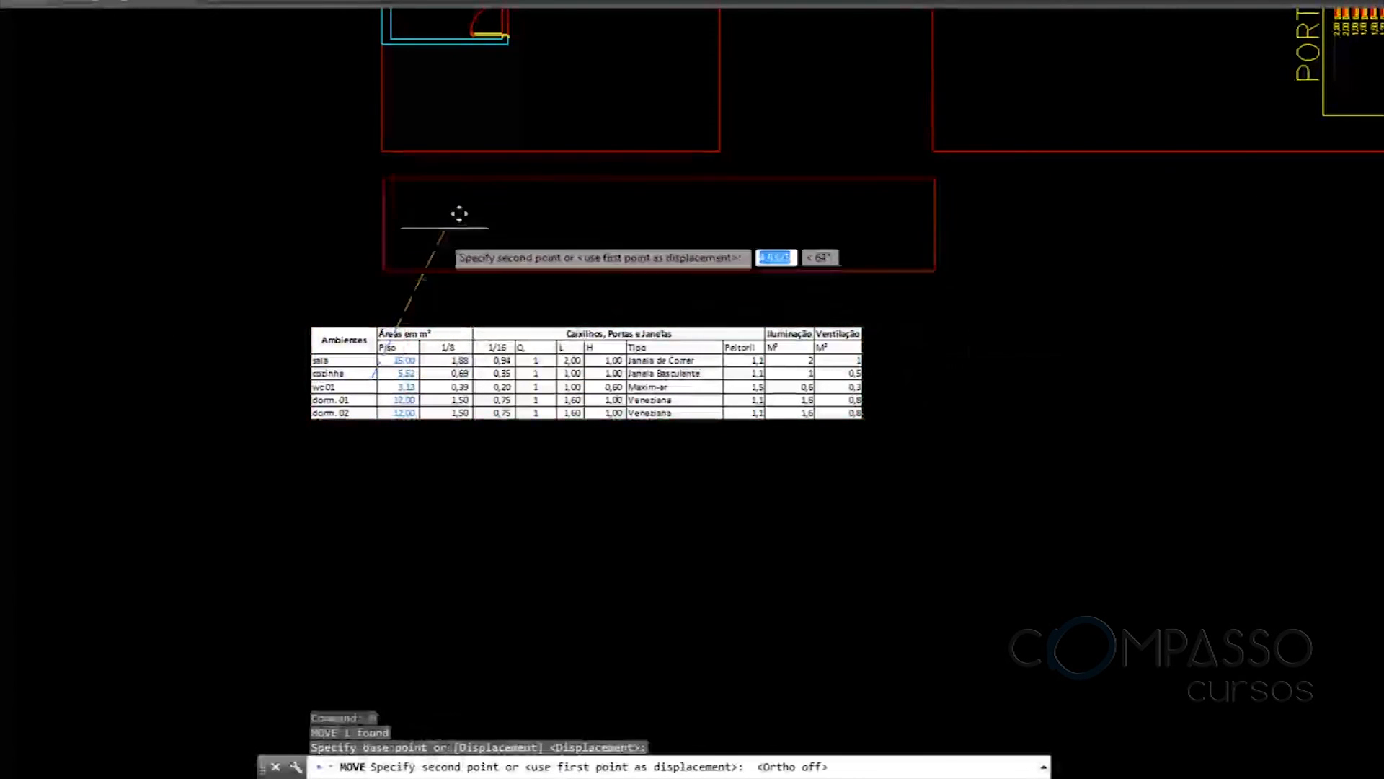
middle_click_drag(460, 216, 400, 469)
middle_click_drag(629, 313, 408, 530)
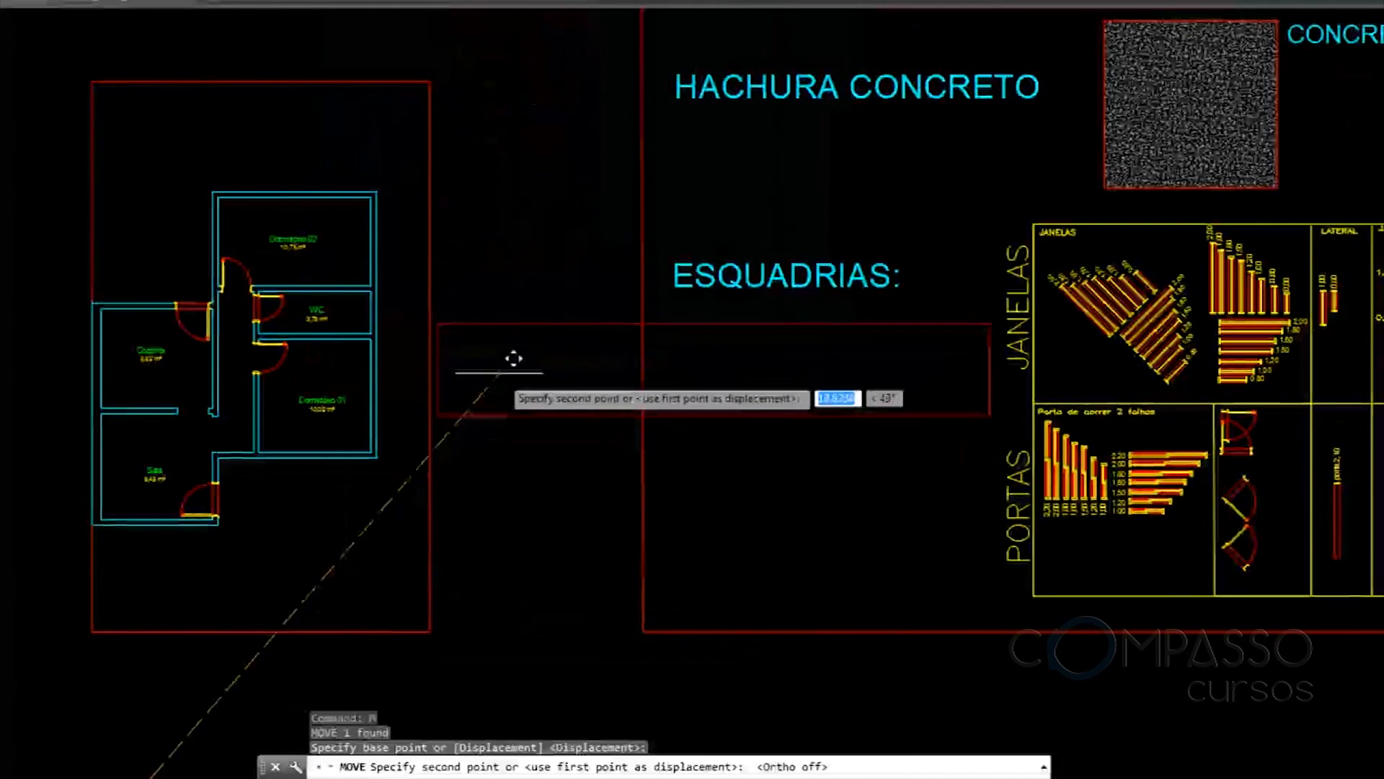
left_click(512, 360)
Open the embedded window table for editing in Excel and place its window clear of the floor plan's room areas
mouse_move(505, 348)
middle_mouse_down()
mouse_move(570, 302)
mouse_move(618, 297)
mouse_move(540, 207)
mouse_move(584, 188)
mouse_move(672, 206)
middle_mouse_up()
scroll(613, 306, "up", 4)
scroll(545, 206, "down", 2)
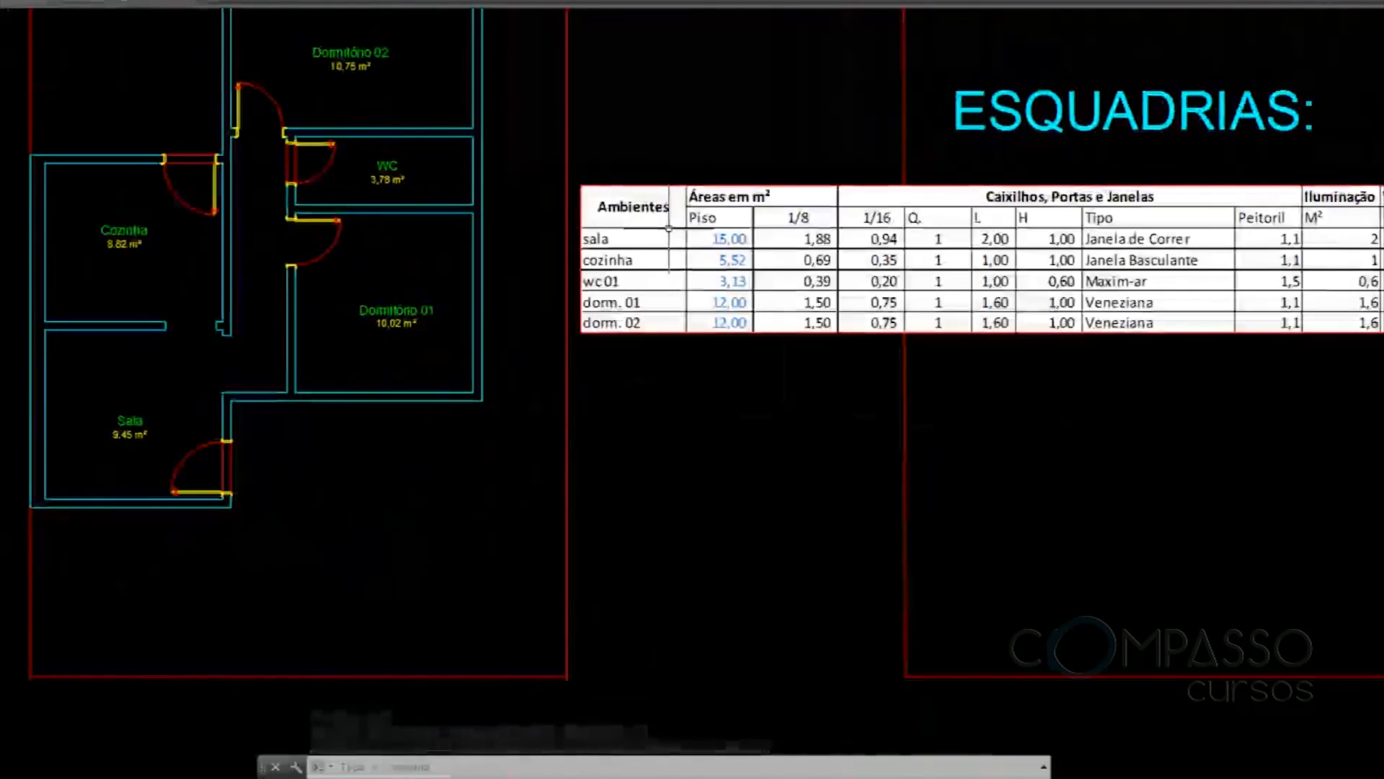
double_click(666, 225)
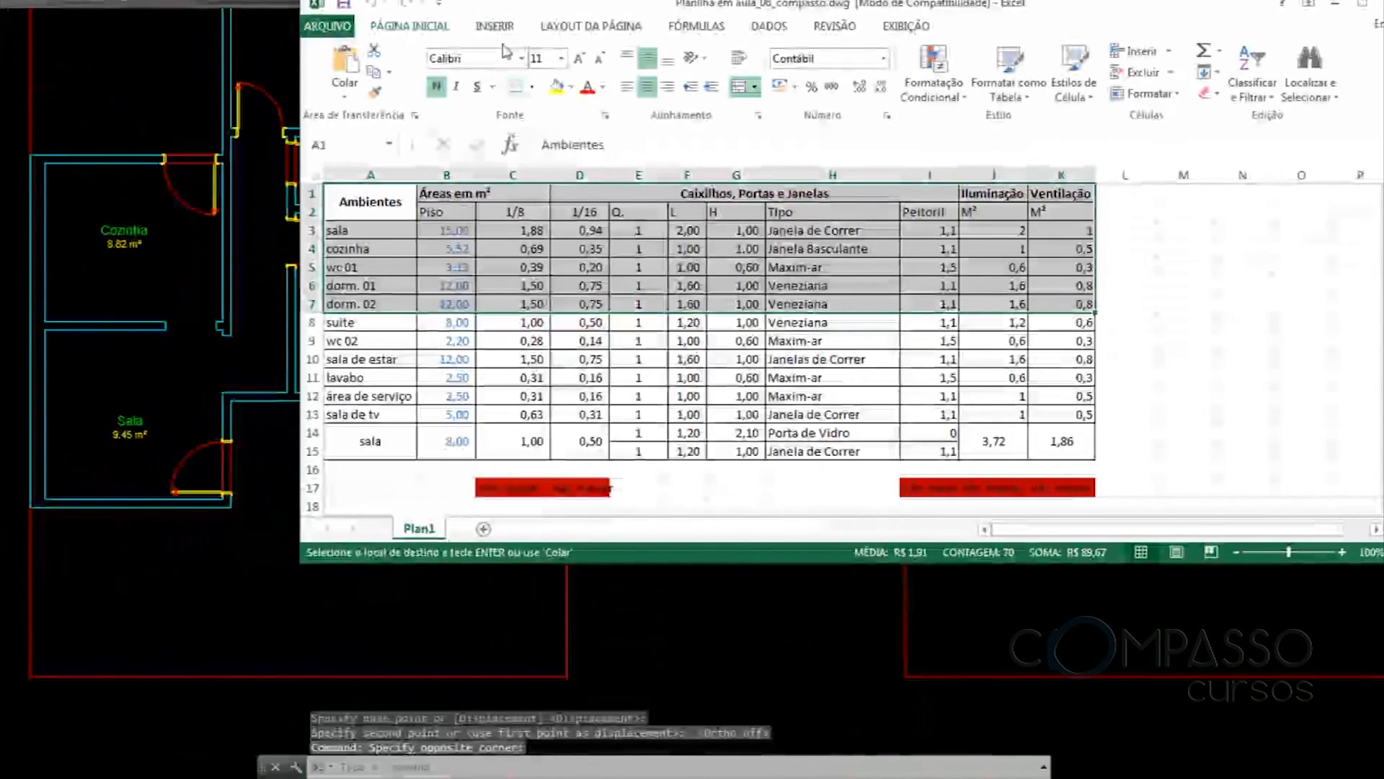
left_click_drag(512, 12, 701, 3)
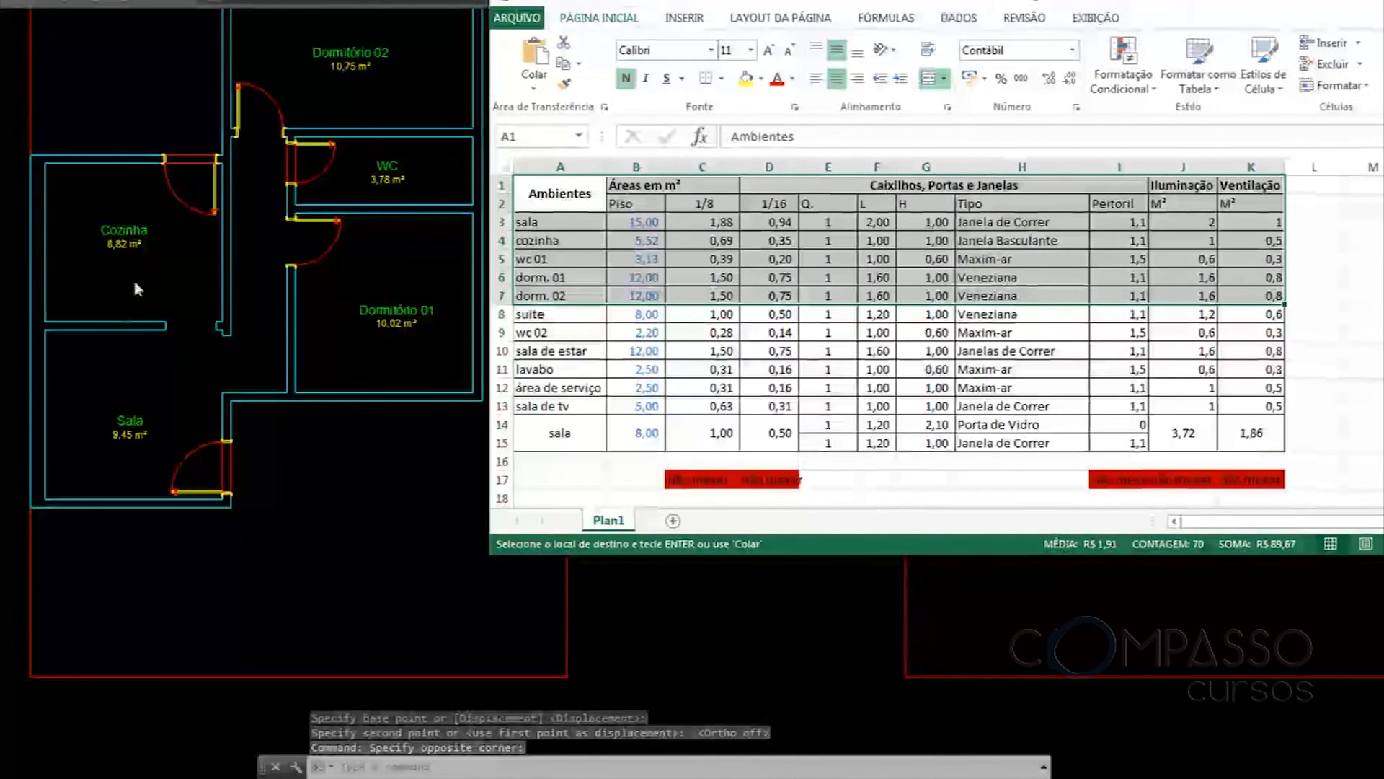
Set the Piso area to 9,45 for sala and 8,82 for cozinha
left_click(625, 227)
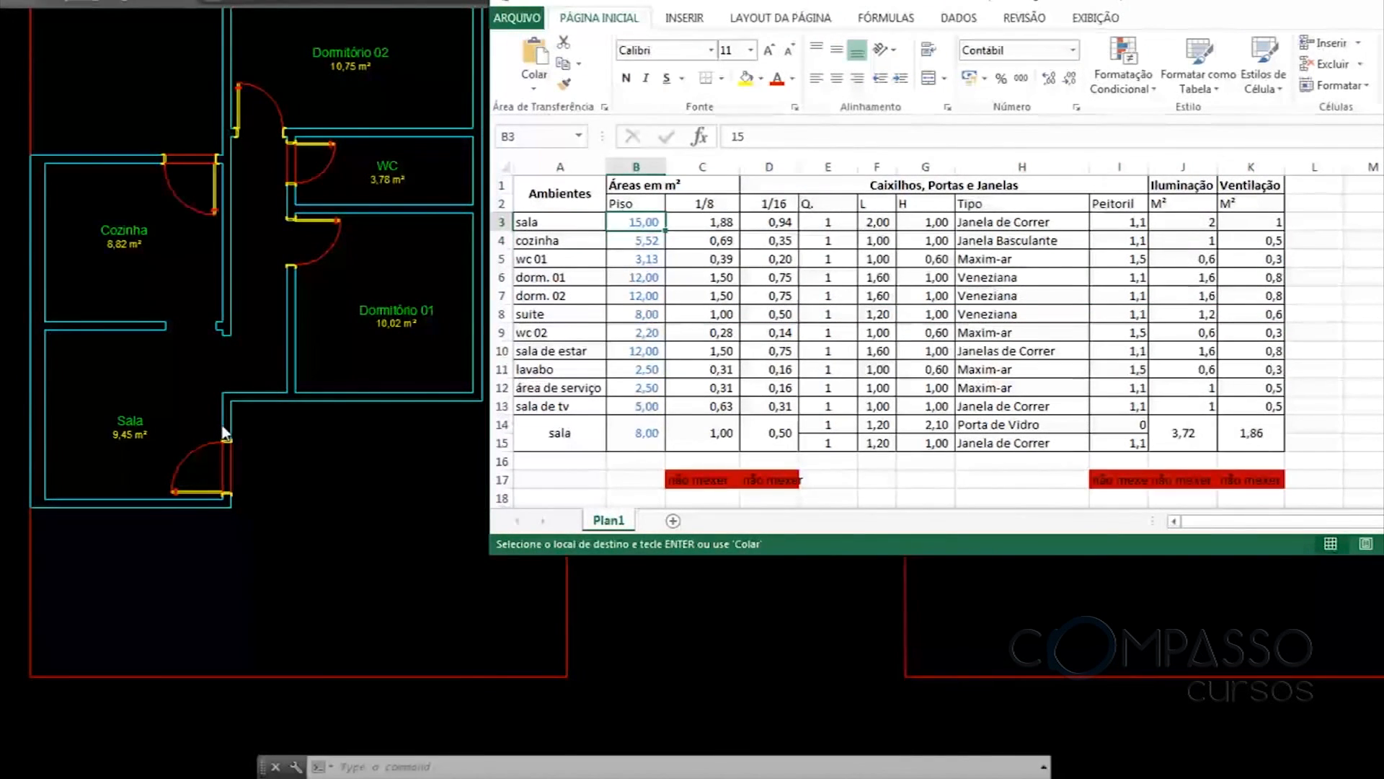
type("9,45")
key("Return")
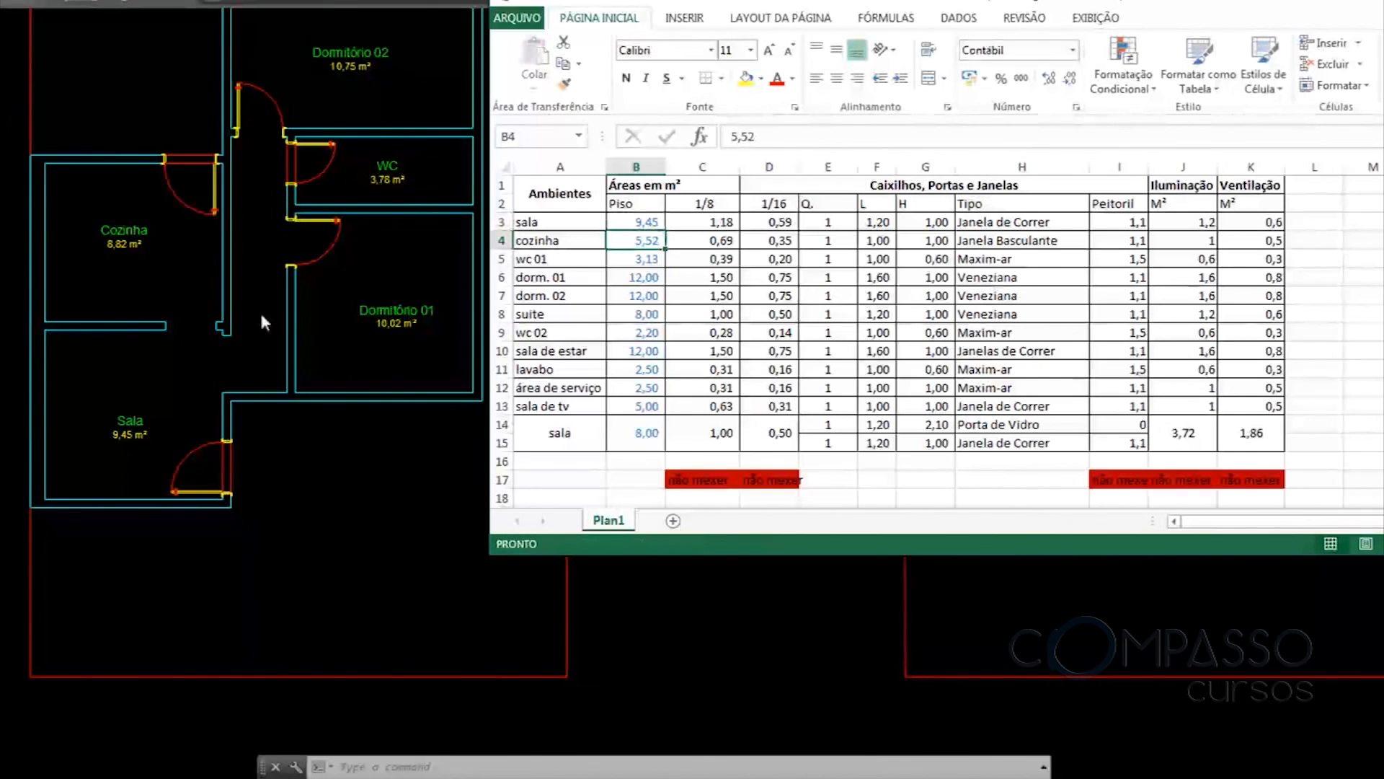
type("8,82")
key("Return")
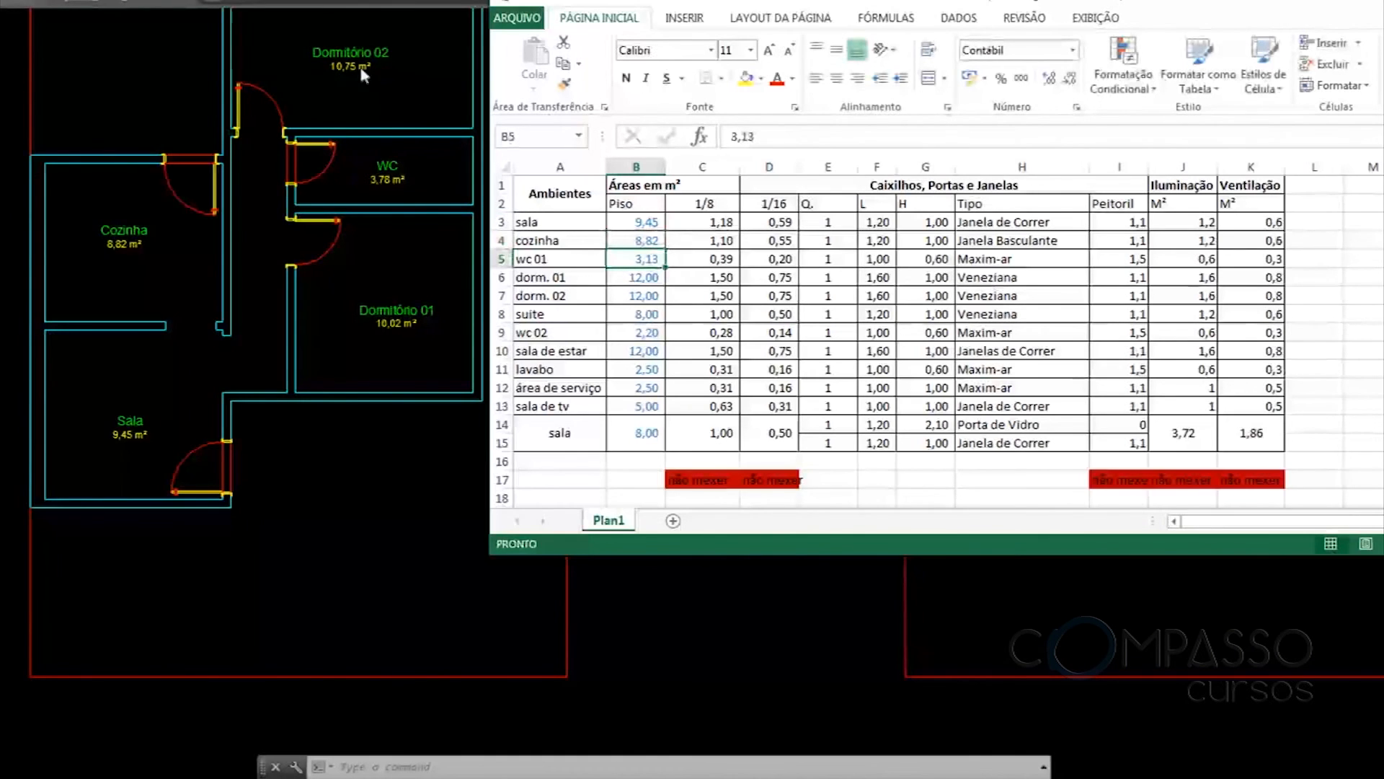
Rename the wc 01 row as wc and set its Piso area to 3,78
left_click(551, 259)
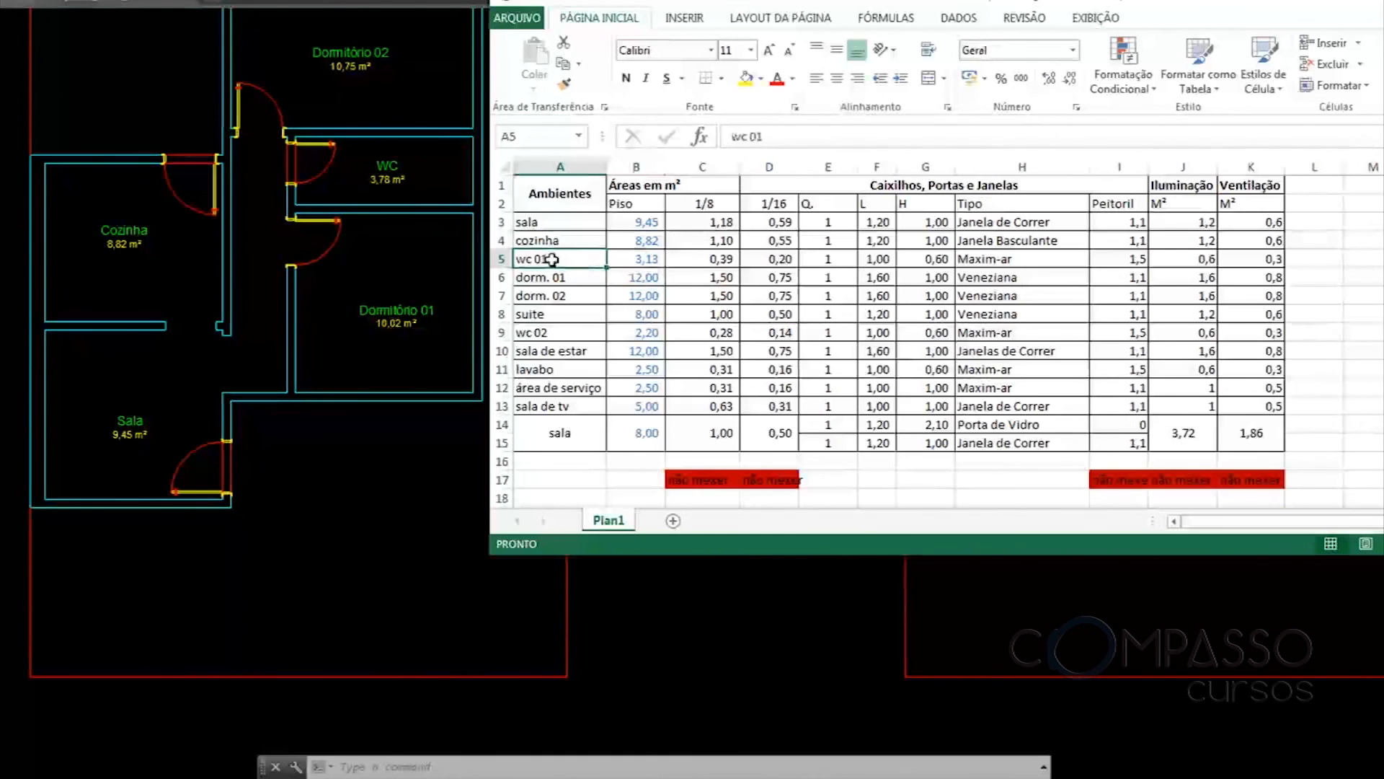
key("Return")
left_click(640, 259)
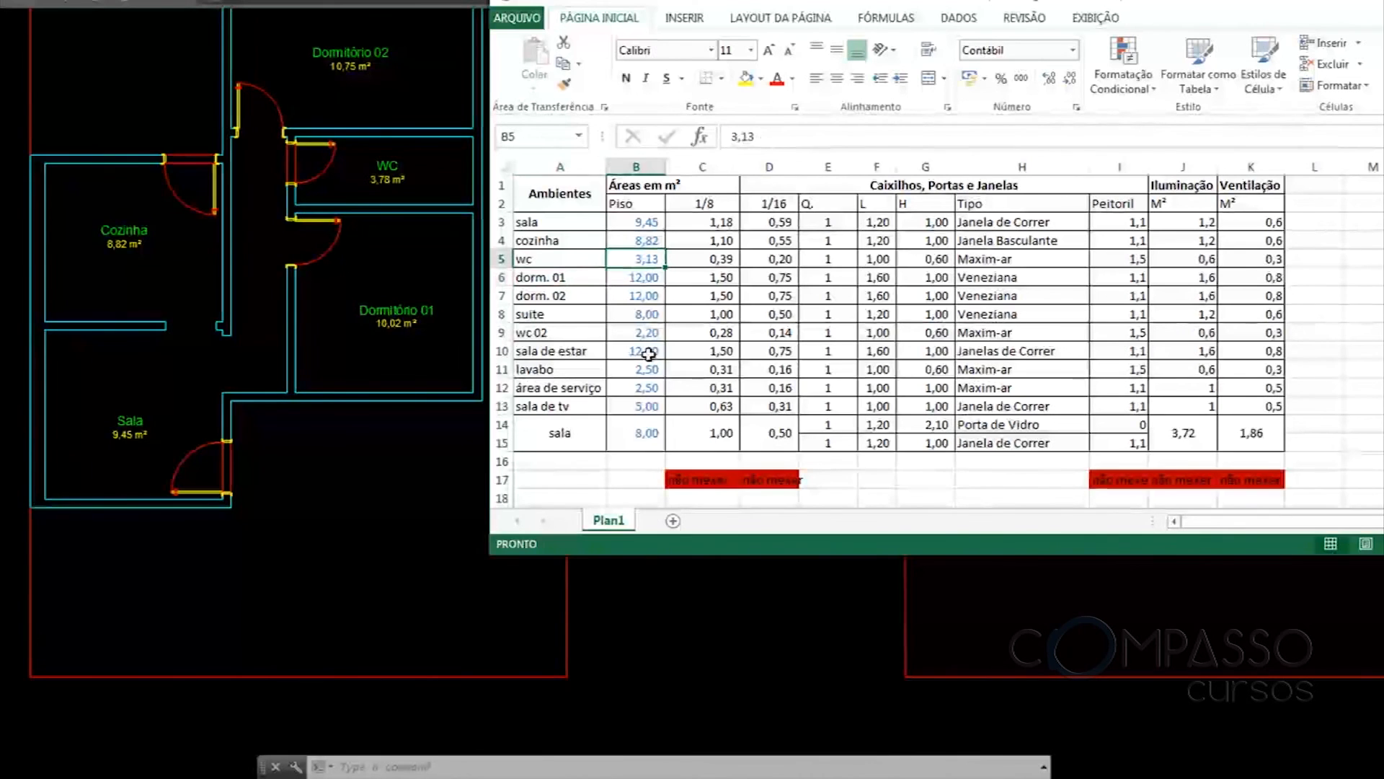
type("3,")
key("Return")
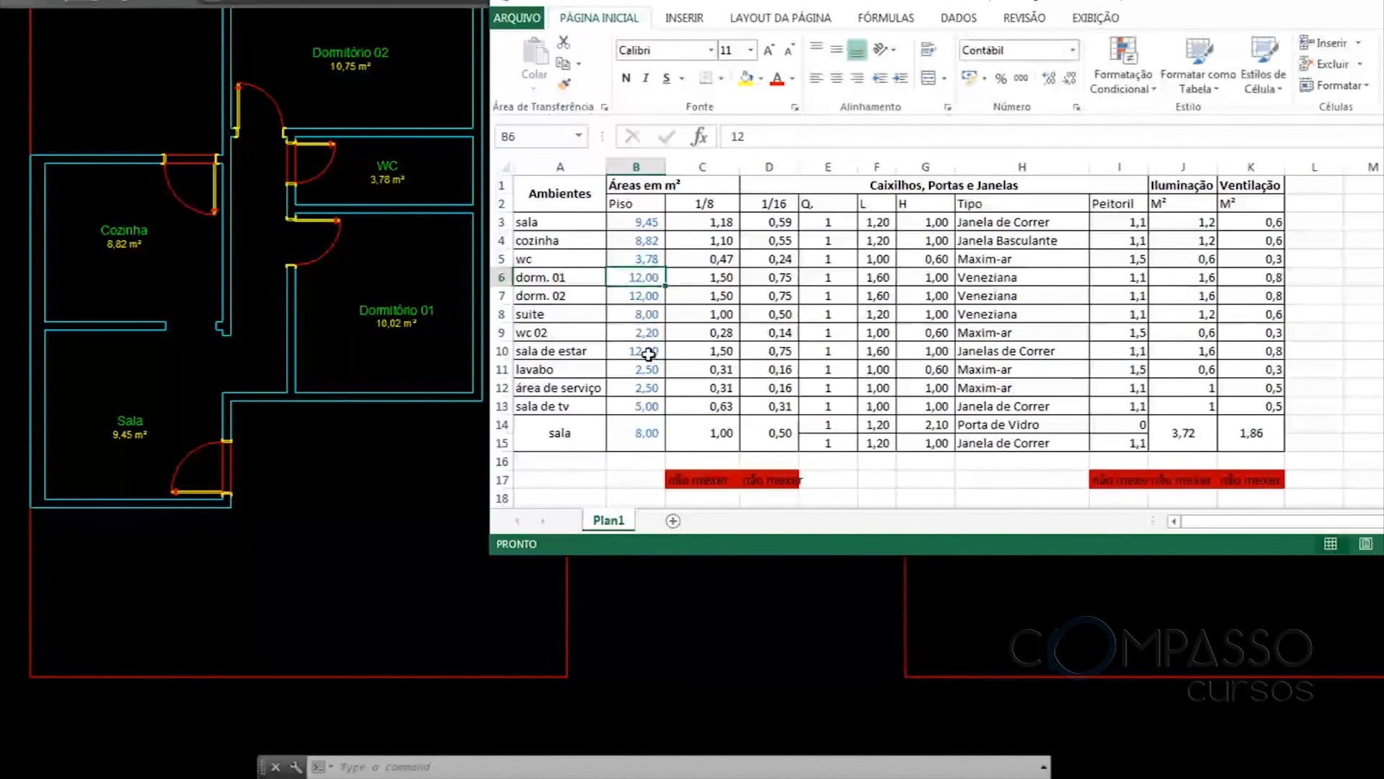
Set the Piso area of dorm. 01 to 10,02 and begin entering the dorm. 02 area
type("10")
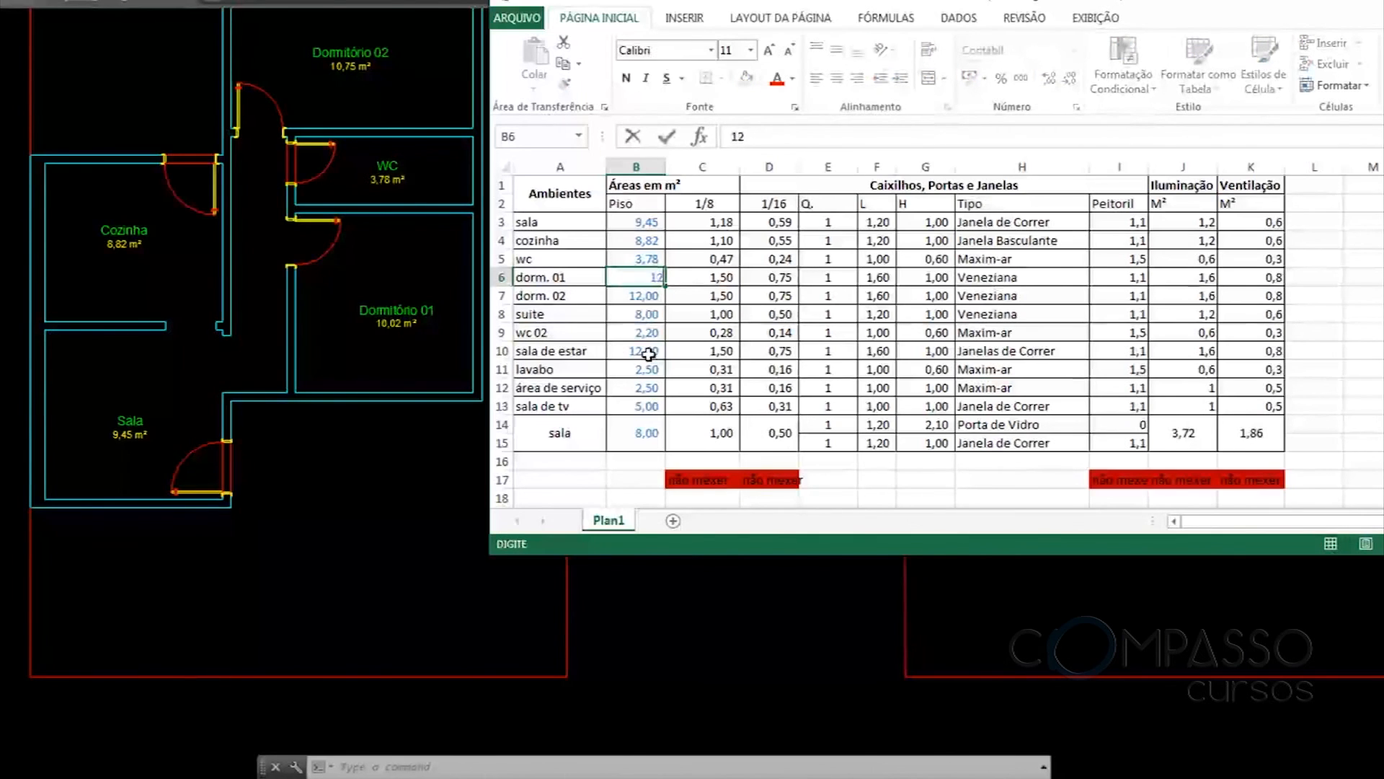
type(",0")
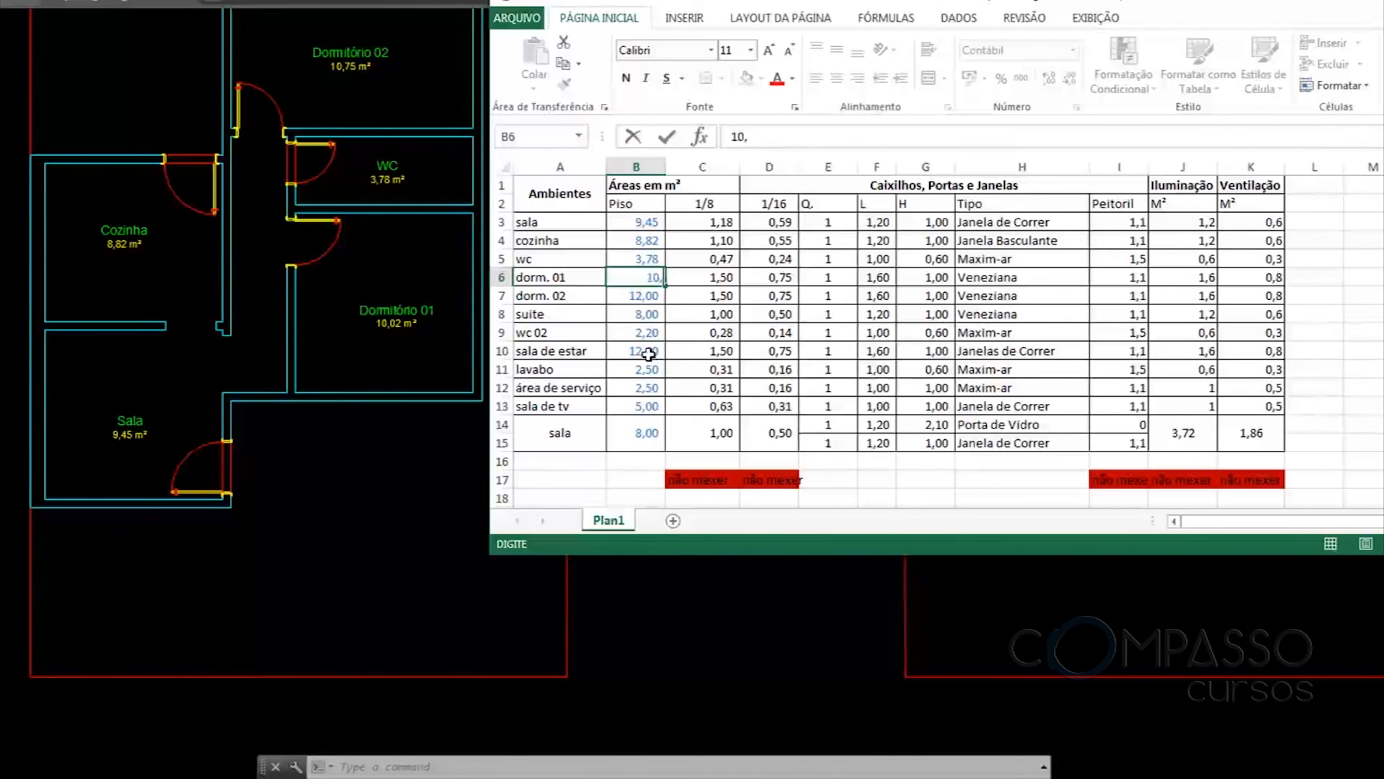
key("Return")
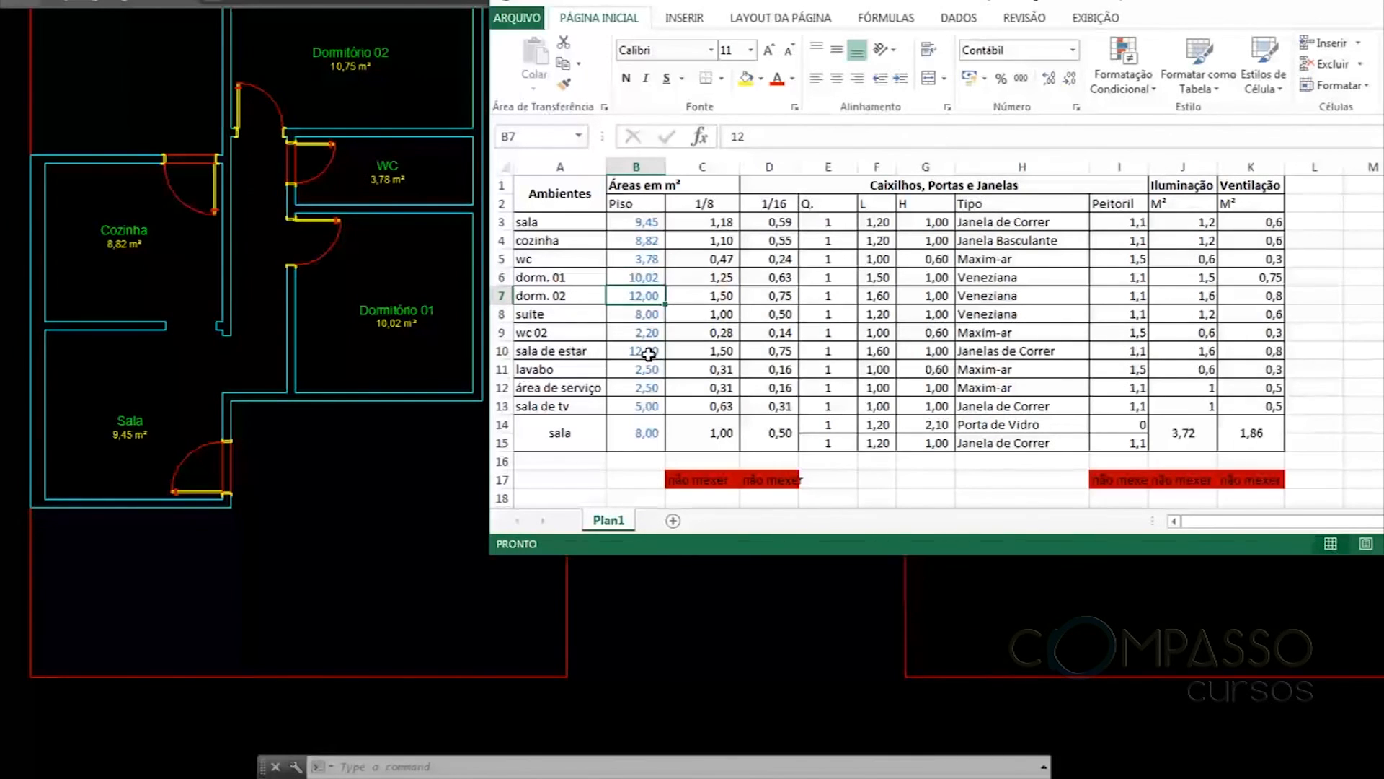
type("1")
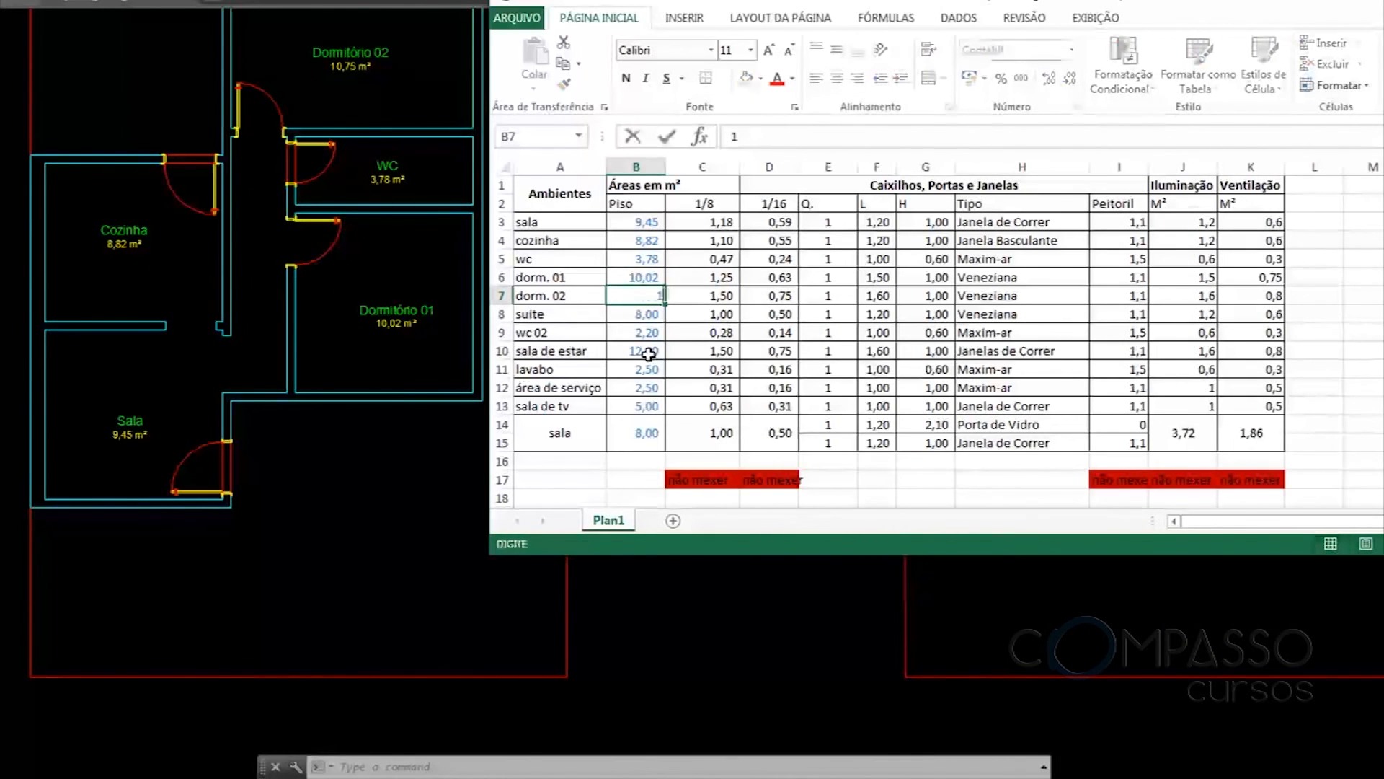
Set the floor area of dorm. 02 to 10,75 and close the spreadsheet to return to the drawing
key("Return")
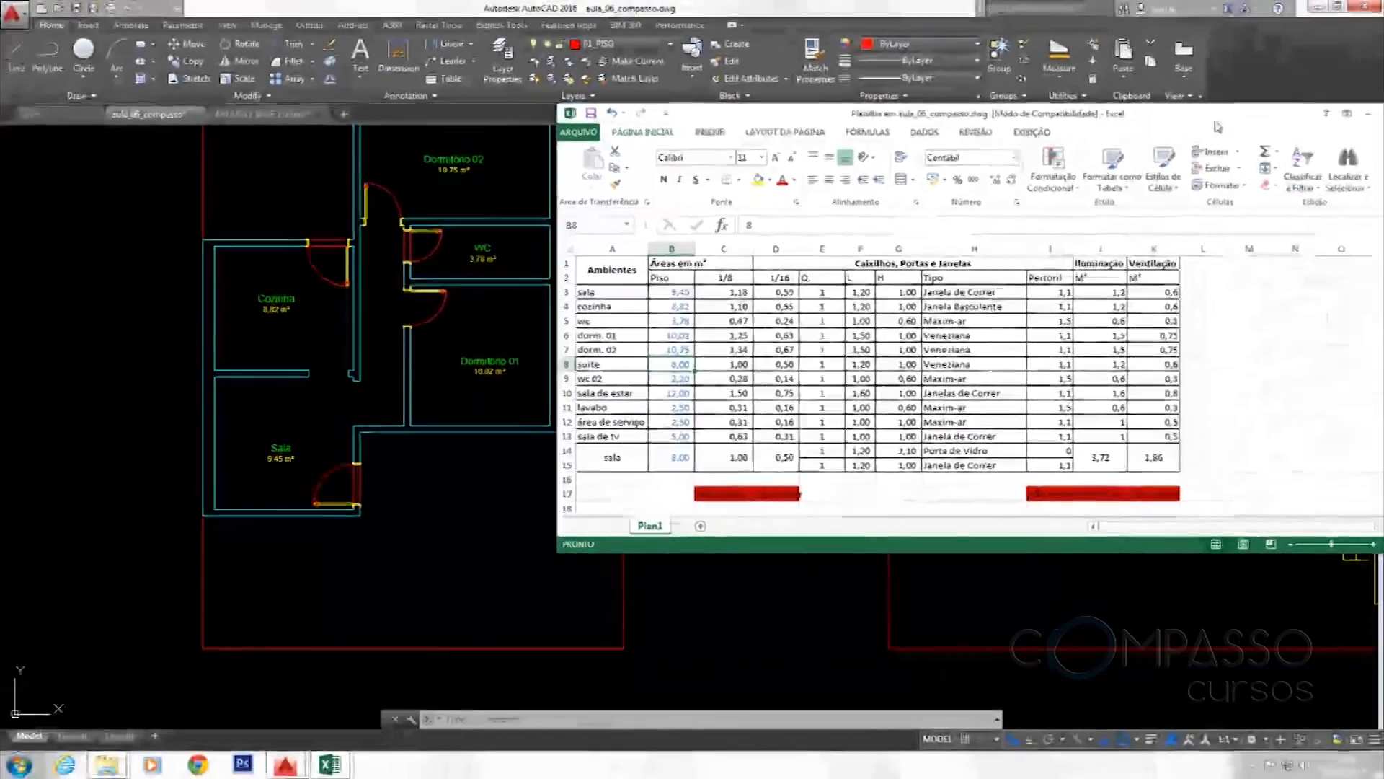
left_click_drag(1215, 120, 1012, 126)
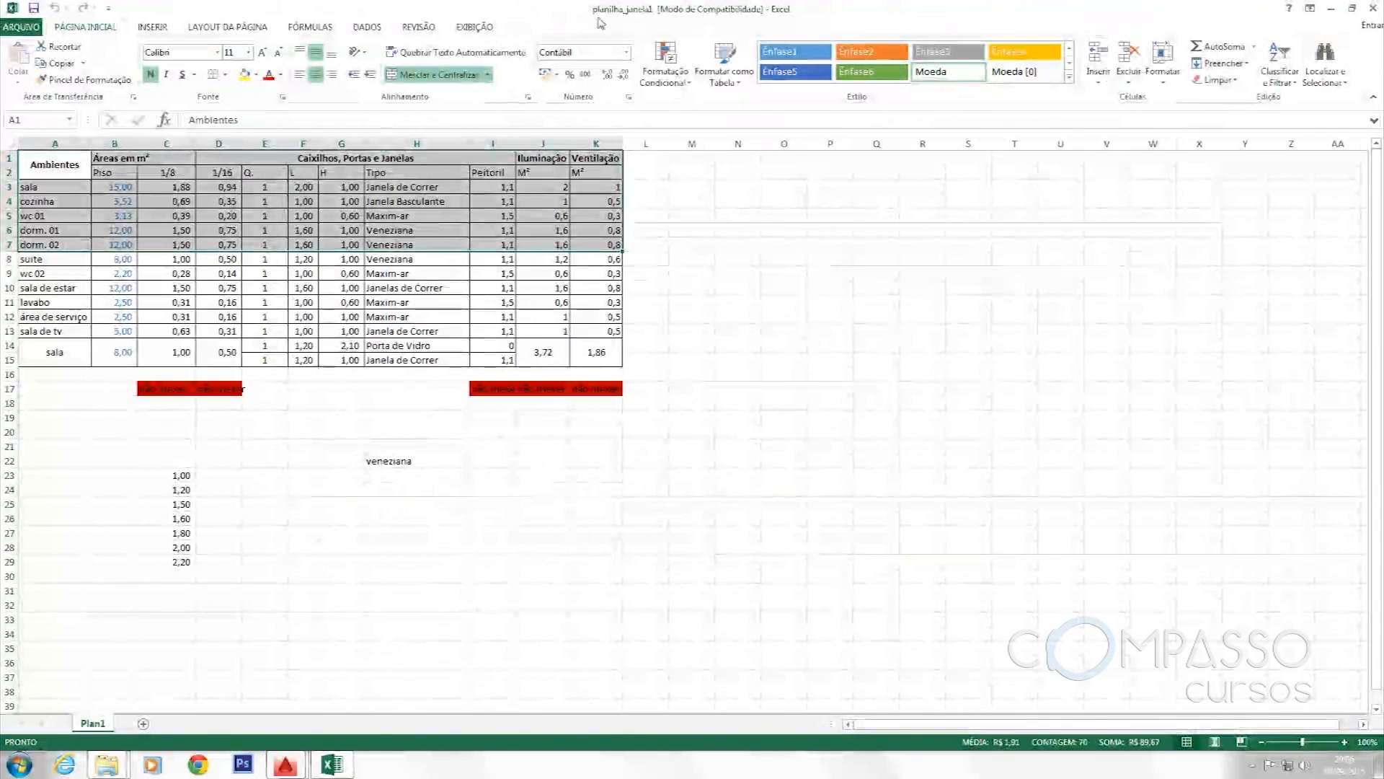
left_click(1371, 10)
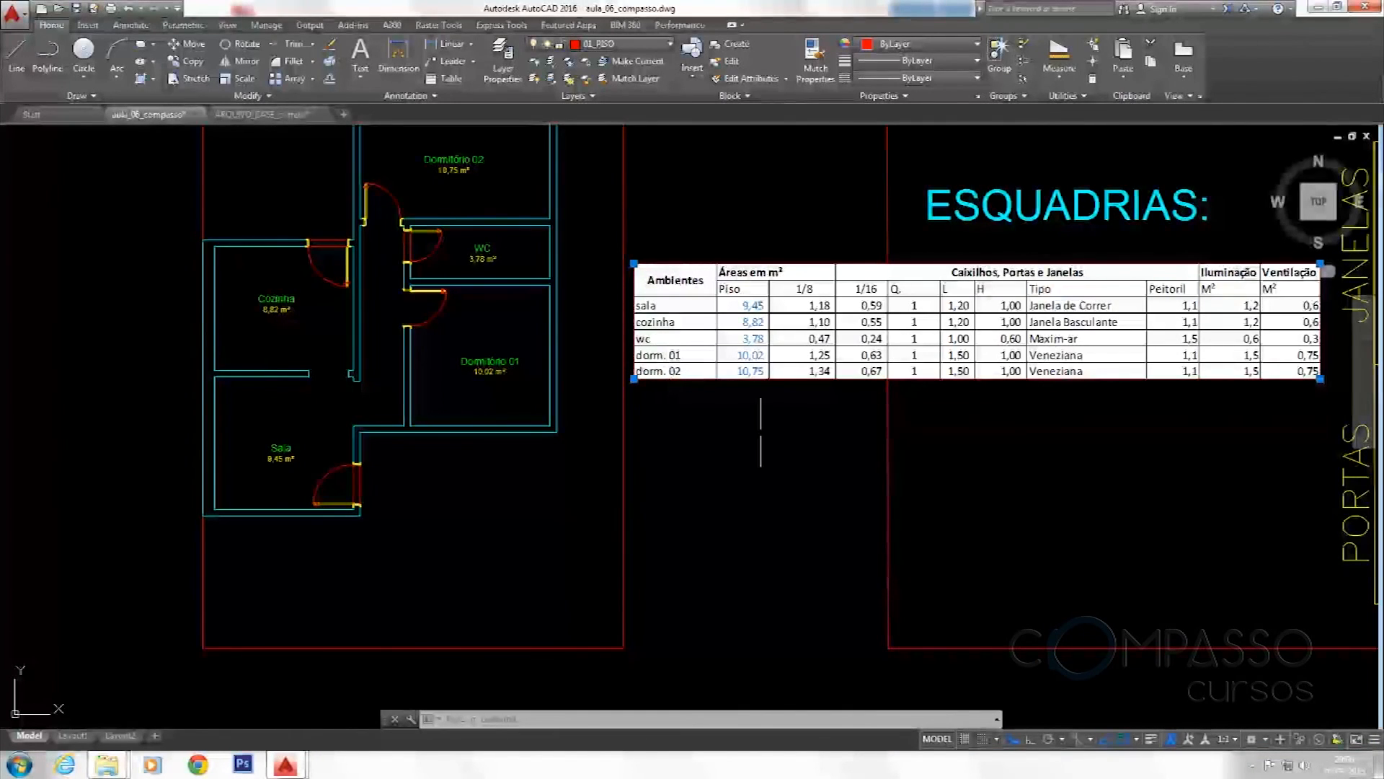
Examine the frame table beside the floor plan and the window blocks in the JANELAS library
middle_click_drag(871, 438, 729, 479)
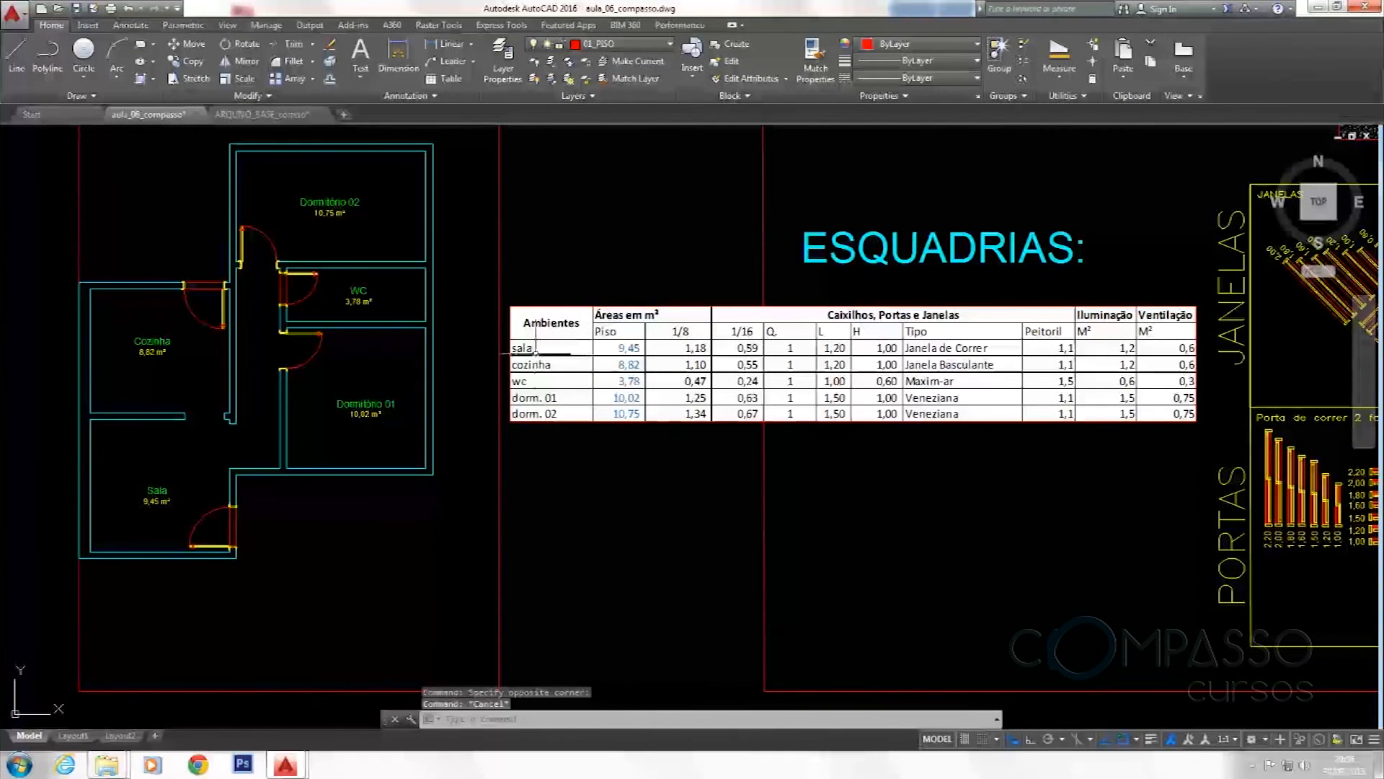
middle_click_drag(535, 352, 571, 363)
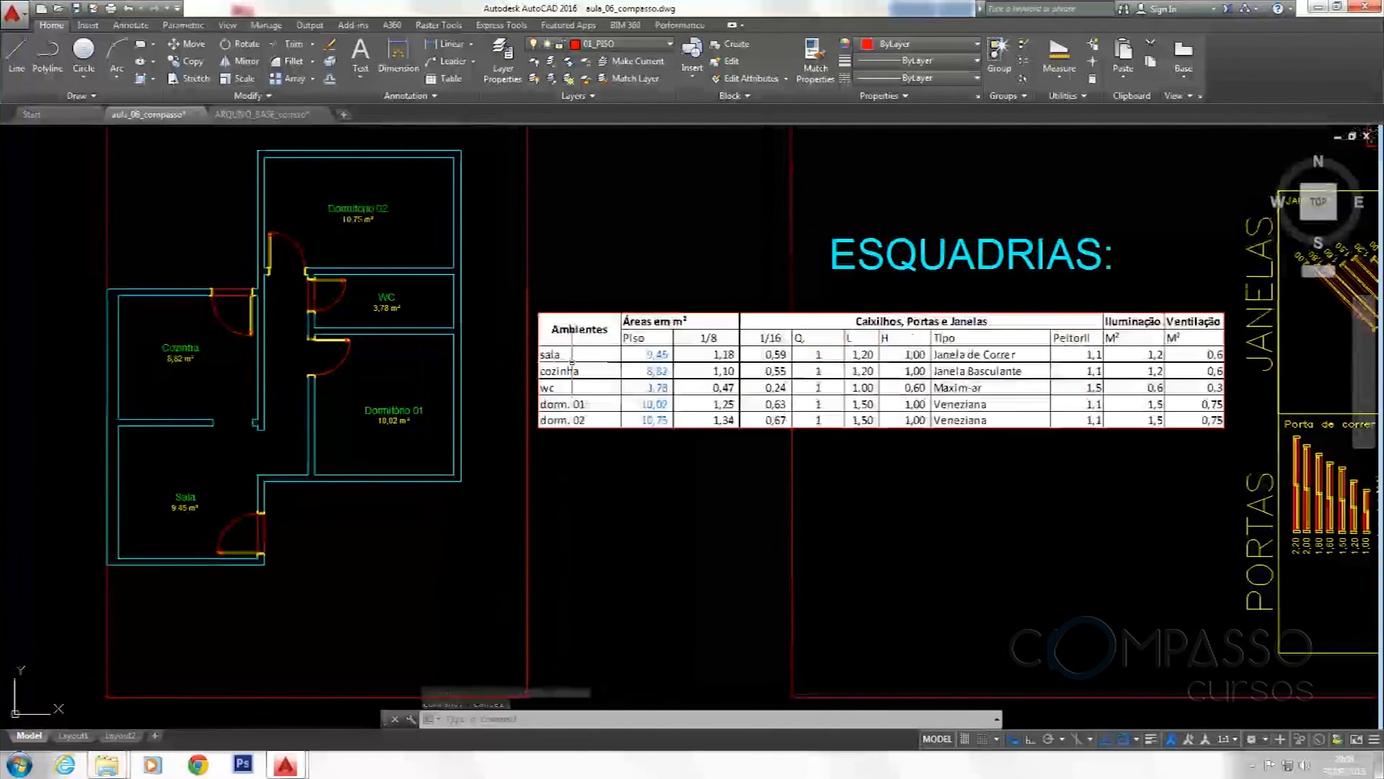
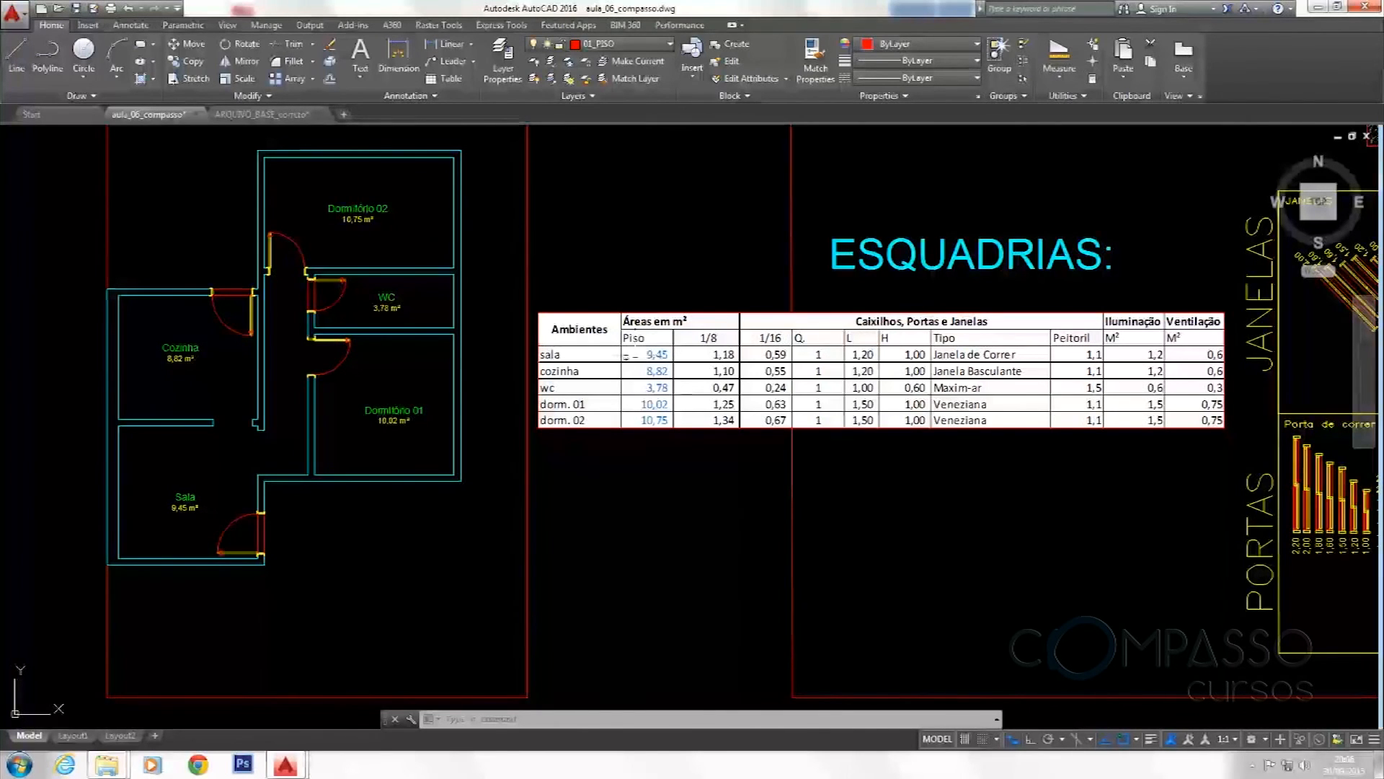
scroll(860, 354, "down", 4)
middle_click_drag(1267, 392, 996, 389)
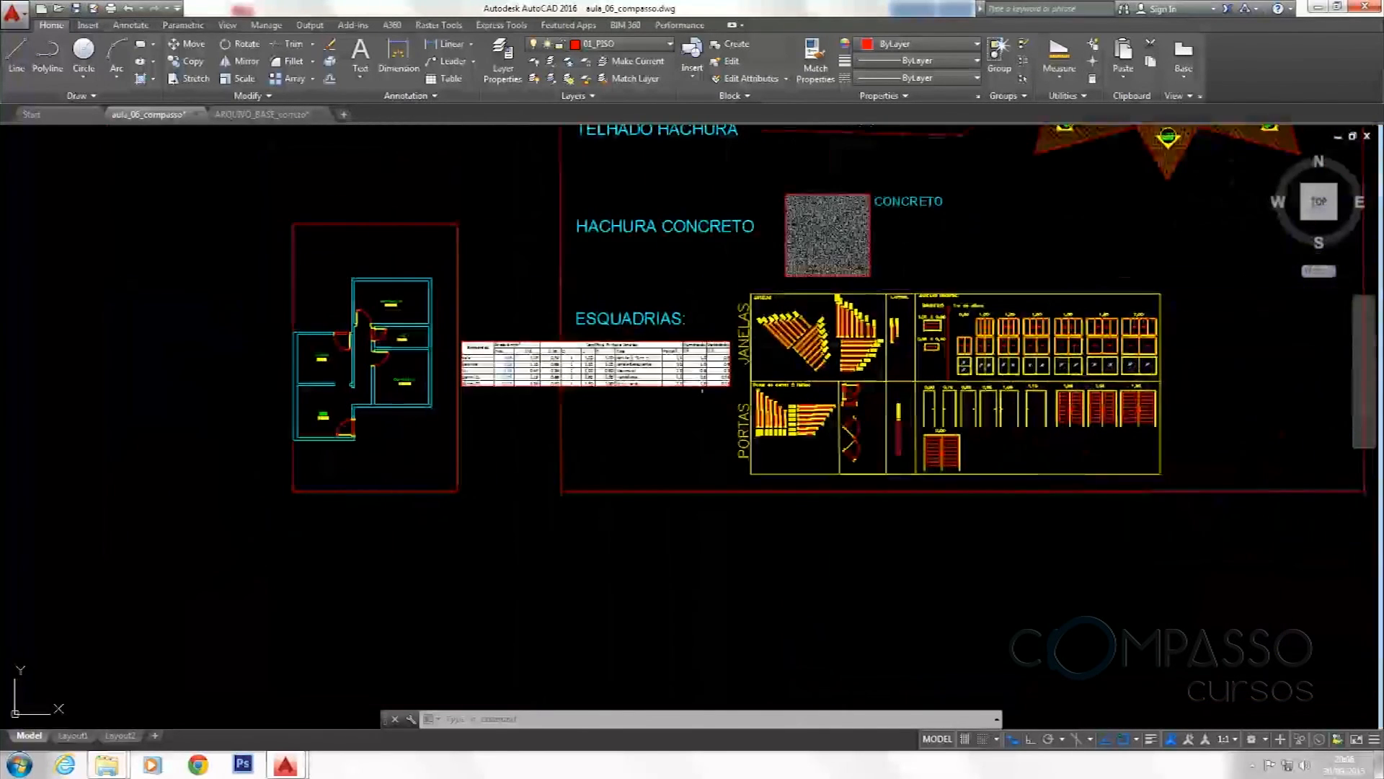
scroll(996, 389, "up", 4)
middle_click_drag(328, 225, 361, 248)
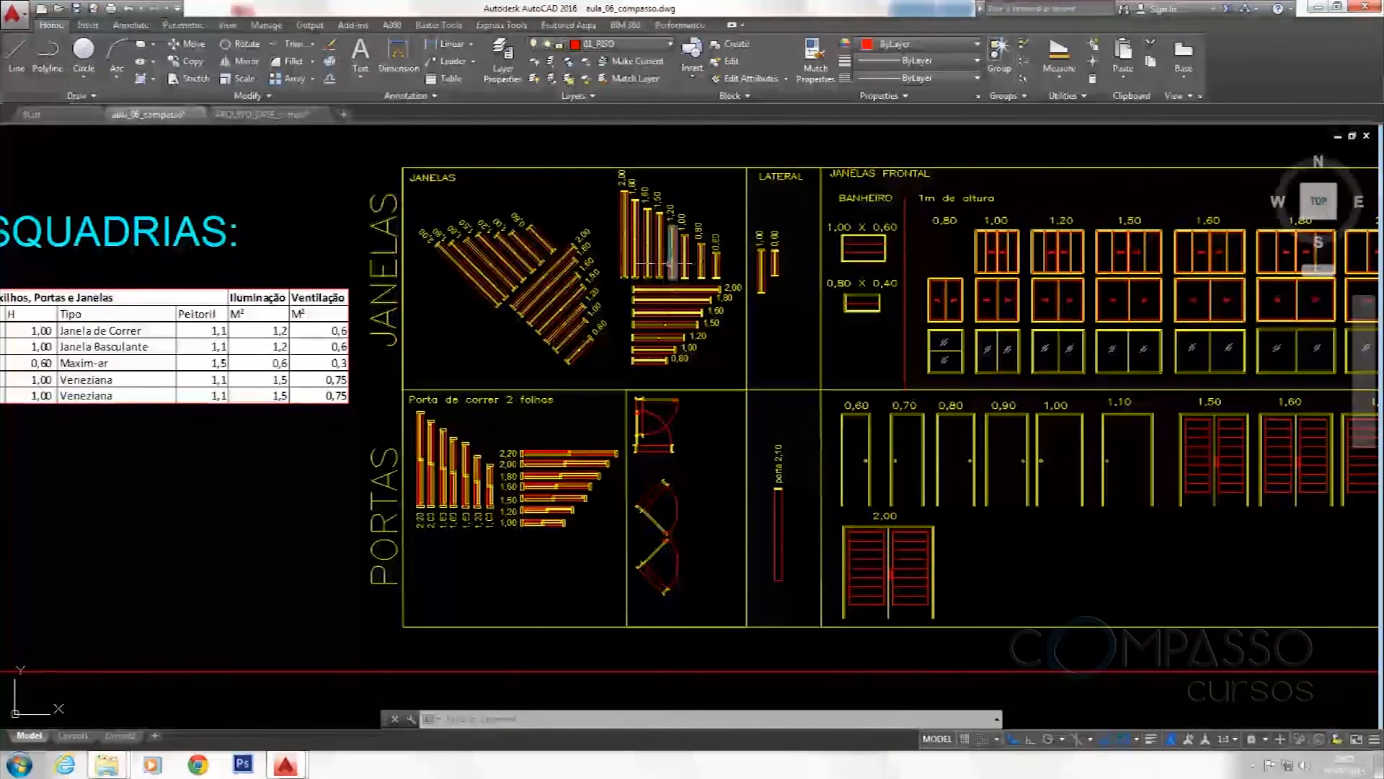
middle_click_drag(653, 263, 660, 289)
left_click(673, 364)
scroll(800, 343, "down", 4)
scroll(274, 404, "up", 8)
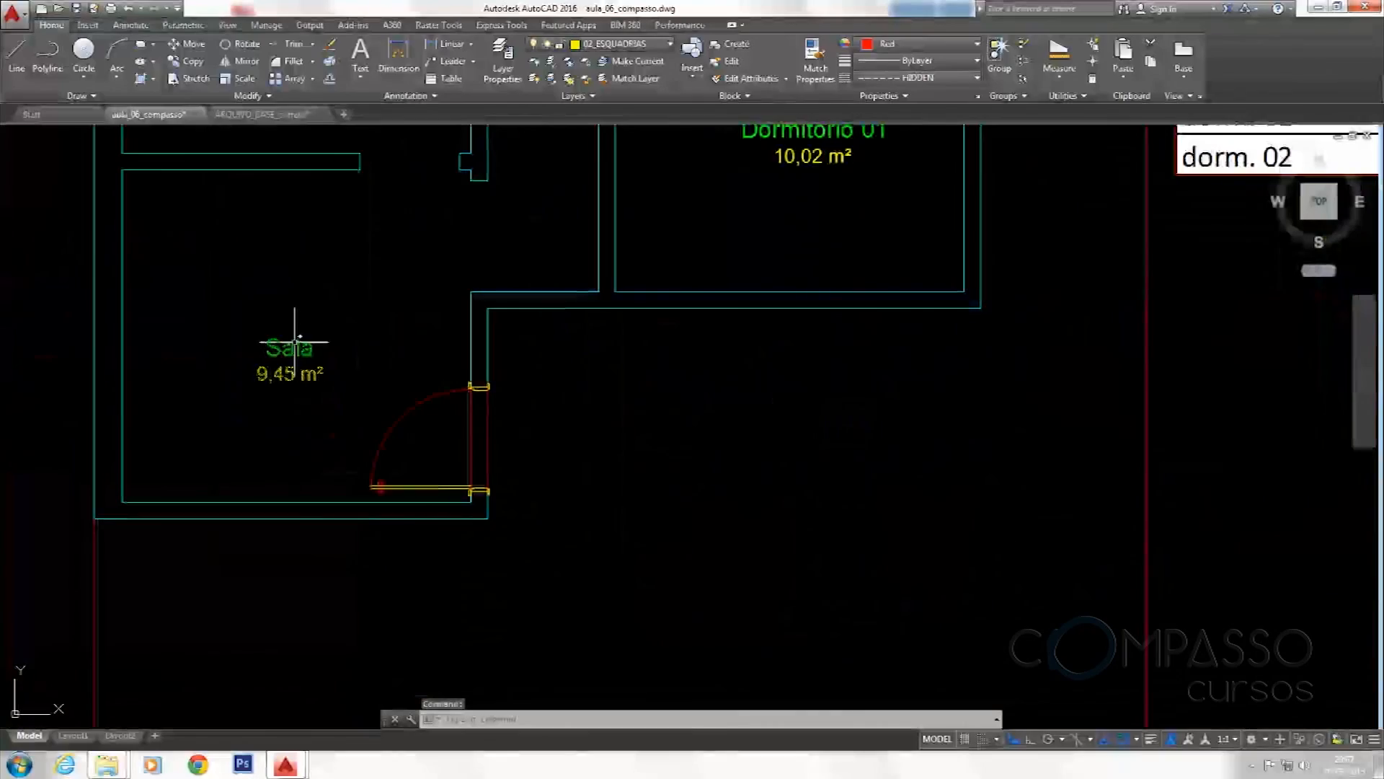
scroll(271, 513, "down", 7)
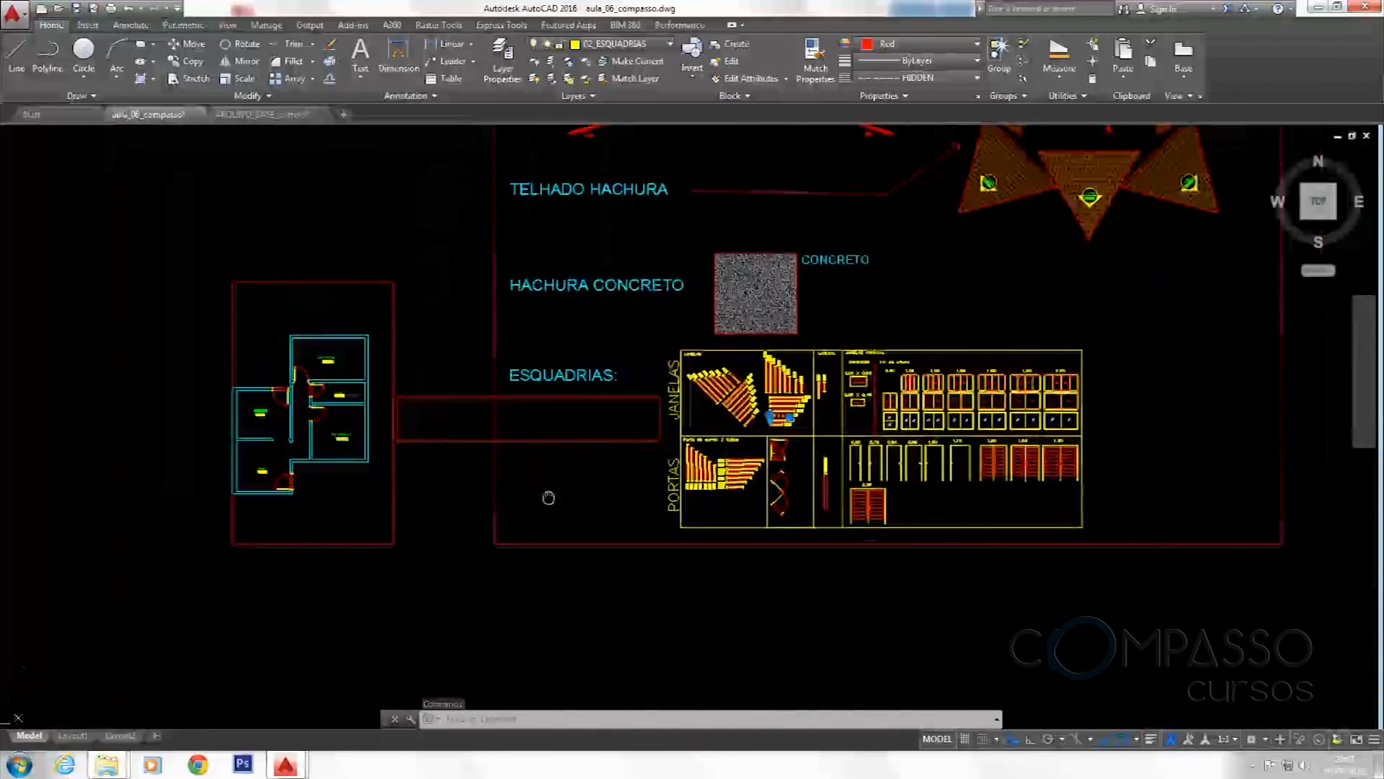
scroll(982, 397, "up", 8)
key("Escape")
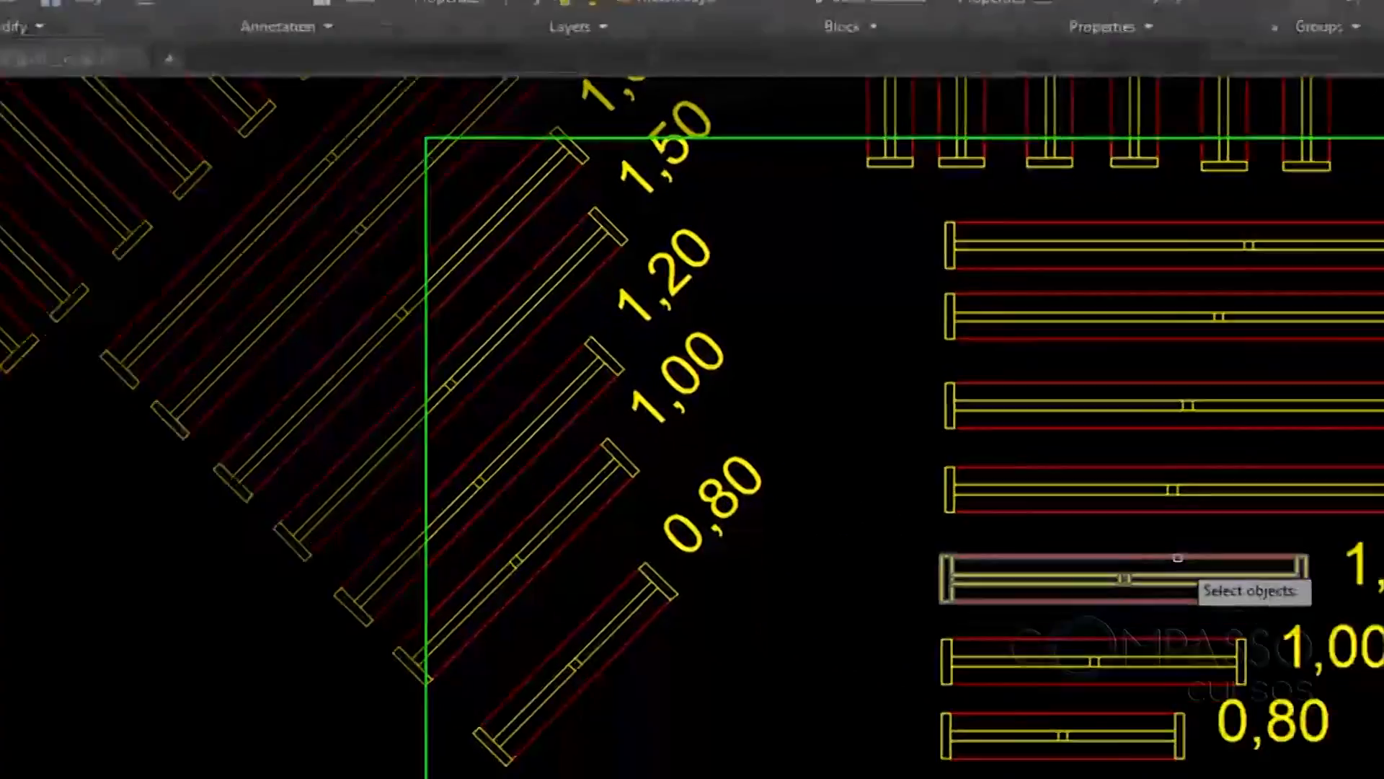
Copy the horizontal 1,20 window from the JANELAS library into the lower exterior wall of the Sala
left_click(748, 418)
scroll(791, 441, "up", 2)
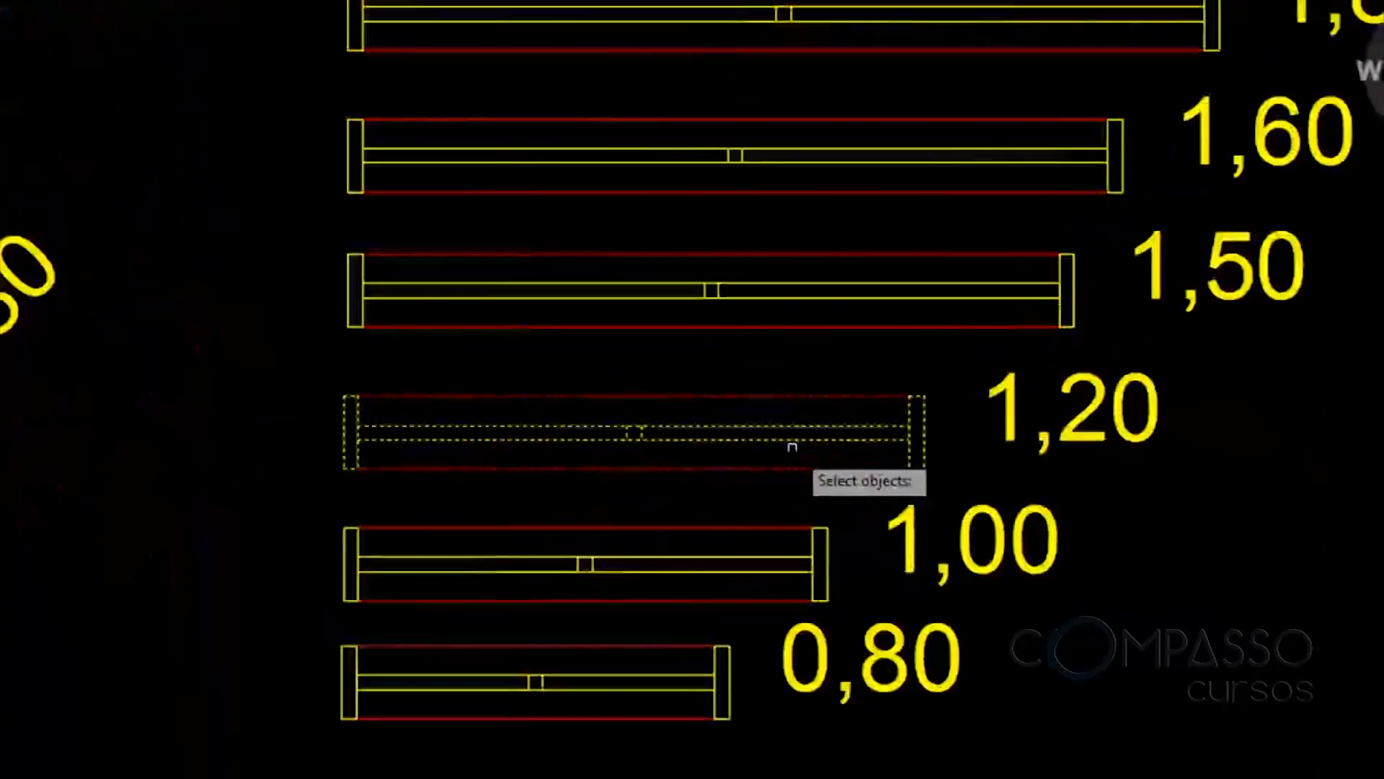
middle_click_drag(791, 442, 587, 442)
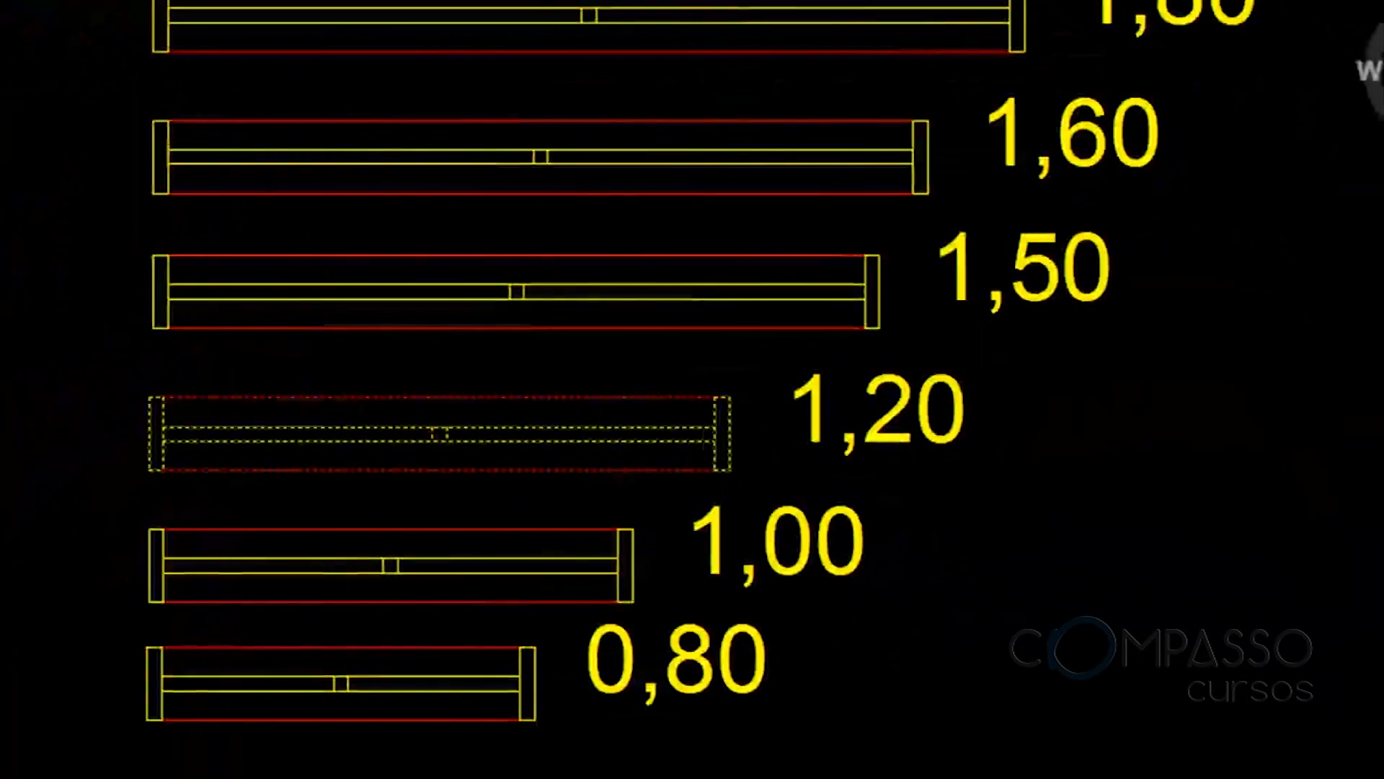
key("Return")
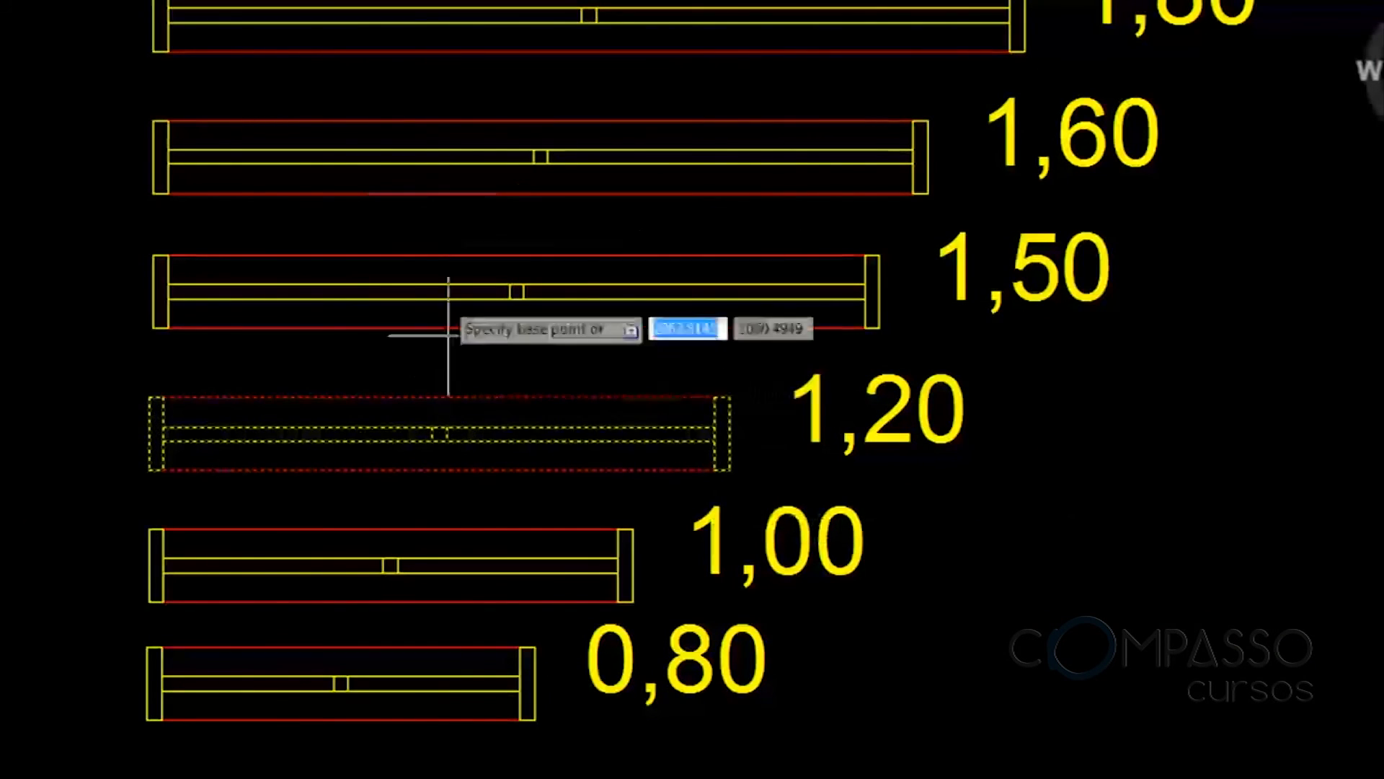
left_click(439, 397)
scroll(375, 413, "down", 10)
scroll(273, 396, "up", 10)
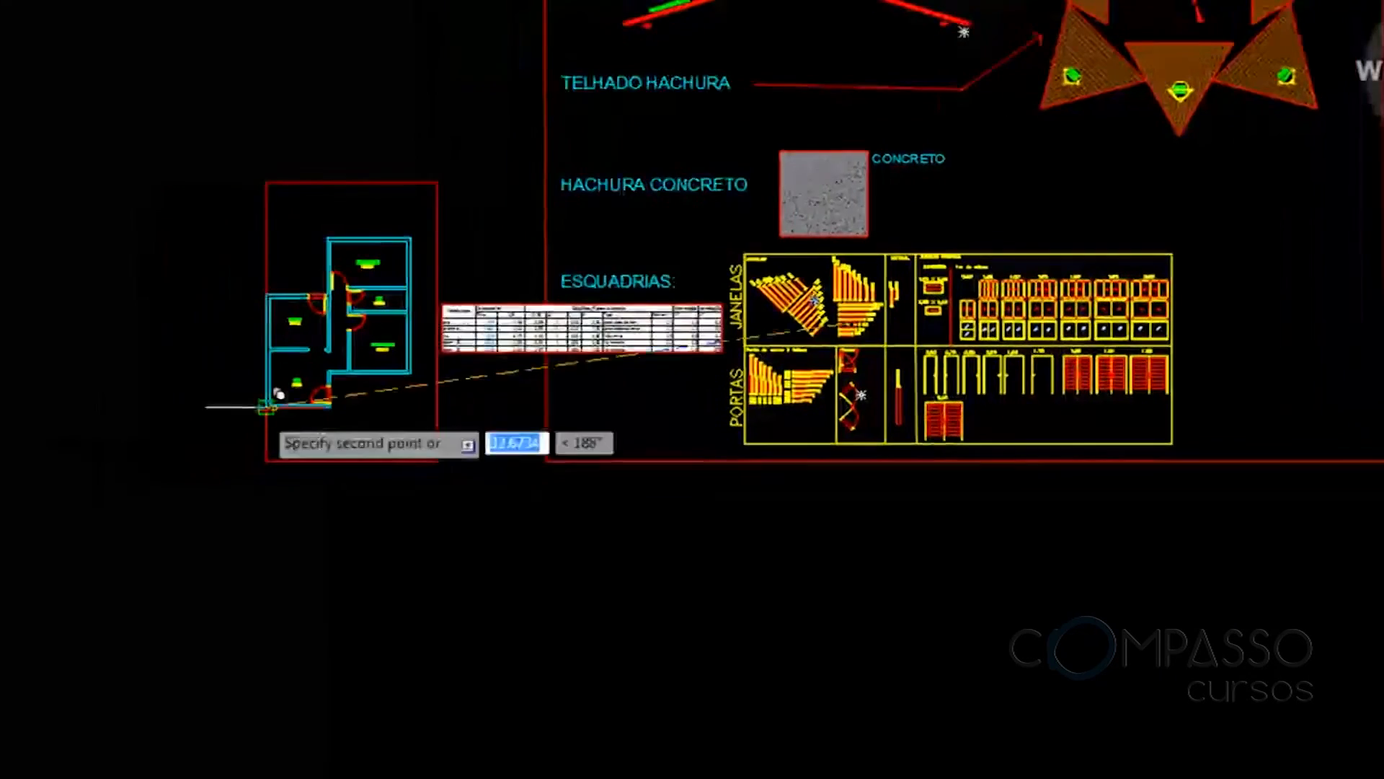
left_click(309, 347)
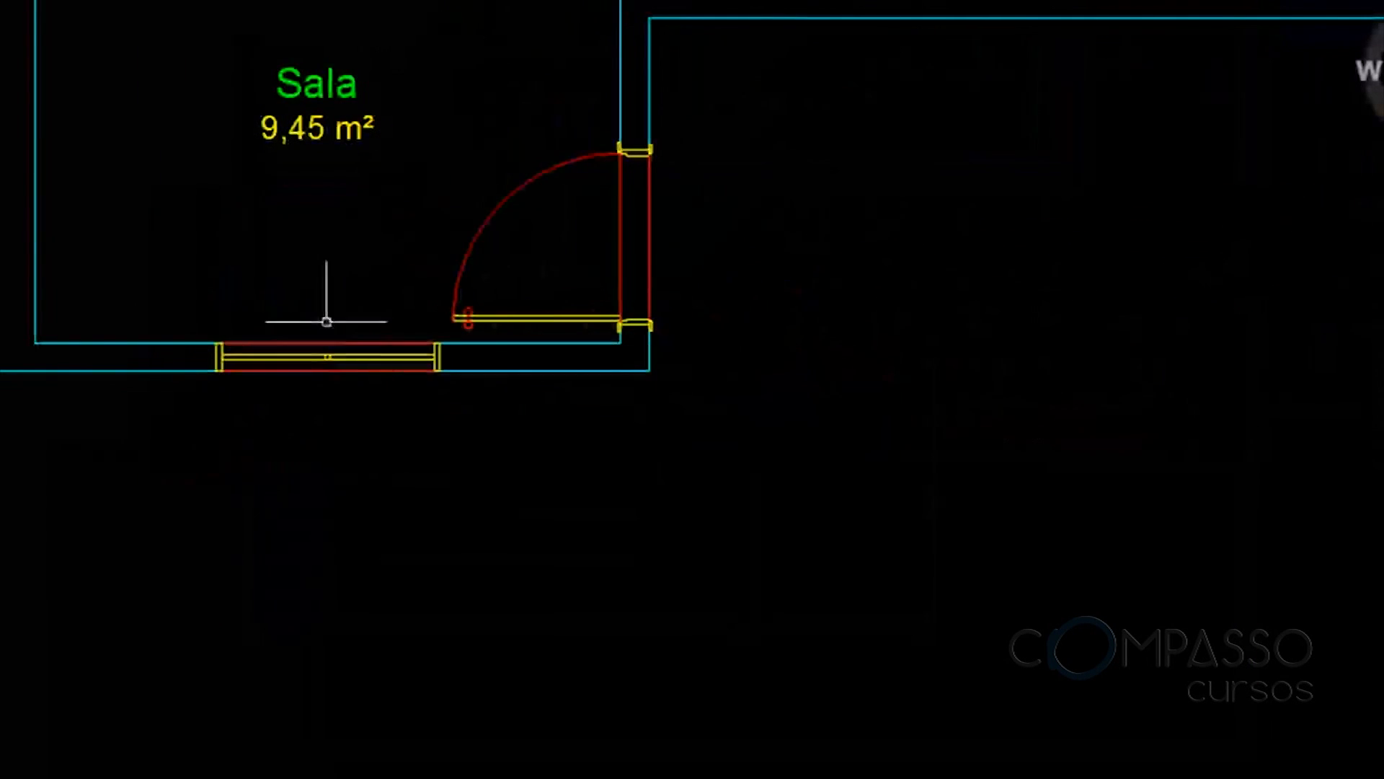
Copy the horizontal 1,20 window from the library into the upper exterior wall of the Cozinha, beside its door
middle_click_drag(328, 315, 256, 462)
scroll(254, 298, "down", 5)
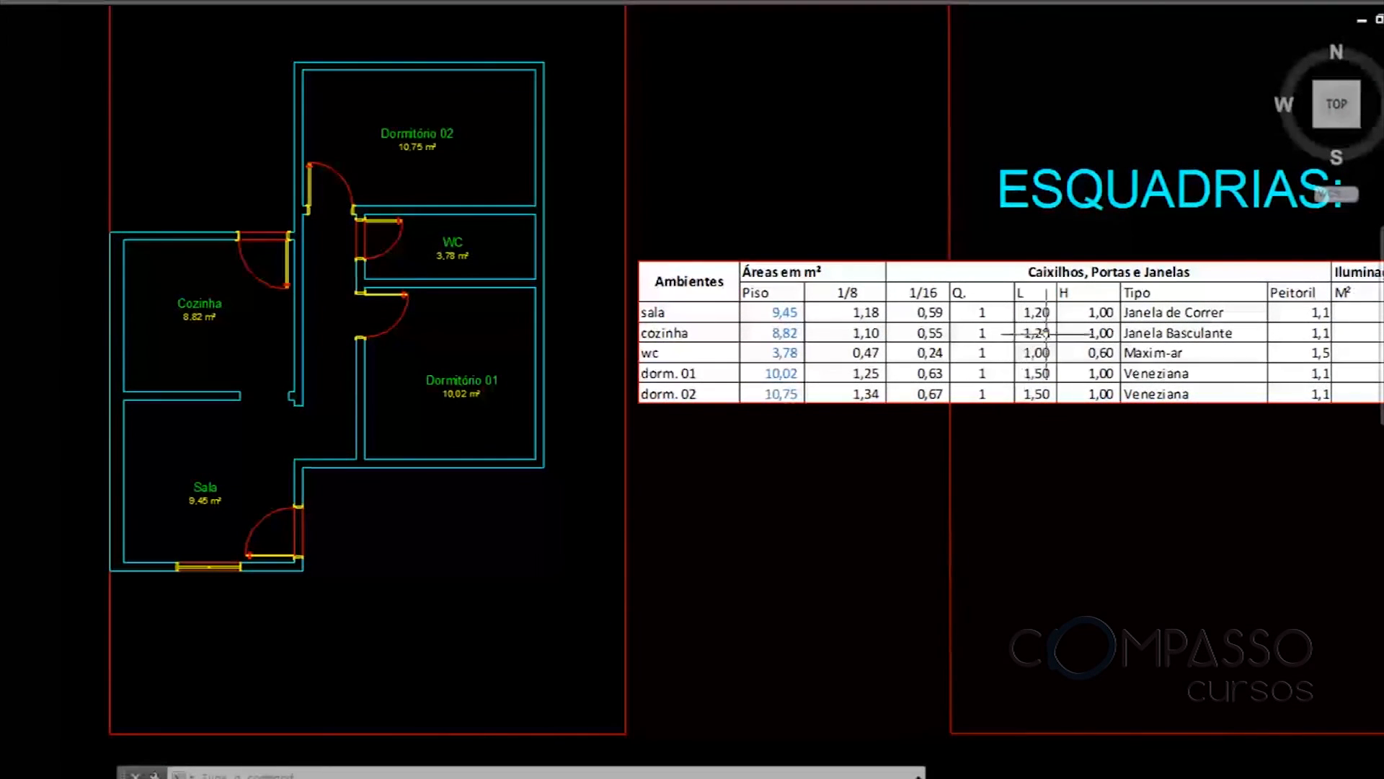
key("Return")
middle_click_drag(1031, 348, 254, 420)
middle_click_drag(907, 406, 605, 416)
scroll(847, 388, "up", 6)
left_click(717, 411)
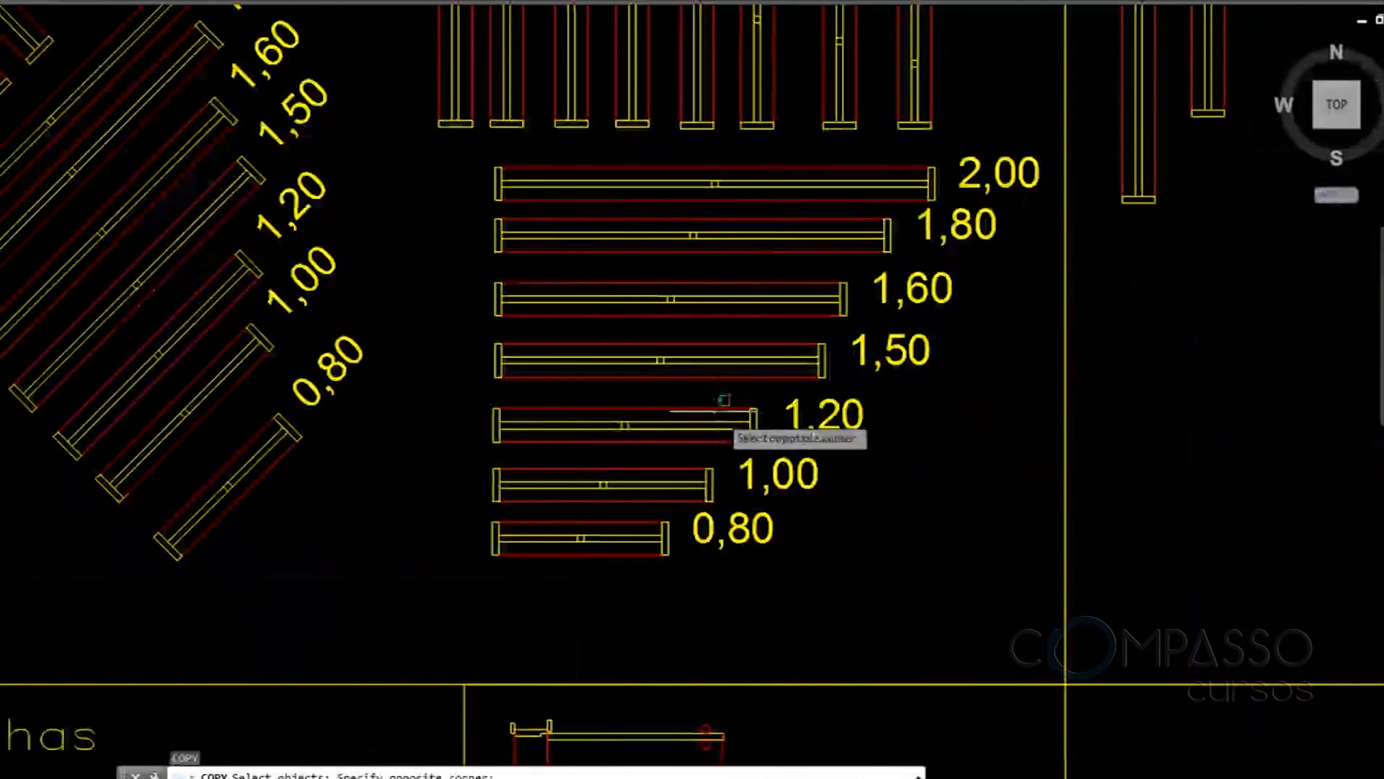
left_click(694, 400)
key("Return")
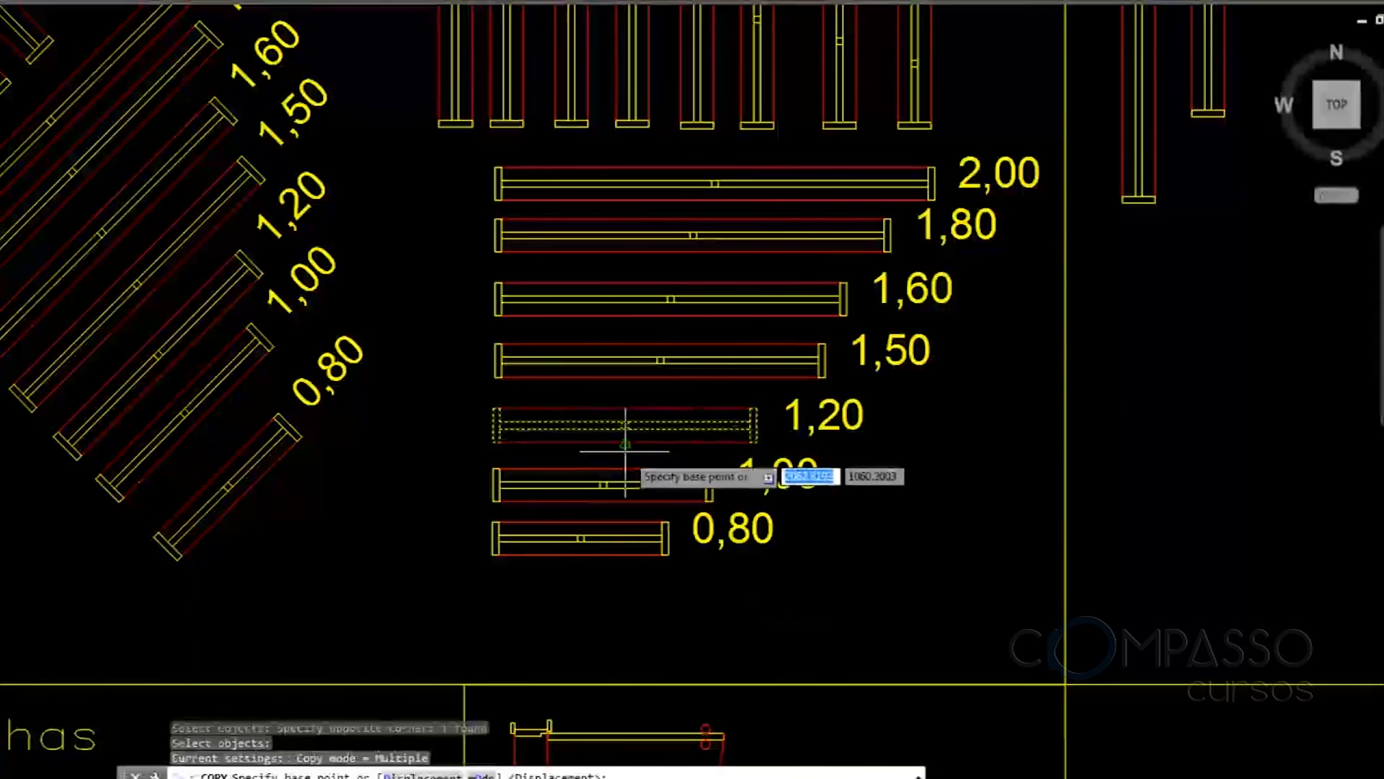
left_click(625, 443)
scroll(850, 398, "down", 8)
middle_click_drag(235, 393, 807, 398)
scroll(353, 356, "up", 5)
middle_click_drag(368, 354, 431, 353)
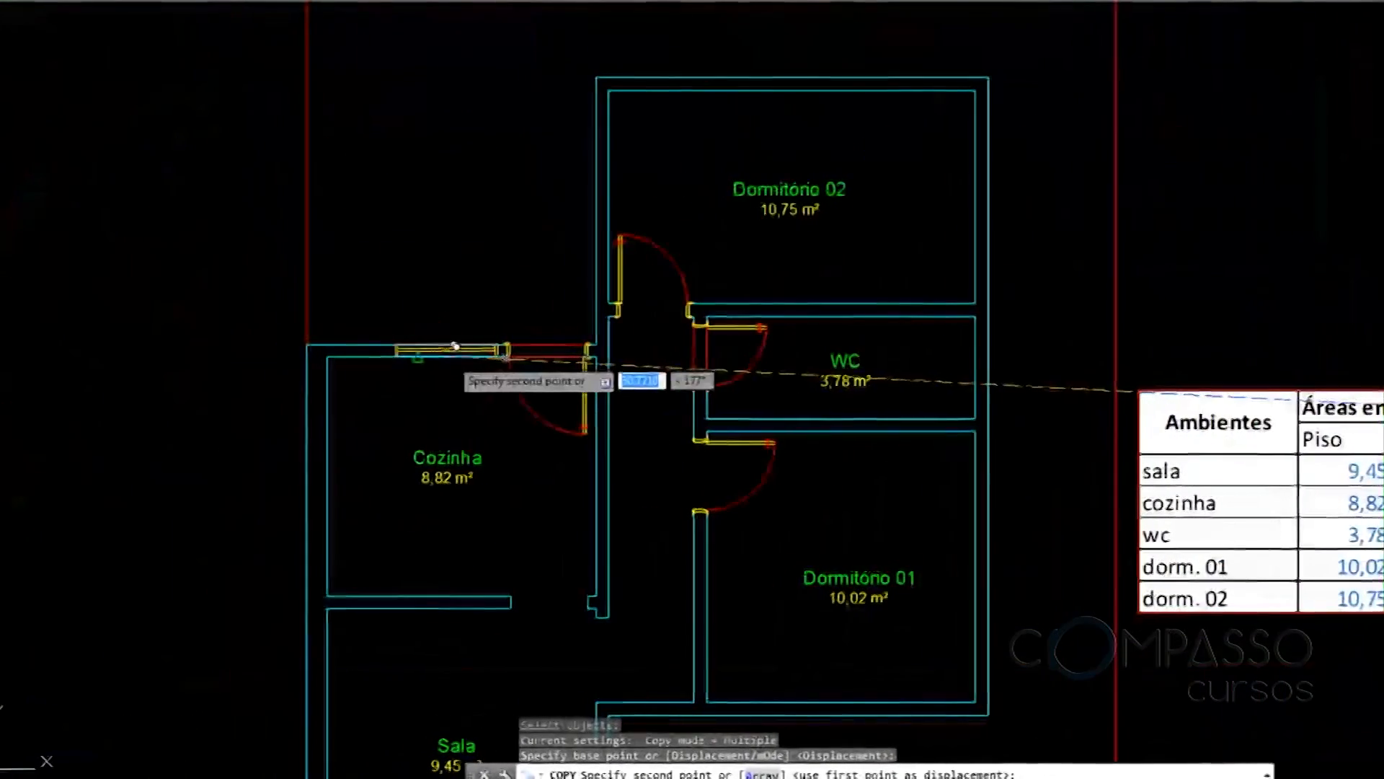
left_click(421, 350)
key("Return")
Copy the vertical 1,00 window from the library into the exterior side wall of the WC, opposite its door
middle_click_drag(545, 393, 572, 306)
middle_click_drag(796, 269, 787, 319)
middle_click_drag(1287, 488, 1185, 486)
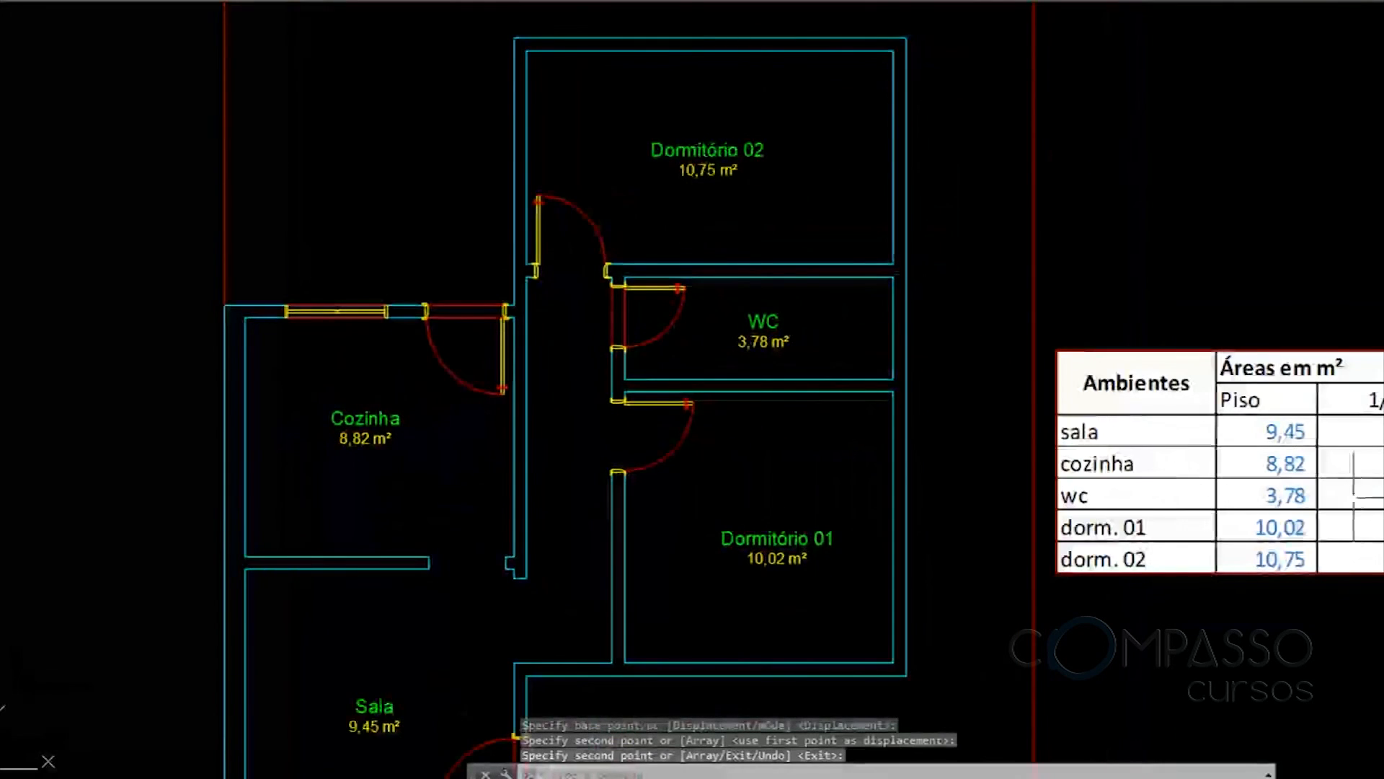
middle_click_drag(1298, 483, 913, 459)
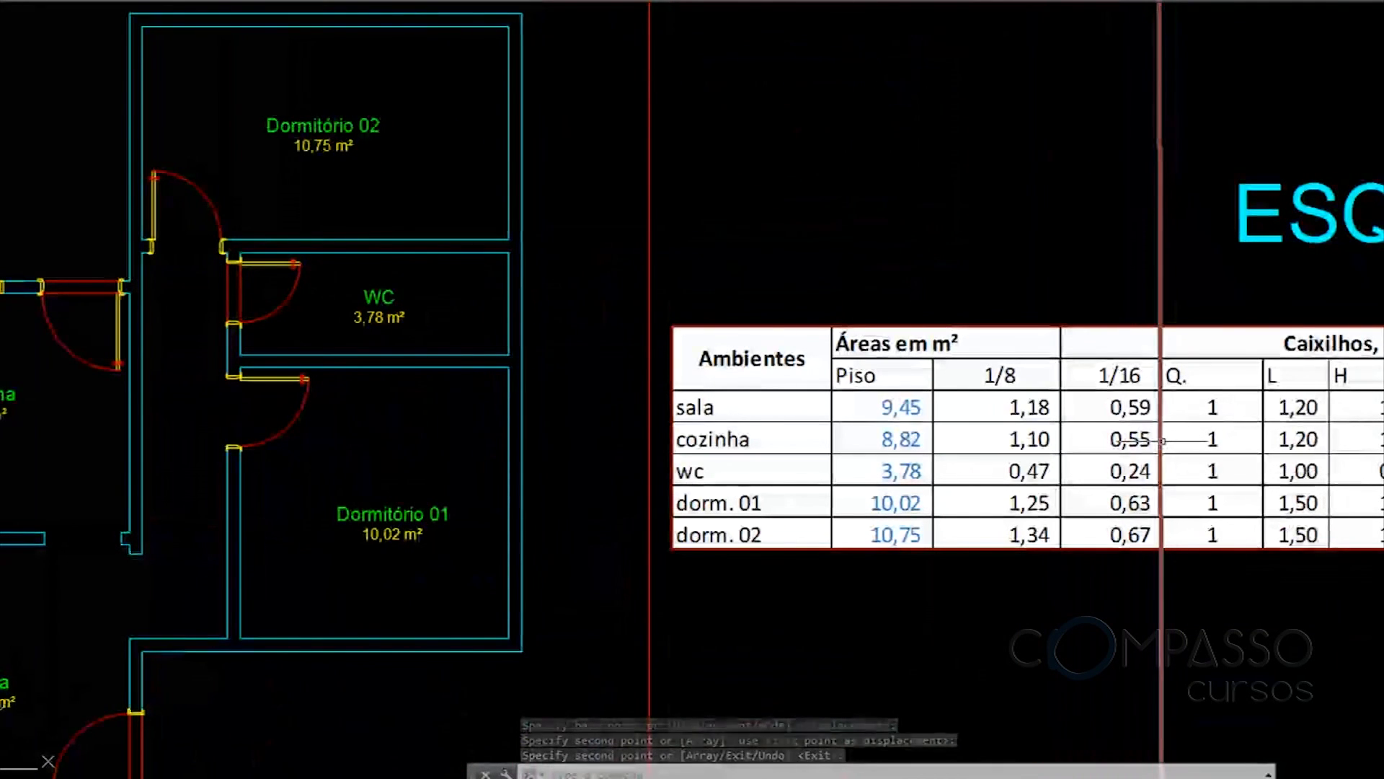
type("ct o")
key("Return")
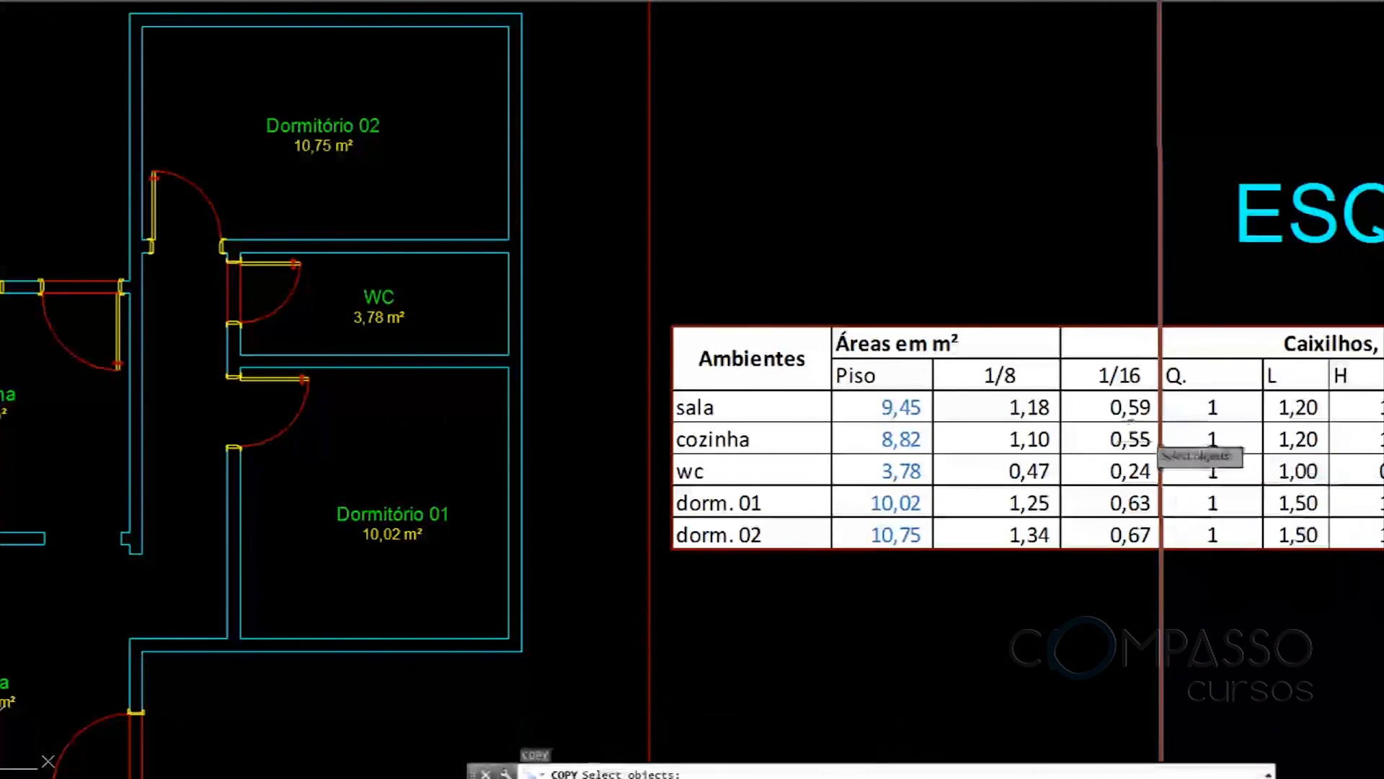
scroll(1162, 433, "down", 5)
scroll(1039, 416, "up", 3)
mouse_move(843, 427)
middle_mouse_down()
mouse_move(1005, 390)
mouse_move(537, 380)
middle_mouse_up()
scroll(289, 331, "up", 6)
scroll(476, 285, "down", 4)
middle_click_drag(1142, 369, 920, 425)
scroll(1126, 322, "up", 6)
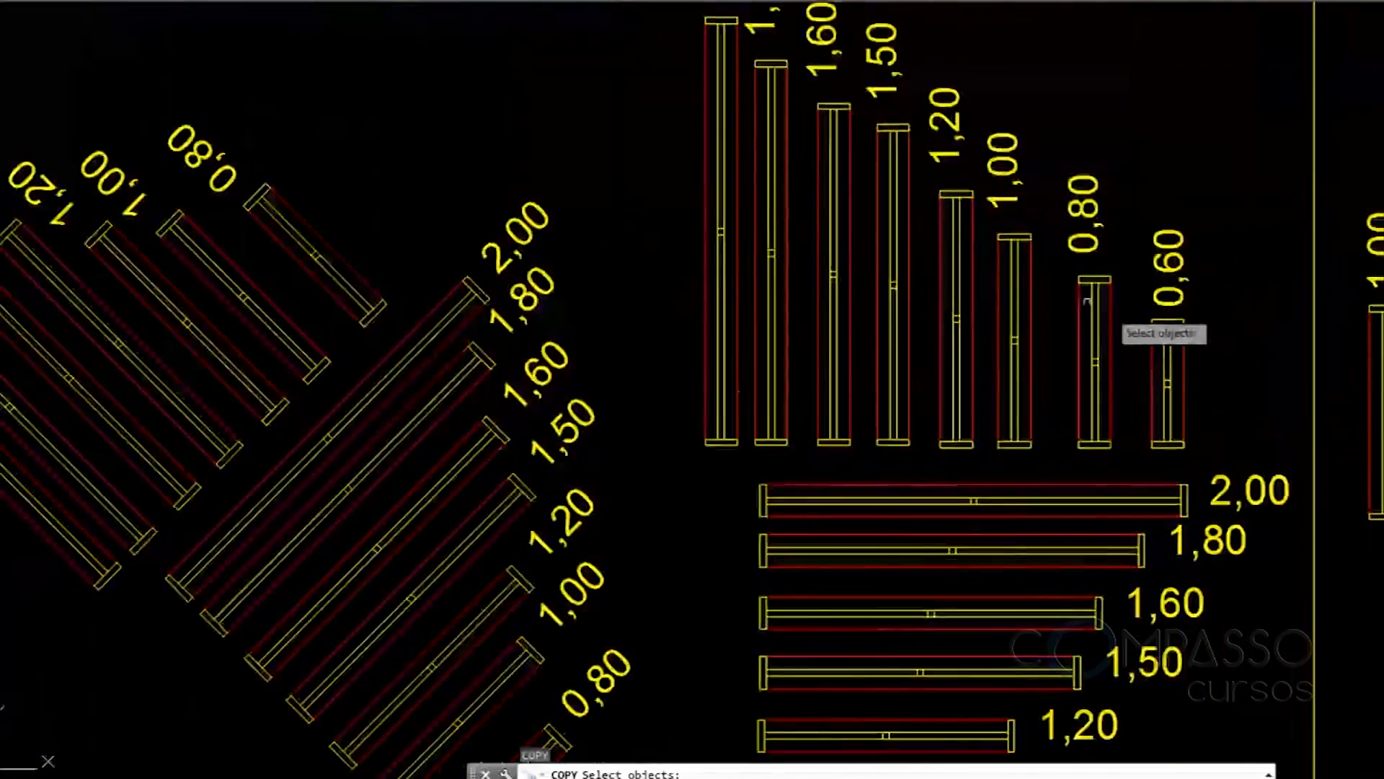
left_click(1016, 284)
key("Return")
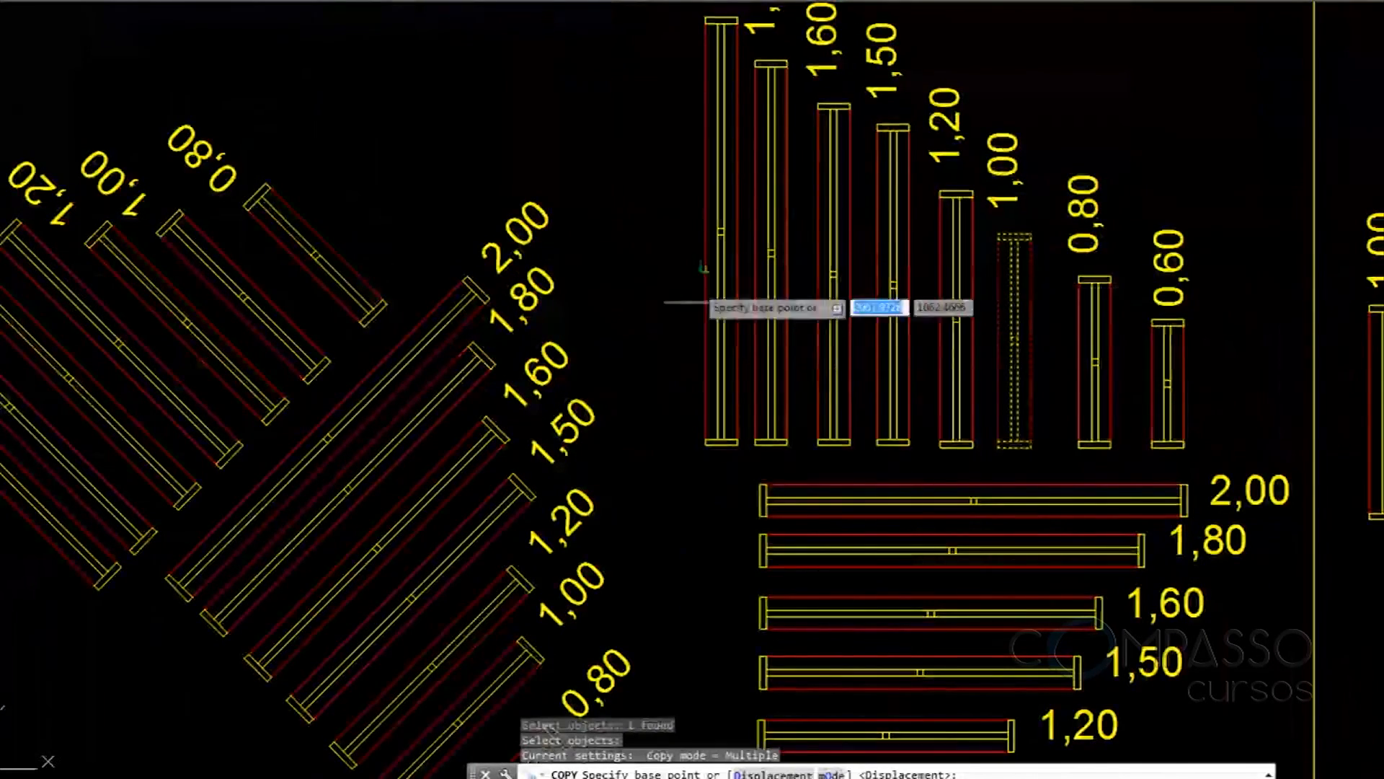
left_click(1014, 331)
scroll(1283, 395, "down", 4)
scroll(1182, 393, "down", 5)
middle_click_drag(344, 390, 723, 402)
scroll(724, 404, "up", 8)
left_click(841, 425)
key("Return")
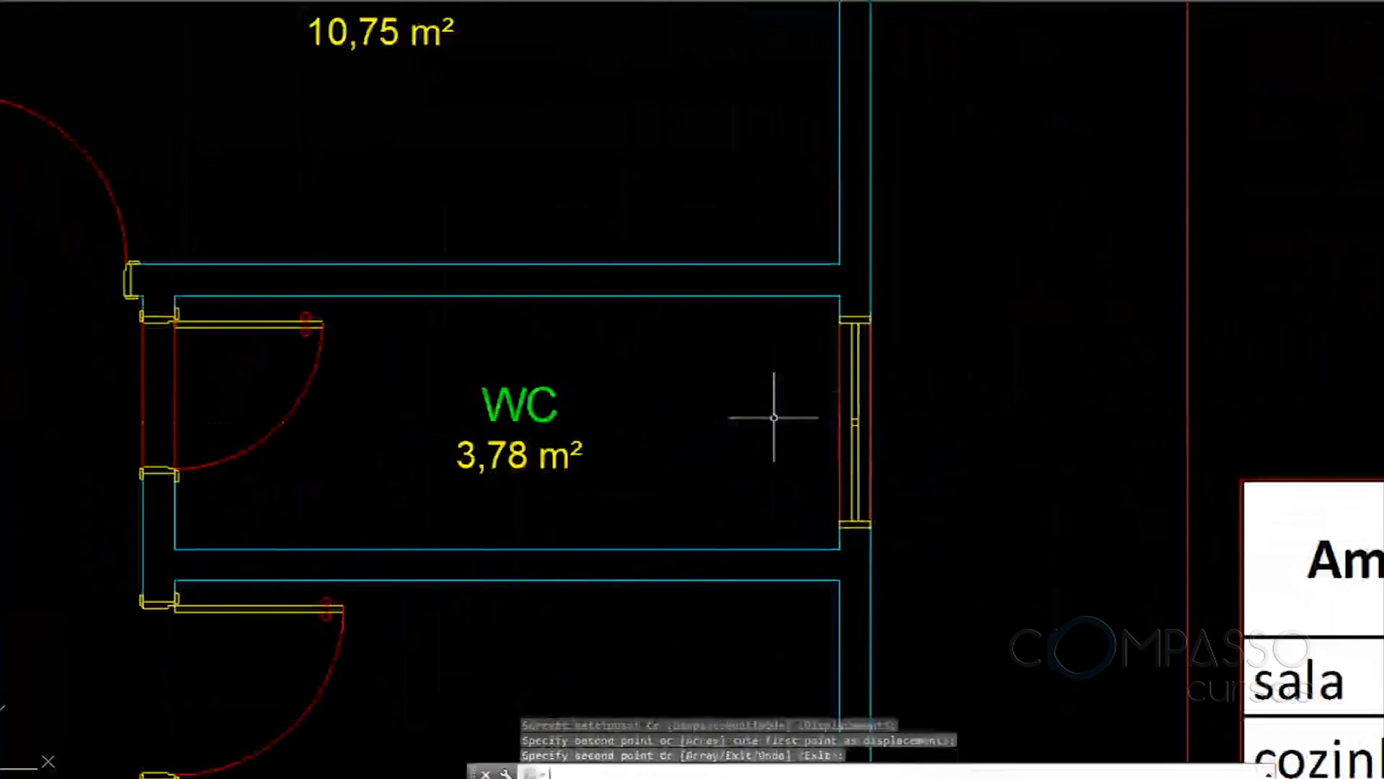
Copy the horizontal 1,50 window from the library into the upper exterior wall of Dormitório 02
scroll(766, 404, "down", 6)
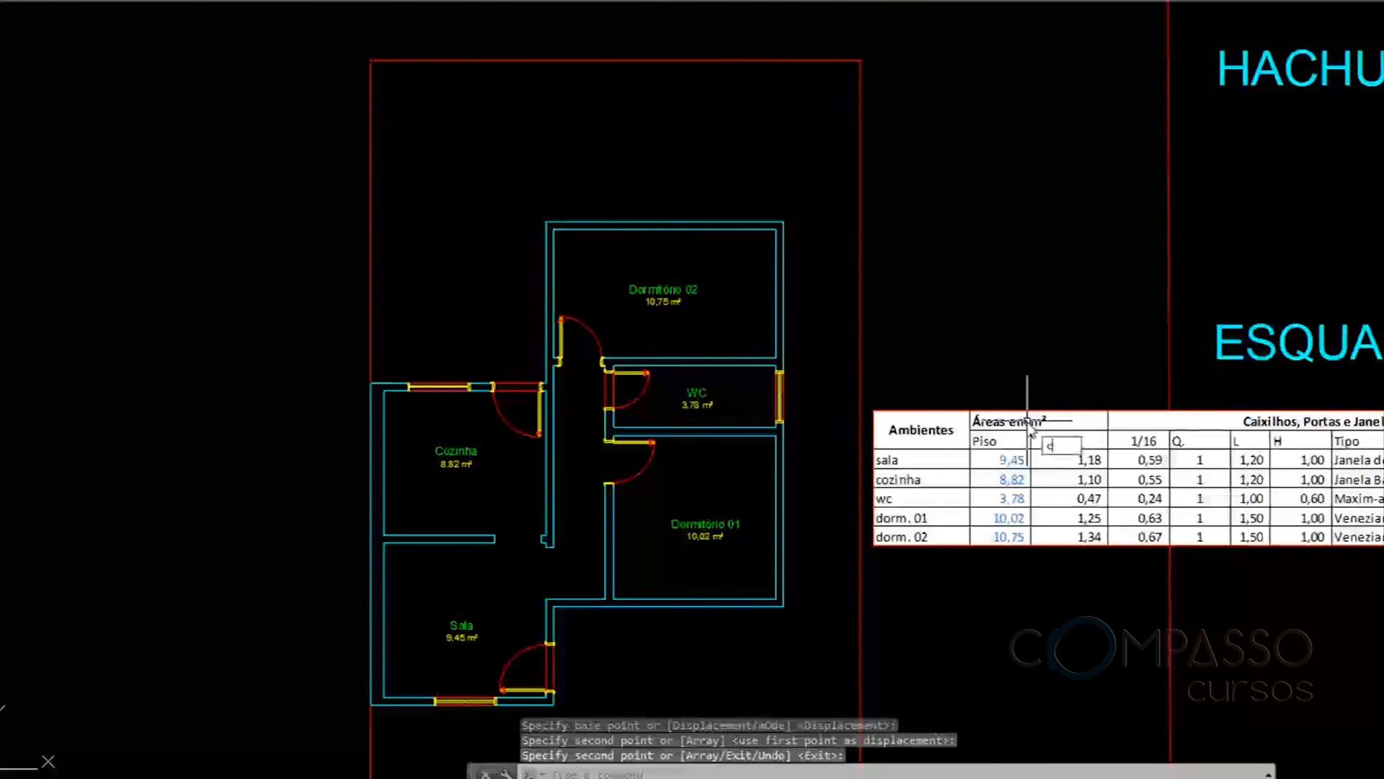
type("co")
key("Return")
scroll(764, 375, "up", 4)
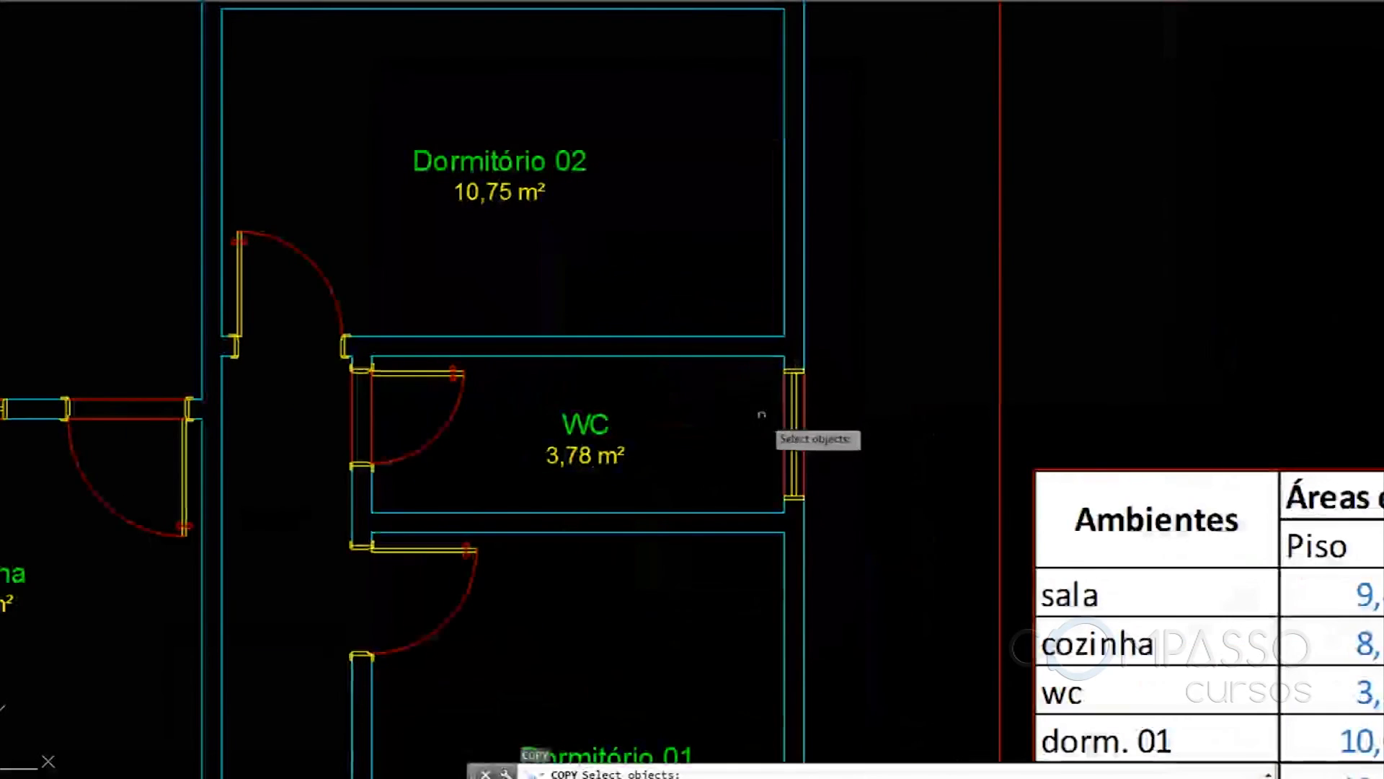
middle_click_drag(549, 226, 603, 374)
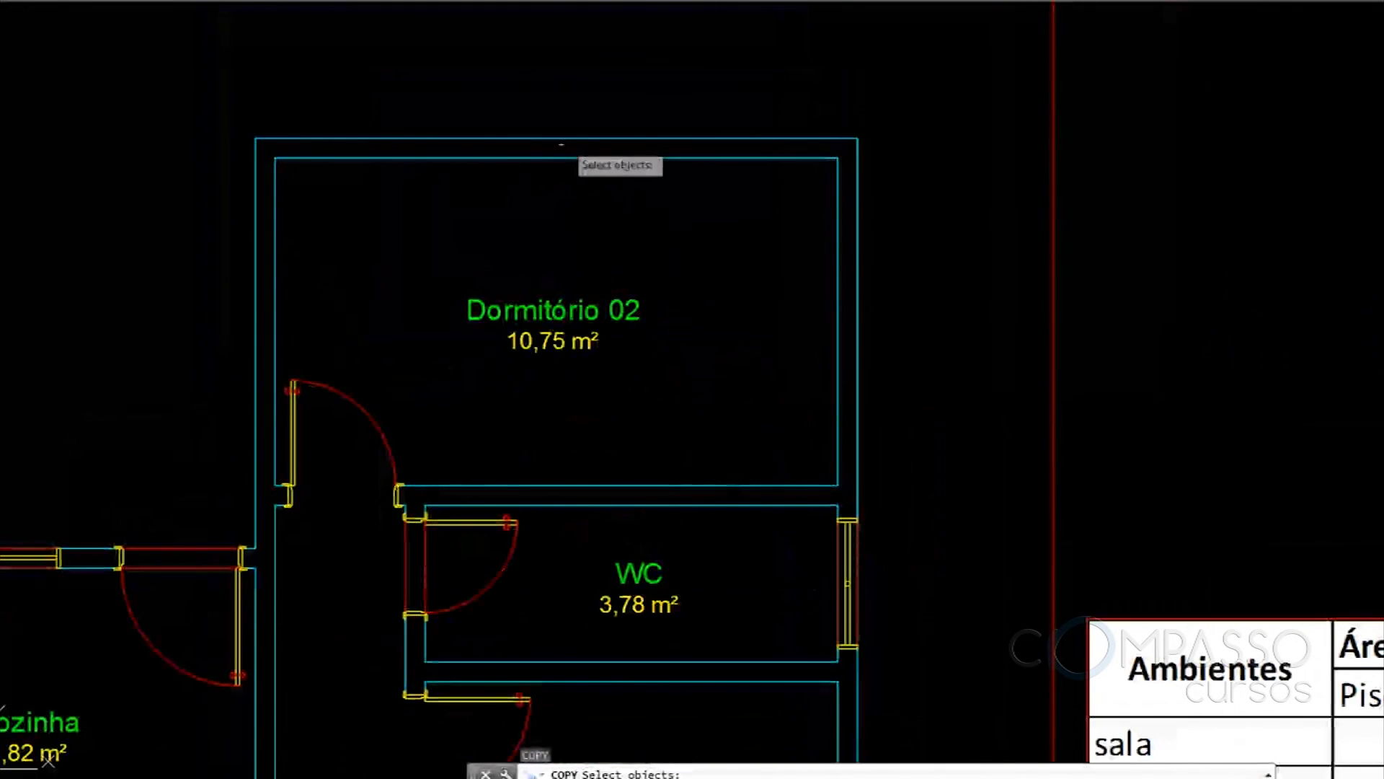
scroll(596, 296, "down", 5)
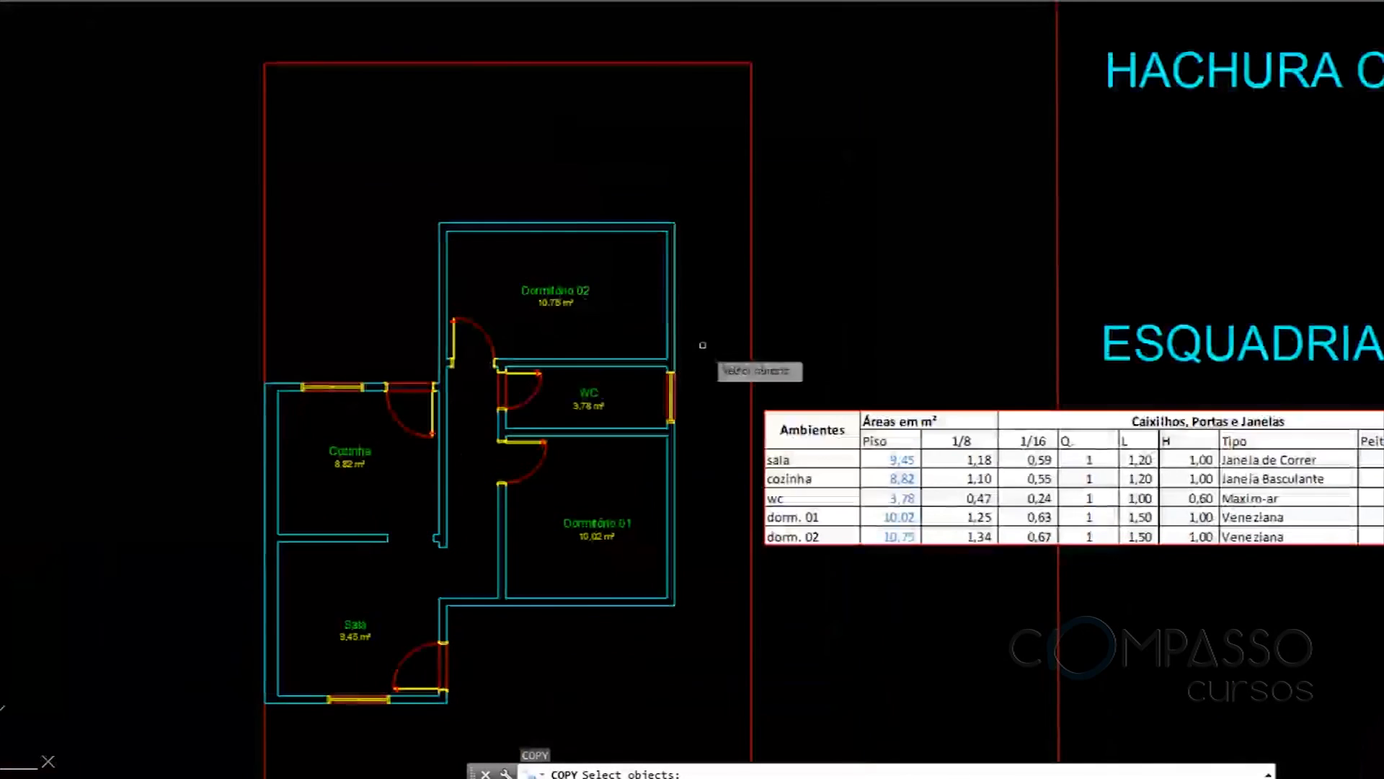
scroll(502, 280, "up", 4)
middle_click_drag(878, 521, 708, 382)
middle_click_drag(1195, 504, 736, 422)
scroll(738, 421, "down", 4)
middle_click_drag(1245, 435, 944, 447)
scroll(944, 447, "up", 5)
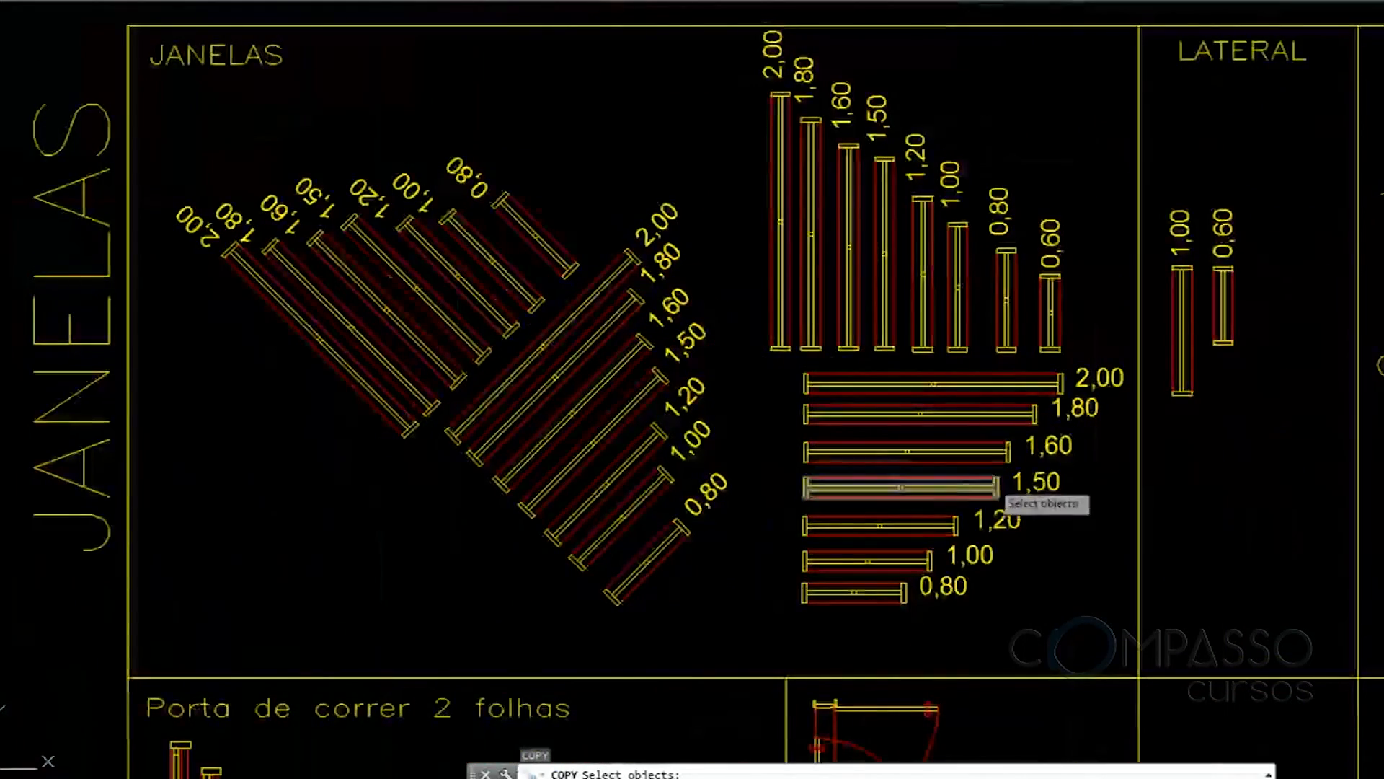
left_click(957, 485)
scroll(957, 485, "up", 4)
key("Return")
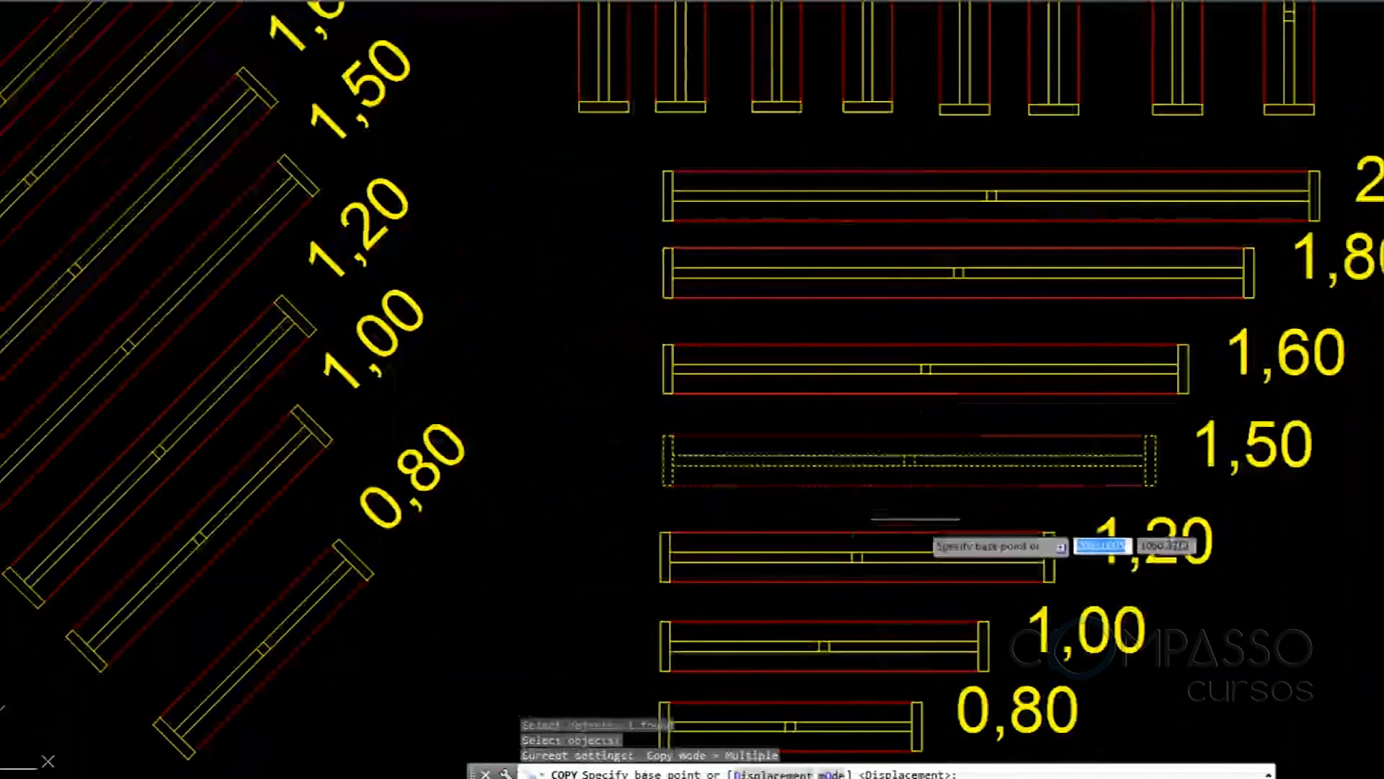
left_click(909, 485)
scroll(1135, 438, "down", 8)
middle_click_drag(414, 315, 596, 368)
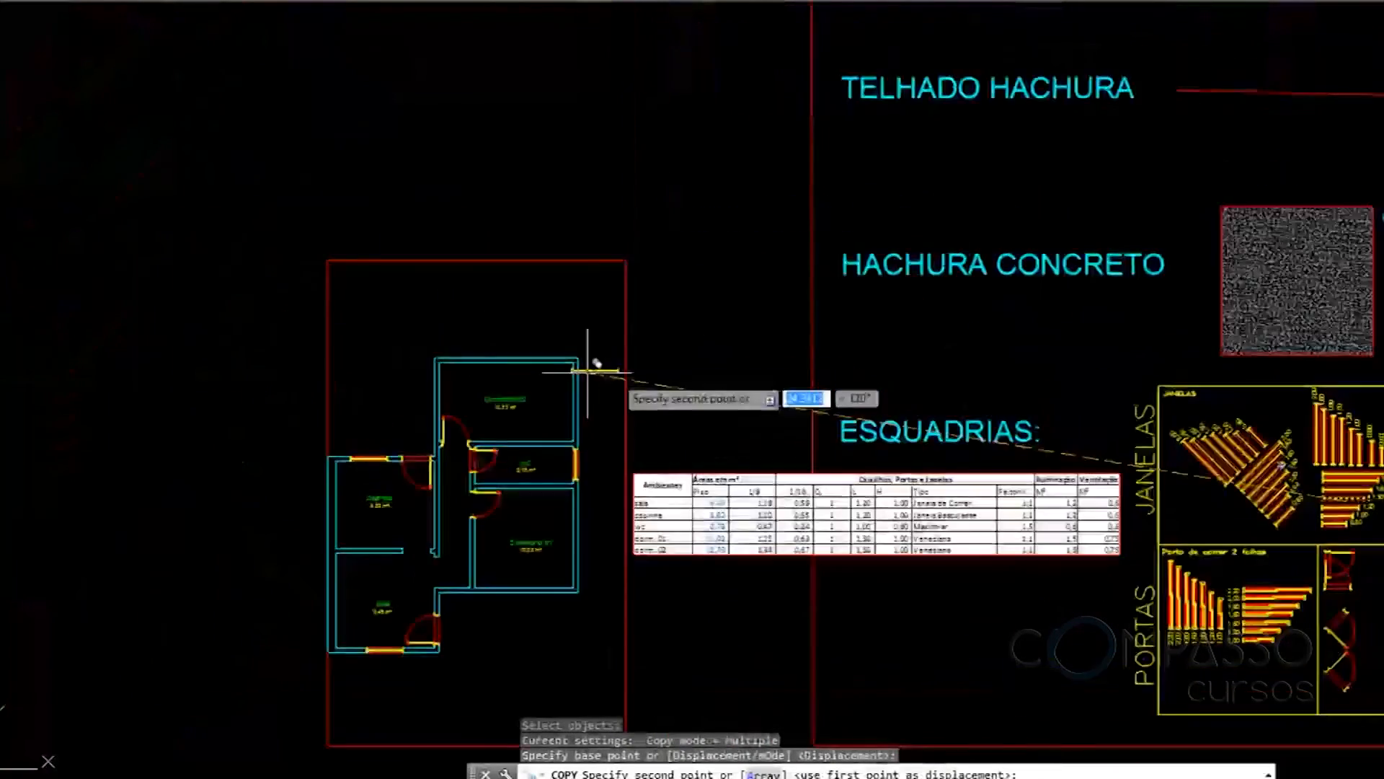
scroll(502, 358, "up", 5)
left_click(498, 364)
scroll(577, 346, "down", 7)
scroll(663, 468, "up", 5)
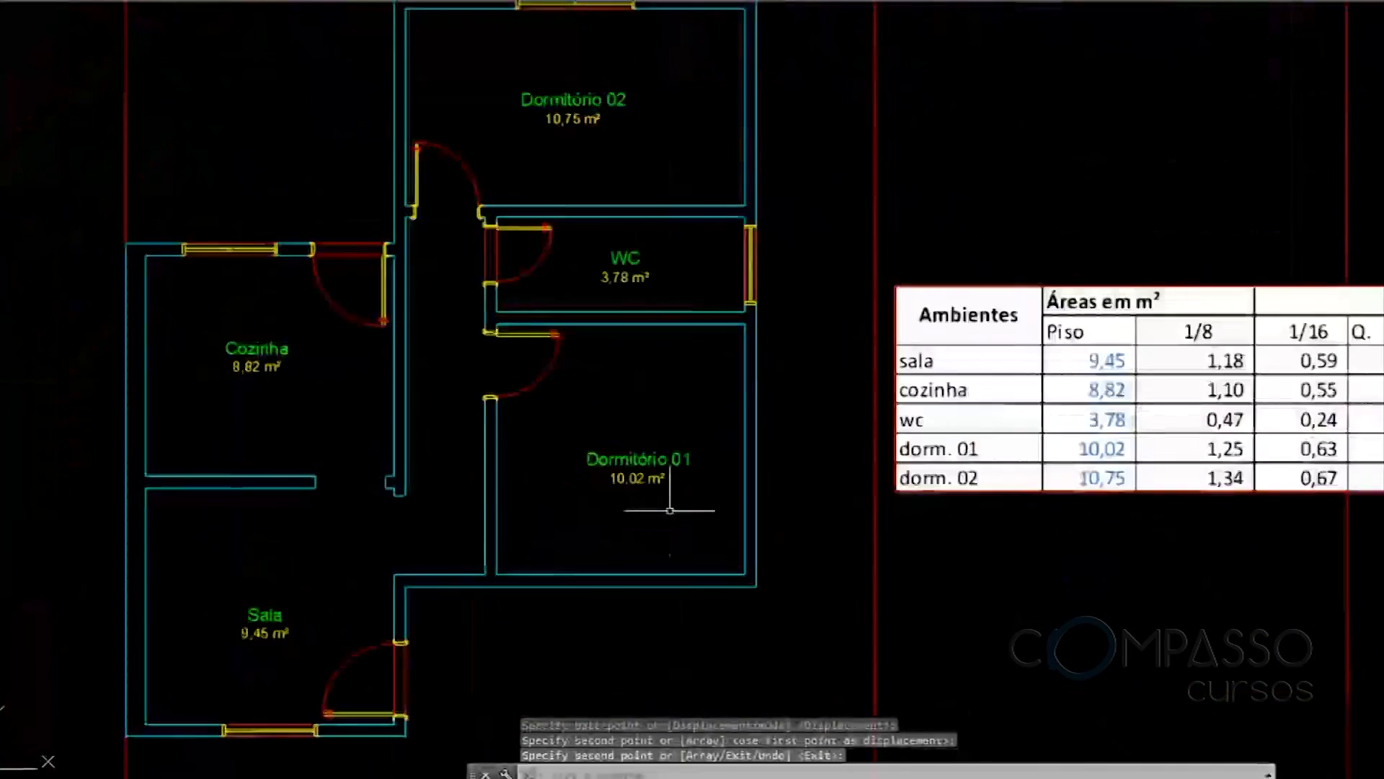
key("Return")
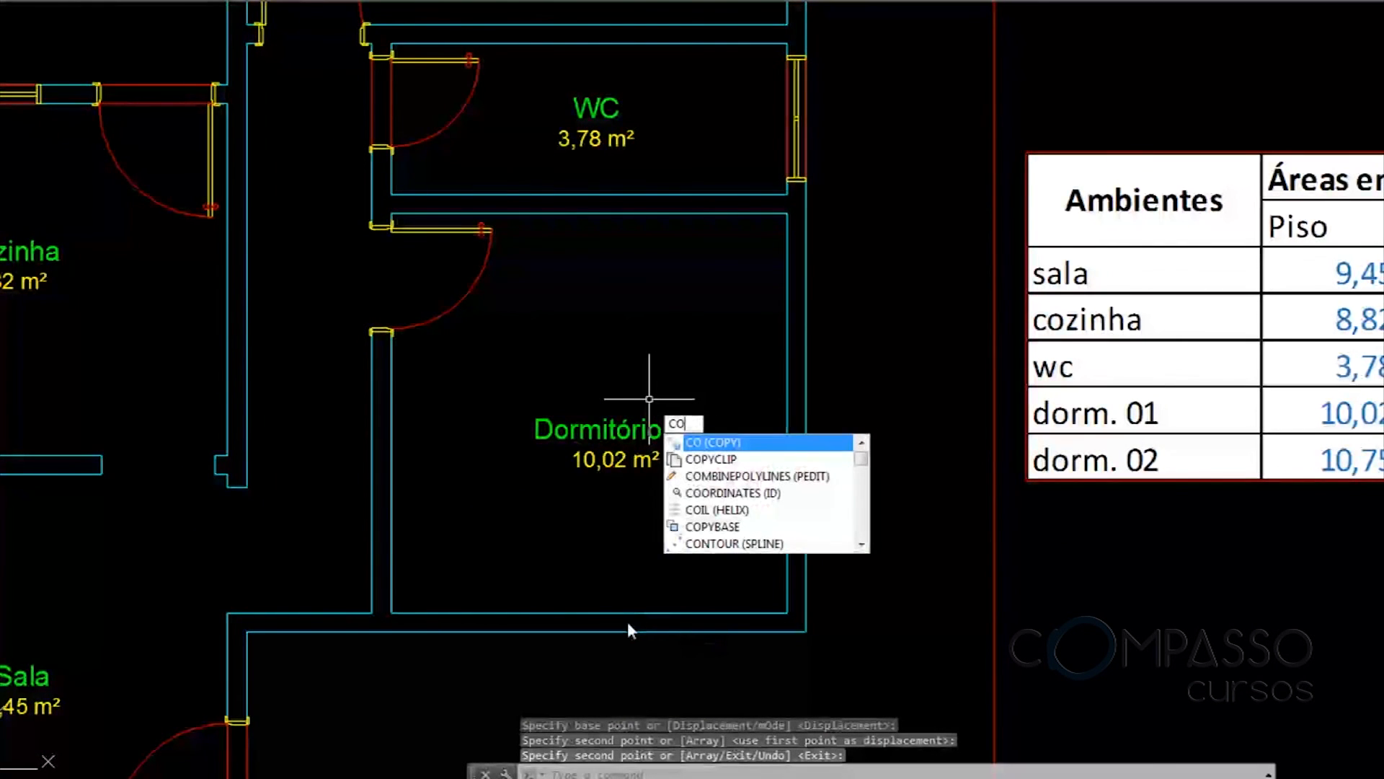
Copy the horizontal 1,50 window from the library into the lower exterior wall of Dormitório 01
key("Return")
scroll(642, 562, "down", 5)
scroll(1153, 418, "up", 5)
scroll(1125, 417, "up", 3)
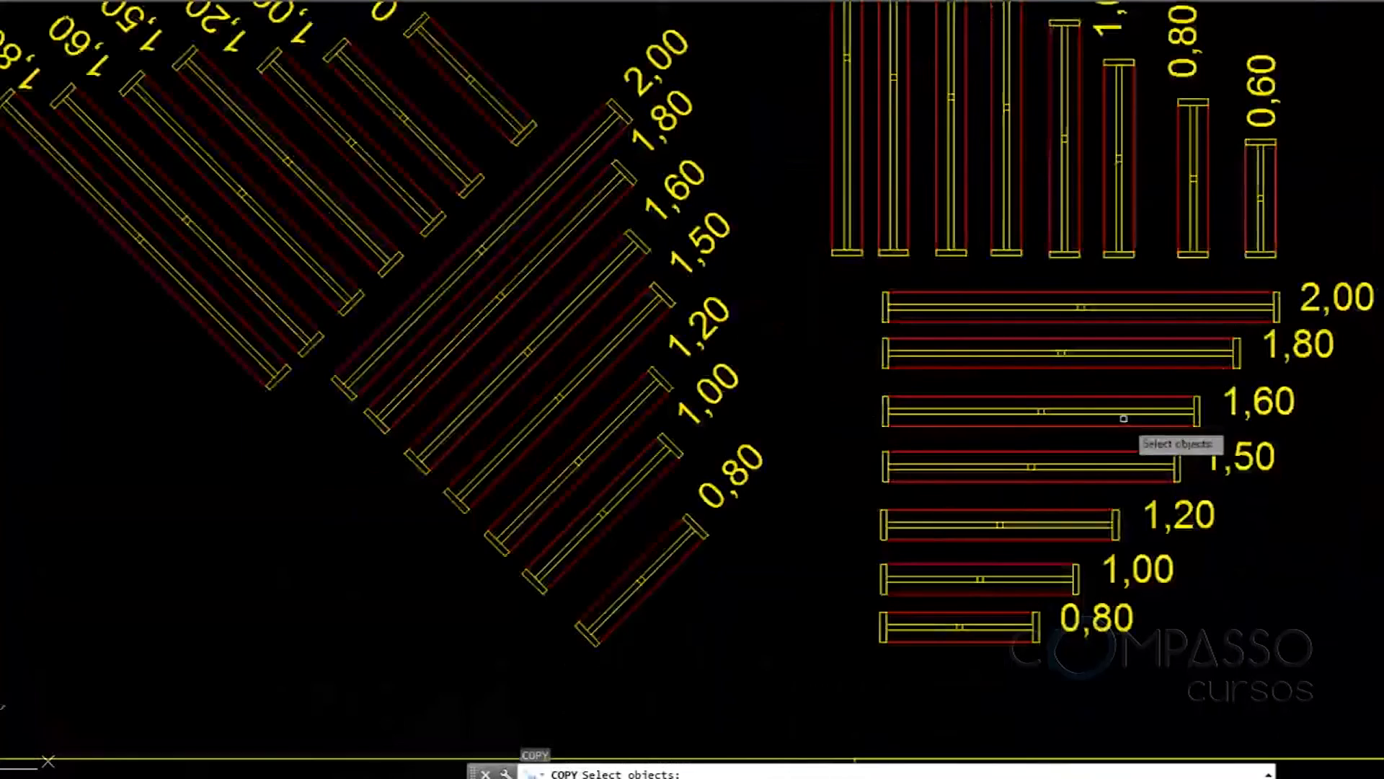
left_click(1094, 457)
left_click(1060, 439)
left_click(1035, 466)
scroll(1035, 466, "down", 5)
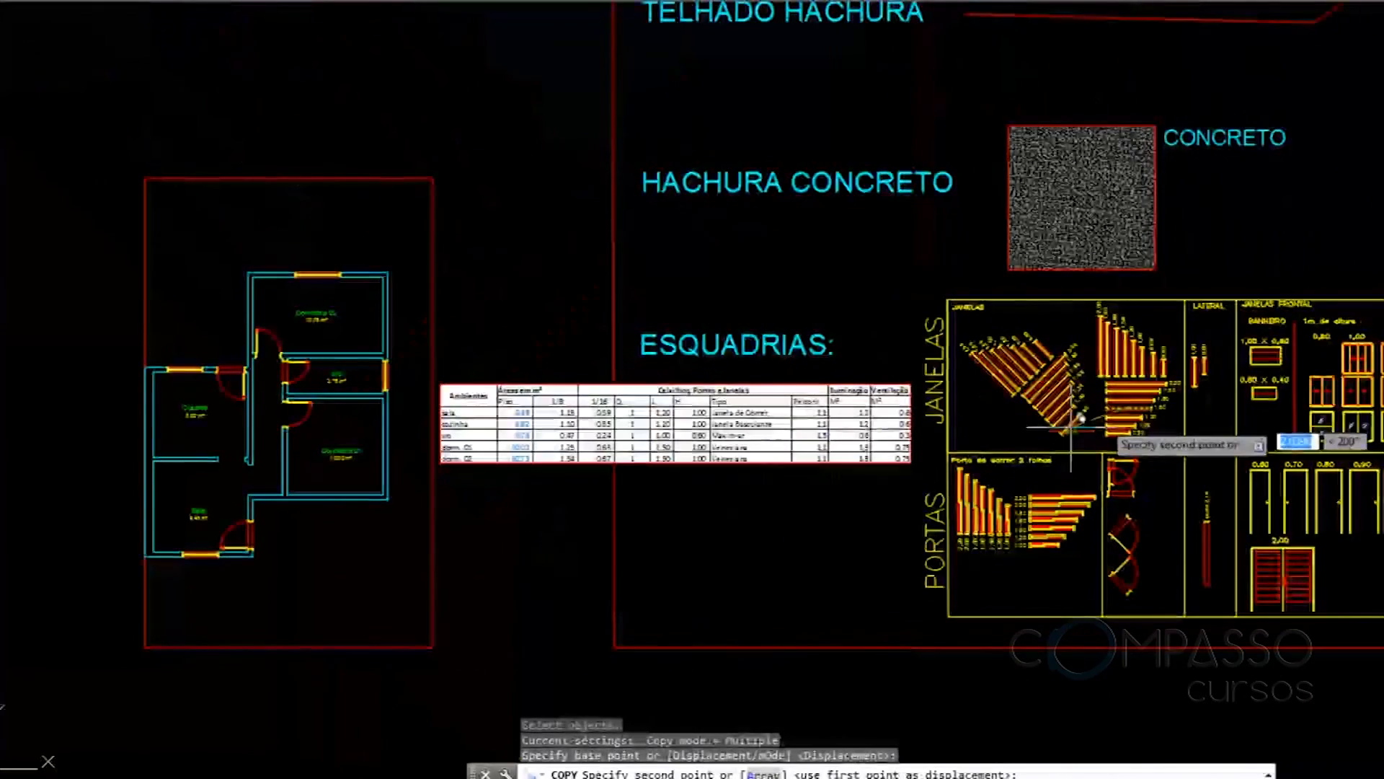
scroll(397, 461, "up", 6)
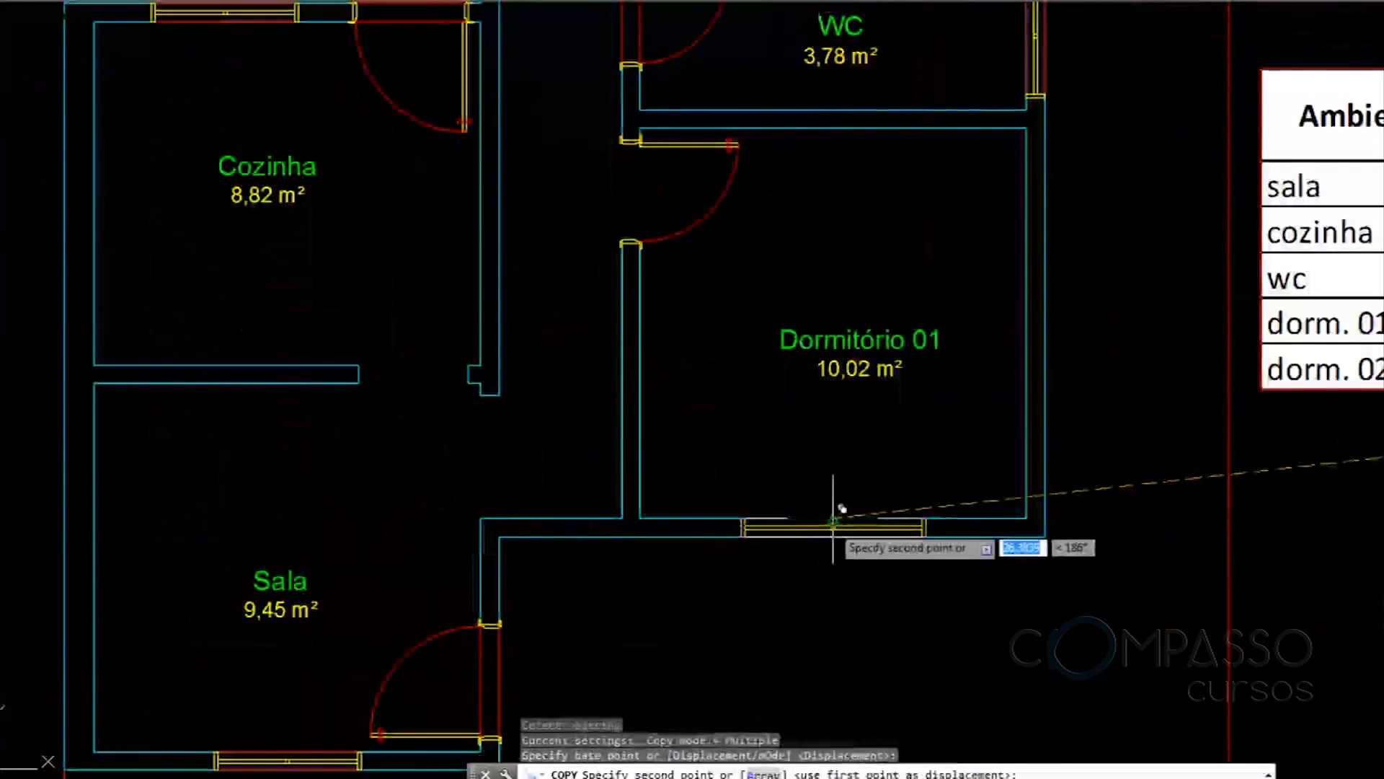
left_click(837, 517)
key("Escape")
scroll(835, 509, "down", 4)
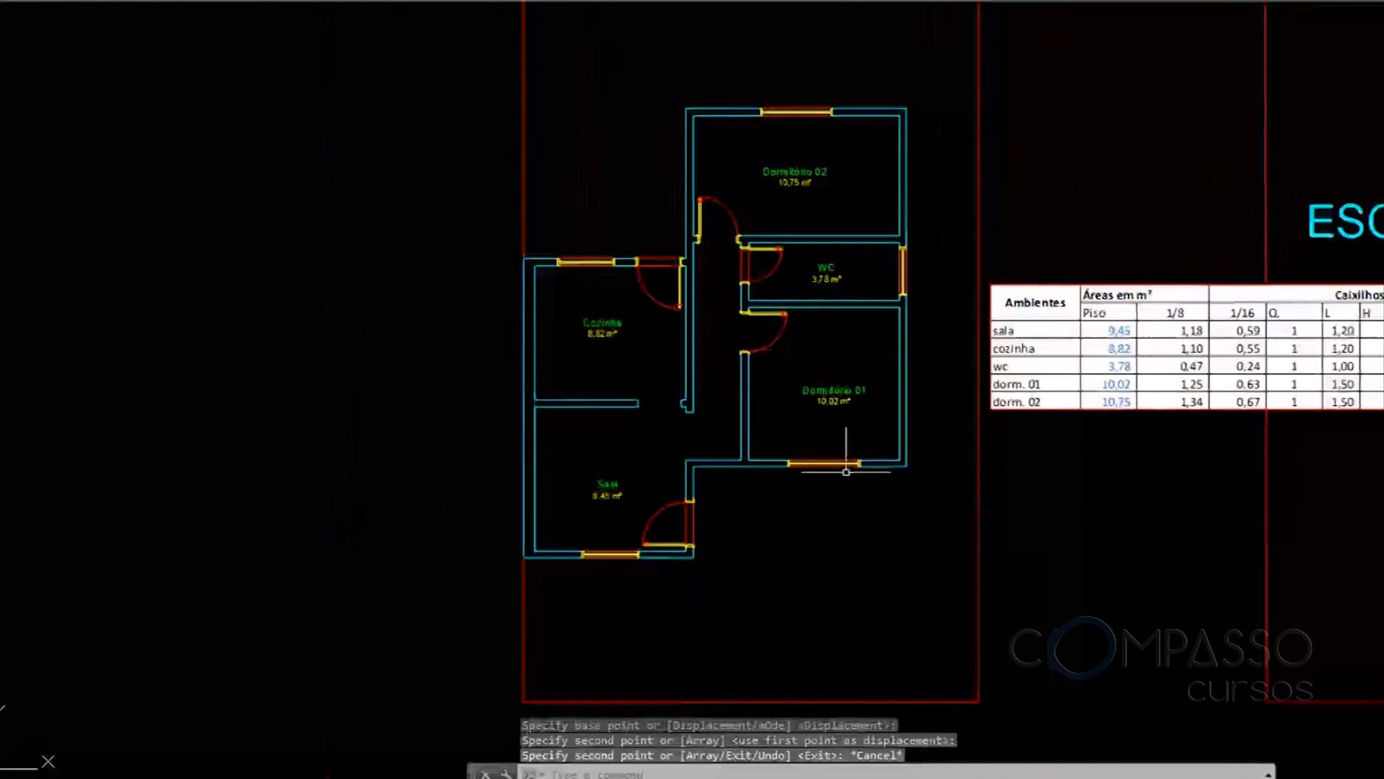
Trim the wall lines crossing the window openings of Dormitório 01, the WC and the Sala
scroll(865, 456, "up", 2)
type("tr")
key("Return")
key("Return")
left_click(841, 446)
left_click(809, 498)
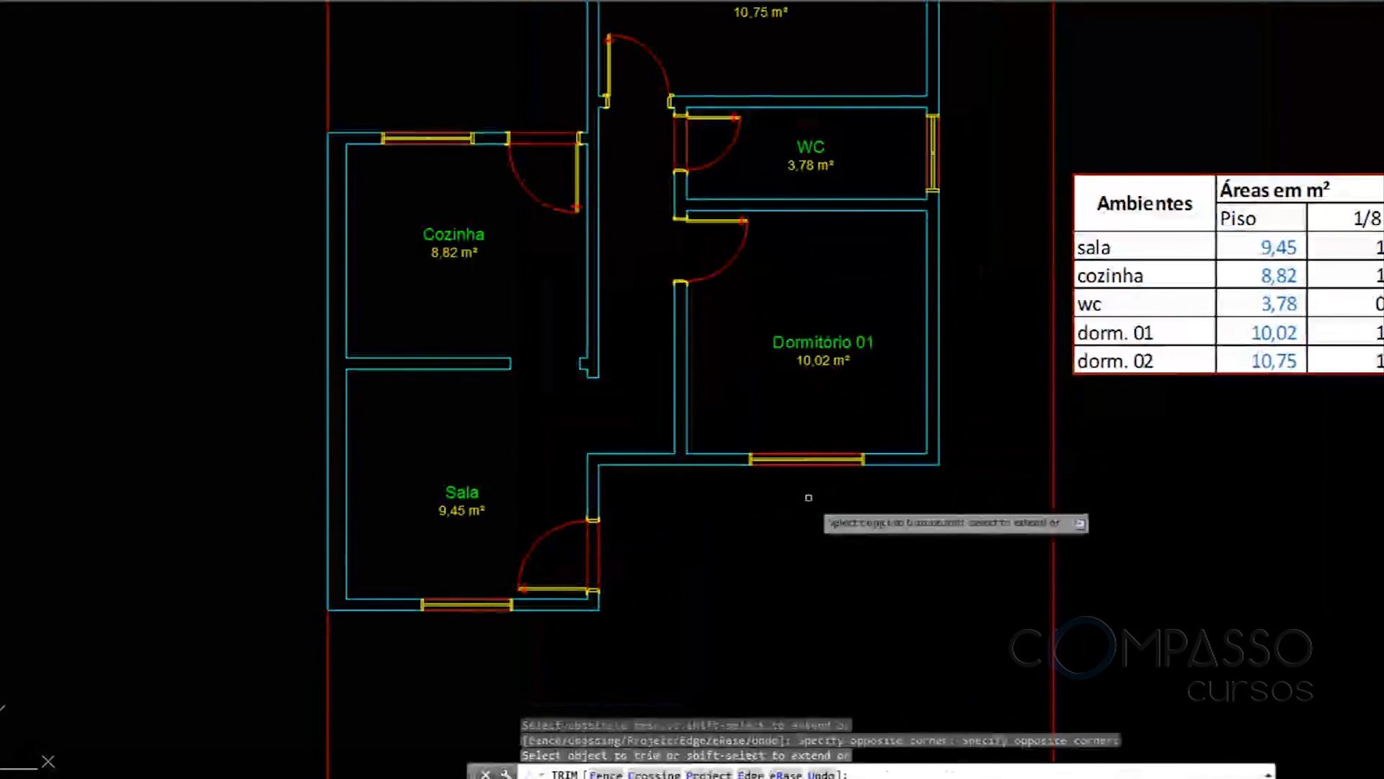
left_click(966, 153)
left_click(907, 160)
middle_click_drag(907, 160, 912, 370)
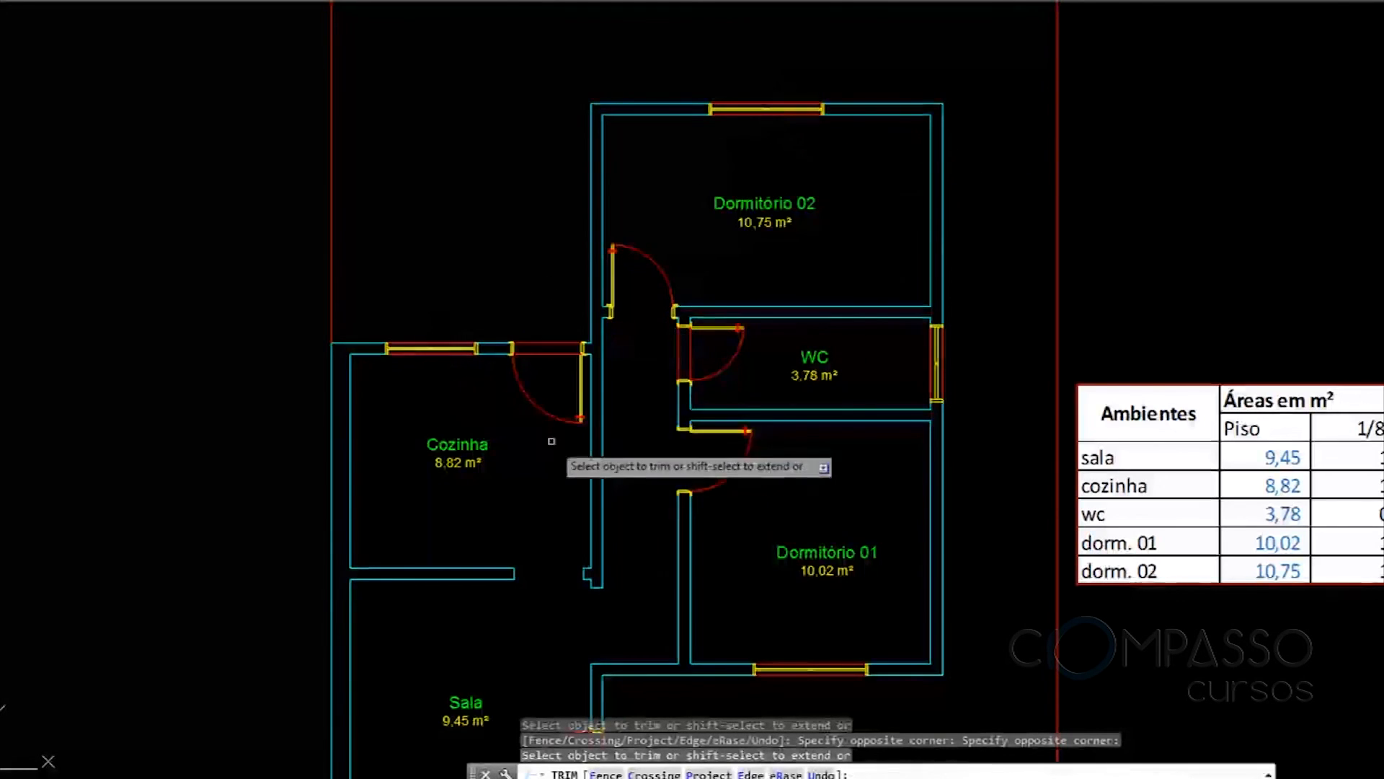
middle_click_drag(533, 436, 696, 163)
left_click(651, 504)
left_click(621, 562)
key("Escape")
Check that the upper wall of Dormitório 02 is cut at its window
middle_click_drag(1036, 175, 895, 501)
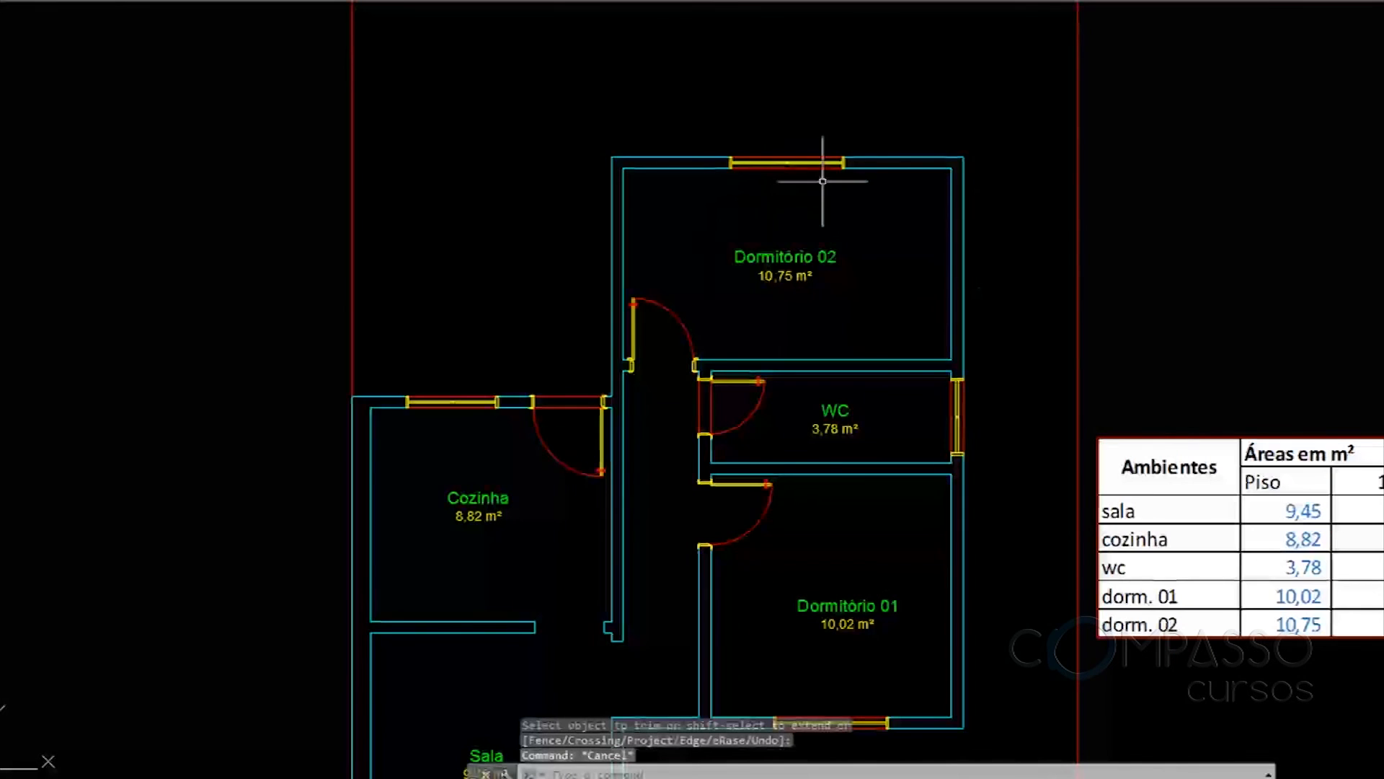
left_click(899, 156)
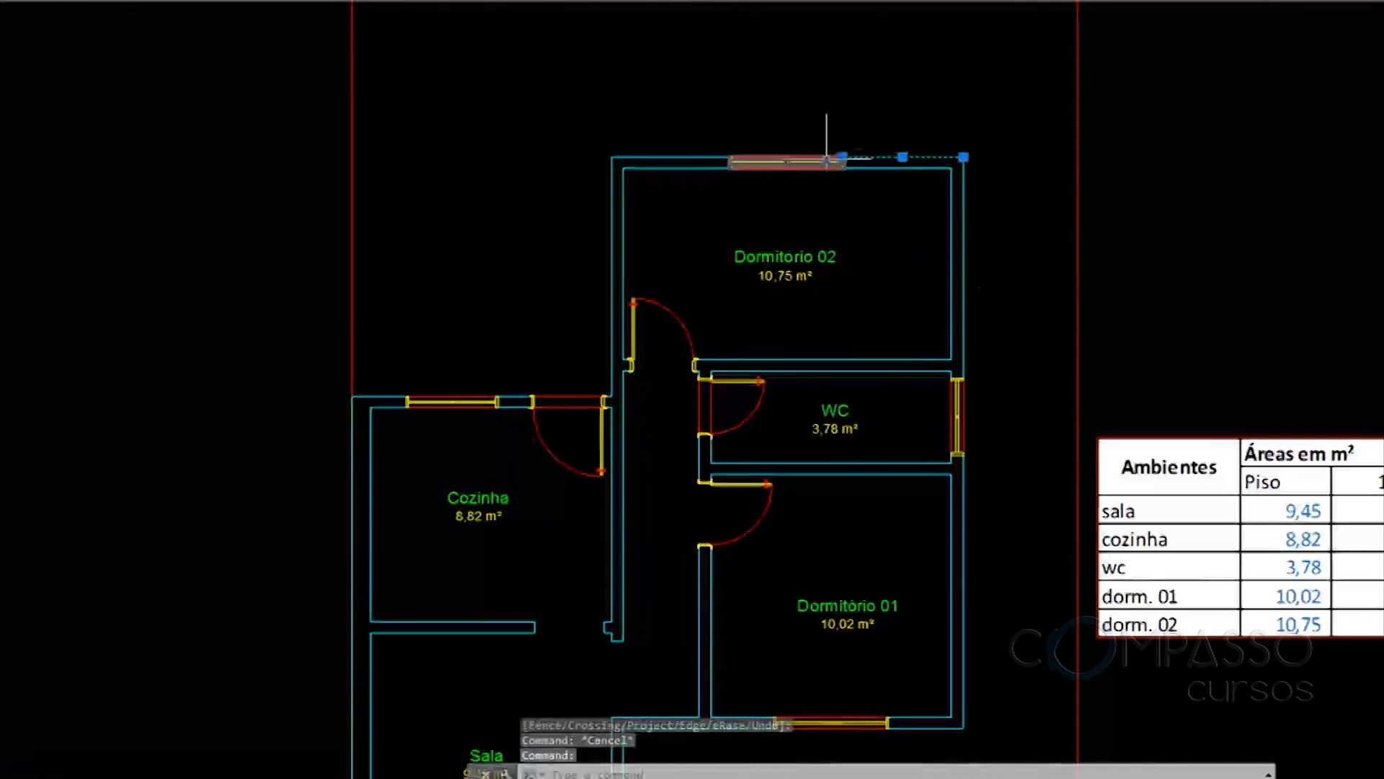
scroll(837, 156, "up", 4)
key("Escape")
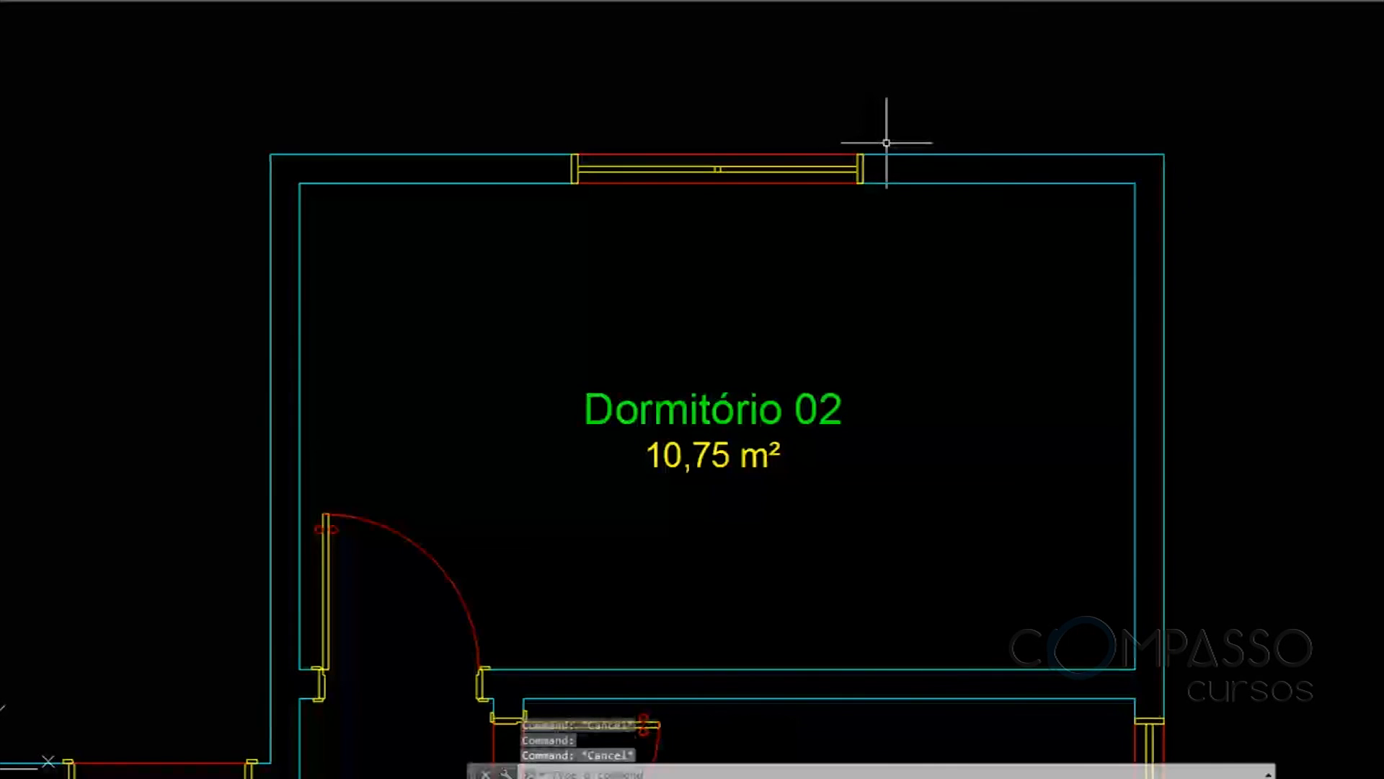
Move the window sizing table beneath the floor plan's red frame, aligned with the frame's left edge
scroll(963, 196, "down", 4)
mouse_move(973, 245)
middle_mouse_down()
mouse_move(875, 108)
mouse_move(701, 3)
middle_mouse_up()
scroll(822, 185, "down", 2)
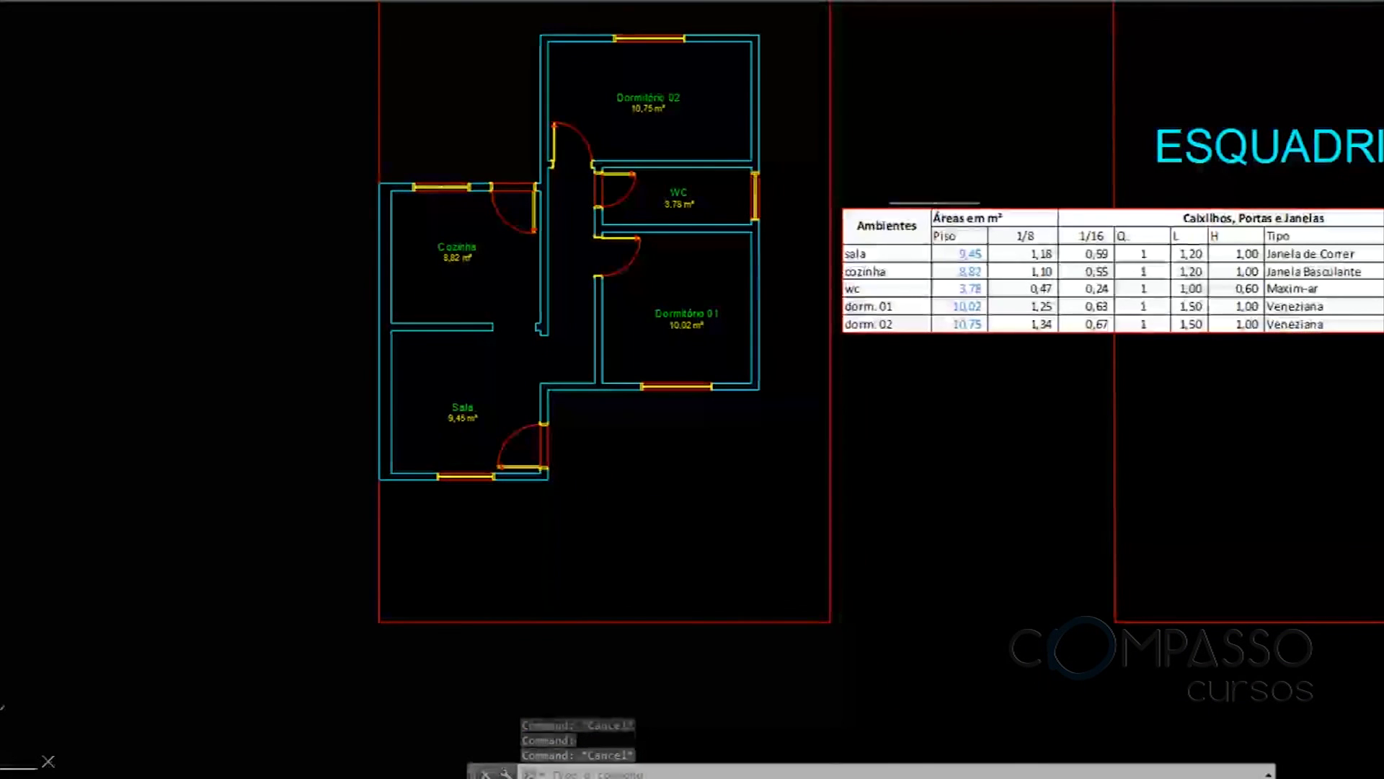
left_click(936, 195)
left_click(913, 255)
type("m")
key("Return")
left_click(842, 209)
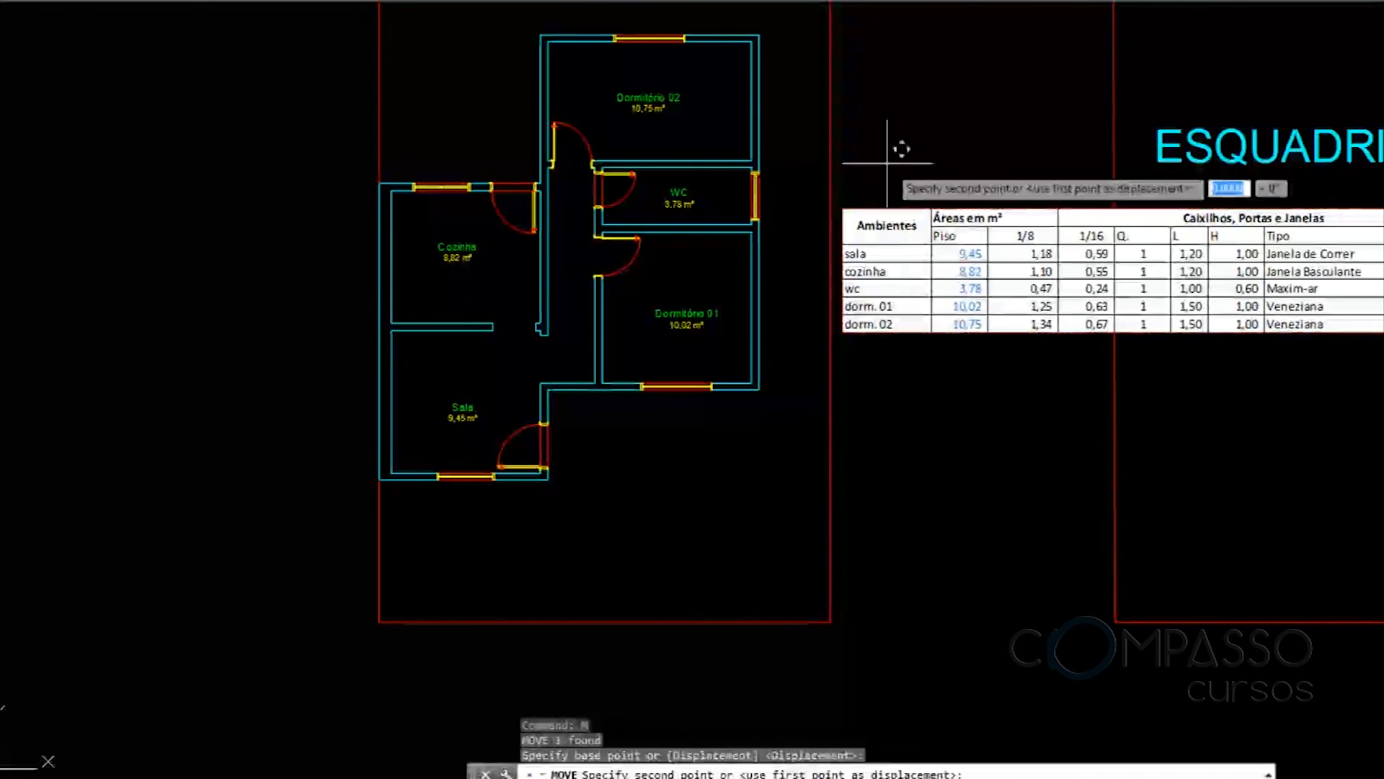
scroll(906, 139, "down", 2)
scroll(646, 433, "up", 4)
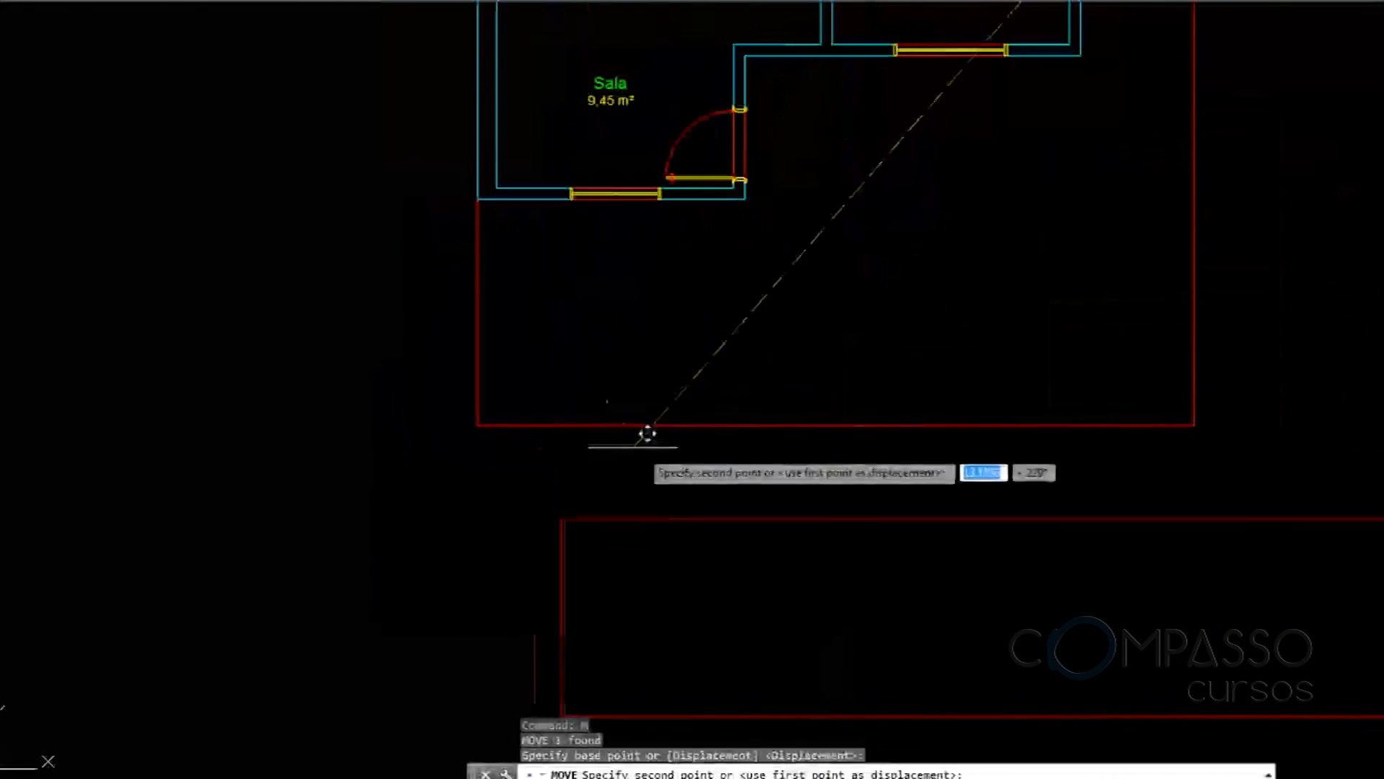
left_click(559, 374)
scroll(714, 314, "down", 2)
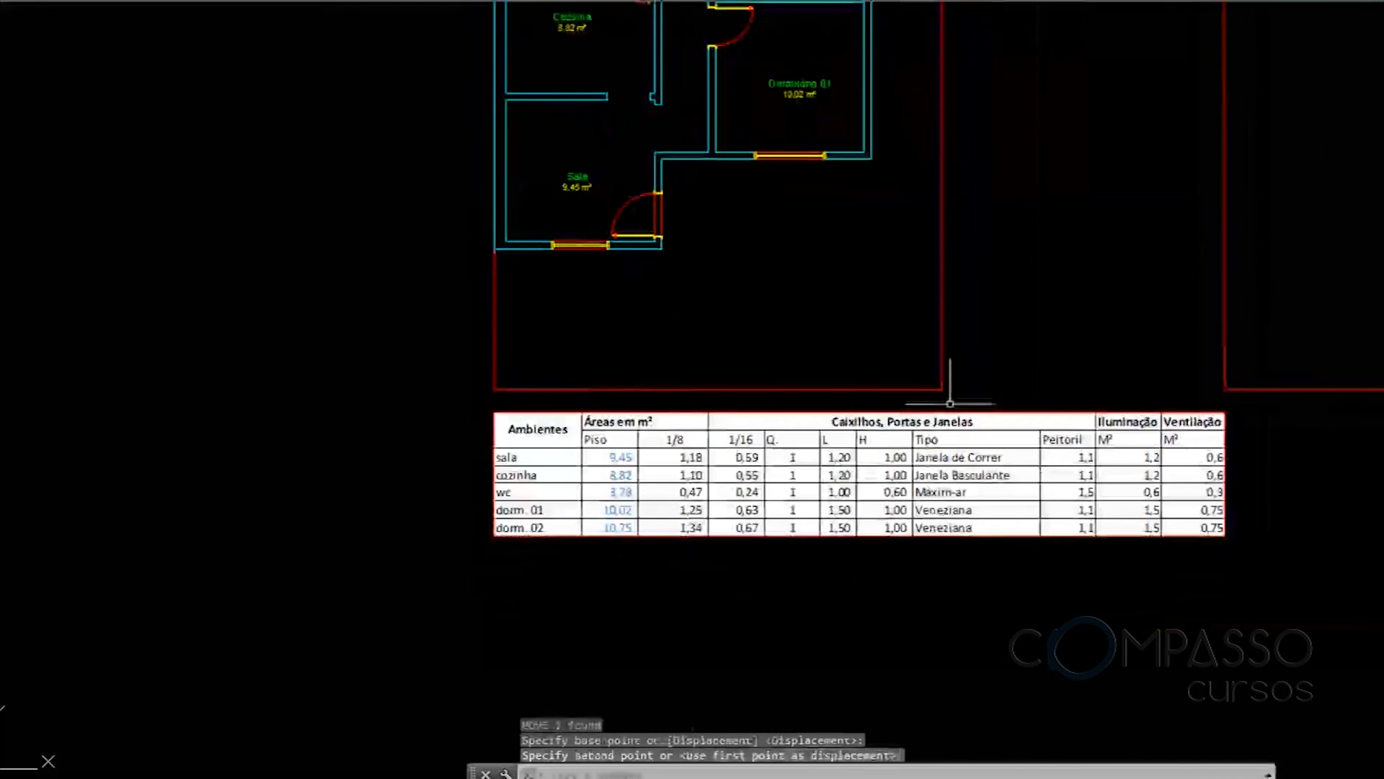
middle_click_drag(958, 319, 905, 436)
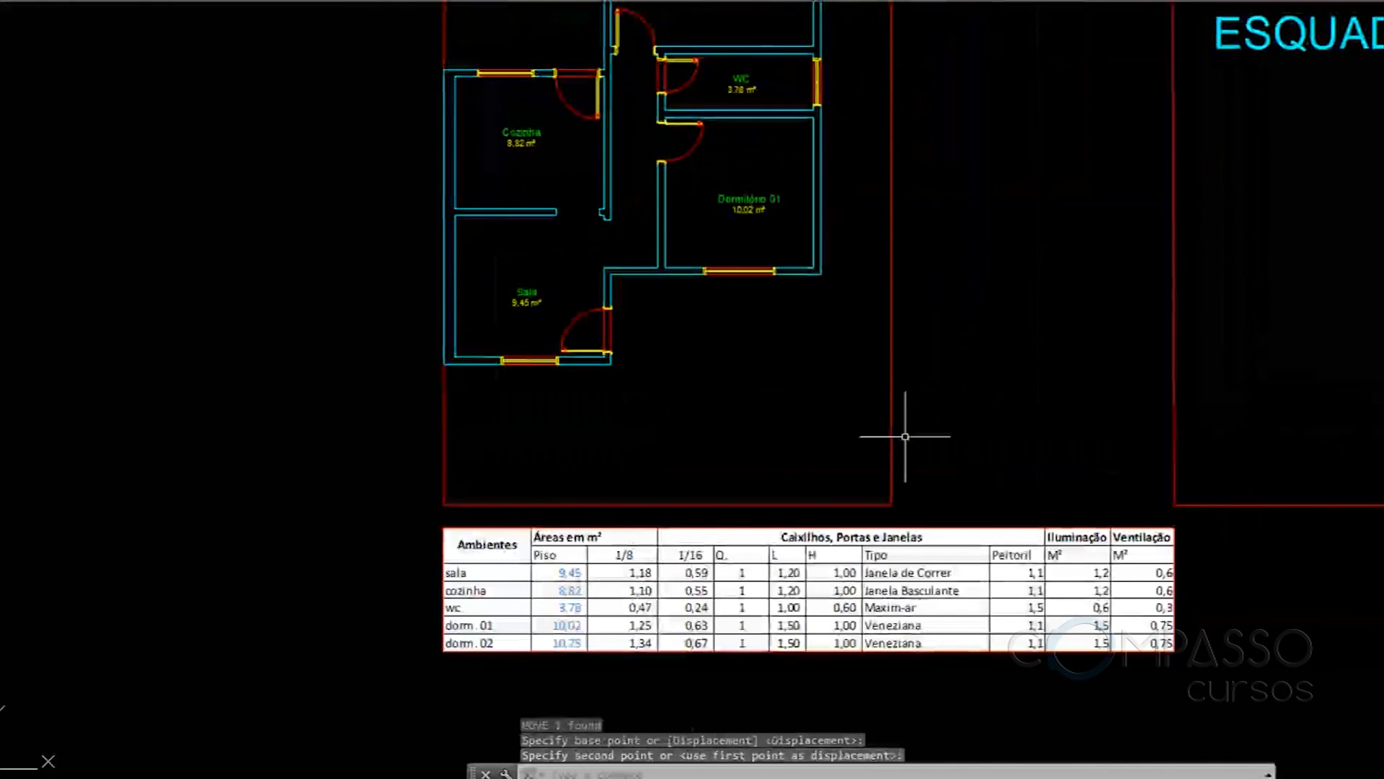
middle_click_drag(846, 290, 927, 356)
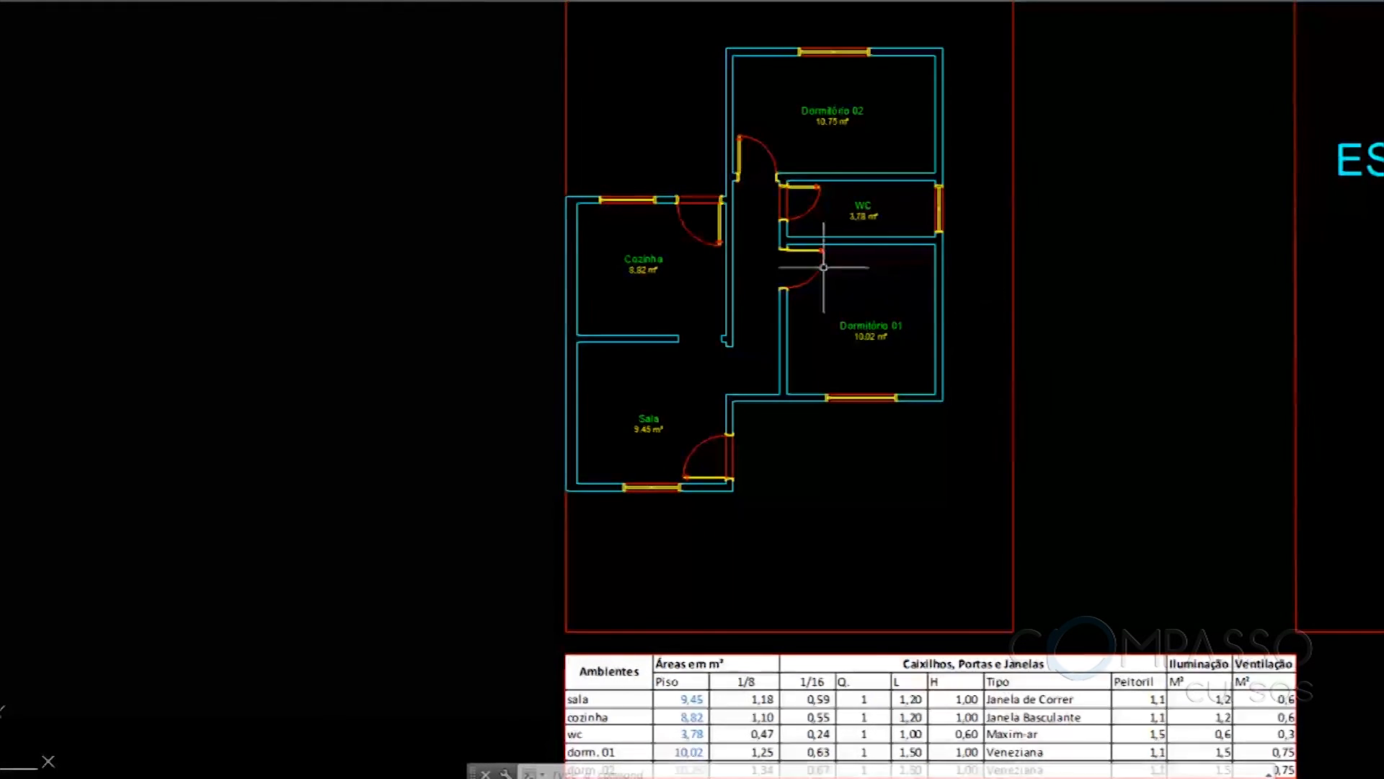
middle_click_drag(823, 267, 836, 268)
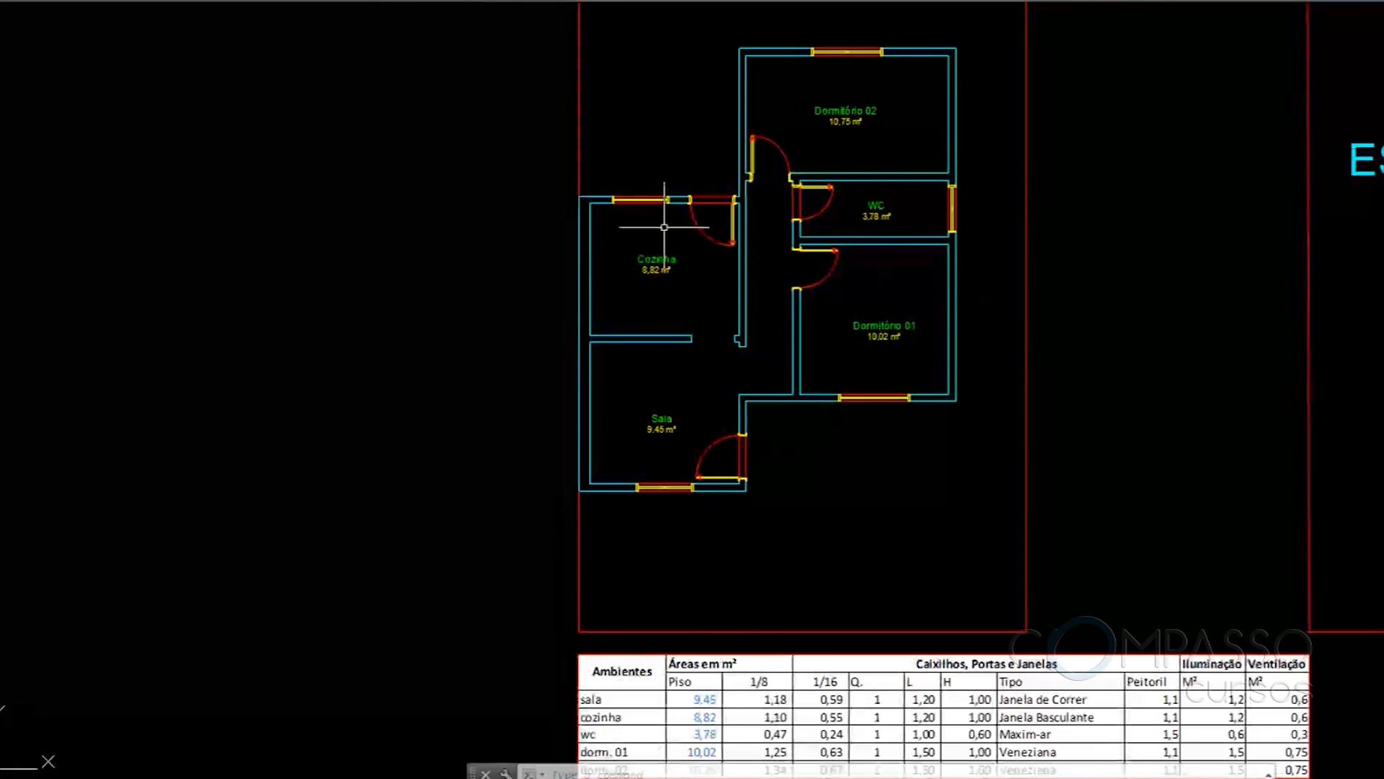
scroll(1025, 270, "down", 4)
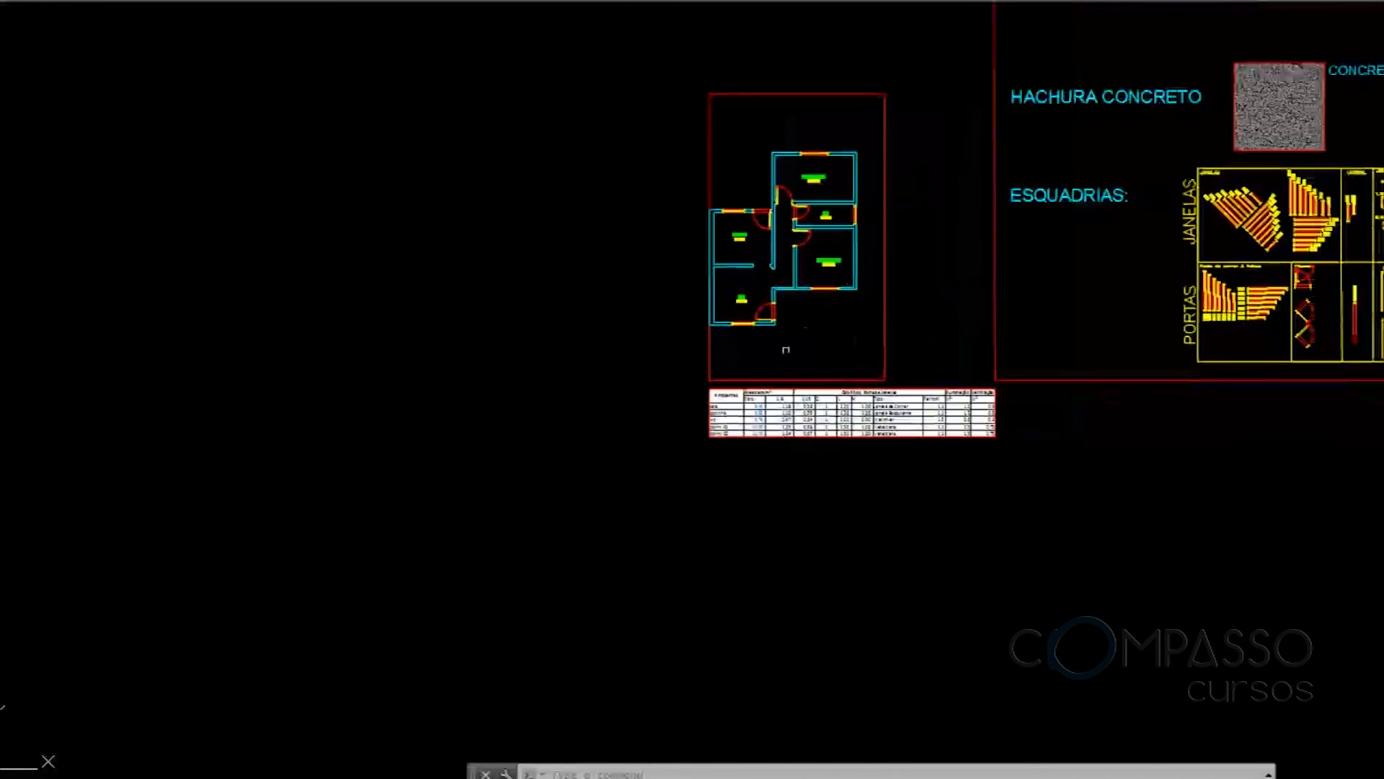
scroll(809, 332, "up", 4)
middle_click_drag(806, 219, 769, 372)
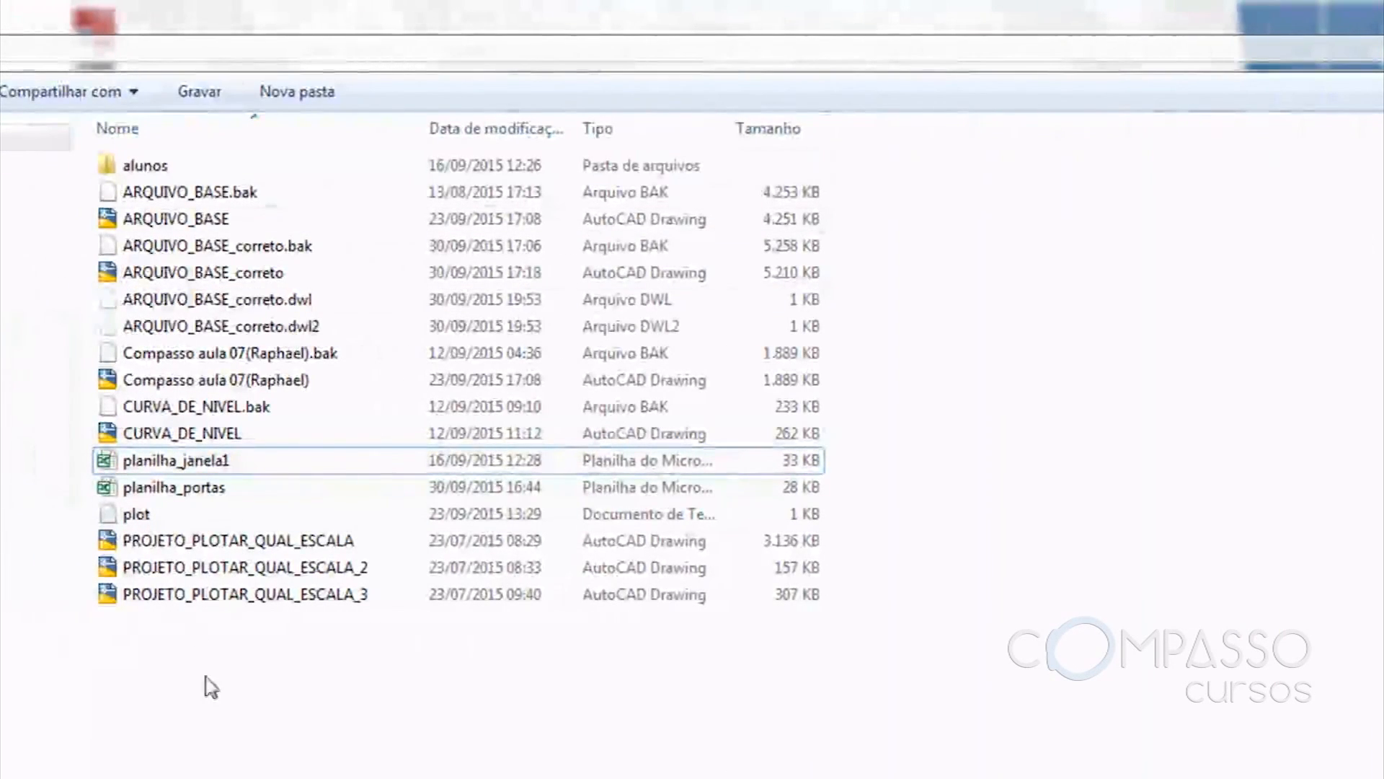
Open the planilha_portas workbook and copy cells A1:F4, covering the header and doors P1 to P3
double_click(181, 490)
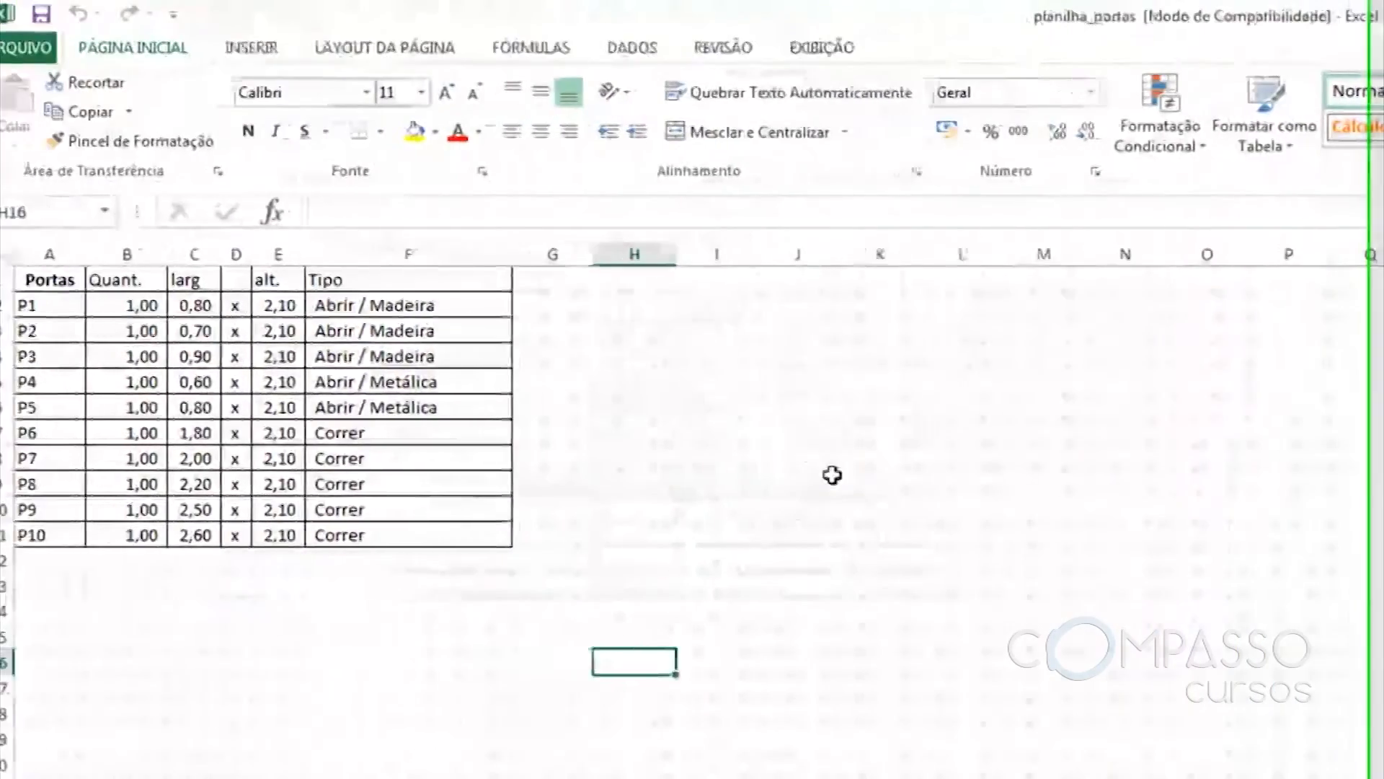
left_click(833, 475)
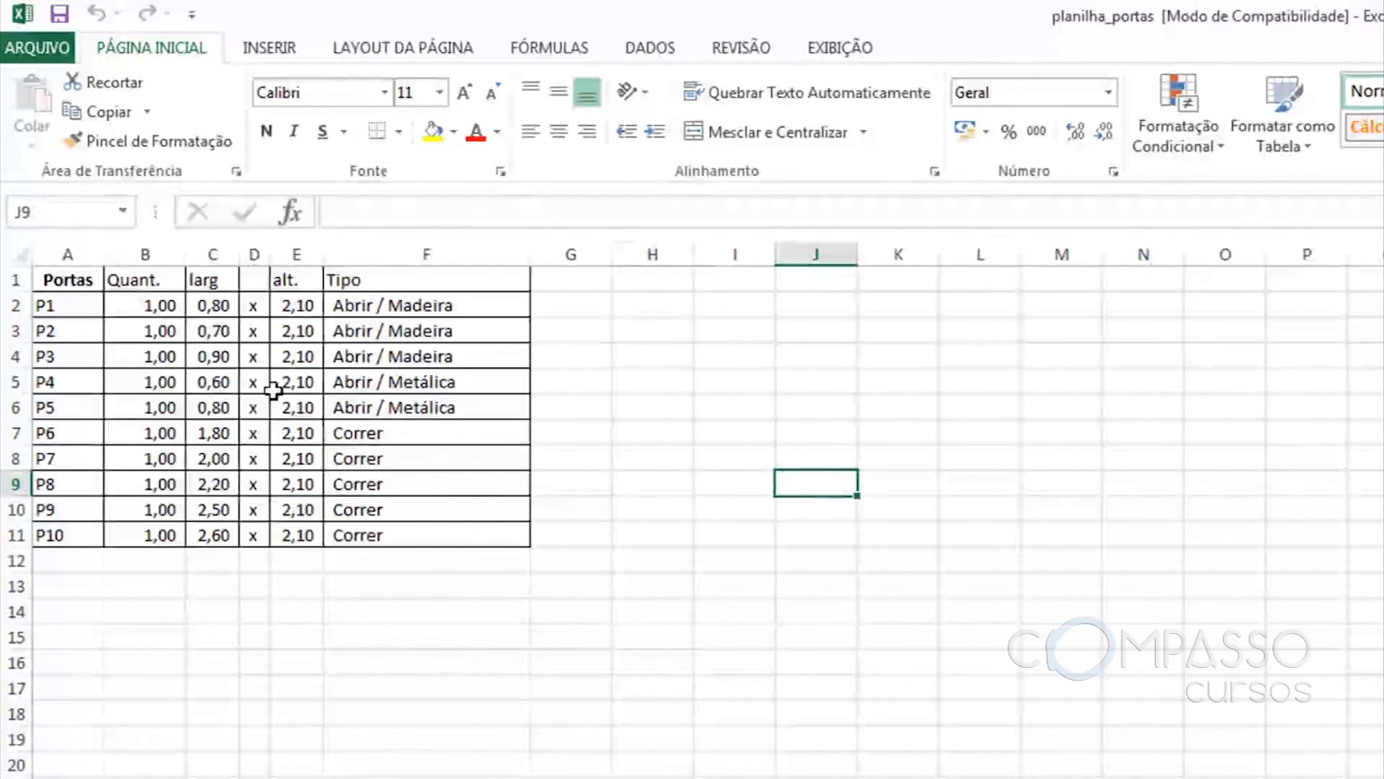
left_click_drag(63, 281, 415, 352)
key("ctrl+c")
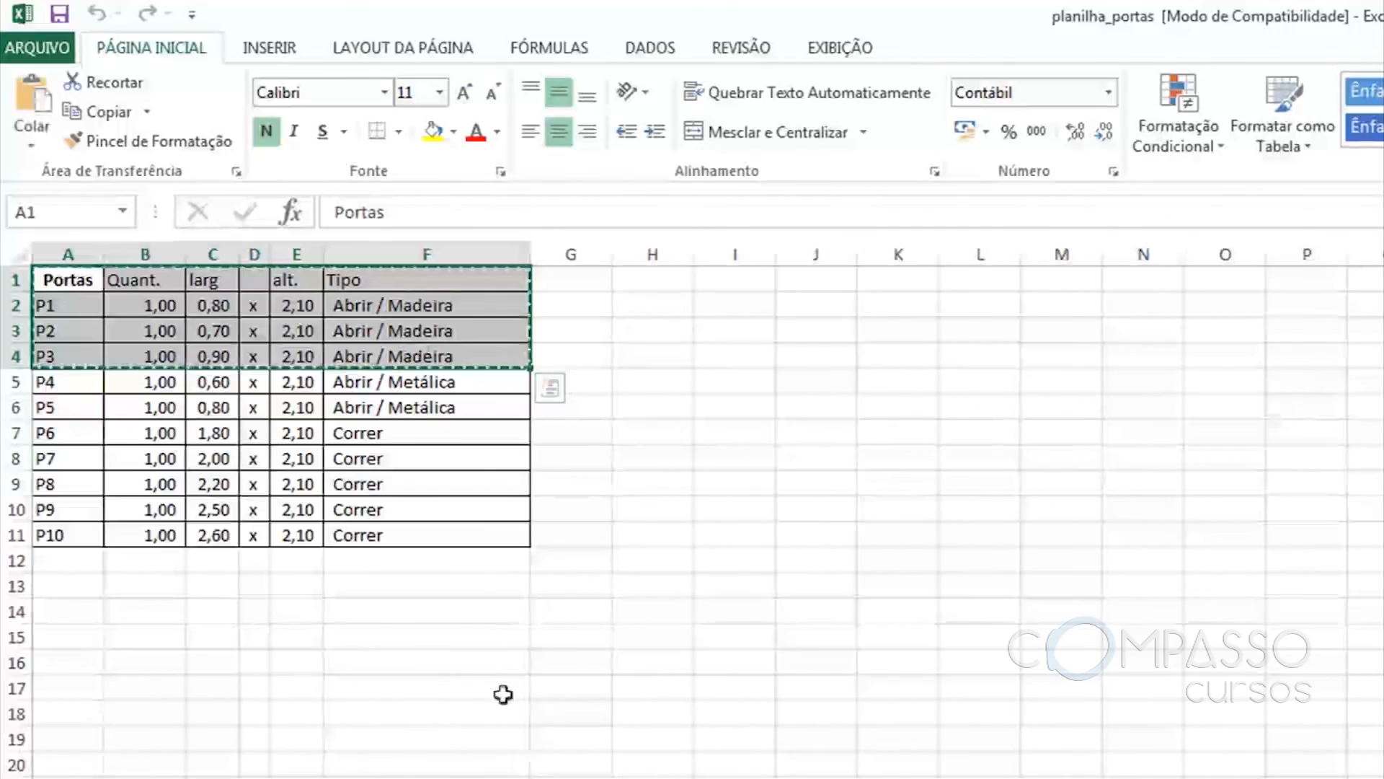
Switch to the aula_06_compasso drawing in AutoCAD and paste the copied door table below the window table
key("alt+Tab")
key("Tab")
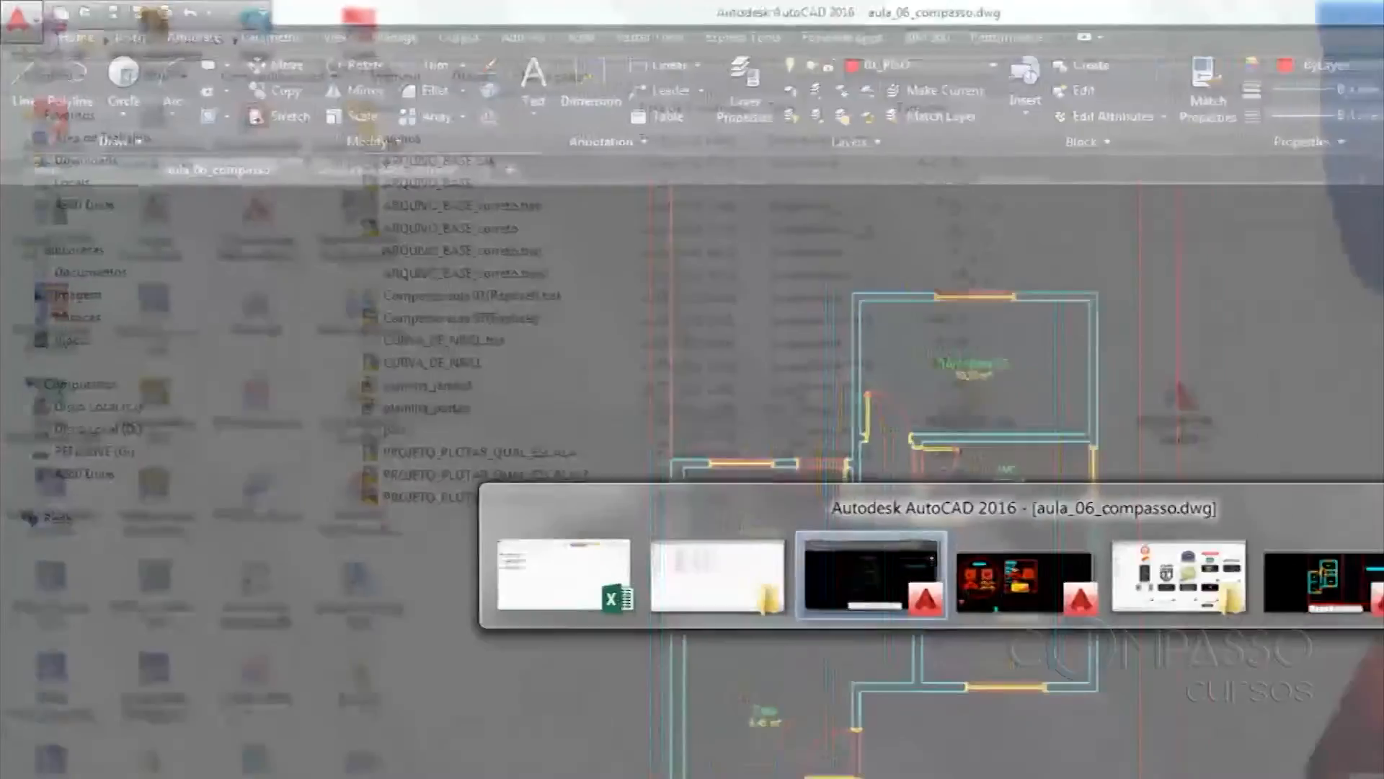
scroll(635, 333, "down", 4)
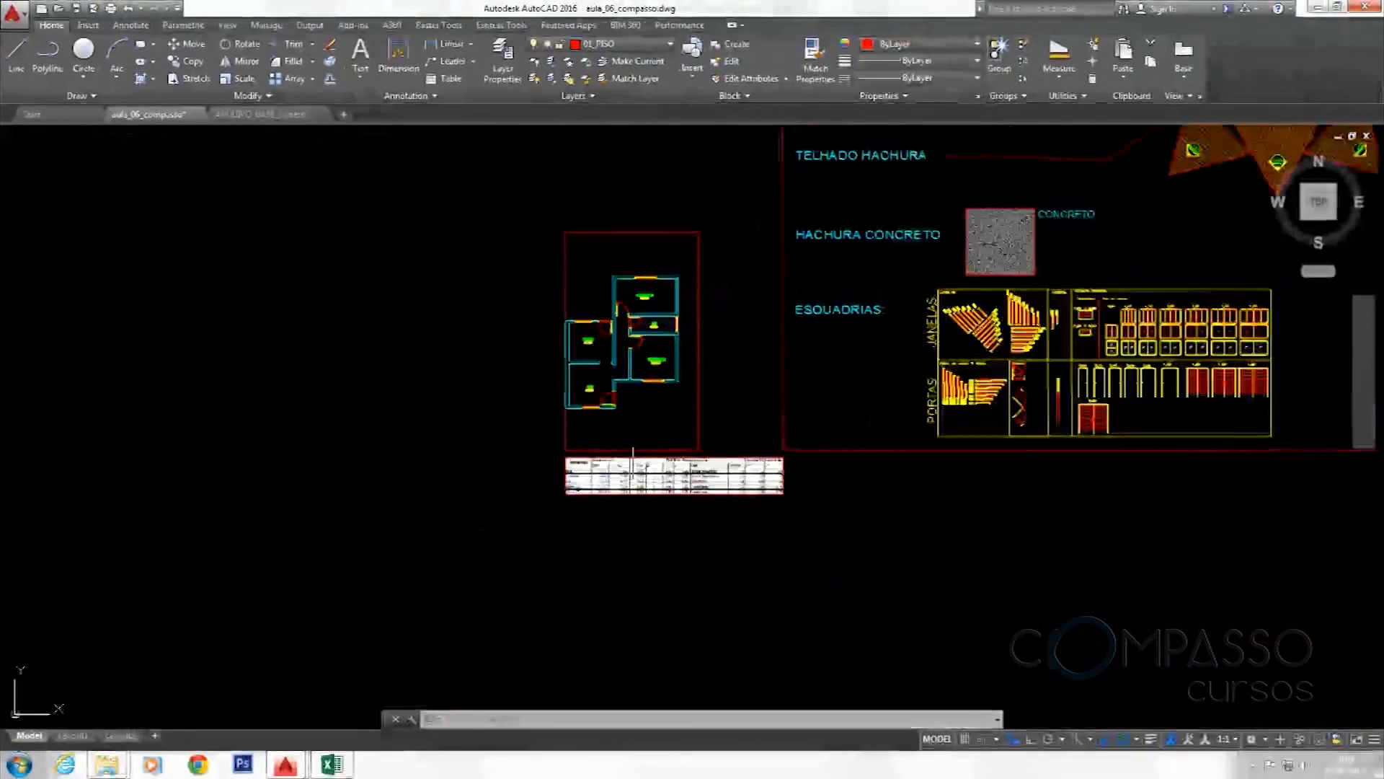
middle_click_drag(628, 467, 604, 332)
key("ctrl+v")
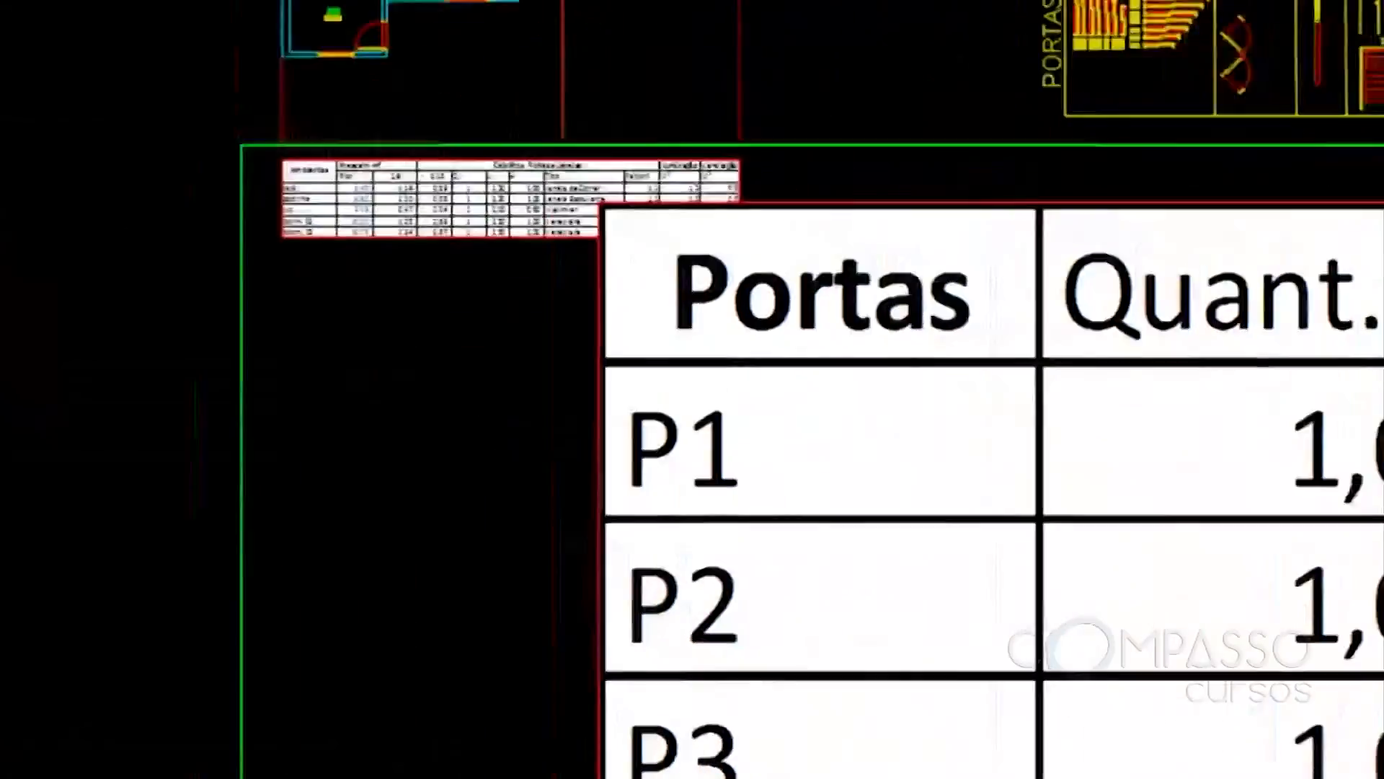
Scale the pasted door table by a factor of .07 from its lower-left corner
left_click(280, 638)
key("Return")
left_click(354, 687)
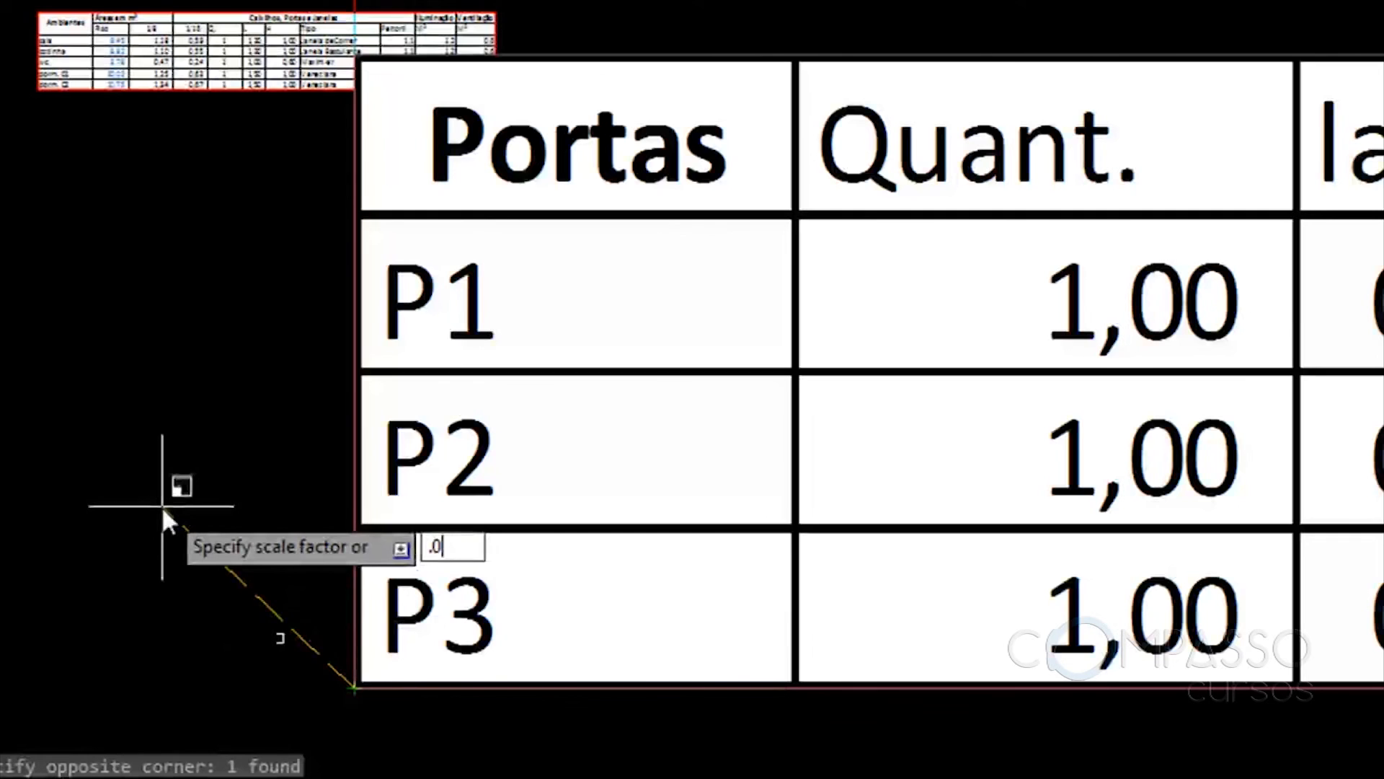
type(".07")
key("Return")
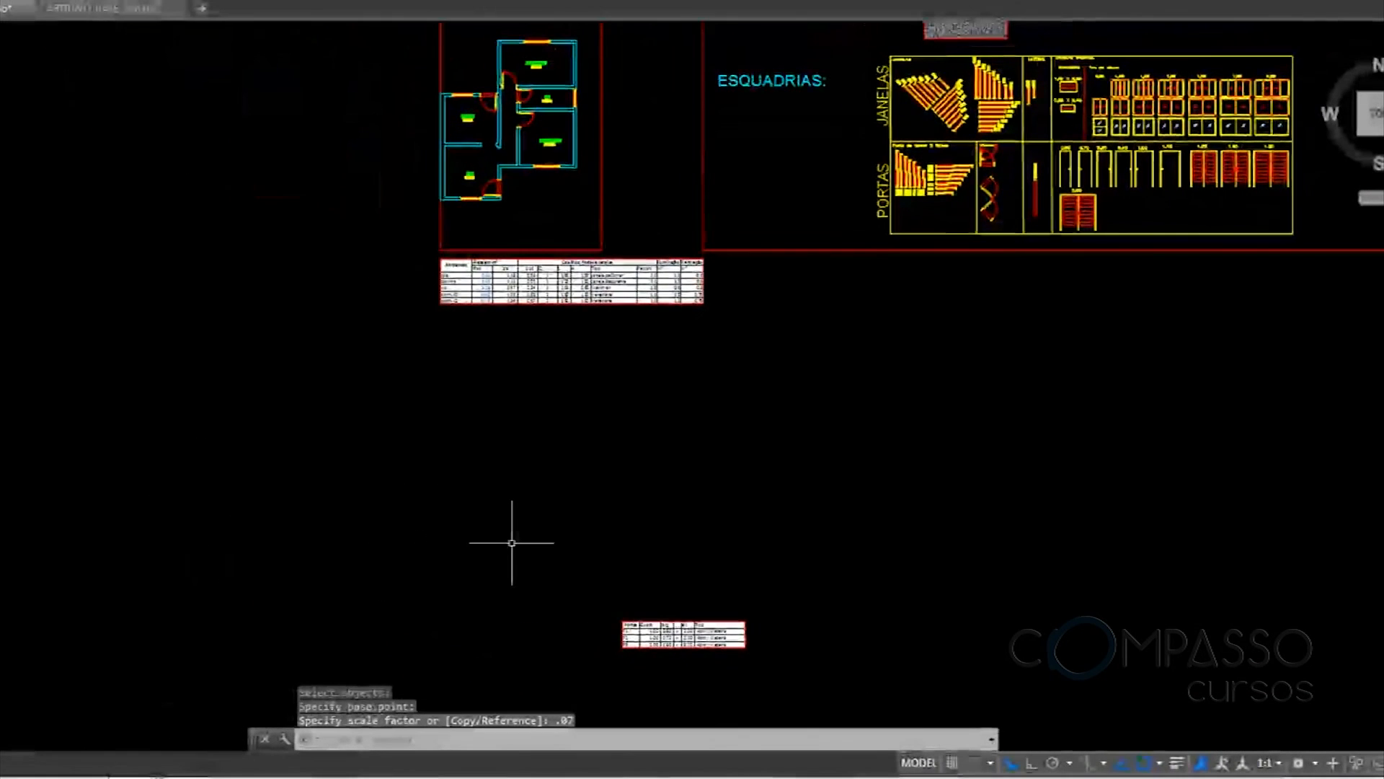
Move the door table directly under the window sizing table, aligned with its left edge
left_click(764, 607)
left_click(691, 652)
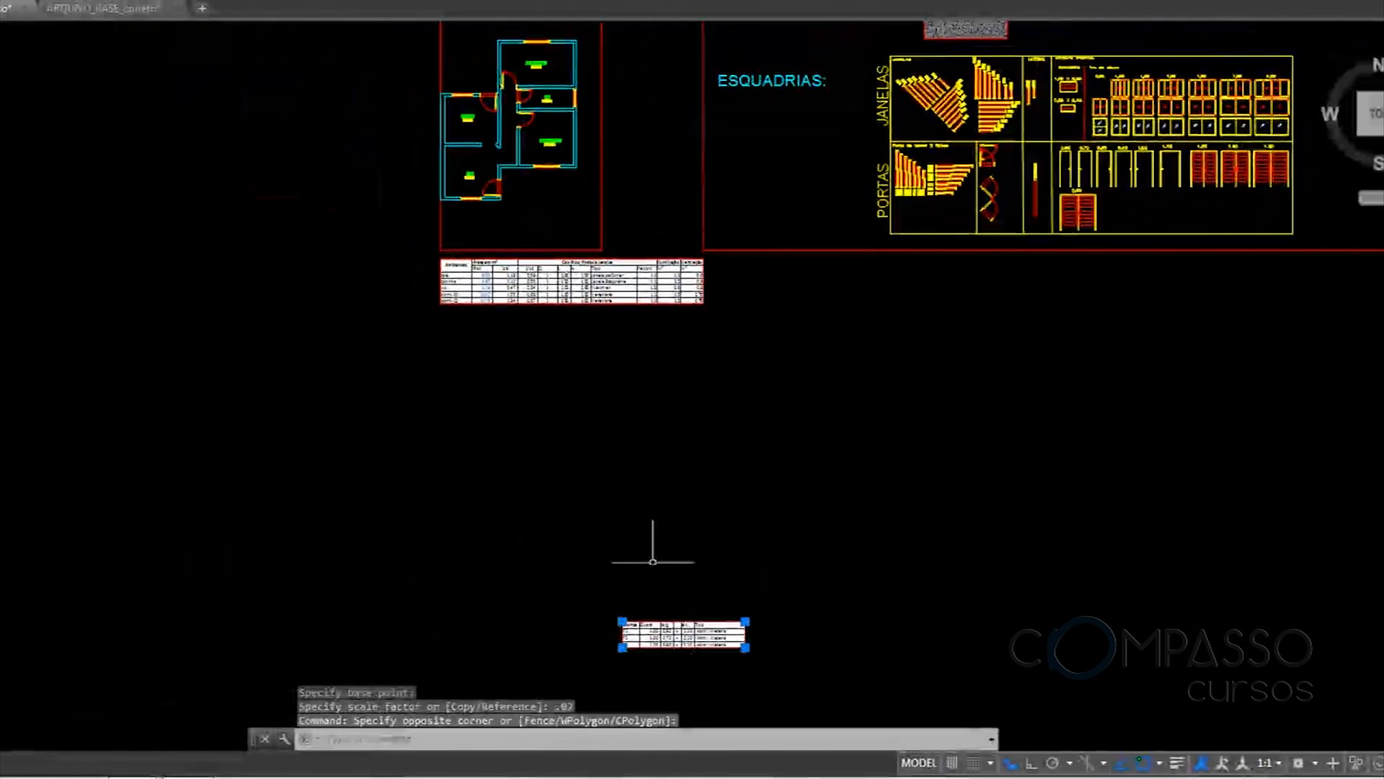
type("m")
key("Return")
left_click(681, 618)
scroll(520, 351, "up", 4)
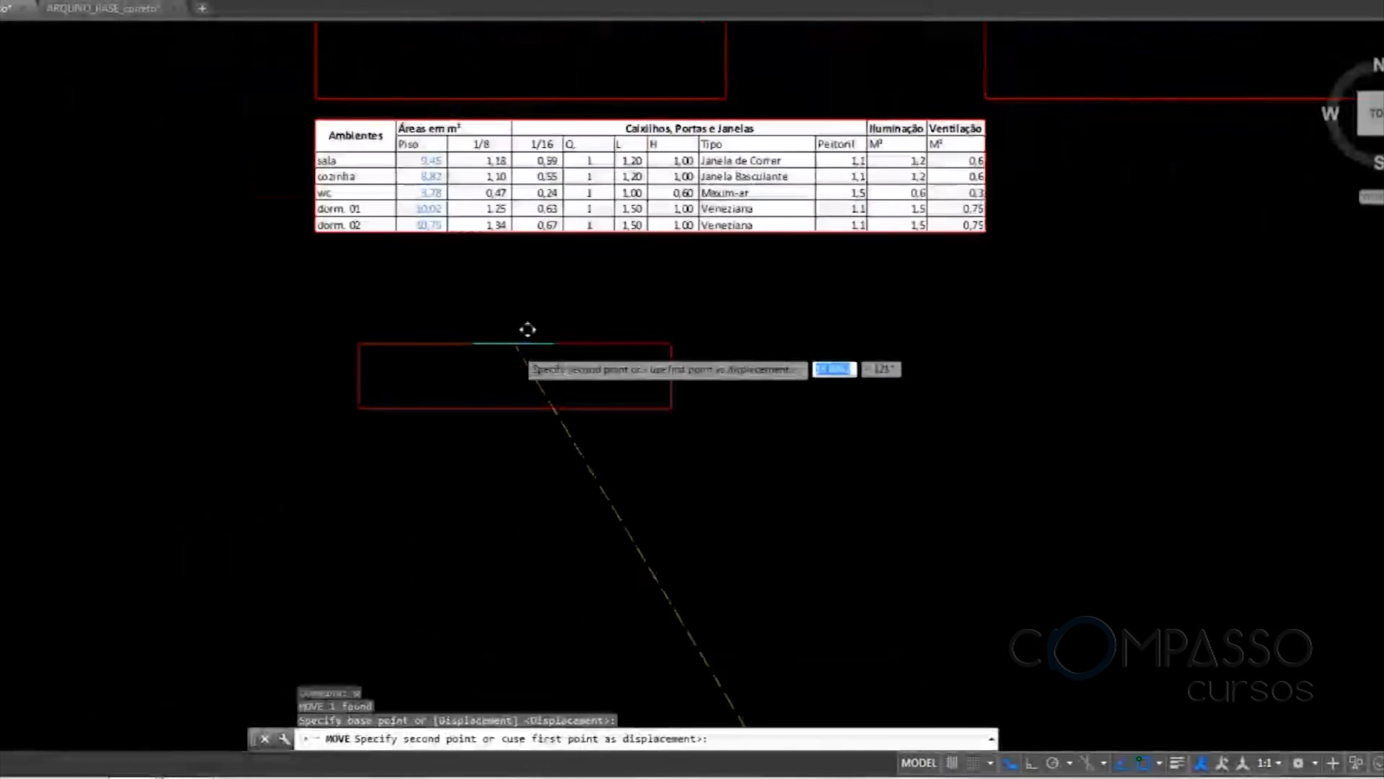
scroll(527, 330, "up", 2)
left_click(482, 225)
key("Escape")
Examine the door codes and sizes in the placed door table and the doors in the floor plan
mouse_move(554, 332)
middle_mouse_down()
mouse_move(628, 462)
mouse_move(627, 447)
middle_mouse_up()
middle_click_drag(561, 414, 552, 575)
scroll(519, 434, "down", 3)
middle_click_drag(519, 431, 526, 457)
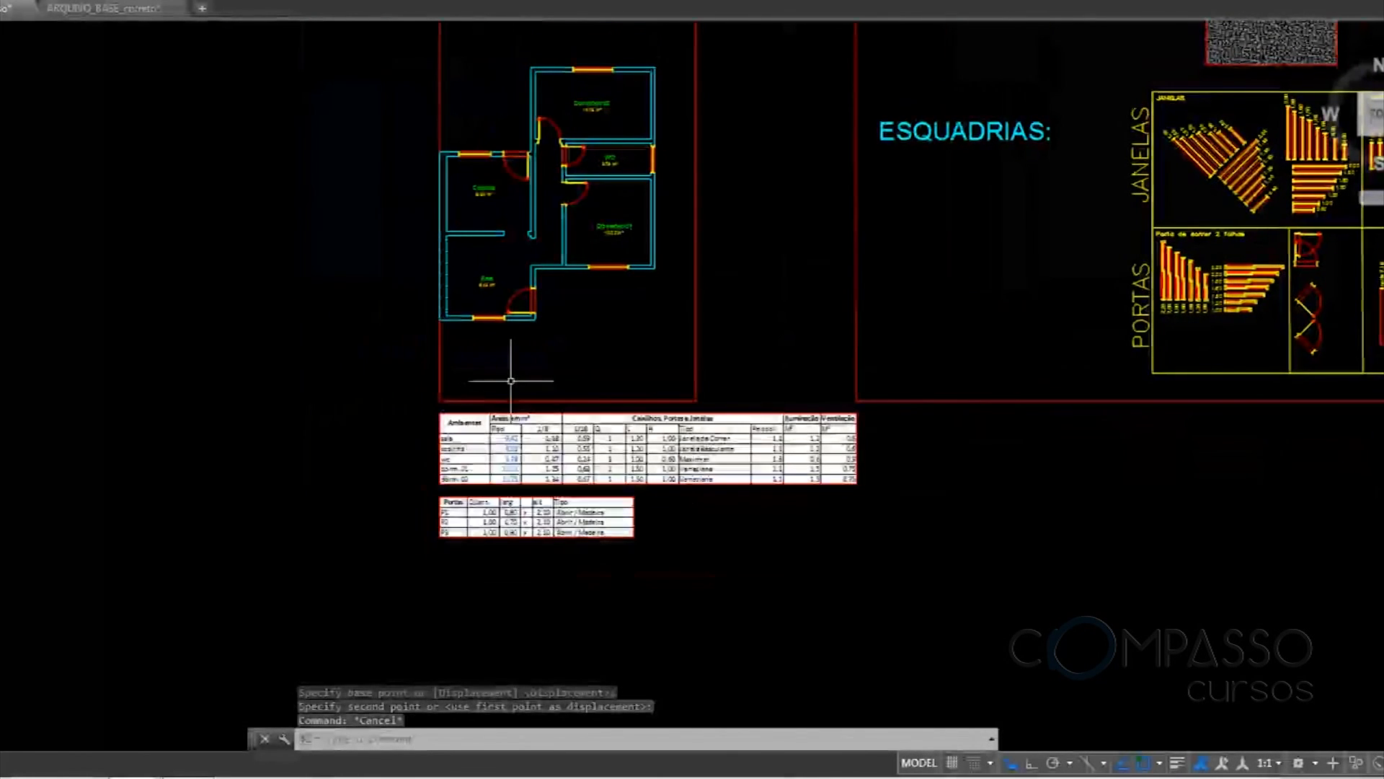
scroll(486, 529, "up", 5)
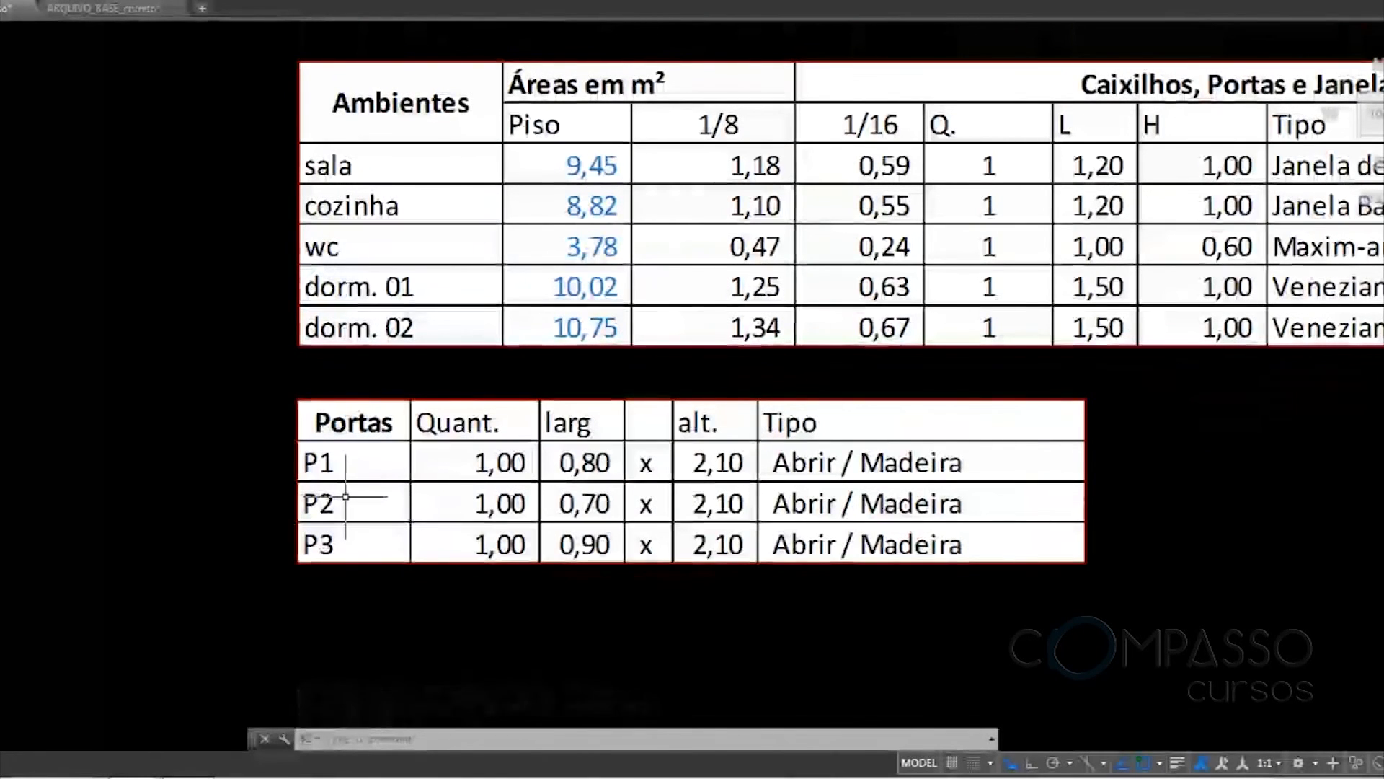
middle_click_drag(501, 450, 440, 426)
scroll(529, 444, "down", 4)
middle_click_drag(540, 251, 485, 287)
middle_click_drag(529, 199, 522, 365)
middle_click_drag(528, 281, 500, 408)
Copy the Dormitório 01 room label to the opening of that room's door
scroll(574, 289, "up", 4)
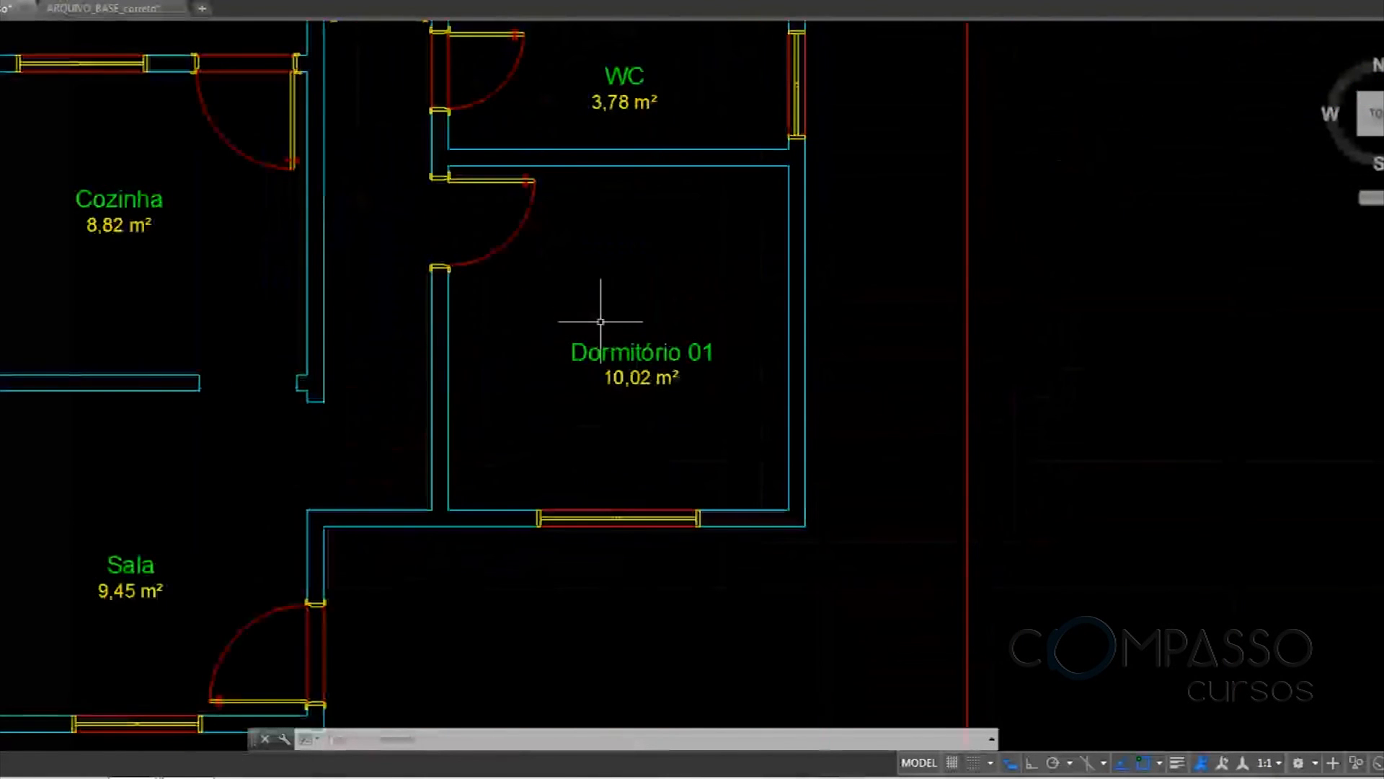
type("o")
key("Return")
left_click(620, 353)
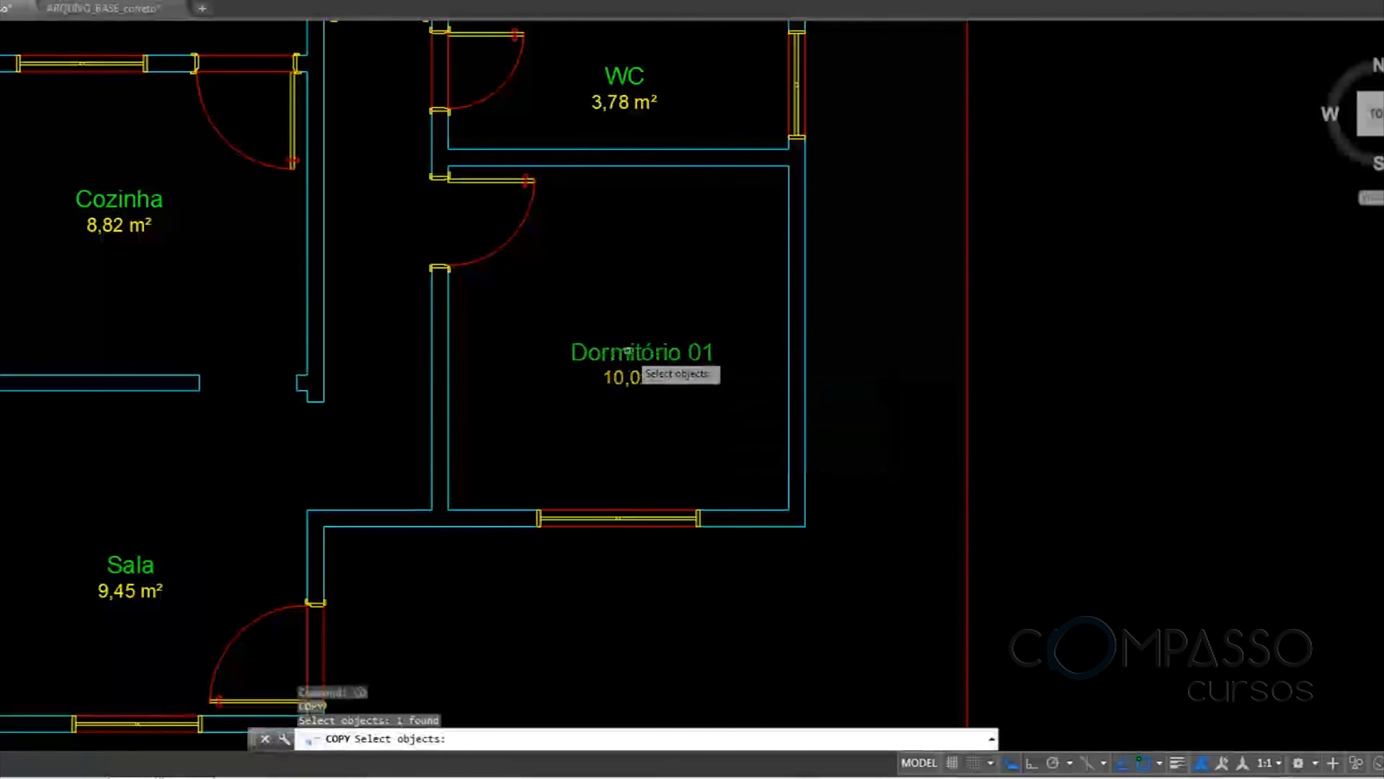
key("Return")
left_click(614, 353)
scroll(475, 231, "up", 4)
middle_click_drag(436, 214, 541, 307)
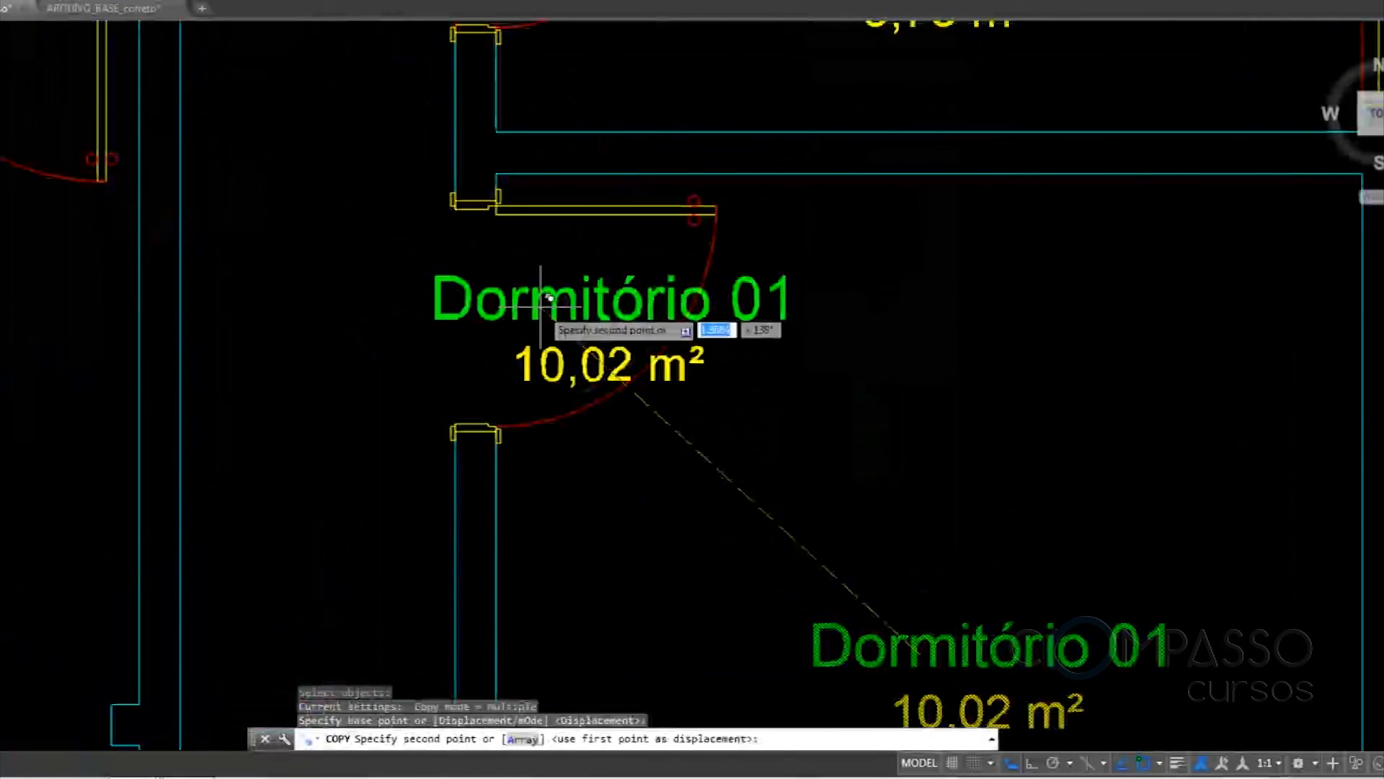
left_click(535, 296)
key("Escape")
Replace the text of the room label copied to the Dormitório 01 door with P1
double_click(534, 296)
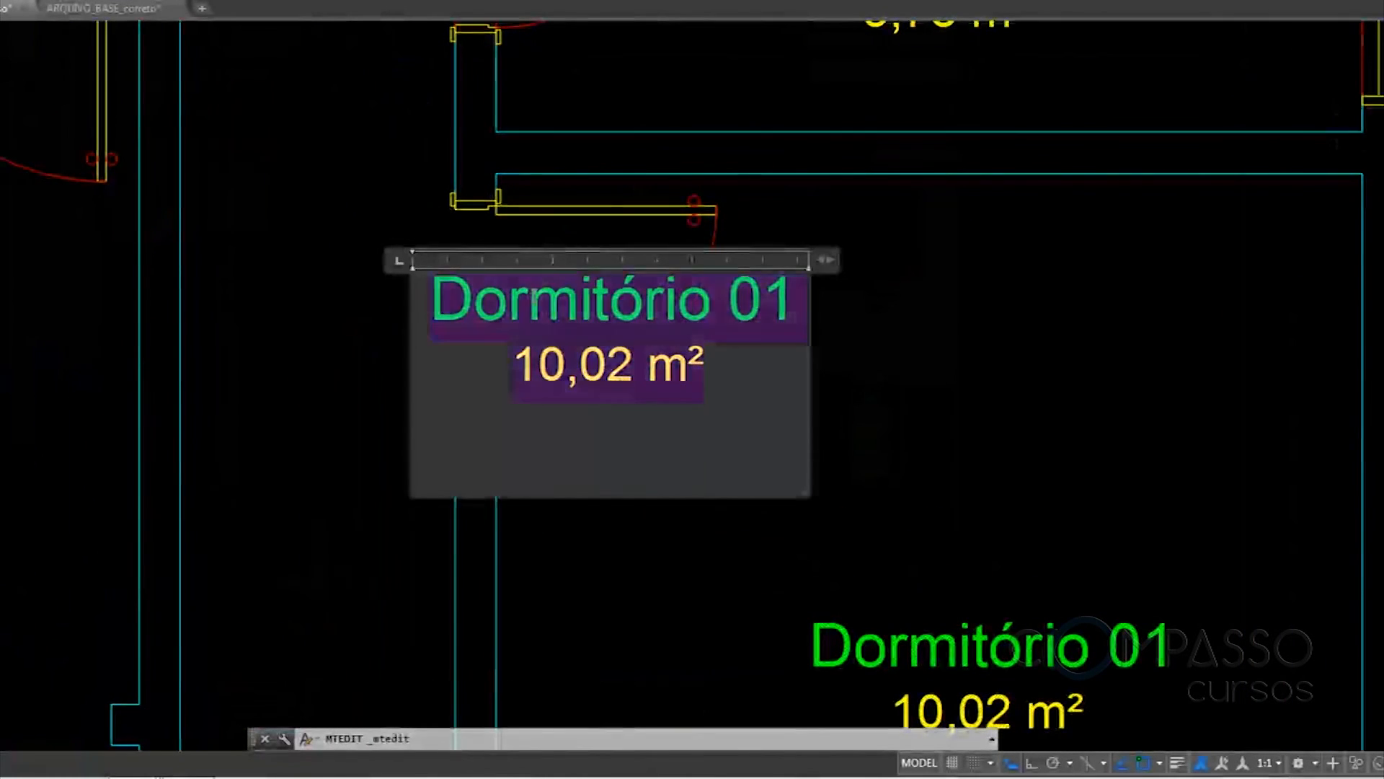
type("P1")
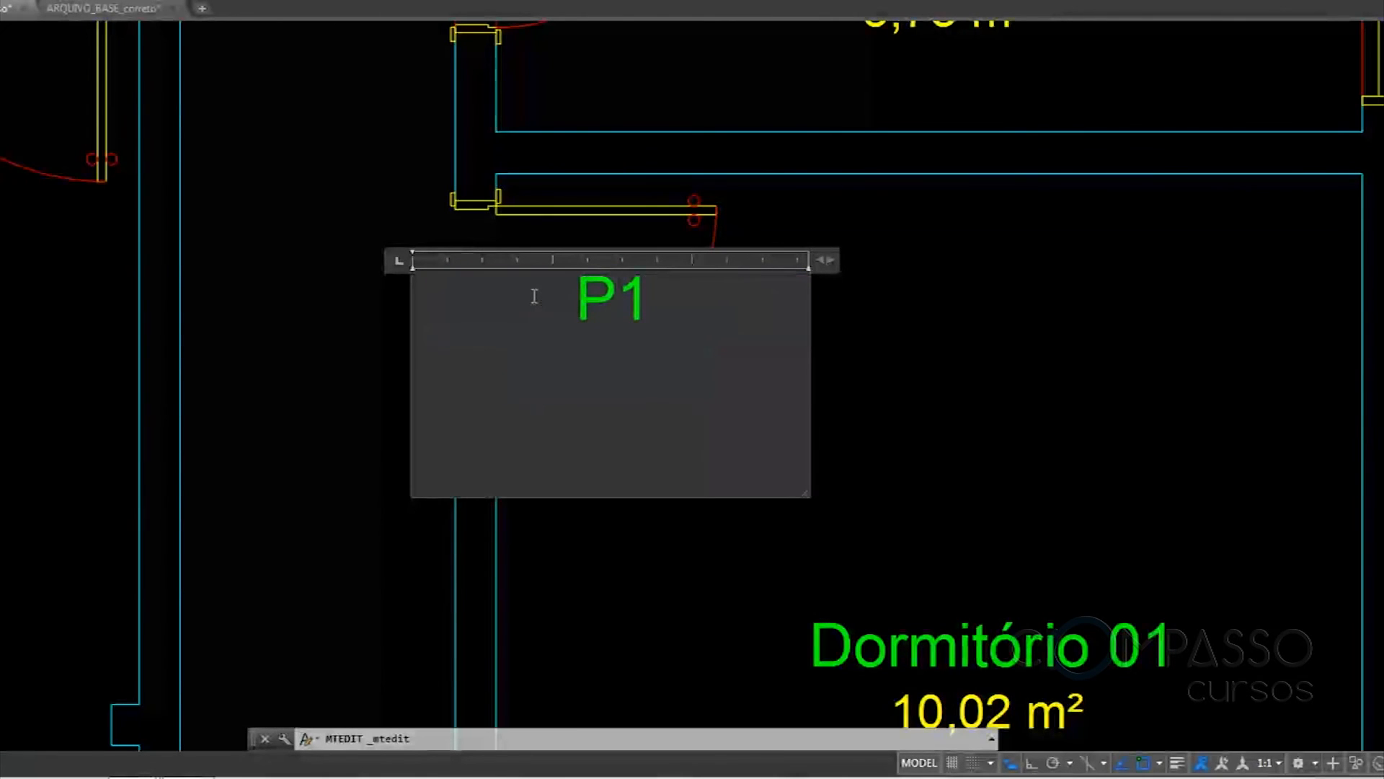
key("ctrl+Return")
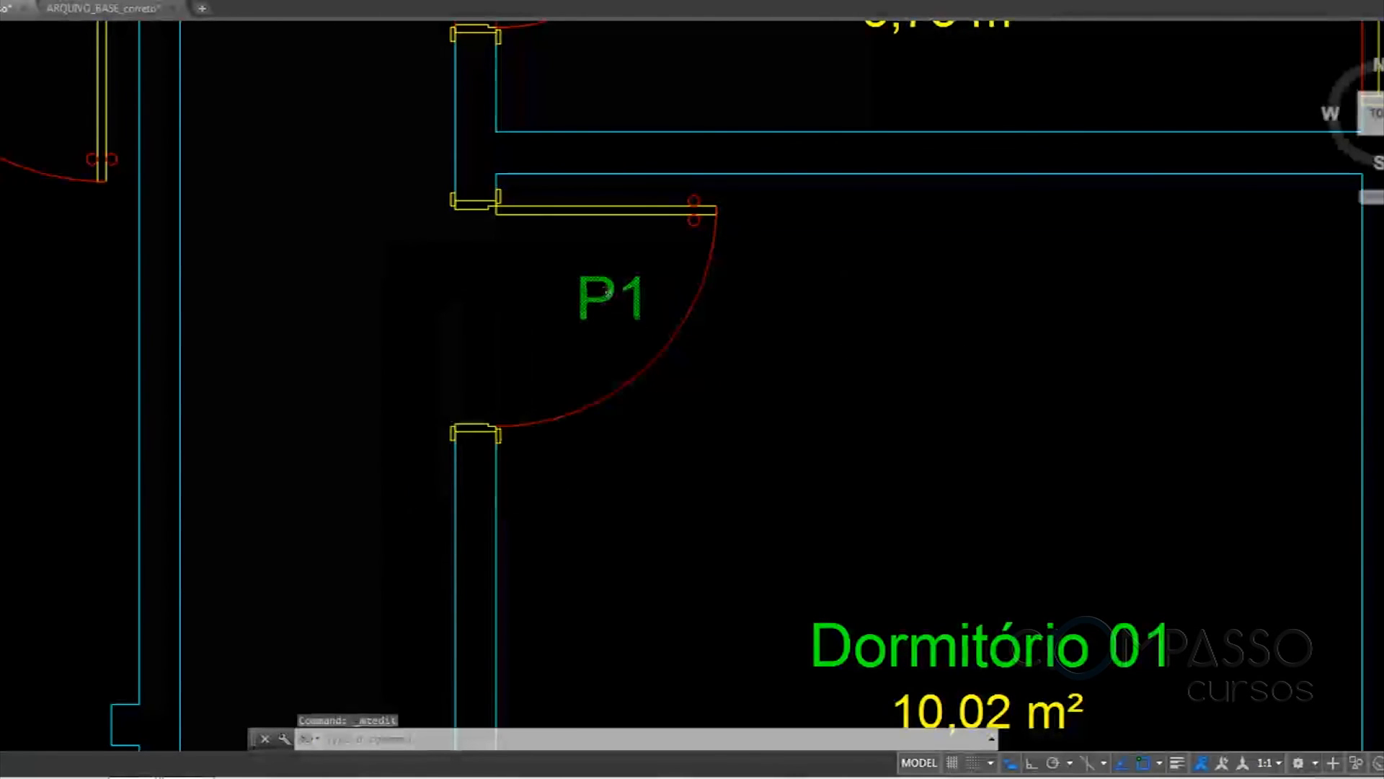
left_click(411, 275)
key("Escape")
Check the P1, P2 and P3 entries in the door table beneath the floor plan
scroll(432, 252, "down", 5)
scroll(606, 246, "up", 4)
middle_click_drag(596, 73, 562, 204)
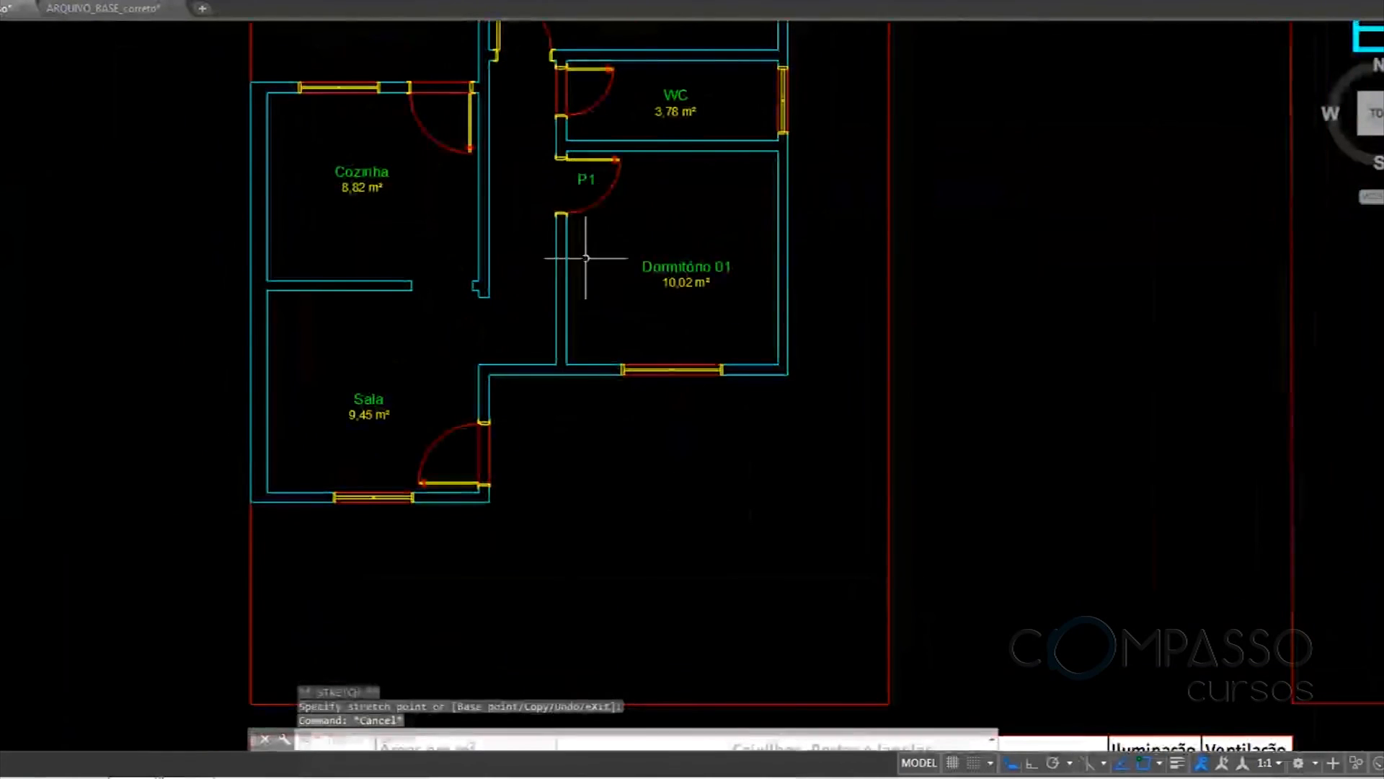
middle_click_drag(554, 395, 567, 219)
scroll(567, 218, "down", 2)
scroll(494, 490, "up", 2)
middle_click_drag(455, 510, 457, 334)
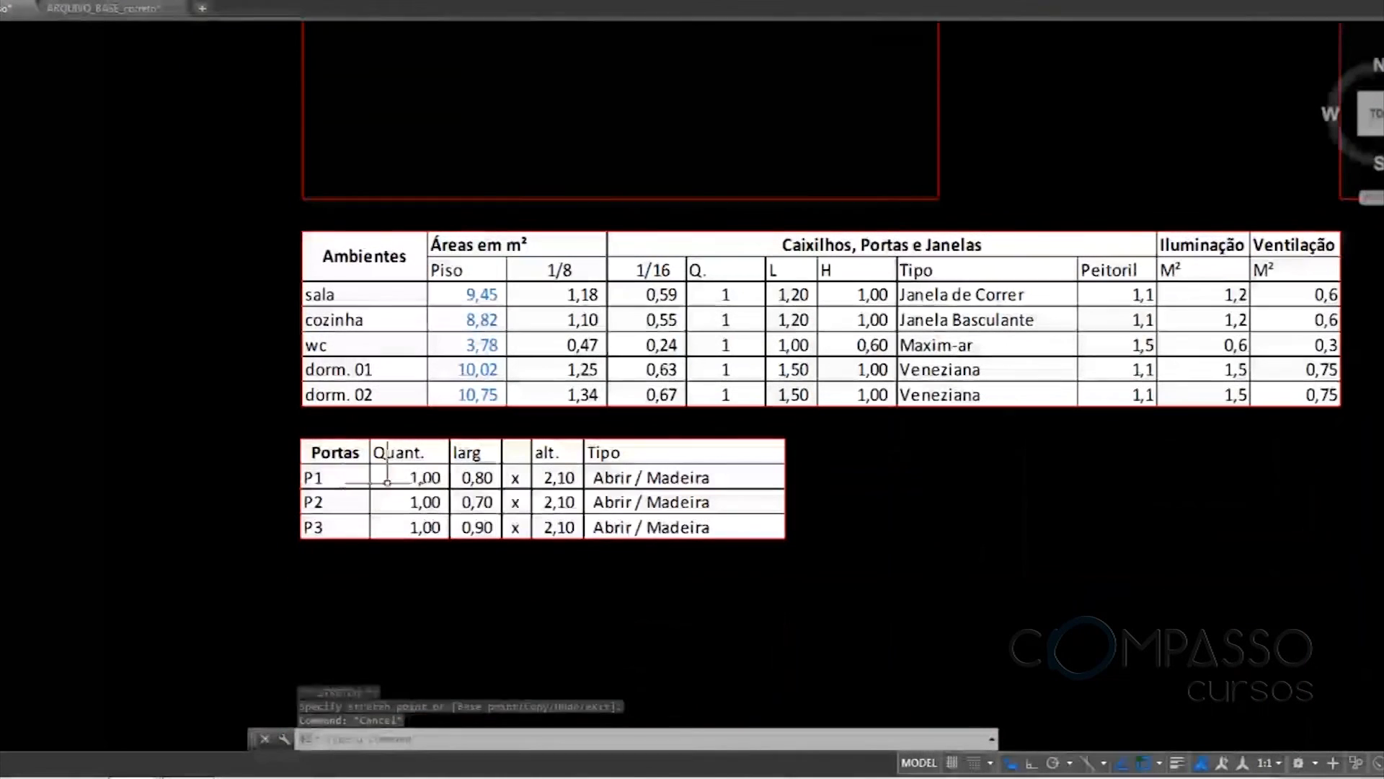
scroll(694, 475, "down", 2)
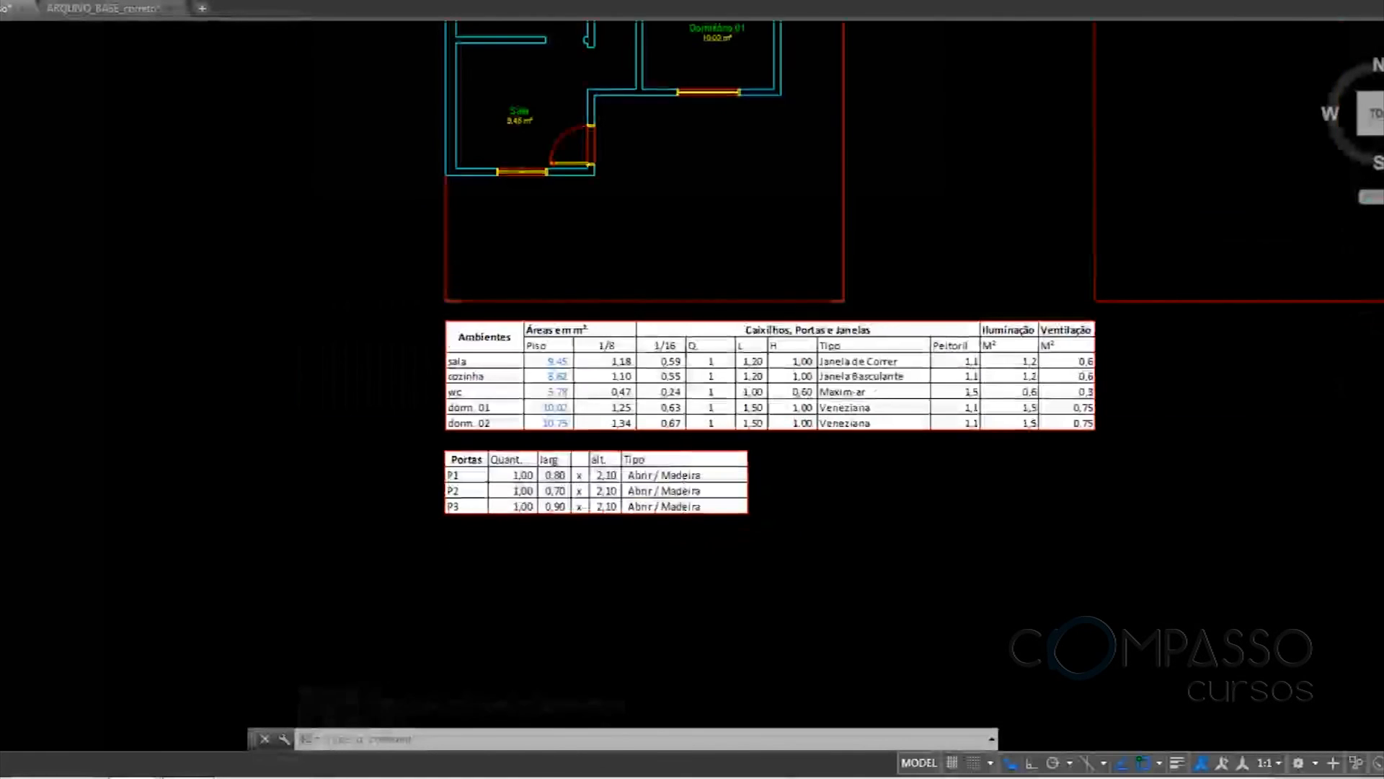
Copy the P1 label from the Dormitório 01 door to the Dormitório 02 door
middle_click_drag(691, 47, 590, 353)
type("CO")
key("Return")
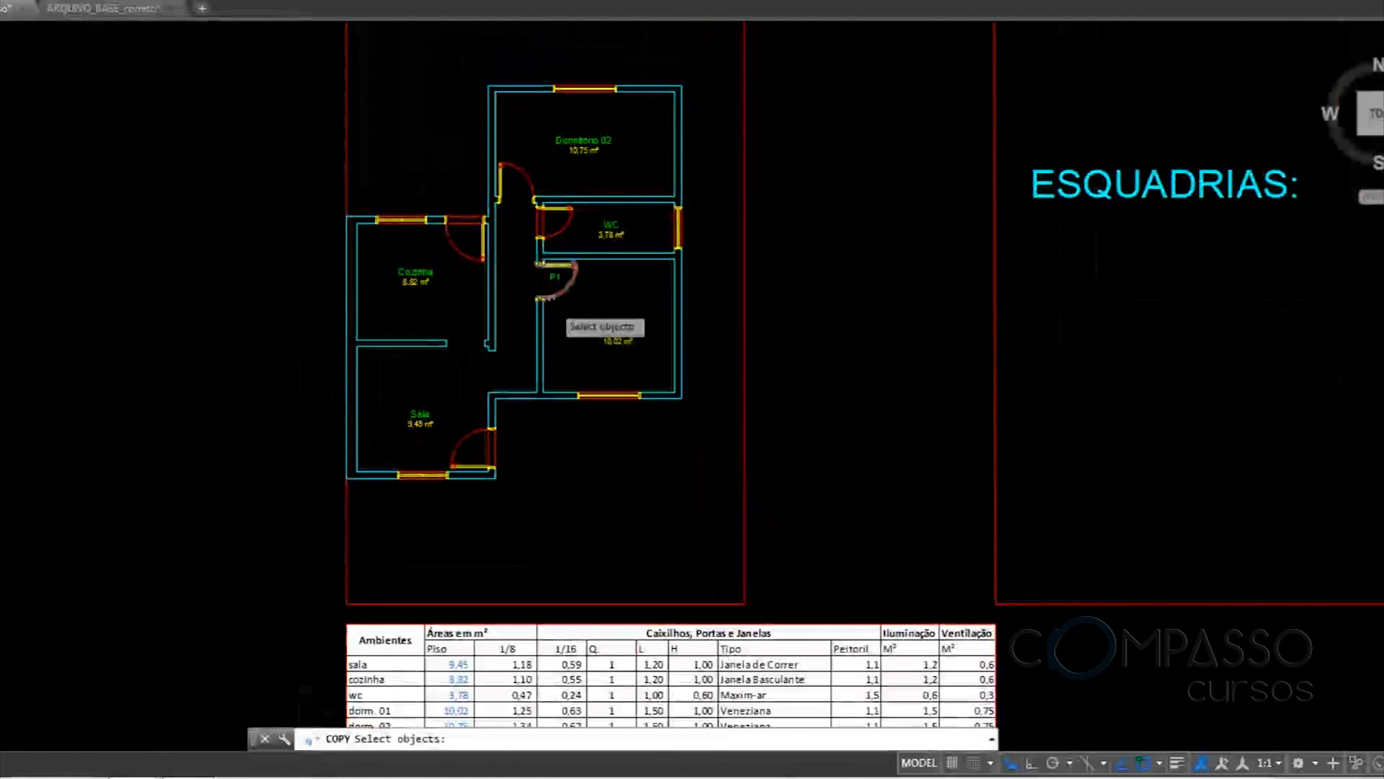
scroll(559, 293, "up", 3)
left_click(546, 208)
left_click(507, 233)
key("Return")
left_click(533, 224)
middle_click_drag(516, 144, 565, 311)
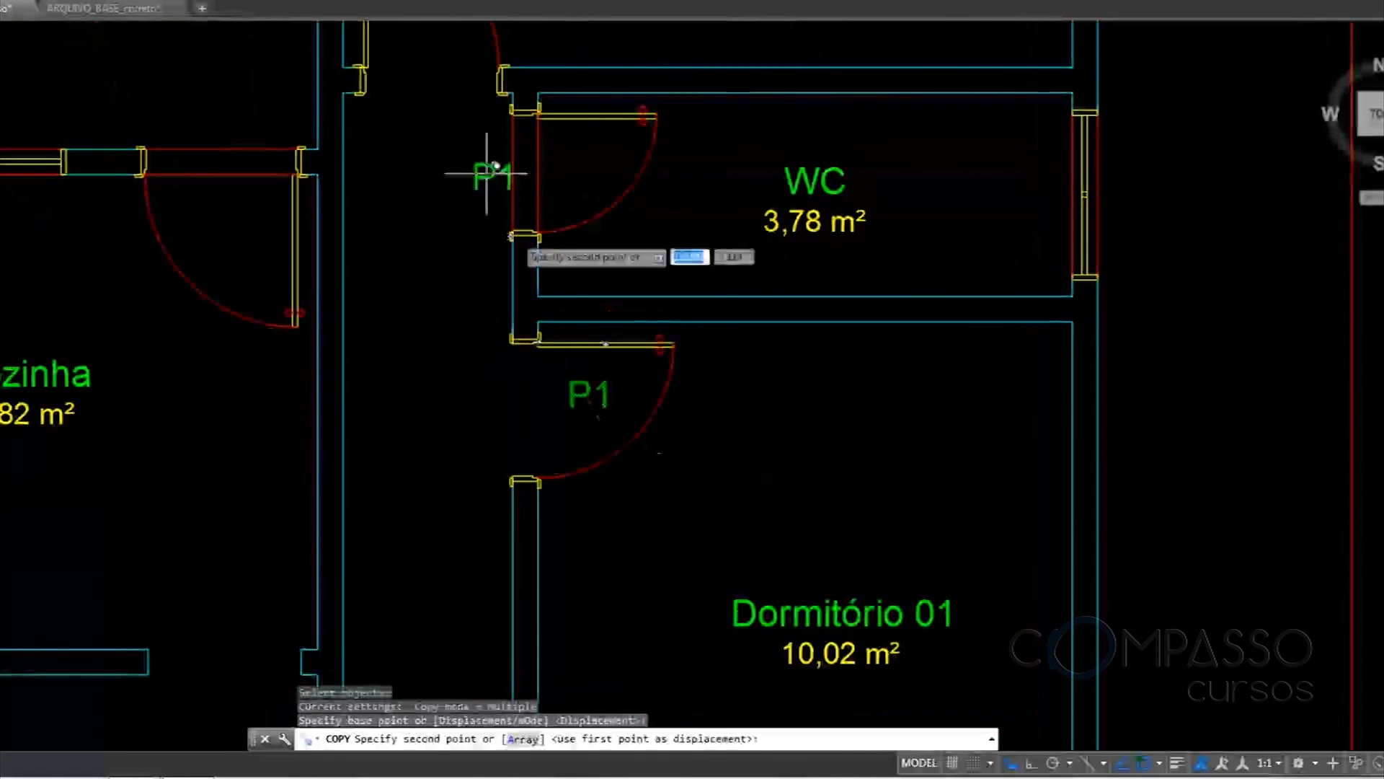
middle_click_drag(446, 95, 546, 429)
left_click(512, 343)
scroll(513, 343, "down", 4)
middle_click_drag(570, 360, 603, 348)
key("Escape")
Copy the P1 label from the Dormitório 01 door to the WC door opening
scroll(603, 348, "up", 4)
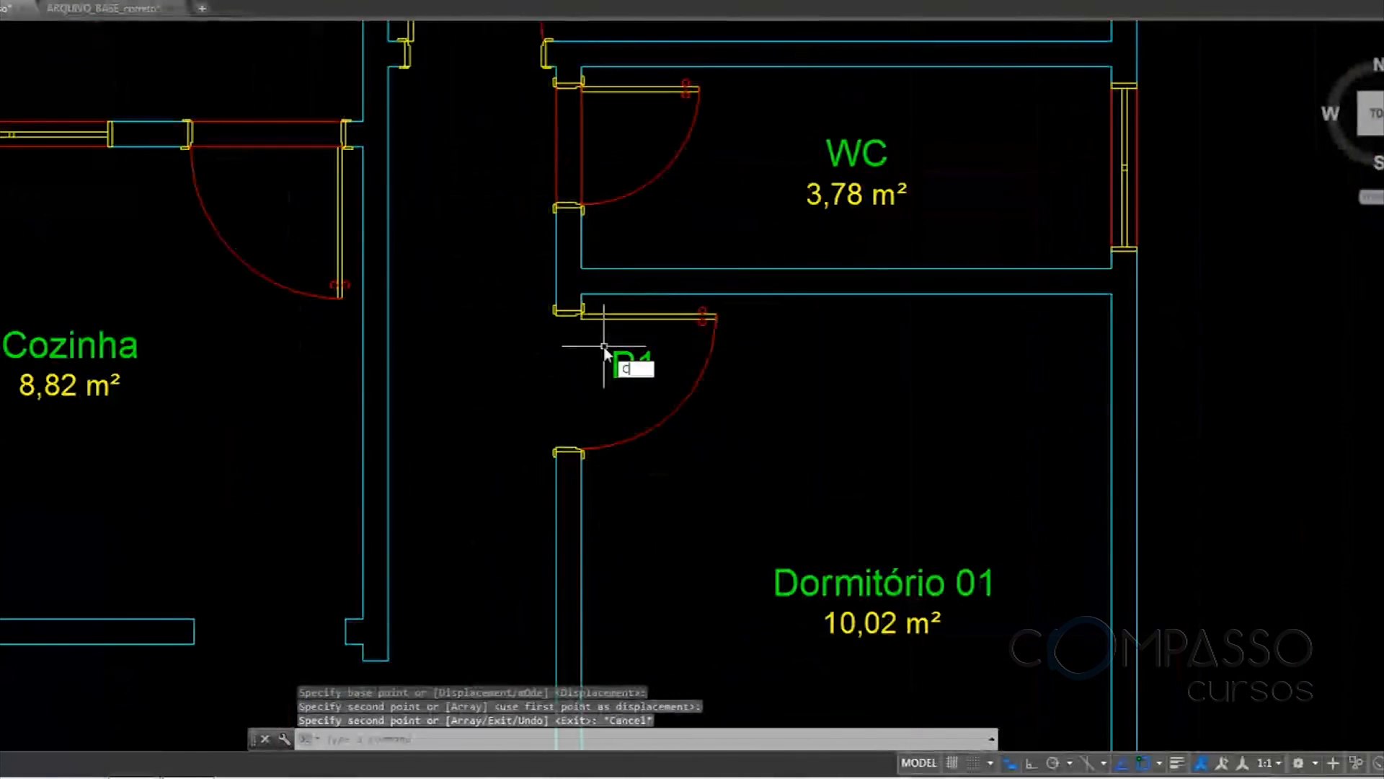
key("Return")
left_click(618, 361)
key("Return")
left_click(634, 355)
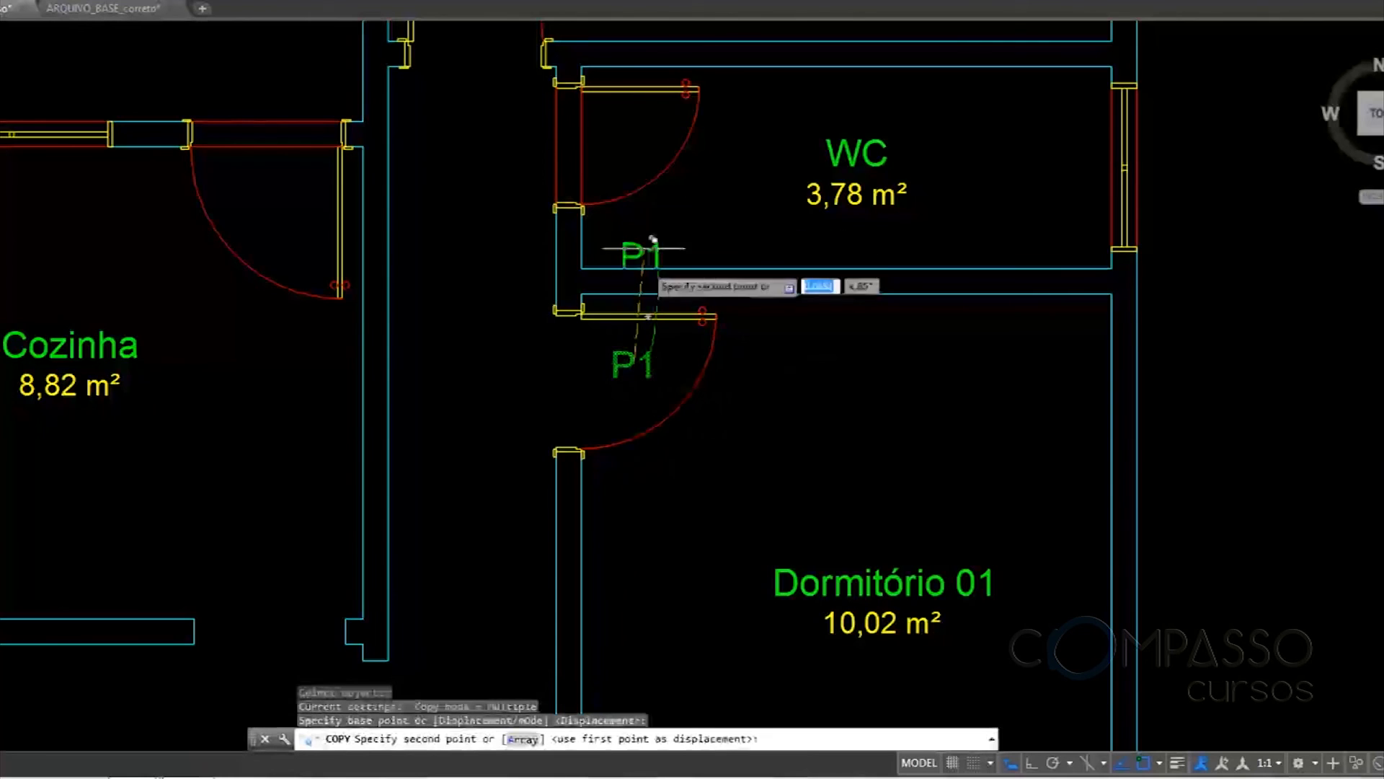
left_click(631, 132)
Change the label at the WC door to P3
scroll(638, 124, "up", 3)
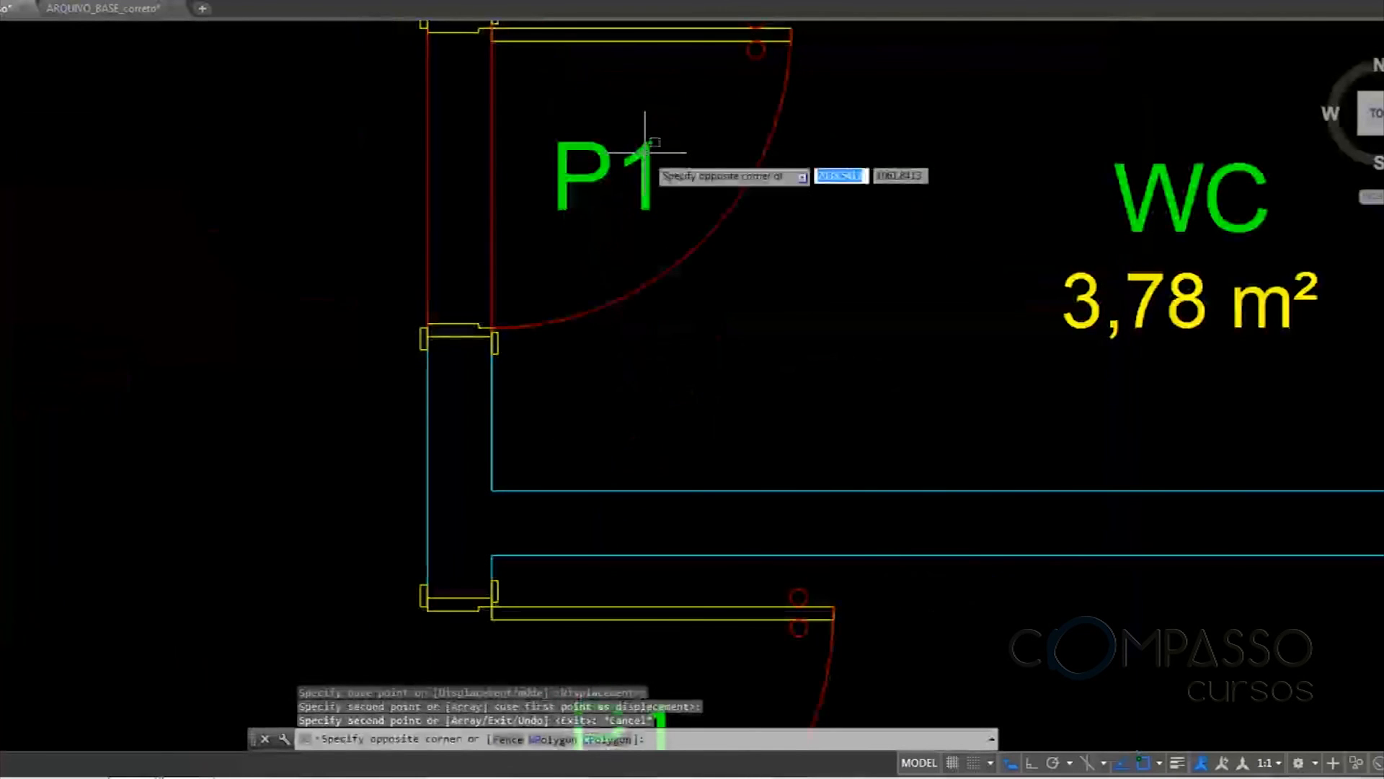
key("Escape")
double_click(631, 157)
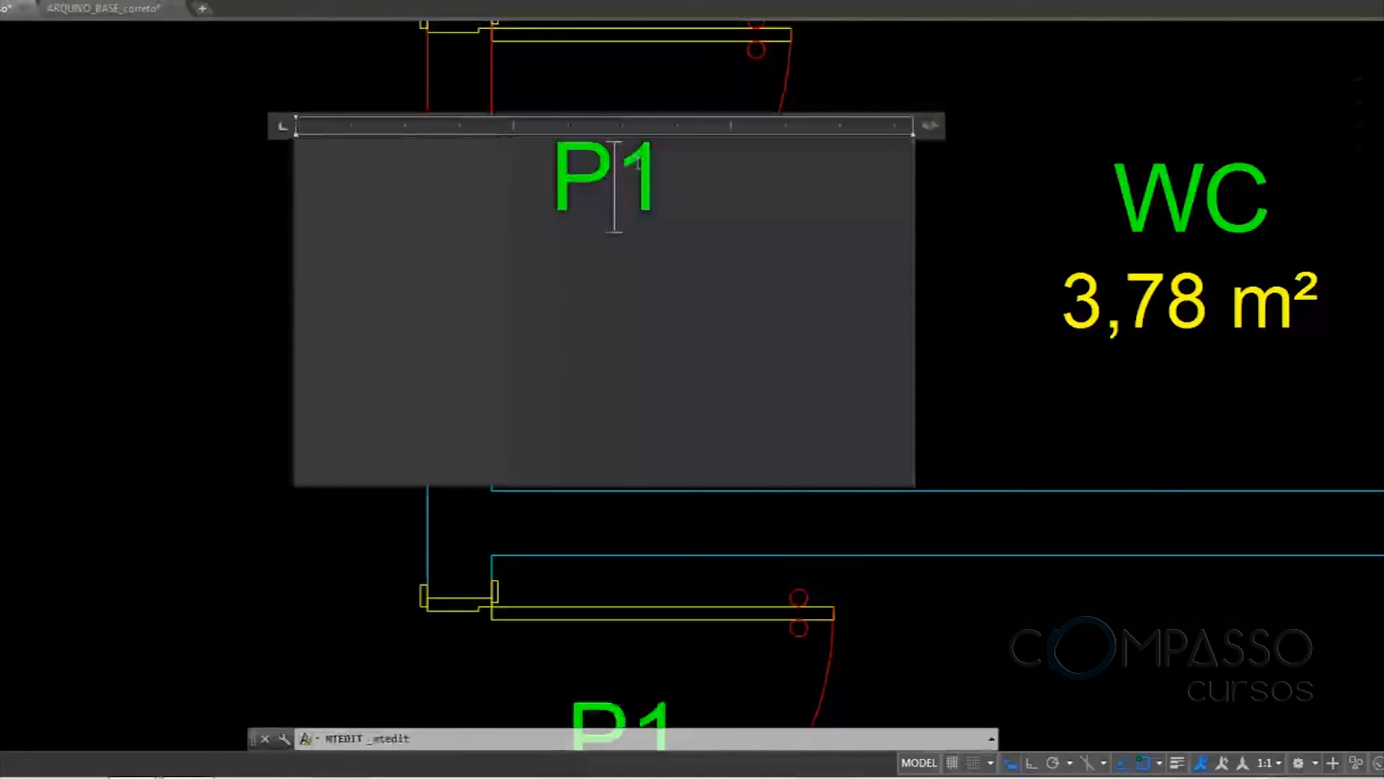
type("3")
left_click(634, 22)
Edit the embedded door table in Excel, setting the P2 width to 0,90 and the P3 width to 0,70
scroll(641, 115, "down", 5)
middle_click_drag(556, 721, 551, 187)
scroll(501, 539, "up", 2)
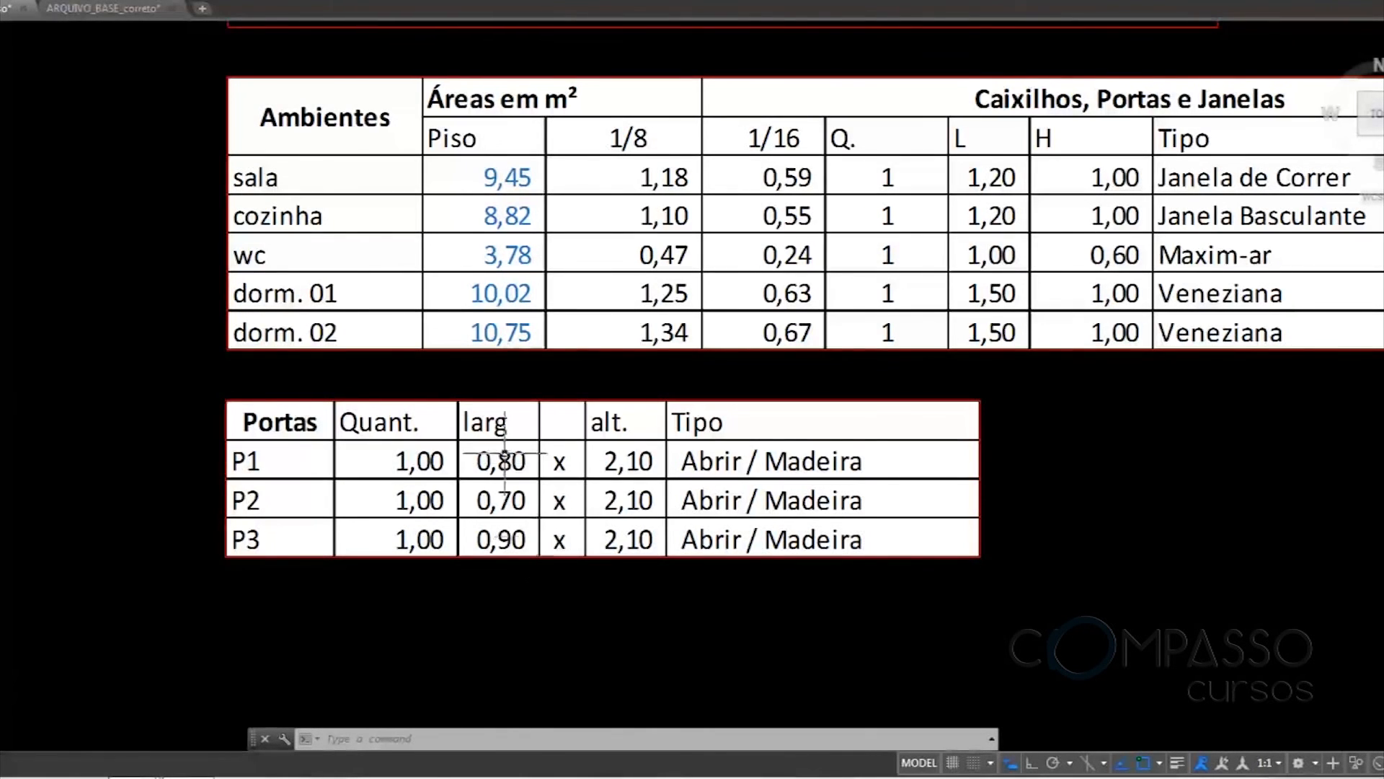
middle_click_drag(504, 453, 517, 411)
double_click(470, 462)
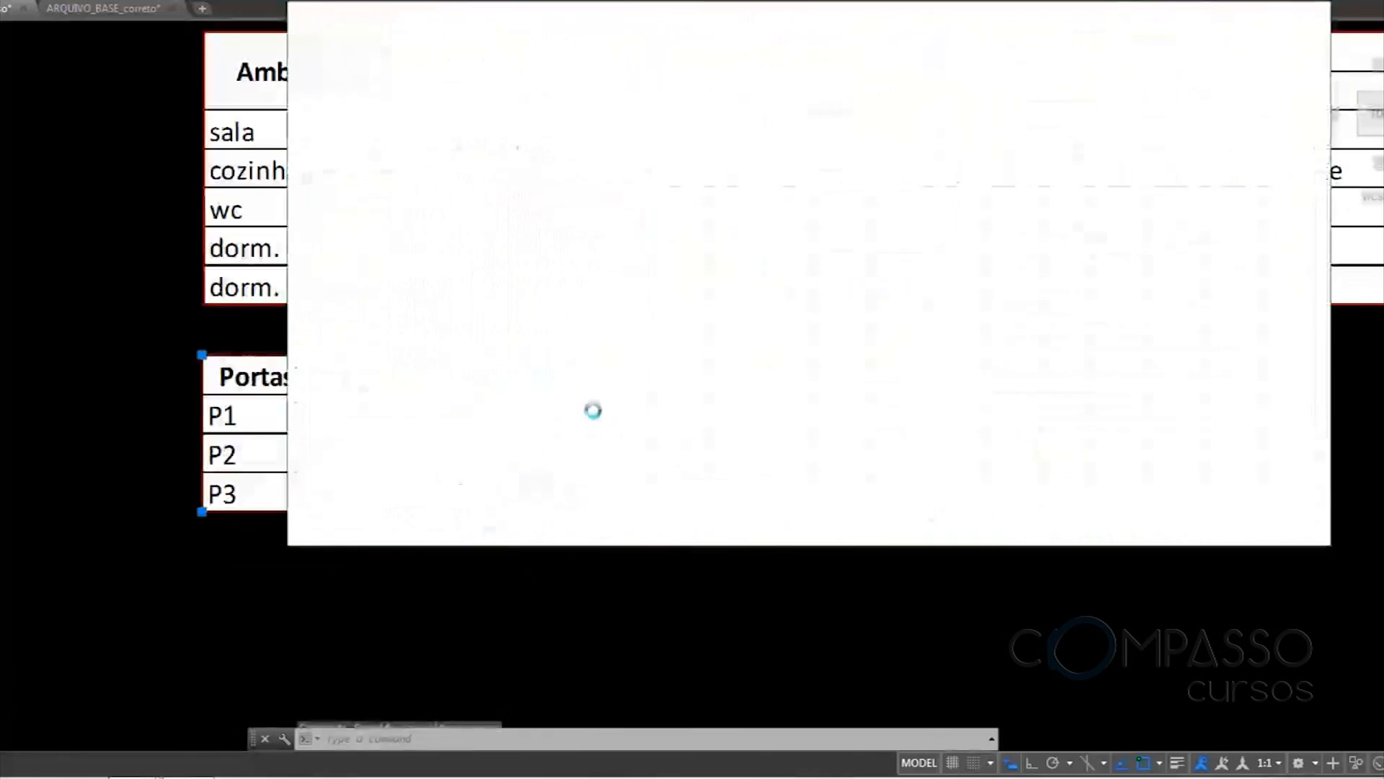
left_click(429, 229)
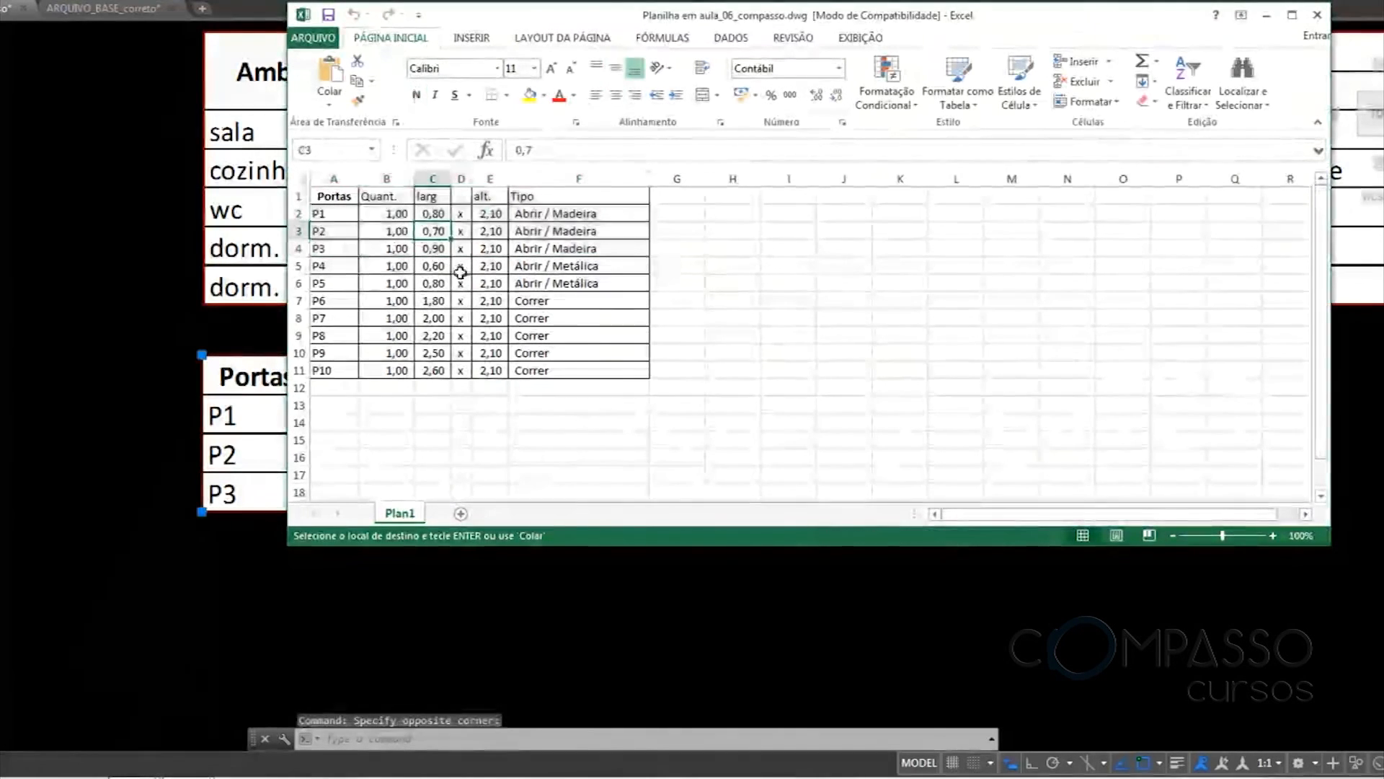
type(",90")
key("Return")
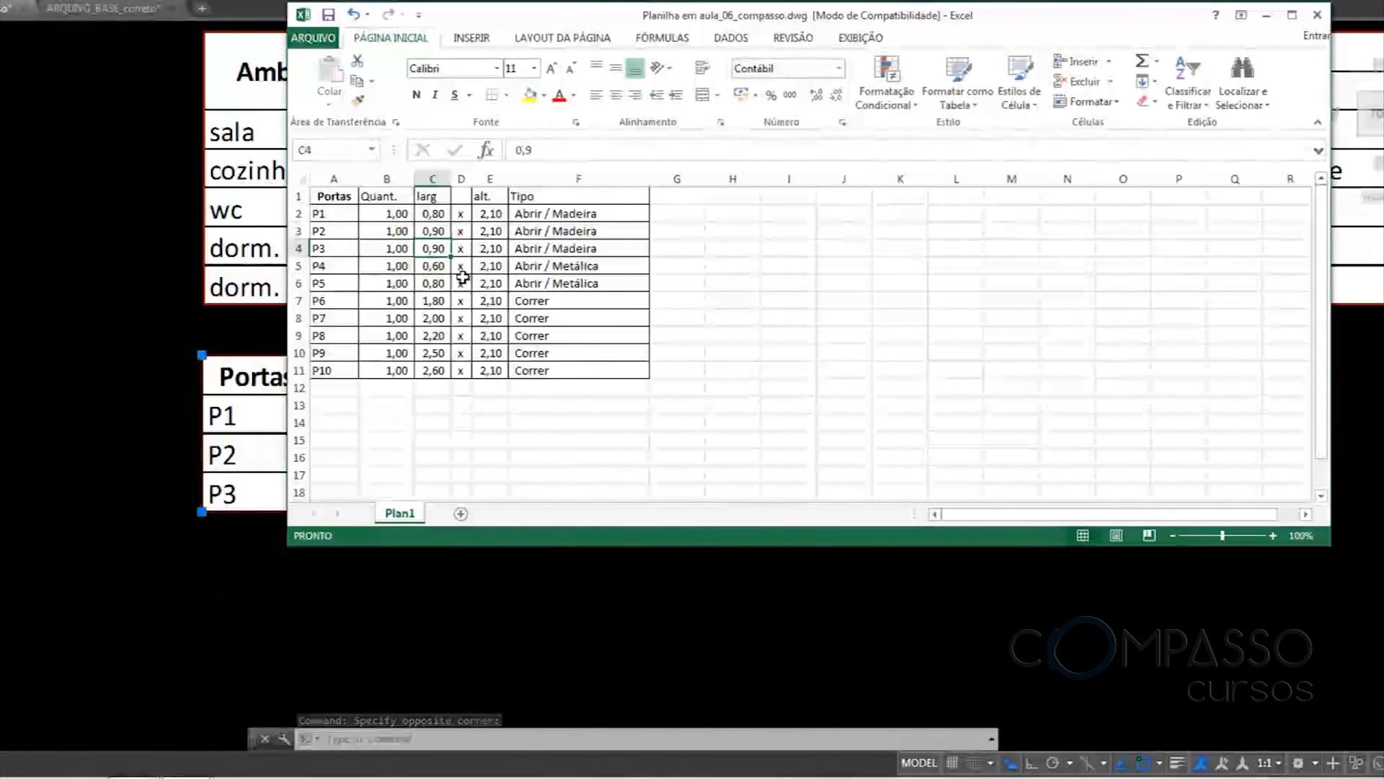
type(",70")
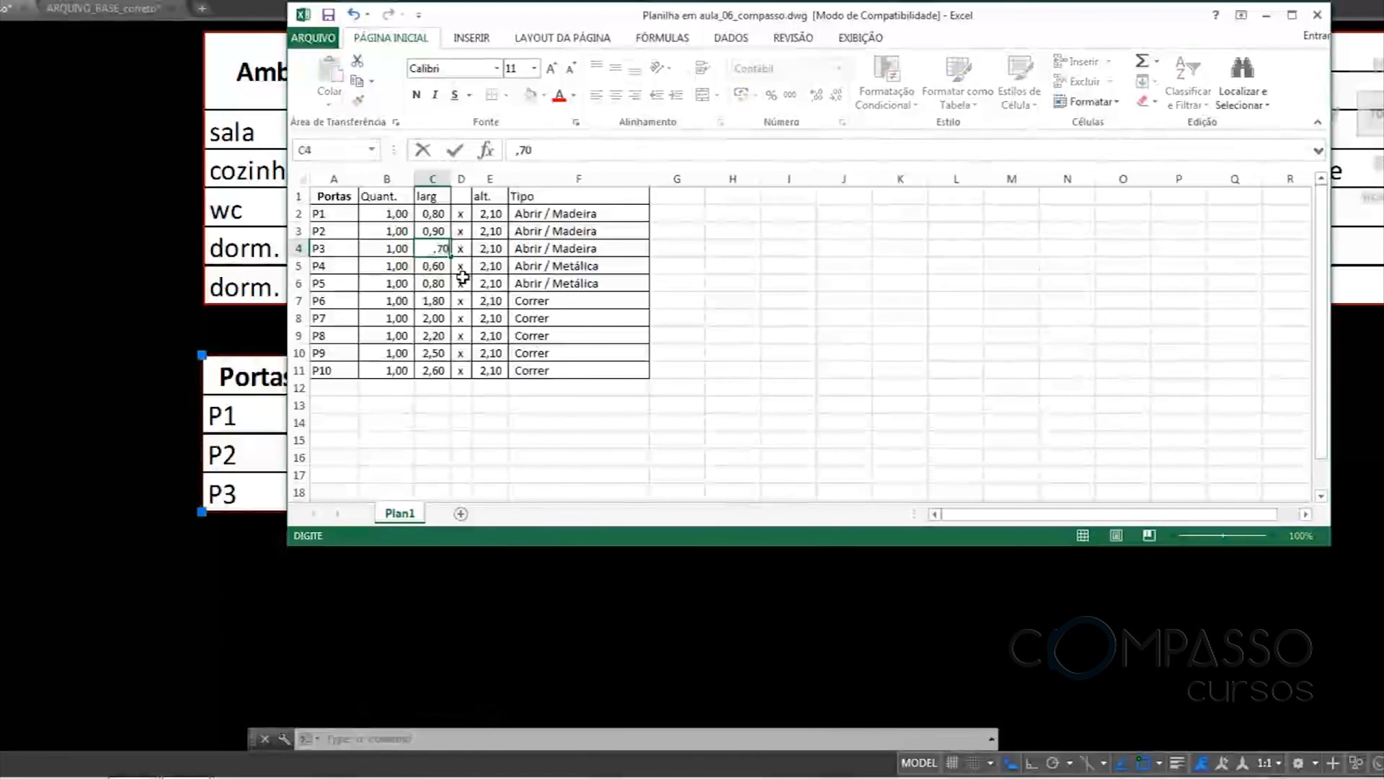
key("Return")
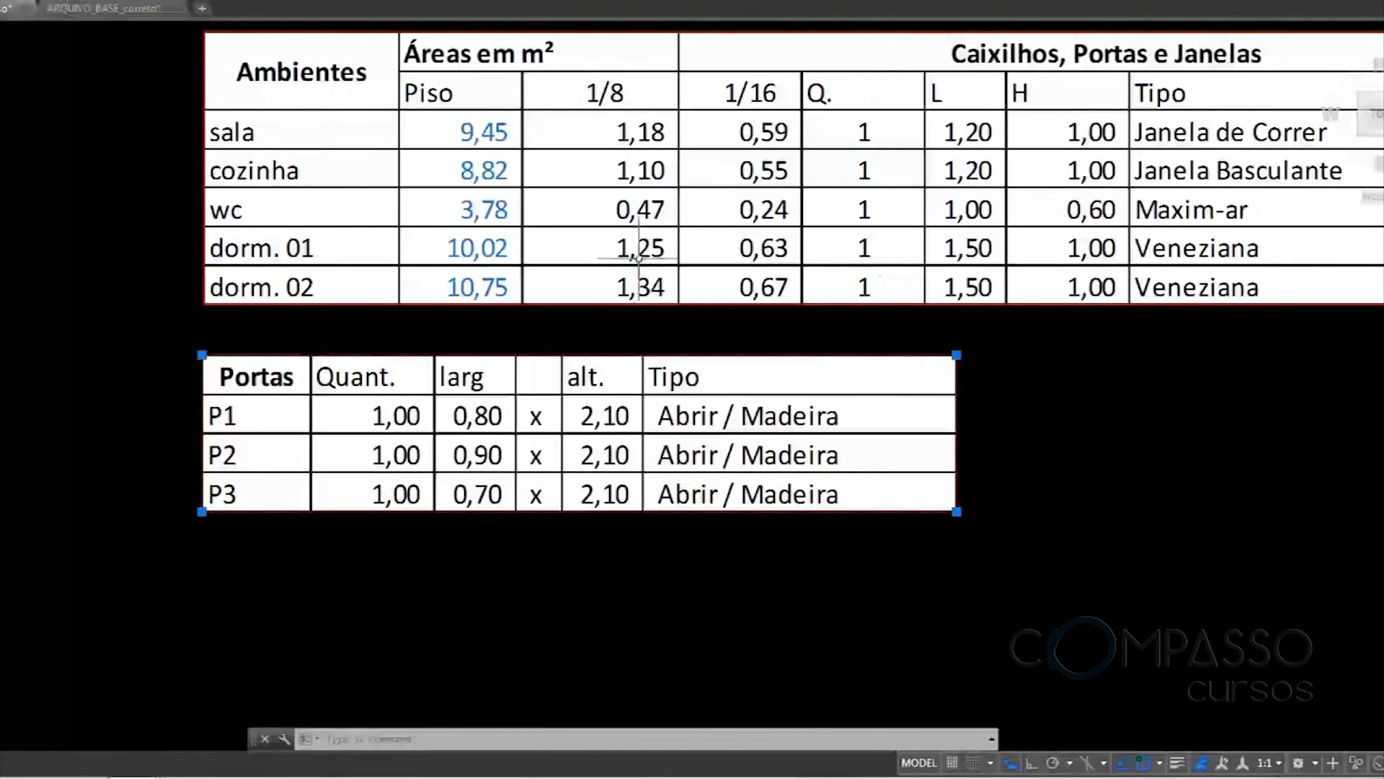
scroll(639, 258, "down", 6)
mouse_move(627, 237)
middle_mouse_down()
mouse_move(551, 649)
mouse_move(575, 534)
mouse_move(555, 519)
middle_mouse_up()
key("Escape")
Copy the P3 label from the WC door to the Cozinha door
scroll(553, 611, "up", 2)
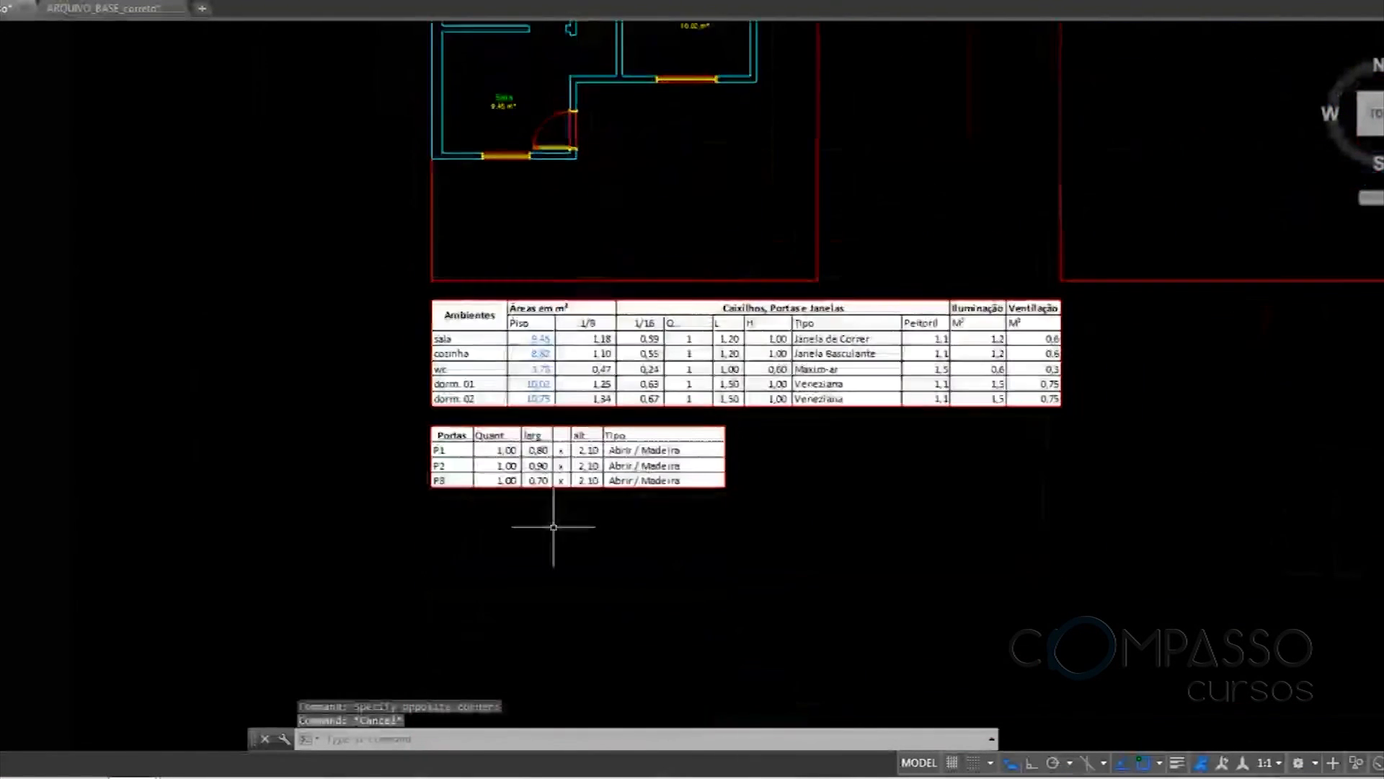
scroll(556, 519, "up", 4)
scroll(524, 421, "down", 4)
middle_click_drag(566, 101, 572, 469)
scroll(612, 329, "up", 4)
middle_click_drag(612, 330, 655, 410)
type("co")
key("Return")
left_click(634, 290)
left_click(636, 295)
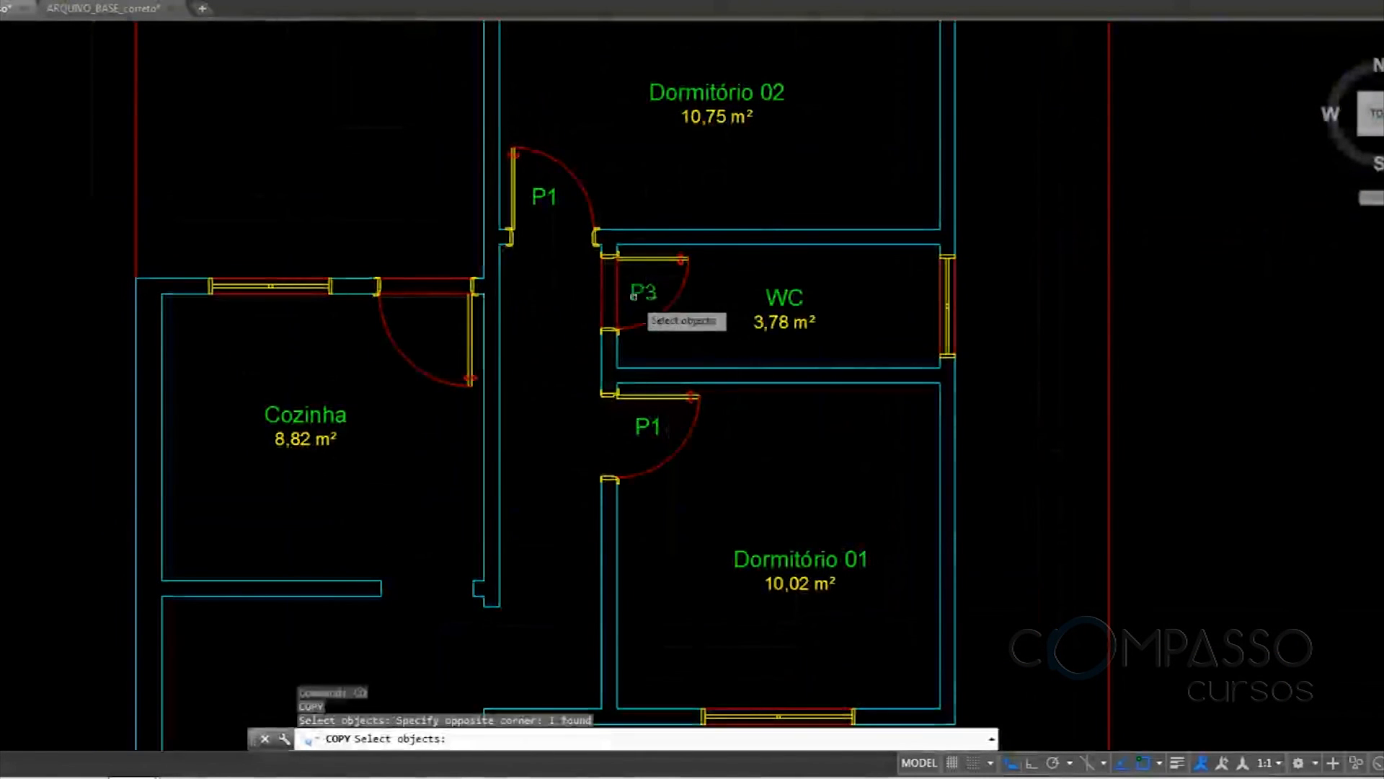
key("Return")
left_click(637, 297)
scroll(405, 362, "up", 3)
left_click(497, 213)
Place another copy of the P3 label at the Sala entrance door and finish copying
scroll(504, 199, "down", 3)
scroll(520, 249, "down", 2)
scroll(530, 443, "up", 3)
scroll(563, 354, "up", 4)
left_click(491, 395)
key("Return")
Change the label at the Sala entrance door to P2
double_click(495, 403)
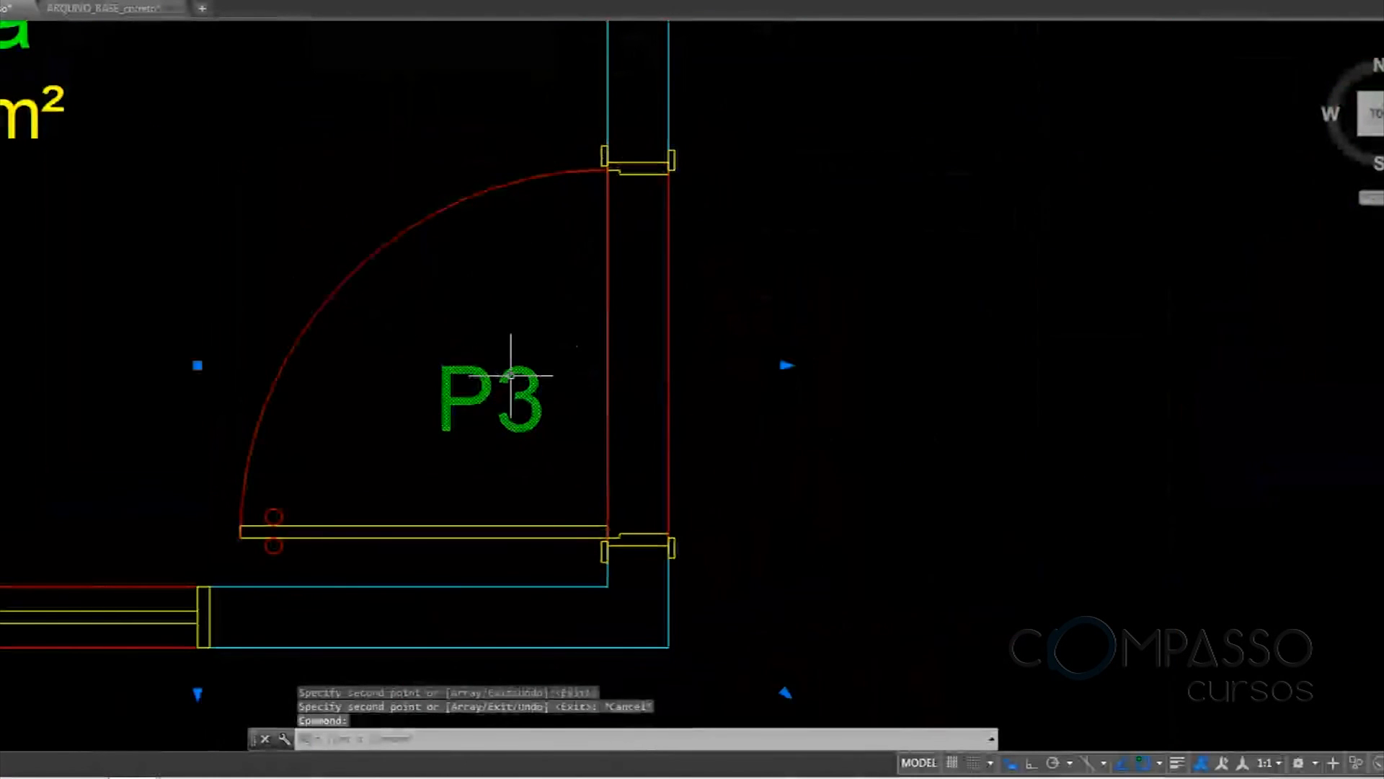
type("2")
left_click(514, 303)
Change the label at the Cozinha door to P2
scroll(529, 407, "down", 6)
middle_click_drag(561, 64, 576, 417)
scroll(520, 233, "up", 4)
scroll(525, 231, "up", 2)
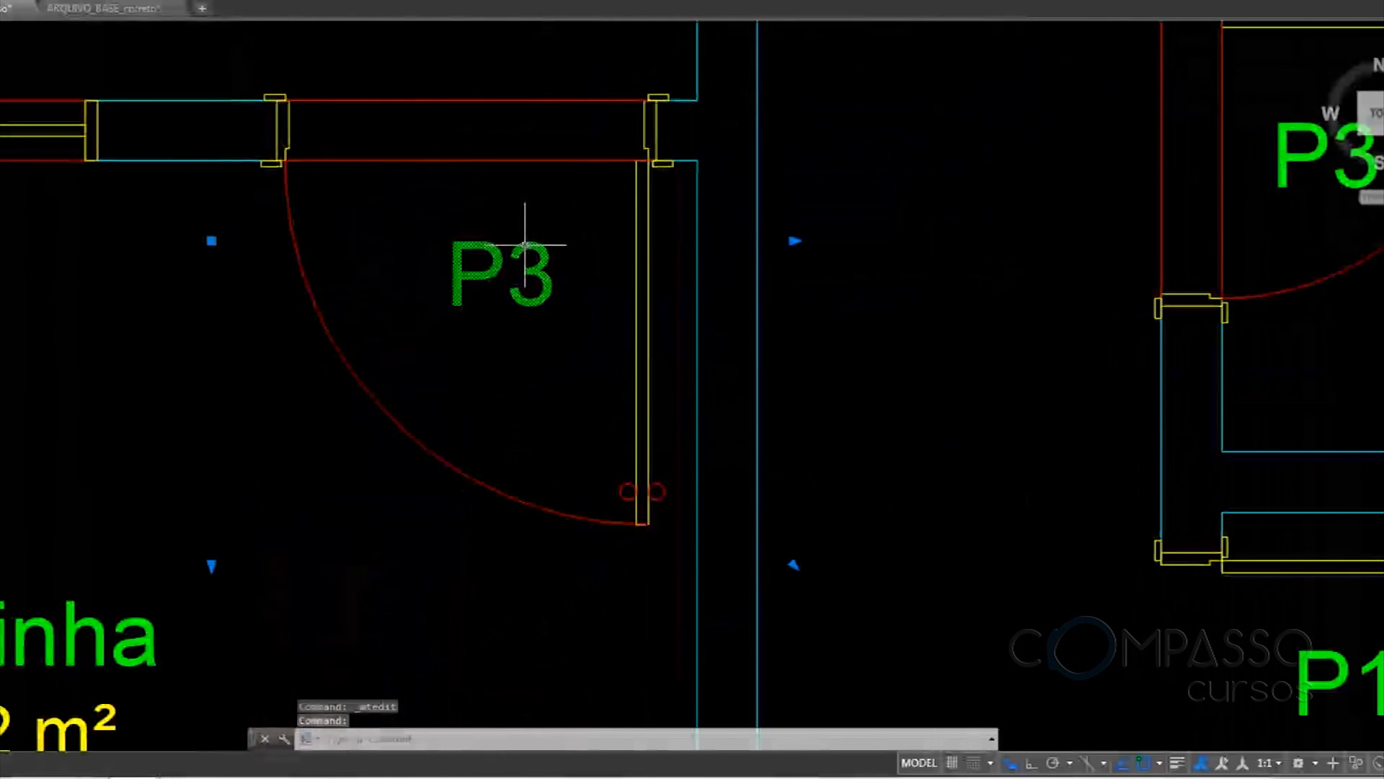
double_click(525, 244)
type("2")
left_click(596, 278)
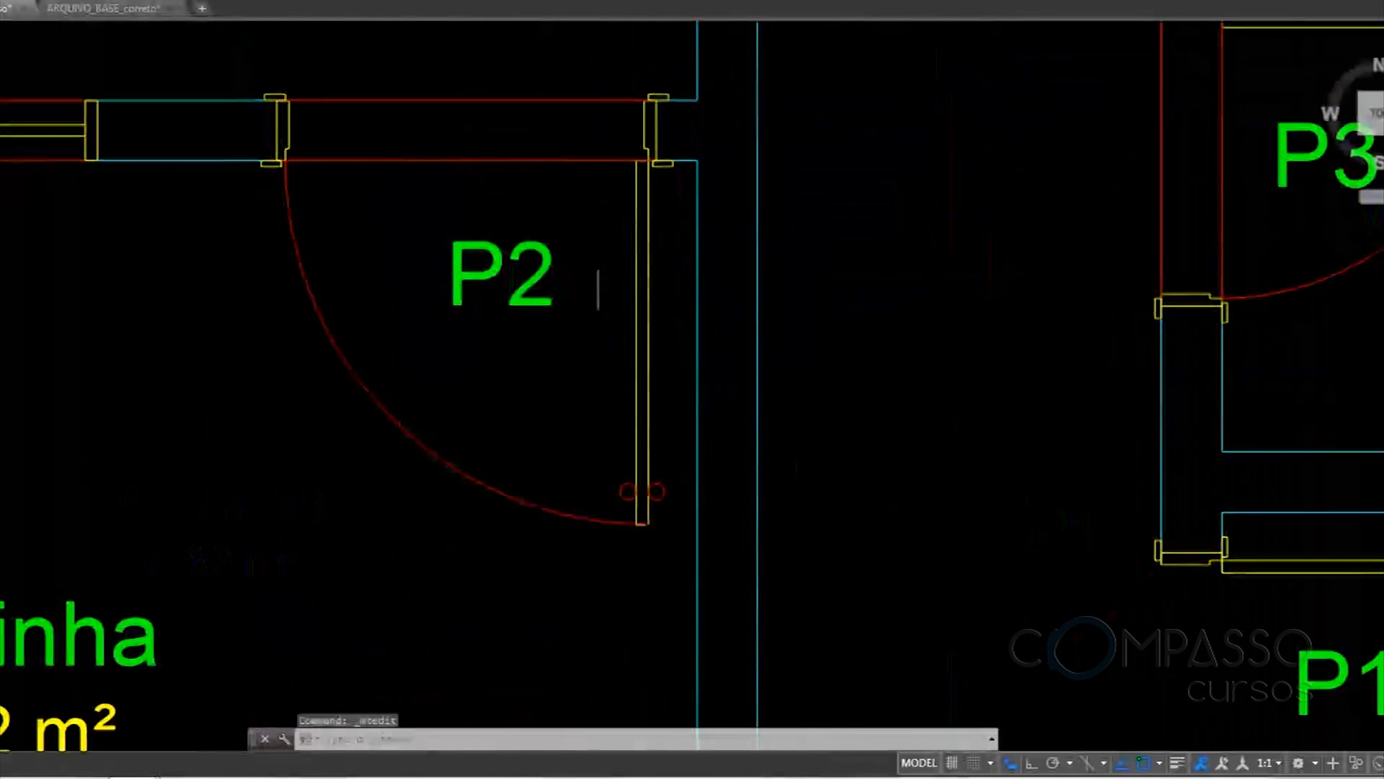
Review the door labels in the floor plan to count how many doors use each code
scroll(612, 324, "down", 8)
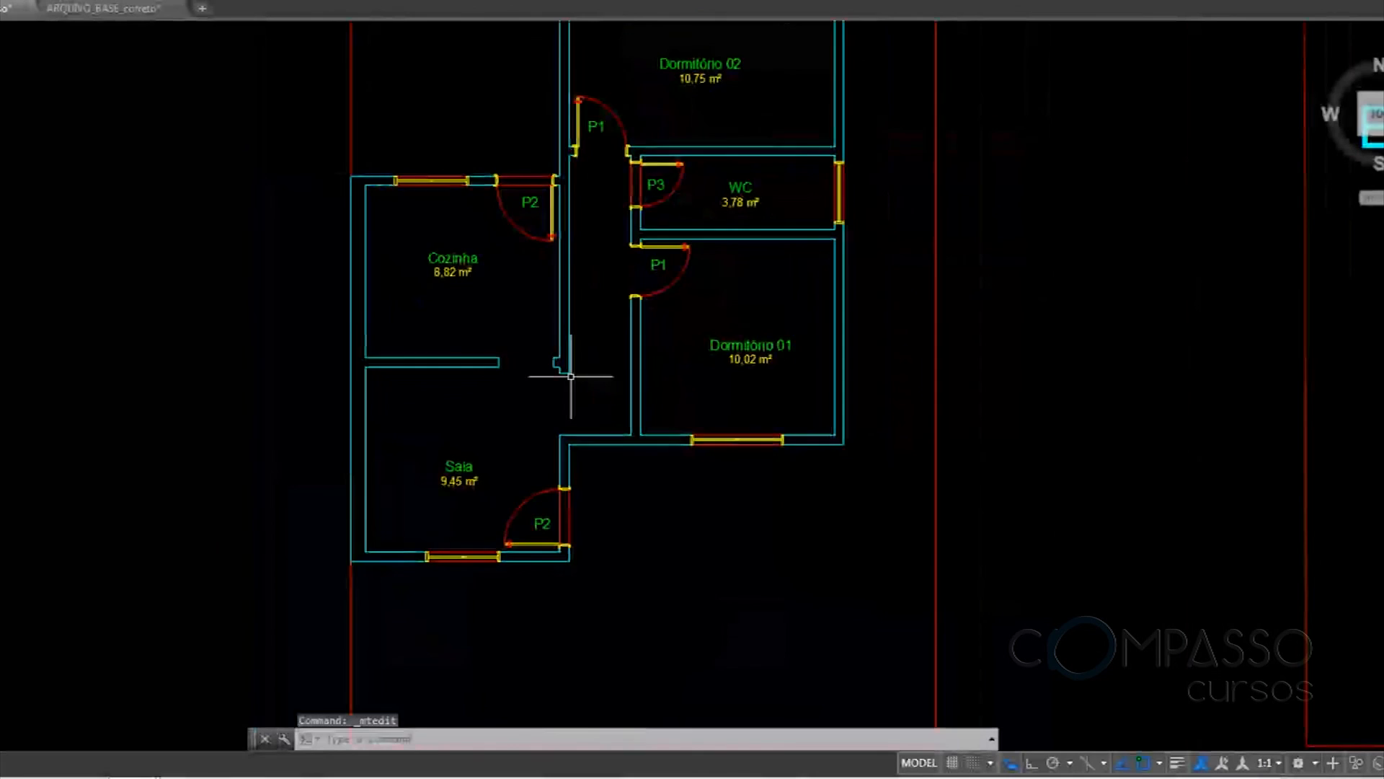
scroll(571, 376, "down", 6)
scroll(460, 274, "up", 8)
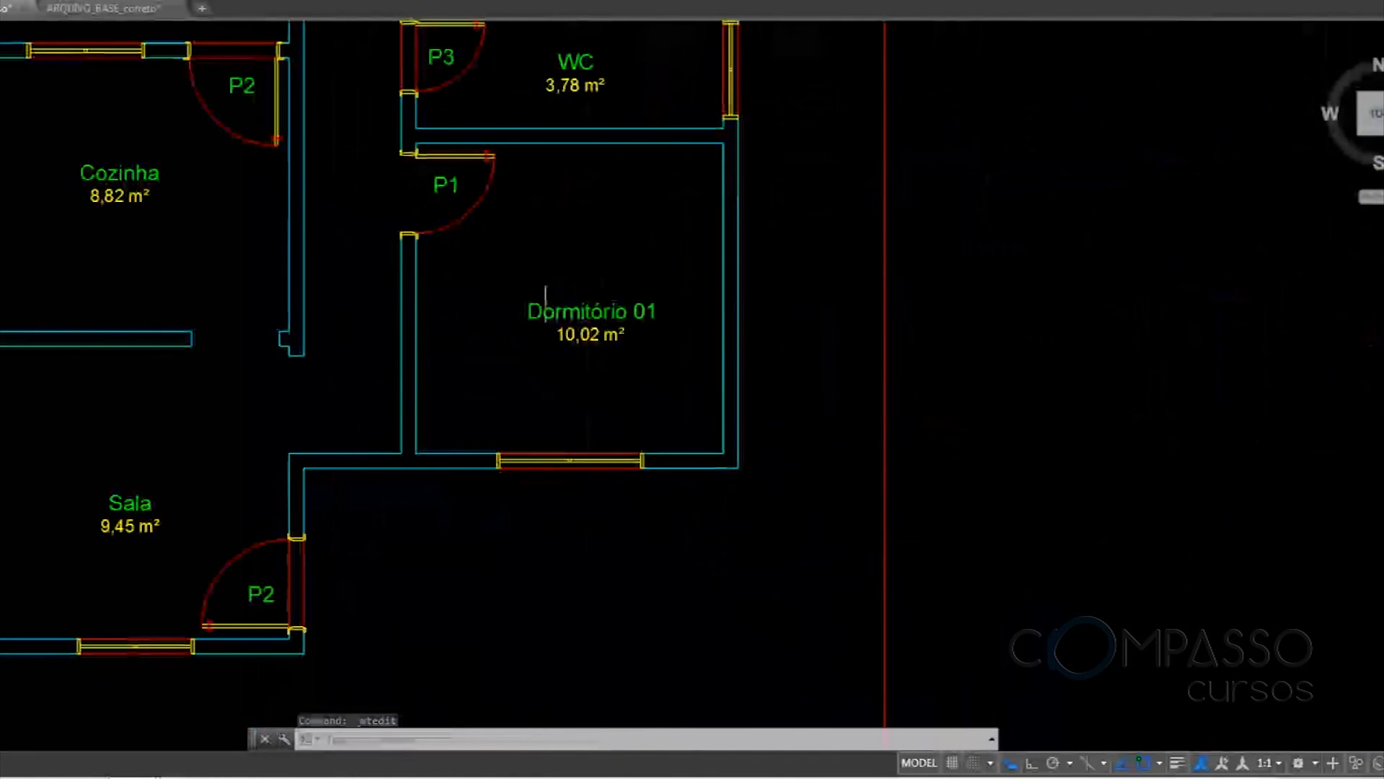
scroll(523, 247, "down", 3)
mouse_move(547, 249)
middle_mouse_down()
mouse_move(491, 385)
mouse_move(494, 429)
middle_mouse_up()
scroll(361, 562, "down", 4)
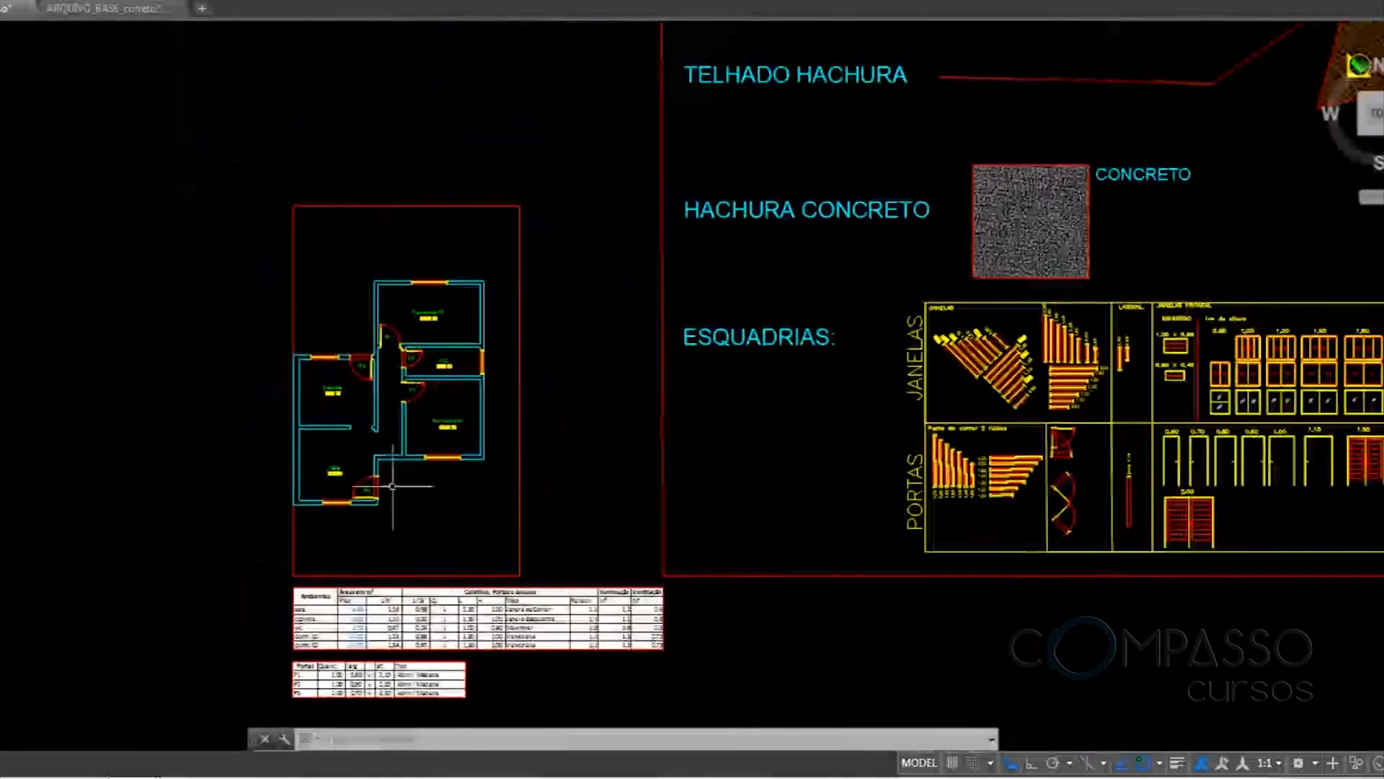
scroll(462, 317, "up", 4)
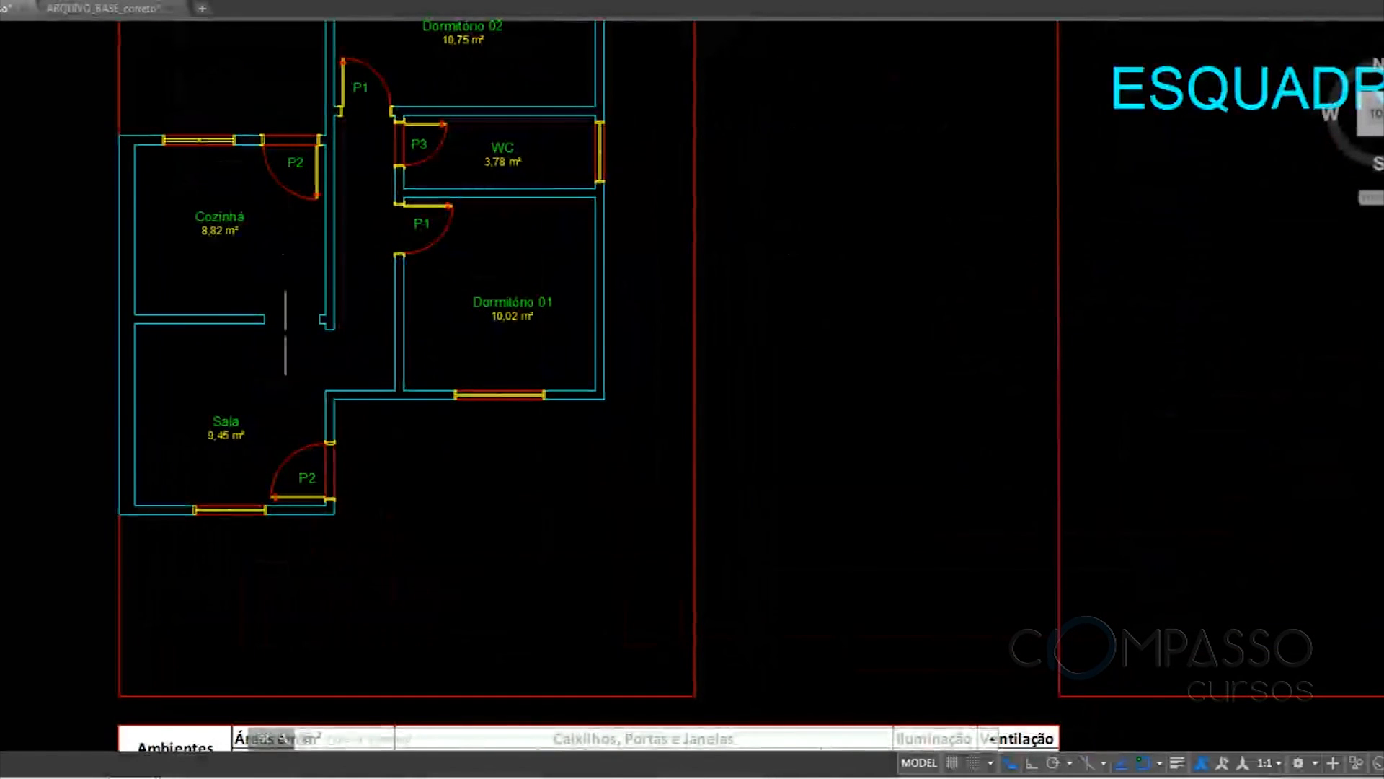
Edit the embedded door table in Excel, setting the quantities of P1 and P2 to 2 each
scroll(324, 94, "down", 5)
scroll(386, 535, "up", 6)
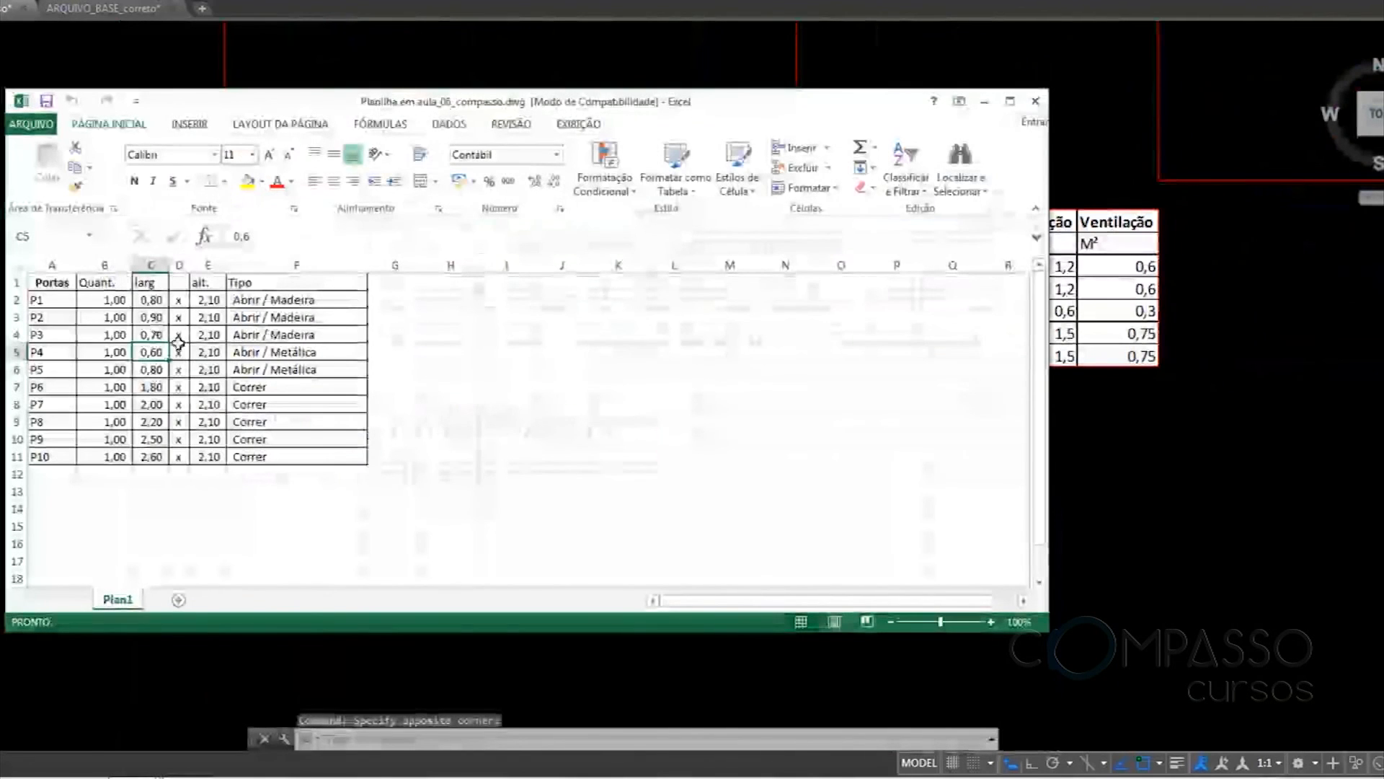
left_click(121, 302)
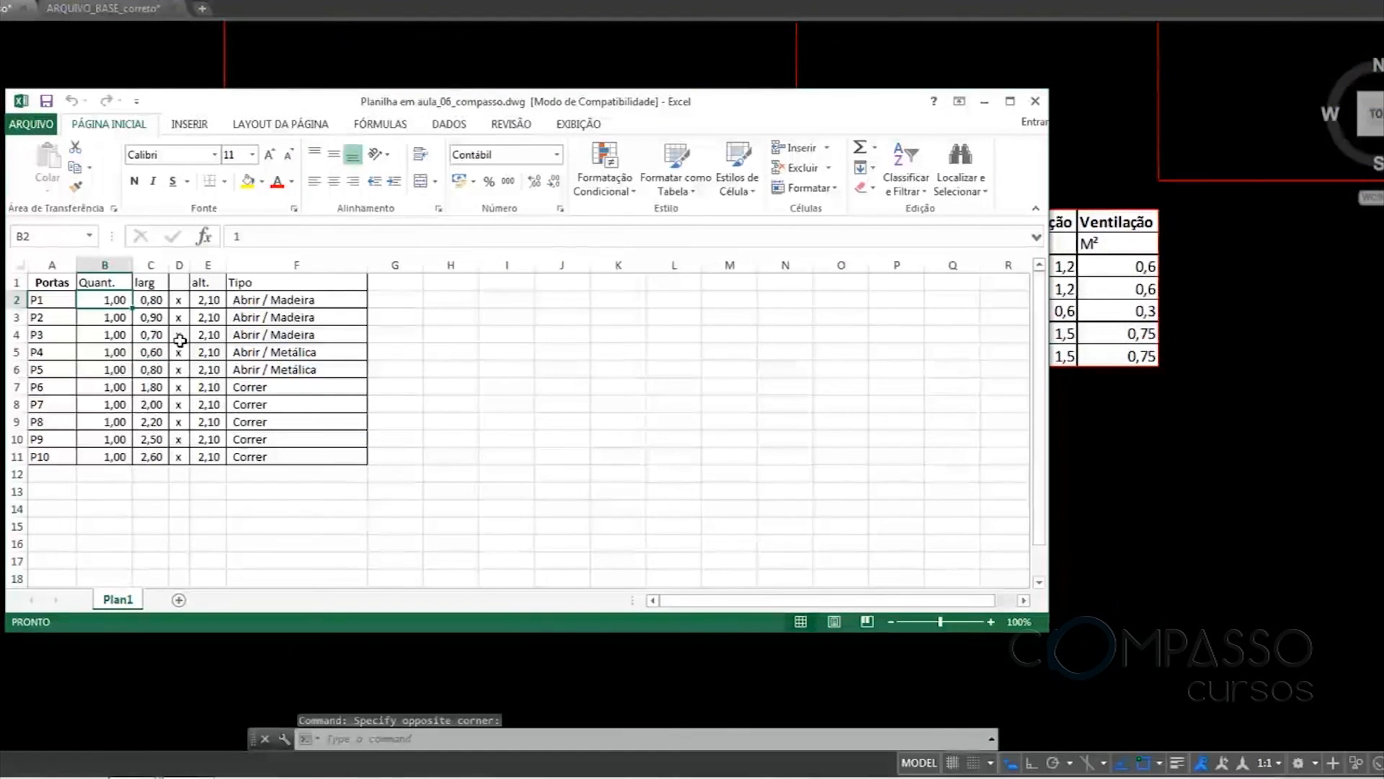
type("2")
key("Return")
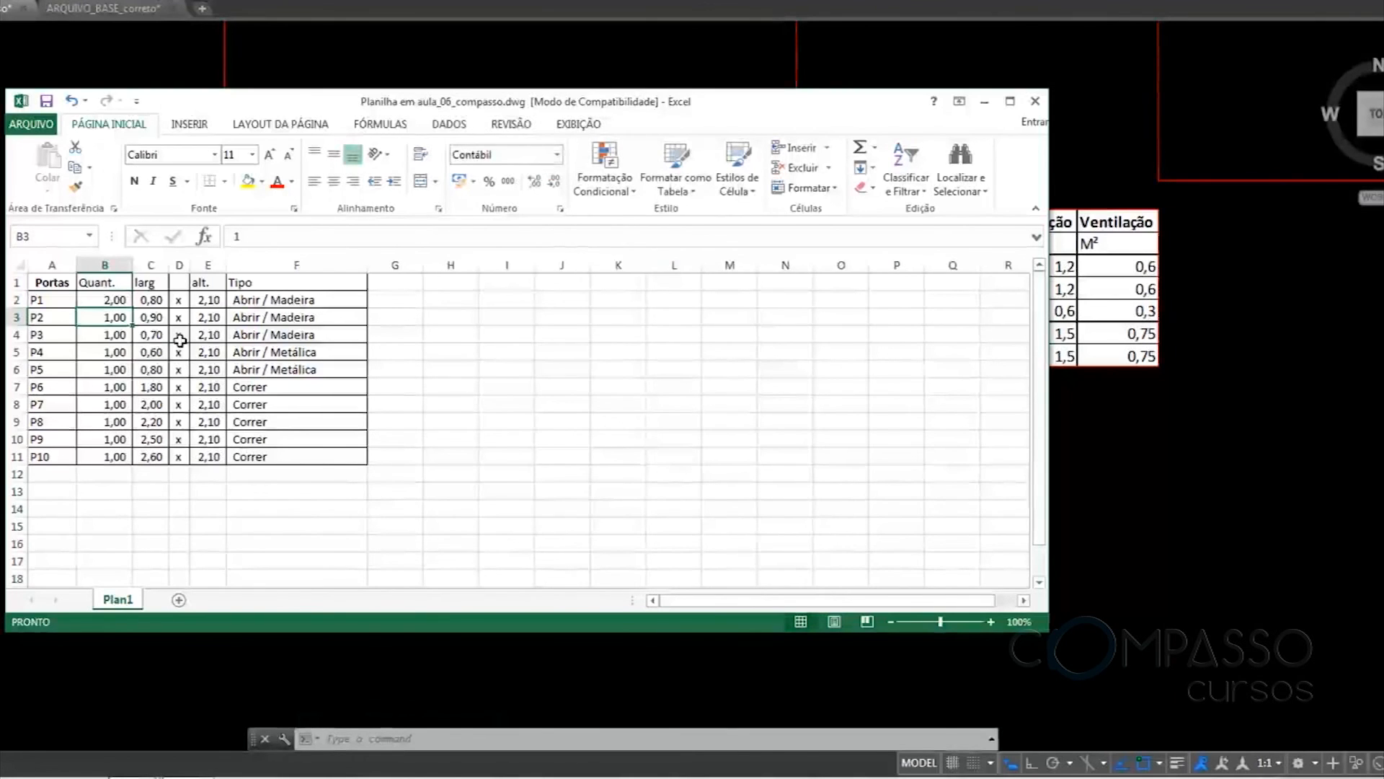
type("2")
key("Return")
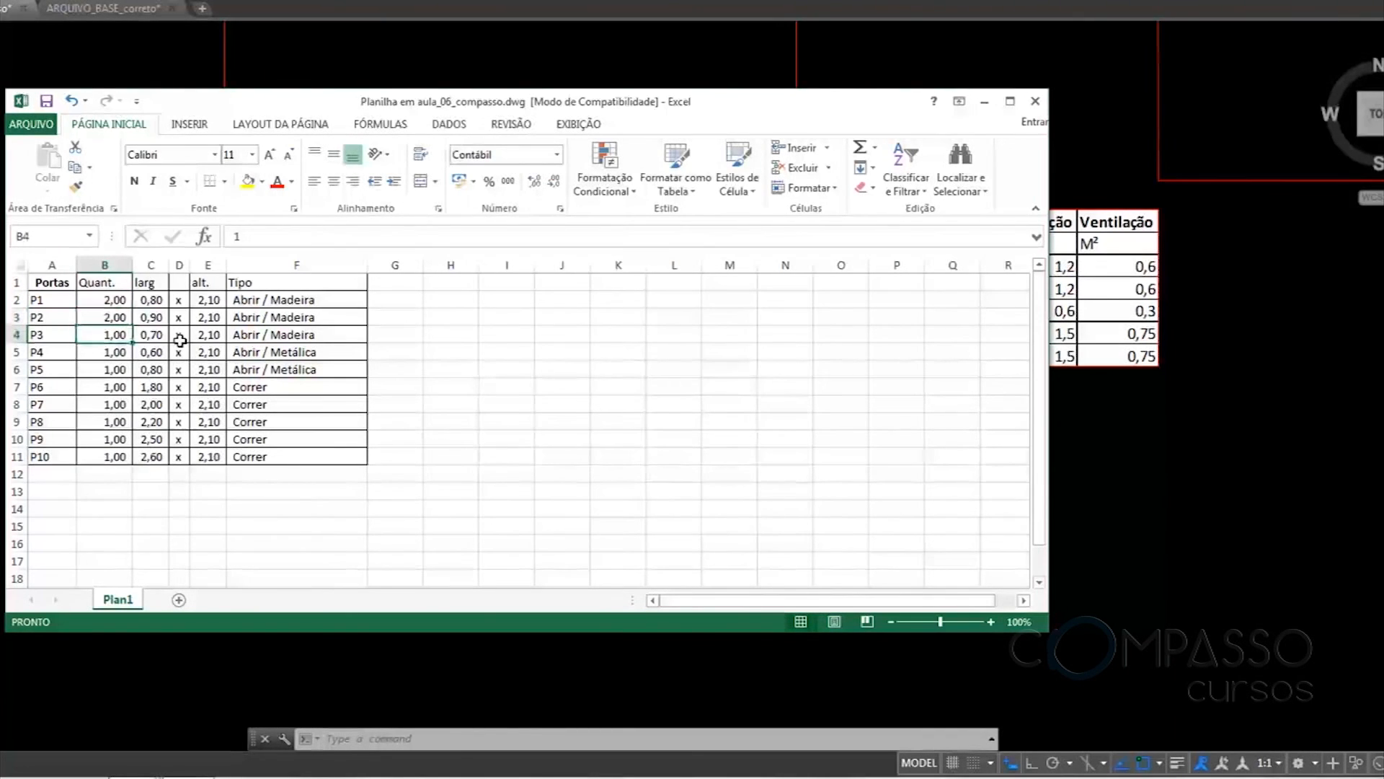
left_click(1035, 109)
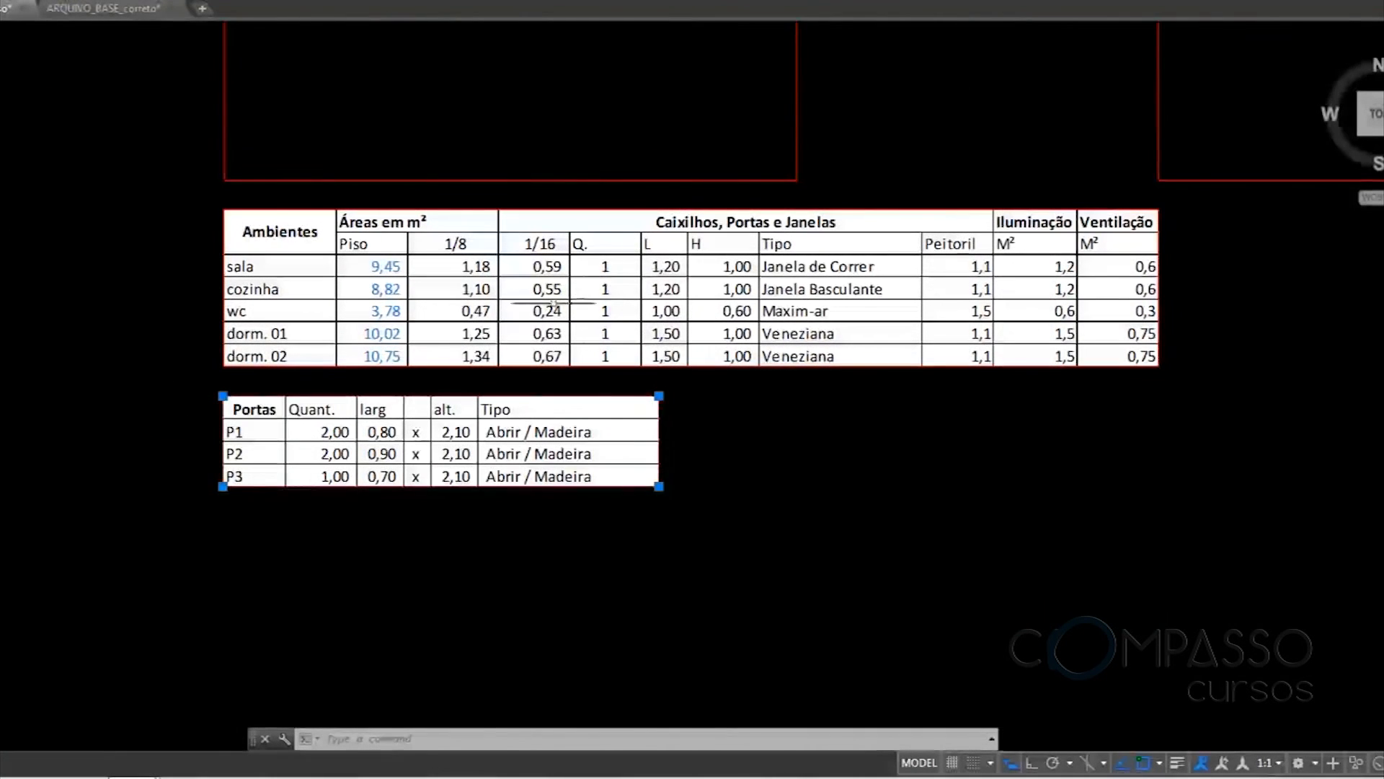
left_click(522, 301)
key("Escape")
middle_click_drag(521, 300, 541, 433)
middle_click_drag(534, 352, 491, 481)
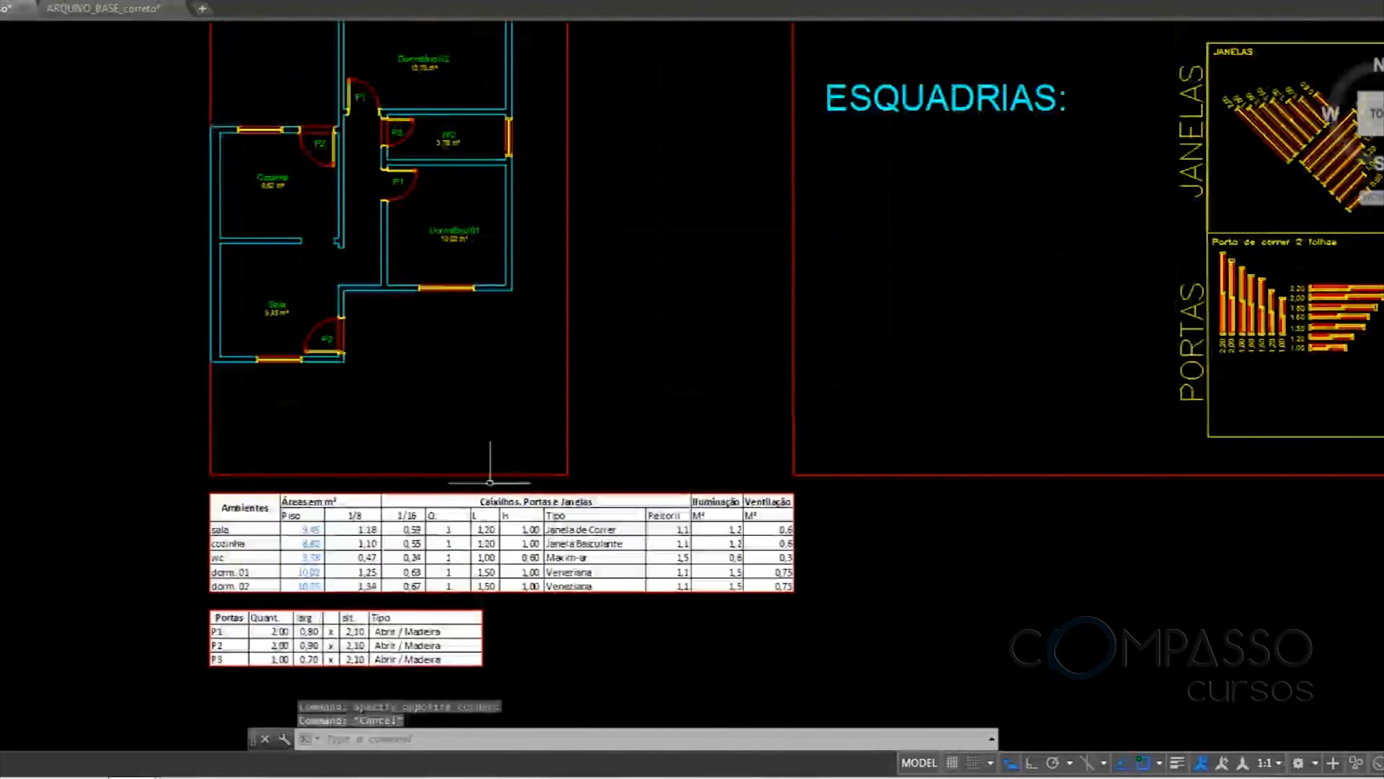
middle_click_drag(396, 510, 396, 406)
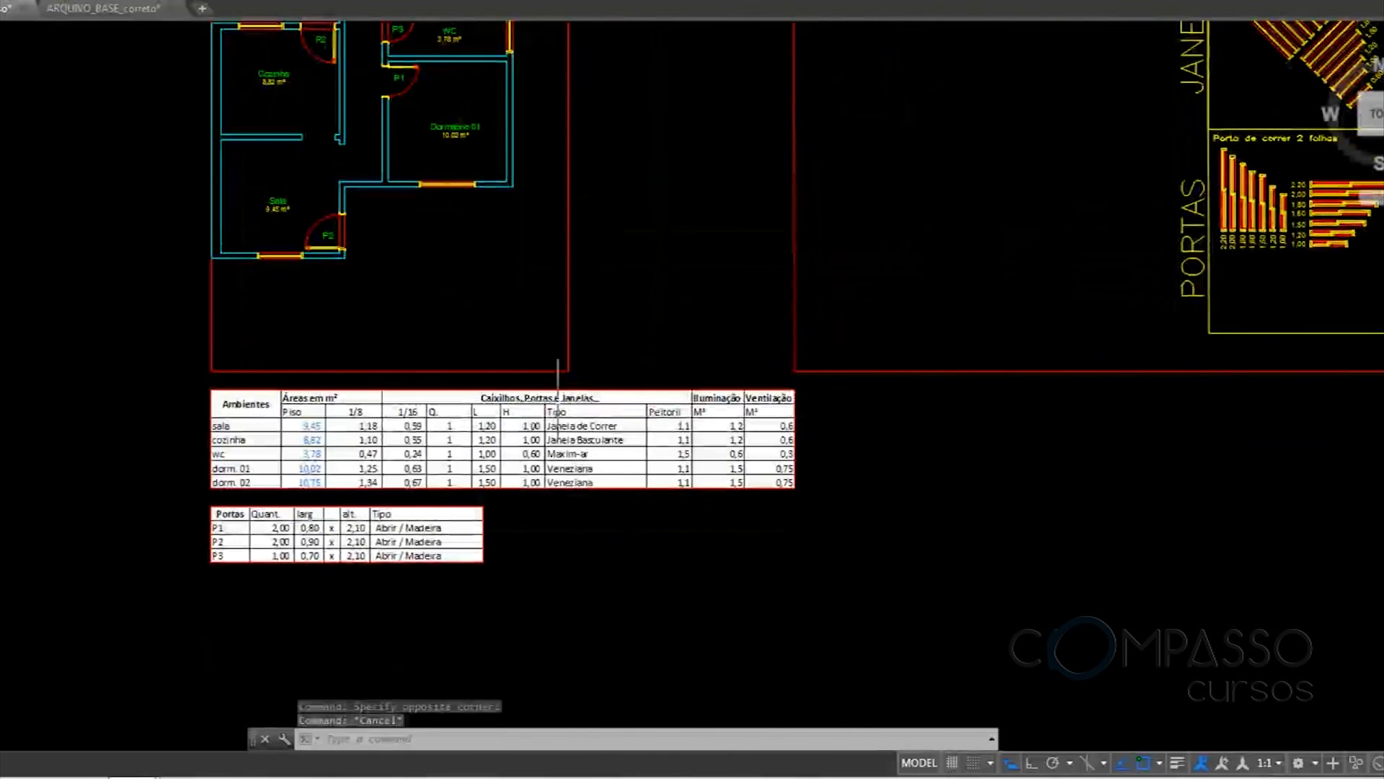
scroll(649, 488, "down", 2)
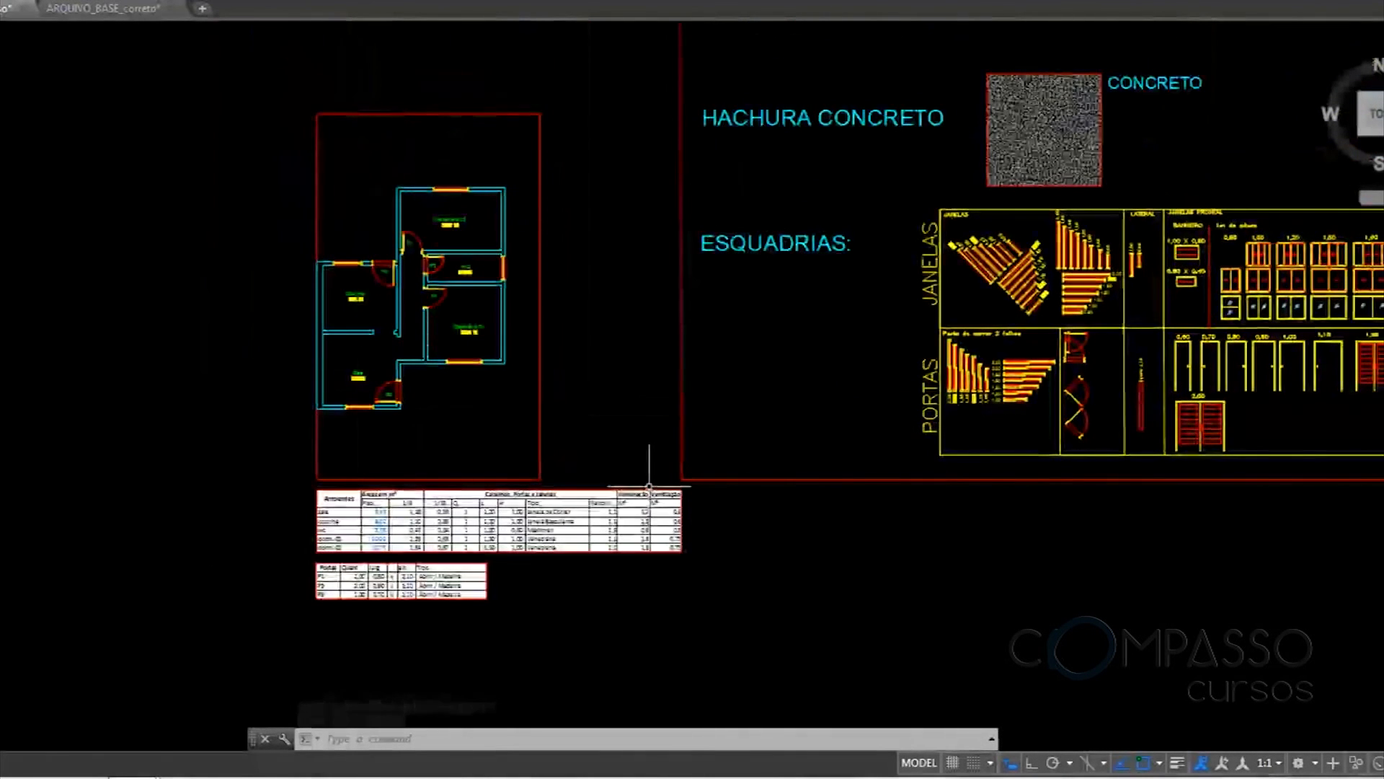
Move the room name and door code labels throughout the floor plan to the 03_TEXTOS layer
middle_click_drag(672, 324, 618, 334)
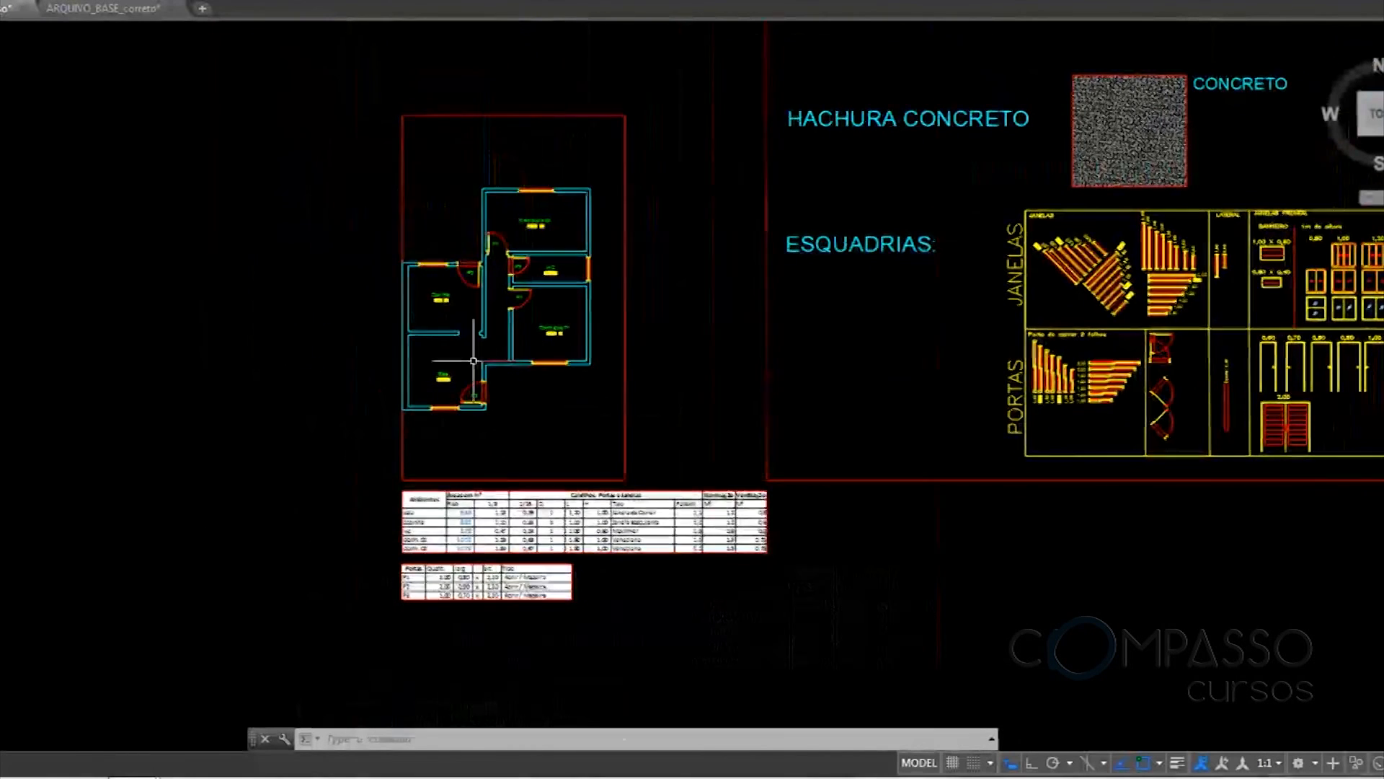
scroll(474, 361, "up", 4)
mouse_move(544, 250)
middle_mouse_down()
mouse_move(563, 349)
mouse_move(546, 296)
middle_mouse_up()
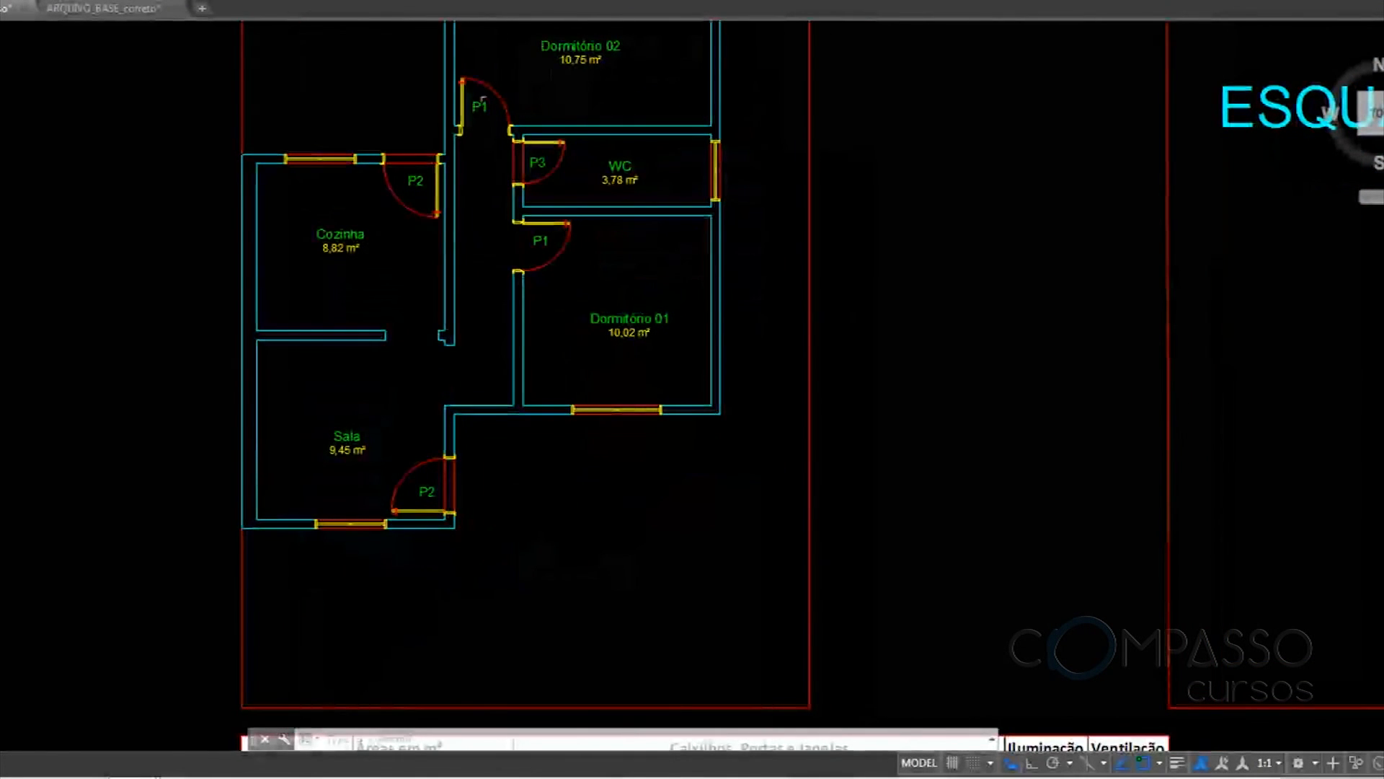
middle_click_drag(511, 184, 466, 339)
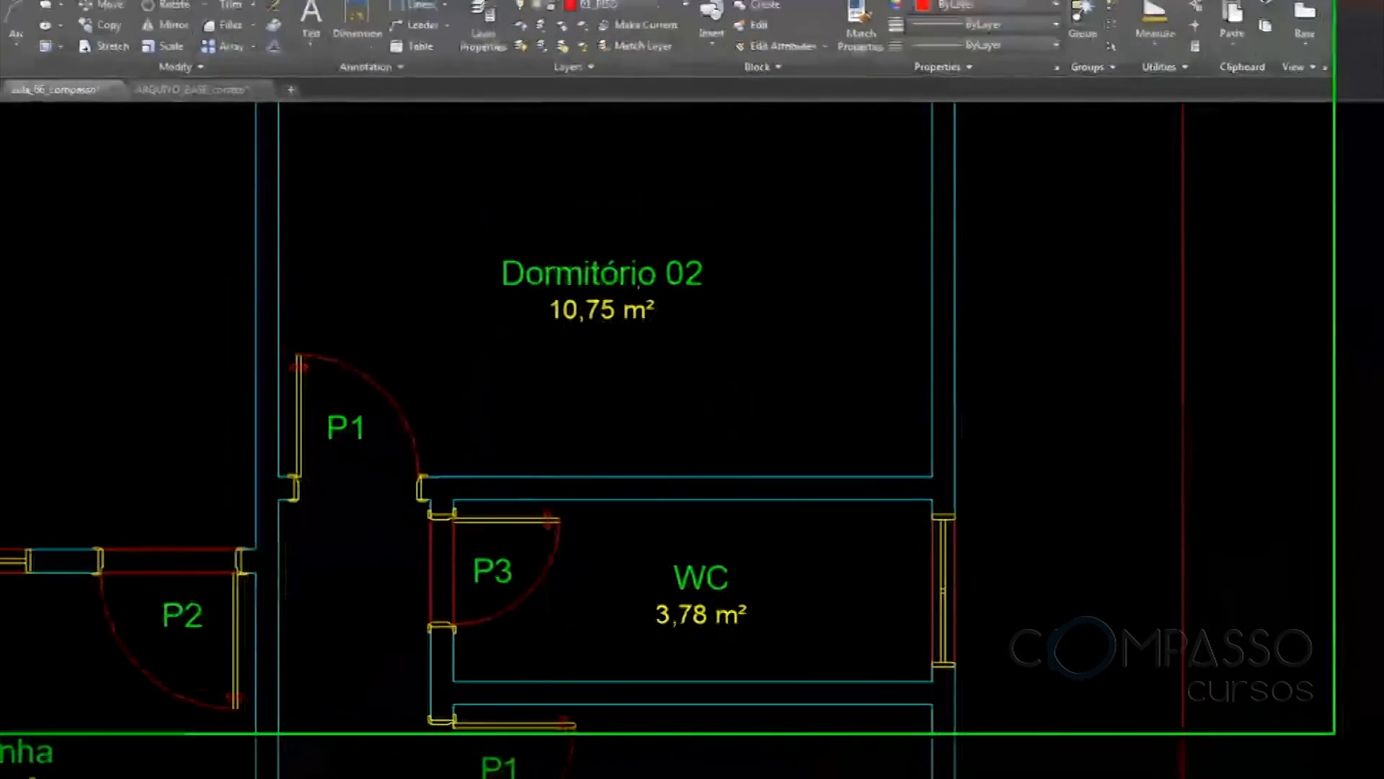
left_click(678, 235)
left_click(595, 327)
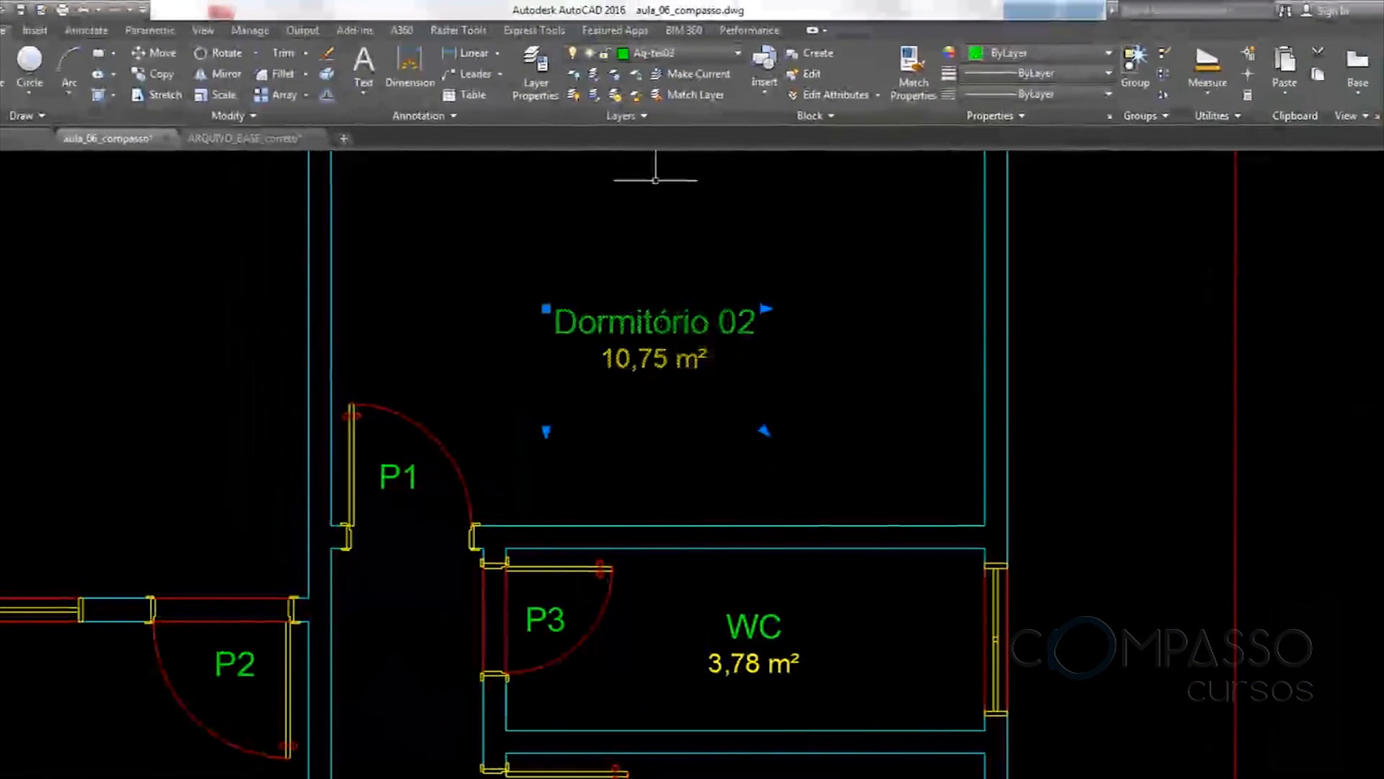
scroll(690, 152, "down", 1)
mouse_move(701, 287)
middle_mouse_down()
mouse_move(790, 275)
mouse_move(737, 310)
middle_mouse_up()
scroll(723, 304, "up", 2)
scroll(660, 290, "down", 4)
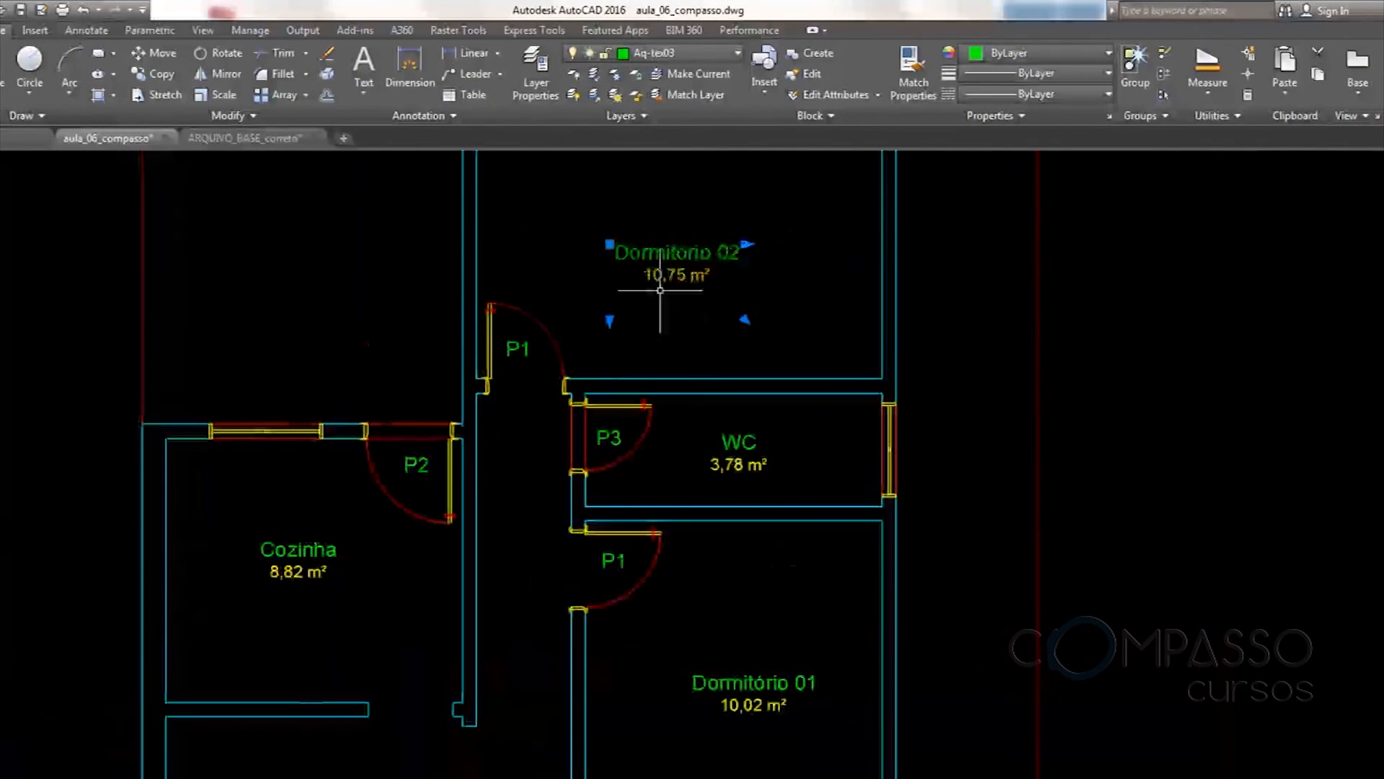
middle_click_drag(734, 421, 694, 335)
left_click(688, 393)
left_click(713, 596)
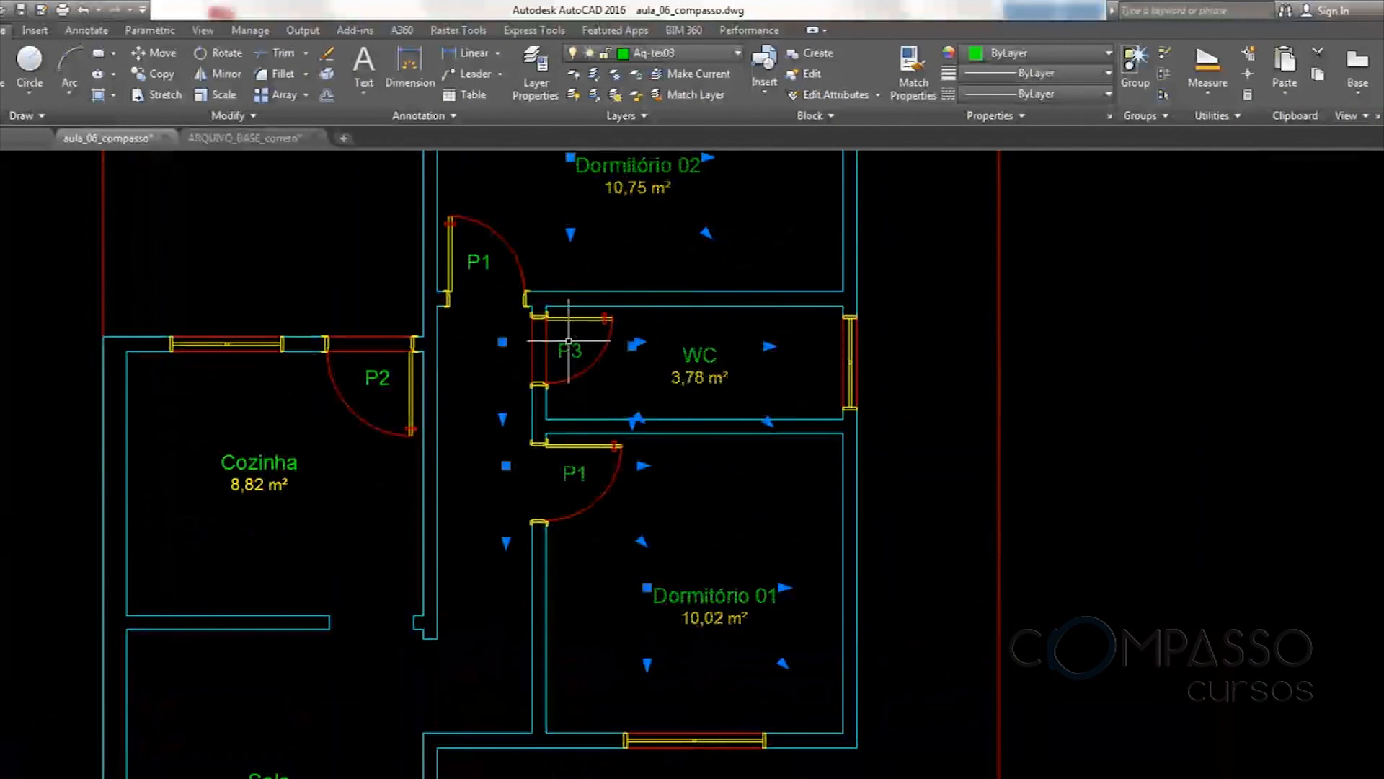
left_click(491, 274)
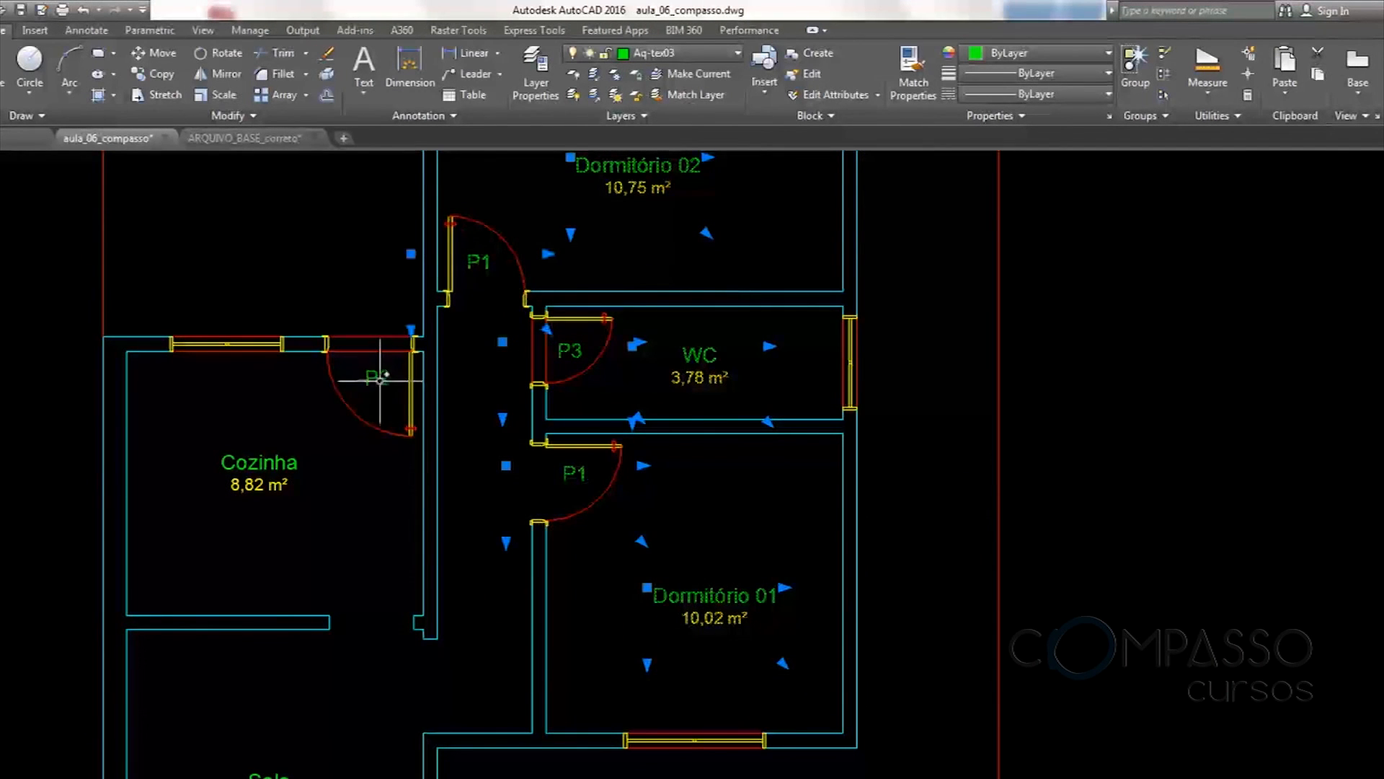
left_click(277, 454)
middle_click_drag(276, 454, 380, 283)
left_click(372, 612)
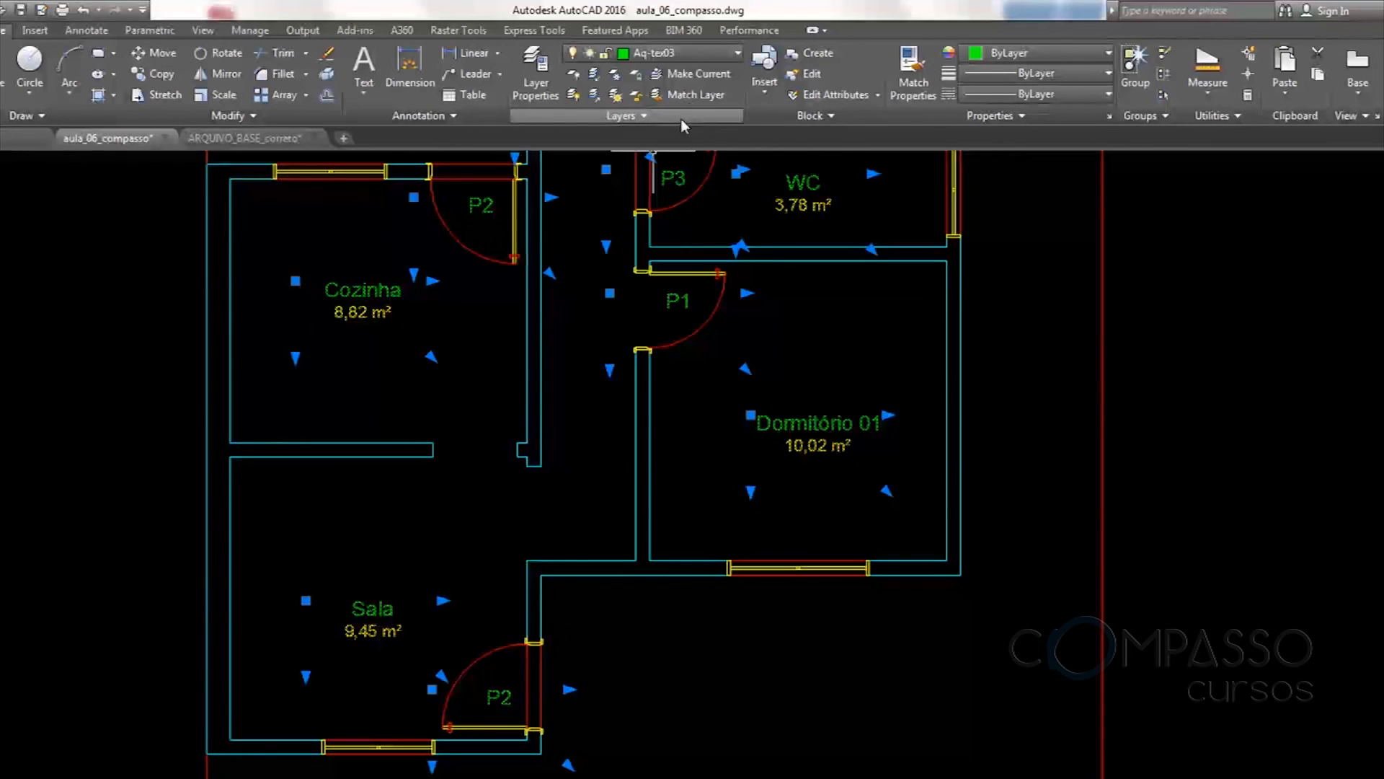
left_click(733, 54)
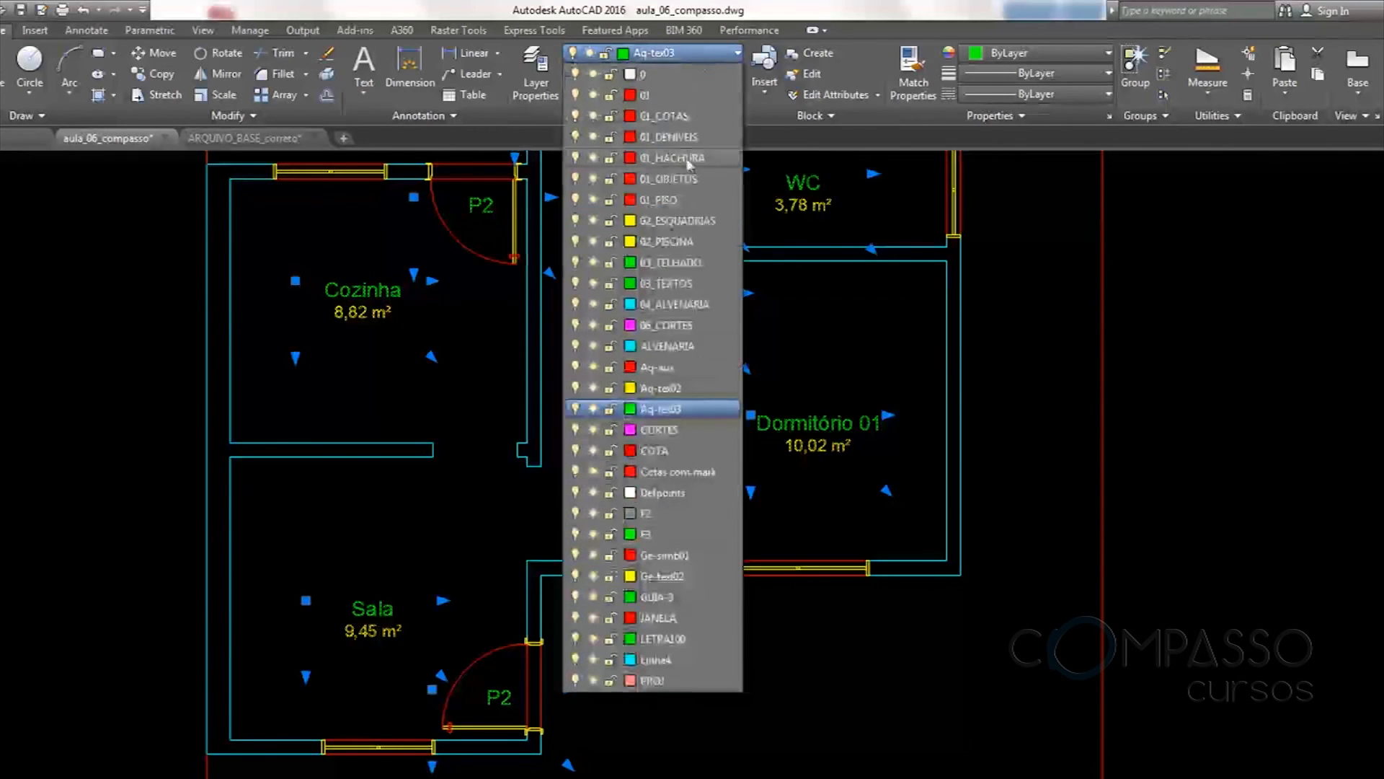
left_click(647, 285)
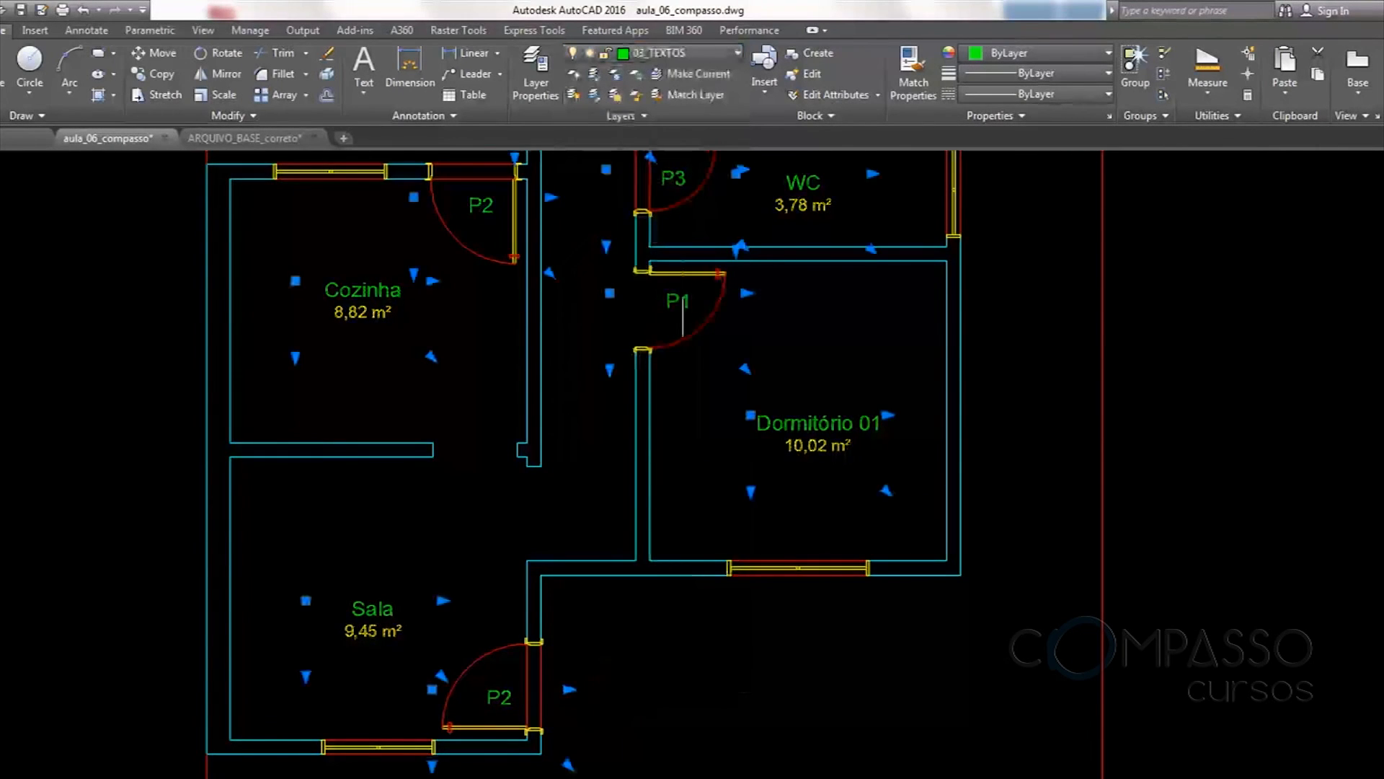
middle_click_drag(685, 281, 673, 438)
key("Escape")
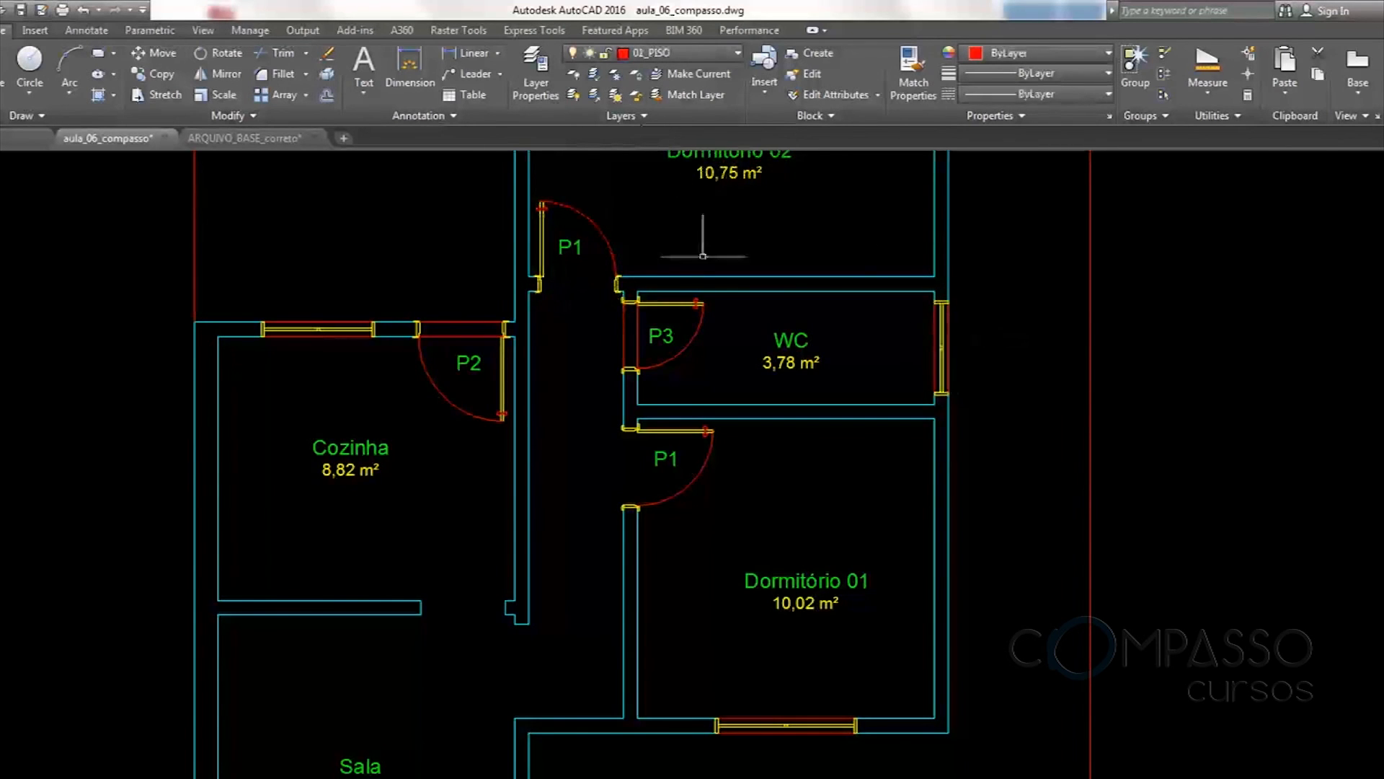
Make 03_TELHADO the current layer
scroll(664, 277, "down", 2)
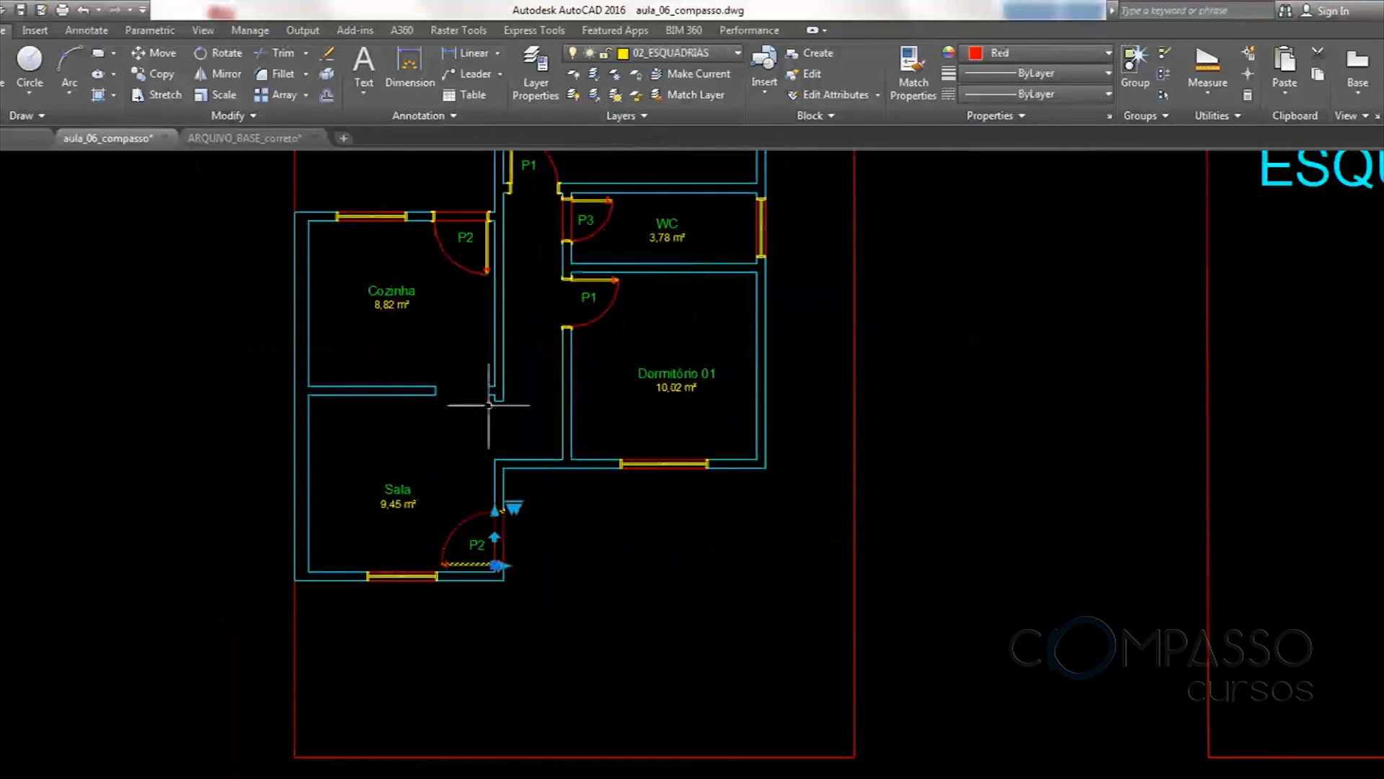
middle_click_drag(489, 405, 543, 603)
key("Escape")
scroll(607, 319, "down", 2)
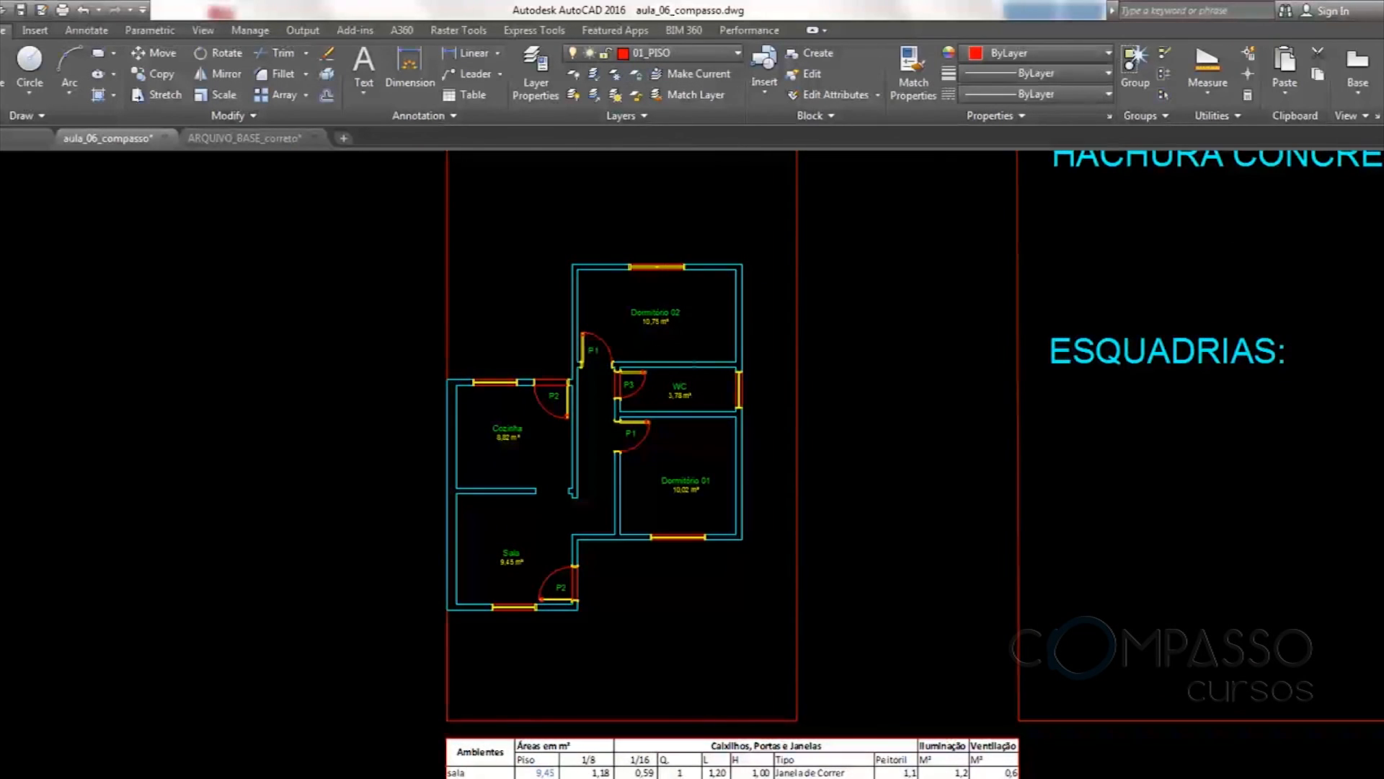
left_click(685, 54)
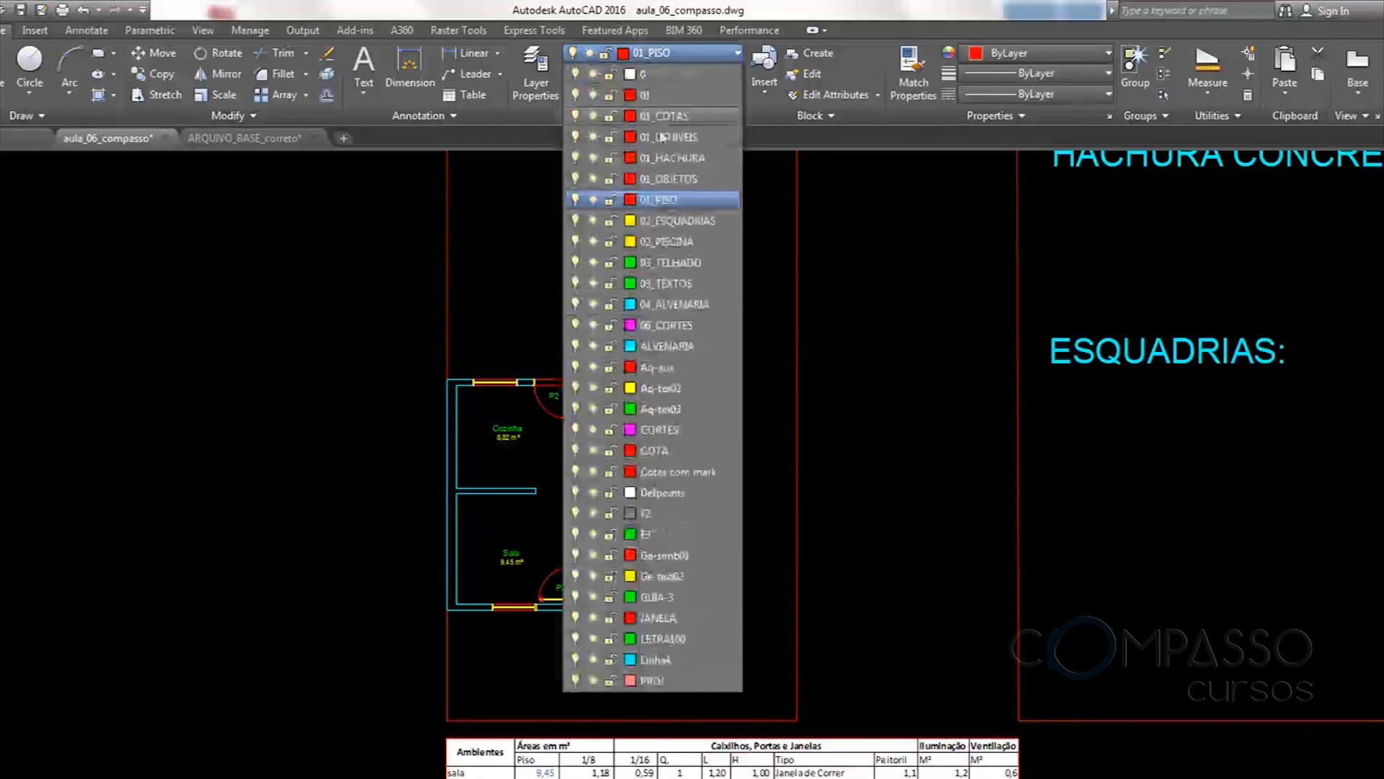
left_click(650, 264)
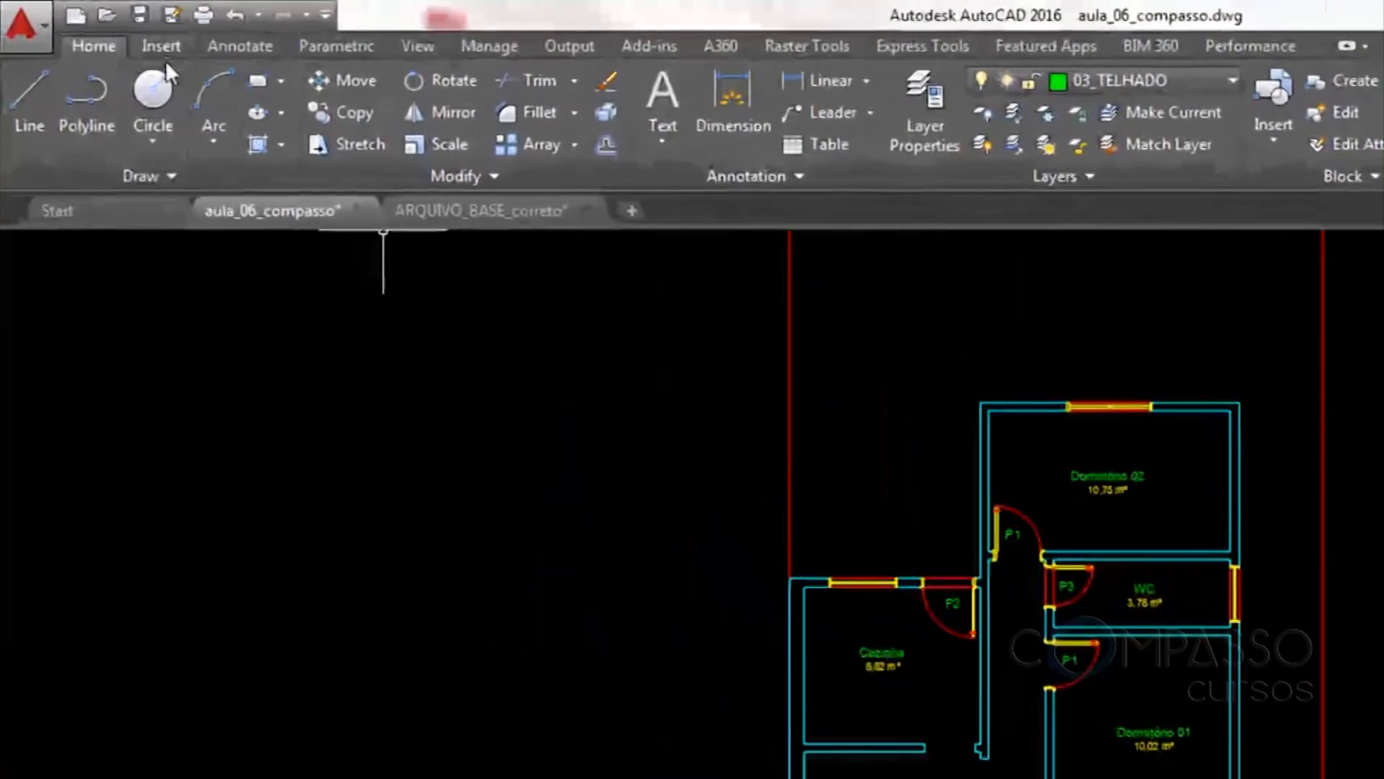
Trace the house's outer walls with an open polyline from the Cozinha's upper-left corner clockwise to the Sala's lower-left corner
left_click(83, 115)
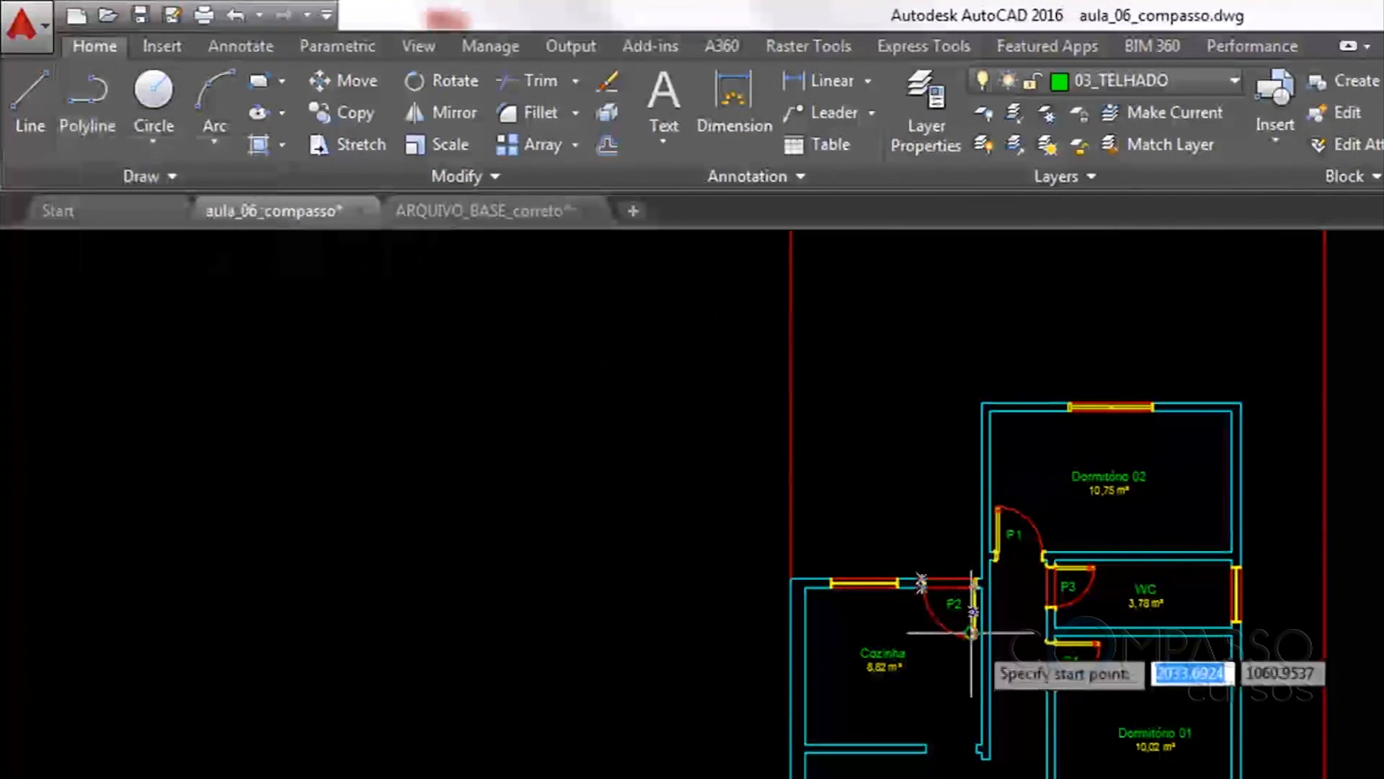
scroll(825, 571, "up", 5)
middle_click_drag(871, 520, 763, 599)
left_click(519, 694)
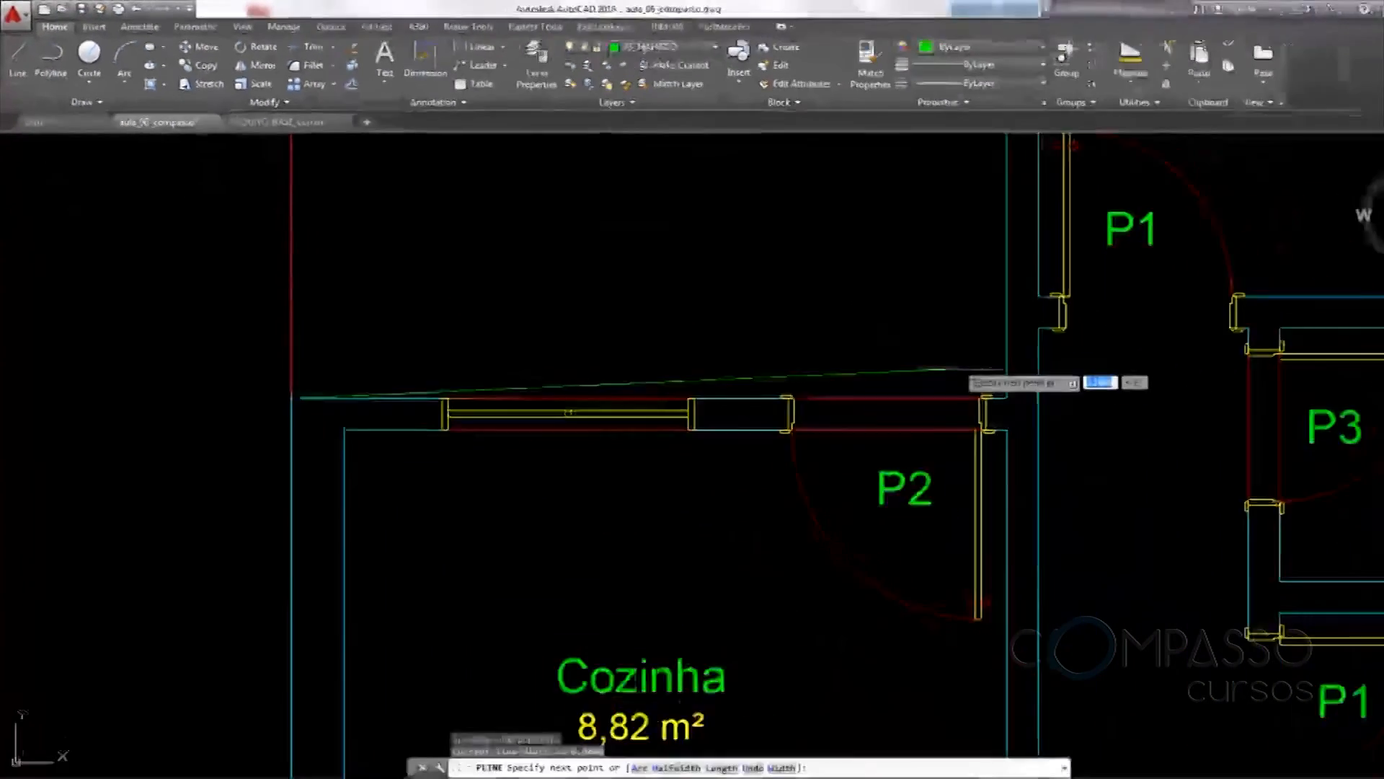
left_click(1007, 397)
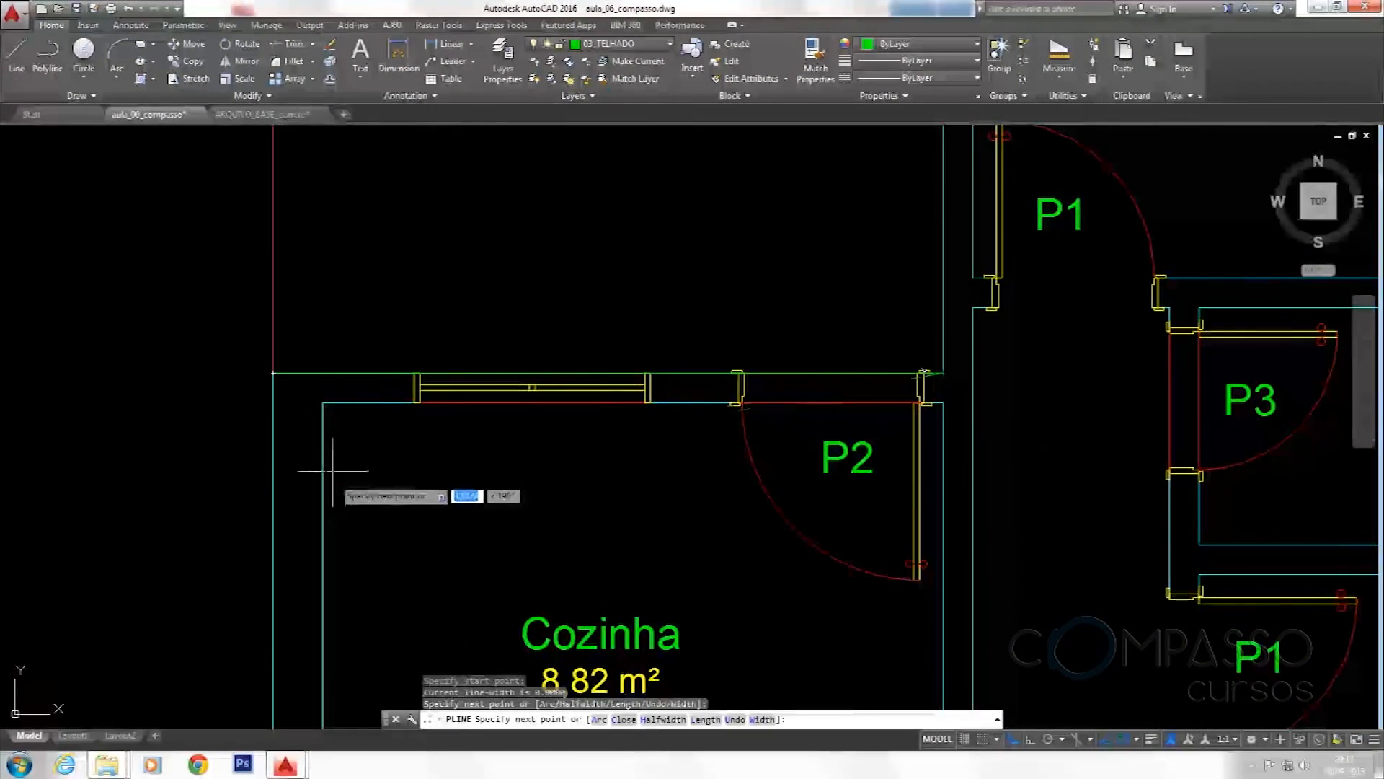
scroll(339, 495, "down", 3)
middle_click_drag(553, 475, 507, 557)
left_click(556, 298)
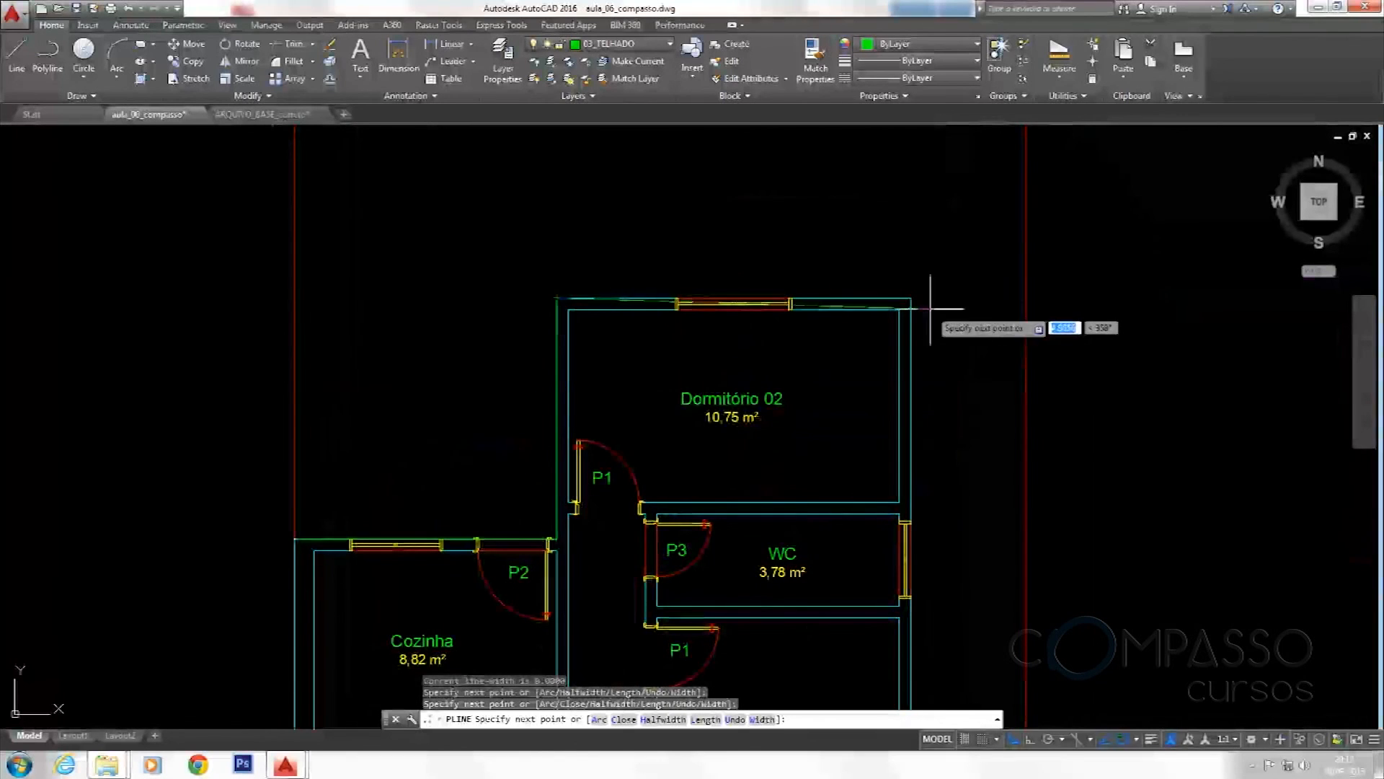
left_click(920, 297)
scroll(908, 324, "down", 3)
scroll(892, 347, "up", 3)
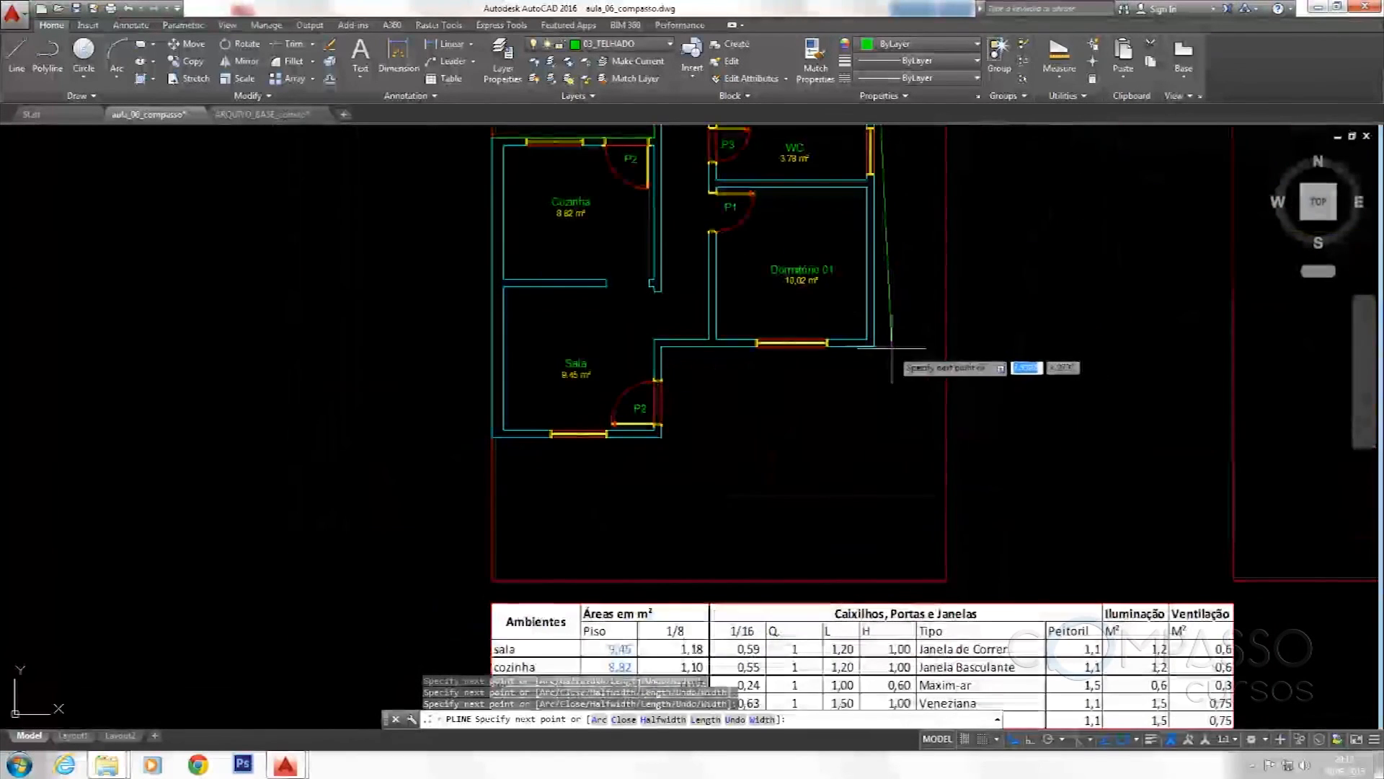
scroll(648, 377, "up", 3)
left_click(669, 328)
left_click(669, 473)
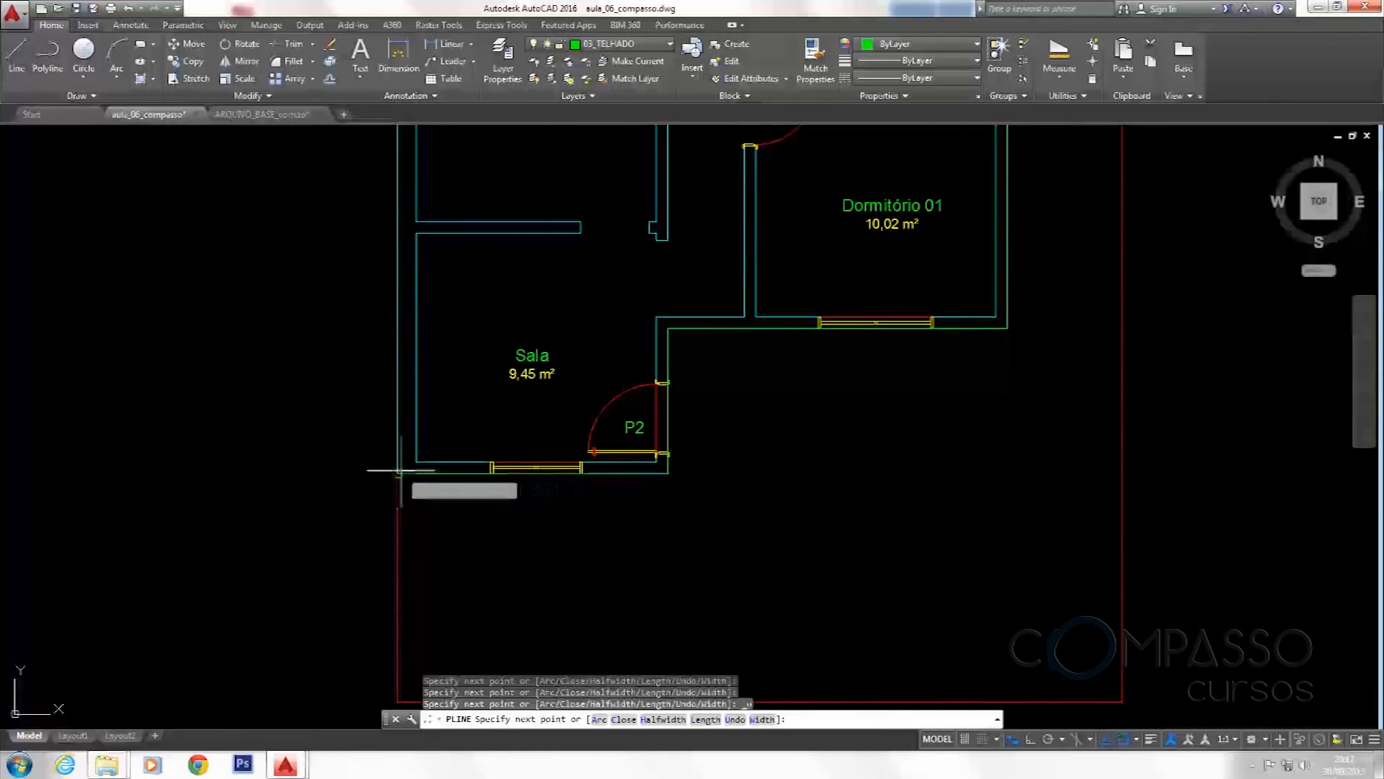
key("Escape")
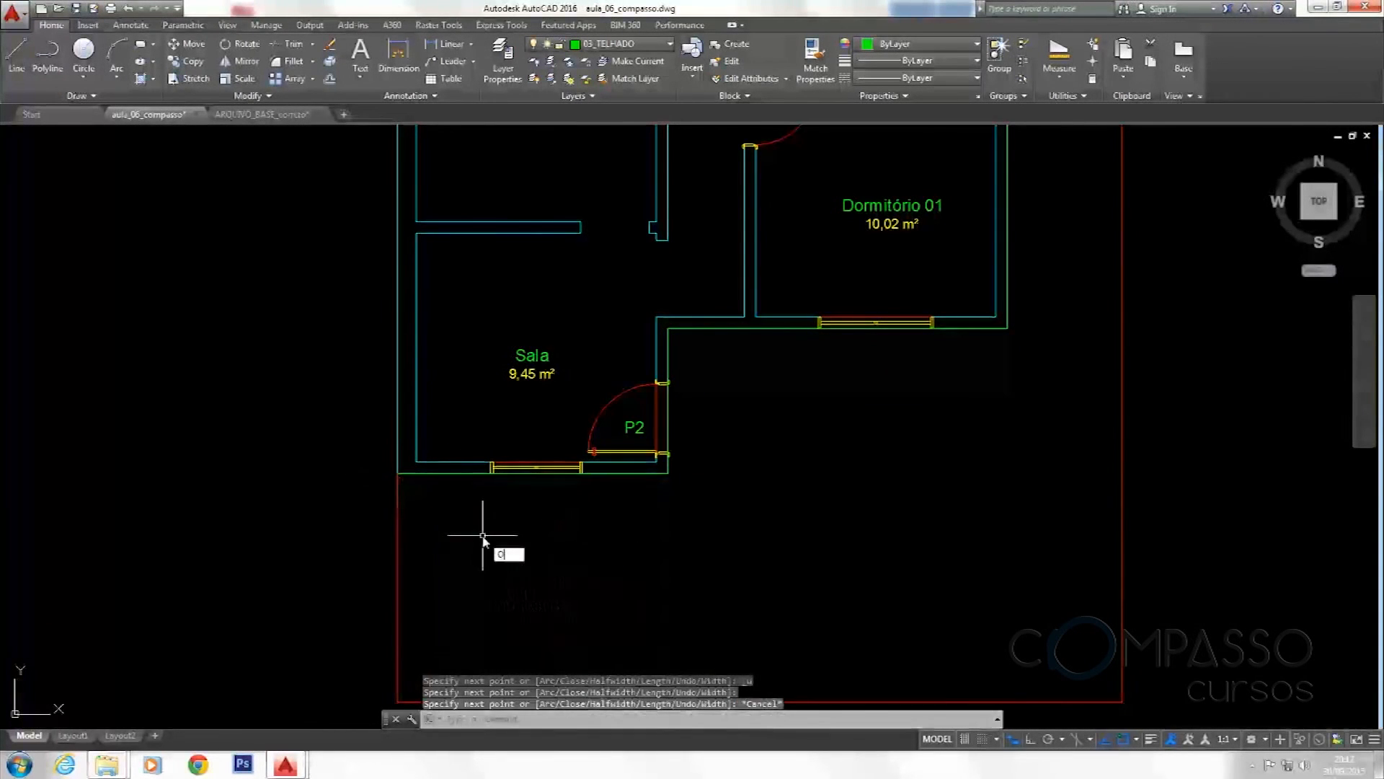
Offset the traced wall outline outward to form the roof eave line, and remove the original polyline
type("O")
key("Return")
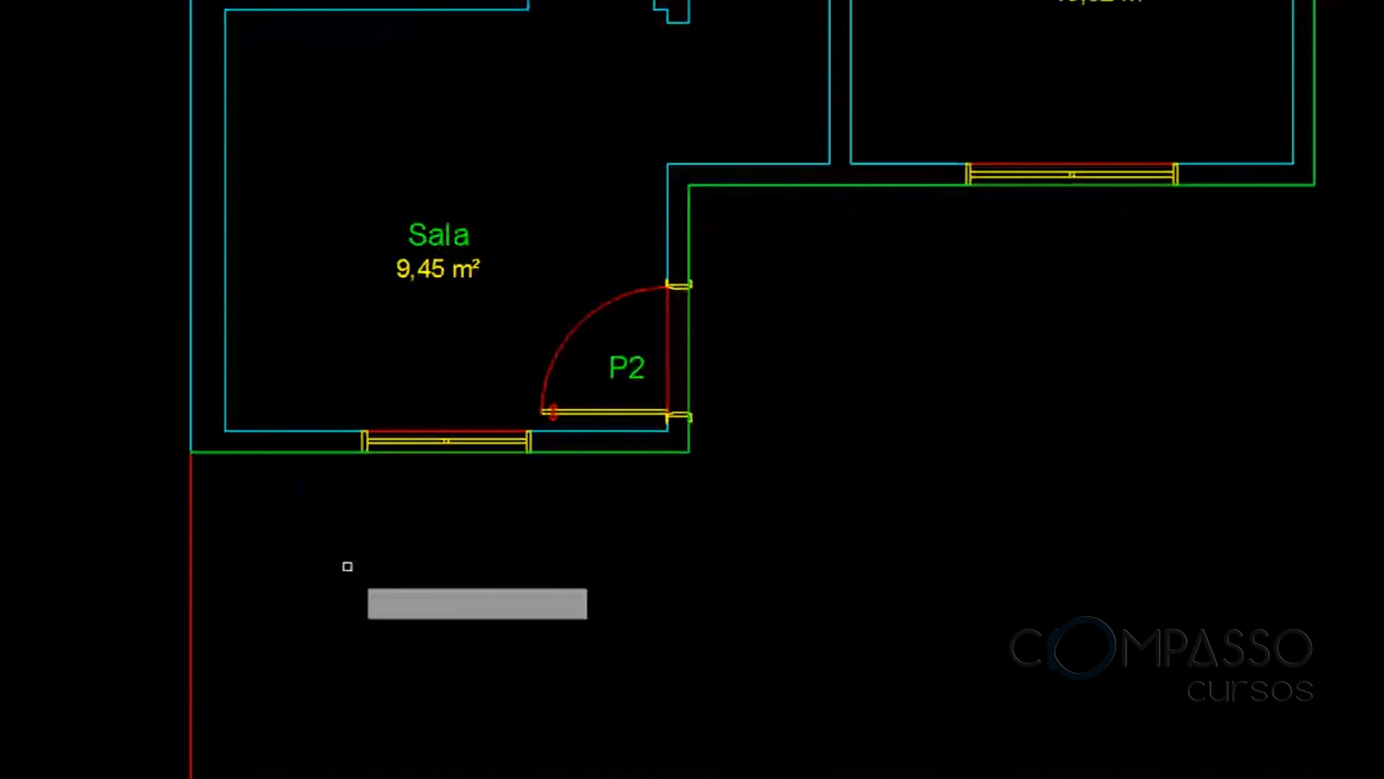
left_click(573, 453)
left_click(629, 560)
left_click(629, 452)
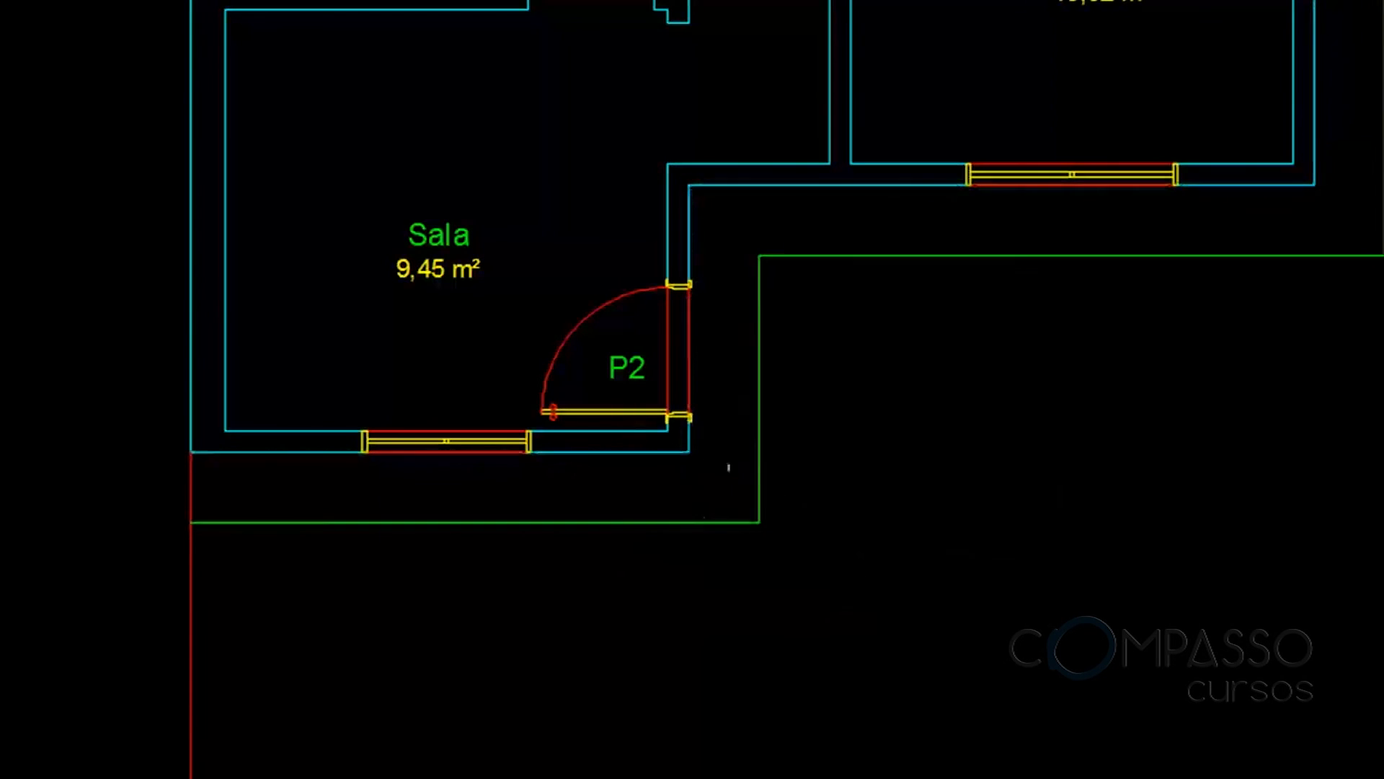
scroll(822, 279, "down", 4)
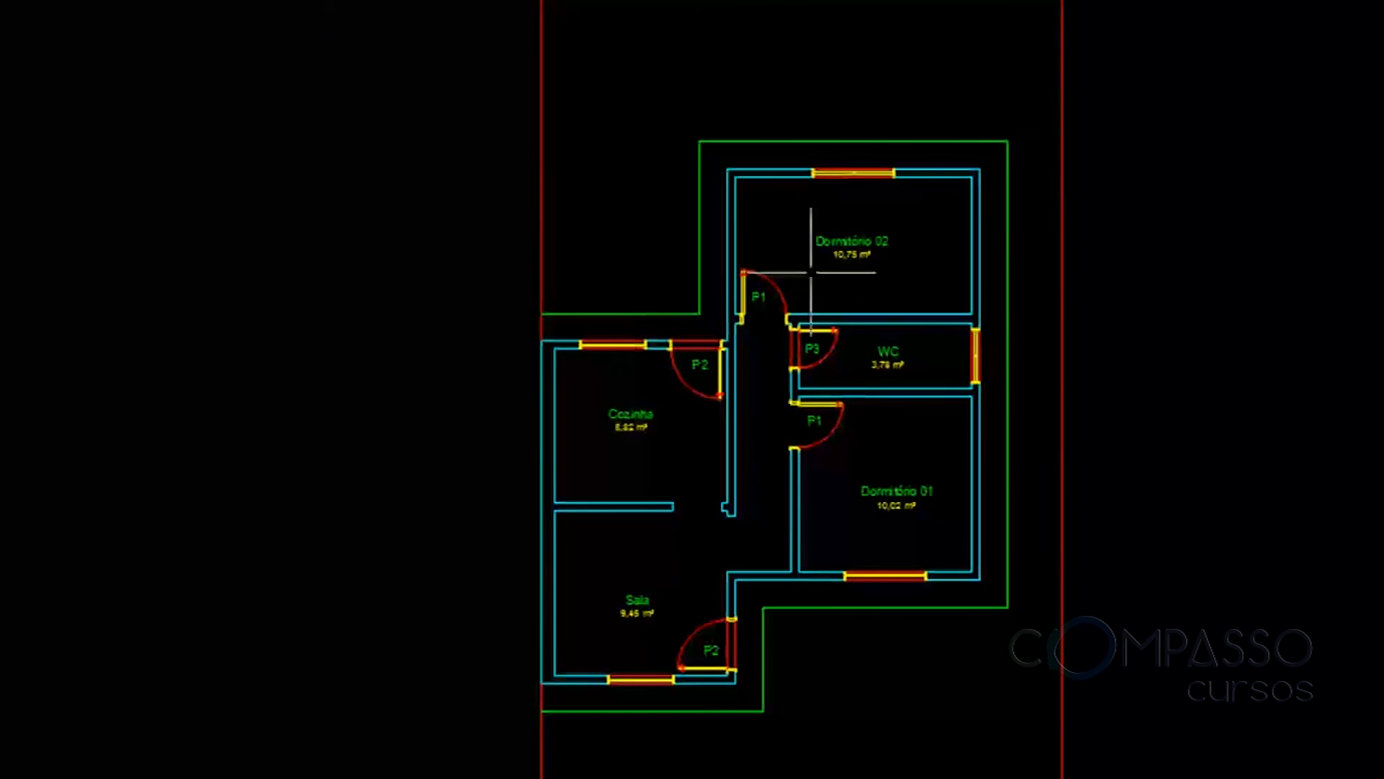
Draw a vertical line 0.65 long from the Cozinha's inner upper-left corner up to the roof outline
middle_click_drag(988, 294, 1002, 182)
scroll(669, 508, "up", 2)
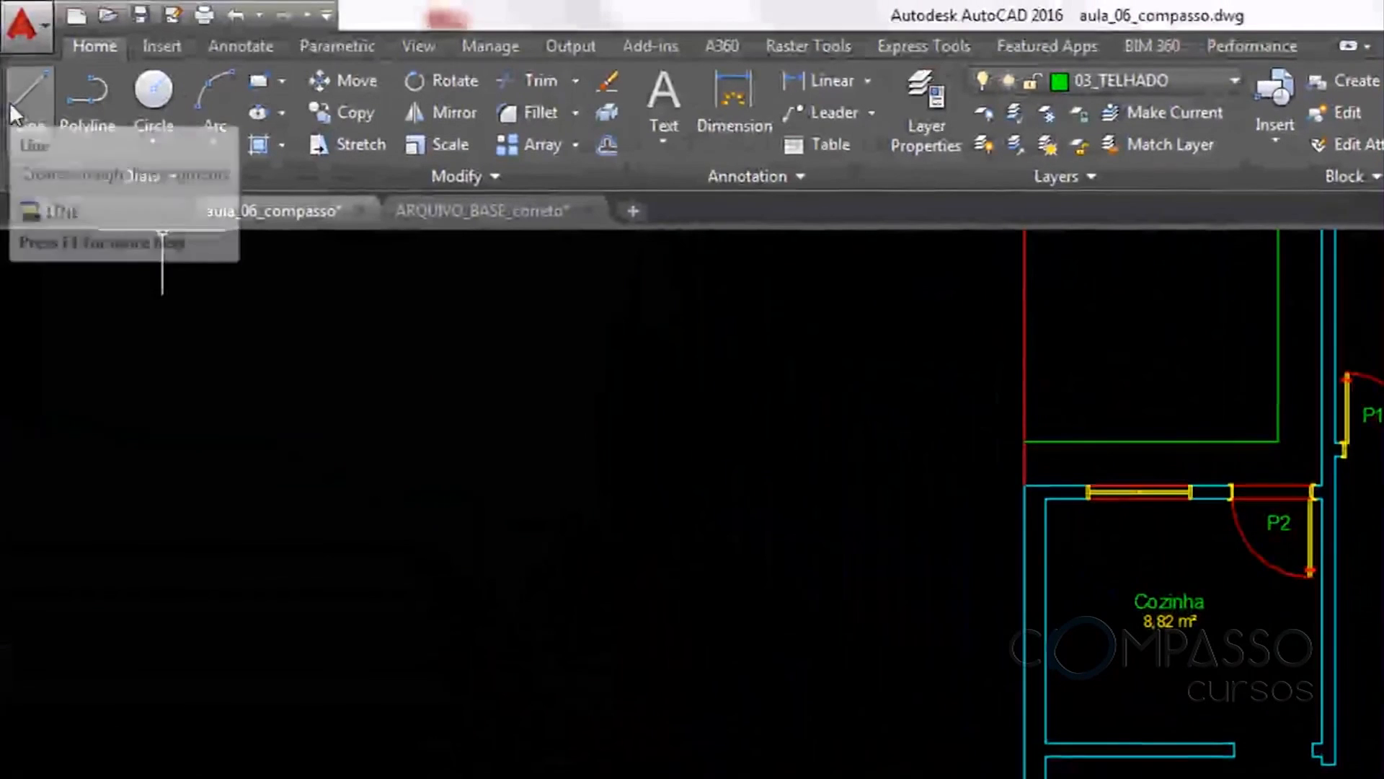
left_click(29, 97)
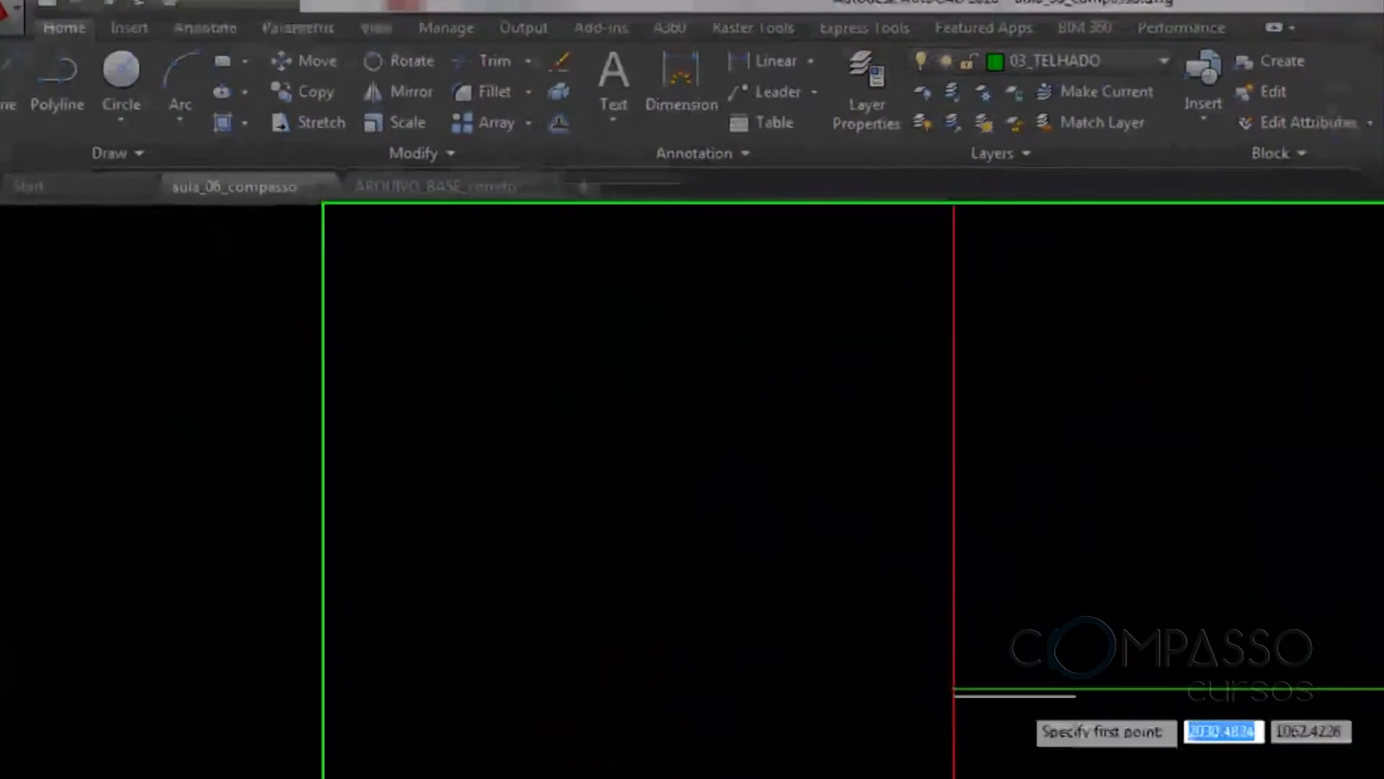
left_click(611, 581)
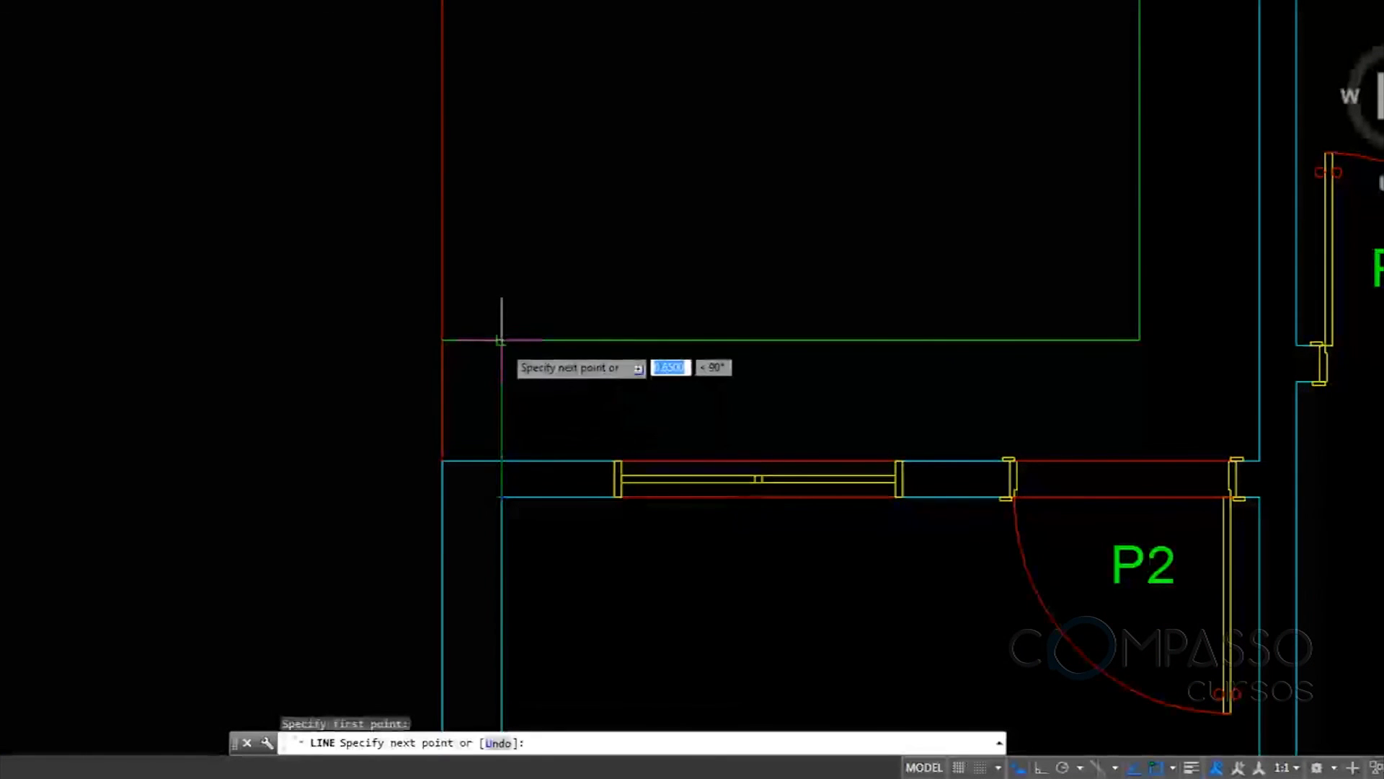
left_click(610, 410)
scroll(636, 311, "down", 5)
key("Escape")
Draw a vertical line 0.65 long from the Sala's inner lower-left corner down to the roof outline
middle_click_drag(540, 397, 527, 222)
key("Return")
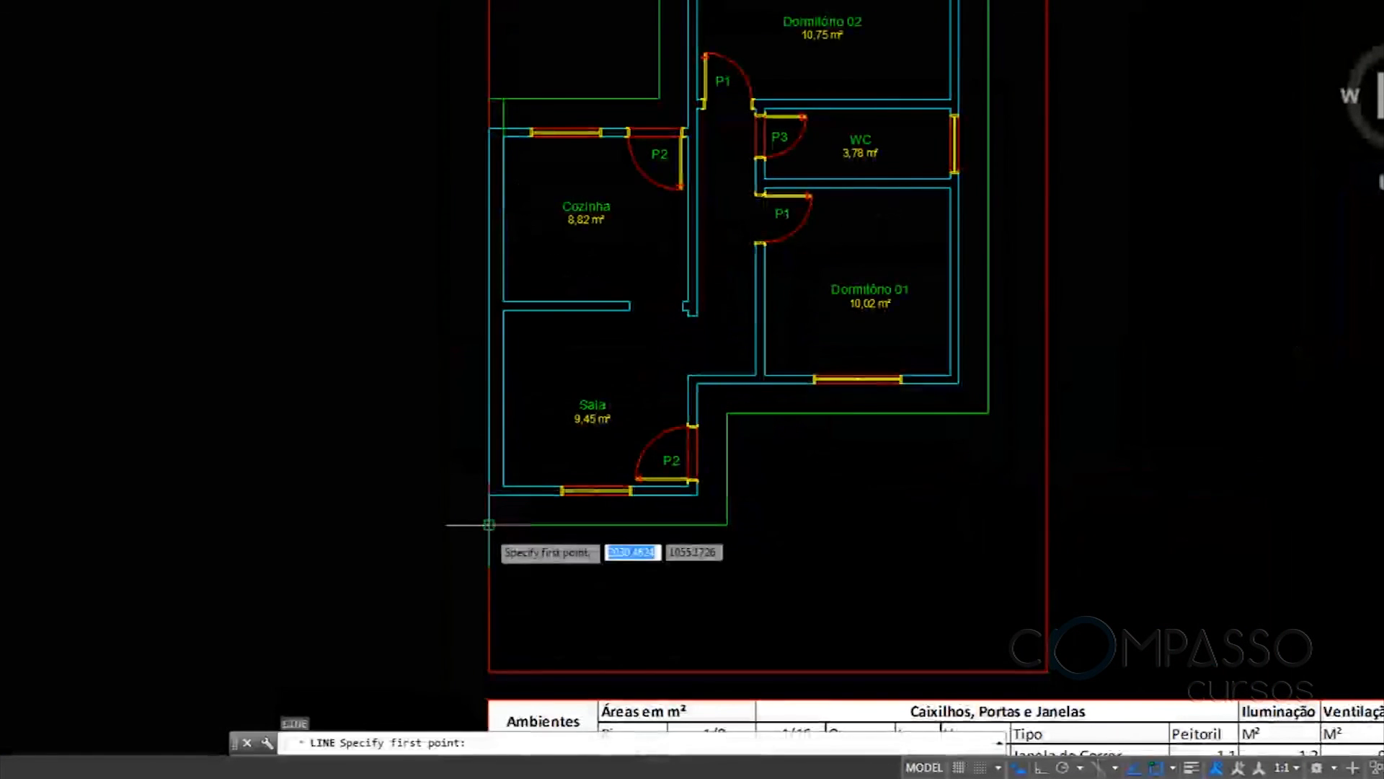
scroll(499, 521, "up", 5)
left_click(528, 530)
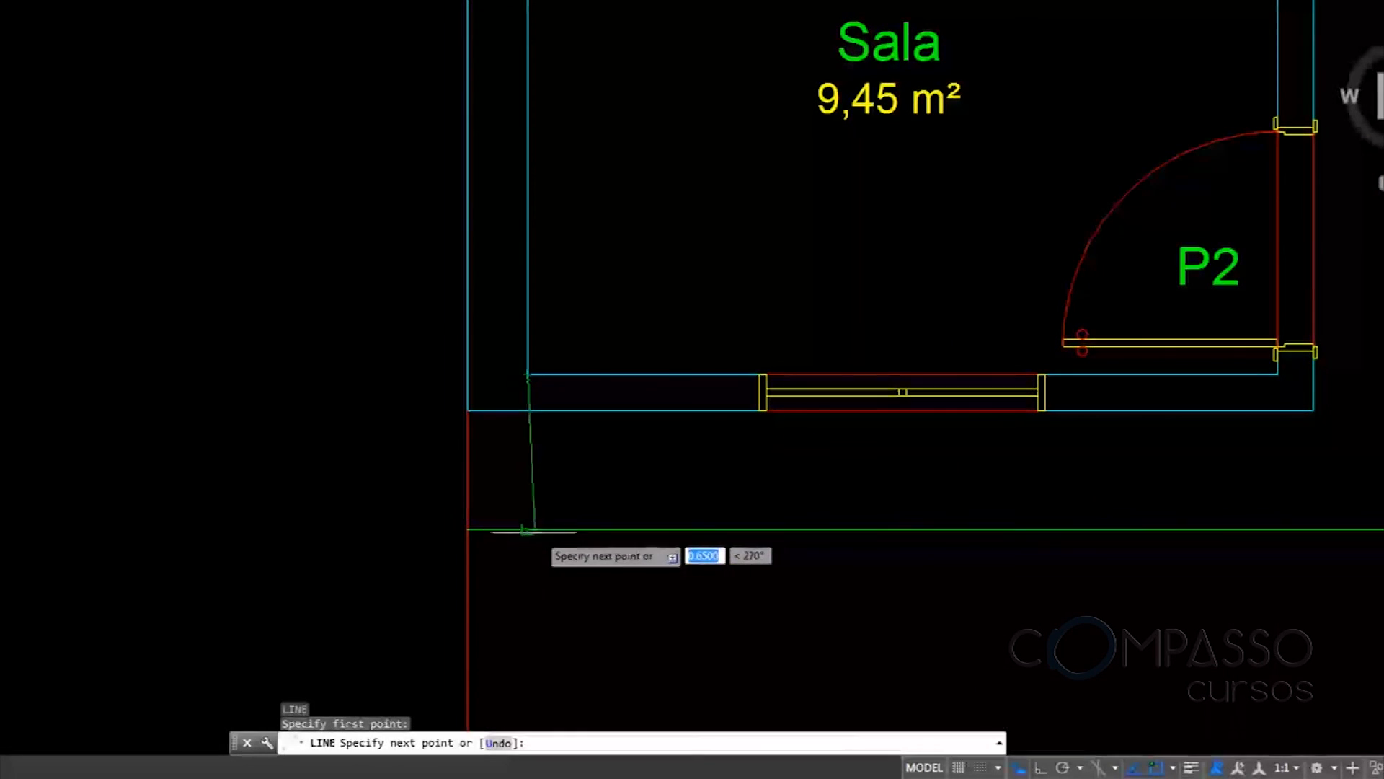
key("Return")
key("Escape")
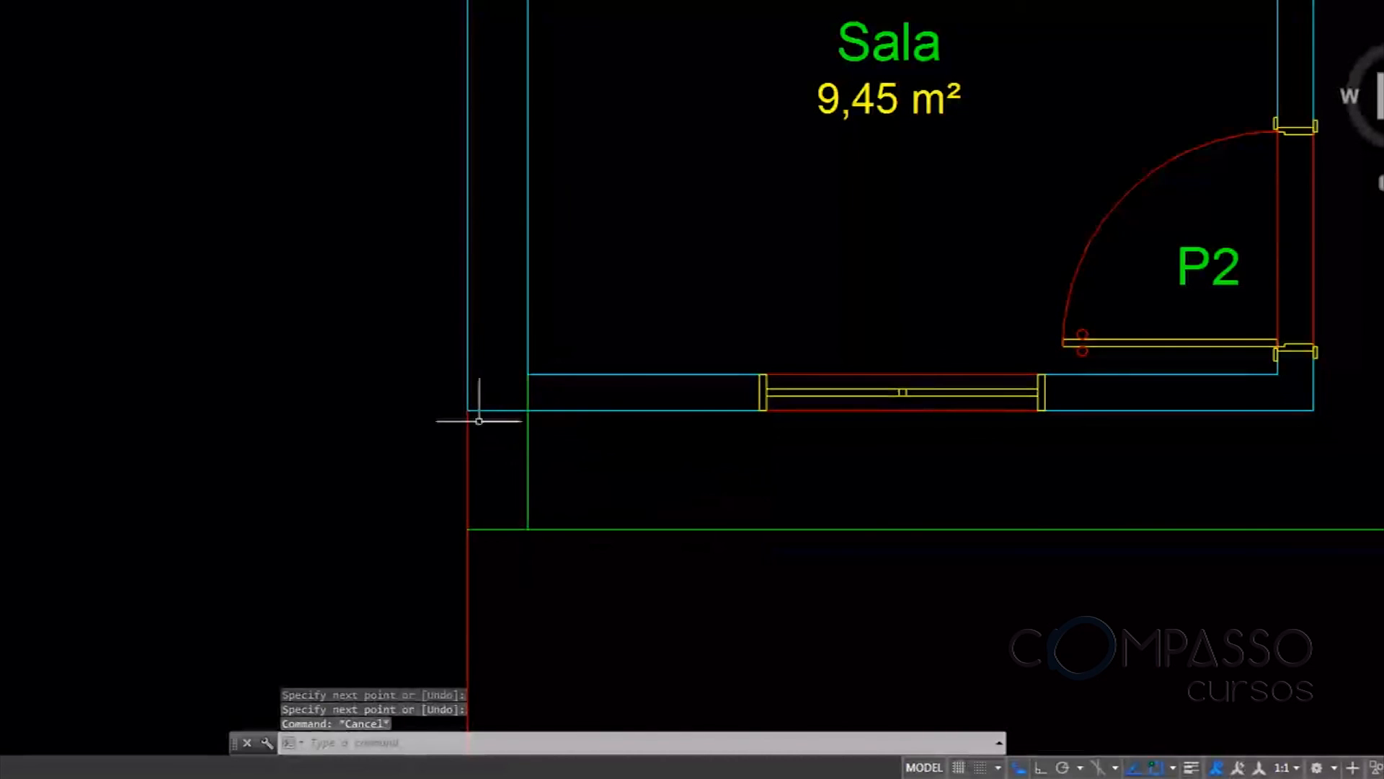
key("Escape")
Try to fillet the short vertical line below the Sala with the lower roof outline
scroll(479, 396, "down", 4)
scroll(516, 458, "up", 4)
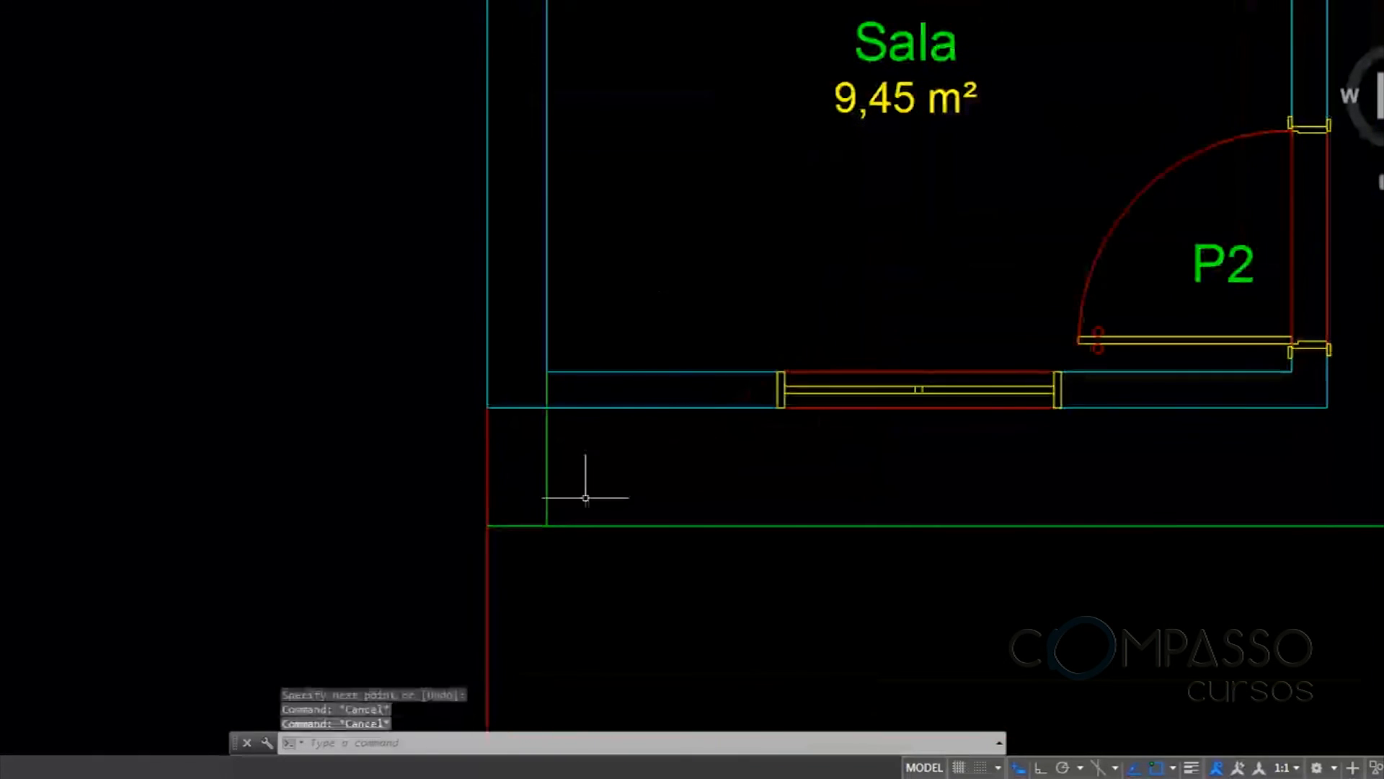
type("f")
key("Return")
left_click(547, 462)
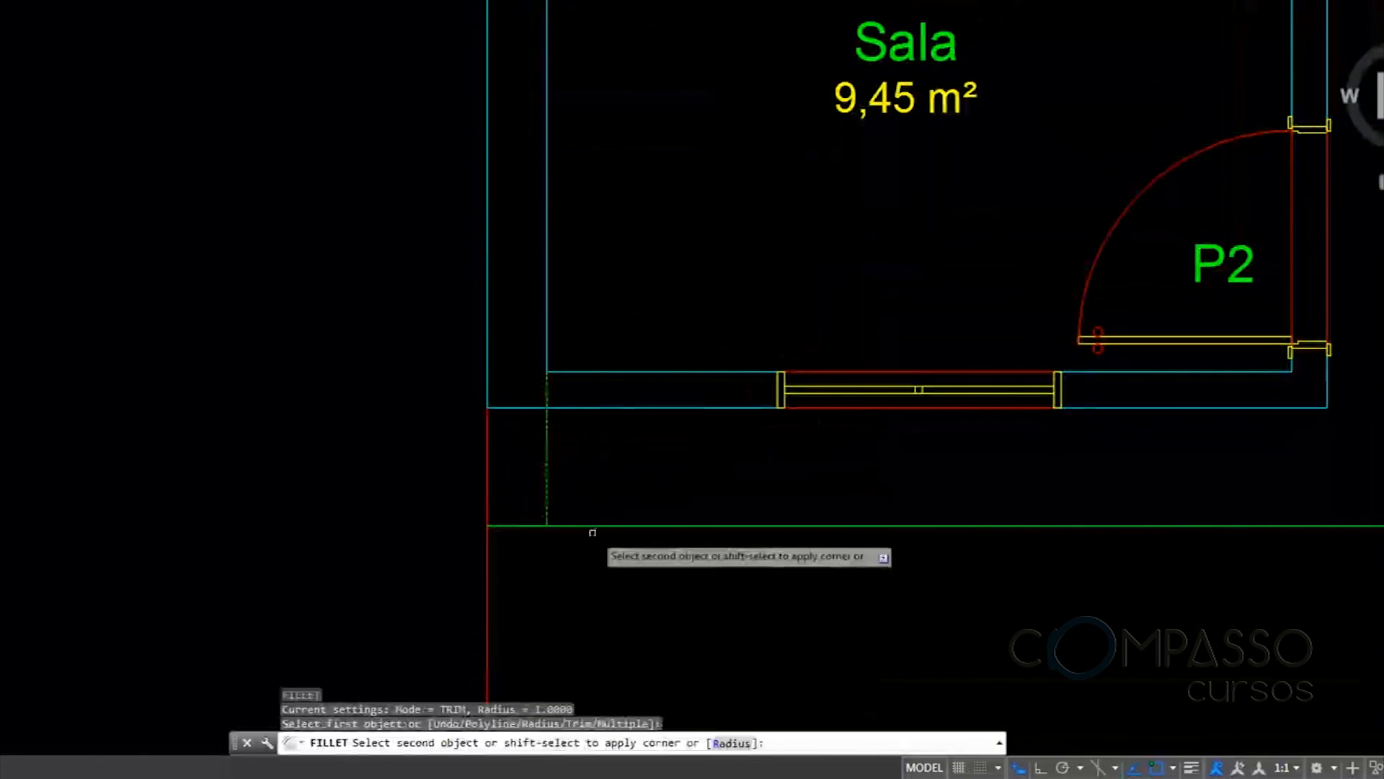
left_click(589, 527)
Trim the part of the short vertical roof line that lies inside the Sala's lower wall
type("tr")
key("Return")
key("Return")
left_click(551, 390)
left_click(540, 390)
scroll(540, 390, "down", 5)
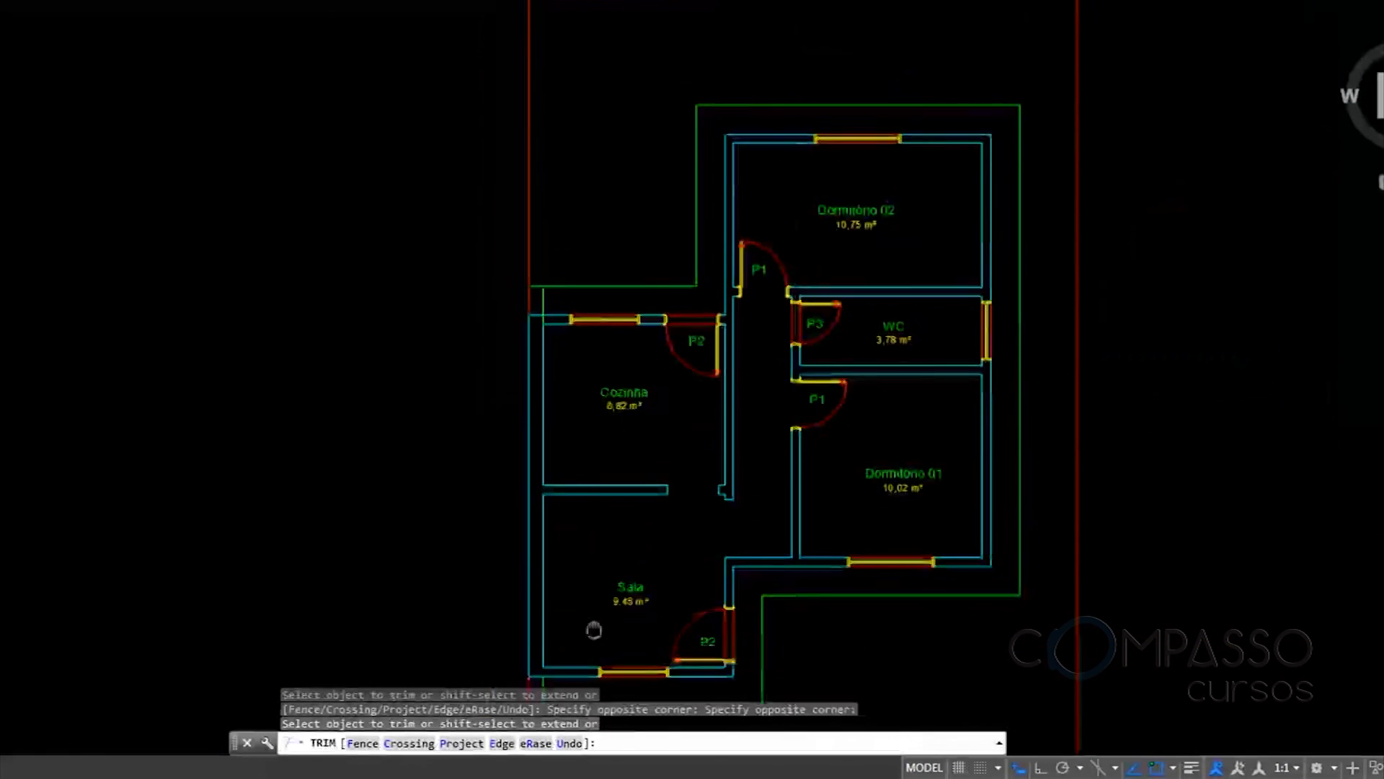
Trim the roof outline's overhanging stub and the vertical line's part inside the wall at the Cozinha's upper-left corner
scroll(541, 313, "up", 6)
left_click(448, 328)
left_click(433, 353)
left_click(523, 546)
left_click(458, 552)
scroll(520, 447, "down", 10)
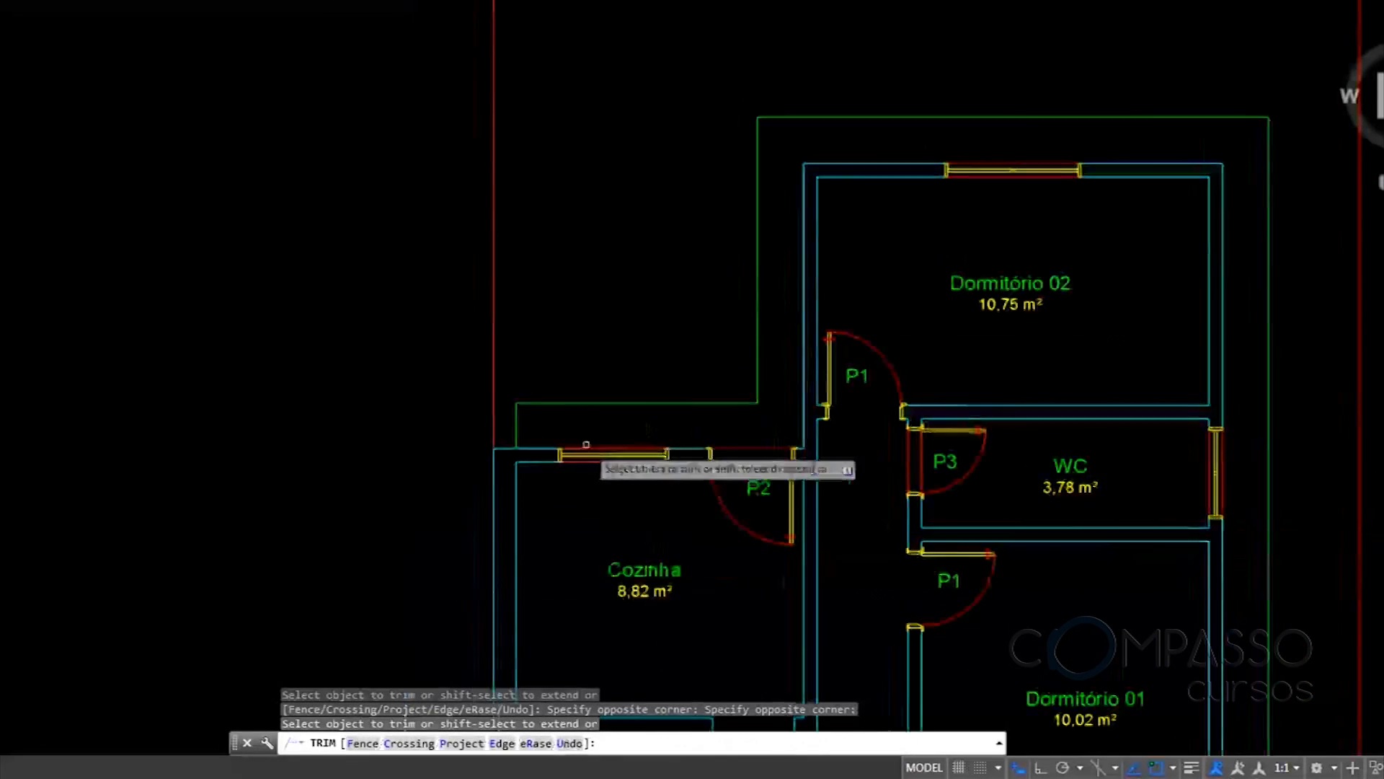
Match the green roof outline around the house to the red dashed sample line beside the dashed roof label
key("Escape")
middle_click_drag(667, 333, 509, 246)
scroll(578, 291, "down", 5)
middle_click_drag(707, 312, 608, 427)
middle_click_drag(685, 364, 606, 553)
scroll(690, 171, "up", 8)
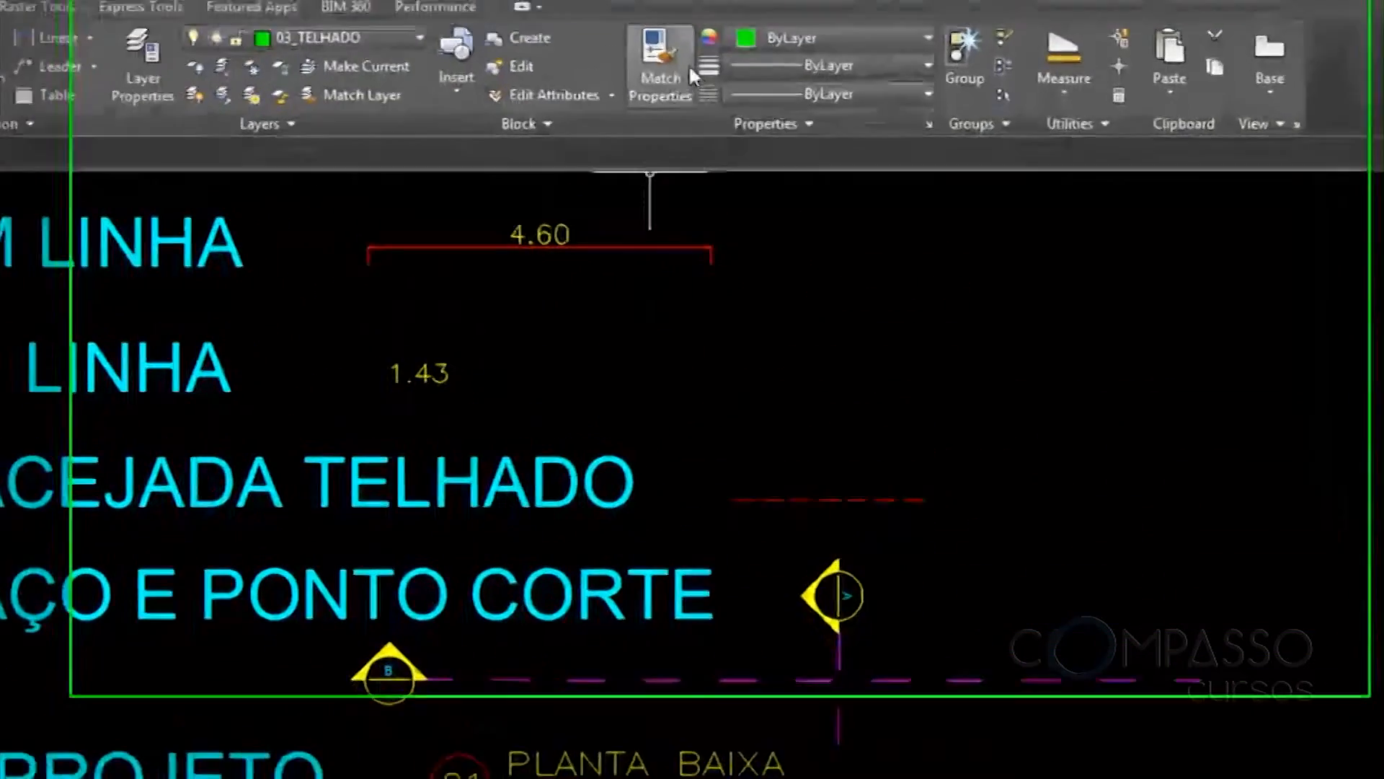
left_click(678, 61)
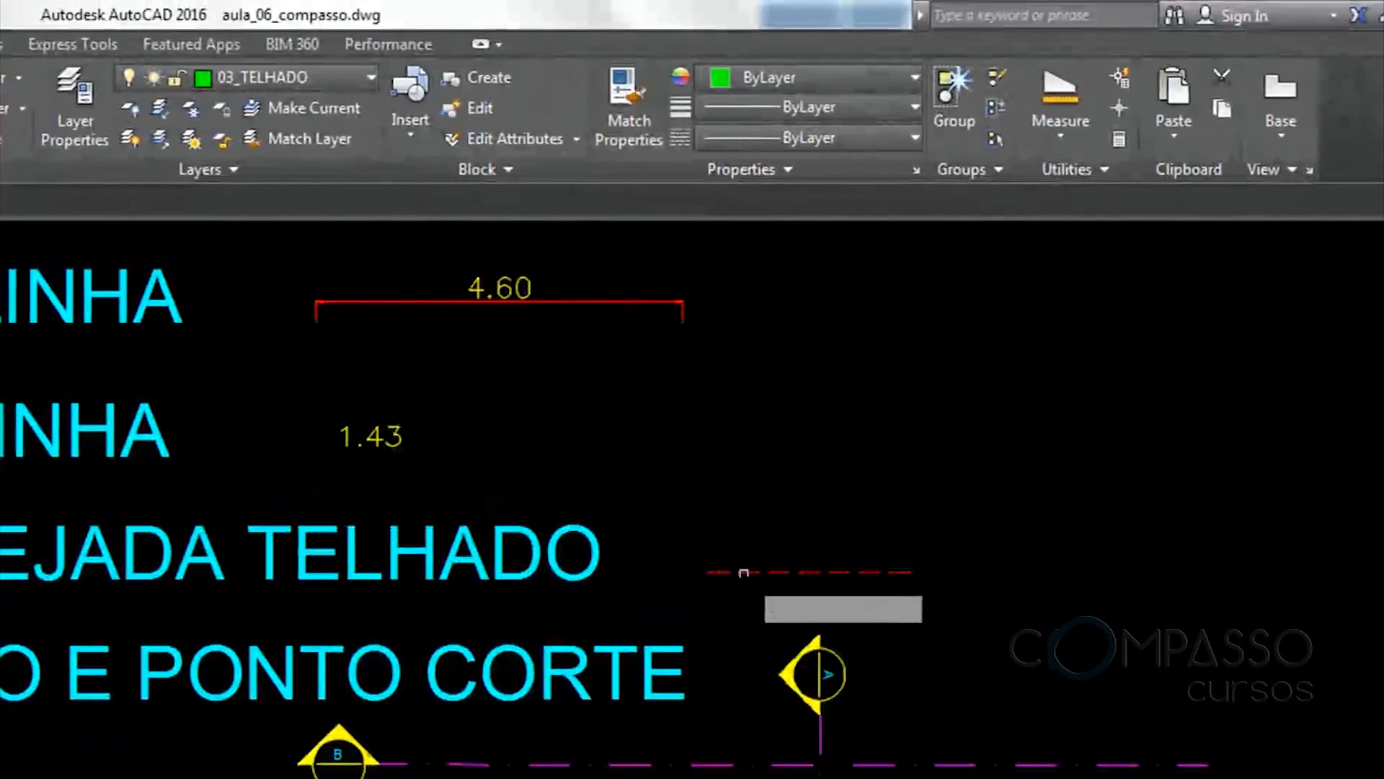
left_click(743, 573)
scroll(852, 510, "down", 10)
scroll(674, 689, "up", 6)
middle_click_drag(689, 376, 381, 230)
scroll(470, 199, "up", 6)
left_click(504, 114)
scroll(462, 339, "down", 3)
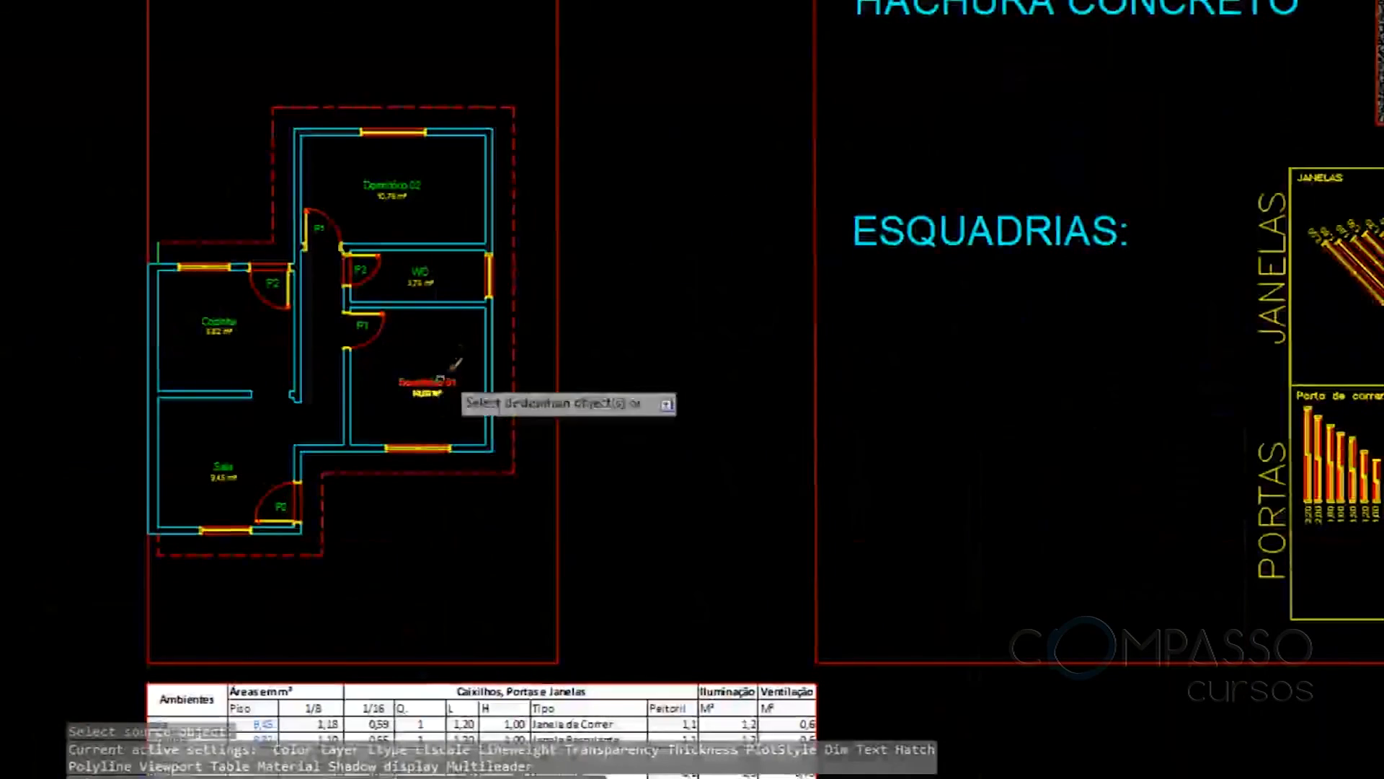
Apply the same dashed properties to the remaining short roof outline segments along the house's left side
scroll(180, 289, "up", 6)
left_click(245, 186)
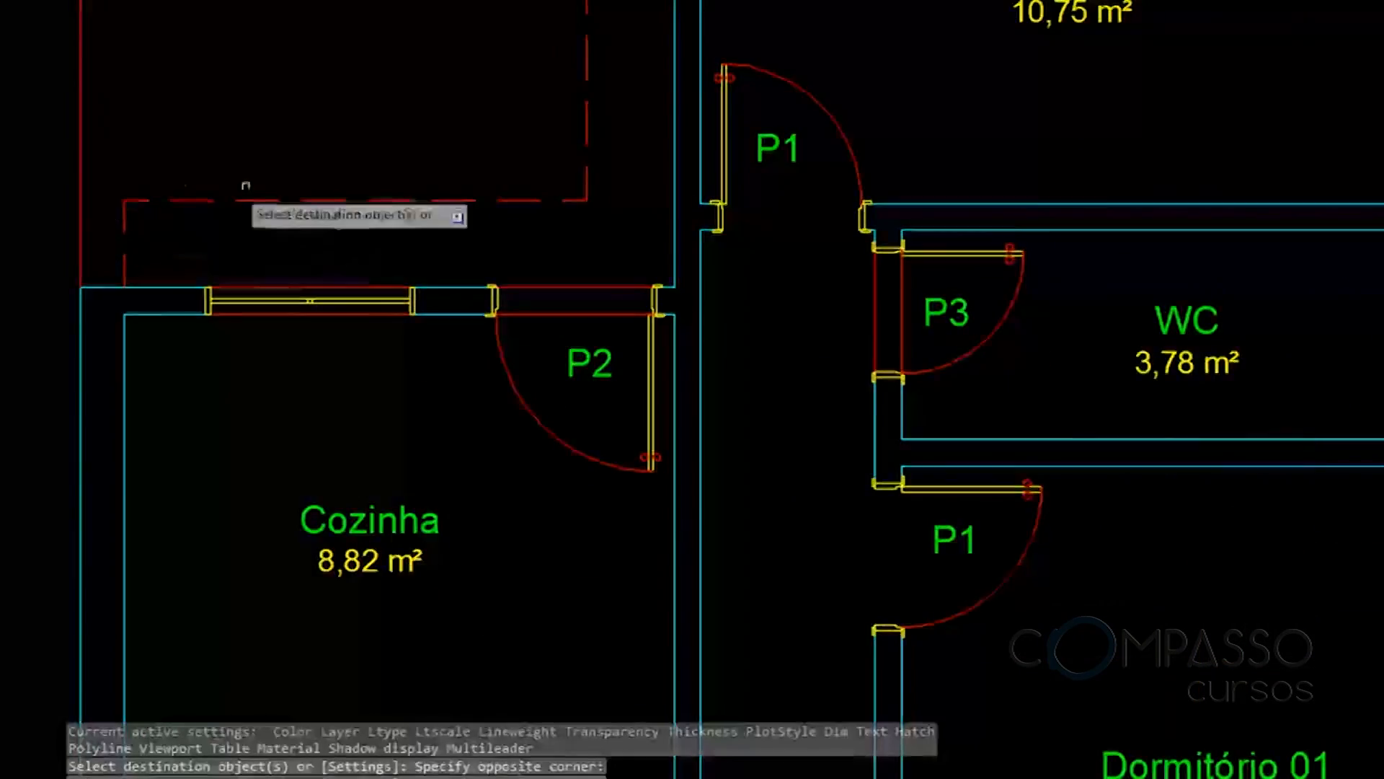
scroll(245, 185, "down", 8)
scroll(261, 417, "up", 6)
left_click(185, 258)
left_click(122, 303)
Draw a vertical helper line from the roof outline's upper-left corner beside Dormitório 02 down to its lowest edge
scroll(121, 303, "down", 6)
mouse_move(250, 332)
middle_mouse_down()
mouse_move(369, 370)
mouse_move(319, 483)
middle_mouse_up()
scroll(389, 350, "up", 4)
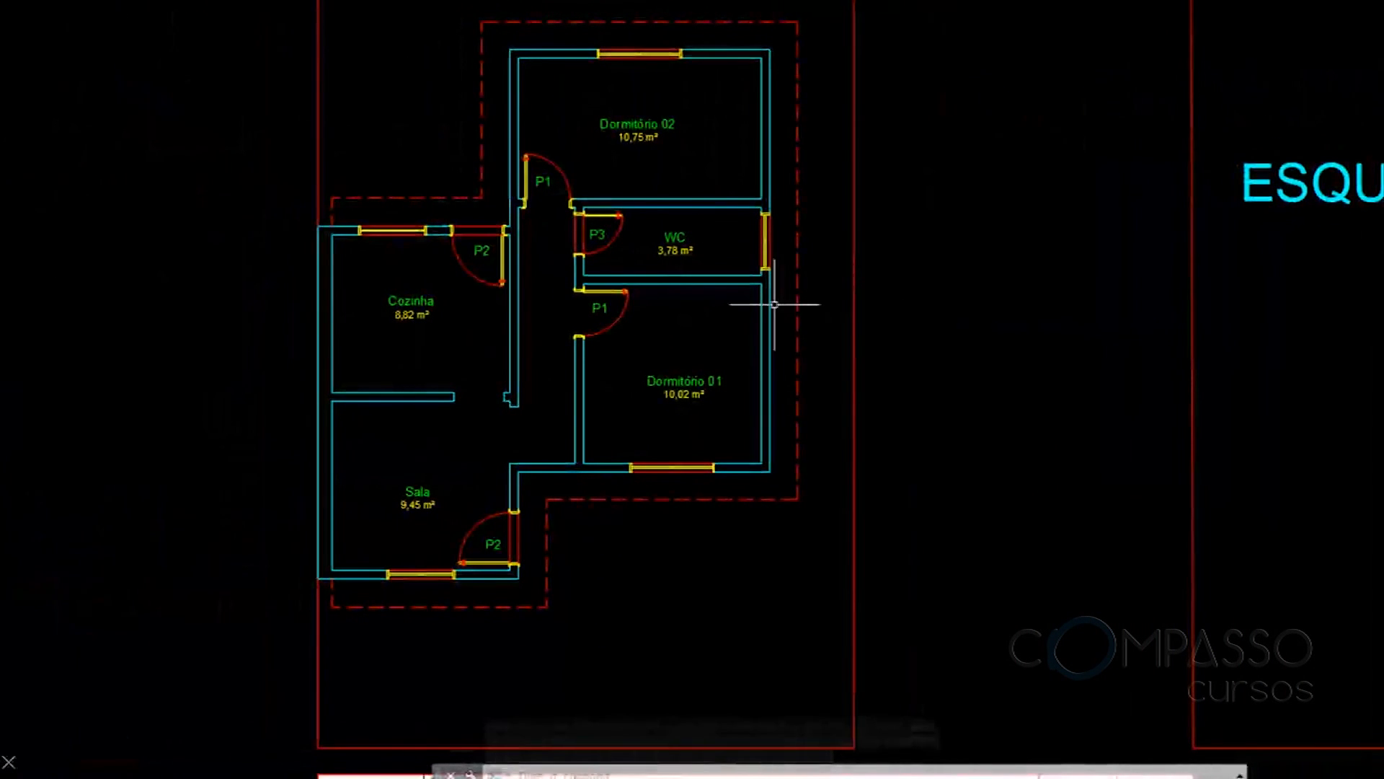
middle_click_drag(699, 257, 786, 269)
type("l")
key("Return")
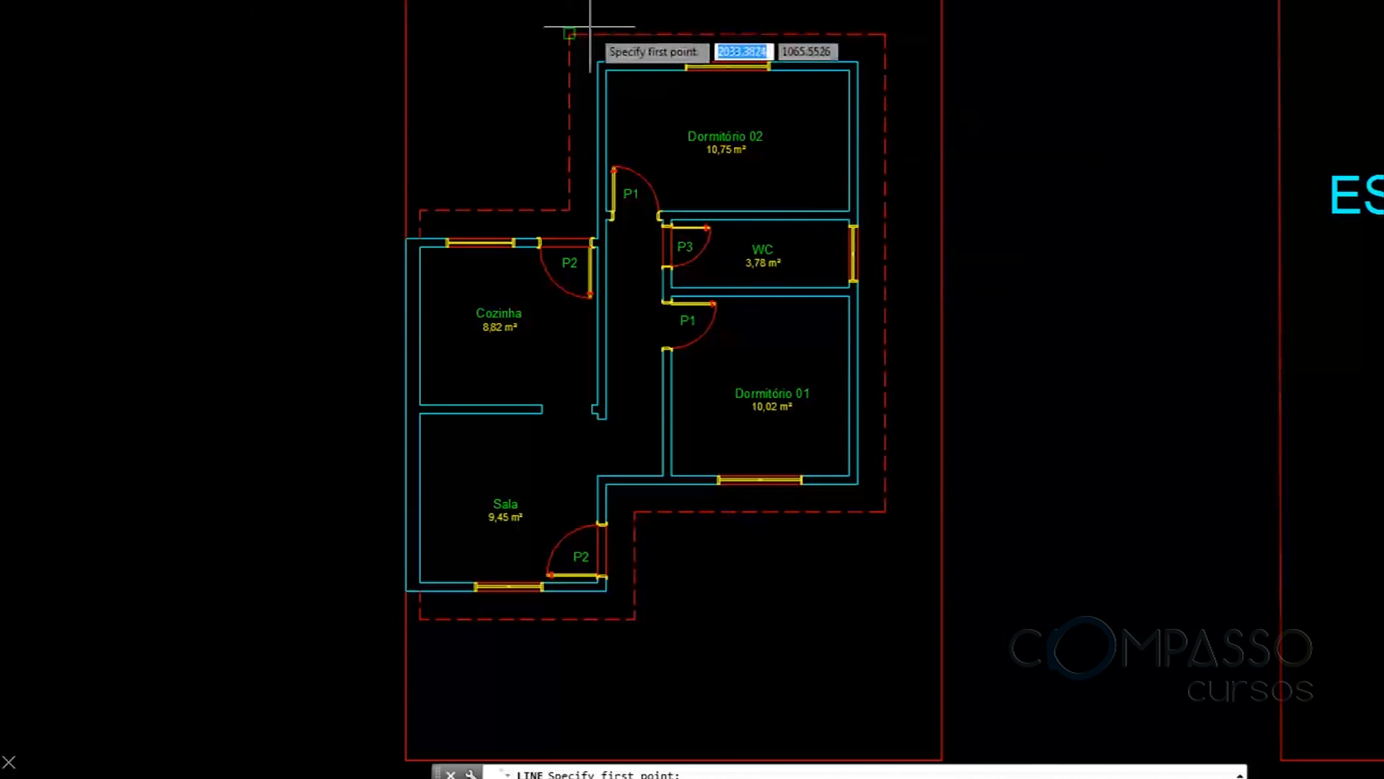
left_click(569, 33)
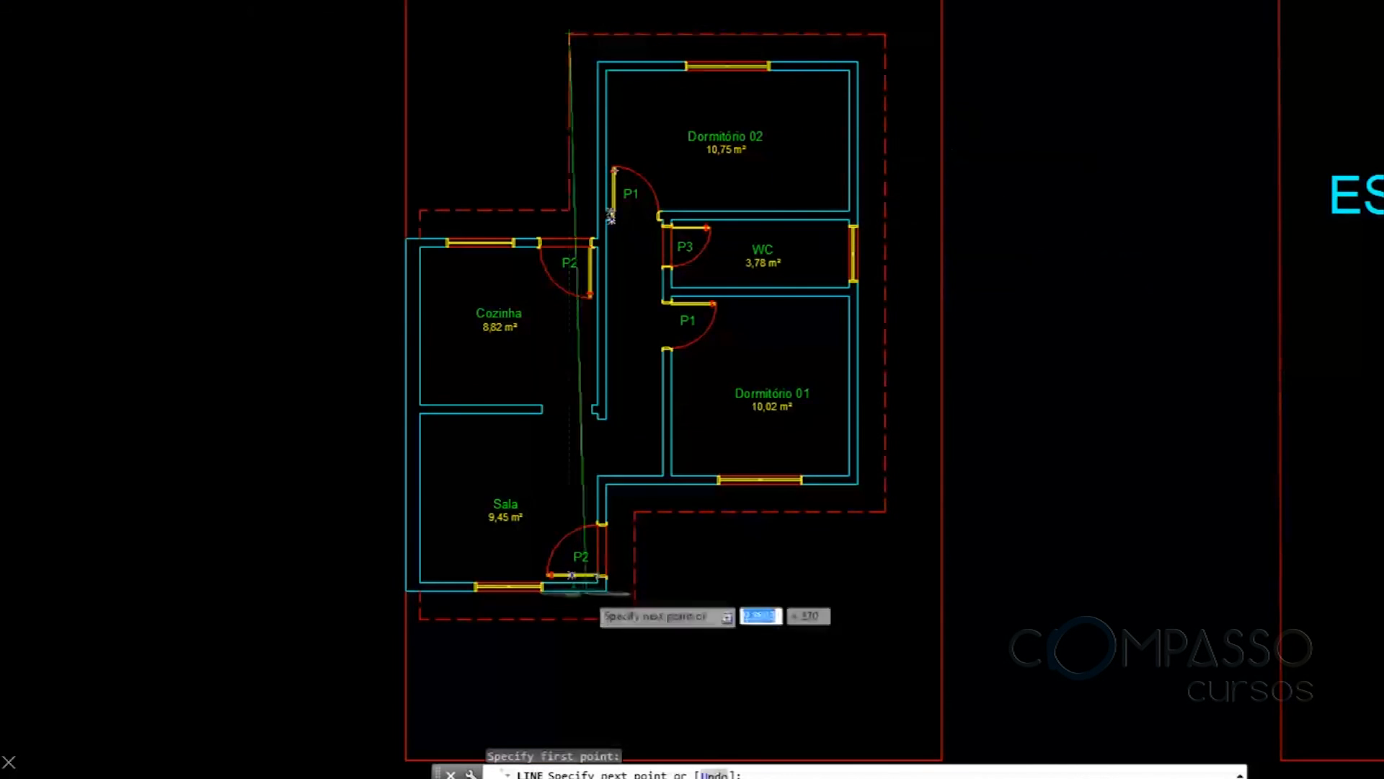
left_click(580, 622)
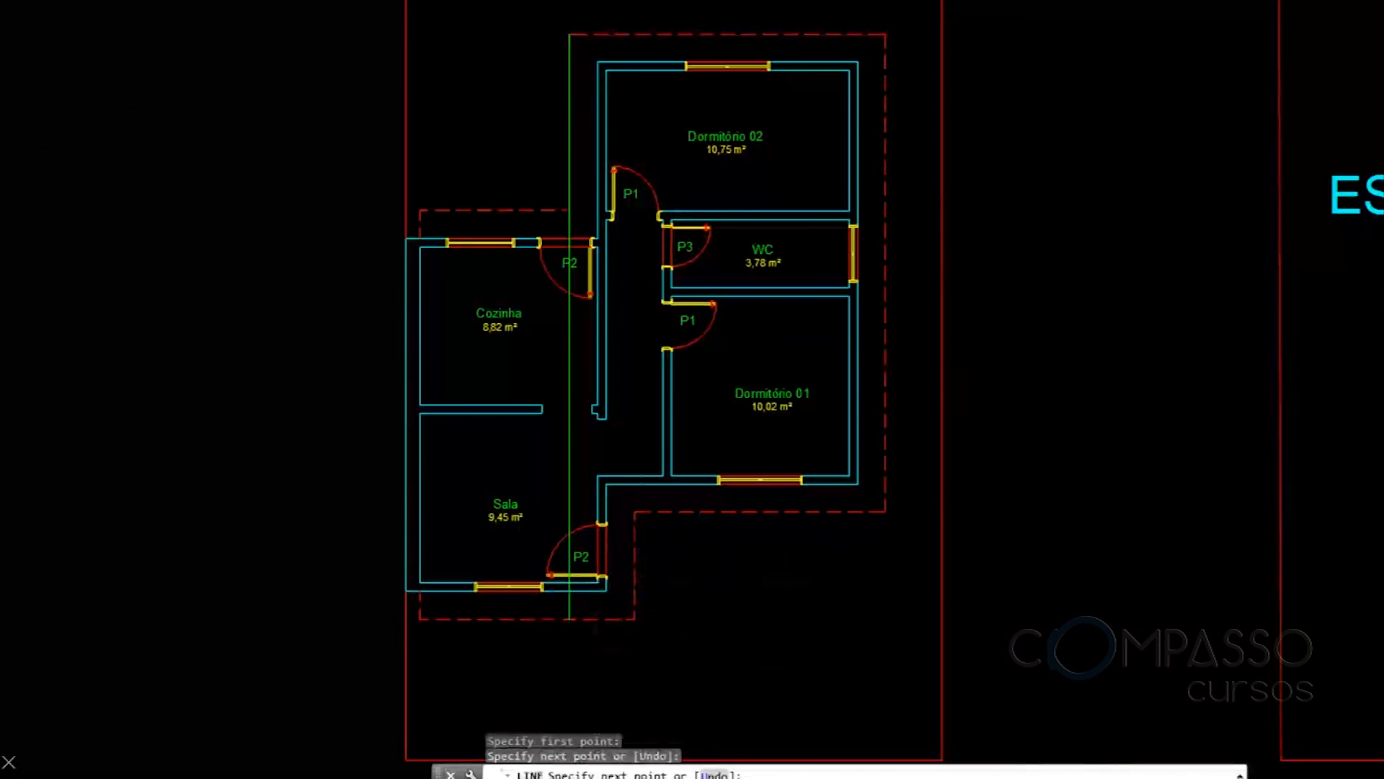
key("Return")
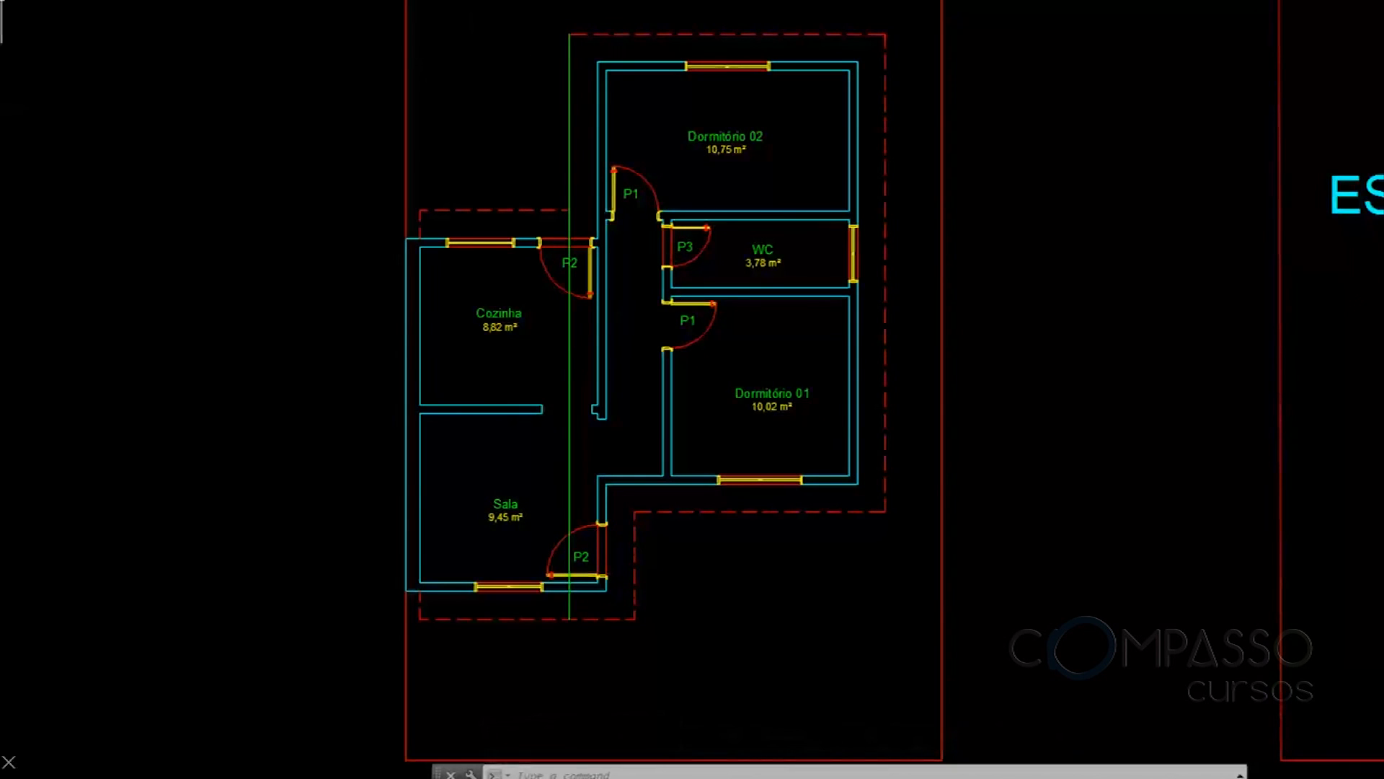
Draw a horizontal line from the helper line's midpoint to the right roof edge and stretch its left end to the Cozinha's inner left wall
key("l")
key("Return")
left_click(570, 326)
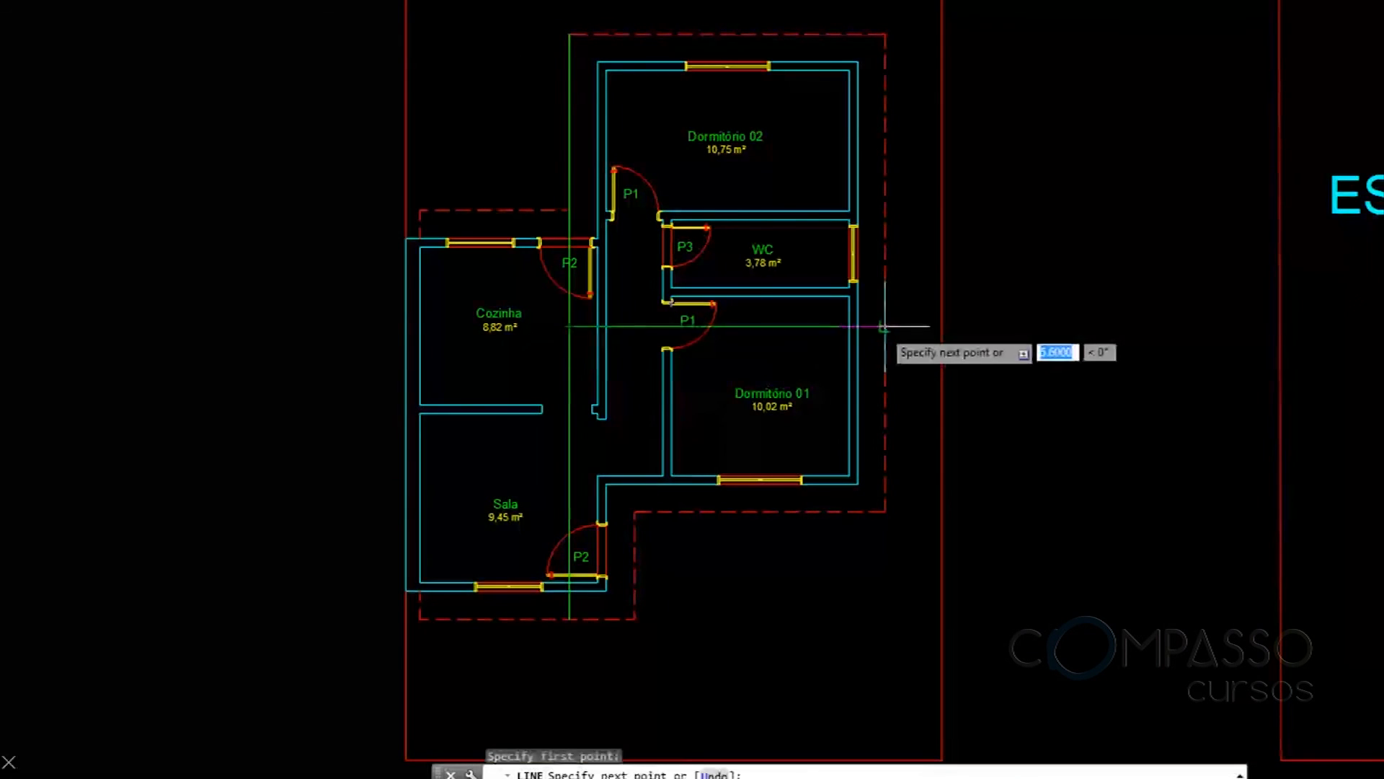
left_click(884, 326)
key("Return")
left_click(570, 326)
scroll(474, 332, "up", 2)
left_click(387, 321)
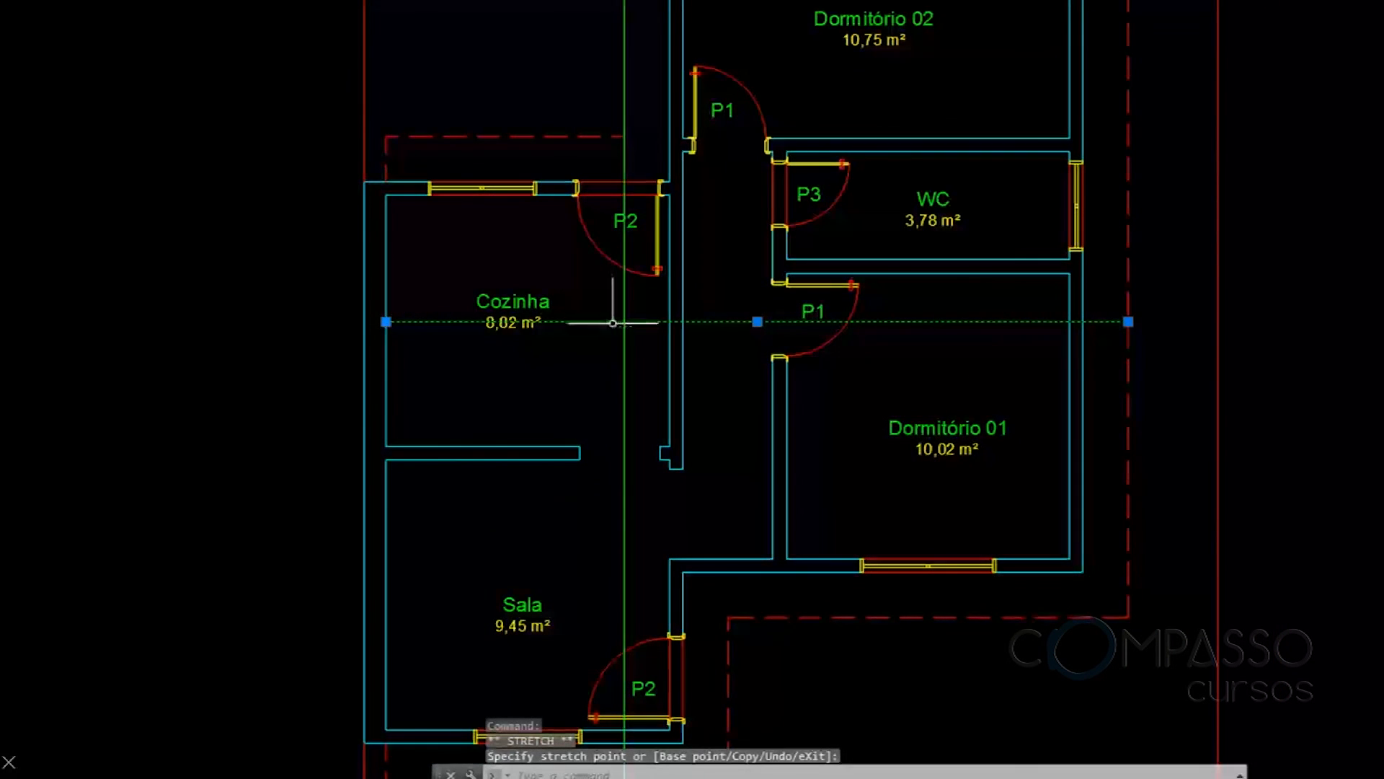
key("Escape")
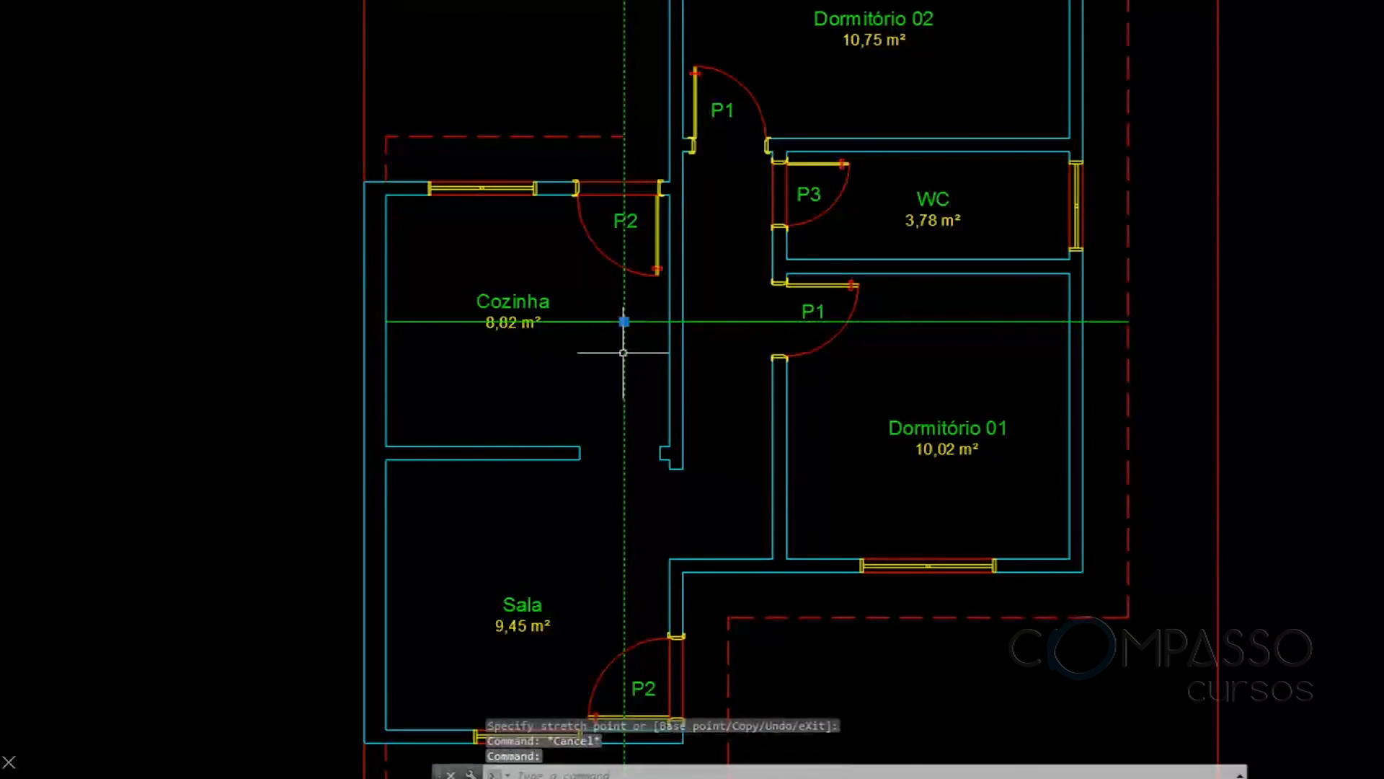
Delete the vertical helper line and trace the horizontal line from the right roof edge to the Cozinha's inner left wall
key("Delete")
key("Return")
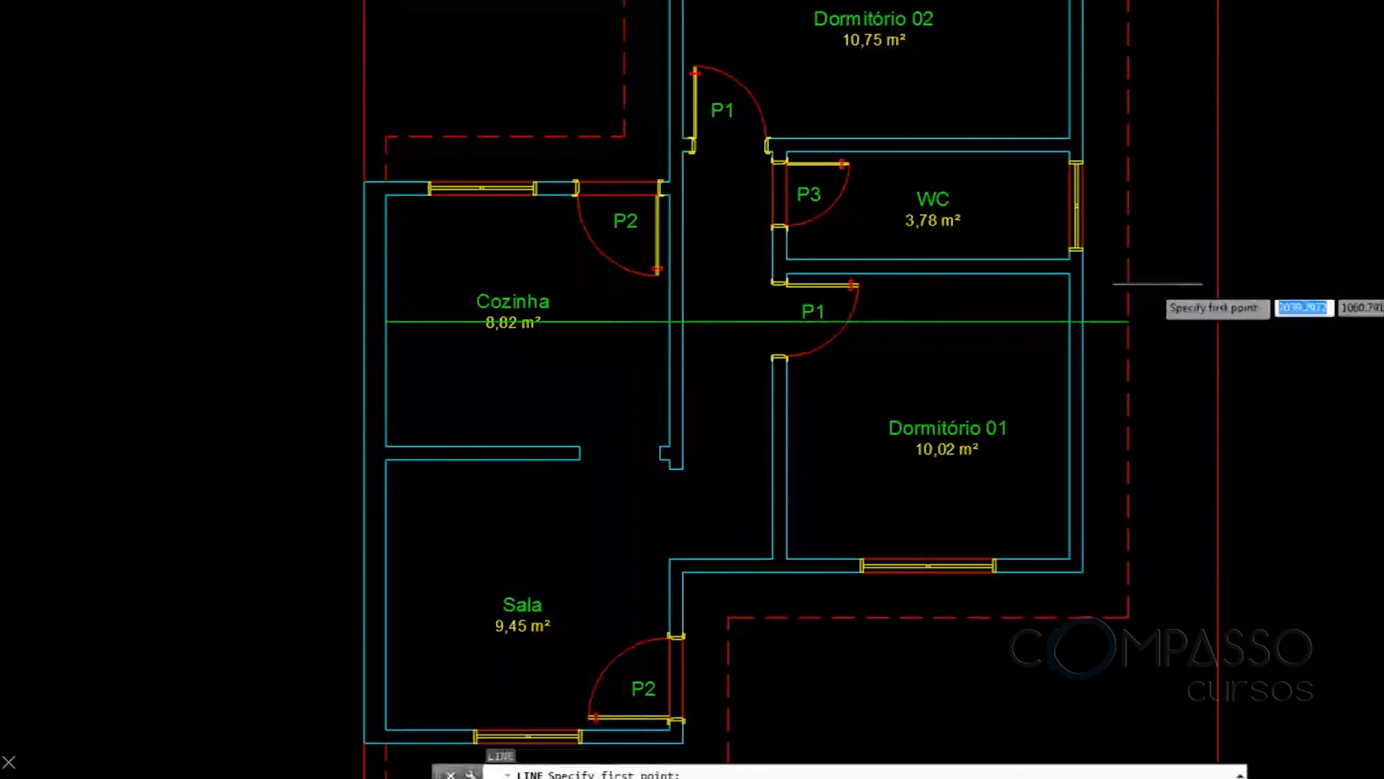
left_click(1126, 321)
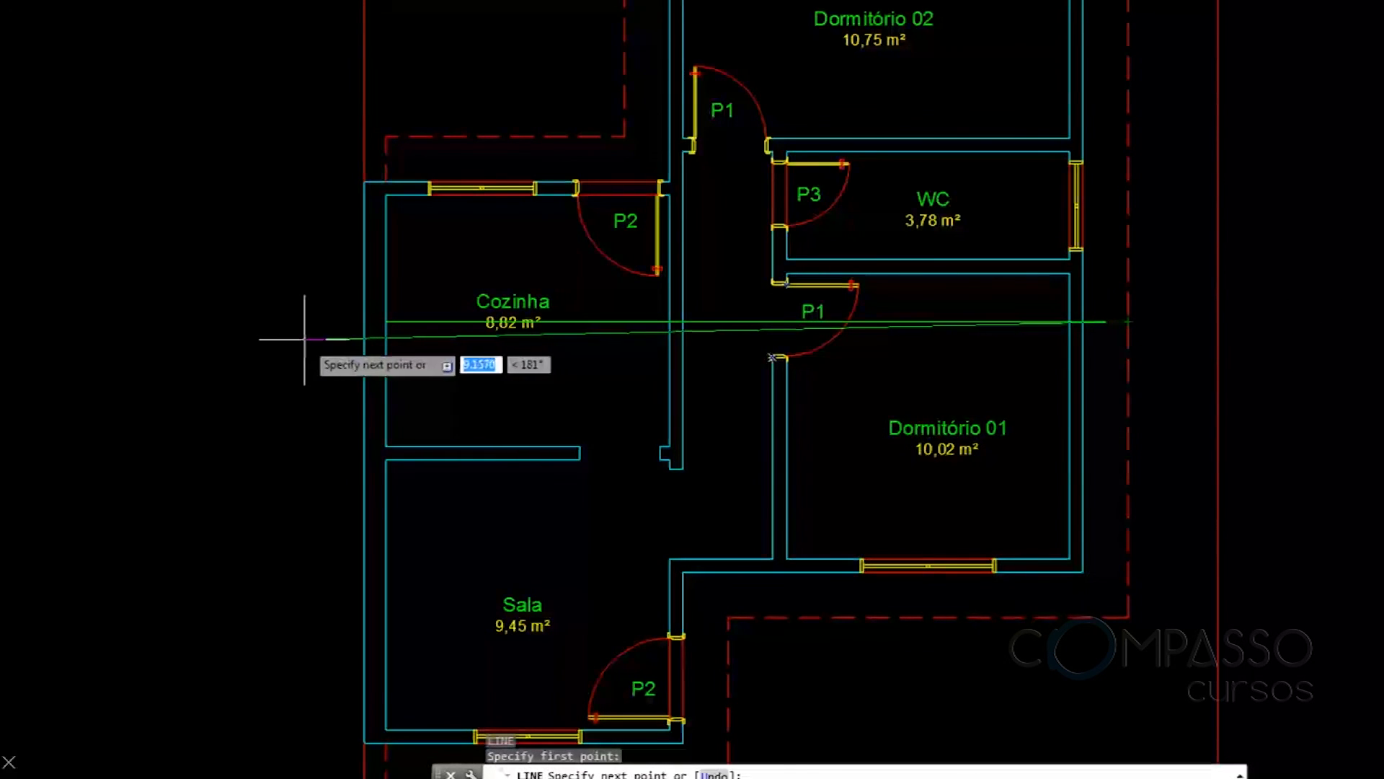
key("F8")
left_click(386, 303)
key("Escape")
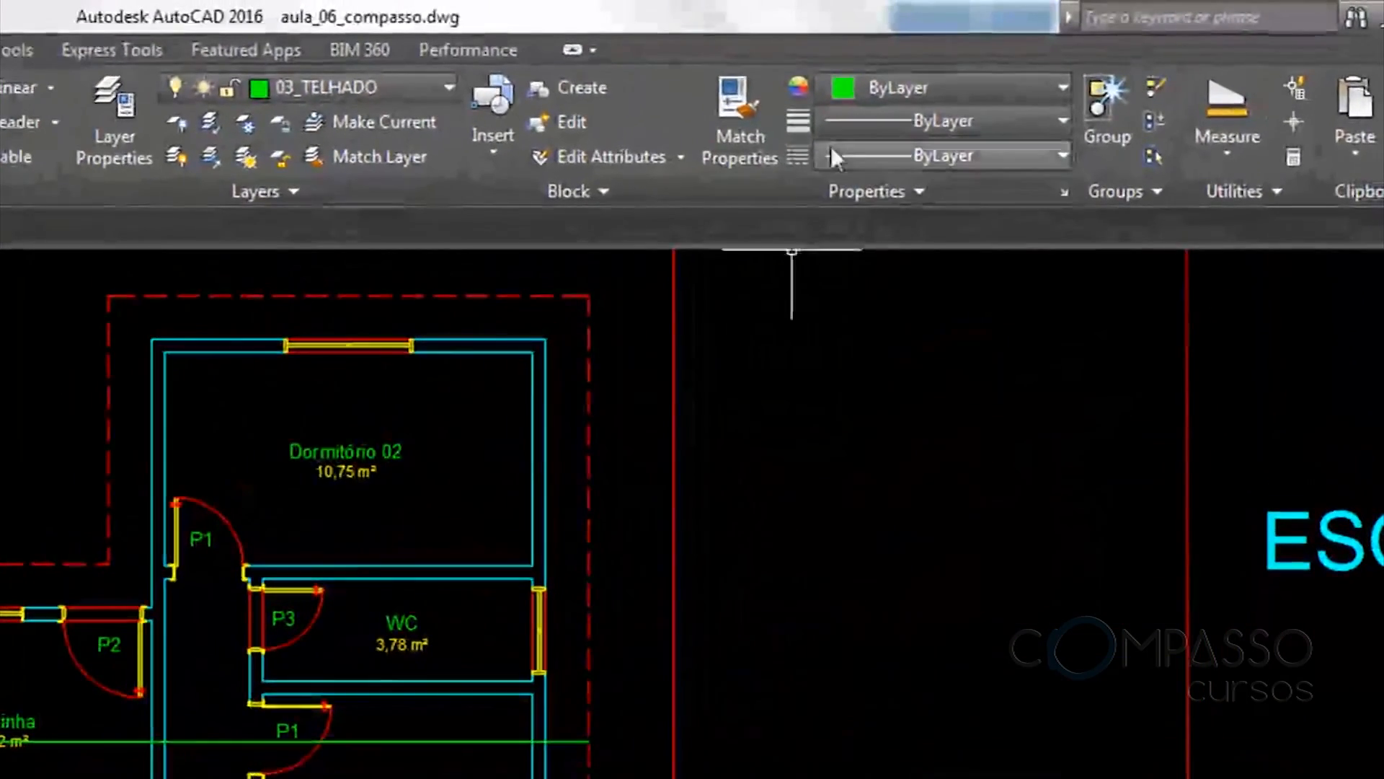
Match the horizontal roof line through the Cozinha and Dormitório 01 to the dashed roof outline
left_click(740, 119)
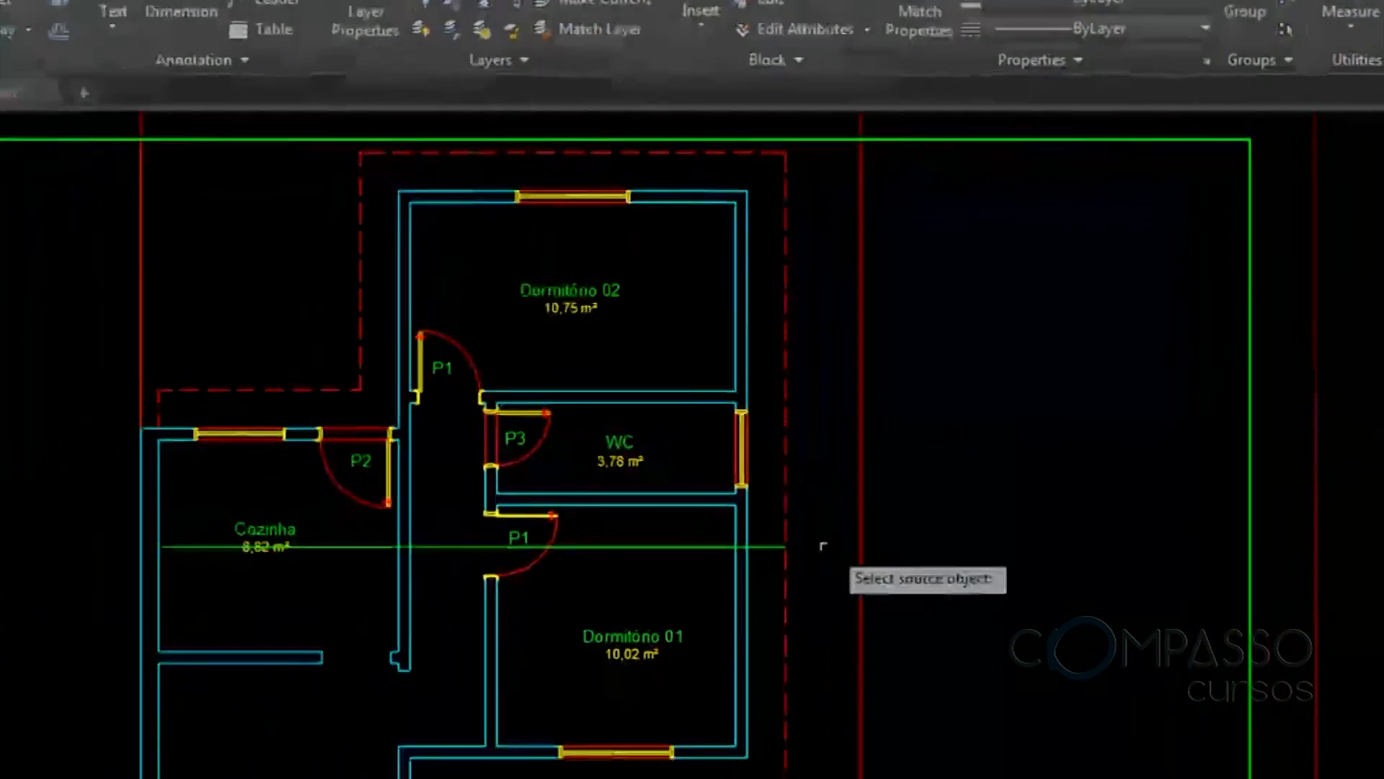
left_click(588, 657)
scroll(975, 342, "up", 2)
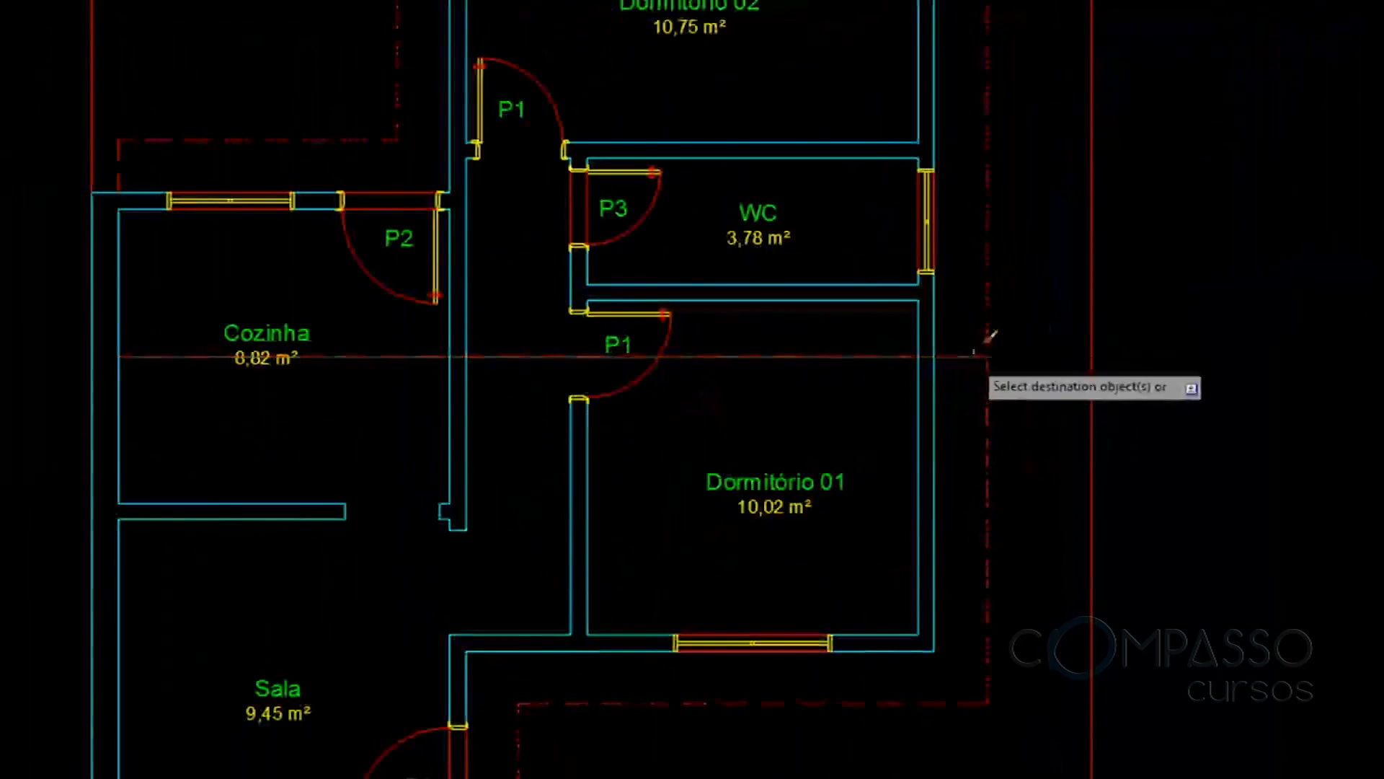
left_click(968, 357)
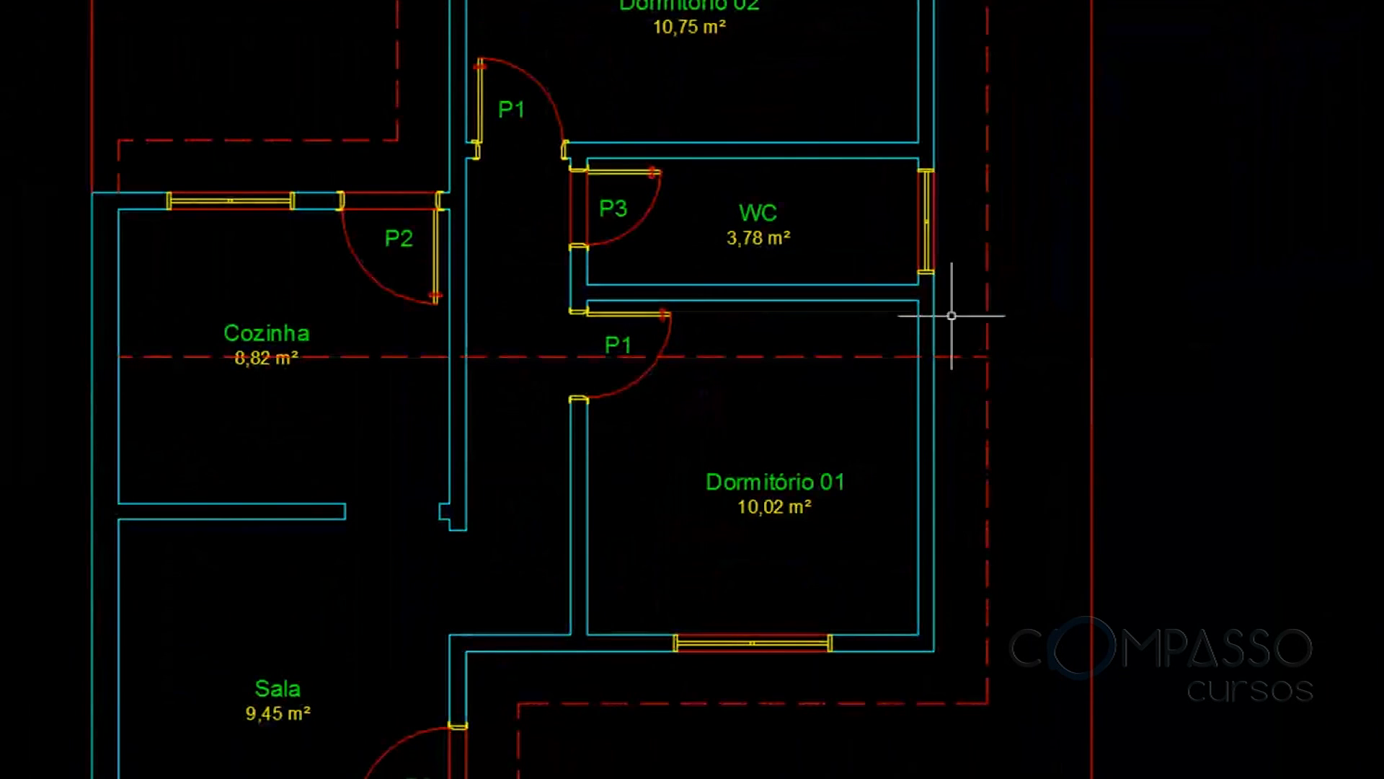
Turn off the layers 02_ESQUADRIAS, 04_ALVENARIA and 03_TEXTOS
scroll(954, 312, "down", 4)
middle_click_drag(983, 260, 803, 259)
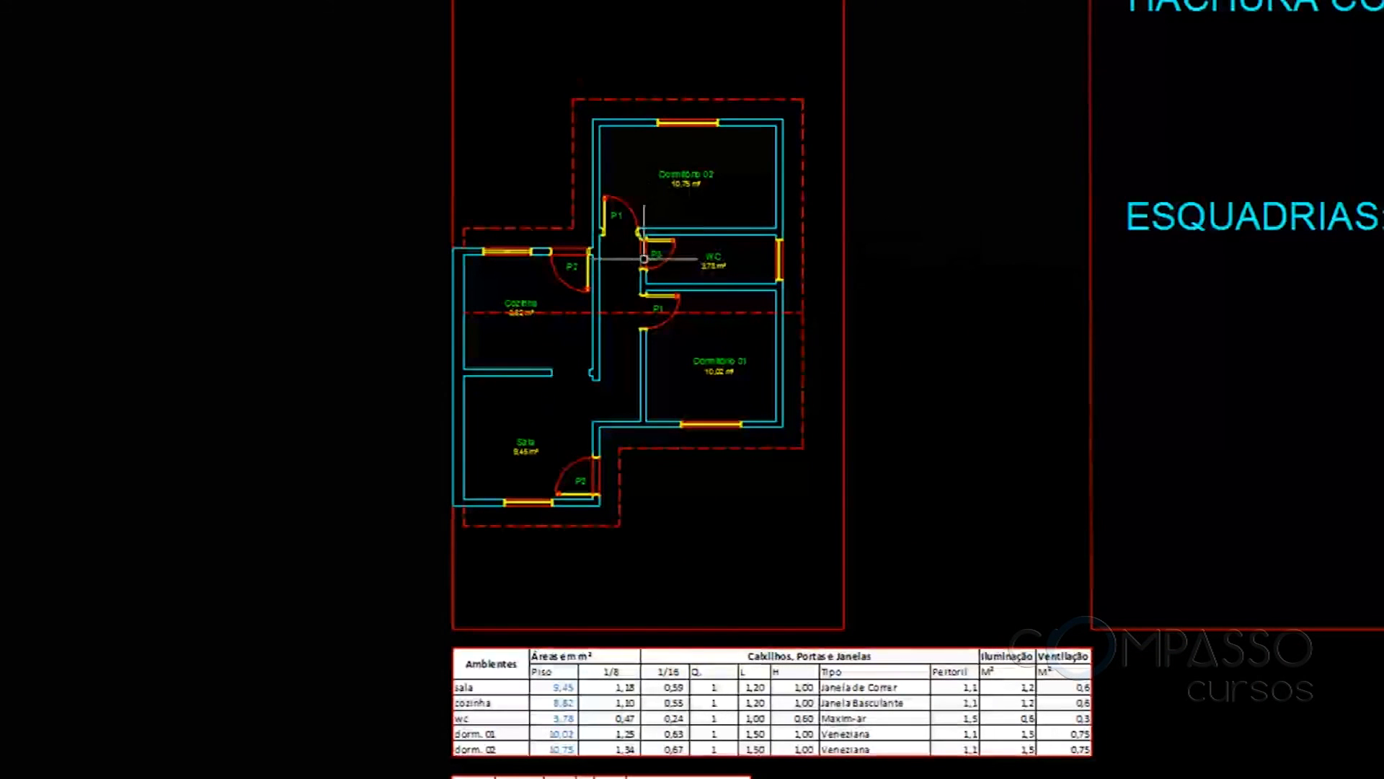
middle_click_drag(835, 273, 967, 300)
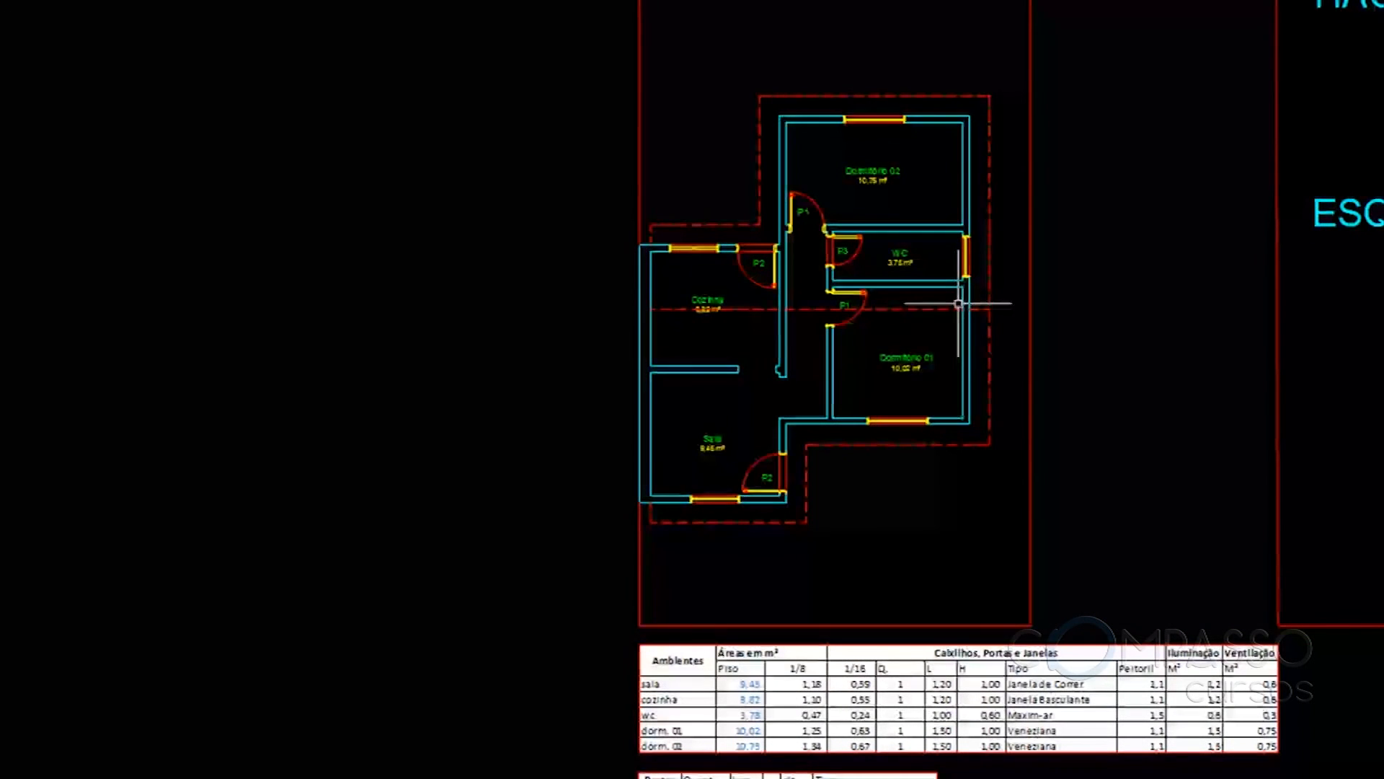
scroll(832, 451, "up", 3)
scroll(847, 416, "down", 4)
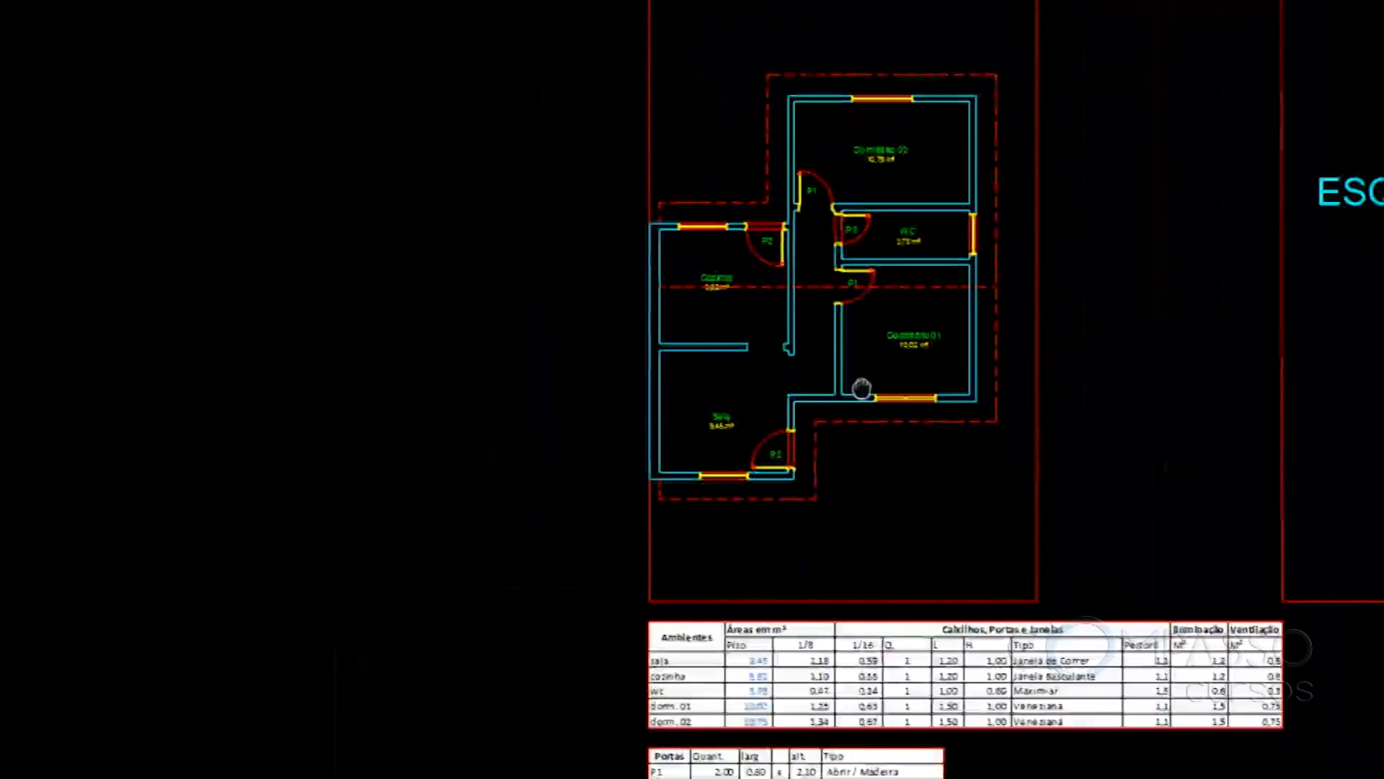
middle_click_drag(866, 388, 898, 395)
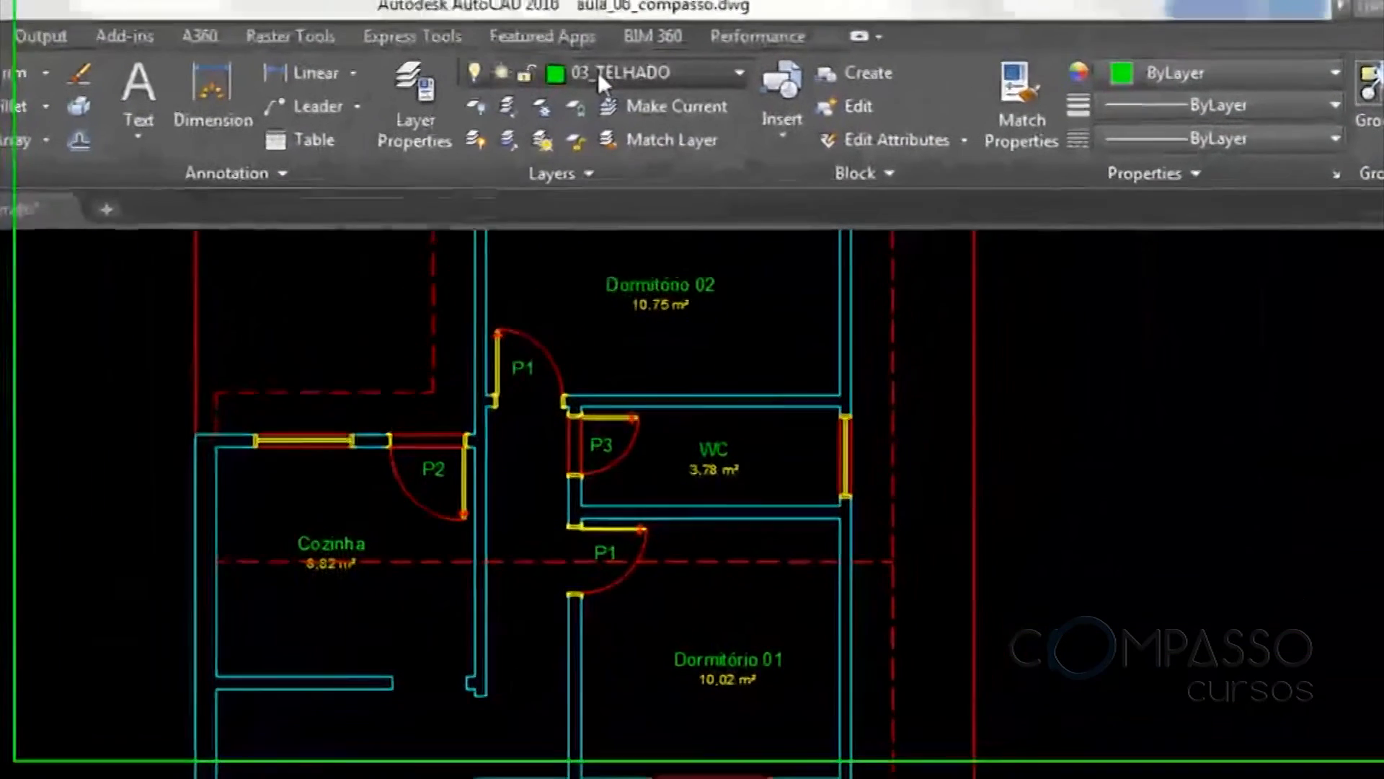
left_click(597, 73)
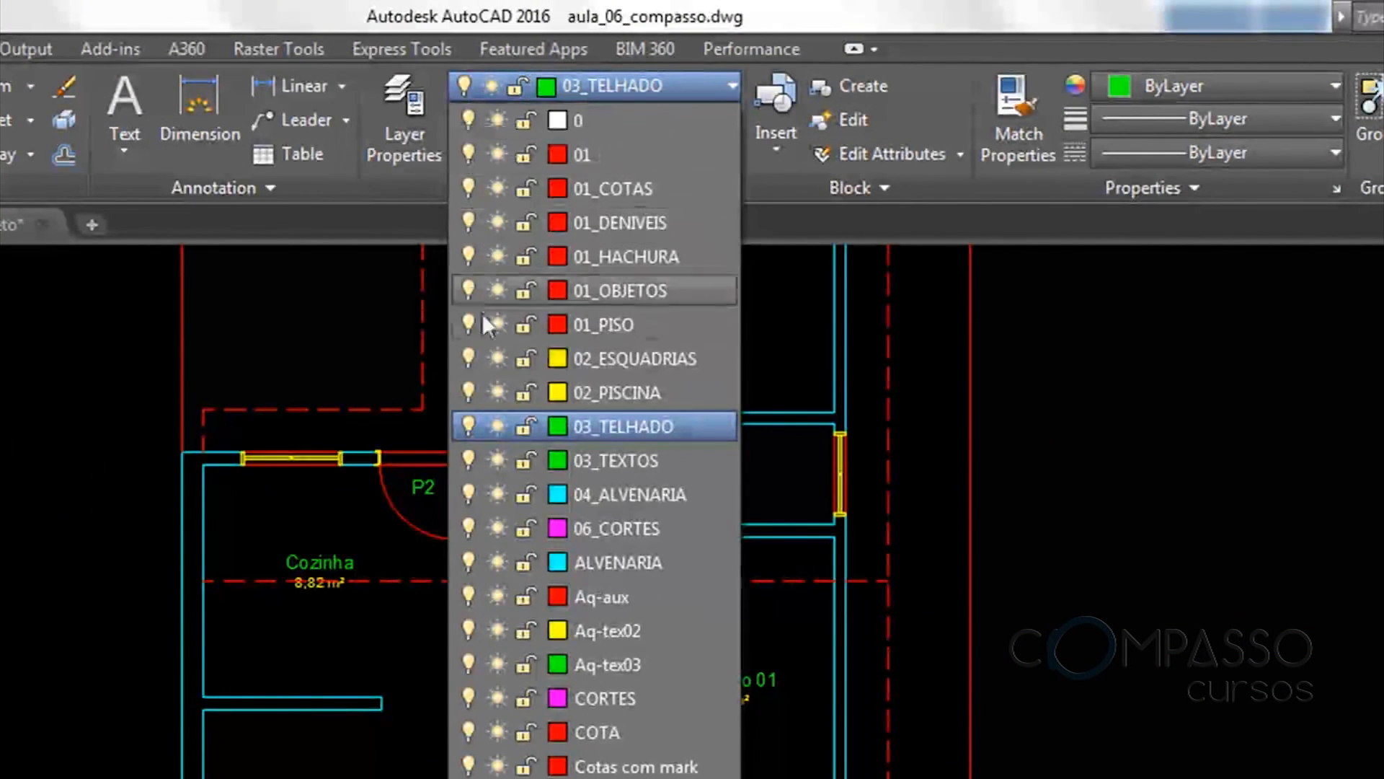
left_click(468, 358)
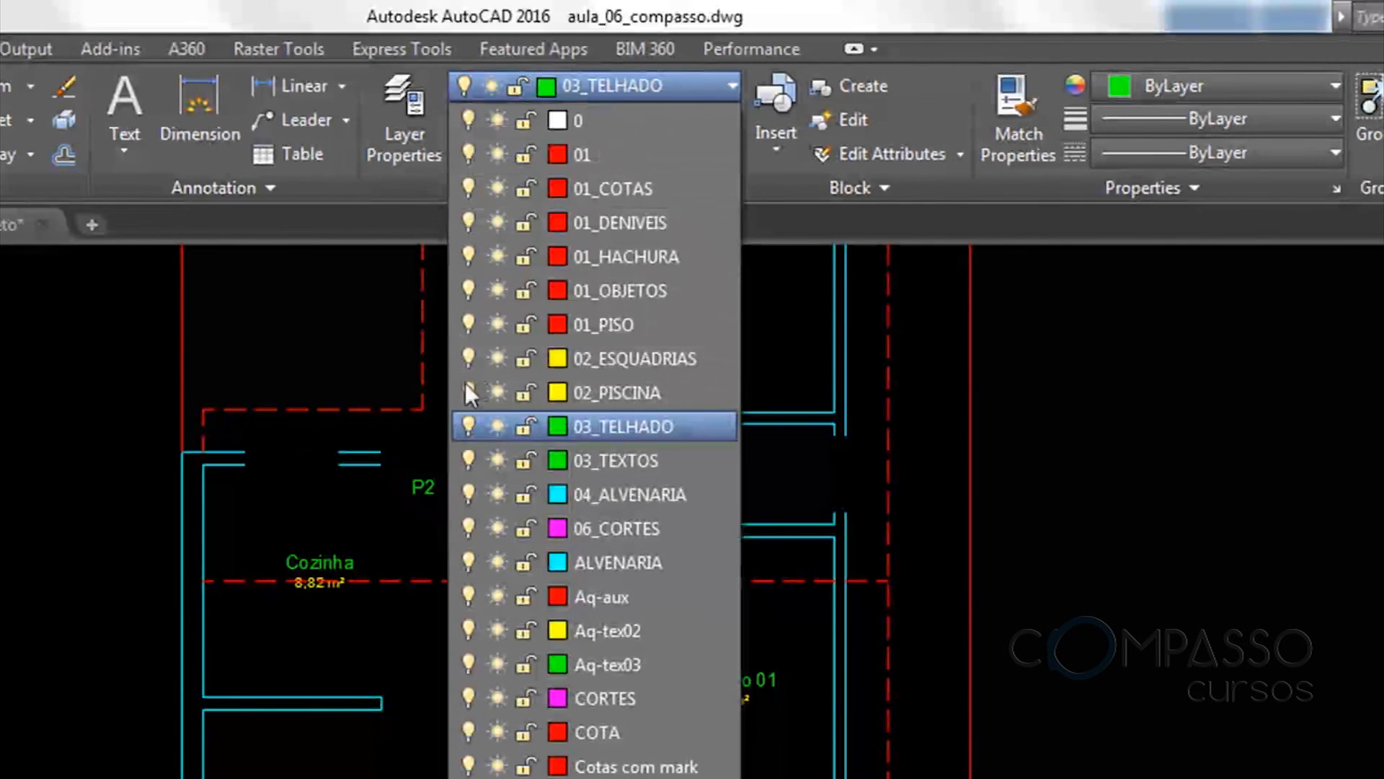
left_click(467, 494)
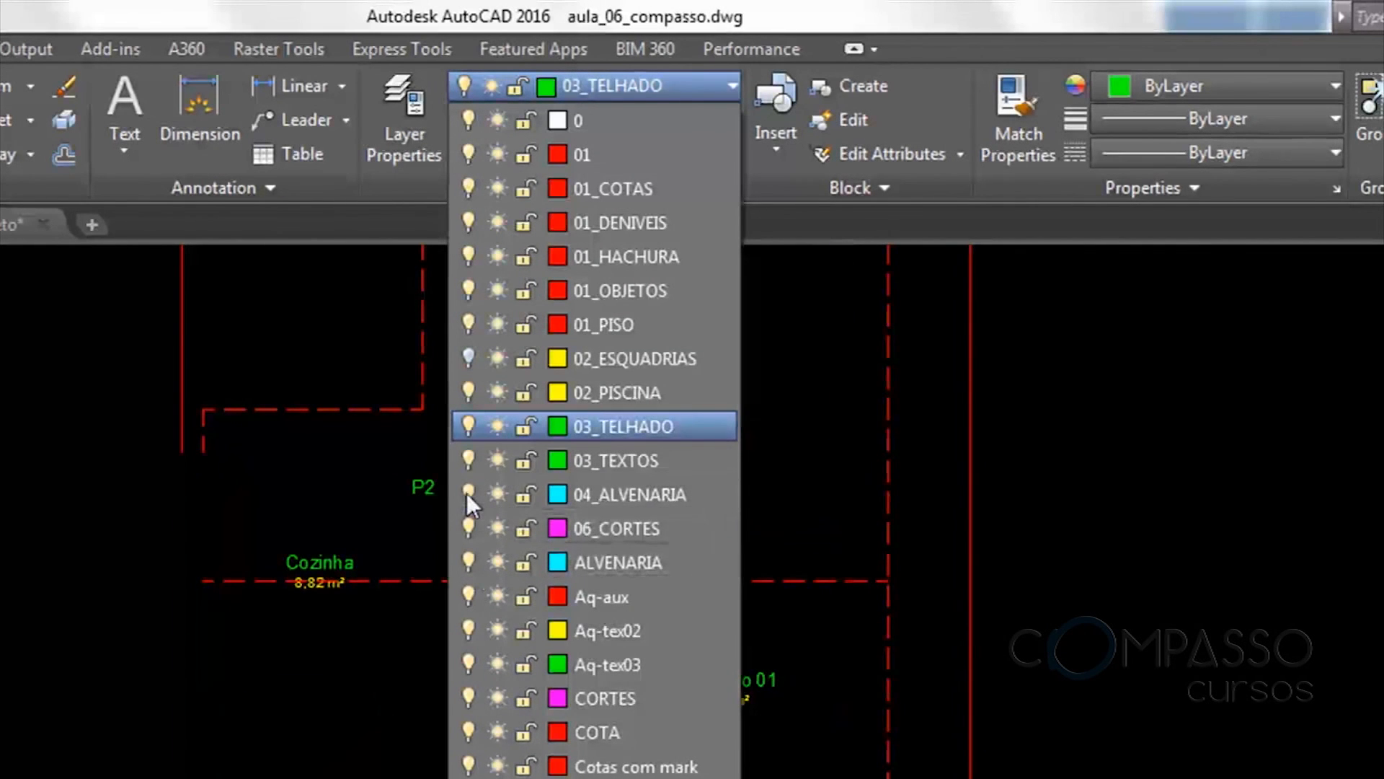
left_click(468, 460)
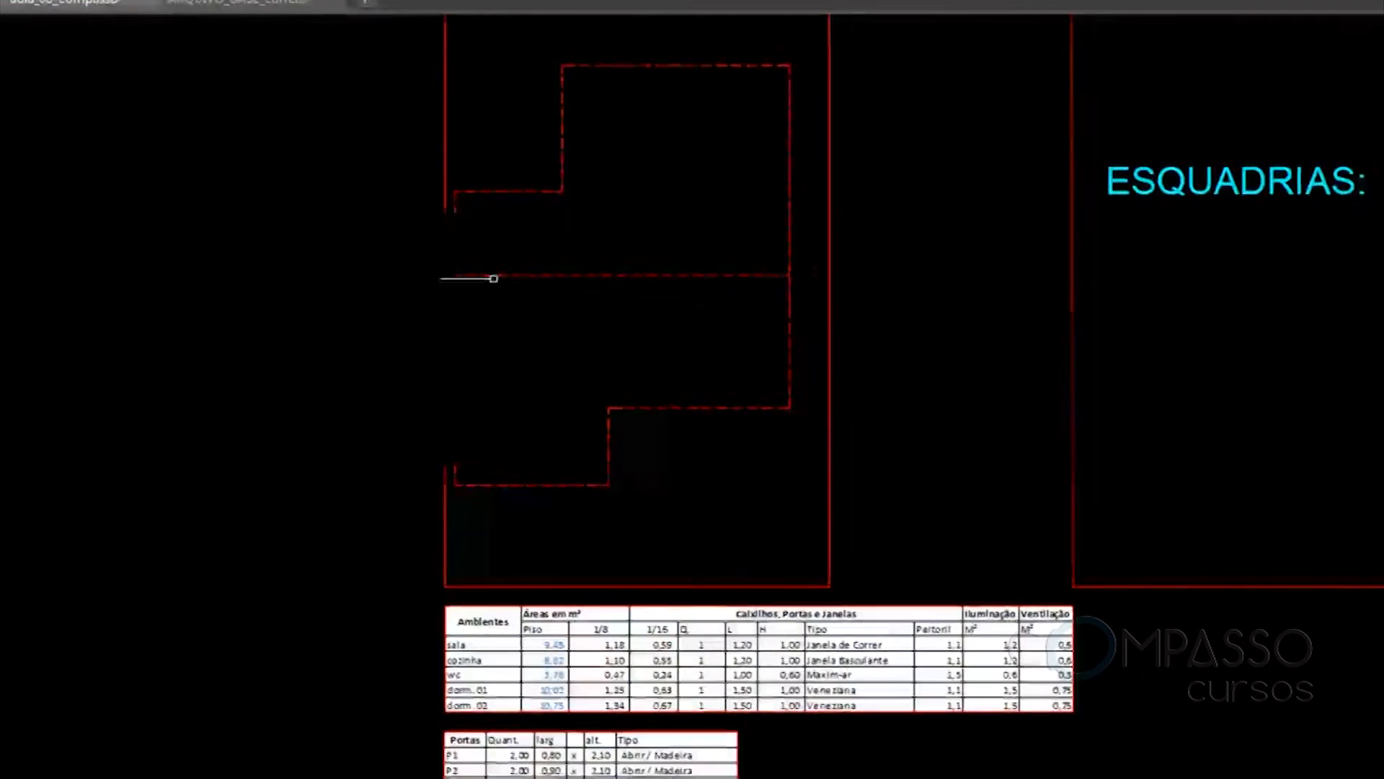
Copy the lot boundary and all roof lines horizontally to the empty area left of the floor plan
middle_click_drag(495, 281, 704, 390)
scroll(681, 344, "down", 2)
type("C")
key("Return")
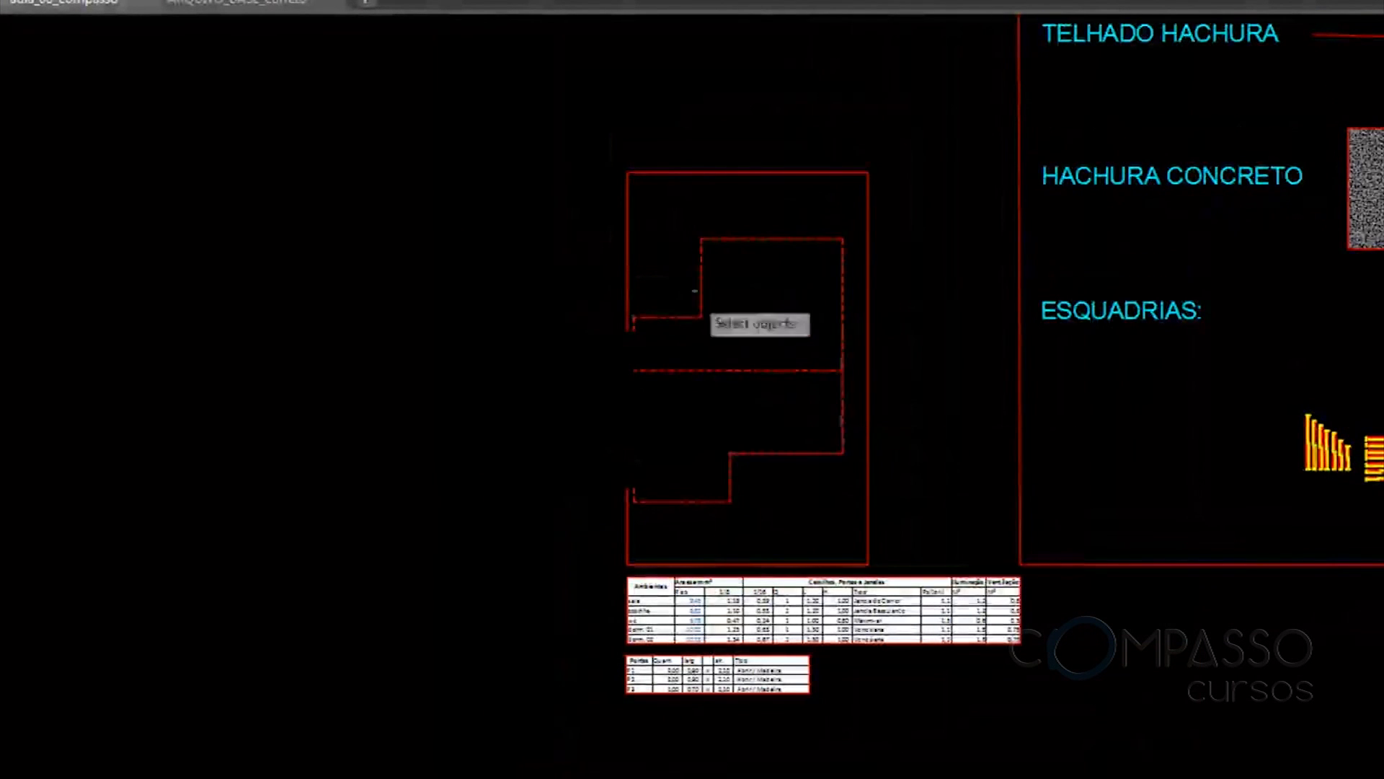
left_click(587, 134)
left_click(868, 558)
key("Return")
left_click(717, 113)
left_click(288, 113)
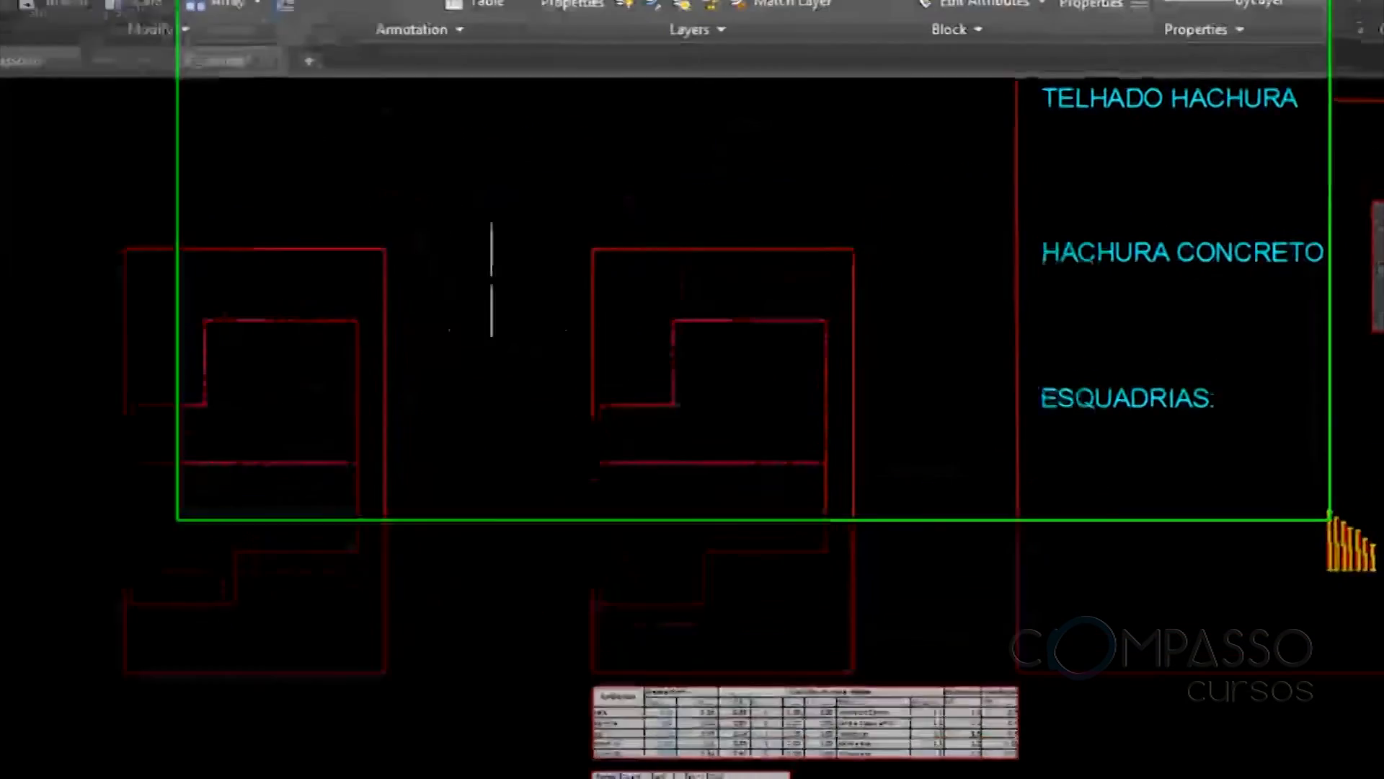
Turn the layers 02_ESQUADRIAS, 03_TEXTOS and 04_ALVENARIA back on
left_click(714, 80)
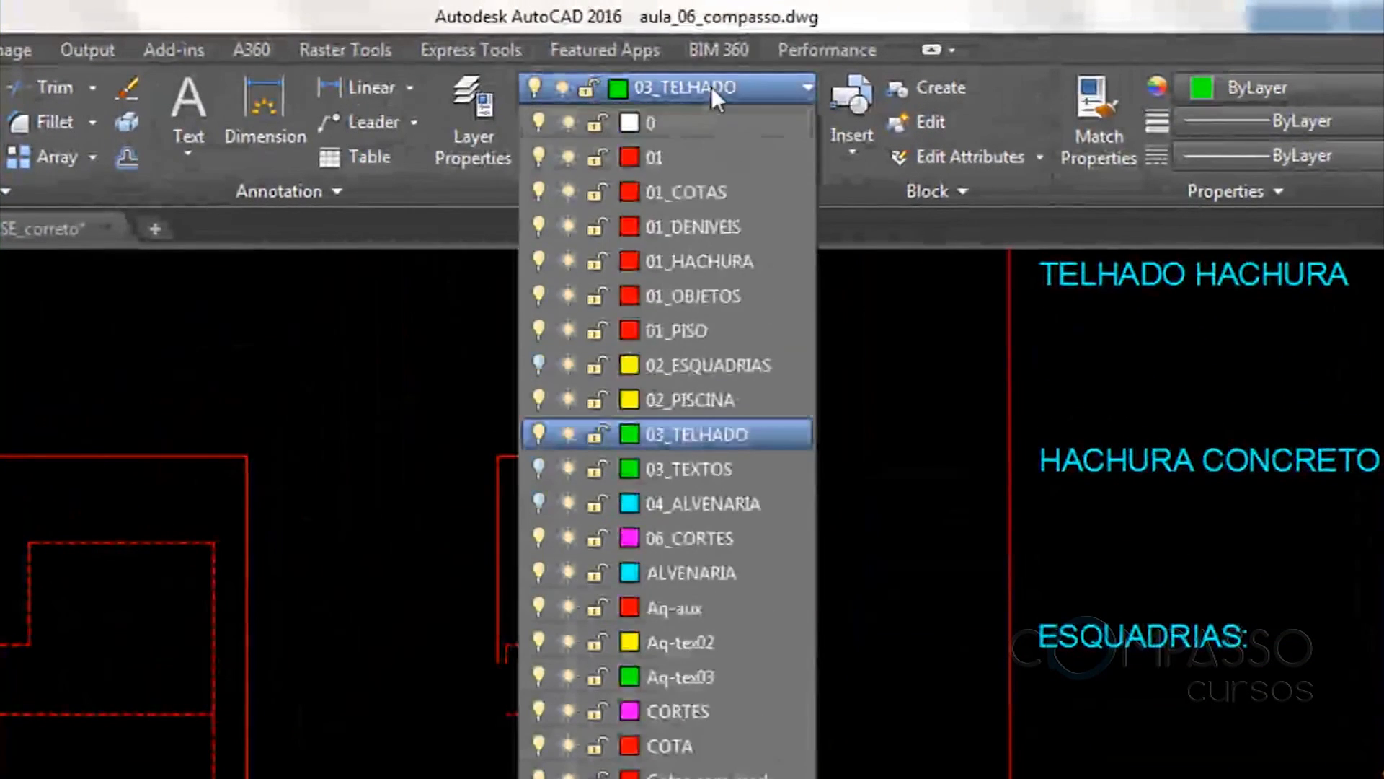
left_click(539, 364)
left_click(538, 468)
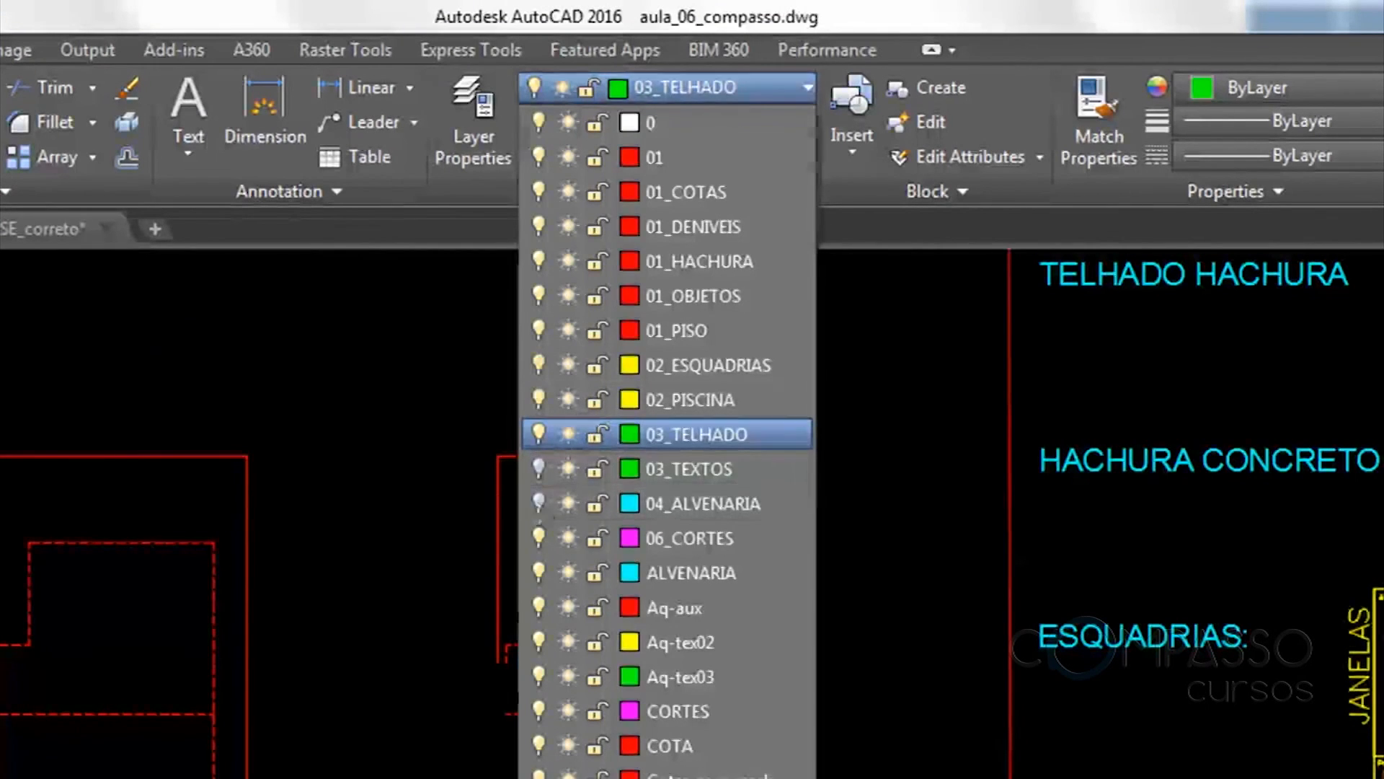
left_click(725, 85)
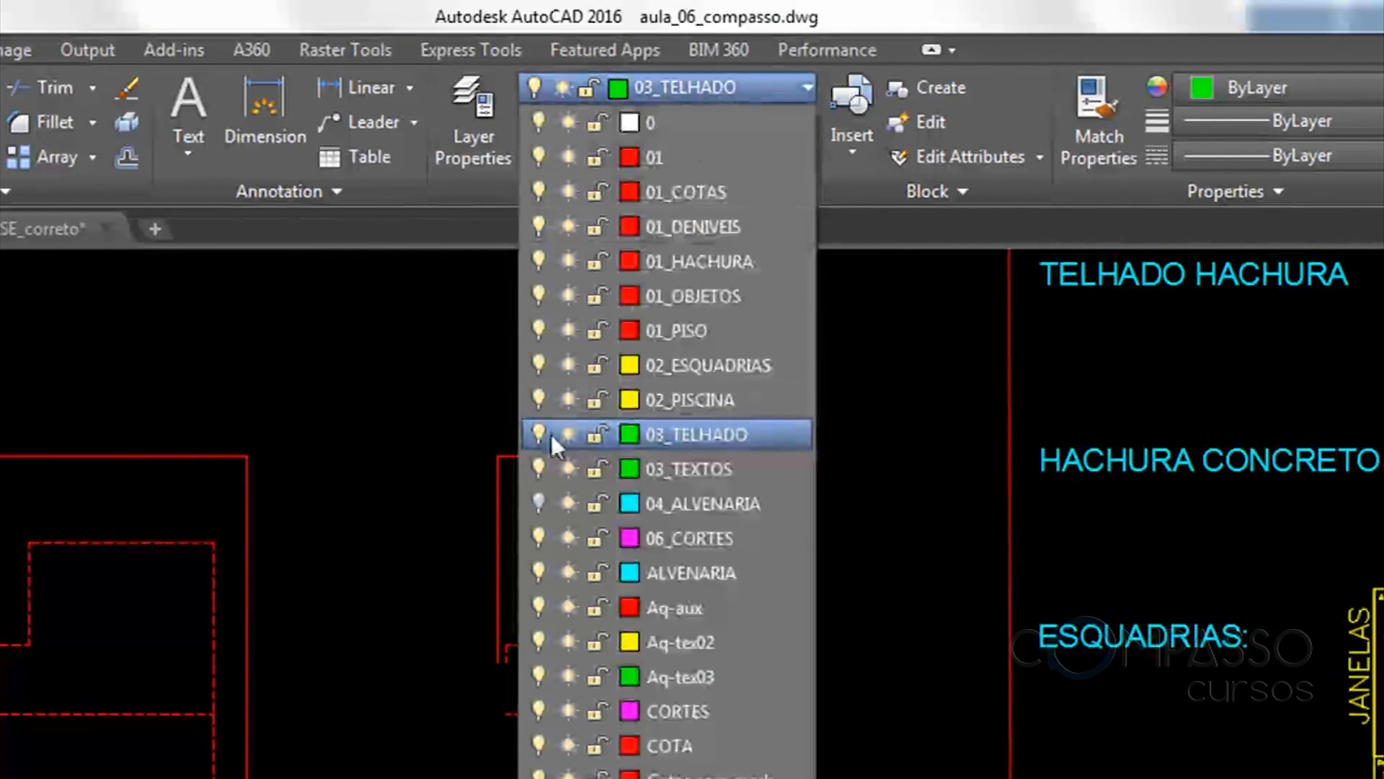
left_click(539, 502)
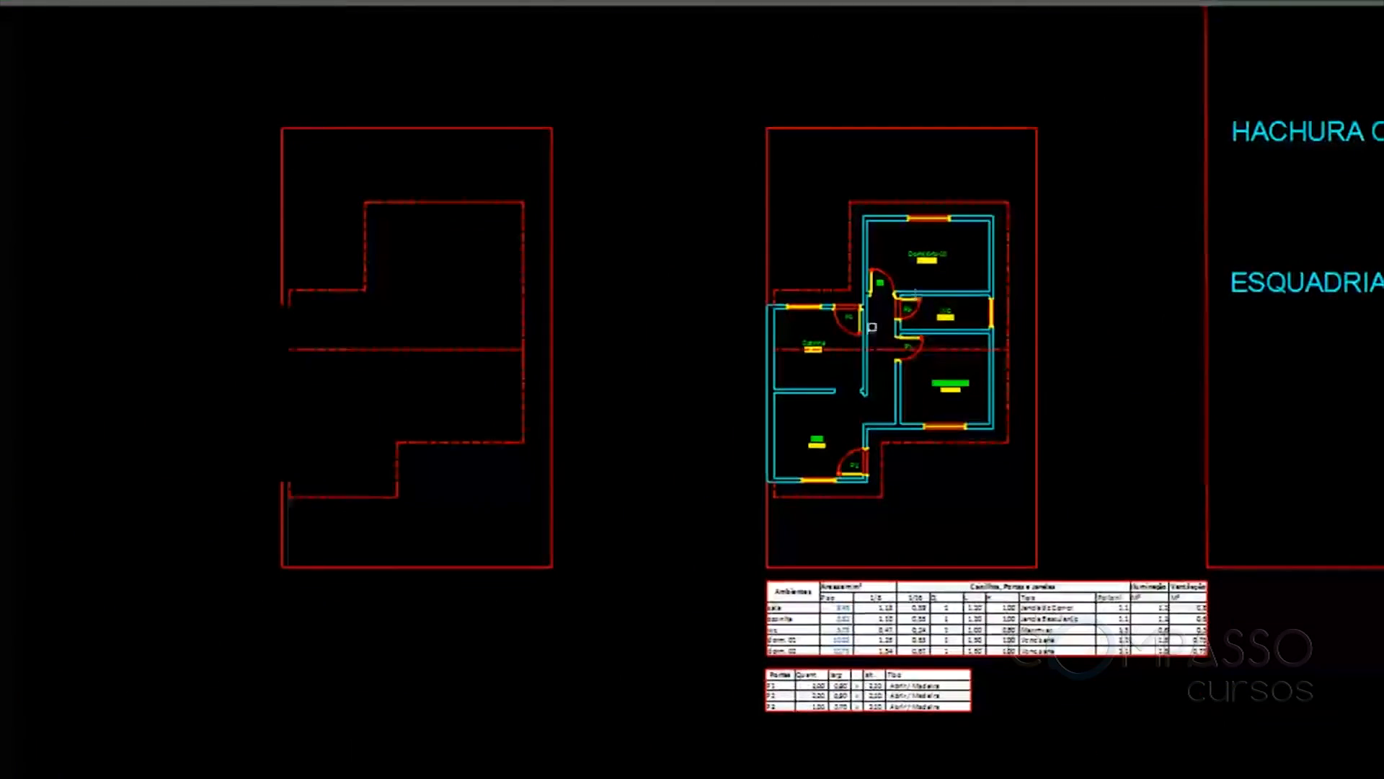
Draw a narrow rectangle in the copied roof plan, filling the gap between the left lot boundary and the roof outline's left side
middle_click_drag(761, 316, 882, 304)
key("Escape")
middle_click_drag(593, 359, 750, 377)
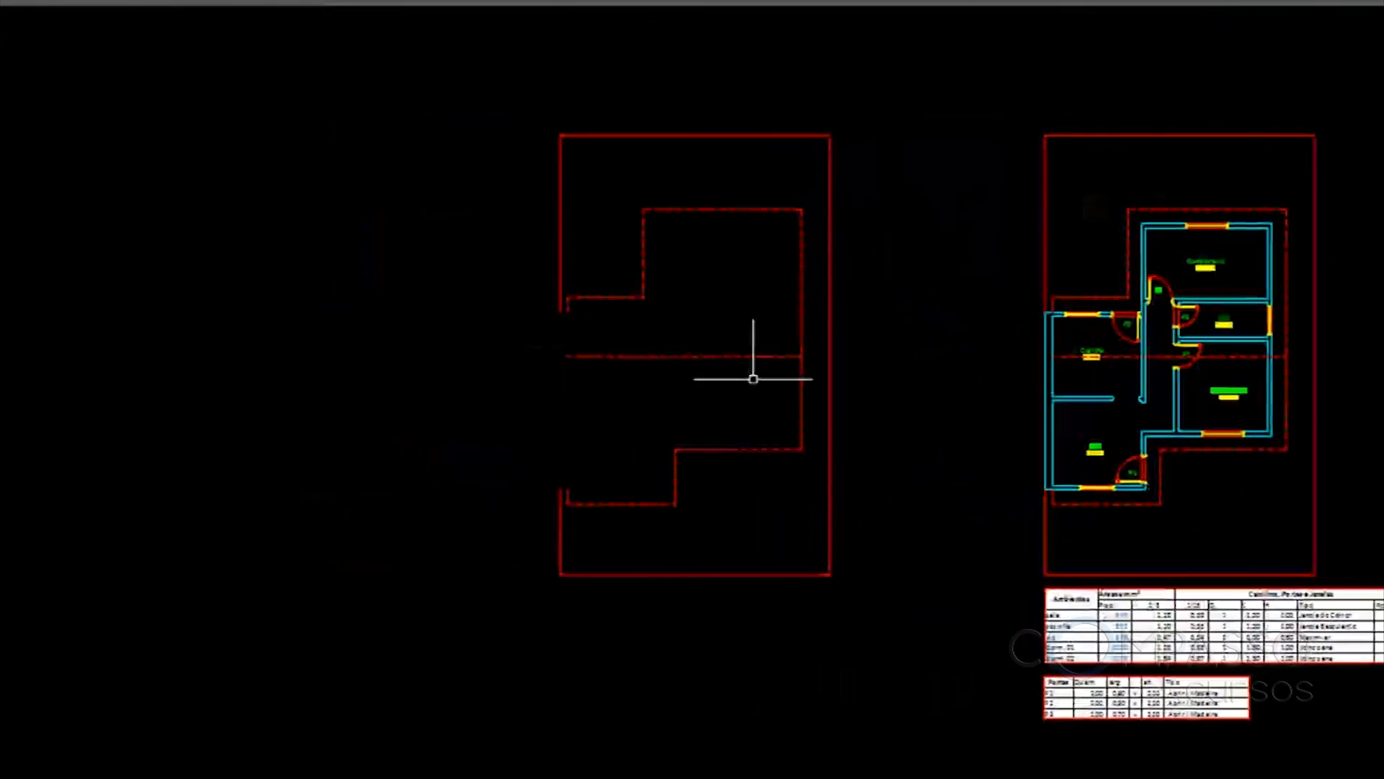
scroll(589, 353, "up", 4)
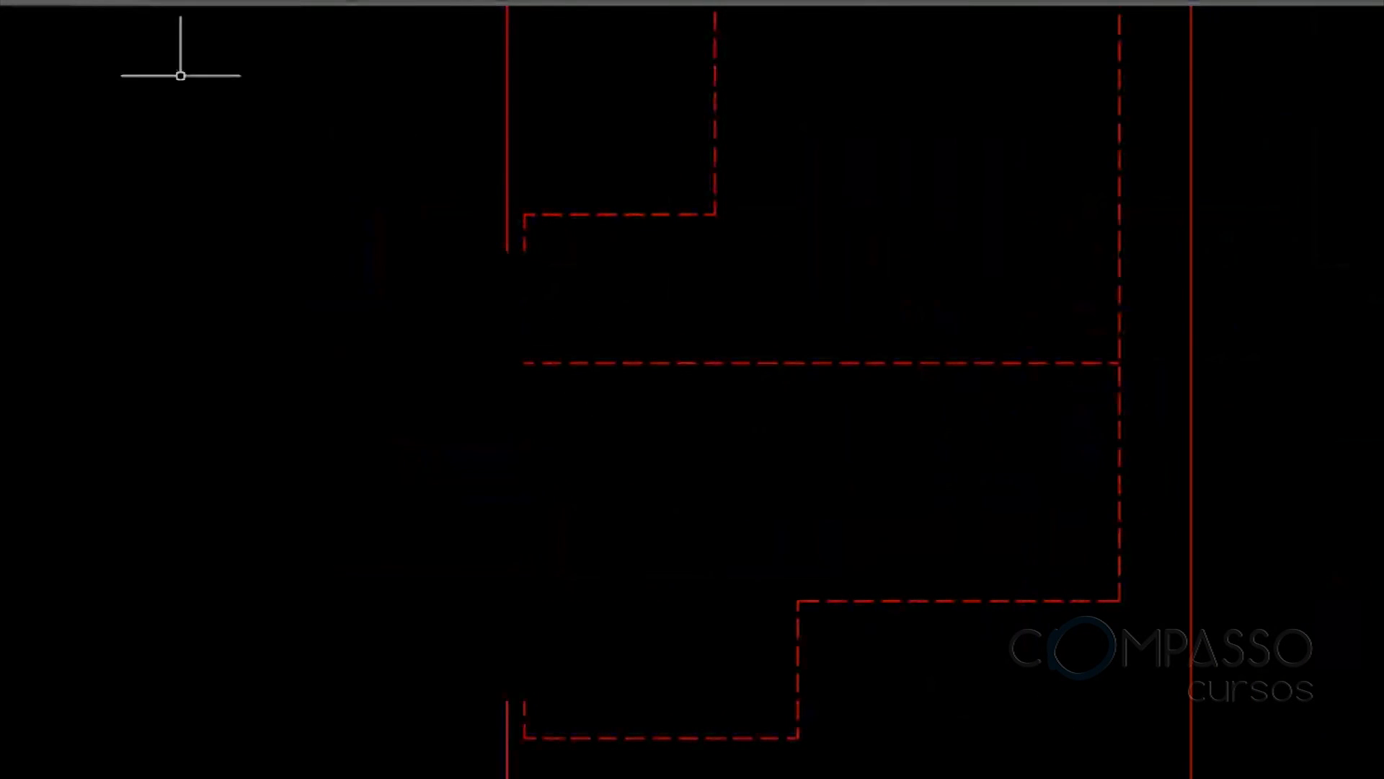
type("rec")
key("Return")
left_click(507, 251)
left_click(524, 699)
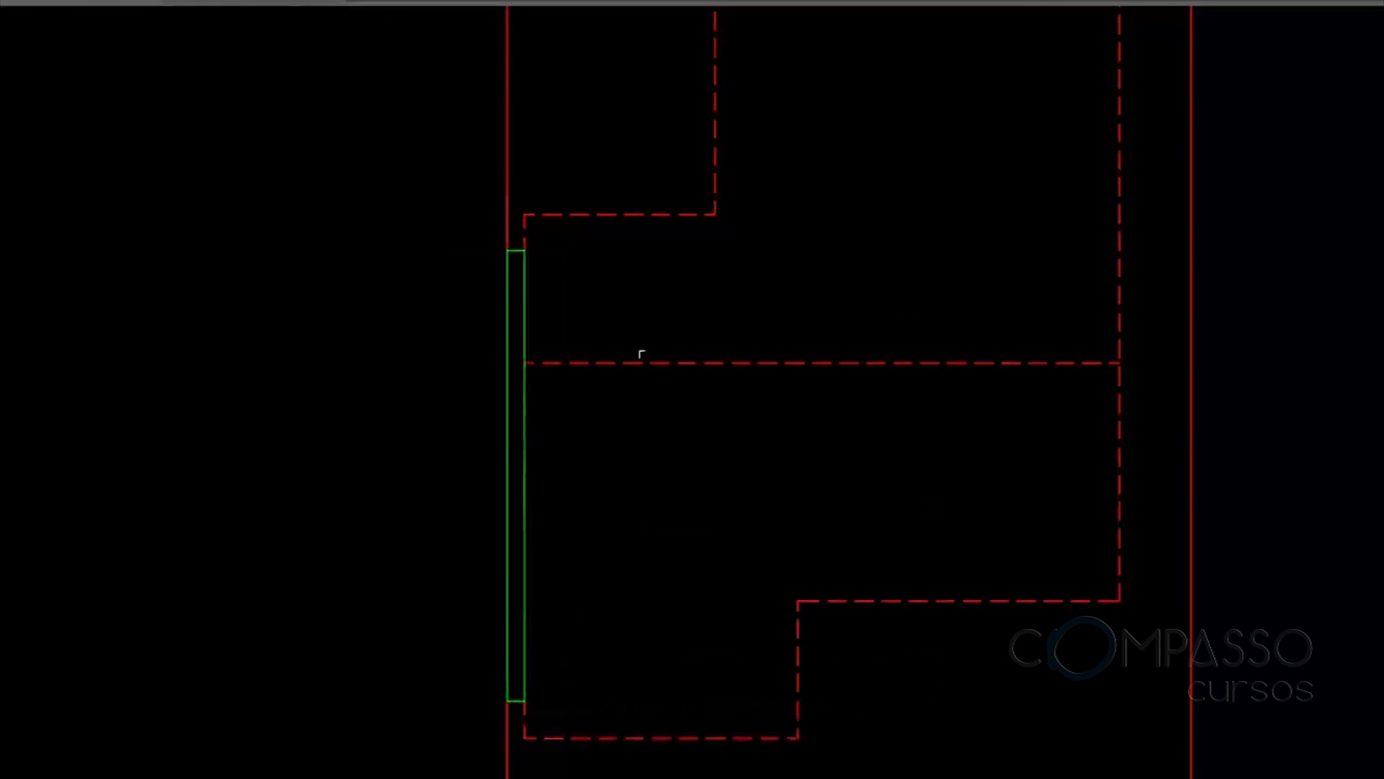
Set the color and linetype of all roof lines in the copied roof plan to ByLayer
scroll(599, 310, "down", 2)
middle_click_drag(637, 367, 487, 541)
middle_click_drag(983, 508, 976, 503)
middle_click_drag(514, 579, 575, 445)
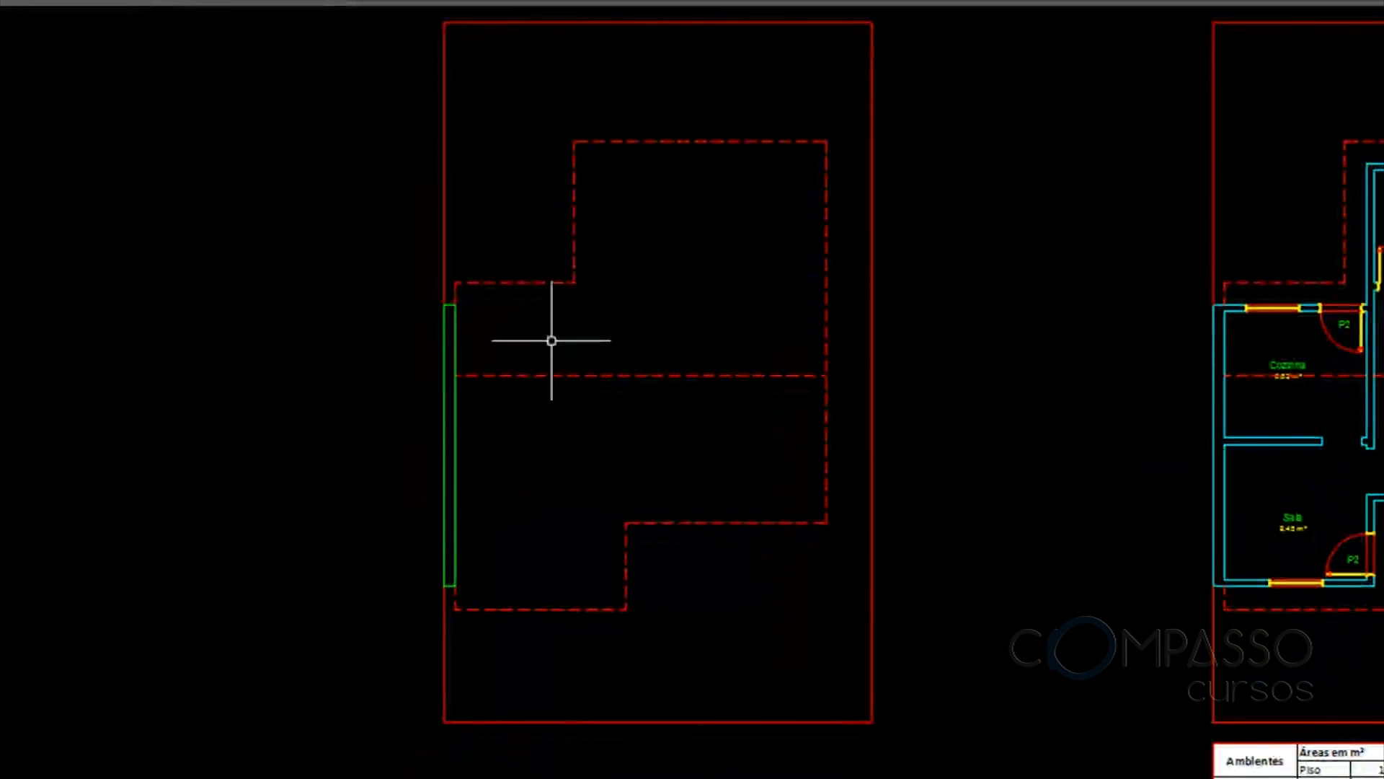
scroll(489, 210, "up", 2)
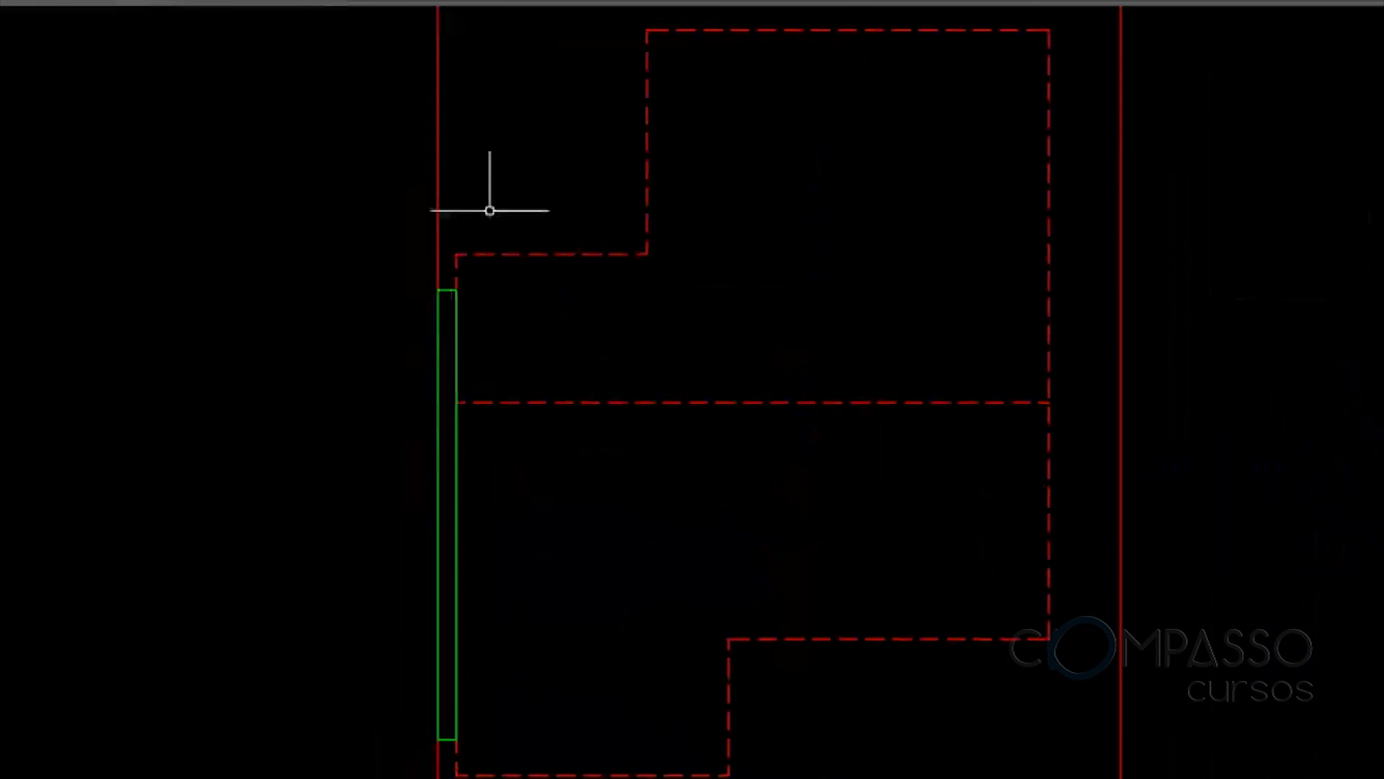
mouse_move(730, 294)
middle_mouse_down()
mouse_move(633, 305)
mouse_move(671, 242)
middle_mouse_up()
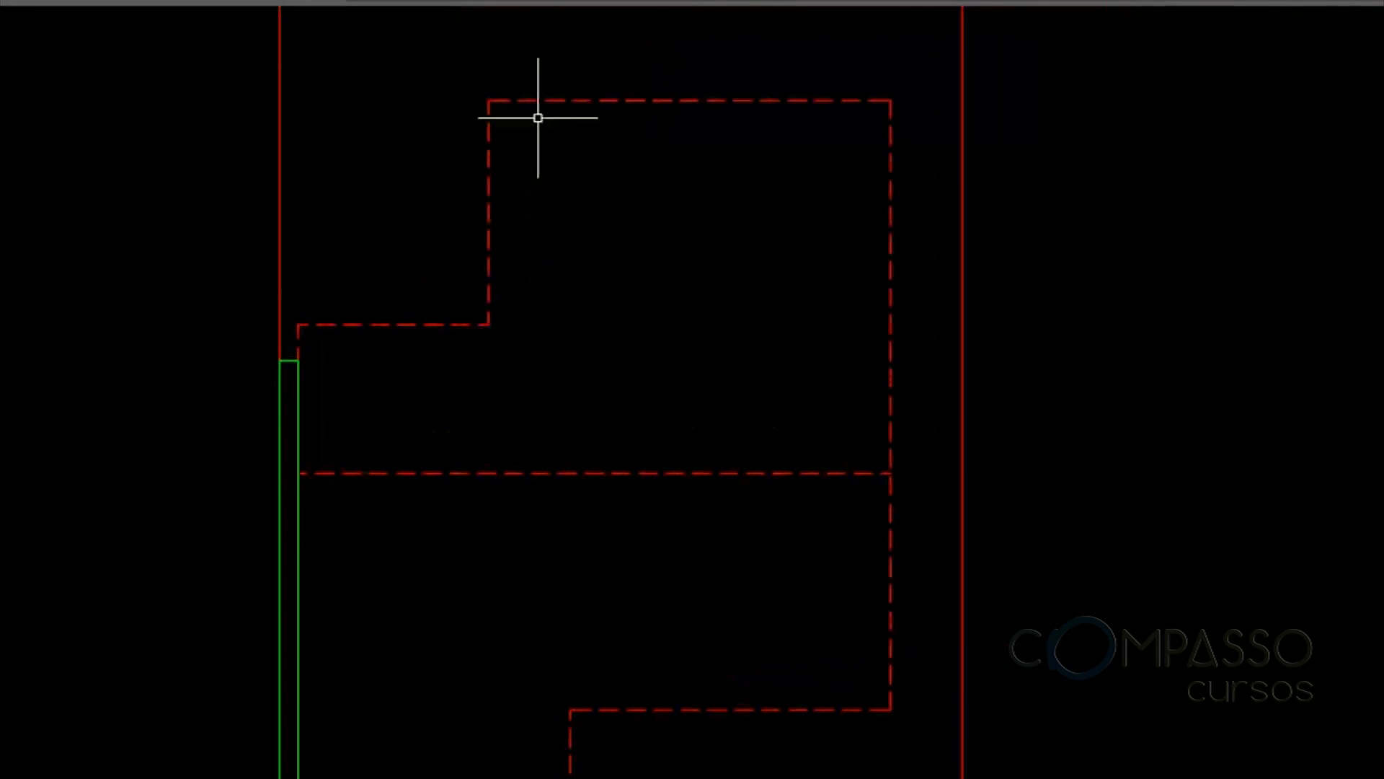
left_click(942, 56)
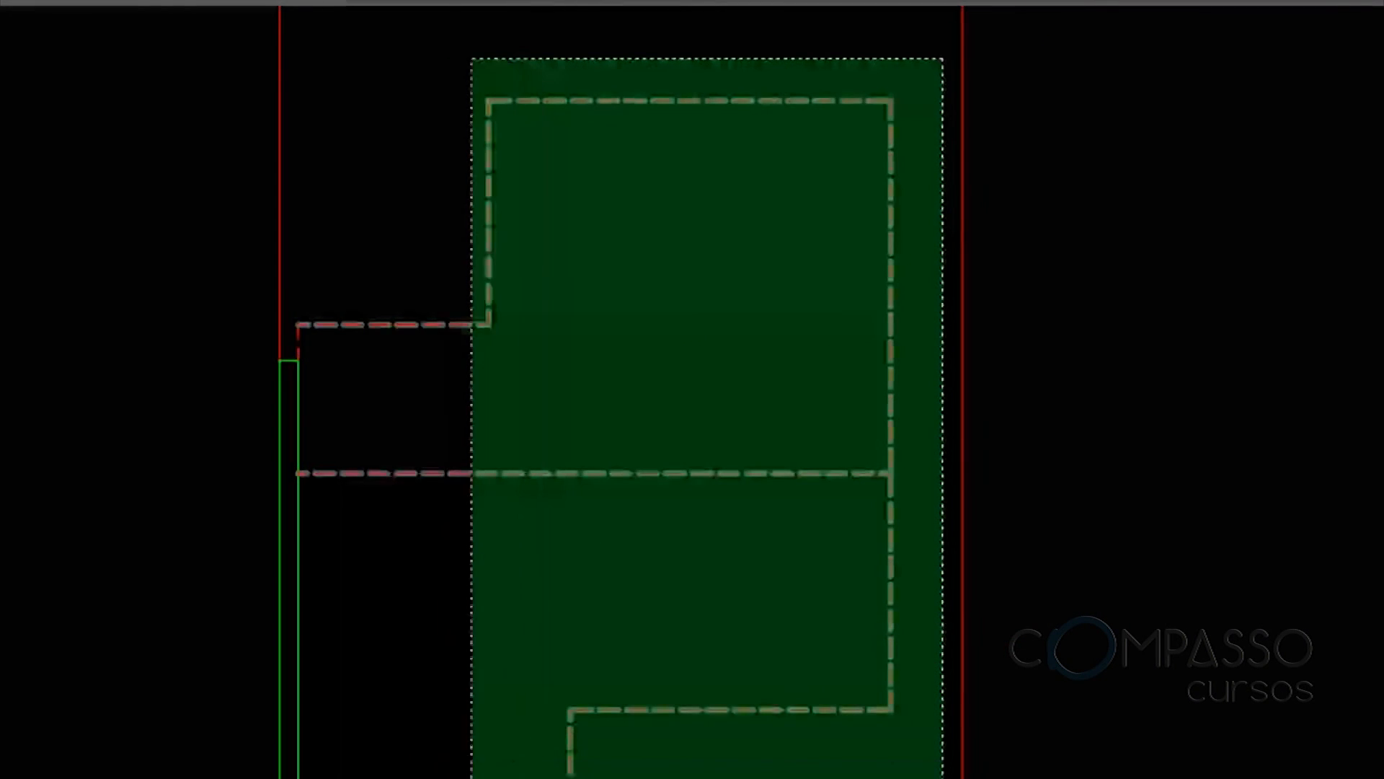
left_click(272, 497)
left_click(298, 341)
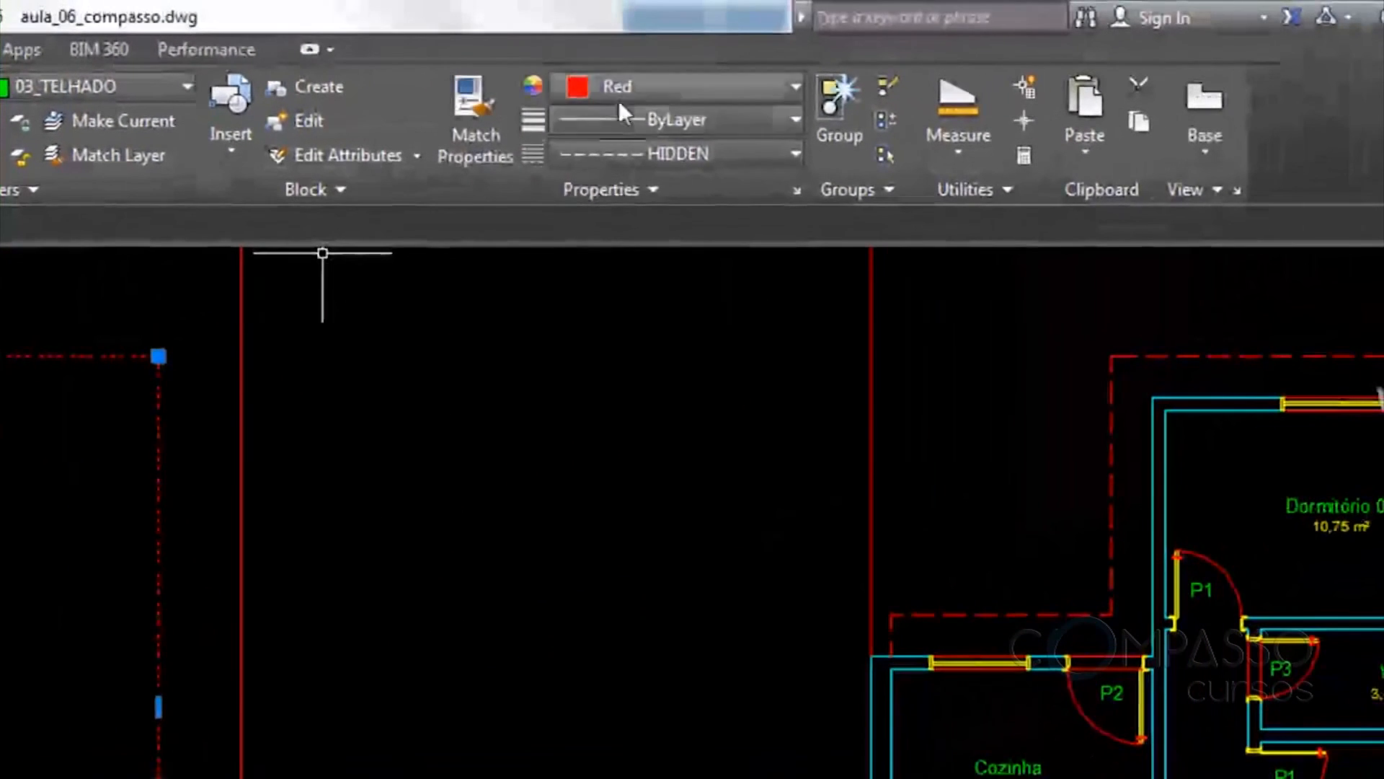
left_click(814, 31)
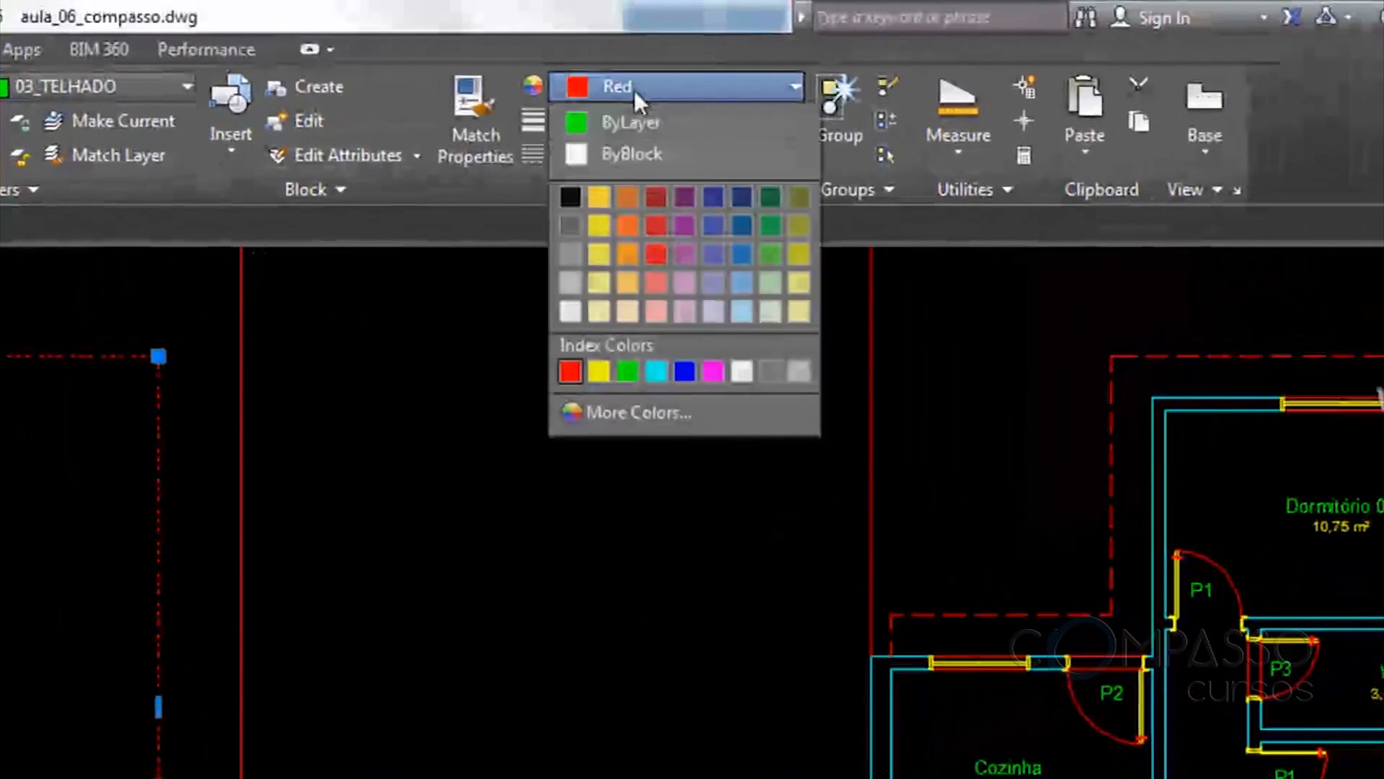
left_click(817, 60)
left_click(638, 120)
left_click(638, 120)
left_click(655, 157)
left_click(660, 183)
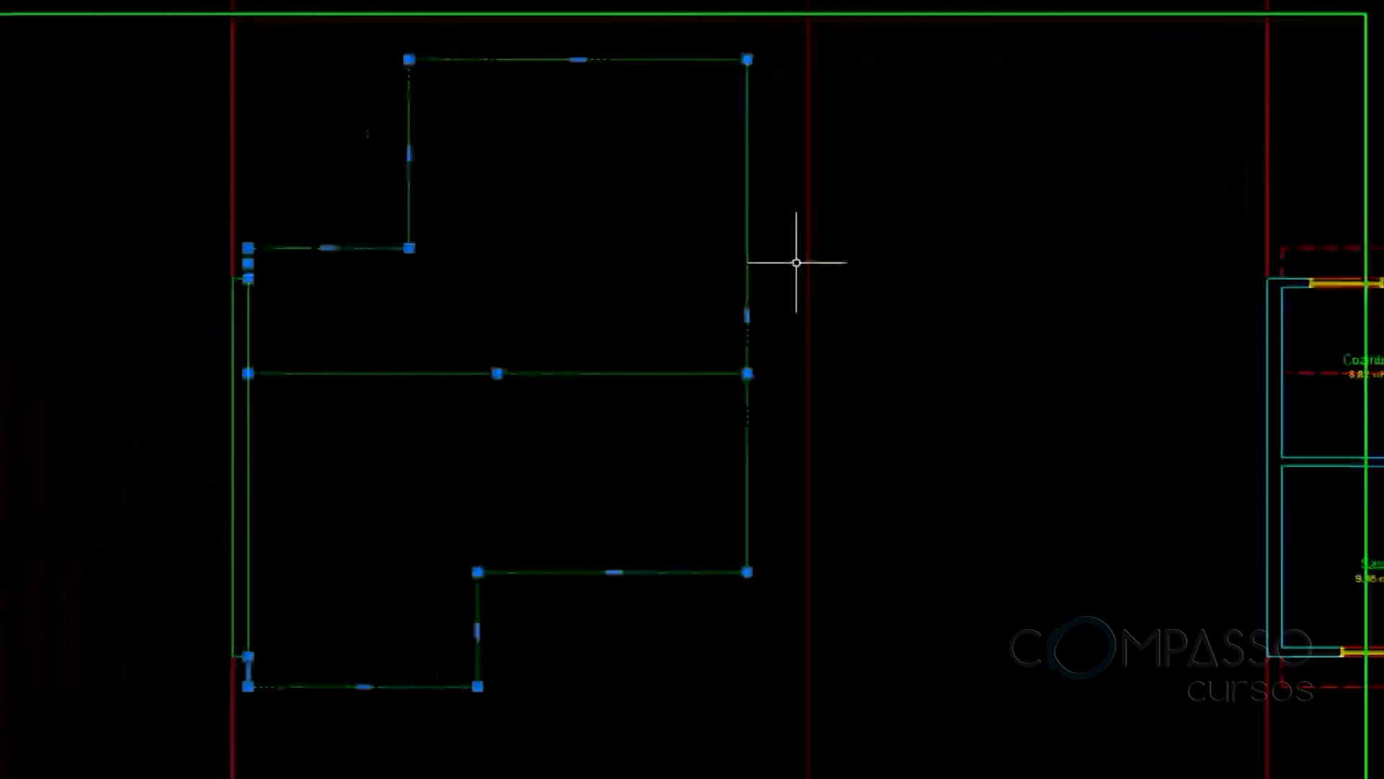
key("Escape")
Examine the TELHADO HACHURA triangular tile samples and their slope symbols in the legend sheet
scroll(846, 226, "down", 5)
middle_click_drag(1061, 223, 733, 274)
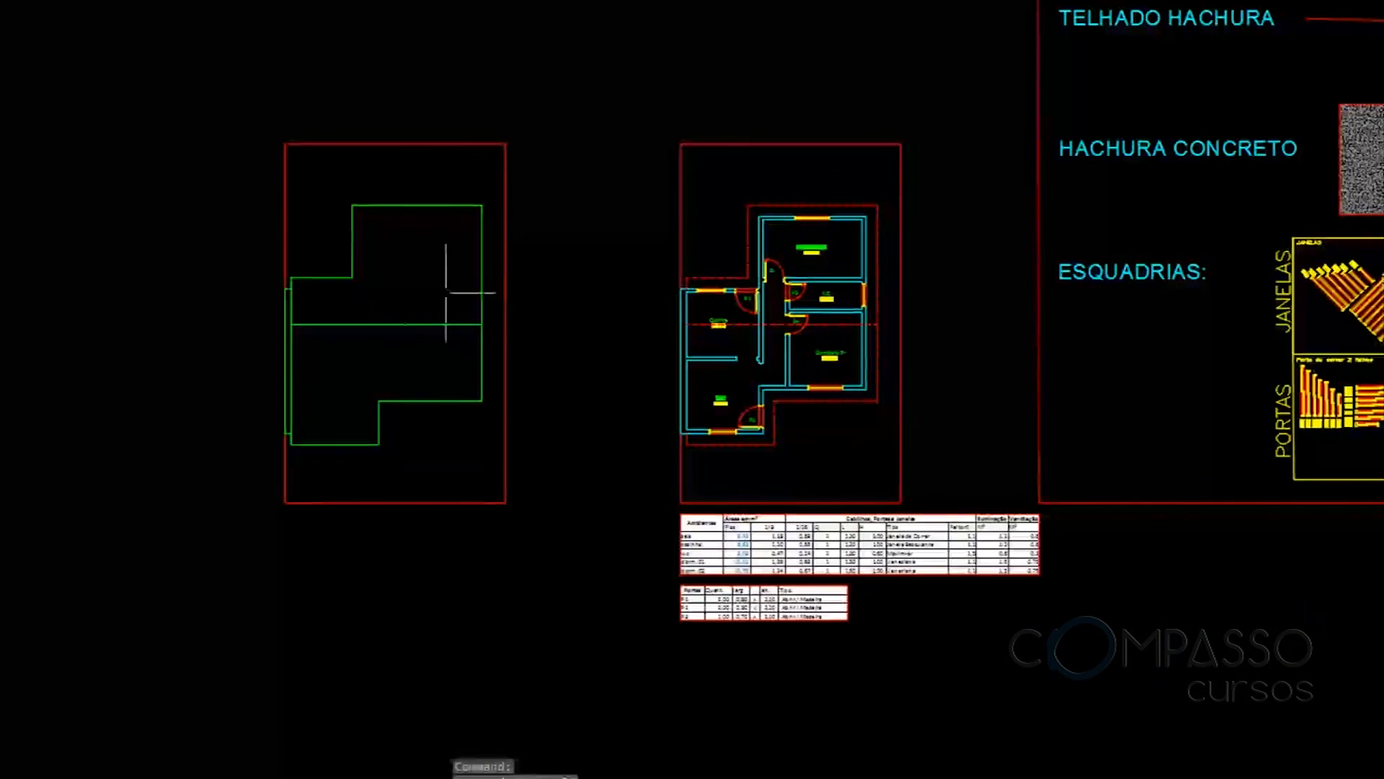
mouse_move(460, 281)
middle_mouse_down()
mouse_move(613, 252)
mouse_move(690, 213)
middle_mouse_up()
middle_click_drag(892, 245, 428, 365)
middle_click_drag(1124, 278, 746, 496)
middle_click_drag(1168, 226, 997, 385)
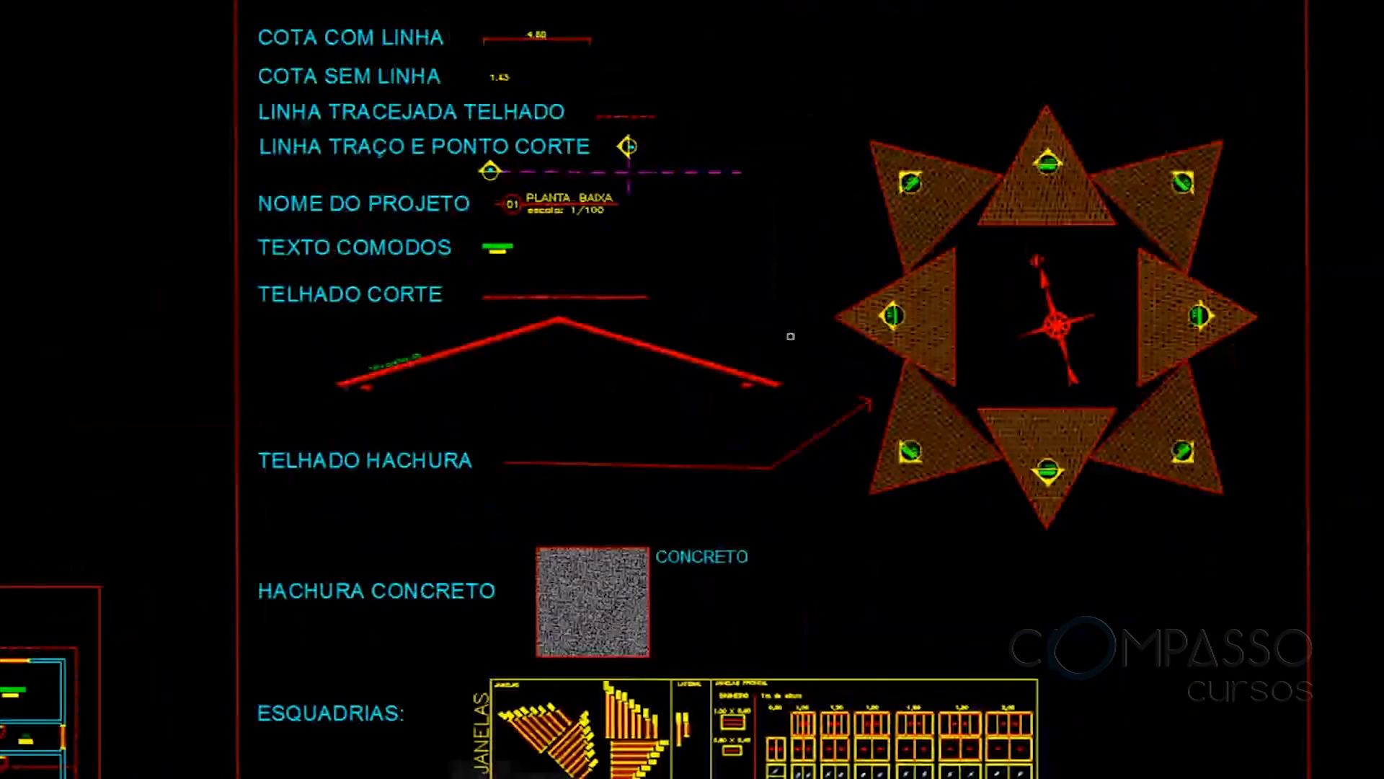
middle_click_drag(790, 335, 537, 350)
scroll(833, 276, "up", 2)
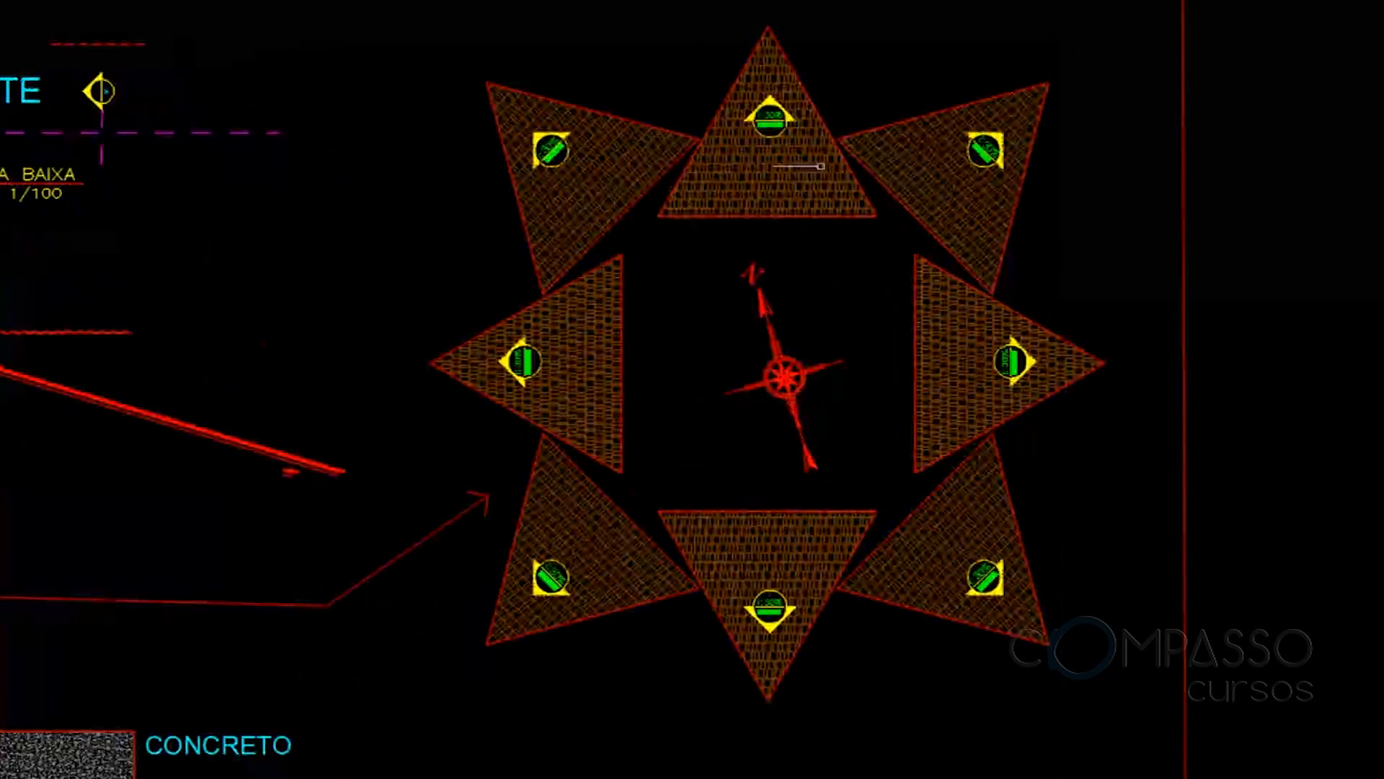
mouse_move(775, 244)
middle_mouse_down()
mouse_move(736, 355)
mouse_move(774, 399)
mouse_move(1143, 206)
middle_mouse_up()
scroll(778, 218, "up", 6)
scroll(673, 216, "down", 10)
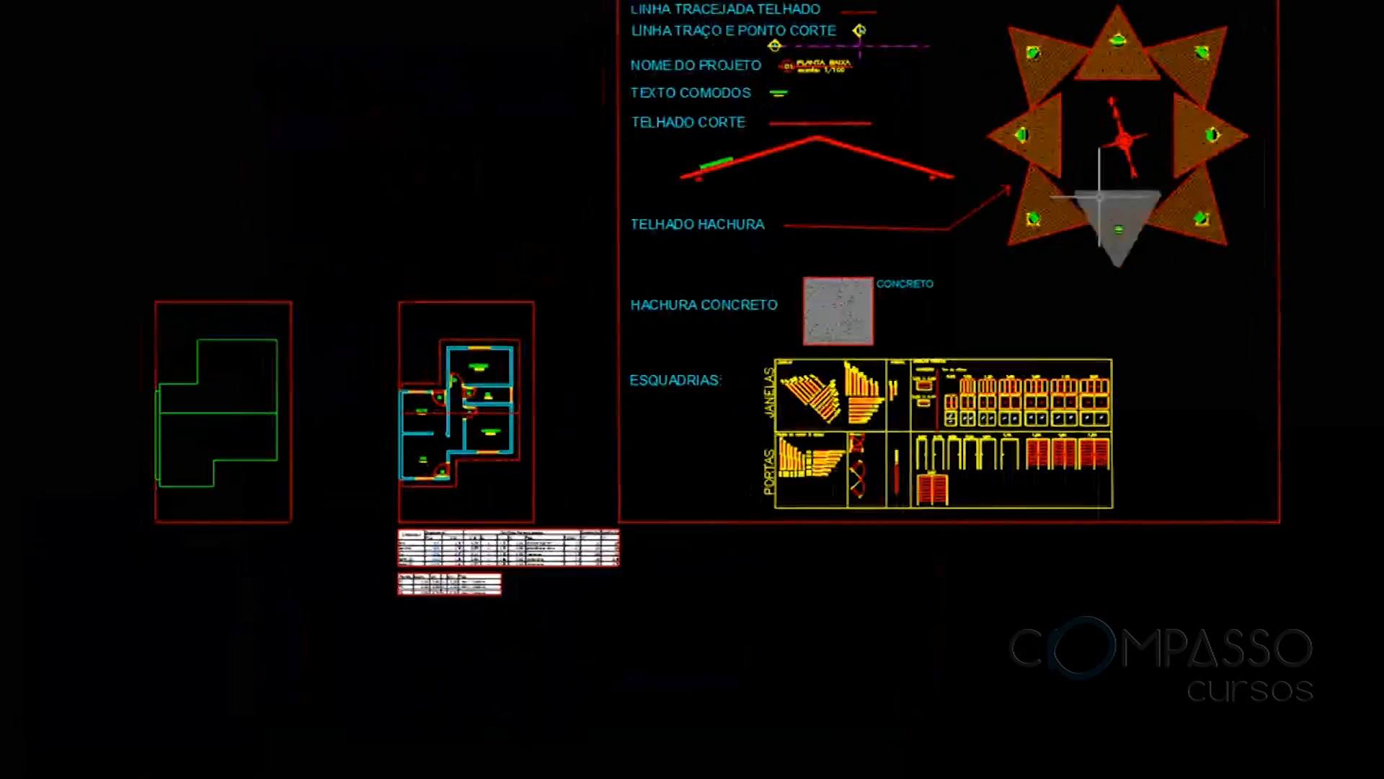
Copy the legend's upward-pointing and downward-pointing tile hatch triangles, with their slope symbols, to the empty area left of the roof plan
scroll(1053, 204, "up", 4)
left_click(877, 210)
middle_click_drag(916, 349, 949, 96)
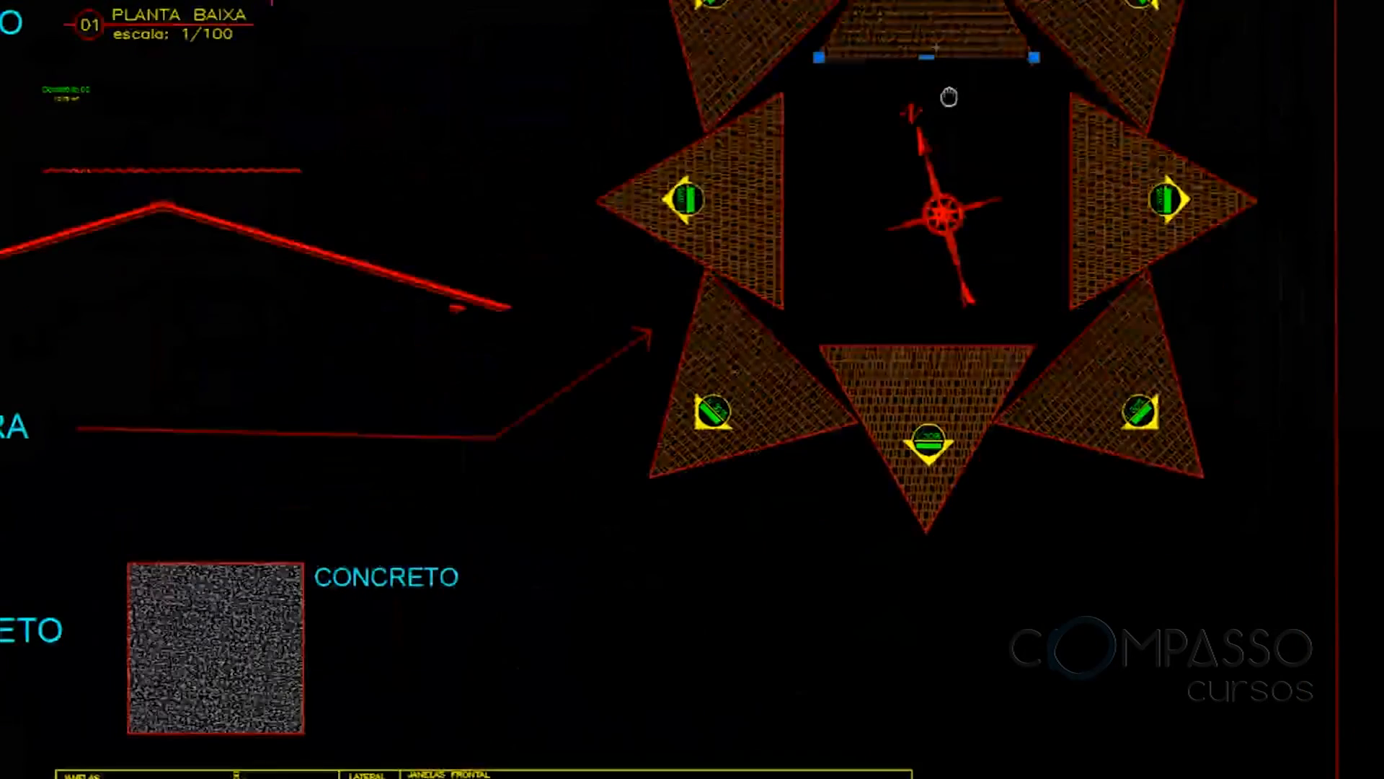
left_click(951, 528)
left_click(905, 432)
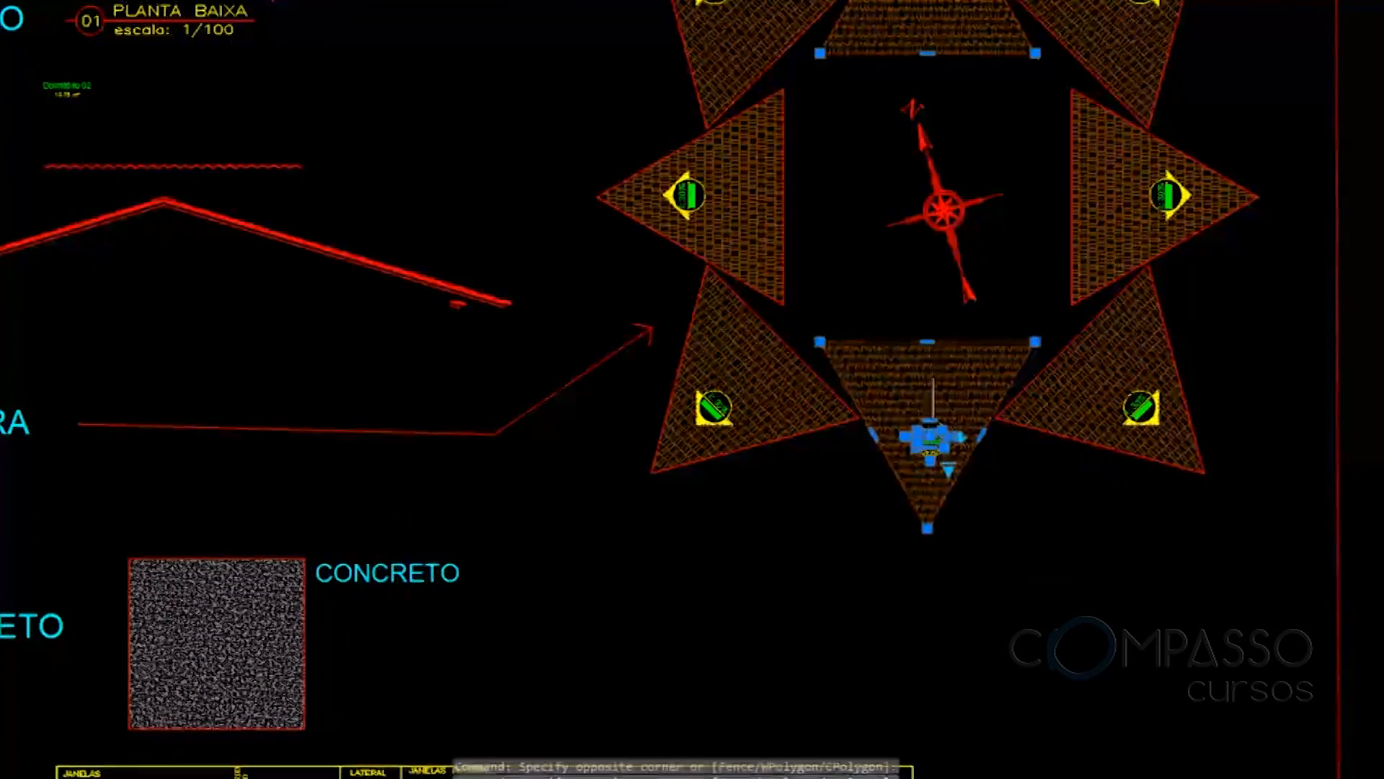
middle_click_drag(936, 336, 894, 484)
type("co")
key("Return")
left_click(916, 303)
scroll(1021, 239, "down", 8)
scroll(620, 389, "up", 6)
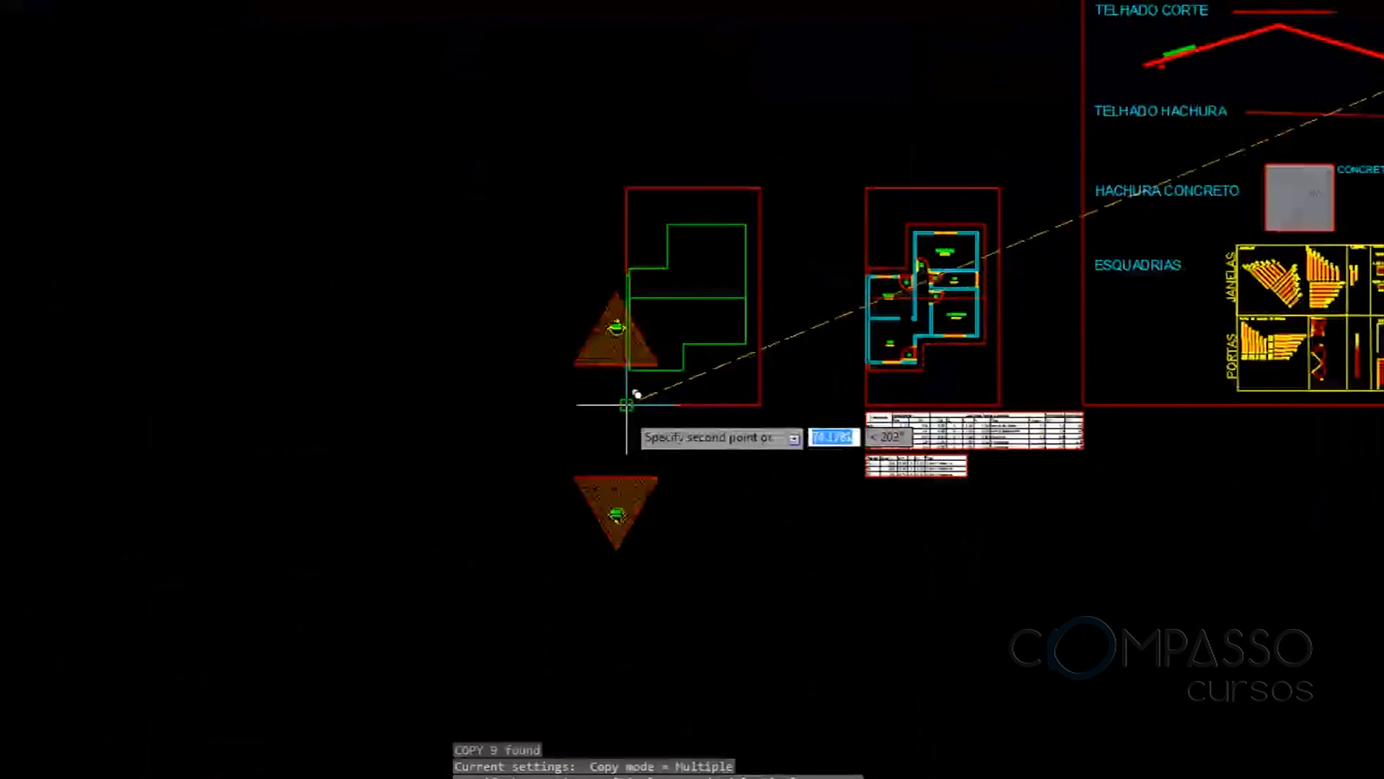
middle_click_drag(550, 68, 619, 232)
scroll(609, 216, "up", 4)
scroll(620, 206, "down", 6)
scroll(619, 207, "down", 4)
Inspect the "i: 30% cerâmica" slope symbol on the upward-pointing tile hatch sample
middle_click_drag(1060, 90, 504, 300)
scroll(504, 299, "up", 6)
scroll(500, 365, "up", 6)
left_click(500, 364)
key("Escape")
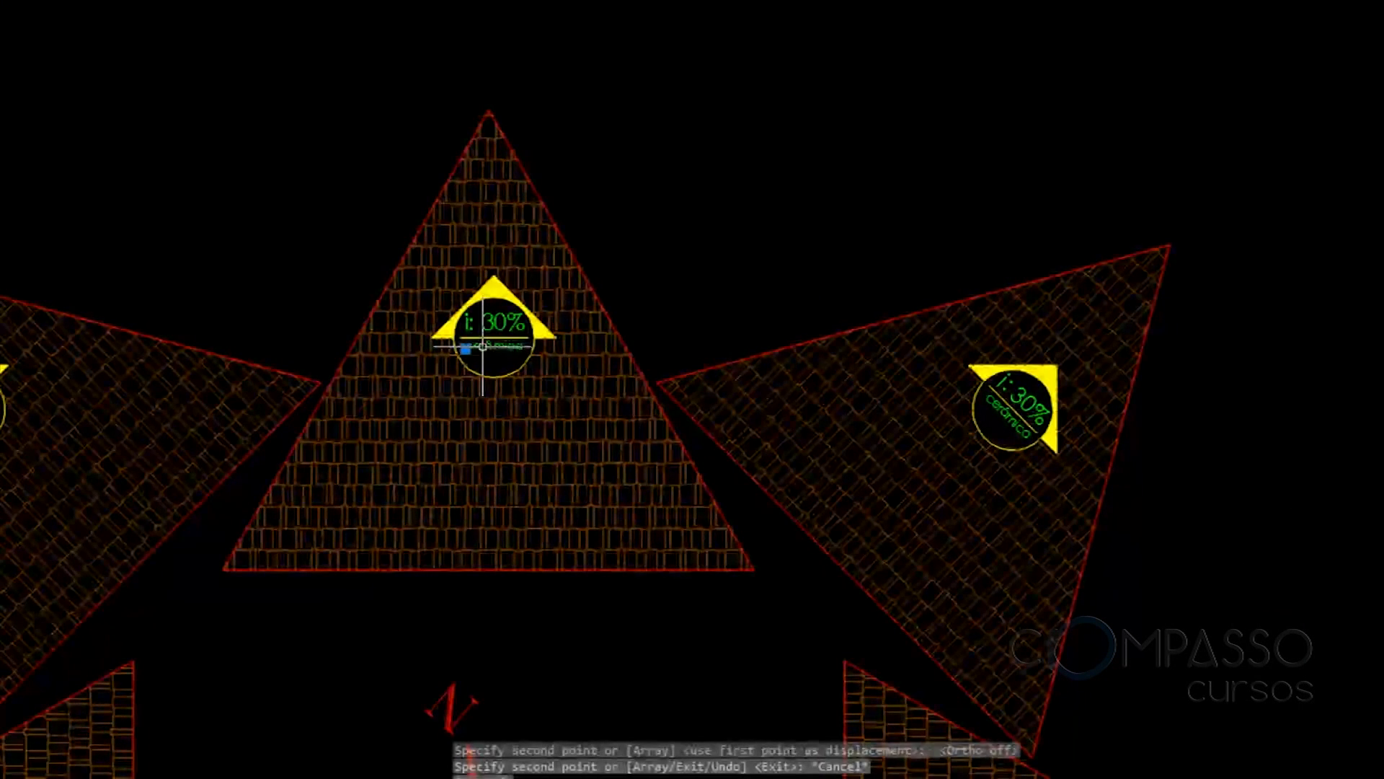
scroll(478, 349, "up", 8)
type("c")
left_click(465, 339)
key("Return")
left_click(544, 266)
scroll(915, 297, "down", 10)
scroll(433, 432, "up", 3)
scroll(222, 457, "up", 10)
left_click(168, 438)
key("Escape")
scroll(497, 305, "down", 8)
Copy the slope symbol from the upward-pointing triangle into the roof area above the ridge line
middle_click_drag(494, 365, 538, 356)
scroll(523, 324, "up", 2)
type("co")
key("Return")
left_click(306, 186)
left_click(588, 379)
key("Return")
left_click(471, 310)
scroll(594, 159, "down", 4)
scroll(860, 353, "up", 4)
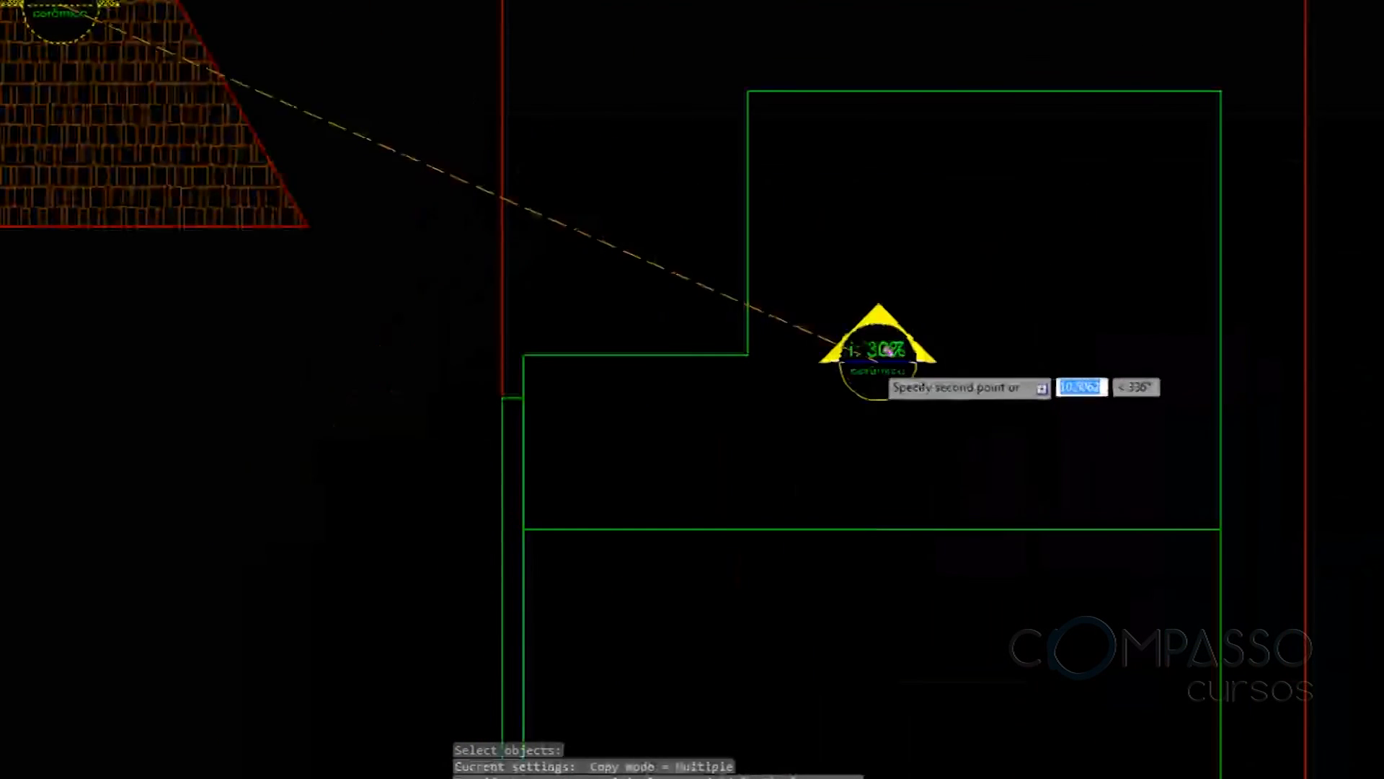
left_click(940, 364)
scroll(939, 235, "down", 6)
key("Return")
Copy the slope symbol from the downward-pointing triangle into the roof area below the ridge line
scroll(726, 473, "up", 6)
key("Return")
left_click(525, 512)
left_click(925, 274)
key("Return")
left_click(749, 374)
middle_click_drag(1040, 260, 667, 645)
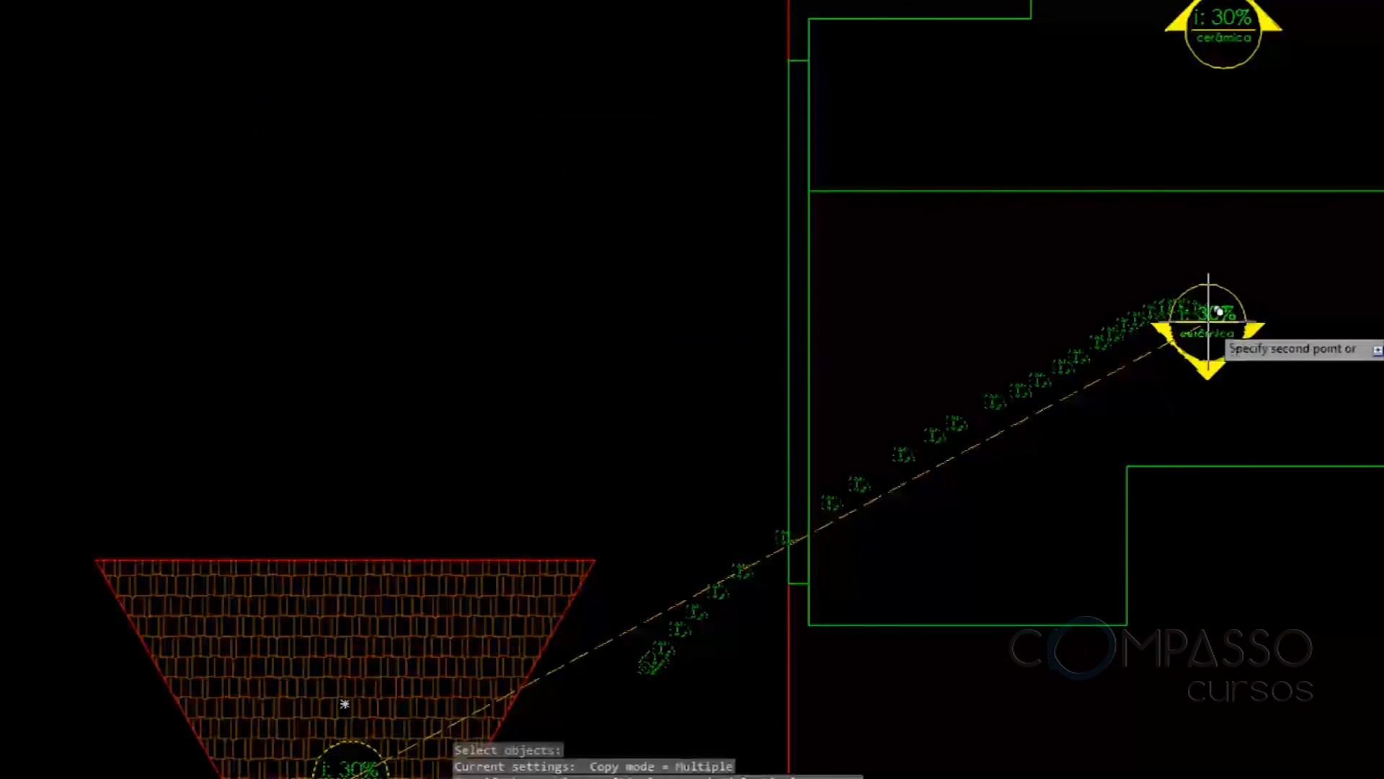
left_click(1172, 289)
key("Return")
middle_click_drag(1180, 288, 777, 477)
scroll(842, 400, "down", 5)
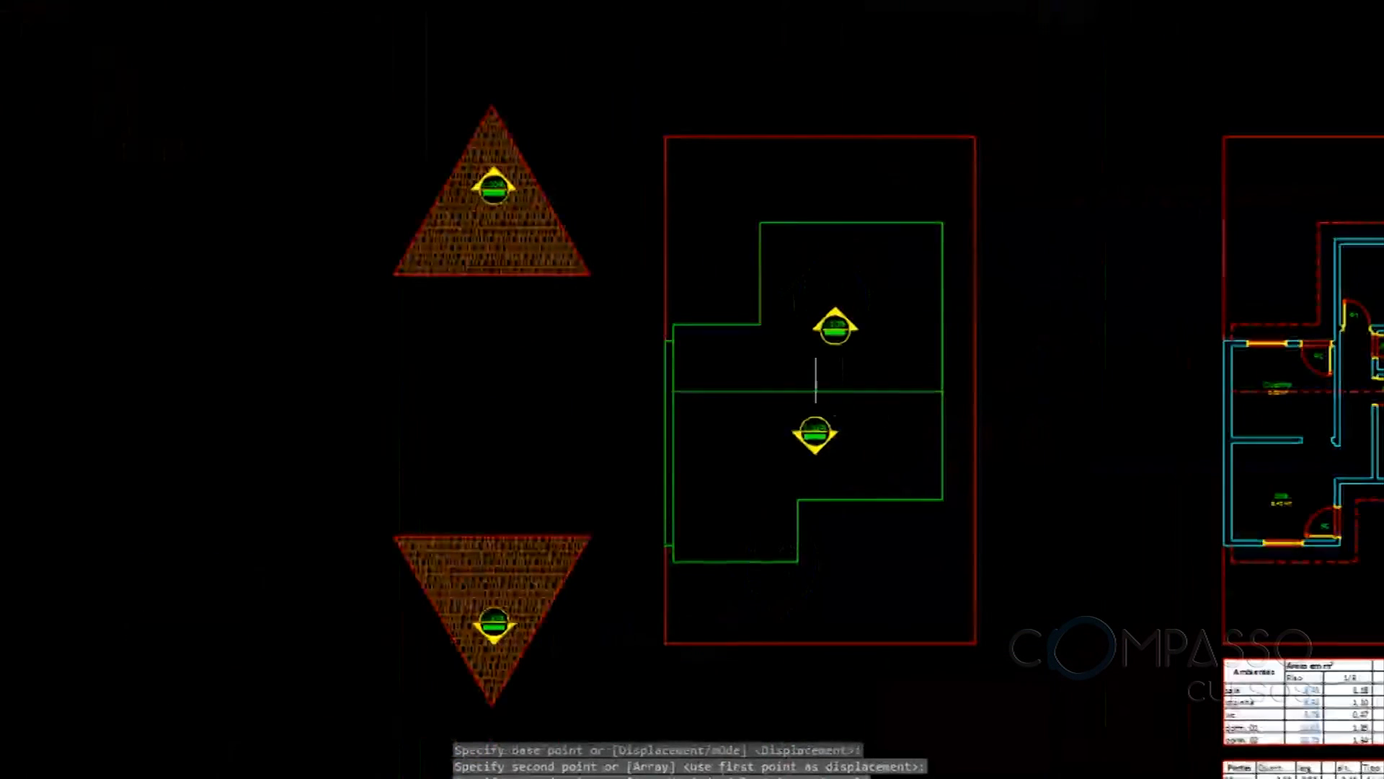
Hatch the roof area above the ridge line, matching the hatch properties of the upward-pointing tile triangle
scroll(880, 185, "up", 5)
scroll(874, 222, "down", 4)
middle_click_drag(798, 209, 766, 257)
scroll(766, 257, "up", 2)
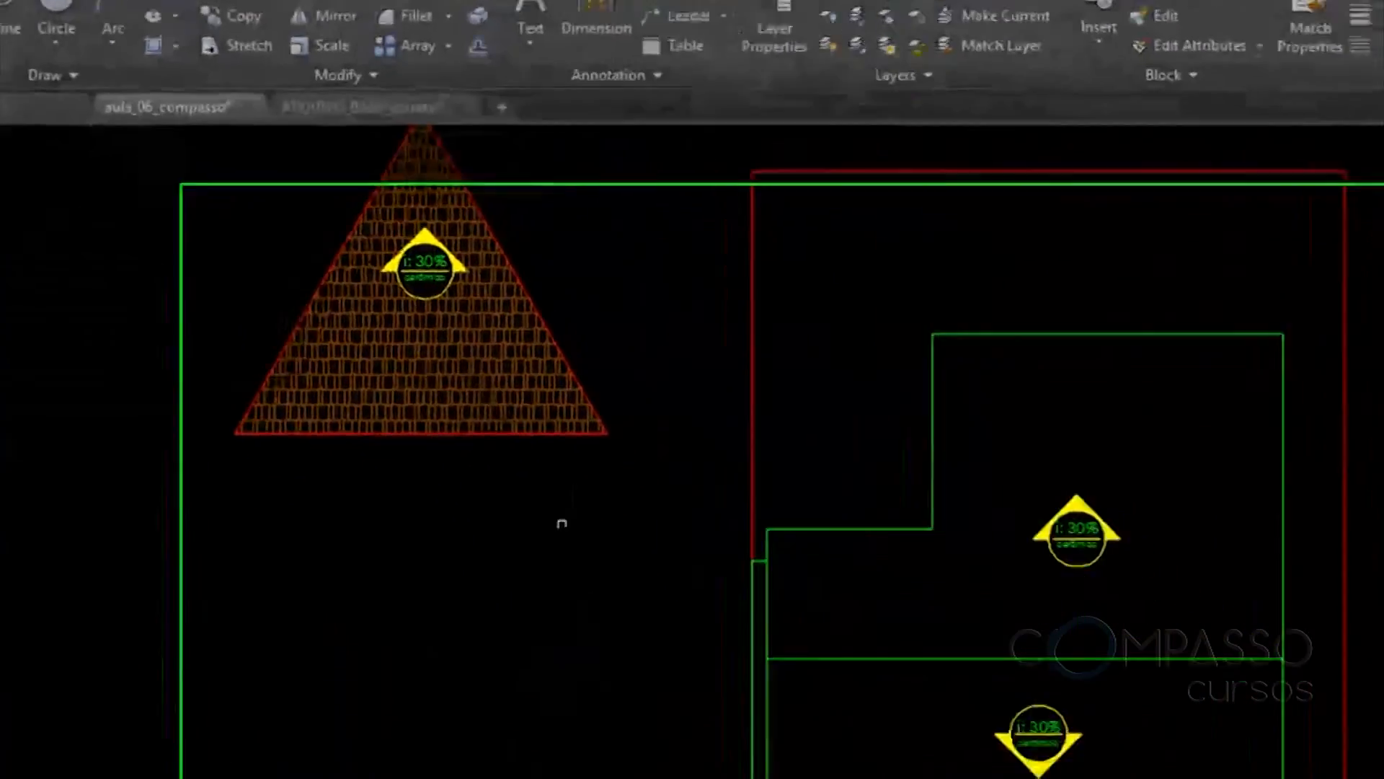
type("H")
key("Return")
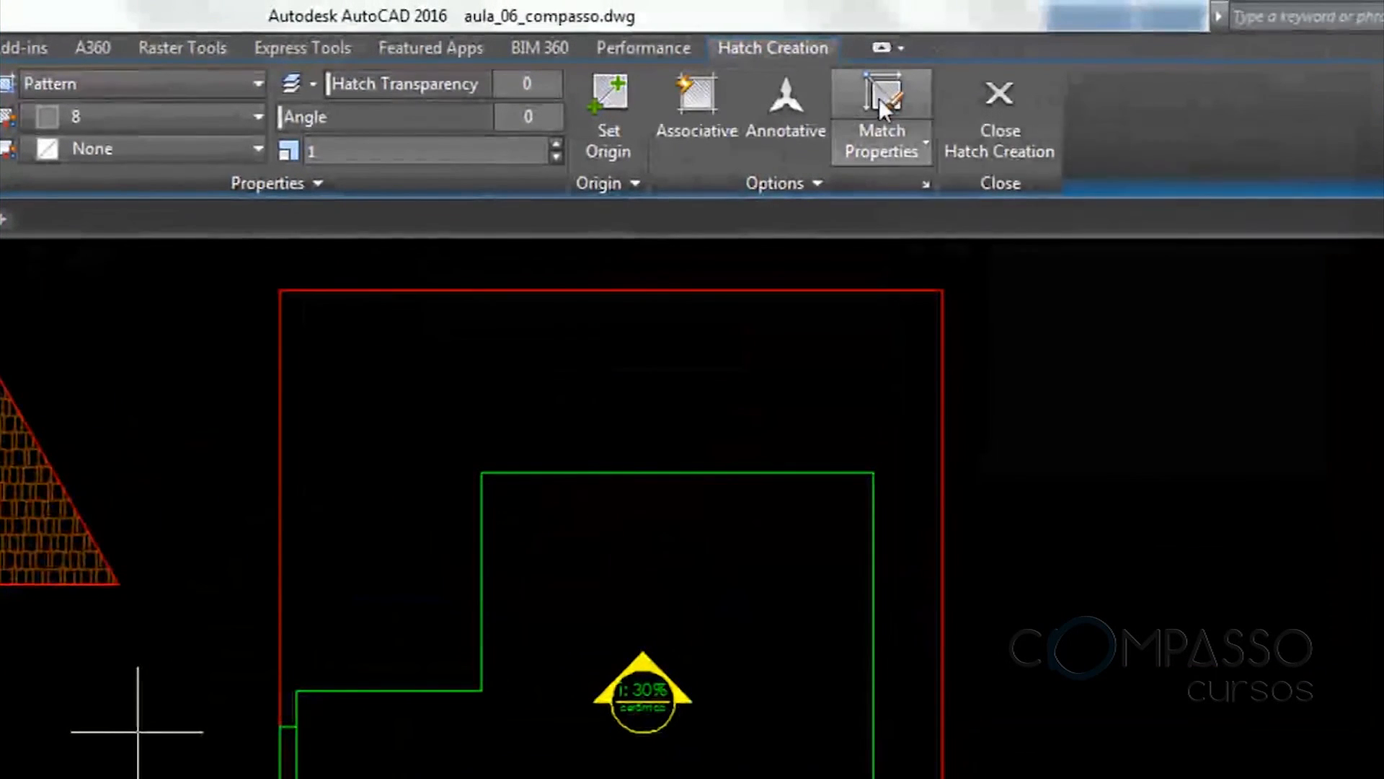
left_click(884, 96)
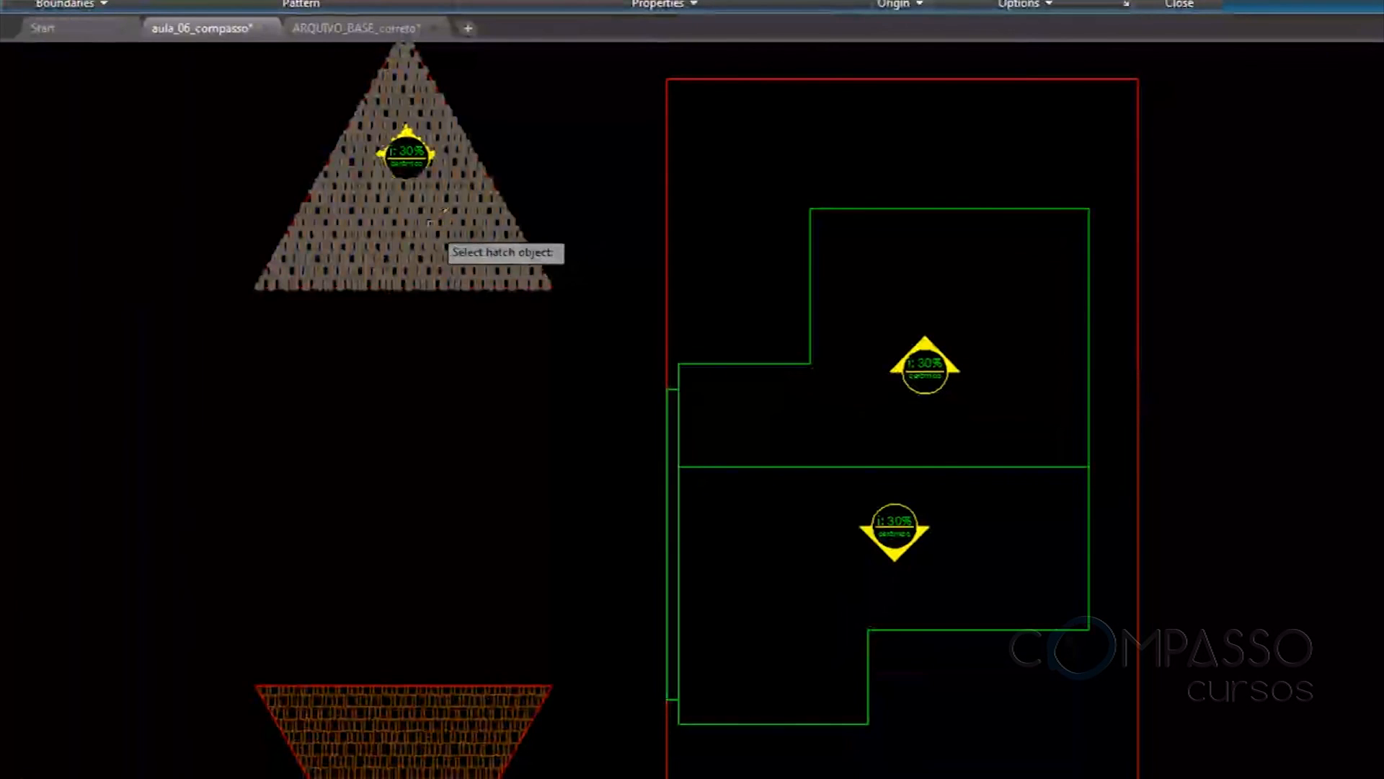
left_click(435, 210)
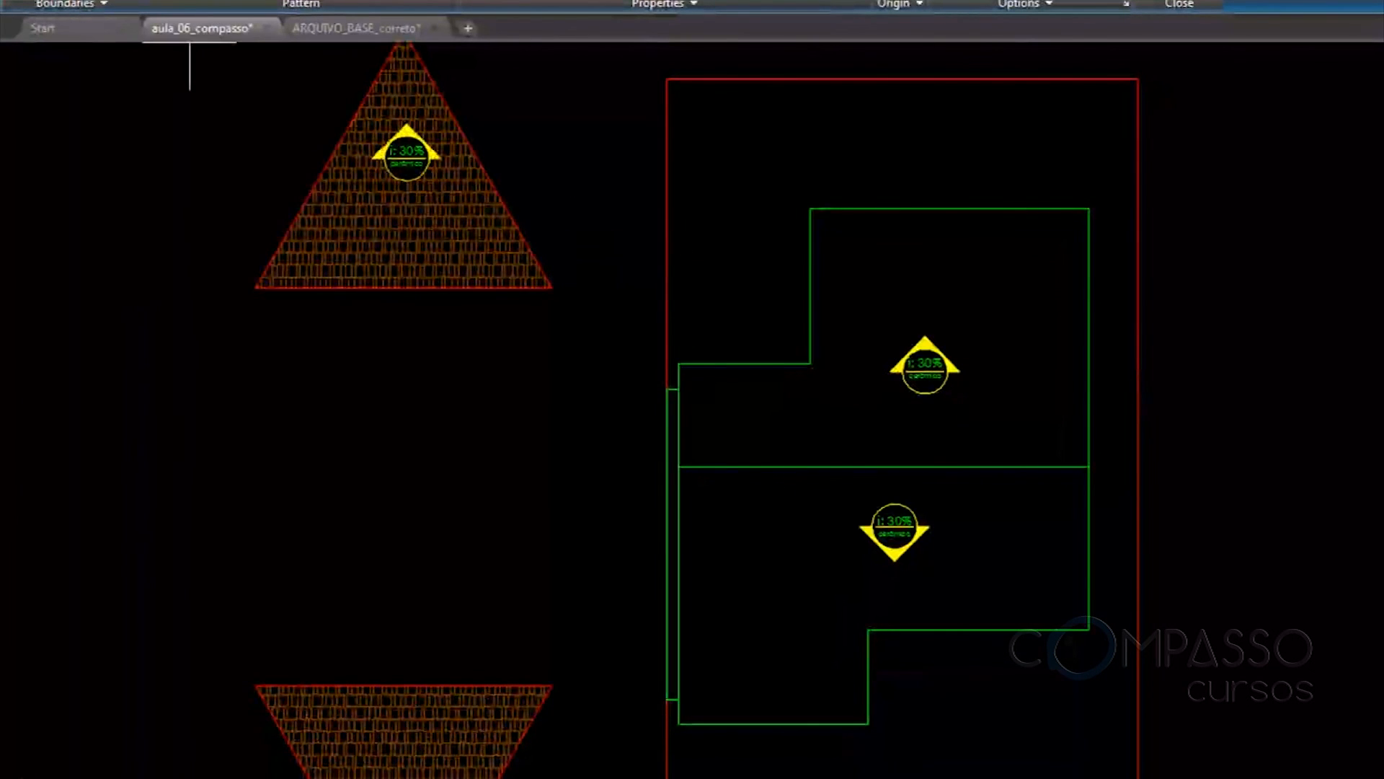
left_click(902, 295)
key("Return")
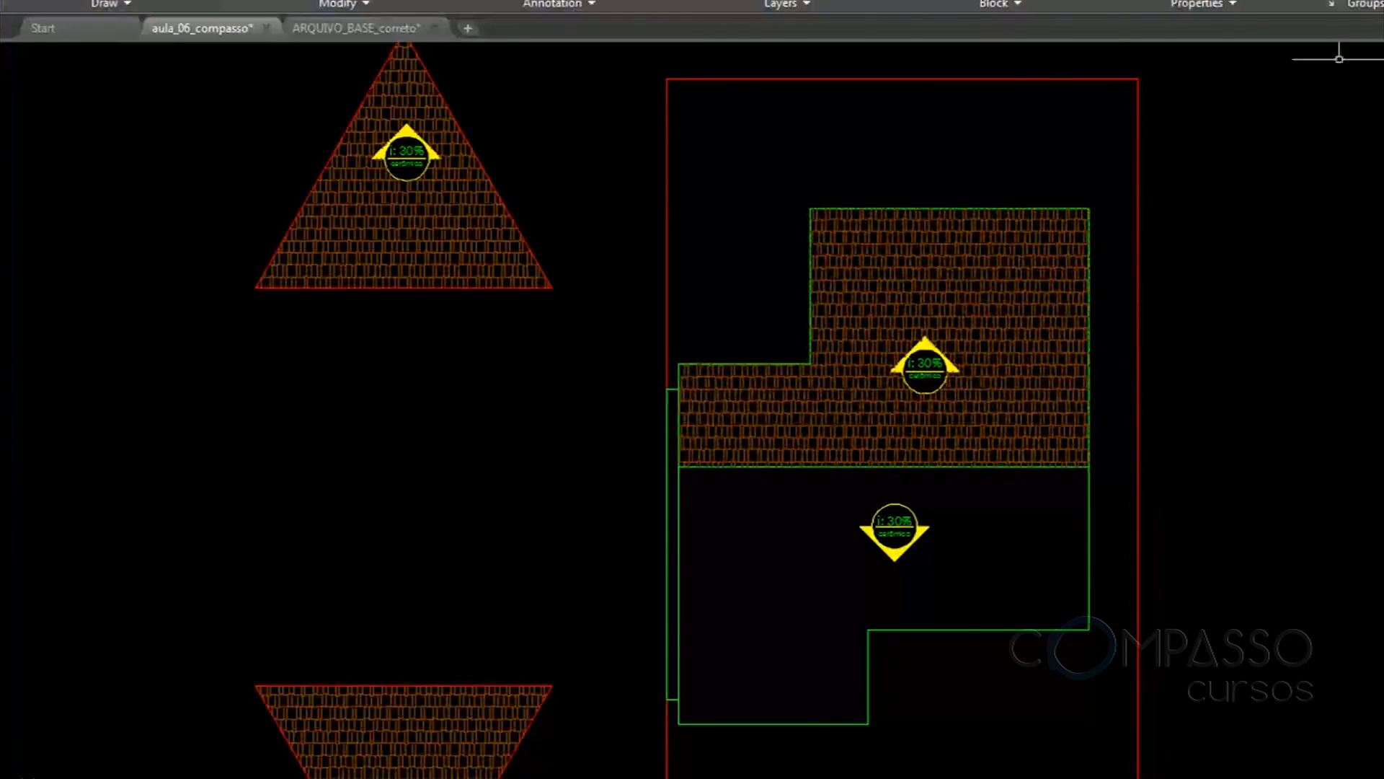
Hatch the roof area below the ridge line, matching the hatch properties of the downward-pointing tile triangle
key("Return")
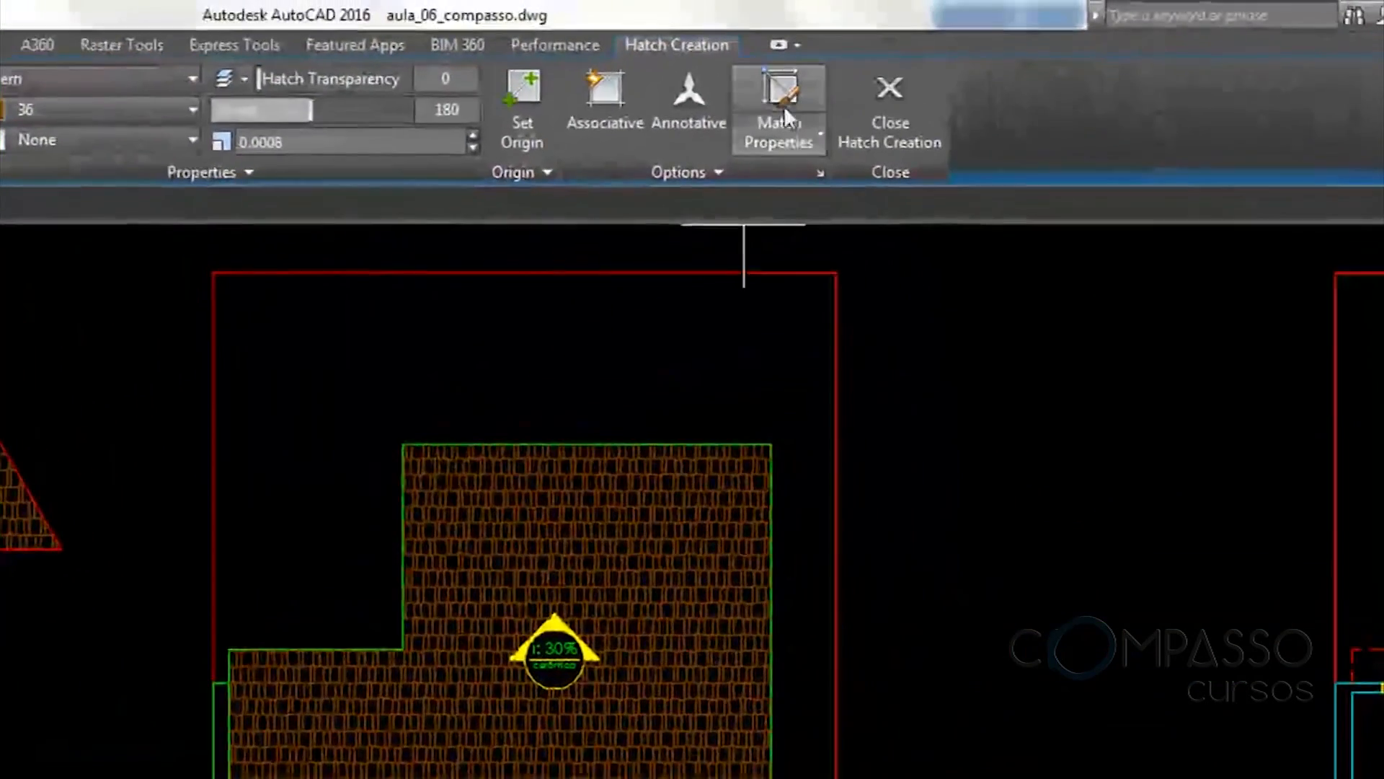
left_click(784, 108)
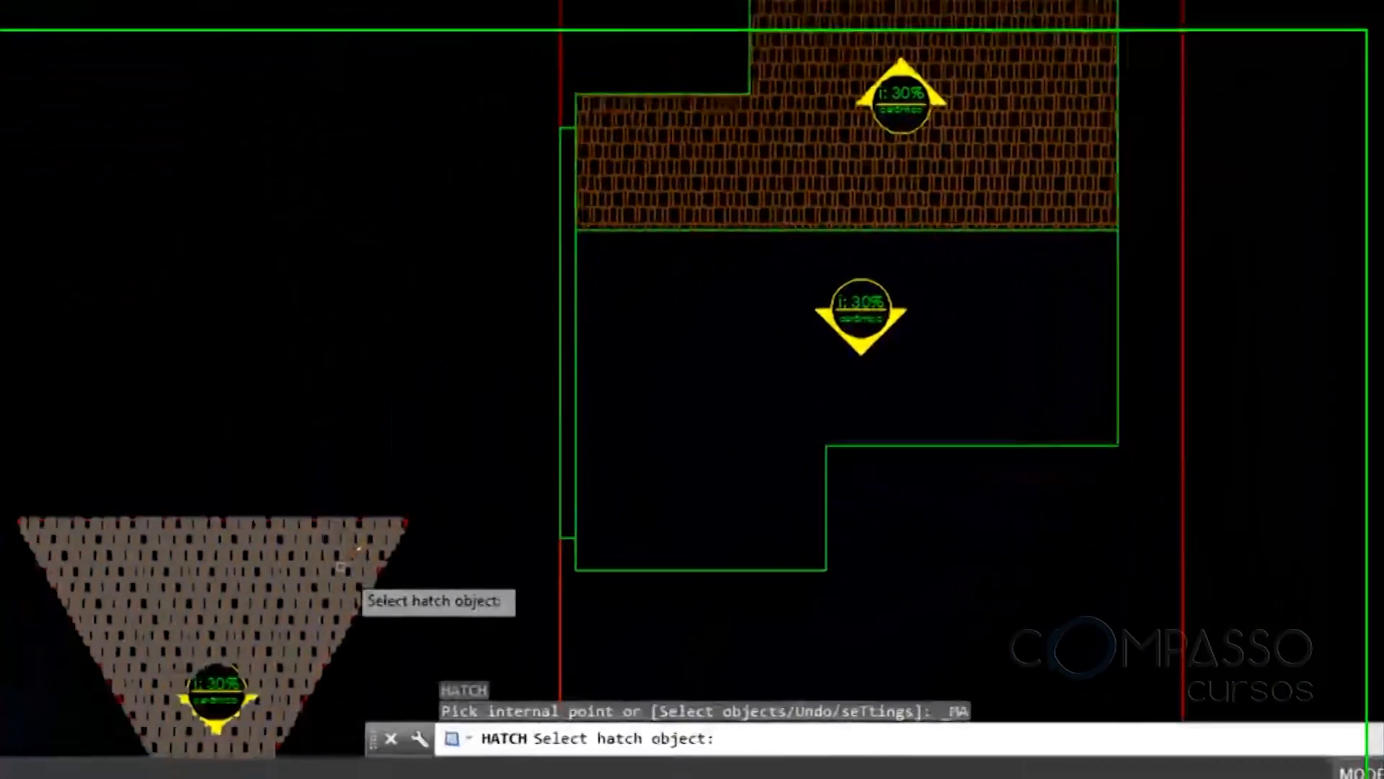
left_click(360, 532)
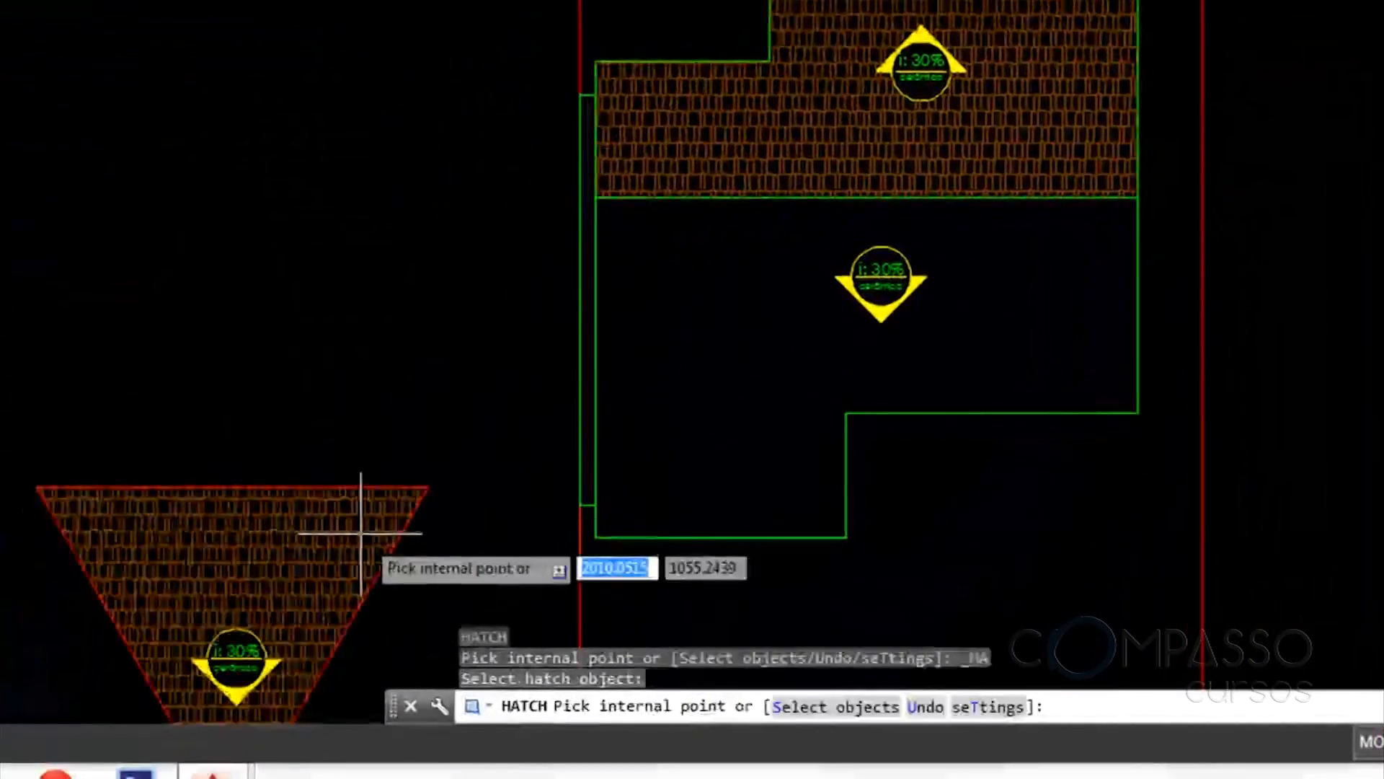
left_click(720, 331)
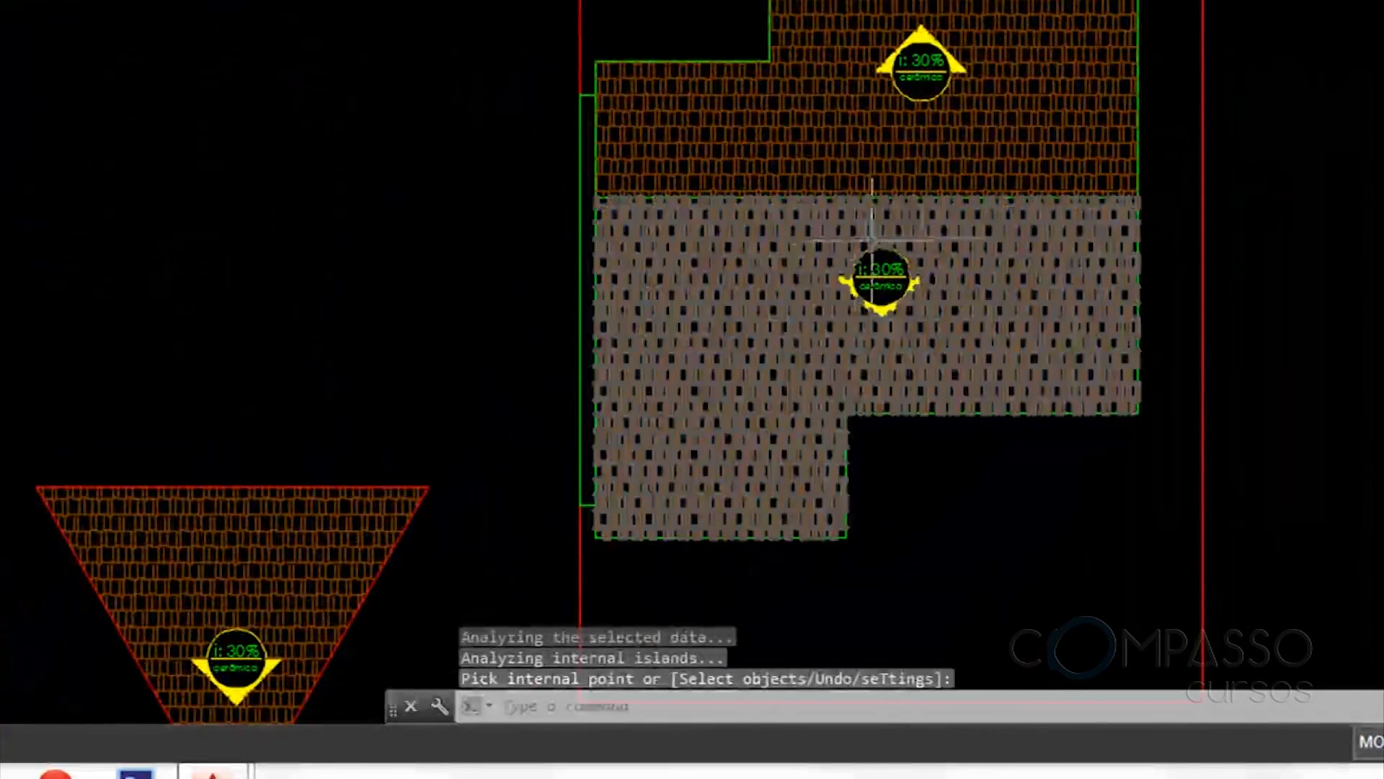
scroll(970, 177, "up", 8)
scroll(970, 177, "up", 2)
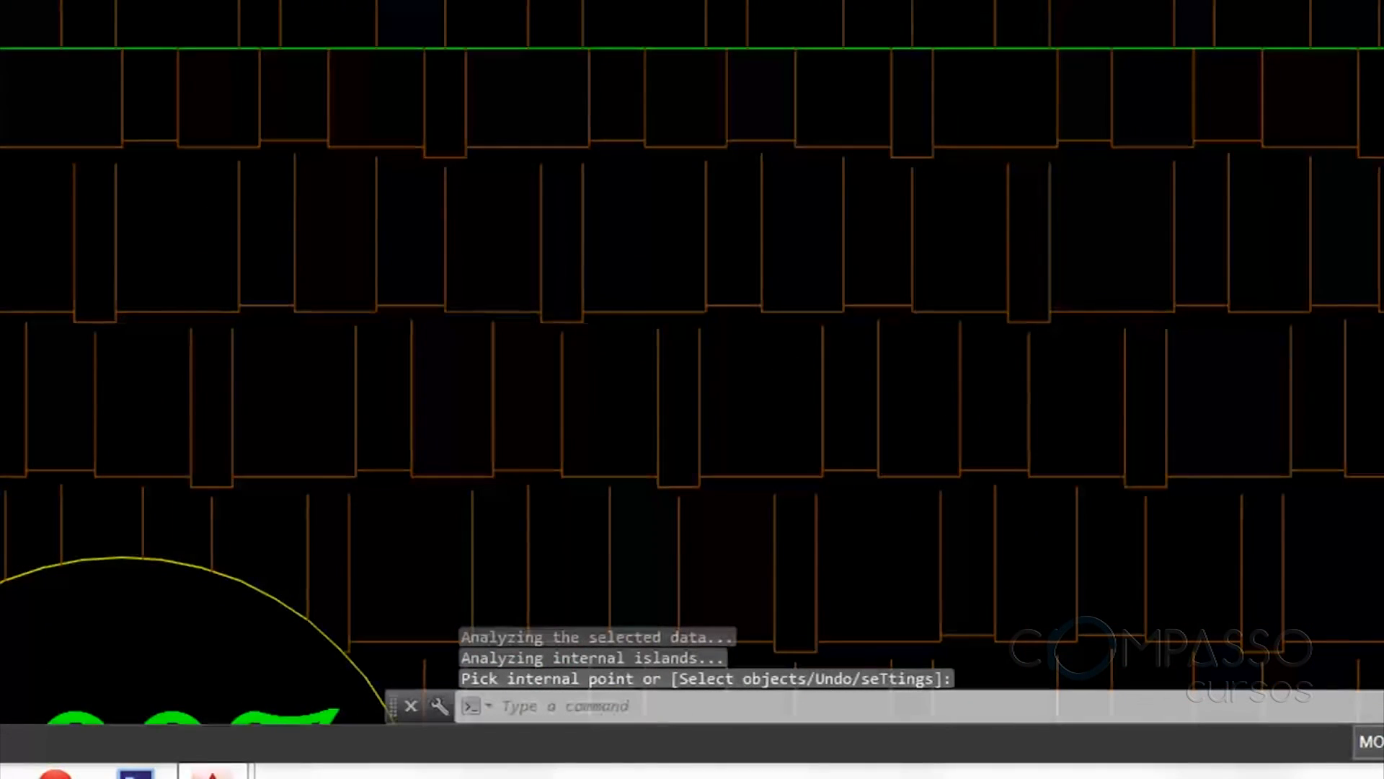
scroll(932, 154, "down", 10)
scroll(937, 108, "down", 4)
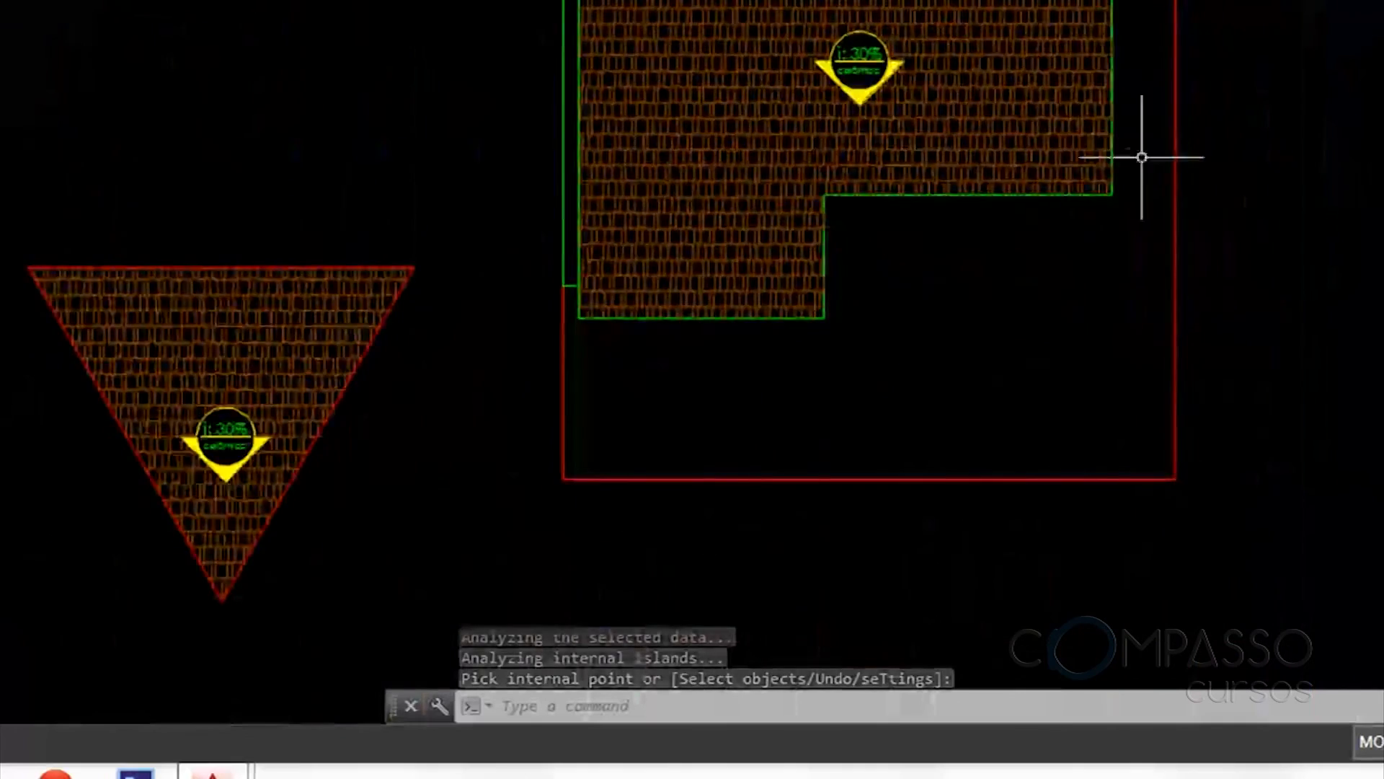
middle_click_drag(1140, 158, 822, 313)
key("Escape")
Review the roof plan and floor plan, then examine the COTA COM LINHA and COTA SEM LINHA dimension samples in the legend
scroll(961, 314, "down", 2)
scroll(966, 310, "down", 2)
middle_click_drag(978, 295, 871, 276)
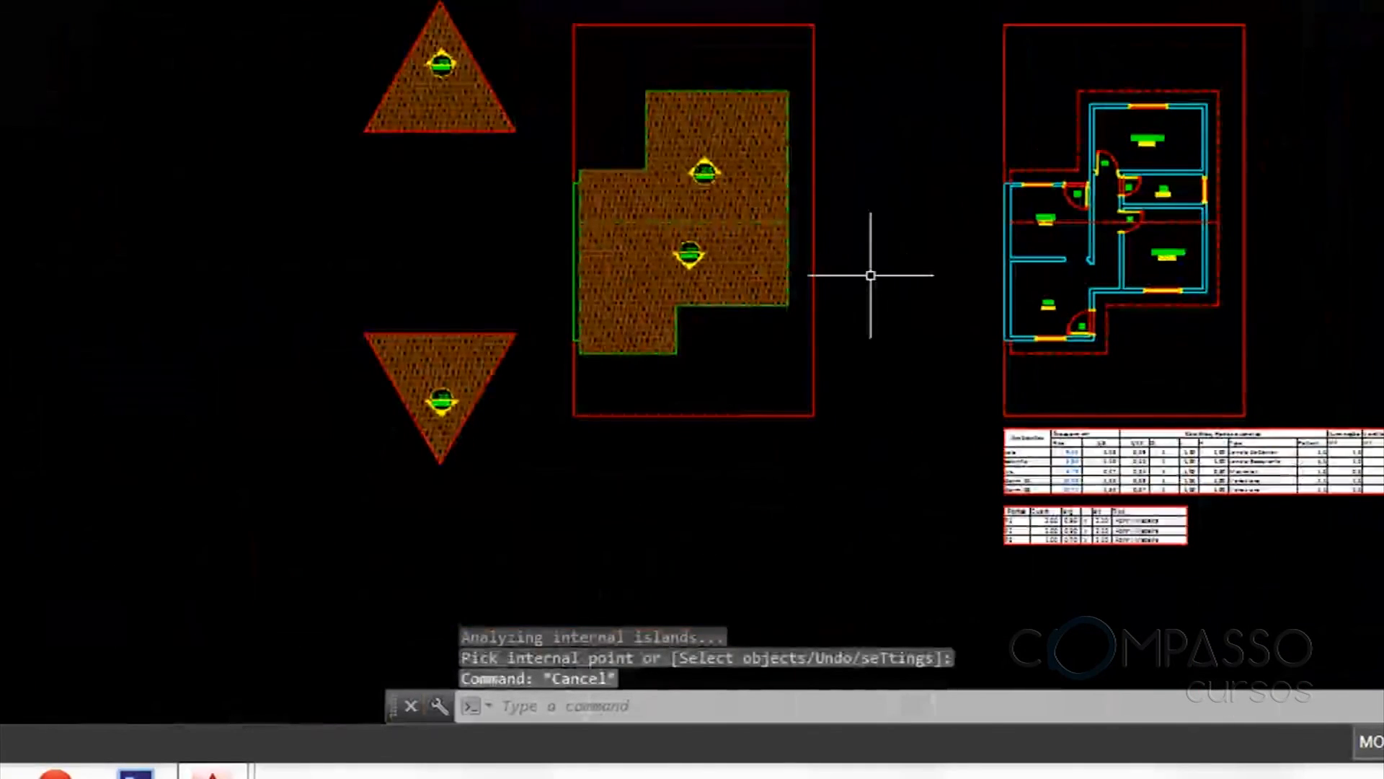
middle_click_drag(958, 248, 814, 152)
scroll(901, 101, "up", 3)
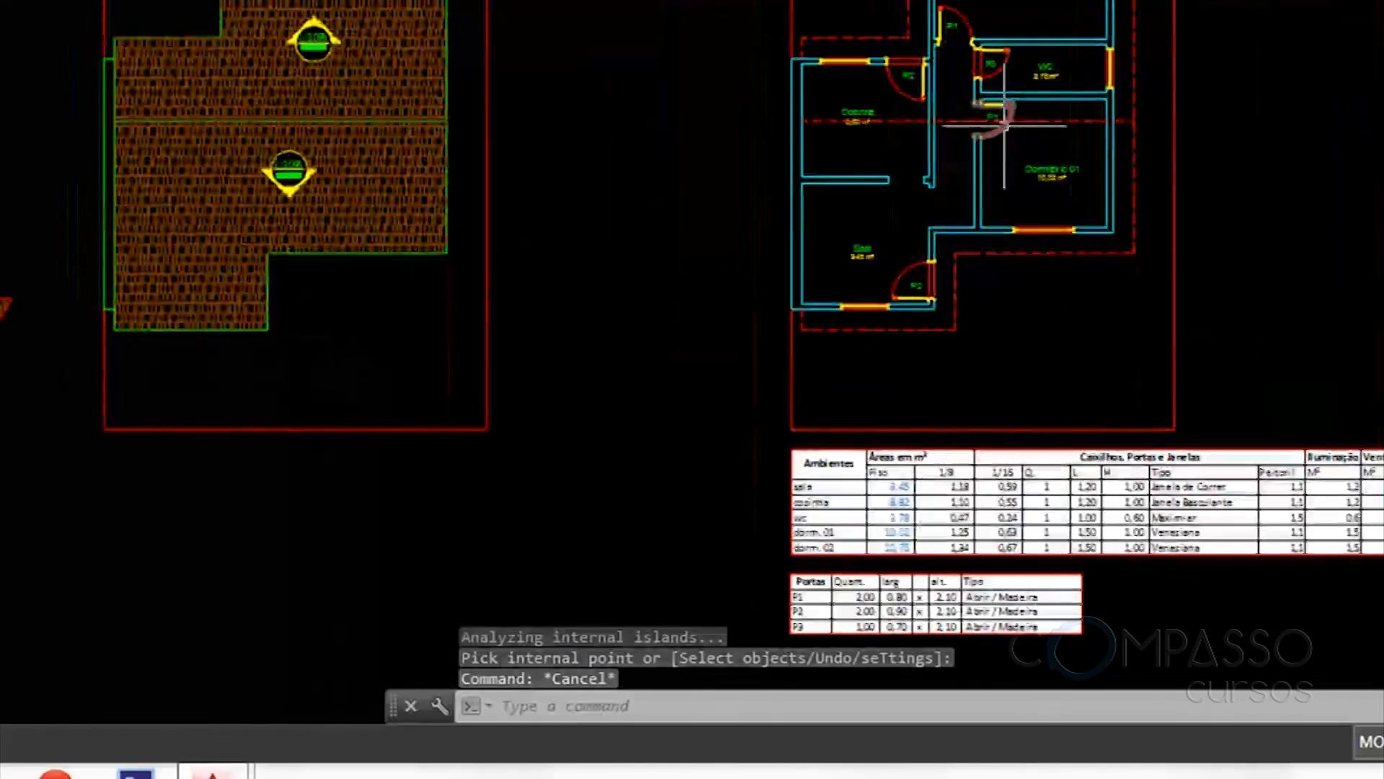
scroll(906, 94, "up", 2)
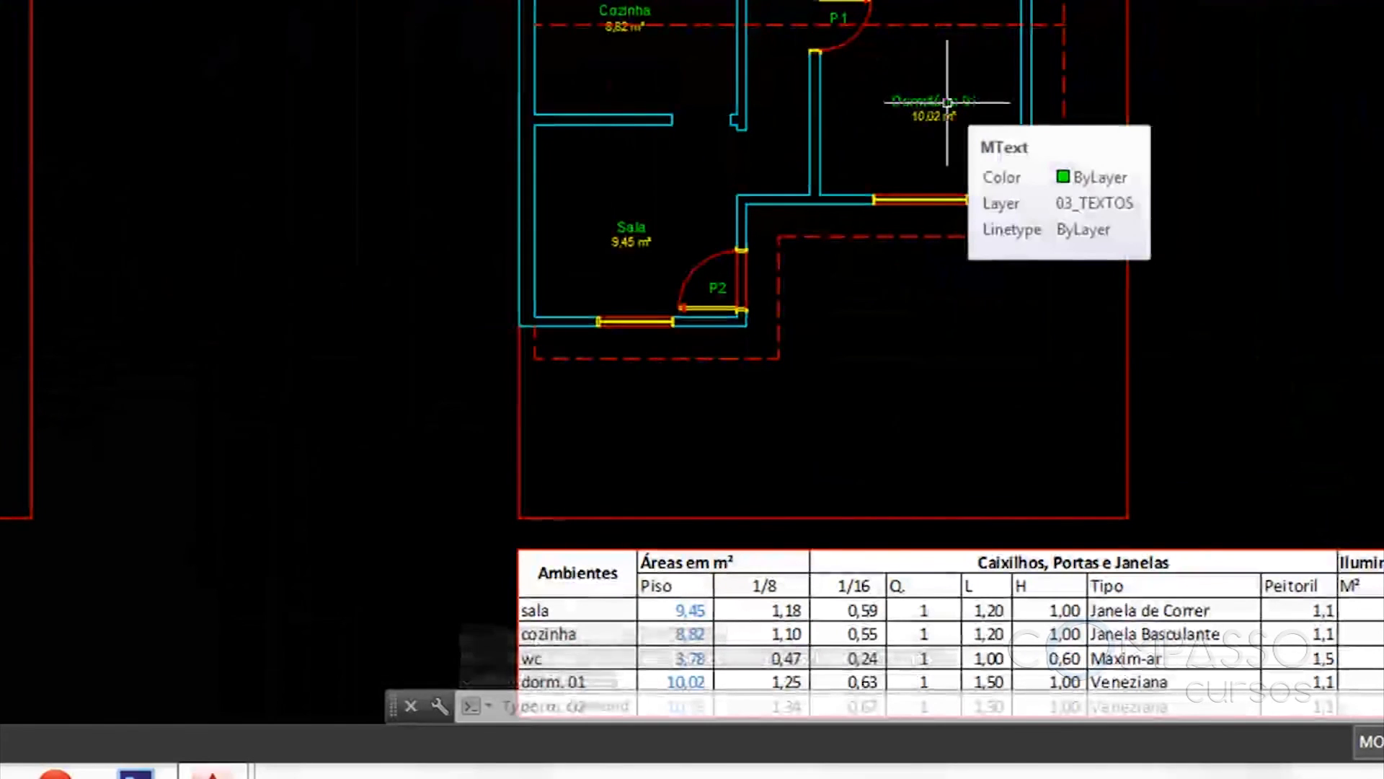
middle_click_drag(888, 211, 856, 178)
scroll(829, 145, "down", 2)
middle_click_drag(1048, 133, 664, 301)
middle_click_drag(1170, 159, 737, 454)
middle_click_drag(972, 8, 844, 102)
scroll(844, 102, "down", 3)
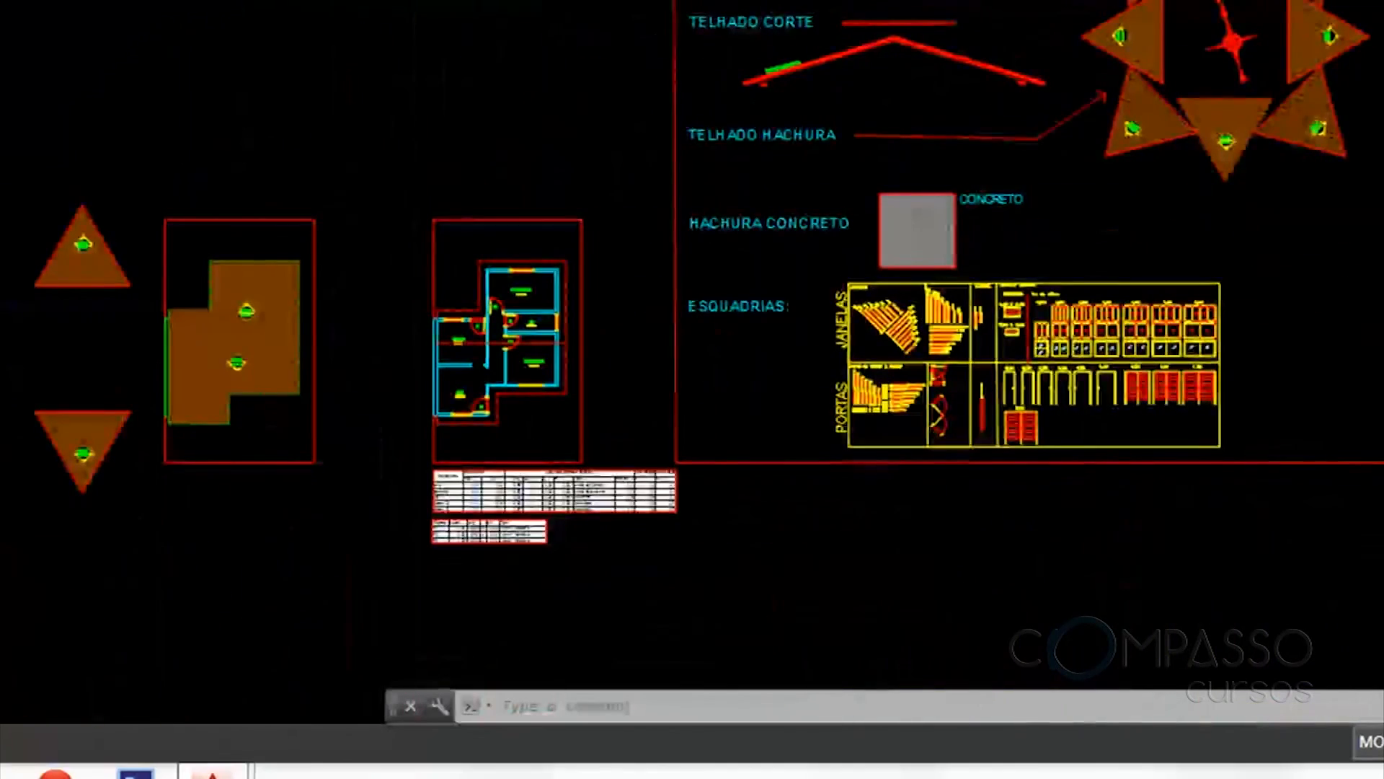
middle_click_drag(1116, 182, 1182, 275)
scroll(956, 44, "up", 5)
middle_click_drag(871, 98, 925, 354)
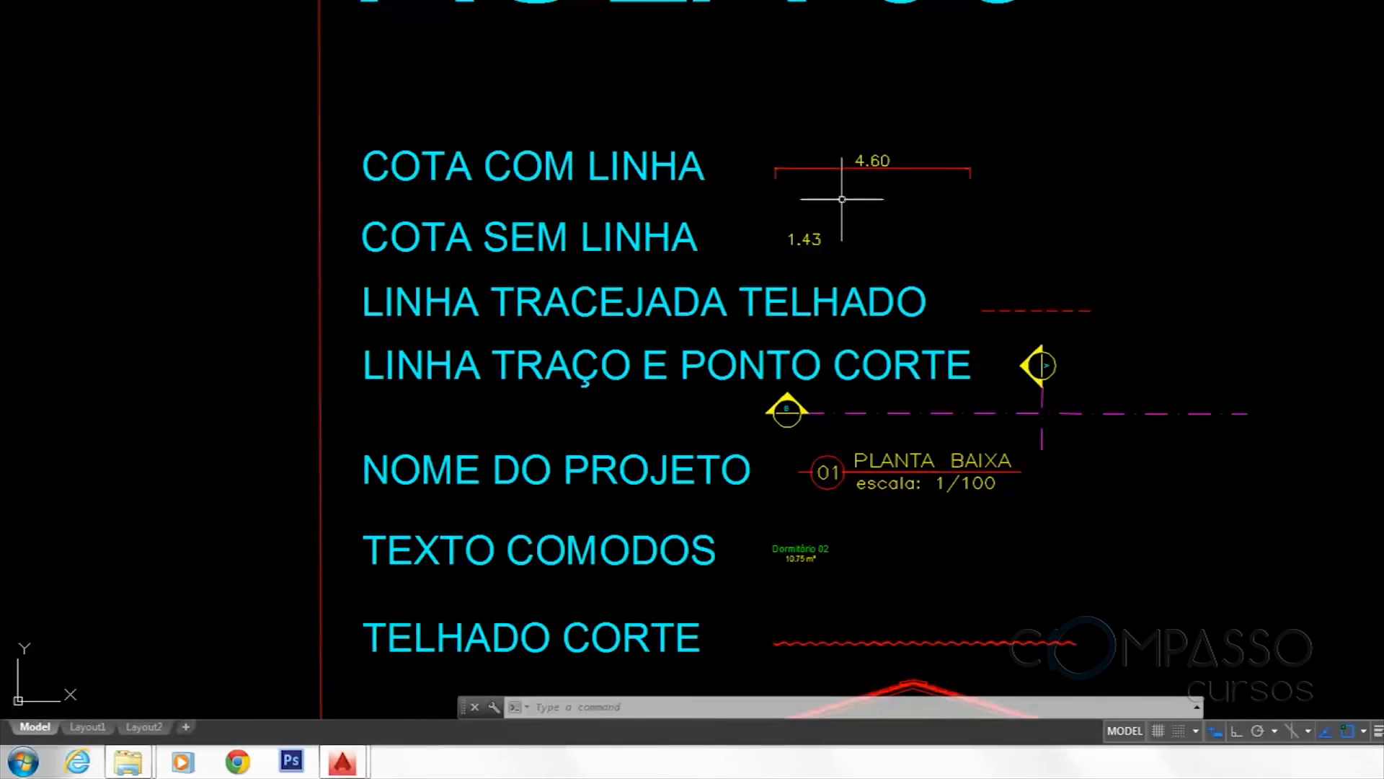
scroll(840, 234, "up", 2)
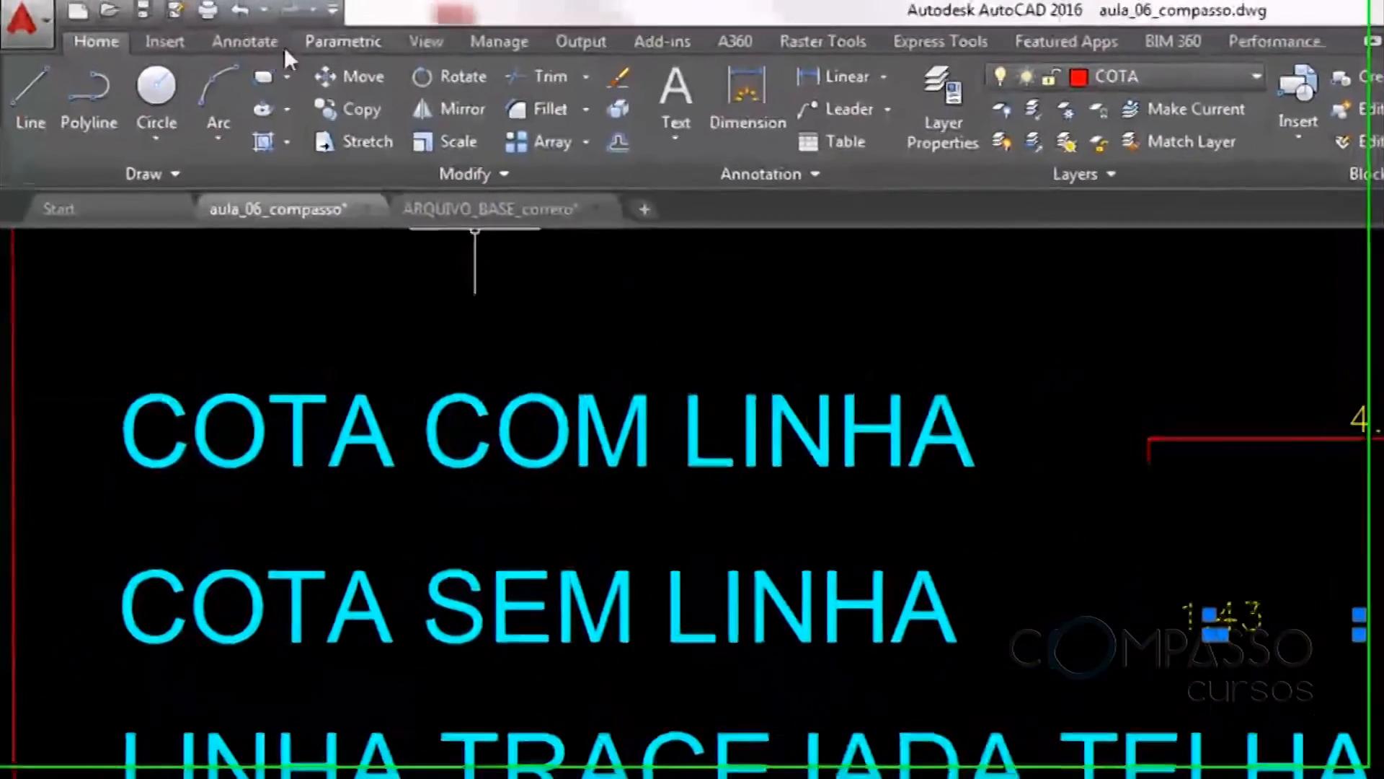
Deselect the COTA SEM LINHA sample dimension and make 100 sem linha the current dimension style
left_click(252, 49)
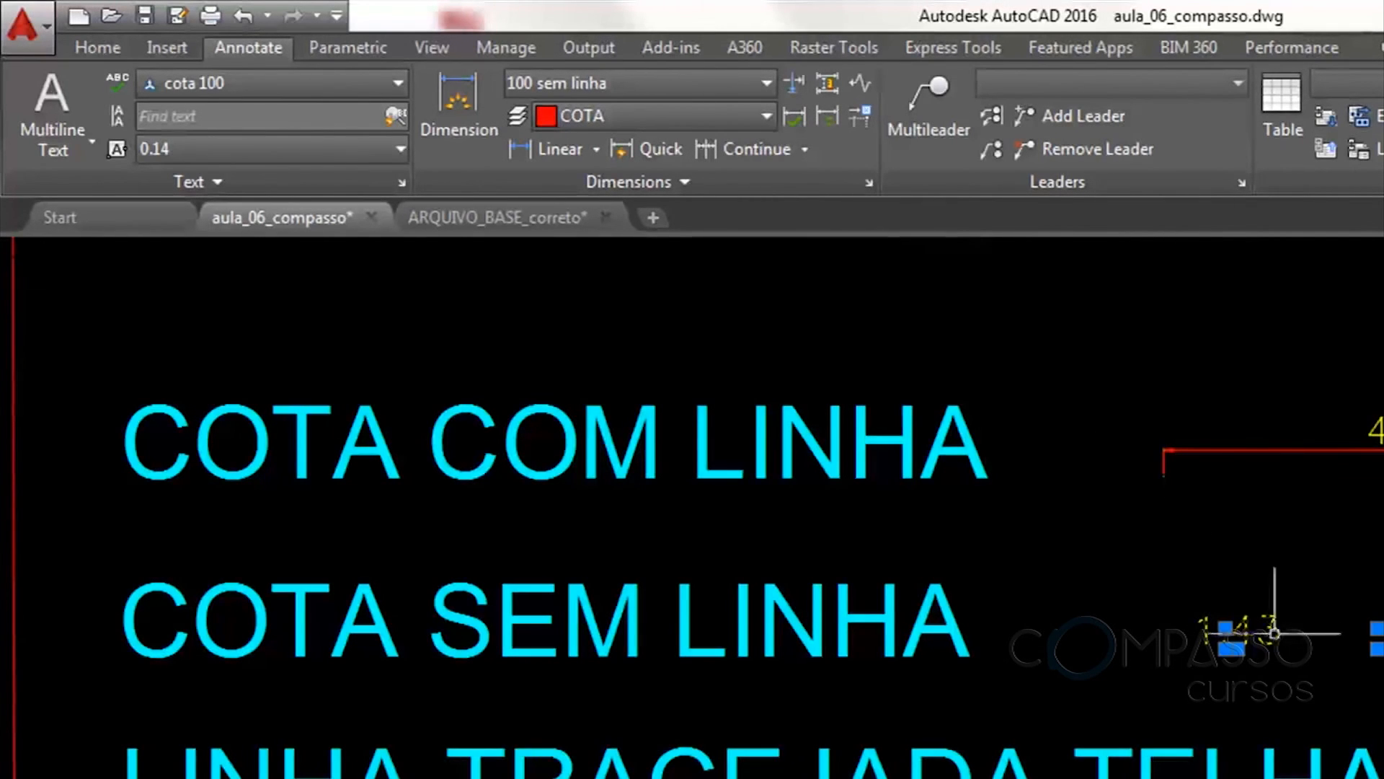
key("Escape")
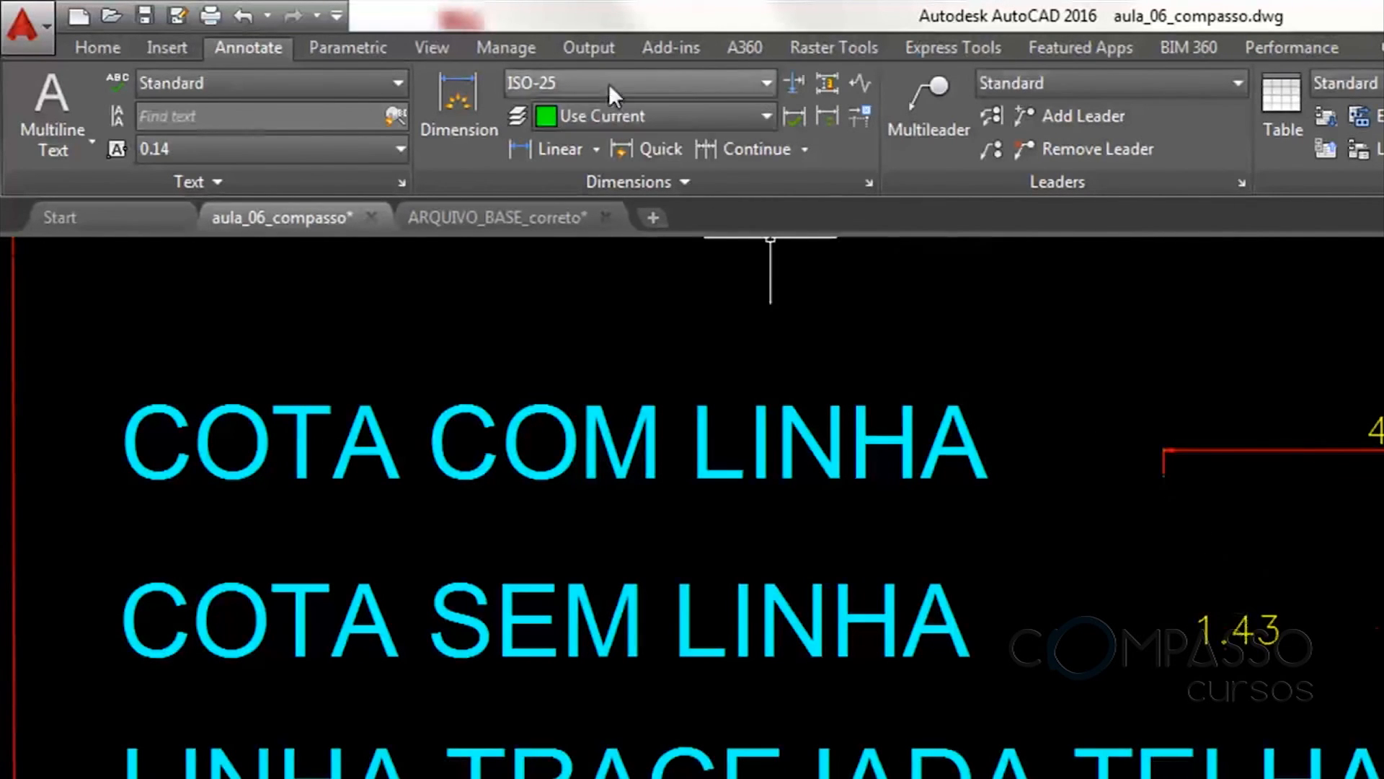
left_click(547, 88)
left_click_drag(847, 245, 855, 191)
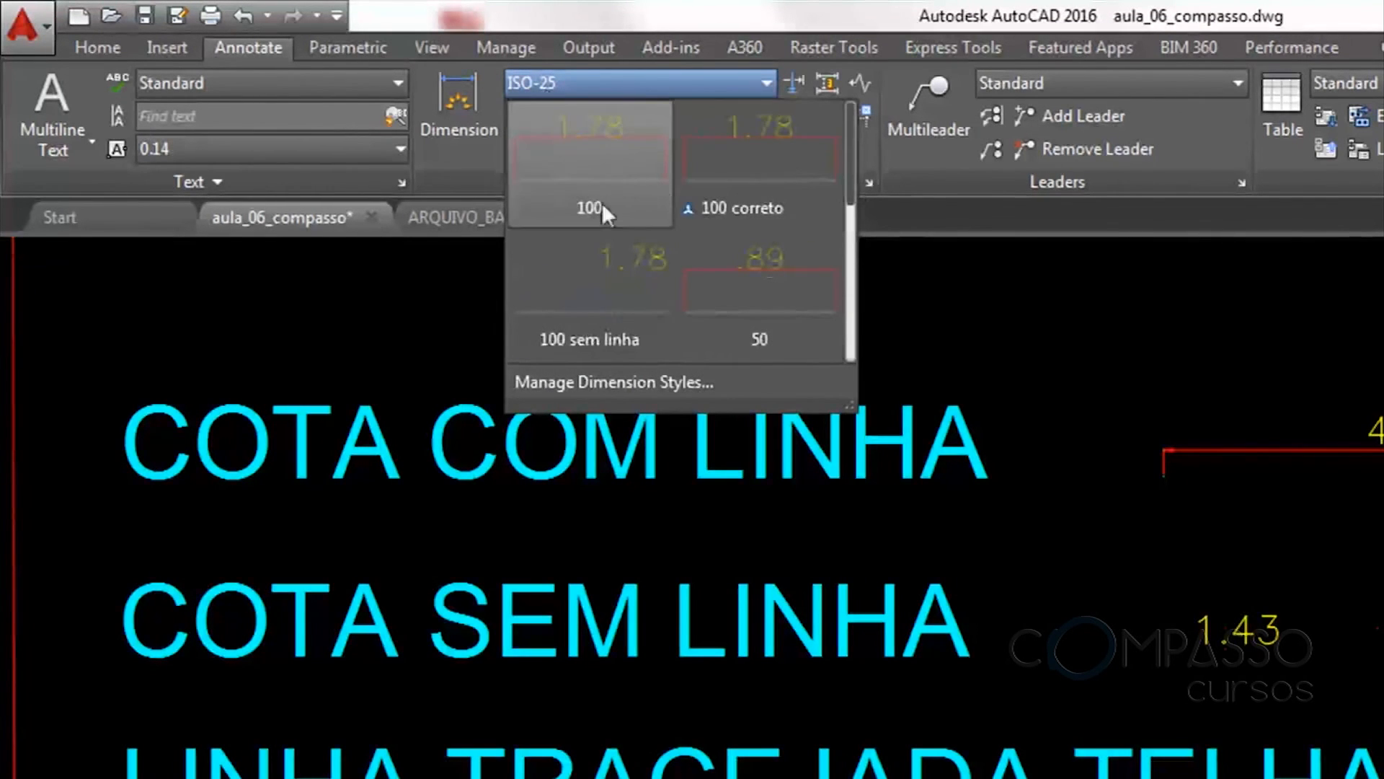
left_click(600, 313)
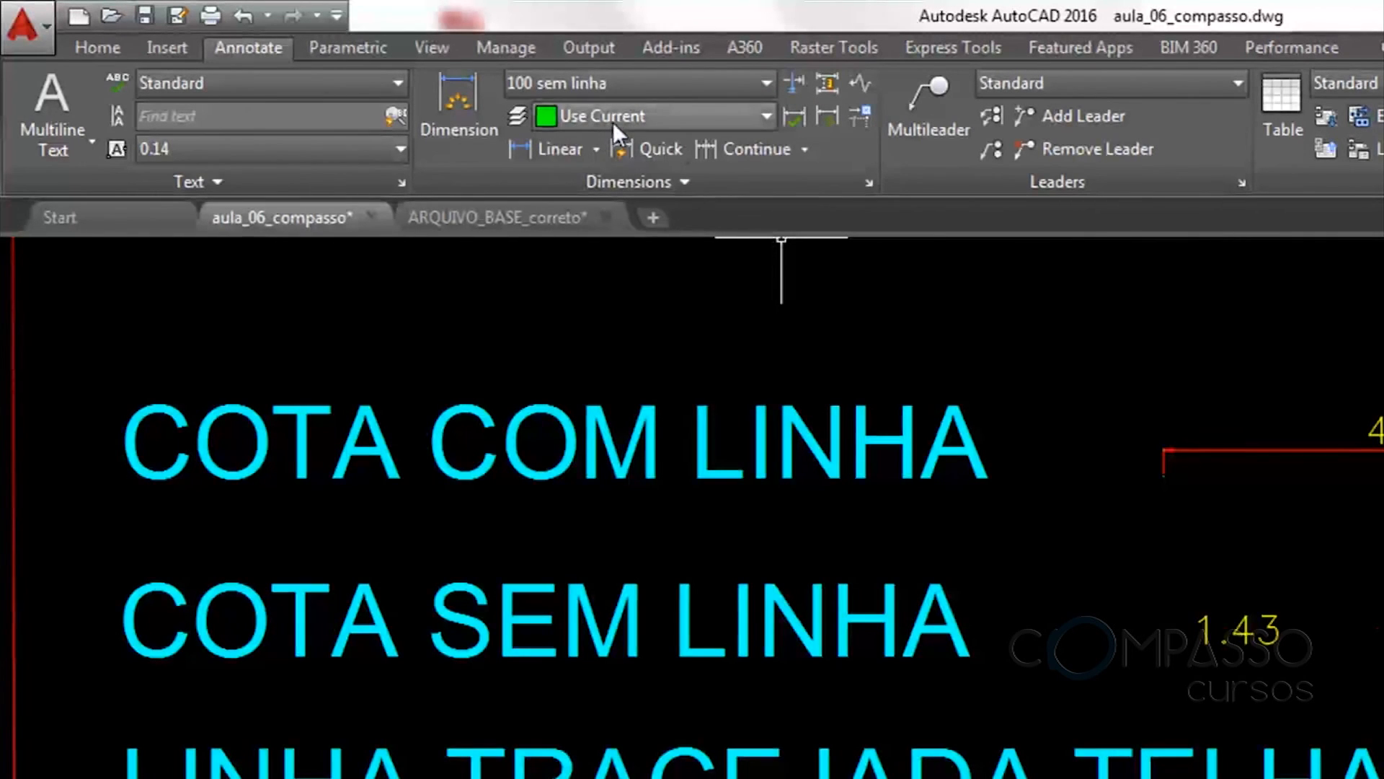
Make 01_COTAS the current layer
left_click(72, 49)
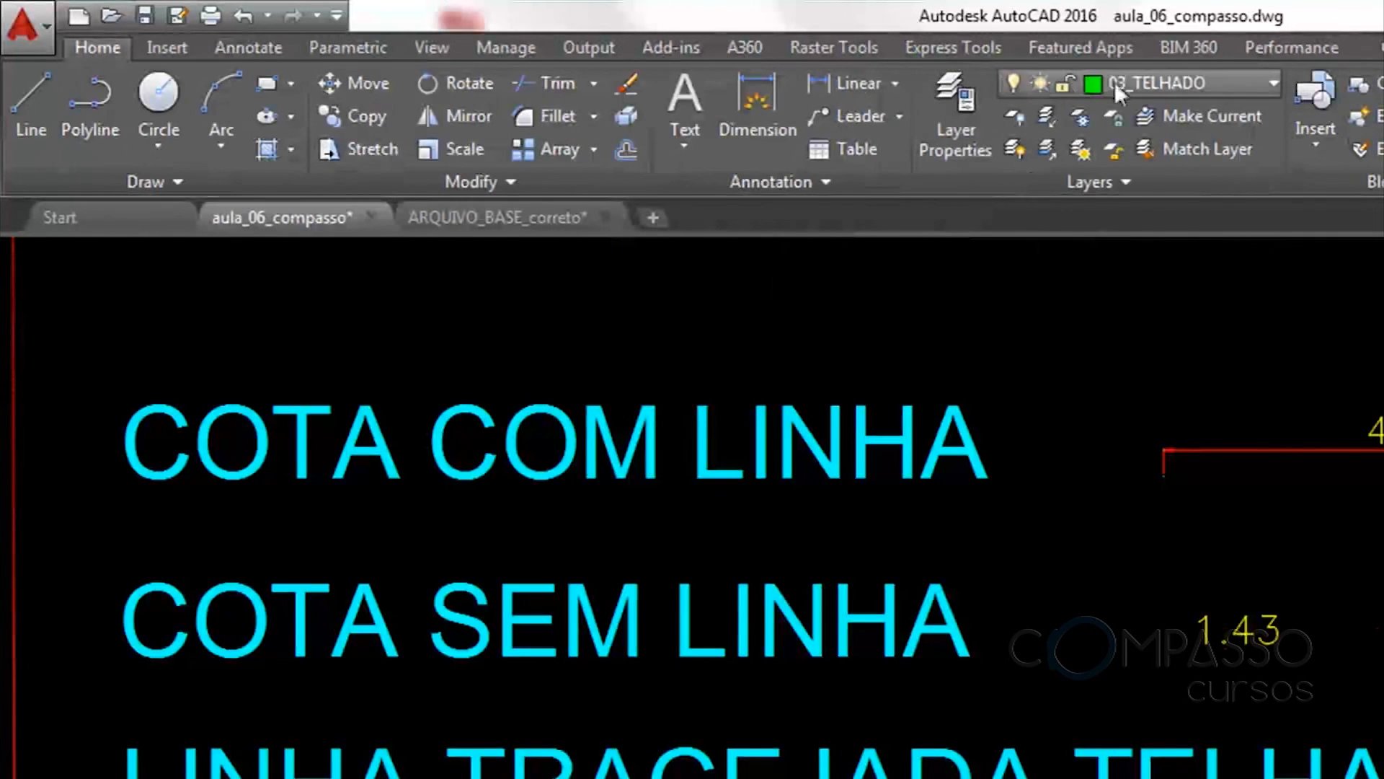
left_click(1149, 79)
left_click(1183, 188)
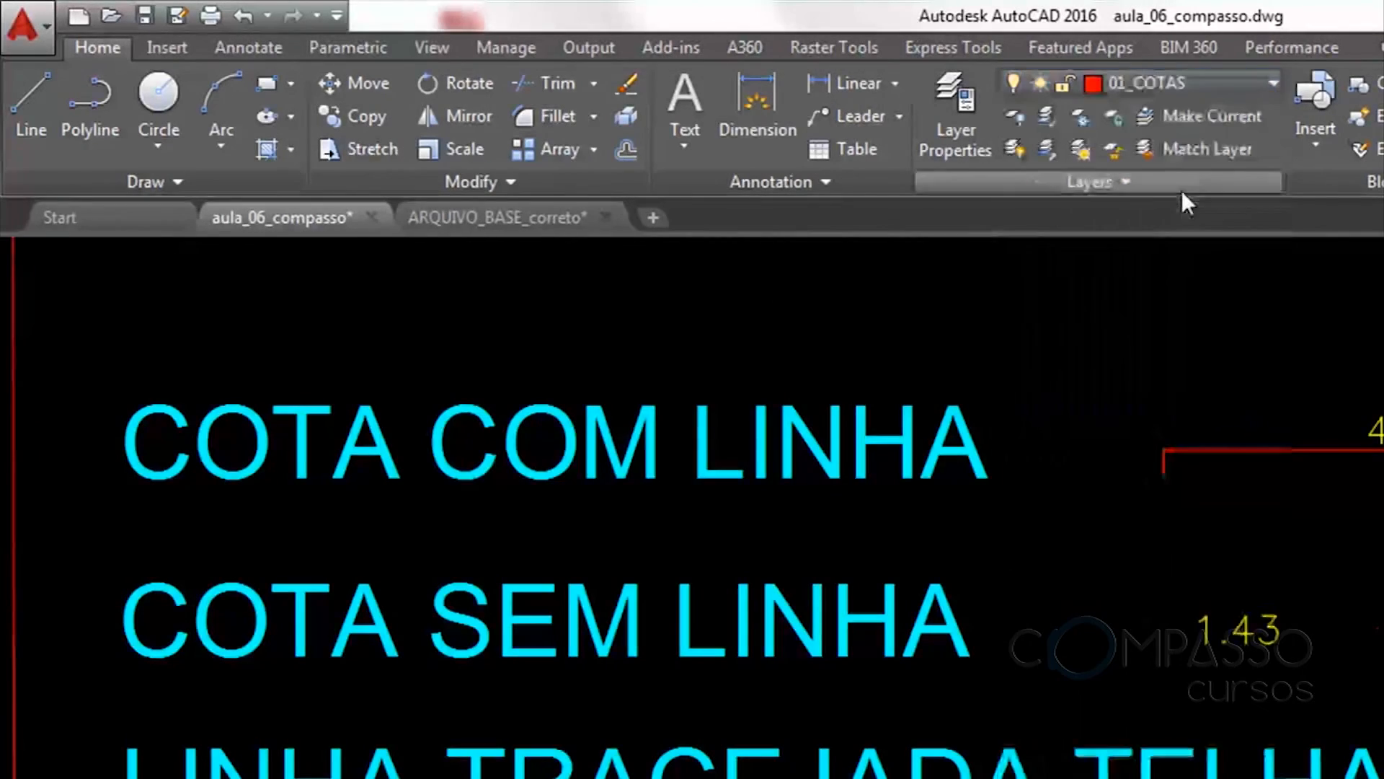
Add a horizontal linear dimension between the inner side walls of Dormitório 02, placed just below its upper wall
scroll(844, 268, "down", 6)
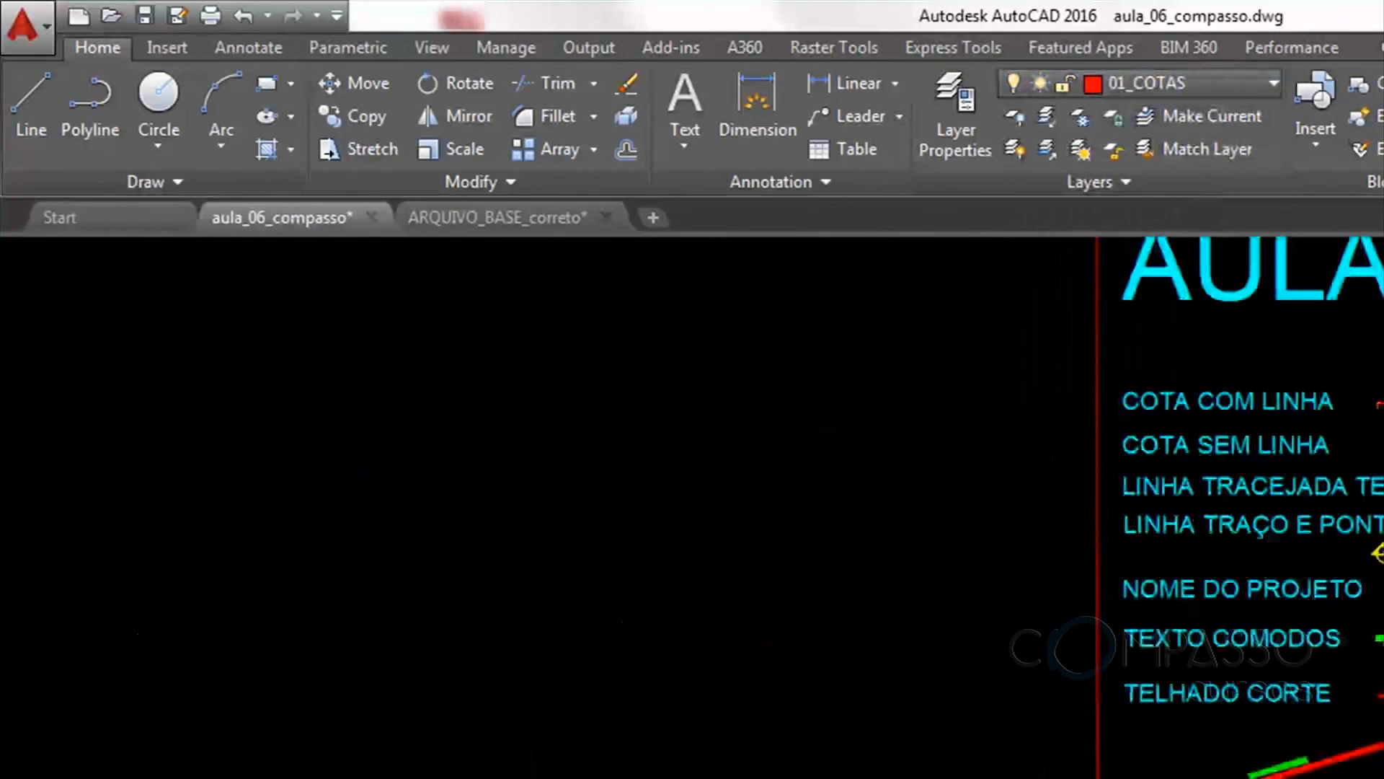
scroll(1129, 649, "up", 3)
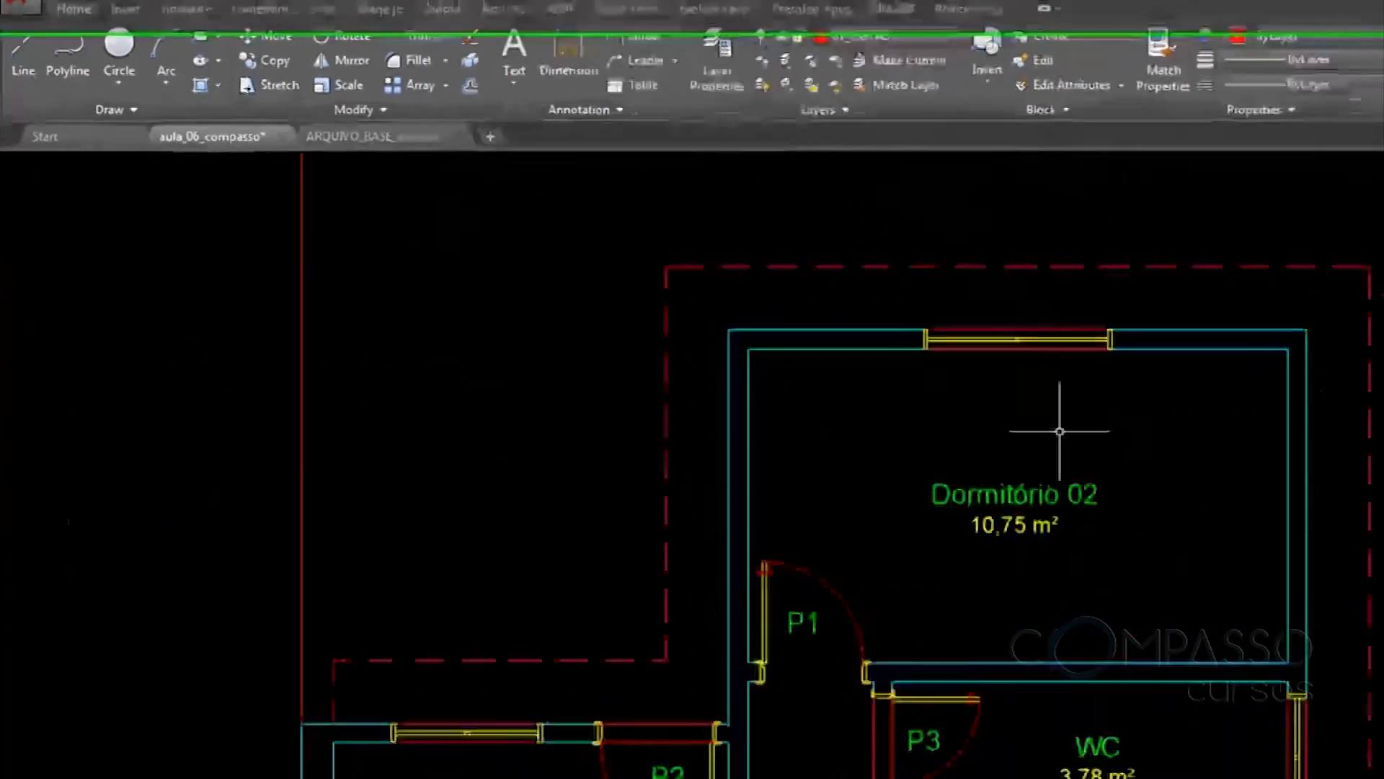
middle_click_drag(1060, 431, 890, 546)
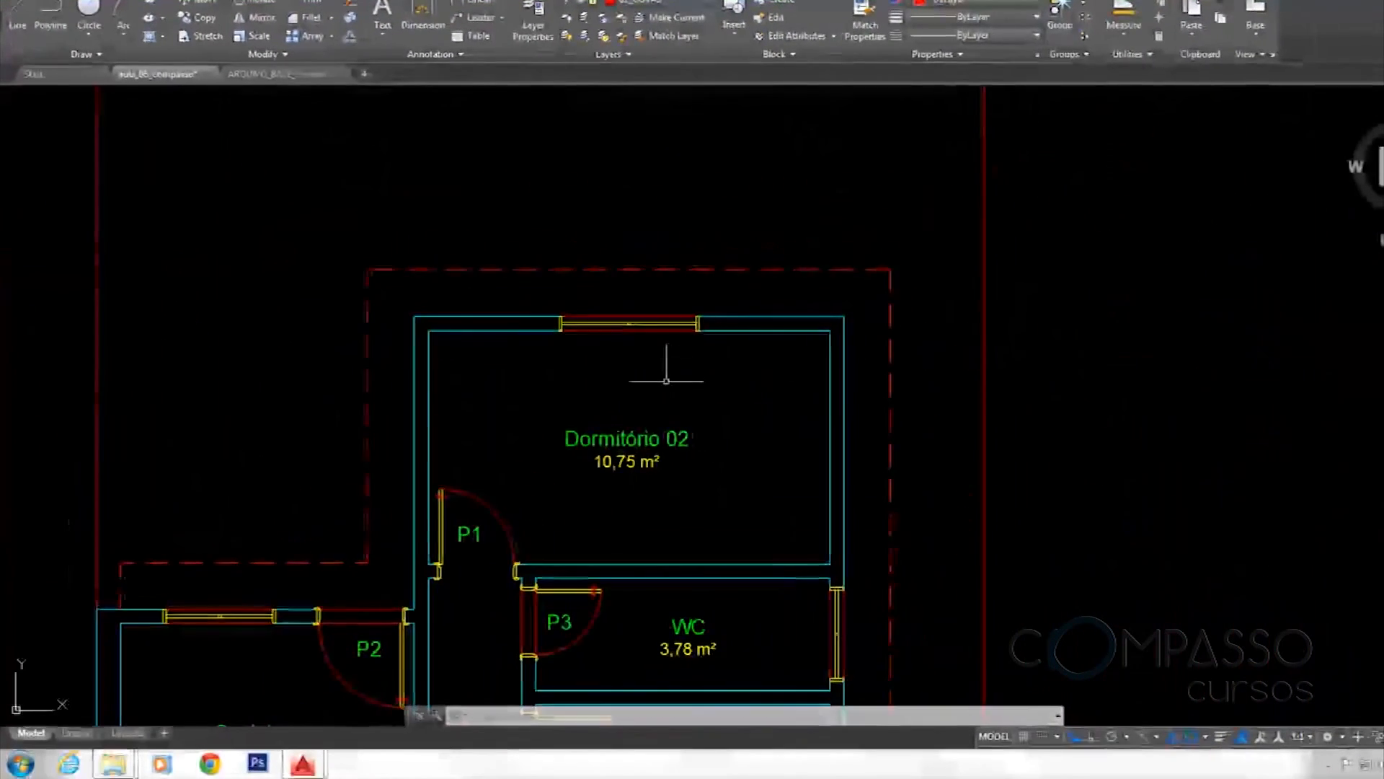
scroll(890, 546, "up", 2)
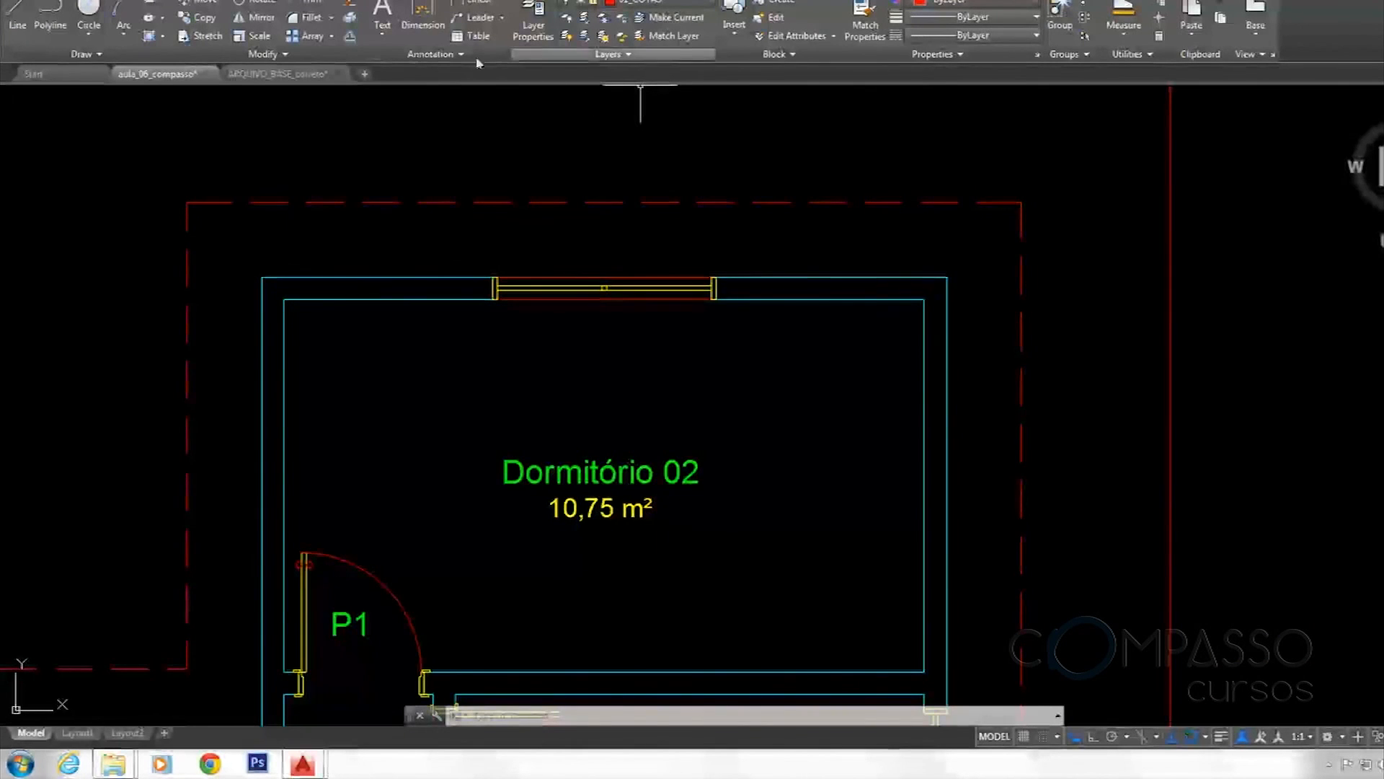
left_click(284, 300)
left_click(925, 299)
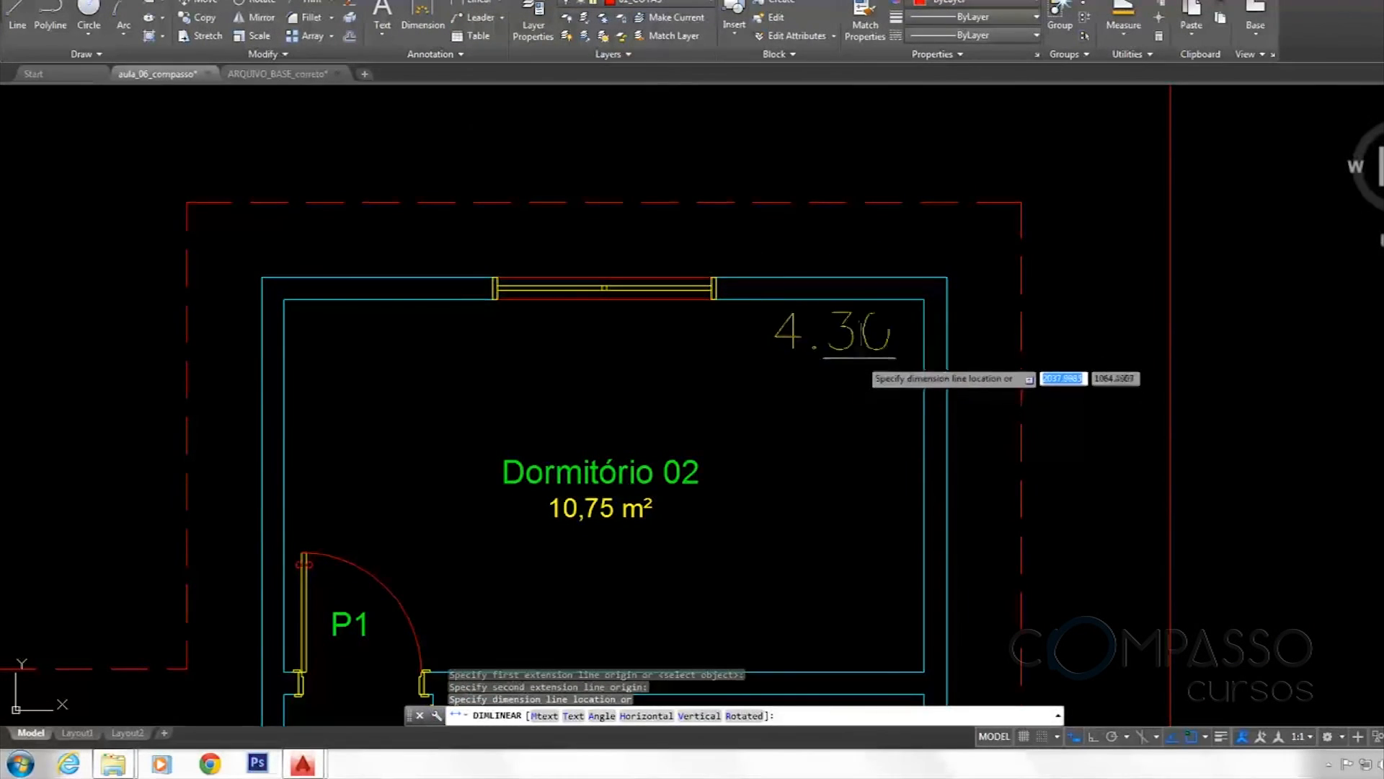
left_click(858, 355)
Add a vertical linear dimension between the upper and lower inner corners of Dormitório 02, placed along its right wall
scroll(664, 268, "down", 4)
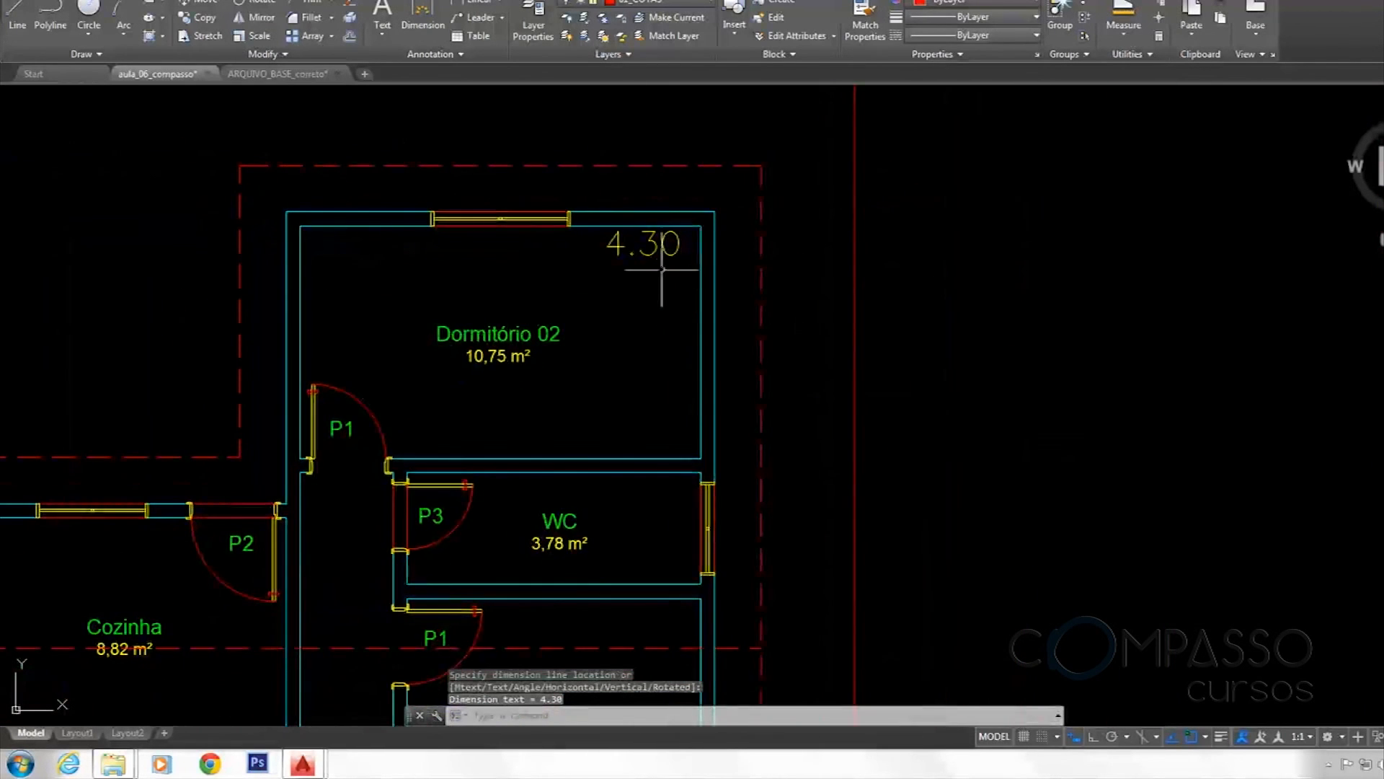
scroll(662, 270, "up", 4)
key("Return")
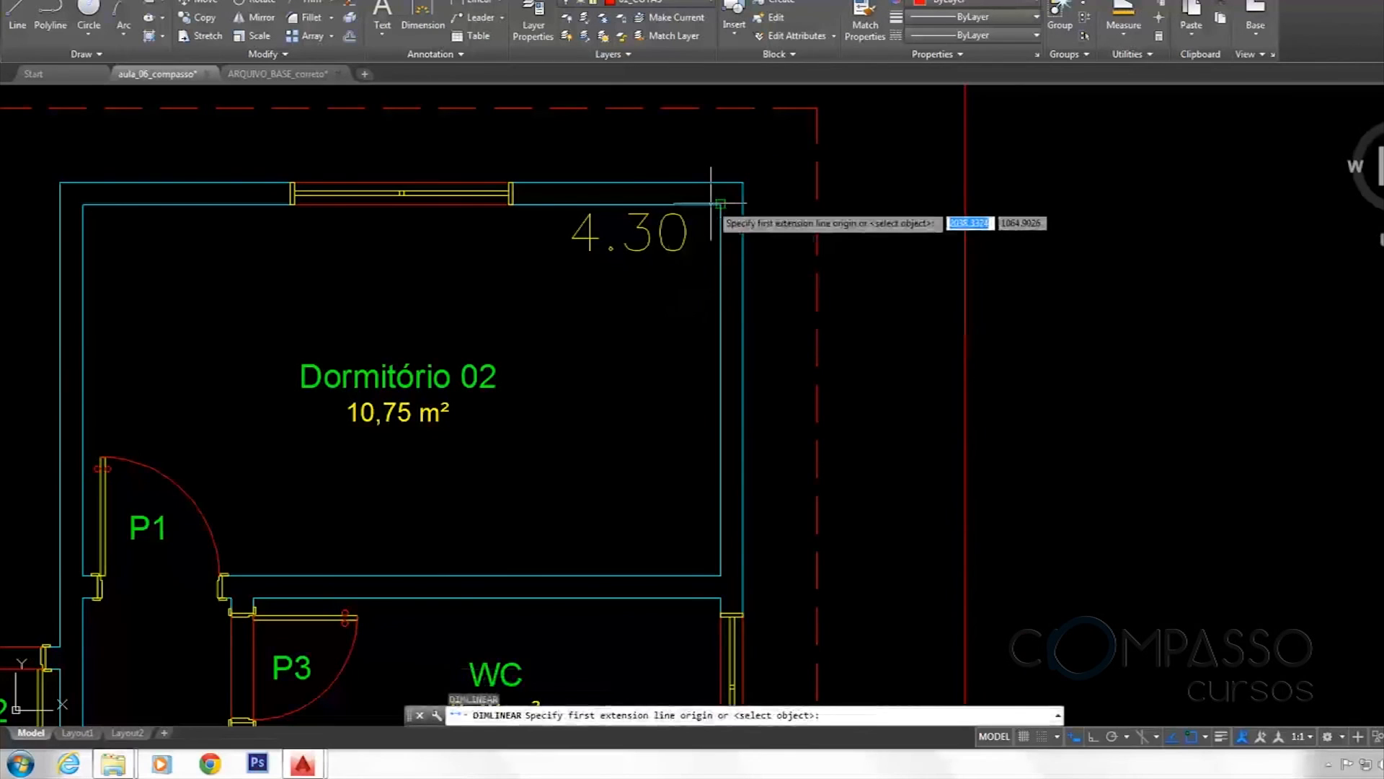
left_click(720, 204)
left_click(721, 576)
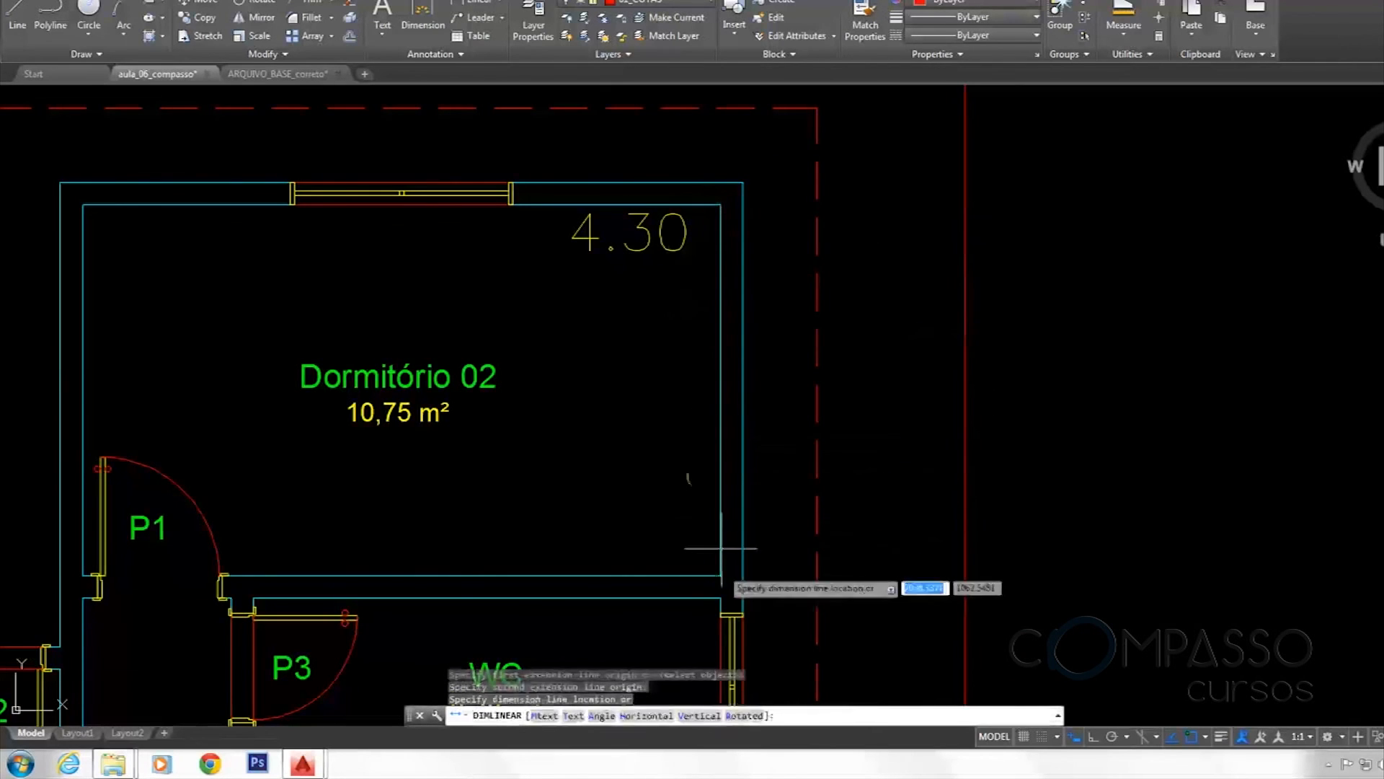
left_click(718, 418)
Examine the text size of the two Dormitório 02 dimensions in relation to the room labels and the whole plan
middle_click_drag(676, 506, 618, 272)
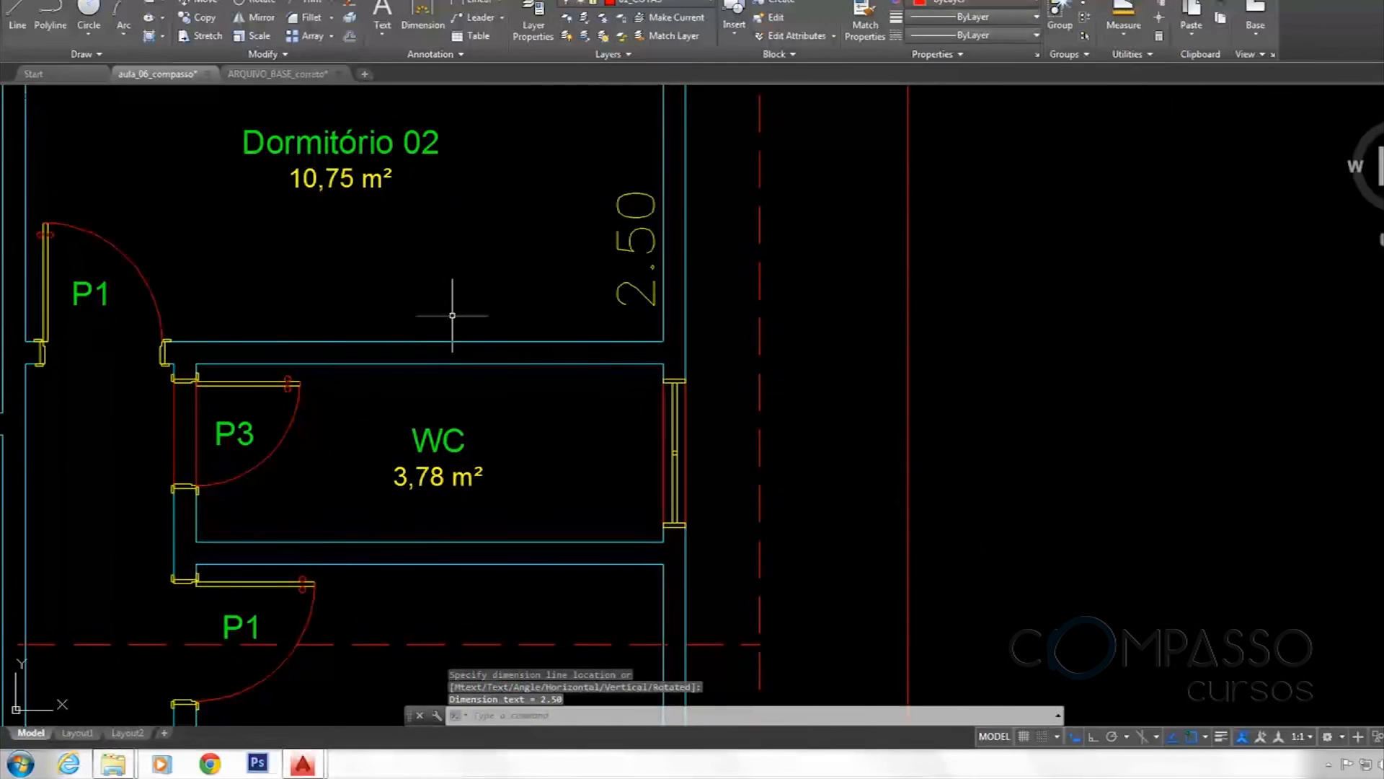
scroll(452, 315, "down", 5)
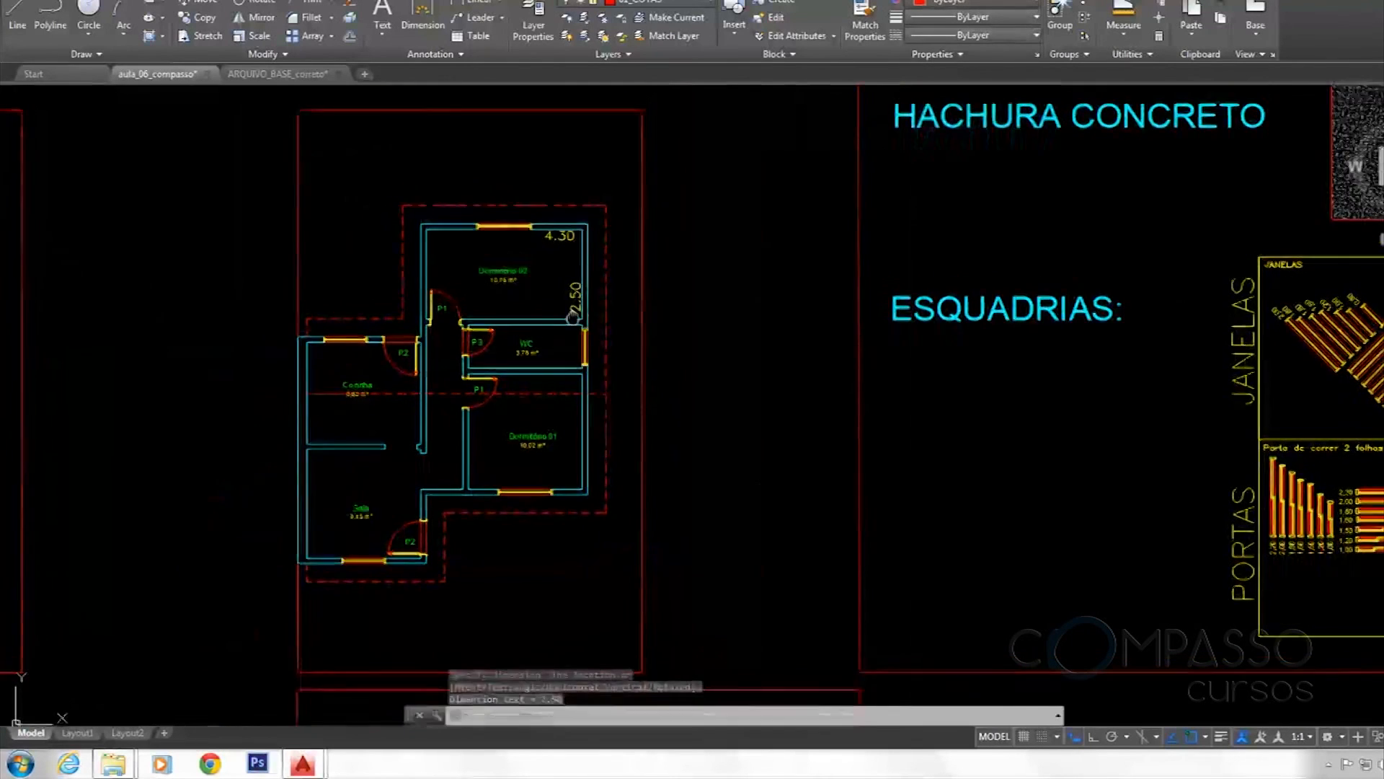
scroll(561, 223, "up", 6)
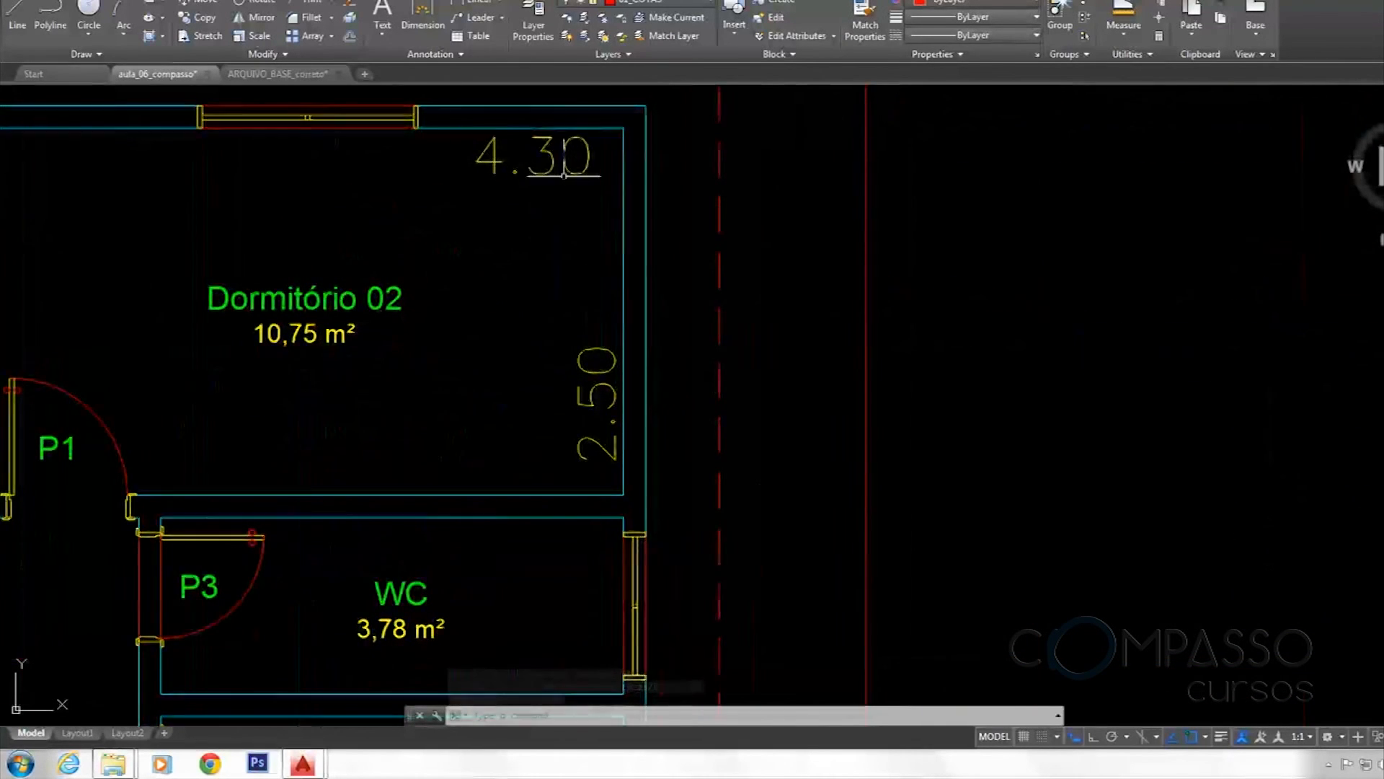
scroll(563, 175, "down", 4)
scroll(577, 283, "up", 4)
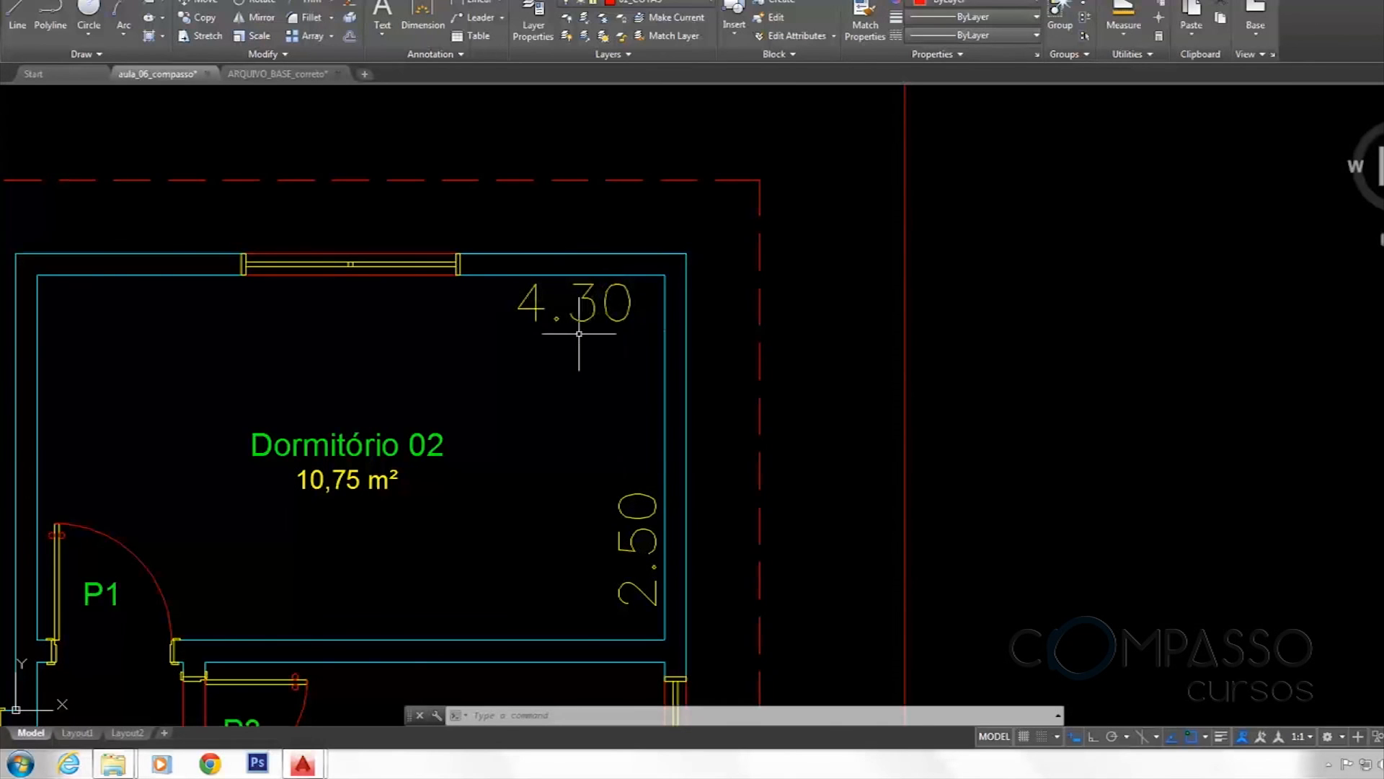
scroll(579, 333, "down", 8)
scroll(551, 365, "up", 10)
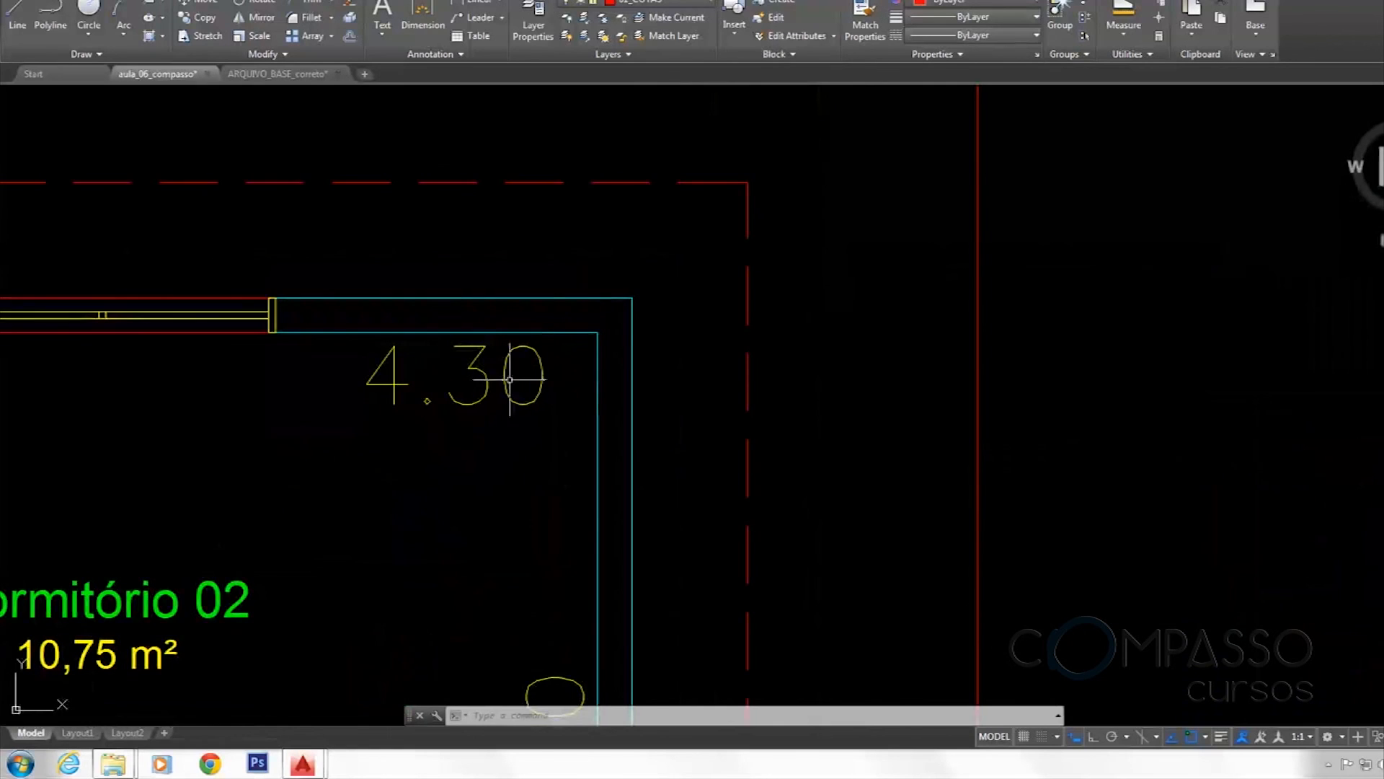
scroll(574, 339, "down", 2)
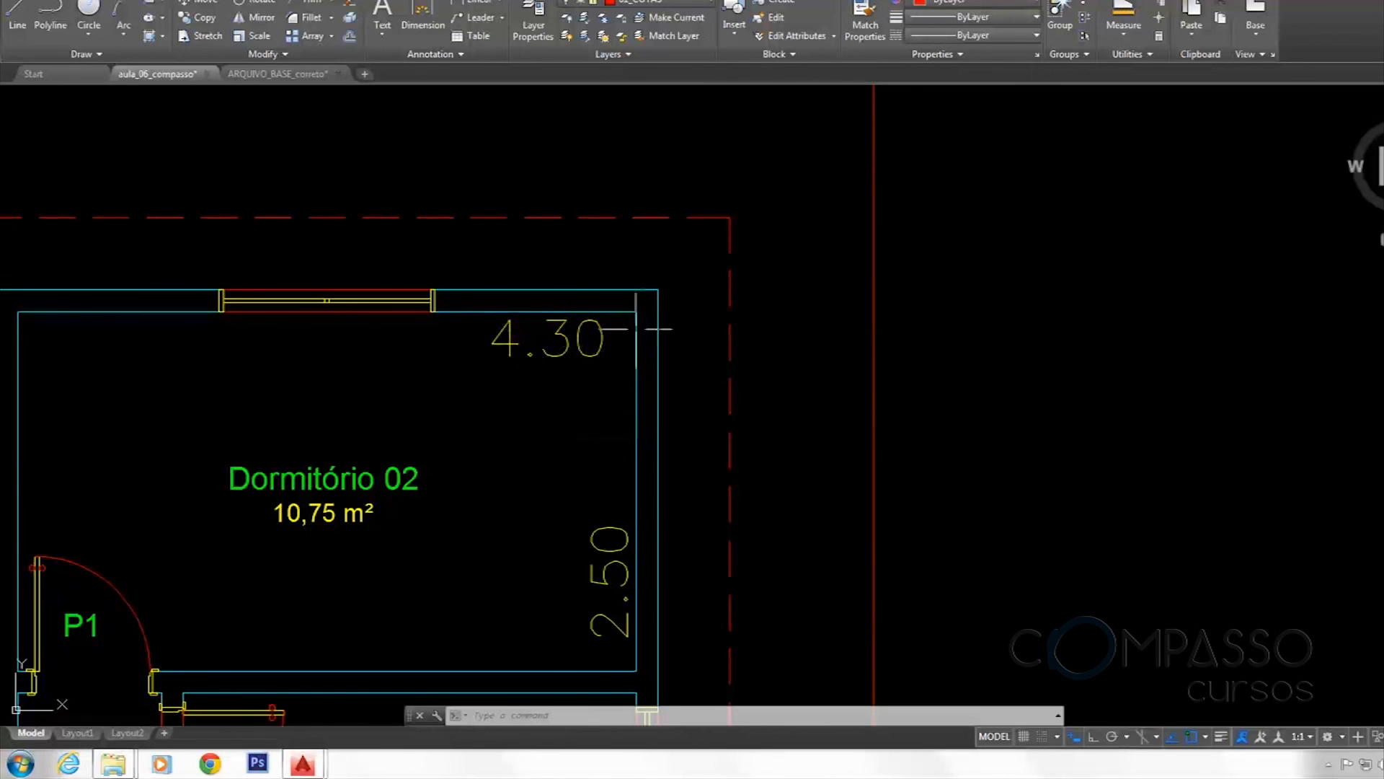
Open the 100 sem linha dimension style for modification and show its dimension and extension line settings
left_click(253, 51)
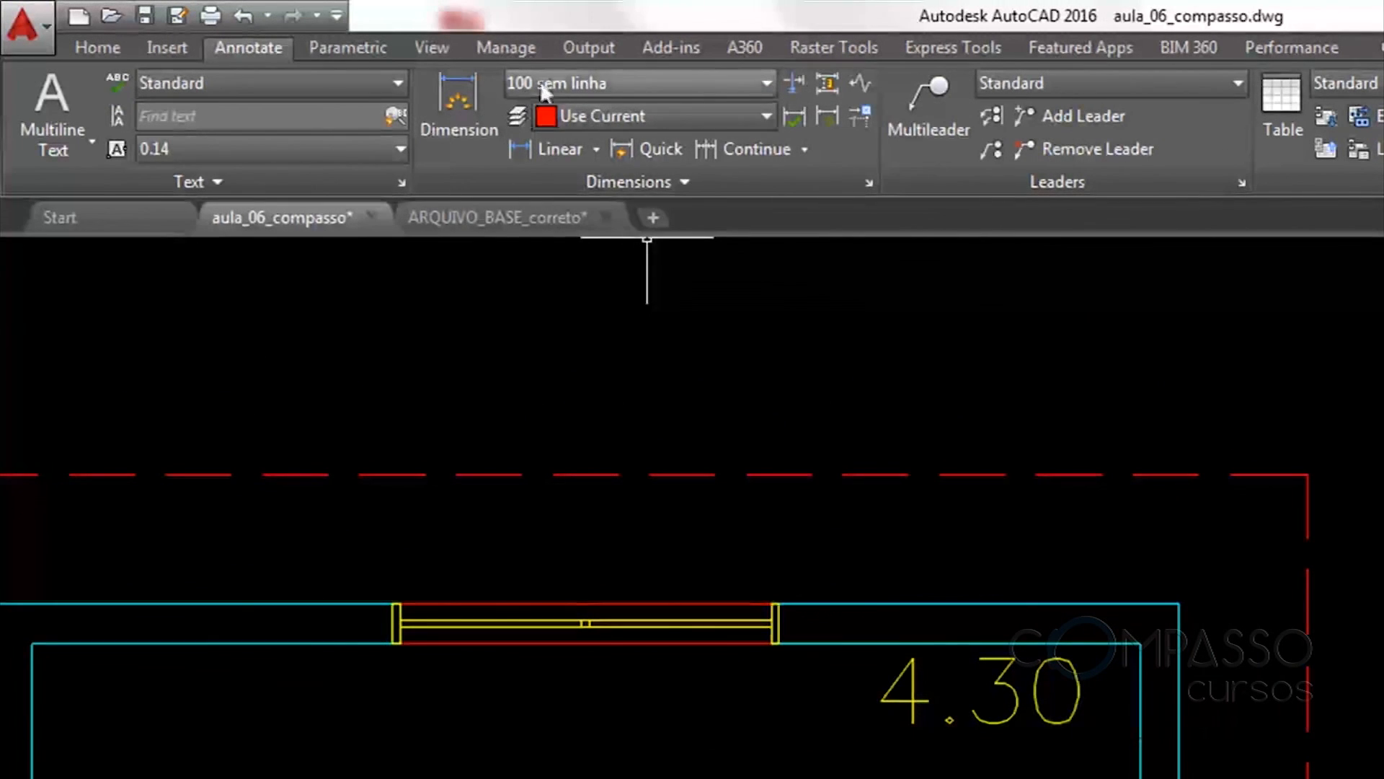
left_click(870, 184)
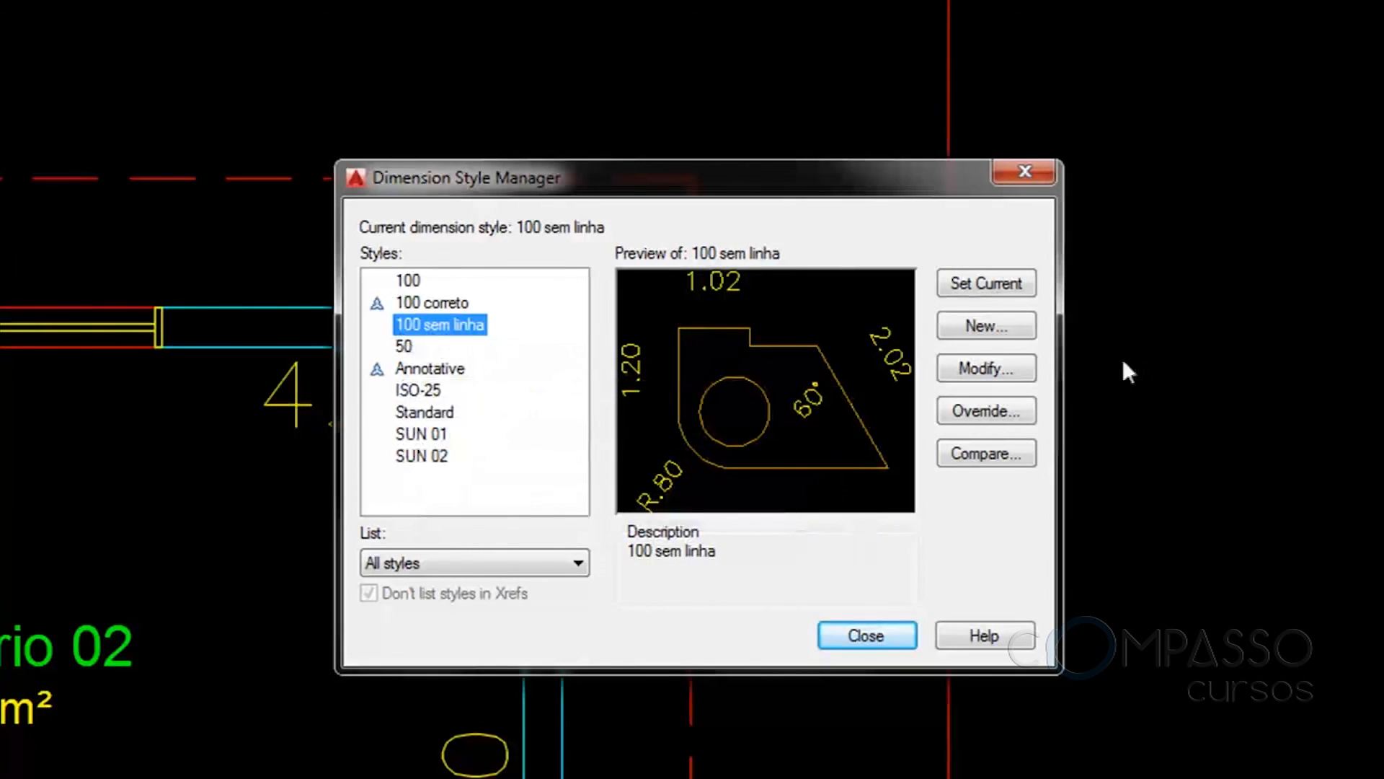
left_click(966, 369)
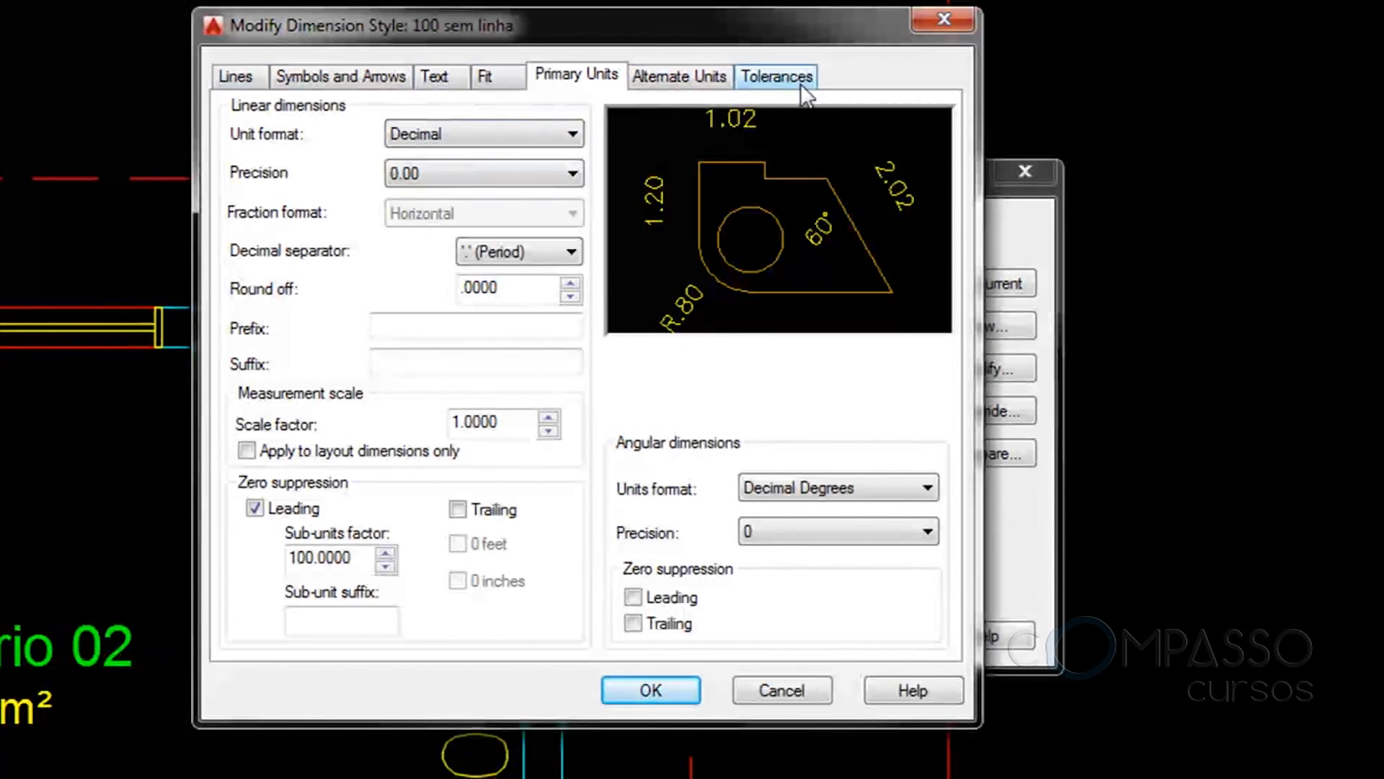
left_click(216, 75)
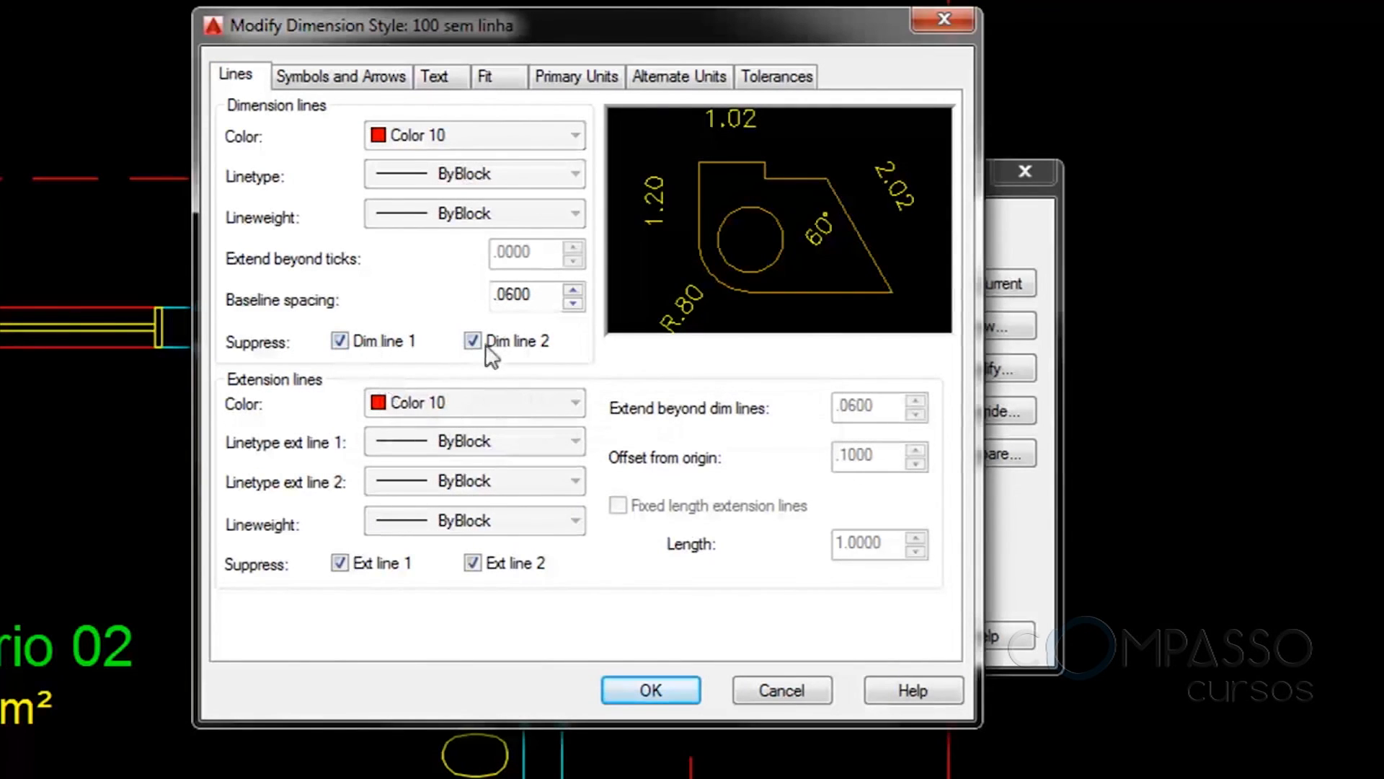
Switch the suppression of Dim line 1 and Dim line 2 off and back on in turn to compare the preview
left_click(343, 341)
left_click(352, 349)
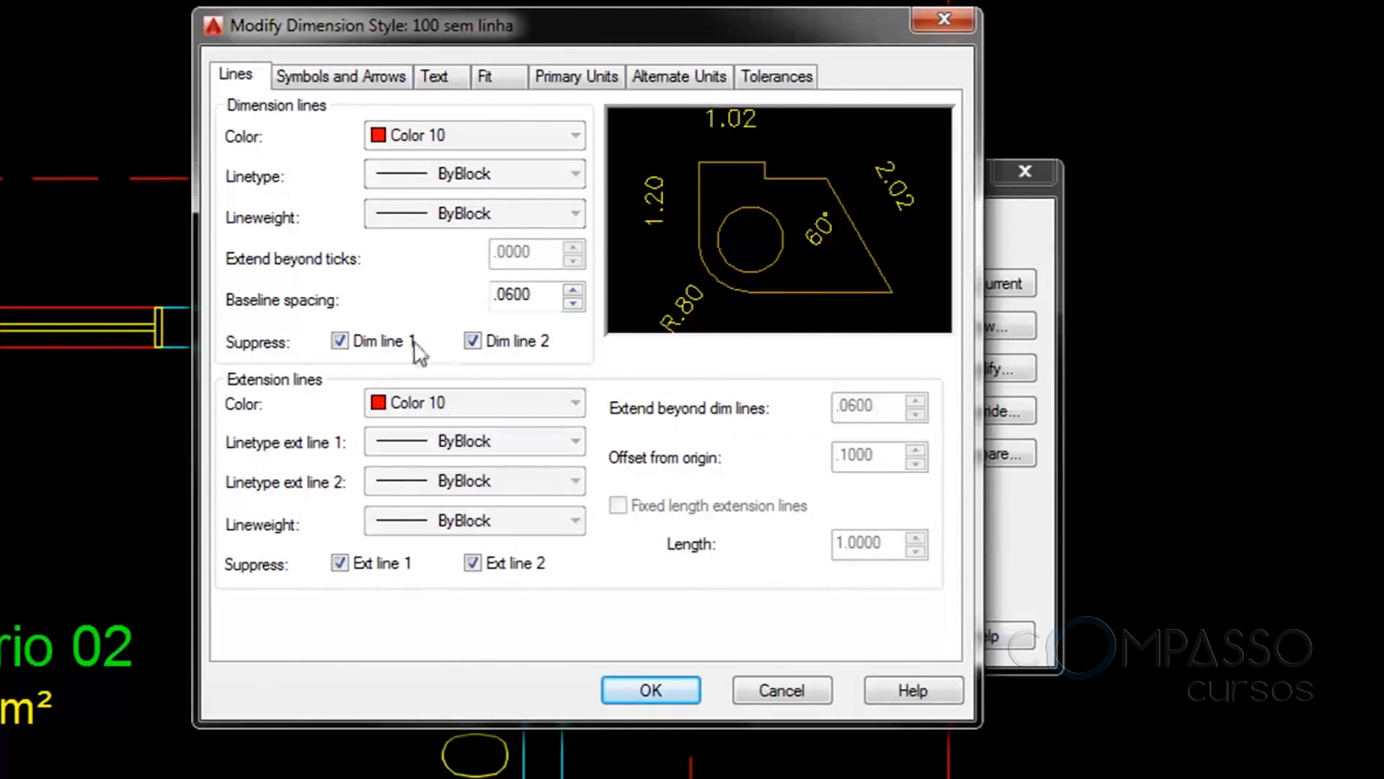
left_click(339, 341)
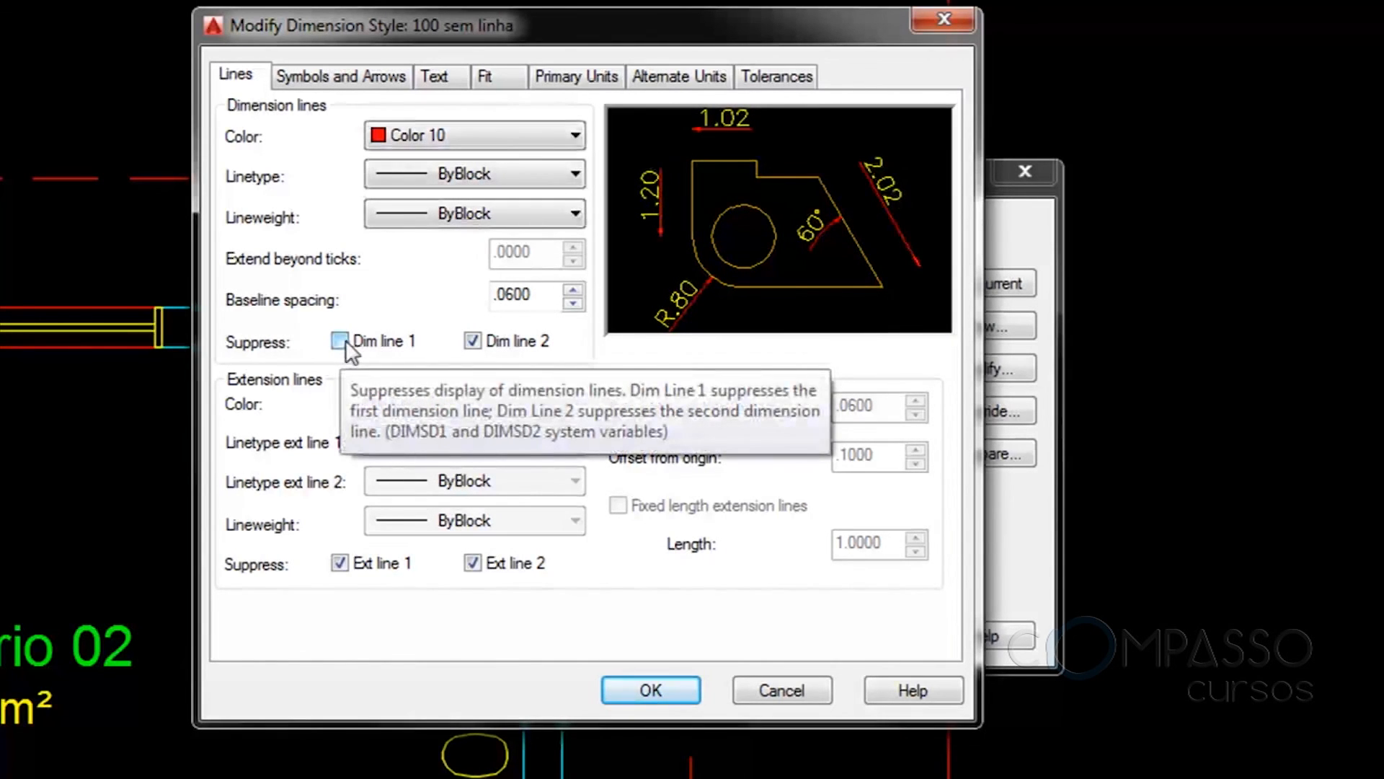
left_click(343, 339)
left_click(343, 340)
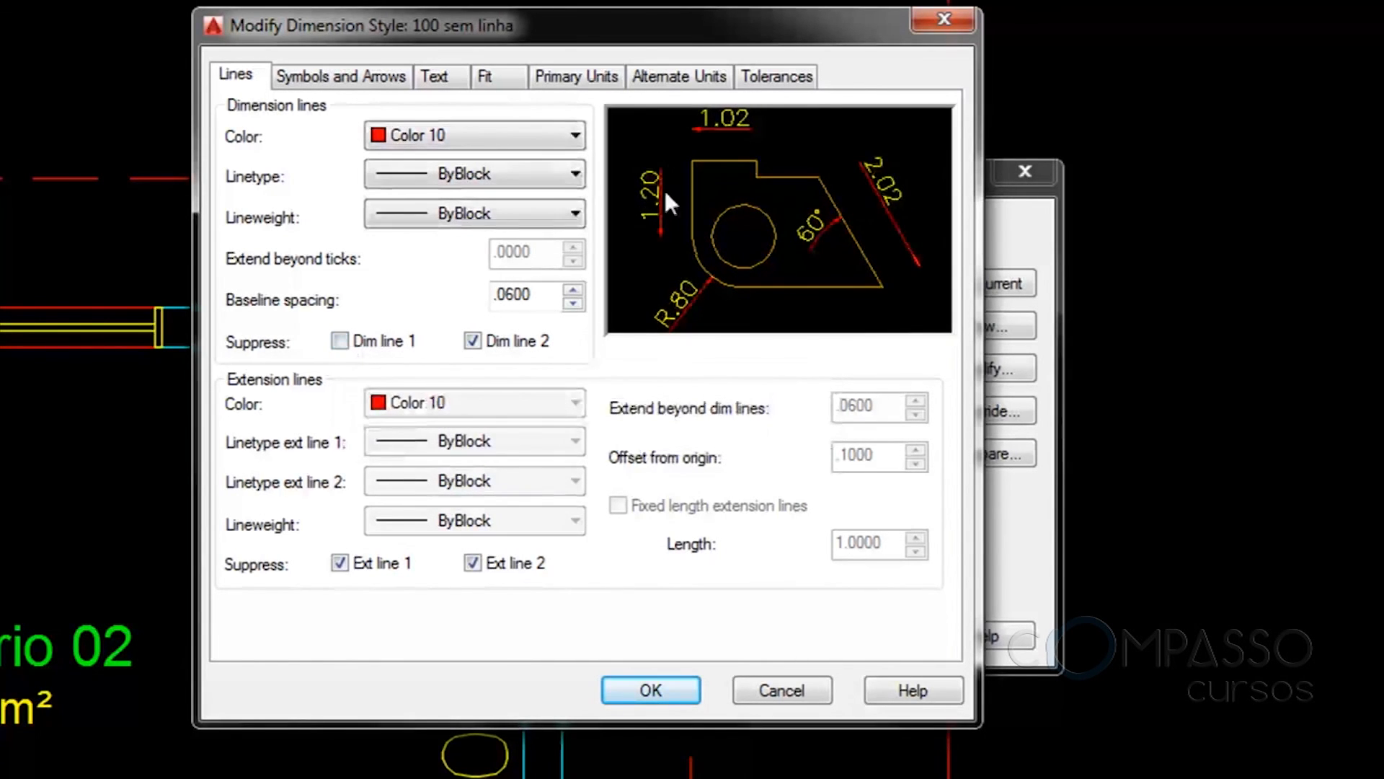
left_click(340, 341)
left_click(473, 340)
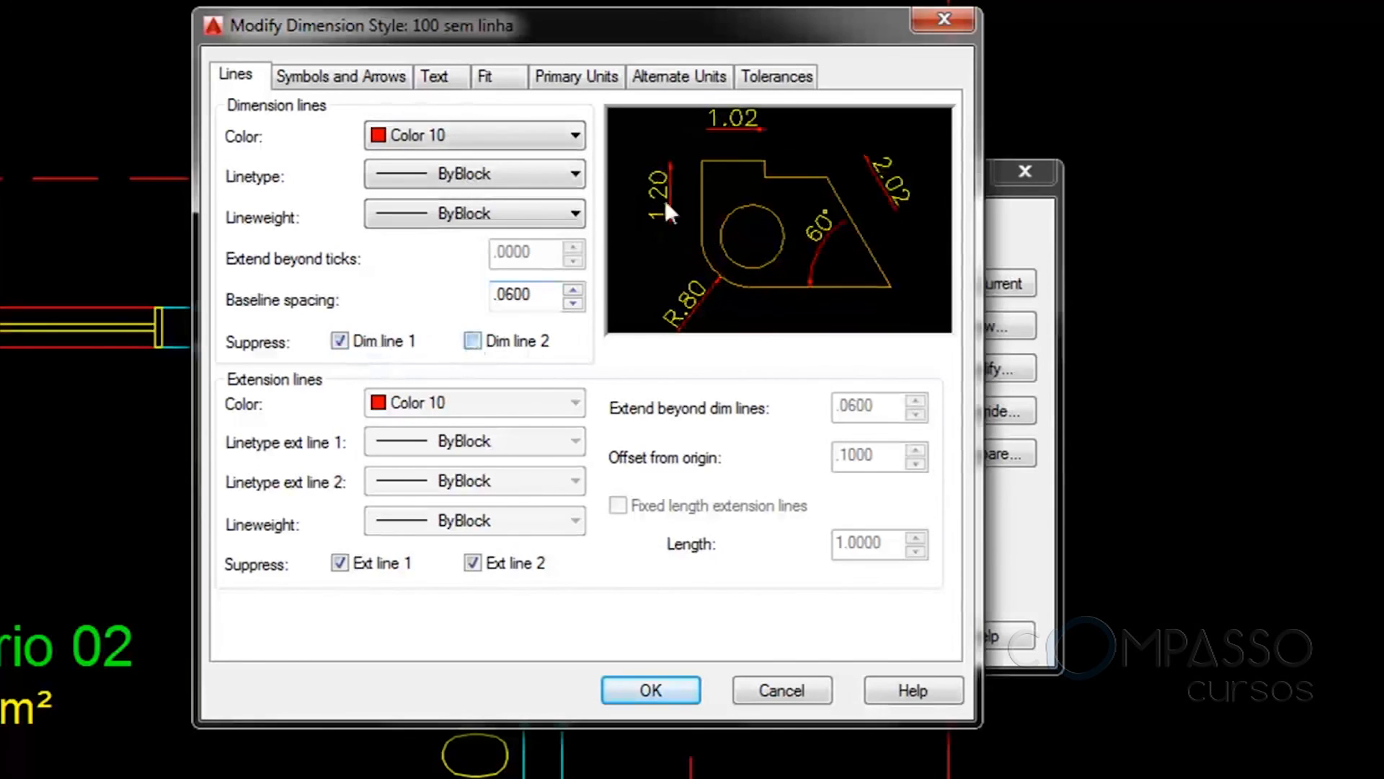
left_click(472, 341)
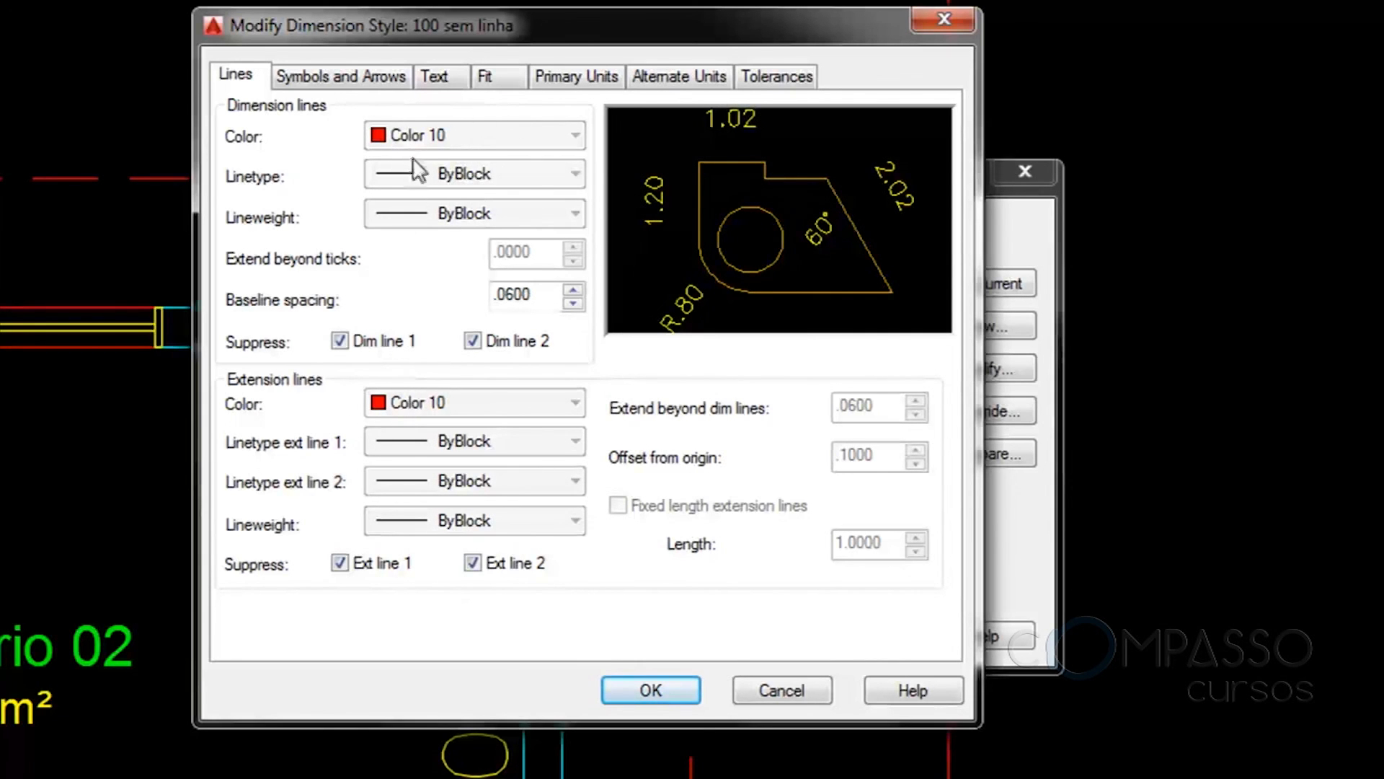
Set the paper text height of the dimension style's cota 100 text style to 0.14 and apply it
mouse_move(375, 31)
left_mouse_down()
mouse_move(682, 257)
mouse_move(117, 99)
mouse_move(116, 60)
mouse_move(641, 58)
left_mouse_up()
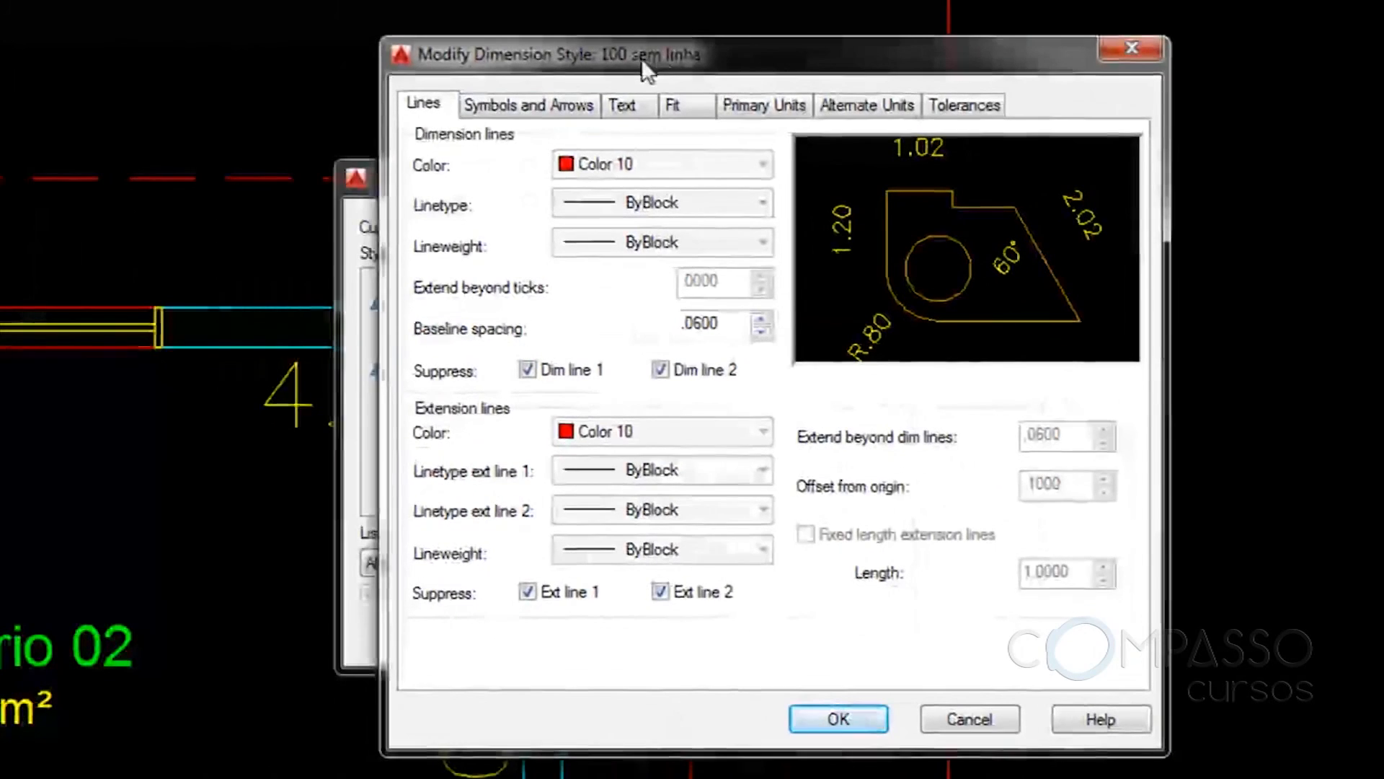
left_click(487, 106)
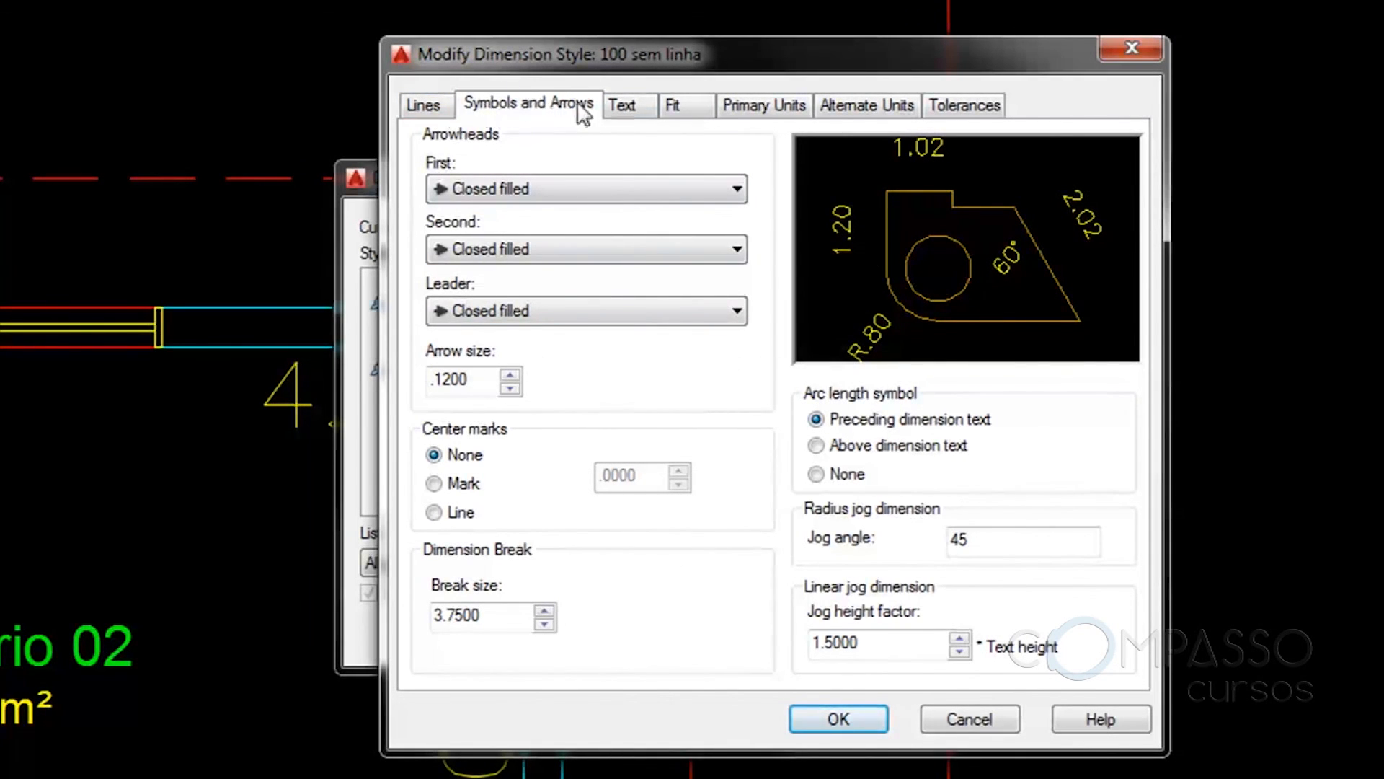
left_click(614, 106)
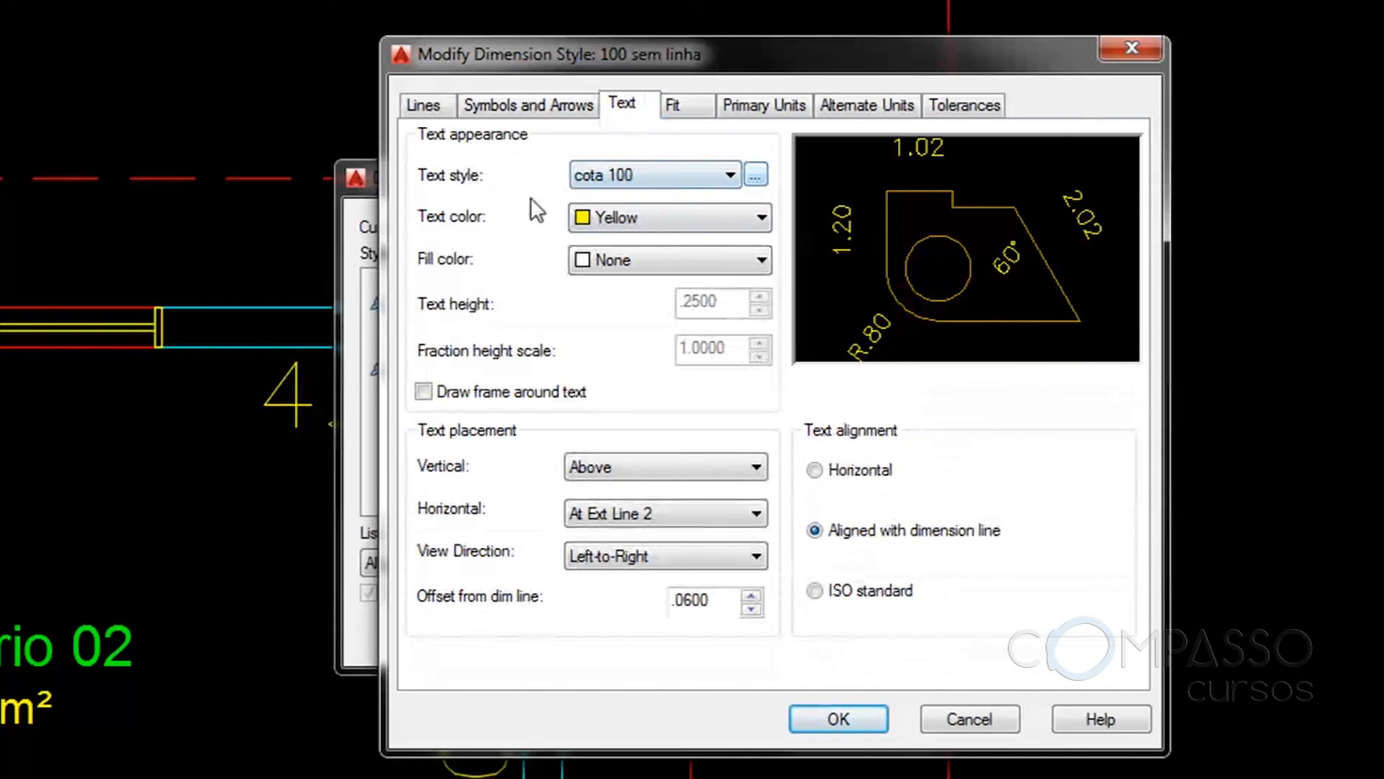
left_click(758, 179)
left_click(937, 397)
left_click_drag(937, 397, 904, 397)
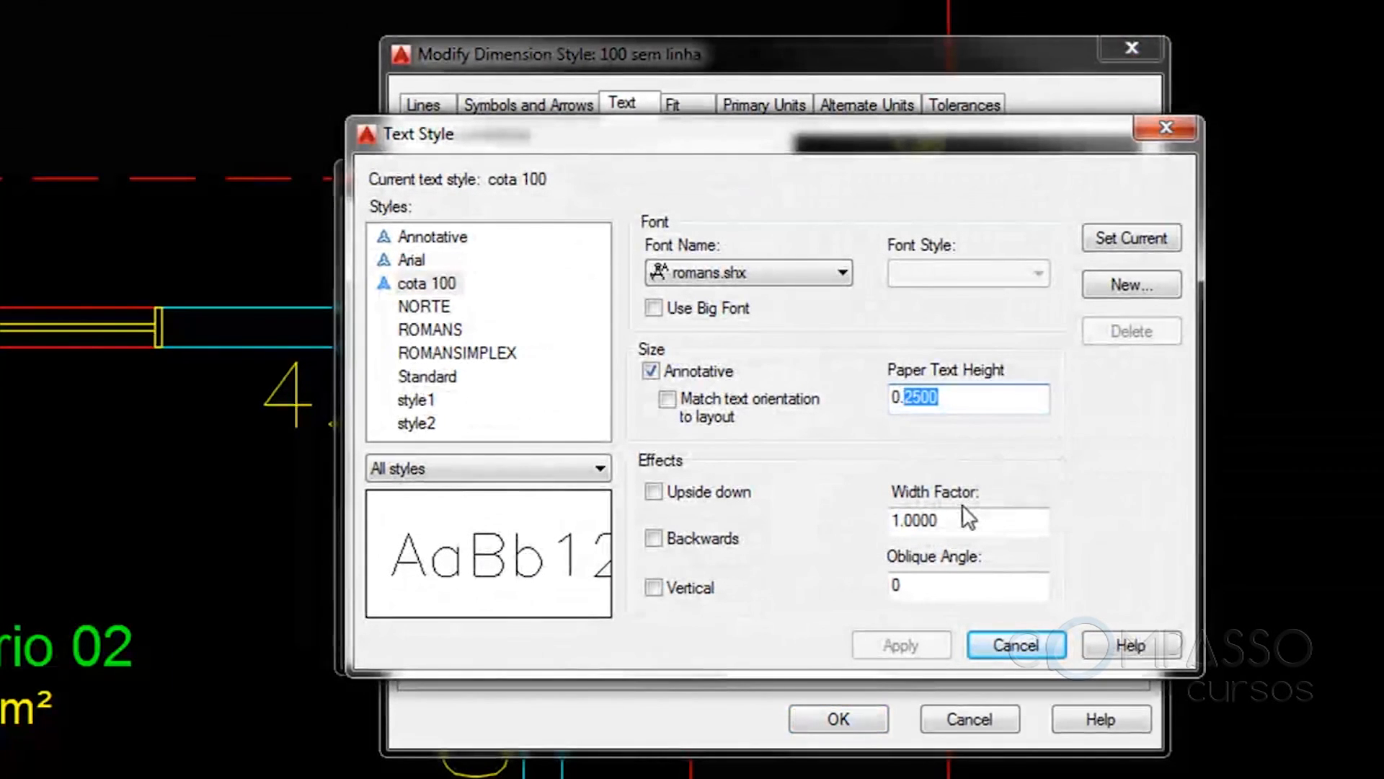
type("14")
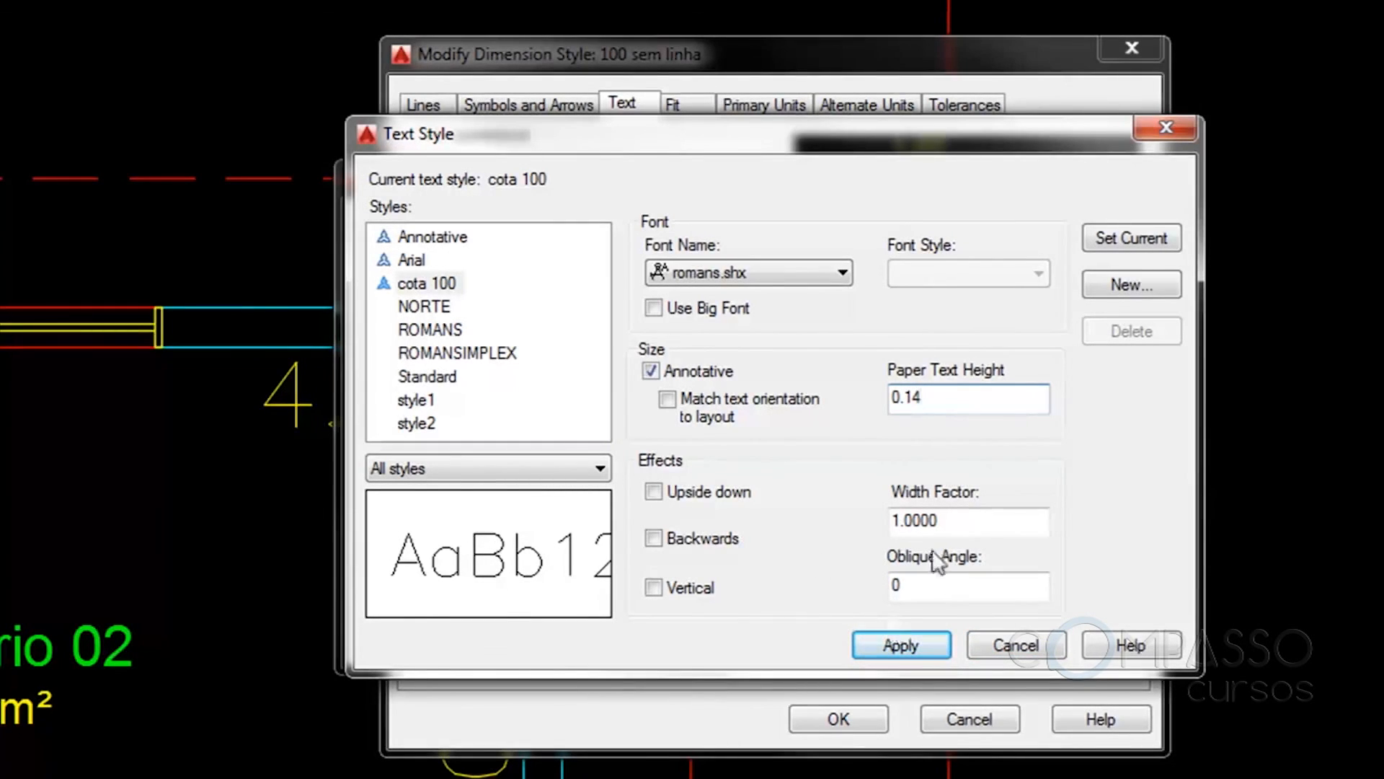
left_click(902, 645)
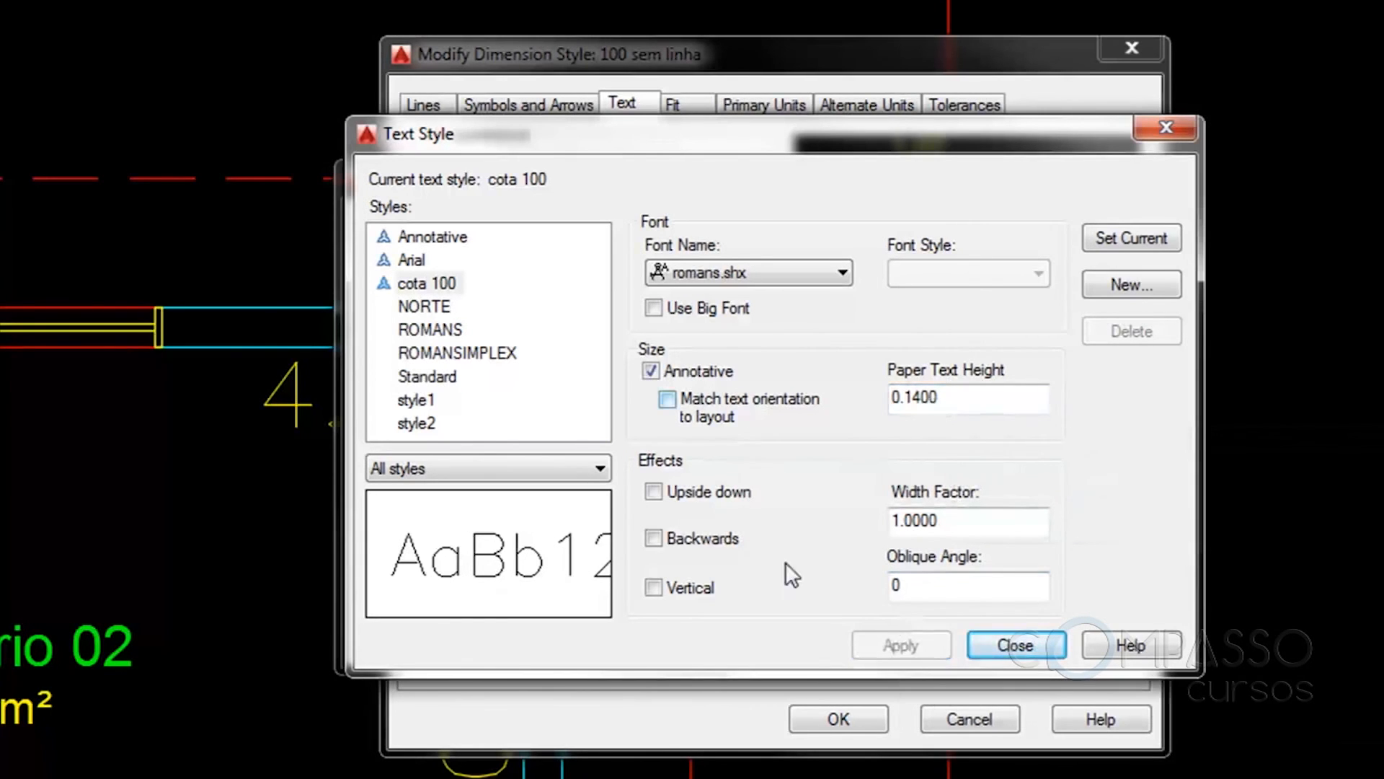
Review the dimension style's fit and primary unit settings, keep the linear precision at 0.00, and save the style changes
left_click(979, 650)
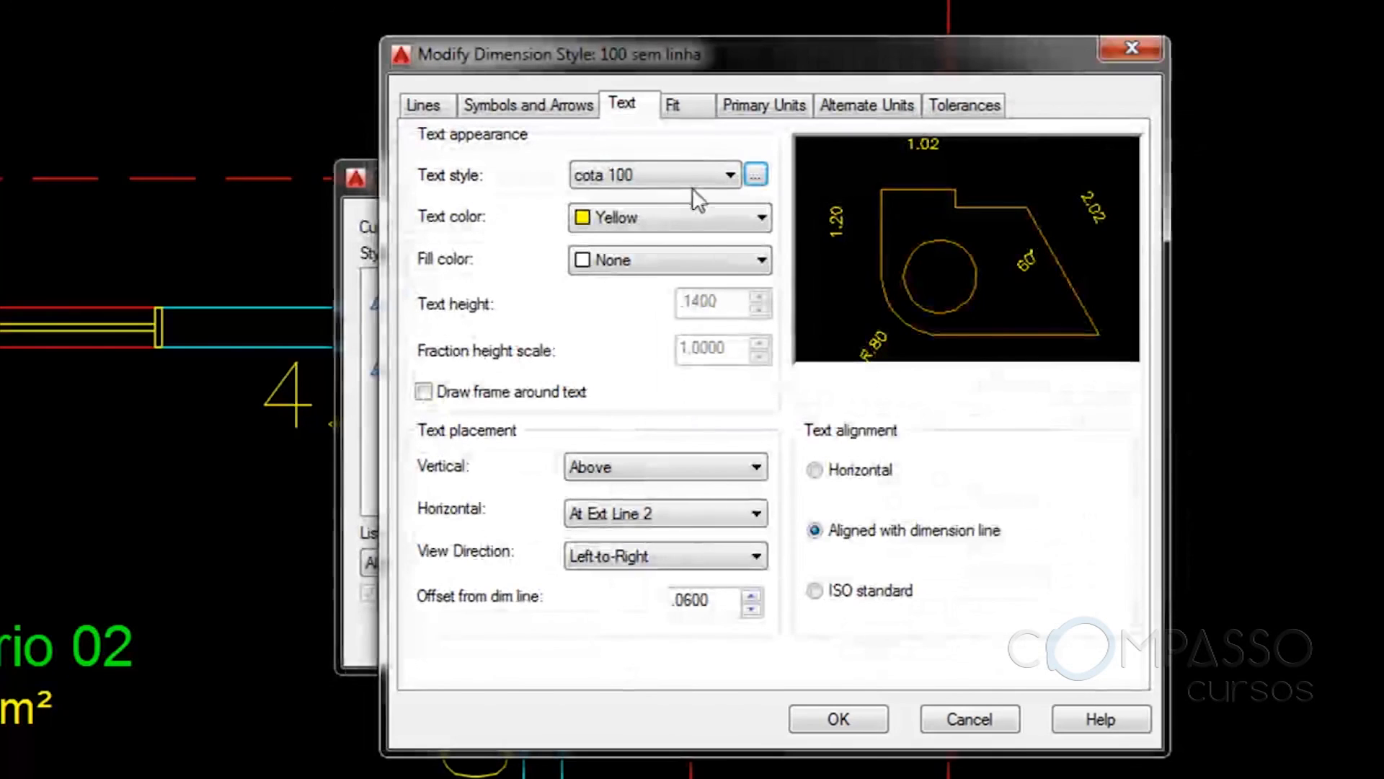
left_click(673, 108)
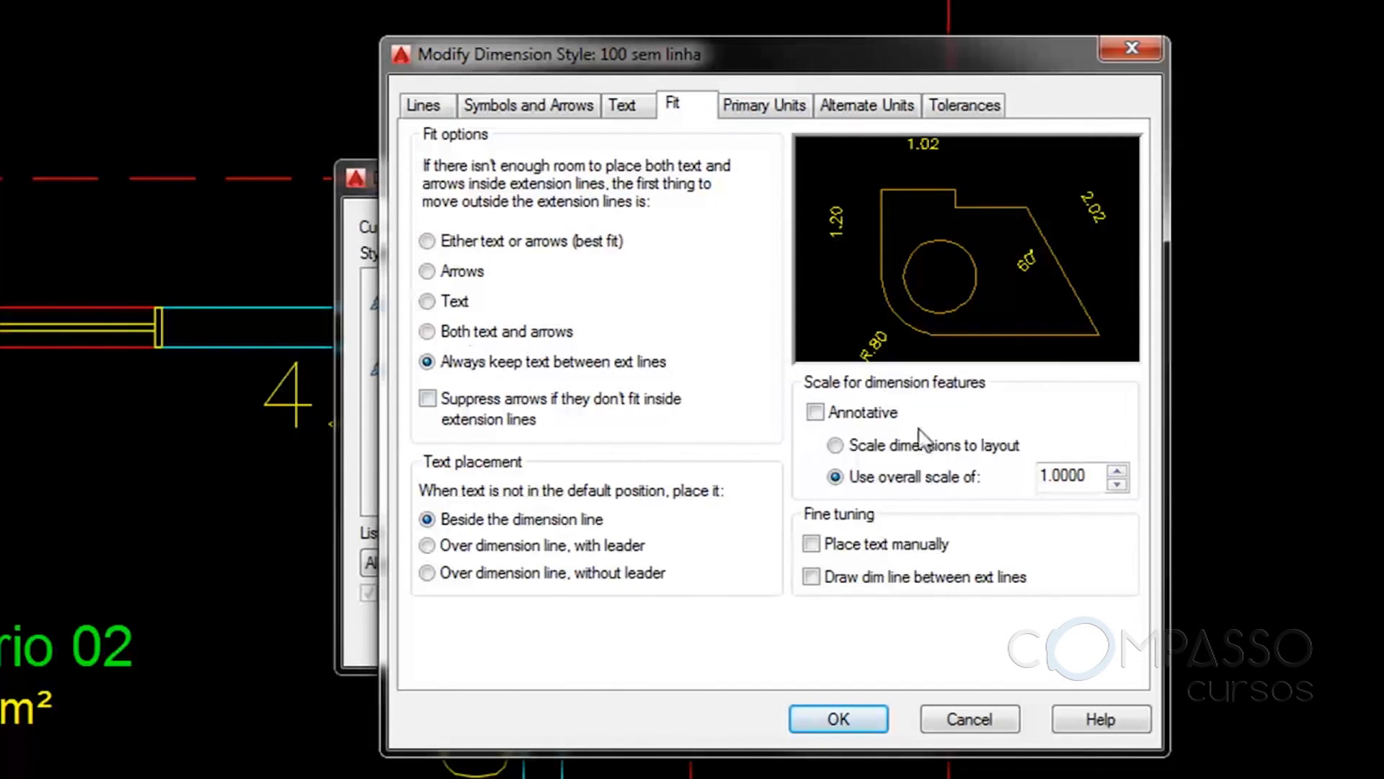
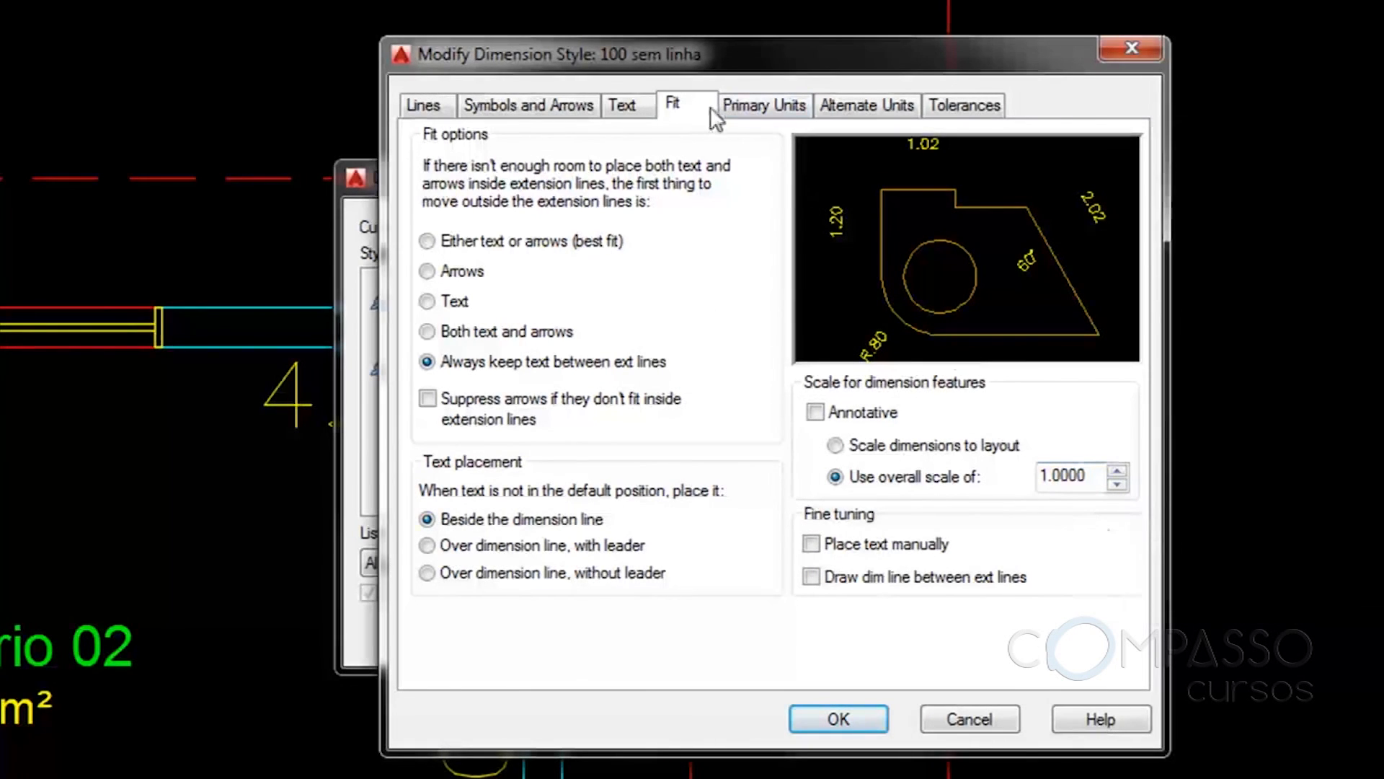
left_click(751, 115)
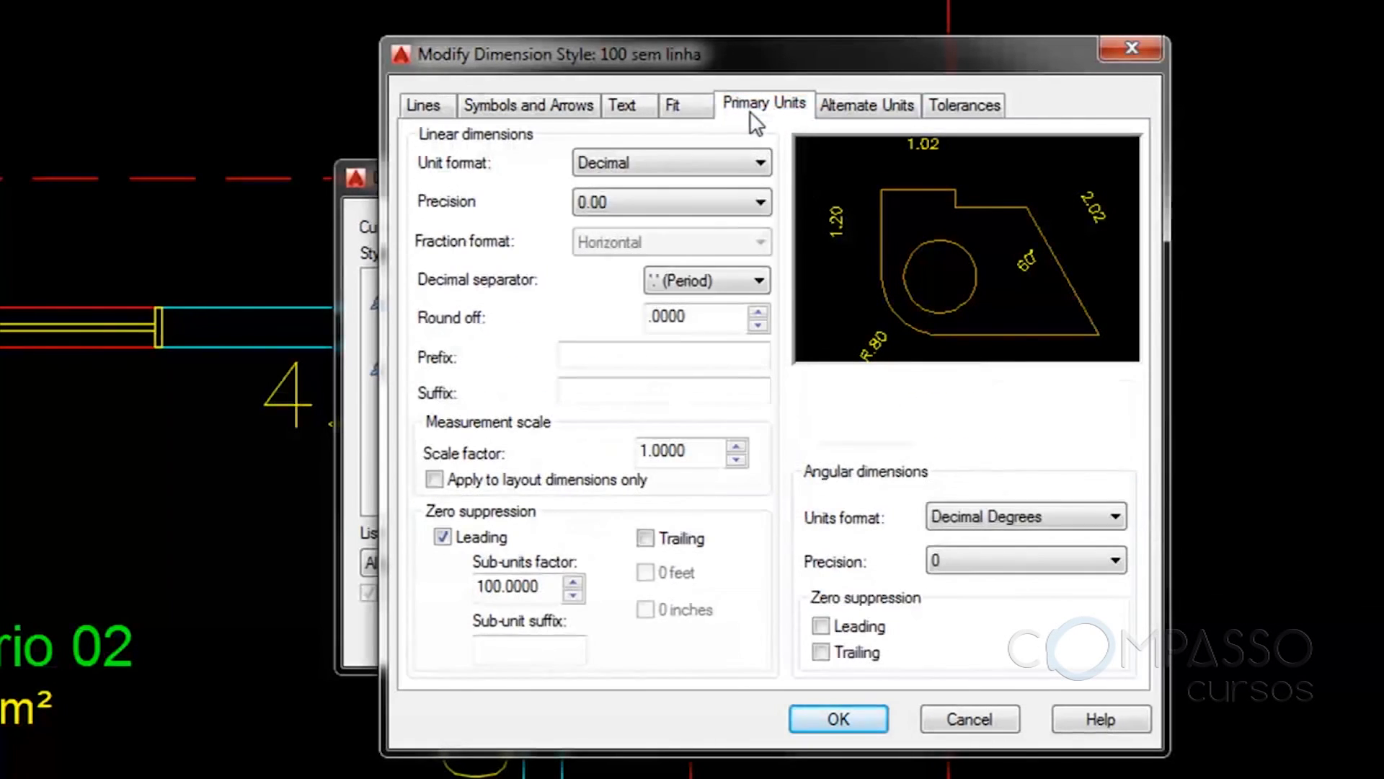
left_click(598, 201)
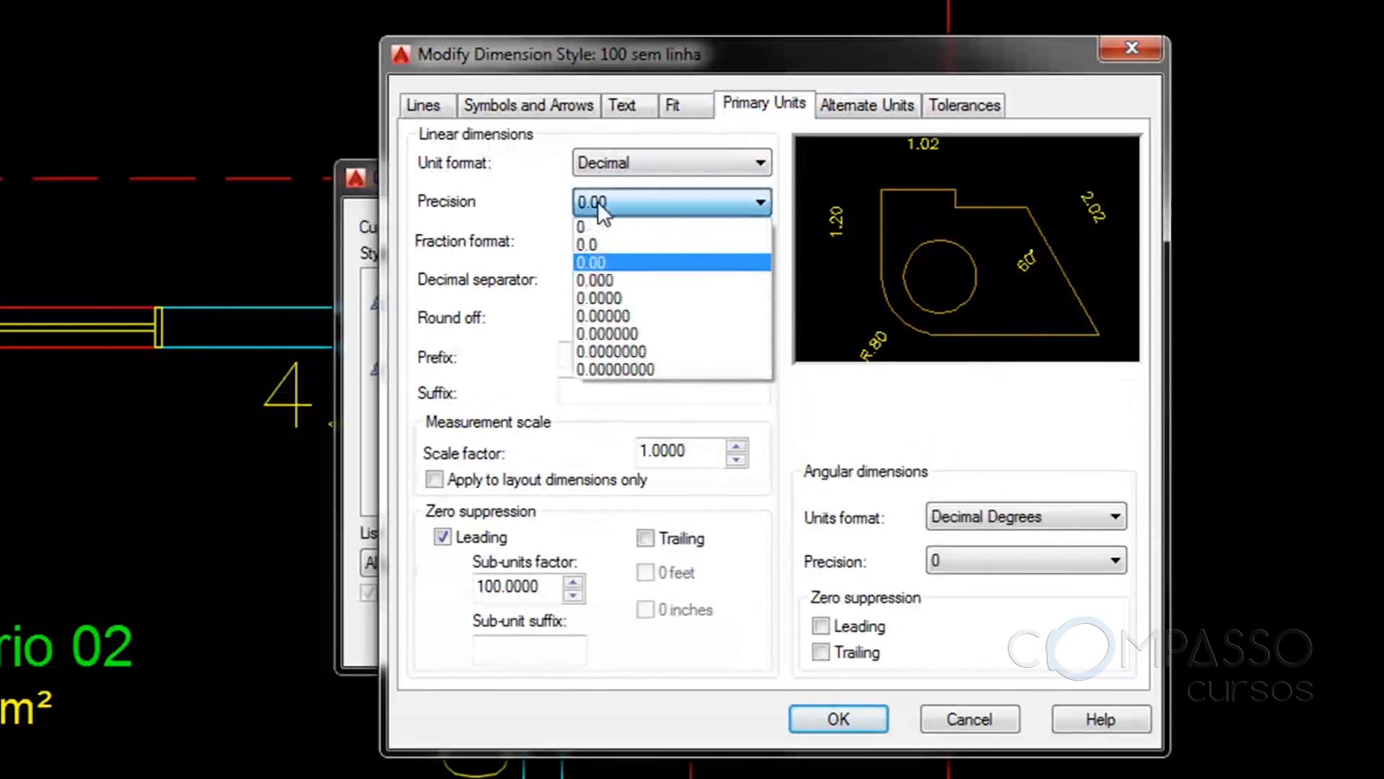
left_click(598, 201)
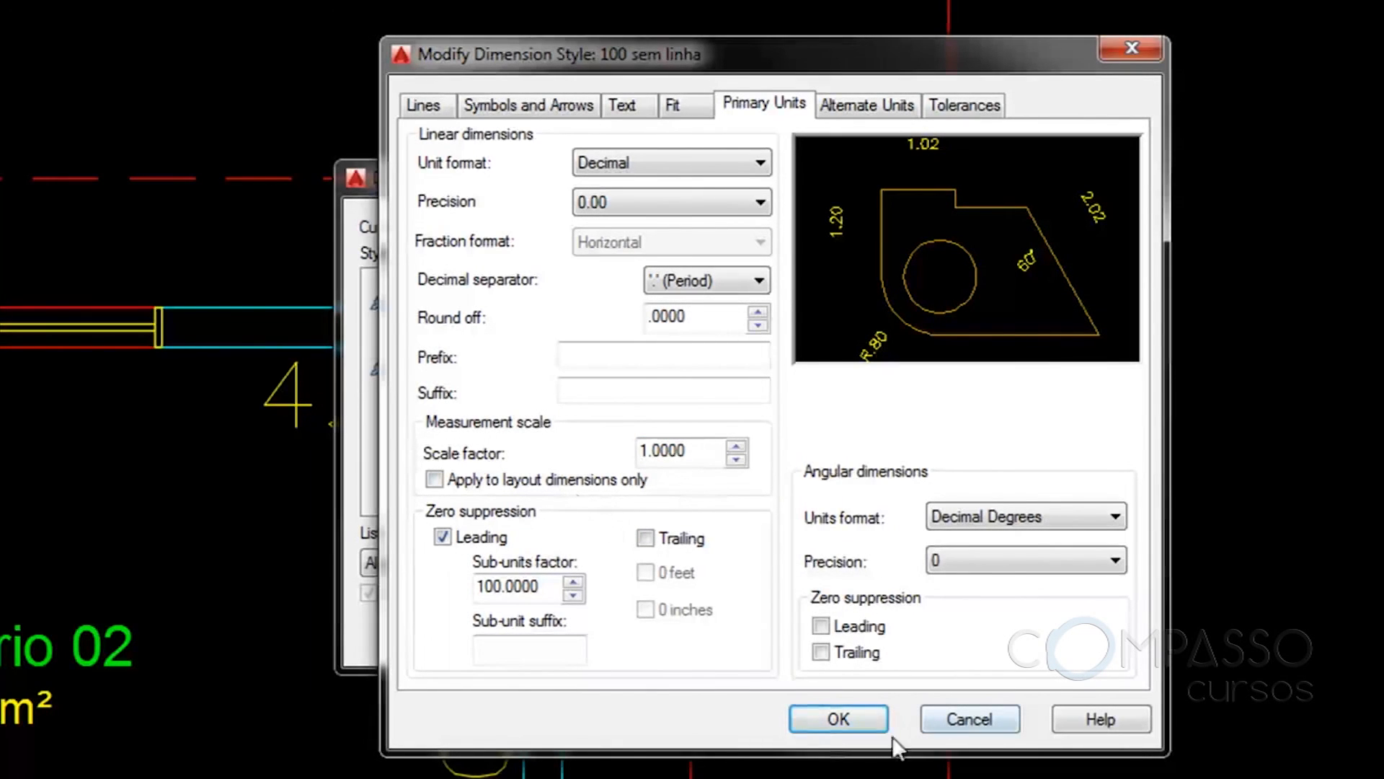
left_click(837, 719)
left_click(858, 633)
Move the horizontal dimension text of Dormitório 02 closer to the room's upper wall
mouse_move(419, 444)
middle_mouse_down()
mouse_move(577, 331)
mouse_move(677, 409)
middle_mouse_up()
scroll(679, 366, "up", 6)
left_click(691, 374)
left_click(627, 461)
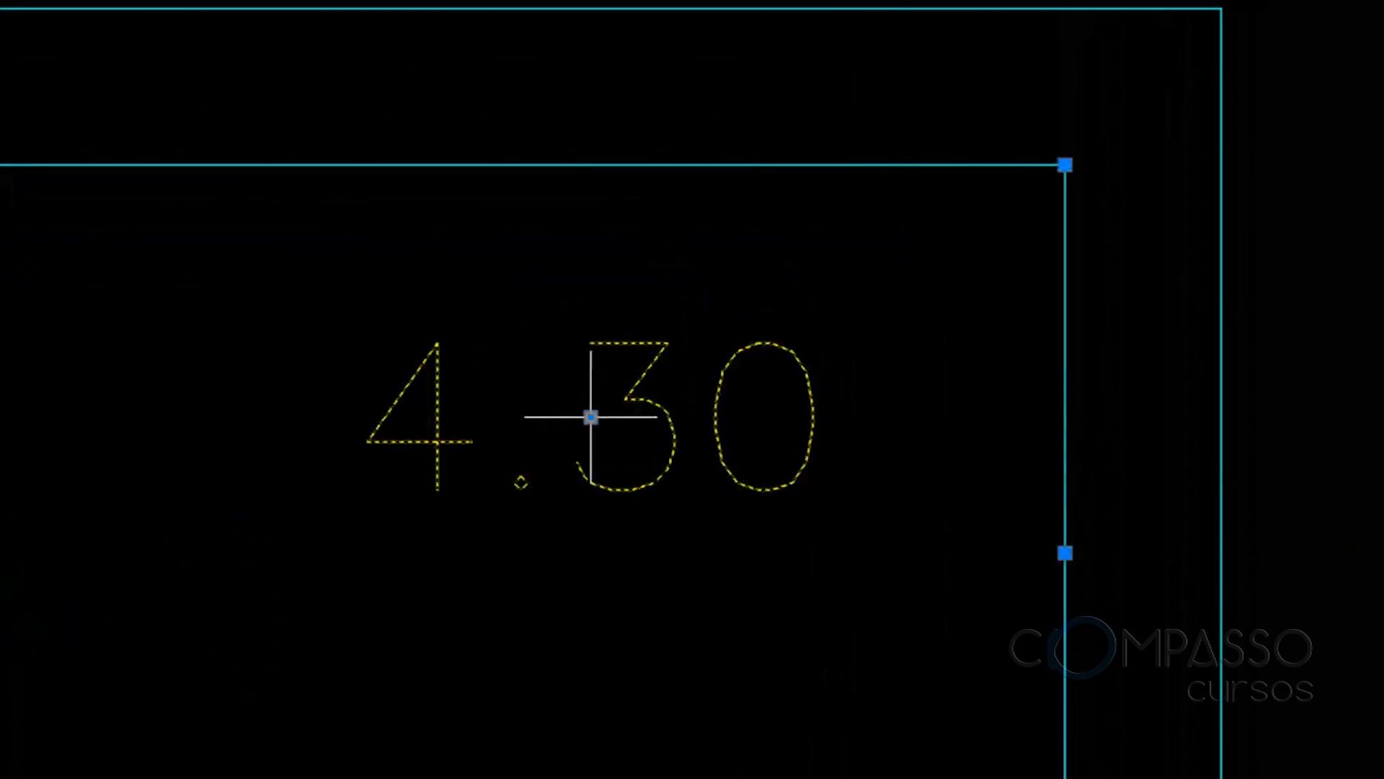
scroll(767, 362, "down", 6)
scroll(764, 368, "up", 4)
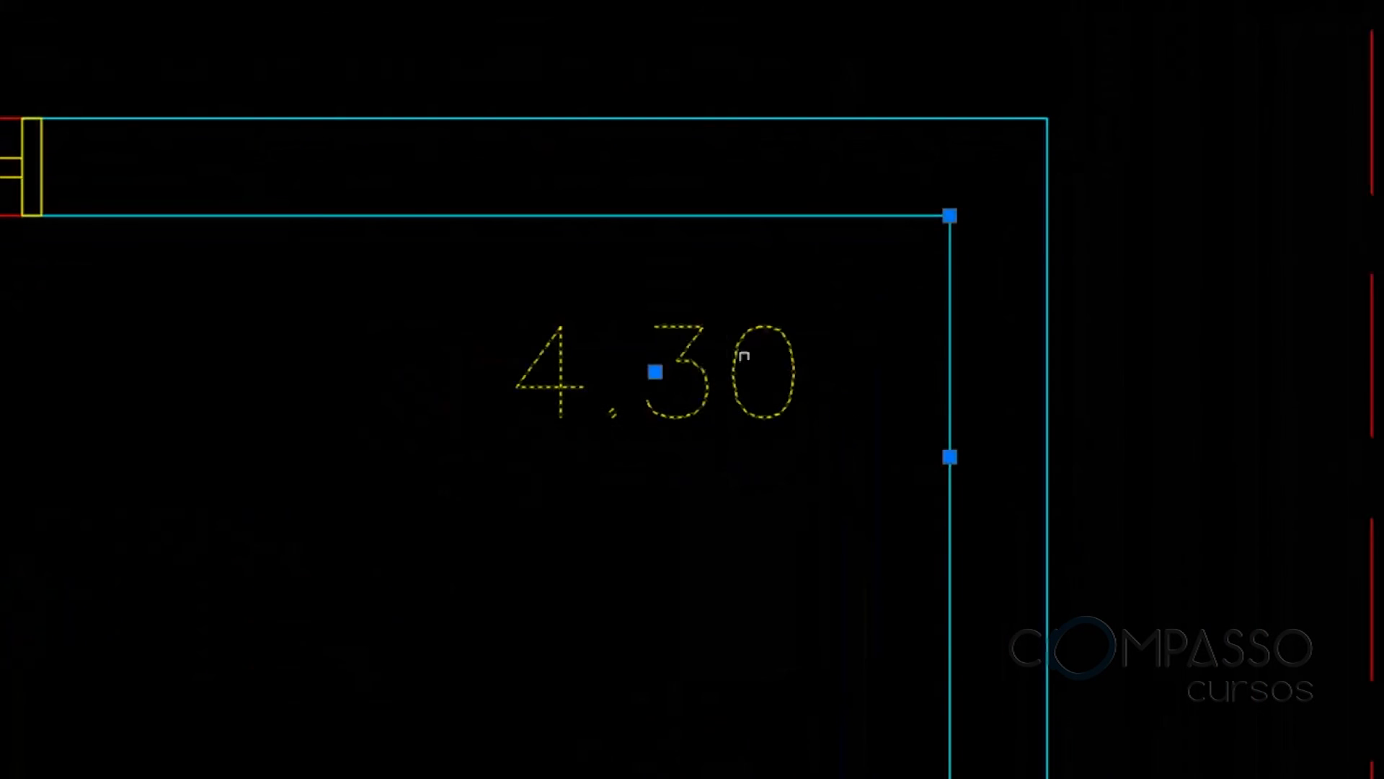
scroll(930, 371, "down", 2)
scroll(817, 358, "up", 6)
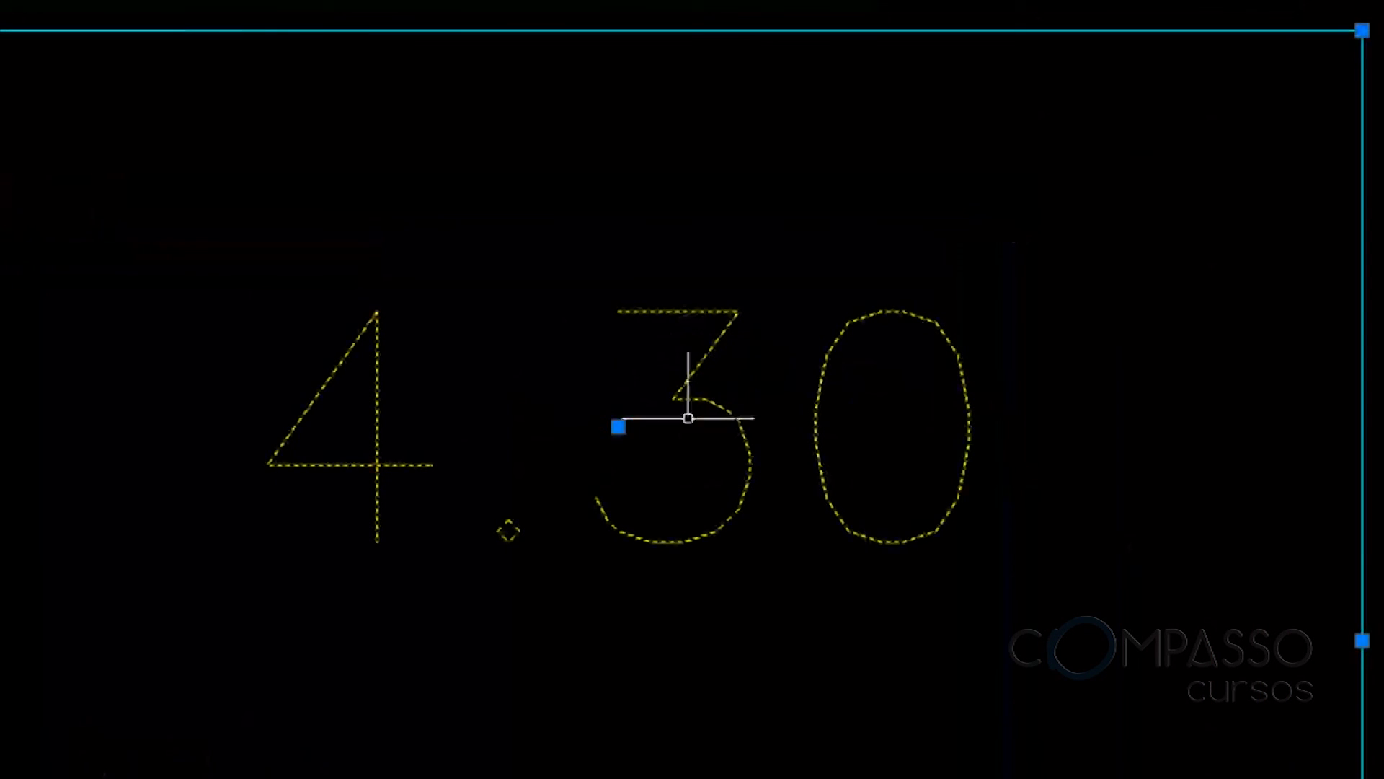
left_click(618, 426)
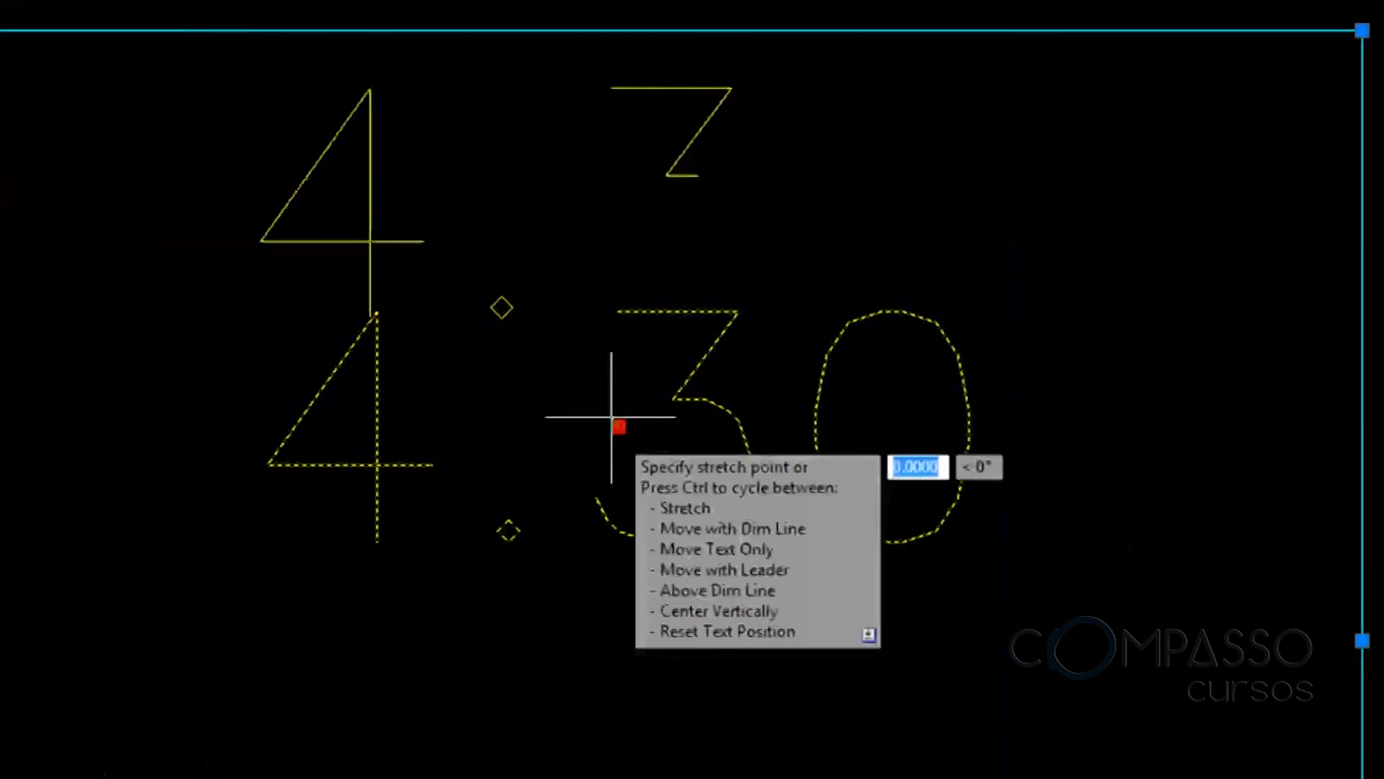
left_click(472, 410)
scroll(616, 333, "down", 6)
Move the vertical dimension of Dormitório 02 from beside the room label to the room's right wall
left_click(771, 665)
left_click(772, 696)
left_click(408, 403)
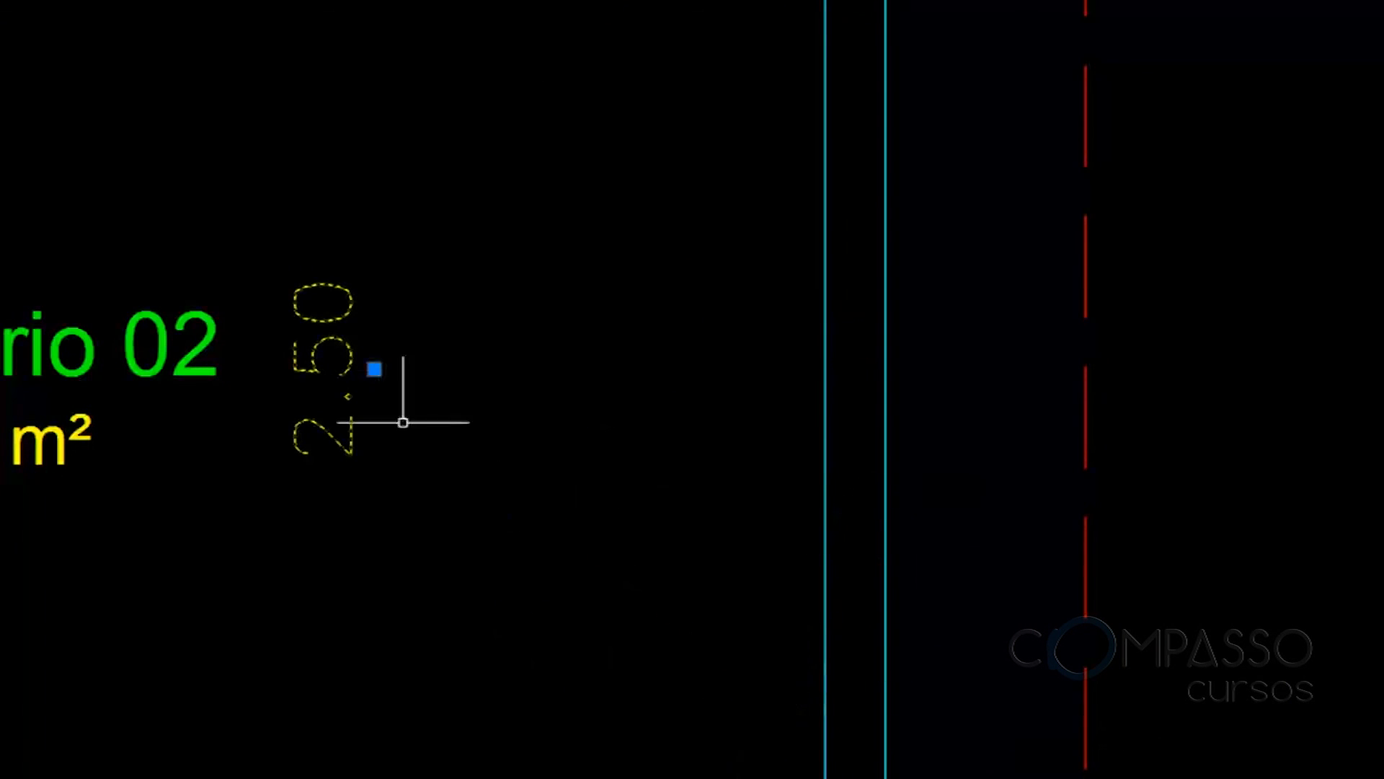
left_click(374, 369)
left_click(783, 673)
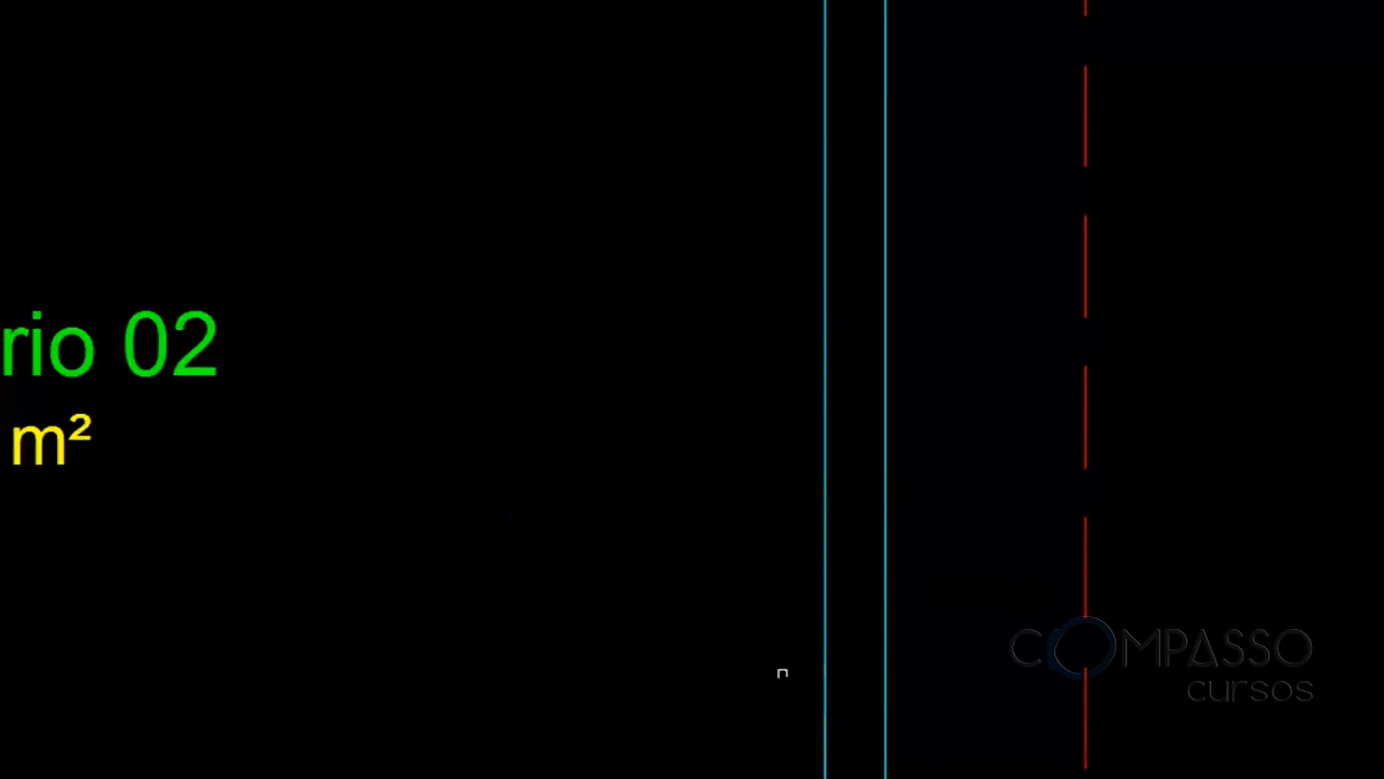
scroll(742, 622, "down", 4)
middle_click_drag(742, 621, 728, 596)
Reposition the vertical dimension text of Dormitório 02 inside the room, beside the right wall near its lower corner
left_click(759, 759)
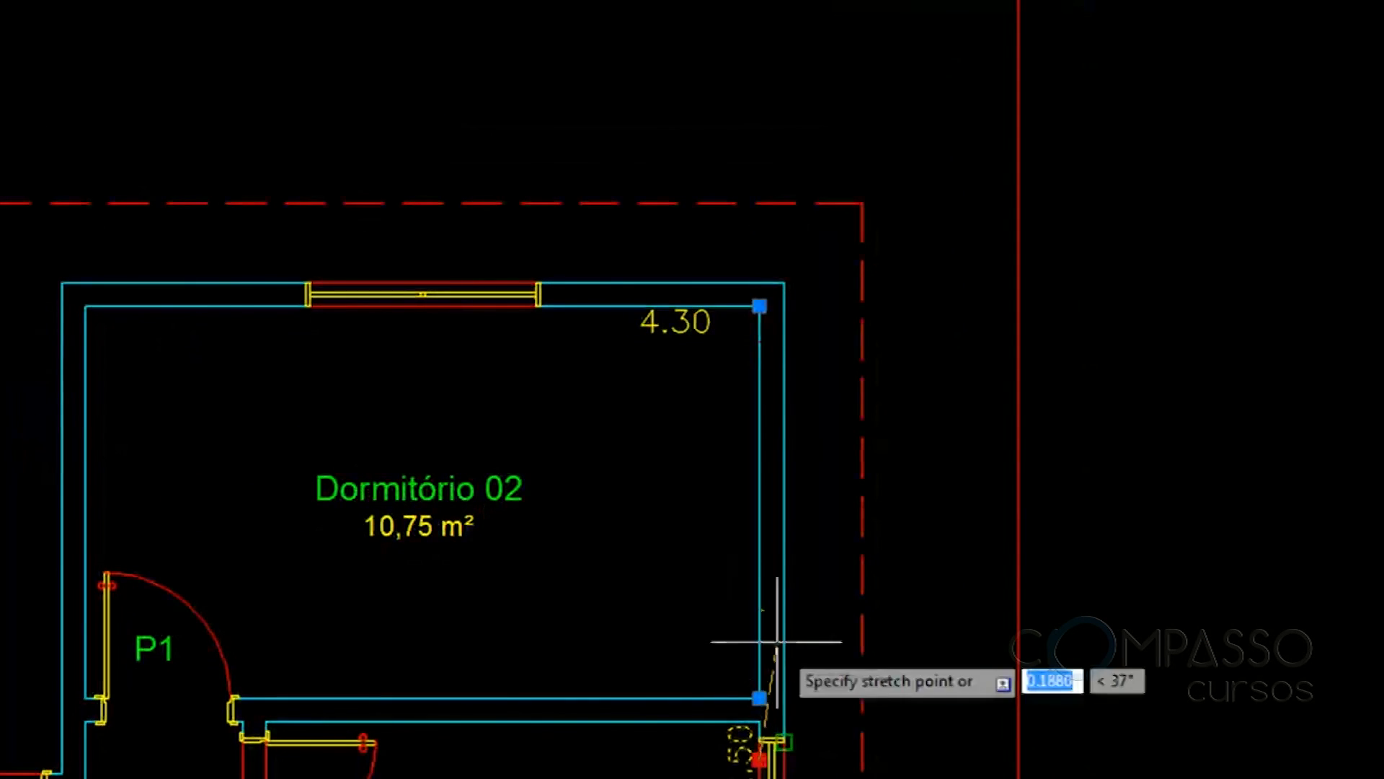
scroll(750, 598, "up", 4)
left_click(688, 550)
scroll(717, 565, "up", 4)
left_click(635, 529)
left_click(717, 525)
scroll(717, 526, "down", 6)
middle_click_drag(810, 465, 852, 504)
middle_click_drag(716, 503, 748, 386)
scroll(779, 367, "down", 4)
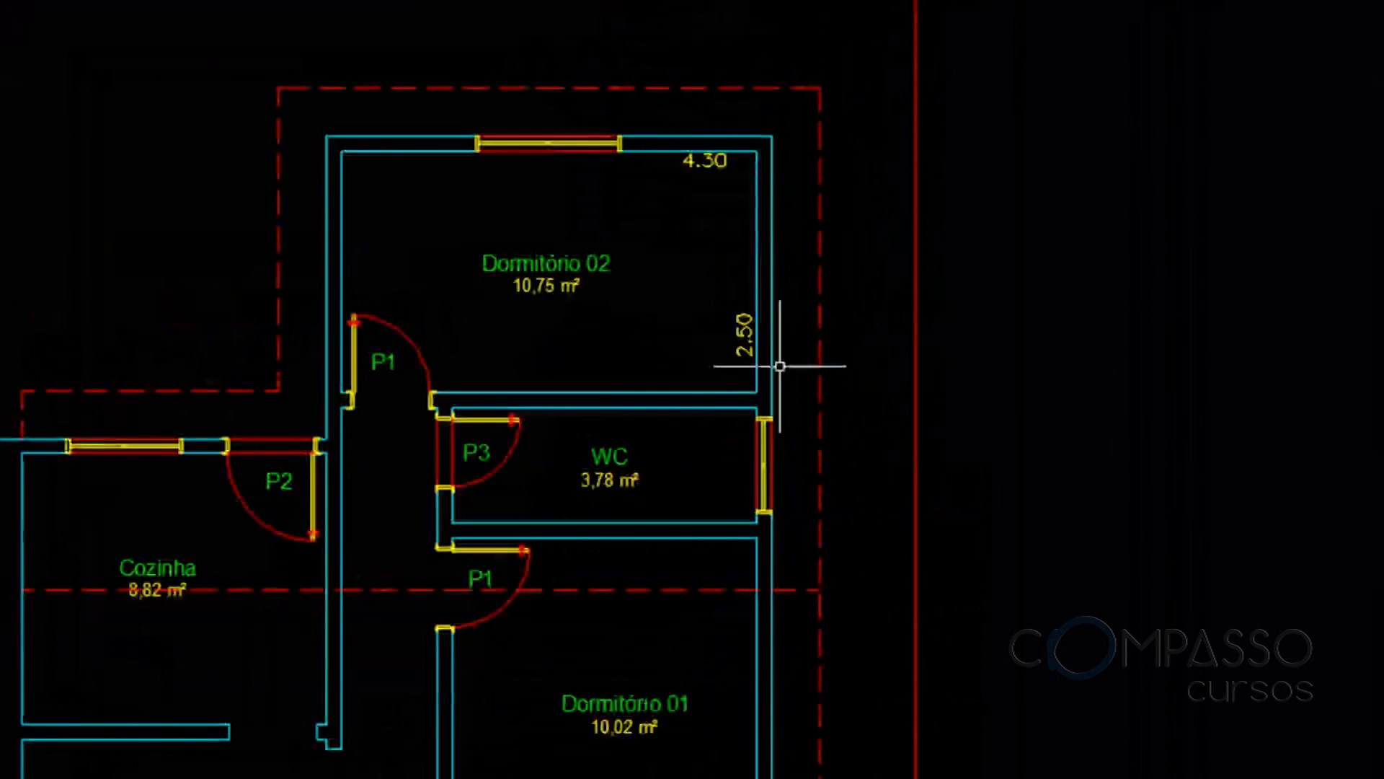
Add a linear dimension for the WC's inner width just below its upper wall
scroll(742, 400, "up", 4)
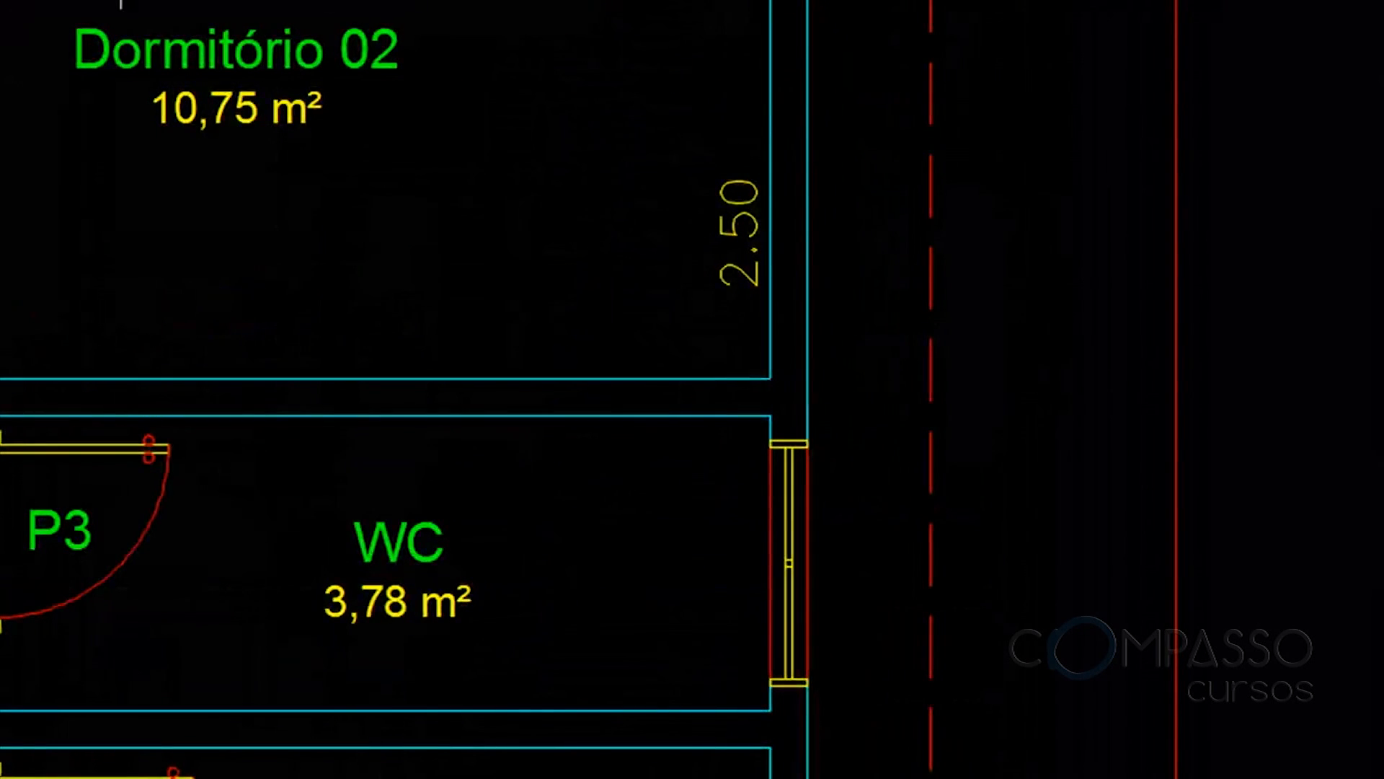
left_click(14, 408)
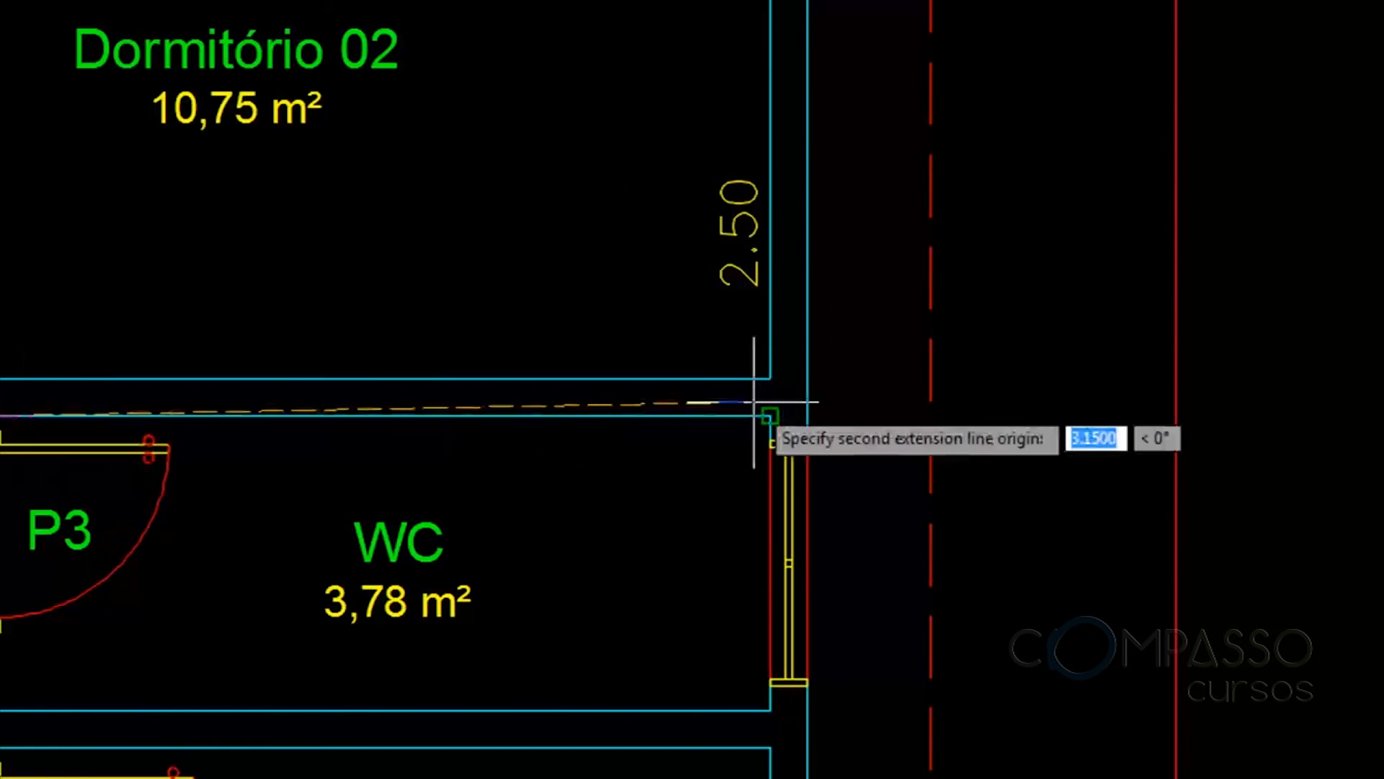
left_click(755, 404)
left_click(682, 473)
Add a vertical linear dimension for the WC, placed inside the room beside the window wall
key("Return")
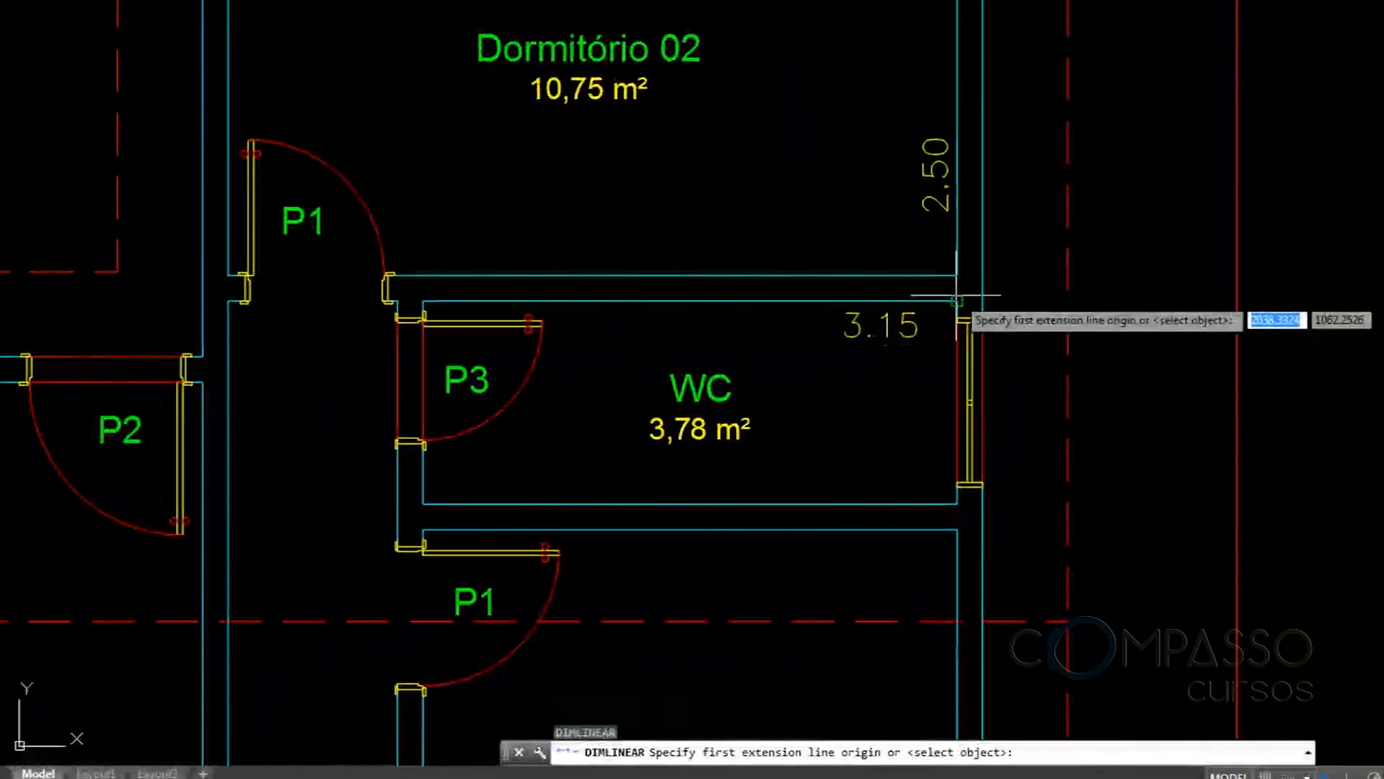
left_click(781, 409)
left_click(958, 485)
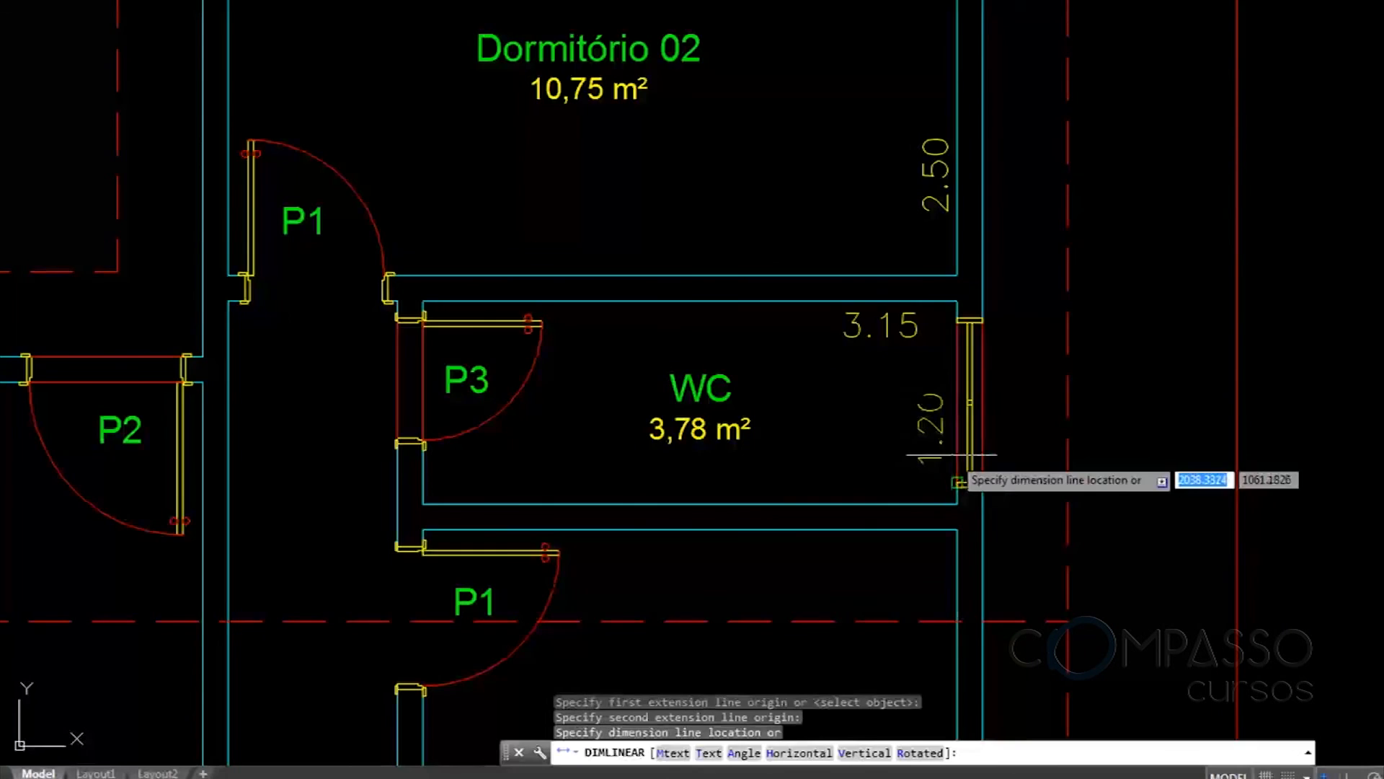
left_click(929, 462)
Add a vertical linear dimension for Dormitório 01 just inside its right wall
scroll(928, 362, "down", 3)
key("Return")
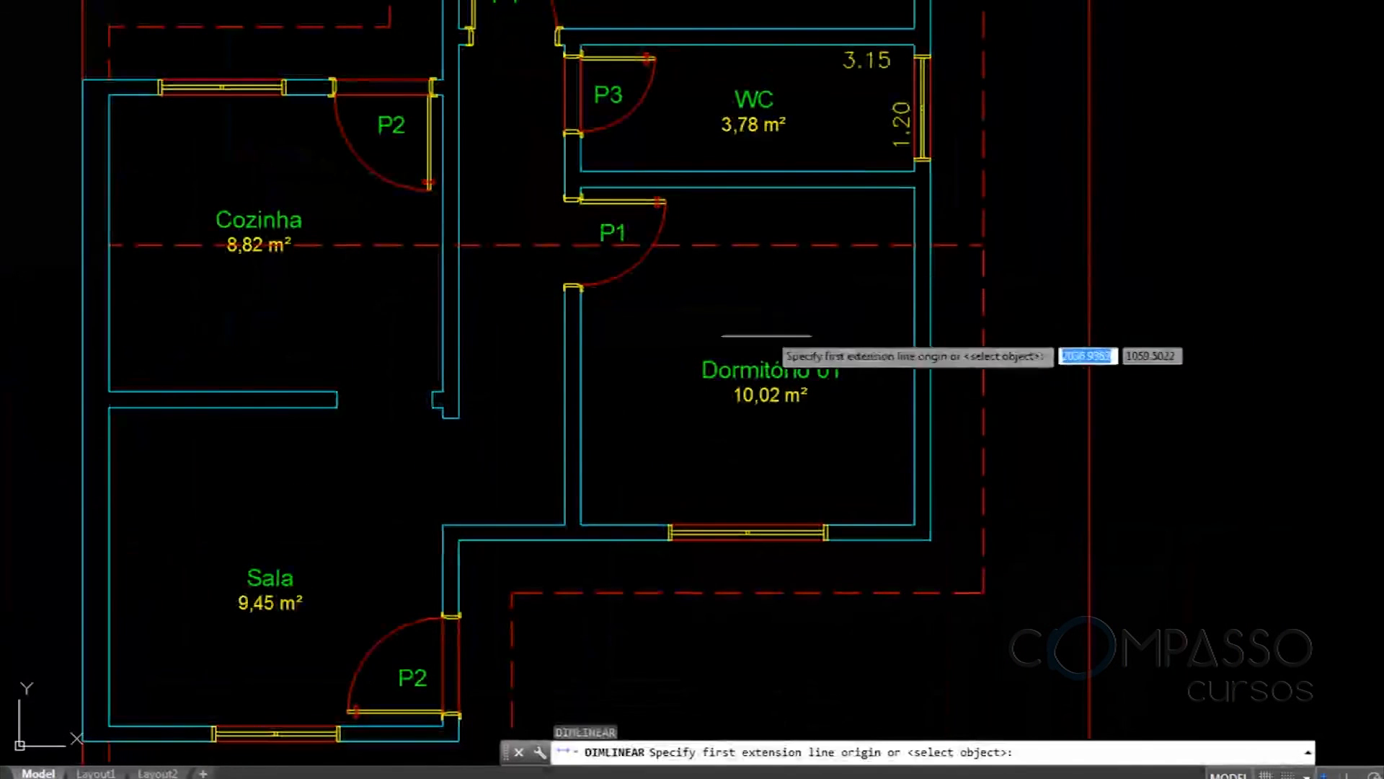
left_click(915, 189)
left_click(914, 524)
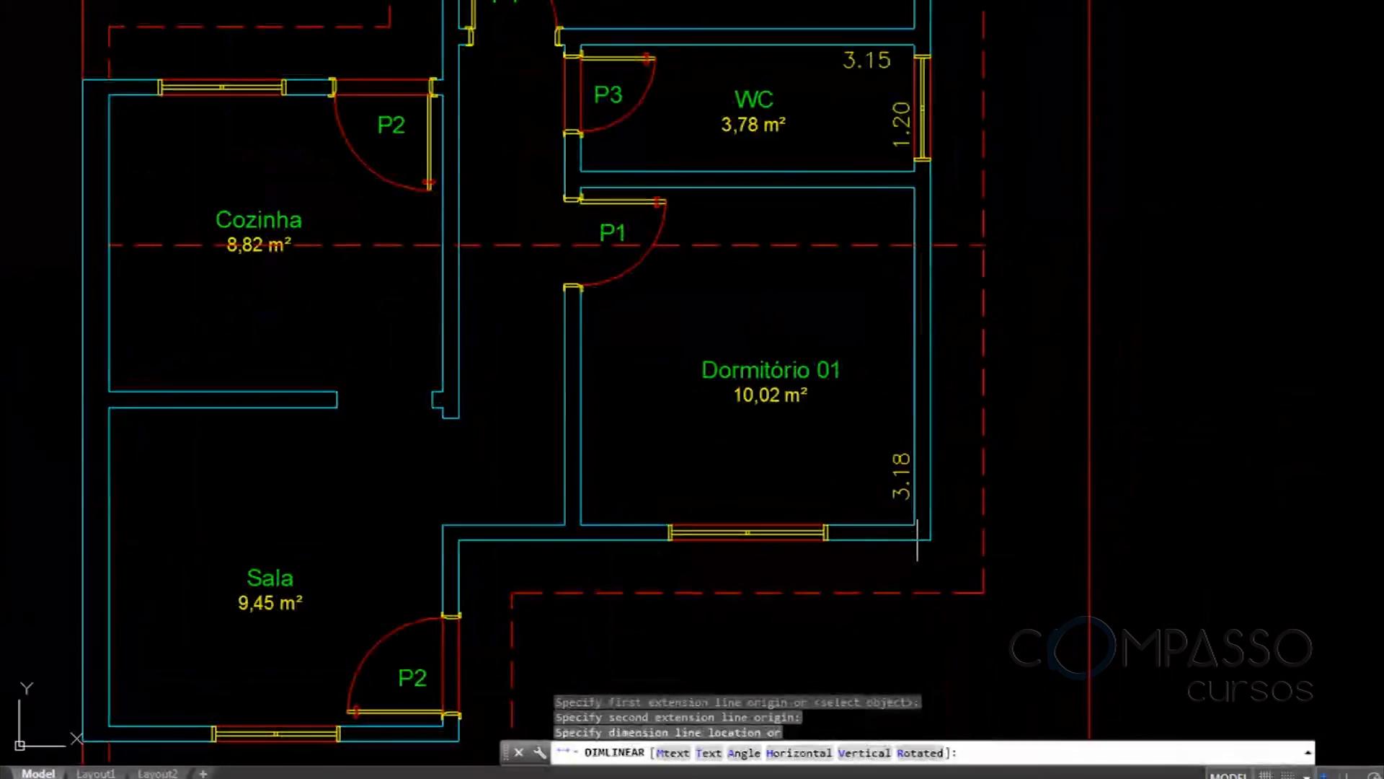
left_click(890, 505)
Add a horizontal linear dimension for Dormitório 01 between its two lower inner corners, just above the lower wall
key("Return")
left_click(914, 524)
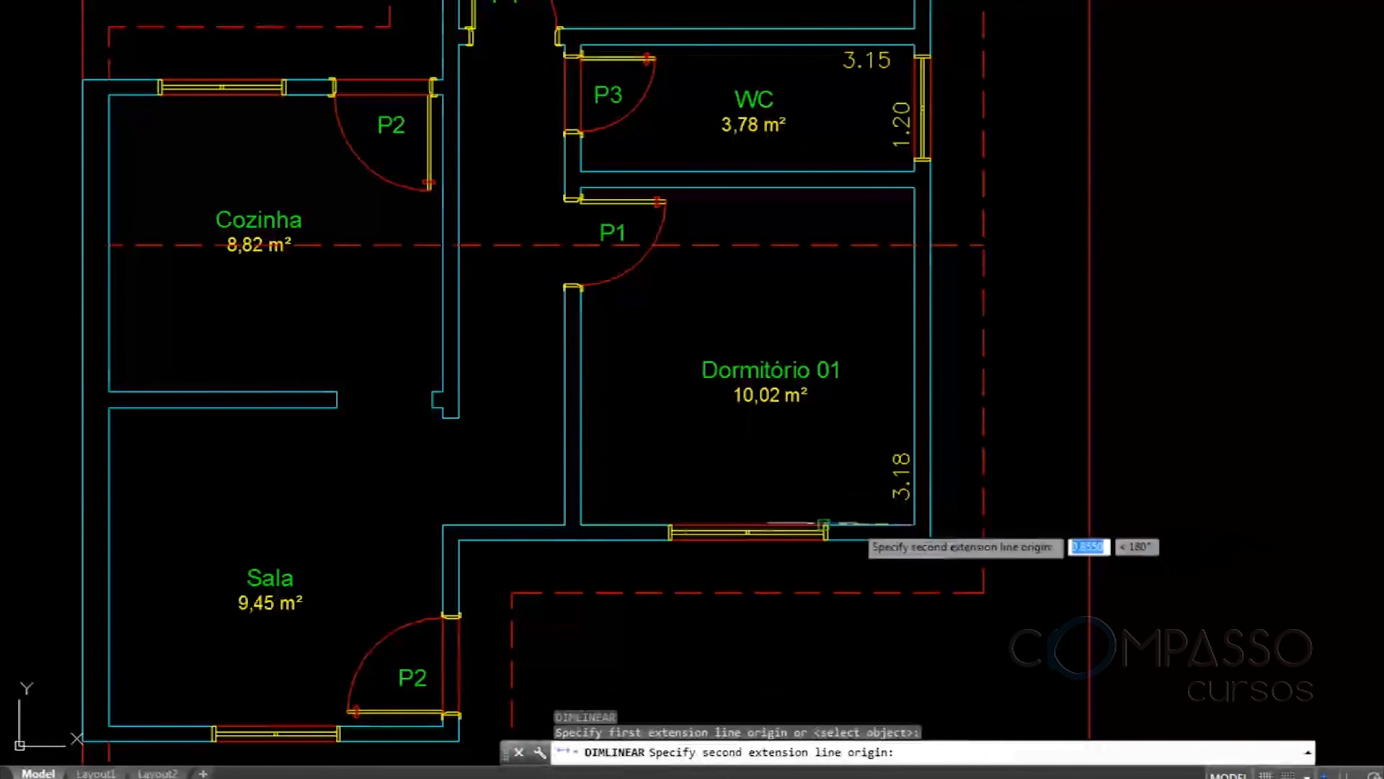
left_click(580, 524)
scroll(641, 513, "up", 2)
left_click(638, 527)
Dimension the Sala's inner width along its lower wall, with the text near the lower-left corner
middle_click_drag(714, 365, 815, 519)
scroll(783, 351, "down", 2)
middle_click_drag(749, 261, 865, 104)
scroll(858, 108, "down", 2)
scroll(706, 490, "up", 4)
key("Return")
left_click(826, 447)
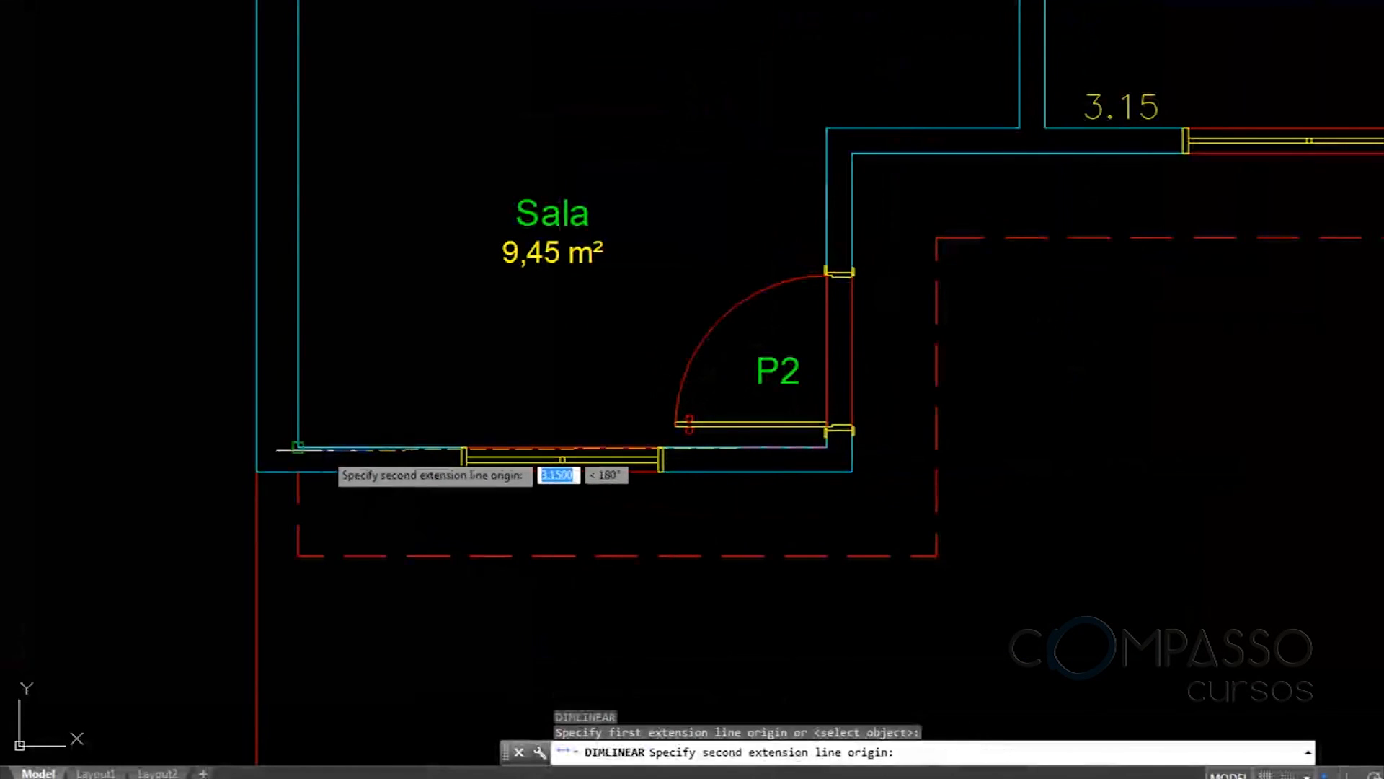
left_click(303, 447)
left_click(337, 447)
Dimension the Sala's left wall from the lower-left inner corner to the partition below the Cozinha
key("Return")
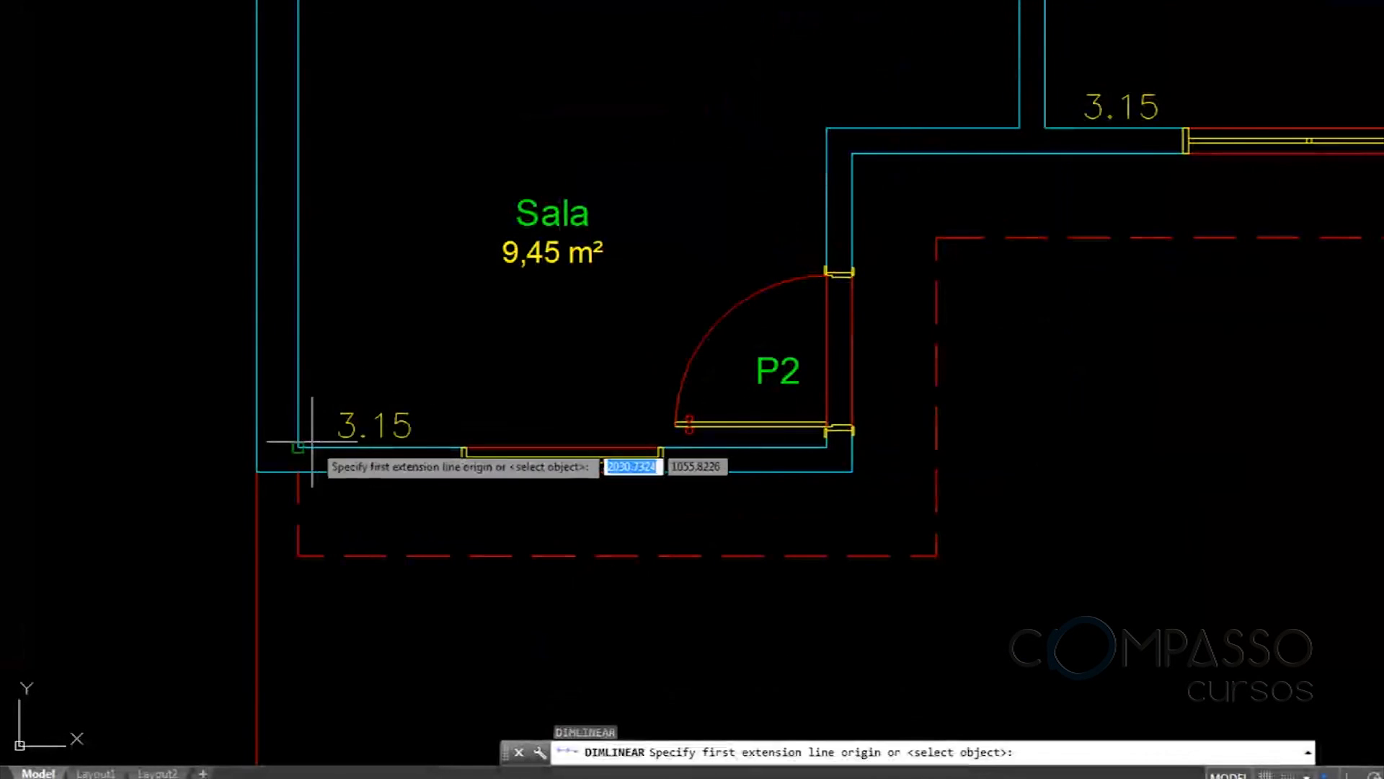
left_click(302, 448)
middle_click_drag(533, 171, 746, 515)
scroll(692, 432, "up", 2)
left_click(401, 206)
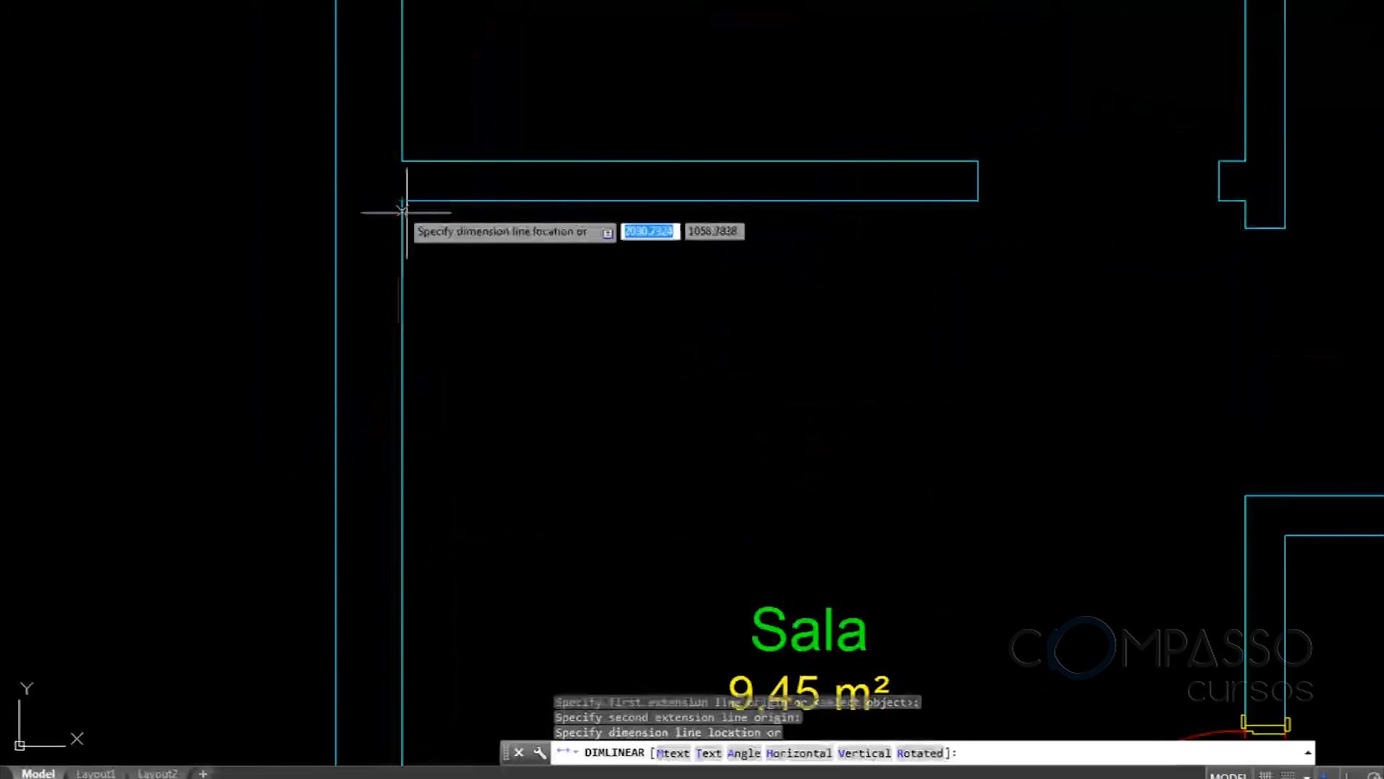
left_click(447, 275)
Dimension the Cozinha's left wall from its upper inner corner down to the partition with the Sala
scroll(447, 275, "down", 5)
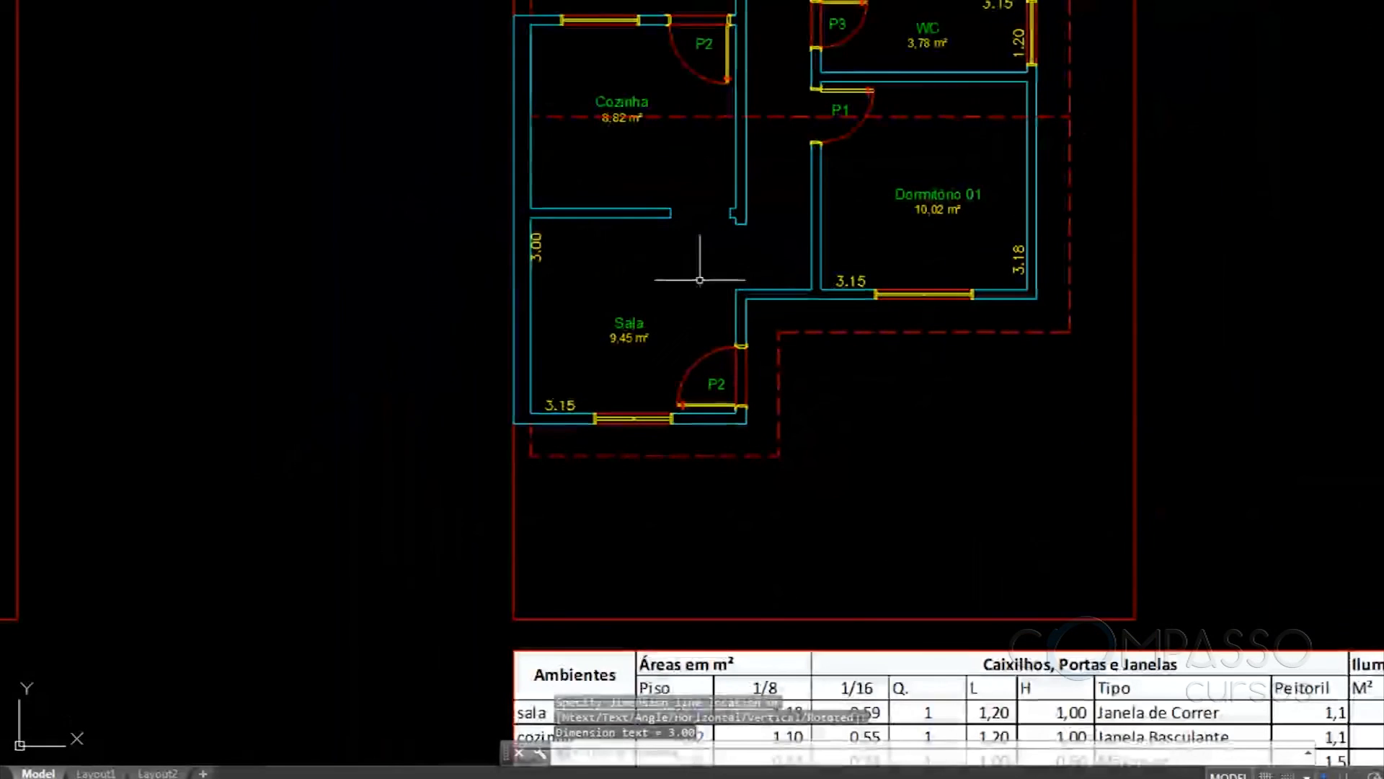
scroll(719, 366, "up", 1)
key("Return")
scroll(612, 217, "up", 4)
left_click(546, 136)
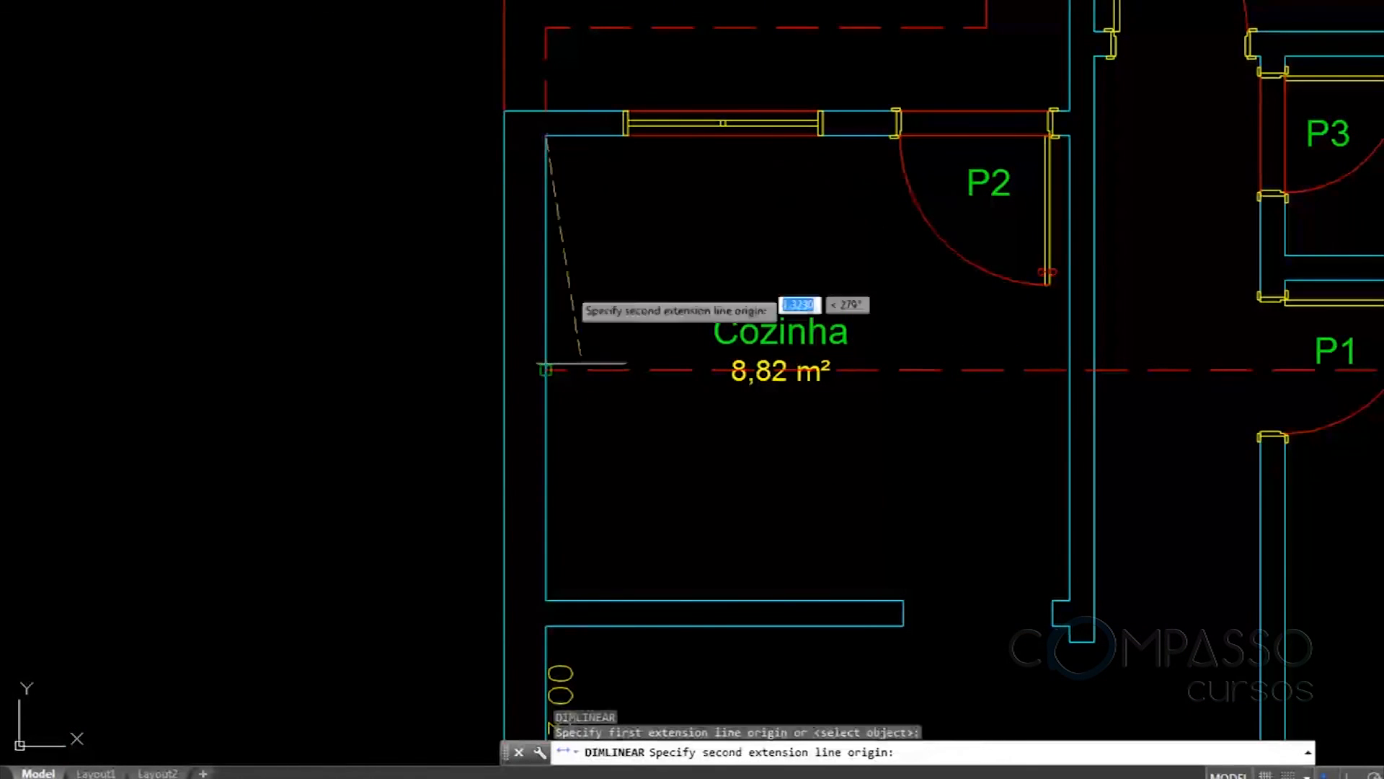
left_click(546, 600)
left_click(563, 461)
Move the Cozinha's vertical dimension text slightly away from the left wall line
middle_click_drag(577, 540, 669, 433)
scroll(669, 433, "up", 2)
left_click(649, 368)
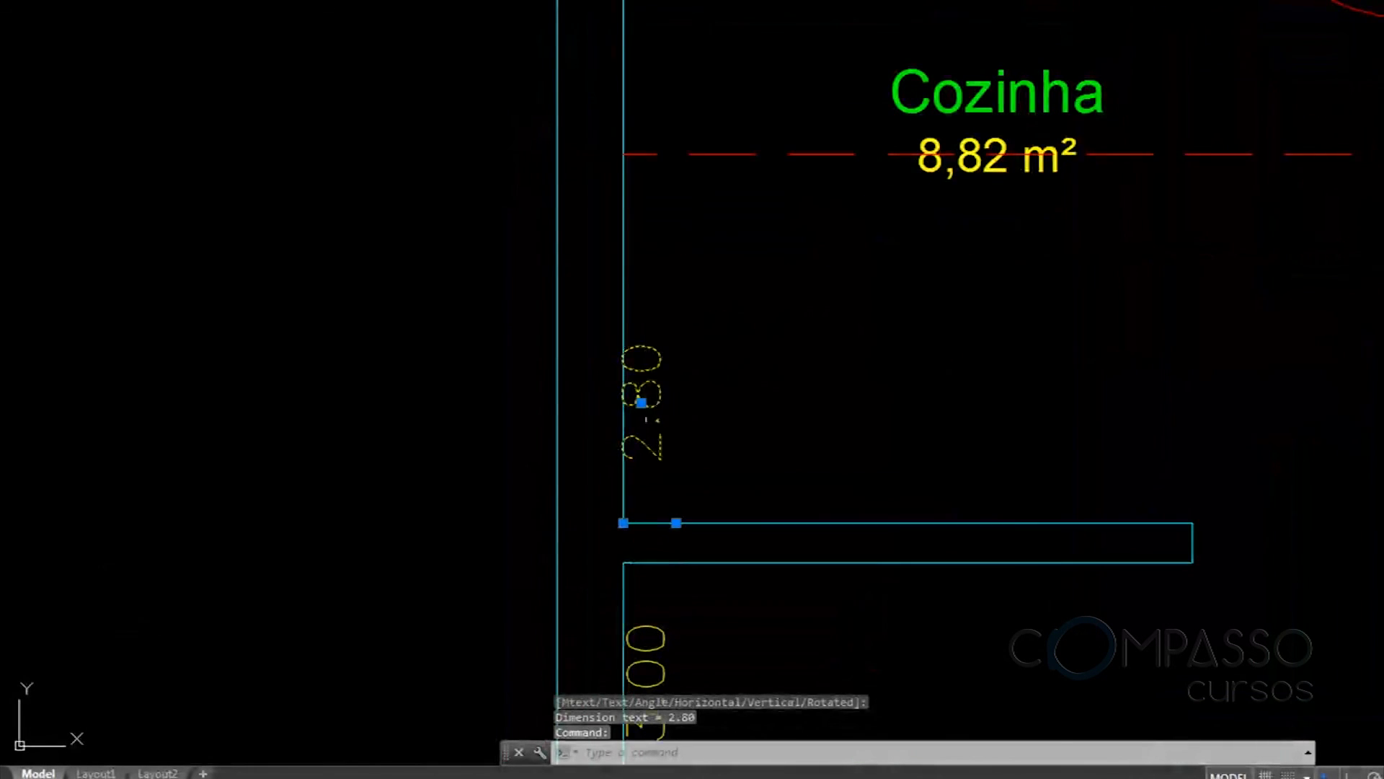
scroll(651, 419, "up", 4)
left_click(625, 381)
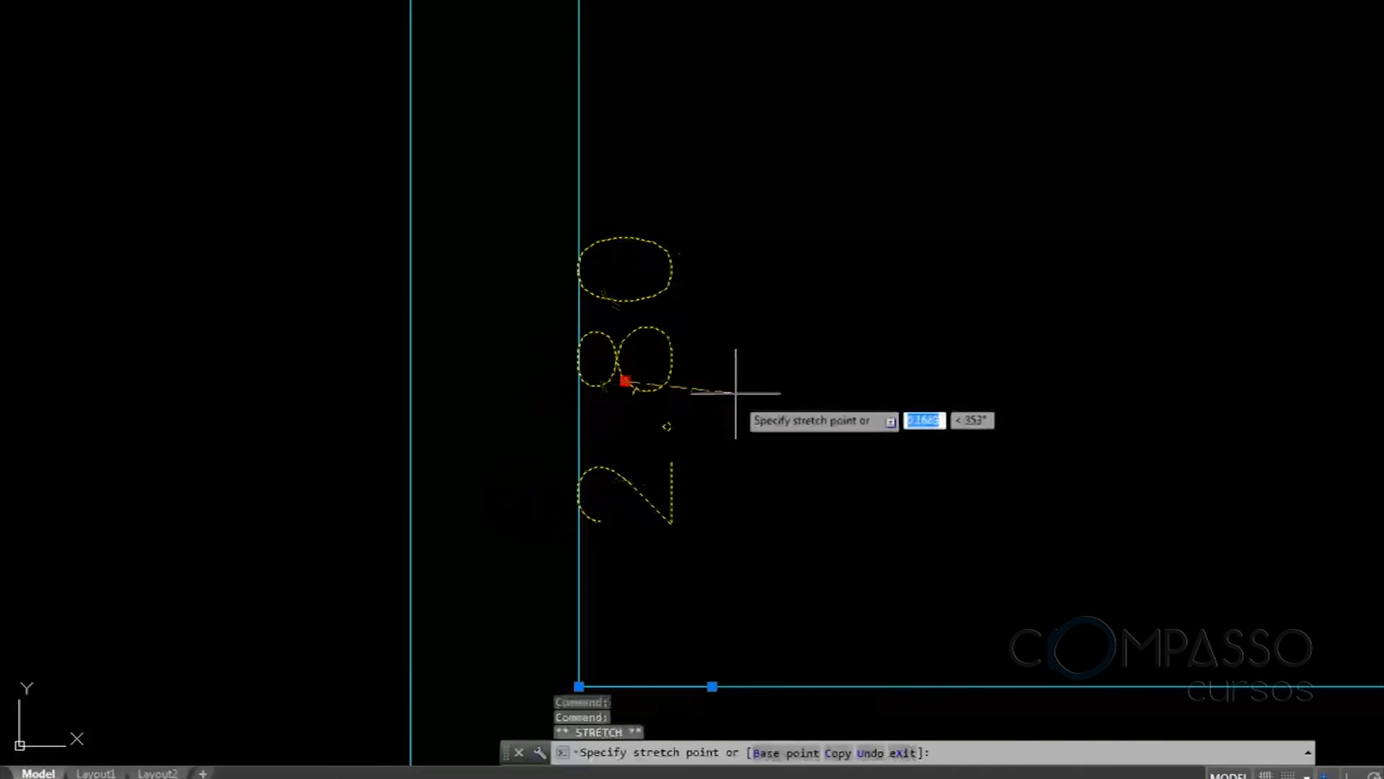
scroll(703, 469, "down", 6)
middle_click_drag(708, 457, 699, 514)
key("Escape")
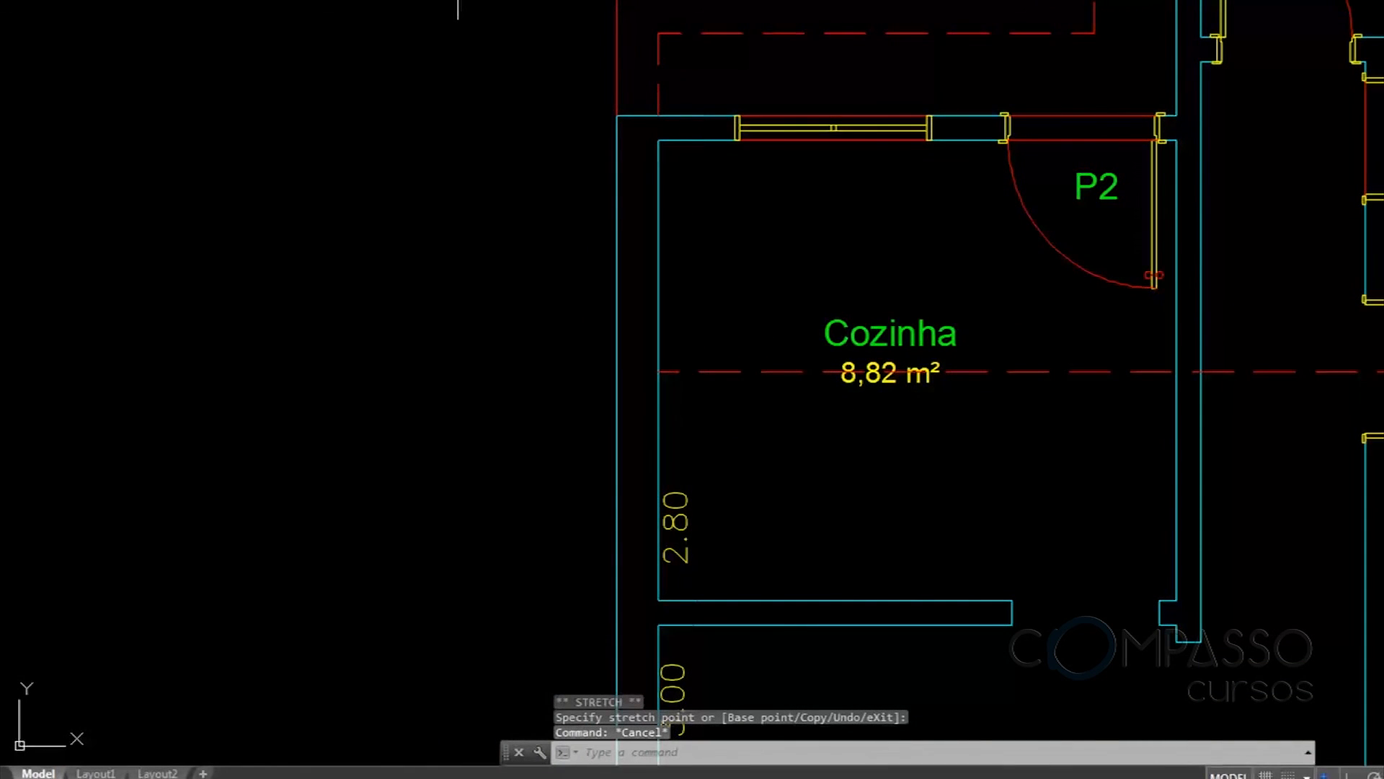
Try dimensioning the Cozinha's width from its left to its right upper inner corner, and erase the dimension overlapping the P2 door area
type("dli")
key("Return")
left_click(659, 141)
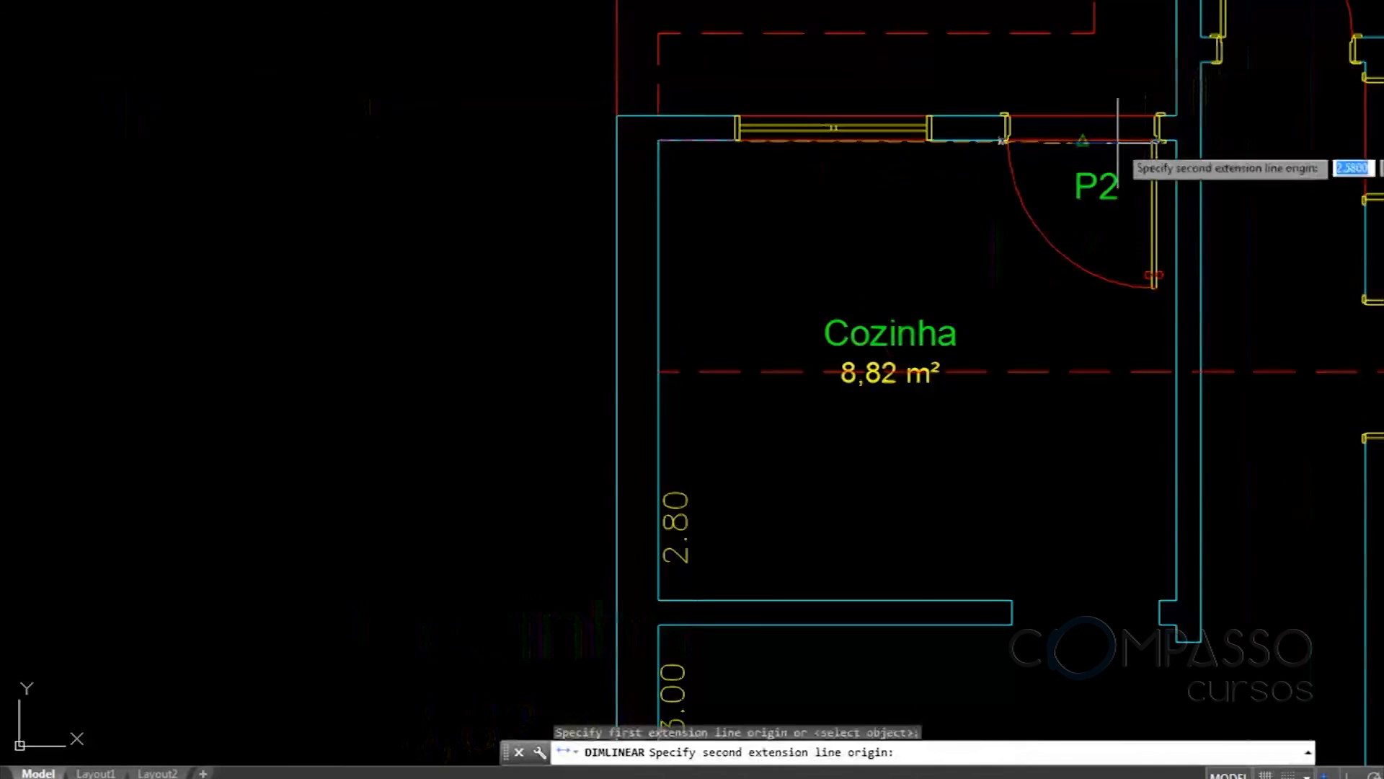
scroll(1117, 142, "up", 3)
left_click(1215, 141)
scroll(810, 191, "down", 2)
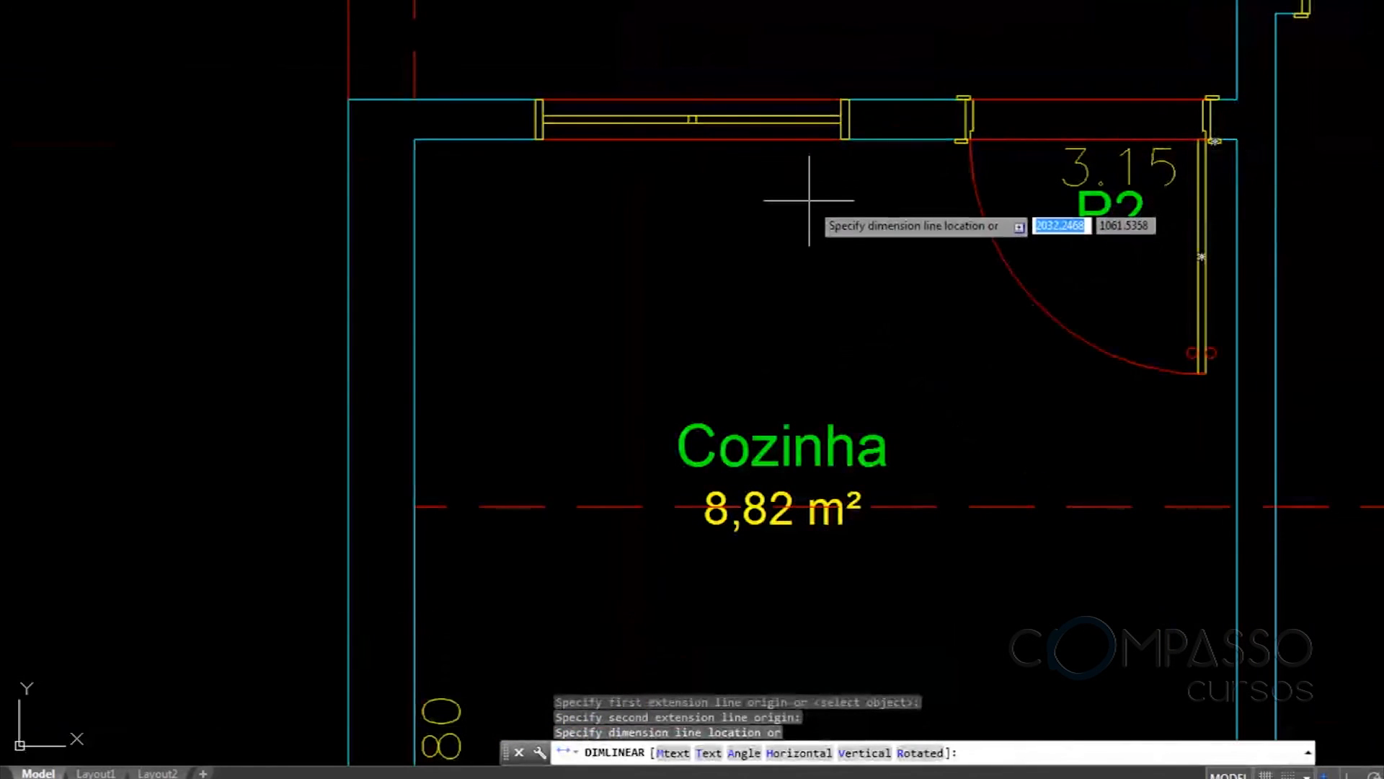
left_click(809, 198)
left_click(1105, 170)
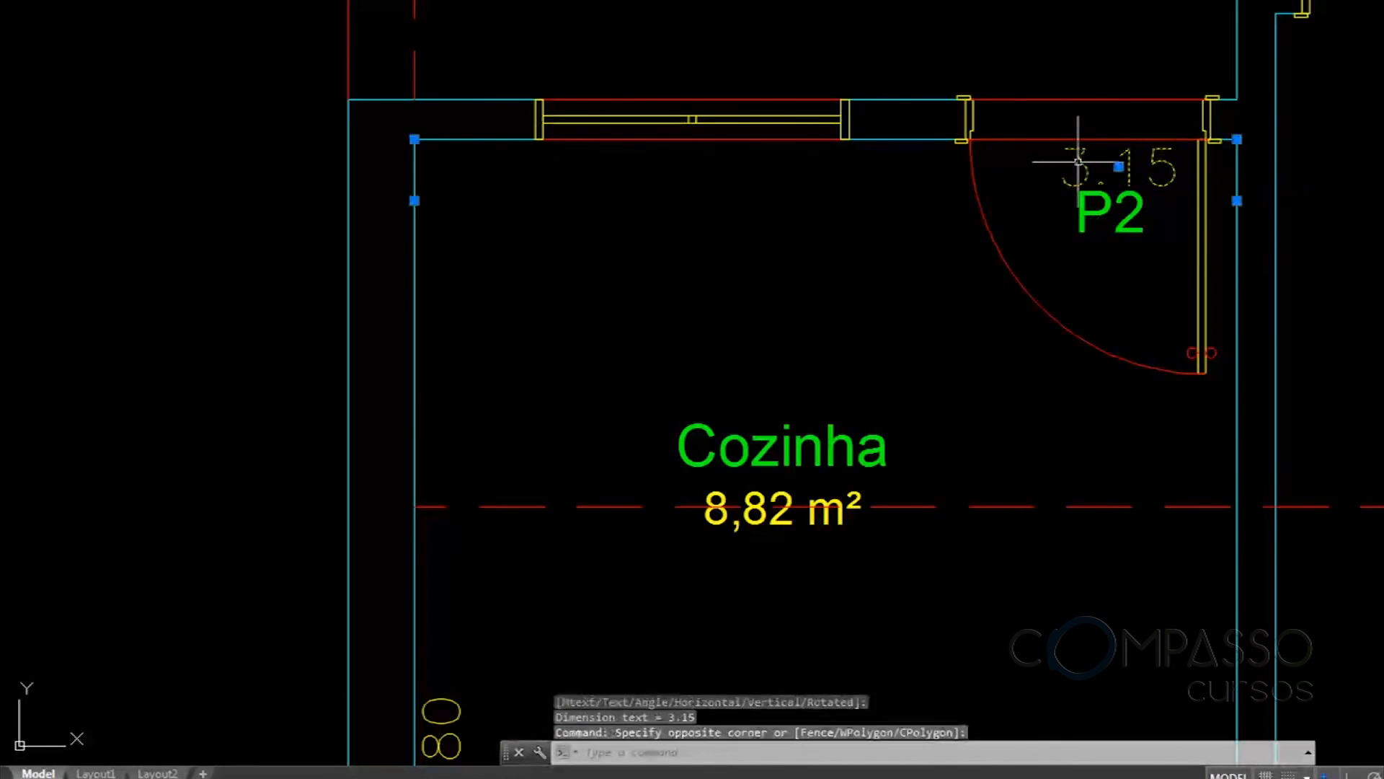
key("Delete")
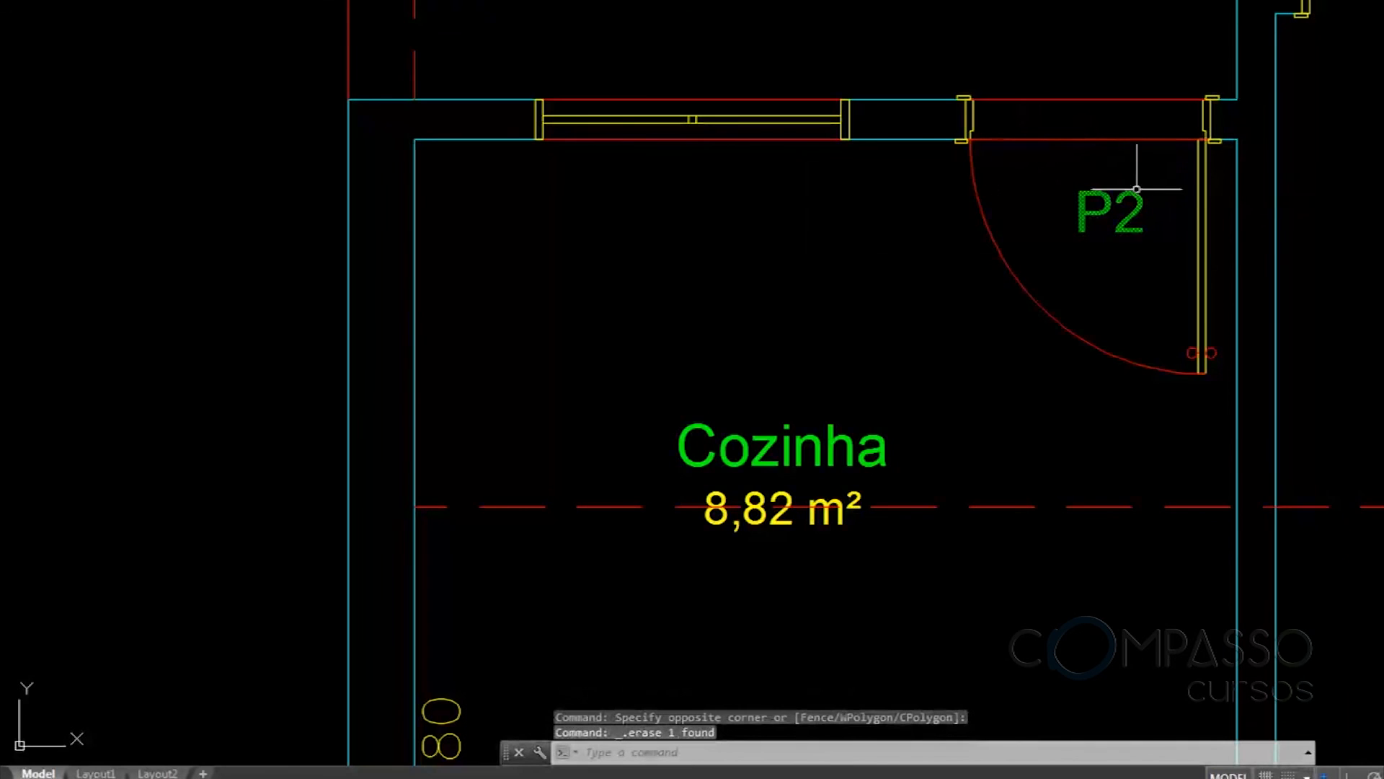
Dimension the Cozinha's width from its right to its left upper inner corner, placing the text just below the window wall
left_click(603, 0)
key("Escape")
left_click(584, 0)
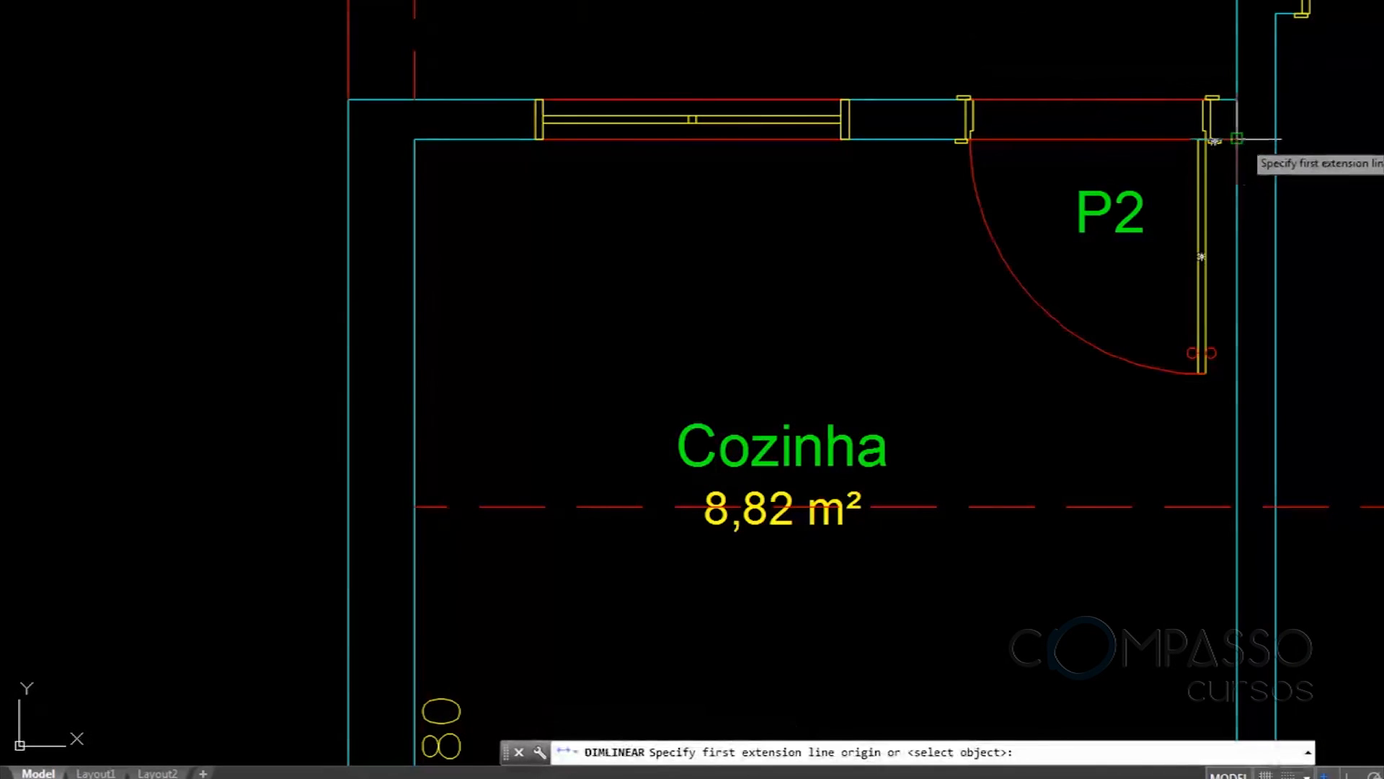
left_click(1213, 141)
left_click(414, 138)
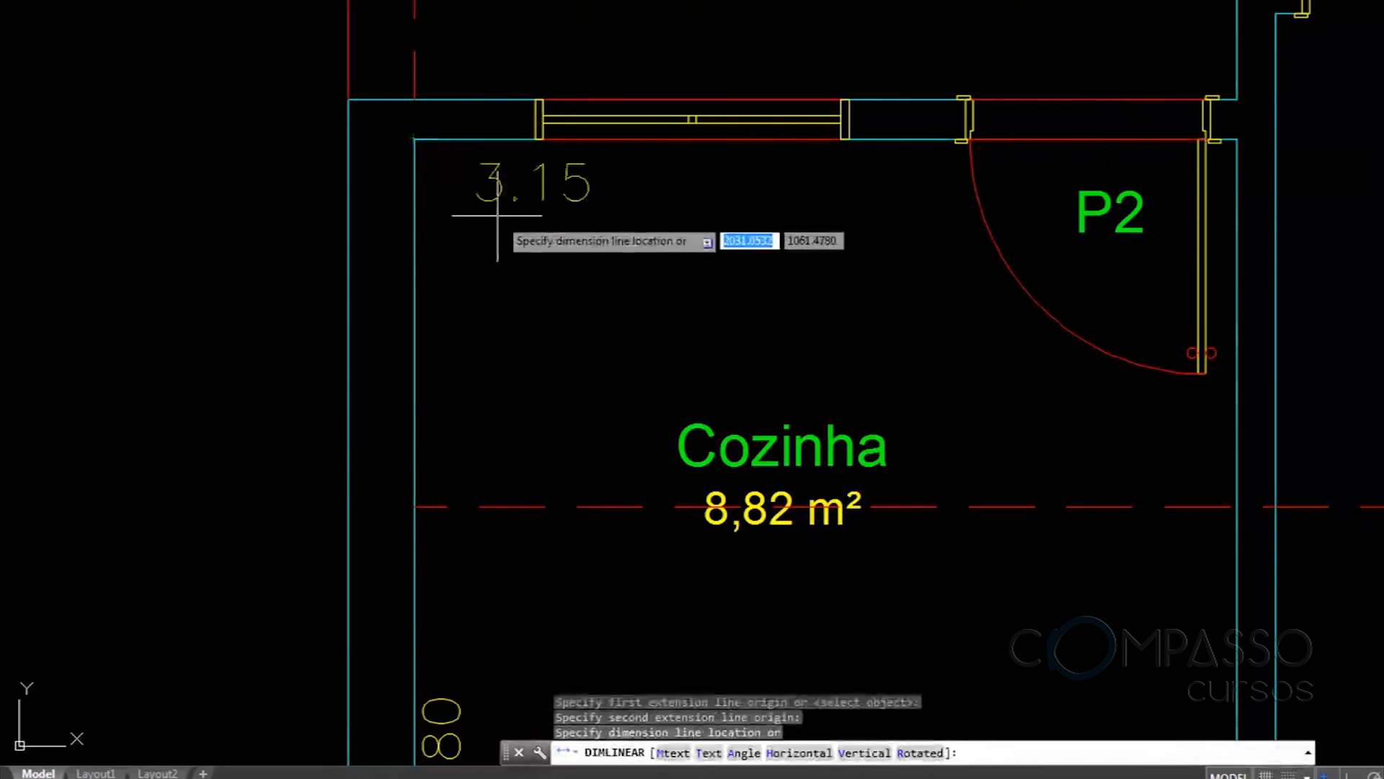
left_click(462, 194)
Look over the whole floor plan to check the dimensions placed in every room
scroll(721, 144, "down", 3)
middle_click_drag(920, 202, 801, 291)
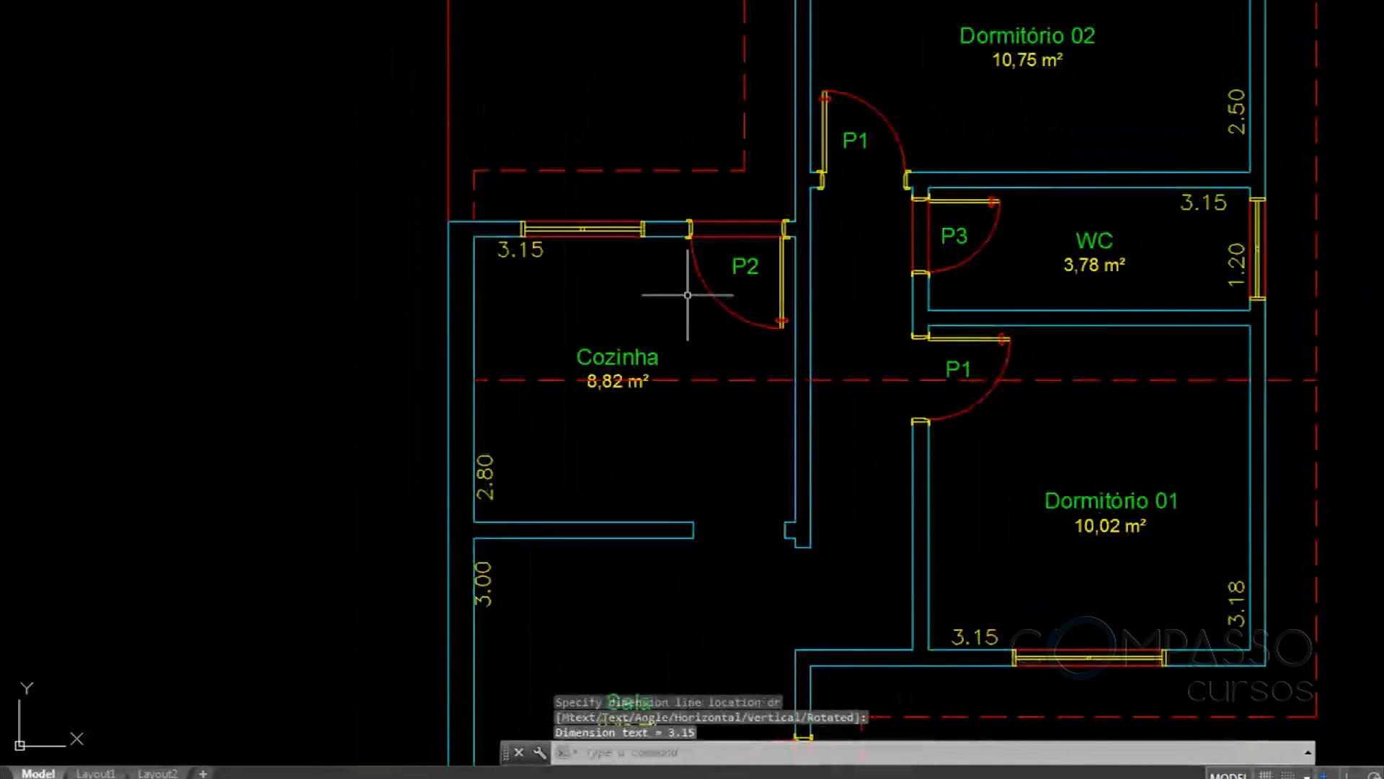
middle_click_drag(688, 296, 655, 252)
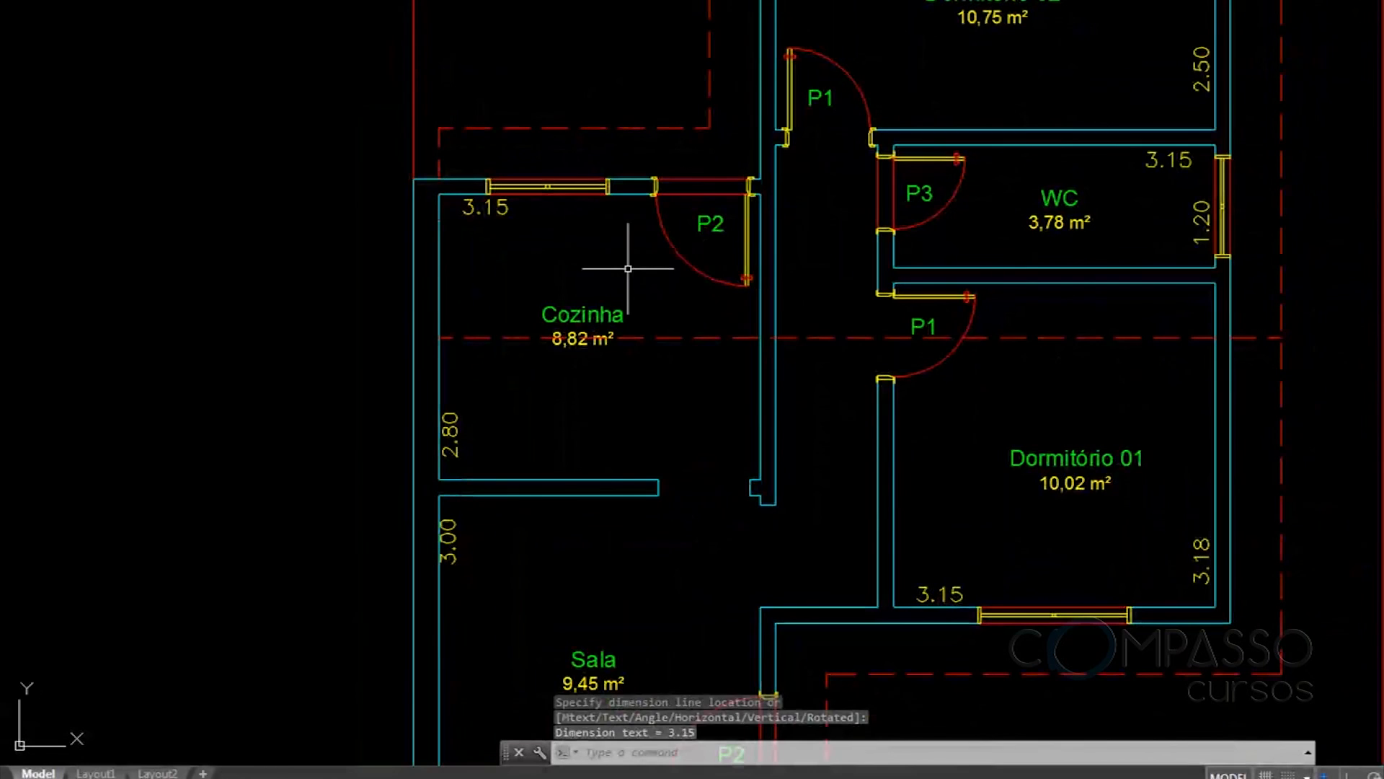
middle_click_drag(901, 205, 821, 196)
scroll(822, 196, "down", 2)
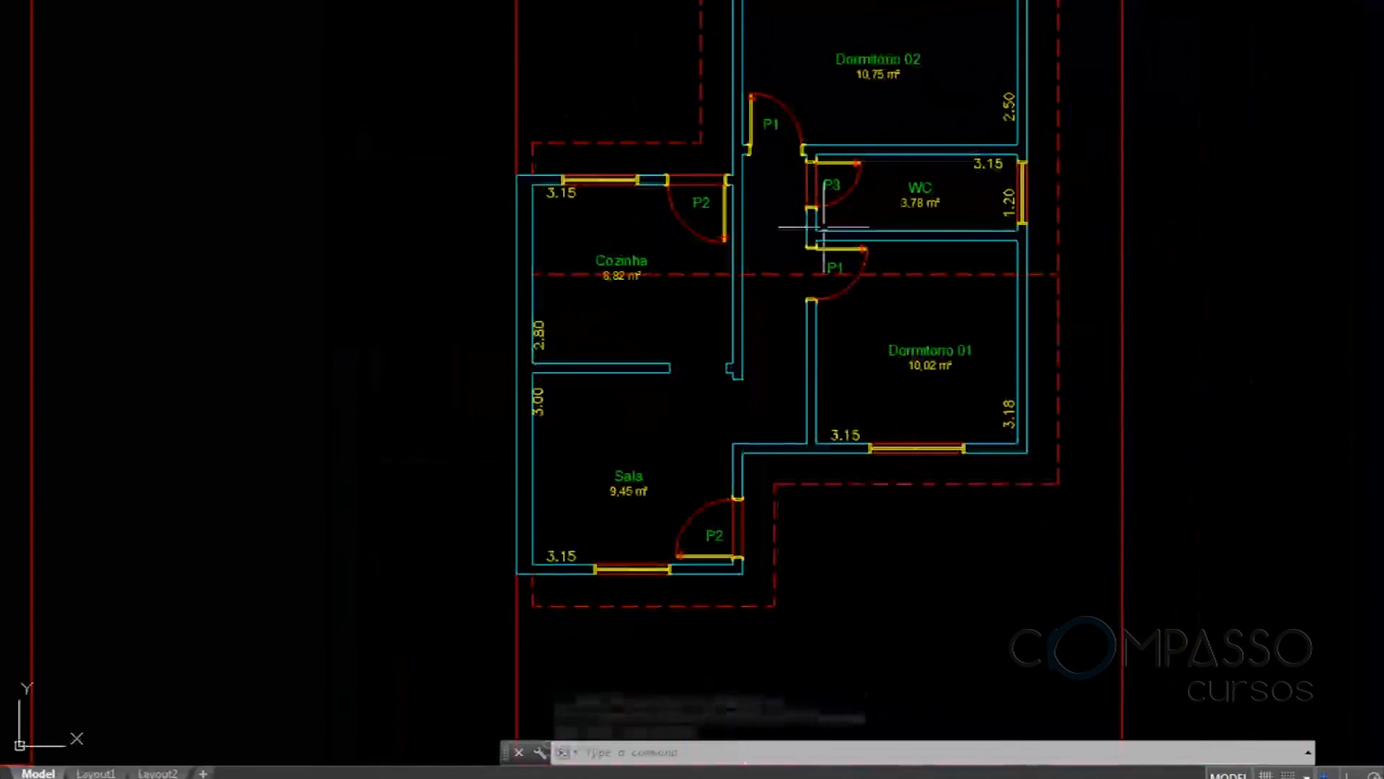
middle_click_drag(735, 378, 792, 341)
middle_click_drag(821, 290, 784, 396)
scroll(822, 298, "down", 2)
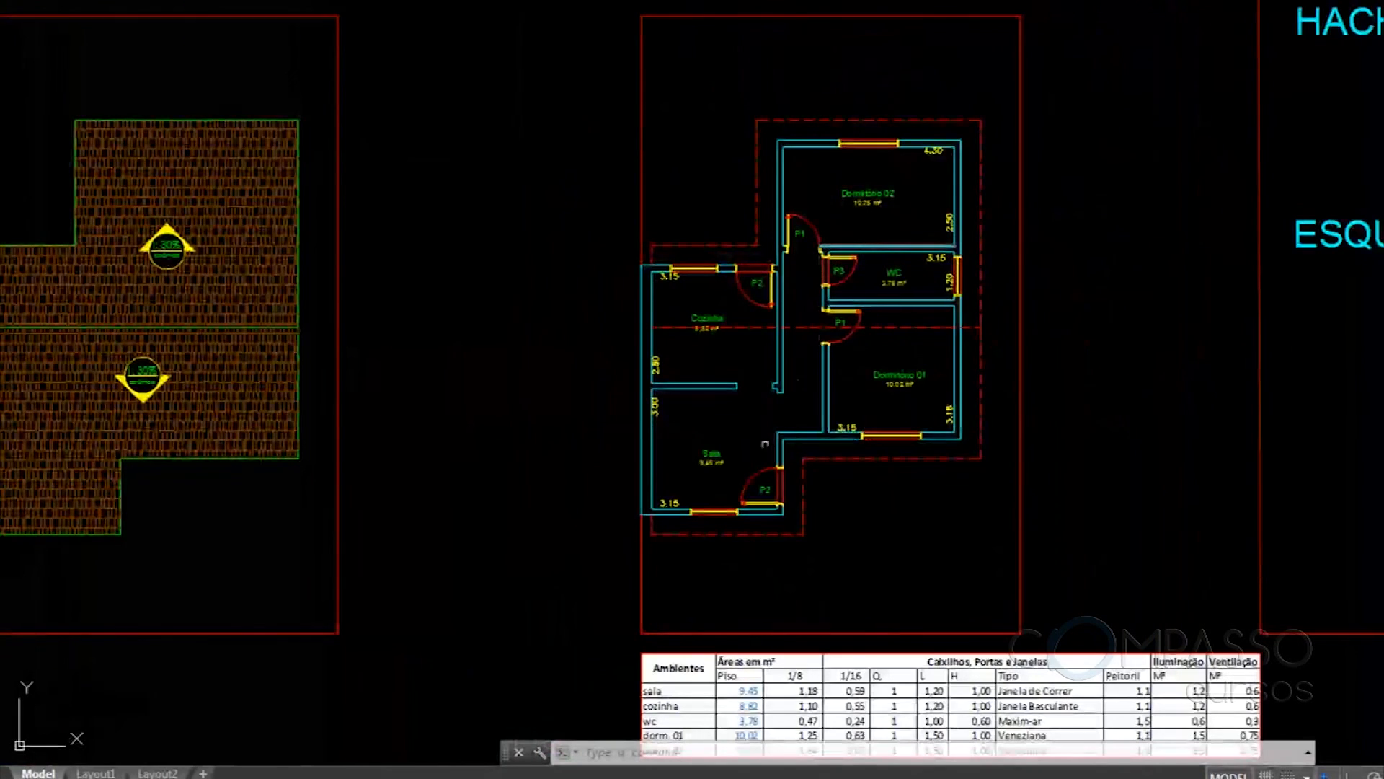
scroll(735, 477, "up", 4)
middle_click_drag(882, 327, 804, 475)
middle_click_drag(950, 287, 837, 372)
middle_click_drag(873, 222, 814, 380)
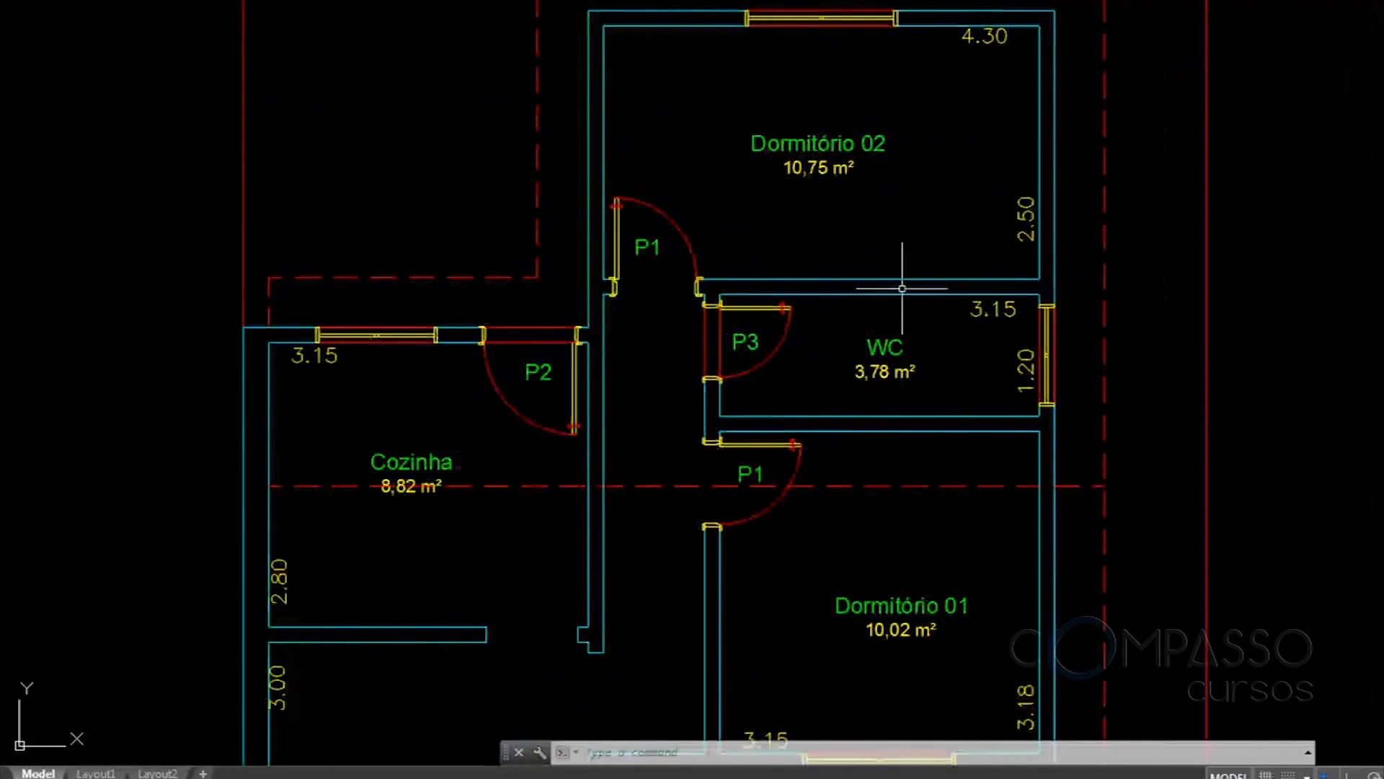
Check the dimension style of the COTA COM LINHA sample and make the 100 dimension style current
middle_click_drag(1266, 6, 701, 557)
middle_click_drag(935, 219, 944, 432)
scroll(815, 250, "up", 6)
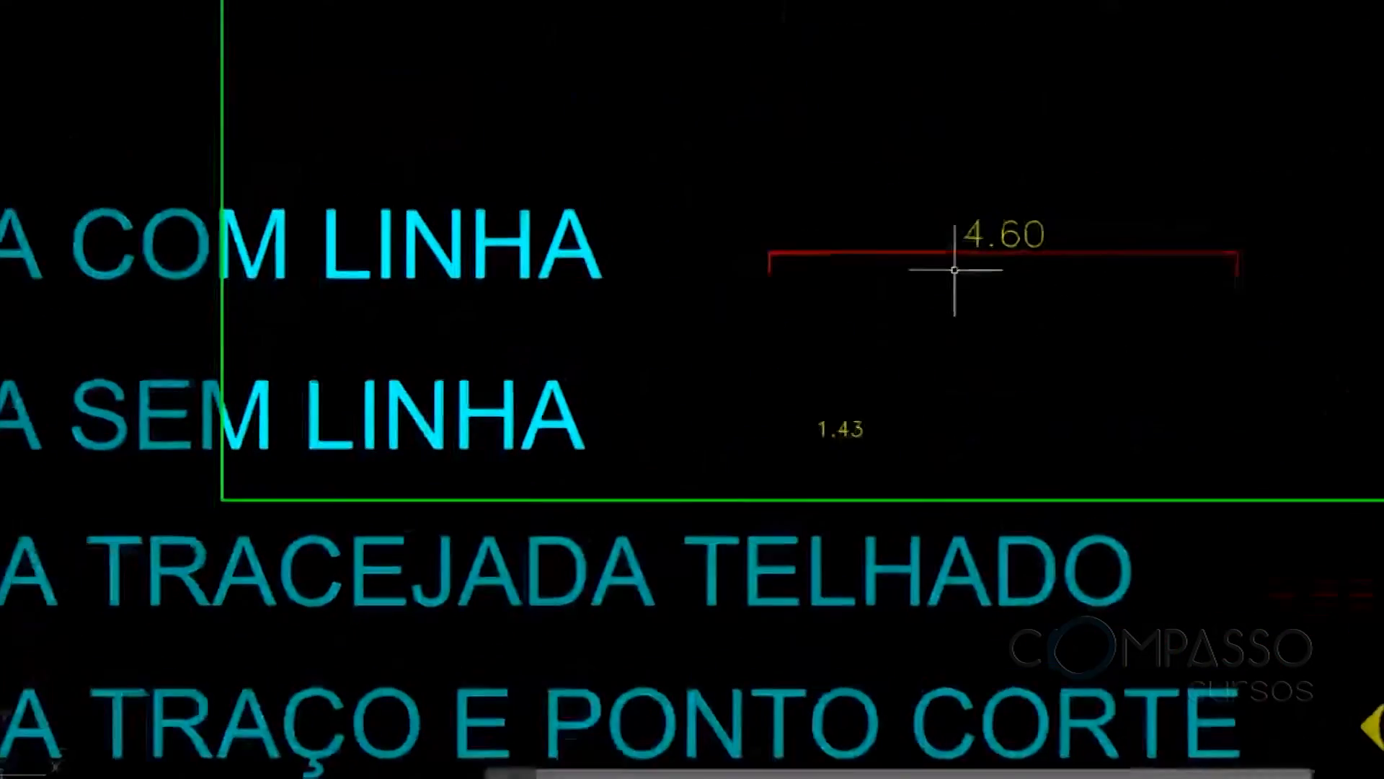
left_click(786, 242)
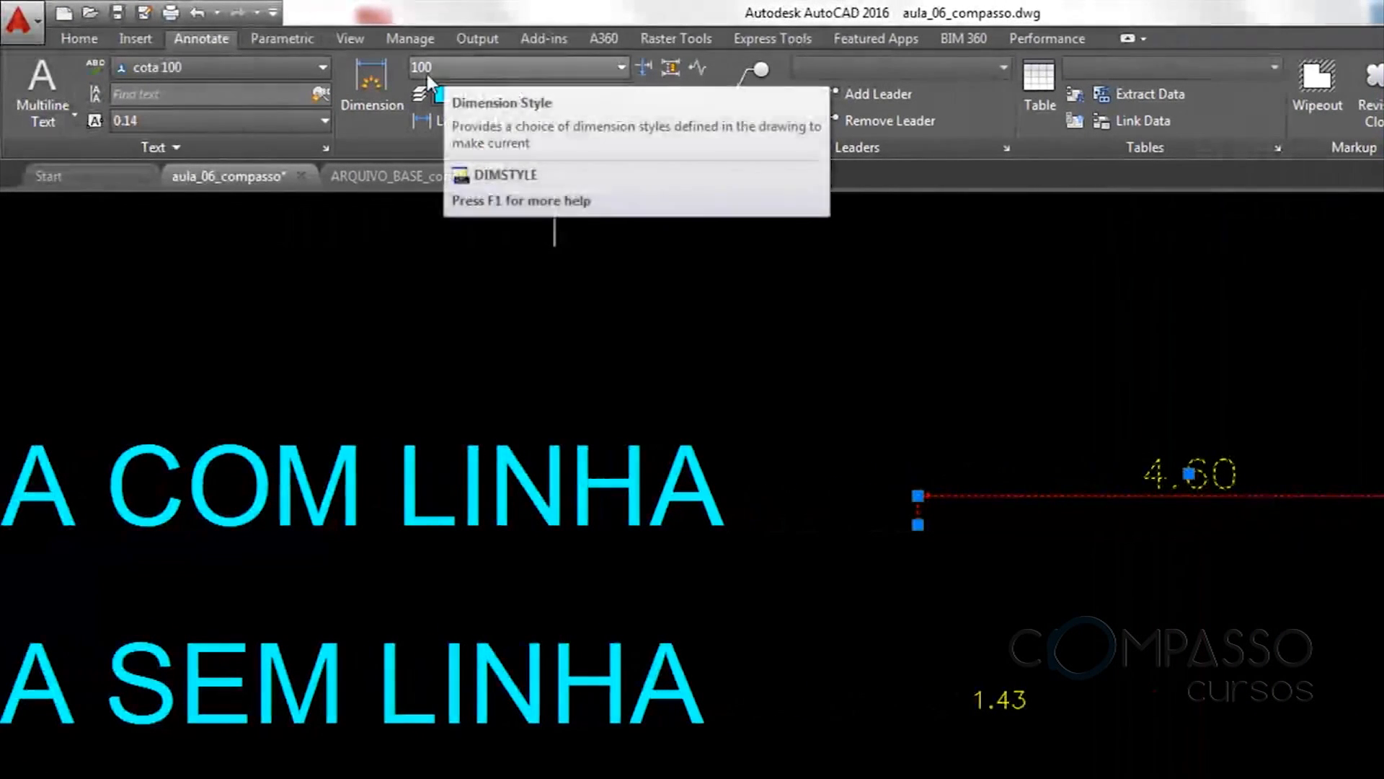
key("Escape")
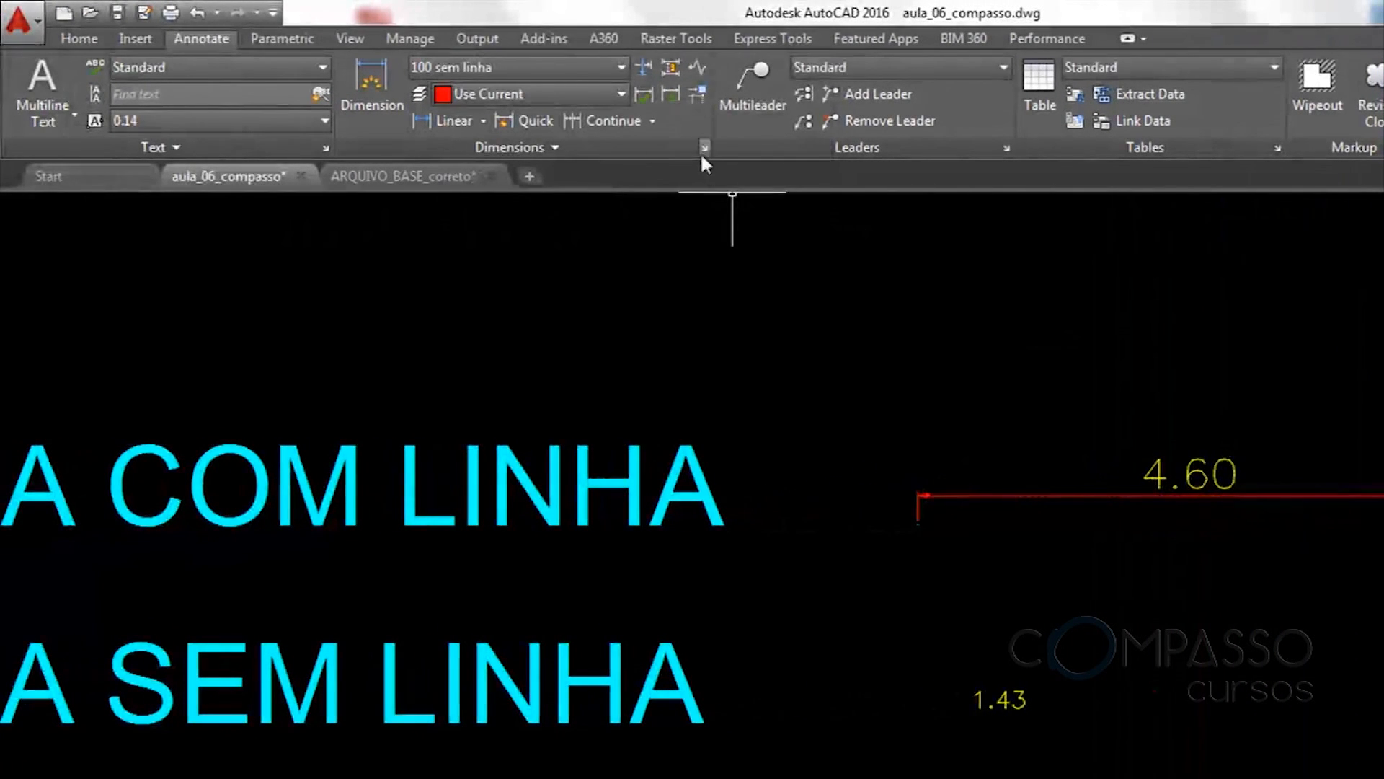
left_click(592, 67)
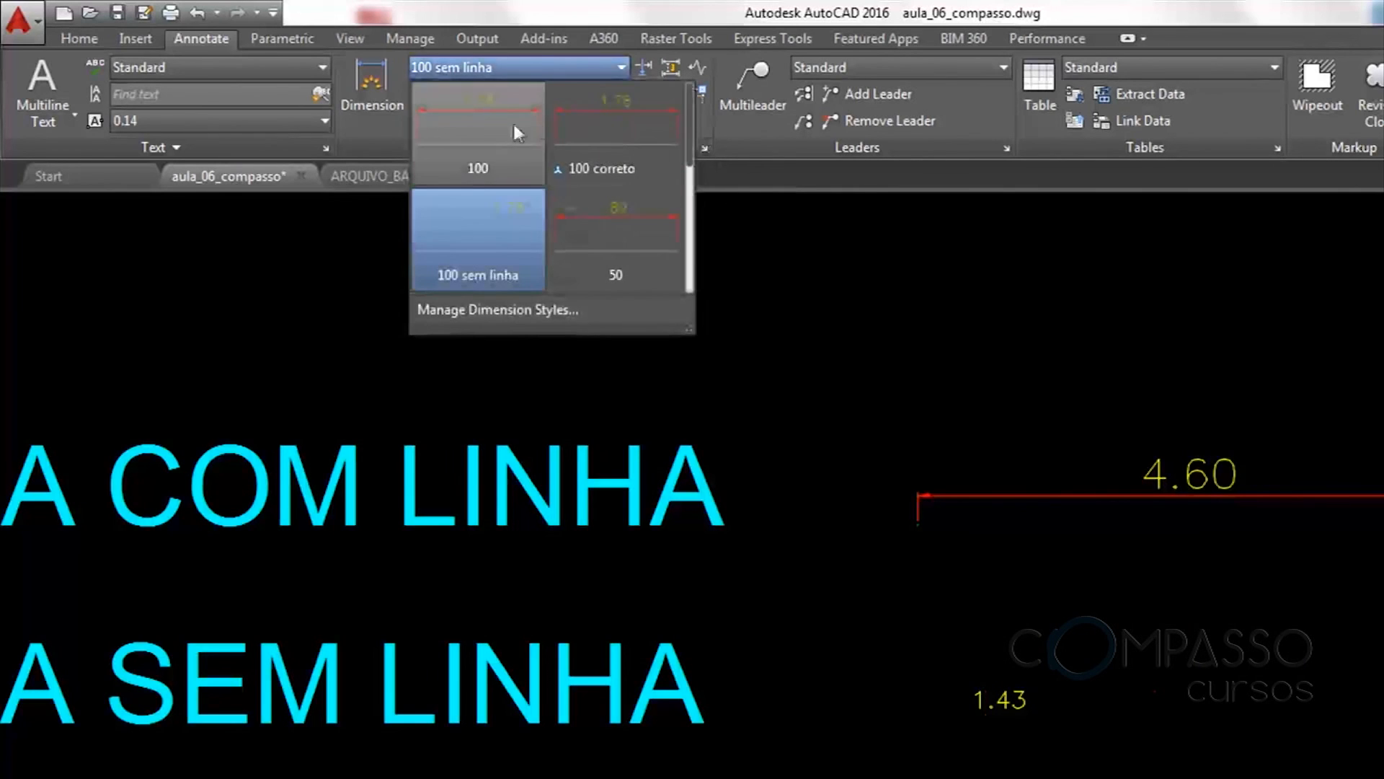
left_click(534, 117)
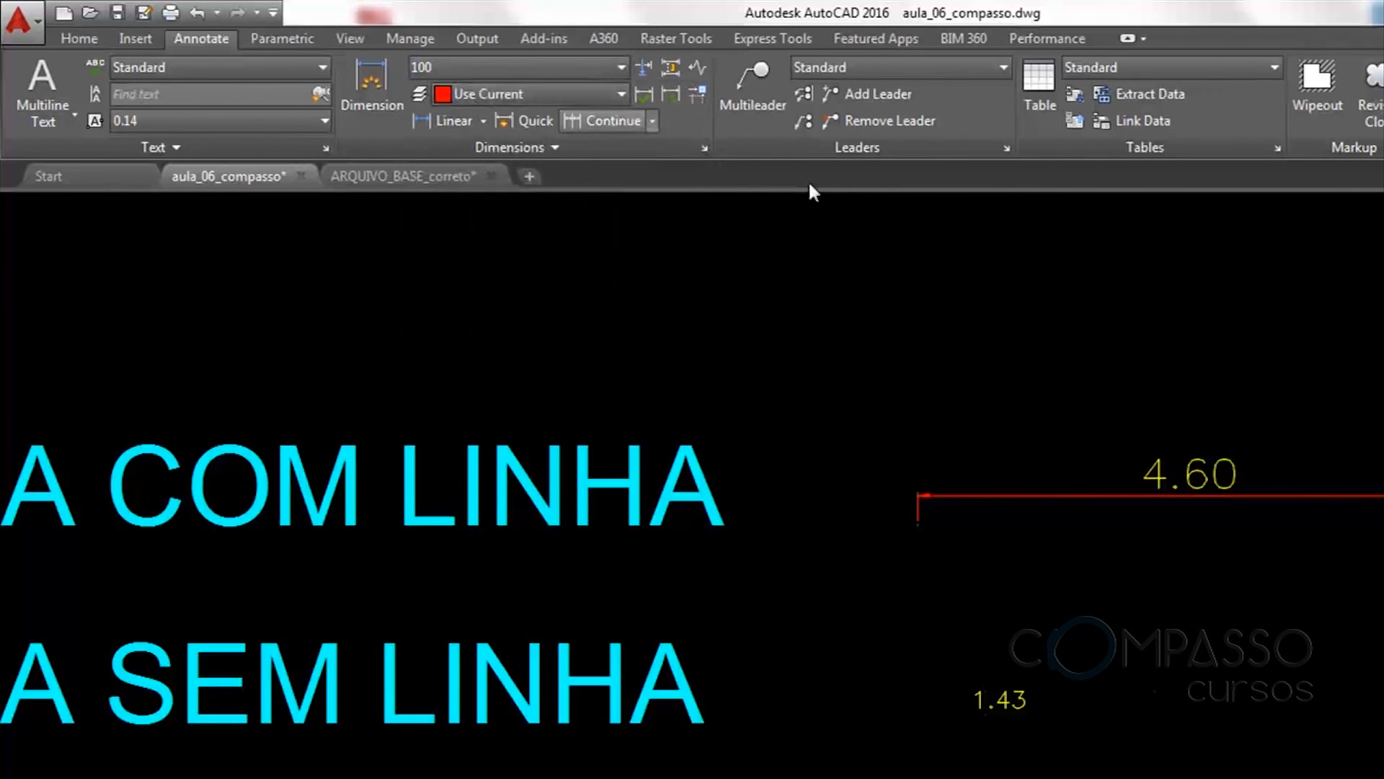
Examine the text settings of the 100 dimension style, including the paper text height of its cota 100 text style
left_click(704, 147)
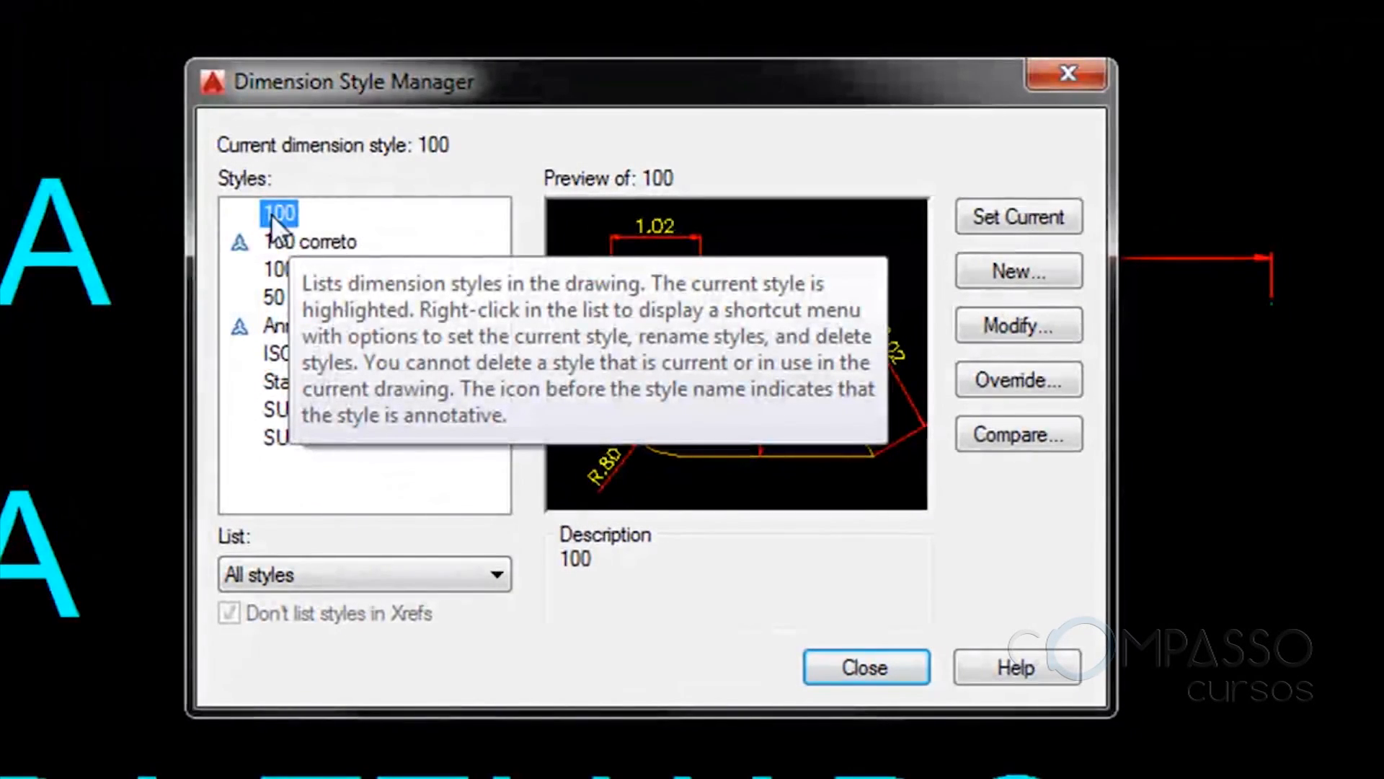
left_click(1021, 327)
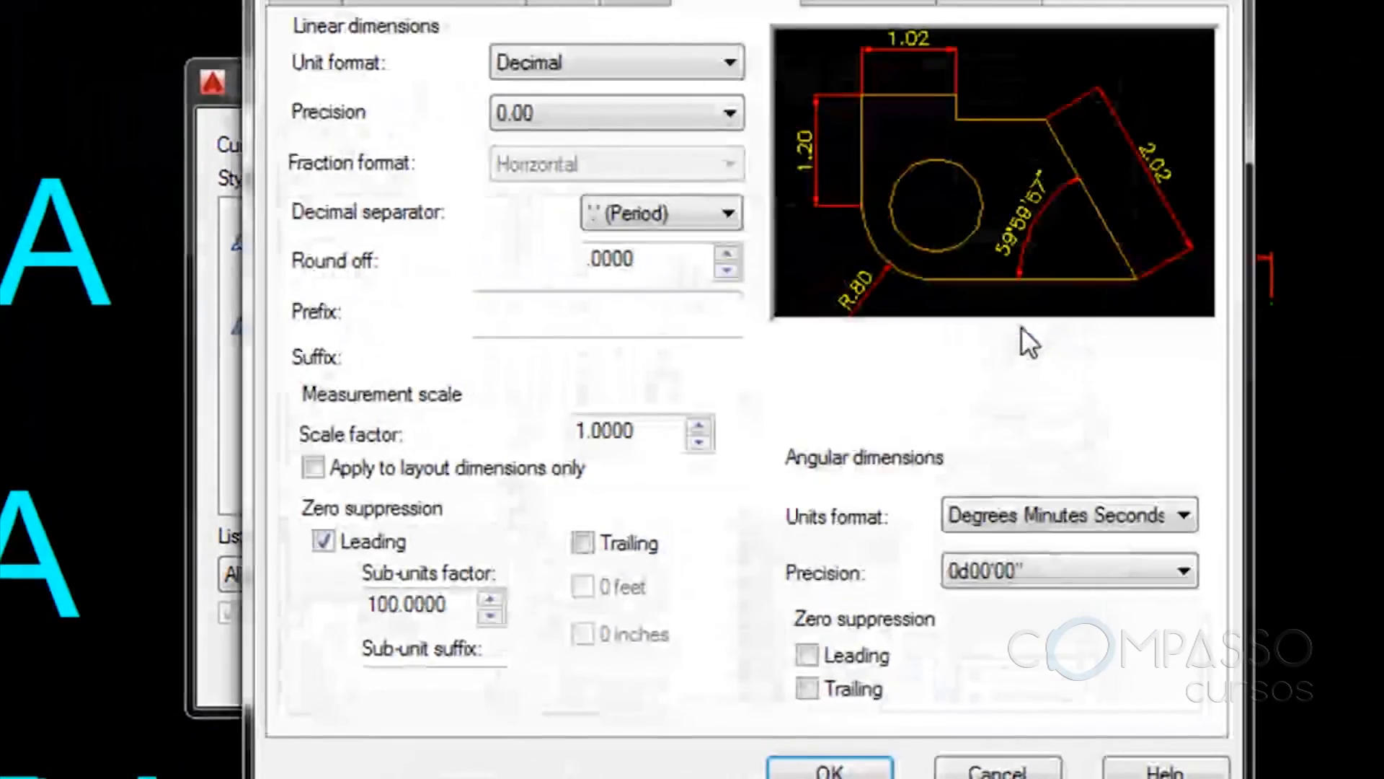
left_click(564, 13)
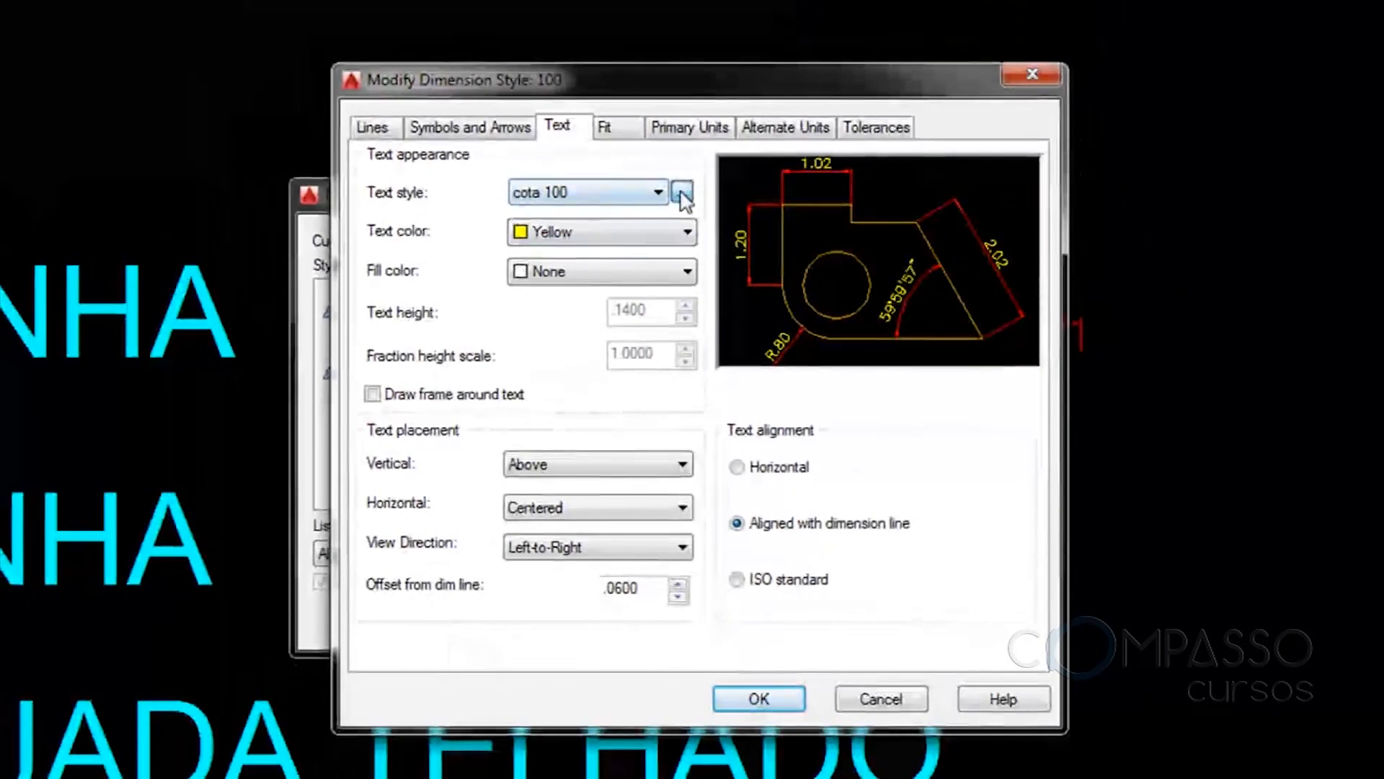
left_click(682, 192)
left_click(868, 398)
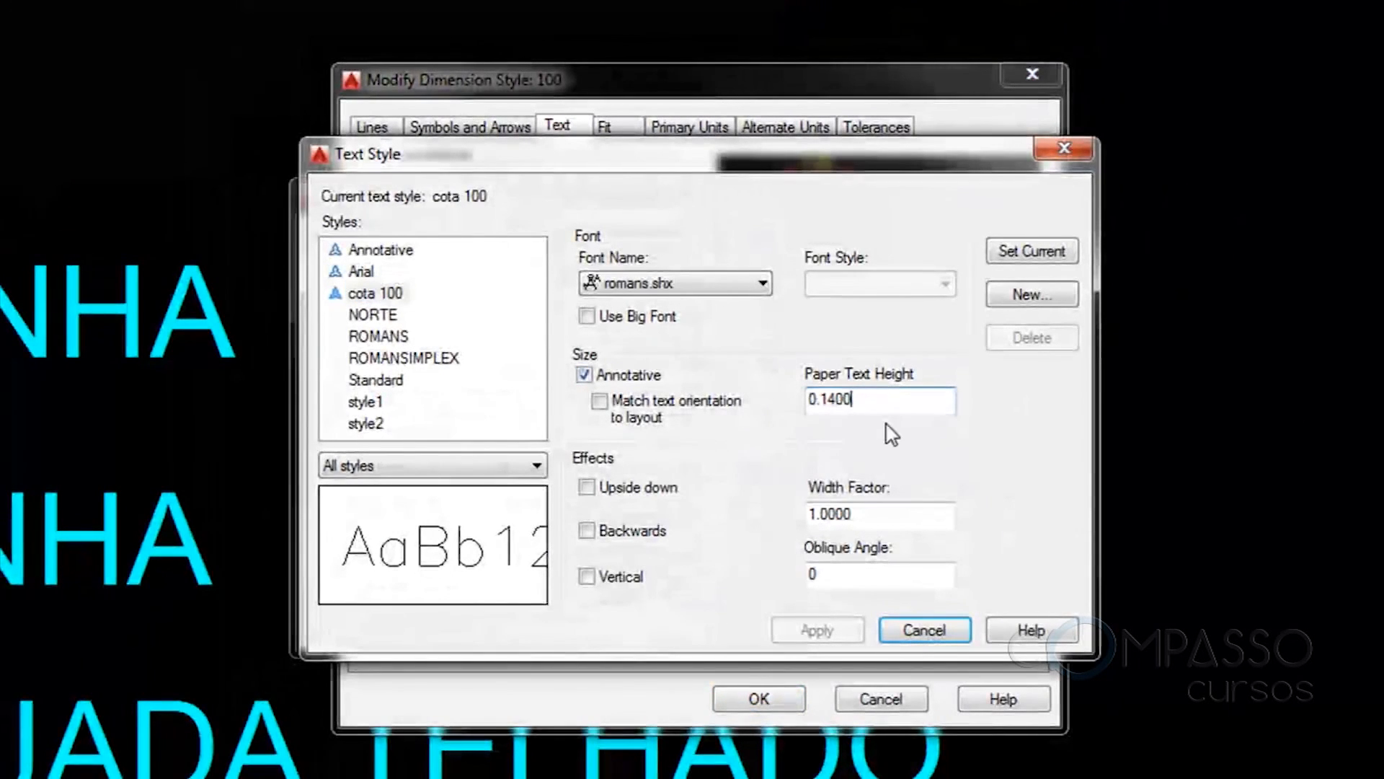
left_click(926, 630)
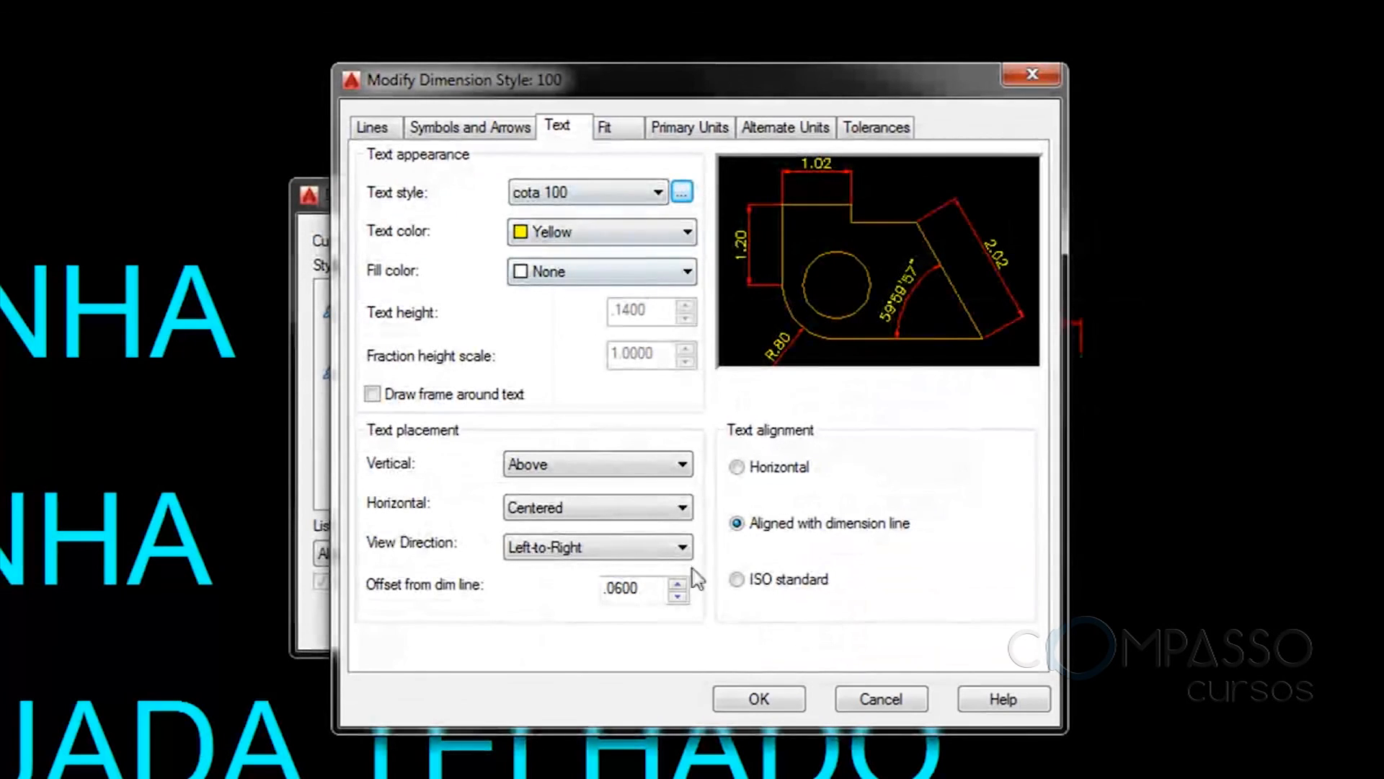
left_click(759, 698)
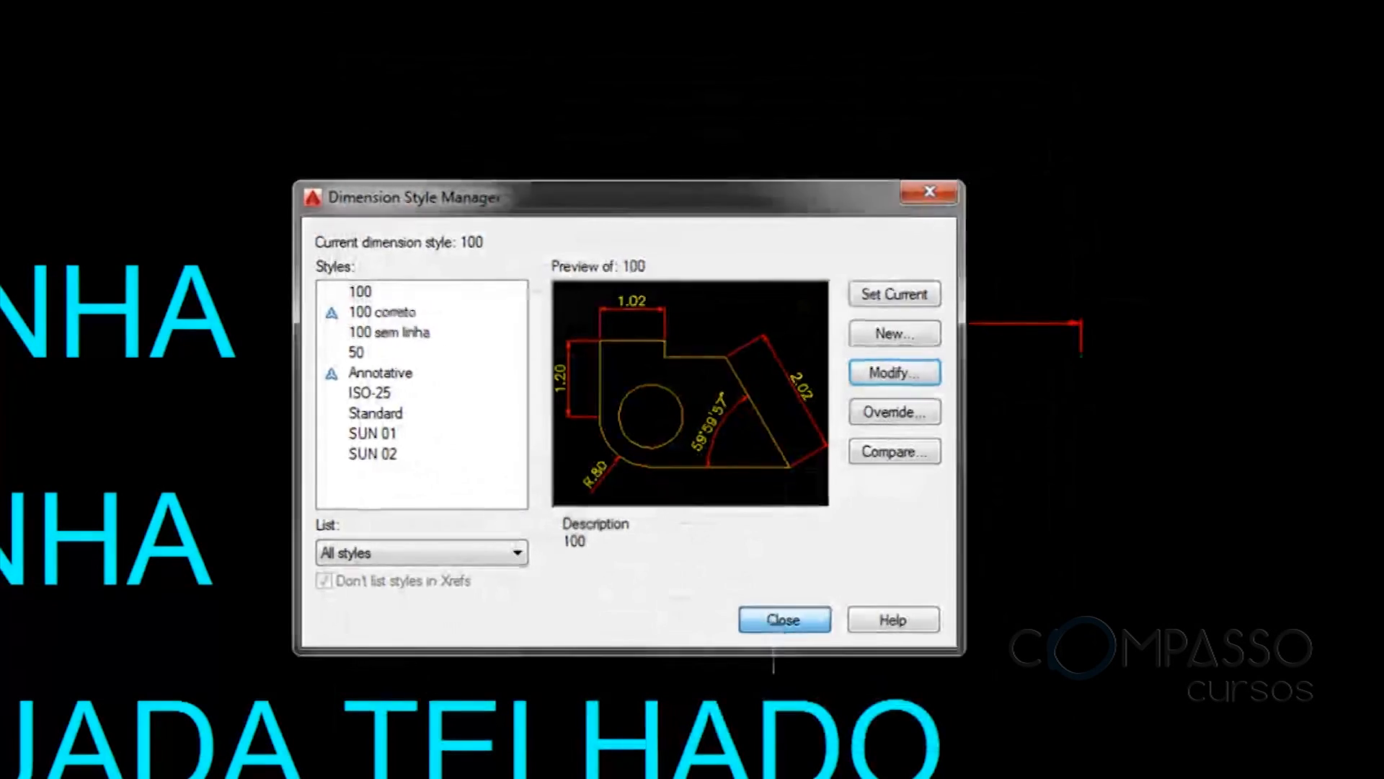
left_click(777, 632)
Try dimensioning vertically from the lot's lower-left corner to the Sala's lower-left outer corner, placing the line outside the lot boundary
scroll(756, 331, "down", 2)
scroll(815, 430, "up", 4)
scroll(815, 430, "down", 8)
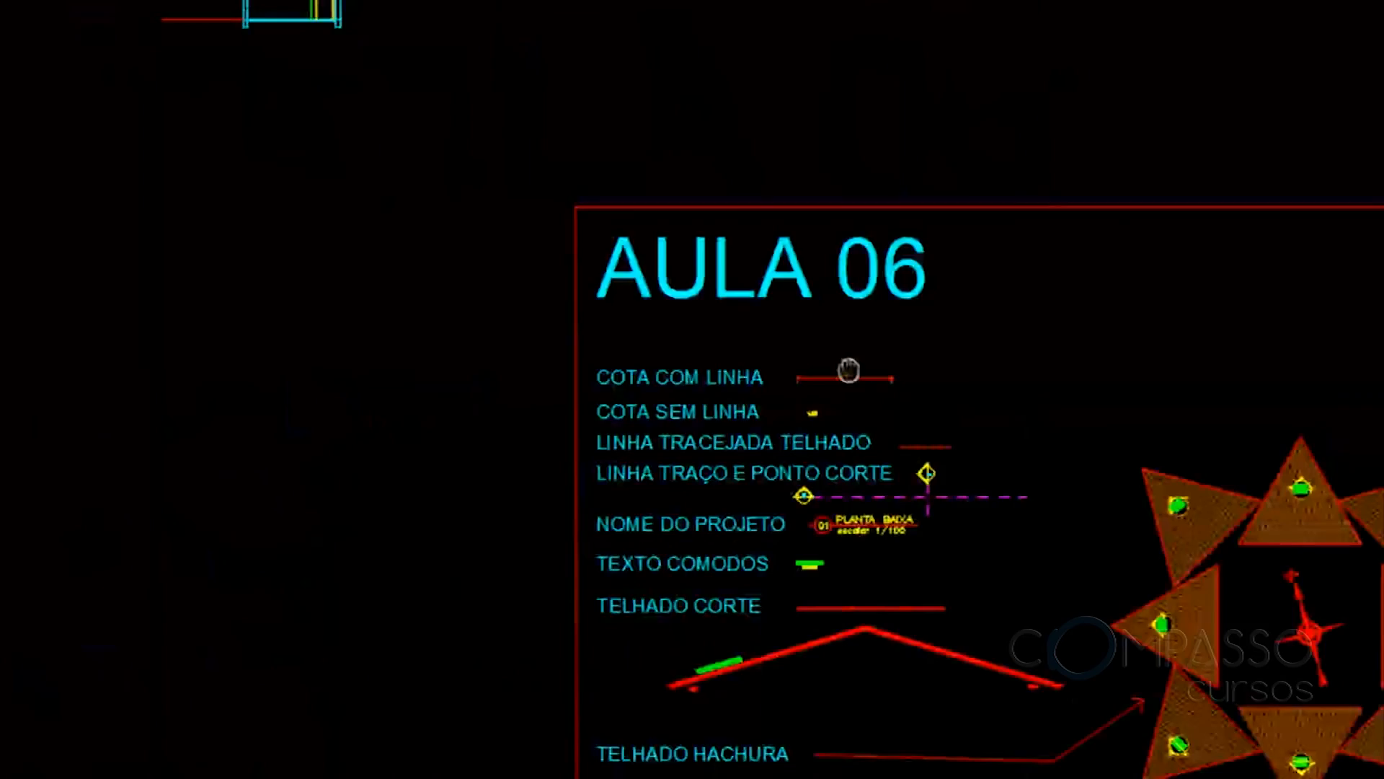
scroll(851, 364, "up", 5)
scroll(944, 281, "down", 7)
middle_click_drag(631, 707, 746, 420)
scroll(548, 515, "up", 8)
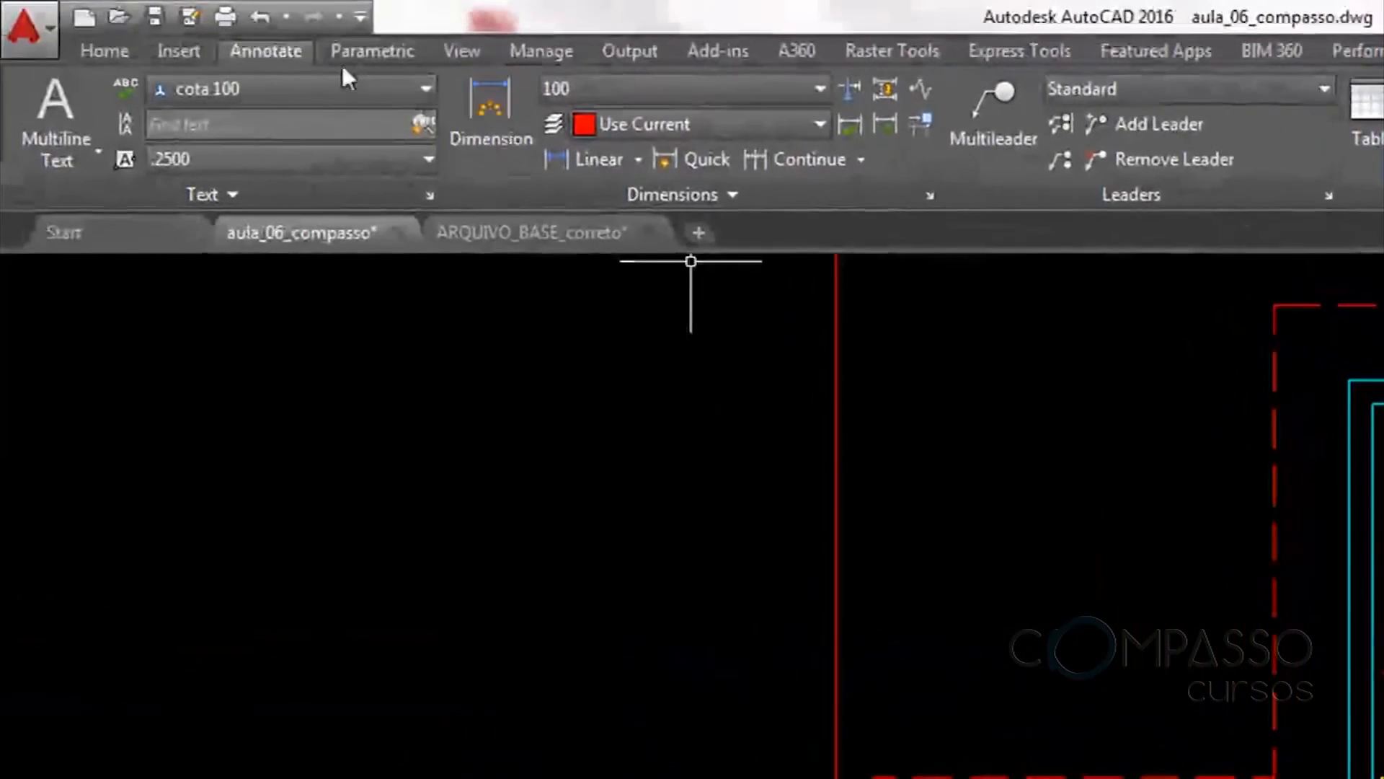
left_click(585, 160)
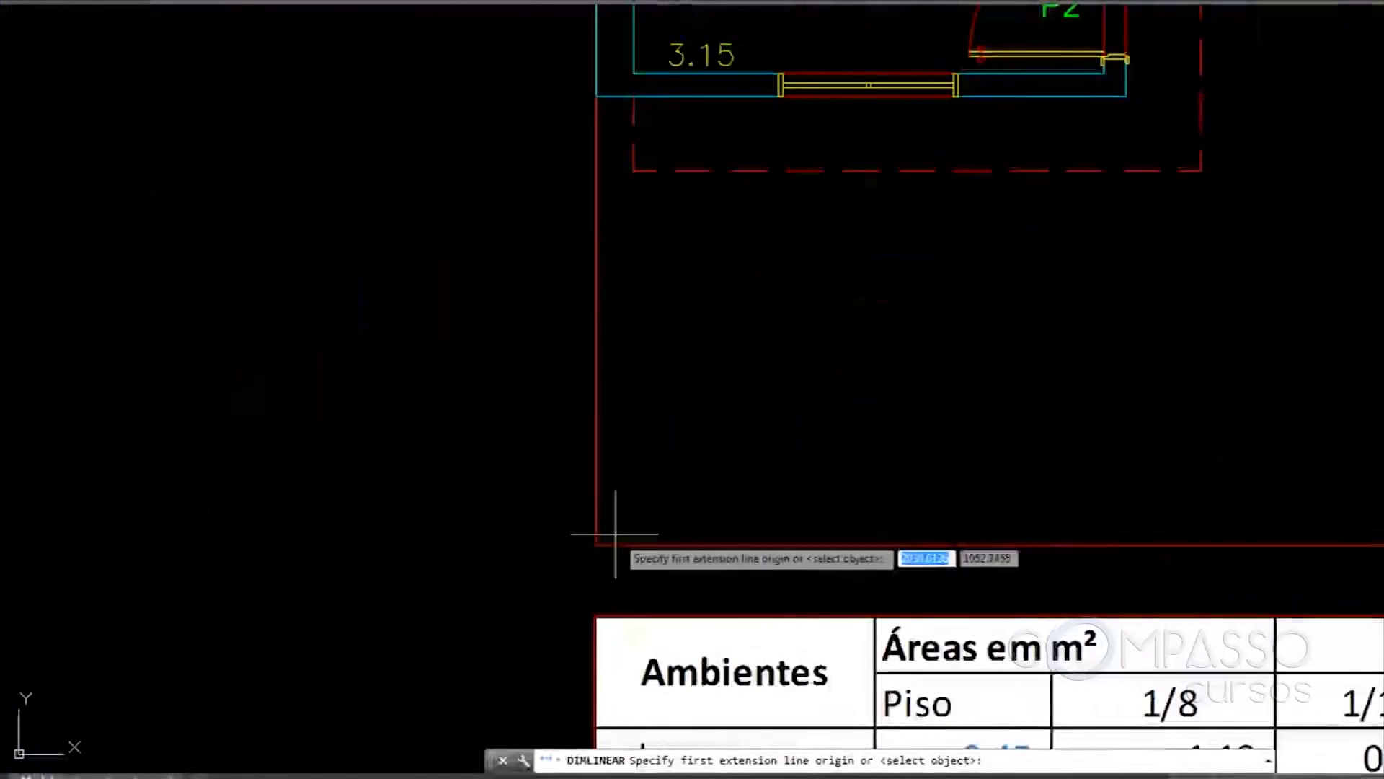
left_click(594, 542)
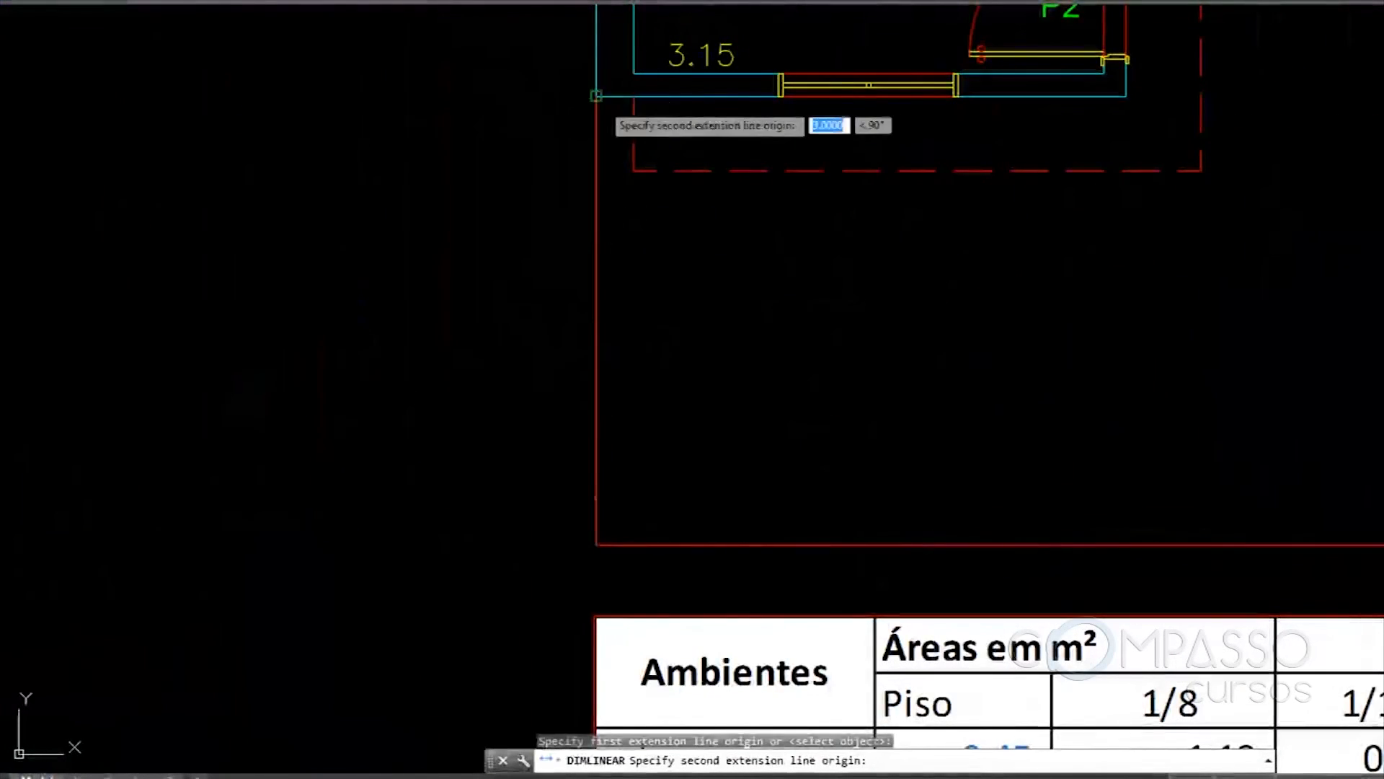
left_click(596, 107)
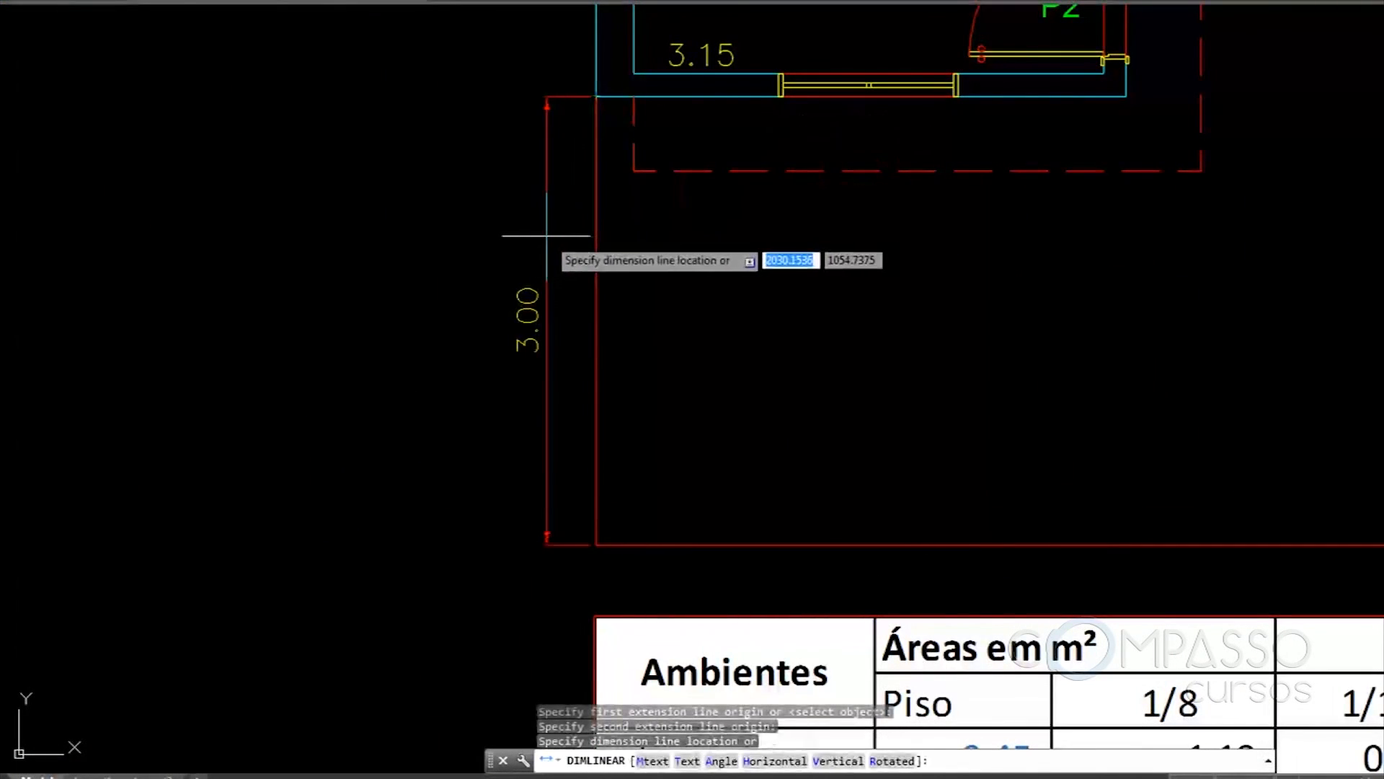
left_click(557, 236)
middle_click_drag(647, 127, 733, 516)
key("Return")
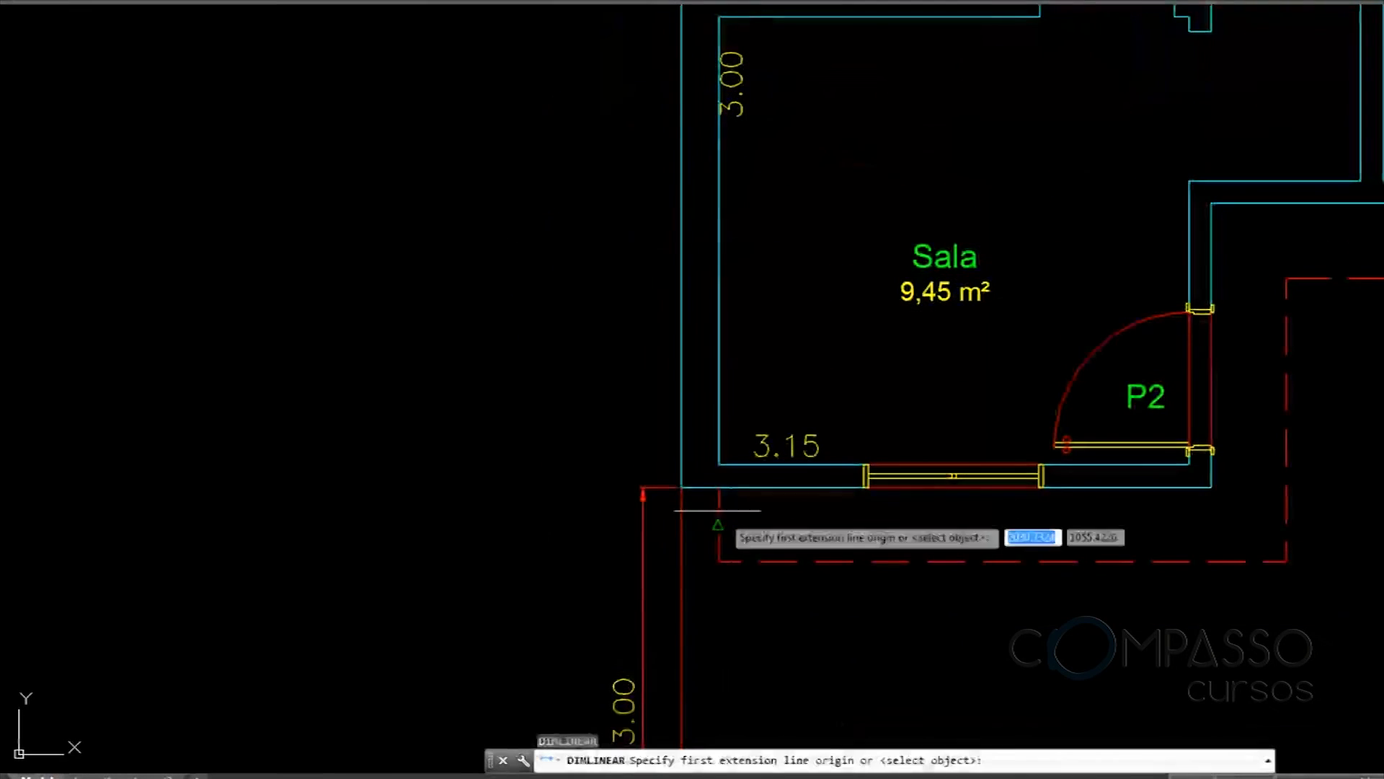
left_click(685, 489)
scroll(699, 517, "down", 4)
scroll(699, 518, "down", 3)
key("Escape")
Erase the vertical dimension between the lot's lower-left corner and the Sala's outer corner
scroll(694, 542, "up", 3)
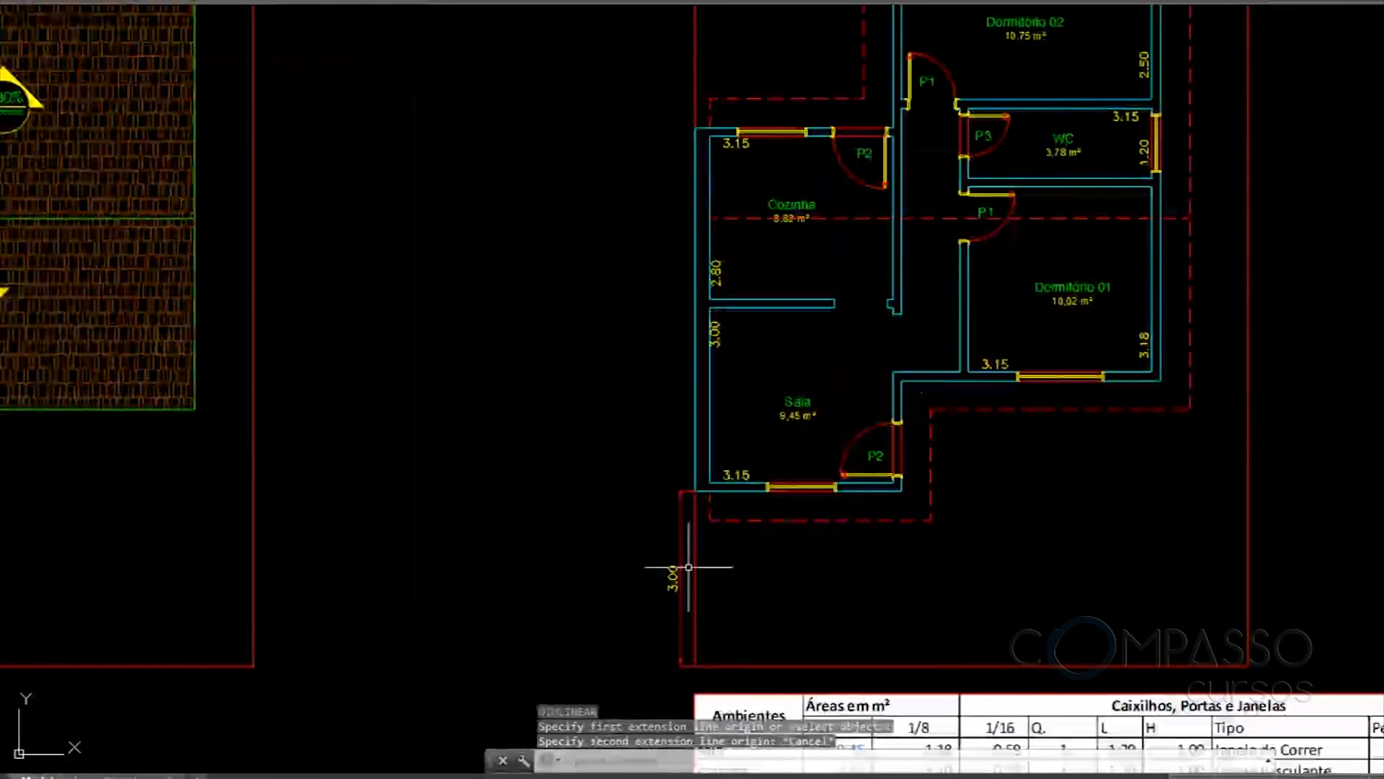
middle_click_drag(686, 567, 692, 429)
left_click(694, 431)
left_click(668, 460)
scroll(699, 491, "up", 4)
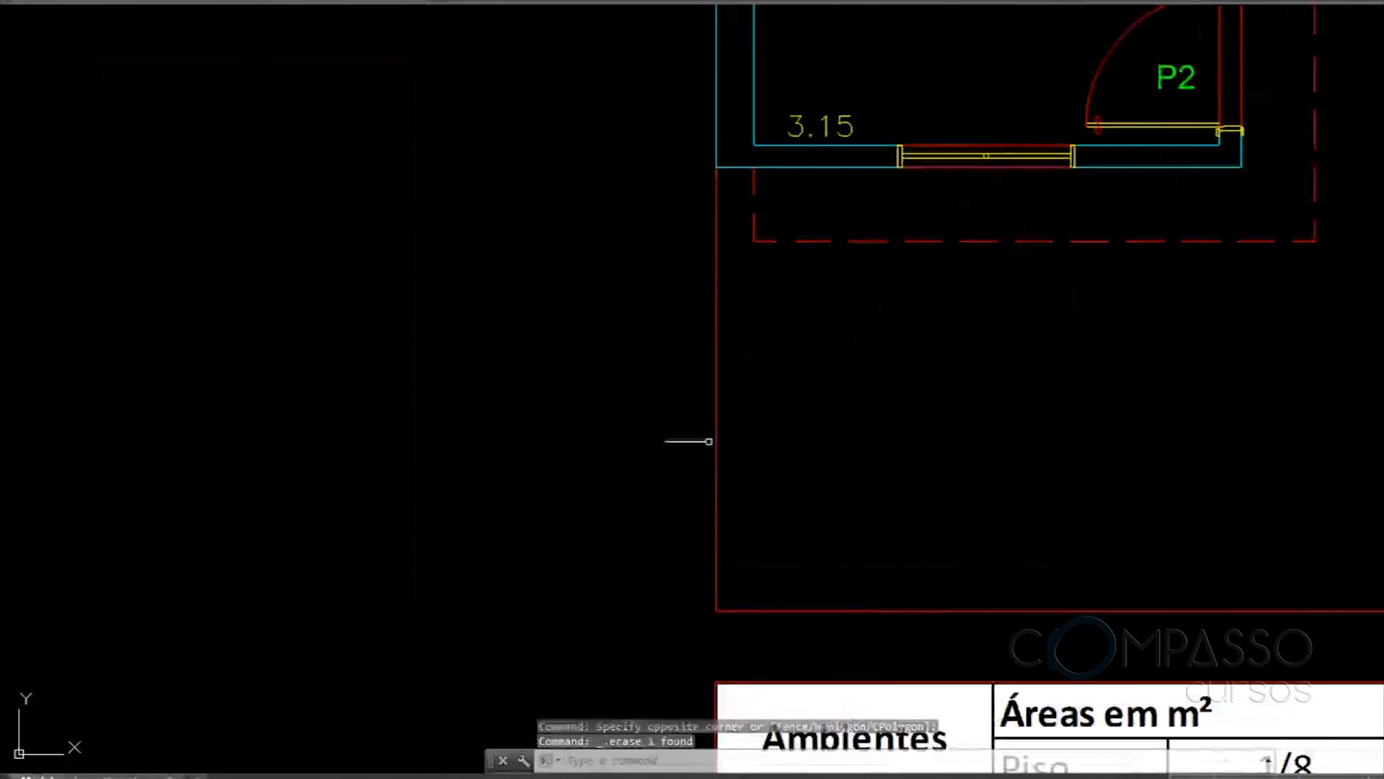
Dimension the setback from the lot's lower-left corner to the Sala's outer corner, with the line close outside the left boundary
left_click(413, 3)
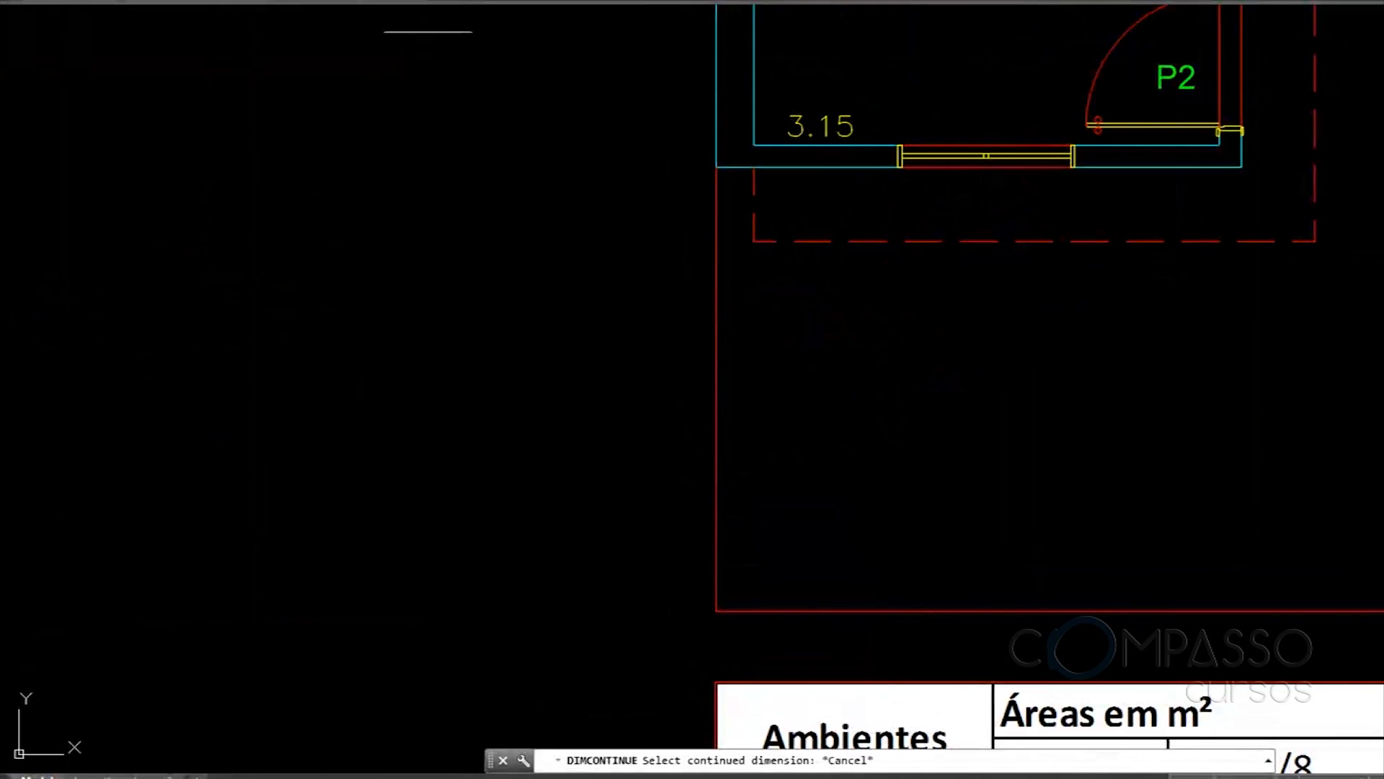
left_click(723, 617)
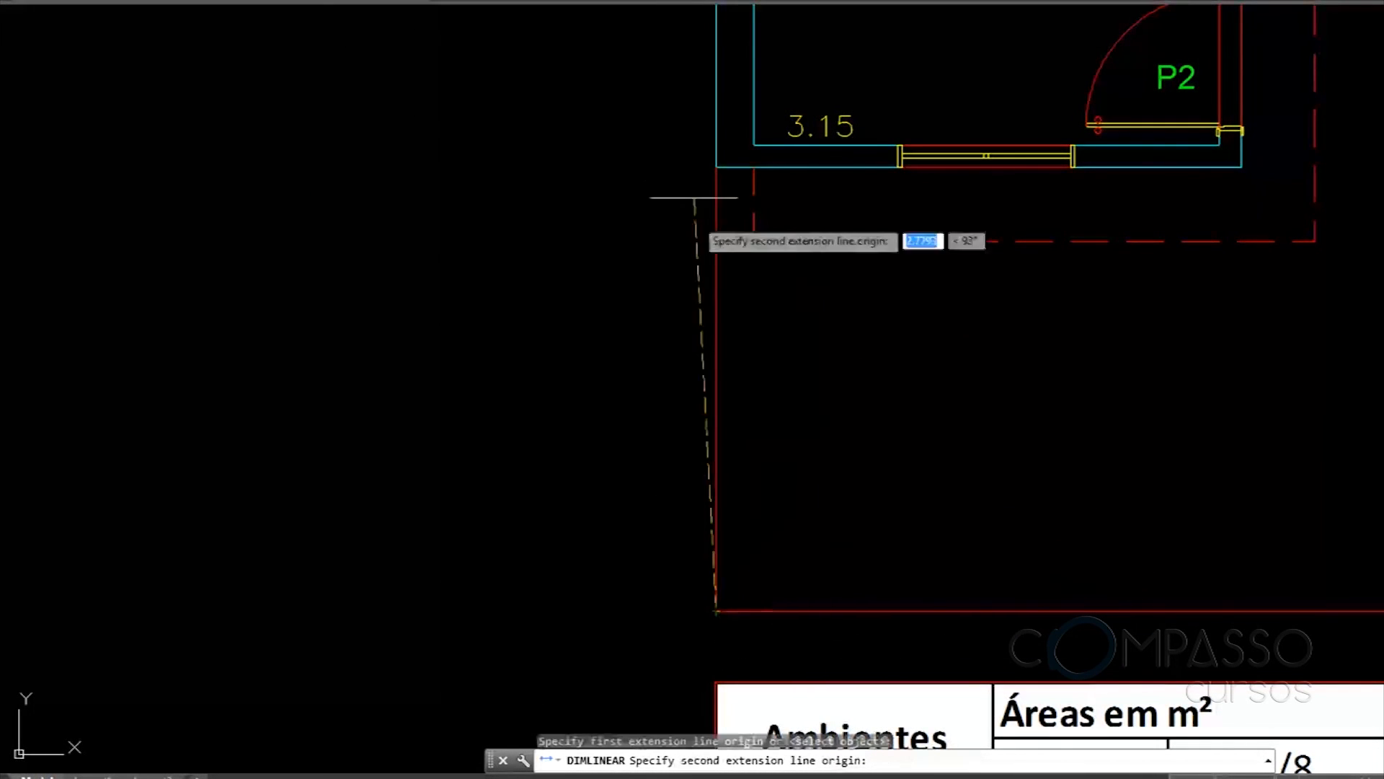
left_click(716, 167)
left_click(689, 187)
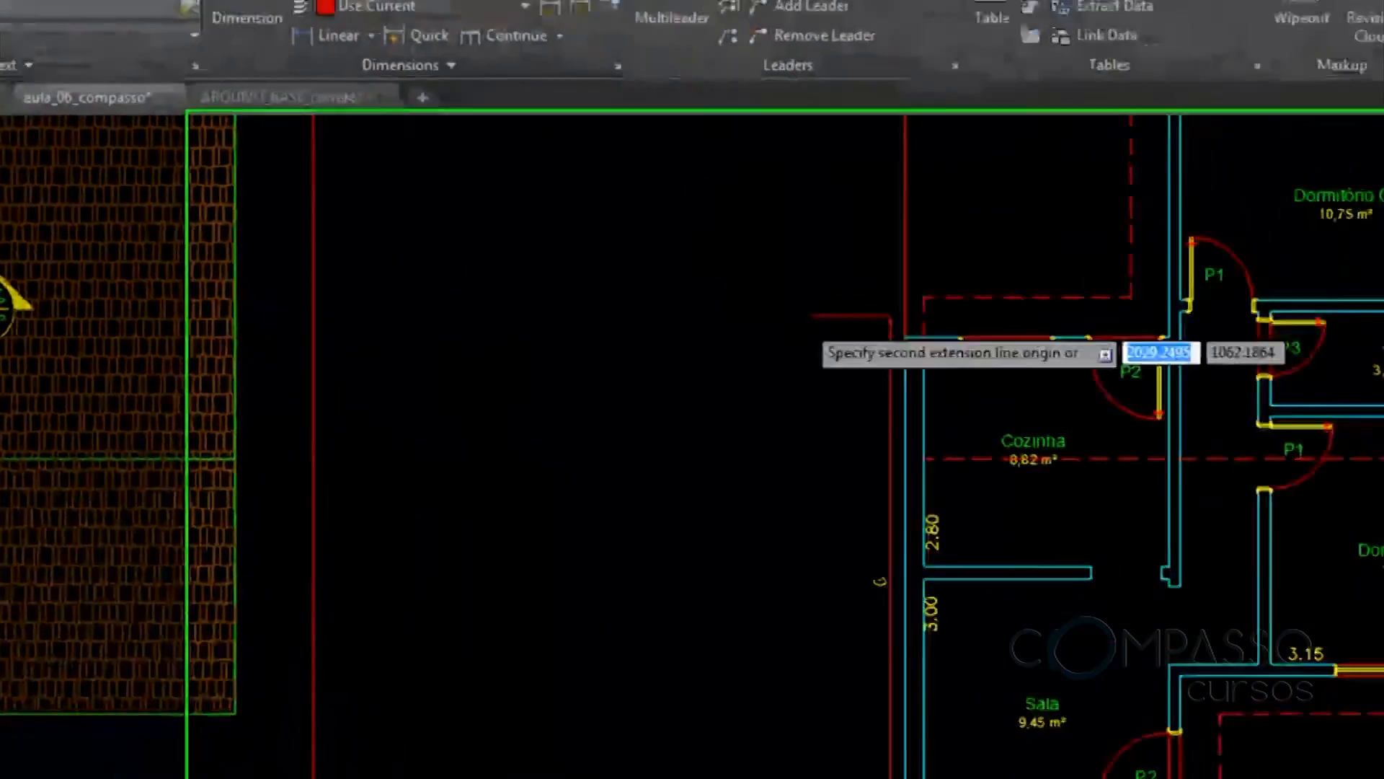
Continue the dimension chain upward to the Cozinha's upper-left outer corner and on to the lot's upper-left corner
left_click(904, 336)
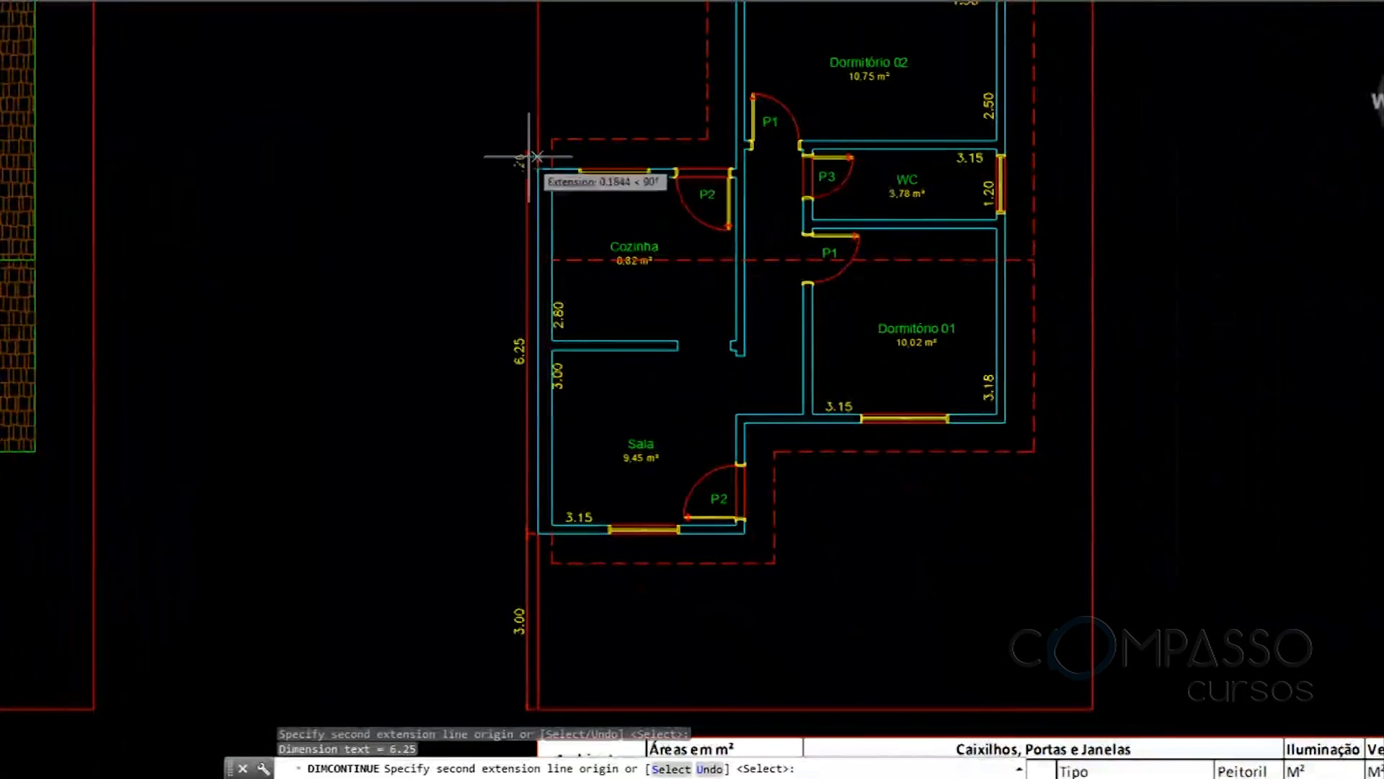
middle_click_drag(529, 156, 551, 396)
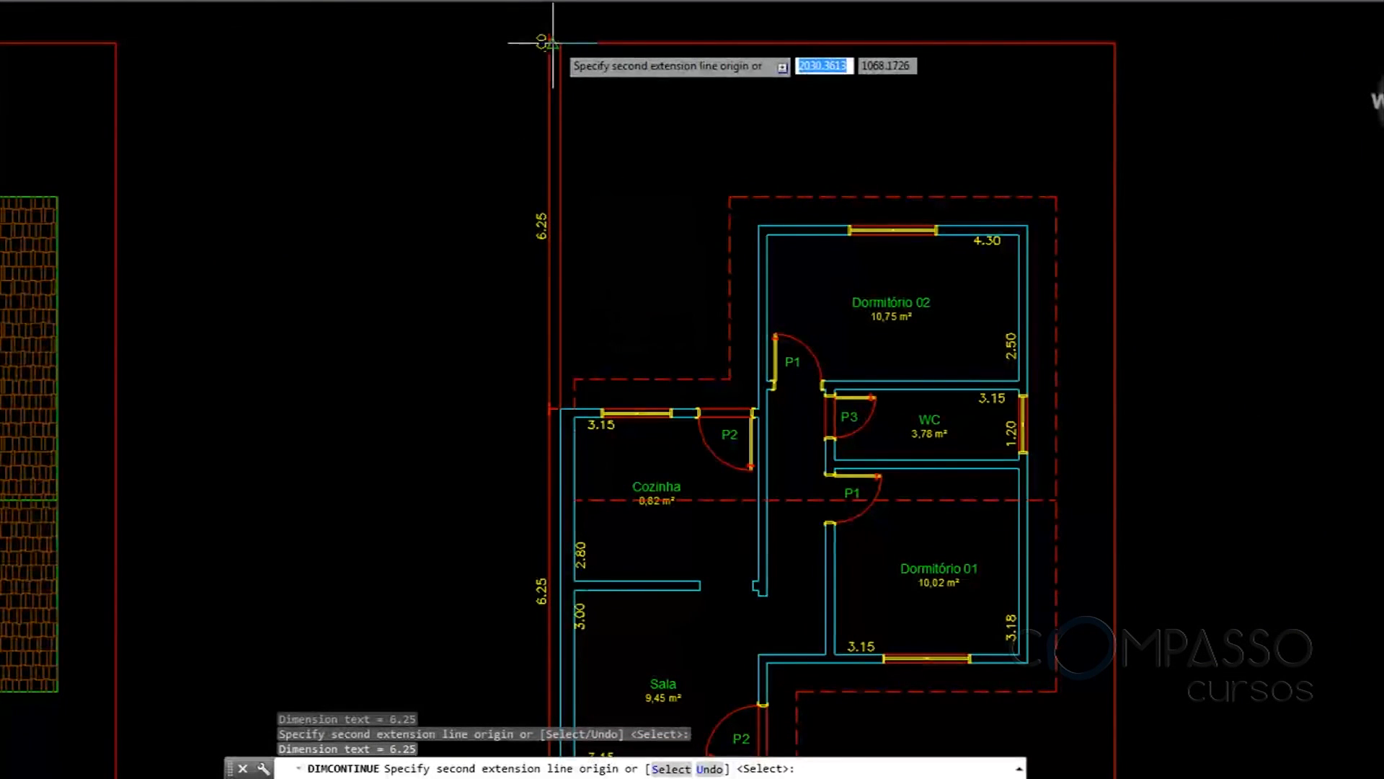
key("Escape")
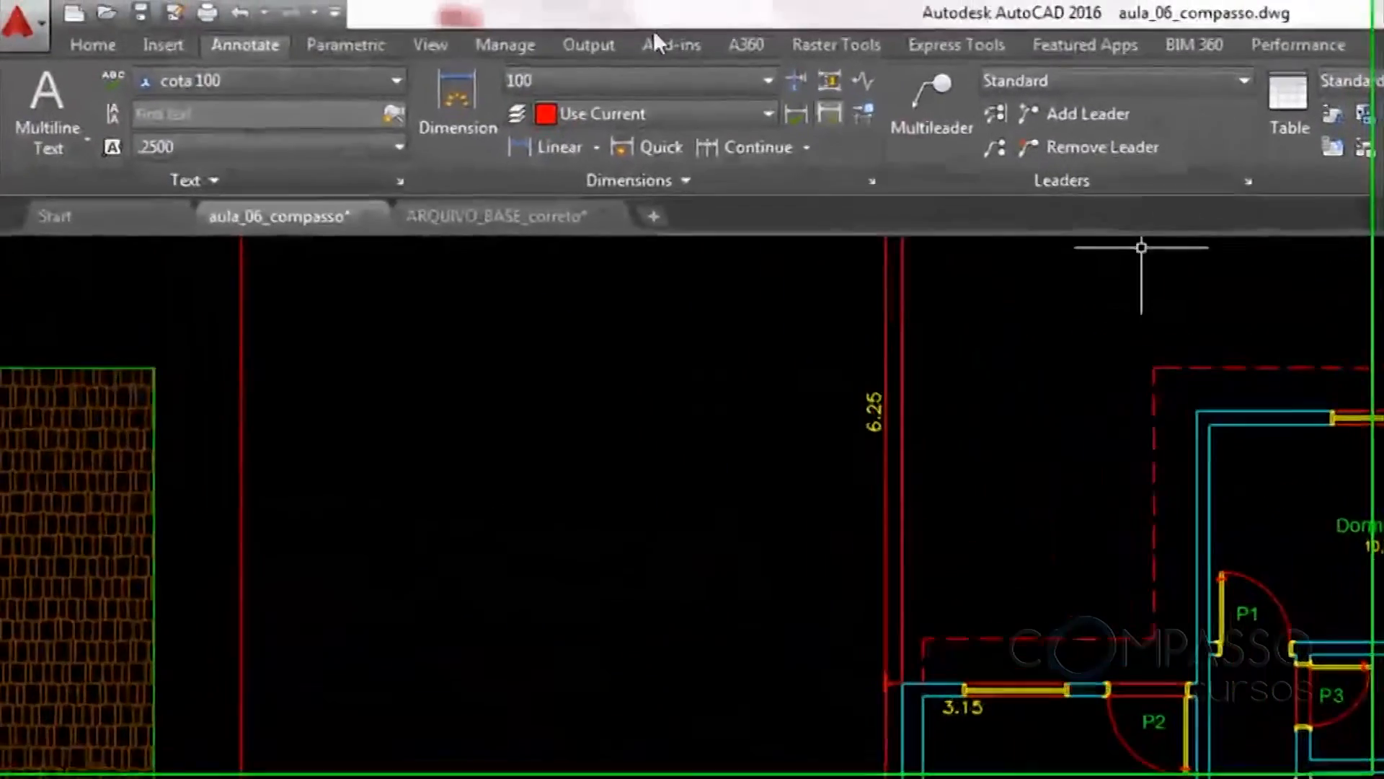
Dimension the vertical setback from the lot's lower boundary to Dormitório 01's lower-right outer corner, with the line just outside the right wall
left_click(538, 155)
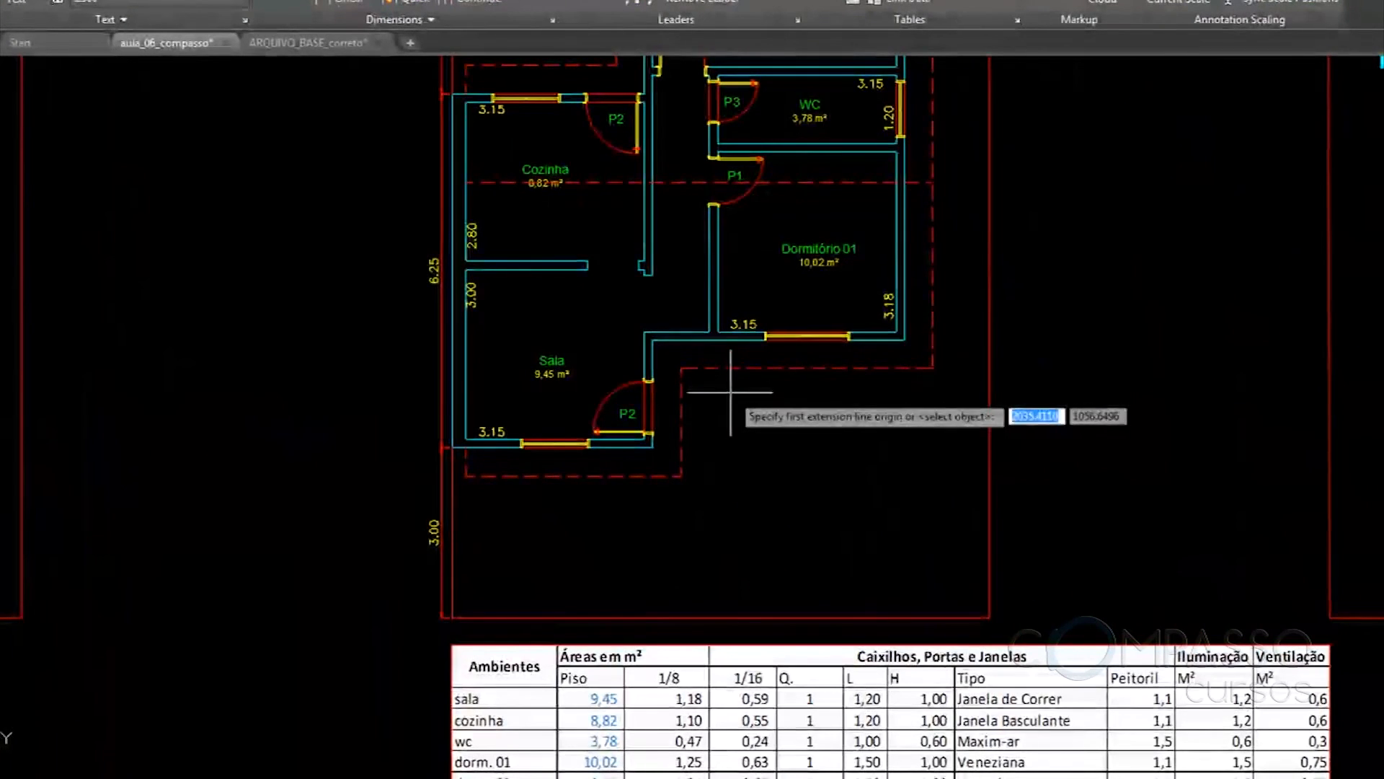
scroll(935, 384, "up", 5)
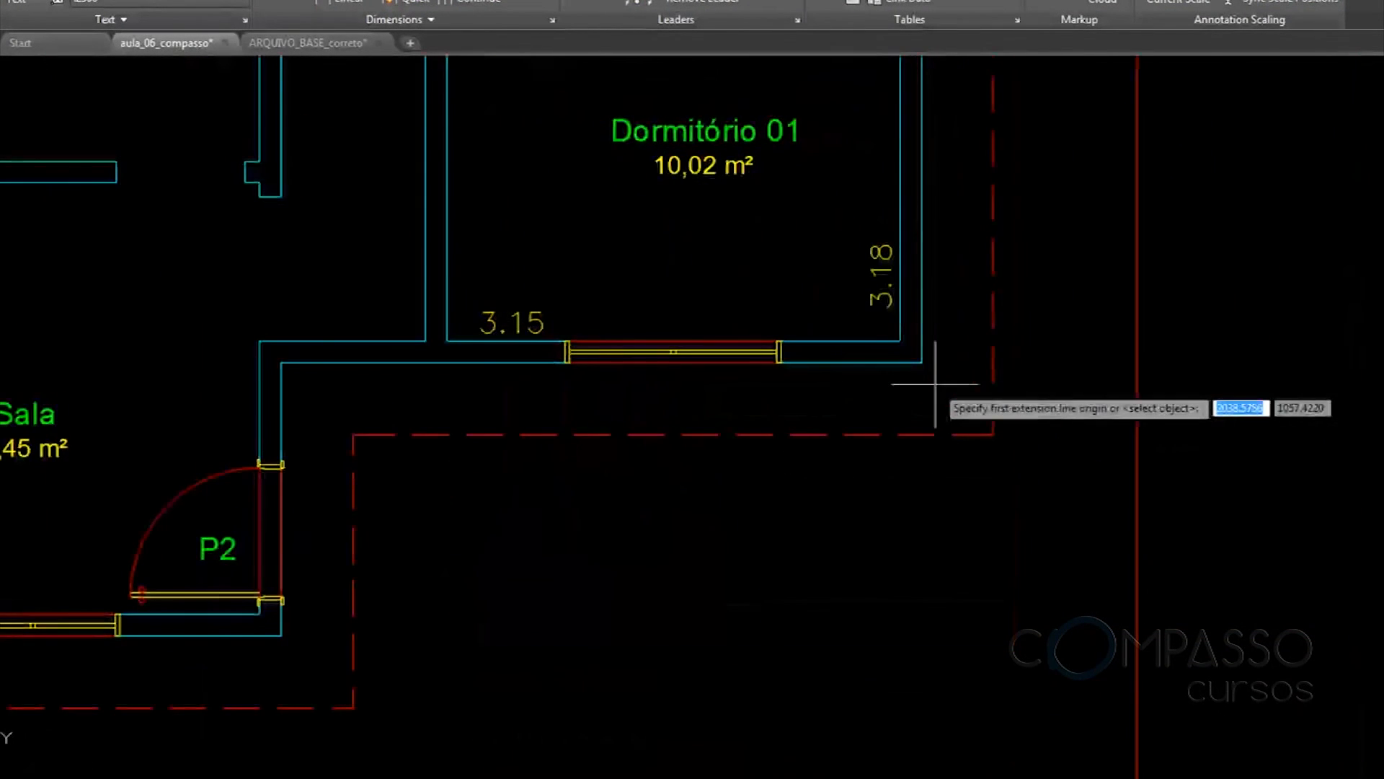
scroll(926, 347, "down", 3)
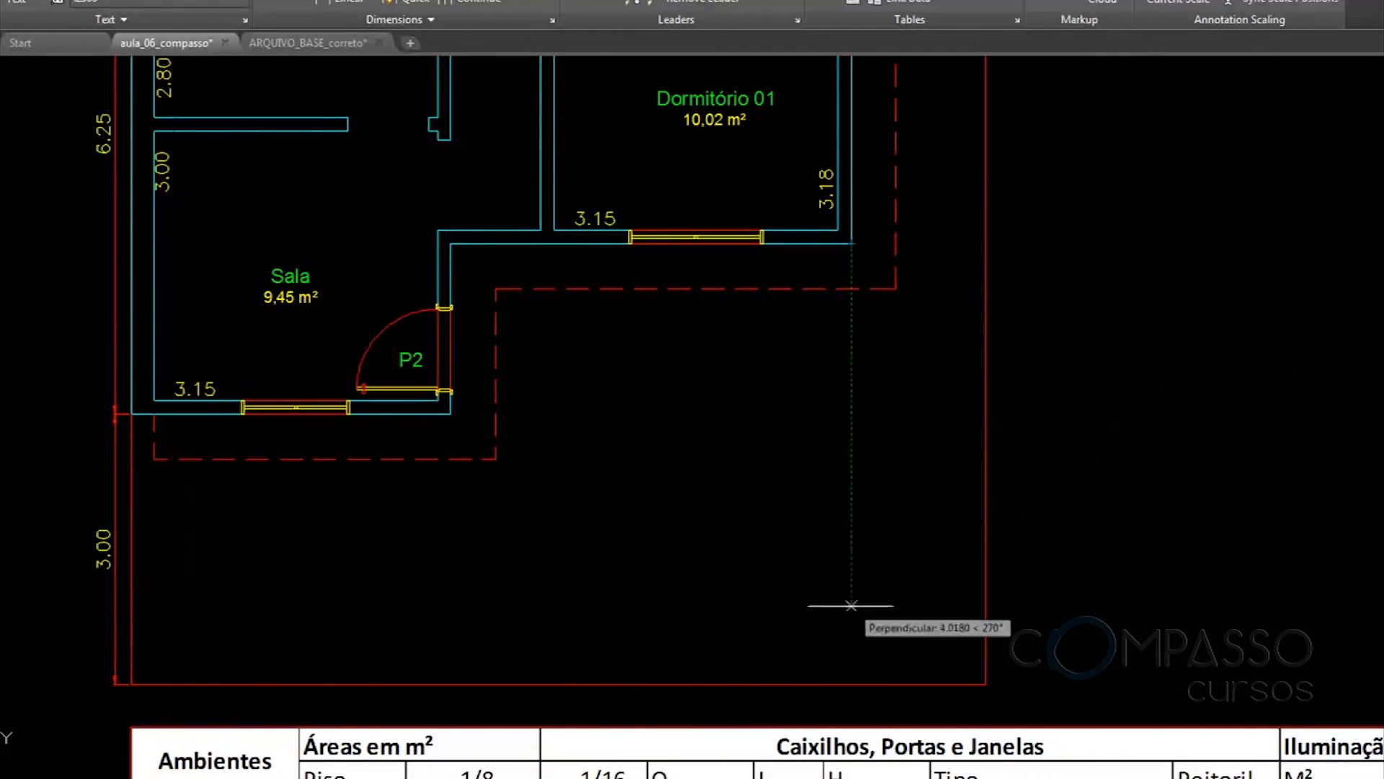
left_click(847, 677)
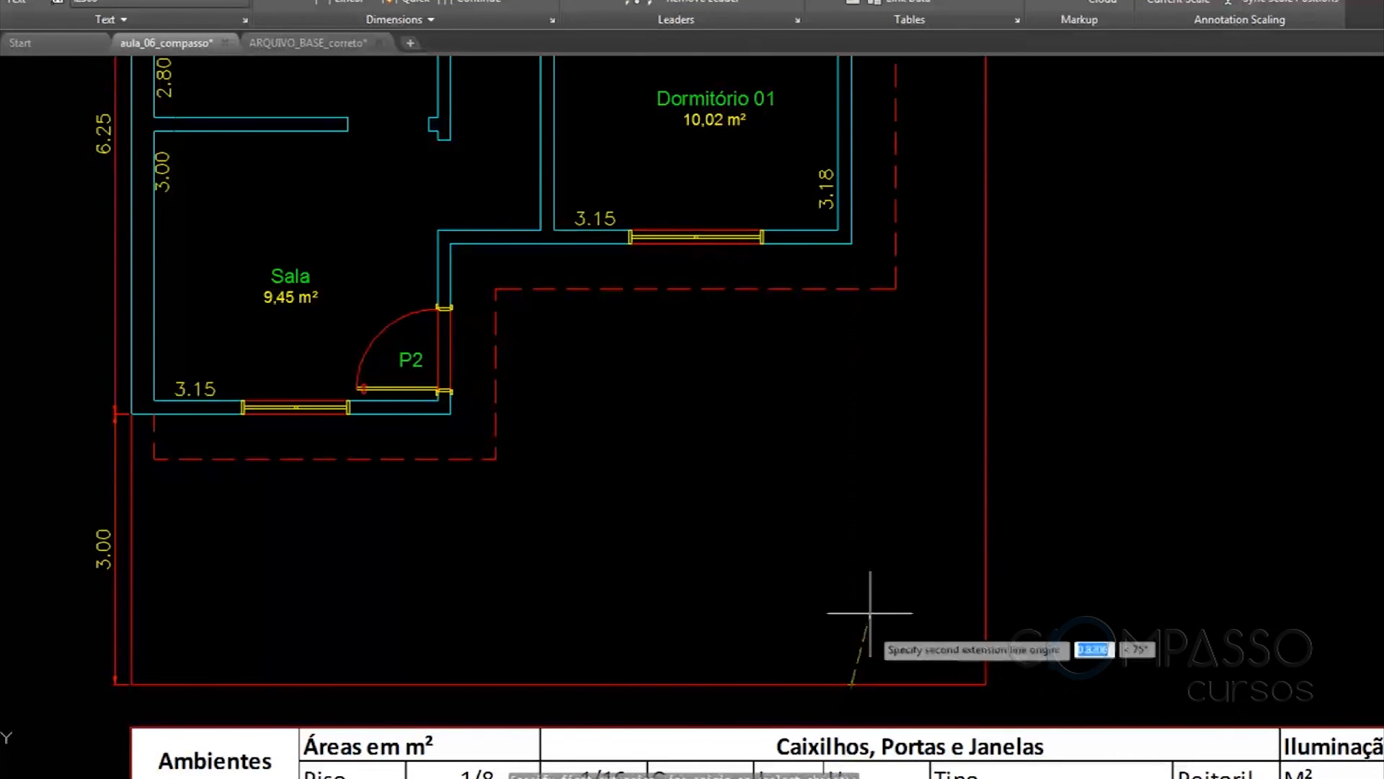
left_click(851, 245)
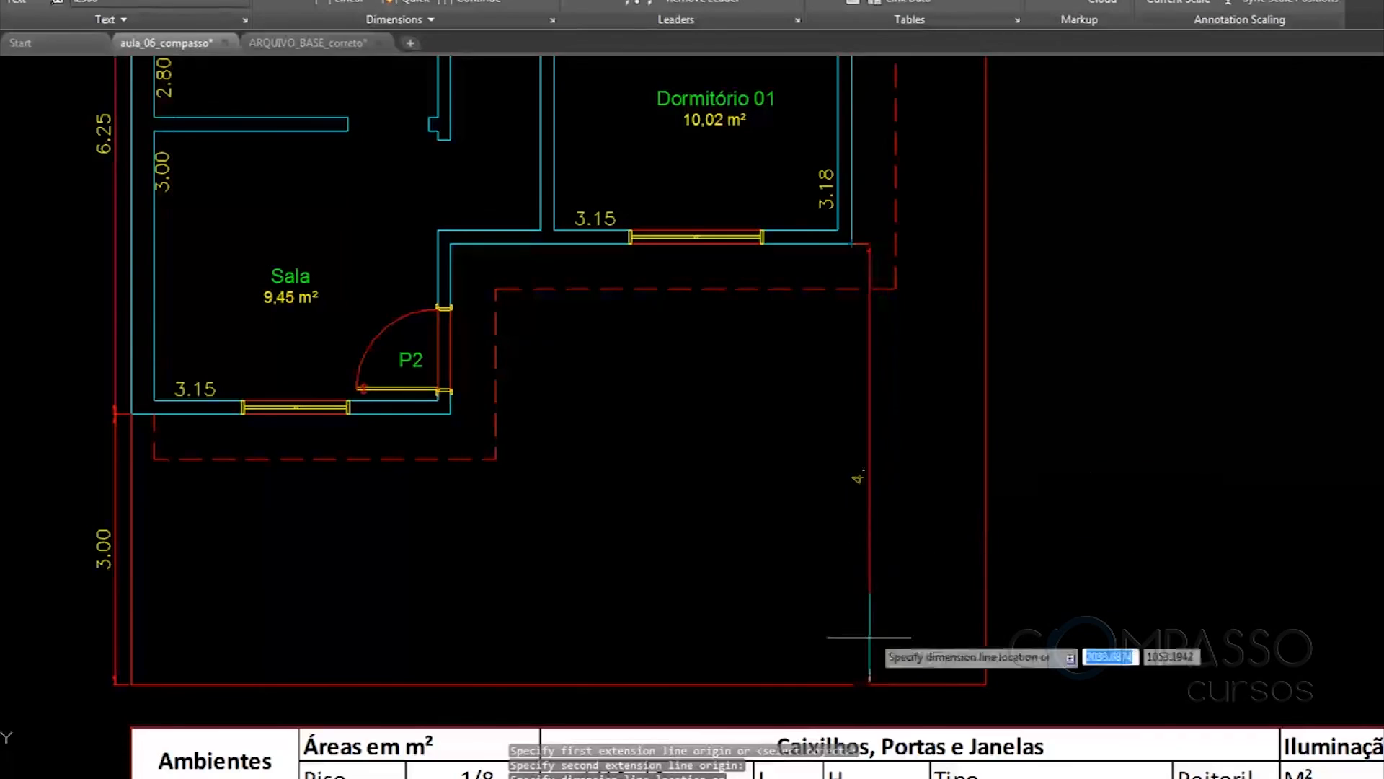
left_click(877, 401)
Continue the right-hand dimension chain upward to Dormitório 02's upper-right outer corner and on to the lot's upper boundary
middle_click_drag(850, 291, 719, 545)
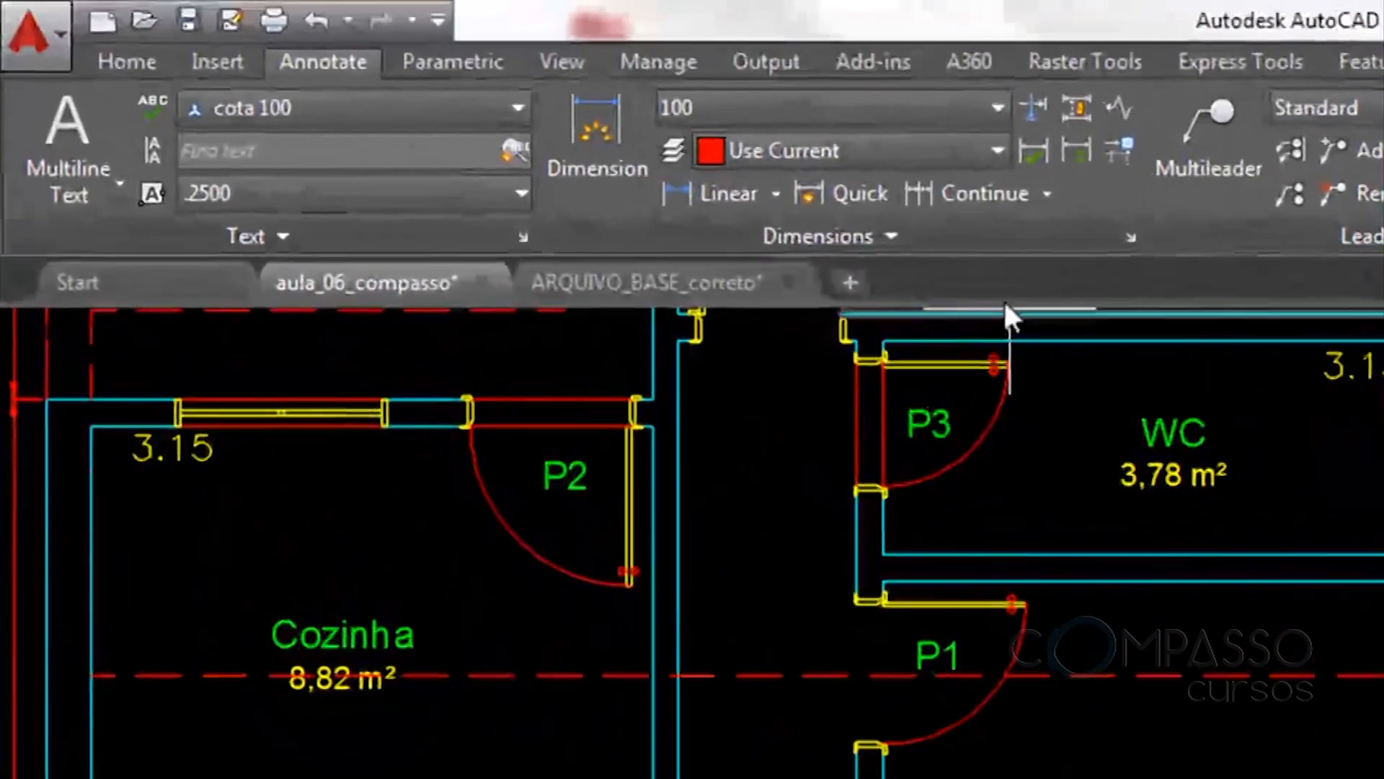
left_click(959, 193)
middle_click_drag(807, 339, 822, 498)
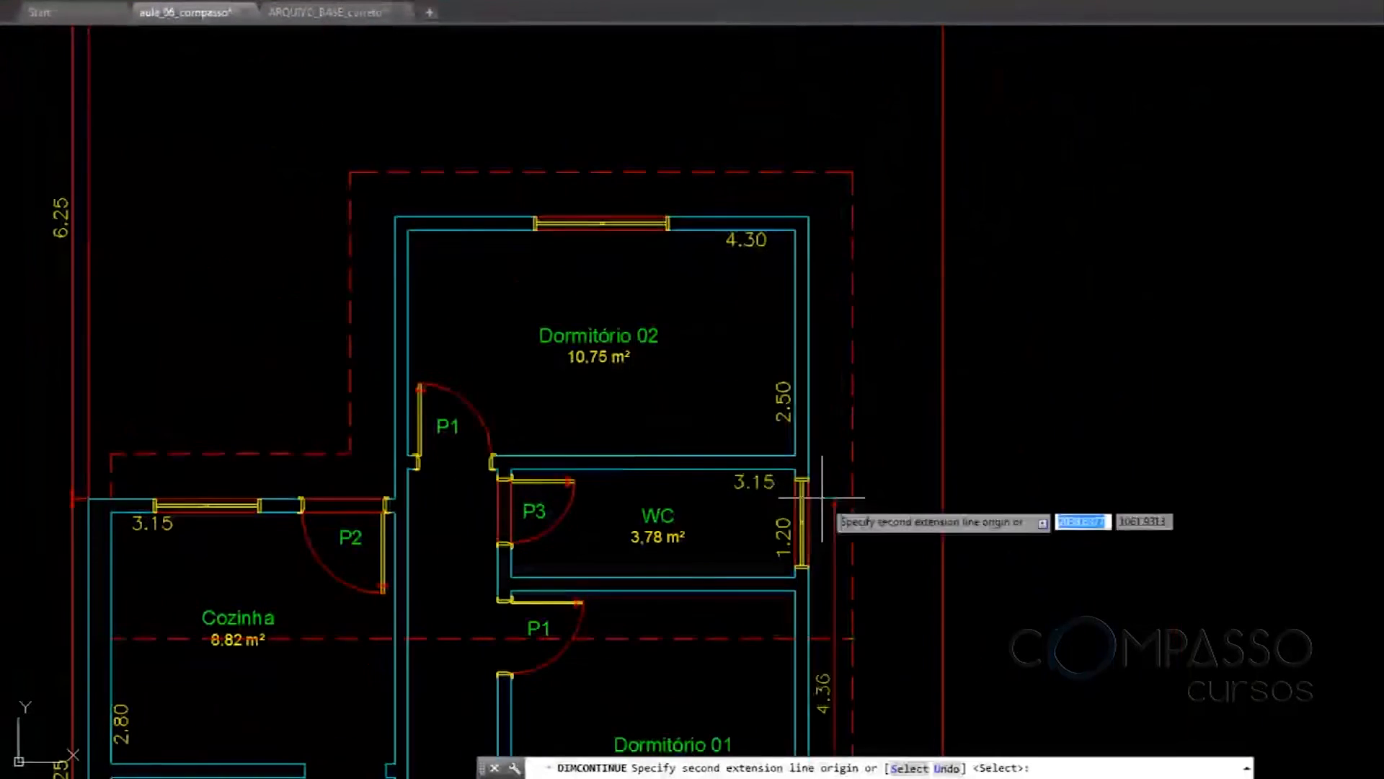
scroll(798, 195, "up", 4)
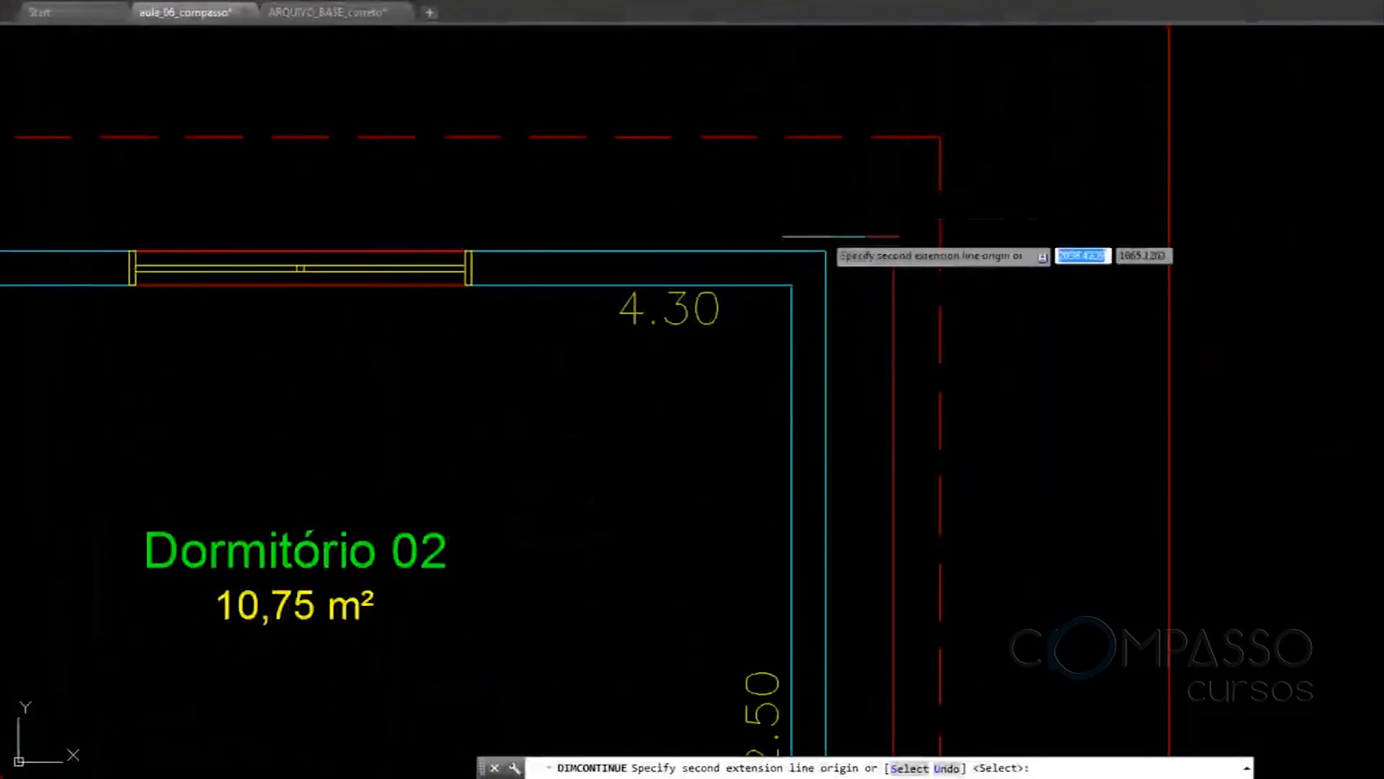
left_click(832, 251)
middle_click_drag(890, 164, 915, 400)
scroll(916, 400, "down", 4)
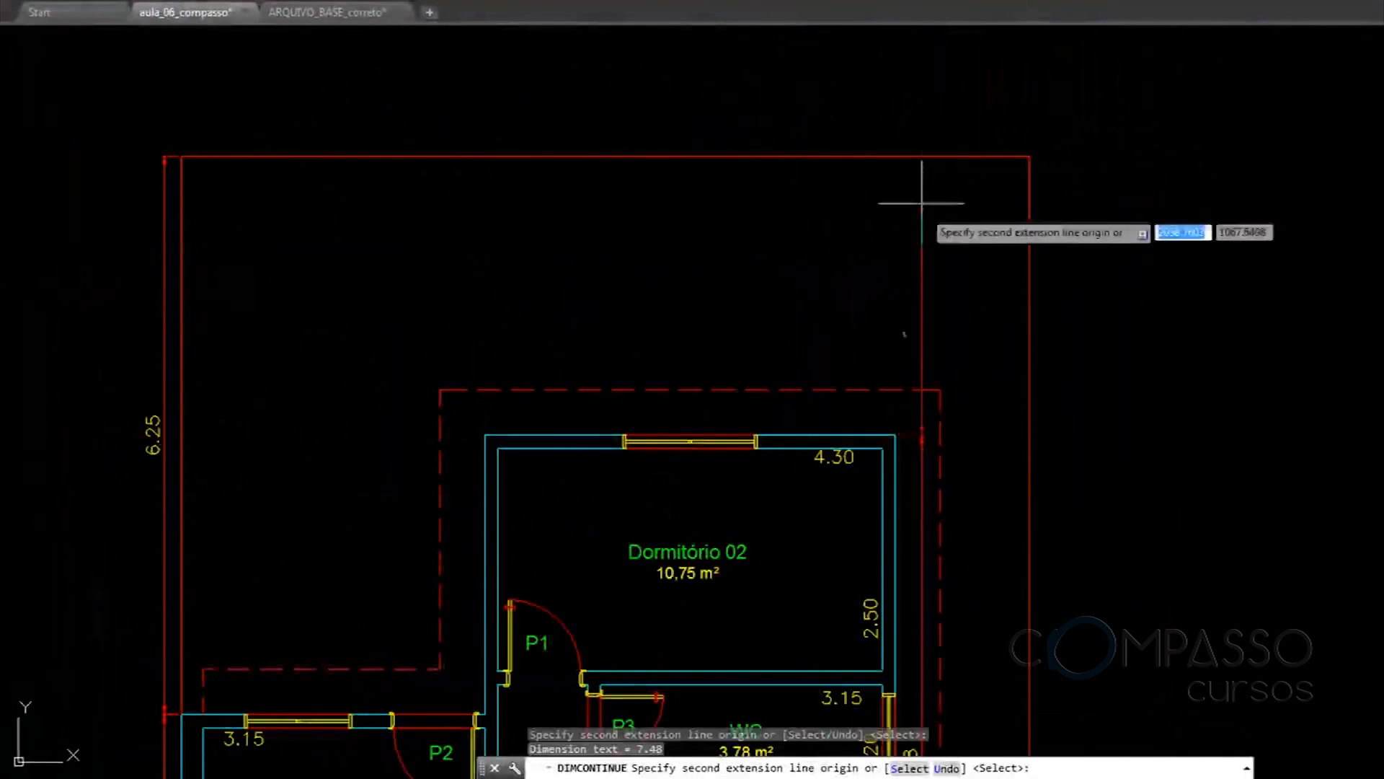
left_click(920, 158)
key("Return")
middle_click_drag(1009, 337, 962, 290)
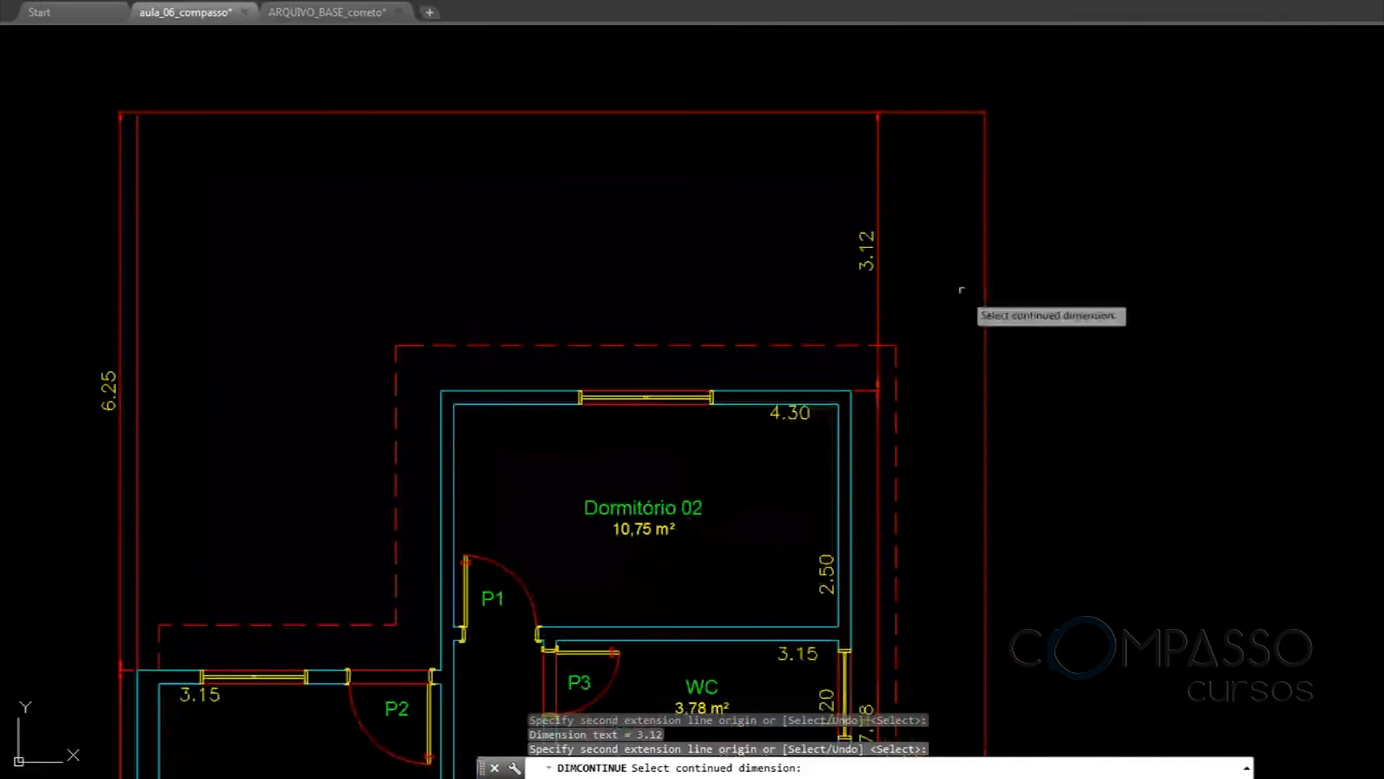
key("Return")
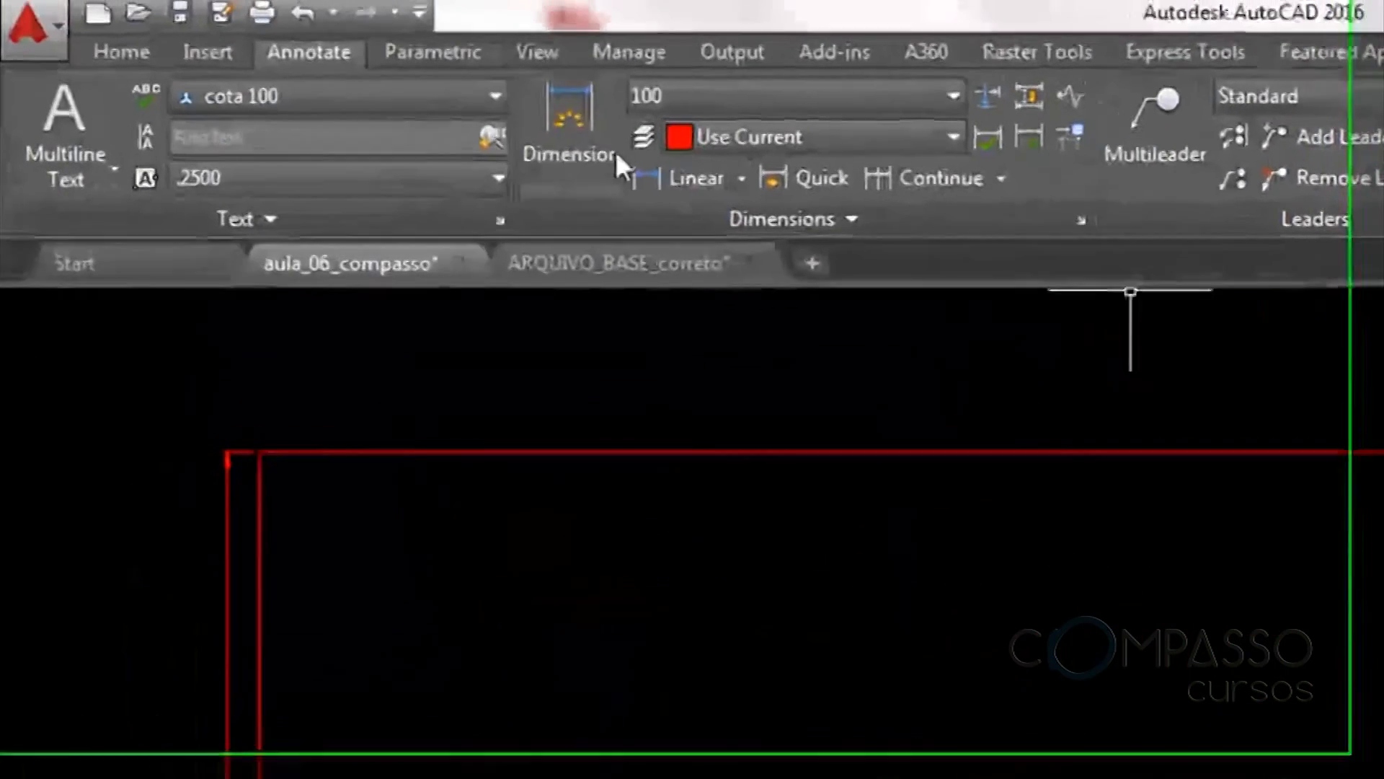
Dimension the horizontal setback from the lot's left boundary to Dormitório 02's upper-left outer corner, with the line just above the wall
left_click(685, 190)
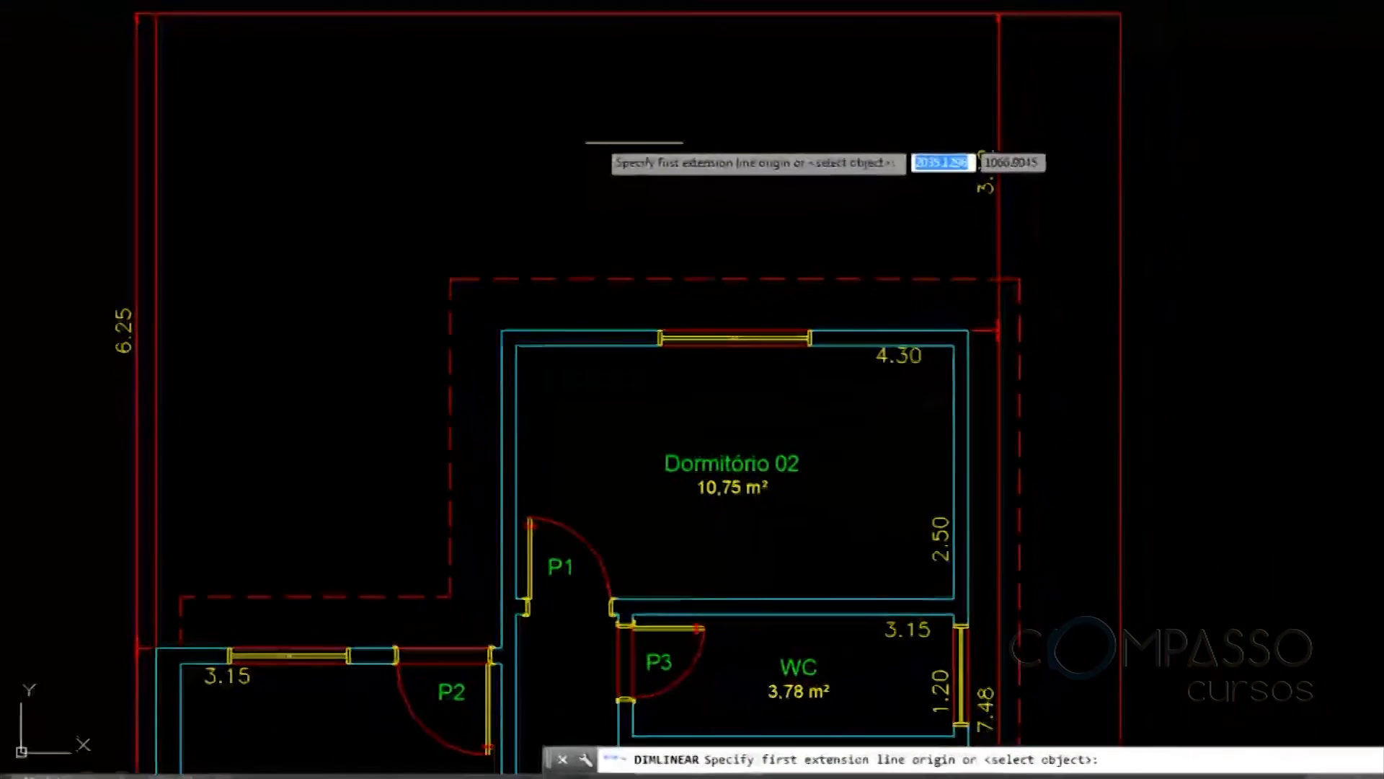
middle_click_drag(508, 315, 731, 278)
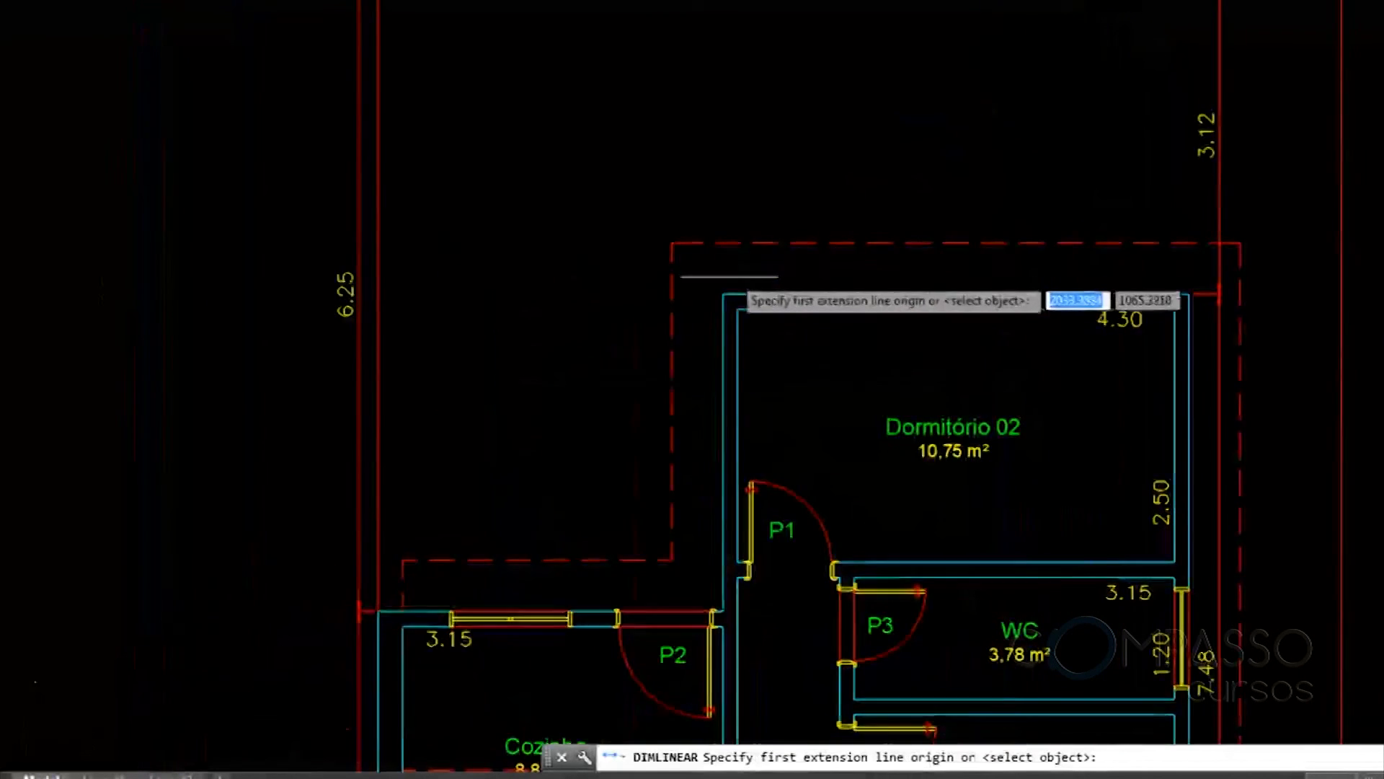
scroll(743, 277, "up", 2)
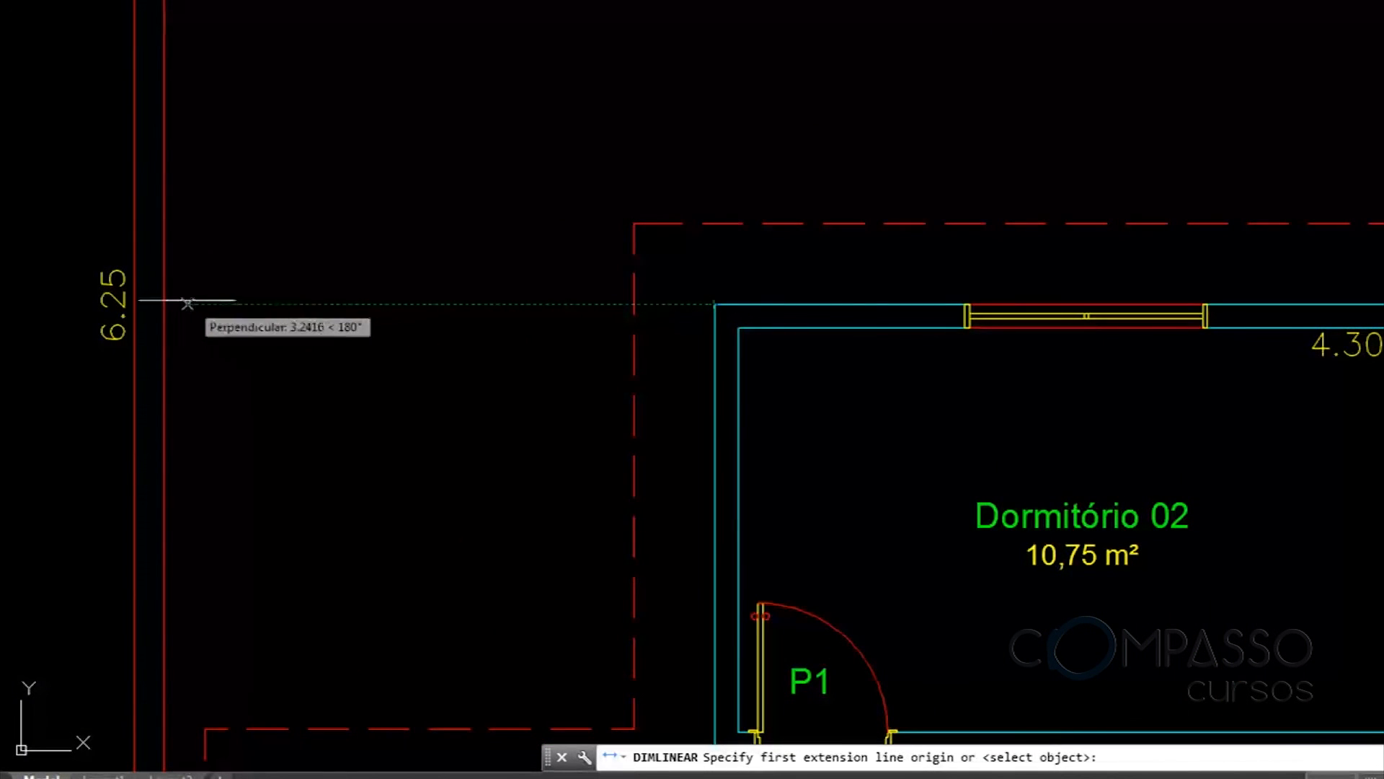
left_click(166, 304)
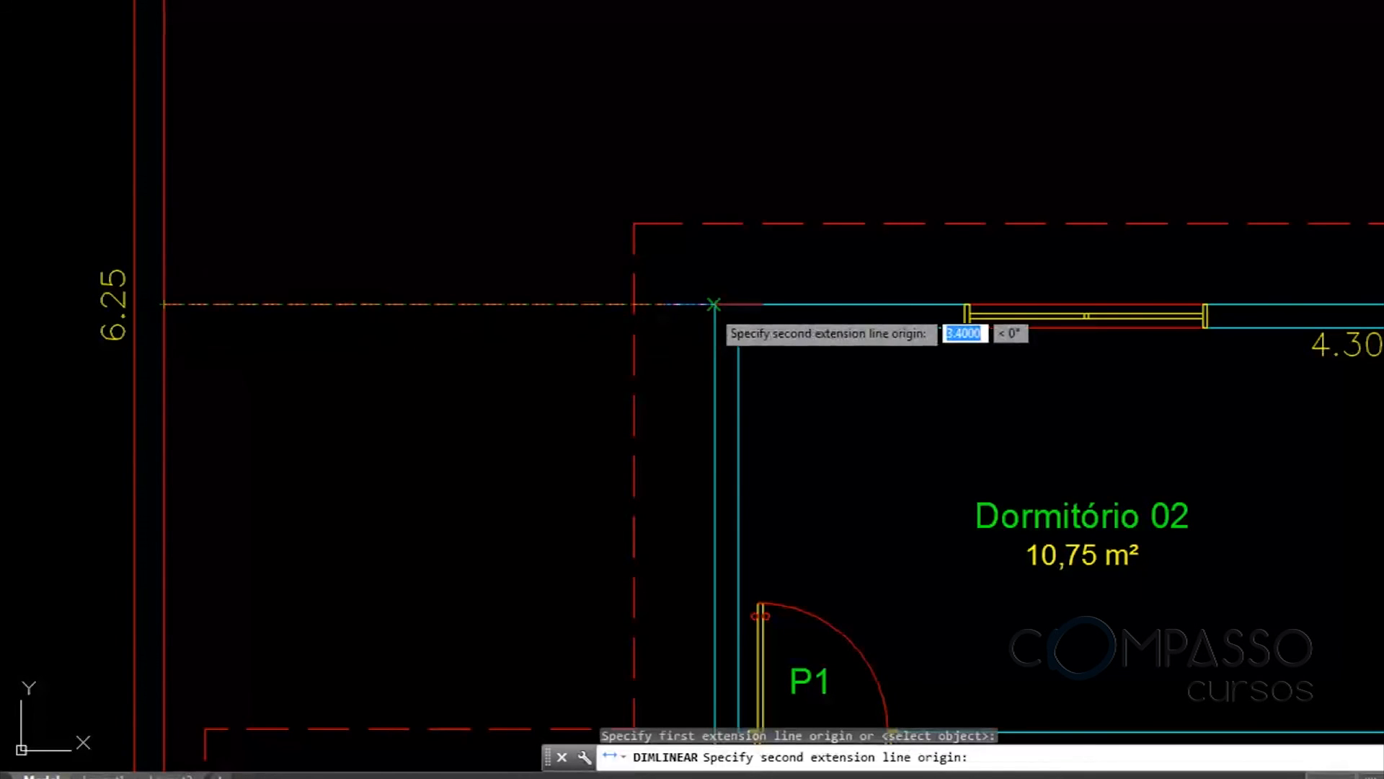
left_click(710, 306)
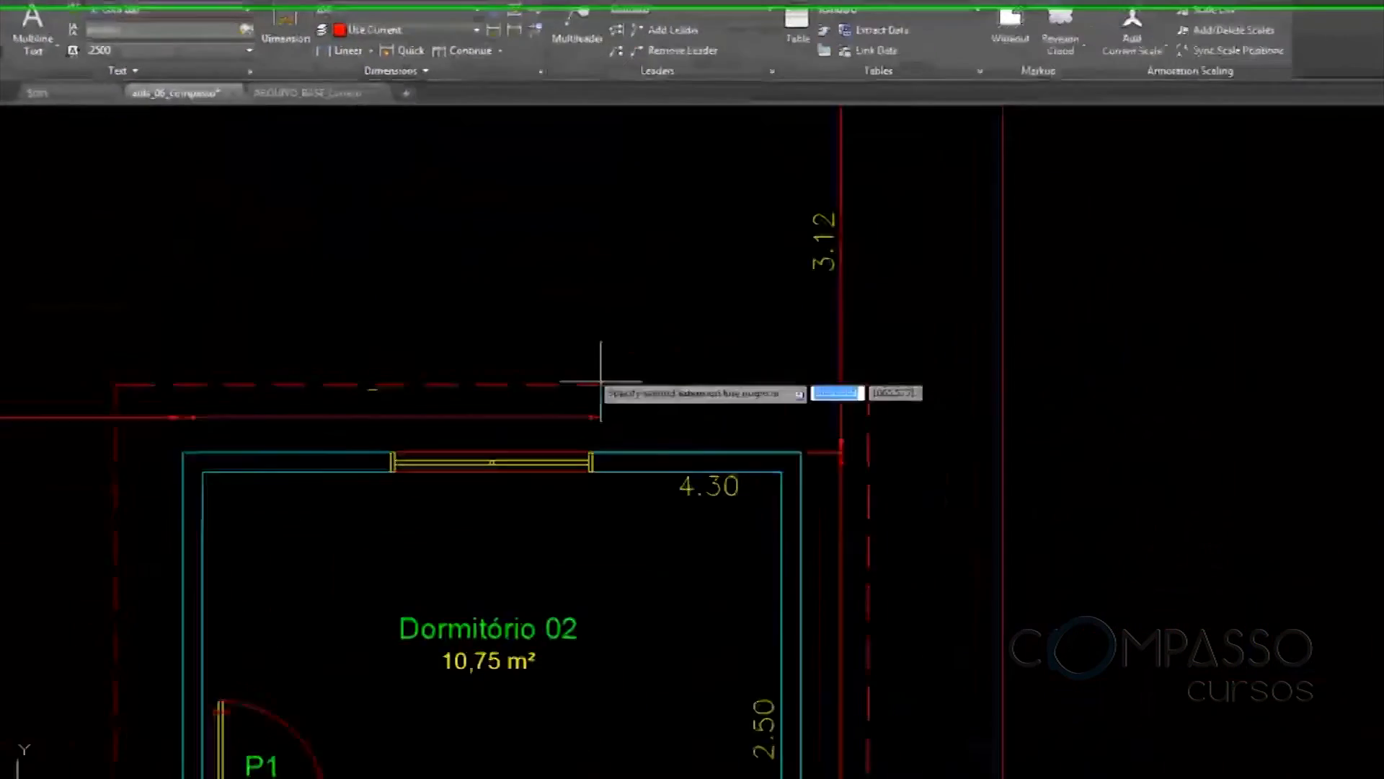
Continue the horizontal dimension chain across Dormitório 02's upper wall to its right outer corner and on to the lot's right boundary
left_click(806, 453)
key("Return")
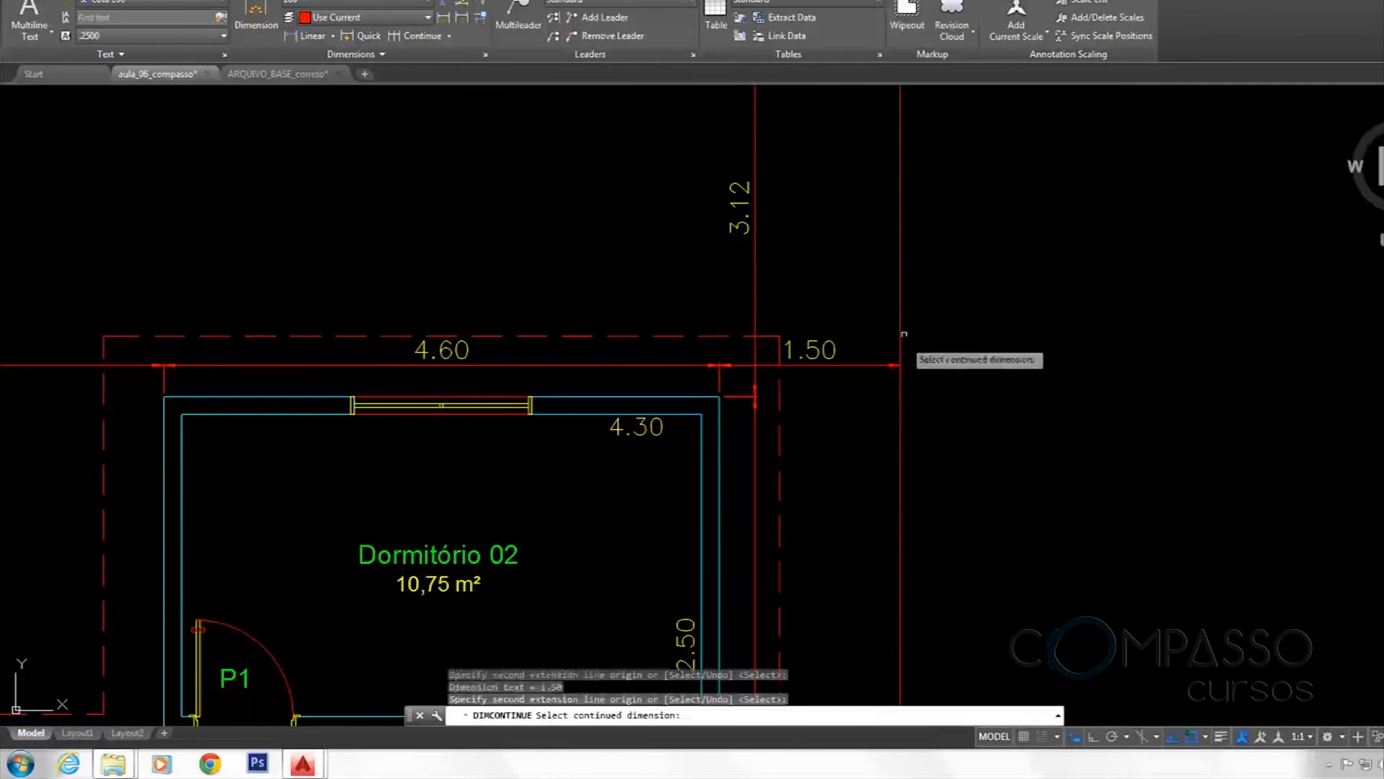
scroll(790, 137, "down", 4)
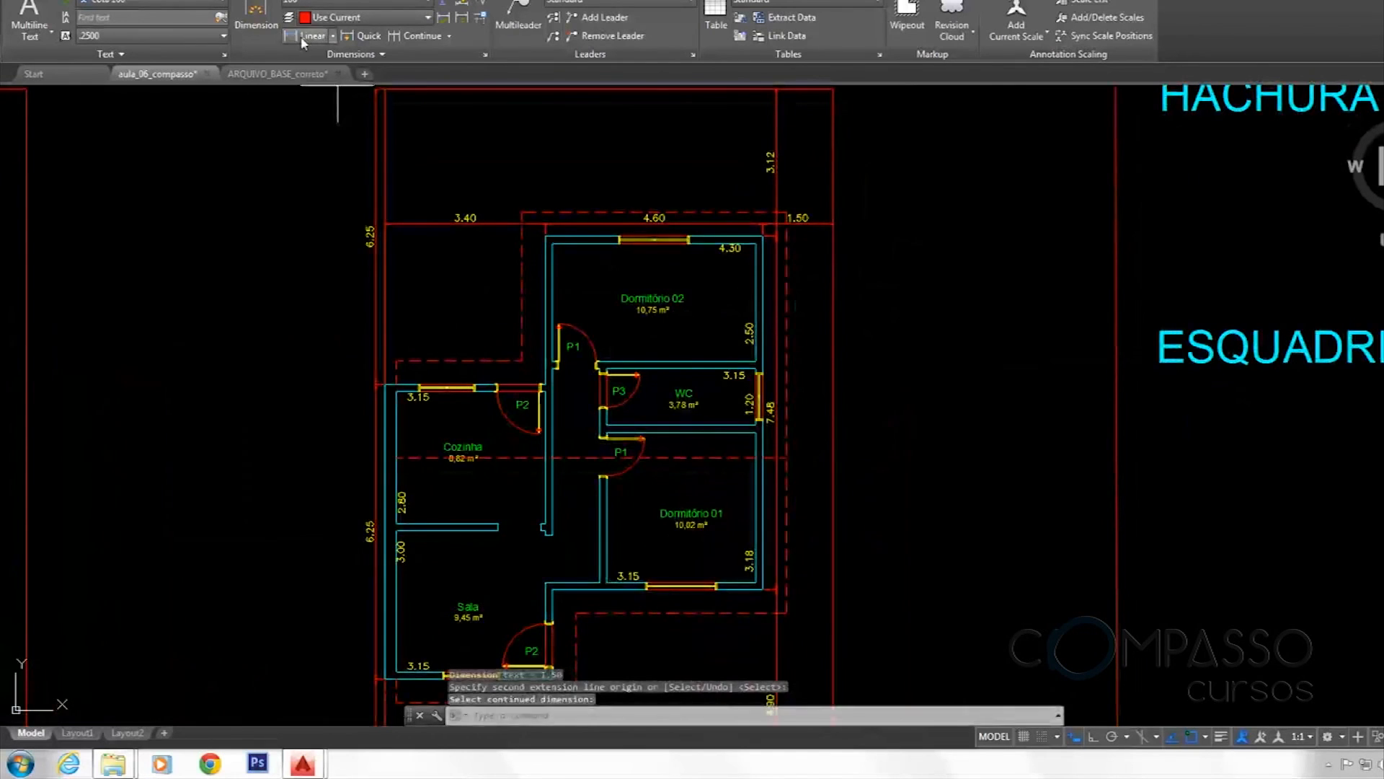
Dimension the lower outer wall from the inside corner beside the Sala to Dormitório 01's lower-right corner, with the line just below it
left_click(312, 36)
scroll(432, 361, "up", 3)
left_click(406, 320)
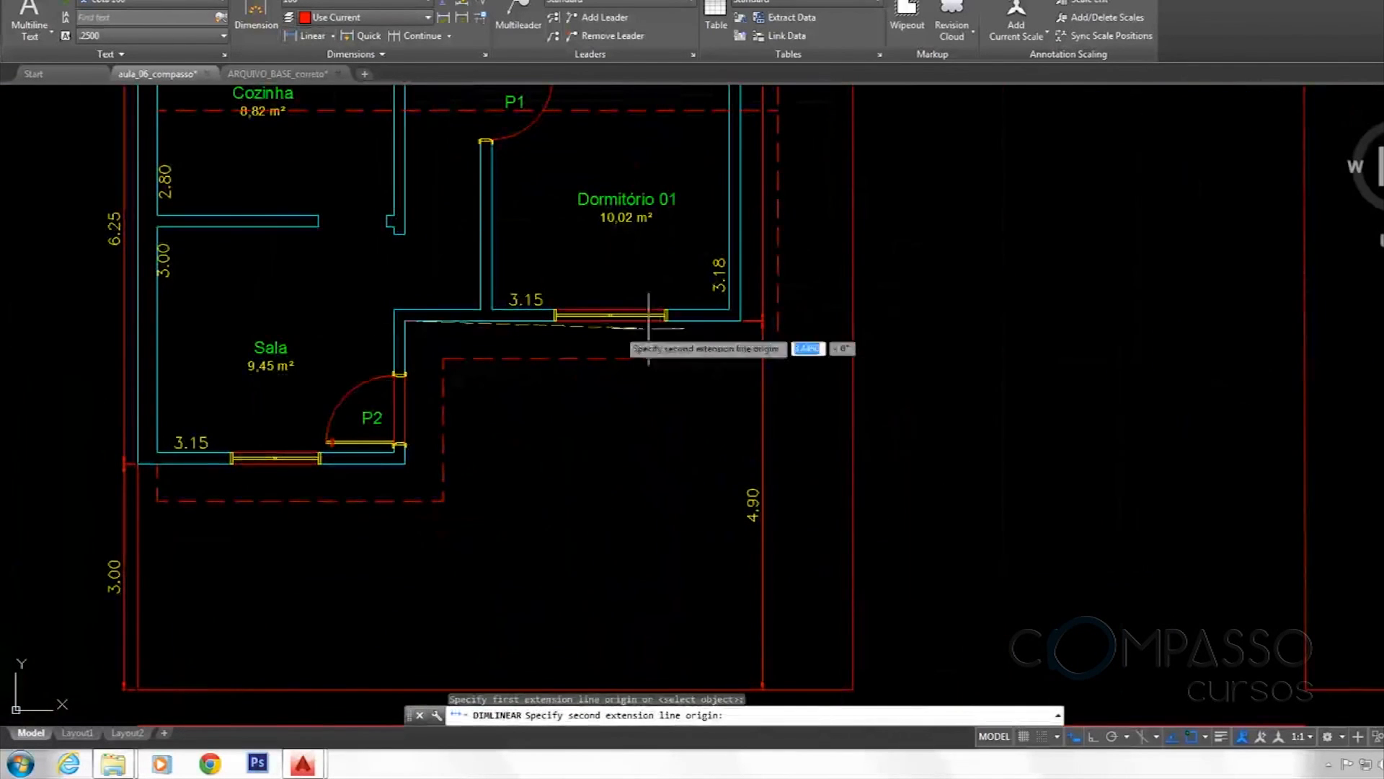
left_click(739, 321)
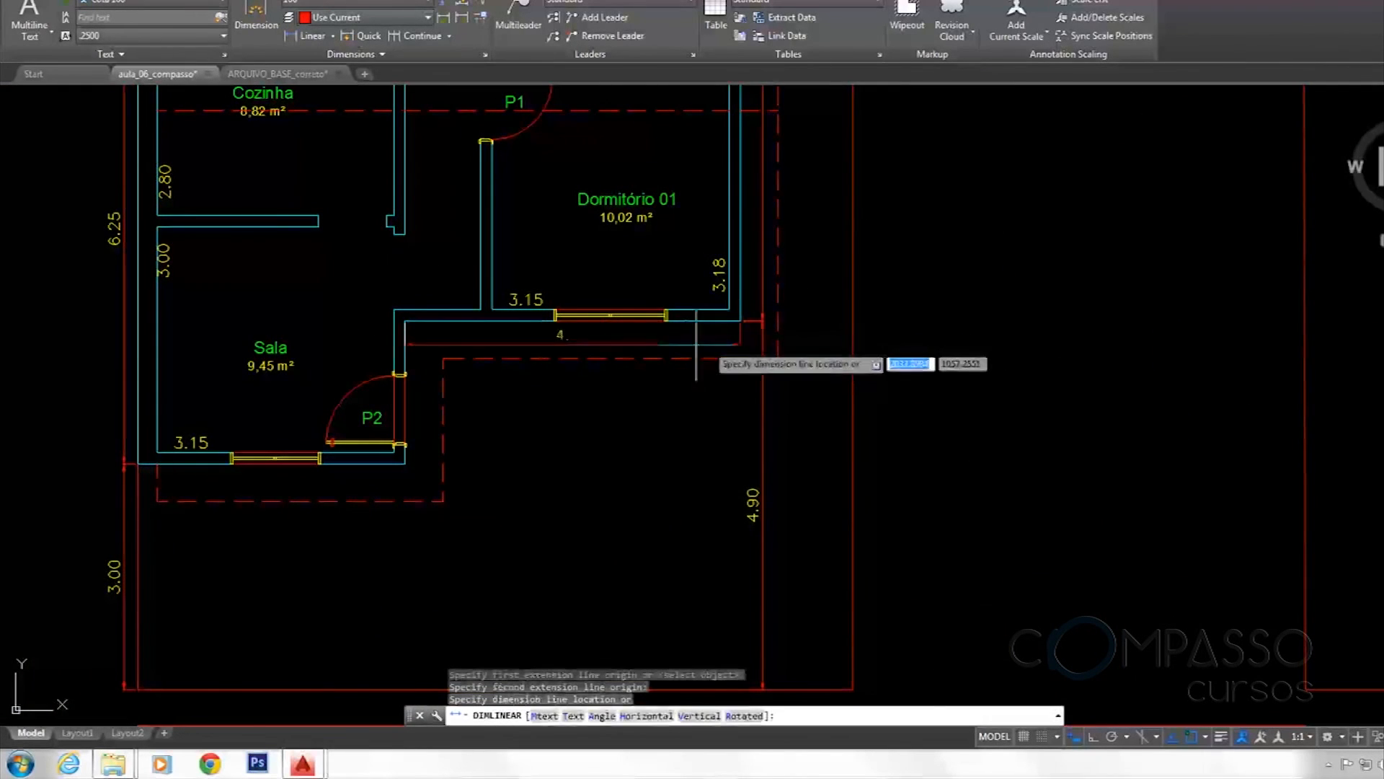
left_click(651, 346)
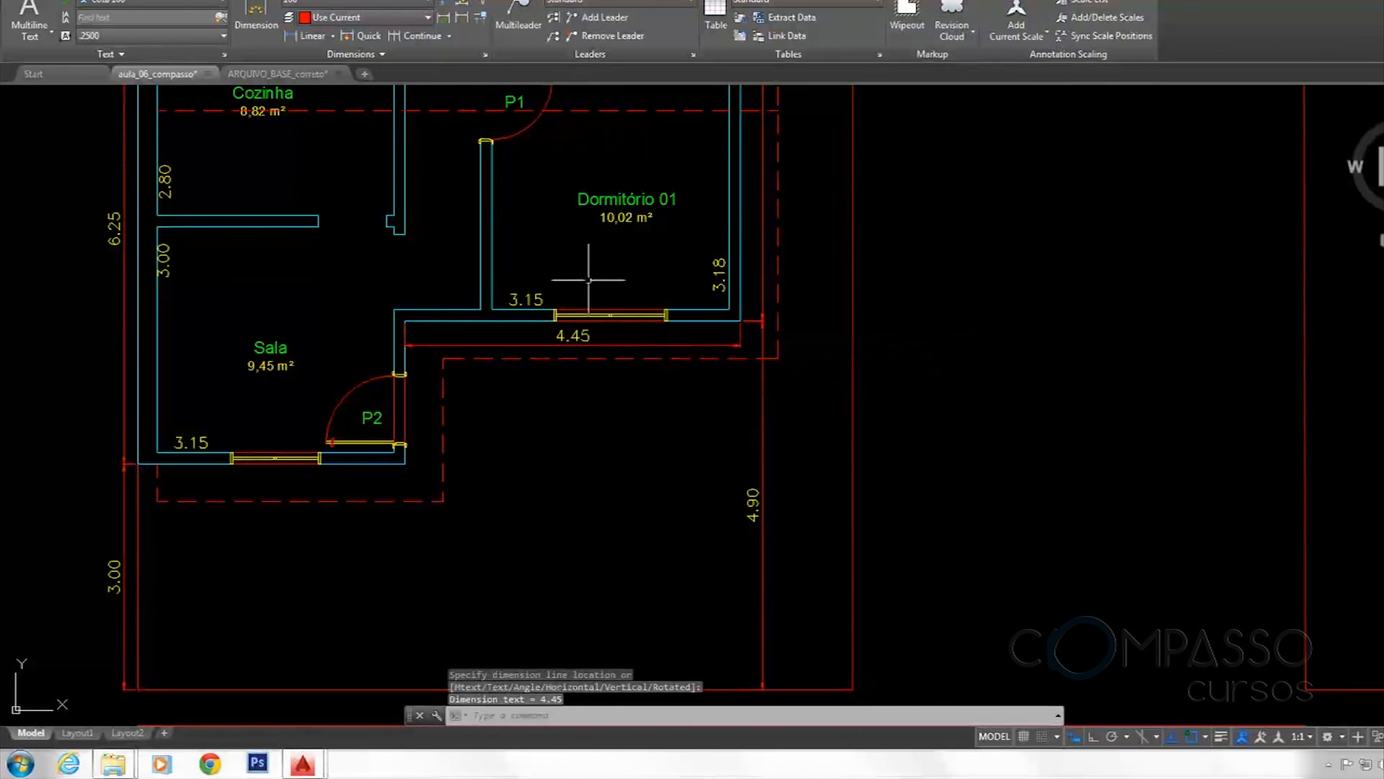
Continue the dimension below Dormitório 01 from its lower-right outer corner to the lot's right boundary
left_click(395, 41)
scroll(818, 374, "up", 4)
key("Return")
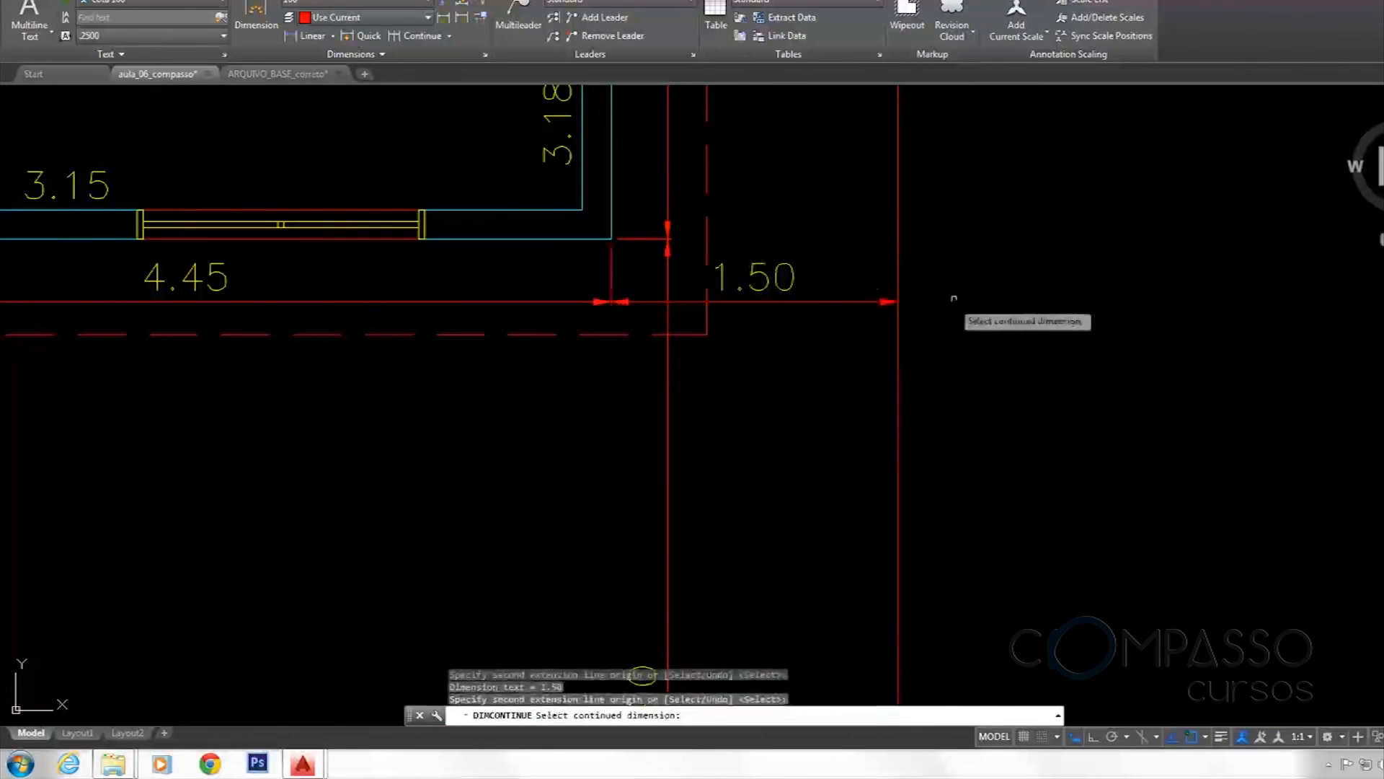
scroll(956, 301, "down", 5)
key("Return")
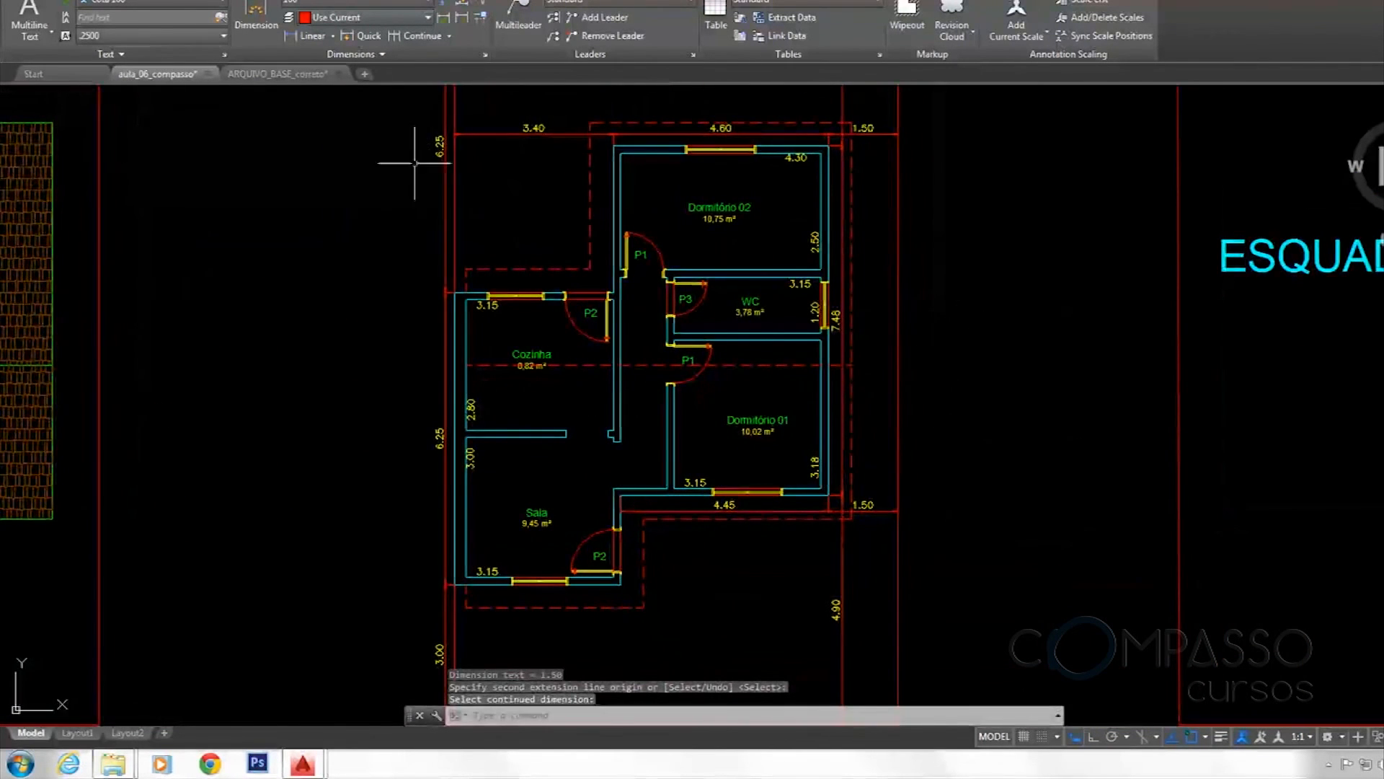
Dimension the length of the Sala's lower outer wall between its two outer corners, with the line just below the wall
middle_click_drag(557, 295, 526, 151)
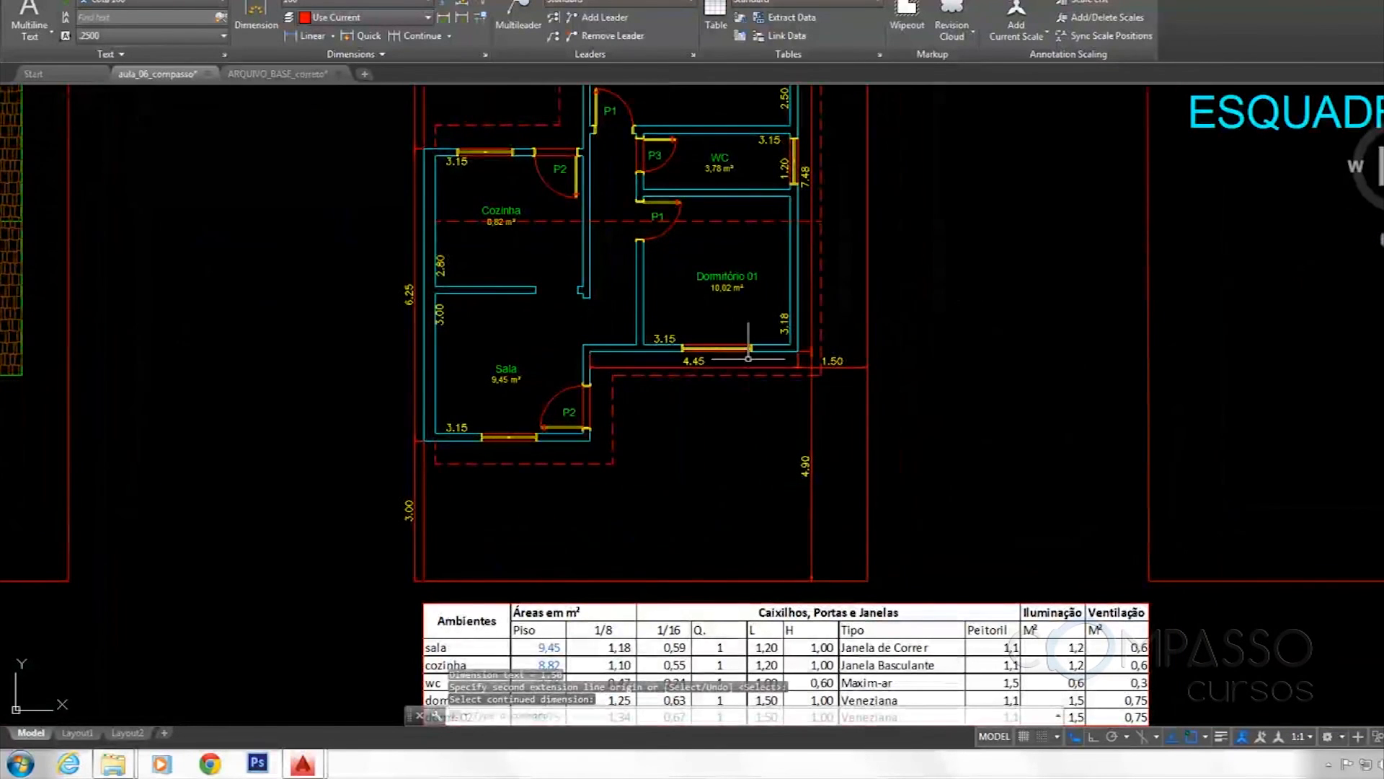
middle_click_drag(748, 358, 722, 322)
scroll(635, 302, "up", 2)
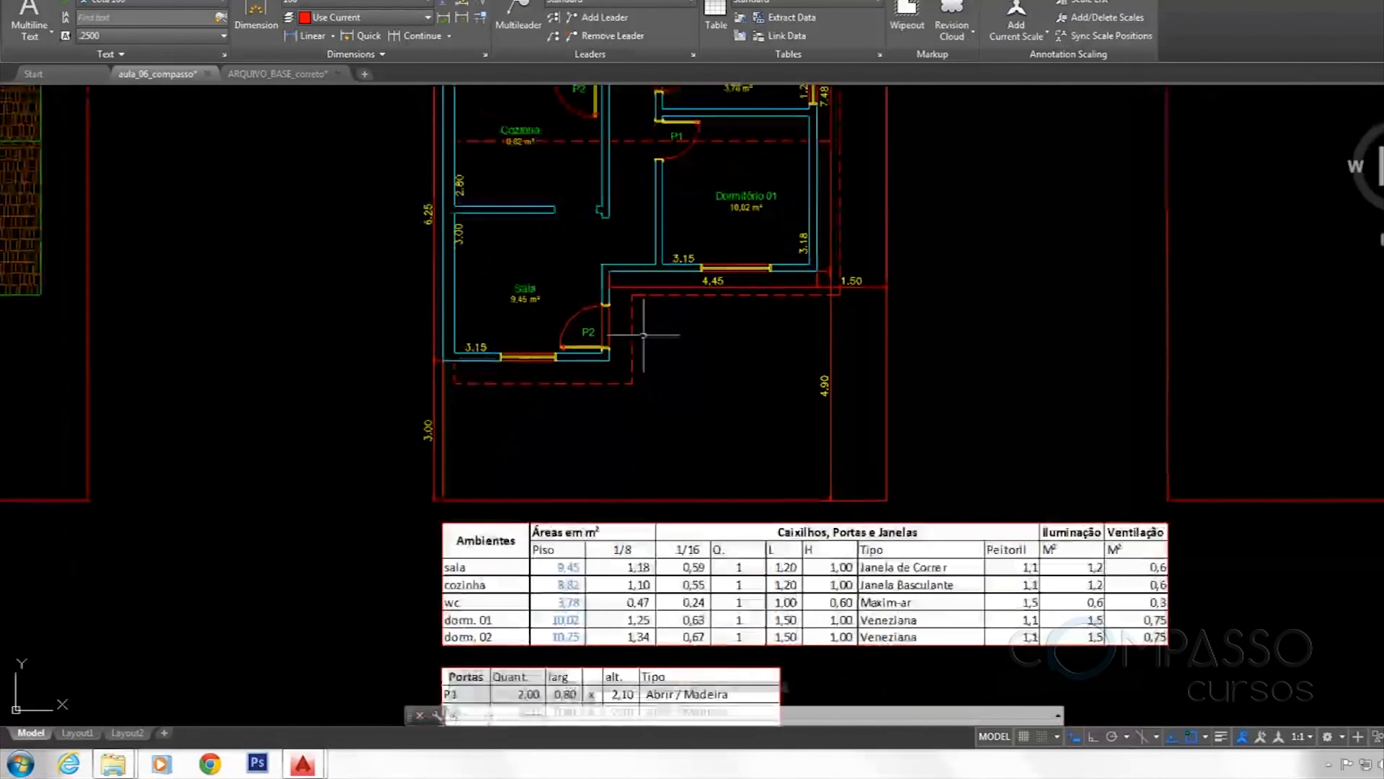
left_click(312, 36)
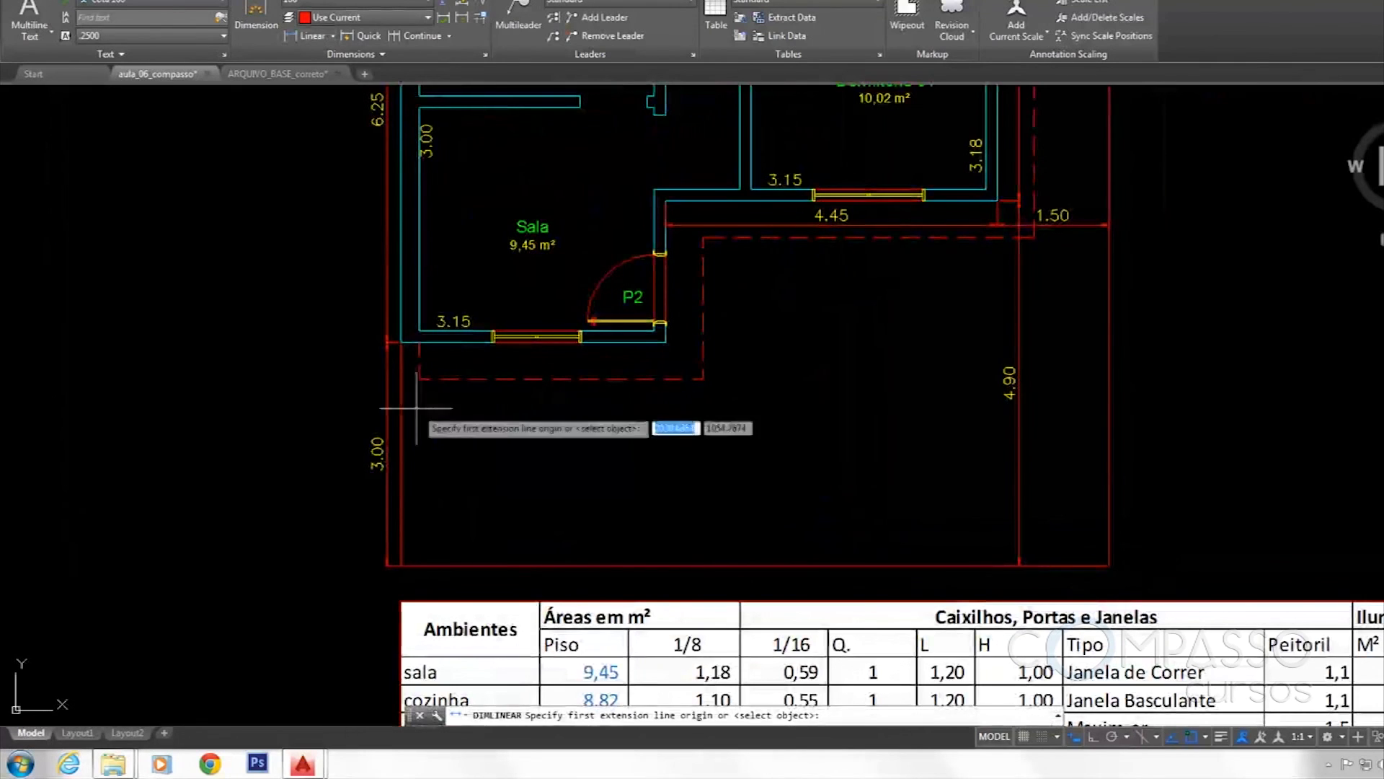
left_click(400, 342)
left_click(665, 342)
scroll(599, 377, "up", 2)
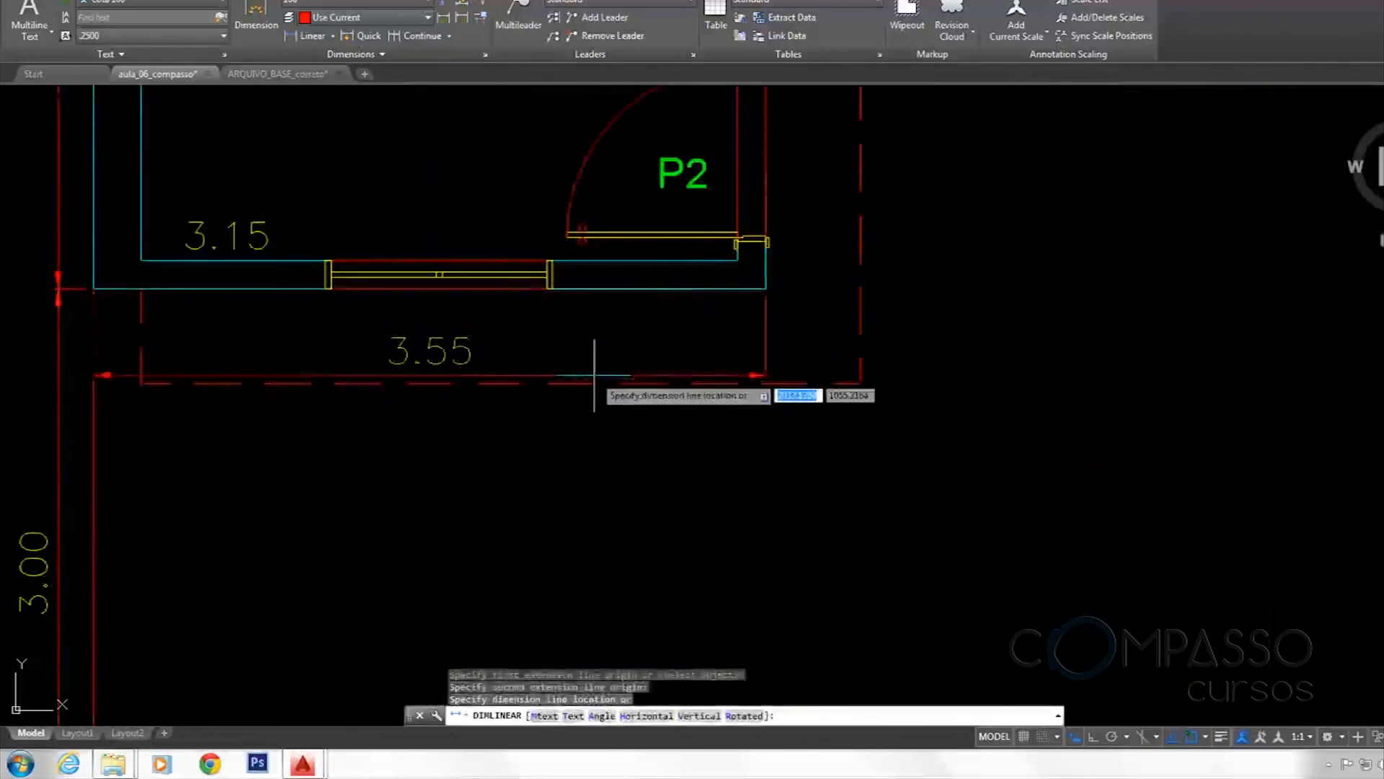
Place the overall width dimension below the Sala's front wall and add a vertical linear dimension along the outer wall with door P2
left_click(685, 340)
middle_click_drag(813, 307, 752, 432)
key("Return")
left_click(705, 414)
middle_click_drag(714, 137, 701, 279)
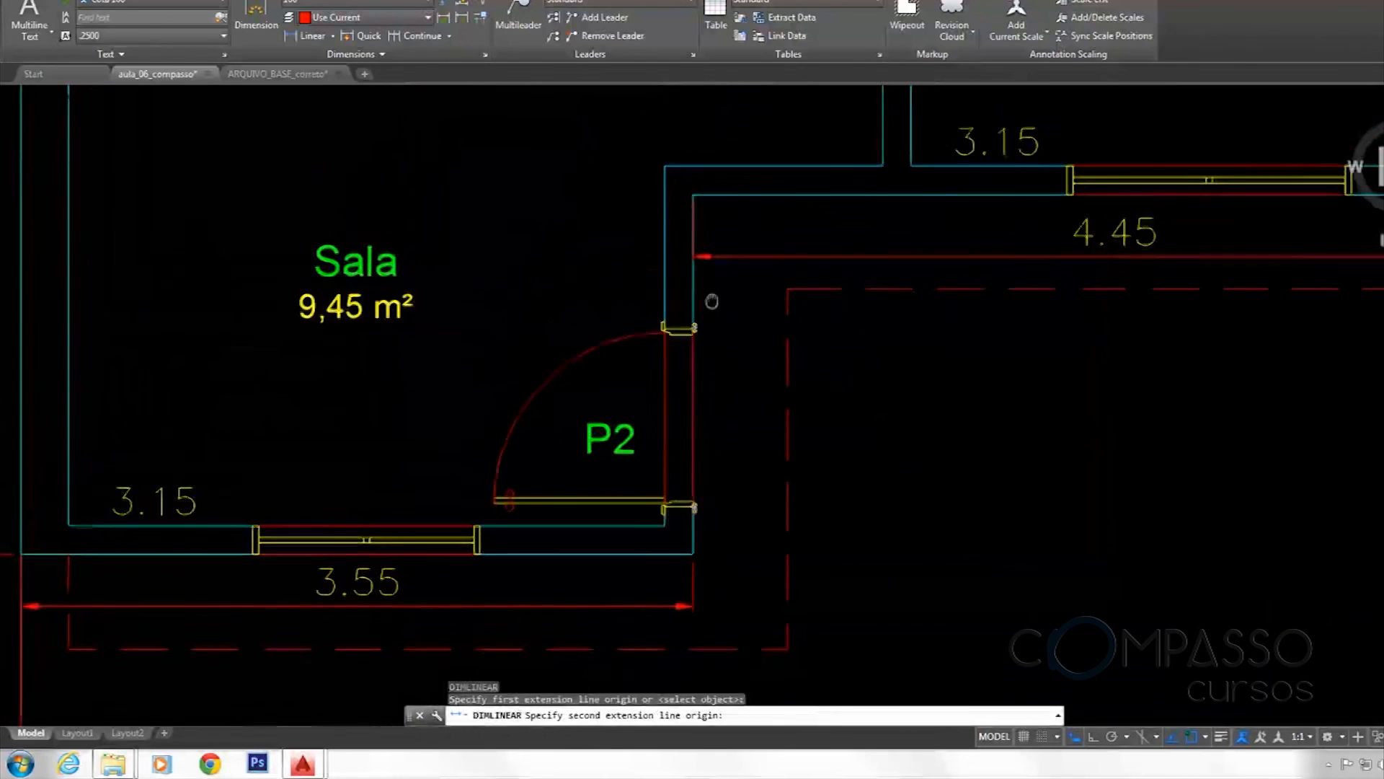
left_click(692, 197)
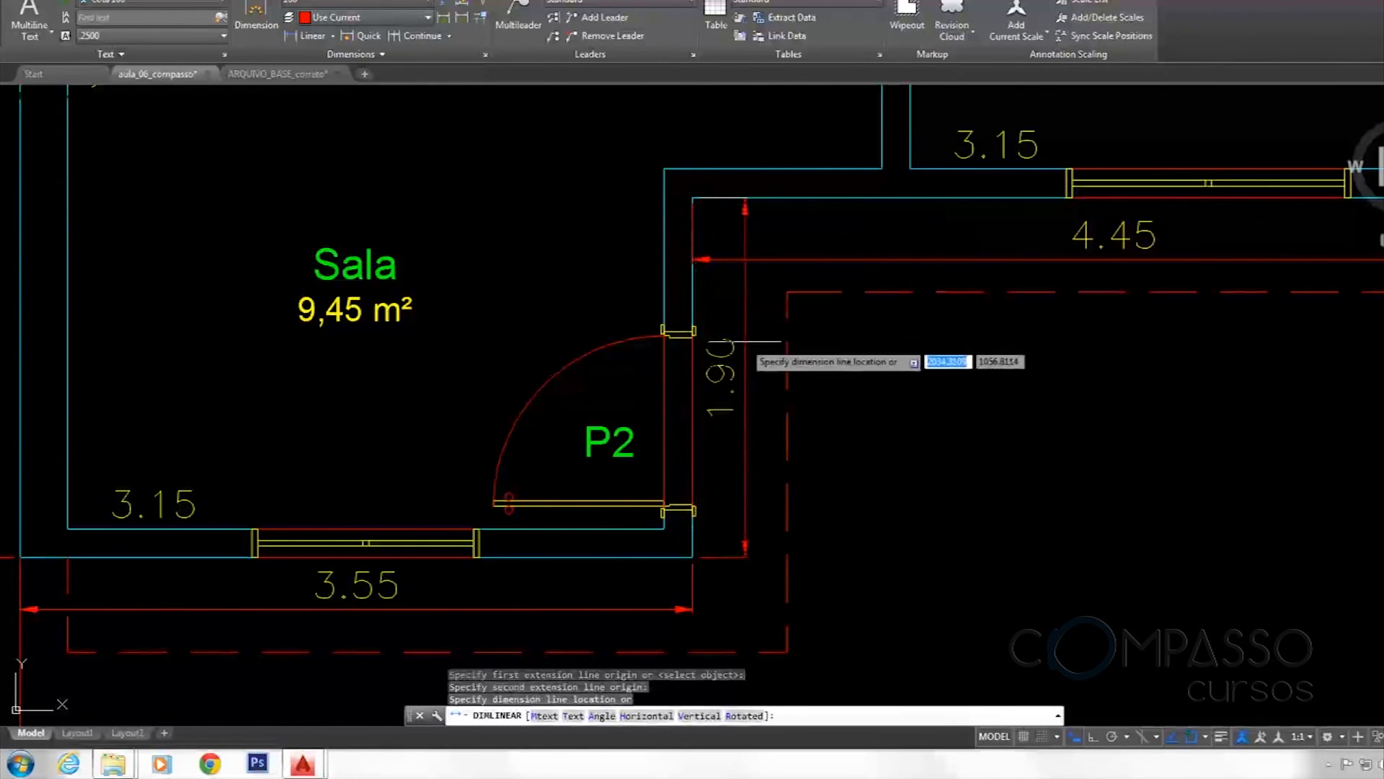
left_click(745, 341)
Add a horizontal linear dimension below the partition between Cozinha and Sala, from the outer wall's inner face to the partition's free end
middle_click_drag(796, 223, 788, 453)
scroll(788, 453, "down", 2)
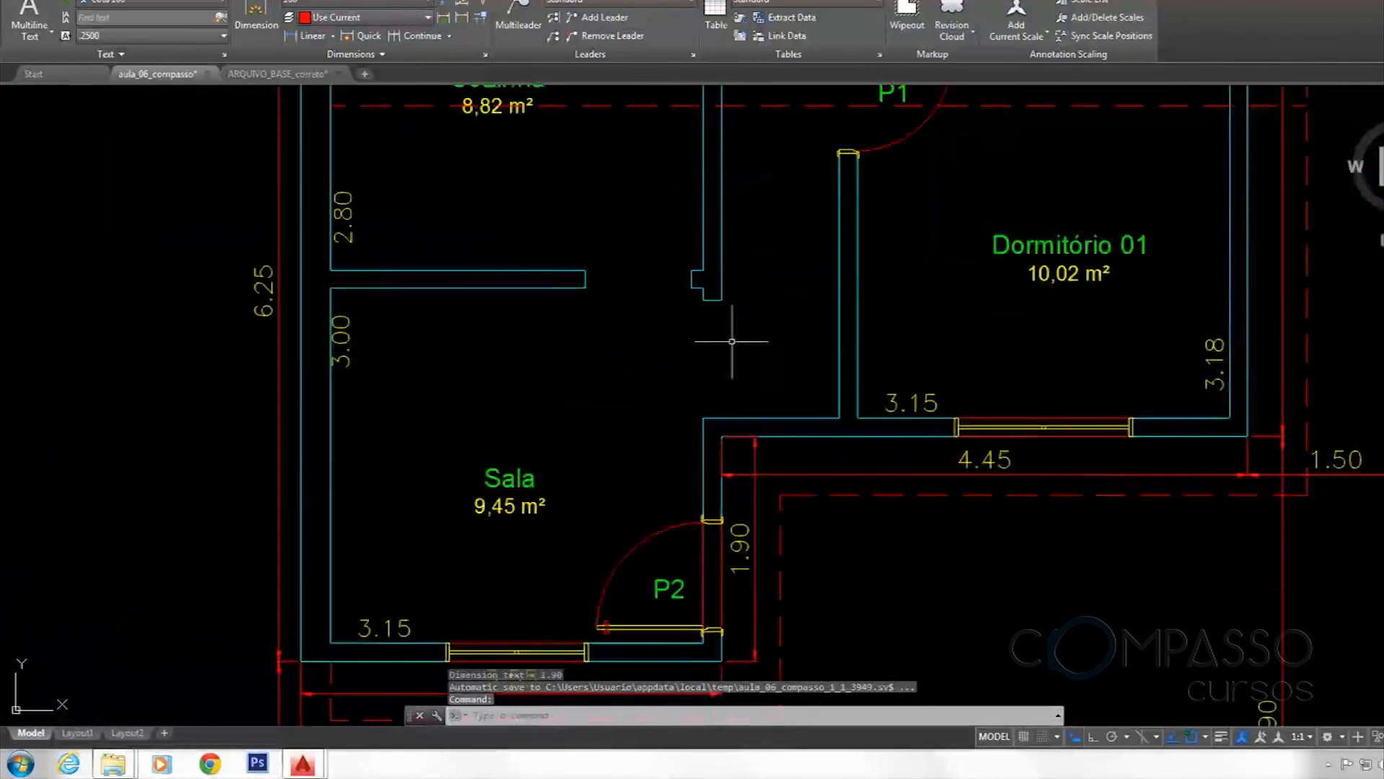
middle_click_drag(703, 314, 772, 439)
key("Return")
scroll(519, 449, "up", 2)
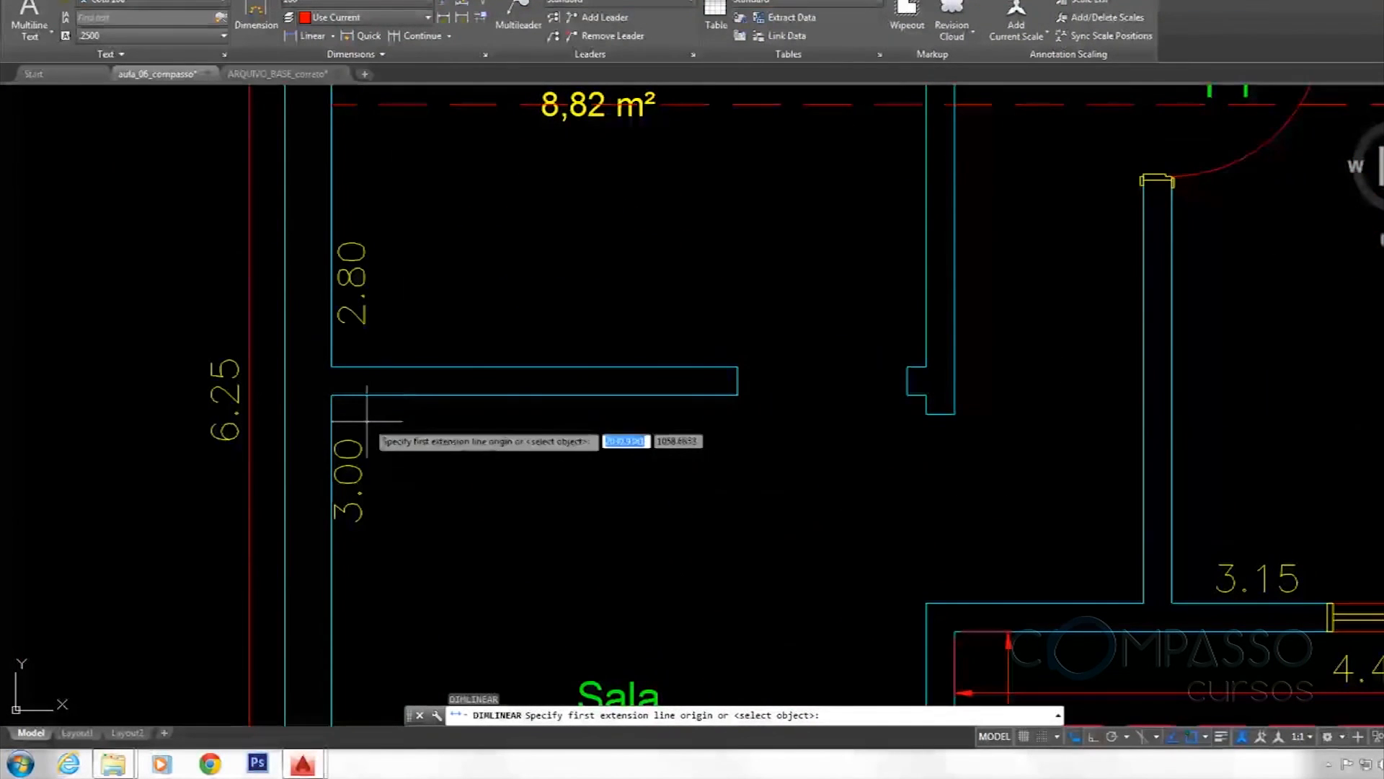
left_click(332, 395)
left_click(736, 395)
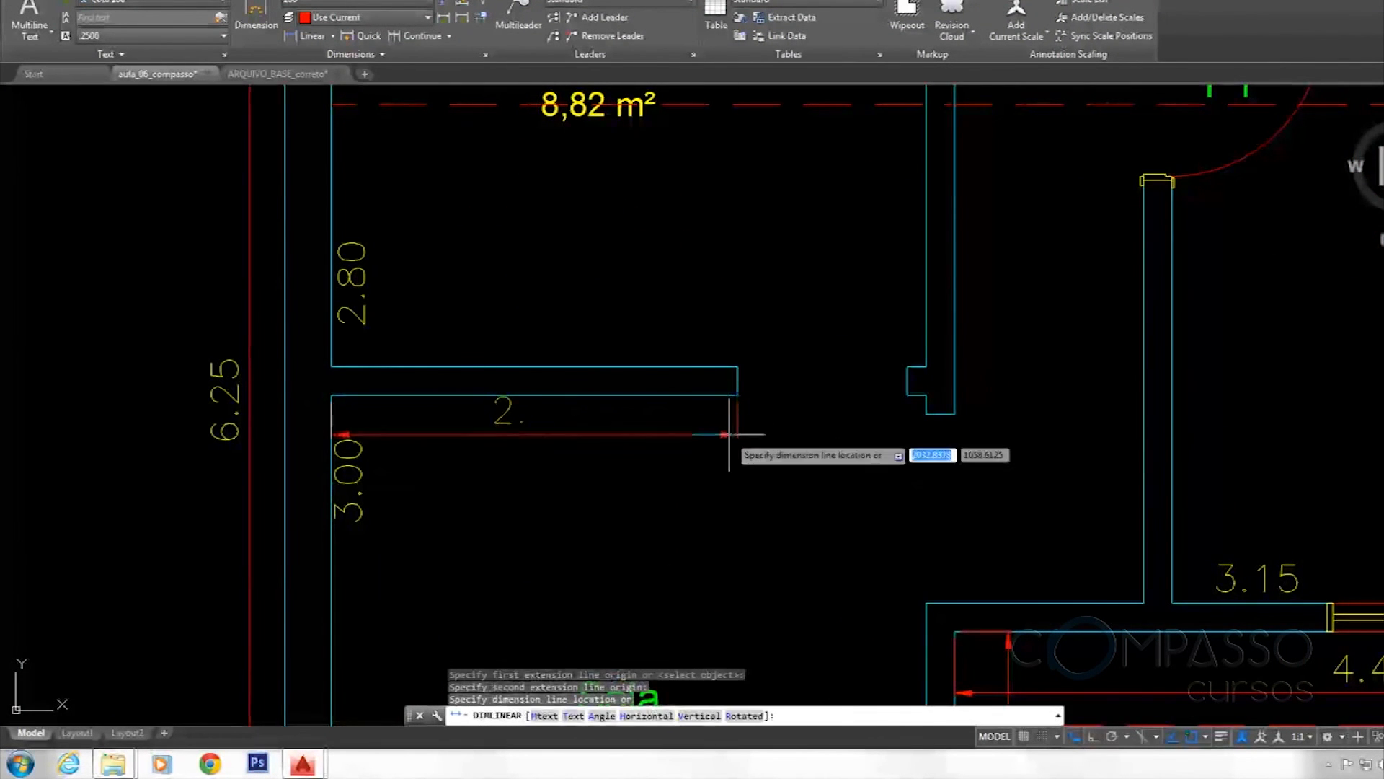
left_click(730, 439)
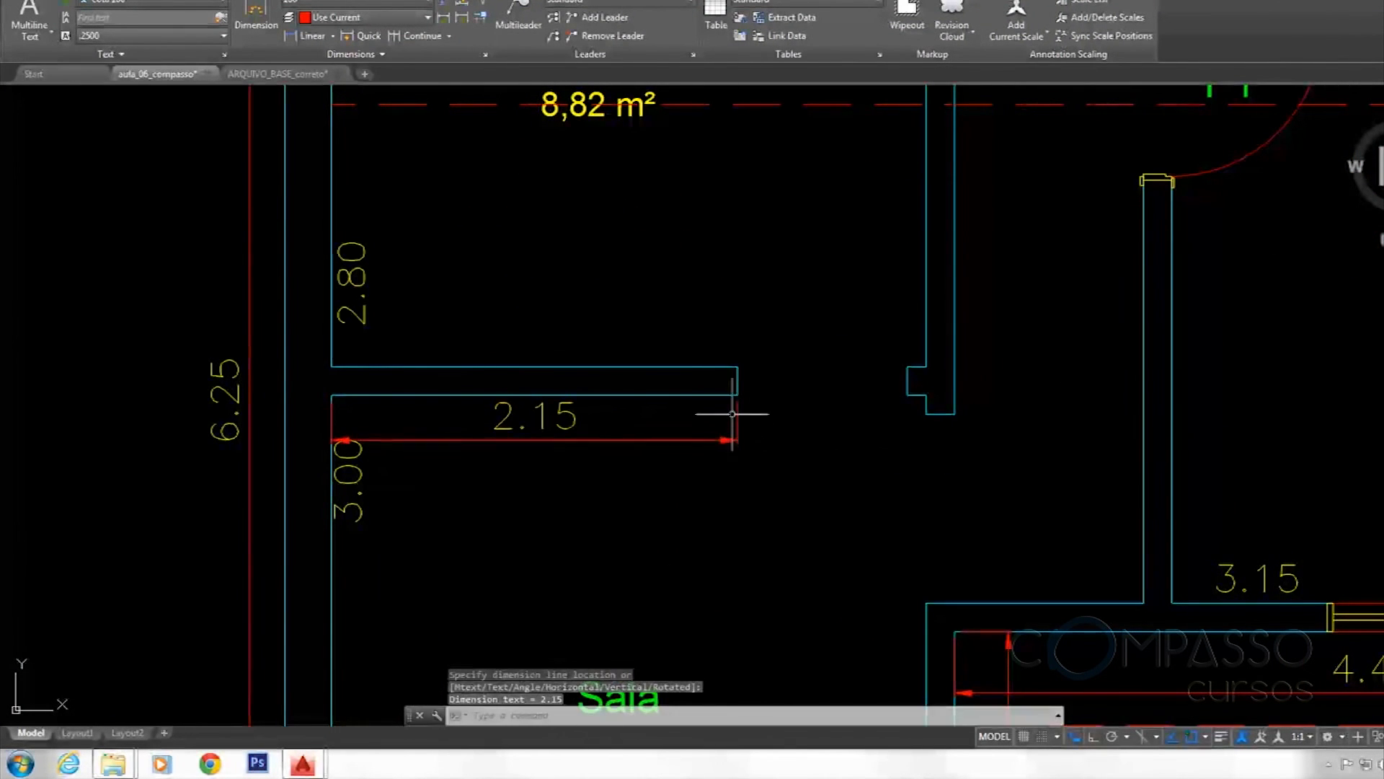
Continue the partition's dimension across the opening between Cozinha and Sala to the opposite wall stub
left_click(393, 36)
left_click(906, 395)
key("Return")
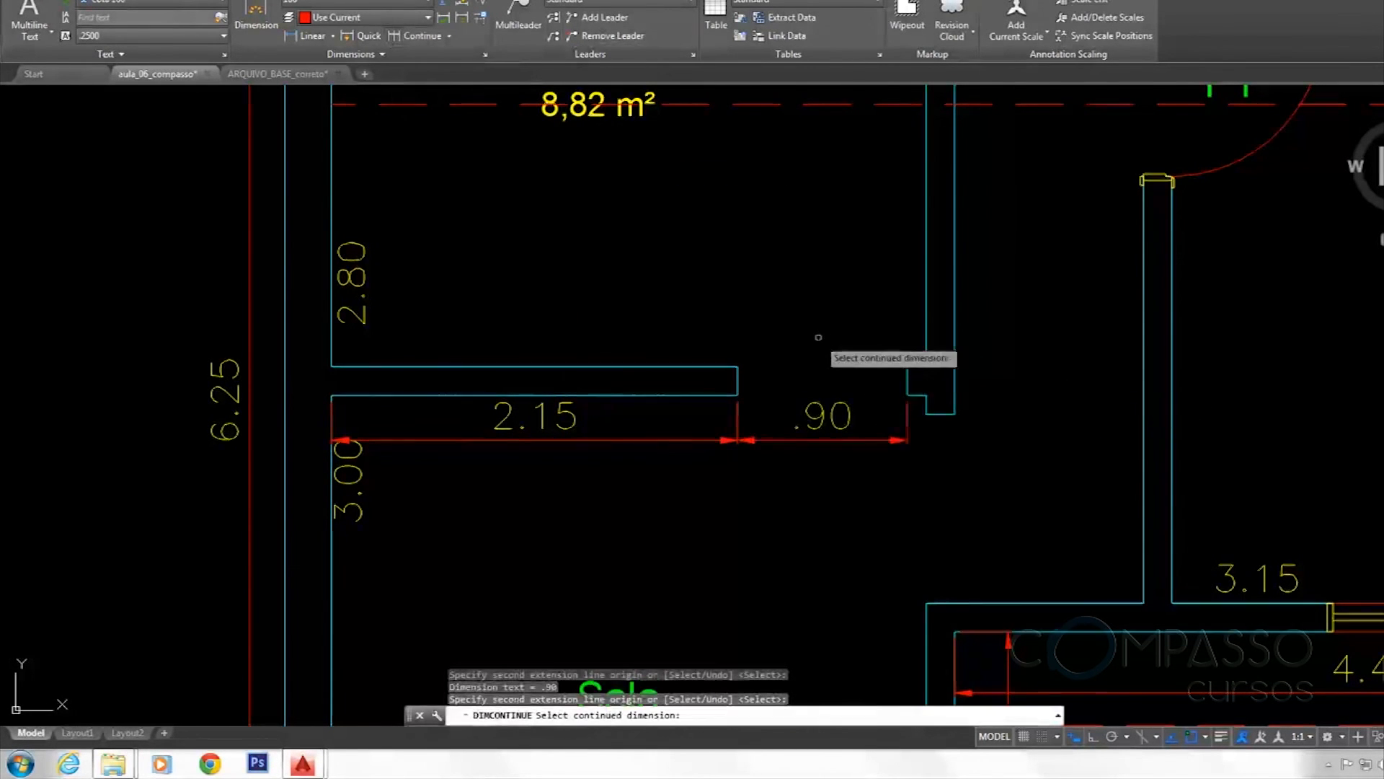
scroll(818, 337, "down", 2)
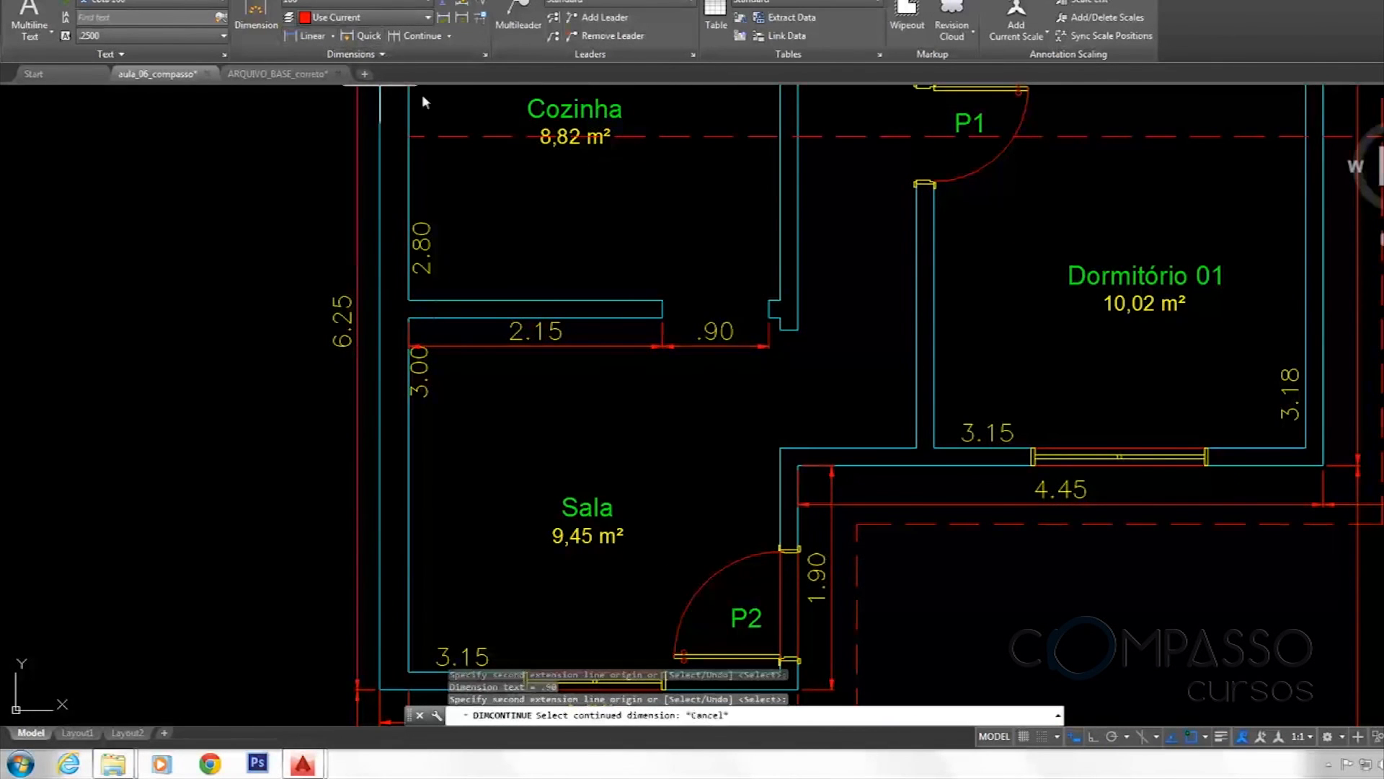
Add a vertical linear dimension across the opening between the Sala and the corridor
scroll(819, 390, "up", 4)
left_click(760, 236)
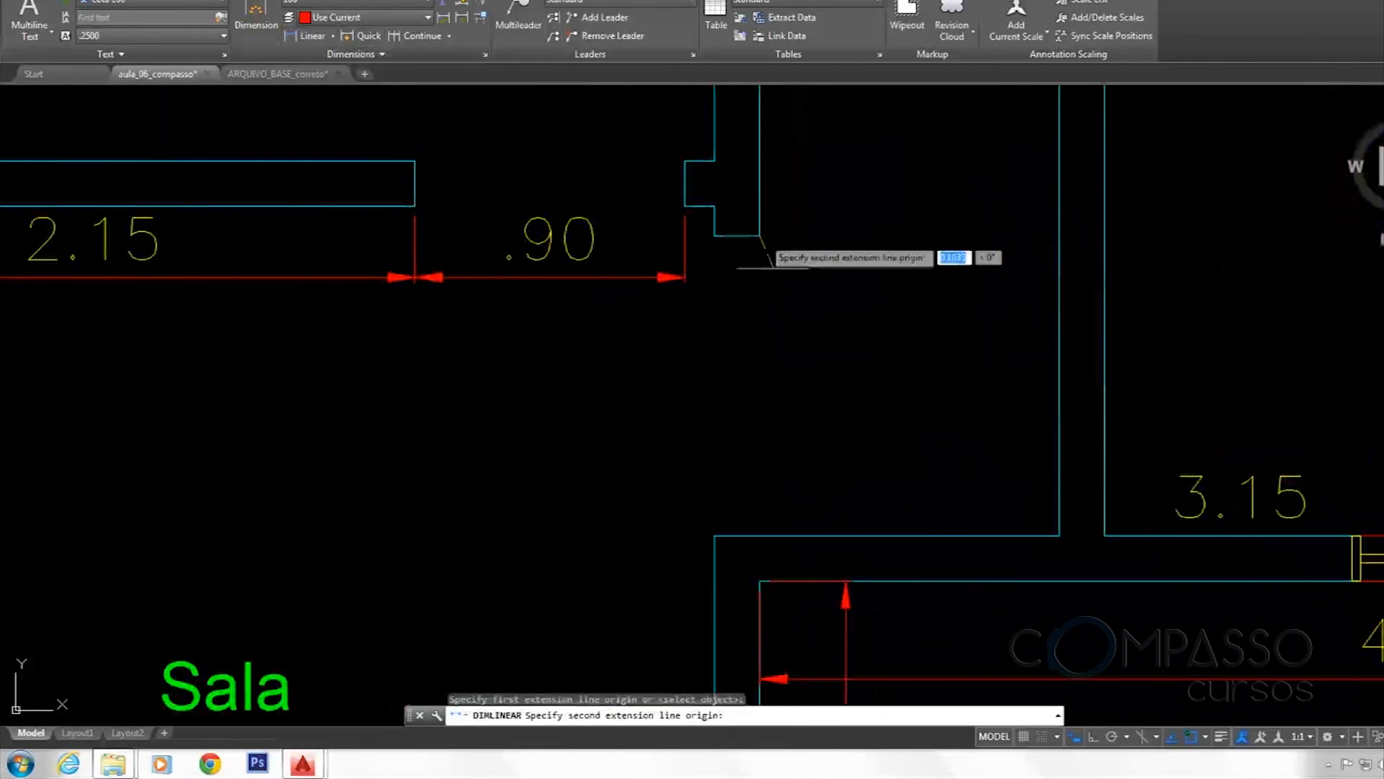
left_click(760, 535)
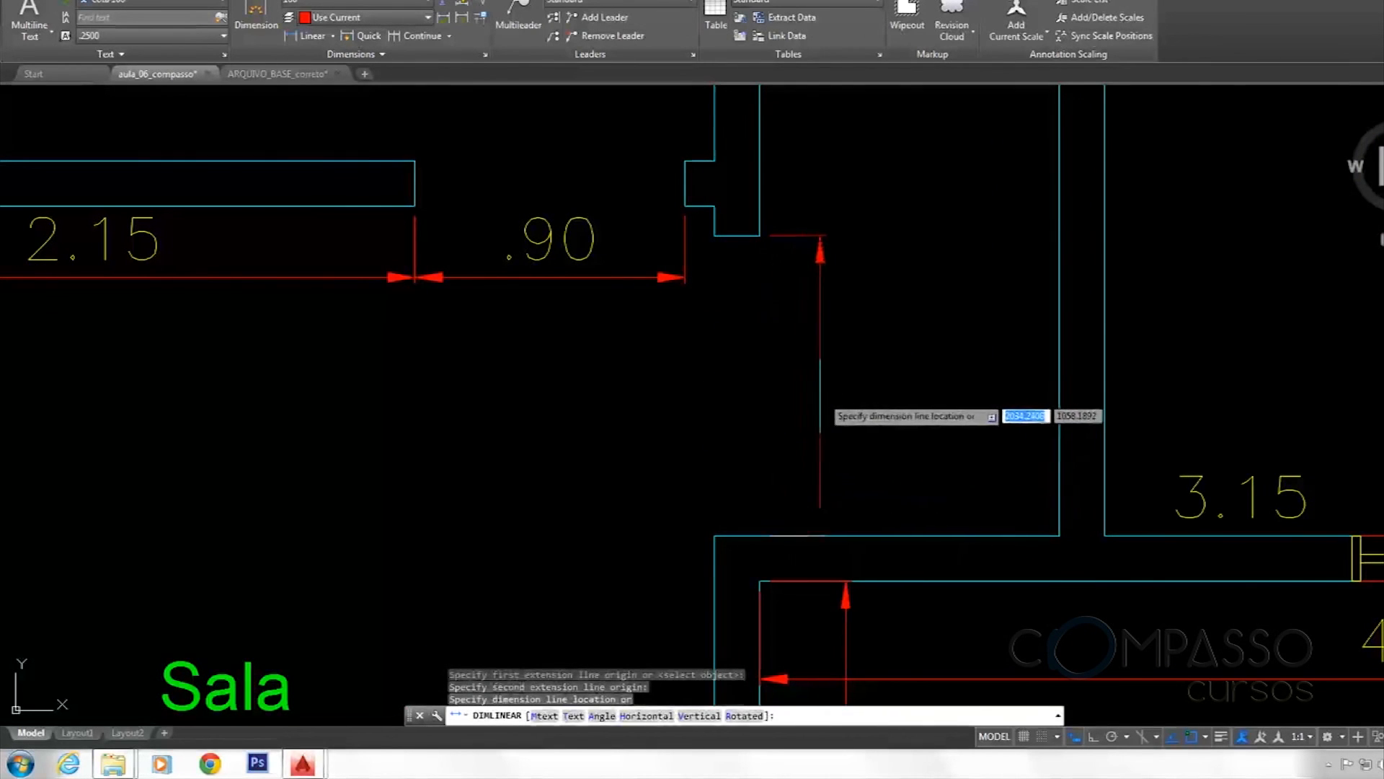
left_click(742, 399)
Add a vertical linear dimension inside the corridor along its Cozinha-side wall, from the wall's lower end to the inner corner by Dormitório 02
scroll(742, 399, "down", 8)
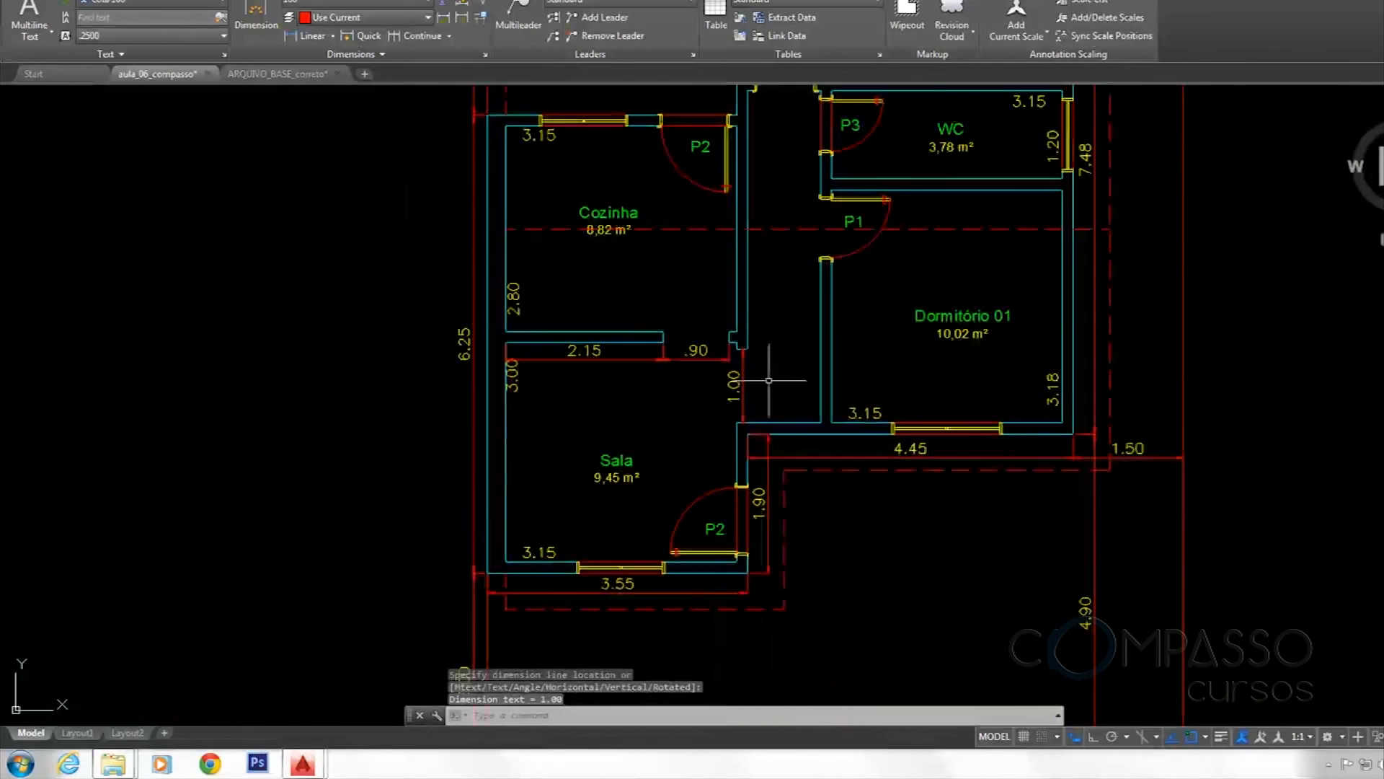
scroll(729, 432, "up", 6)
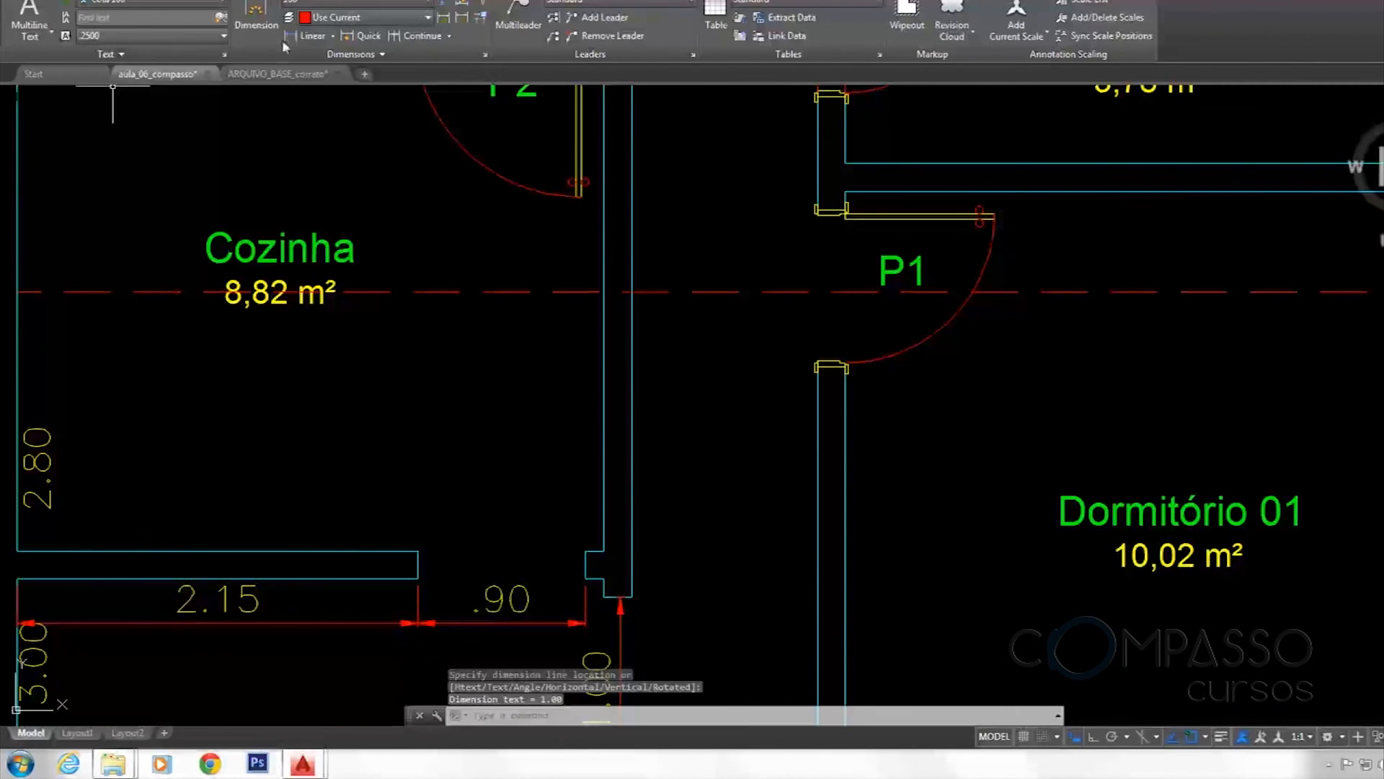
left_click(283, 40)
middle_click_drag(638, 577, 674, 461)
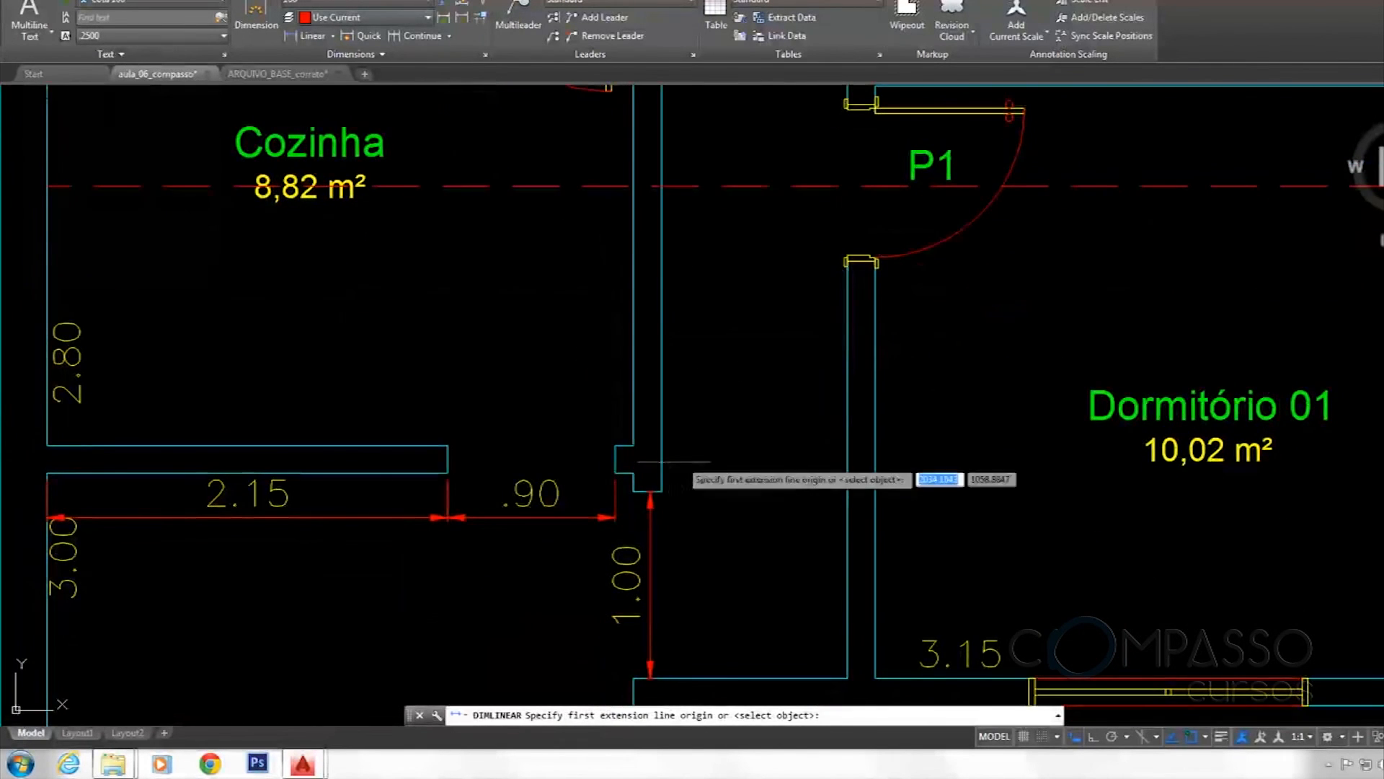
left_click(661, 489)
middle_click_drag(748, 253, 763, 540)
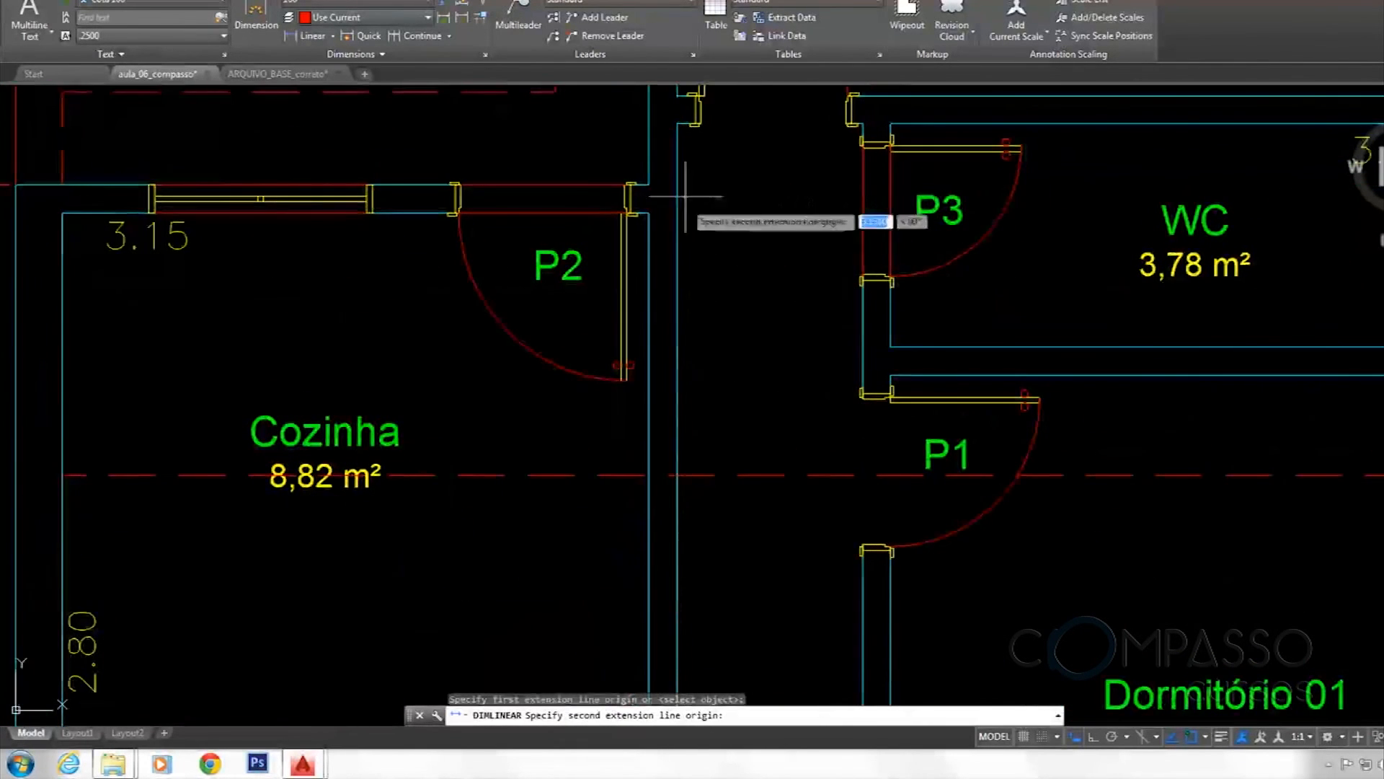
left_click(677, 124)
scroll(732, 289, "down", 2)
left_click(725, 292)
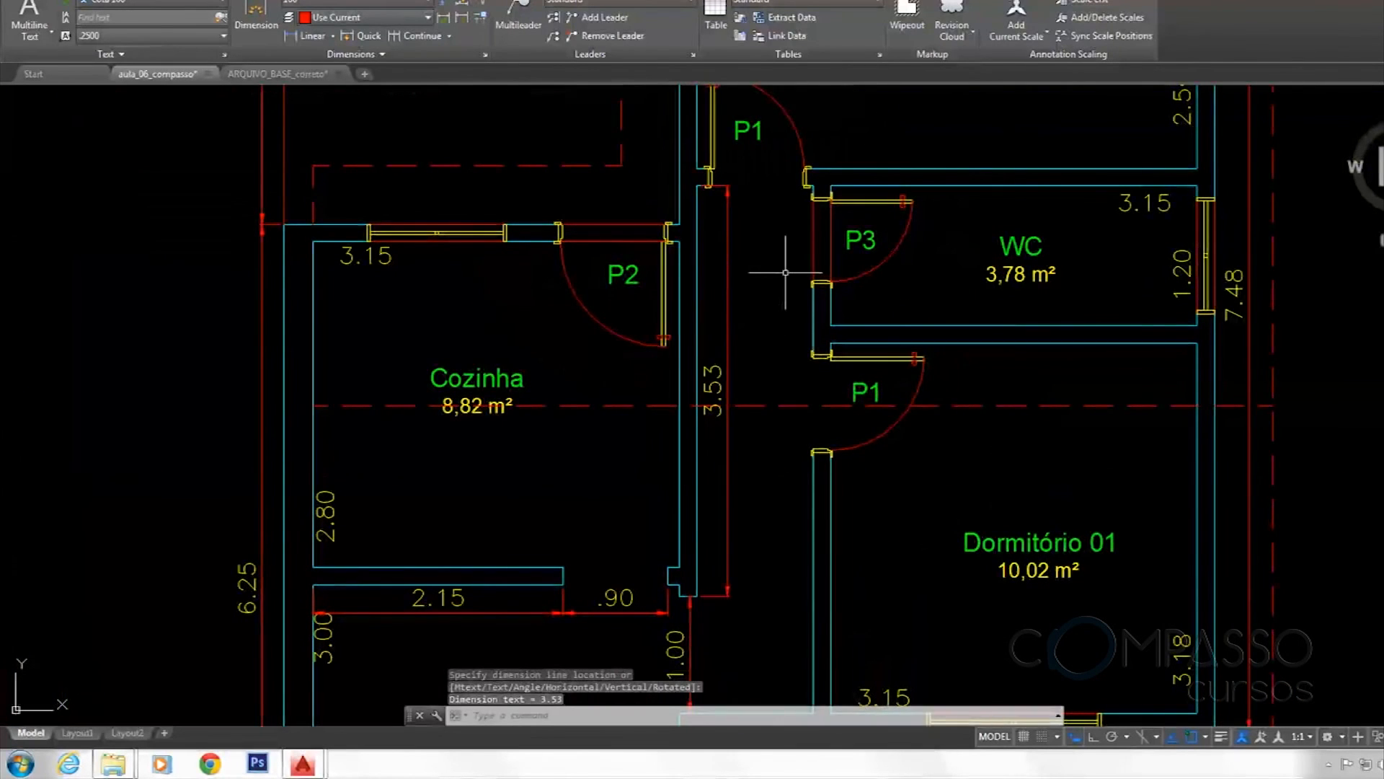
Add a vertical linear dimension of the corridor's full length along the WC and Dormitório 01 side
left_click(315, 37)
scroll(789, 194, "up", 1)
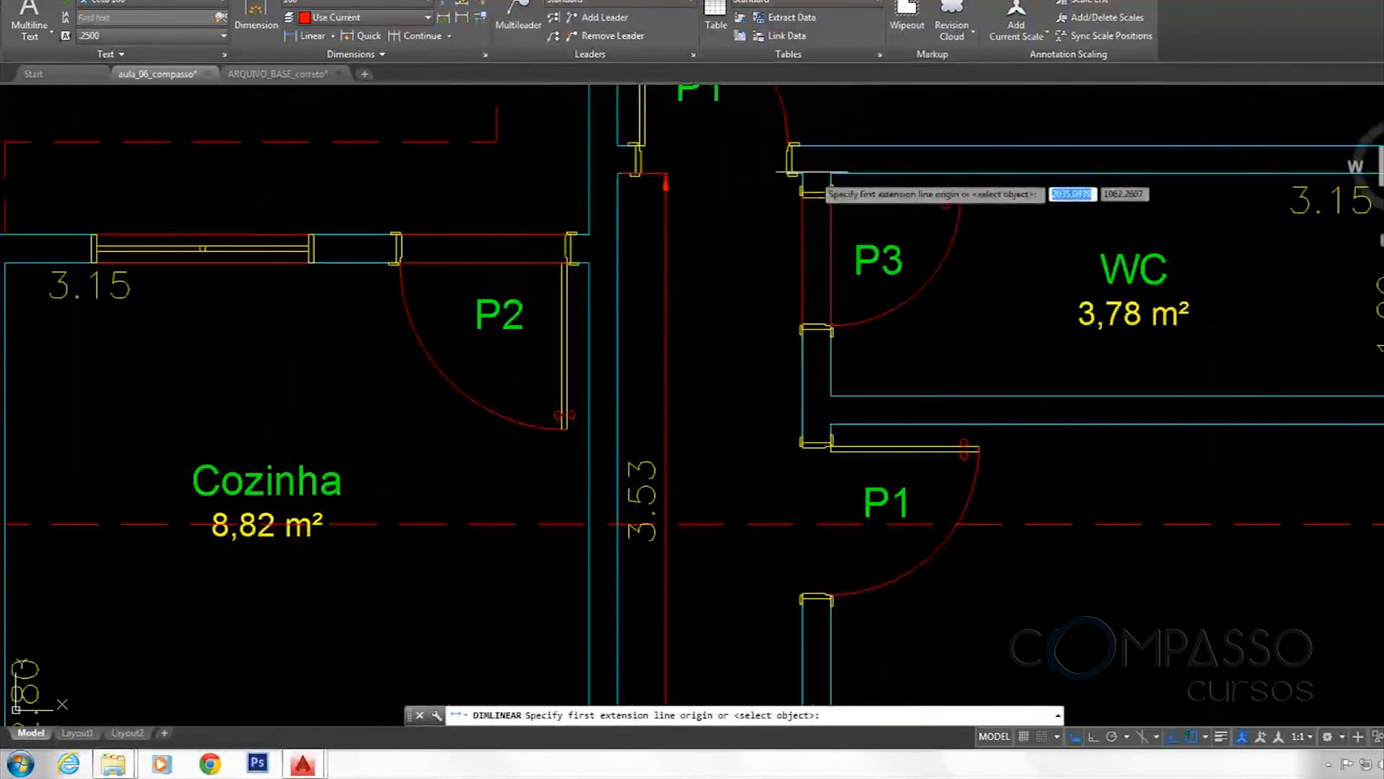
left_click(799, 183)
scroll(814, 177, "down", 1)
middle_click_drag(816, 432, 804, 319)
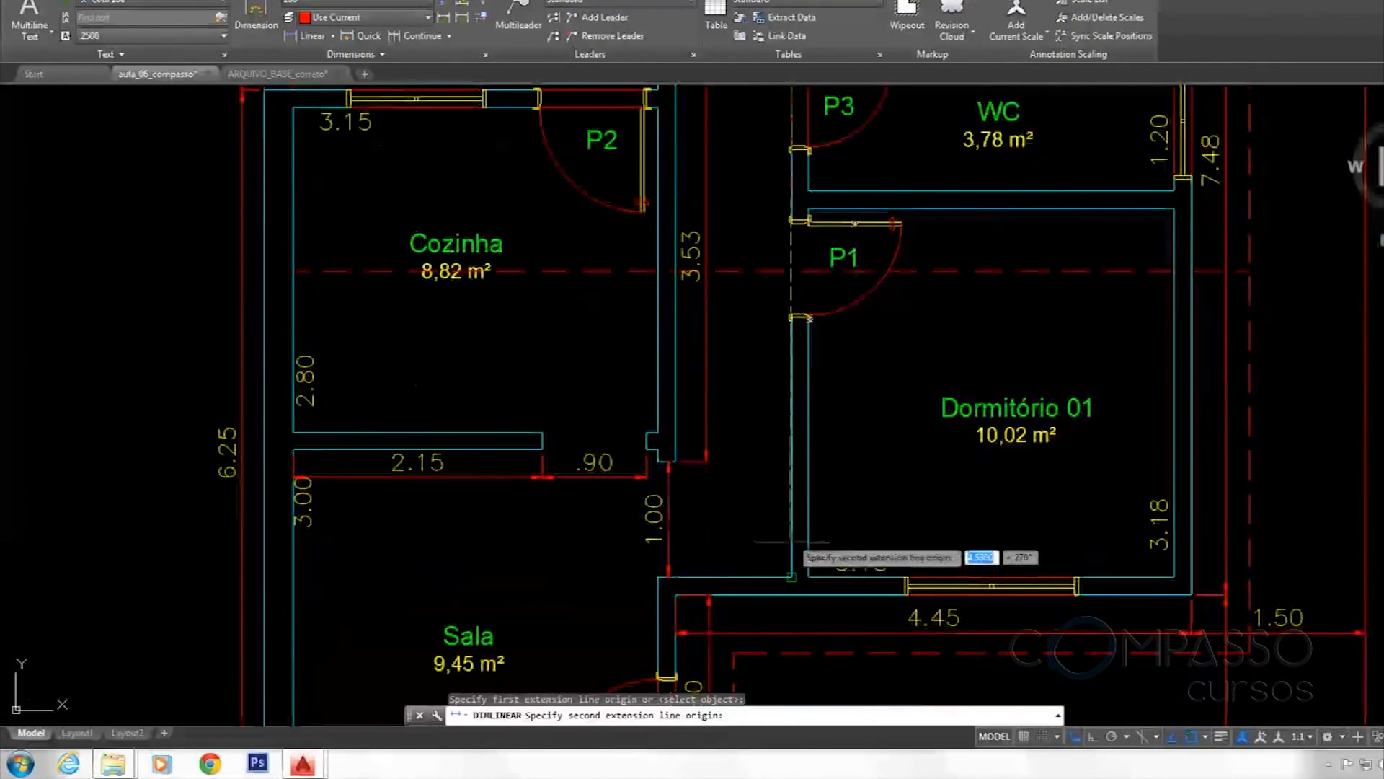
left_click(793, 578)
middle_click_drag(775, 440, 791, 543)
mouse_move(762, 466)
middle_mouse_down()
mouse_move(762, 482)
mouse_move(720, 375)
middle_mouse_up()
left_click(764, 481)
Add a horizontal linear dimension of the corridor's width between the Cozinha wall and the Dormitório 01 wall
scroll(723, 465, "up", 2)
key("Return")
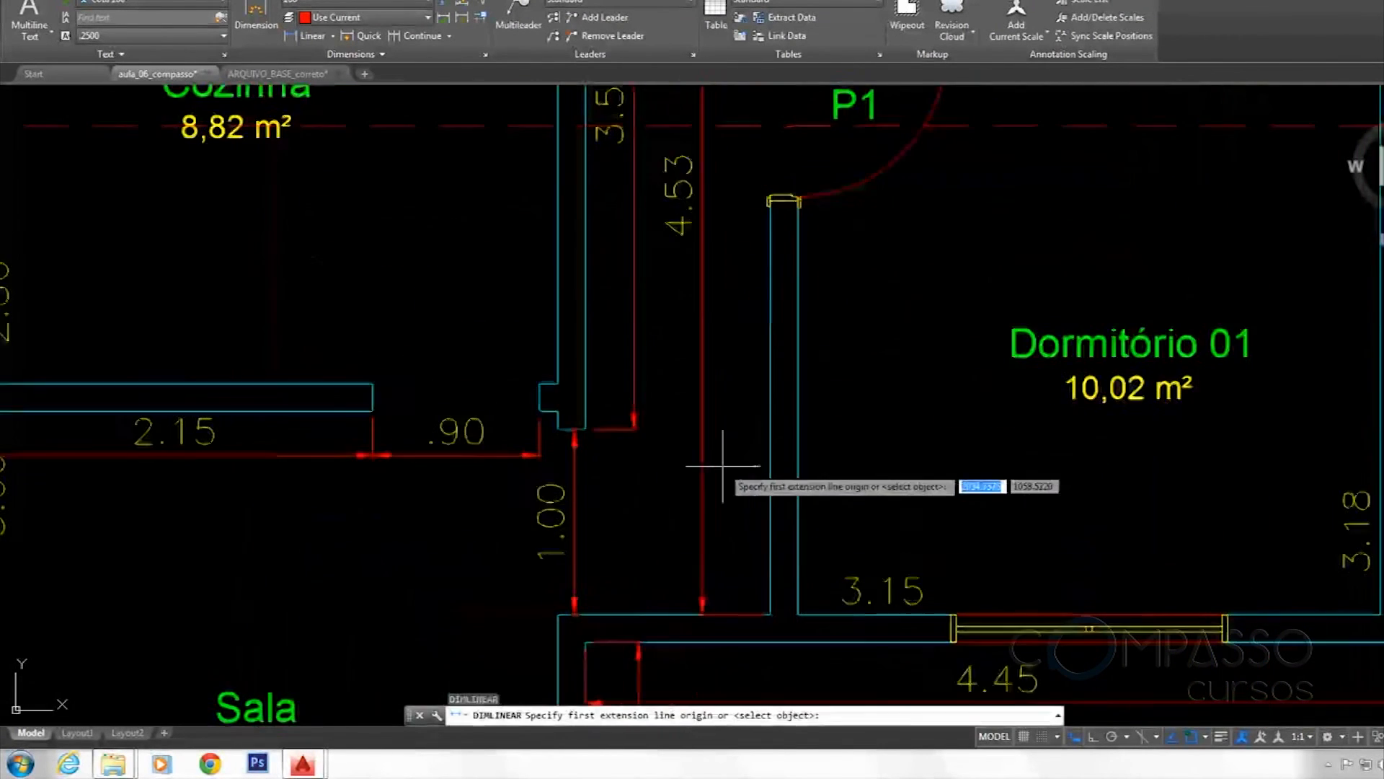
left_click(584, 394)
left_click(768, 426)
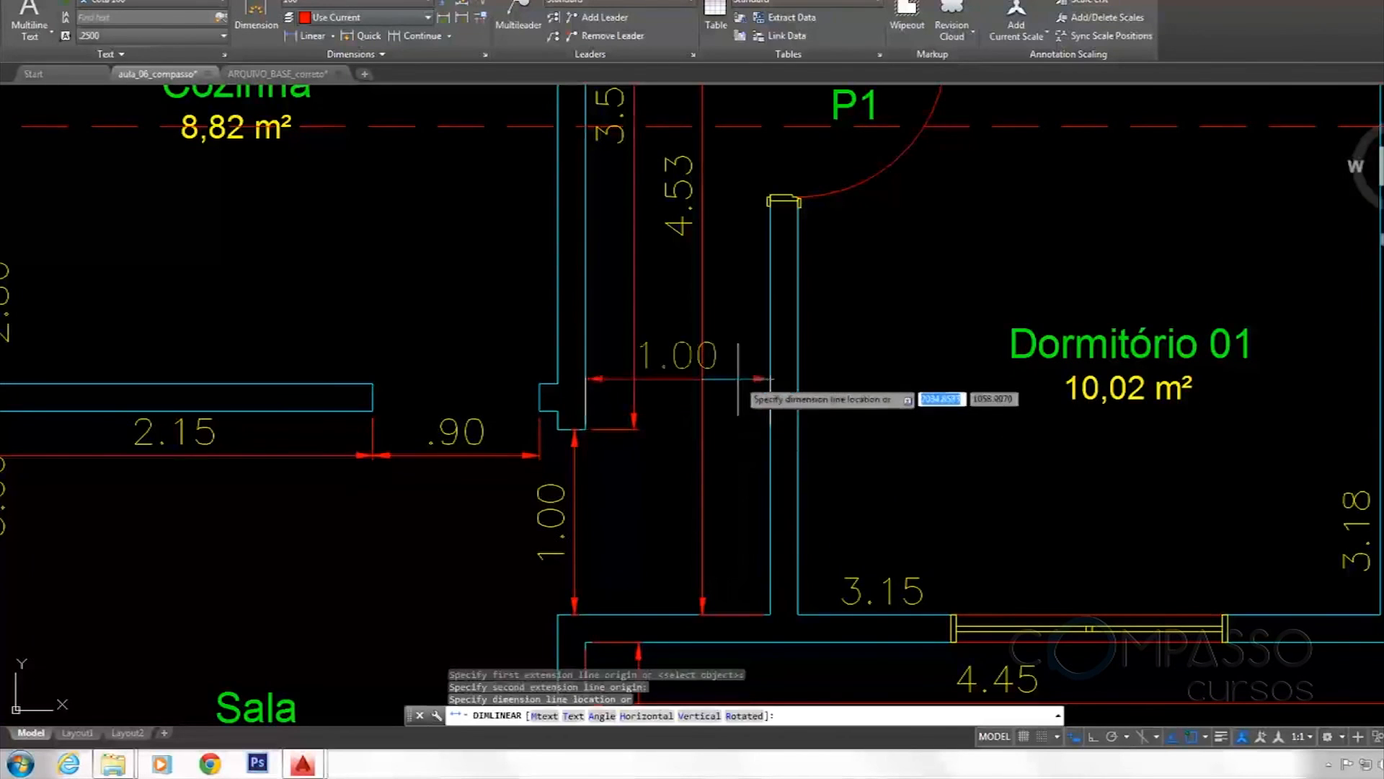
left_click(702, 364)
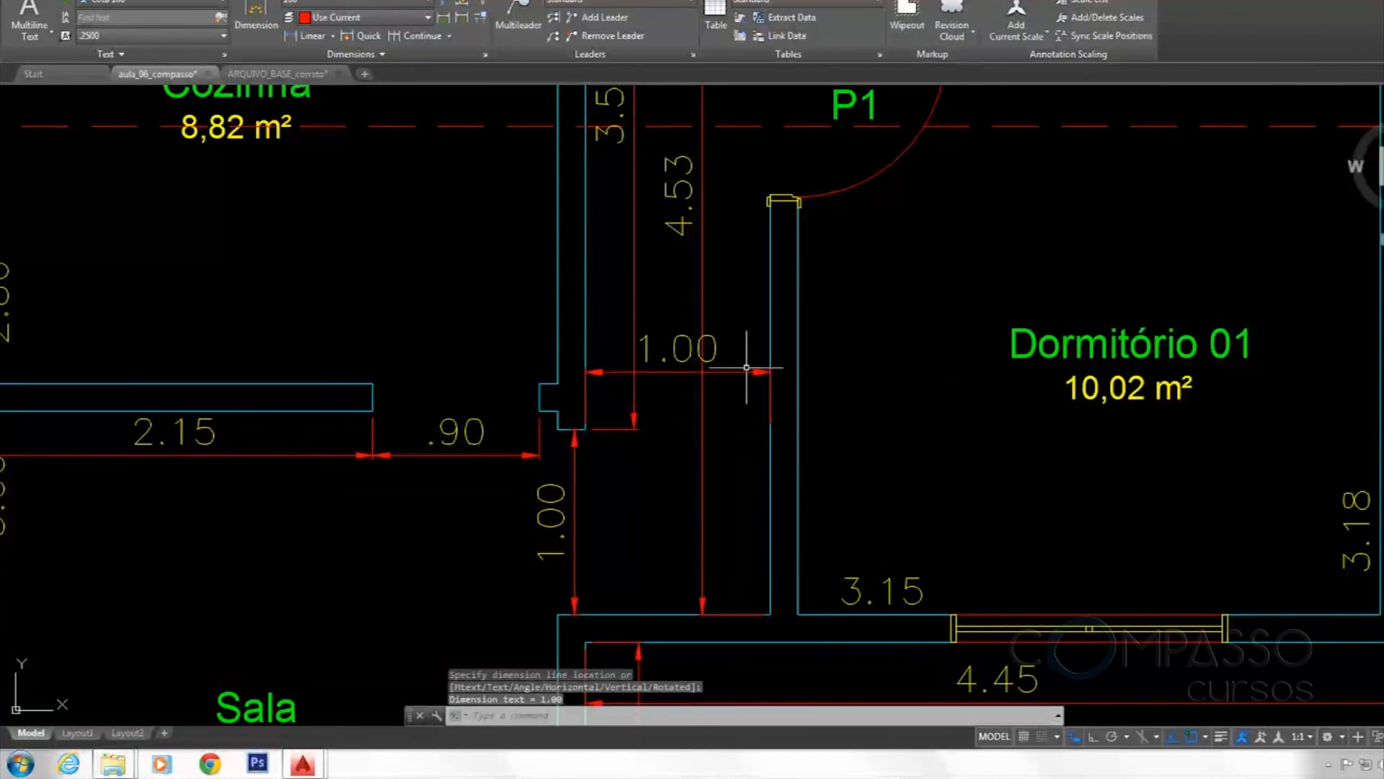
Review the dimensions of the corridor, rooms, outer walls and lot setbacks across the floor plan
scroll(780, 405, "up", 3)
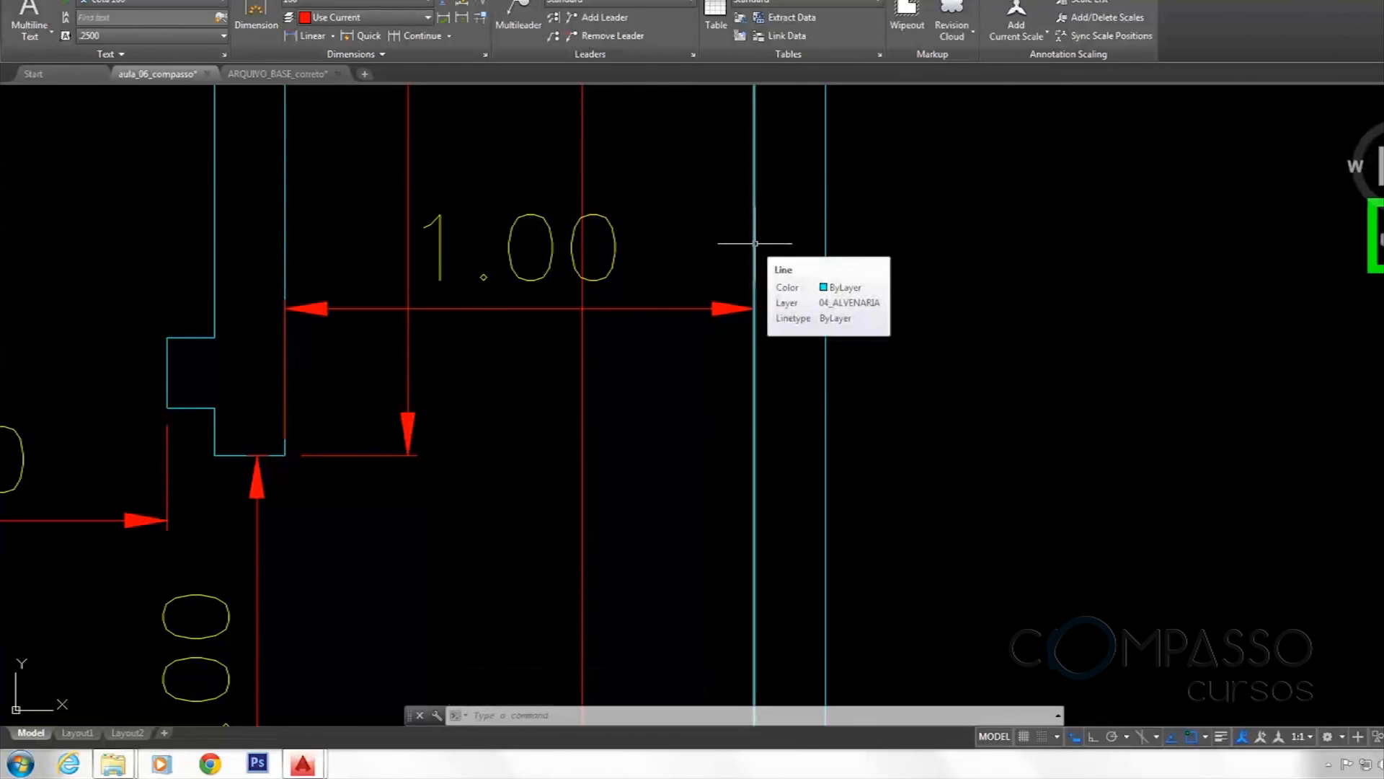
scroll(755, 243, "down", 2)
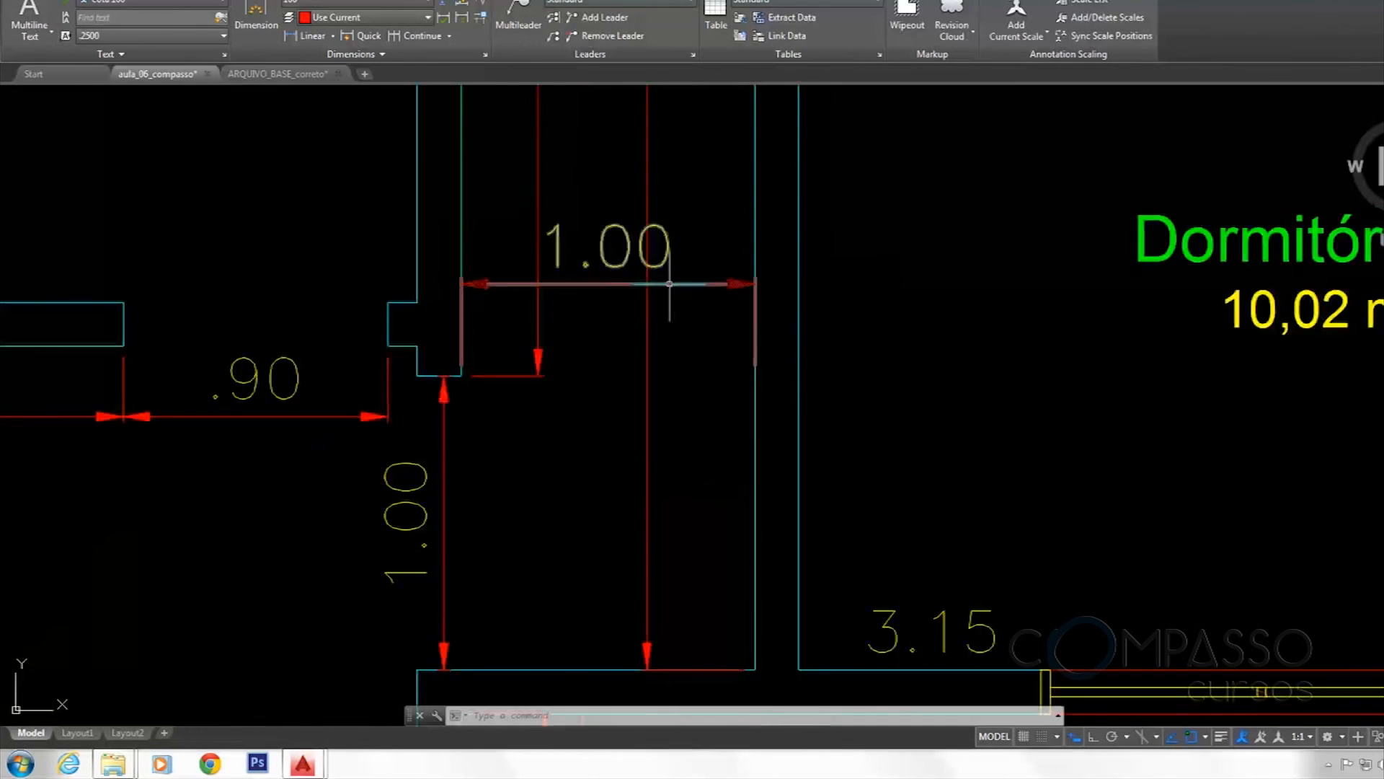
scroll(745, 299, "down", 3)
middle_click_drag(786, 230, 692, 414)
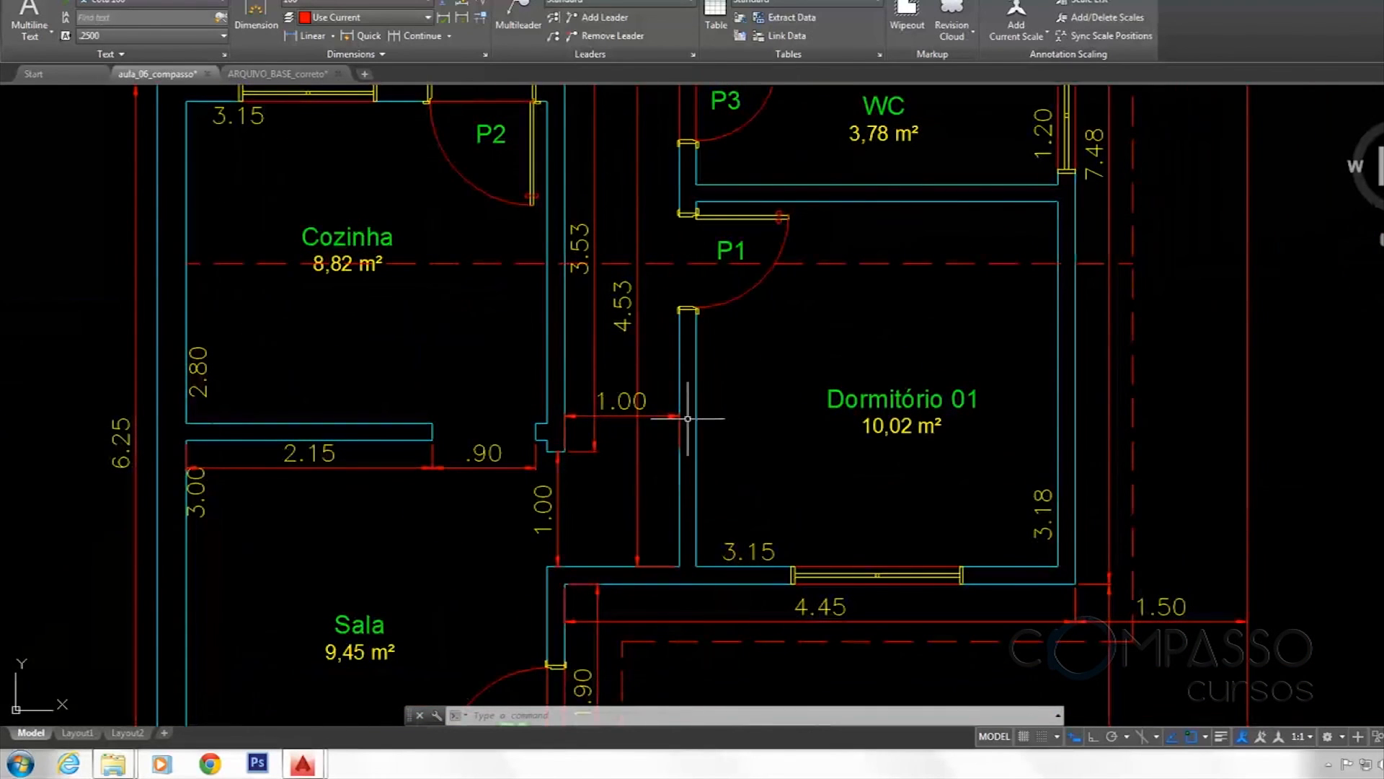
middle_click_drag(737, 388, 770, 315)
scroll(872, 386, "down", 2)
middle_click_drag(810, 452, 775, 348)
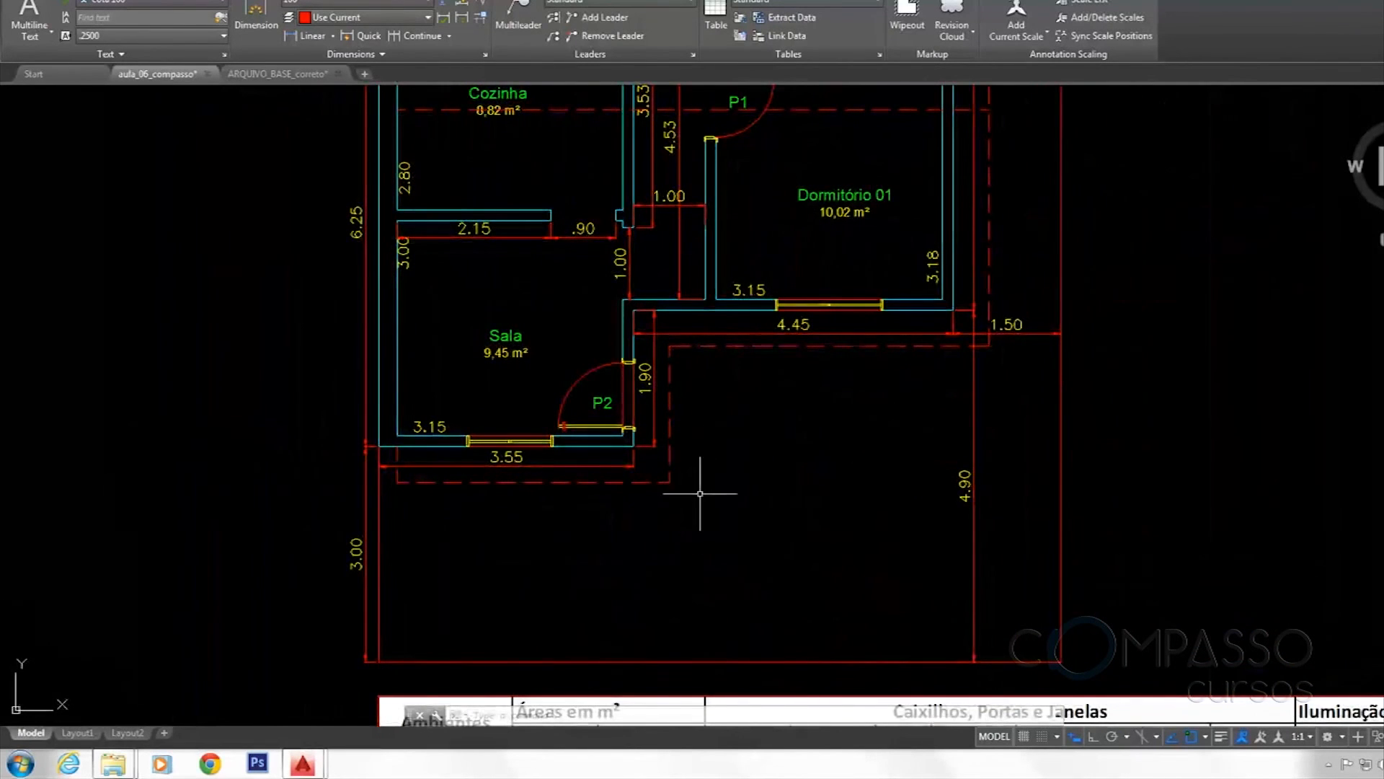
middle_click_drag(700, 494, 843, 414)
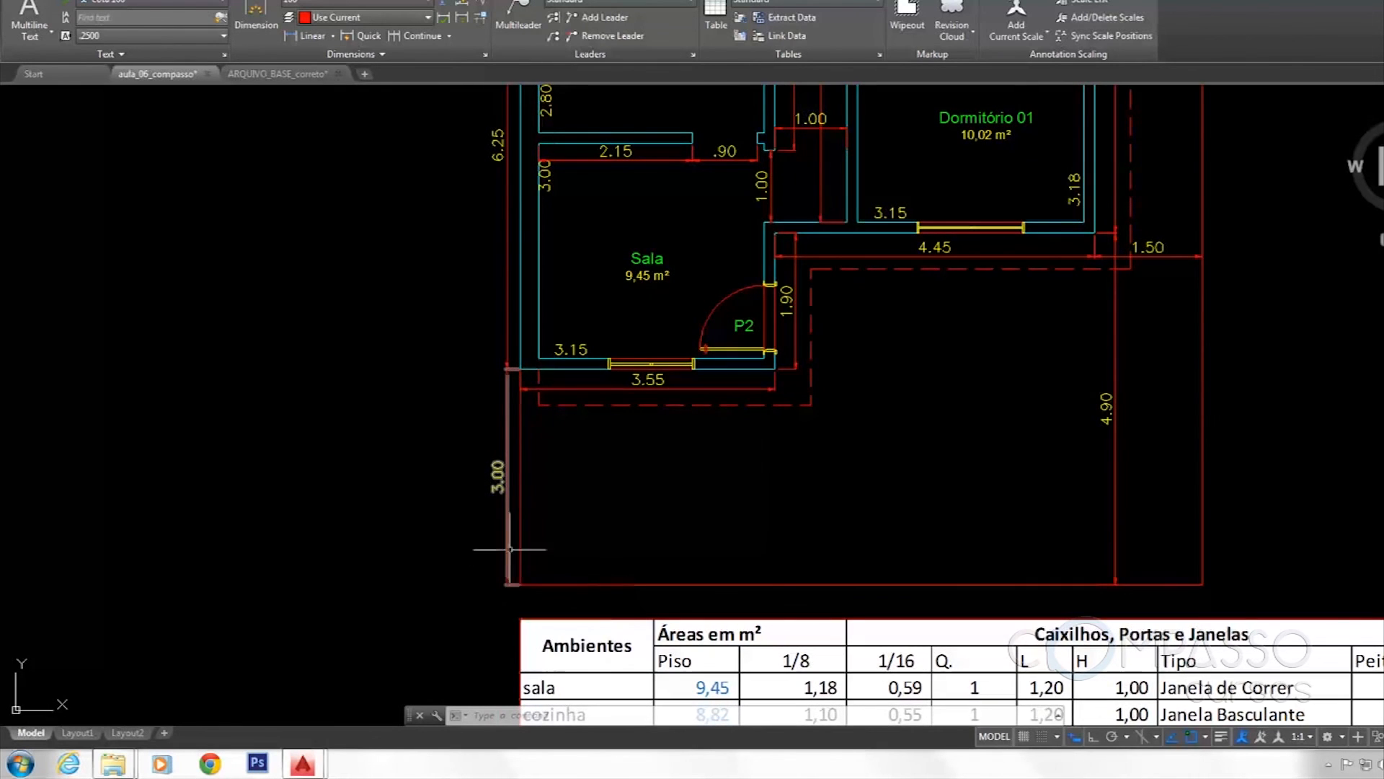
middle_click_drag(526, 393, 493, 475)
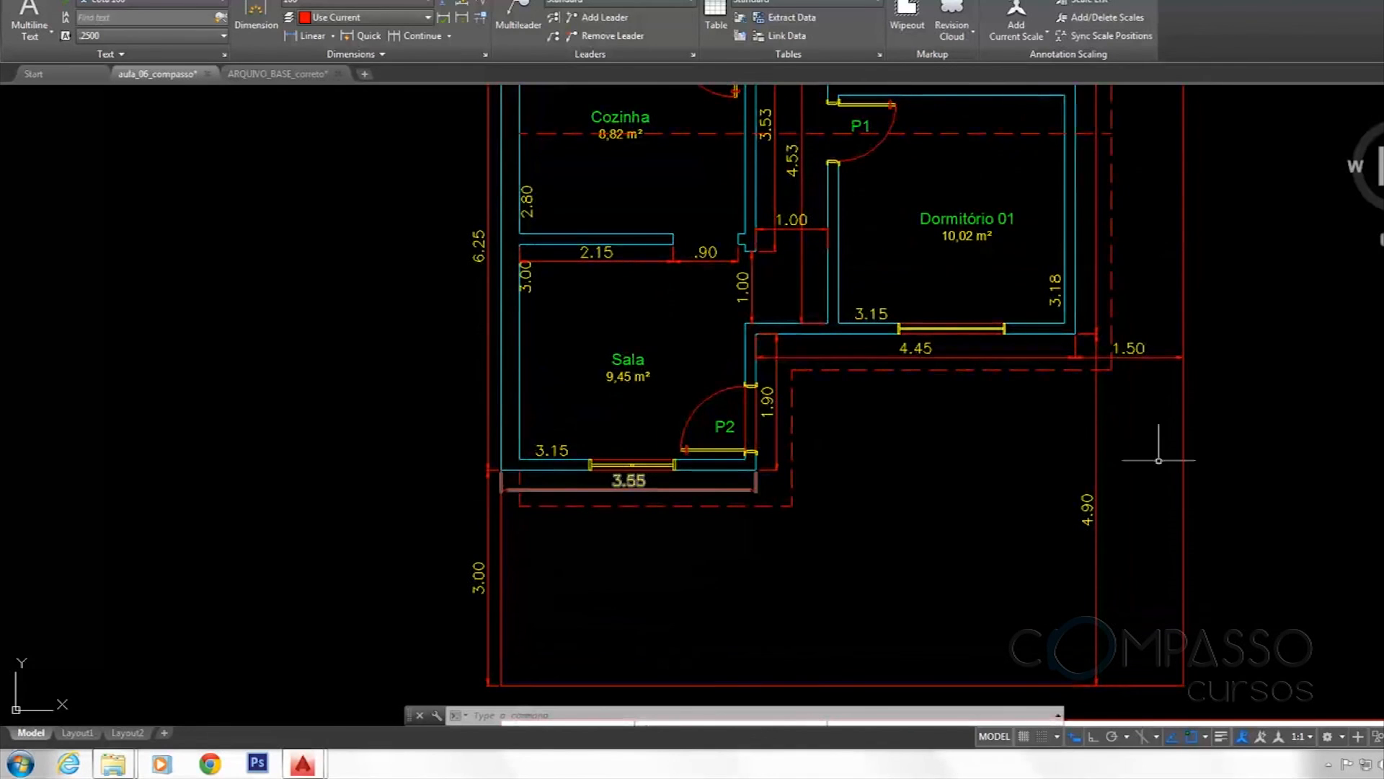
middle_click_drag(1025, 502, 962, 568)
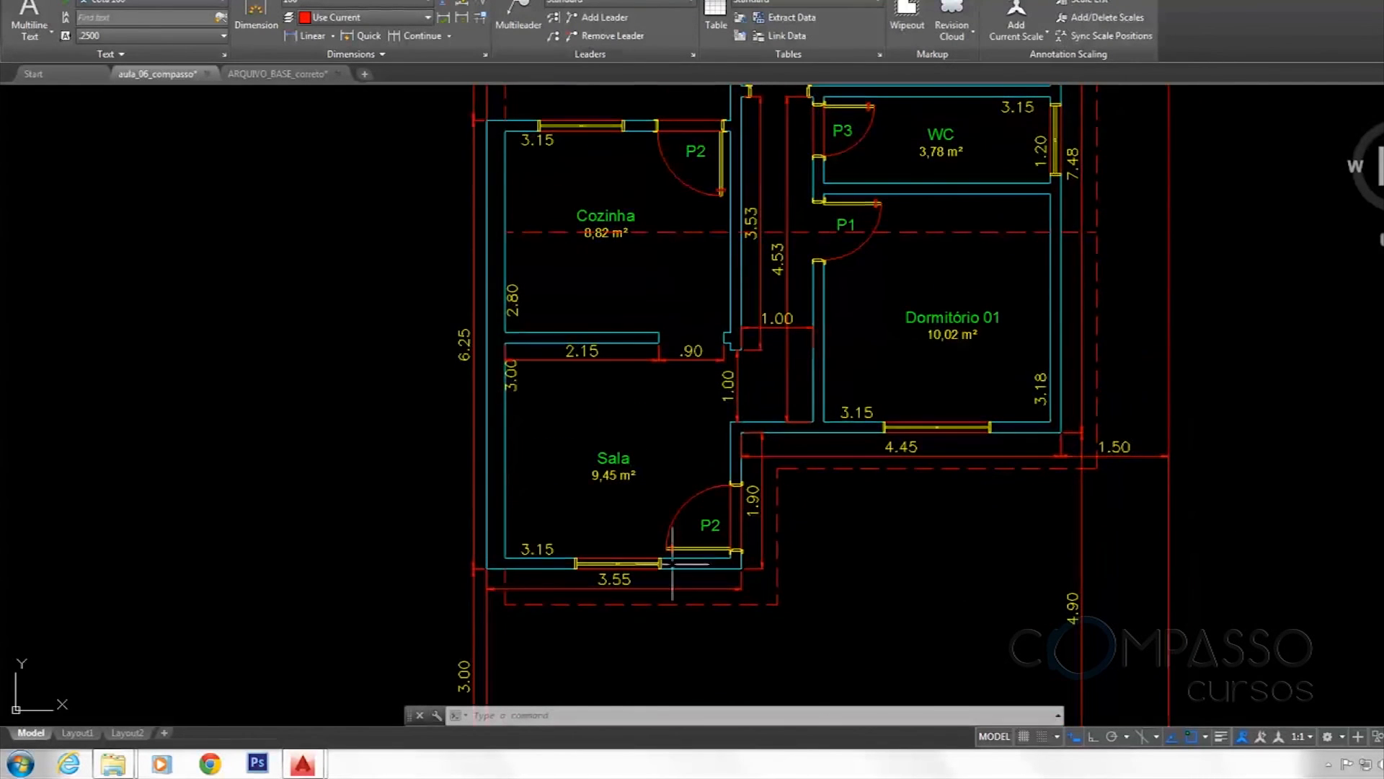
middle_click_drag(755, 430, 685, 584)
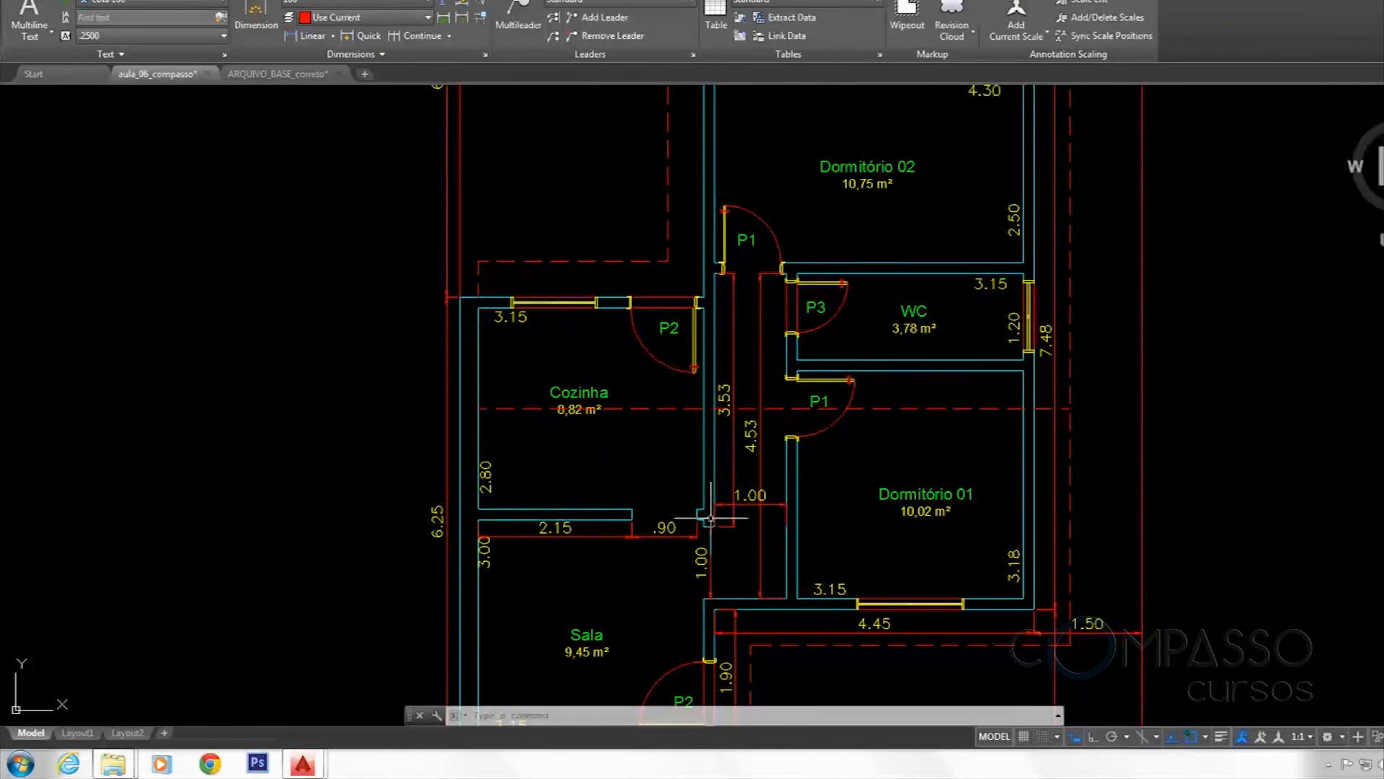
middle_click_drag(615, 580, 638, 465)
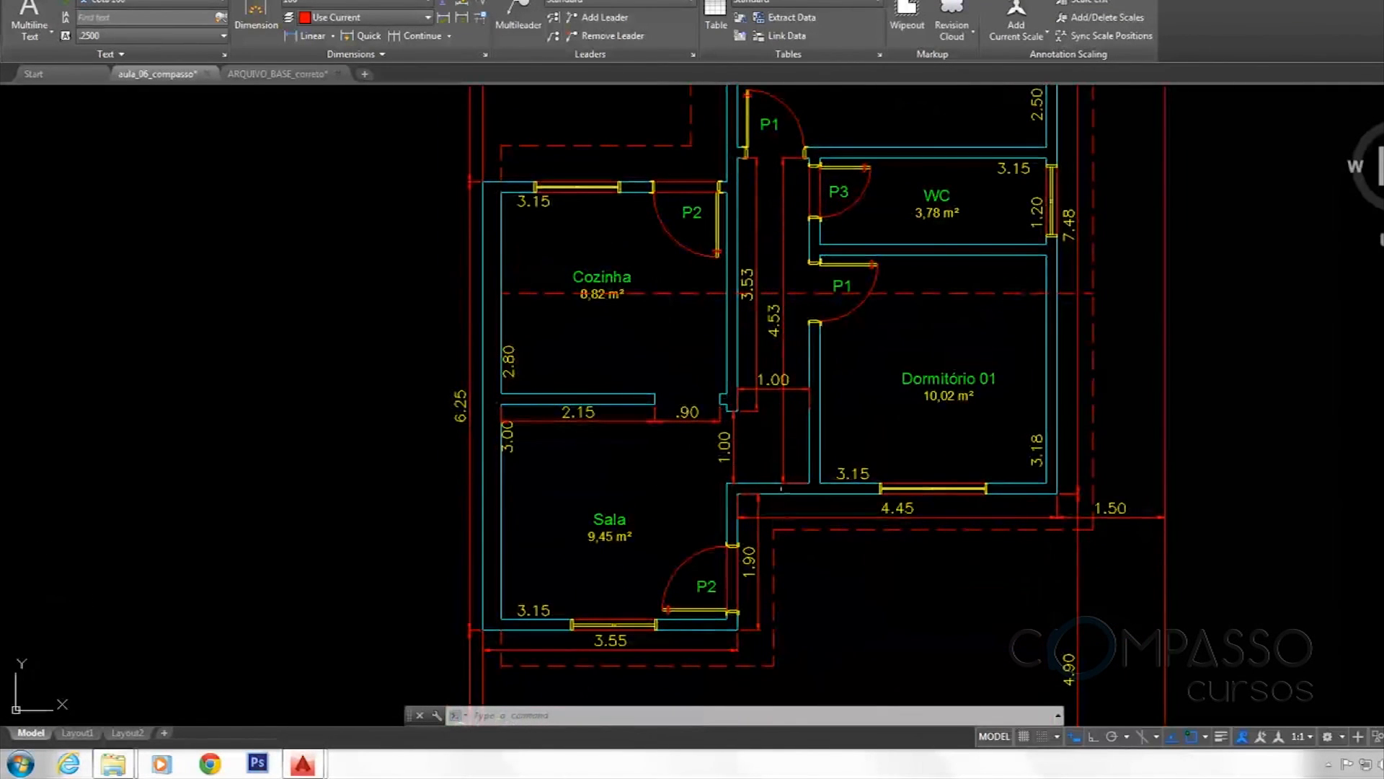
scroll(733, 414, "up", 6)
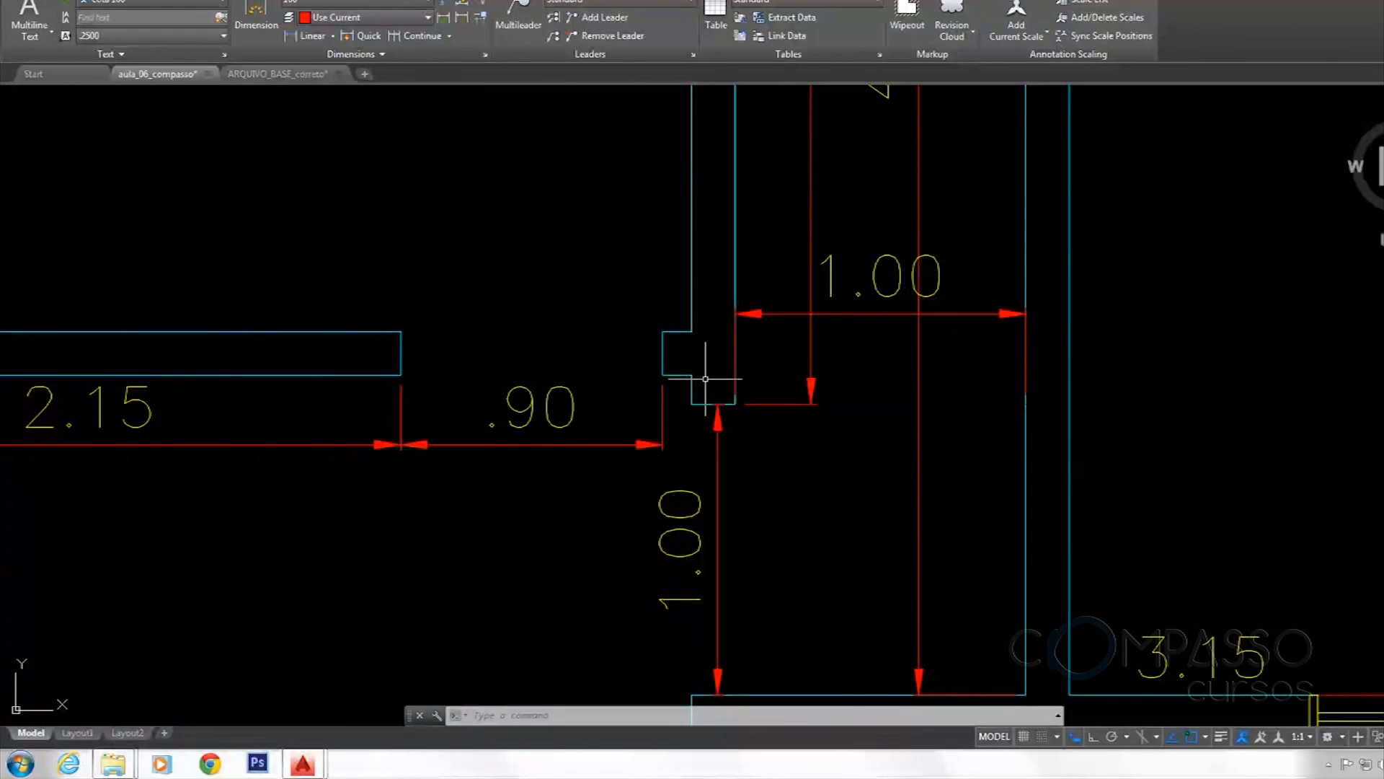
scroll(705, 378, "down", 4)
middle_click_drag(464, 439, 494, 371)
middle_click_drag(454, 464, 483, 526)
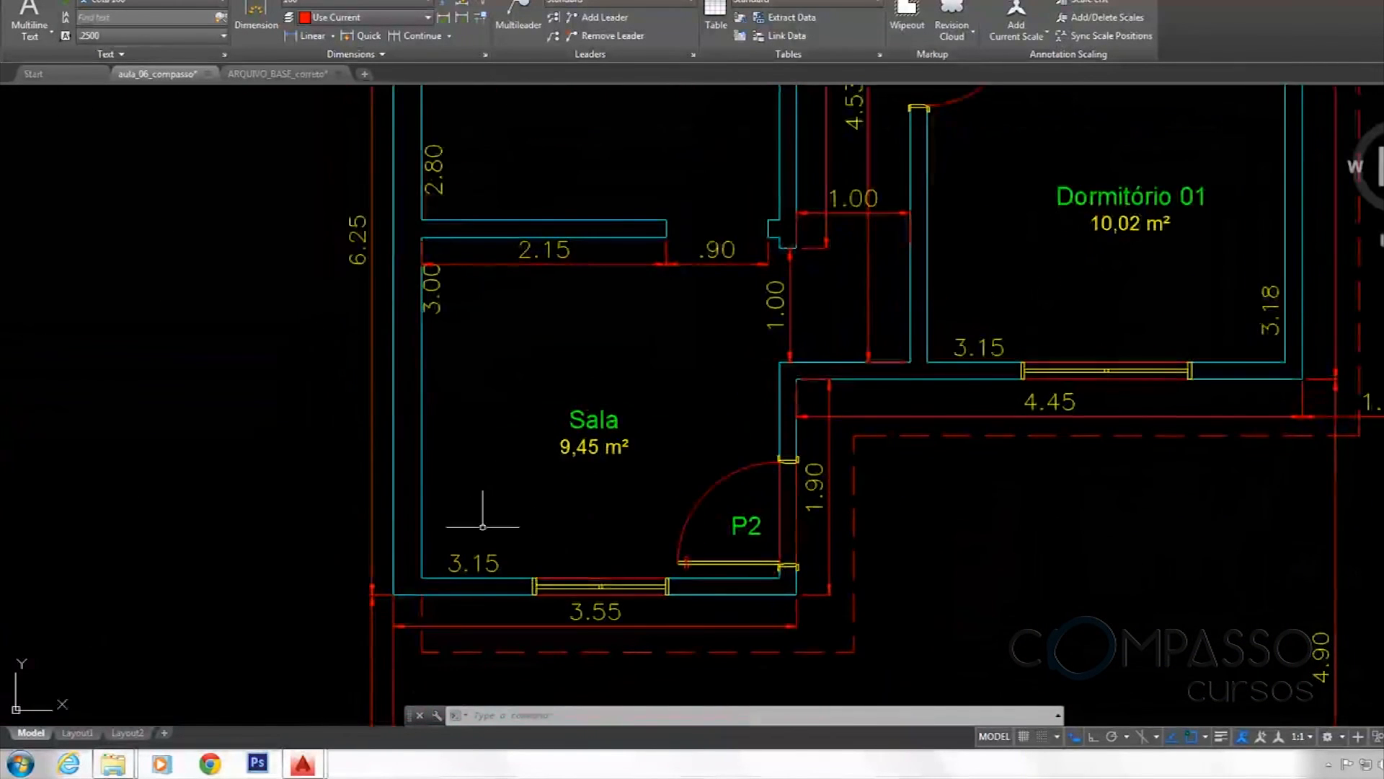
middle_click_drag(436, 325, 424, 437)
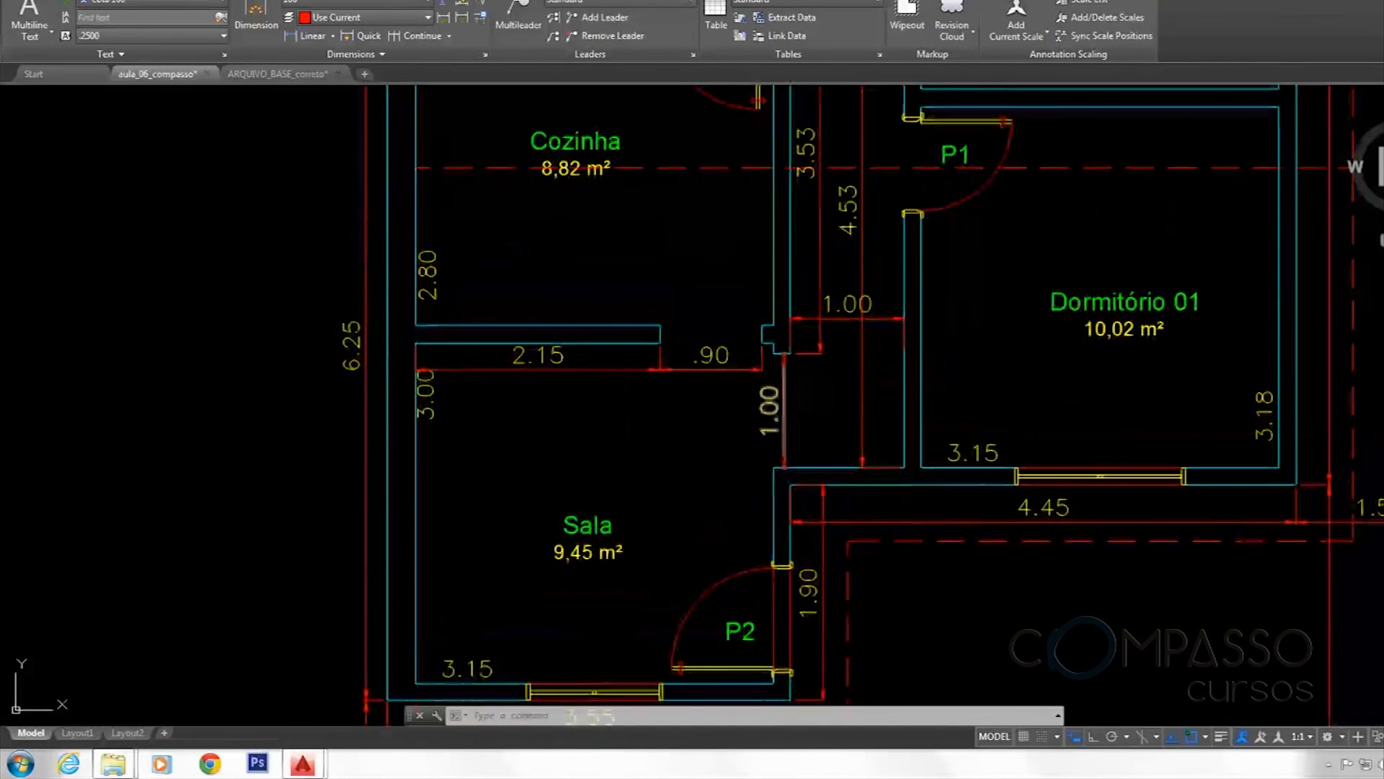
middle_click_drag(673, 330, 583, 503)
scroll(660, 433, "down", 2)
middle_click_drag(569, 349, 564, 405)
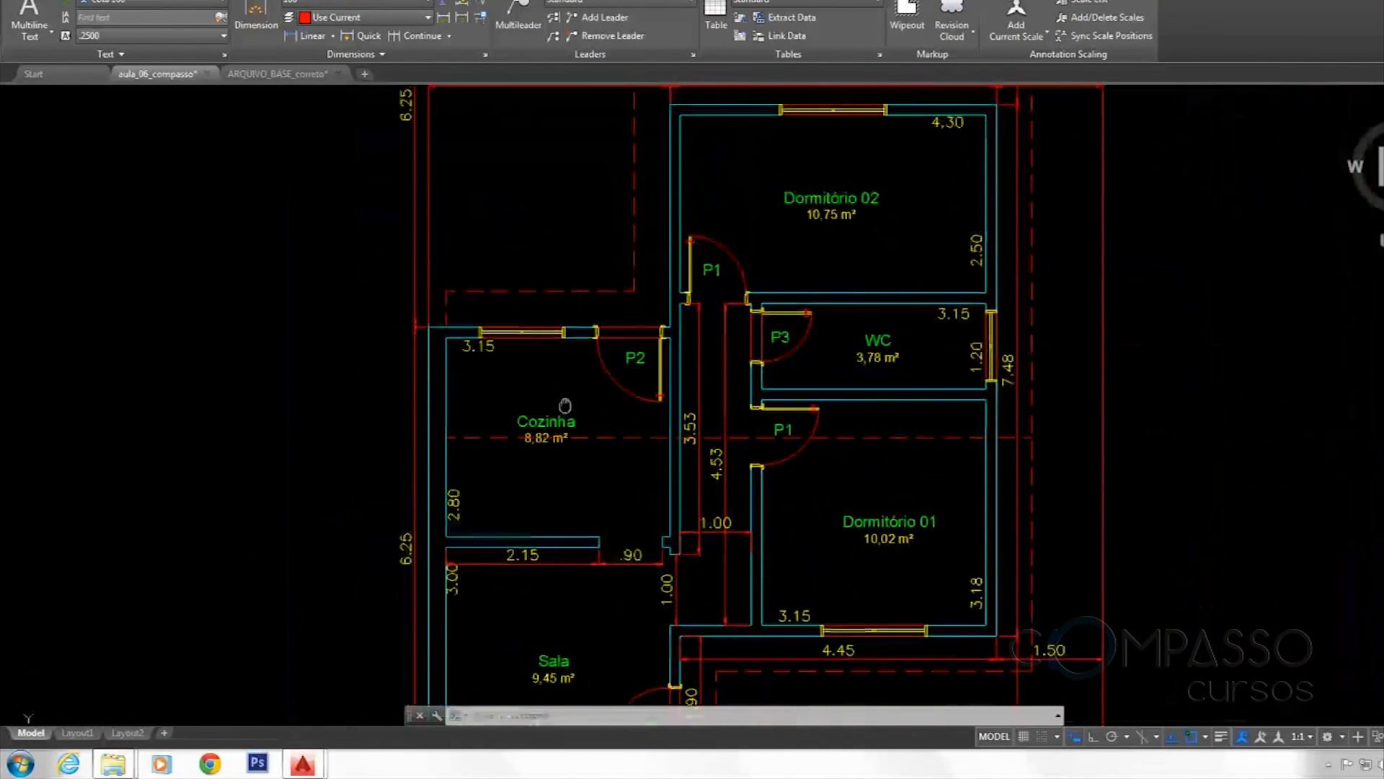
middle_click_drag(720, 359, 719, 262)
middle_click_drag(886, 335, 796, 323)
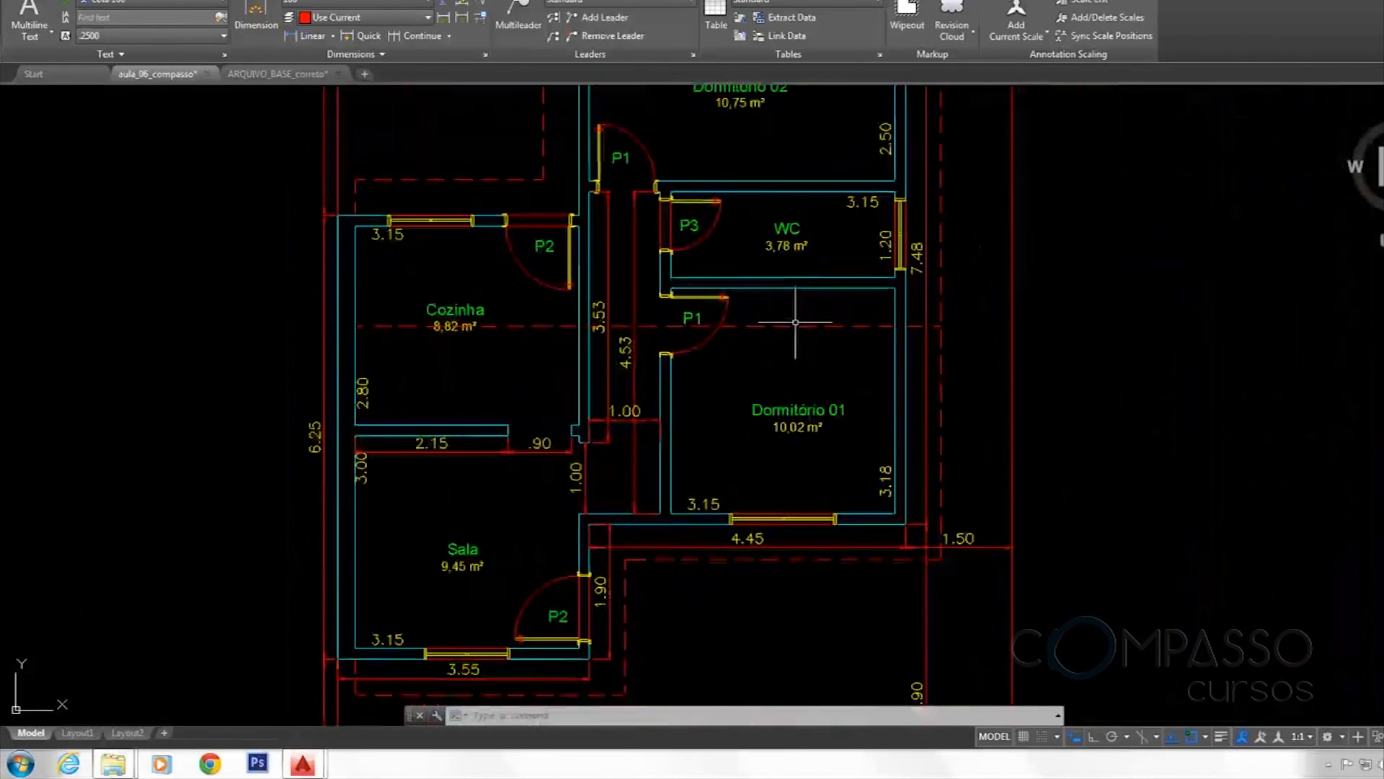
middle_click_drag(893, 509, 887, 554)
middle_click_drag(861, 285, 869, 447)
middle_click_drag(769, 395, 764, 263)
scroll(764, 291, "down", 2)
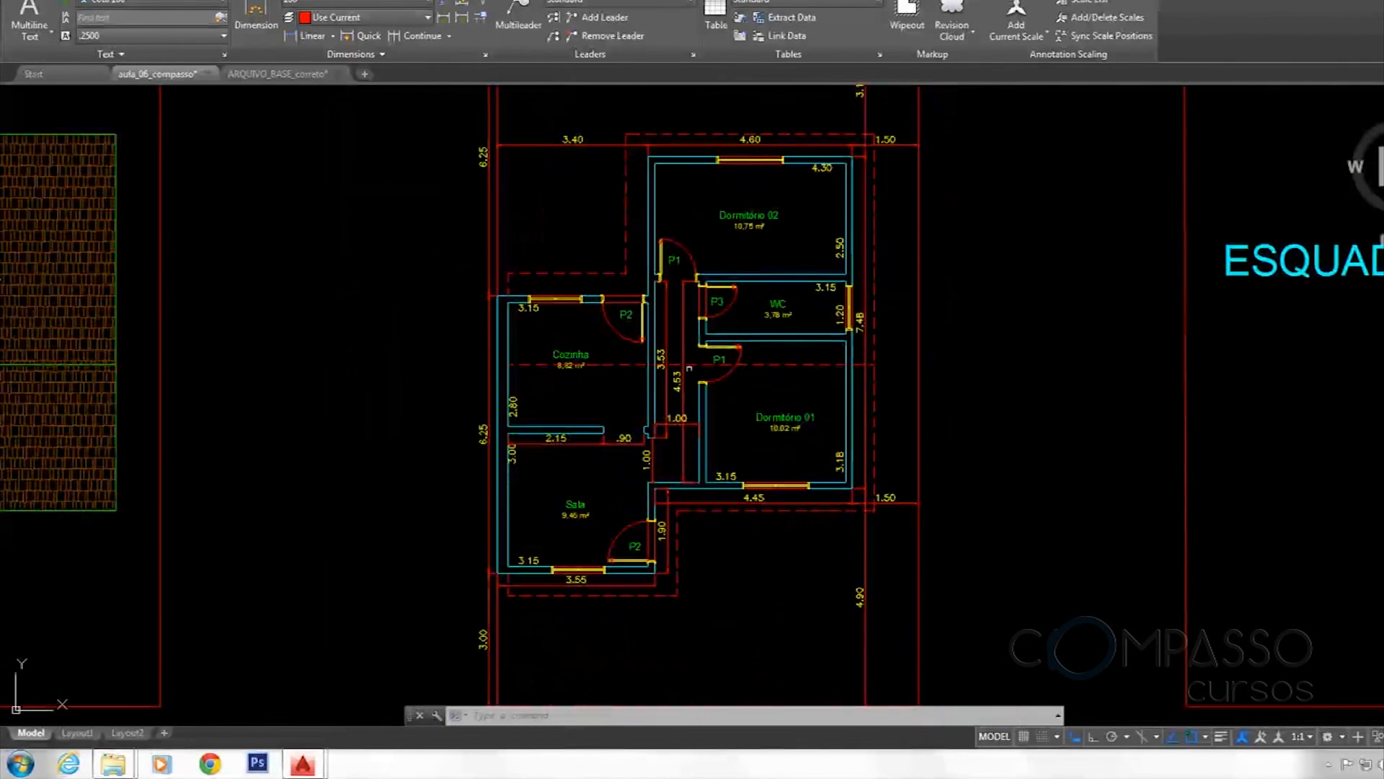
Add a horizontal linear dimension of the lot's full width above its upper boundary
middle_click_drag(728, 365, 694, 495)
middle_click_drag(525, 154, 538, 329)
scroll(557, 272, "up", 2)
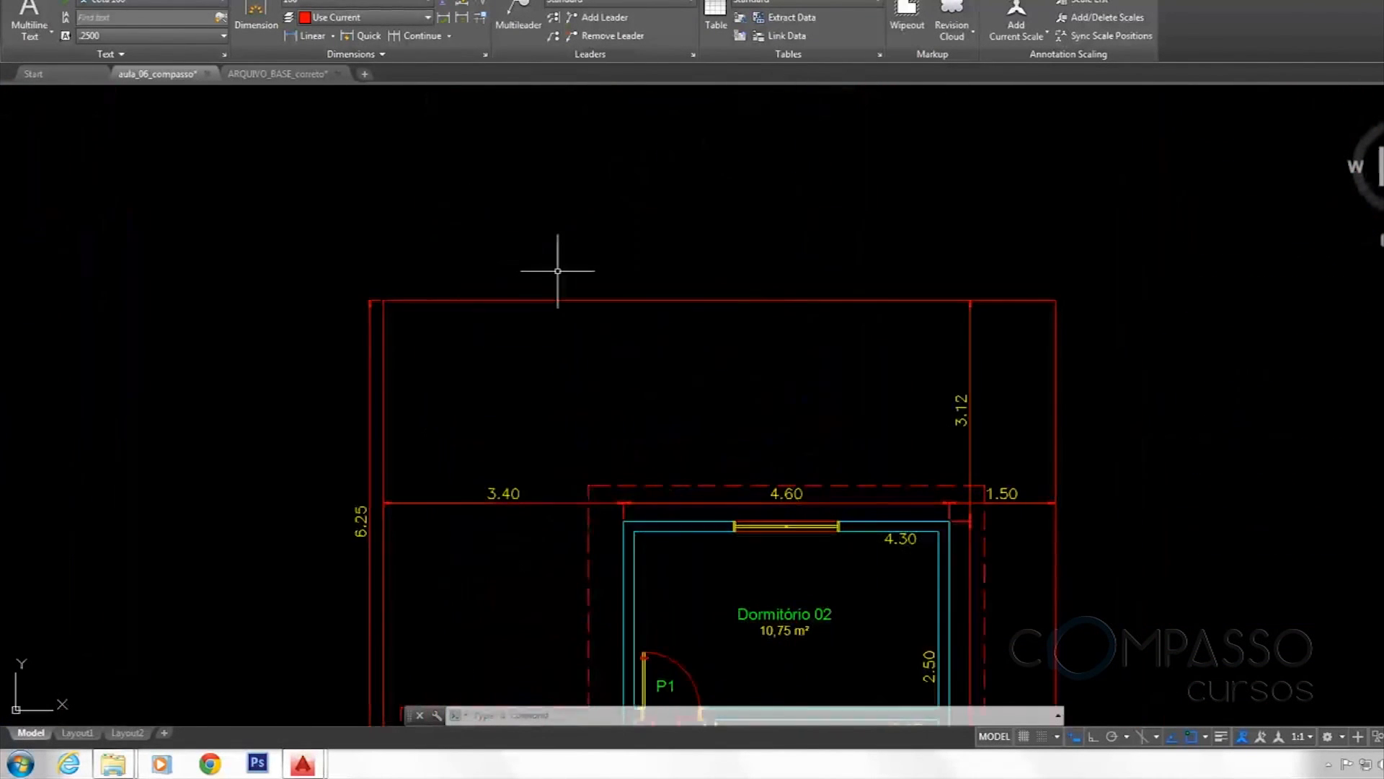
left_click(287, 40)
left_click(369, 301)
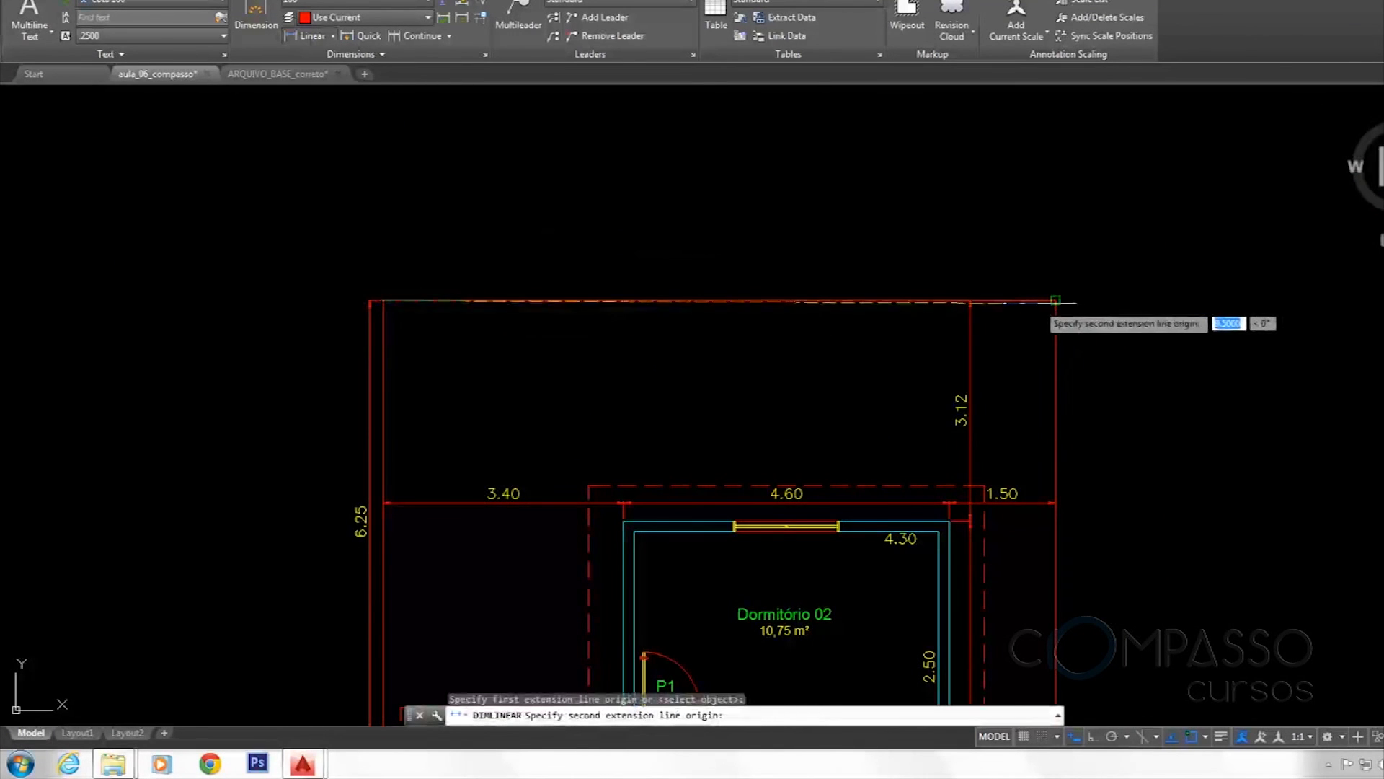
left_click(1055, 301)
left_click(887, 283)
Add a vertical linear dimension of the lot's full depth, outside the boundary on the WC and Dormitório 01 side
key("Return")
scroll(1067, 306, "up", 4)
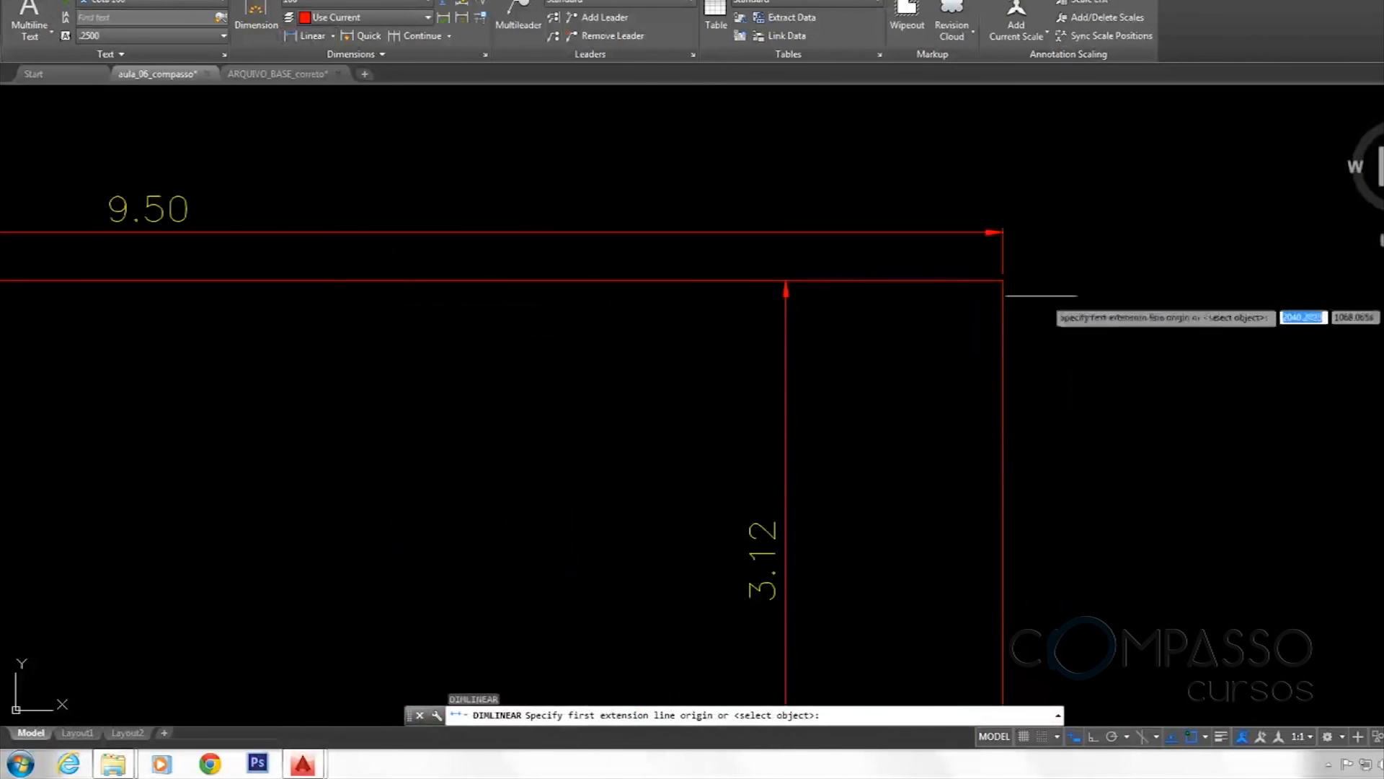
left_click(1002, 281)
scroll(952, 231, "down", 8)
scroll(937, 505, "up", 6)
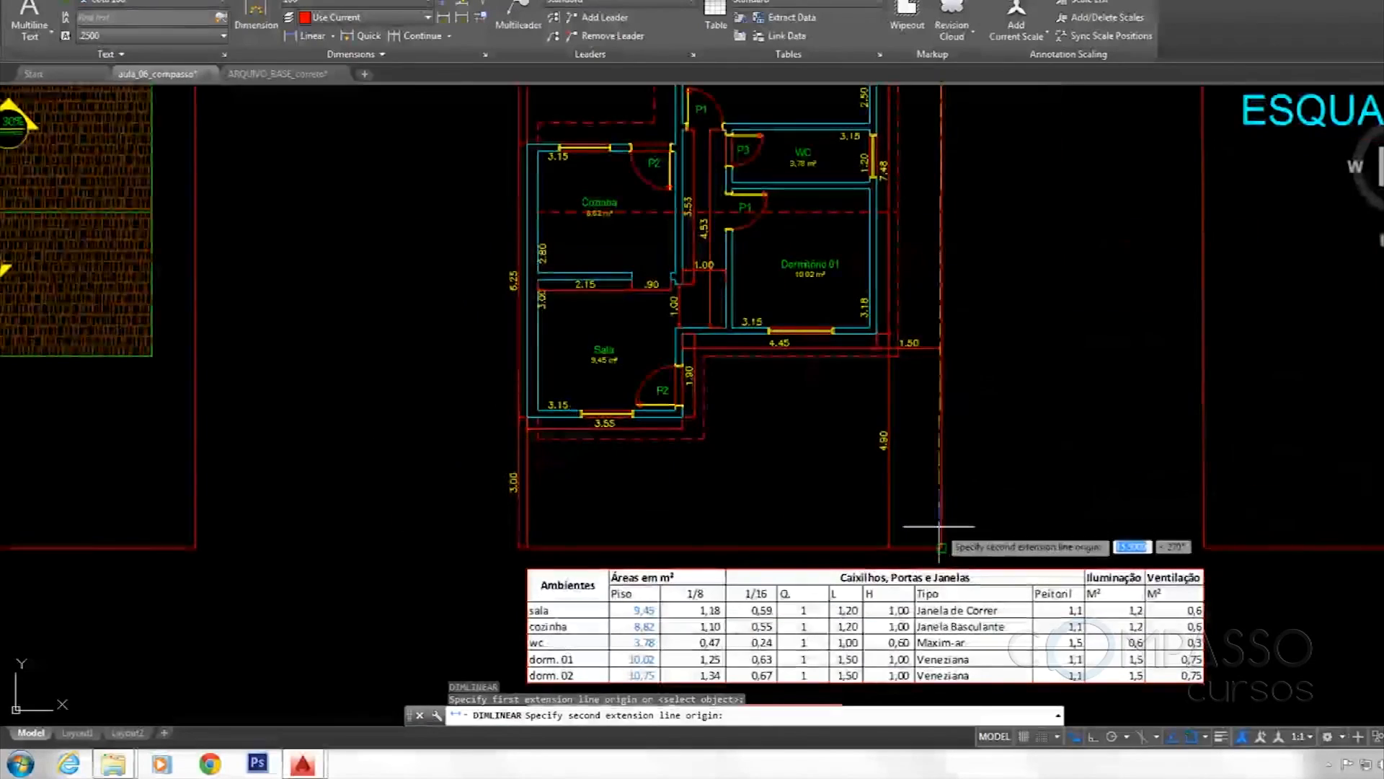
left_click(941, 548)
scroll(944, 533, "down", 5)
scroll(952, 504, "up", 5)
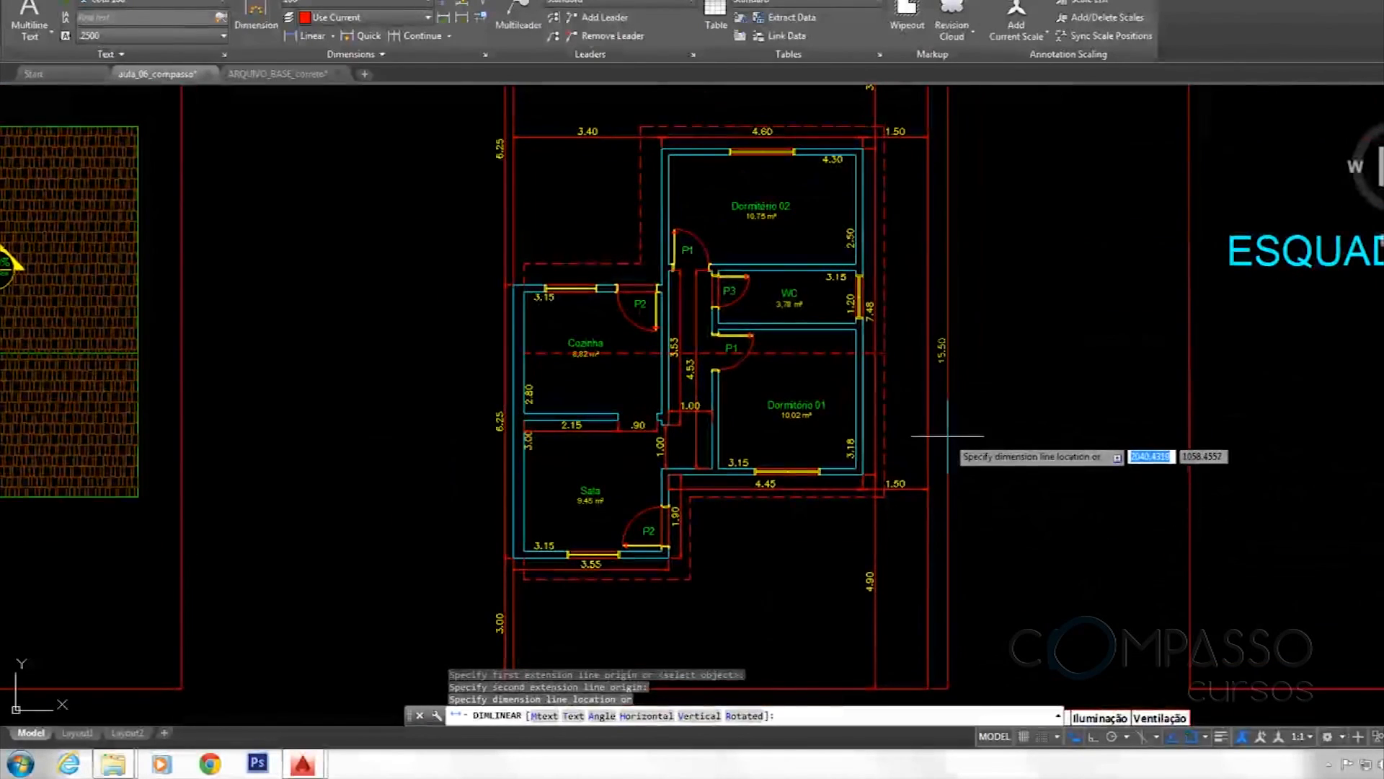
left_click(947, 436)
scroll(966, 360, "down", 3)
scroll(927, 319, "up", 1)
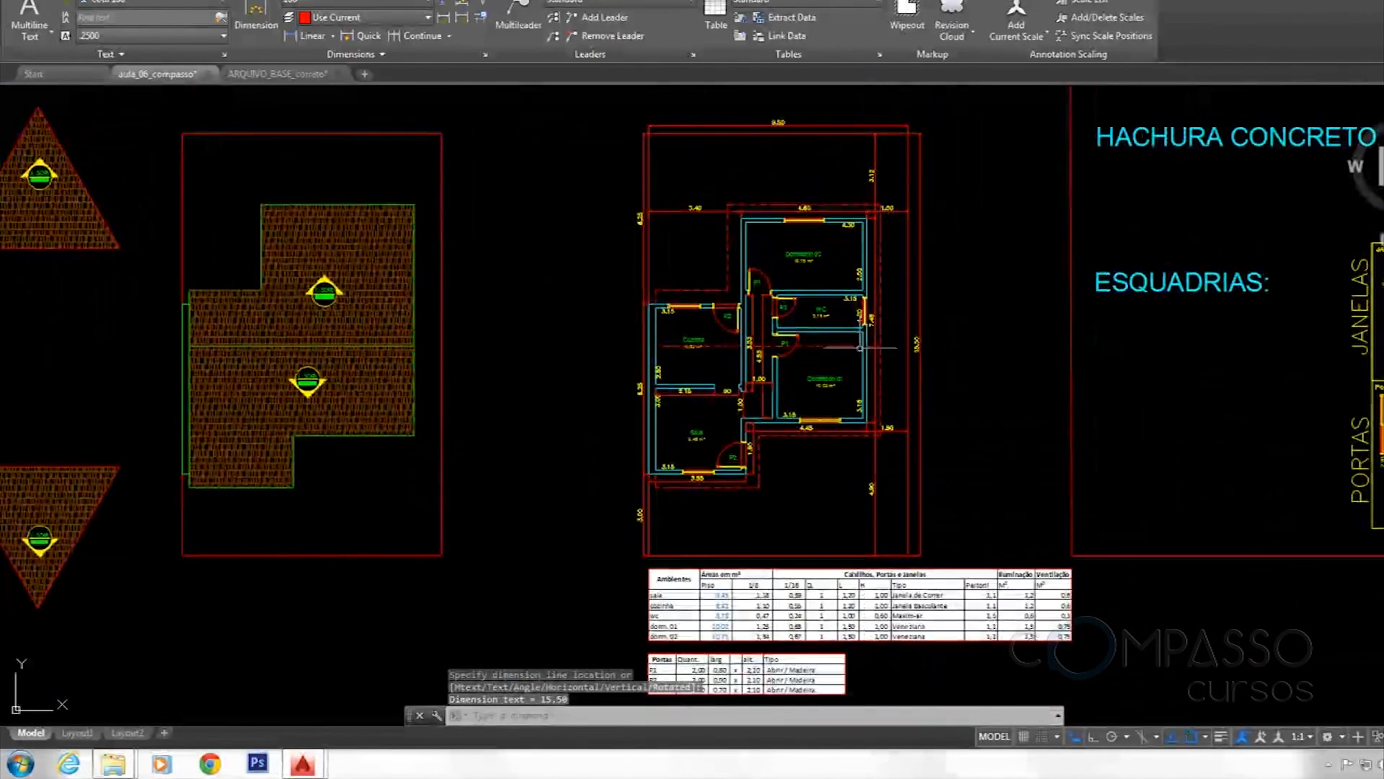
Review the dimensions of the rooms, corridor and lot across the floor plan for missing ones
middle_click_drag(859, 349, 730, 396)
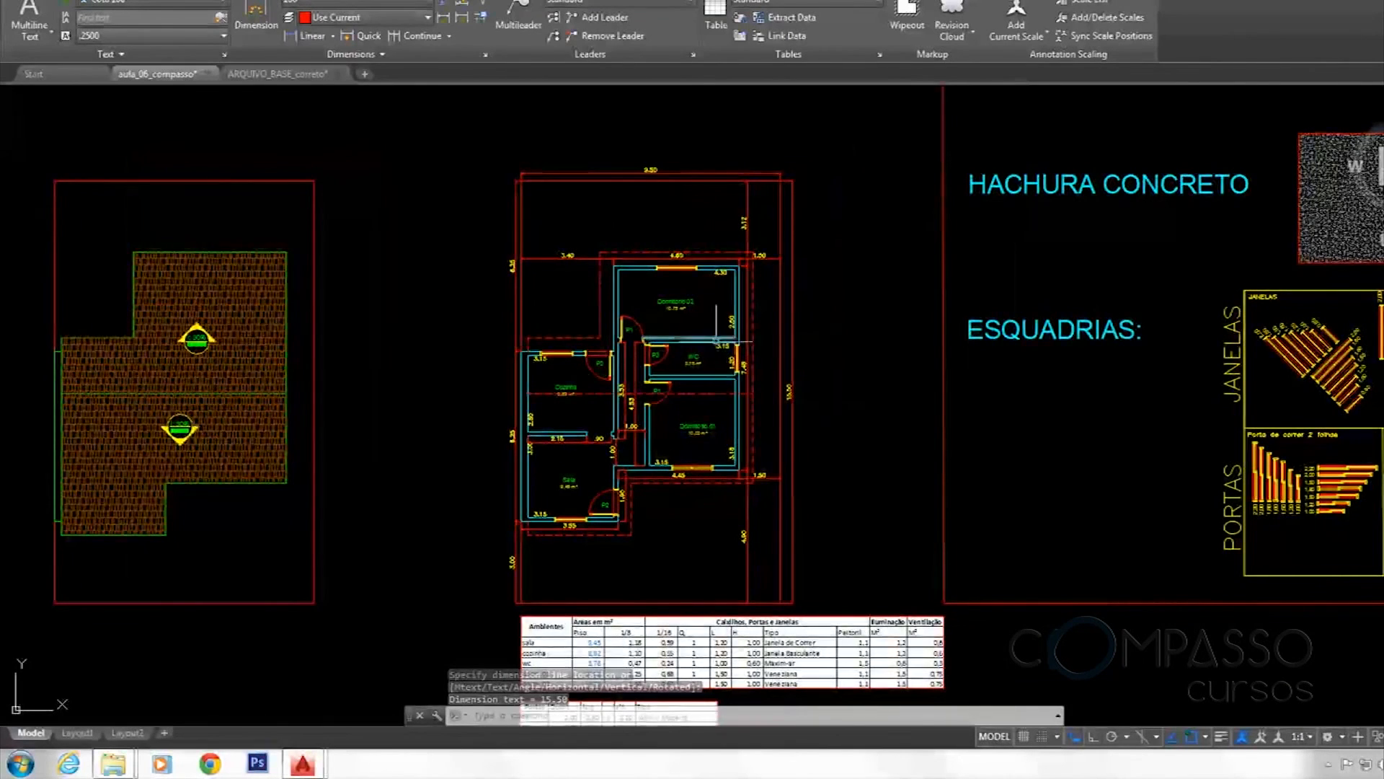
scroll(635, 358, "up", 4)
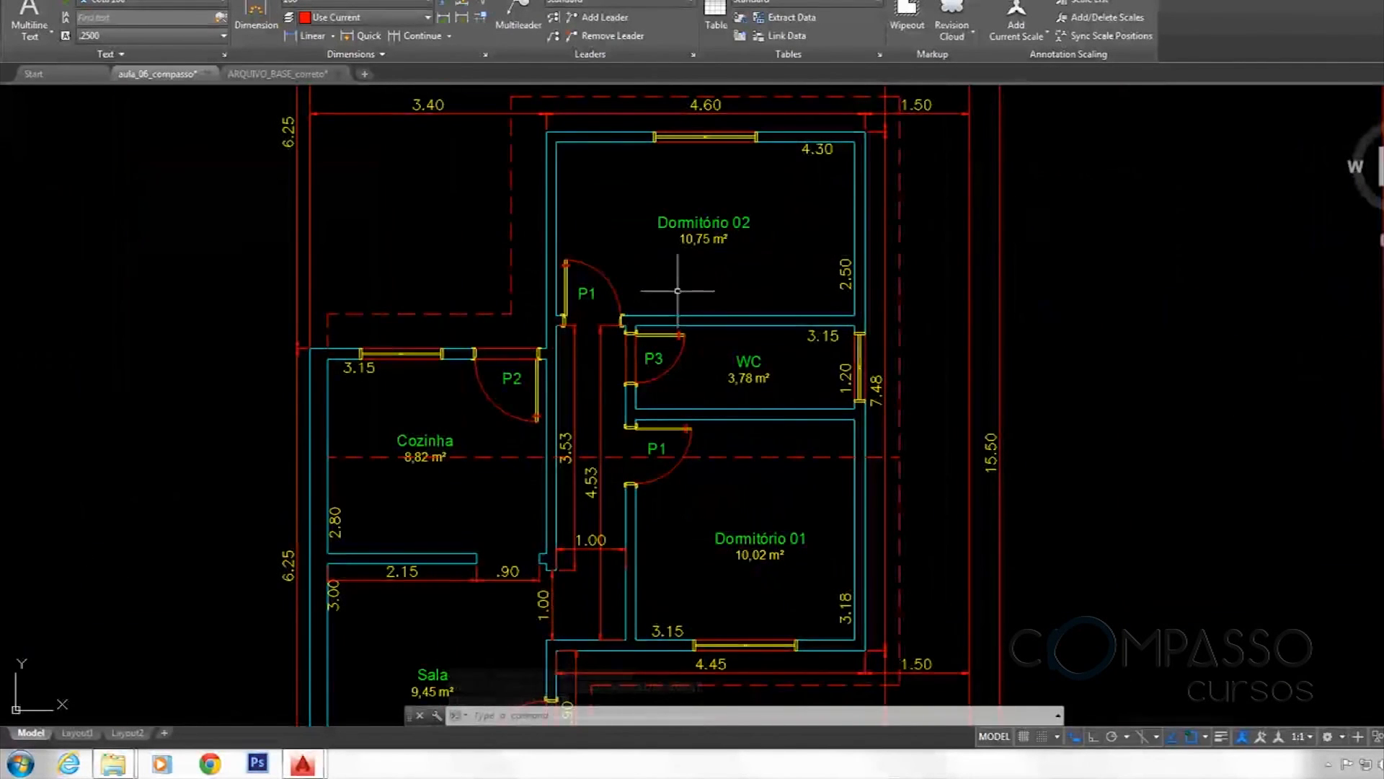
middle_click_drag(678, 290, 731, 321)
mouse_move(735, 366)
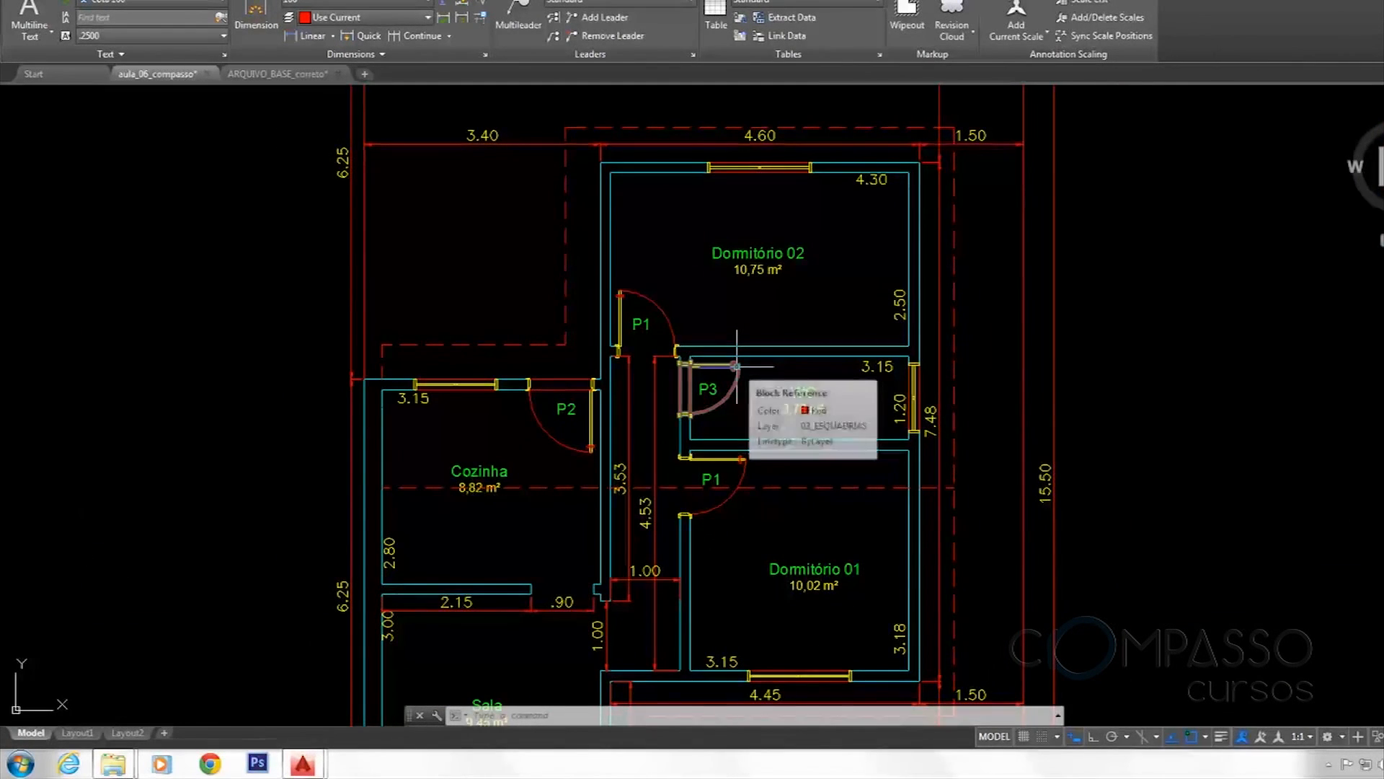
middle_click_drag(736, 367, 733, 283)
scroll(733, 283, "down", 2)
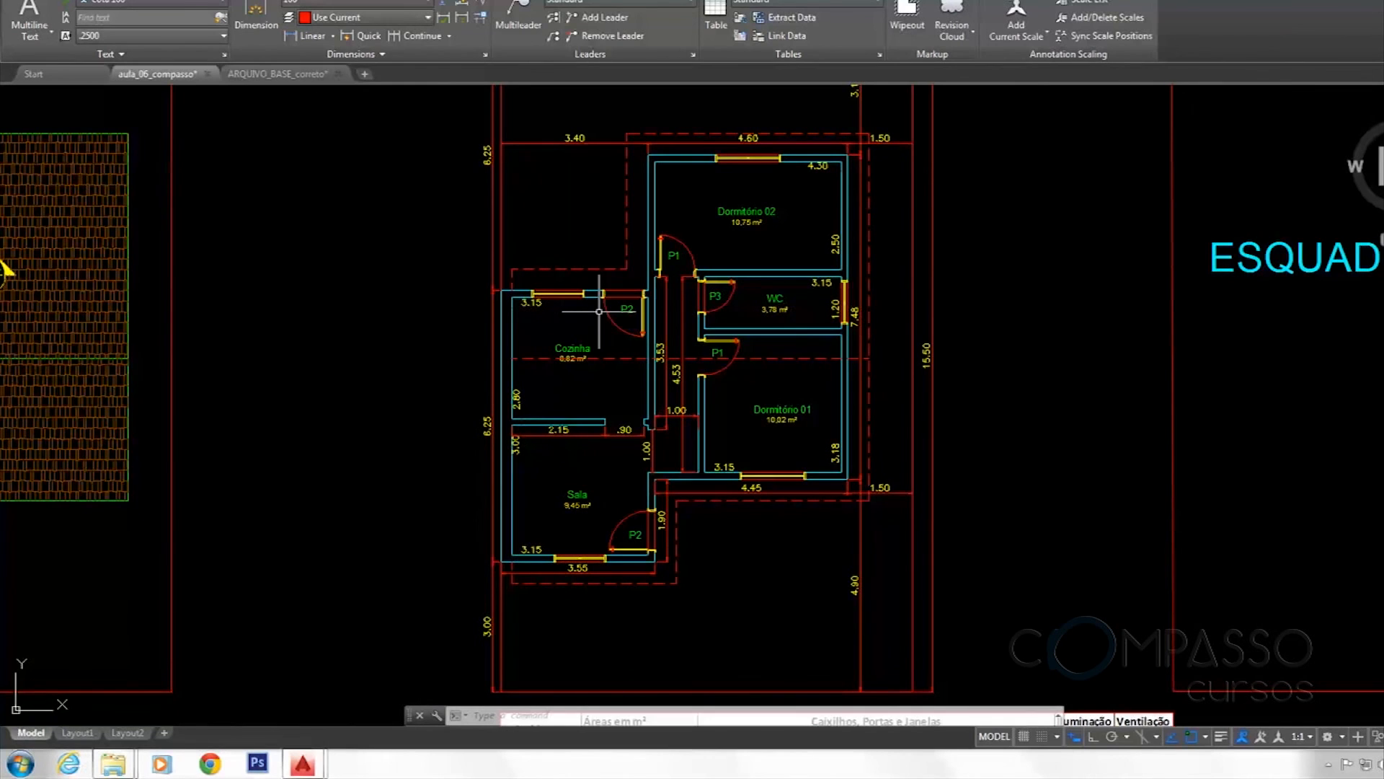
mouse_move(599, 312)
middle_mouse_down()
mouse_move(577, 349)
mouse_move(500, 365)
mouse_move(435, 478)
middle_mouse_up()
middle_click_drag(759, 261, 715, 164)
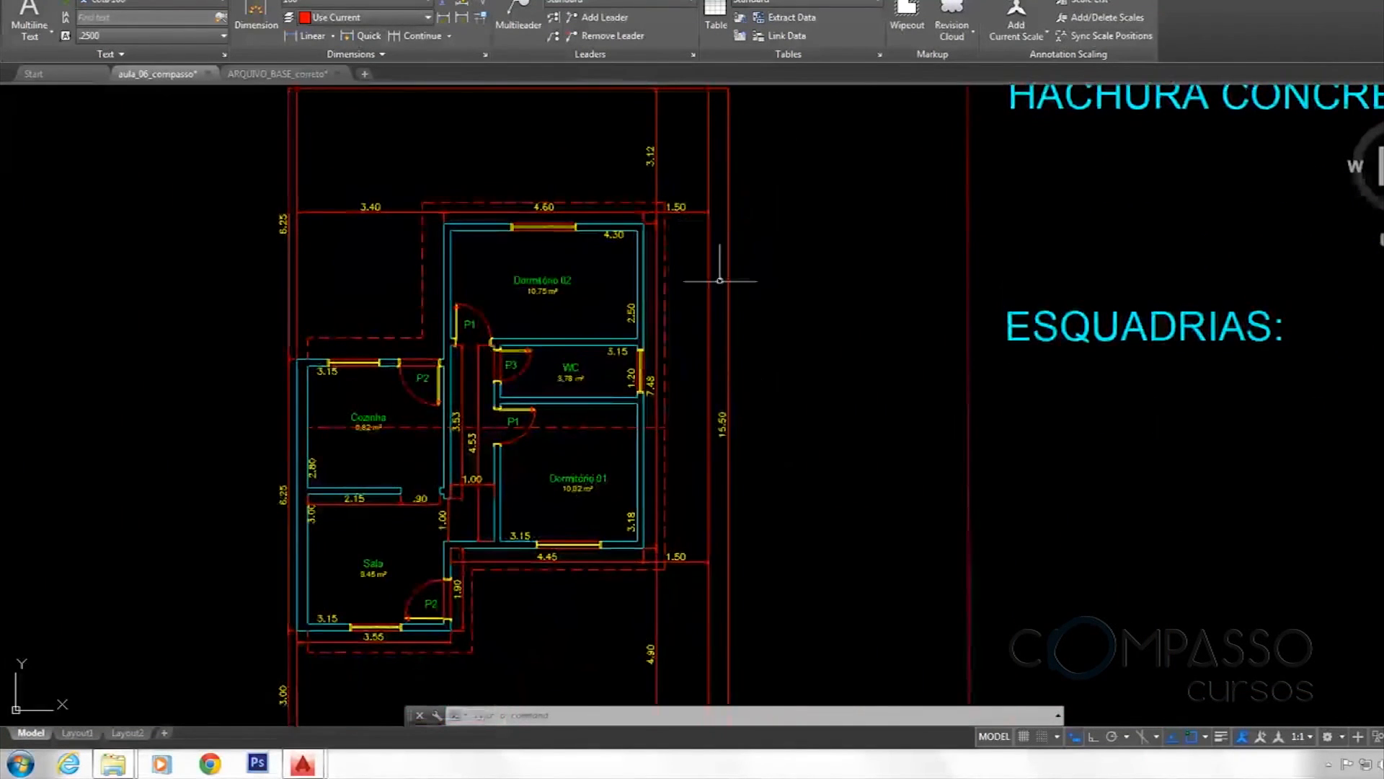
Move the lot's full-depth dimension line closer to the lot boundary
scroll(734, 398, "up", 6)
left_click(757, 464)
left_click(694, 495)
scroll(706, 498, "up", 4)
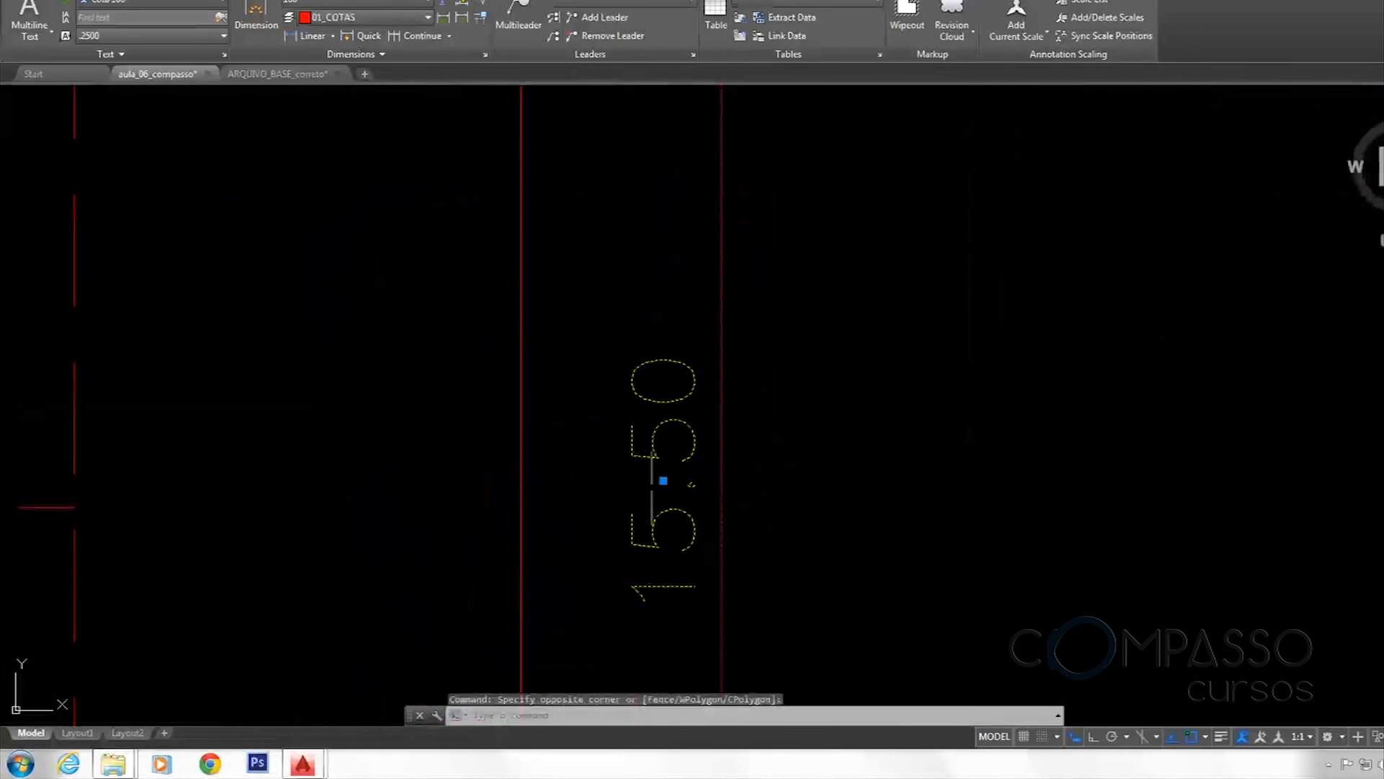
left_click(664, 481)
left_click(634, 479)
scroll(700, 363, "down", 4)
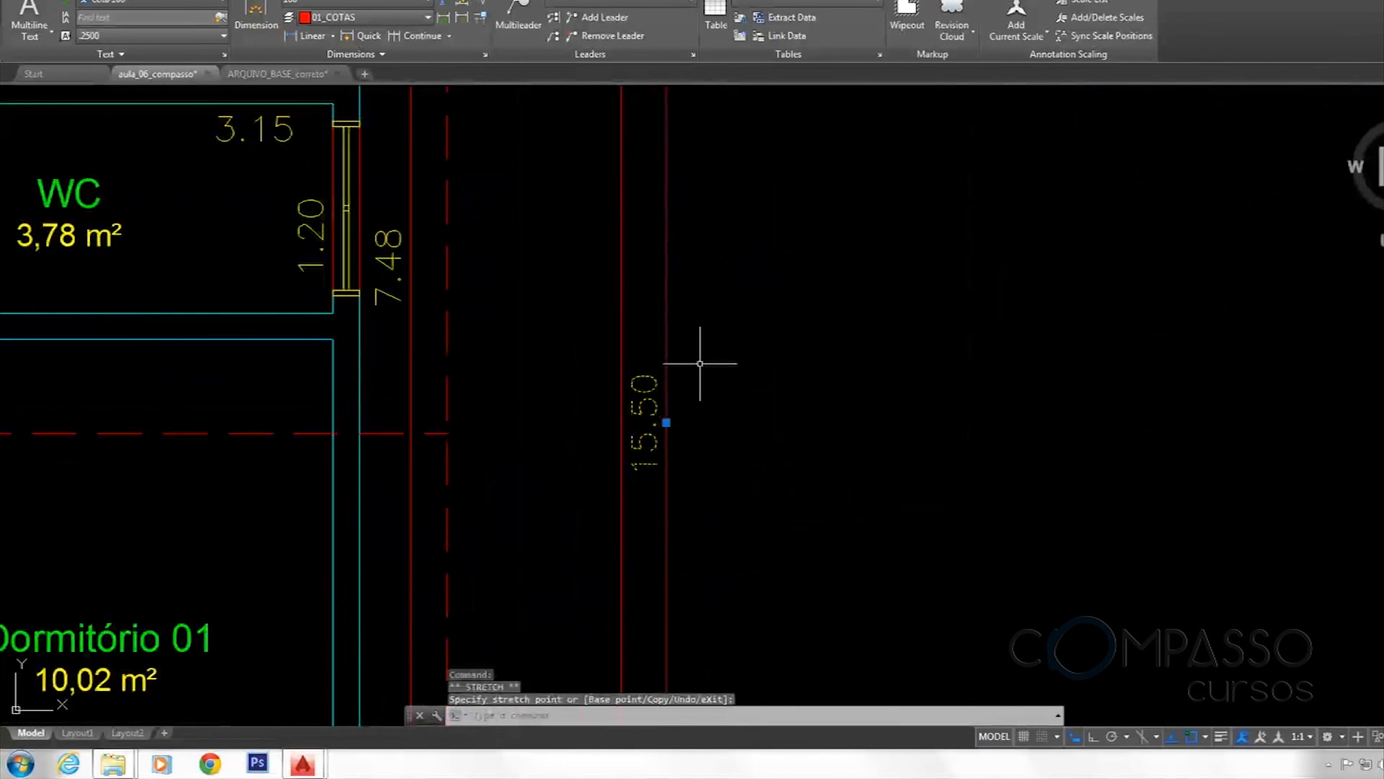
scroll(700, 363, "down", 4)
key("Escape")
scroll(729, 332, "down", 2)
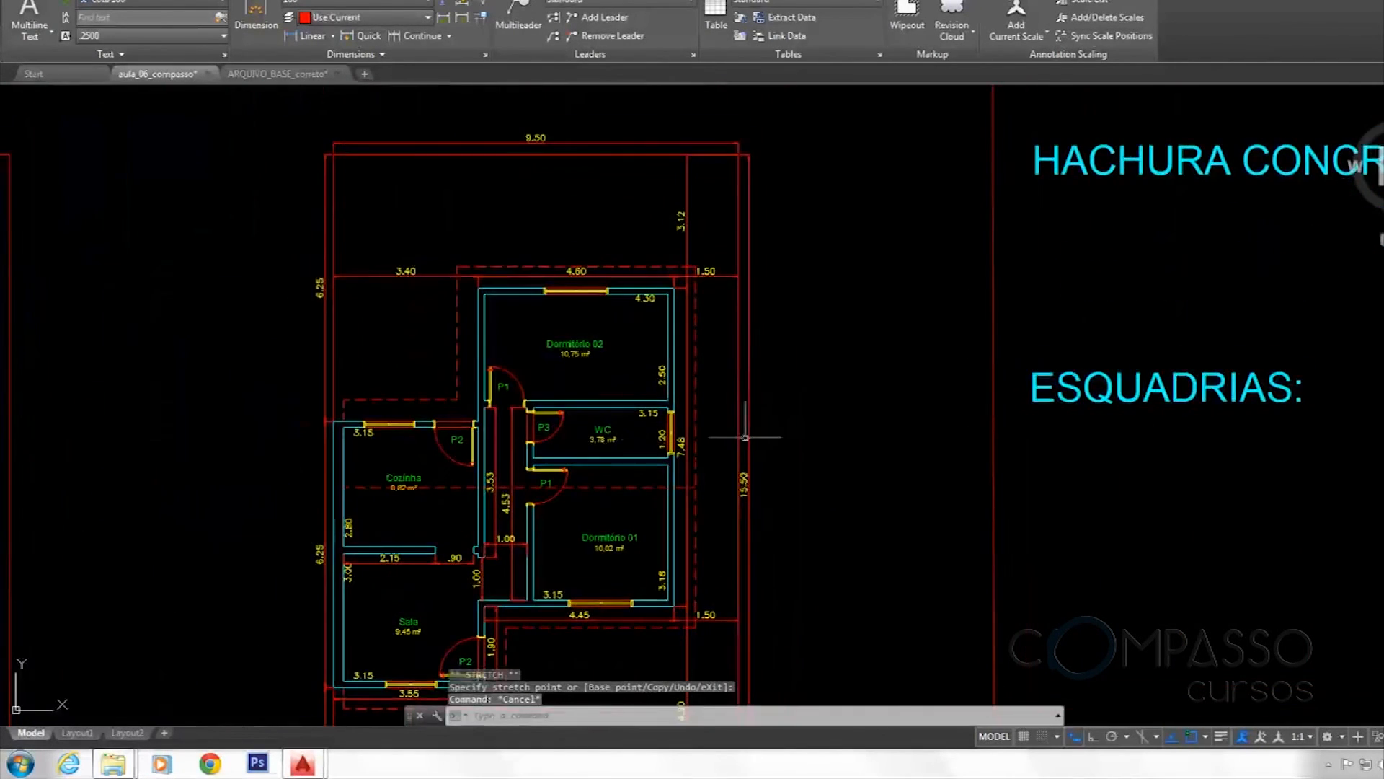
Add a vertical linear dimension along Dormitório 02's outer wall, from its upper corner down to the Cozinha's outer wall
middle_click_drag(735, 180, 755, 213)
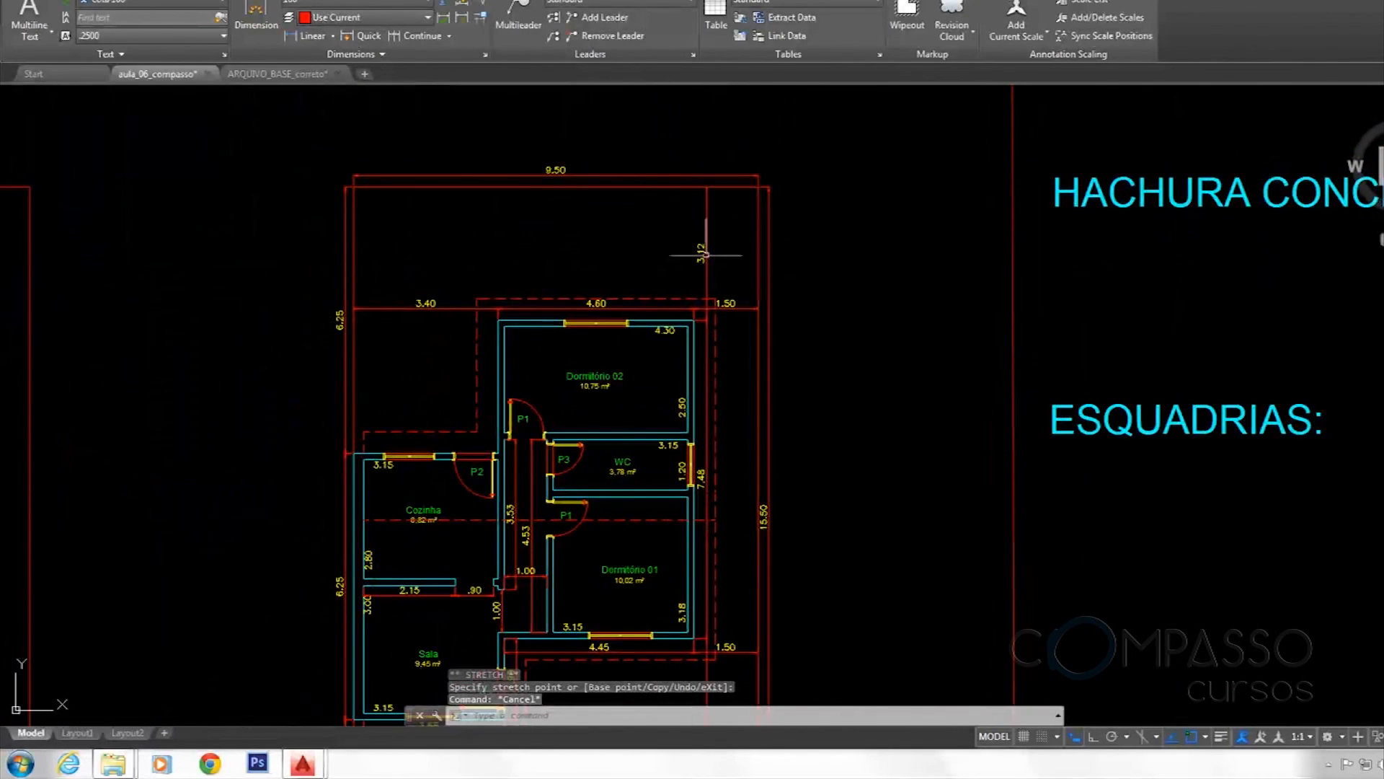
middle_click_drag(596, 287, 621, 180)
mouse_move(597, 410)
middle_mouse_down()
mouse_move(573, 319)
mouse_move(566, 355)
mouse_move(602, 392)
middle_mouse_up()
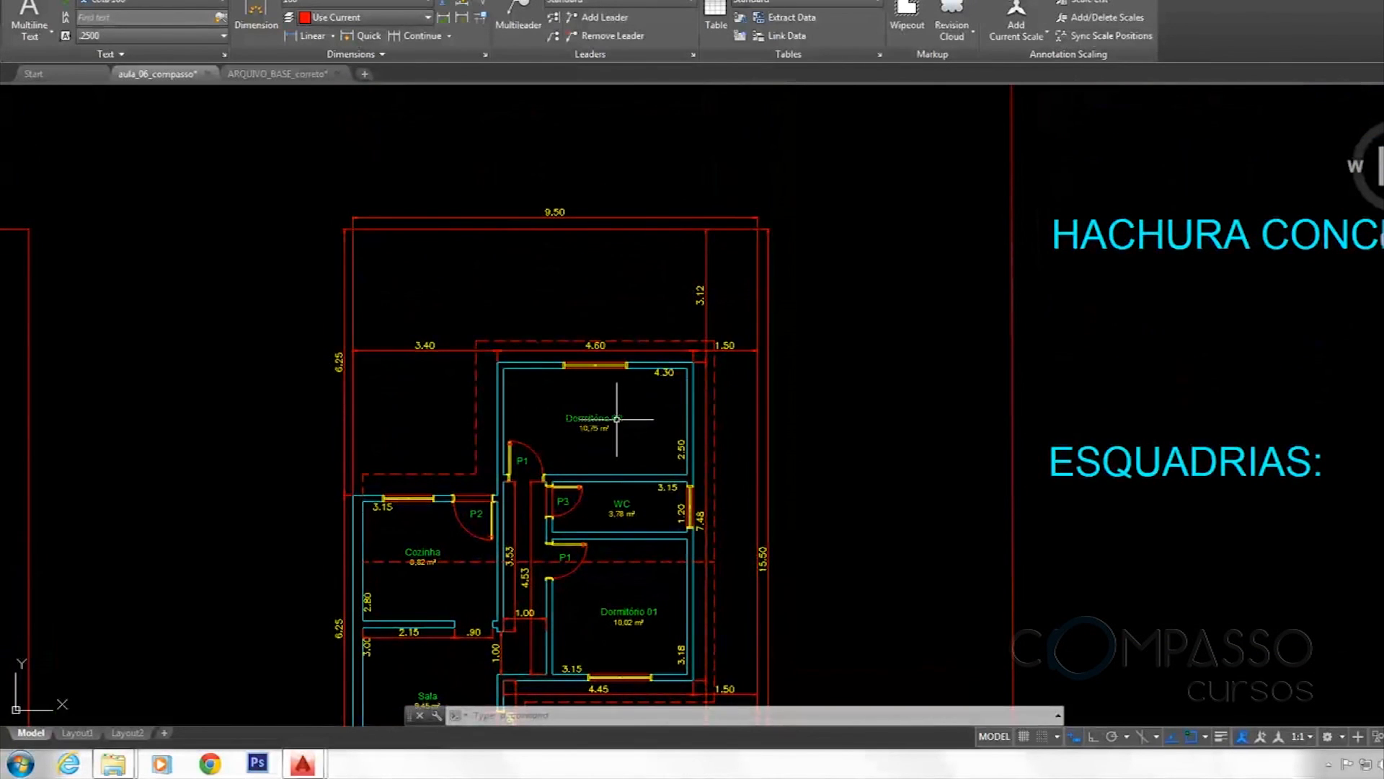
middle_click_drag(609, 396, 578, 224)
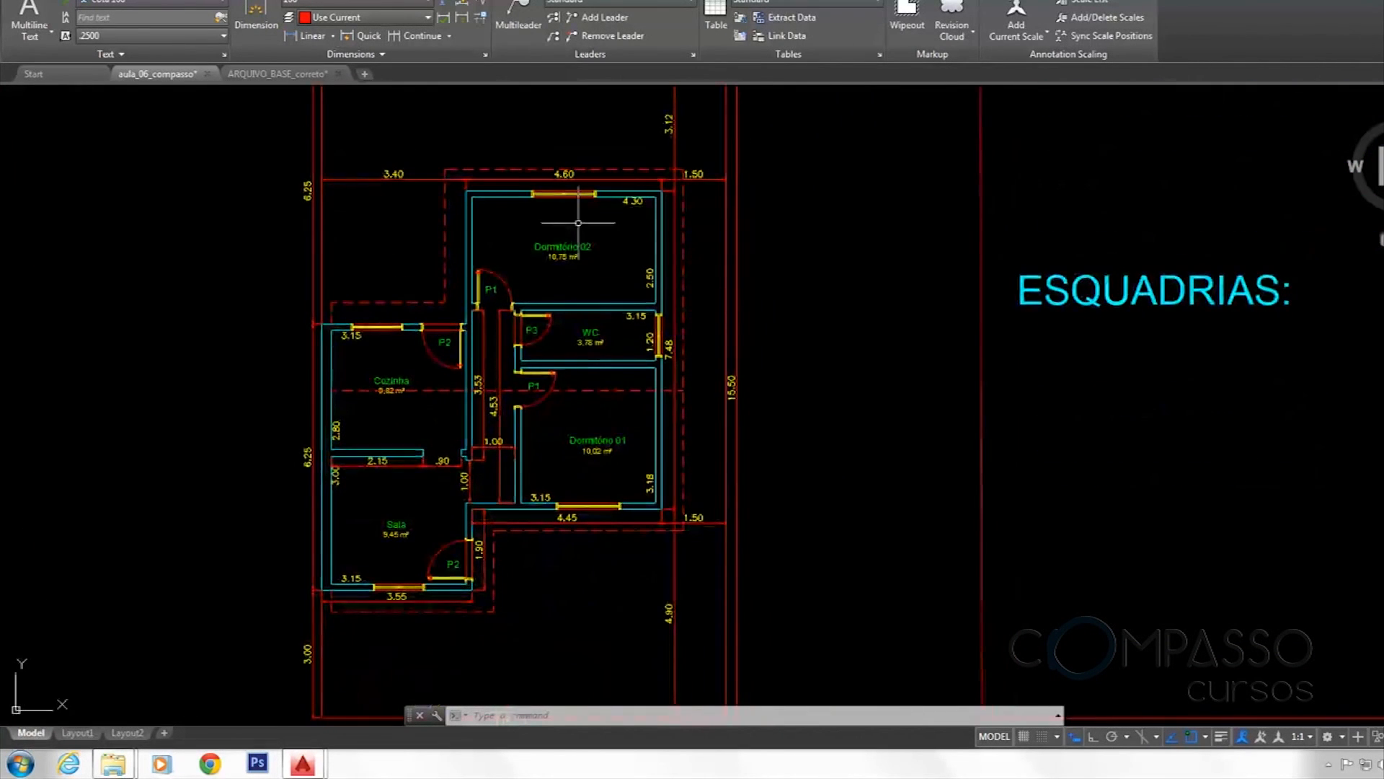
middle_click_drag(538, 211, 640, 284)
scroll(617, 323, "up", 2)
scroll(437, 330, "up", 2)
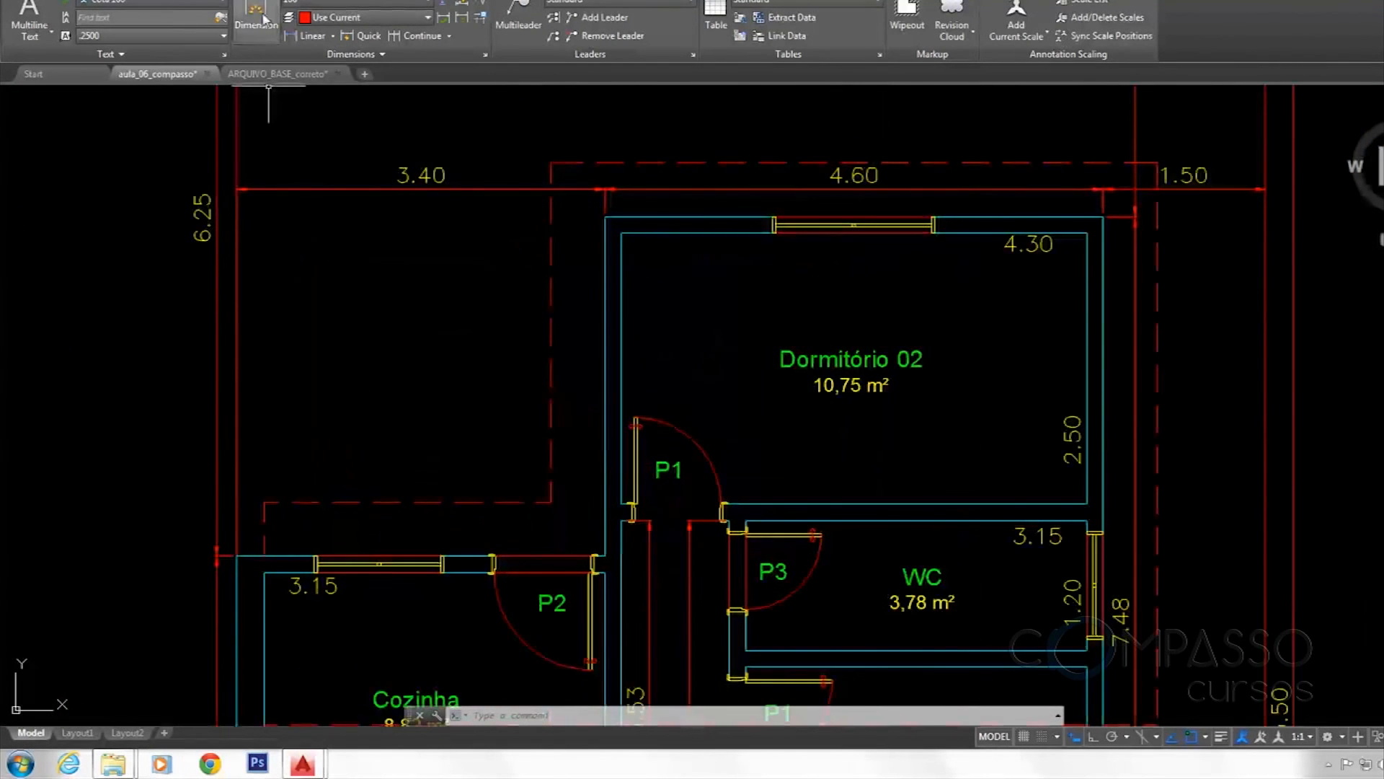
left_click(306, 36)
left_click(605, 217)
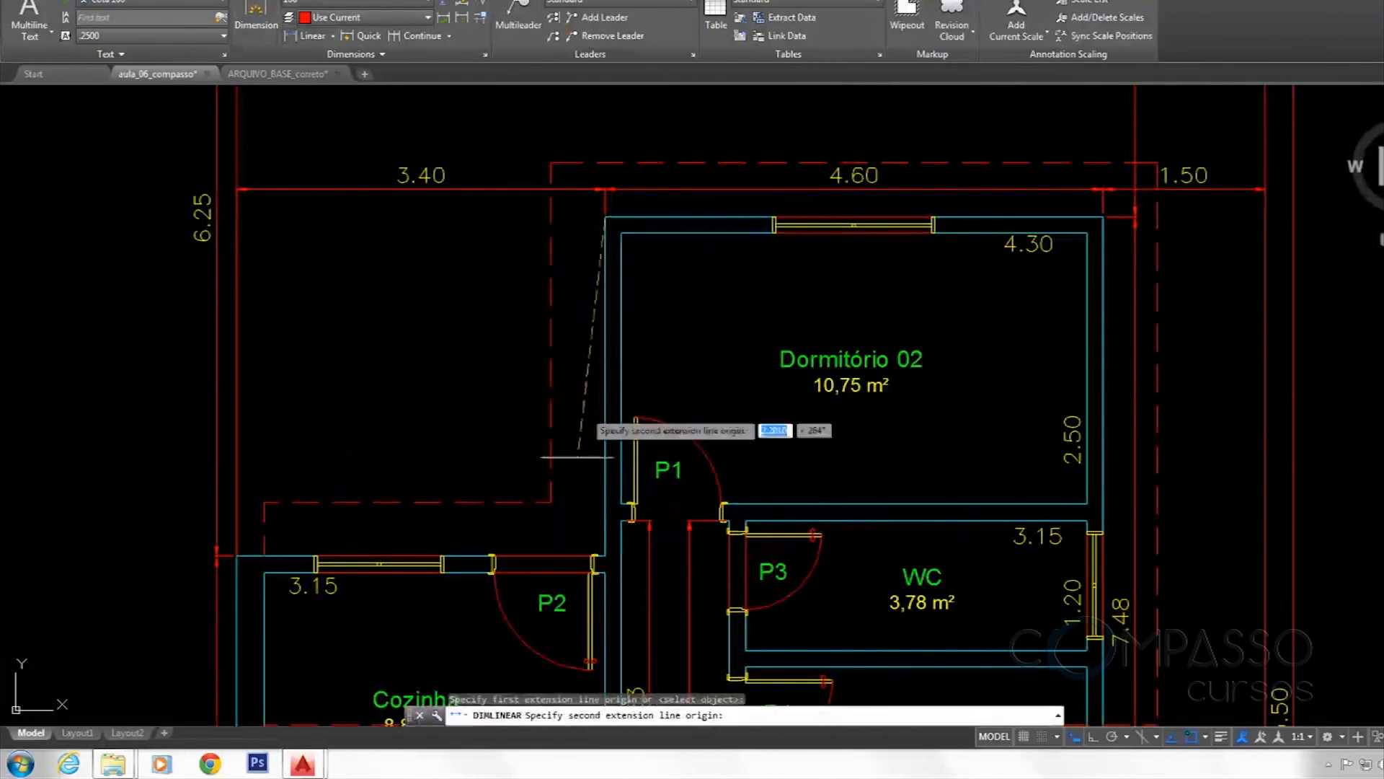
left_click(605, 553)
scroll(593, 384, "up", 2)
left_click(586, 378)
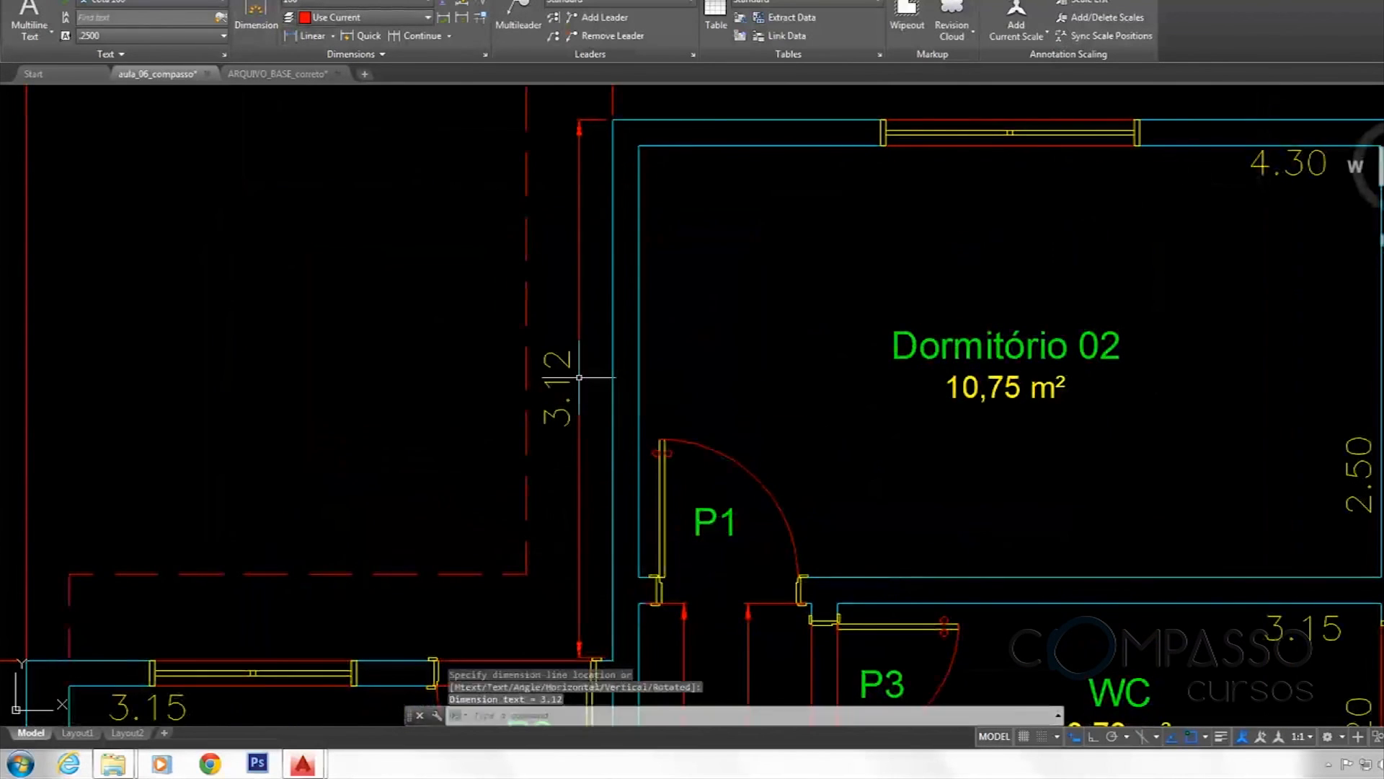
scroll(666, 291, "down", 2)
key("space")
scroll(690, 460, "up", 4)
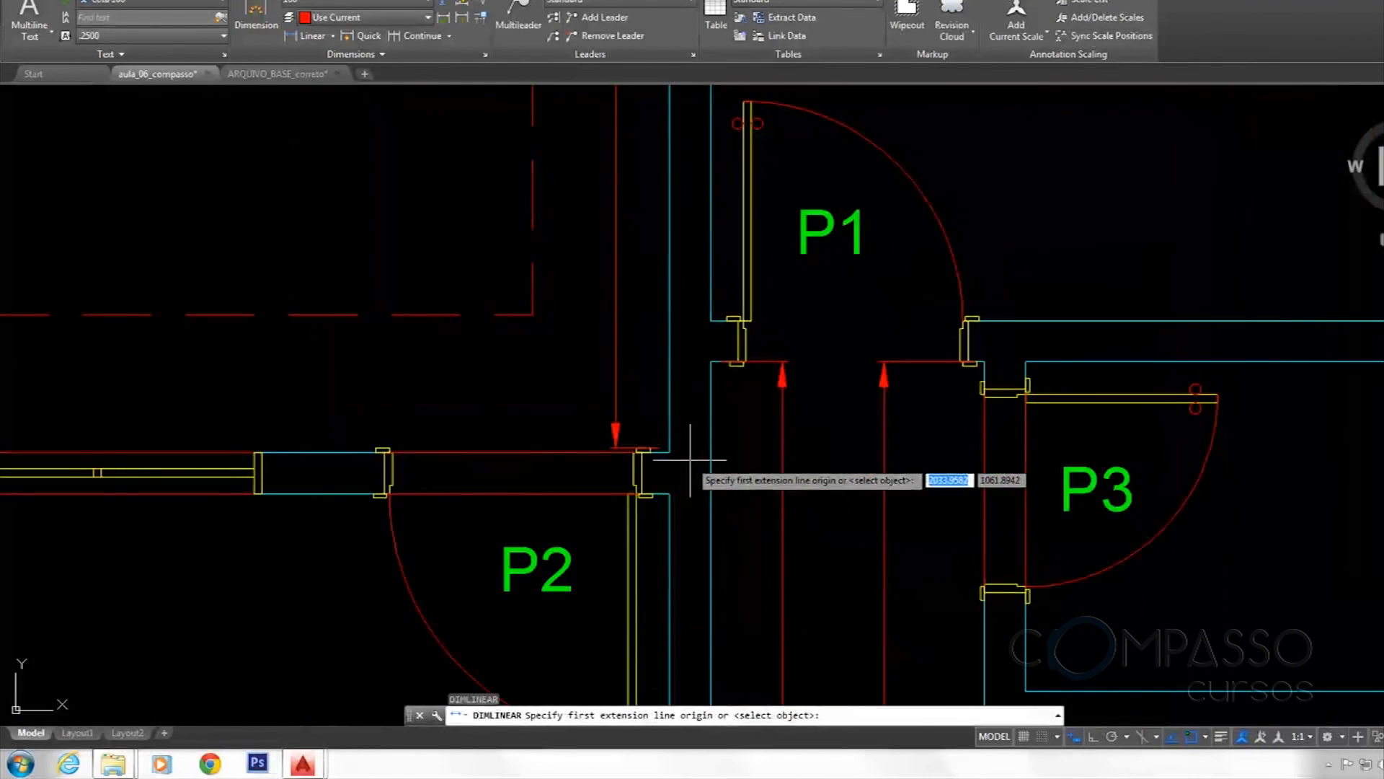
scroll(677, 447, "down", 4)
scroll(634, 418, "up", 2)
key("space")
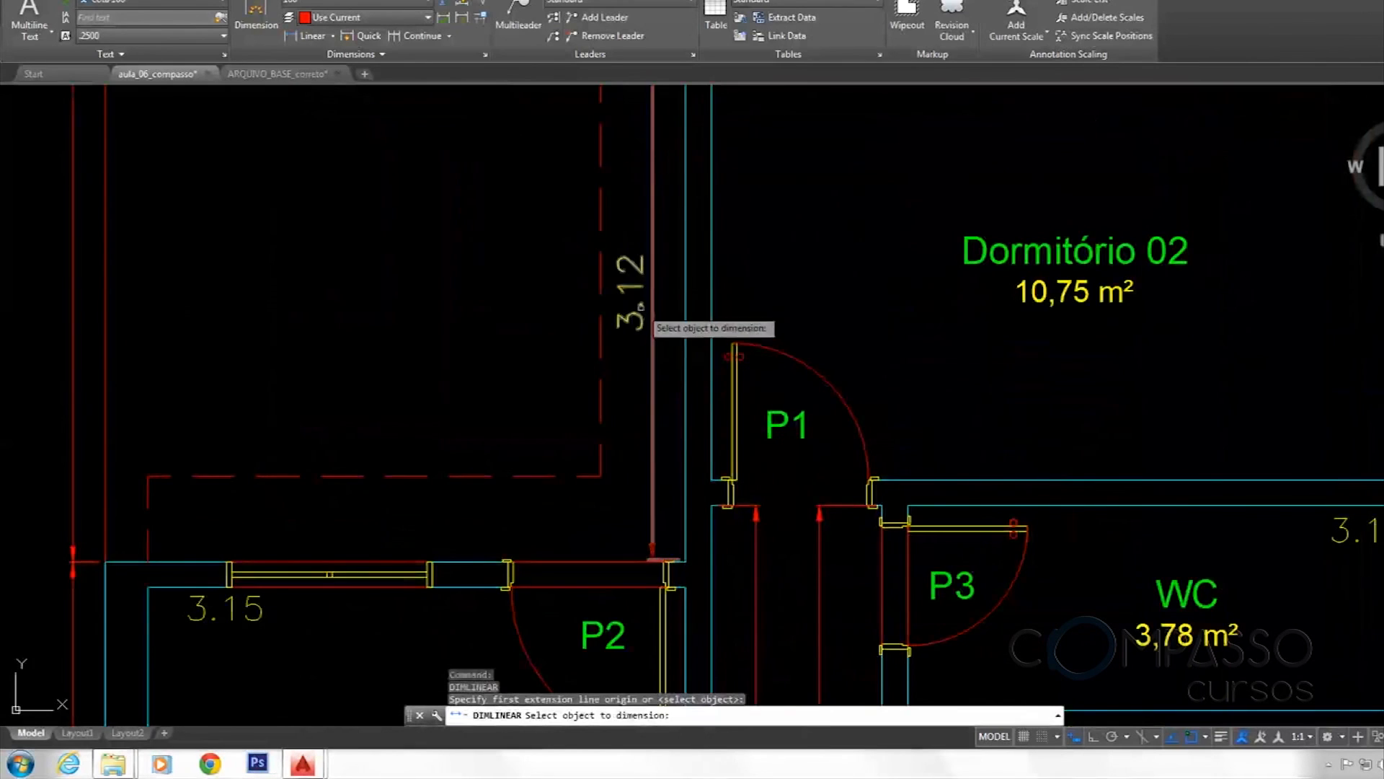
middle_click_drag(652, 328, 653, 416)
key("Escape")
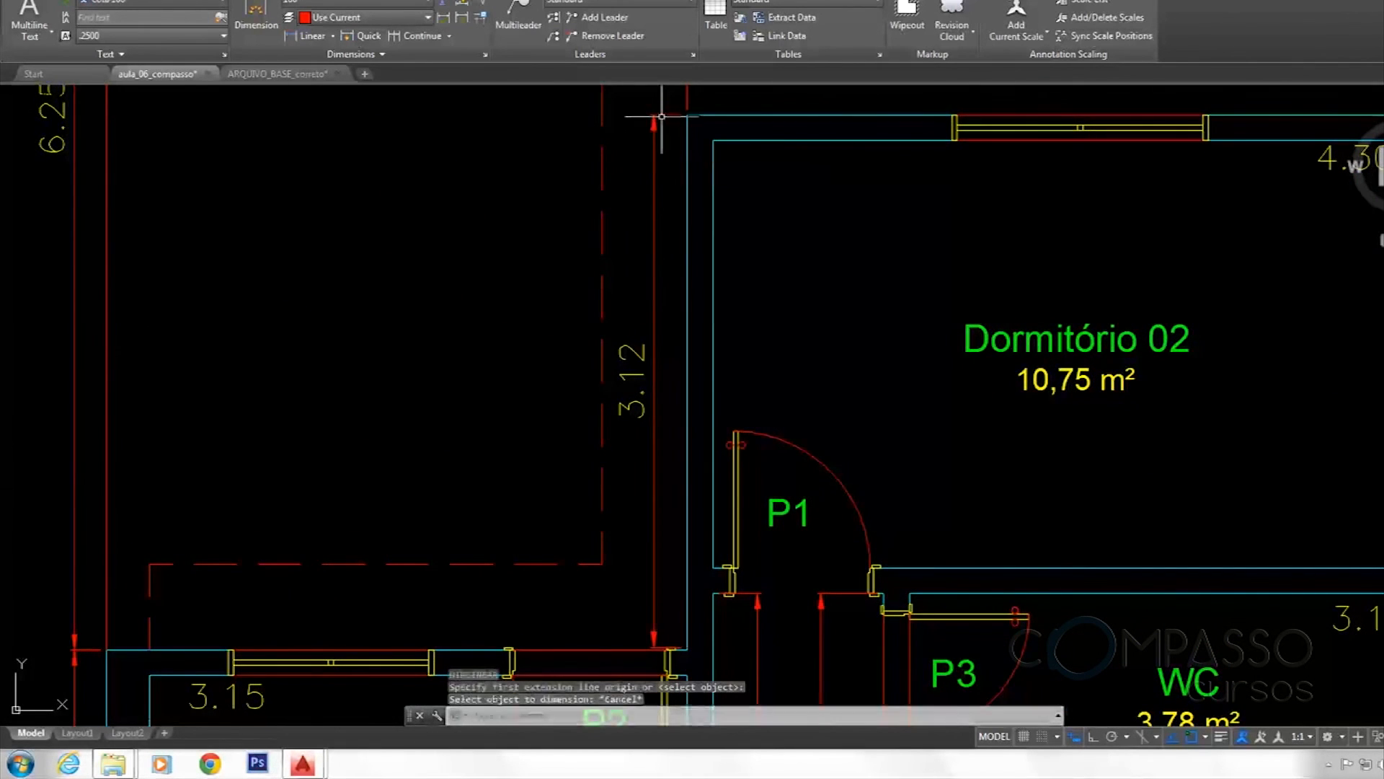
Stretch the lower origin of Dormitório 02's outer wall dimension to the exact wall corner beside the Cozinha door
left_click(661, 116)
scroll(693, 403, "down", 2)
scroll(638, 479, "up", 5)
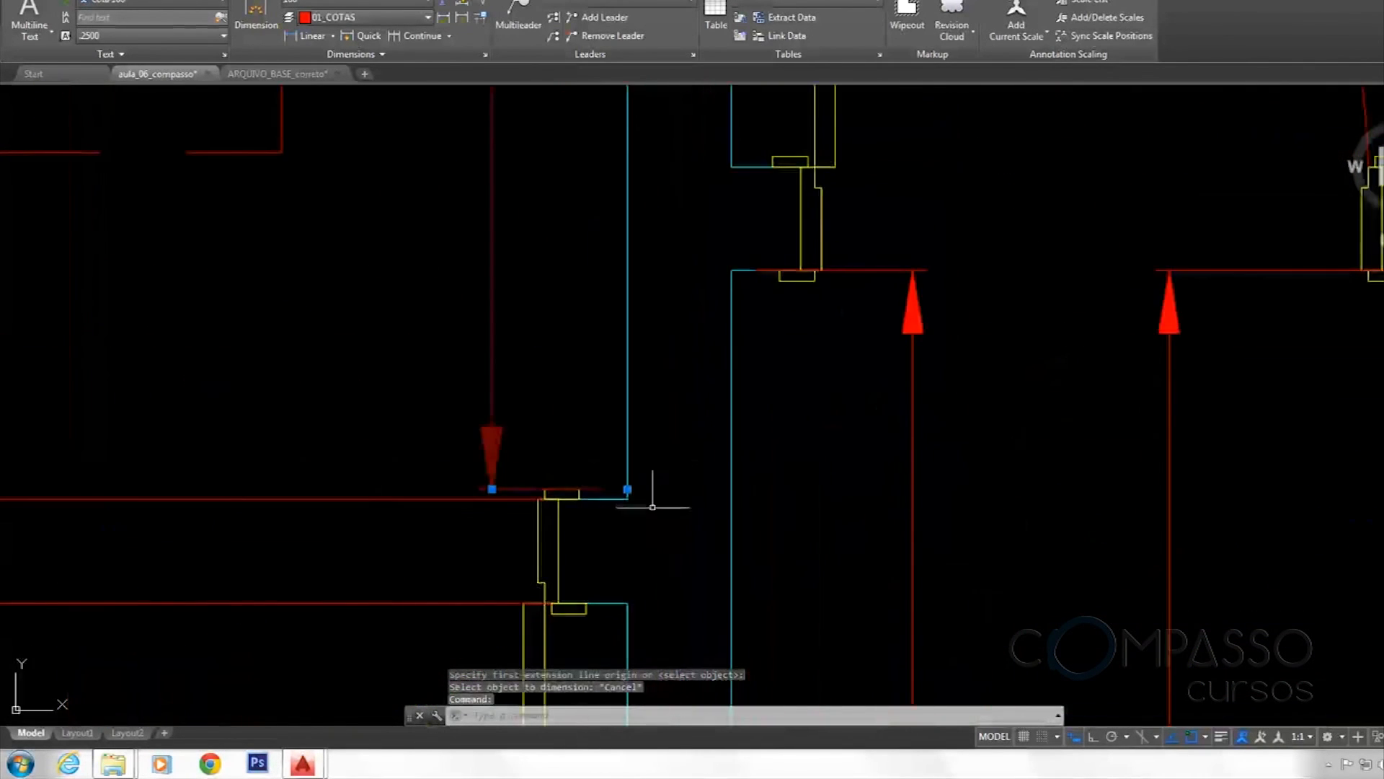
left_click(624, 480)
left_click(623, 495)
scroll(631, 425, "down", 5)
middle_click_drag(615, 261, 620, 544)
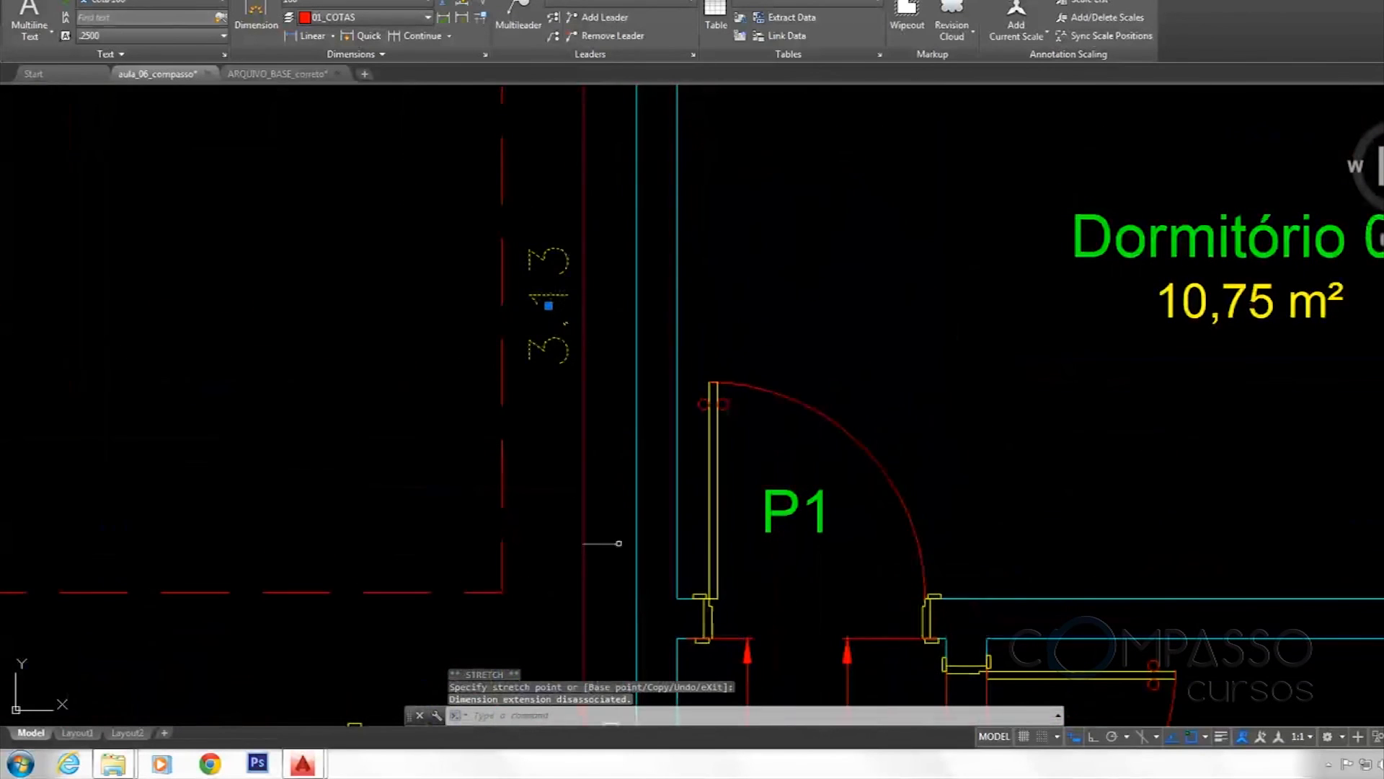
key("Escape")
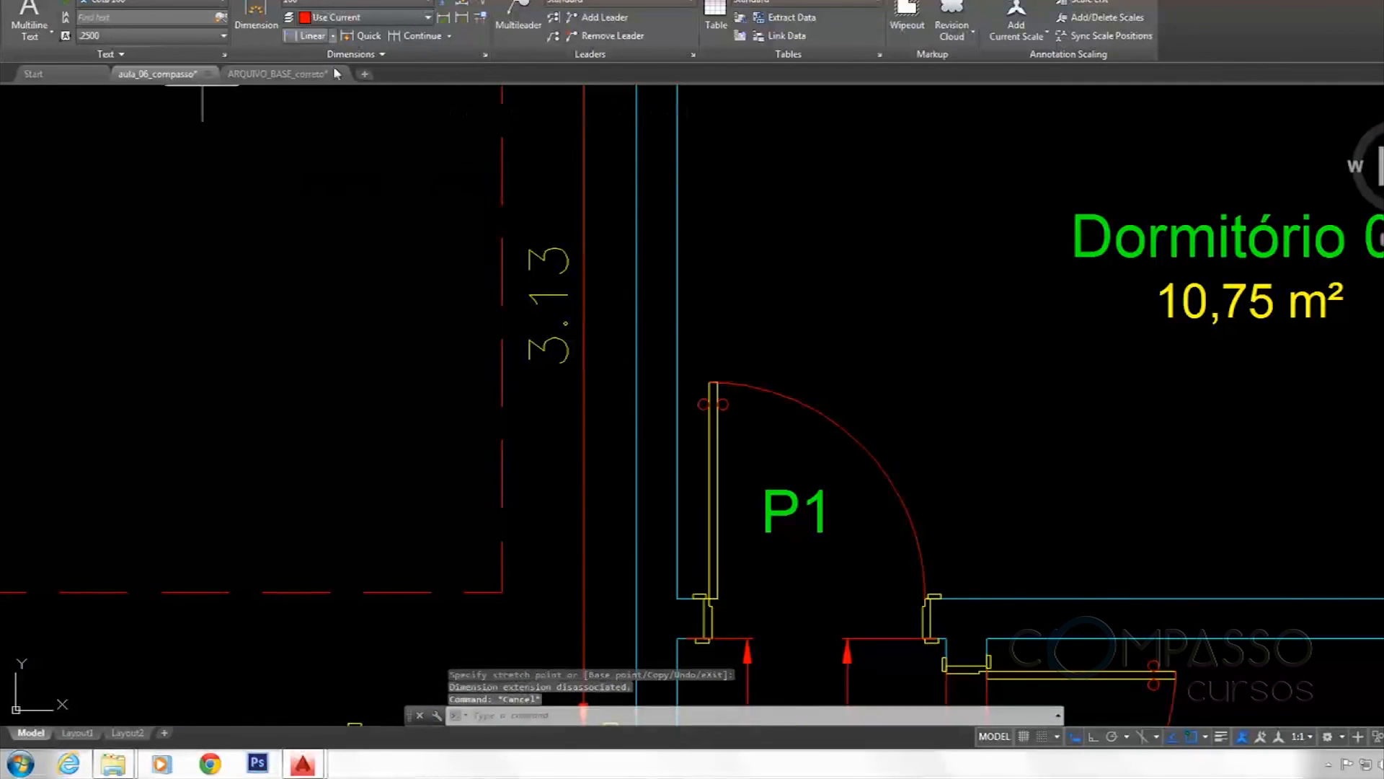
Add a horizontal linear dimension above the Cozinha's outer wall, from the Dormitório 02 wall corner to the outer corner
left_click(307, 35)
scroll(644, 119, "down", 4)
scroll(630, 378, "up", 4)
left_click(625, 355)
scroll(744, 347, "down", 2)
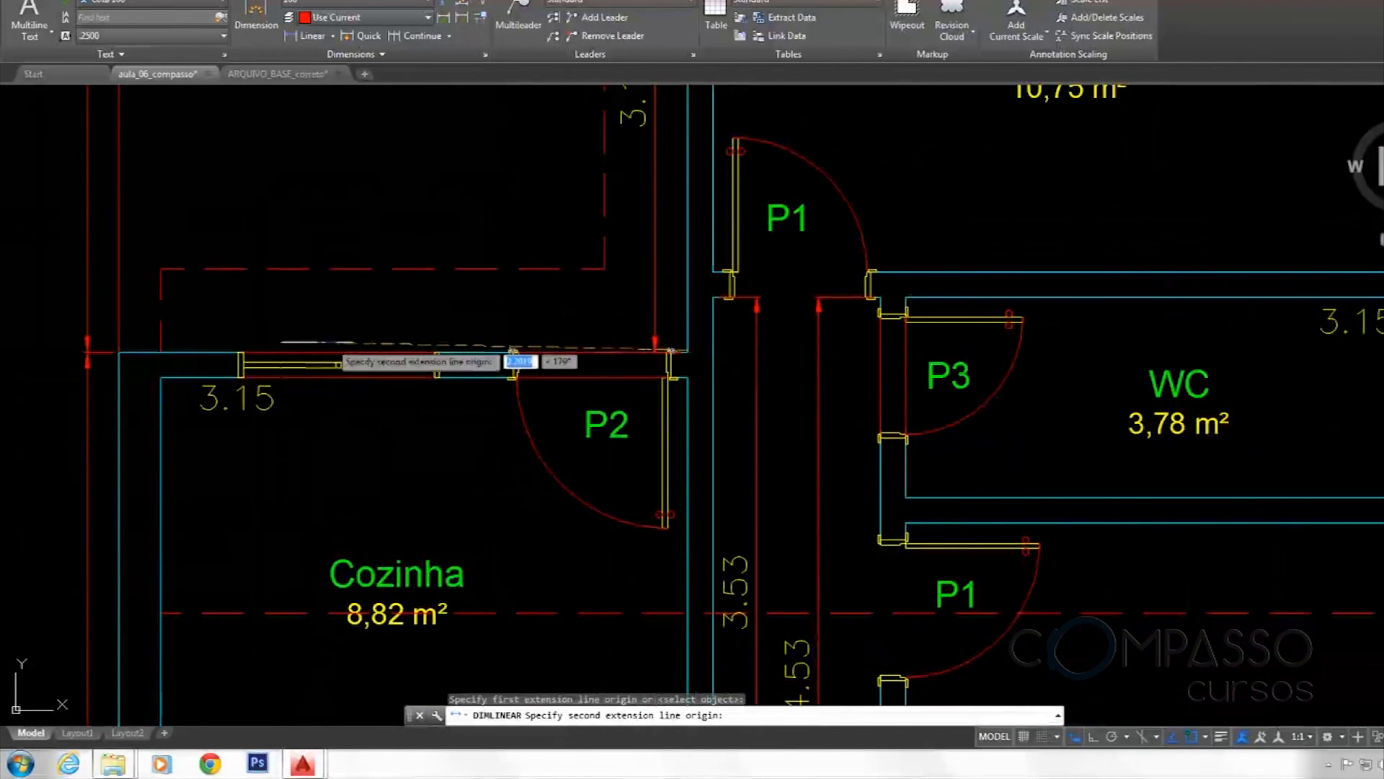
left_click(119, 352)
scroll(191, 342, "up", 4)
scroll(290, 310, "down", 2)
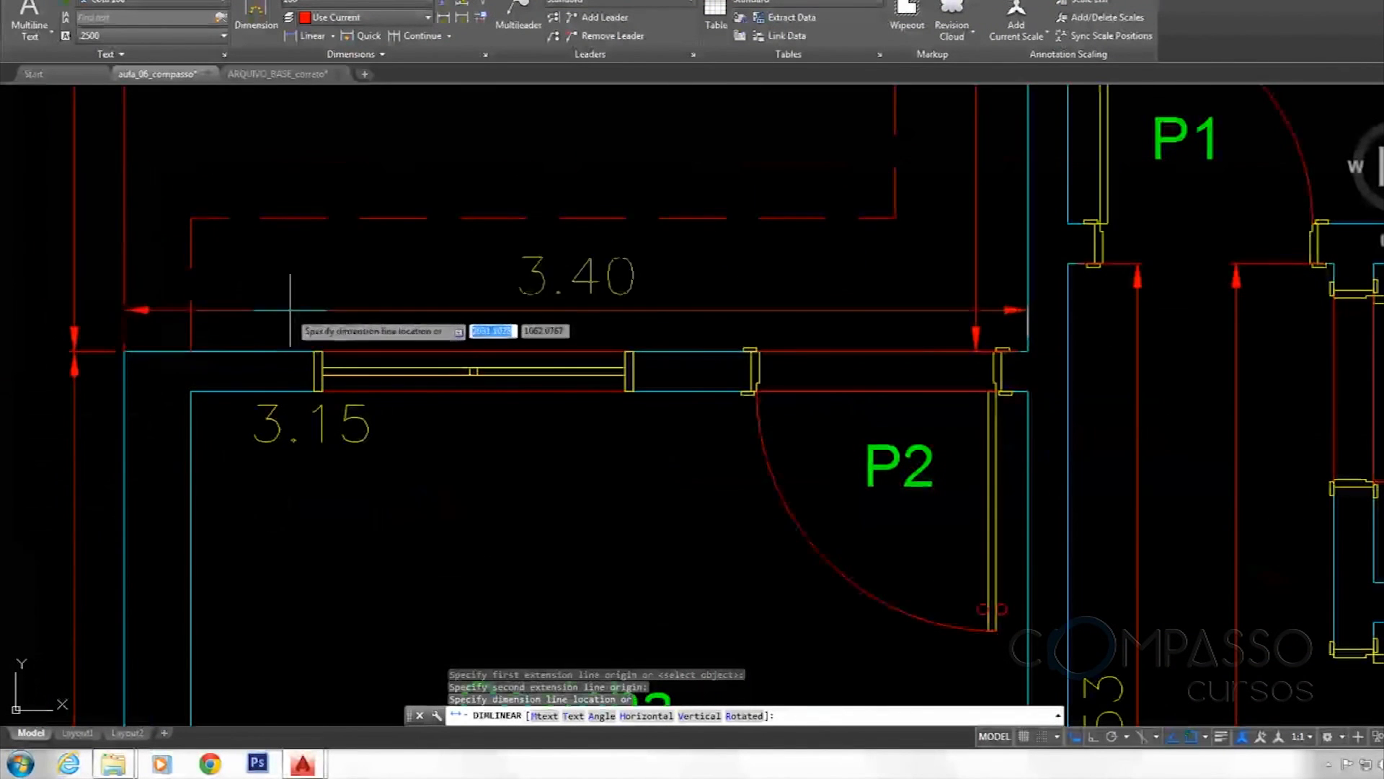
left_click(291, 310)
scroll(290, 310, "down", 4)
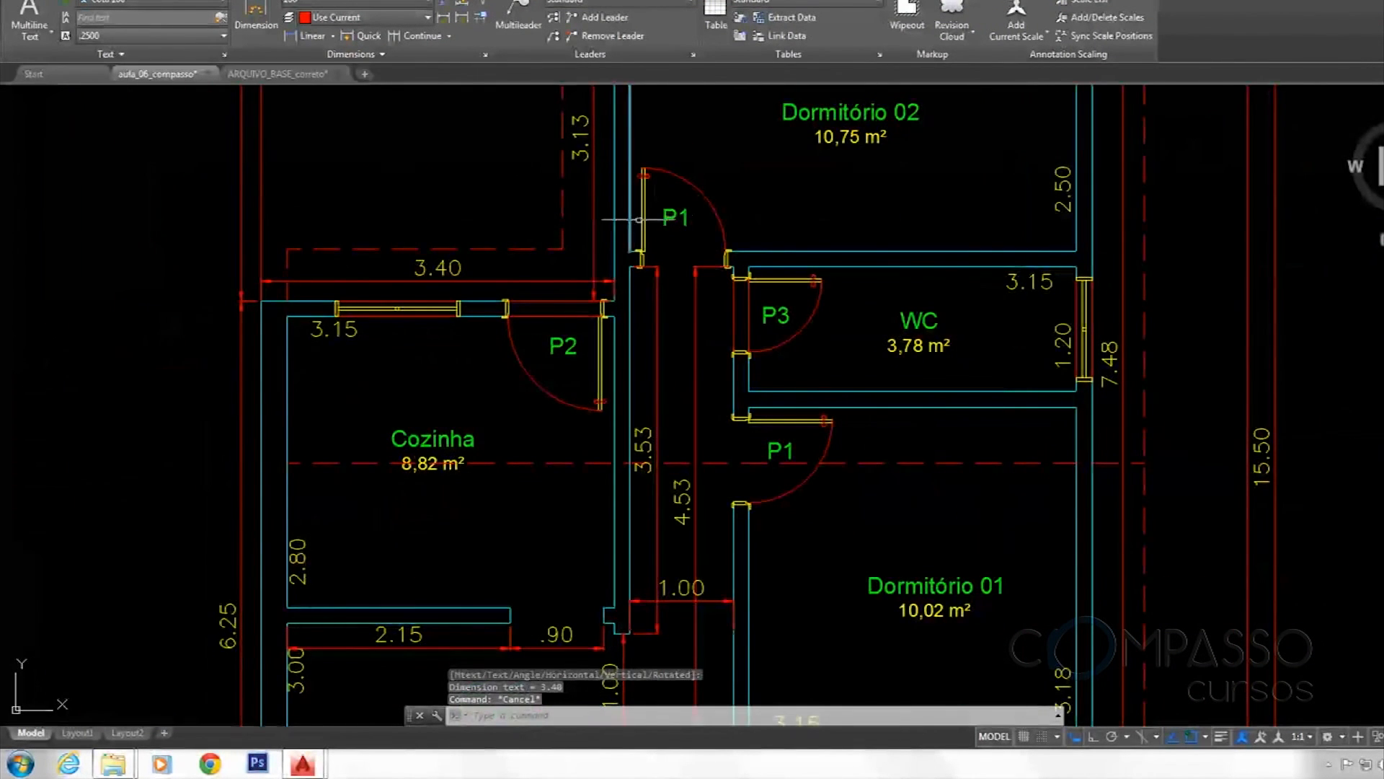
Move the Ambientes and Portas tables together farther down below the floor plan
scroll(614, 249, "down", 5)
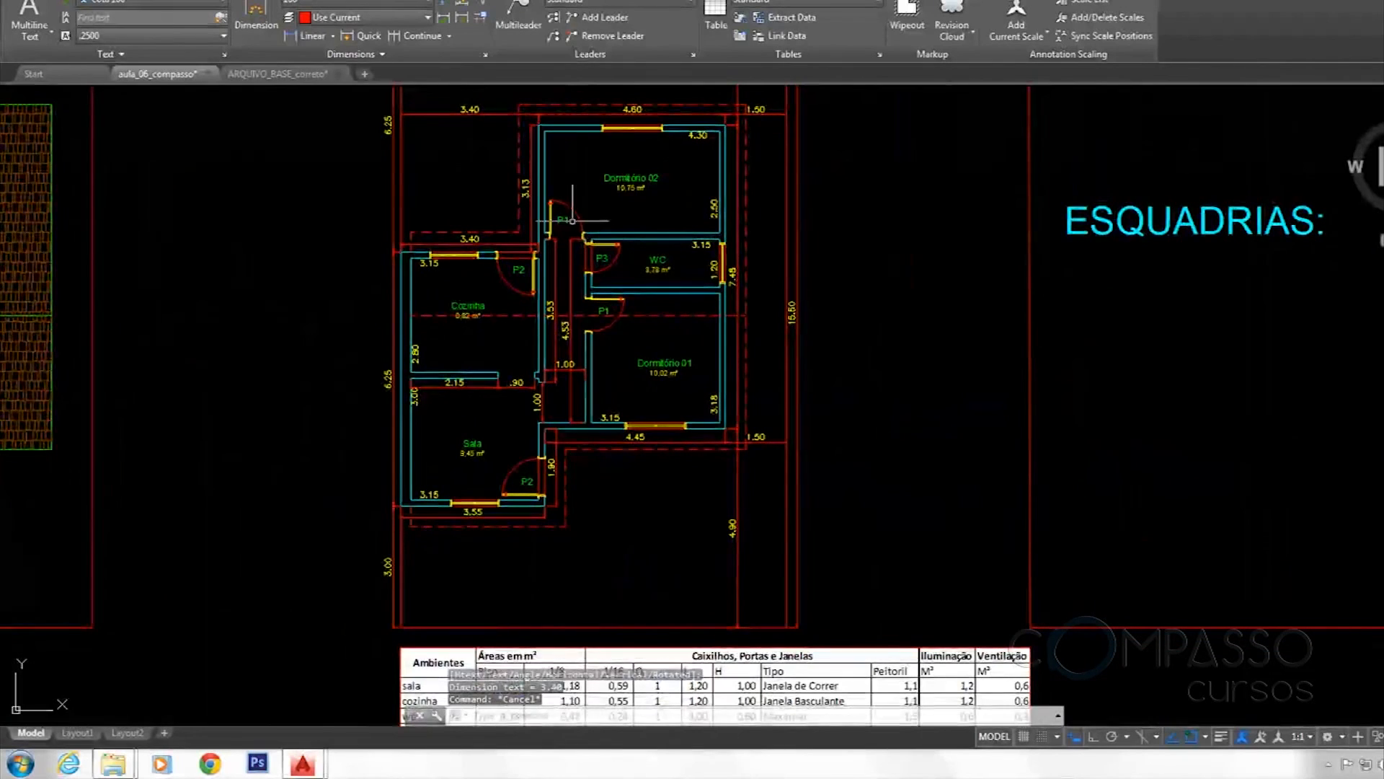
mouse_move(616, 397)
middle_mouse_down()
mouse_move(607, 291)
mouse_move(529, 115)
middle_mouse_up()
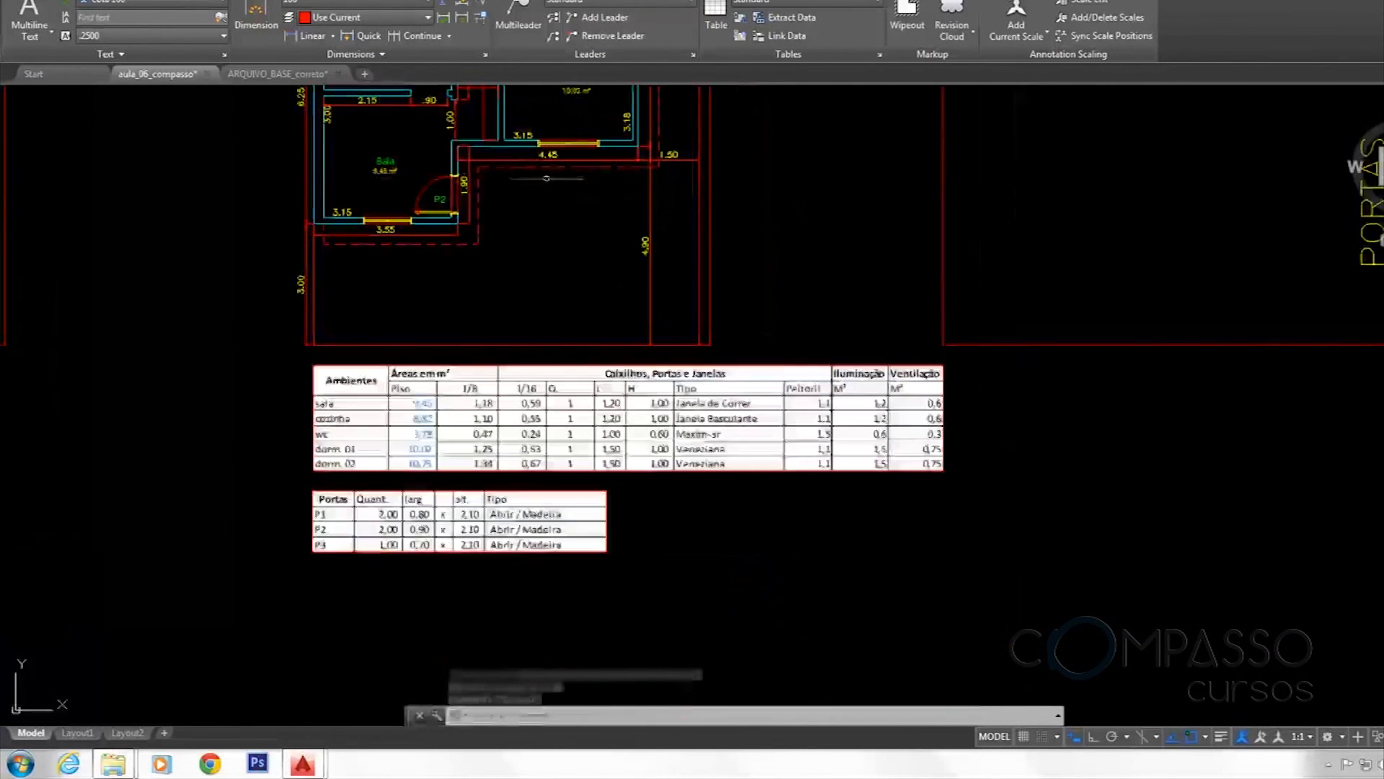
left_click(523, 570)
left_click(350, 440)
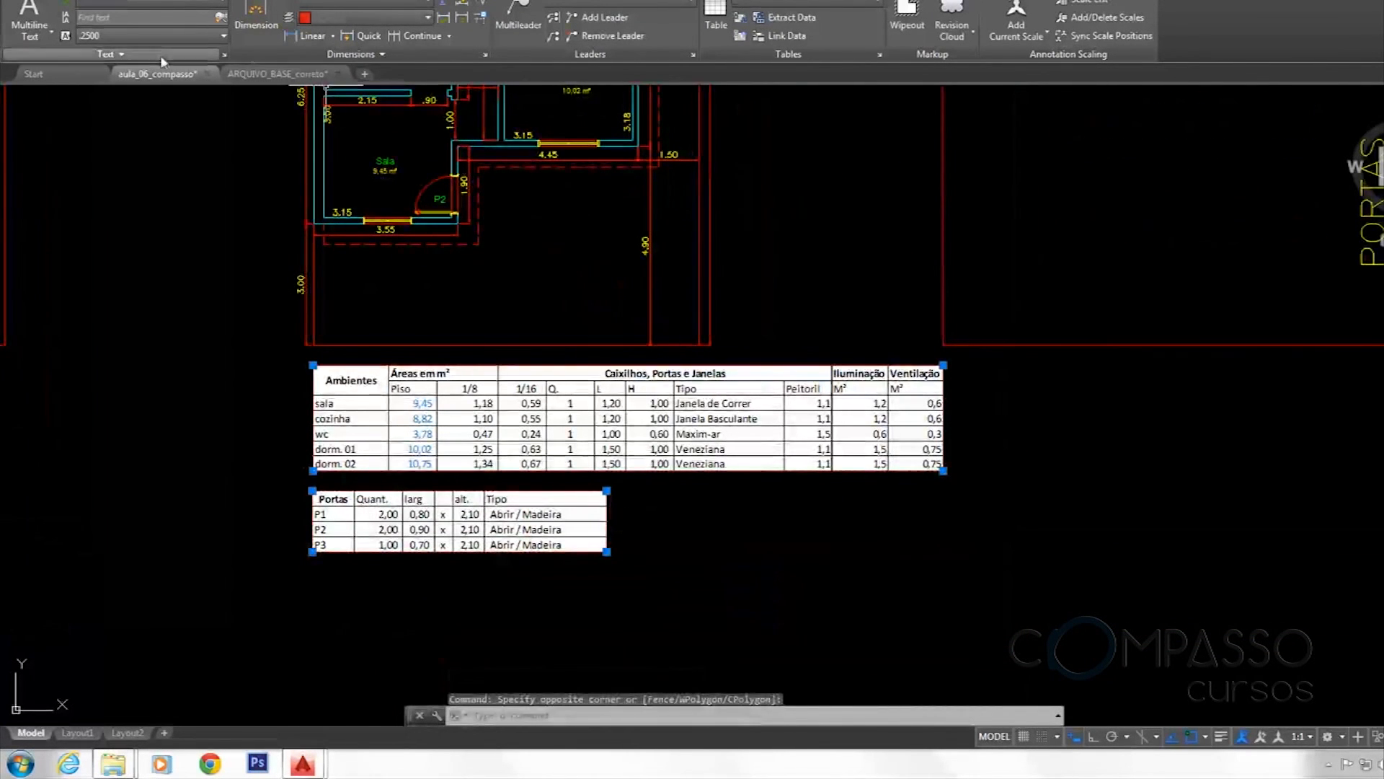
type("m")
key("Return")
left_click(235, 390)
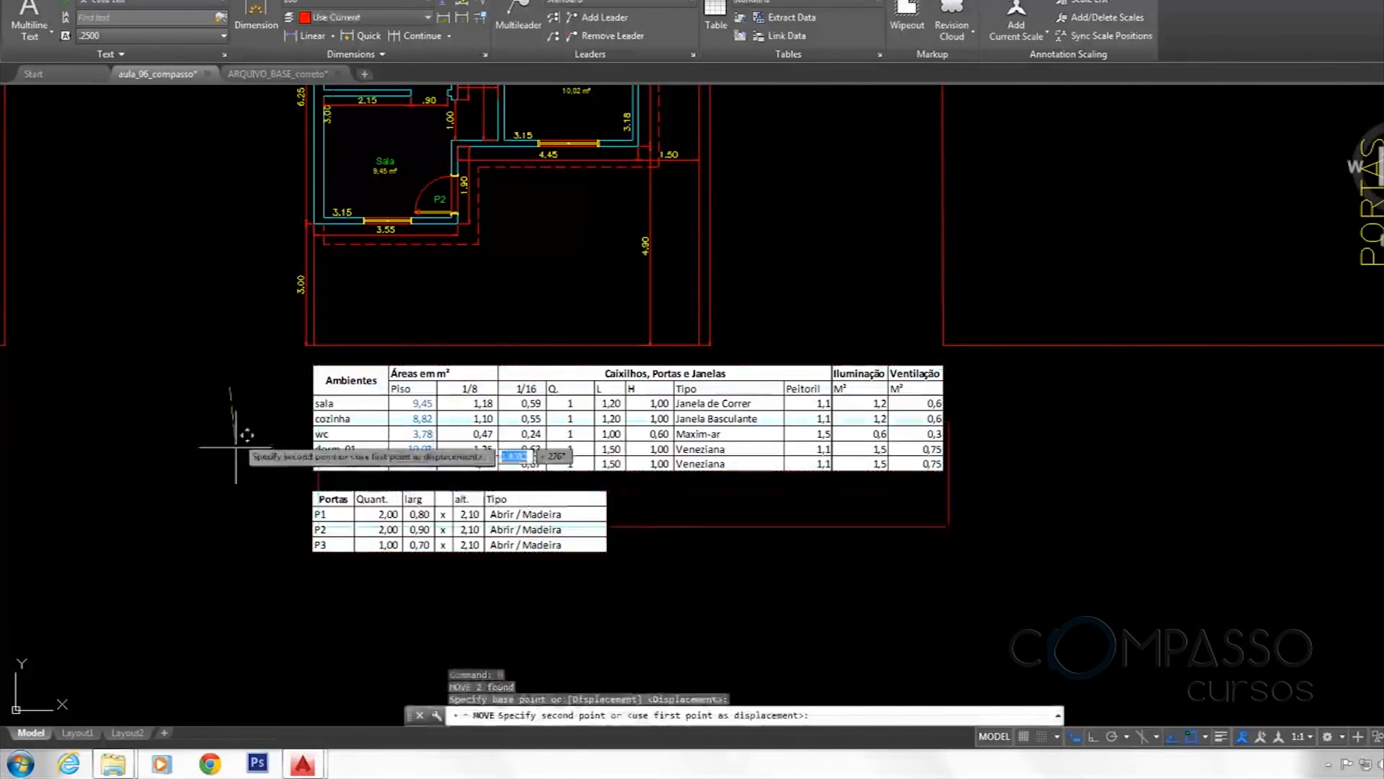
left_click(238, 511)
Copy the "01 PLANTA BAIXA escala: 1/100" title from the NOME DO PROJETO sample to just below the floor plan's lot boundary
scroll(291, 402, "down", 4)
middle_click_drag(475, 385, 446, 457)
type("co")
key("Return")
middle_click_drag(717, 242, 559, 540)
scroll(602, 200, "up", 6)
left_click(569, 318)
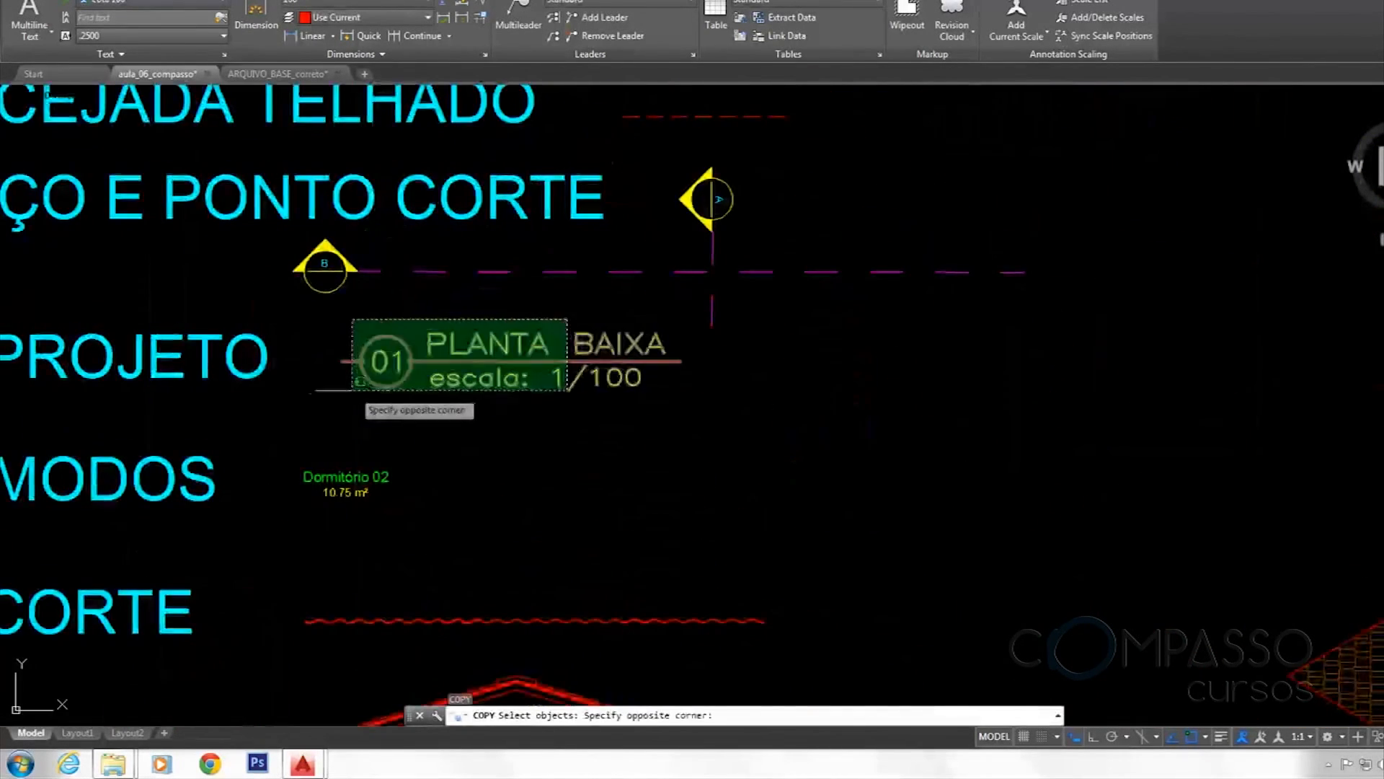
left_click(333, 402)
key("Return")
left_click(353, 308)
scroll(626, 236, "down", 6)
middle_click_drag(337, 568, 498, 431)
scroll(498, 433, "up", 6)
scroll(639, 360, "up", 4)
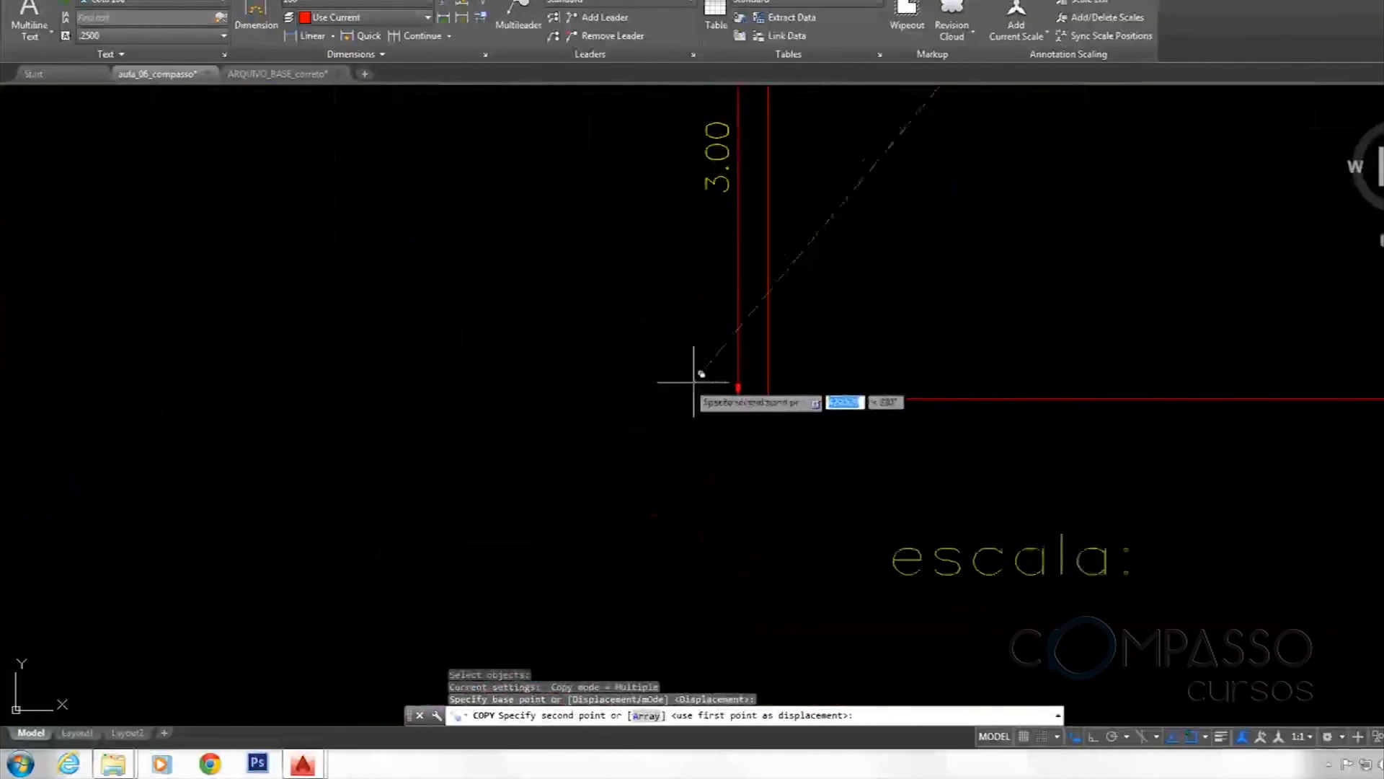
left_click(810, 353)
scroll(808, 361, "down", 5)
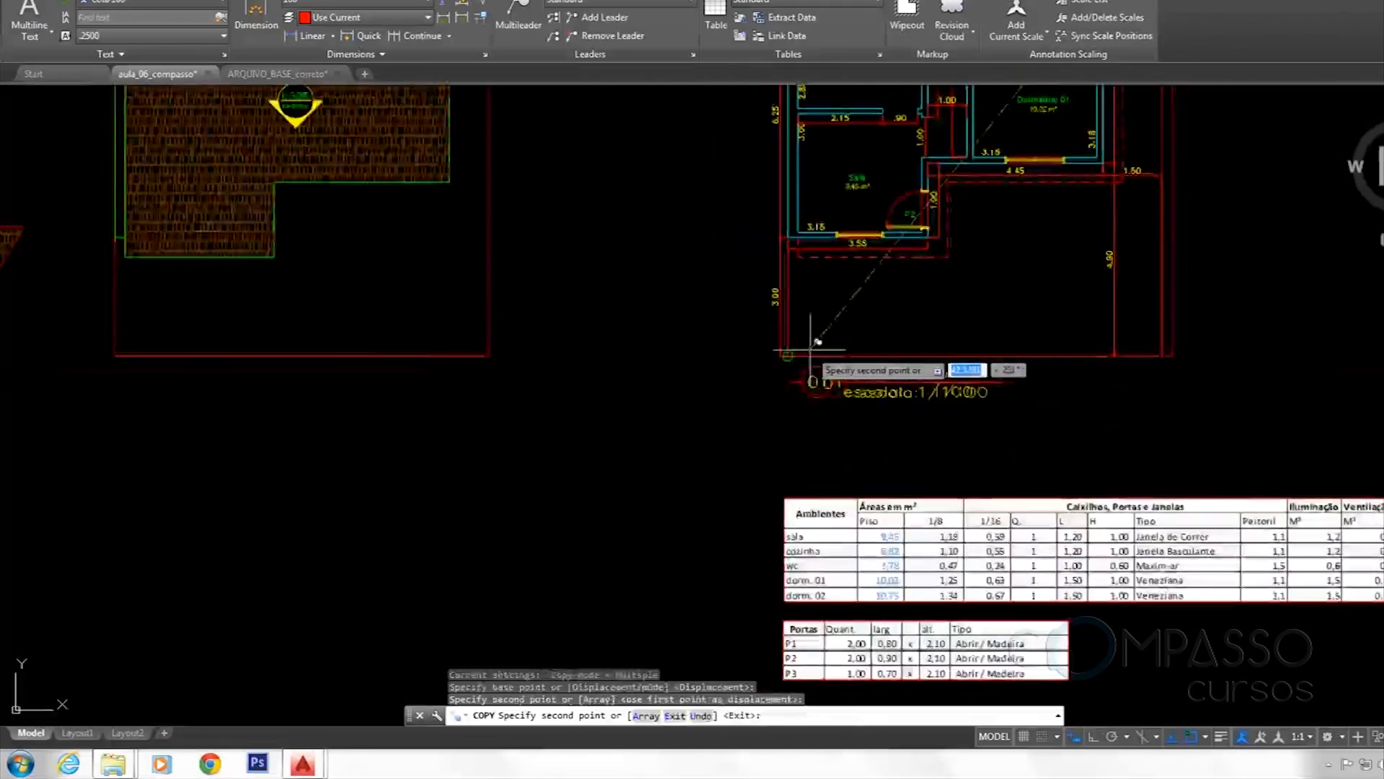
key("Escape")
Copy section mark A with its short cut line from the LINHA TRAÇO E PONTO CORTE sample to above the lot's upper boundary
middle_click_drag(798, 277, 710, 485)
scroll(905, 339, "down", 3)
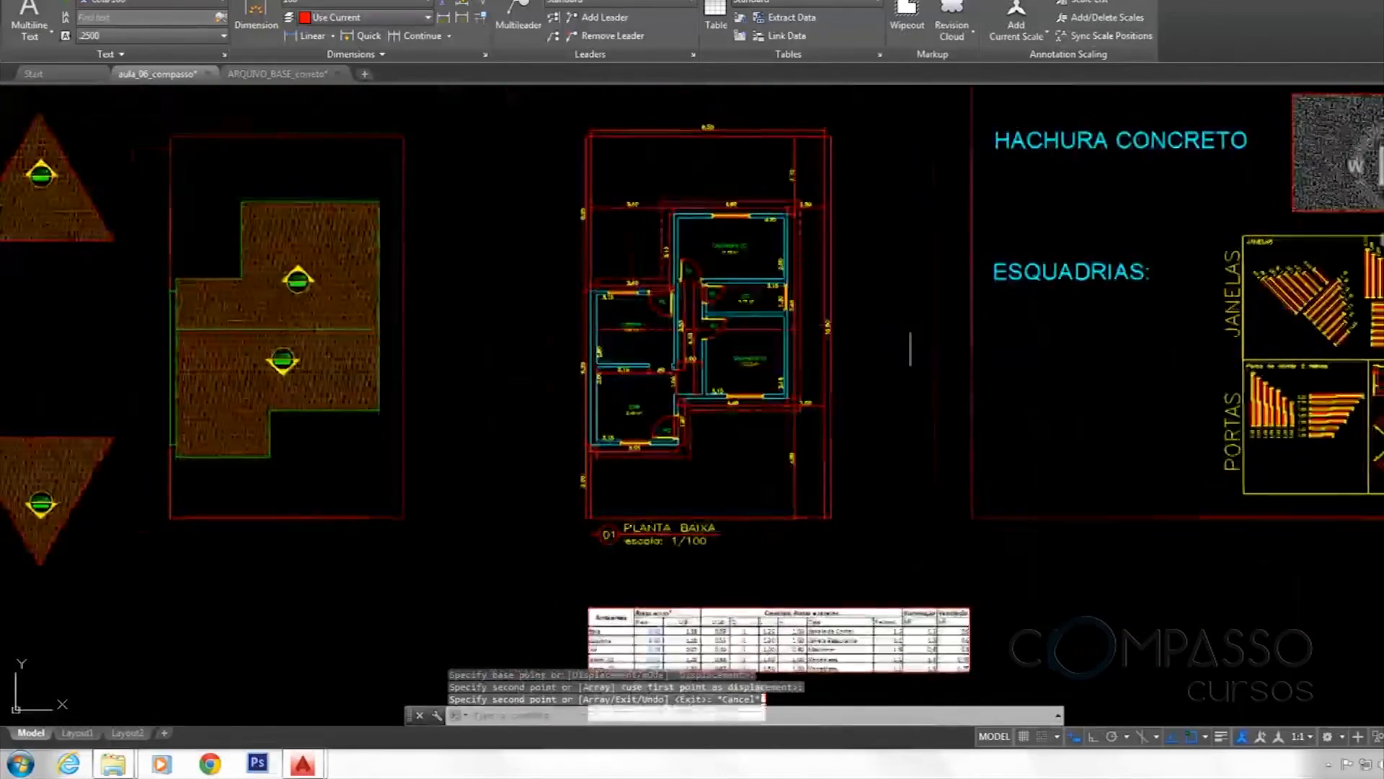
middle_click_drag(1035, 294, 834, 411)
middle_click_drag(1094, 108, 768, 542)
scroll(768, 541, "down", 3)
scroll(850, 395, "up", 7)
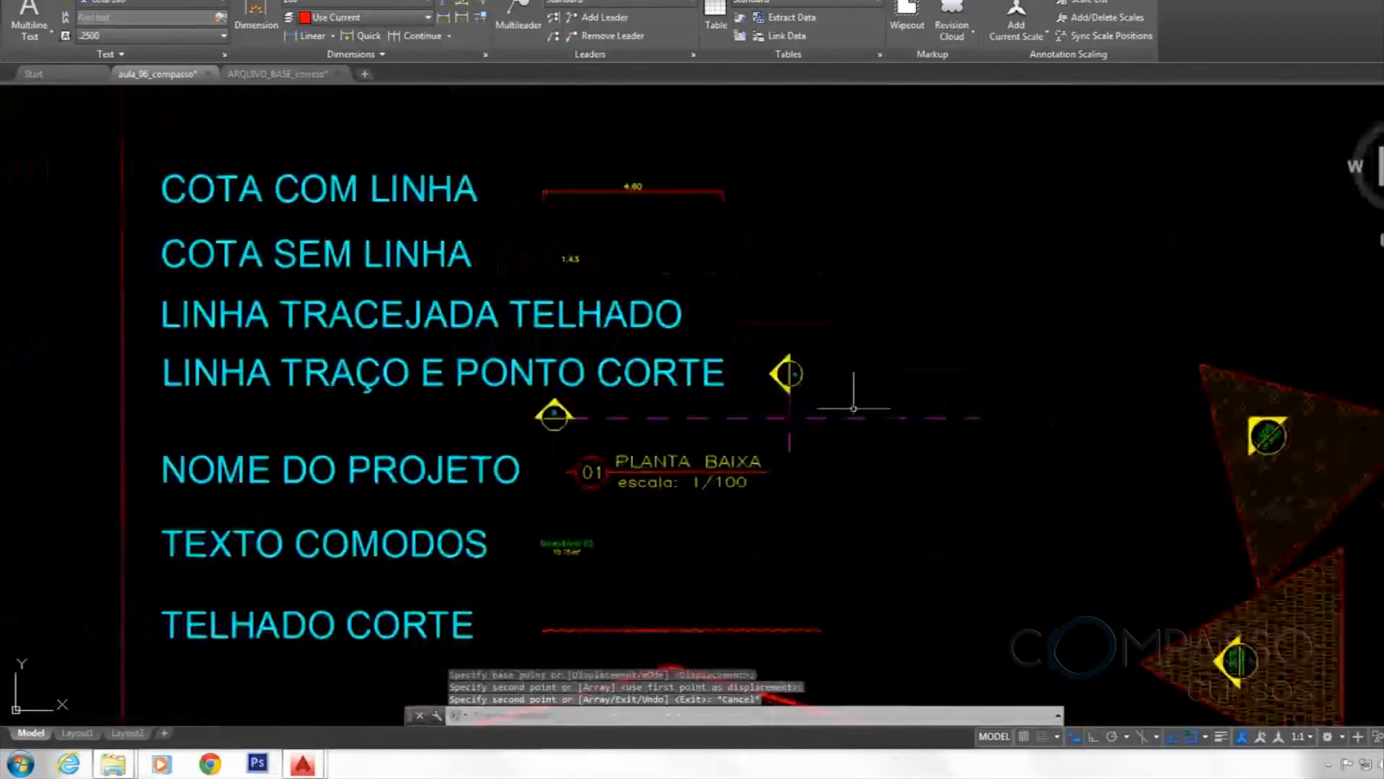
left_click(650, 329)
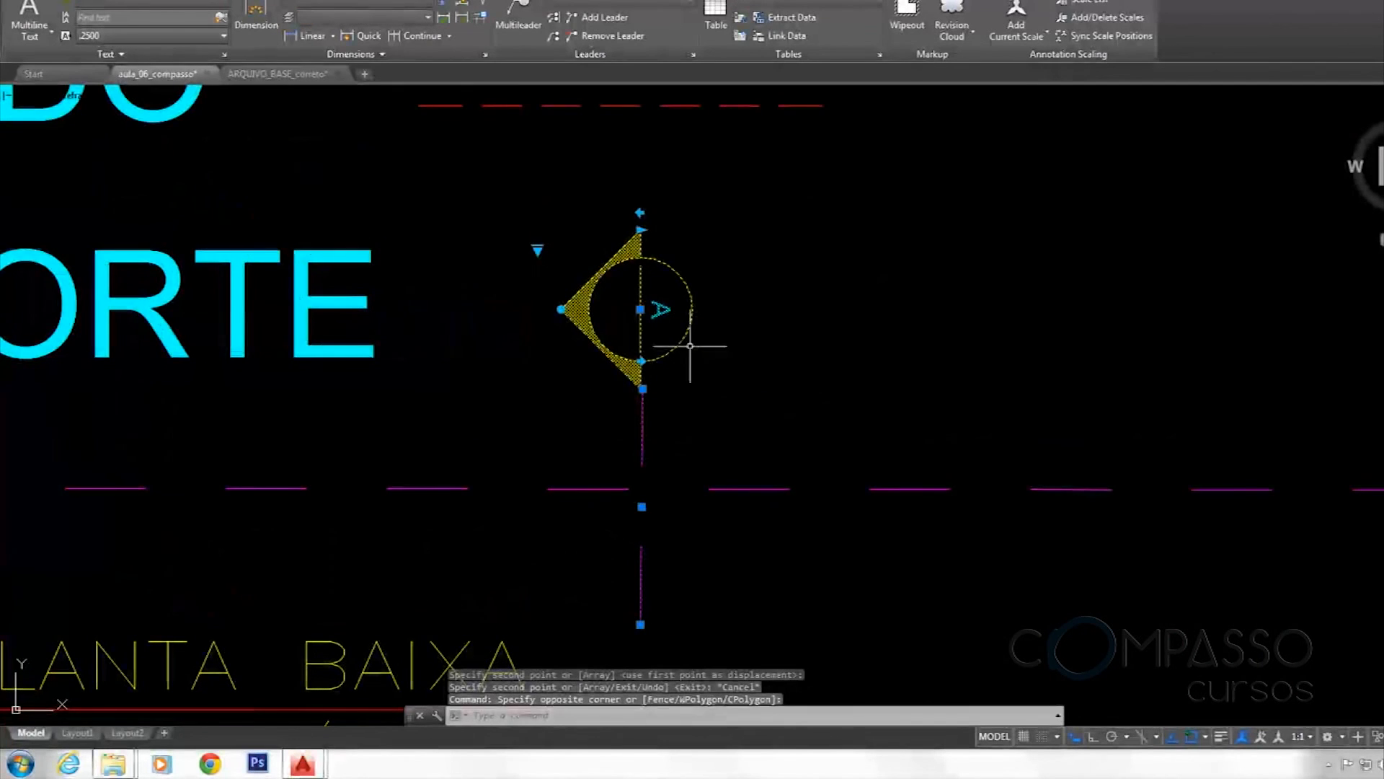
key("Escape")
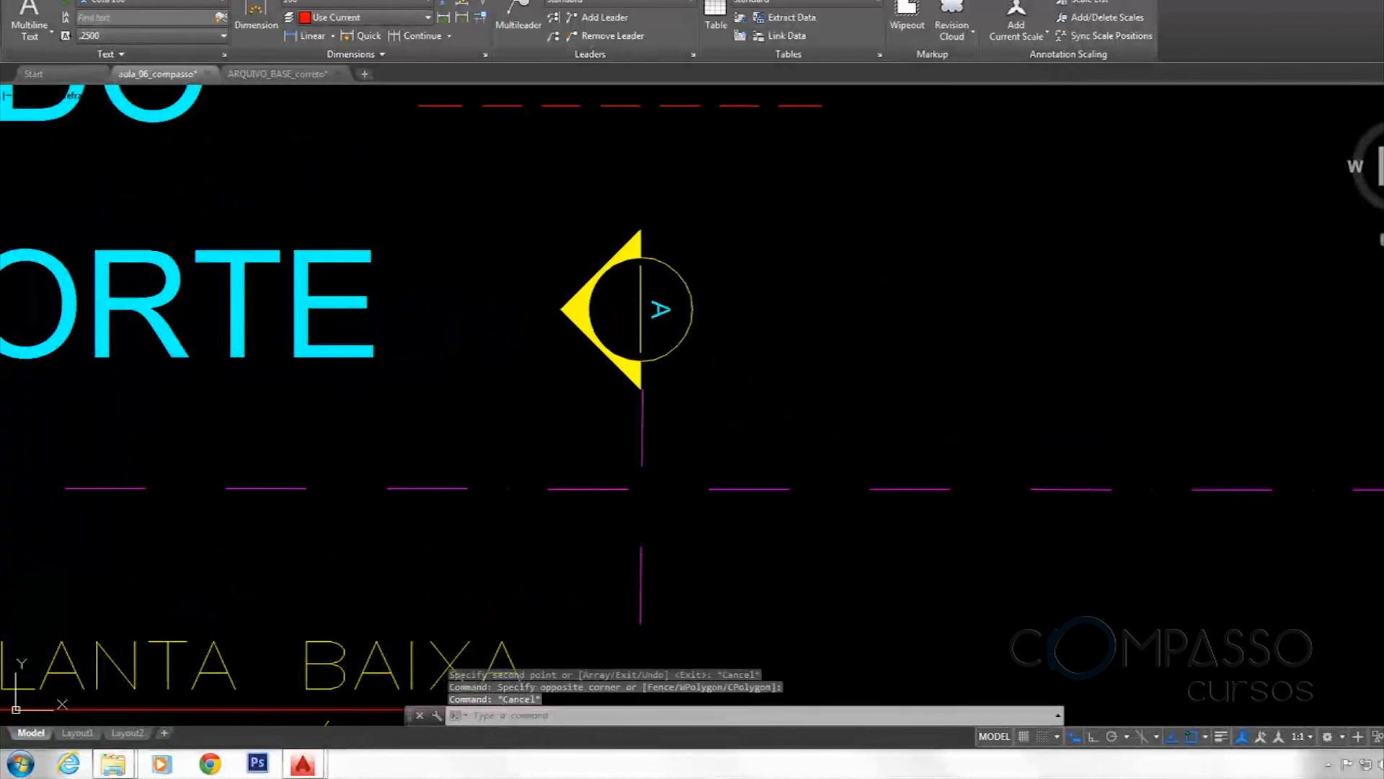
type("d")
key("Return")
left_click(742, 203)
left_click(545, 420)
type("co")
key("Return")
left_click(677, 376)
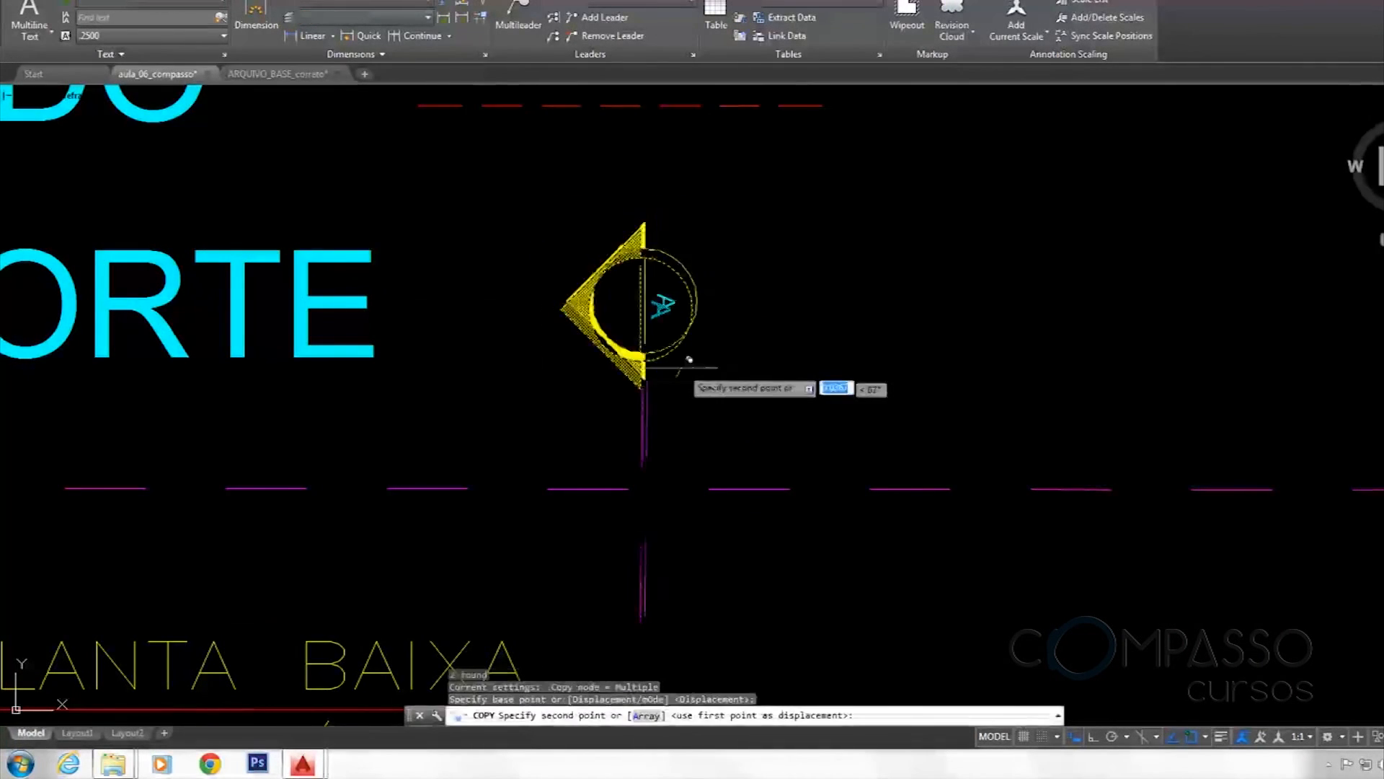
scroll(727, 304, "down", 5)
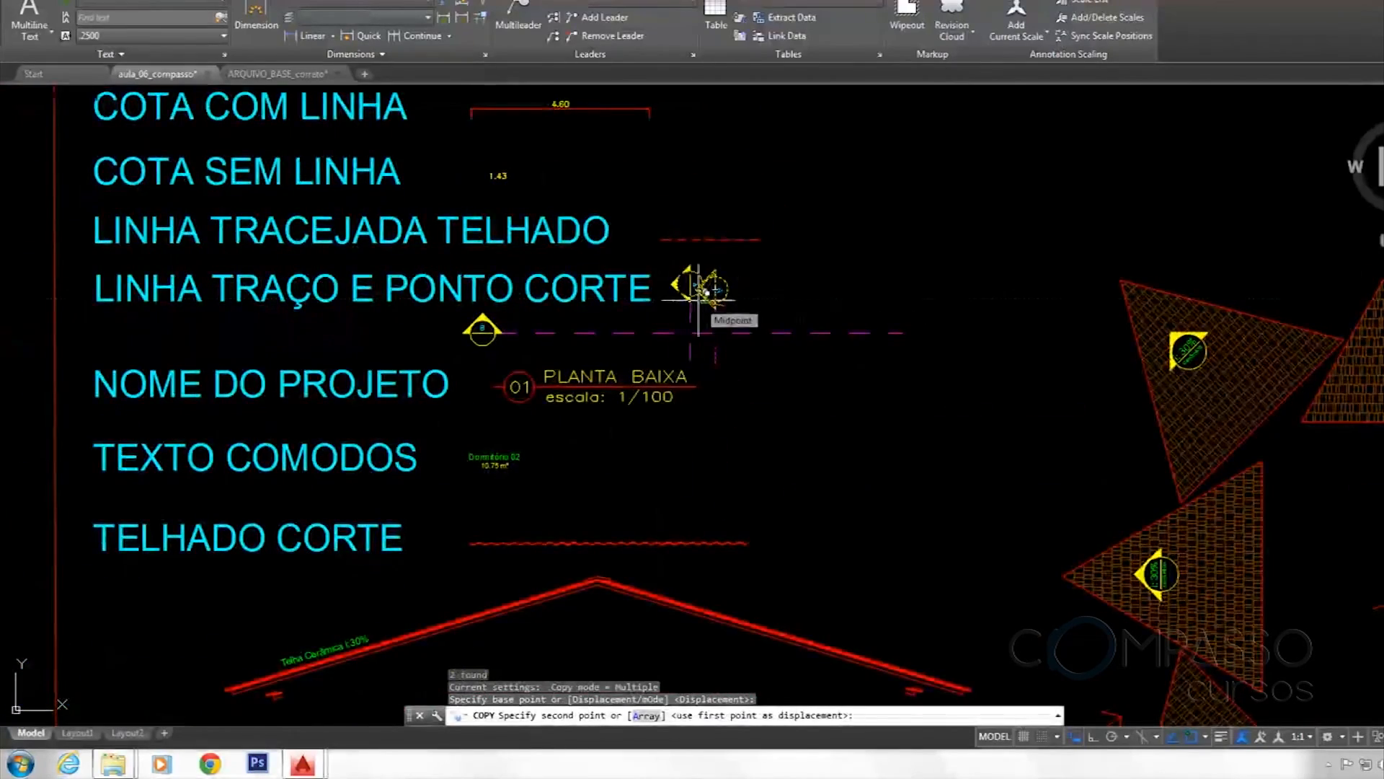
scroll(662, 353, "down", 4)
middle_click_drag(526, 390, 772, 202)
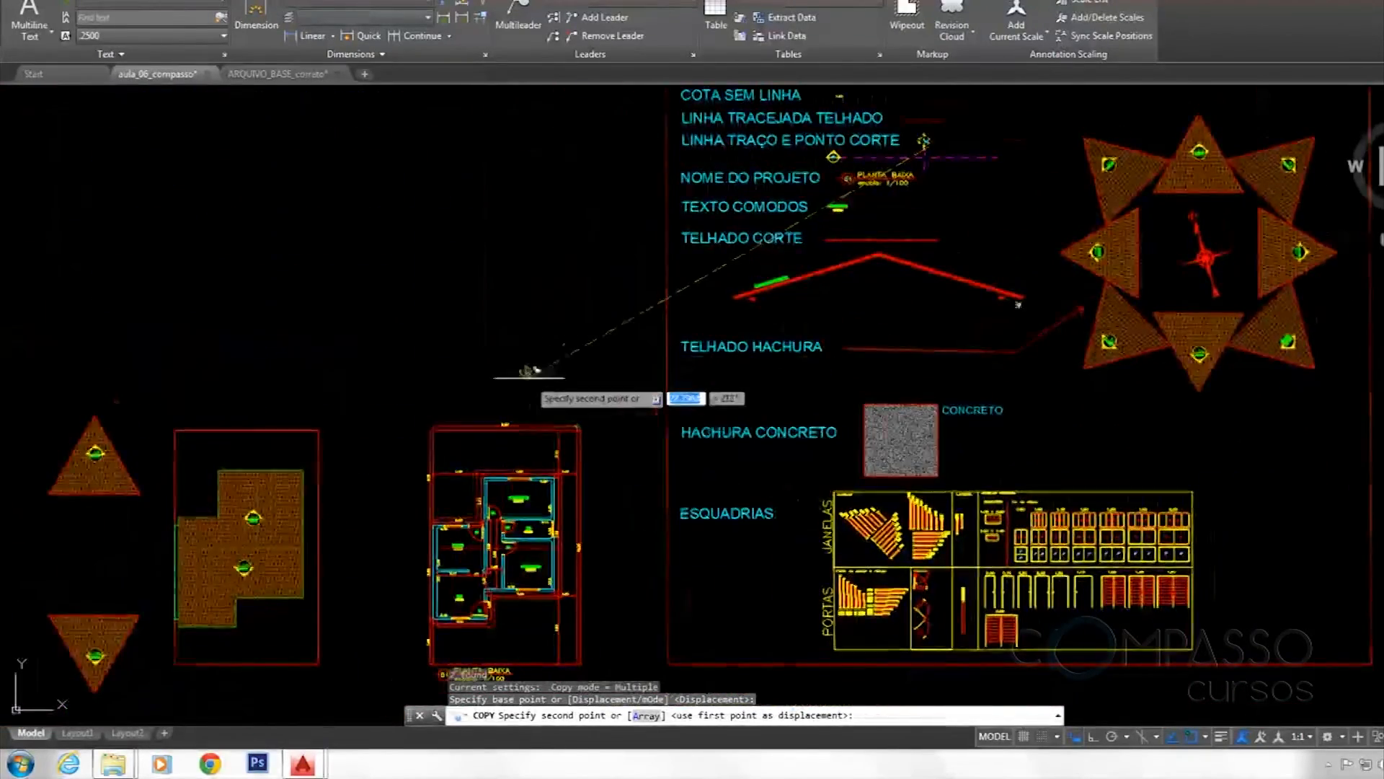
scroll(531, 371, "up", 7)
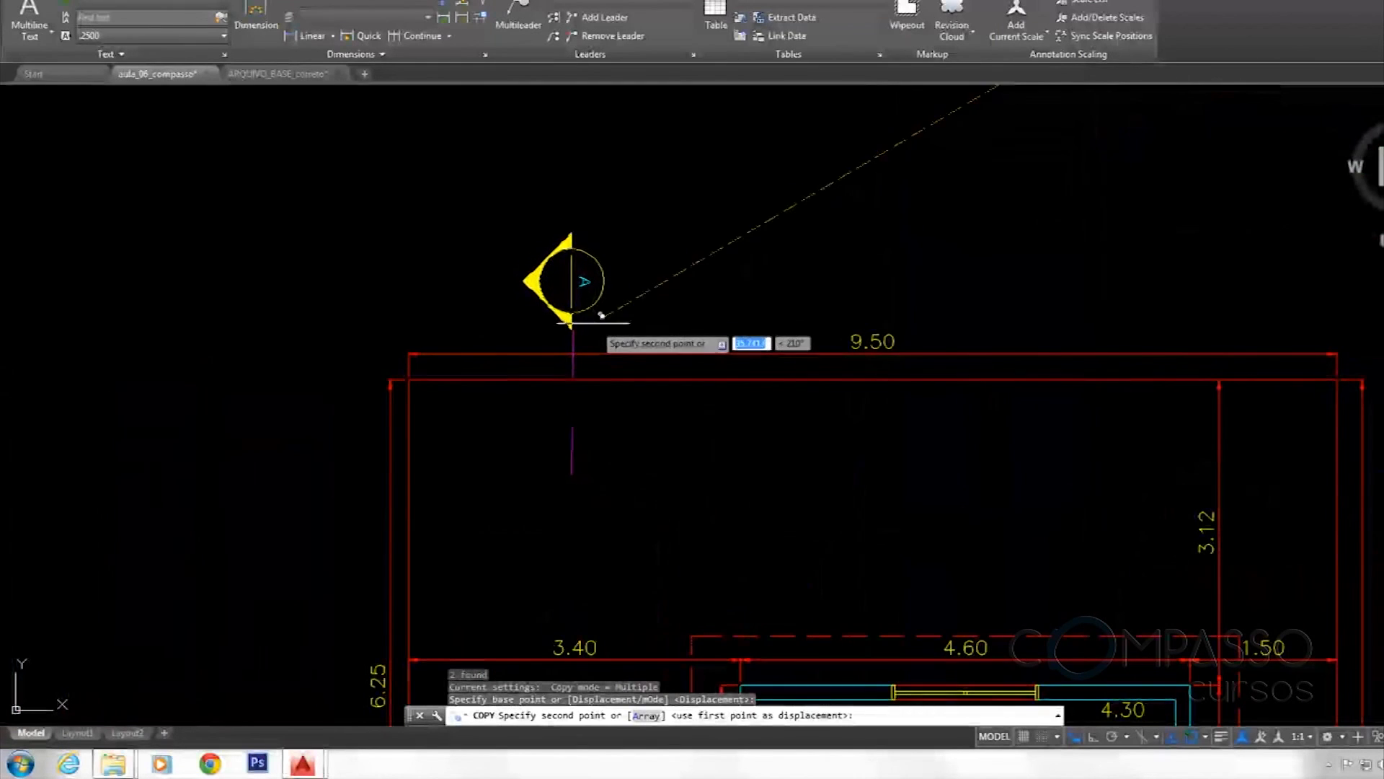
left_click(583, 334)
key("Return")
middle_click_drag(579, 393, 649, 276)
scroll(648, 276, "up", 5)
left_click(625, 396)
left_click(592, 405)
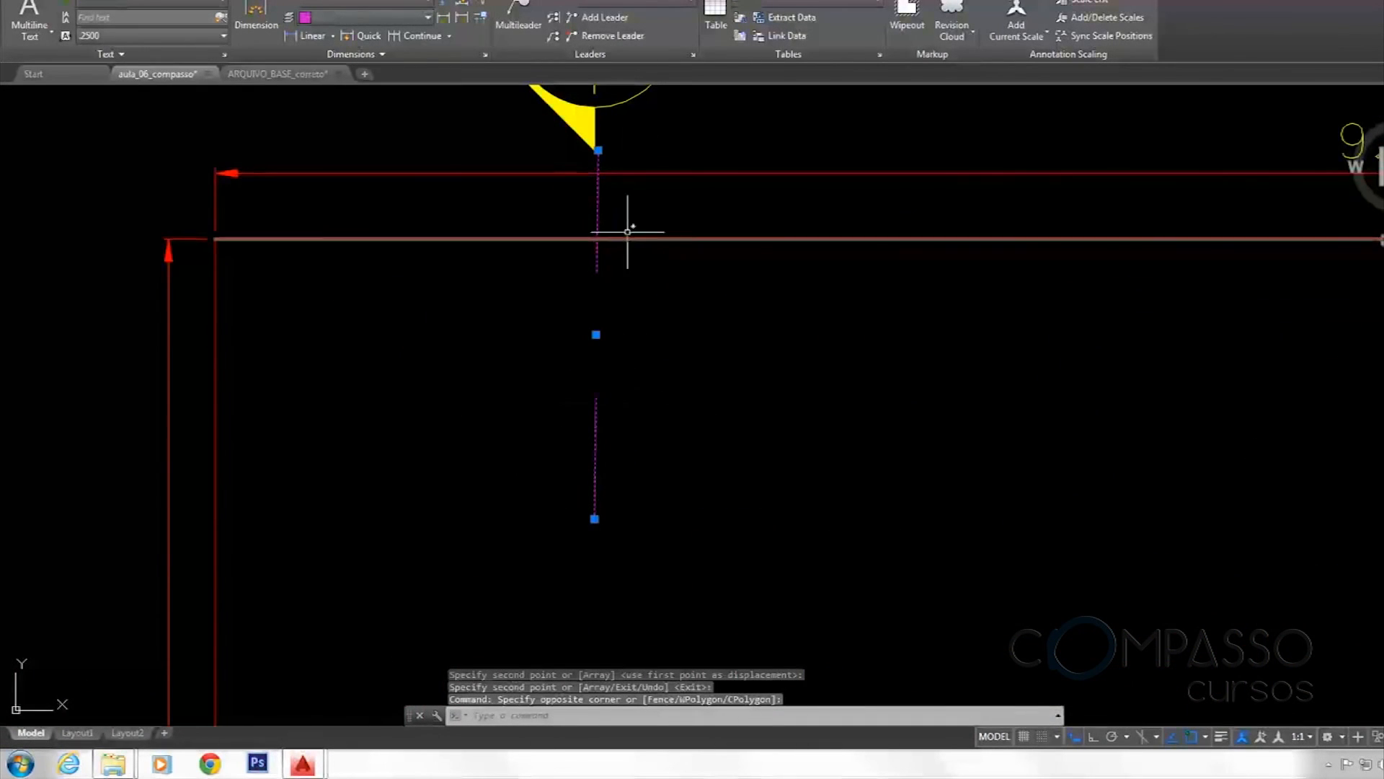
scroll(629, 232, "down", 2)
left_click(606, 411)
scroll(634, 232, "down", 2)
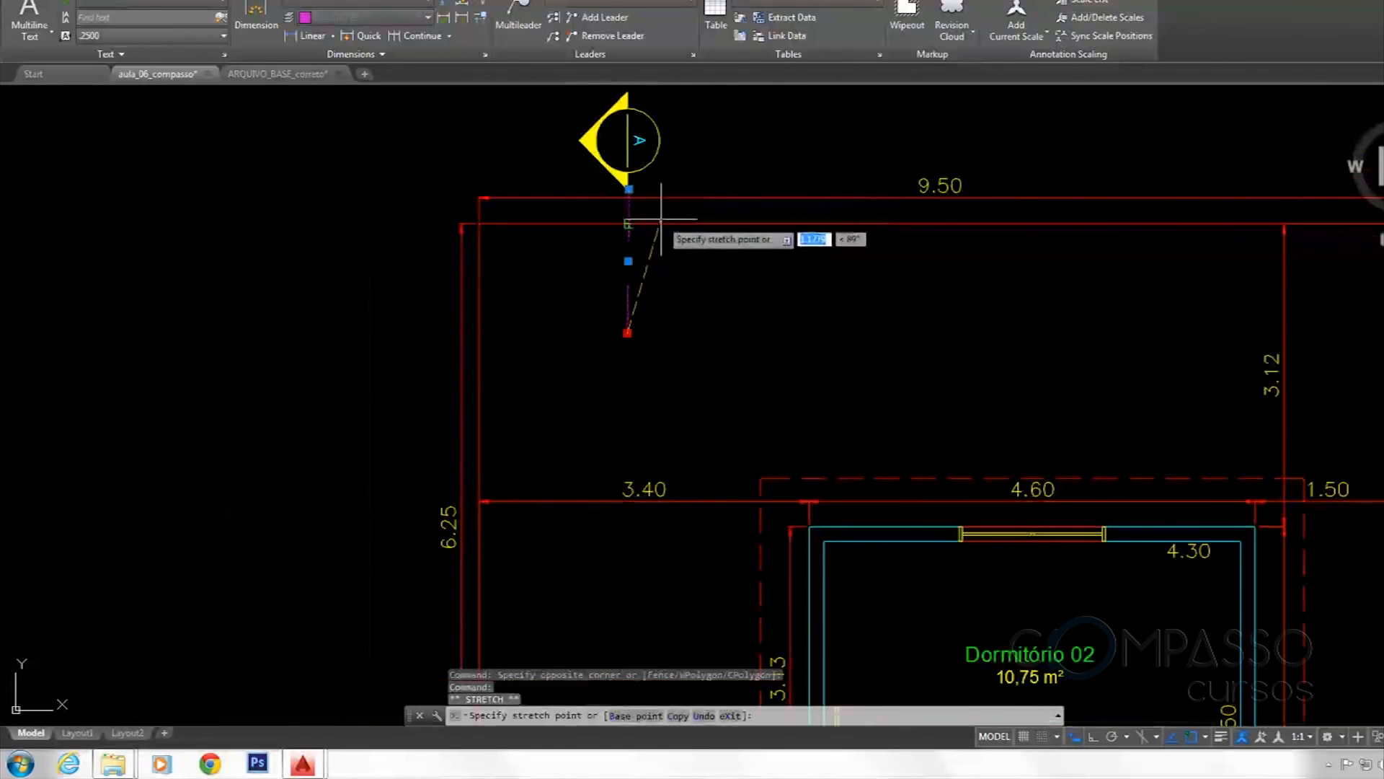
scroll(650, 263, "up", 2)
key("Escape")
key("Escape")
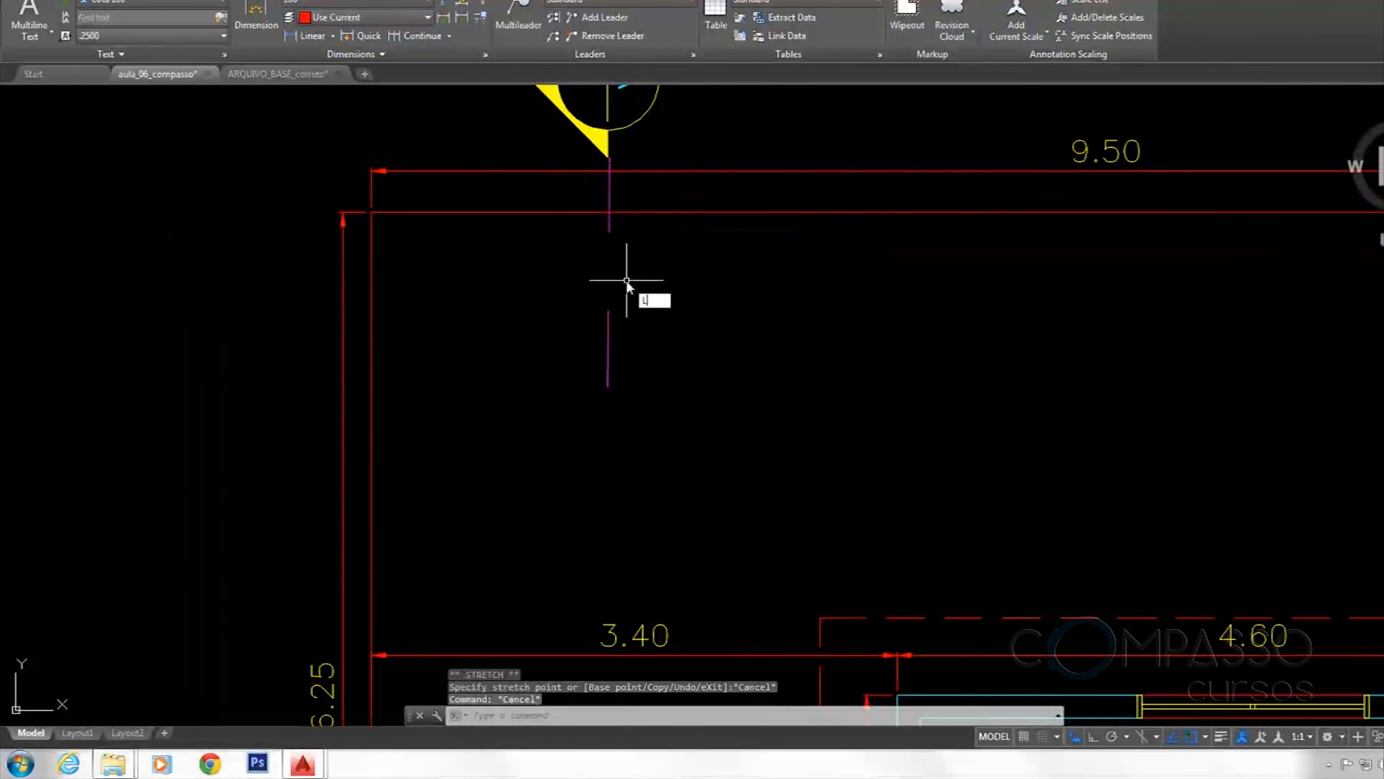
Draw a vertical line about 16 units long from section mark A's lower tip down through the plan to just below the lot's lower boundary
key("Return")
scroll(618, 154, "up", 3)
scroll(651, 288, "down", 3)
middle_click_drag(658, 310, 649, 223)
key("F8")
scroll(664, 432, "down", 5)
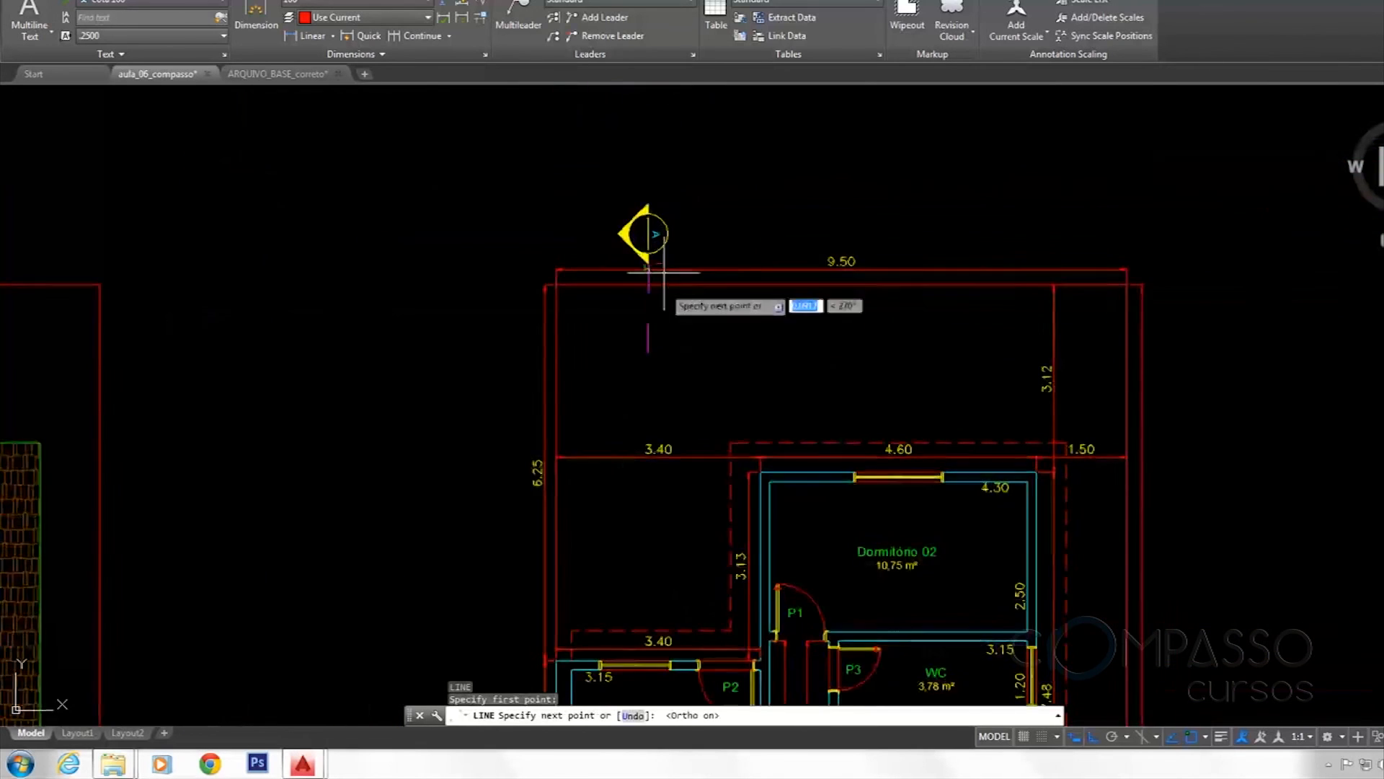
scroll(649, 404, "up", 5)
scroll(628, 433, "up", 4)
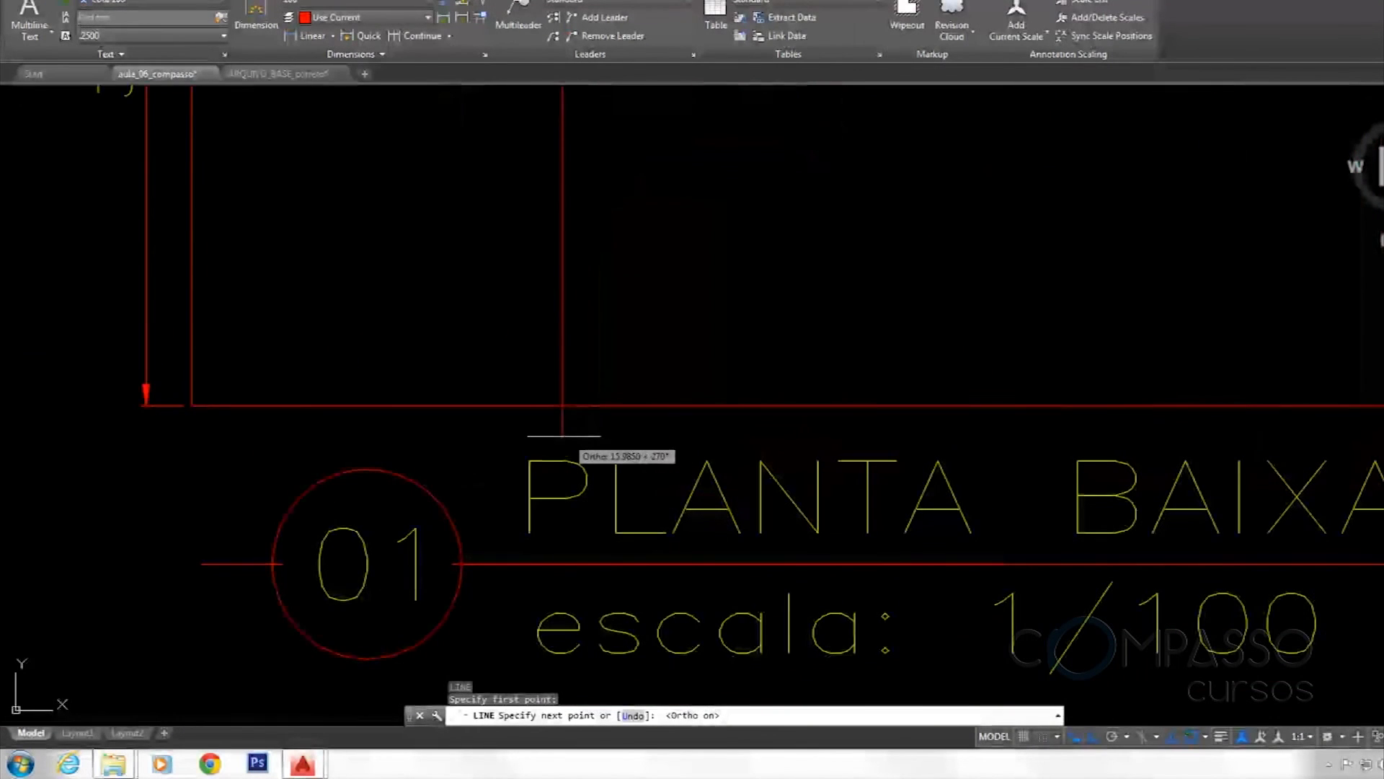
left_click(562, 434)
scroll(621, 300, "down", 6)
middle_click_drag(622, 206, 626, 550)
mouse_move(633, 175)
middle_mouse_down()
mouse_move(649, 497)
mouse_move(654, 440)
middle_mouse_up()
key("Escape")
Match the new vertical line's properties to the magenta dash-dot cut line beside it
scroll(626, 382, "up", 8)
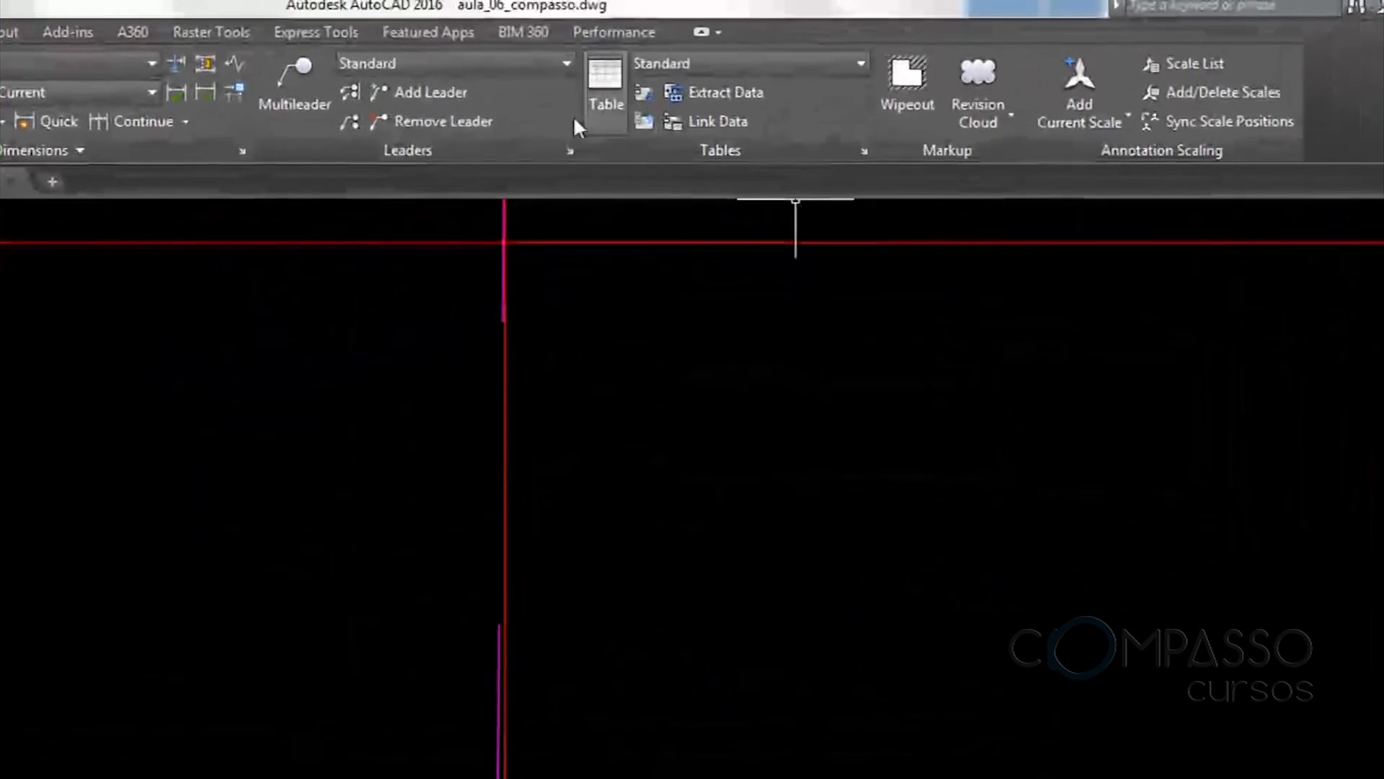
left_click(0, 31)
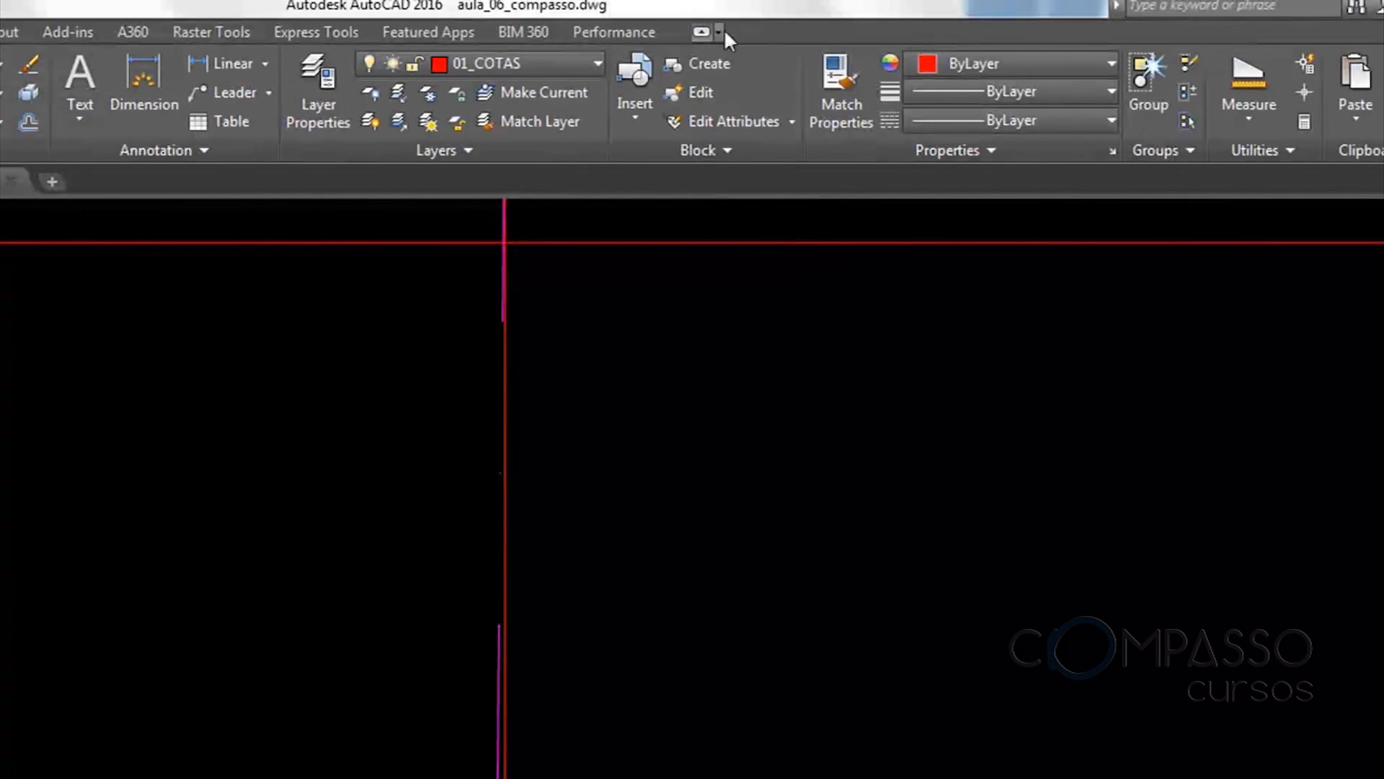
left_click(842, 93)
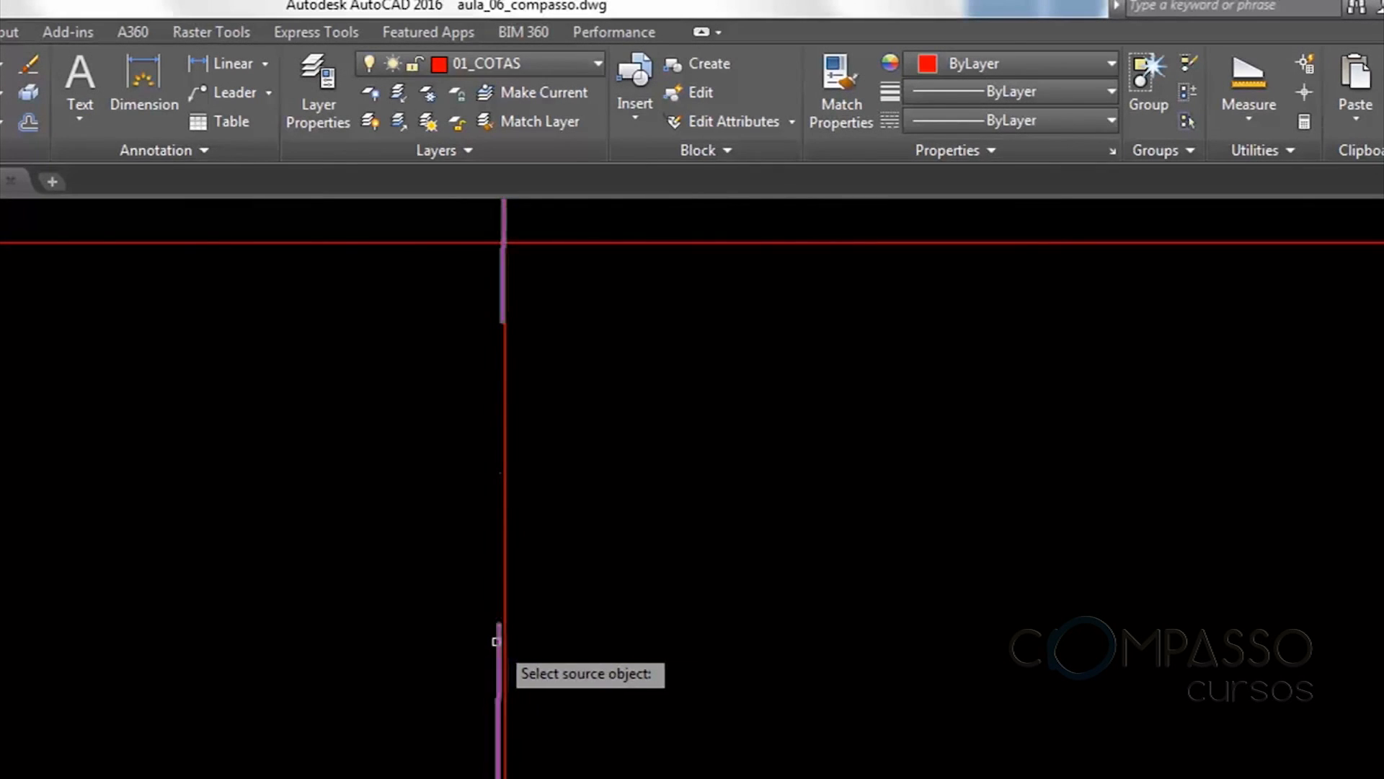
left_click(505, 676)
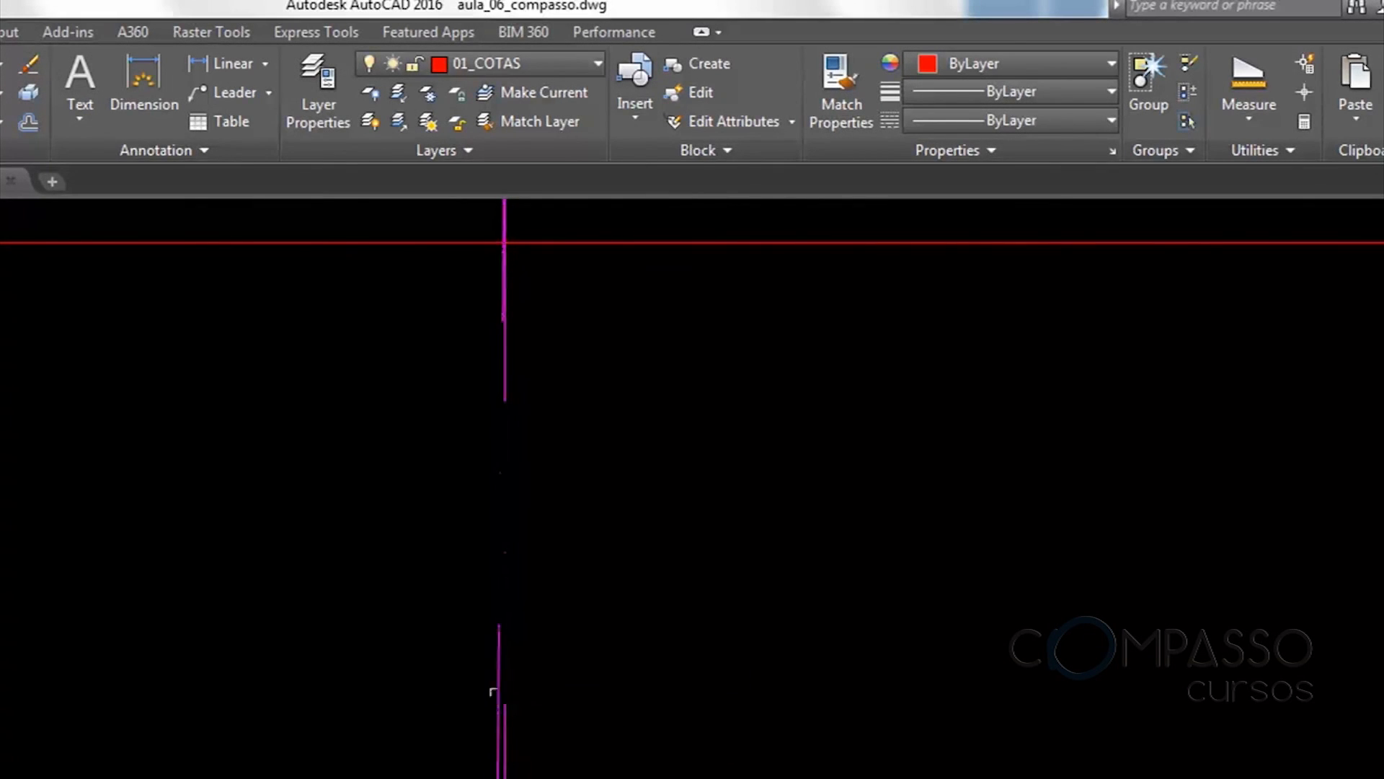
Copy section mark A straight down to the lower end of the vertical cut line, below the lot
scroll(545, 510, "down", 2)
middle_click_drag(690, 494, 583, 589)
type("CO")
key("Return")
left_click(384, 358)
left_click(624, 611)
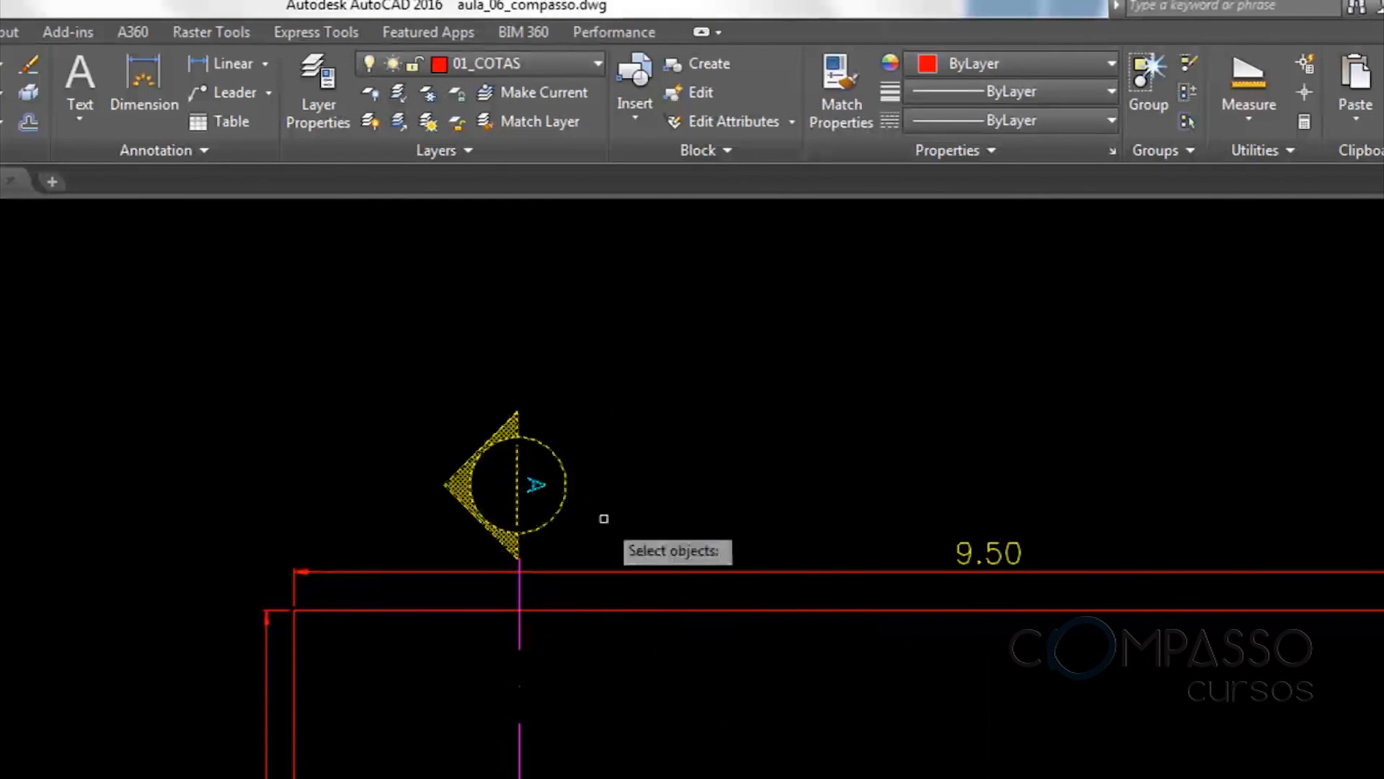
key("Return")
left_click(604, 458)
scroll(624, 317, "down", 2)
scroll(623, 316, "down", 3)
scroll(520, 674, "up", 8)
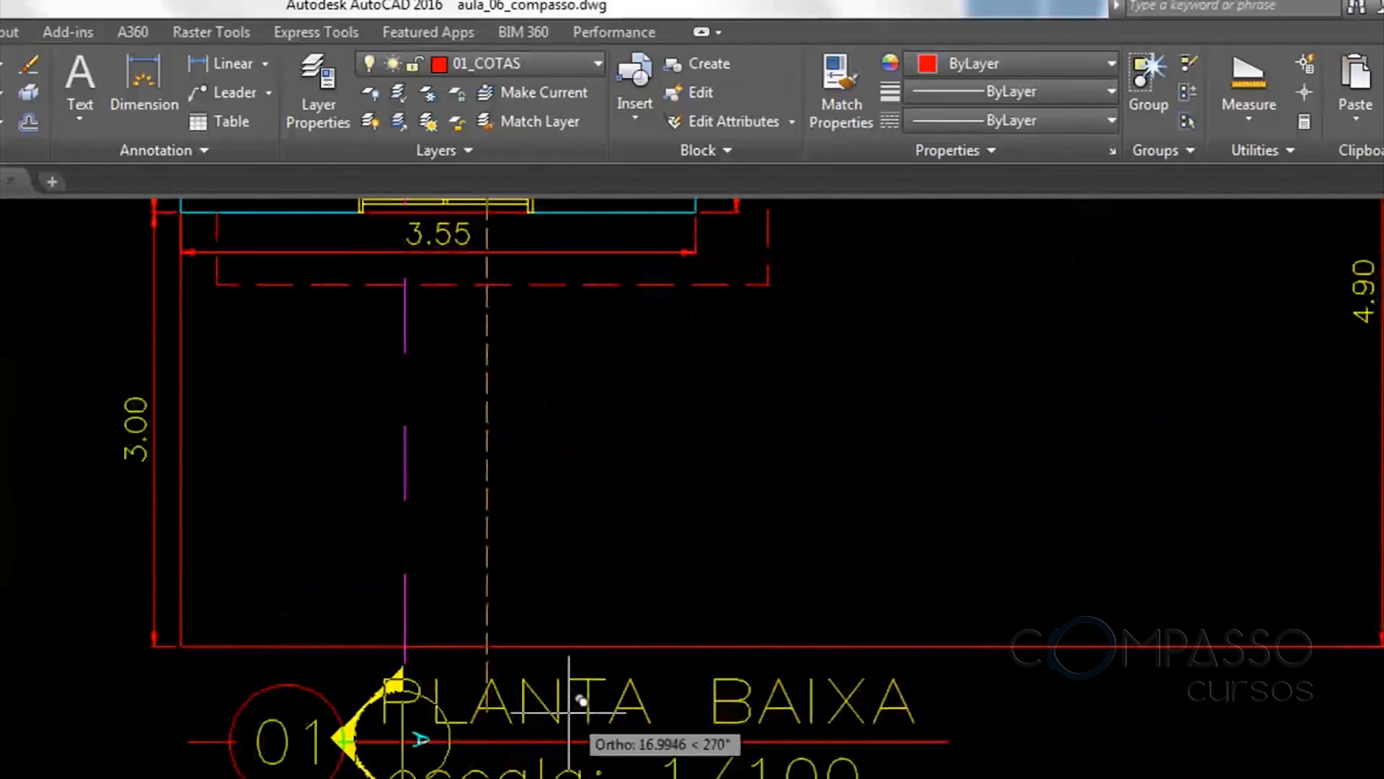
scroll(433, 652, "down", 3)
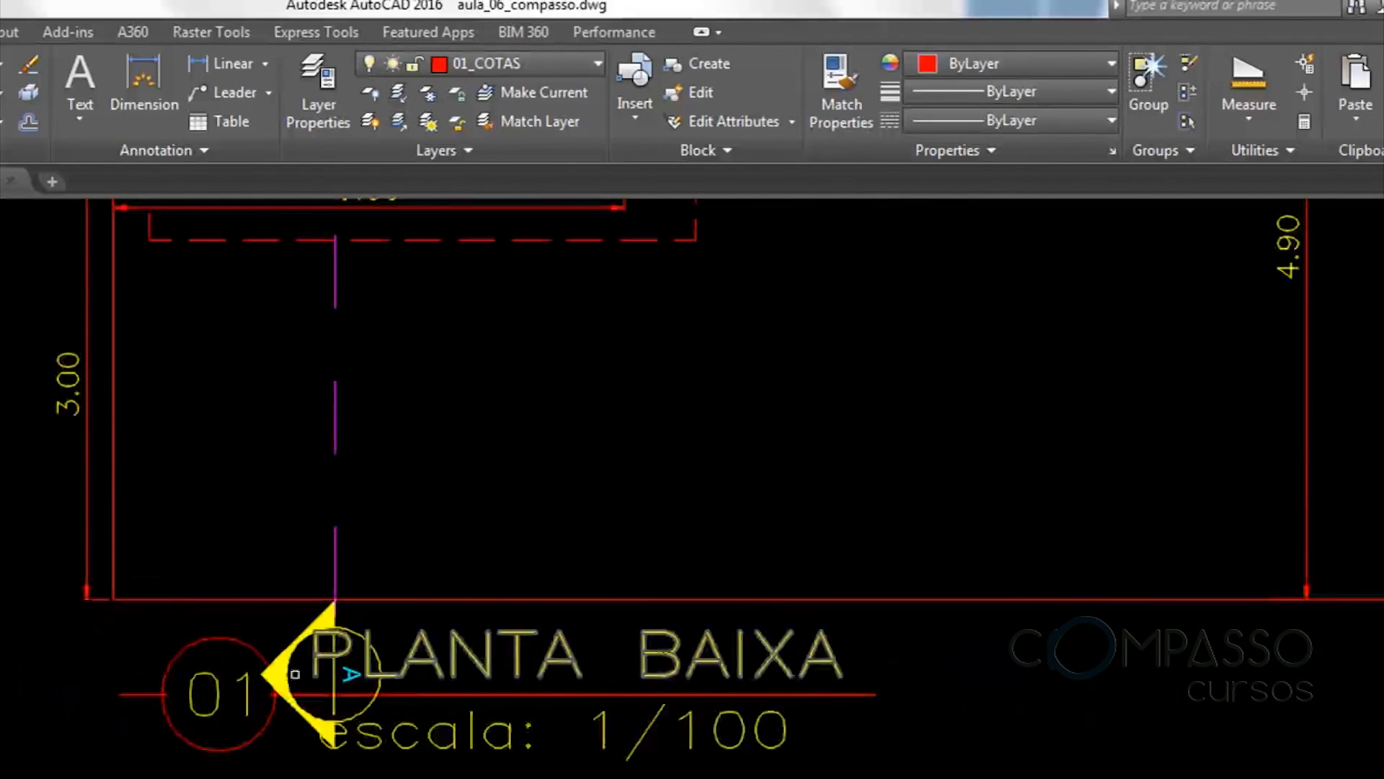
Move the PLANTA BAIXA title straight down so it clears the lower section mark A
left_click(87, 635)
left_click(880, 777)
left_click(929, 640)
left_click(750, 727)
type("m")
key("space")
left_click(779, 681)
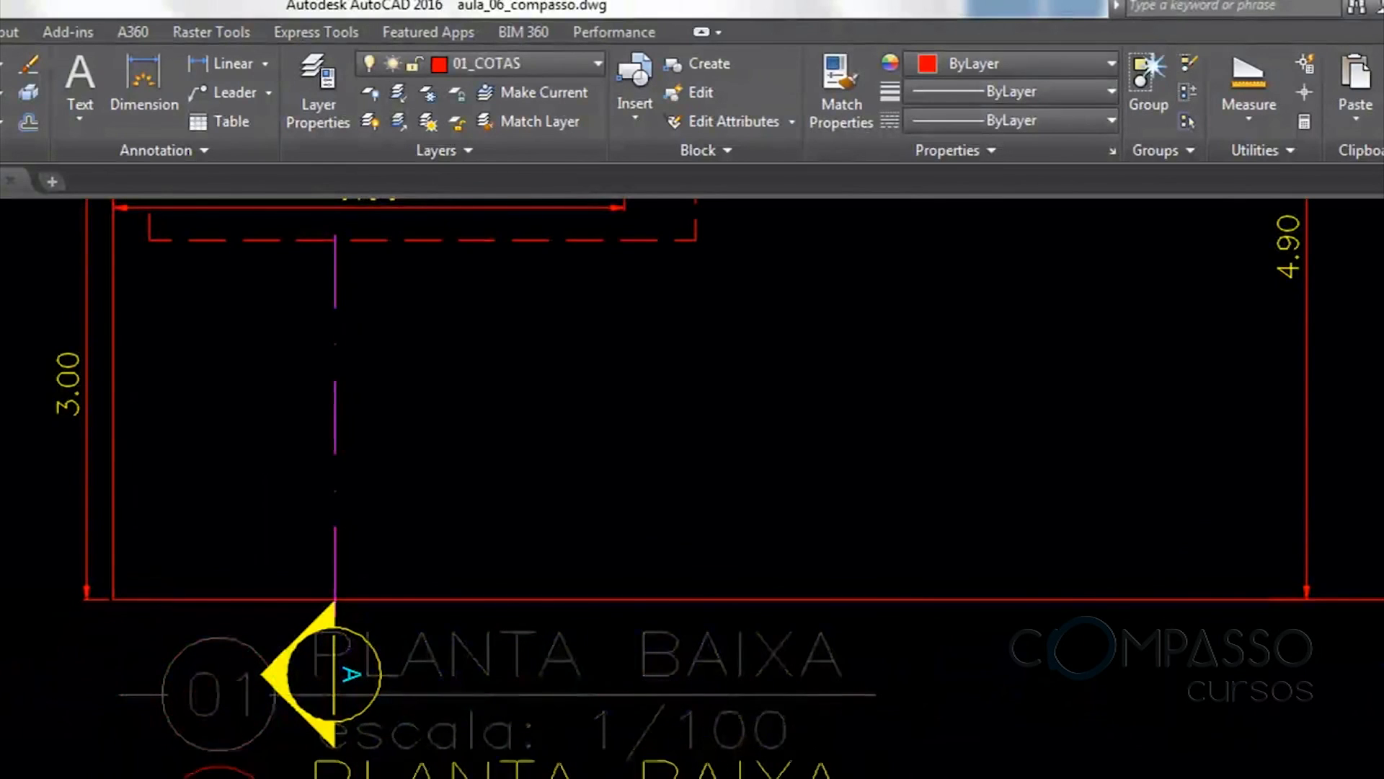
left_click(815, 778)
Copy section mark B with its horizontal cut line from the sample sheet onto the plan, crossing the Cozinha and WC
scroll(815, 777, "down", 4)
middle_click_drag(811, 592, 811, 777)
middle_click_drag(697, 627, 638, 775)
scroll(638, 775, "down", 2)
middle_click_drag(1096, 382, 635, 759)
type("co")
key("space")
middle_click_drag(1146, 256, 859, 694)
scroll(878, 696, "up", 4)
scroll(467, 666, "up", 4)
left_click(634, 581)
left_click(256, 762)
key("space")
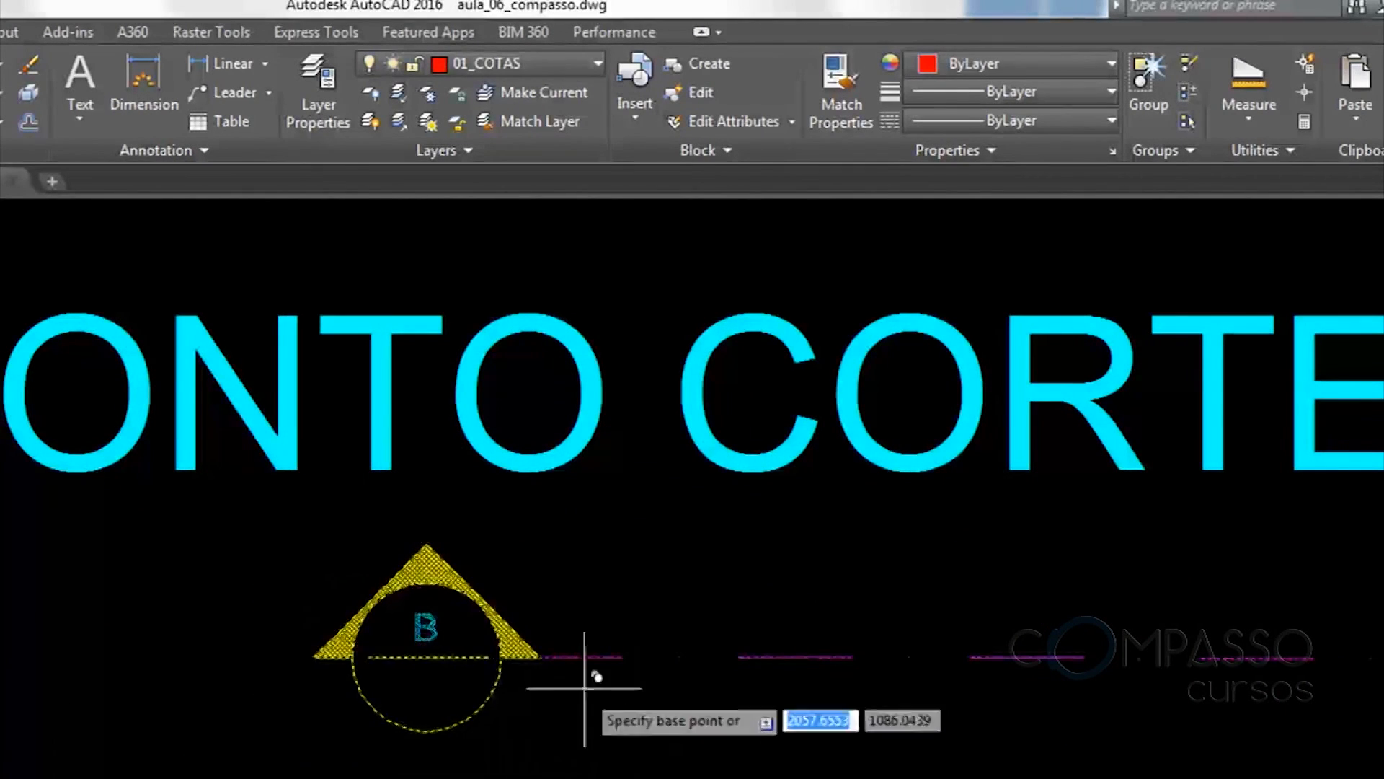
left_click(584, 686)
scroll(872, 501, "down", 3)
key("F8")
scroll(851, 462, "down", 5)
middle_click_drag(460, 738, 674, 556)
scroll(426, 775, "up", 5)
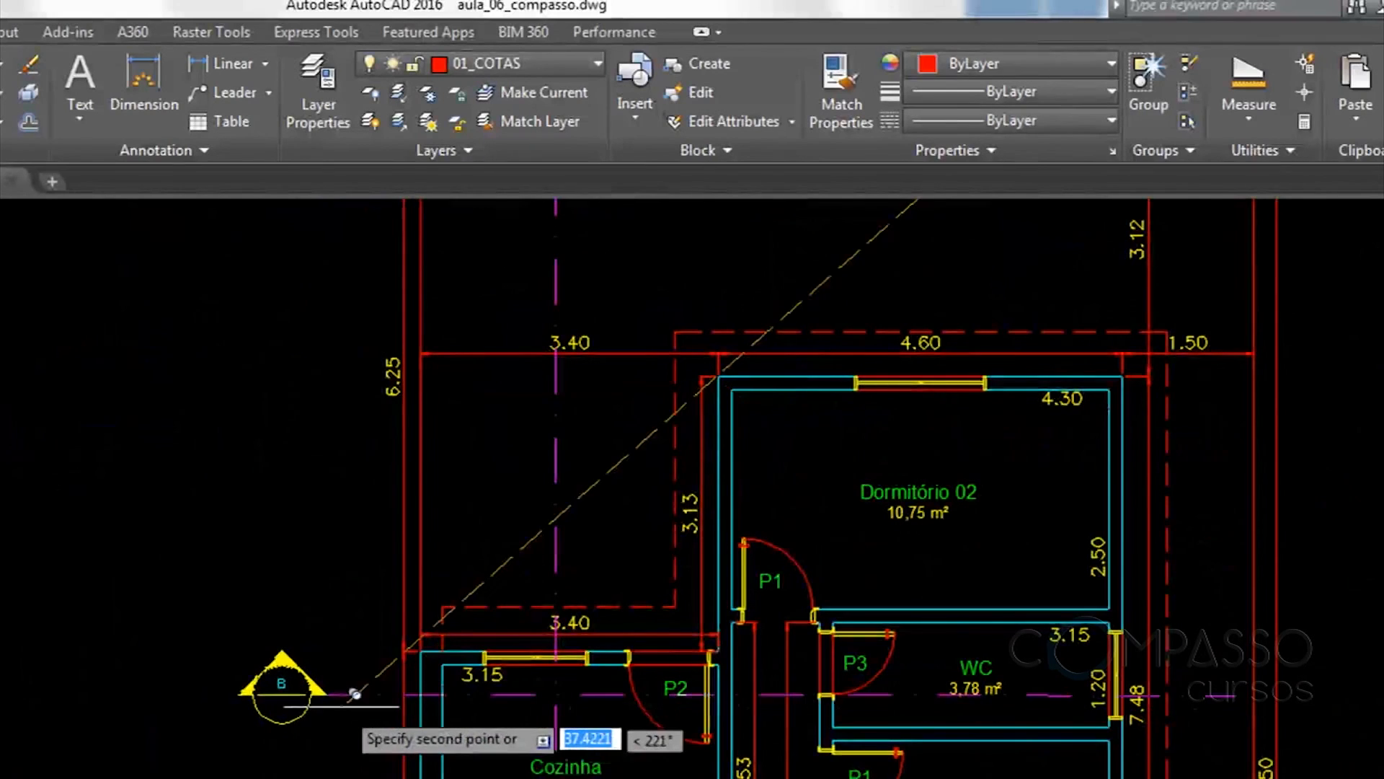
scroll(346, 692, "up", 5)
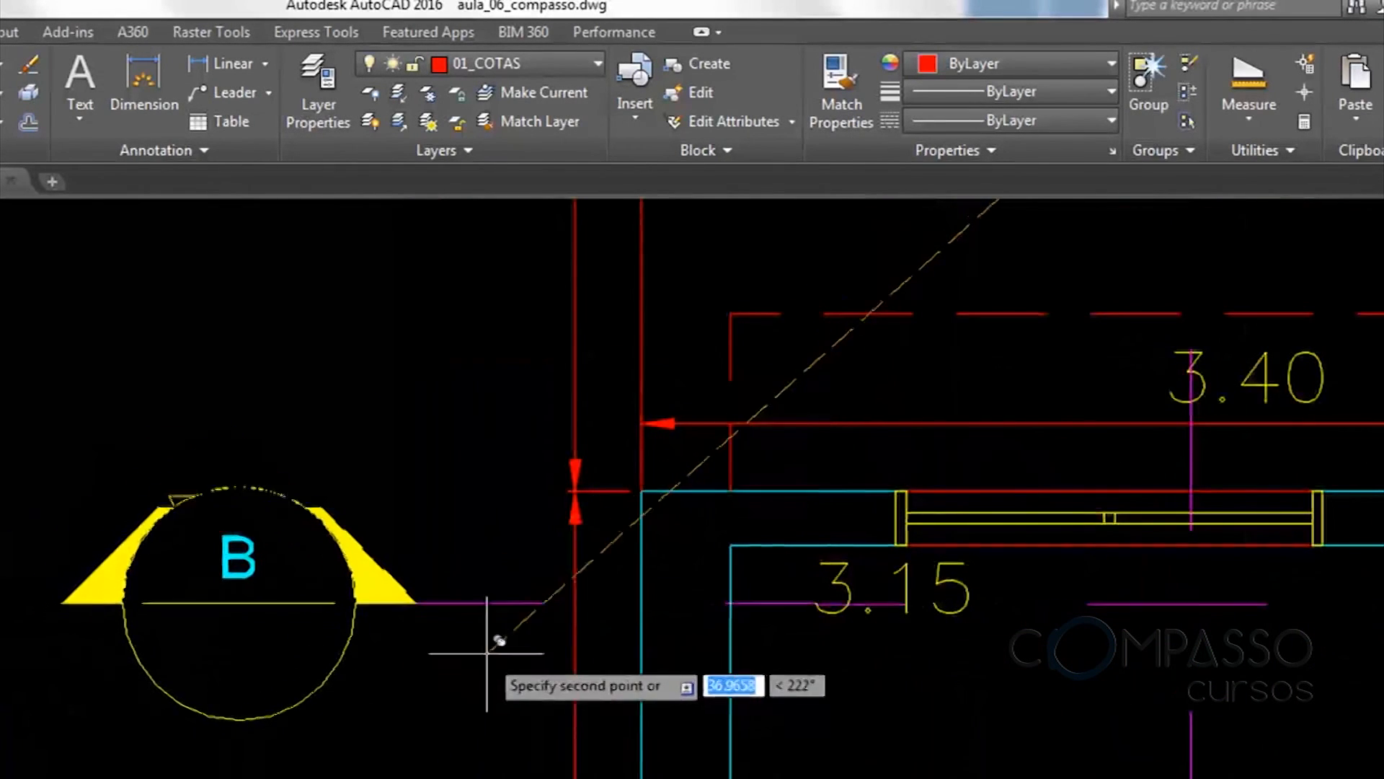
middle_click_drag(495, 639, 362, 691)
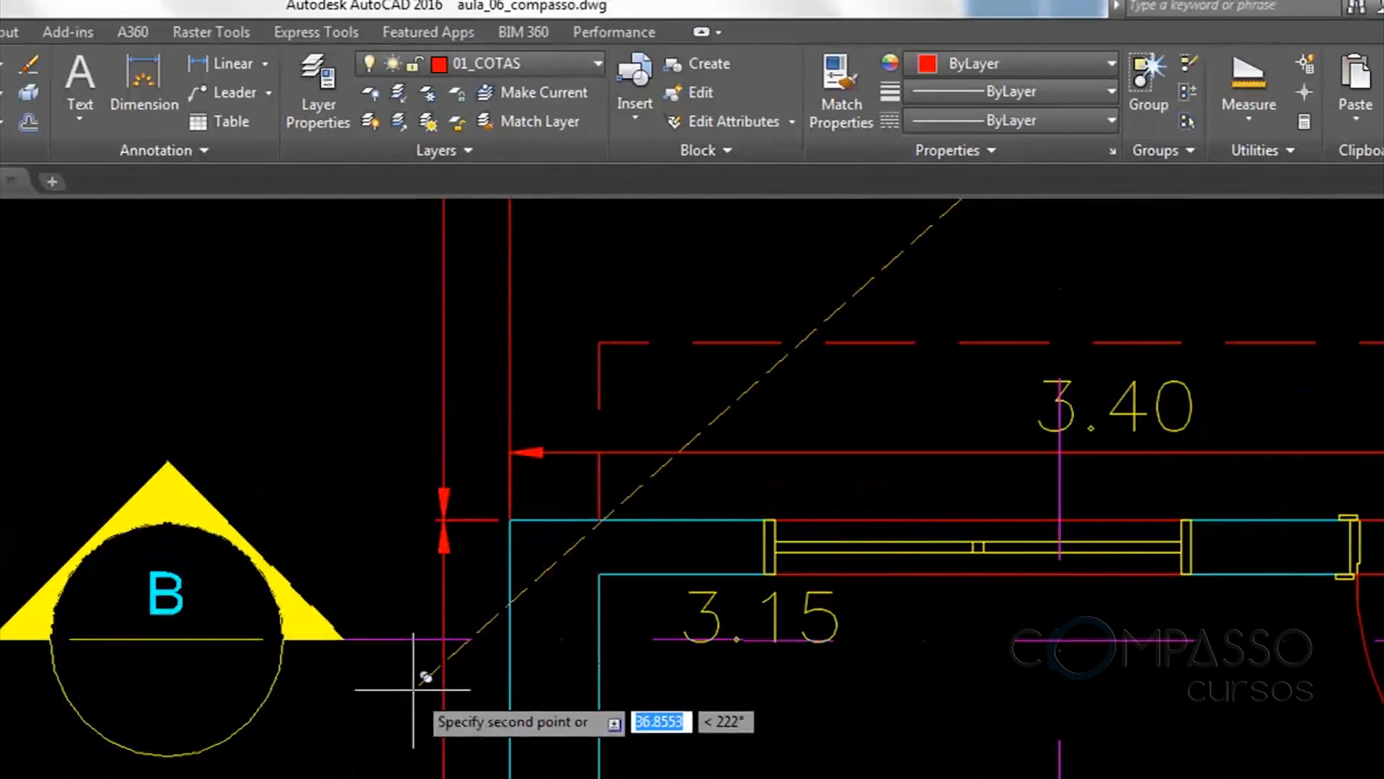
scroll(203, 631, "down", 5)
Copy section mark B horizontally to the opposite end of its cut line, outside the lot's boundary on the WC side
type("co")
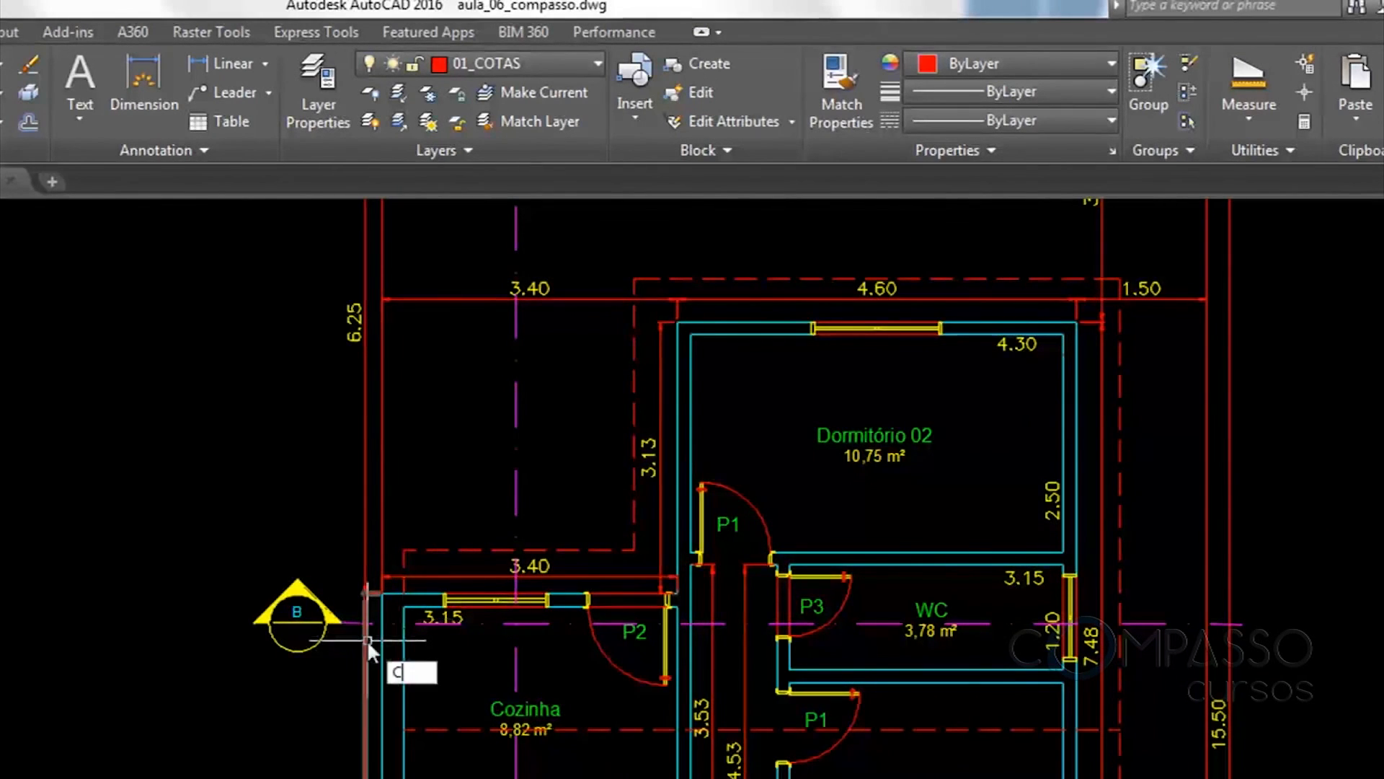
key("Return")
scroll(373, 635, "up", 4)
left_click(274, 460)
left_click(56, 672)
key("Return")
left_click(71, 597)
scroll(627, 635, "down", 5)
scroll(600, 597, "up", 3)
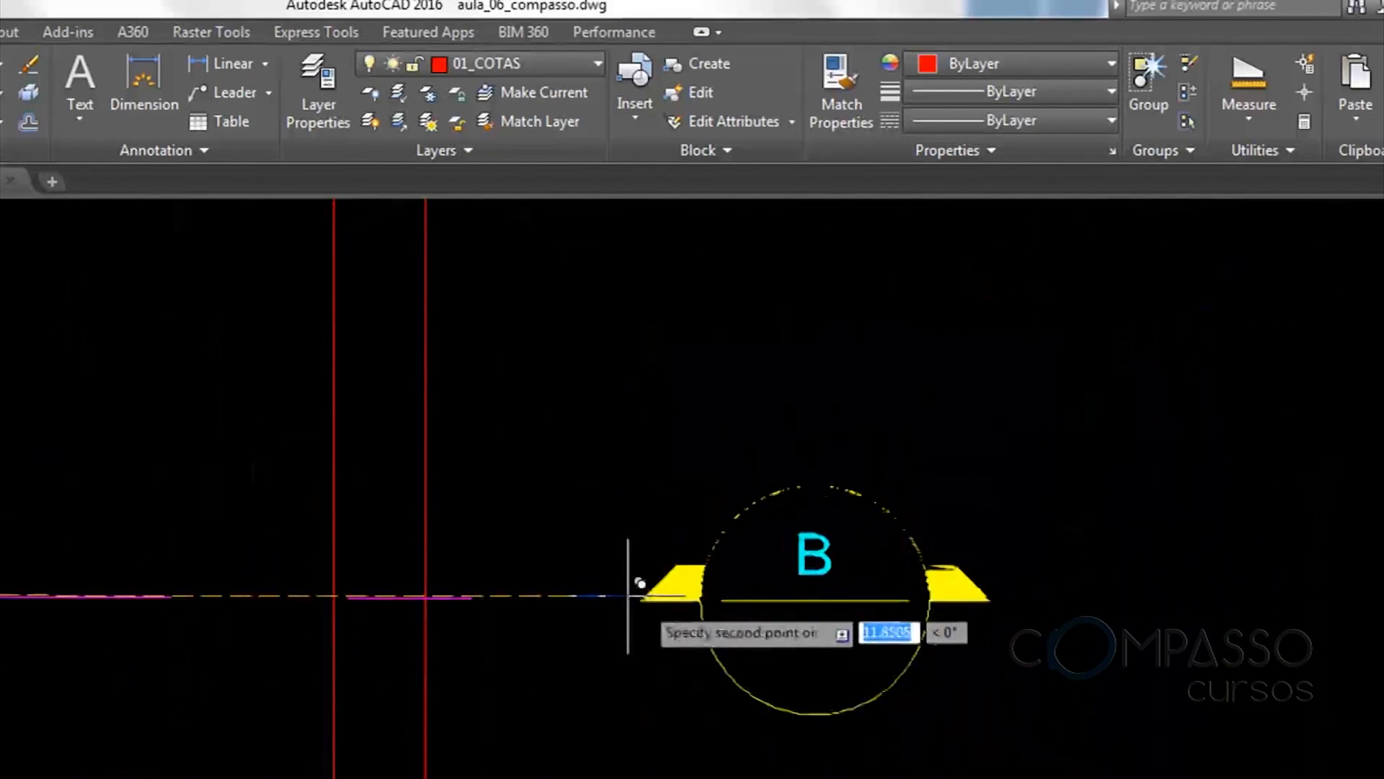
left_click(469, 548)
key("Escape")
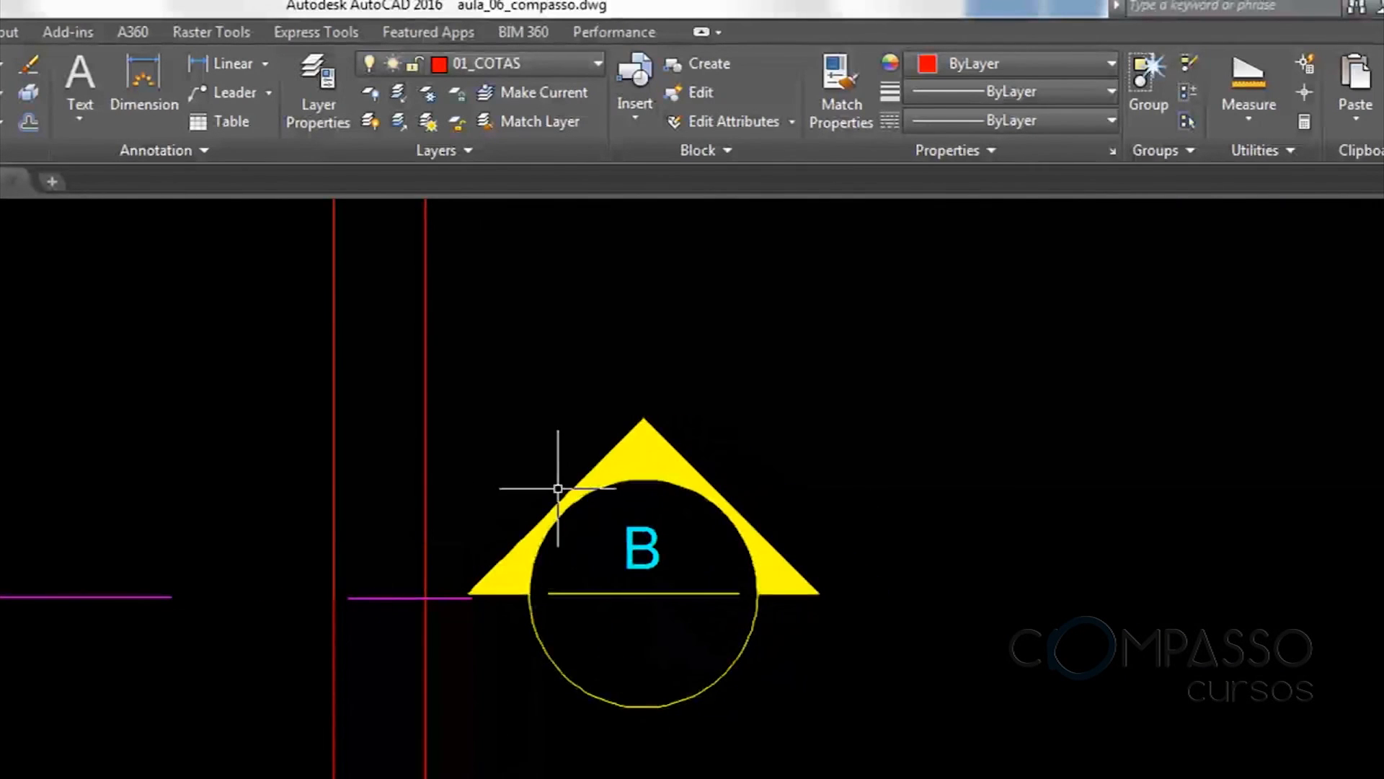
Examine the section marks and cut lines across the floor plan, including the areas around the WC and Dormitório 02
middle_click_drag(581, 473, 679, 516)
scroll(680, 510, "down", 4)
middle_click_drag(142, 596, 721, 644)
key("Return")
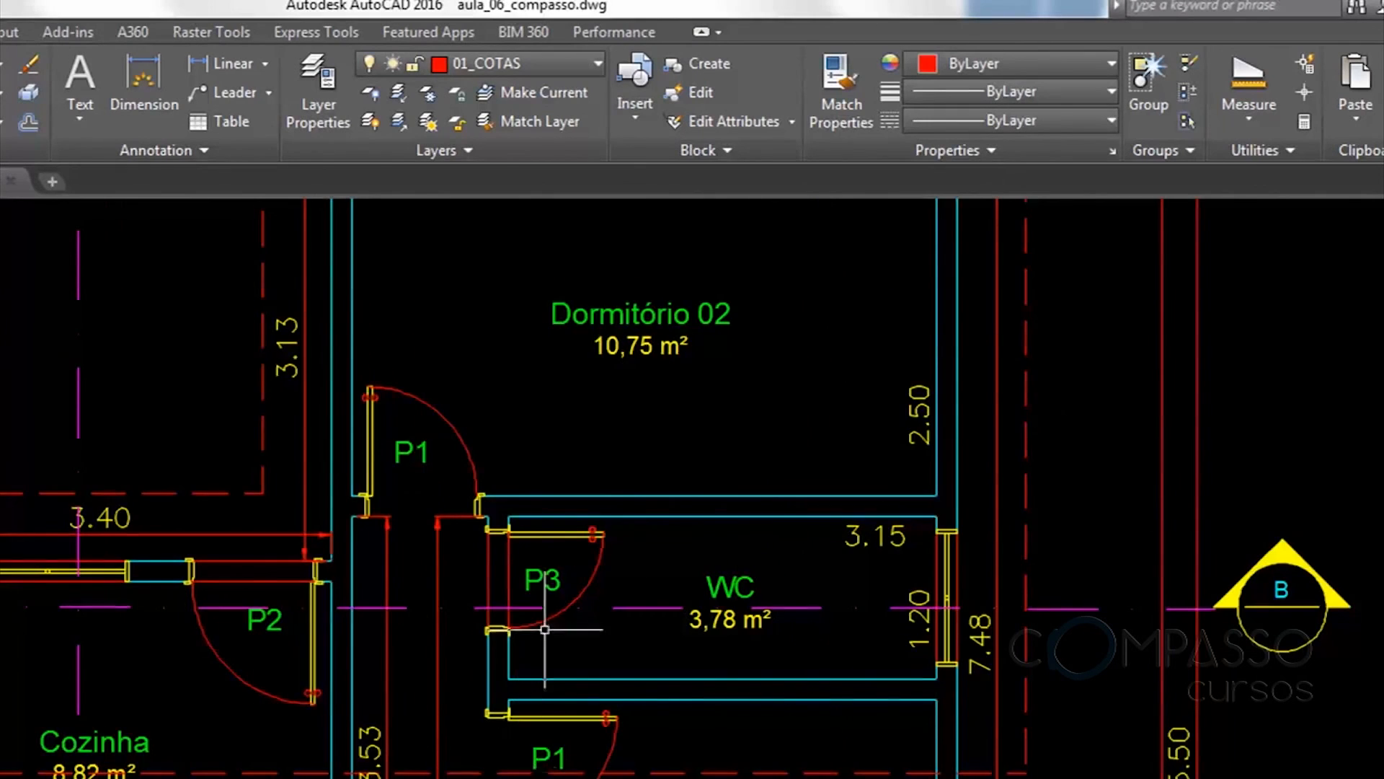
scroll(545, 630, "down", 2)
middle_click_drag(90, 647, 0, 778)
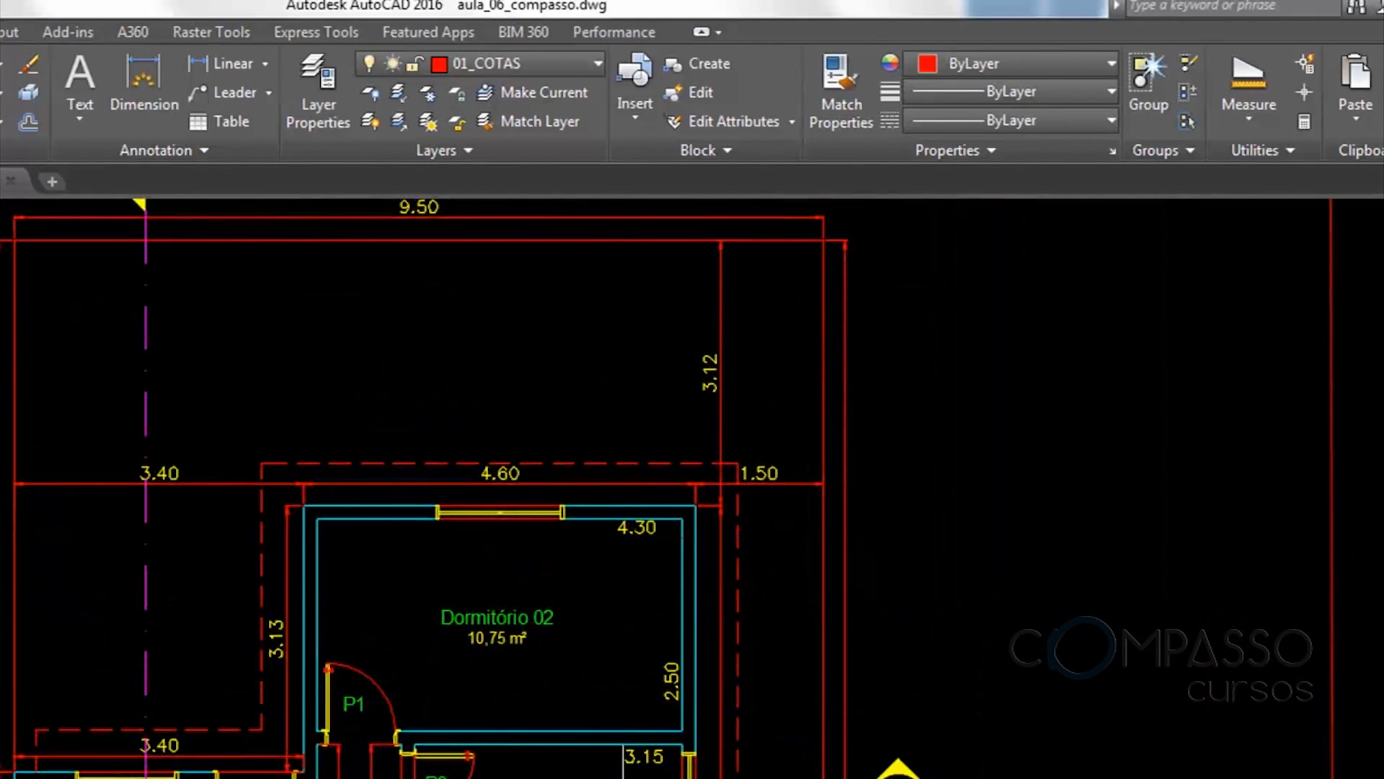
scroll(276, 678, "down", 2)
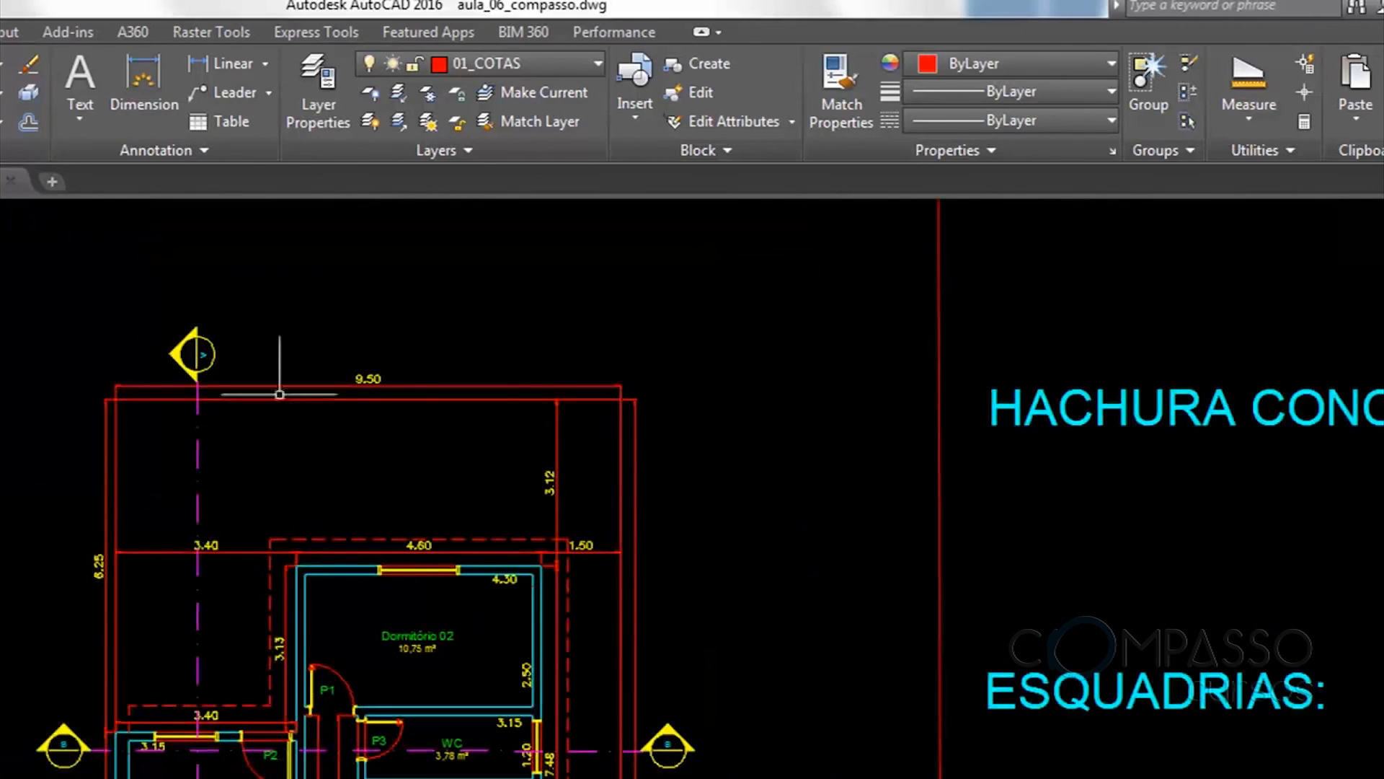
scroll(435, 719, "up", 4)
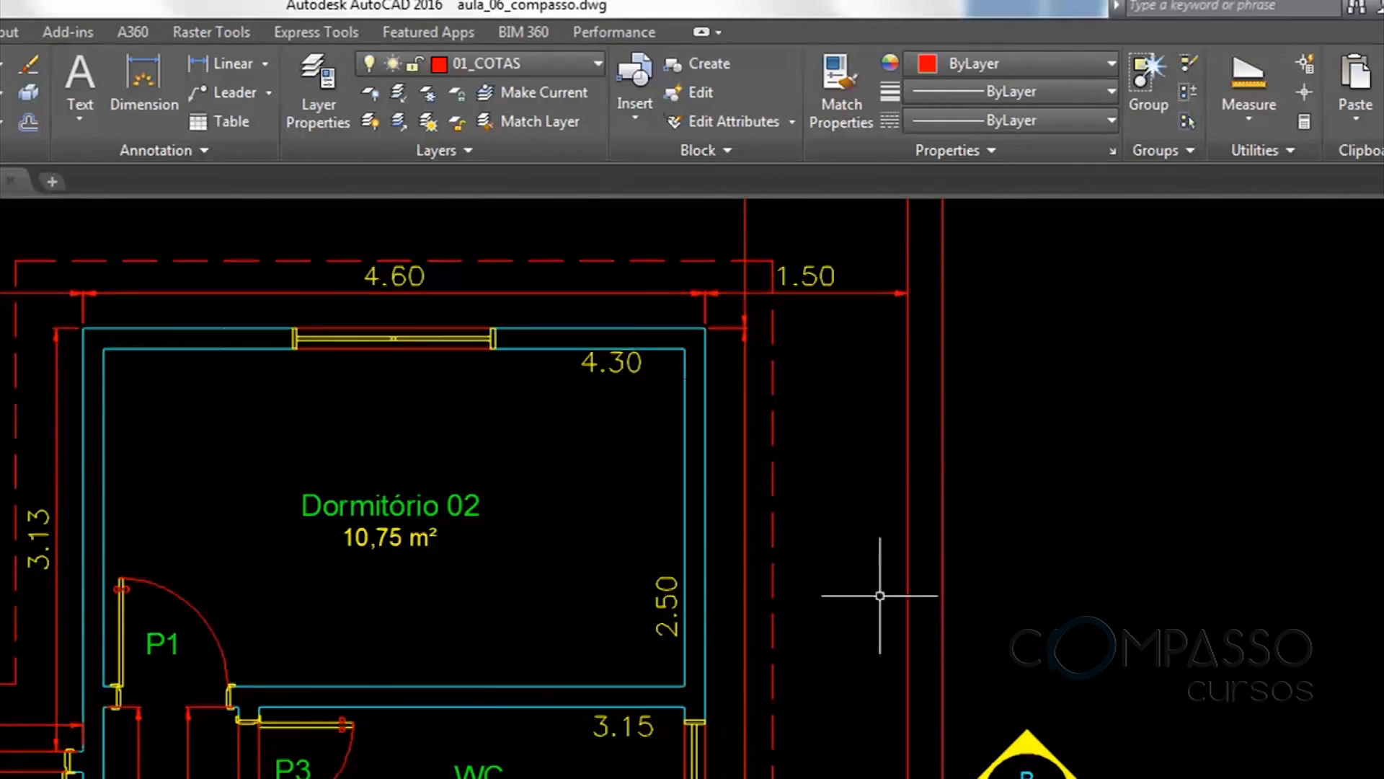
Copy the PLANTA BAIXA title with its number bubble and scale text to beneath the roof plan's lot outline
scroll(886, 642, "down", 3)
middle_click_drag(886, 642, 651, 635)
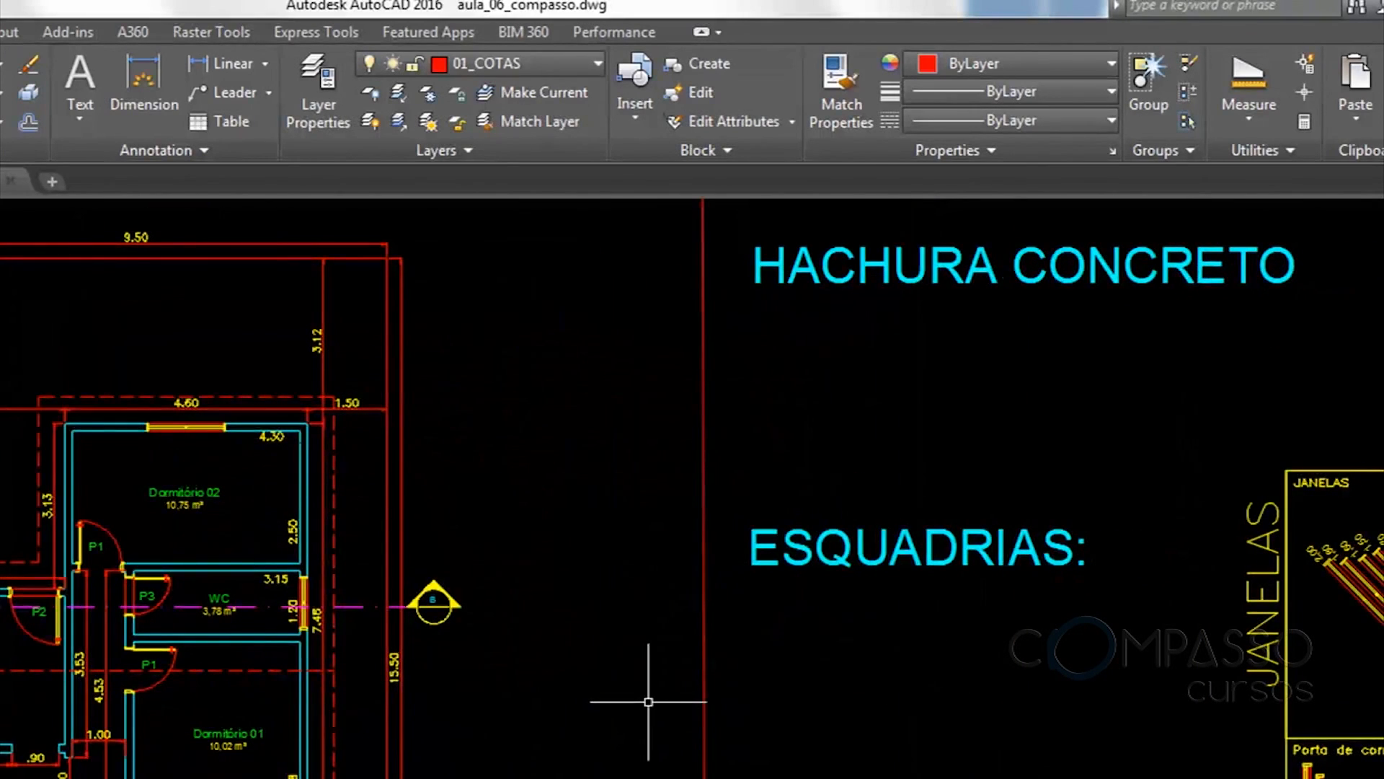
scroll(649, 701, "down", 3)
scroll(328, 750, "up", 4)
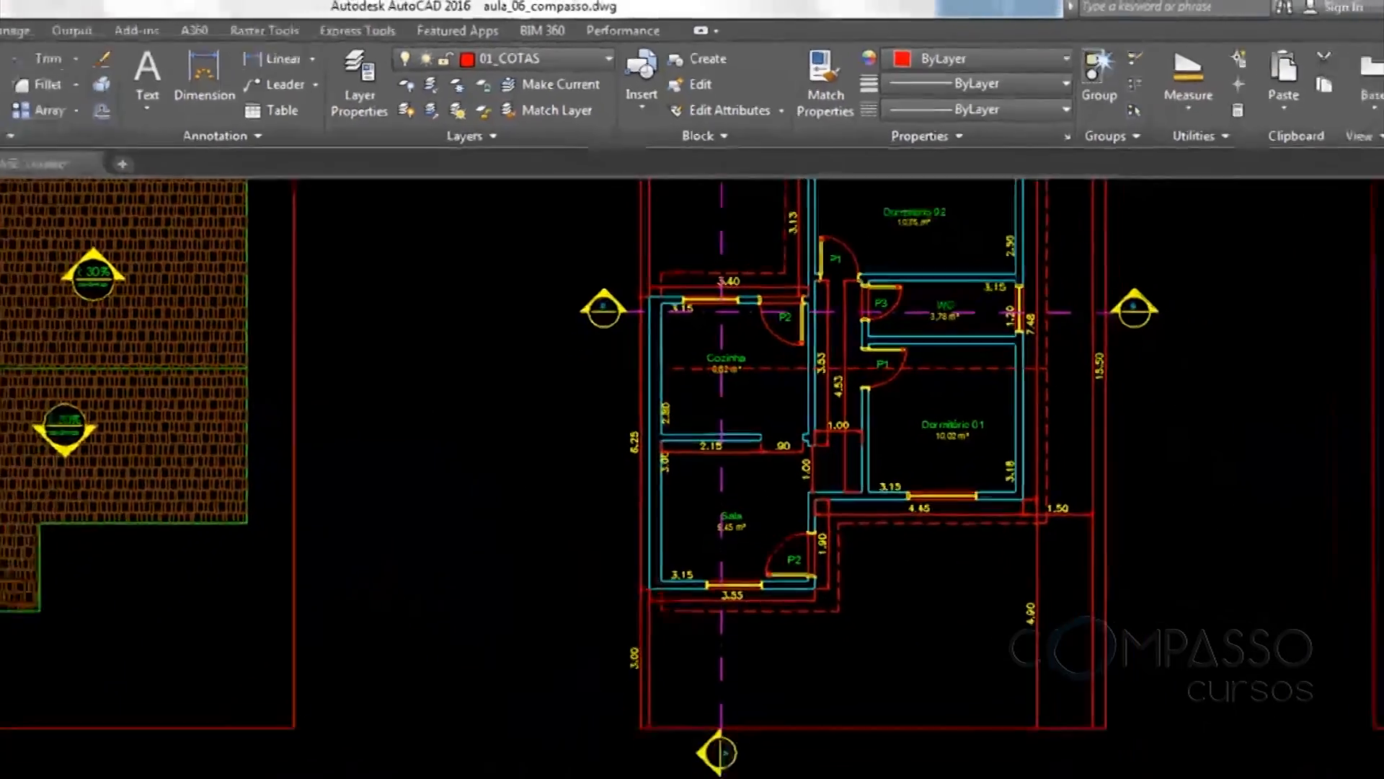
scroll(800, 600, "up", 4)
left_click(831, 559)
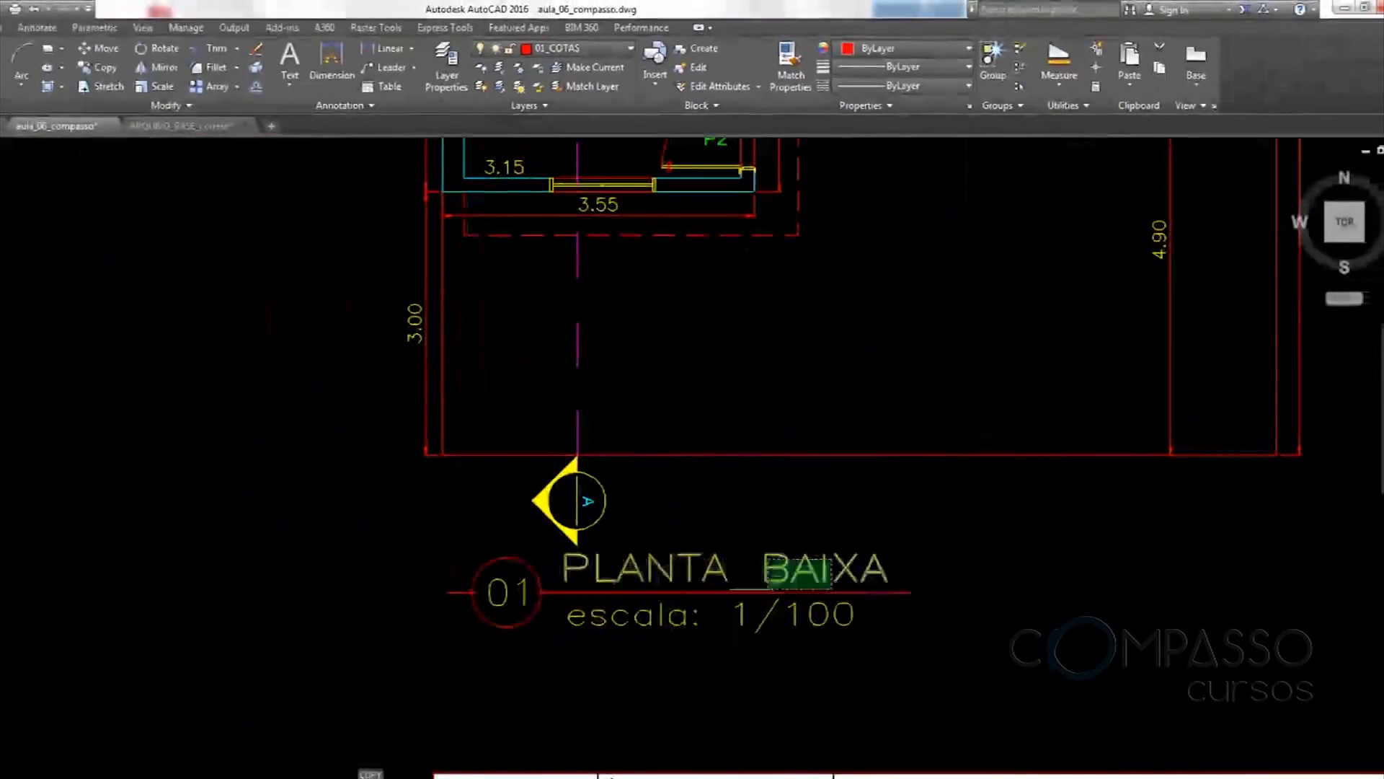
left_click(463, 670)
key("Return")
left_click(603, 646)
scroll(922, 591, "down", 4)
key("F8")
middle_click_drag(252, 633, 572, 618)
scroll(534, 609, "up", 4)
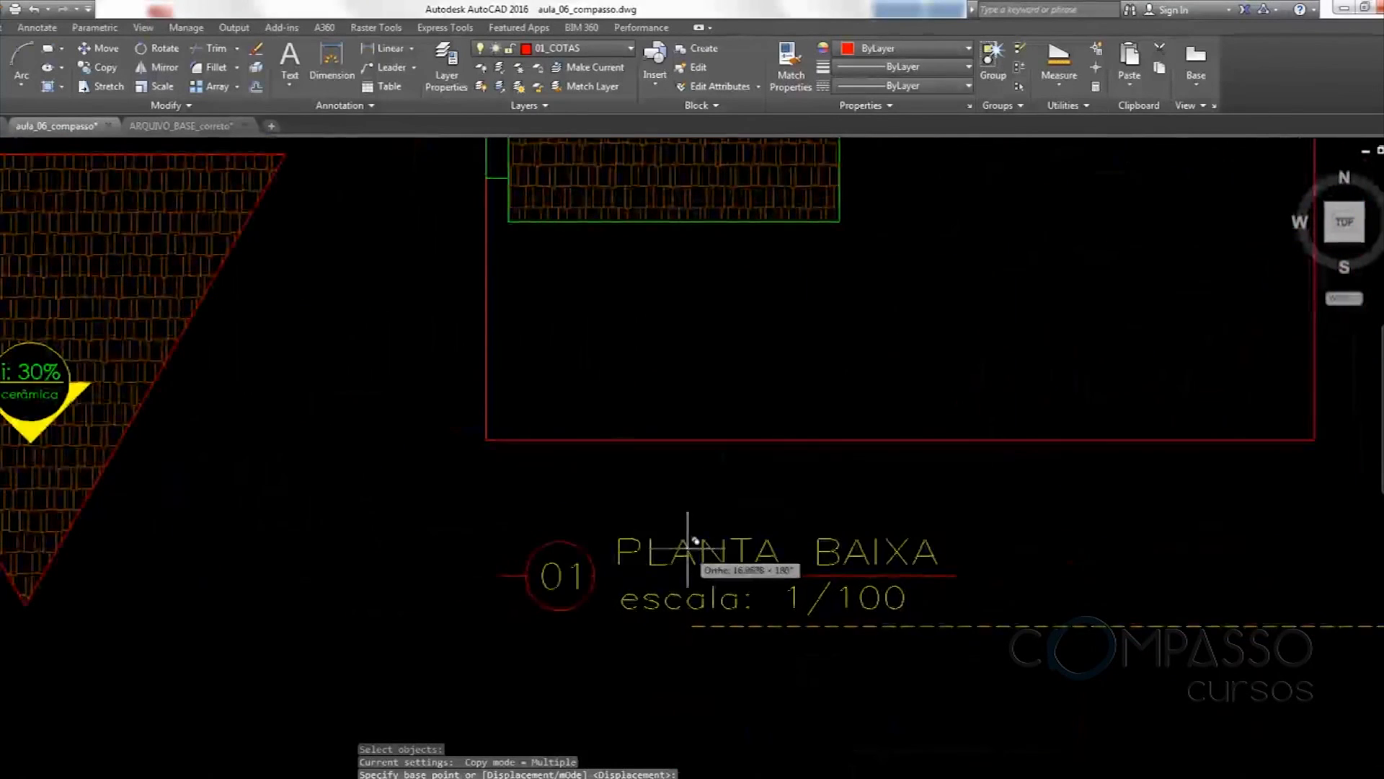
key("F8")
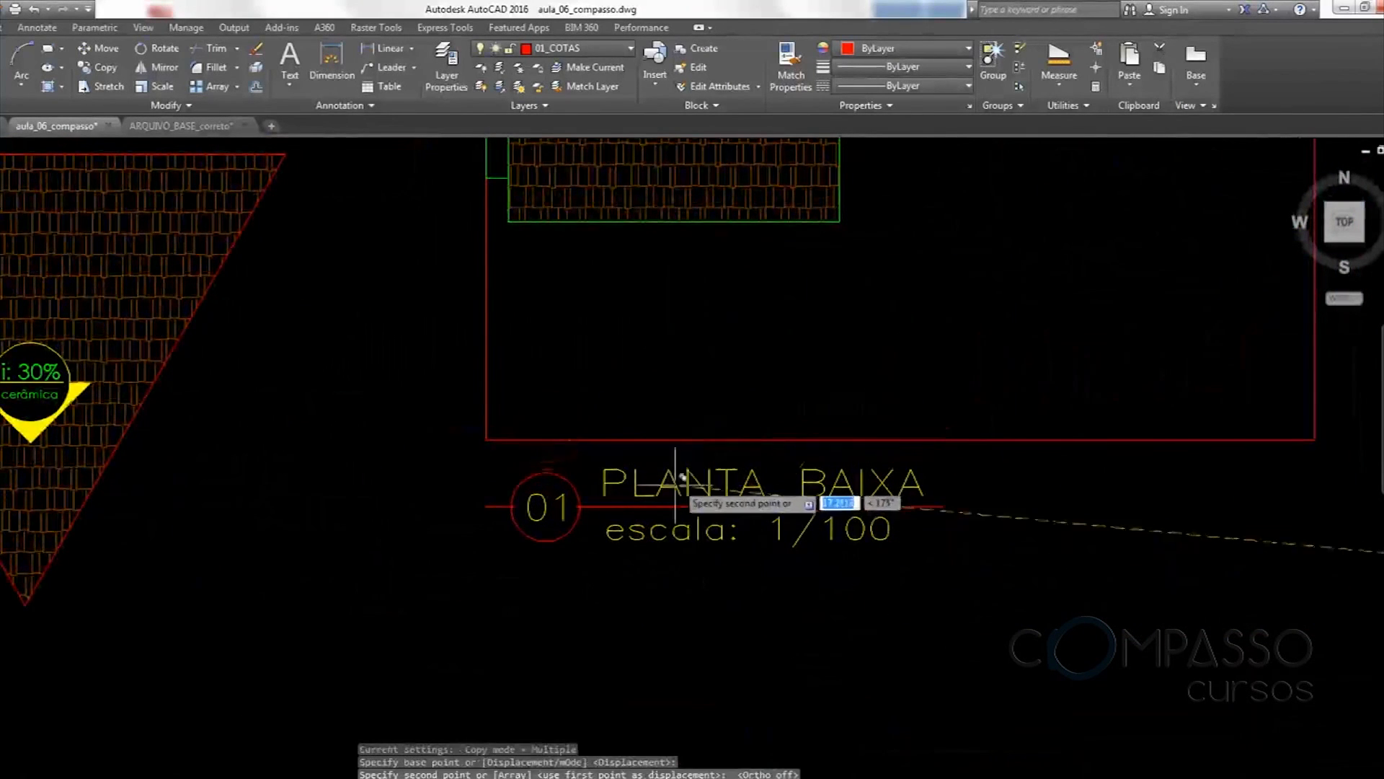
left_click(674, 485)
key("Escape")
Change the copied title text under the roof plan to COBERTURA
double_click(674, 485)
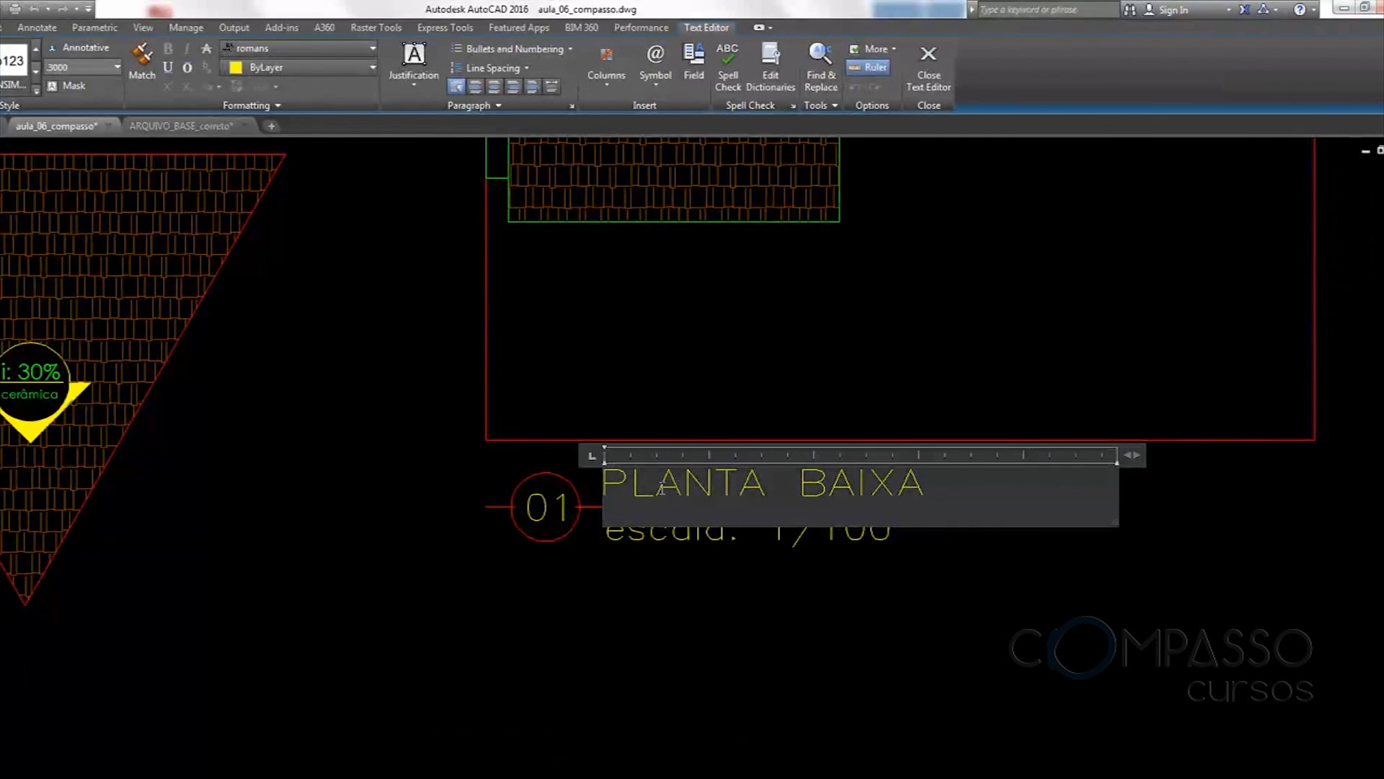
left_click_drag(604, 492, 881, 482)
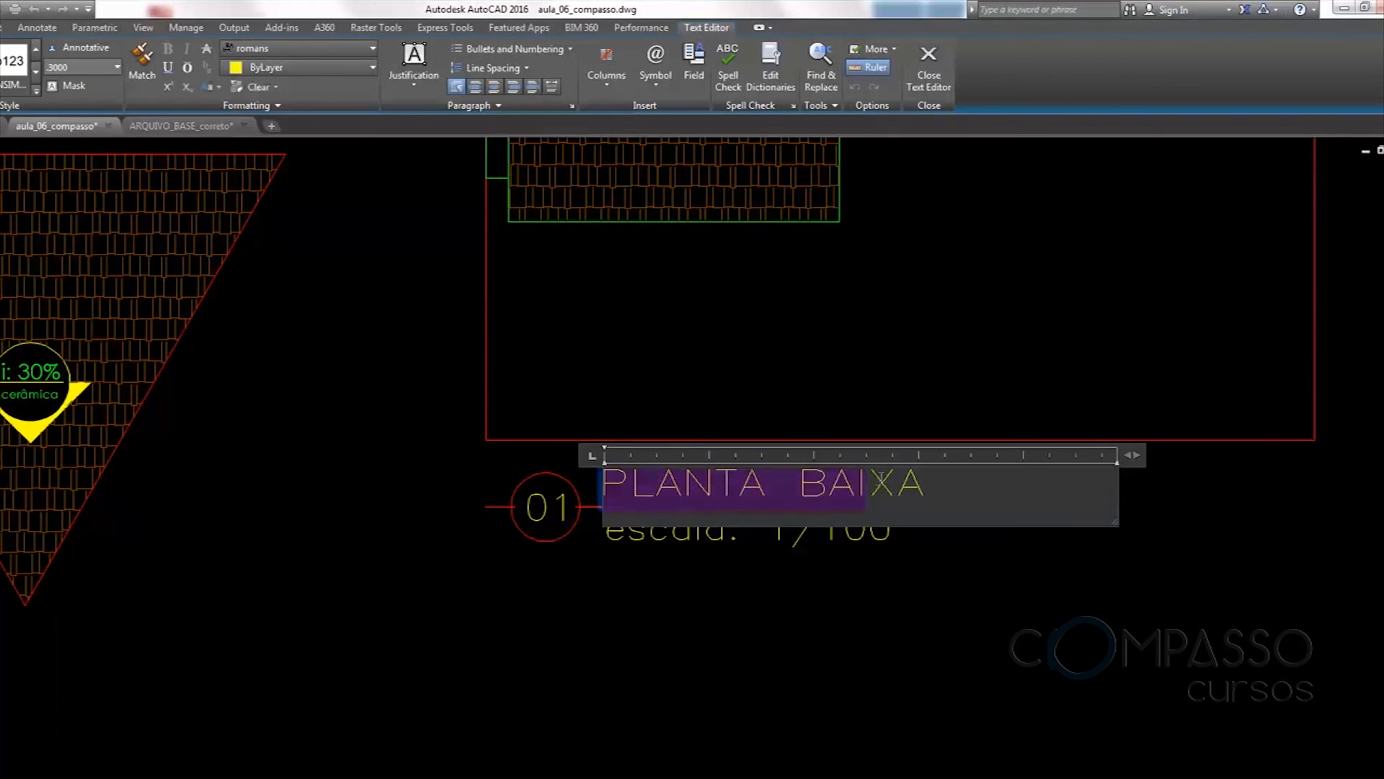
key("Delete")
key("ctrl+a")
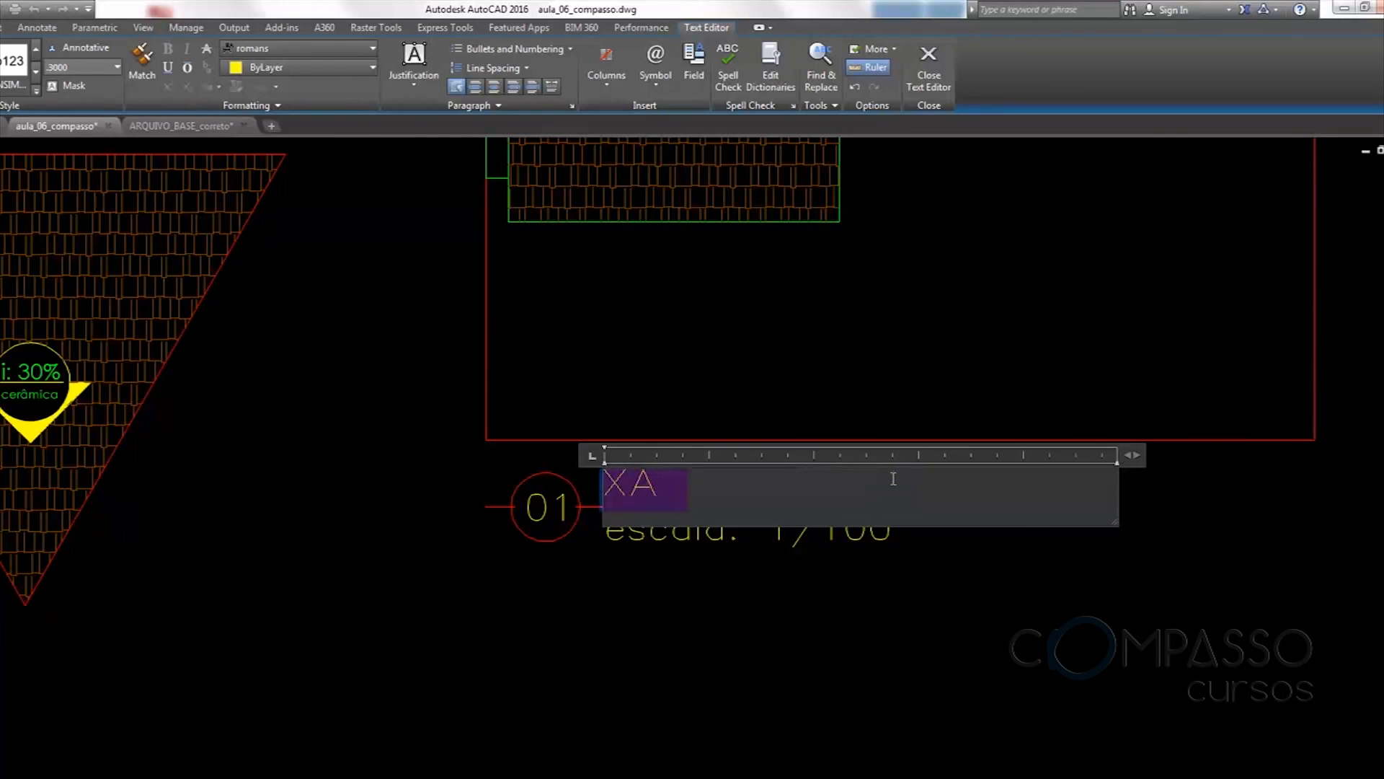
type("COBER")
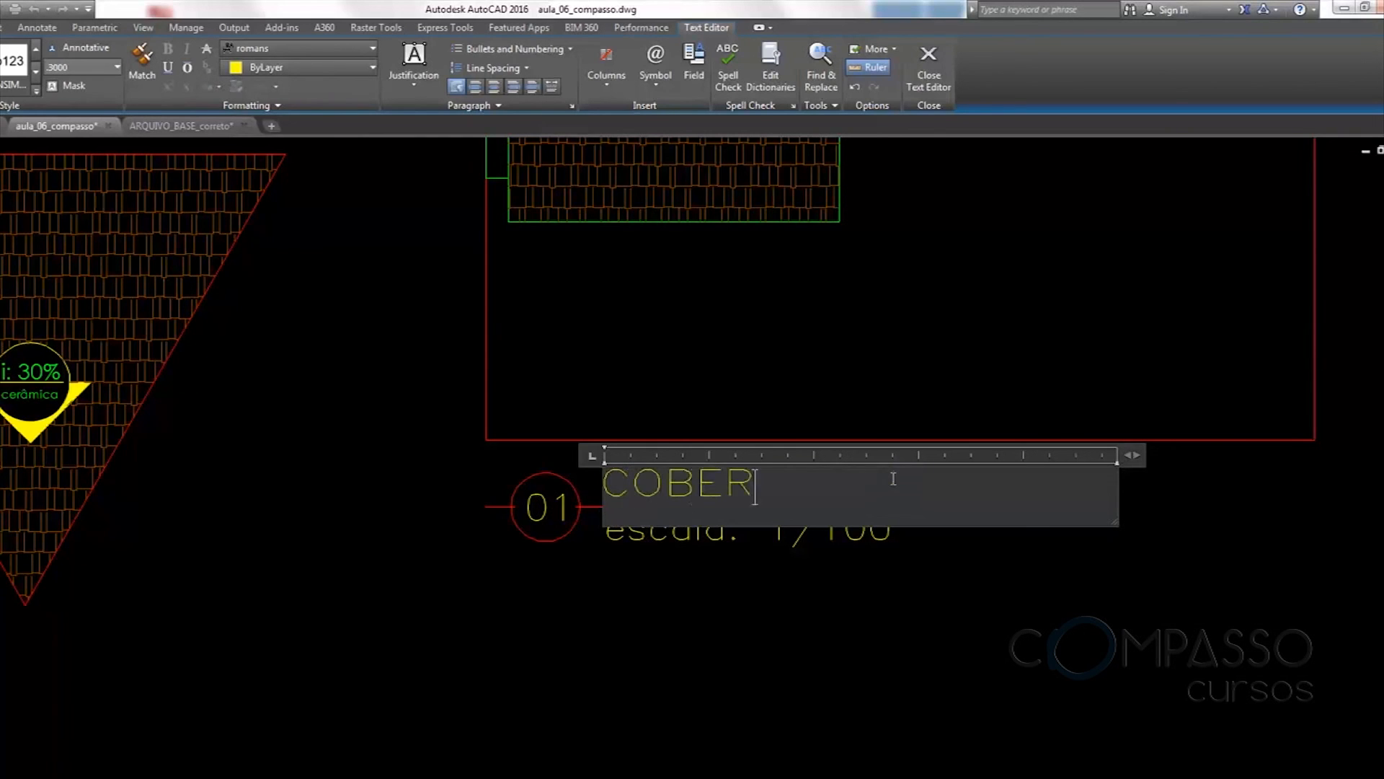
left_click(800, 653)
Change the number in the COBERTURA title's bubble to 02
scroll(751, 523, "down", 5)
middle_click_drag(753, 521, 644, 561)
scroll(640, 564, "up", 5)
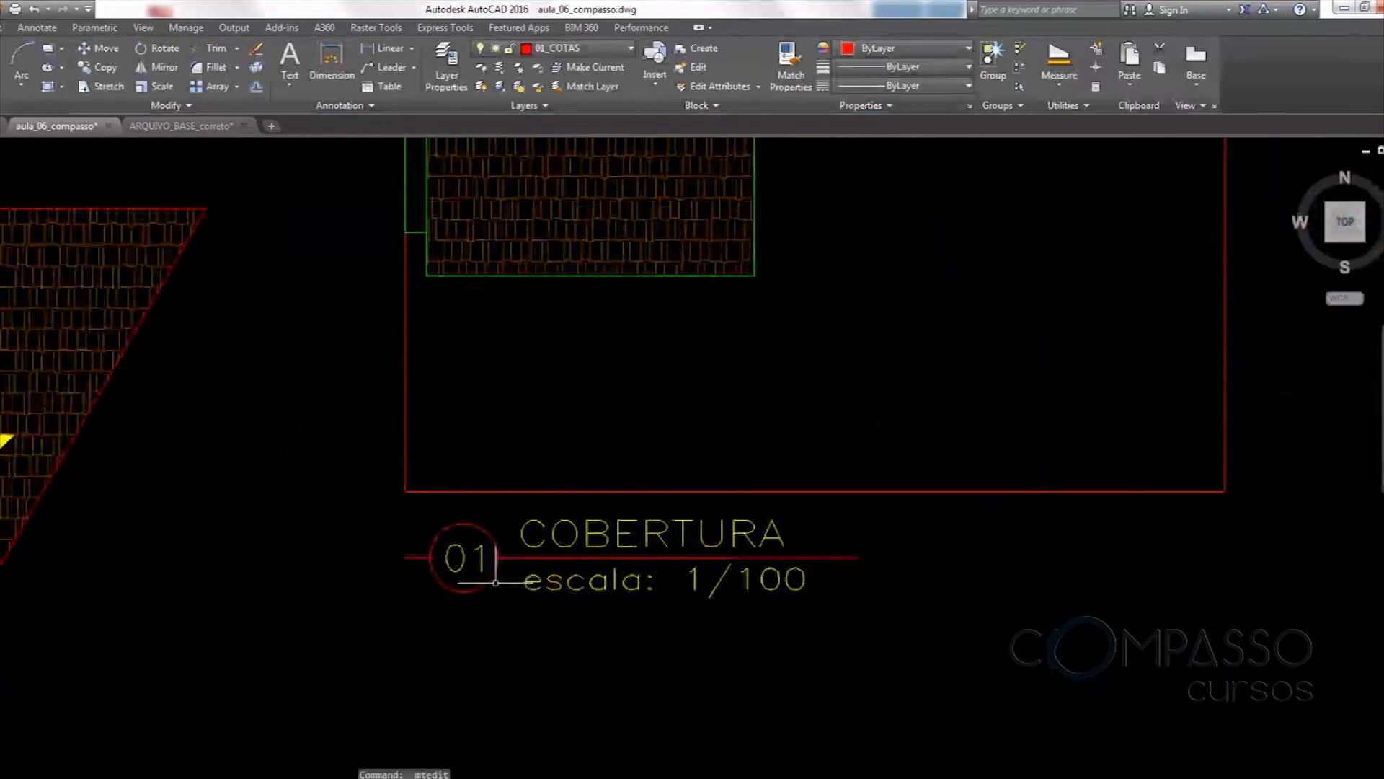
double_click(475, 551)
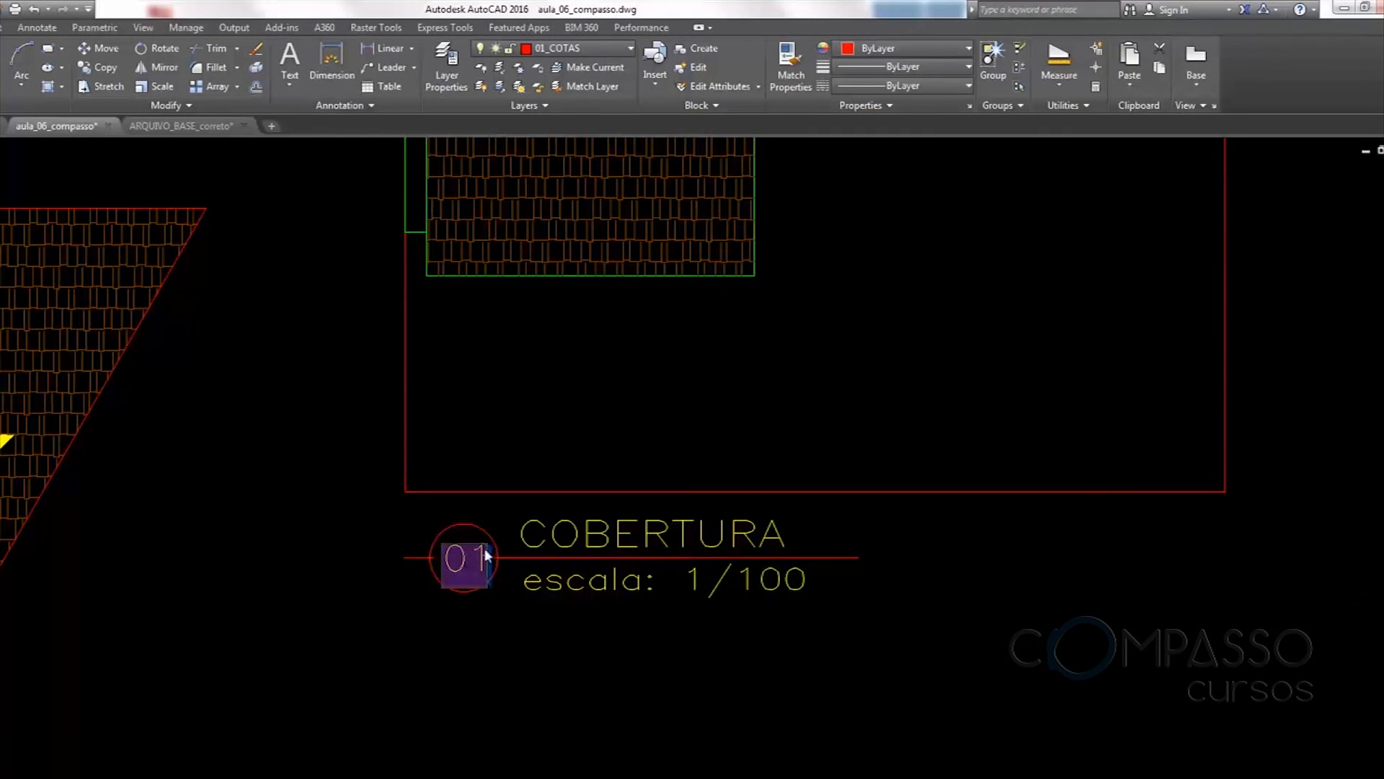
left_click(531, 652)
Examine the titled roof plan and the annotated floor plan, including its rooms, dimensions and section marks
scroll(793, 521, "down", 5)
middle_click_drag(793, 520, 598, 526)
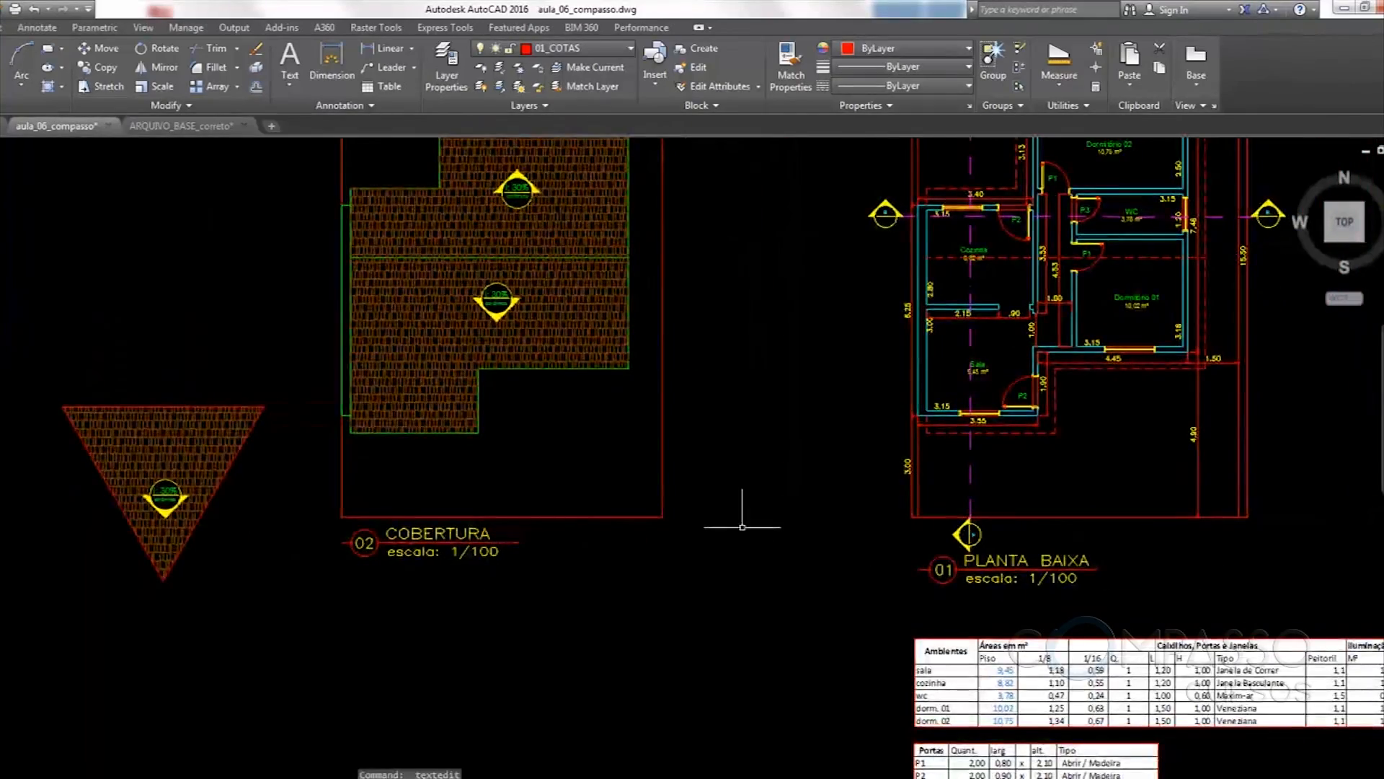
middle_click_drag(743, 527, 597, 527)
scroll(782, 353, "down", 3)
middle_click_drag(780, 359, 540, 467)
middle_click_drag(754, 426, 600, 445)
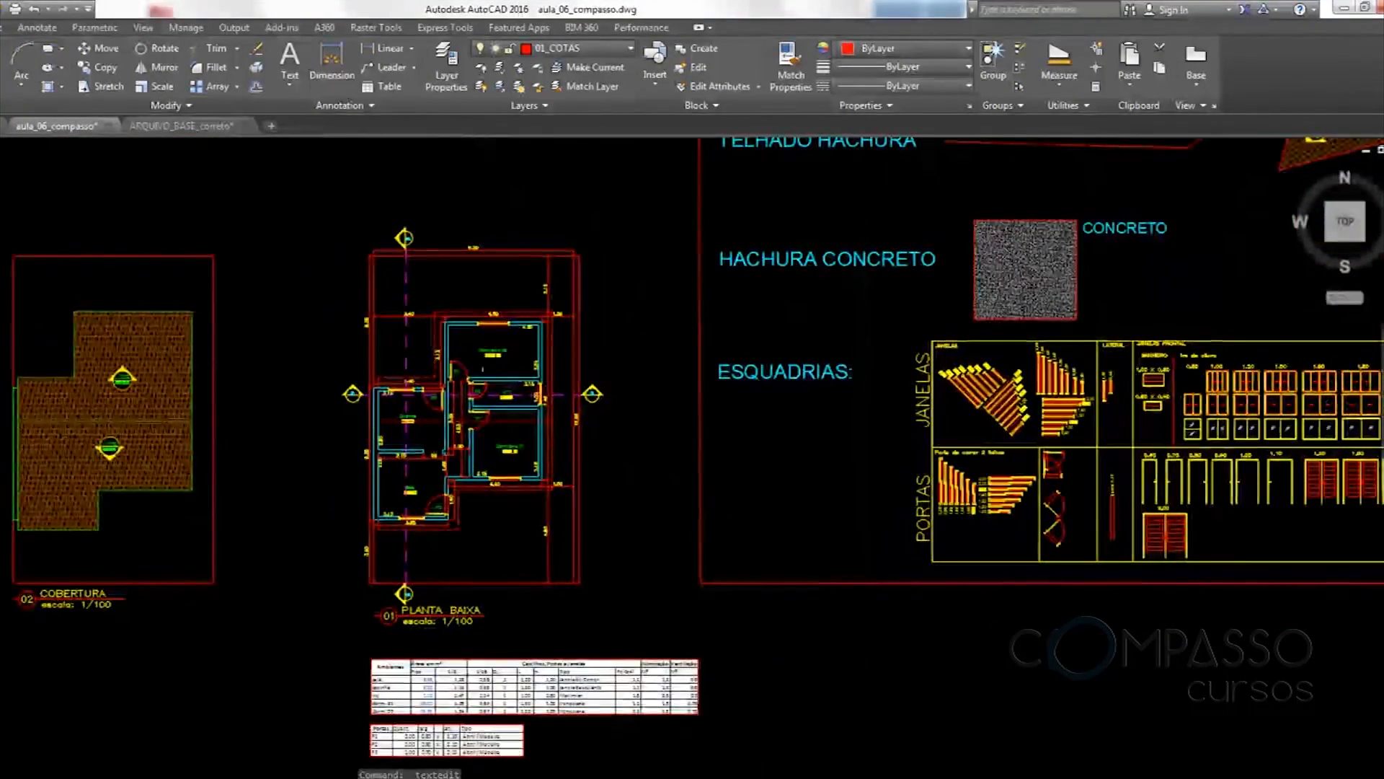
scroll(464, 392, "up", 3)
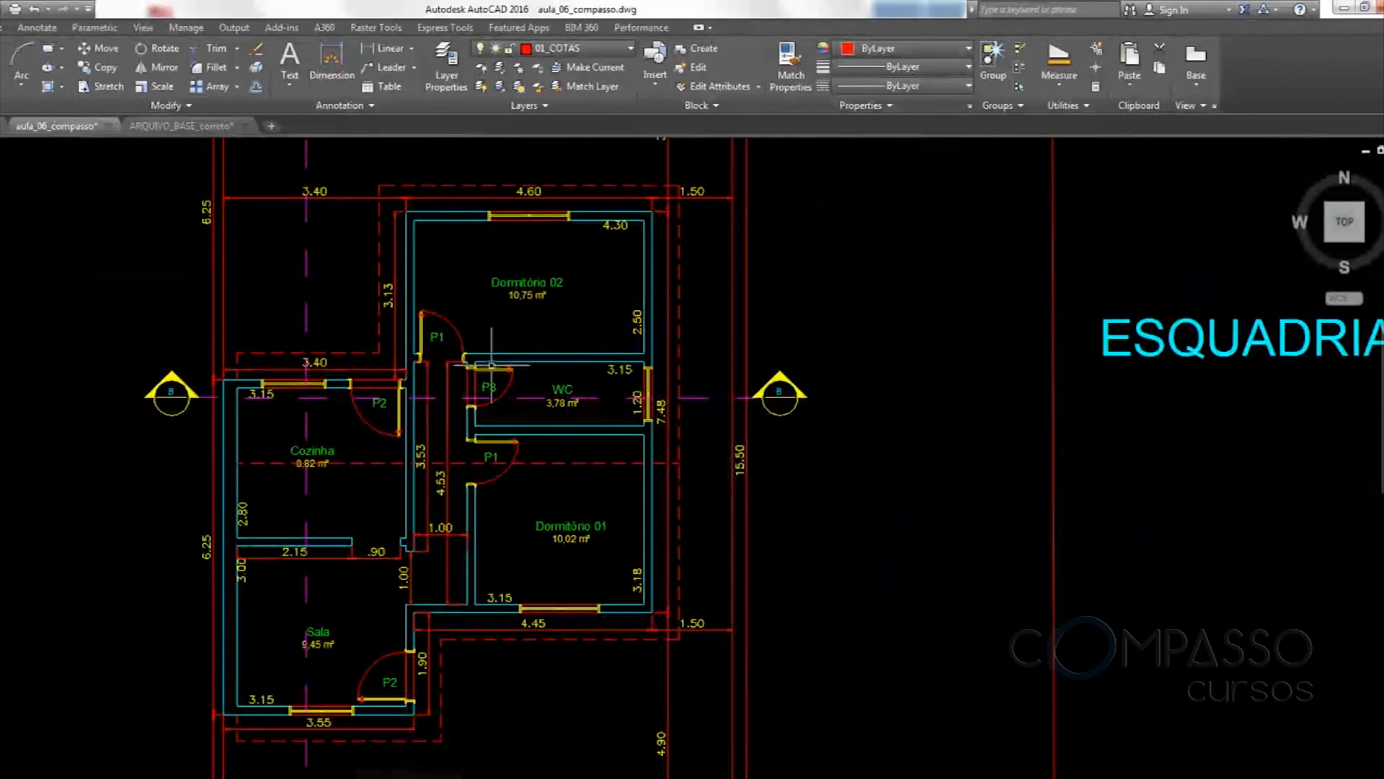
middle_click_drag(491, 365, 507, 450)
middle_click_drag(526, 395, 581, 450)
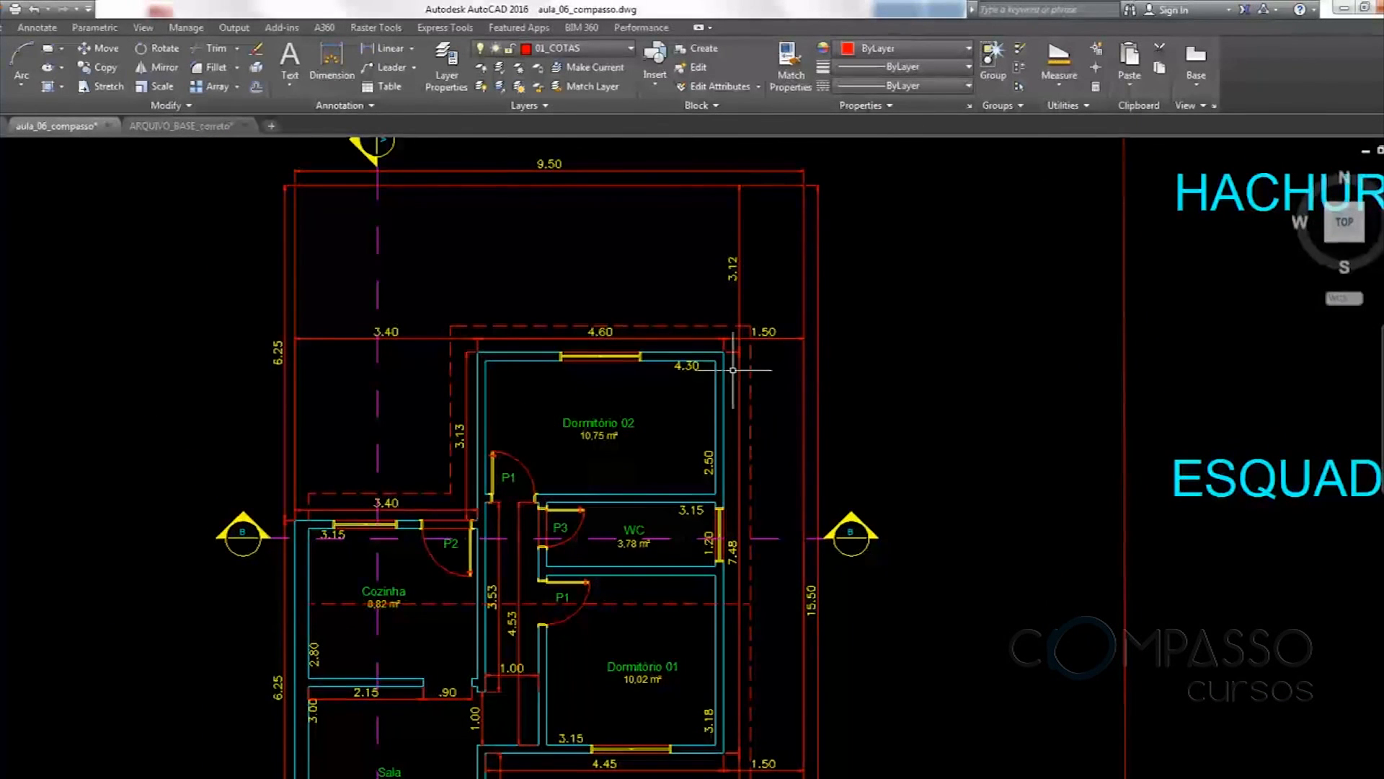
middle_click_drag(815, 451, 806, 387)
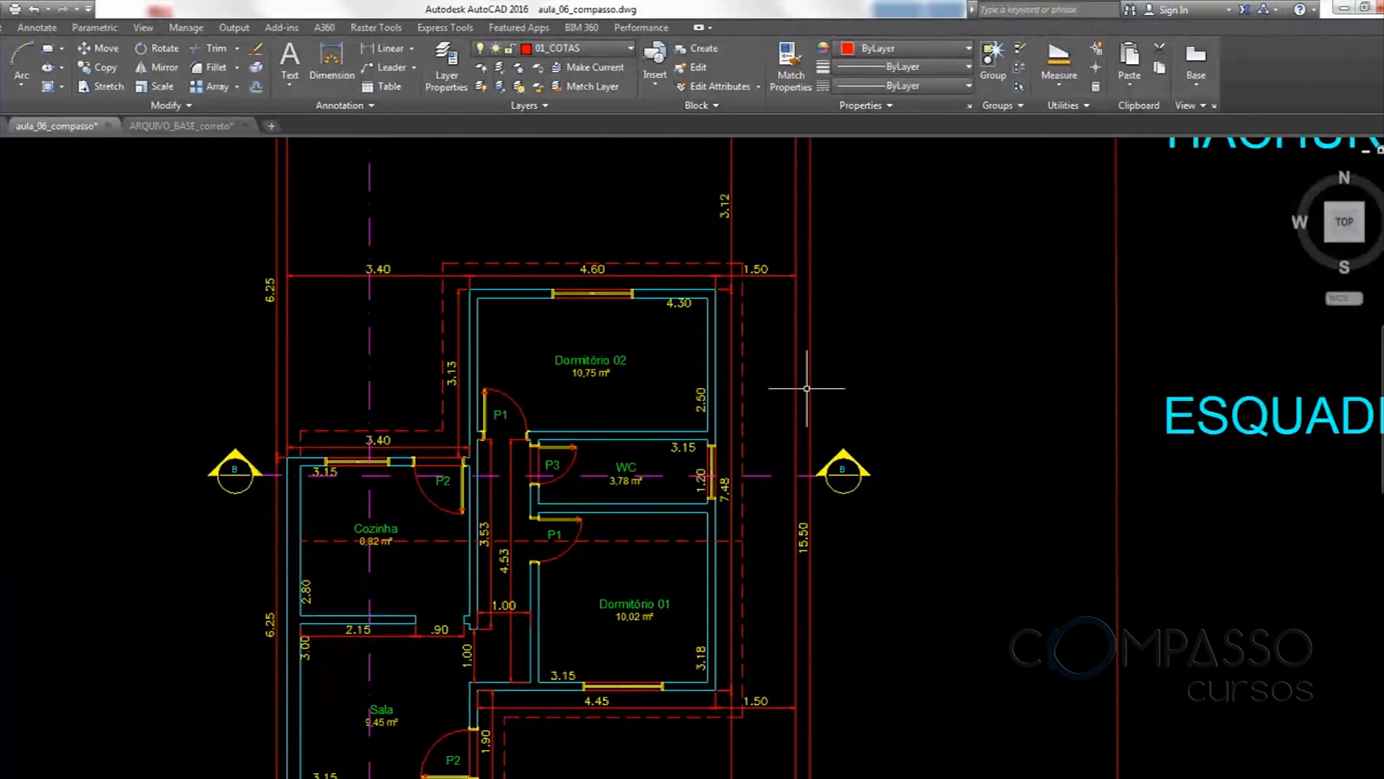
scroll(569, 371, "down", 2)
middle_click_drag(631, 414, 594, 328)
middle_click_drag(621, 468, 618, 420)
mouse_move(595, 497)
middle_mouse_down()
mouse_move(620, 528)
mouse_move(612, 569)
middle_mouse_up()
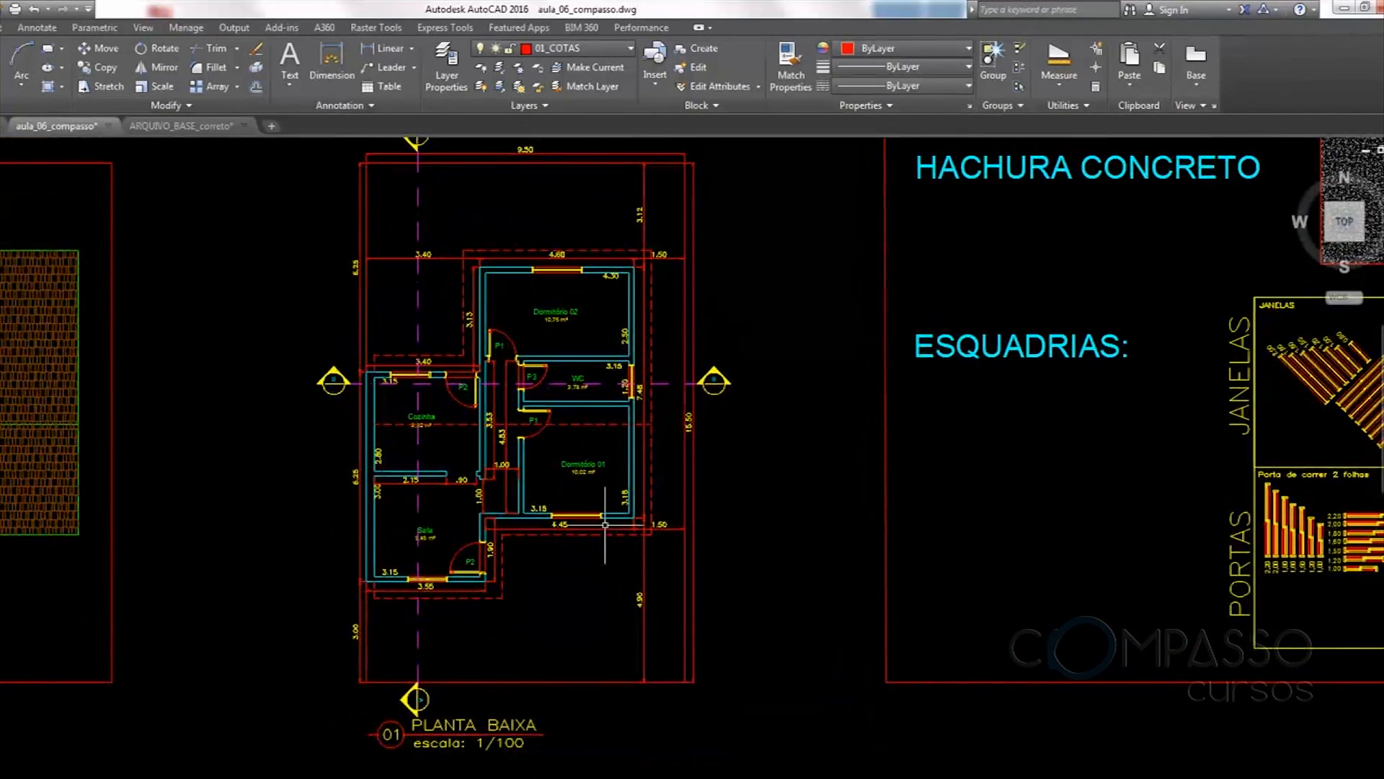
scroll(605, 519, "down", 1)
scroll(610, 501, "down", 1)
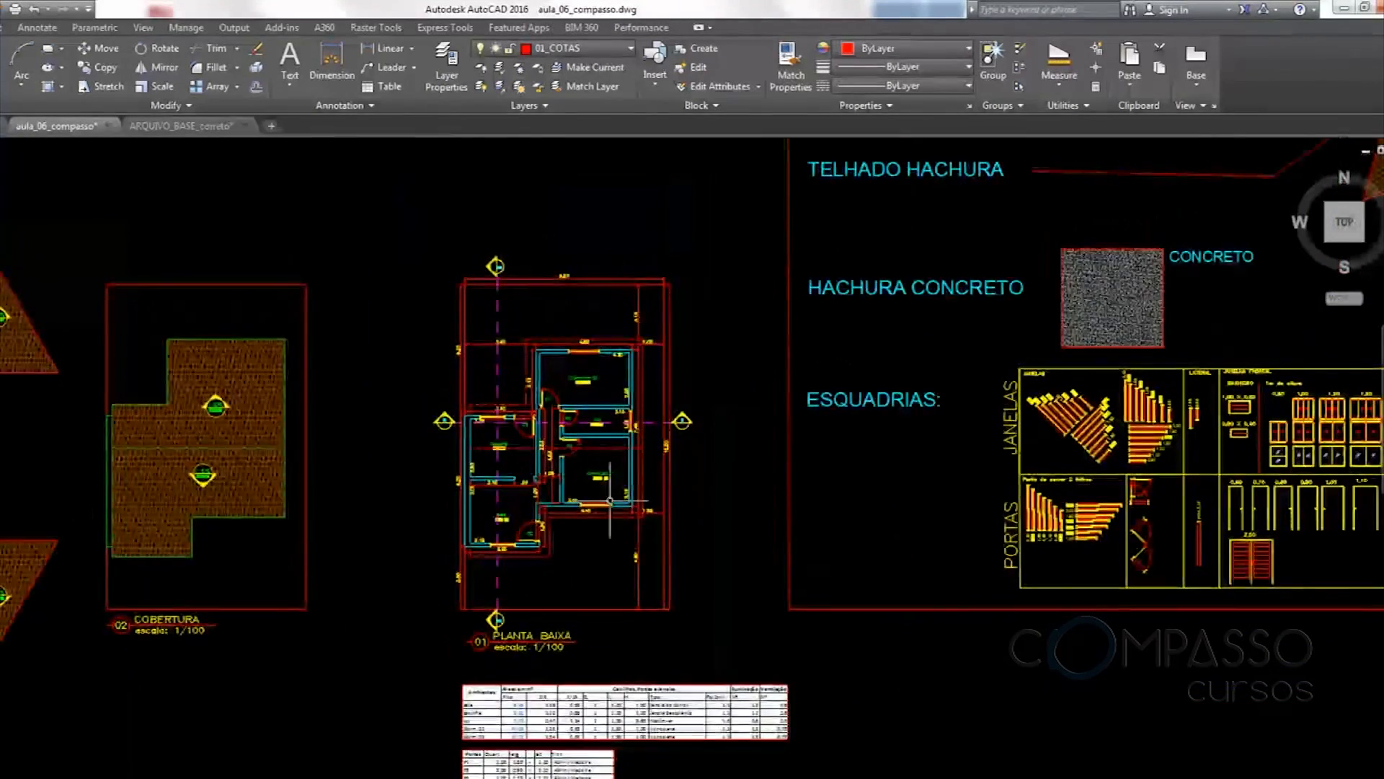
Copy the whole floor plan with its dimensions, section marks and title to the empty area below the tables
middle_click_drag(609, 501, 583, 434)
type("CO")
key("Return")
left_click(382, 163)
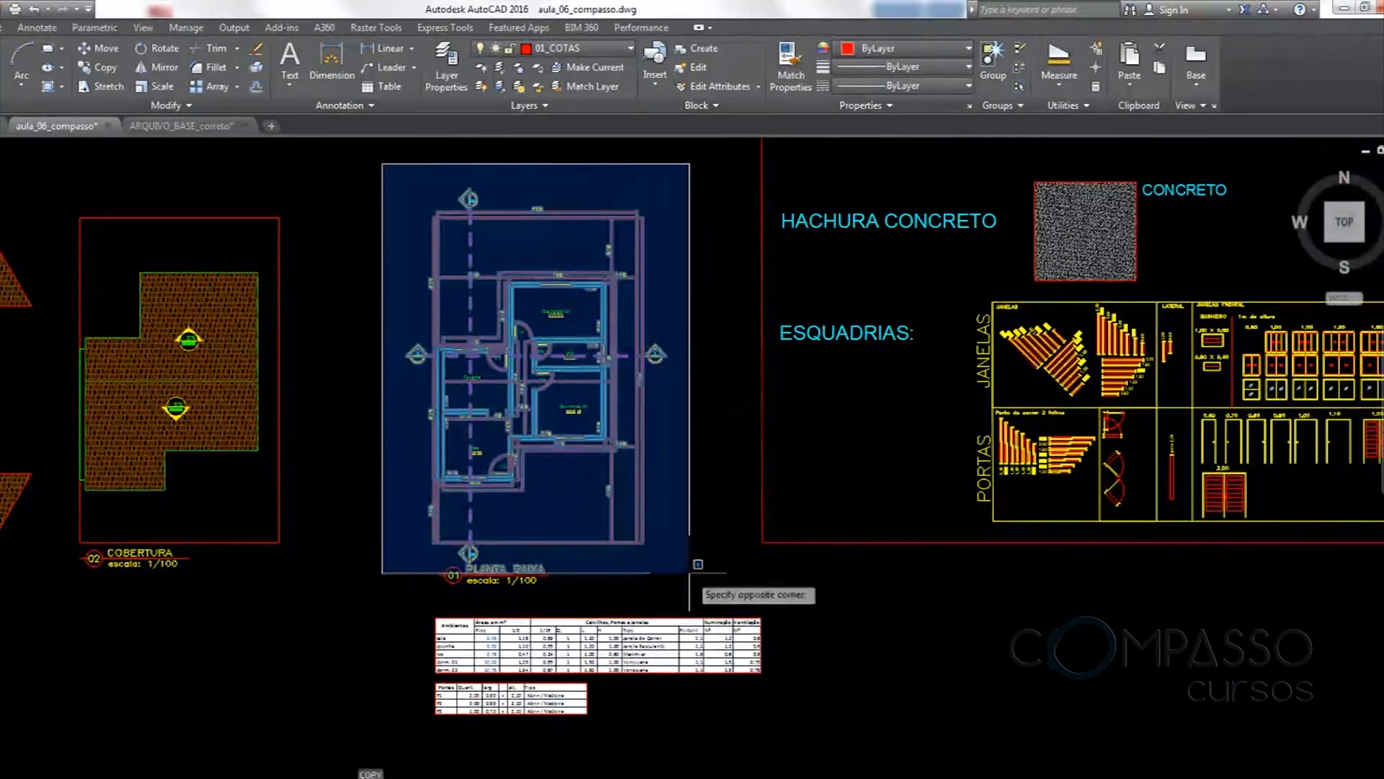
left_click(703, 576)
key("Return")
left_click(582, 459)
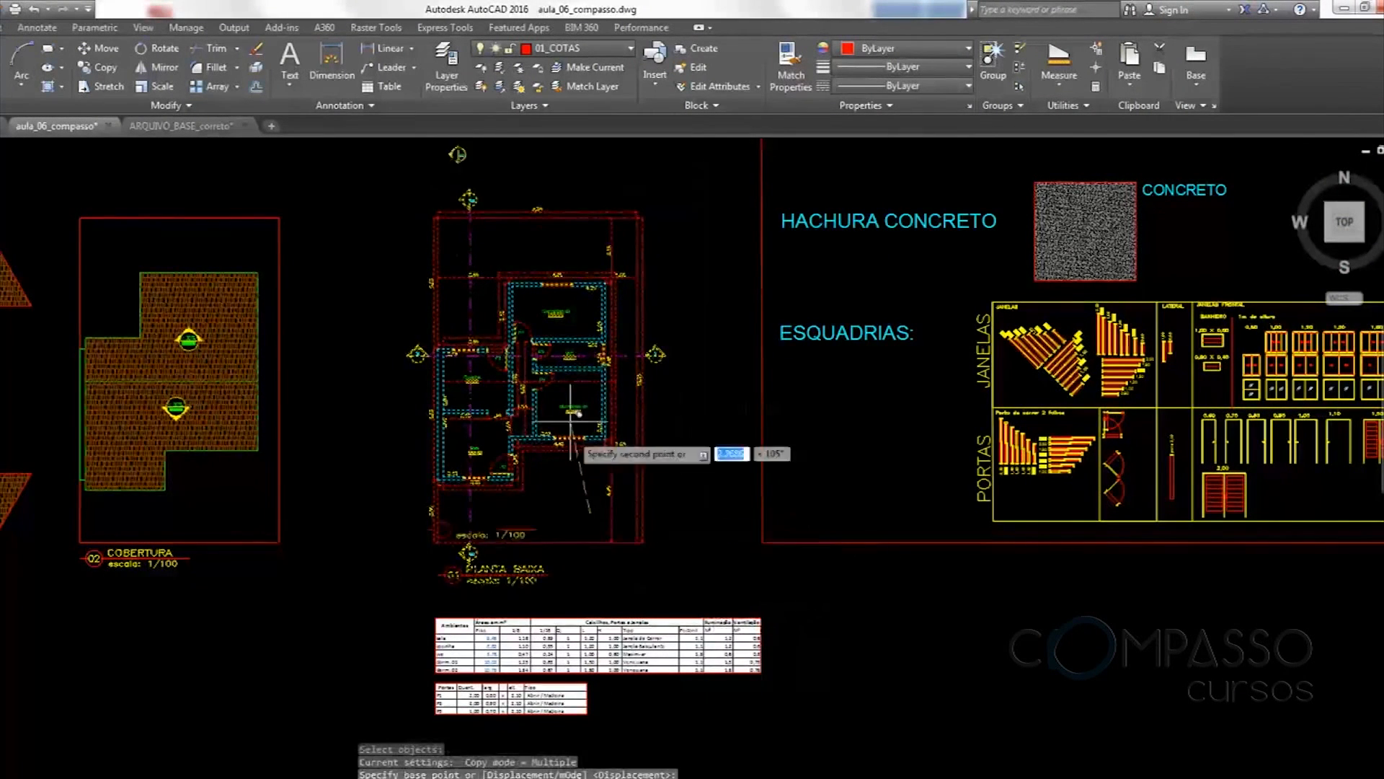
scroll(576, 364, "down", 4)
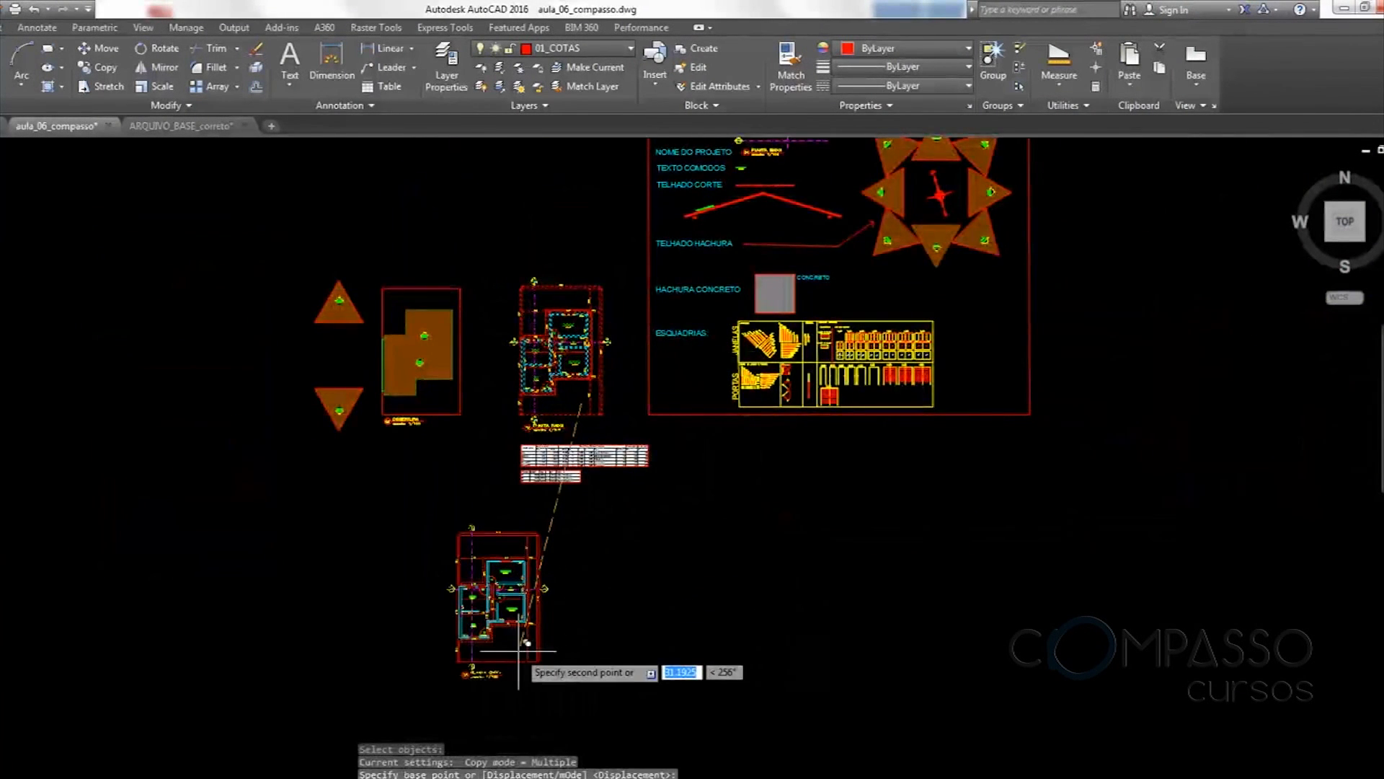
left_click(495, 649)
key("Escape")
Examine the roof plan's slope marks and tile hatches against the original floor plan and its section marks
scroll(469, 620, "up", 4)
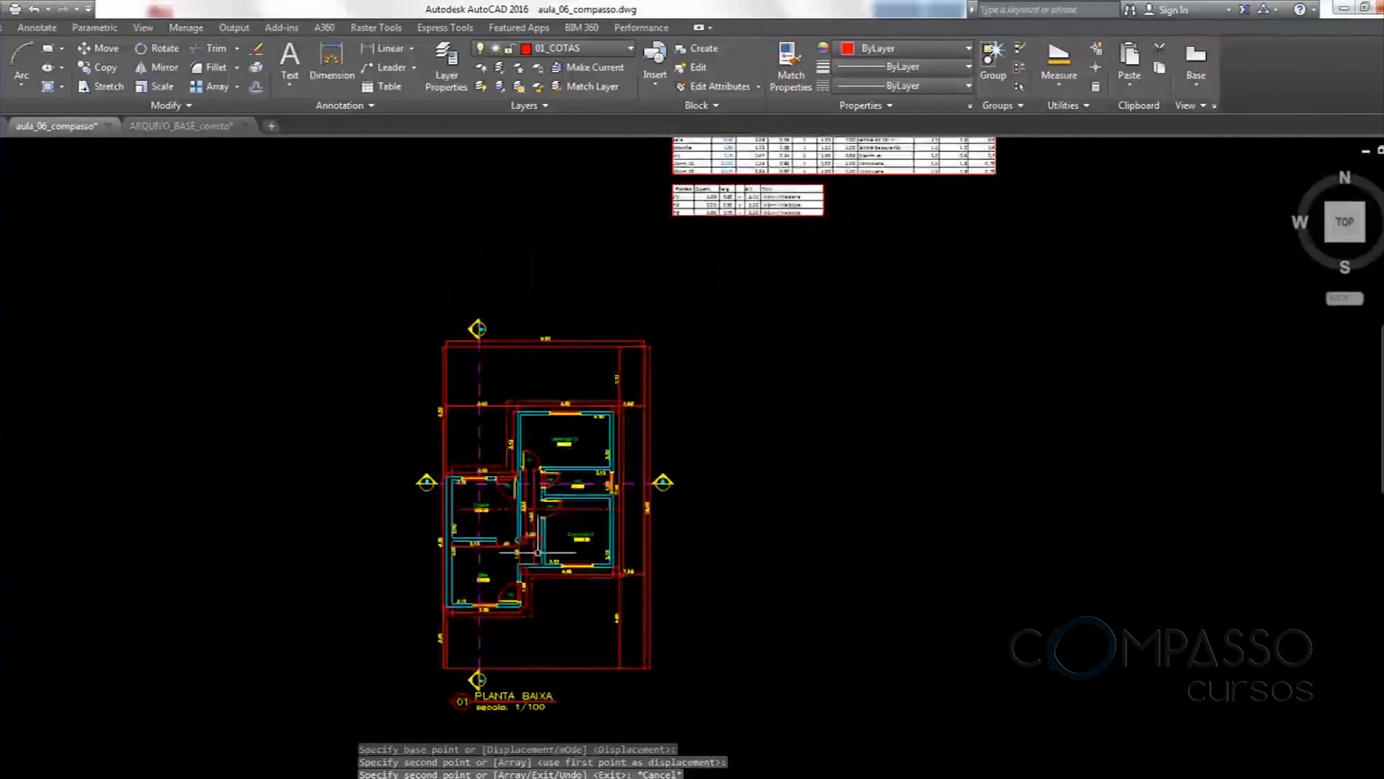
middle_click_drag(569, 321, 575, 612)
middle_click_drag(411, 177, 473, 365)
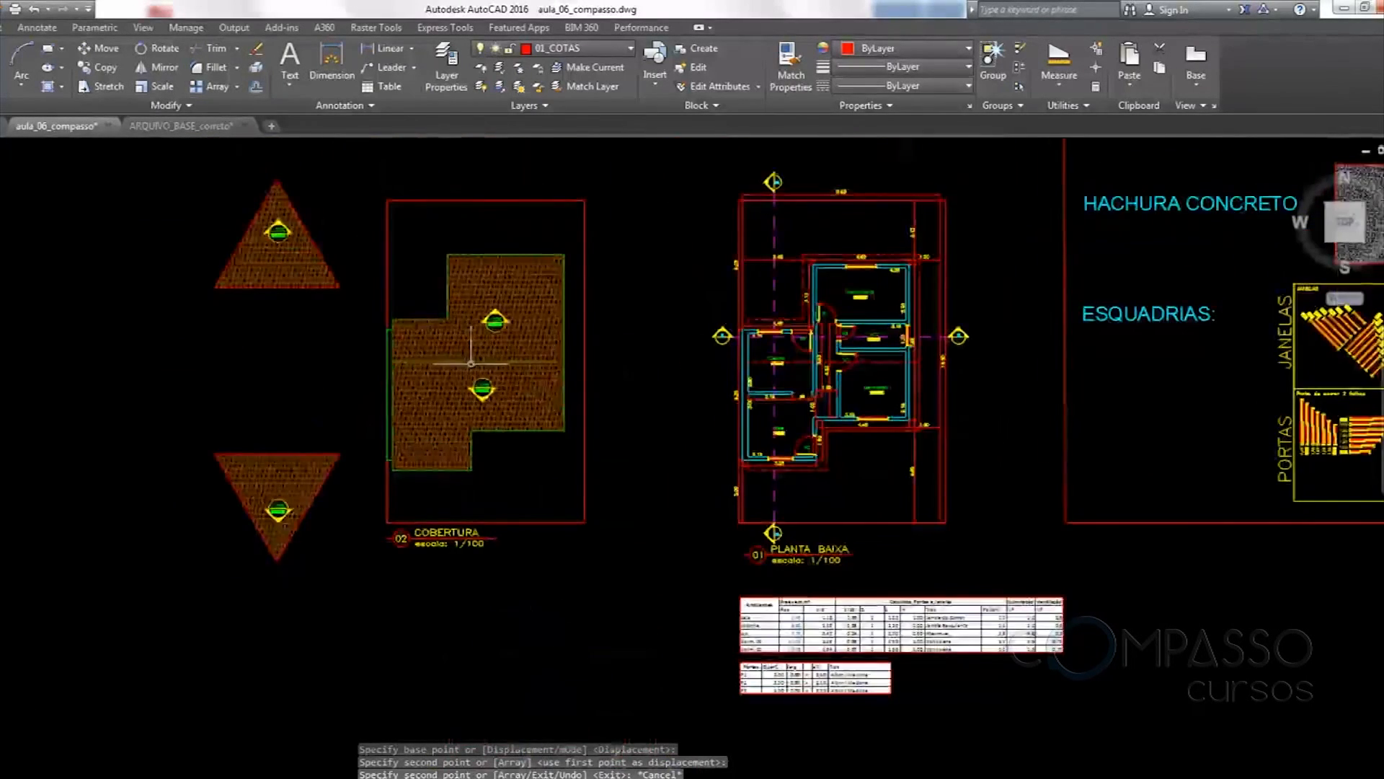
scroll(468, 281, "up", 3)
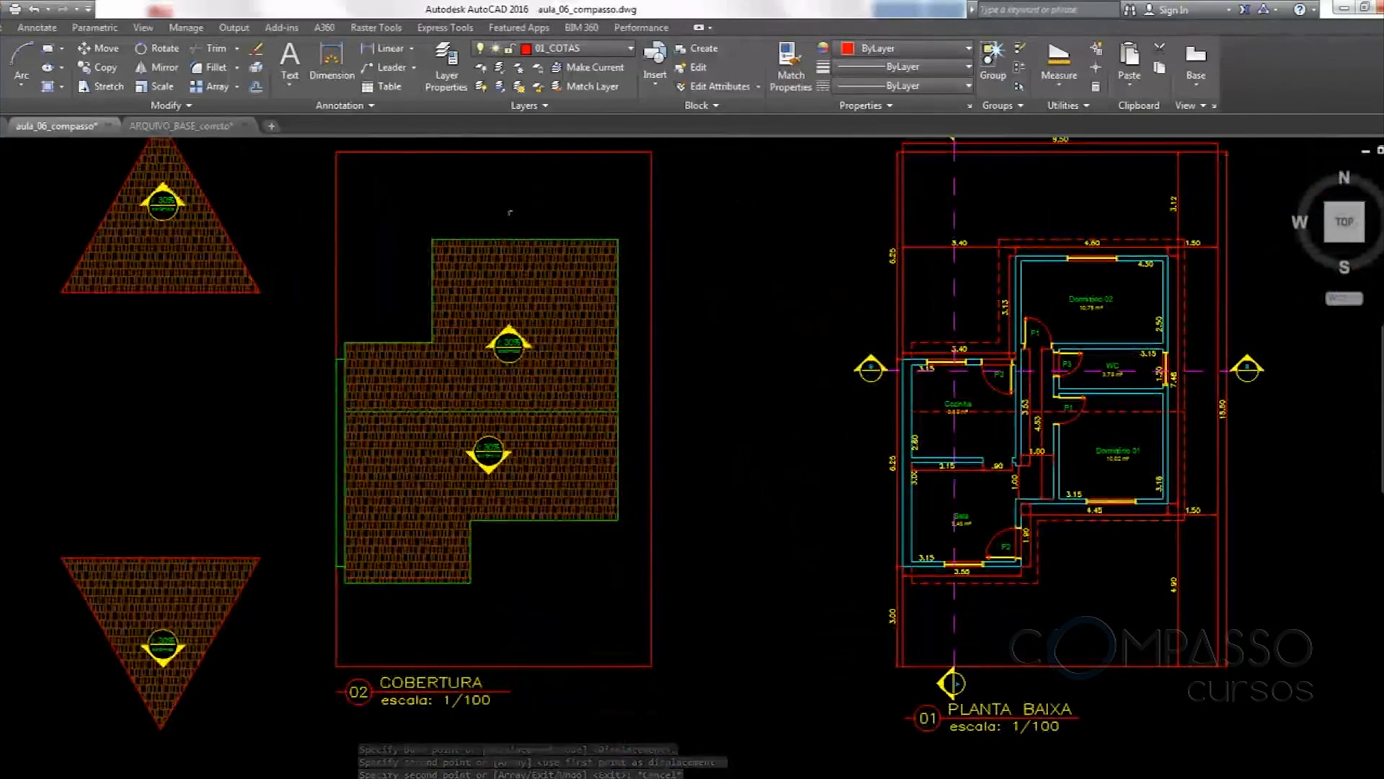
scroll(505, 321, "up", 4)
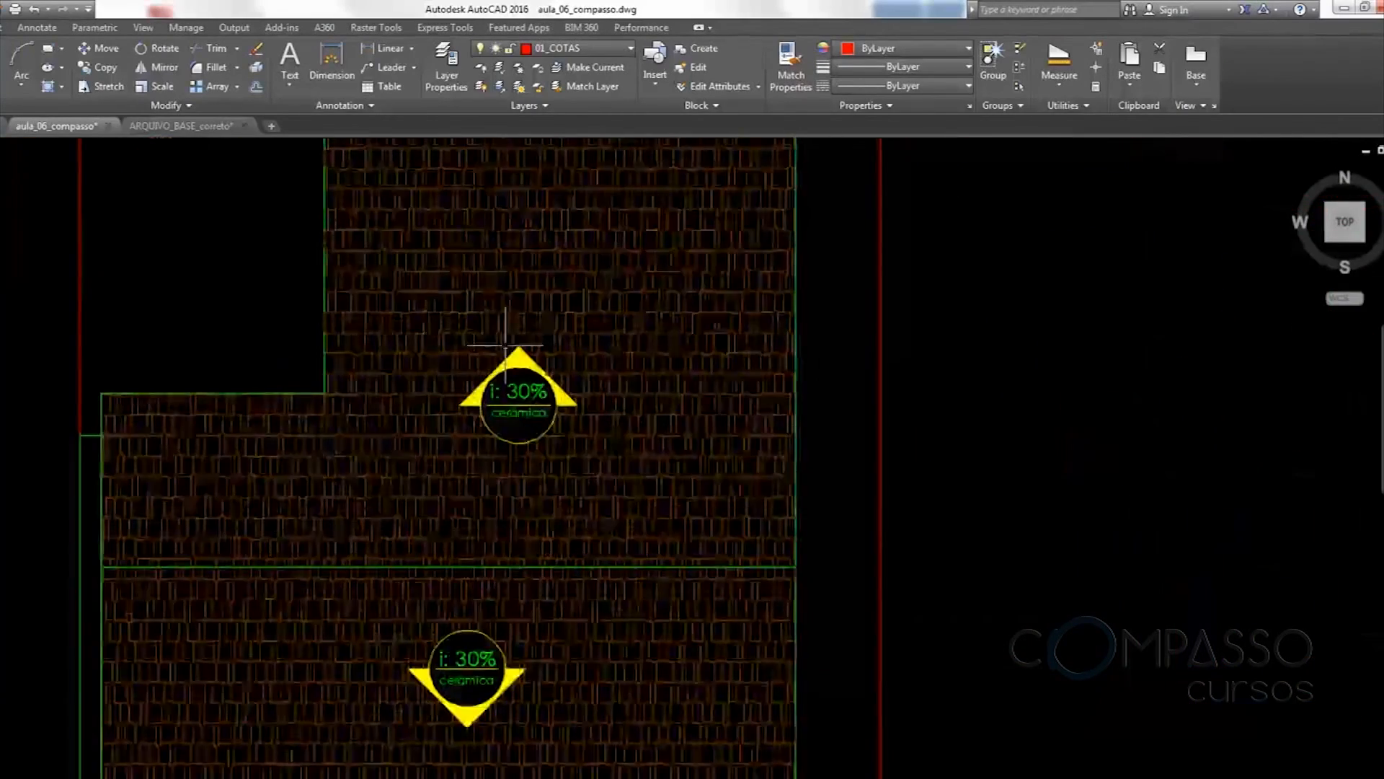
scroll(505, 321, "down", 4)
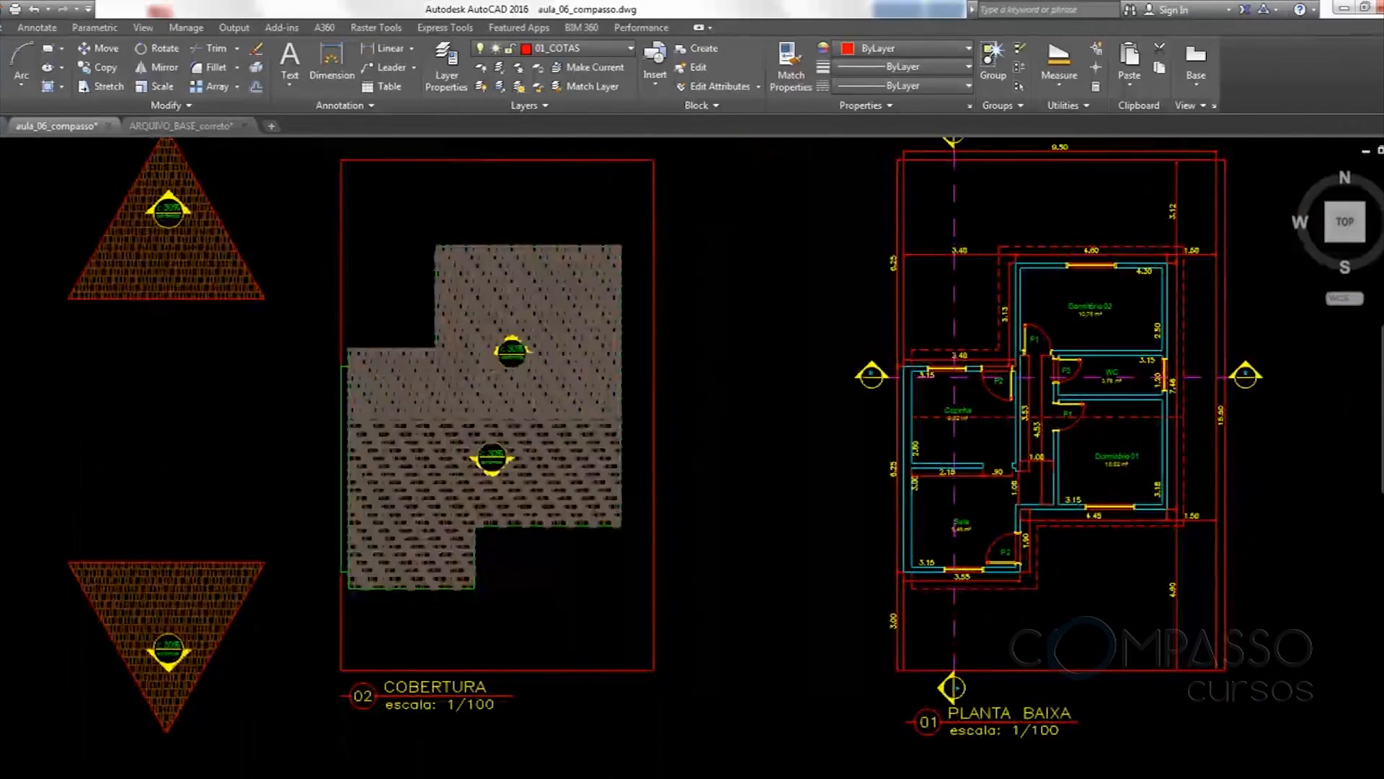
middle_click_drag(522, 407, 536, 437)
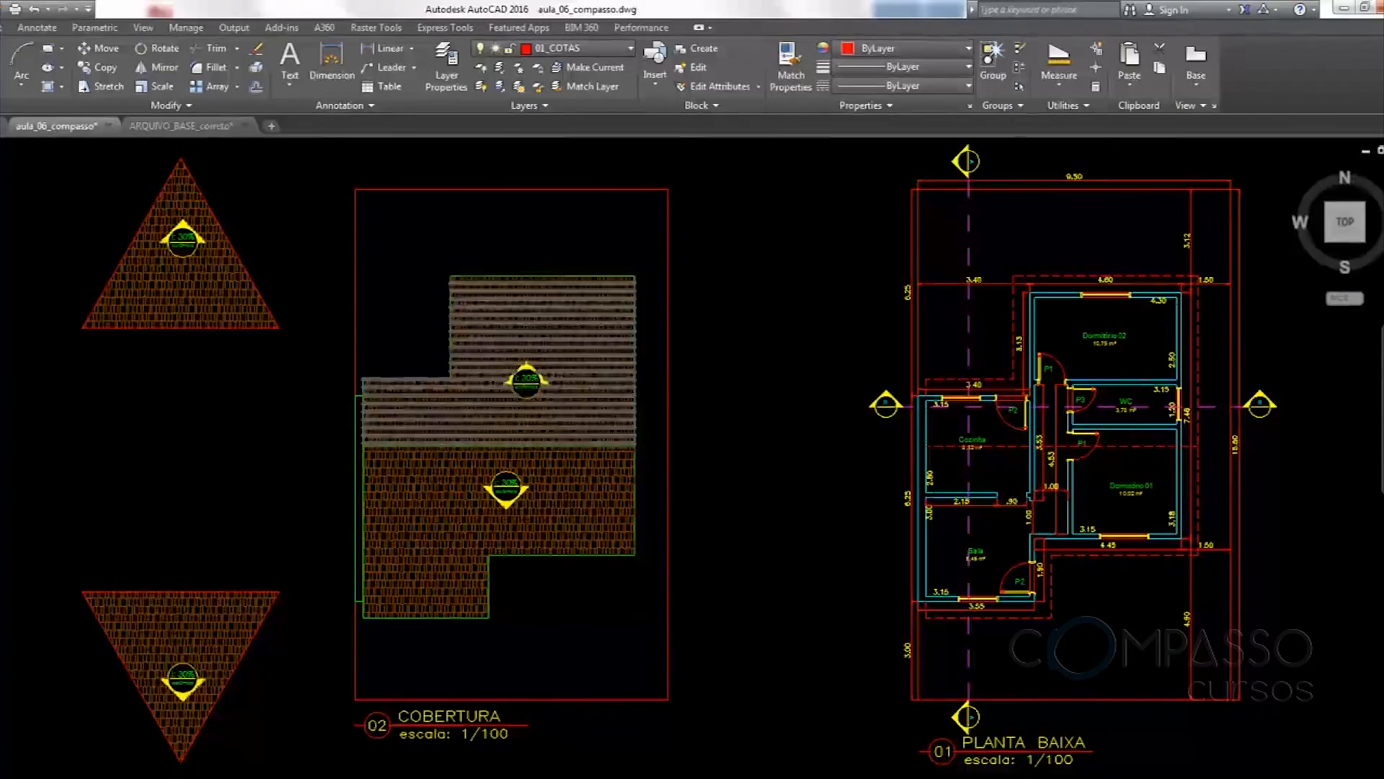
scroll(537, 401, "up", 4)
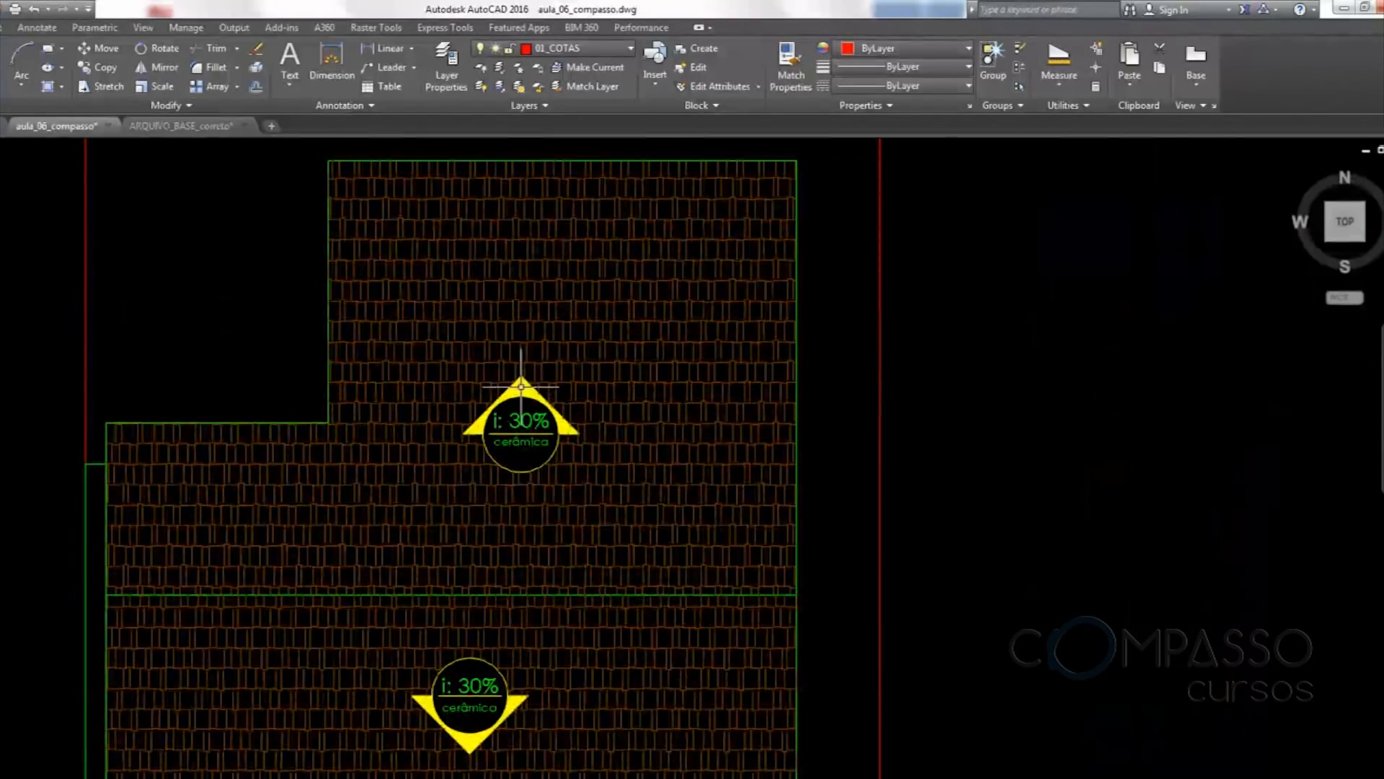
scroll(522, 263, "down", 4)
middle_click_drag(860, 376, 714, 516)
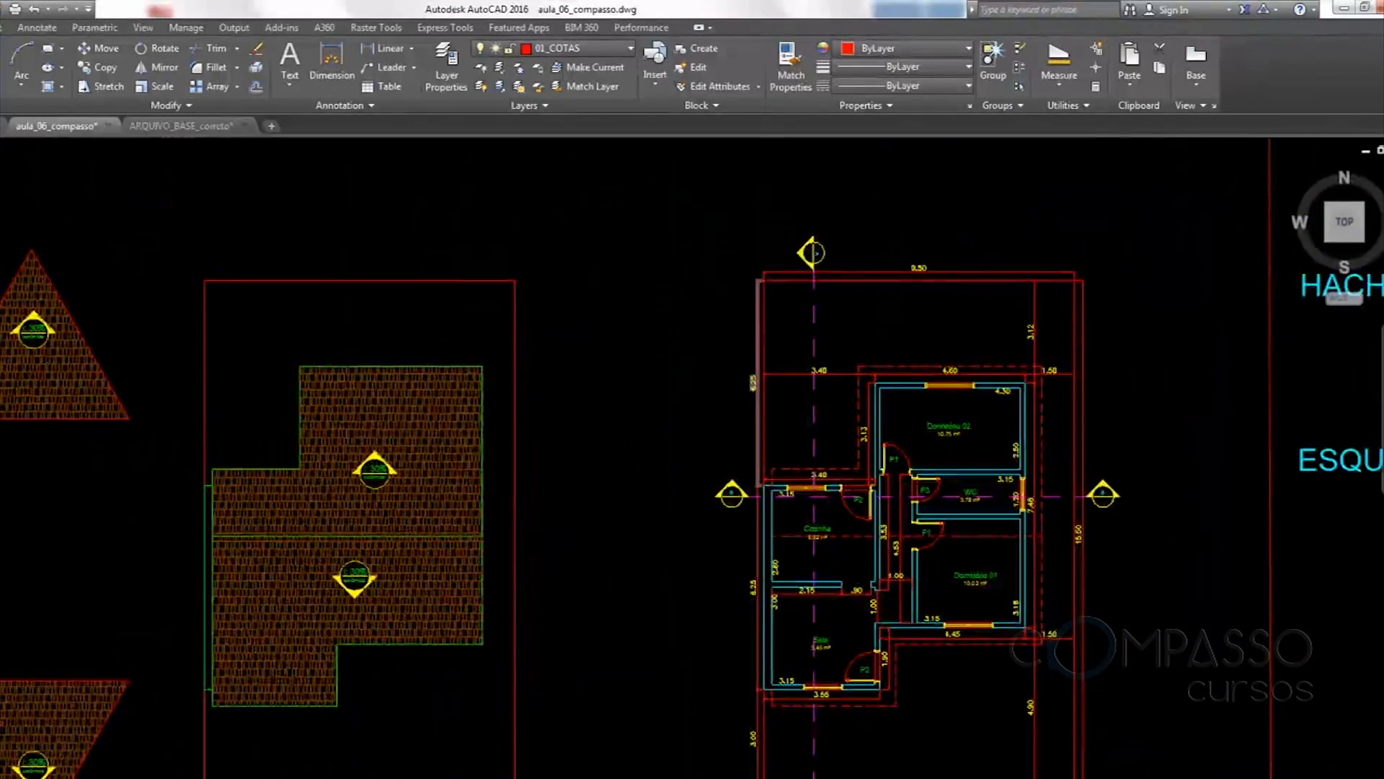
scroll(811, 249, "up", 4)
scroll(804, 217, "down", 4)
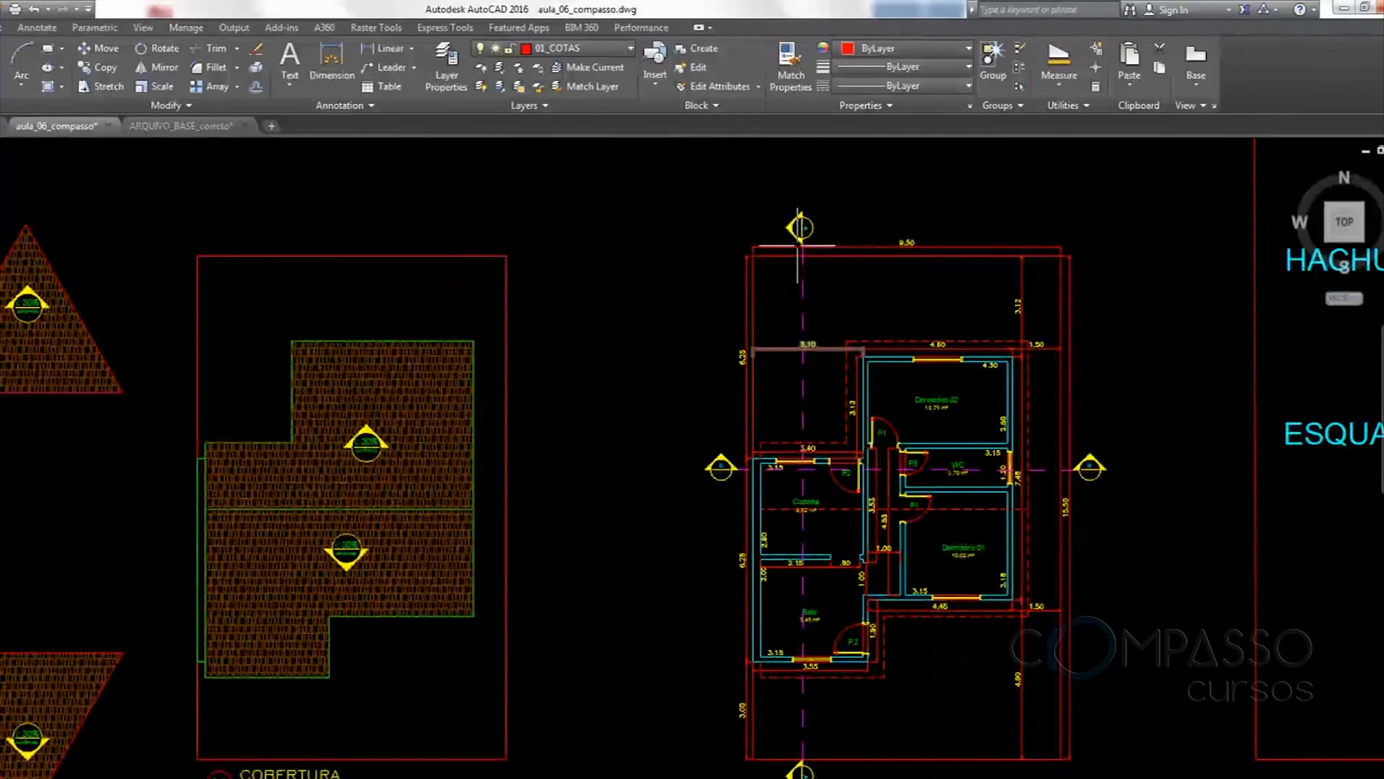
scroll(797, 213, "down", 2)
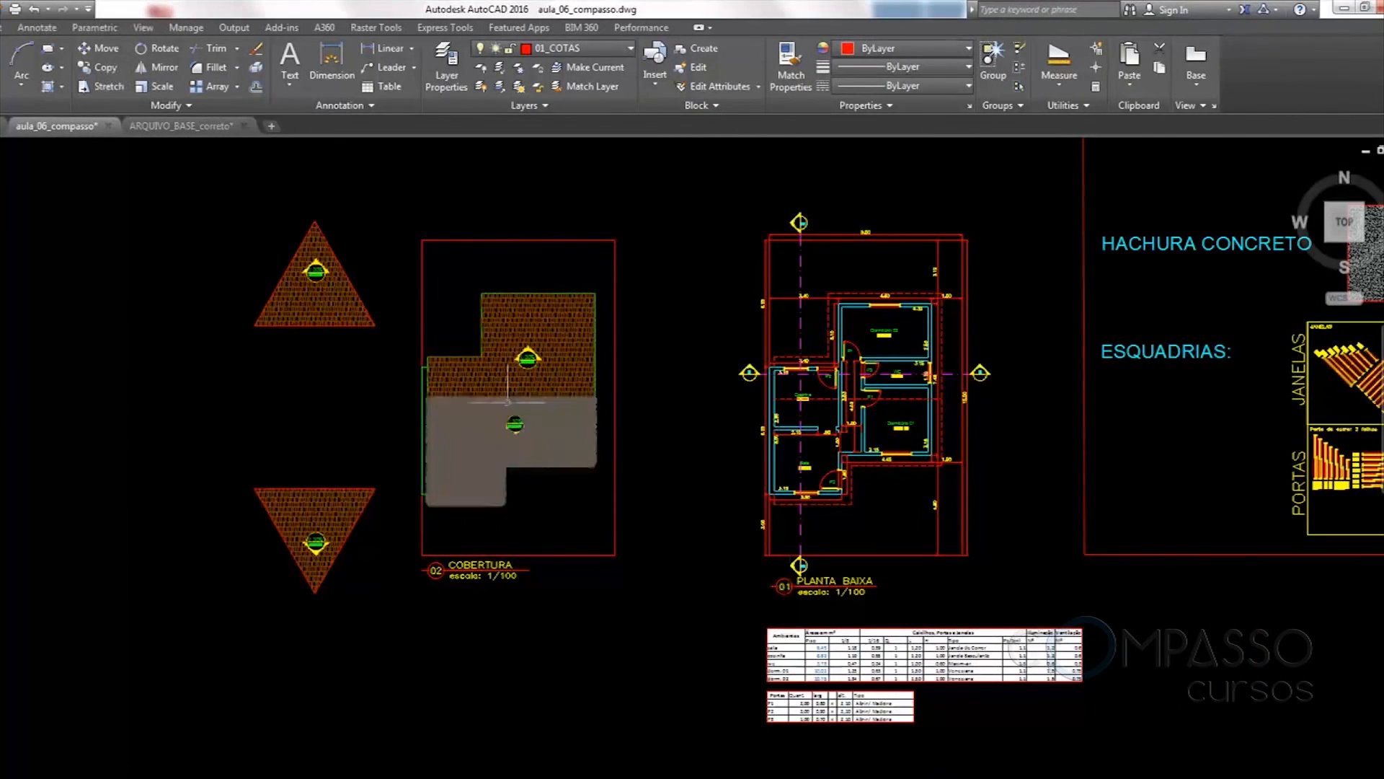
scroll(516, 381, "up", 4)
scroll(559, 311, "down", 2)
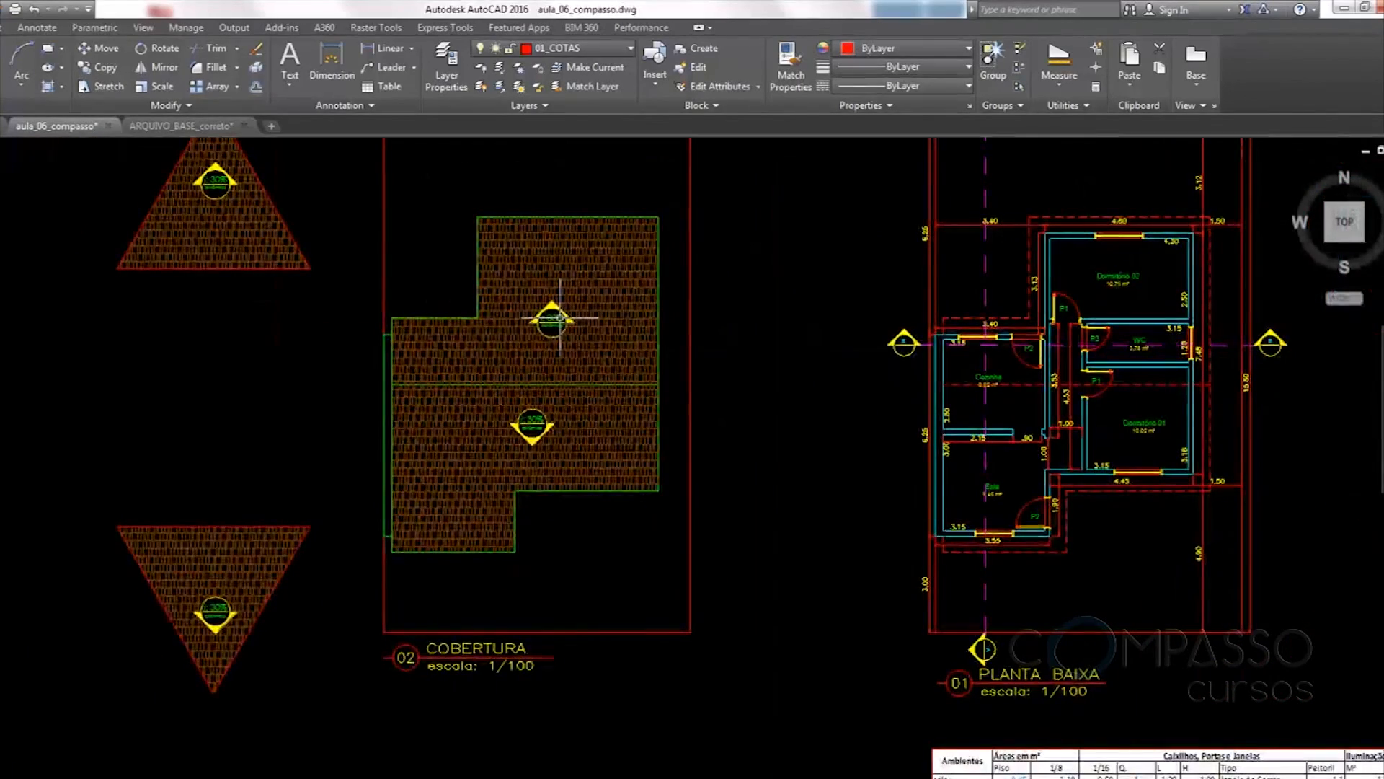
scroll(629, 272, "down", 4)
Rotate the whole copied floor plan, with its dimensions, section marks and title, to 270° with Ortho on
middle_click_drag(658, 499, 670, 334)
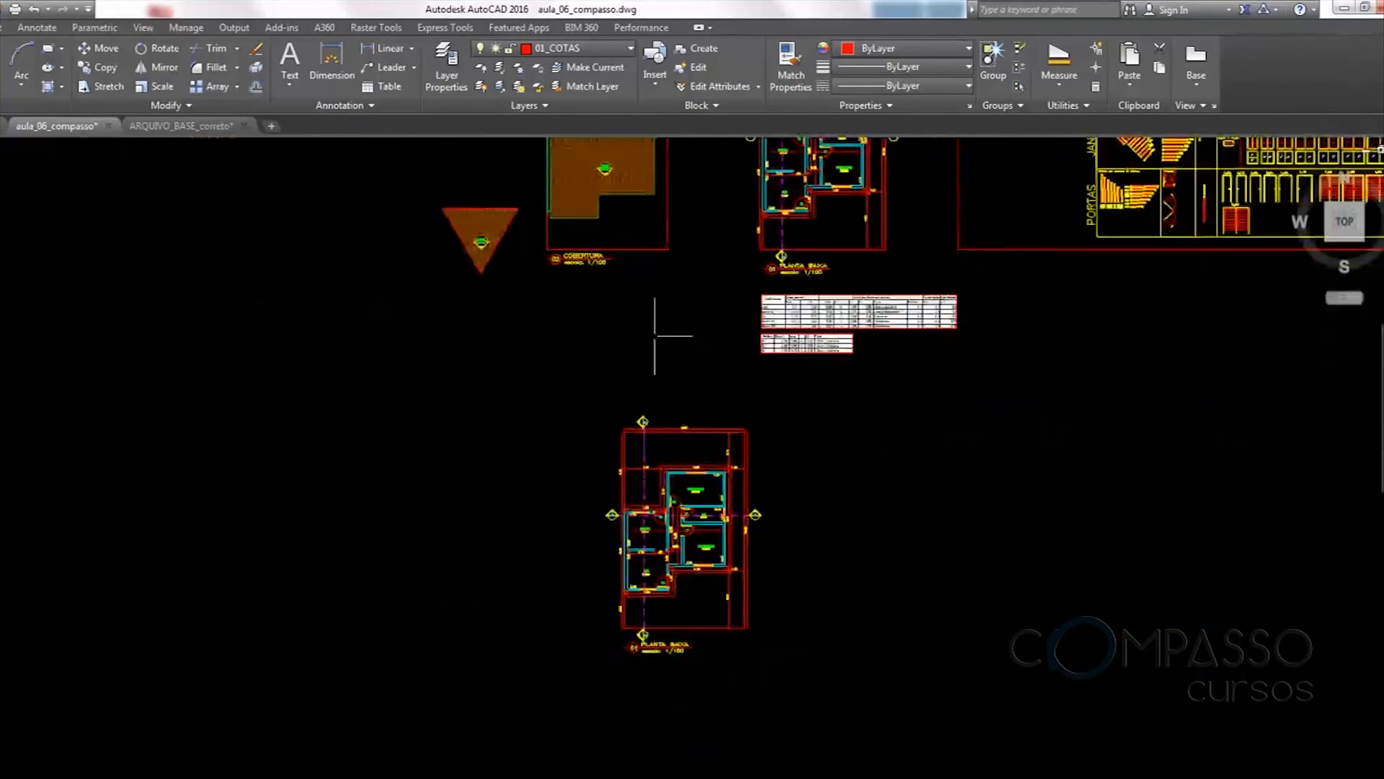
middle_click_drag(675, 452, 658, 352)
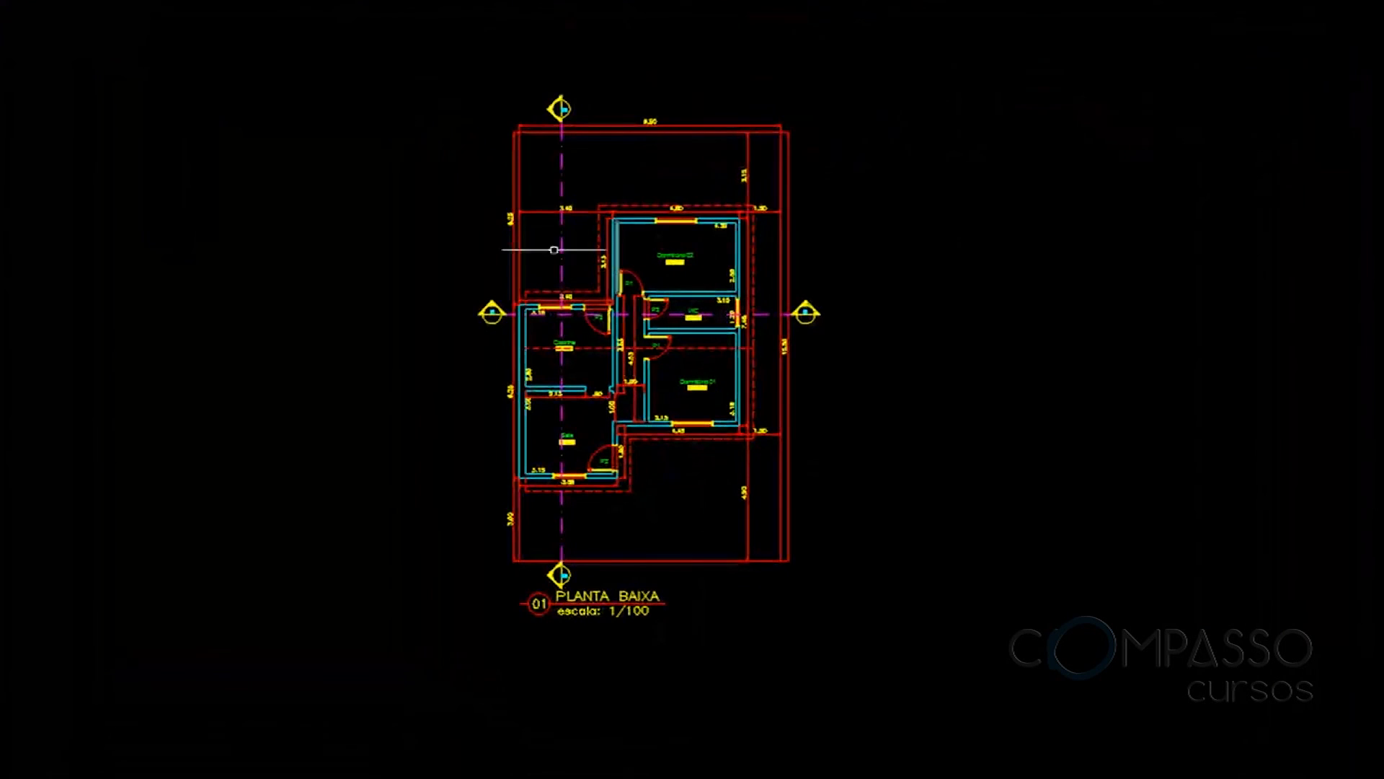
type("ro")
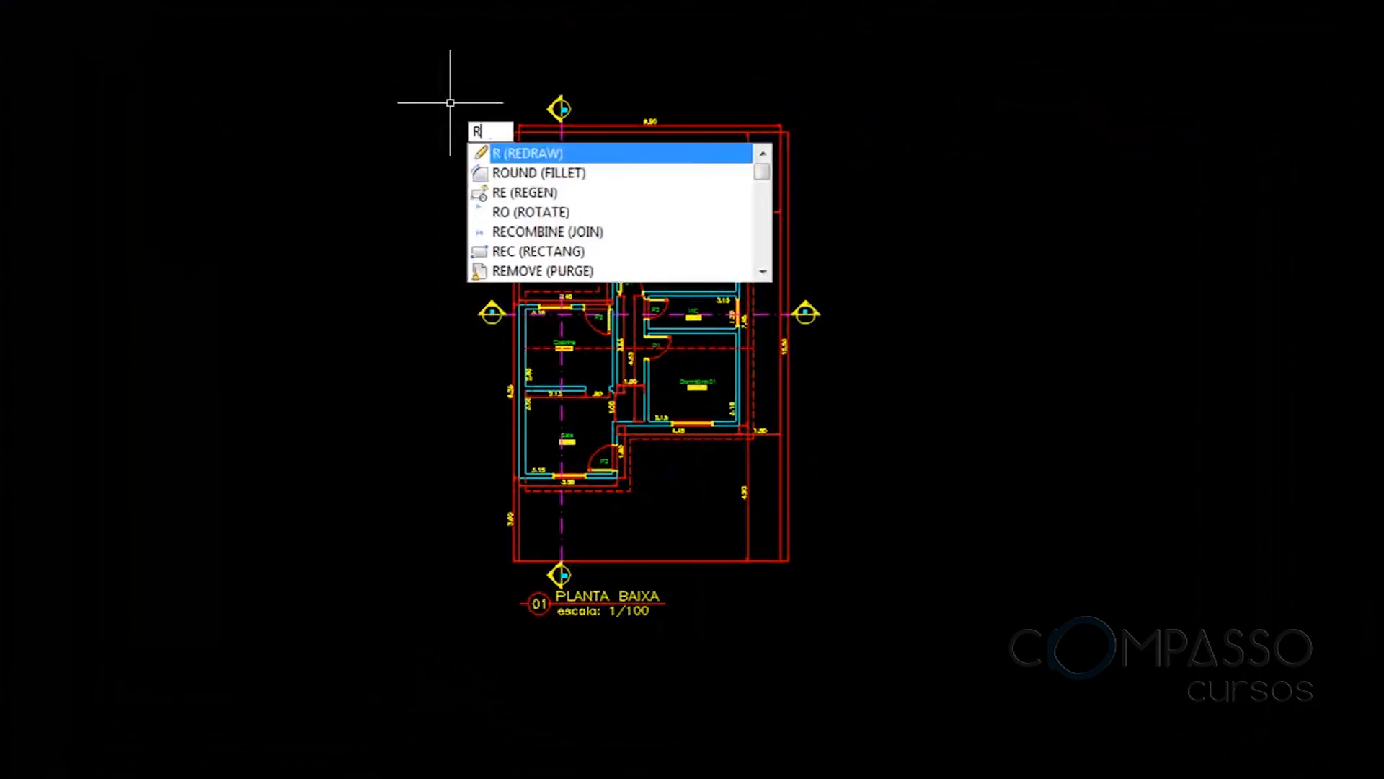
key("Return")
left_click(396, 41)
left_click(890, 679)
key("Return")
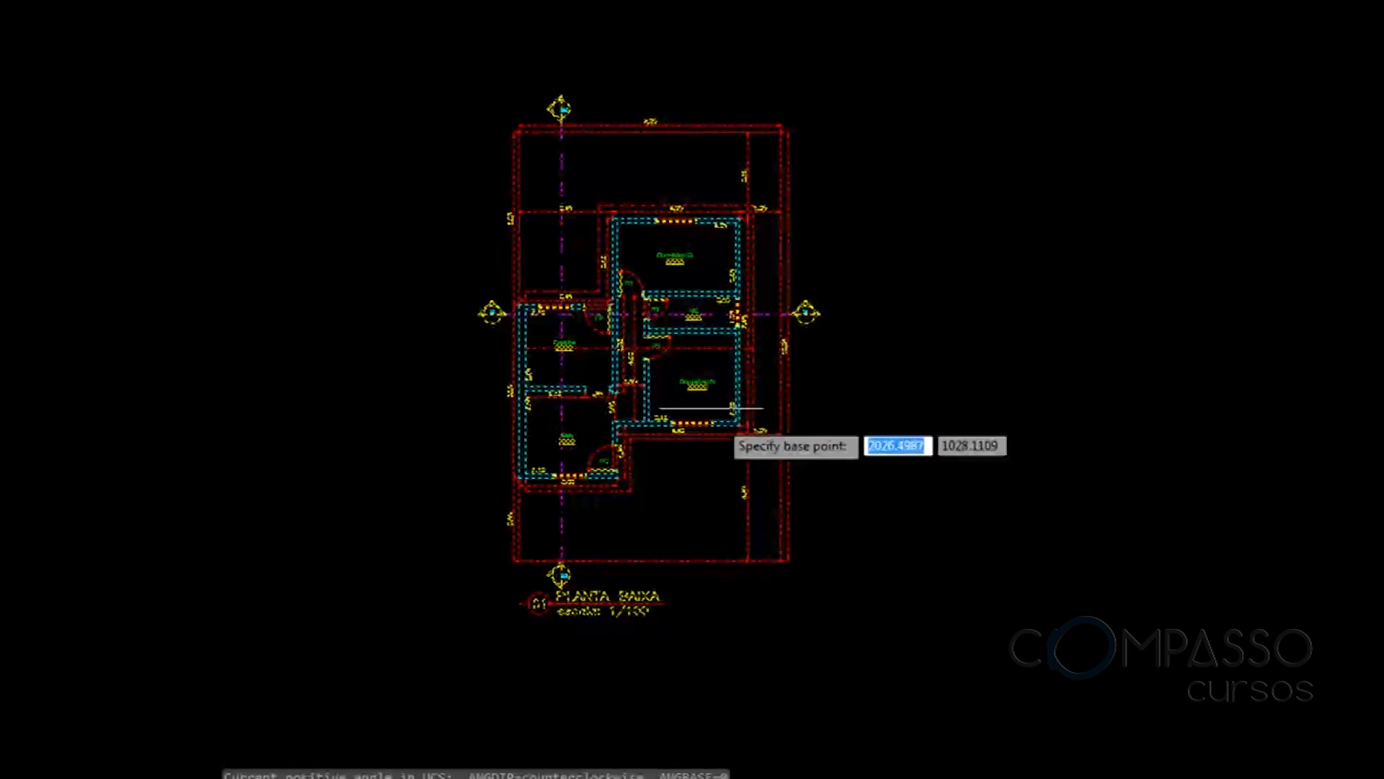
left_click(705, 380)
key("F8")
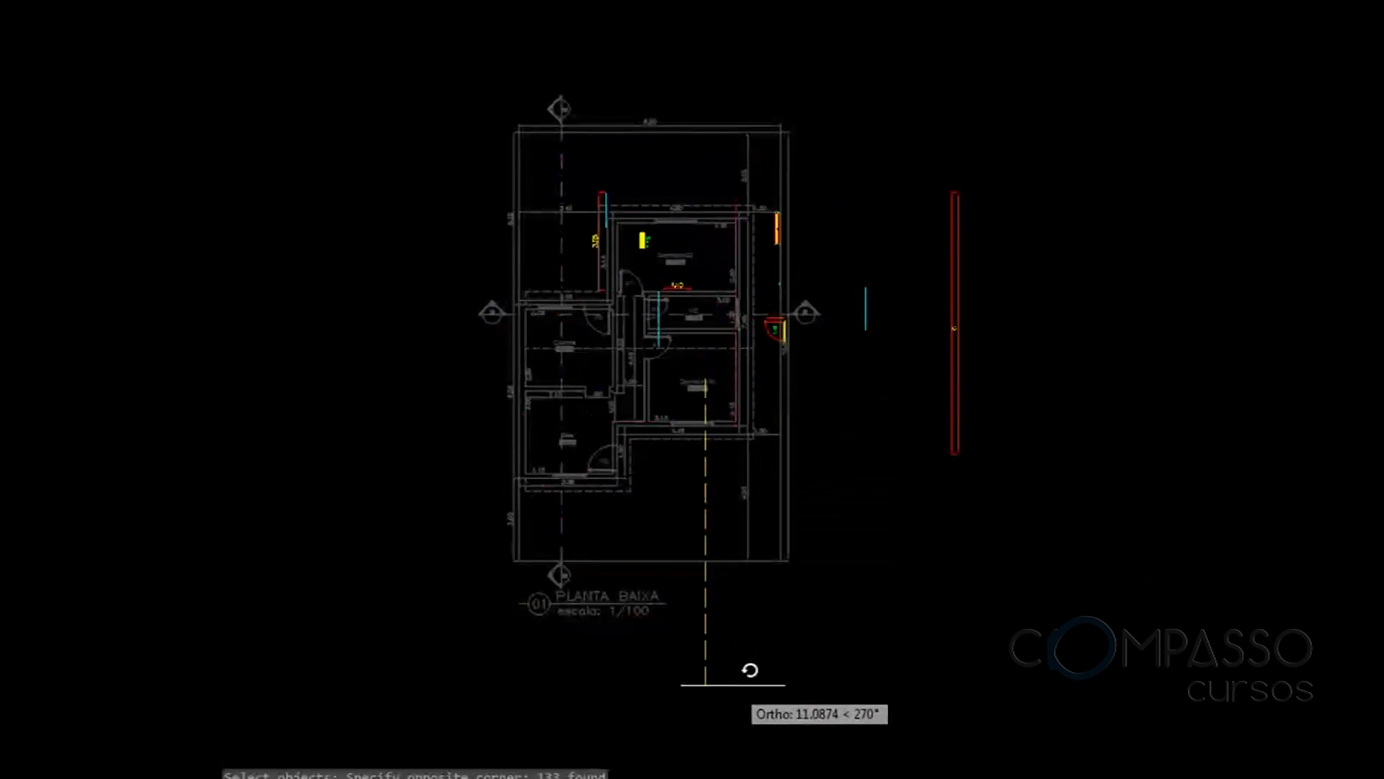
left_click(734, 685)
scroll(993, 193, "up", 5)
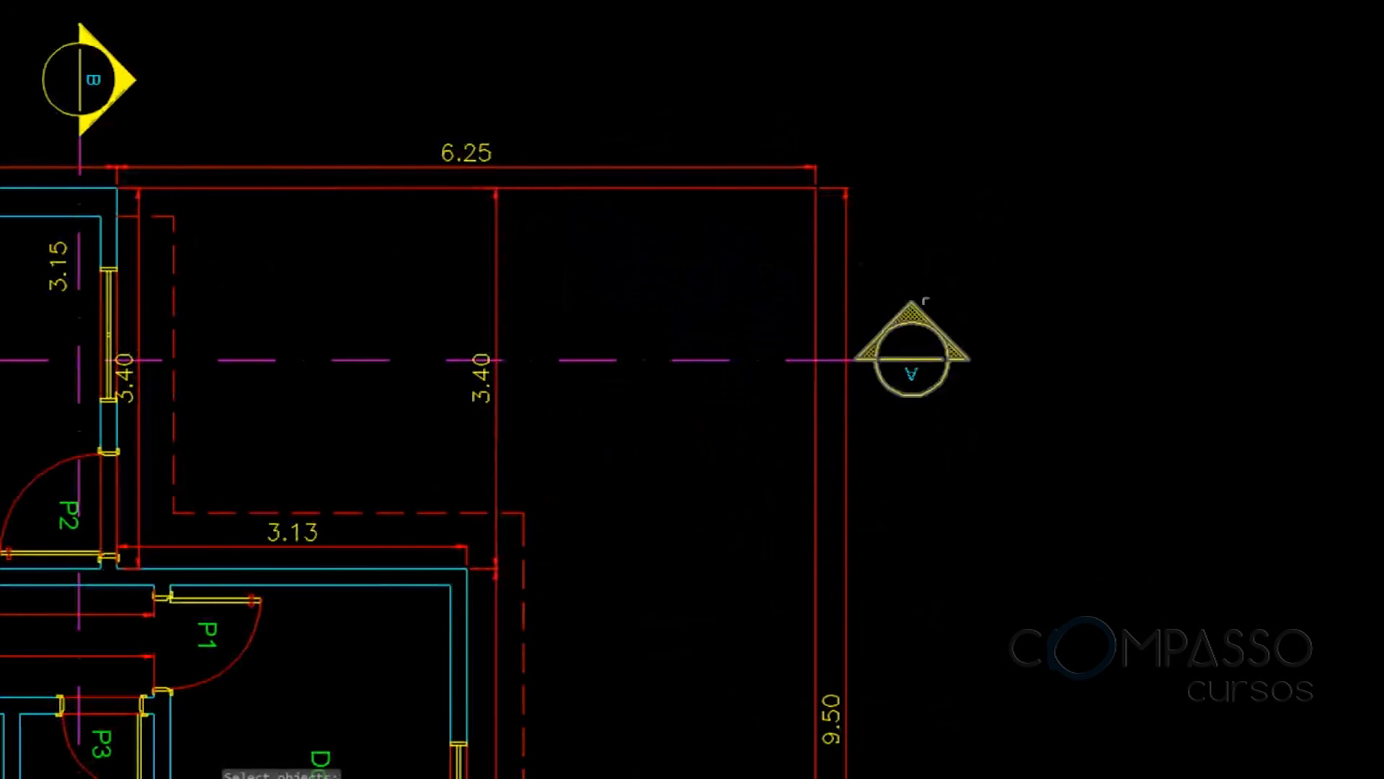
scroll(942, 294, "down", 3)
scroll(940, 283, "up", 3)
scroll(939, 282, "up", 3)
left_click(858, 328)
key("Return")
left_click(872, 315)
scroll(896, 365, "down", 6)
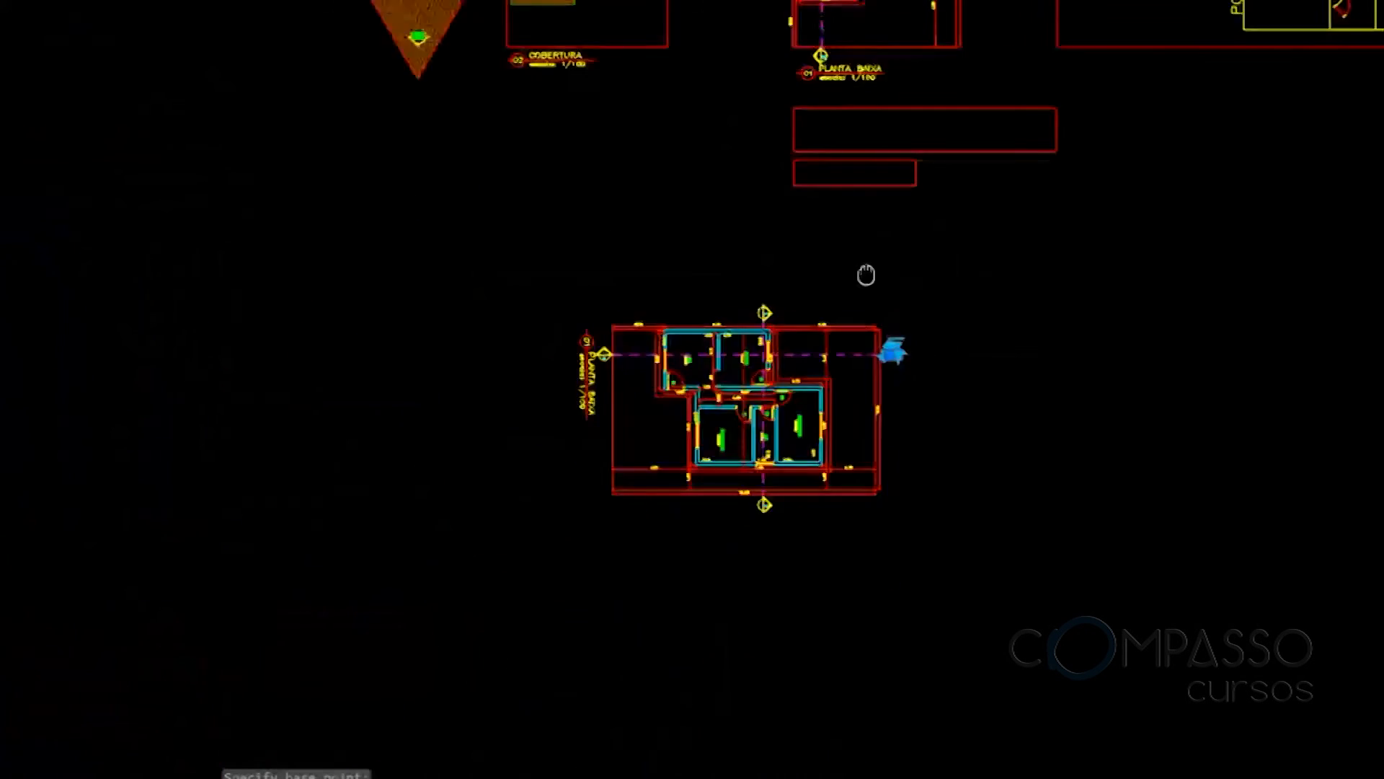
Examine the viewing direction of the upper section mark A on the original floor plan
scroll(742, 267, "up", 5)
scroll(714, 252, "up", 6)
left_click(589, 180)
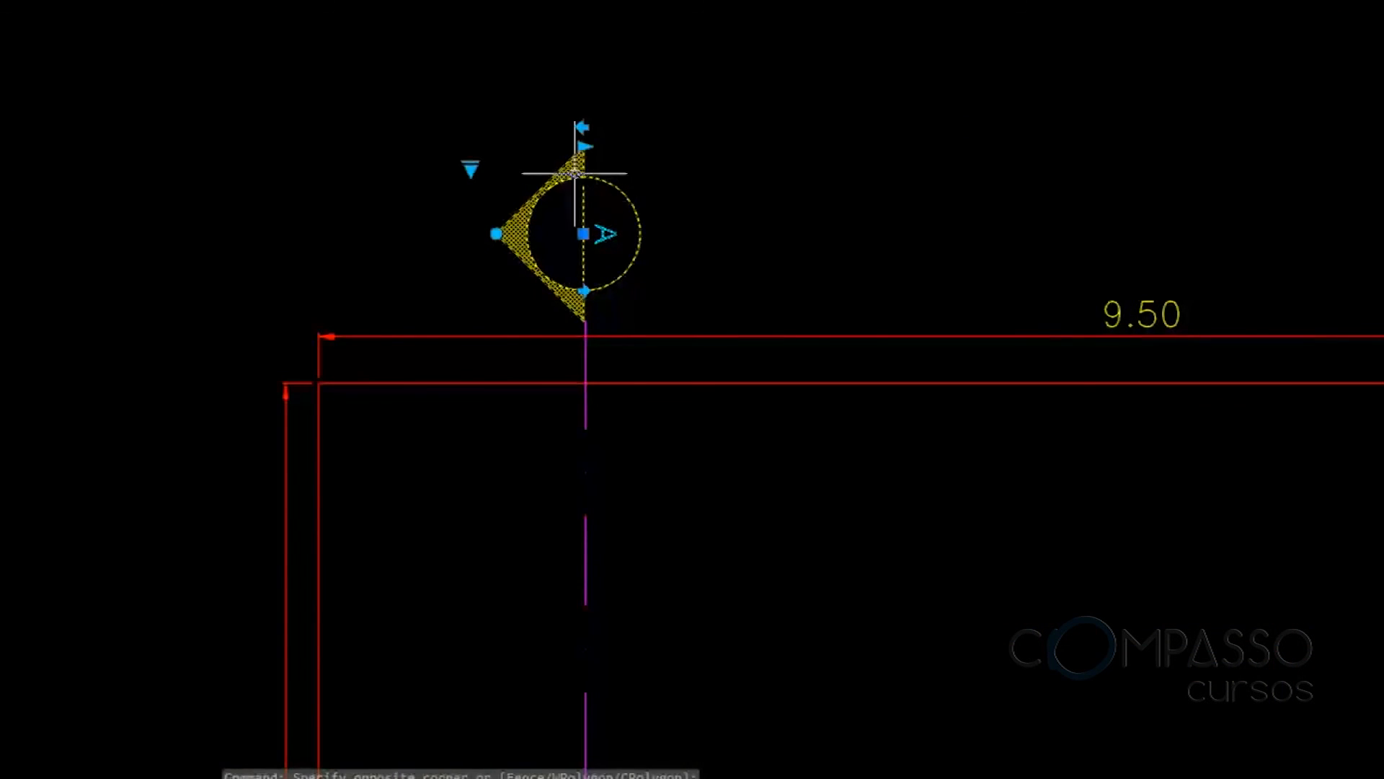
left_click(584, 127)
left_click(583, 127)
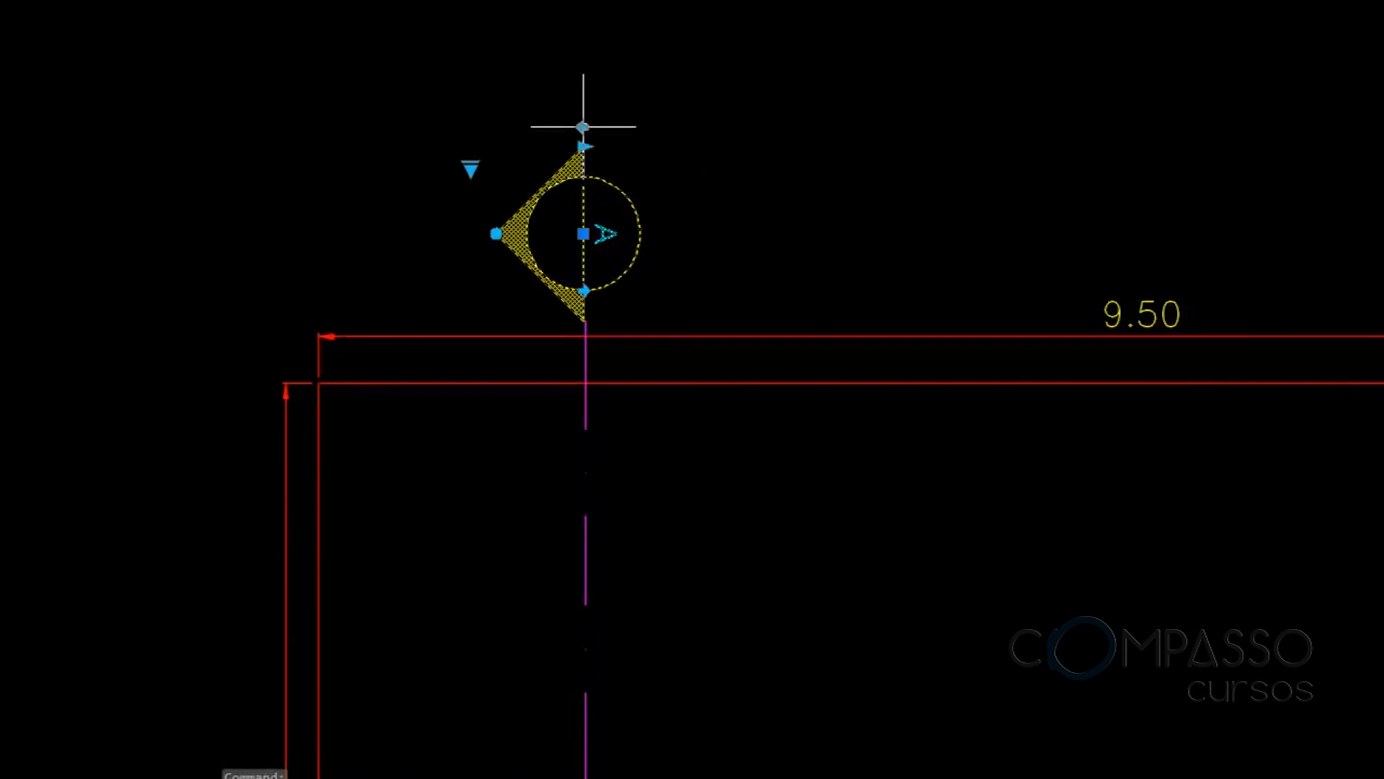
scroll(584, 125, "down", 10)
Try flipping the arrow of section mark A beside the rotated copy's 9.50 dimension, and undo the flip
scroll(803, 267, "up", 8)
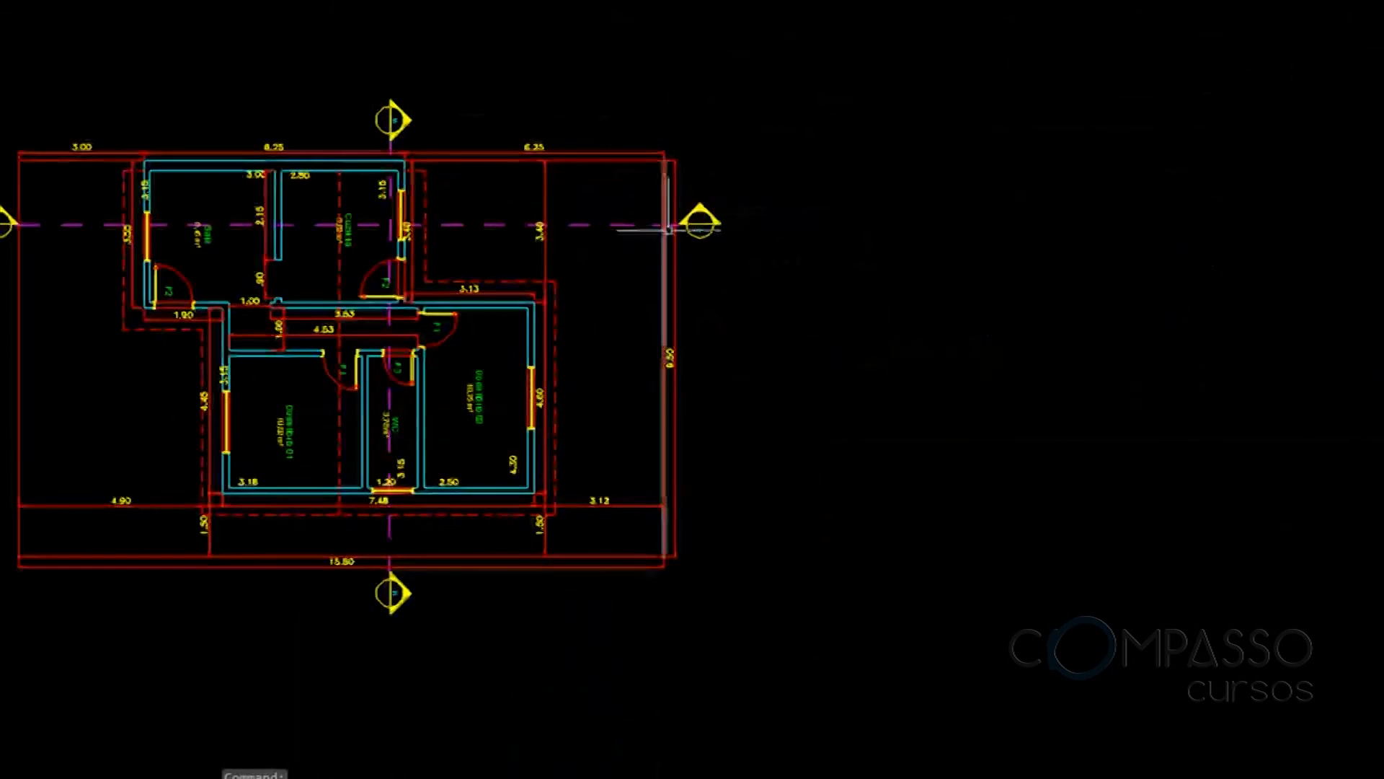
middle_click_drag(742, 270, 878, 271)
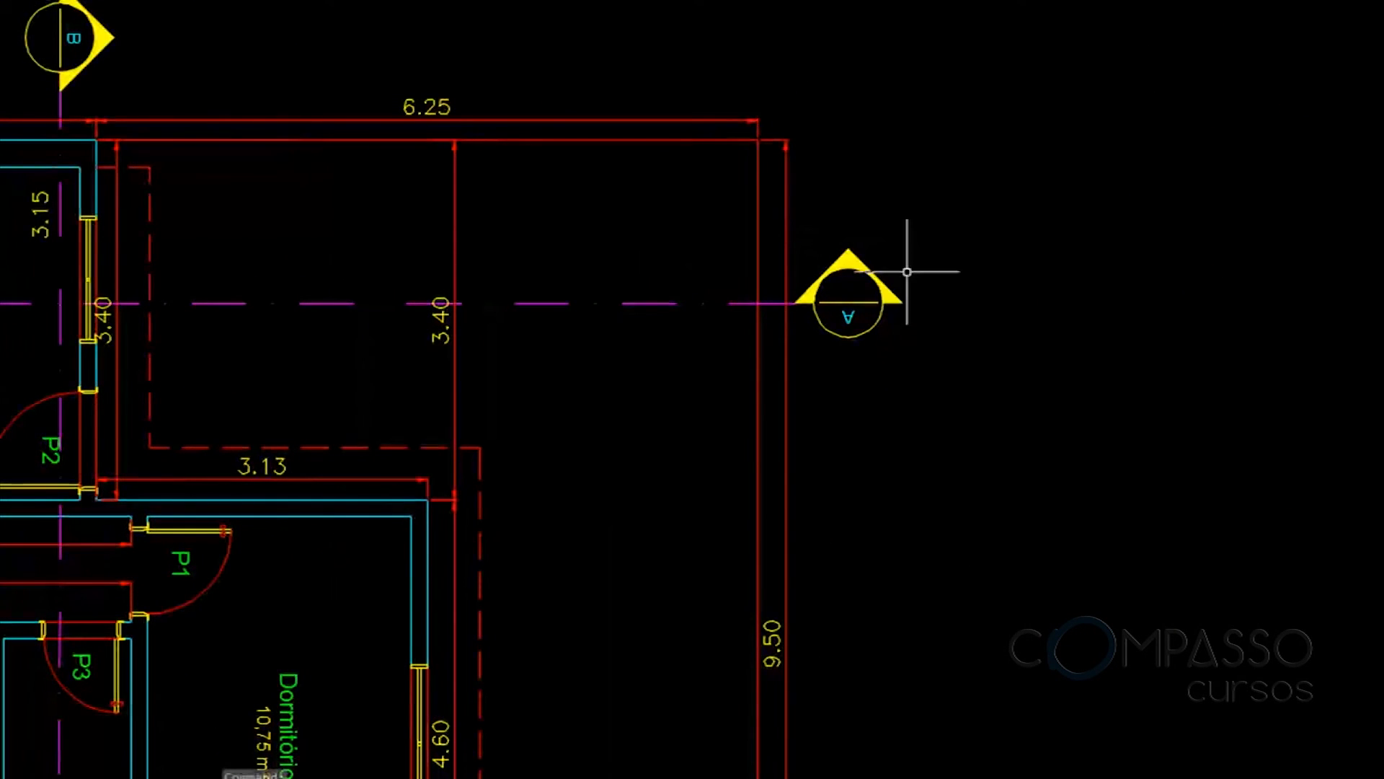
left_click(874, 286)
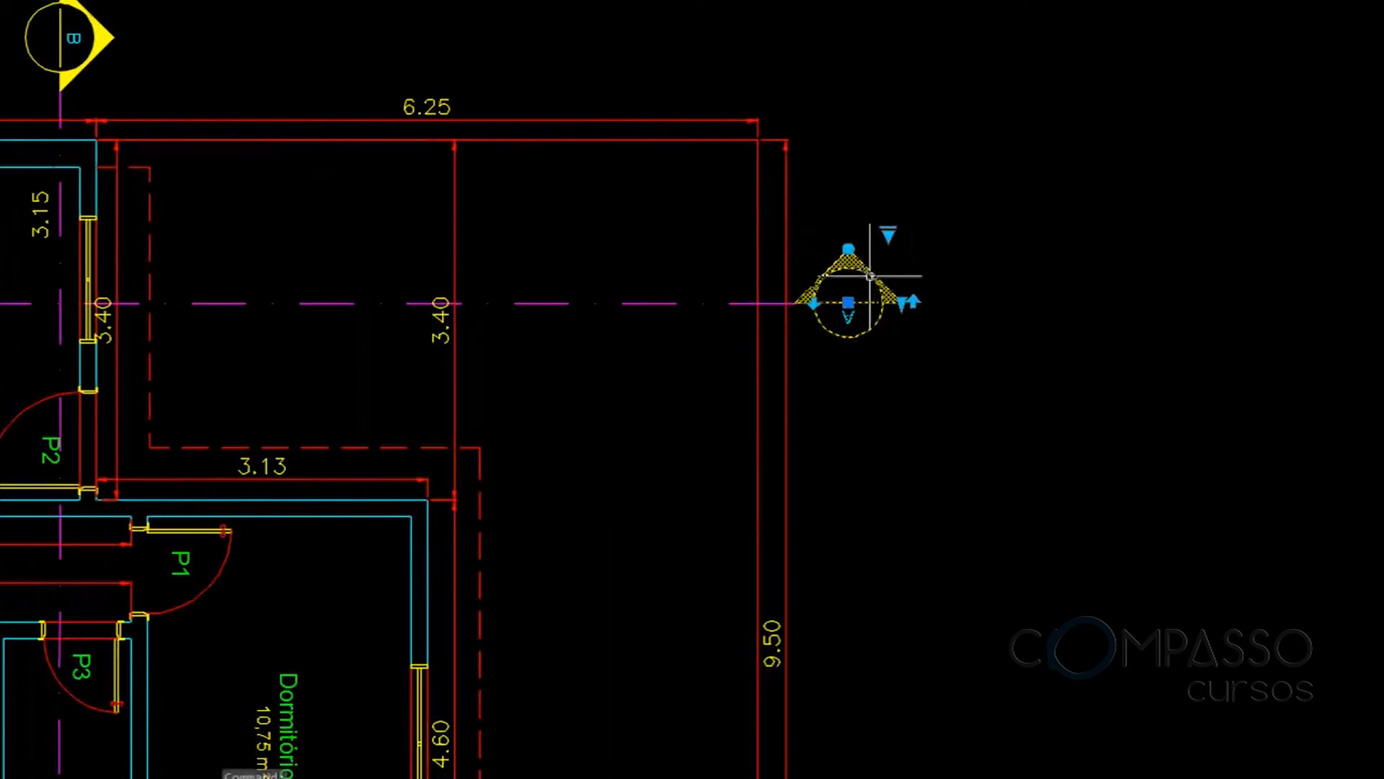
left_click(913, 302)
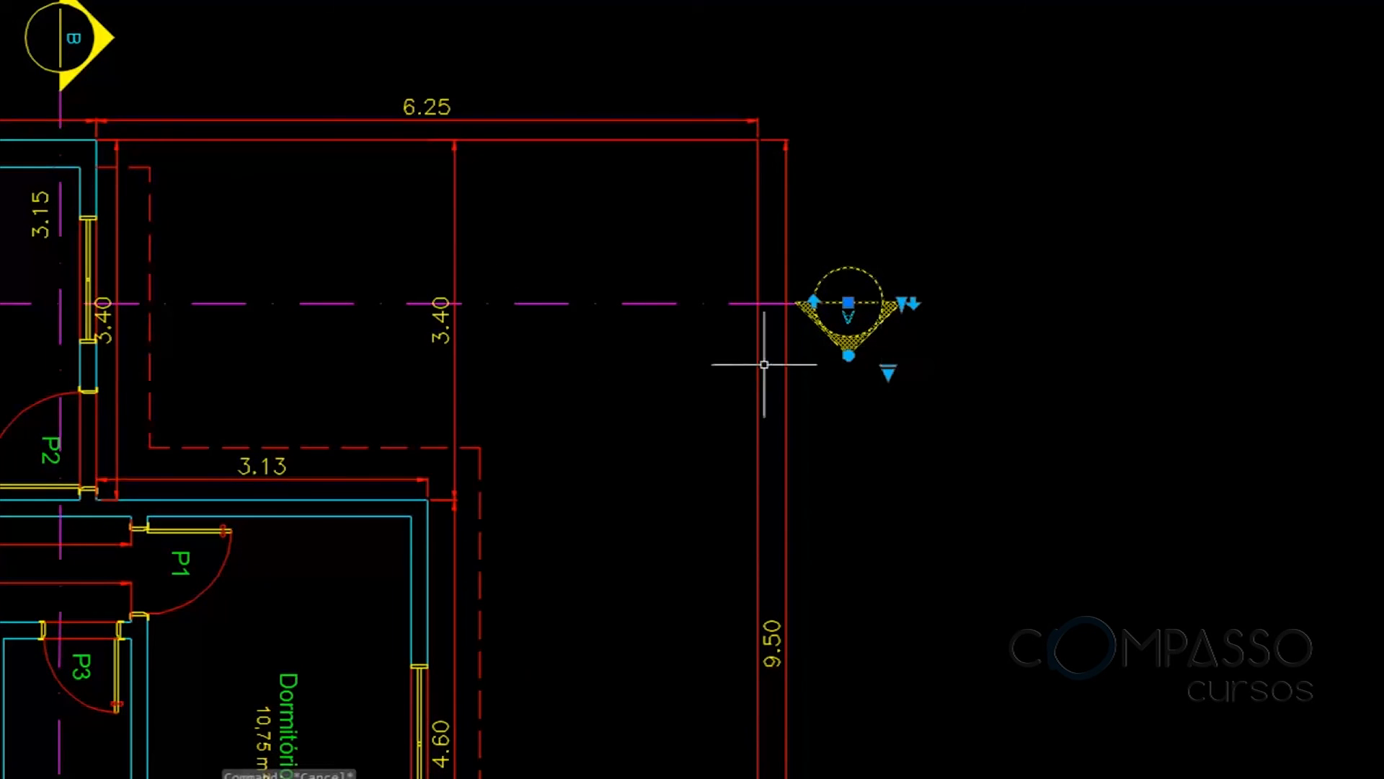
middle_click_drag(764, 364, 860, 331)
key("ctrl+z")
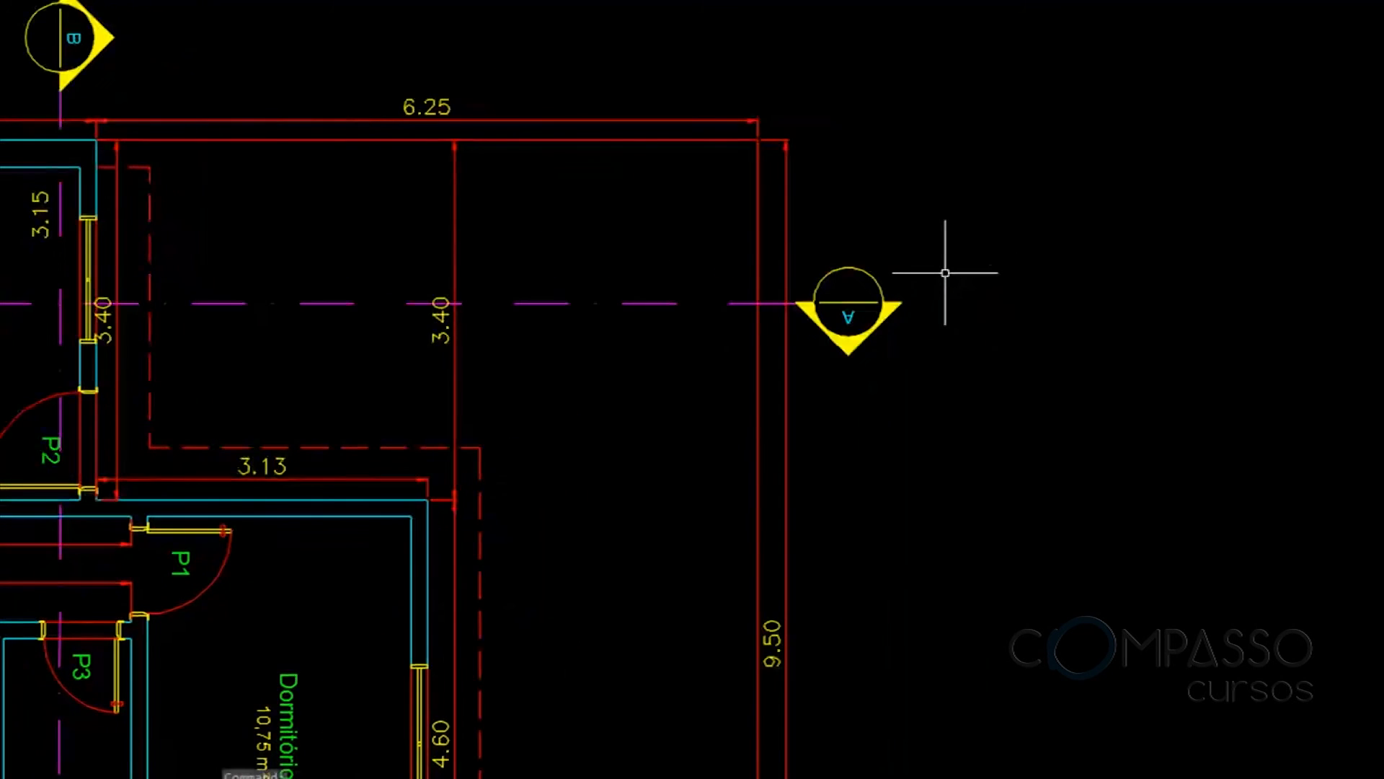
scroll(945, 273, "down", 6)
Trim the rotated copy's walls, eaves and lot lines just below section line A with one crossing selection
scroll(473, 209, "up", 4)
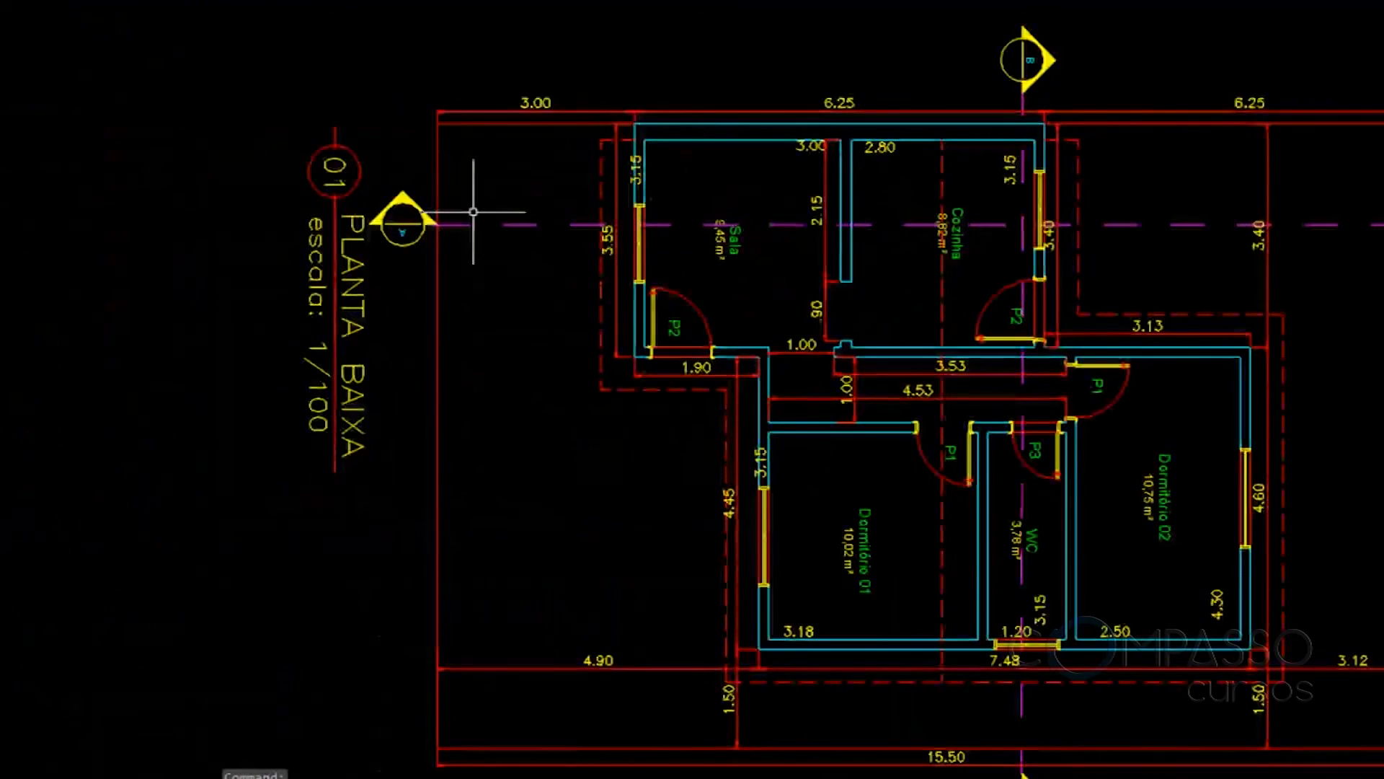
middle_click_drag(469, 256, 290, 204)
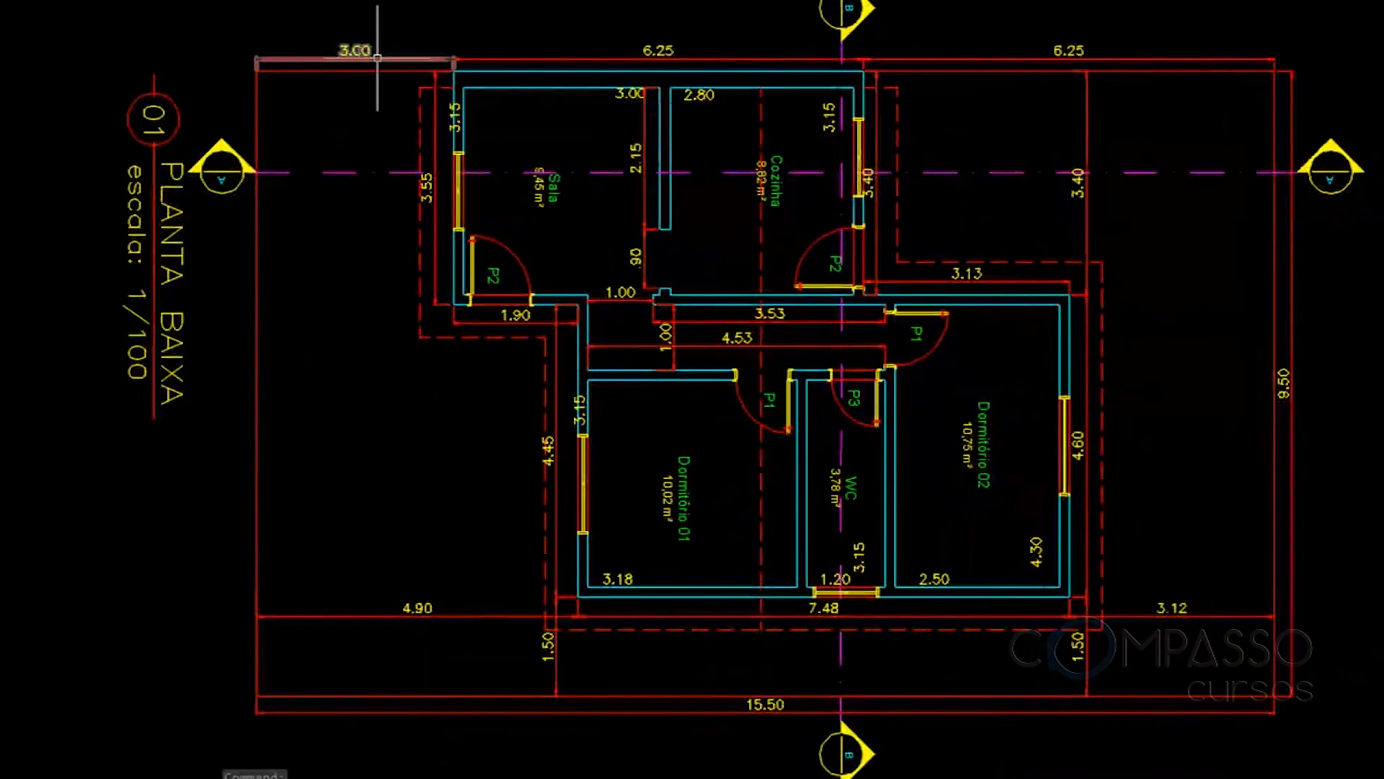
type("tr")
key("Return")
key("Return")
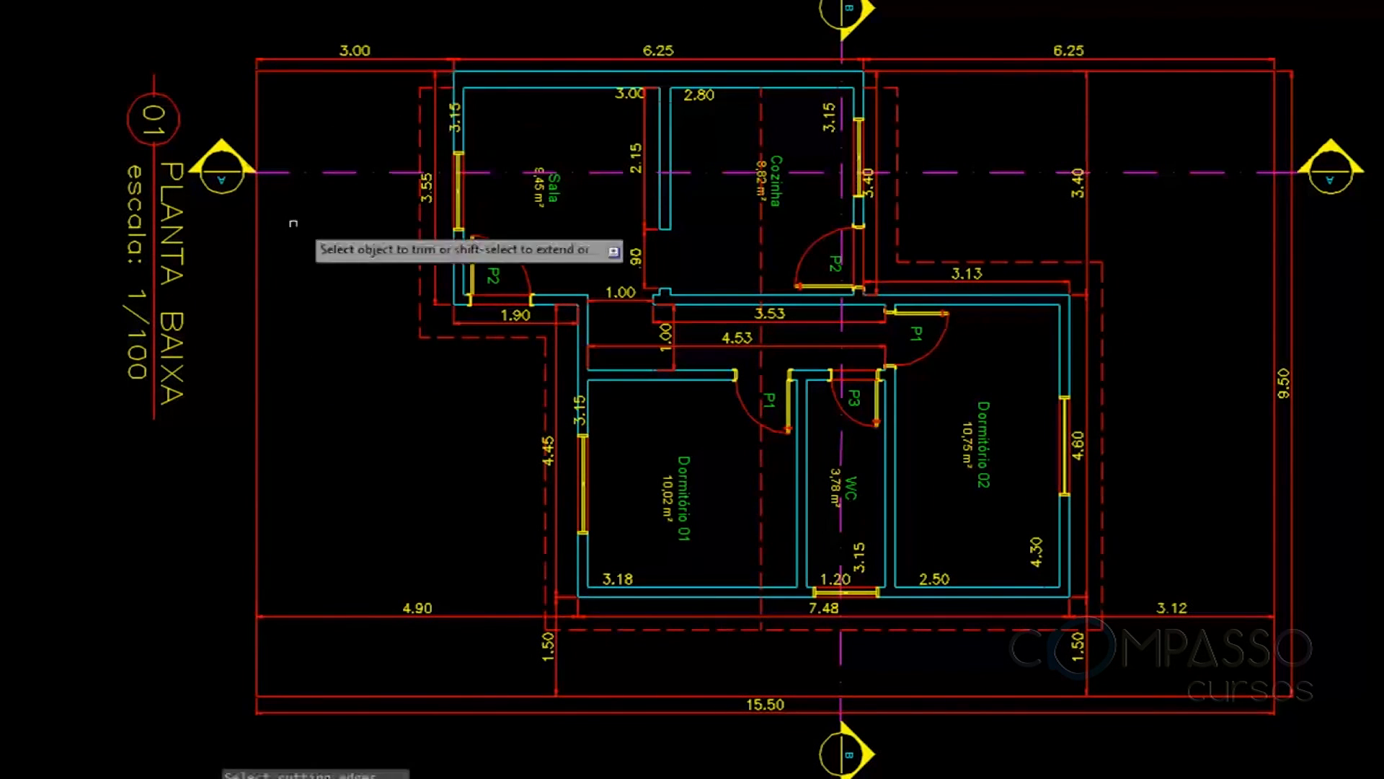
left_click(223, 210)
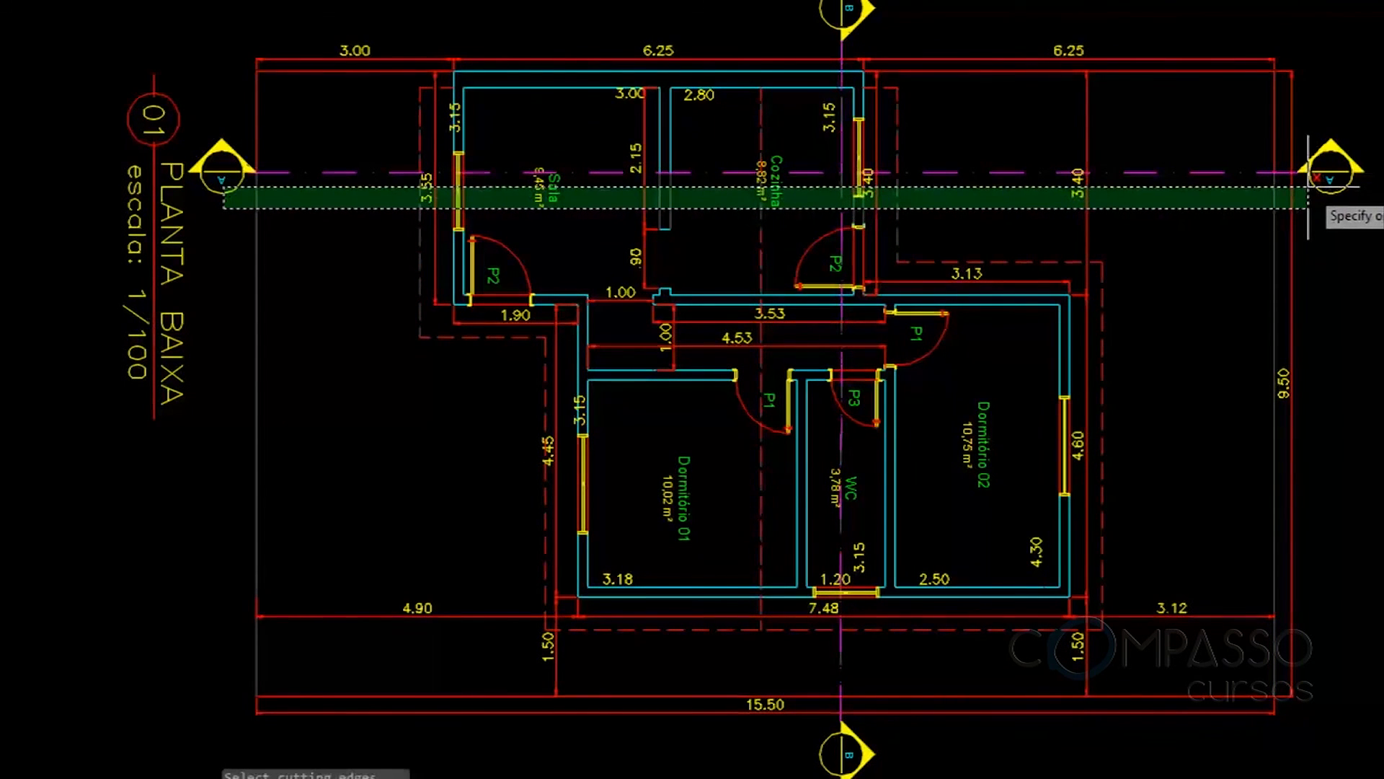
left_click(1309, 186)
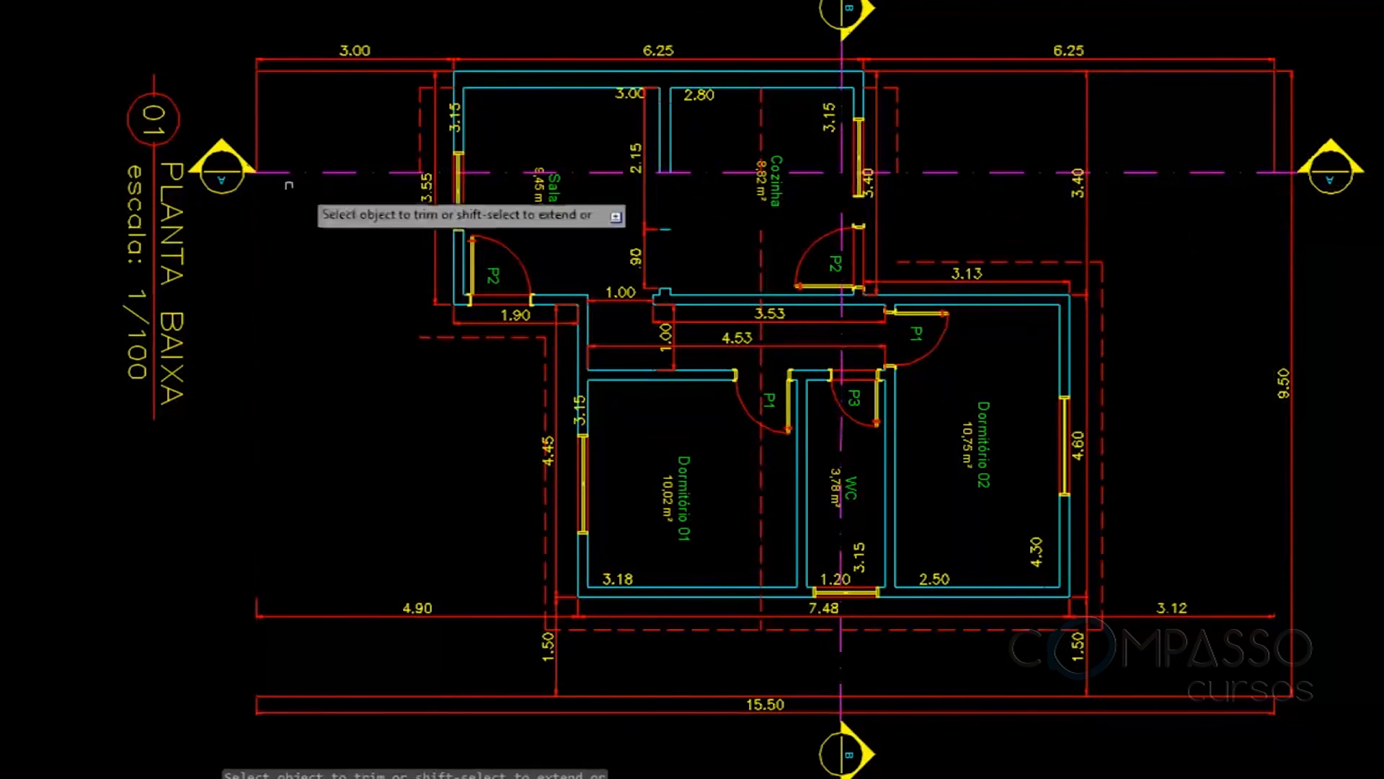
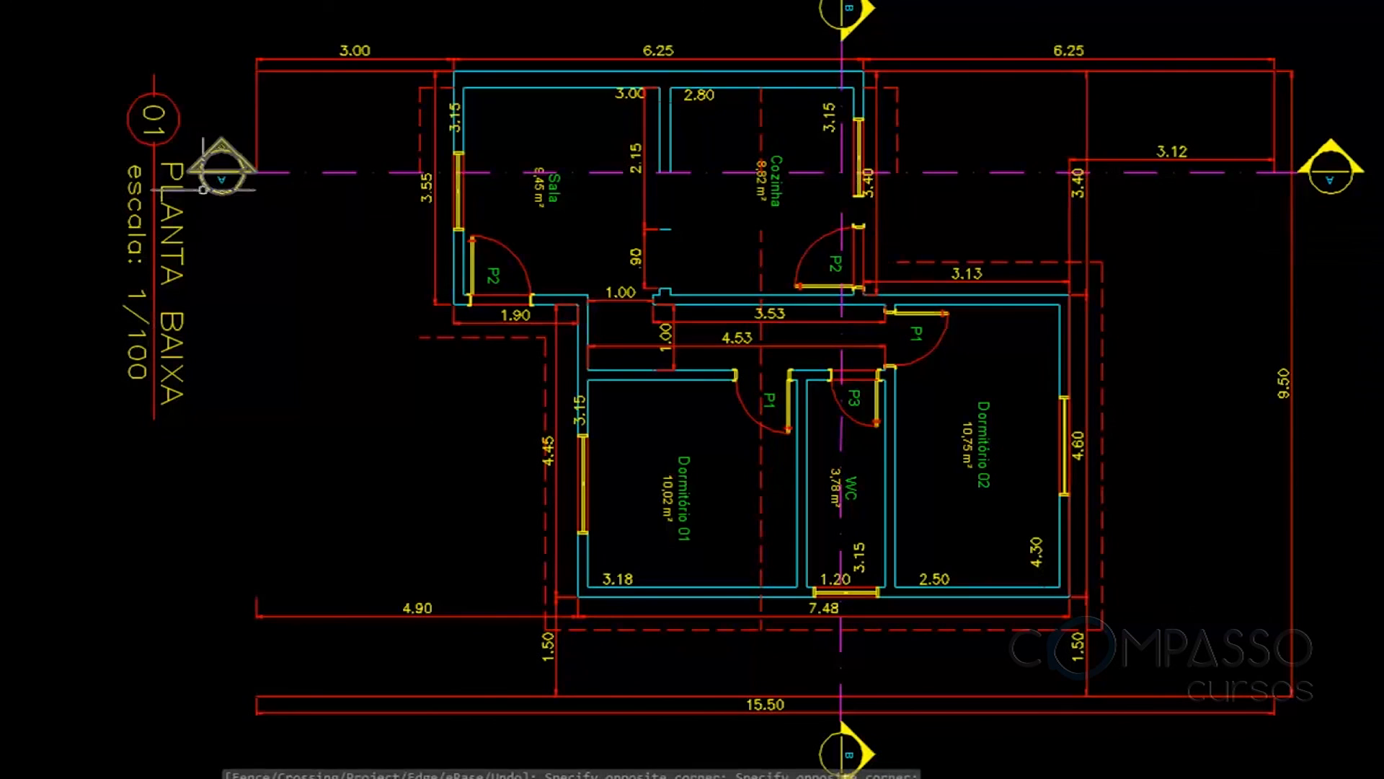
Erase the rooms, walls, doors and dimensions lying entirely below section line A
left_click(192, 184)
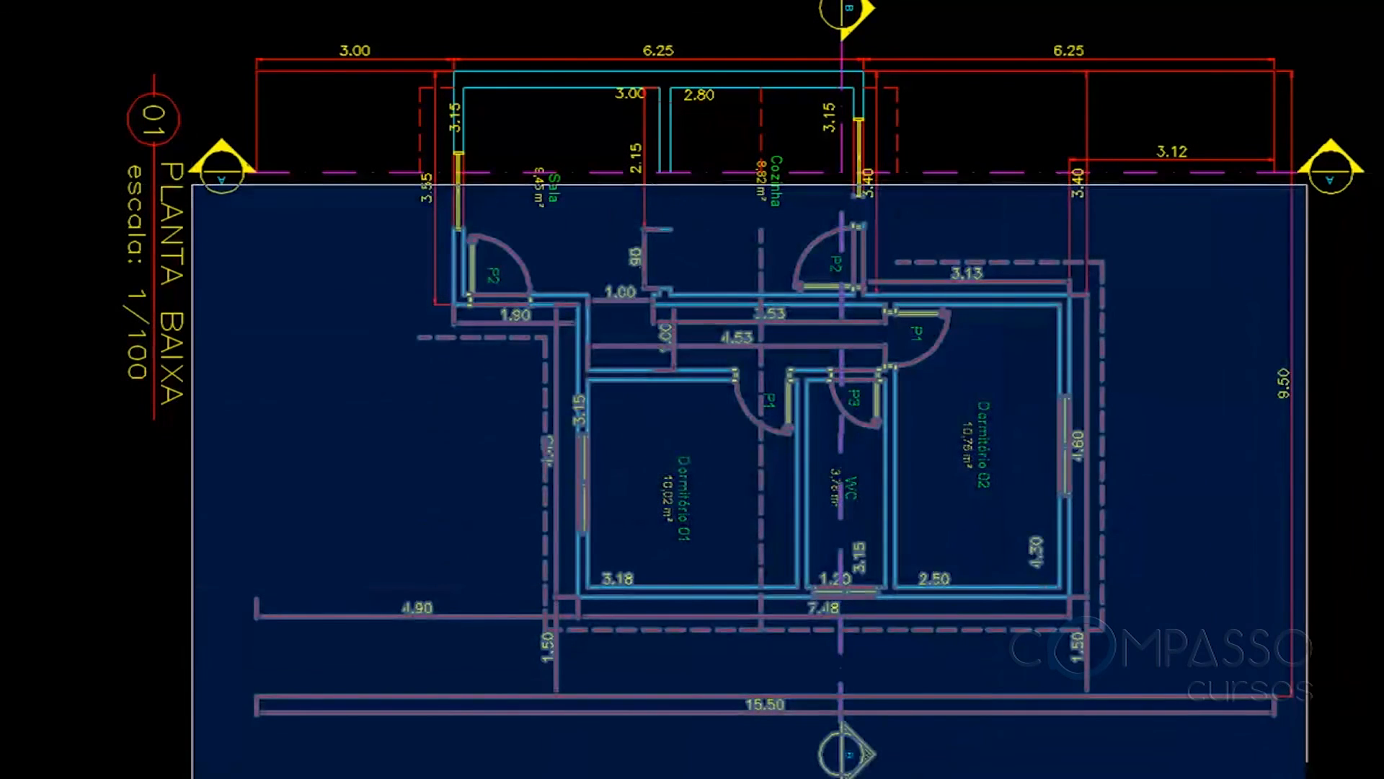
left_click(1307, 764)
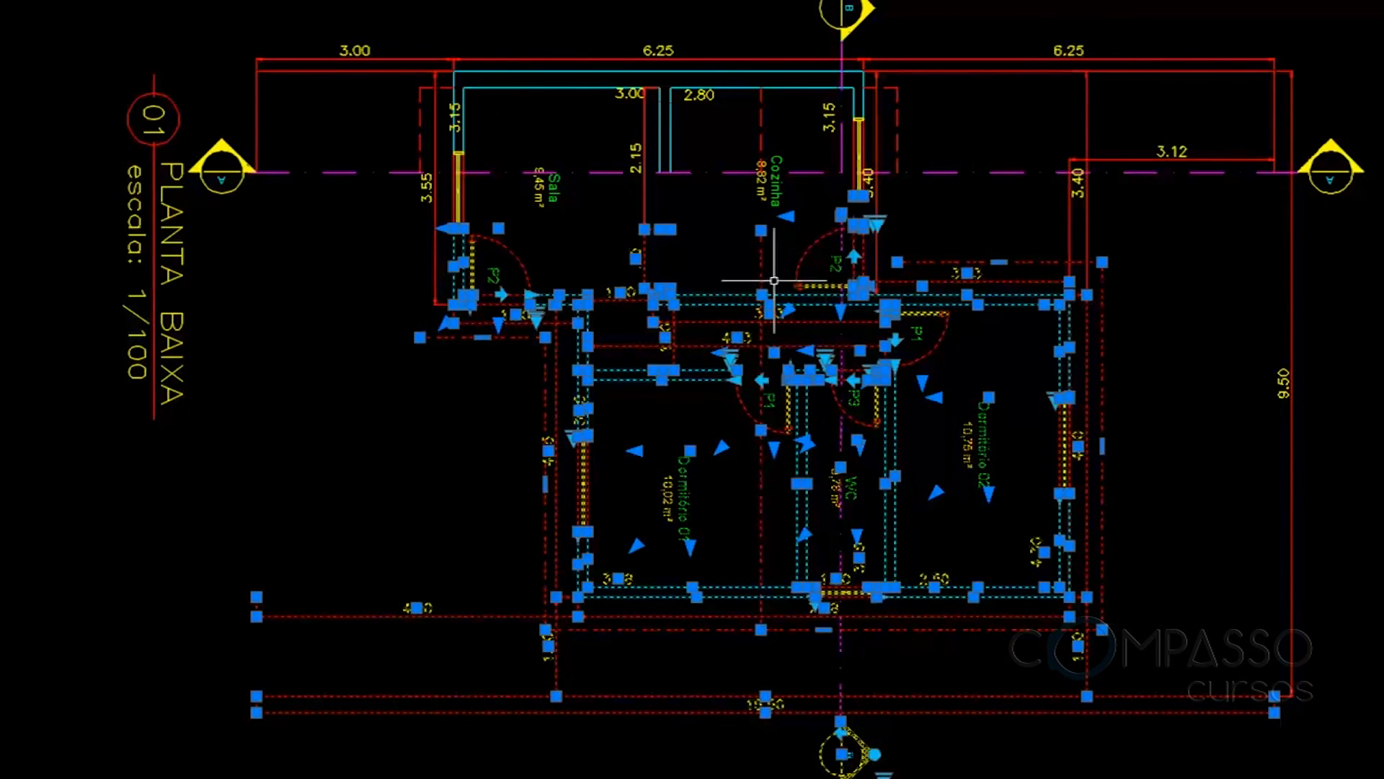
key("Delete")
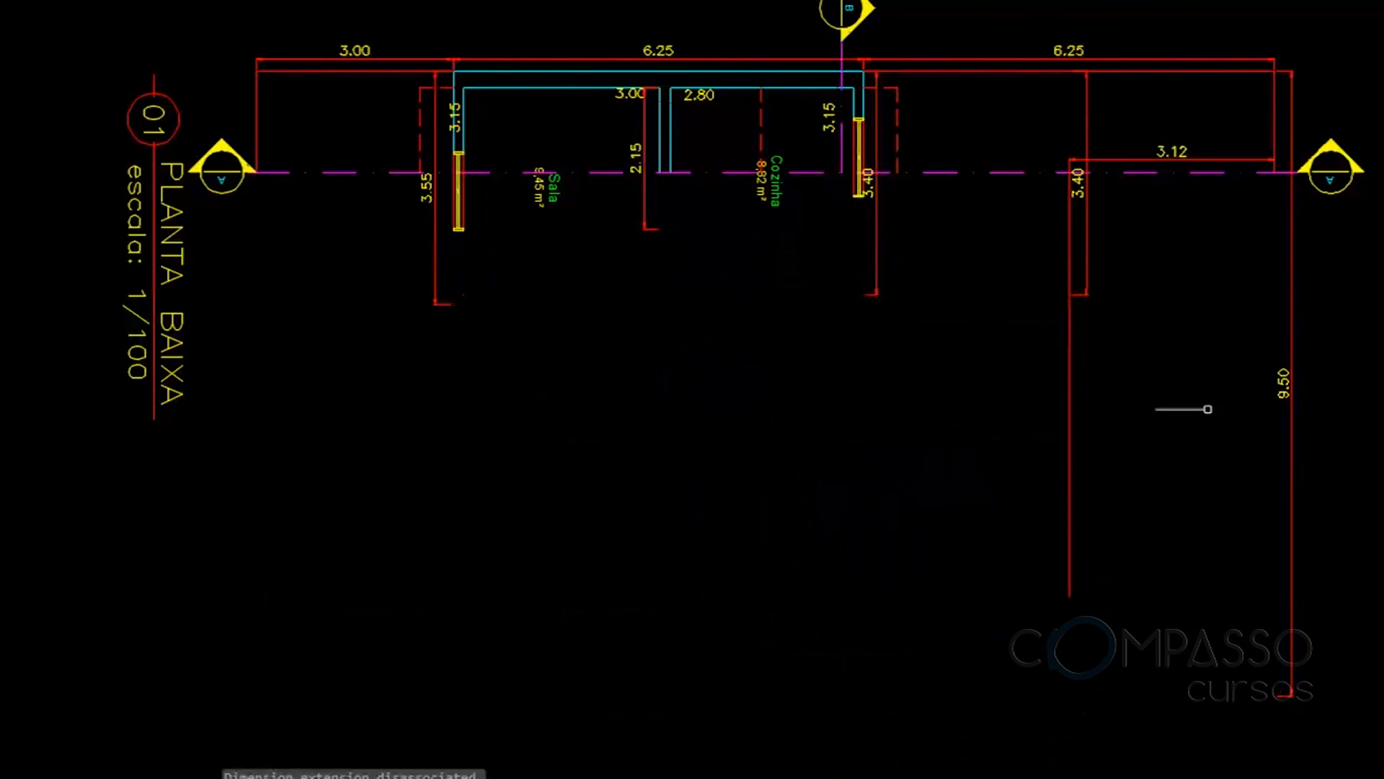
Erase the remaining dimensions that extend below section line A, including the 9.50, 3.12, 3.40, 2.15 and 3.55 ones
left_click(1355, 670)
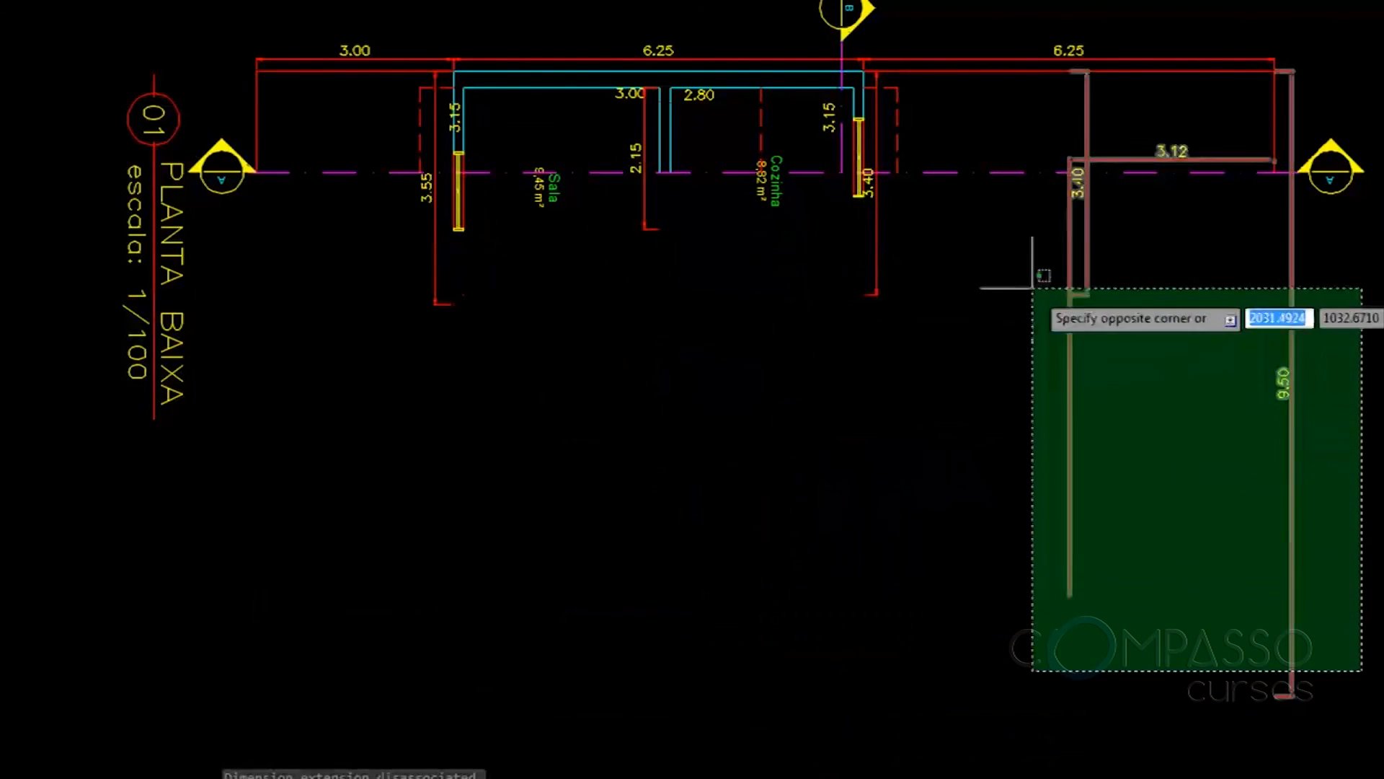
left_click(984, 282)
key("Delete")
left_click(981, 252)
left_click(858, 371)
key("Delete")
left_click(702, 220)
left_click(640, 254)
key("Delete")
left_click(475, 303)
left_click(400, 343)
key("Delete")
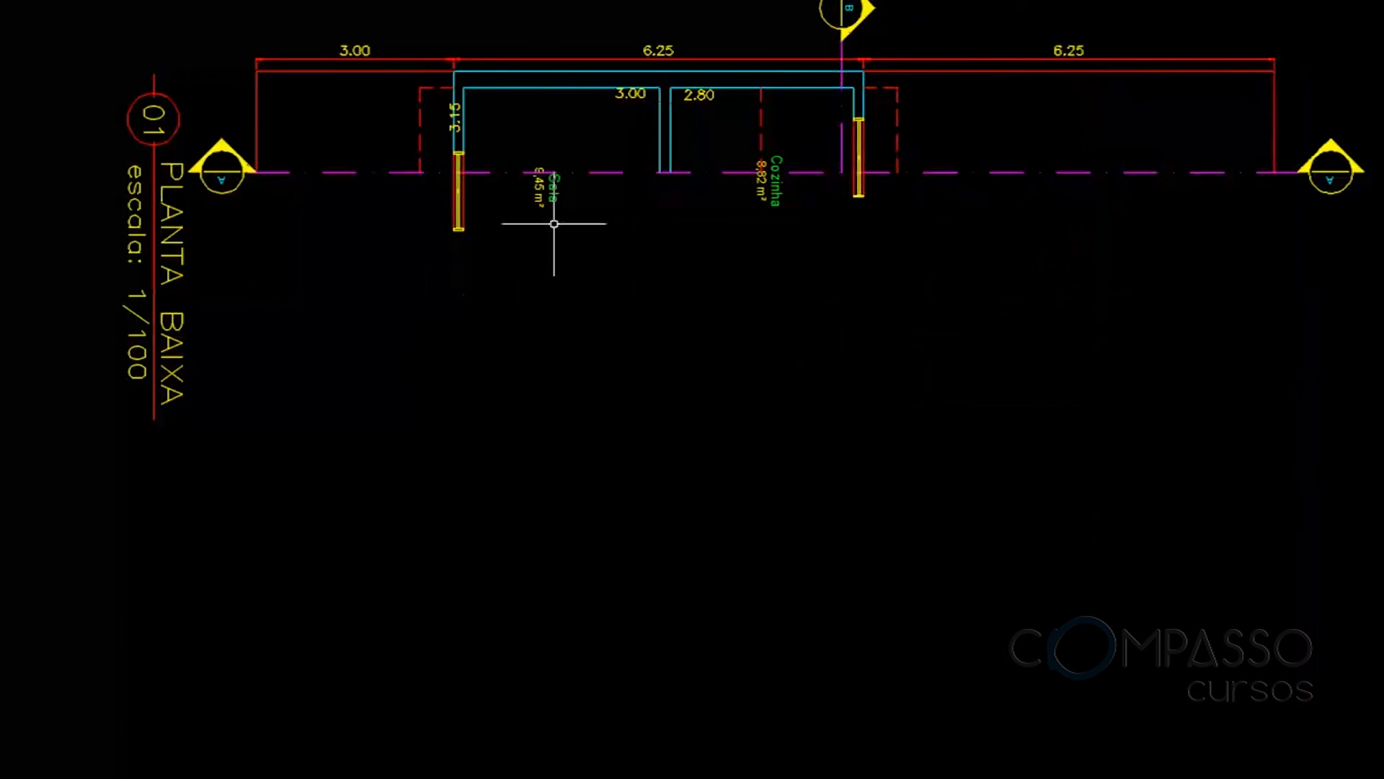
Explode the Sala and Cozinha window blocks crossed by section line A
middle_click_drag(723, 244, 652, 370)
scroll(414, 319, "up", 4)
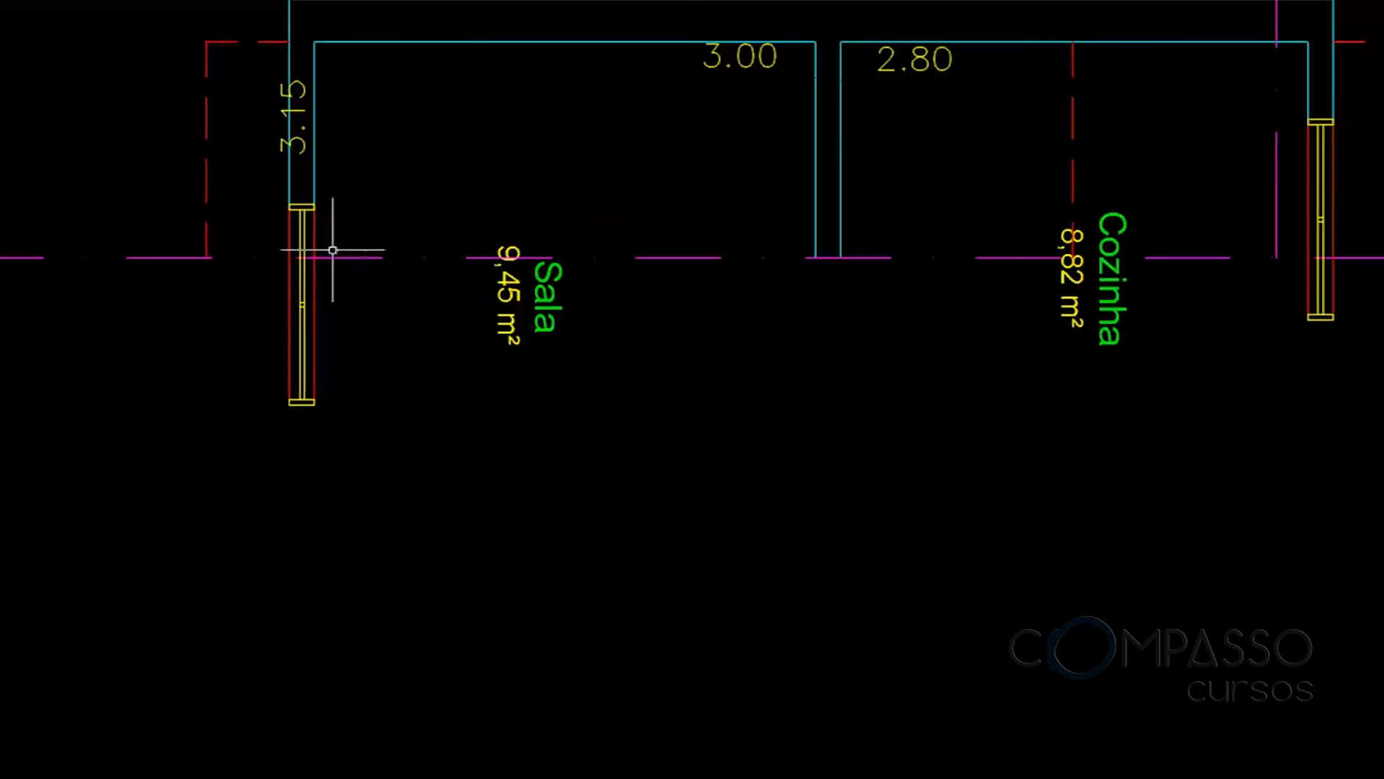
middle_click_drag(562, 287, 513, 275)
left_click(253, 302)
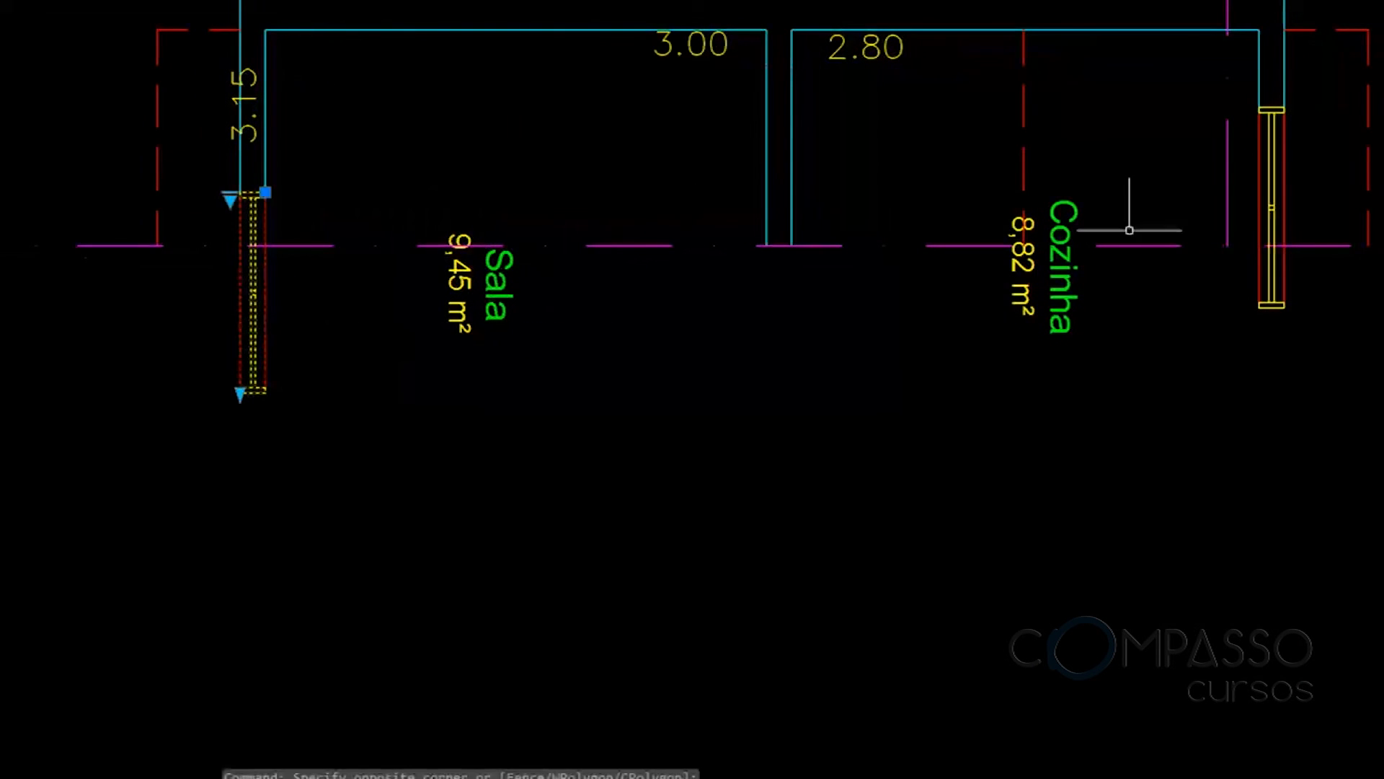
left_click(1270, 271)
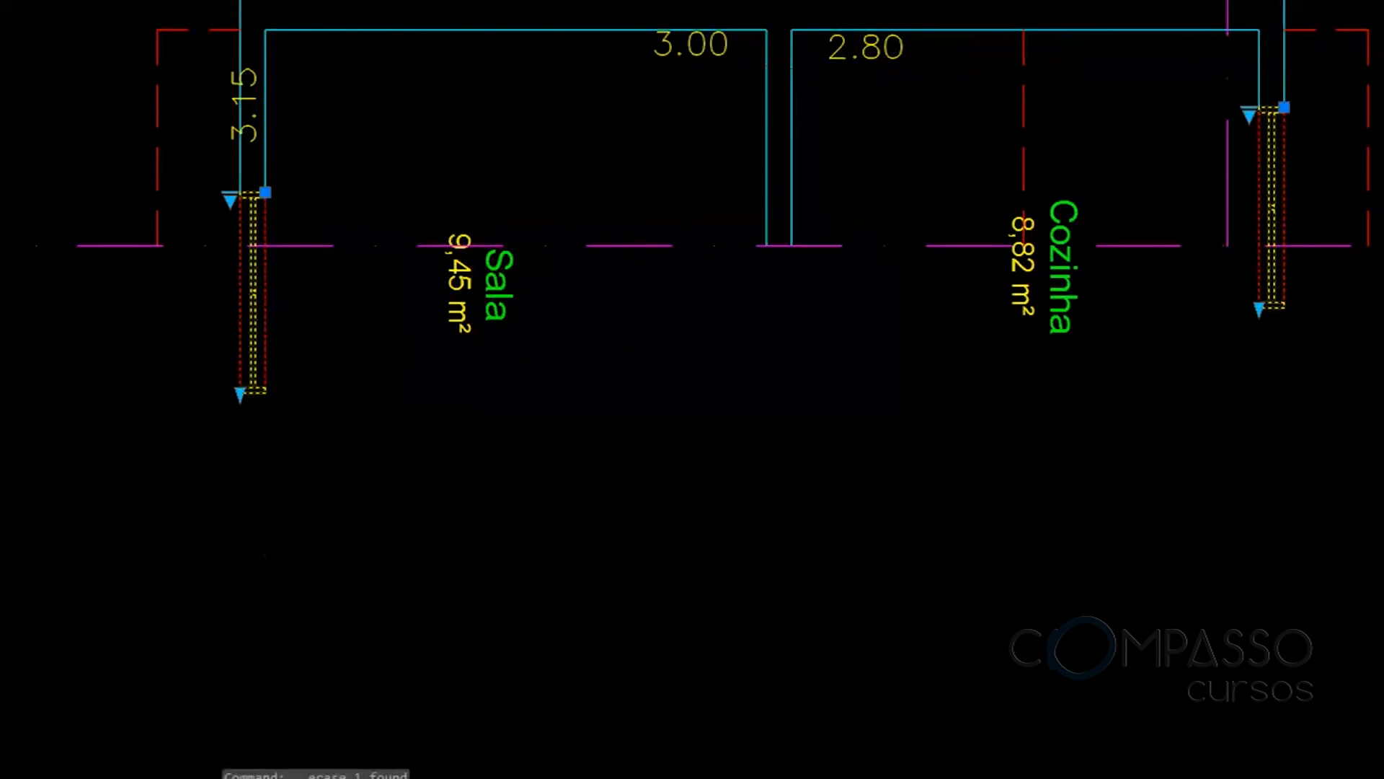
key("Escape")
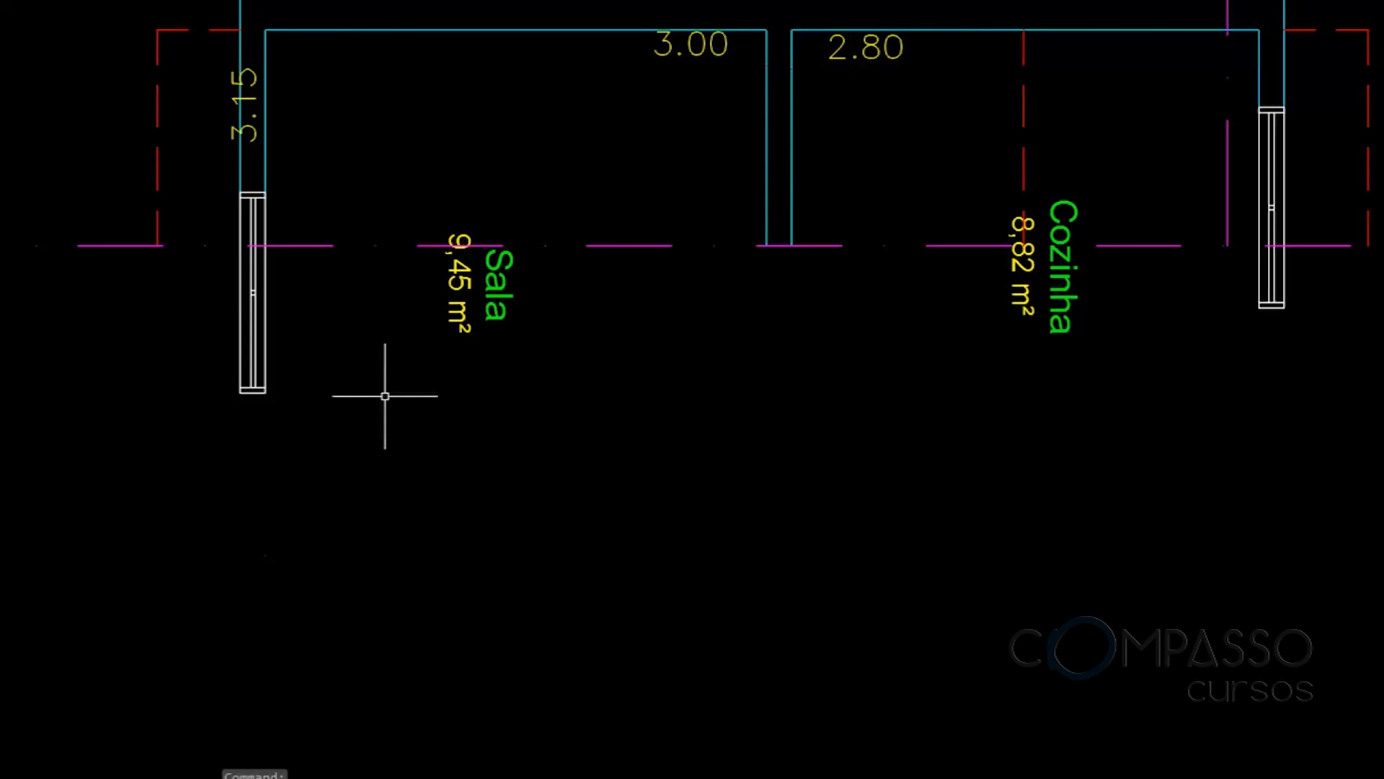
Trim the lines of the Sala and Cozinha windows below section line A
key("Return")
left_click(344, 302)
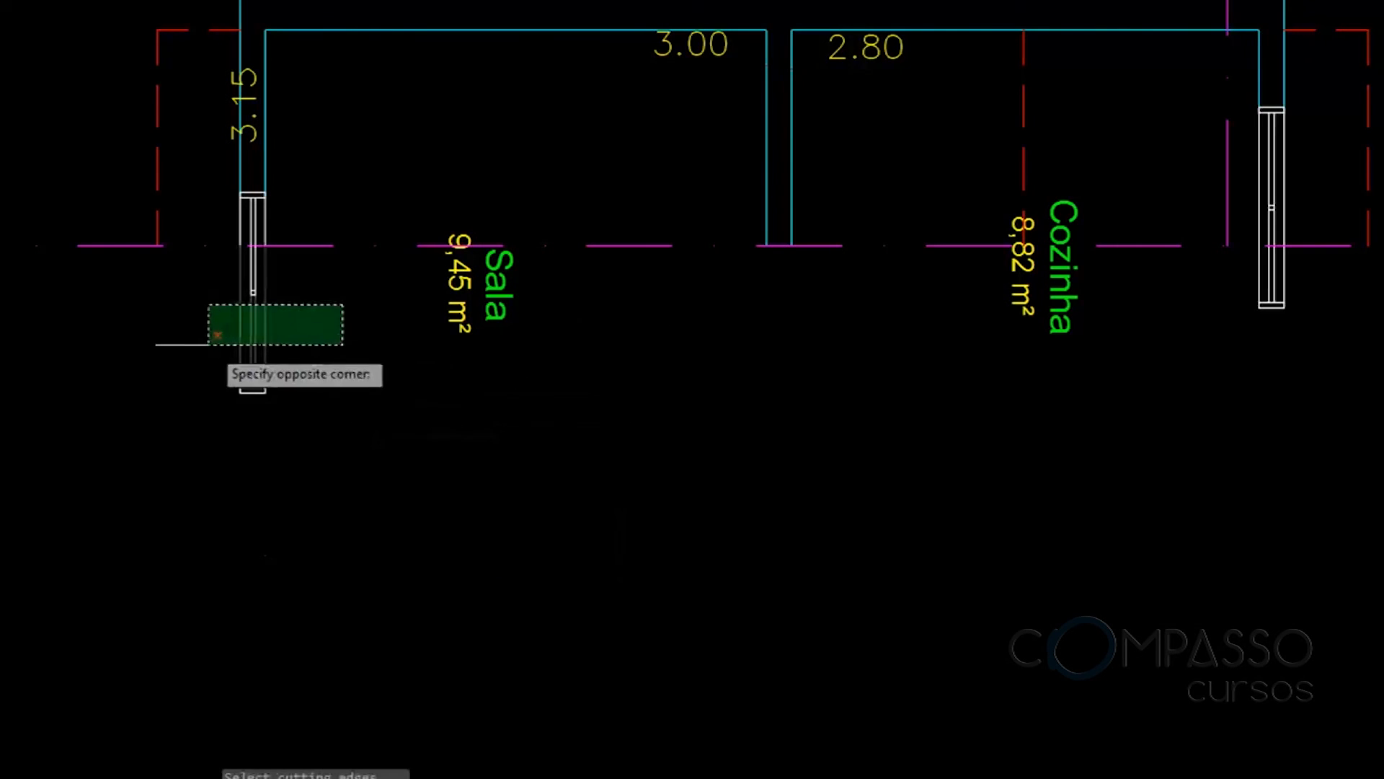
left_click(200, 281)
middle_click_drag(692, 366, 515, 418)
left_click(1143, 322)
left_click(1043, 361)
Erase the leftover window pieces below section line A on the Cozinha and Sala sides
key("Escape")
left_click(1158, 331)
left_click(1063, 385)
key("Delete")
left_click(273, 329)
left_click(12, 452)
key("Delete")
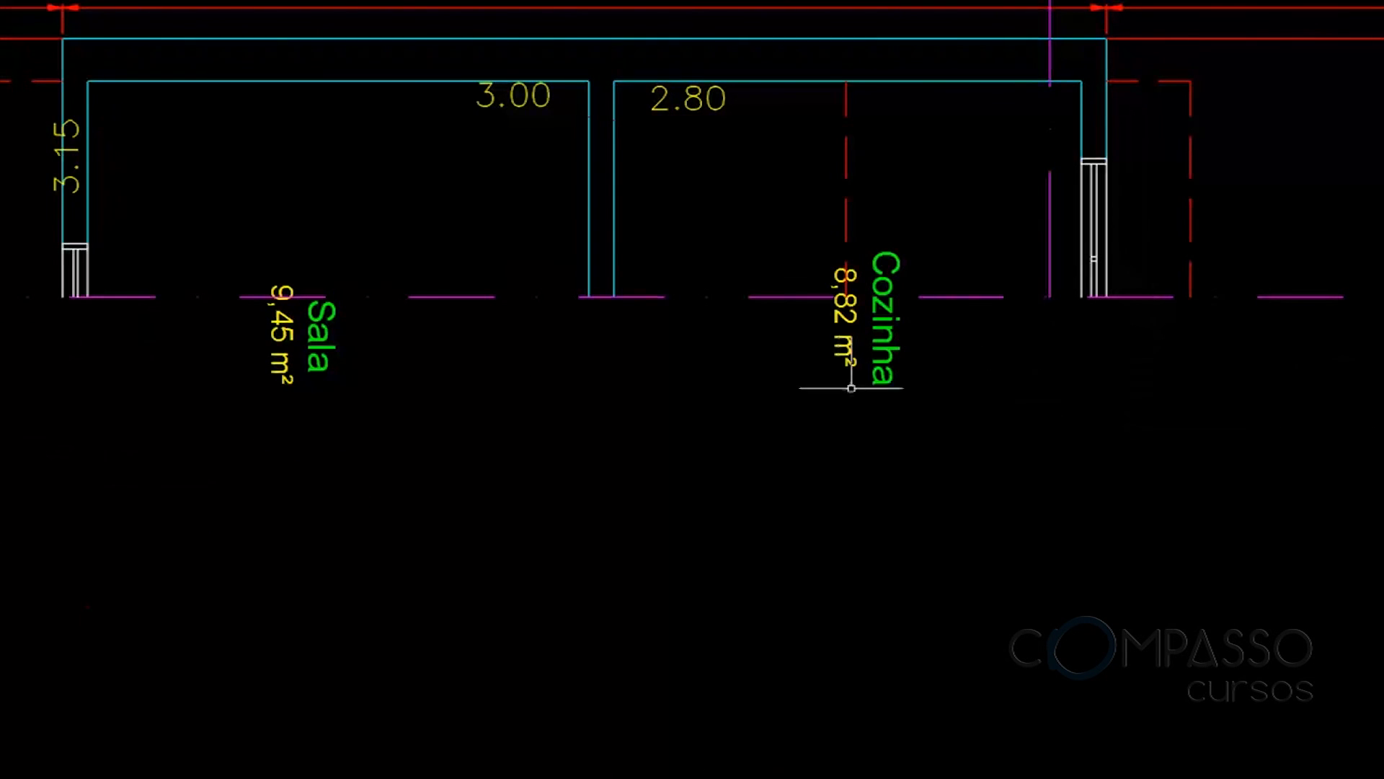
Examine the remaining strip of the plan along section line A, including its walls, windows and eaves
scroll(853, 390, "down", 2)
middle_click_drag(907, 402, 866, 362)
middle_click_drag(831, 296, 796, 243)
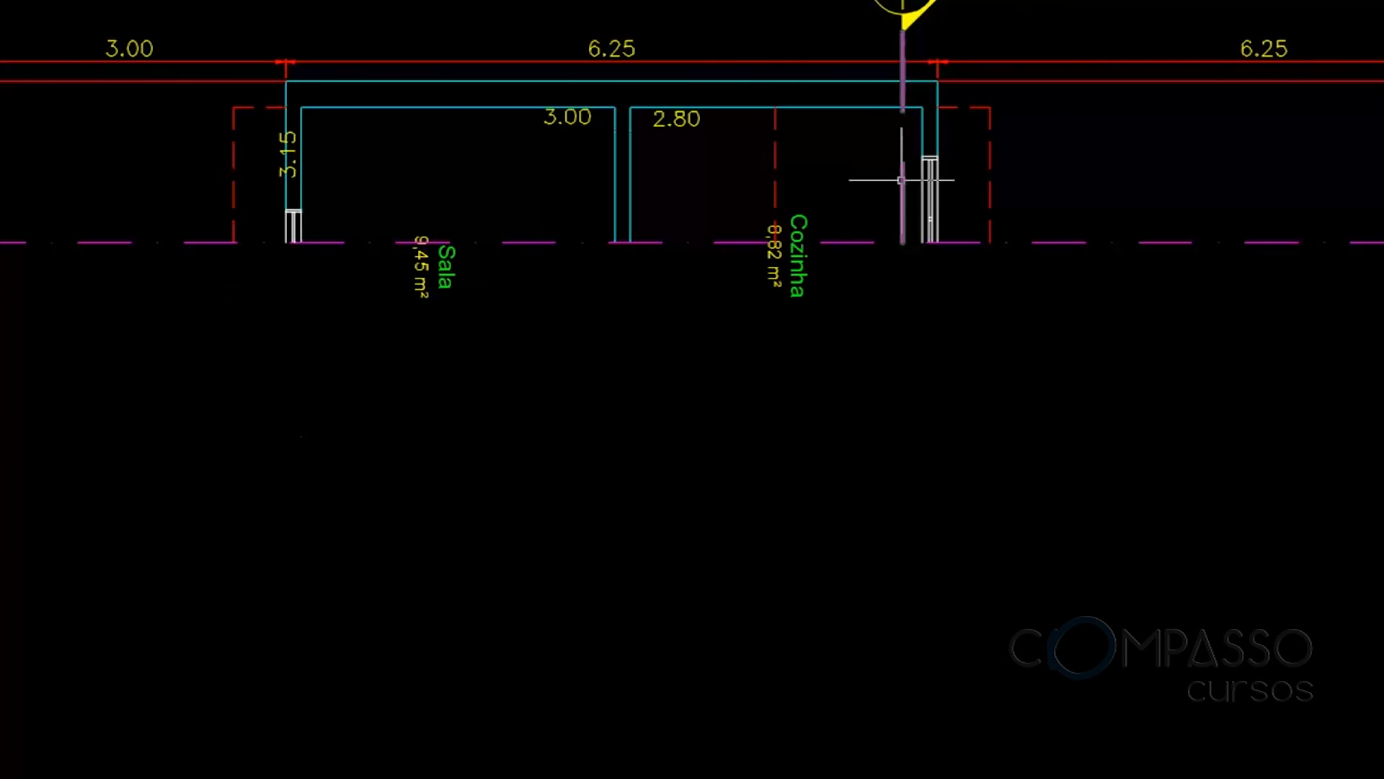
mouse_move(901, 183)
middle_mouse_down()
mouse_move(862, 305)
mouse_move(836, 320)
middle_mouse_up()
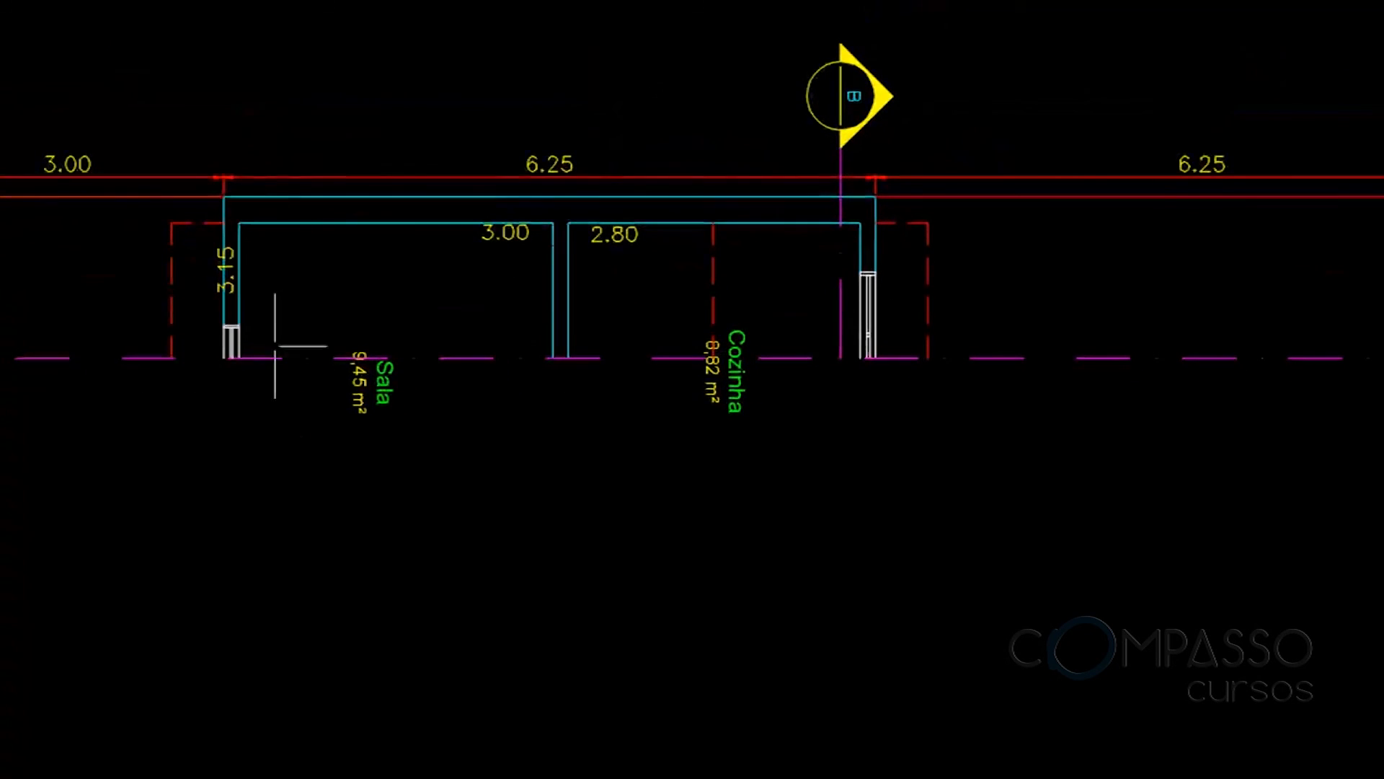
middle_click_drag(354, 438, 339, 315)
scroll(878, 306, "down", 2)
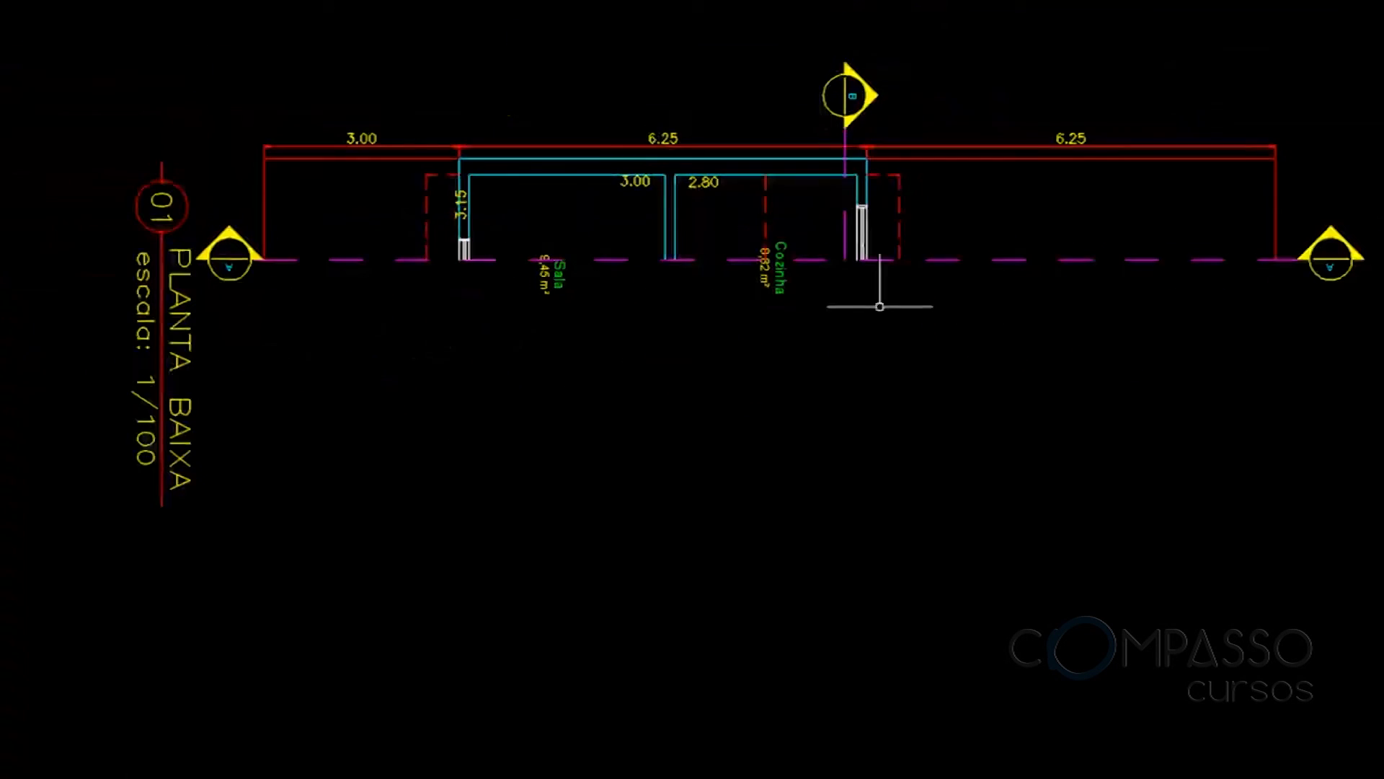
middle_click_drag(878, 306, 865, 251)
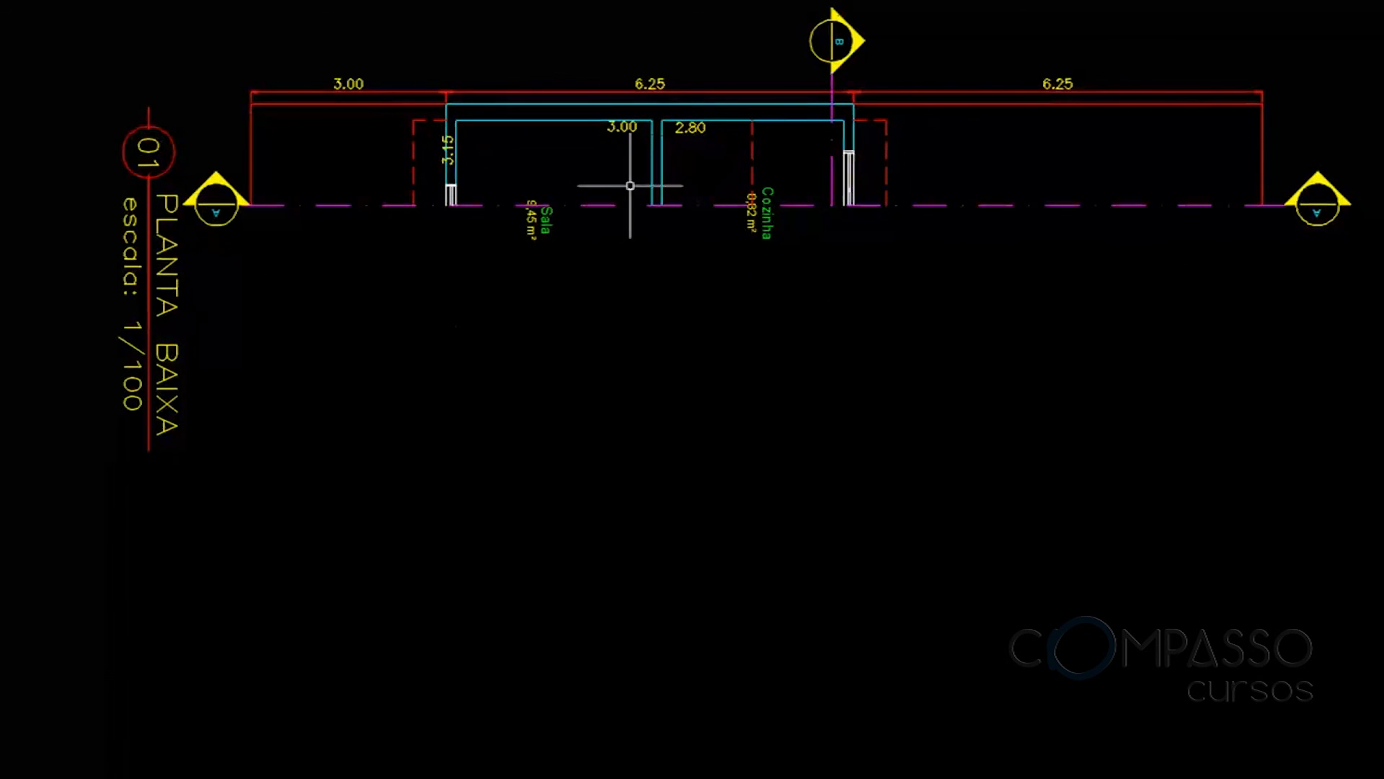
Make 04_ALVENARIA the current layer and draw a horizontal floor line about 21 m long below the cut plan strip
left_click(498, 0)
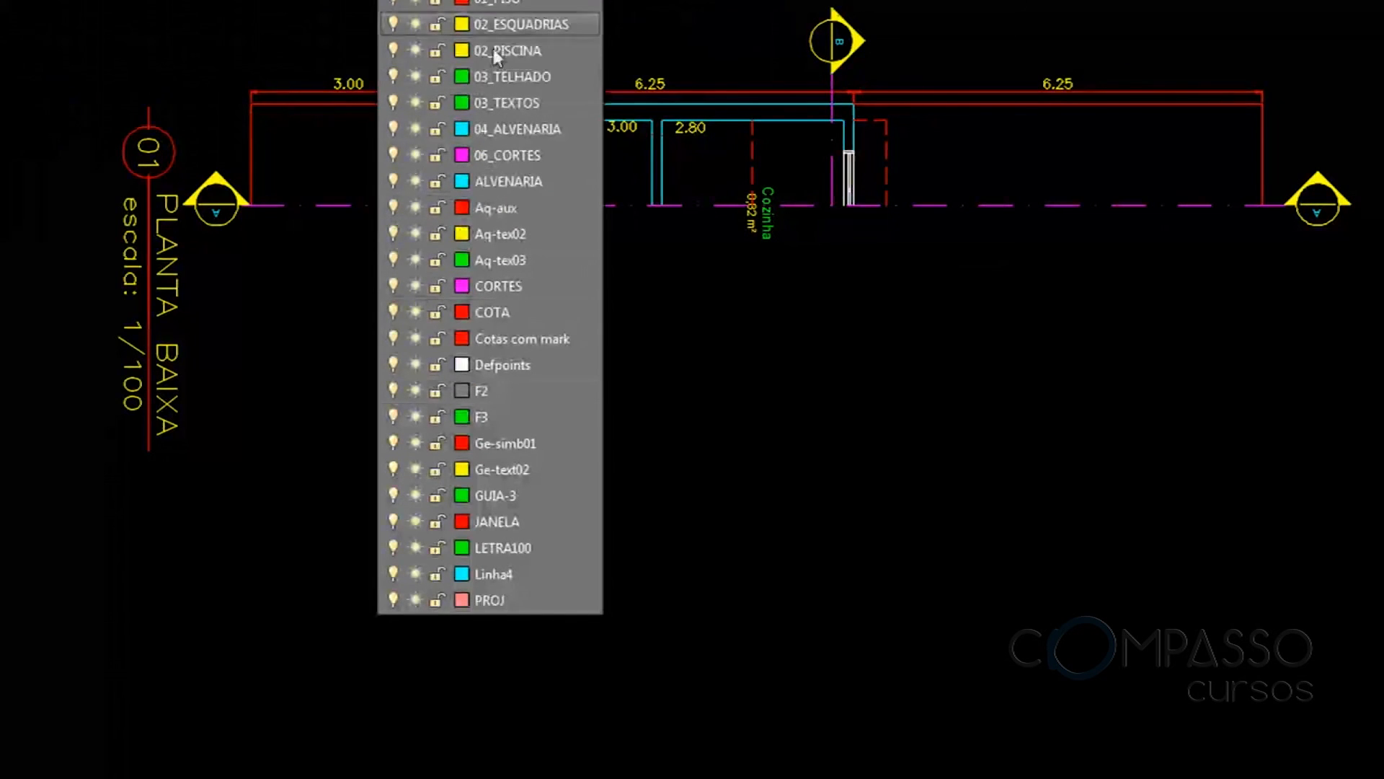
left_click(499, 130)
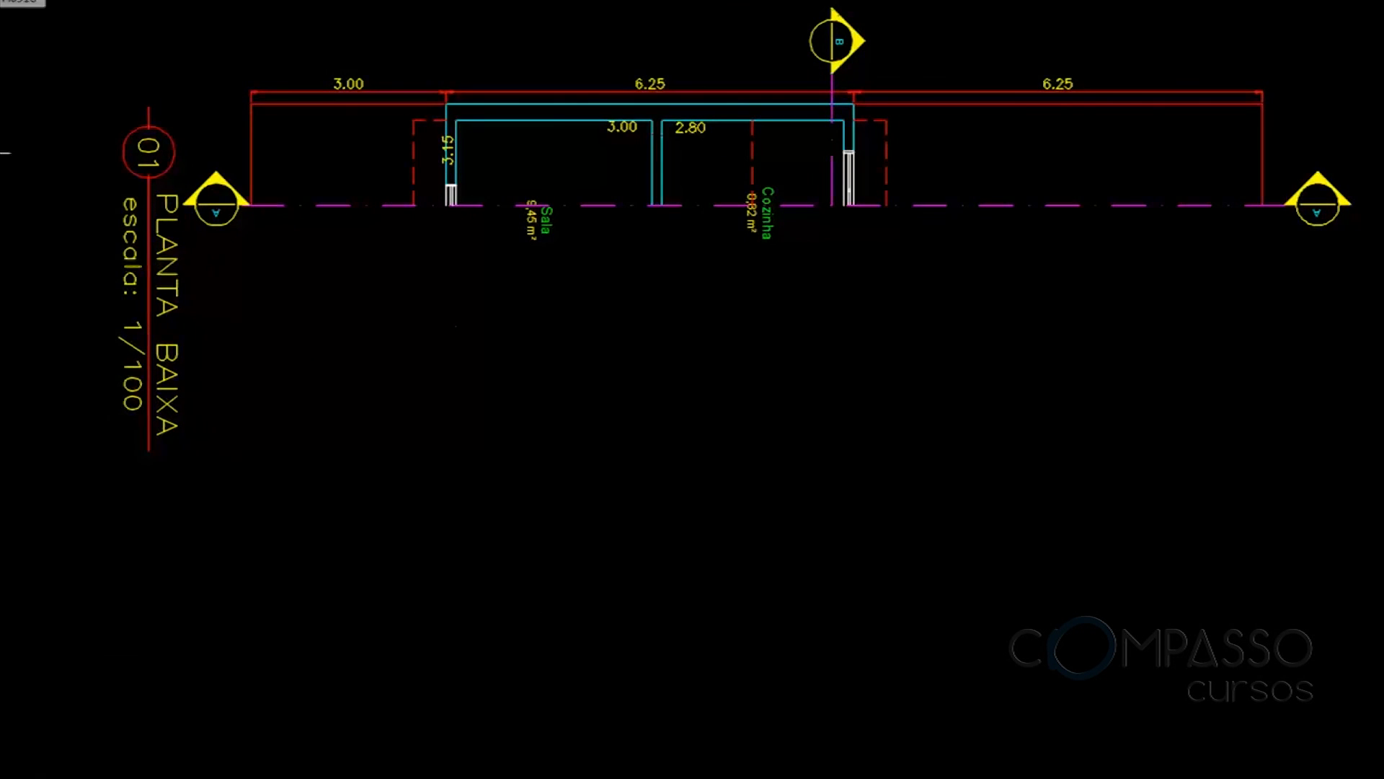
left_click(145, 559)
middle_click_drag(992, 549, 601, 556)
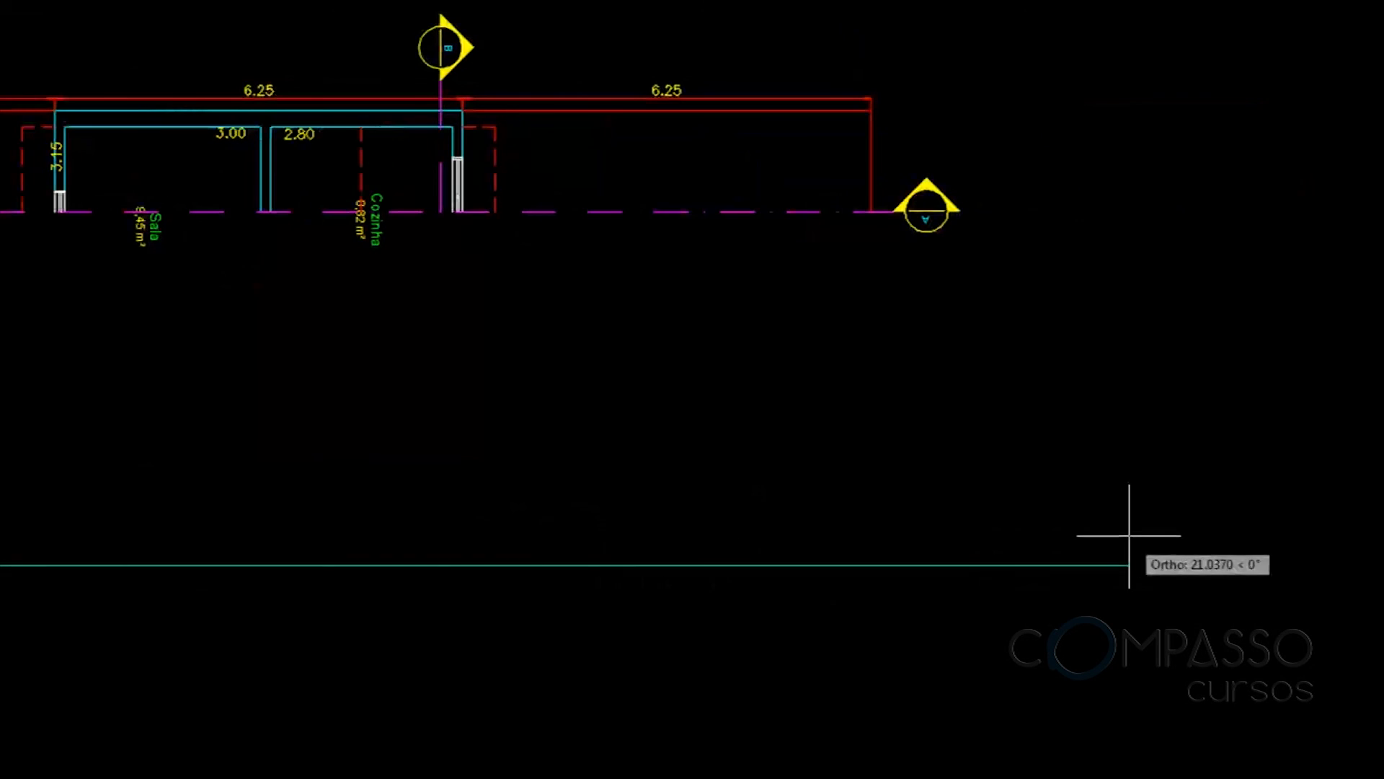
middle_click_drag(264, 381, 383, 335)
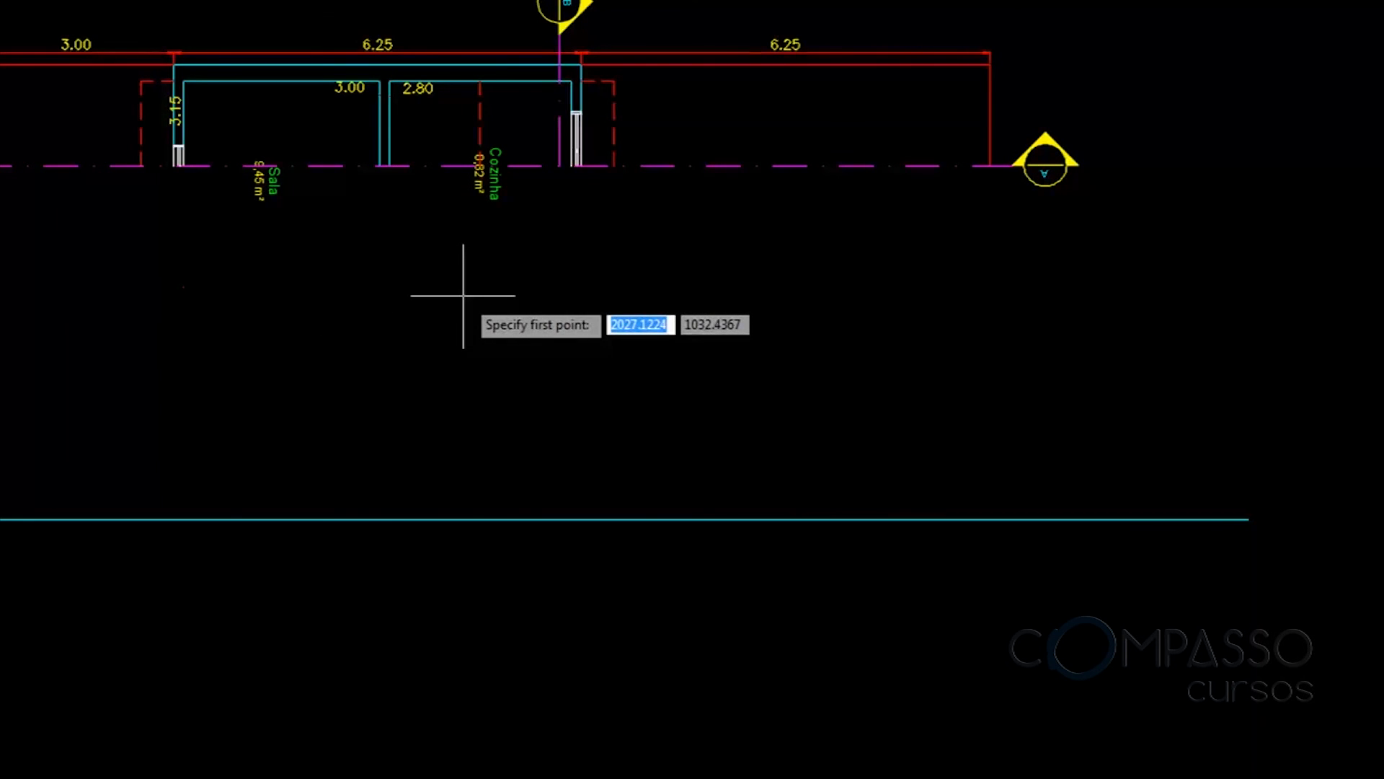
key("Escape")
Project vertical construction lines down from both faces of the Sala outer wall and of the wall between Sala and Cozinha
middle_click_drag(361, 294, 544, 287)
scroll(508, 314, "up", 2)
mouse_move(475, 122)
middle_mouse_down()
mouse_move(414, 235)
mouse_move(374, 255)
middle_mouse_up()
middle_click_drag(968, 260, 909, 222)
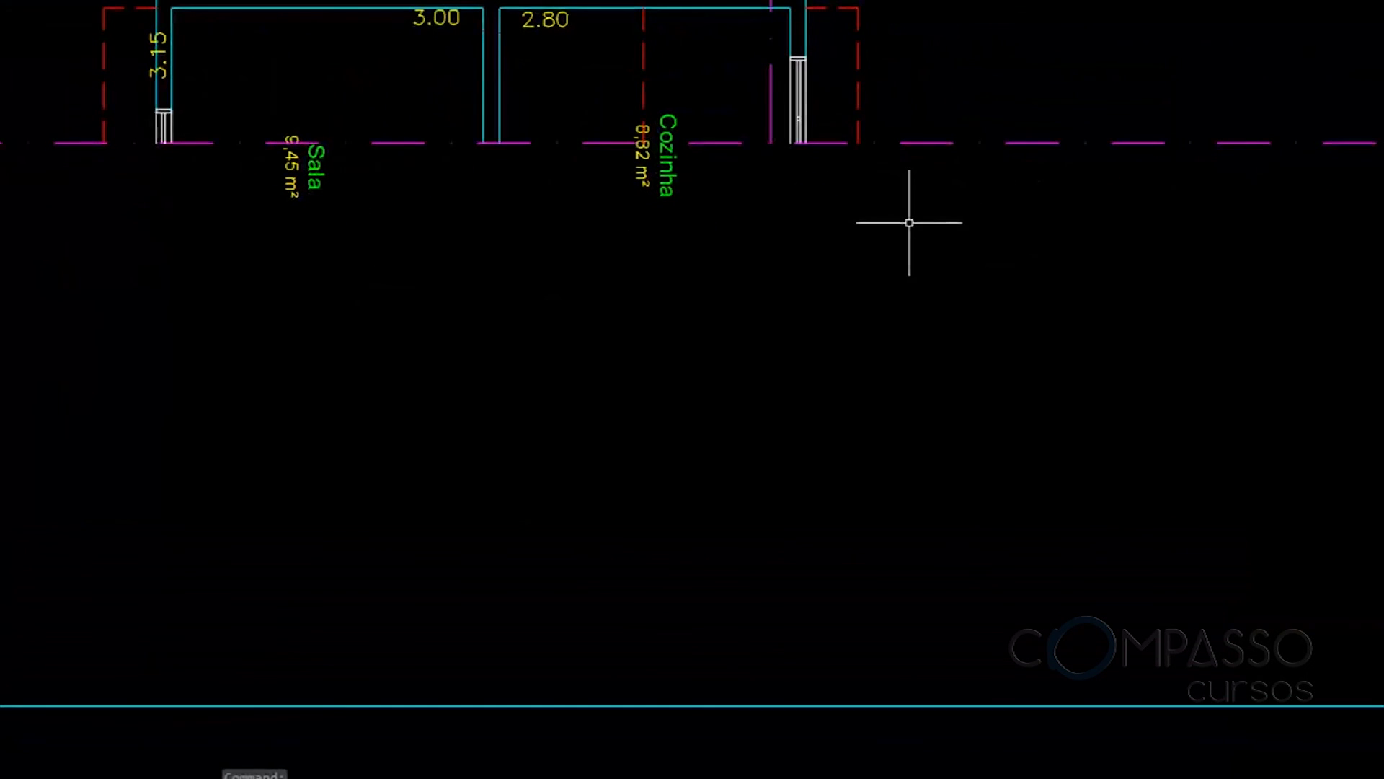
middle_click_drag(659, 313, 726, 283)
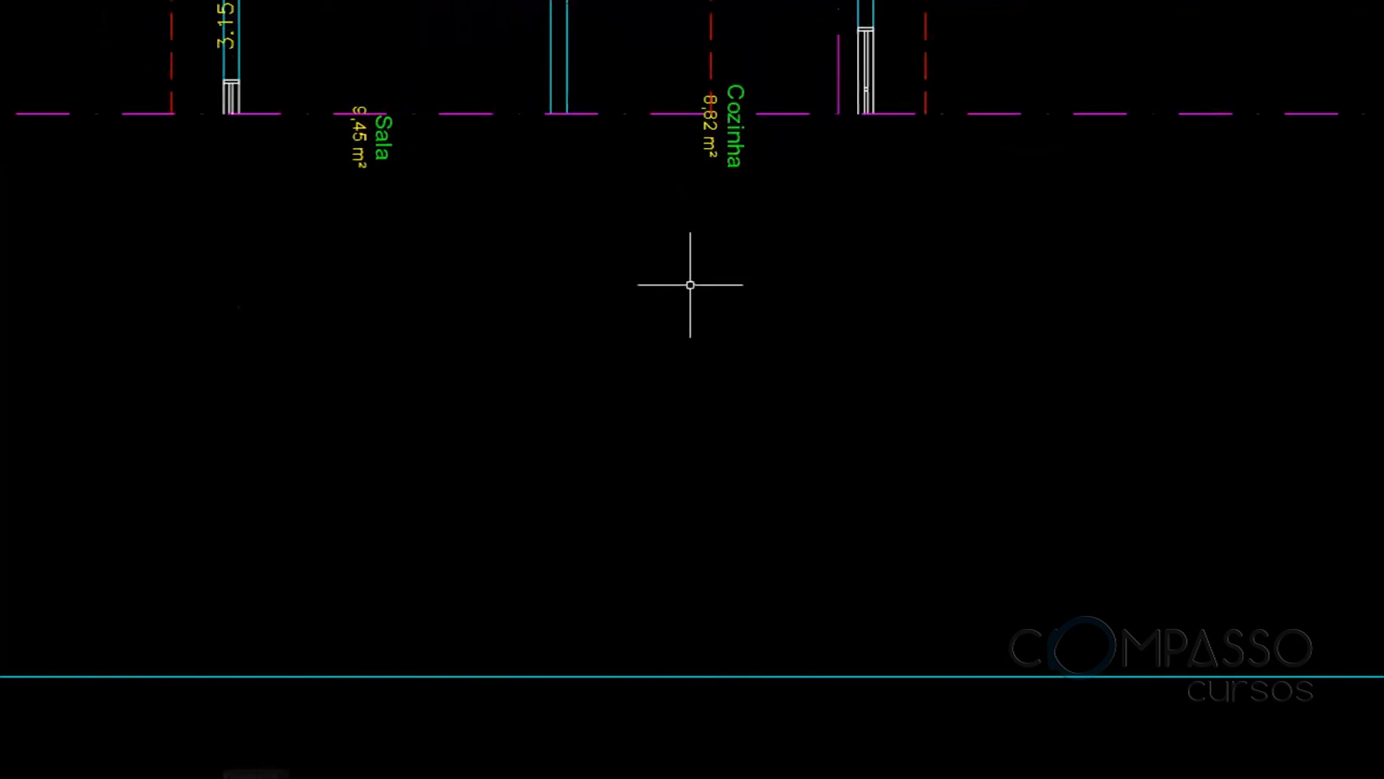
type("XL")
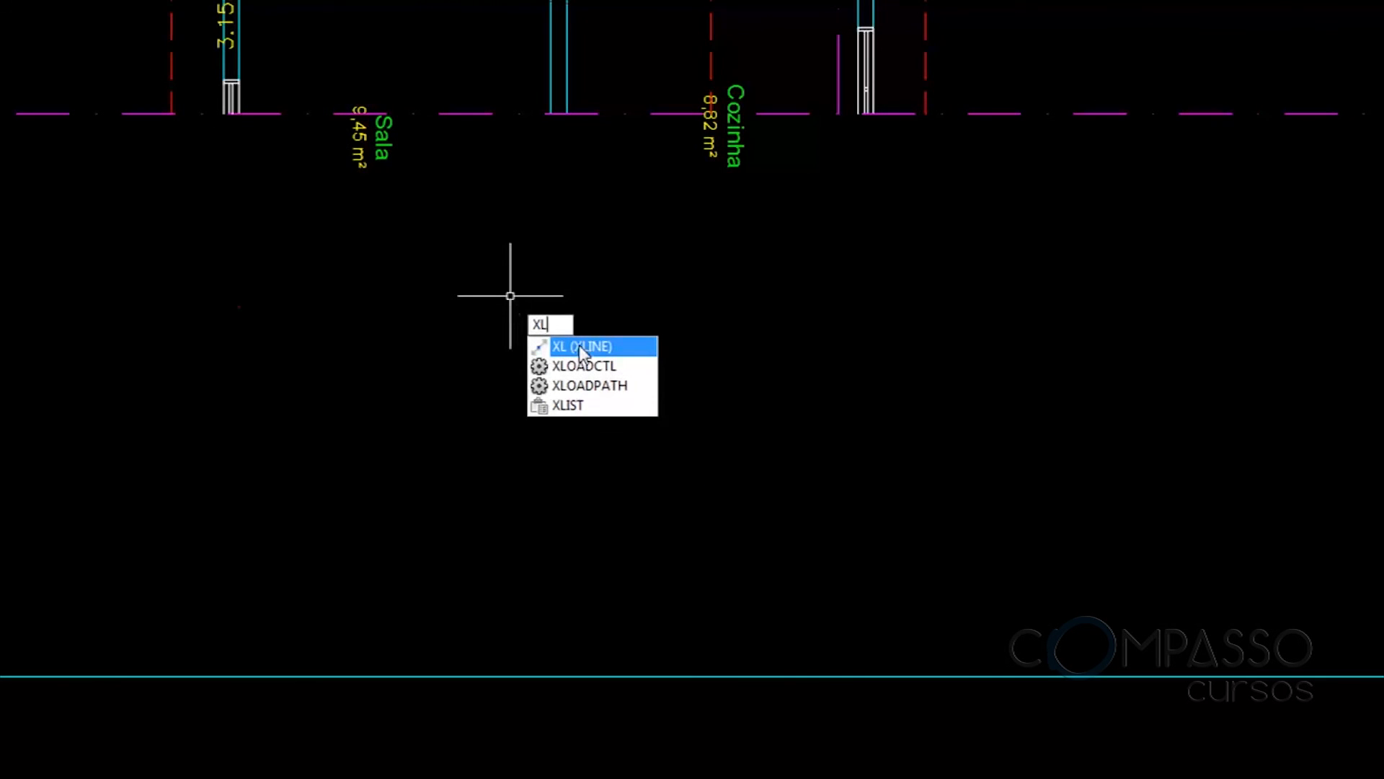
key("Return")
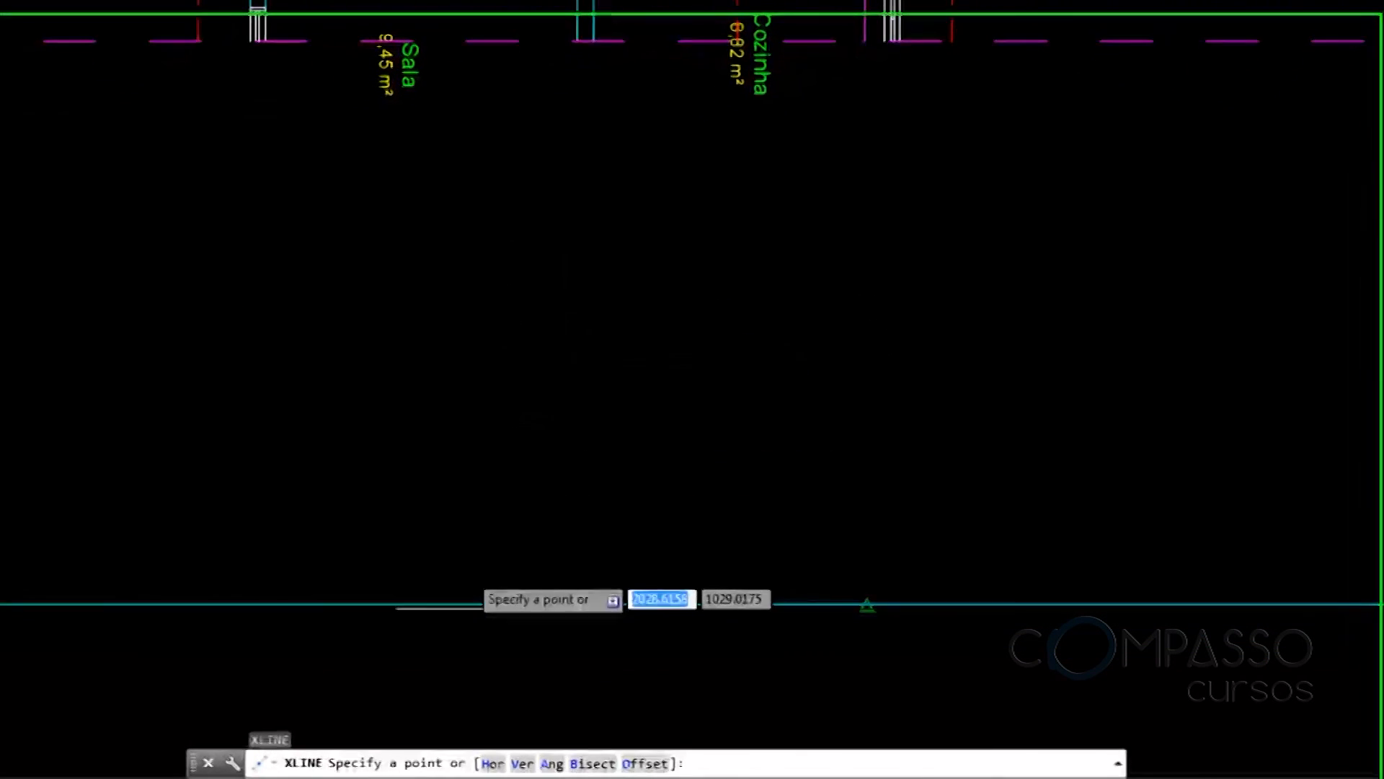
left_click(535, 754)
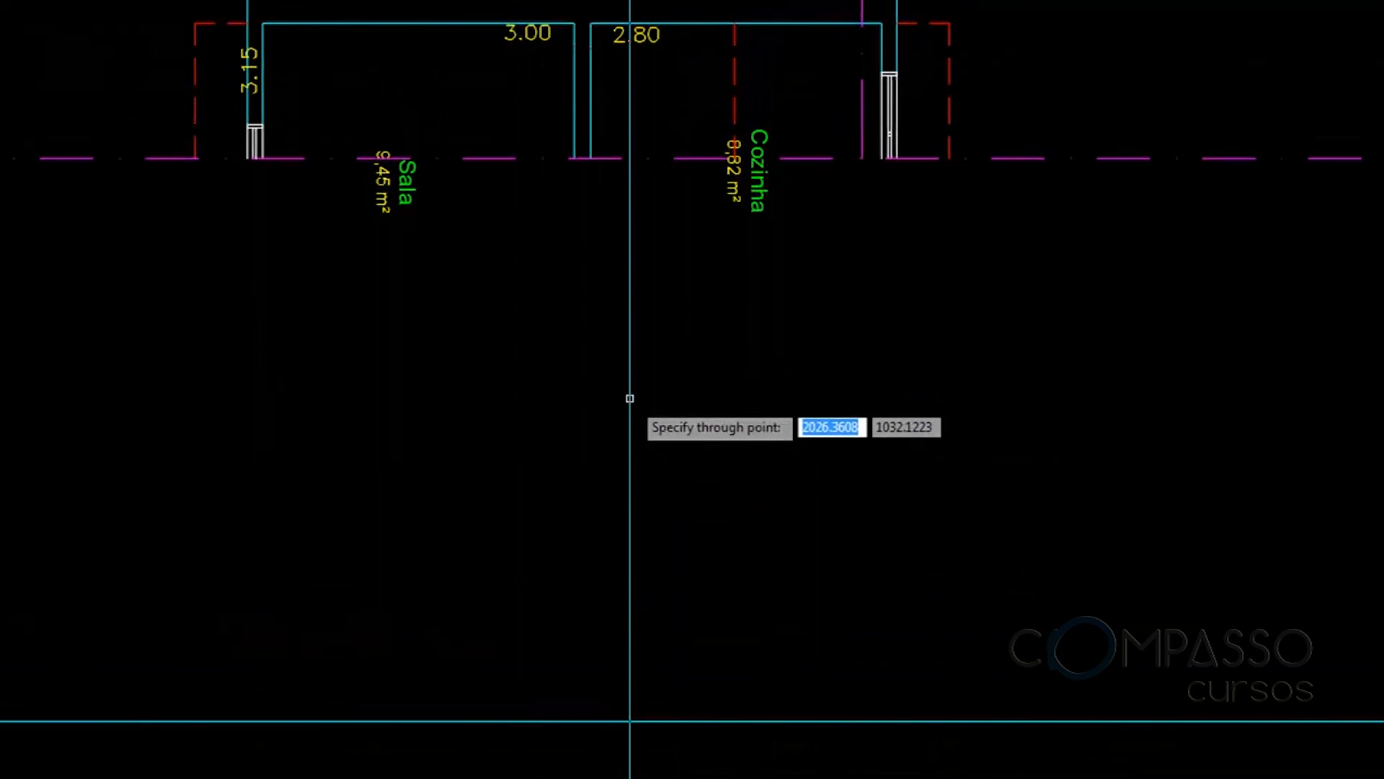
scroll(218, 137, "up", 5)
scroll(218, 137, "up", 6)
scroll(264, 299, "down", 4)
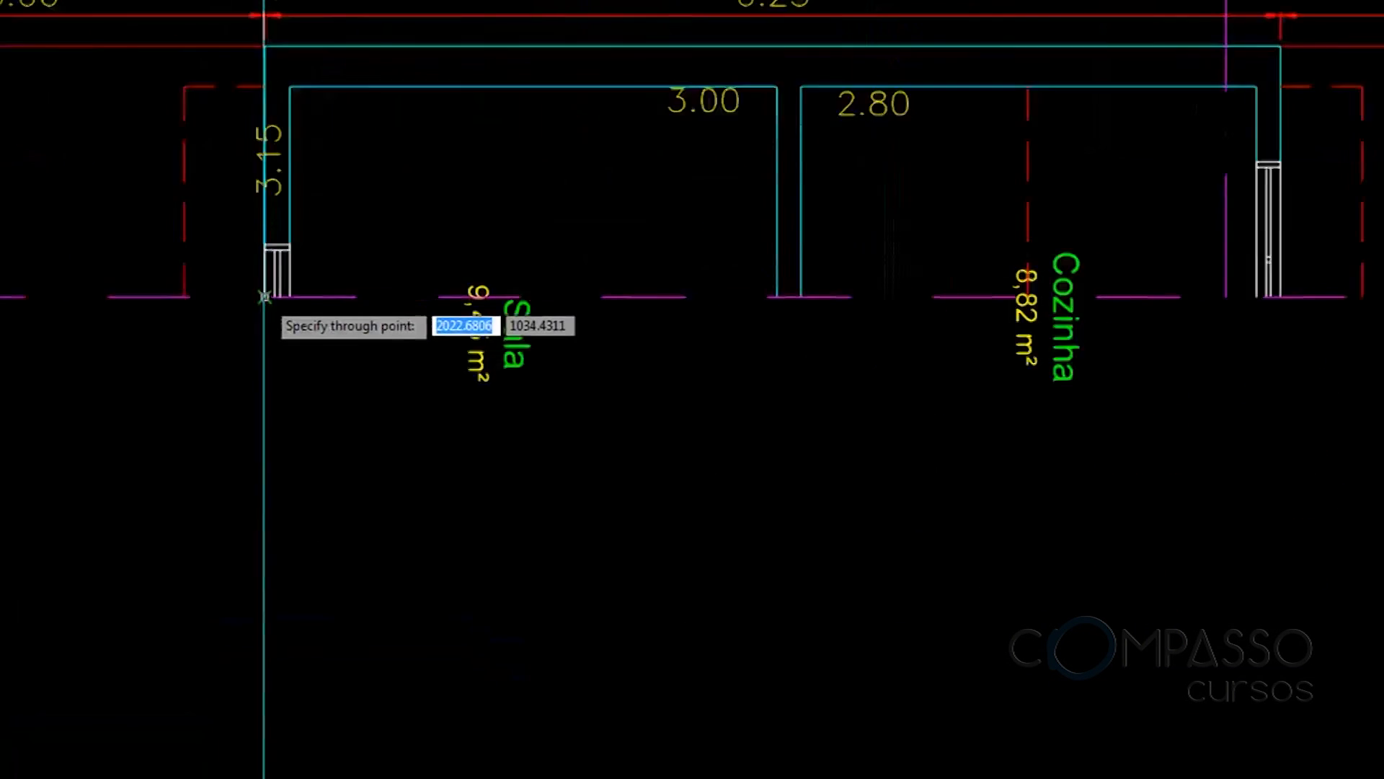
scroll(266, 306, "up", 5)
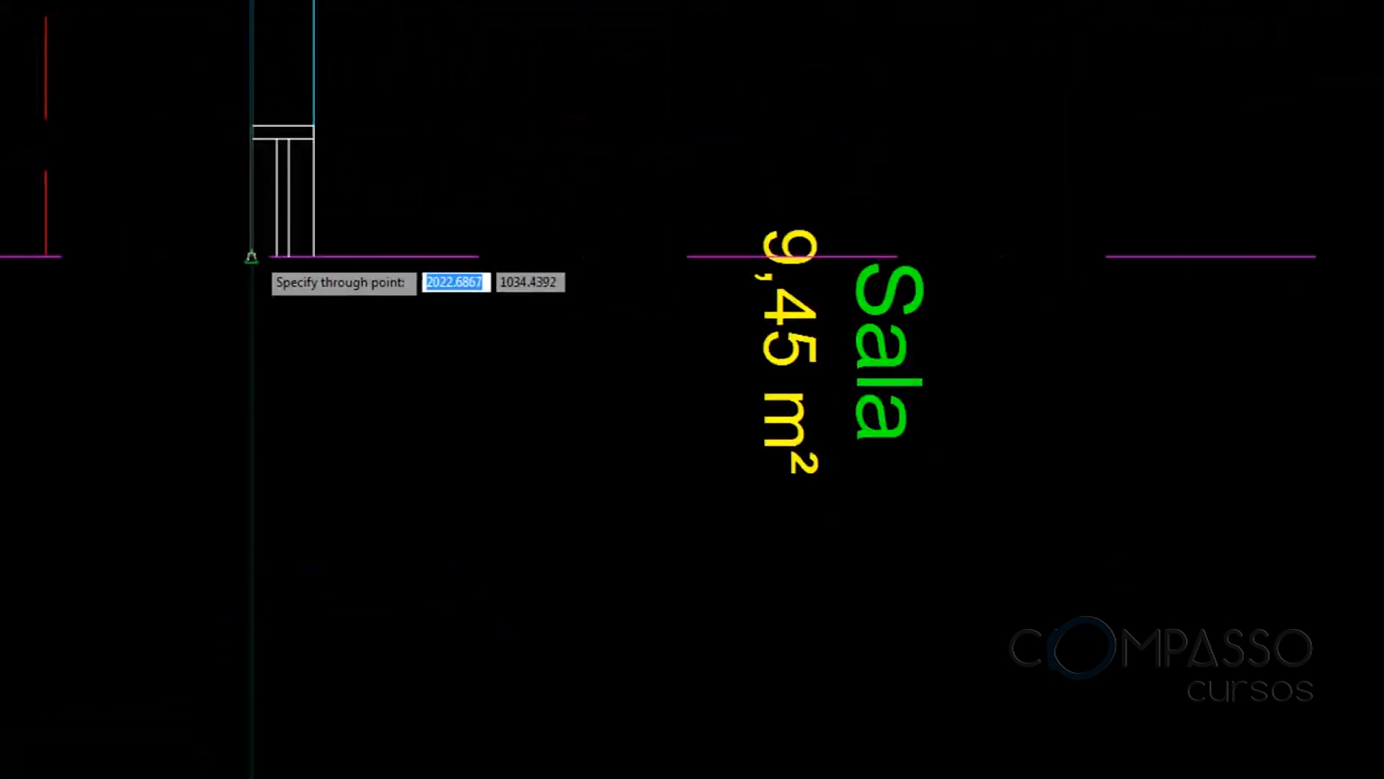
scroll(297, 268, "down", 4)
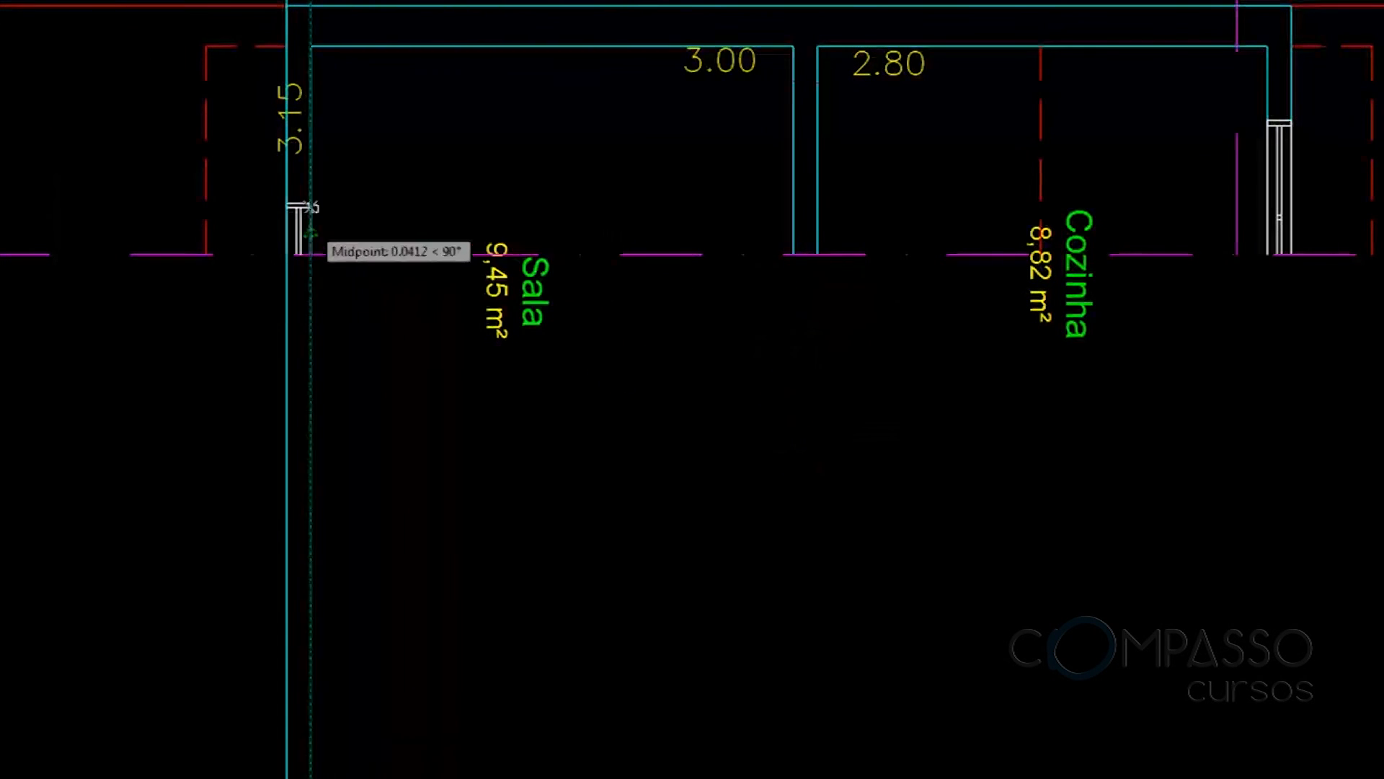
left_click(793, 254)
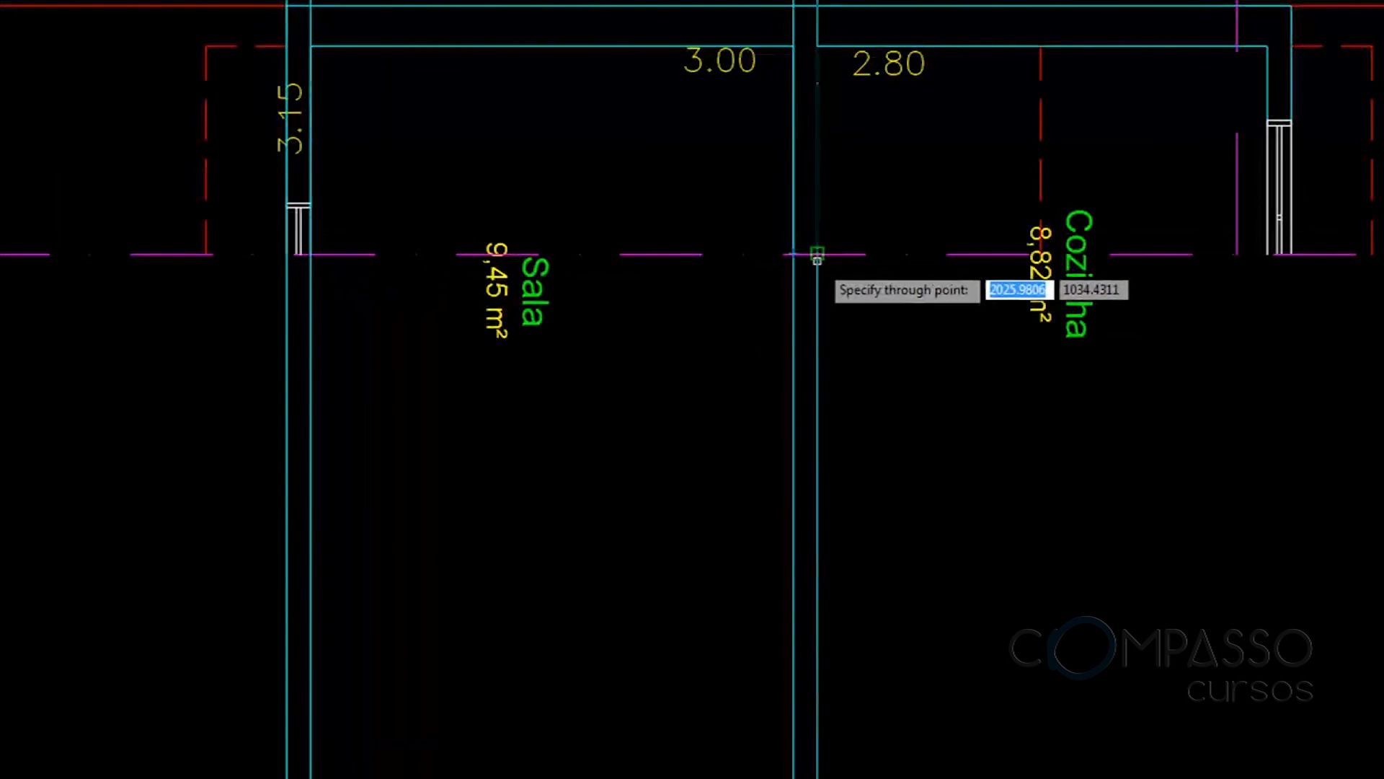
Project vertical construction lines through both faces of the Cozinha outer wall
middle_click_drag(995, 276, 644, 361)
scroll(880, 316, "up", 5)
left_click(975, 375)
left_click(1035, 375)
scroll(953, 278, "down", 5)
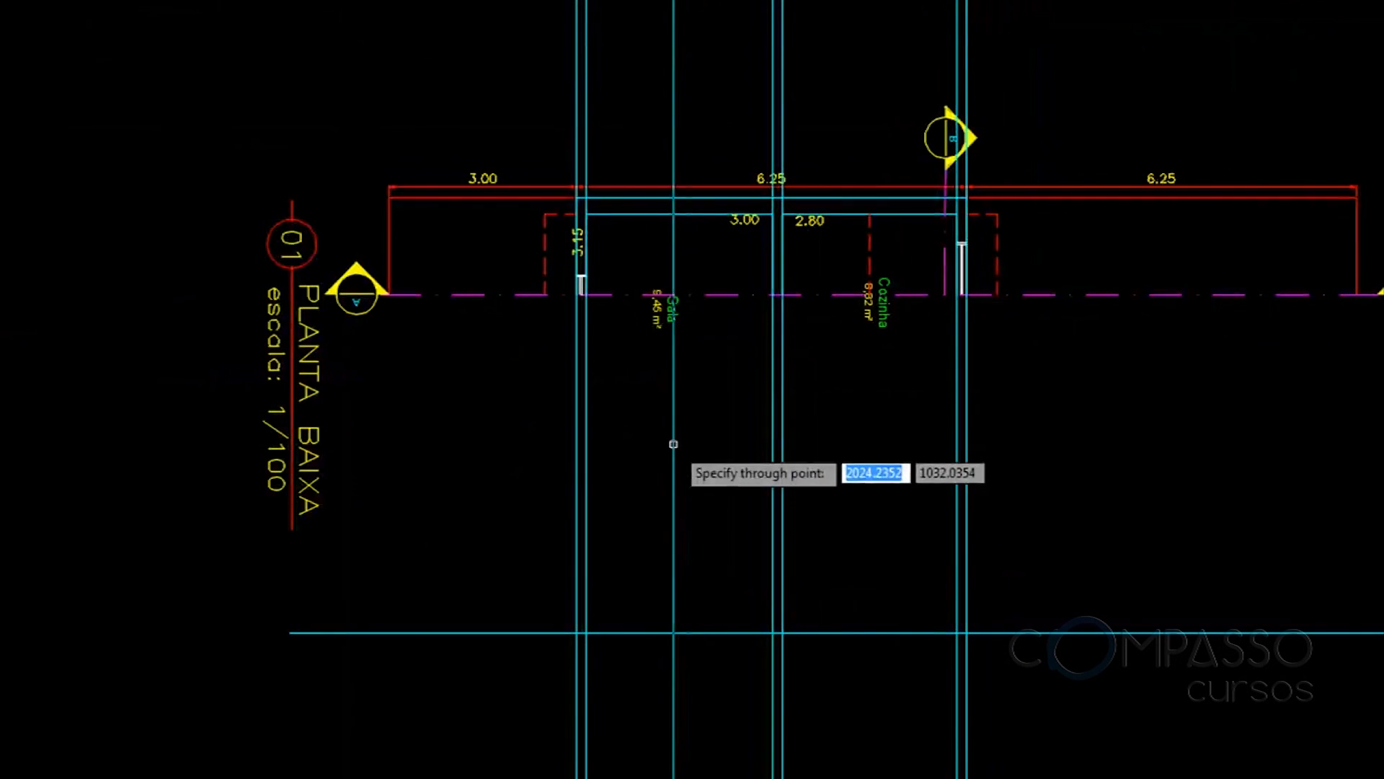
key("Escape")
mouse_move(746, 594)
middle_mouse_down()
mouse_move(572, 590)
mouse_move(541, 505)
middle_mouse_up()
scroll(558, 594, "up", 3)
mouse_move(513, 398)
middle_mouse_down()
mouse_move(542, 560)
mouse_move(511, 470)
middle_mouse_up()
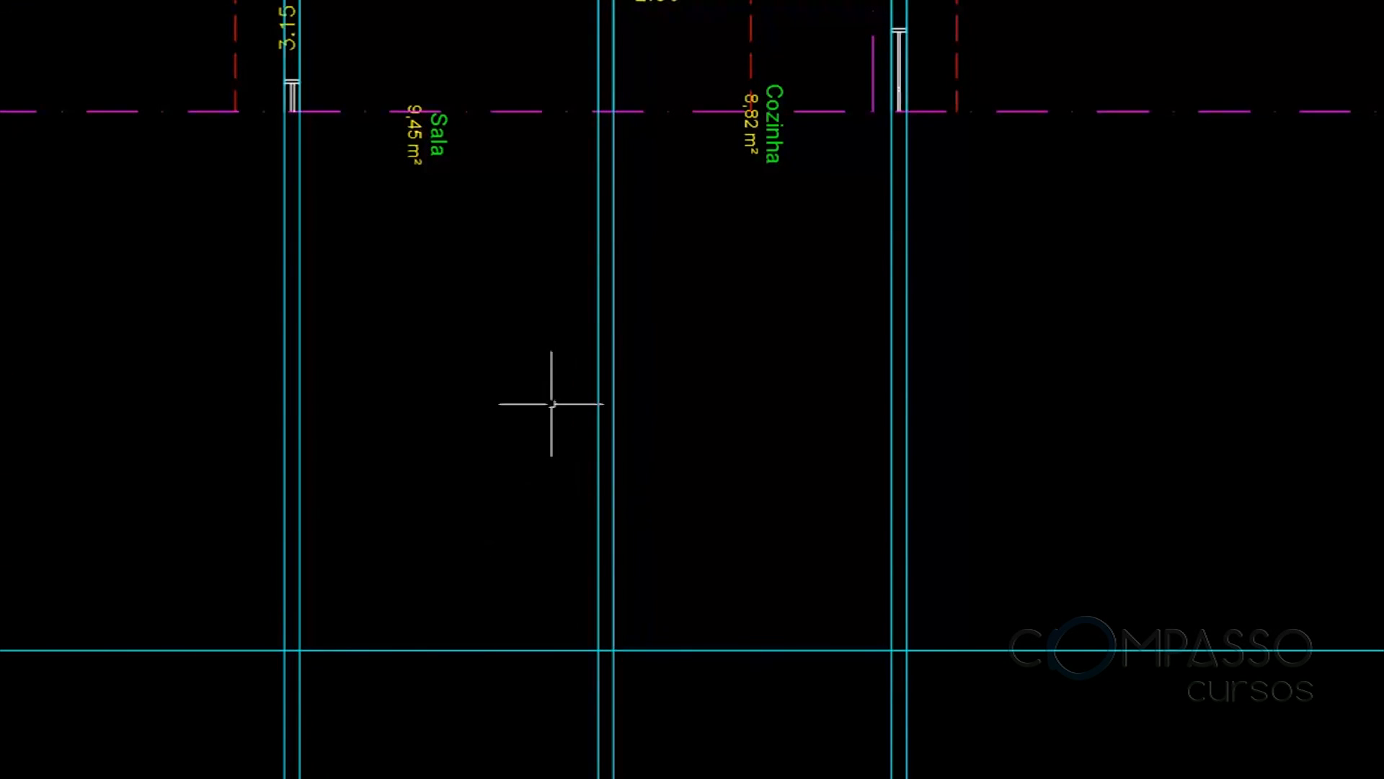
Offset the horizontal floor line downward to form the underside of the floor slab
middle_click_drag(551, 404, 561, 313)
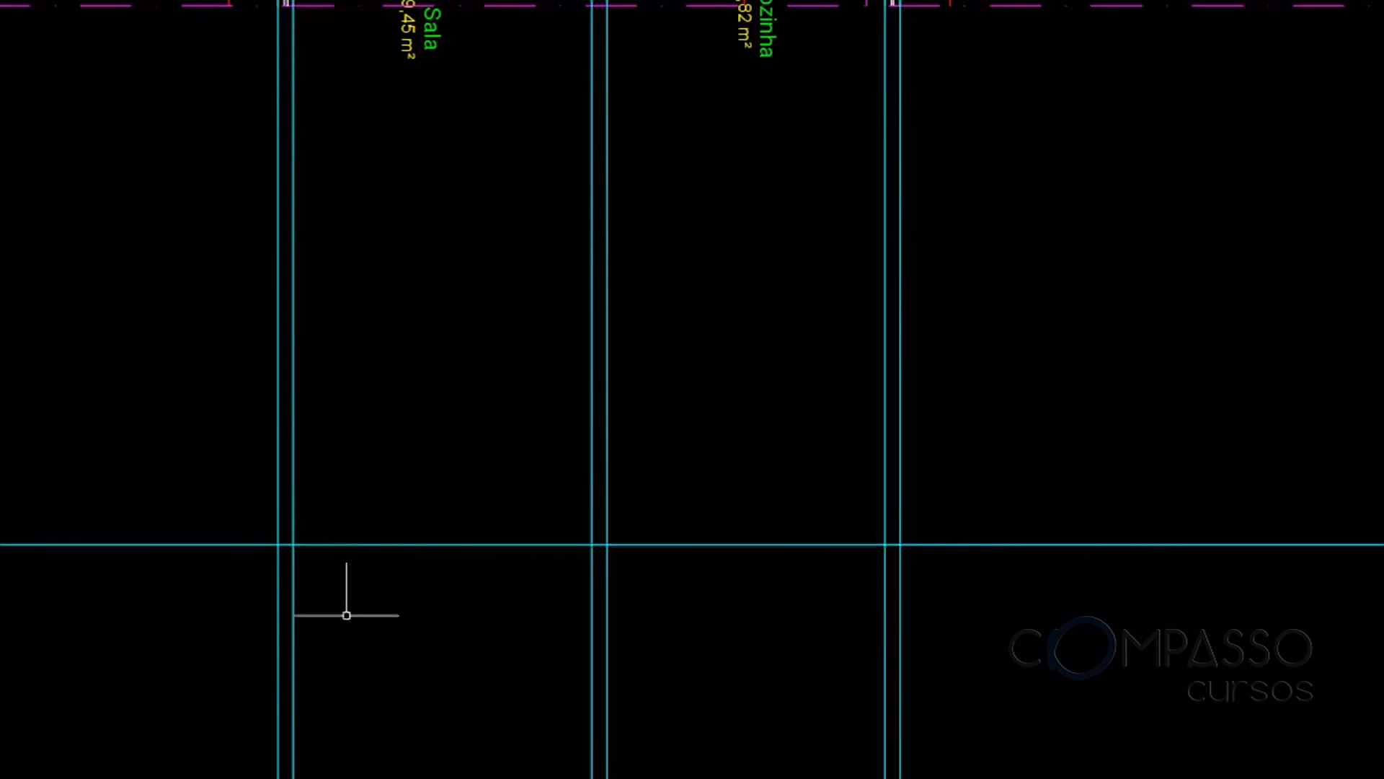
type("o")
key("Return")
type(".15")
key("Return")
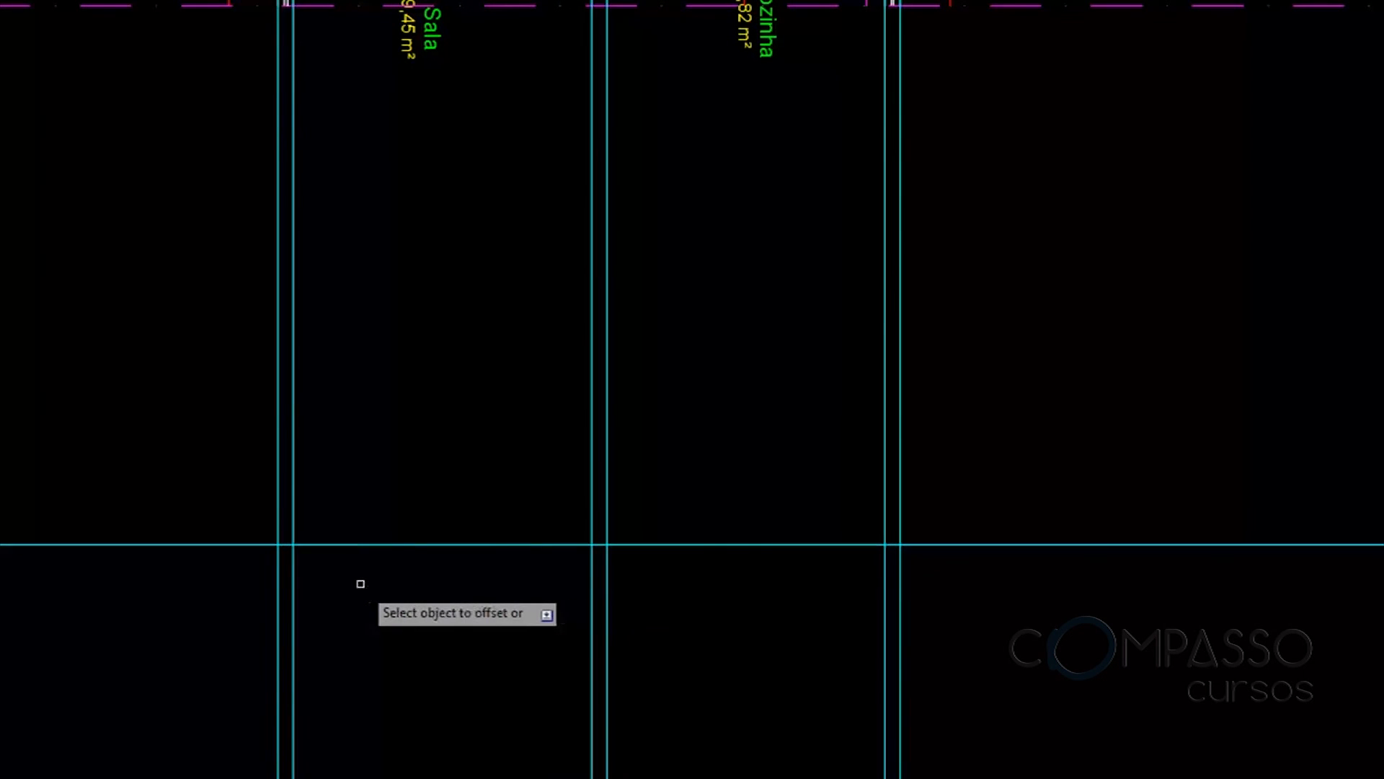
left_click(389, 545)
left_click(403, 595)
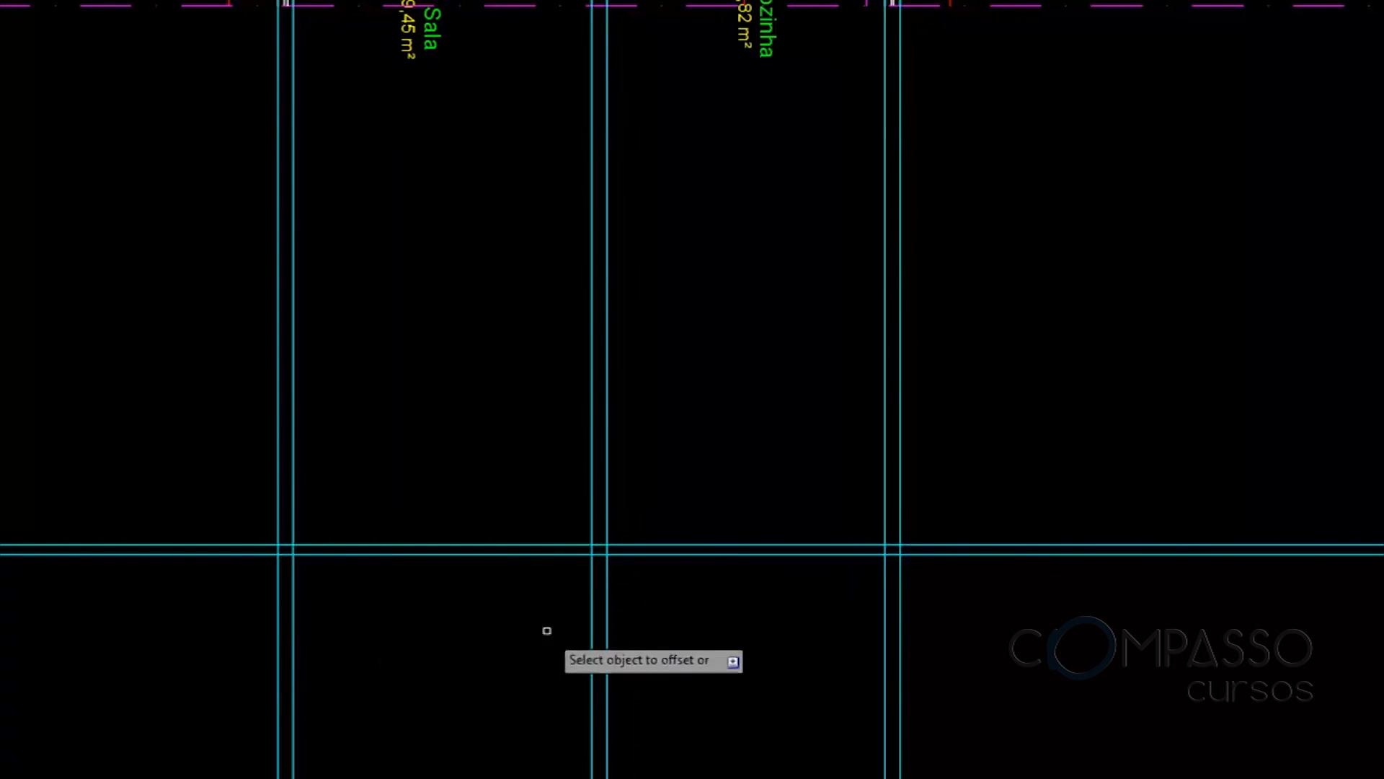
Offset the floor slab's underside line downward to mark the bottom of the foundations
type("o")
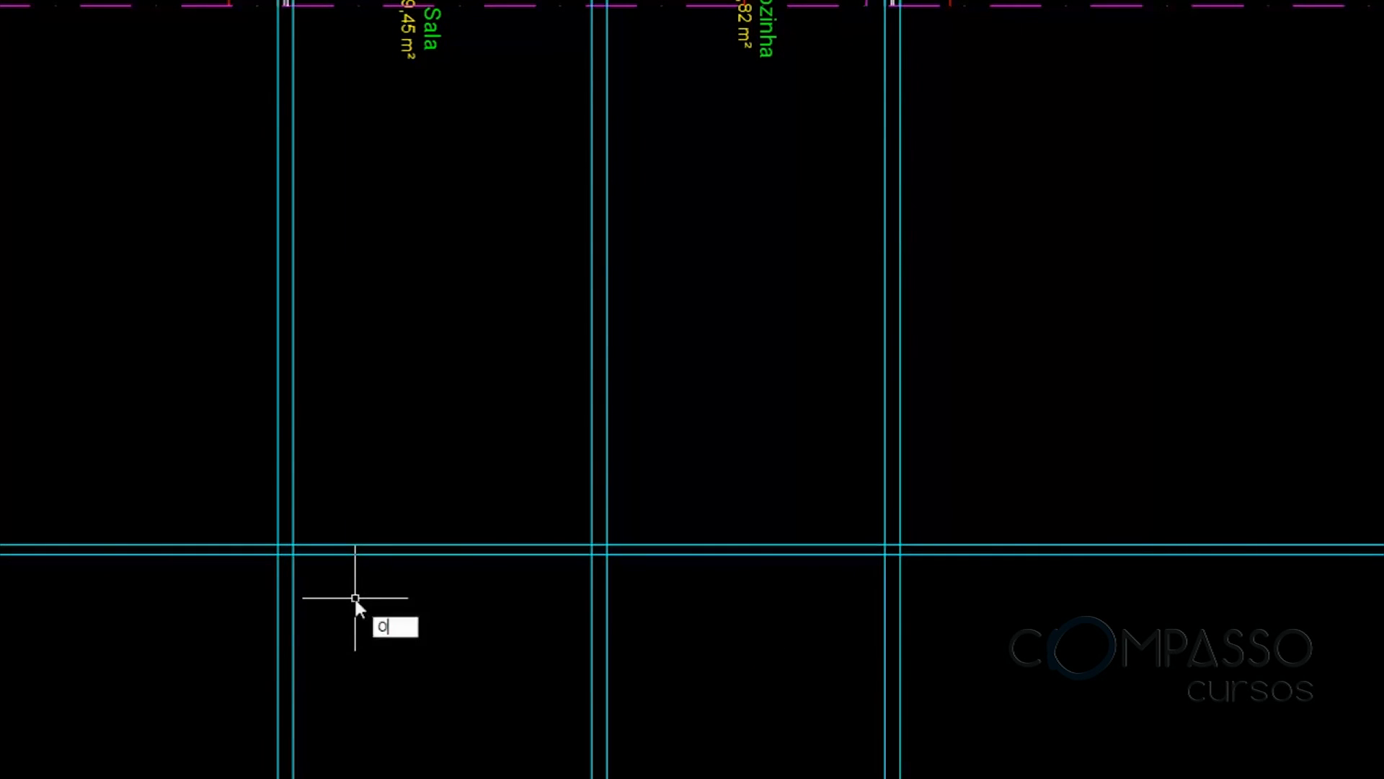
key("Return")
type(".5")
key("Return")
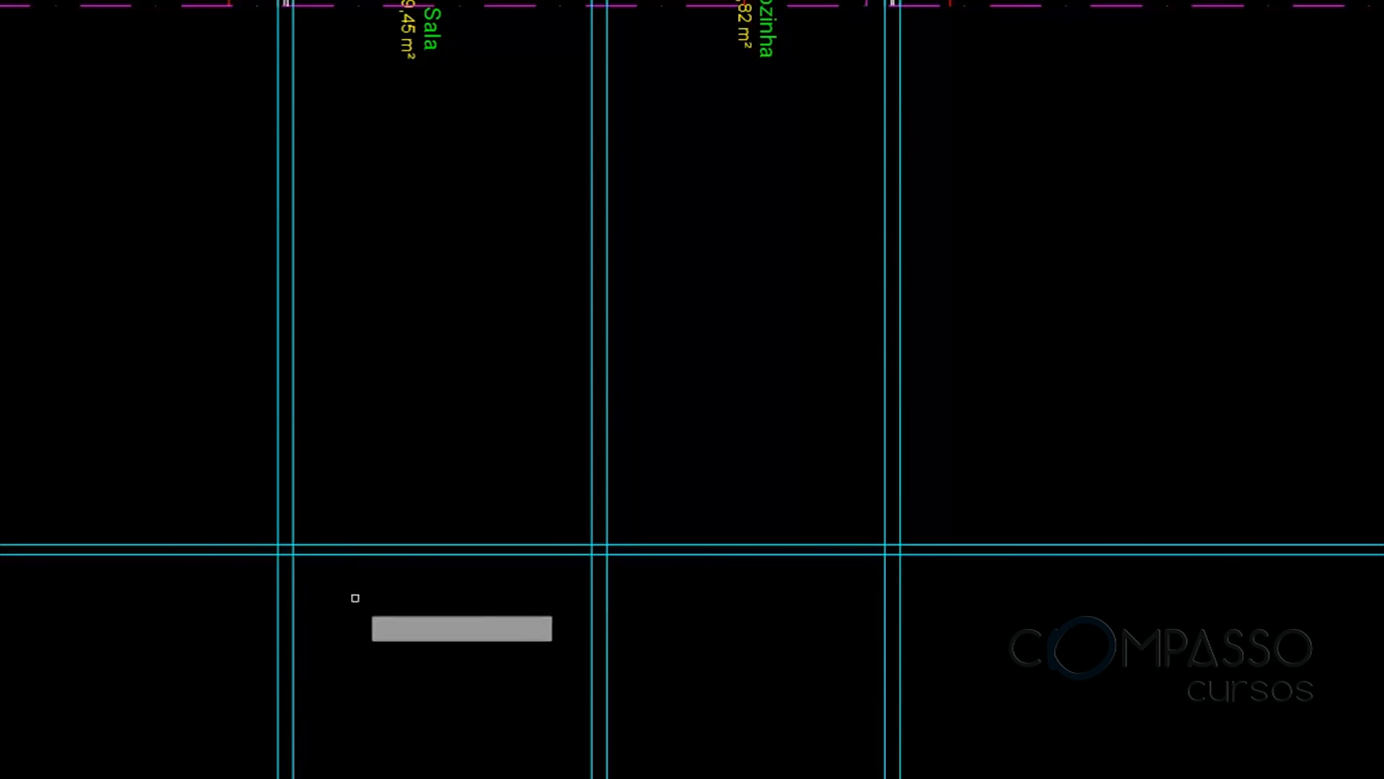
type("o")
key("Return")
type(".5")
key("Return")
left_click(364, 555)
left_click(351, 606)
Trim the wall lines below the foundation bottom and remove the bottom line everywhere except under the three walls
scroll(318, 550, "up", 4)
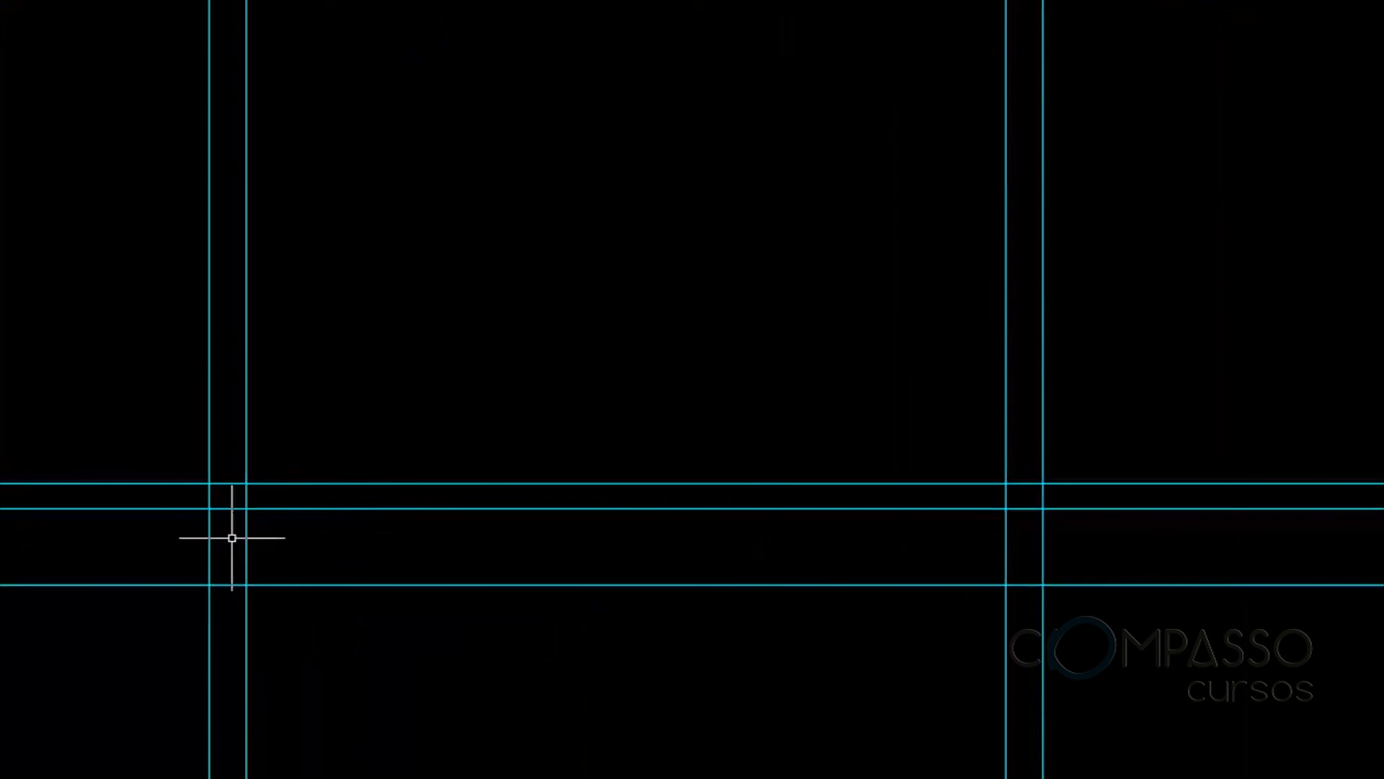
key("Return")
scroll(332, 544, "down", 4)
left_click(885, 546)
left_click(104, 641)
scroll(318, 515, "up", 4)
left_click(318, 538)
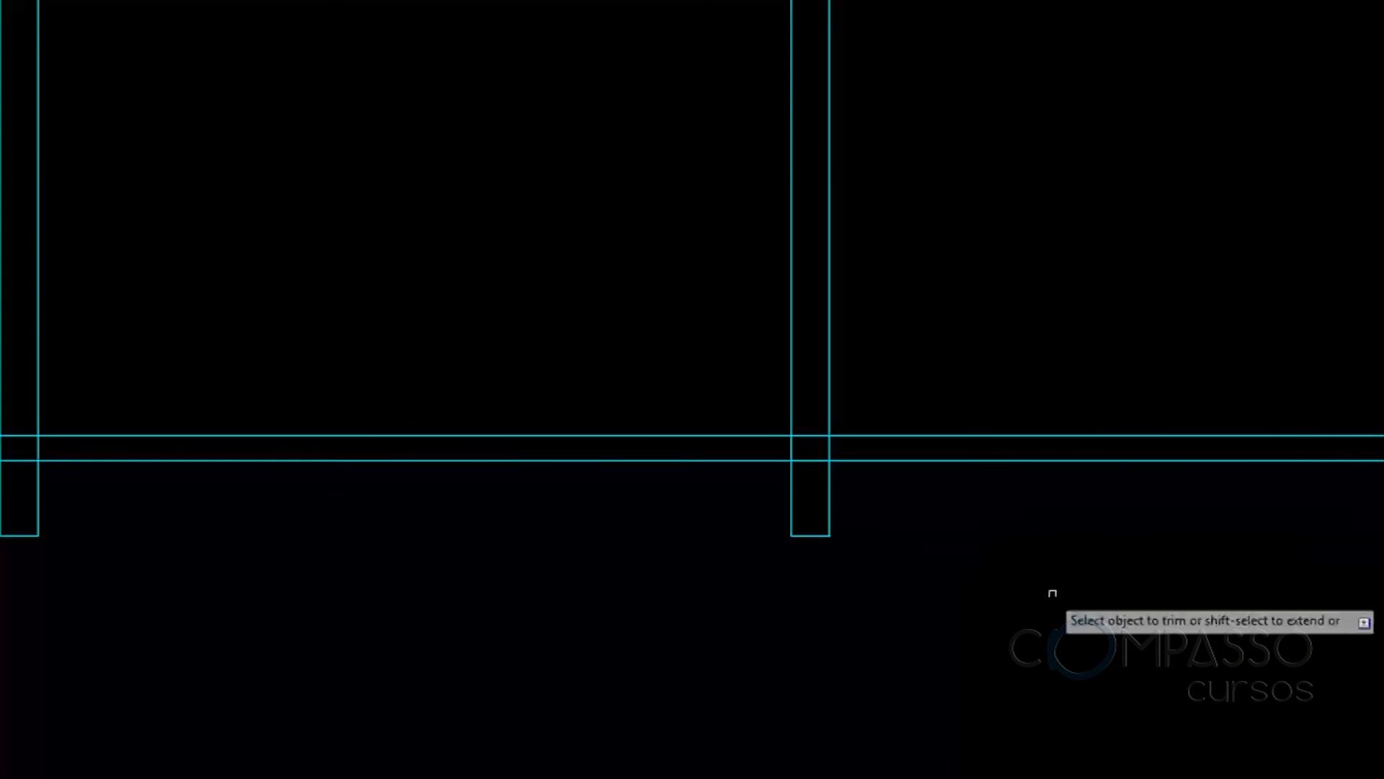
left_click(1305, 598)
scroll(1226, 598, "down", 2)
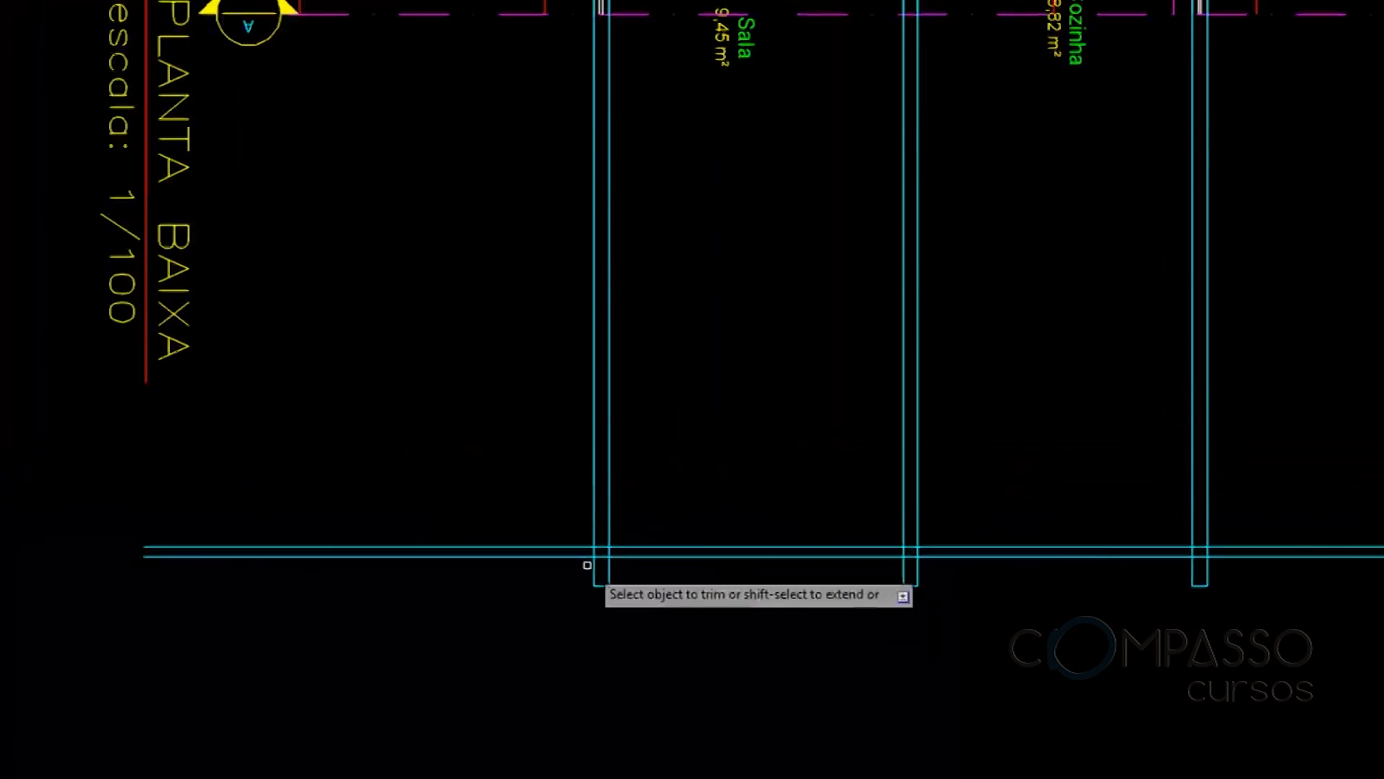
Trim the floor slab's underside line beyond the outer faces of the Sala and Cozinha outer walls
scroll(596, 572, "up", 3)
scroll(499, 534, "down", 8)
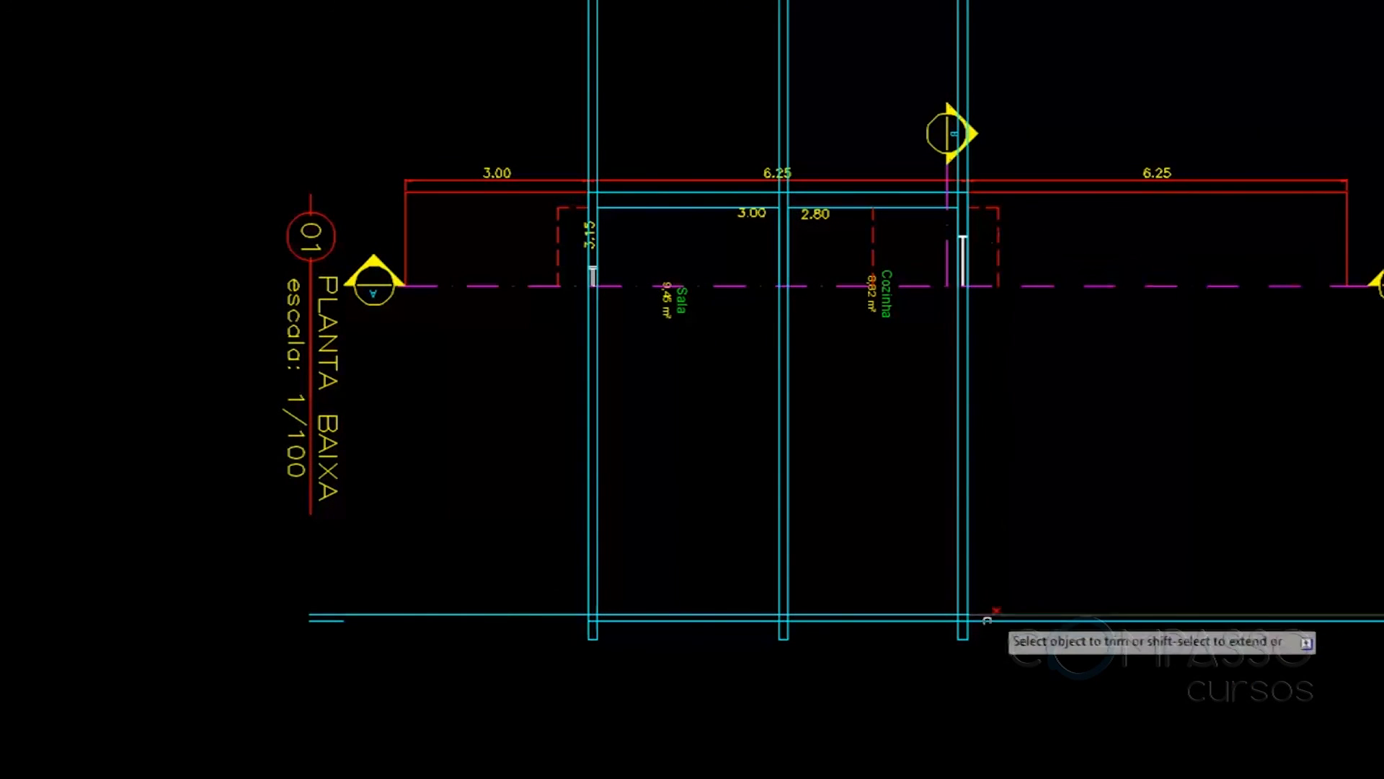
scroll(1027, 587, "up", 10)
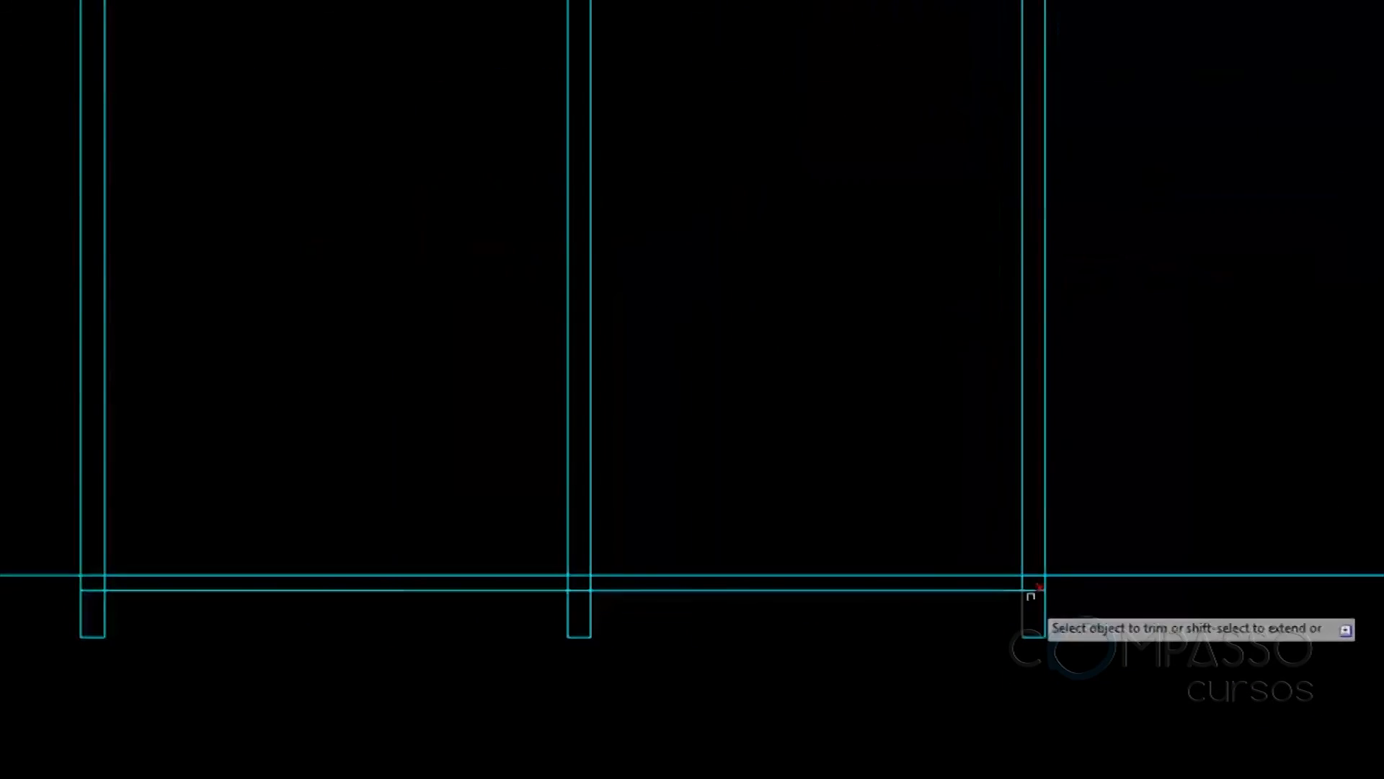
scroll(949, 550, "down", 7)
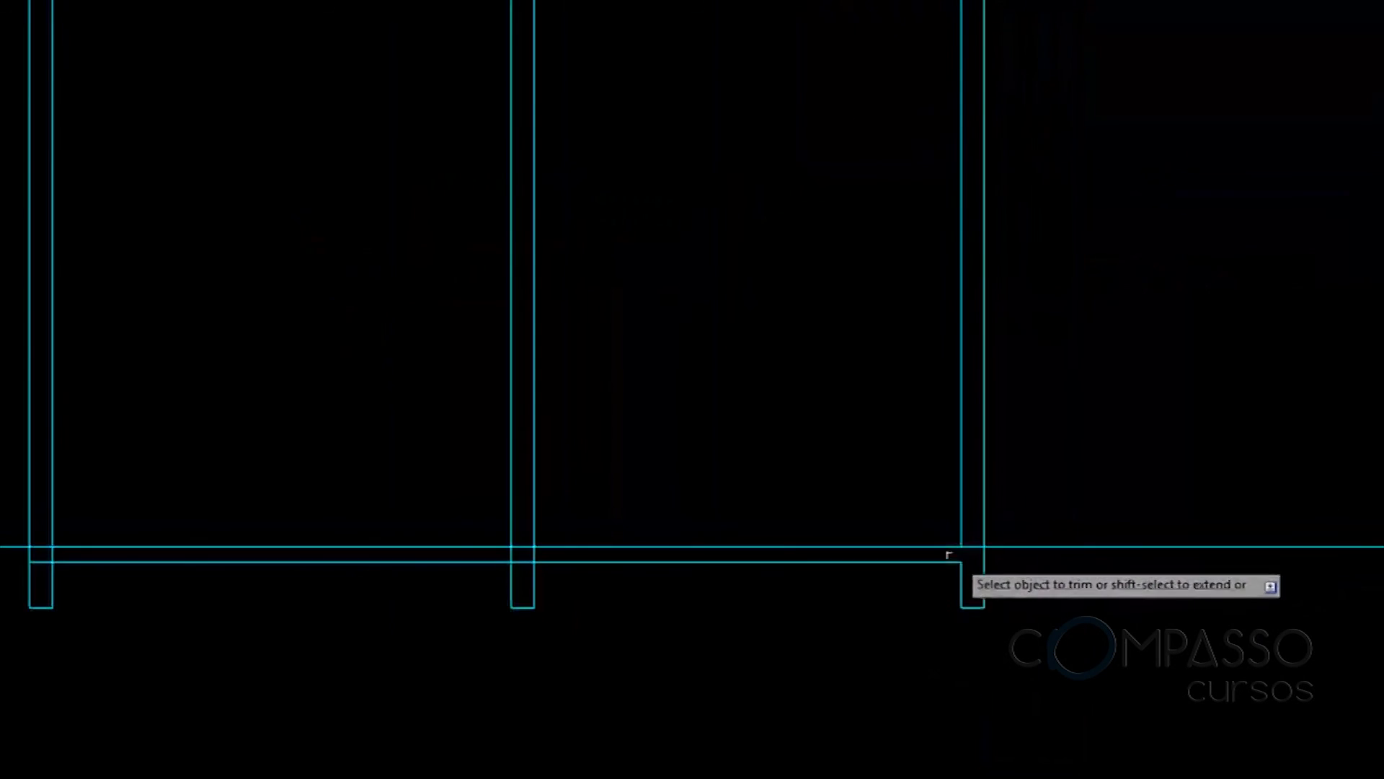
Trim the line segments inside the wall and floor slab intersections so the slab joins the three foundations
scroll(793, 569, "up", 9)
left_click(653, 660)
scroll(320, 555, "down", 5)
scroll(322, 553, "up", 6)
left_click(400, 513)
left_click(325, 541)
left_click(315, 556)
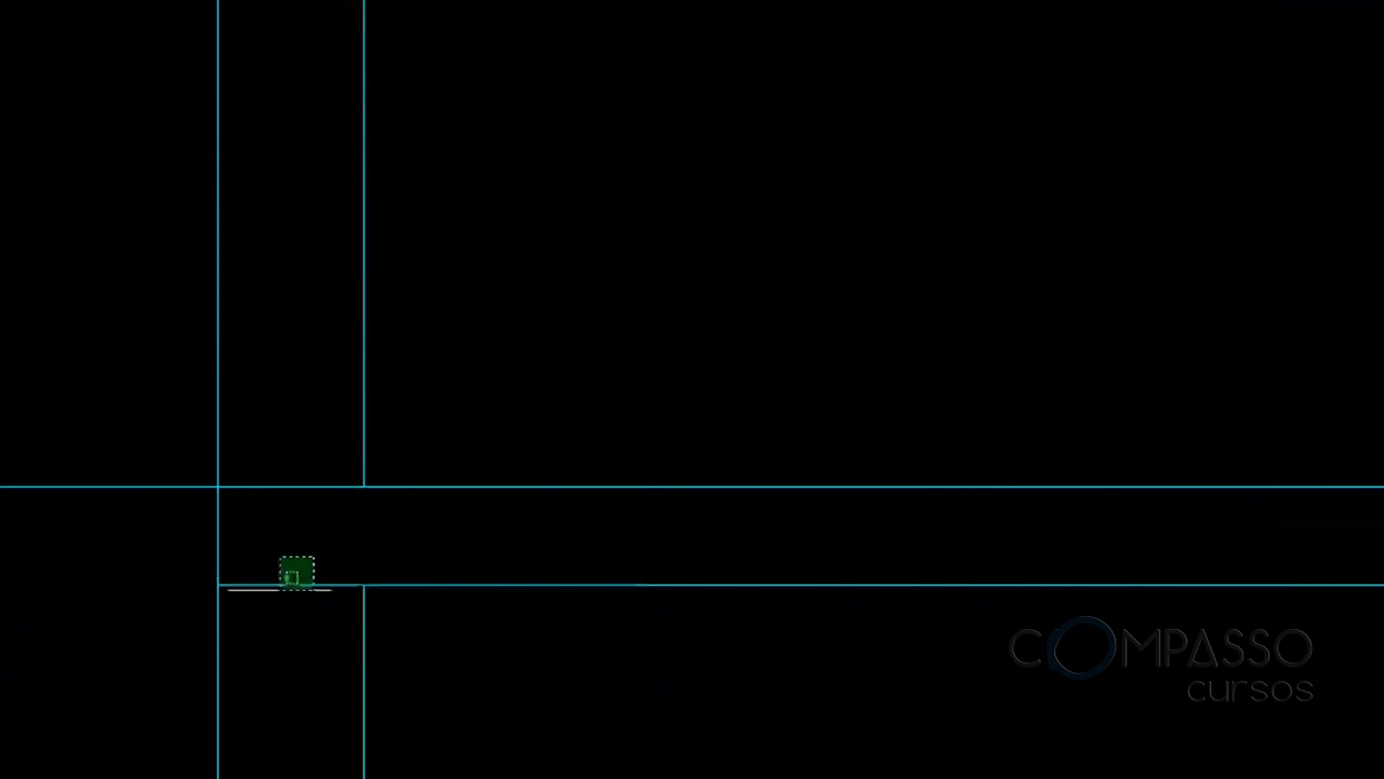
left_click(256, 601)
scroll(305, 556, "down", 8)
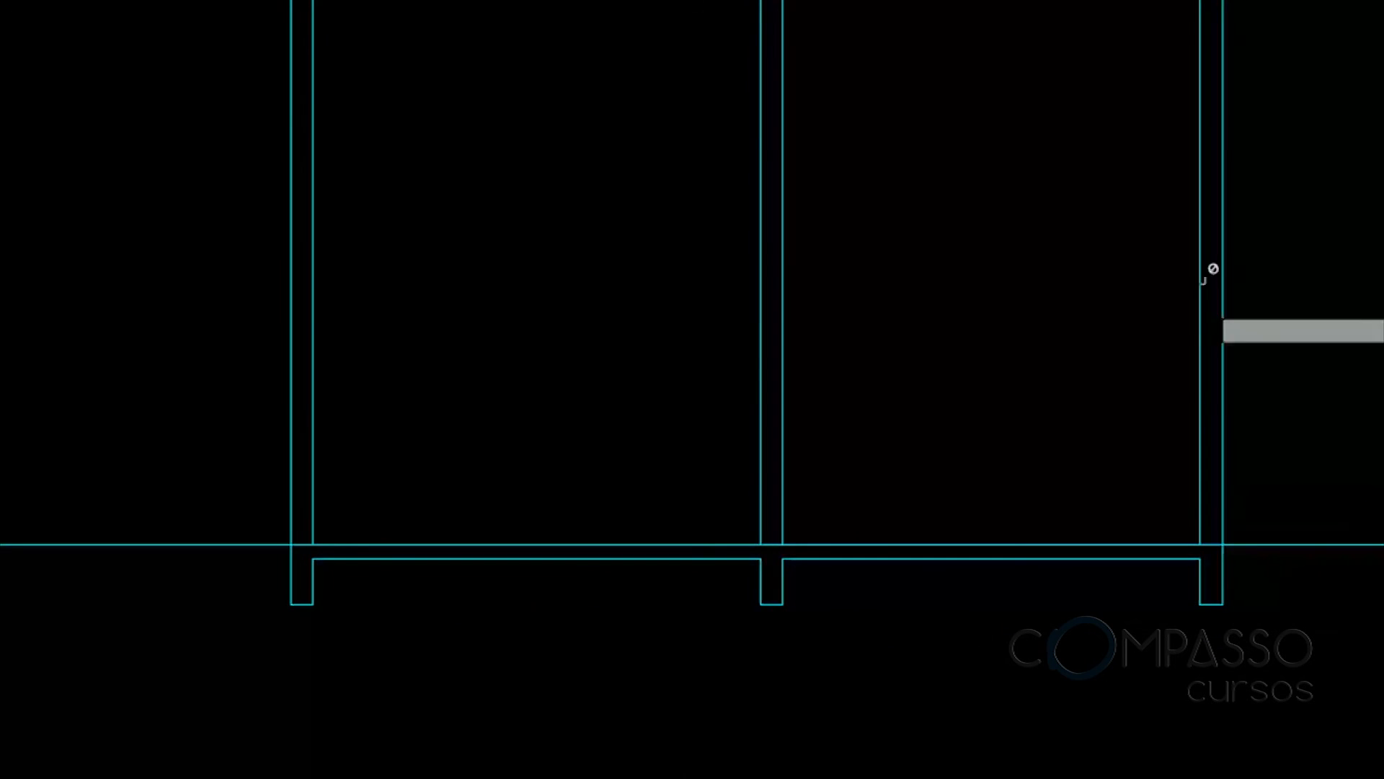
middle_click_drag(822, 304, 816, 469)
key("Escape")
Offset the floor line 3 m upward to mark the underside of the ceiling slab
scroll(727, 313, "down", 2)
scroll(649, 595, "up", 2)
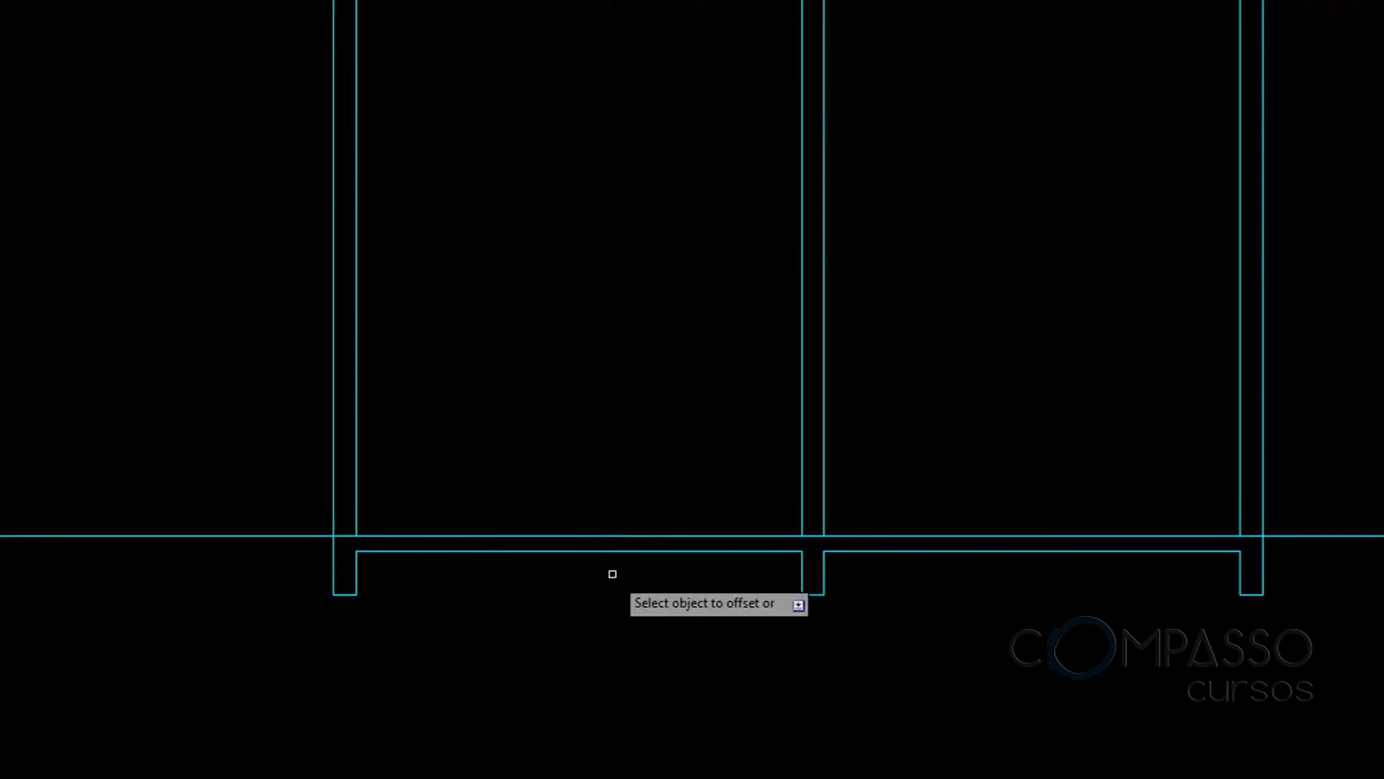
left_click(578, 534)
left_click(592, 249)
mouse_move(592, 249)
middle_mouse_down()
mouse_move(617, 355)
mouse_move(607, 548)
middle_mouse_up()
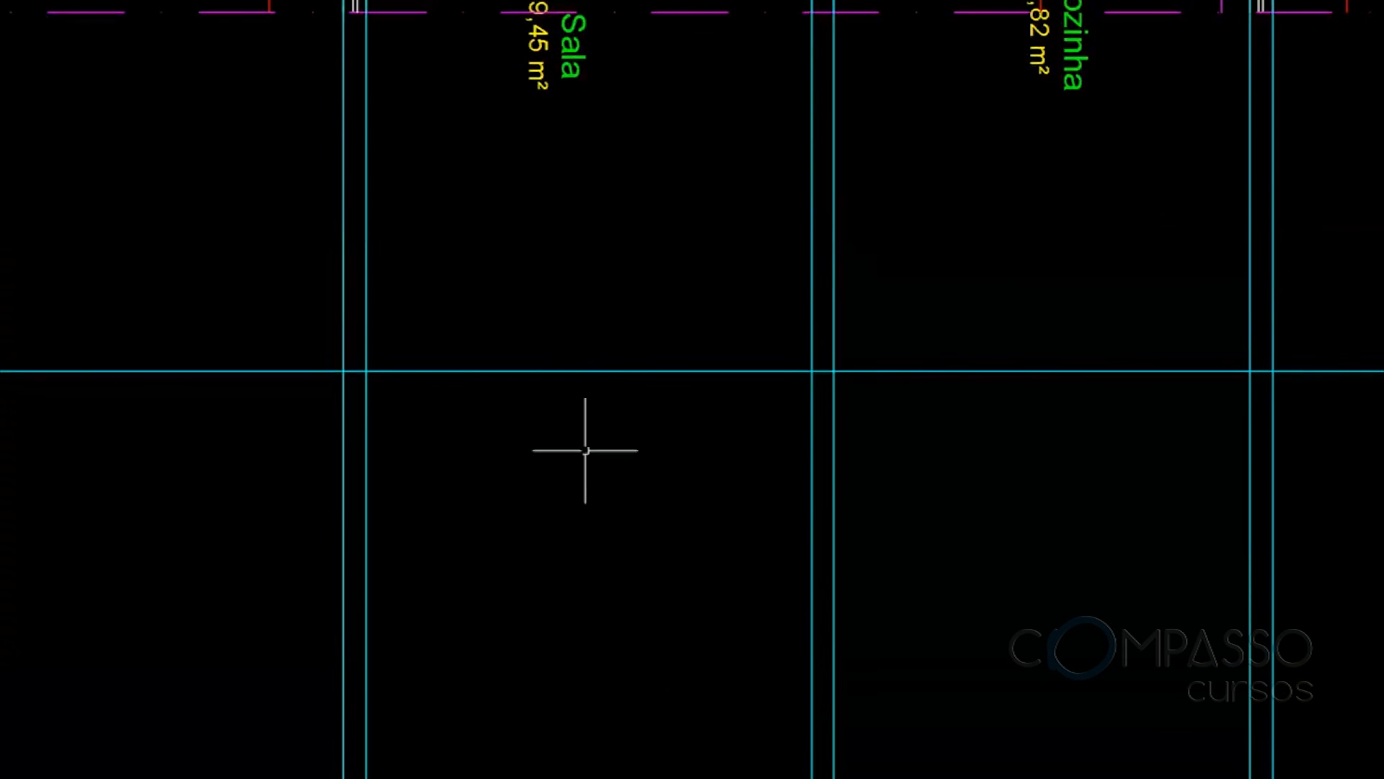
Offset the ceiling line 0.1 m upward to form the top of the ceiling slab
key("Return")
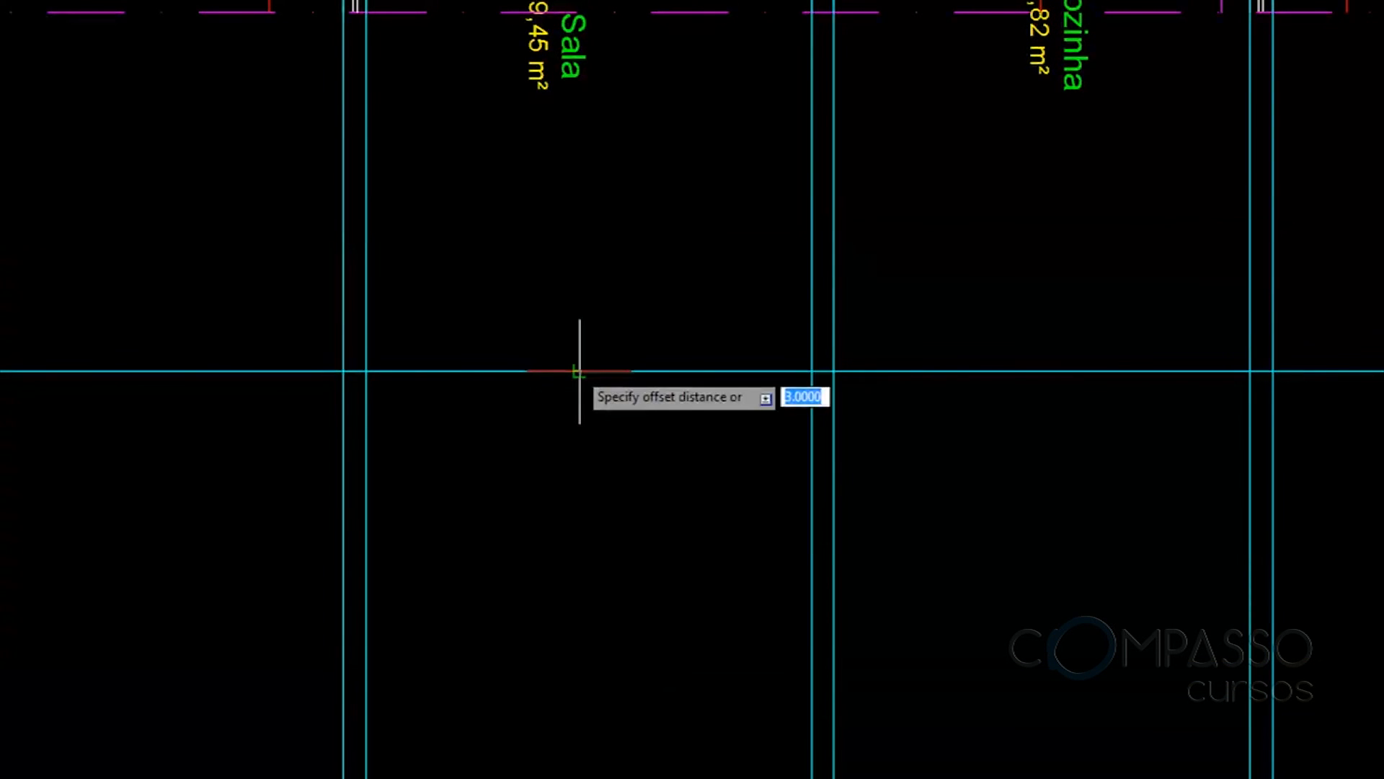
type(".2")
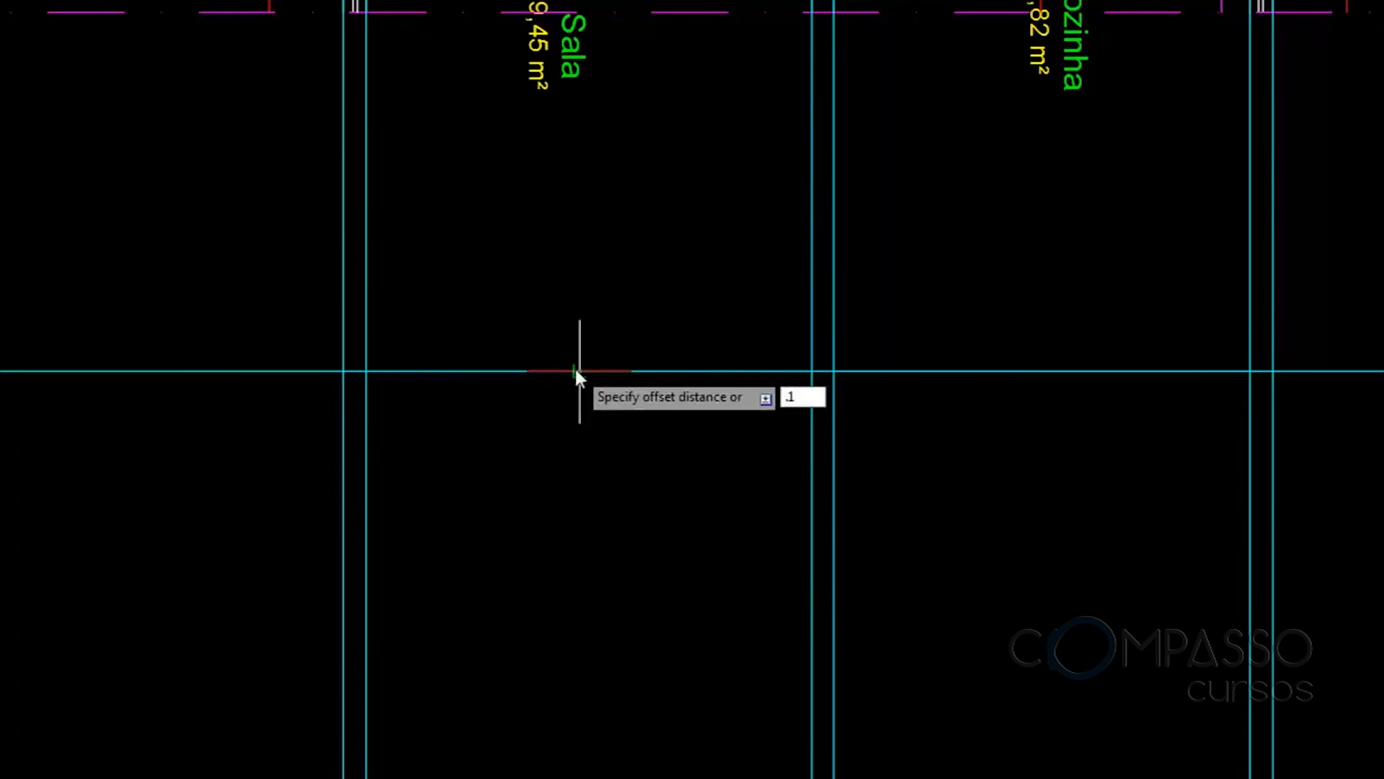
key("Return")
left_click(575, 370)
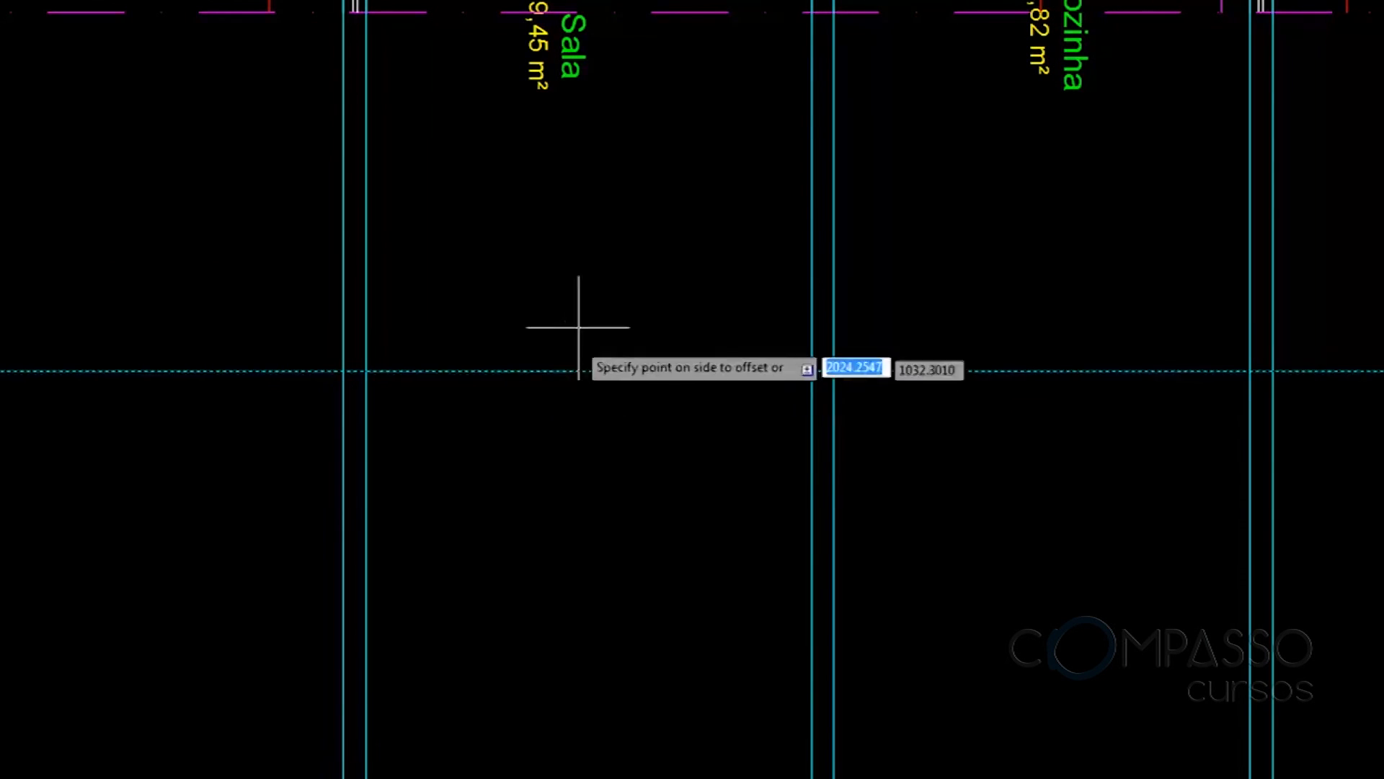
left_click(578, 291)
key("Return")
Trim both ceiling slab lines beyond the outer faces of the Sala and Cozinha outer walls
key("Return")
scroll(401, 366, "up", 2)
middle_click_drag(411, 364, 518, 356)
left_click(337, 334)
left_click(284, 423)
scroll(344, 356, "down", 2)
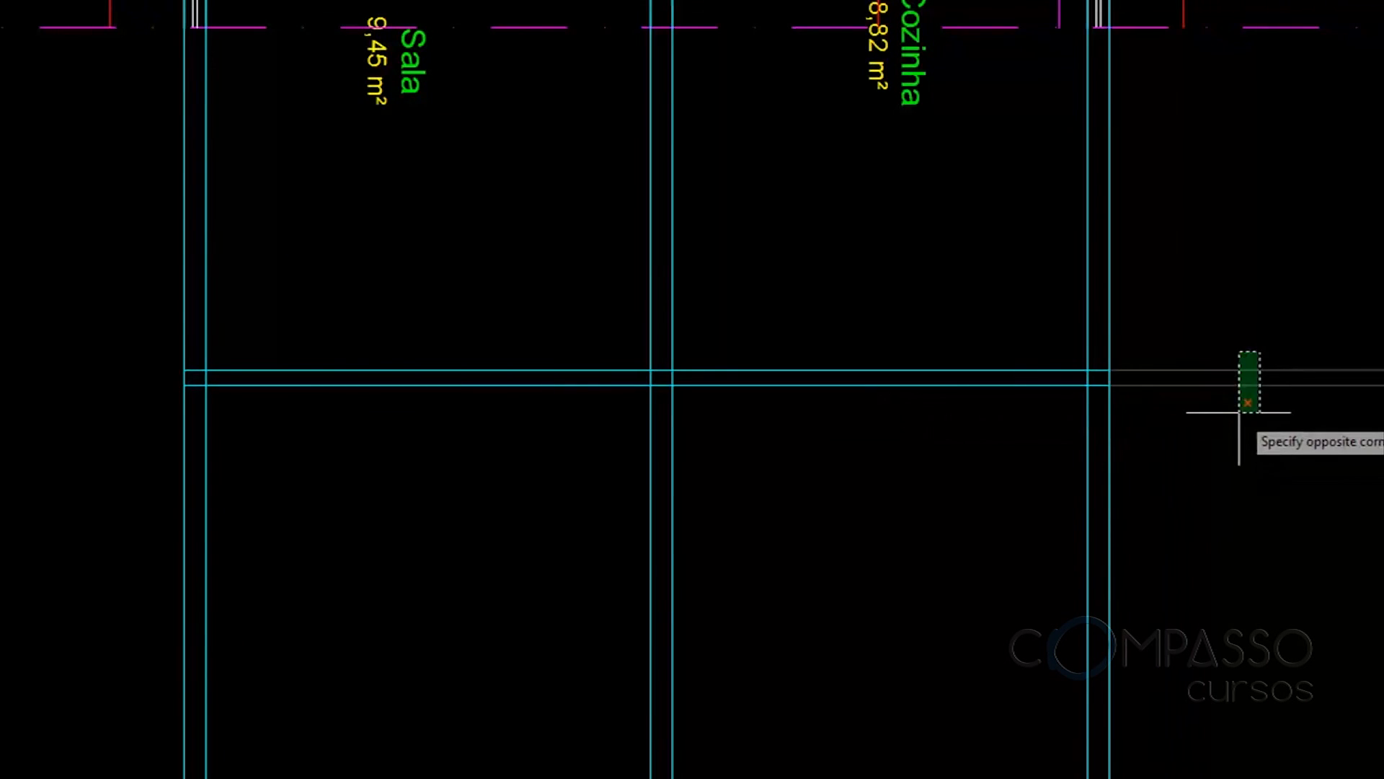
Try to trim the middle wall lines above the ceiling slab
mouse_move(592, 346)
middle_mouse_down()
mouse_move(594, 561)
mouse_move(642, 532)
mouse_move(636, 518)
middle_mouse_up()
scroll(675, 597, "up", 4)
left_click(707, 366)
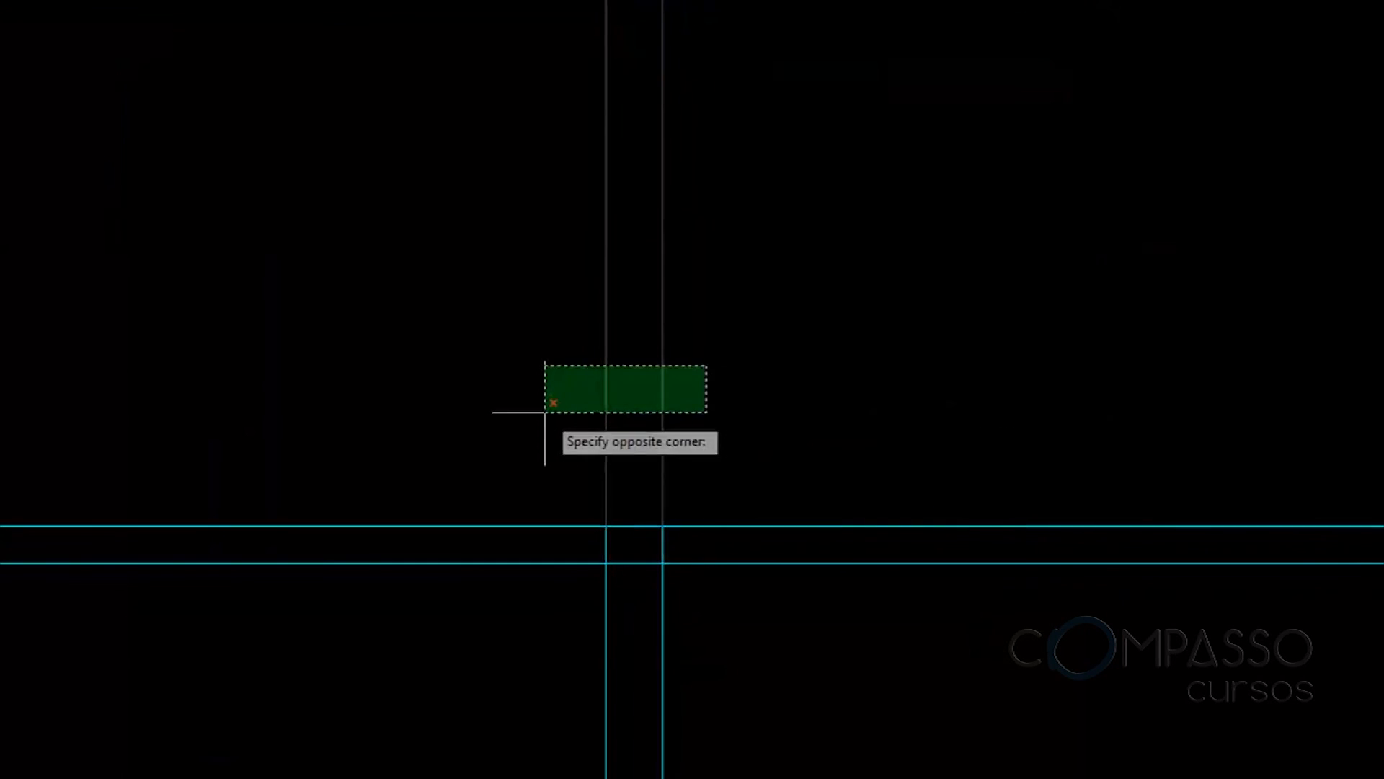
left_click(885, 346)
scroll(871, 356, "down", 4)
middle_click_drag(930, 337, 937, 567)
middle_click_drag(937, 503, 930, 621)
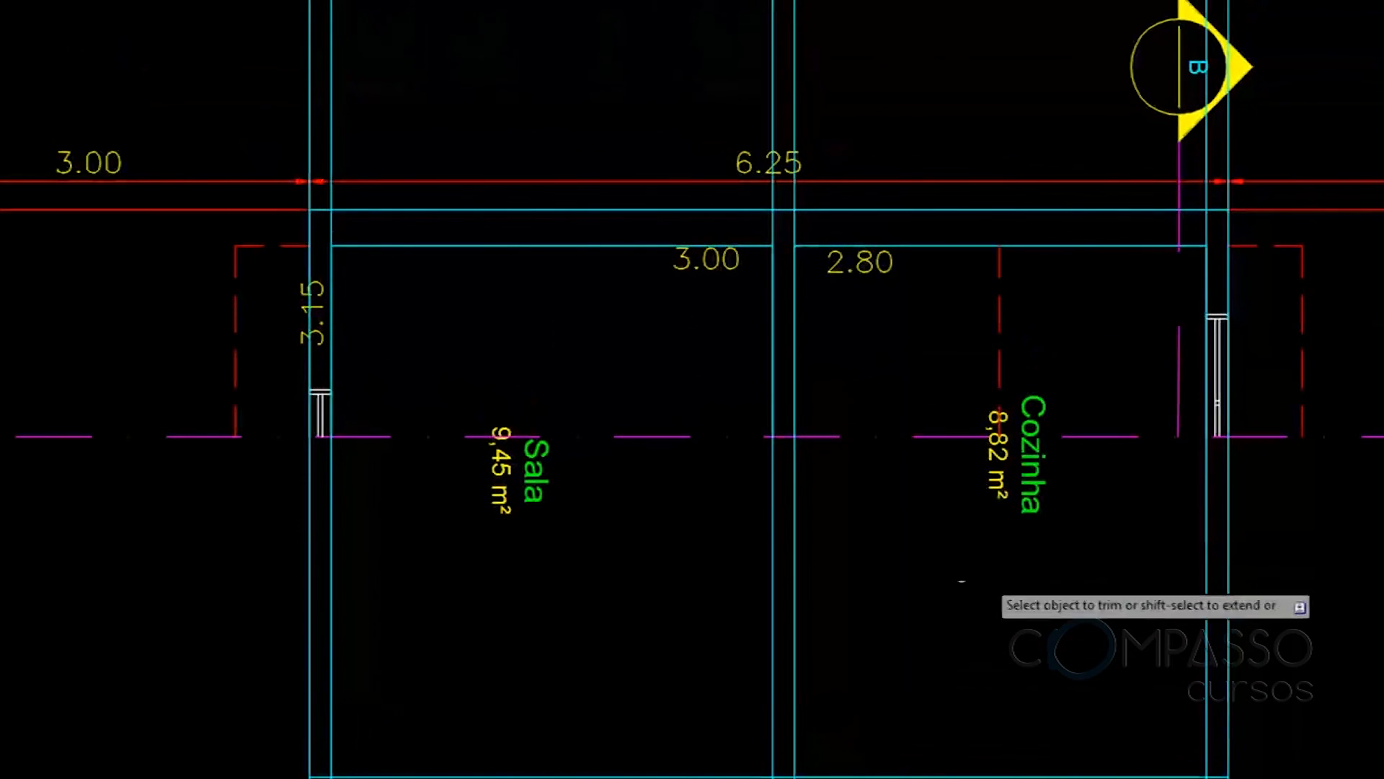
middle_click_drag(967, 577, 866, 448)
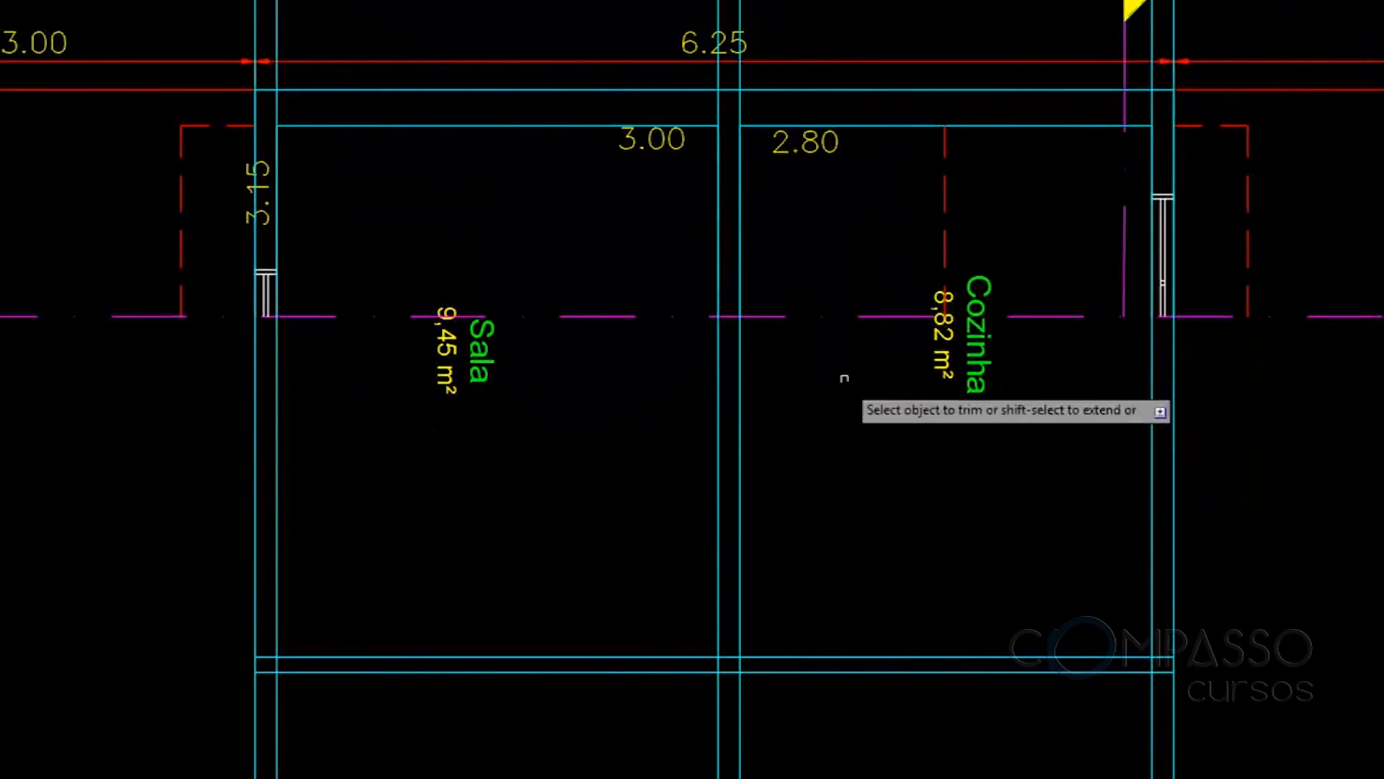
Trim the middle wall's projection lines between the section line in the floor plan and the top of the ceiling slab
middle_click_drag(840, 306, 819, 541)
scroll(813, 448, "down", 2)
scroll(853, 313, "down", 1)
middle_click_drag(809, 109, 736, 768)
scroll(785, 360, "down", 1)
mouse_move(728, 363)
middle_mouse_down()
mouse_move(686, 764)
mouse_move(747, 278)
middle_mouse_up()
scroll(764, 144, "down", 2)
scroll(750, 630, "up", 1)
scroll(770, 632, "up", 2)
scroll(750, 606, "up", 3)
scroll(615, 371, "up", 2)
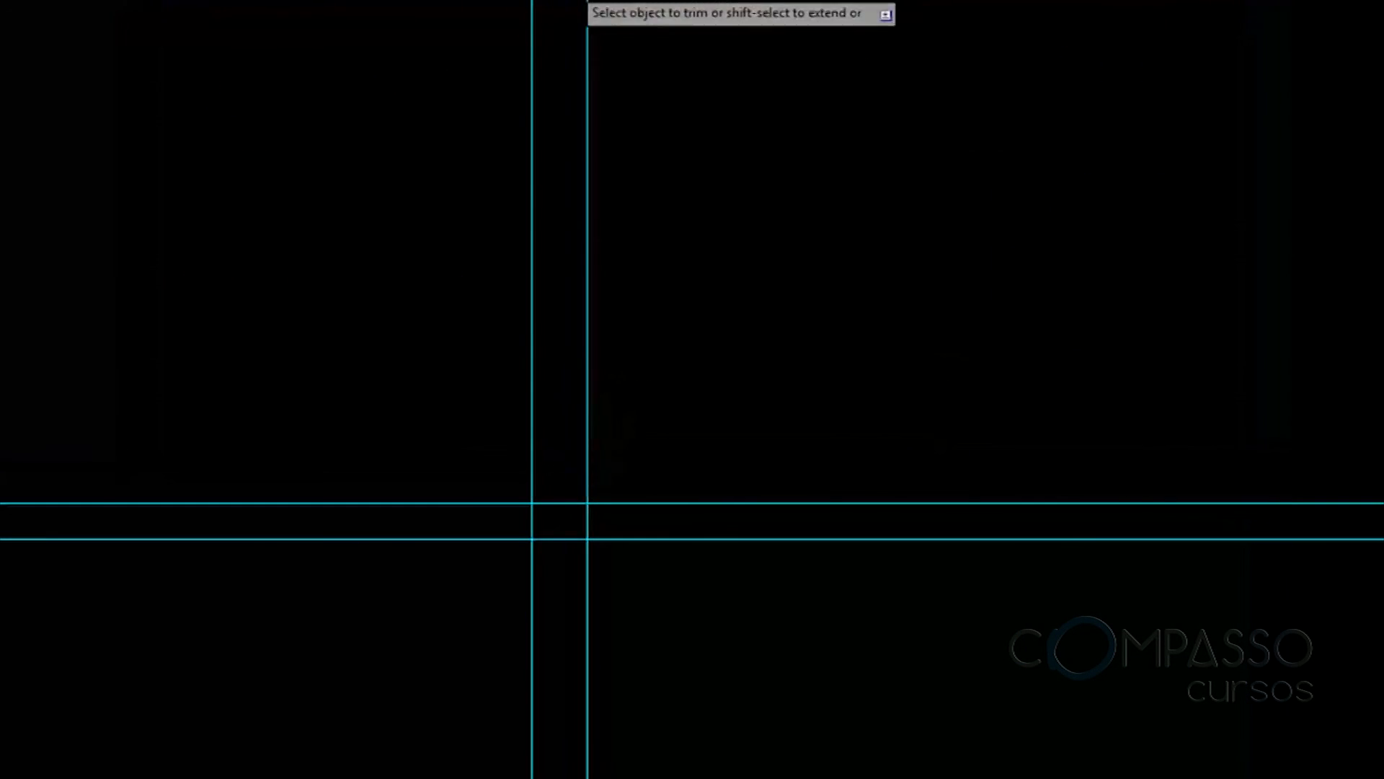
middle_click_drag(572, 66, 571, 453)
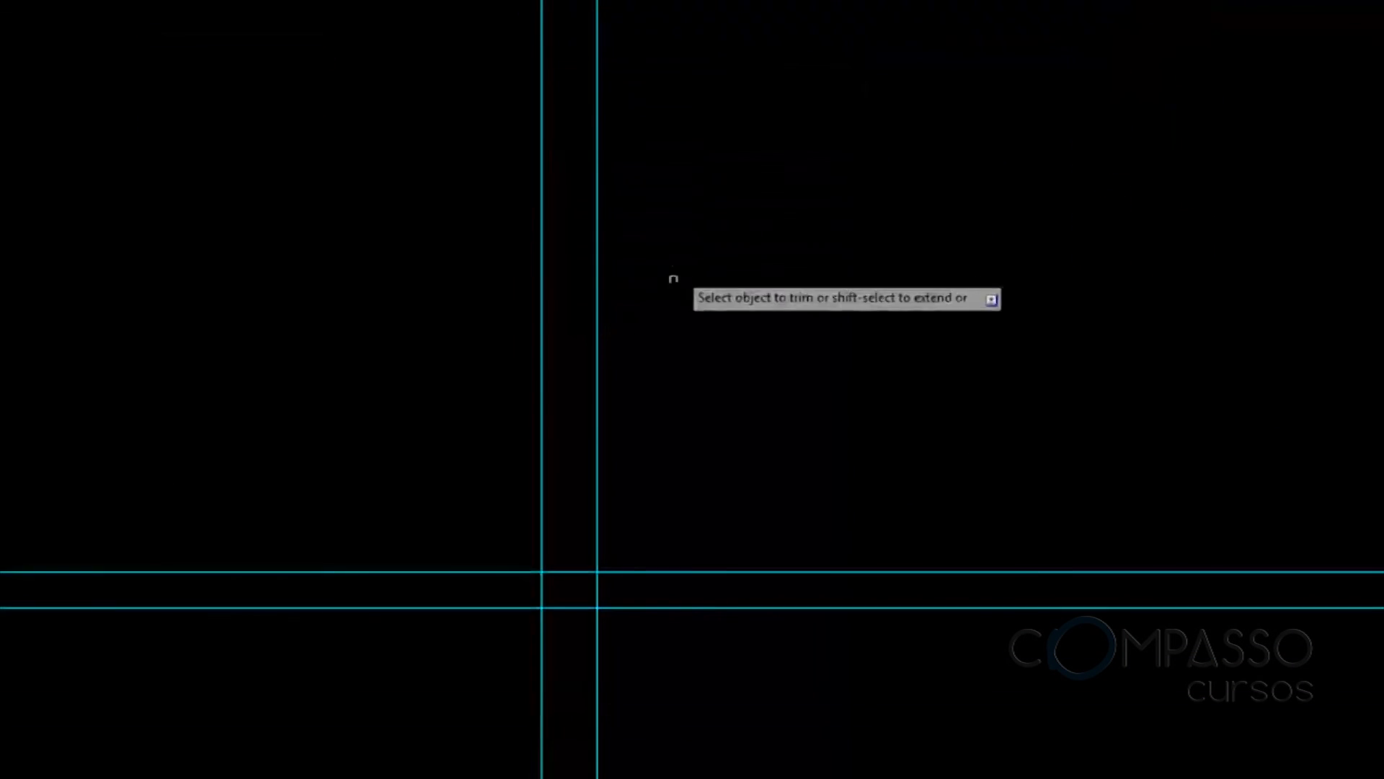
mouse_move(554, 424)
left_mouse_down()
mouse_move(621, 405)
mouse_move(631, 218)
left_mouse_up()
middle_click_drag(631, 219, 603, 673)
scroll(600, 660, "down", 2)
scroll(597, 636, "down", 3)
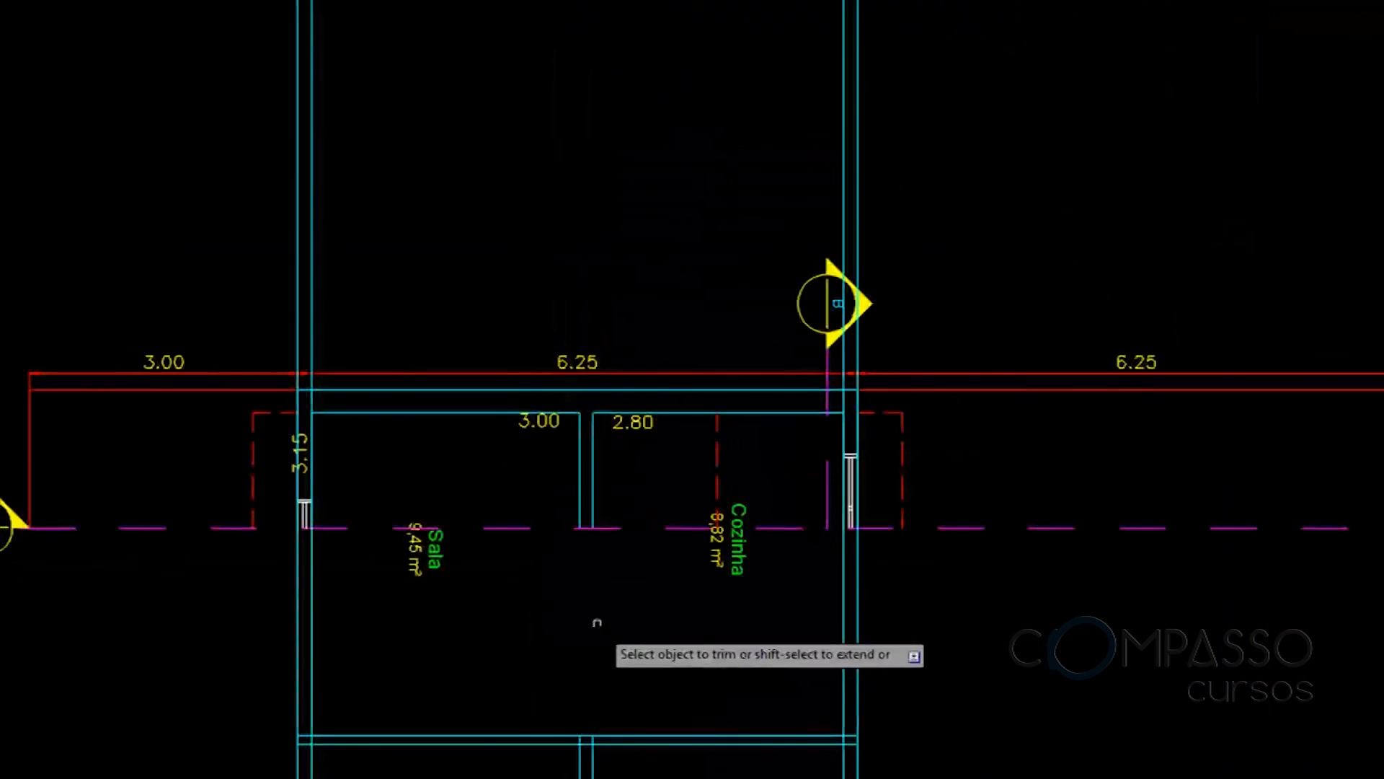
middle_click_drag(625, 206, 653, 614)
scroll(655, 422, "down", 4)
middle_click_drag(665, 682, 661, 533)
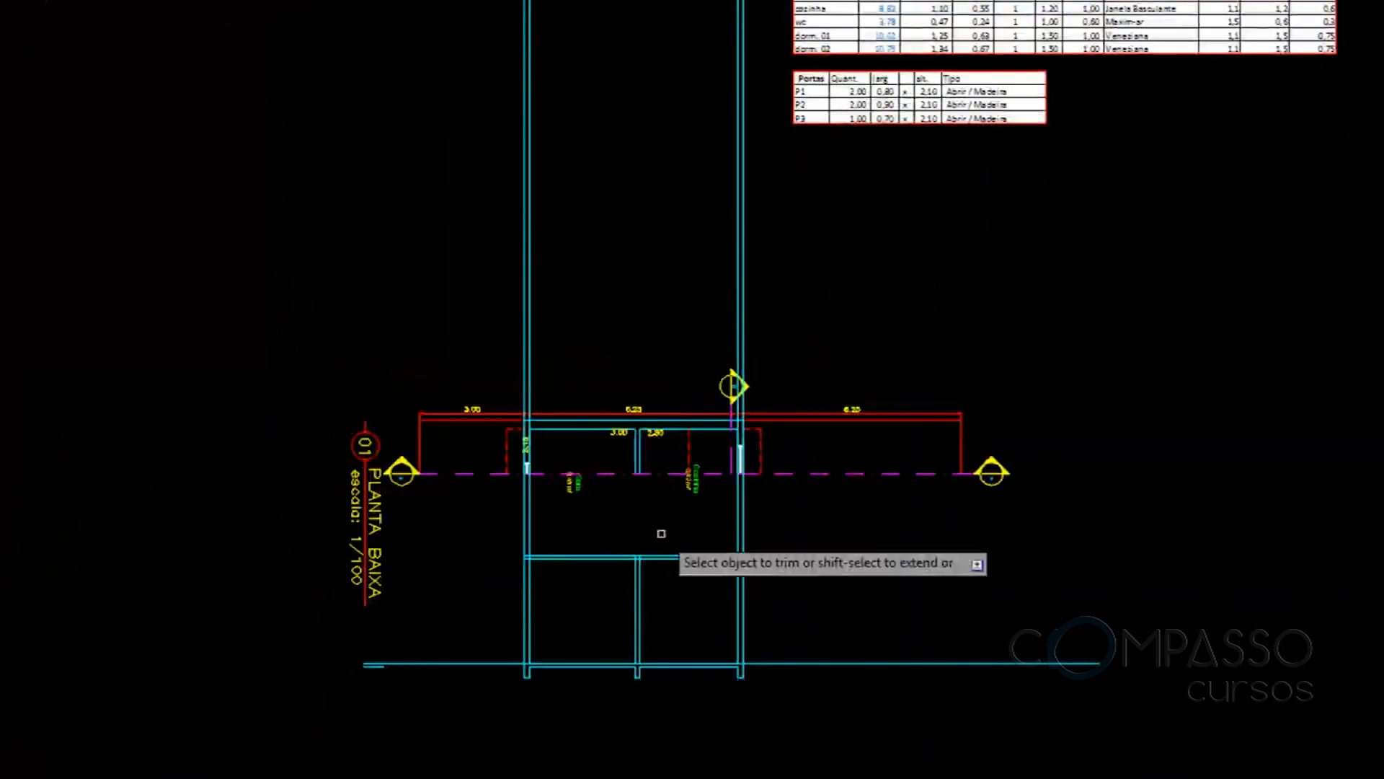
scroll(662, 529, "up", 8)
scroll(673, 488, "down", 4)
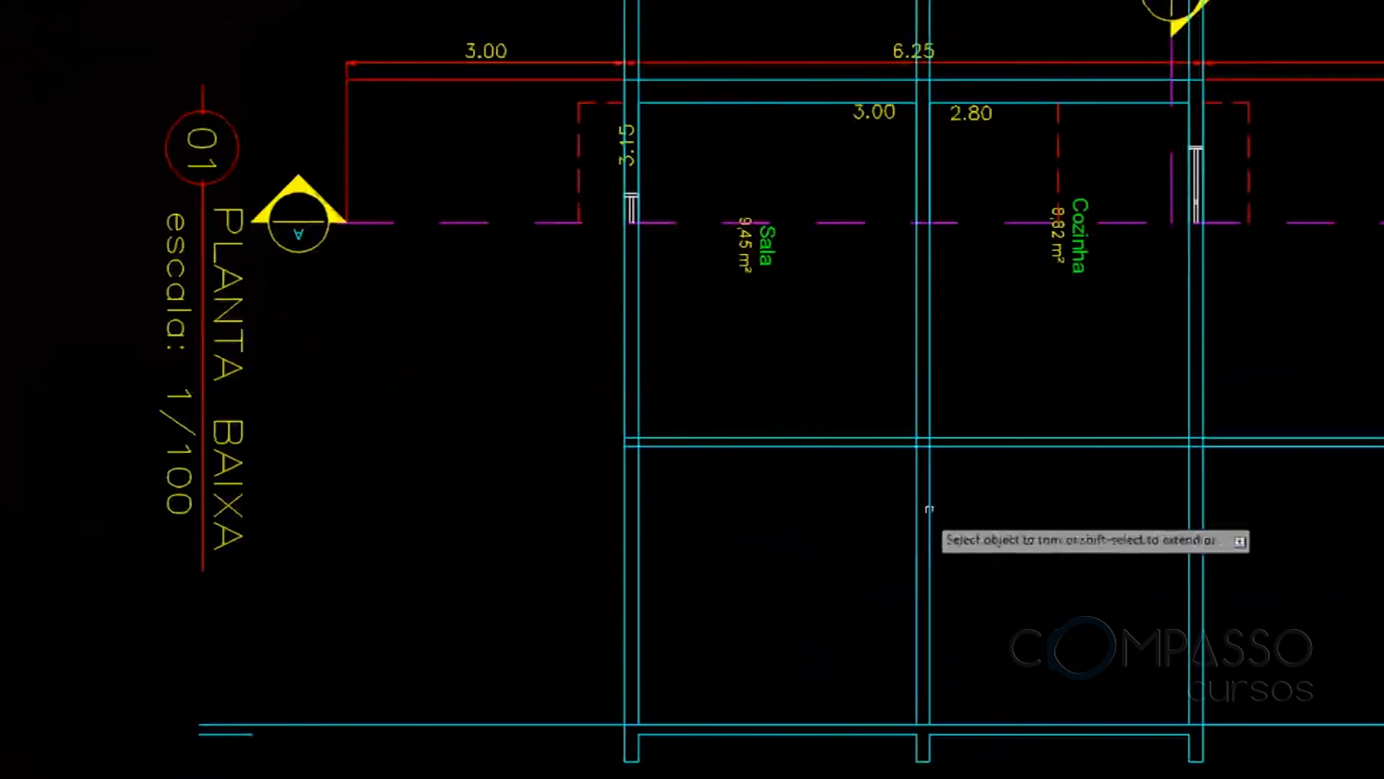
middle_click_drag(927, 504, 699, 693)
mouse_move(708, 474)
middle_mouse_down()
mouse_move(682, 646)
mouse_move(680, 556)
middle_mouse_up()
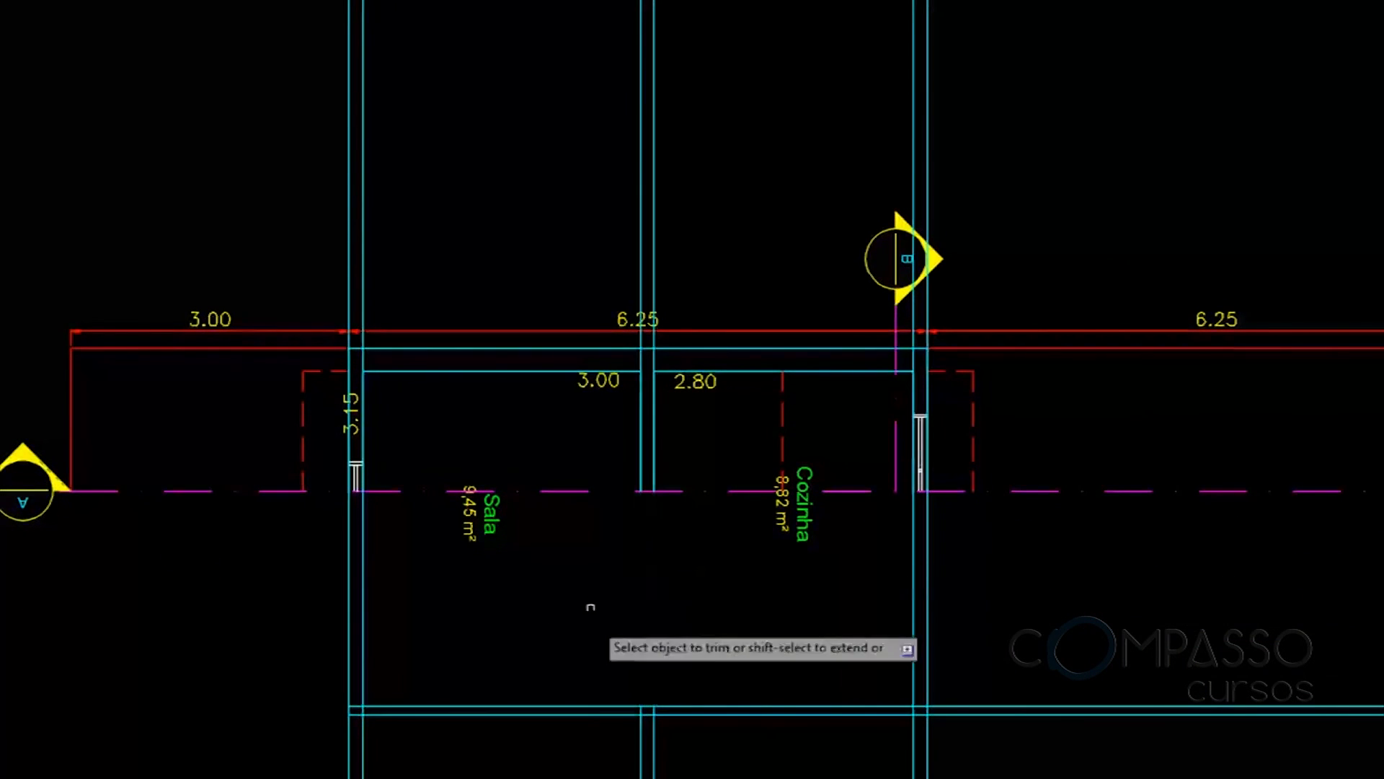
Undo the last ceiling slab trim and trim the middle wall's projection lines above the cut floor plan
key("ctrl+z")
middle_click_drag(859, 540, 505, 646)
scroll(493, 422, "up", 2)
left_click(565, 210)
left_click(321, 220)
scroll(521, 241, "down", 4)
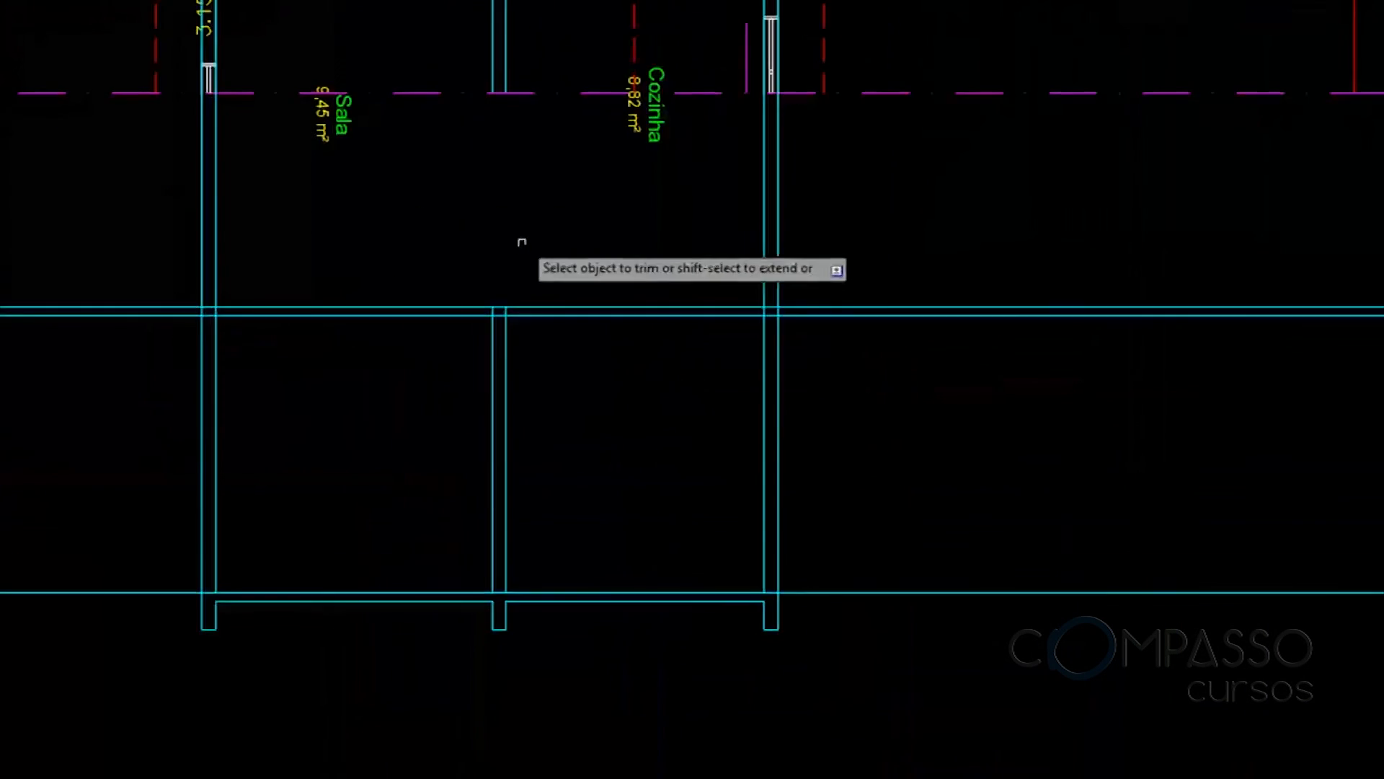
Trim the overrunning ends of both ceiling slab lines back to the outer faces of the two outer walls
middle_click_drag(531, 286, 552, 676)
middle_click_drag(606, 476, 633, 392)
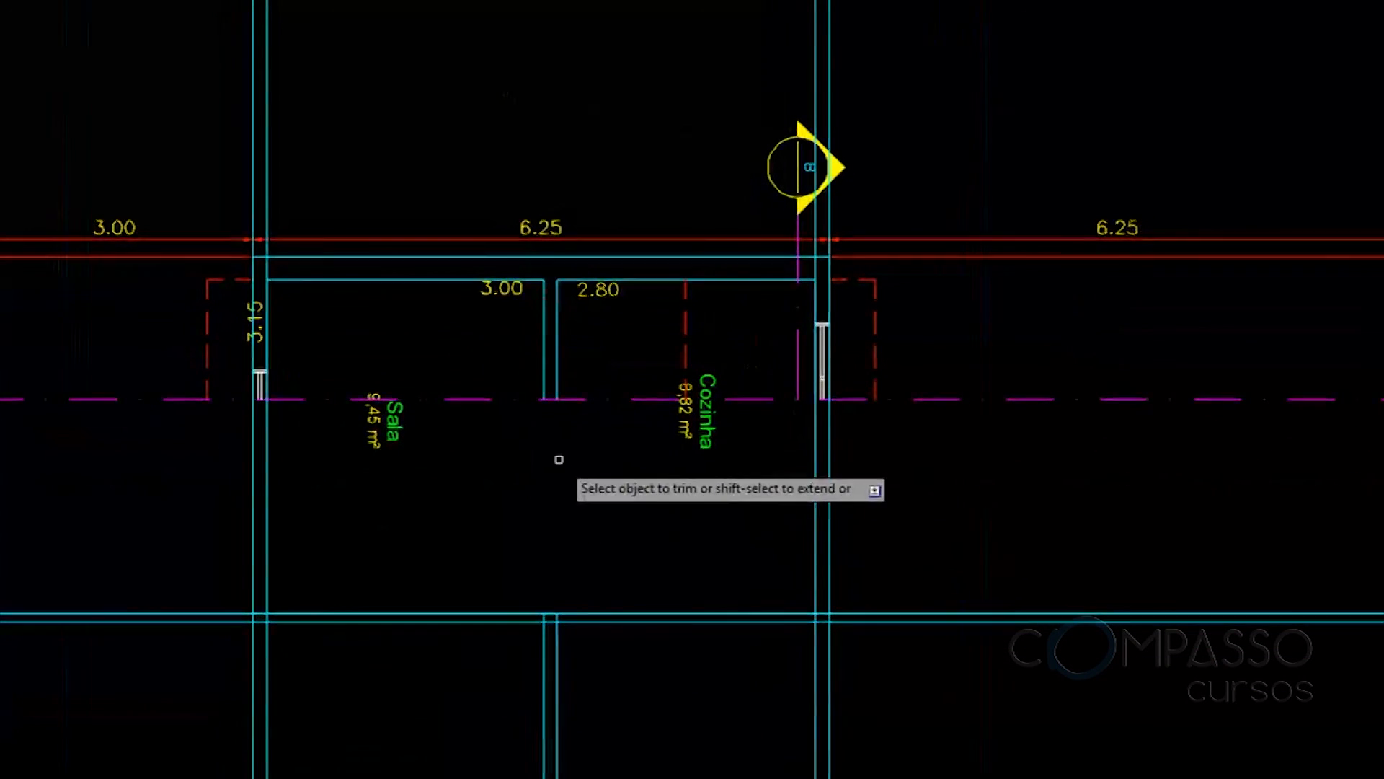
scroll(569, 452, "up", 2)
scroll(592, 437, "down", 4)
scroll(676, 502, "up", 4)
left_click(875, 424)
left_click(872, 531)
middle_click_drag(500, 497, 1036, 435)
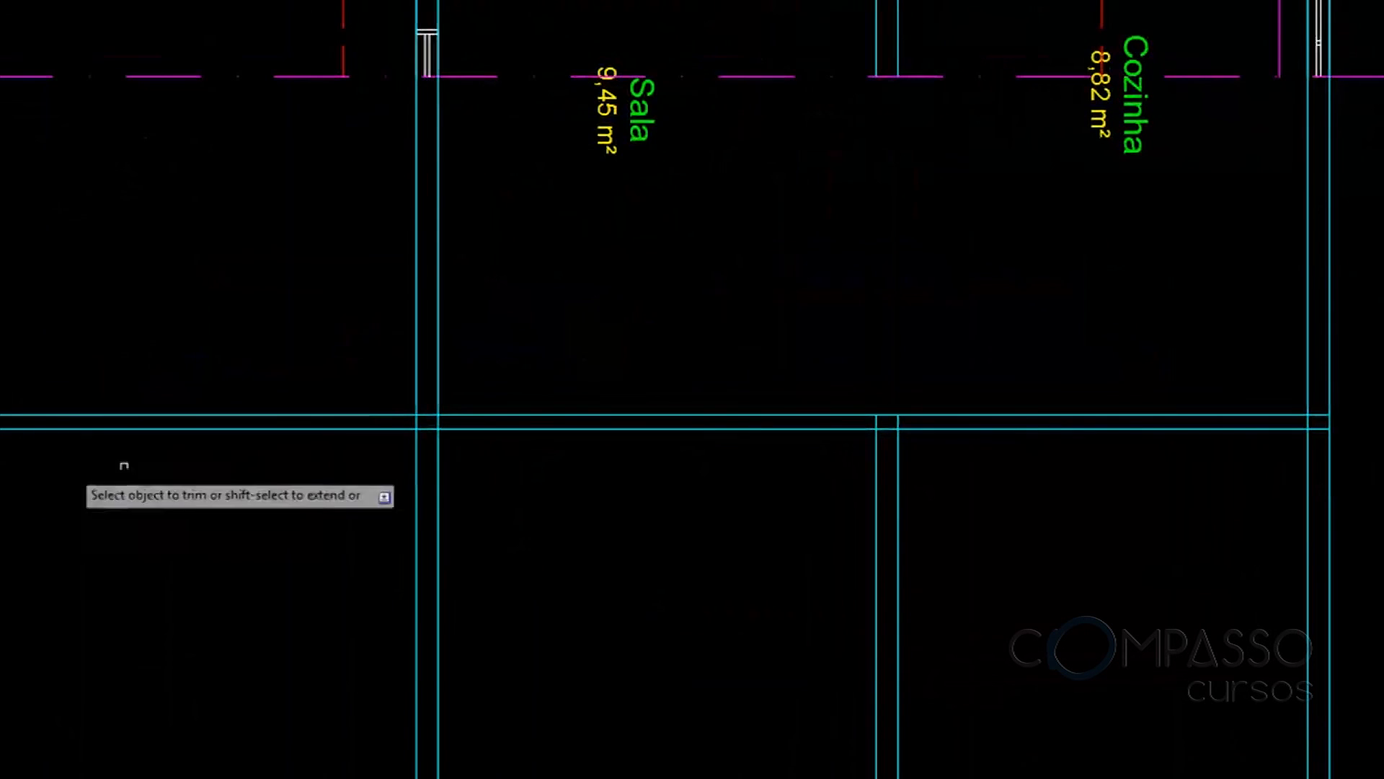
scroll(260, 435, "up", 4)
left_click(374, 328)
left_click(293, 464)
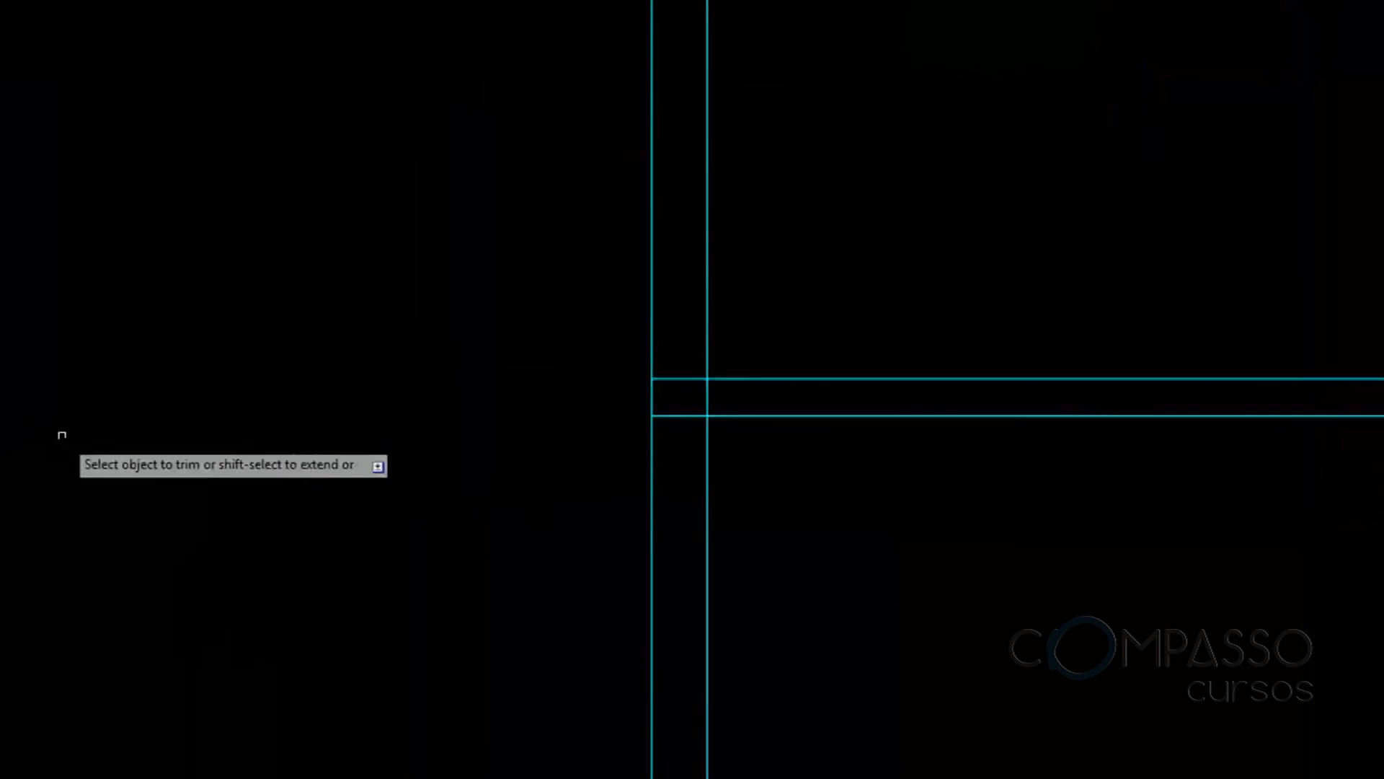
Trim the line segments inside the intersections of the ceiling slab with the three walls so the slab joins them
scroll(62, 434, "down", 5)
scroll(198, 399, "down", 3)
scroll(495, 457, "up", 6)
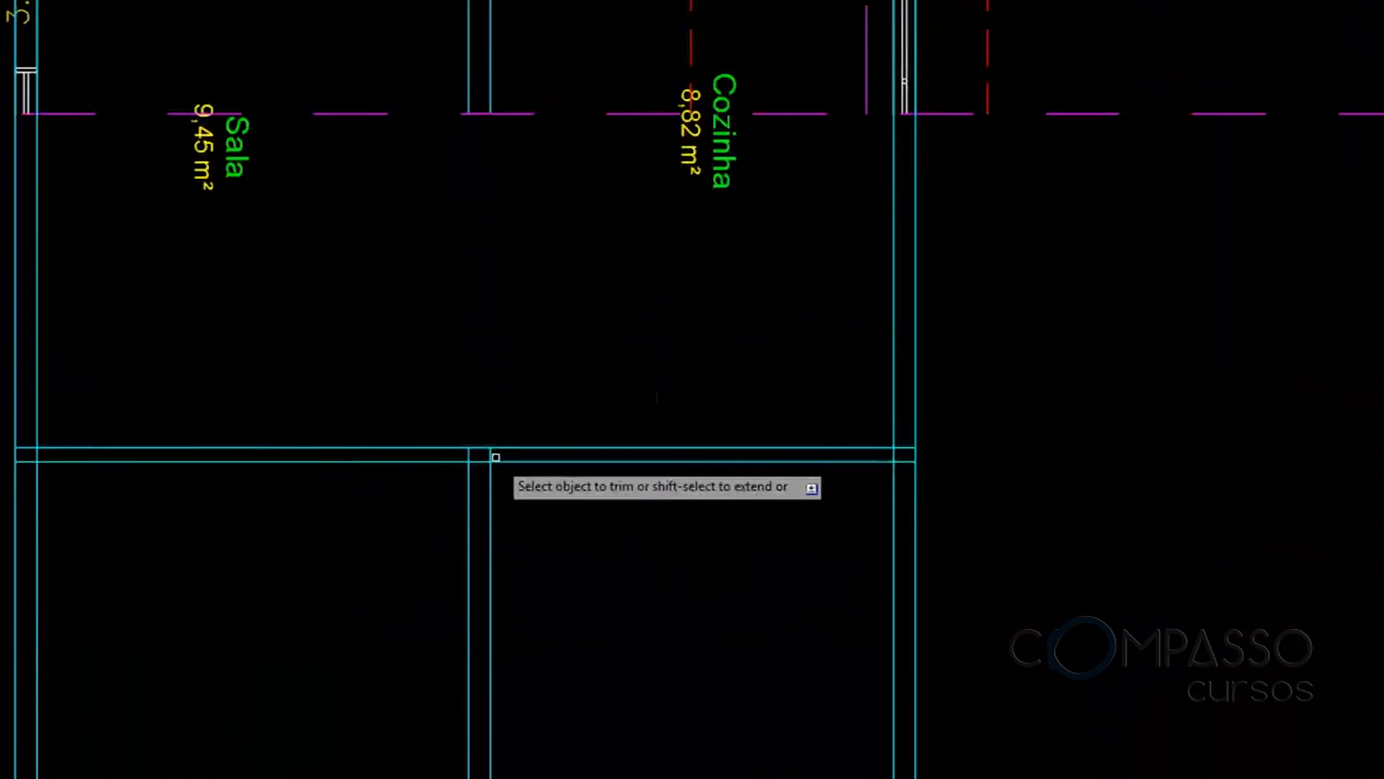
scroll(496, 457, "up", 2)
middle_click_drag(420, 405, 571, 409)
scroll(368, 448, "down", 3)
scroll(202, 405, "down", 2)
scroll(87, 526, "up", 6)
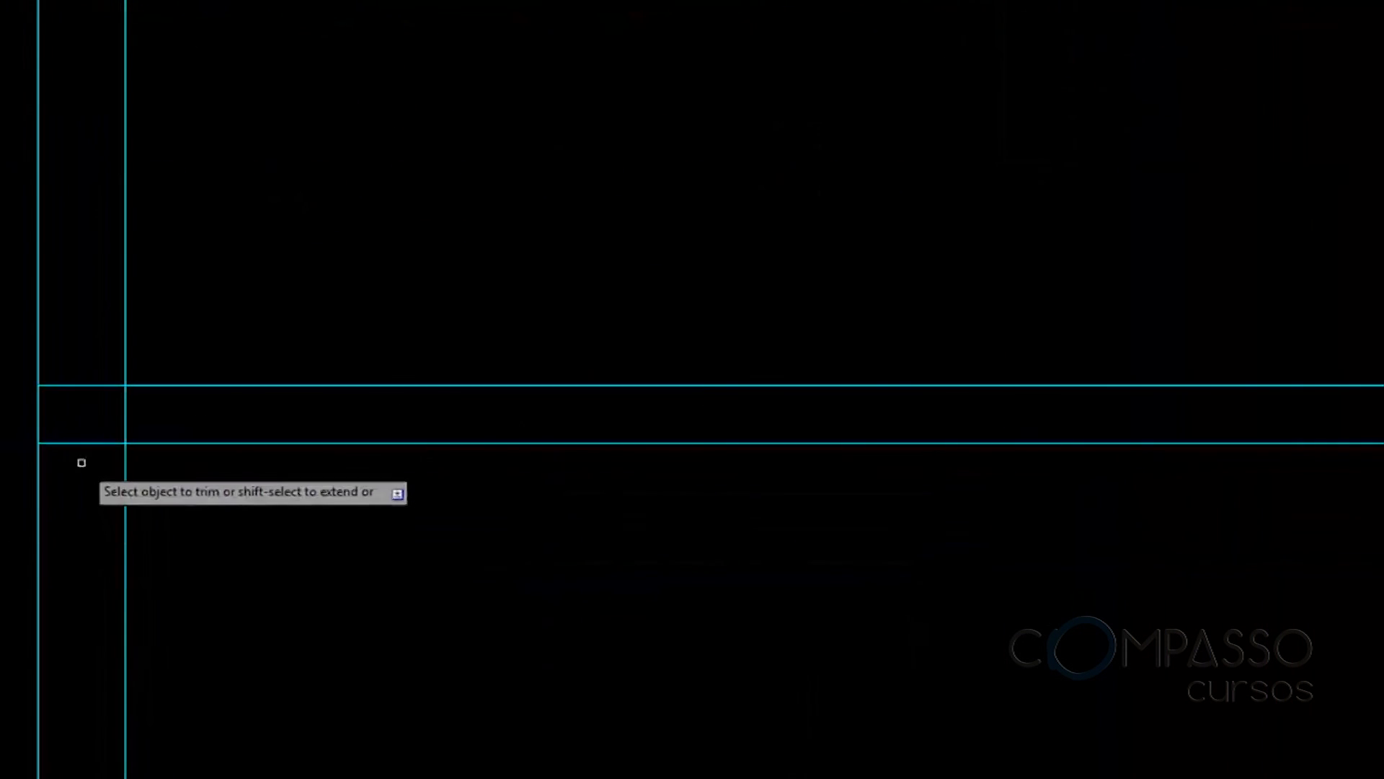
scroll(137, 414, "down", 3)
scroll(912, 418, "up", 3)
scroll(642, 448, "down", 3)
scroll(871, 483, "up", 3)
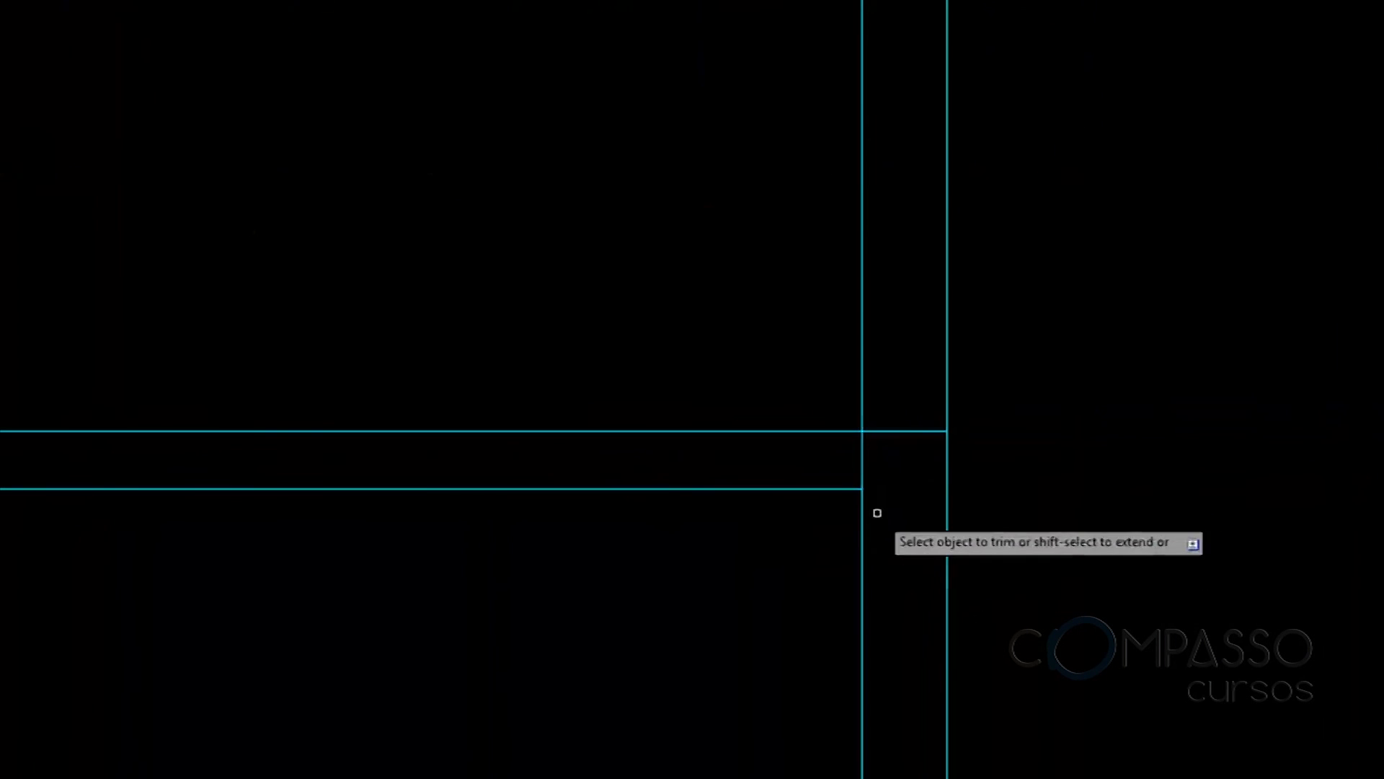
left_click(881, 468)
left_click(838, 445)
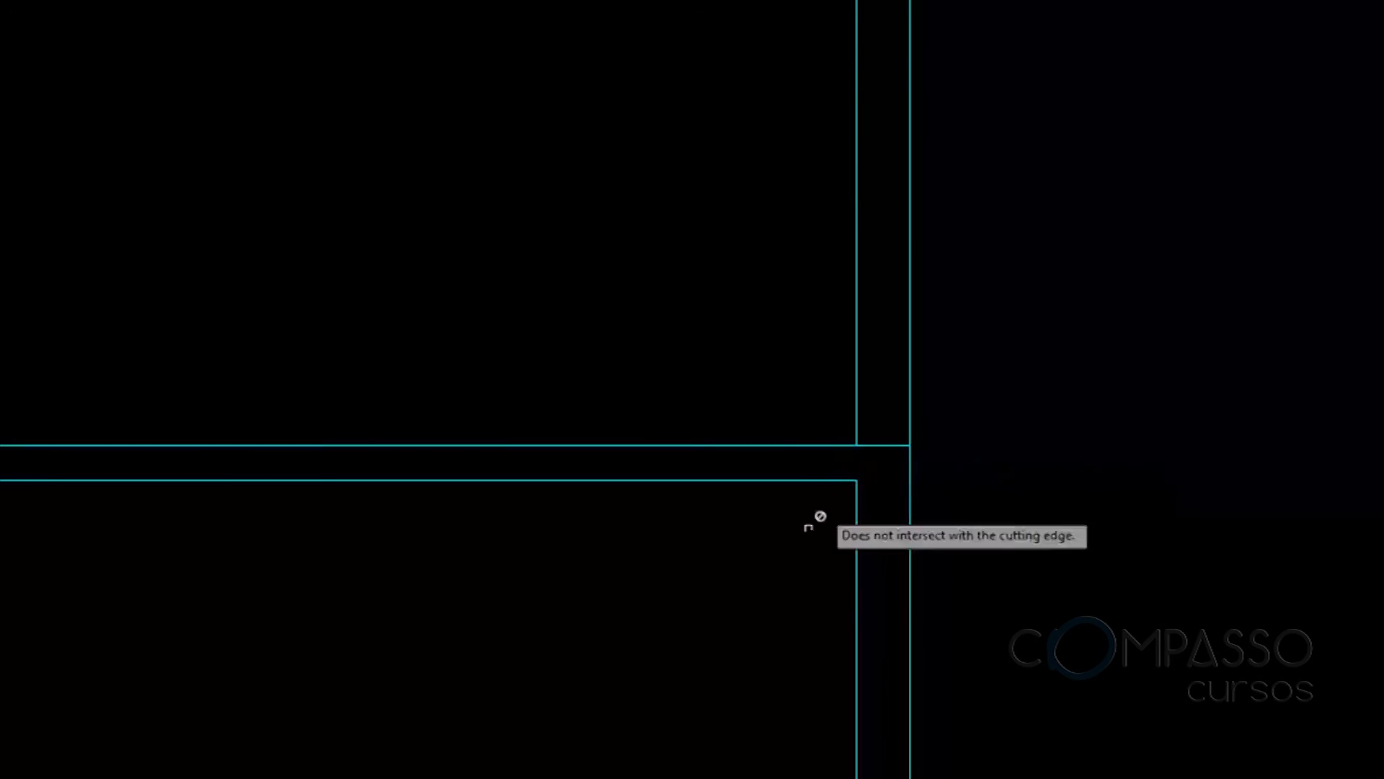
Offset the top line of the ceiling slab 0.4 m downward to mark the underside of the beams
scroll(819, 517, "down", 3)
type("l")
key("Return")
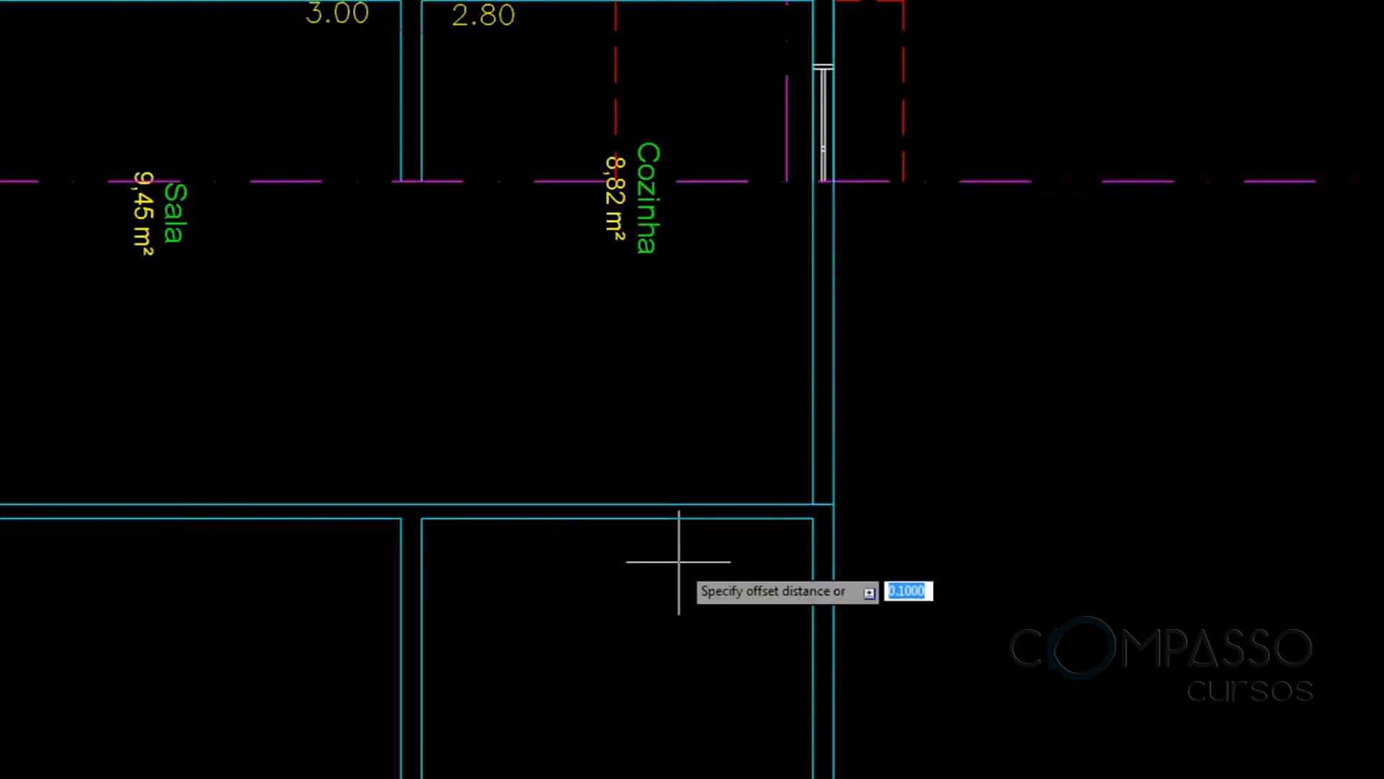
type("4")
key("Return")
left_click(640, 503)
left_click(522, 565)
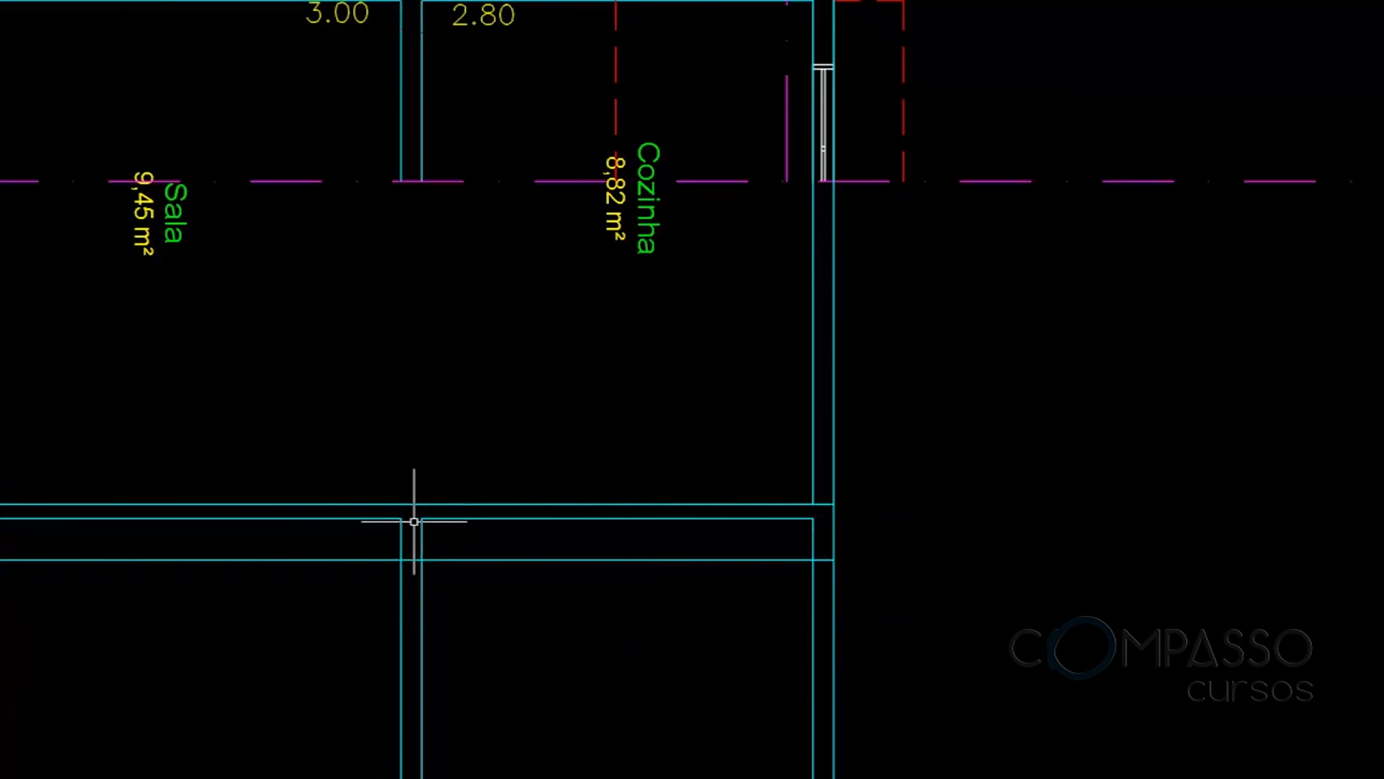
Trim the beam line across the Sala and Cozinha openings, keeping only the segments within the three walls
type("TR")
key("Return")
left_click(603, 559)
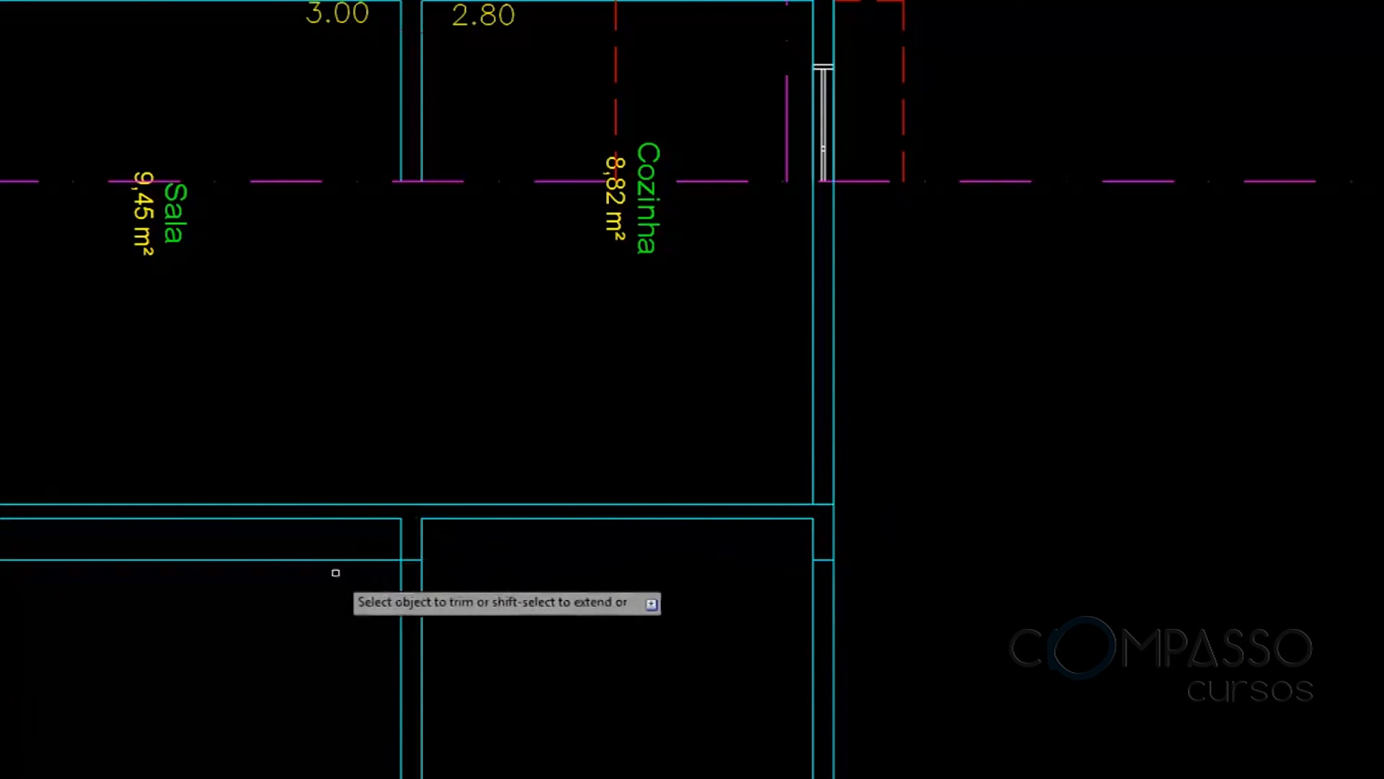
left_click(321, 560)
scroll(398, 546, "up", 6)
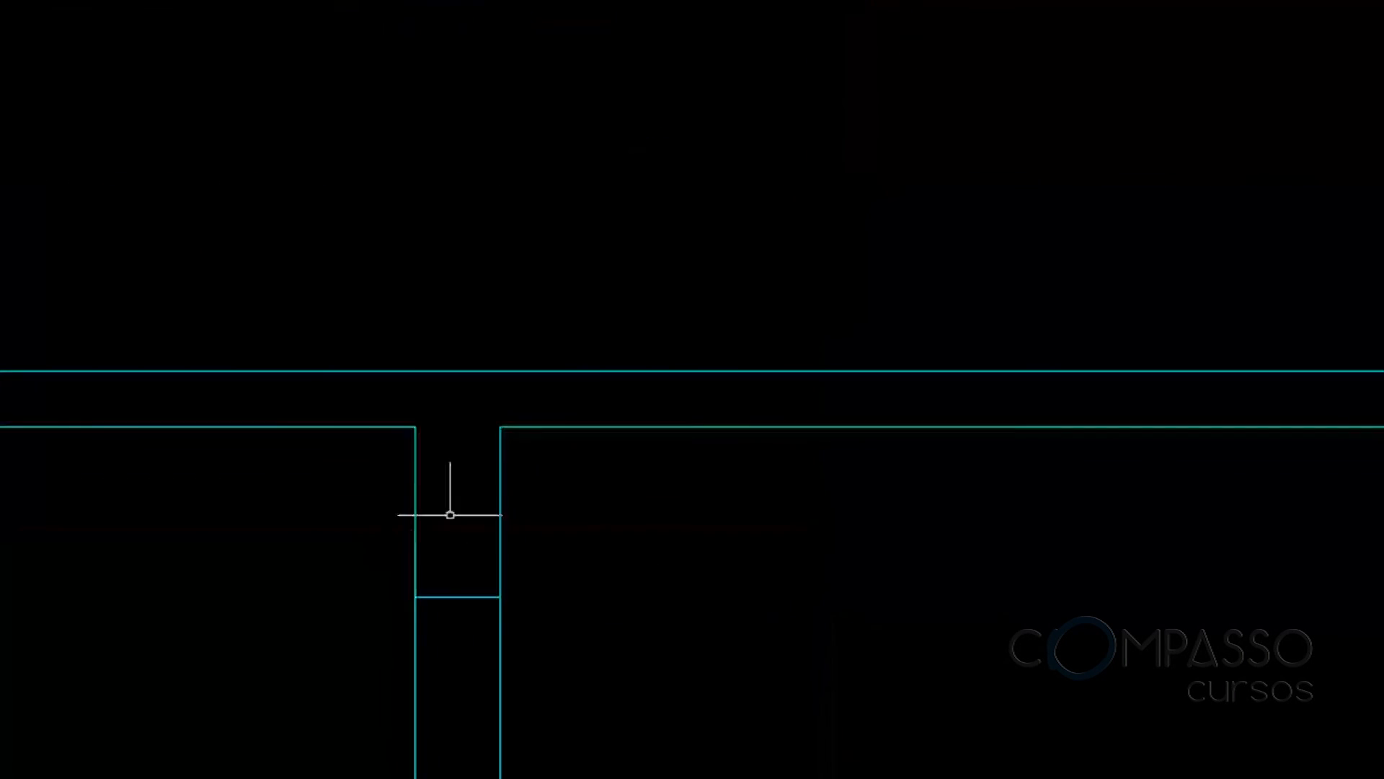
scroll(433, 444, "down", 5)
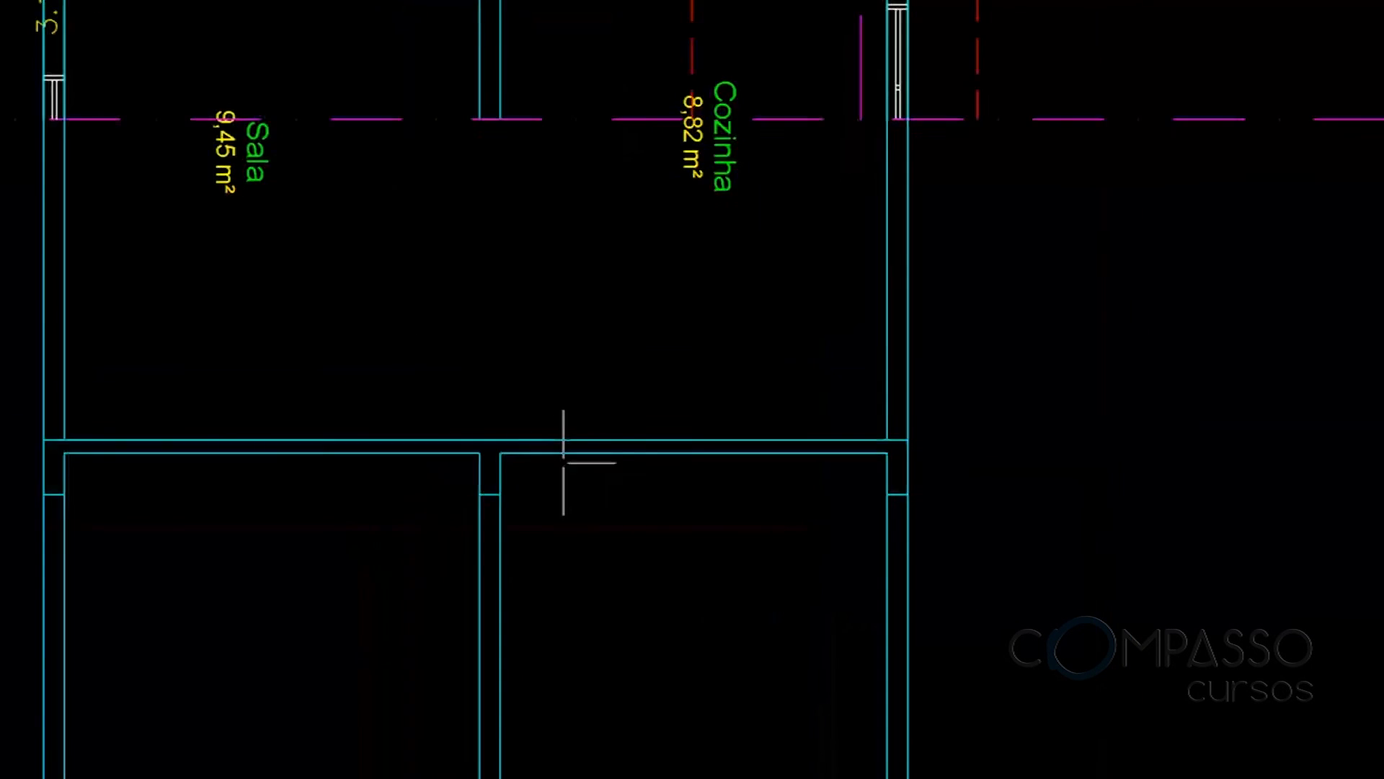
Examine the ceiling slab, the beams and the walls of the section against the cut floor plan
scroll(245, 394, "up", 2)
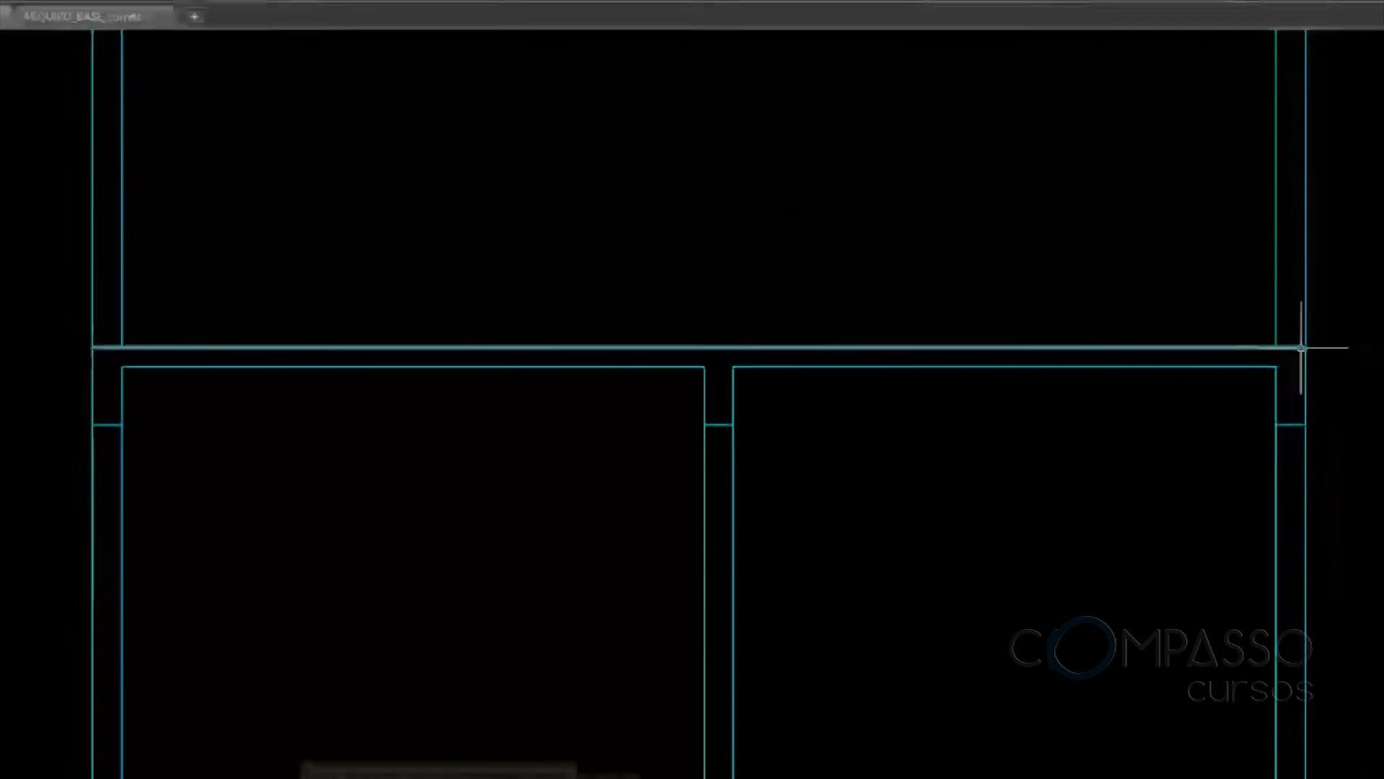
scroll(718, 364, "up", 3)
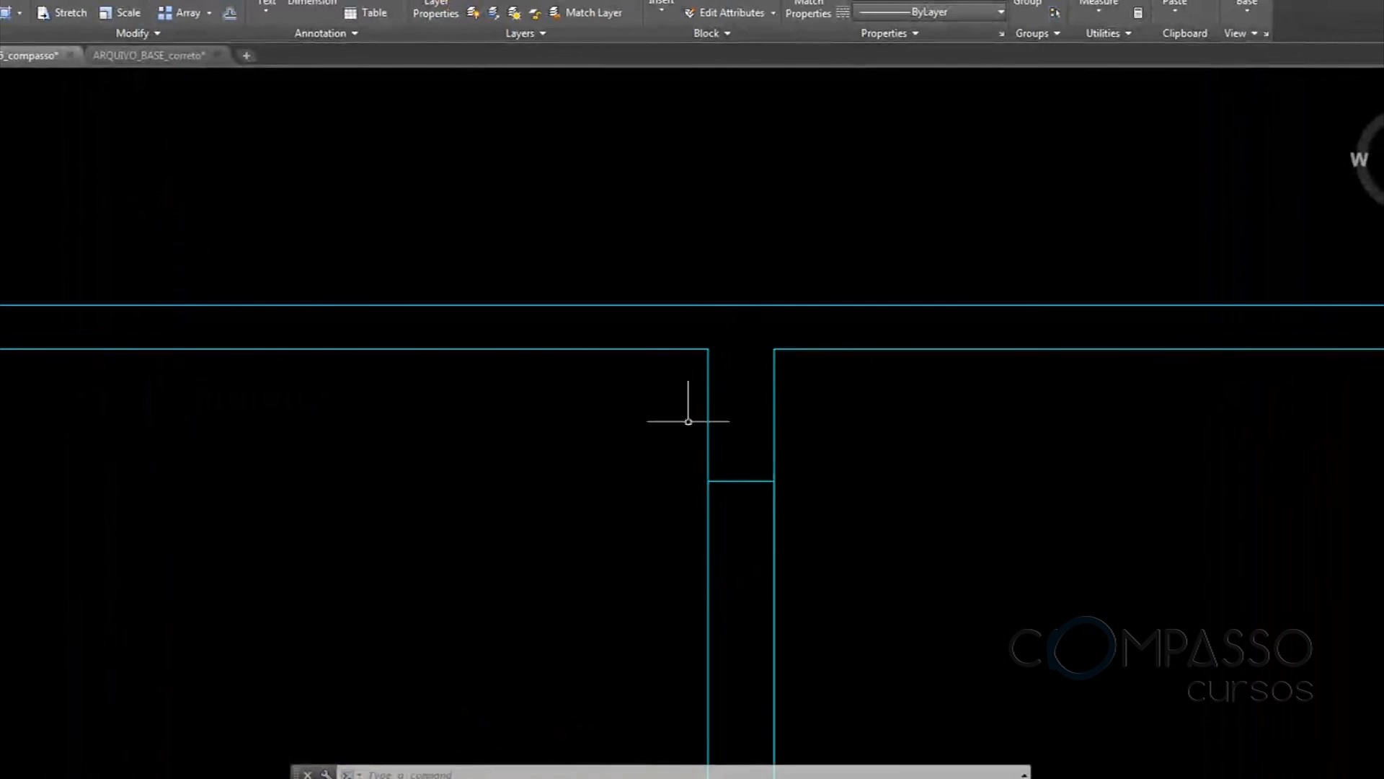
scroll(750, 374, "down", 4)
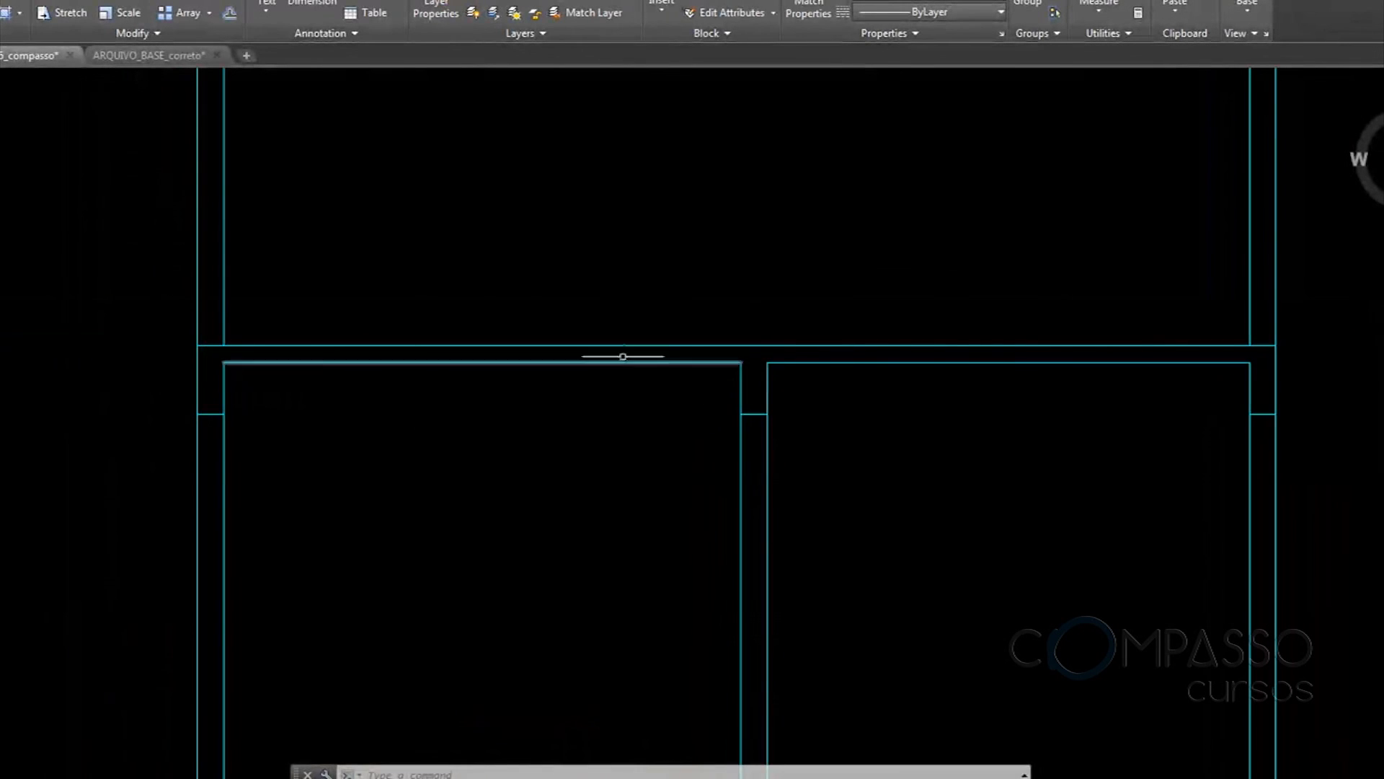
scroll(754, 436, "down", 5)
middle_click_drag(763, 433, 679, 440)
middle_click_drag(690, 505, 624, 488)
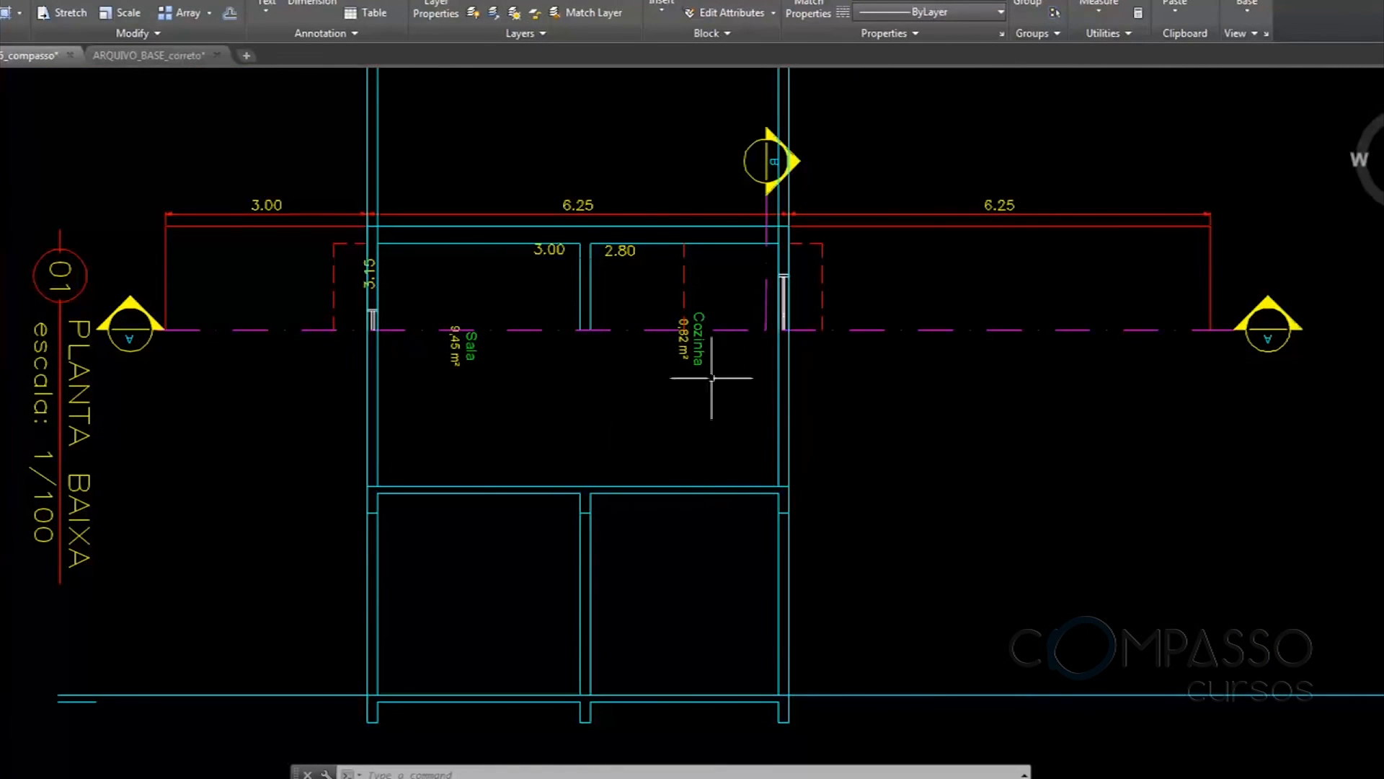
middle_click_drag(625, 426, 648, 380)
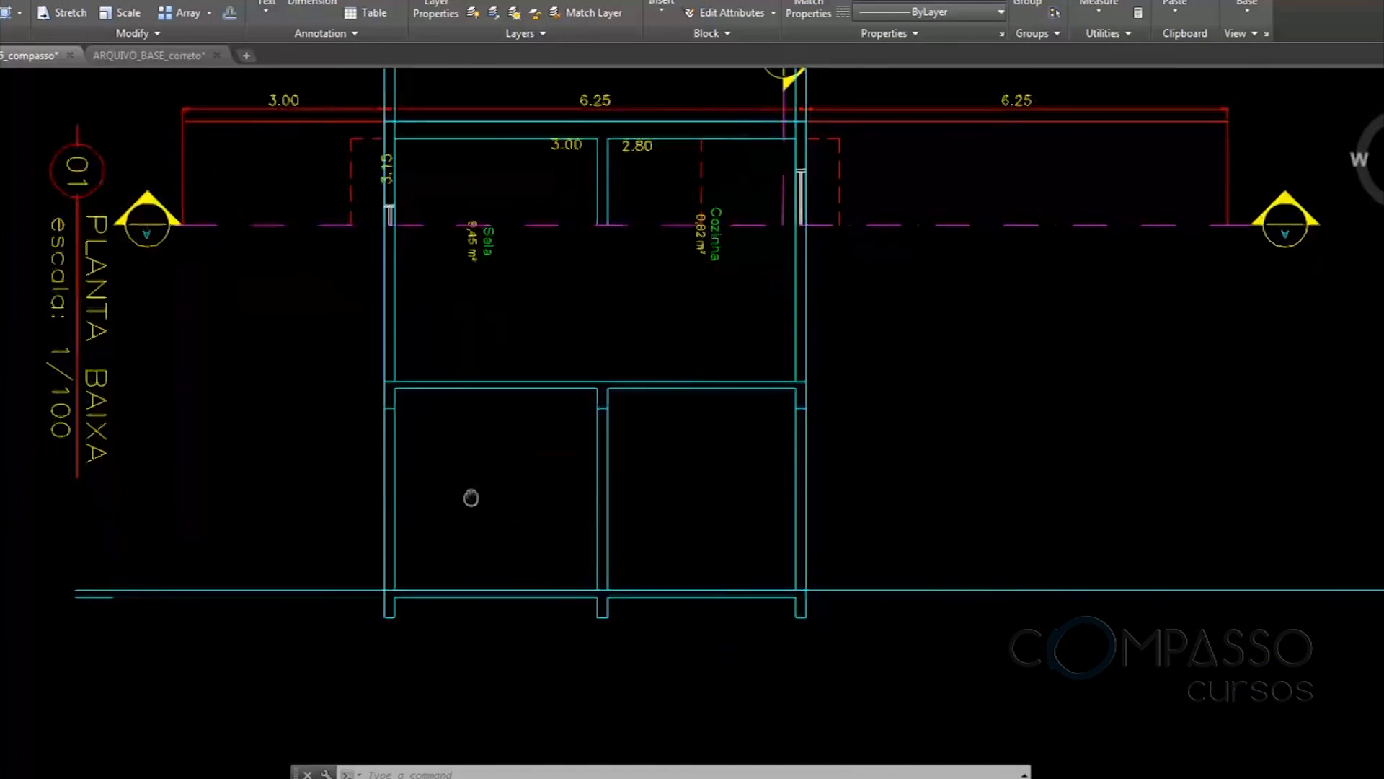
scroll(470, 540, "up", 5)
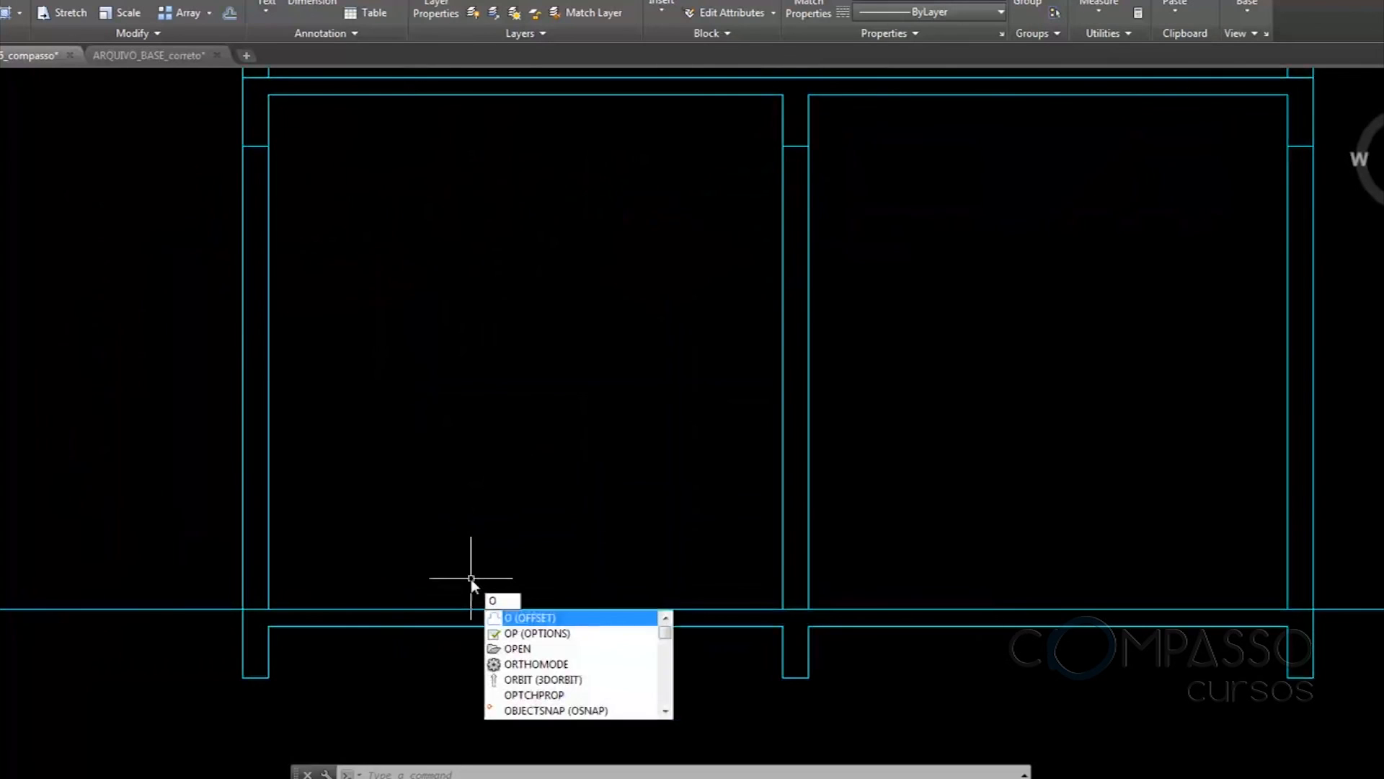
key("Return")
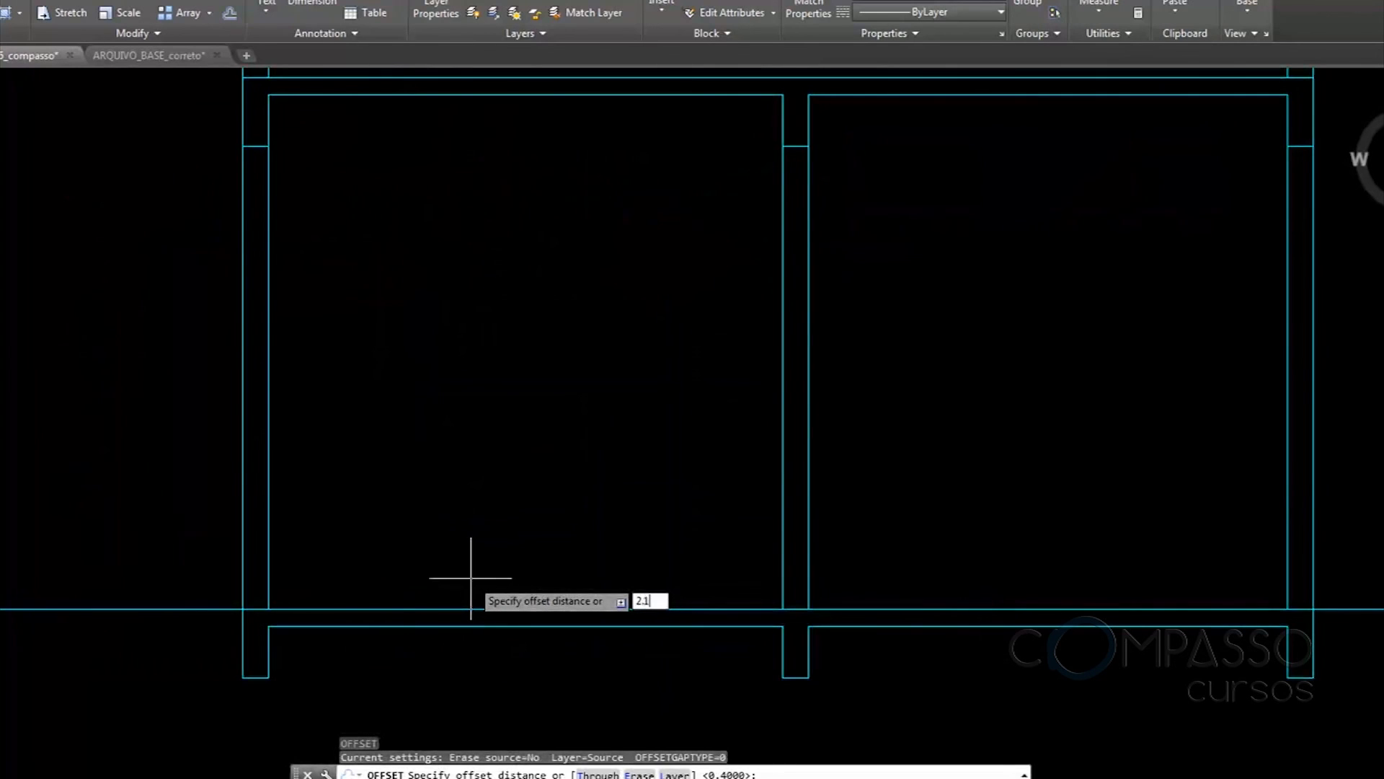
key("Escape")
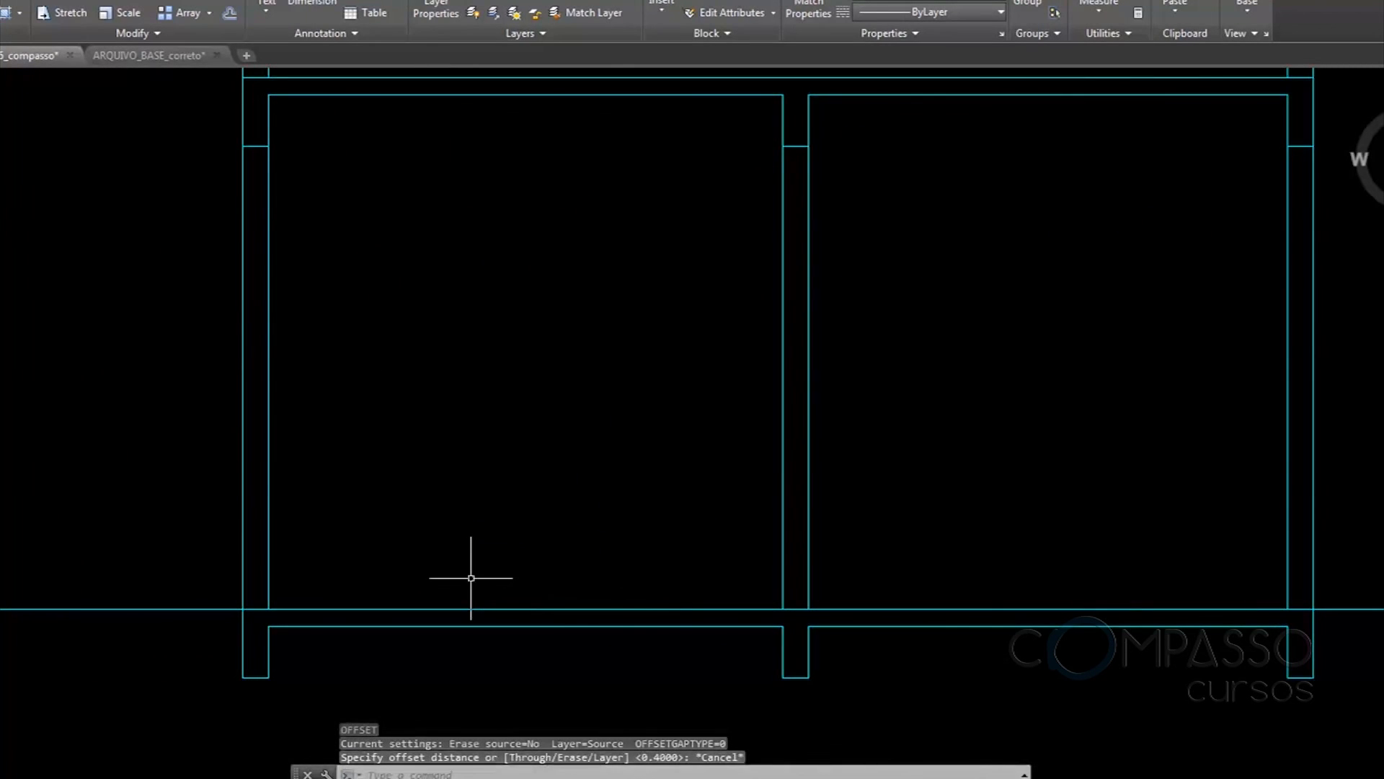
key("Escape")
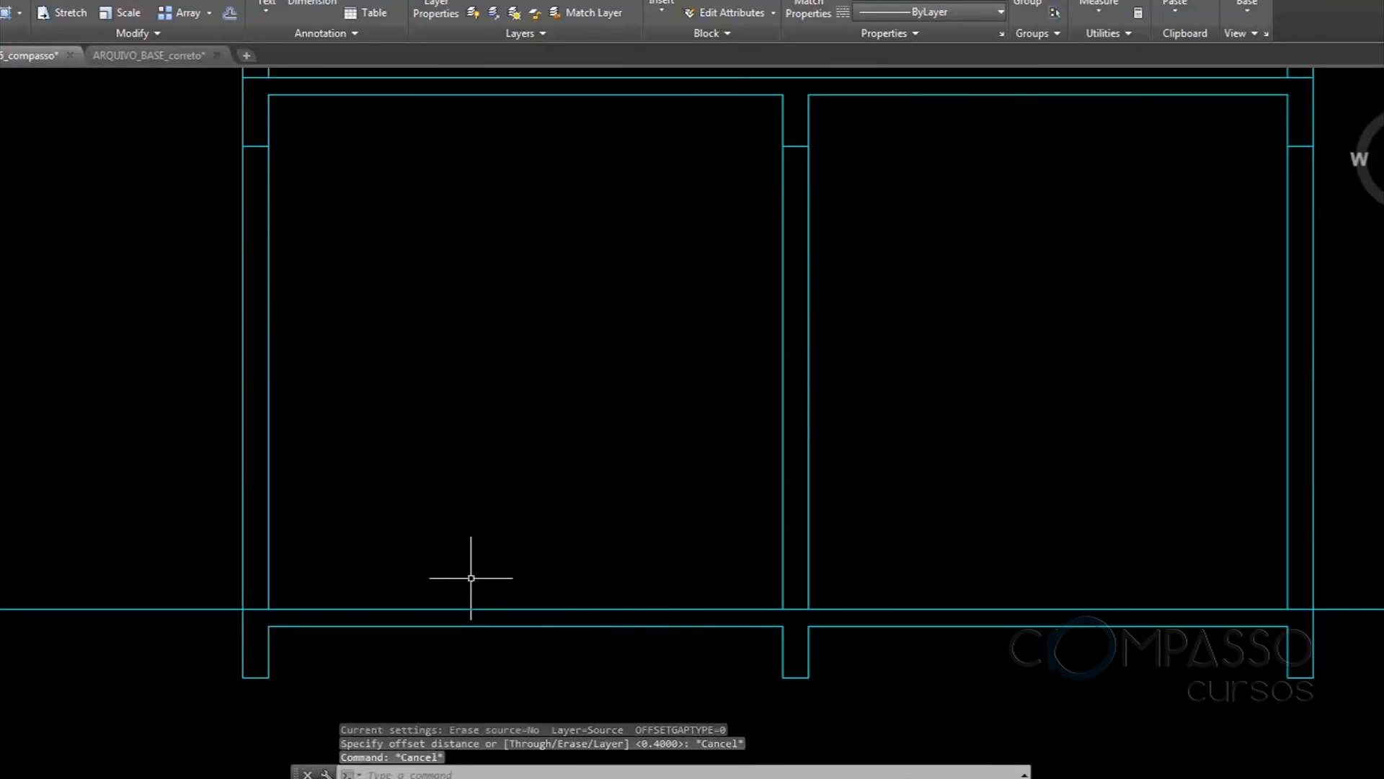
Offset the floor line 2.1 m upward to mark the top height of the doors and windows
key("Return")
type("2.1")
key("Return")
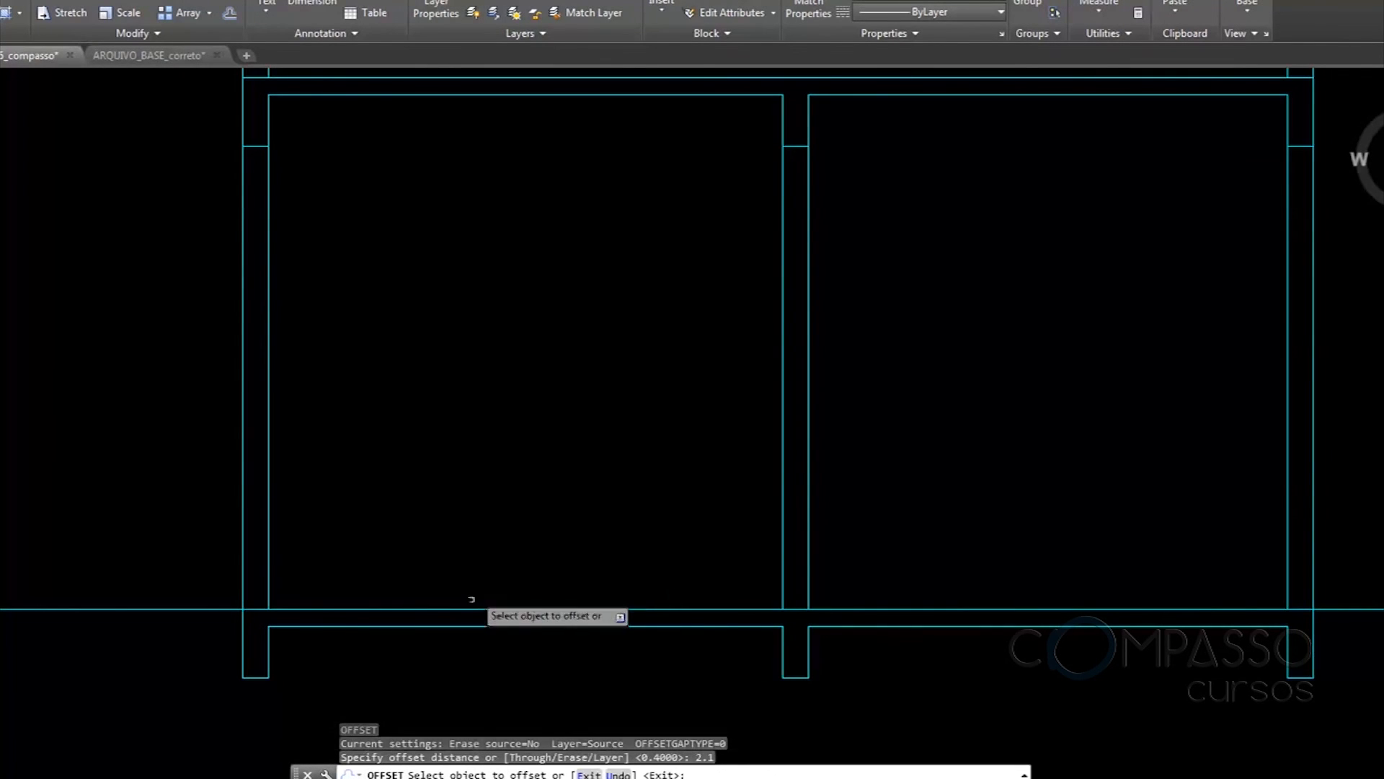
left_click(465, 608)
left_click(419, 456)
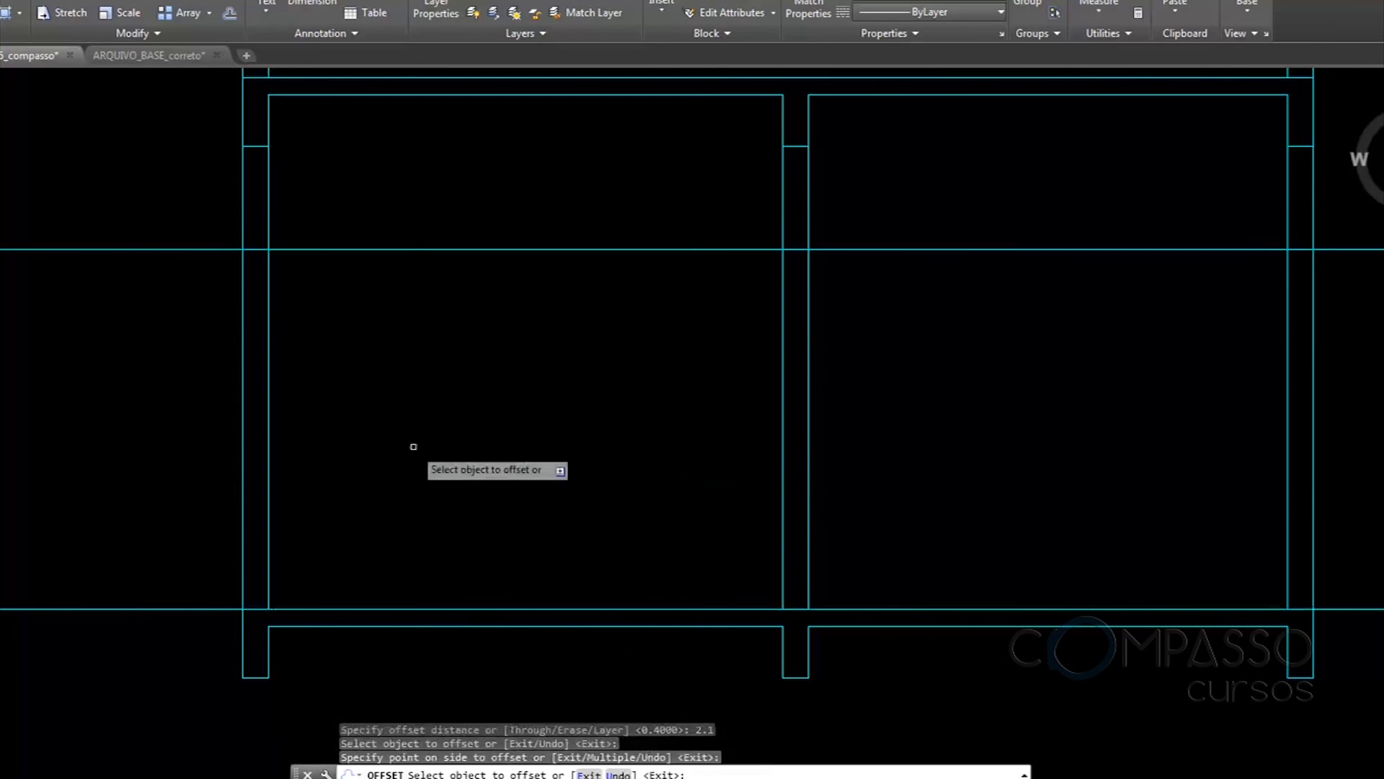
key("Escape")
Examine the section's window positions, the original floor plan and the door and window schedules
middle_click_drag(325, 402, 401, 550)
scroll(339, 451, "down", 2)
scroll(339, 451, "down", 4)
scroll(317, 476, "up", 2)
scroll(316, 478, "up", 2)
scroll(315, 478, "down", 2)
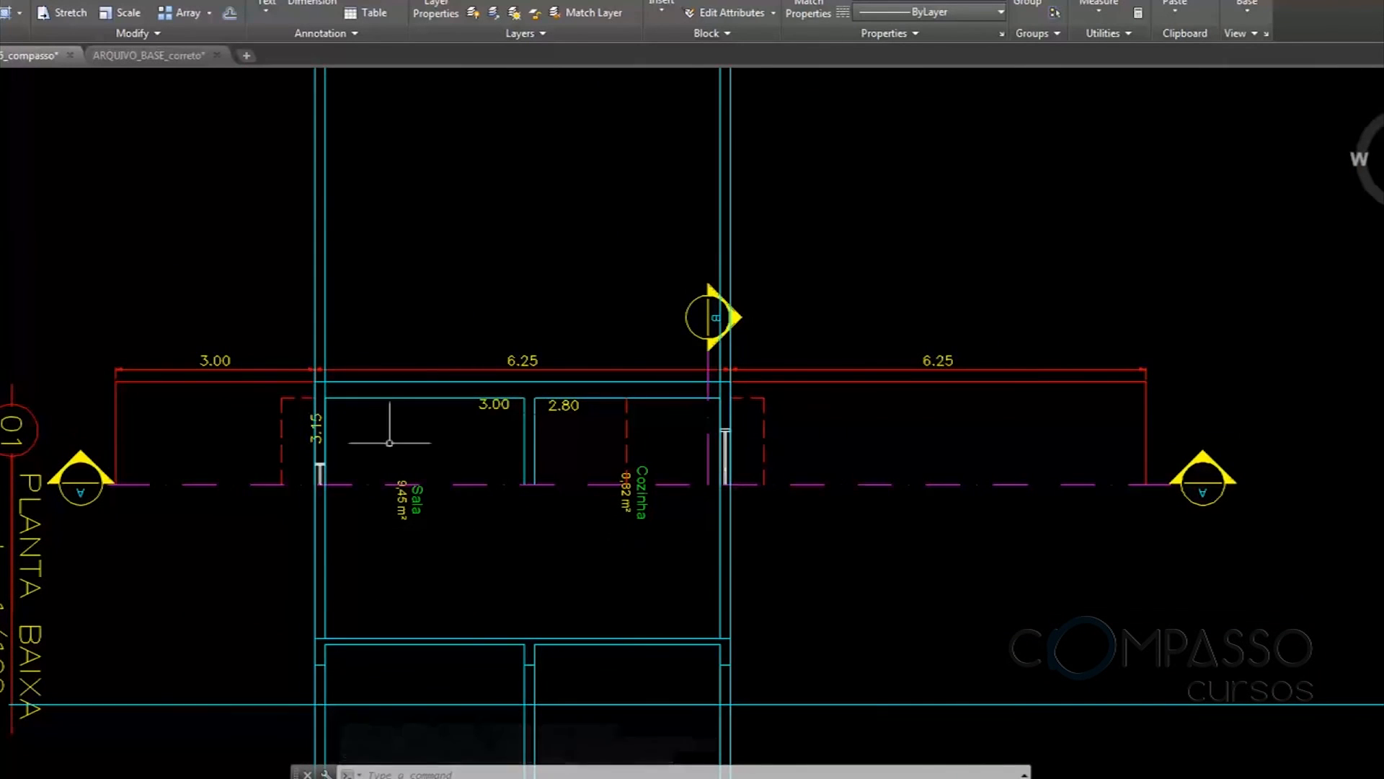
scroll(648, 482, "down", 3)
middle_click_drag(649, 481, 469, 641)
scroll(469, 642, "down", 2)
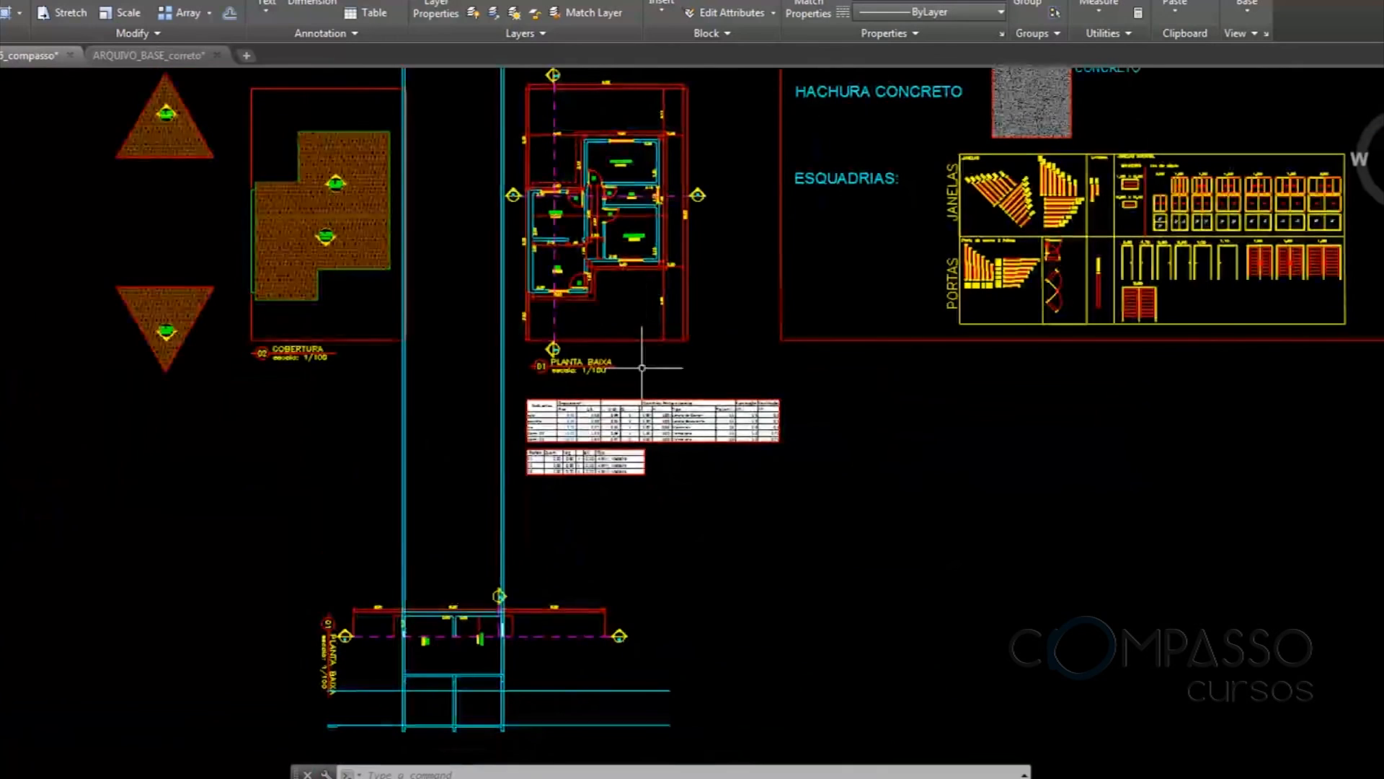
Copy the 1,00 side-view window from the library into the section's Cozinha outer wall, with its top at the 2.1 m height line
scroll(644, 388, "up", 6)
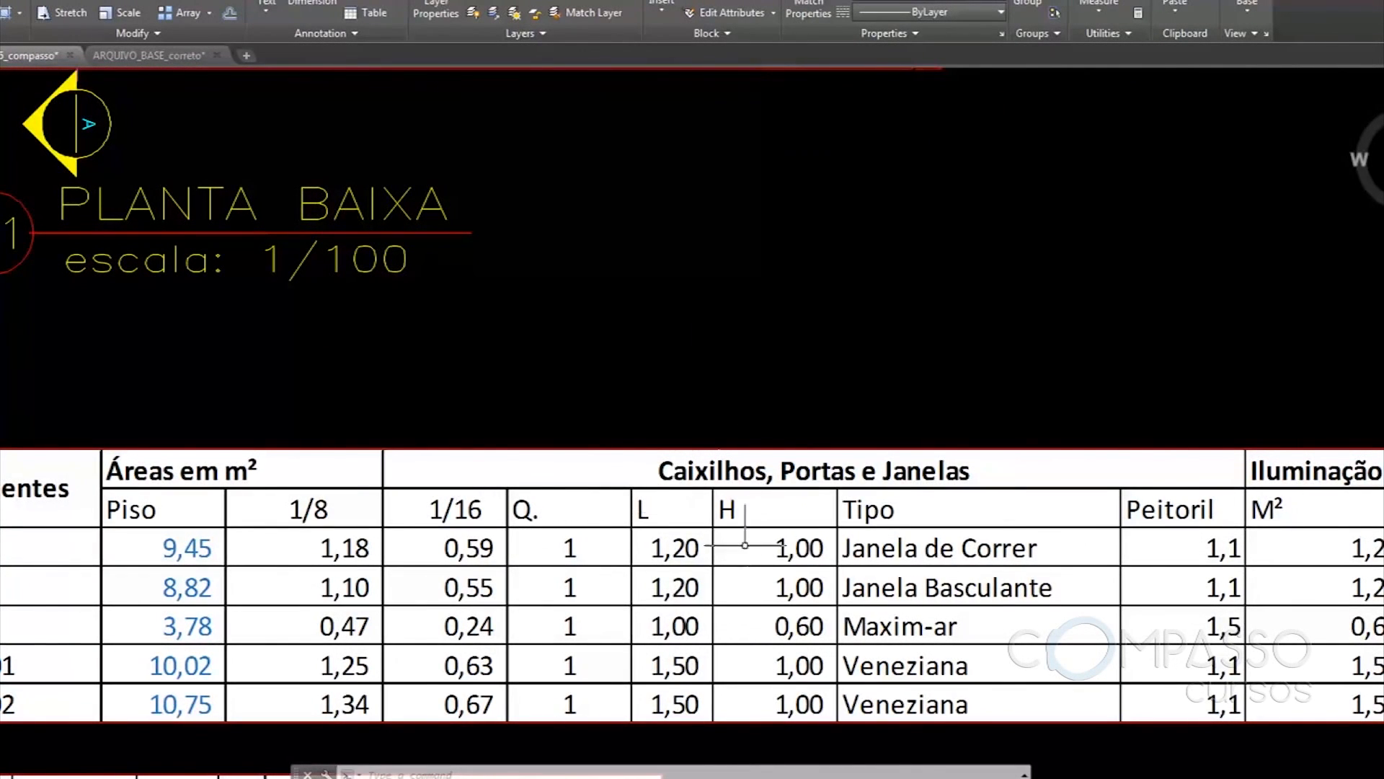
scroll(745, 545, "down", 6)
type("COP")
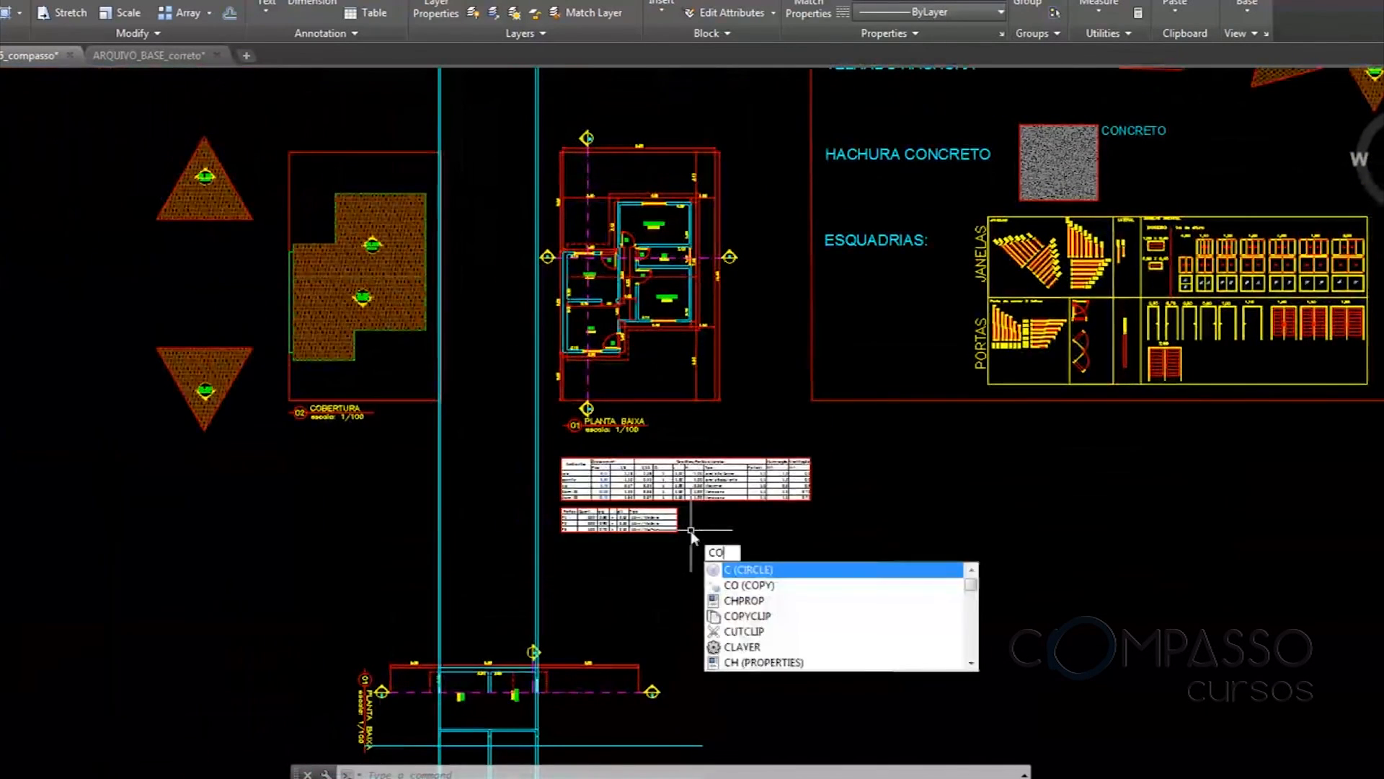
key("Return")
middle_click_drag(1188, 302, 743, 482)
scroll(649, 479, "up", 7)
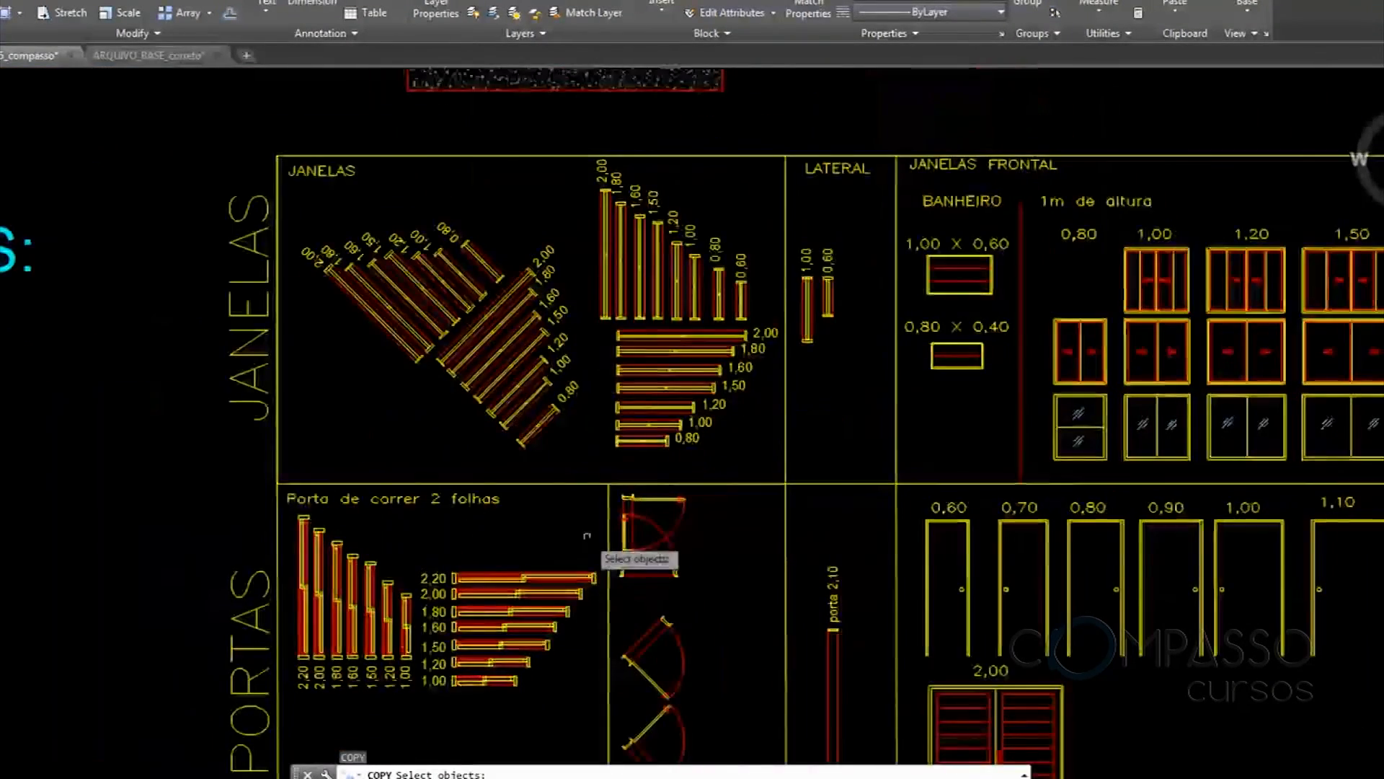
scroll(721, 461, "up", 3)
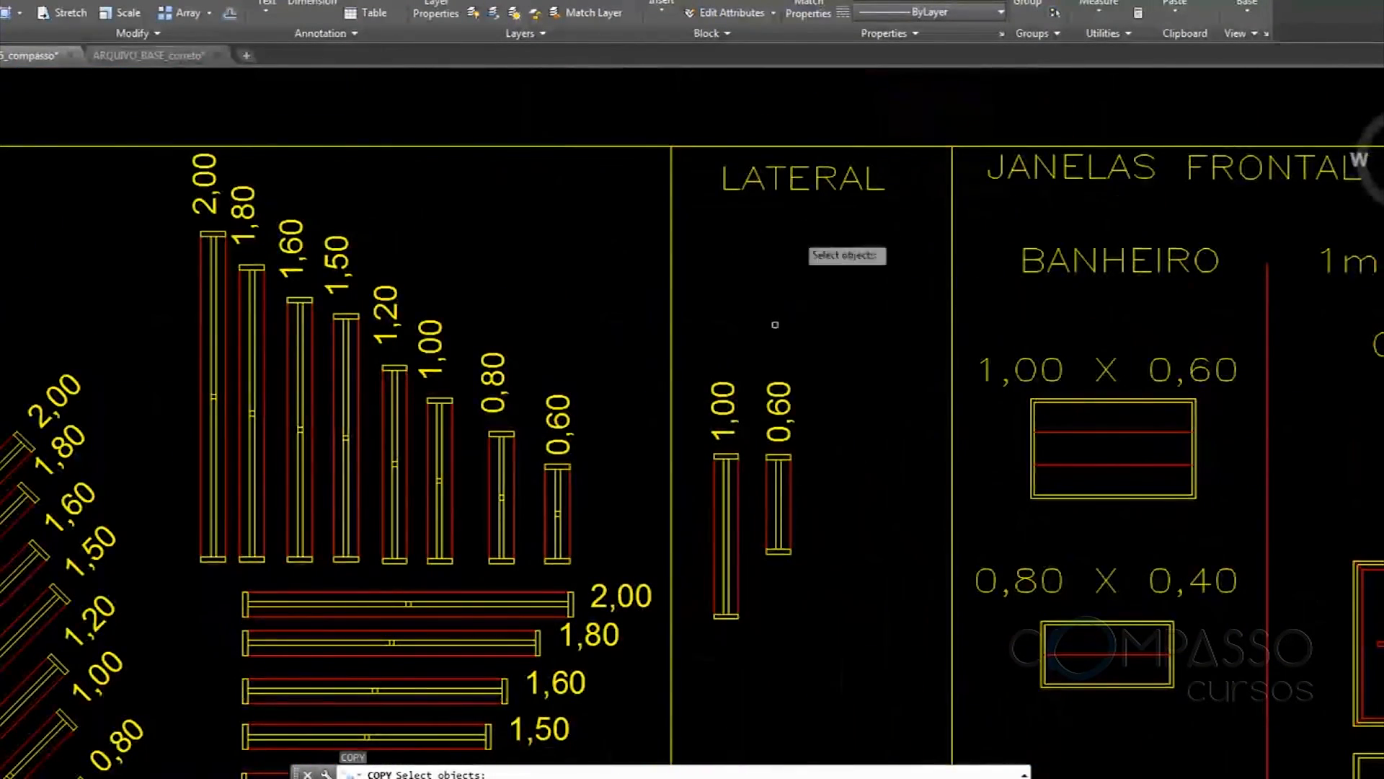
left_click(729, 487)
scroll(717, 475, "up", 6)
key("Return")
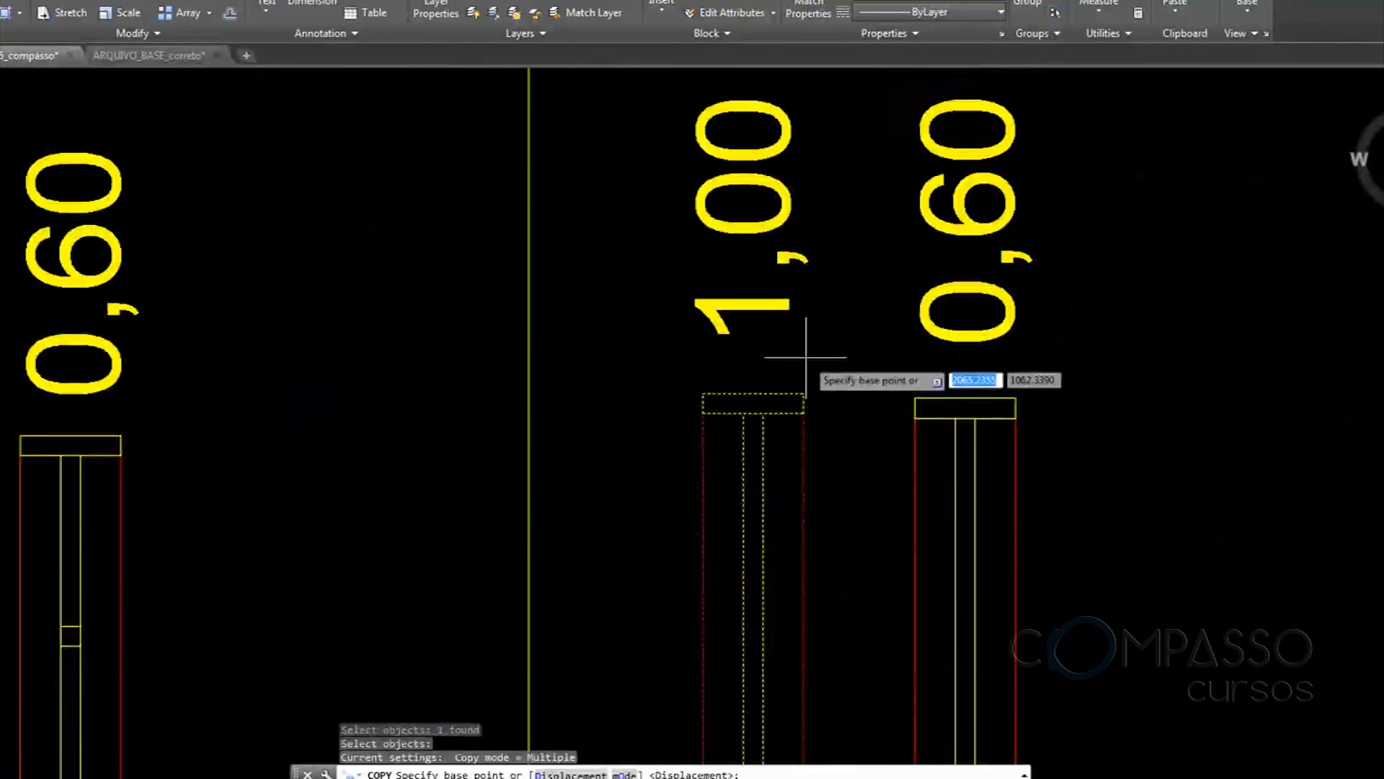
left_click(804, 395)
scroll(823, 317, "down", 15)
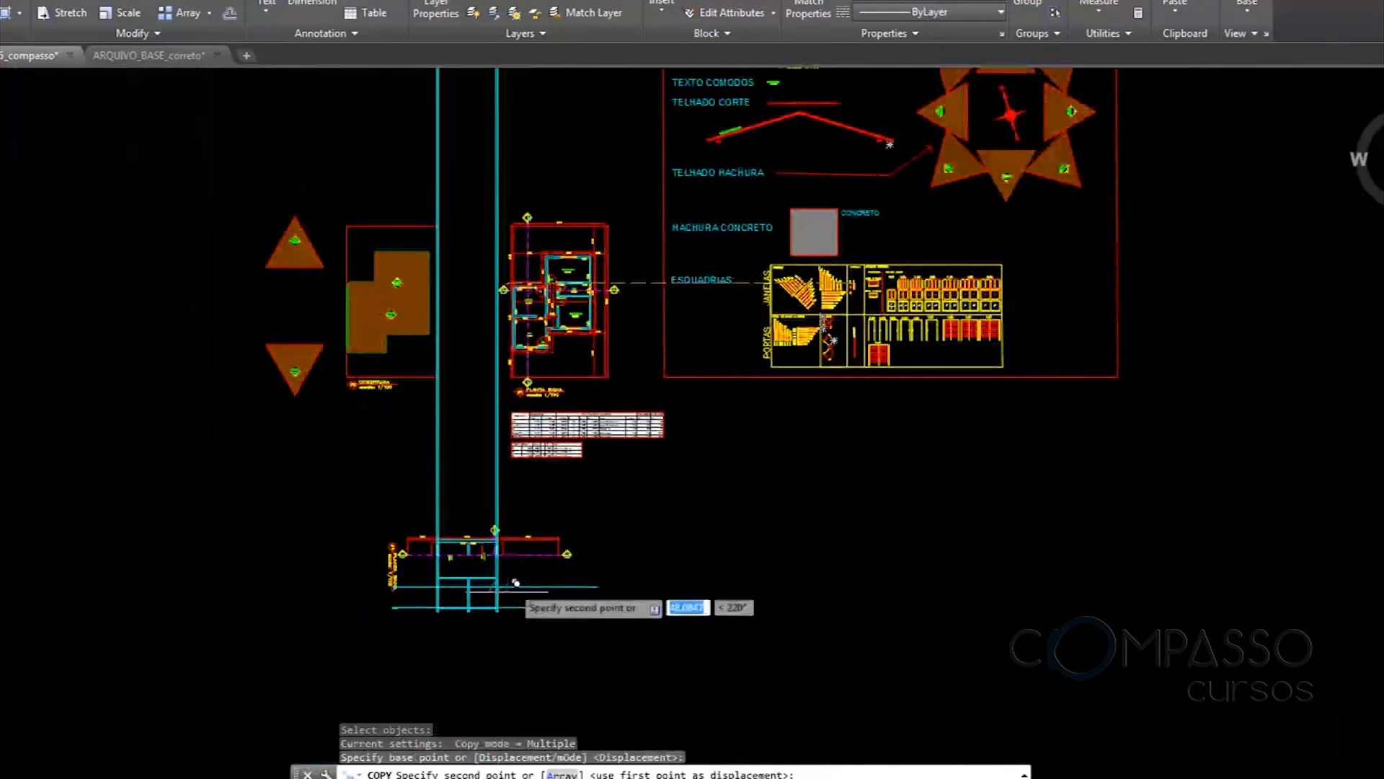
scroll(537, 566, "up", 10)
left_click(534, 550)
Place a second copy of the 1,00 side-view window in the Sala outer wall, at the same height line
scroll(534, 550, "down", 5)
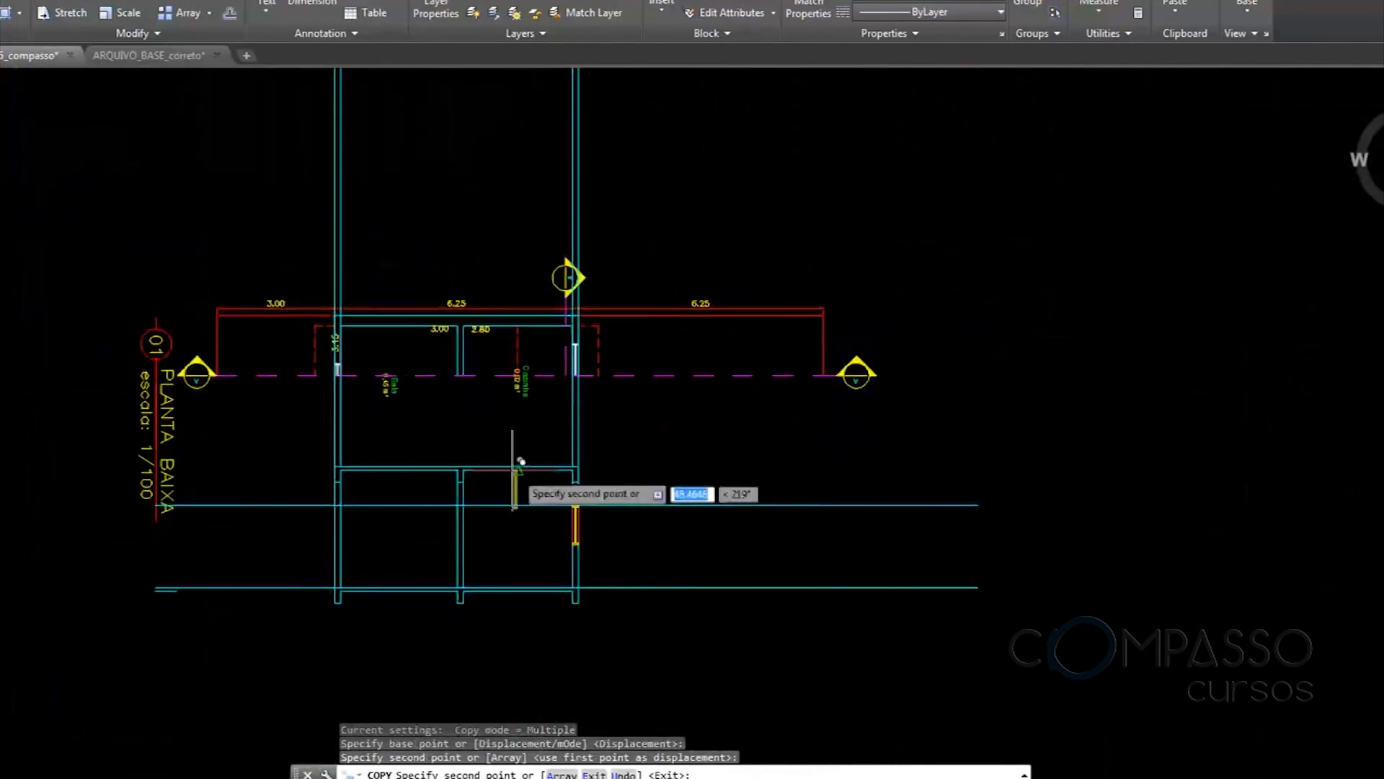
scroll(465, 486, "up", 8)
scroll(633, 392, "down", 4)
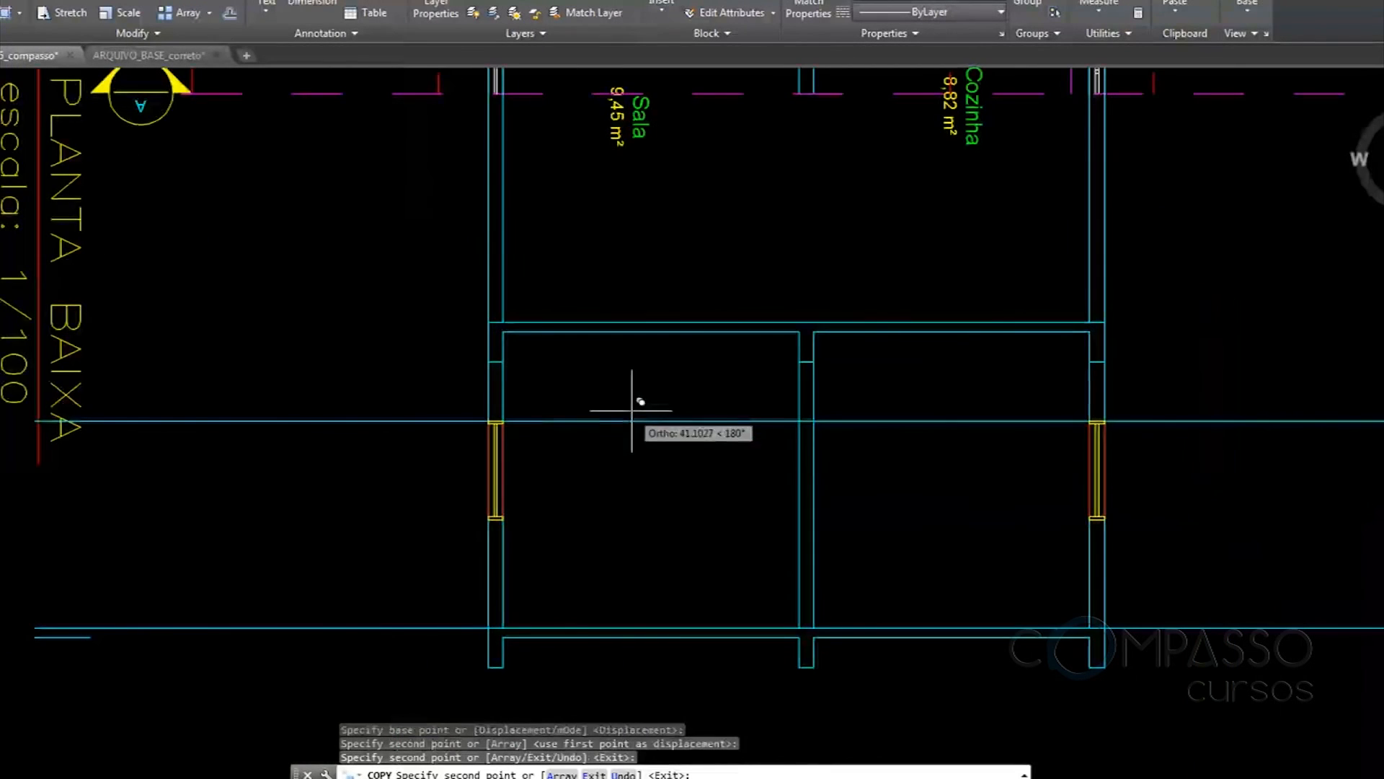
key("Escape")
Delete the height guide line that crosses the section at the tops of the windows
left_click_drag(655, 396, 593, 452)
key("Delete")
scroll(701, 458, "down", 2)
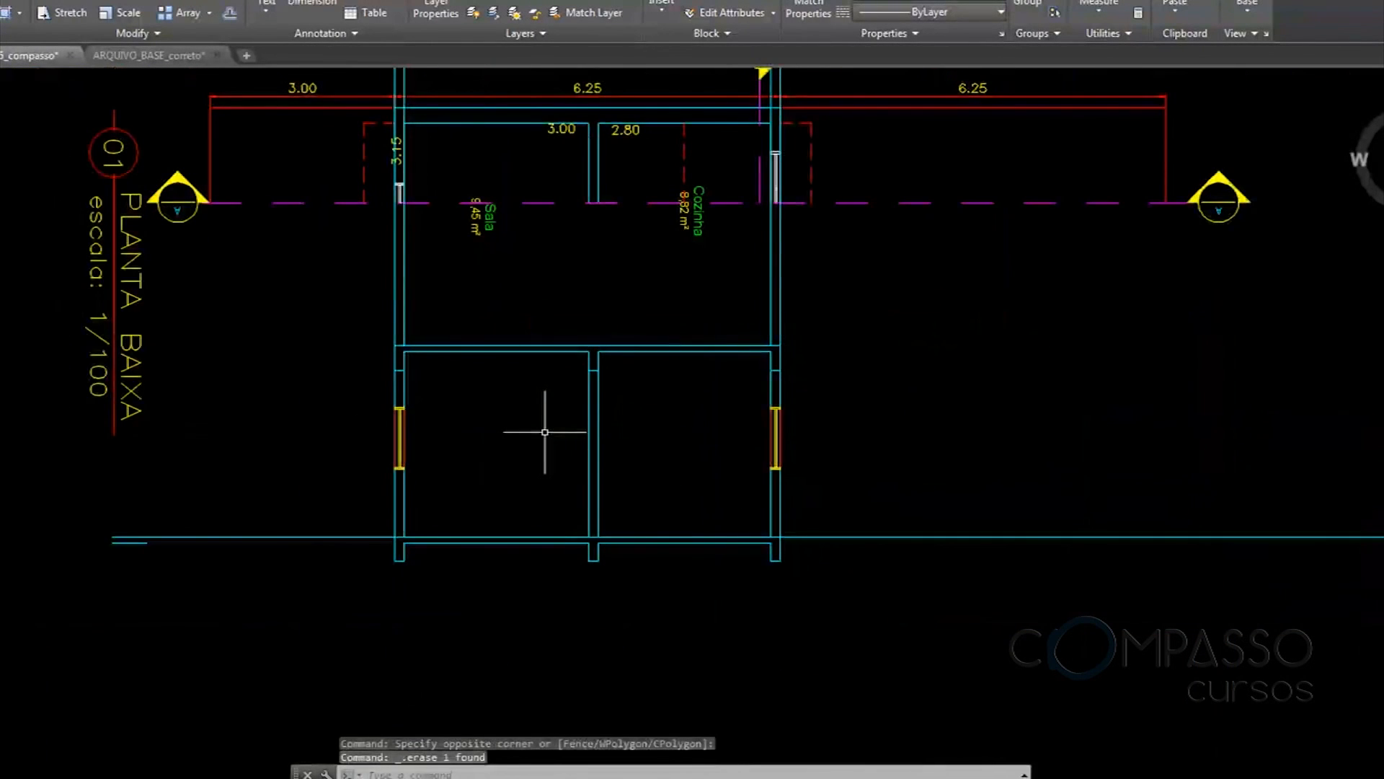
Trim the wall lines inside the two window openings of the section's outer walls
type("TR")
key("Return")
key("Return")
scroll(725, 431, "up", 5)
left_click(884, 411)
left_click(797, 461)
middle_click_drag(573, 470, 877, 487)
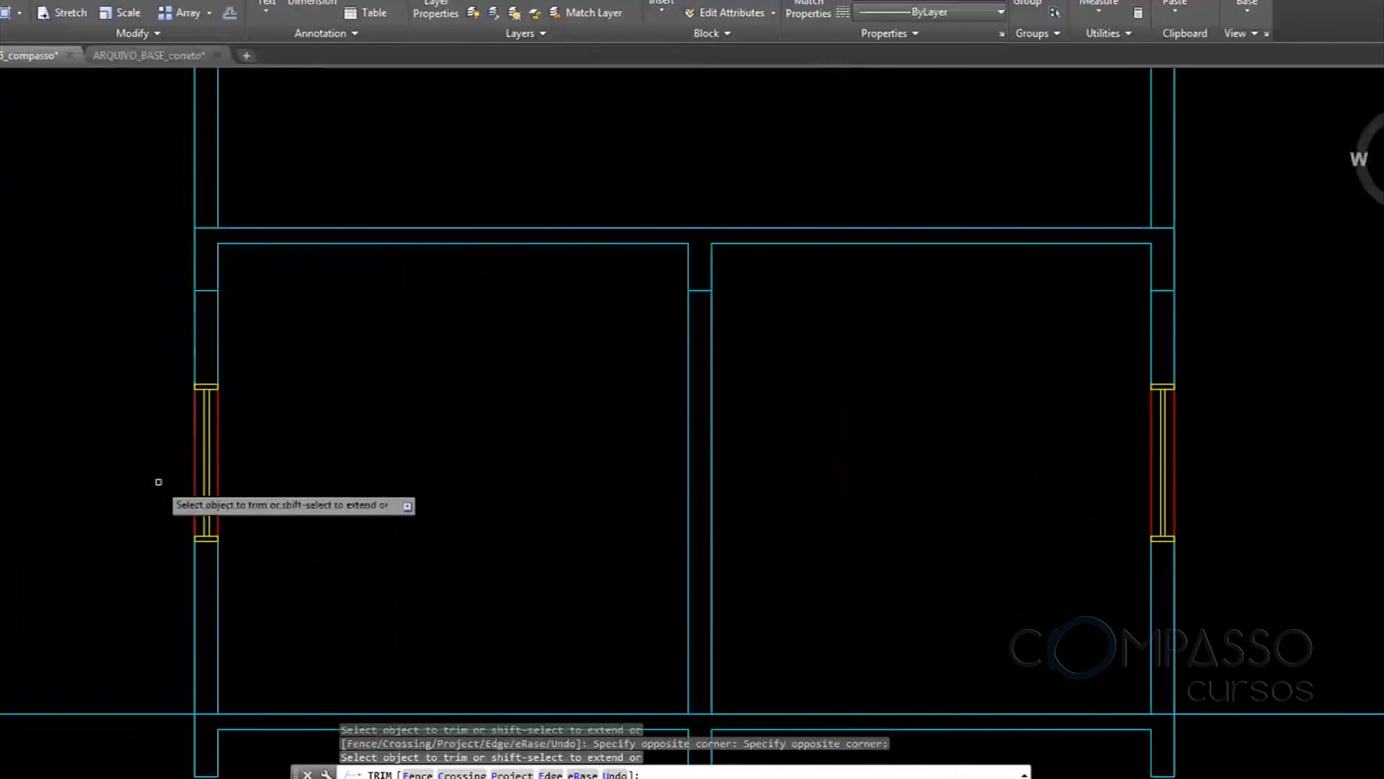
key("Escape")
scroll(519, 350, "down", 2)
scroll(519, 351, "down", 2)
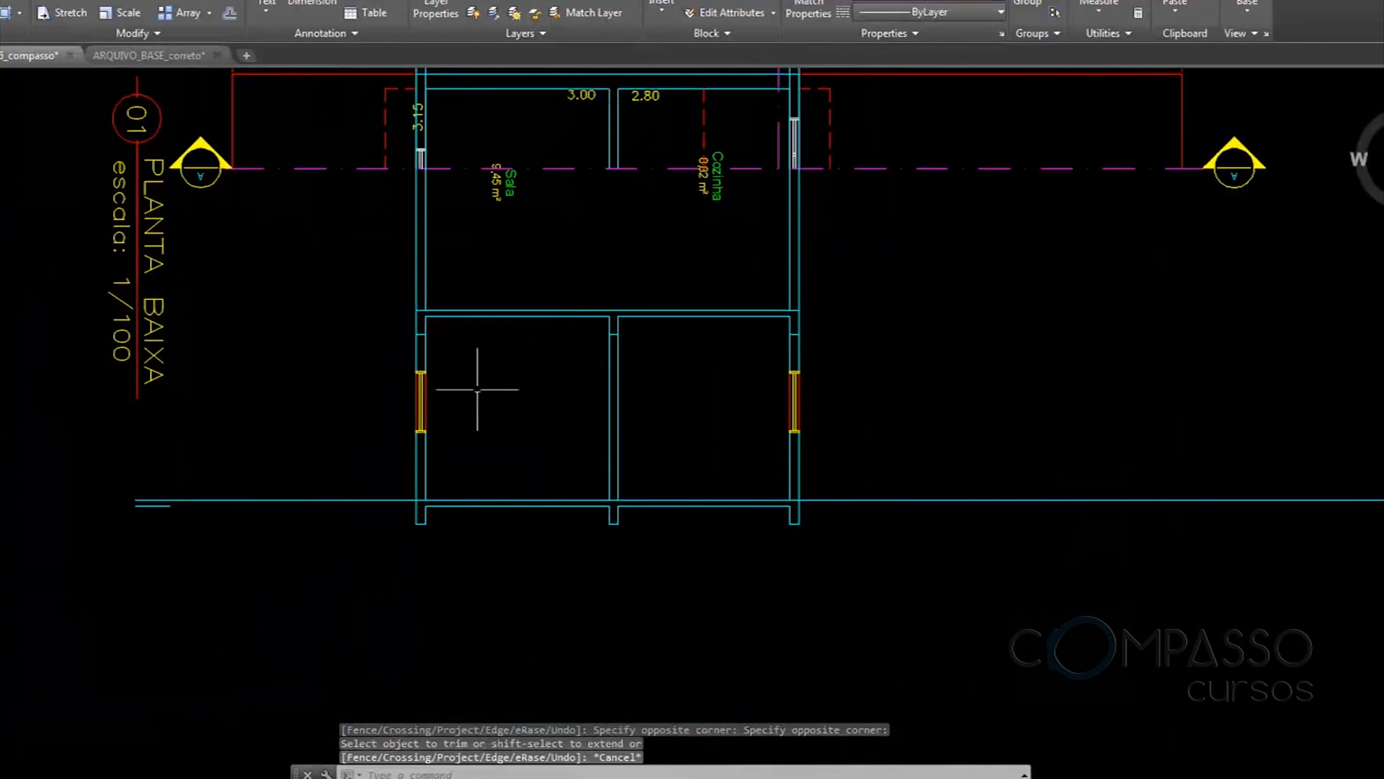
Examine the wall segments above the placed windows and their junctions with the beams and ceiling slab
scroll(380, 403, "up", 4)
left_click(501, 285)
left_click(479, 279)
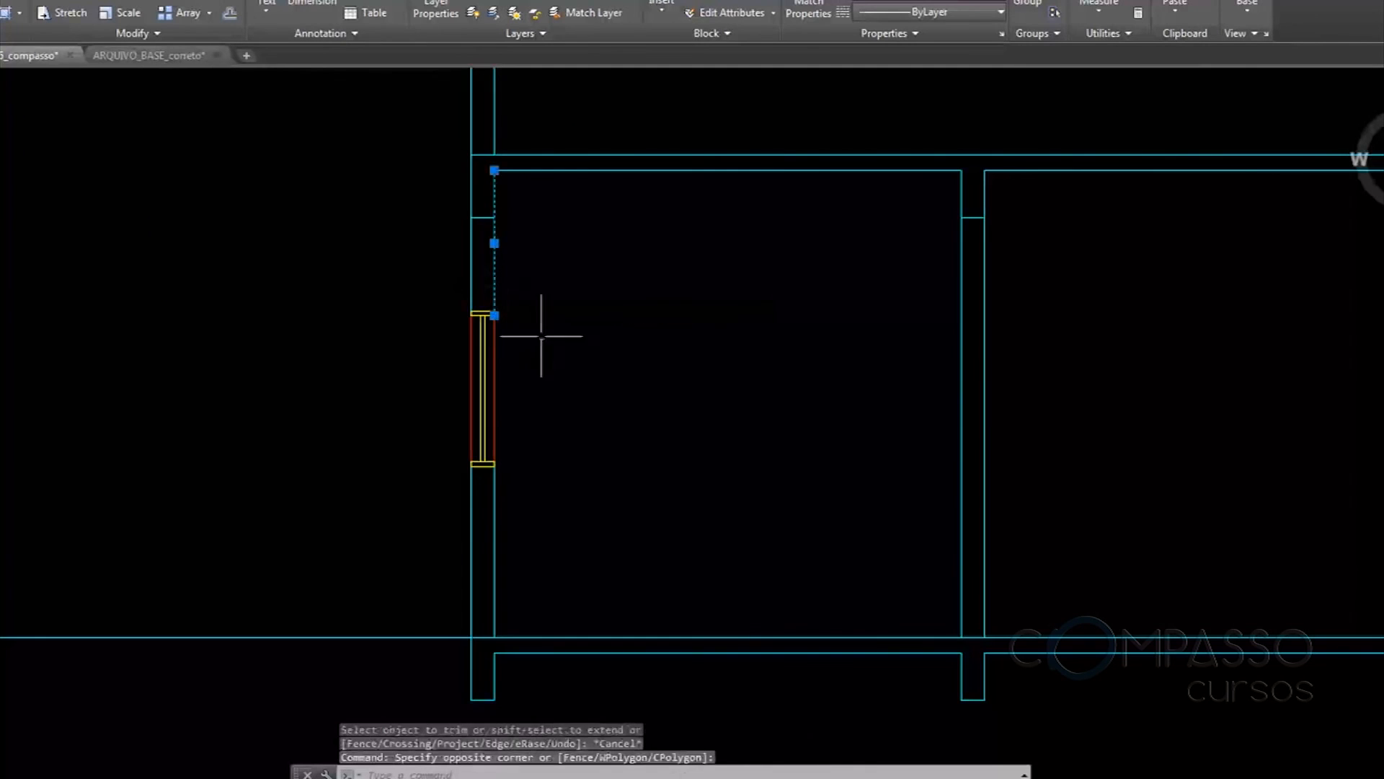
scroll(407, 393, "down", 4)
key("Escape")
scroll(810, 380, "up", 4)
scroll(809, 381, "up", 2)
left_click(829, 250)
left_click(768, 273)
key("Escape")
scroll(822, 365, "down", 2)
scroll(577, 303, "down", 2)
middle_click_drag(590, 322, 669, 419)
middle_click_drag(530, 330, 635, 380)
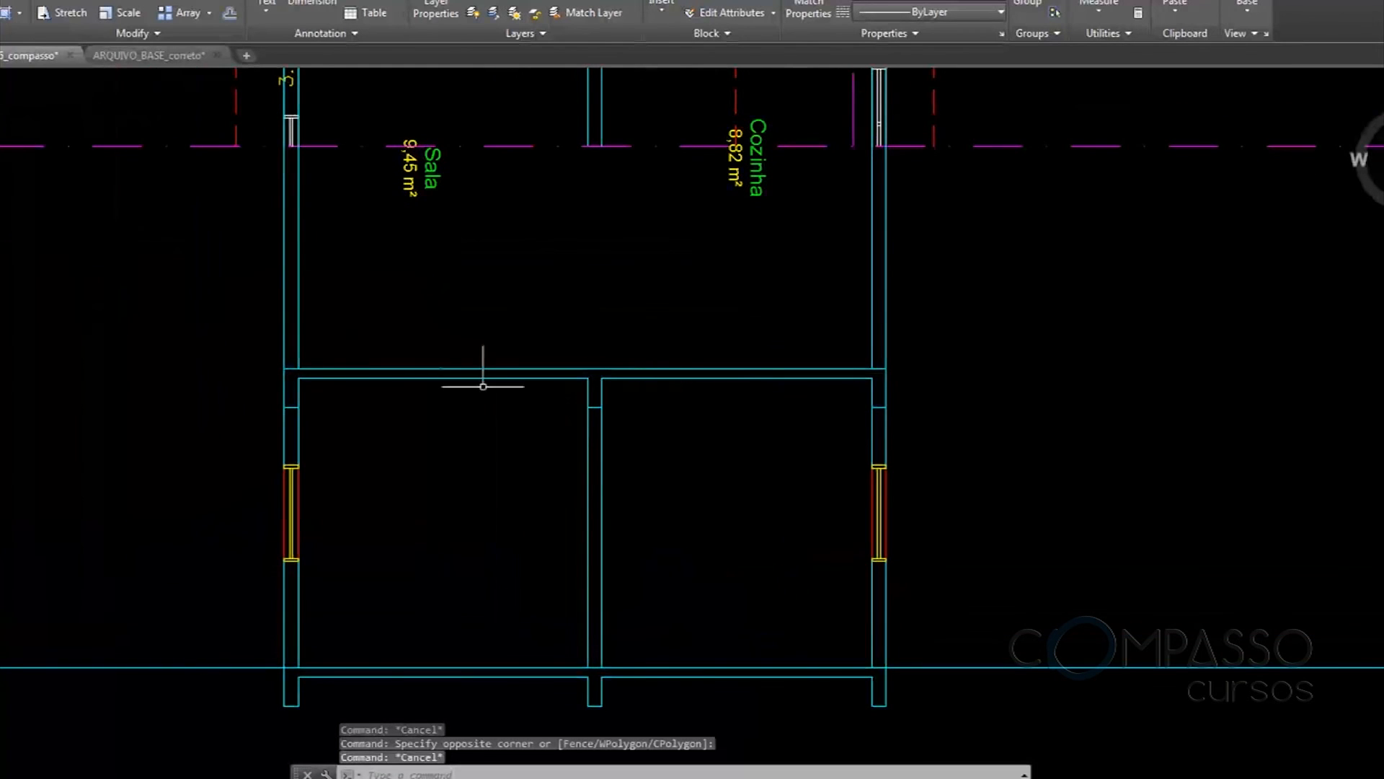
Offset the ceiling slab's top line 0.2 m upward
scroll(272, 392, "up", 6)
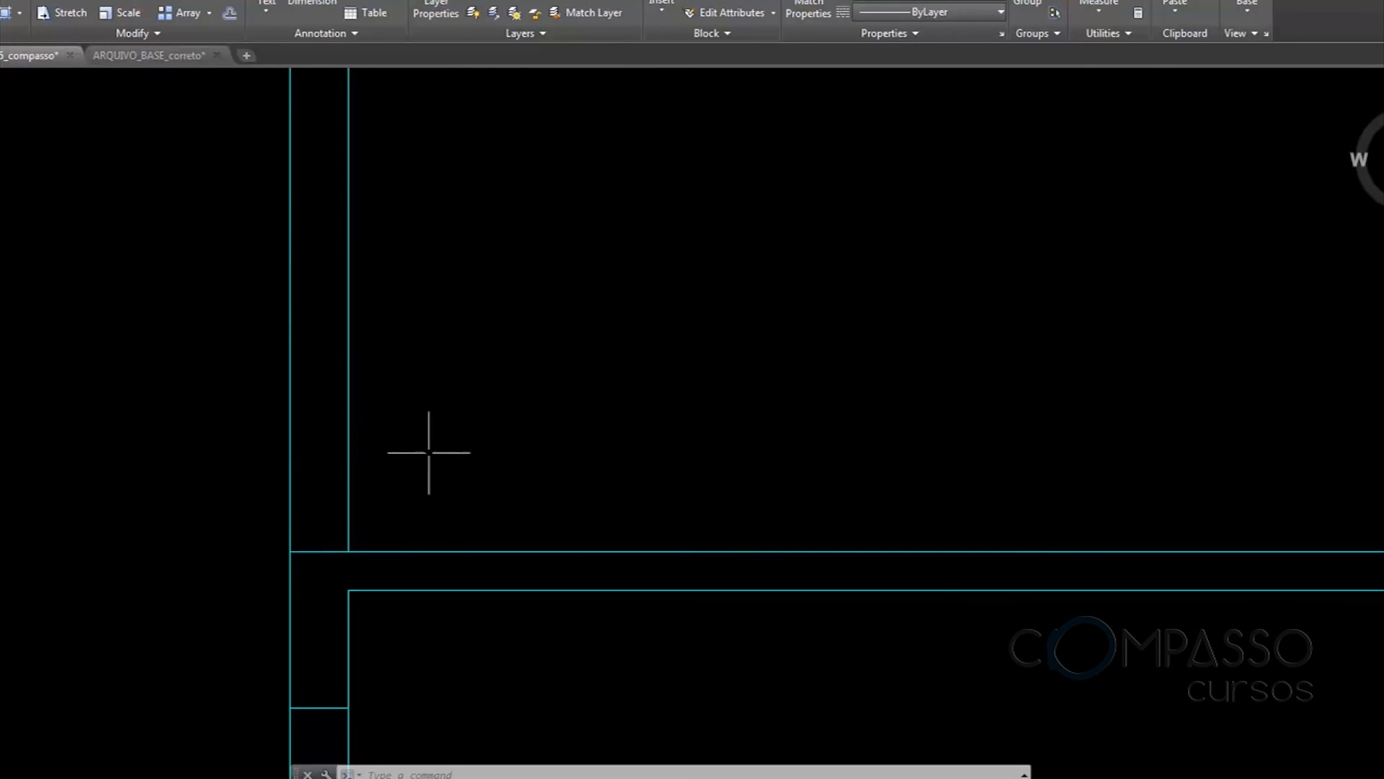
type("o")
key("Return")
type(".2")
key("Return")
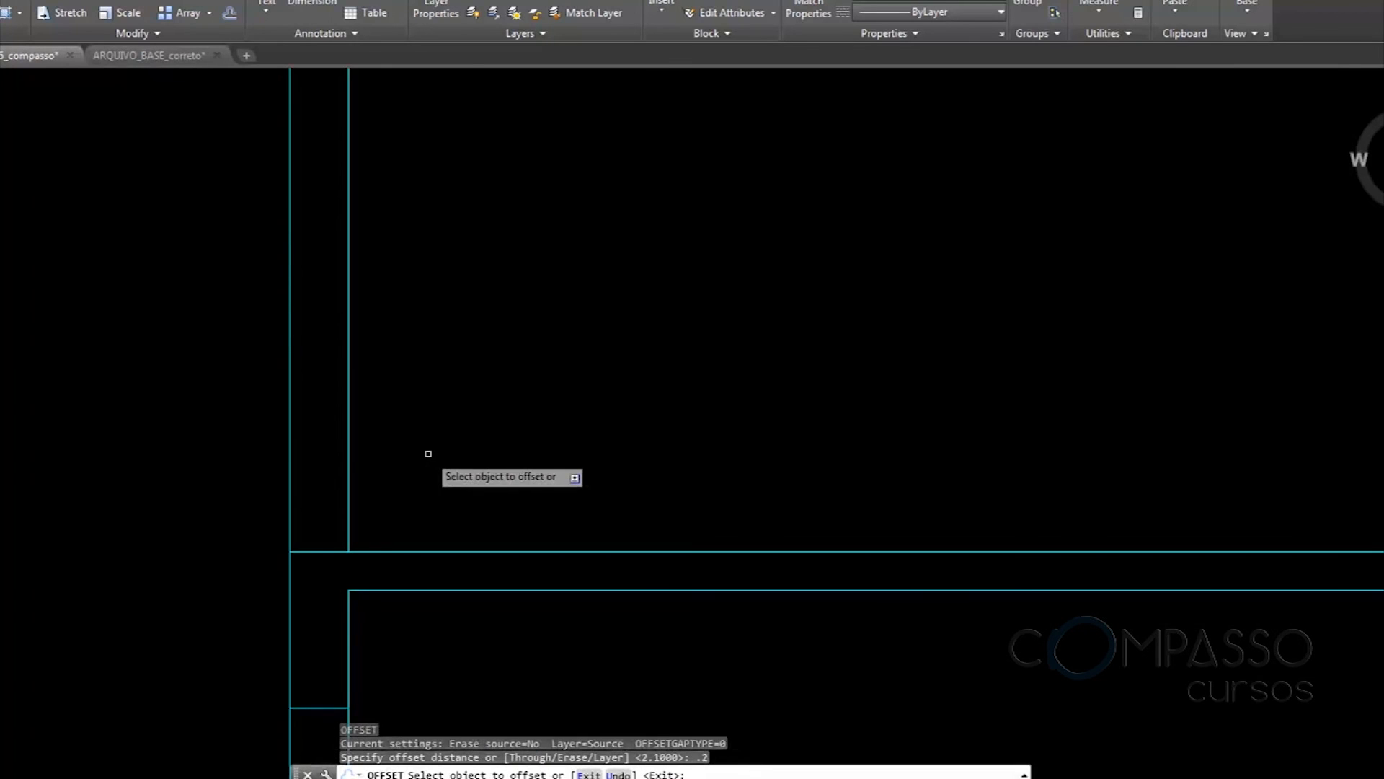
left_click(462, 552)
left_click(451, 442)
key("Escape")
Examine the line above the ceiling slab and its crossings with the projected outer wall lines
scroll(331, 496, "up", 2)
scroll(333, 490, "up", 2)
scroll(328, 460, "down", 2)
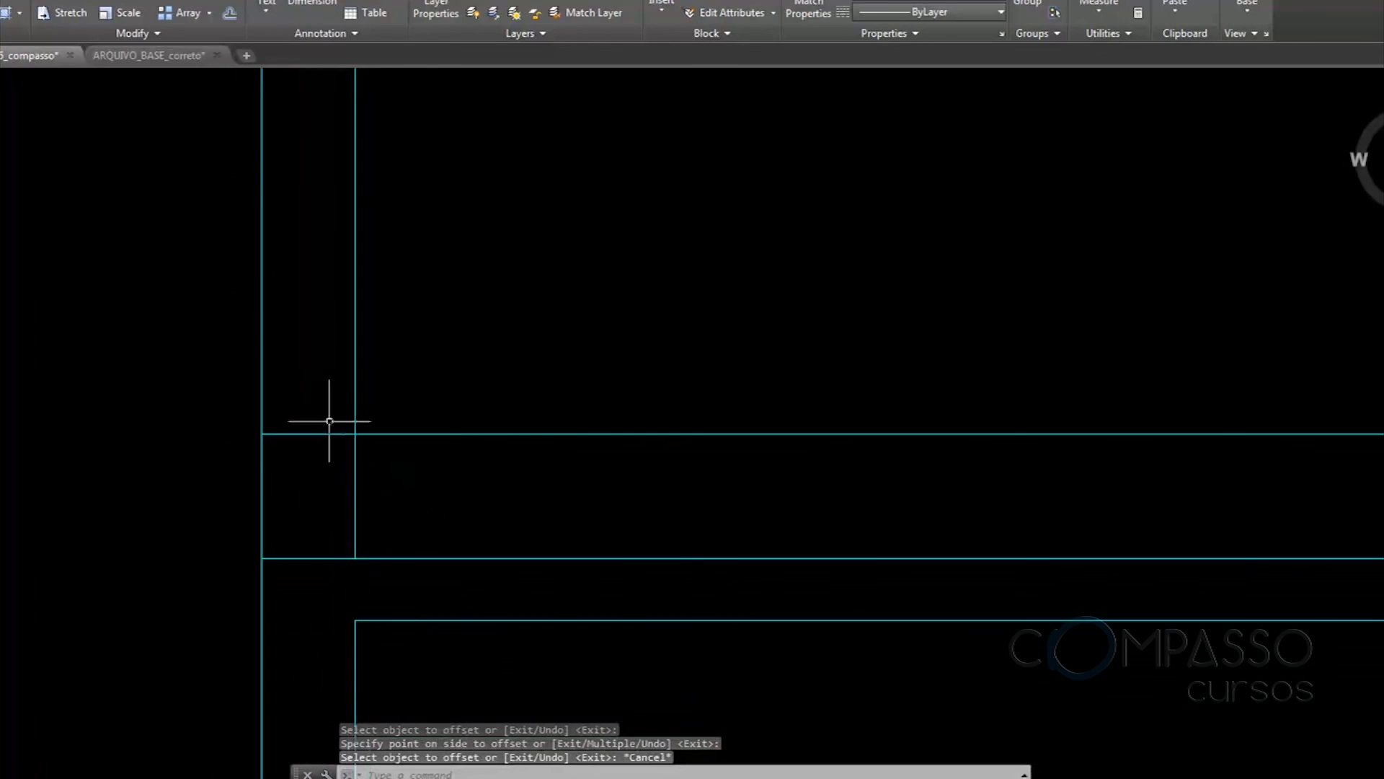
scroll(415, 470, "down", 2)
middle_click_drag(613, 472, 512, 476)
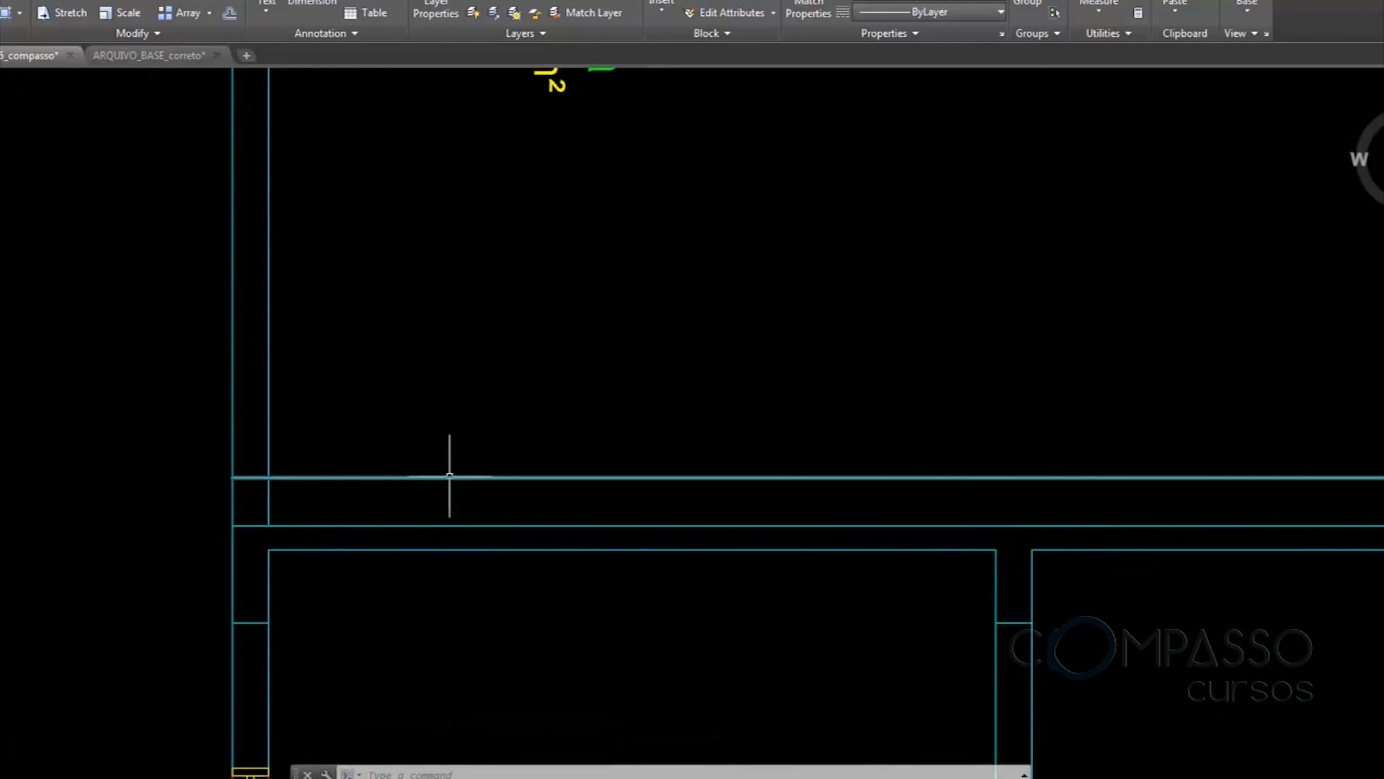
scroll(291, 492, "up", 6)
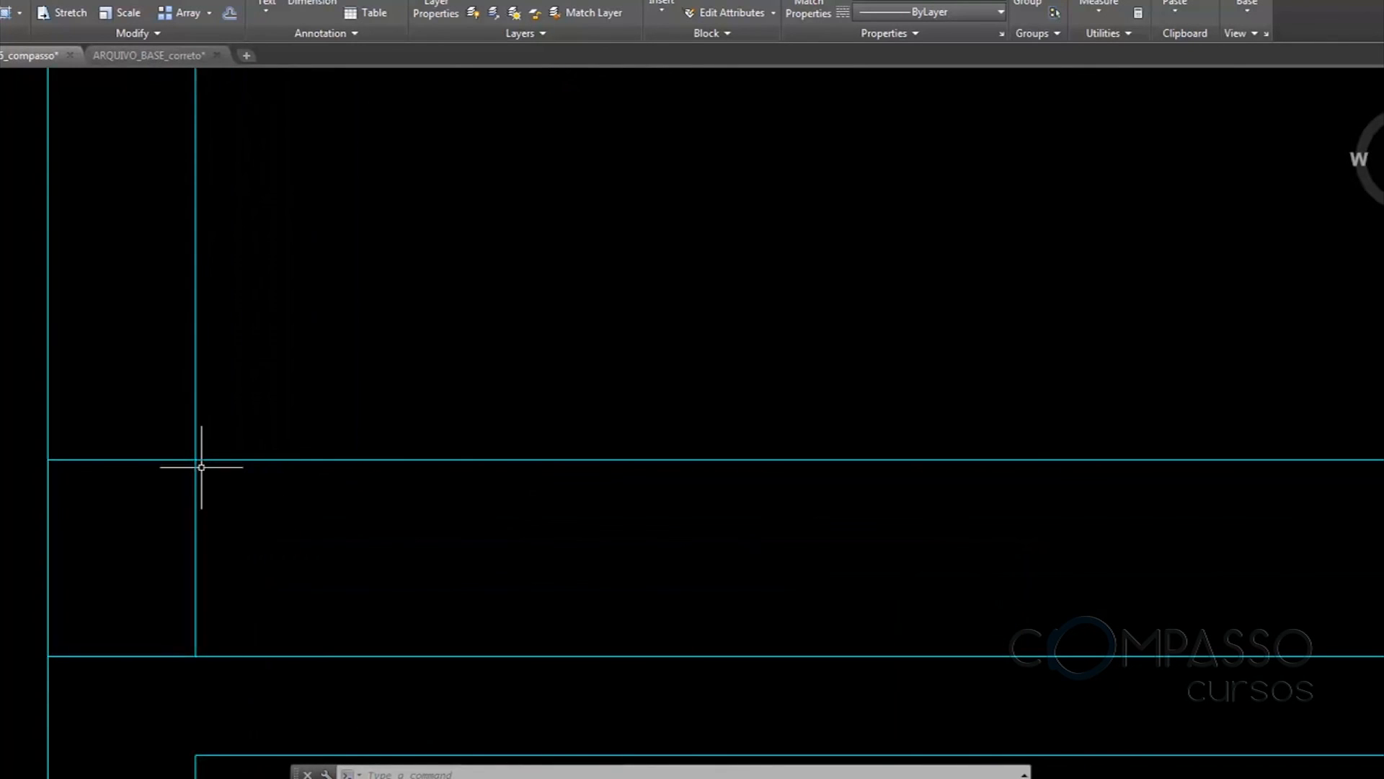
middle_click_drag(214, 517, 340, 537)
middle_click_drag(264, 265, 285, 402)
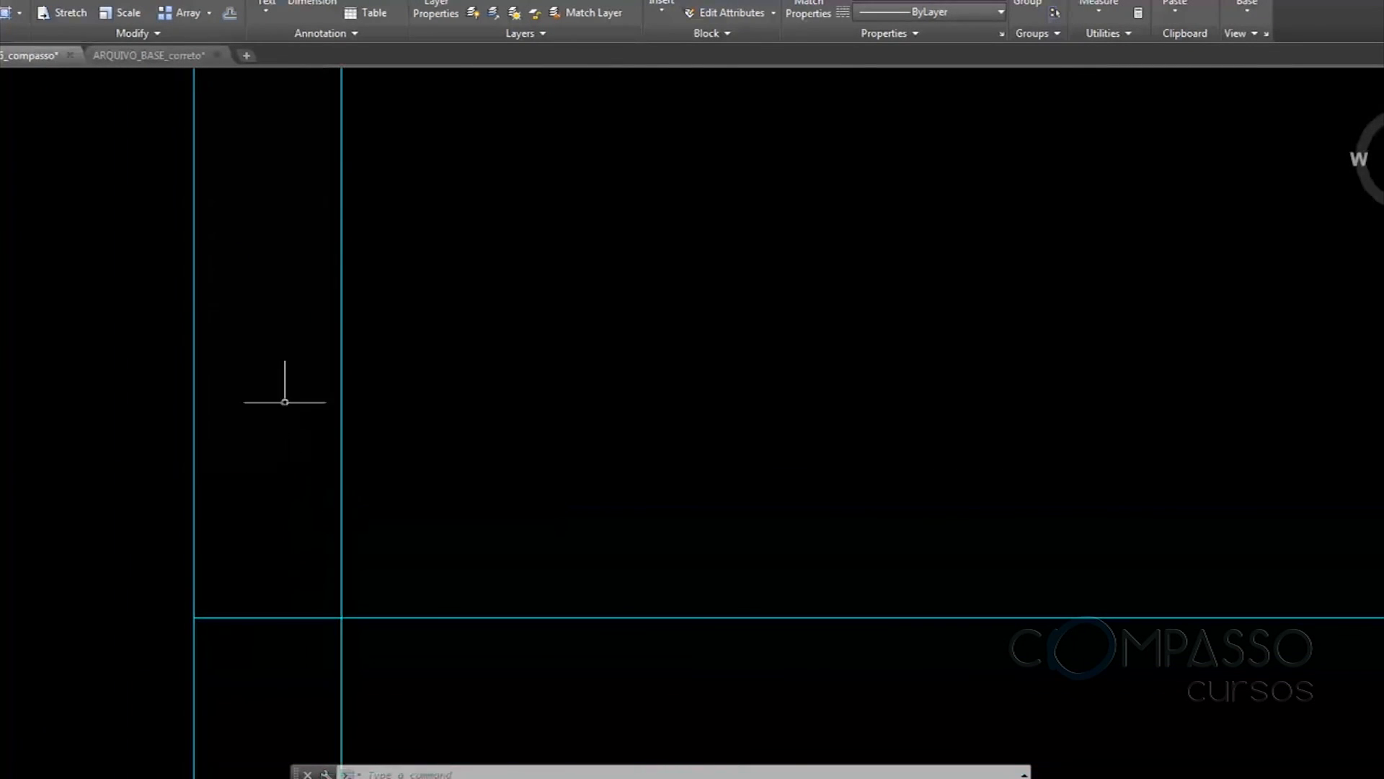
scroll(331, 451, "down", 3)
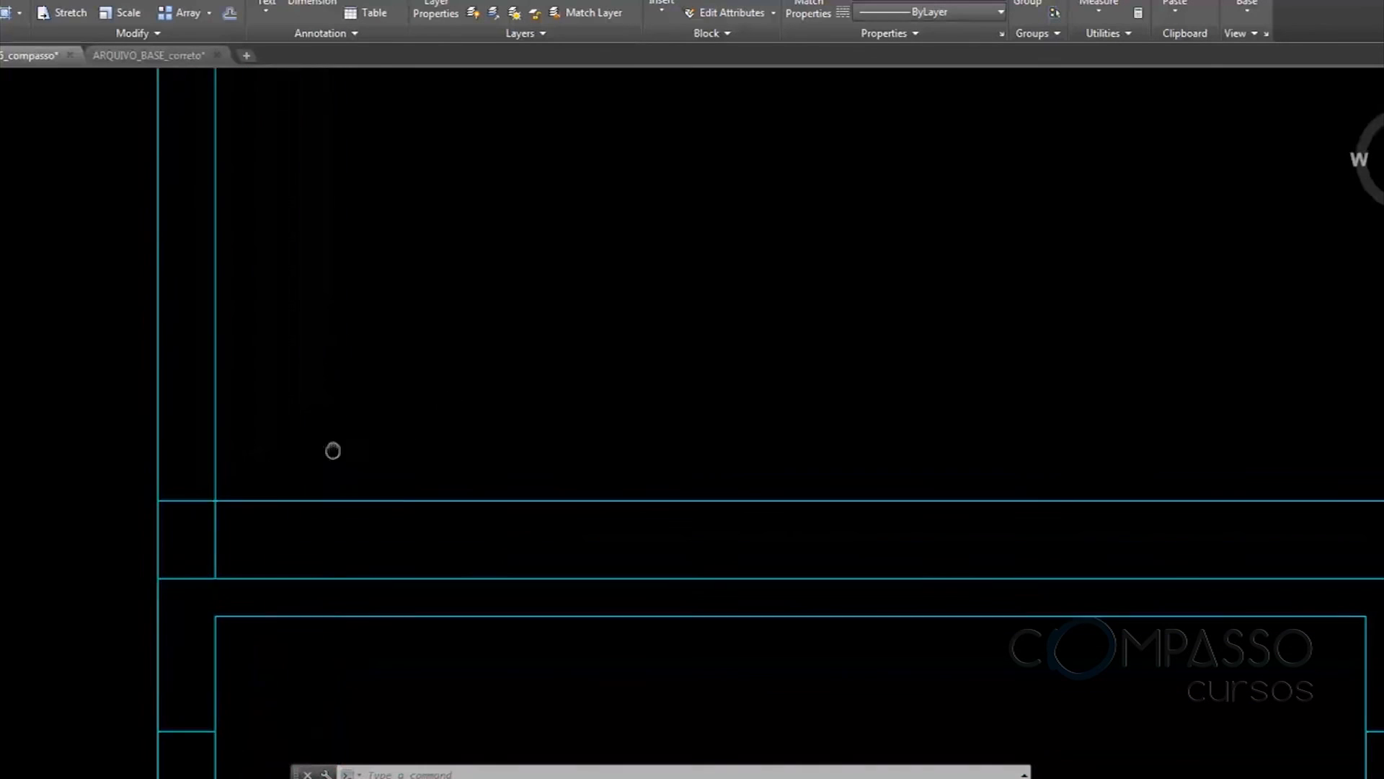
scroll(231, 496, "up", 3)
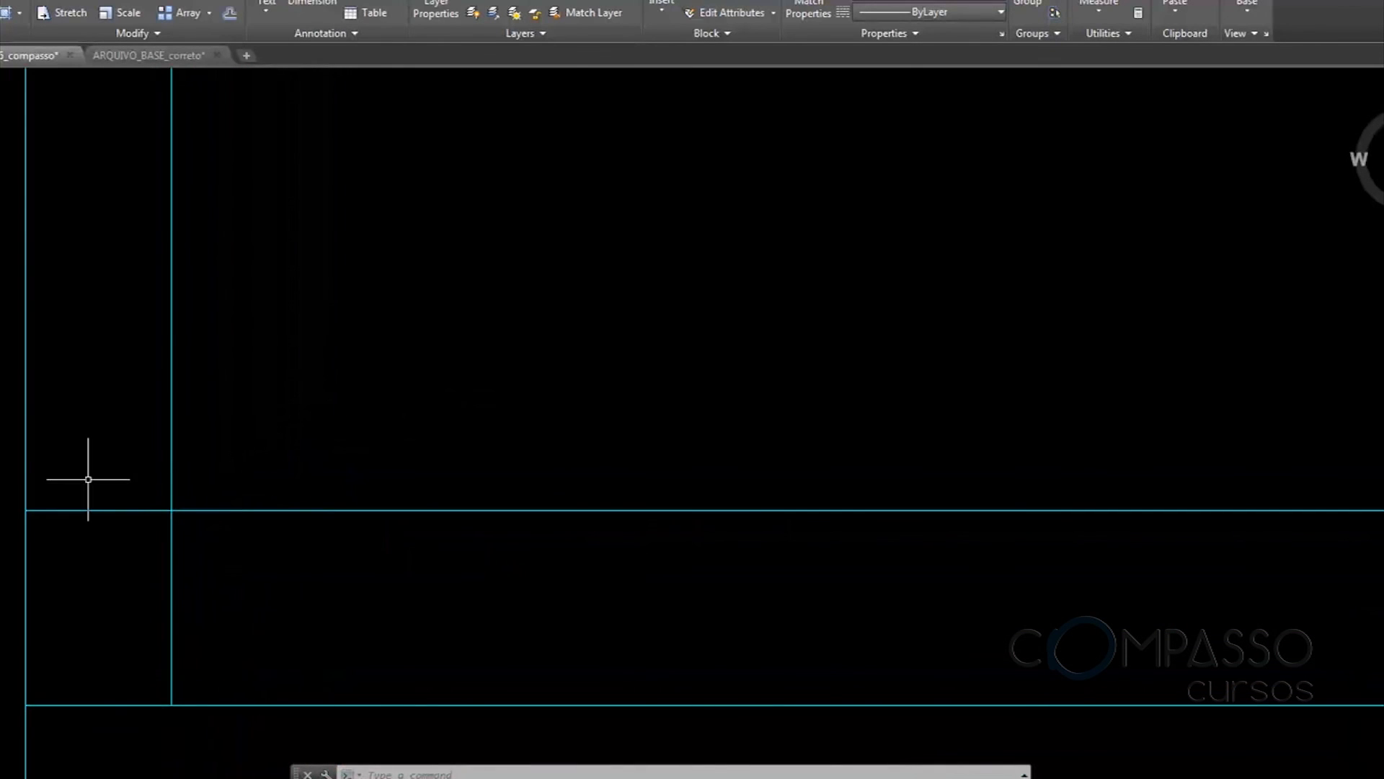
scroll(289, 381, "down", 3)
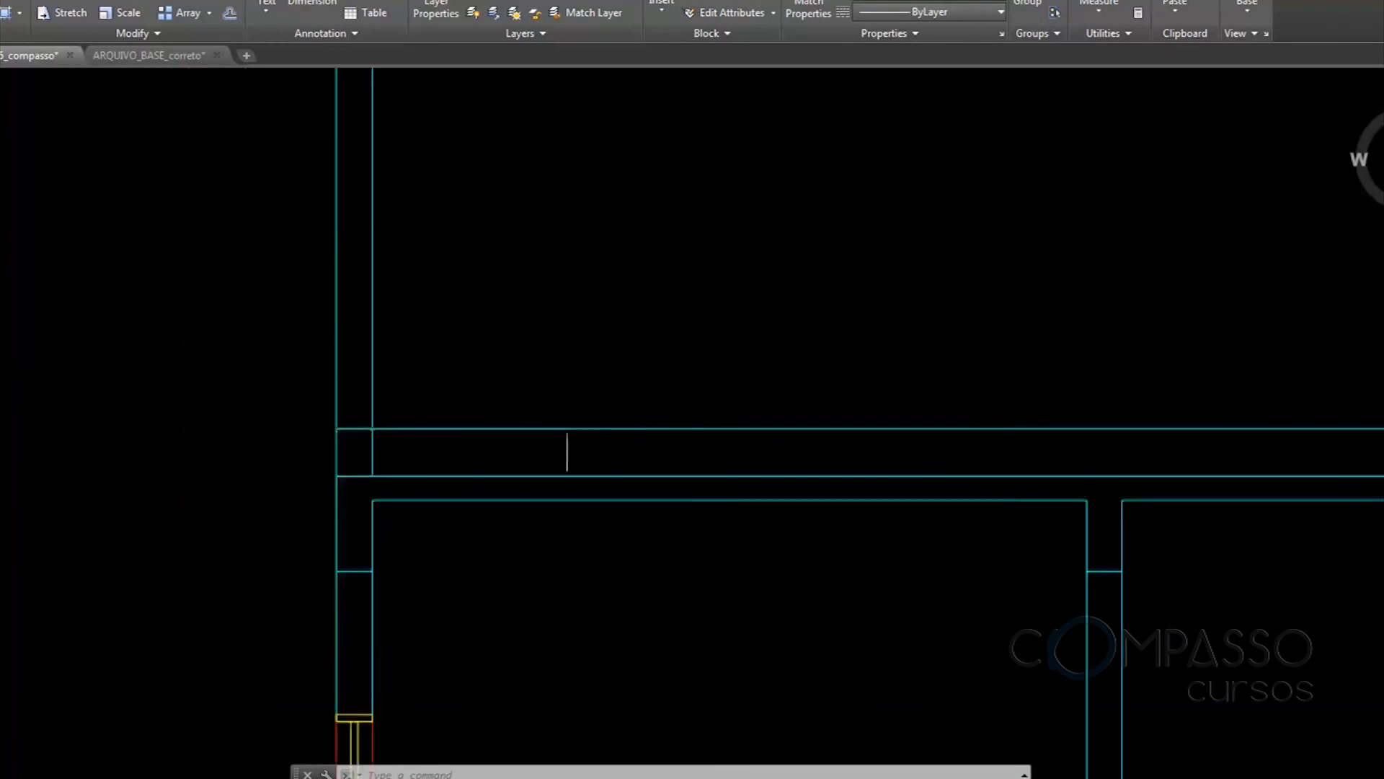
scroll(510, 430, "down", 3)
middle_click_drag(510, 429, 265, 479)
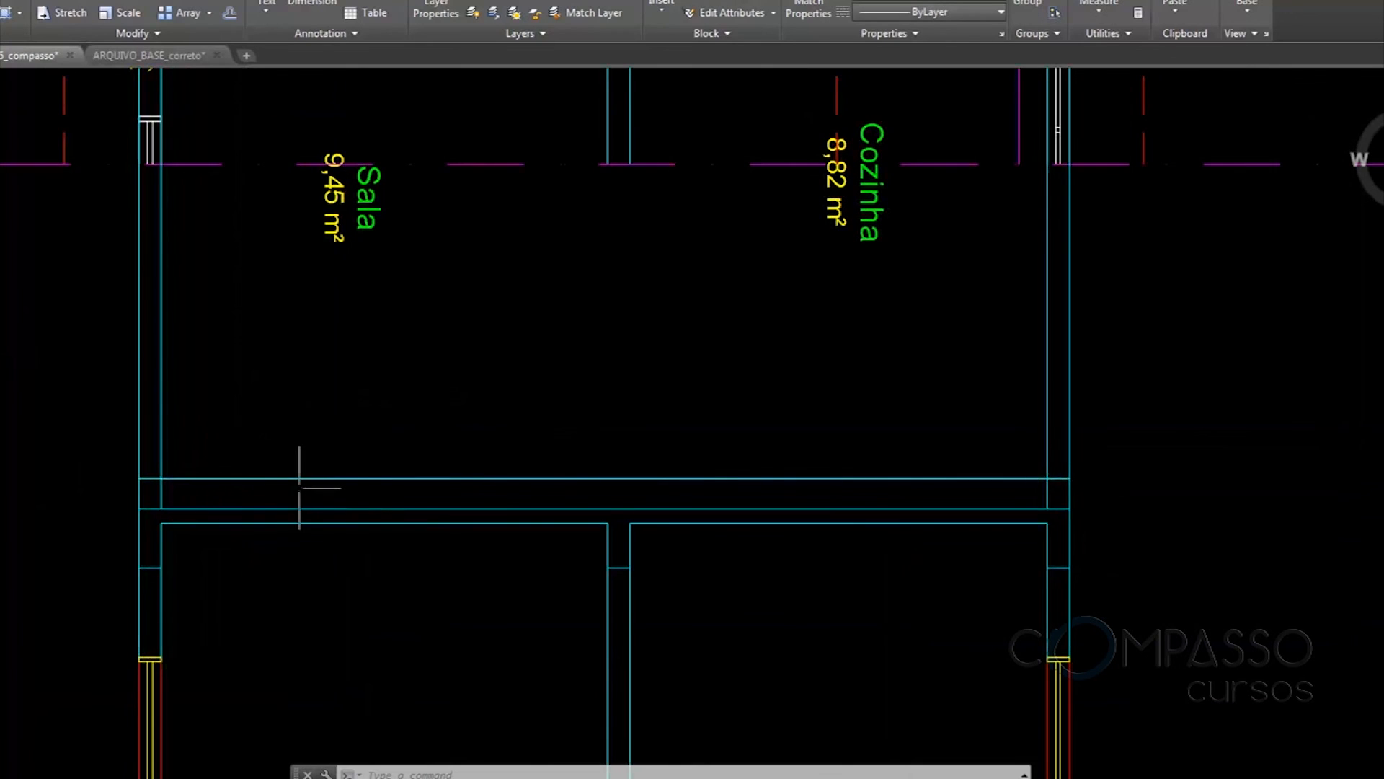
mouse_move(284, 481)
middle_mouse_down()
mouse_move(422, 476)
mouse_move(457, 454)
mouse_move(406, 497)
middle_mouse_up()
scroll(359, 492, "up", 2)
scroll(484, 459, "down", 1)
Trim the Sala outer wall's projected lines above the line 0.2 m over the ceiling slab
type("tr")
key("Return")
middle_click_drag(334, 448, 509, 433)
scroll(469, 436, "up", 1)
key("Return")
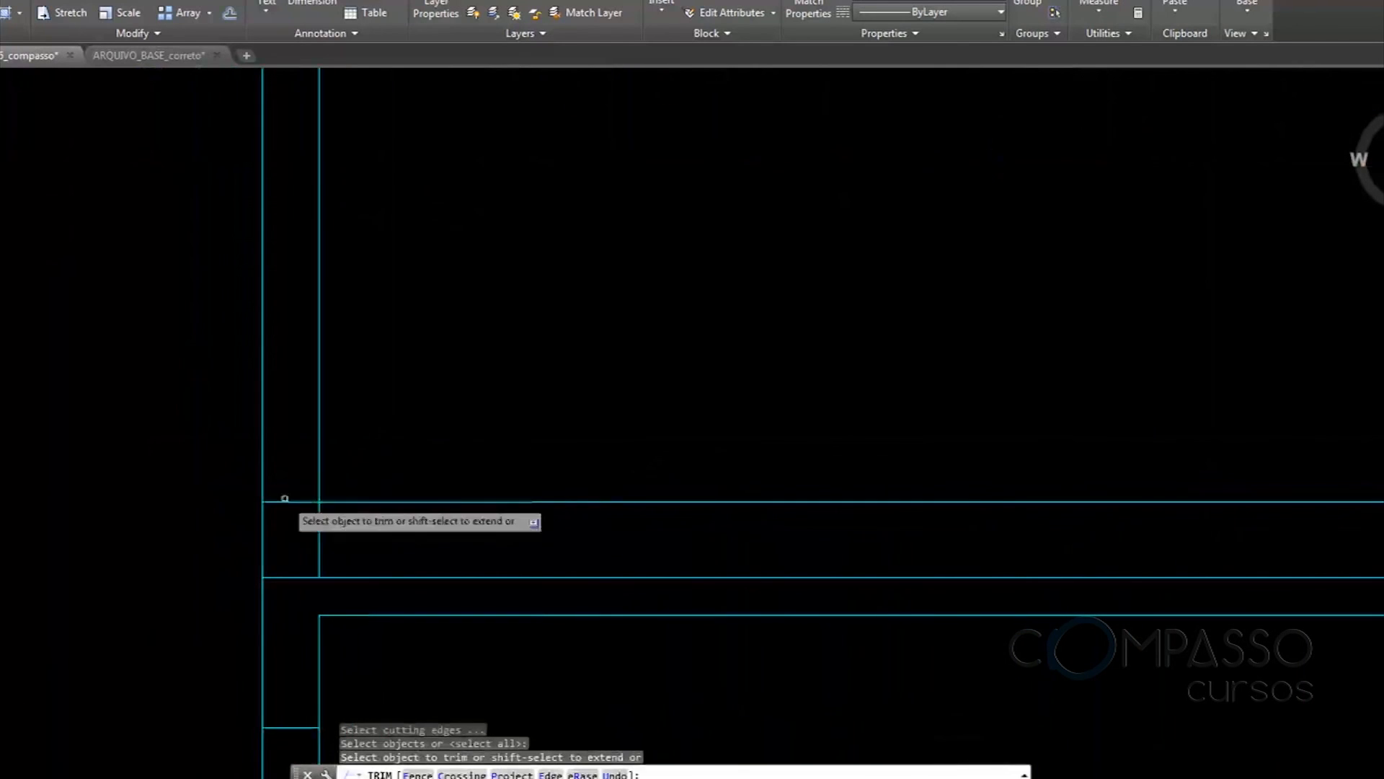
left_click(365, 426)
left_click(222, 445)
scroll(226, 482, "down", 2)
middle_click_drag(721, 497, 342, 513)
scroll(894, 497, "up", 3)
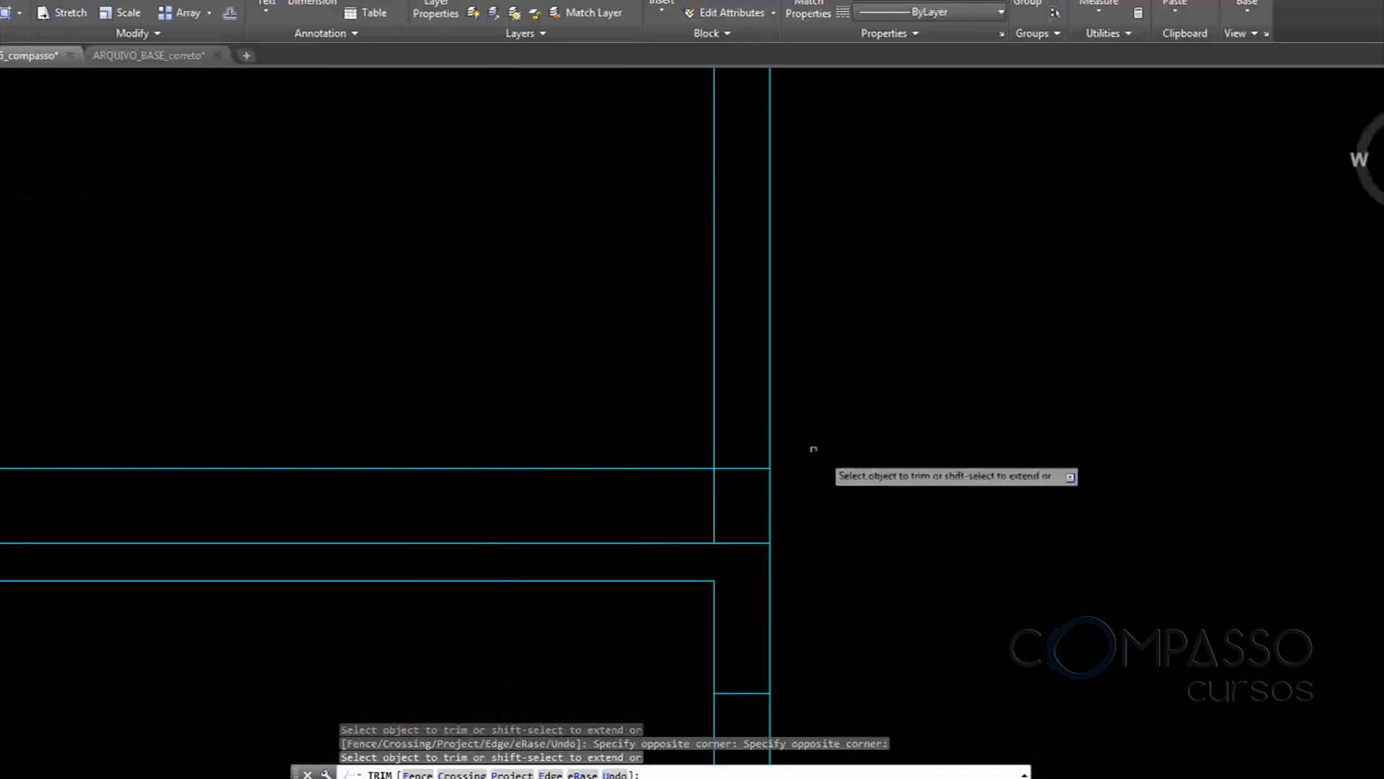
scroll(815, 476, "down", 3)
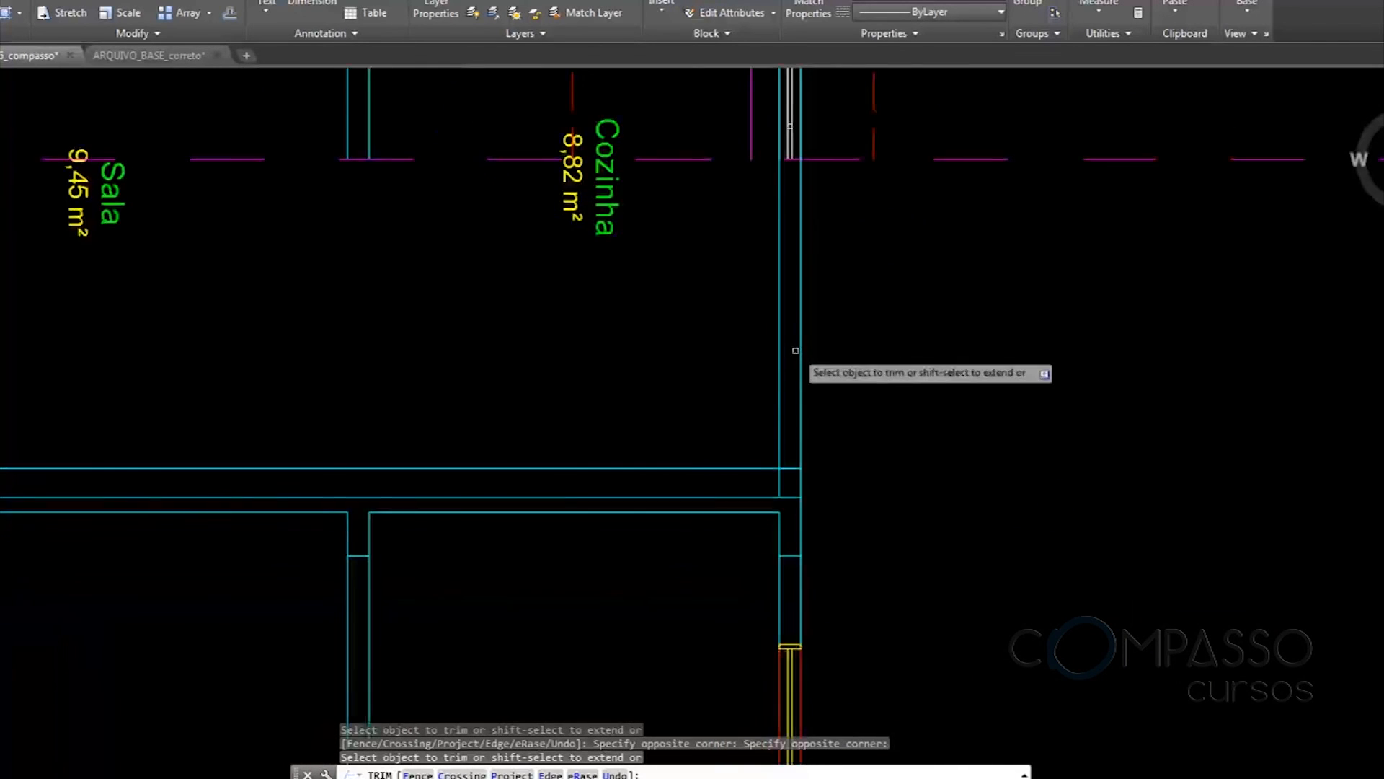
middle_click_drag(769, 260, 796, 407)
middle_click_drag(519, 538, 710, 472)
key("Escape")
Examine the upper edge of the section and the dashed roof lines in the cut floor plan
middle_click_drag(278, 526, 396, 493)
scroll(300, 516, "up", 2)
scroll(377, 486, "down", 5)
scroll(427, 508, "up", 5)
scroll(428, 509, "up", 2)
scroll(393, 505, "down", 2)
middle_click_drag(755, 486, 478, 537)
scroll(478, 536, "down", 5)
scroll(677, 450, "up", 2)
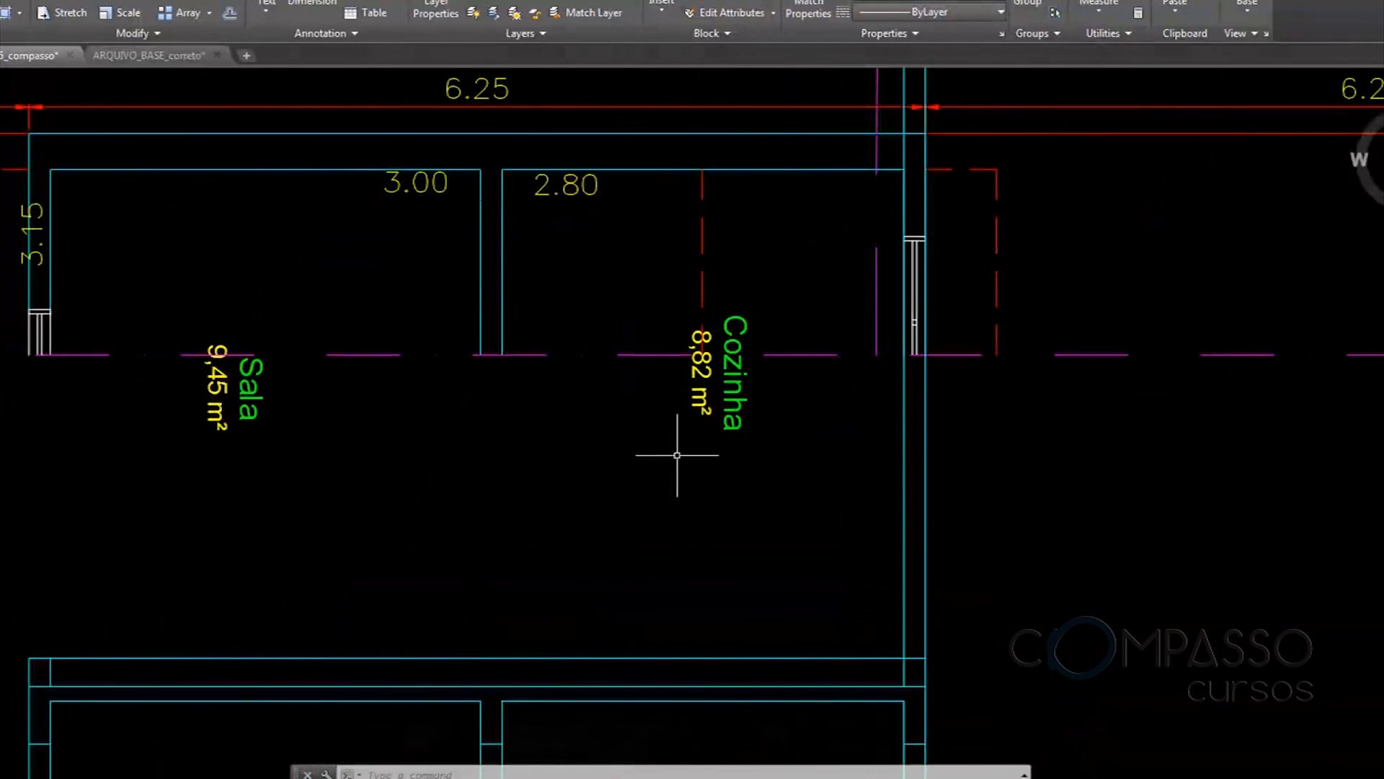
Draw a vertical line from the dashed roof line in the Cozinha down to the section's uppermost horizontal line
type("l")
key("Return")
scroll(704, 356, "up", 5)
left_click(712, 353)
scroll(724, 276, "down", 2)
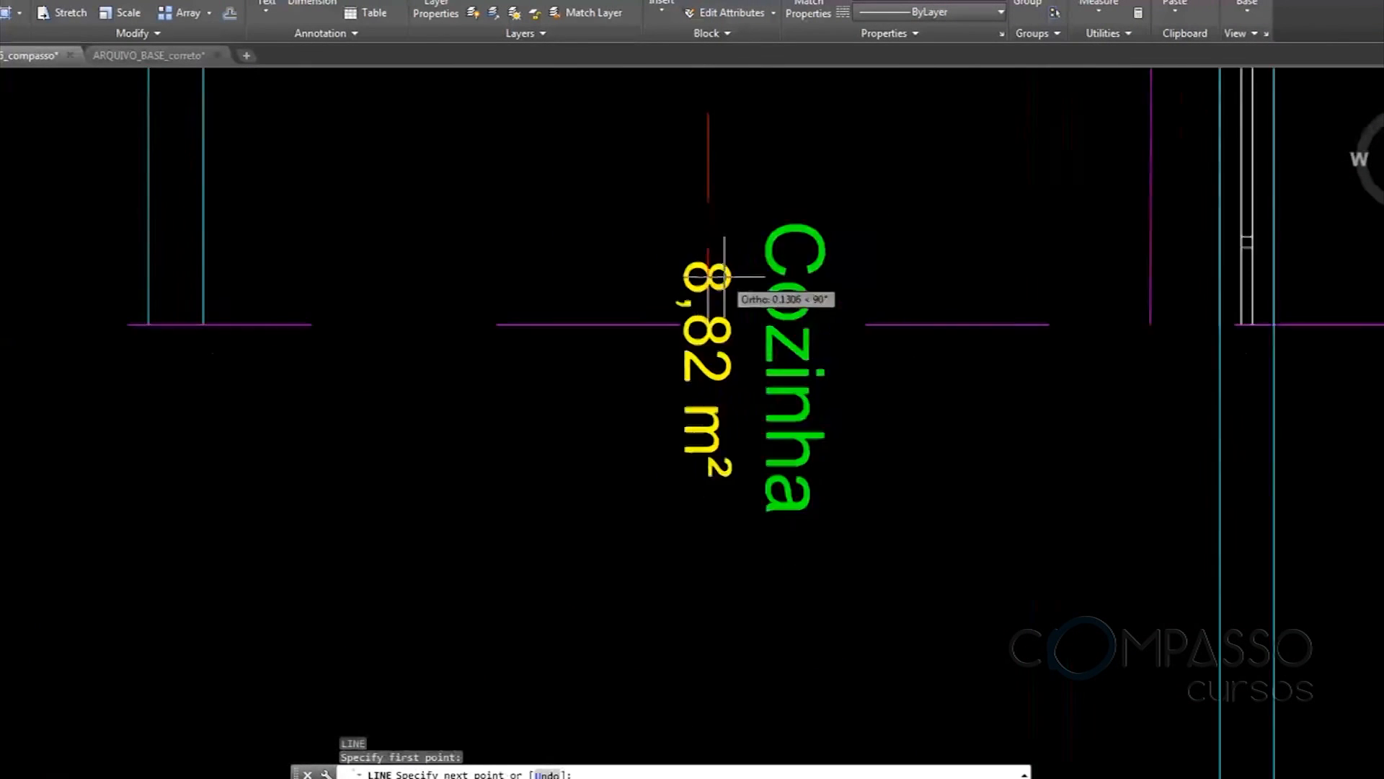
scroll(724, 276, "down", 4)
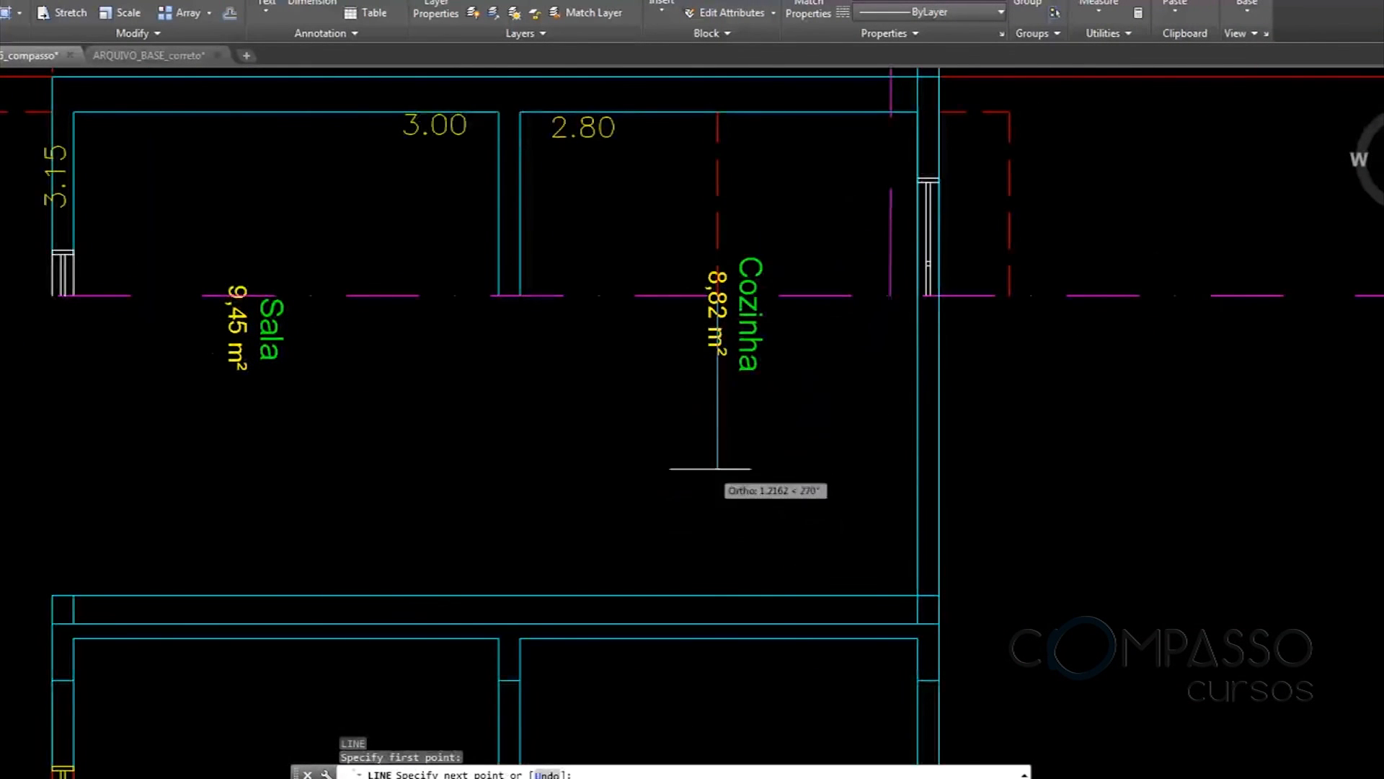
left_click(718, 595)
key("Return")
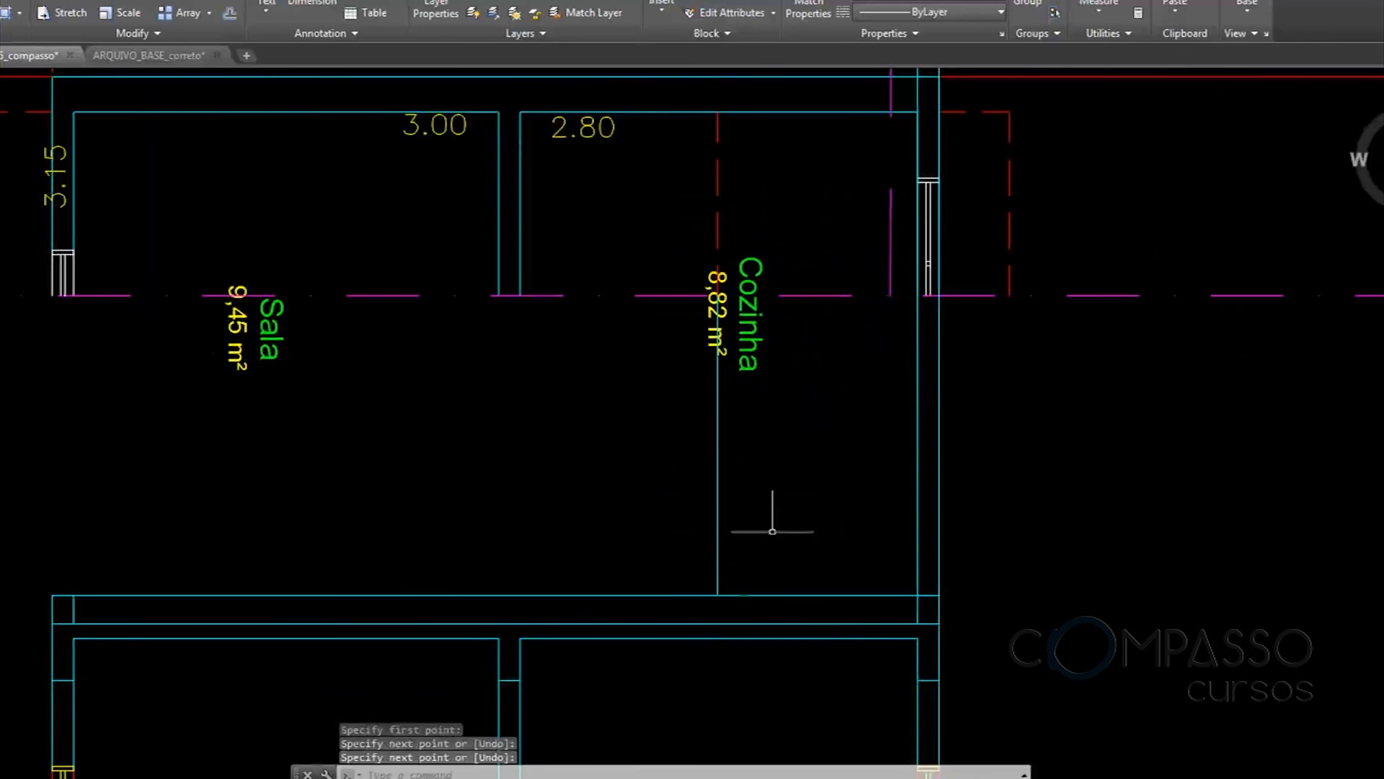
Draw a vertical line from the dashed roof edge outside the Sala wall down past the ceiling slab level
mouse_move(741, 510)
middle_mouse_down()
mouse_move(780, 485)
mouse_move(885, 473)
middle_mouse_up()
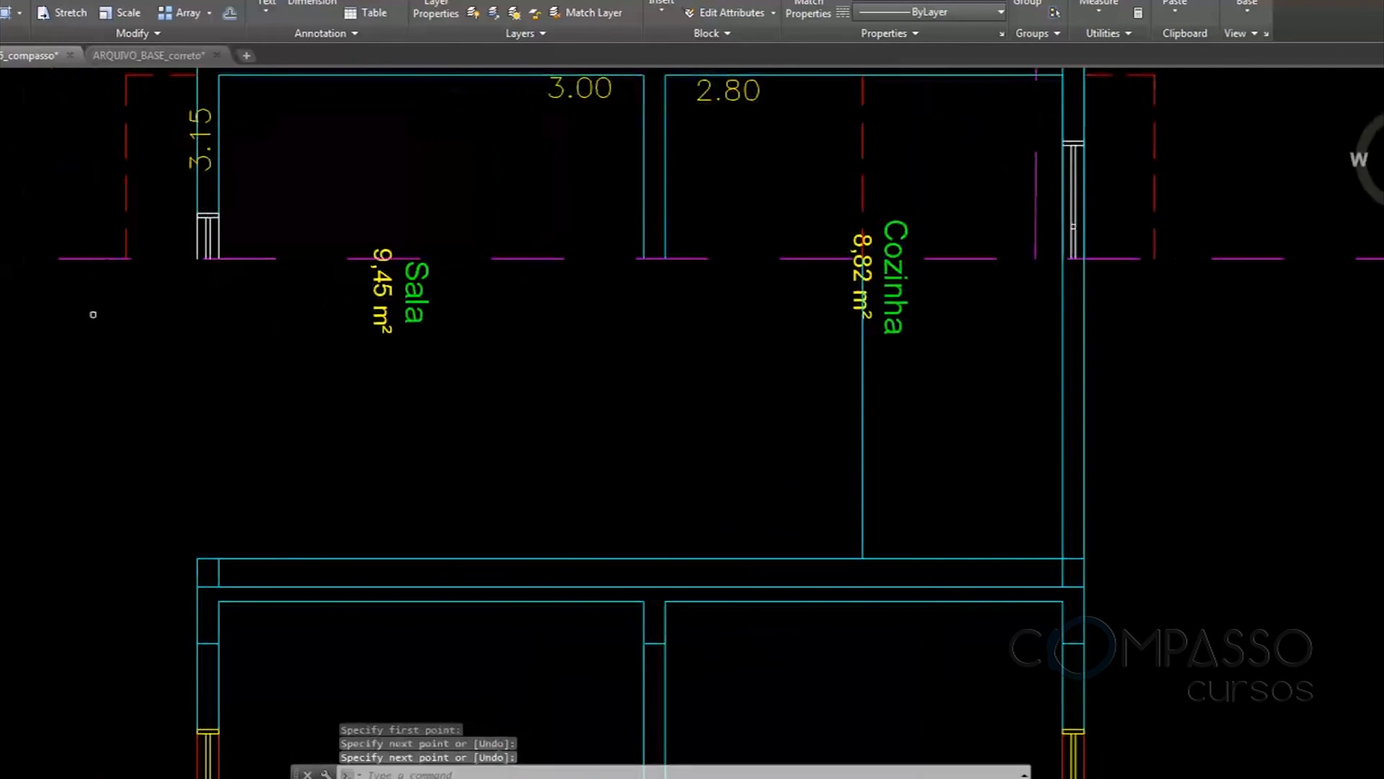
key("space")
left_click(126, 259)
left_click(126, 627)
key("Return")
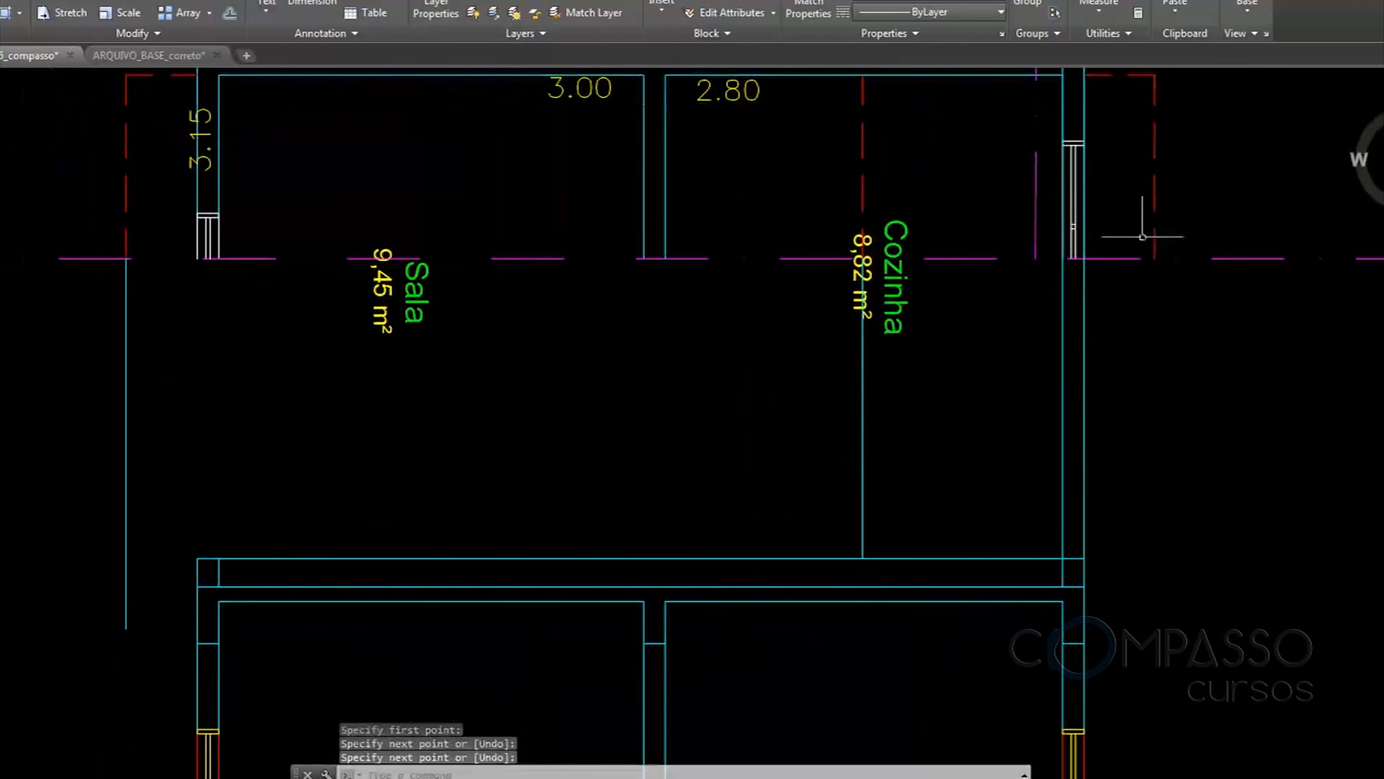
Draw a vertical line from the dashed roof edge outside the Cozinha wall down past the ceiling slab level
key("space")
left_click(1154, 258)
left_click(1167, 628)
key("Return")
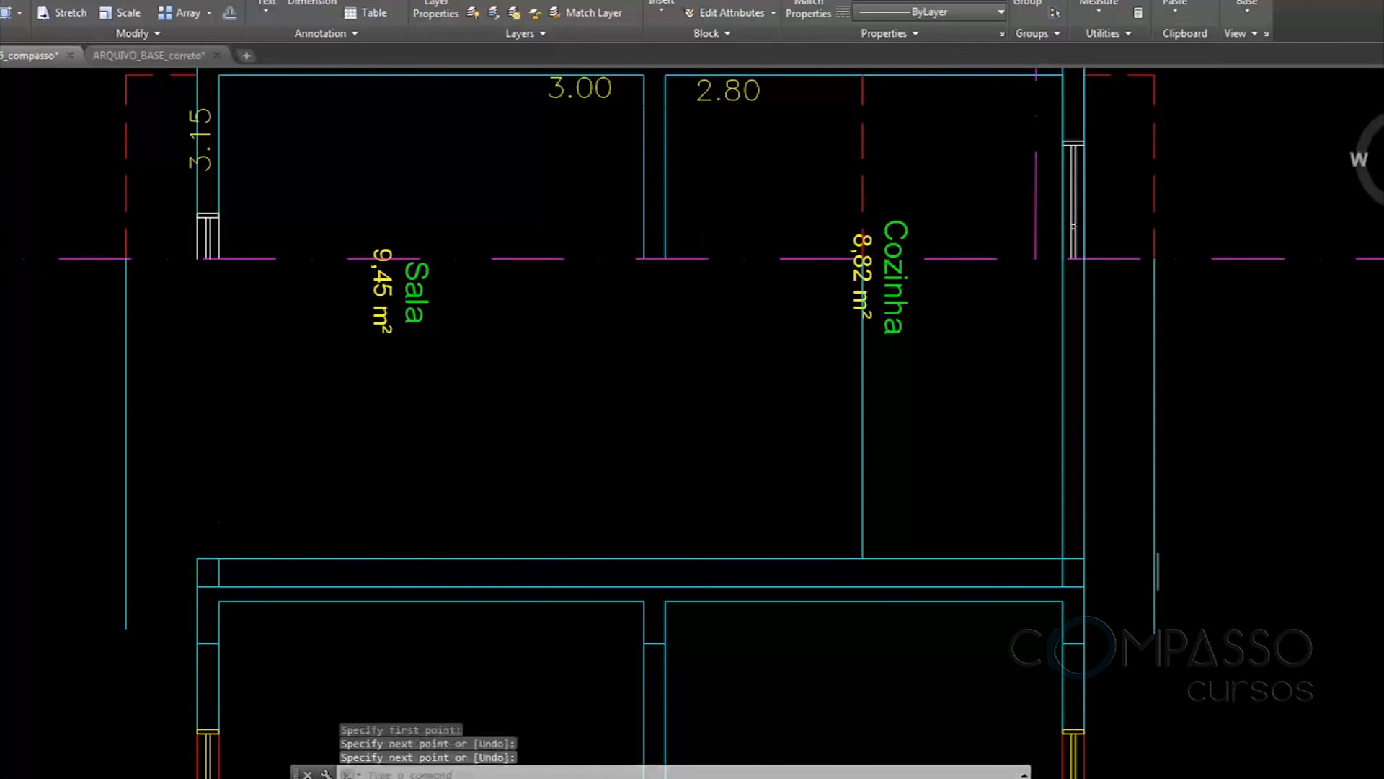
scroll(1034, 435, "down", 5)
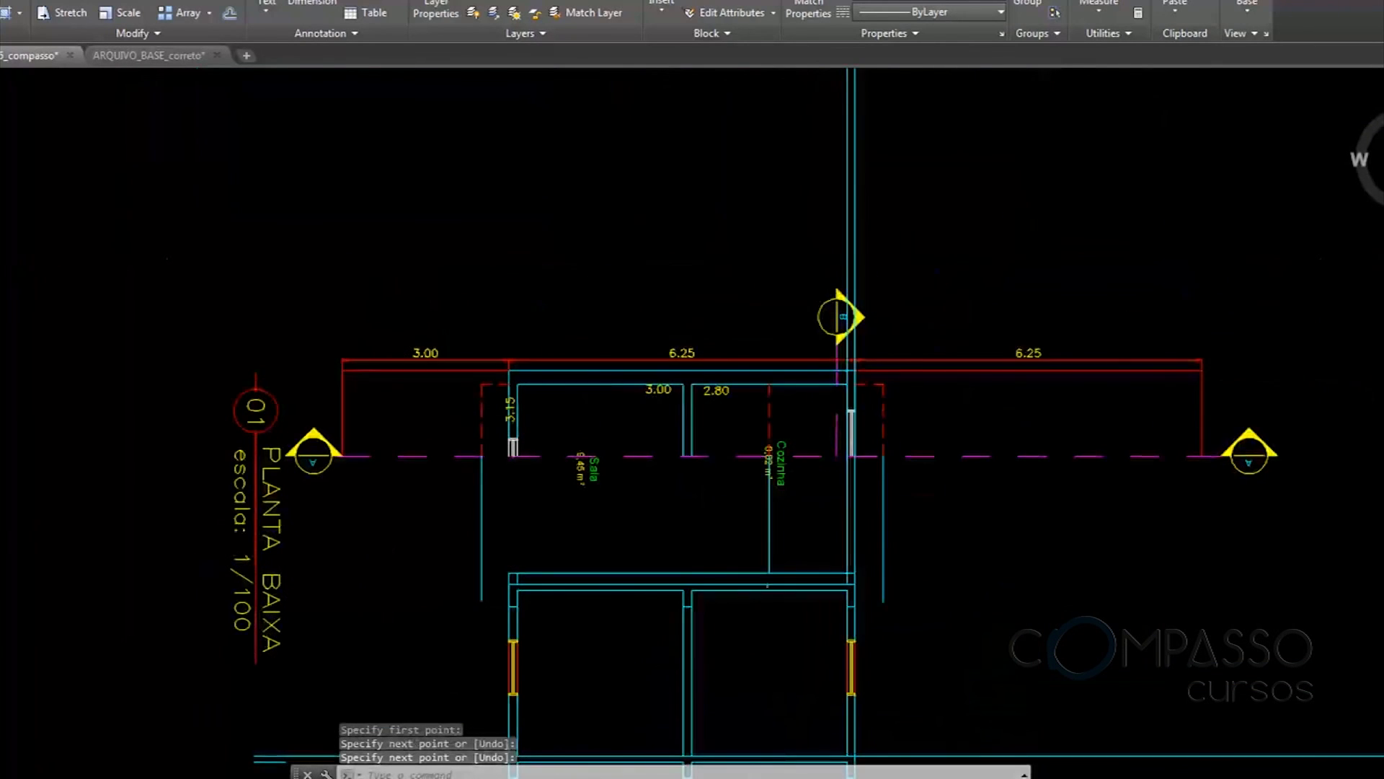
scroll(577, 476, "up", 7)
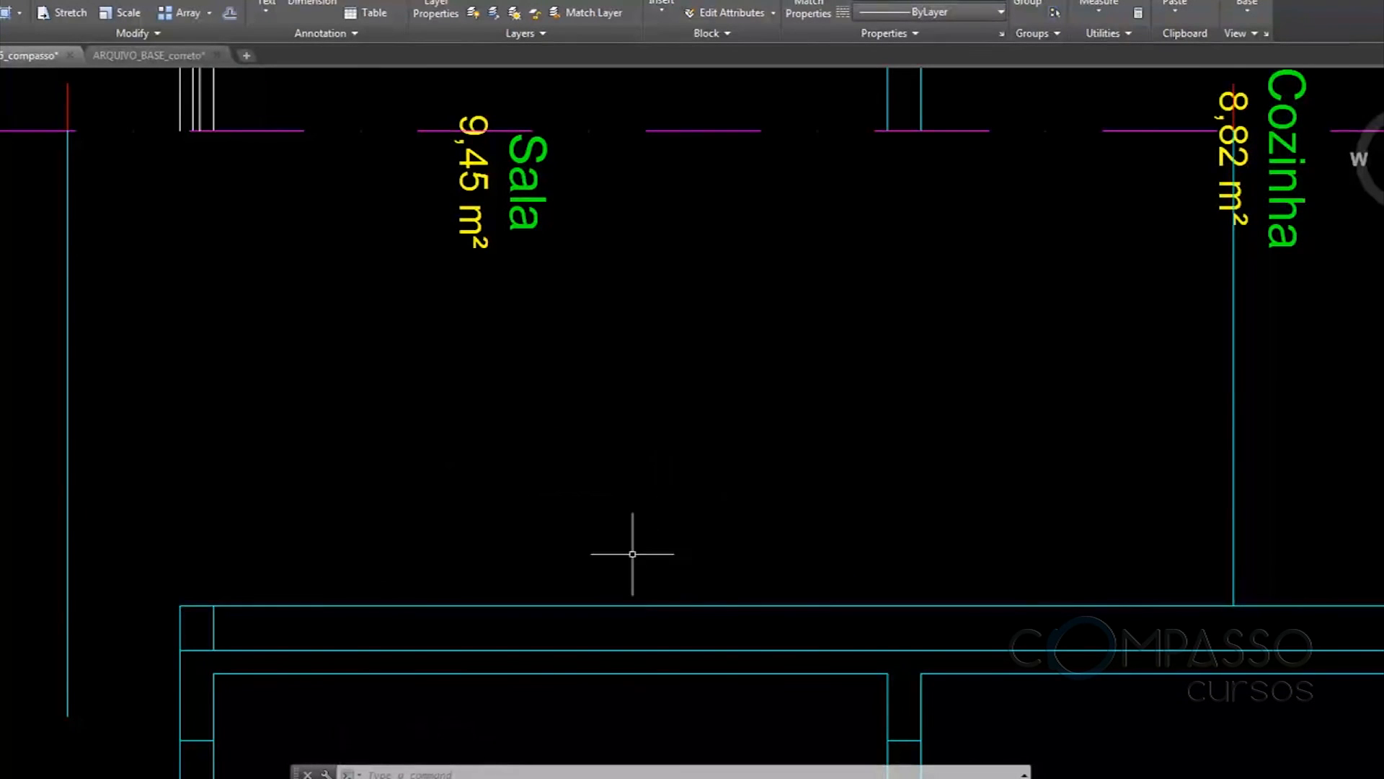
Draw a slope triangle from the section's upper Sala wall corner: 1 horizontally, 0.3 up, and back to the start point
key("Escape")
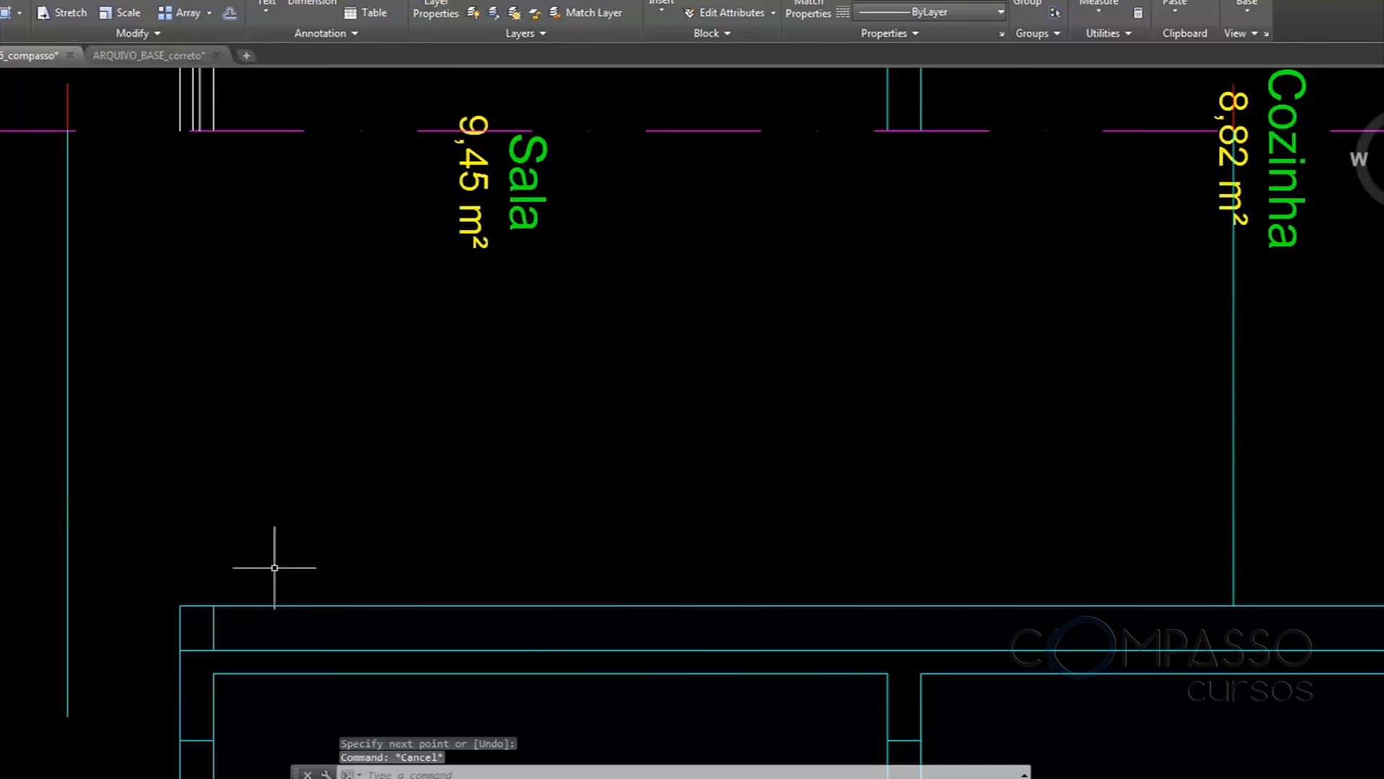
type("L")
key("Return")
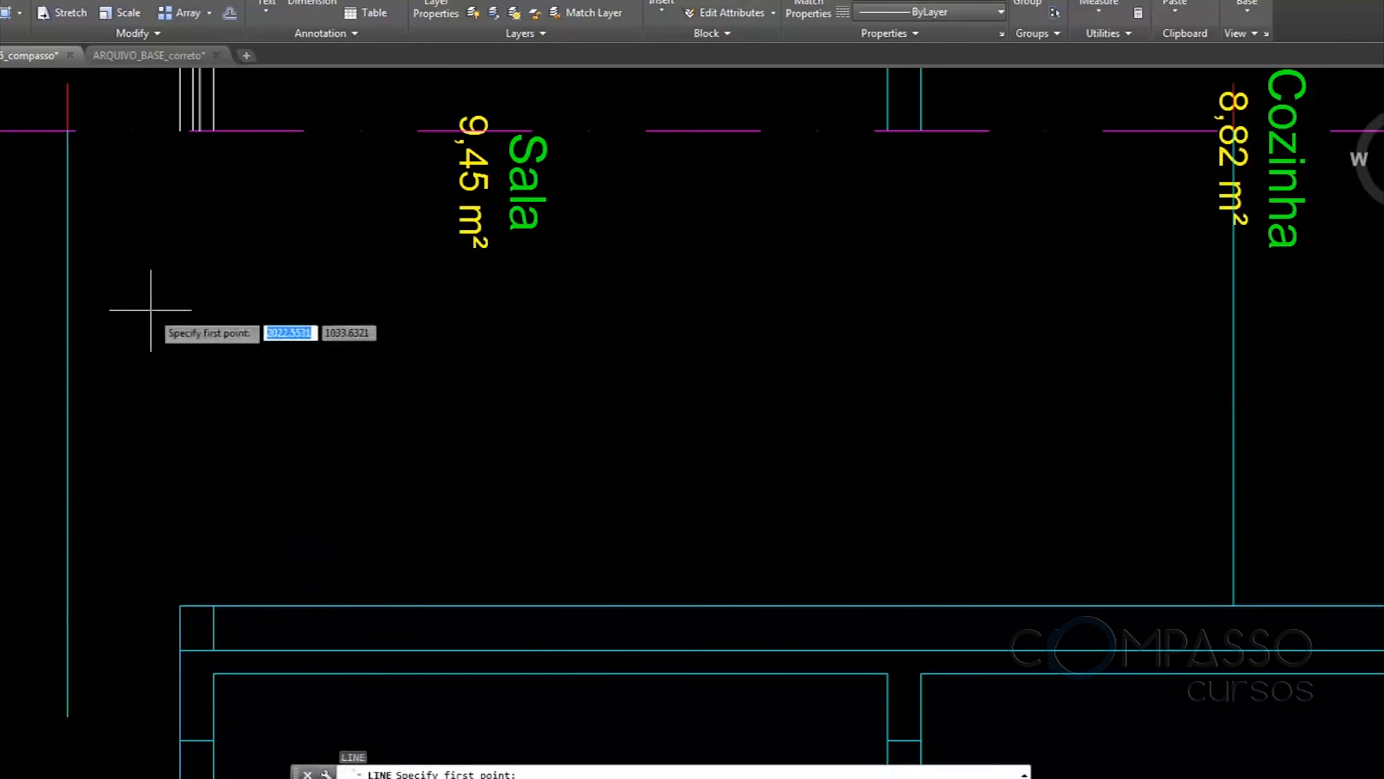
left_click(180, 606)
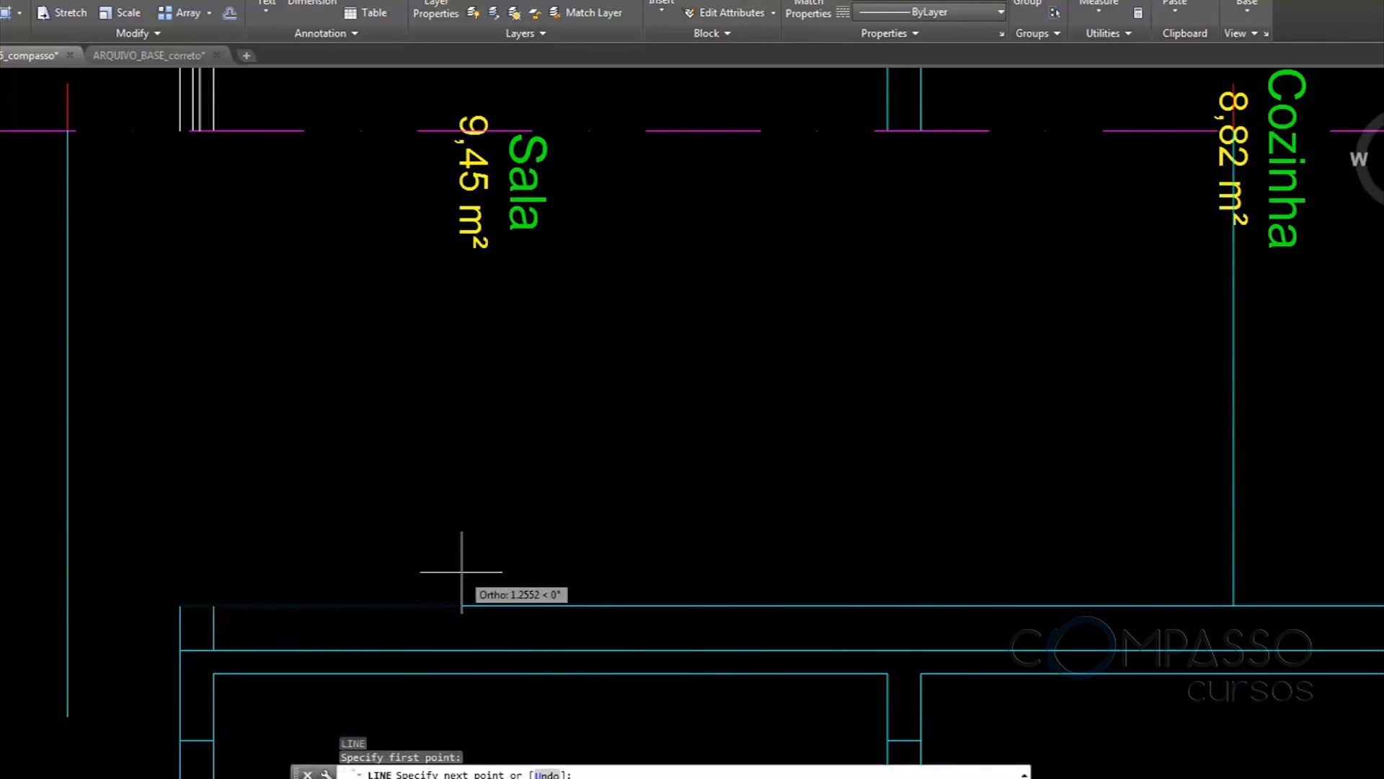
type("1")
key("Return")
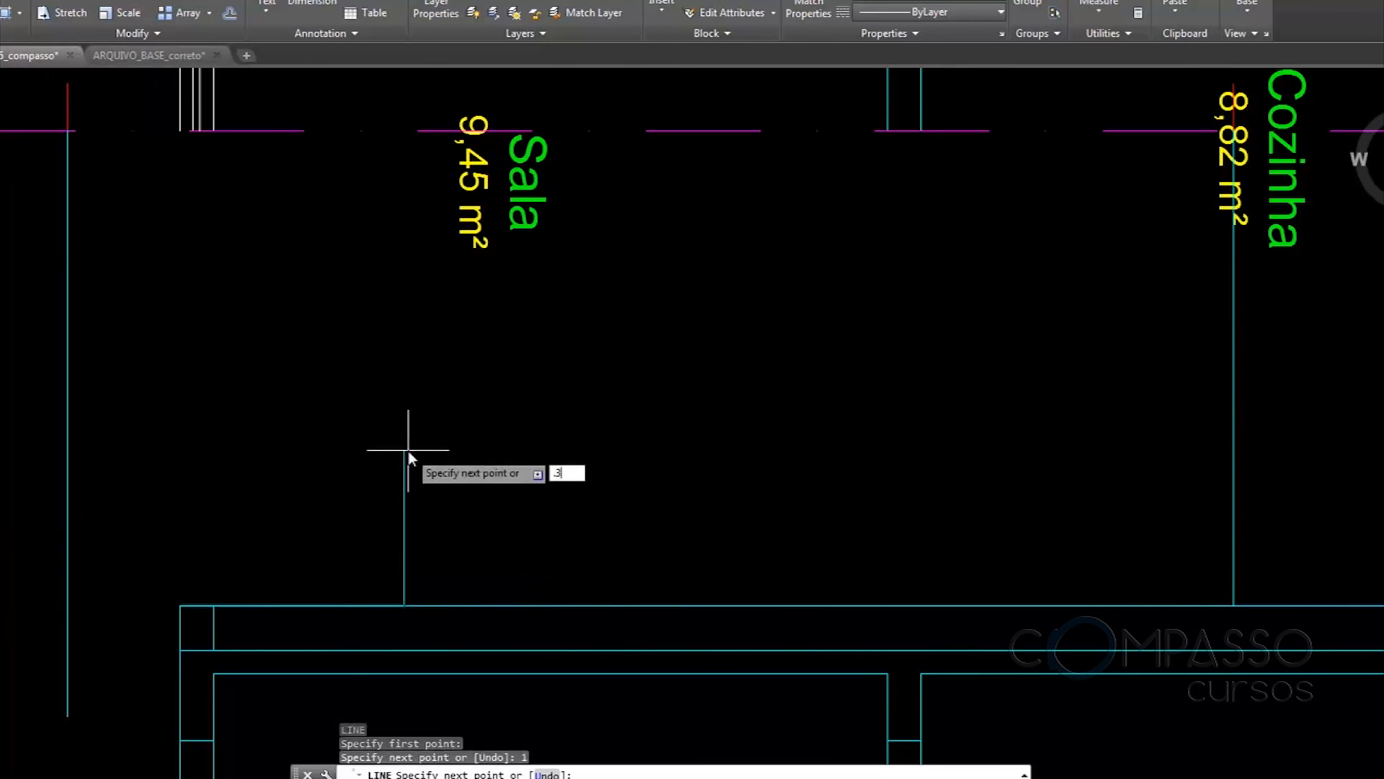
type(".3")
key("Return")
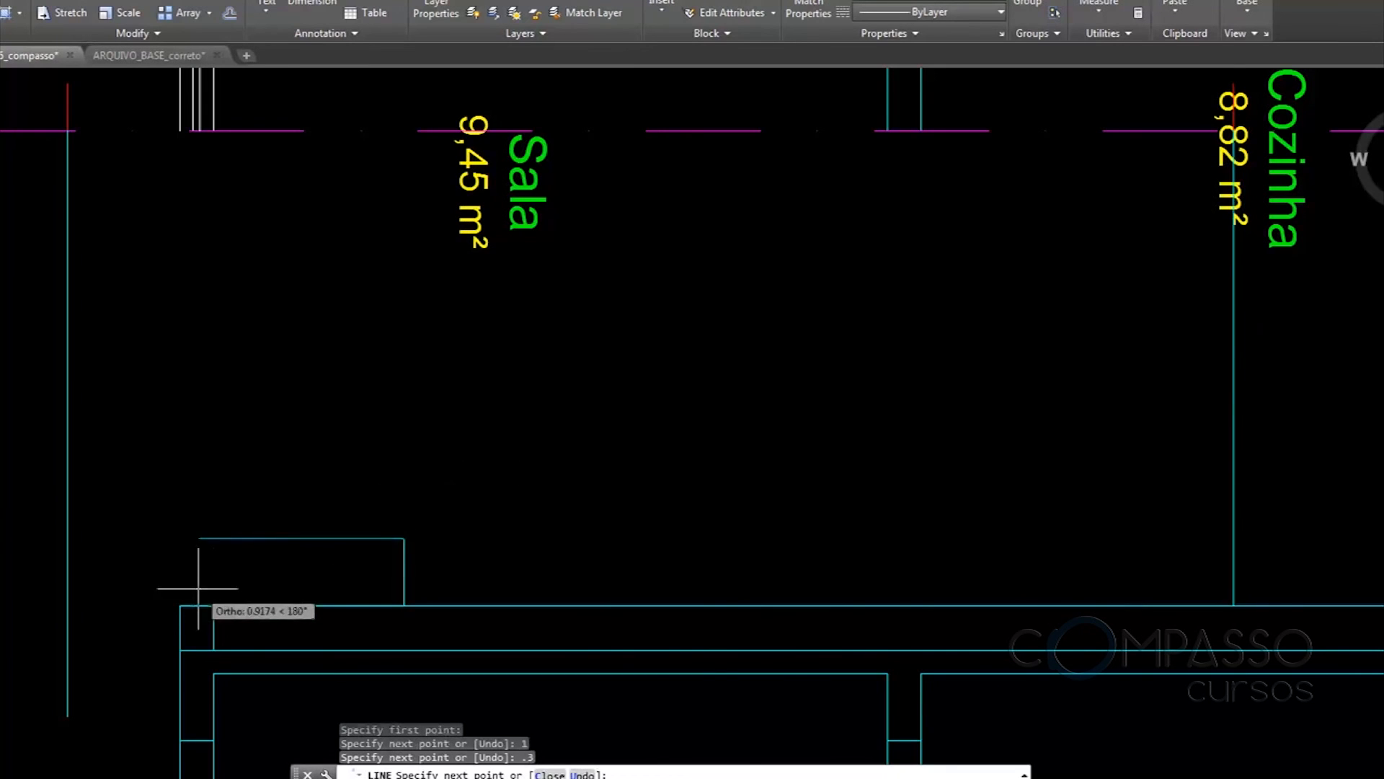
left_click(179, 604)
key("Escape")
scroll(465, 406, "down", 2)
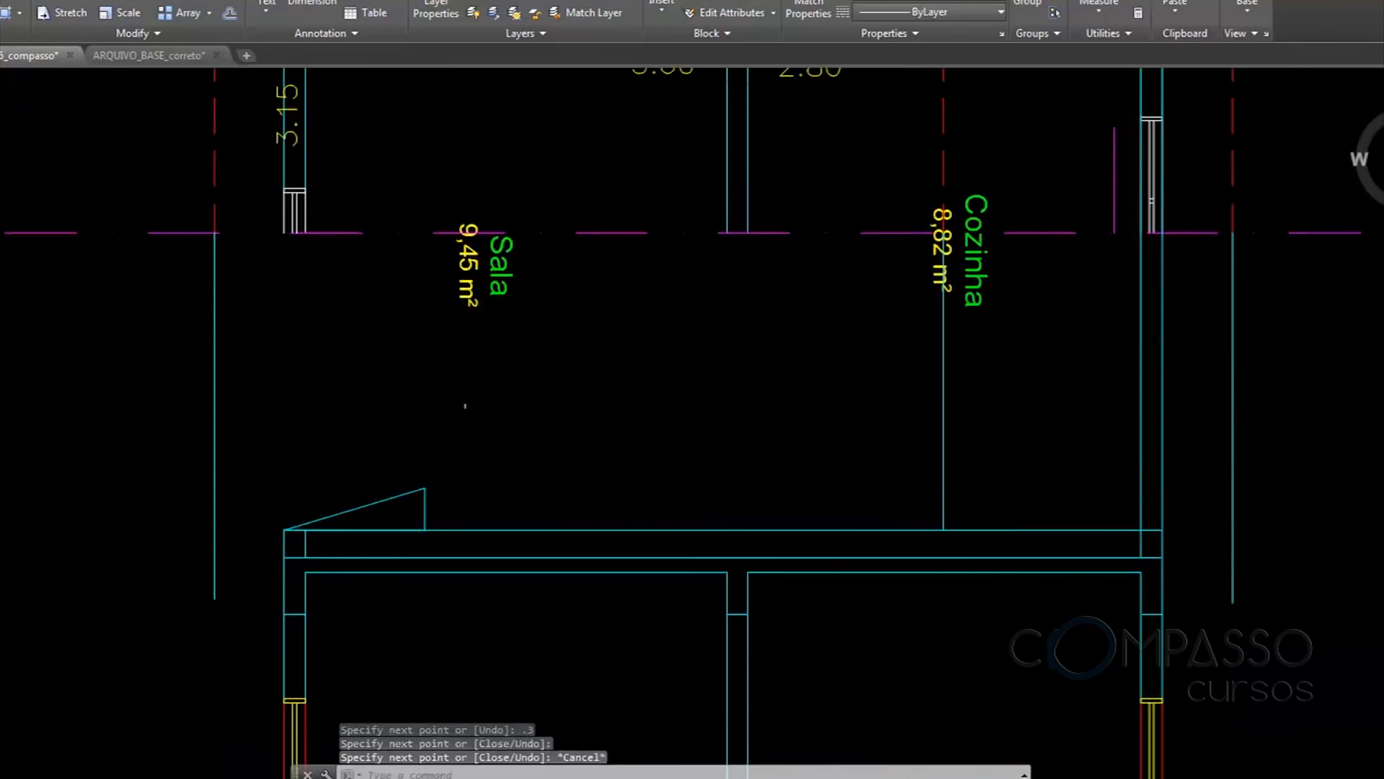
Erase the slope triangle's horizontal and vertical sides together with the section's uppermost horizontal line
middle_click_drag(465, 406, 473, 411)
scroll(424, 508, "up", 4)
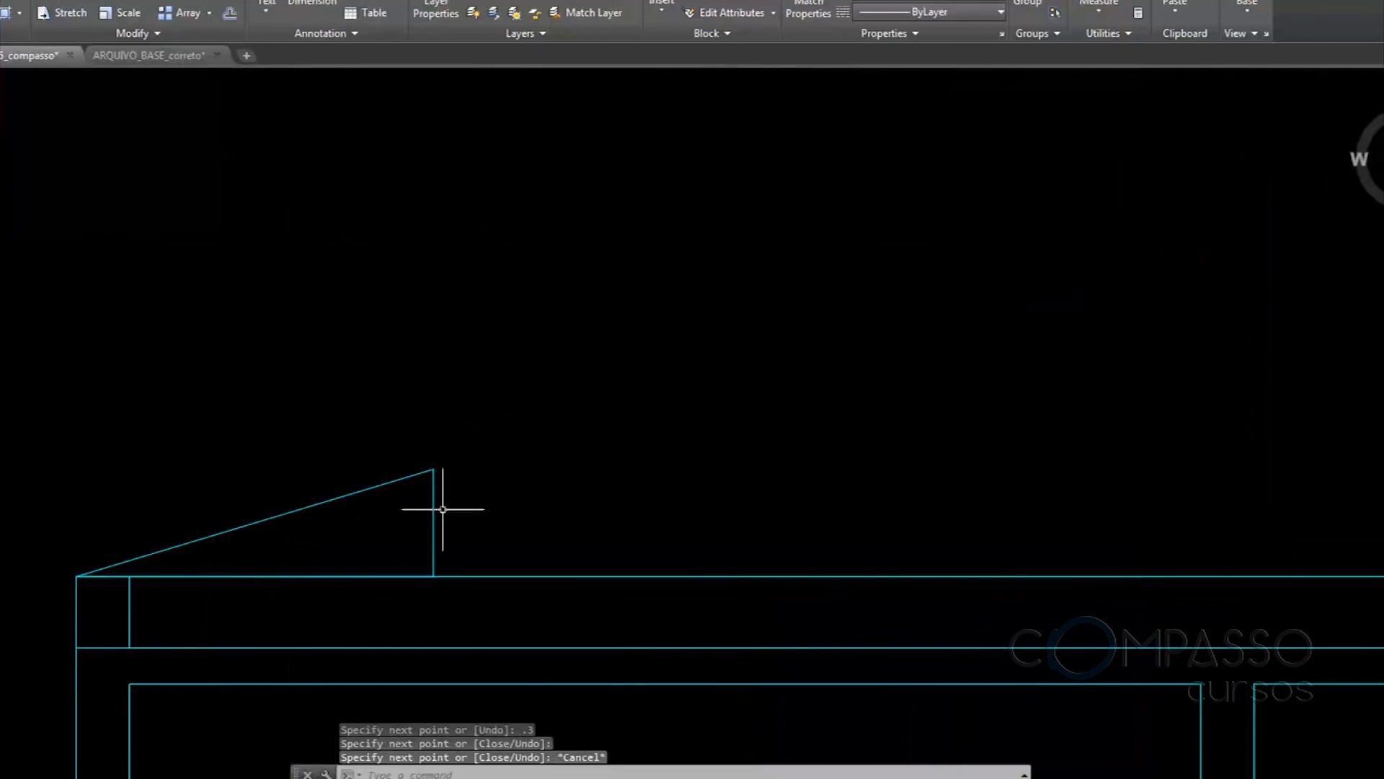
left_click(467, 538)
left_click(403, 594)
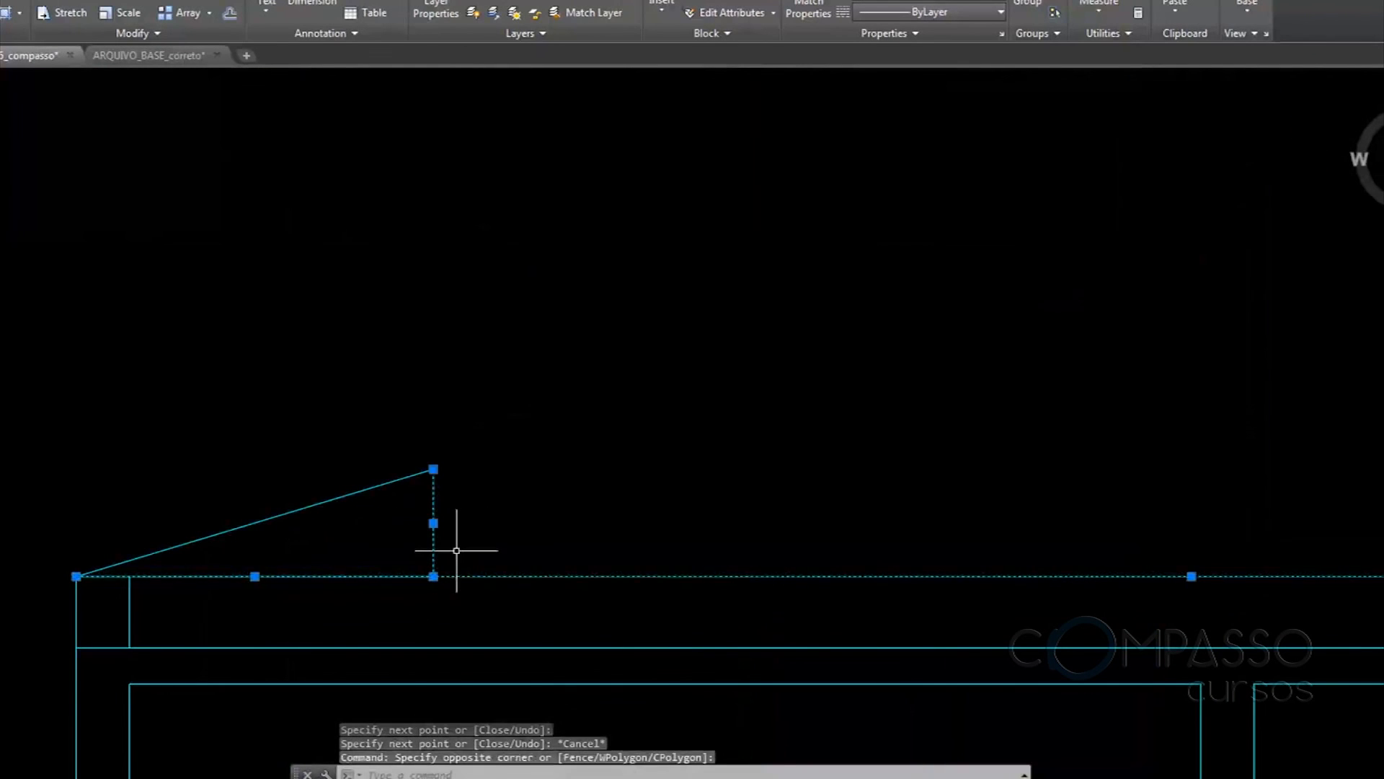
key("Delete")
Fillet the sloped line with the vertical line projected from the Cozinha so they meet in a sharp ridge corner
scroll(481, 434, "down", 4)
middle_click_drag(506, 423, 401, 488)
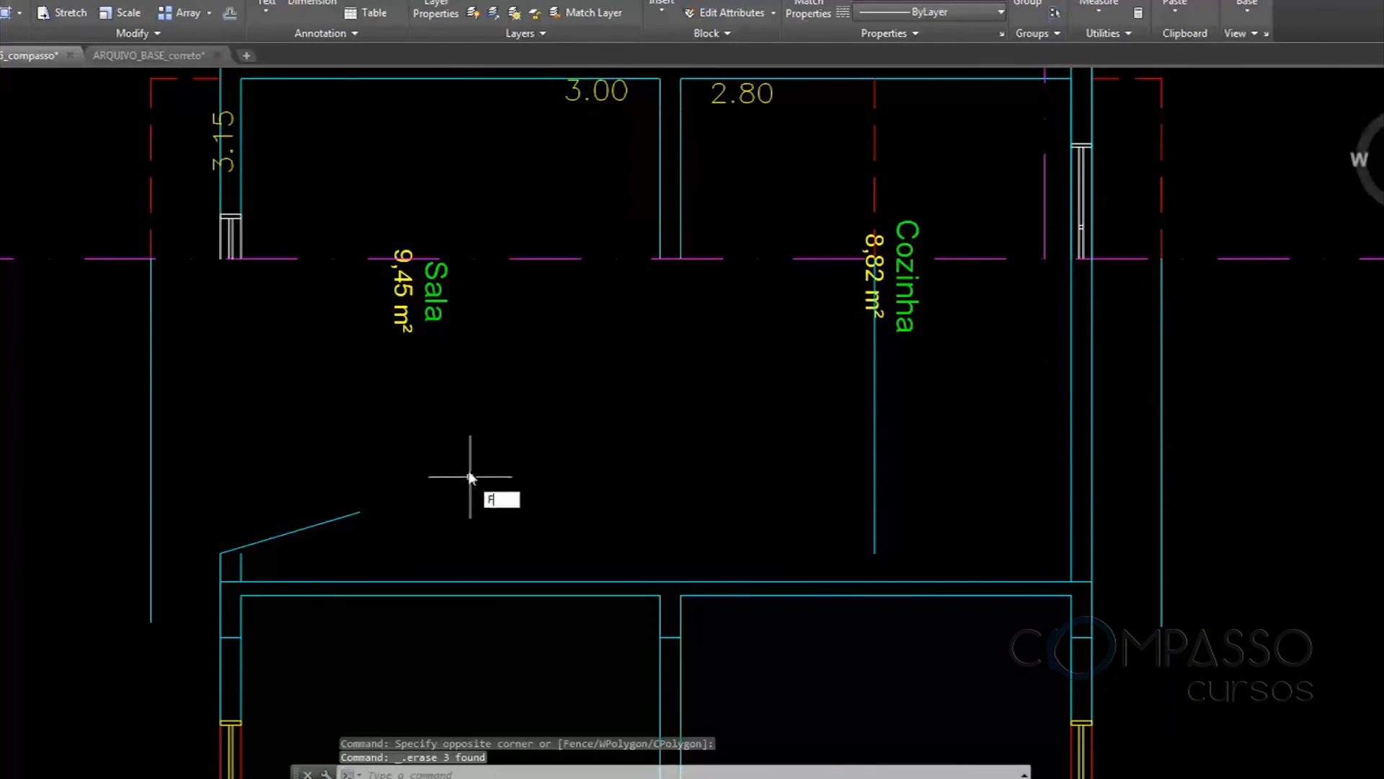
key("Return")
left_click(342, 519)
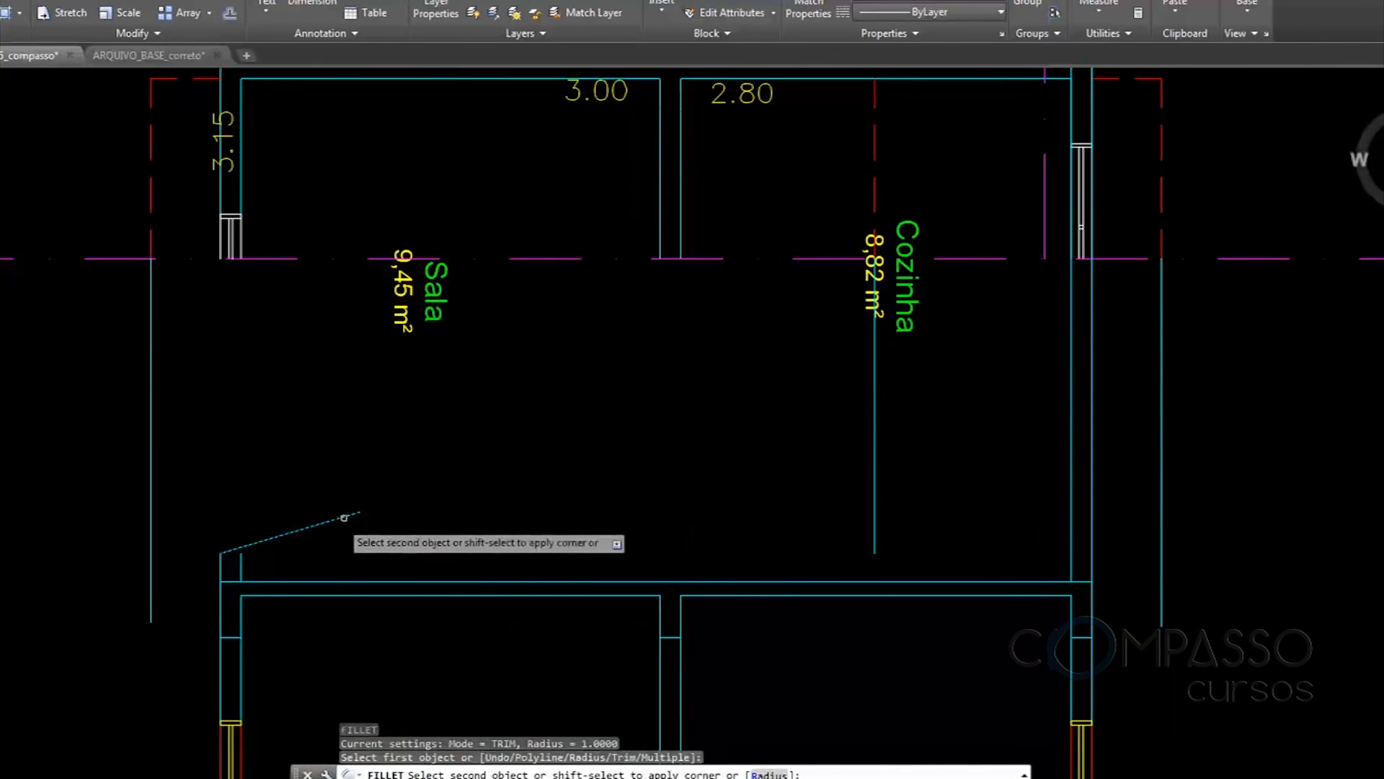
left_click(873, 477)
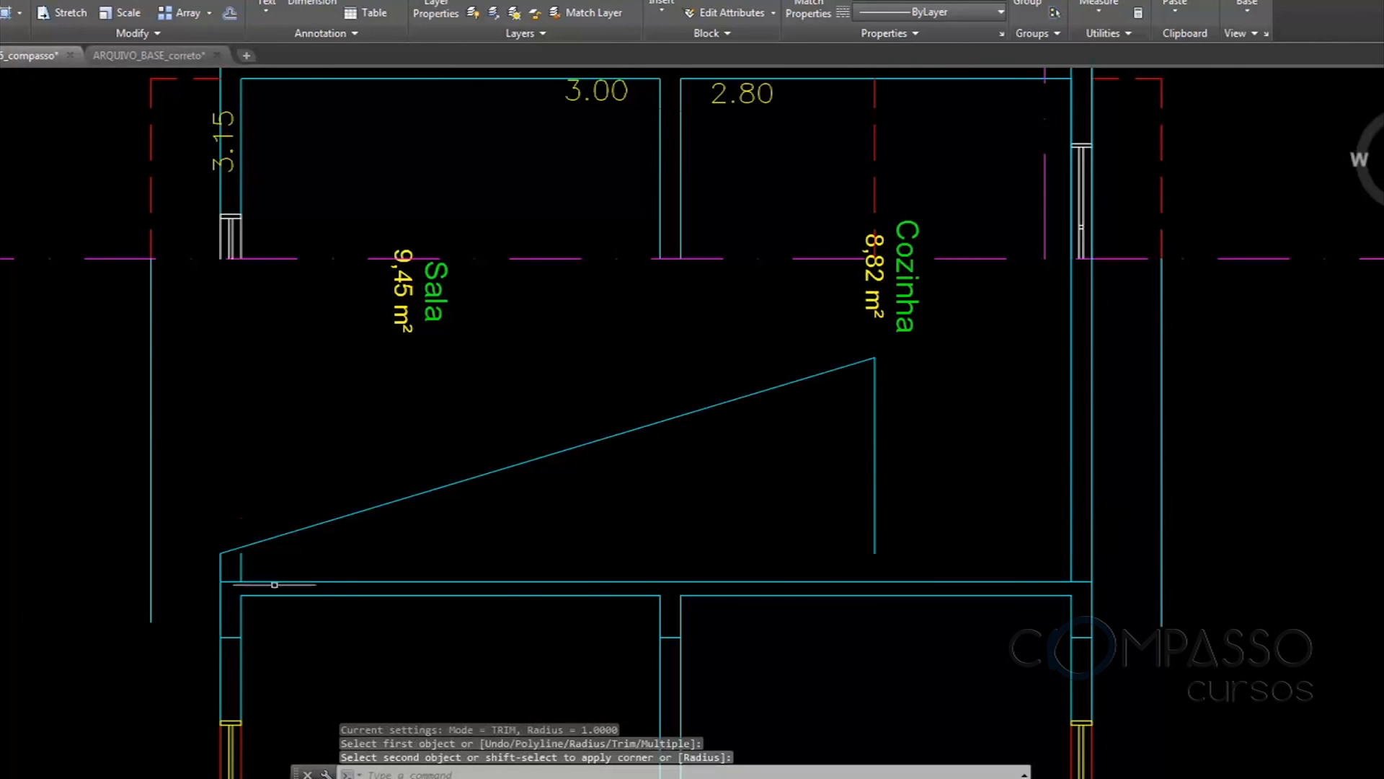
middle_click_drag(748, 450, 741, 451)
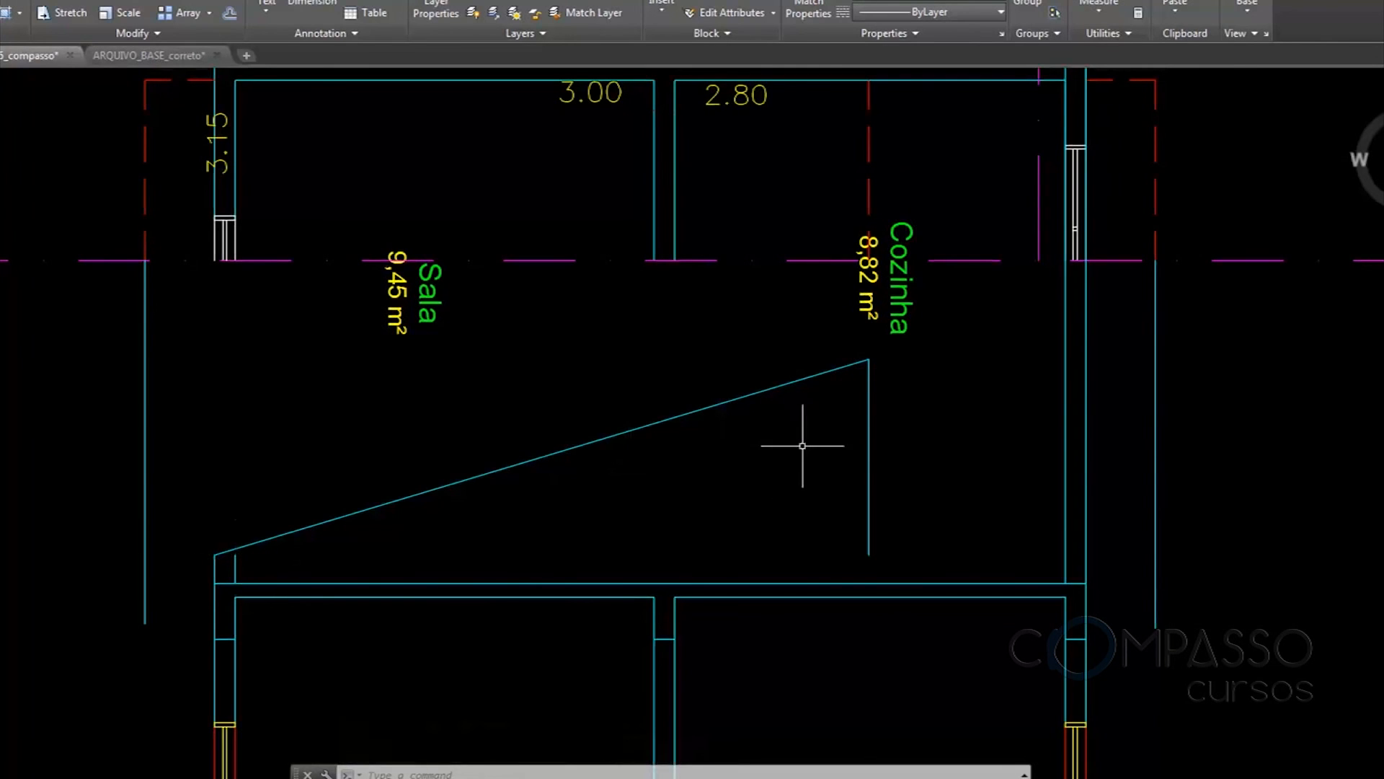
Copy the gabled tile roof from the TELHADO CORTE library entry by its underside apex onto the section's ridge point
scroll(875, 364, "down", 6)
mouse_move(1204, 281)
middle_mouse_down()
mouse_move(850, 361)
mouse_move(876, 303)
mouse_move(764, 468)
middle_mouse_up()
scroll(764, 458, "down", 2)
mouse_move(448, 537)
middle_mouse_down()
mouse_move(432, 550)
mouse_move(445, 545)
middle_mouse_up()
middle_click_drag(865, 380, 494, 595)
middle_click_drag(595, 619, 595, 638)
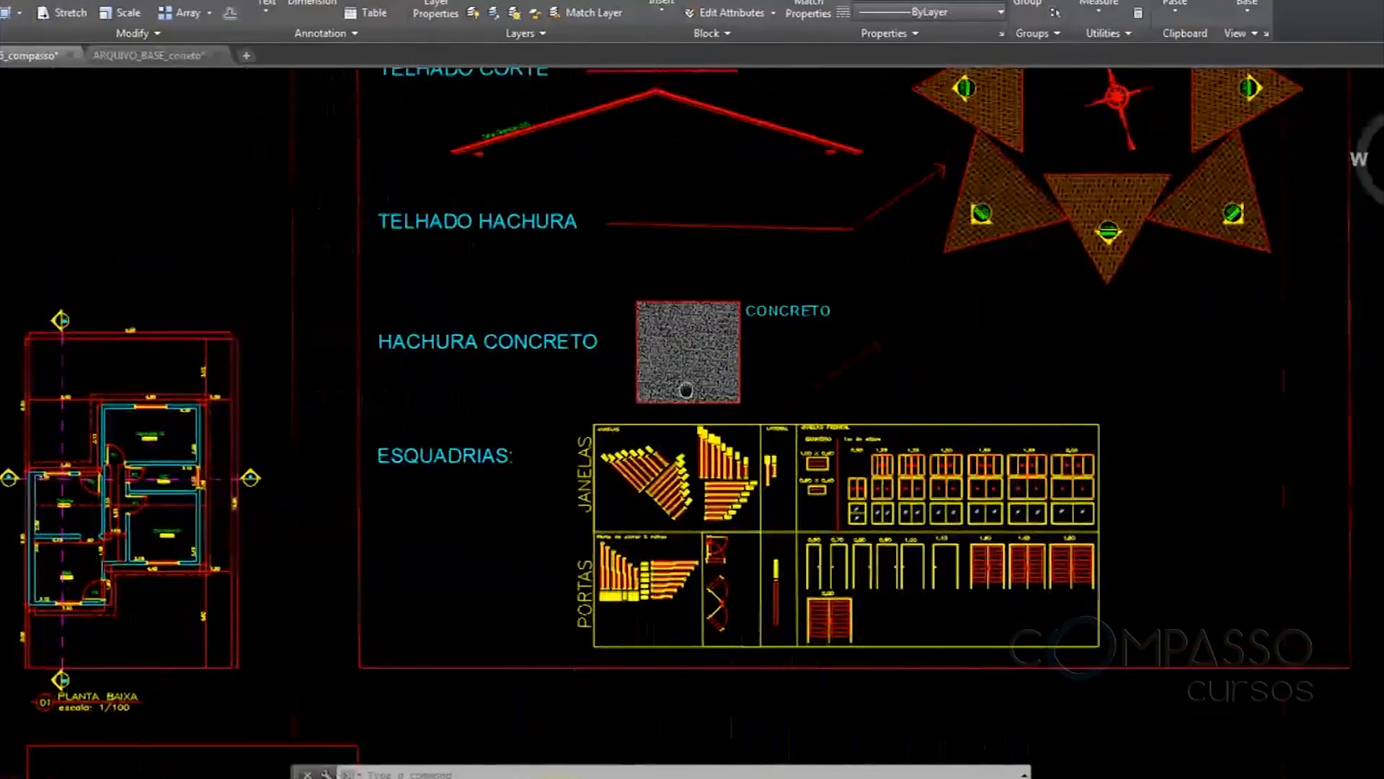
middle_click_drag(685, 389, 618, 562)
scroll(618, 241, "up", 4)
scroll(563, 288, "up", 6)
scroll(536, 274, "down", 6)
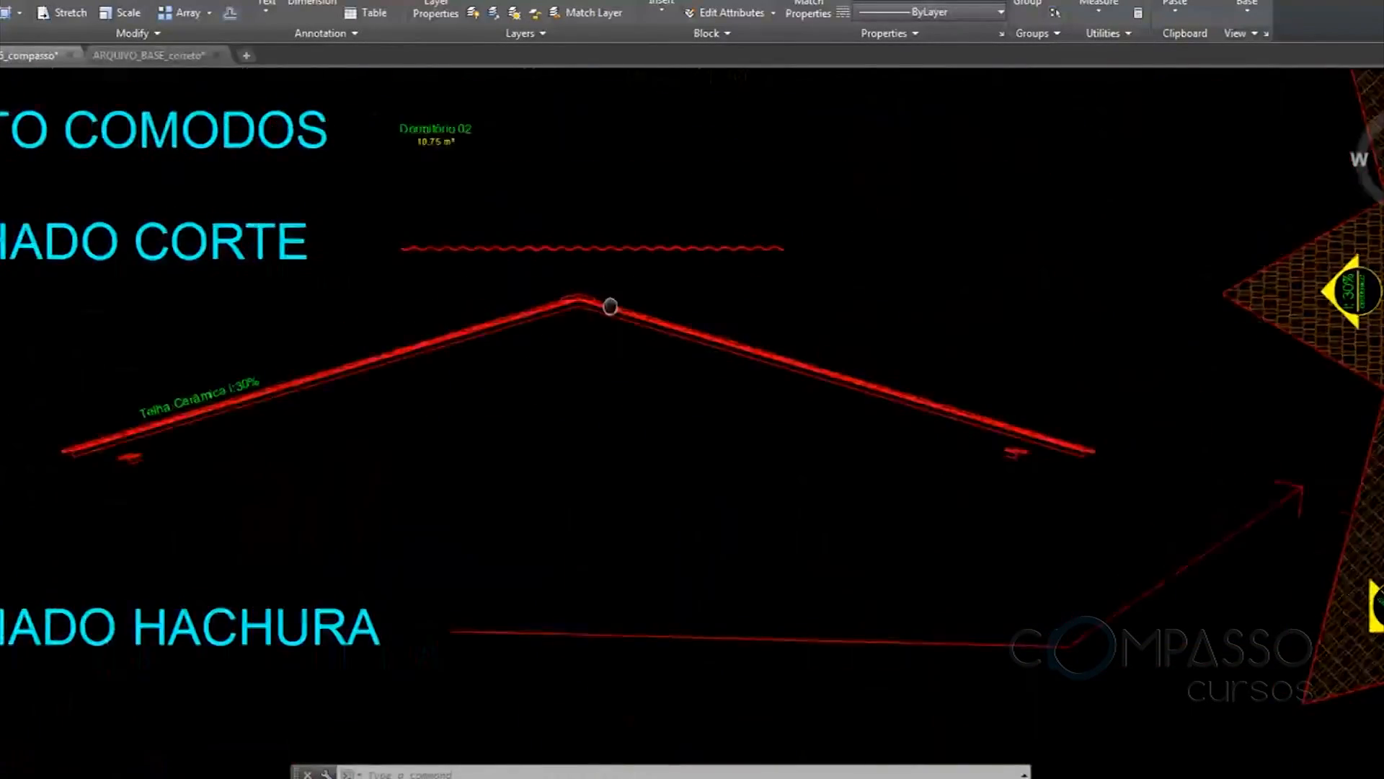
left_click(359, 387)
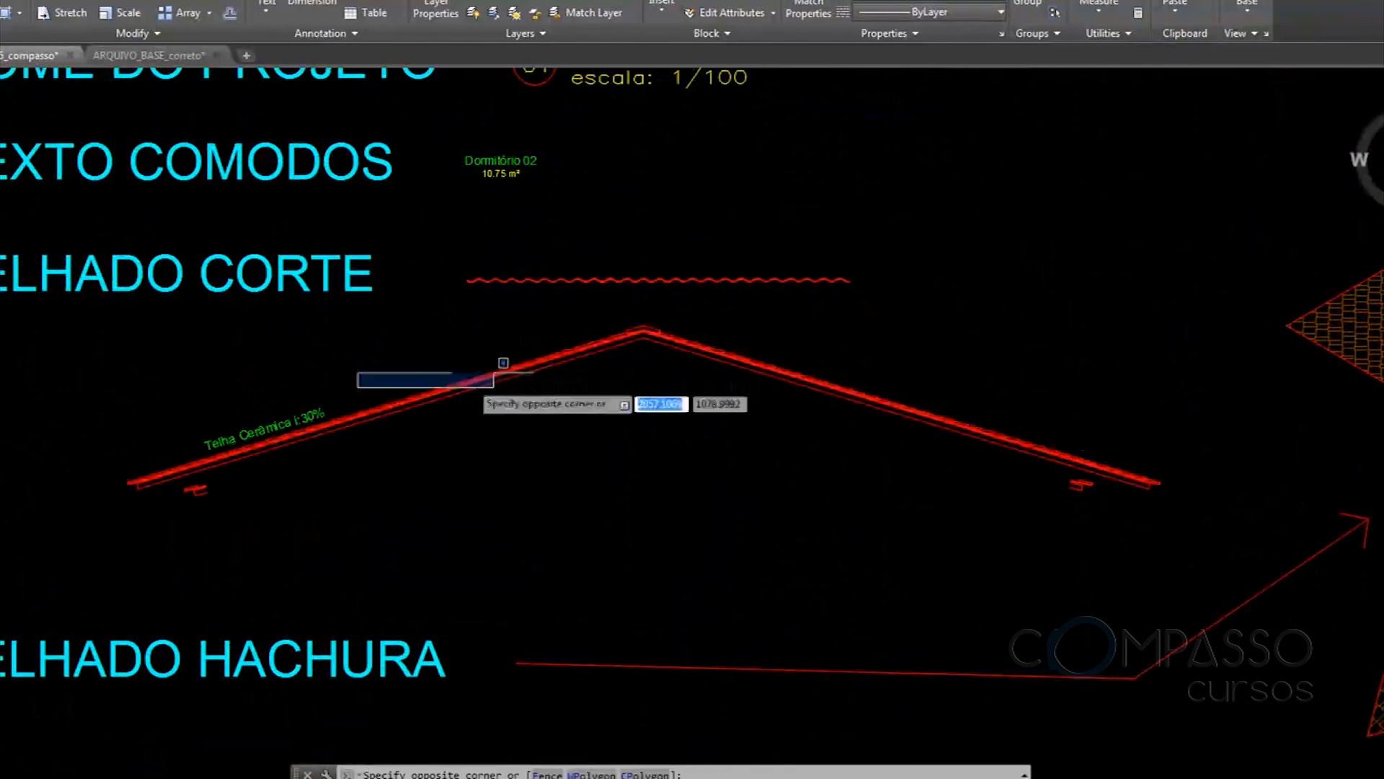
key("Return")
left_click(644, 344)
scroll(641, 340, "up", 5)
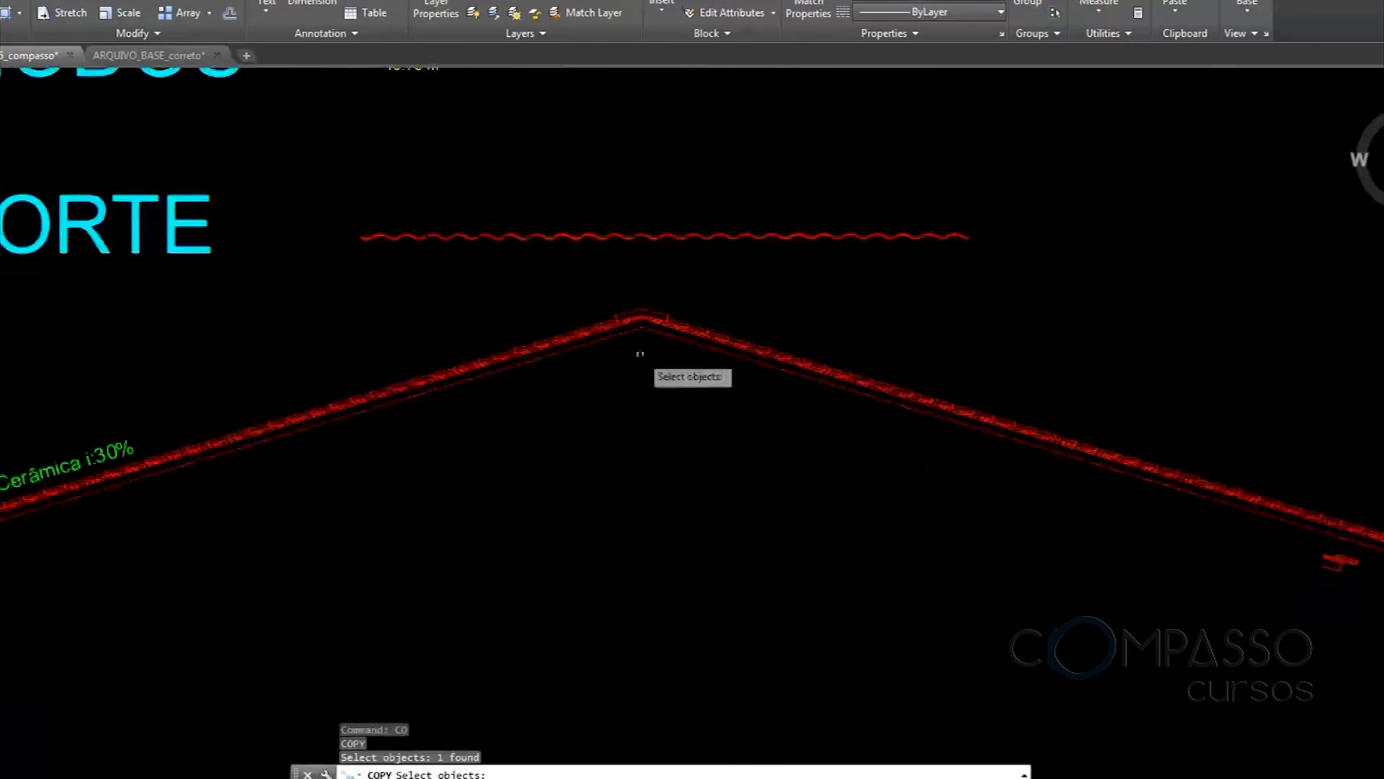
left_click(643, 268)
scroll(685, 242, "down", 6)
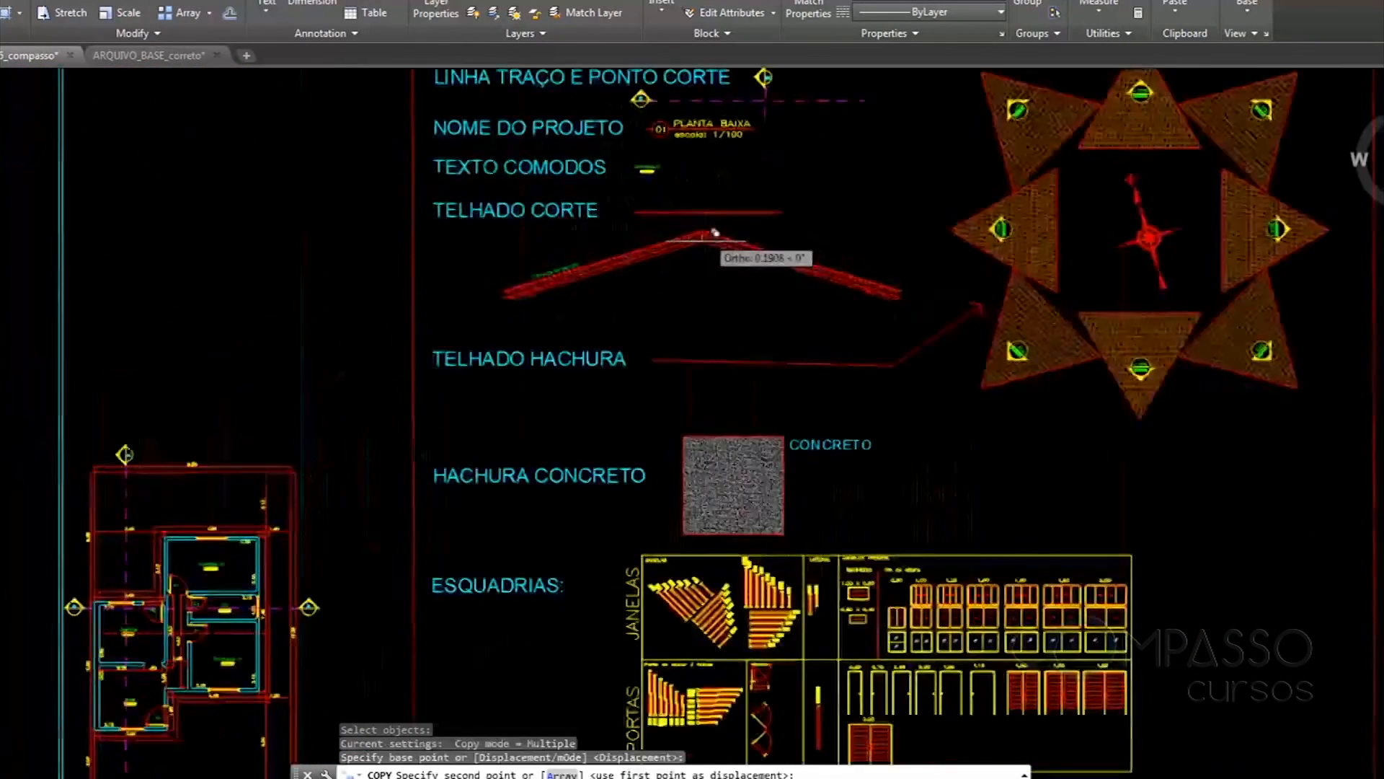
scroll(738, 302, "up", 3)
scroll(562, 411, "up", 8)
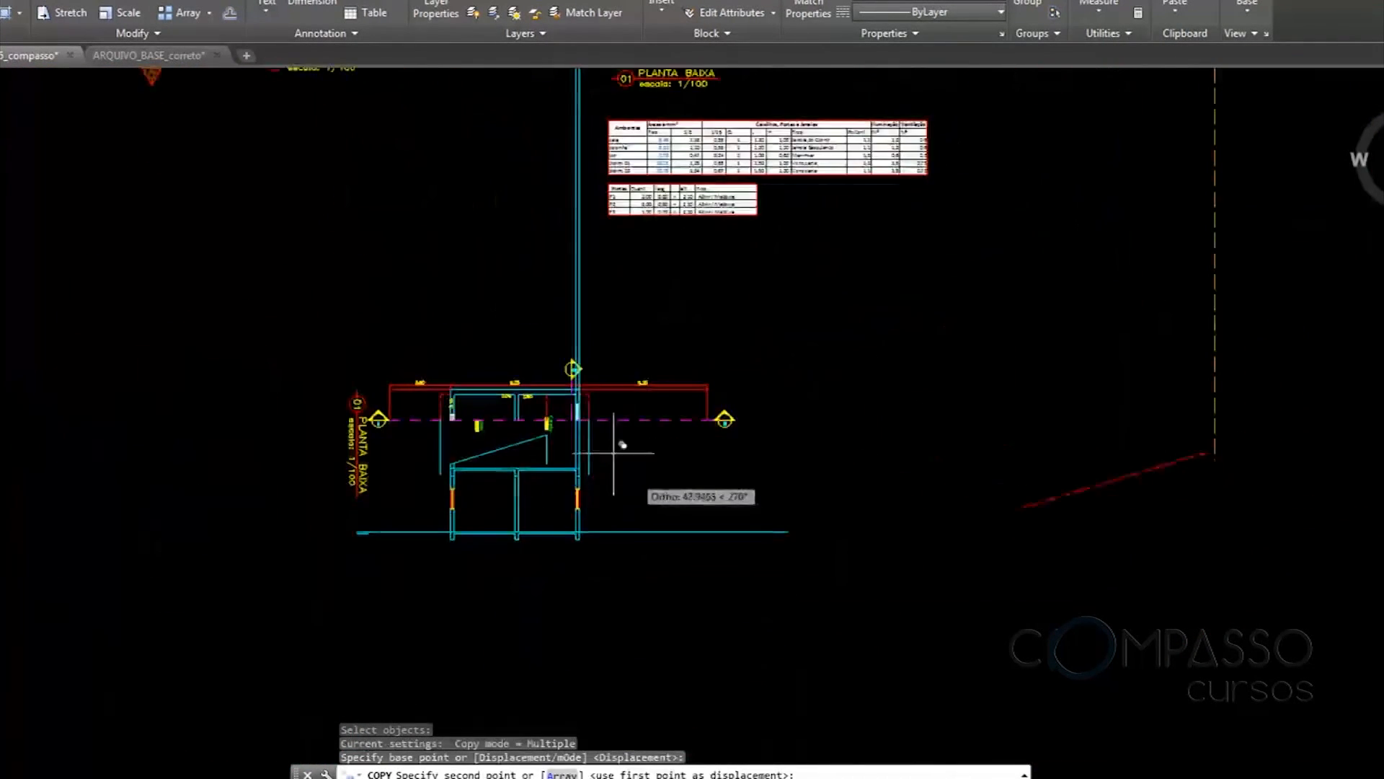
left_click(531, 388)
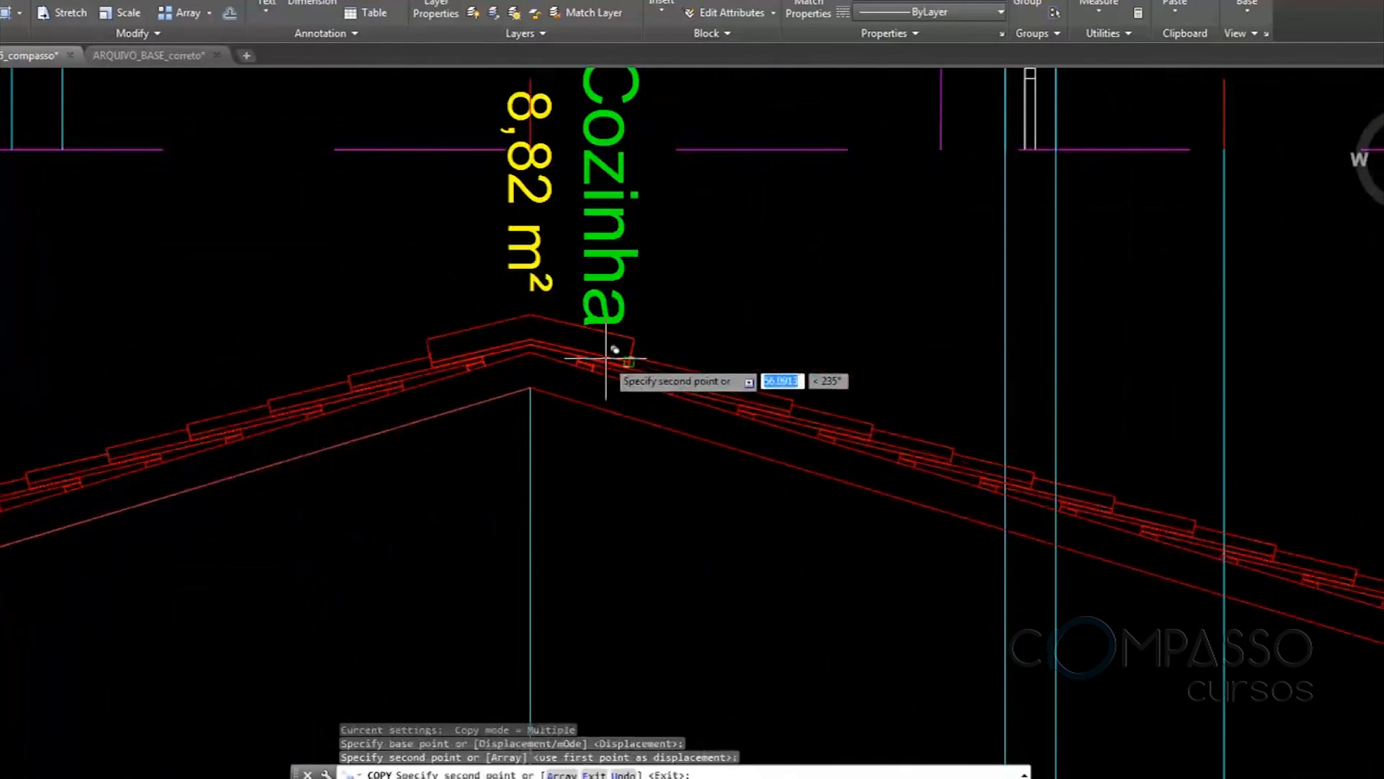
key("Escape")
Examine how the copied roof sits over the section's walls and the projected roof edge lines
scroll(608, 357, "down", 4)
middle_click_drag(634, 413, 716, 373)
middle_click_drag(429, 458, 595, 432)
scroll(191, 484, "up", 8)
scroll(210, 469, "down", 6)
scroll(896, 294, "down", 6)
middle_click_drag(865, 308, 512, 349)
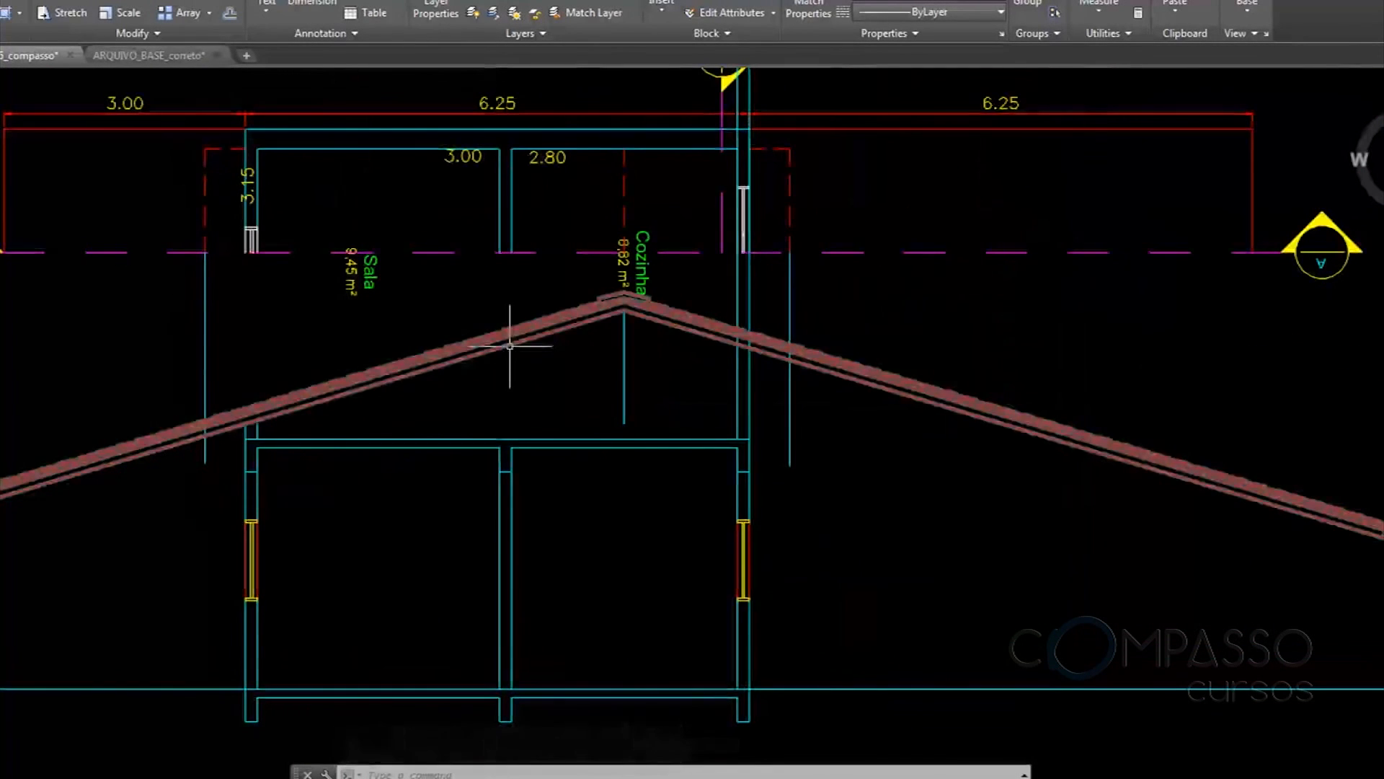
middle_click_drag(615, 402, 717, 394)
Erase the PLANTA BAIXA title and its scale text beside the cut floor plan
mouse_move(401, 386)
middle_mouse_down()
mouse_move(448, 442)
mouse_move(495, 560)
middle_mouse_up()
left_click(406, 579)
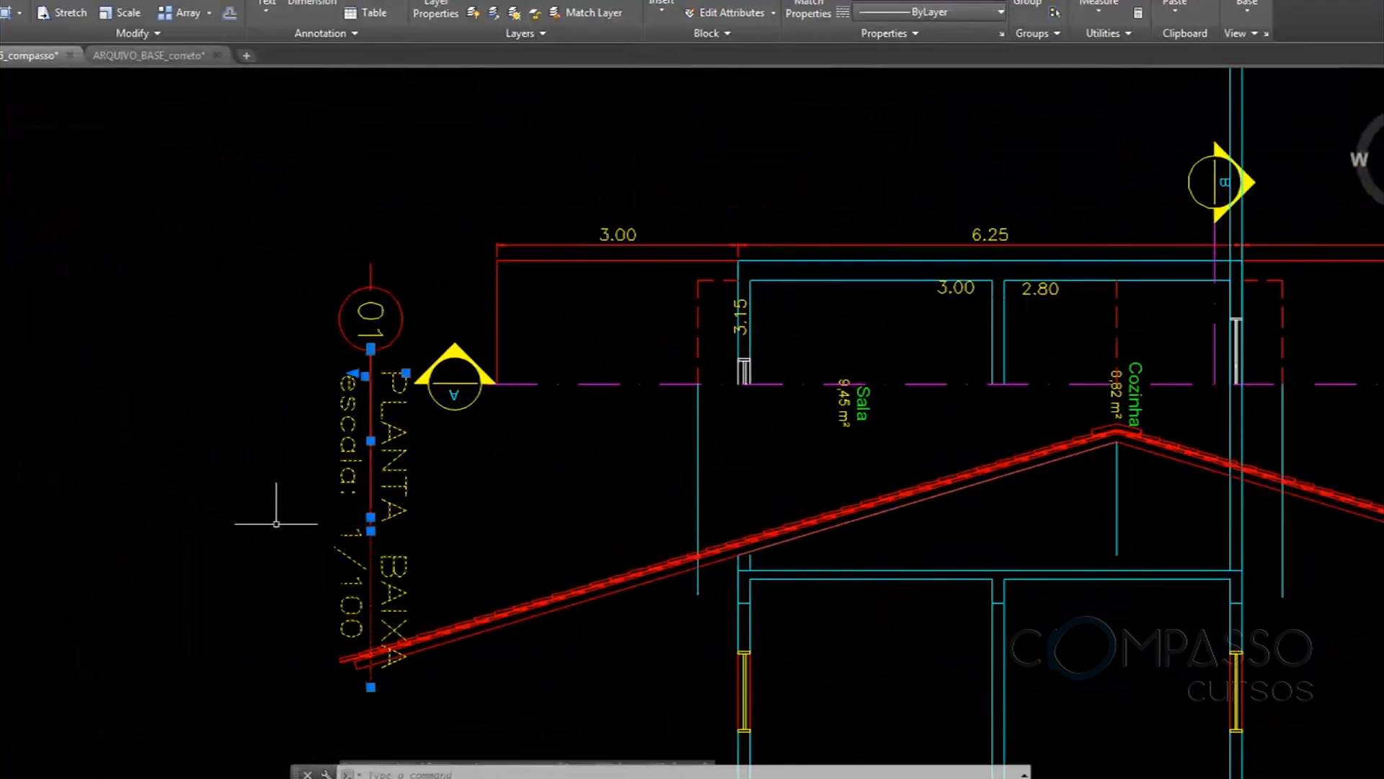
key("Delete")
Erase the Cozinha room label with its area text and the vertical ridge line below the roof apex
middle_click_drag(589, 537, 420, 455)
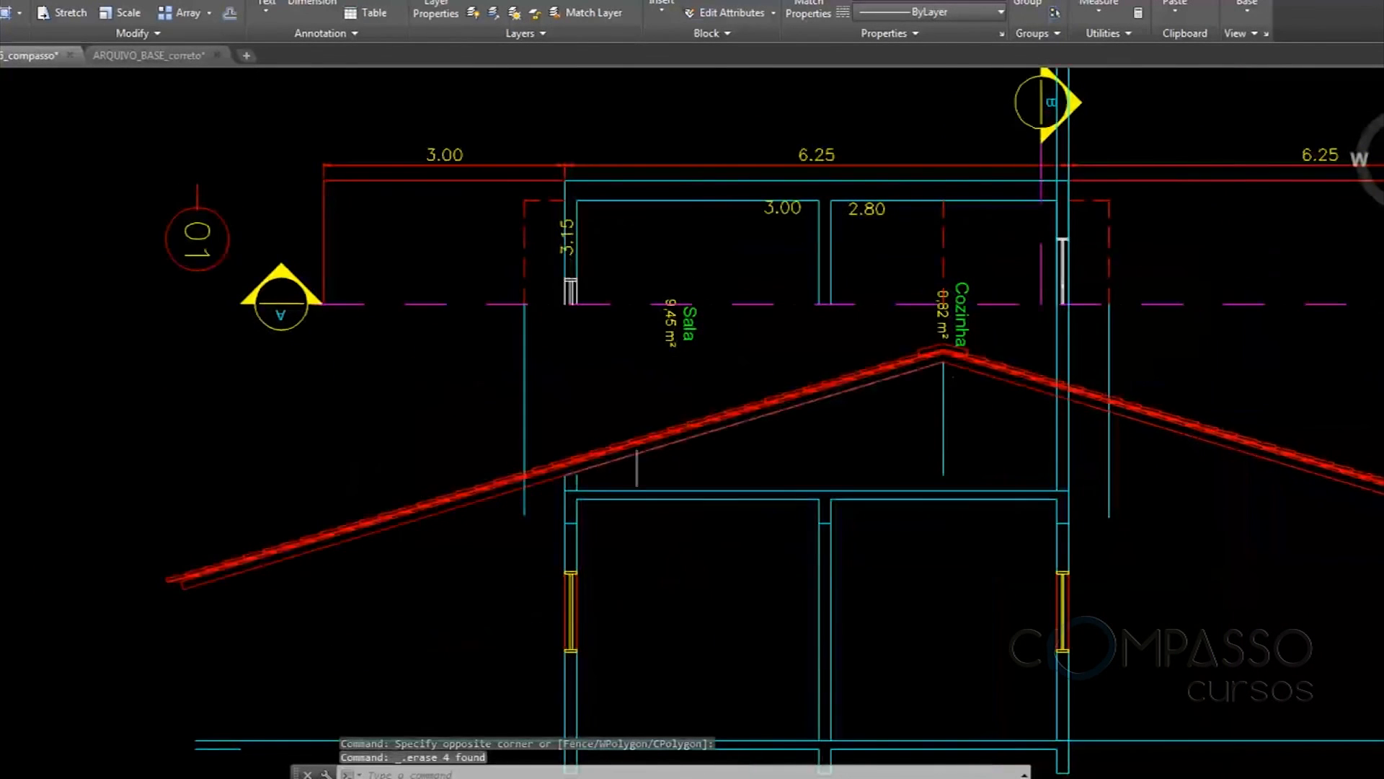
middle_click_drag(502, 443, 416, 396)
middle_click_drag(821, 283, 695, 416)
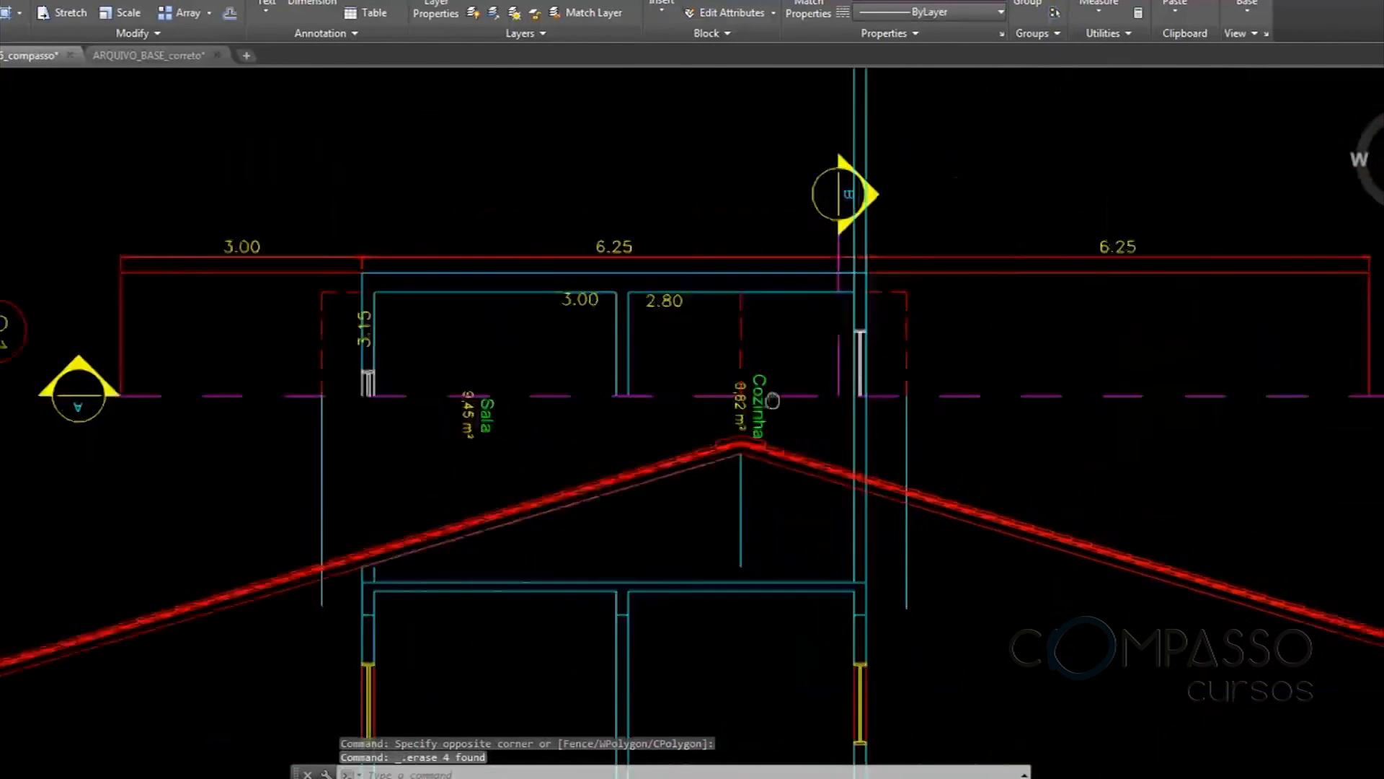
scroll(733, 452, "up", 4)
key("Delete")
scroll(766, 284, "down", 4)
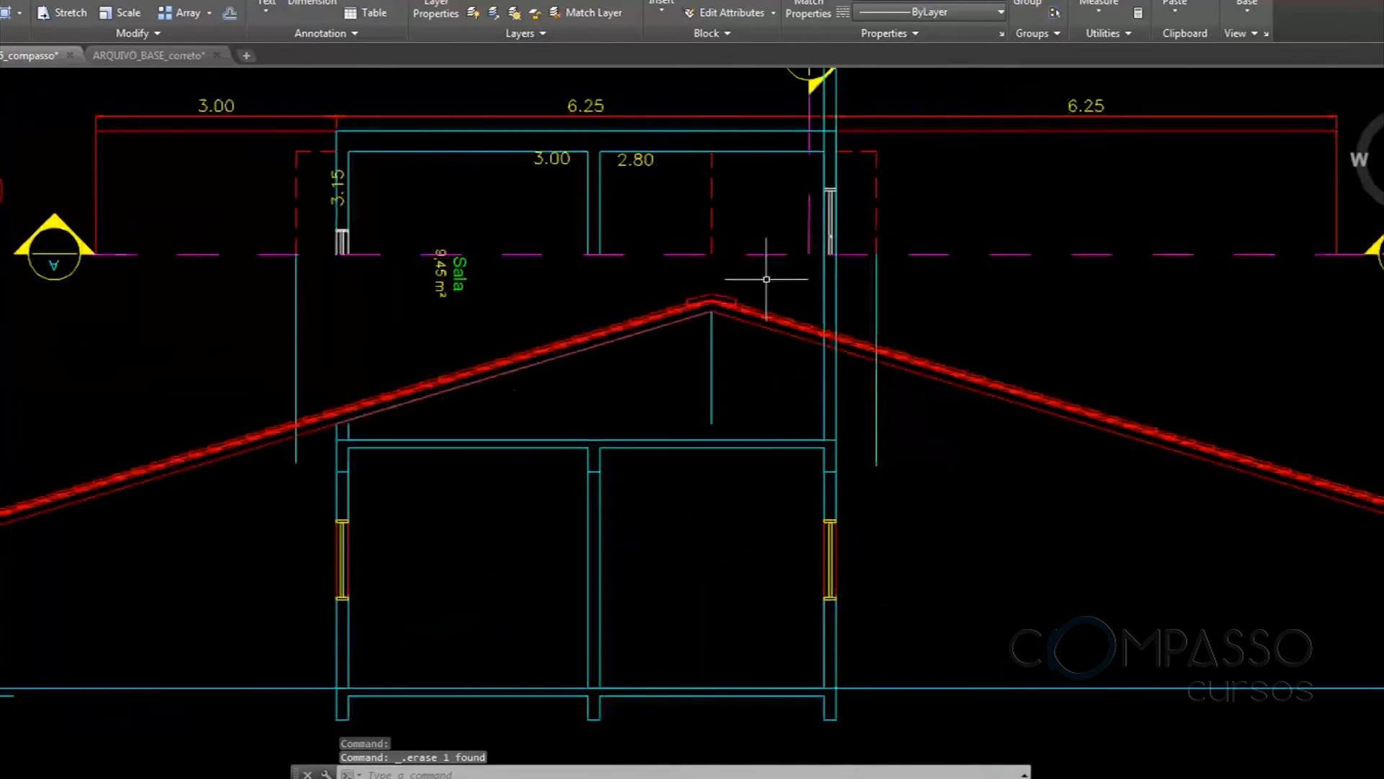
left_click(712, 393)
key("Delete")
Trim the Cozinha outer wall lines inside the roof's rafter and erase their leftover pieces above it
scroll(764, 424, "up", 5)
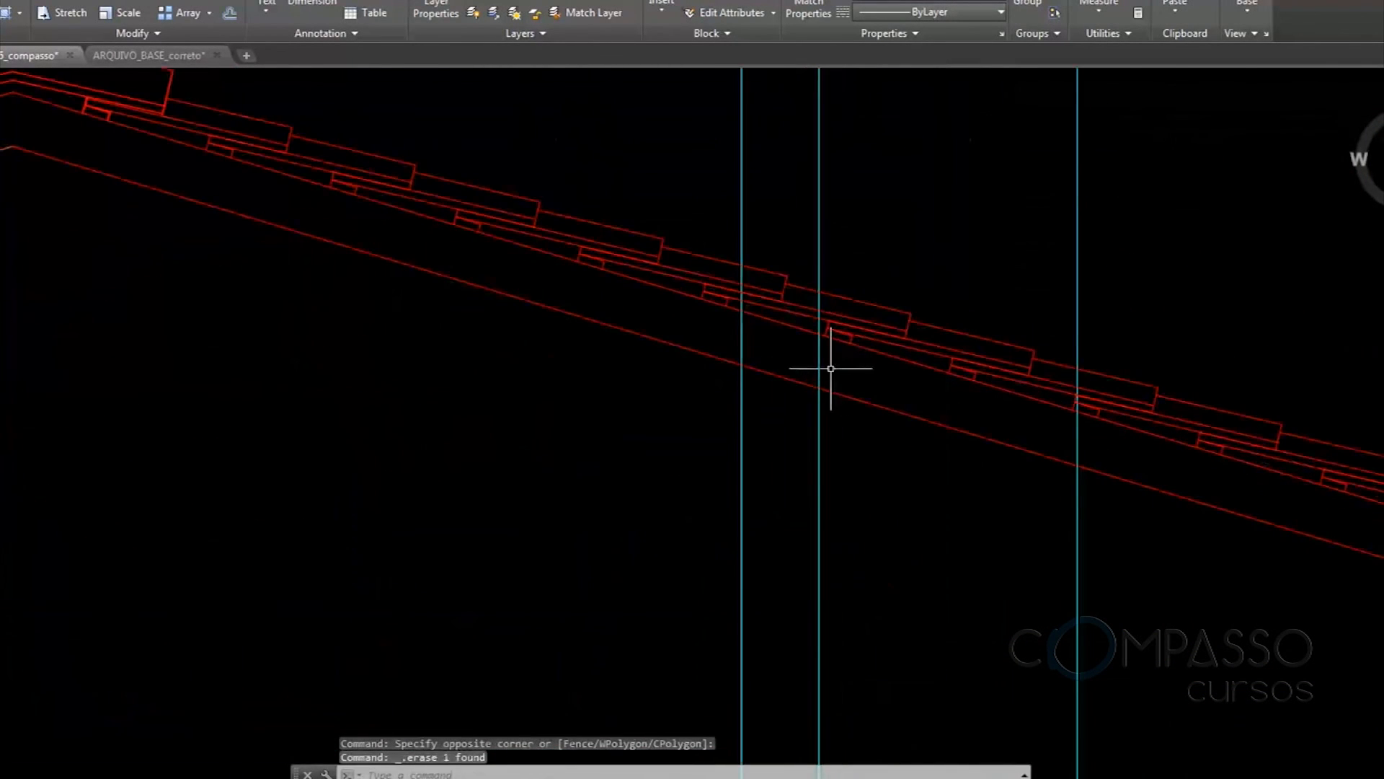
key("Return")
key("Return")
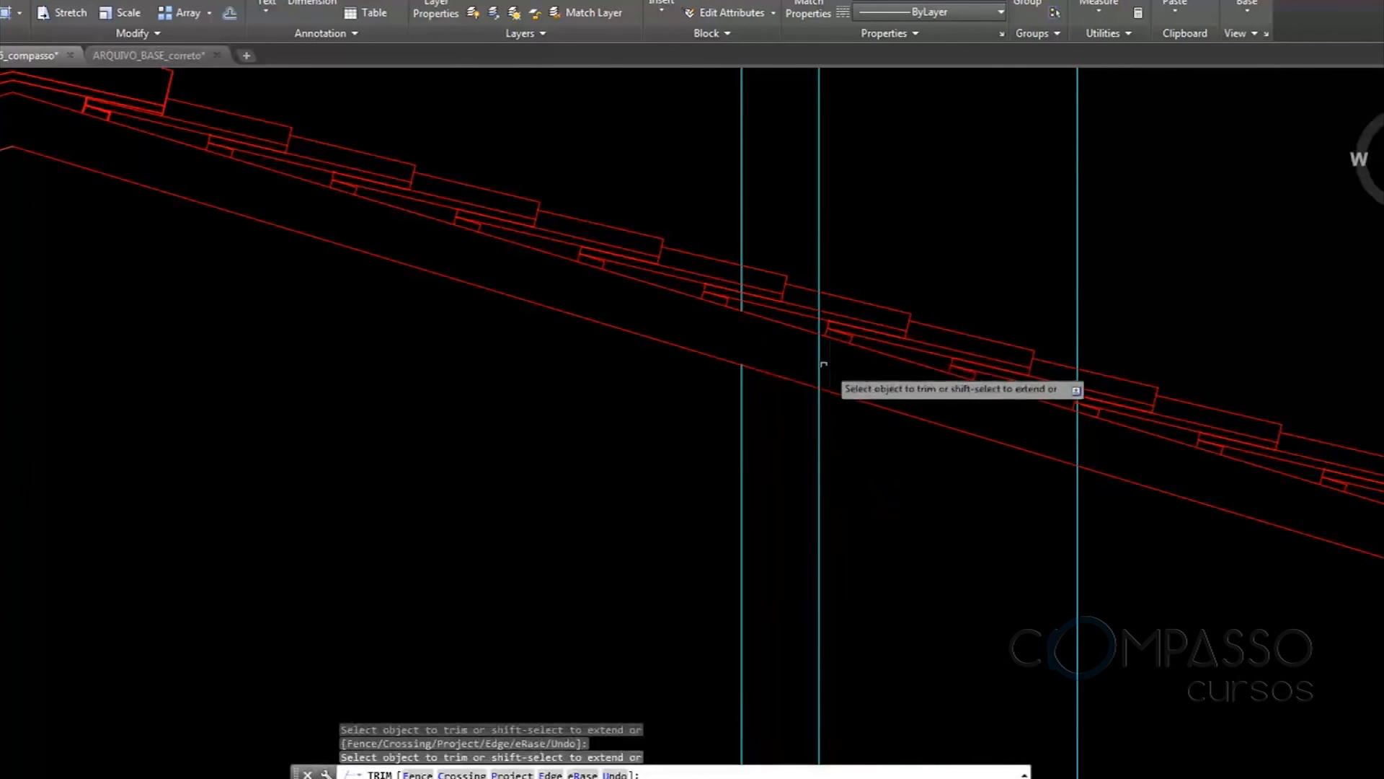
middle_click_drag(801, 231, 764, 410)
key("Escape")
left_click(836, 247)
left_click(659, 288)
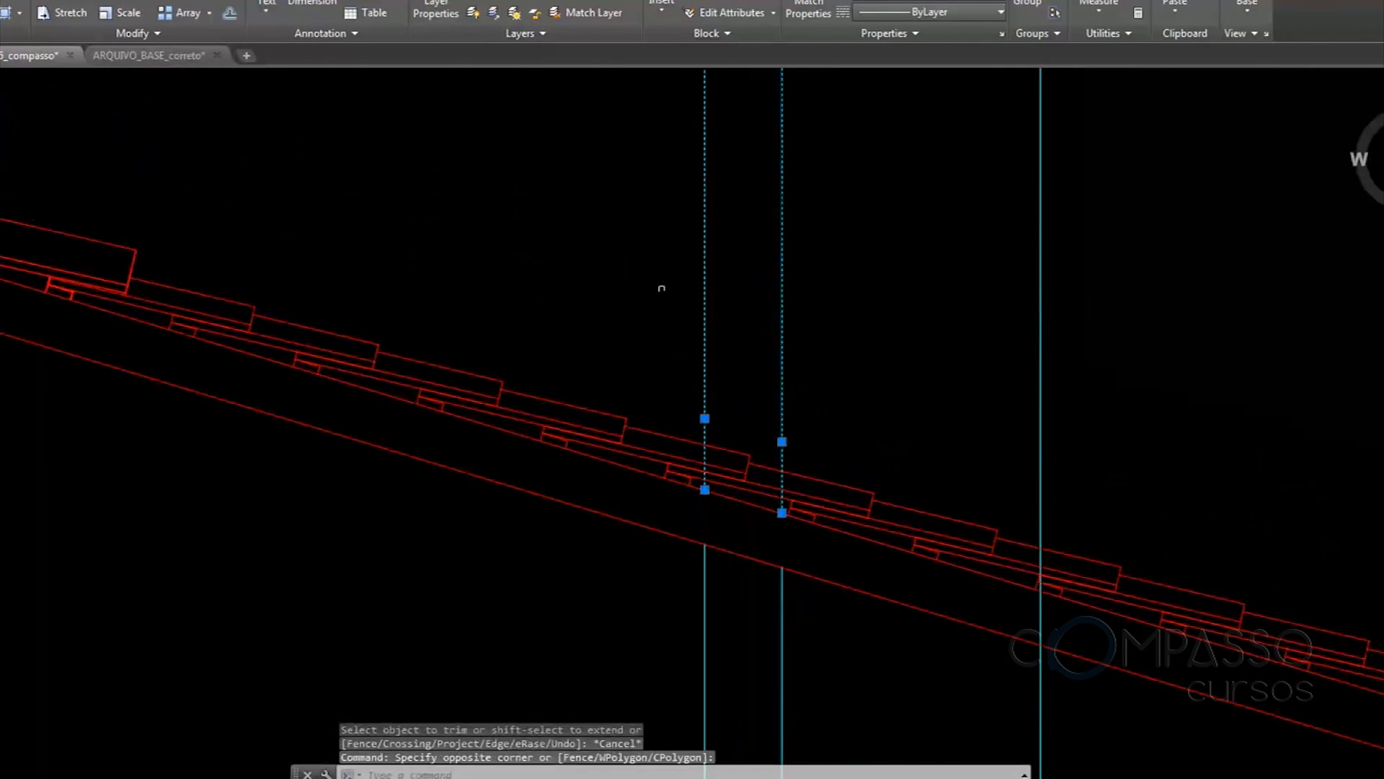
key("Delete")
Explode the copied roof block over the section into separate objects
scroll(880, 288, "down", 5)
middle_click_drag(164, 518, 425, 519)
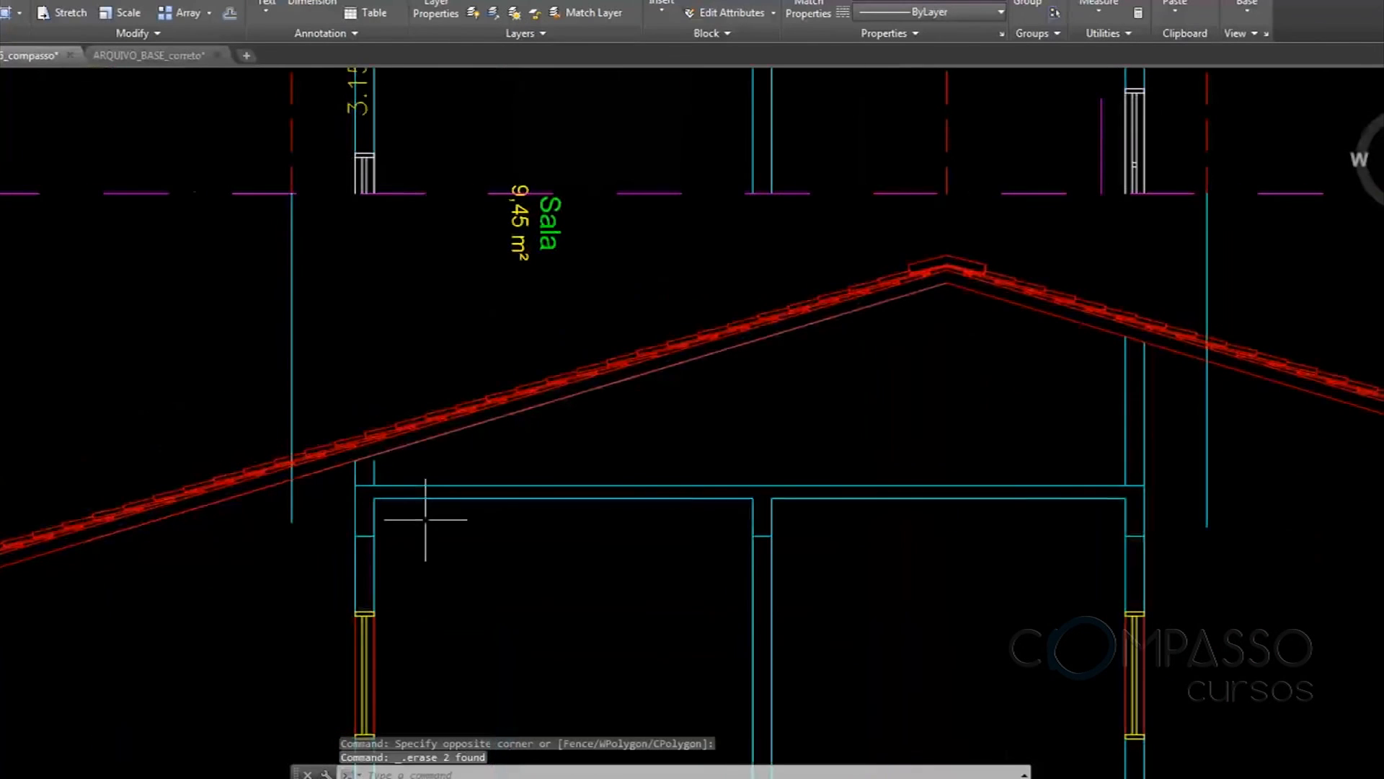
left_click(334, 455)
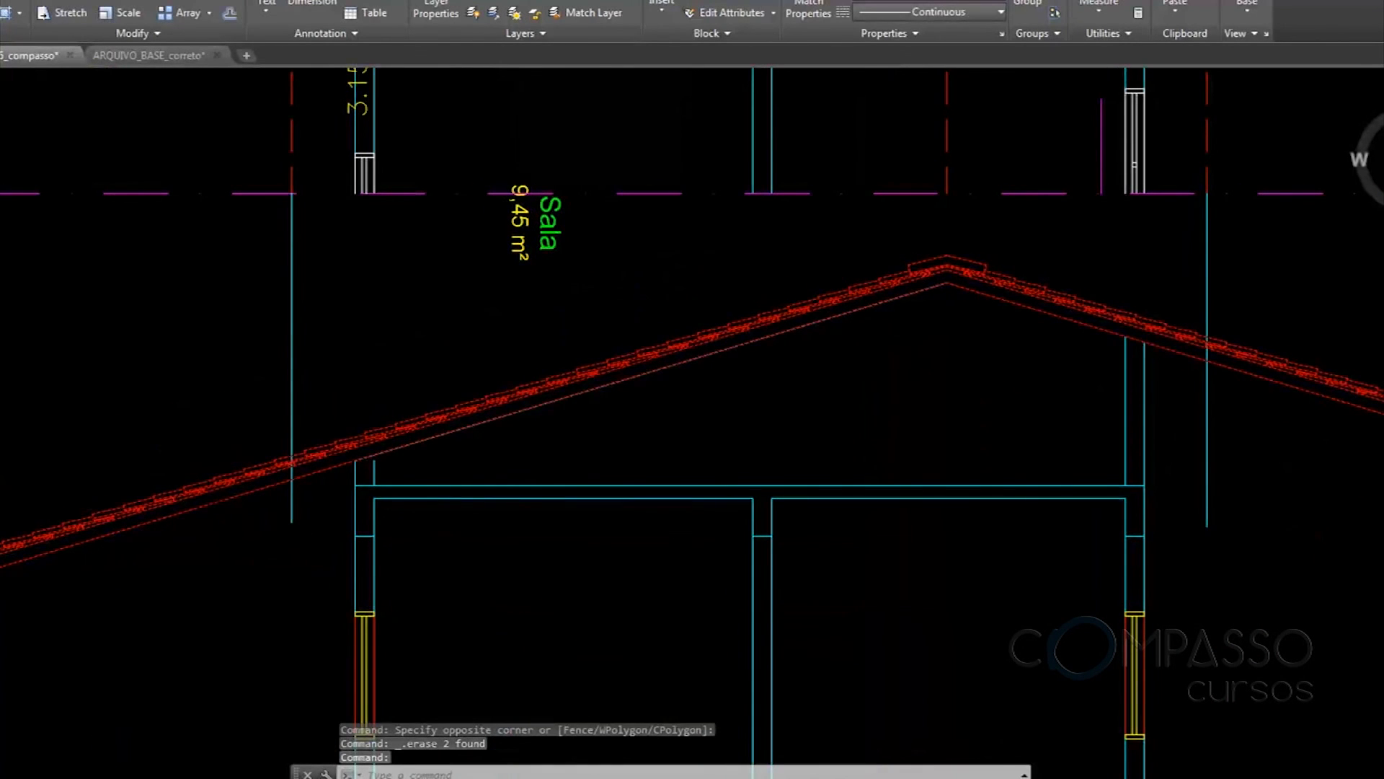
middle_click_drag(773, 319, 555, 386)
scroll(915, 411, "down", 4)
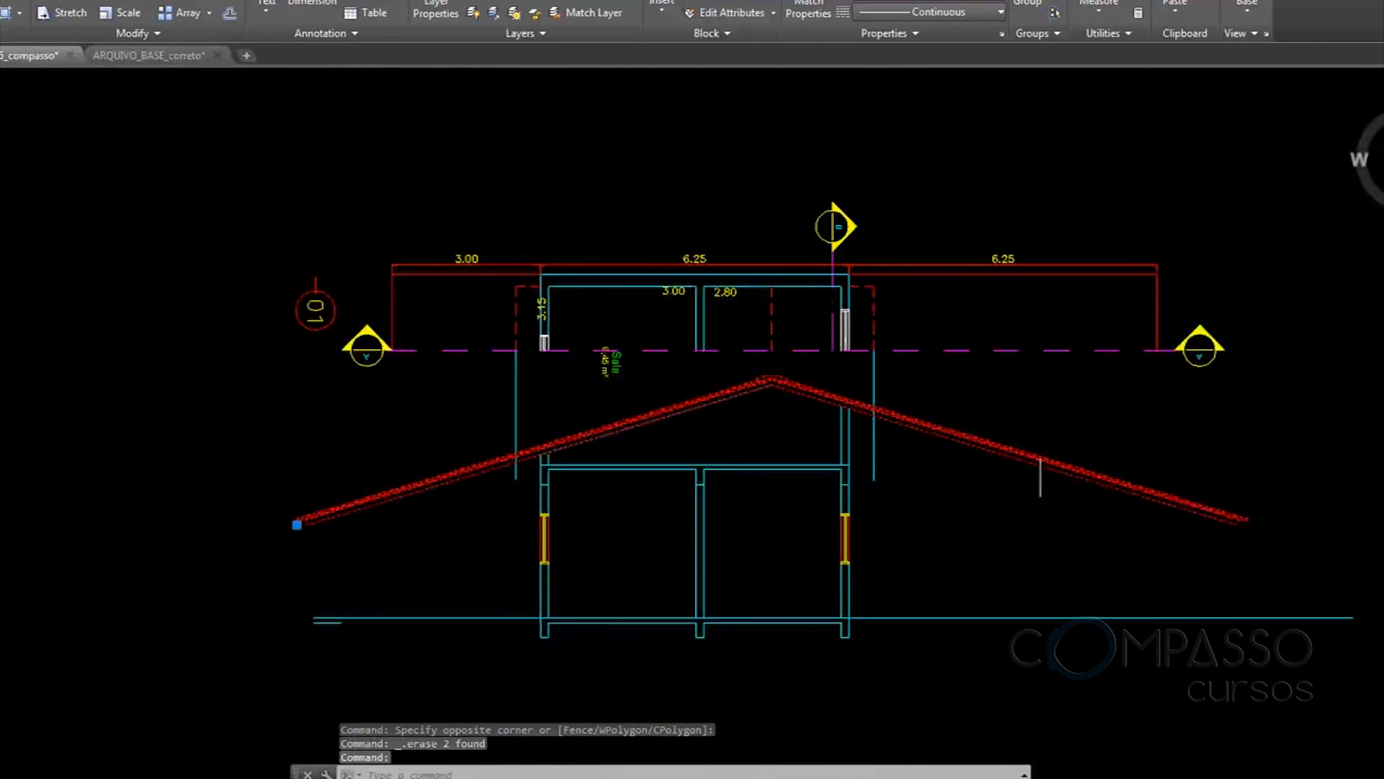
scroll(539, 454, "up", 6)
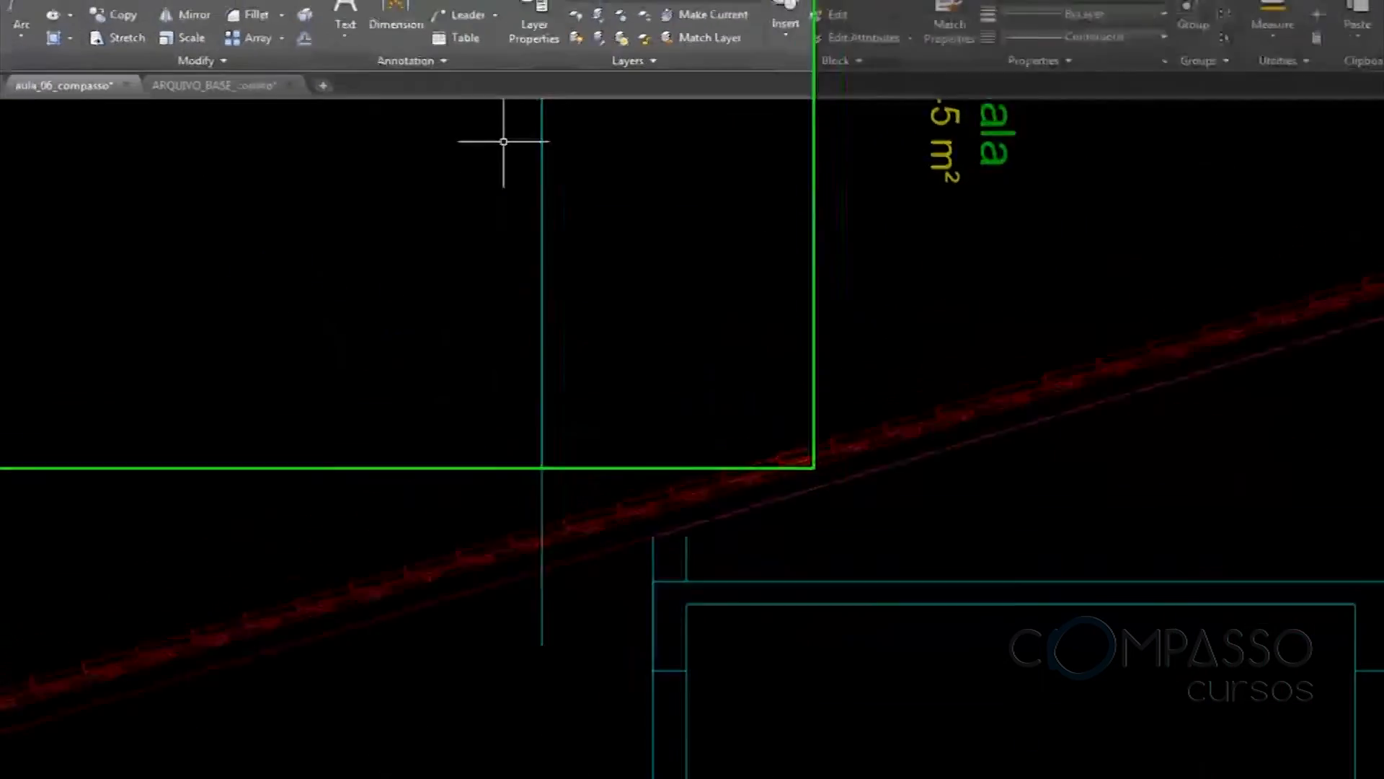
left_click(639, 131)
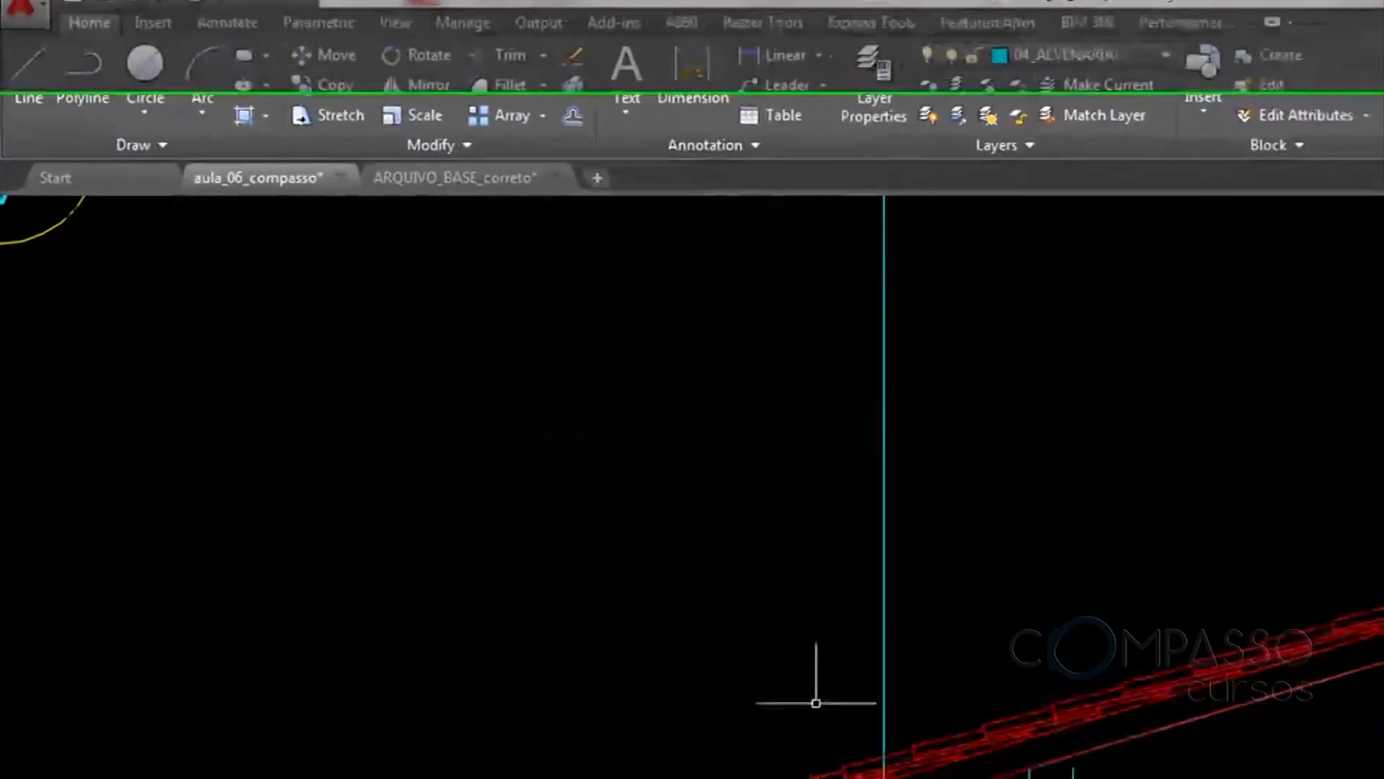
scroll(732, 436, "down", 2)
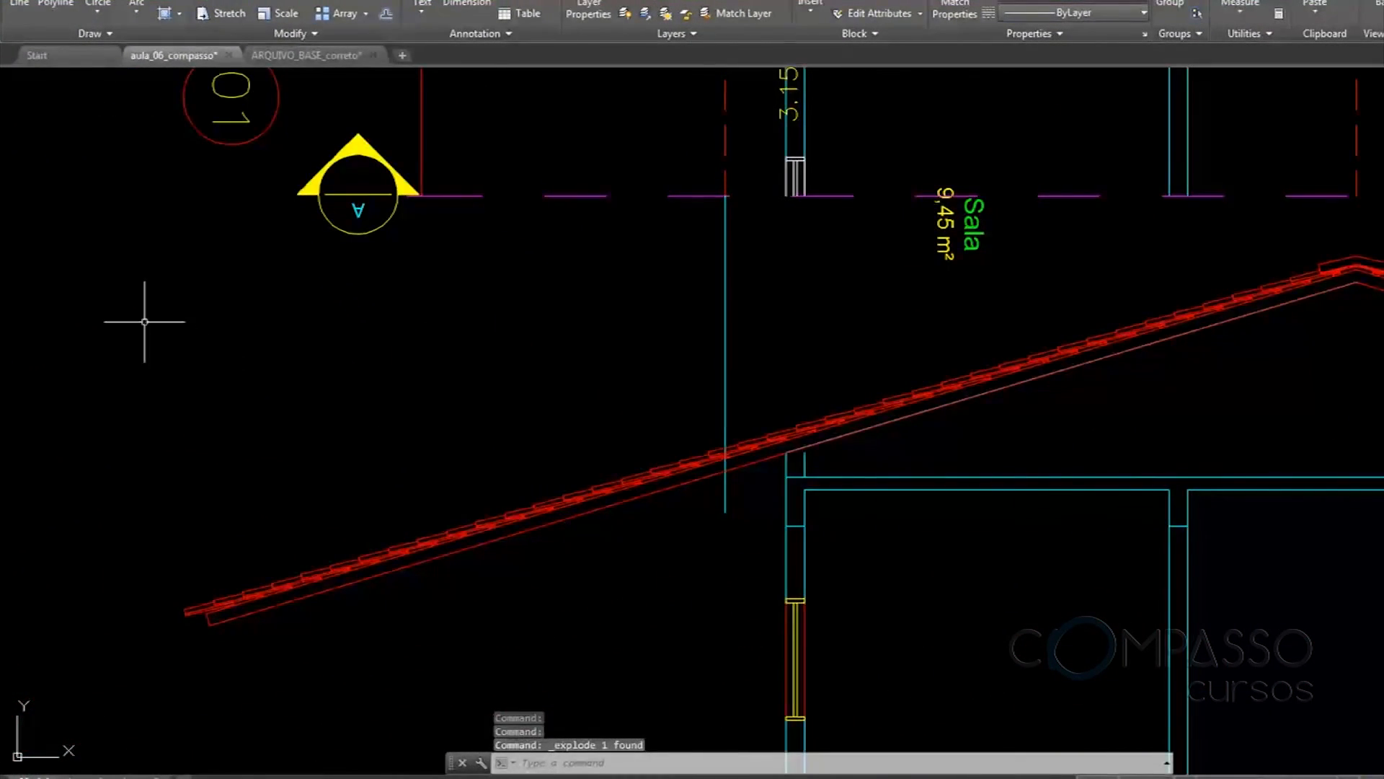
Erase the roof tiles and battens beyond the vertical roof edge line outside the Sala wall
left_click(145, 322)
left_click(715, 659)
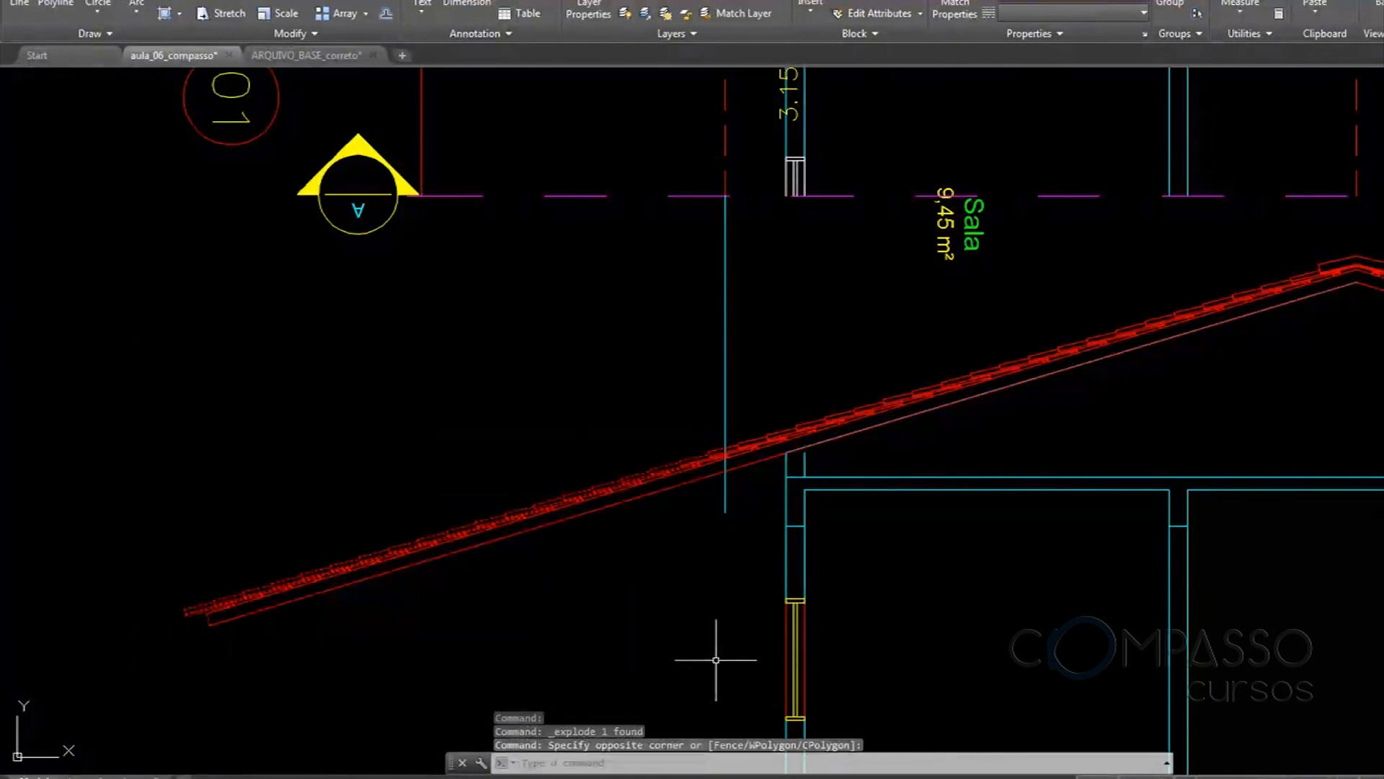
key("Delete")
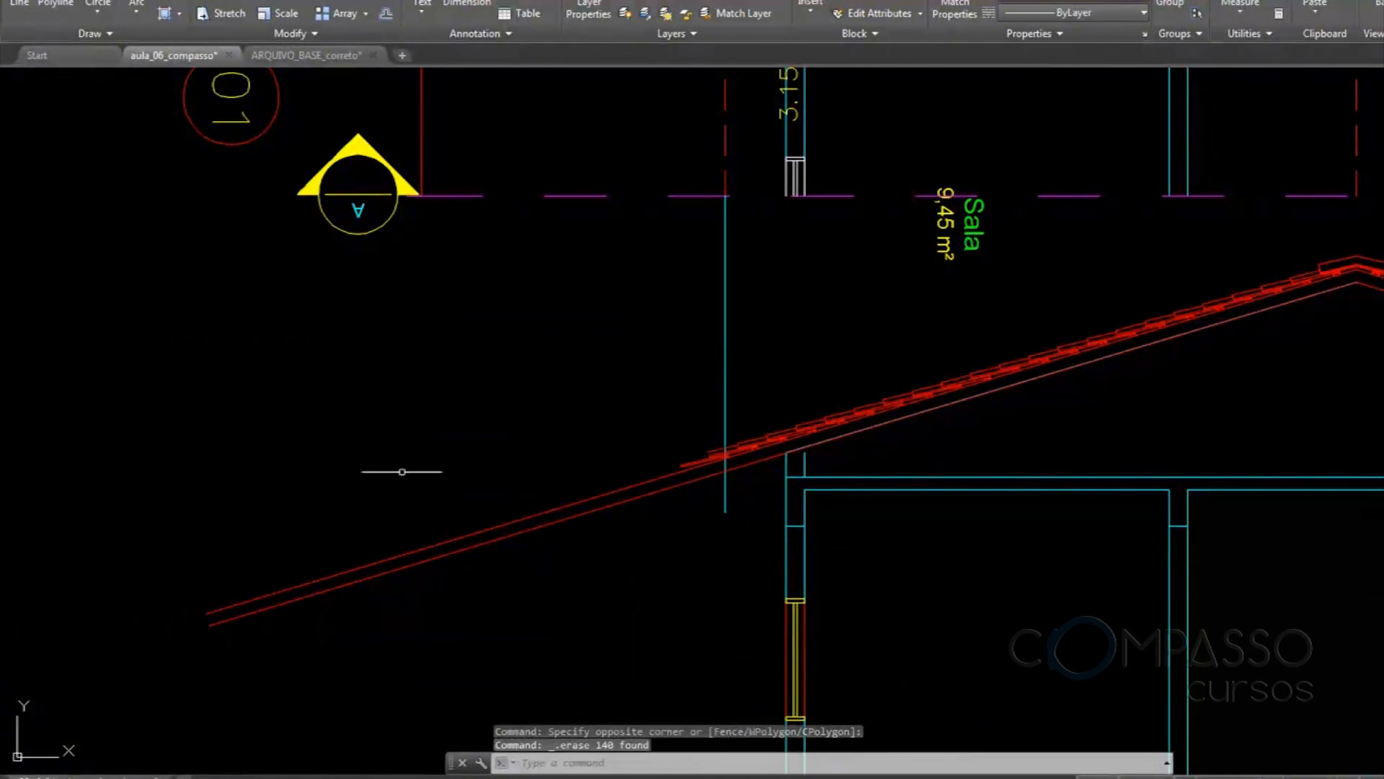
Erase the roof tiles and battens beyond the vertical roof edge line on the slope opposite the Sala
scroll(627, 469, "down", 5)
scroll(887, 440, "up", 5)
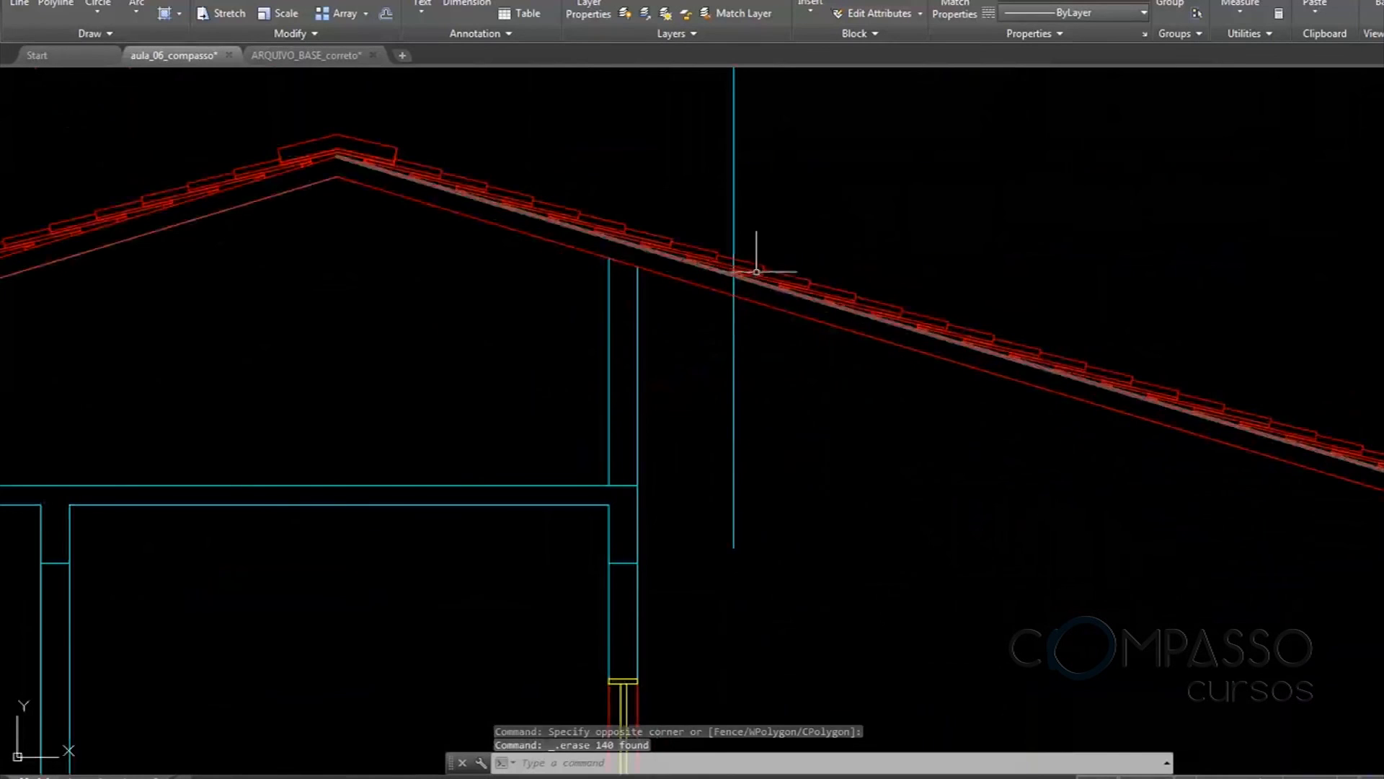
left_click(750, 234)
scroll(780, 292, "down", 3)
left_click(1337, 511)
key("Delete")
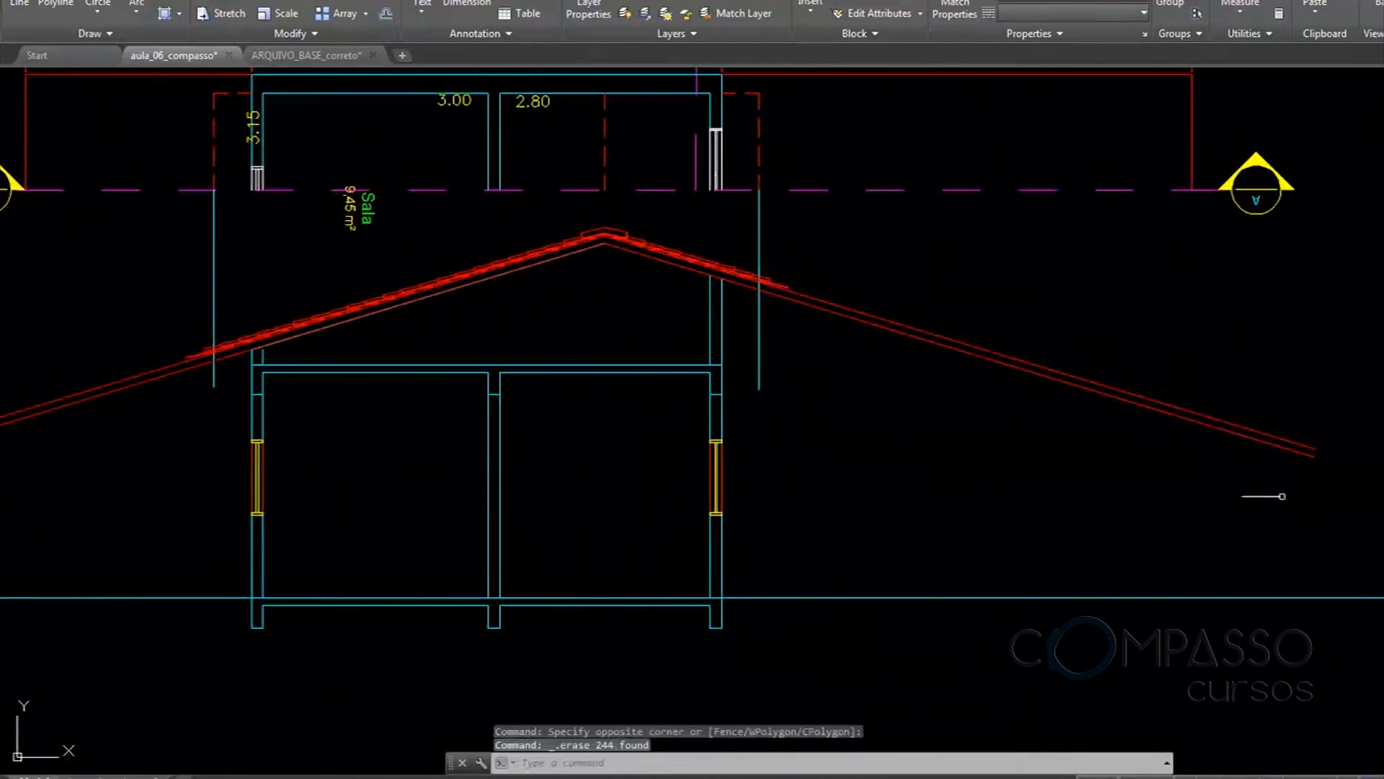
Trim the rafter lines beyond the vertical roof edge lines on both slopes of the section
key("Return")
key("Return")
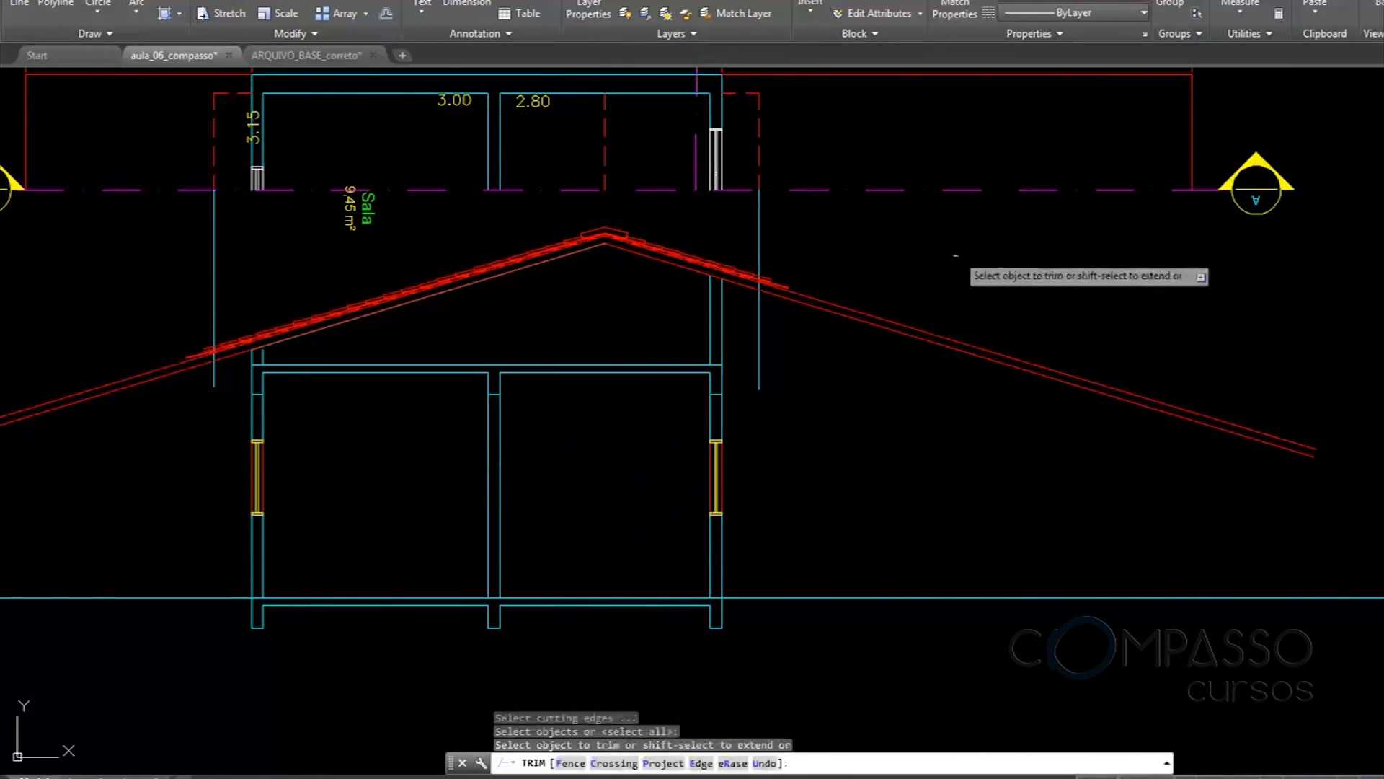
left_click(956, 254)
left_click(787, 378)
middle_click_drag(793, 412, 1070, 428)
scroll(1086, 311, "up", 4)
scroll(987, 281, "up", 2)
scroll(986, 260, "up", 5)
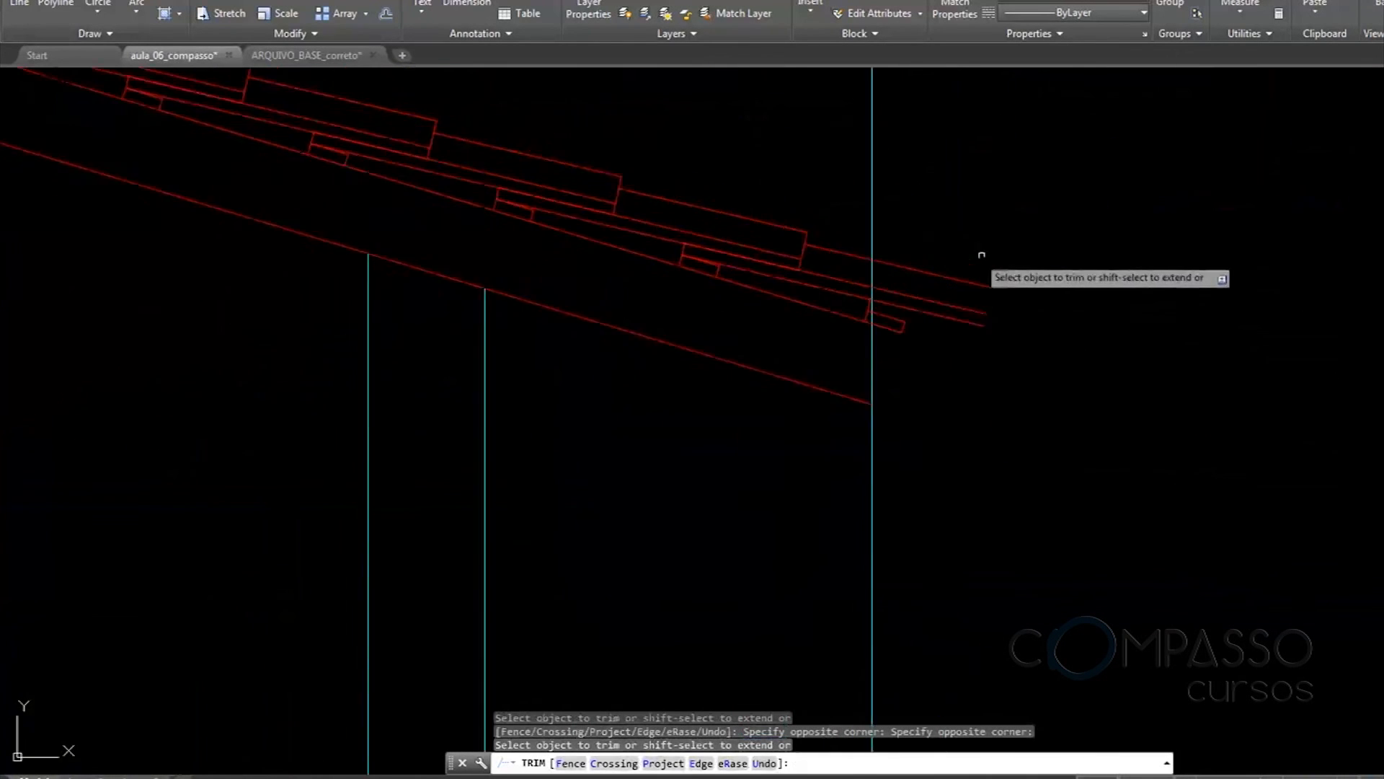
scroll(1011, 299, "down", 9)
middle_click_drag(765, 309, 1107, 320)
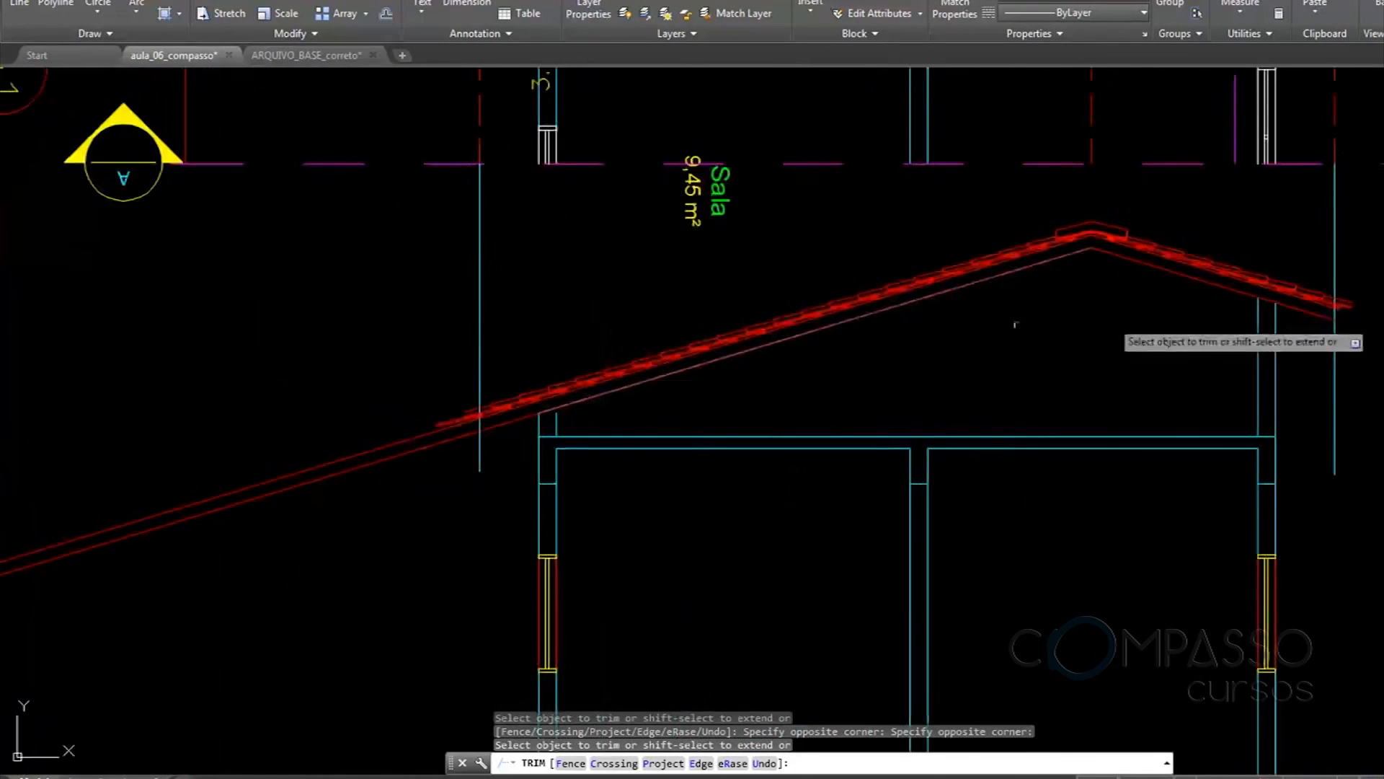
middle_click_drag(613, 389, 898, 315)
left_click(723, 316)
left_click(630, 433)
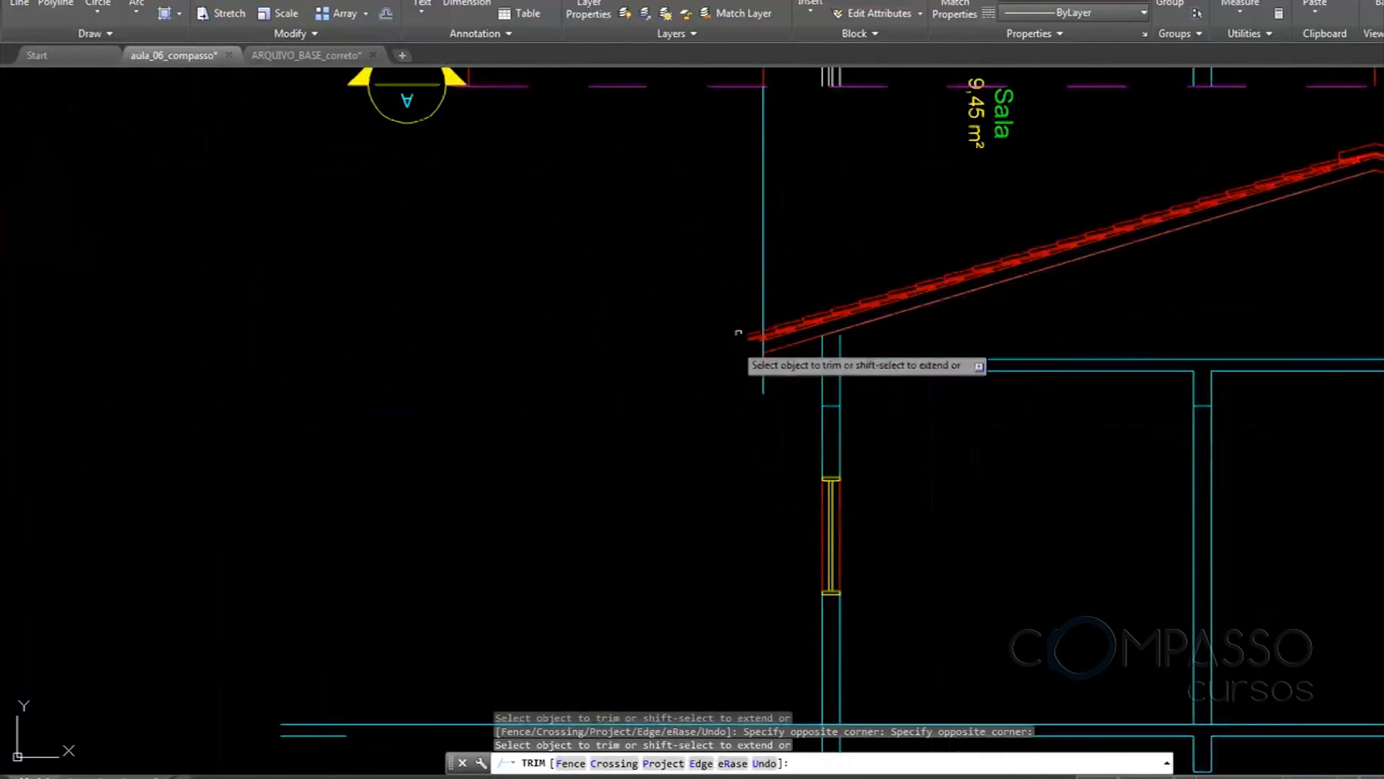
scroll(749, 342, "up", 5)
scroll(766, 346, "down", 6)
scroll(744, 408, "up", 6)
key("Escape")
Copy the two small eave end details beneath the "Telha Cerâmica i:30%" roof template to the clipboard
middle_click_drag(821, 421, 710, 460)
scroll(710, 460, "down", 6)
scroll(844, 367, "down", 4)
middle_click_drag(973, 366, 717, 447)
scroll(717, 447, "down", 4)
middle_click_drag(1250, 269, 999, 484)
middle_click_drag(1179, 253, 918, 504)
scroll(803, 408, "down", 4)
middle_click_drag(1009, 144, 826, 482)
scroll(822, 252, "up", 8)
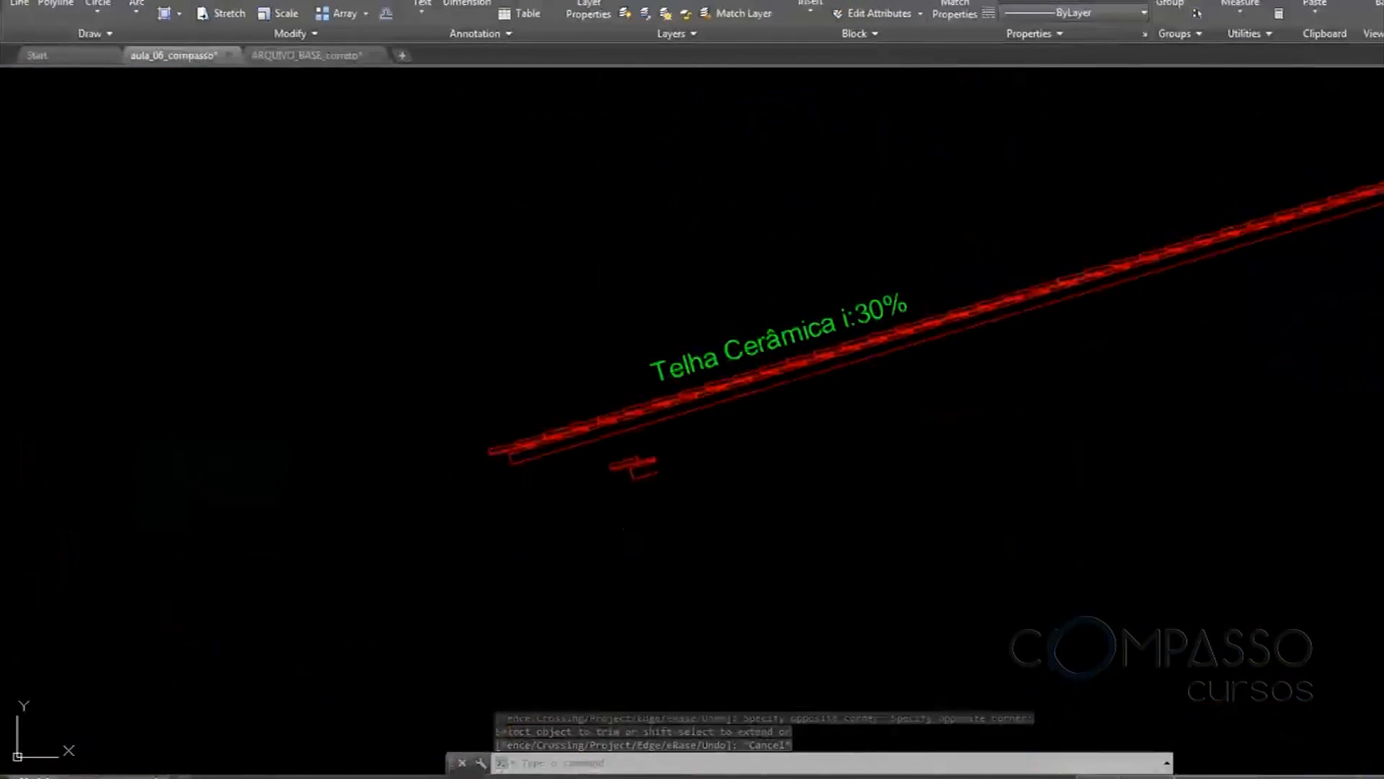
left_click(598, 450)
left_click(735, 535)
scroll(662, 494, "down", 4)
middle_click_drag(1320, 542, 1073, 532)
scroll(1174, 503, "up", 6)
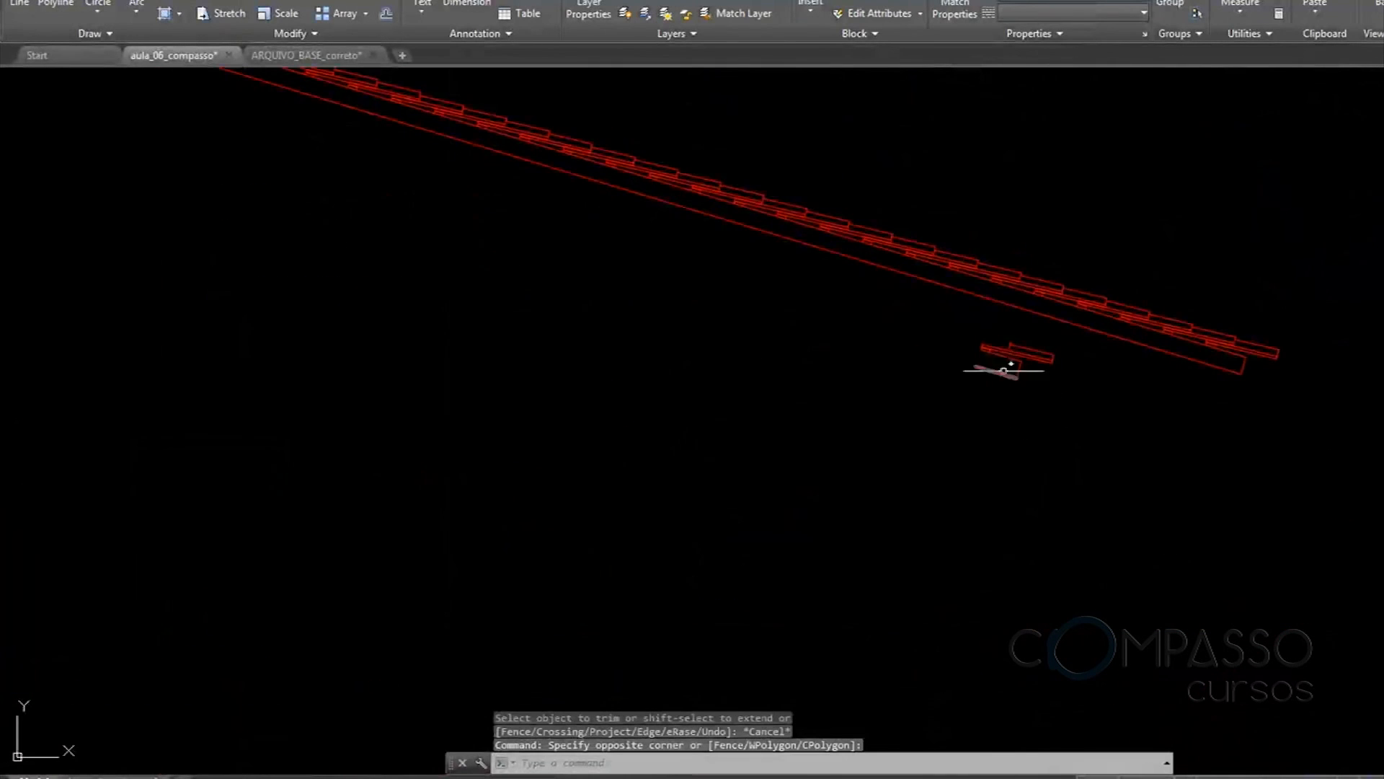
left_click(1085, 428)
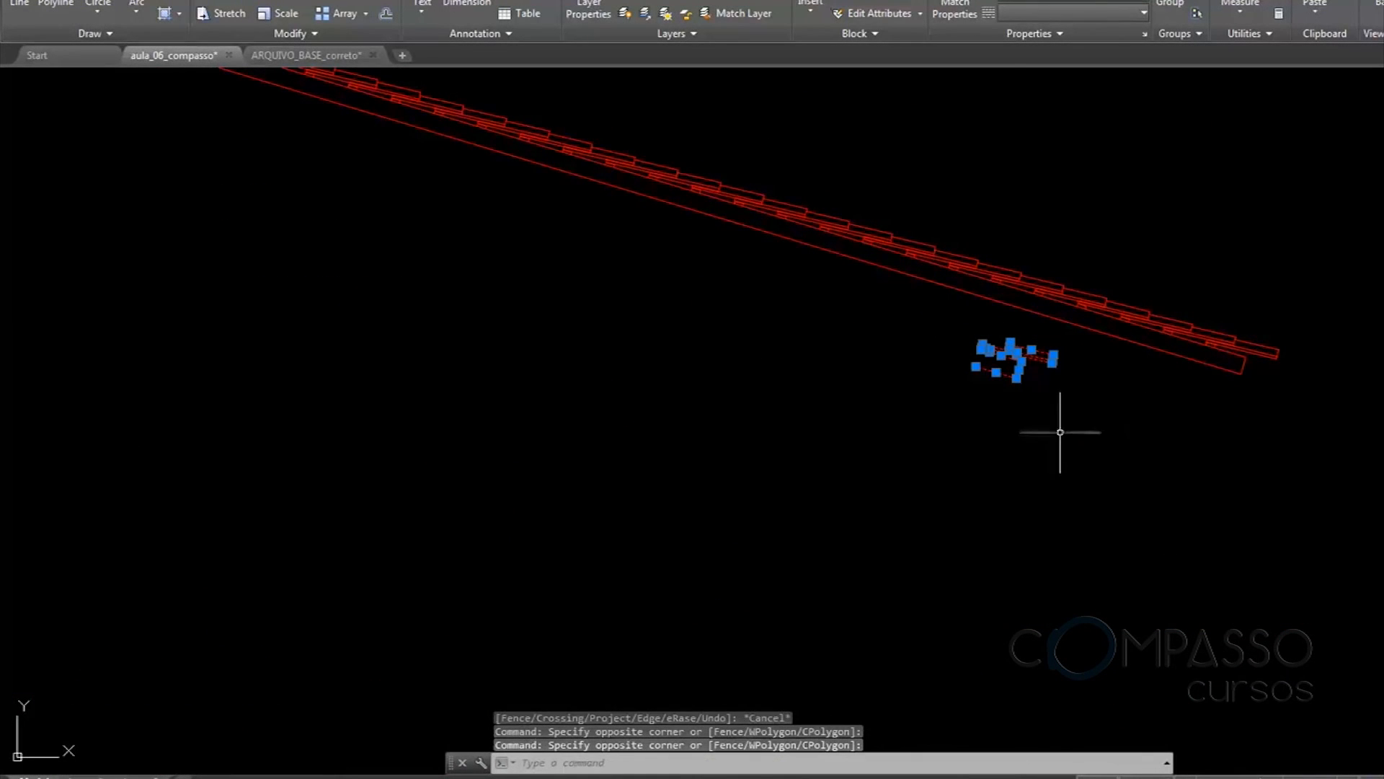
key("ctrl+c")
Paste the two copied eave end details below the house section
scroll(1002, 288, "down", 8)
key("ctrl+v")
scroll(973, 339, "down", 4)
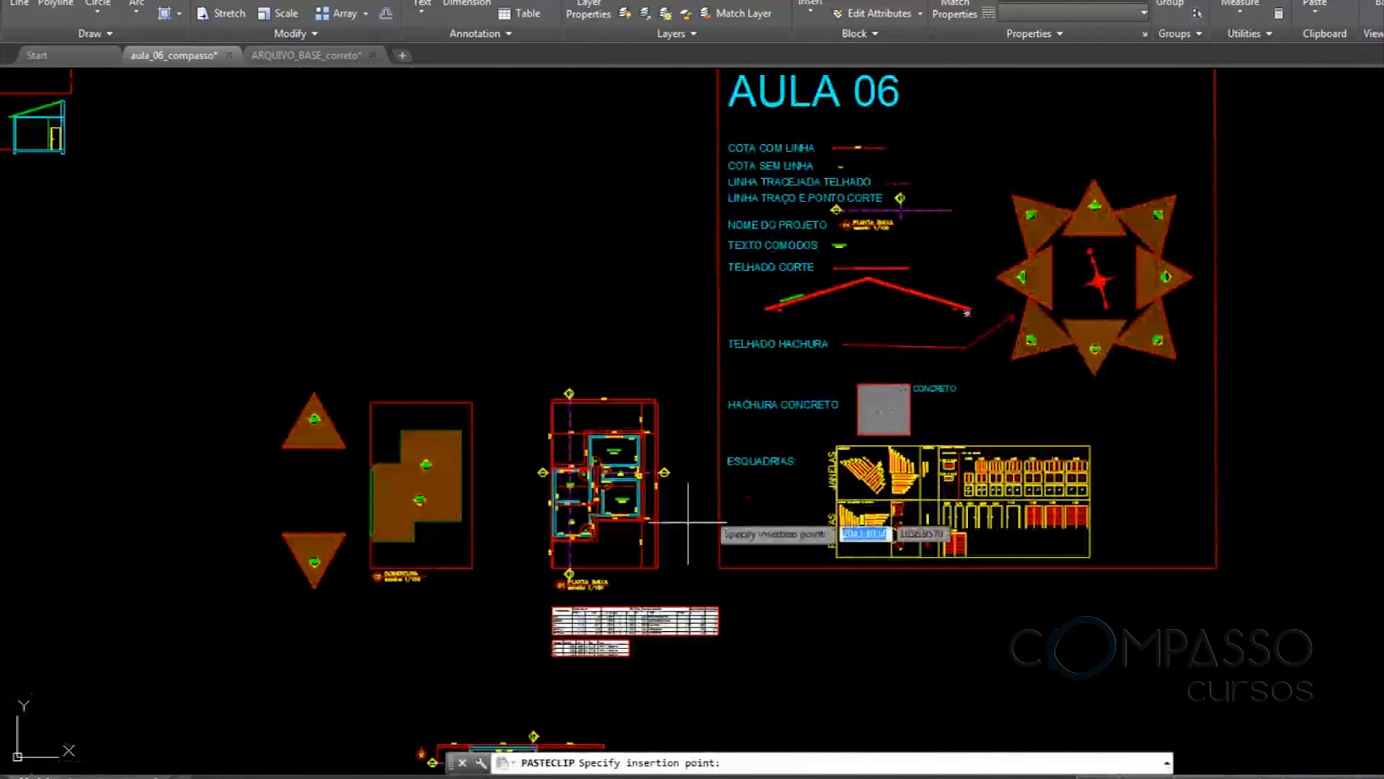
middle_click_drag(630, 545, 751, 357)
middle_click_drag(644, 631, 779, 413)
scroll(794, 406, "up", 4)
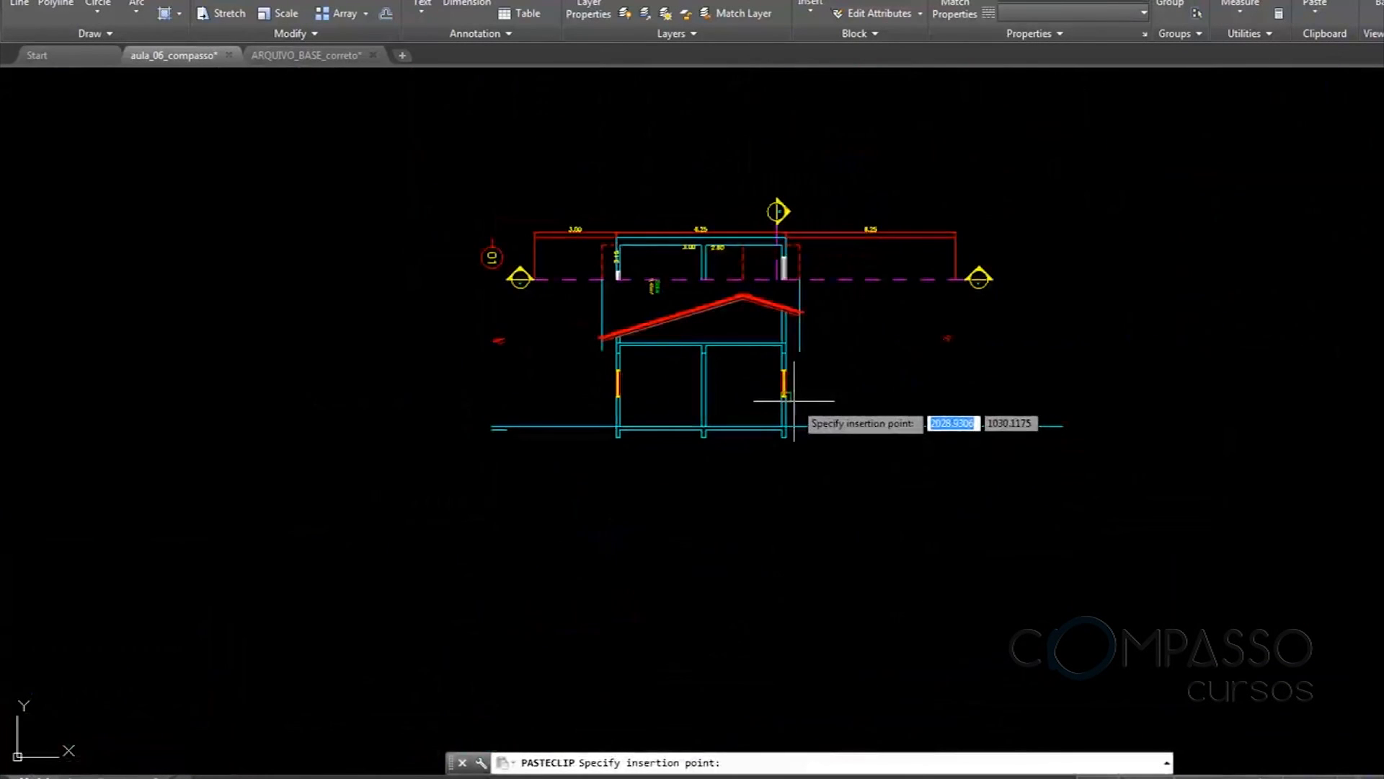
key("Escape")
Try to move the Sala-side eave end detail onto the outermost batten at the roof edge line
scroll(566, 491, "up", 5)
left_click(565, 437)
left_click(767, 575)
key("Return")
scroll(720, 548, "up", 6)
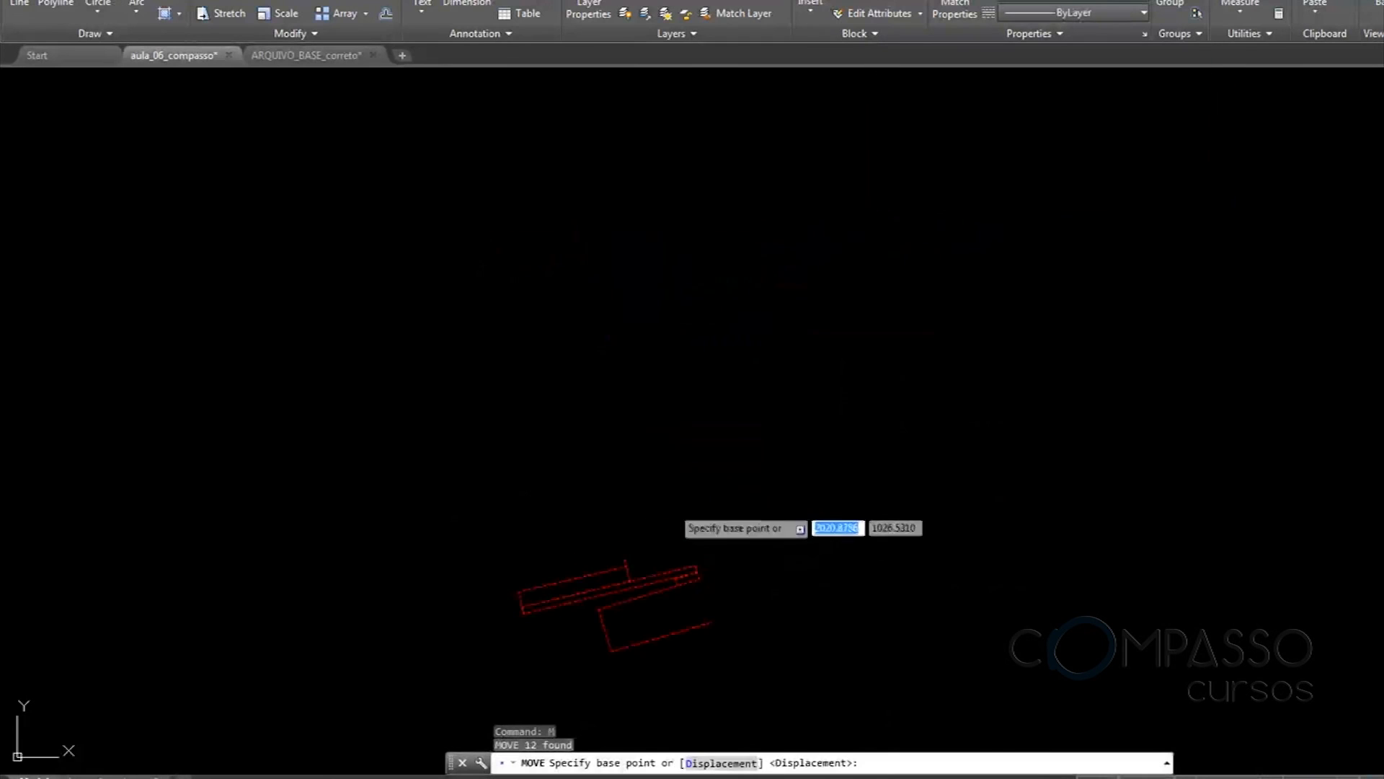
left_click(548, 528)
scroll(599, 584, "down", 6)
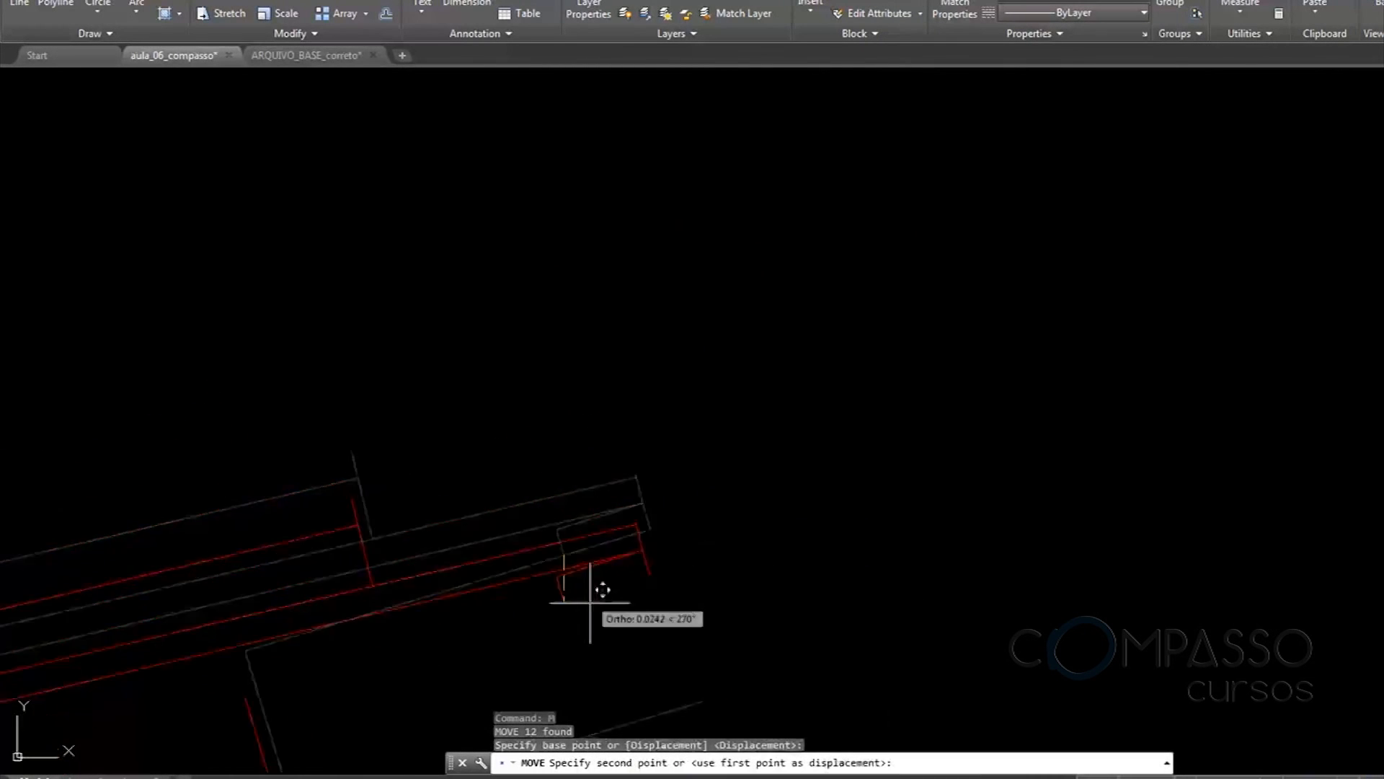
middle_click_drag(723, 362, 767, 550)
scroll(730, 432, "up", 6)
scroll(789, 423, "up", 7)
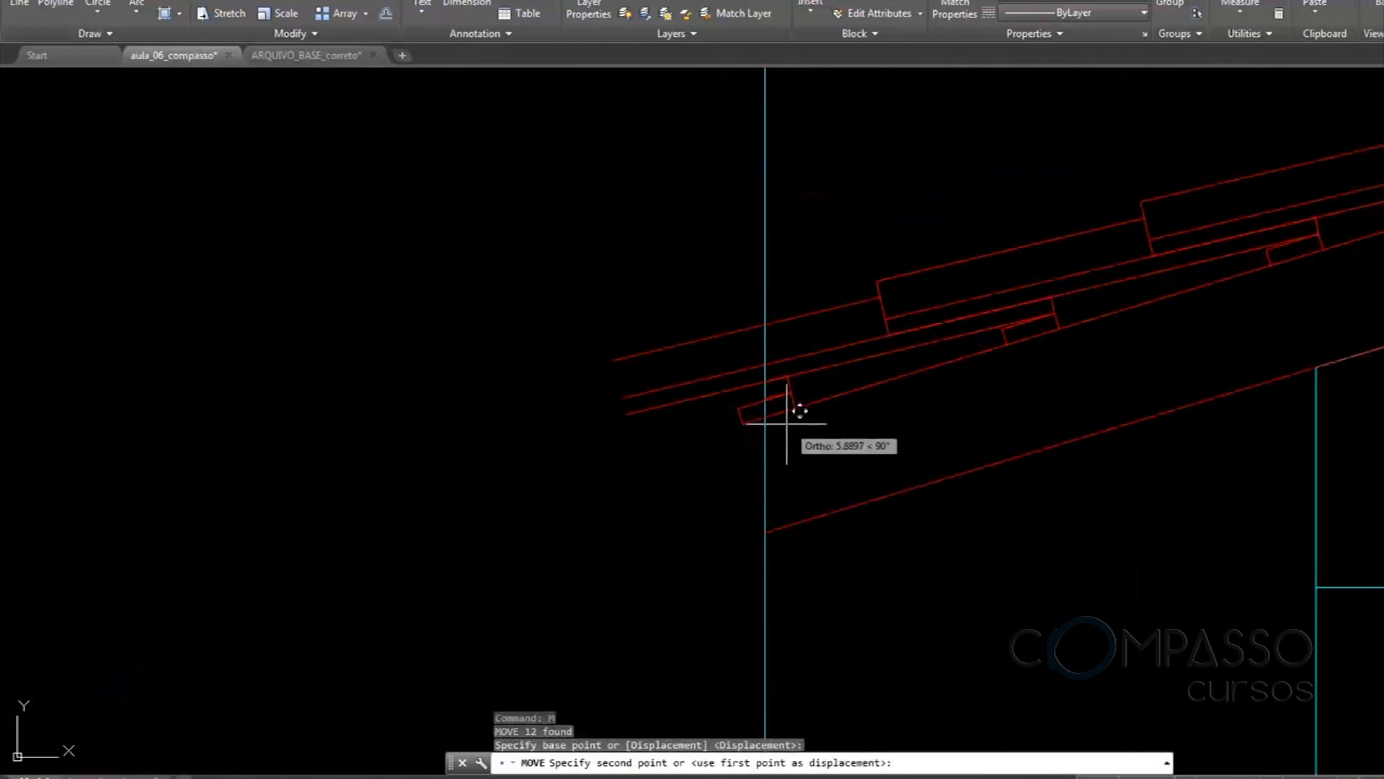
left_click(666, 425)
scroll(846, 335, "down", 5)
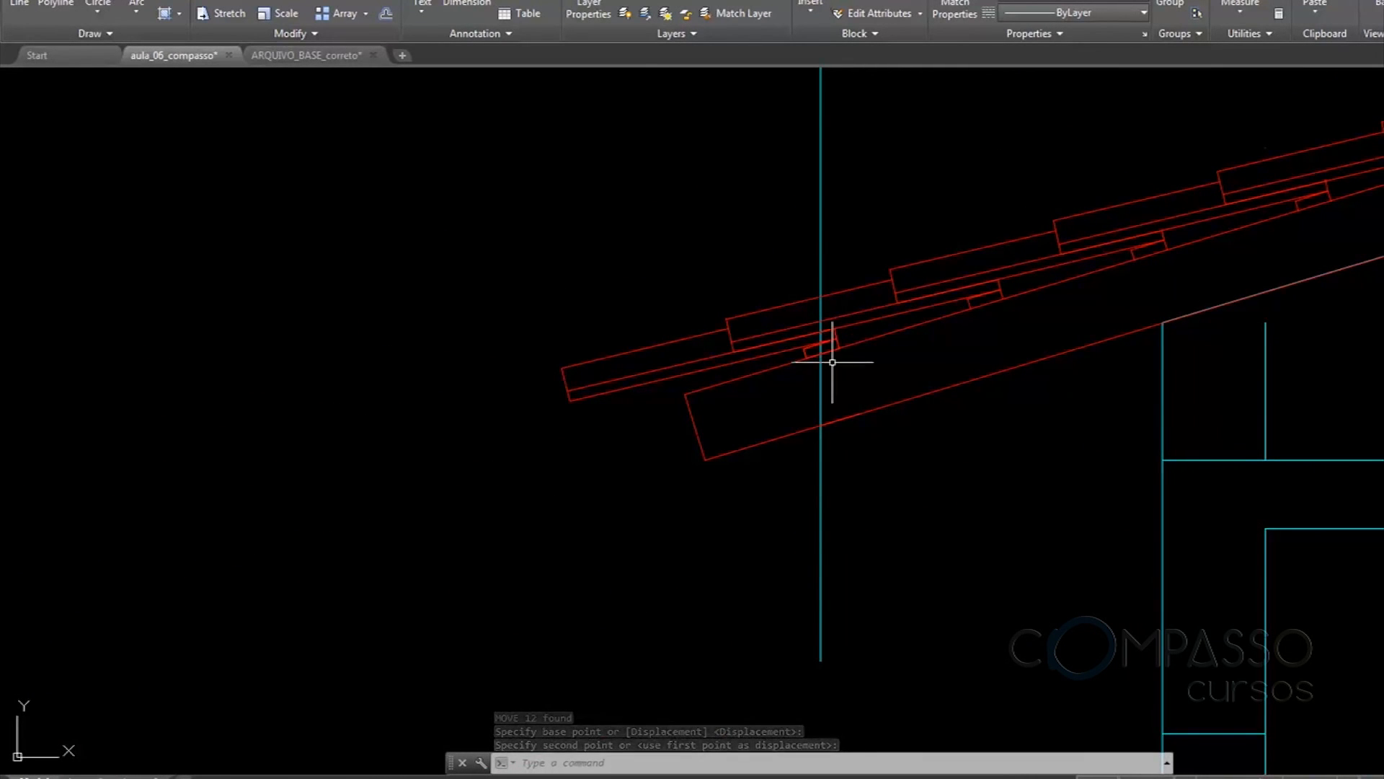
Undo the move of the Sala-side eave end detail
type("u")
key("Return")
type("u")
key("Return")
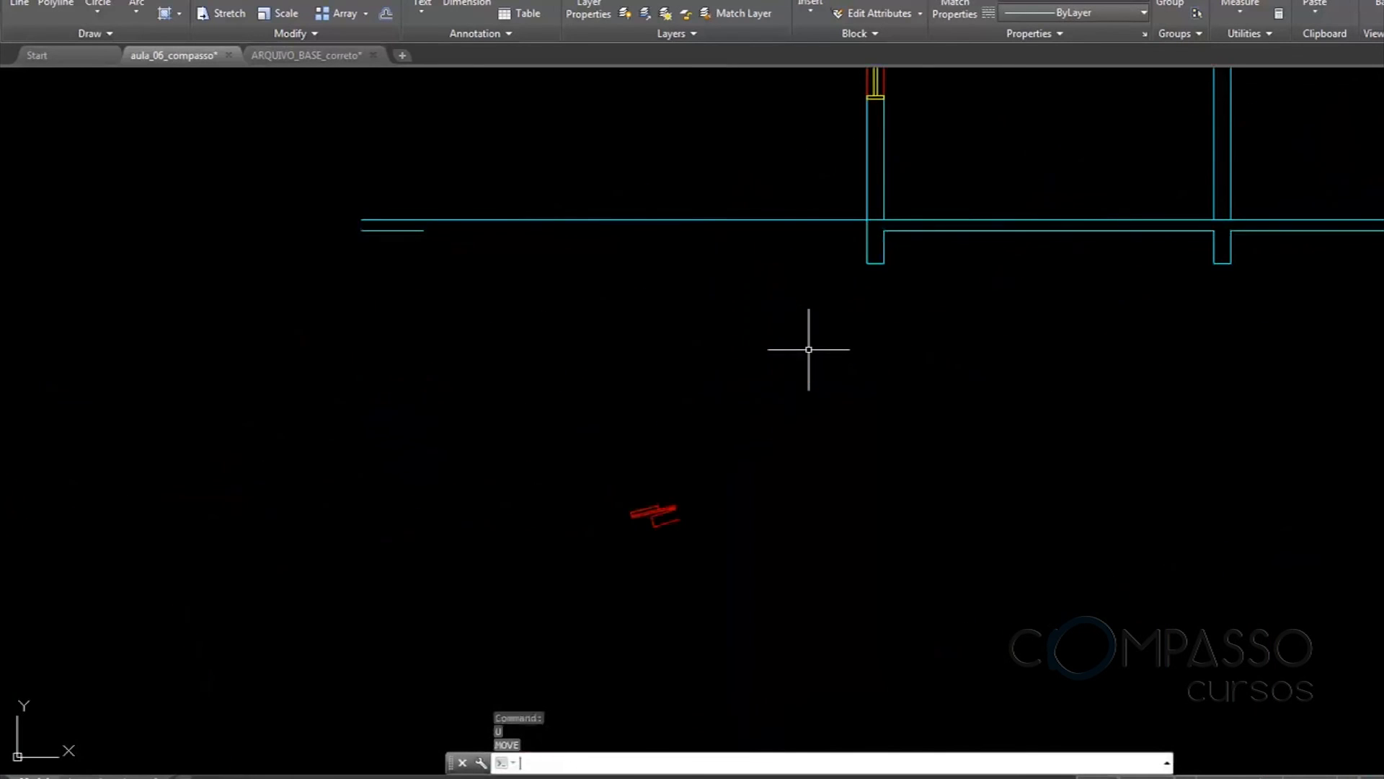
Erase the outermost batten and tile end crossing the vertical roof edge line on the Sala side
scroll(809, 374, "up", 5)
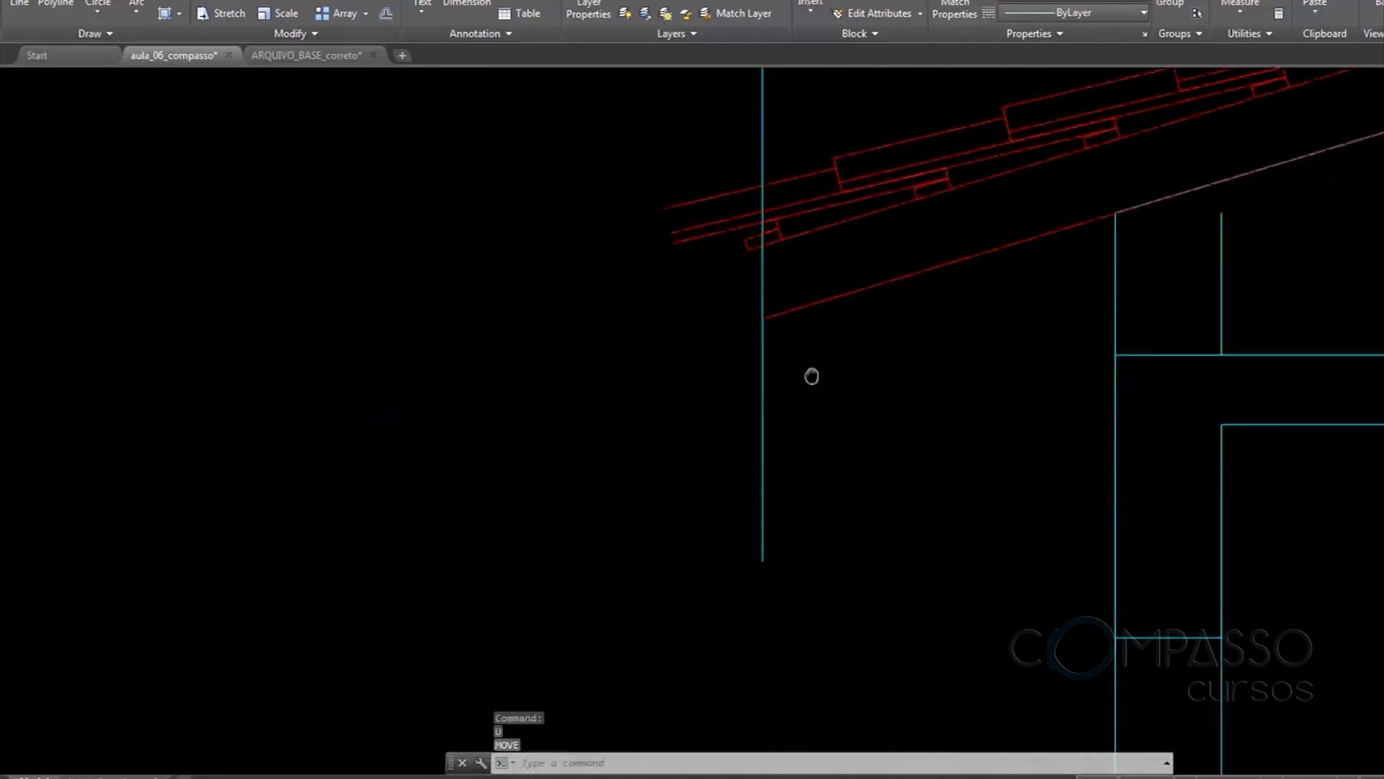
left_click(690, 247)
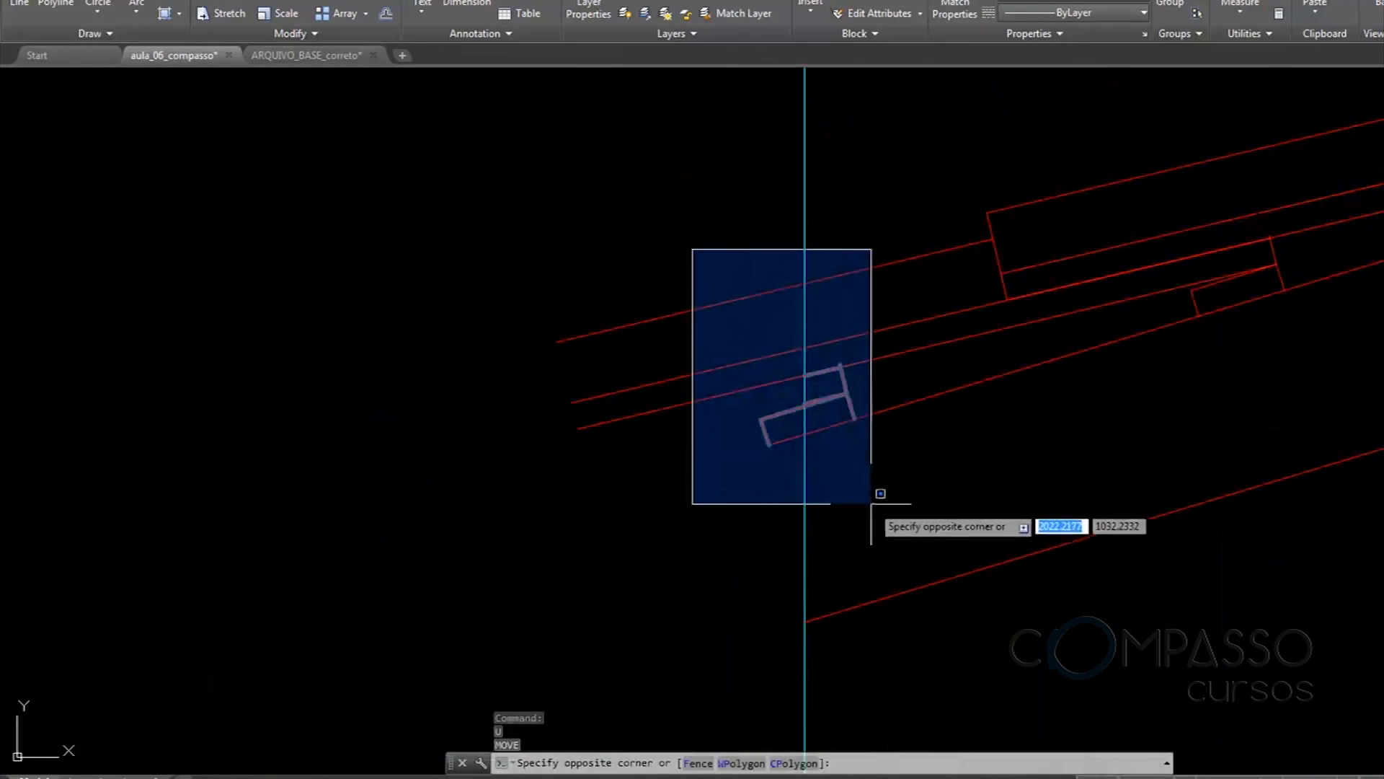
left_click(873, 489)
key("Delete")
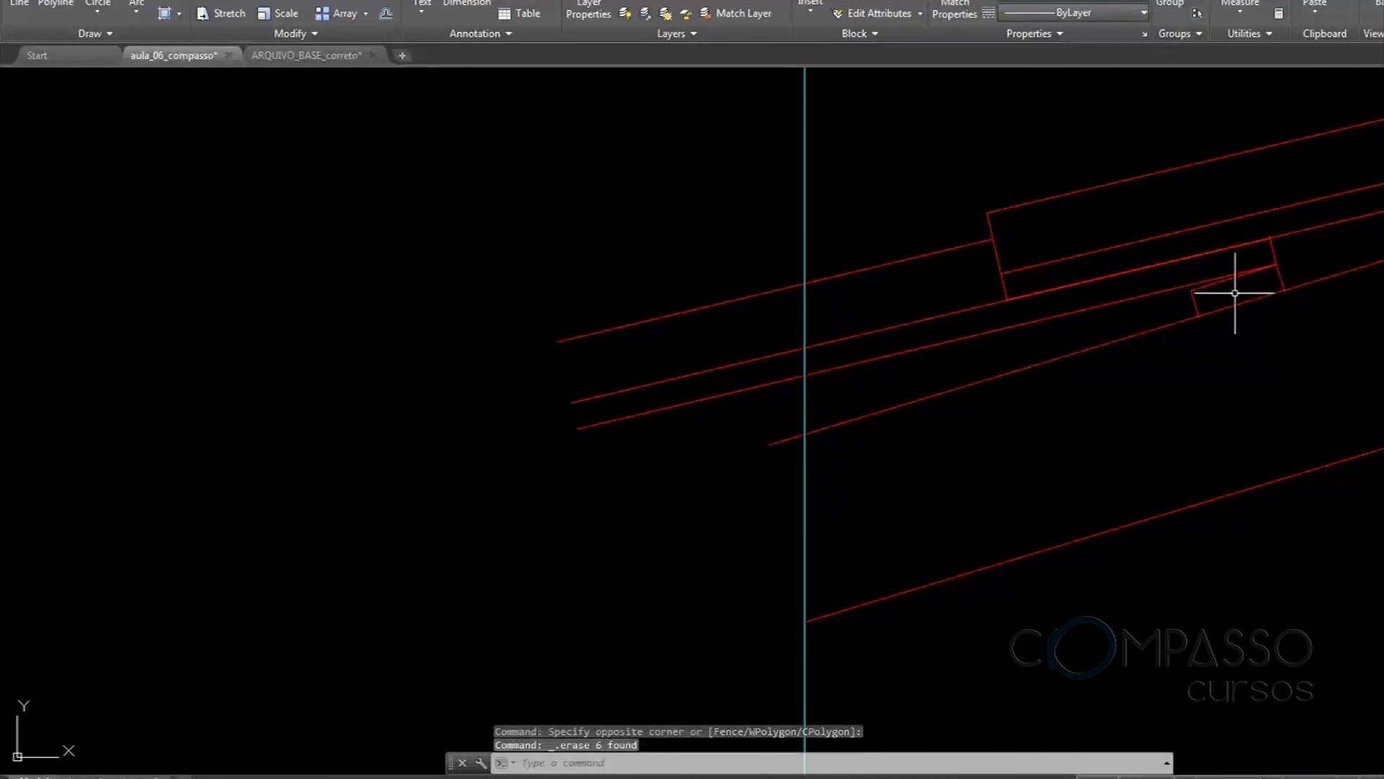
Copy the Sala-side eave end detail from below the section, aligning its batten corner with the roof's outermost remaining batten
scroll(1246, 279, "down", 8)
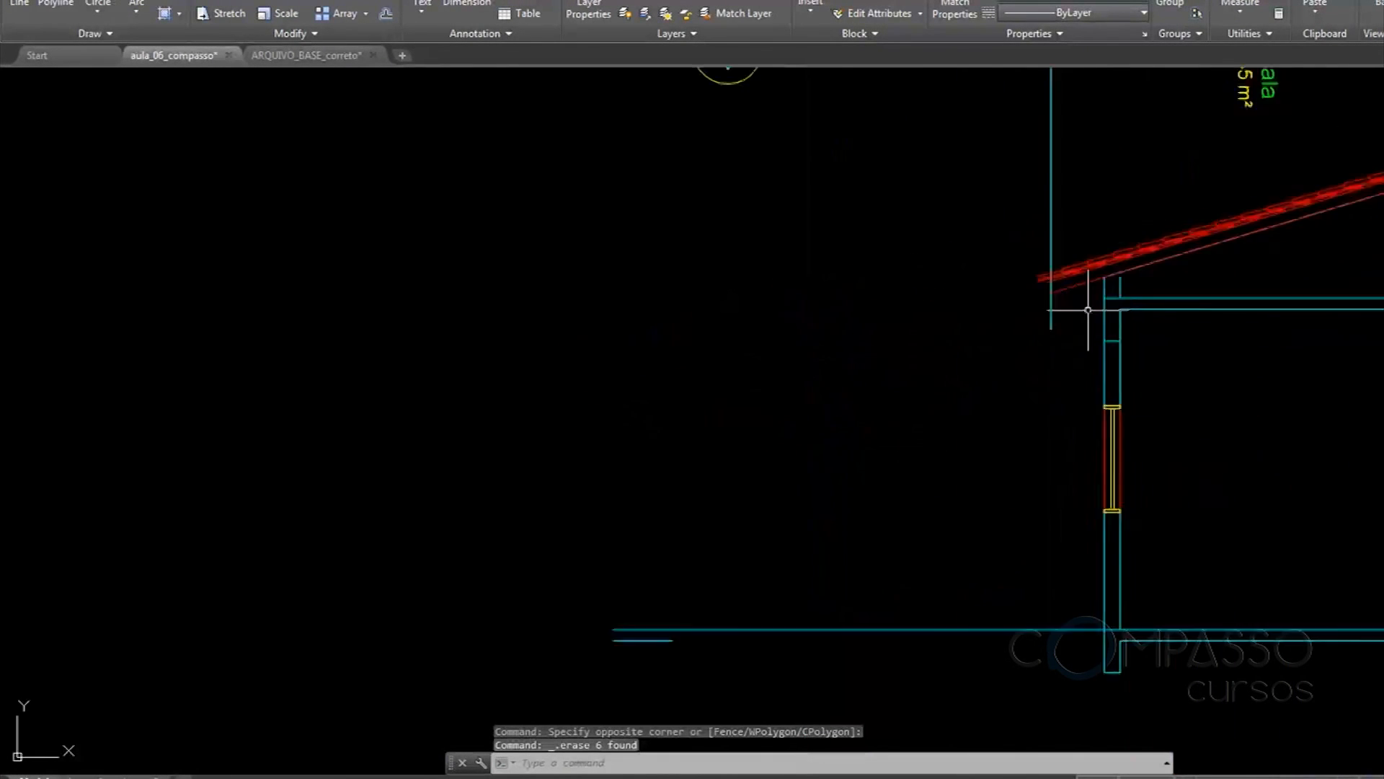
scroll(894, 580, "up", 6)
type("co")
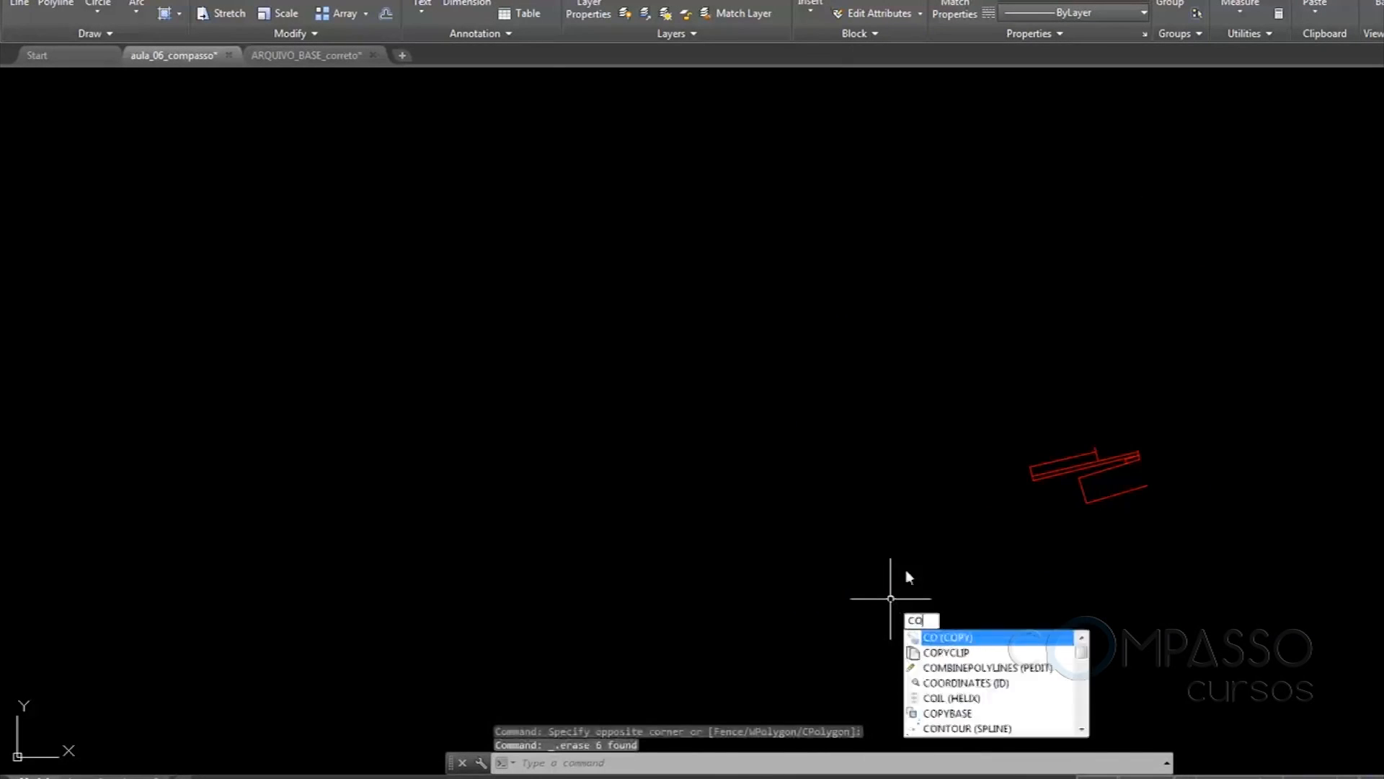
key("Return")
left_click(896, 365)
left_click(1218, 564)
key("Return")
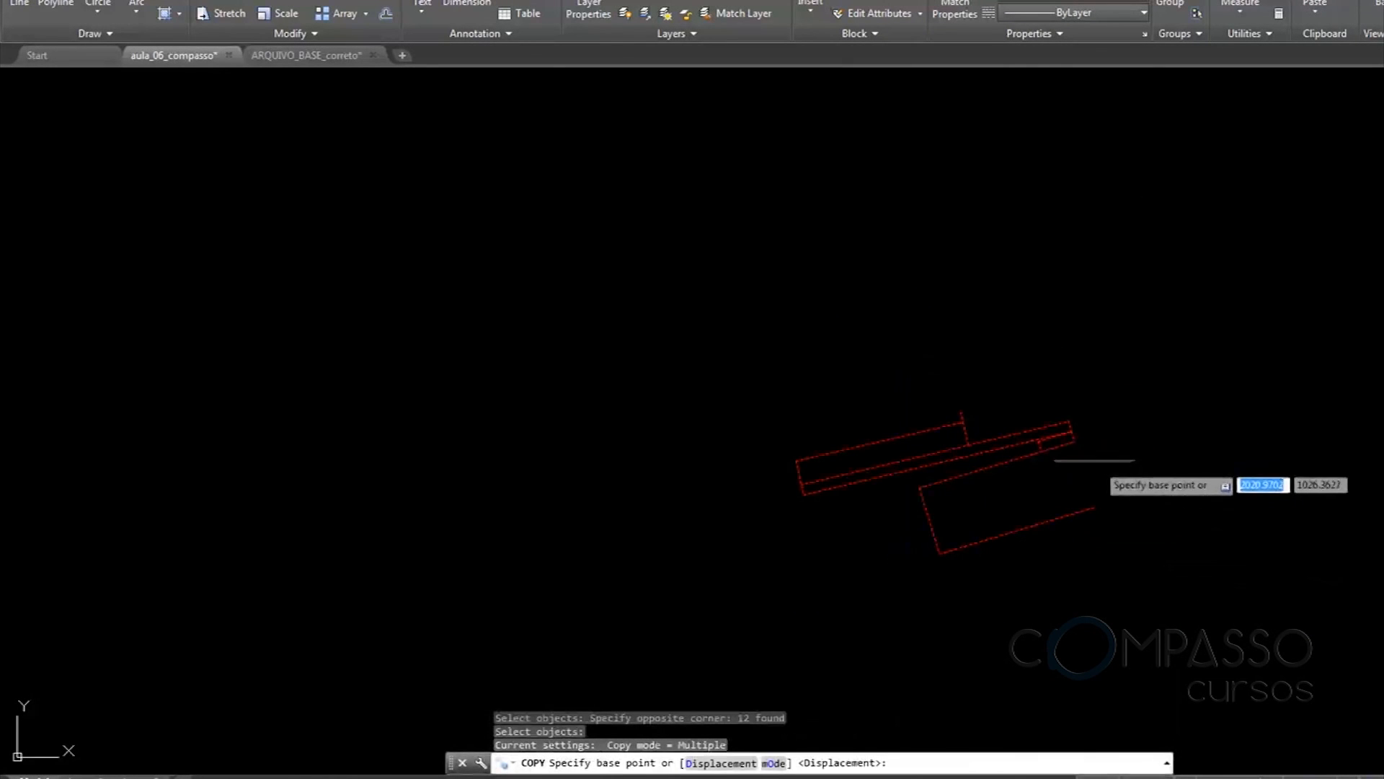
left_click(1076, 441)
scroll(822, 587, "down", 6)
scroll(930, 375, "up", 6)
scroll(992, 288, "up", 4)
scroll(999, 306, "down", 4)
left_click(1013, 318)
key("Escape")
Trim the Sala-side rafter lines at the eave end cap and erase the leftover stub and the vertical roof edge line
scroll(822, 447, "up", 5)
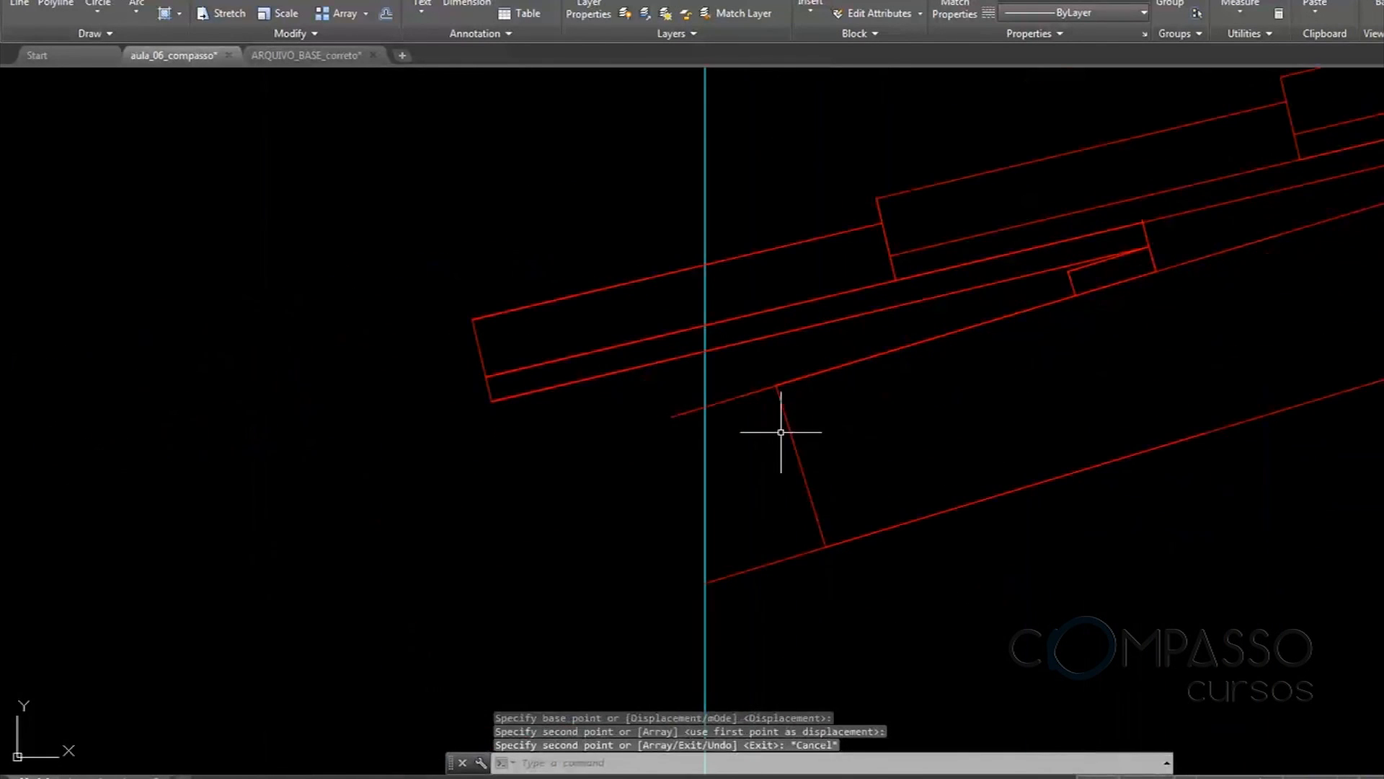
type("tr")
key("Return")
key("Return")
left_click(745, 396)
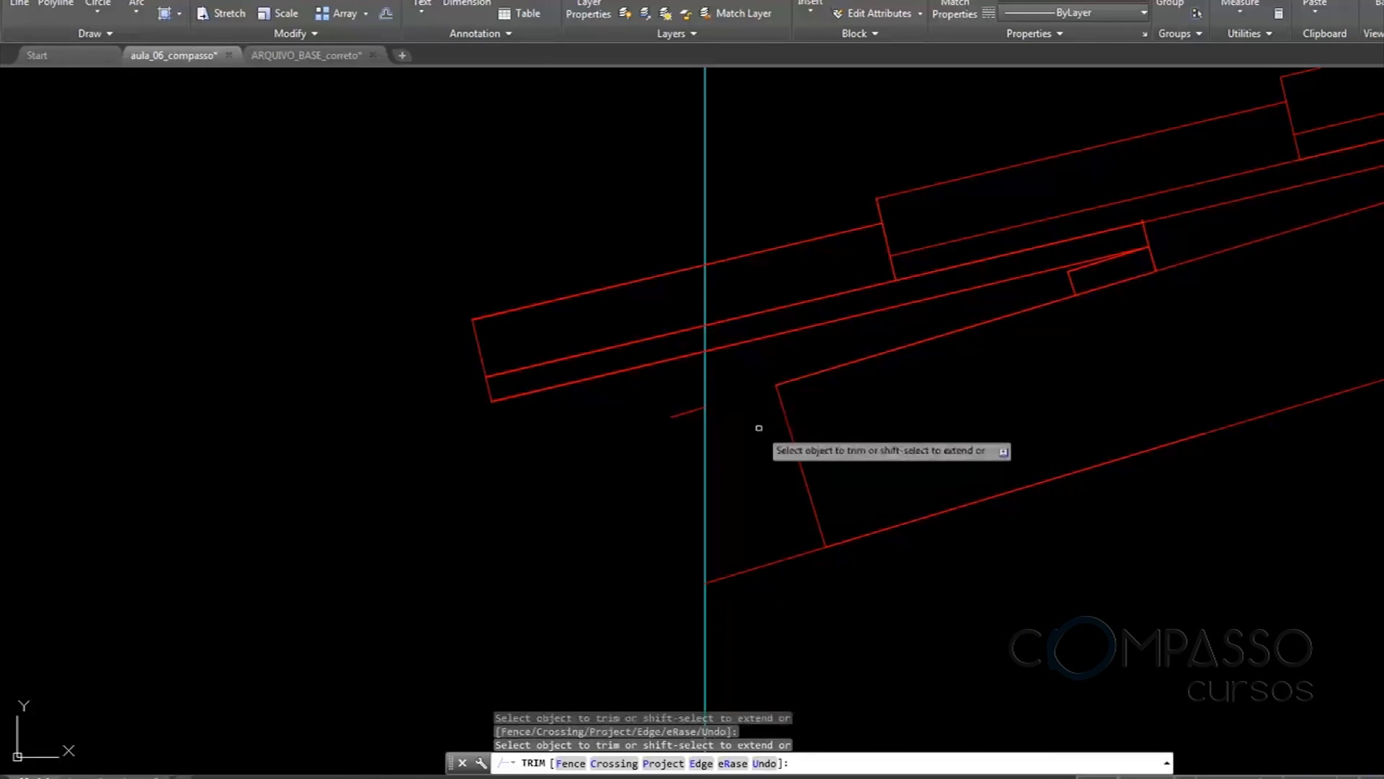
key("Return")
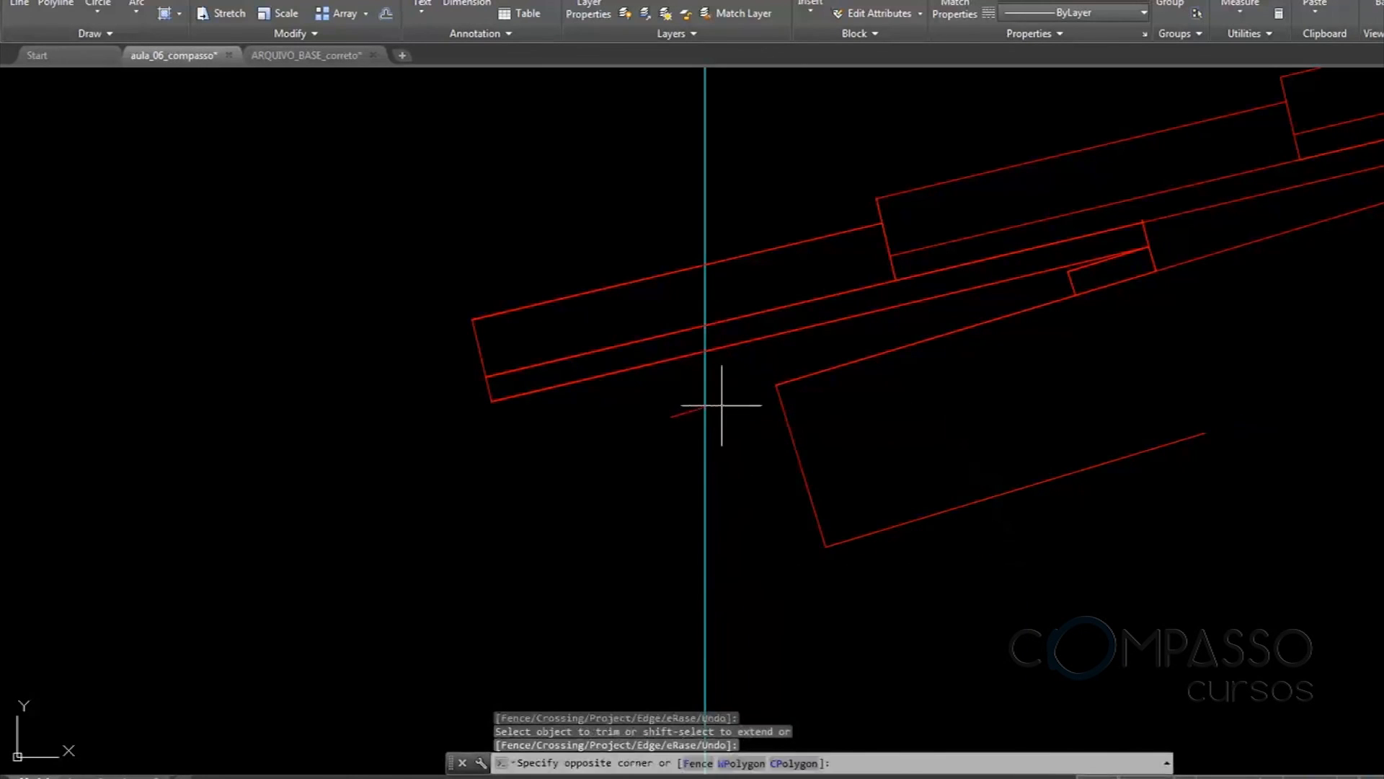
left_click(722, 405)
key("Delete")
scroll(721, 405, "down", 8)
scroll(738, 450, "up", 3)
scroll(745, 449, "up", 3)
scroll(810, 426, "down", 6)
middle_click_drag(887, 436, 493, 563)
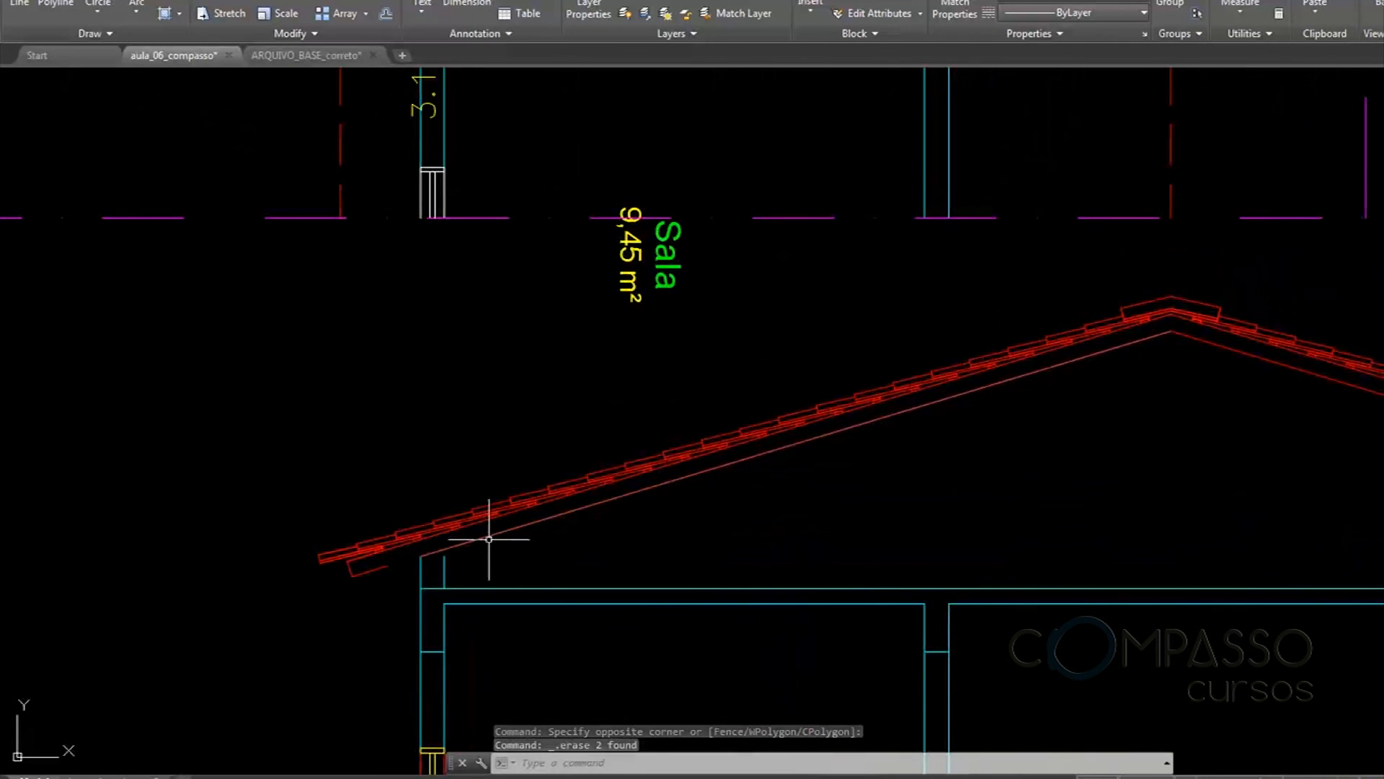
Fillet the rafter's long underside line with its short end line at the left eave to close the corner
left_click(489, 537)
scroll(441, 536, "up", 6)
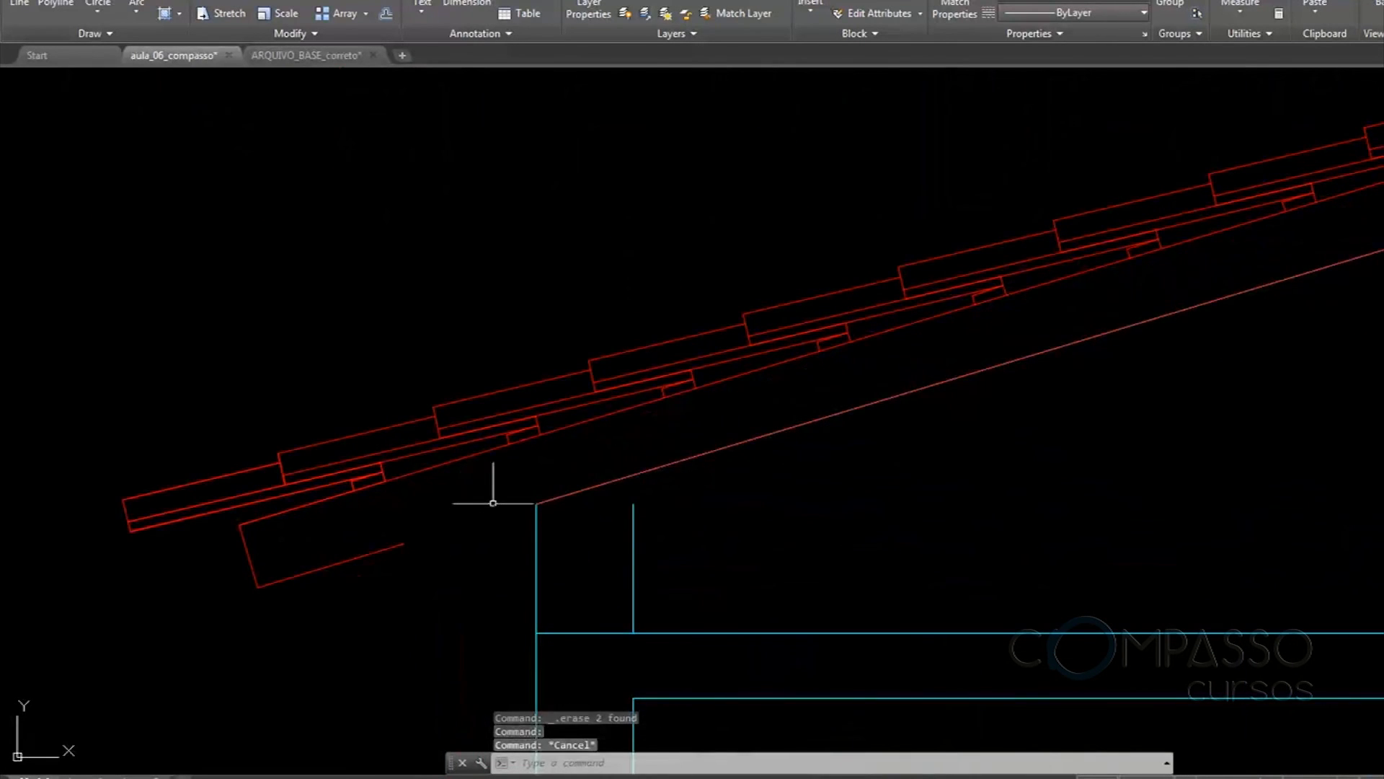
type("f")
key("Return")
left_click(560, 496)
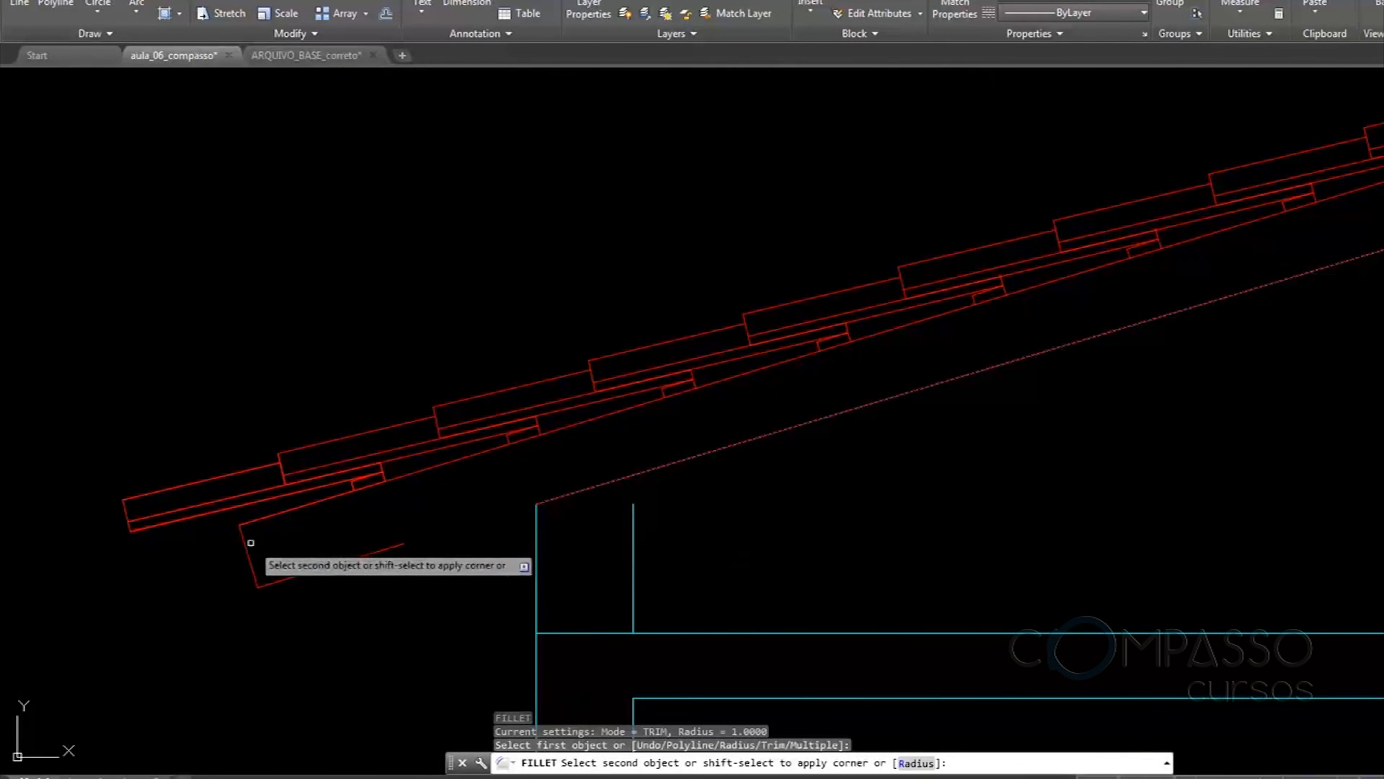
left_click(246, 546)
scroll(570, 498, "down", 10)
middle_click_drag(836, 469, 793, 471)
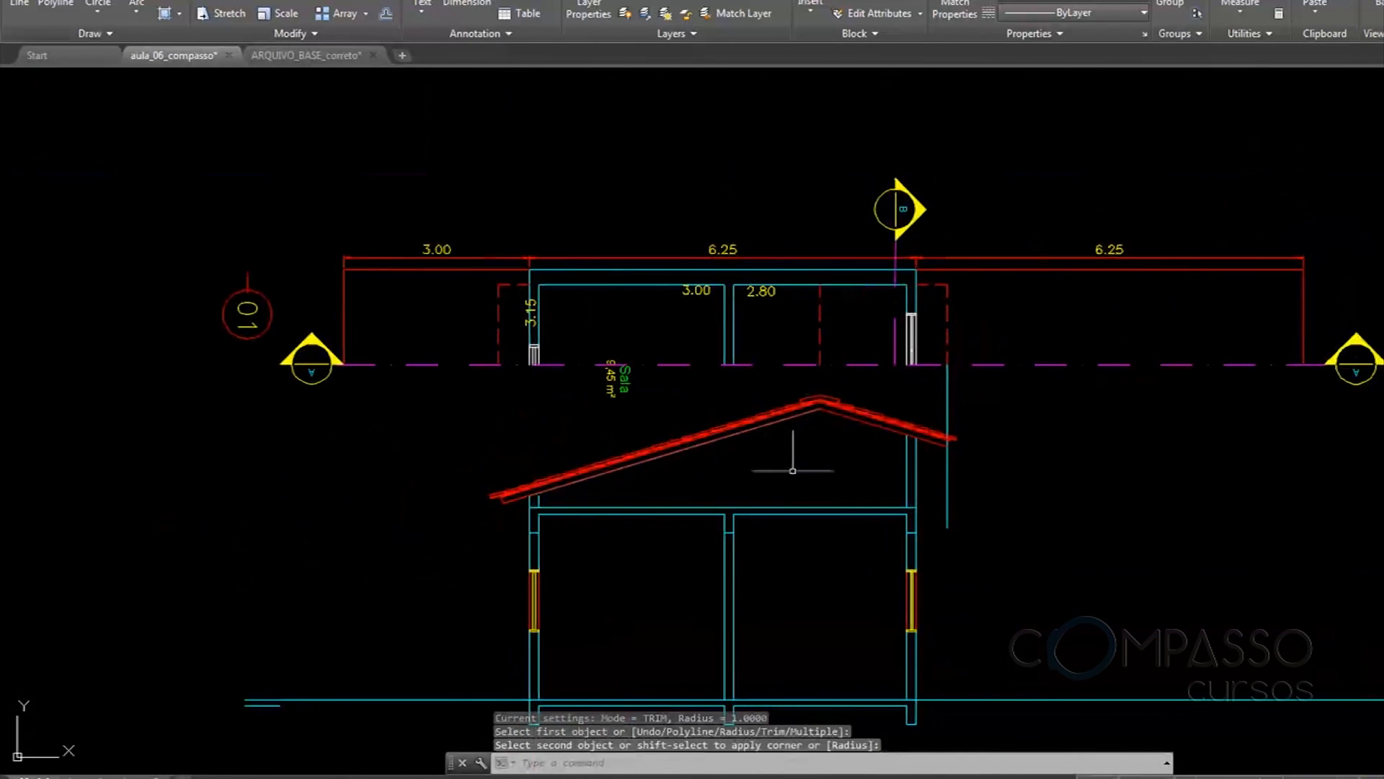
Erase the lines of the last batten at the right eave
scroll(966, 456, "up", 8)
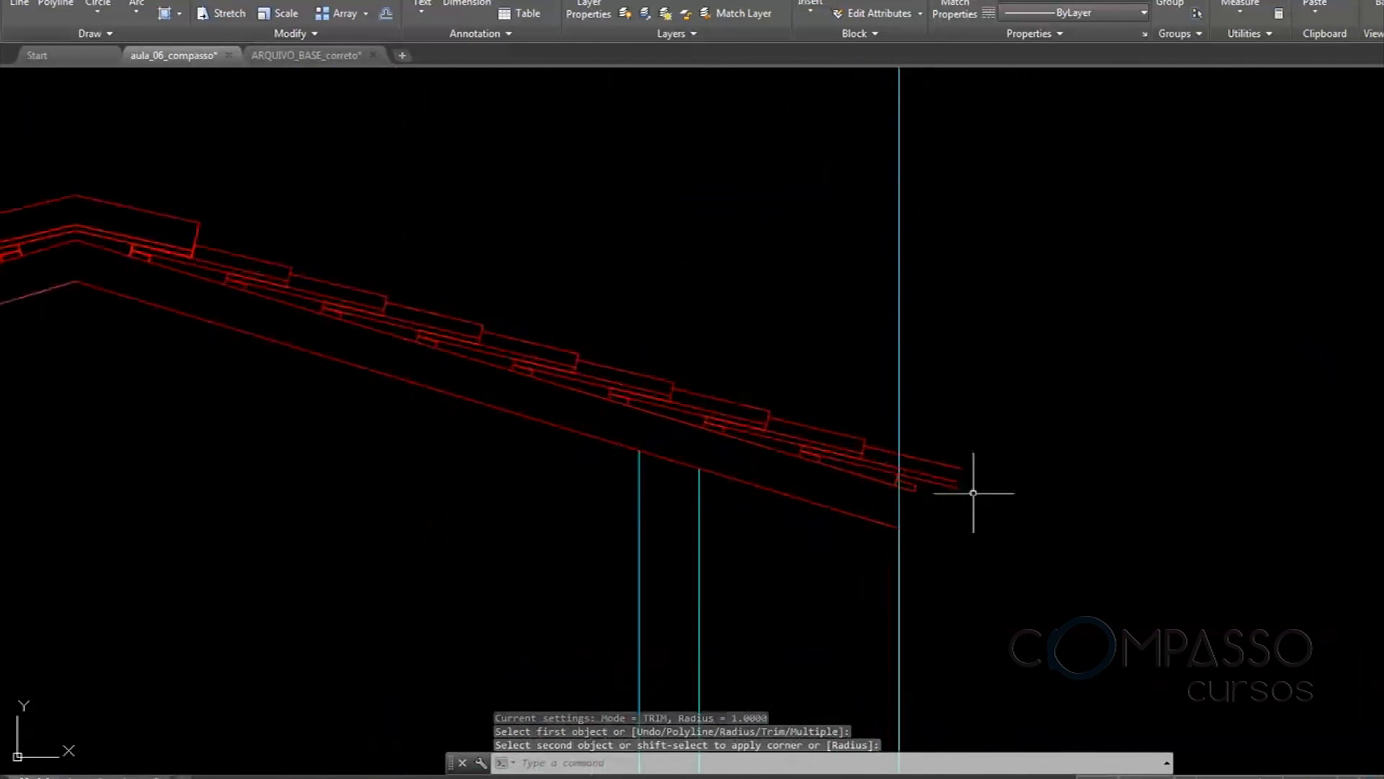
left_click(751, 325)
left_click(876, 505)
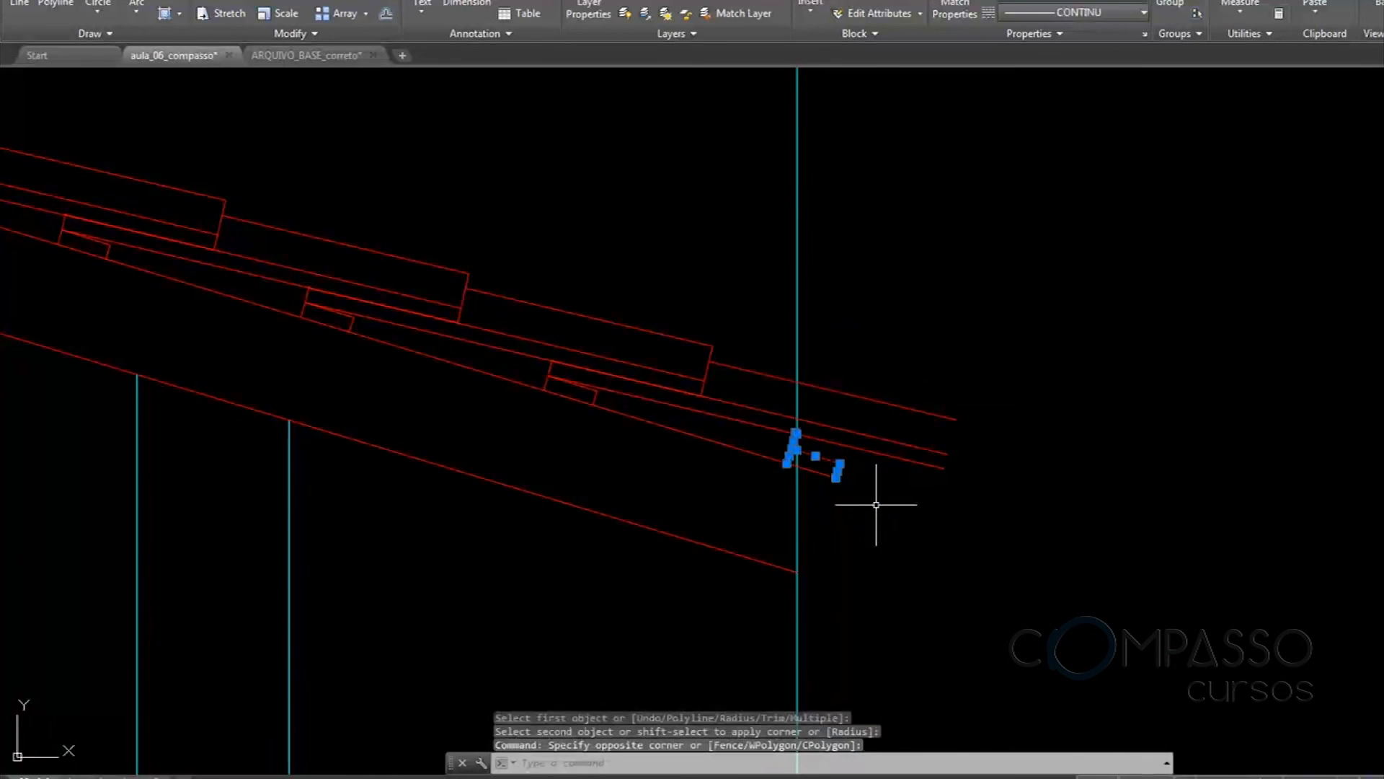
key("Delete")
Copy the spare right-hand eave-end detail from below the section onto the last complete batten's corner at the right eave
scroll(765, 274, "down", 8)
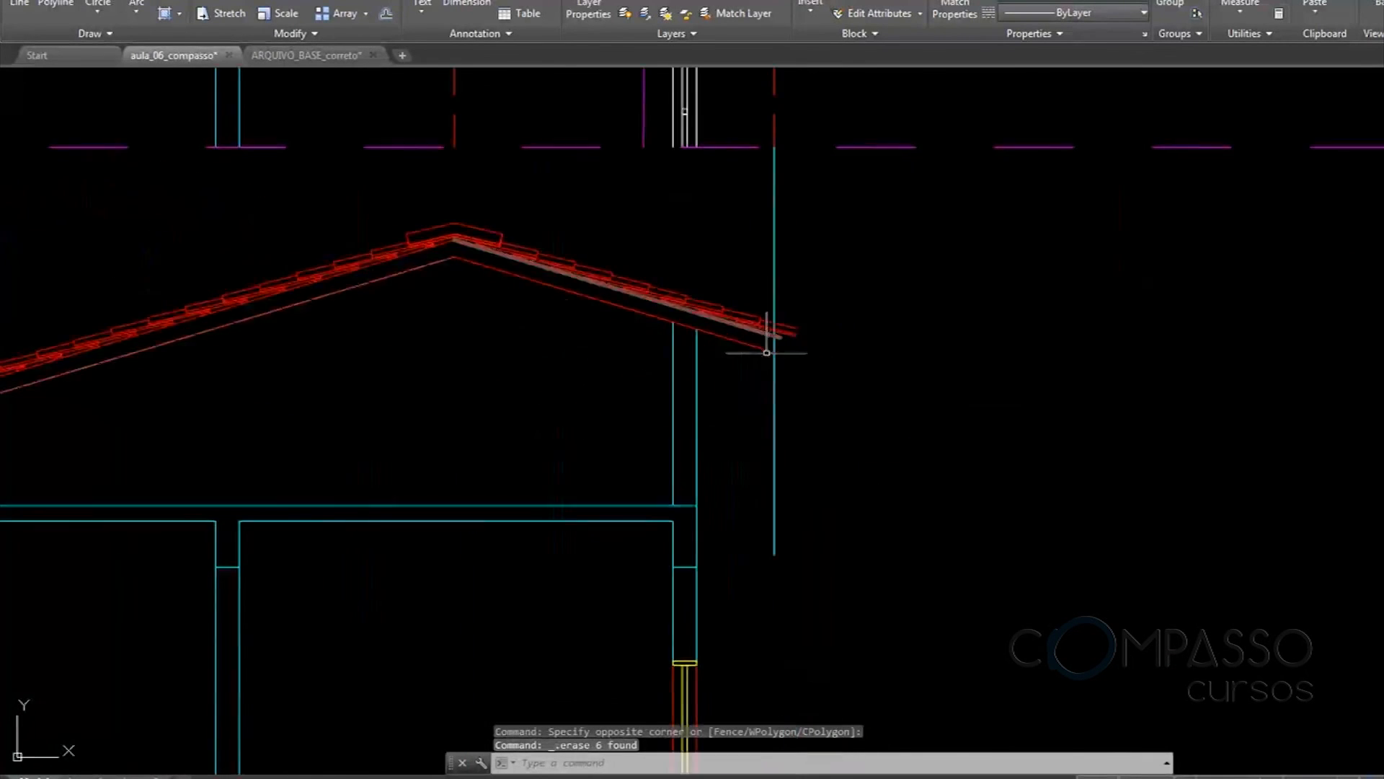
type("co")
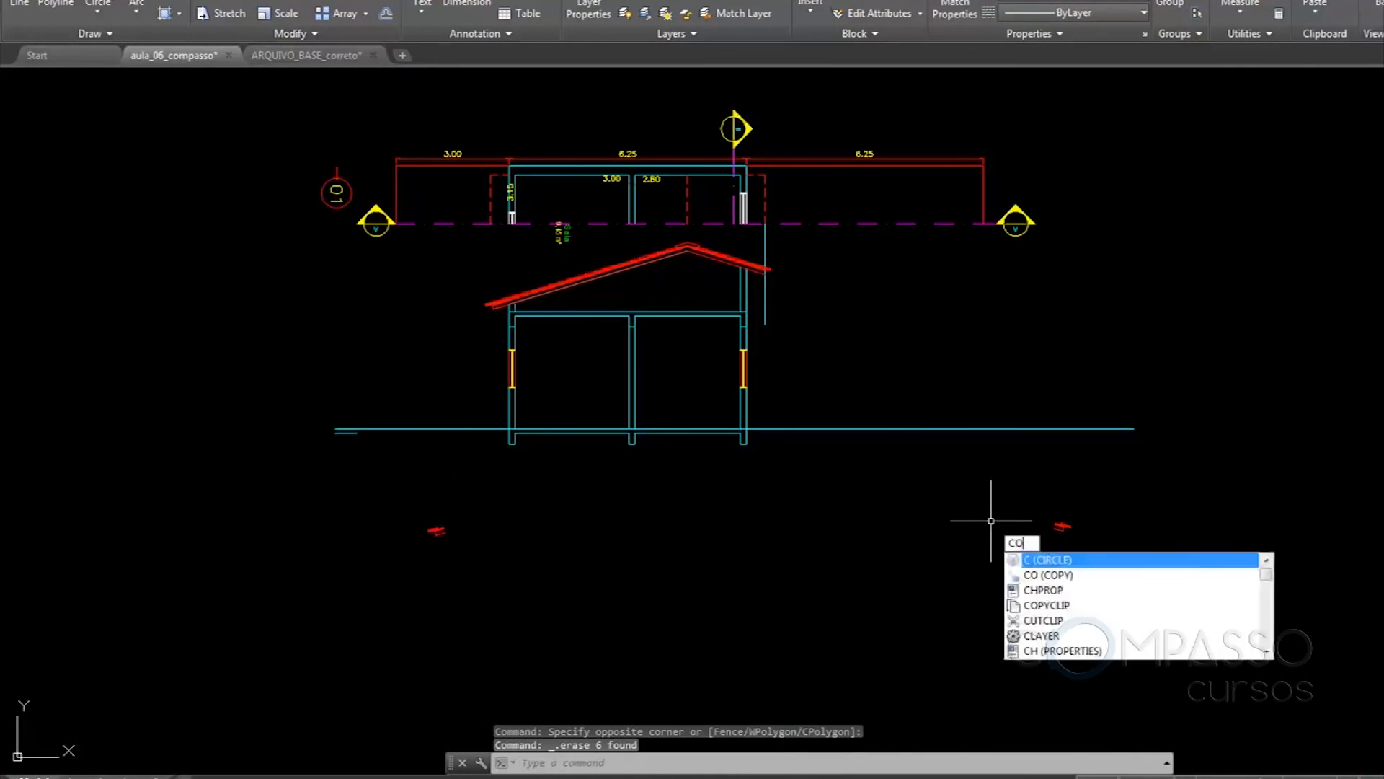
key("Return")
scroll(1045, 520, "up", 5)
left_click(1002, 453)
left_click(1191, 607)
key("Return")
scroll(1072, 567, "up", 6)
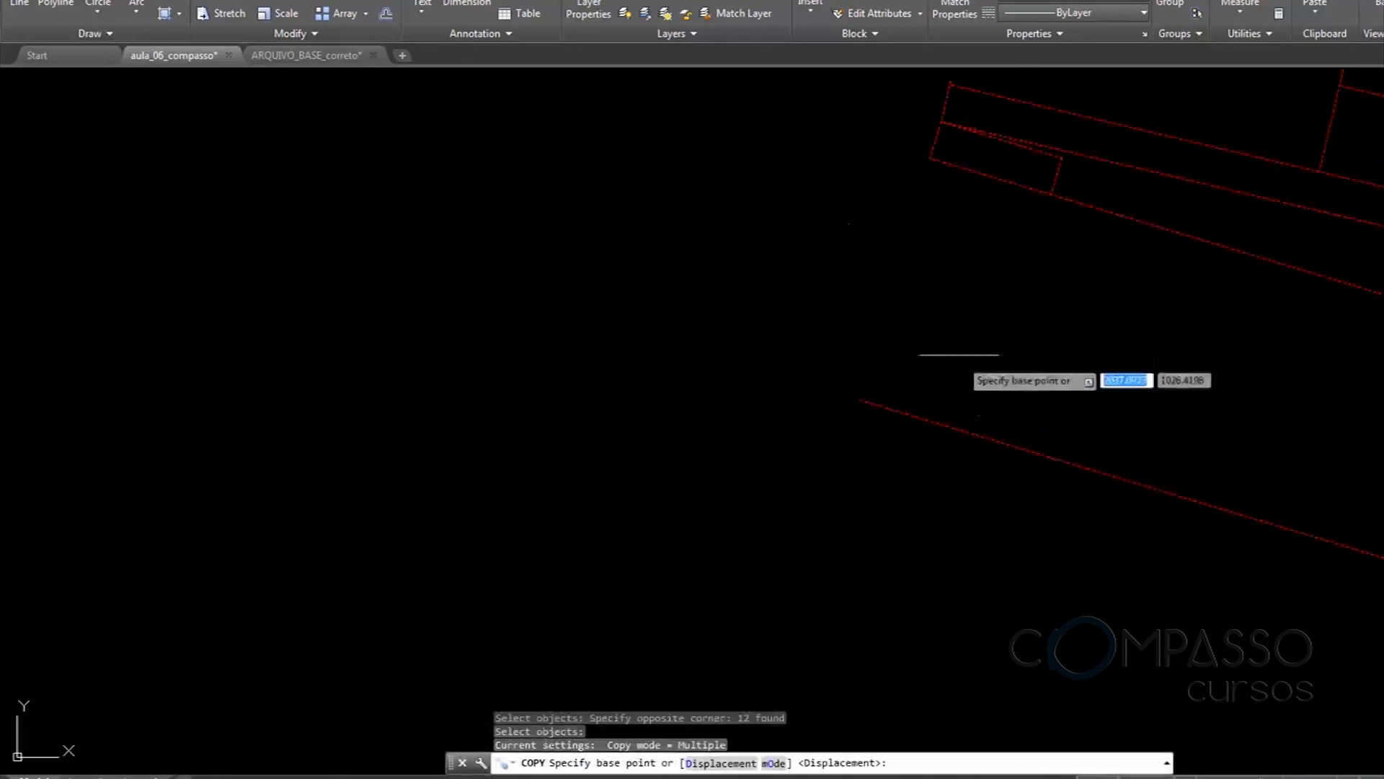
left_click(914, 339)
scroll(1051, 565, "down", 6)
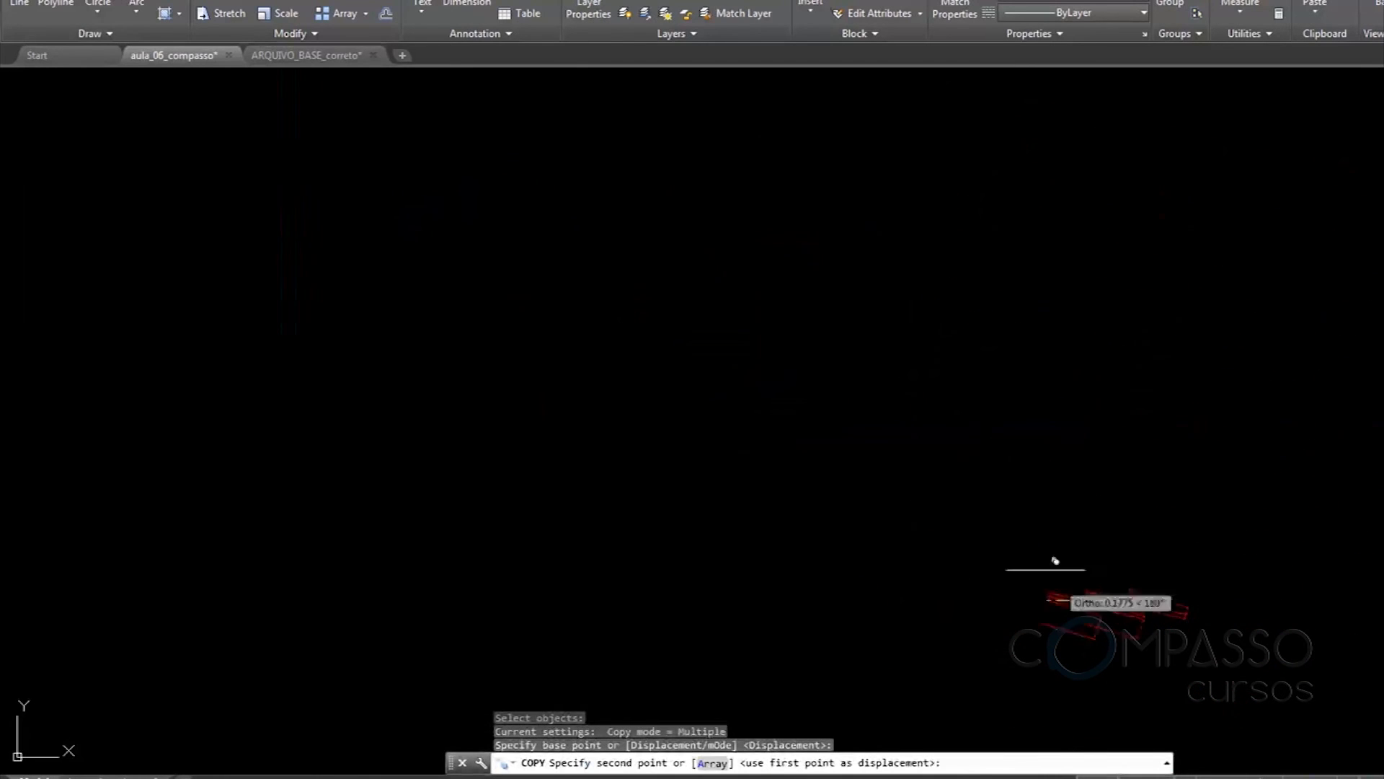
scroll(710, 331, "up", 8)
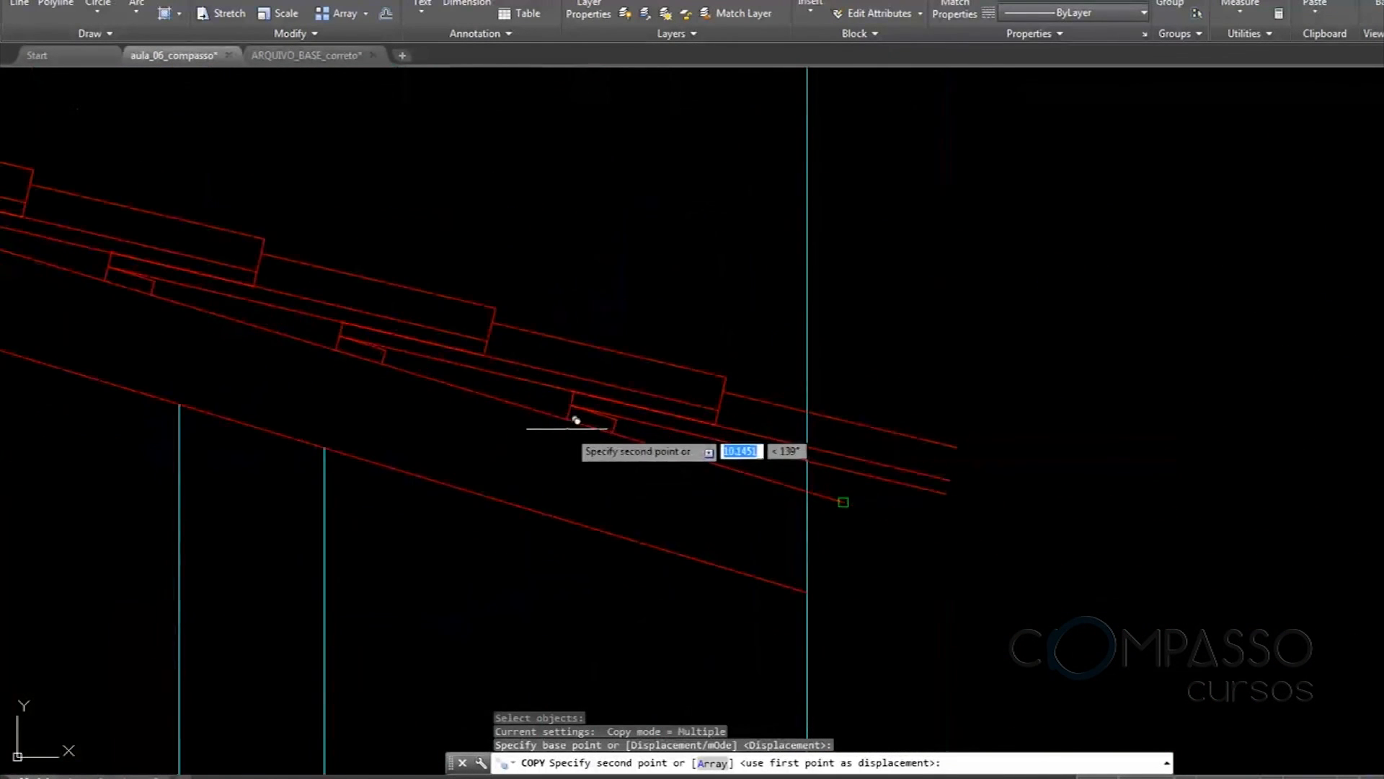
scroll(570, 428, "up", 2)
left_click(563, 415)
key("Escape")
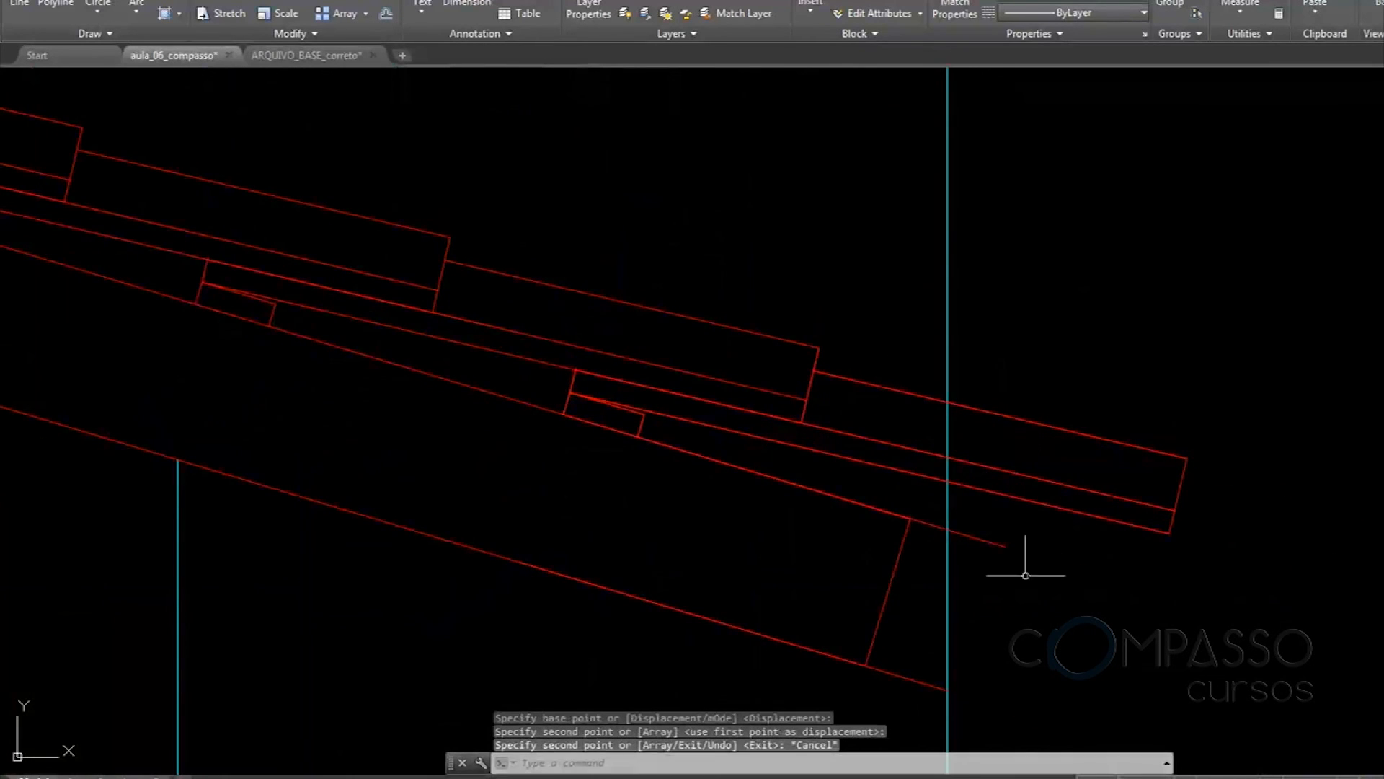
Trim the right rafter's upper and lower lines where they project beyond its end line
middle_click_drag(1025, 574, 1002, 552)
type("TR")
key("Return")
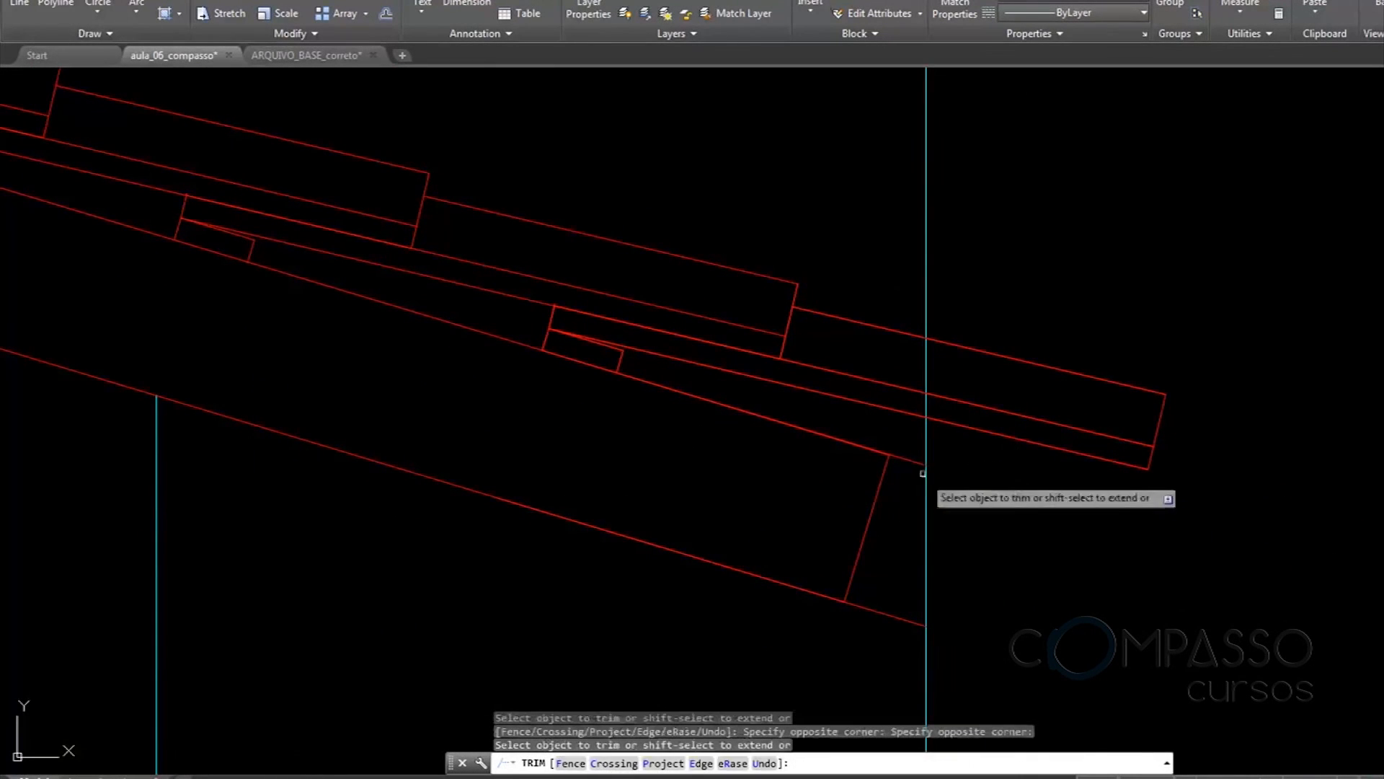
left_click(914, 460)
left_click(910, 579)
key("Escape")
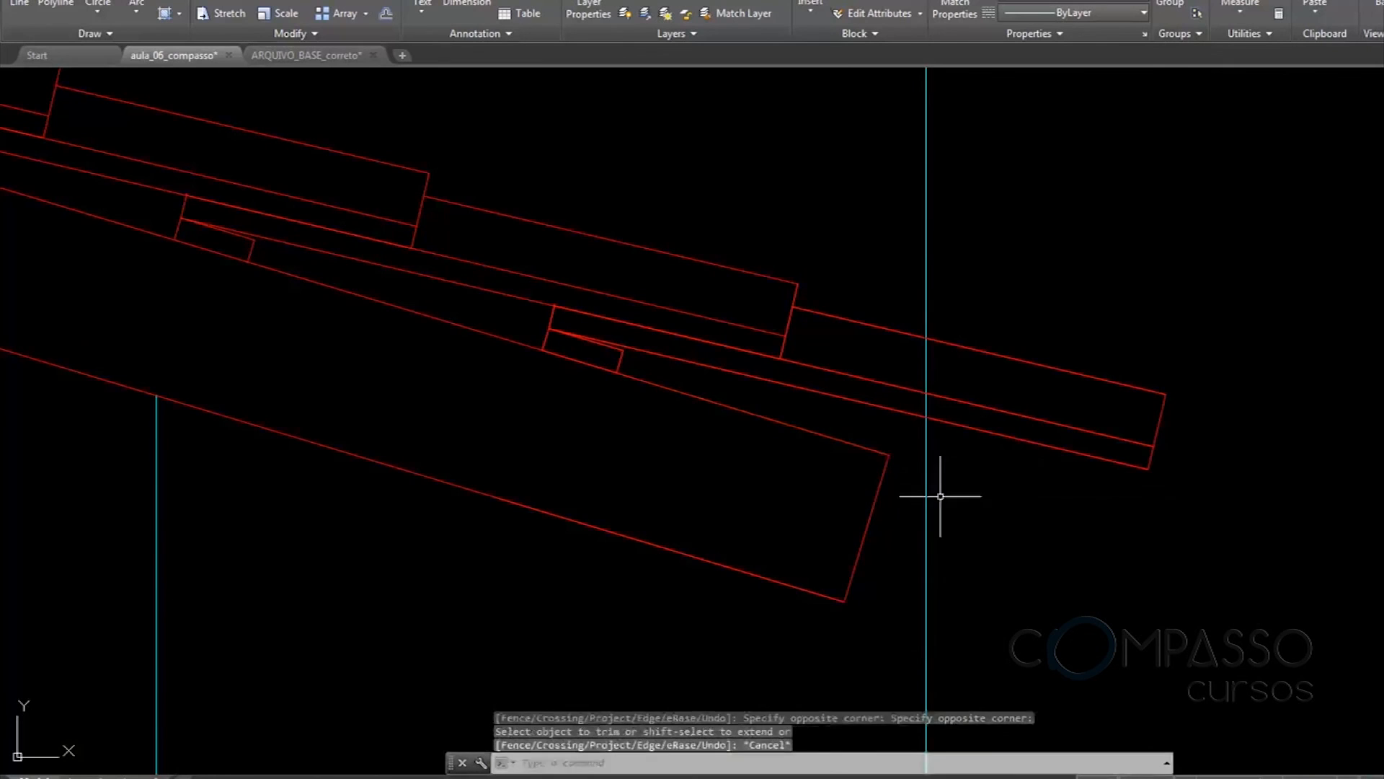
Erase the vertical guide line crossing the right eave
left_click(936, 485)
left_click(912, 474)
key("Delete")
scroll(950, 439, "down", 8)
middle_click_drag(973, 436, 1016, 436)
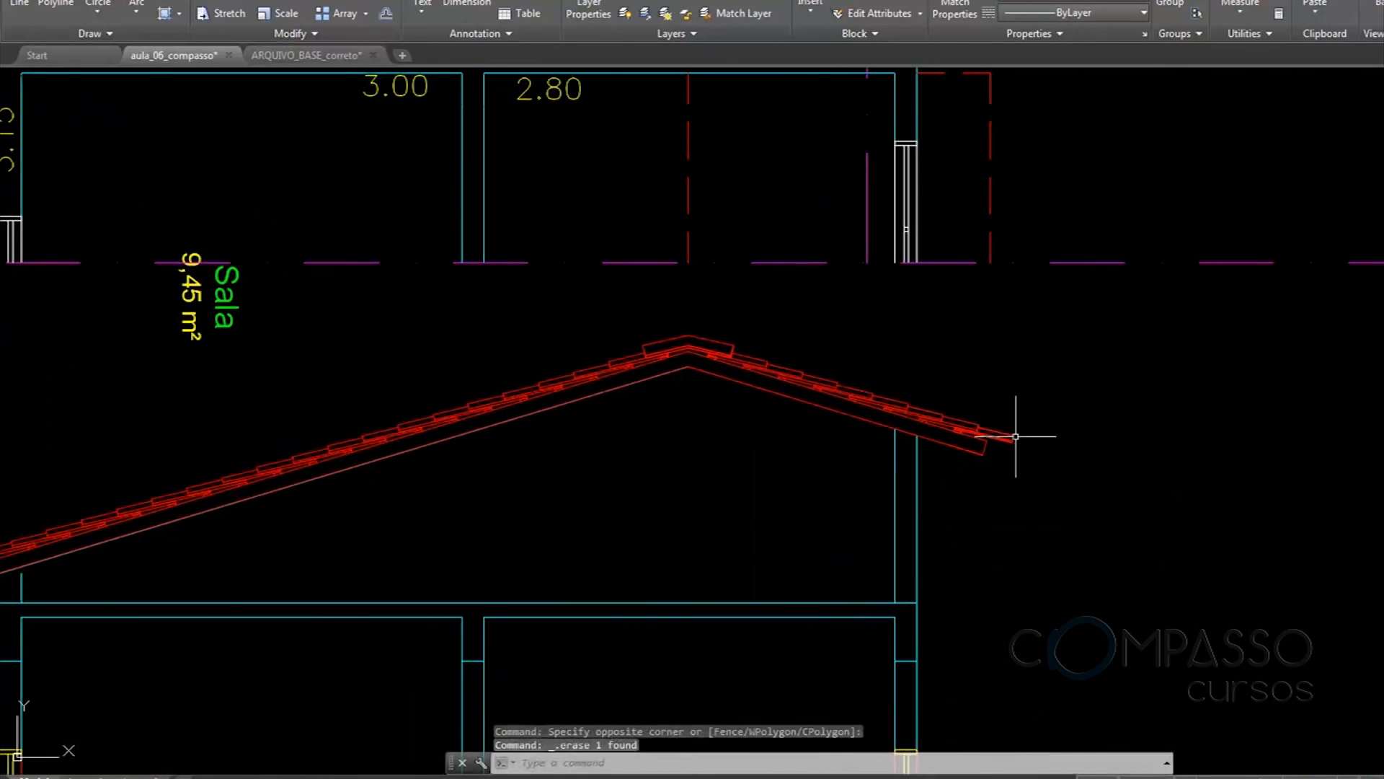
Stretch the lower end of section line B down through the roof to the top of the ceiling slab
scroll(945, 392, "down", 5)
middle_click_drag(945, 392, 919, 375)
scroll(829, 358, "up", 5)
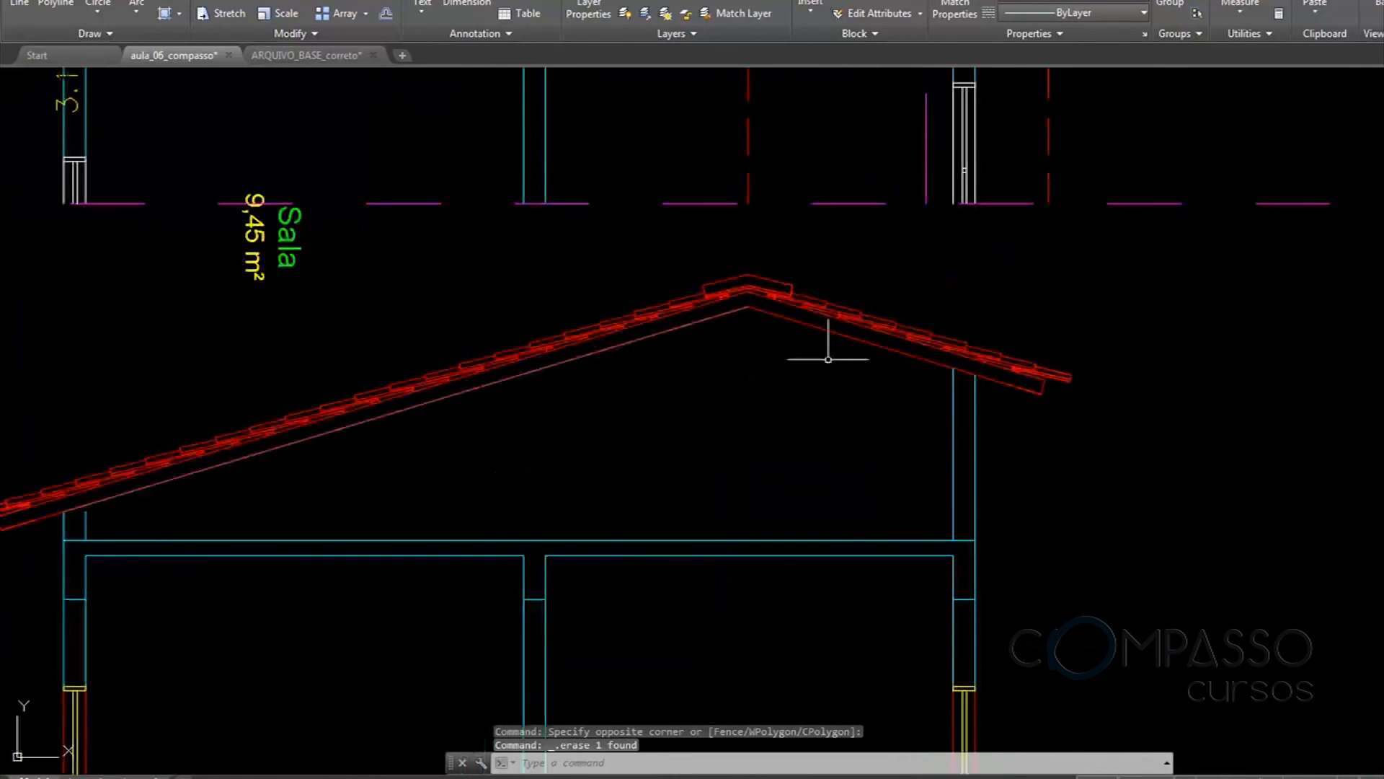
scroll(793, 289, "down", 4)
scroll(900, 349, "up", 2)
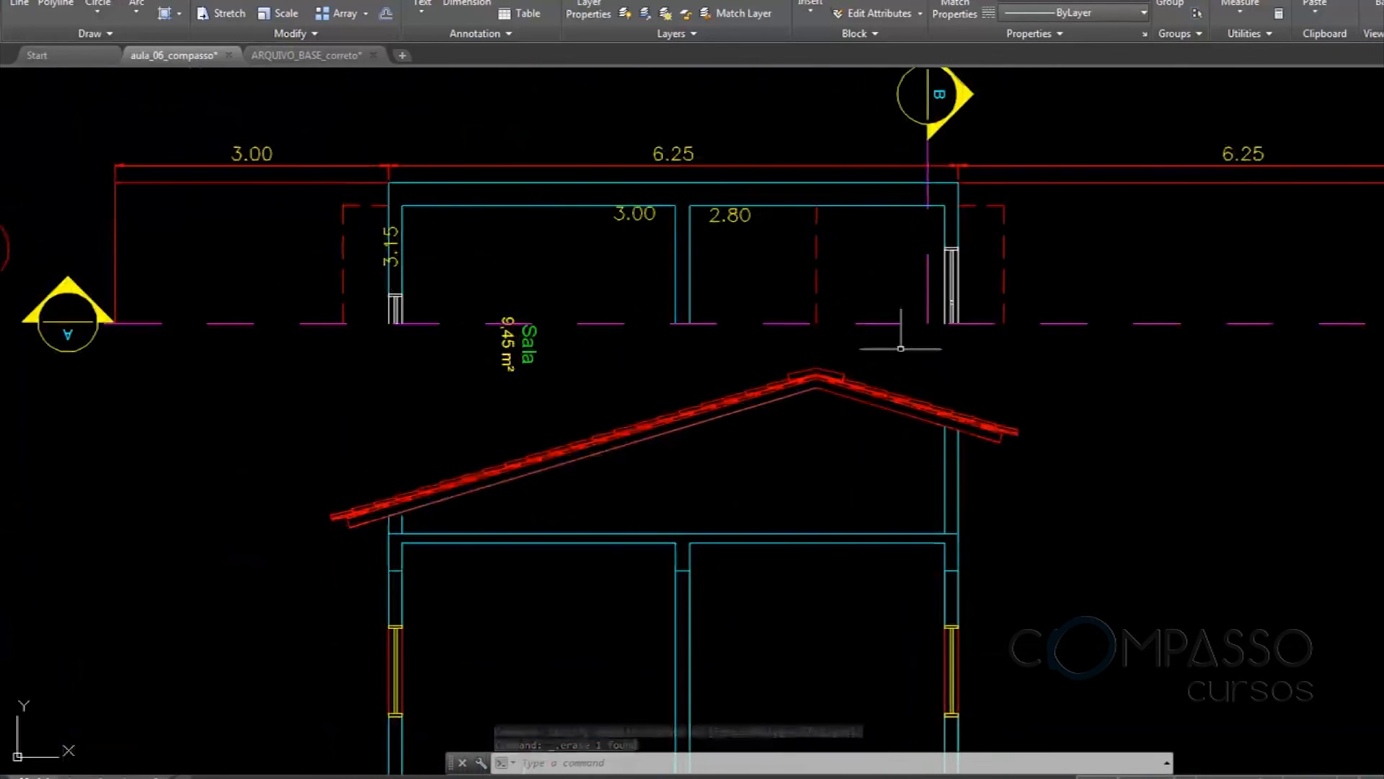
scroll(937, 341, "up", 2)
middle_click_drag(937, 341, 786, 558)
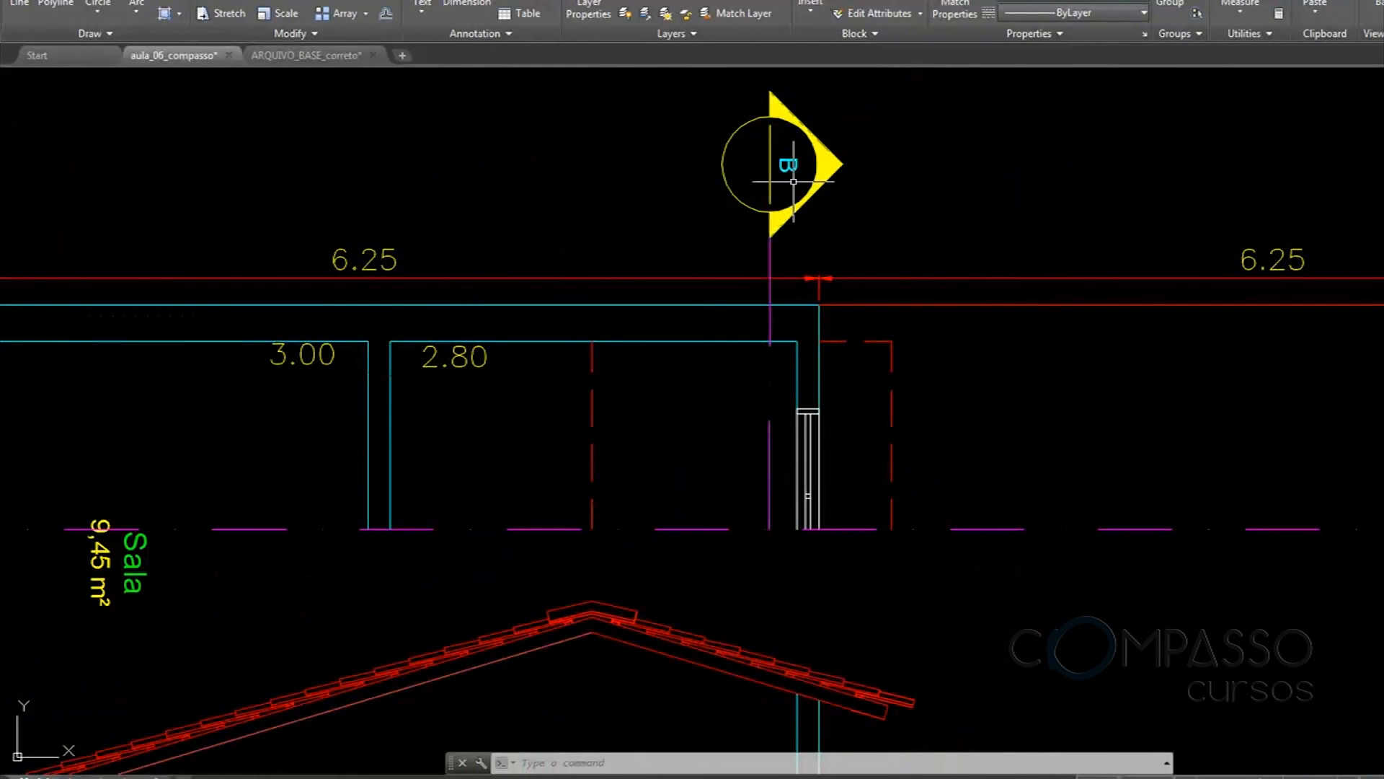
scroll(782, 212, "down", 2)
middle_click_drag(780, 247, 780, 214)
mouse_move(775, 212)
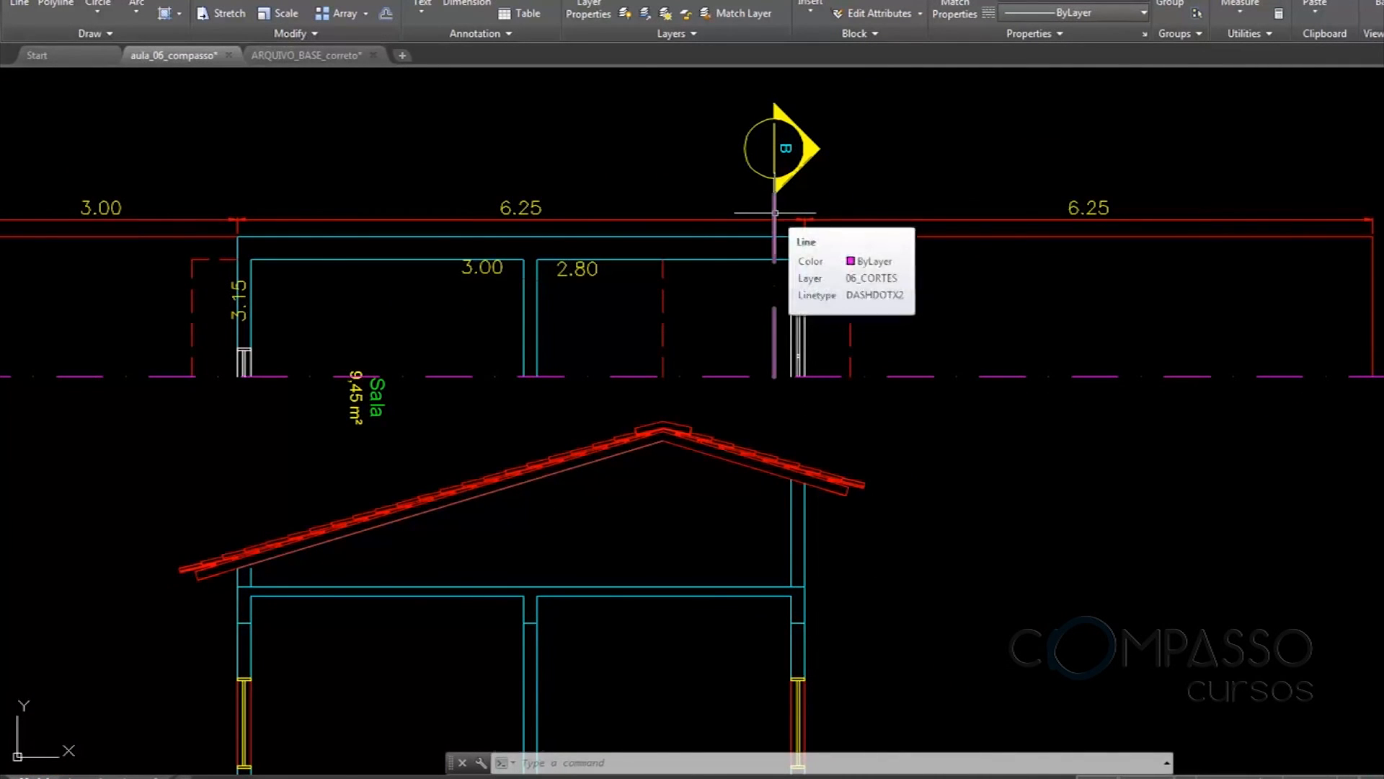
left_click(775, 213)
left_click(774, 376)
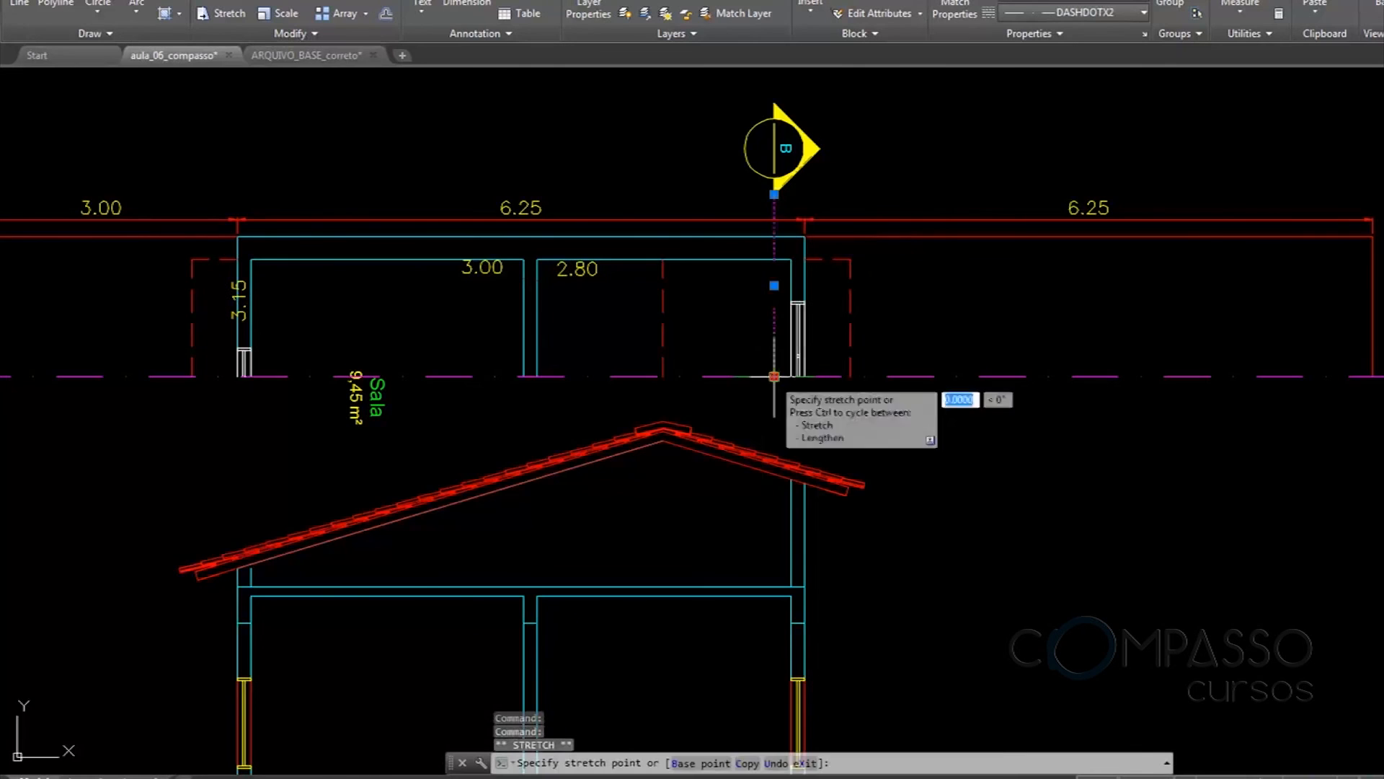
scroll(780, 578, "up", 2)
left_click(777, 584)
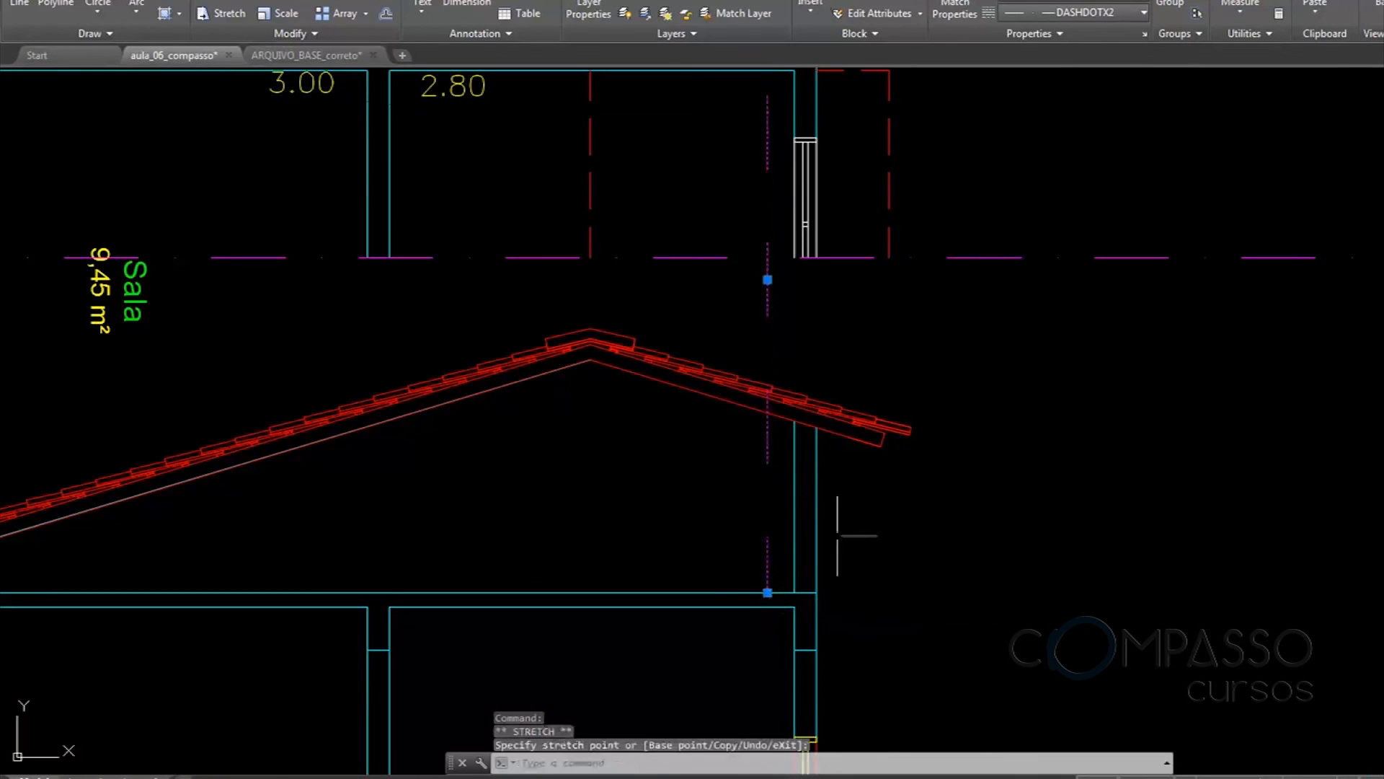
Draw vertical guide lines from both lot boundaries in the plan down to the section's ground line
scroll(963, 372, "down", 4)
middle_click_drag(971, 365, 656, 371)
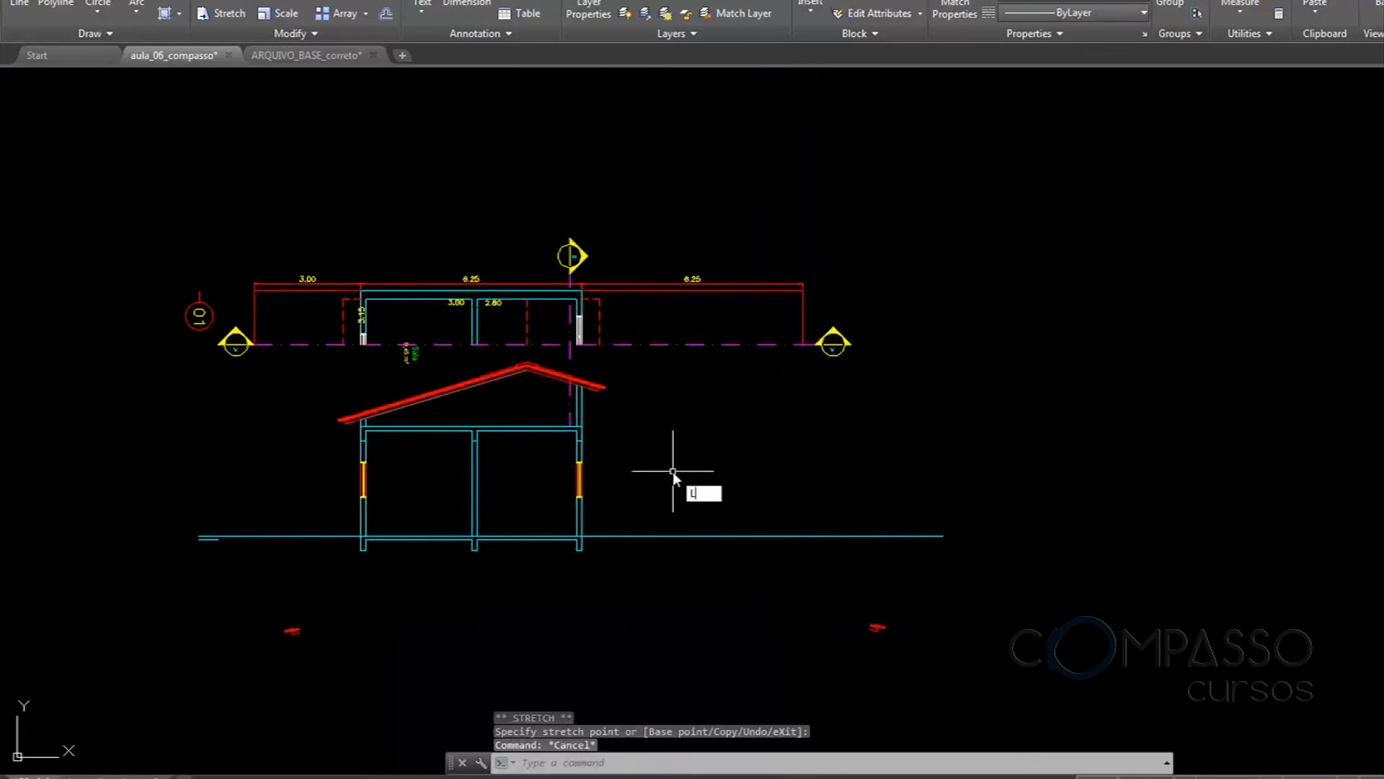
key("Return")
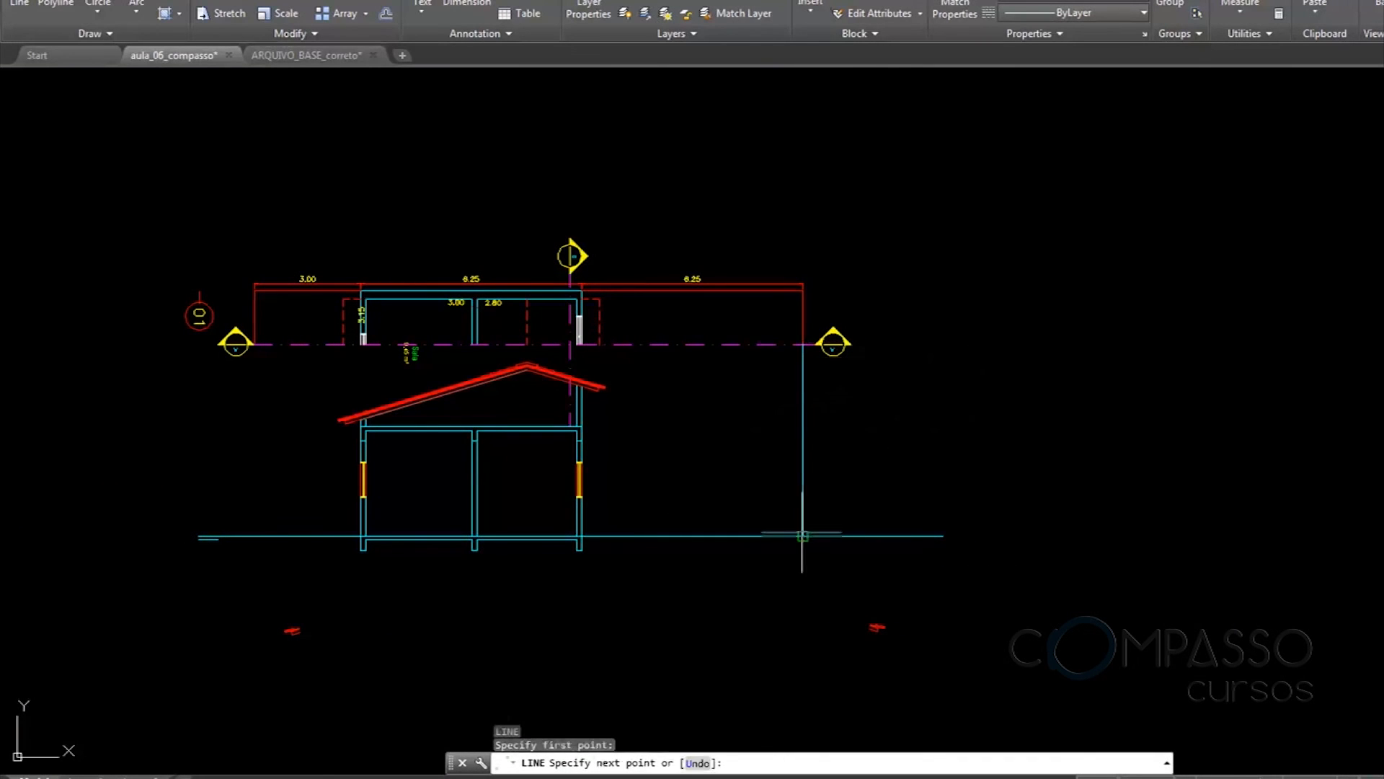
left_click(802, 532)
key("Return")
key("Return")
scroll(253, 345, "up", 5)
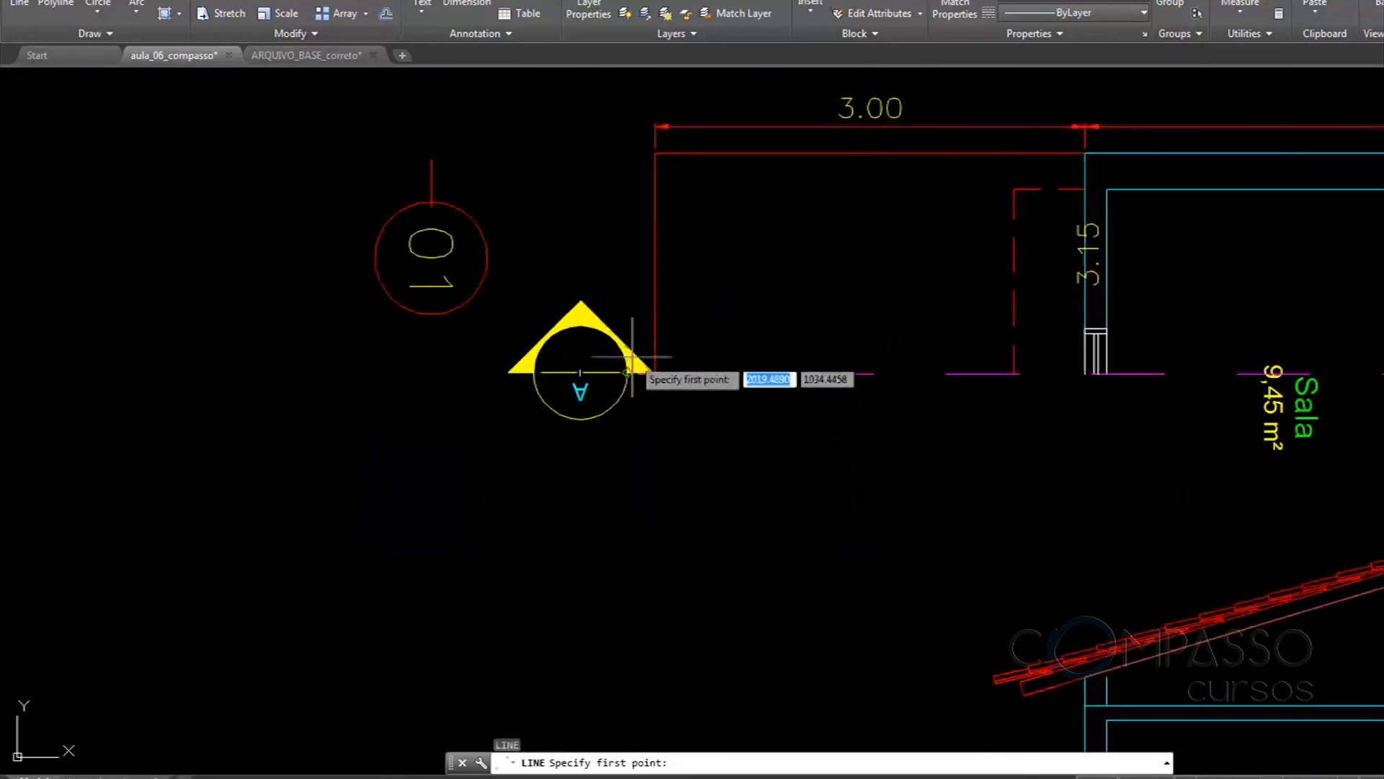
left_click(654, 373)
scroll(711, 284, "down", 5)
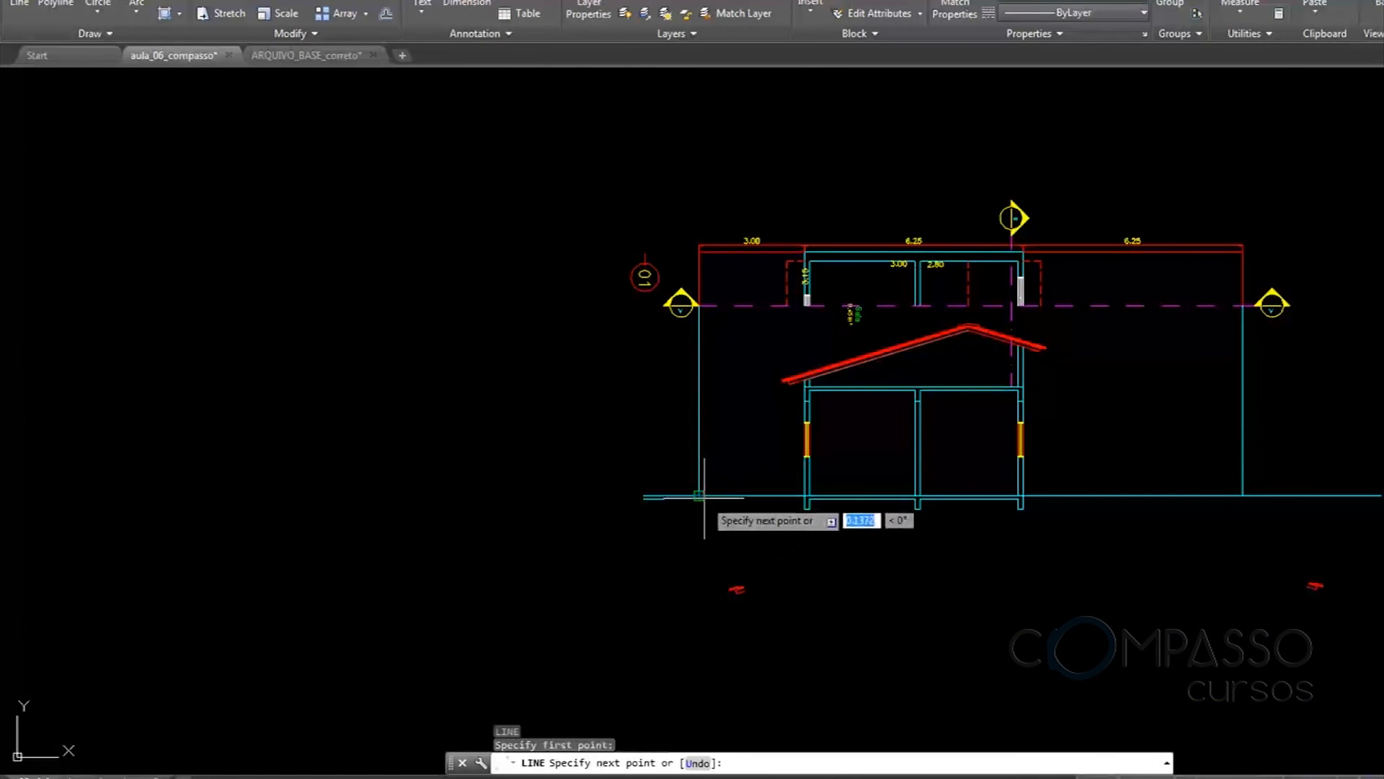
key("Escape")
Trim the ground line back to the outer faces of the house walls on both sides
key("Return")
scroll(689, 493, "up", 5)
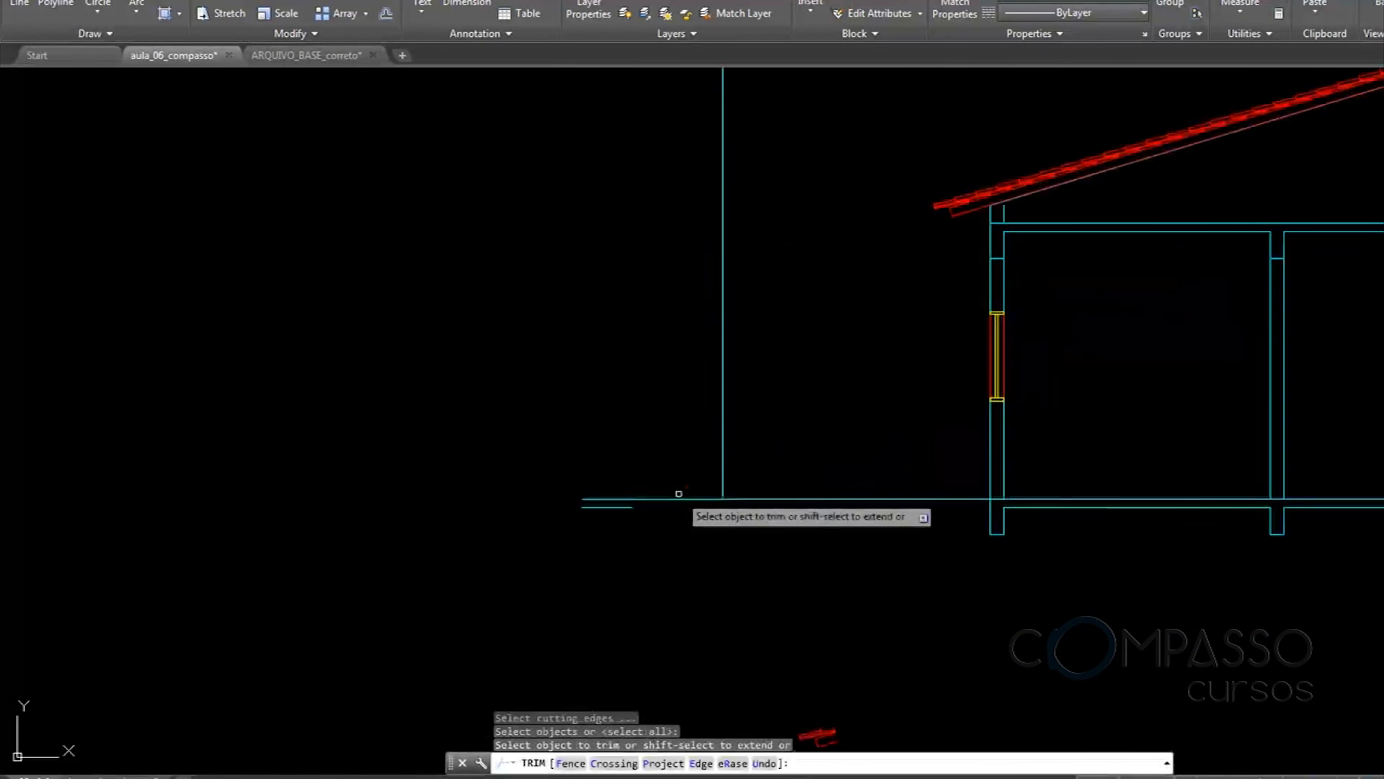
scroll(743, 513, "down", 5)
scroll(692, 519, "up", 5)
scroll(677, 523, "down", 5)
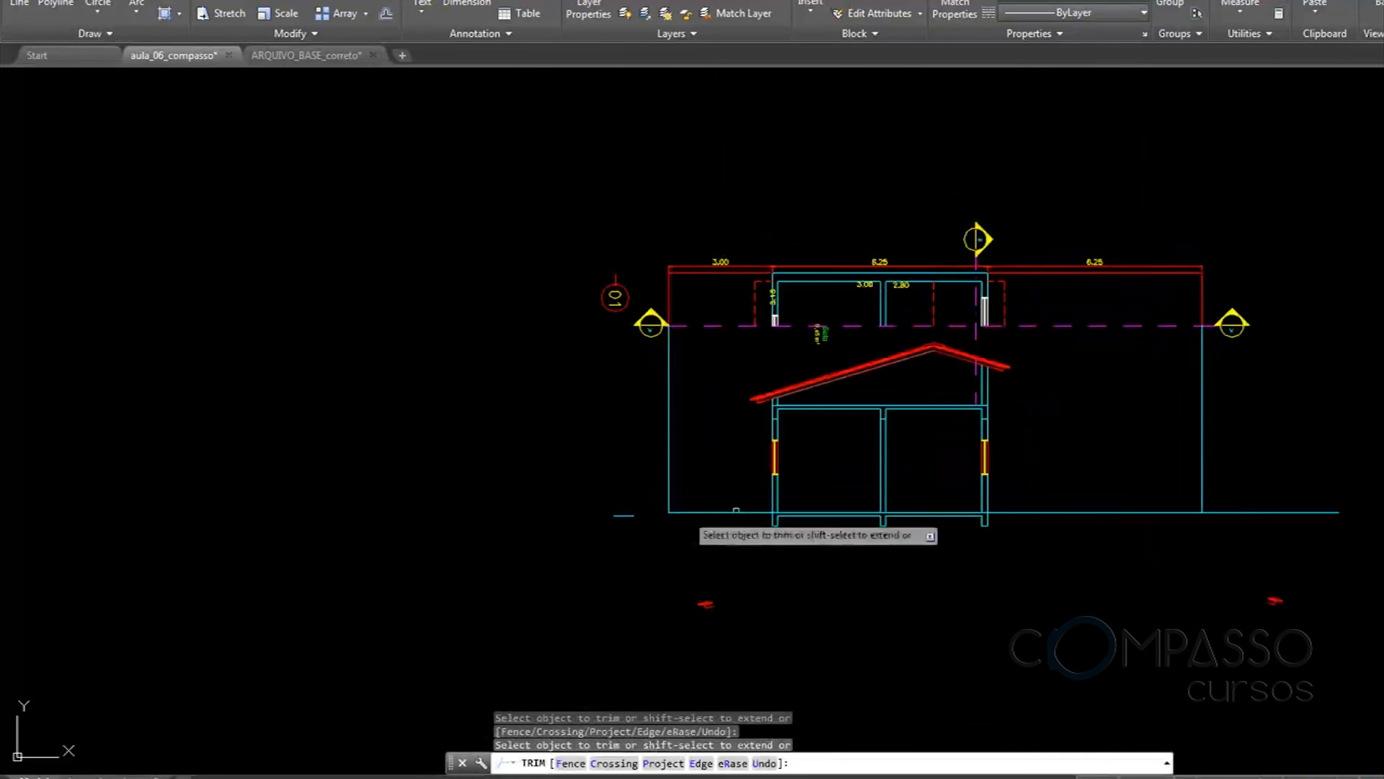
left_click_drag(1245, 494, 1250, 537)
left_click(1106, 495)
left_click(1094, 533)
left_click(740, 501)
left_click(716, 530)
key("Return")
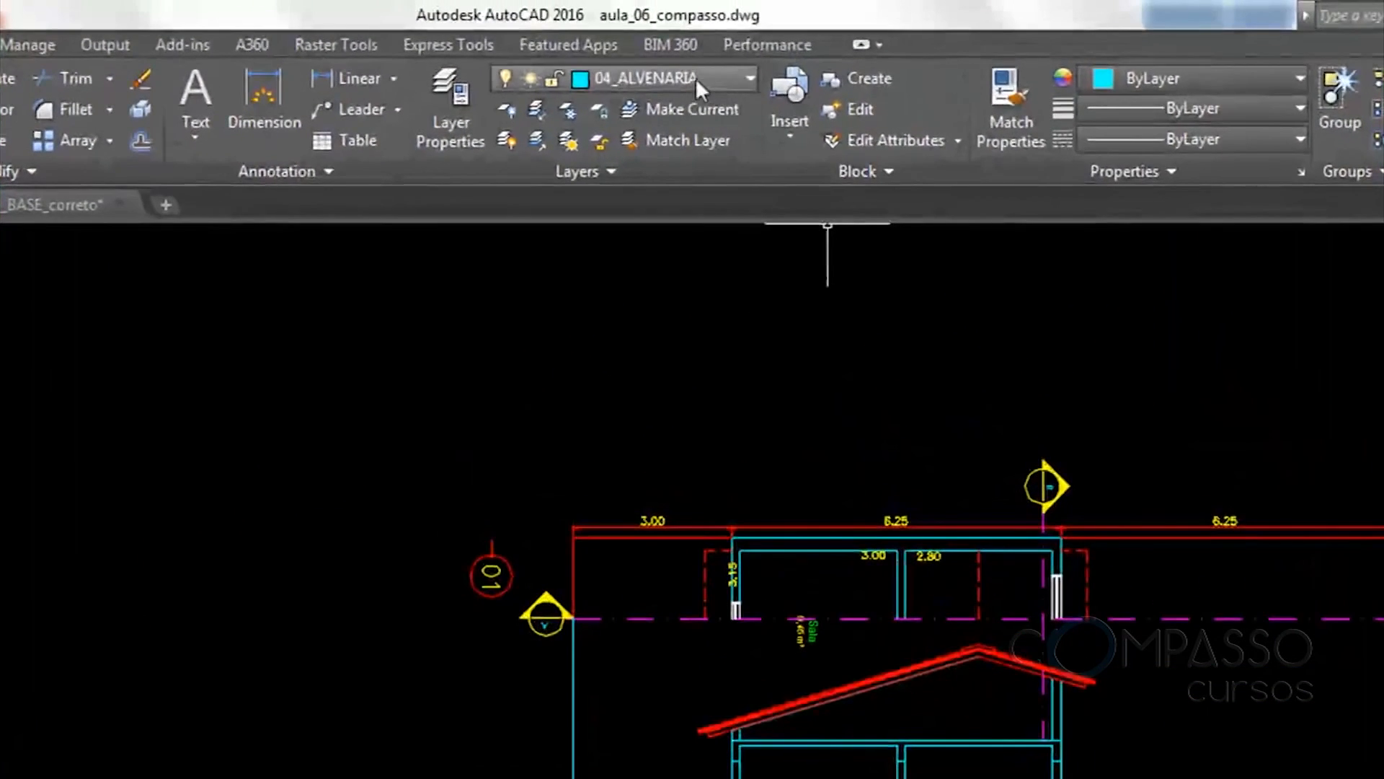
Make 01_PISO the current layer and draw the ground line from the left guide to the house's left wall
left_click(694, 78)
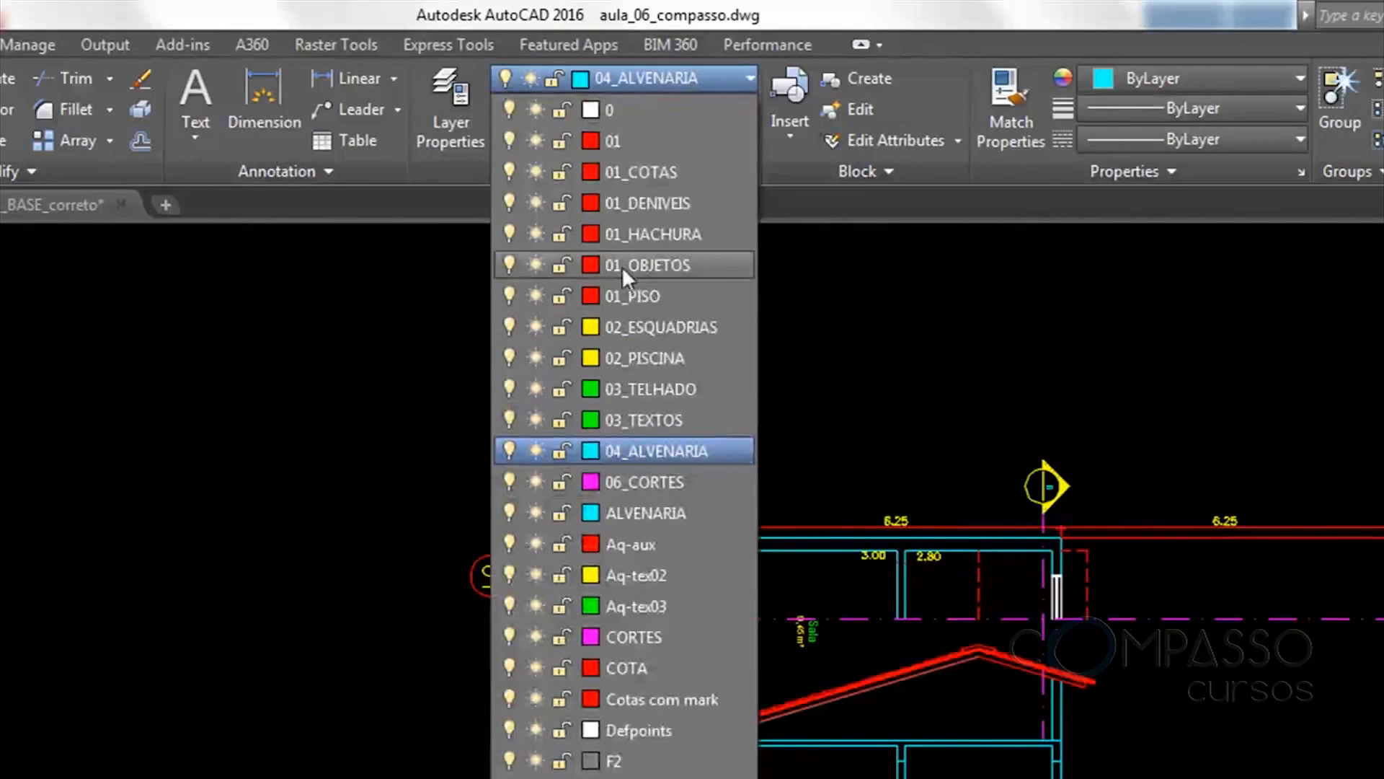
left_click(630, 288)
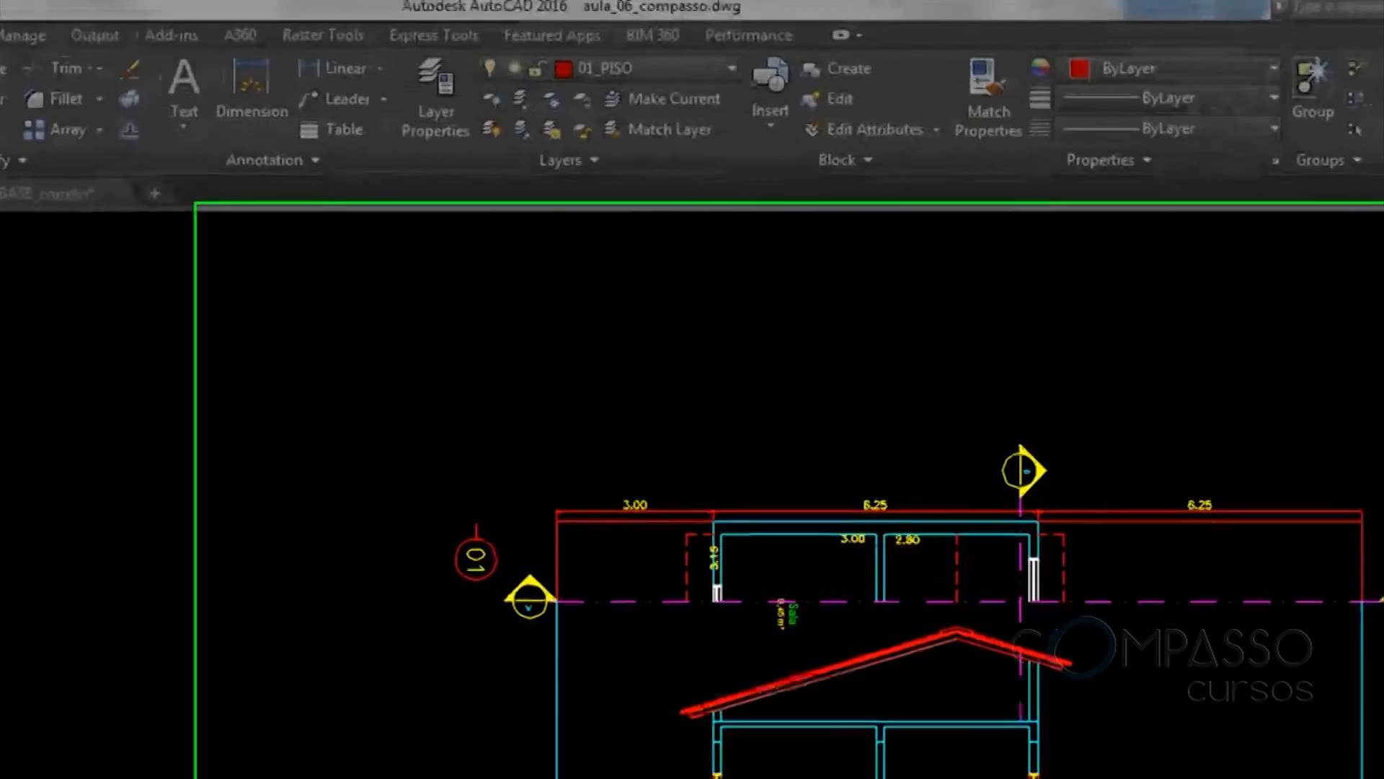
scroll(399, 620, "up", 4)
type("l")
key("Return")
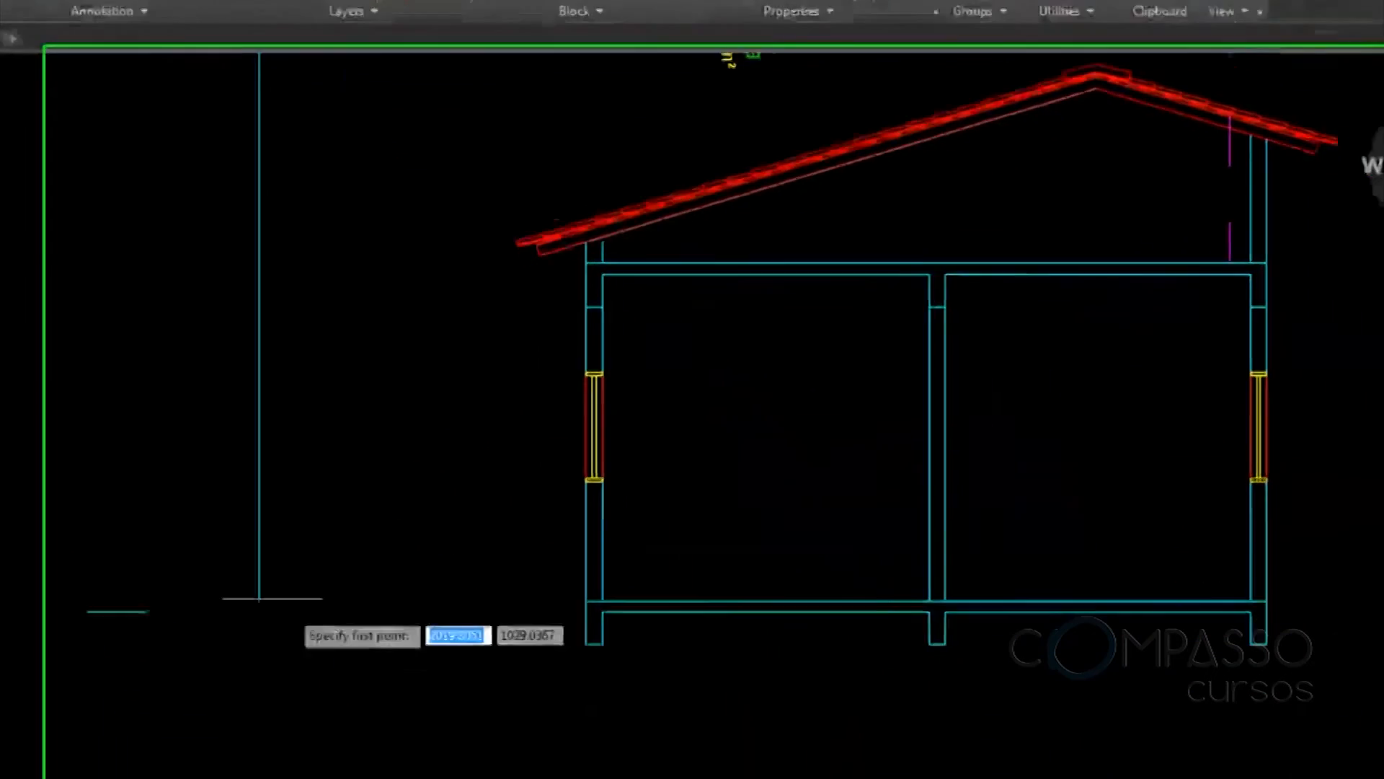
left_click(204, 514)
scroll(526, 509, "up", 4)
scroll(318, 474, "down", 5)
key("Return")
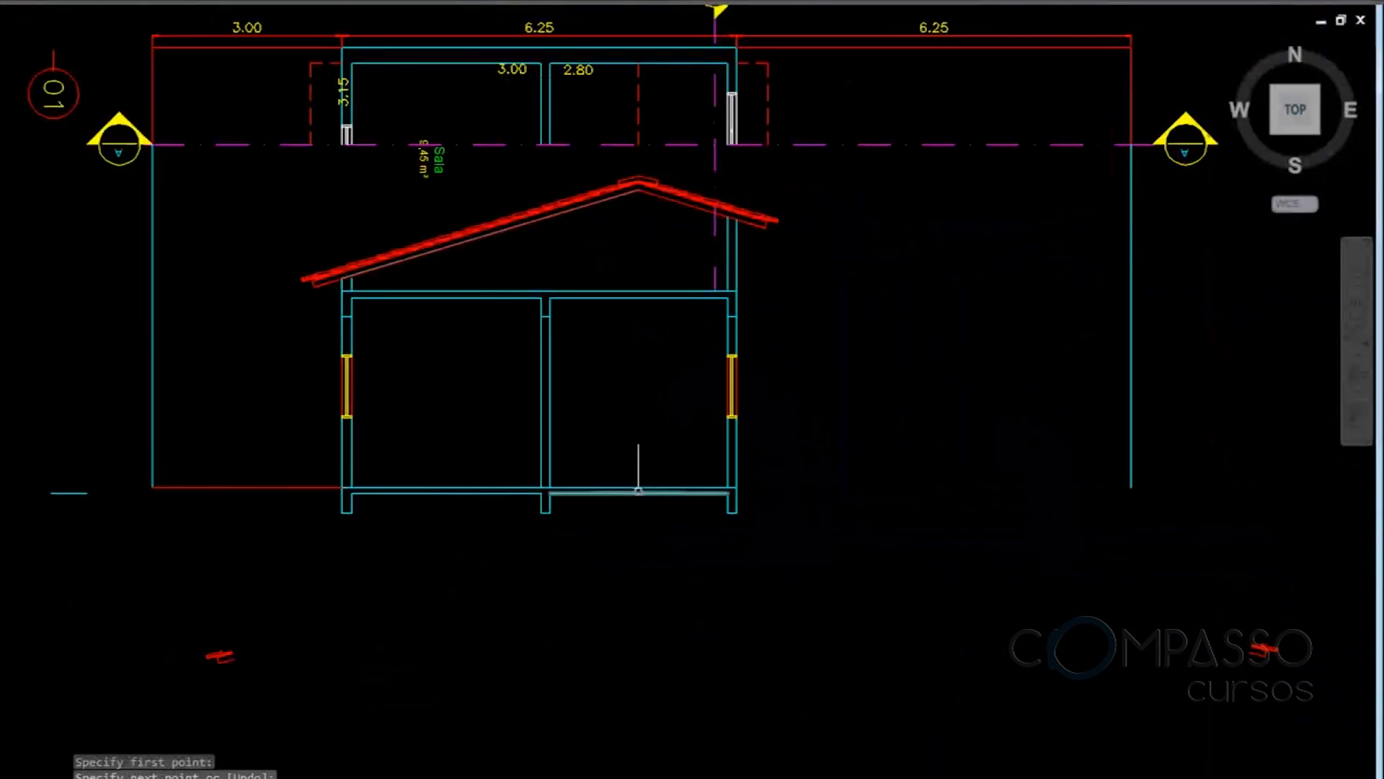
Draw the ground line from the house's right wall to the right guide
scroll(704, 490, "up", 5)
key("Return")
left_click(842, 467)
scroll(895, 486, "down", 5)
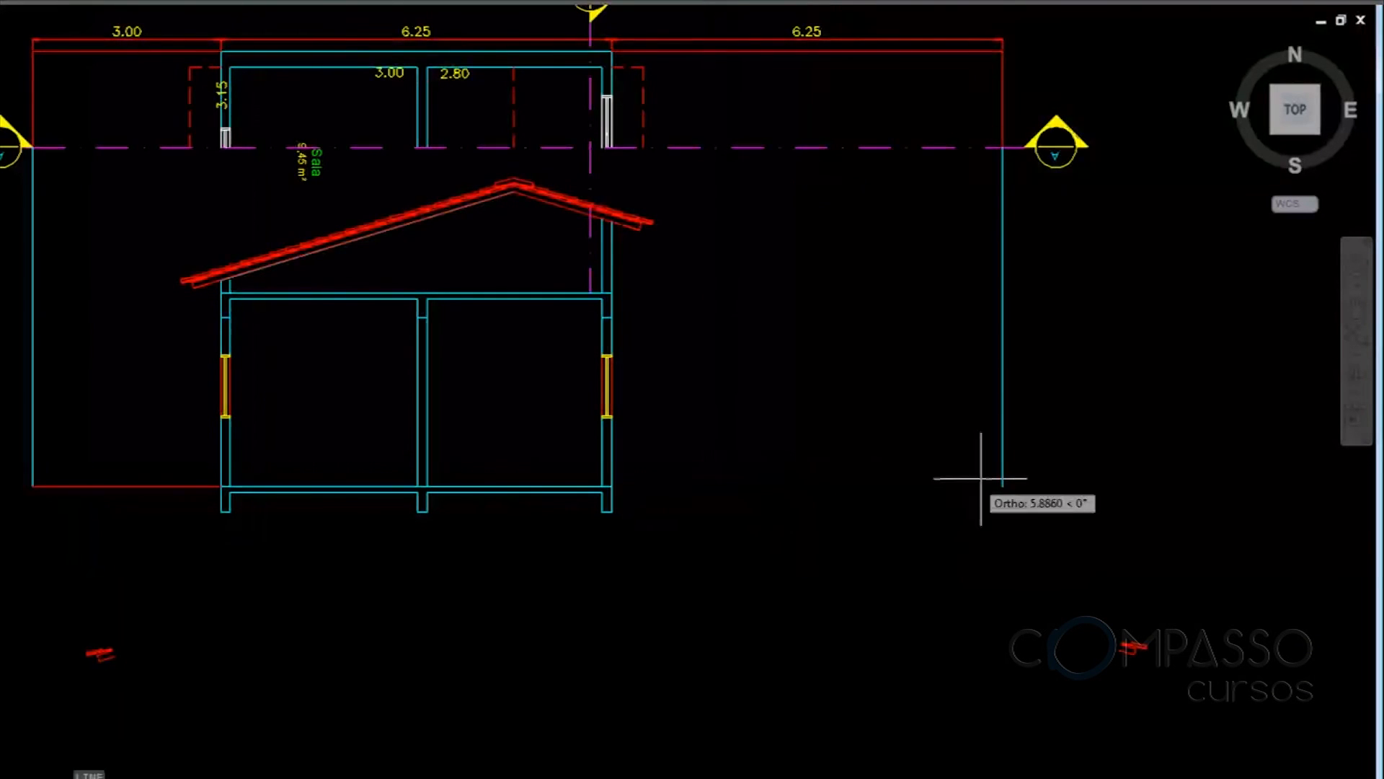
Erase the vertical guide lines at the two lot boundaries
left_click(1074, 346)
left_click(965, 300)
key("Delete")
left_click(33, 296)
mouse_move(777, 377)
middle_mouse_down()
mouse_move(649, 435)
mouse_move(516, 469)
middle_mouse_up()
middle_click_drag(411, 349, 480, 312)
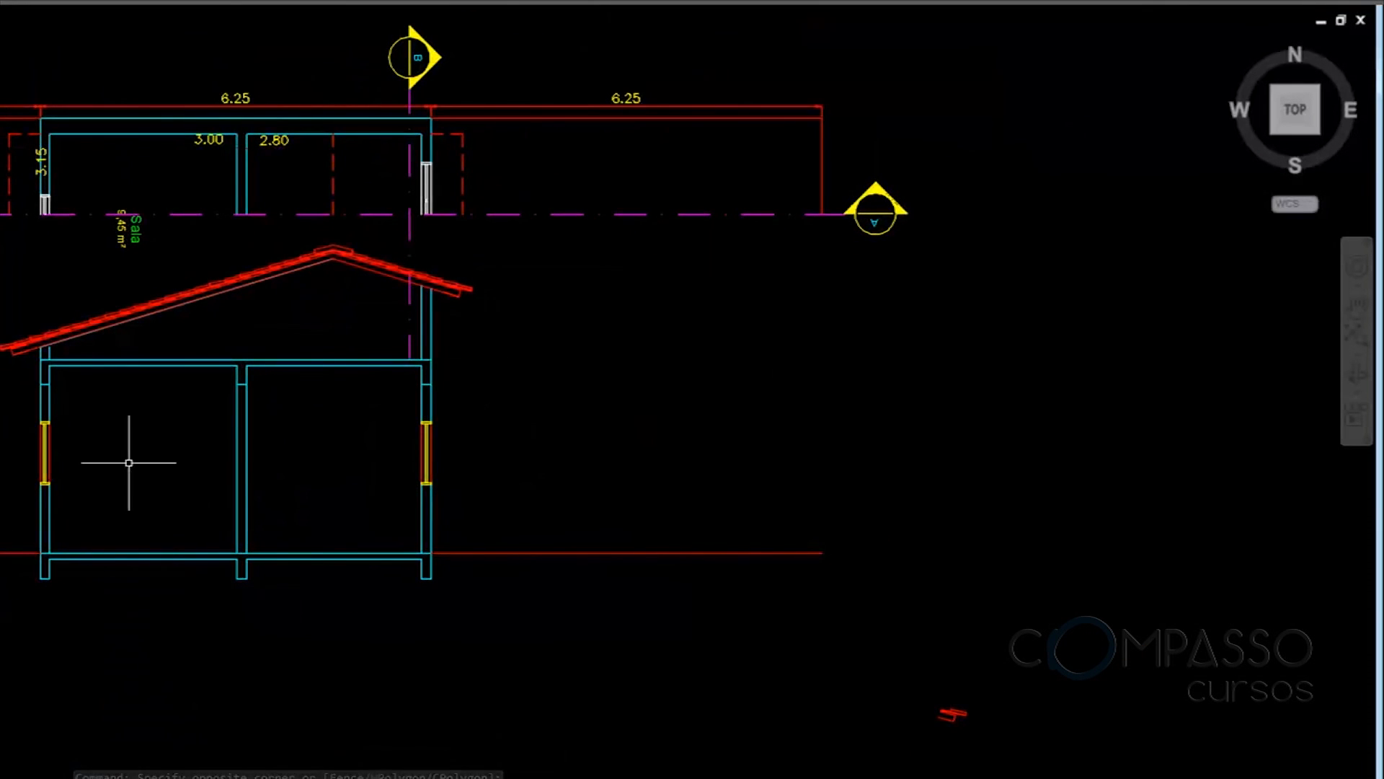
scroll(129, 462, "down", 2)
scroll(1, 302, "up", 4)
scroll(2, 258, "down", 6)
middle_click_drag(379, 334, 181, 368)
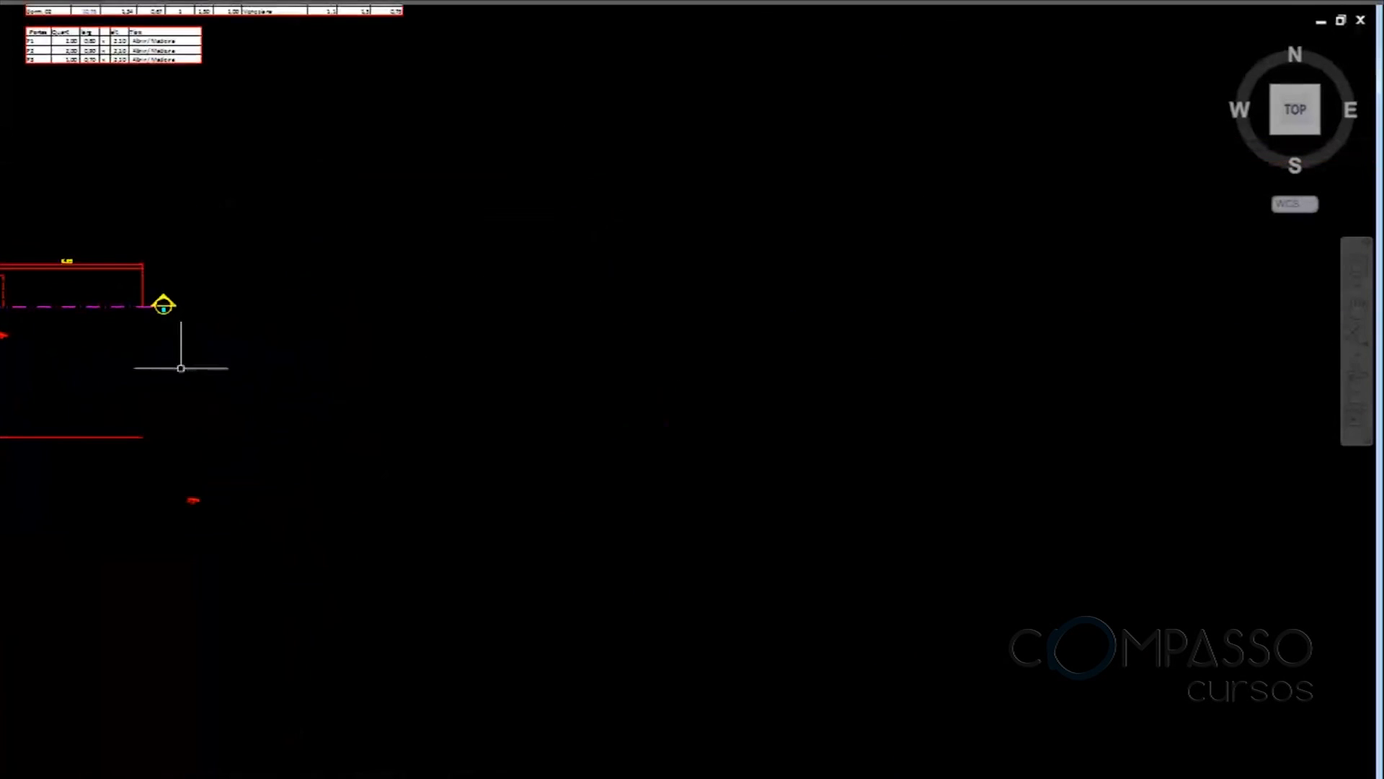
scroll(193, 374, "up", 2)
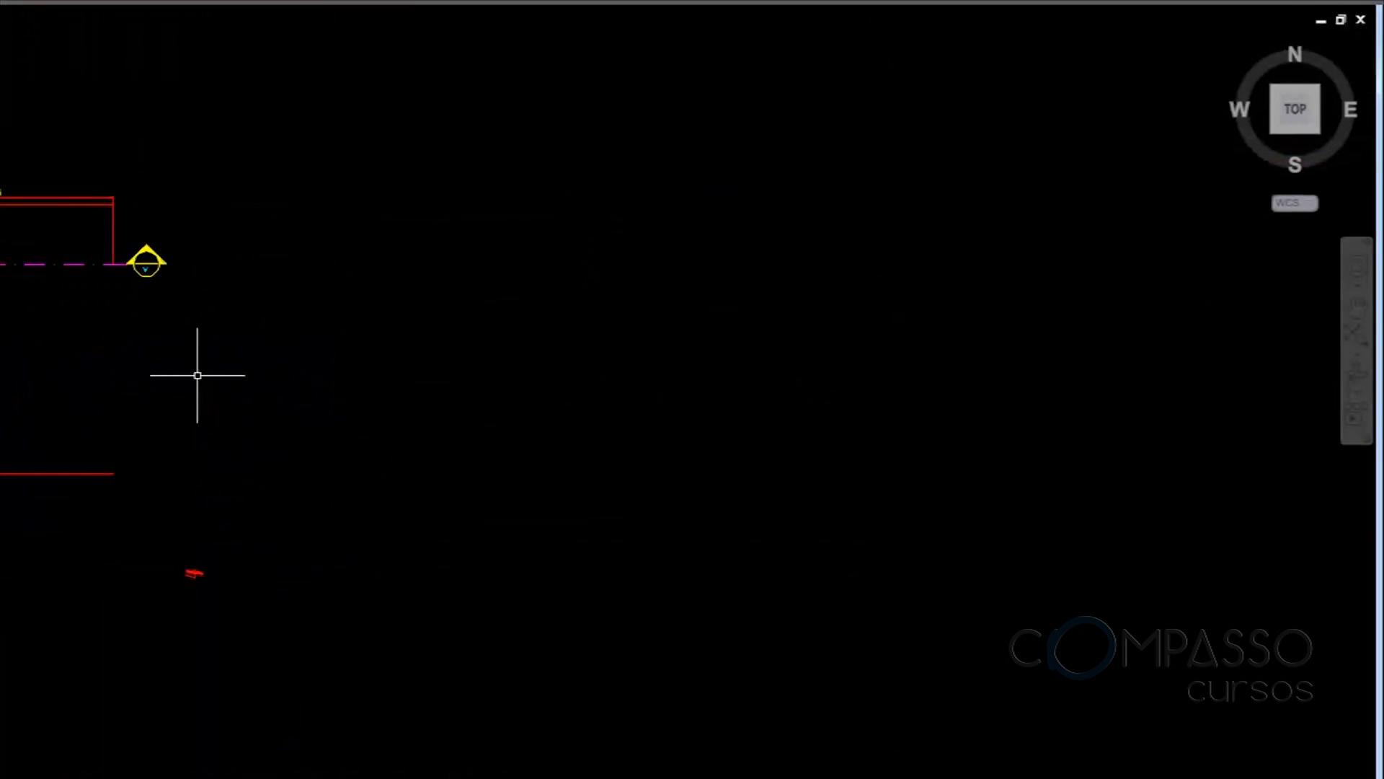
Copy the whole floor plan, including its section markers and title, to the empty area beside the finished section
type("O")
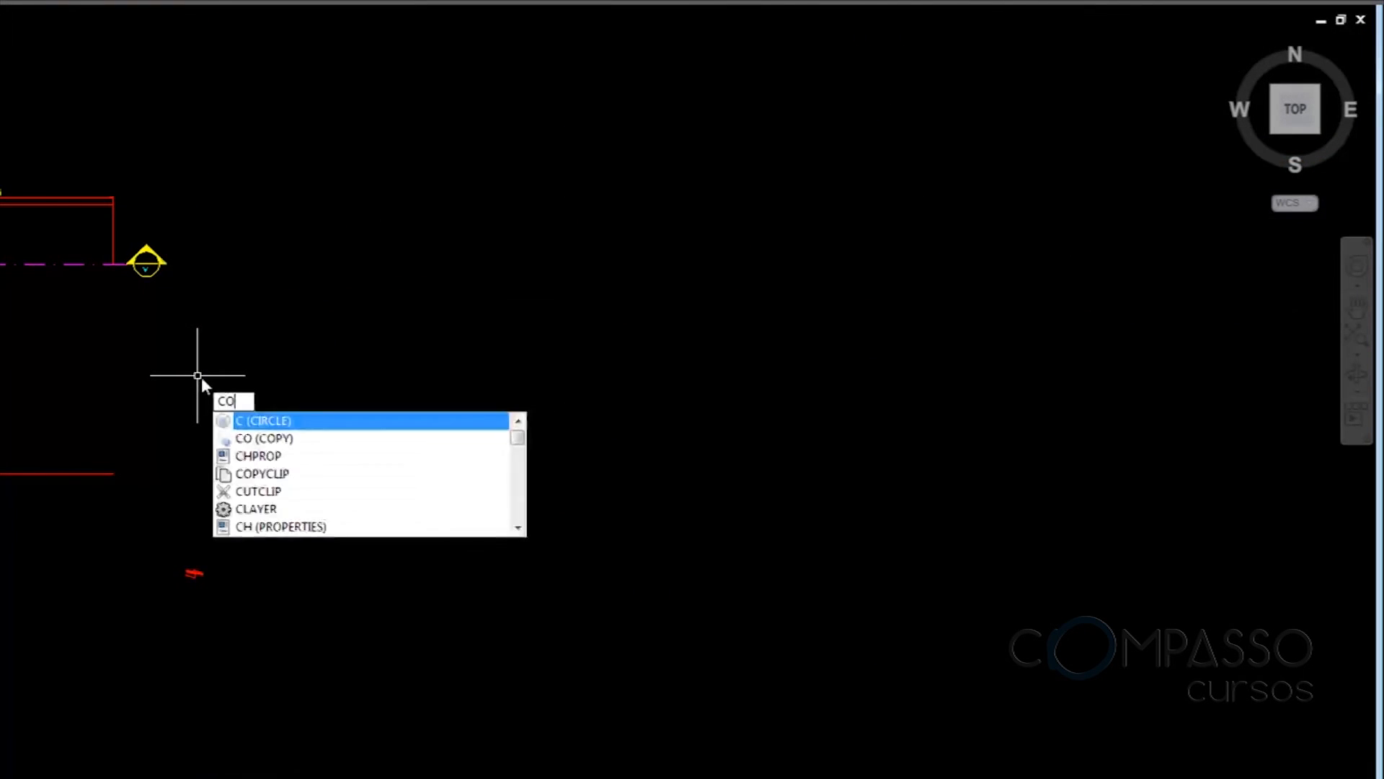
key("Return")
scroll(216, 328, "down", 4)
scroll(253, 490, "up", 3)
left_click(120, 110)
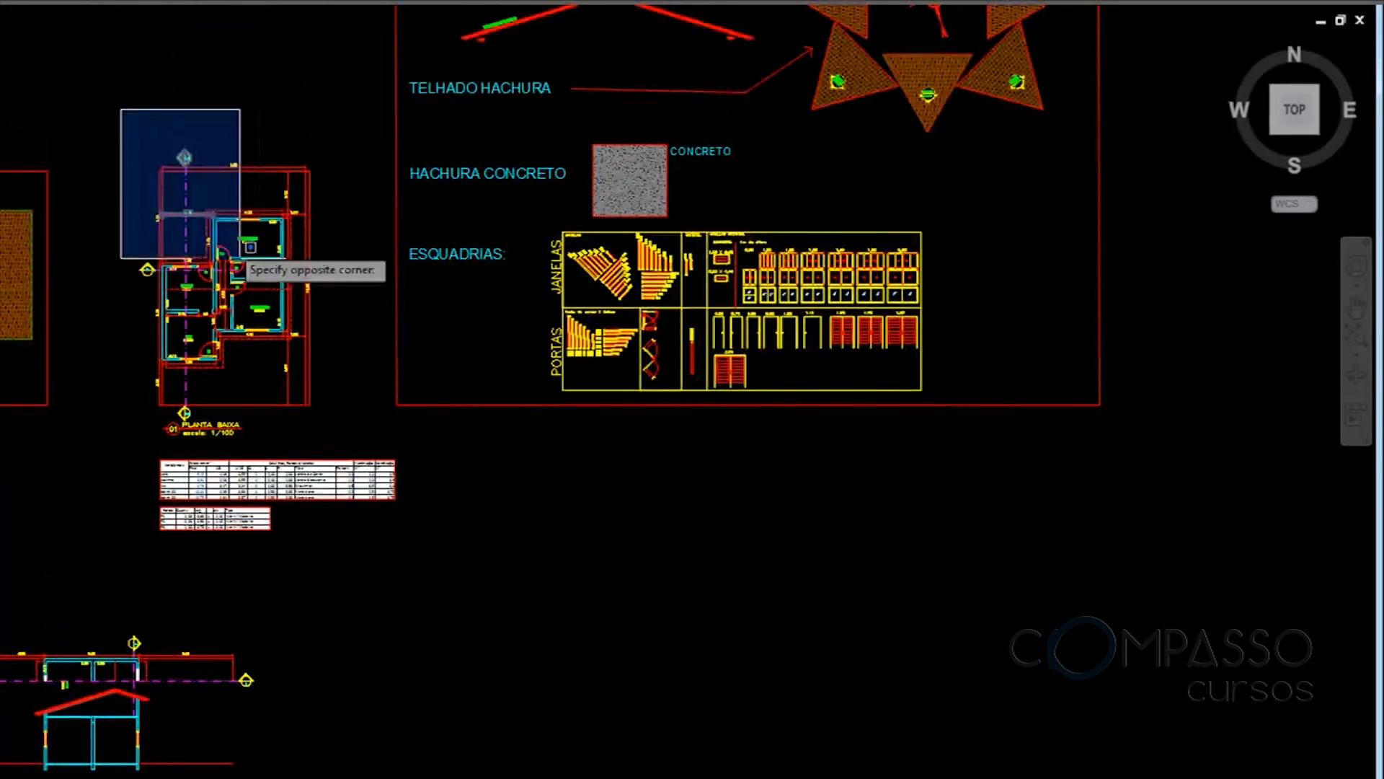
left_click(355, 438)
key("Return")
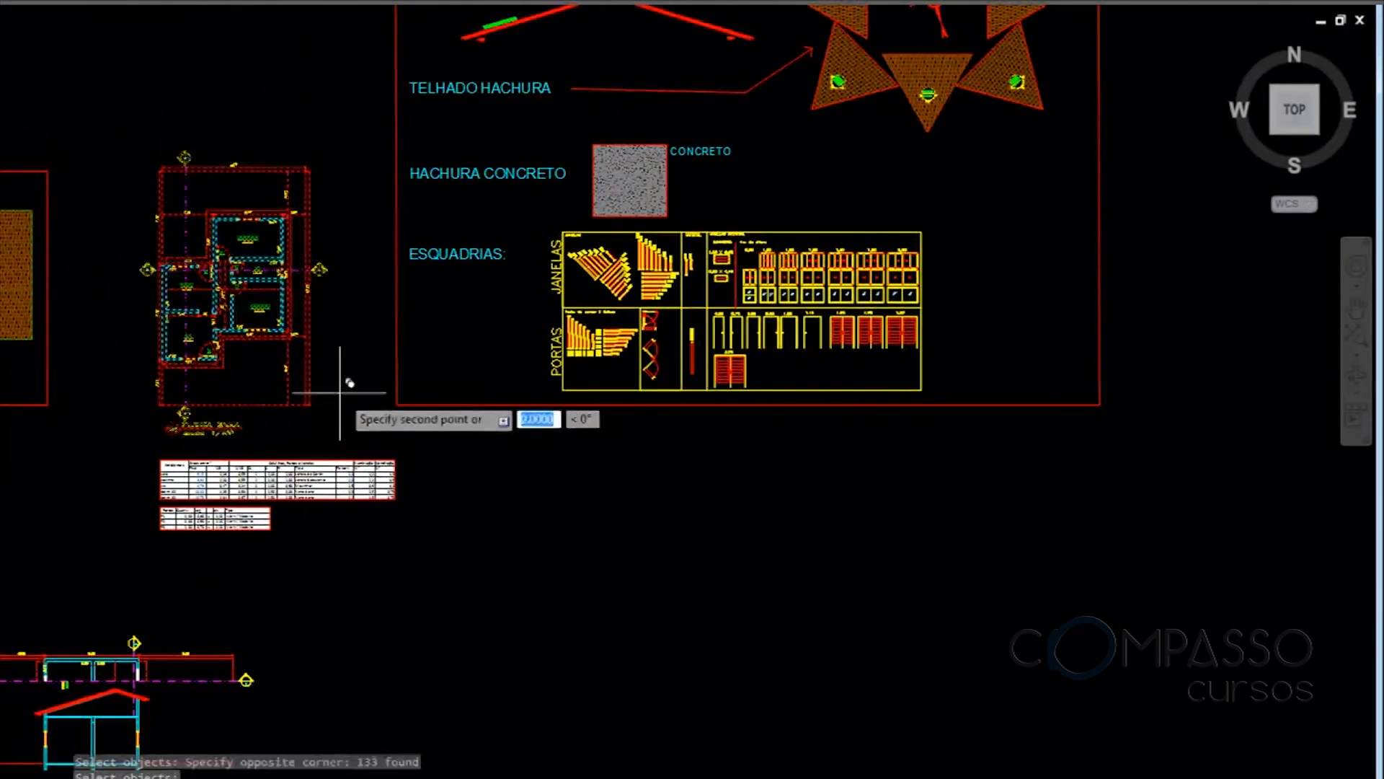
left_click(339, 393)
scroll(266, 216, "down", 2)
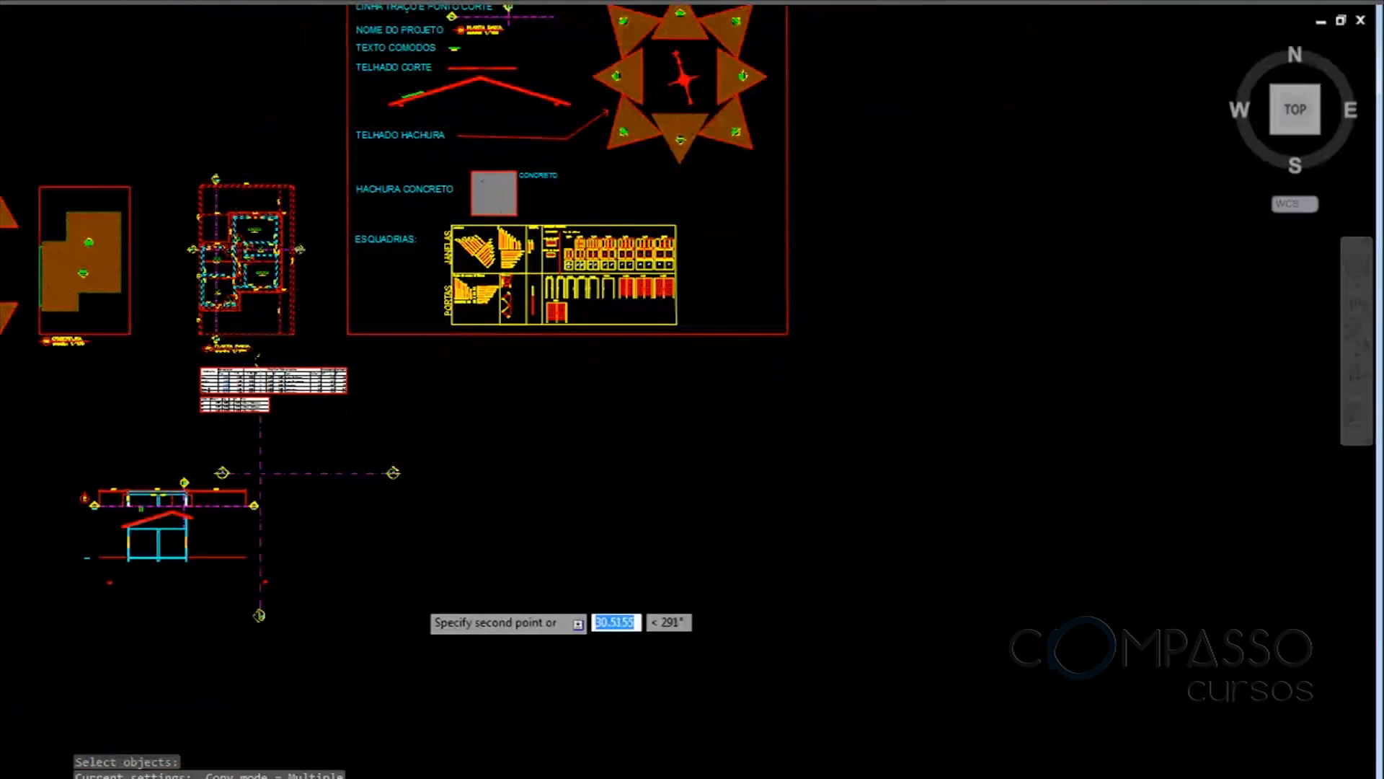
scroll(422, 595, "up", 4)
left_click(682, 640)
key("Escape")
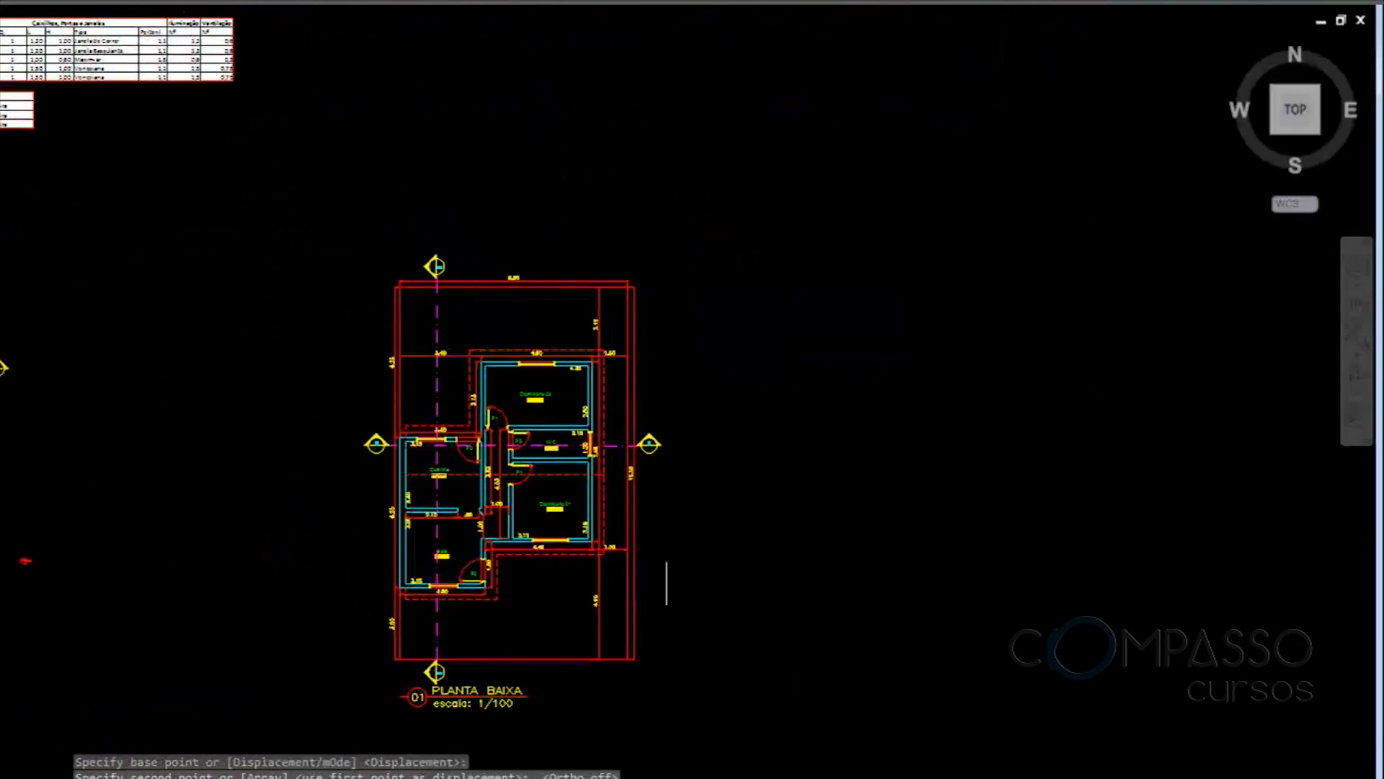
Trim the walls and lot lines of the copied plan just below section line B, across the plan's full width
scroll(433, 463, "up", 6)
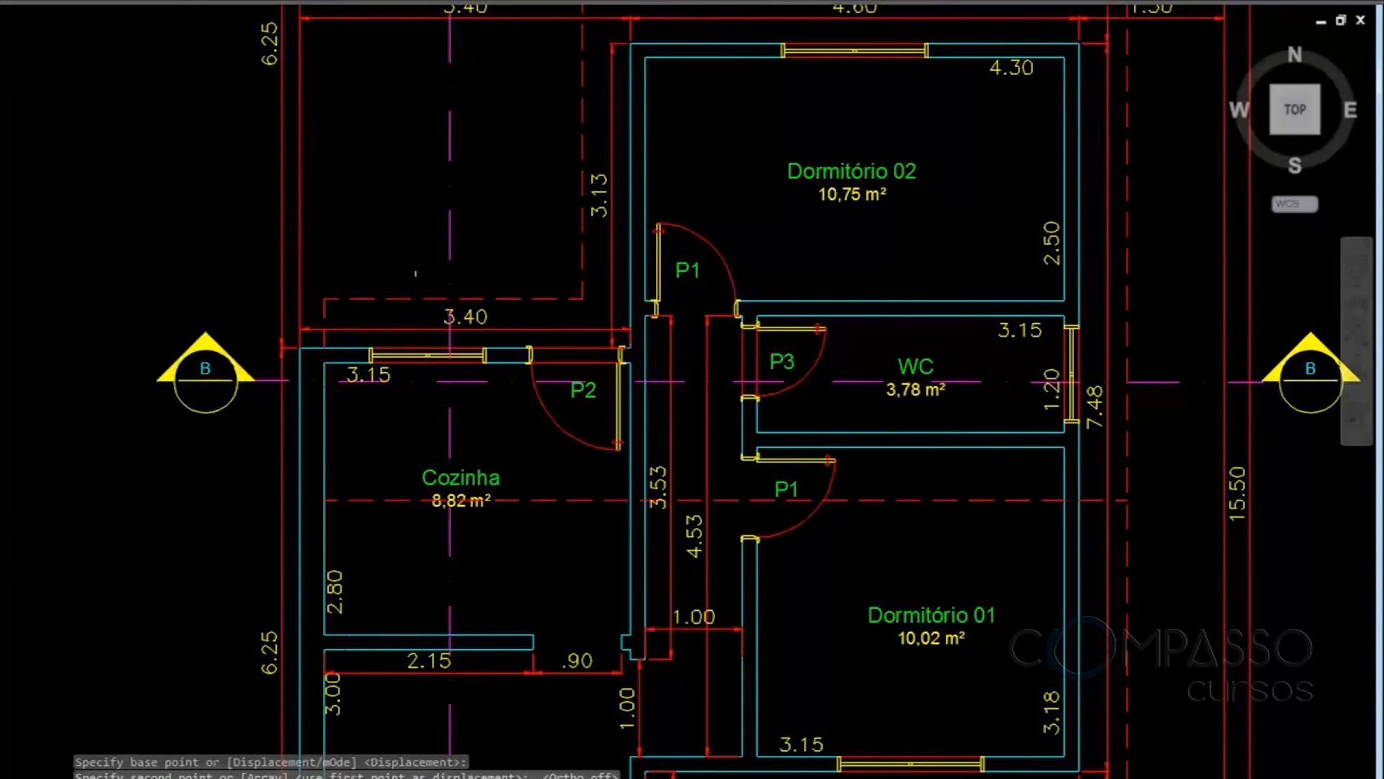
middle_click_drag(1266, 313, 873, 367)
scroll(980, 331, "down", 5)
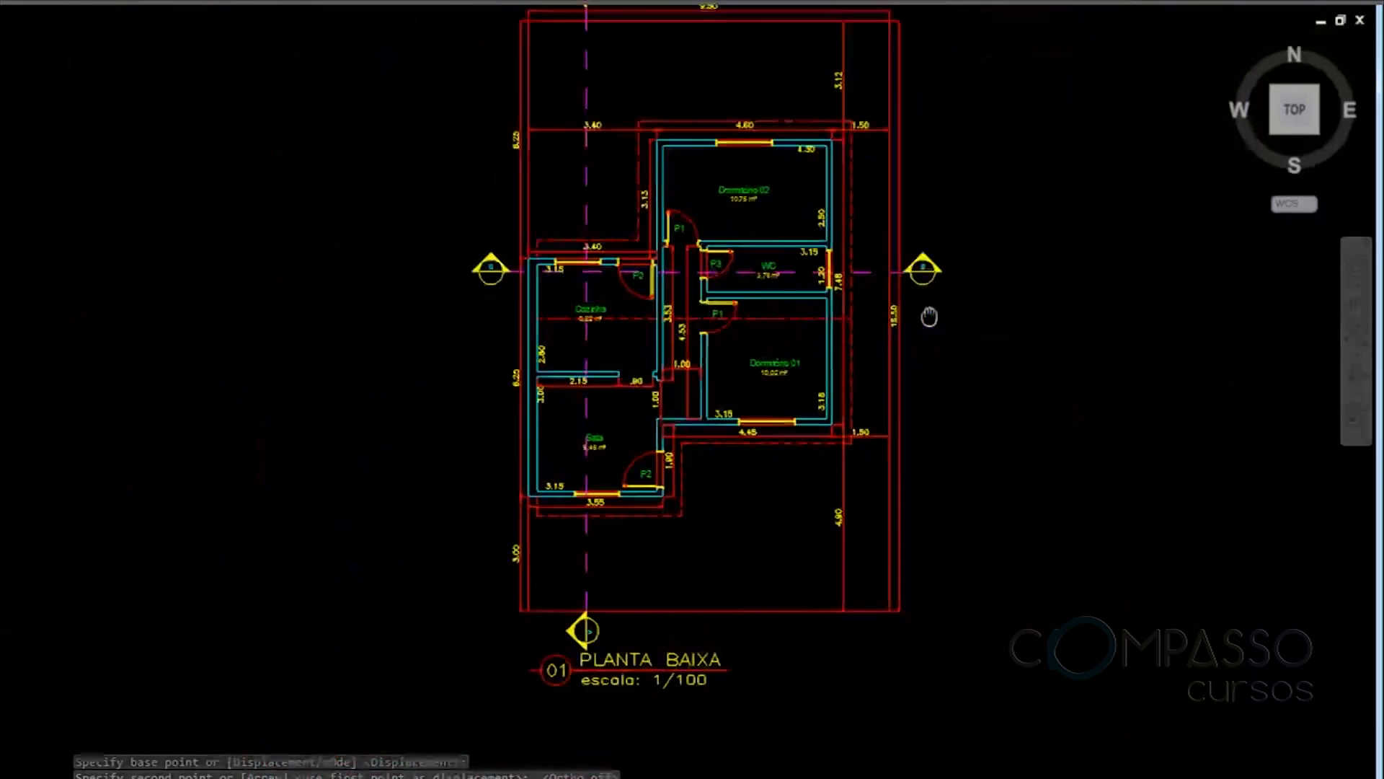
scroll(890, 310, "up", 5)
type("TR")
key("Return")
key("Return")
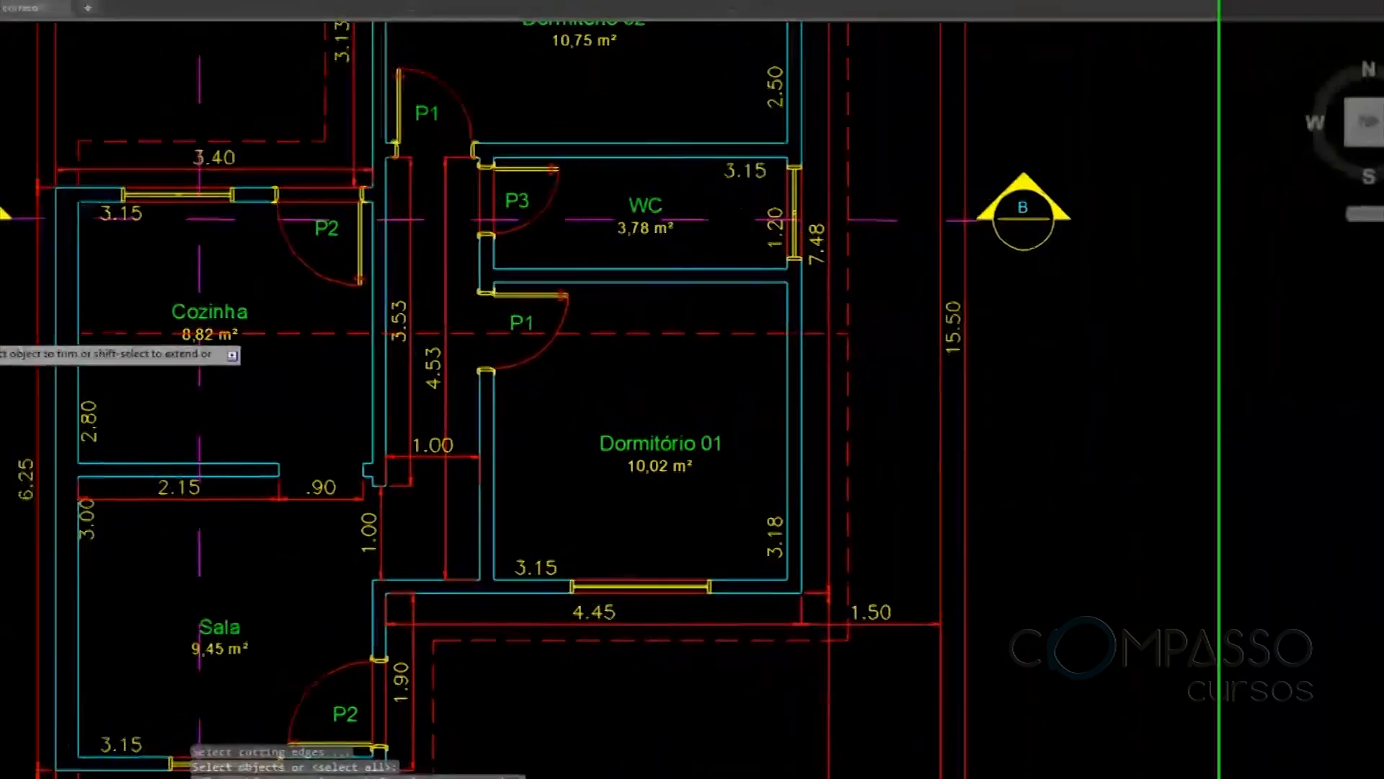
left_click(216, 336)
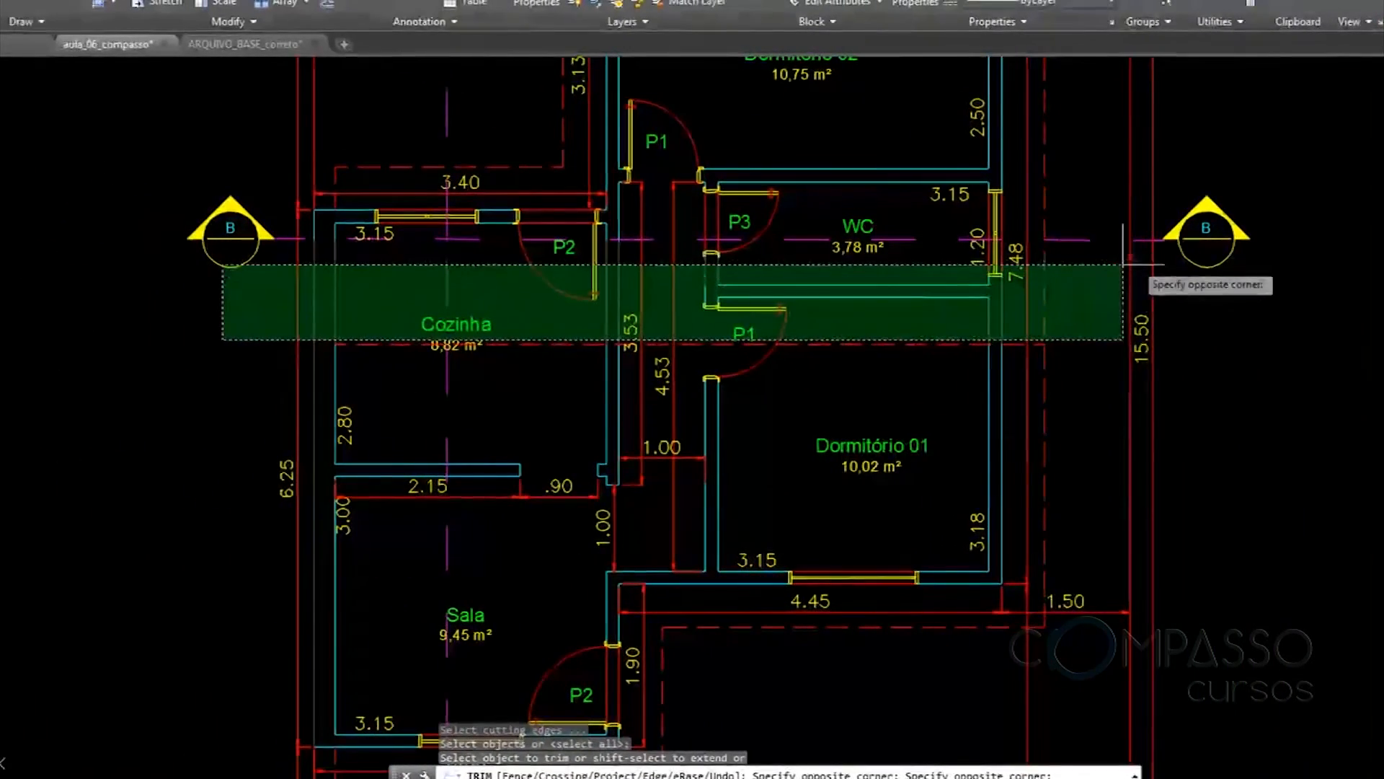
left_click(1123, 265)
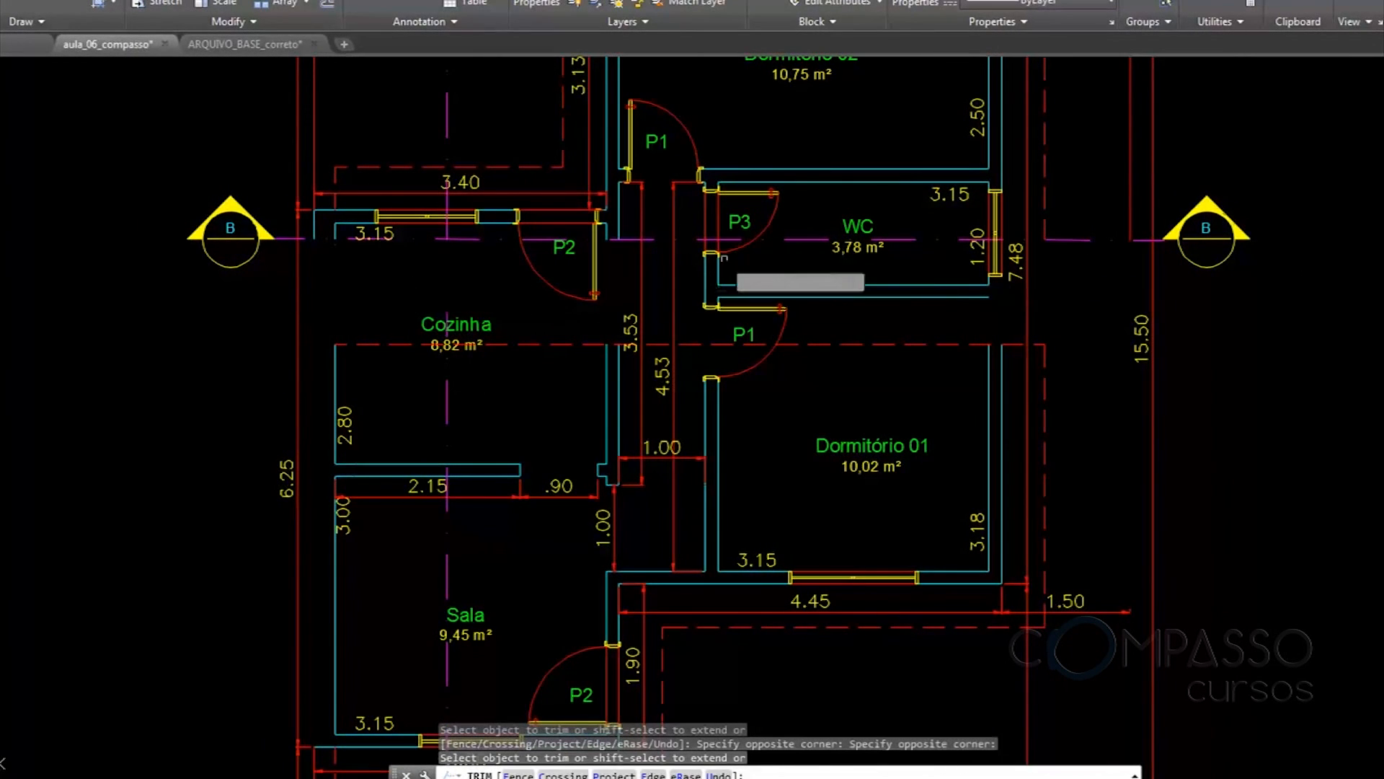
key("Return")
Erase the rooms, openings and plan title below section line B in the copied plan
scroll(324, 303, "down", 3)
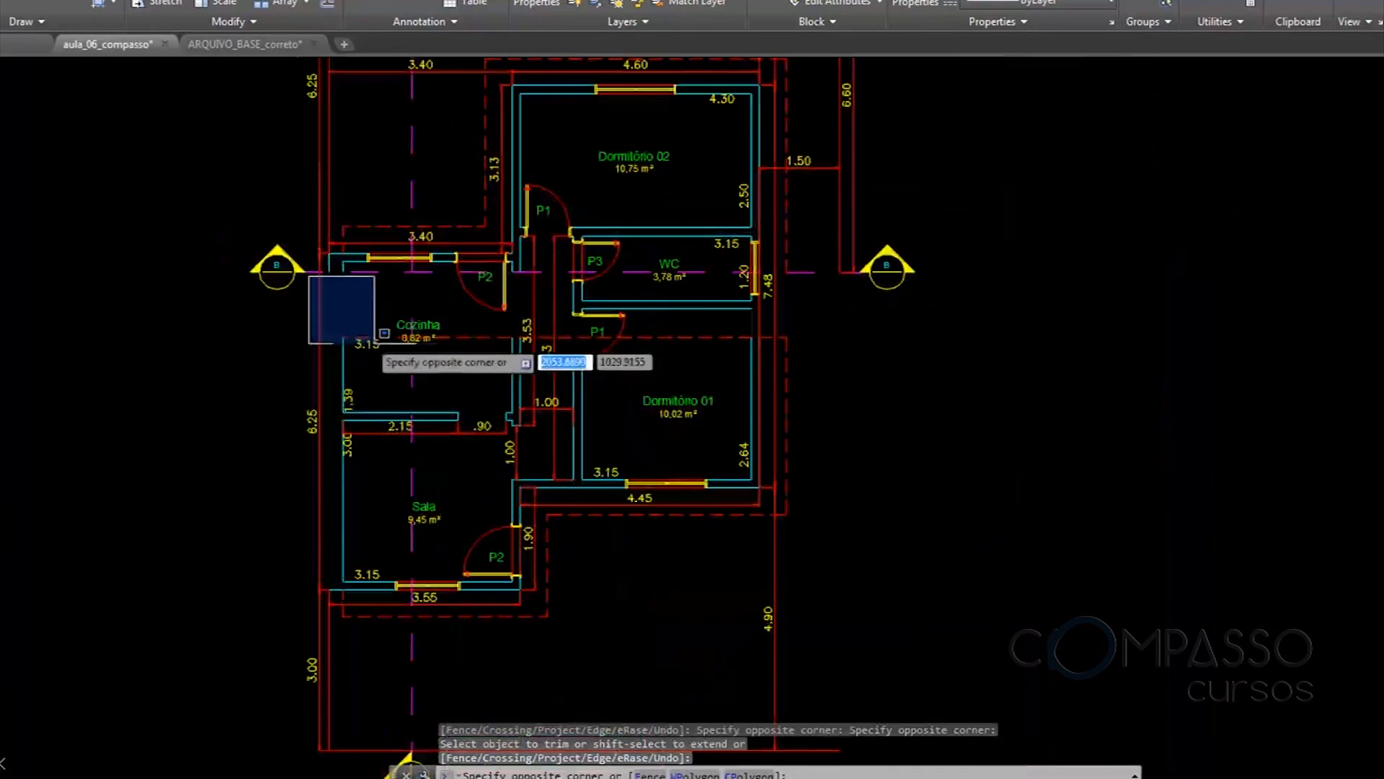
scroll(618, 476, "down", 2)
left_click(757, 602)
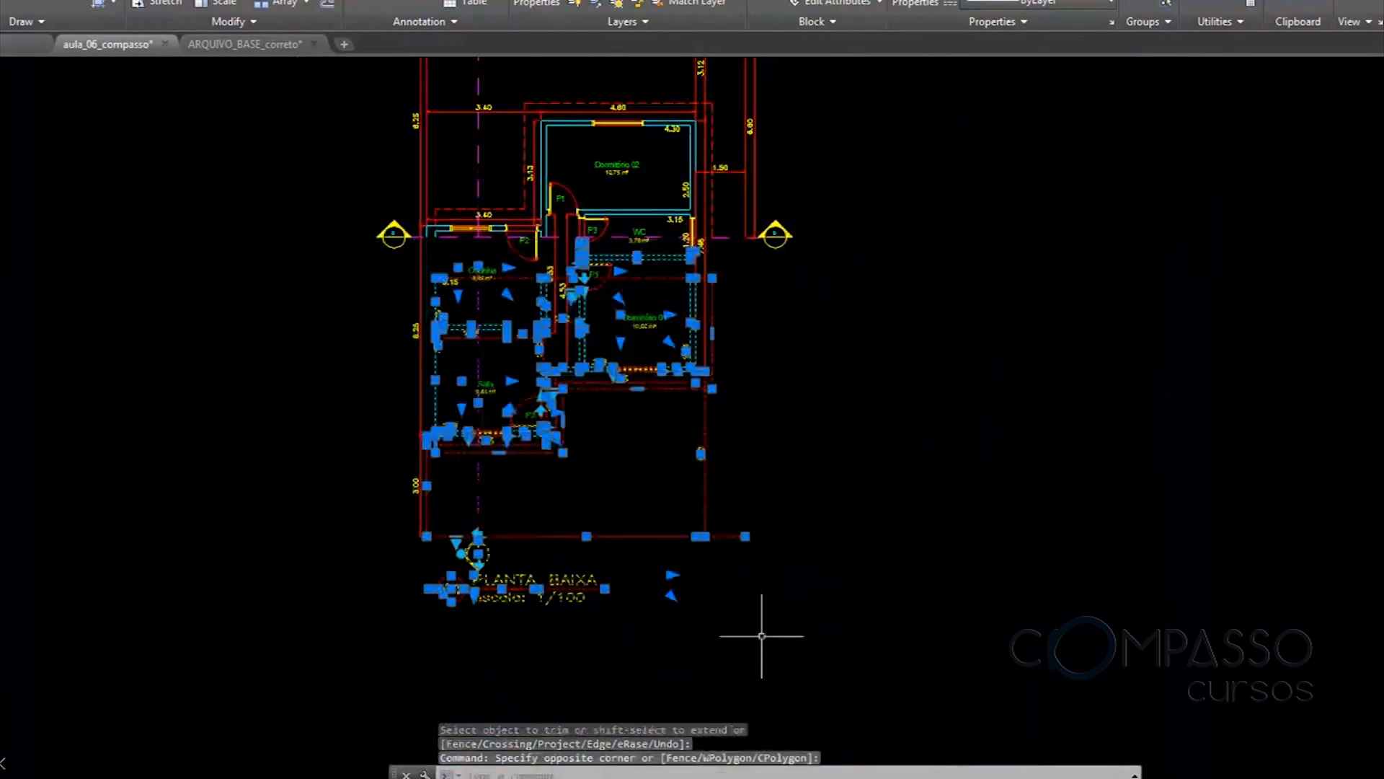
key("Delete")
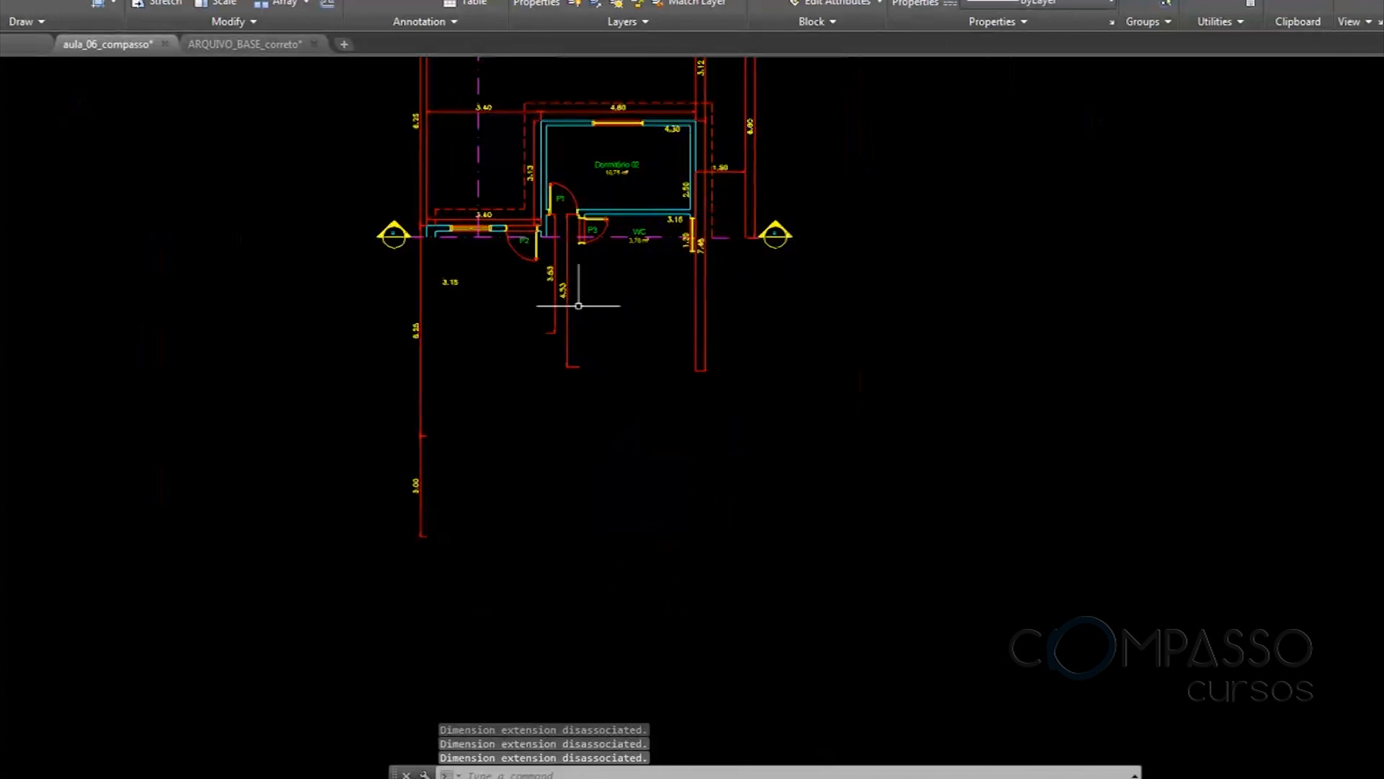
Erase the leftover vertical dimensions and the loose 3.15 dimension below section line B
scroll(578, 305, "up", 4)
scroll(834, 278, "down", 2)
left_click(913, 327)
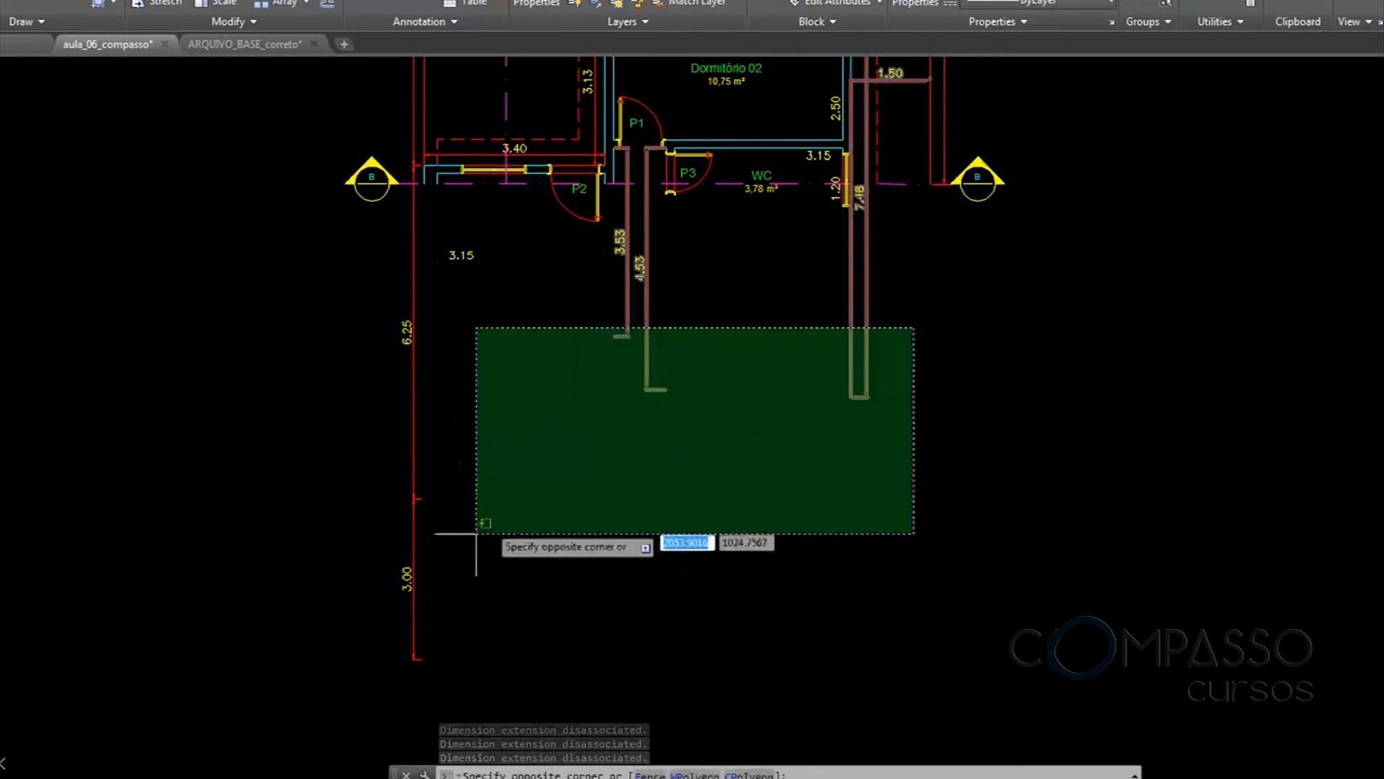
left_click(386, 664)
middle_click_drag(622, 306, 606, 444)
scroll(606, 443, "up", 2)
key("Delete")
left_click(396, 386)
left_click(309, 442)
key("Delete")
scroll(726, 294, "up", 2)
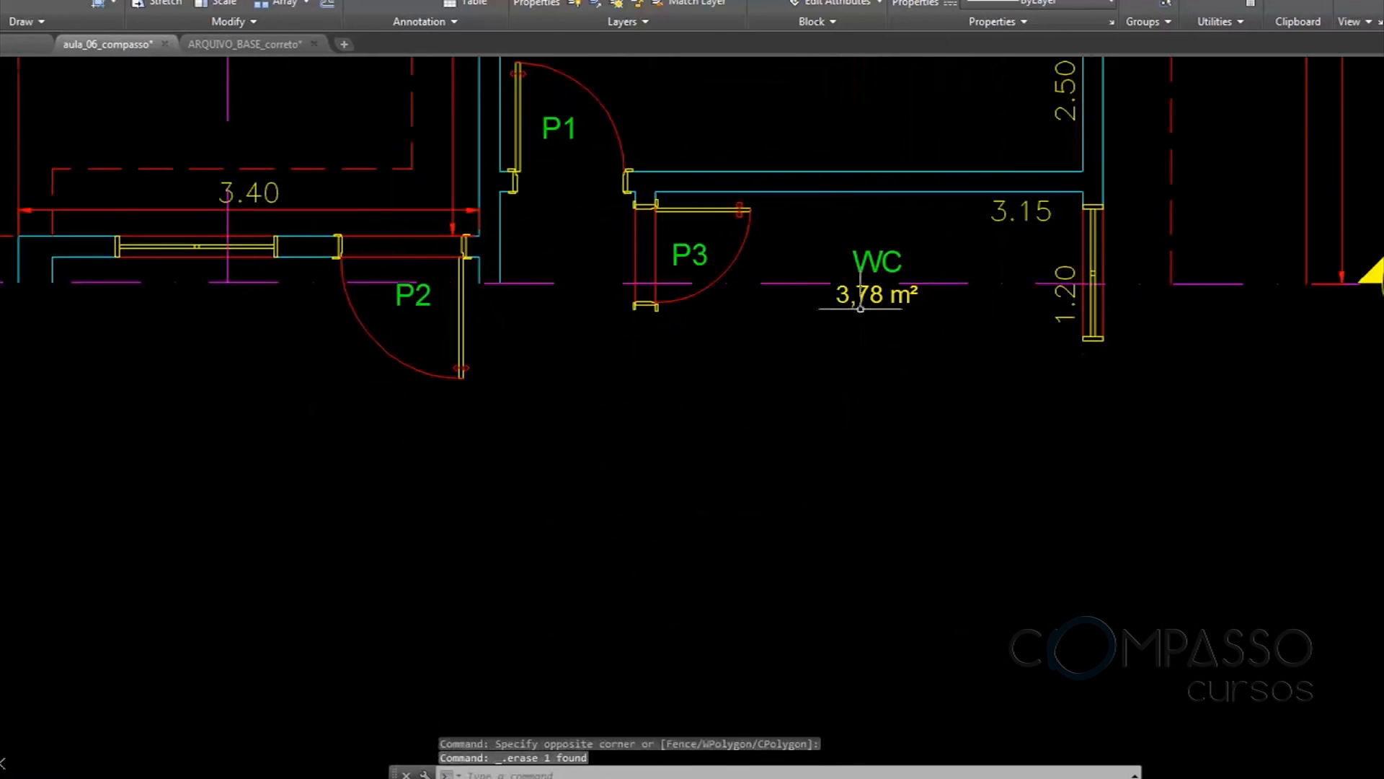
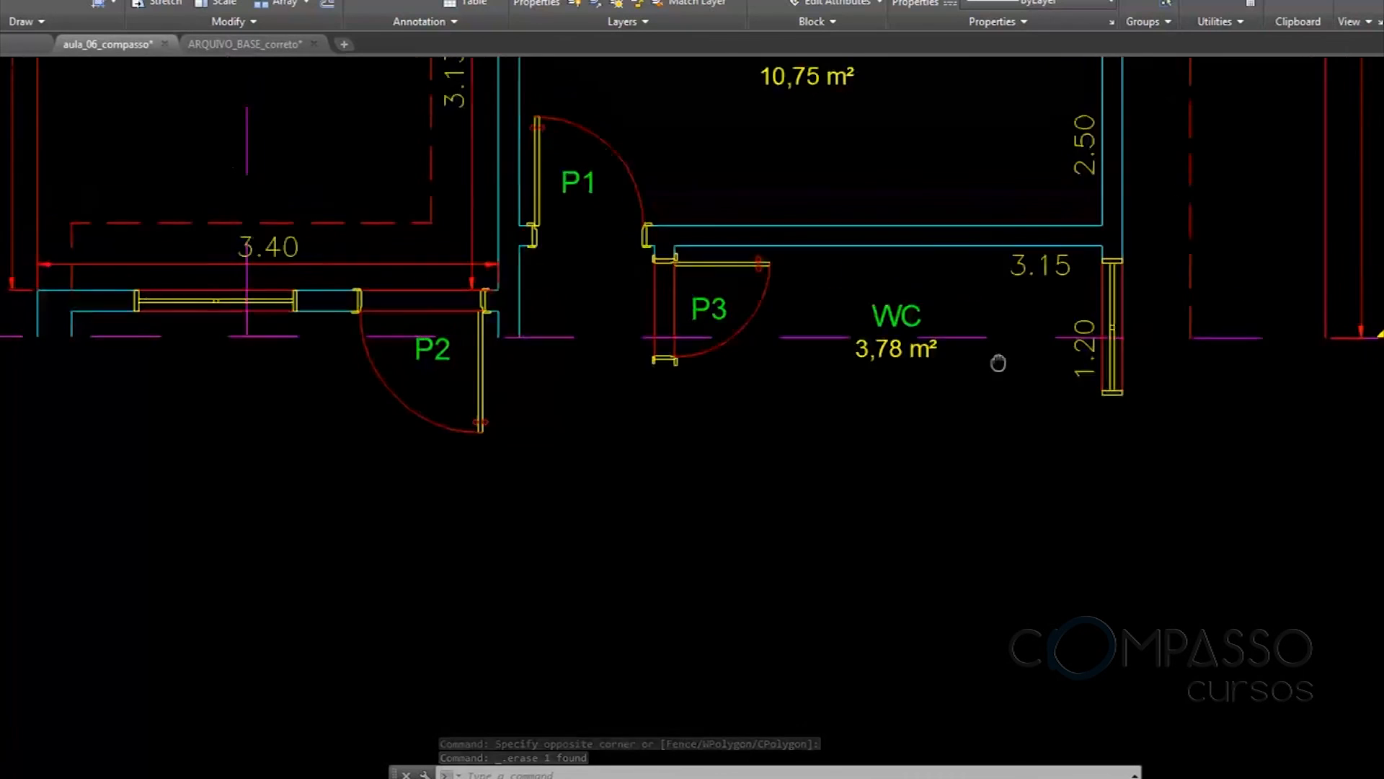
Move the cut plan so the outer tip of its left B marker meets the outer tip of the first section's A marker
scroll(627, 374, "down", 6)
middle_click_drag(709, 362, 719, 411)
type("m")
key("Return")
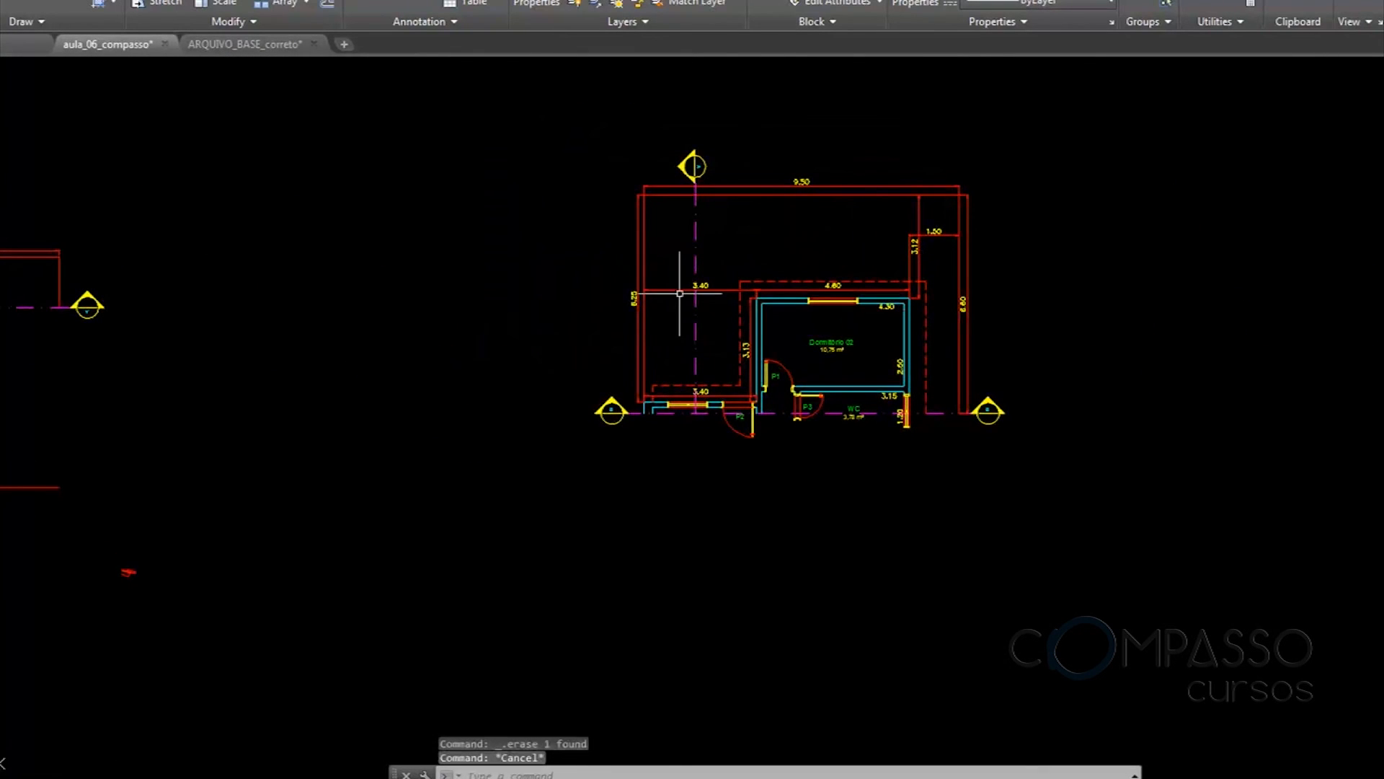
left_click(527, 138)
left_click(1050, 495)
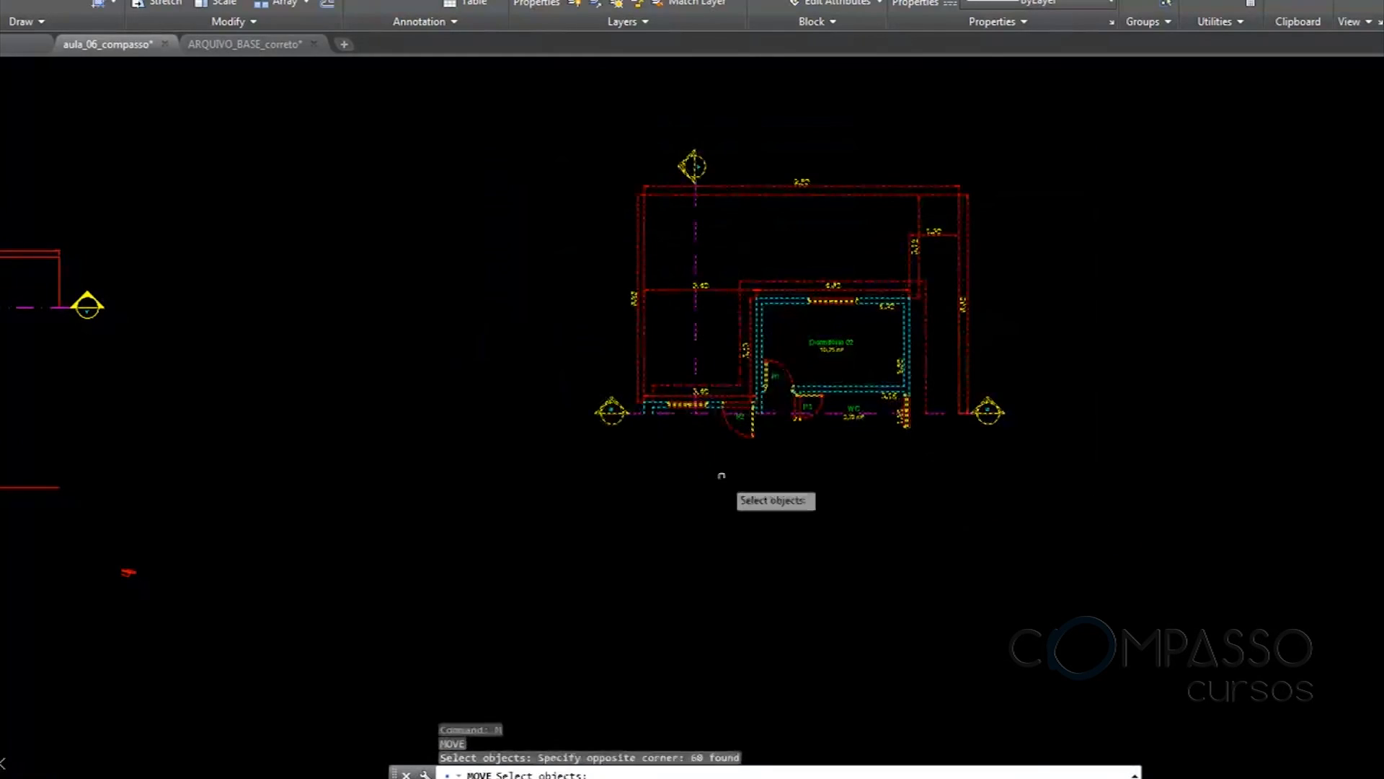
key("Return")
scroll(611, 411, "up", 6)
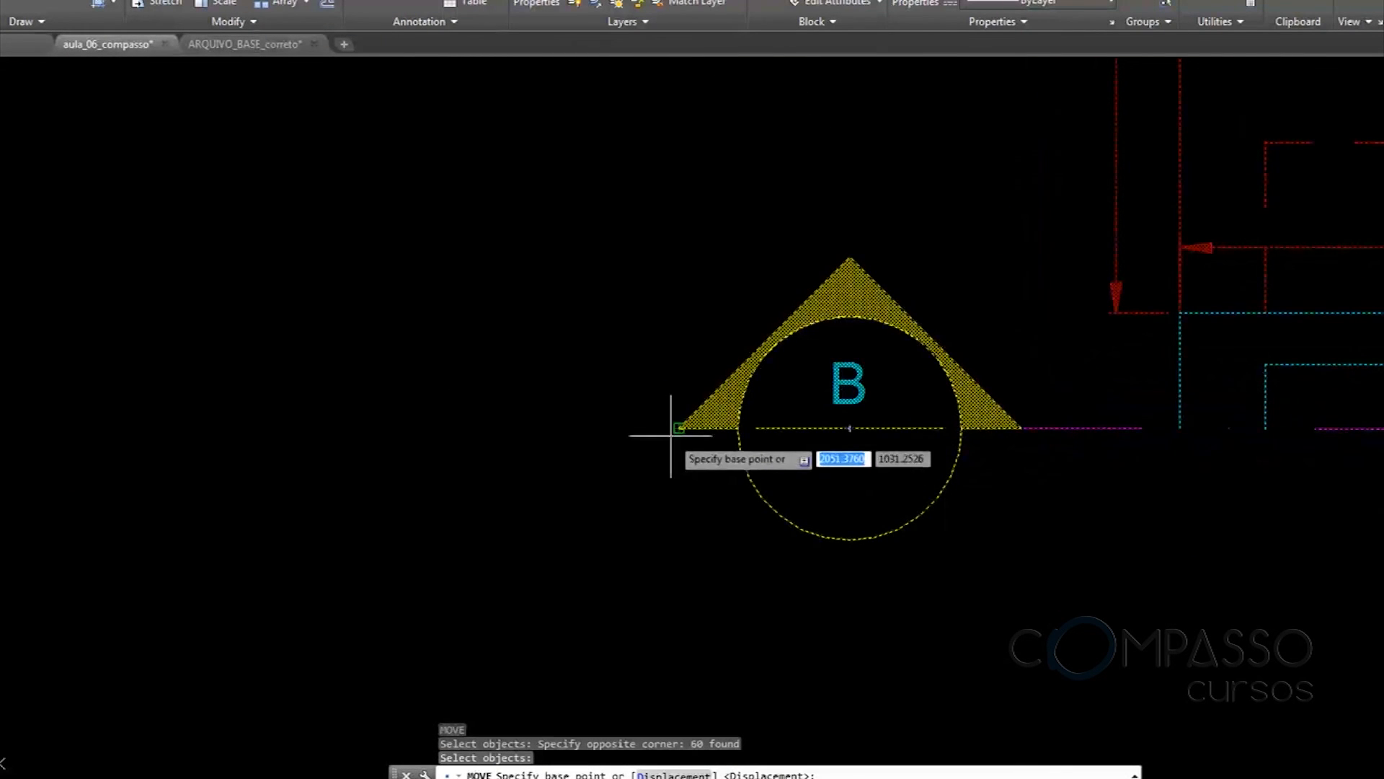
left_click(677, 428)
scroll(866, 457, "down", 5)
scroll(407, 411, "up", 5)
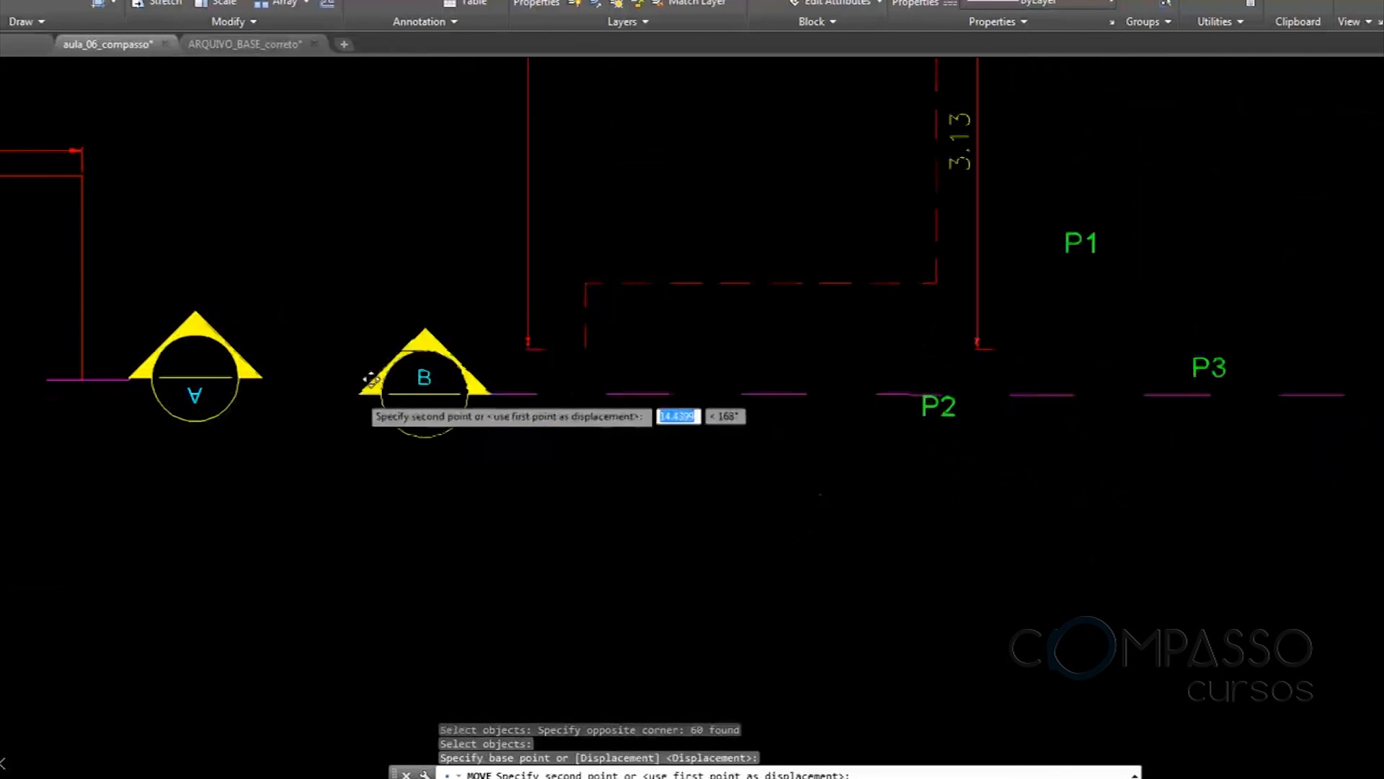
left_click(261, 377)
key("Escape")
scroll(655, 279, "down", 4)
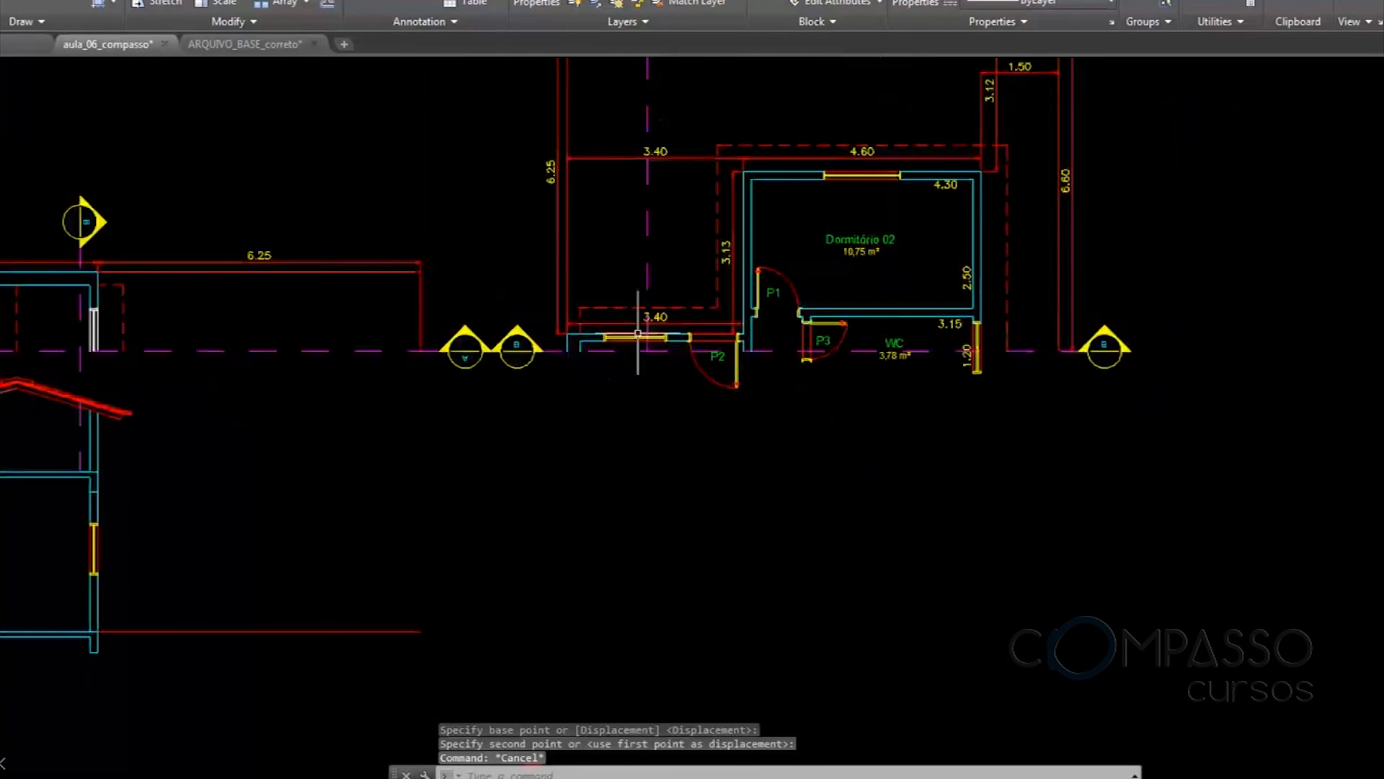
Make 04_ALVENARIA the current layer and draw a horizontal base line from the first section's ground-line end to beyond the right B marker
type("l")
key("Return")
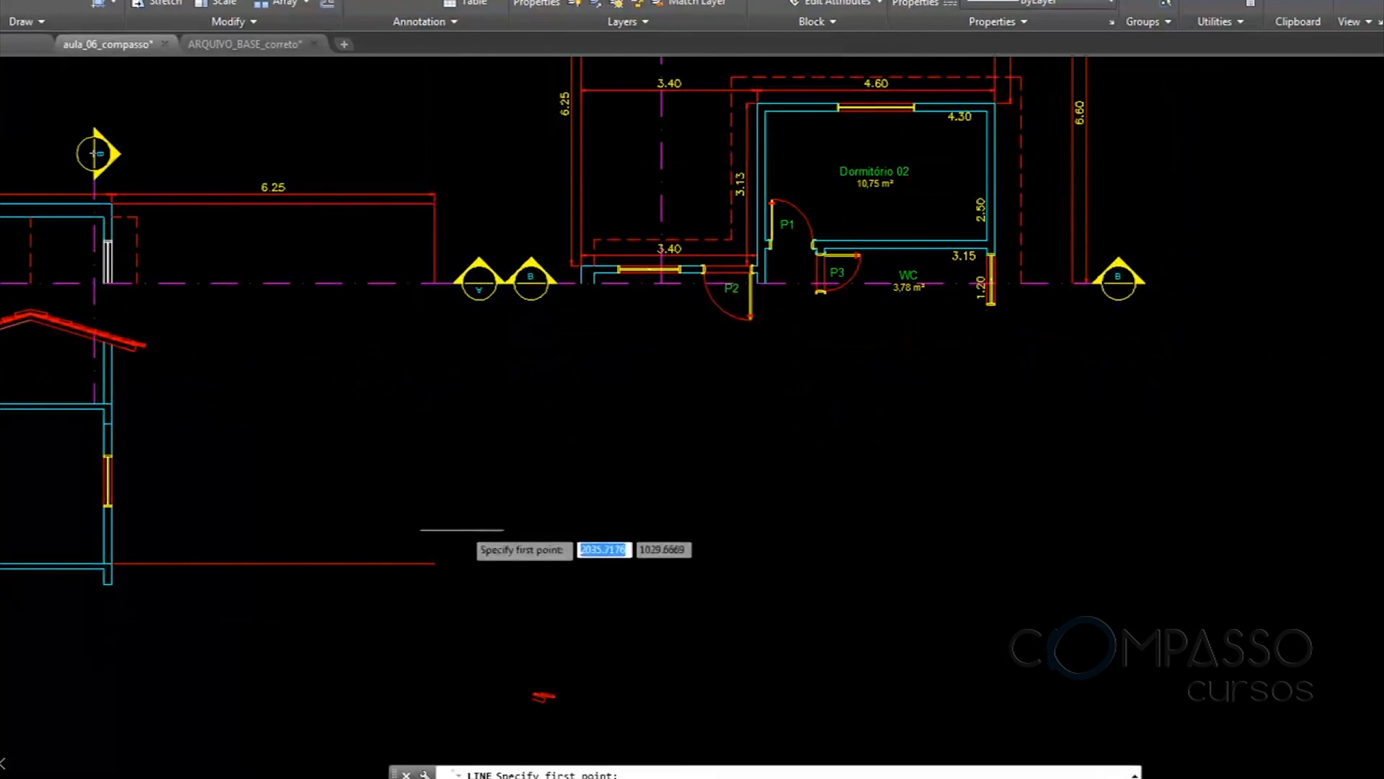
left_click(435, 563)
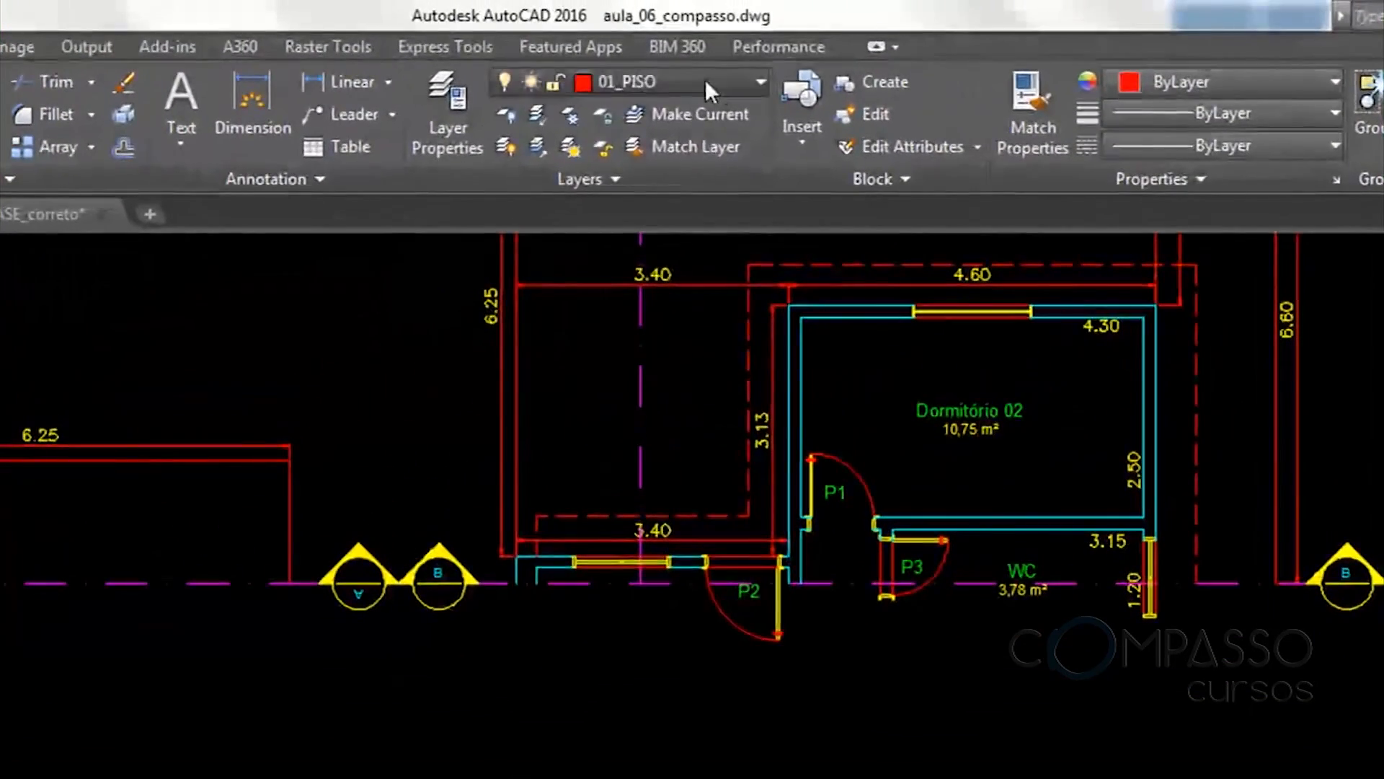
left_click(705, 87)
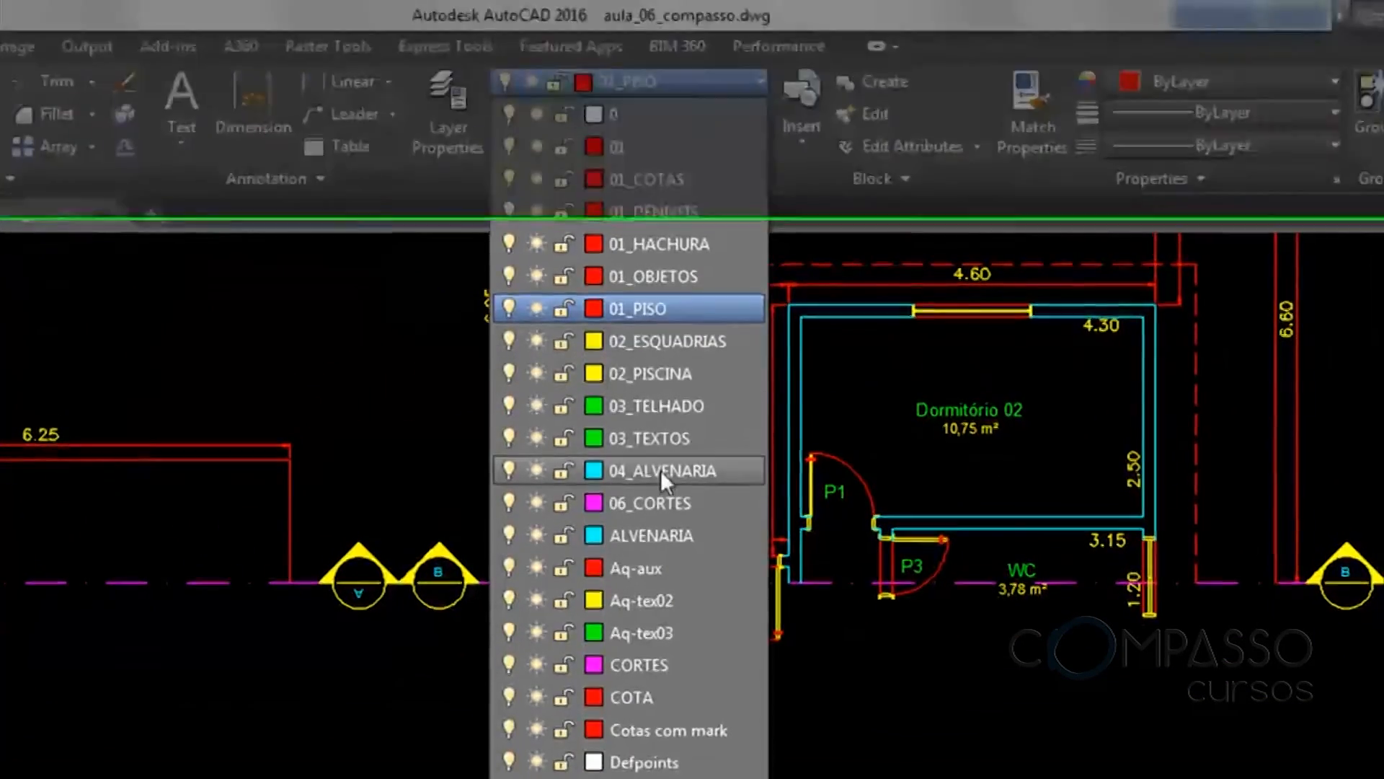
left_click(659, 463)
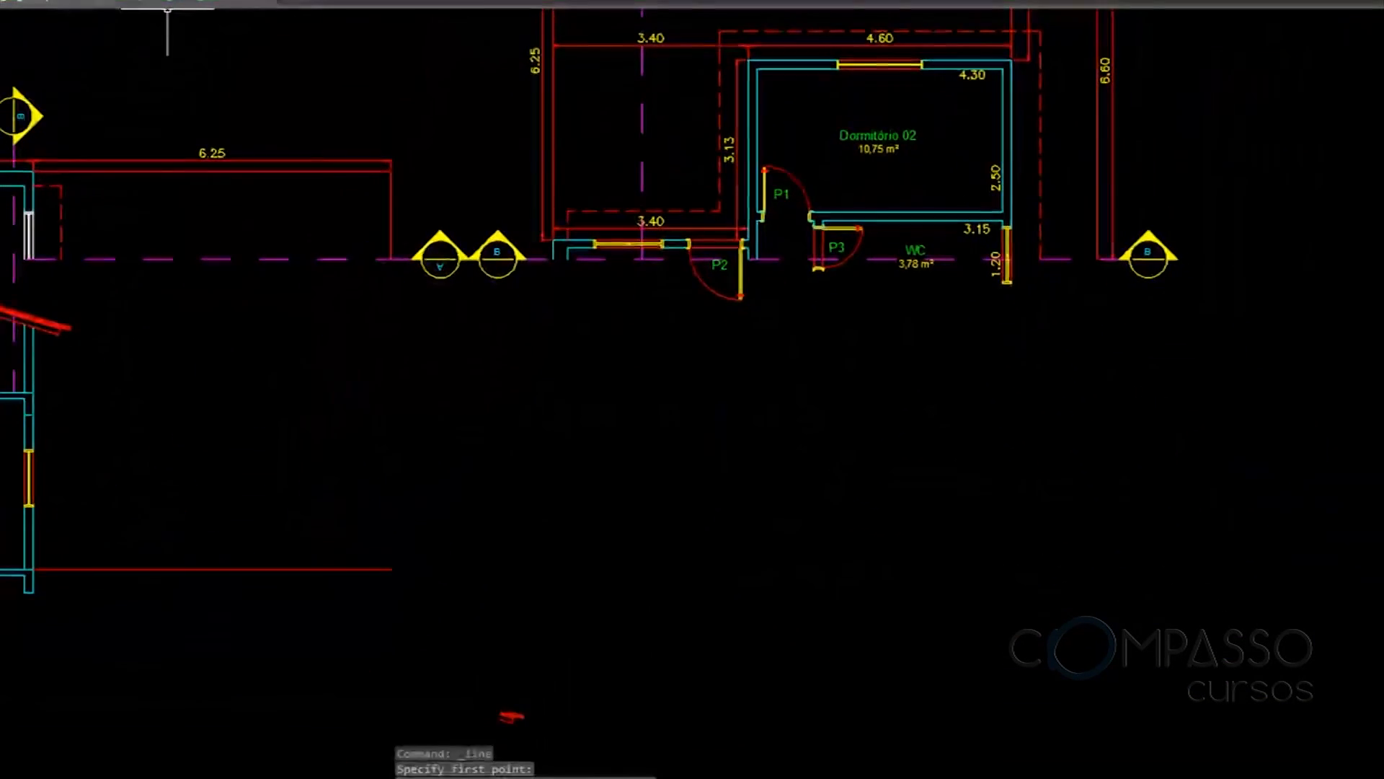
left_click(391, 570)
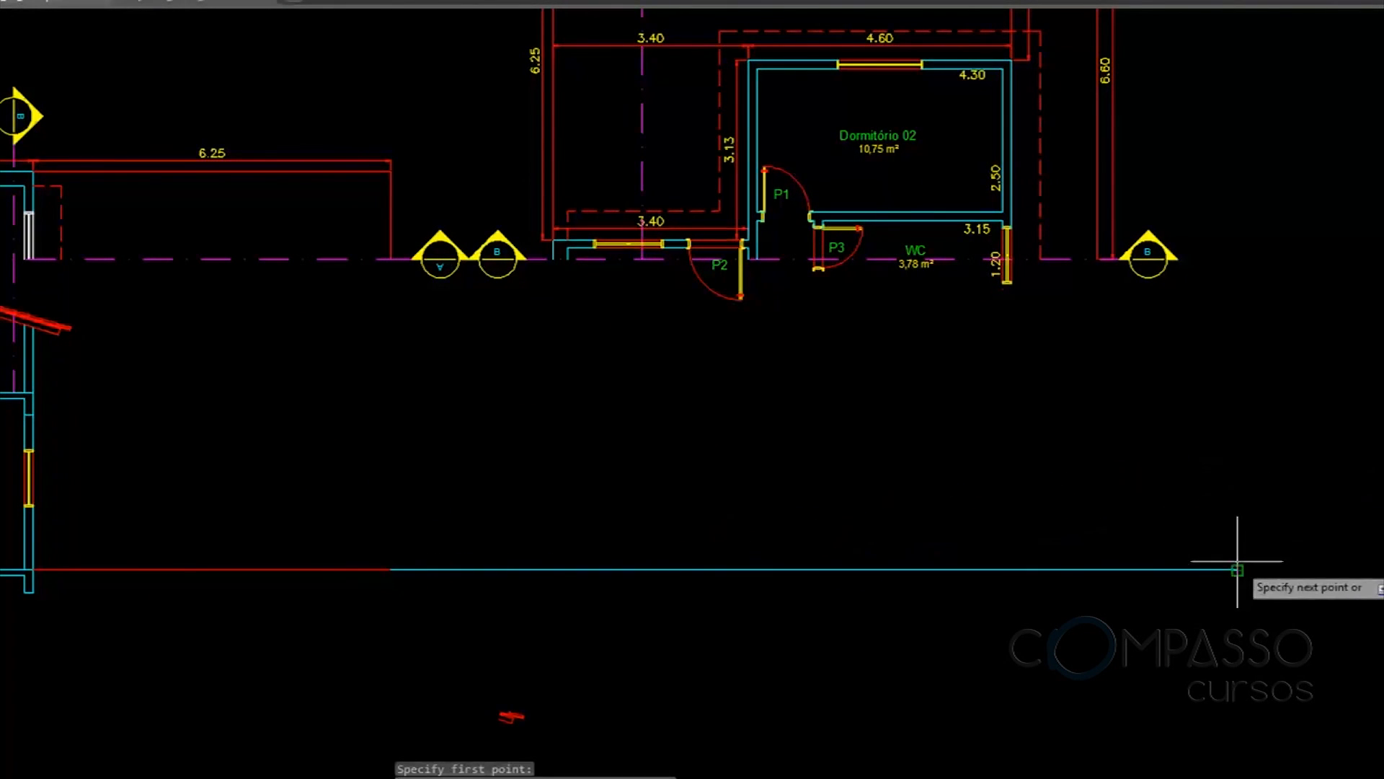
left_click(1237, 570)
key("Return")
Draw vertical construction lines through both faces of the kitchen's outer wall at section line B
scroll(652, 454, "up", 2)
type("xl")
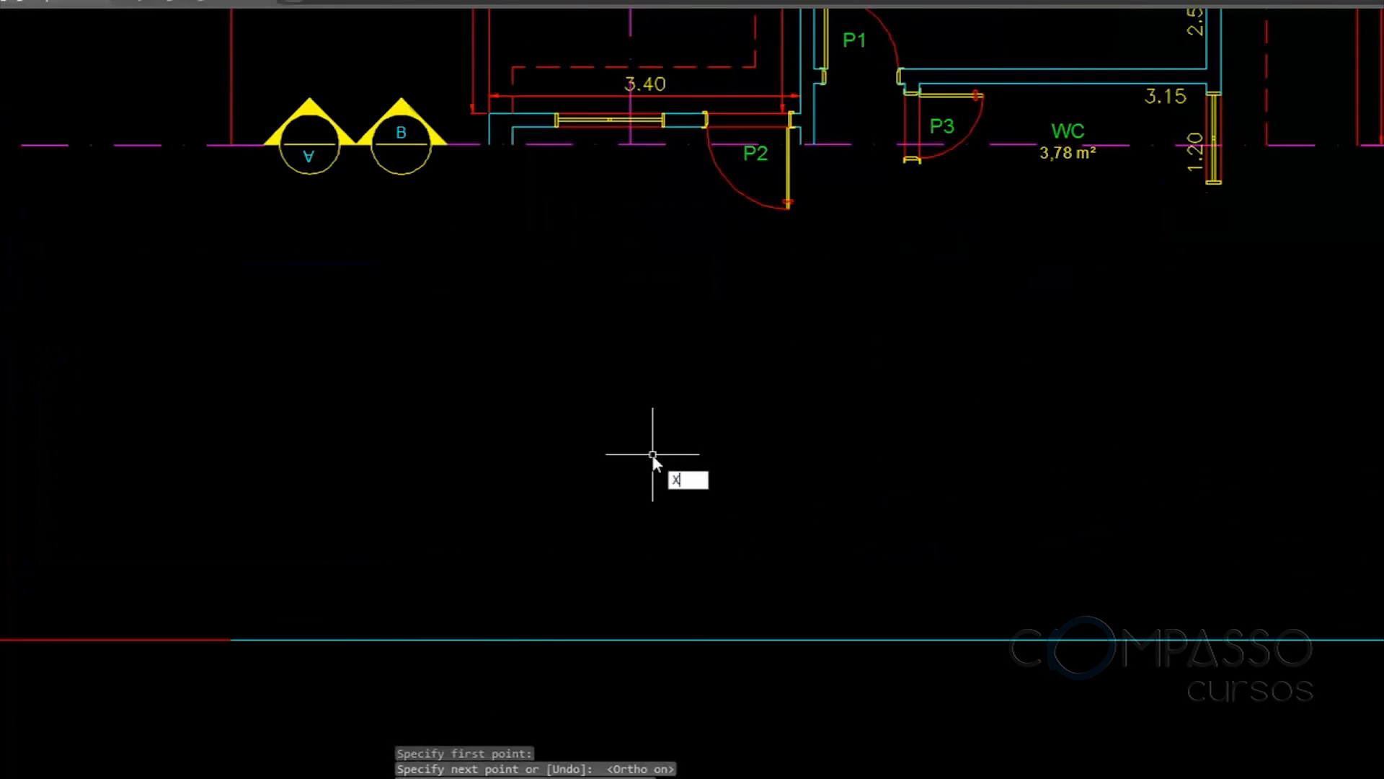
key("Return")
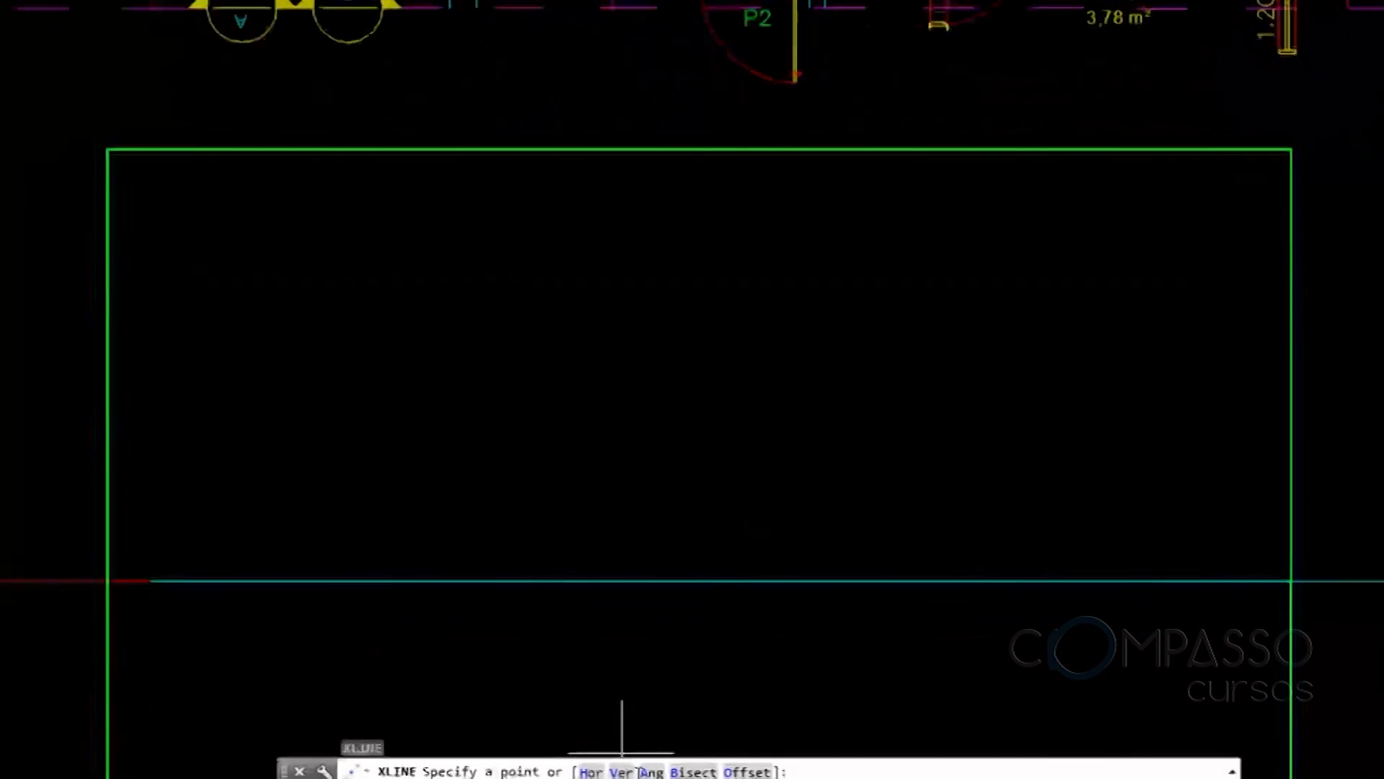
left_click(609, 736)
middle_click_drag(607, 175, 652, 416)
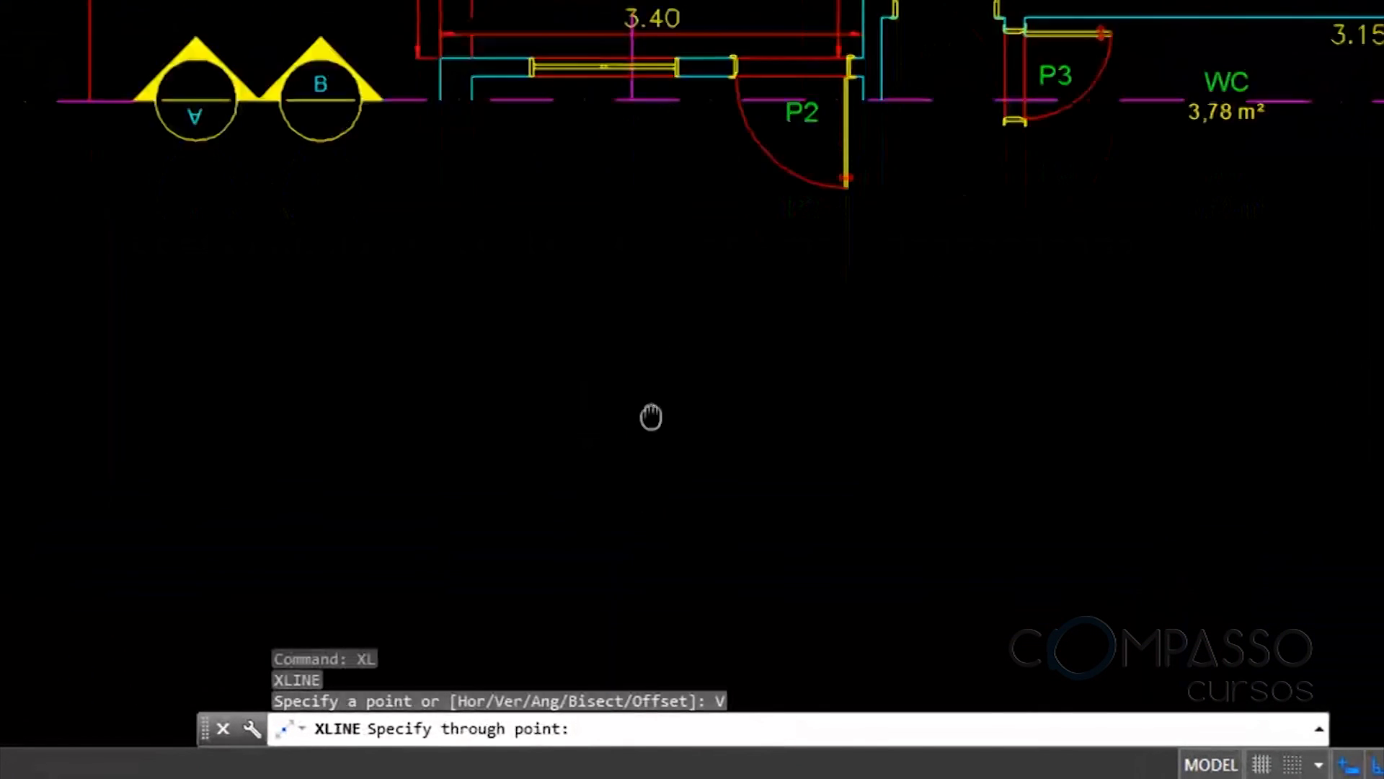
scroll(454, 107, "up", 8)
left_click(334, 254)
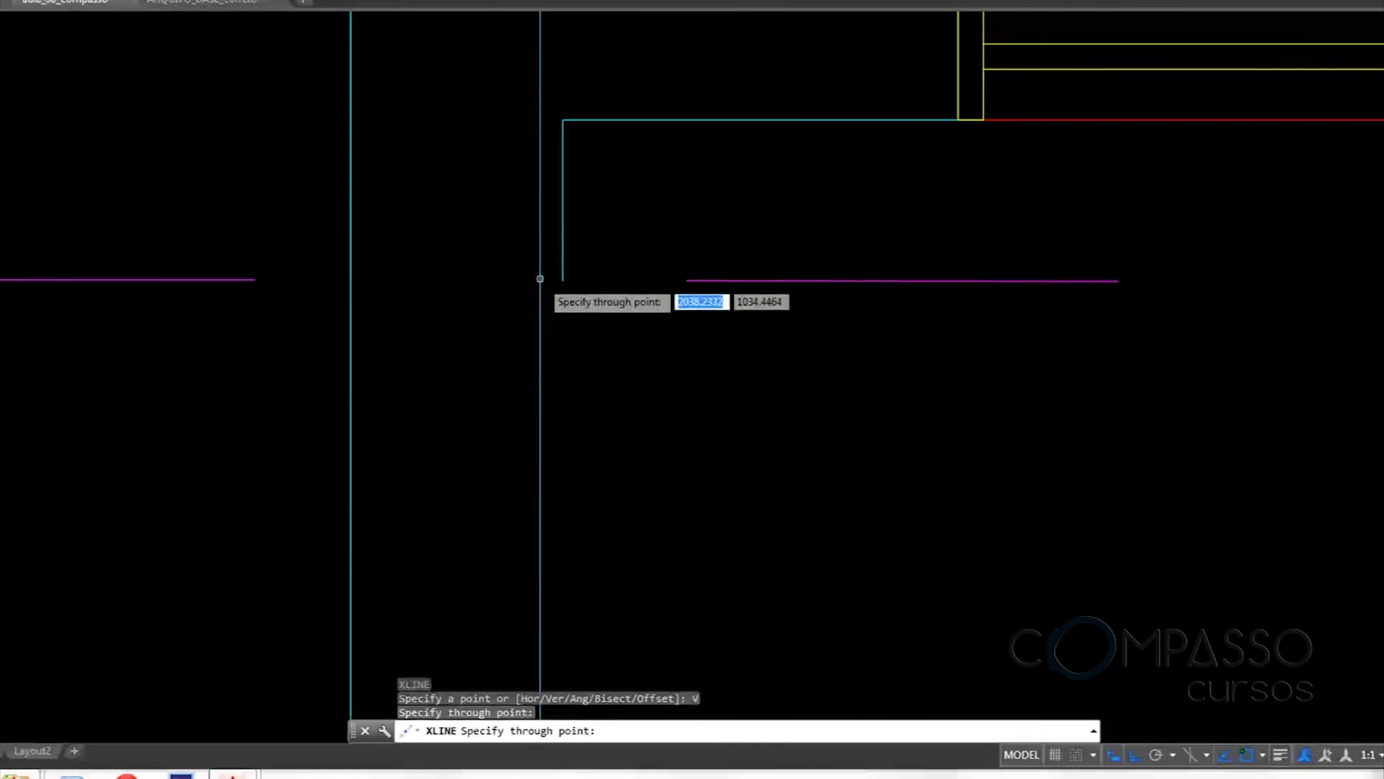
left_click(558, 255)
Add vertical construction lines through both faces of the kitchen-corridor wall and of the wall containing door P3
scroll(337, 363, "down", 7)
scroll(1059, 364, "up", 4)
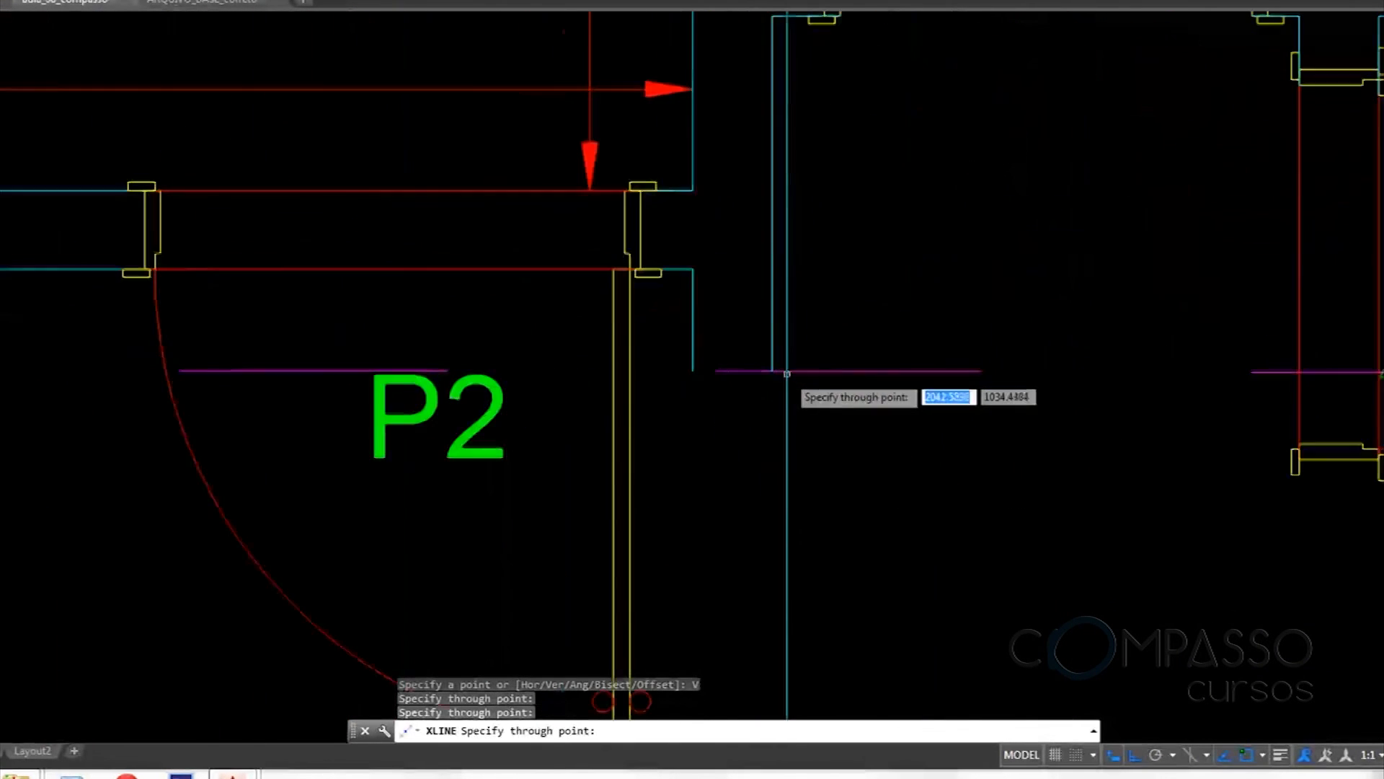
left_click(1055, 357)
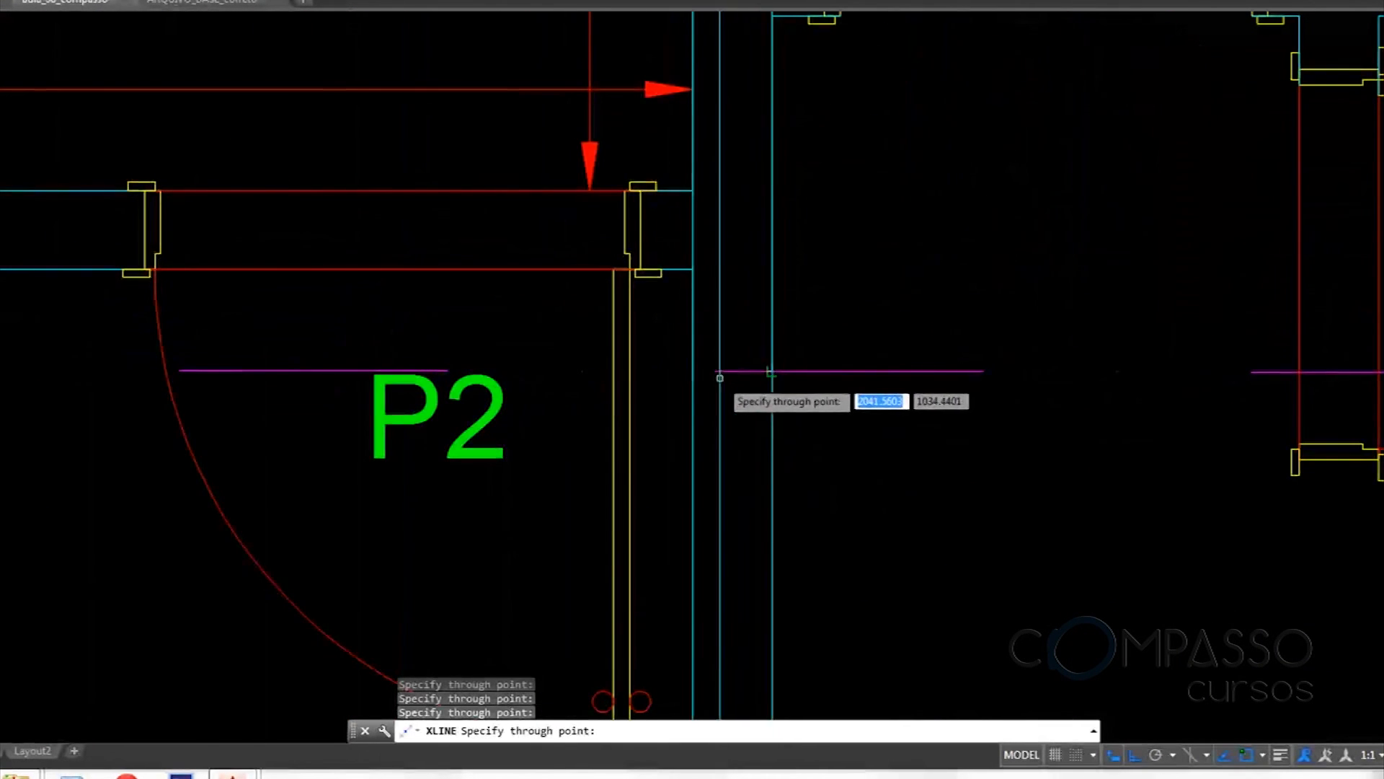
scroll(721, 372, "down", 4)
middle_click_drag(1066, 396, 880, 401)
scroll(800, 404, "up", 4)
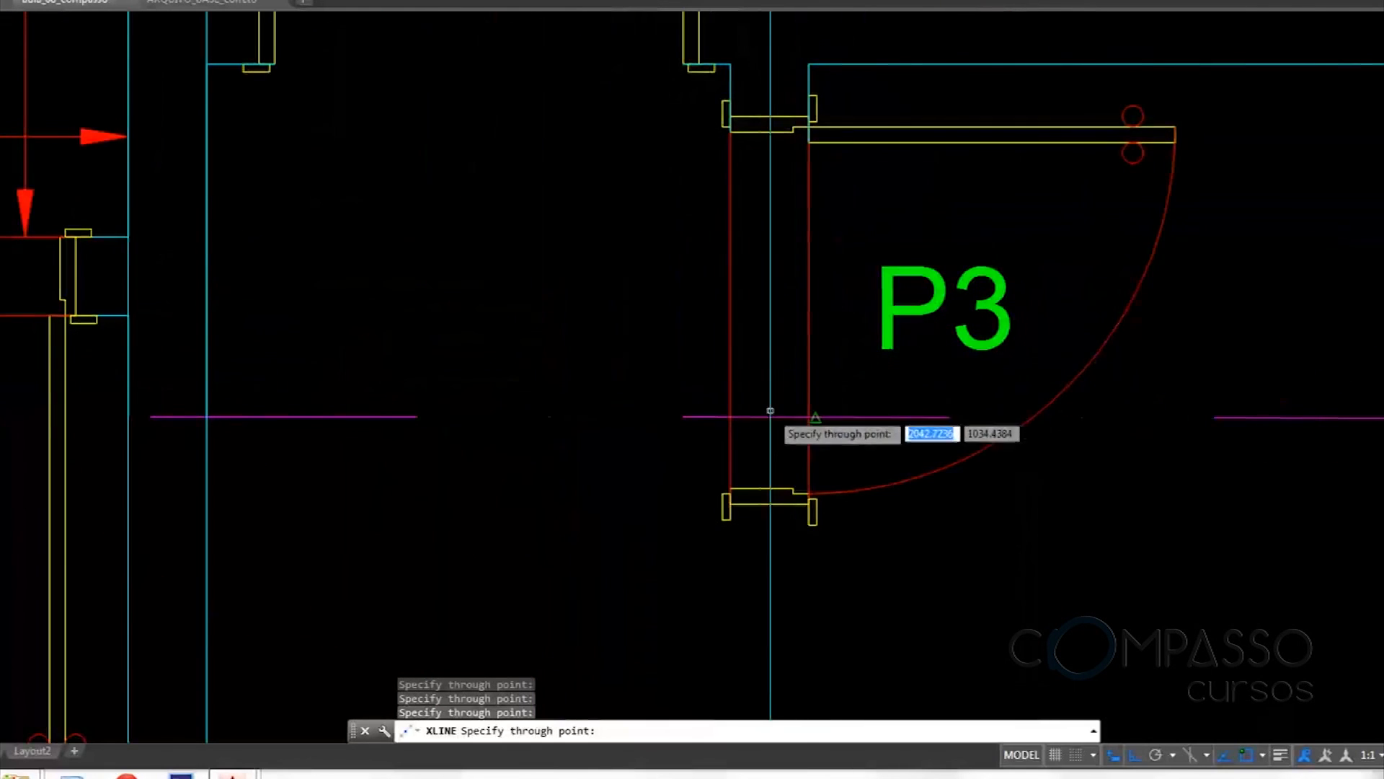
left_click(730, 417)
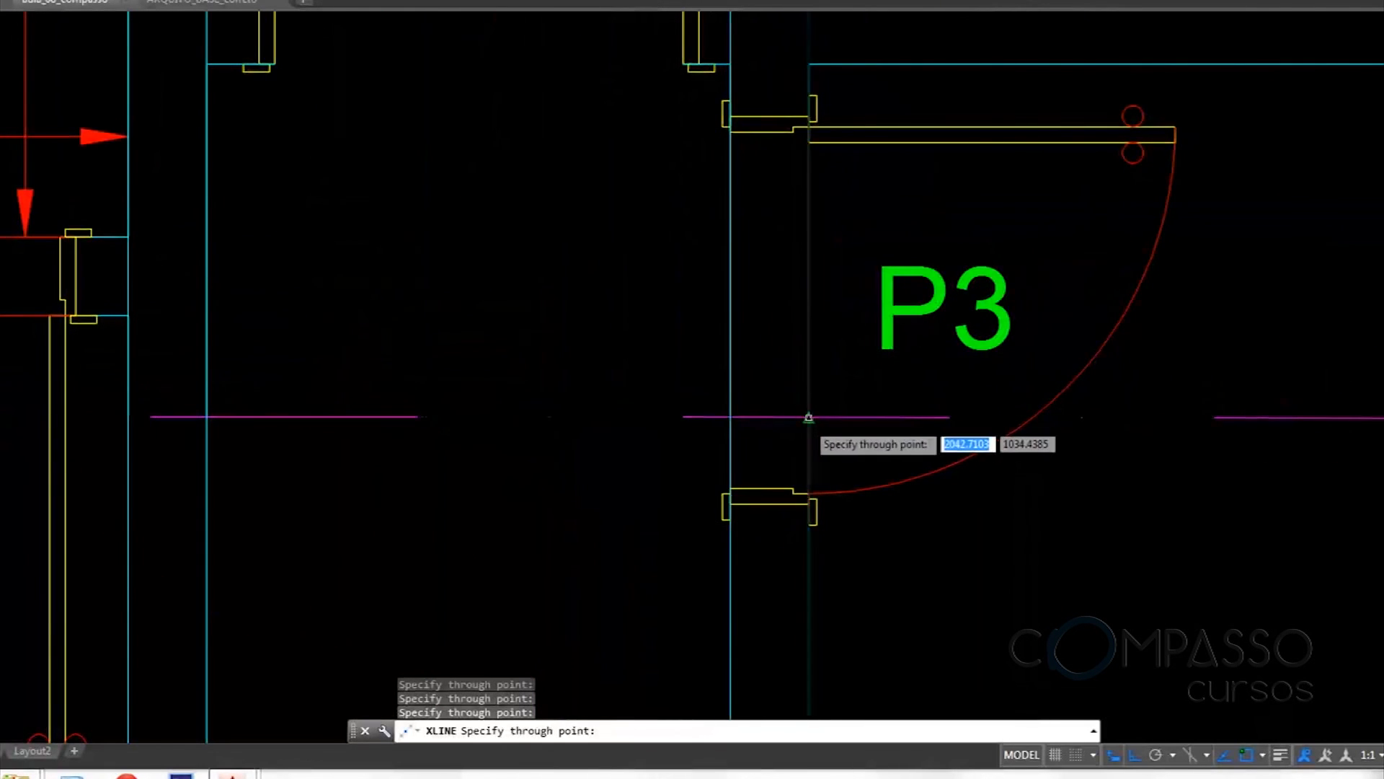
left_click(808, 417)
Add vertical construction lines through both faces of the WC's outer wall at its window
scroll(685, 393, "down", 5)
middle_click_drag(1053, 421, 850, 442)
scroll(903, 405, "up", 6)
left_click(901, 457)
scroll(1023, 464, "down", 7)
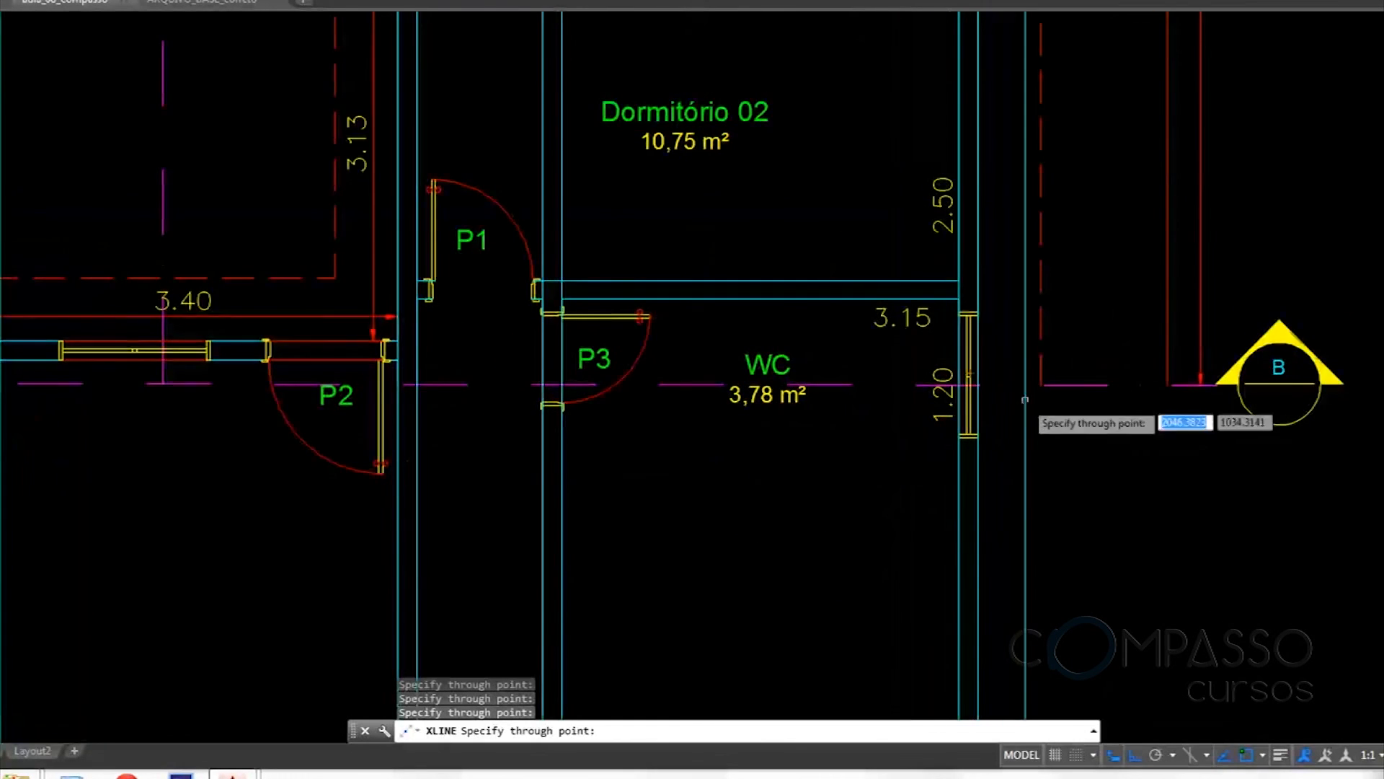
Draw horizontal lines from the first section's footing bottom and floor-slab underside to beyond the WC's outer-wall construction lines
middle_click_drag(1025, 399, 987, 298)
key("Escape")
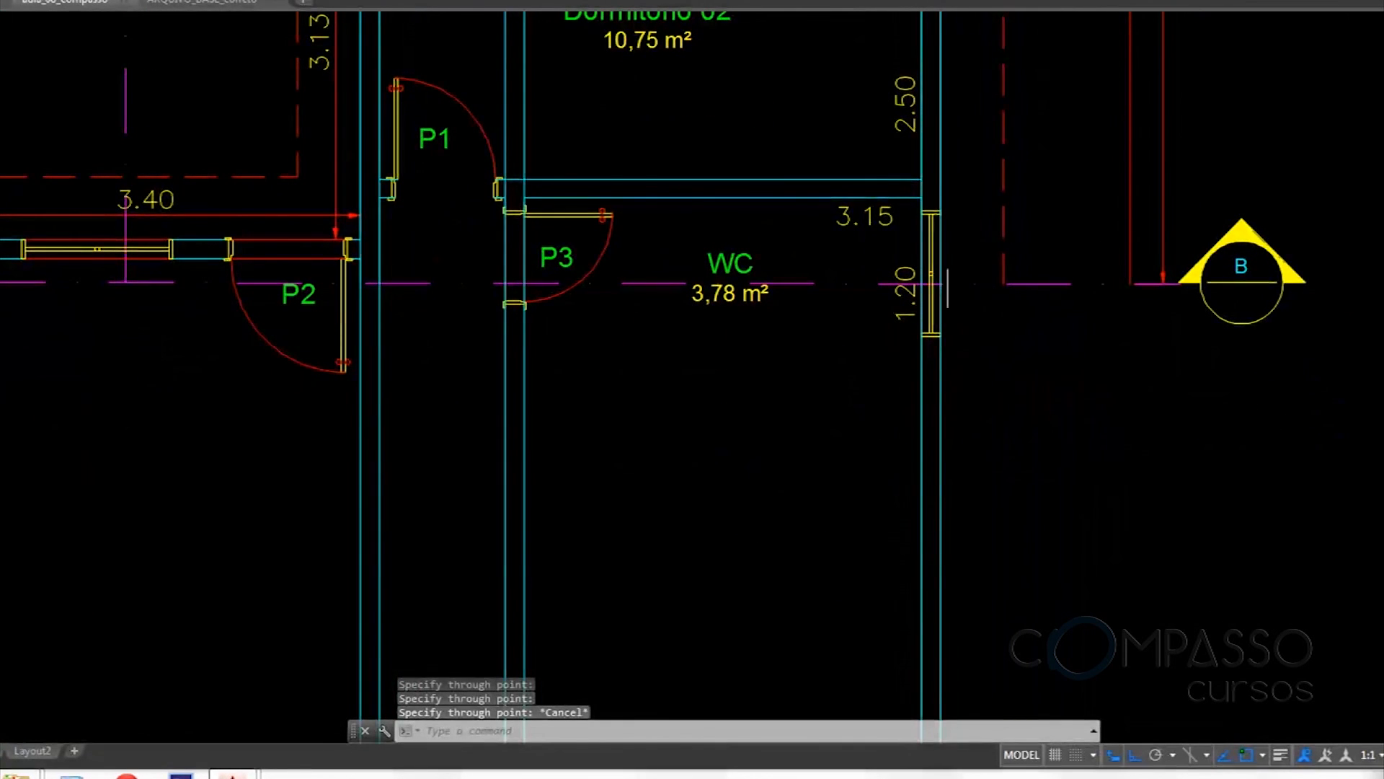
scroll(947, 288, "down", 5)
middle_click_drag(945, 259, 919, 234)
middle_click_drag(908, 411, 908, 345)
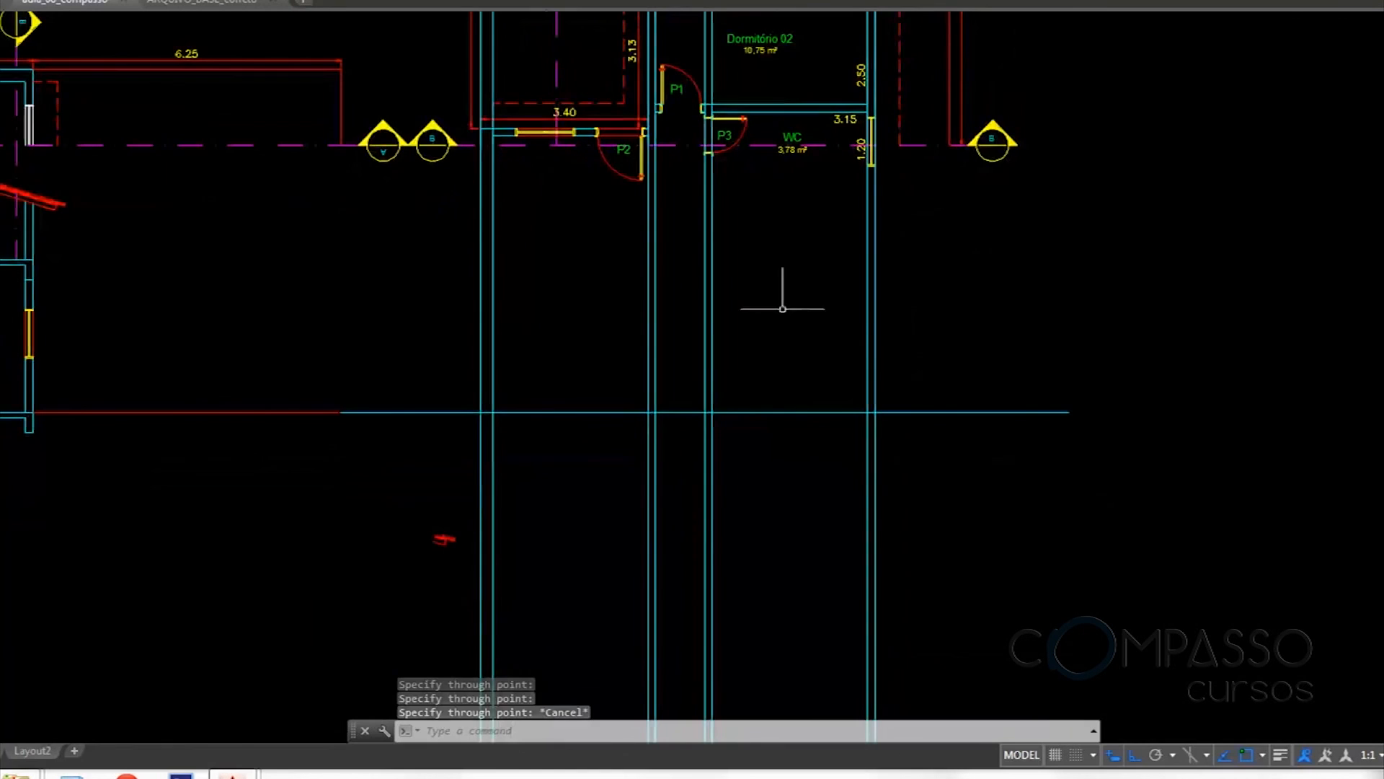
middle_click_drag(633, 350, 723, 362)
type("l")
key("Return")
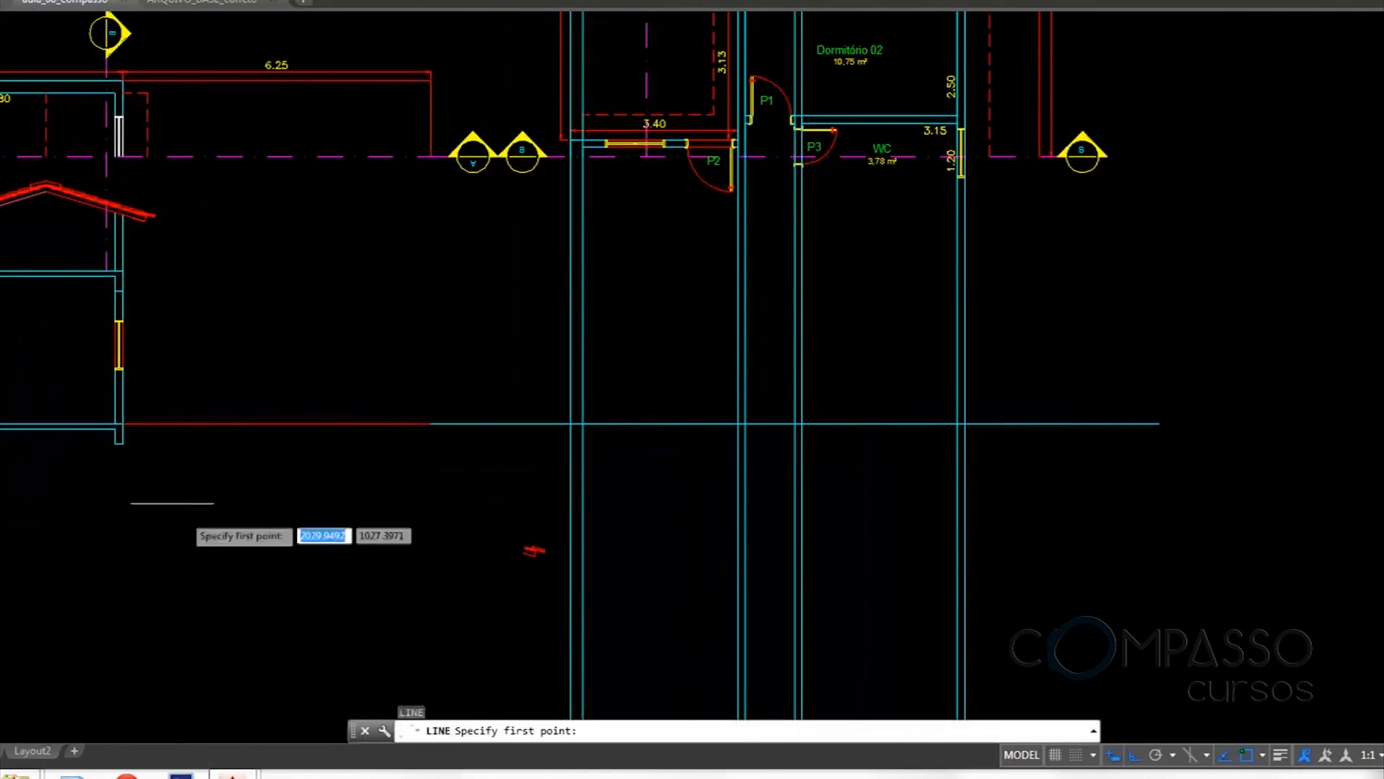
left_click(1072, 472)
key("Return")
key("Return")
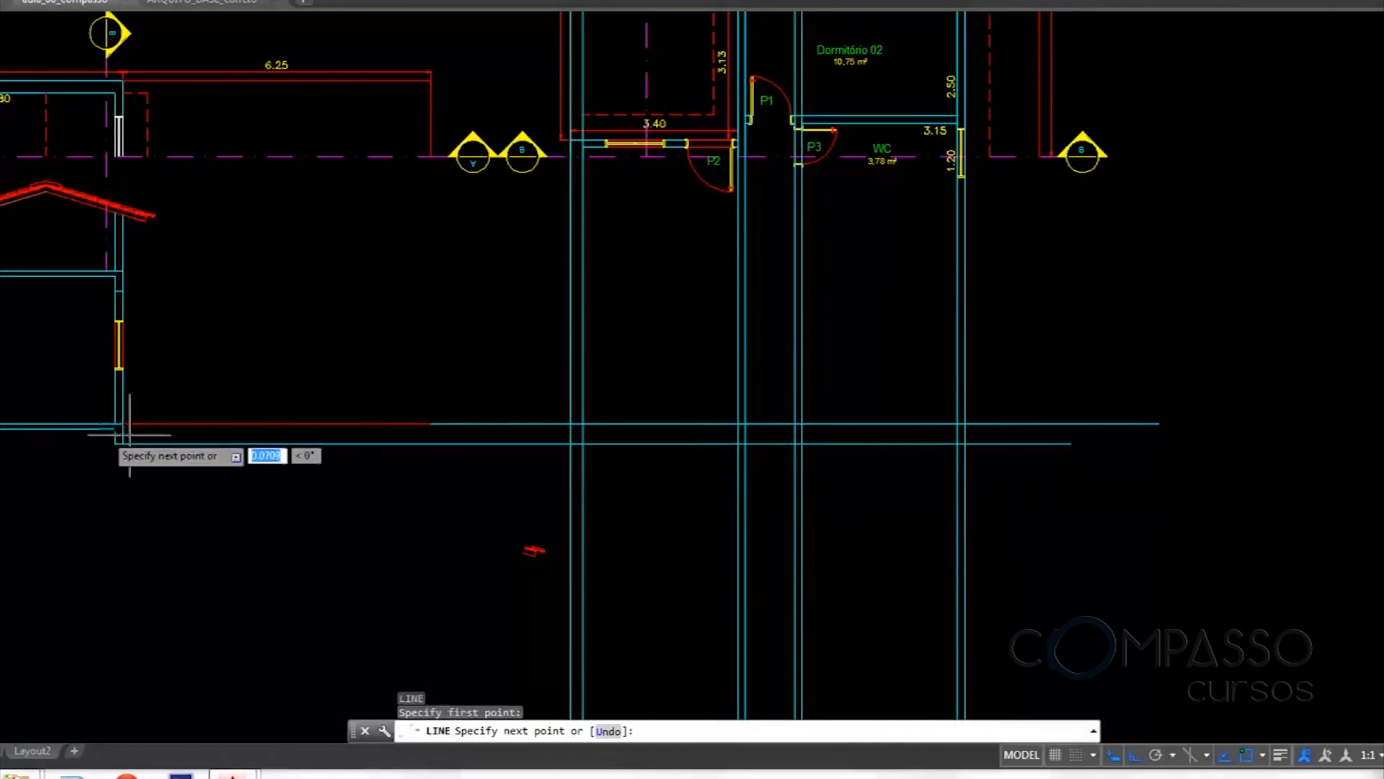
left_click(1153, 478)
key("Return")
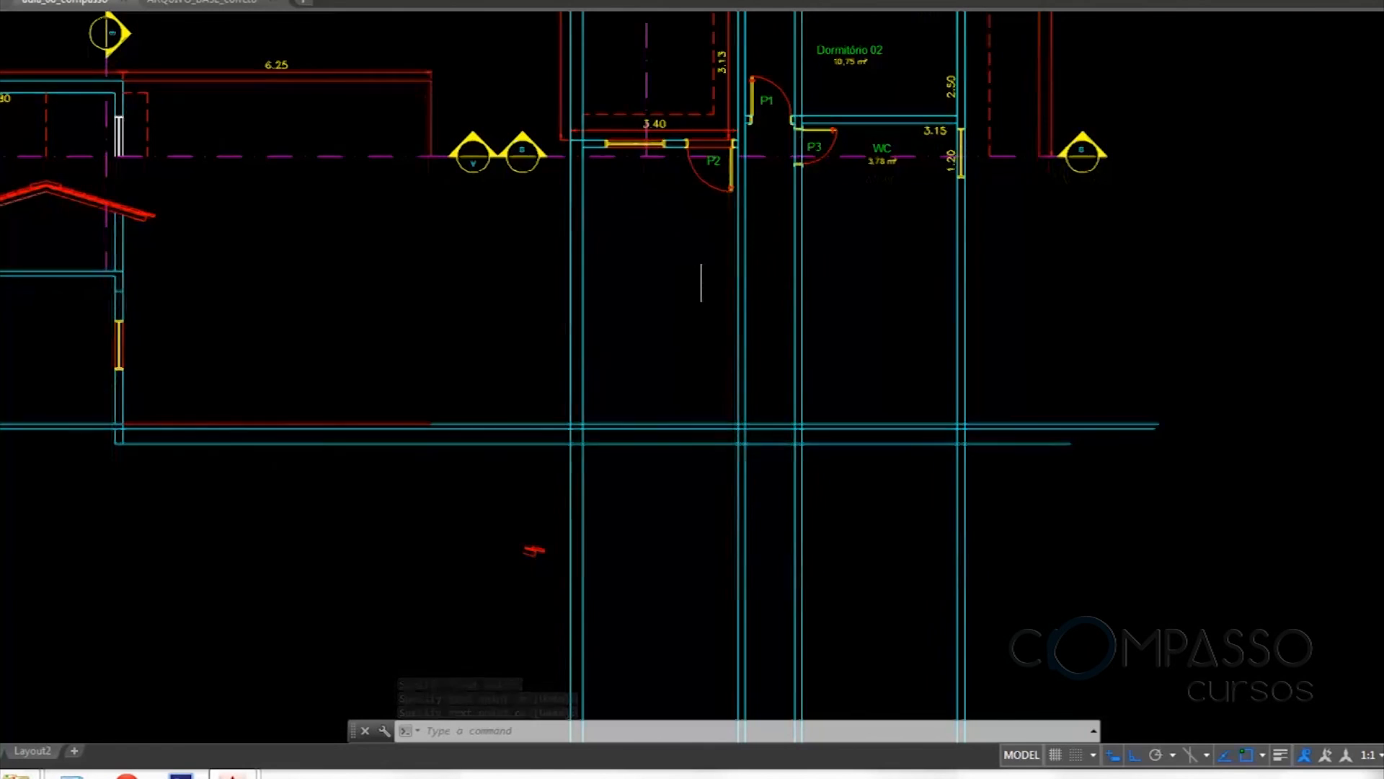
Trim all vertical wall construction lines below the footing-bottom line
middle_click_drag(700, 303, 654, 411)
middle_click_drag(638, 329, 605, 209)
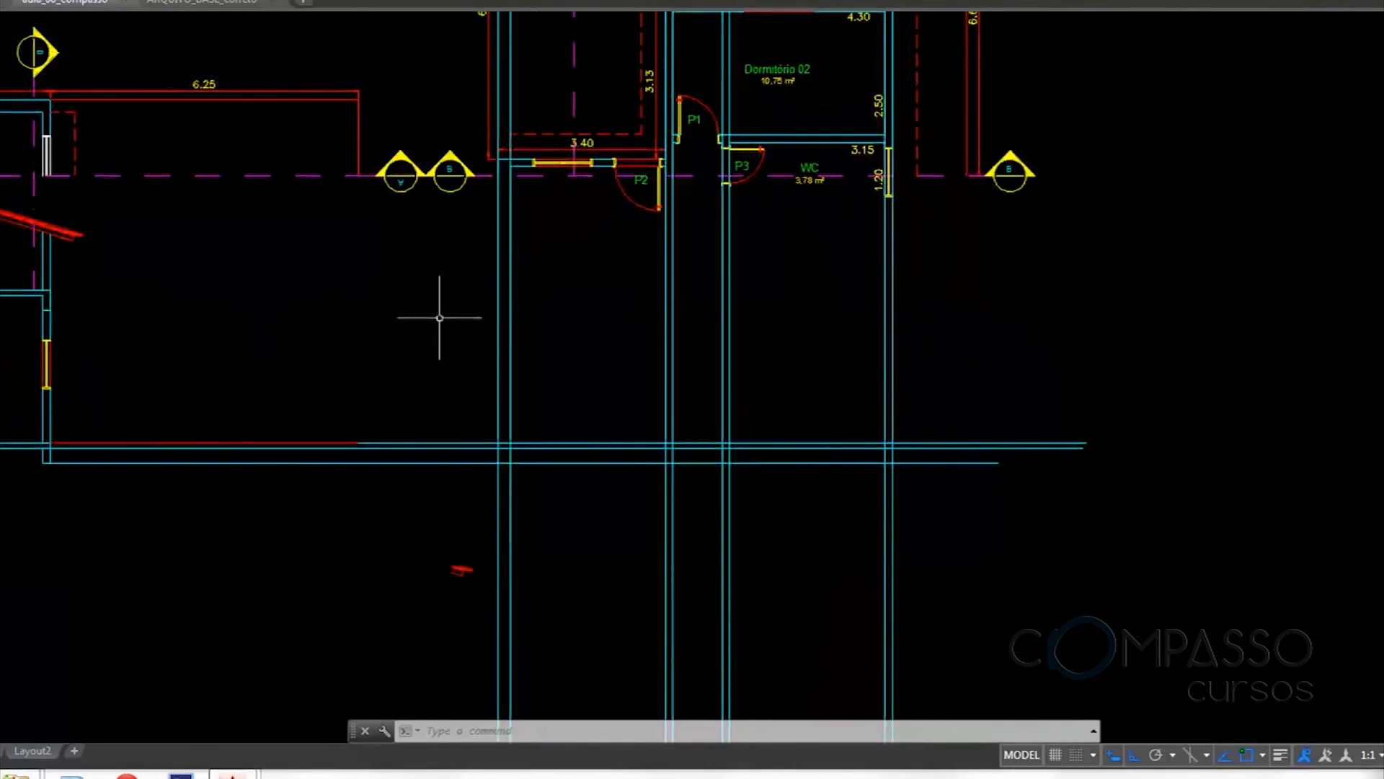
middle_click_drag(73, 355, 524, 359)
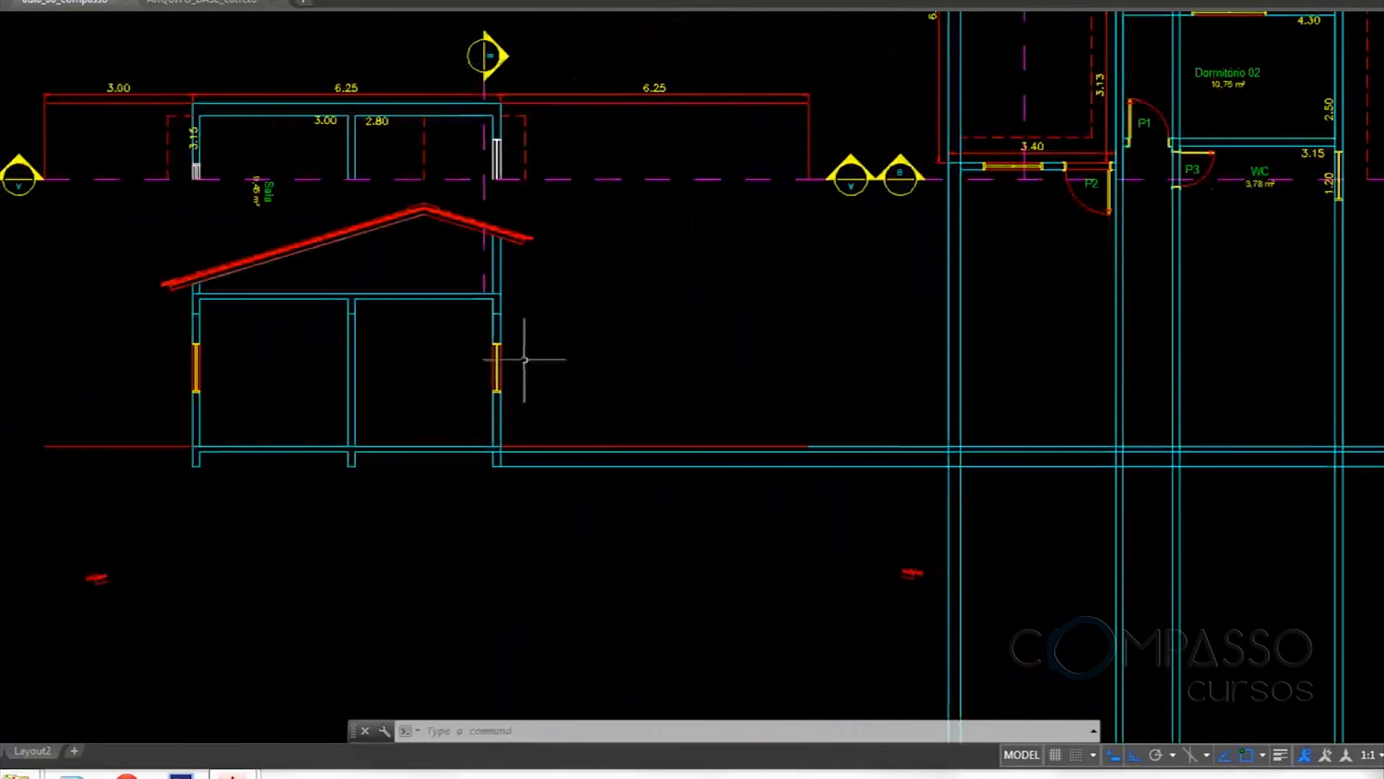
middle_click_drag(614, 359, 375, 283)
middle_click_drag(762, 278, 769, 376)
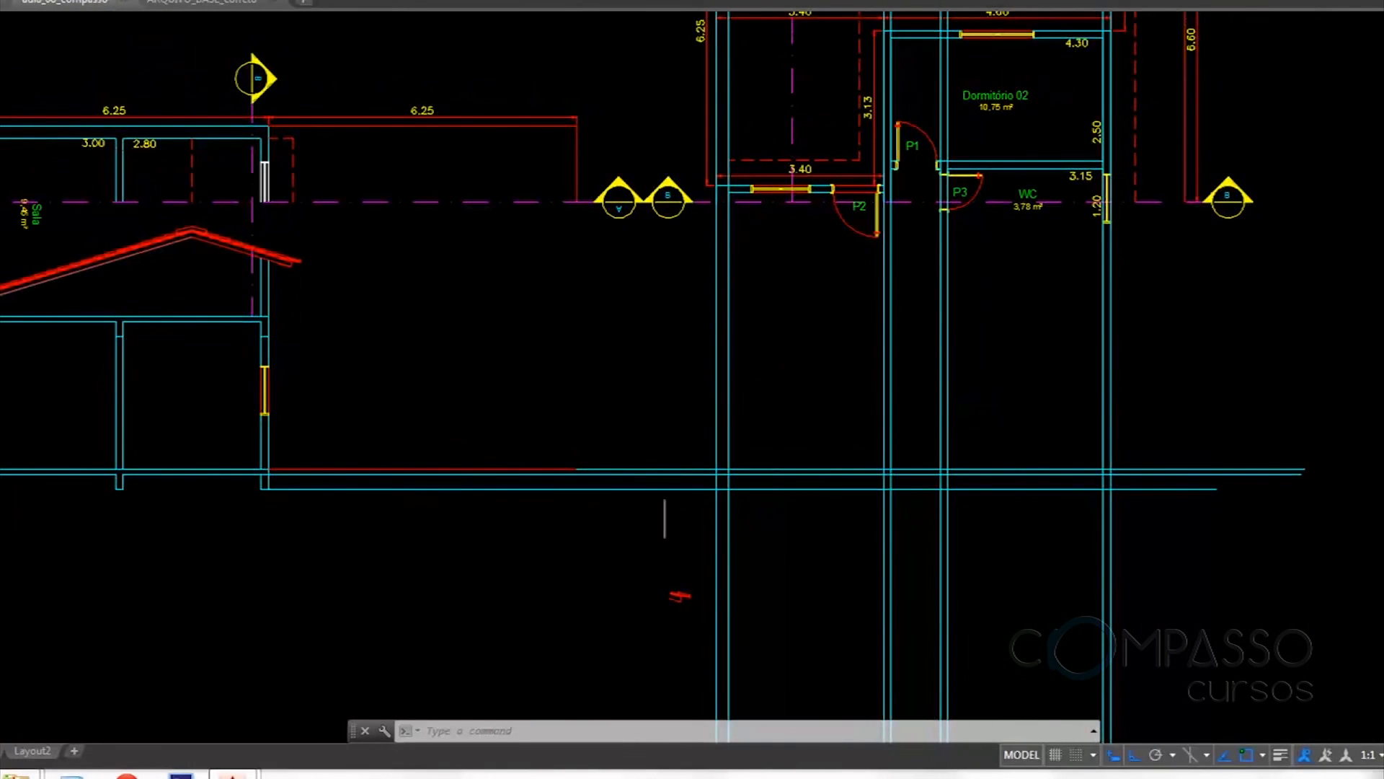
middle_click_drag(856, 492, 750, 523)
key("Return")
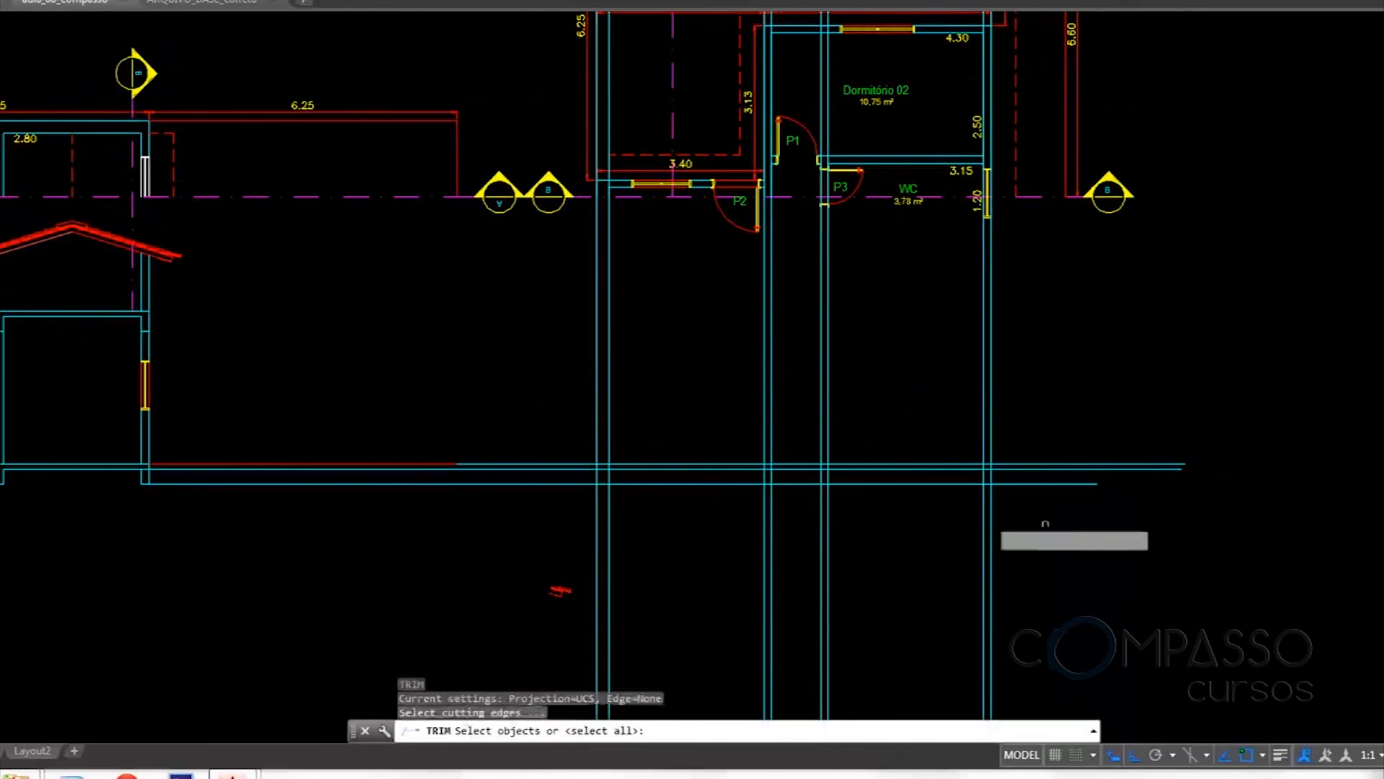
key("Return")
left_click(1081, 526)
left_click(542, 558)
Trim the footing-bottom line between the walls and outside both outer walls, leaving only the pieces under each wall
left_click(1043, 487)
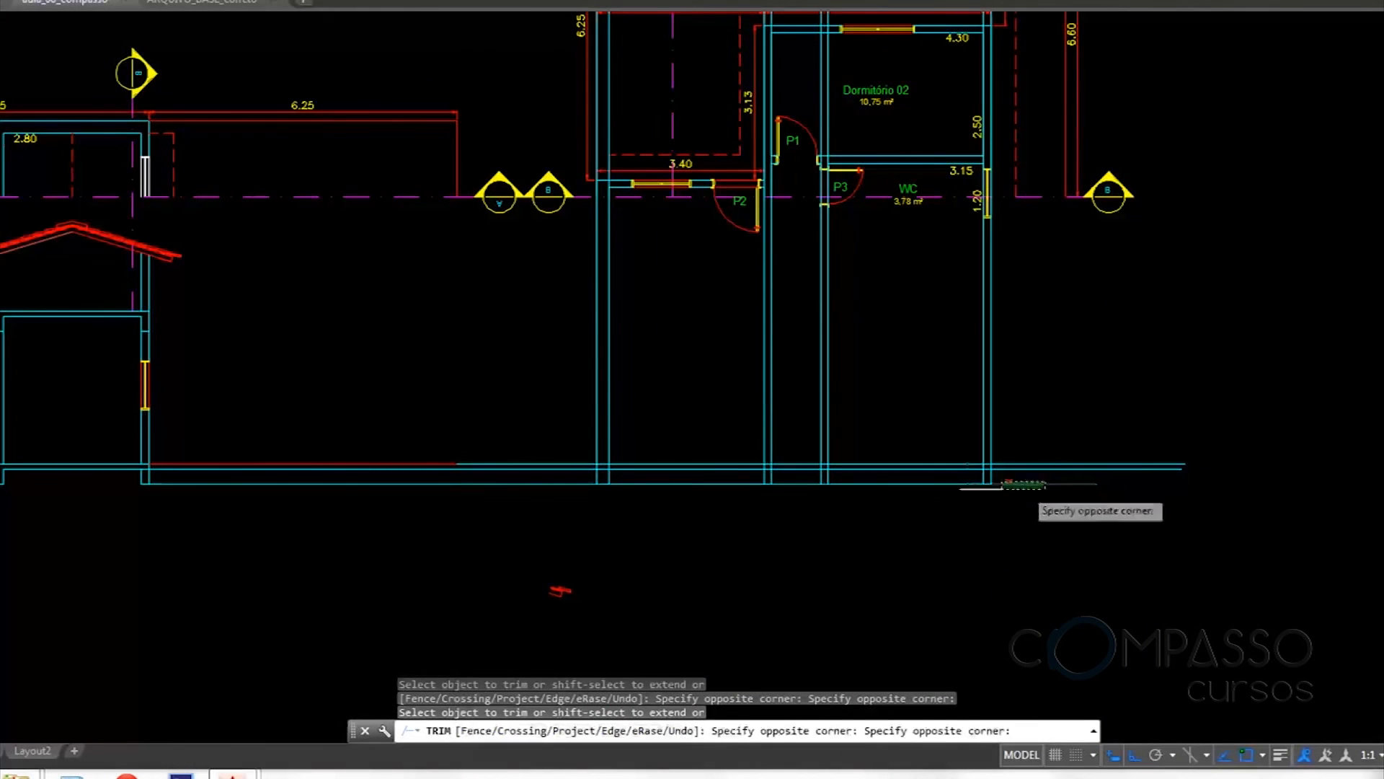
left_click(1015, 500)
left_click(938, 475)
left_click(886, 501)
left_click(807, 479)
left_click(793, 498)
left_click(719, 483)
left_click(703, 498)
left_click(663, 512)
left_click(567, 487)
left_click(552, 481)
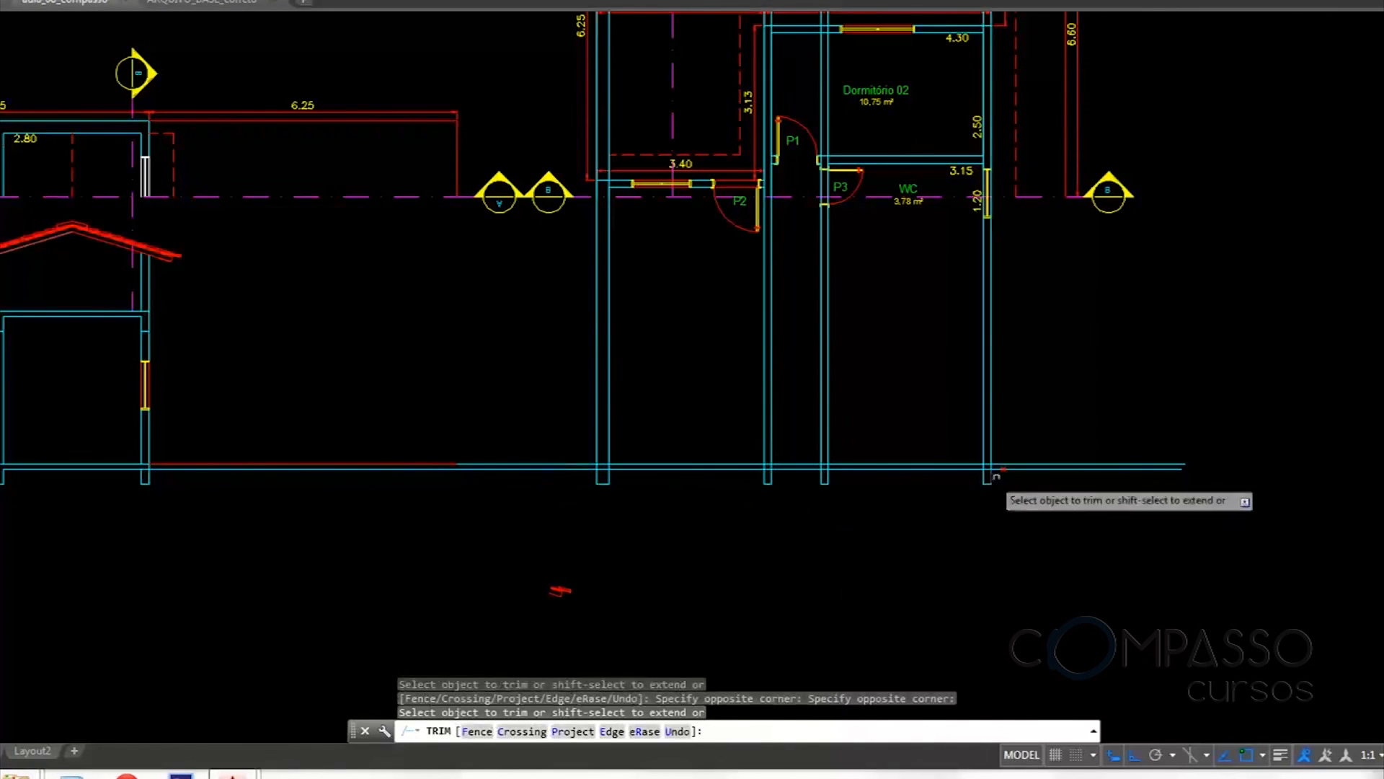
Trim both floor-slab lines where they run past the WC's outer wall
left_click(1112, 416)
left_click(1114, 421)
left_click(1115, 423)
left_click(1077, 479)
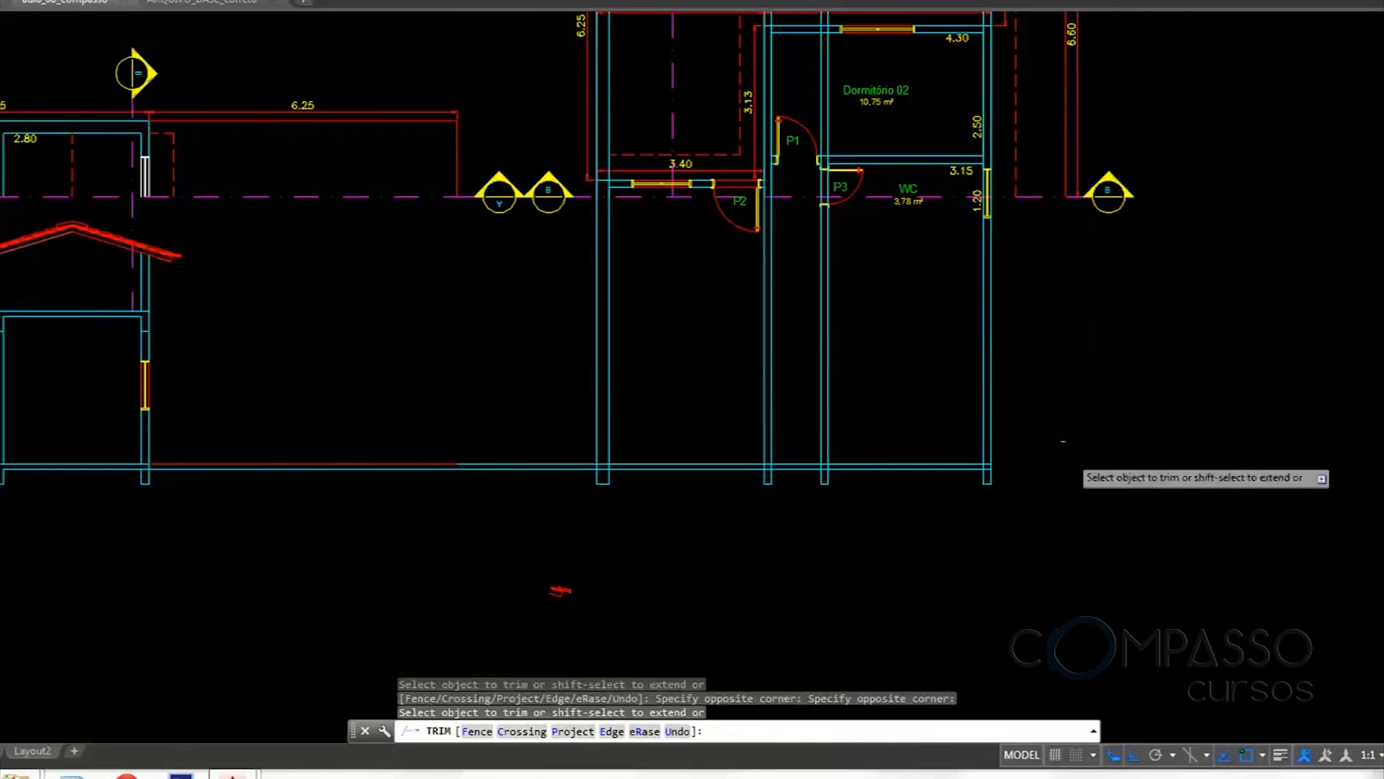
Trim the crossing wall and slab-underside lines inside the floor-slab junctions from the WC's outer wall to the kitchen's outer wall
scroll(1005, 455, "up", 8)
left_click(960, 458)
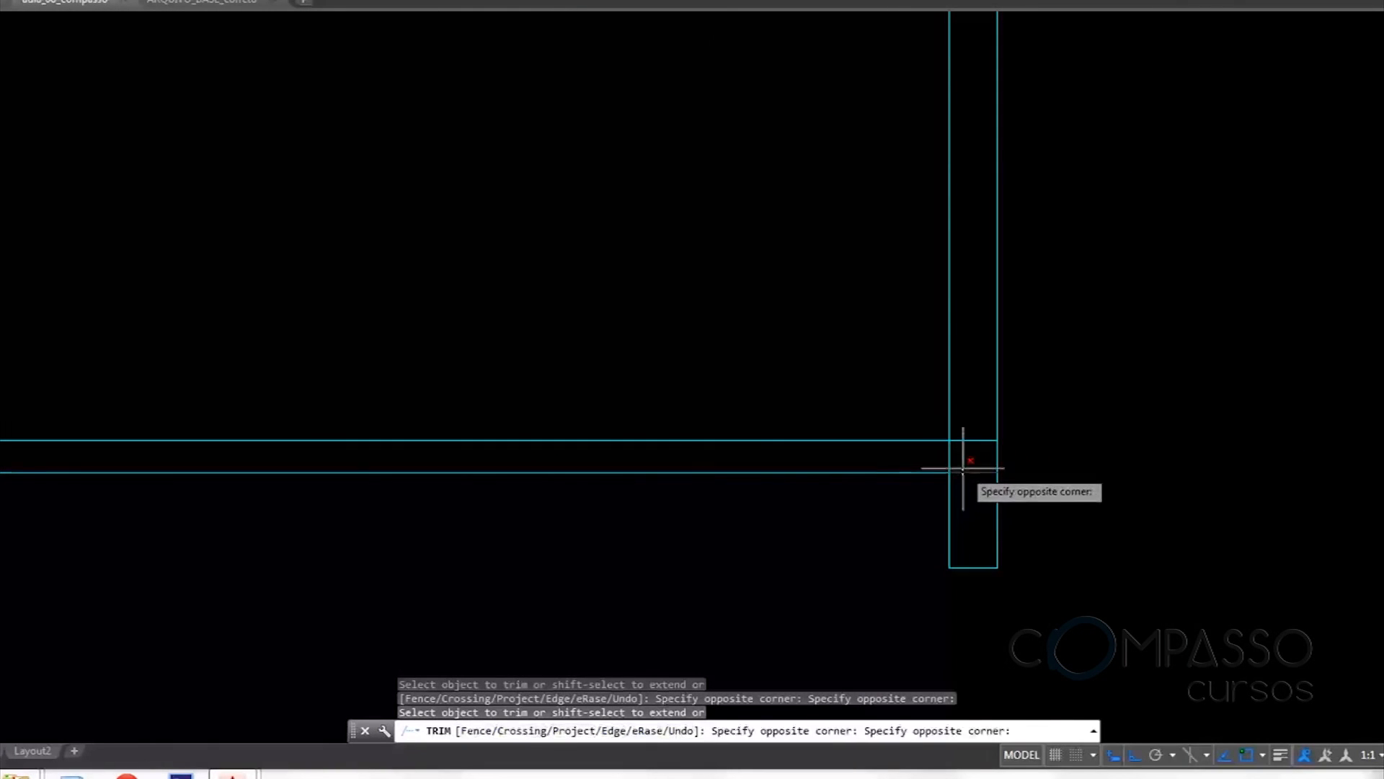
left_click(933, 451)
scroll(931, 454, "down", 2)
middle_click_drag(879, 468, 1294, 474)
scroll(738, 476, "up", 4)
left_click(798, 427)
left_click(658, 435)
scroll(829, 490, "down", 3)
scroll(865, 497, "up", 4)
left_click(839, 491)
left_click(732, 494)
scroll(708, 531, "down", 3)
scroll(791, 504, "up", 5)
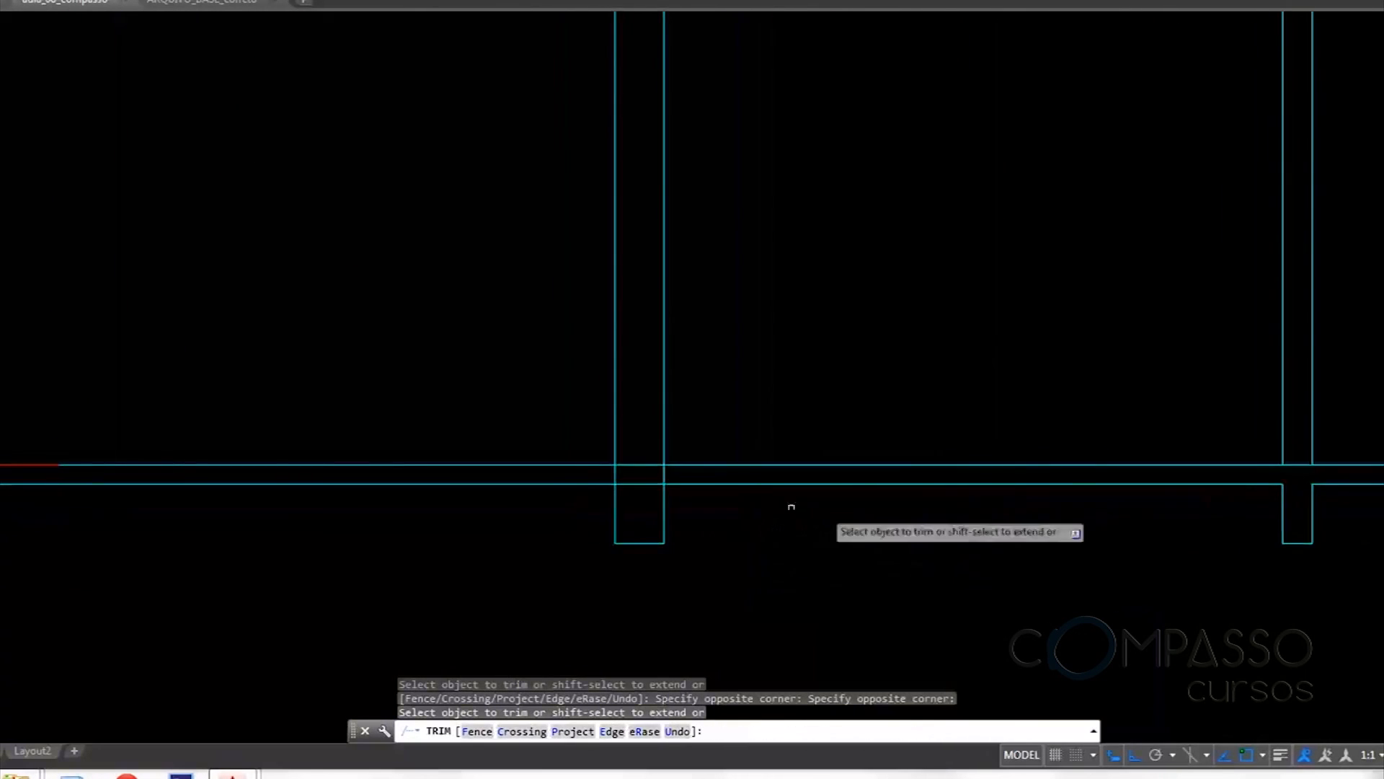
left_click(685, 470)
left_click(611, 519)
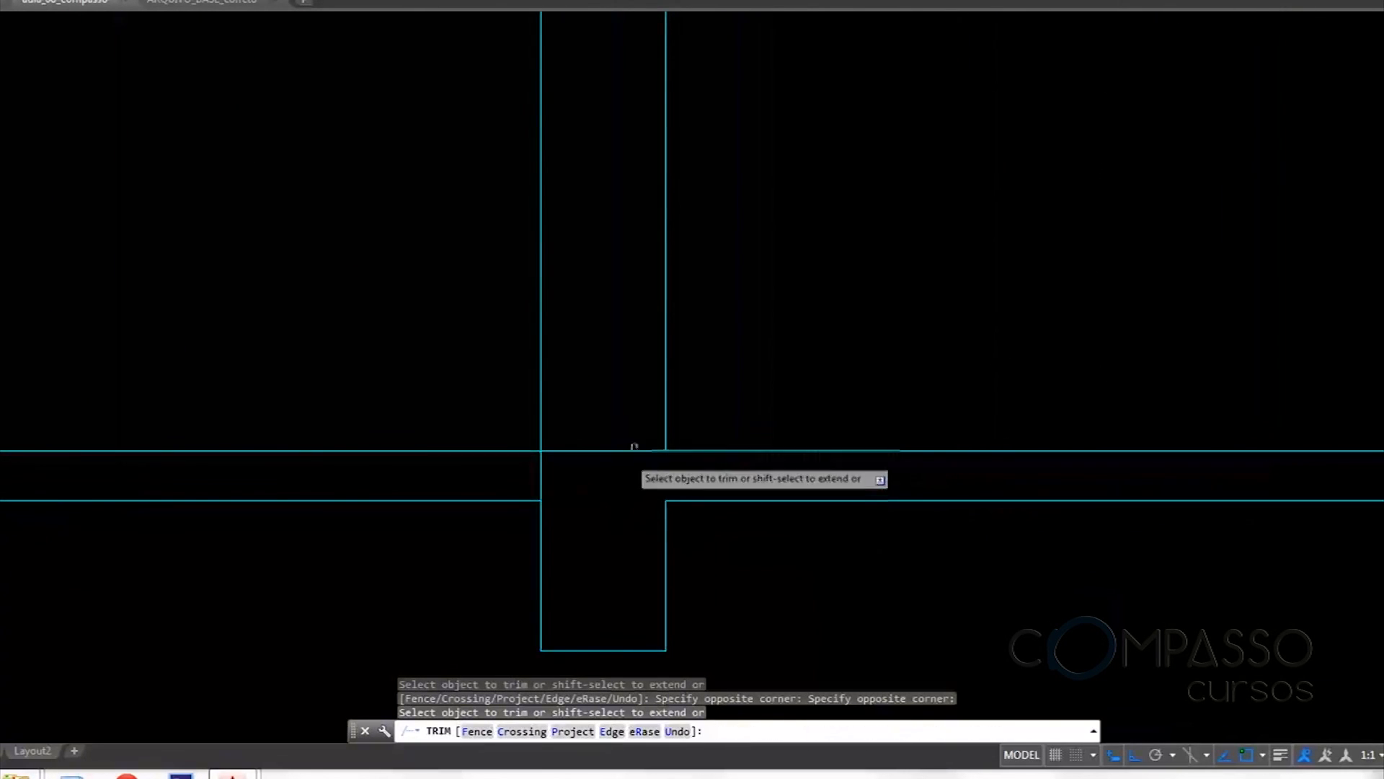
Remove the leftover floor-slab line segments between the first section and the kitchen's outer wall
left_click(490, 369)
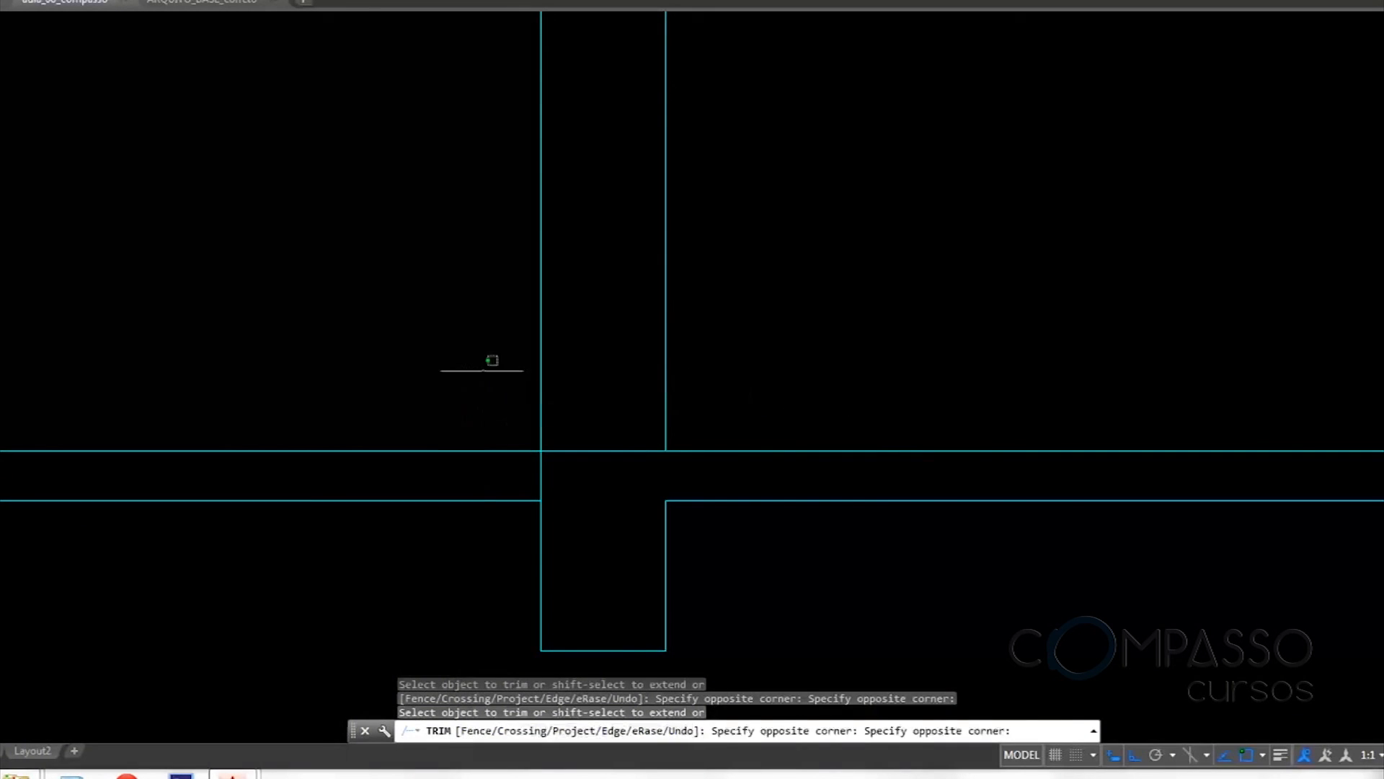
left_click(443, 559)
key("Return")
left_click(491, 475)
left_click(447, 538)
key("Delete")
Draw horizontal lines from the first section's ceiling-beam underside and ceiling-slab underside to beyond the second section's WC outer wall
scroll(528, 408, "down", 9)
middle_click_drag(538, 405, 840, 483)
mouse_move(1045, 366)
middle_mouse_down()
mouse_move(776, 526)
mouse_move(774, 379)
middle_mouse_up()
middle_click_drag(523, 561, 815, 550)
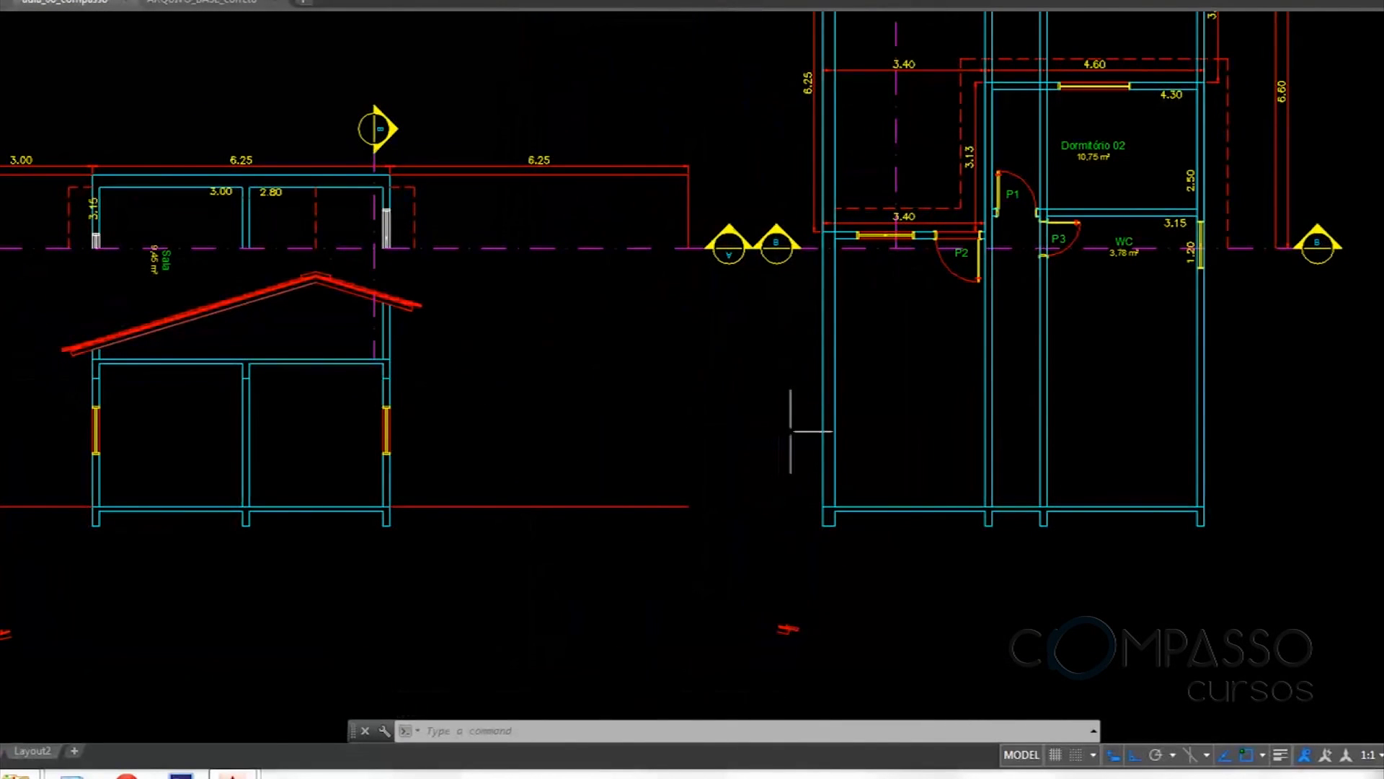
key("Return")
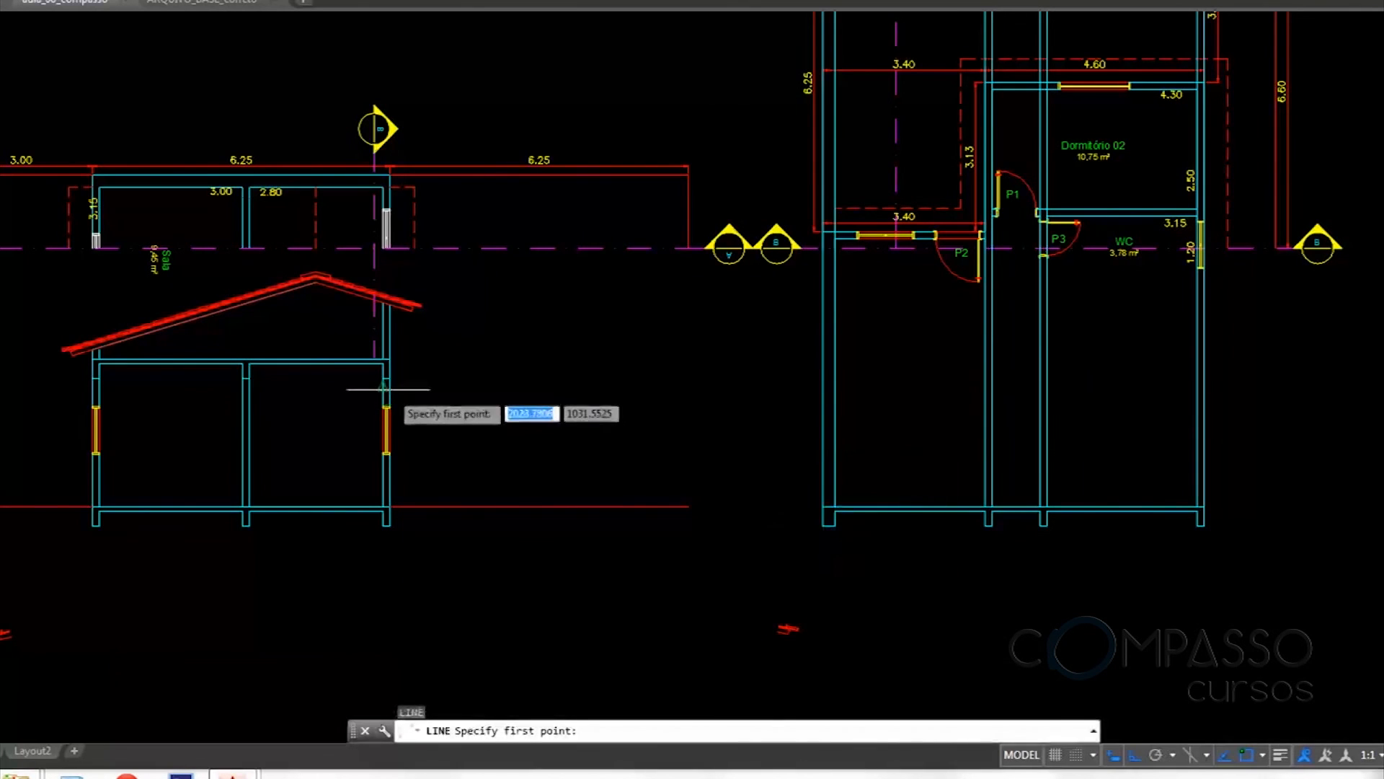
left_click(389, 378)
left_click(1283, 380)
key("Return")
key("Return")
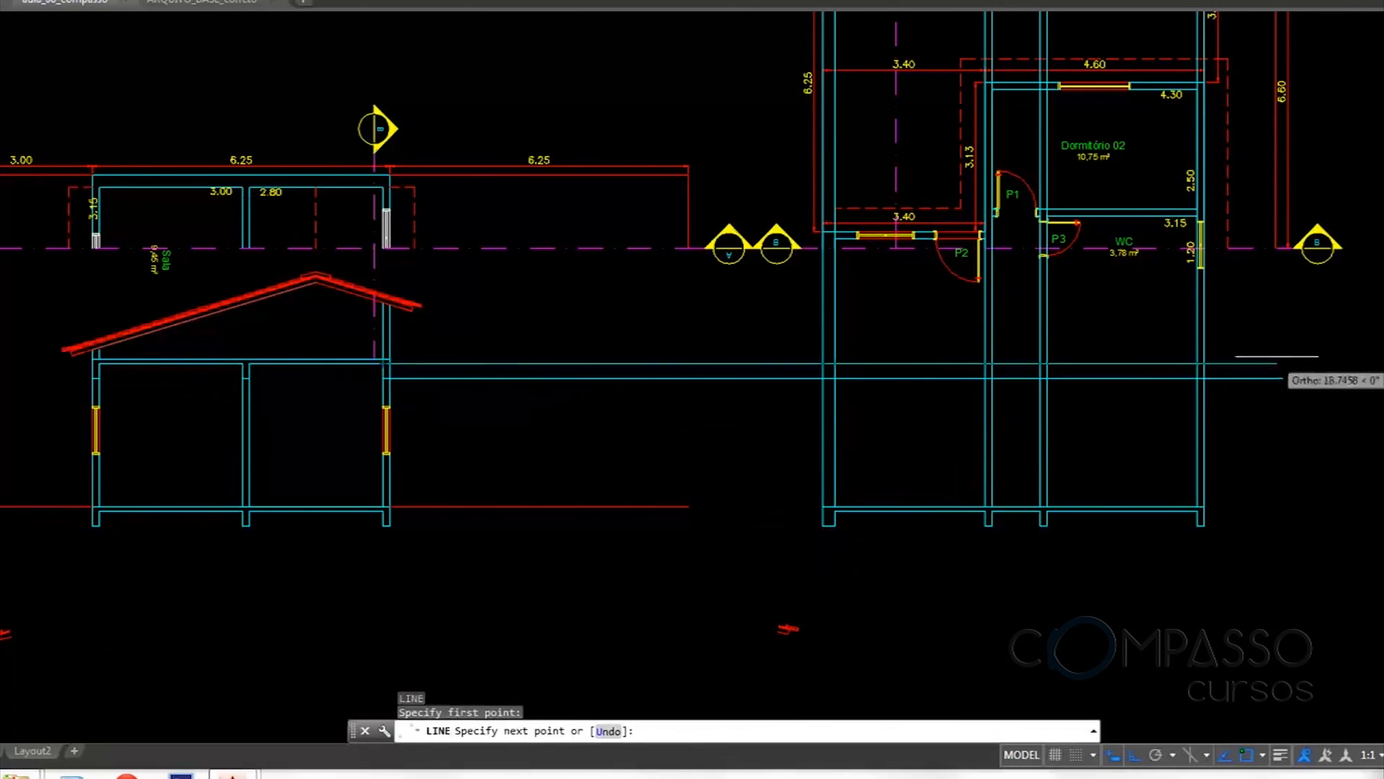
left_click(1280, 356)
key("Return")
key("Return")
Draw a horizontal line from the top of the first section's ceiling slab to beyond the second section's WC outer wall
left_click(390, 357)
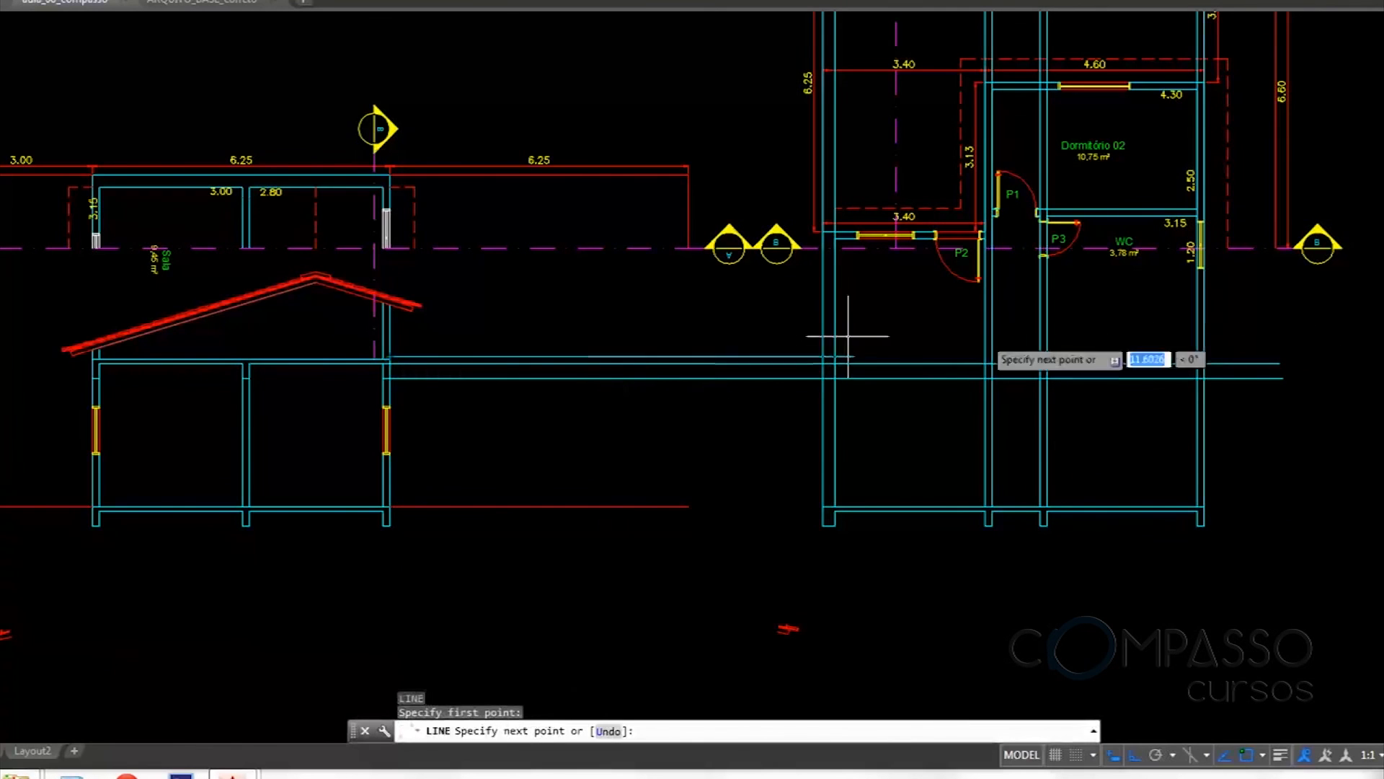
key("Return")
scroll(369, 349, "up", 6)
key("Return")
left_click(436, 380)
scroll(283, 385, "down", 8)
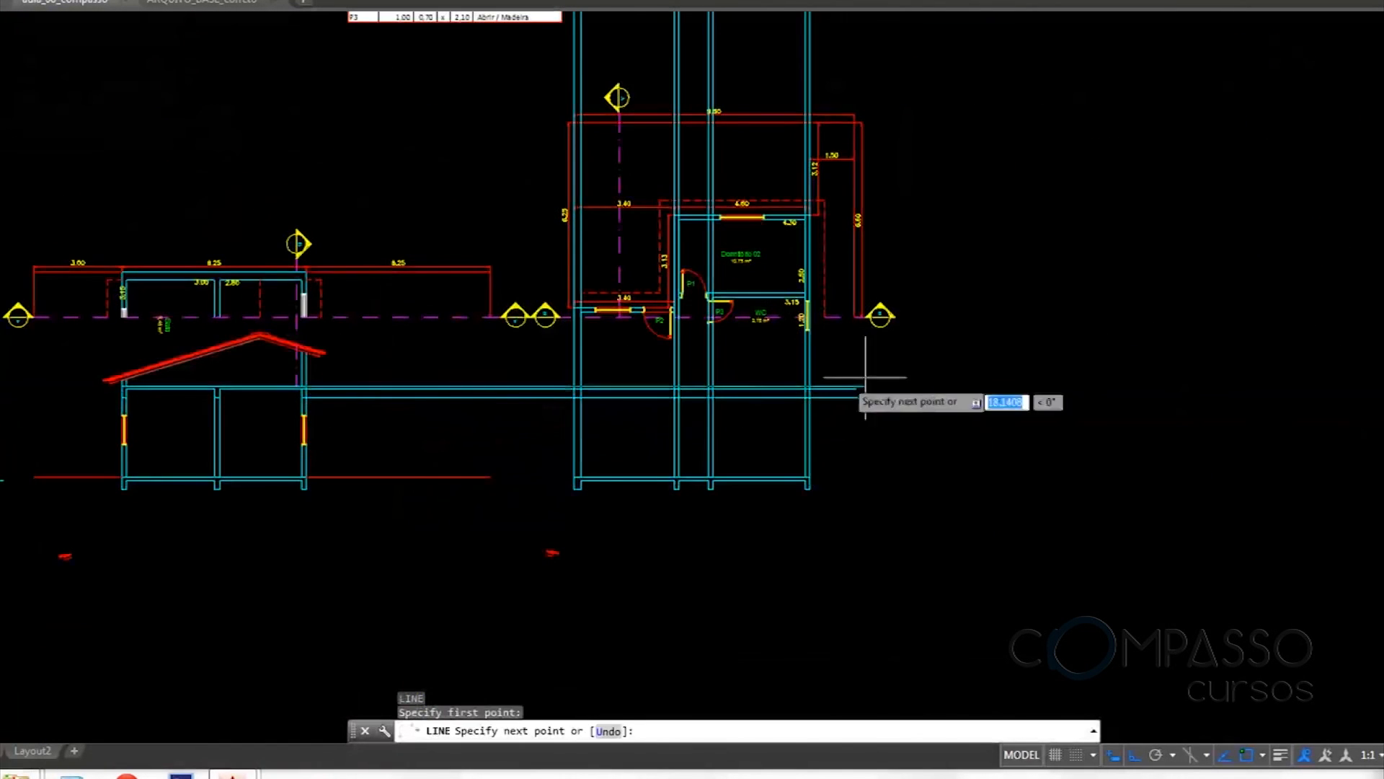
left_click(865, 377)
key("Return")
scroll(829, 386, "up", 4)
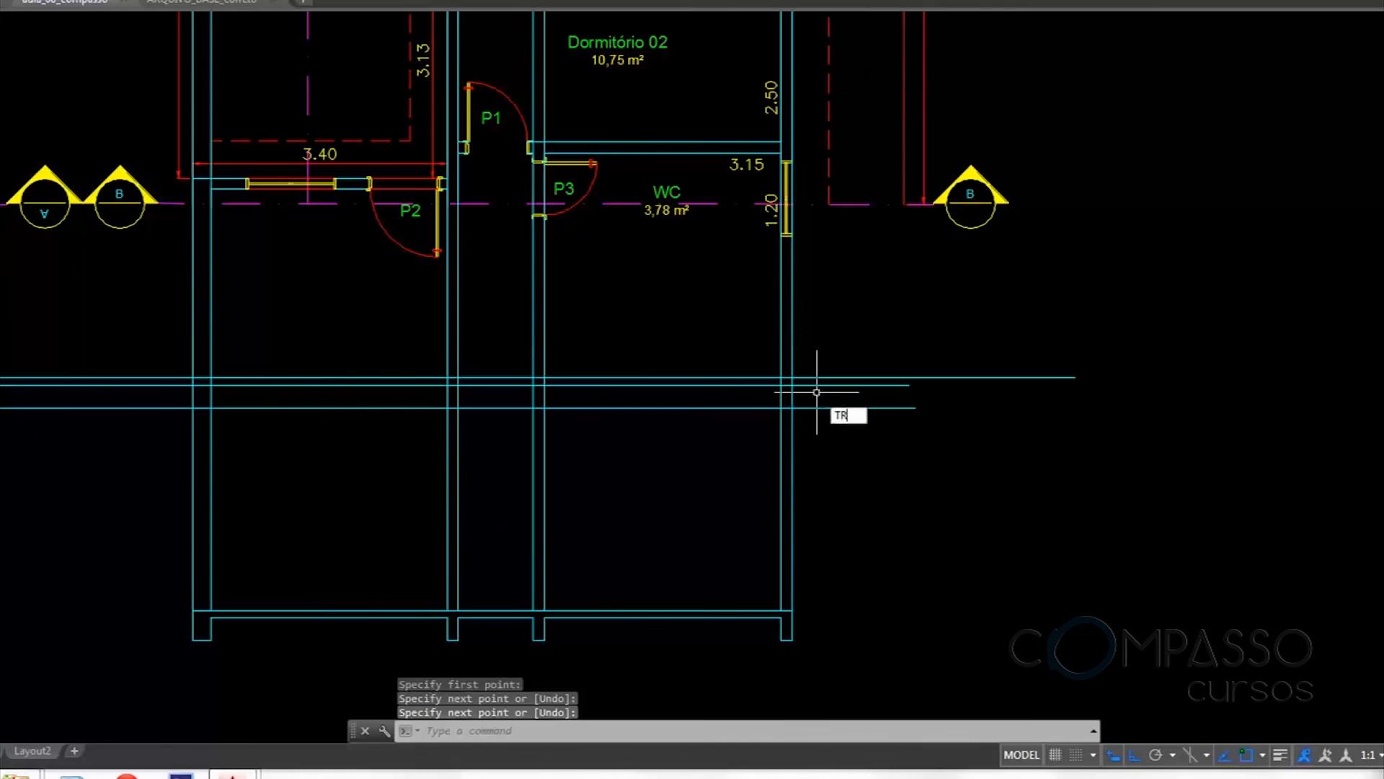
Trim the three ceiling-level lines outside both outer walls and the beam-underside line between the walls
key("Return")
key("Return")
left_click(898, 344)
left_click(874, 427)
left_click(643, 414)
left_click(623, 403)
left_click(490, 407)
left_click(380, 406)
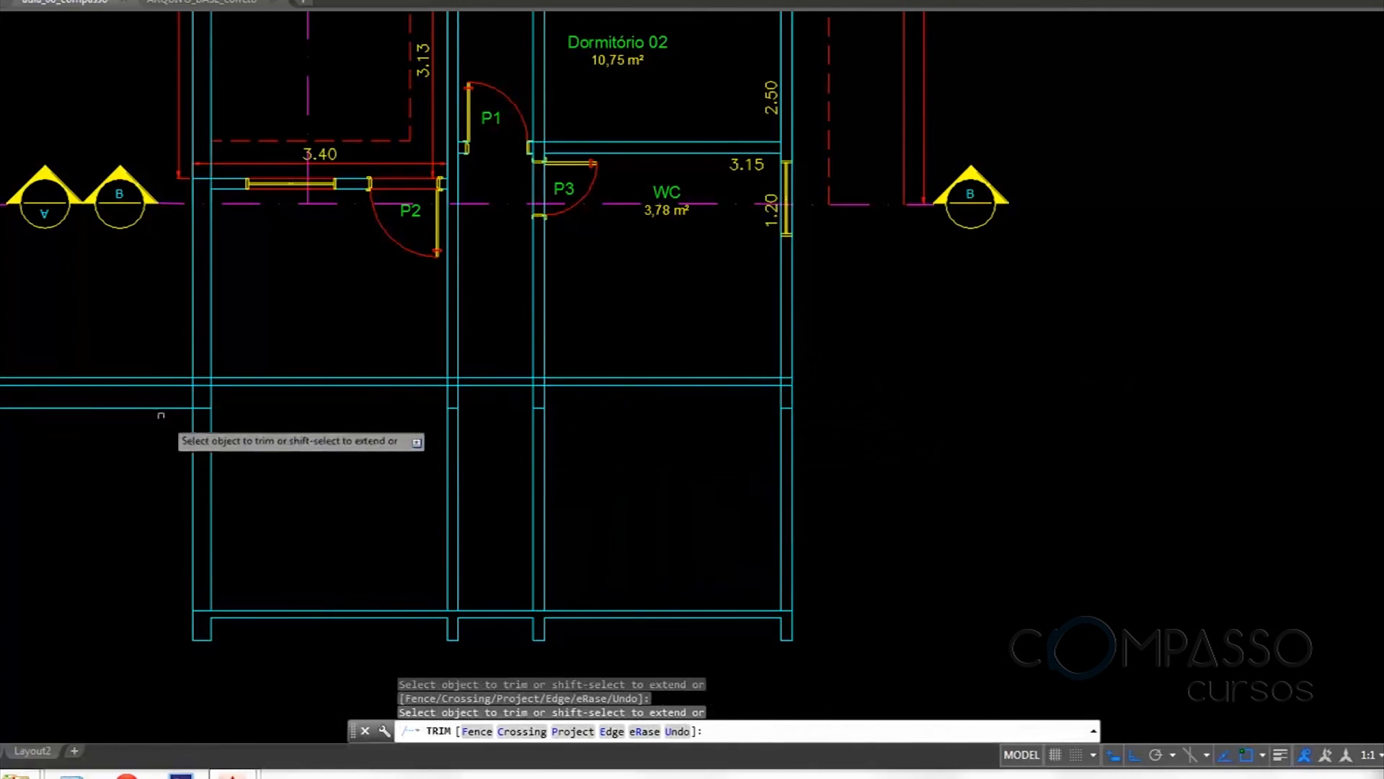
left_click(136, 339)
left_click(111, 408)
Trim the wall and slab-underside lines crossing inside the ceiling-slab junctions at all four walls
scroll(219, 389, "up", 4)
left_click(168, 373)
left_click(167, 388)
left_click(193, 369)
left_click(1069, 366)
left_click(837, 371)
left_click(811, 387)
left_click(1031, 380)
middle_click_drag(1111, 426, 454, 475)
scroll(1029, 442, "up", 4)
left_click(969, 433)
left_click(957, 390)
scroll(1009, 419, "down", 4)
middle_click_drag(1038, 426, 1086, 438)
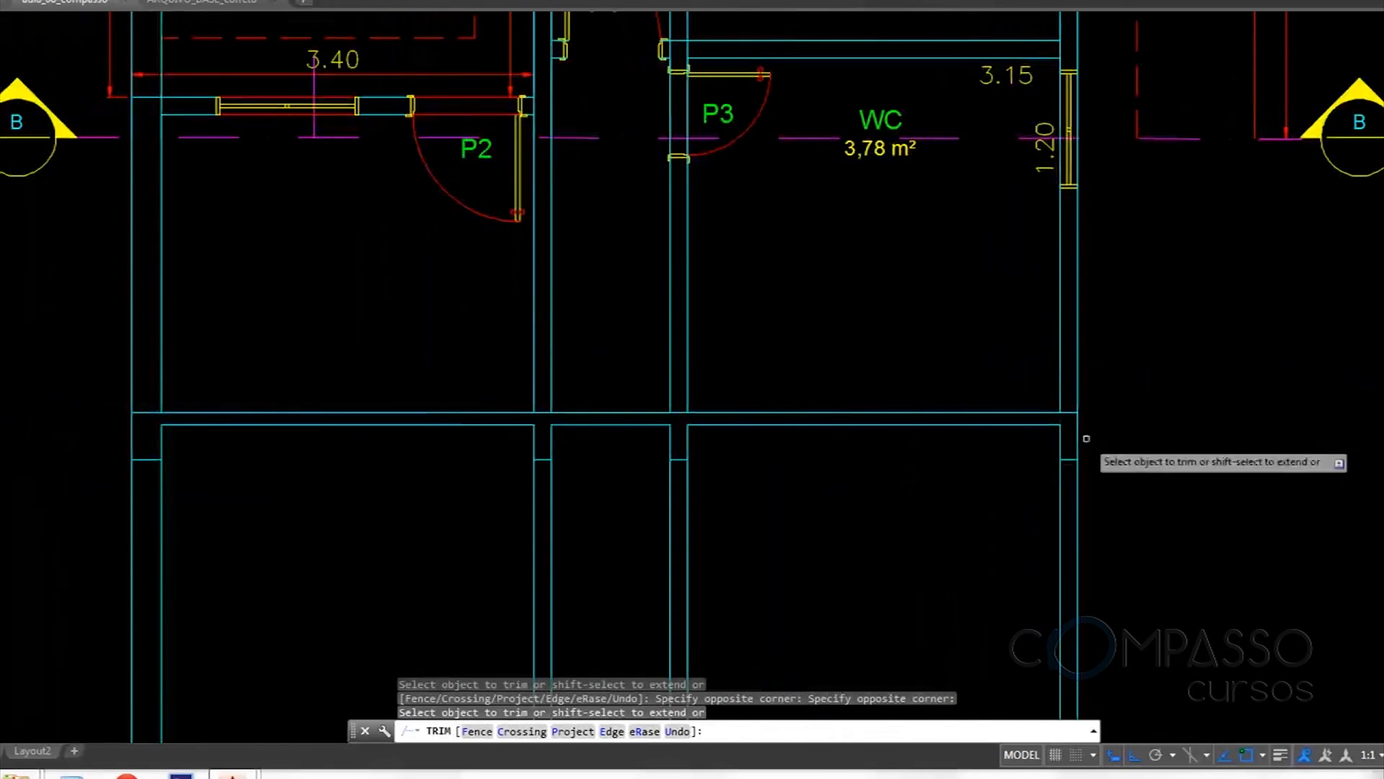
middle_click_drag(984, 367, 1113, 389)
key("Escape")
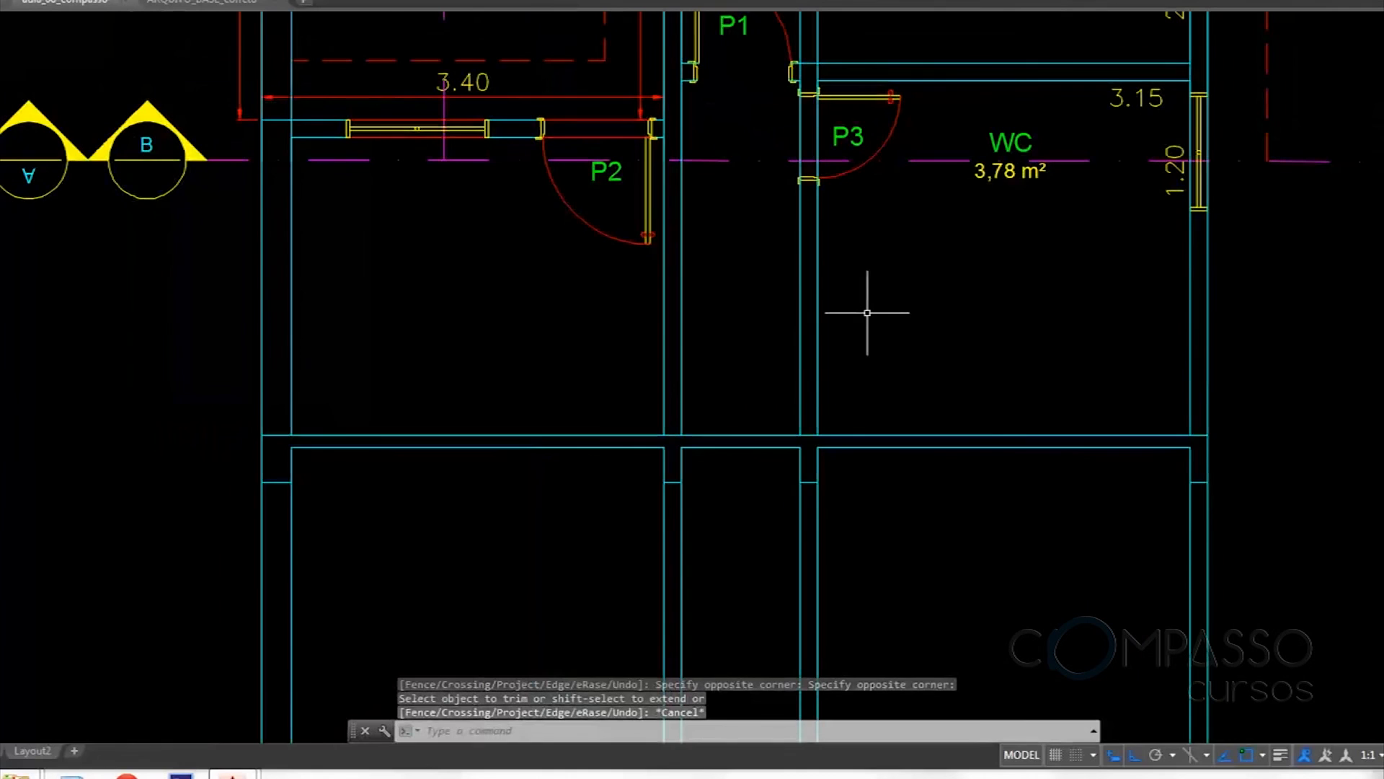
Erase the four construction lines of the two corridor walls between the floor plan and the section's ceiling slab
middle_click_drag(867, 313, 979, 460)
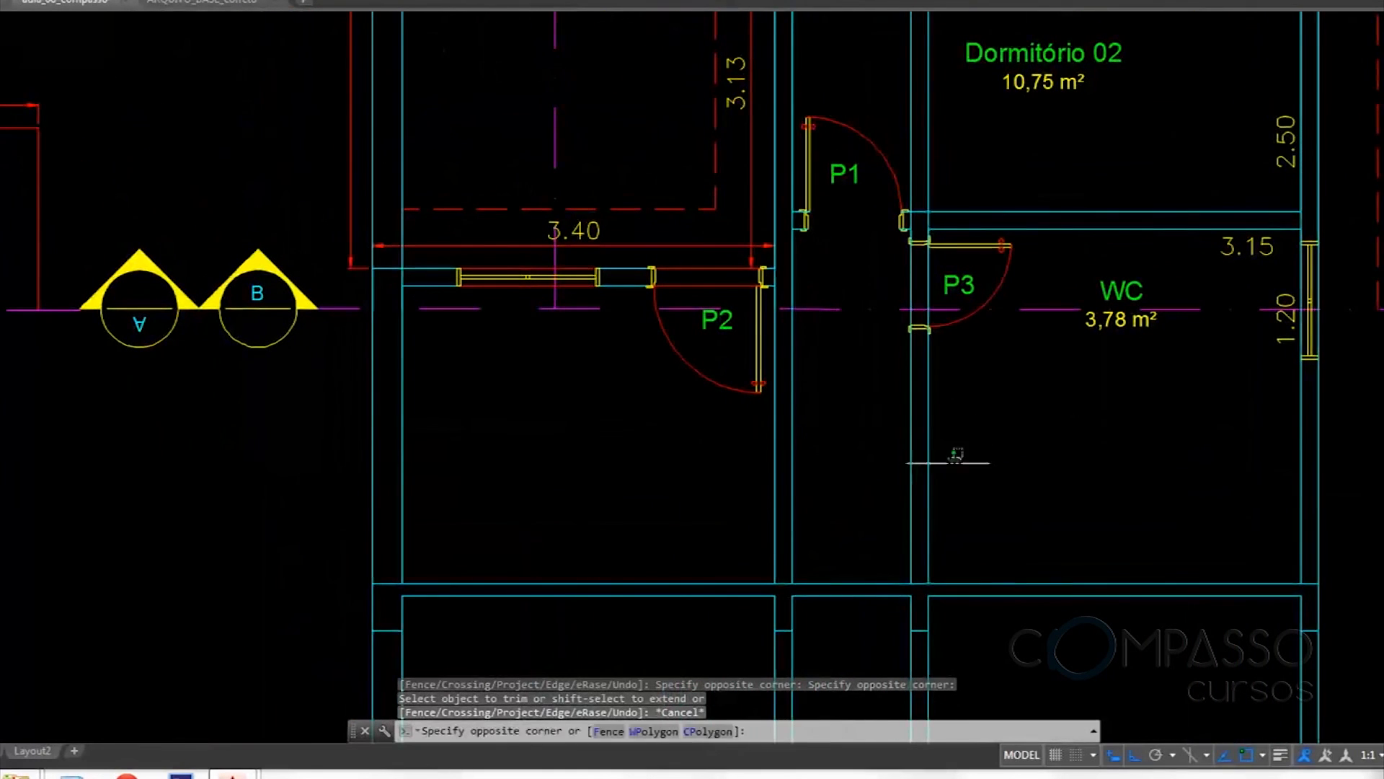
left_click(714, 478)
key("Delete")
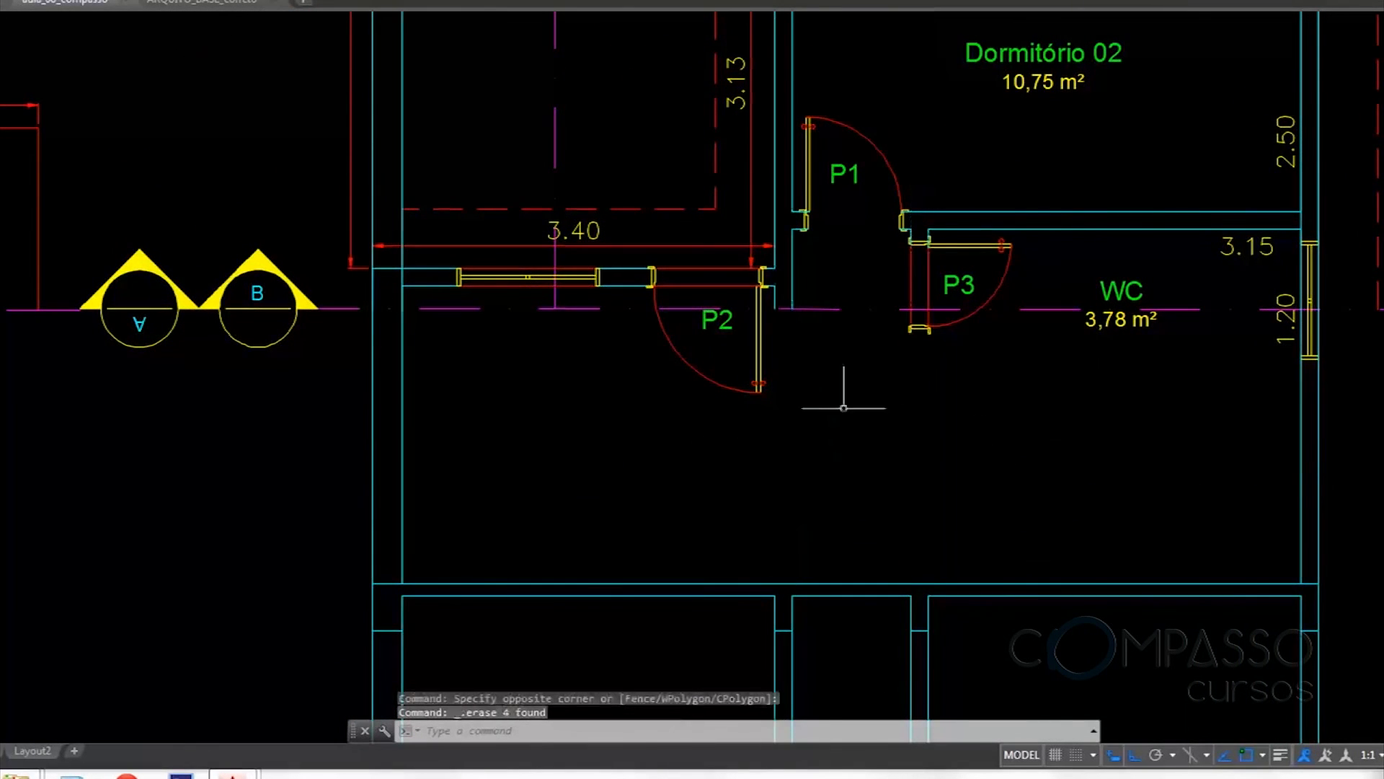
Offset the second section's top floor line upward by 2.1
middle_click_drag(816, 341, 709, 238)
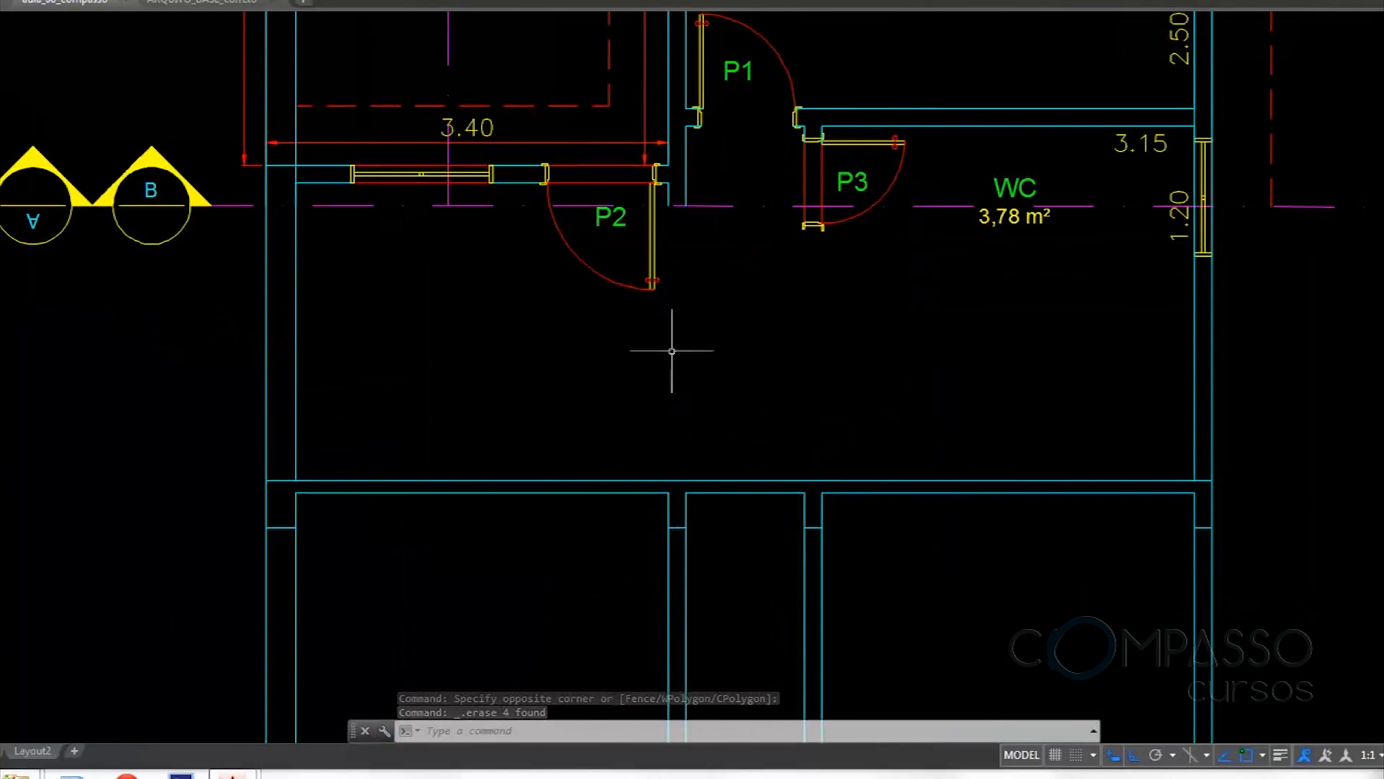
middle_click_drag(745, 346, 822, 392)
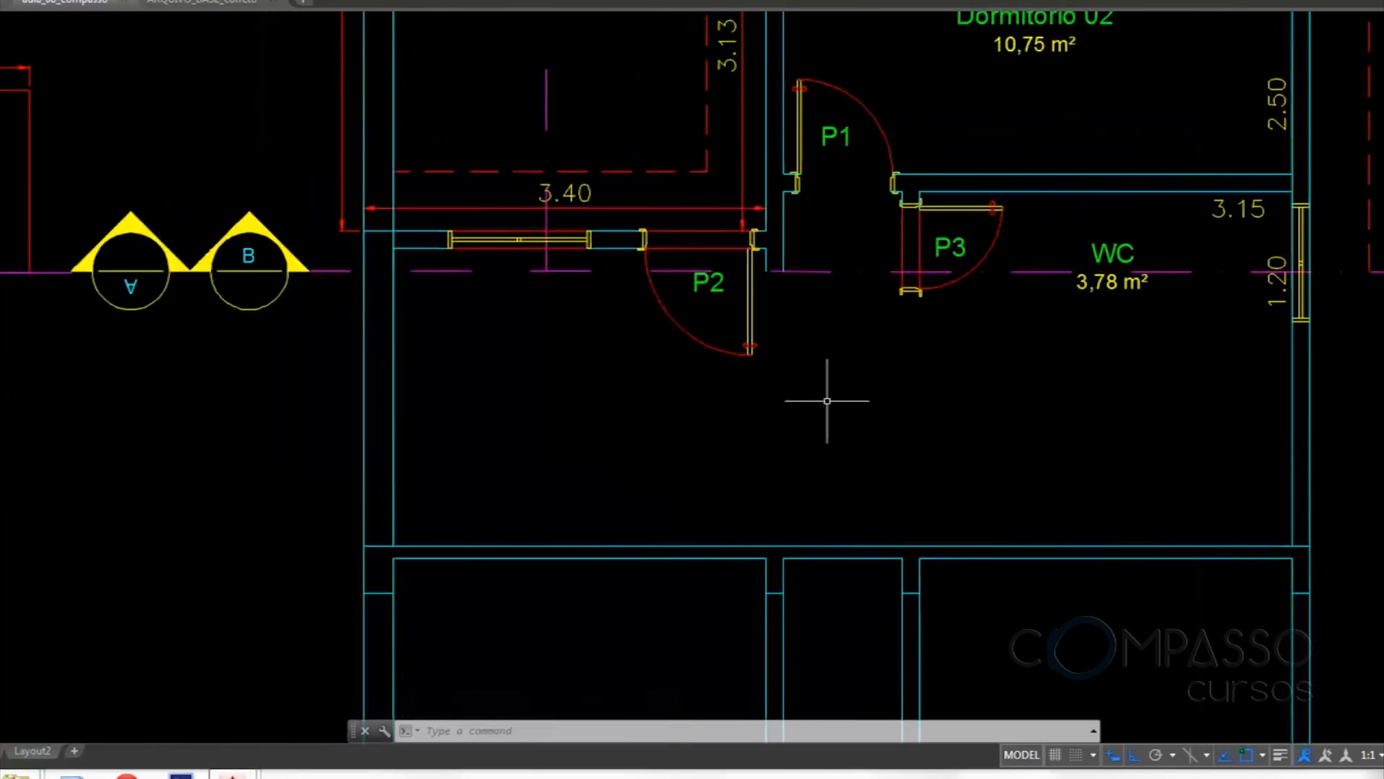
scroll(865, 374, "down", 4)
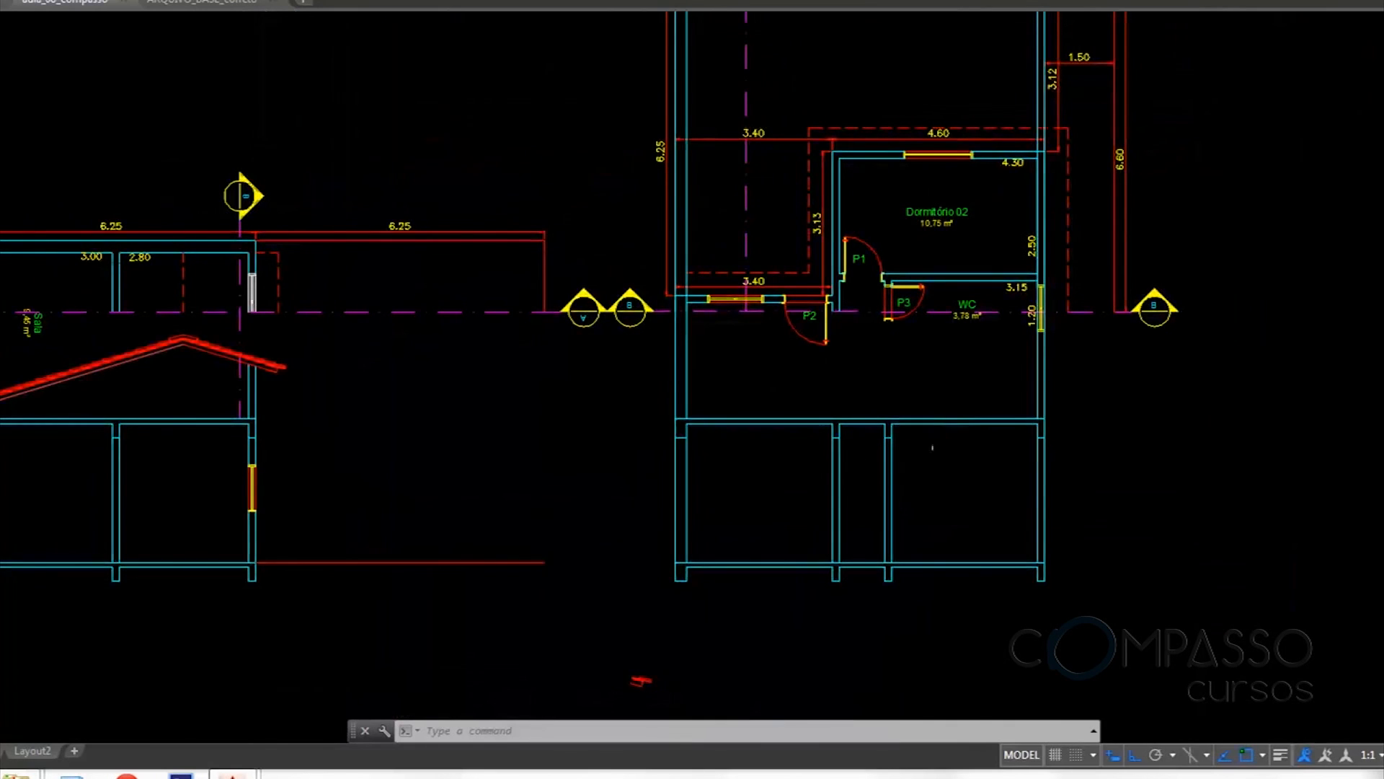
mouse_move(960, 379)
middle_mouse_down()
mouse_move(915, 312)
mouse_move(859, 330)
mouse_move(864, 359)
middle_mouse_up()
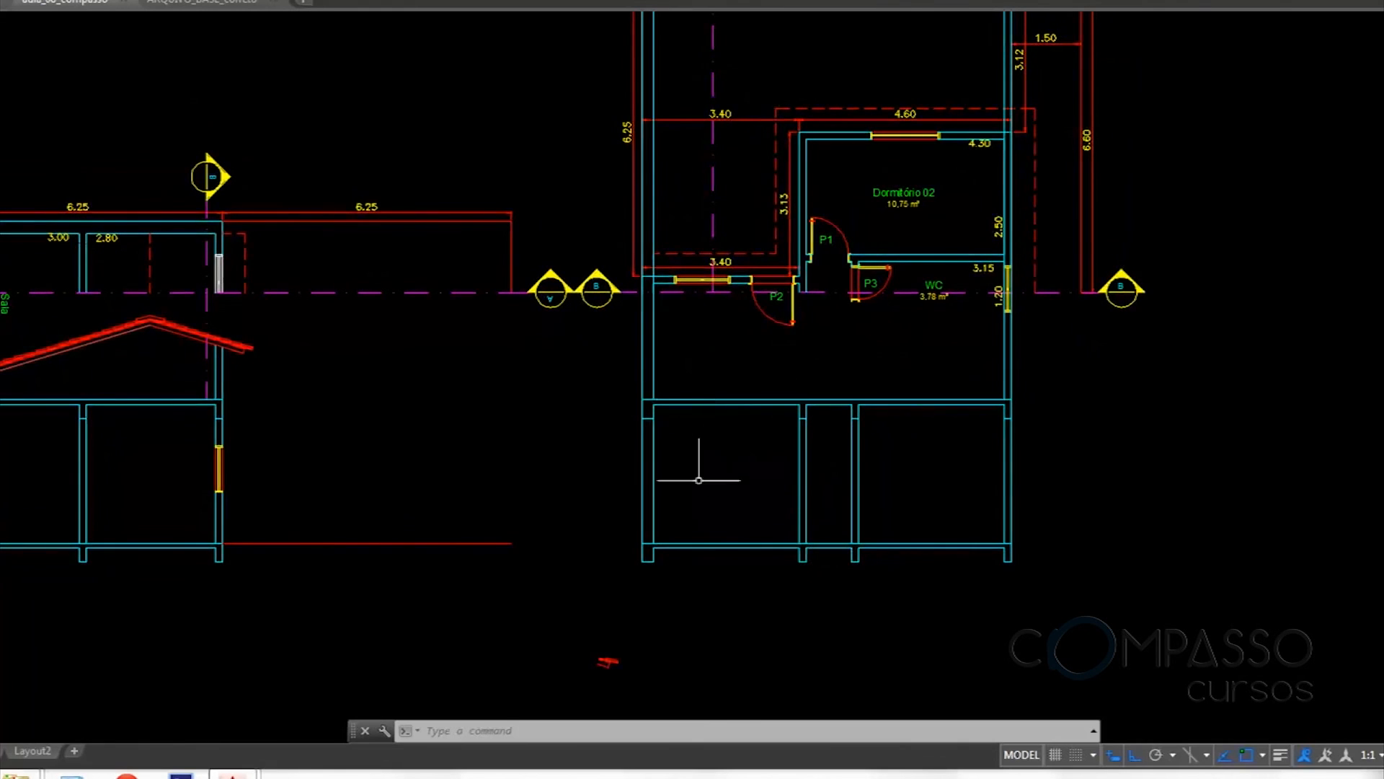
scroll(724, 414, "up", 2)
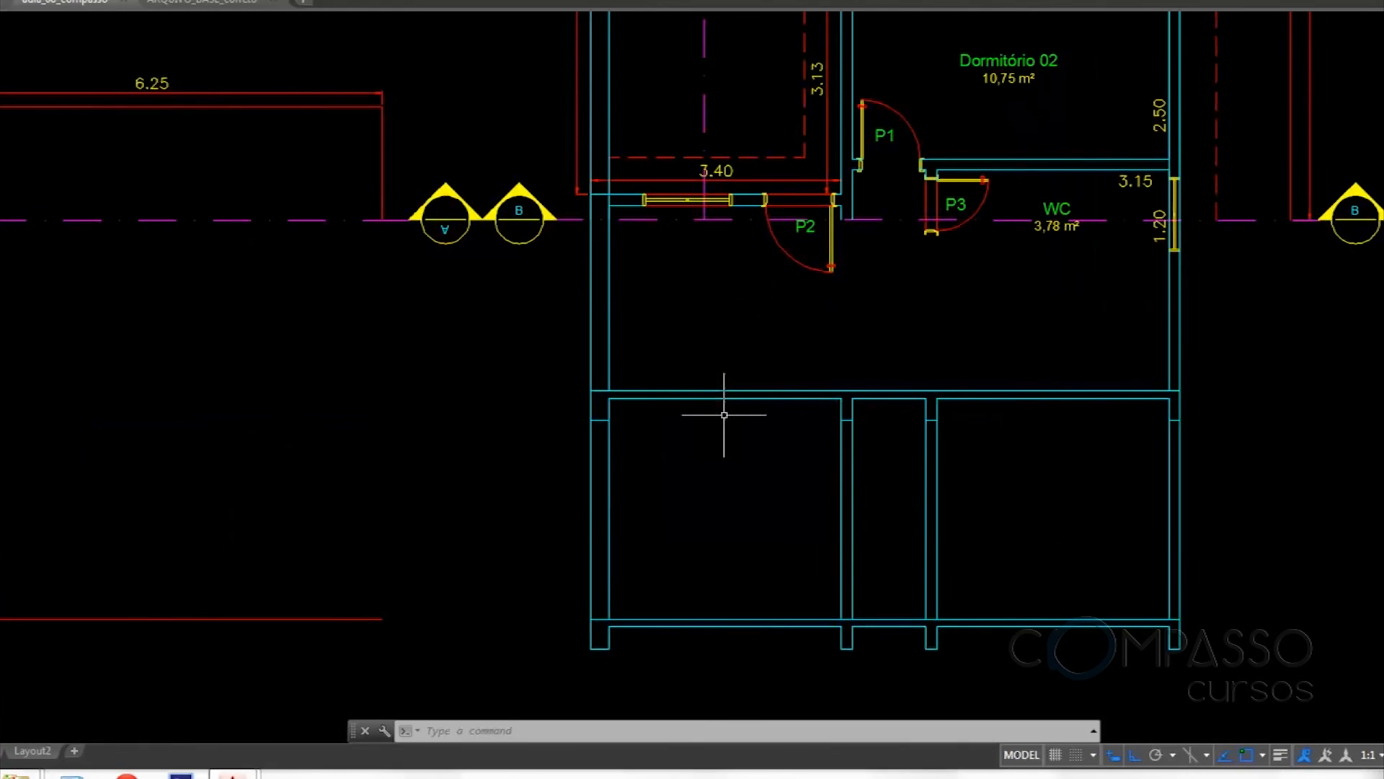
type("o")
key("Return")
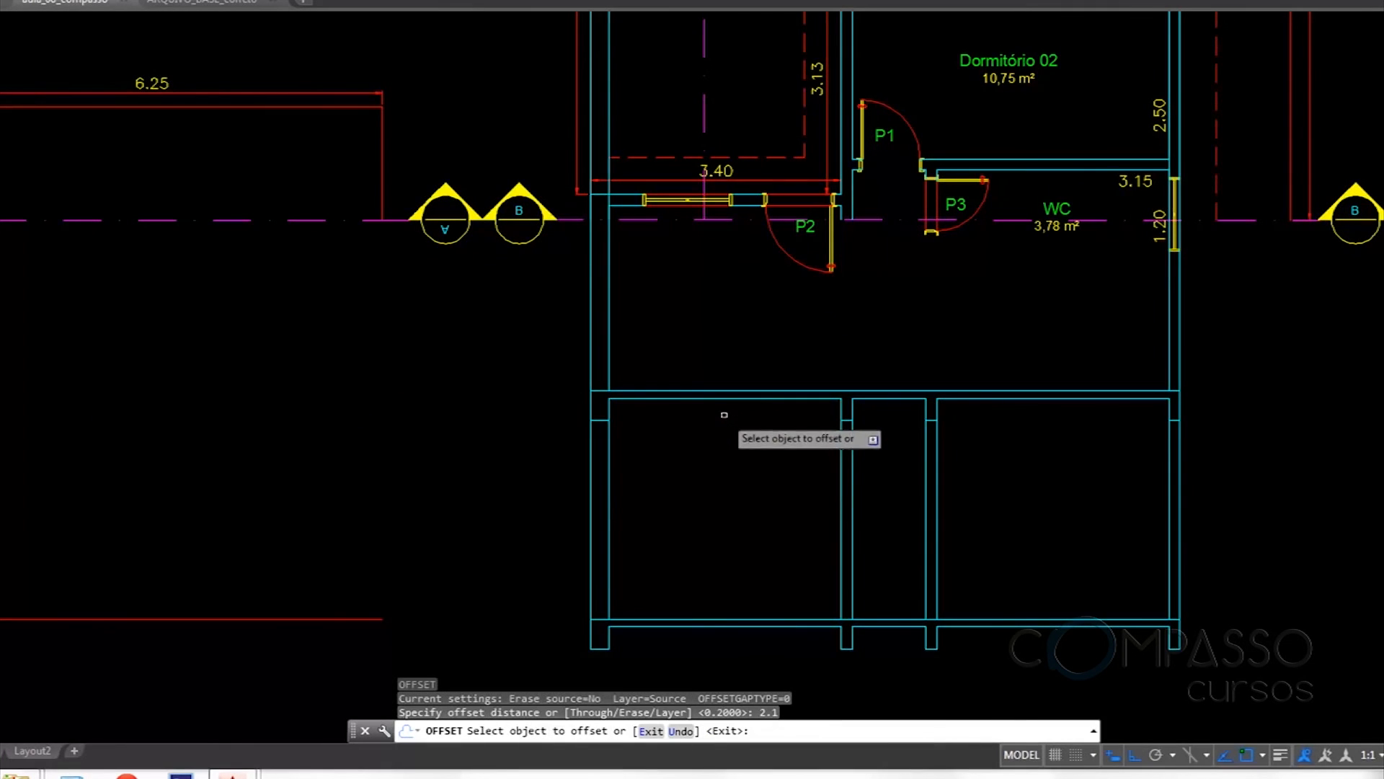
left_click(729, 617)
left_click(735, 547)
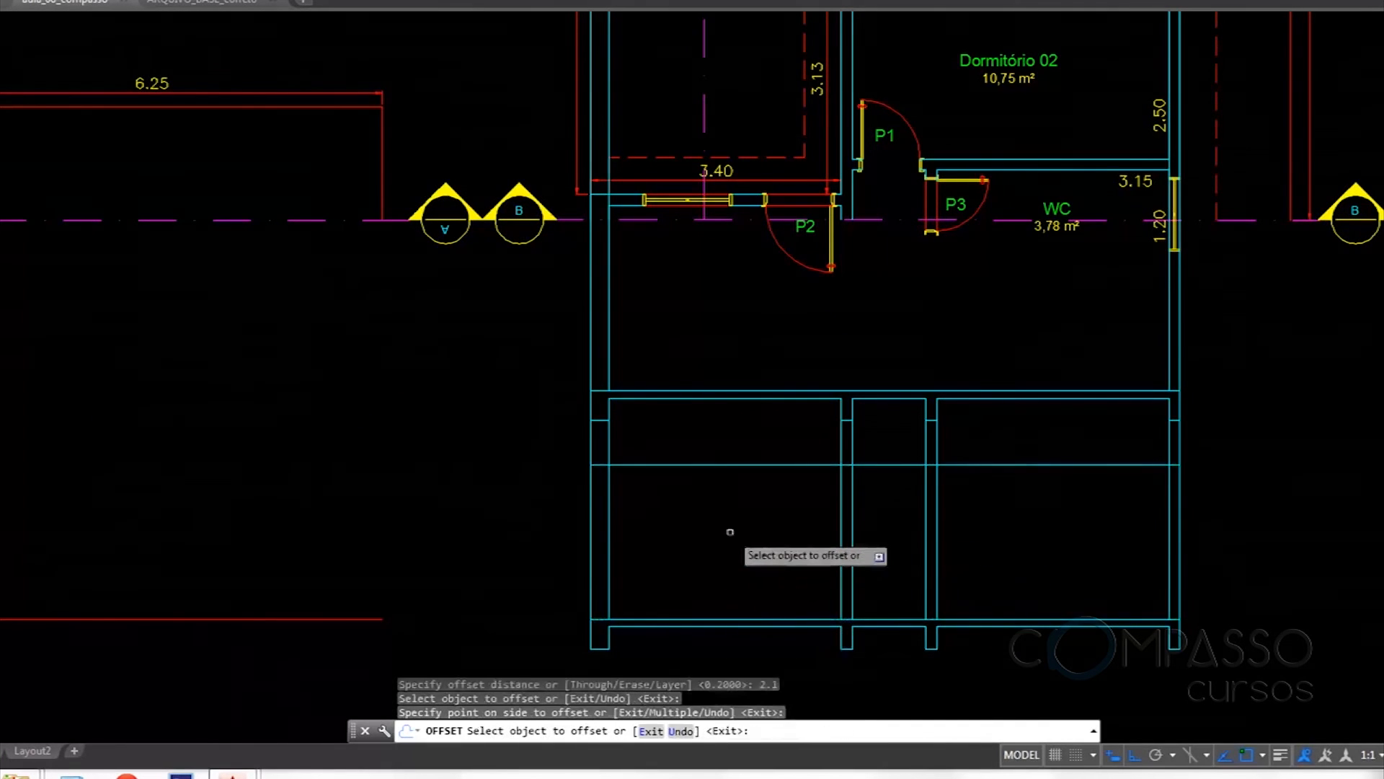
key("Return")
middle_click_drag(859, 418, 647, 426)
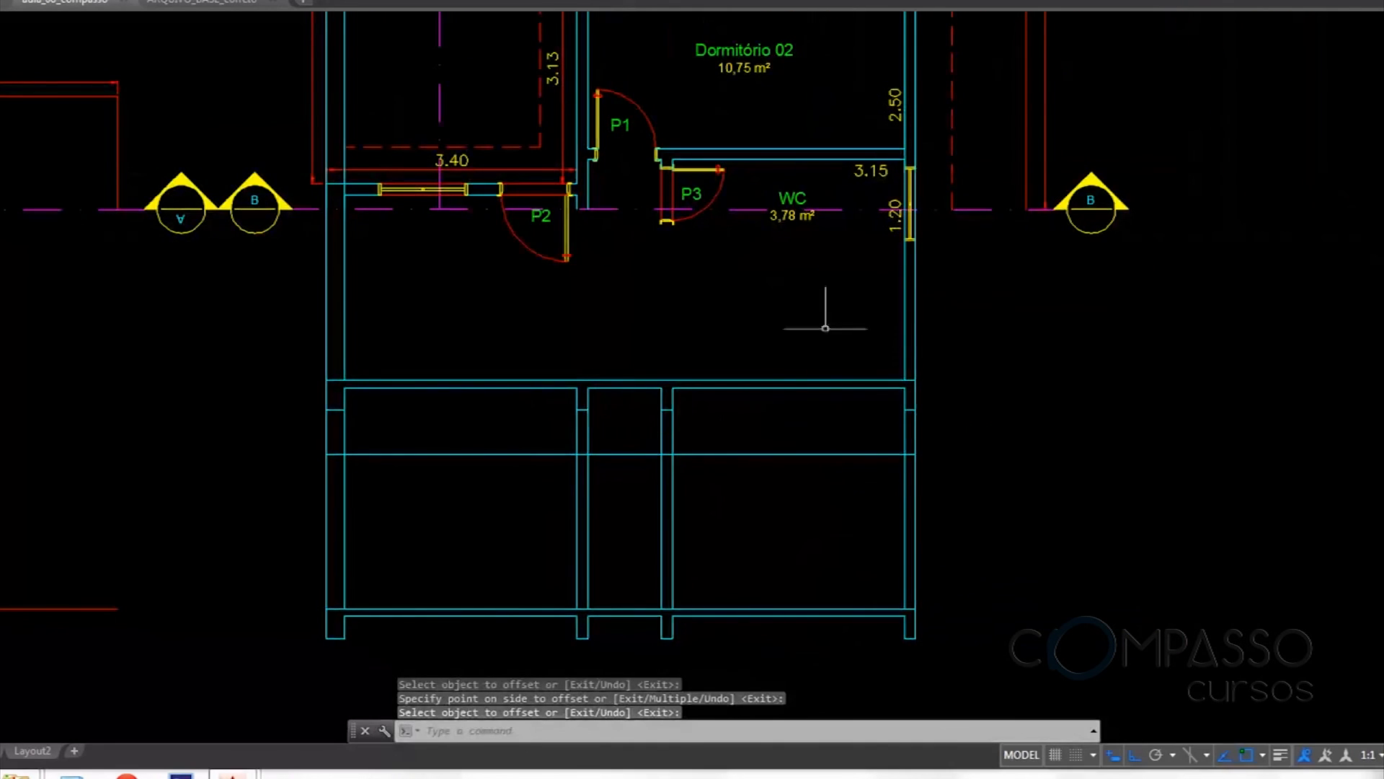
Copy the 0,60 side-view window from the block library into section B's outer WC wall, with its top at the 2.1 height line
scroll(903, 209, "down", 2)
mouse_move(902, 209)
middle_mouse_down()
mouse_move(828, 386)
mouse_move(660, 568)
middle_mouse_up()
type("co")
key("Return")
scroll(660, 568, "down", 2)
middle_click_drag(806, 206, 582, 606)
scroll(890, 299, "up", 2)
scroll(963, 252, "up", 6)
left_click(979, 266)
left_click(948, 302)
key("Return")
left_click(970, 242)
scroll(1003, 213, "down", 8)
scroll(874, 411, "up", 7)
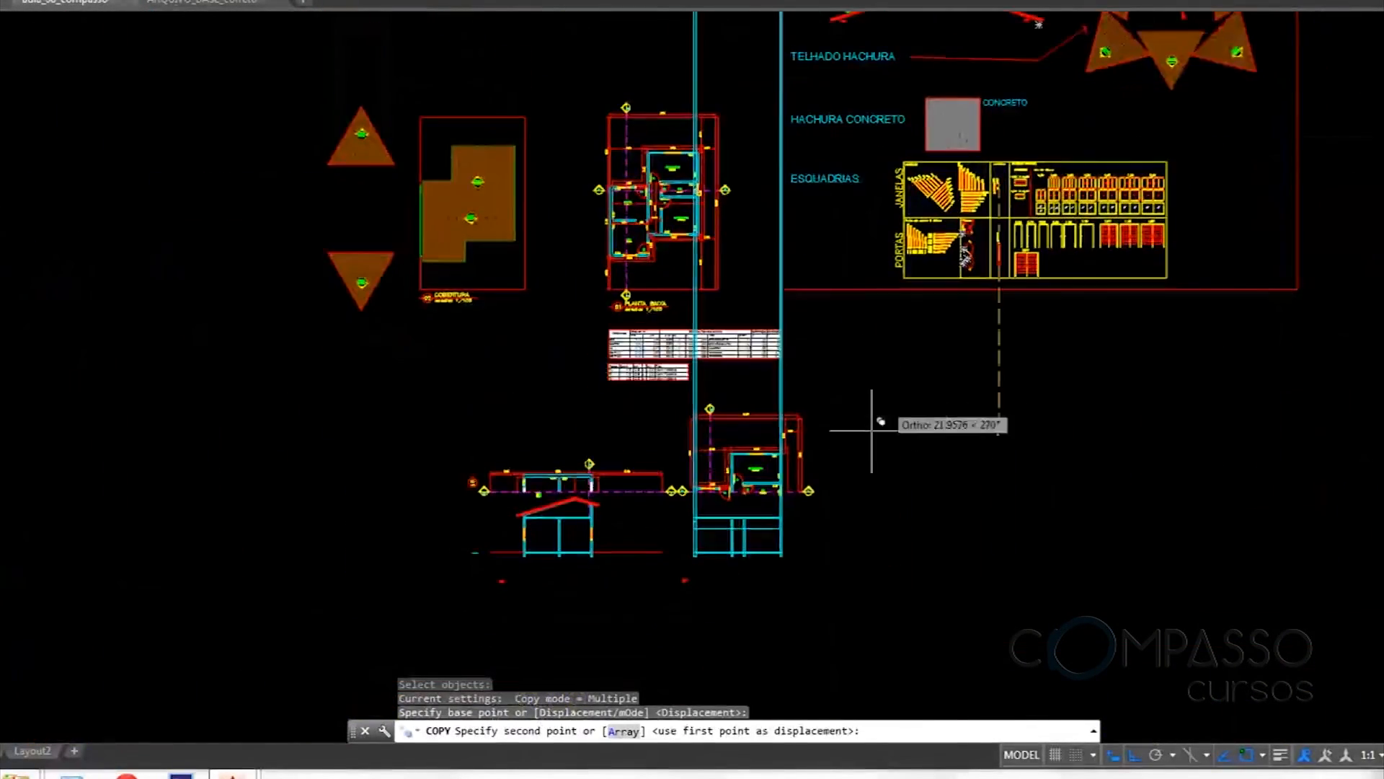
scroll(876, 474, "up", 3)
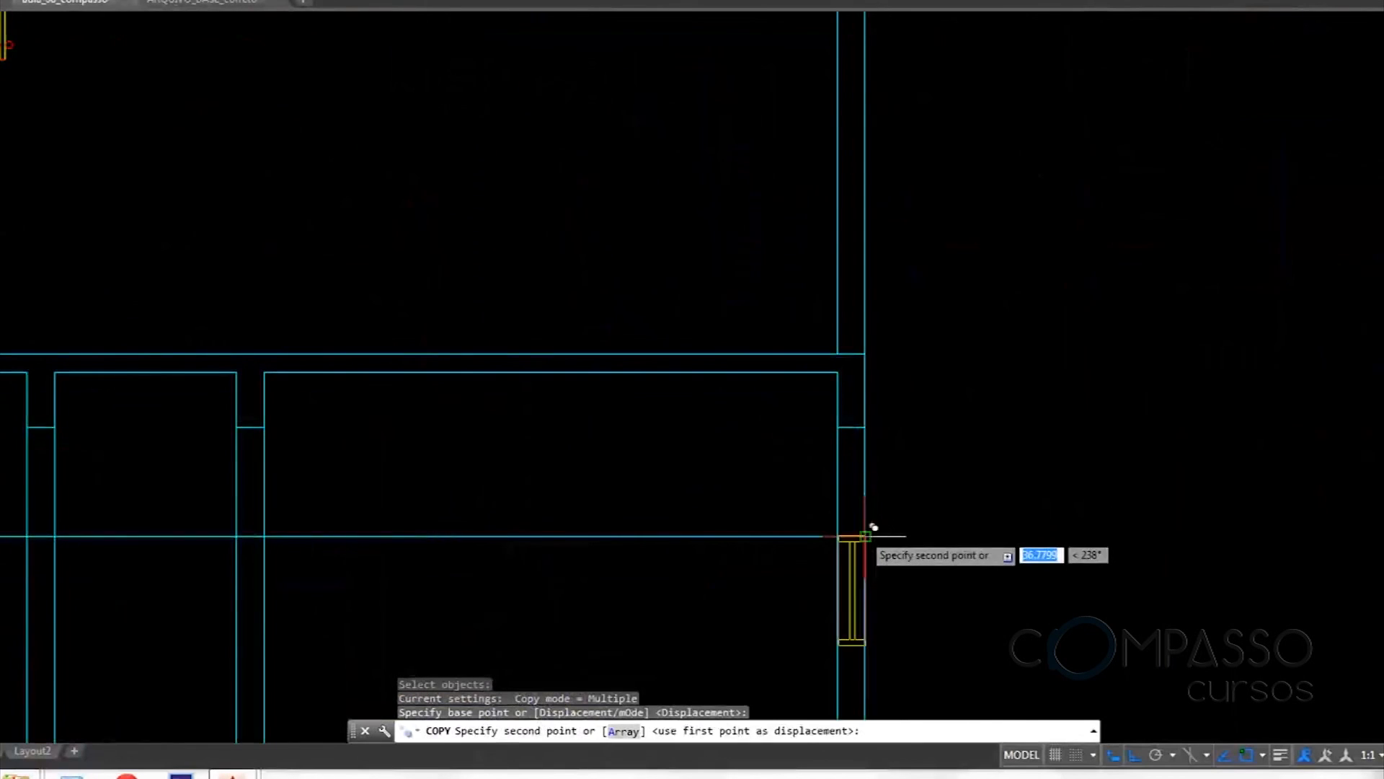
left_click(861, 531)
scroll(901, 454, "down", 2)
scroll(909, 432, "up", 1)
key("Return")
scroll(837, 491, "down", 2)
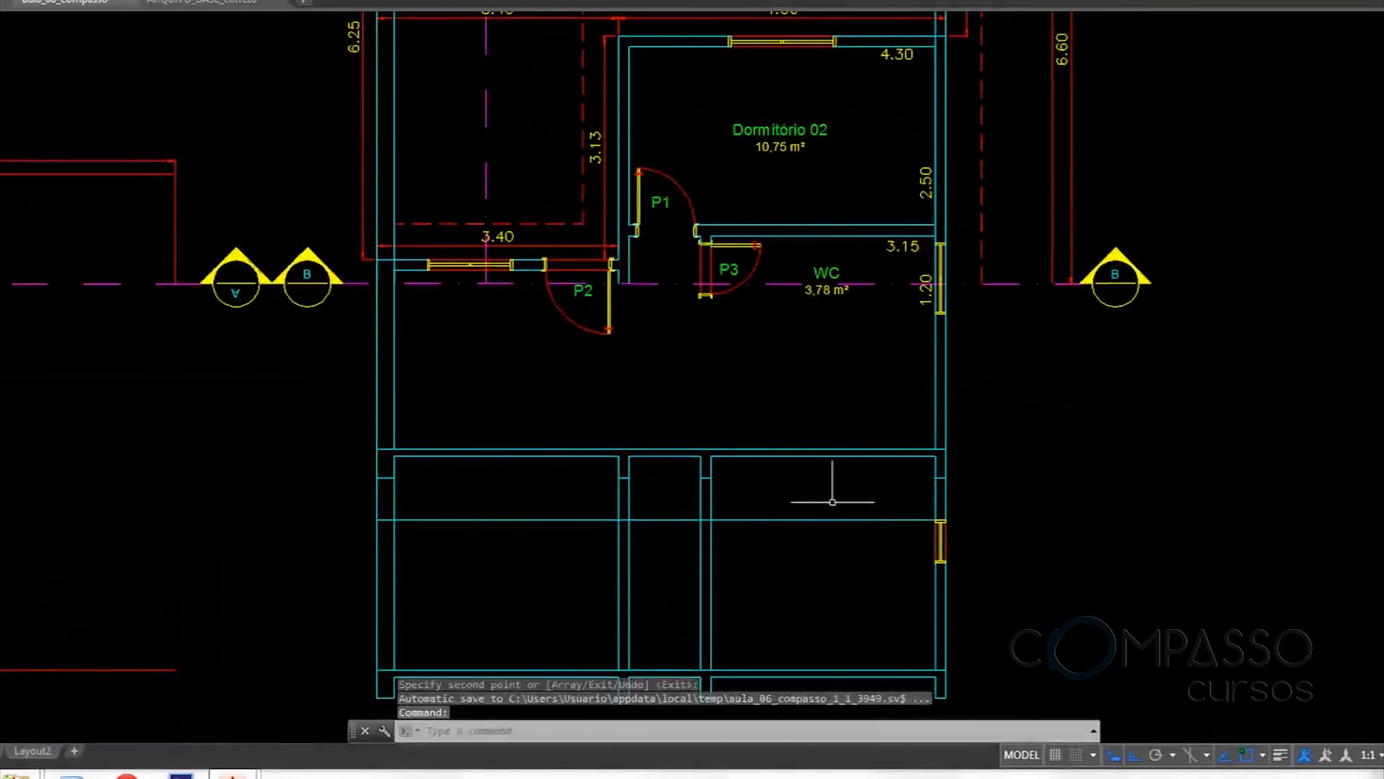
Copy the "porta 2,10" side-view door from the library into section B's wall between the corridor and WC, under the 2.1 height line
scroll(829, 468, "up", 2)
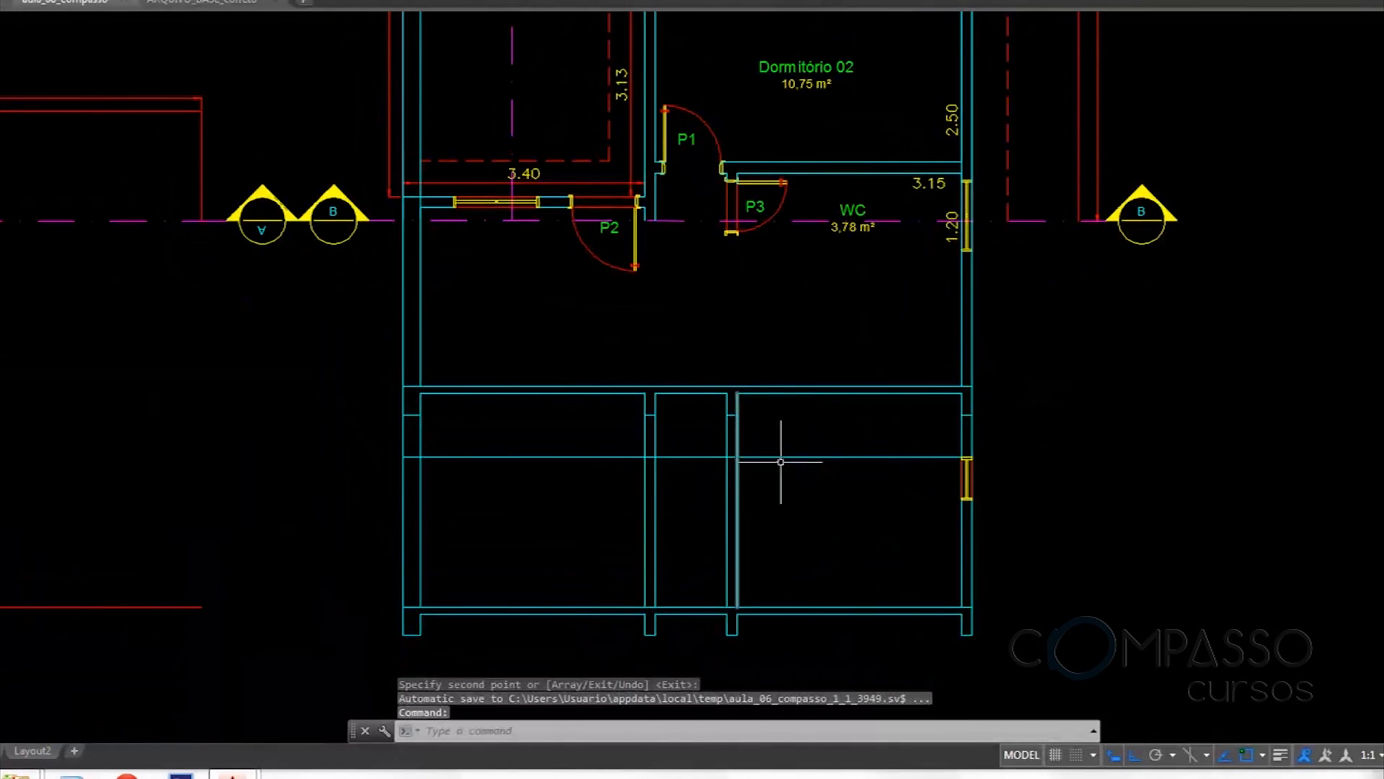
scroll(737, 458, "down", 3)
type("coi")
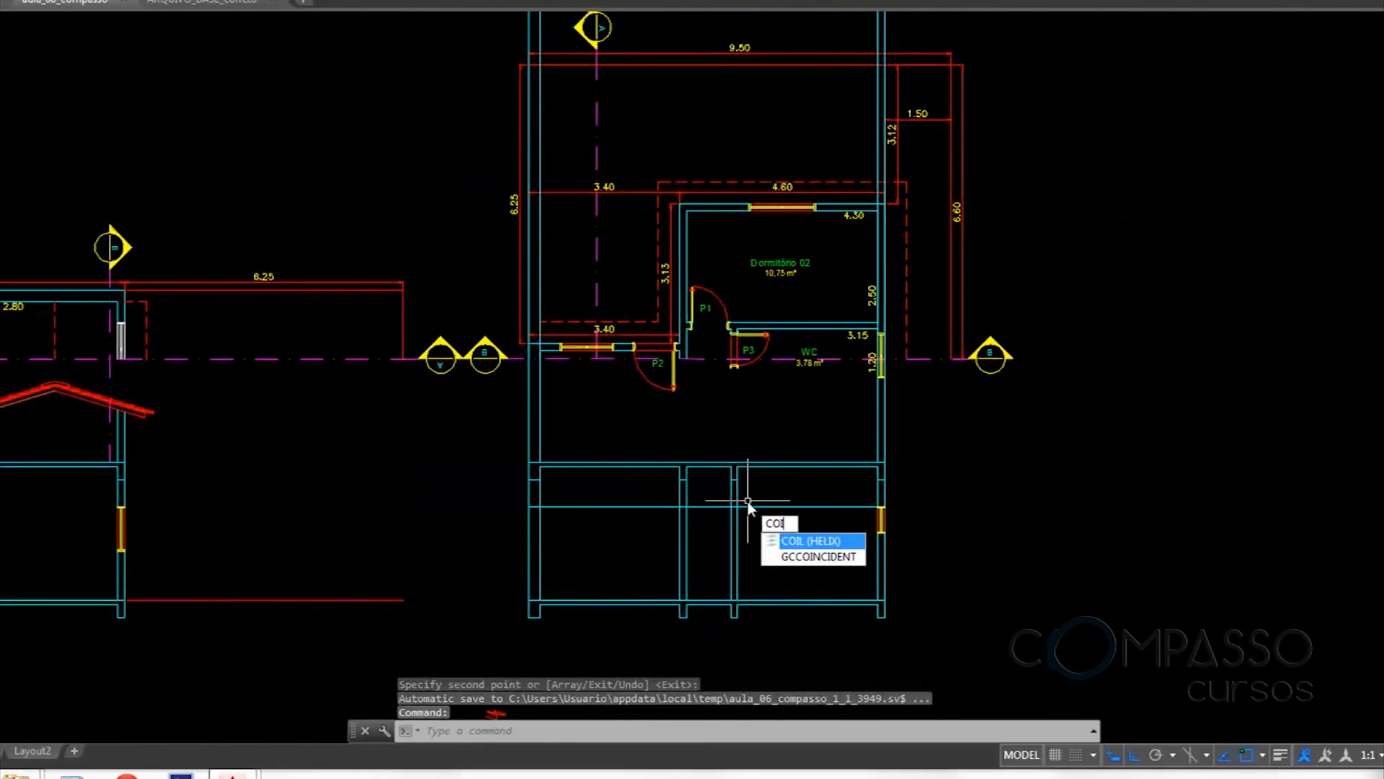
key("BackSpace")
key("Return")
scroll(781, 435, "down", 4)
middle_click_drag(782, 435, 517, 622)
scroll(883, 208, "up", 6)
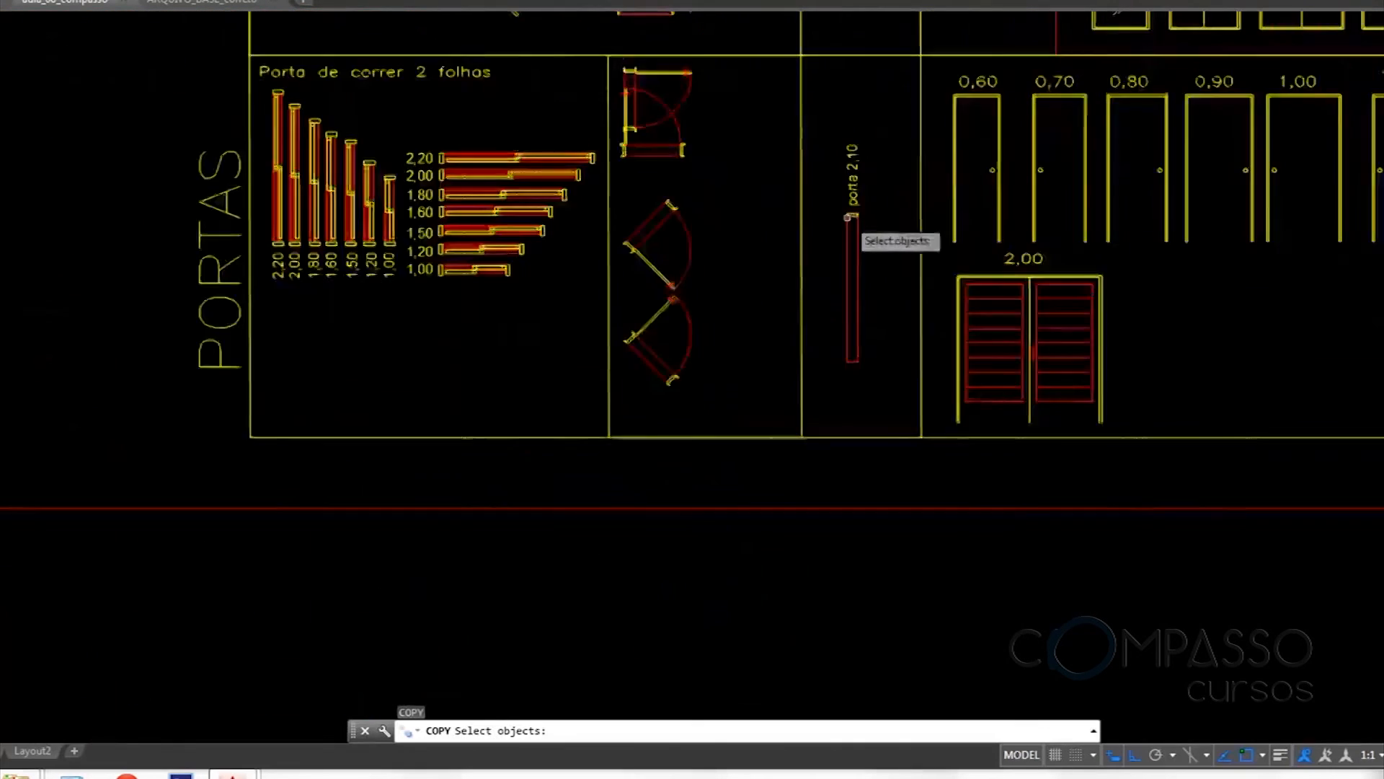
scroll(850, 215, "up", 2)
left_click(894, 231)
left_click(824, 314)
key("Return")
scroll(865, 221, "up", 4)
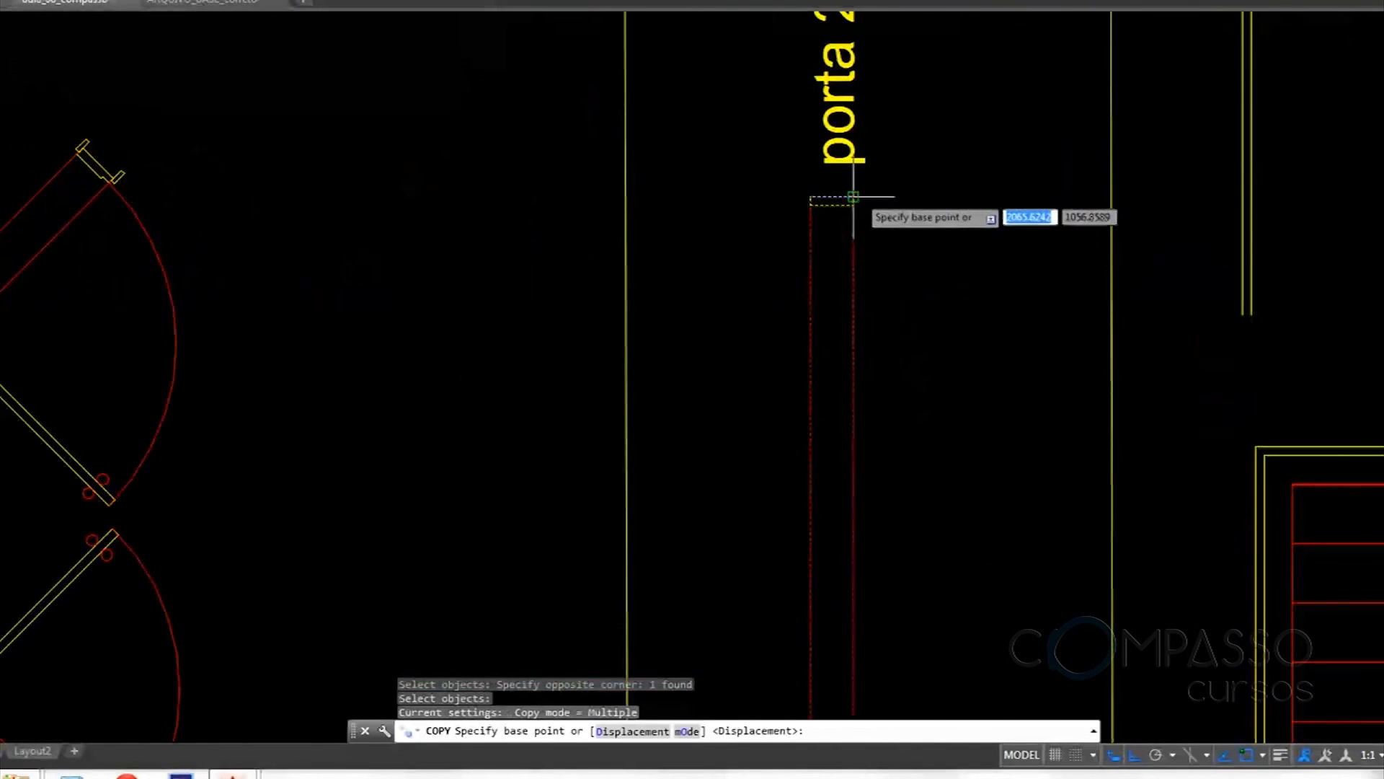
left_click(853, 197)
scroll(915, 200, "down", 10)
scroll(656, 488, "up", 10)
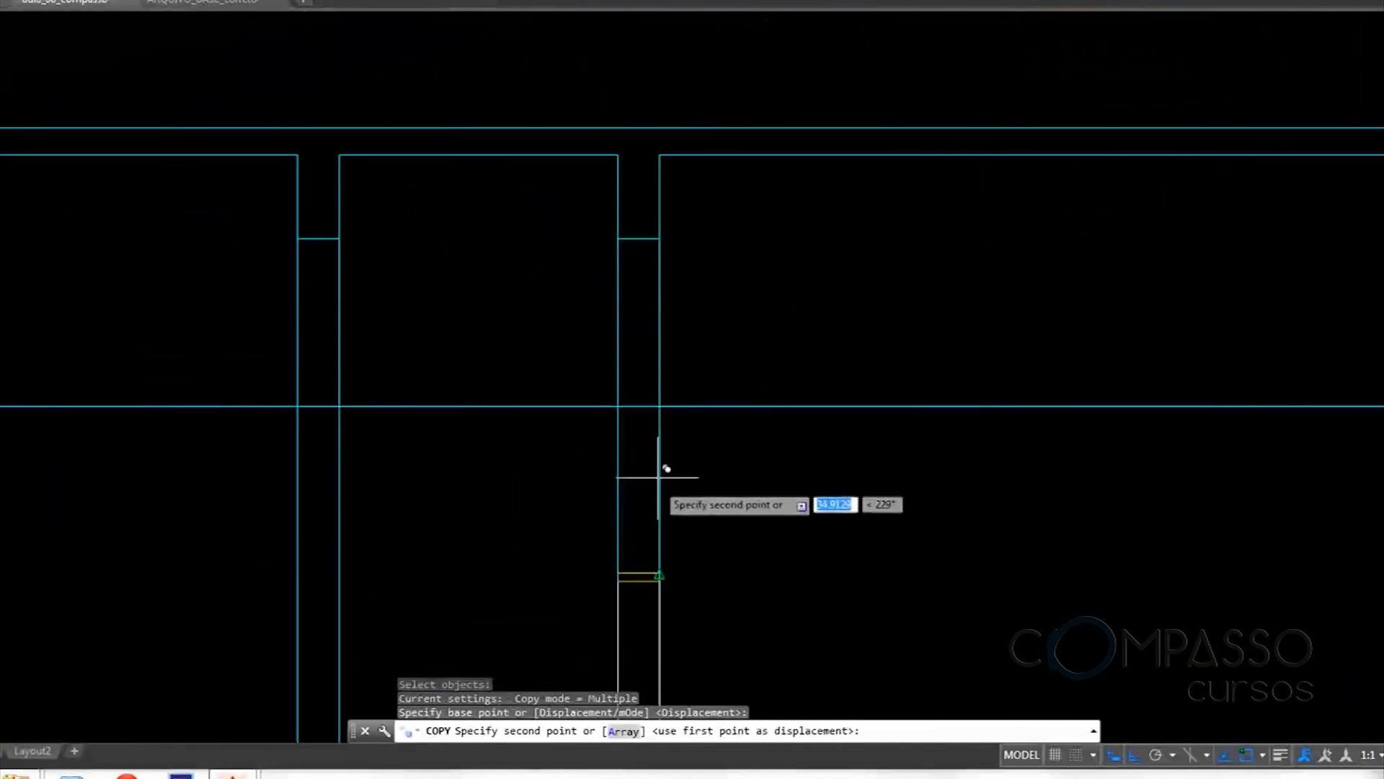
left_click(660, 403)
scroll(762, 334, "down", 4)
key("Escape")
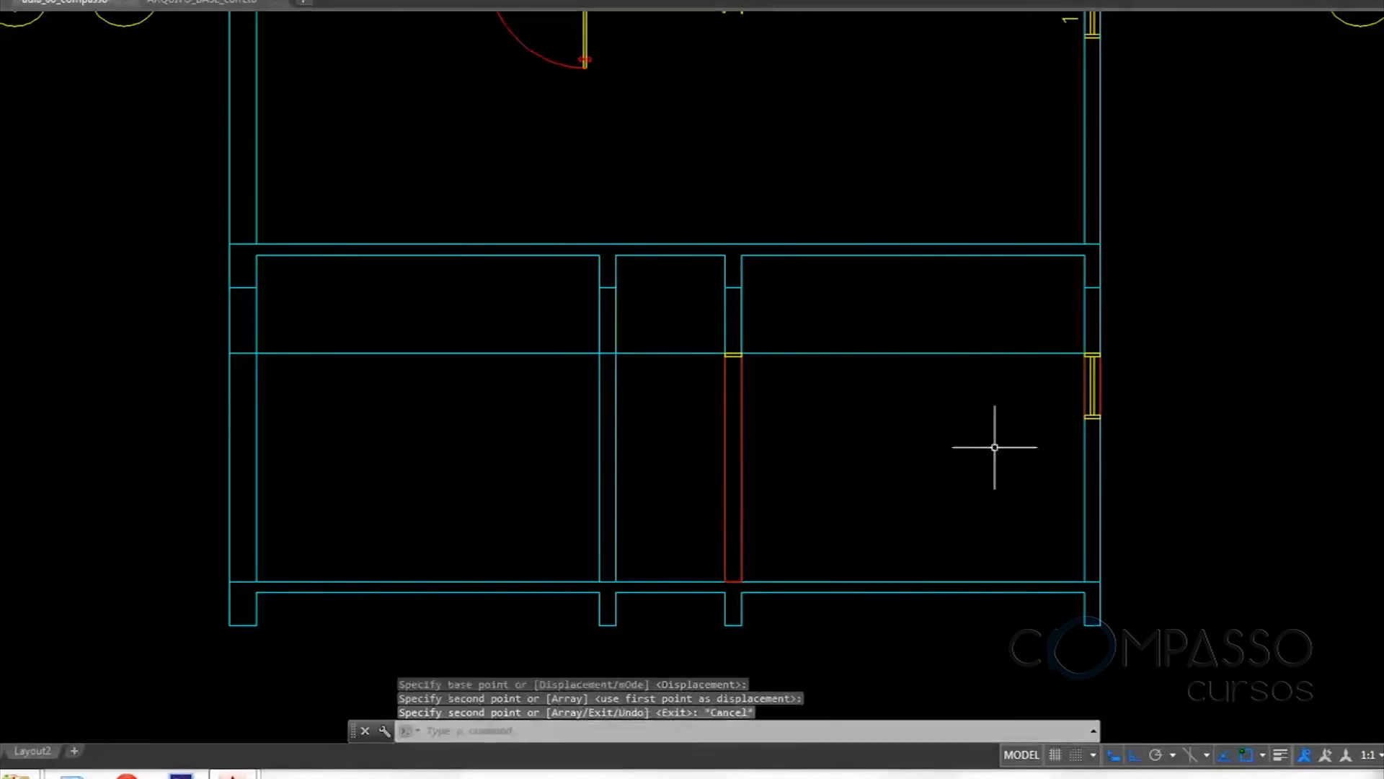
Draw a vertical line from the left edge of the window beside door P2 in the plan down into section B
middle_click_drag(758, 387, 763, 566)
middle_click_drag(664, 315, 703, 314)
middle_click_drag(478, 251, 631, 339)
type("l")
key("Return")
scroll(496, 254, "up", 4)
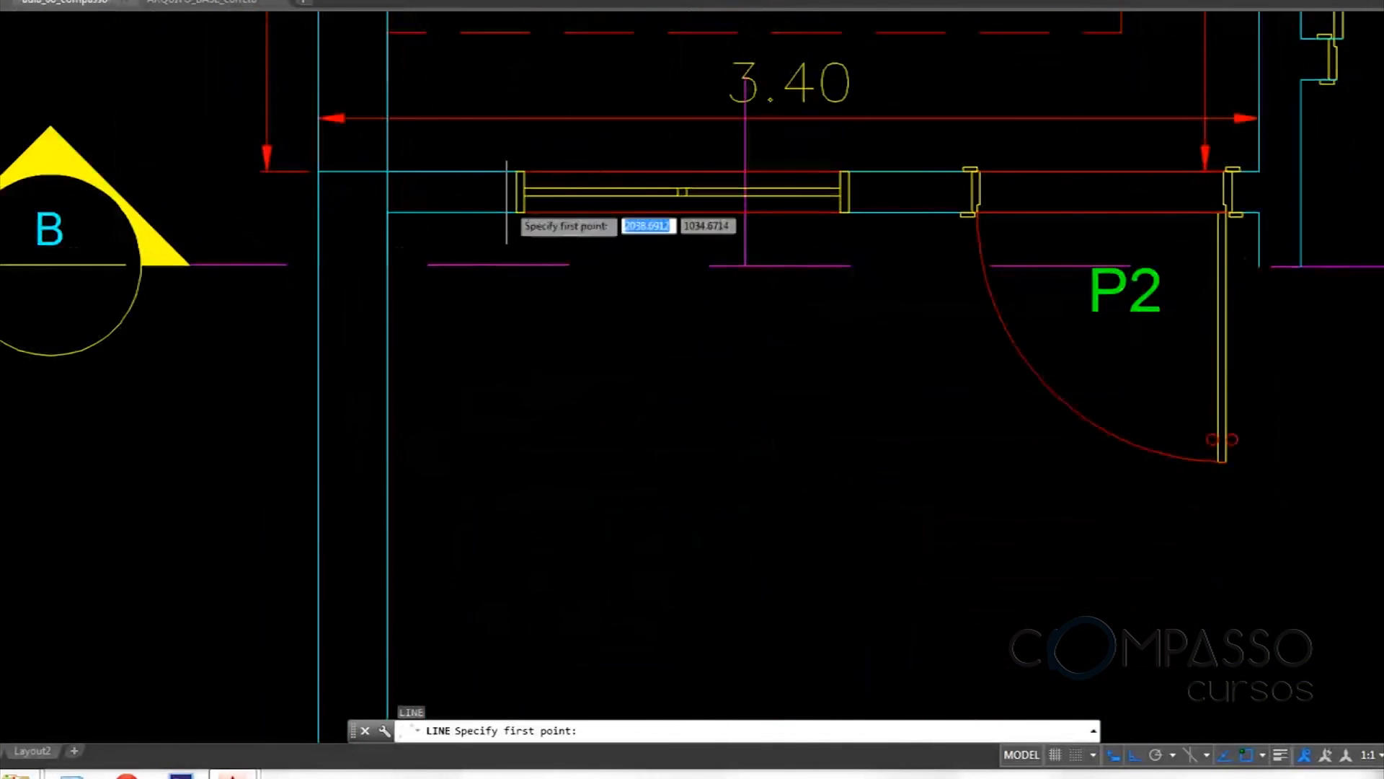
left_click(516, 209)
scroll(612, 152, "down", 5)
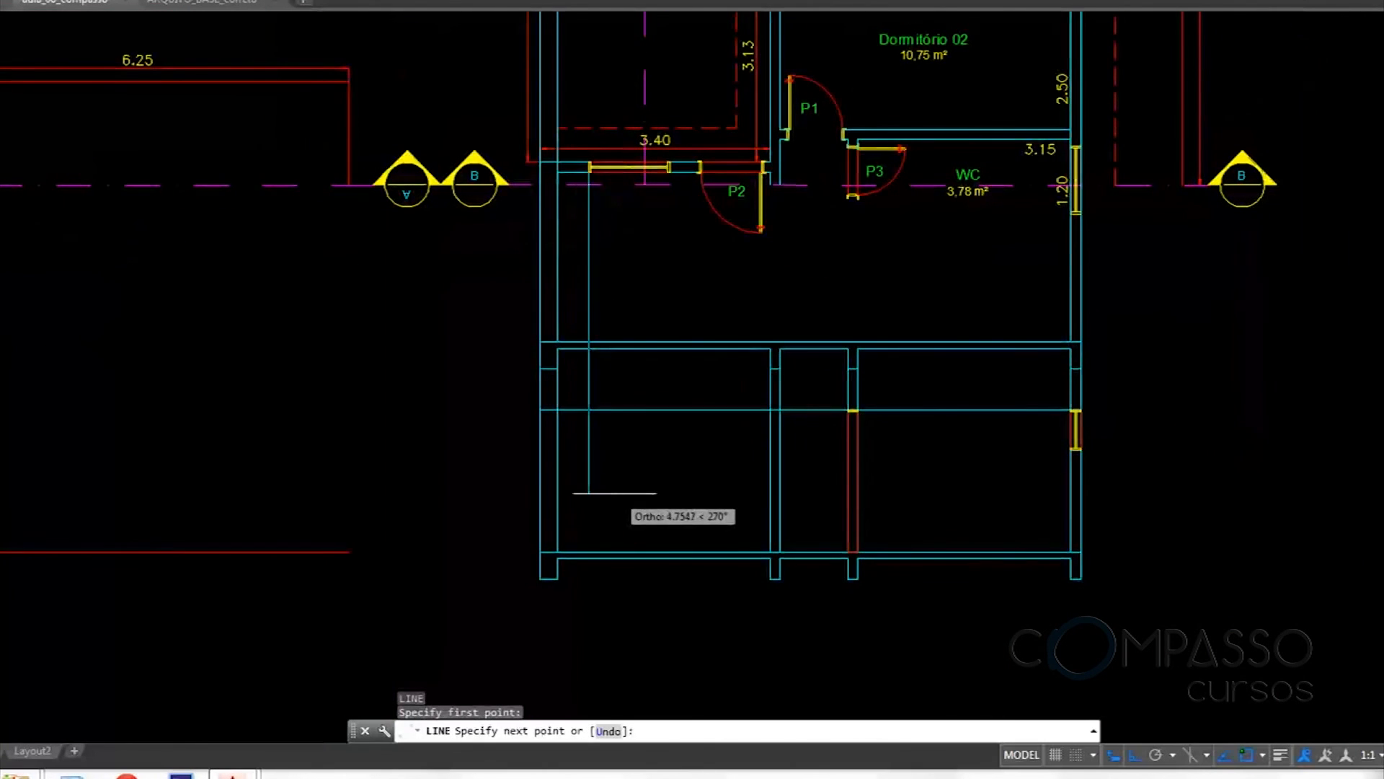
key("Return")
Draw a vertical line from the right jamb of door P2 in the plan down into section B
middle_click_drag(713, 185, 690, 251)
scroll(690, 251, "up", 4)
scroll(660, 208, "up", 4)
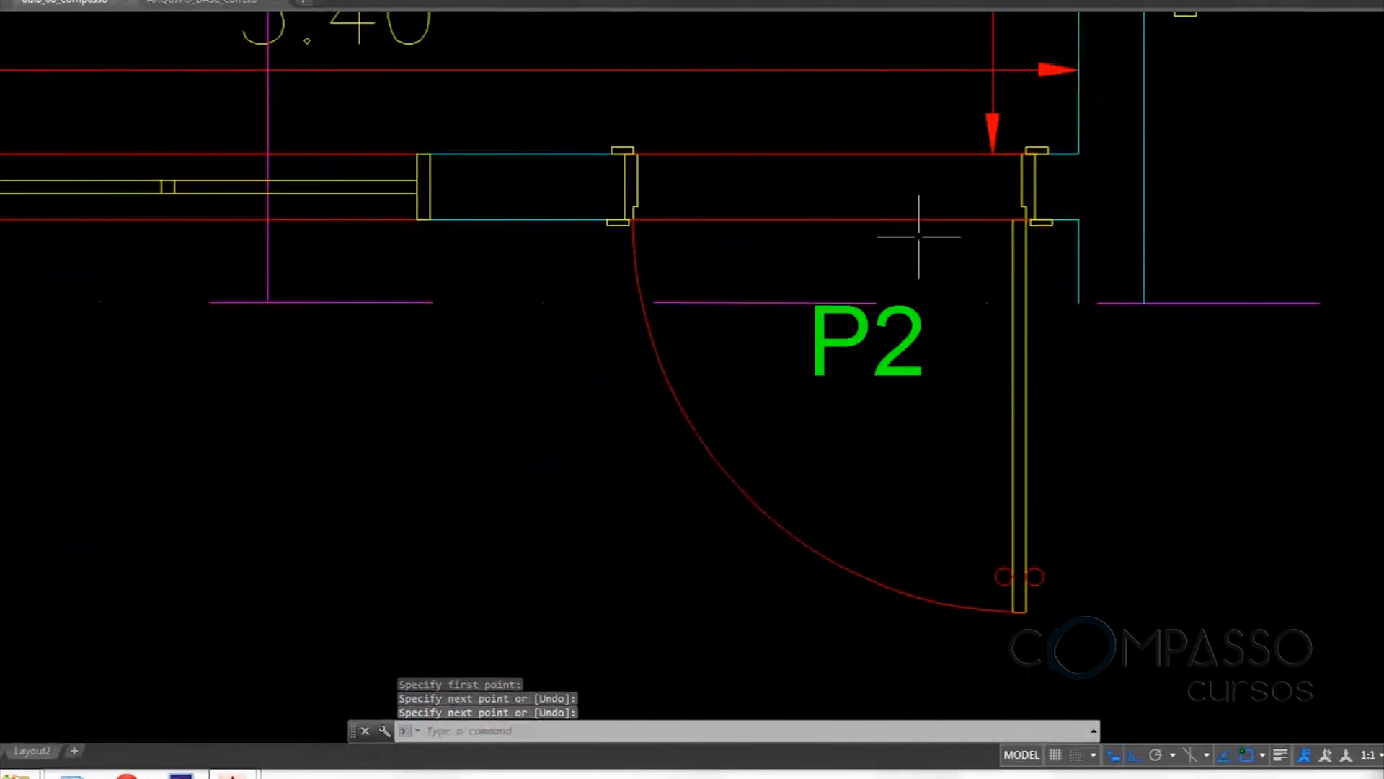
middle_click_drag(918, 235, 747, 312)
key("Return")
left_click(863, 265)
scroll(859, 206, "down", 5)
middle_click_drag(822, 463, 753, 324)
scroll(794, 548, "up", 4)
left_click(770, 597)
scroll(735, 436, "down", 4)
key("Return")
Draw a vertical line from the left jamb of door P1 in the plan down into section B
middle_click_drag(784, 383, 794, 531)
scroll(723, 328, "up", 8)
key("Return")
left_click(640, 221)
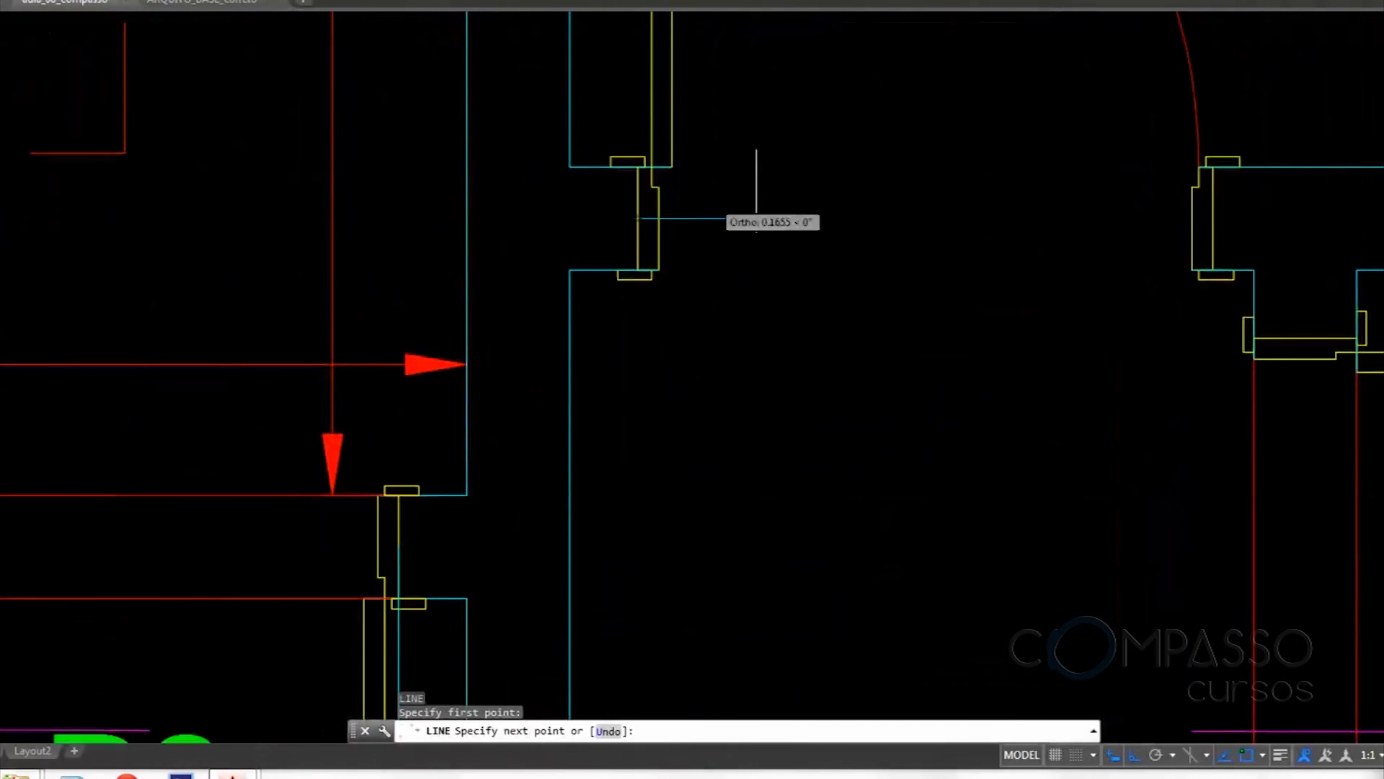
scroll(805, 241, "down", 10)
left_click(789, 545)
key("Return")
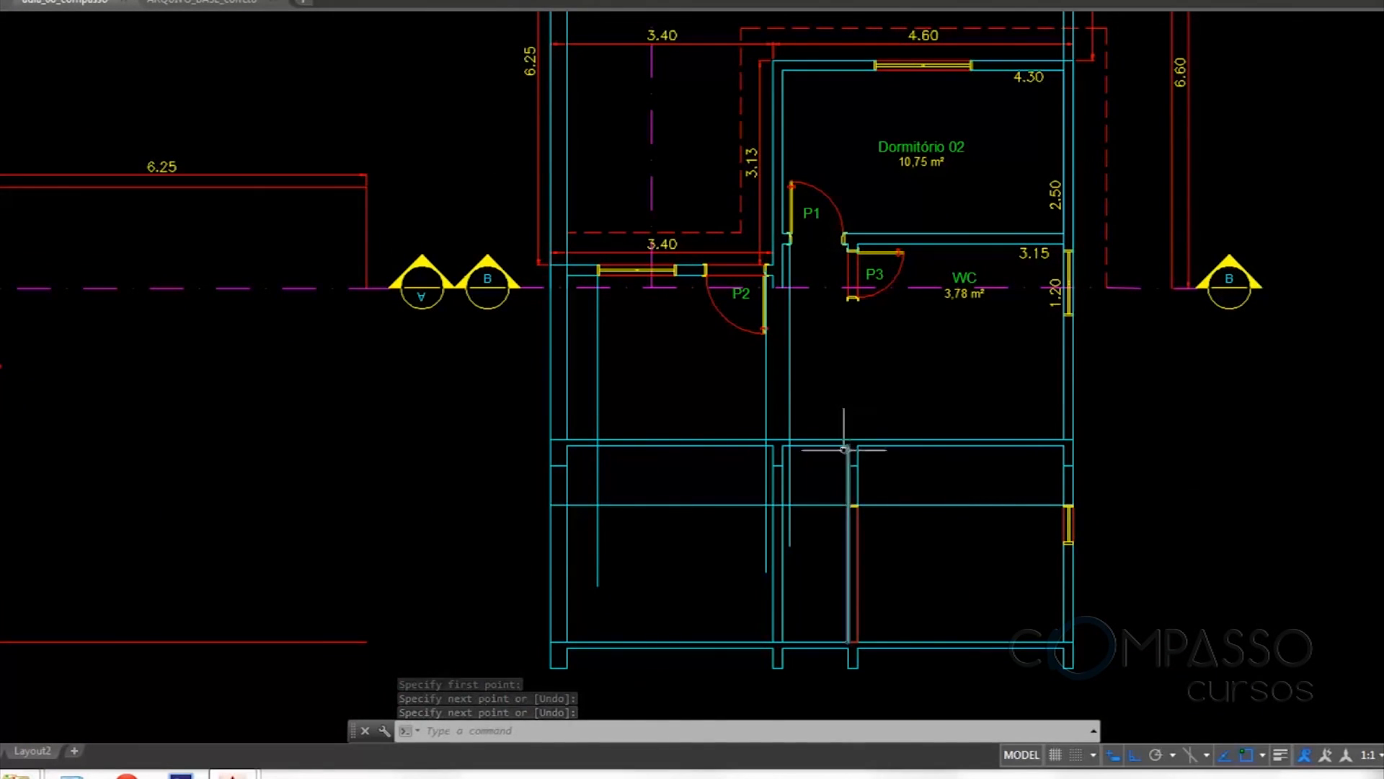
Copy the 1,20 two-leaf front-view window from the library to where the projected window line meets section B's 2.1 height line
scroll(793, 322, "up", 3)
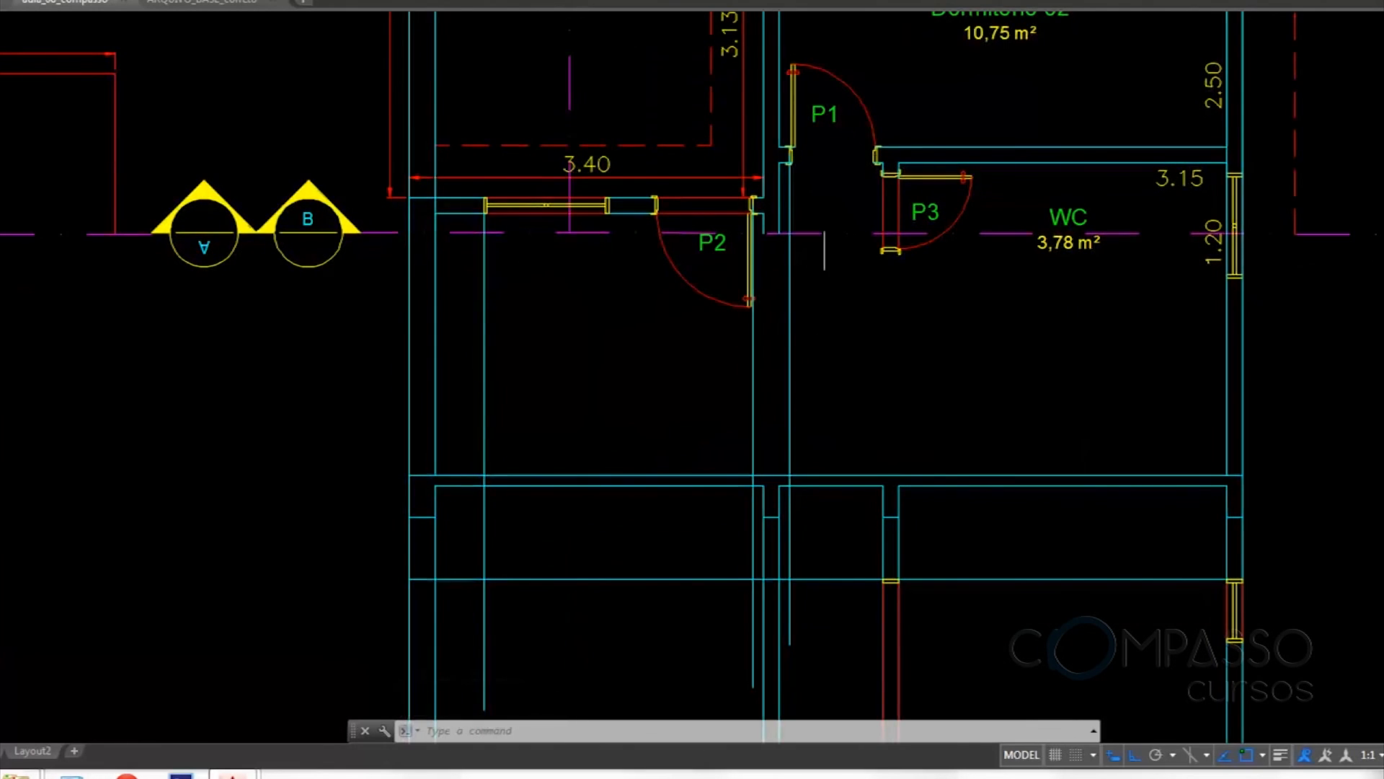
scroll(807, 170, "down", 2)
type("co")
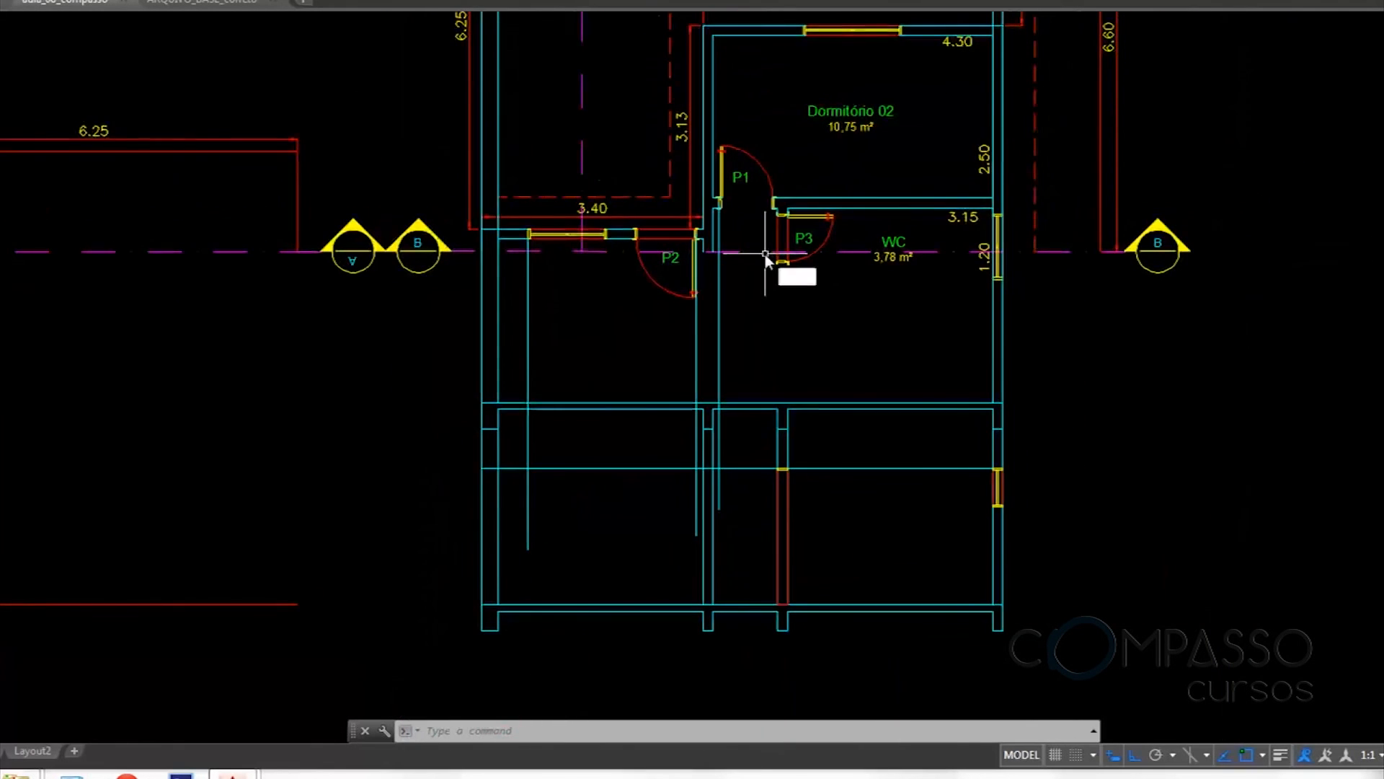
key("Return")
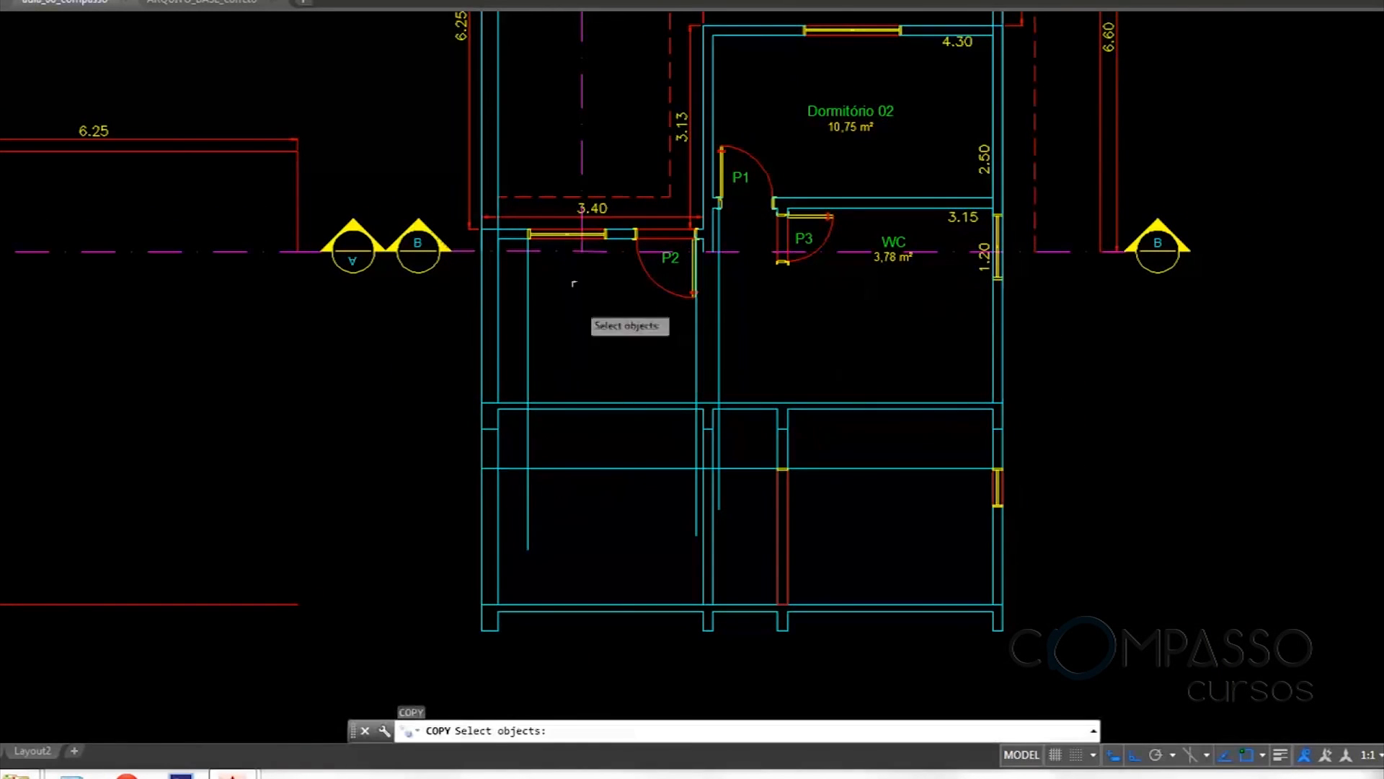
scroll(567, 244, "down", 4)
scroll(447, 465, "down", 4)
scroll(749, 194, "up", 8)
middle_click_drag(868, 241, 756, 512)
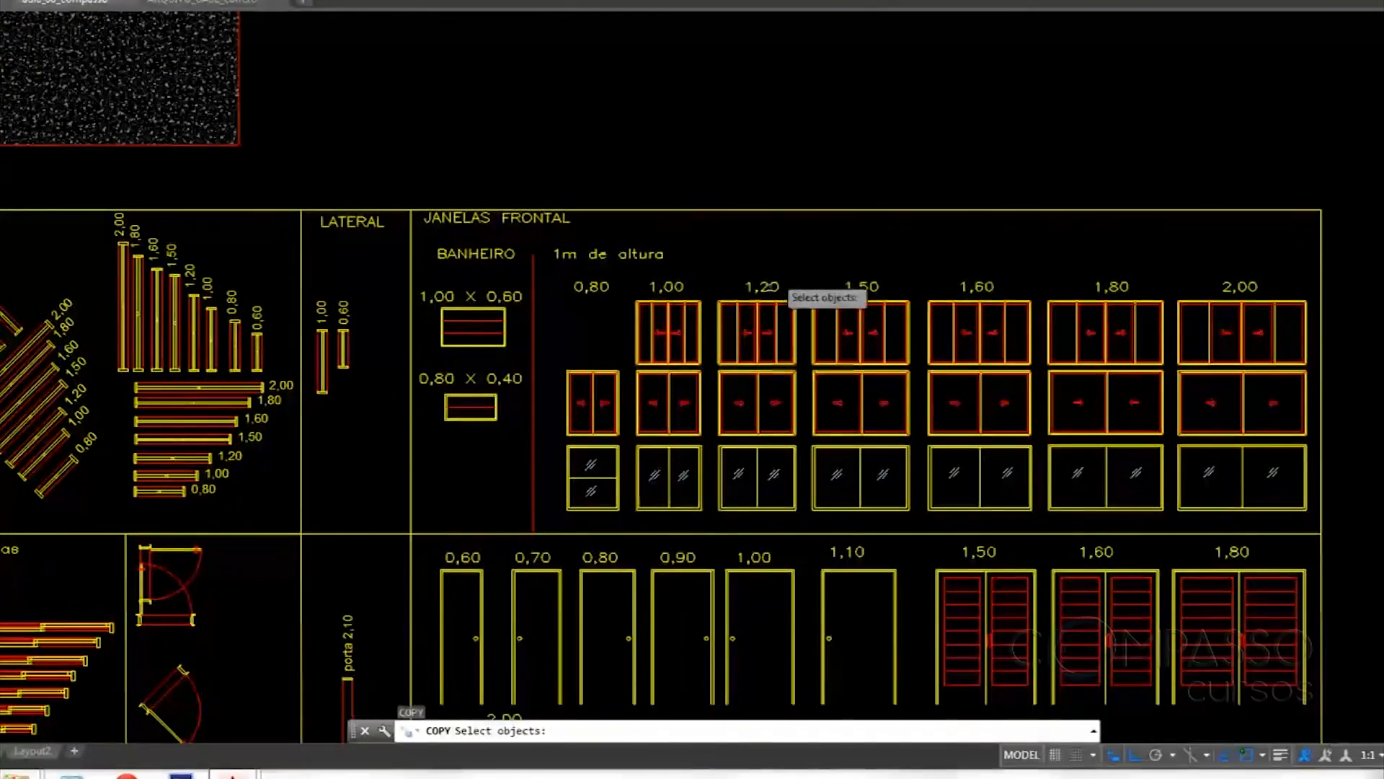
scroll(772, 376, "up", 2)
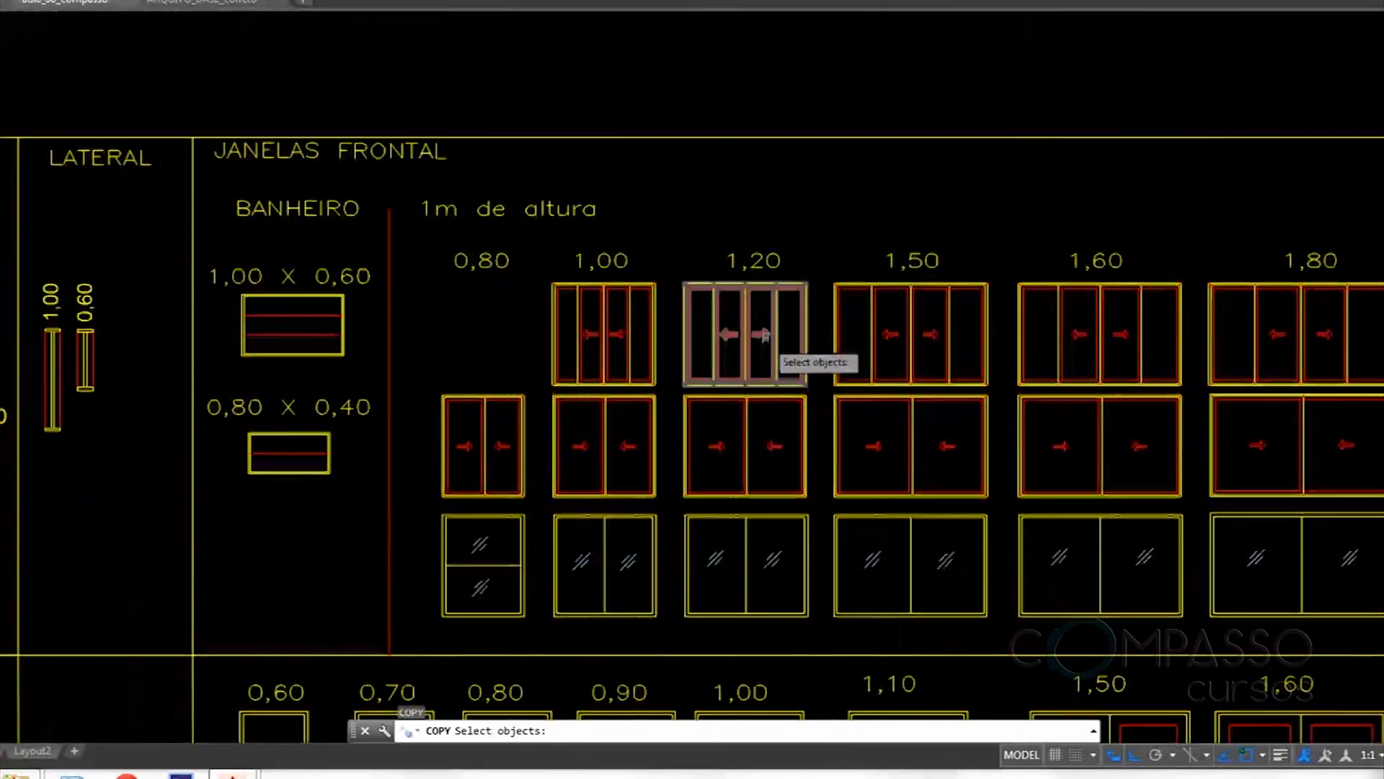
scroll(775, 353, "up", 2)
left_click(673, 430)
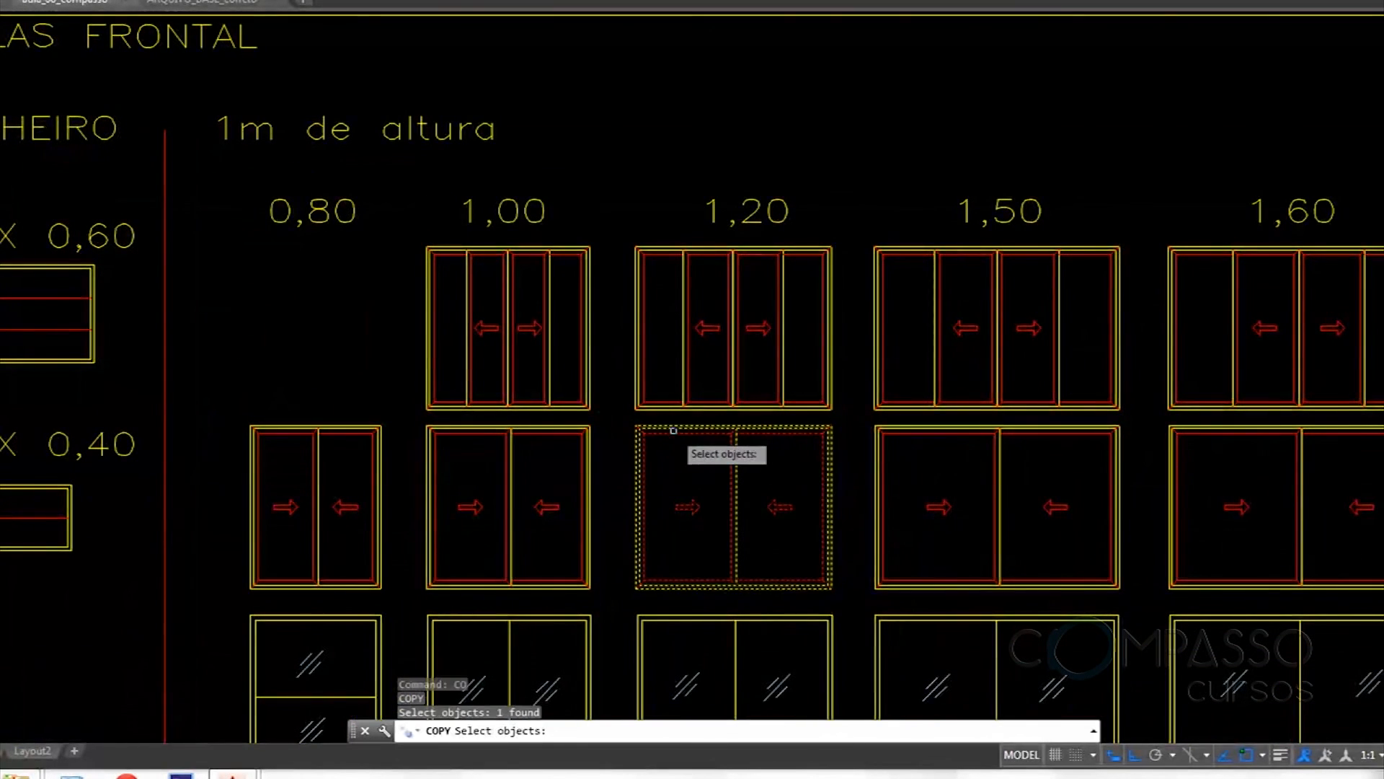
key("Return")
scroll(635, 427, "up", 5)
left_click(630, 423)
scroll(835, 290, "down", 14)
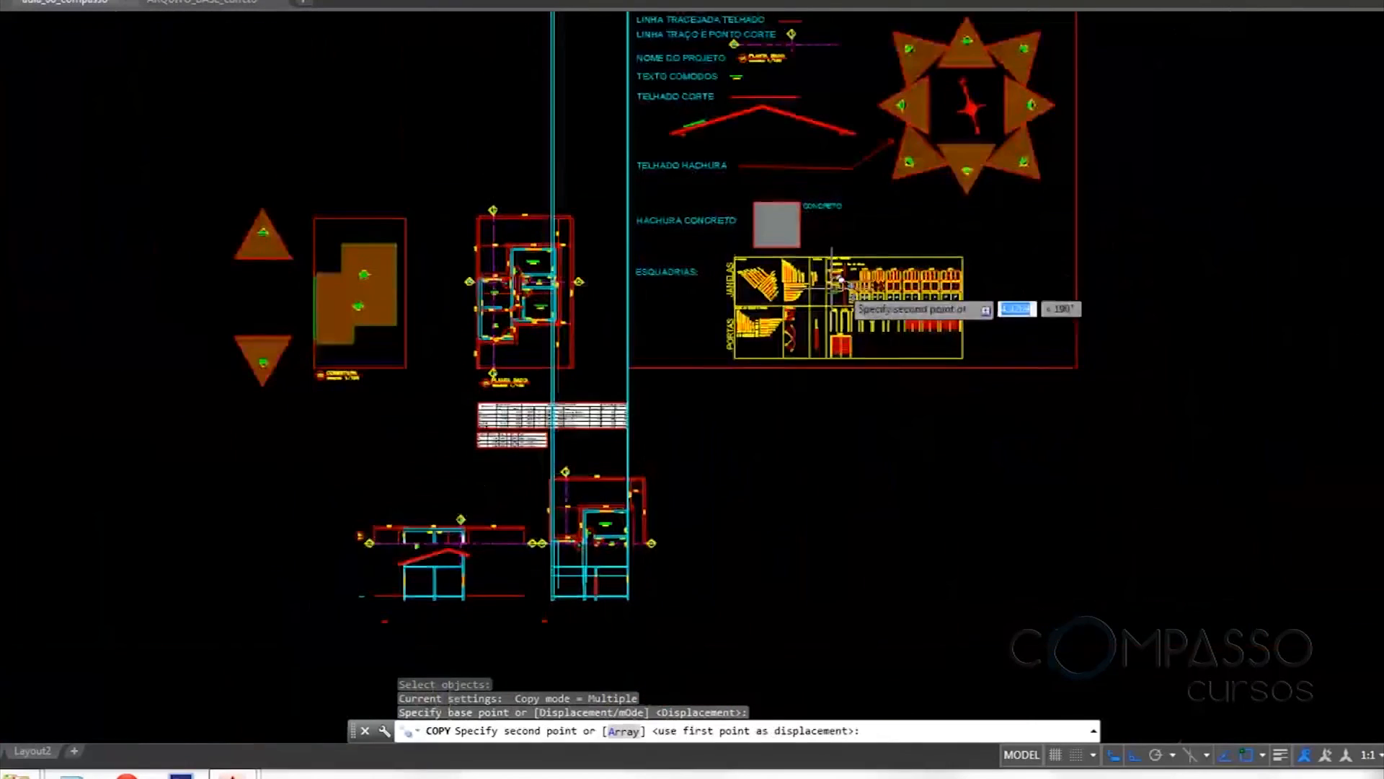
scroll(589, 520, "up", 8)
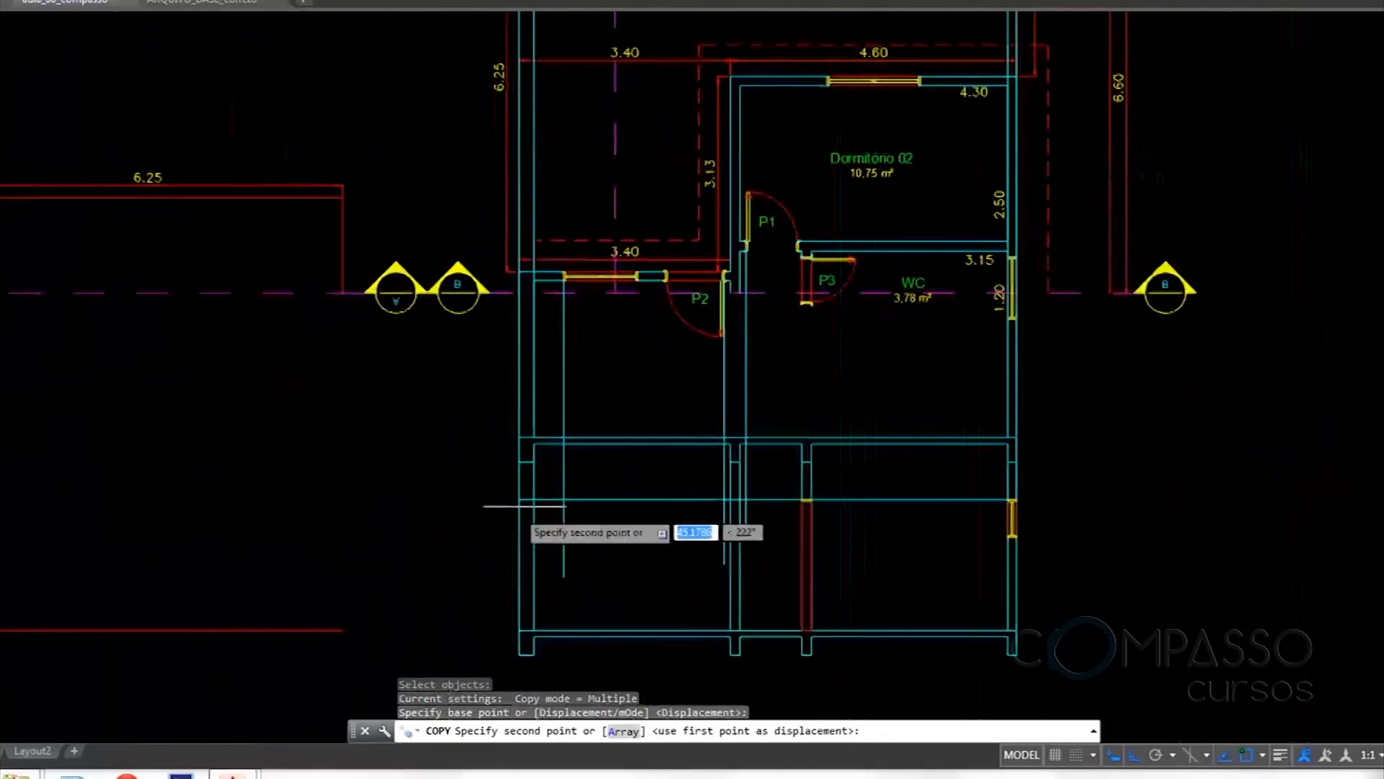
scroll(528, 506, "up", 2)
left_click(584, 496)
key("Return")
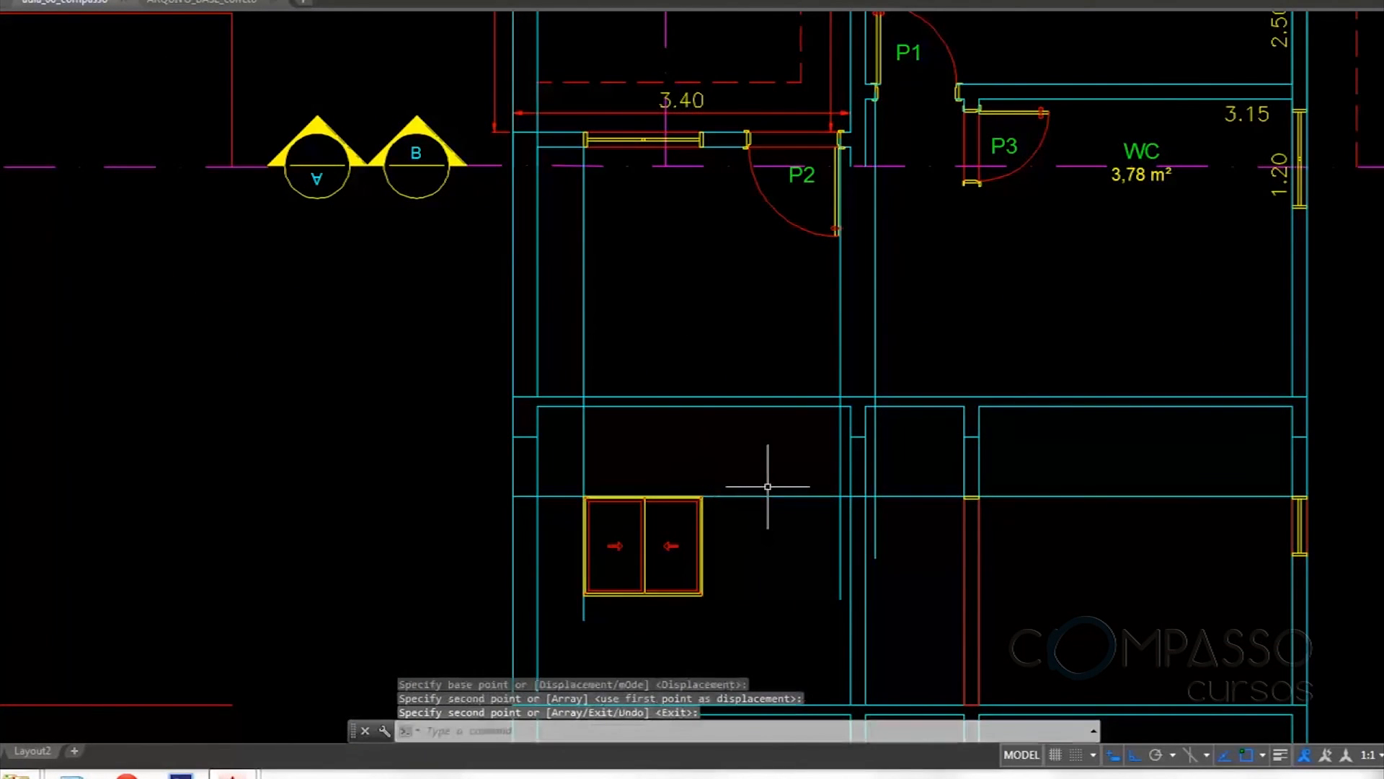
type("l")
key("Return")
left_click(703, 139)
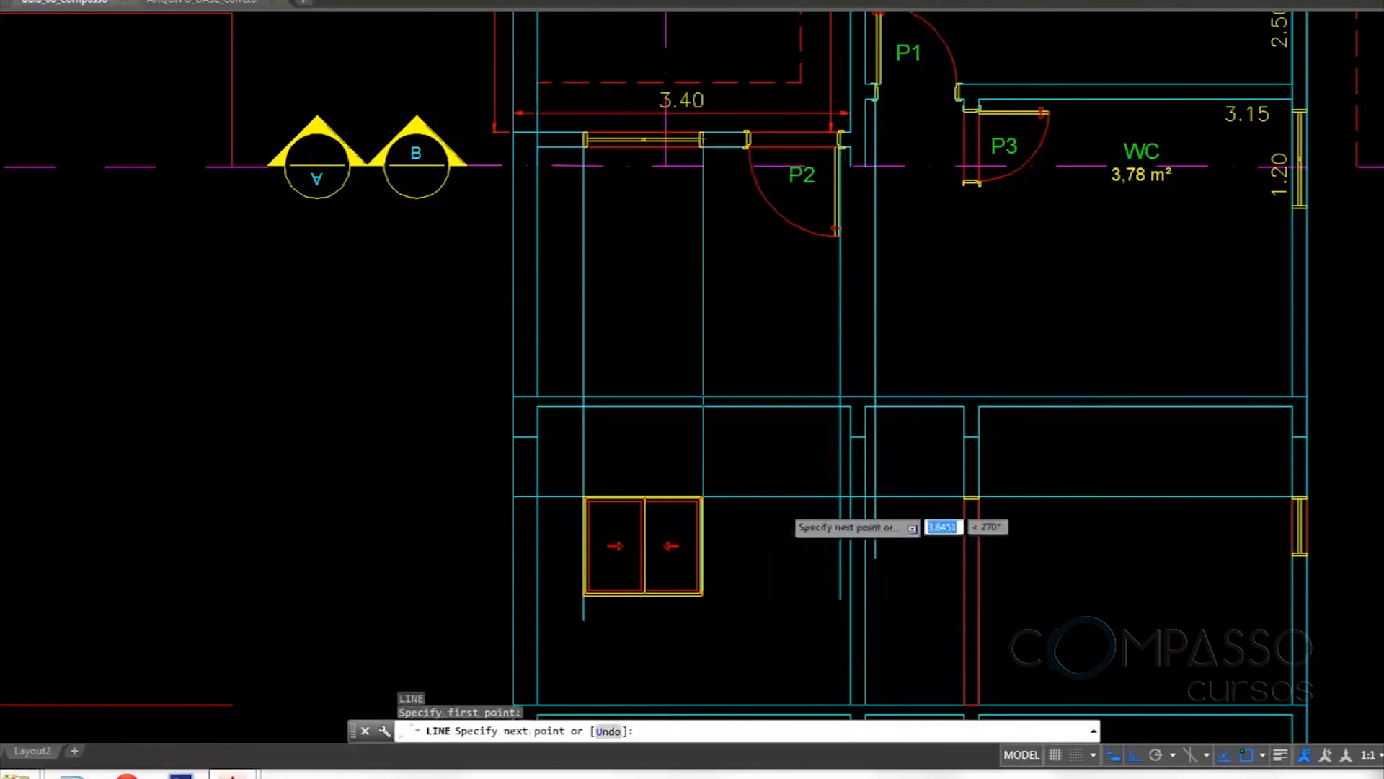
key("Return")
middle_click_drag(756, 597, 786, 495)
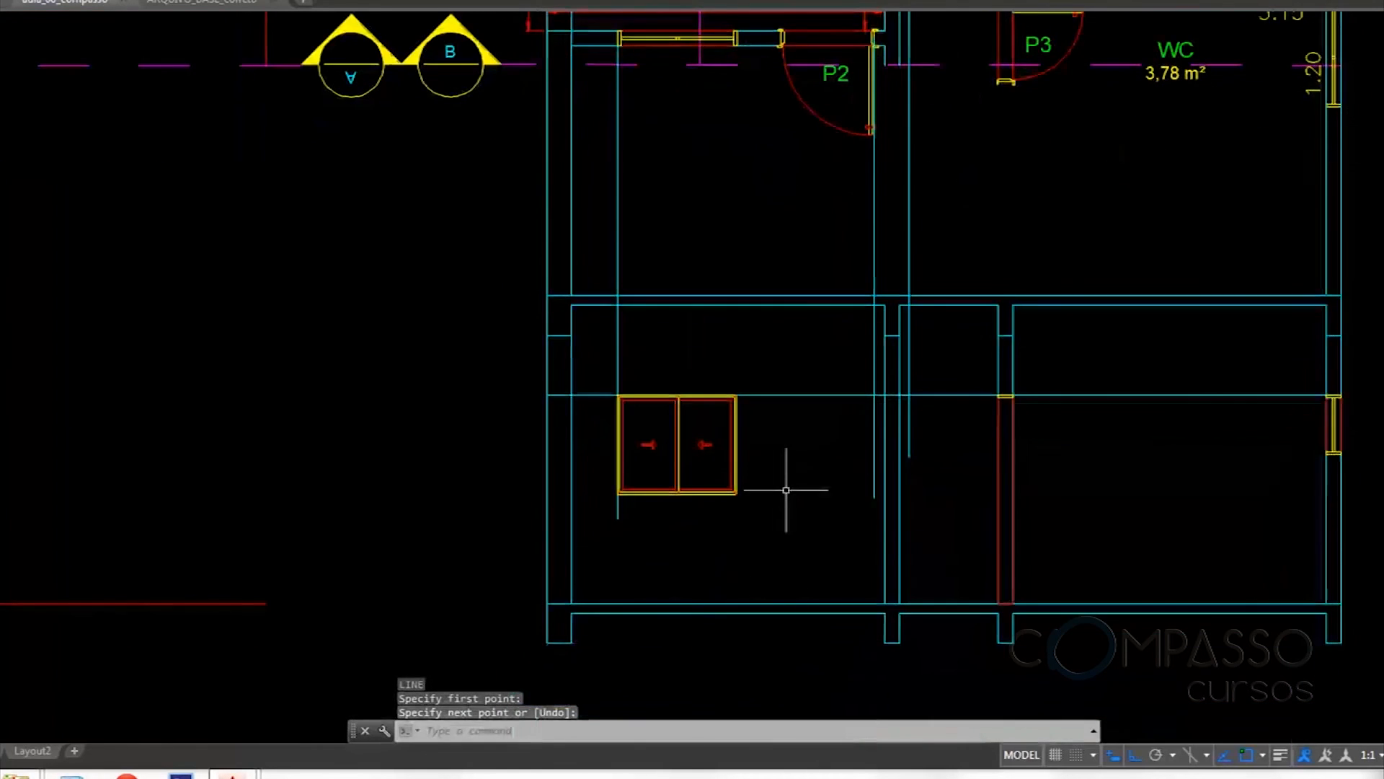
key("Return")
scroll(747, 549, "up", 4)
left_click(718, 407)
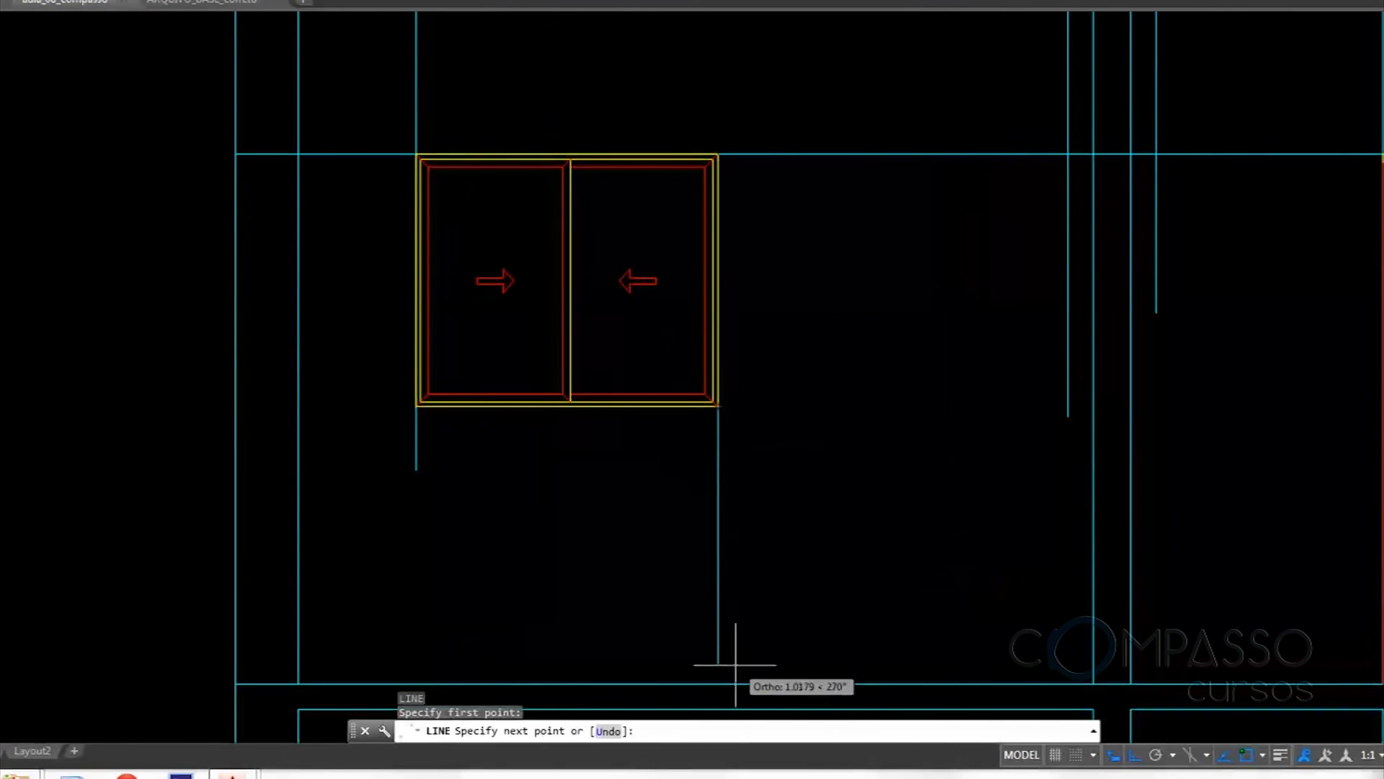
key("Return")
scroll(840, 392, "down", 4)
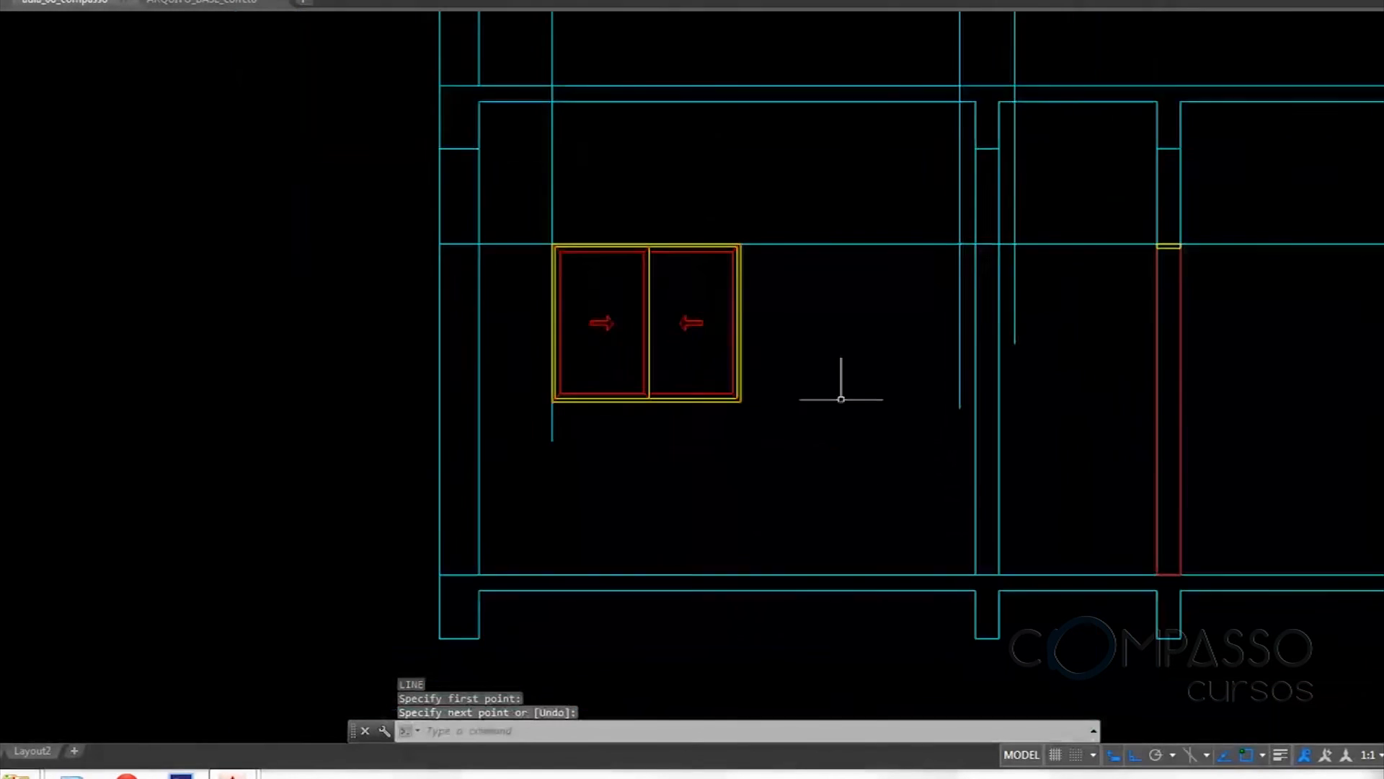
Copy the 0,90 front-view door from the library to where the projected P2 jamb line meets section B's 2.1 height line
middle_click_drag(745, 377, 568, 488)
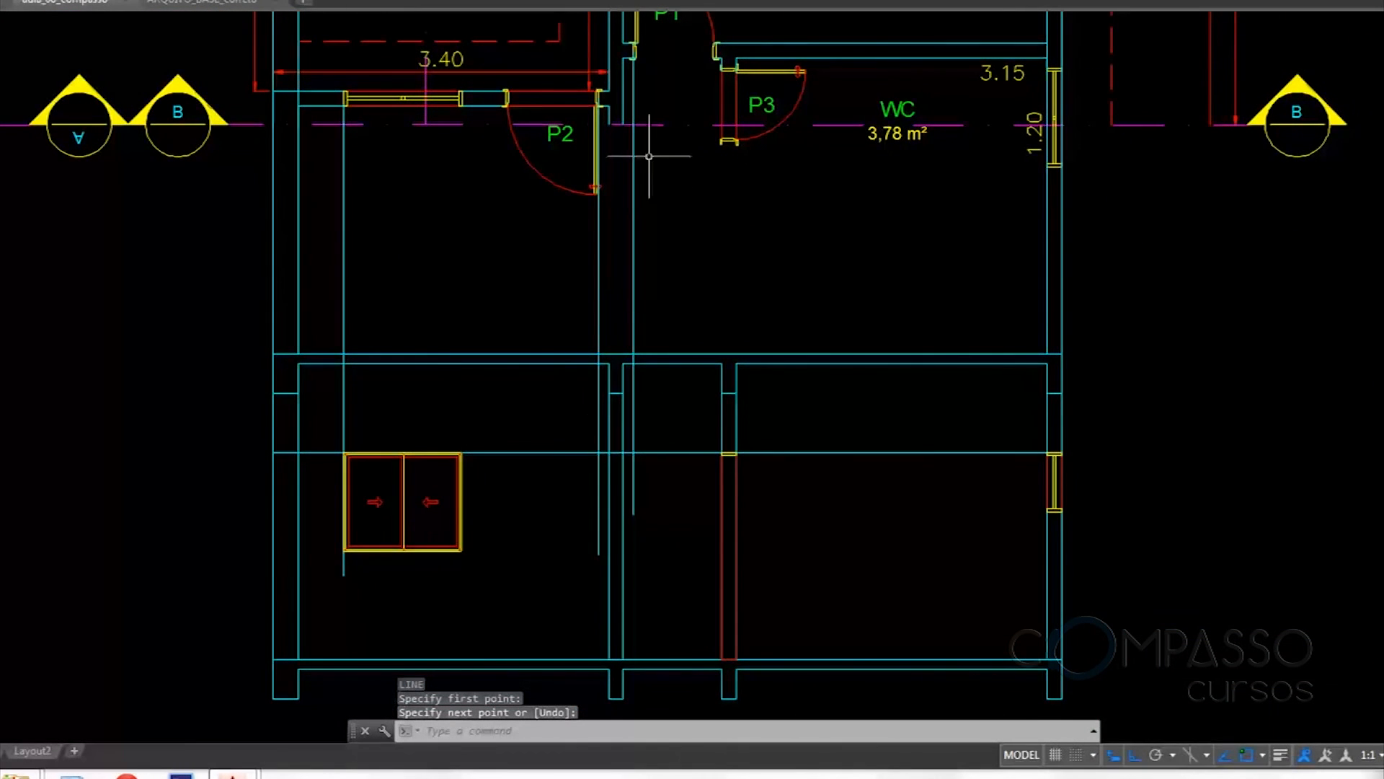
type("CO")
key("Return")
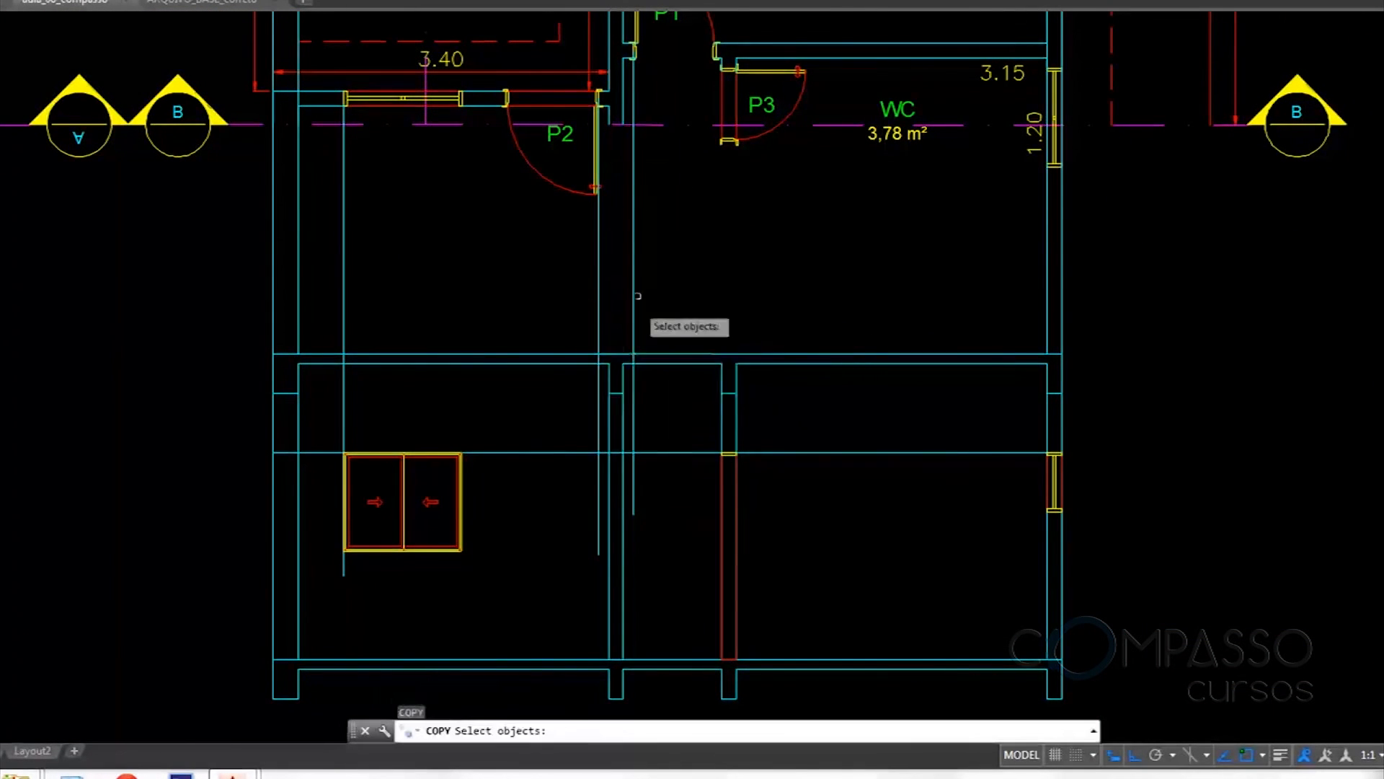
scroll(638, 331, "down", 6)
middle_click_drag(638, 331, 550, 593)
scroll(757, 379, "down", 2)
middle_click_drag(835, 331, 704, 544)
scroll(847, 348, "up", 9)
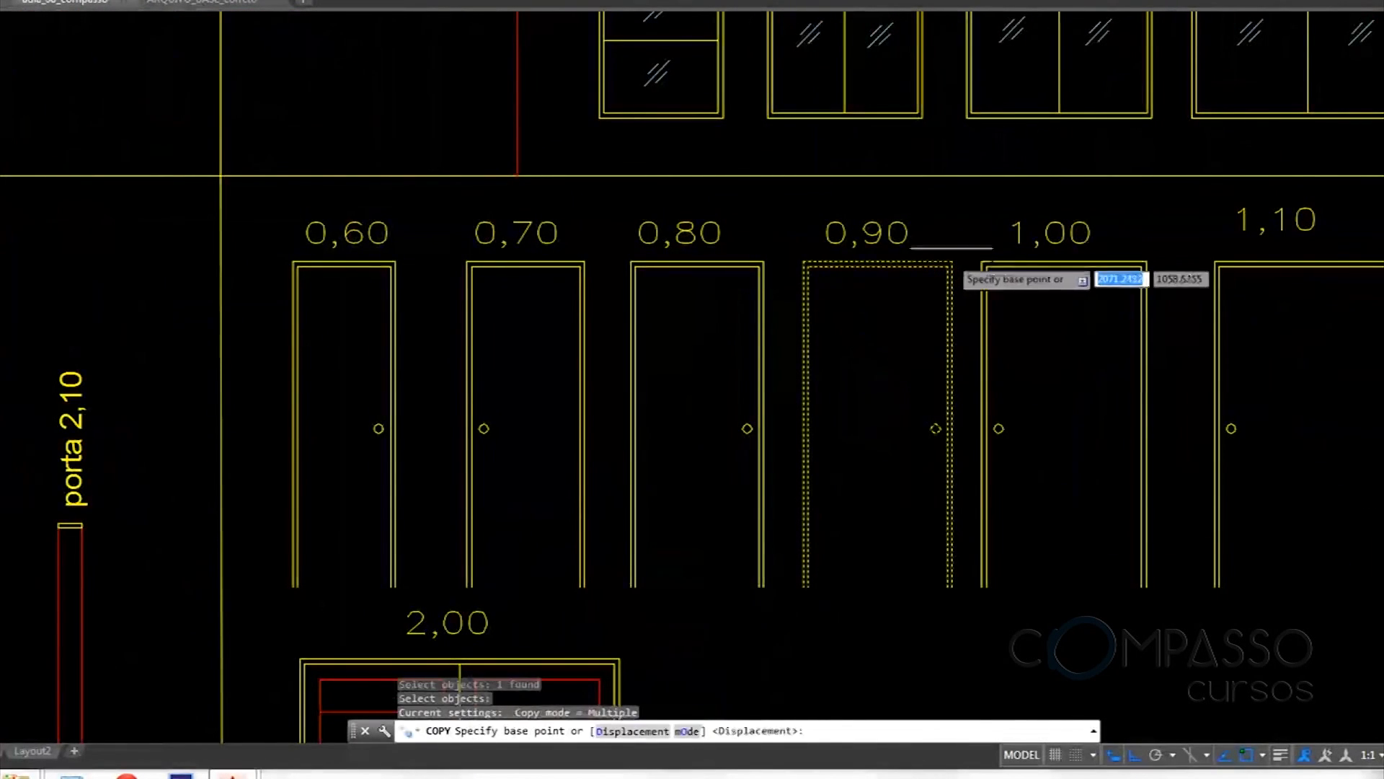
left_click(953, 254)
scroll(979, 218, "down", 12)
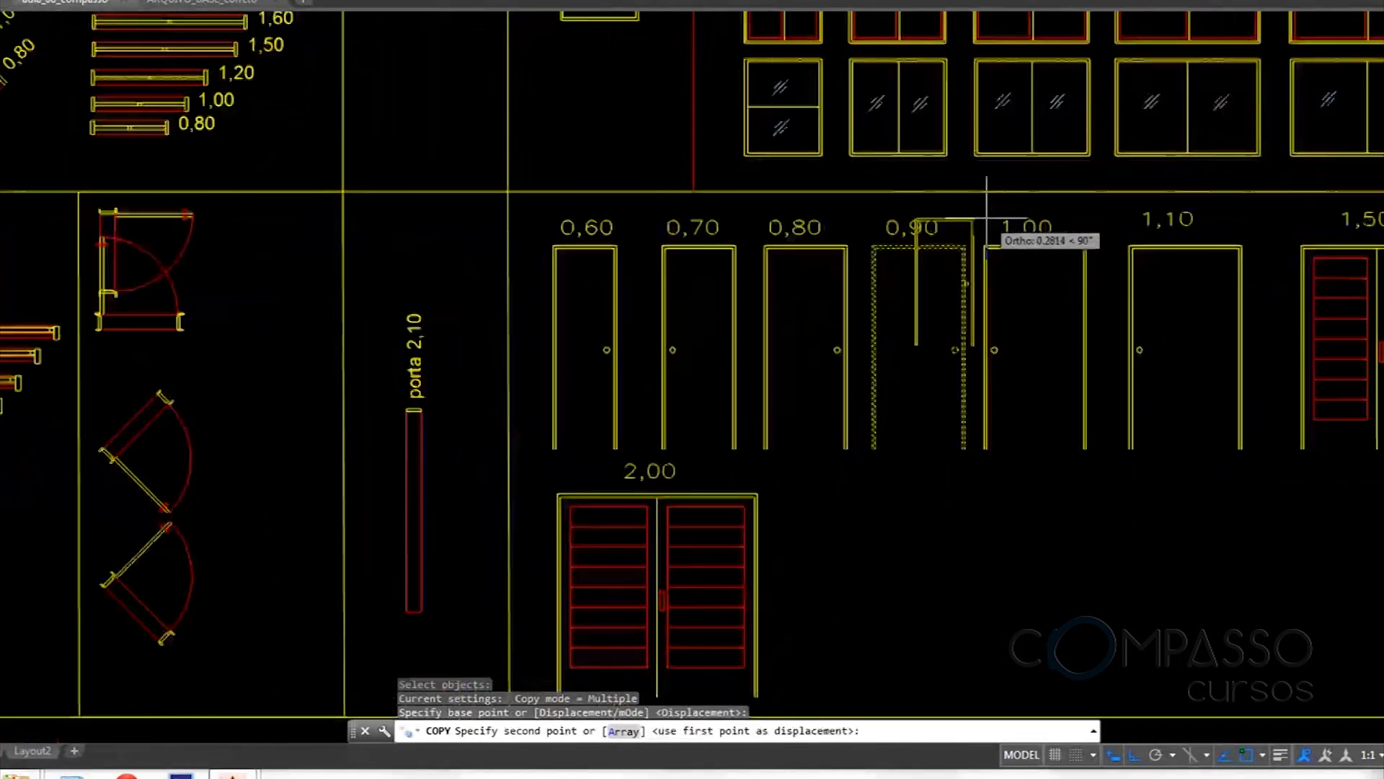
scroll(681, 506, "up", 6)
scroll(733, 489, "up", 8)
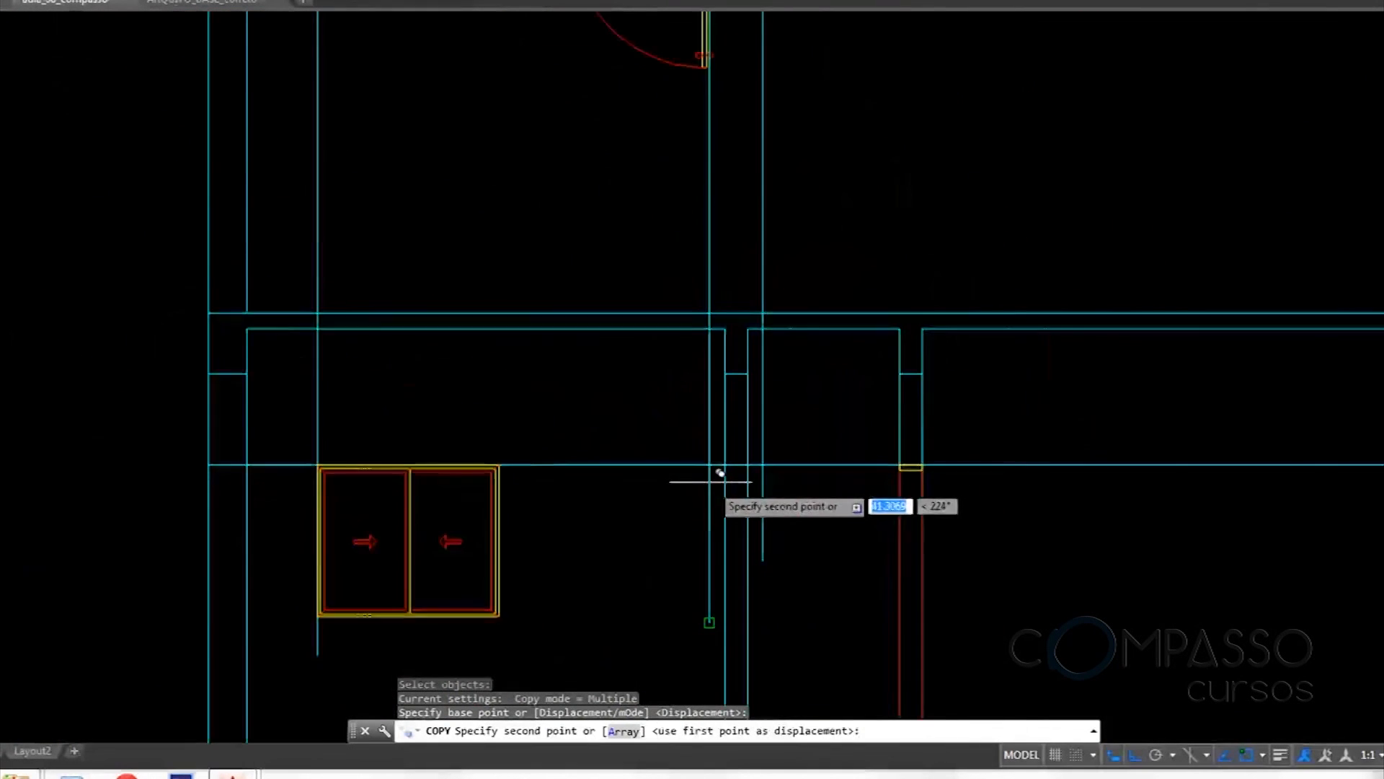
left_click(707, 451)
scroll(743, 345, "down", 4)
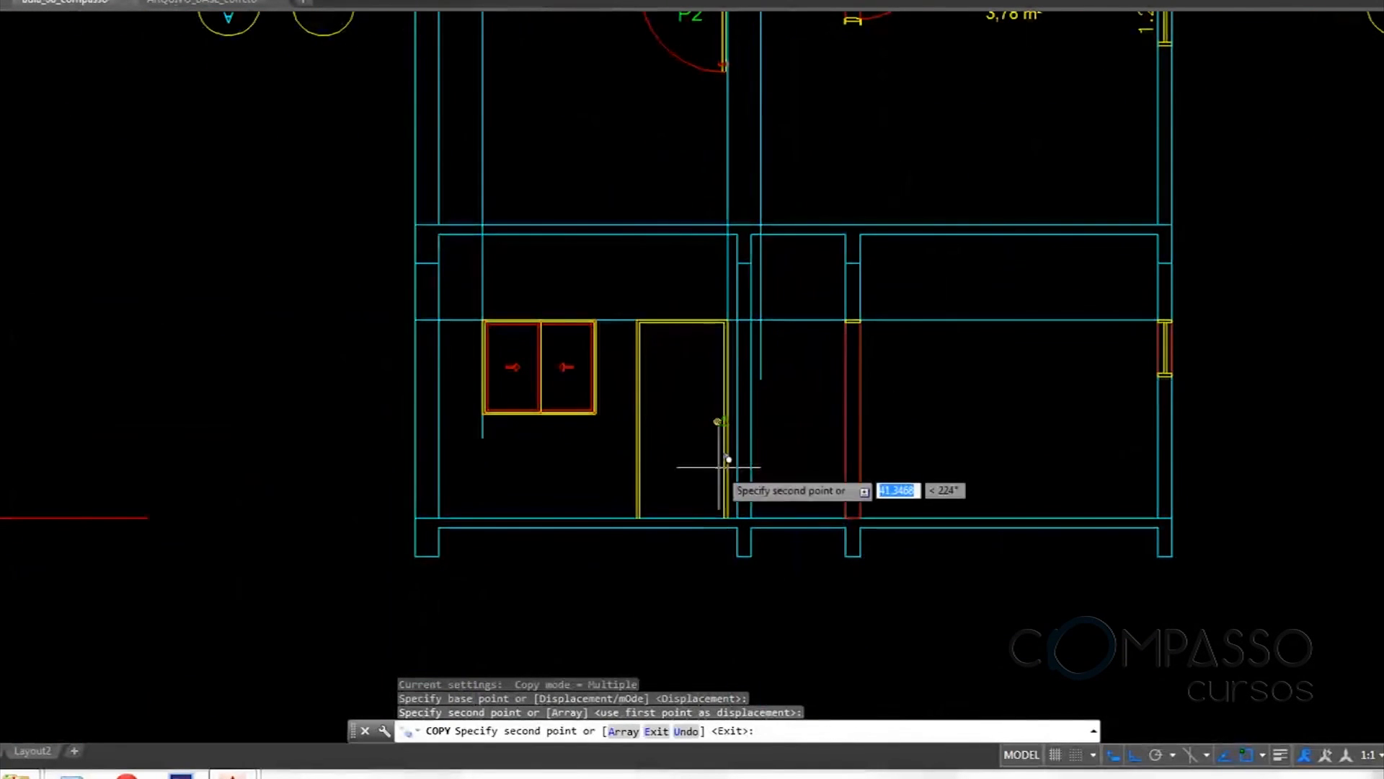
key("Return")
middle_click_drag(715, 421, 678, 525)
scroll(705, 521, "up", 5)
scroll(704, 521, "down", 6)
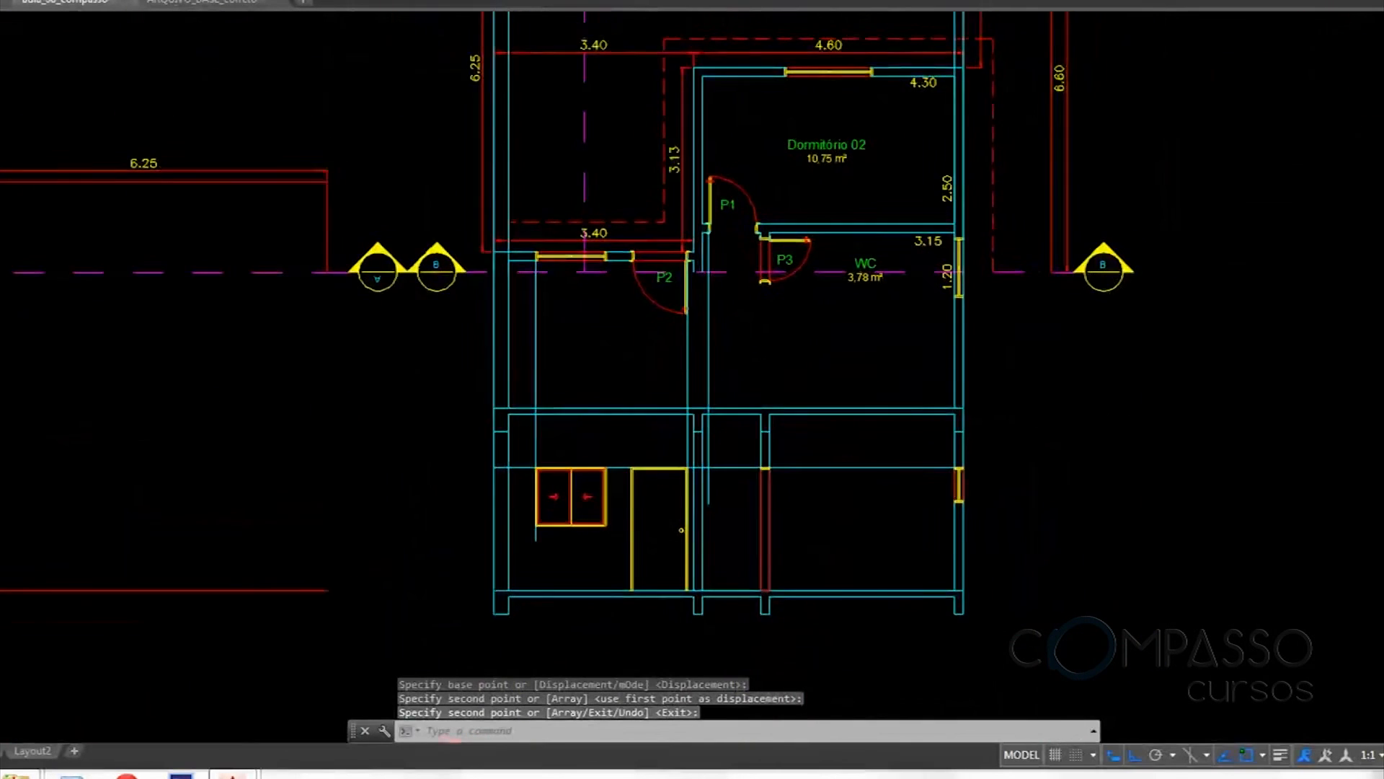
scroll(686, 537, "up", 6)
middle_click_drag(651, 468, 677, 383)
key("Return")
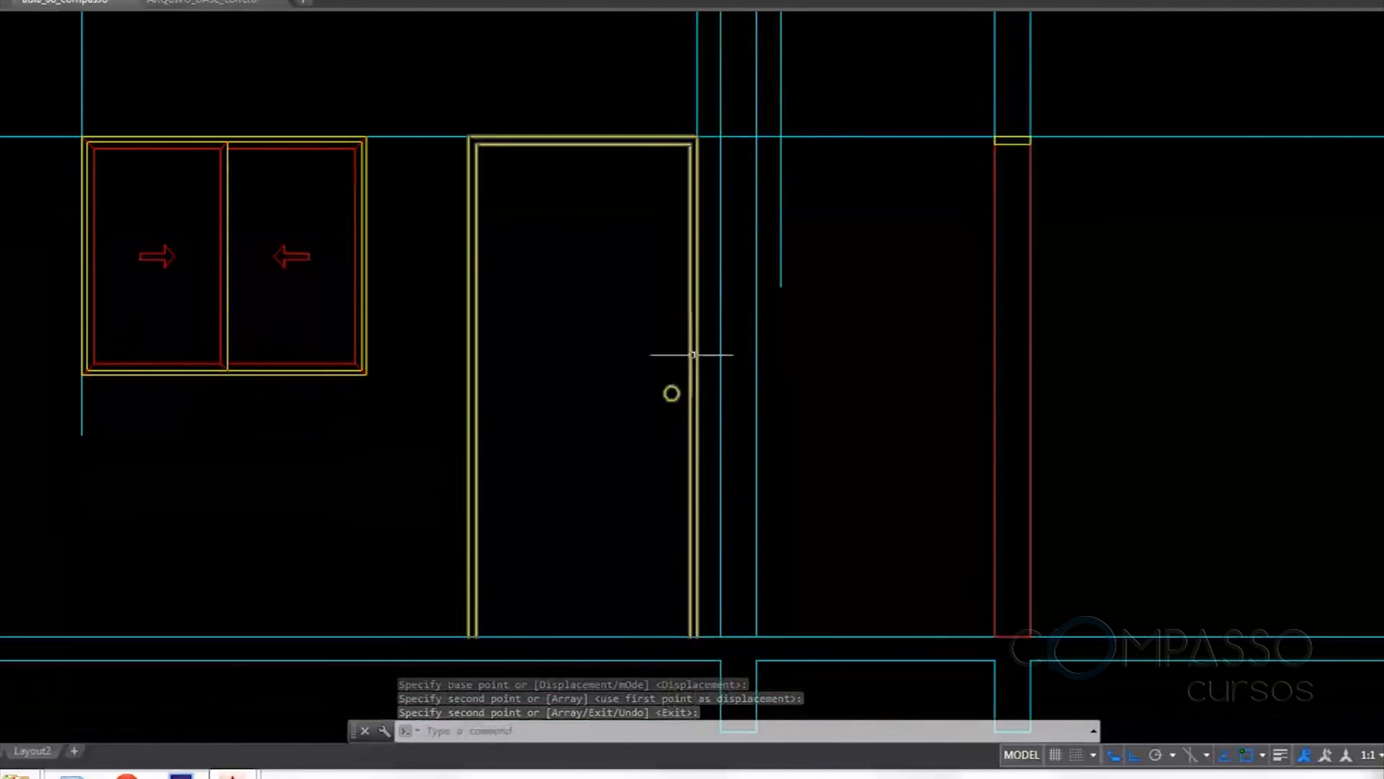
Flip the 0,90 front-view door in section B so its knob sits on the left side of the leaf
left_click(671, 389)
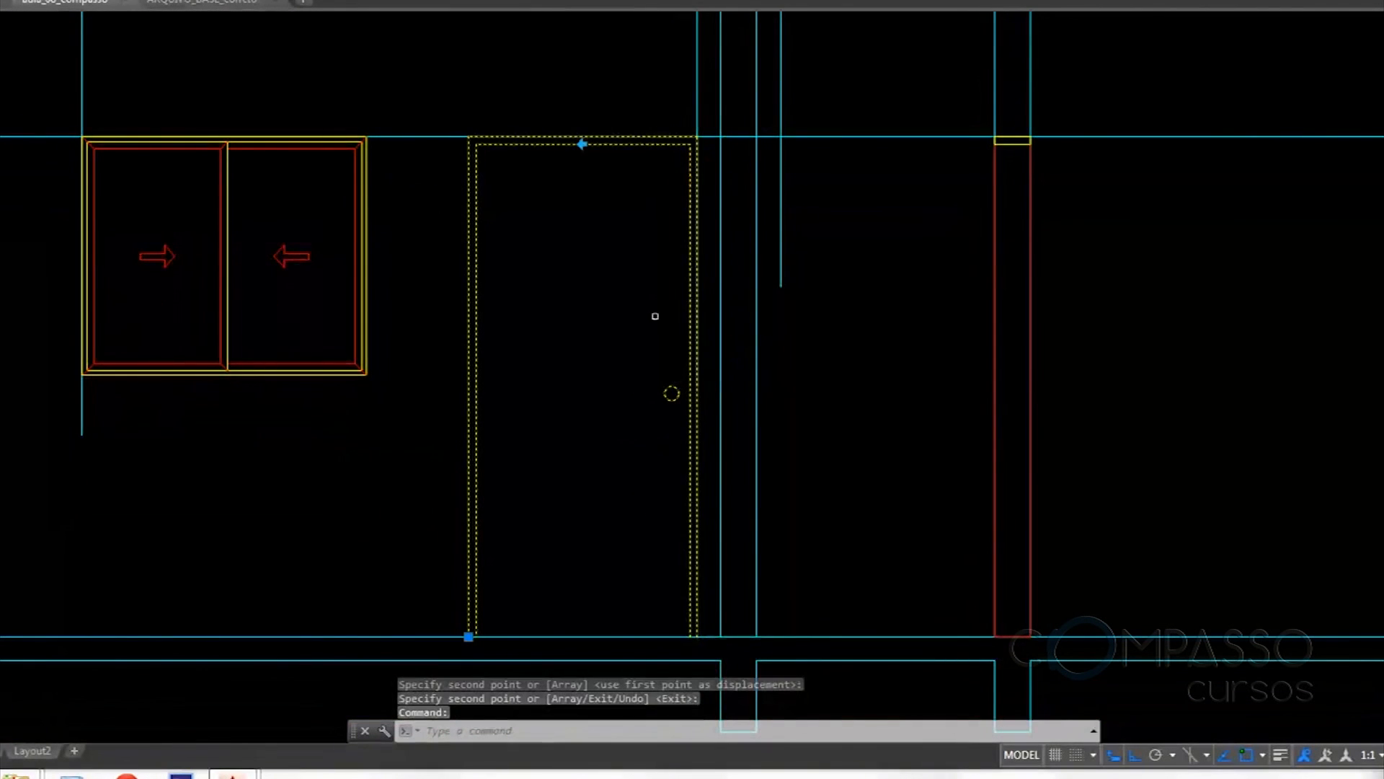
double_click(582, 144)
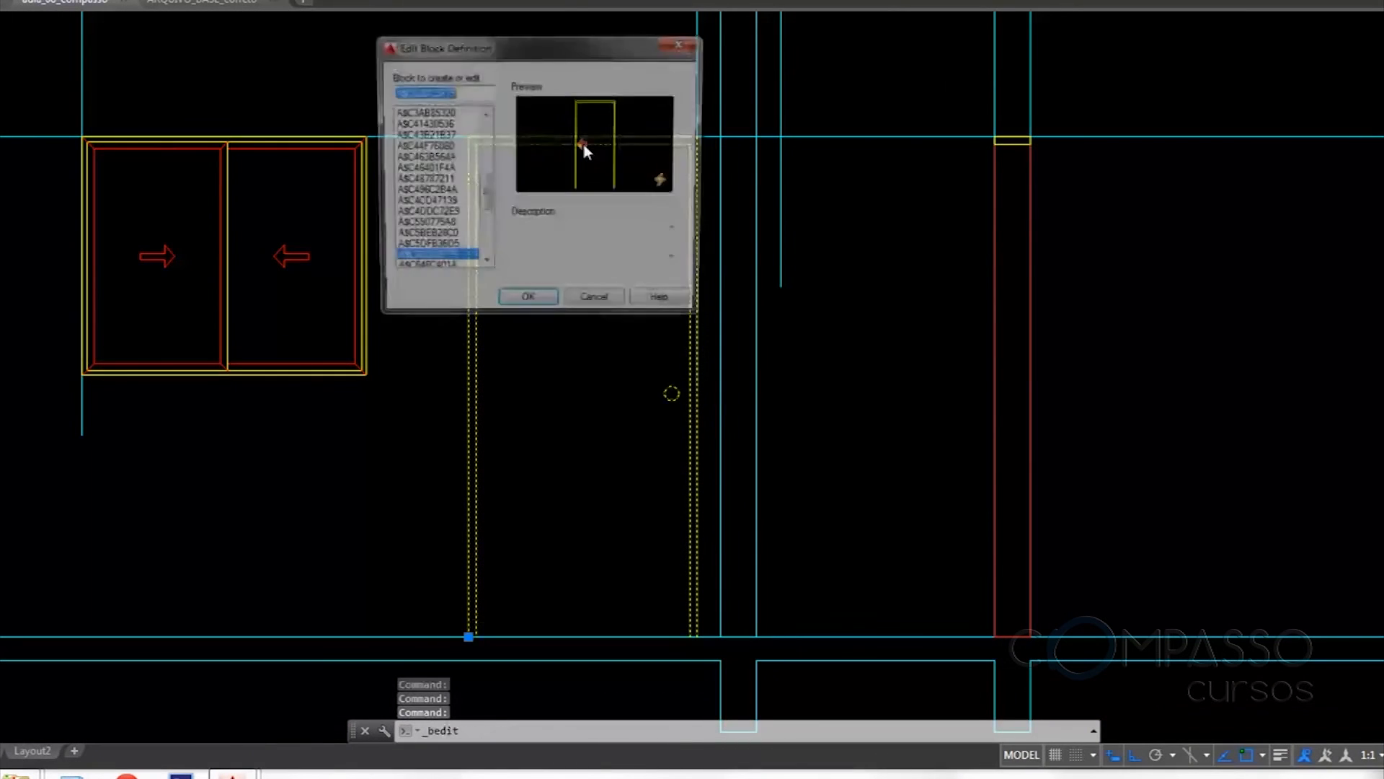
left_click(597, 305)
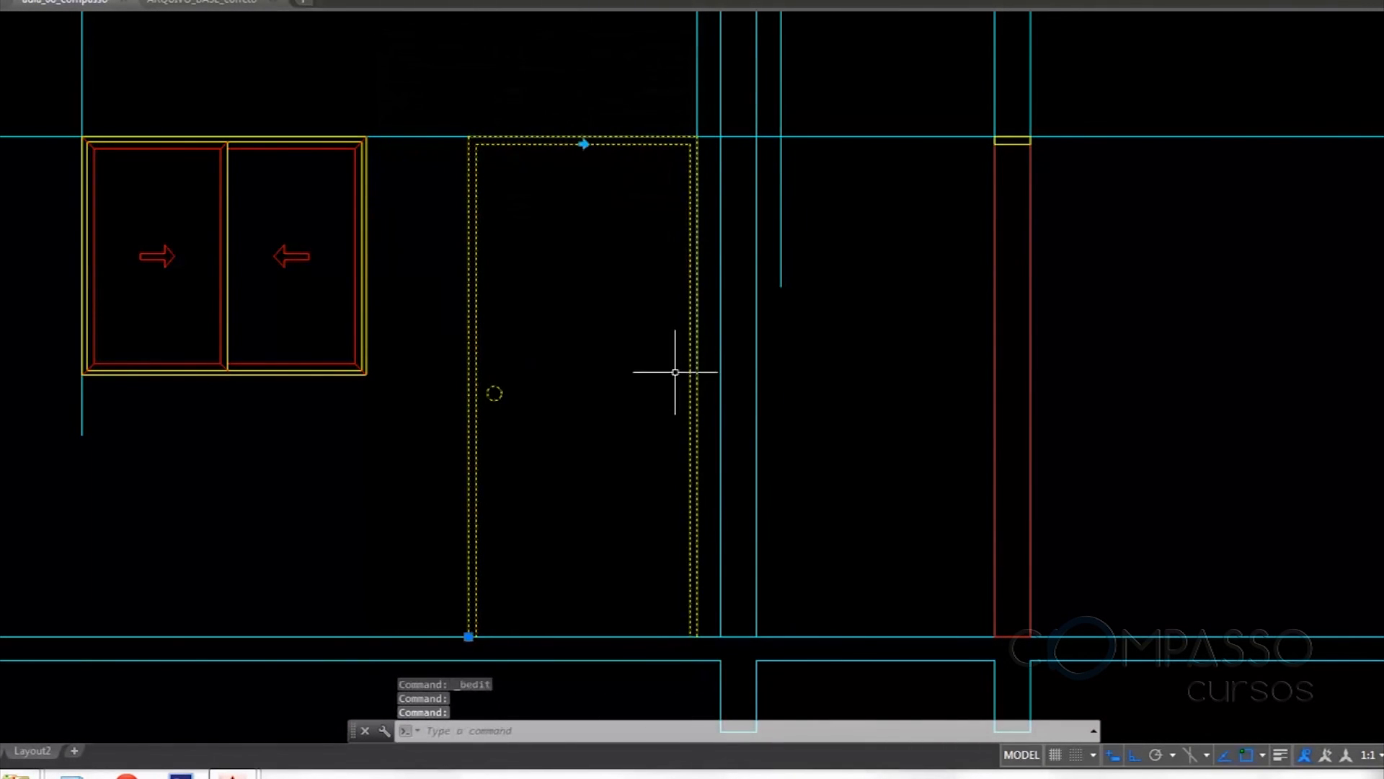
key("Escape")
scroll(679, 354, "down", 4)
middle_click_drag(685, 347, 589, 406)
scroll(693, 327, "down", 2)
middle_click_drag(690, 335, 639, 485)
type("CO")
key("Return")
scroll(819, 318, "down", 6)
middle_click_drag(817, 385, 757, 468)
scroll(984, 289, "up", 6)
left_click(964, 263)
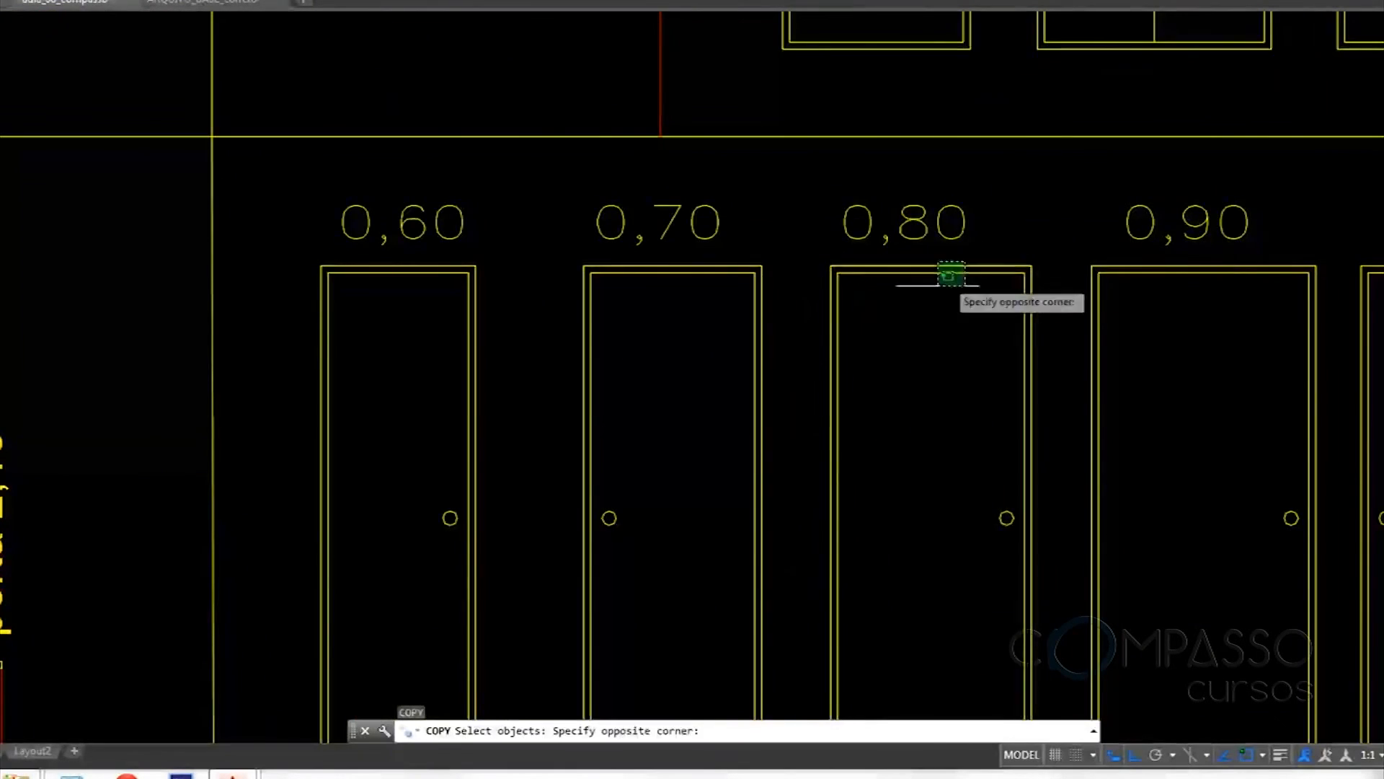
scroll(939, 285, "up", 4)
left_click(1032, 262)
key("Return")
scroll(1020, 223, "down", 10)
mouse_move(974, 269)
middle_mouse_down()
mouse_move(942, 185)
mouse_move(941, 41)
middle_mouse_up()
scroll(887, 295, "down", 4)
scroll(626, 537, "up", 6)
scroll(585, 453, "down", 6)
scroll(687, 502, "up", 6)
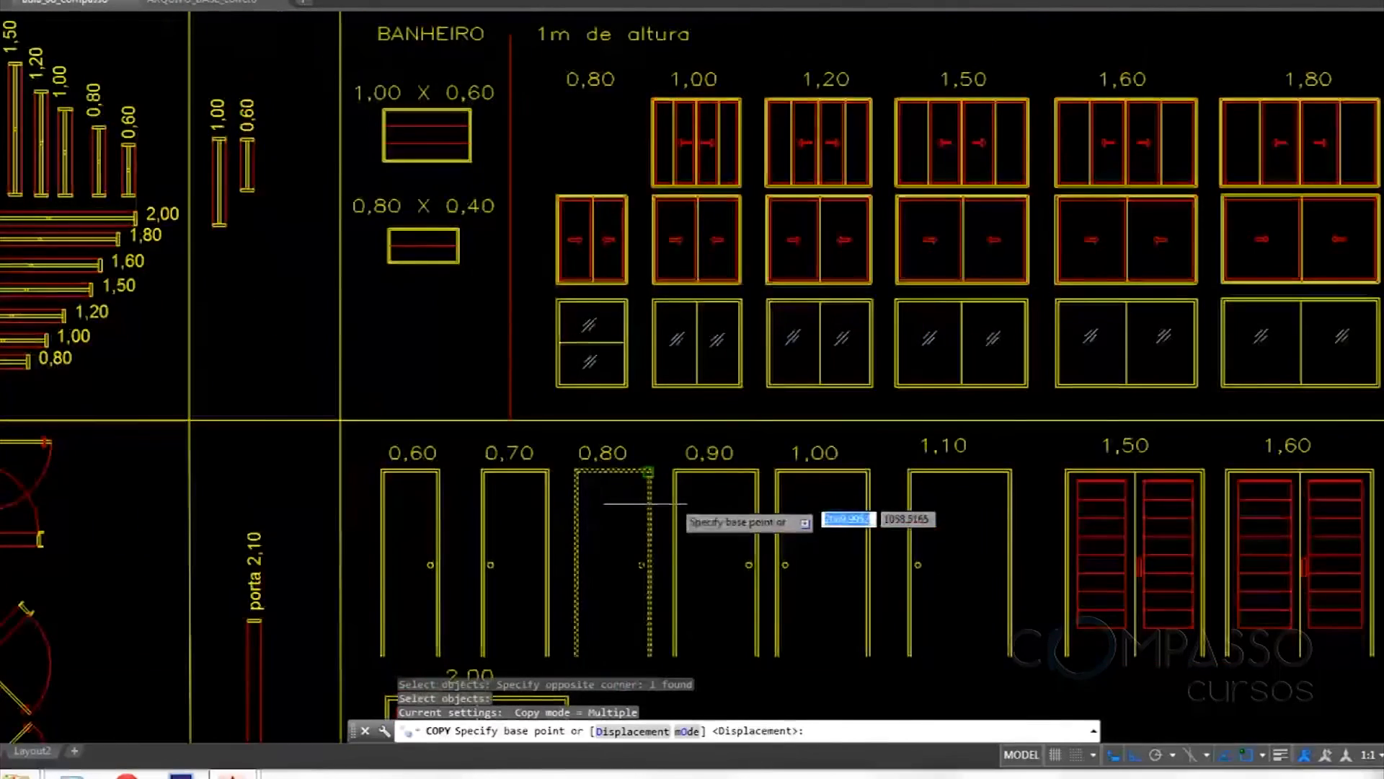
scroll(567, 483, "up", 6)
left_click(598, 430)
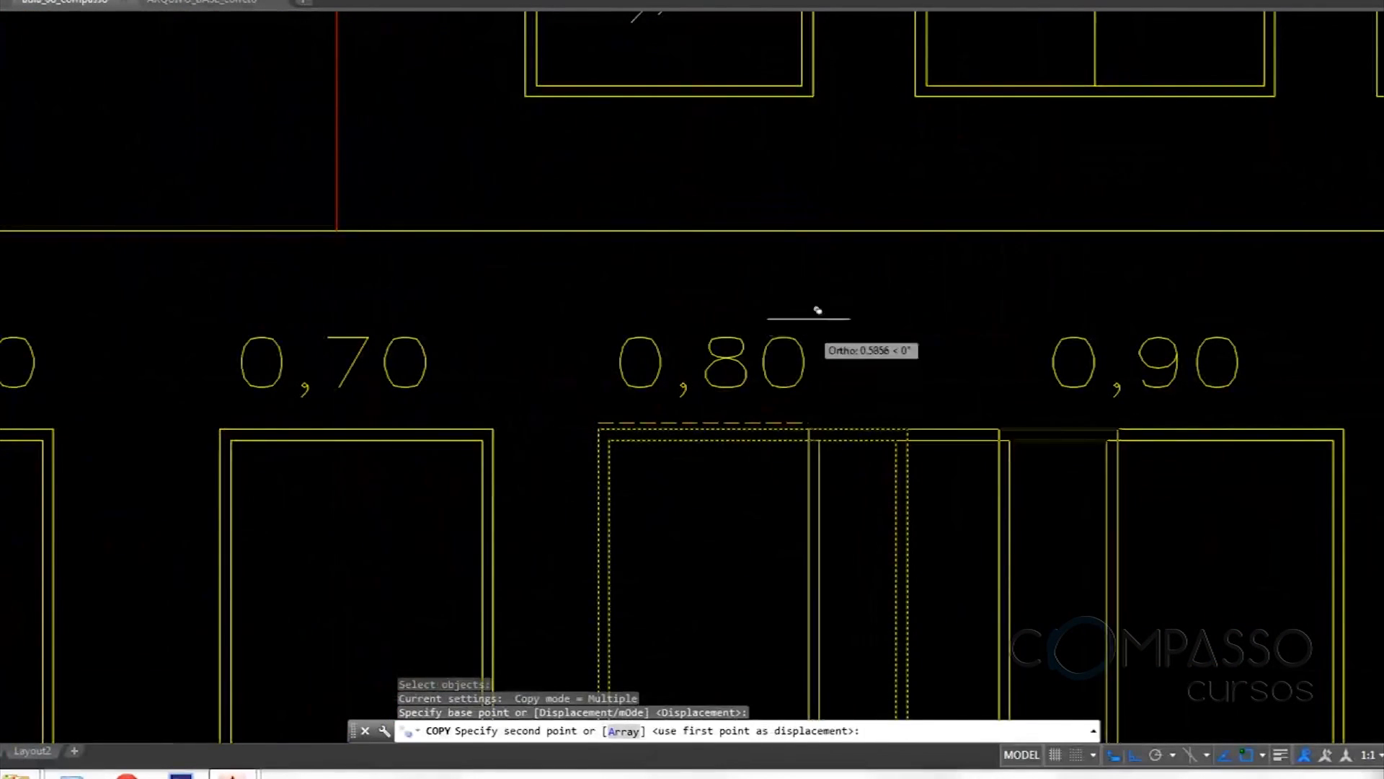
scroll(820, 310, "down", 6)
scroll(804, 331, "up", 10)
key("Escape")
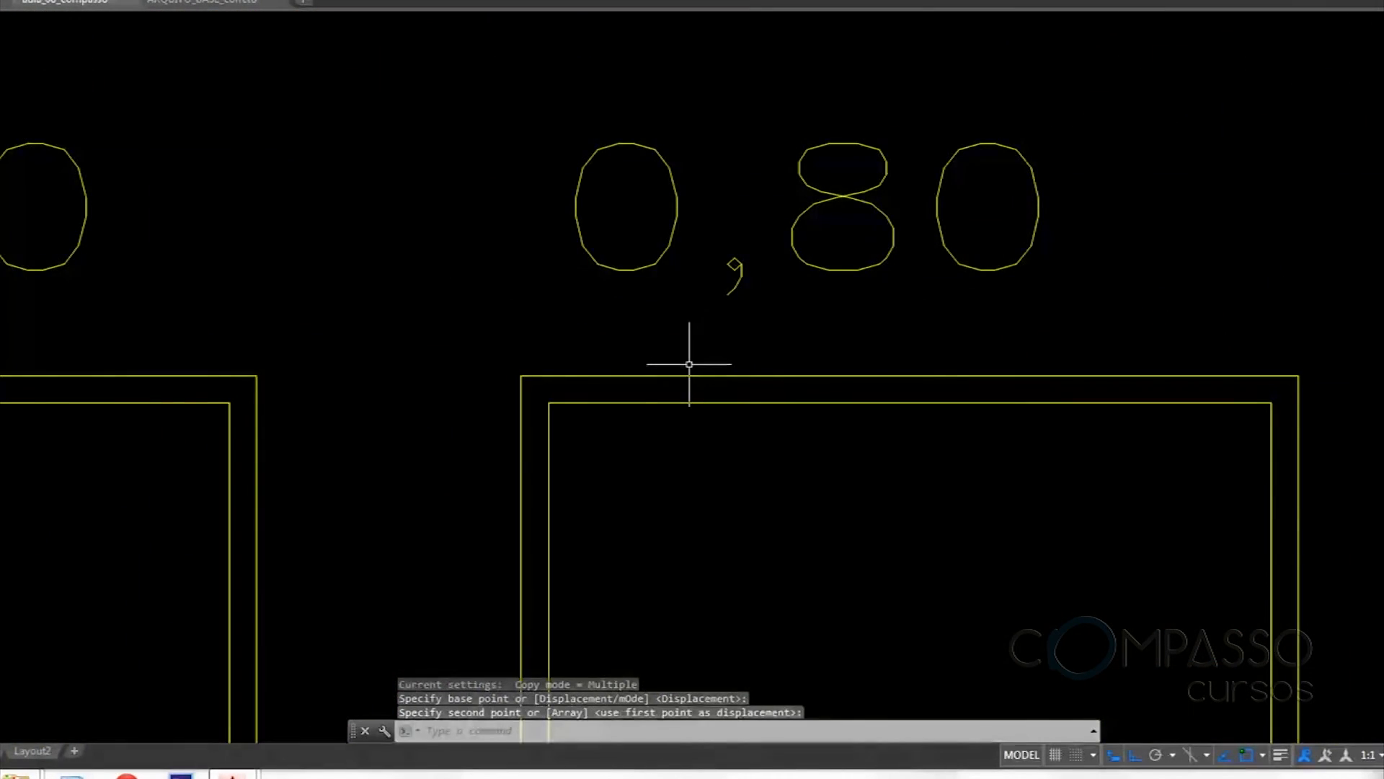
Copy the 0,80 front-view door from the library to where the projected P1 jamb line meets section B's 2.1 height line
type("CO")
key("Return")
left_click(657, 362)
left_click(532, 418)
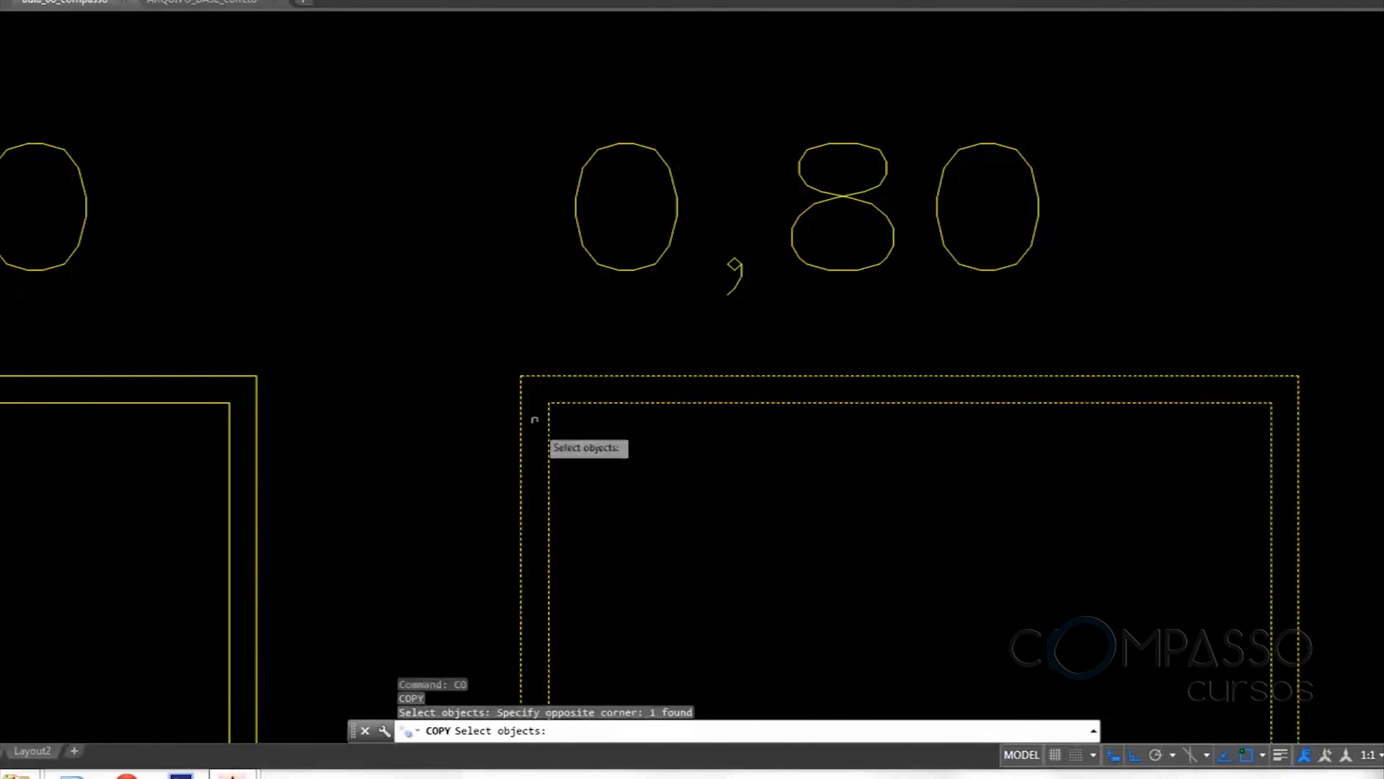
key("Return")
left_click(522, 376)
scroll(921, 305, "down", 8)
scroll(649, 497, "down", 4)
scroll(635, 488, "up", 12)
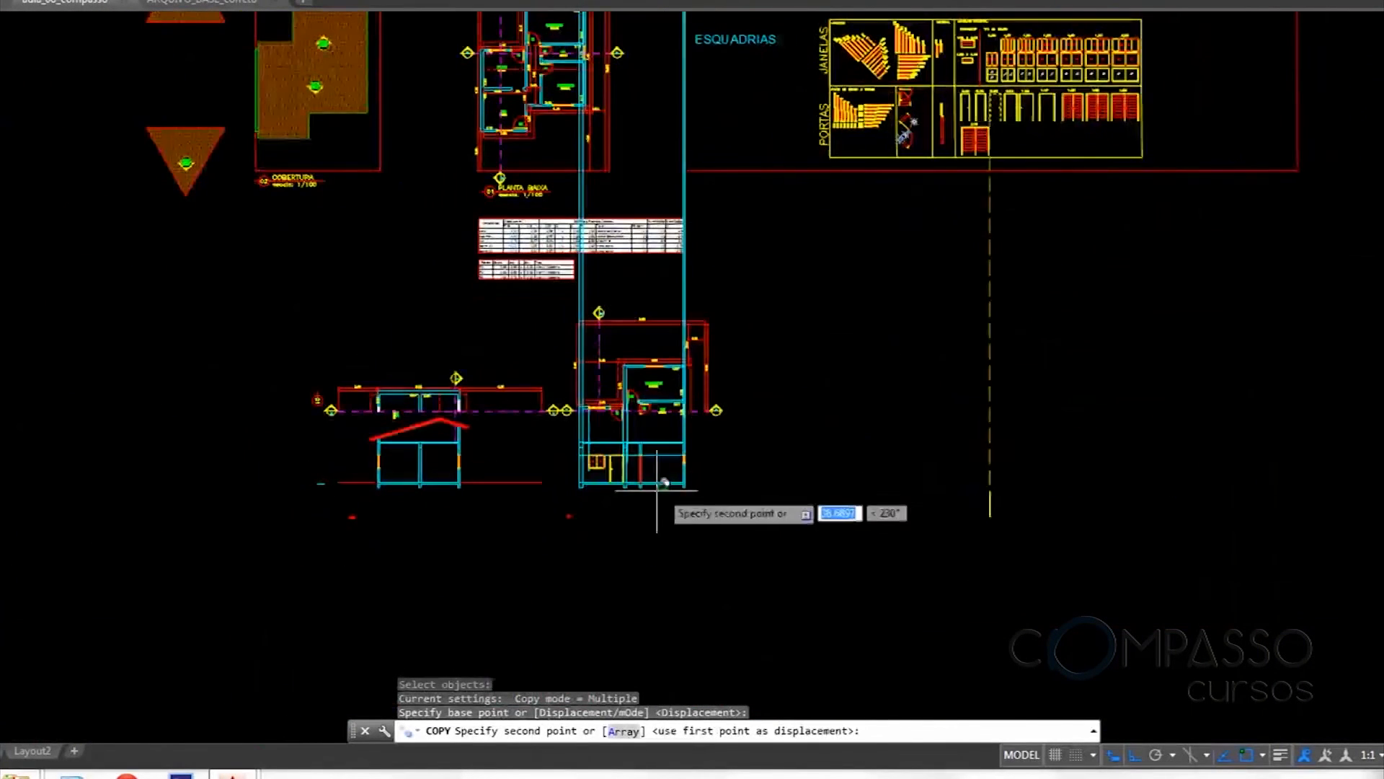
left_click(522, 390)
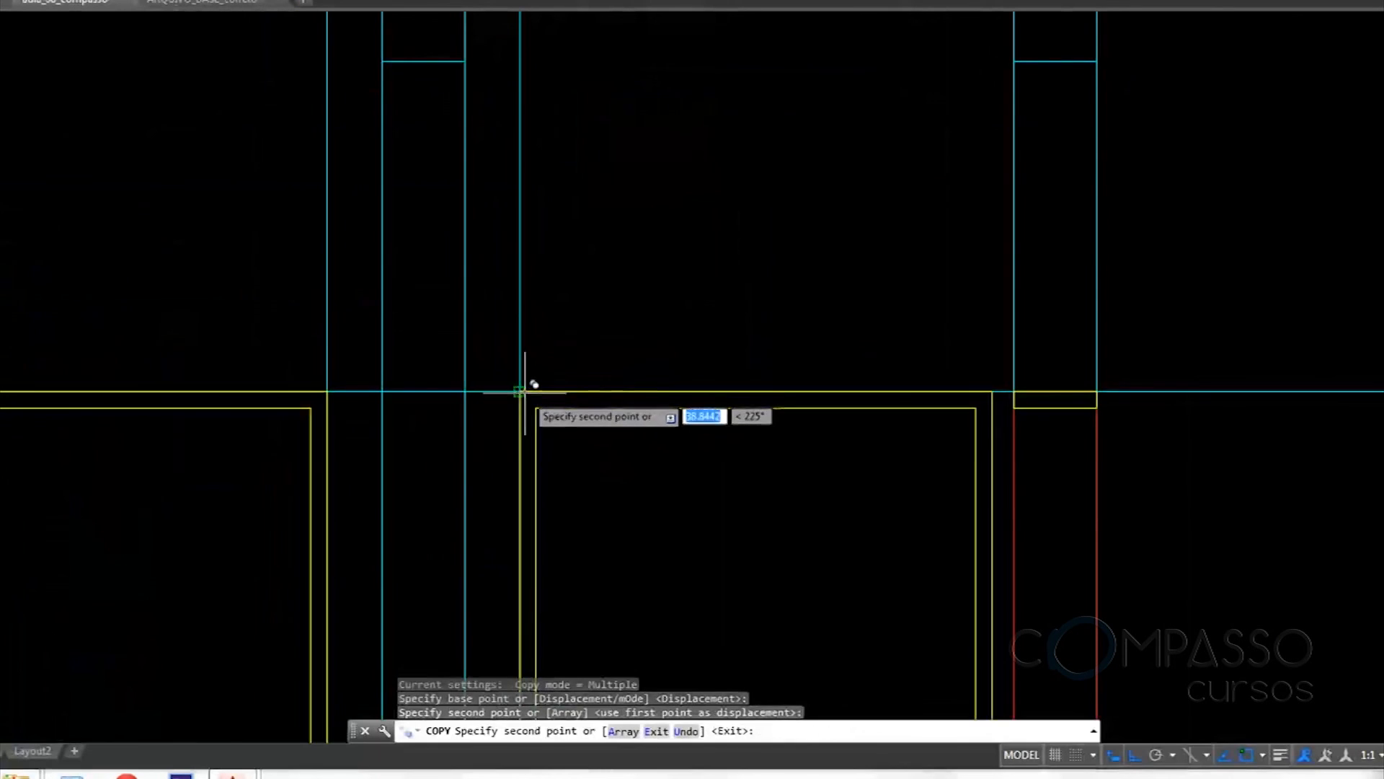
scroll(563, 360, "down", 5)
key("Return")
Erase the horizontal 2.1 height line running across section B
left_click(886, 349)
left_click(869, 404)
left_click(871, 404)
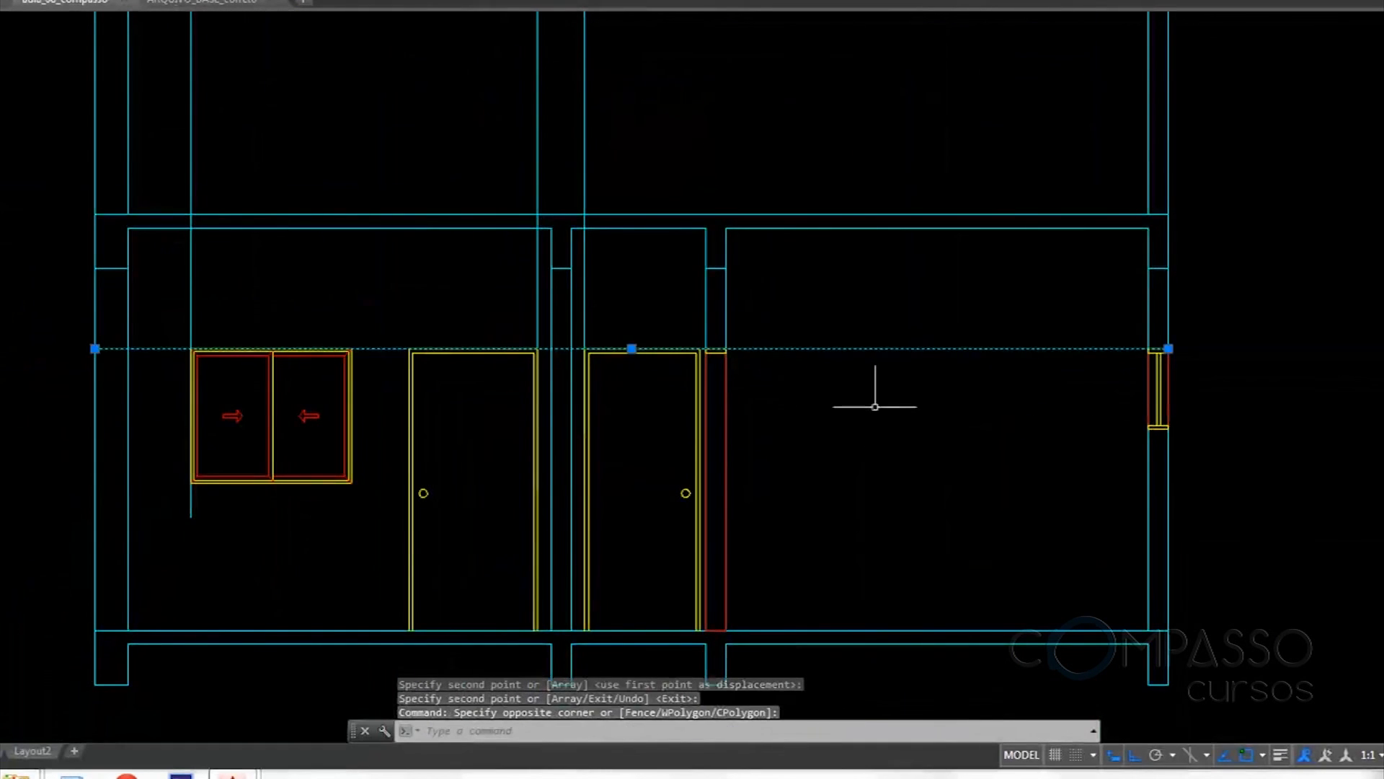
key("Delete")
Erase the three vertical projection lines of the window and the two doors above section B
middle_click_drag(665, 268, 727, 420)
left_click(660, 247)
left_click(548, 286)
key("Delete")
left_click(341, 294)
left_click(234, 277)
key("Delete")
scroll(741, 311, "down", 4)
scroll(800, 386, "up", 4)
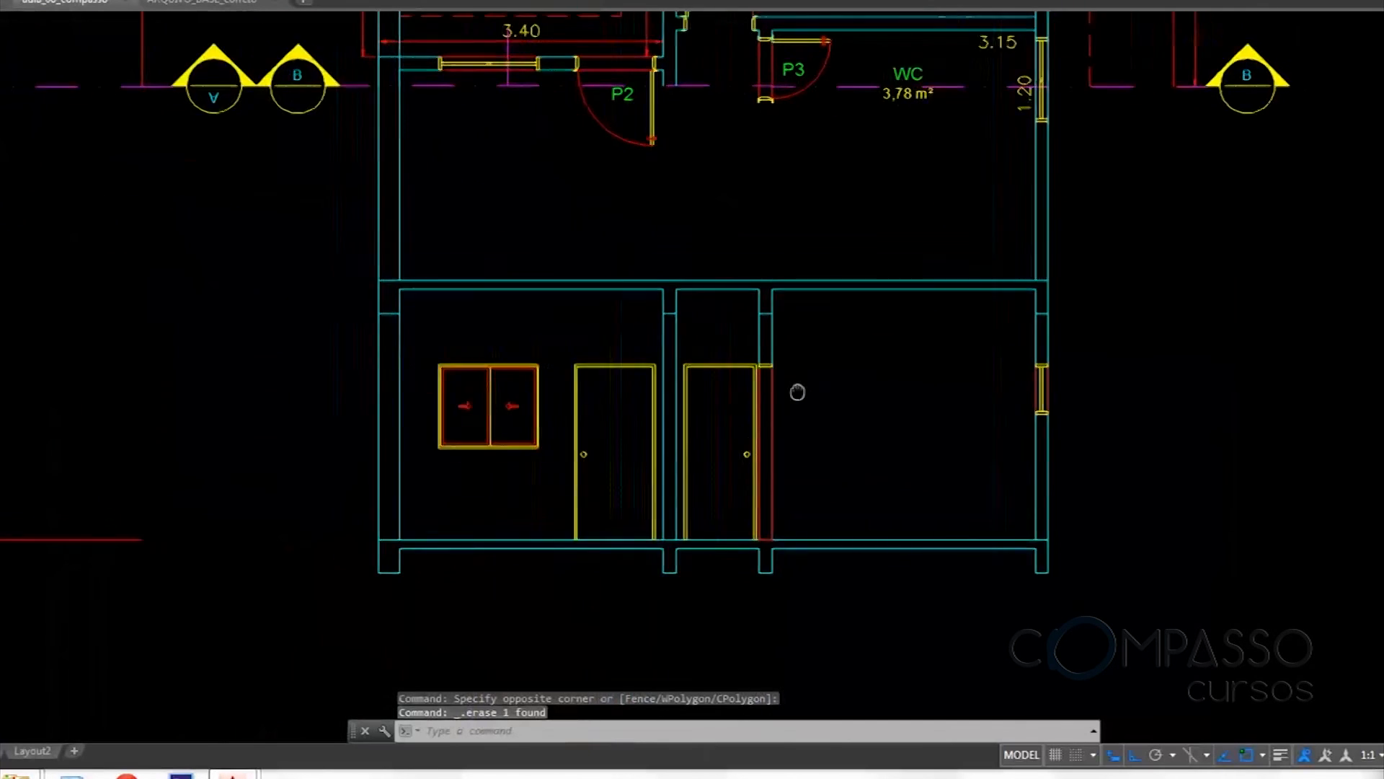
Trim the wall lines crossing the WC window opening and the P3 door opening in section B
type("TR")
key("Return")
key("Return")
left_click(1041, 366)
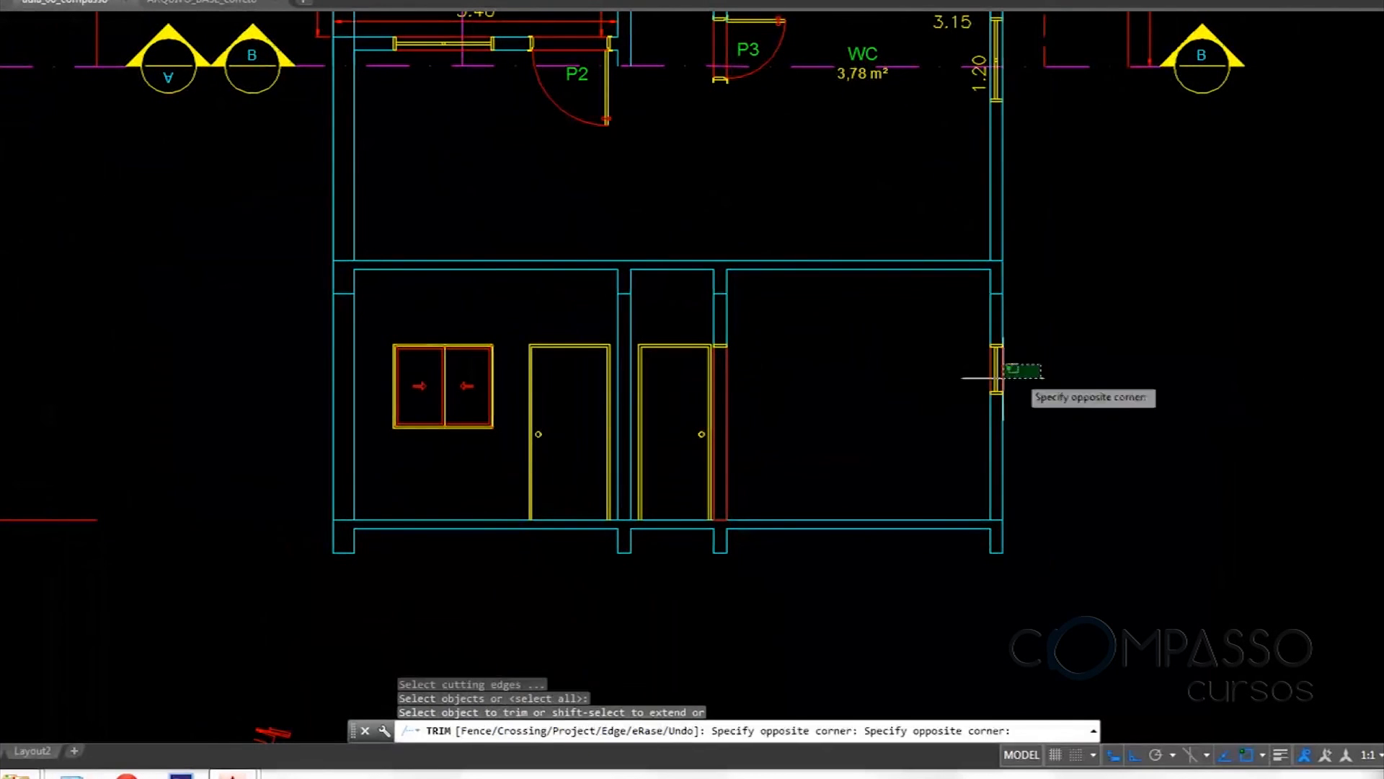
left_click(973, 377)
scroll(746, 435, "up", 3)
left_click(741, 336)
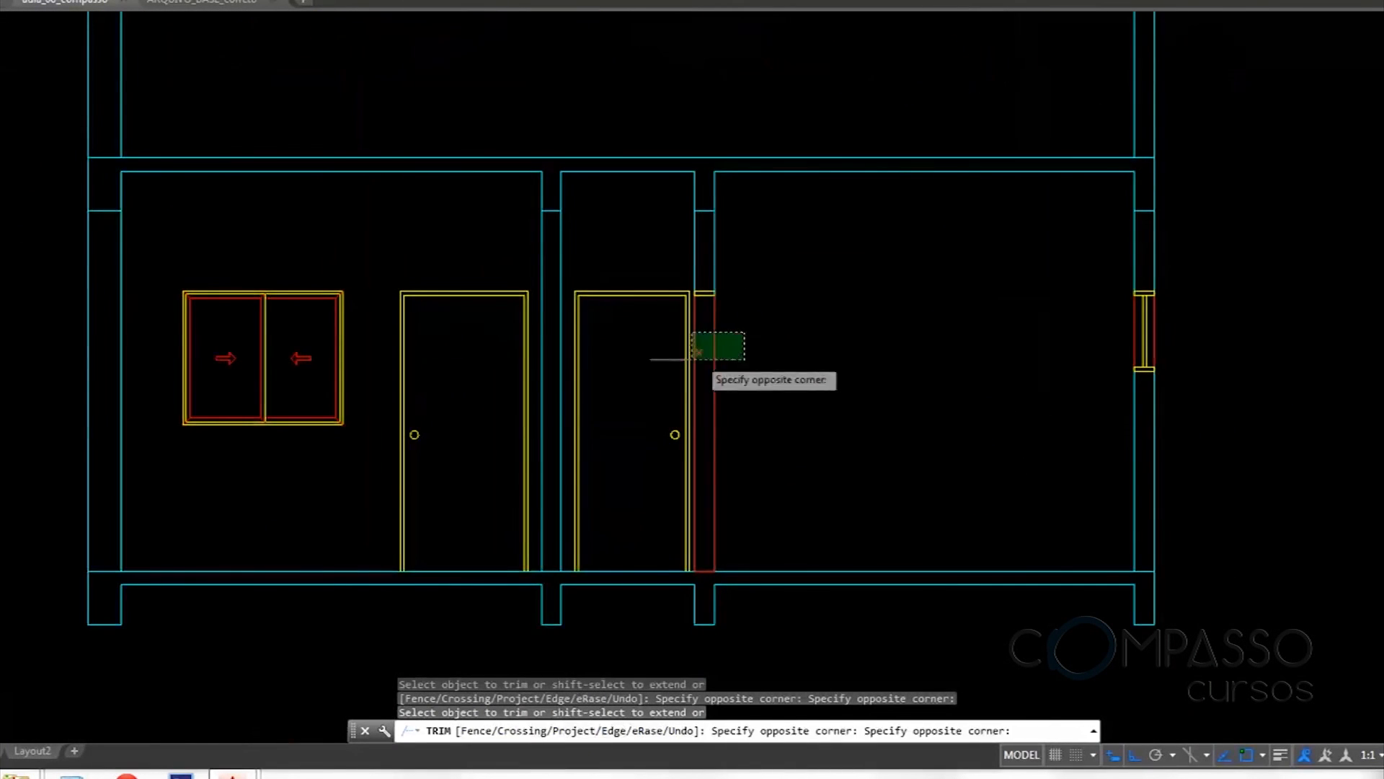
left_click(694, 362)
scroll(741, 340, "down", 4)
key("Escape")
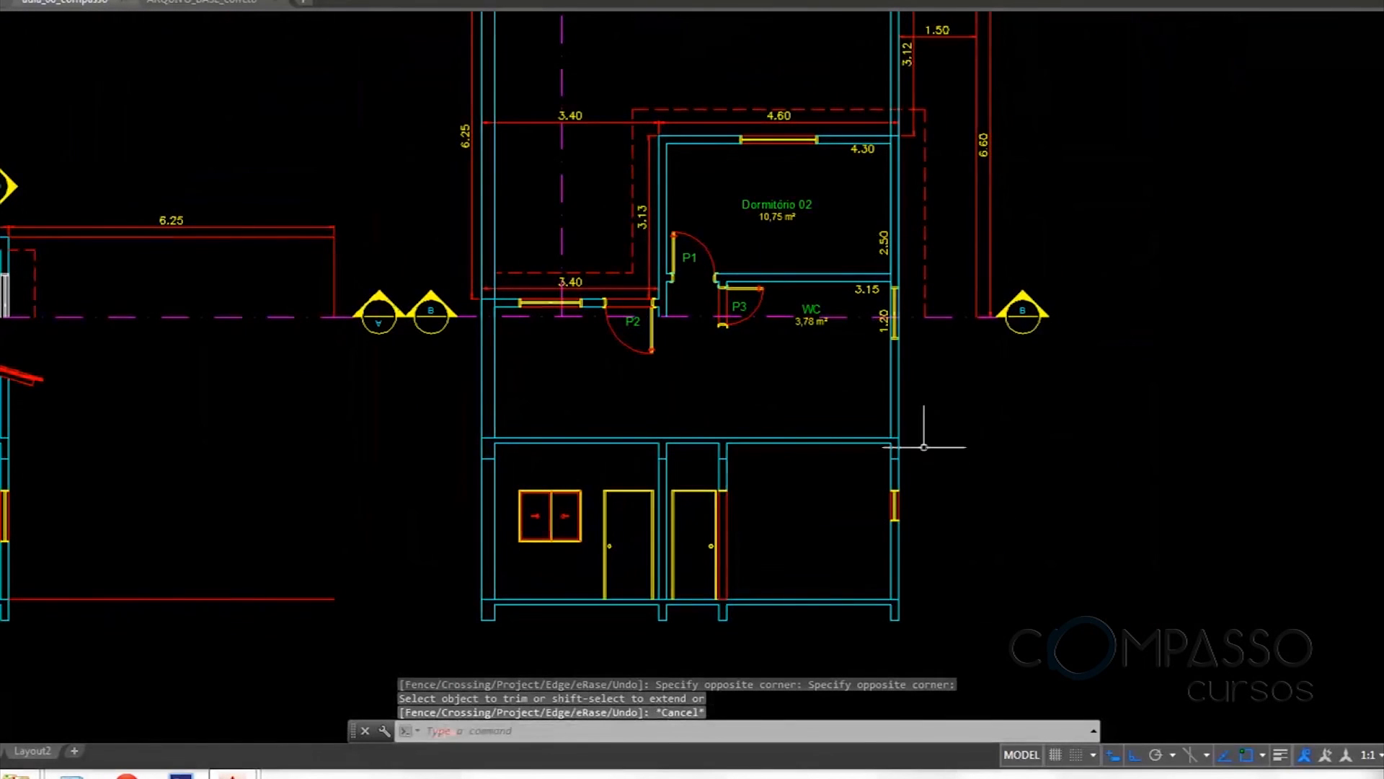
Draw a vertical line from the dashed eave line's end on the WC side of the plan down beside section B
middle_click_drag(557, 404, 638, 400)
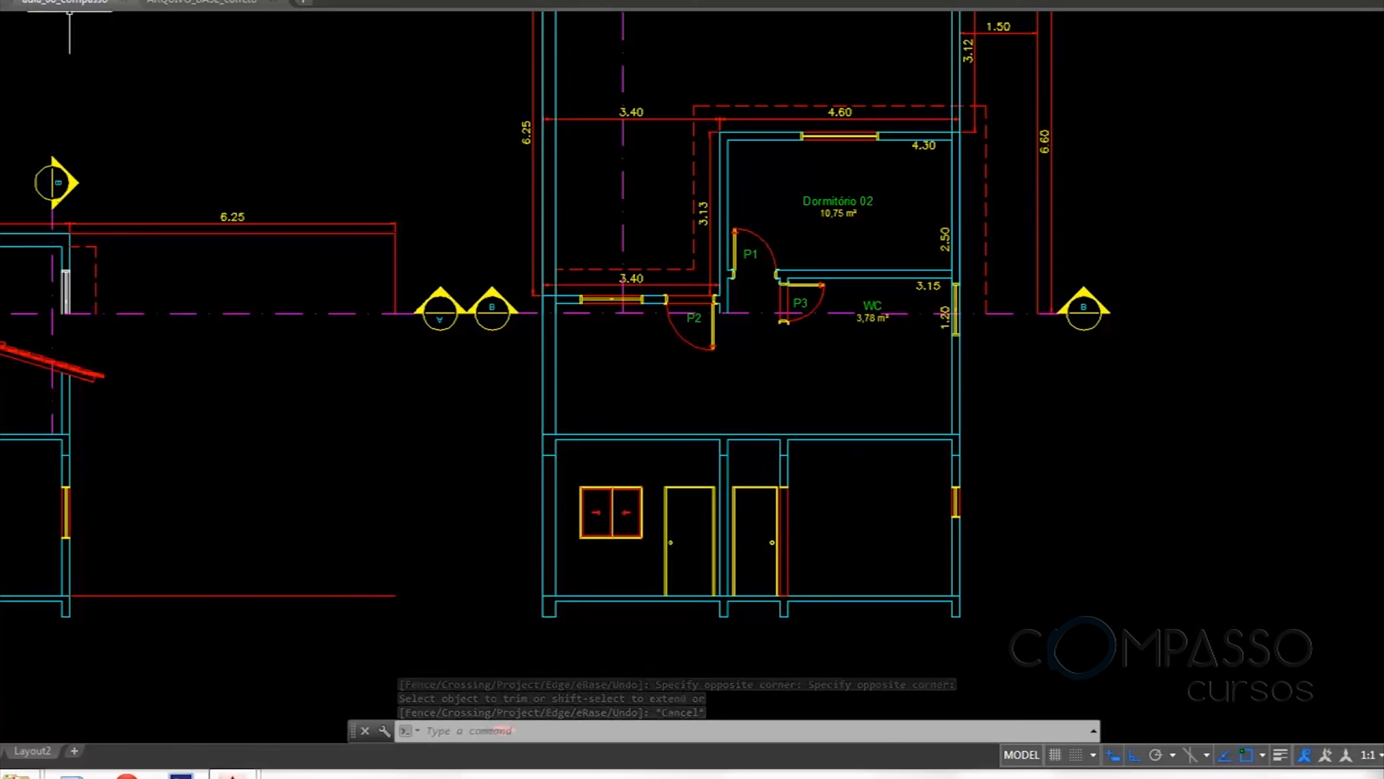
type("l")
key("Return")
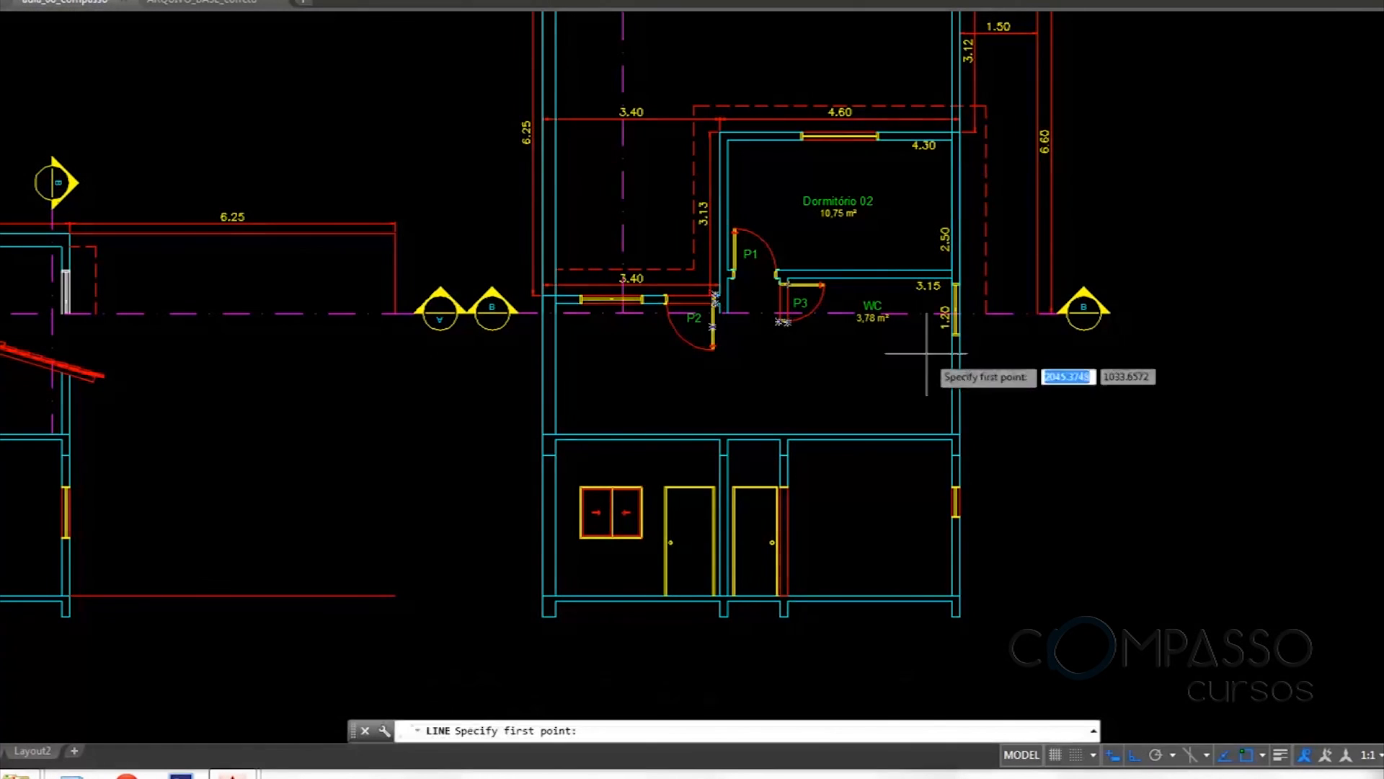
left_click(986, 313)
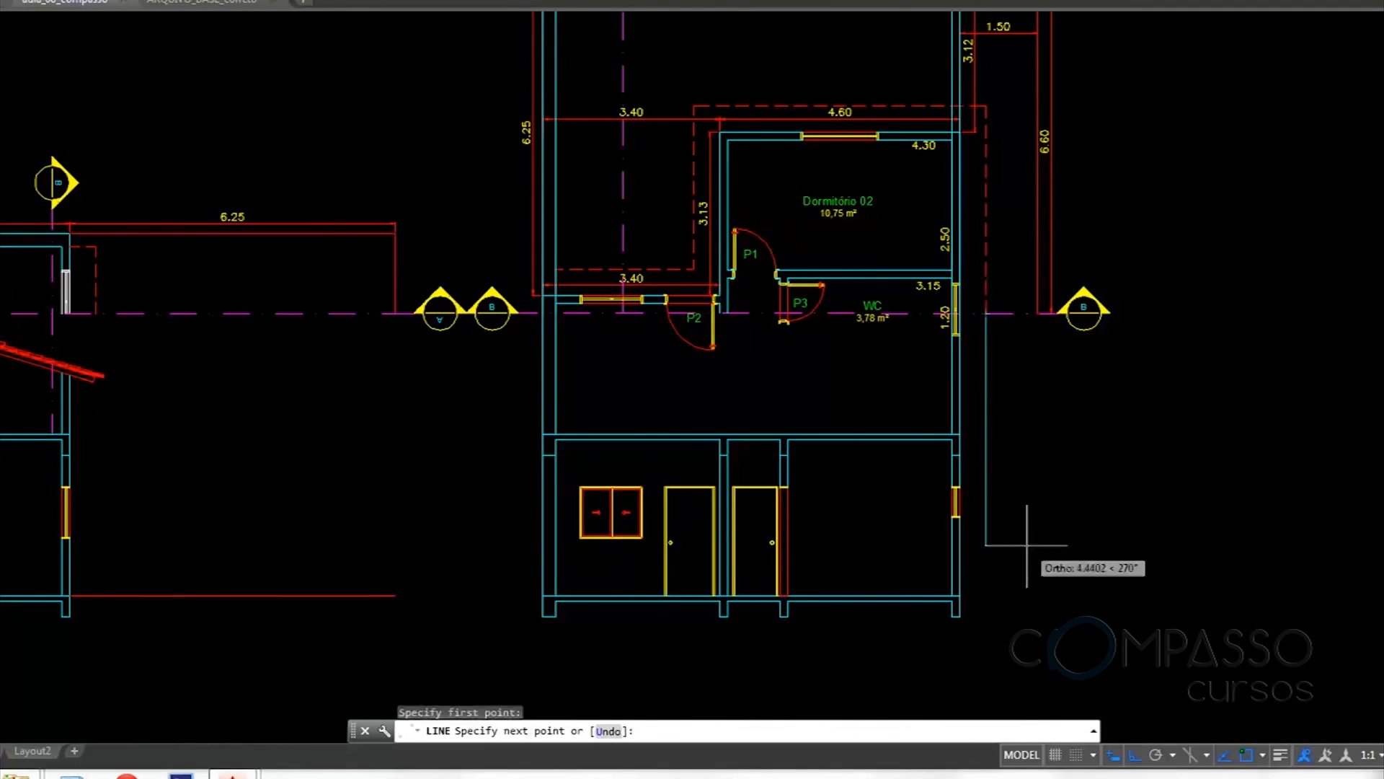
left_click(1033, 521)
key("Return")
Draw a horizontal line from where the inner face of section A's right wall meets the roof underside across into section B
mouse_move(781, 372)
middle_mouse_down()
mouse_move(803, 413)
mouse_move(907, 413)
middle_mouse_up()
middle_click_drag(362, 398, 553, 392)
scroll(448, 246, "up", 2)
middle_click_drag(447, 247, 484, 177)
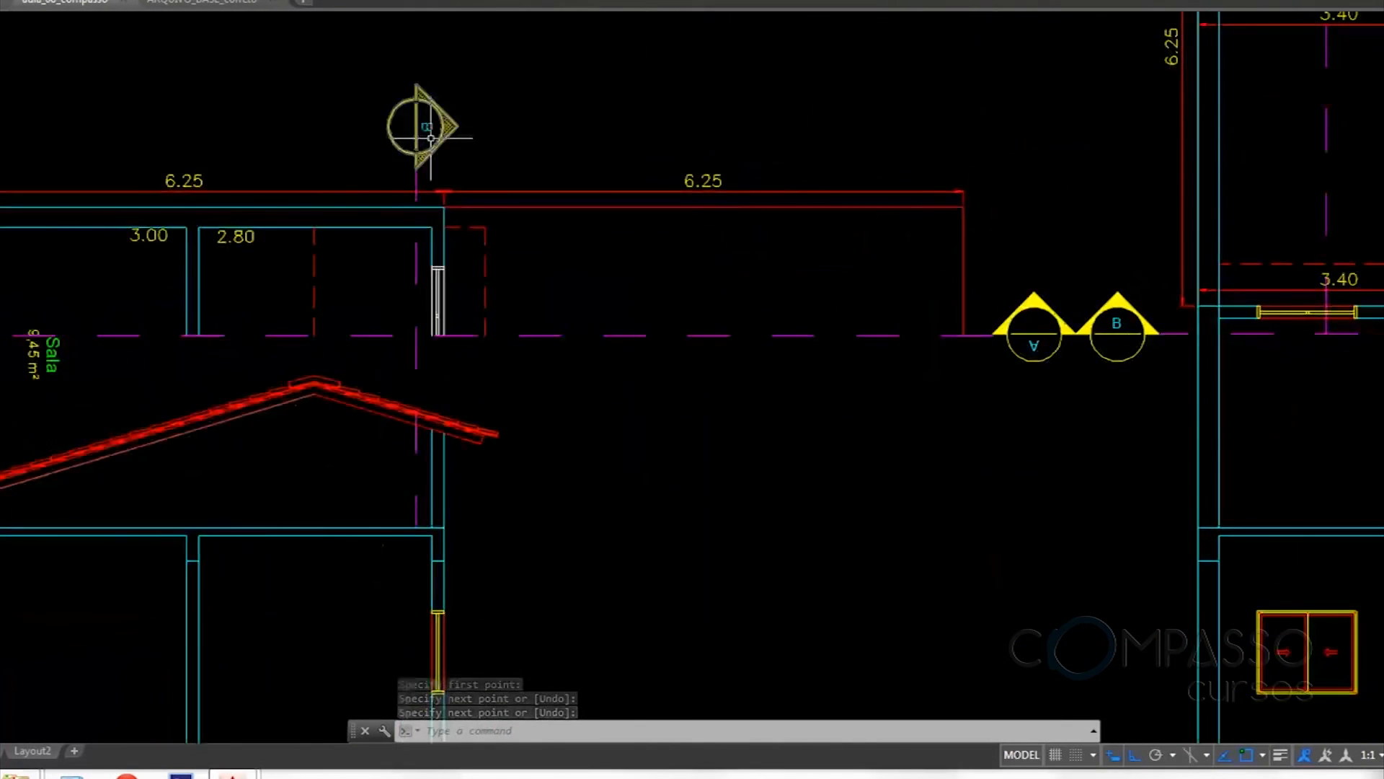
scroll(425, 252, "down", 2)
middle_click_drag(512, 241, 532, 323)
scroll(430, 336, "up", 2)
mouse_move(443, 435)
middle_mouse_down()
mouse_move(459, 344)
mouse_move(516, 421)
middle_mouse_up()
scroll(452, 436, "up", 4)
scroll(456, 435, "down", 2)
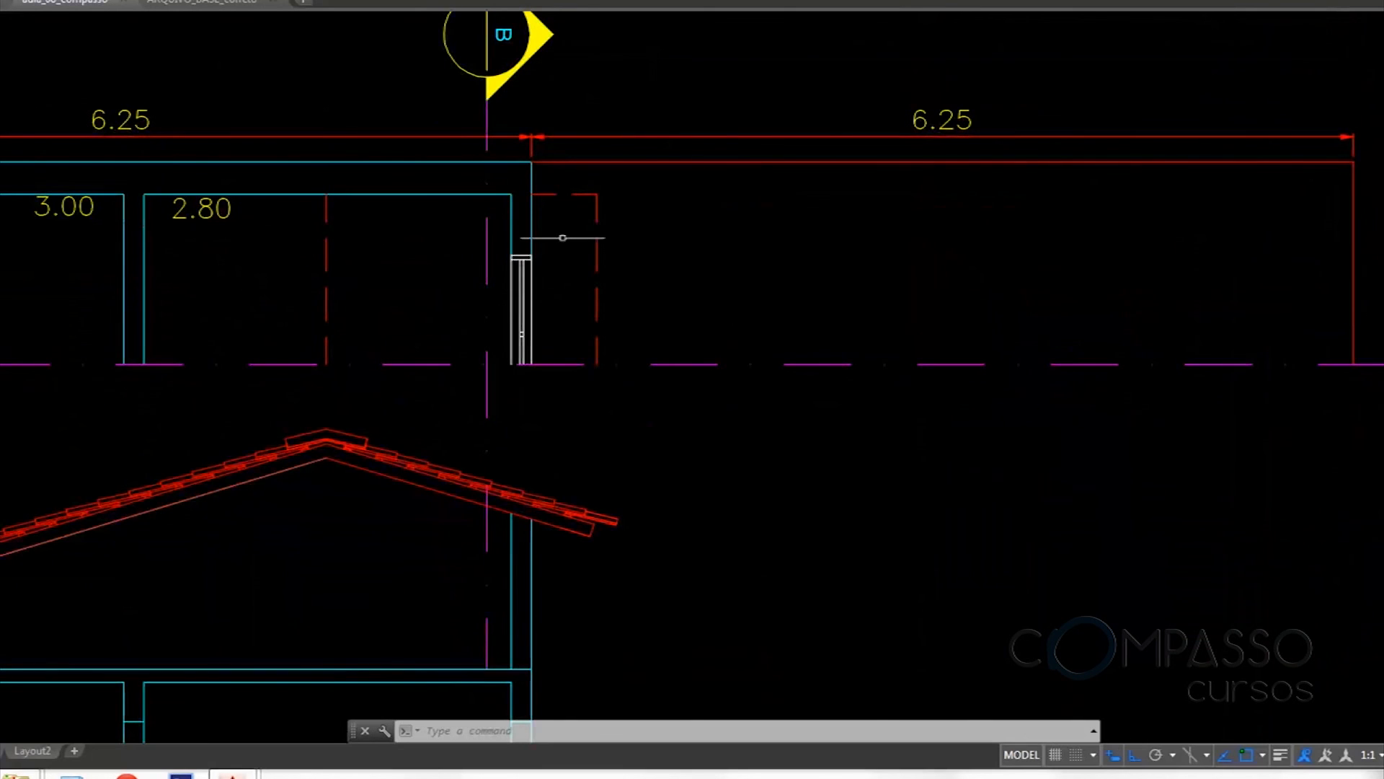
middle_click_drag(507, 501, 457, 433)
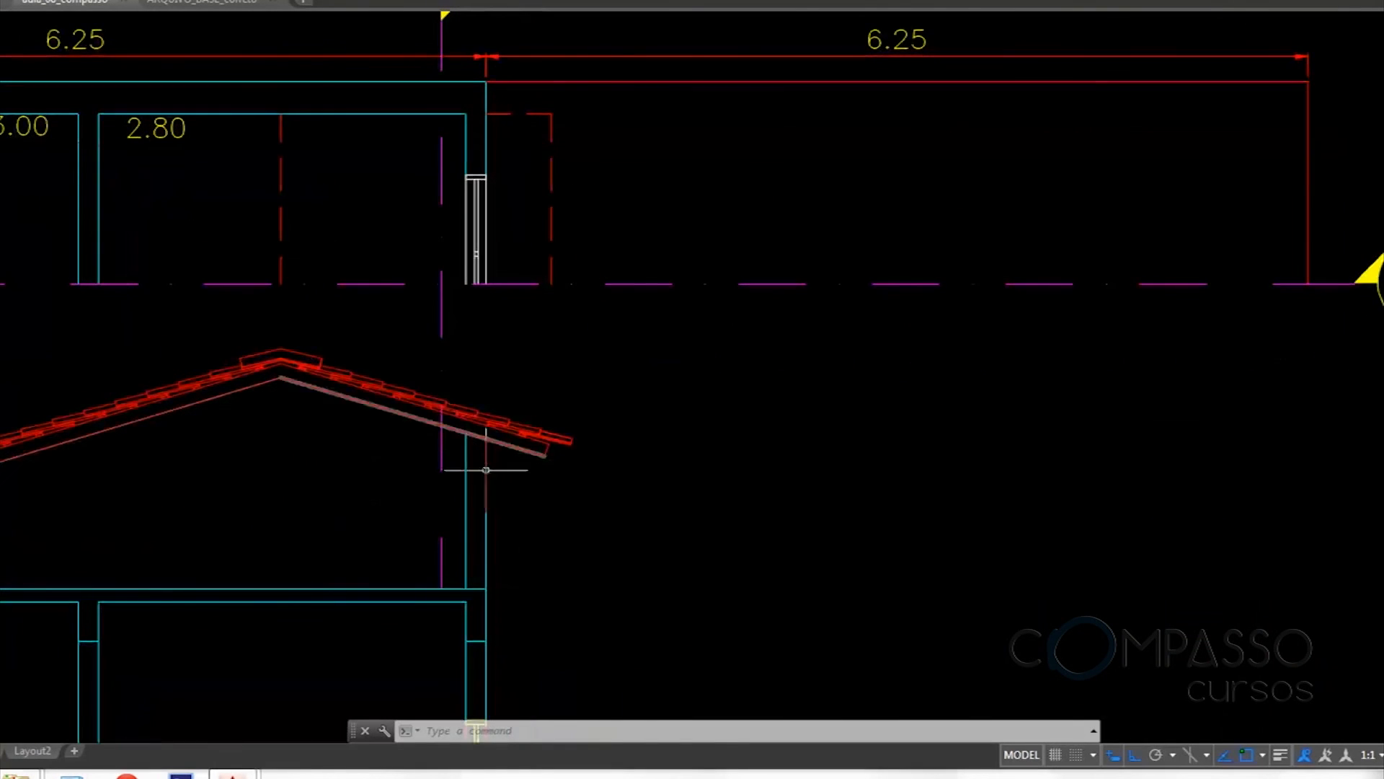
key("Return")
scroll(480, 484, "up", 2)
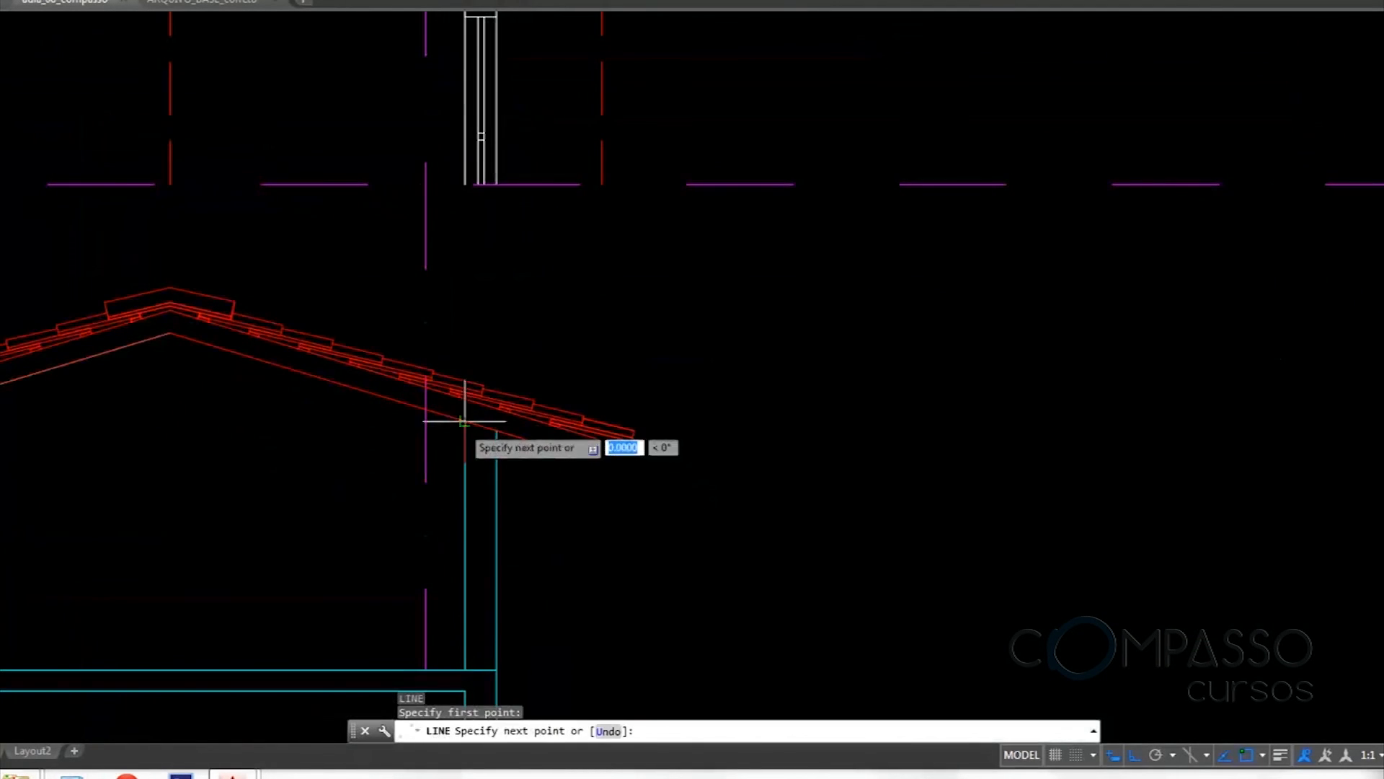
scroll(504, 418, "up", 3)
scroll(649, 393, "down", 3)
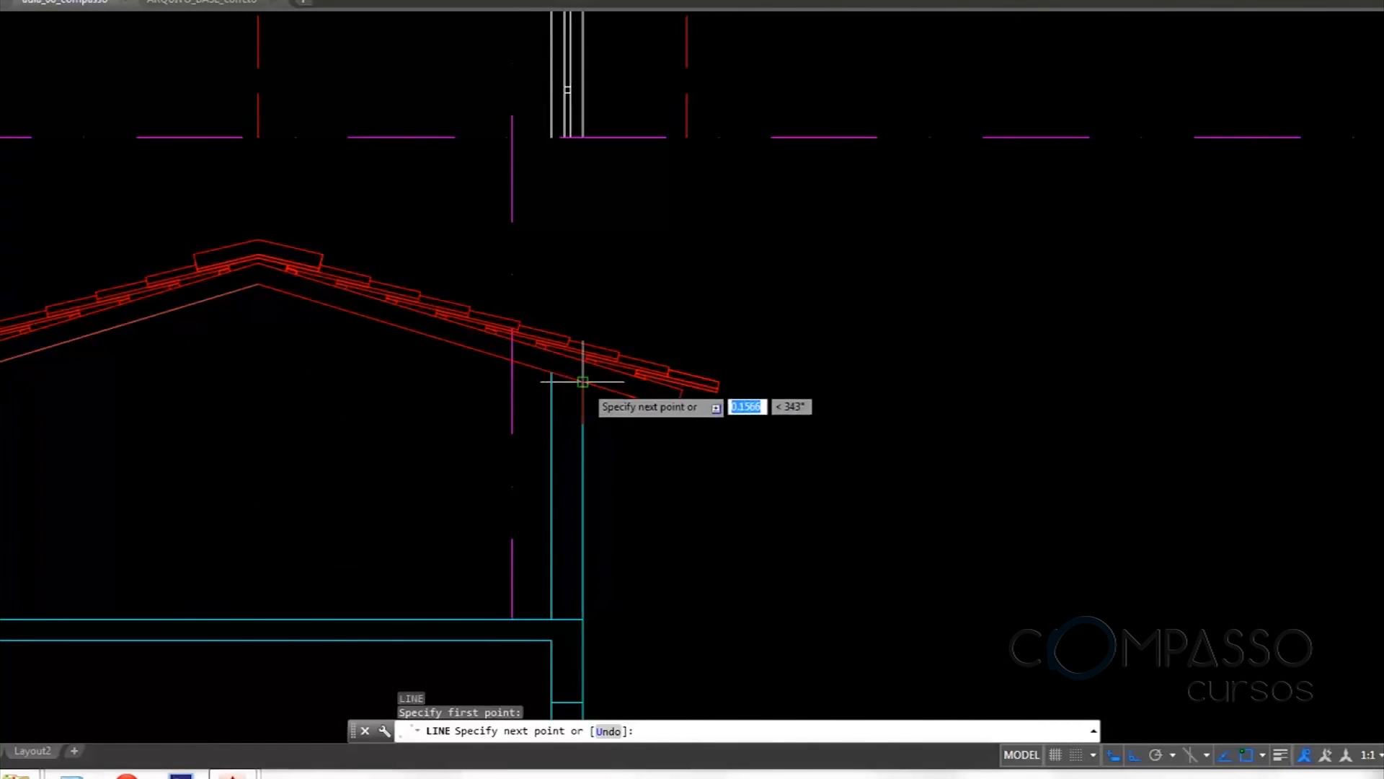
scroll(474, 361, "down", 2)
scroll(496, 364, "down", 4)
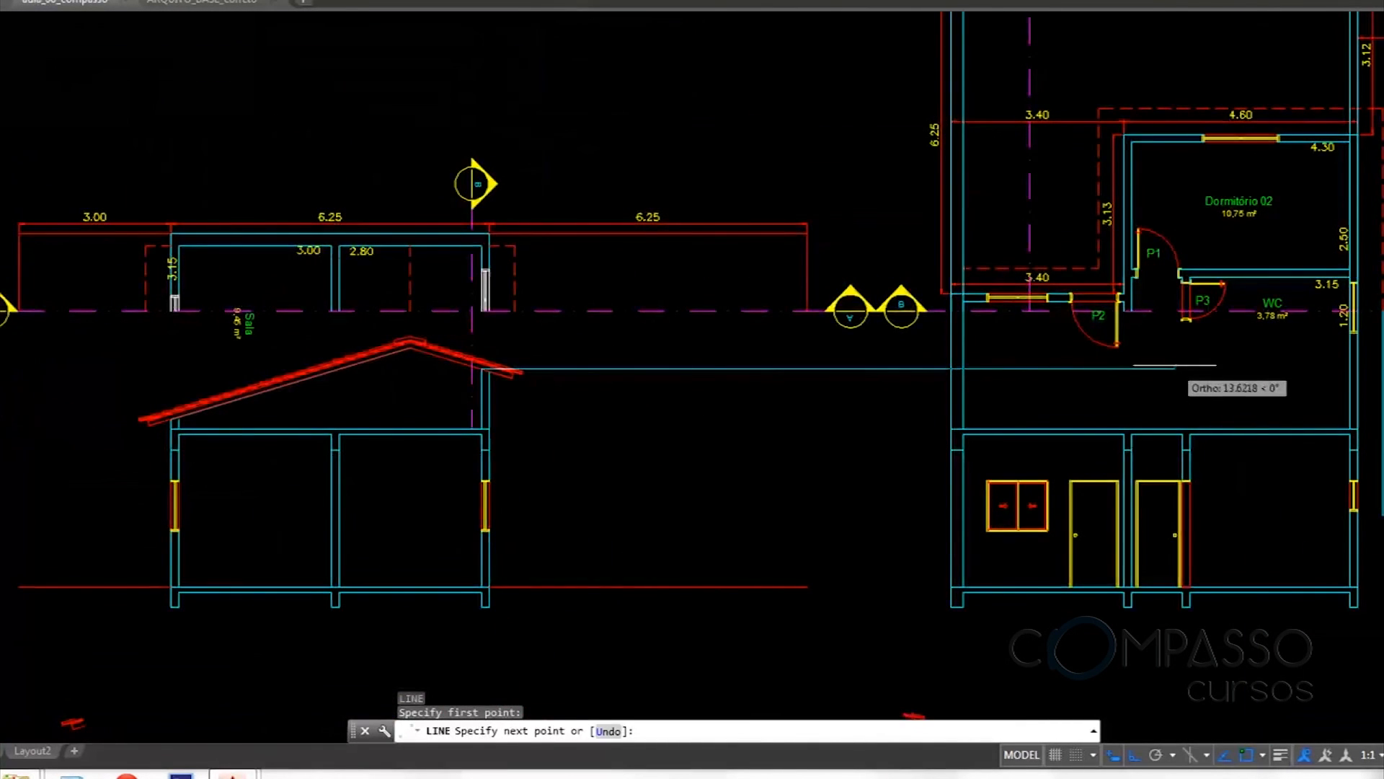
left_click(1175, 366)
key("Return")
Draw a vertical line from the corridor-side wall face between P2 and P1, at the section line, down to section B's slab
scroll(652, 253, "down", 6)
middle_click_drag(652, 253, 646, 620)
scroll(670, 314, "up", 8)
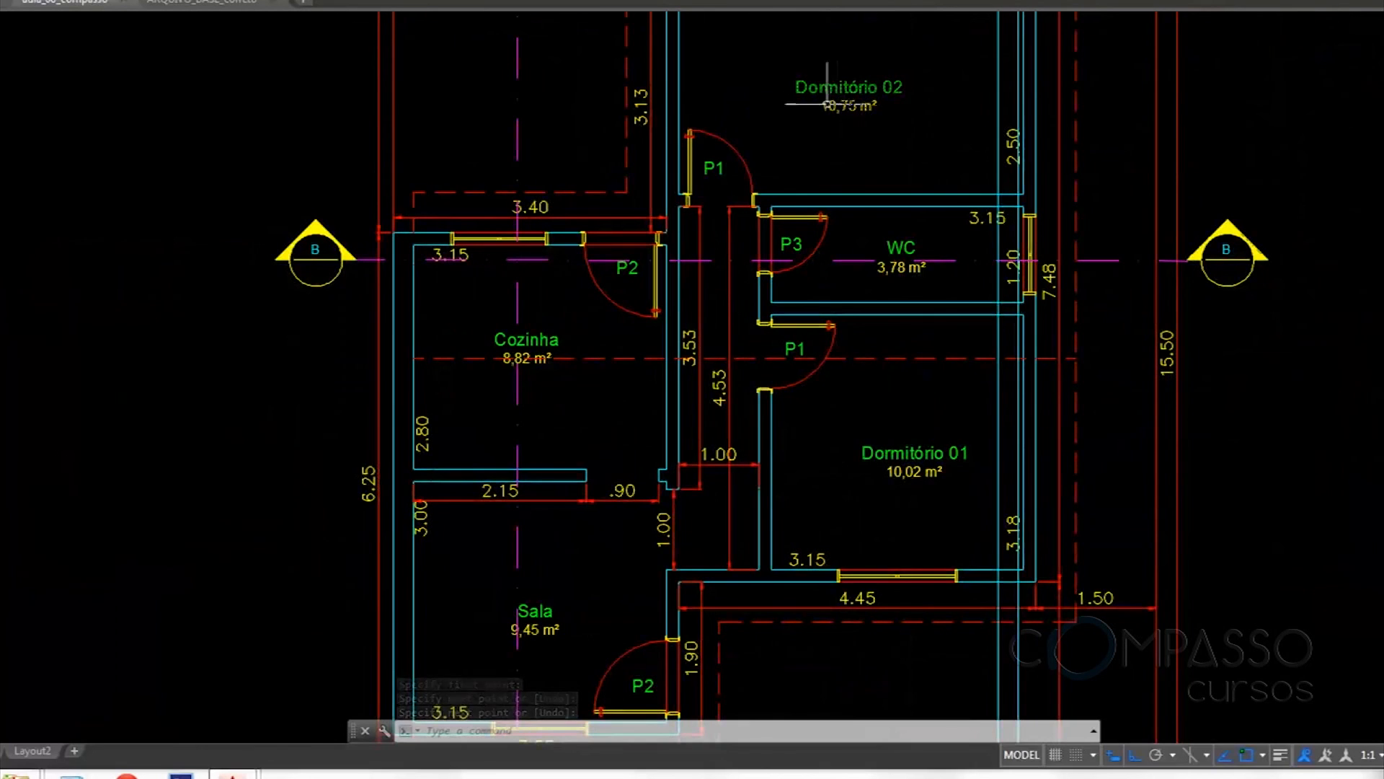
scroll(827, 105, "down", 7)
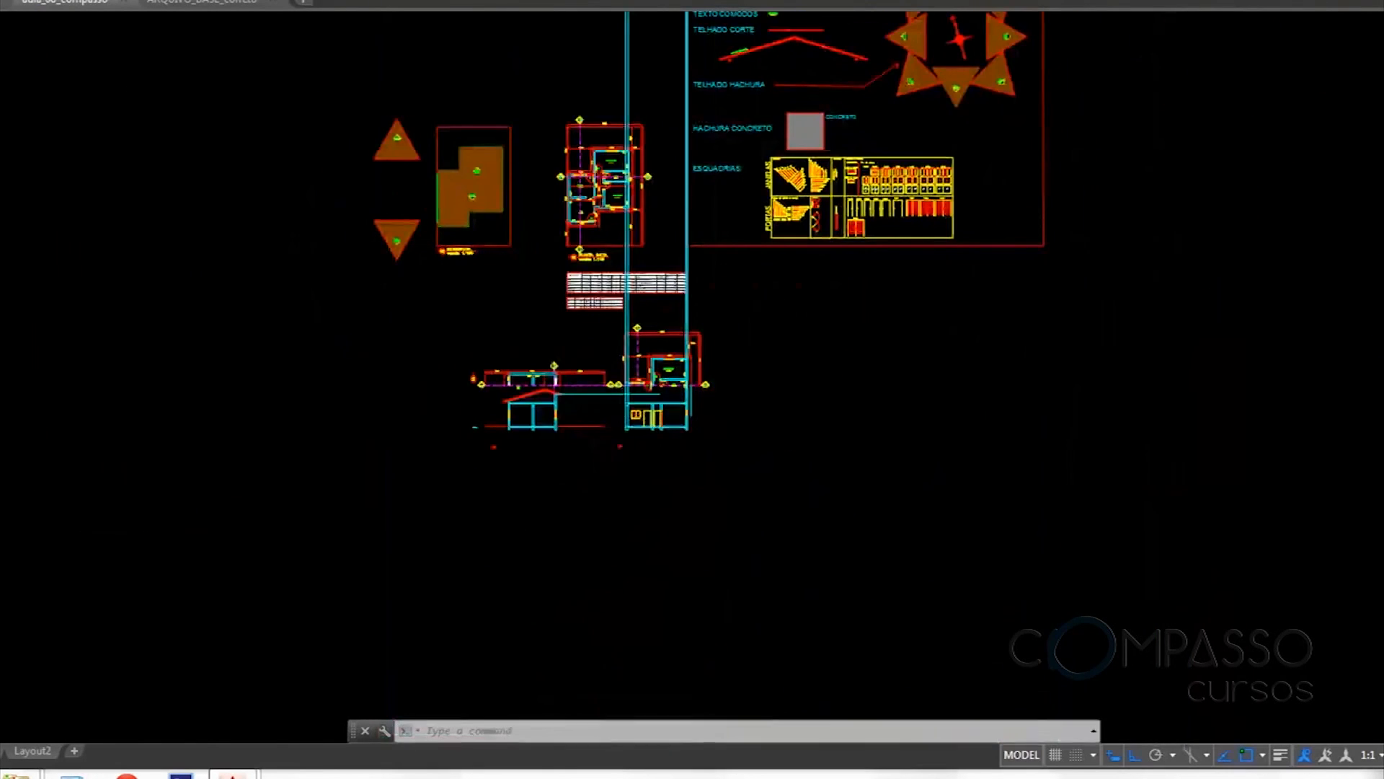
type("l")
key("Return")
scroll(664, 386, "up", 10)
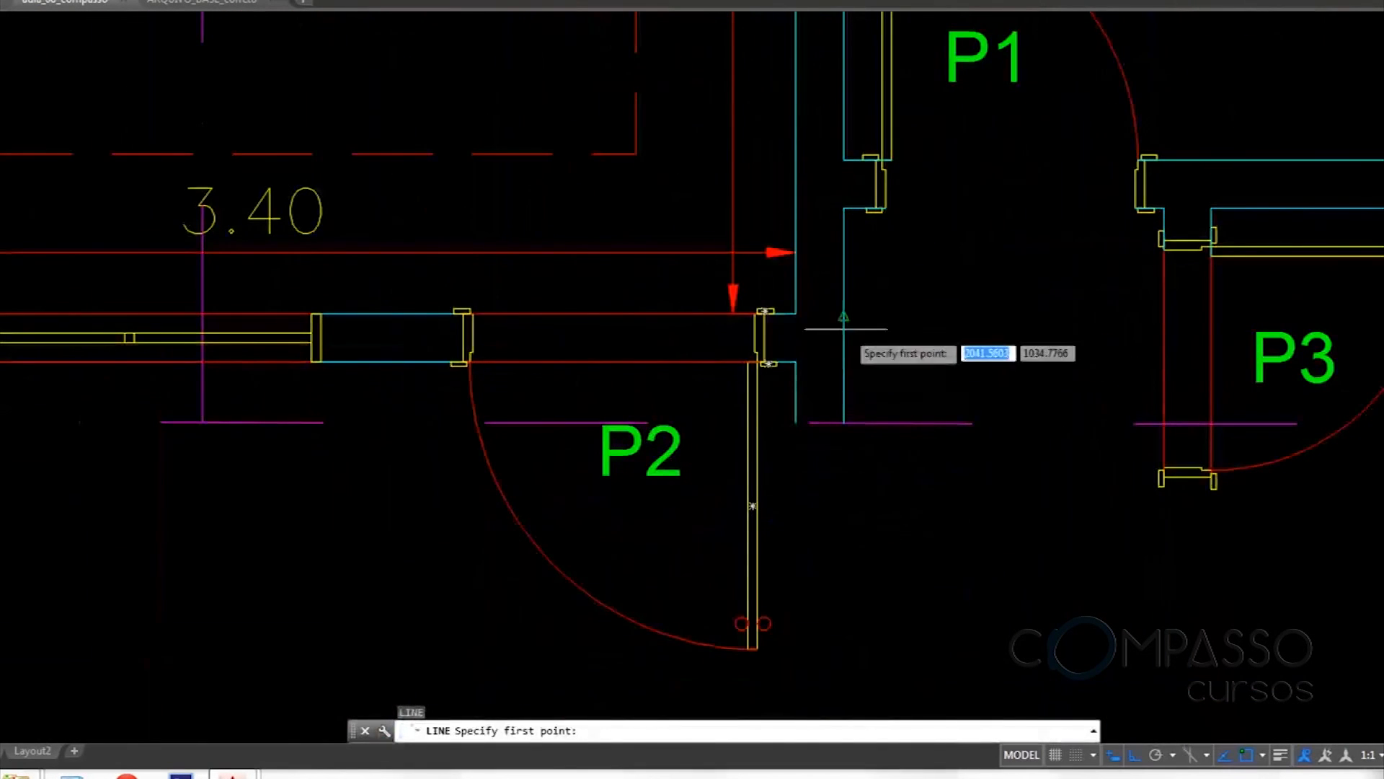
left_click(836, 427)
scroll(837, 427, "down", 8)
scroll(858, 337, "up", 4)
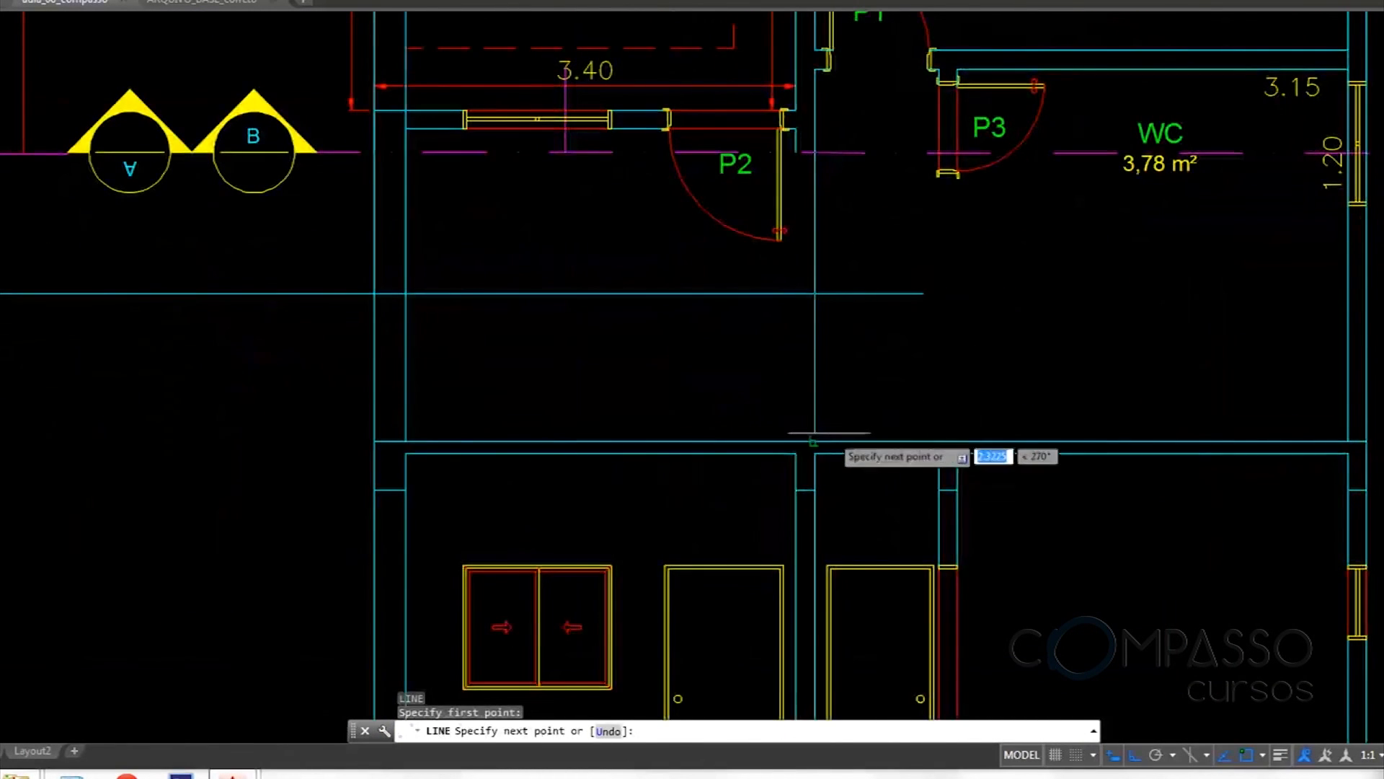
key("Escape")
key("Return")
scroll(865, 382, "down", 5)
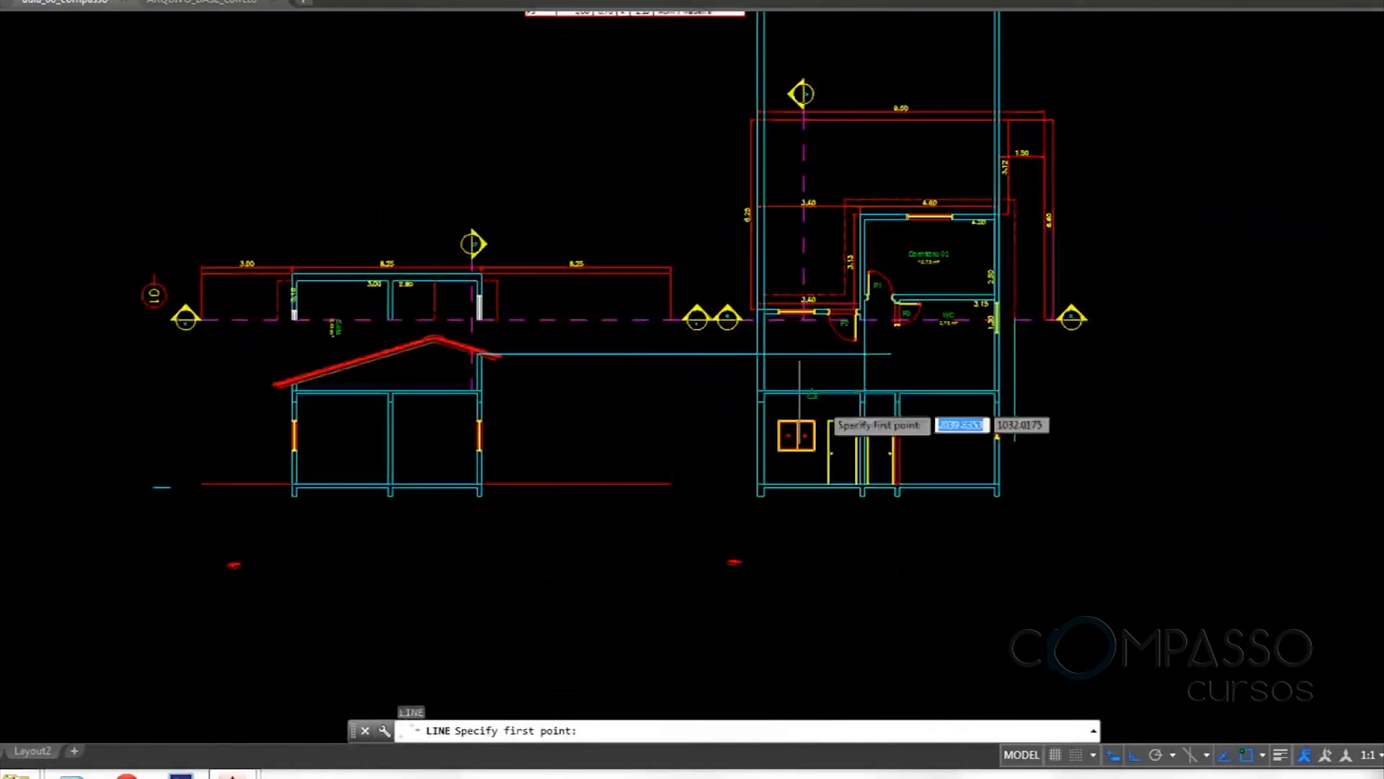
scroll(231, 397, "up", 6)
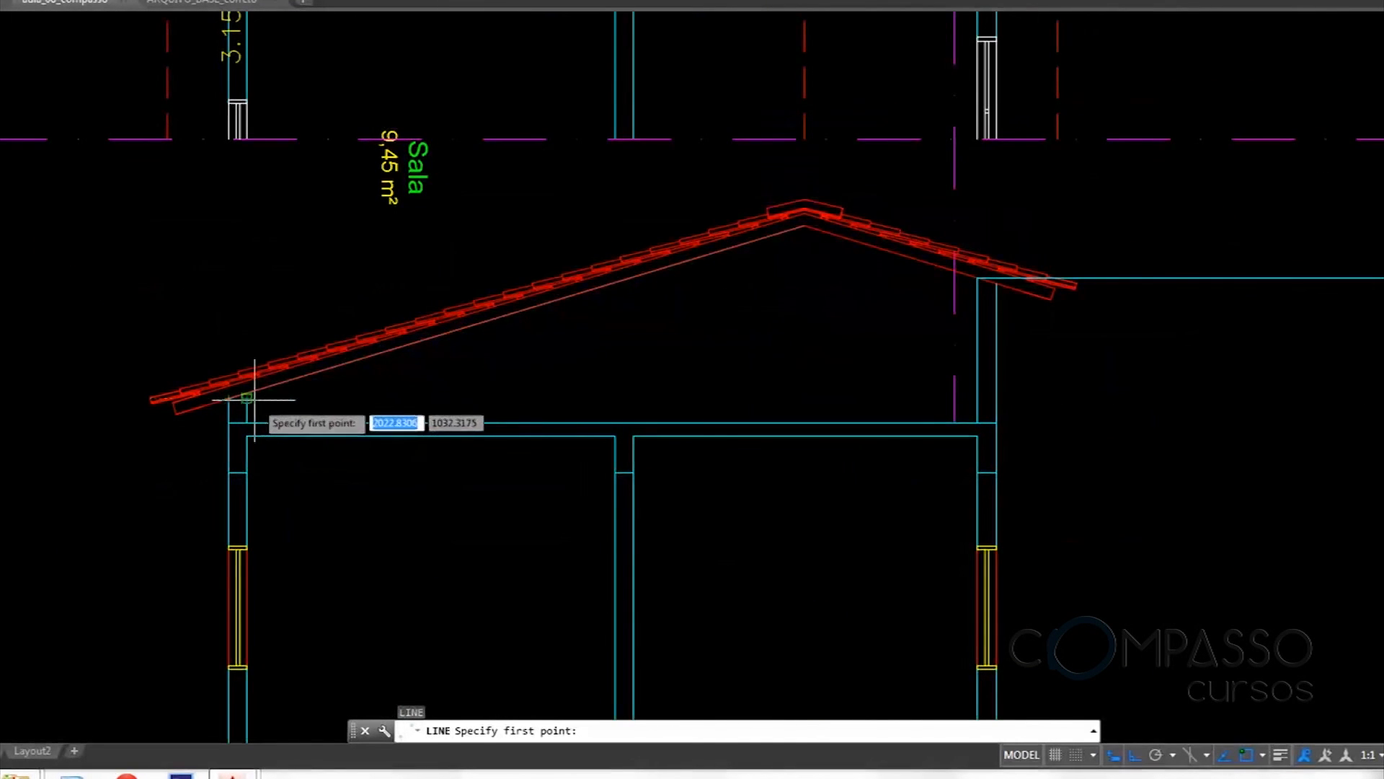
scroll(252, 398, "up", 4)
key("Escape")
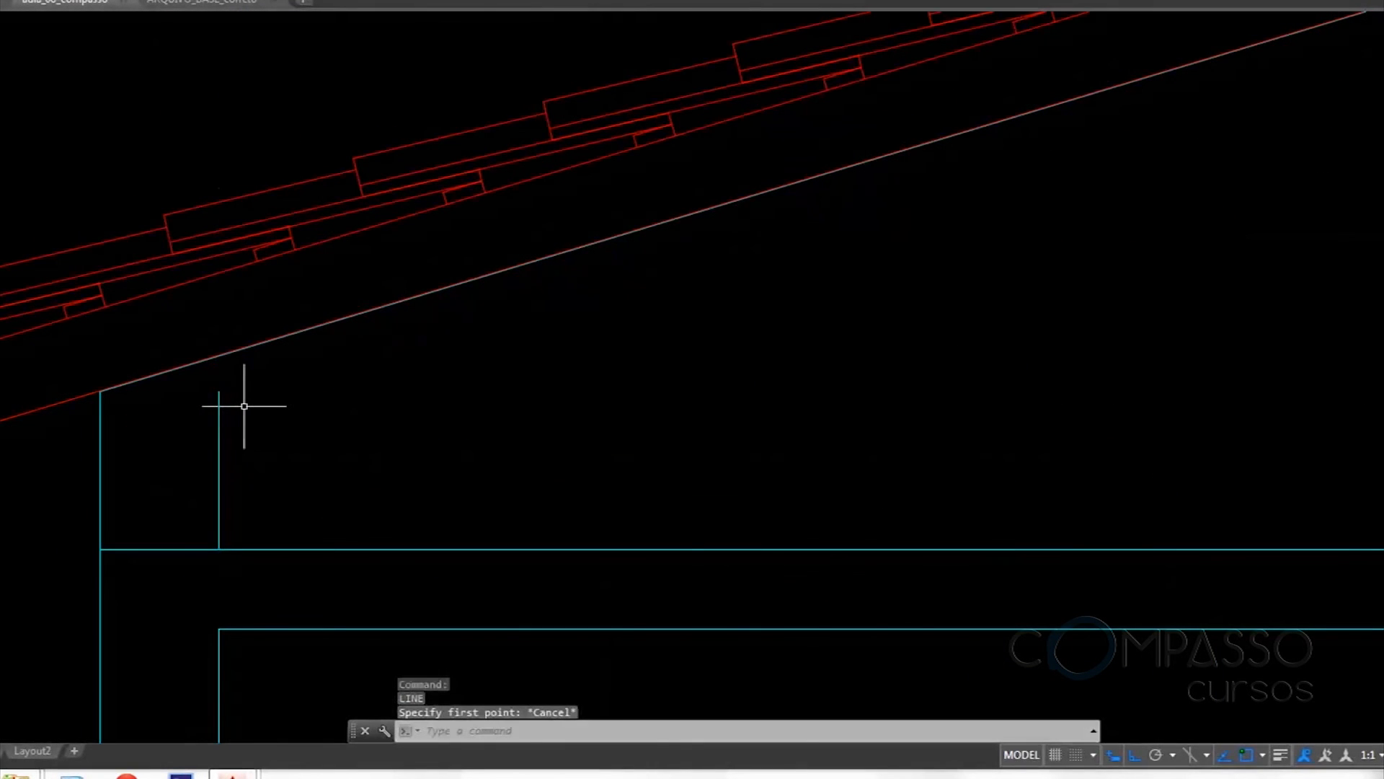
key("Escape")
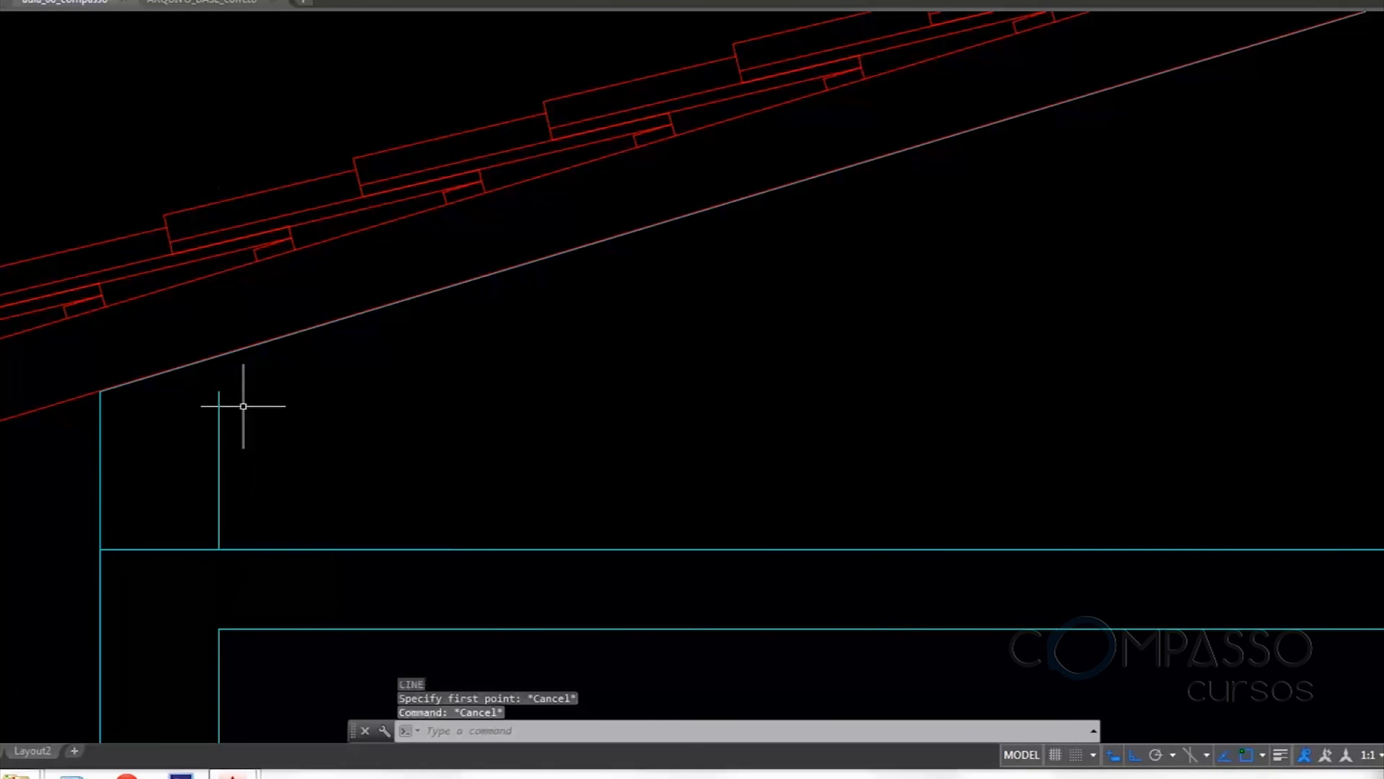
Extend the inner face line of section A's left wall up to the roof underside
type("tr")
key("Return")
key("Return")
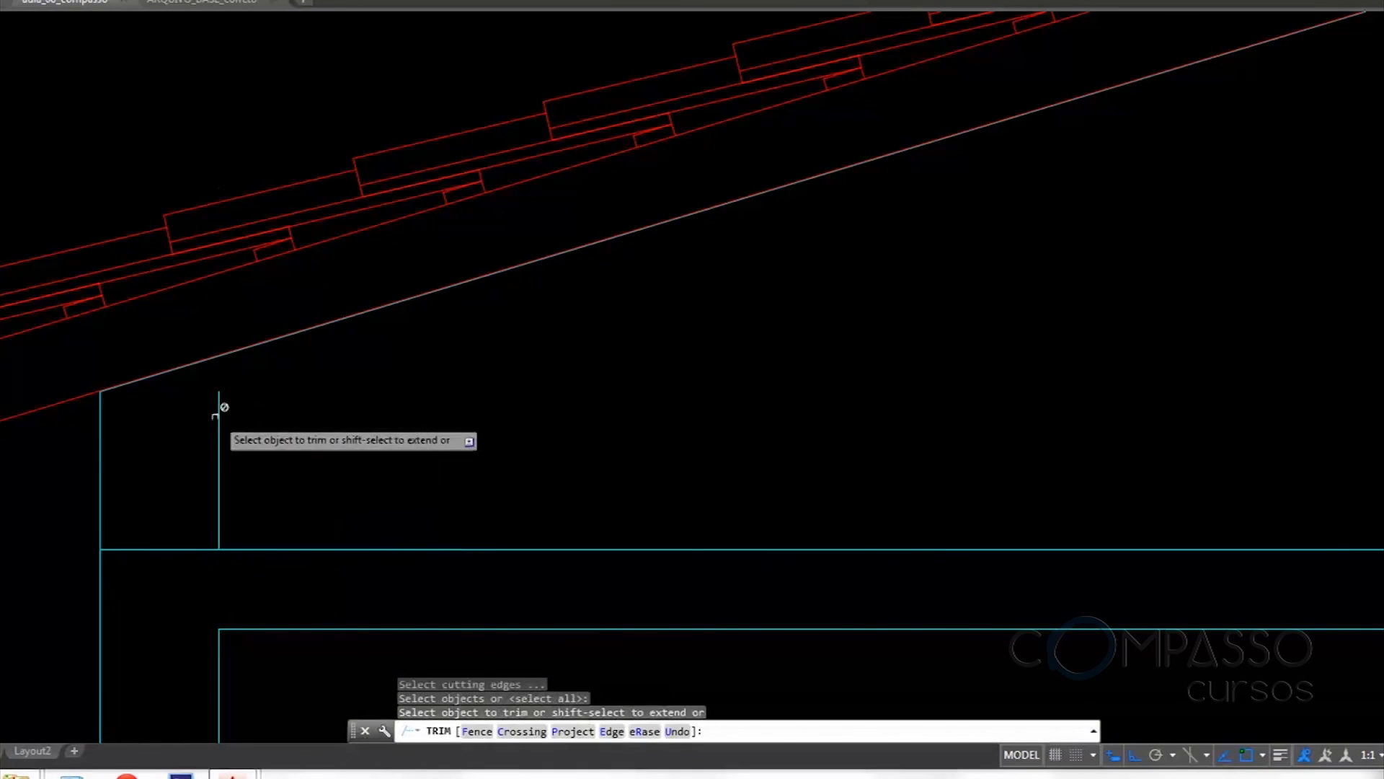
key("Escape")
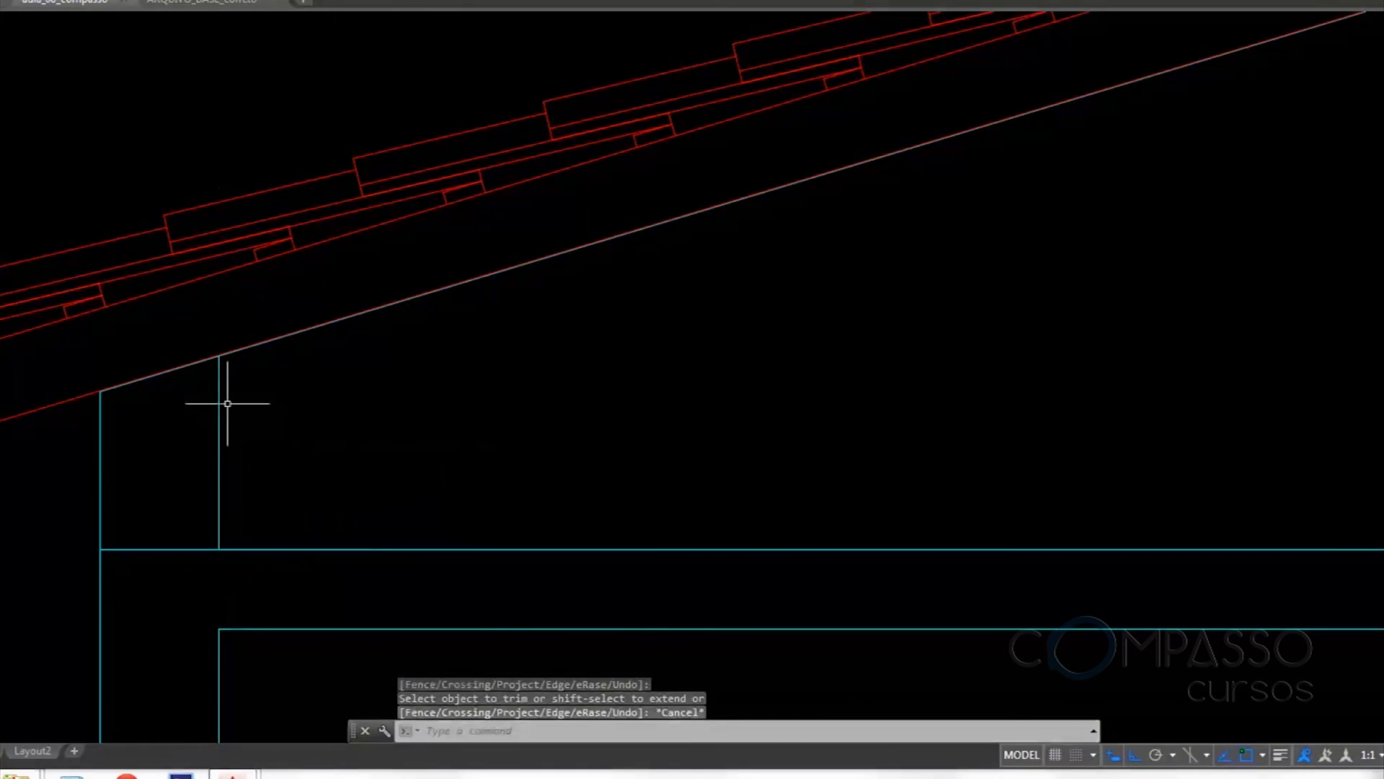
Draw a horizontal line from where section A's left wall inner face meets the roof underside across to the inner face of section B's right wall
type("l")
key("Return")
left_click(220, 358)
scroll(111, 378, "down", 2)
scroll(112, 382, "down", 6)
scroll(123, 386, "up", 3)
scroll(173, 382, "up", 2)
scroll(332, 372, "down", 4)
middle_click_drag(1205, 357, 780, 377)
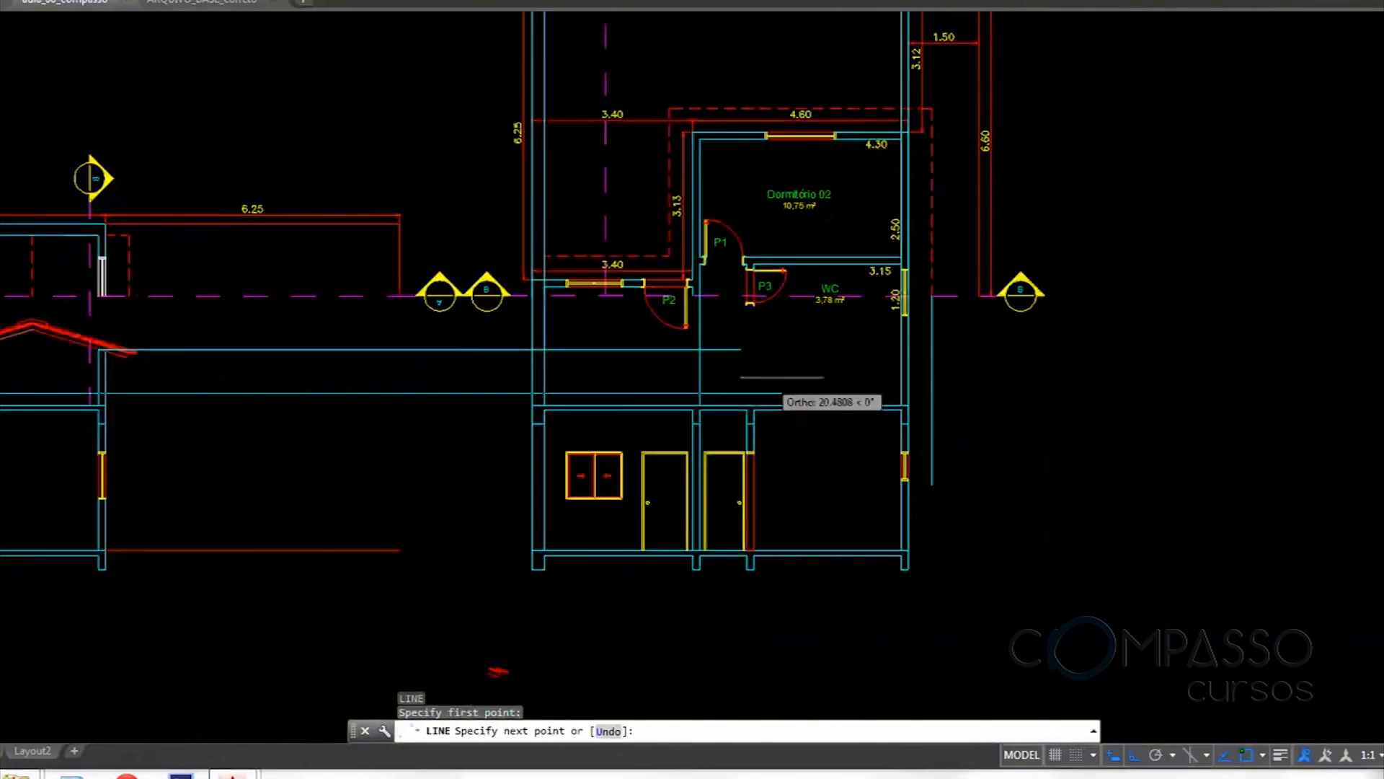
scroll(782, 376, "up", 2)
key("Return")
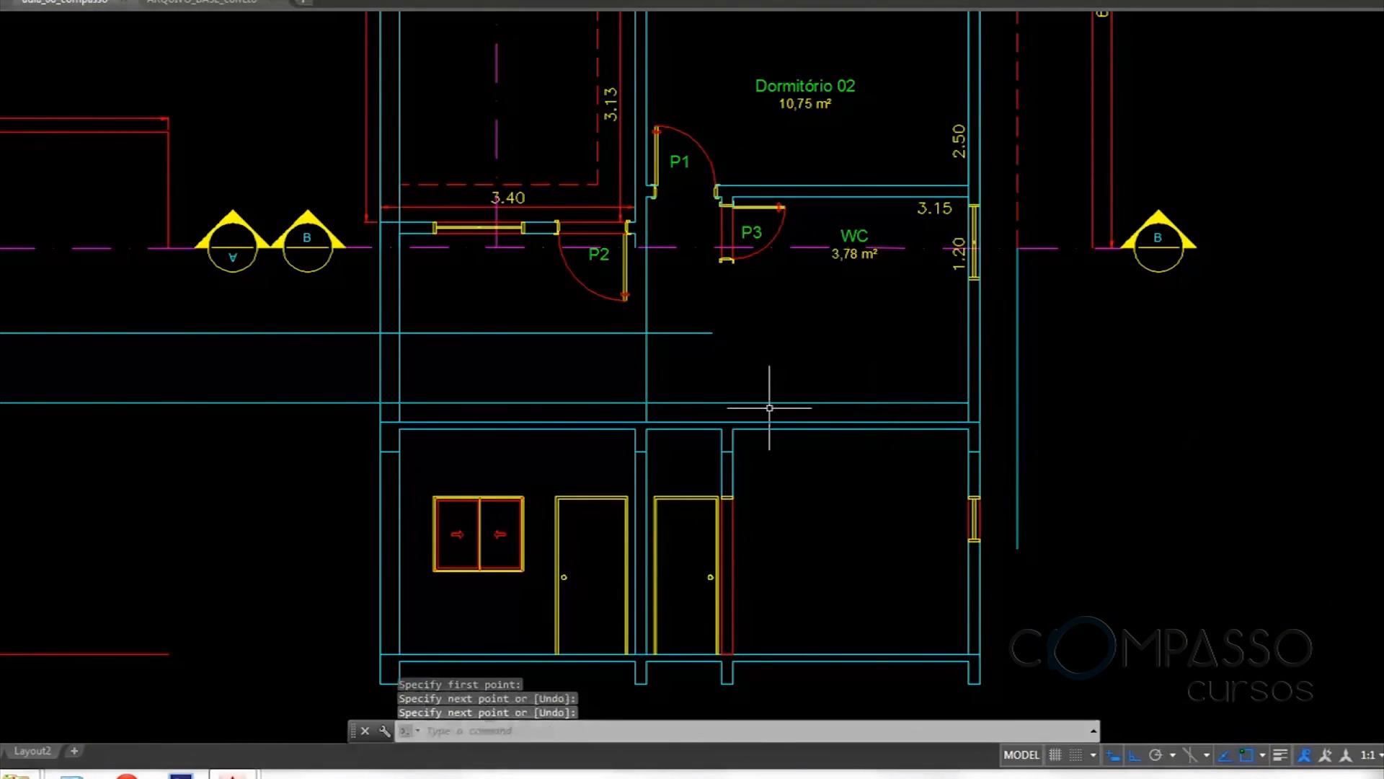
Trim the upper projected line past the vertical wall line between P2 and P1, and the lower projected line on the P2 side
scroll(661, 400, "up", 4)
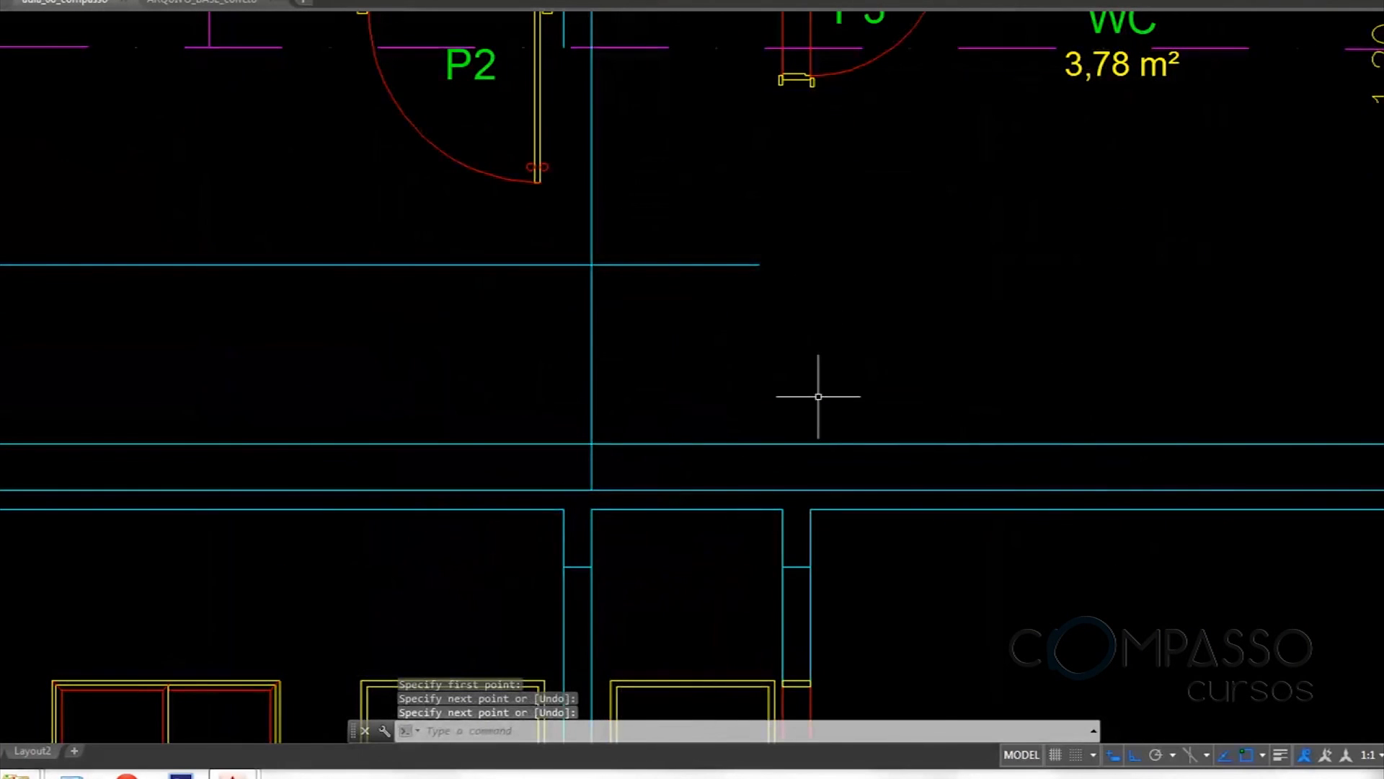
key("Return")
key("Return")
left_click(791, 248)
left_click(732, 287)
left_click(546, 439)
left_click(511, 453)
Trim the two projected lines at the inner face of section B's left wall and delete their leftovers towards section A
middle_click_drag(532, 421, 926, 383)
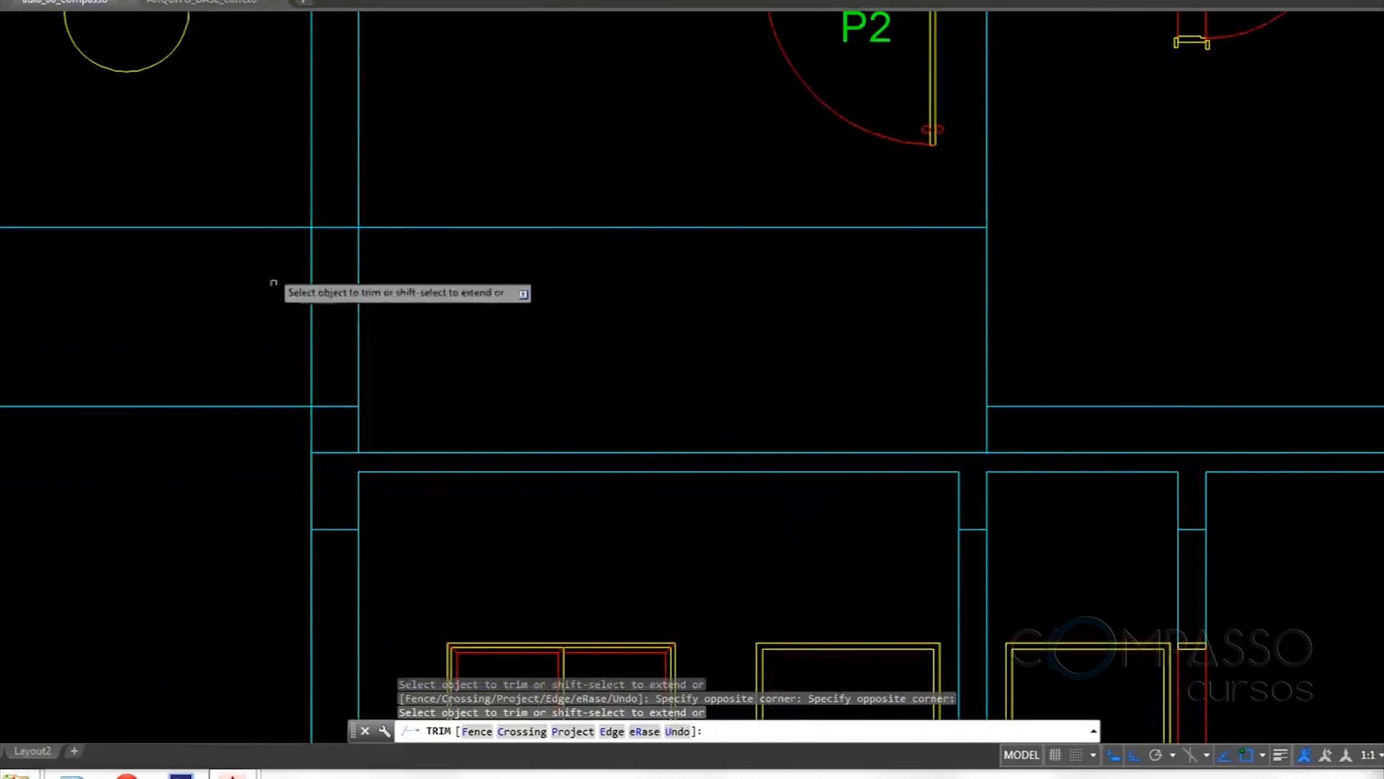
scroll(298, 298, "up", 2)
left_click(357, 167)
left_click(358, 472)
left_click(226, 150)
left_click(166, 532)
key("Delete")
scroll(346, 351, "down", 6)
middle_click_drag(423, 352, 457, 435)
scroll(457, 425, "up", 2)
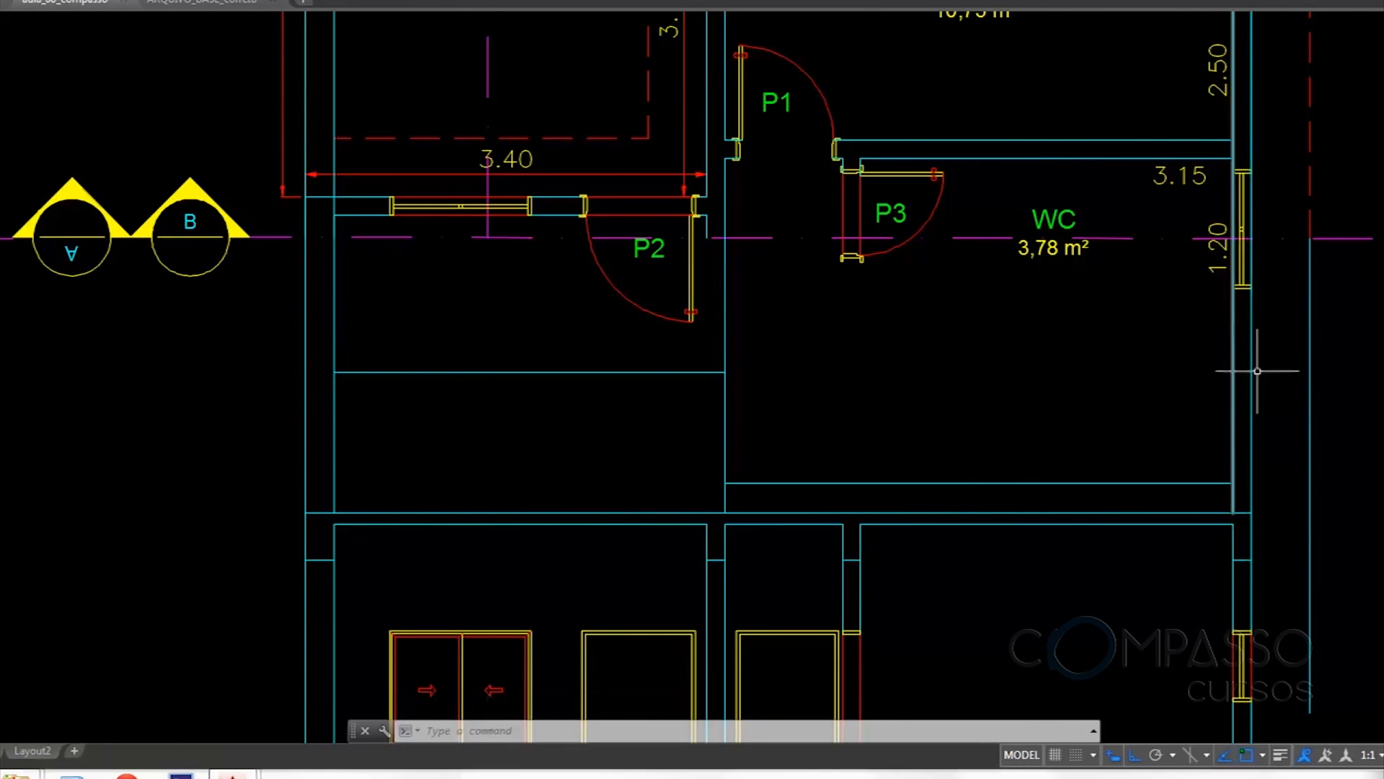
Examine the roof plan's slopes and outline and compare them with the floor plan and section B
scroll(1110, 414, "down", 8)
mouse_move(1058, 417)
middle_mouse_down()
mouse_move(1048, 565)
mouse_move(982, 696)
middle_mouse_up()
scroll(602, 175, "up", 6)
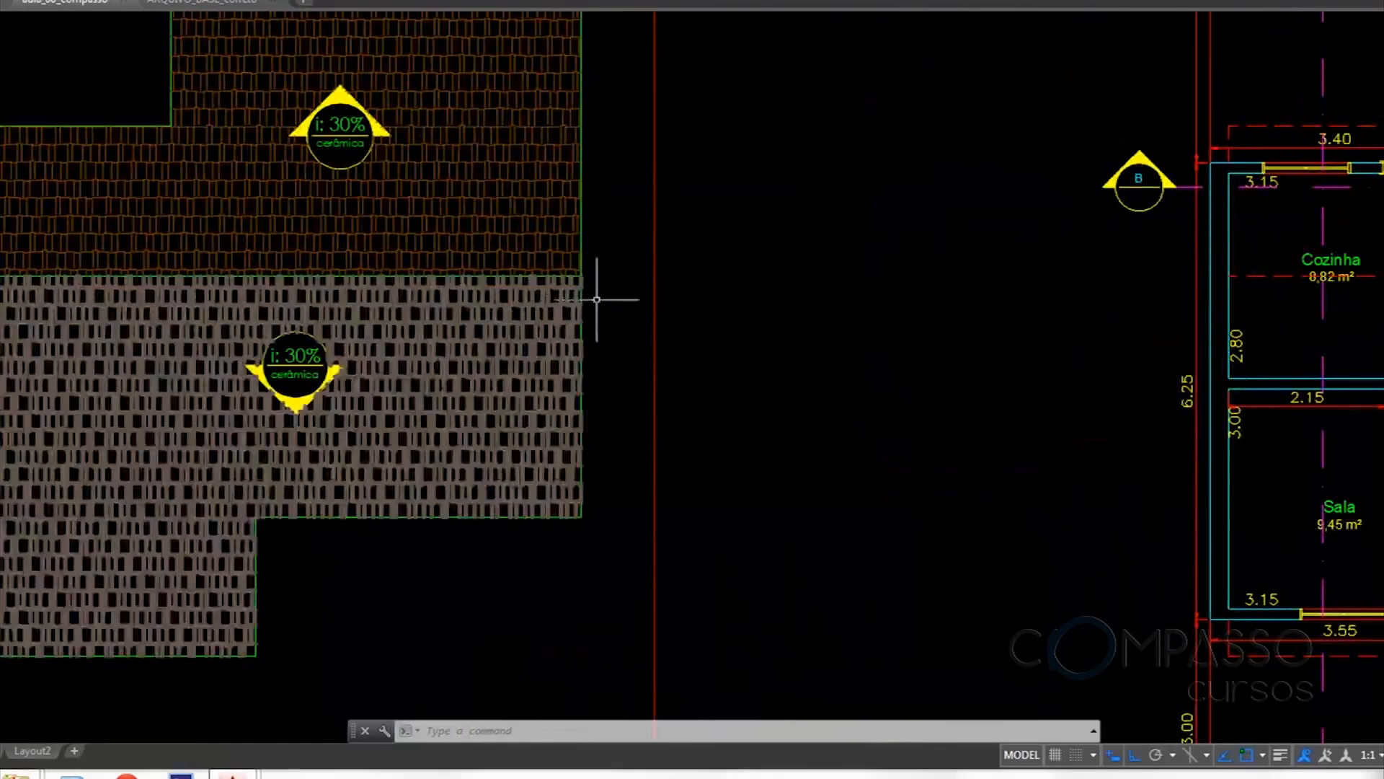
middle_click_drag(538, 255, 545, 367)
middle_click_drag(590, 171, 601, 264)
scroll(561, 125, "down", 8)
scroll(799, 539, "up", 4)
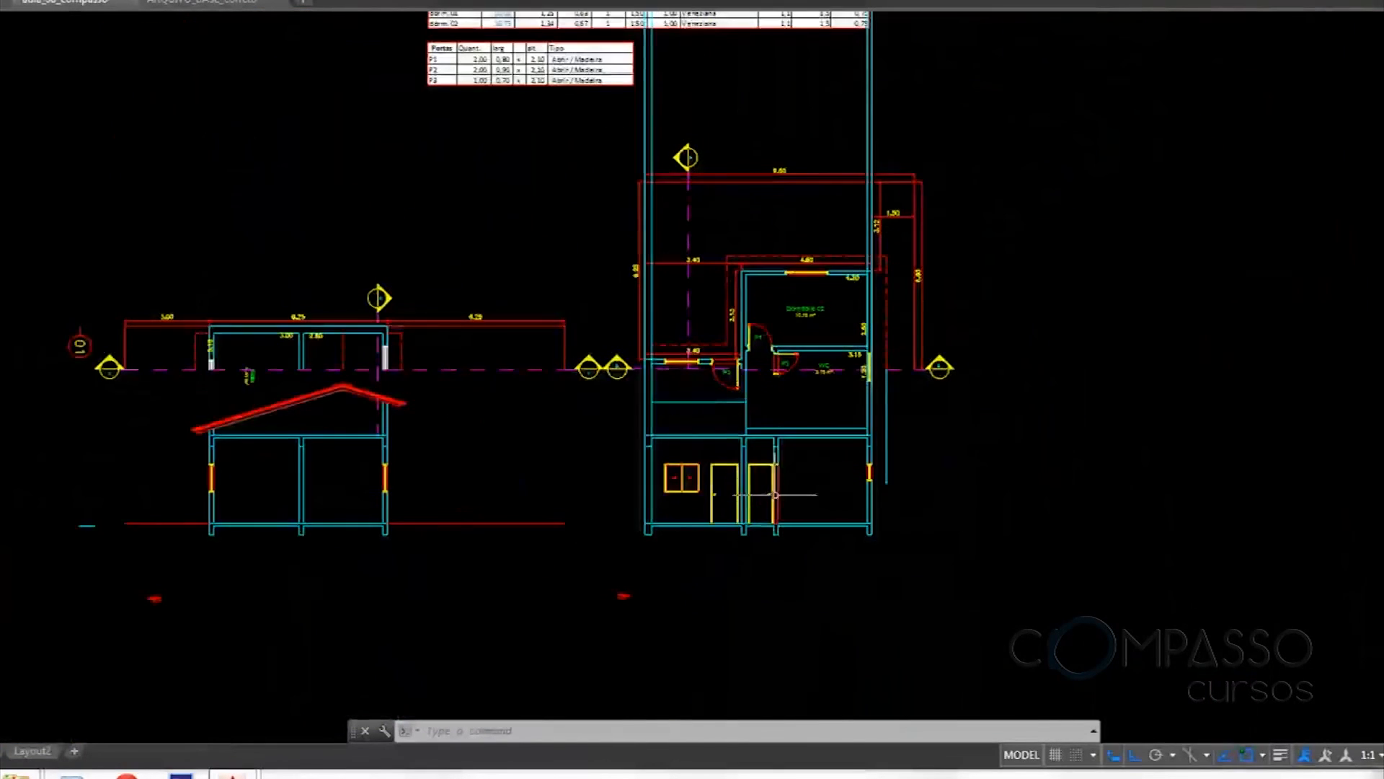
scroll(875, 437, "up", 5)
scroll(858, 253, "down", 2)
middle_click_drag(858, 253, 945, 390)
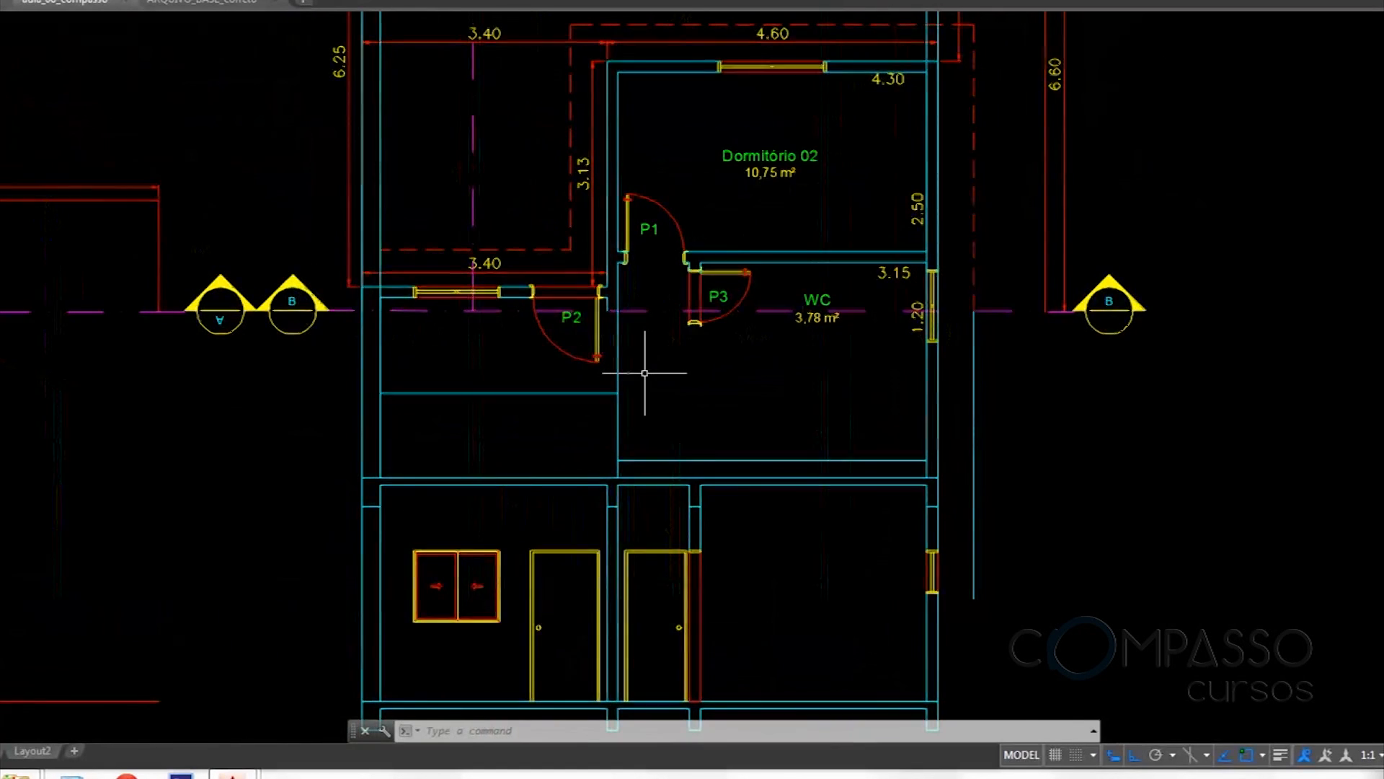
Draw a horizontal line from where section A's tile surface meets the section B cut line across to section B's right wall inner face
scroll(644, 373, "down", 2)
middle_click_drag(645, 372, 686, 369)
key("Return")
middle_click_drag(575, 368, 815, 370)
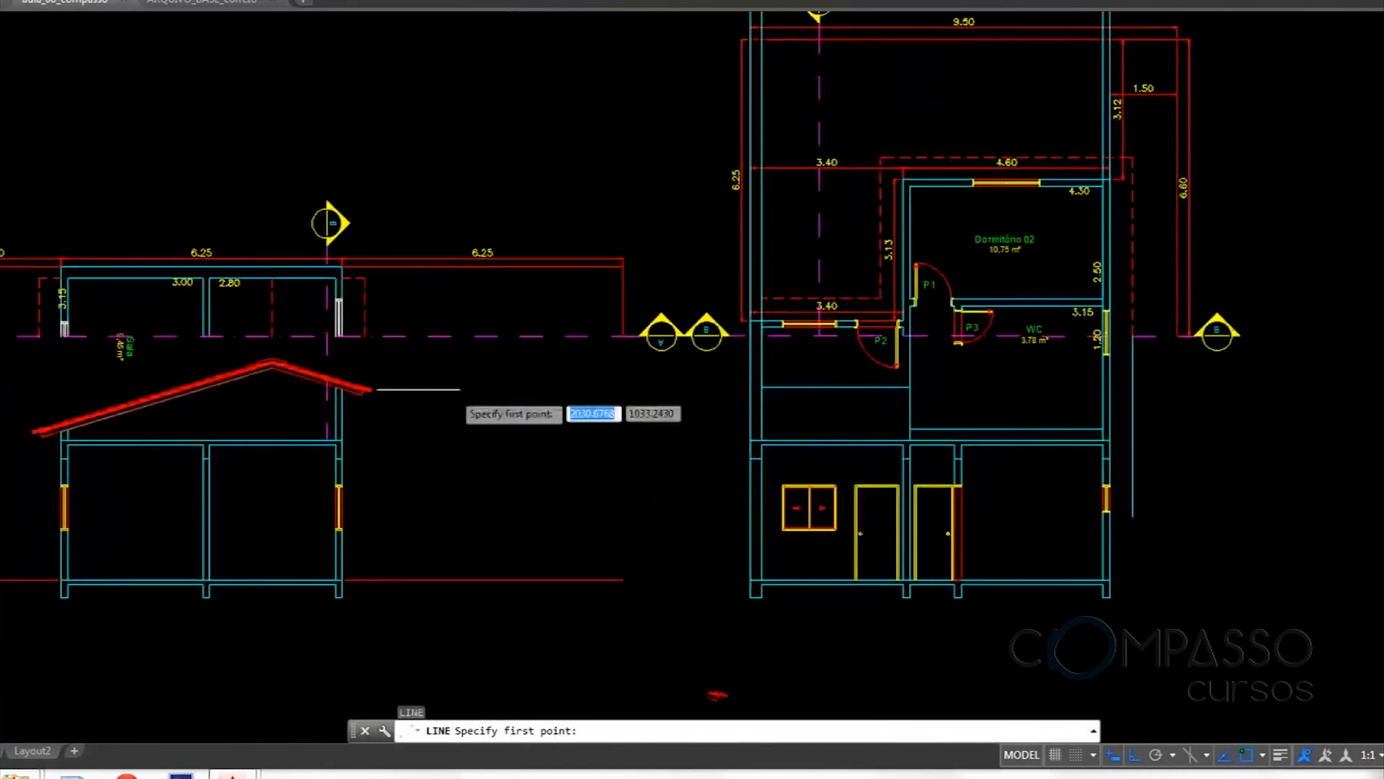
scroll(323, 384, "up", 8)
scroll(278, 318, "up", 2)
scroll(284, 305, "up", 4)
scroll(266, 300, "down", 4)
middle_click_drag(329, 385, 705, 557)
scroll(632, 596, "down", 3)
scroll(633, 494, "up", 4)
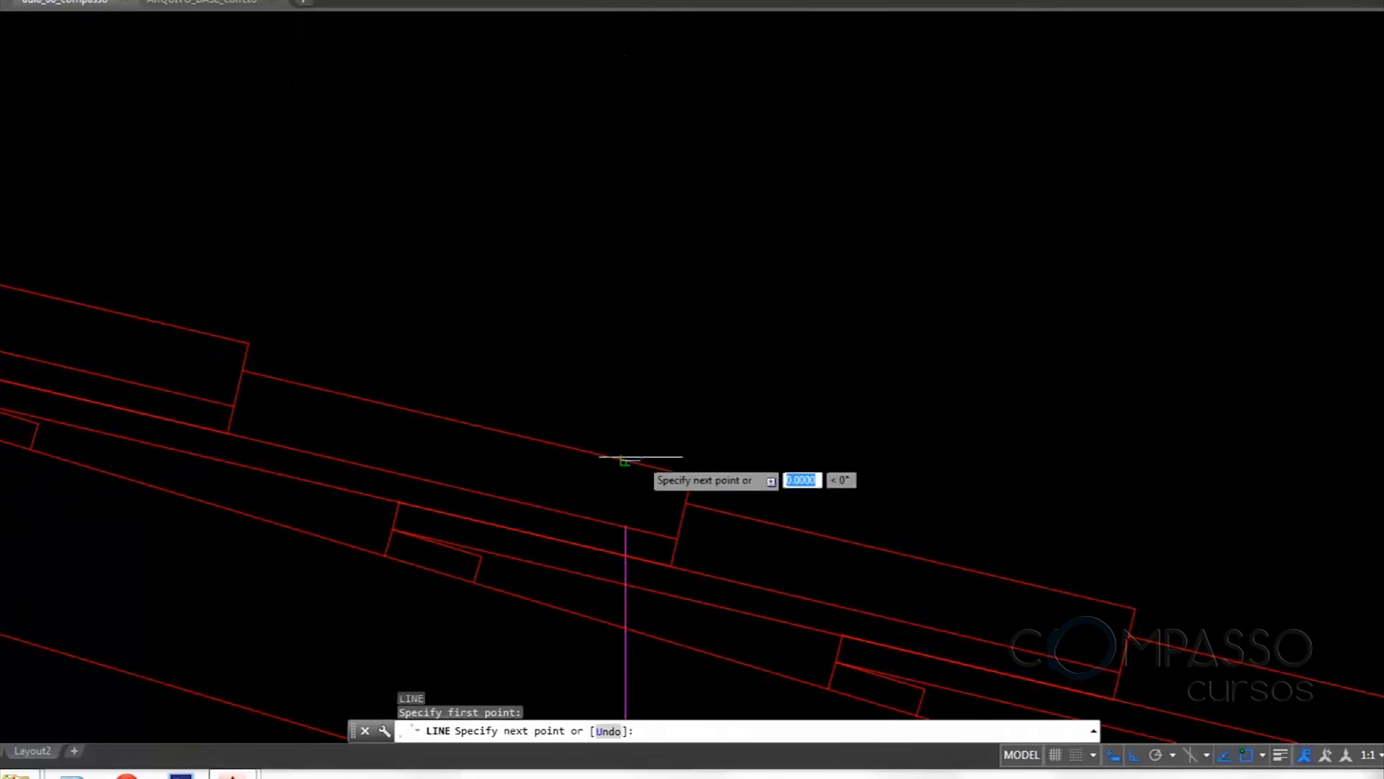
scroll(626, 520, "up", 2)
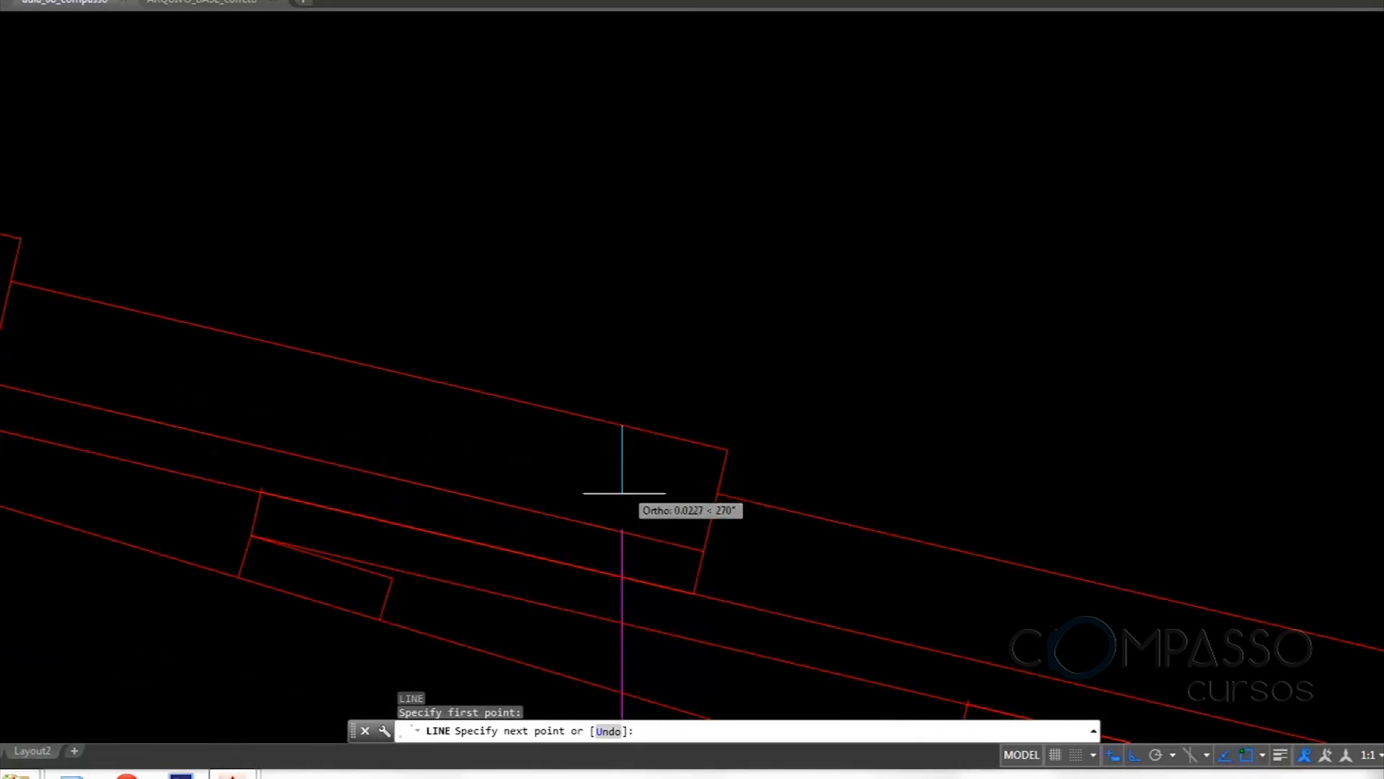
scroll(748, 388, "down", 5)
scroll(342, 351, "up", 3)
scroll(300, 365, "up", 2)
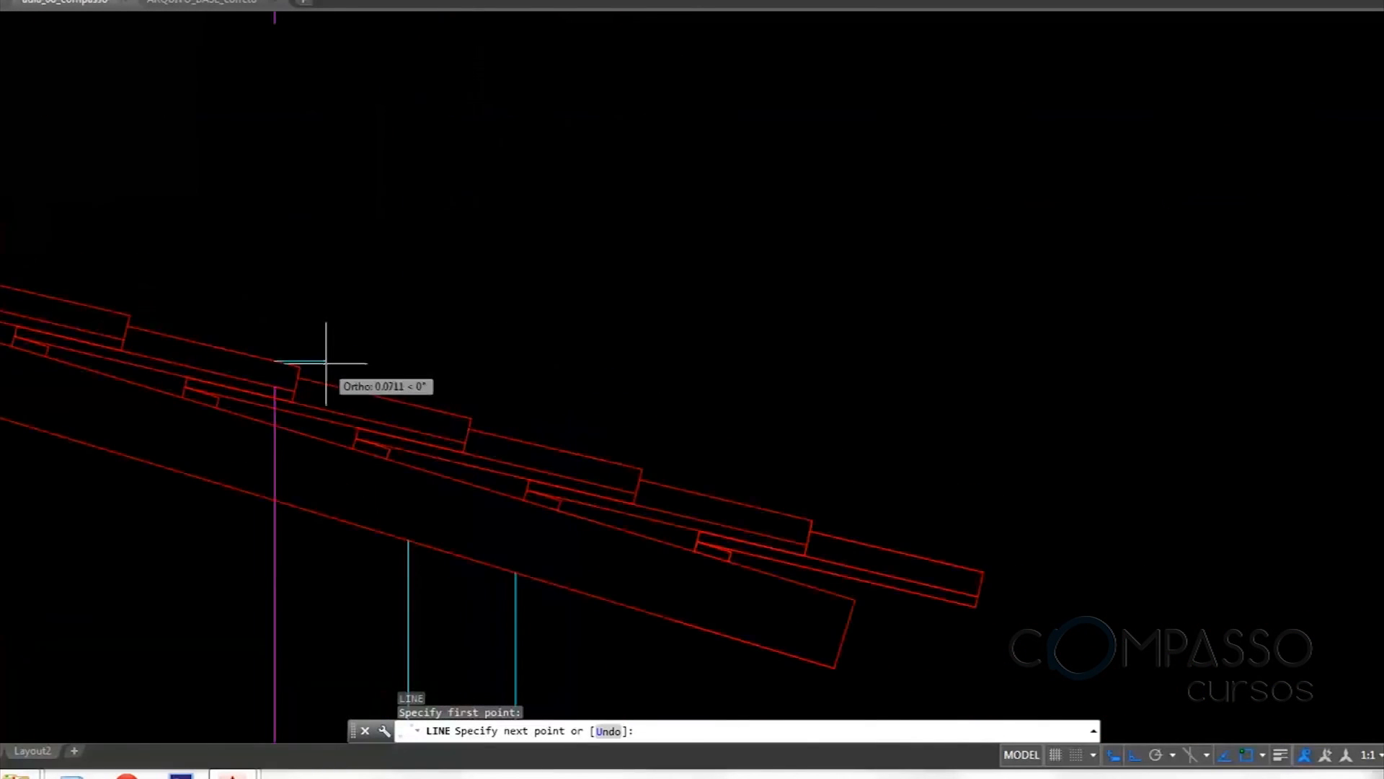
scroll(283, 372, "down", 6)
scroll(632, 400, "up", 6)
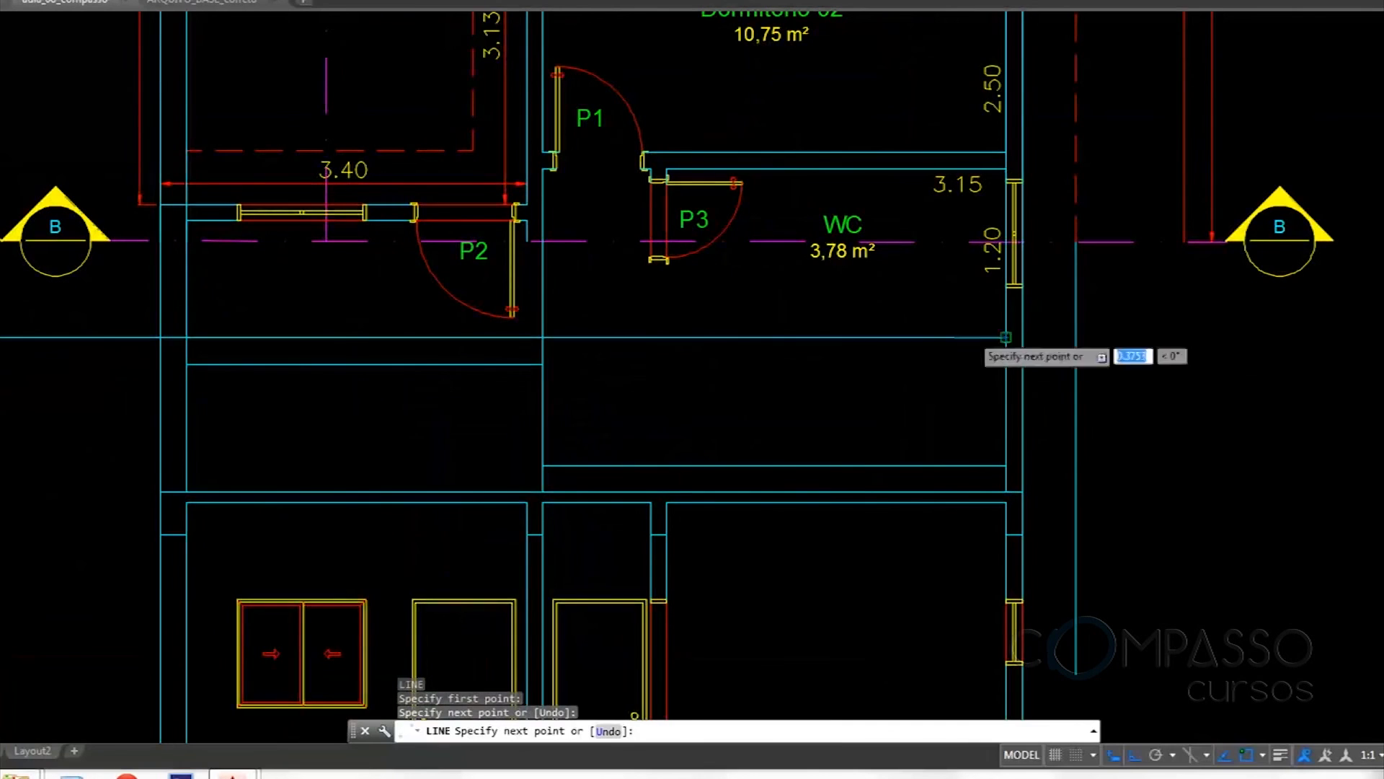
key("Return")
Draw a second horizontal line from the cut line's intersection with the underside of section A's tile layer across to section B's right wall inner face
scroll(958, 324, "down", 5)
scroll(524, 382, "up", 6)
scroll(463, 318, "down", 2)
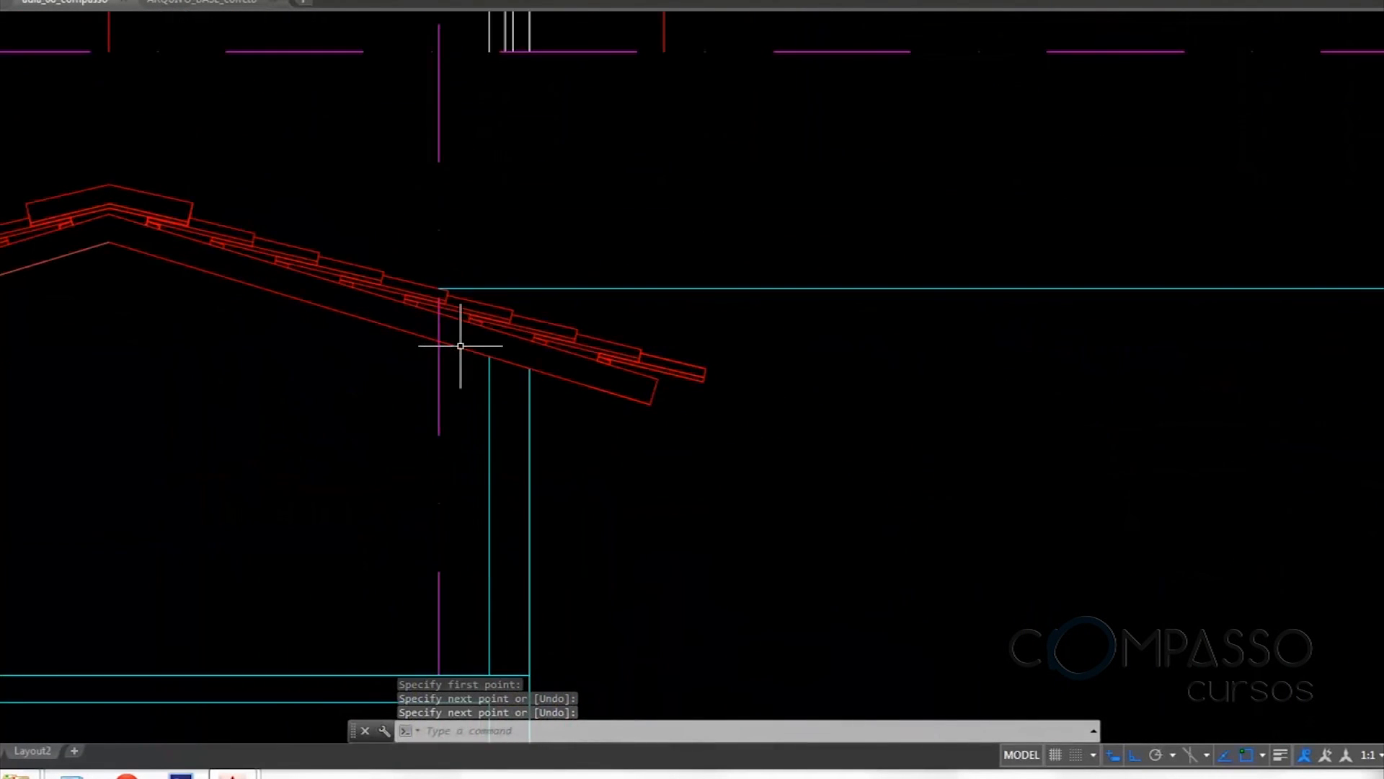
scroll(441, 333, "up", 2)
scroll(445, 311, "up", 5)
type("l")
key("Return")
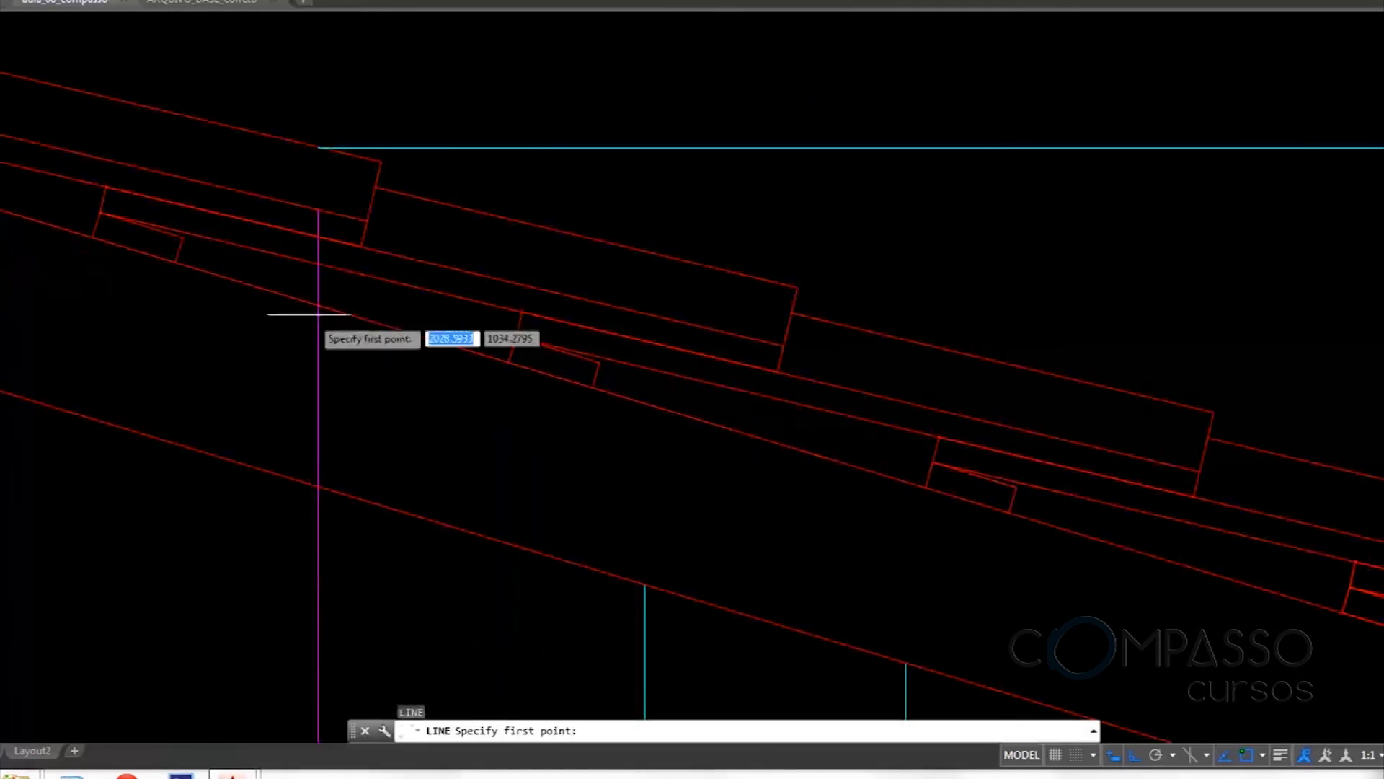
left_click(318, 304)
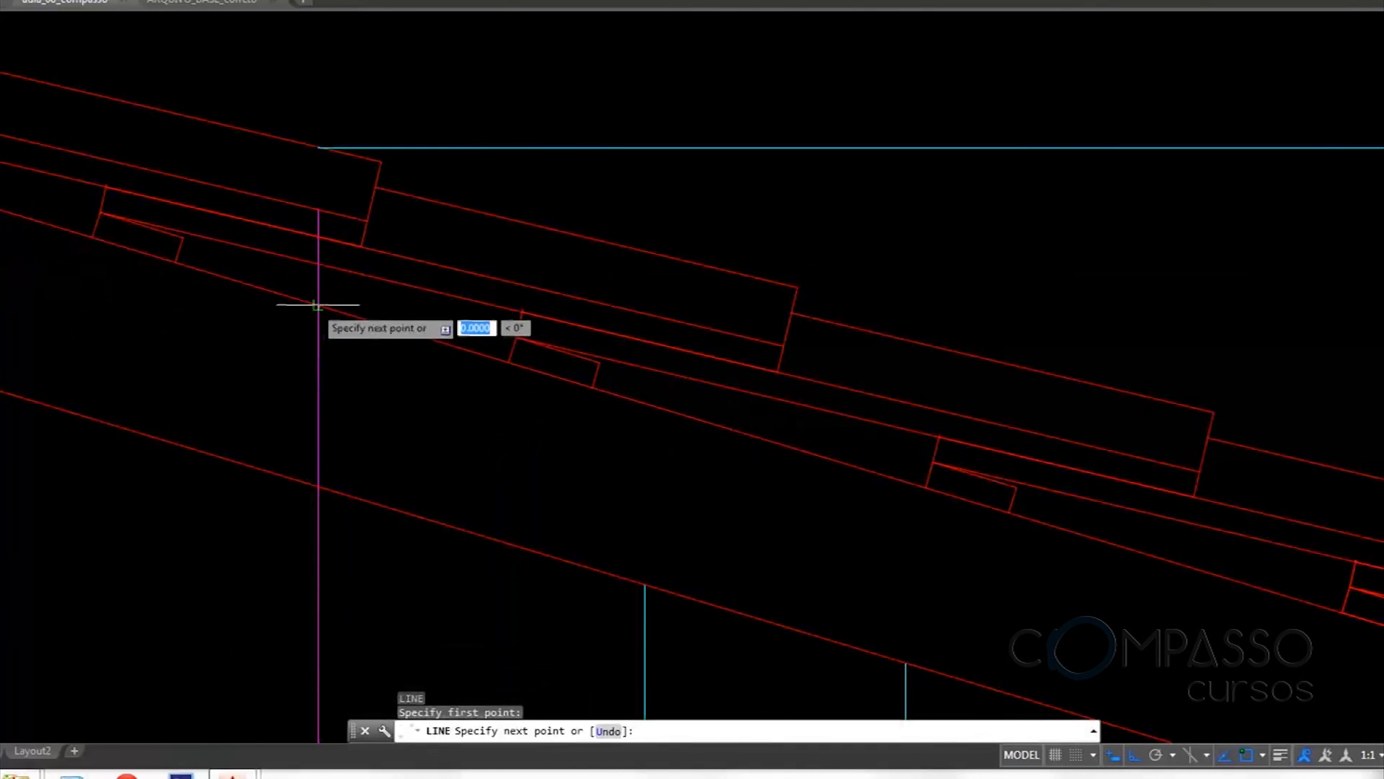
scroll(330, 300, "down", 3)
scroll(389, 299, "up", 5)
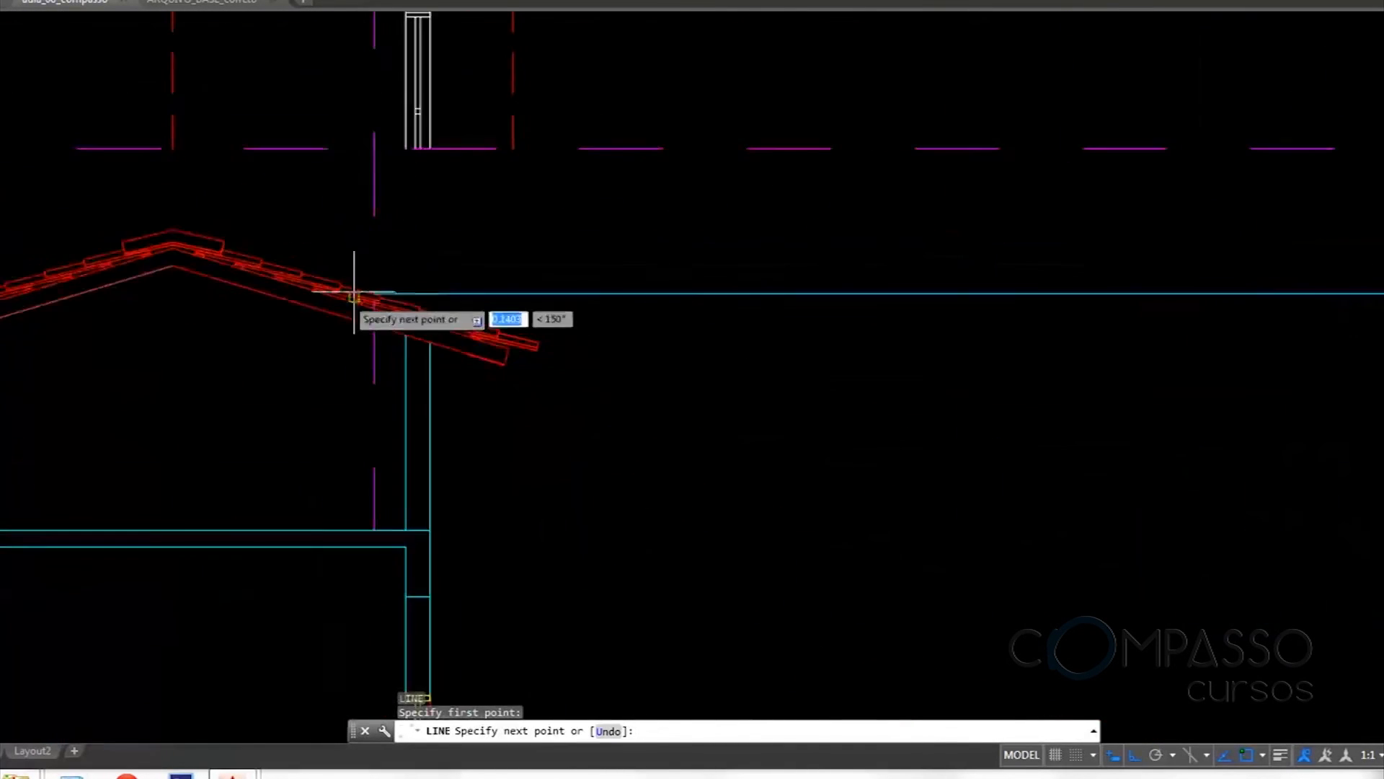
key("Return")
key("Return")
scroll(173, 327, "down", 8)
middle_click_drag(658, 348, 137, 398)
middle_click_drag(993, 387, 671, 413)
scroll(1027, 402, "up", 2)
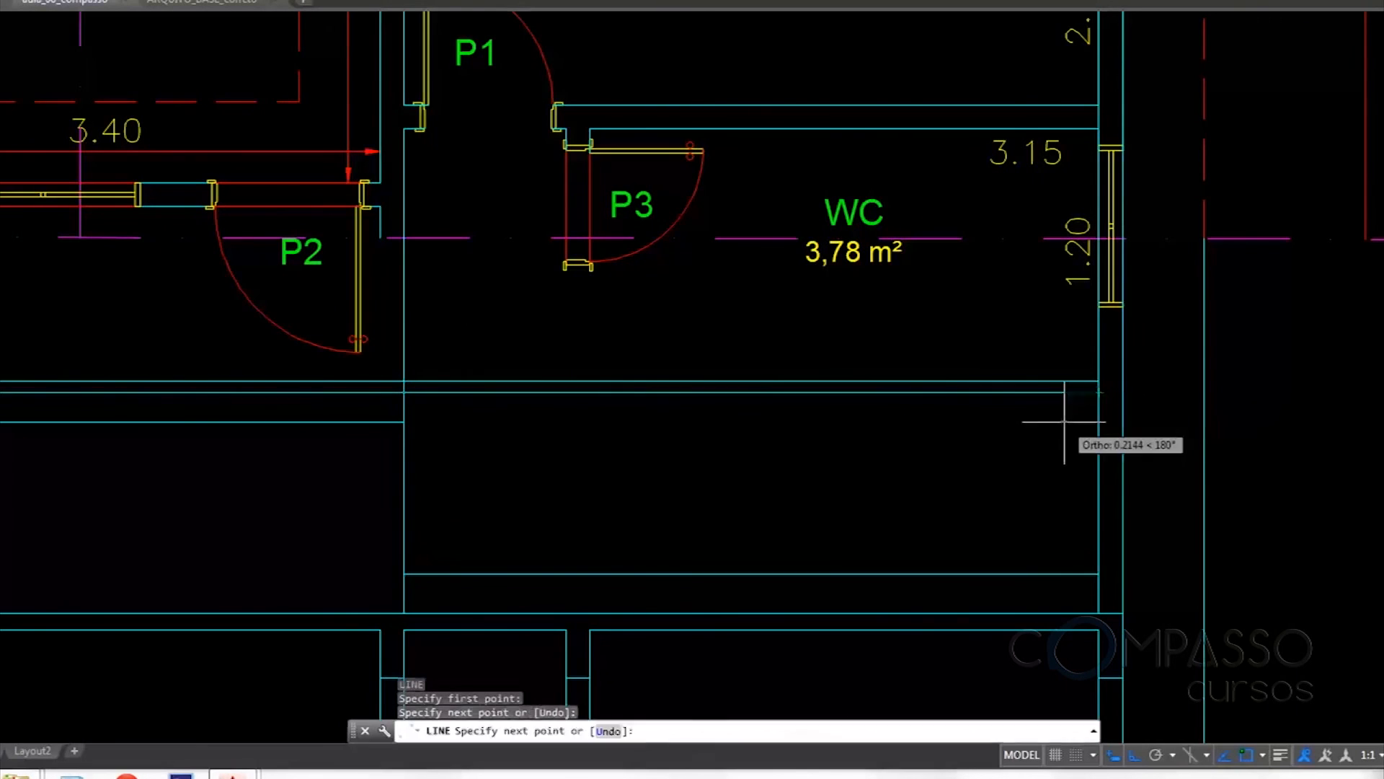
left_click(1064, 421)
key("Return")
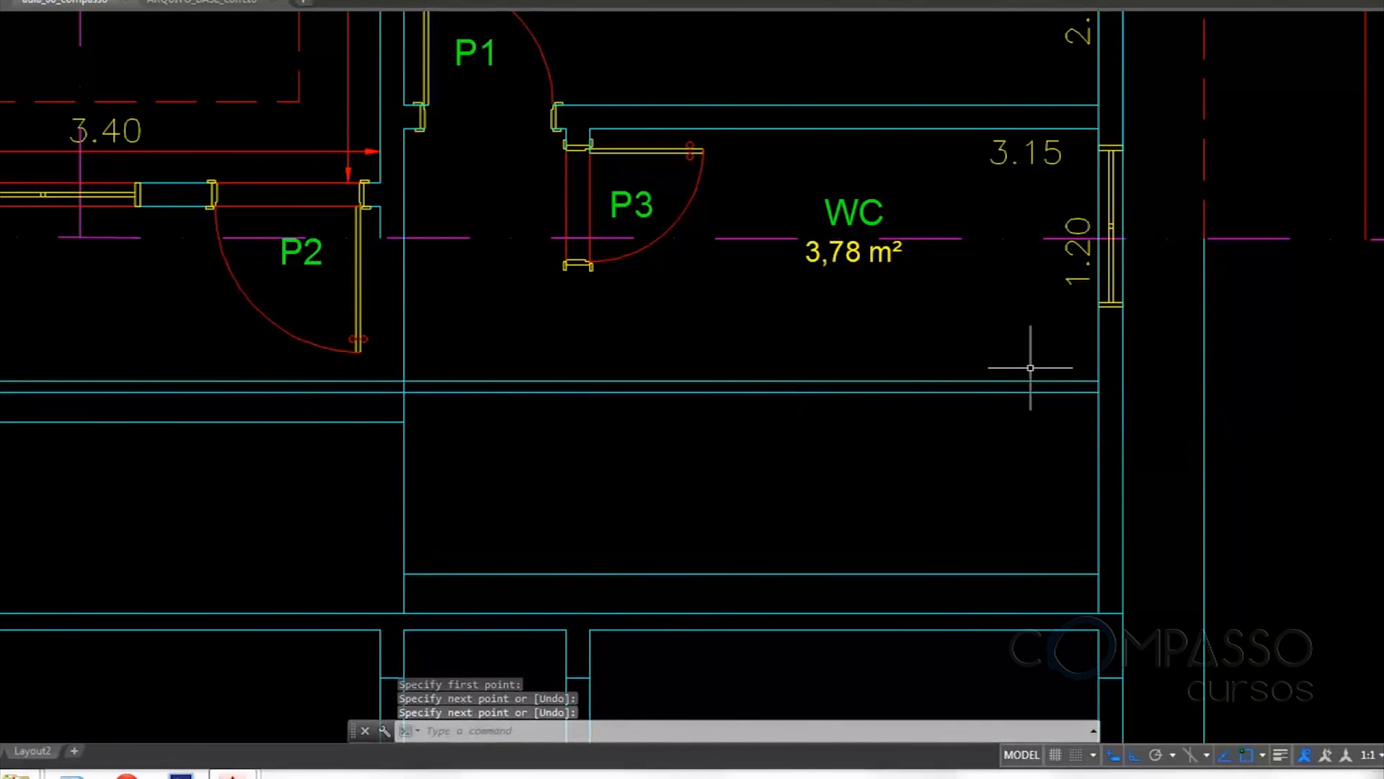
Trim the vertical wall line between P2 and P1 above the horizontal line on the P2 side and delete its upper leftover
scroll(1030, 368, "down", 2)
scroll(665, 420, "up", 4)
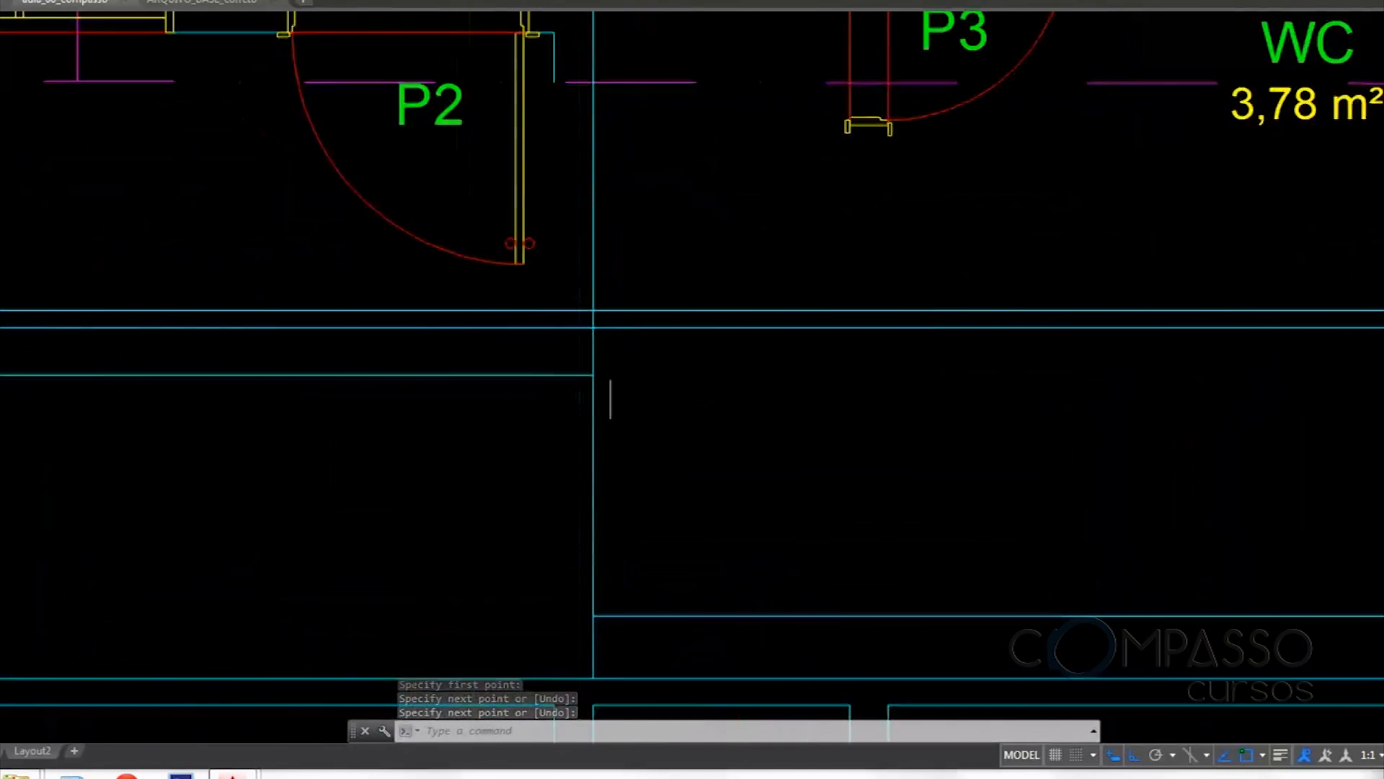
scroll(610, 399, "up", 2)
type("tr")
key("Return")
key("Return")
key("Escape")
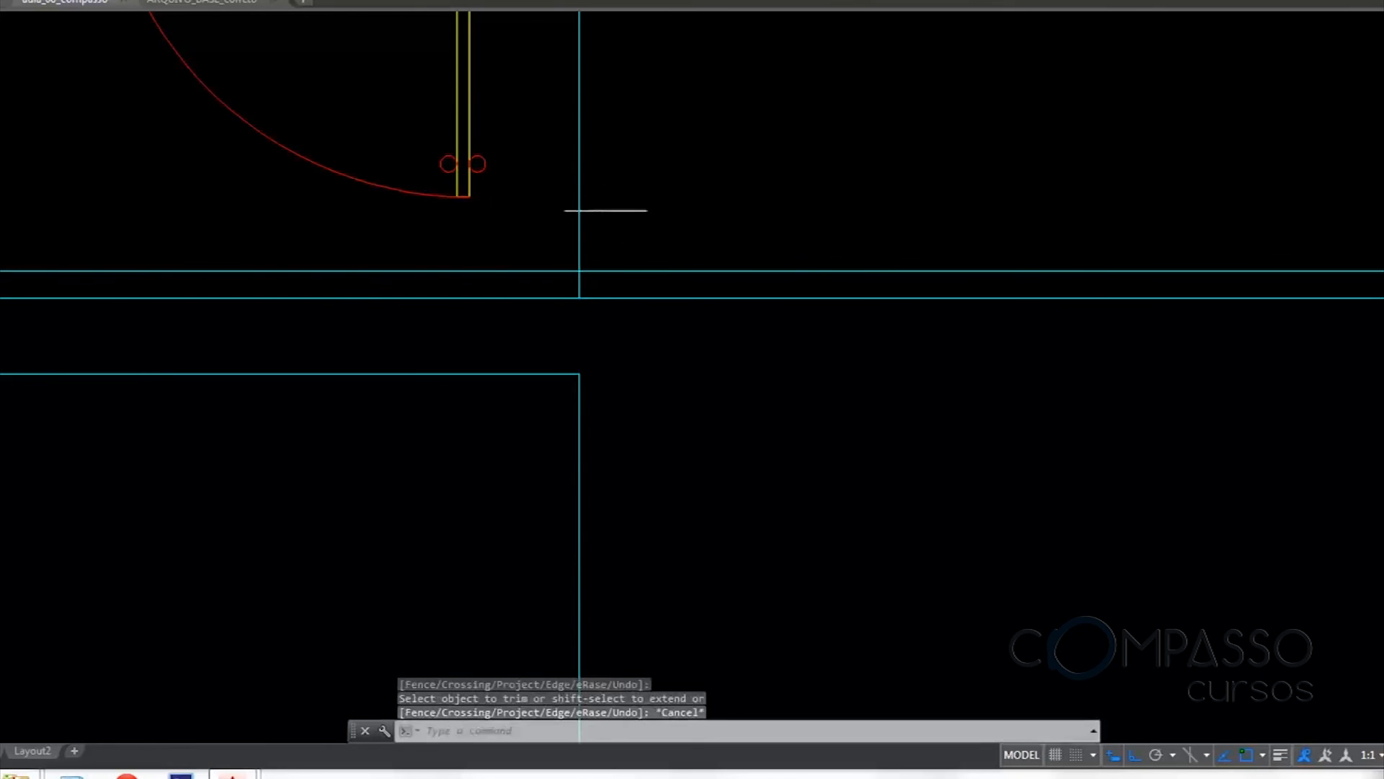
key("Delete")
scroll(649, 310, "down", 6)
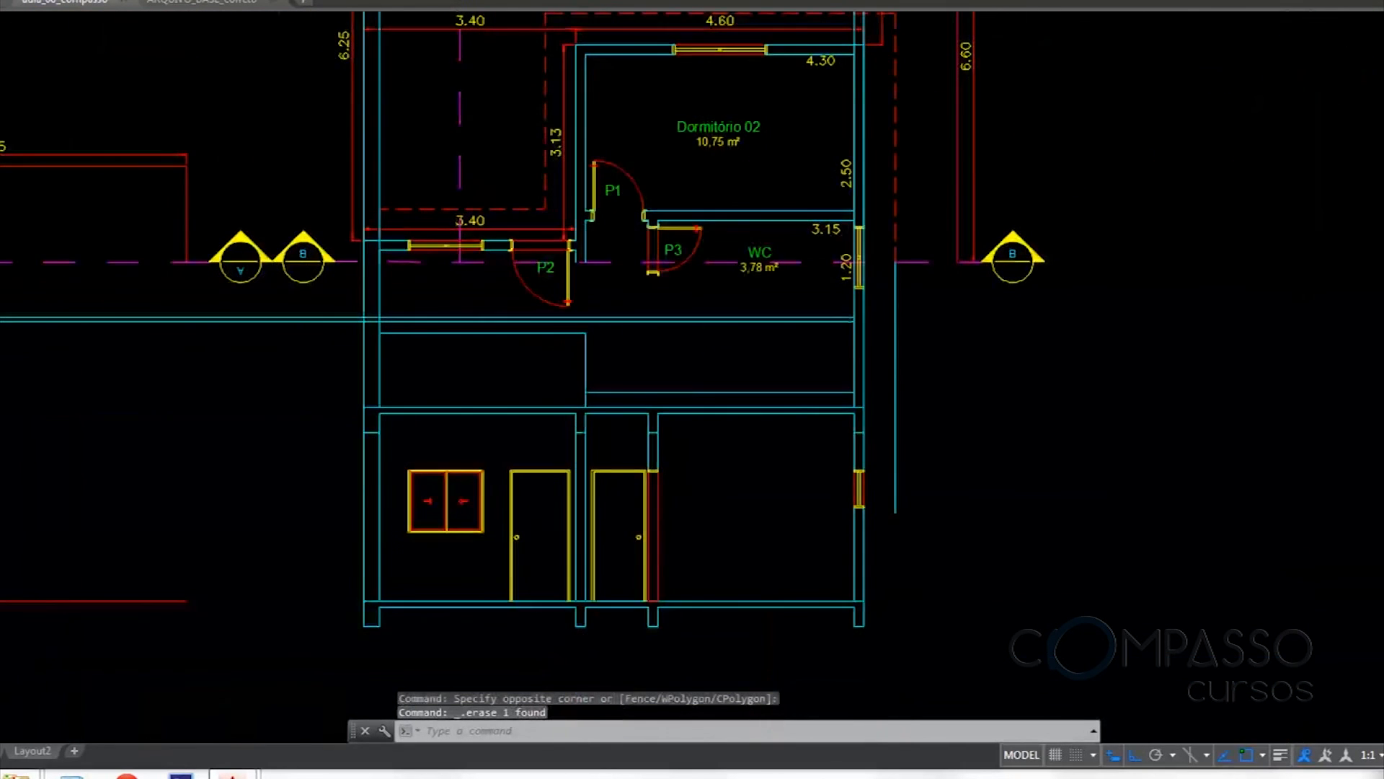
Extend the two projected roof lines past section B's right wall to the vertical eave line
scroll(865, 326, "up", 2)
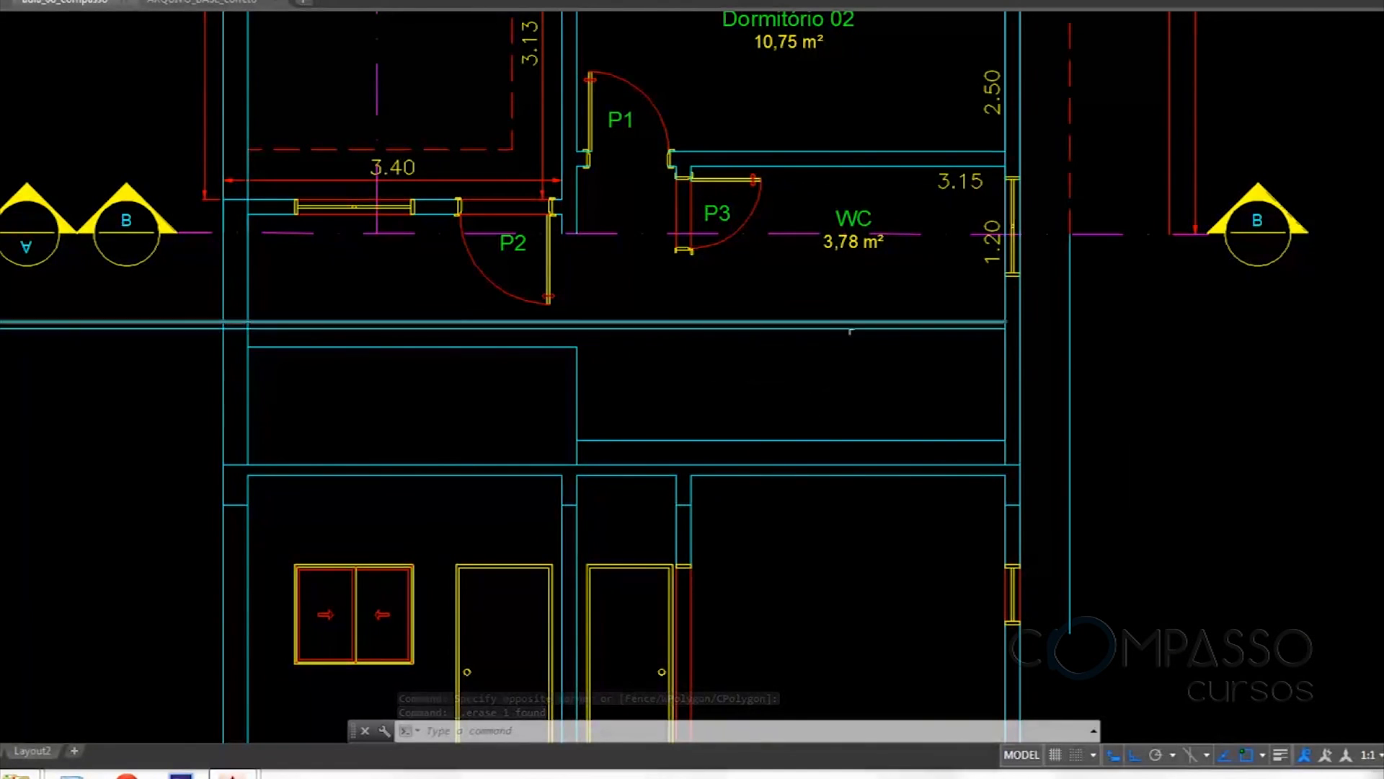
middle_click_drag(966, 346, 813, 318)
scroll(827, 326, "up", 4)
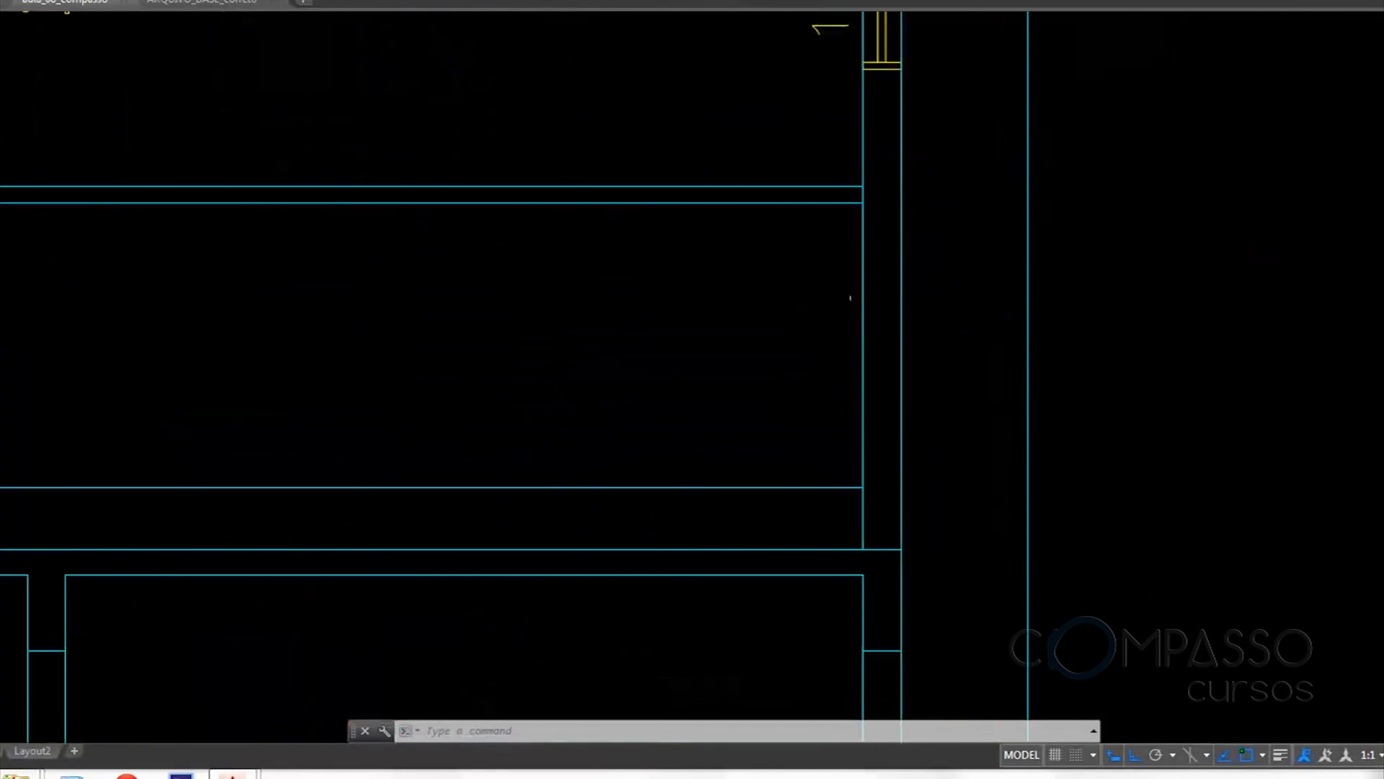
mouse_move(871, 282)
middle_mouse_down()
mouse_move(837, 284)
mouse_move(818, 237)
mouse_move(810, 339)
middle_mouse_up()
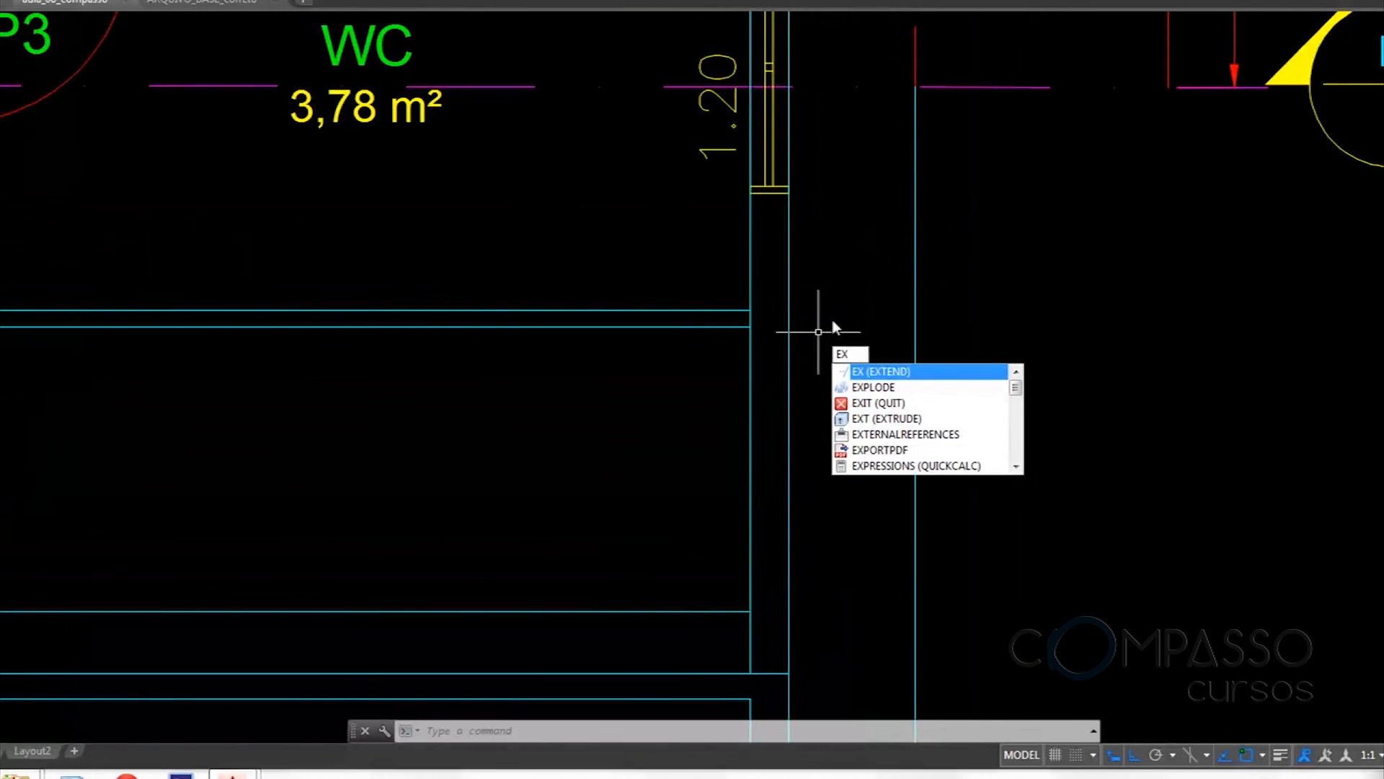
key("Return")
key("Return")
left_click_drag(716, 284, 679, 362)
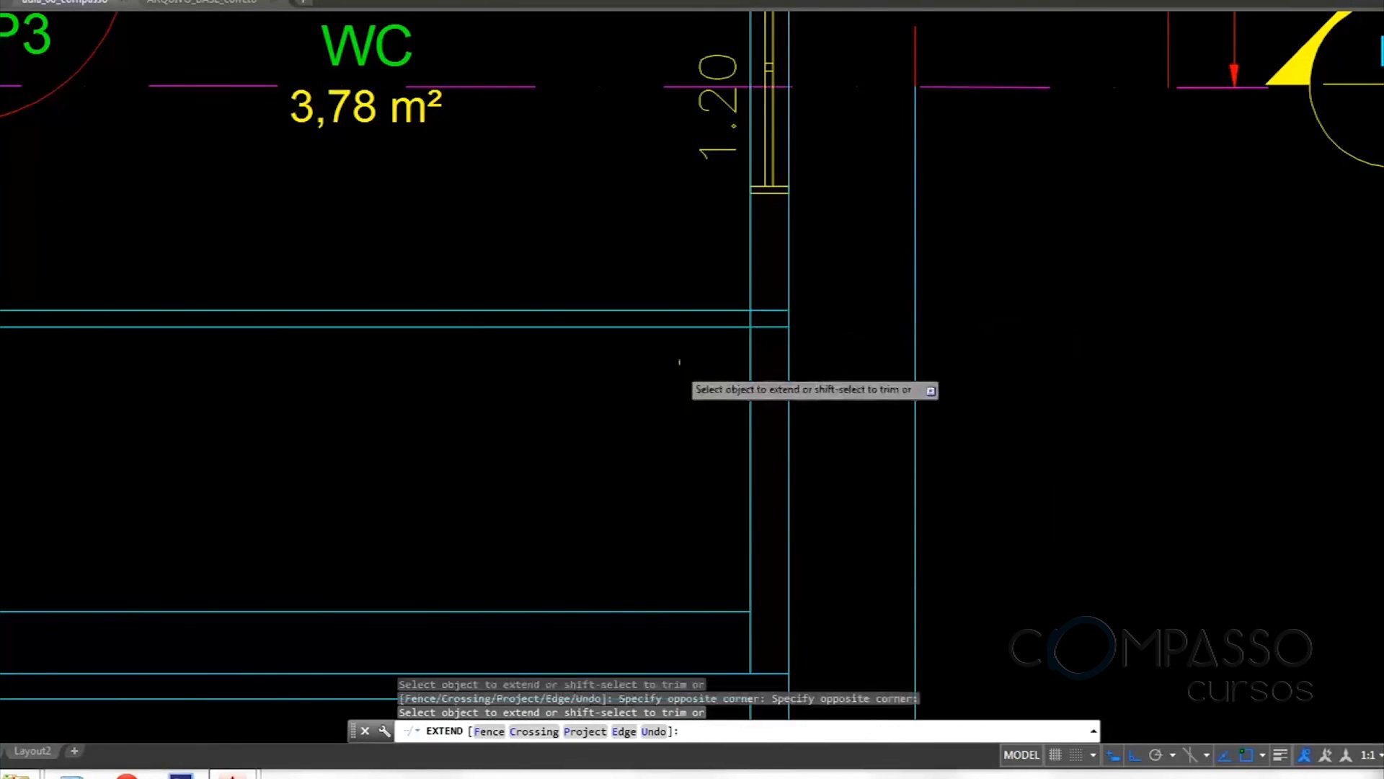
left_click_drag(769, 287, 769, 342)
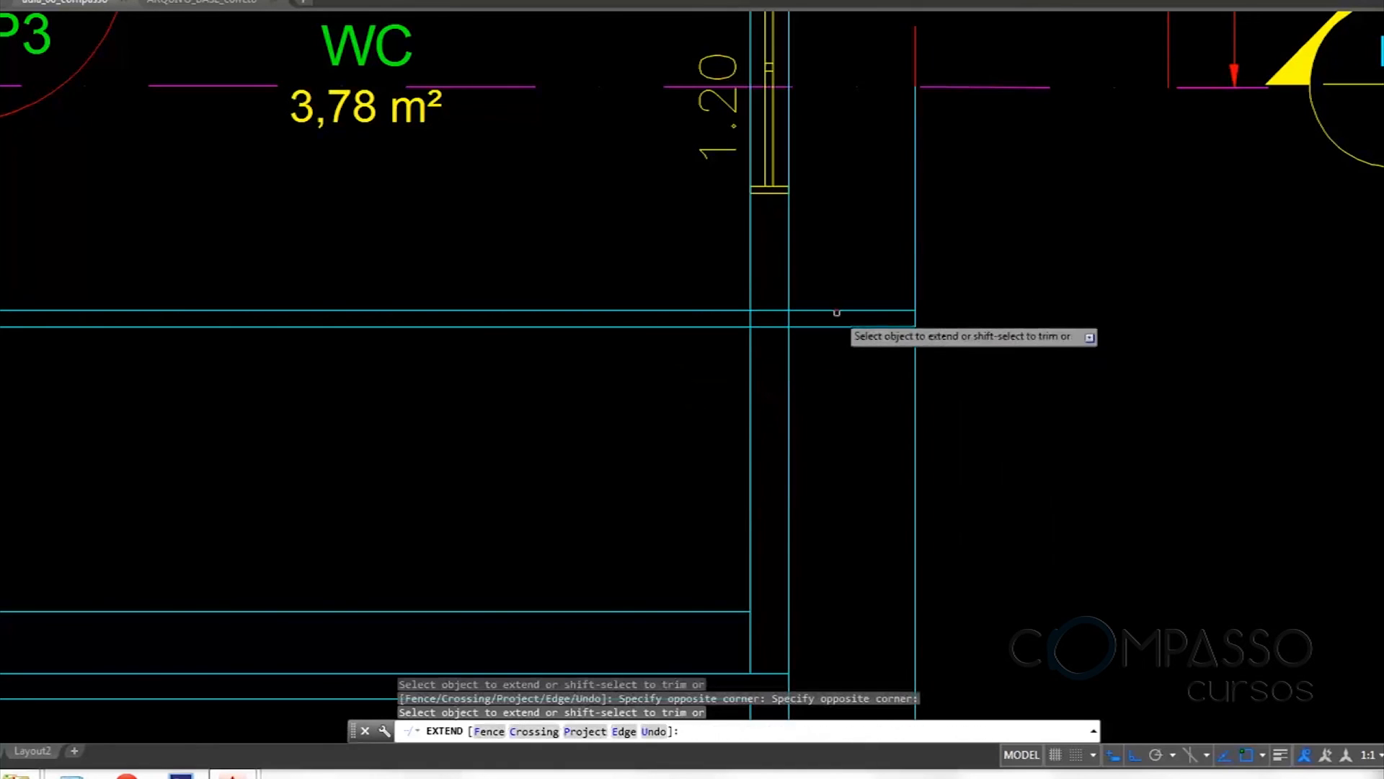
Trim the part of the vertical eave line that rises above section B's upper roof line
left_click(916, 254, "shift")
scroll(910, 228, "down", 4)
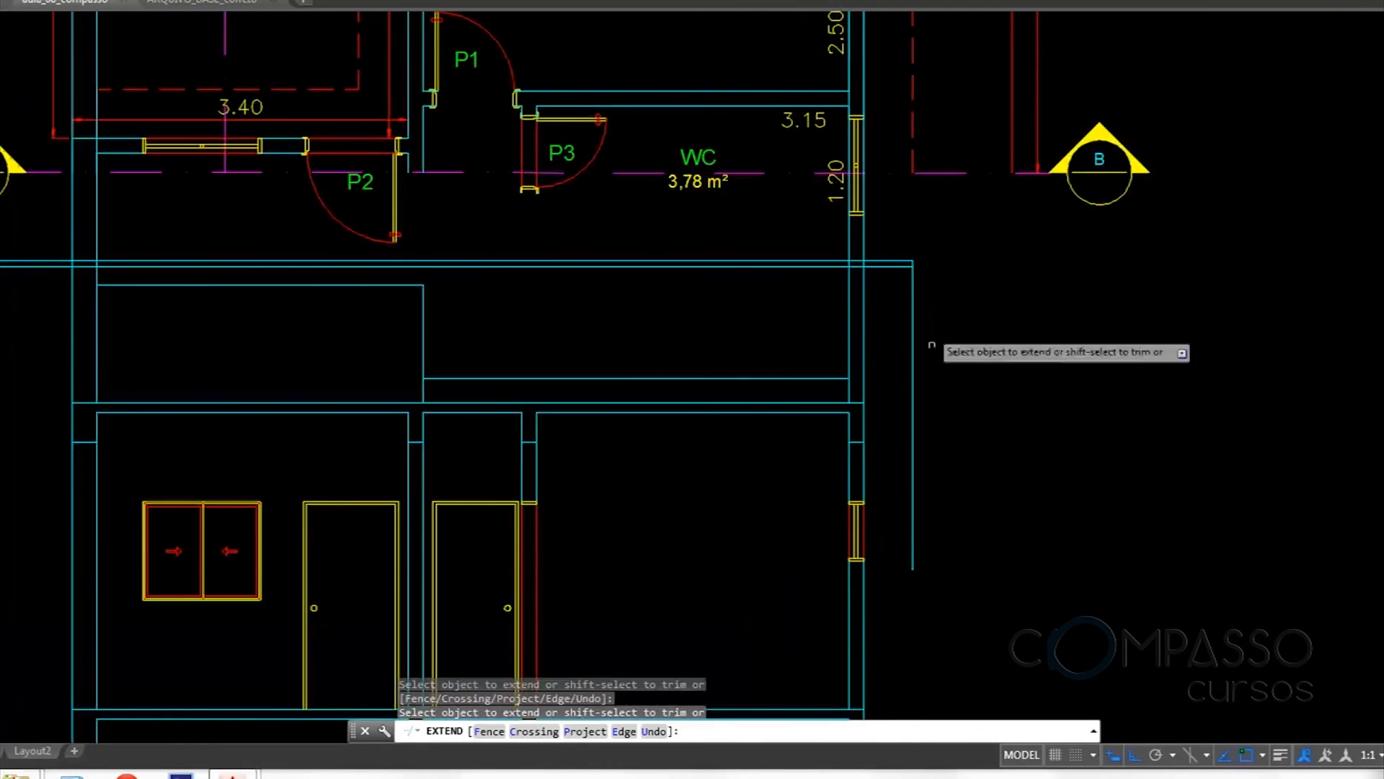
scroll(864, 443, "up", 2)
key("Escape")
Draw a horizontal line from the rafter's lower corner at section A's left eave across to section B's vertical eave line
middle_click_drag(875, 335, 918, 350)
type("l")
key("Return")
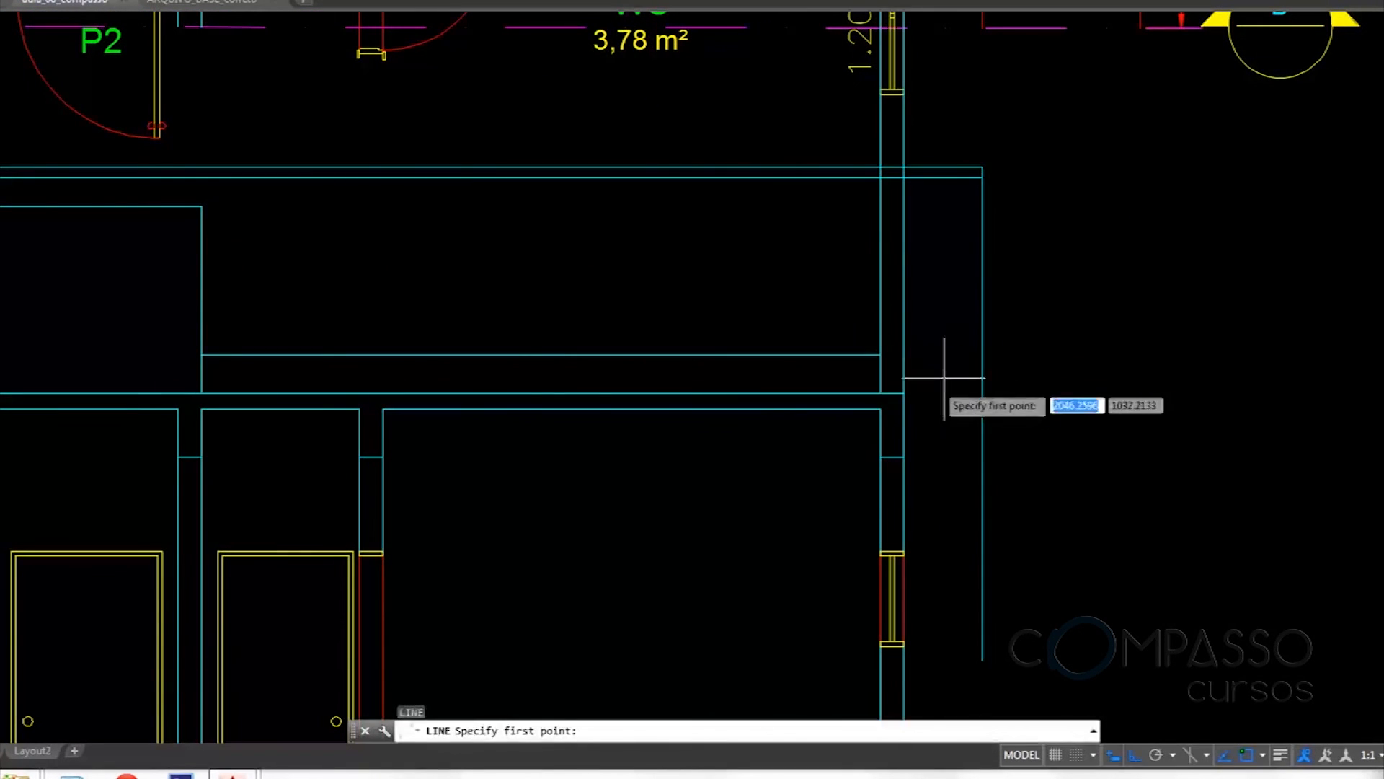
scroll(884, 357, "up", 2)
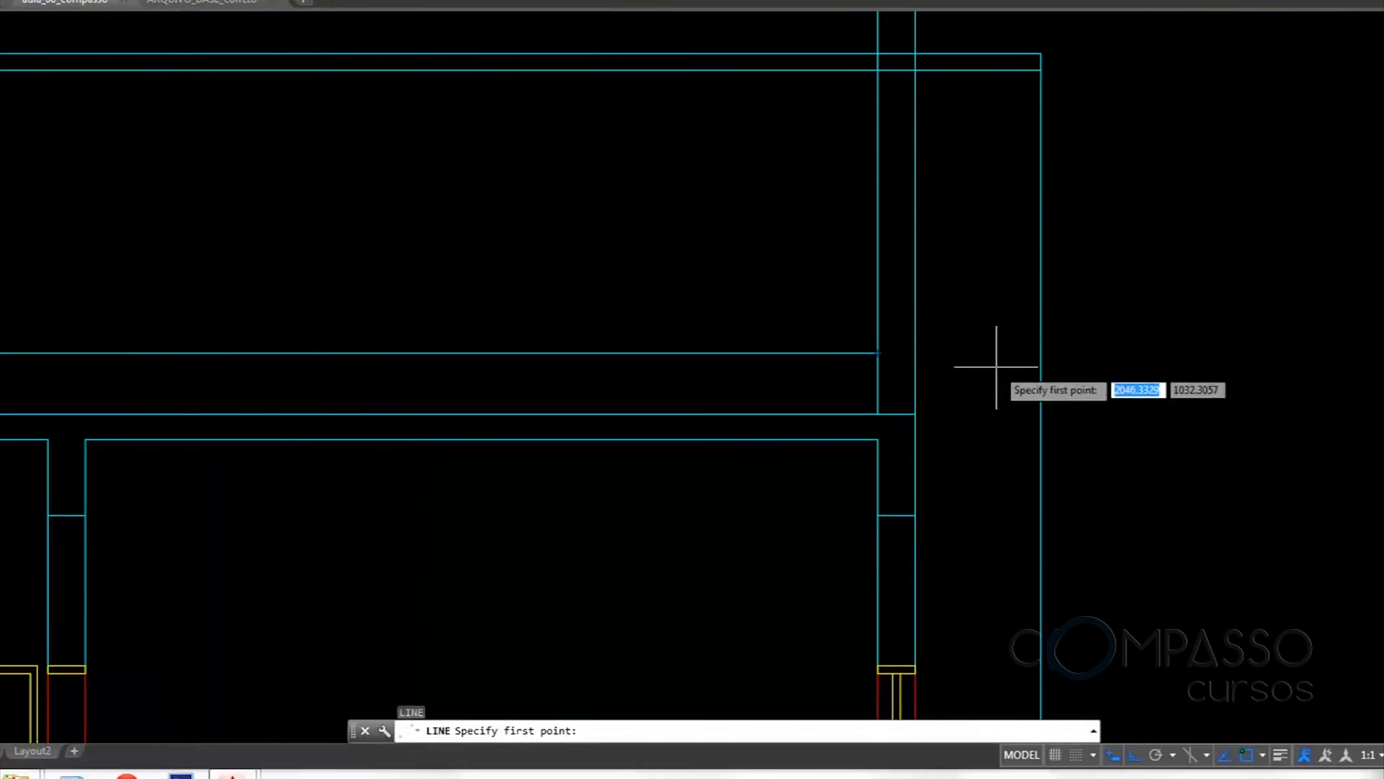
scroll(1034, 338, "down", 6)
middle_click_drag(707, 357, 1134, 380)
middle_click_drag(444, 376, 815, 407)
scroll(296, 423, "up", 6)
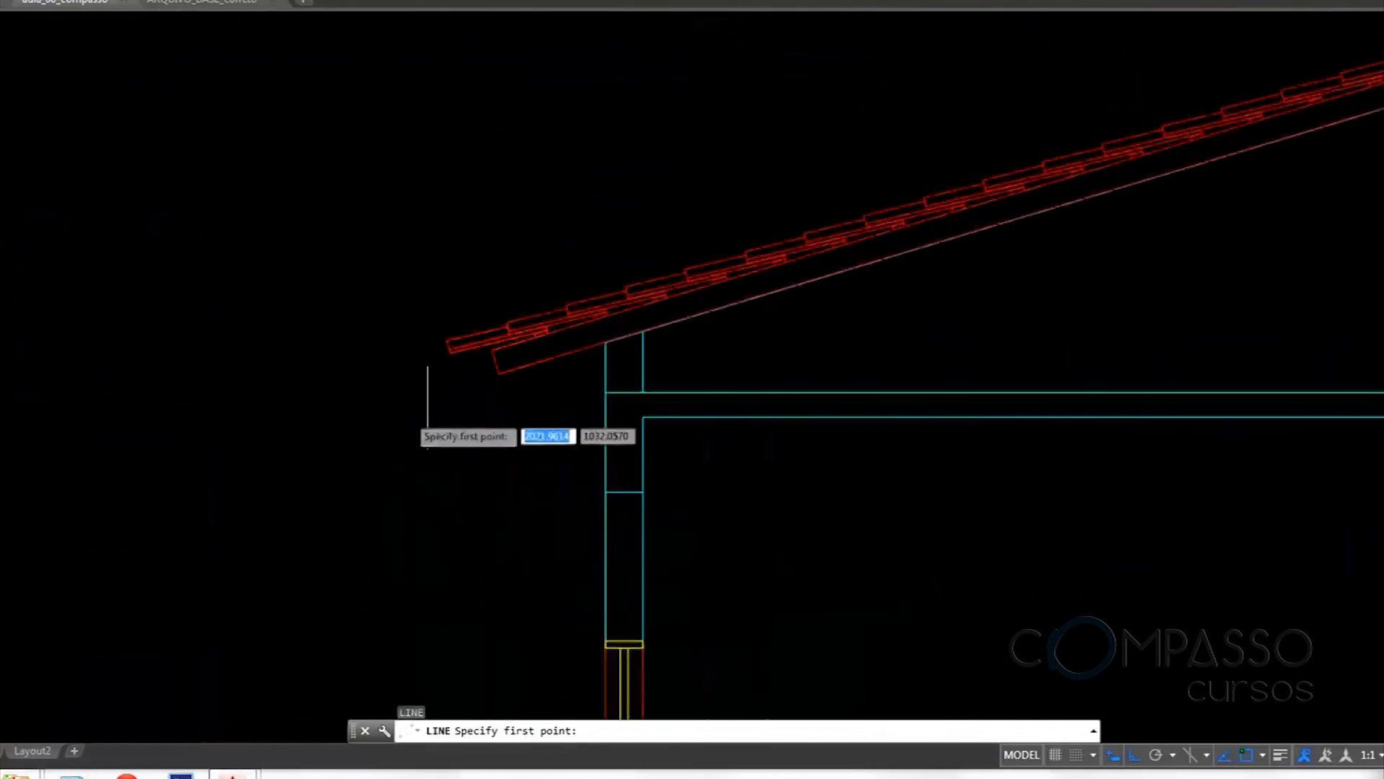
scroll(427, 403, "up", 2)
scroll(457, 357, "down", 7)
scroll(898, 361, "up", 8)
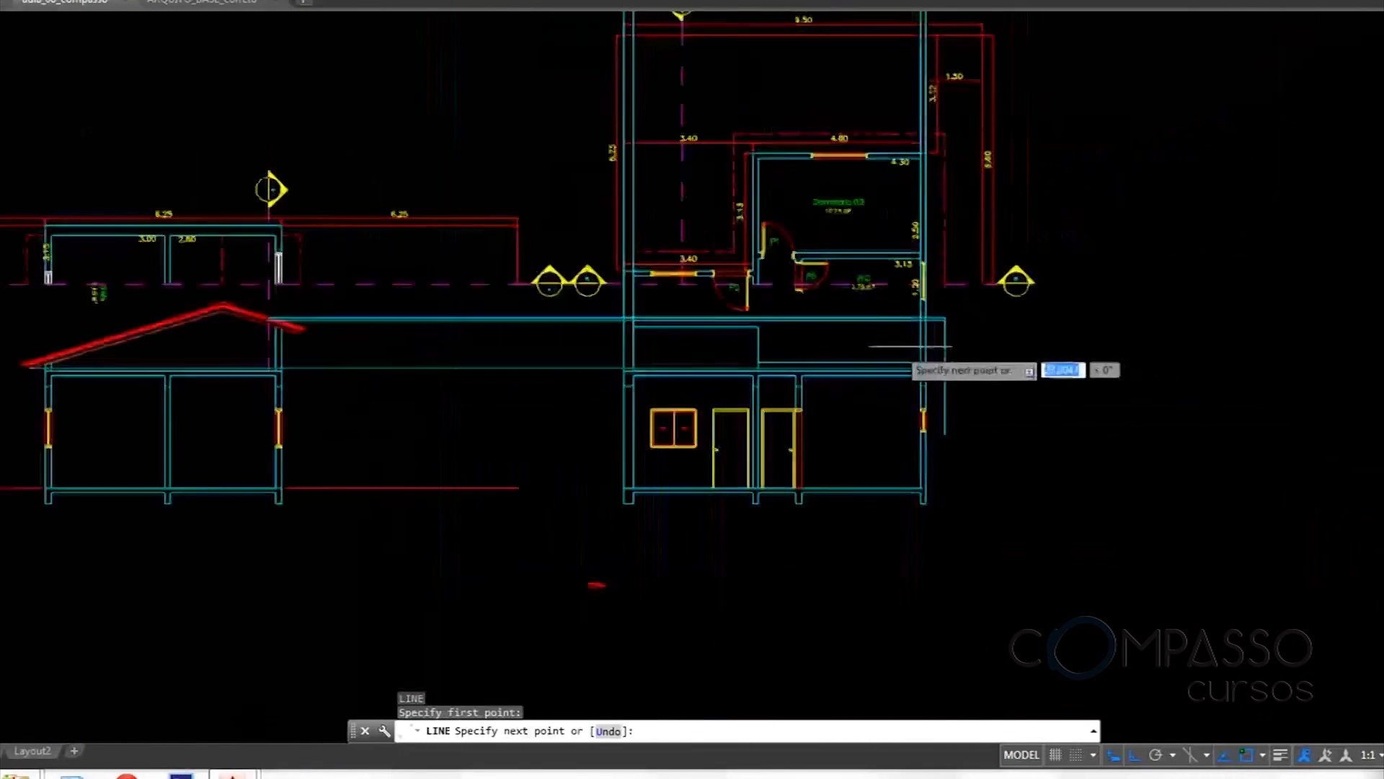
left_click(1016, 352)
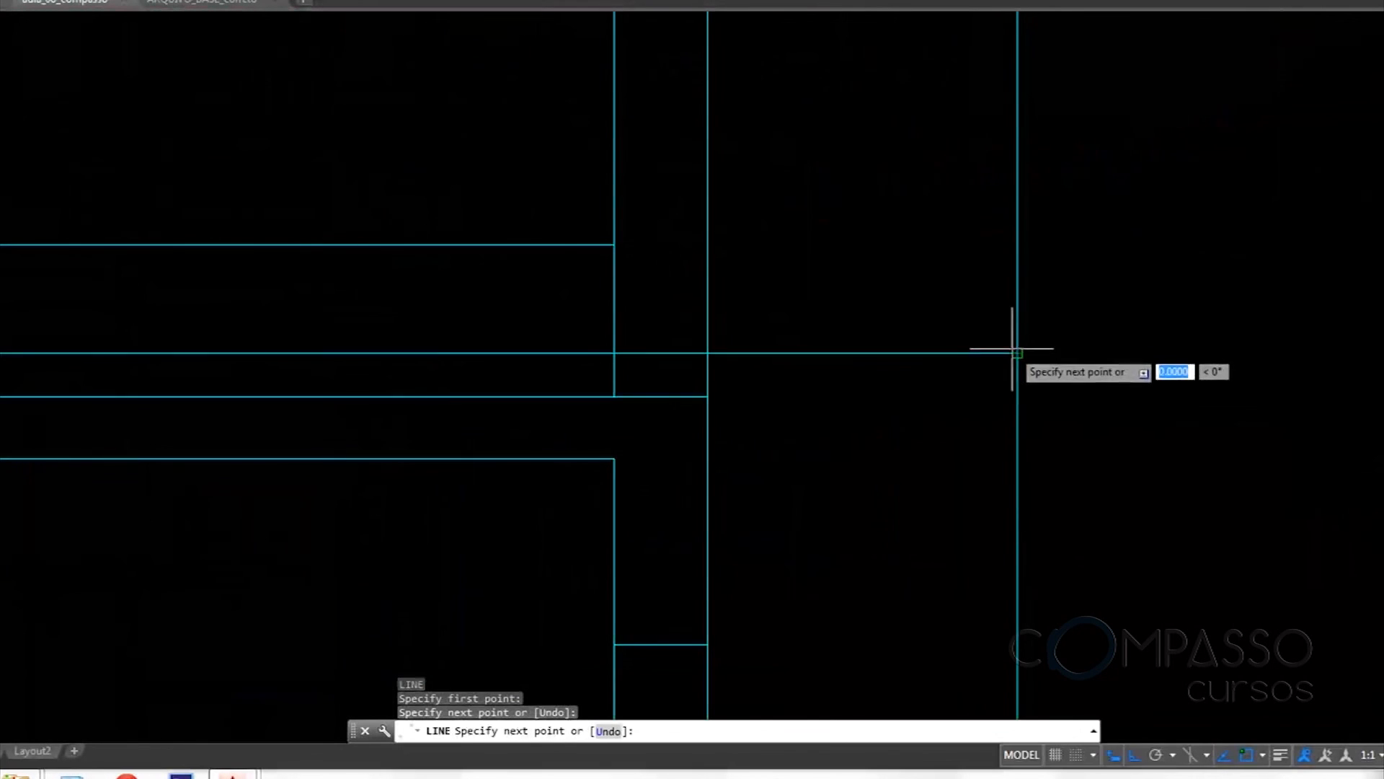
key("Return")
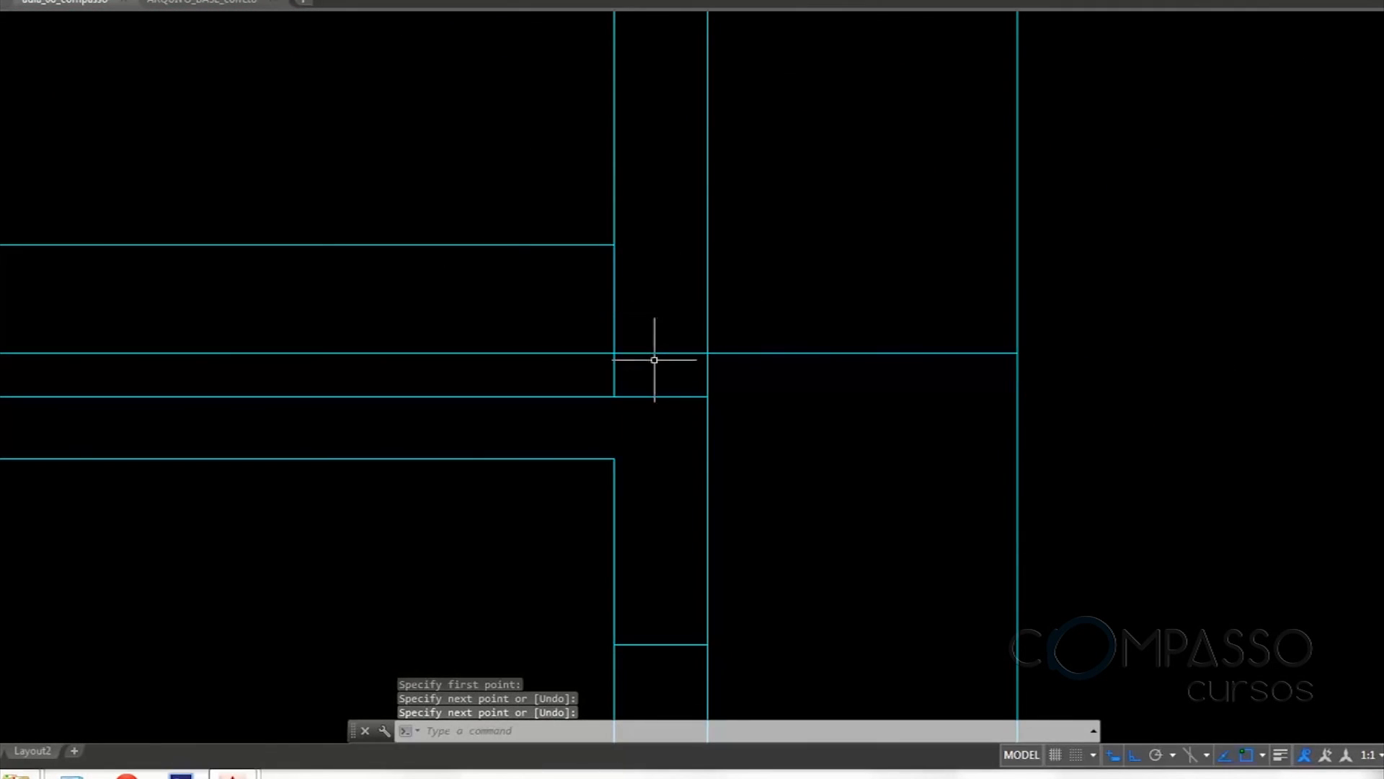
Trim the horizontal eave line between section B's right wall lines and delete its leftover inside the building
key("Return")
key("Return")
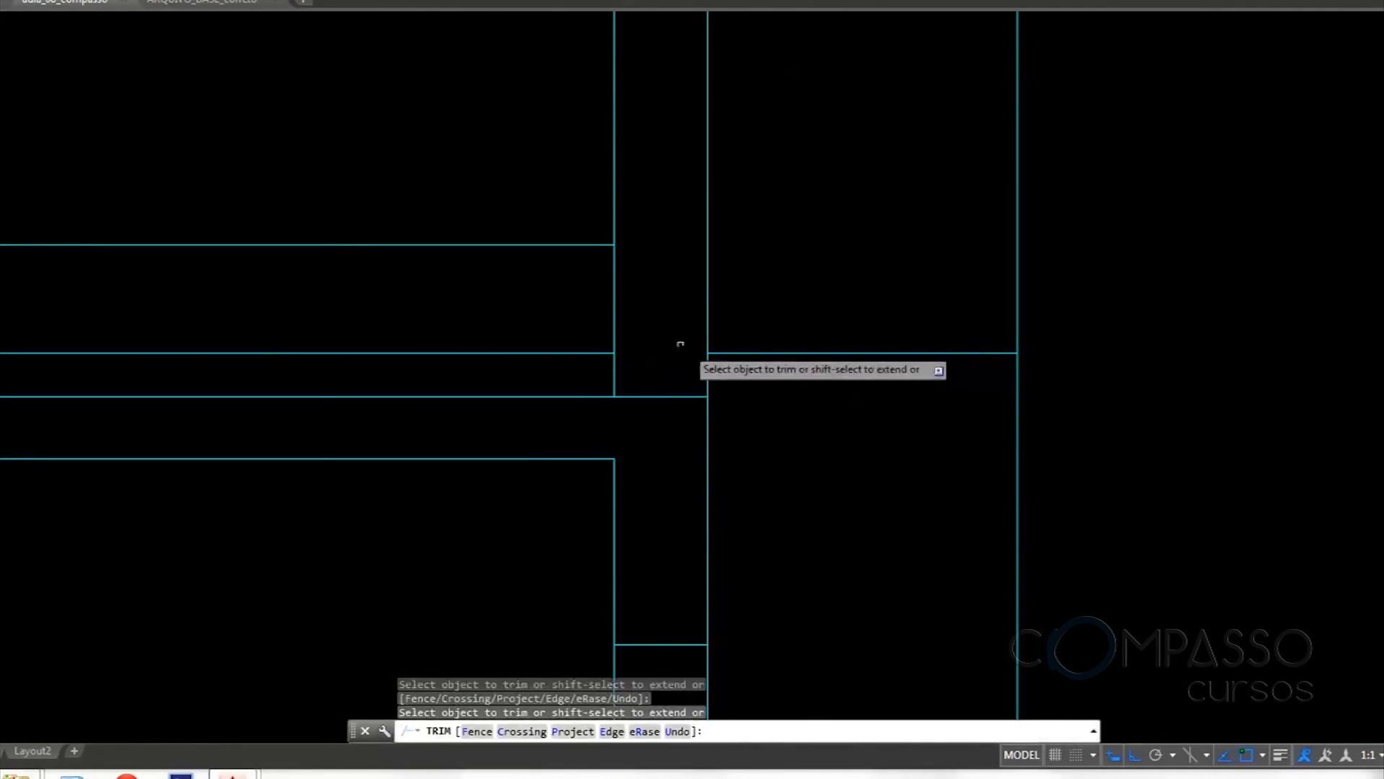
key("Return")
left_click(581, 338)
left_click(535, 366)
key("Delete")
Join section B's vertical eave line and the short horizontal eave line into a sharp corner with Fillet
type("f")
key("Return")
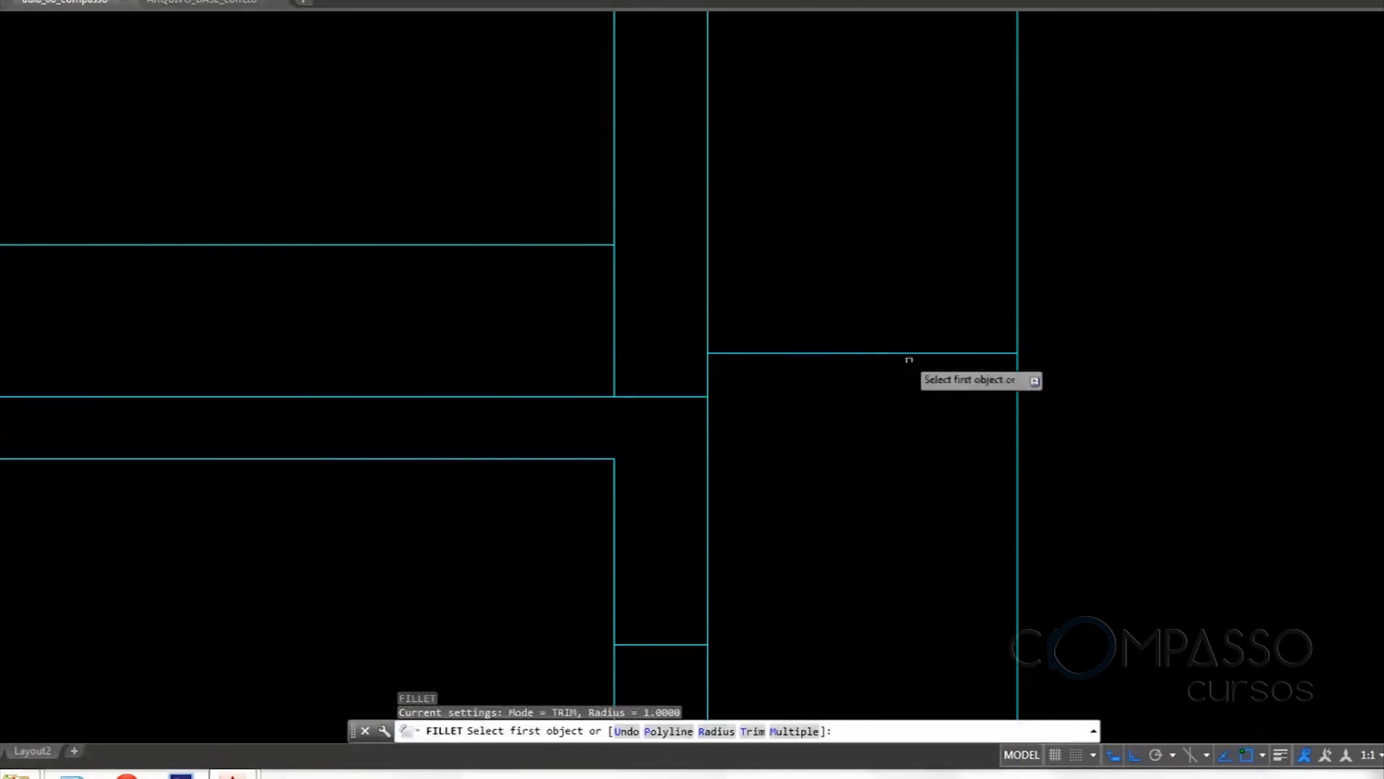
left_click(914, 354)
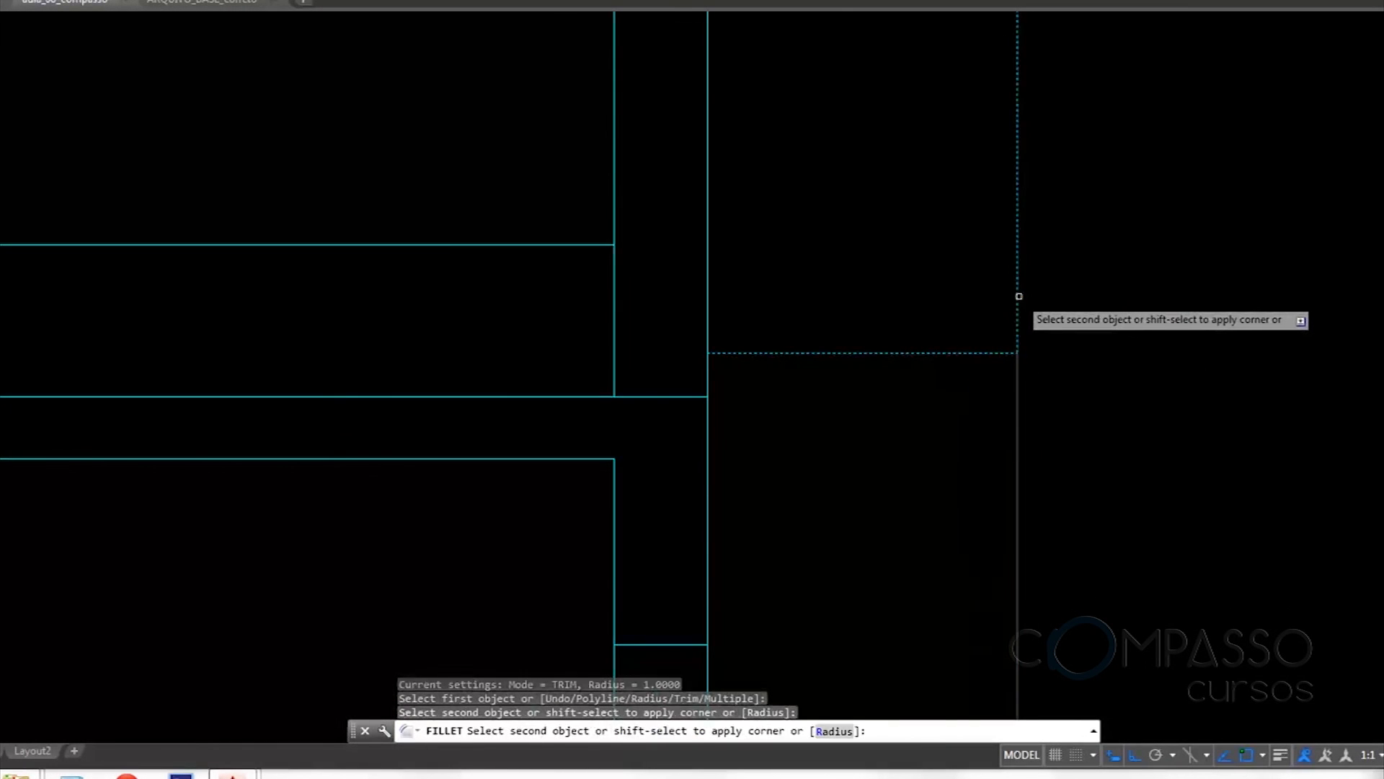
left_click(1019, 295)
Trim section B's right wall lines where they rise above the upper roof line toward the plan
scroll(983, 318, "down", 5)
scroll(951, 411, "up", 3)
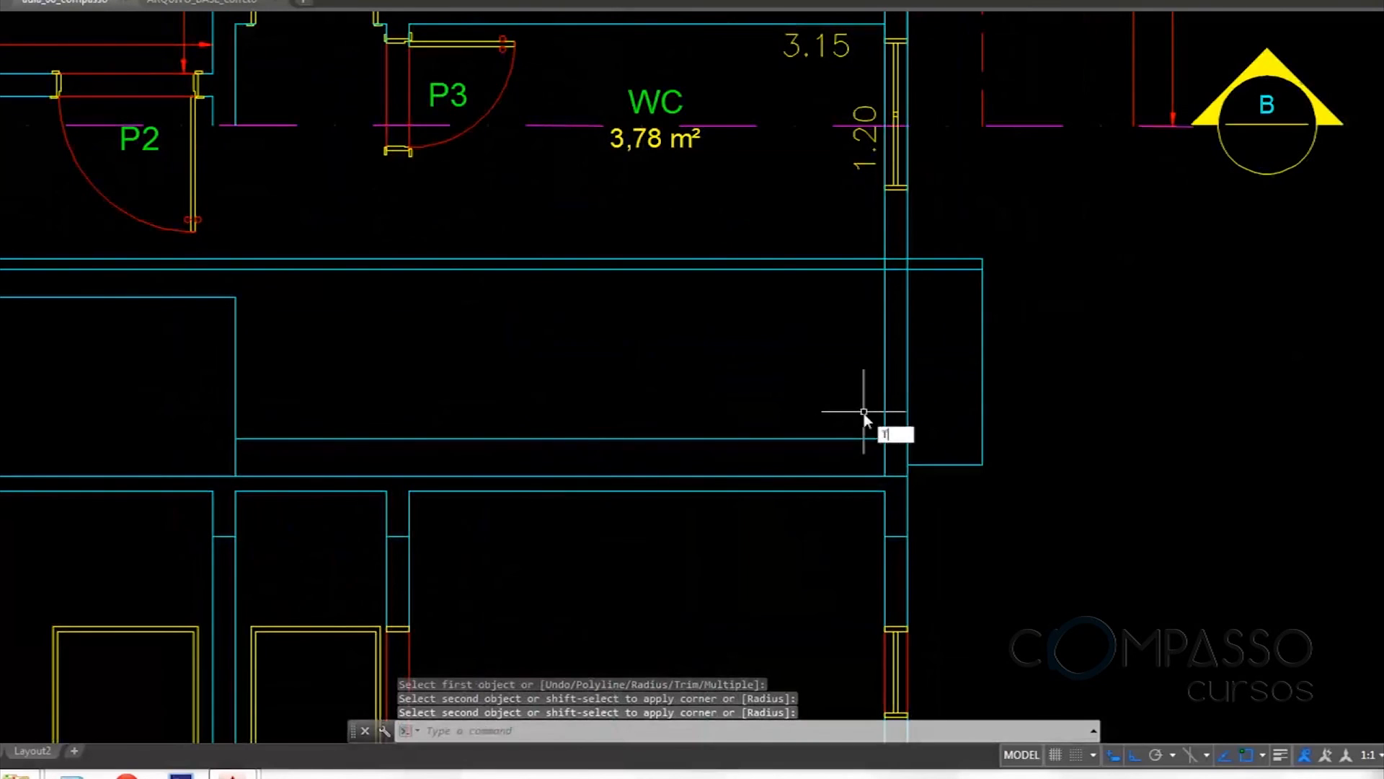
type("tr")
key("Return")
key("Return")
scroll(906, 248, "up", 7)
left_click(922, 241)
left_click(776, 228)
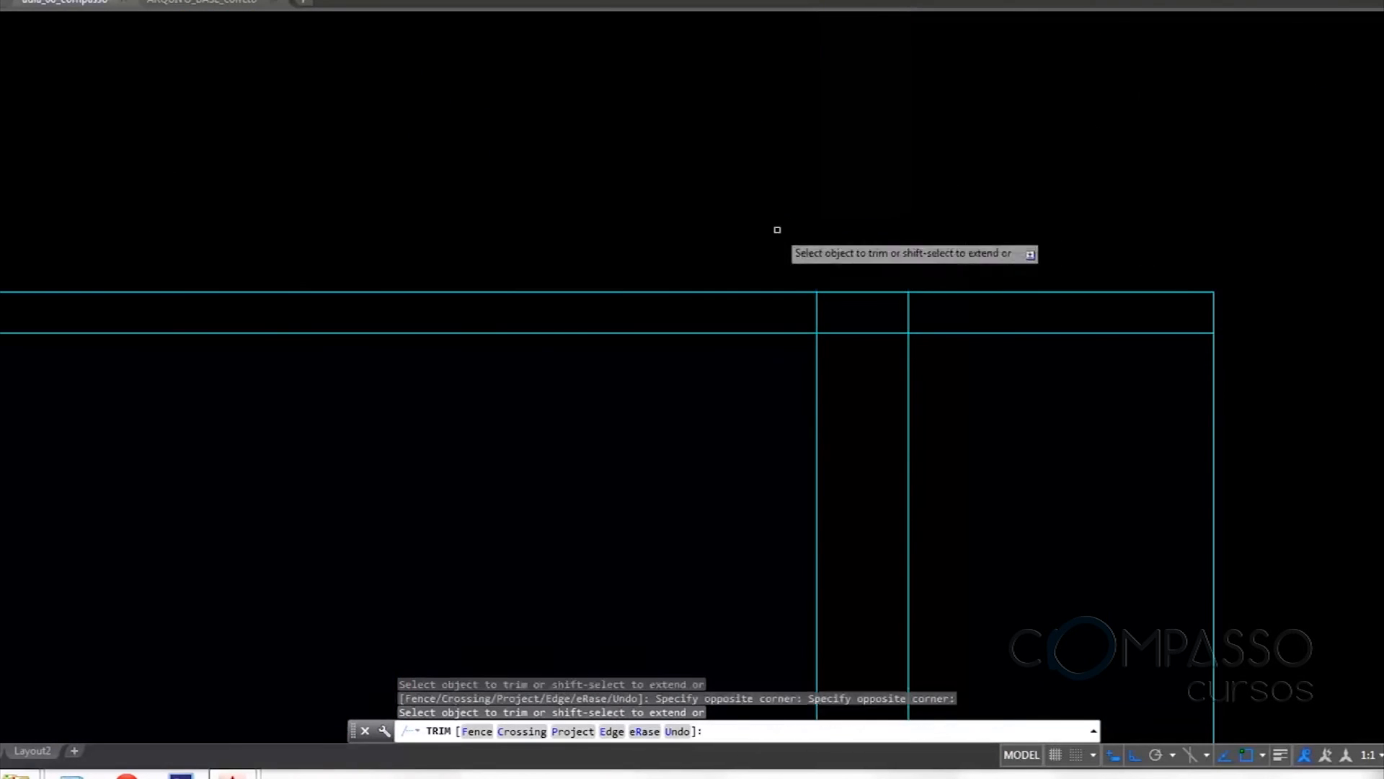
Trim the right wall lines between section B's two upper roof lines
scroll(886, 255, "down", 7)
scroll(513, 315, "up", 8)
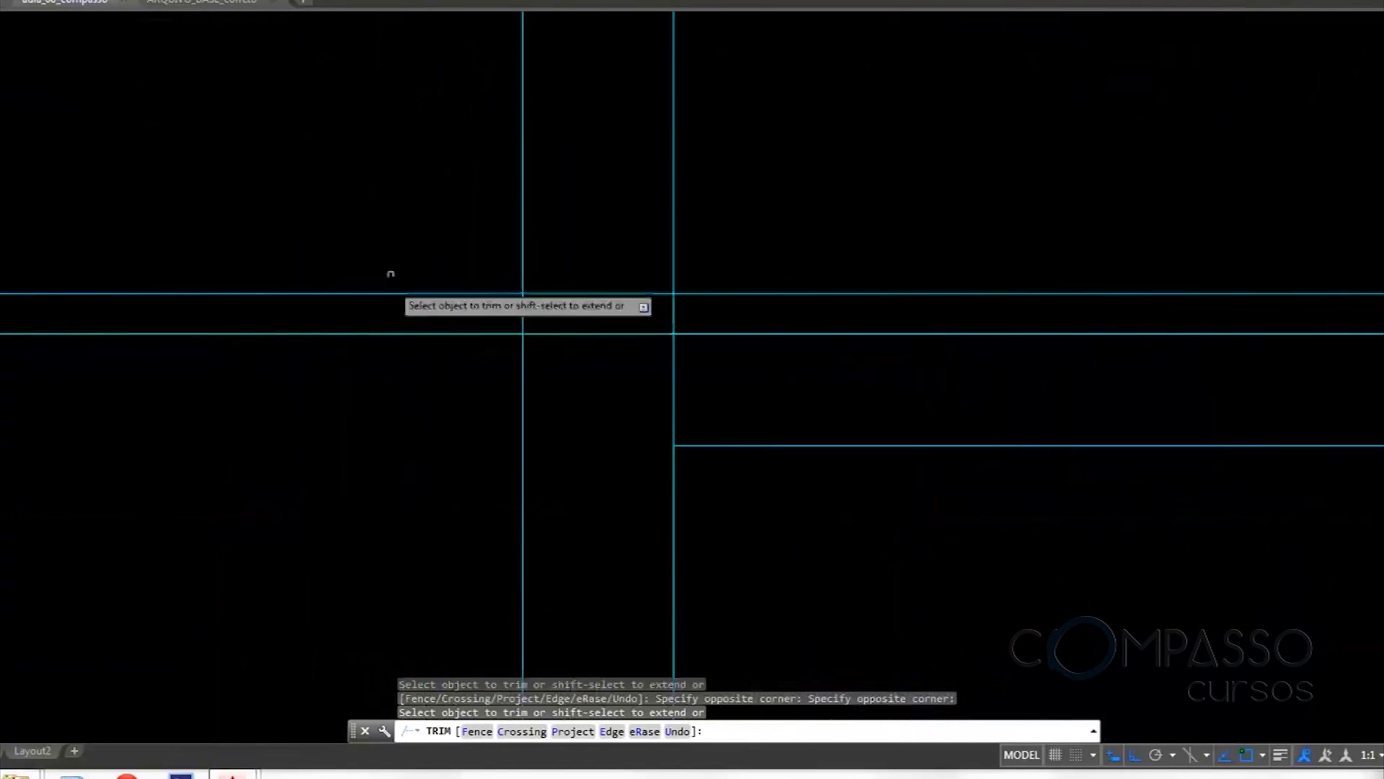
scroll(365, 185, "down", 7)
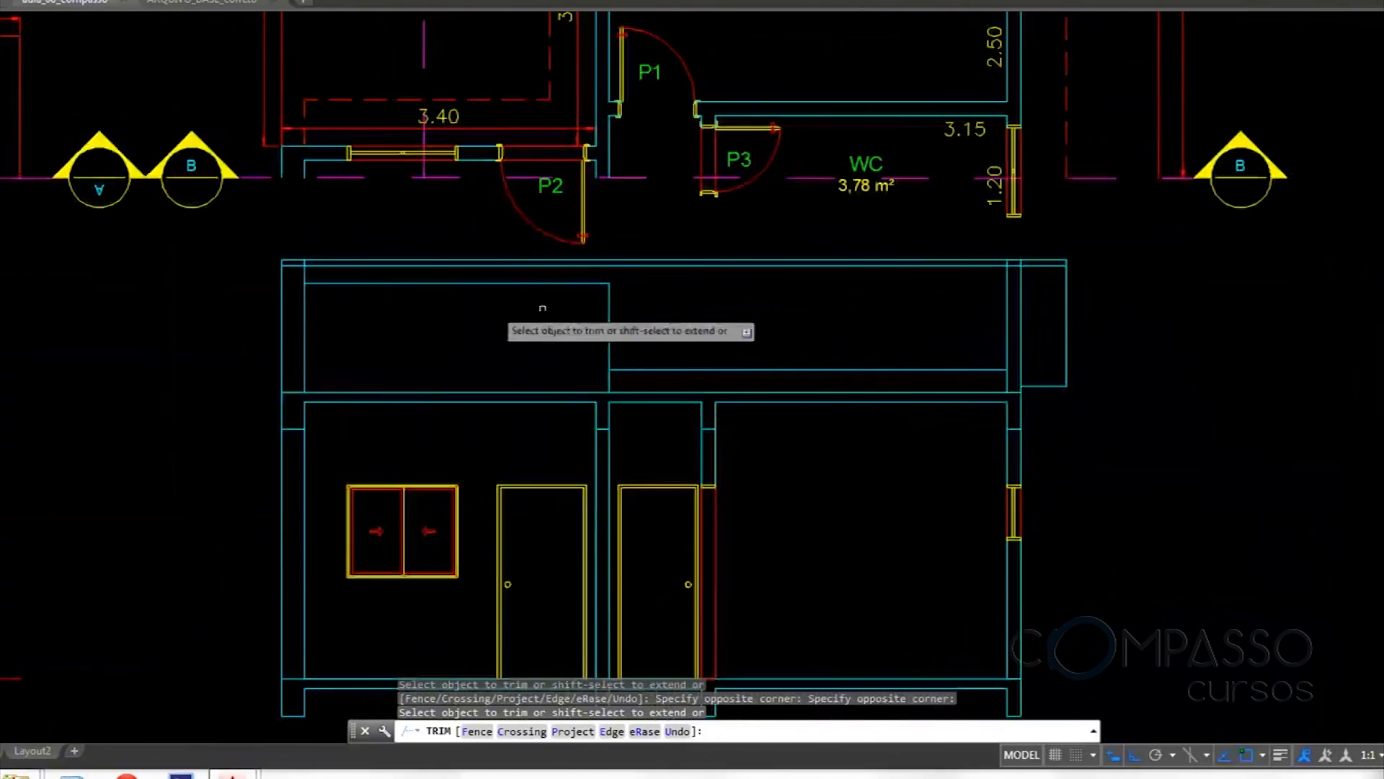
scroll(1001, 248, "up", 6)
left_click(1057, 282)
left_click(965, 279)
scroll(961, 272, "down", 4)
scroll(931, 296, "down", 5)
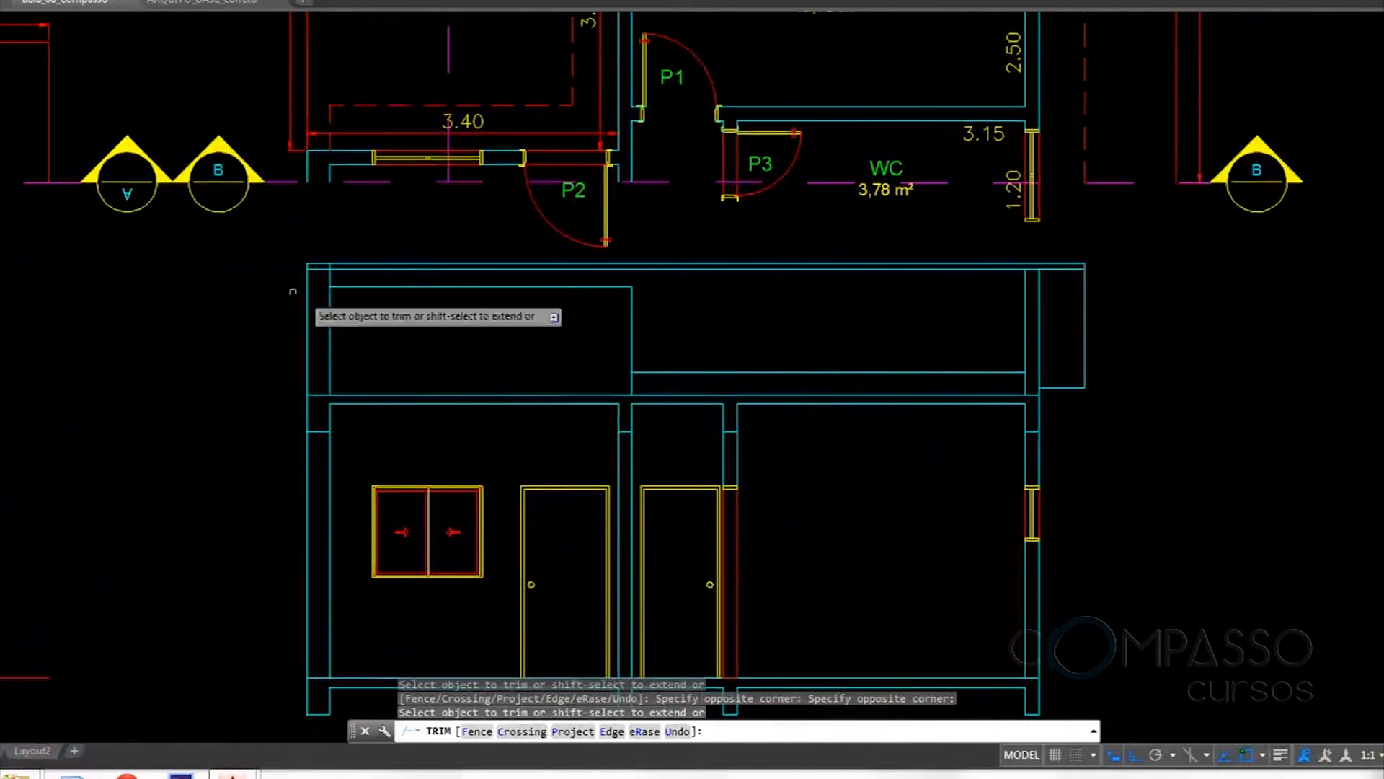
scroll(364, 293, "up", 6)
scroll(364, 293, "down", 3)
key("Escape")
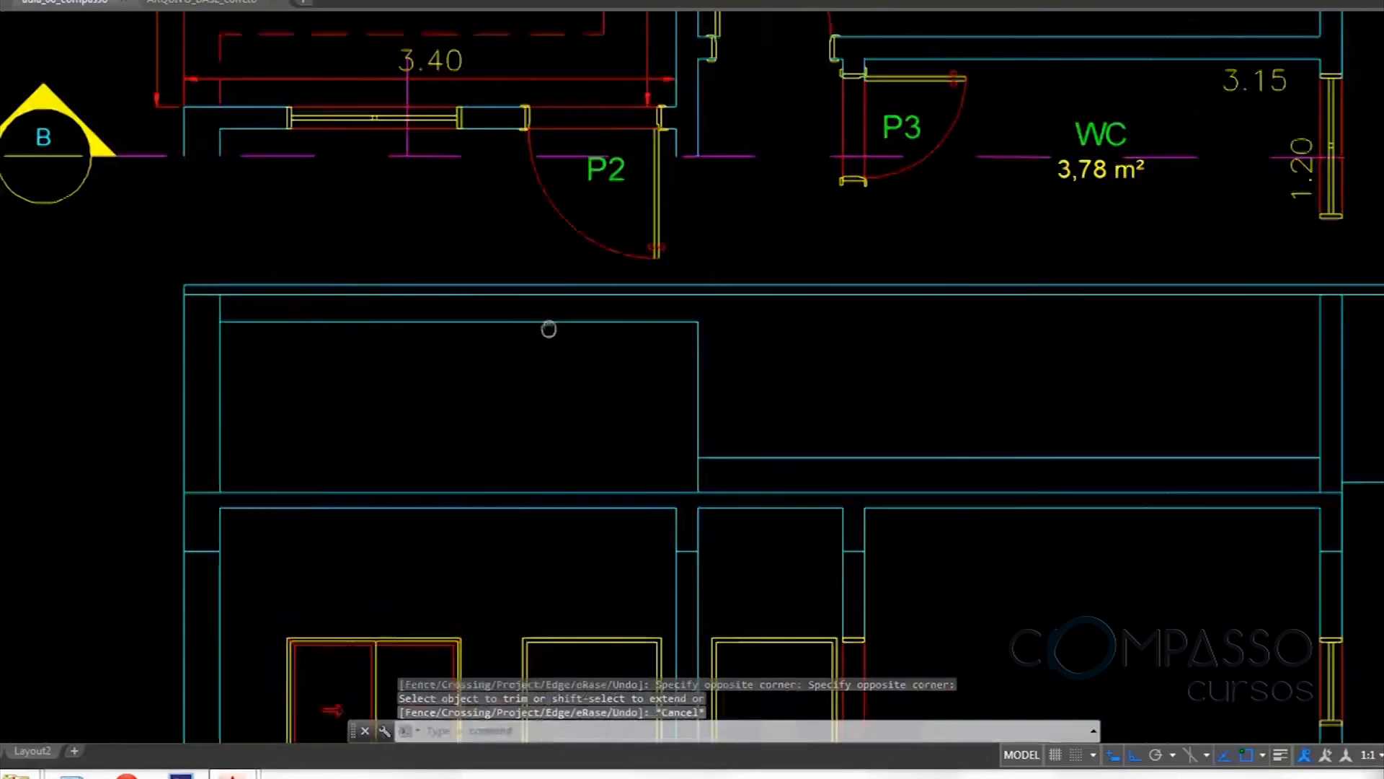
Assign section B's two upper roof lines and the right eave outline to the green layer
left_click(958, 251)
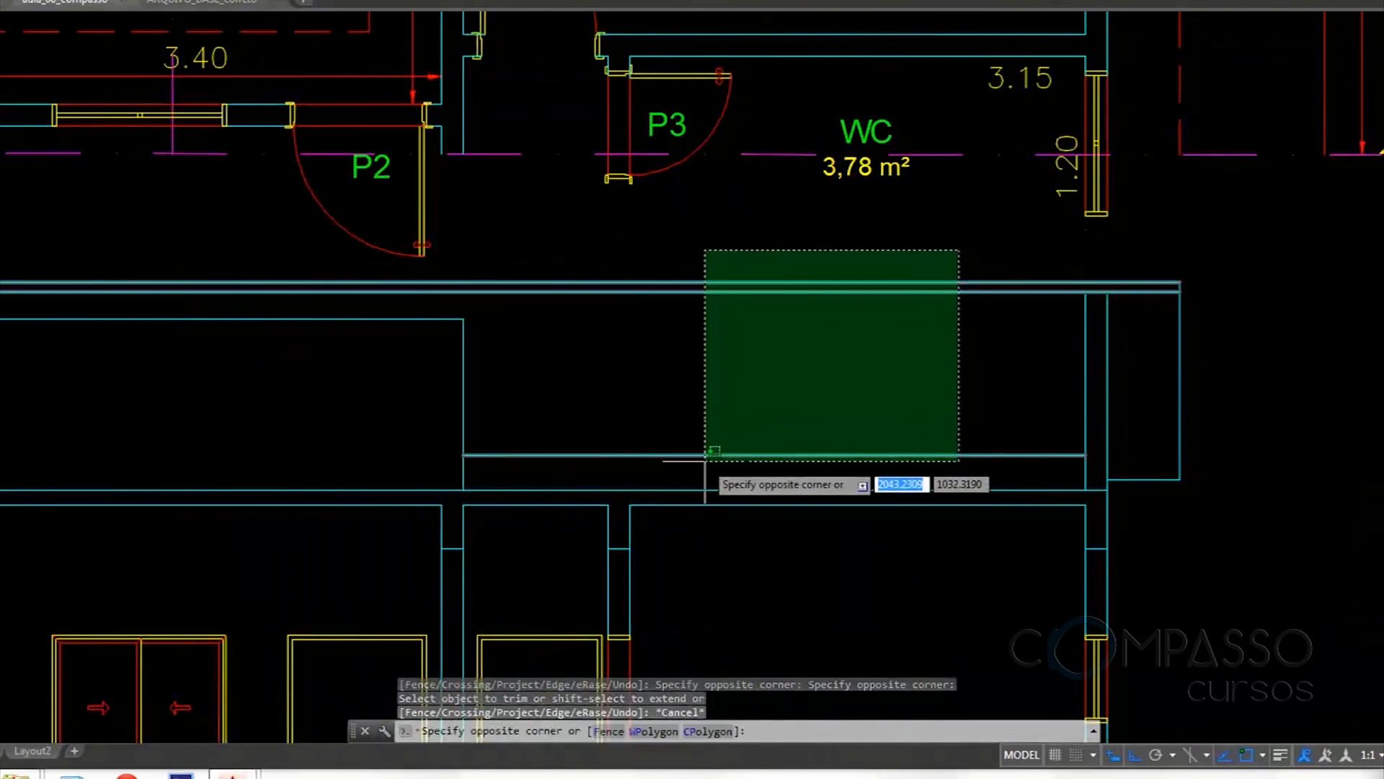
left_click(721, 364)
left_click(1219, 252)
left_click(1151, 492)
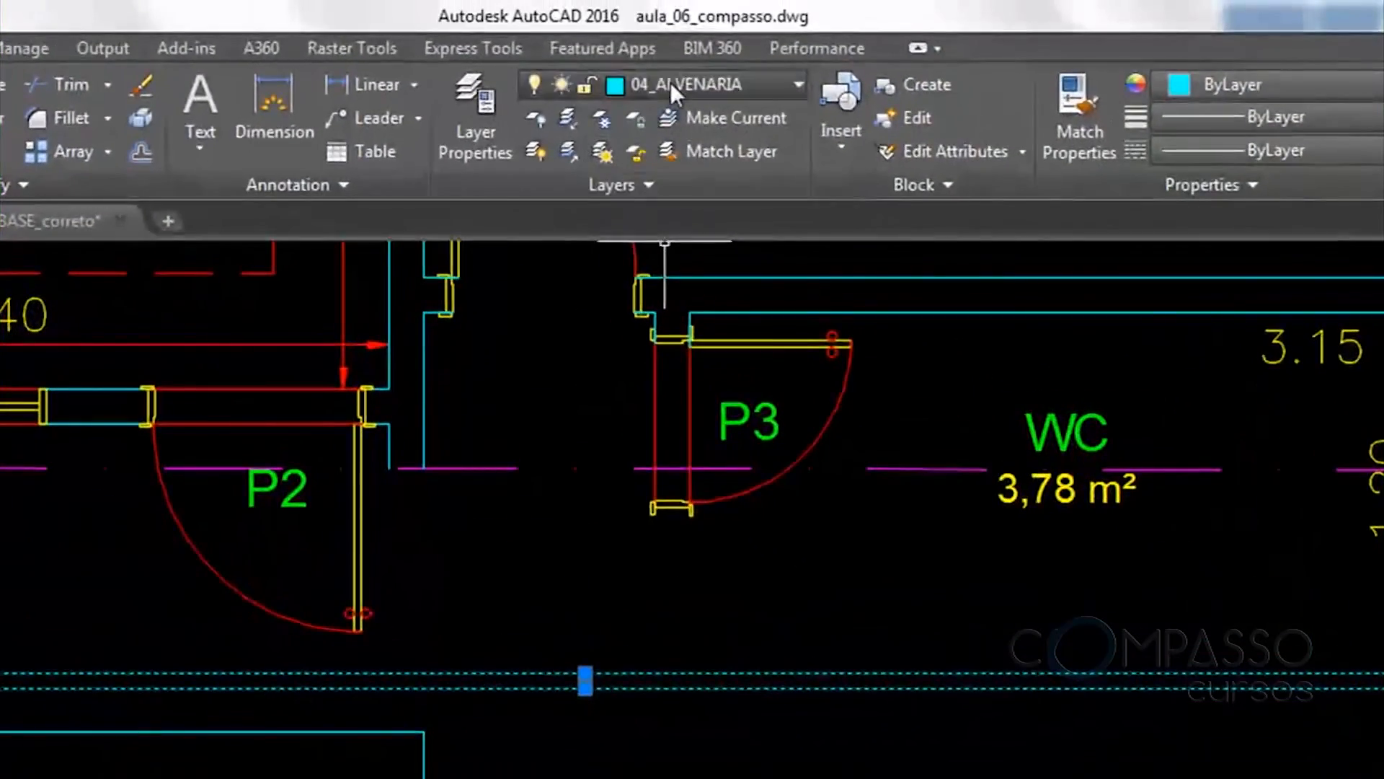
left_click(671, 82)
left_click(681, 419)
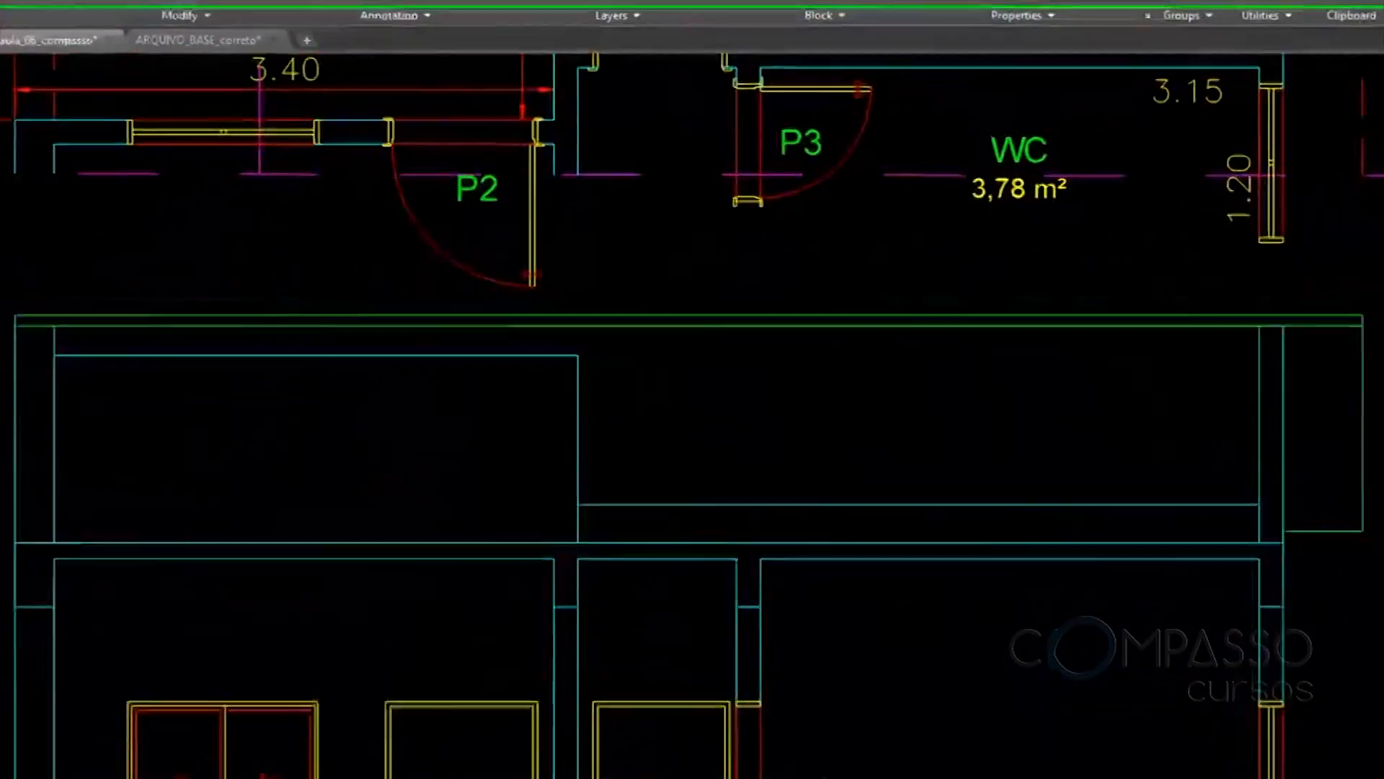
Change the stepped roof edge below the left roof strip to green and the lower horizontal roof line to yellow
left_click(595, 344)
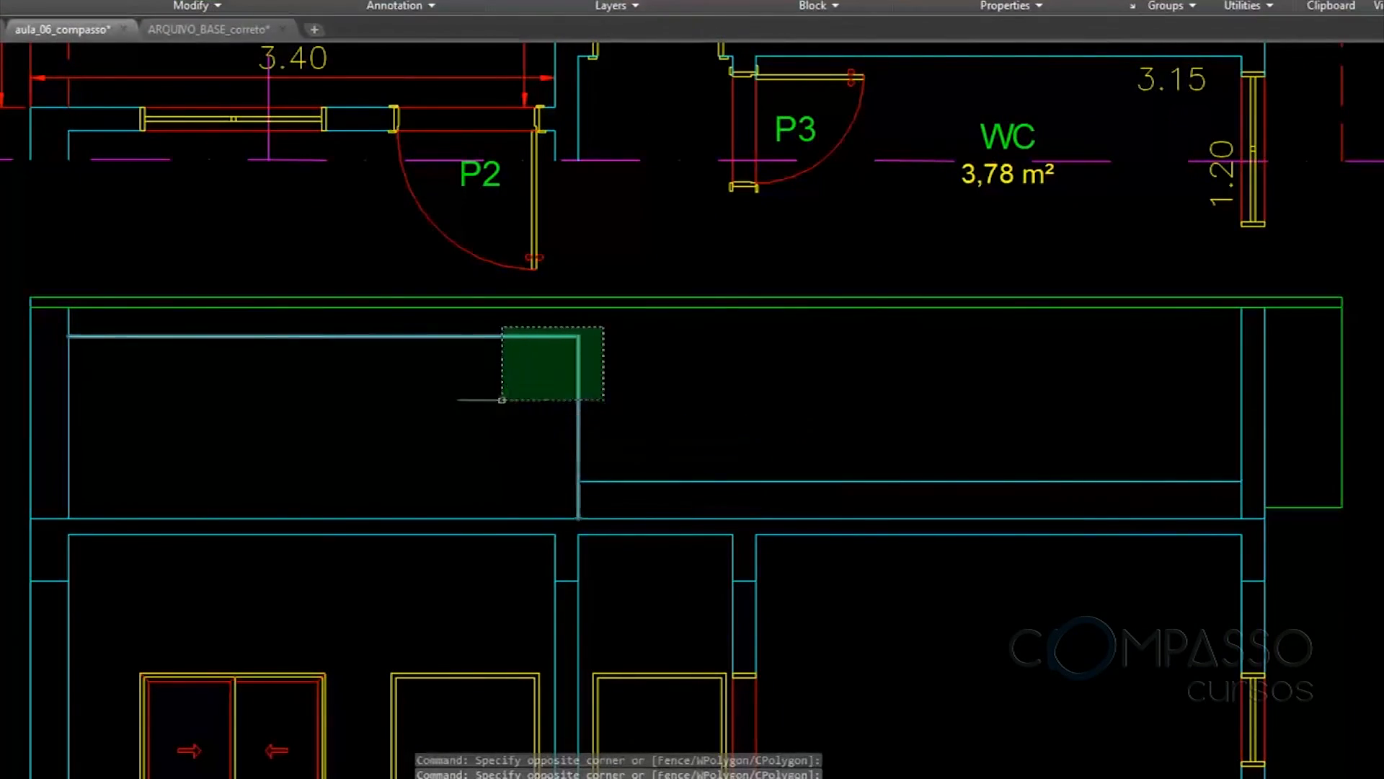
left_click(501, 422)
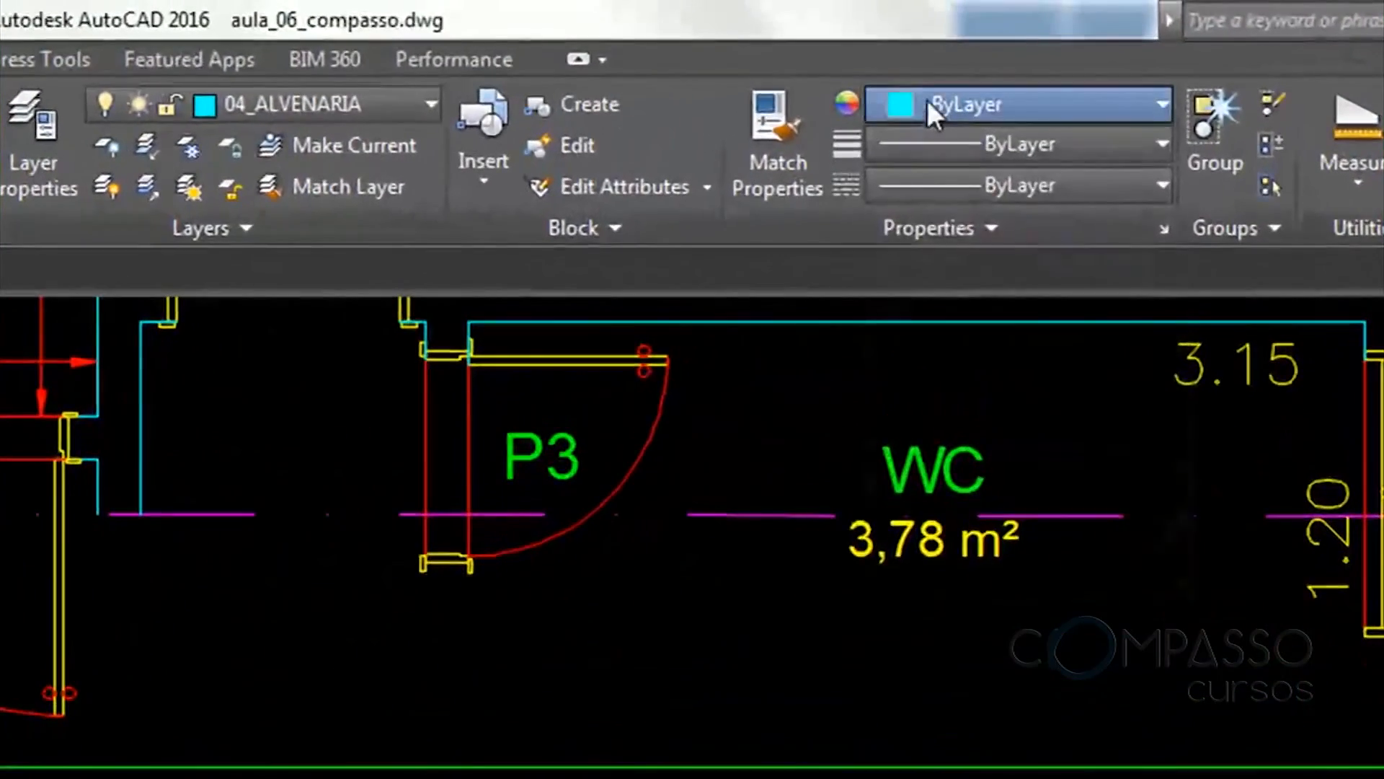
left_click(928, 100)
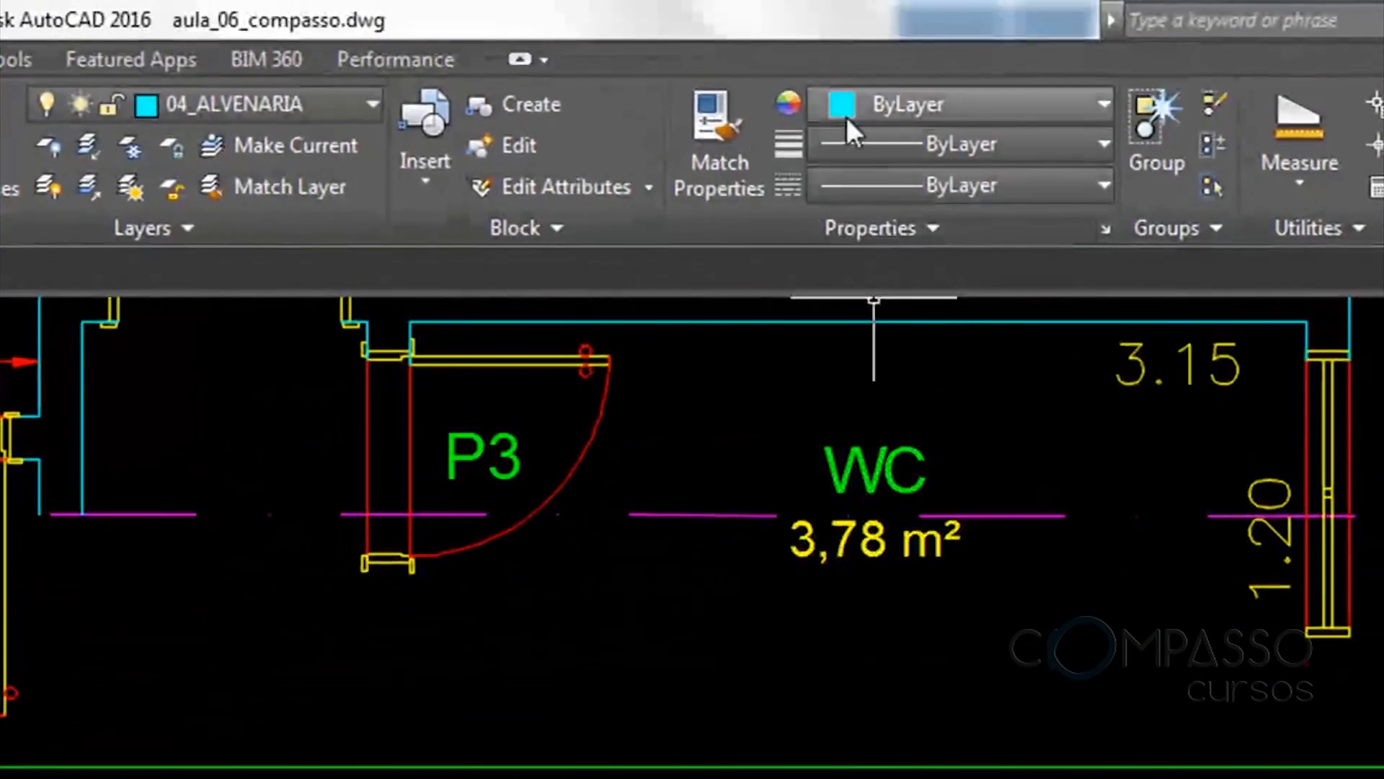
left_click(933, 102)
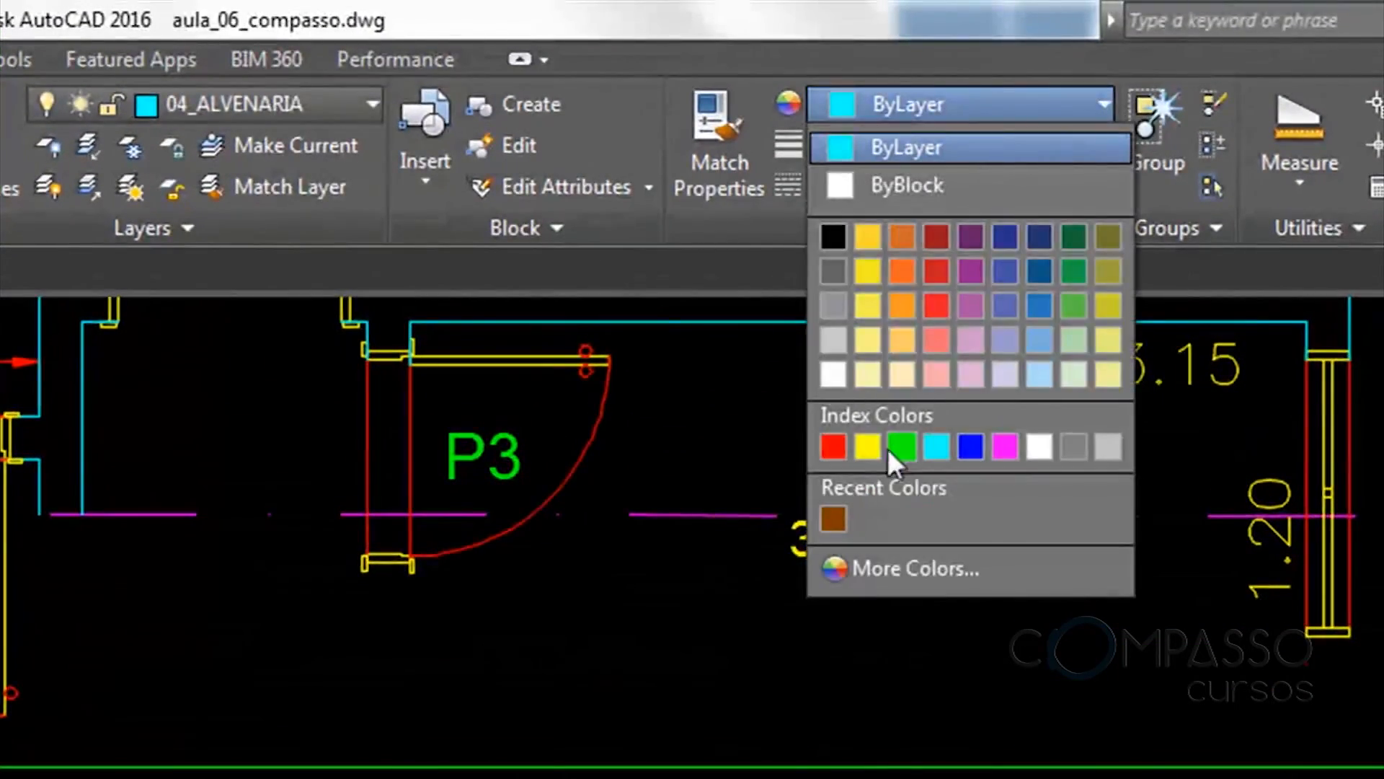
left_click(869, 448)
key("Escape")
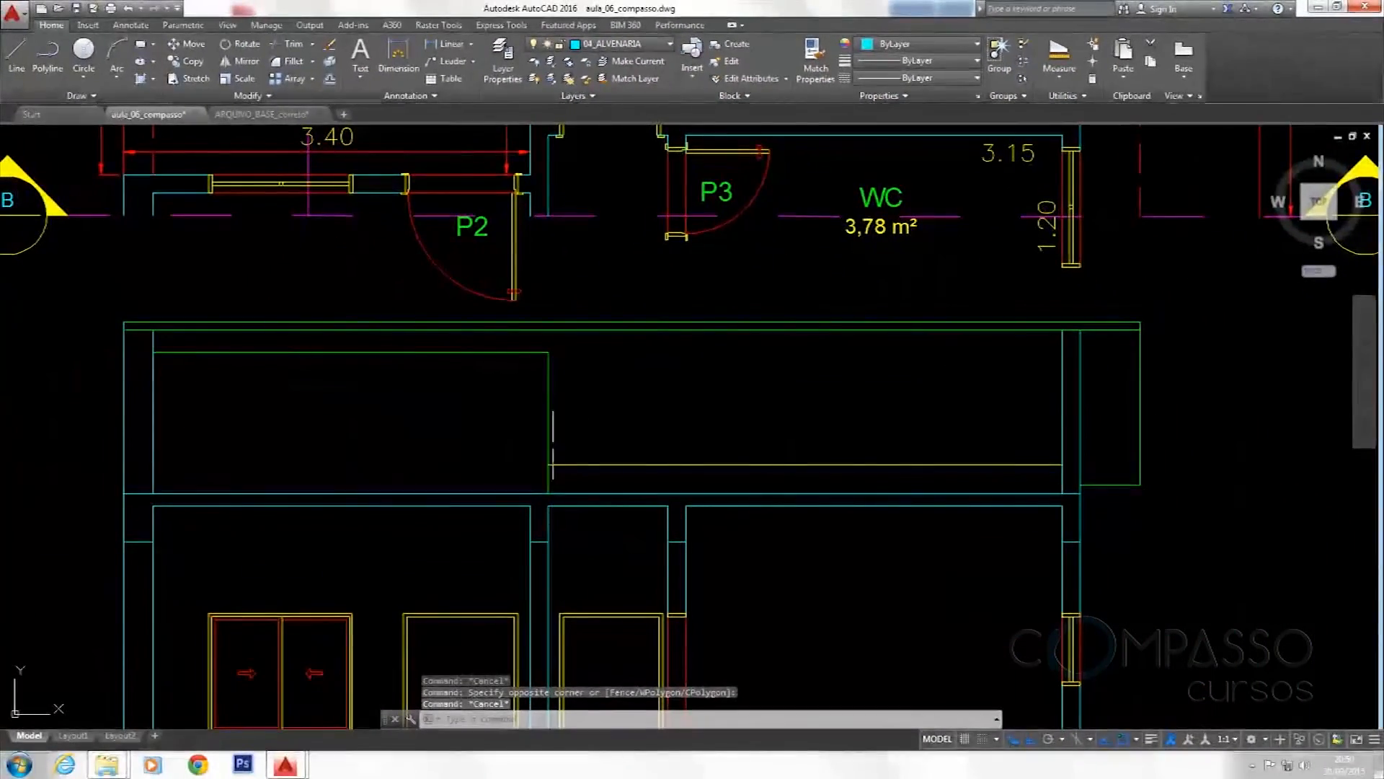
scroll(1176, 453, "down", 5)
scroll(869, 418, "up", 5)
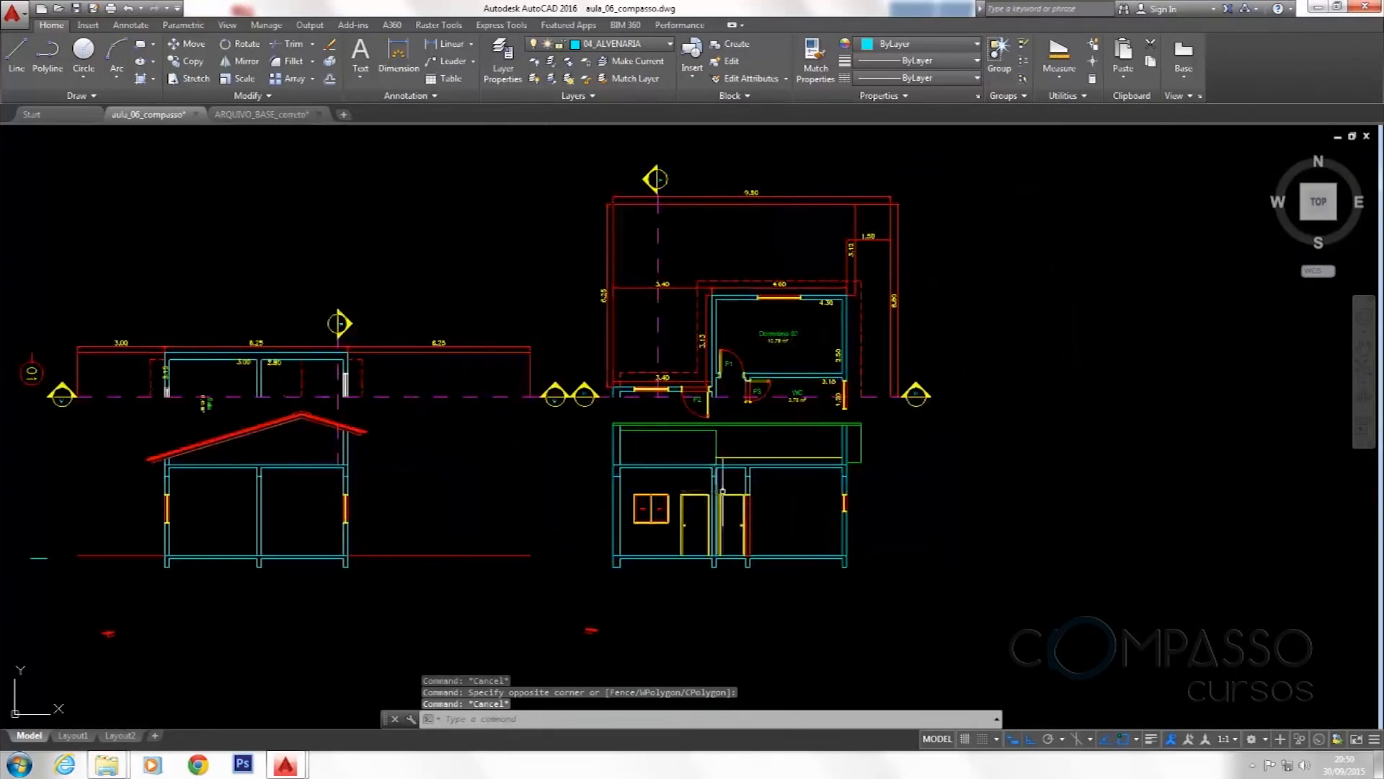
middle_click_drag(1032, 389, 858, 411)
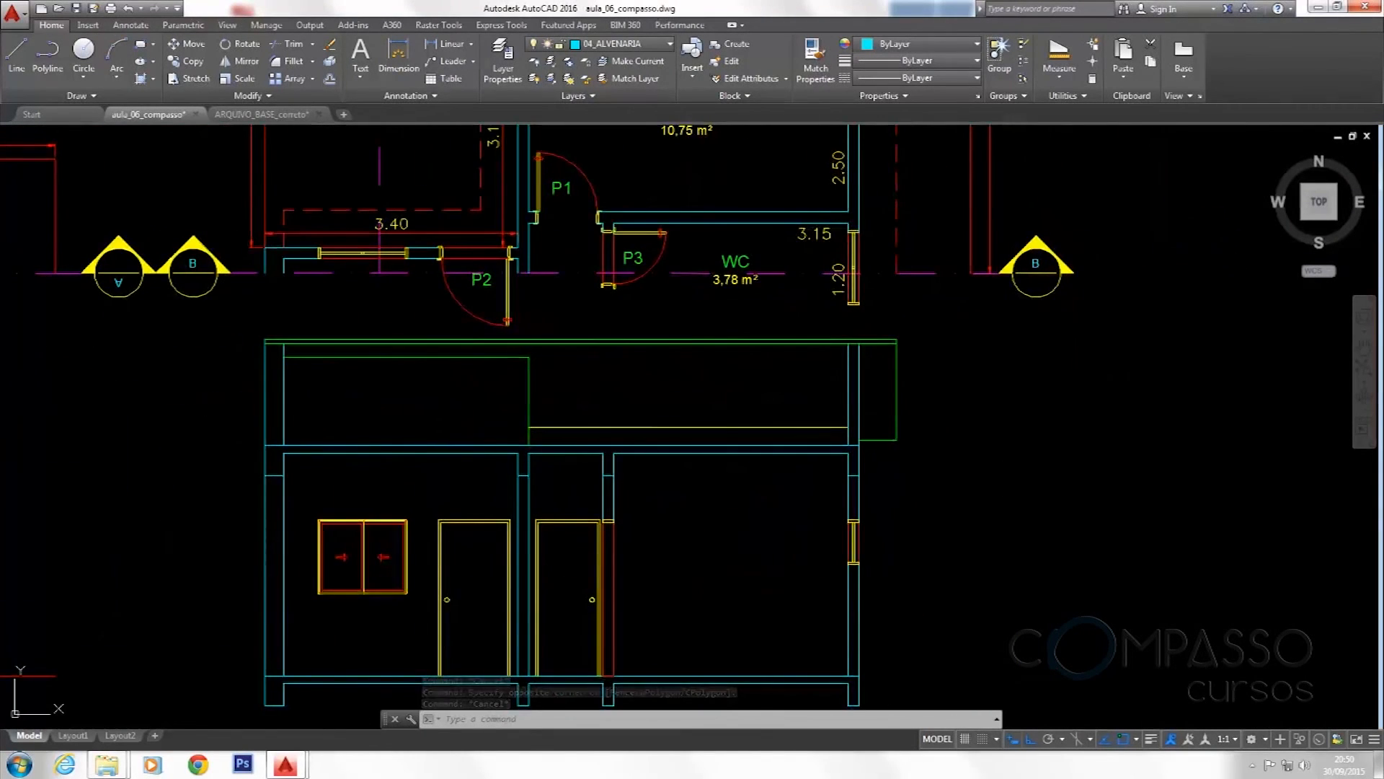
scroll(894, 416, "down", 3)
scroll(893, 416, "up", 1)
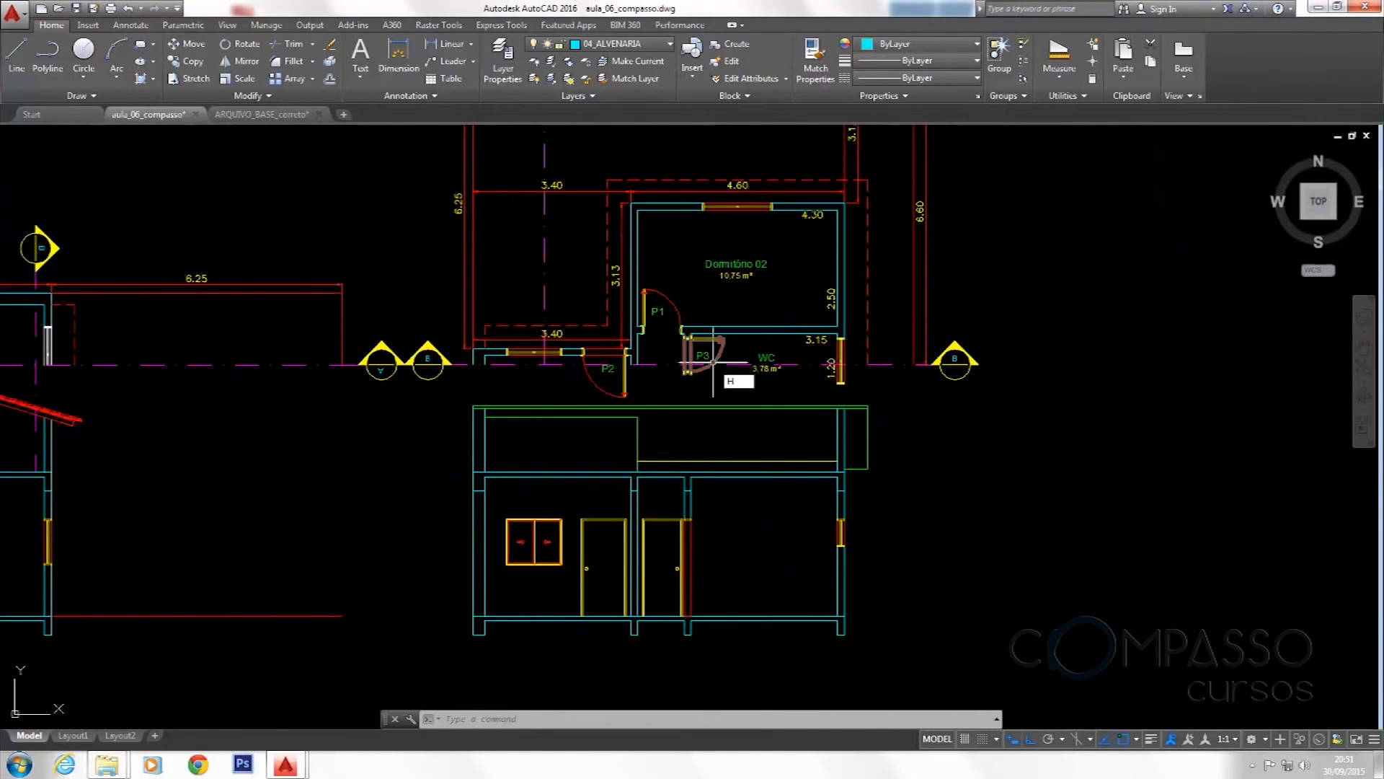
Start a hatch and match its properties to the roof plan's brown AR-RSHKE tile hatch with colour 36 and scale 0.0008
key("Return")
key("Escape")
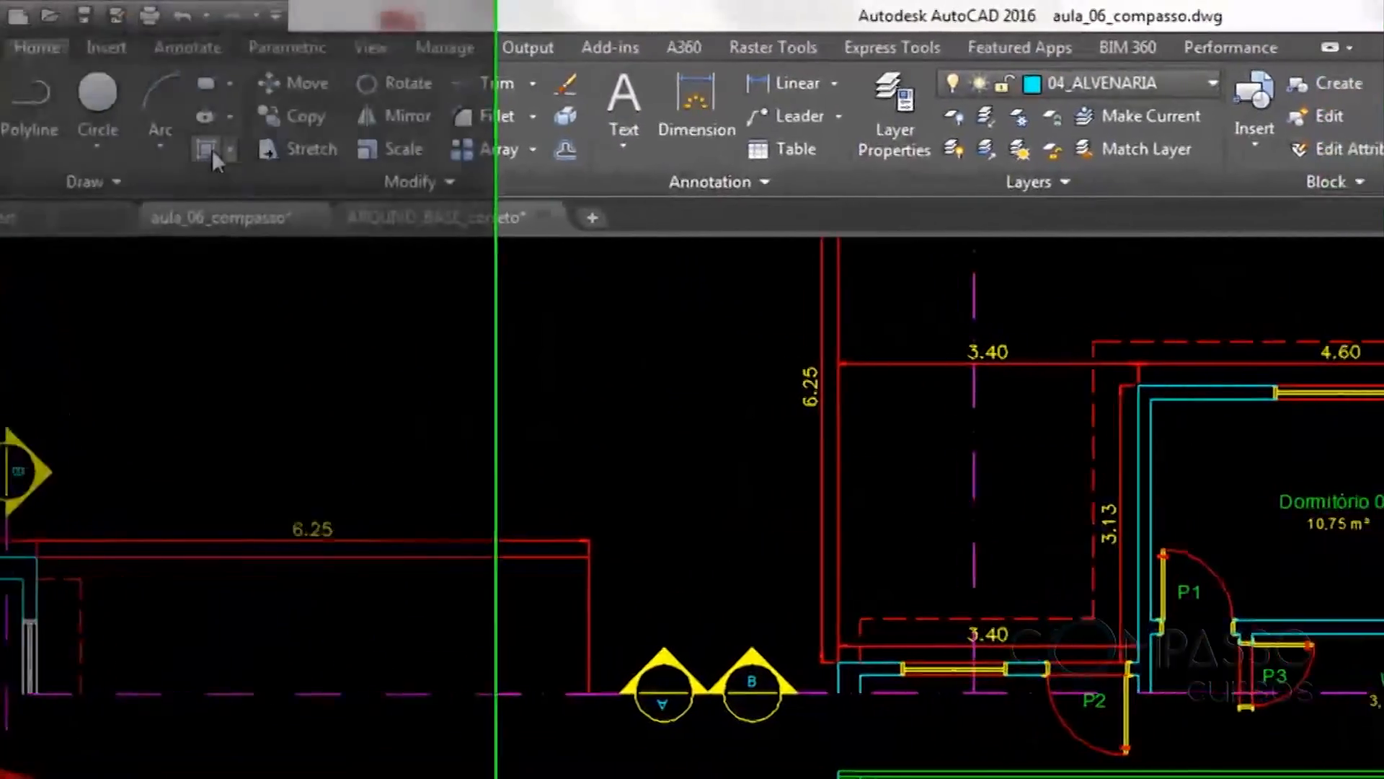
left_click(213, 151)
left_click(963, 97)
scroll(596, 667, "down", 2)
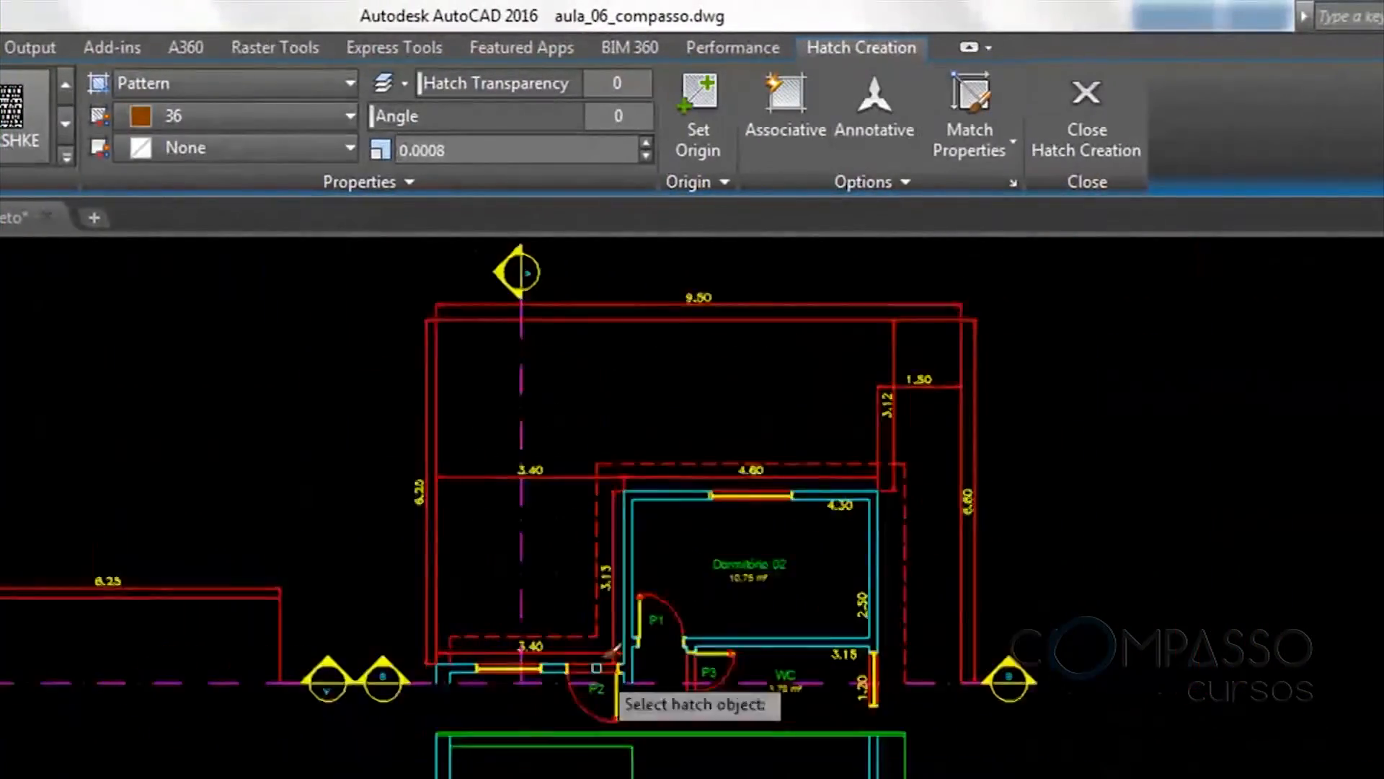
scroll(596, 668, "down", 2)
middle_click_drag(596, 667, 1046, 495)
scroll(1046, 495, "down", 2)
mouse_move(781, 317)
middle_mouse_down()
mouse_move(704, 408)
mouse_move(605, 467)
middle_mouse_up()
middle_click_drag(442, 194, 446, 310)
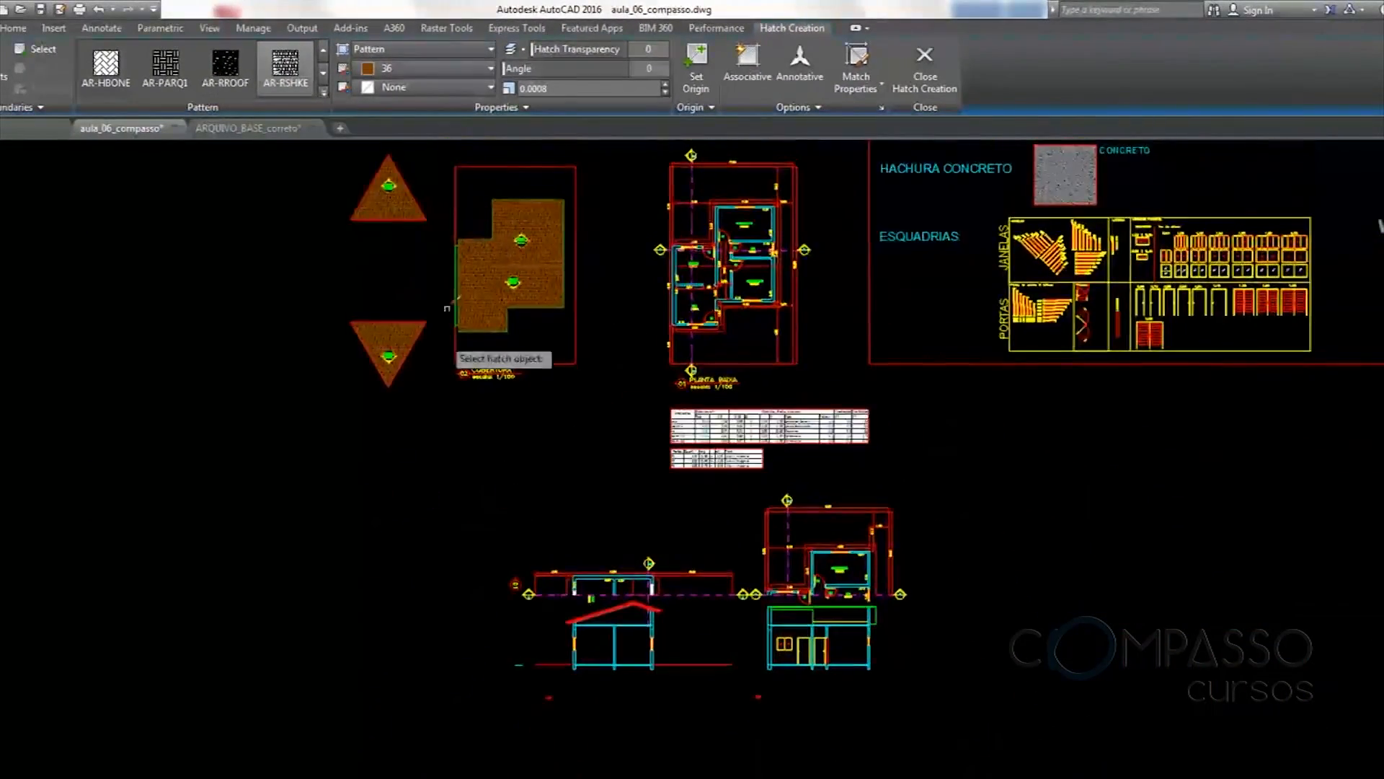
scroll(447, 309, "up", 5)
left_click(537, 301)
Fill section B's roof area and the right eave overhang with the matched tile hatch
scroll(510, 300, "down", 4)
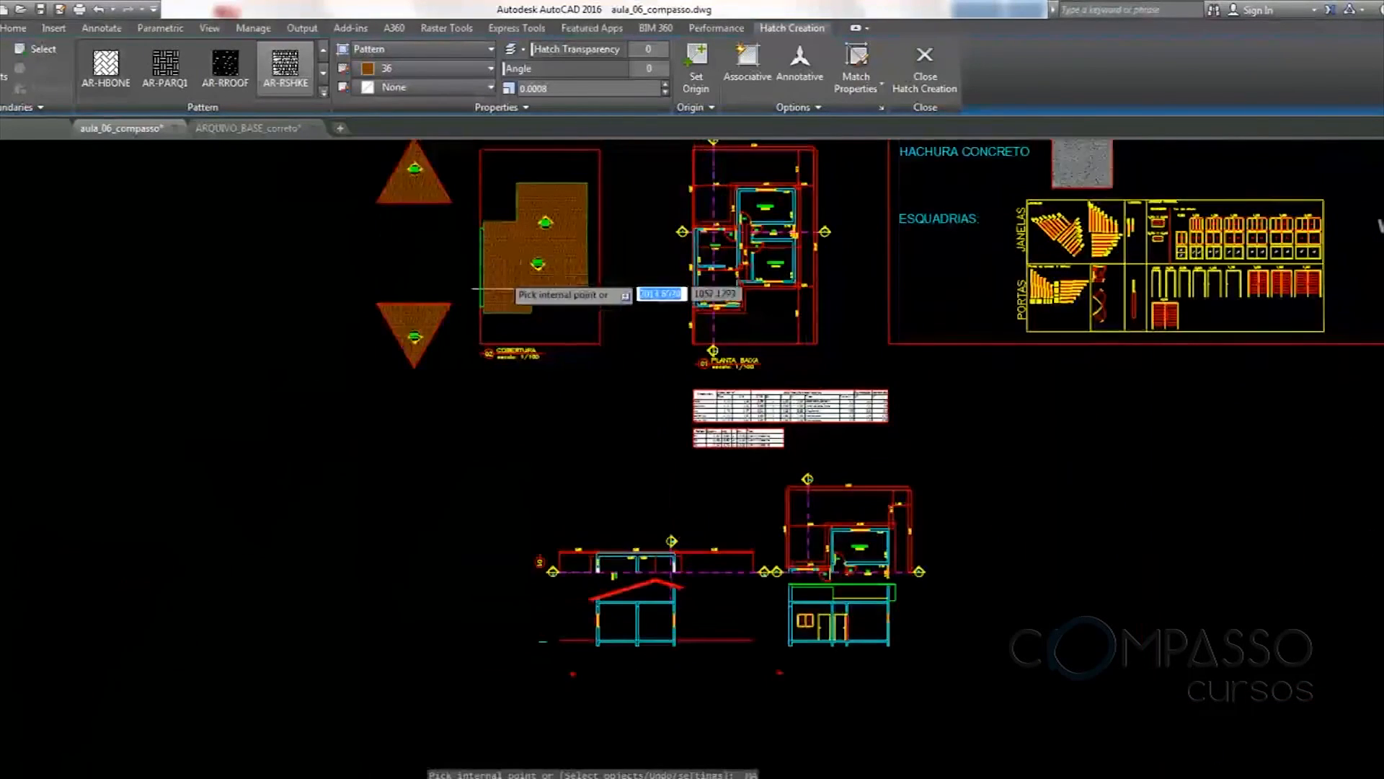
scroll(782, 468, "up", 5)
left_click(1075, 433)
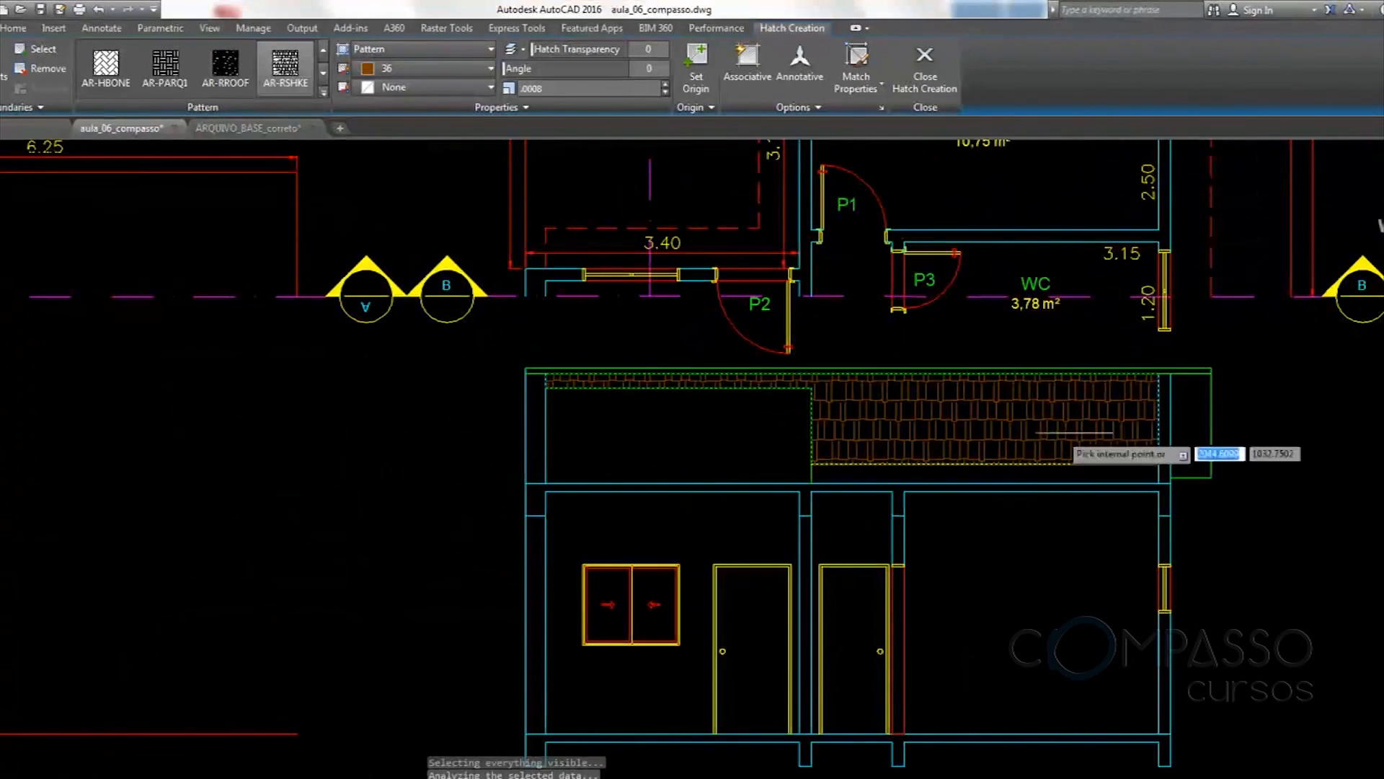
key("Return")
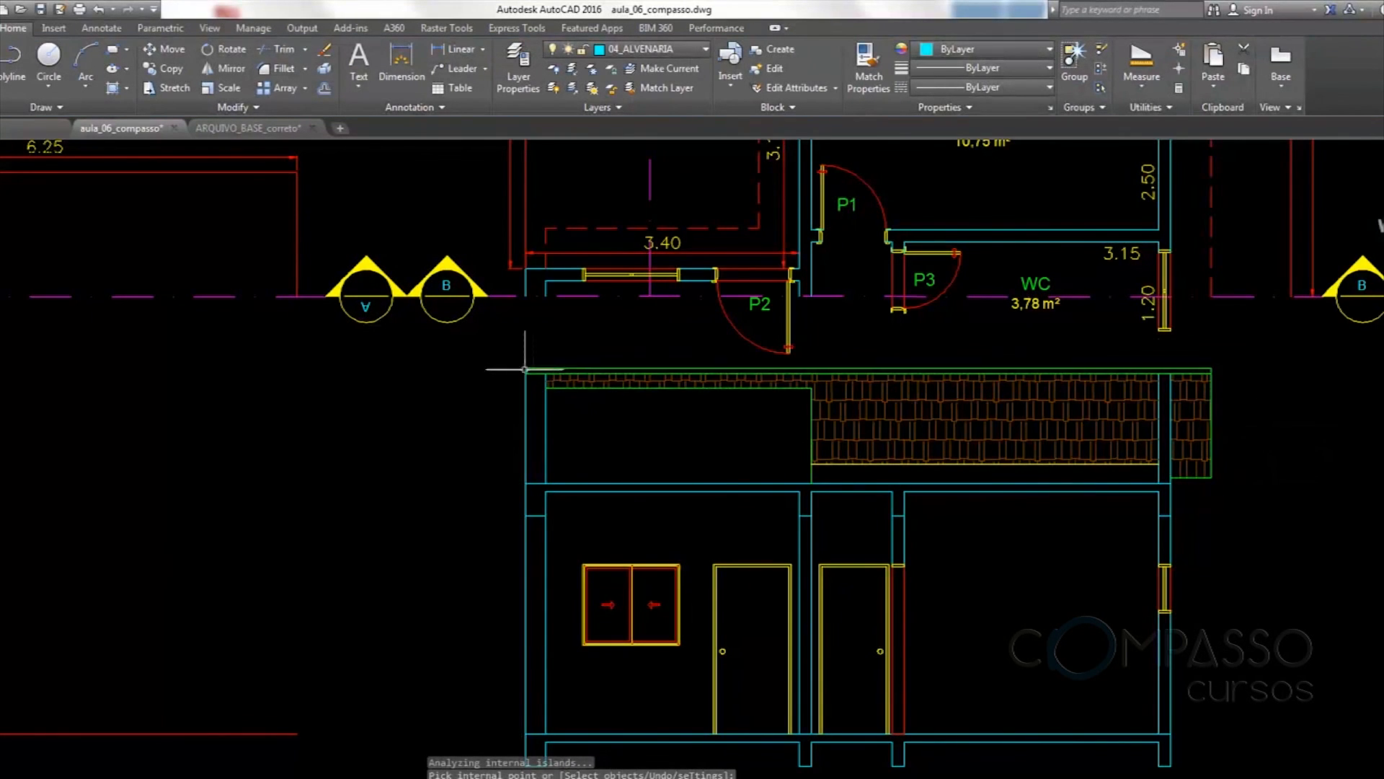
Copy the long wavy red tile profile into the strip between section B's two upper roof lines
scroll(1088, 380, "up", 3)
scroll(1087, 380, "down", 5)
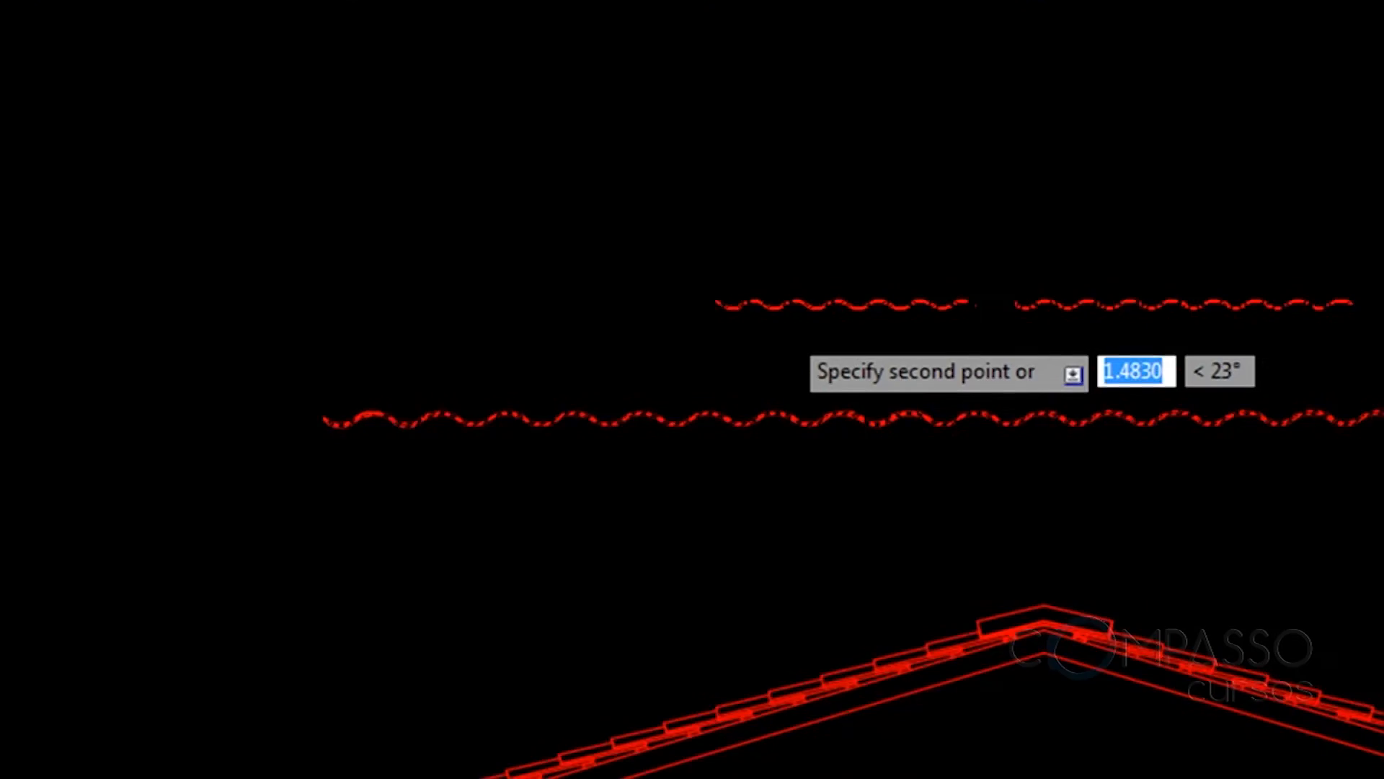
scroll(802, 292, "down", 2)
scroll(802, 292, "down", 4)
middle_click_drag(720, 566, 862, 306)
middle_click_drag(399, 695, 640, 182)
middle_click_drag(590, 602, 634, 345)
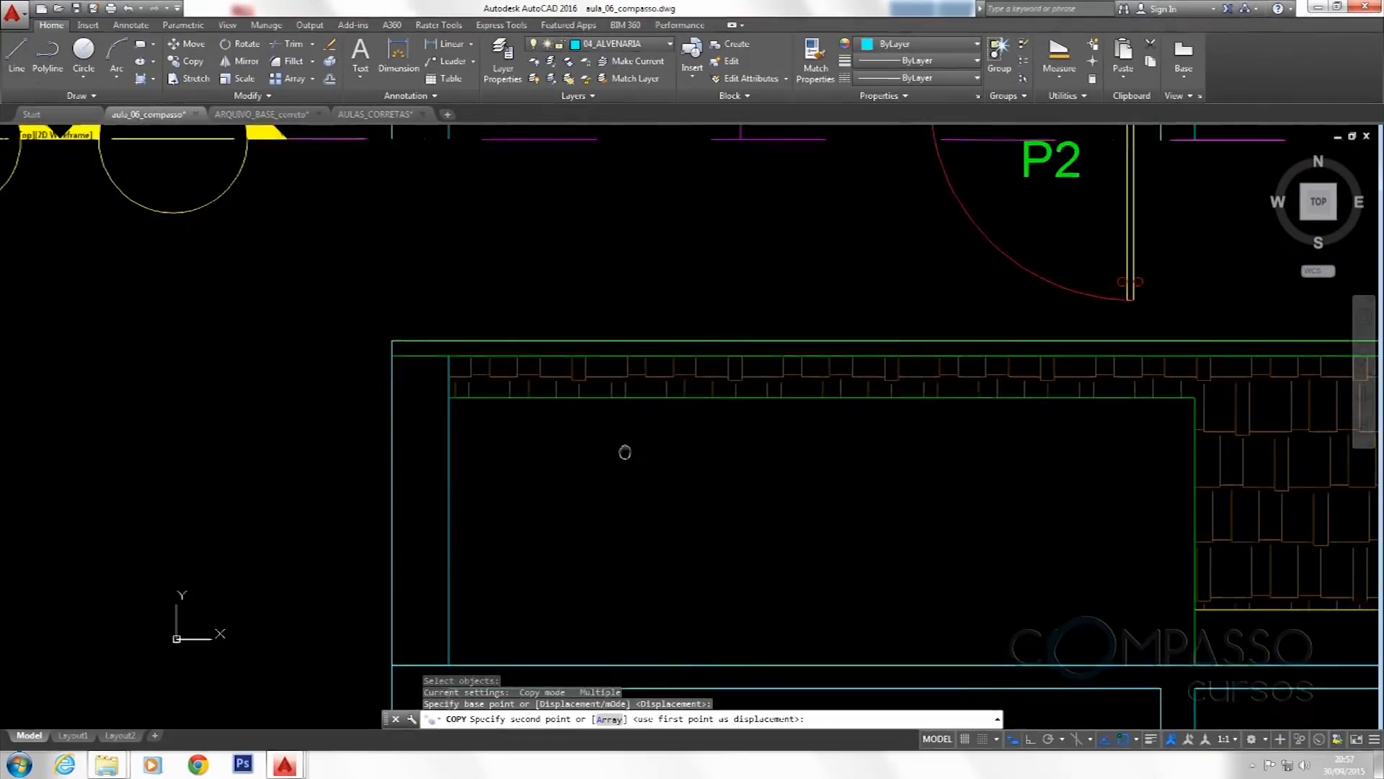
scroll(602, 389, "up", 2)
middle_click_drag(599, 335, 704, 427)
scroll(708, 426, "up", 2)
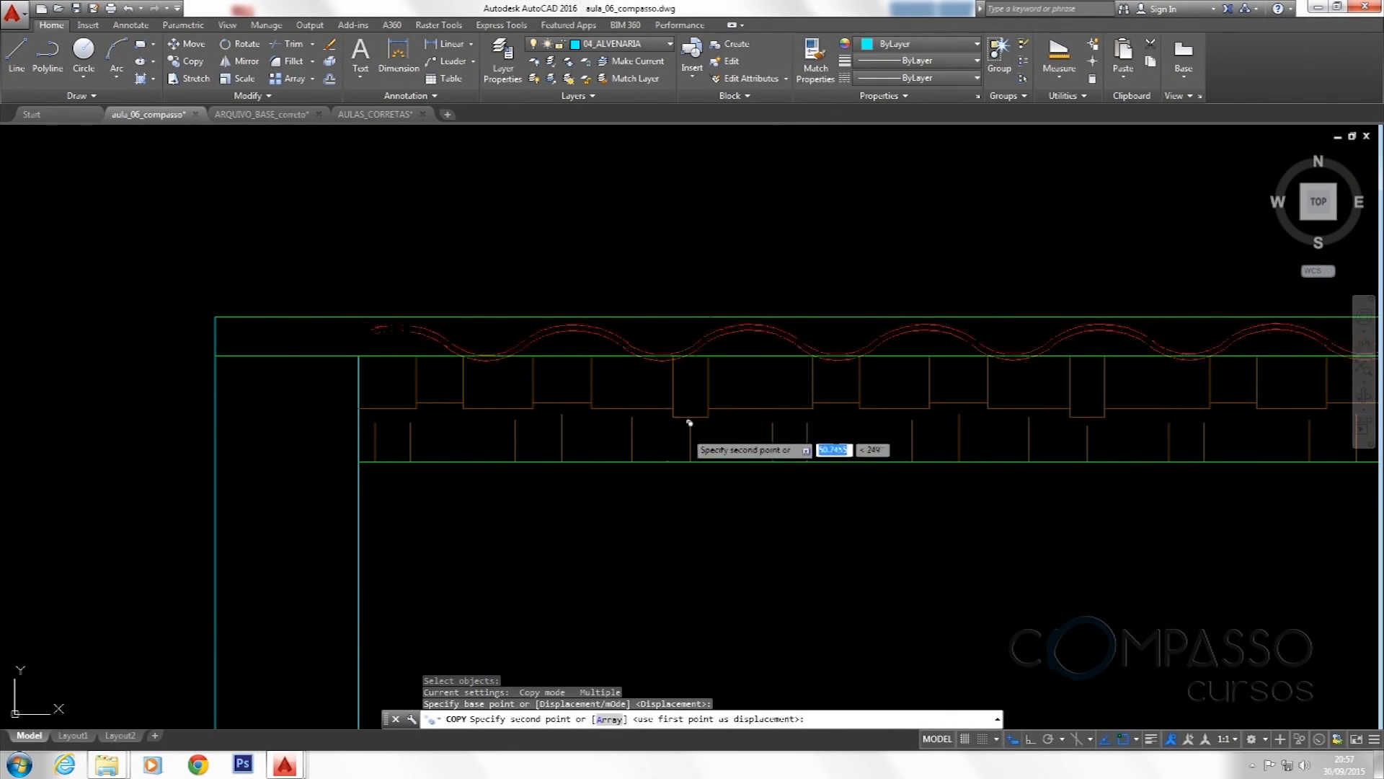
left_click(663, 417)
key("Escape")
Move the copied tile profile to the right along section B's roof strip
scroll(412, 308, "down", 4)
middle_click_drag(709, 312, 344, 322)
scroll(344, 323, "up", 5)
left_click(497, 396)
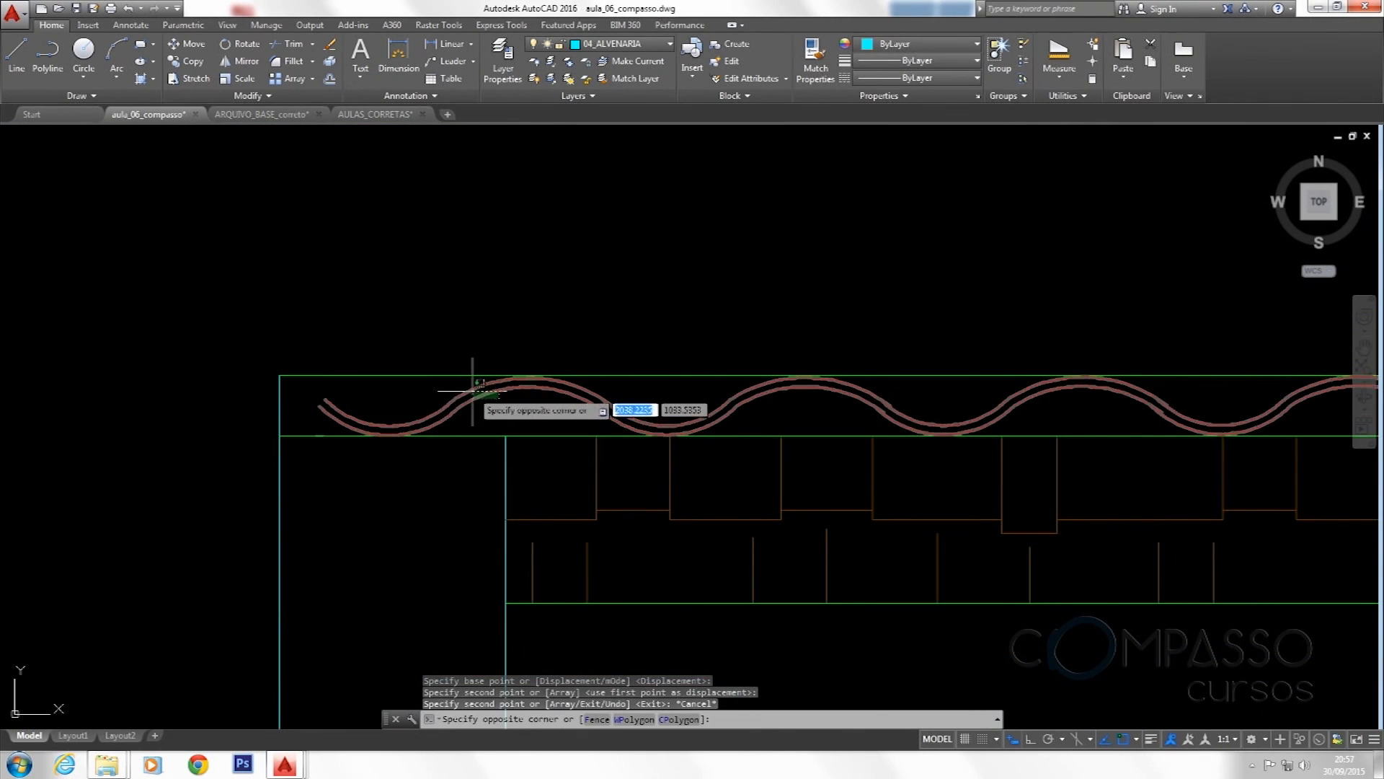
left_click(473, 391)
key("Return")
left_click(468, 306)
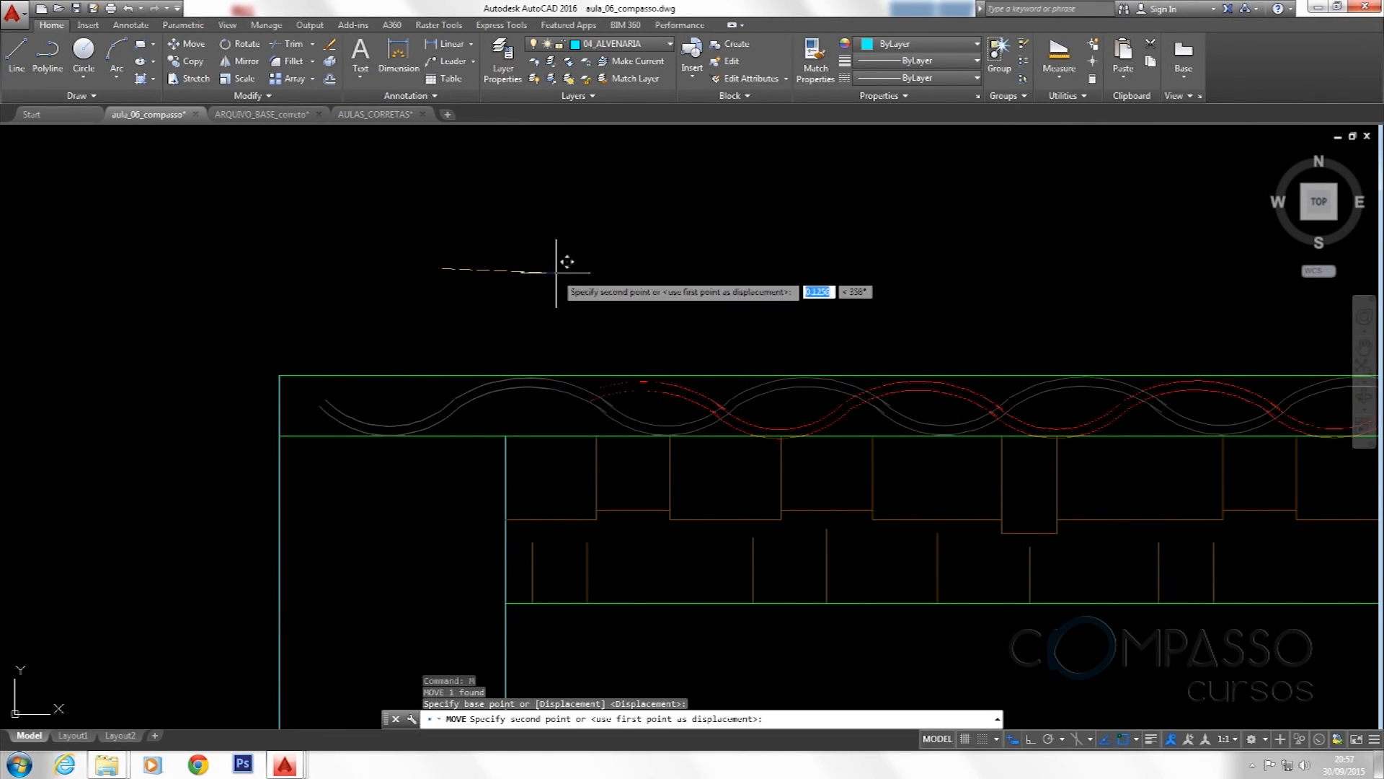
Shift the tile profile further right so that it starts just before the left wall's inner line
type("m")
key("Return")
left_click(599, 410)
left_click(574, 396)
key("Return")
left_click(574, 264)
left_click(636, 266)
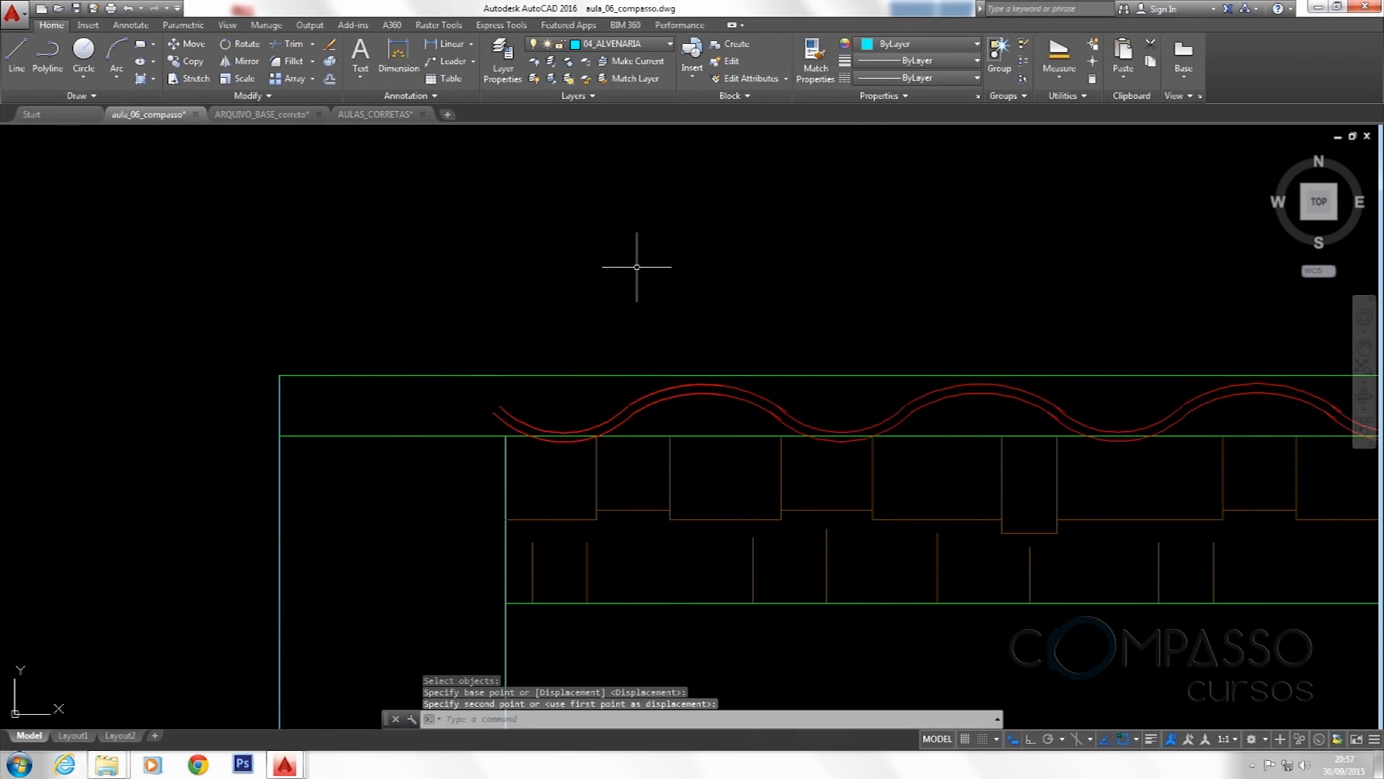
Nudge the tile profile upward so that it sits between the two green roof lines
type("m")
key("Return")
key("Return")
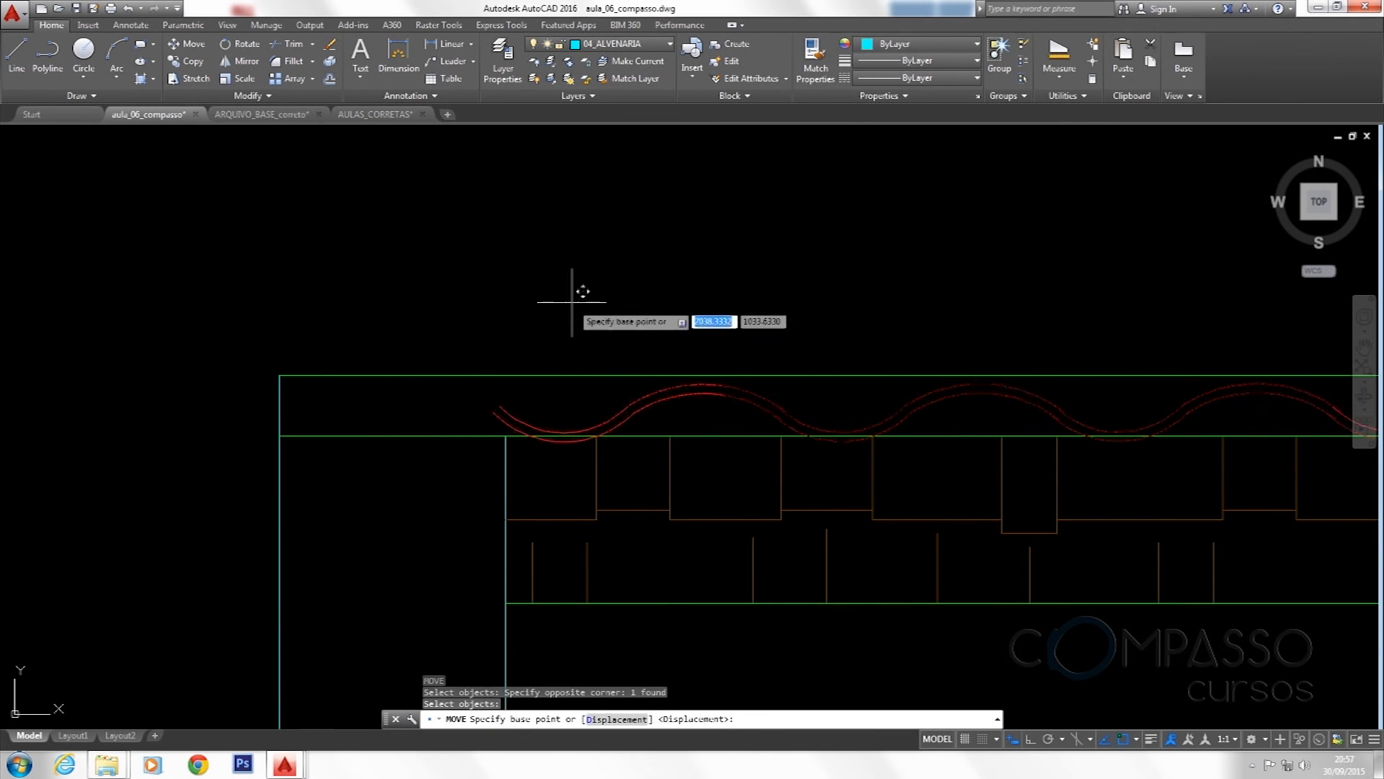
left_click(576, 302)
key("Escape")
scroll(565, 288, "down", 3)
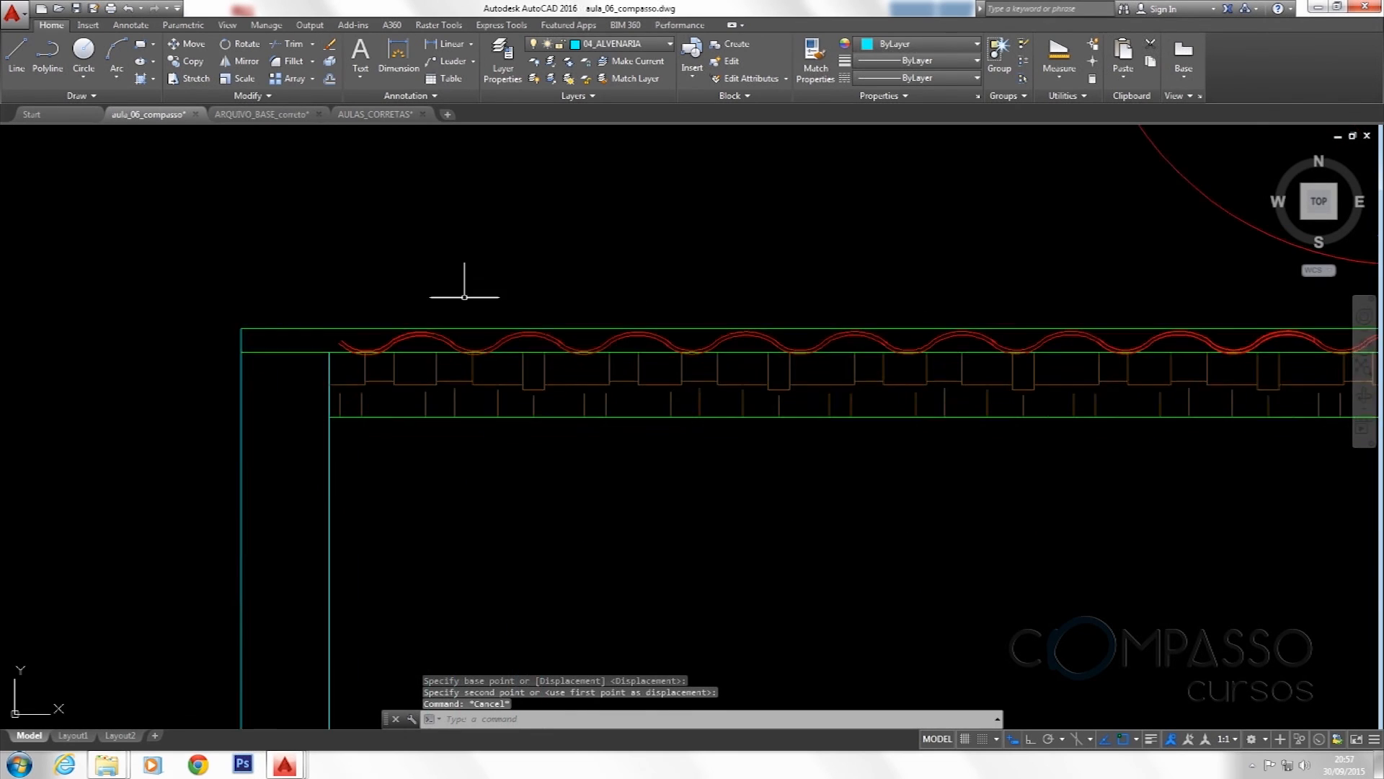
scroll(255, 401, "up", 6)
middle_click_drag(1083, 391, 882, 384)
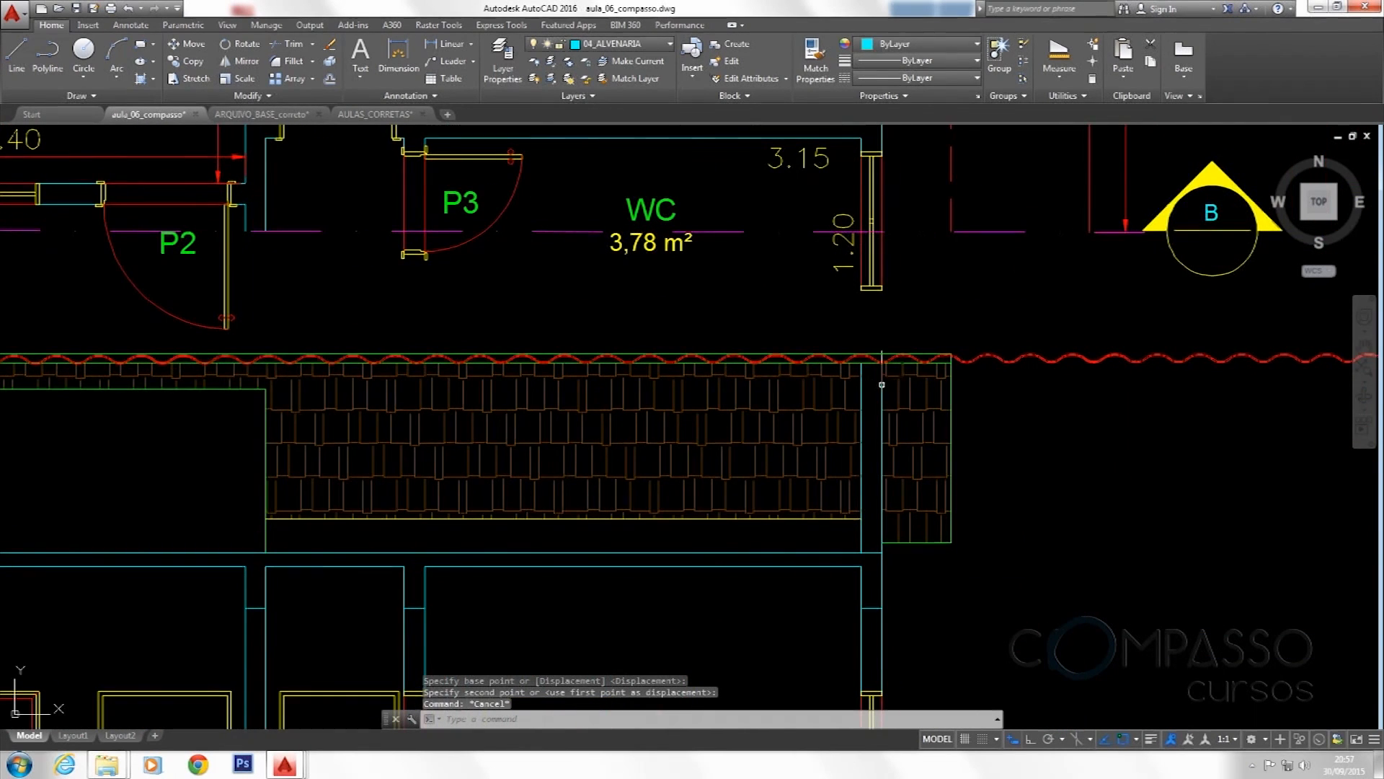
Explode the copied wavy red tile profile along section B's roof into separate pieces
left_click(1004, 356)
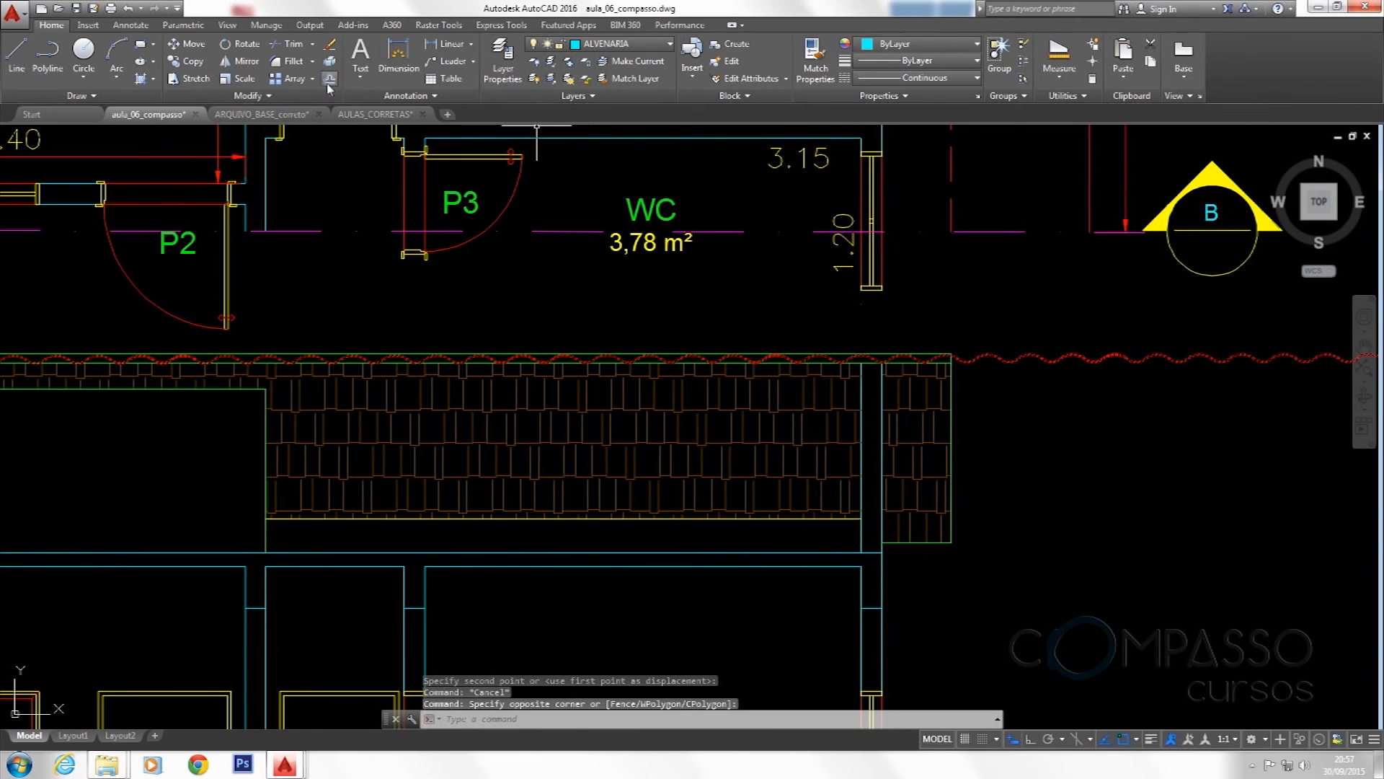
left_click(329, 62)
scroll(463, 263, "down", 3)
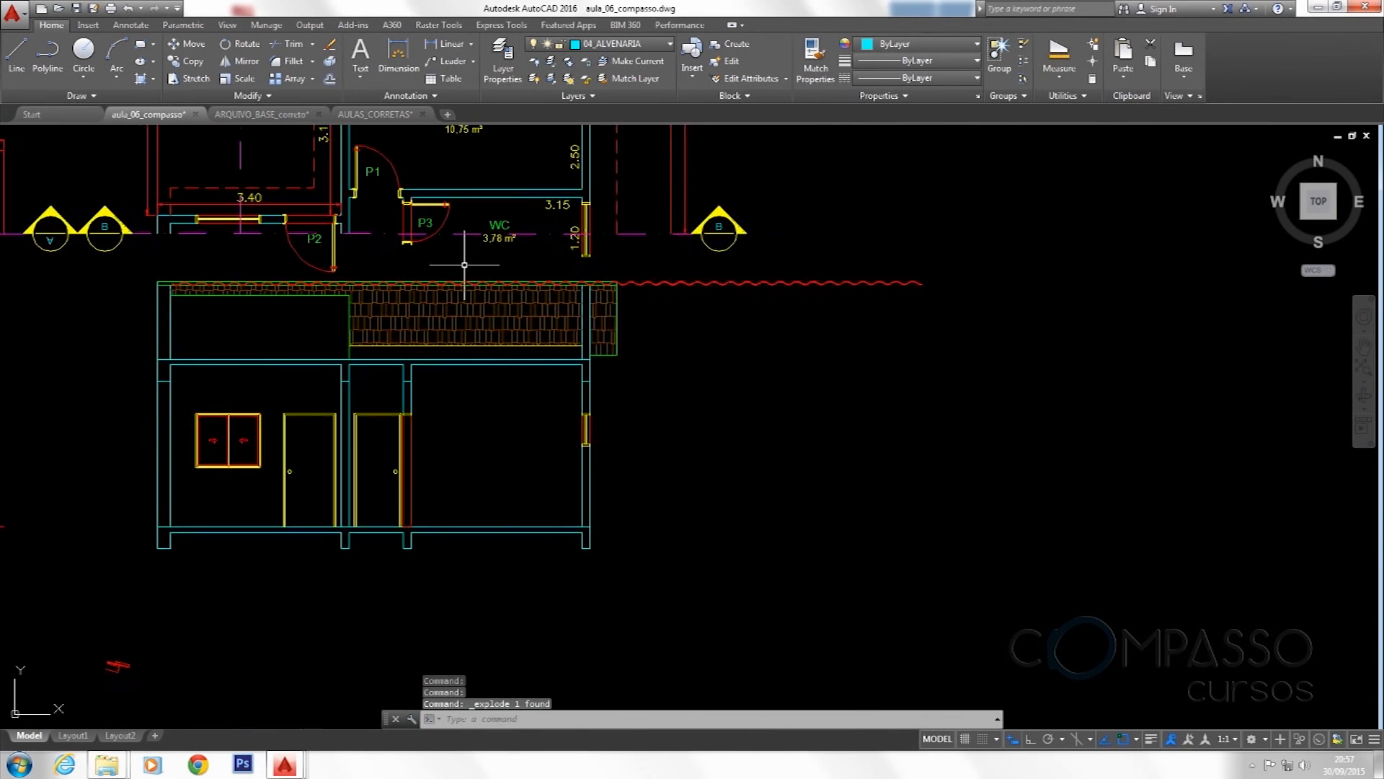
Erase the wavy tile profile pieces that extend past the right edge of section B's roof
scroll(711, 349, "up", 3)
left_click(1147, 321)
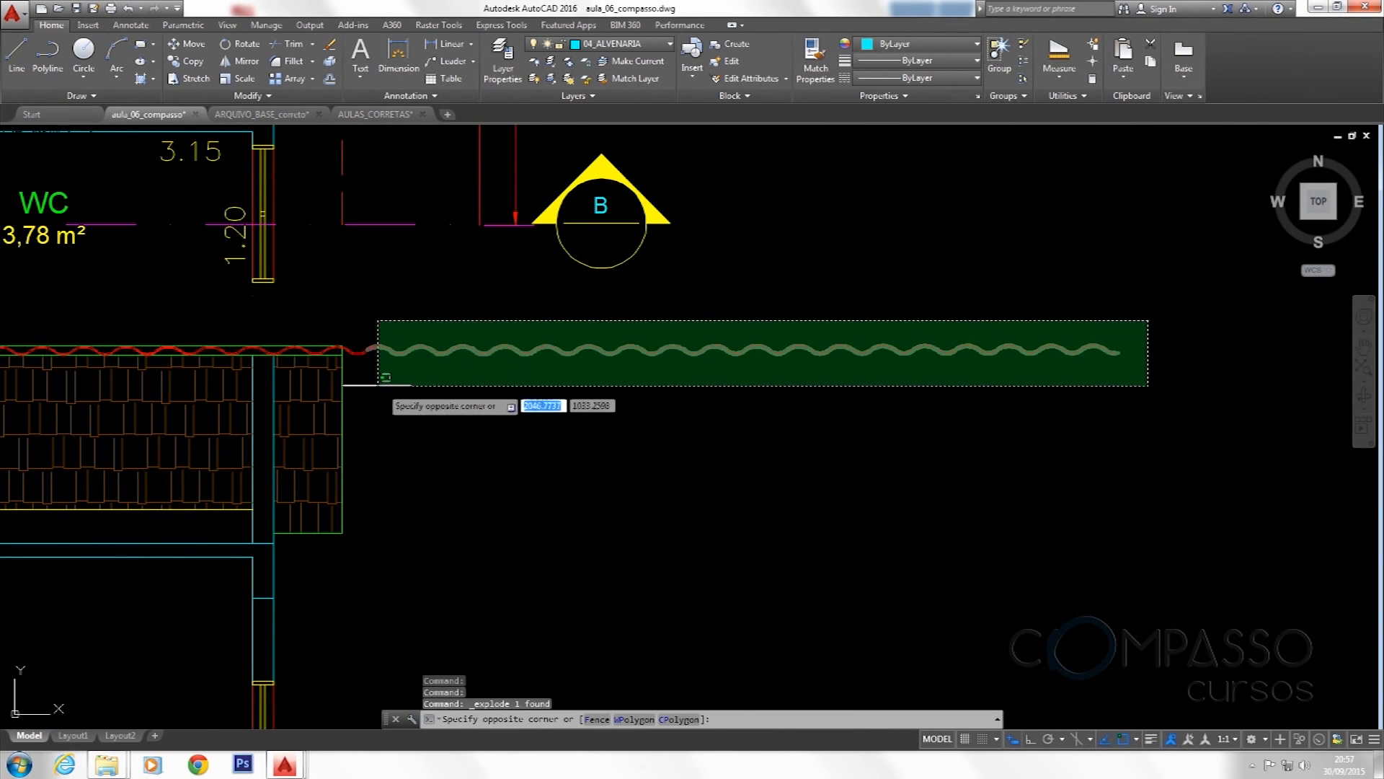
left_click(367, 385)
key("Delete")
middle_click_drag(373, 315, 768, 321)
Erase the upper green horizontal roof line that runs along the crests of the tile profile
scroll(725, 351, "up", 4)
left_click(733, 355)
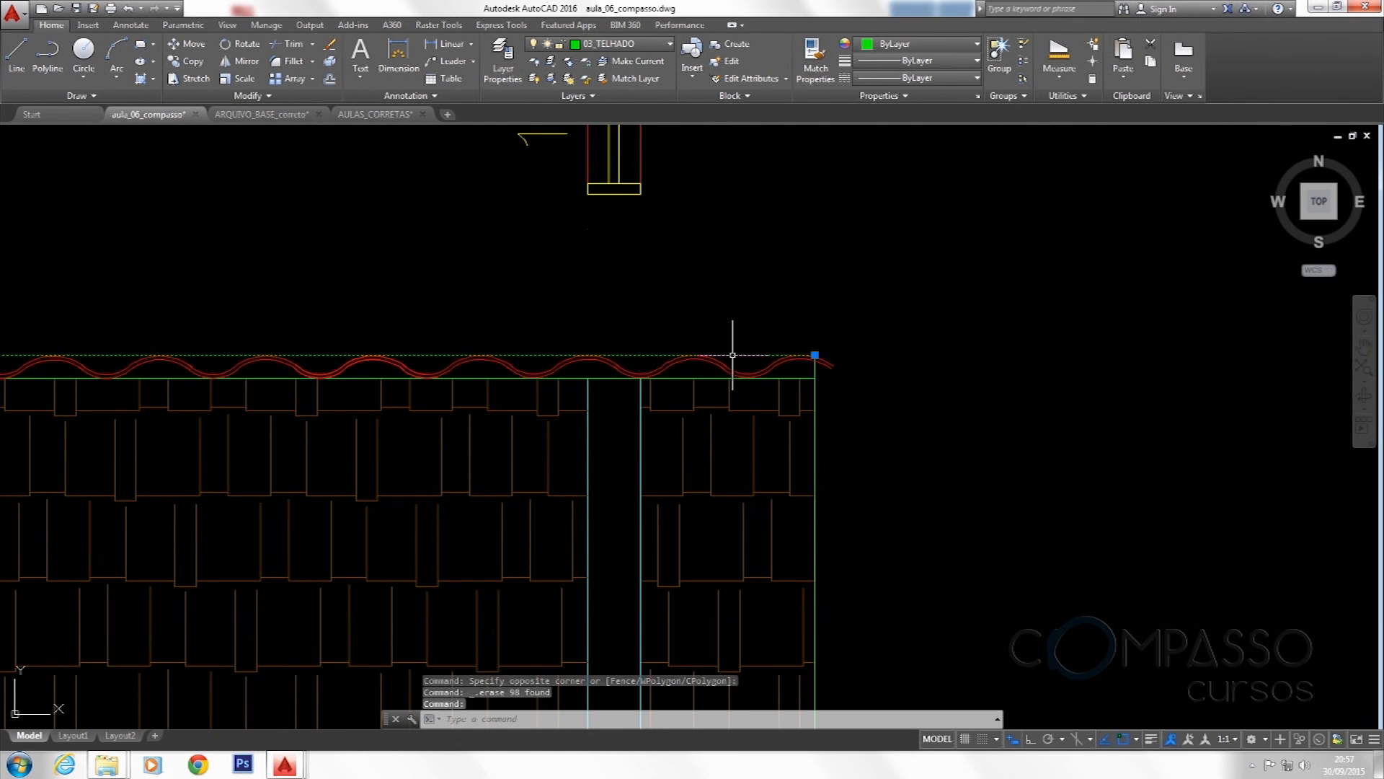
key("Delete")
Trim the ends of the wavy tile profile at the green vertical line of the roof's right edge
scroll(733, 354, "up", 8)
type("tr")
key("Return")
key("Return")
left_click(855, 247)
left_click(777, 395)
Erase the green horizontal roof line directly beneath the wavy tile profile
left_click(733, 275)
scroll(755, 294, "down", 5)
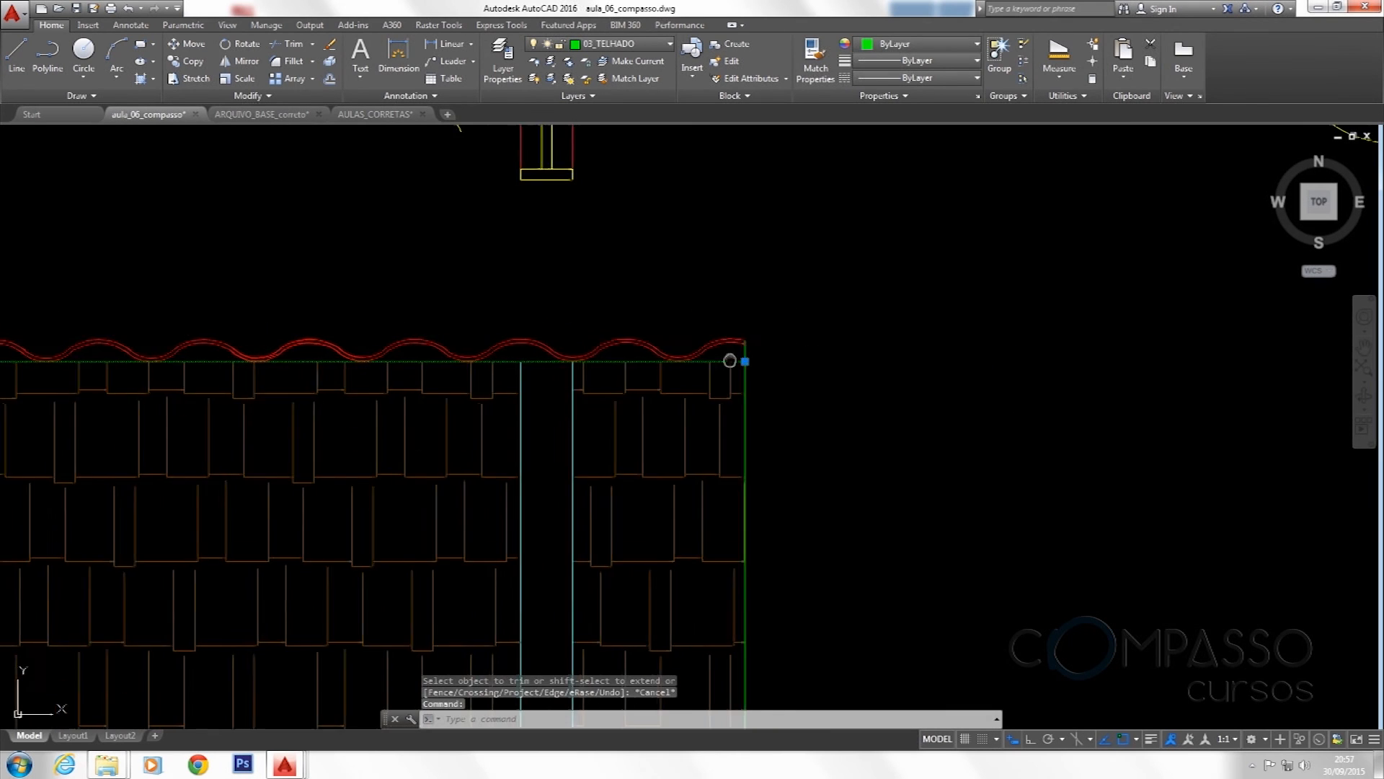
middle_click_drag(733, 359, 823, 322)
scroll(823, 322, "down", 3)
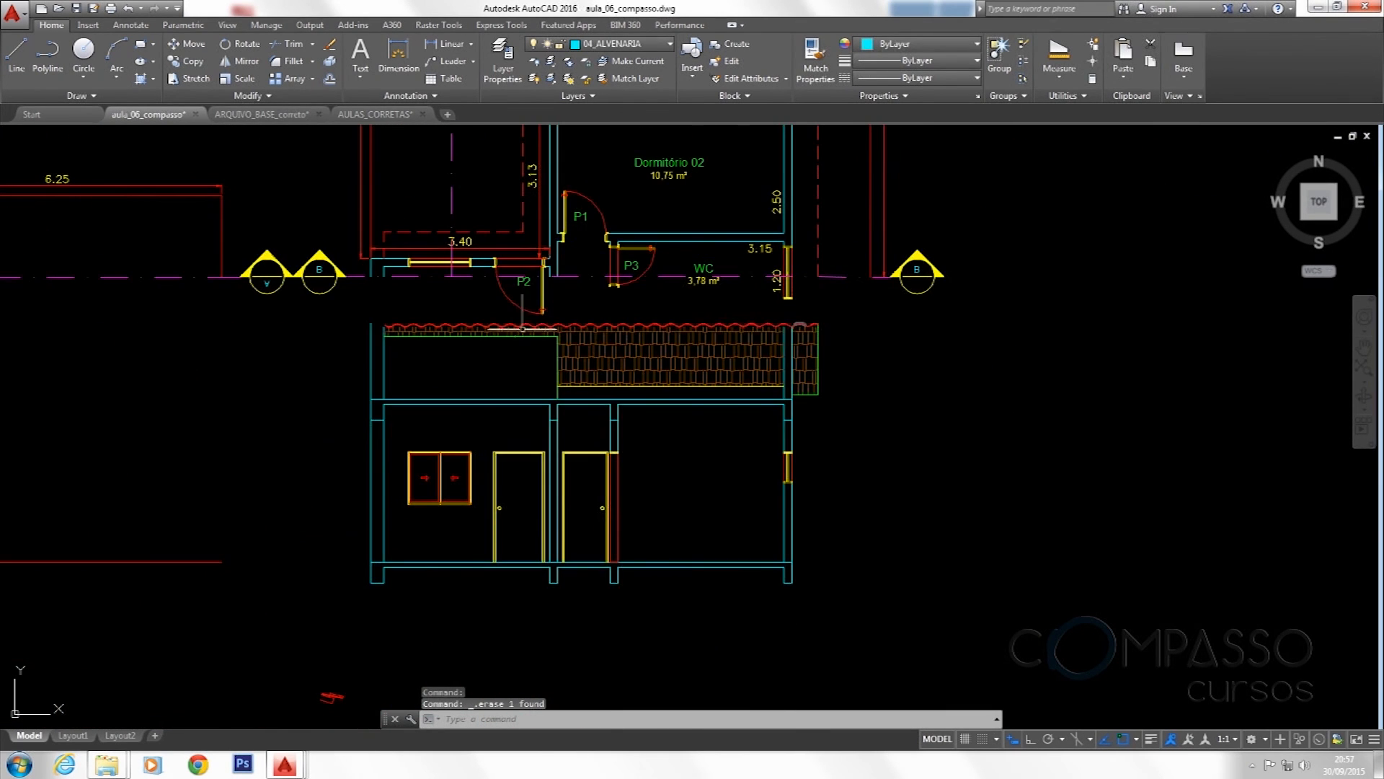
Cap section B's left wall above the roof with lines running 0.1 up from the inner face, 0.25 left, and down to the outer face
scroll(539, 331, "up", 2)
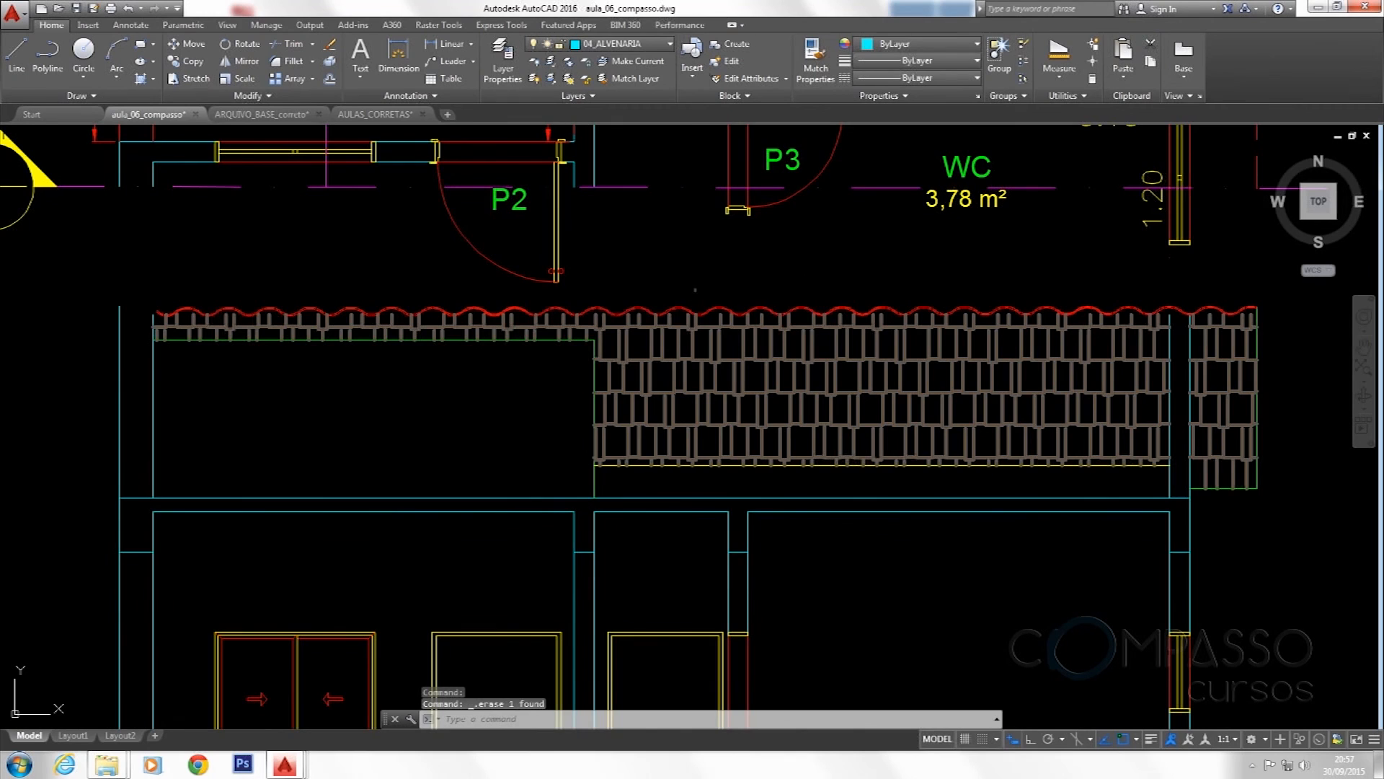
scroll(411, 349, "up", 5)
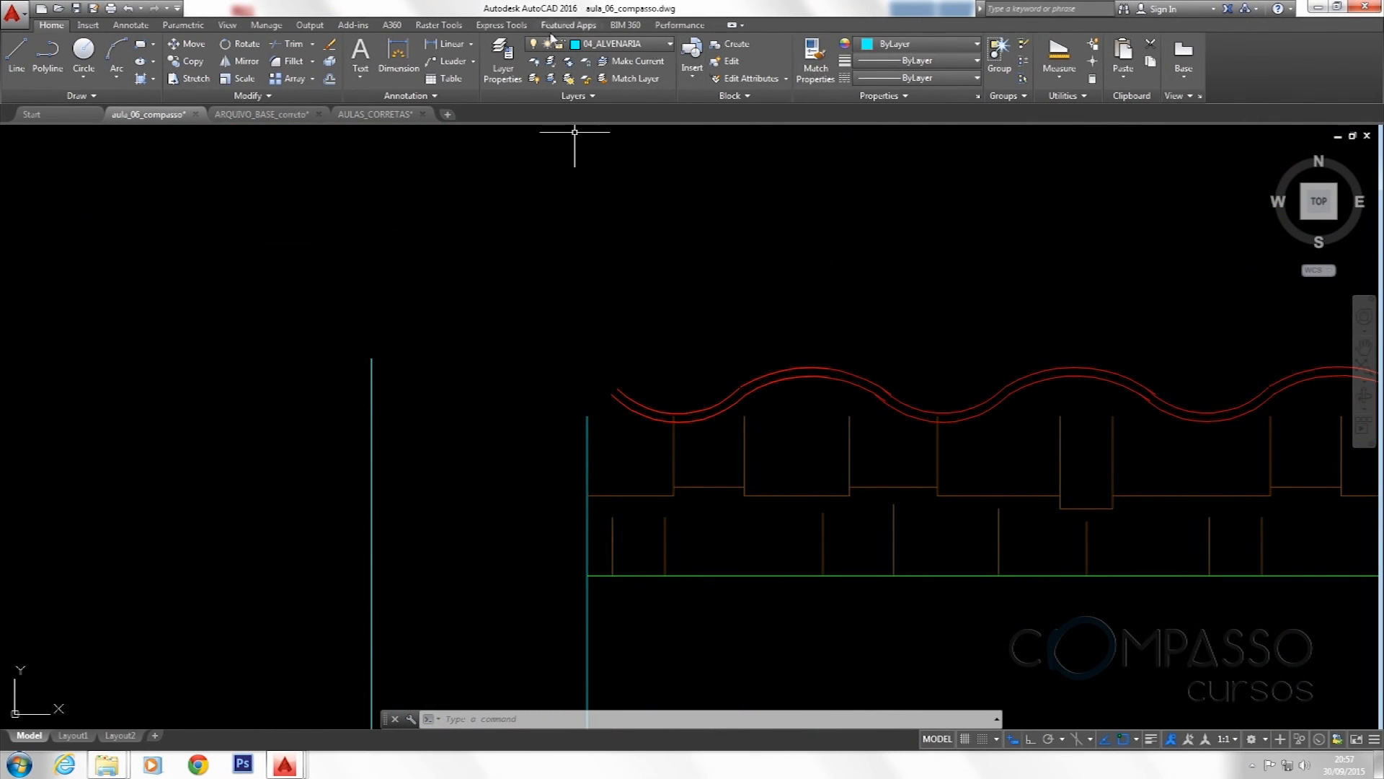
type("L")
key("Return")
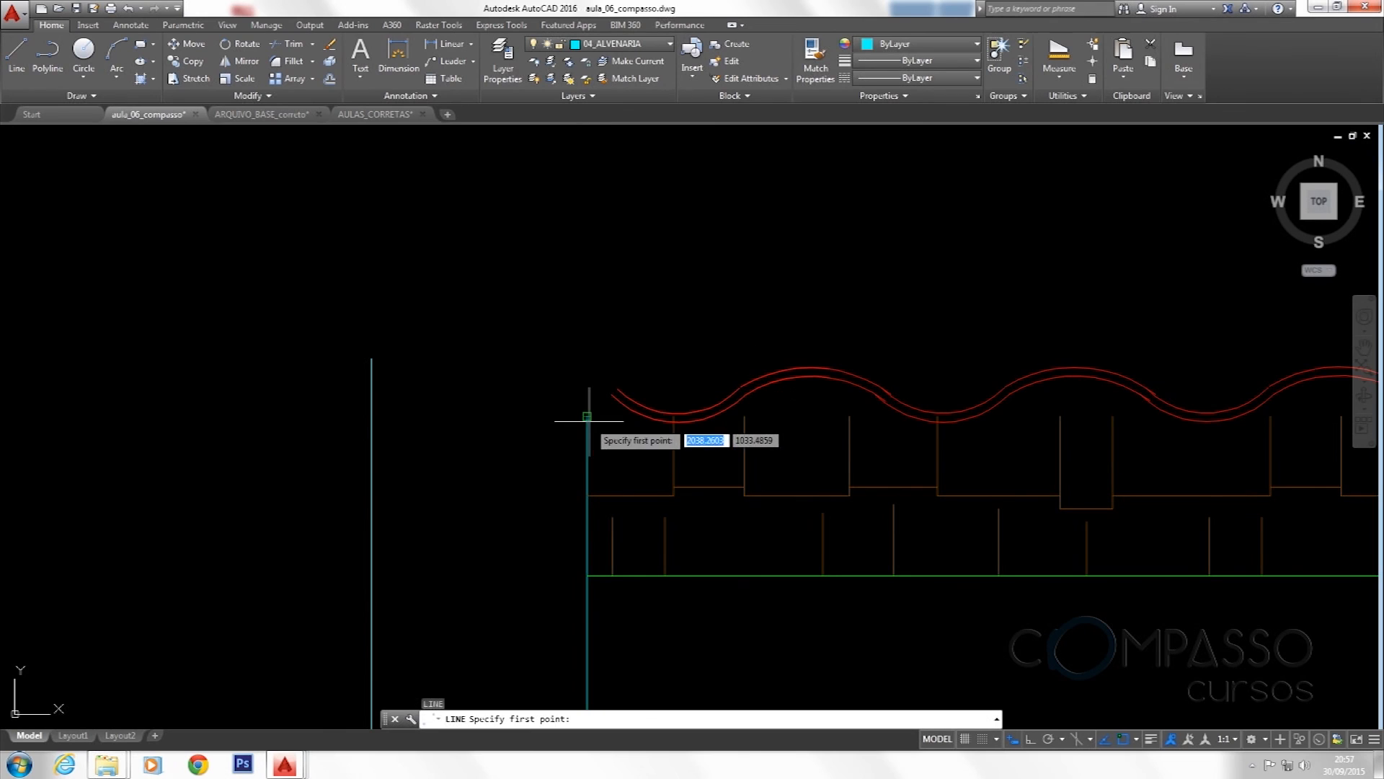
left_click(587, 410)
key("F8")
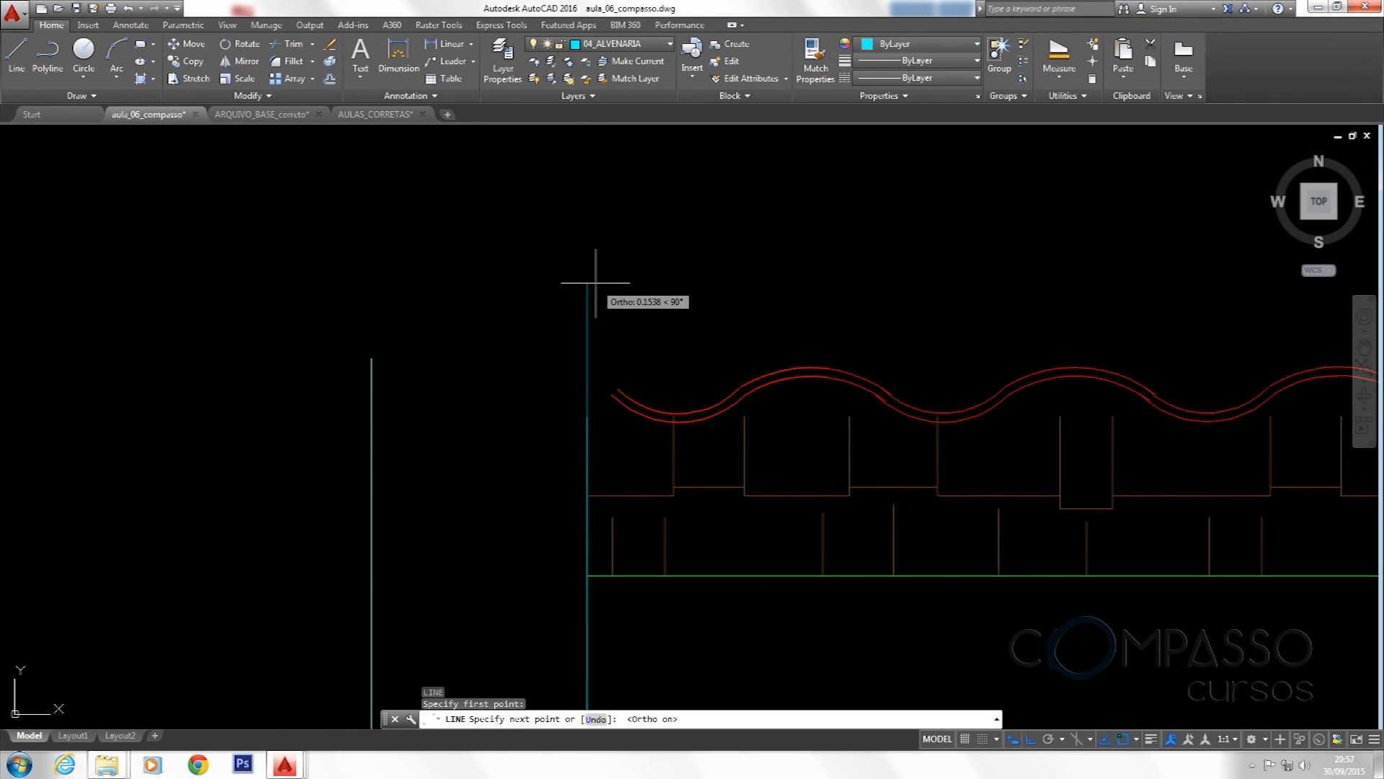
type(".1")
key("Return")
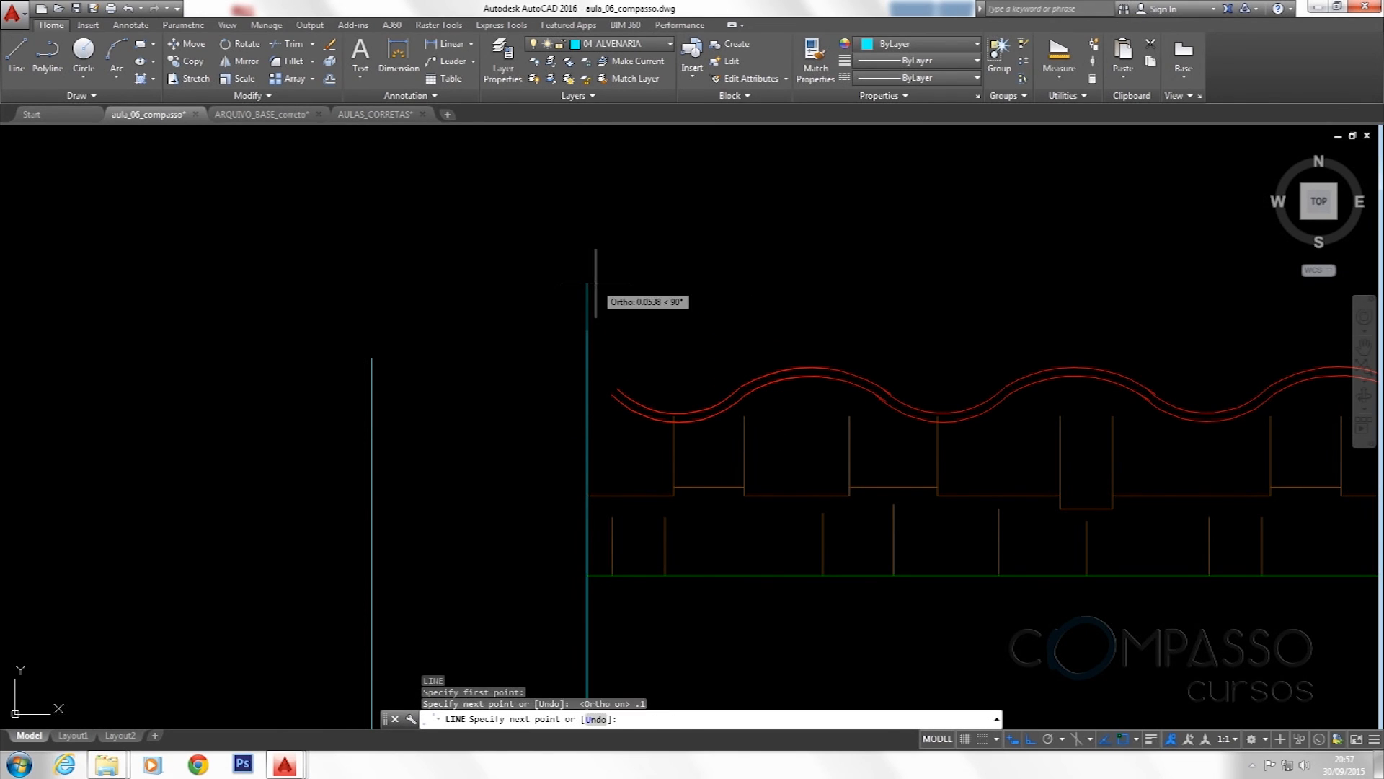
type(".2")
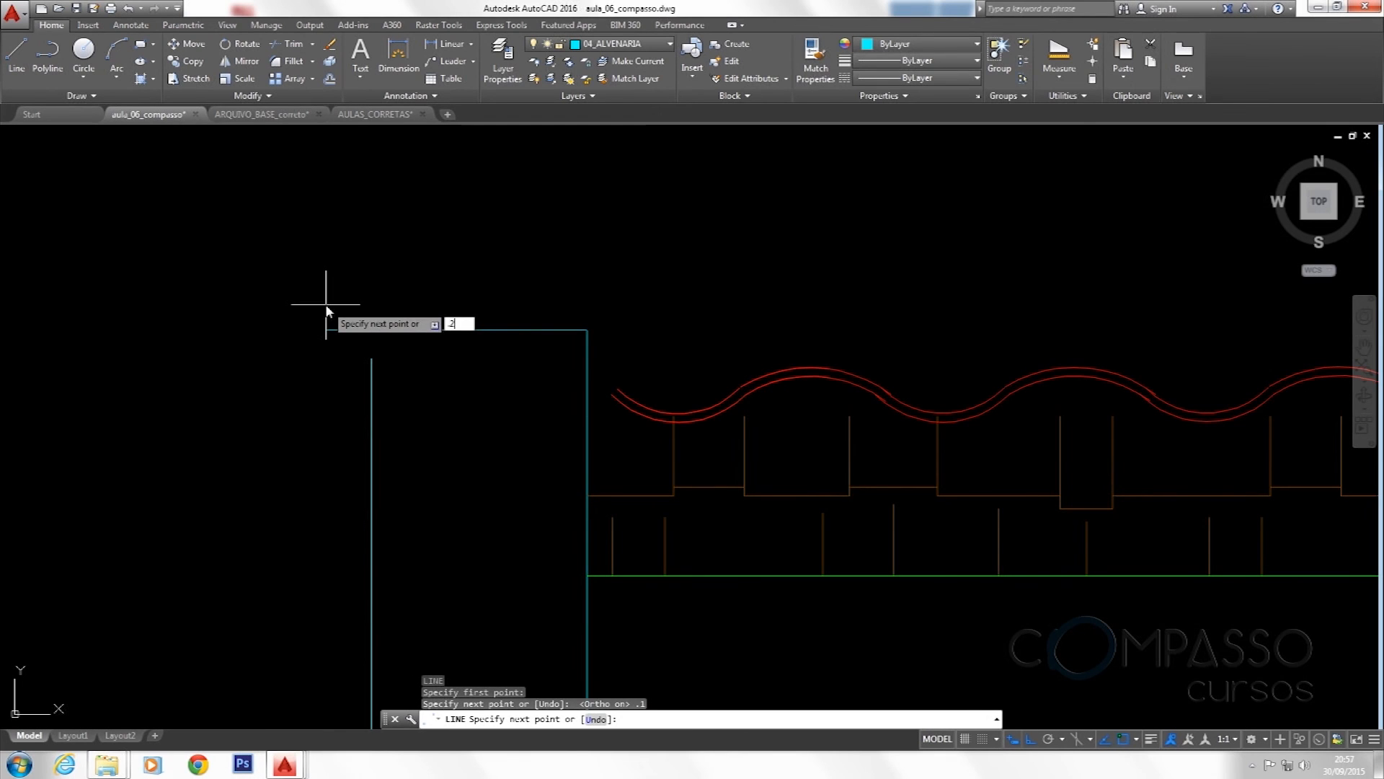
type("5")
key("Return")
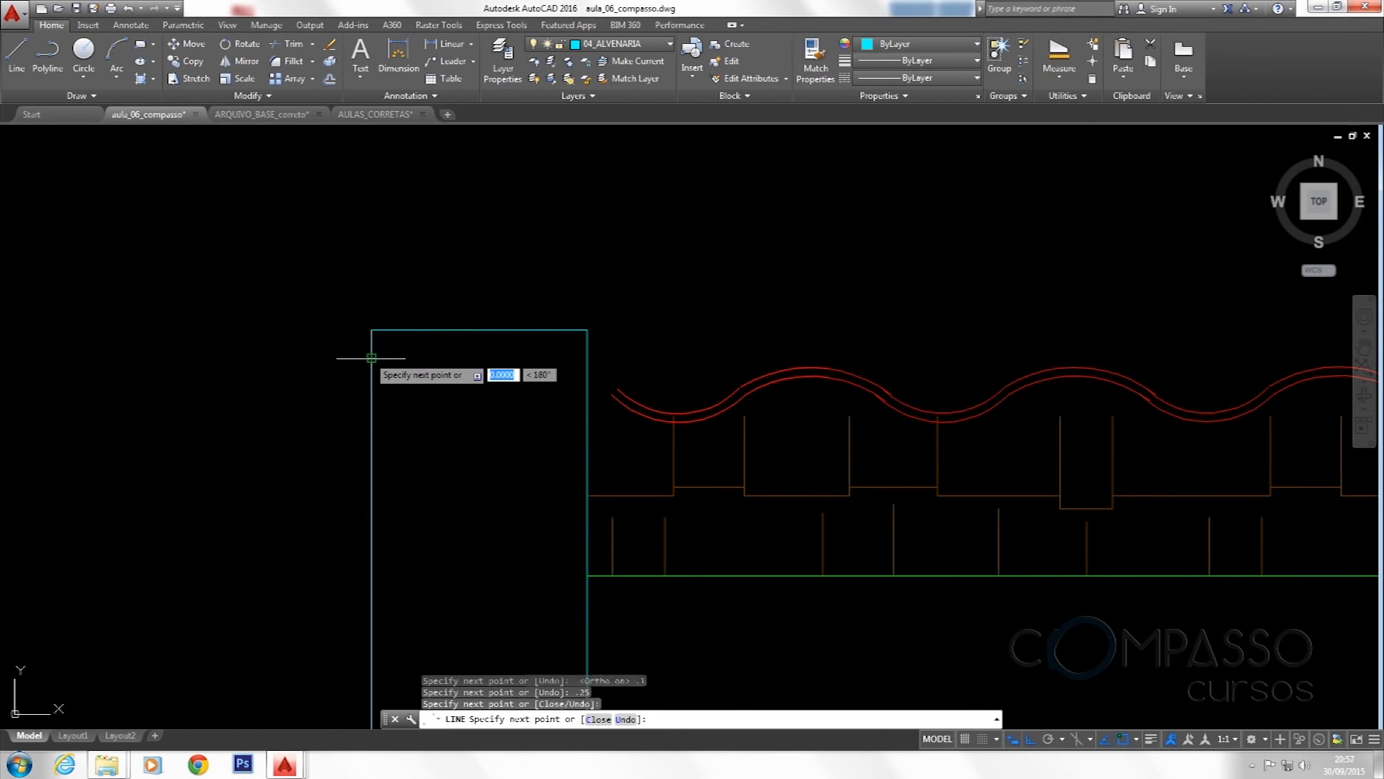
key("Escape")
scroll(547, 289, "down", 5)
scroll(476, 277, "down", 2)
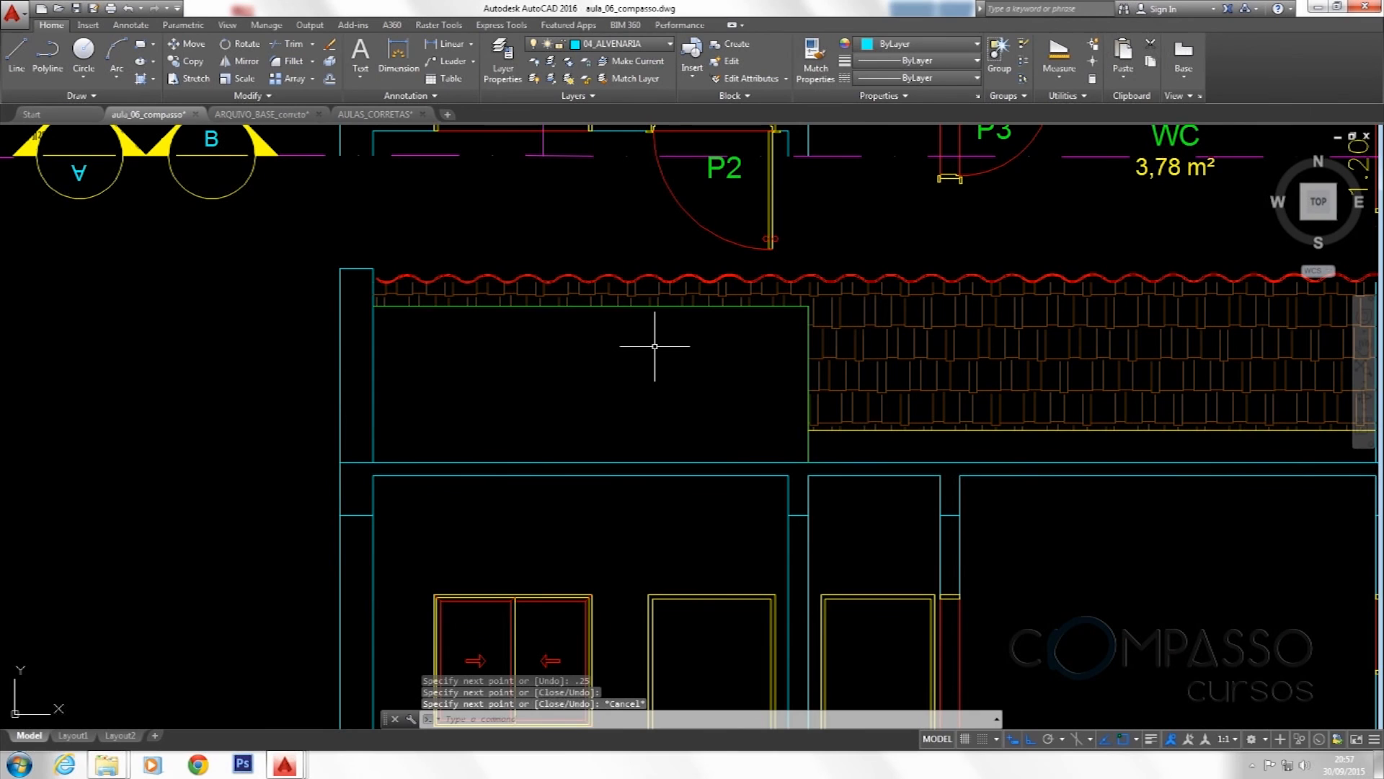
Start a hatch and match its properties from the concrete sample beside the HACHURA CONCRETO label
scroll(648, 346, "down", 4)
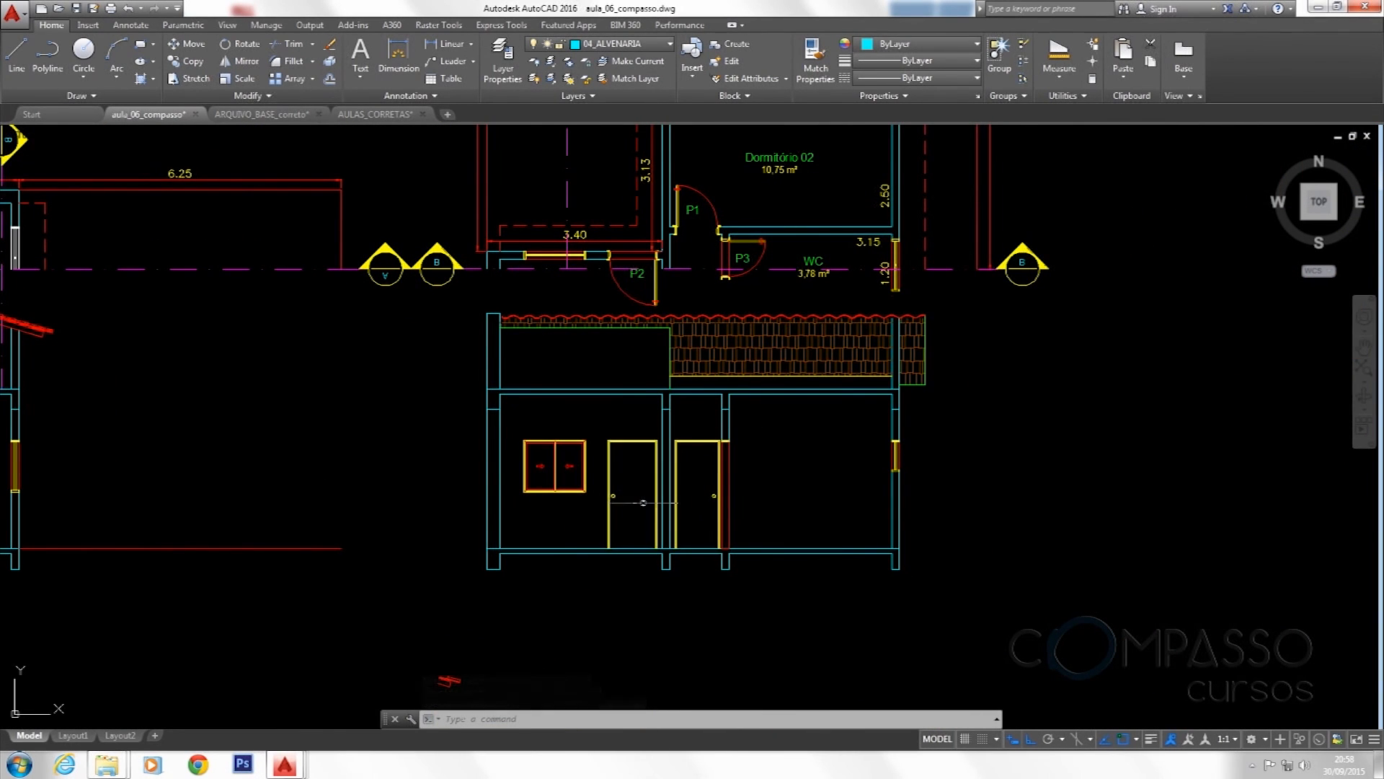
middle_click_drag(576, 472, 614, 469)
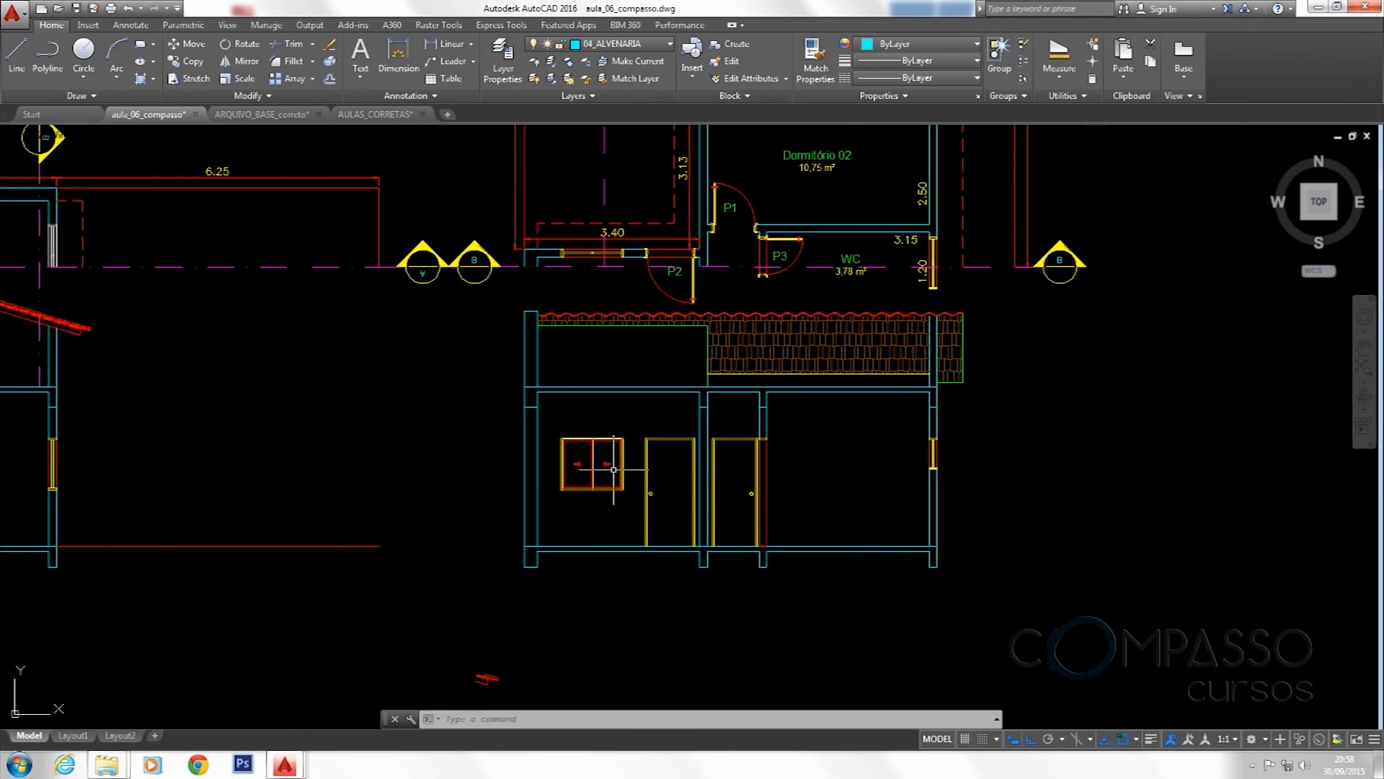
mouse_move(648, 423)
middle_mouse_down()
mouse_move(790, 409)
mouse_move(815, 388)
middle_mouse_up()
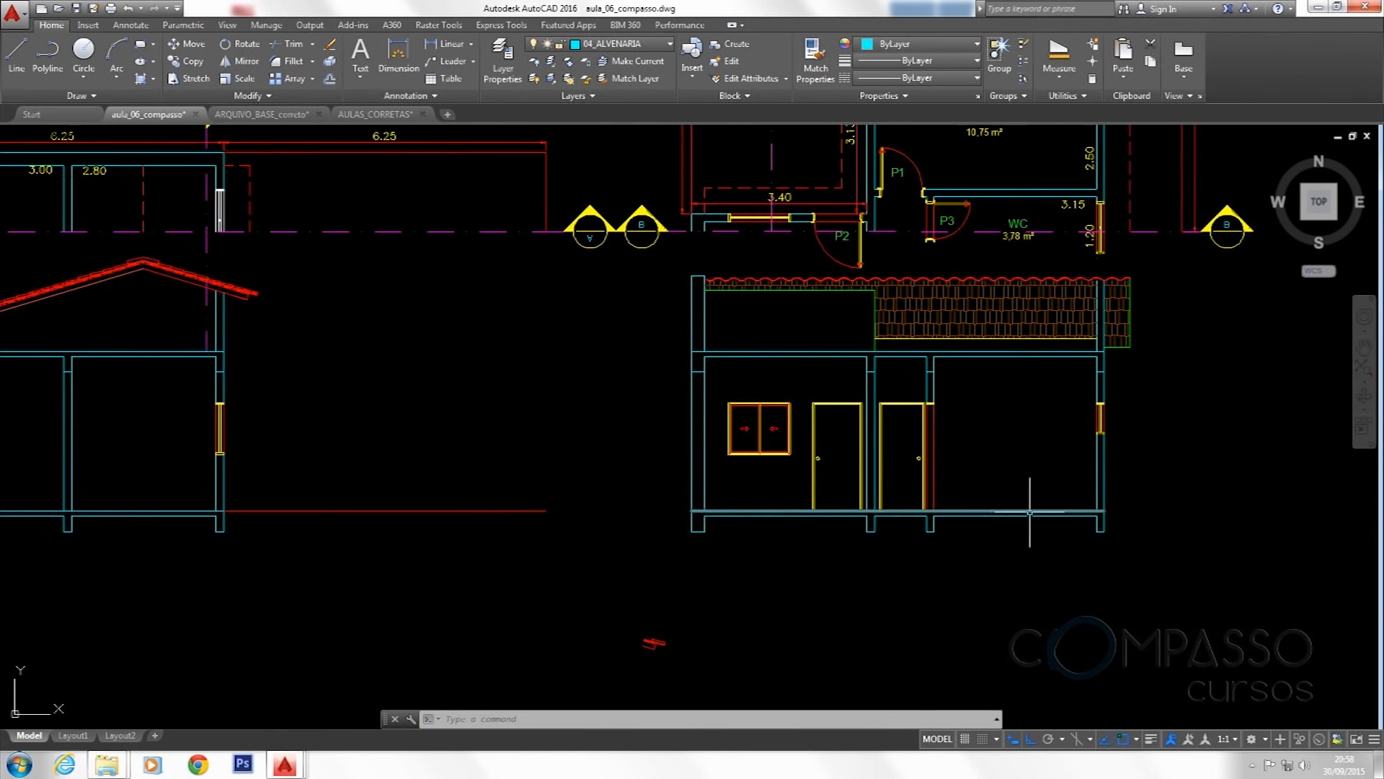
middle_click_drag(728, 353, 870, 330)
middle_click_drag(415, 421, 670, 431)
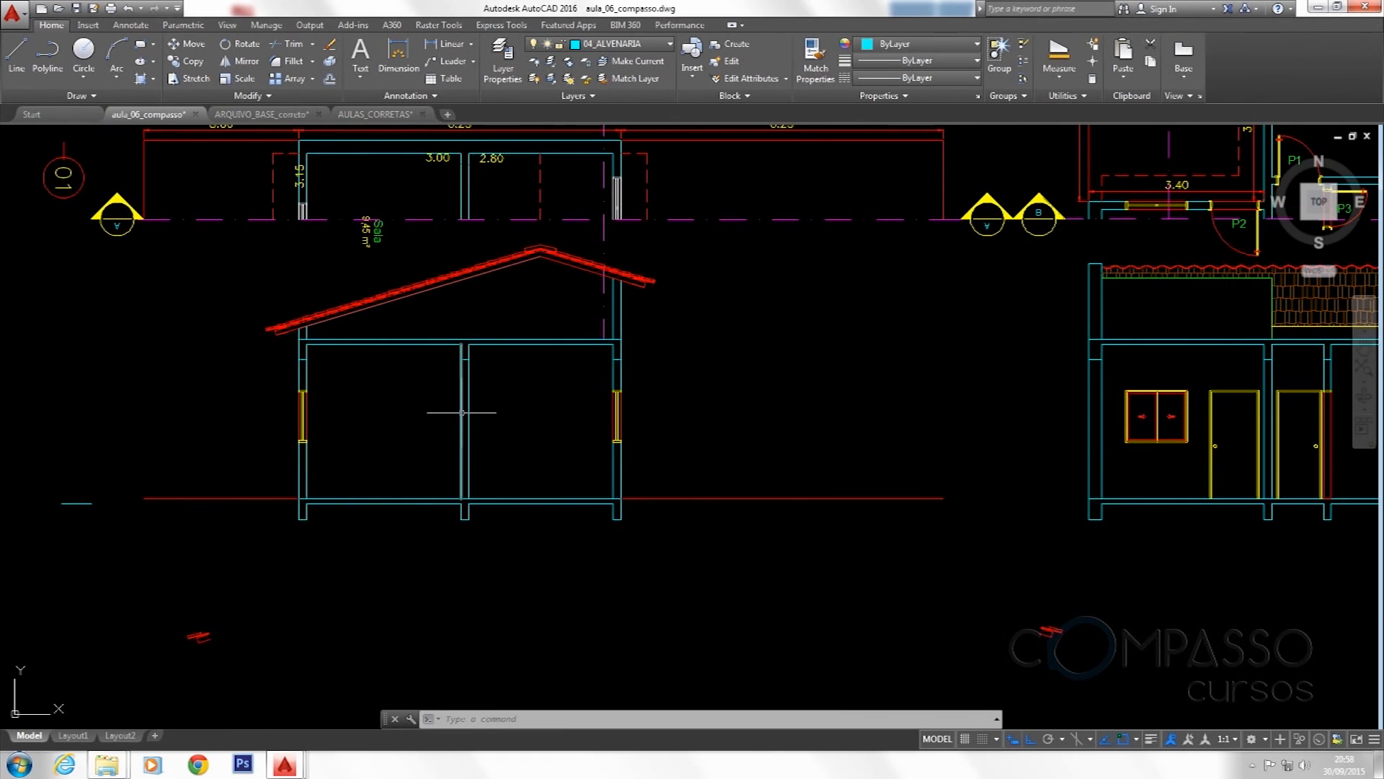
scroll(487, 403, "down", 5)
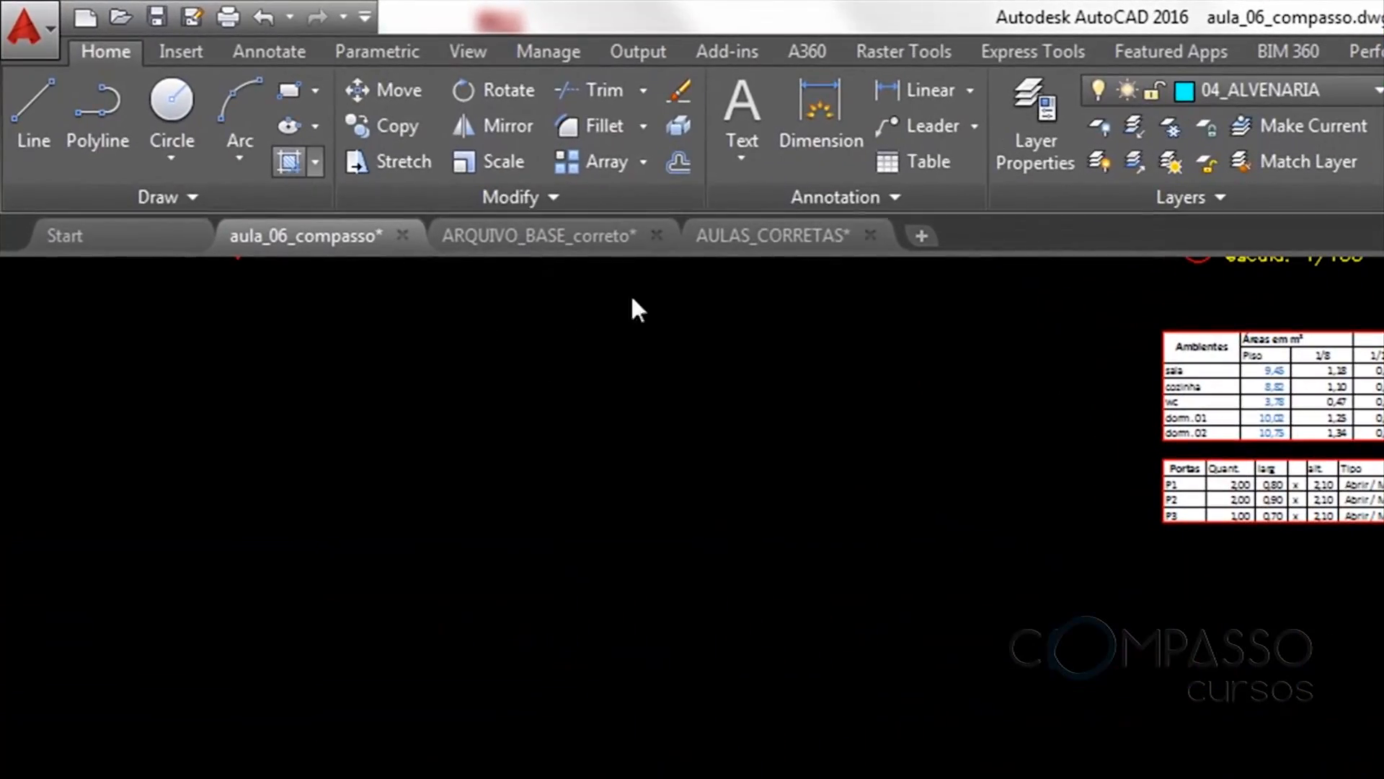
middle_click_drag(1101, 393, 1080, 411)
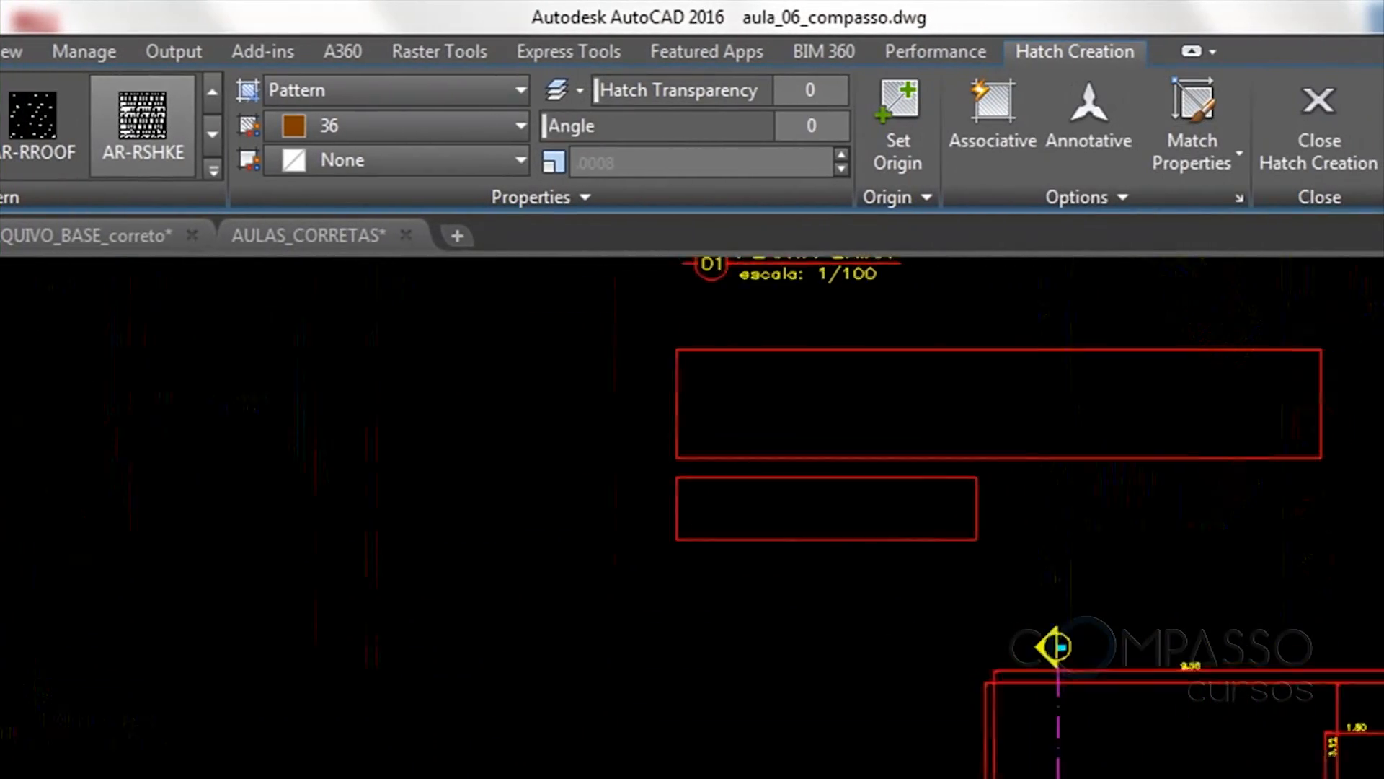
scroll(721, 433, "down", 2)
middle_click_drag(1154, 562, 581, 388)
middle_click_drag(1043, 360, 836, 691)
scroll(835, 712, "up", 4)
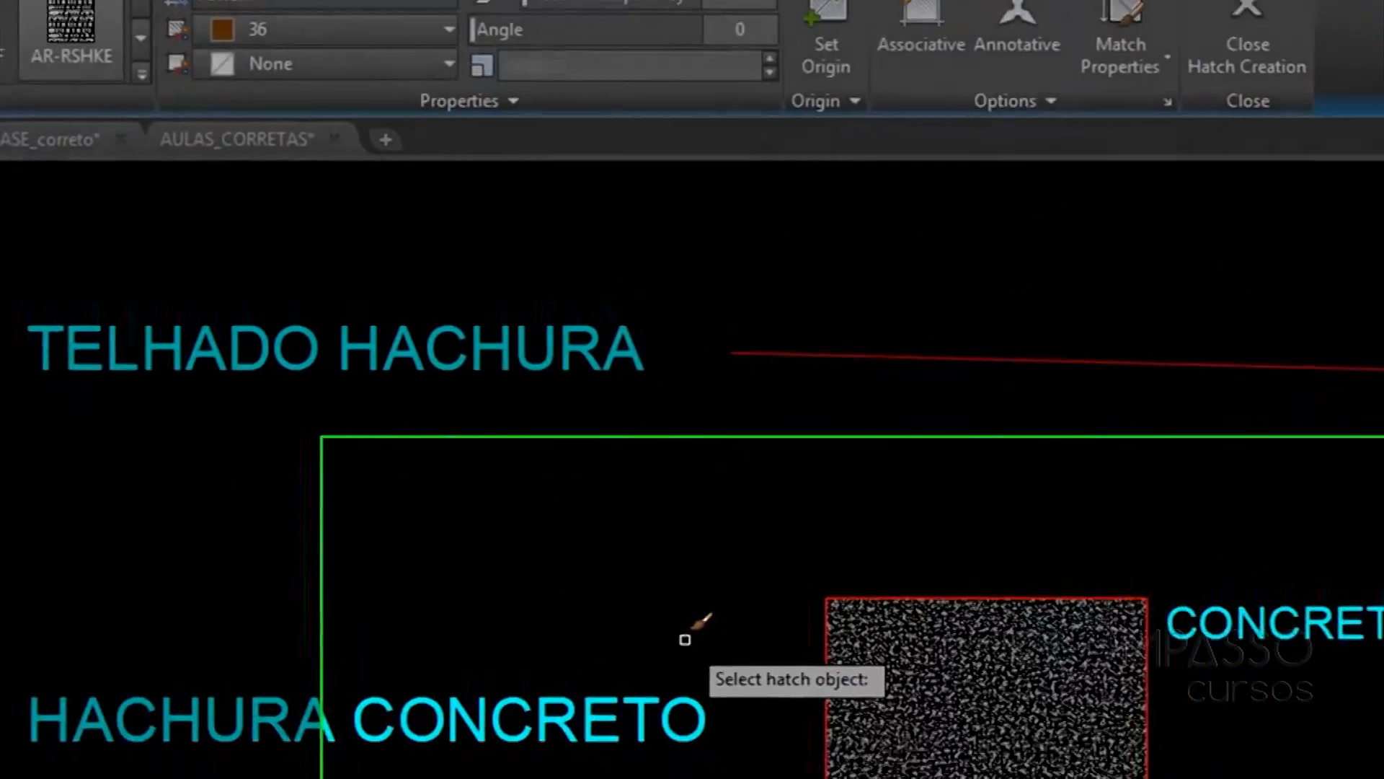
left_click(696, 283)
Apply the concrete hatch to section A's floor slab and foundation beams
scroll(695, 278, "down", 6)
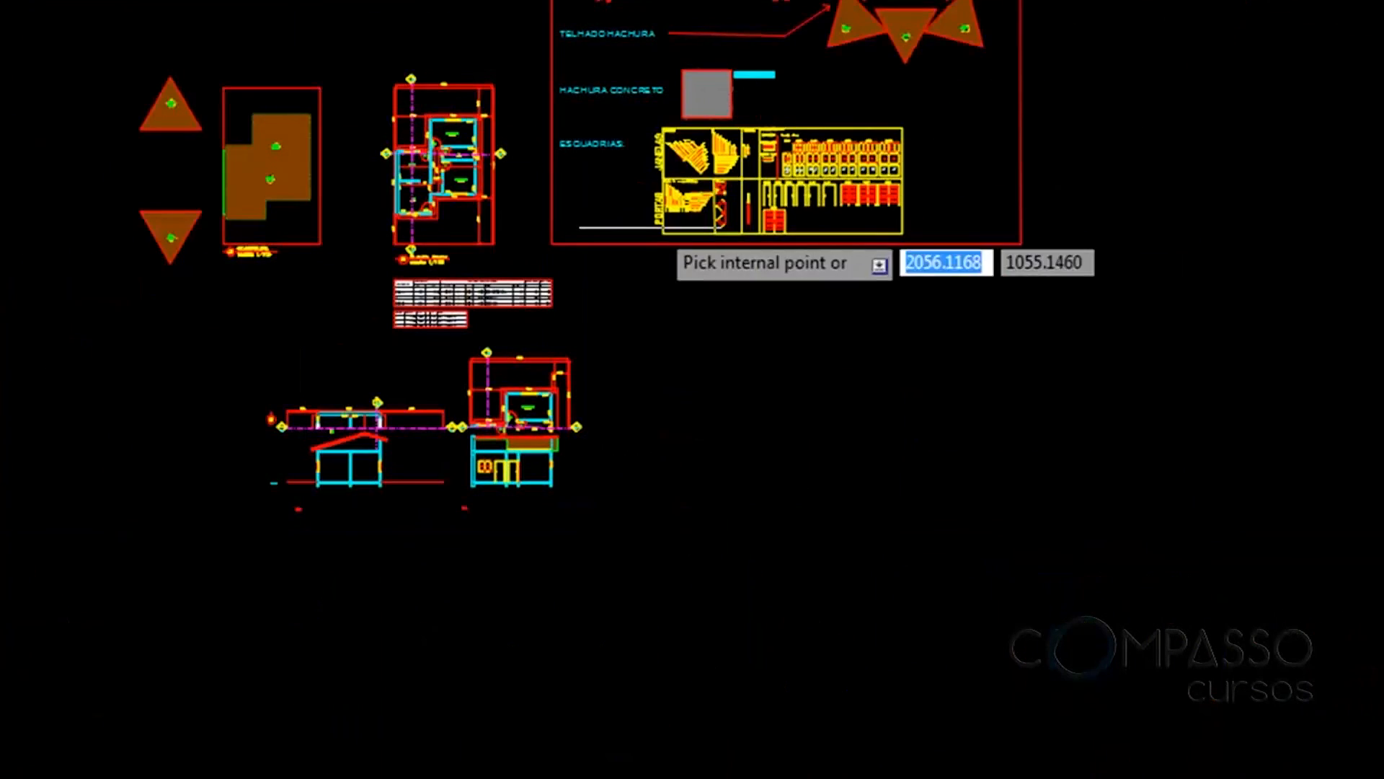
scroll(368, 573, "up", 10)
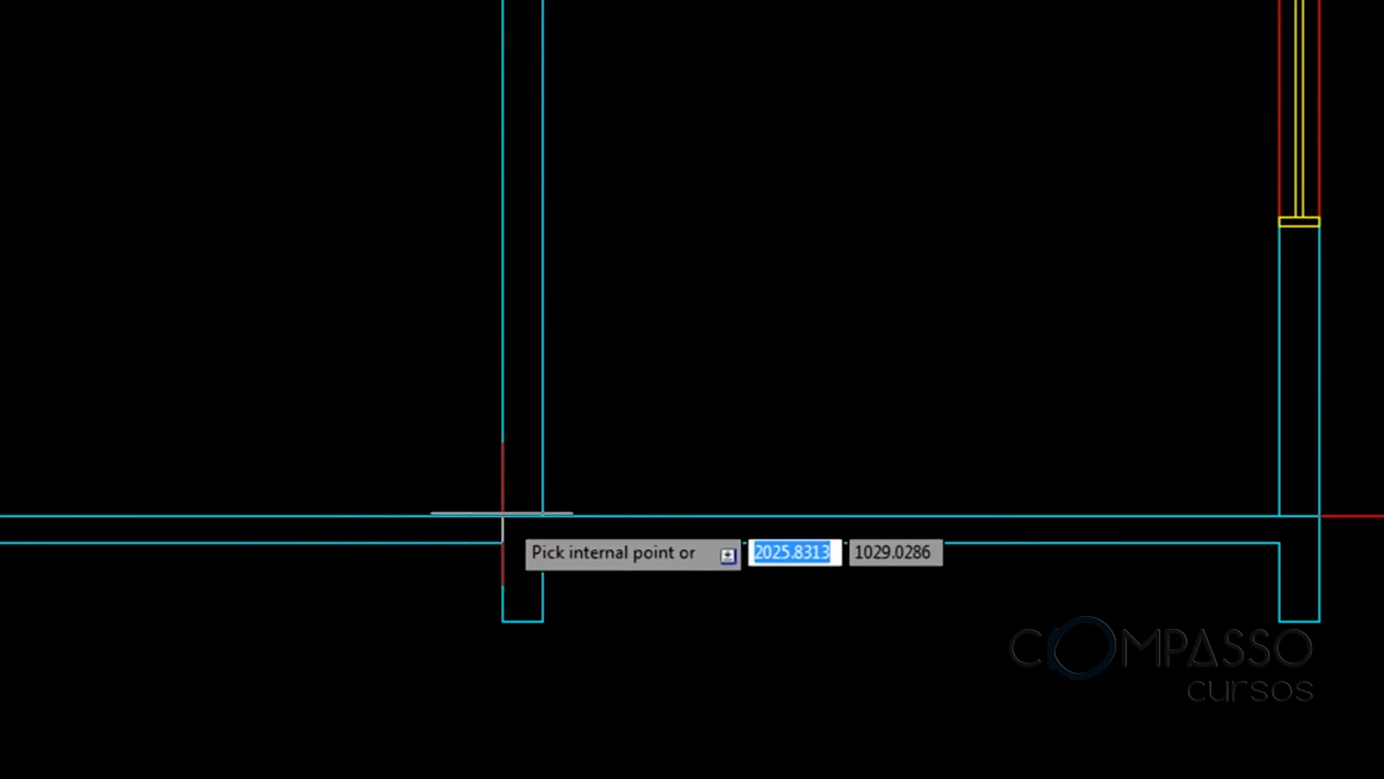
left_click(520, 532)
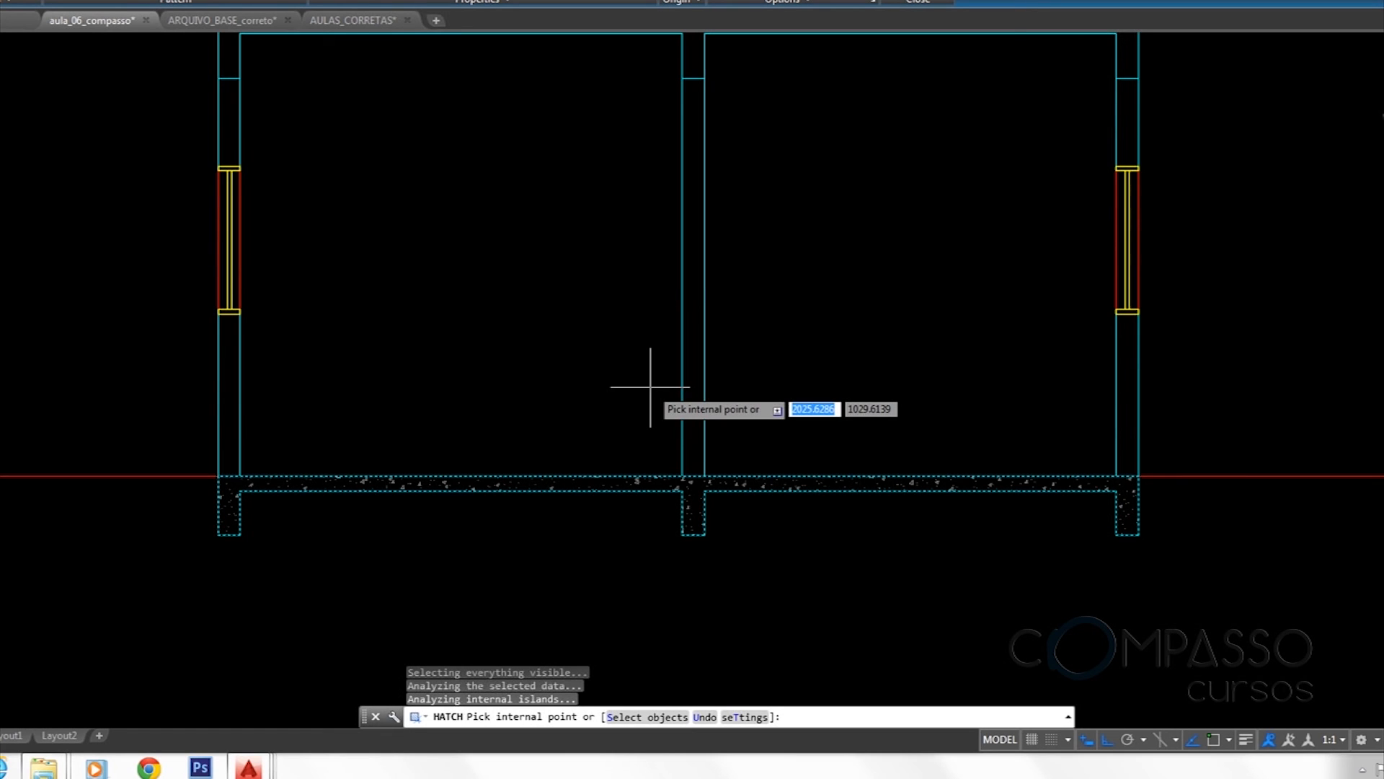
key("Return")
Apply the concrete hatch to section A's ceiling slab and upper beams
middle_click_drag(628, 361, 664, 587)
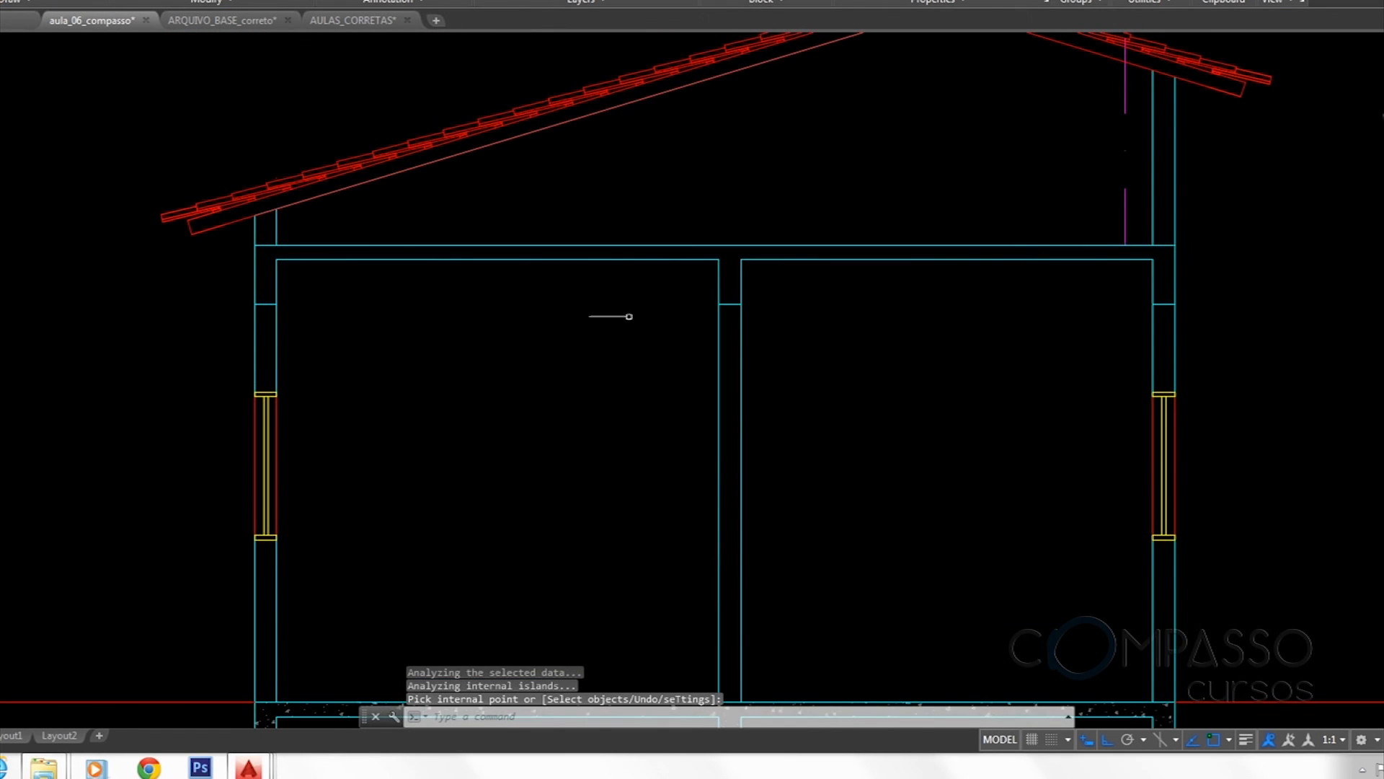
key("Return")
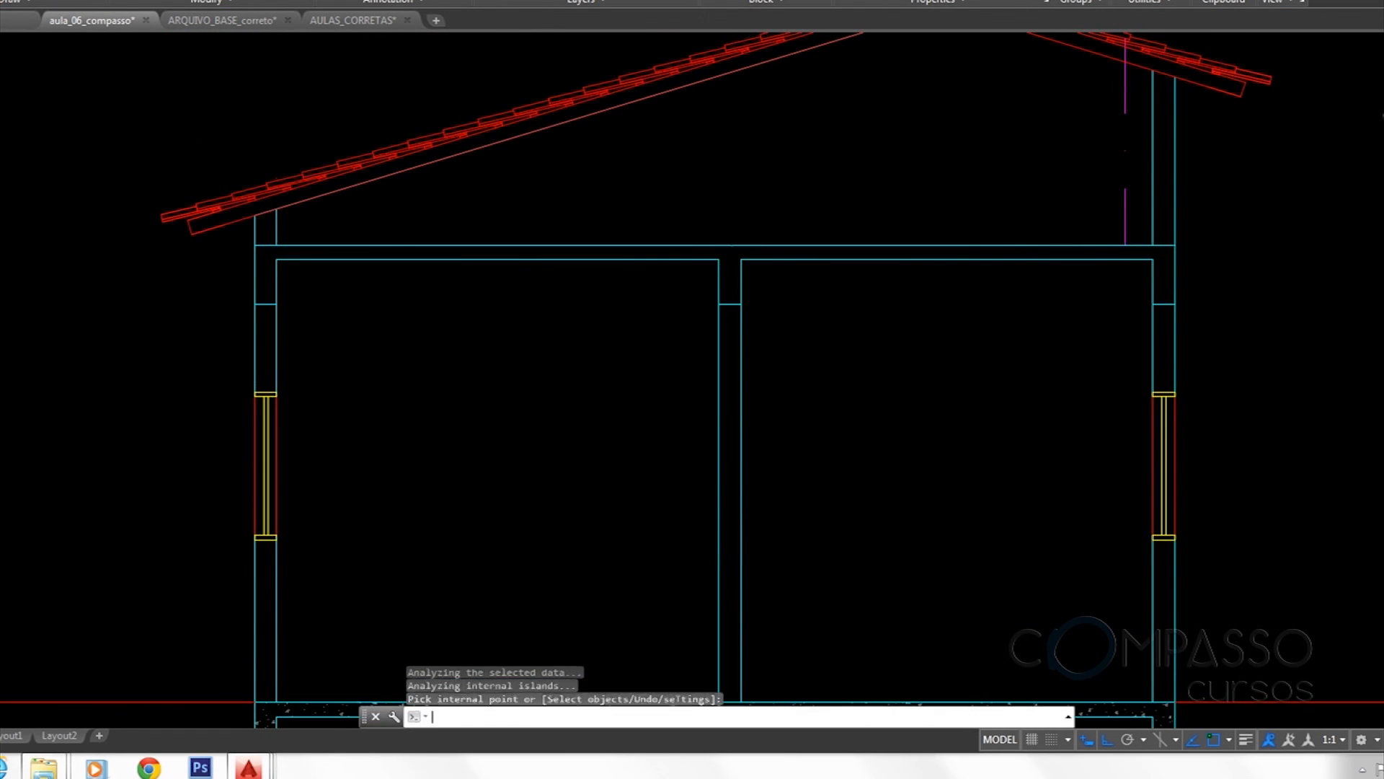
key("Return")
left_click(731, 262)
left_click(726, 256)
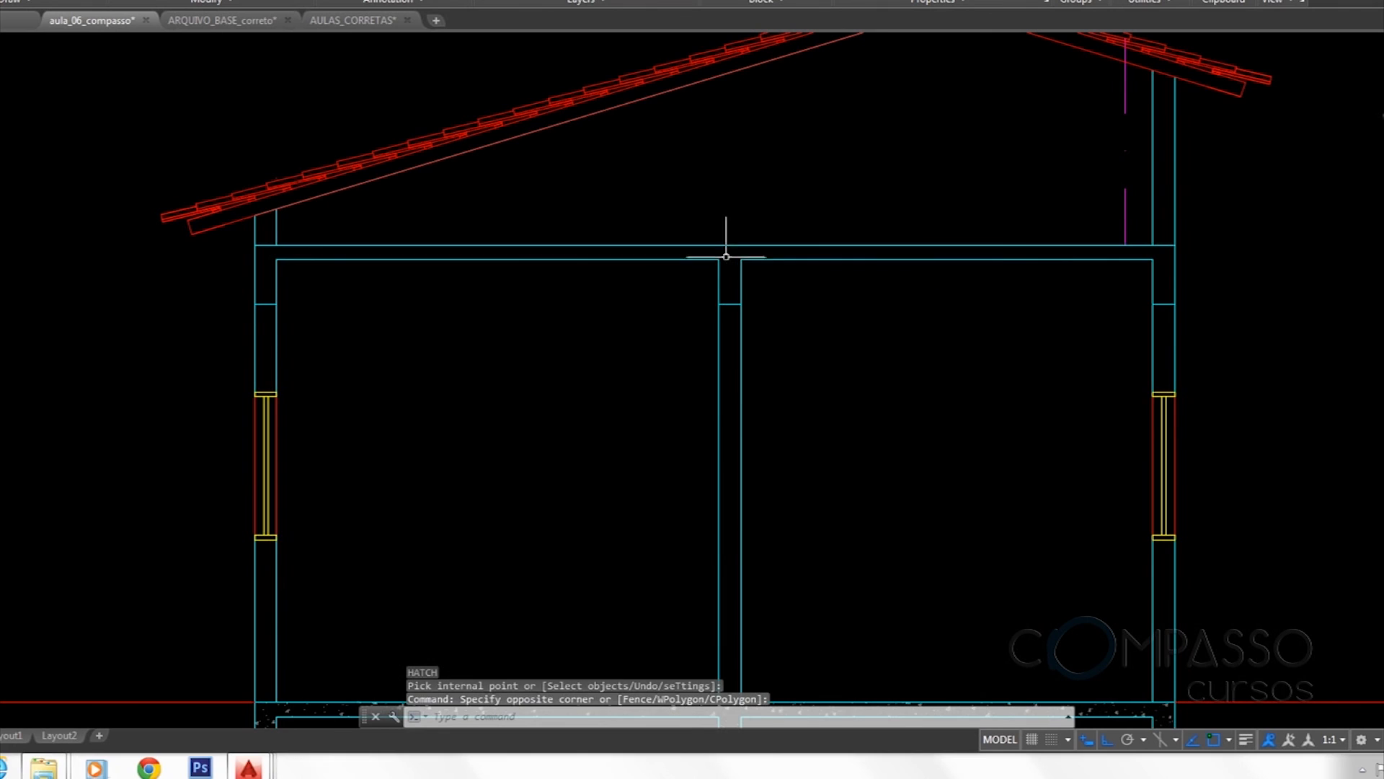
key("Return")
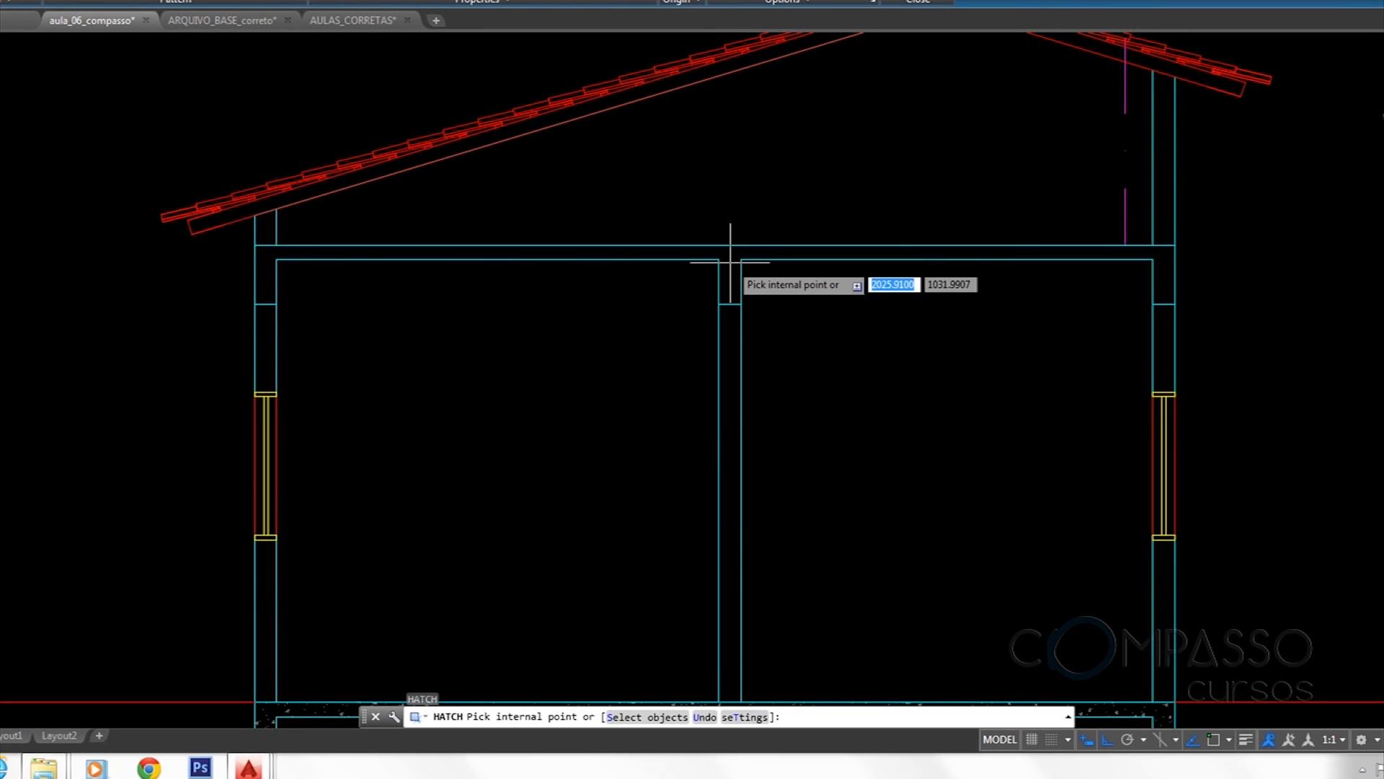
left_click(730, 263)
key("Return")
Apply the concrete hatch to section B's ceiling slab and upper beams
scroll(730, 263, "down", 8)
middle_click_drag(906, 355, 639, 416)
scroll(829, 317, "up", 8)
key("Return")
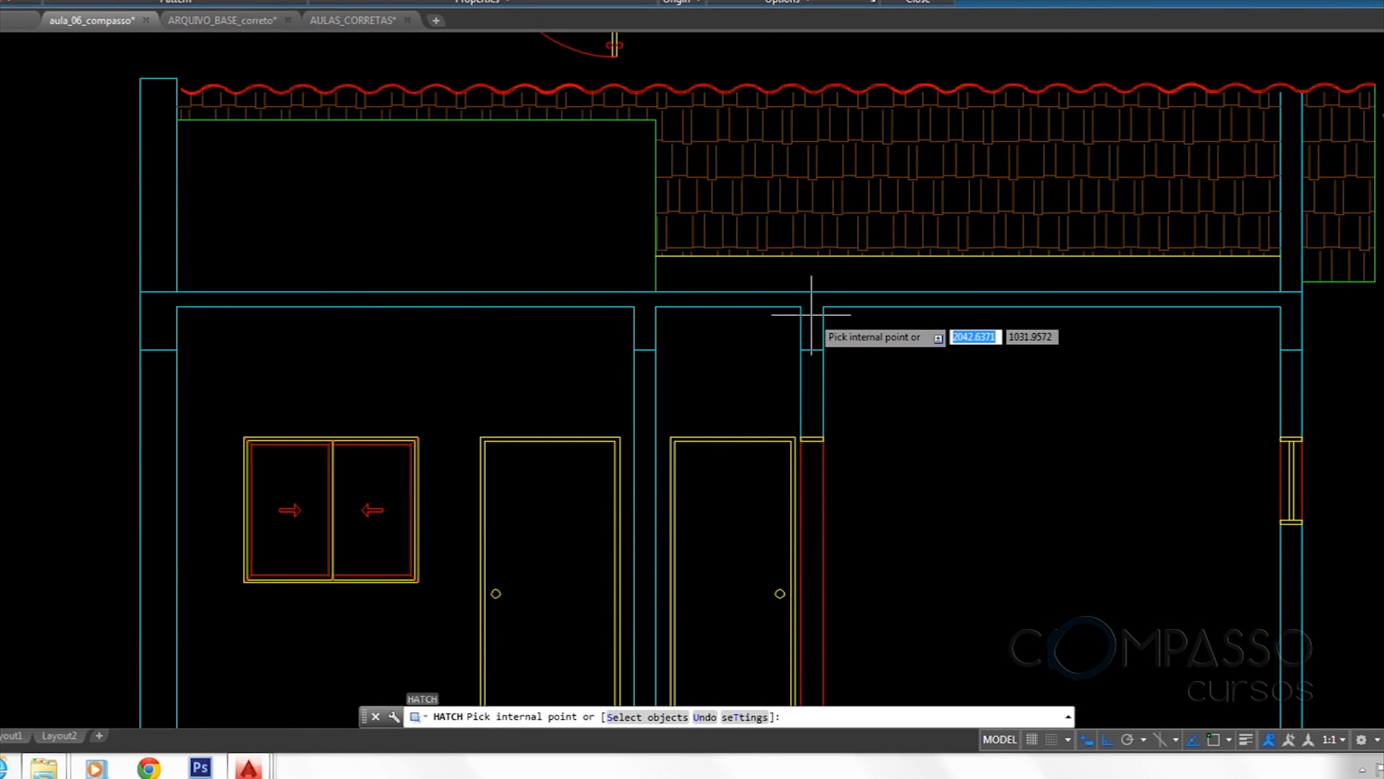
left_click(811, 314)
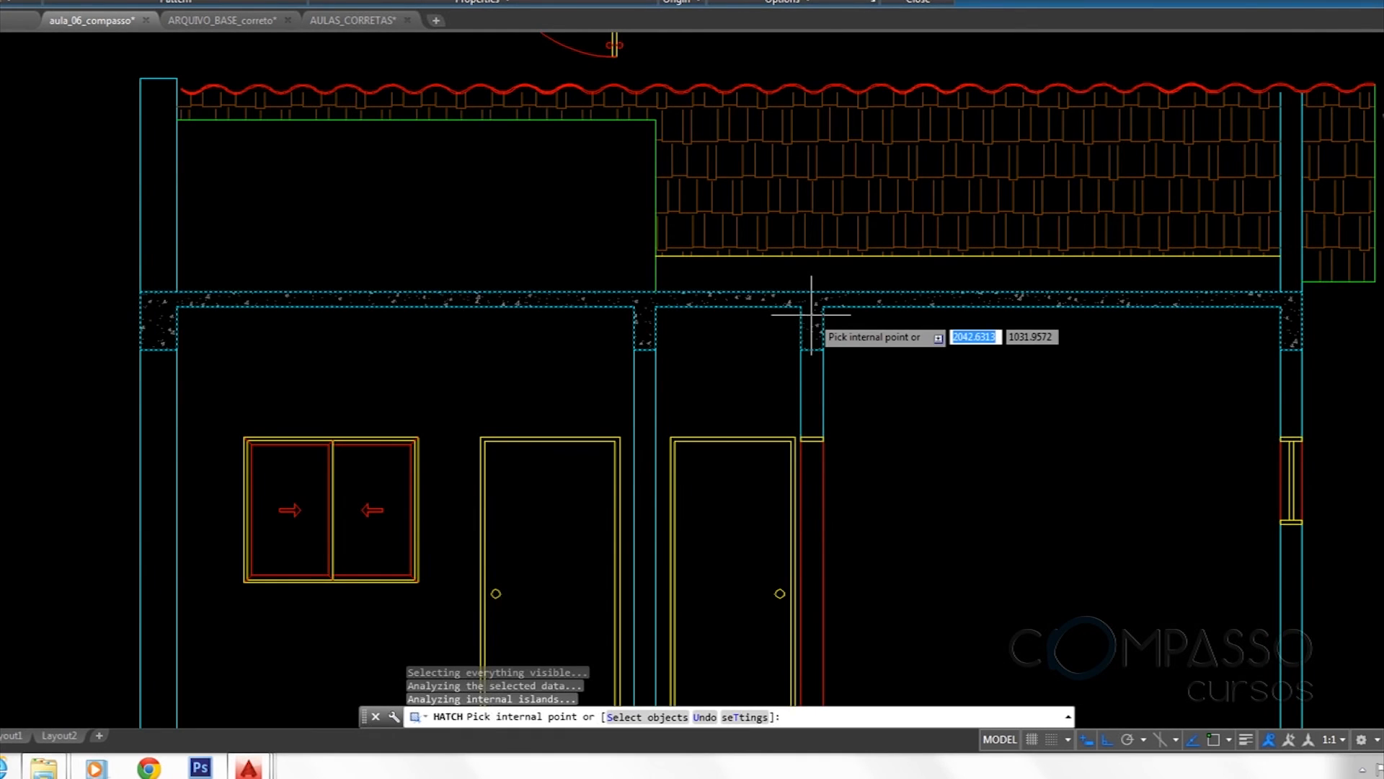
key("Return")
Apply the concrete hatch to section B's floor slab and foundation beams
scroll(811, 314, "down", 3)
scroll(793, 398, "up", 4)
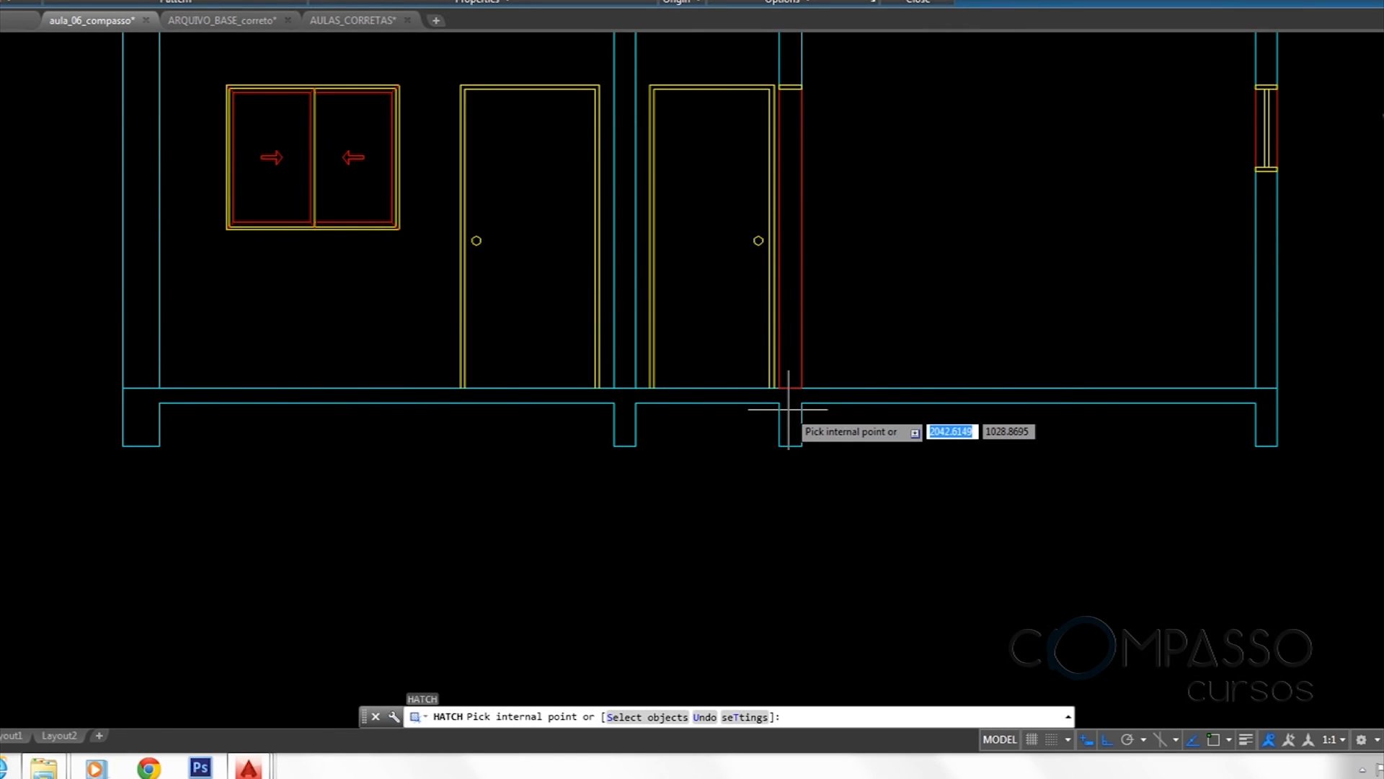
left_click(788, 409)
key("Return")
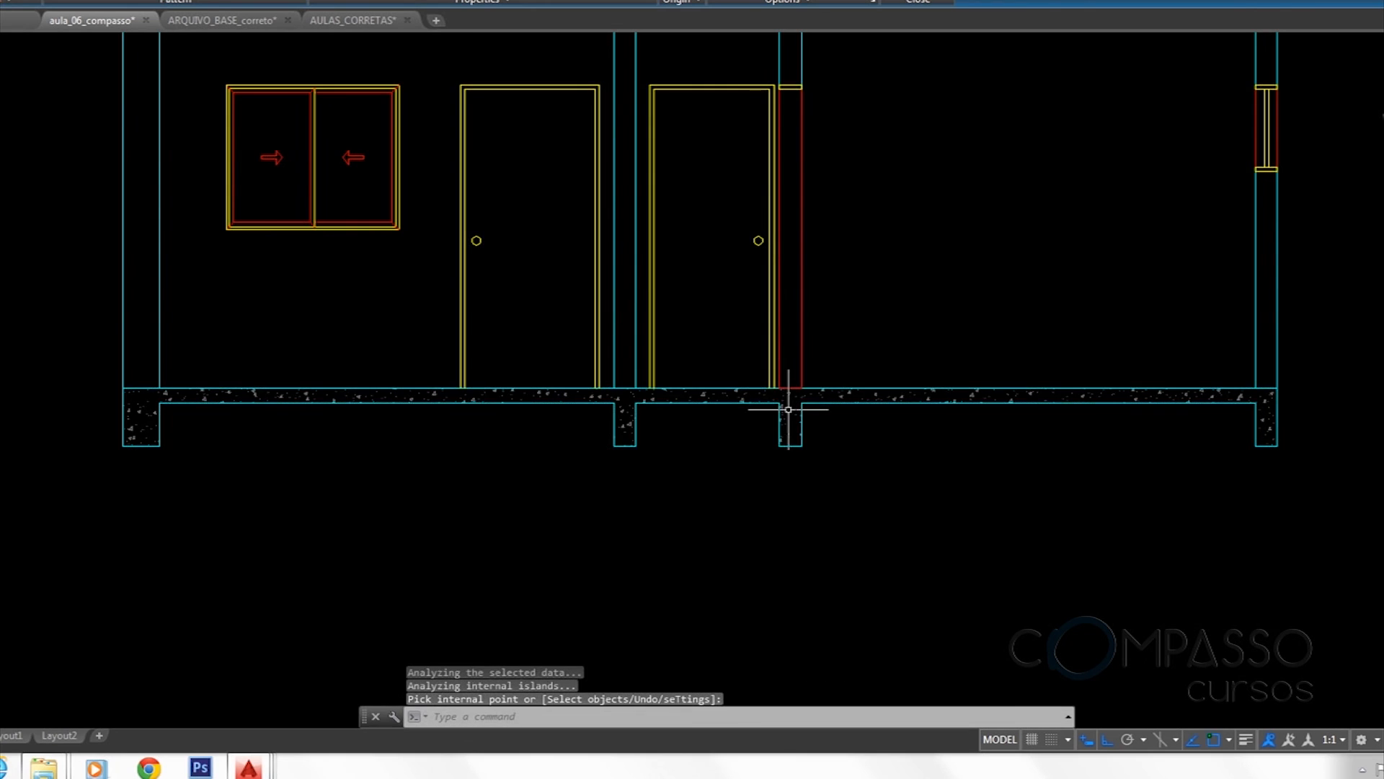
Shorten the vertical section line B above section A so that it ends just below the horizontal cut line
scroll(788, 409, "down", 5)
mouse_move(424, 395)
middle_mouse_down()
mouse_move(510, 310)
mouse_move(670, 371)
middle_mouse_up()
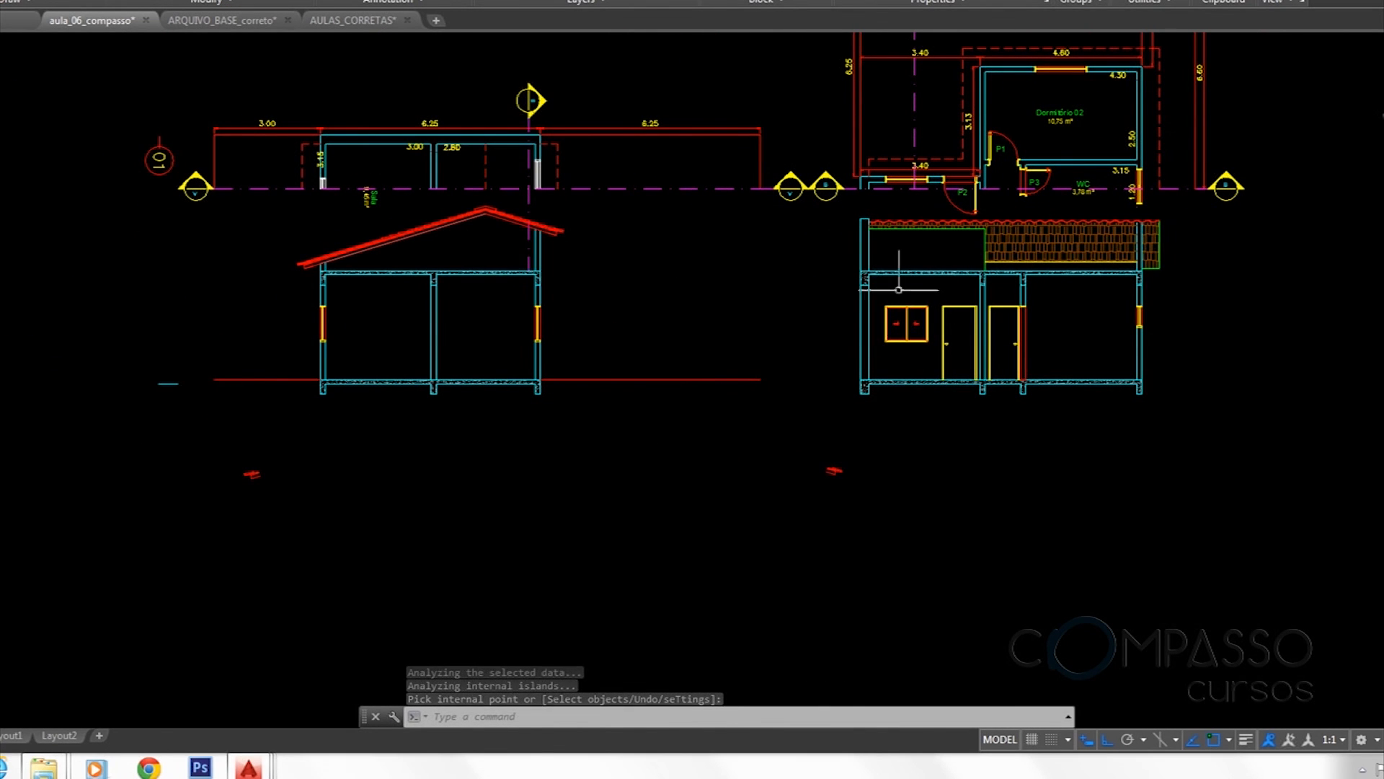
scroll(481, 314, "up", 2)
middle_click_drag(481, 314, 499, 426)
scroll(472, 340, "down", 2)
middle_click_drag(780, 370, 641, 370)
middle_click_drag(420, 307, 665, 366)
scroll(663, 365, "up", 4)
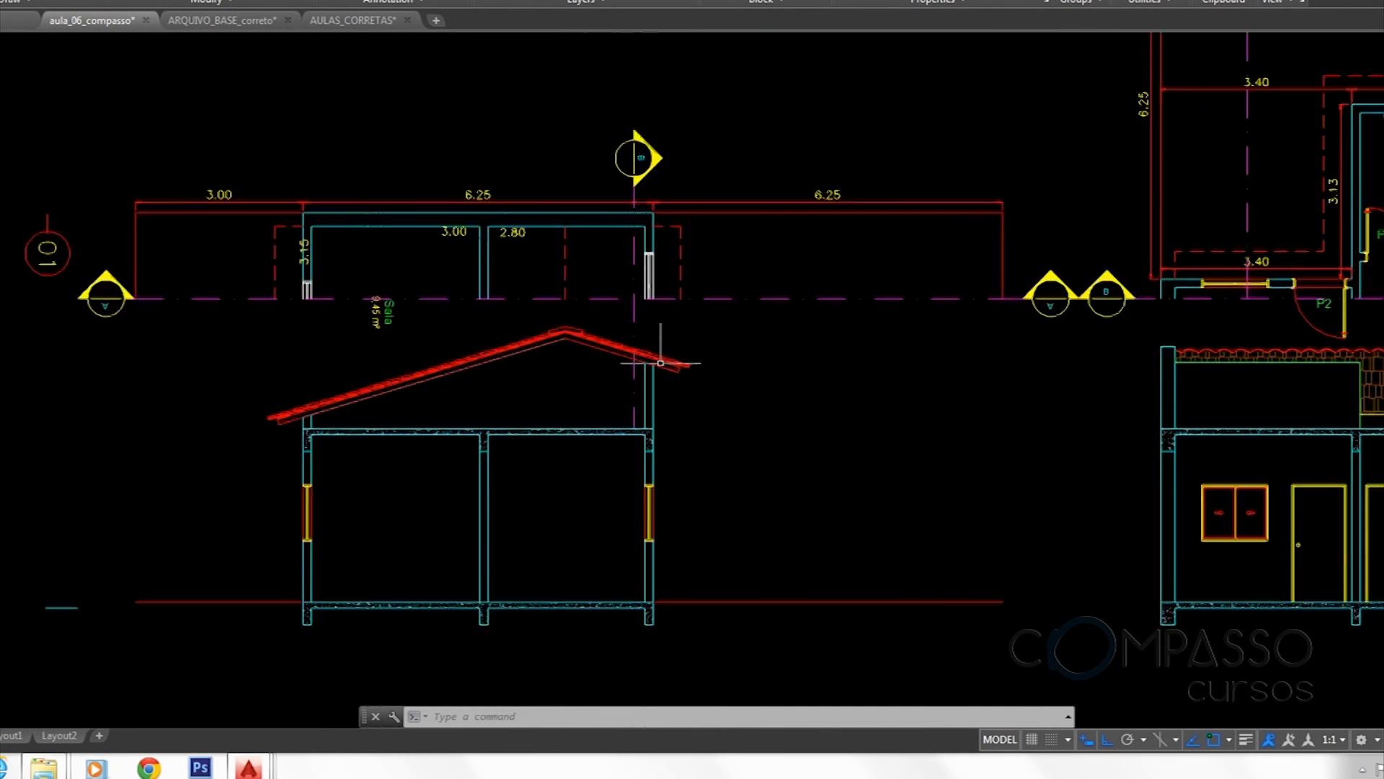
left_click(621, 312)
left_click(607, 294)
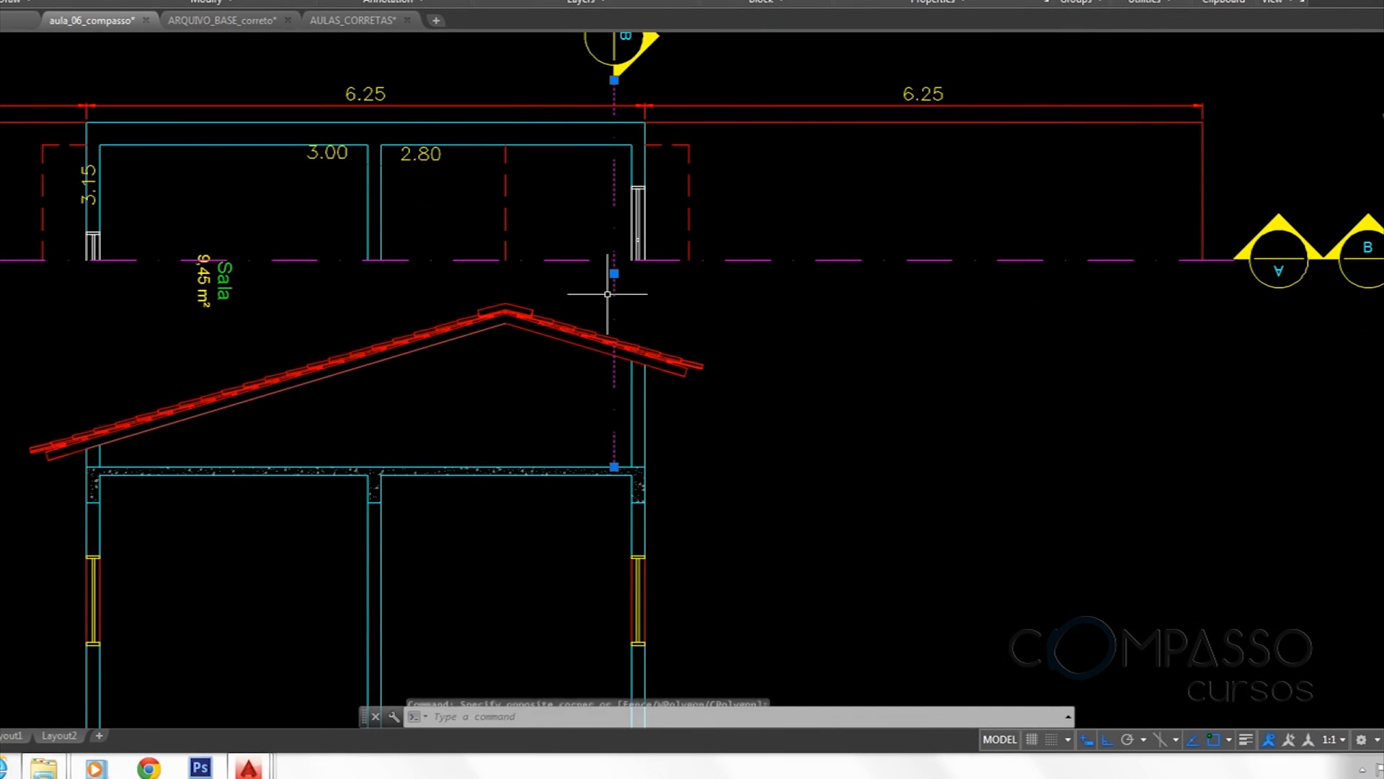
left_click(614, 467)
scroll(614, 274, "up", 4)
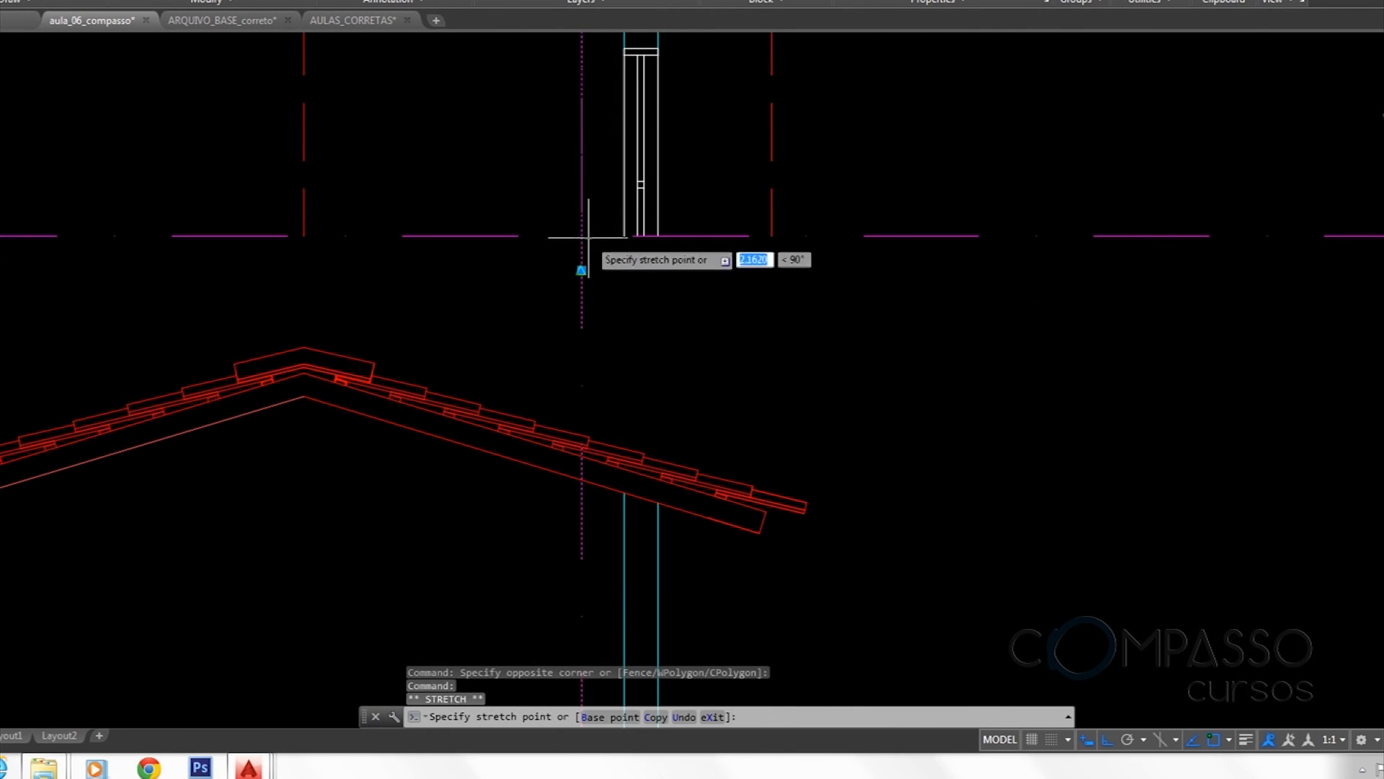
key("Escape")
Draw a horizontal ground line on layer 01_PISO from section B's outer wall beside the WC window to past the lot boundary
scroll(707, 355, "down", 10)
middle_click_drag(707, 355, 592, 320)
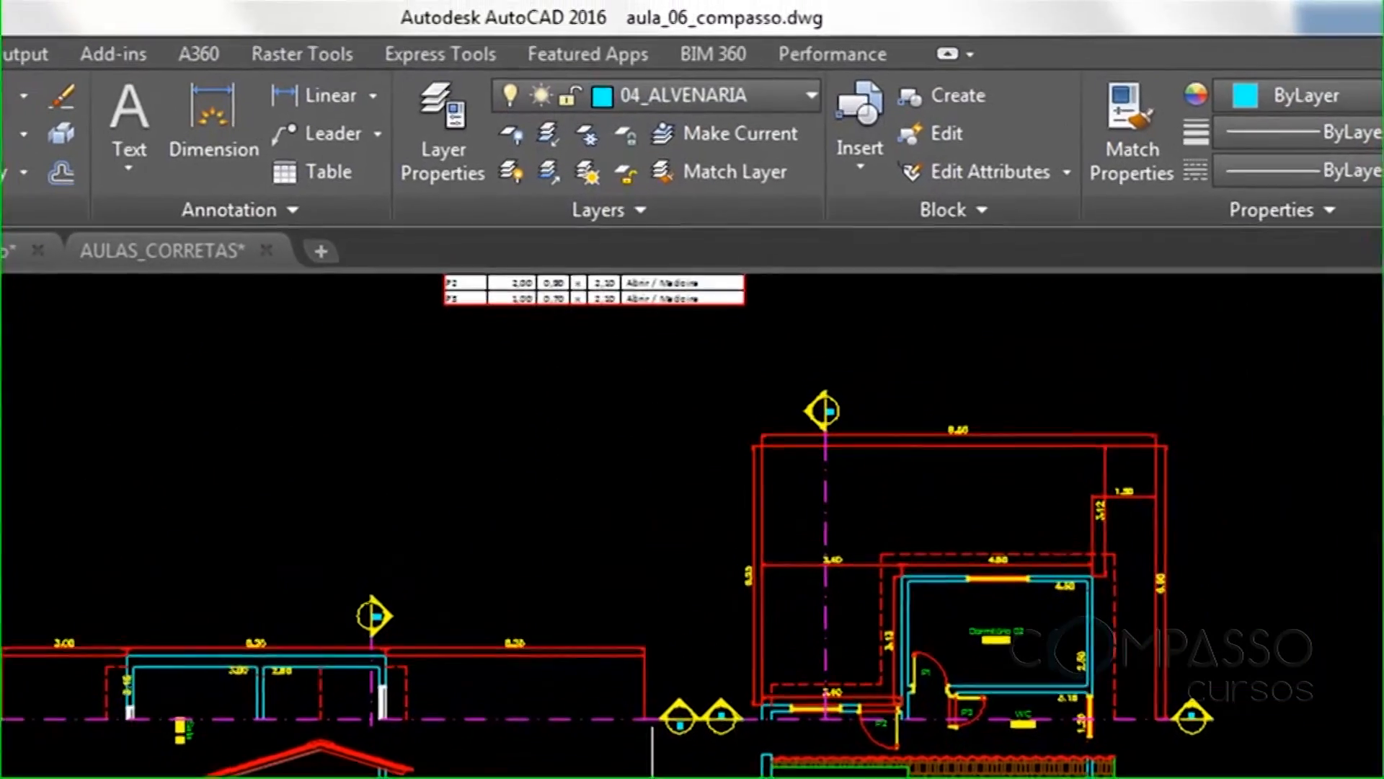
left_click(640, 104)
scroll(647, 292, "up", 5)
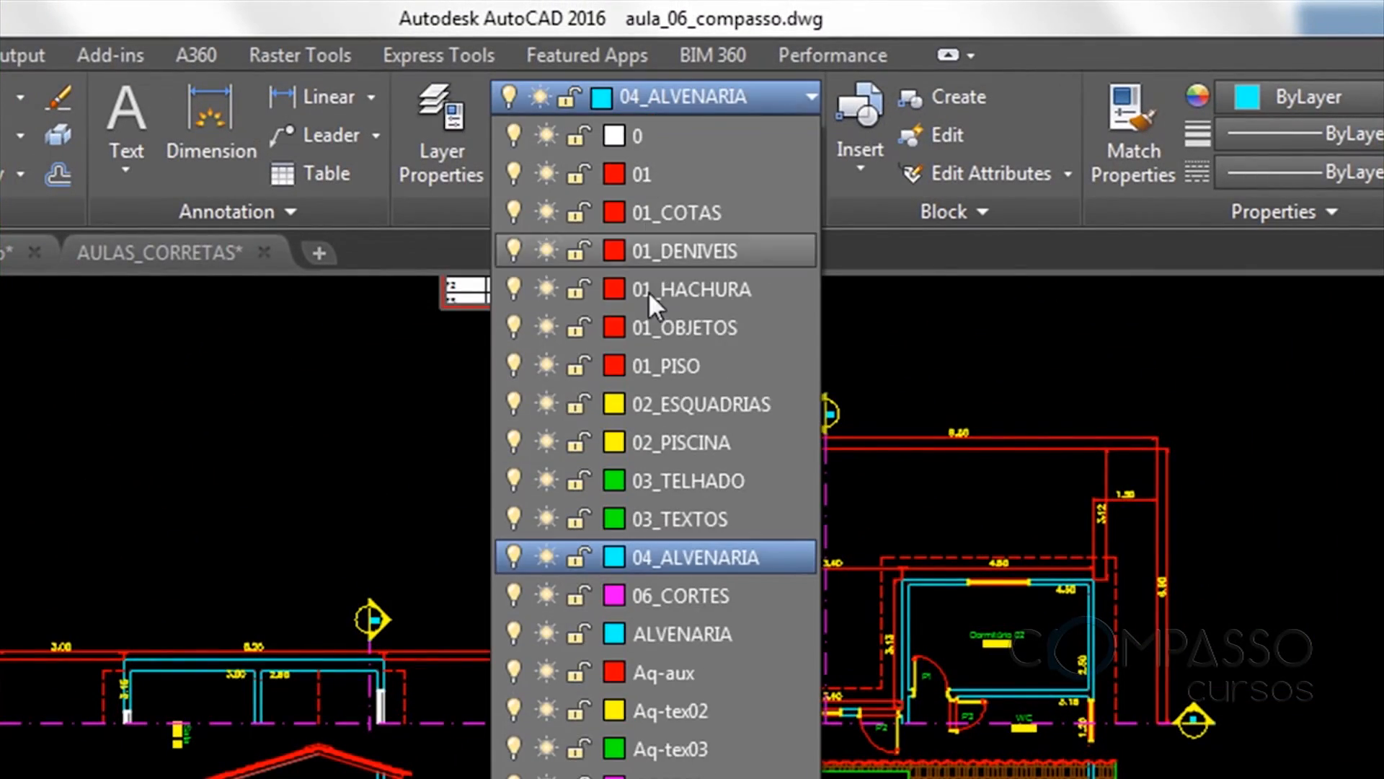
left_click(643, 364)
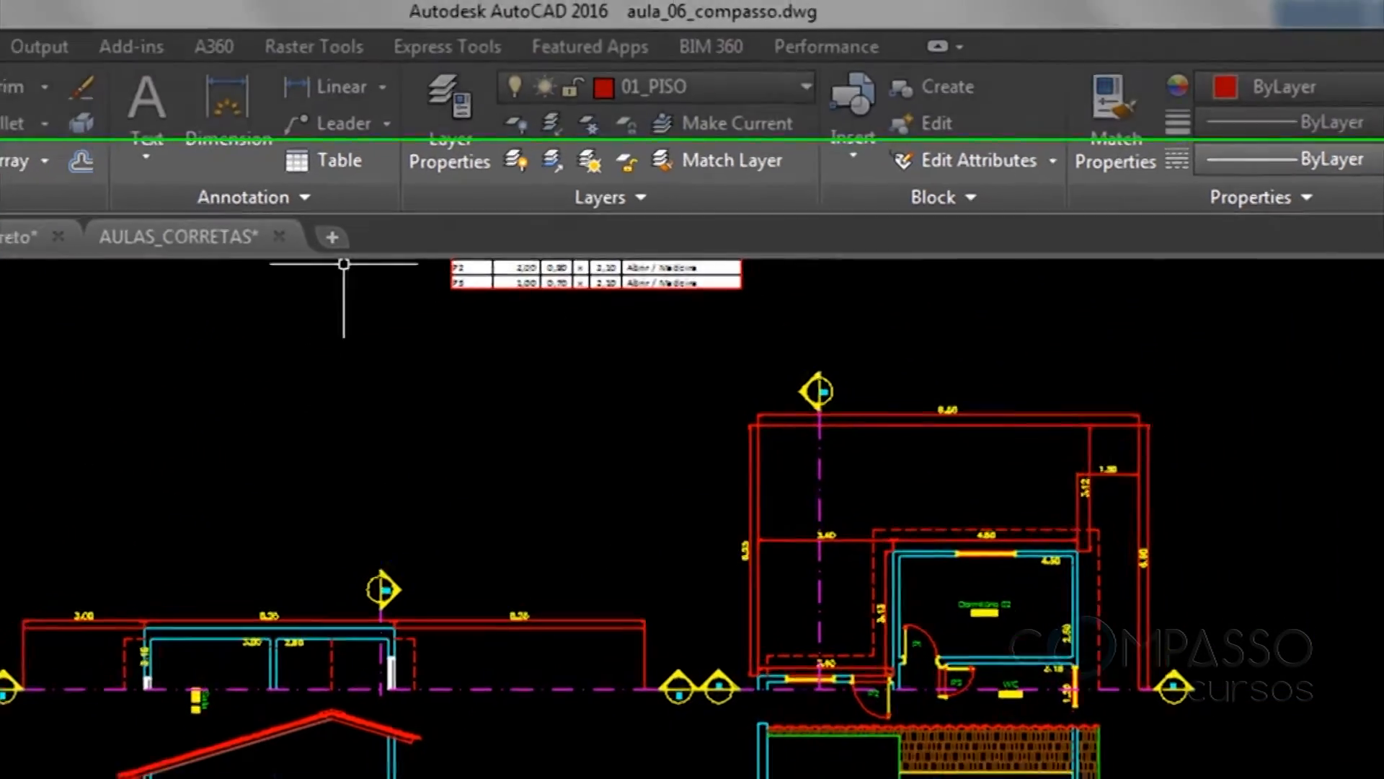
type("l")
key("Return")
scroll(910, 417, "up", 7)
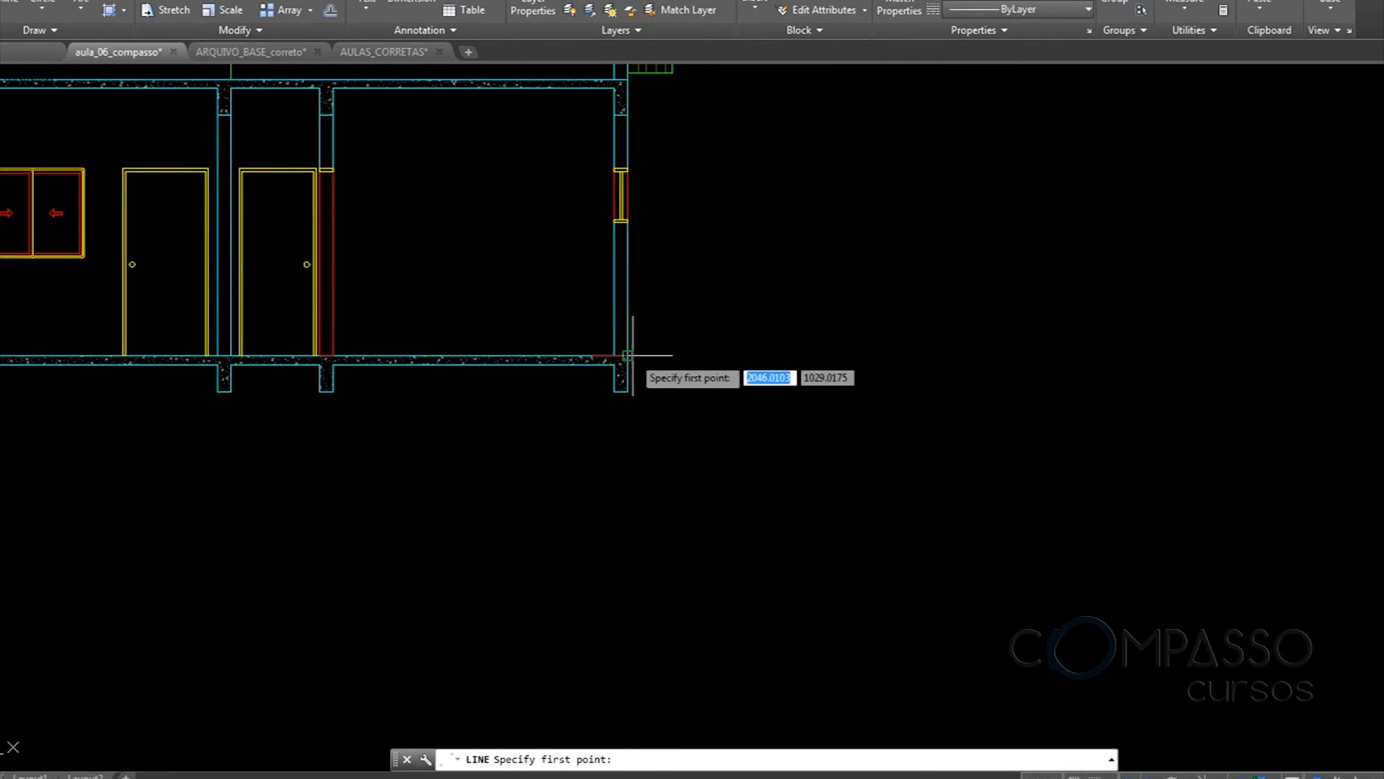
left_click(627, 355)
left_click(1187, 334)
key("Return")
Draw a vertical helper line from the plan's lot boundary down to section B's ground line
scroll(1028, 287, "down", 2)
mouse_move(1029, 286)
middle_mouse_down()
mouse_move(1066, 534)
mouse_move(1046, 587)
middle_mouse_up()
key("Return")
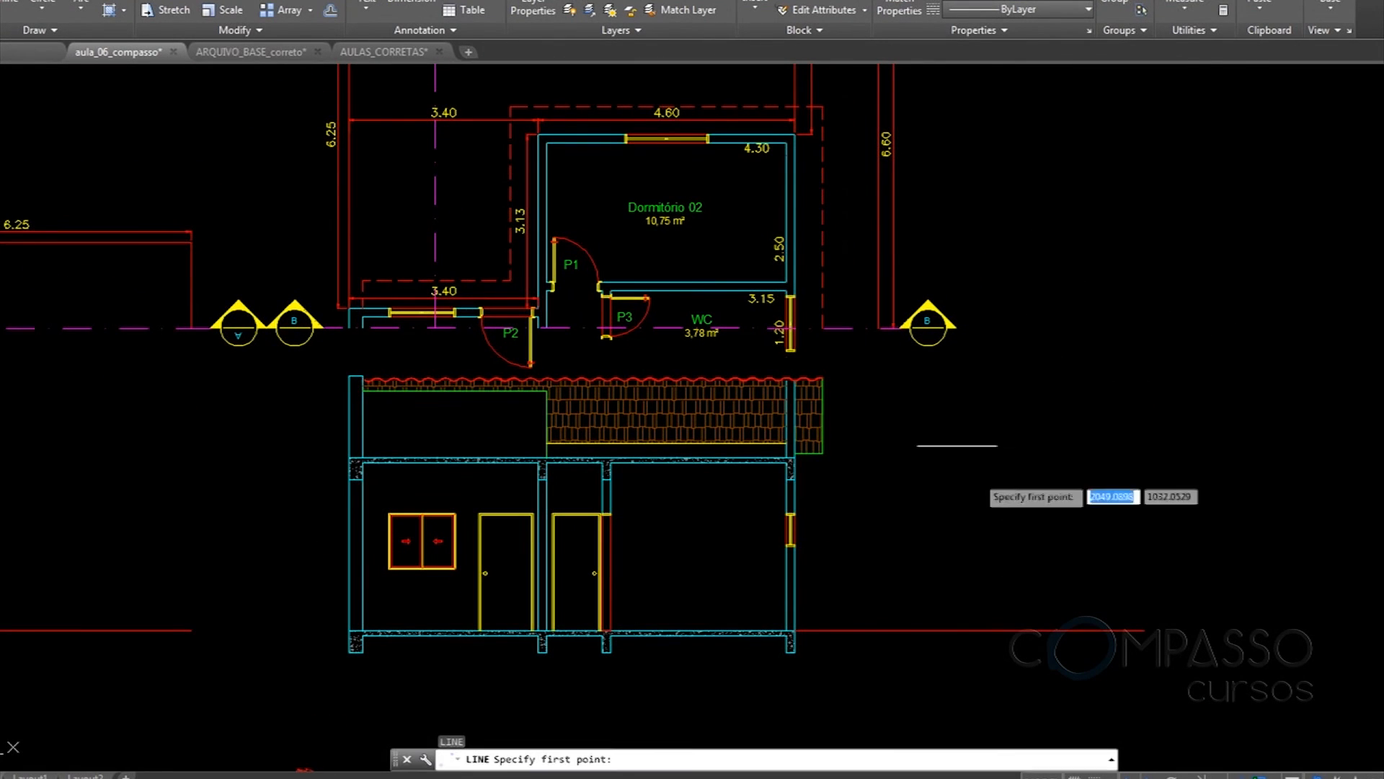
left_click(878, 328)
left_click(878, 629)
key("Escape")
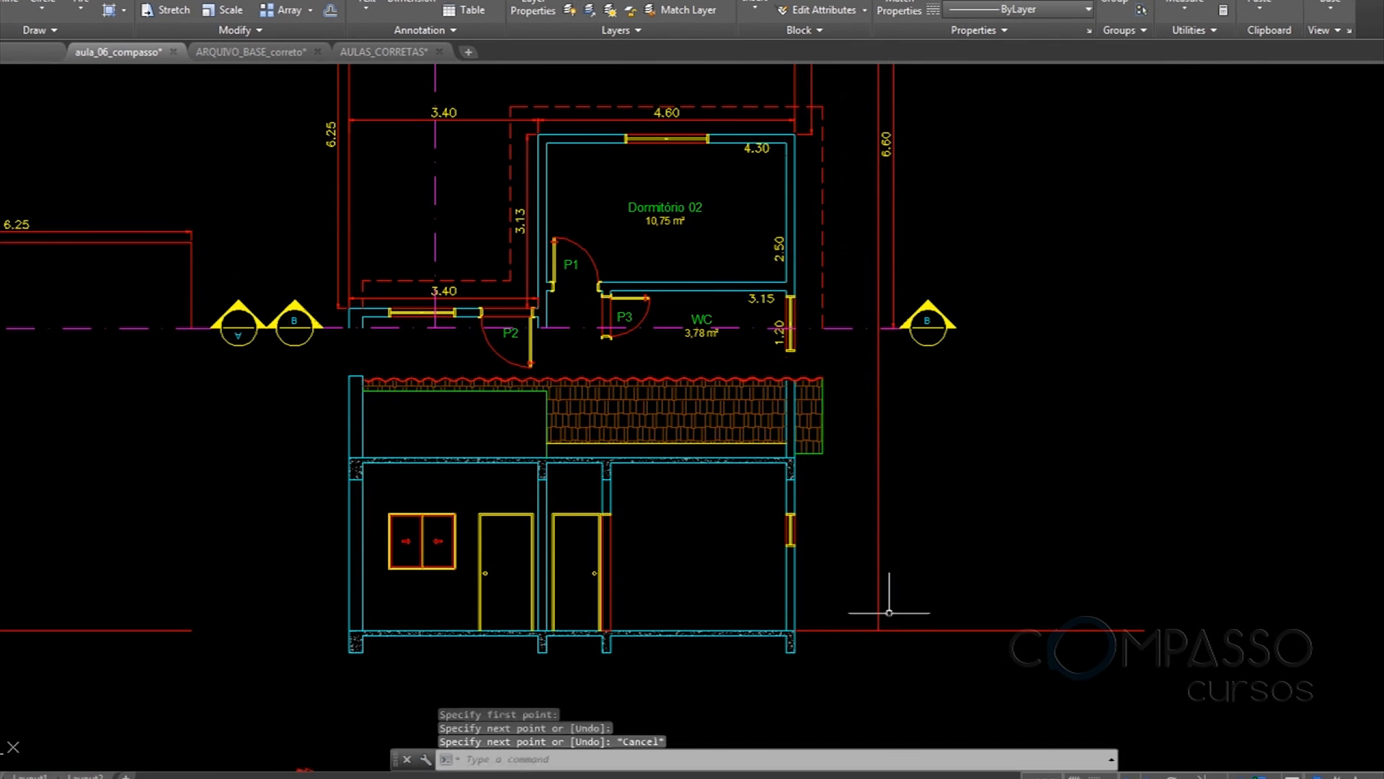
Trim section B's ground line at the vertical helper line and erase the helper line
type("tr")
key("Return")
key("Return")
left_click(976, 606)
left_click(939, 654)
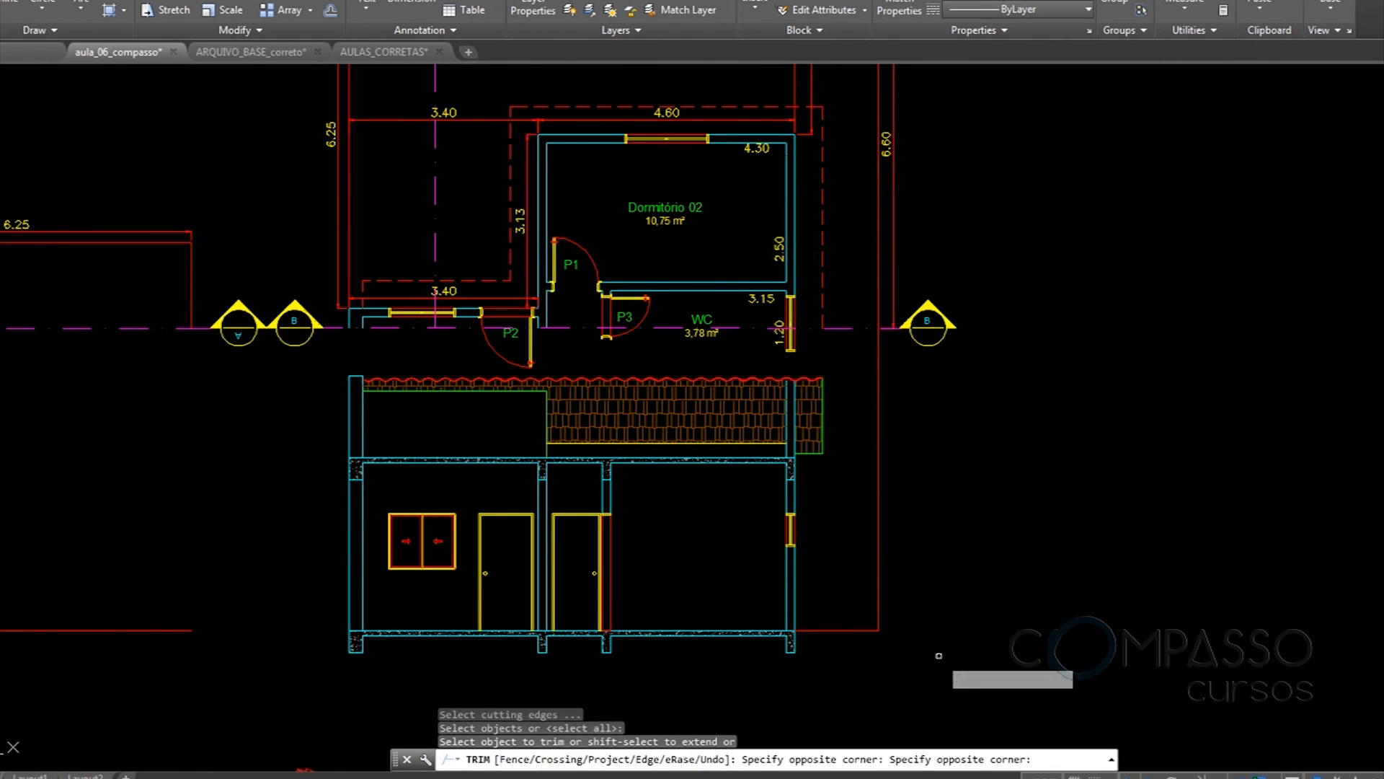
key("Escape")
left_click(905, 560)
left_click(858, 510)
key("Delete")
Add a linear dimension on layer 01_COTAS for section A's floor-to-ceiling height, just inside the wall under the lower eave
scroll(858, 509, "down", 5)
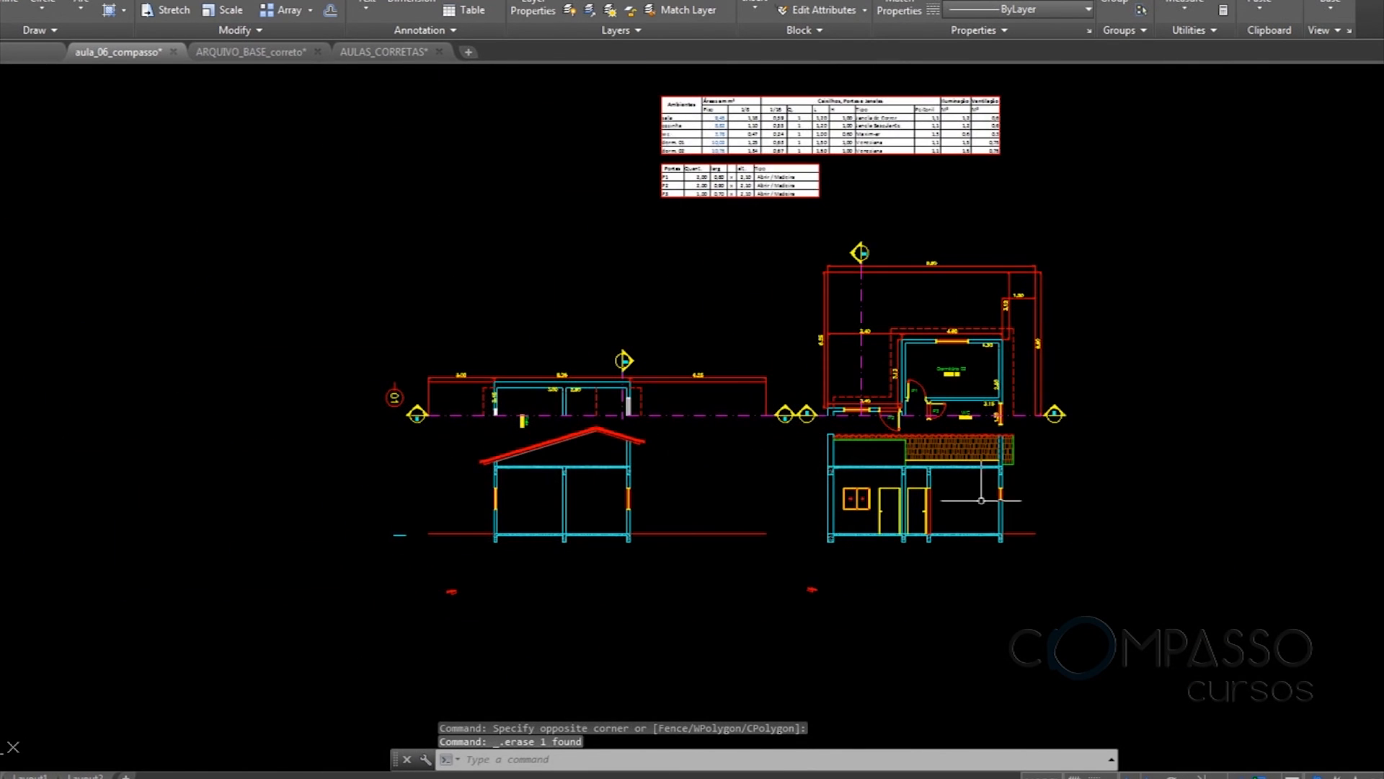
middle_click_drag(662, 537, 705, 470)
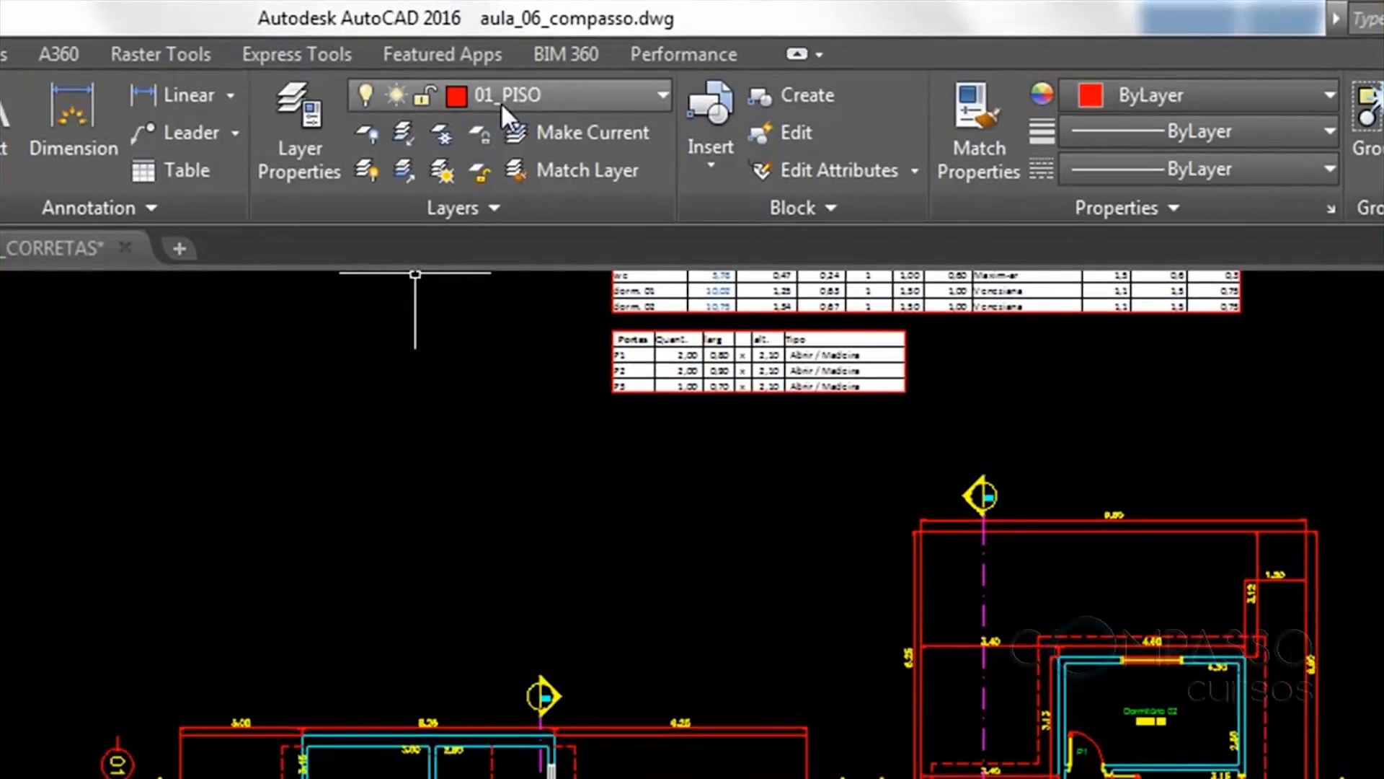
left_click(500, 102)
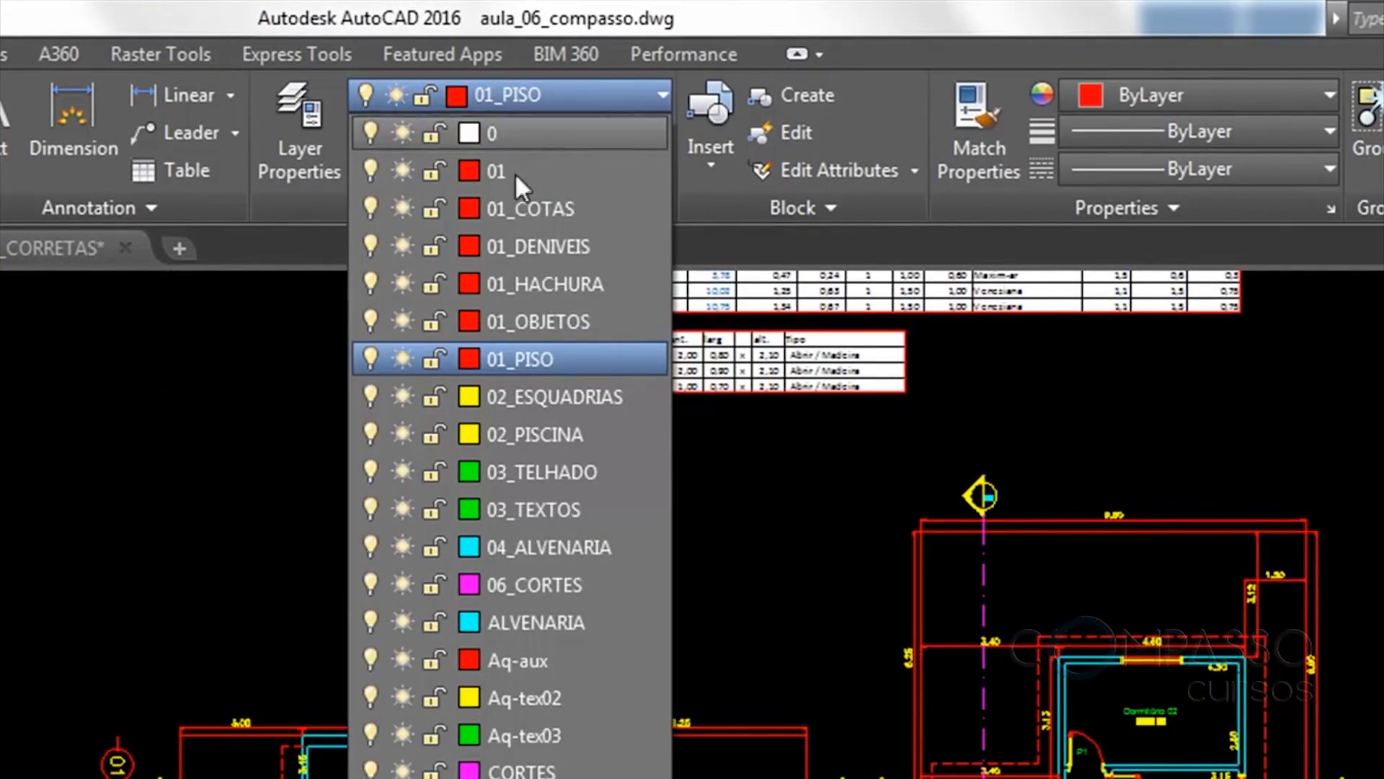
left_click(509, 206)
left_click(475, 96)
scroll(453, 408, "up", 8)
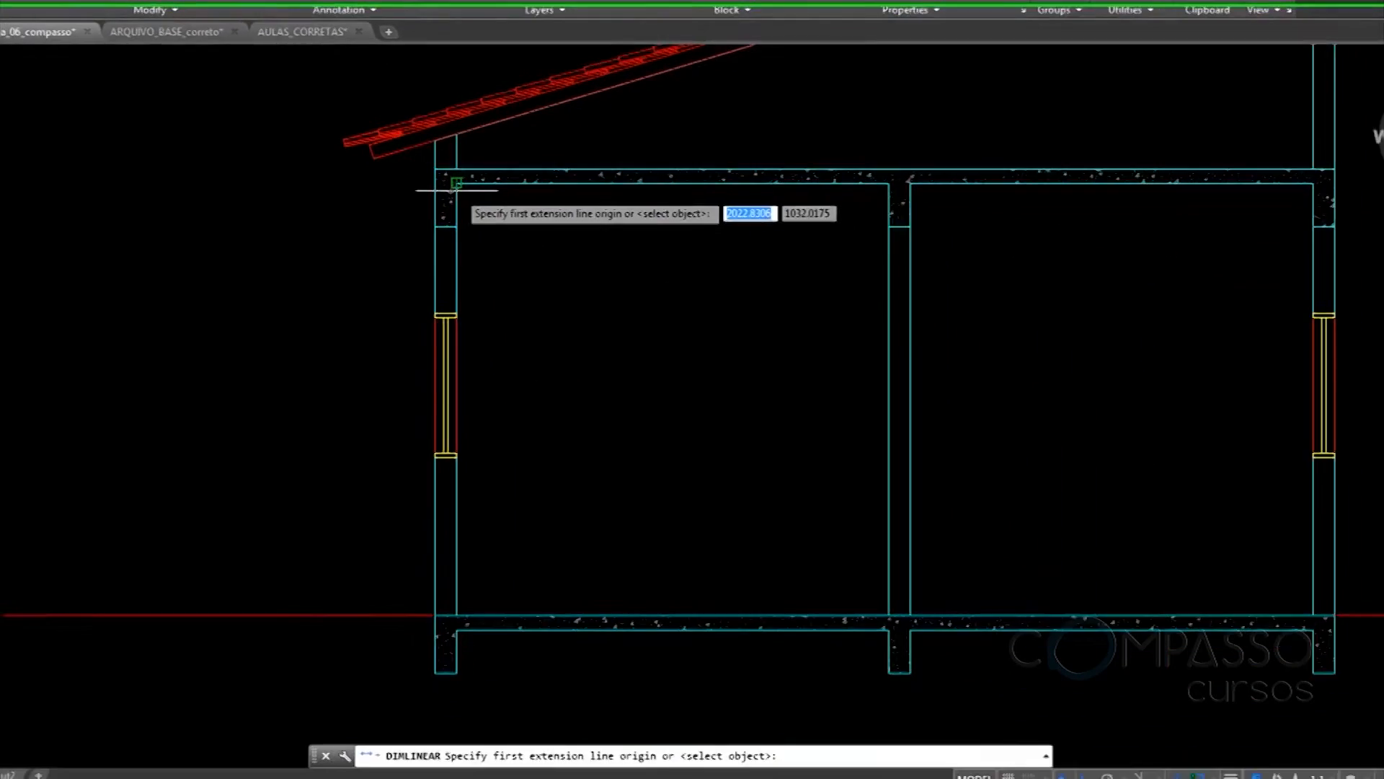
left_click(455, 186)
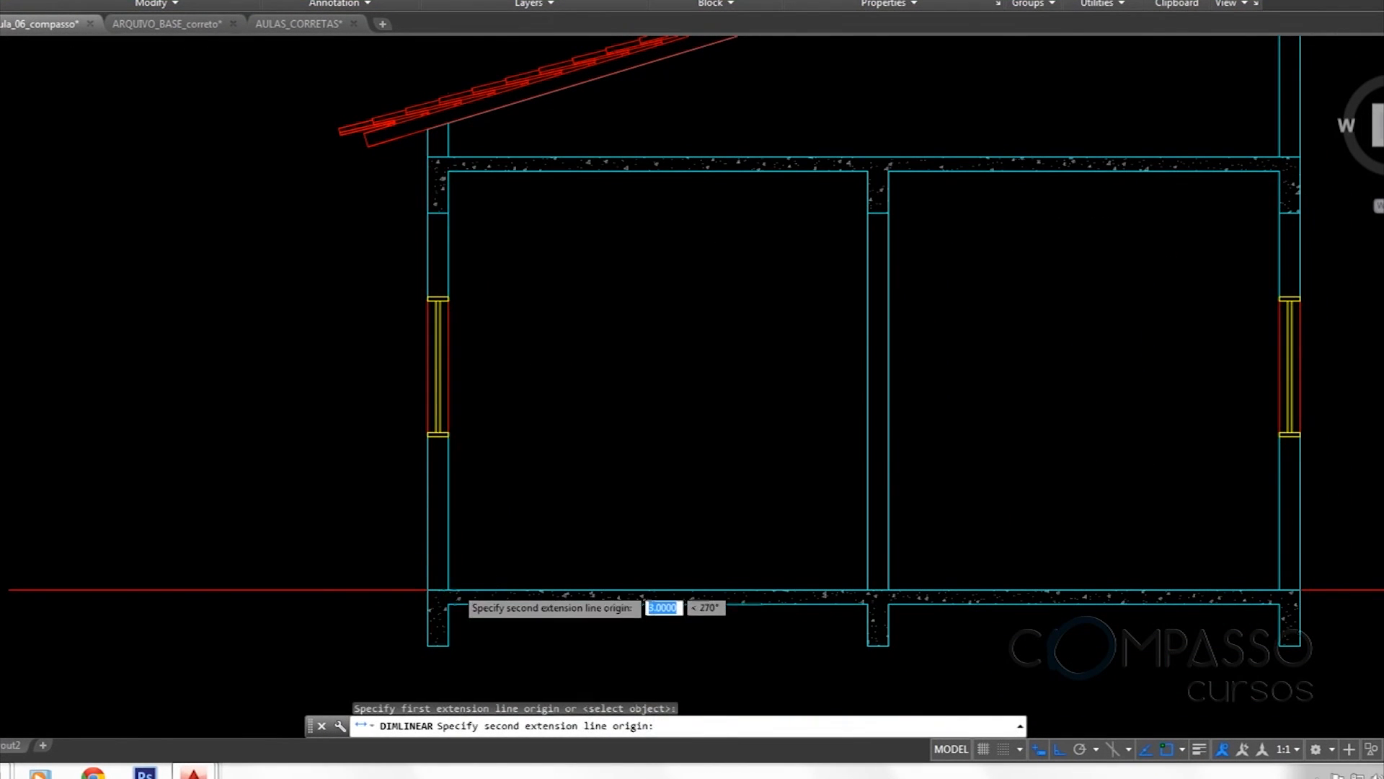
left_click(457, 615)
left_click(490, 416)
Dimension the distance from the ceiling to the window head just inside section A's opposite outer wall
scroll(547, 375, "down", 5)
middle_click_drag(661, 377, 565, 386)
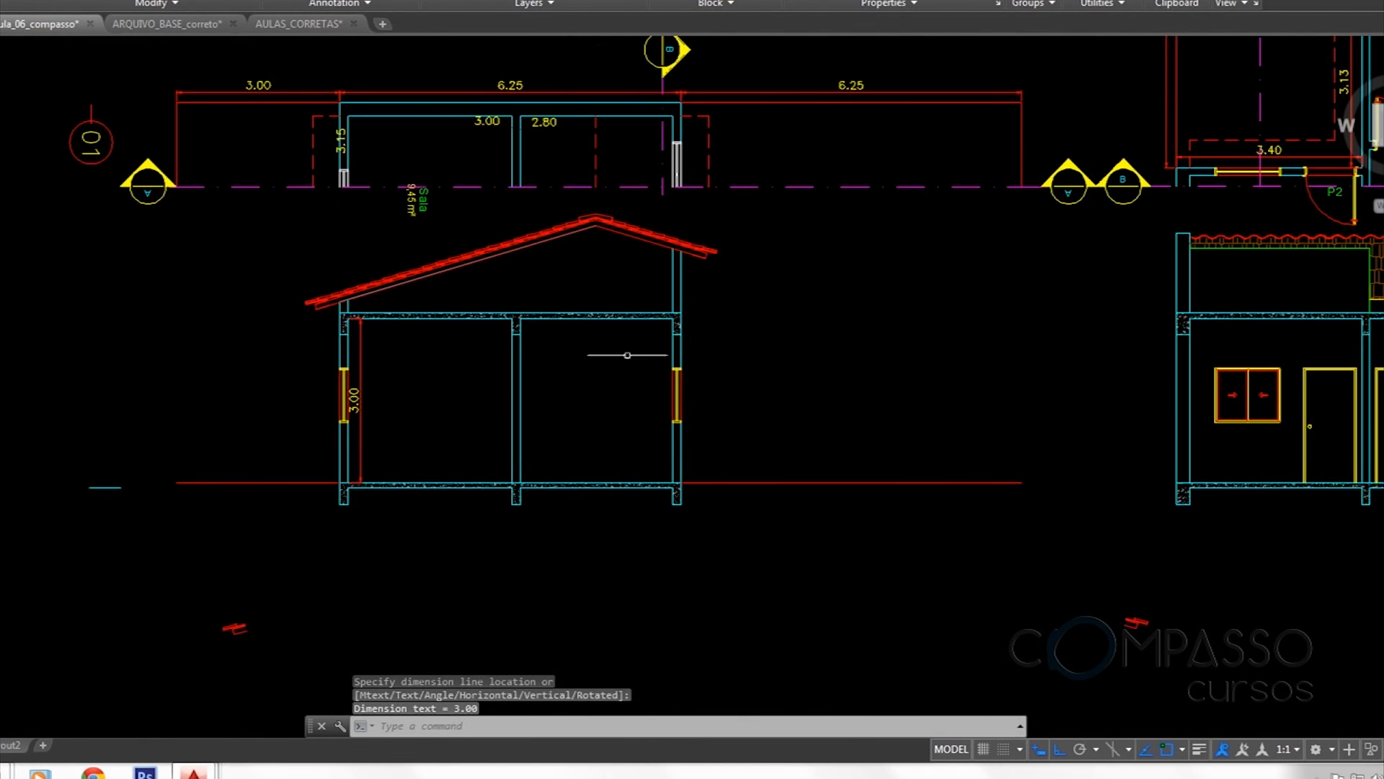
middle_click_drag(725, 326, 673, 327)
key("Return")
scroll(625, 332, "up", 6)
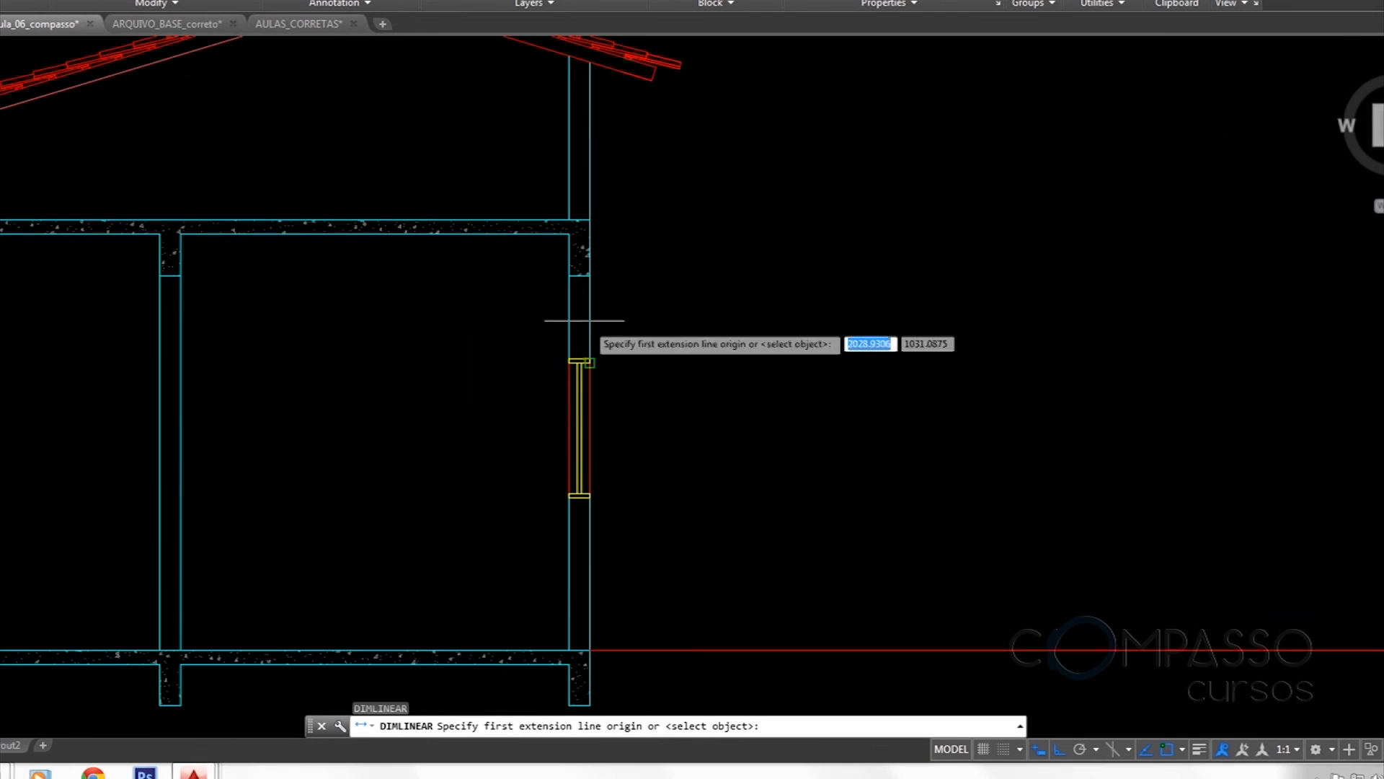
left_click(621, 318)
left_click(559, 382)
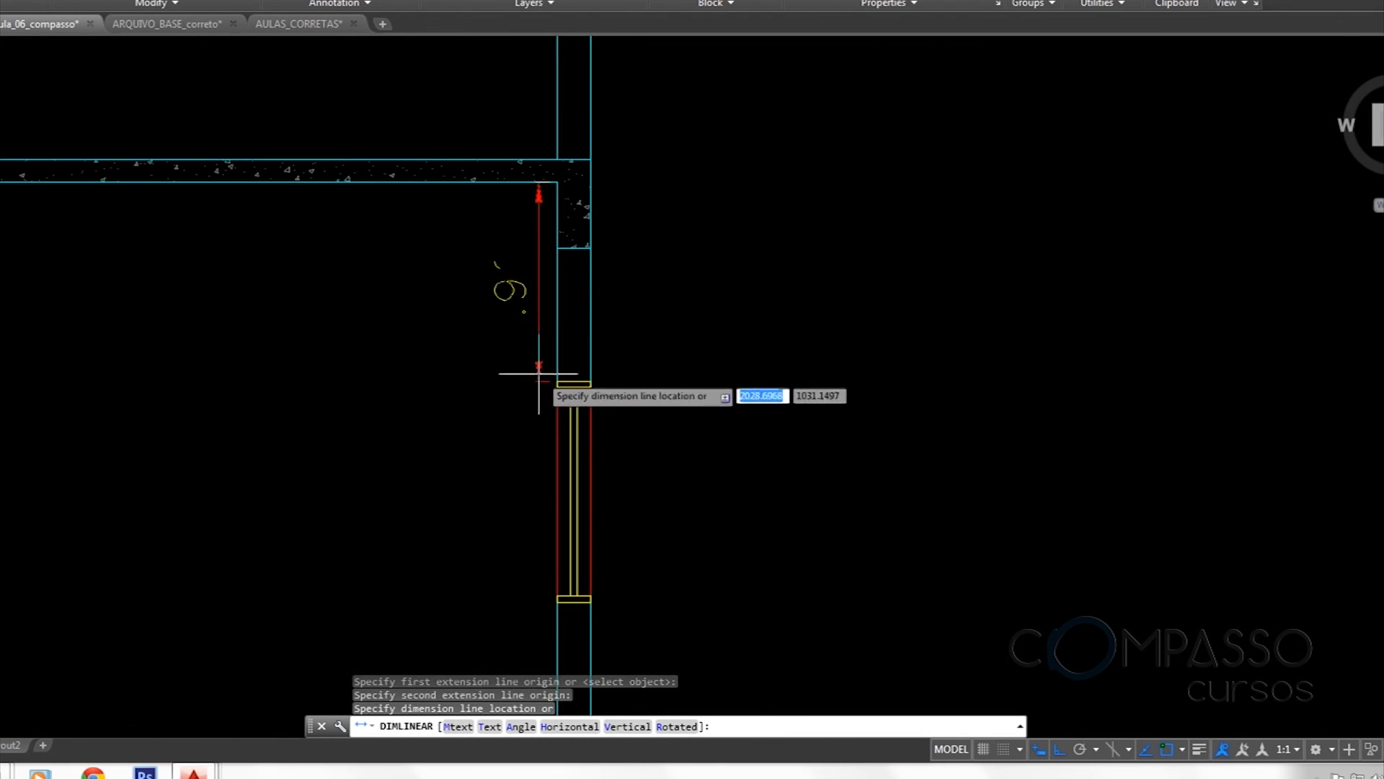
left_click(520, 392)
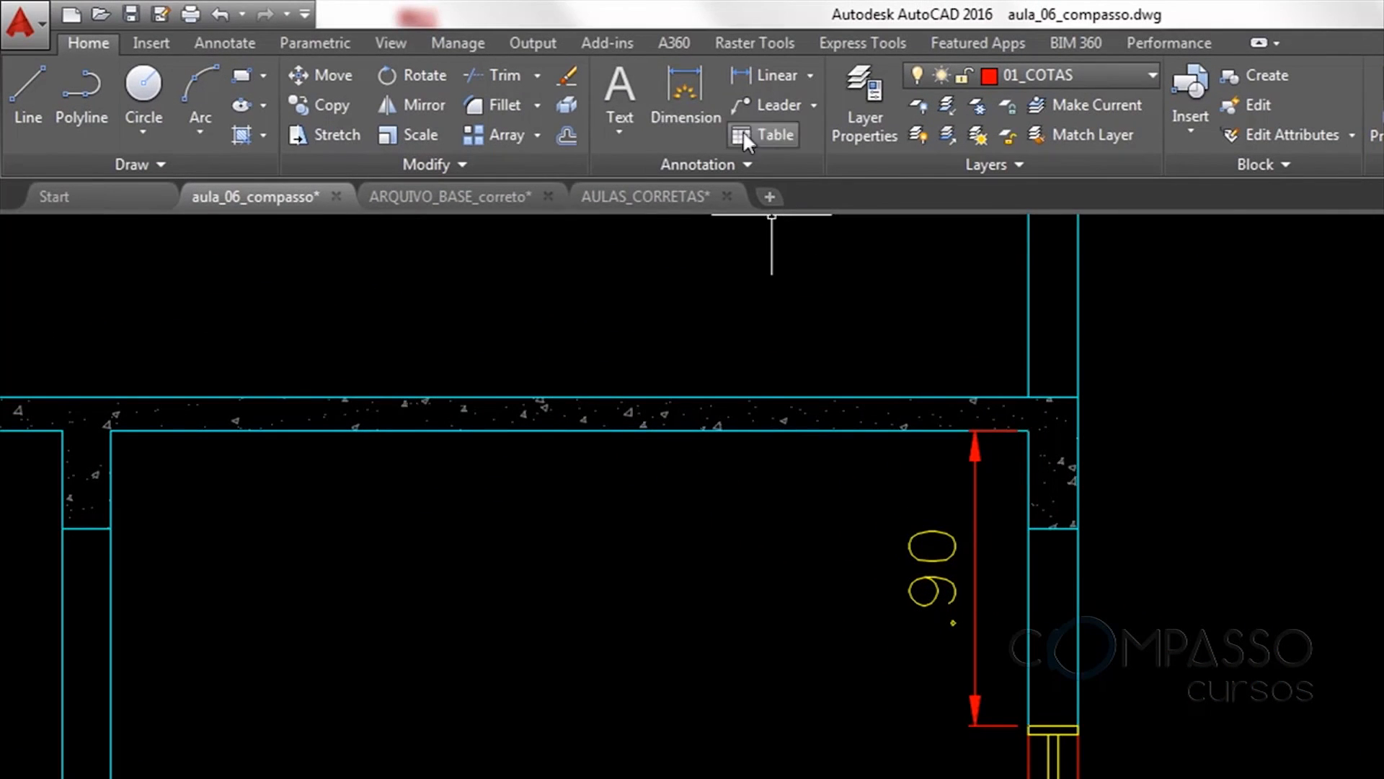
Continue the dimension chain down section A's wall with the window height and the sill height to the floor
left_click(228, 45)
left_click(669, 133)
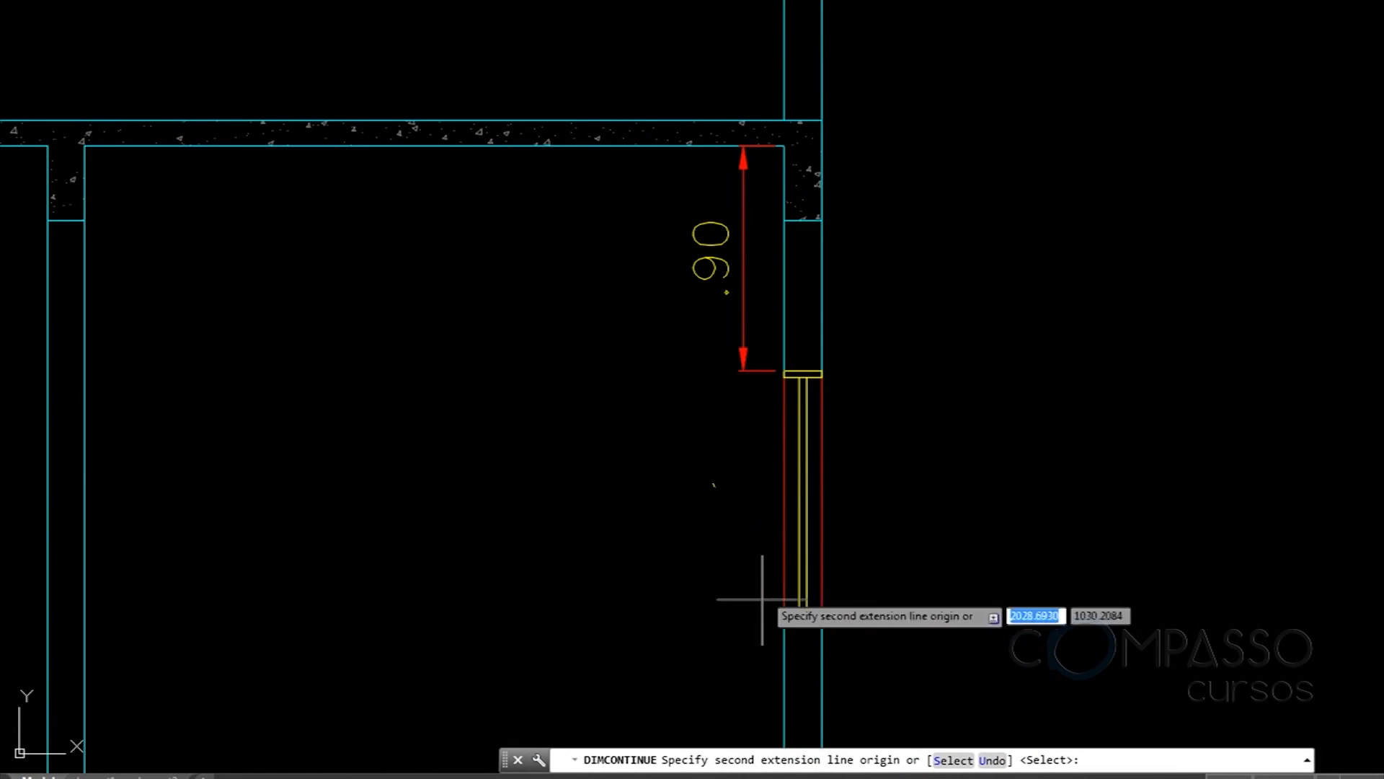
left_click(789, 621)
scroll(797, 325, "down", 5)
scroll(775, 559, "up", 7)
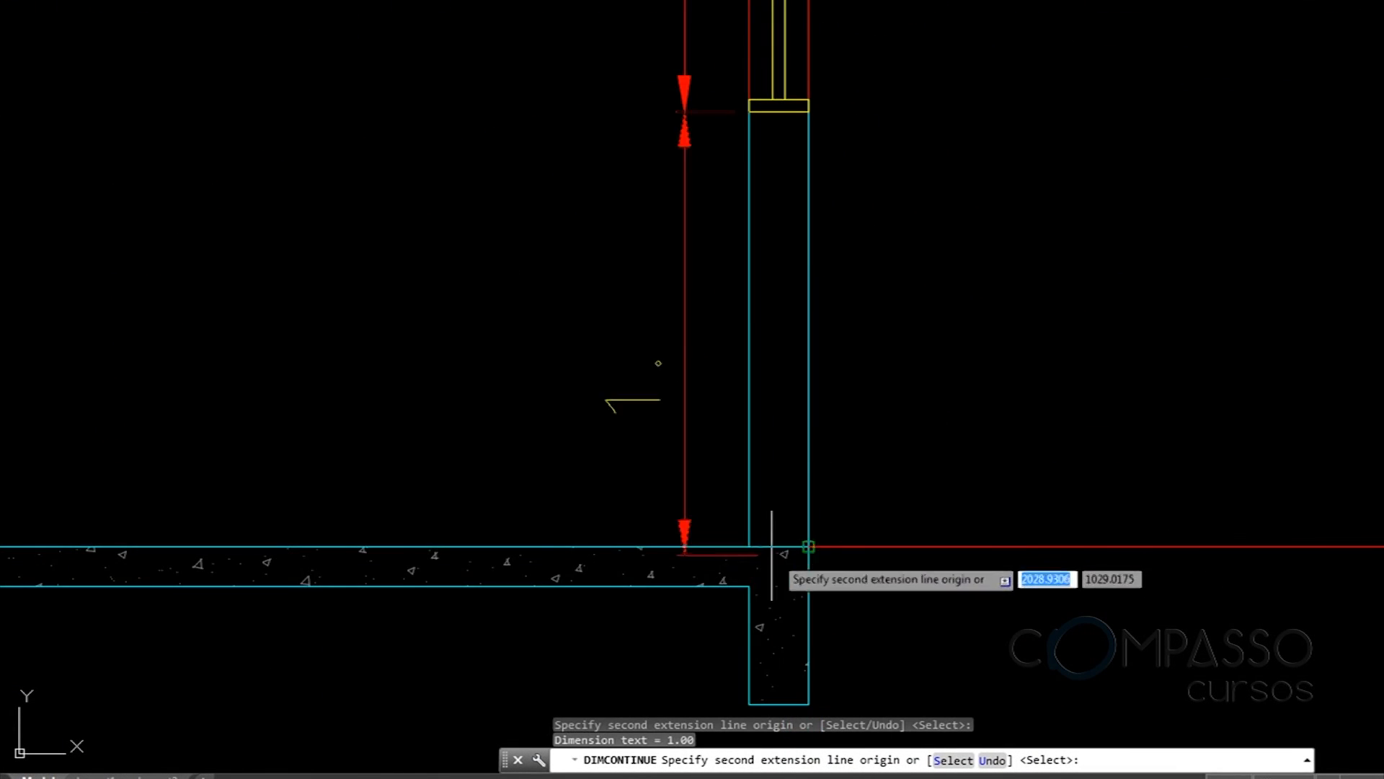
left_click(757, 550)
scroll(809, 390, "down", 5)
middle_click_drag(960, 288, 985, 419)
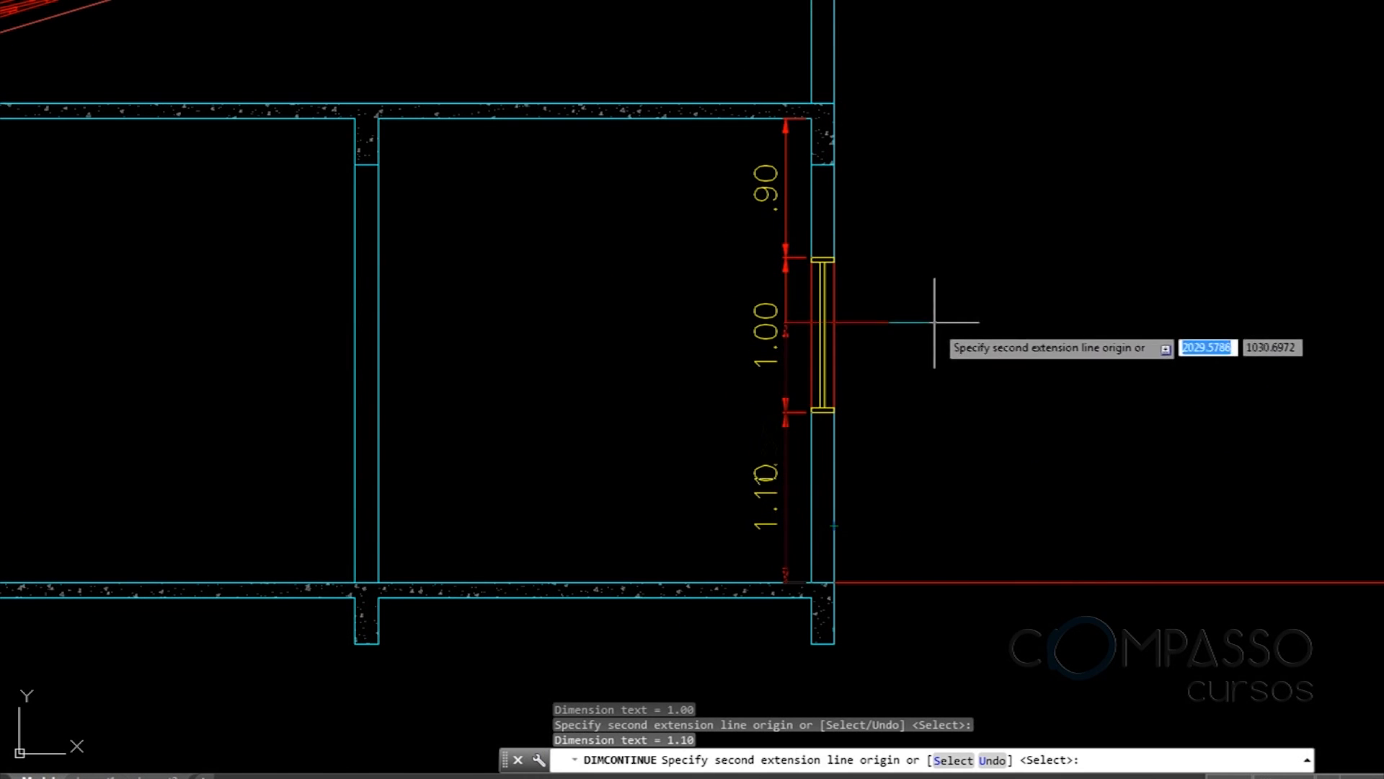
key("Escape")
Add a linear dimension for section B's floor-to-ceiling height just inside the outer wall next to the sliding window
middle_click_drag(799, 290, 858, 460)
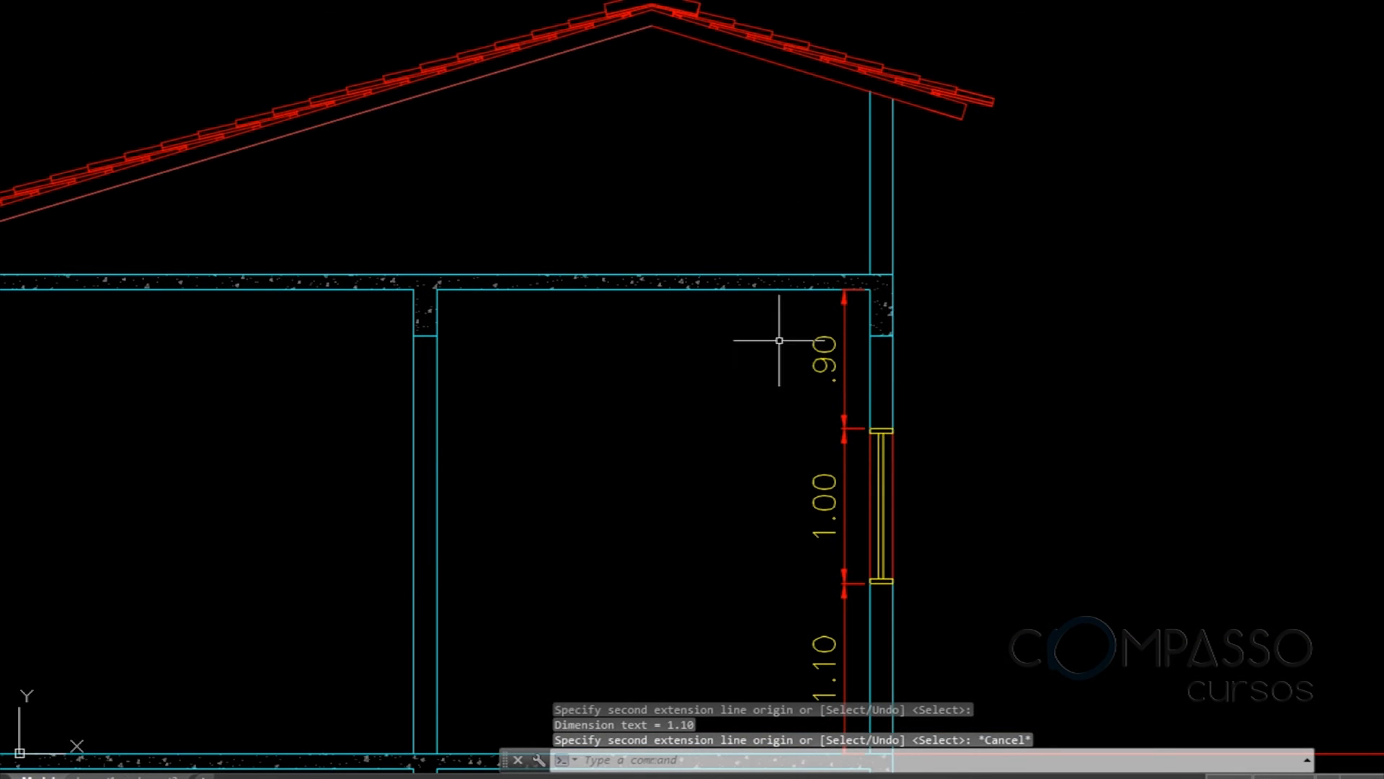
scroll(786, 301, "down", 5)
mouse_move(853, 318)
middle_mouse_down()
mouse_move(924, 361)
mouse_move(861, 360)
middle_mouse_up()
scroll(1162, 356, "up", 6)
middle_click_drag(1163, 355, 1052, 352)
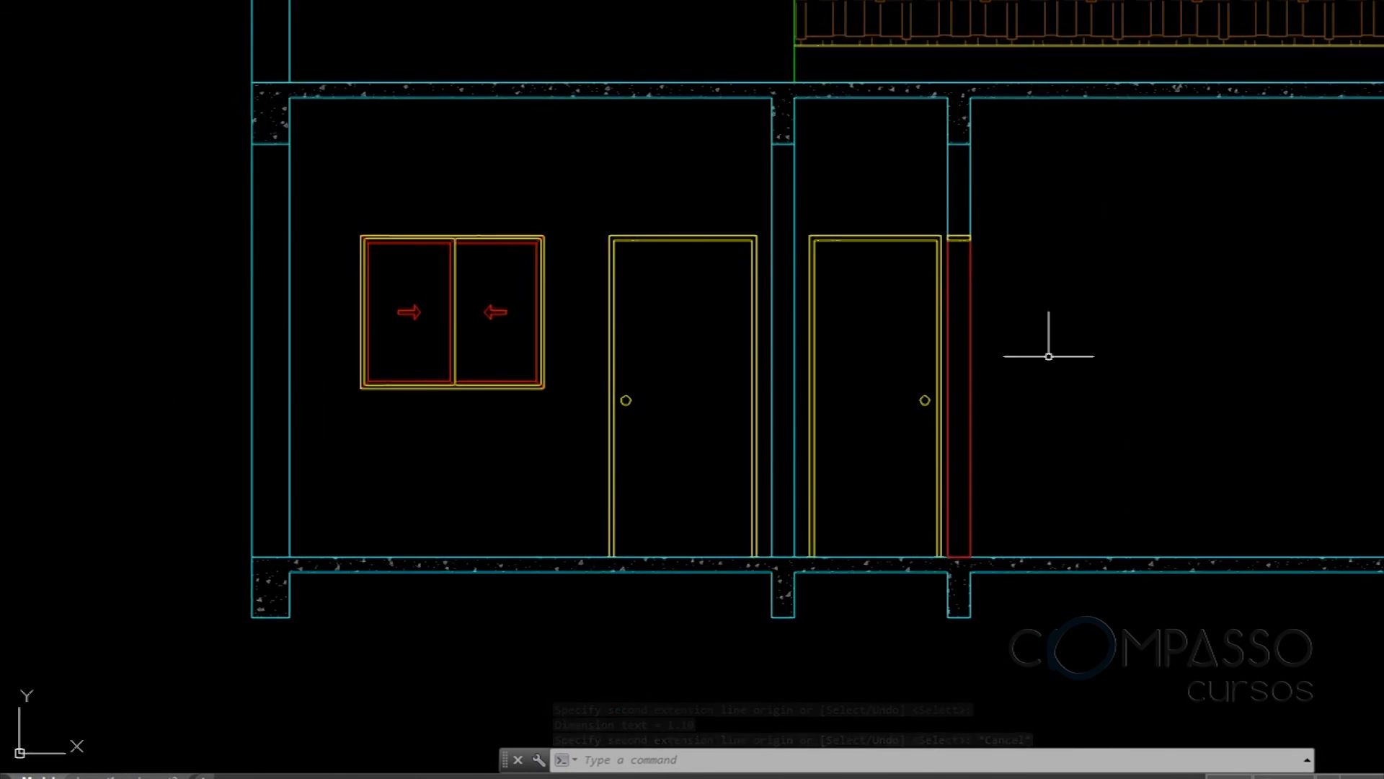
left_click(338, 91)
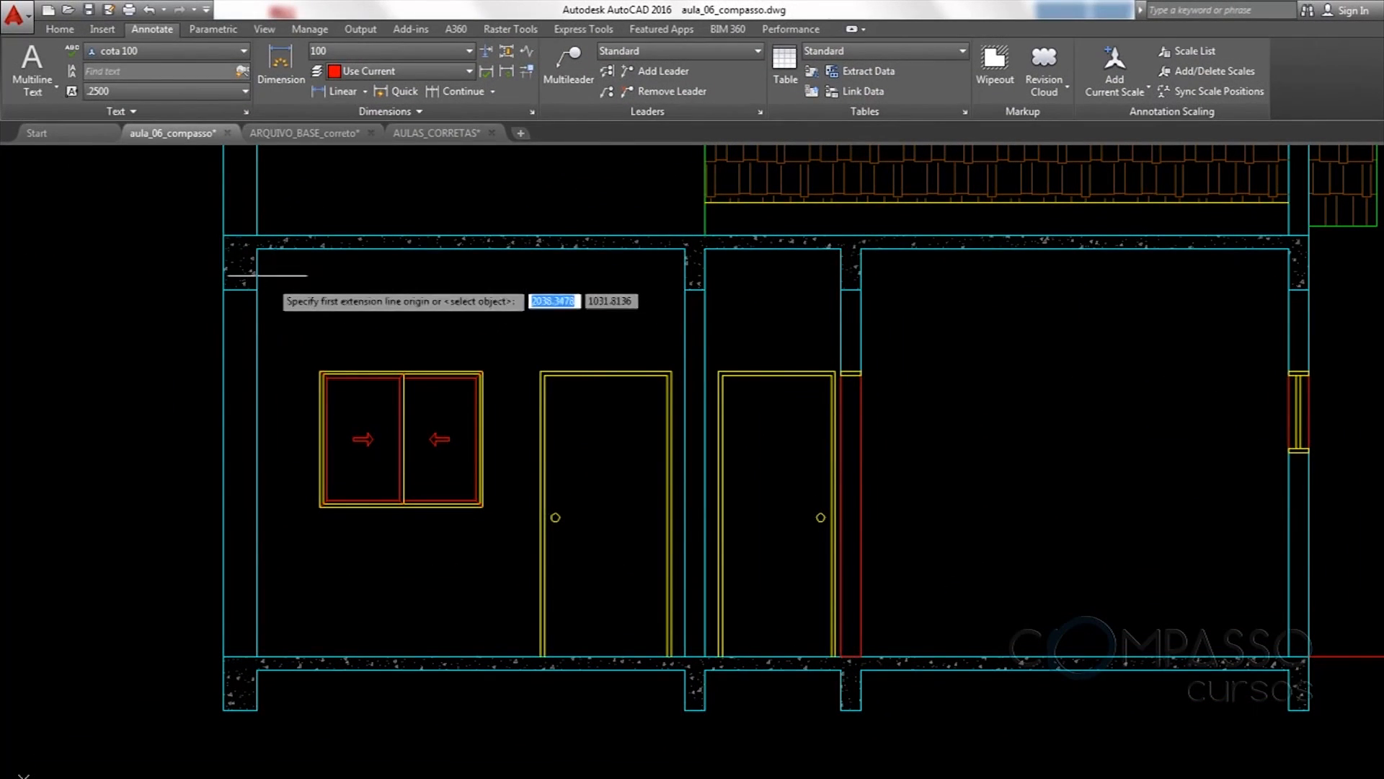
left_click(256, 250)
left_click(256, 656)
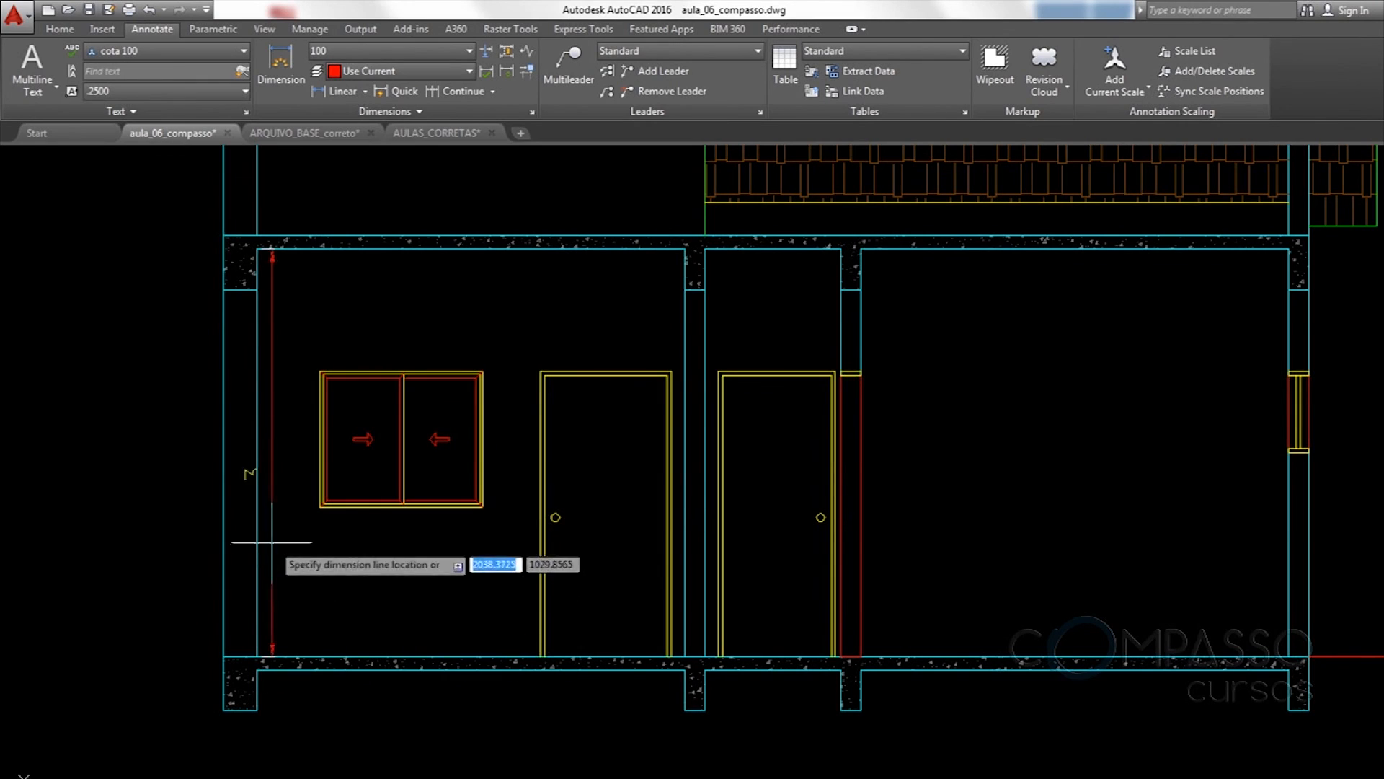
left_click(293, 505)
Dimension from the ceiling to the head of section B's sliding window, continuing the chain to its sill and the floor
type("DIM")
key("Return")
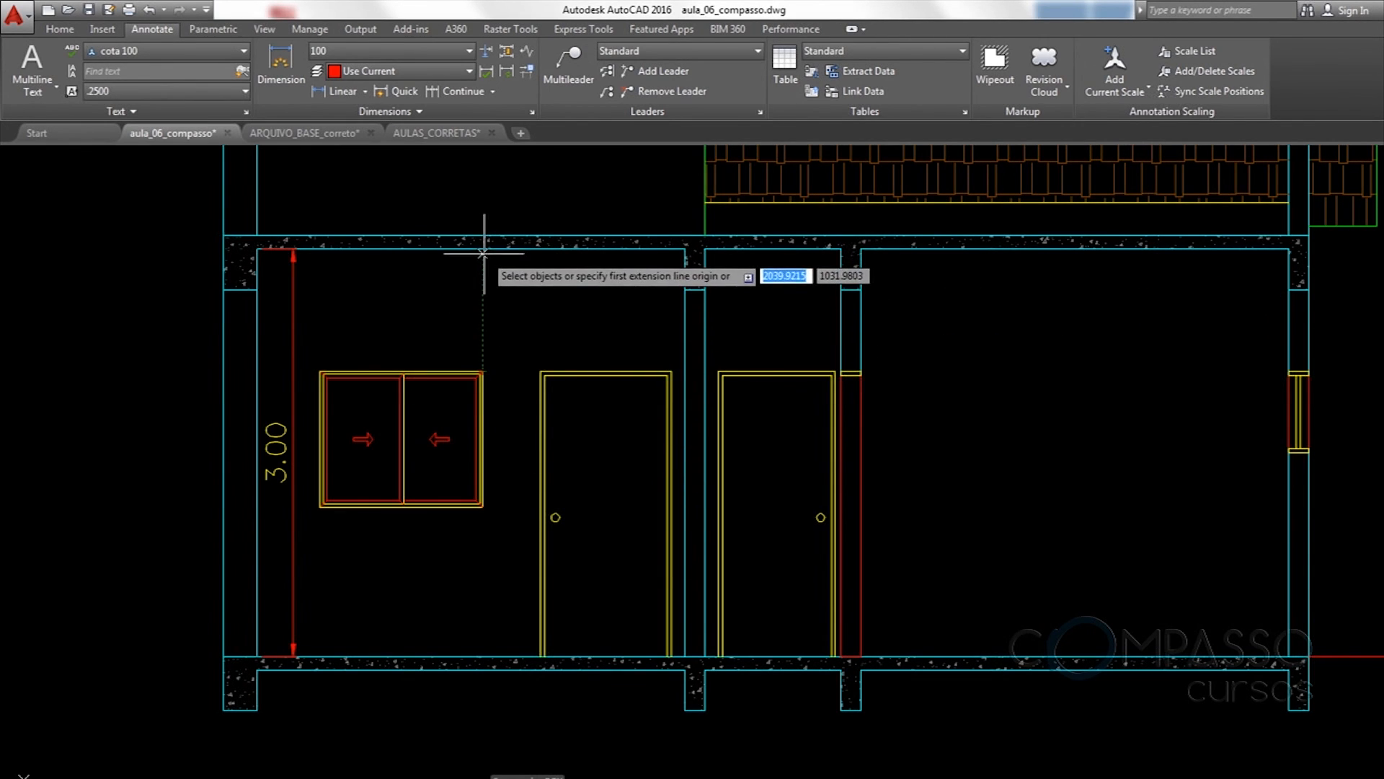
left_click(482, 371)
left_click(482, 370)
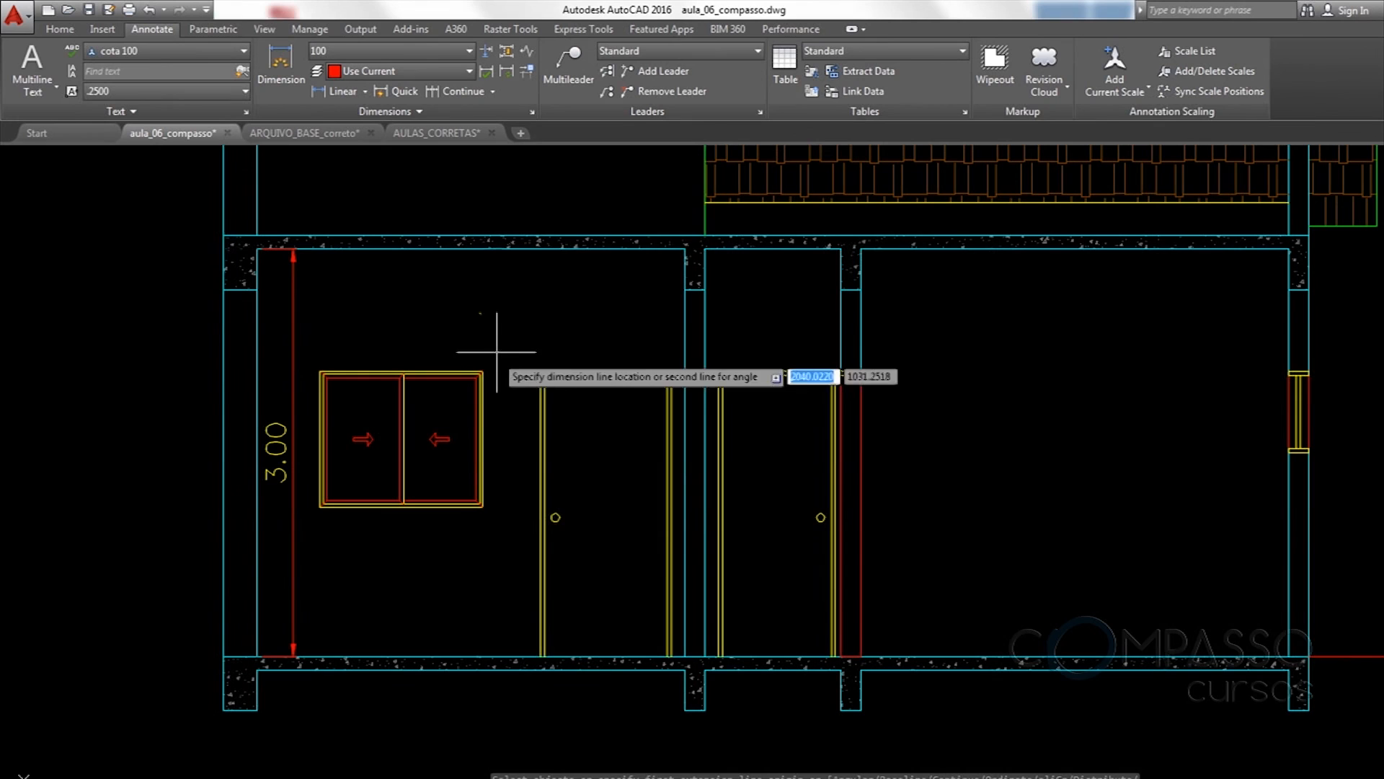
left_click(511, 317)
left_click(483, 371)
left_click(482, 506)
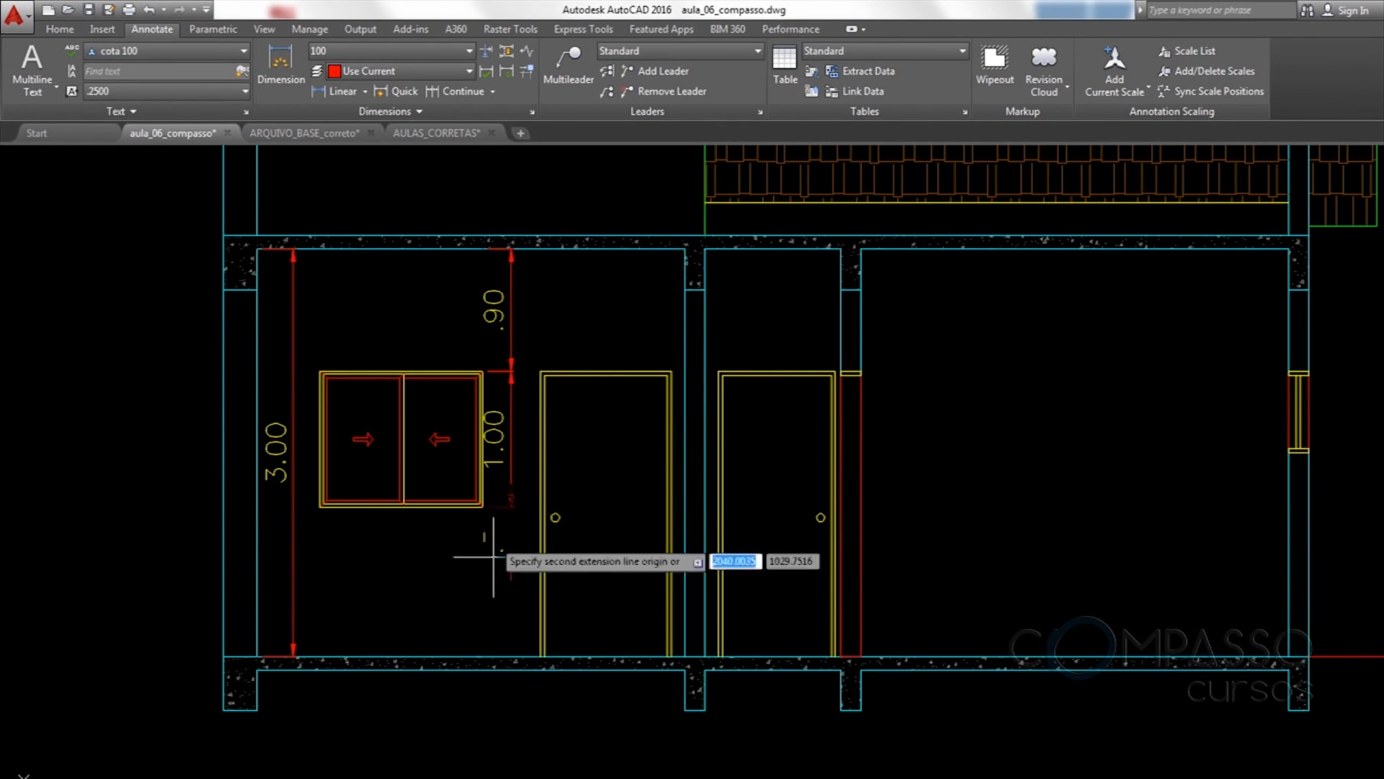
left_click(491, 657)
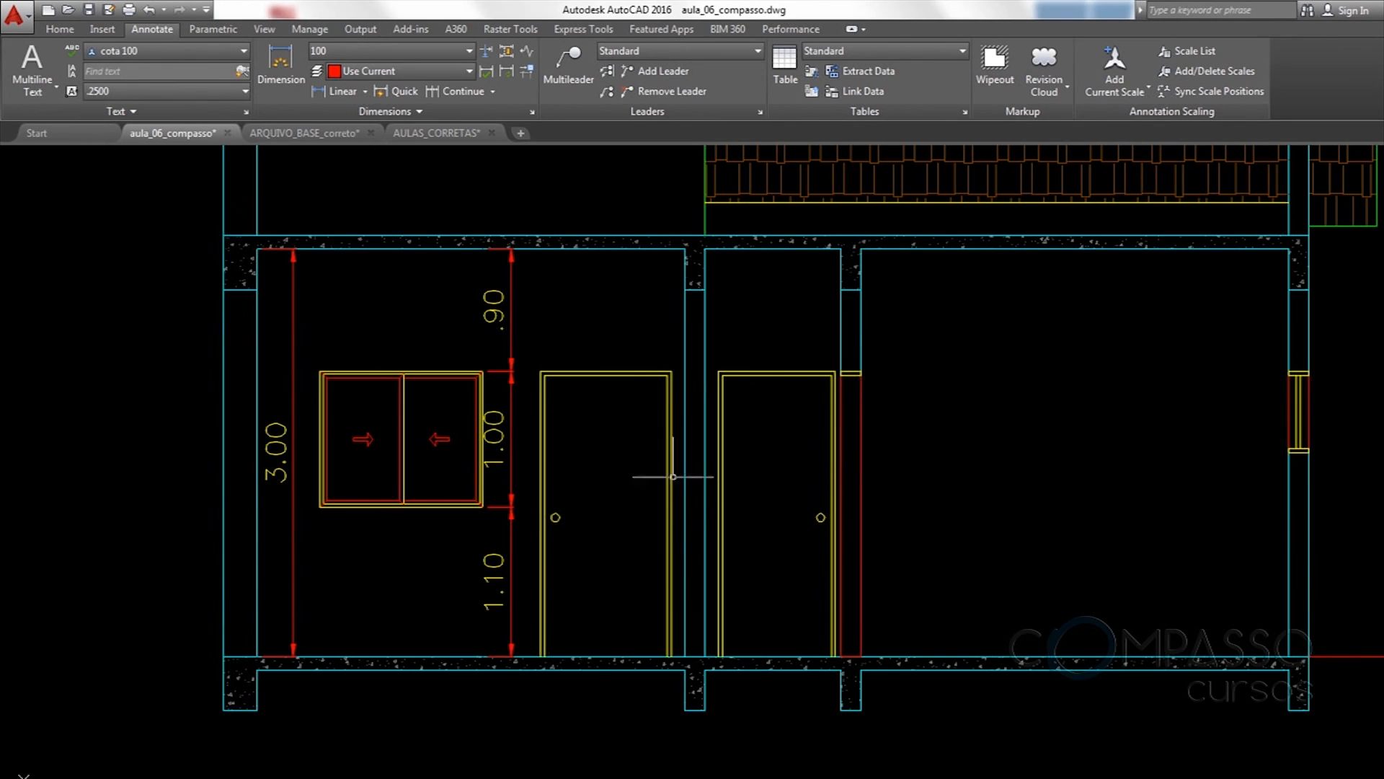
Dimension the height from the top of section A's ceiling slab to the underside of the roof ridge
scroll(729, 389, "down", 3)
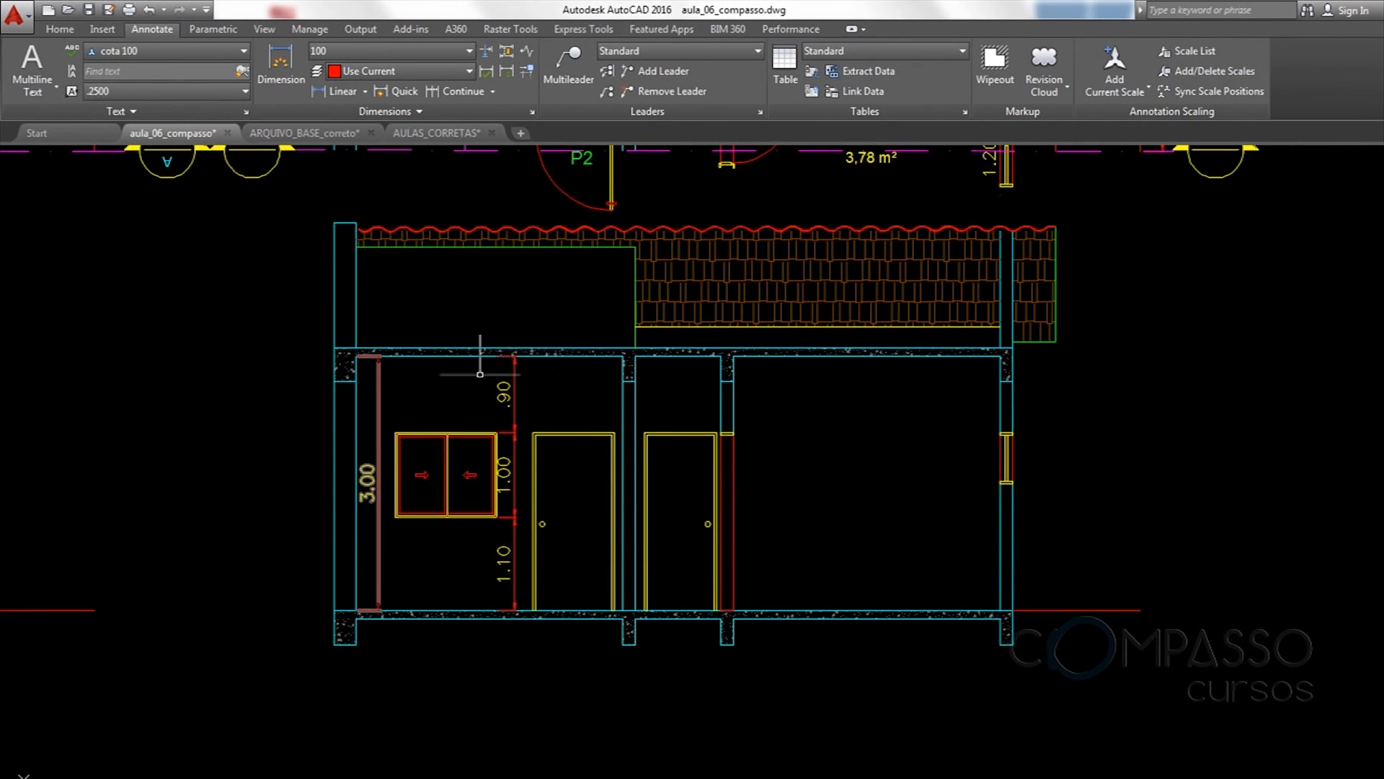
middle_click_drag(527, 352, 927, 383)
scroll(587, 368, "down", 2)
middle_click_drag(231, 348, 692, 349)
scroll(508, 365, "up", 4)
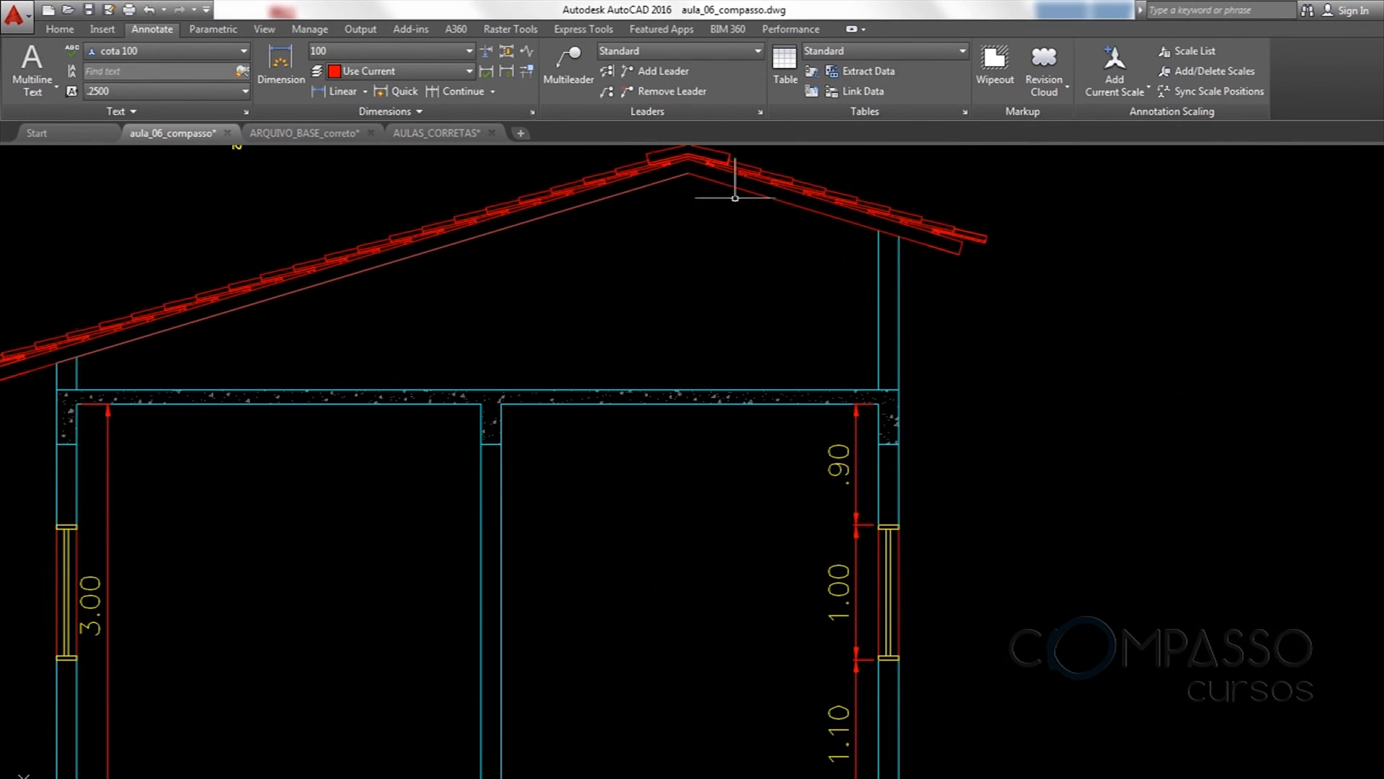
left_click(317, 92)
left_click(687, 155)
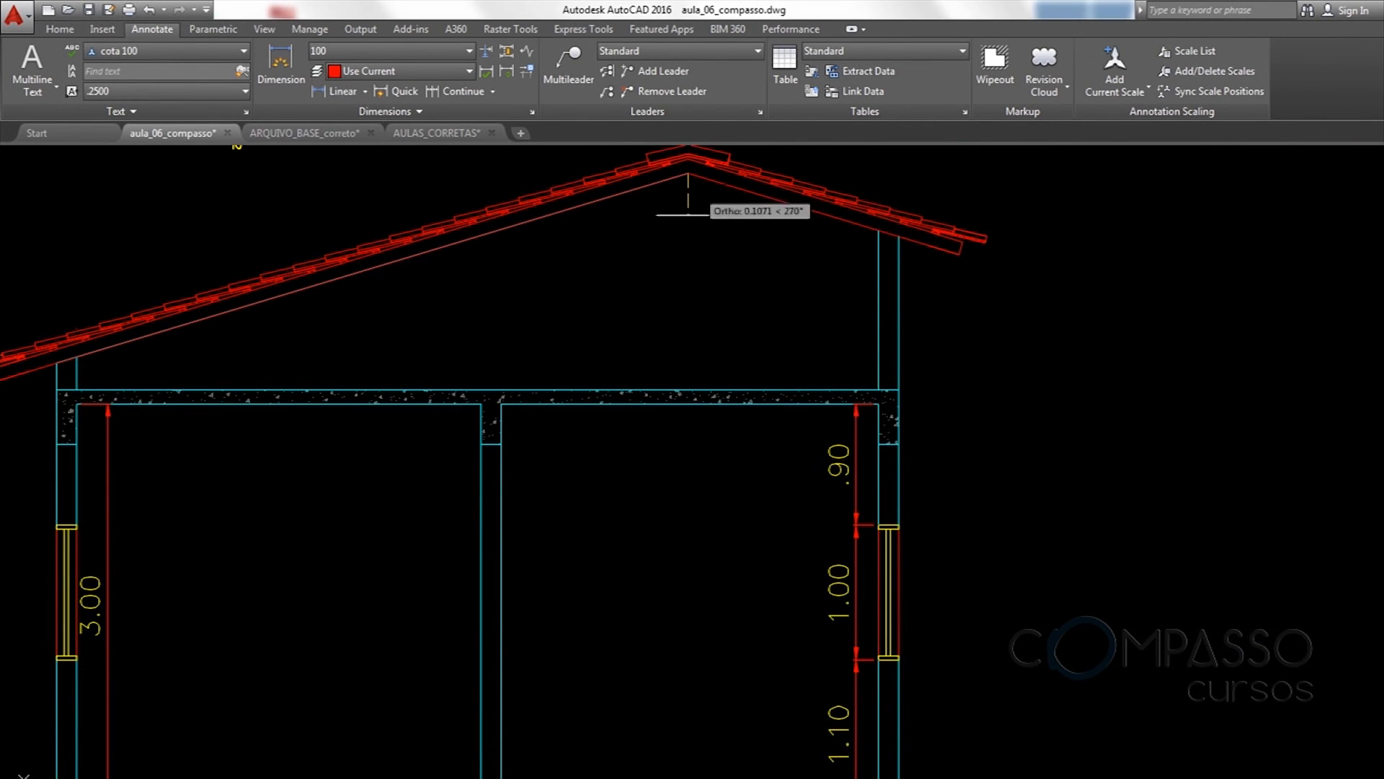
left_click(687, 390)
left_click(687, 303)
middle_click_drag(620, 212, 594, 346)
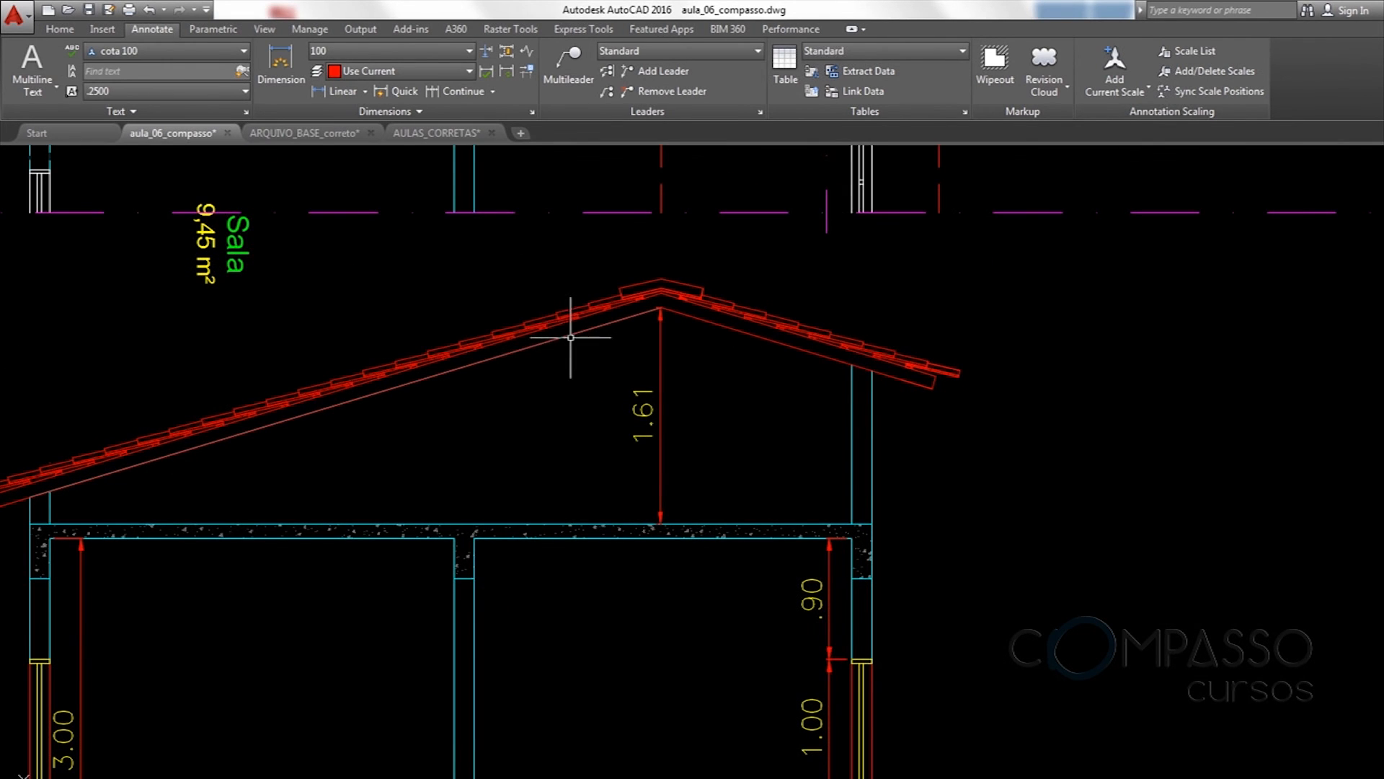
Send the lower rafter line of the longer roof slope in section A to the back of the draw order
middle_click_drag(511, 388, 829, 372)
scroll(332, 493, "up", 4)
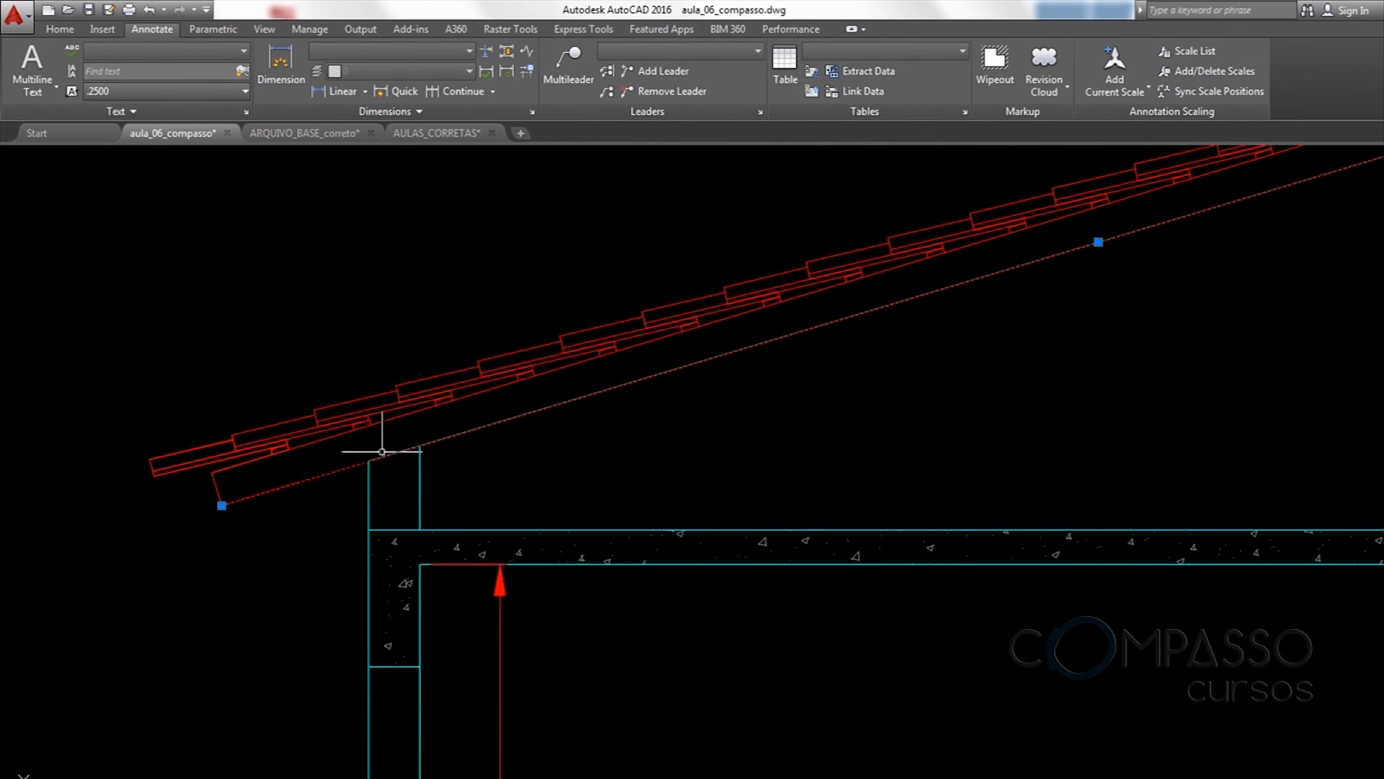
scroll(390, 455, "up", 6)
scroll(382, 424, "down", 4)
middle_click_drag(565, 397, 332, 496)
scroll(504, 461, "down", 2)
middle_click_drag(646, 451, 447, 546)
scroll(546, 479, "down", 2)
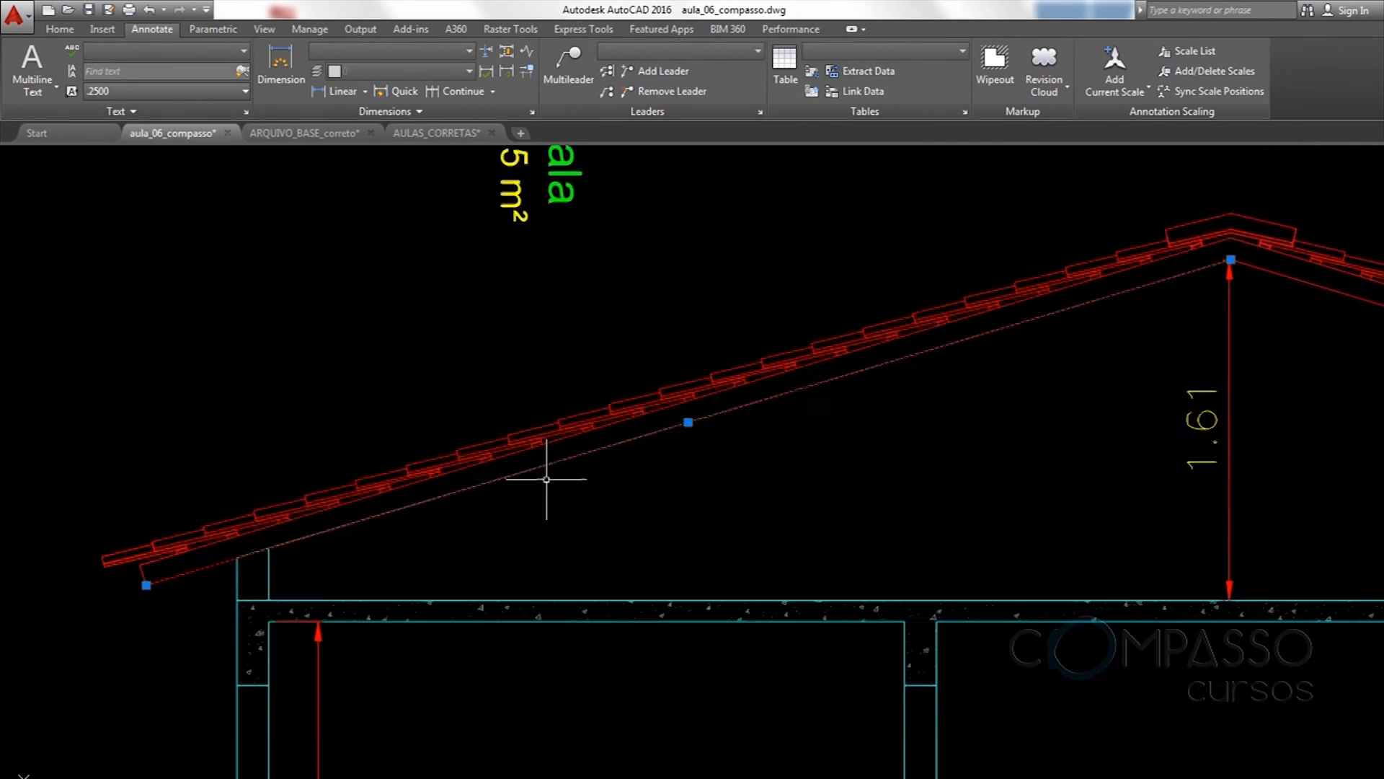
middle_click_drag(546, 479, 503, 521)
left_click(60, 29)
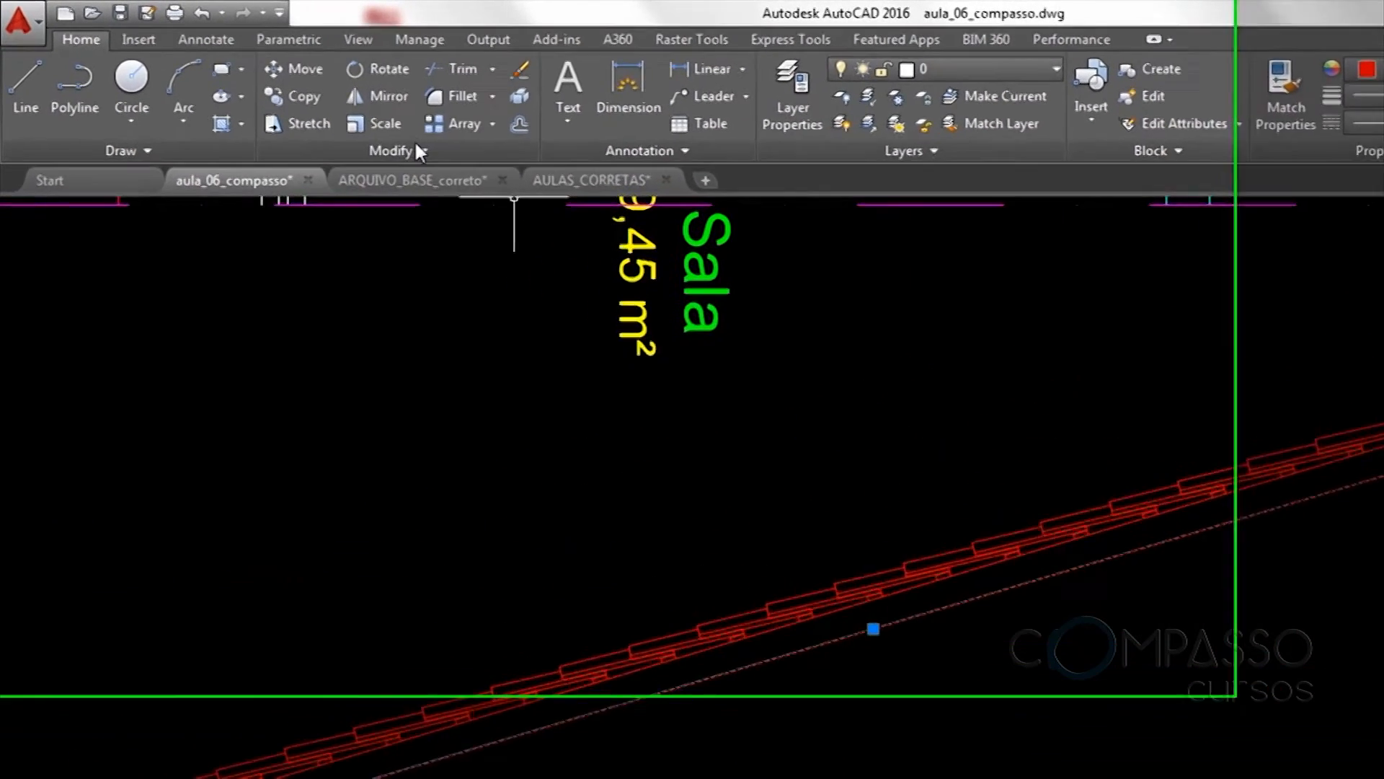
left_click(422, 151)
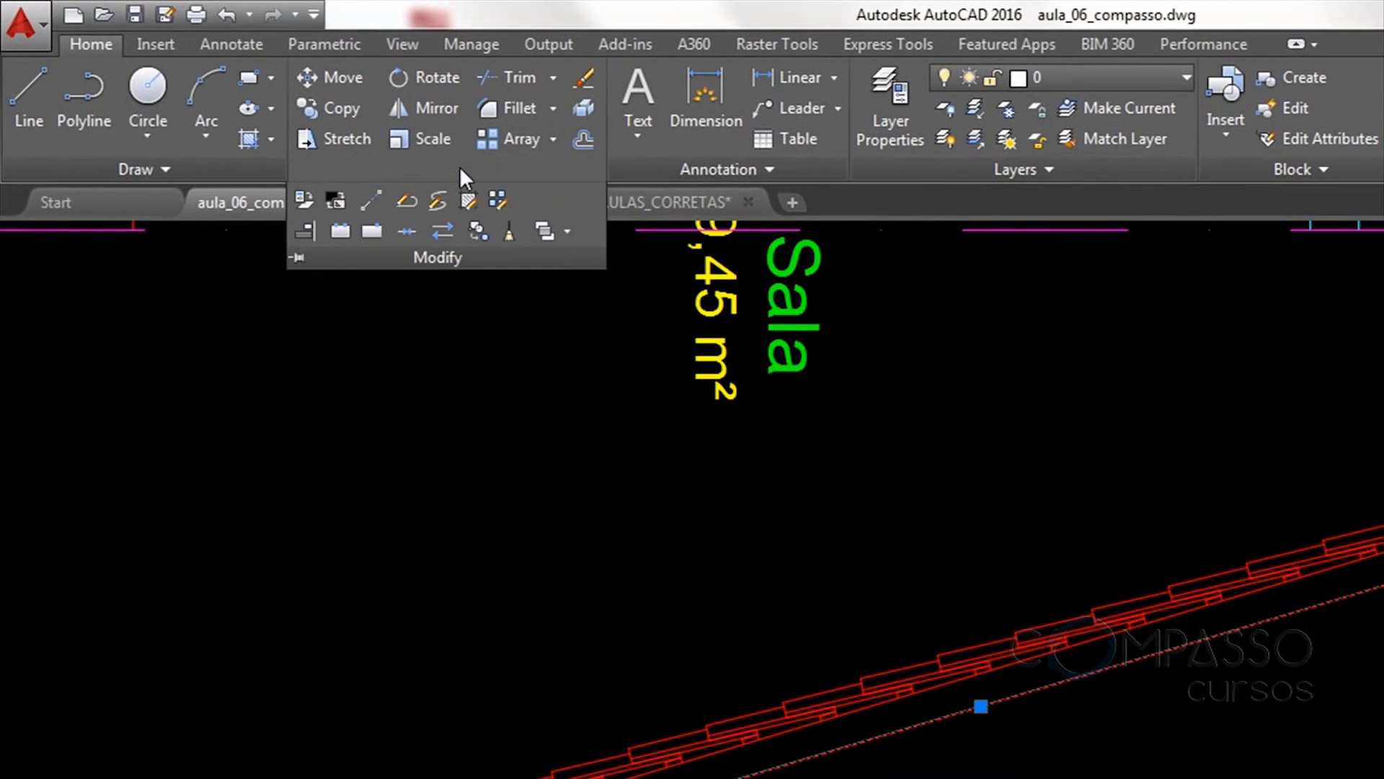
left_click(566, 231)
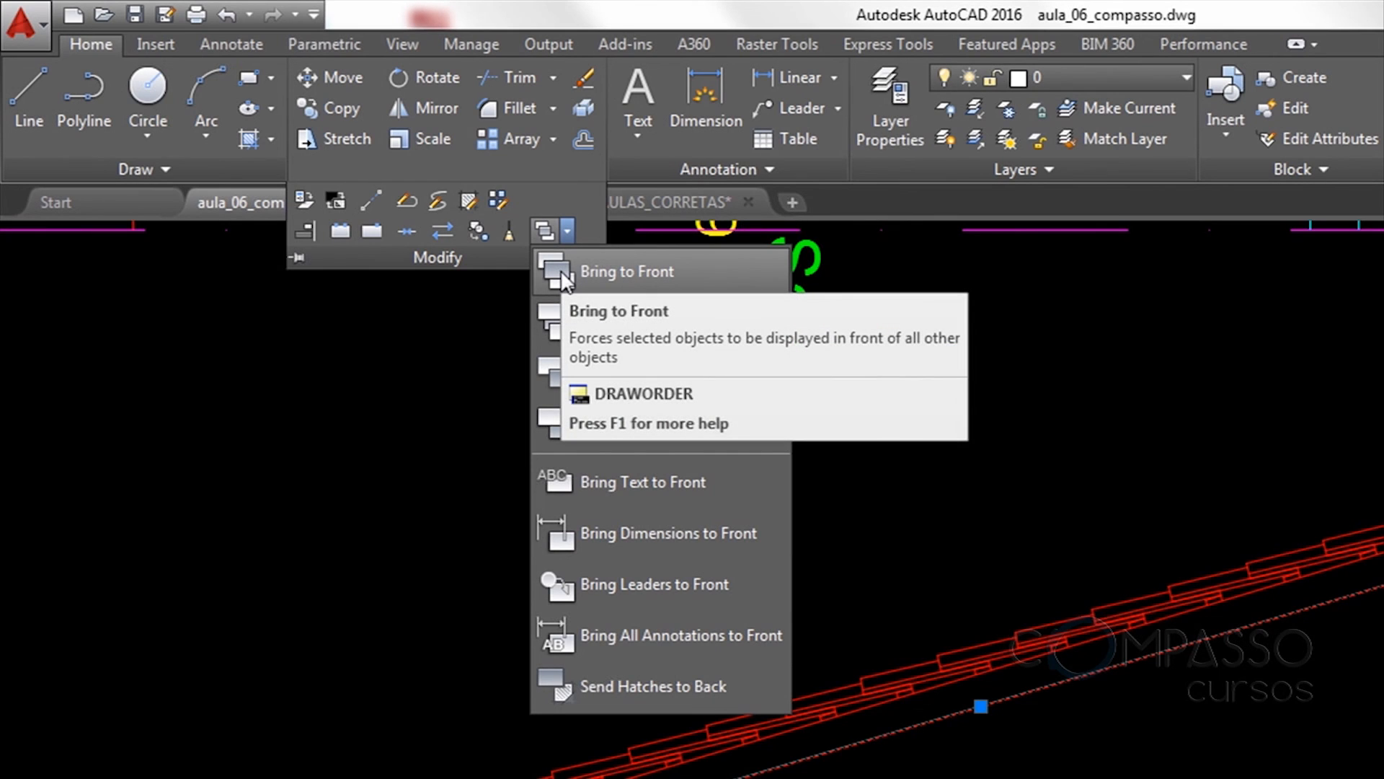
left_click(591, 318)
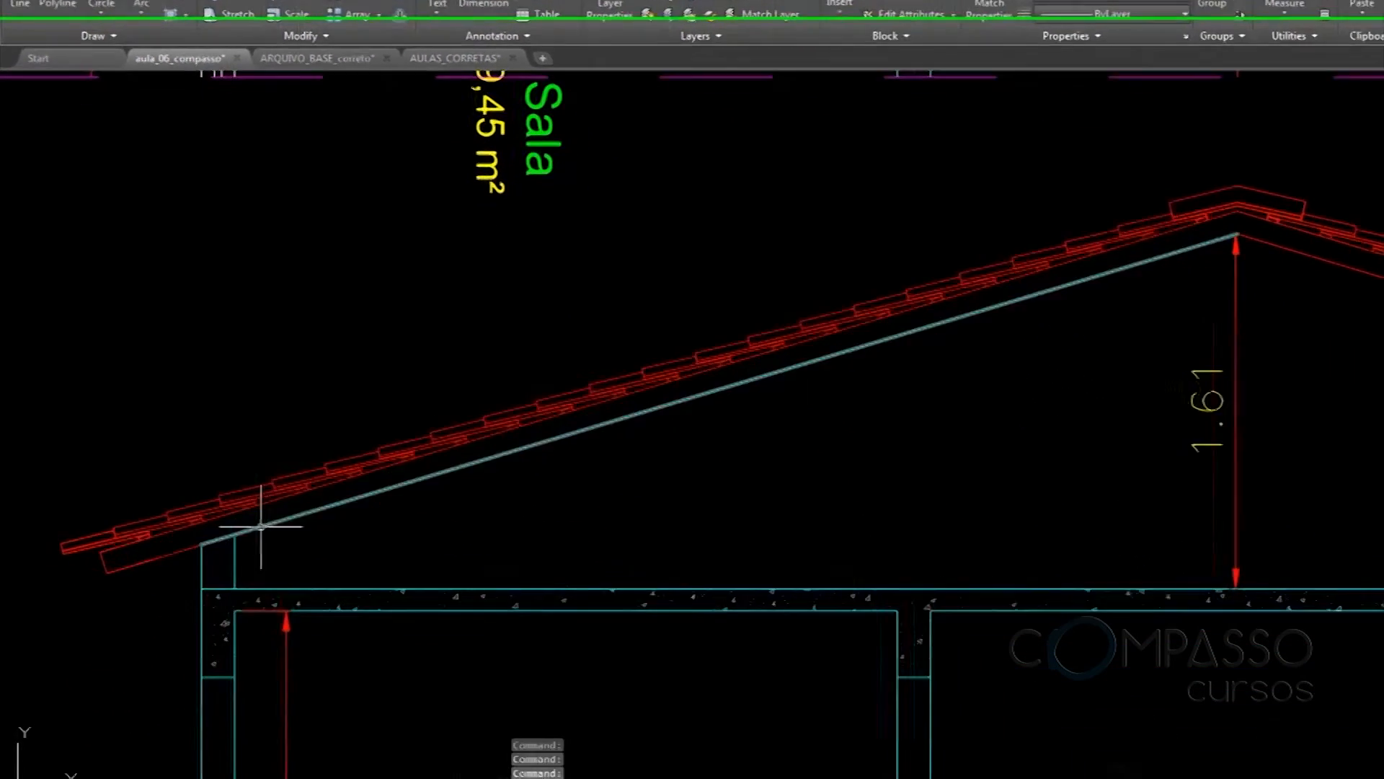
Erase the overlapping construction line along the underside of section A's longer roof slope
left_click(261, 526)
scroll(720, 331, "down", 6)
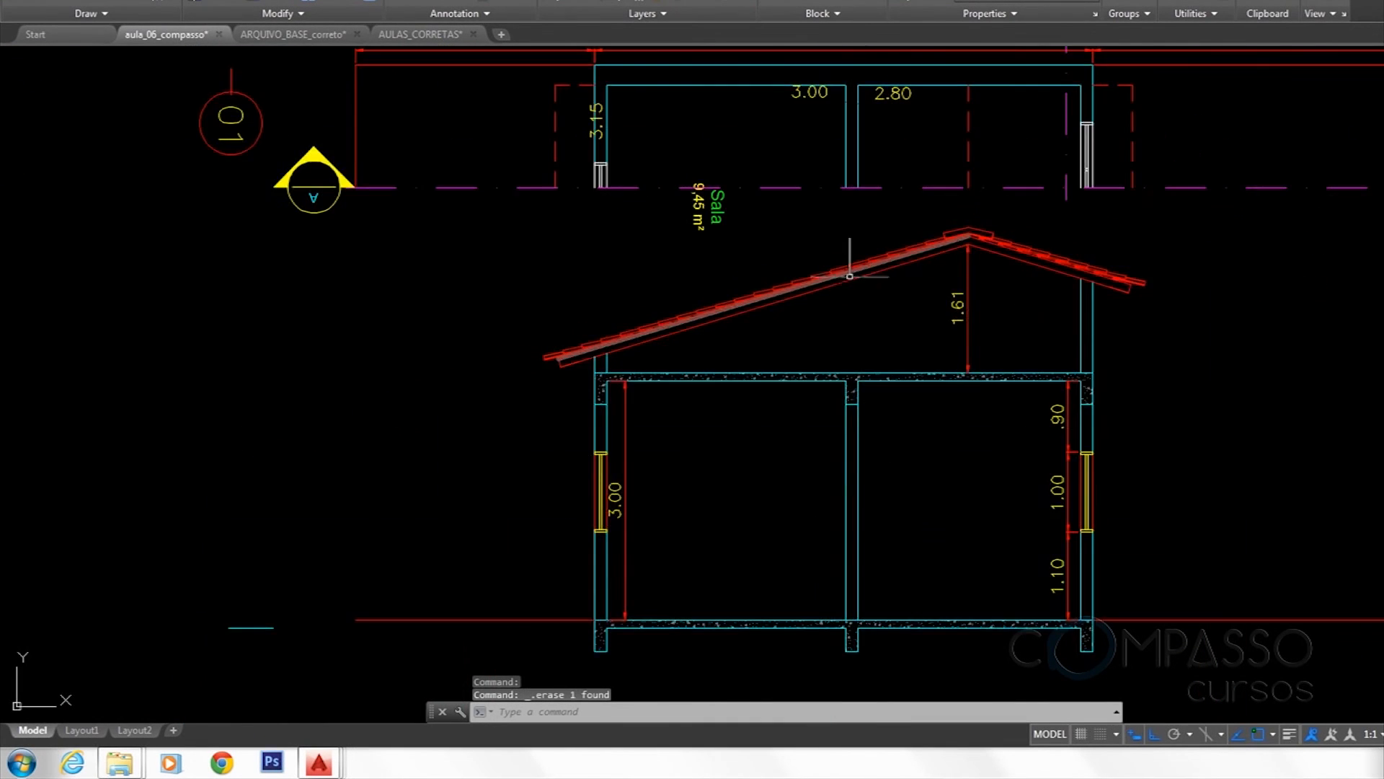
middle_click_drag(450, 430, 768, 448)
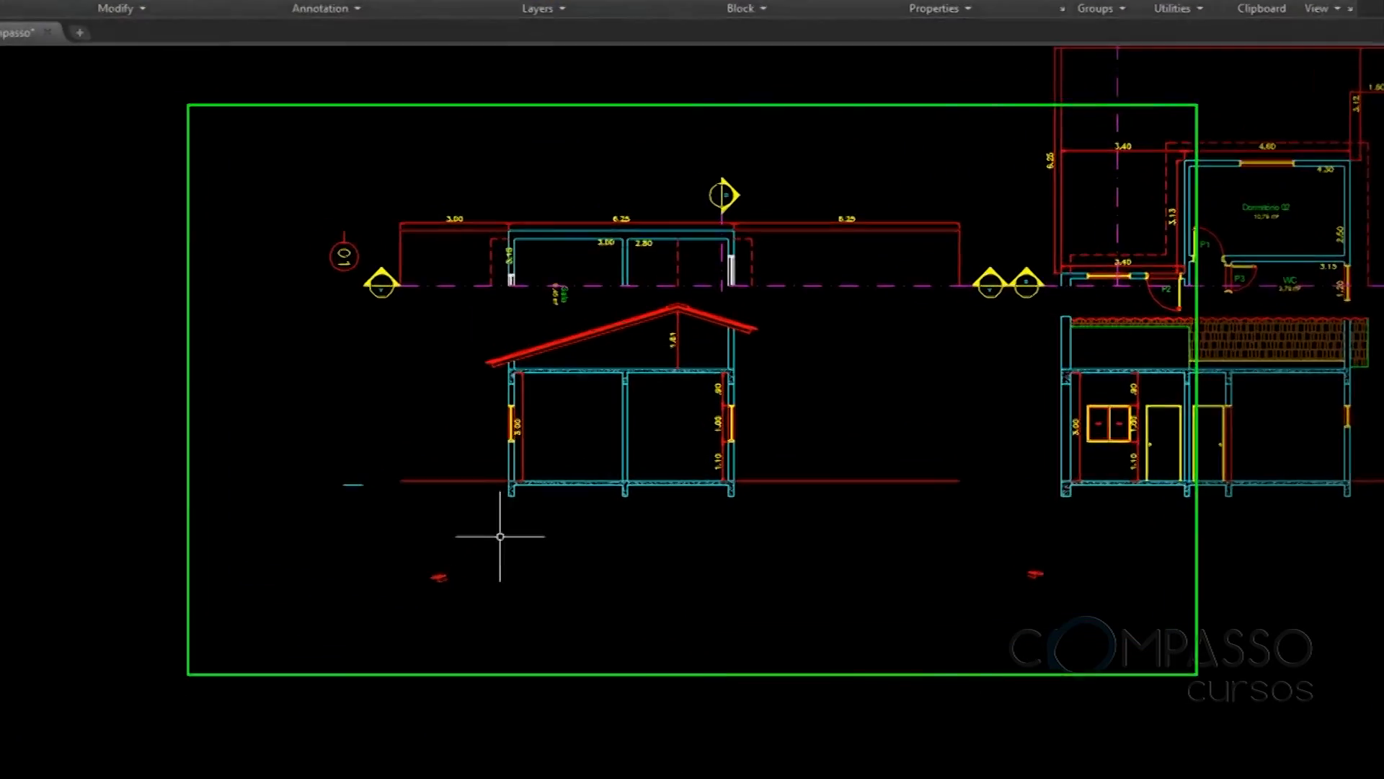
Copy the floor plan's title tag, 01 PLANTA BAIXA escala: 1/100, to just below section A, with ortho mode off
type("co")
key("Return")
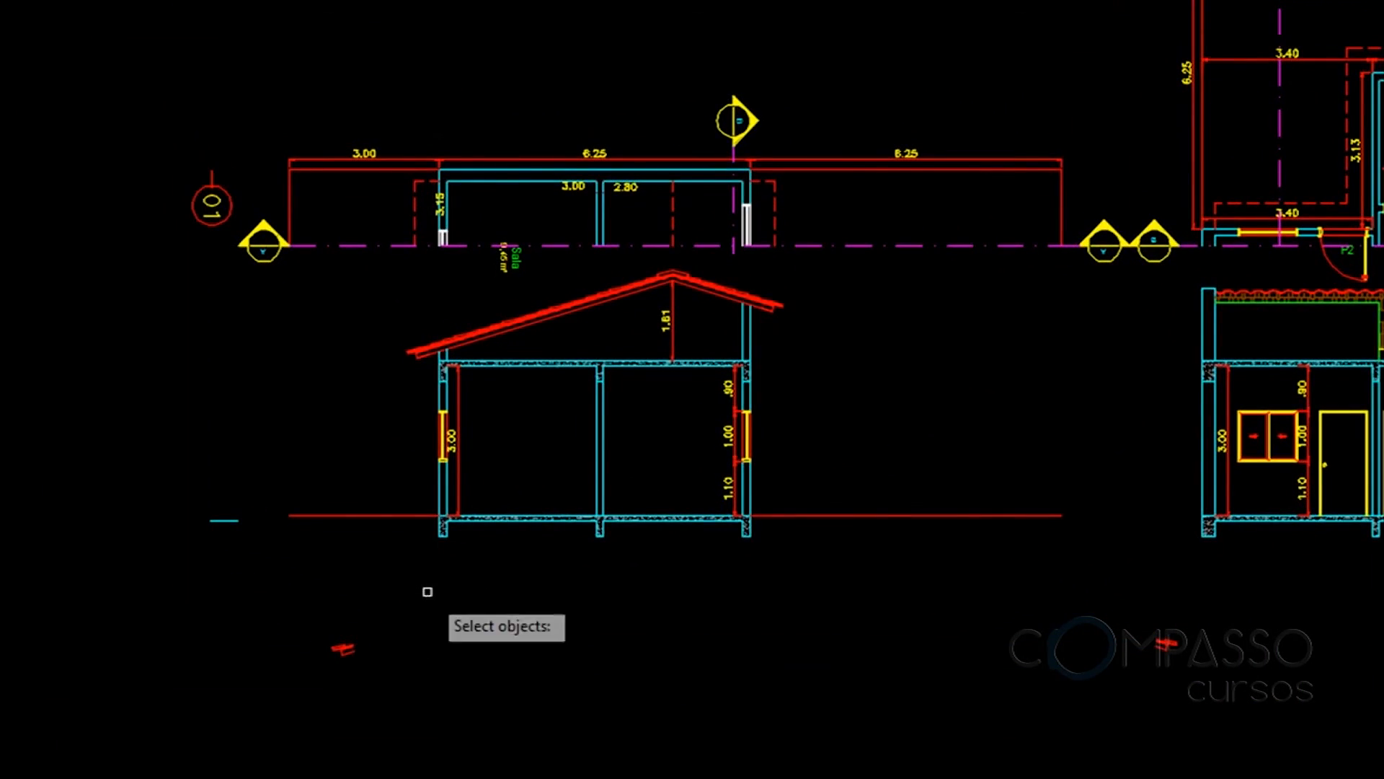
scroll(447, 510, "down", 6)
middle_click_drag(534, 483, 784, 394)
middle_click_drag(801, 201, 664, 400)
scroll(664, 400, "up", 4)
scroll(768, 261, "up", 4)
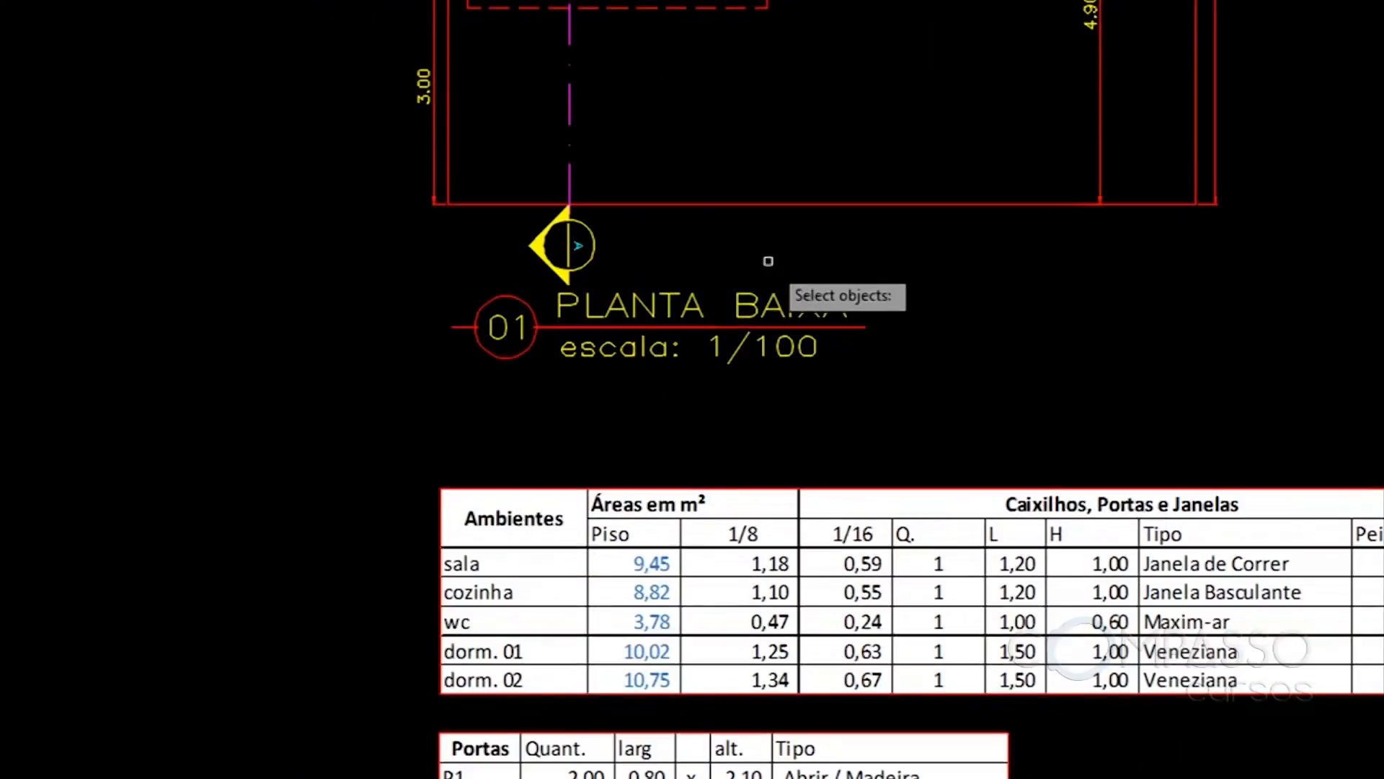
scroll(768, 261, "up", 4)
left_click(784, 568)
left_click(10, 318)
key("Return")
left_click(137, 377)
key("F8")
scroll(592, 321, "down", 8)
middle_click_drag(516, 602, 757, 147)
middle_click_drag(554, 635, 757, 252)
scroll(424, 633, "up", 6)
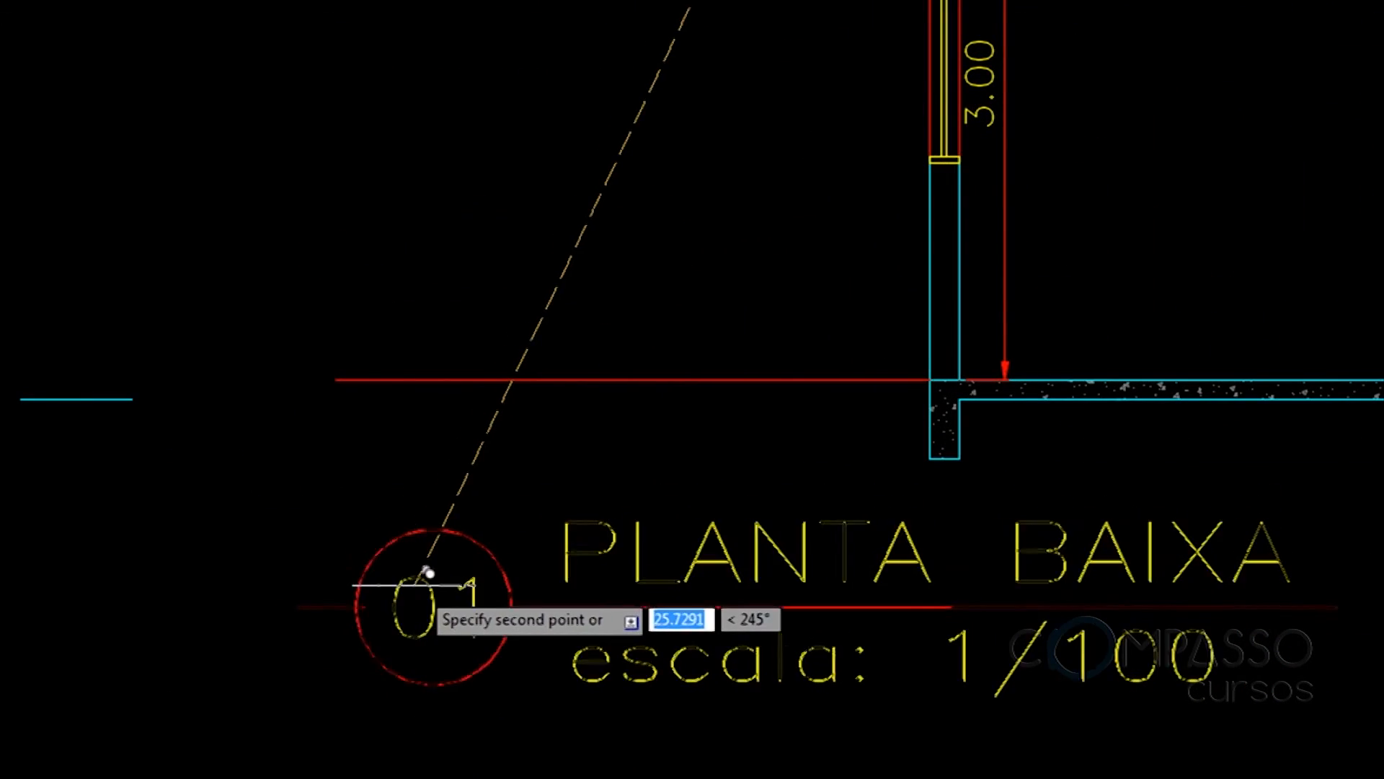
Place a second copy of the PLANTA BAIXA title tag below section B and end the copy command
scroll(429, 573, "down", 3)
middle_click_drag(1072, 574, 526, 603)
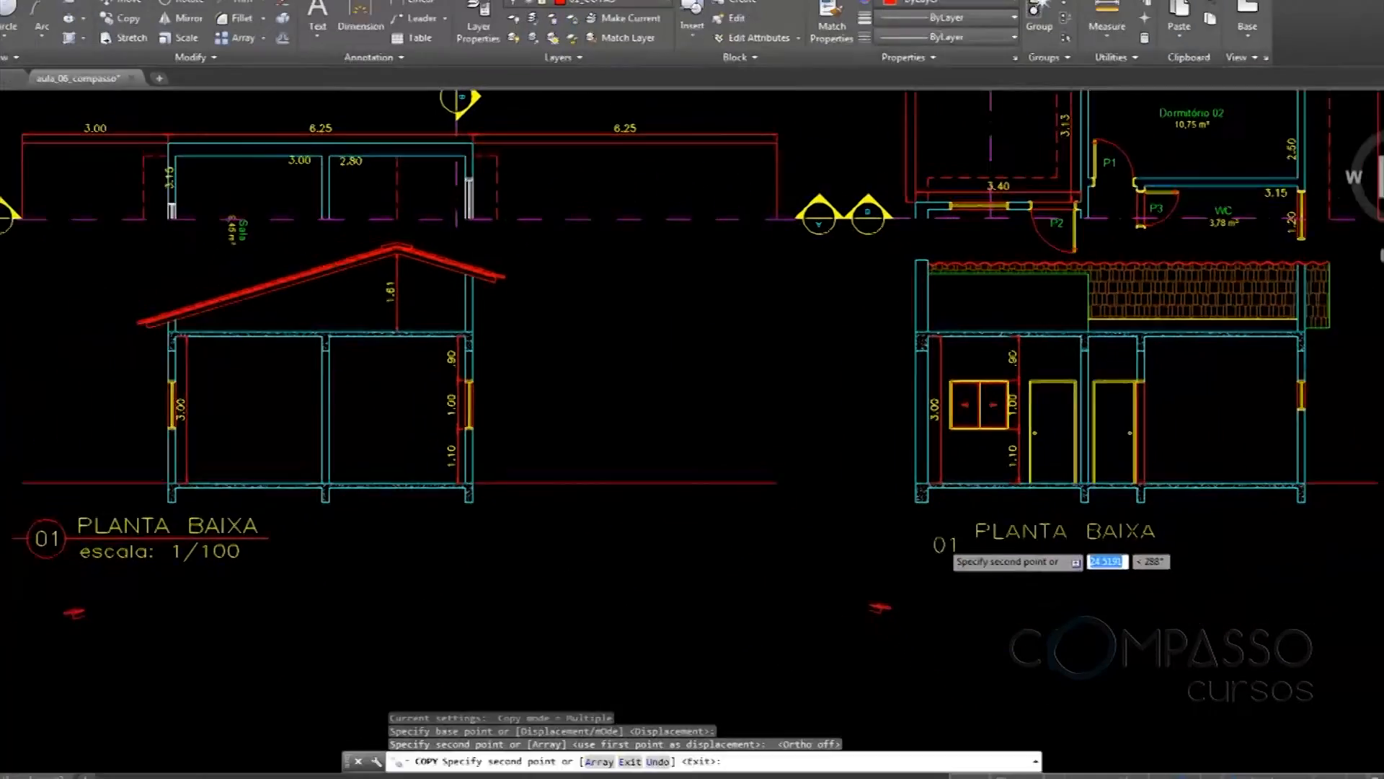
scroll(301, 525, "up", 5)
key("Escape")
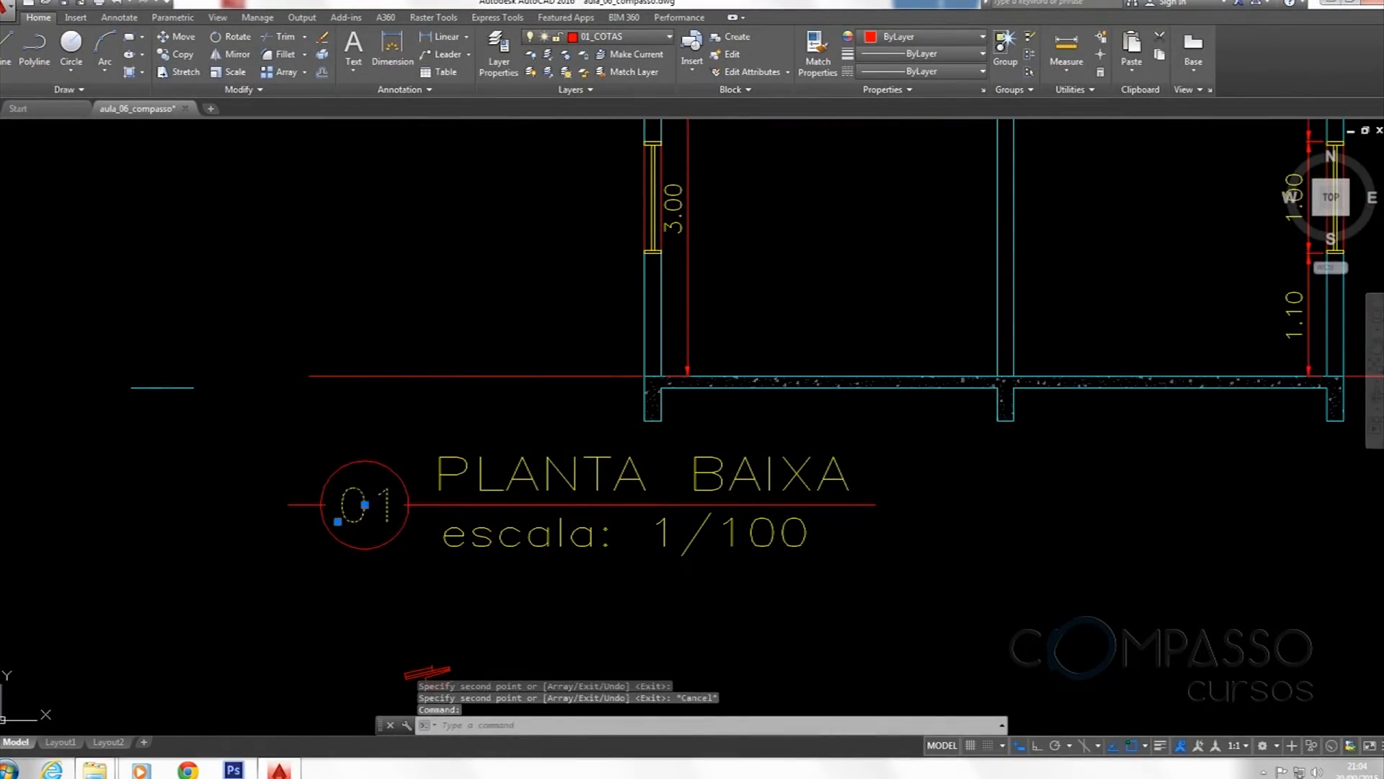
Renumber the title tag below section A as 03 and change its title to CORTE AA
double_click(381, 502)
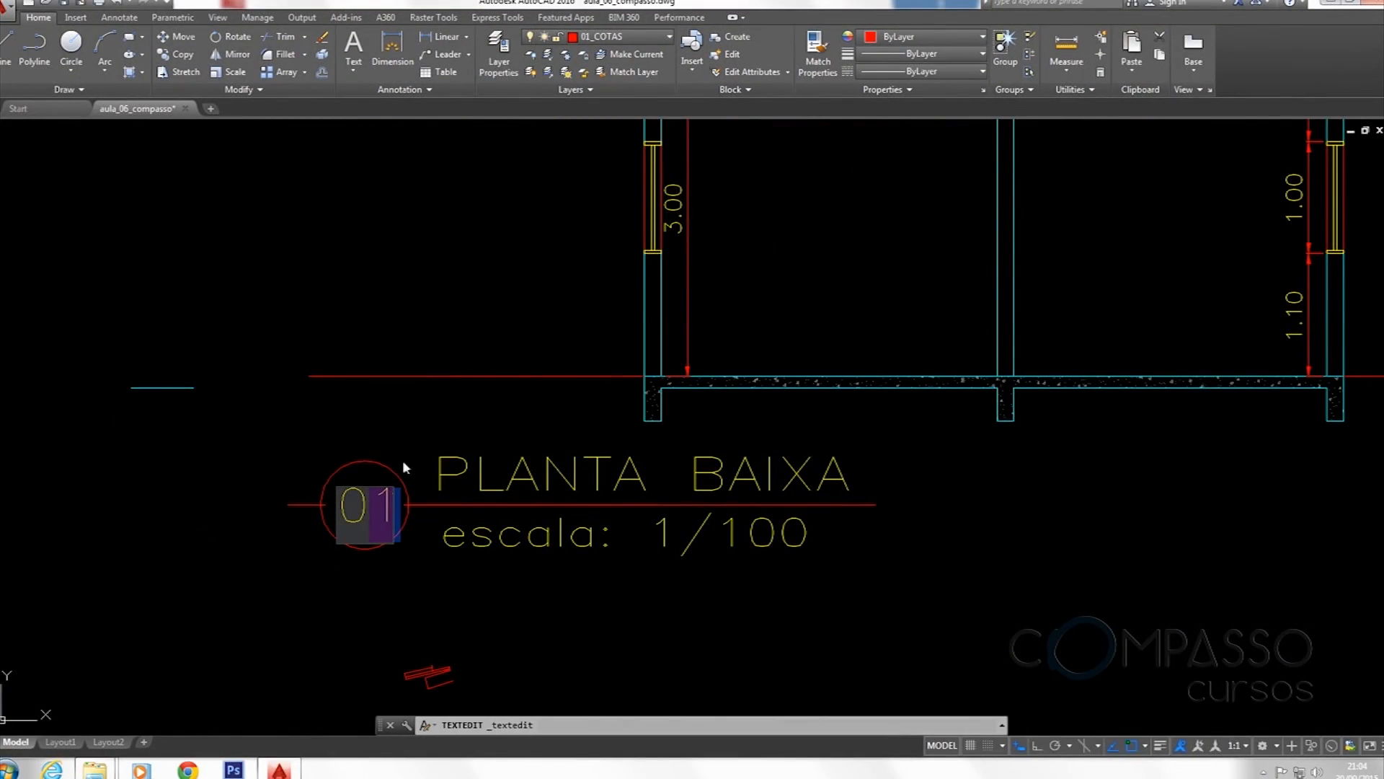
type("03")
key("Return")
left_click(452, 461)
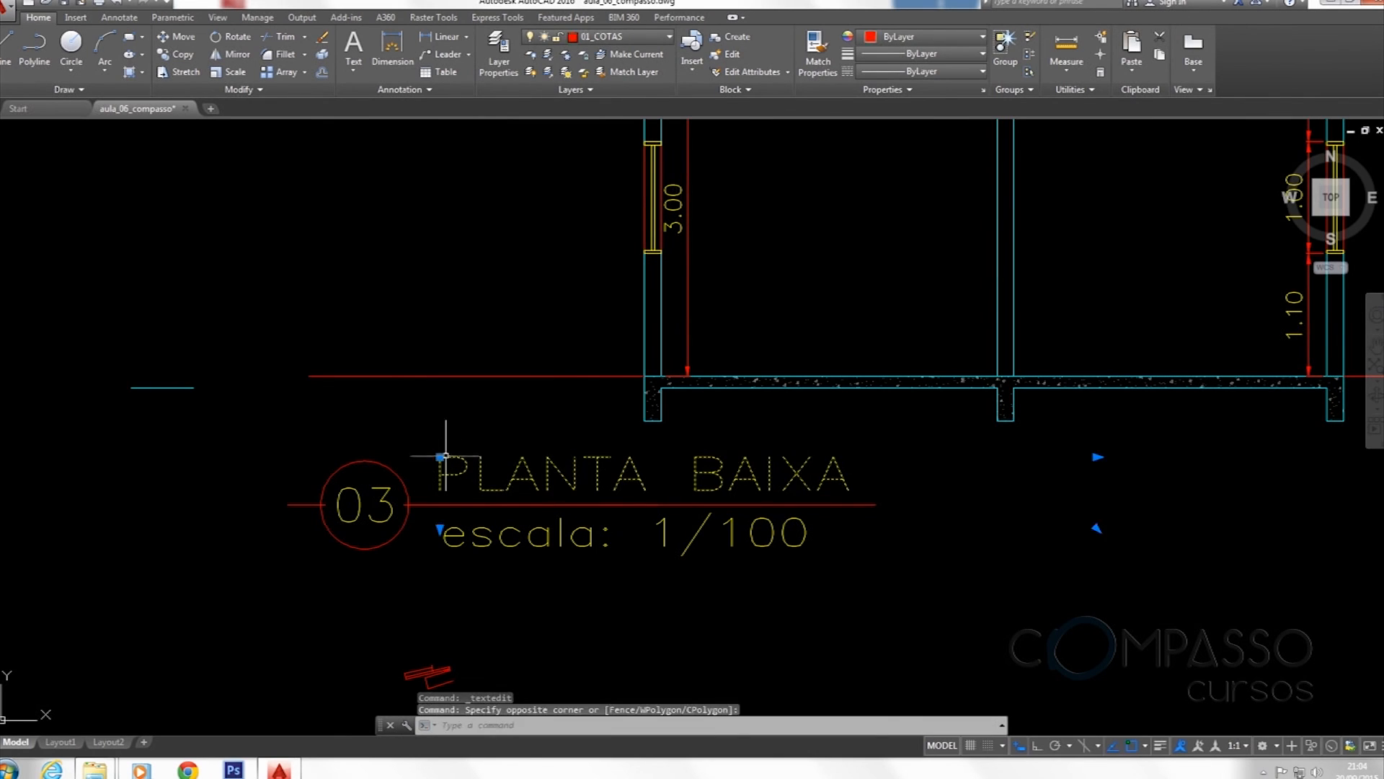
left_click_drag(438, 472, 909, 482)
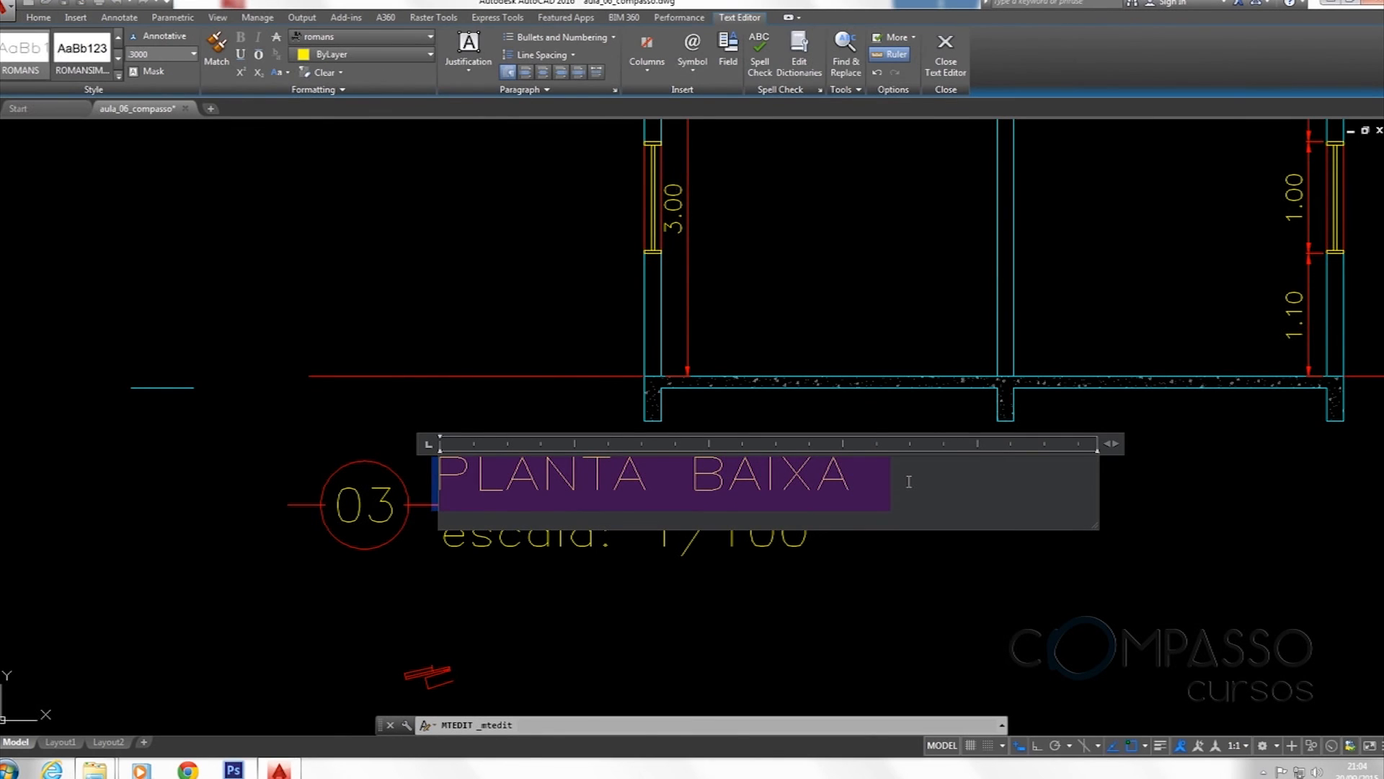
type("CORTE")
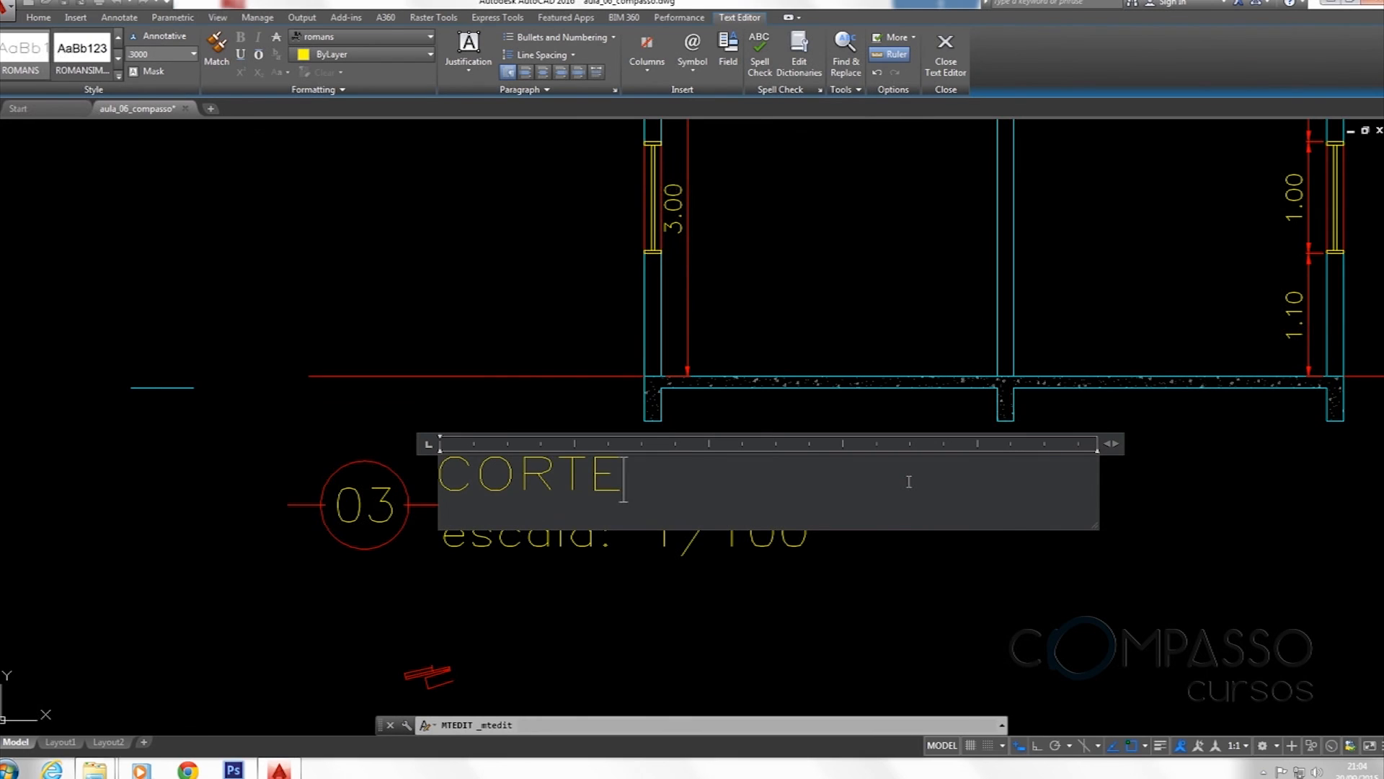
left_click(973, 596)
Renumber the title tag below section B as 04 and change its title to CORTE BB
scroll(973, 596, "down", 3)
middle_click_drag(1099, 572, 413, 525)
scroll(860, 522, "up", 5)
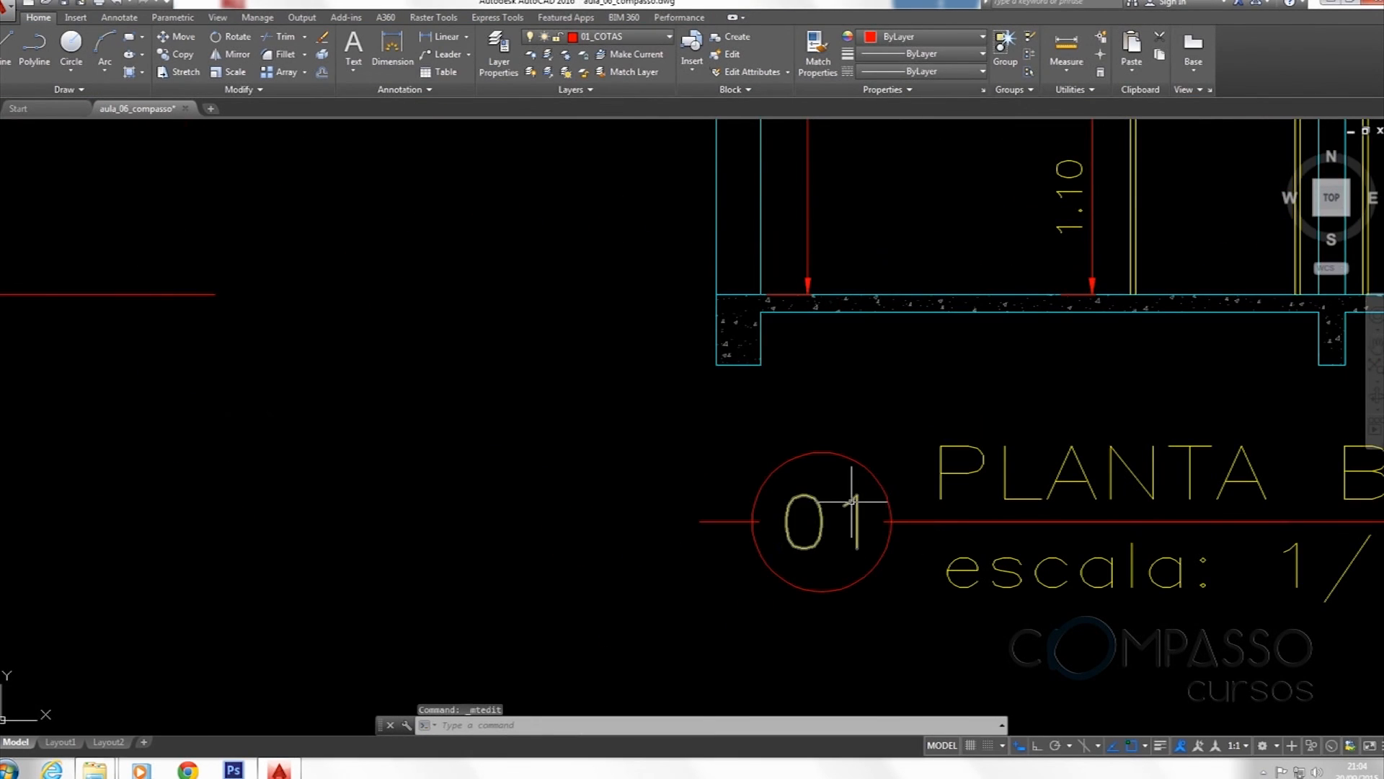
double_click(846, 505)
left_click_drag(846, 505, 858, 510)
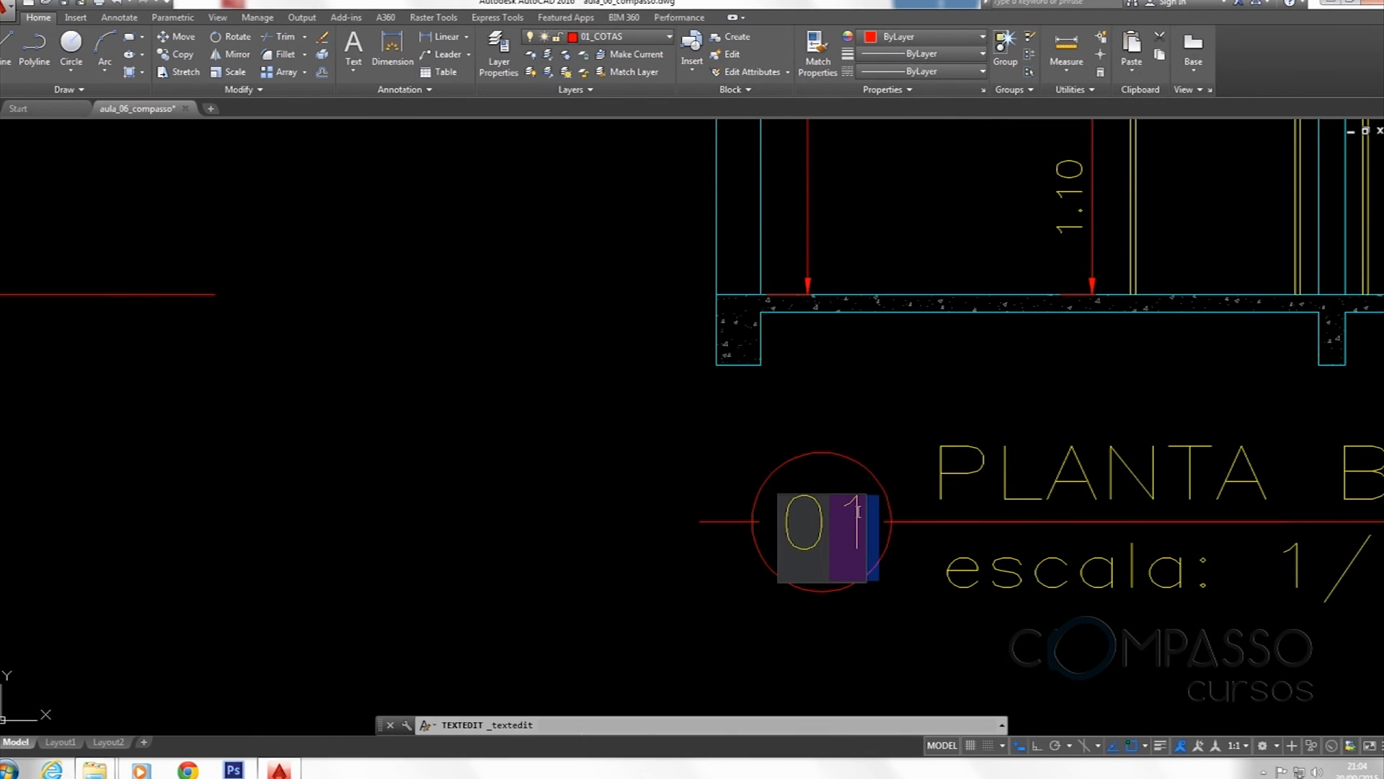
left_click(882, 443)
middle_click_drag(1024, 477, 684, 488)
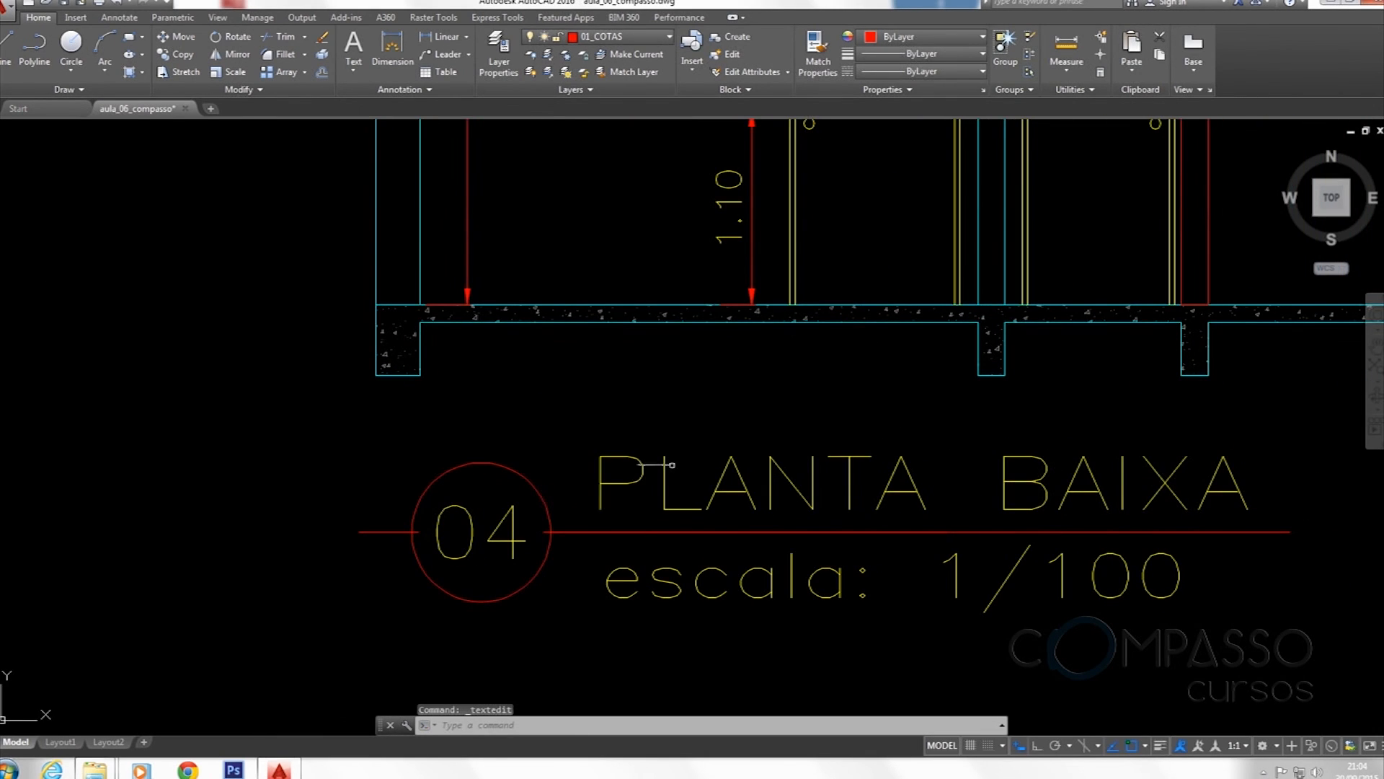
left_click(670, 464)
key("ctrl+a")
type("C")
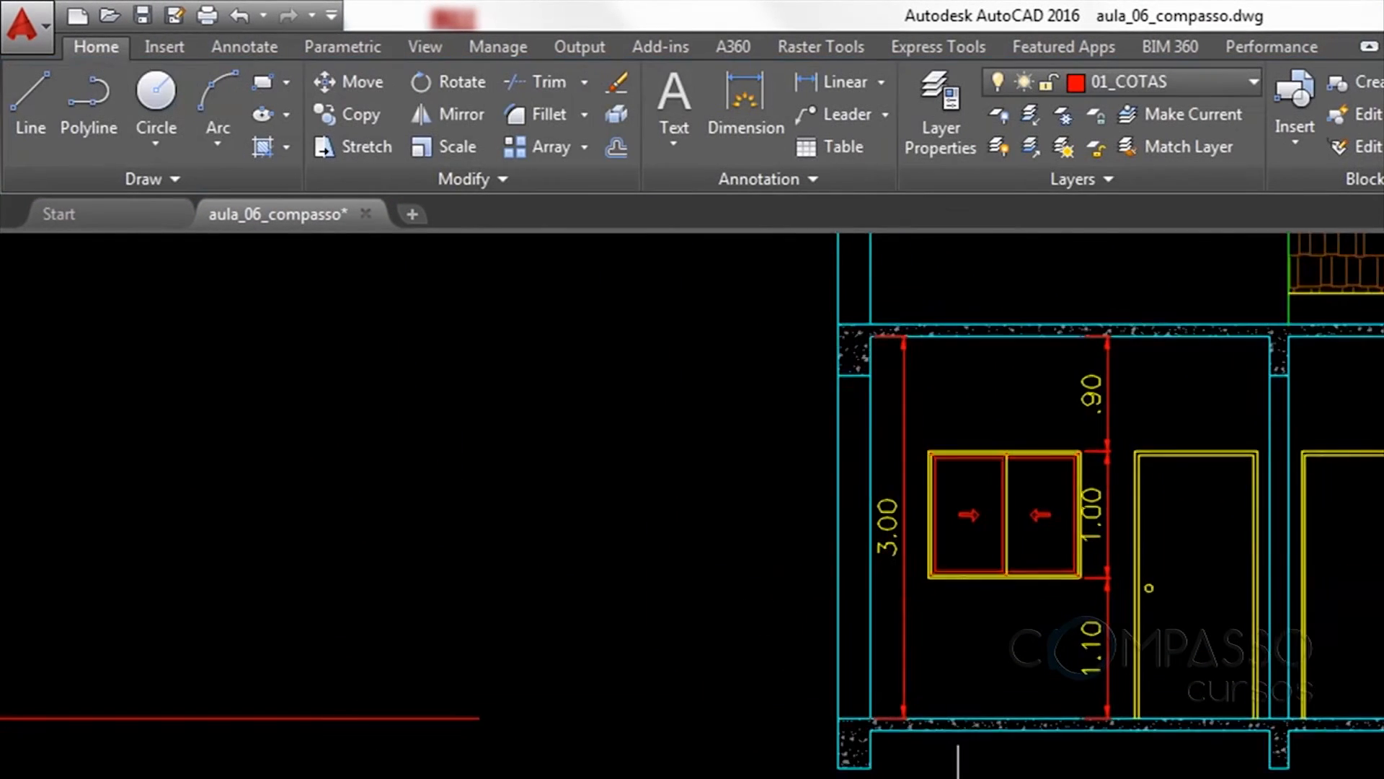
Save the drawing
middle_click_drag(374, 291, 496, 397)
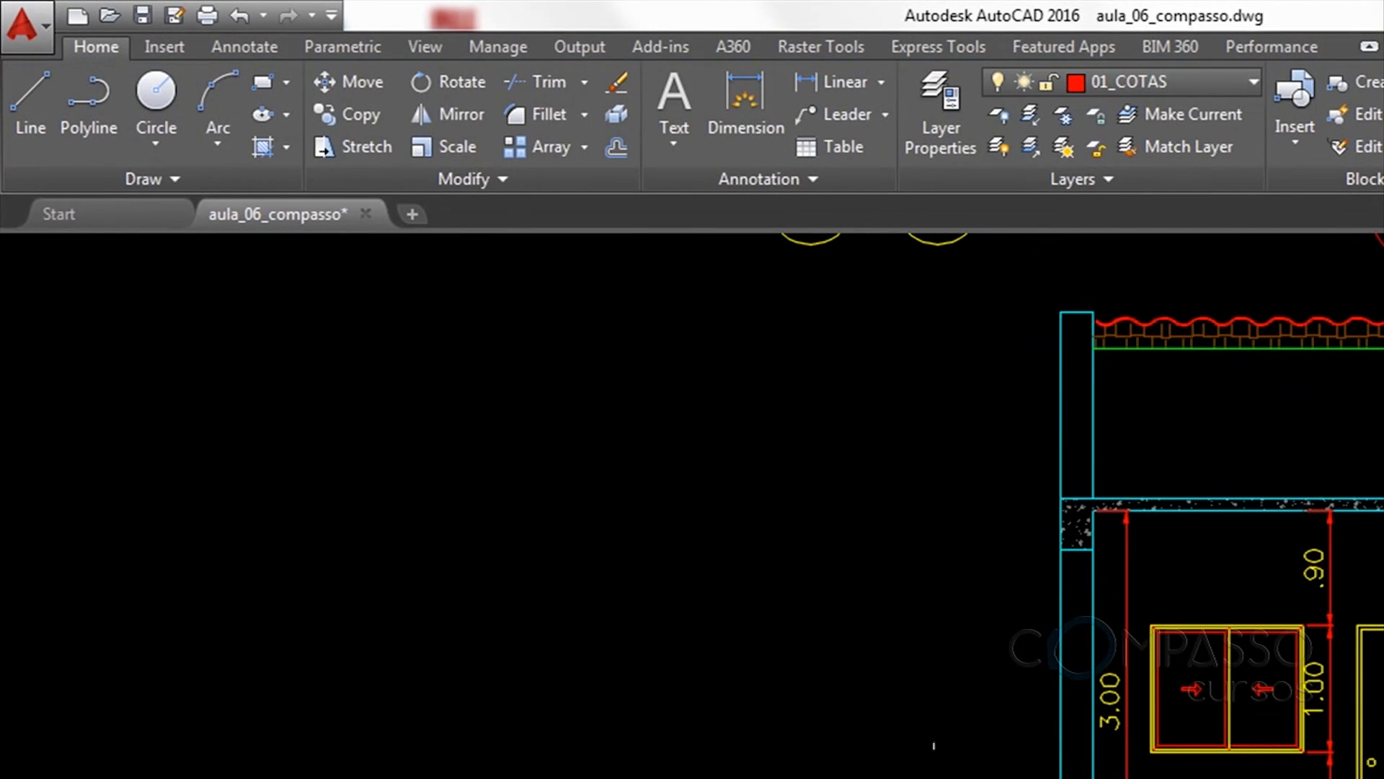
left_click(143, 16)
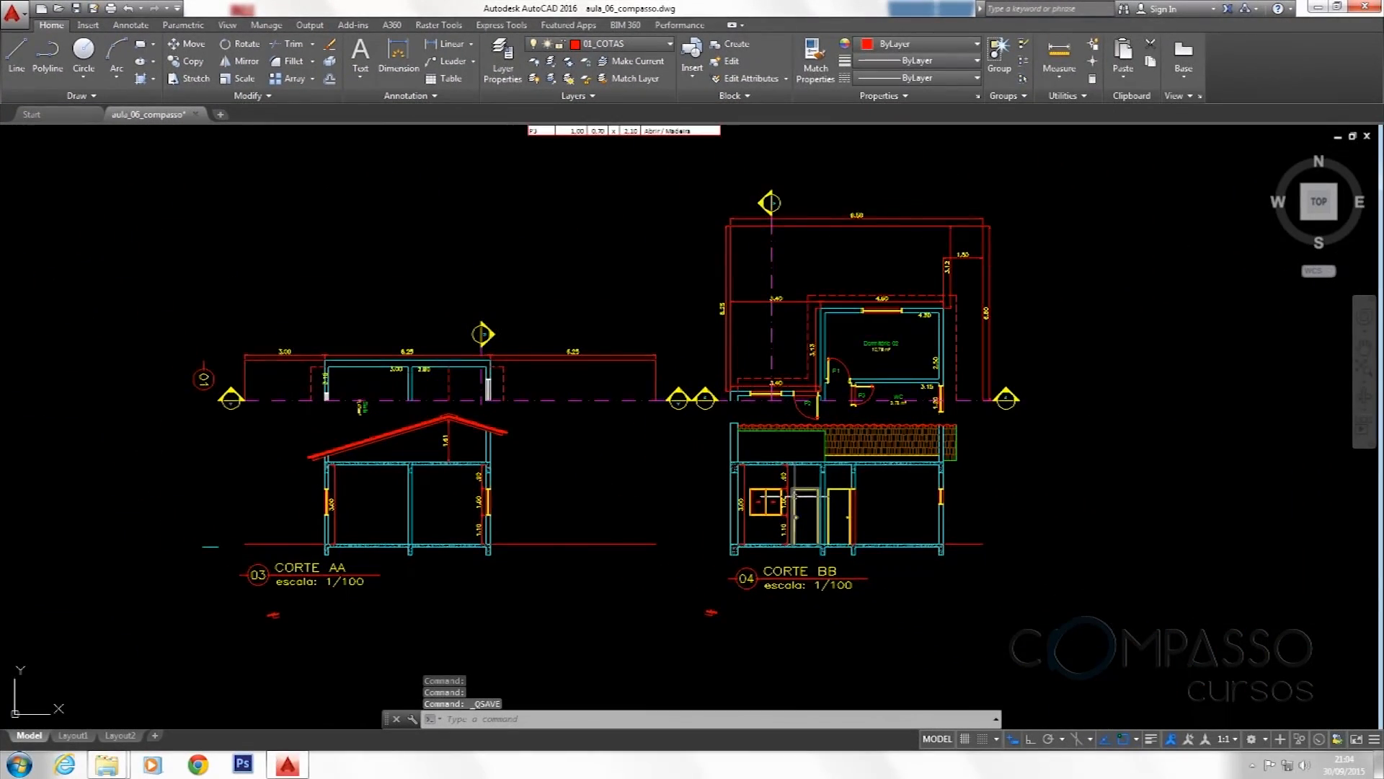
scroll(836, 383, "up", 3)
mouse_move(836, 382)
middle_click_drag(856, 425, 796, 377)
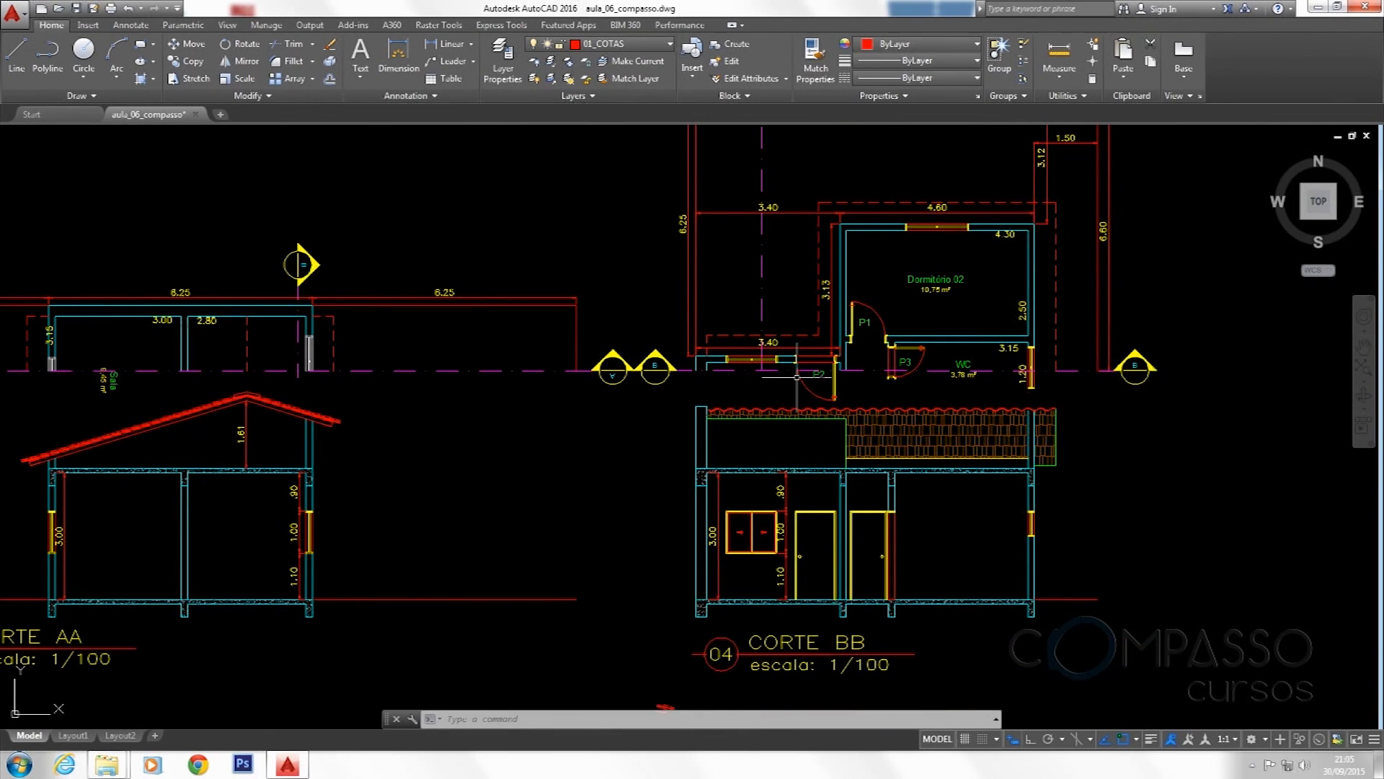
scroll(797, 376, "down", 3)
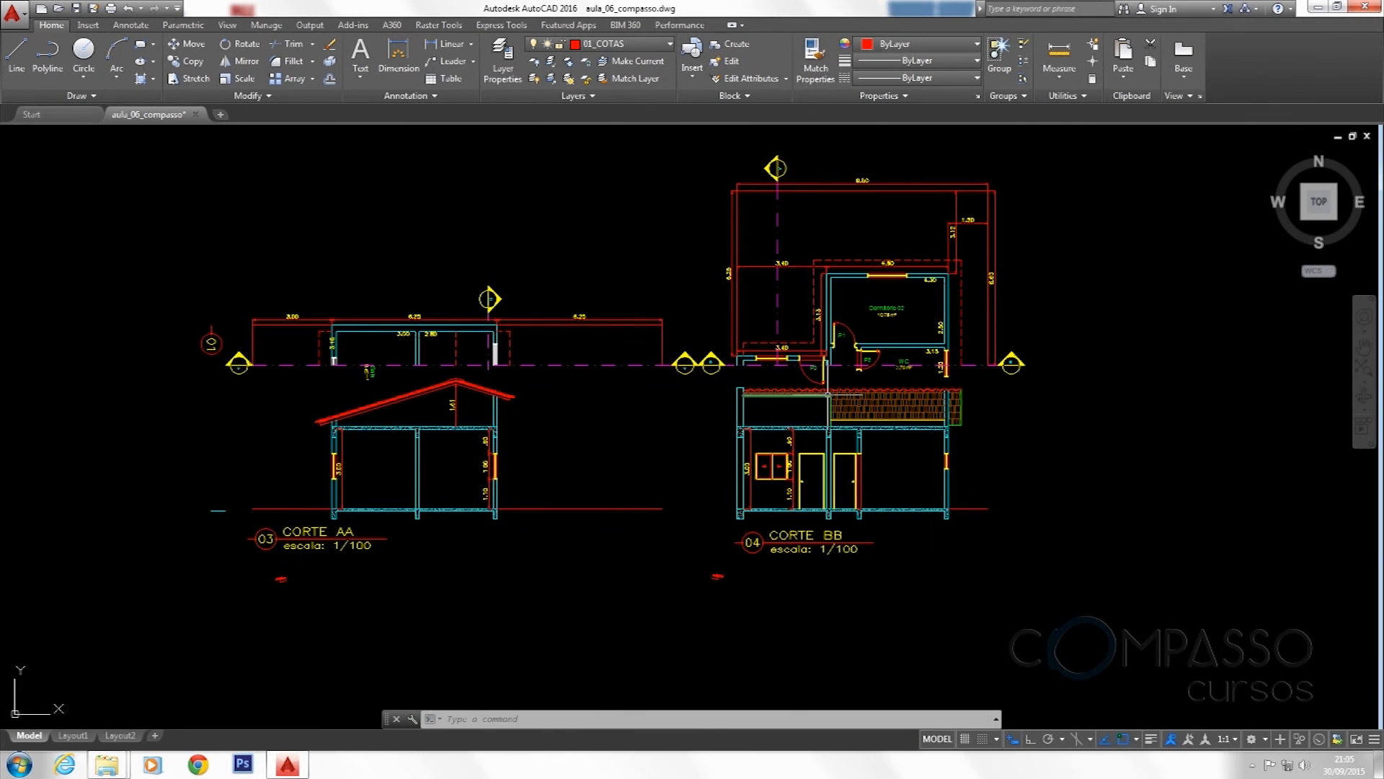
middle_click_drag(769, 536, 818, 481)
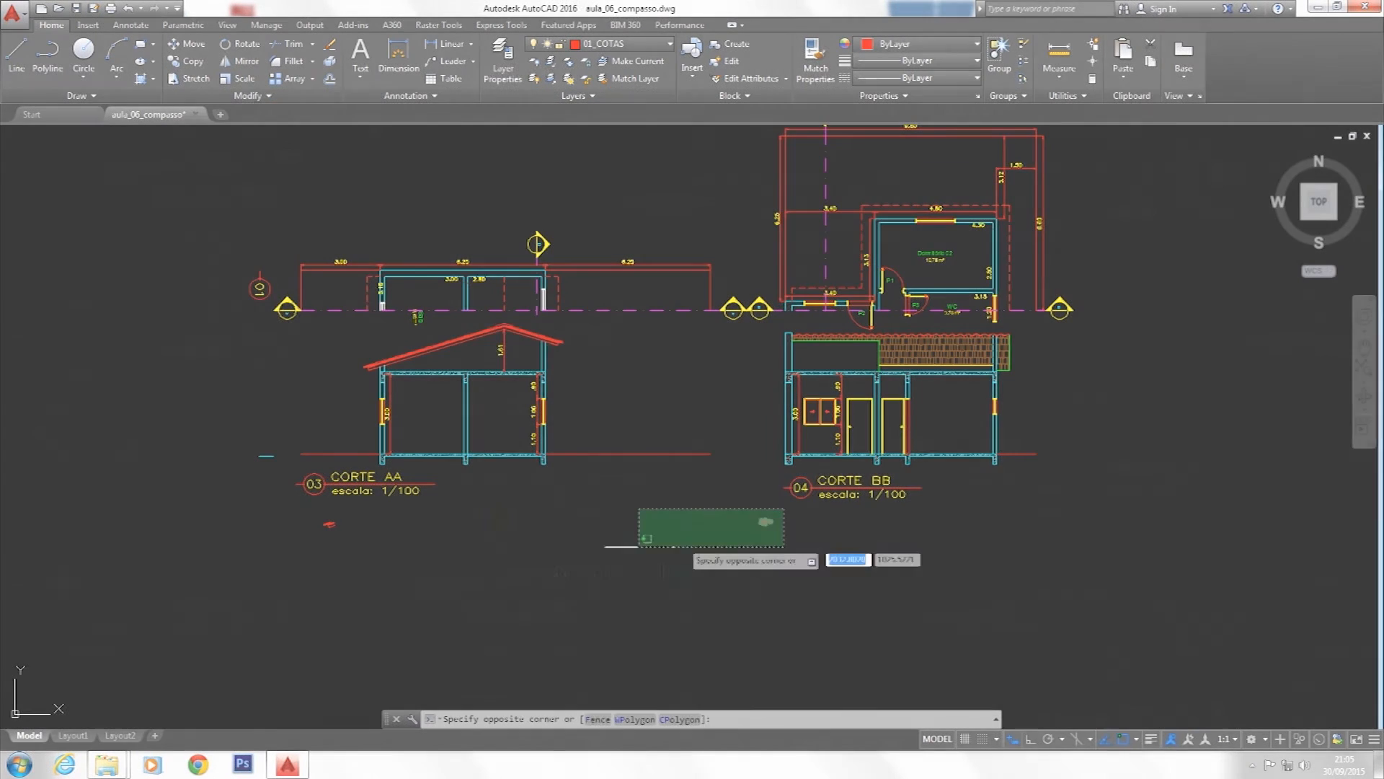